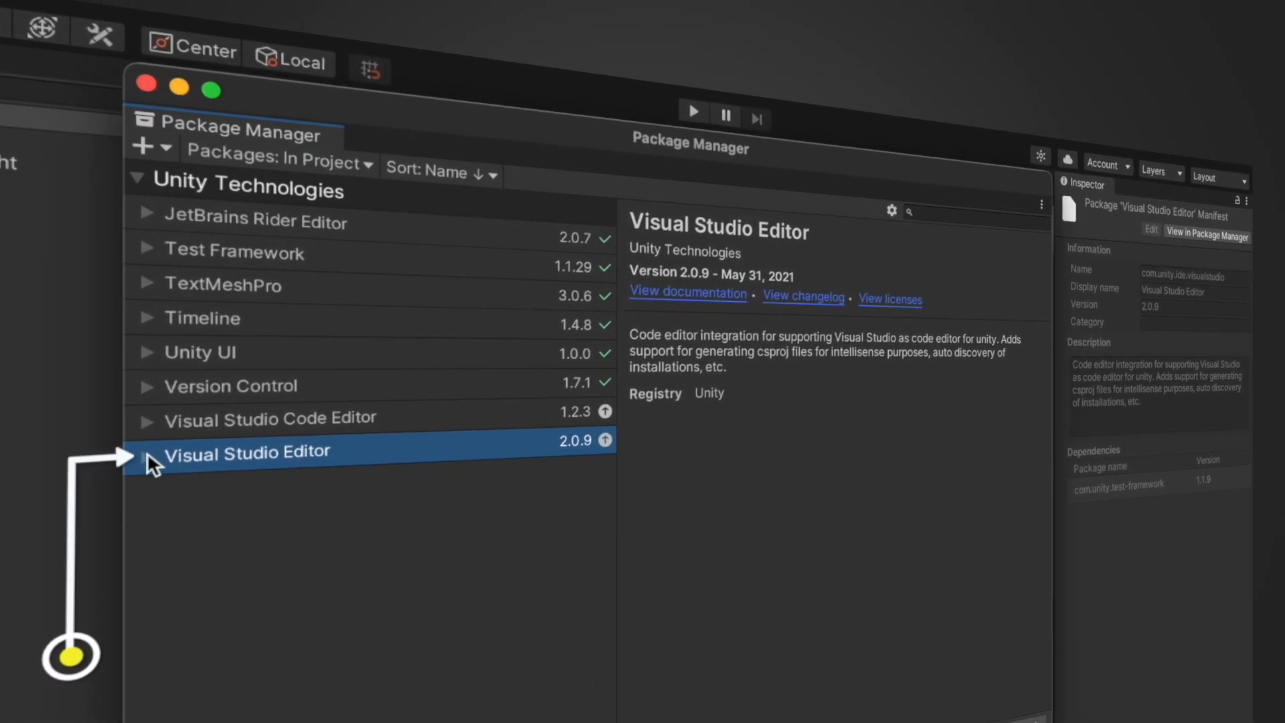
Show the Visual Studio Editor package details, then play three unit cards onto the battlefield
left_click(168, 349)
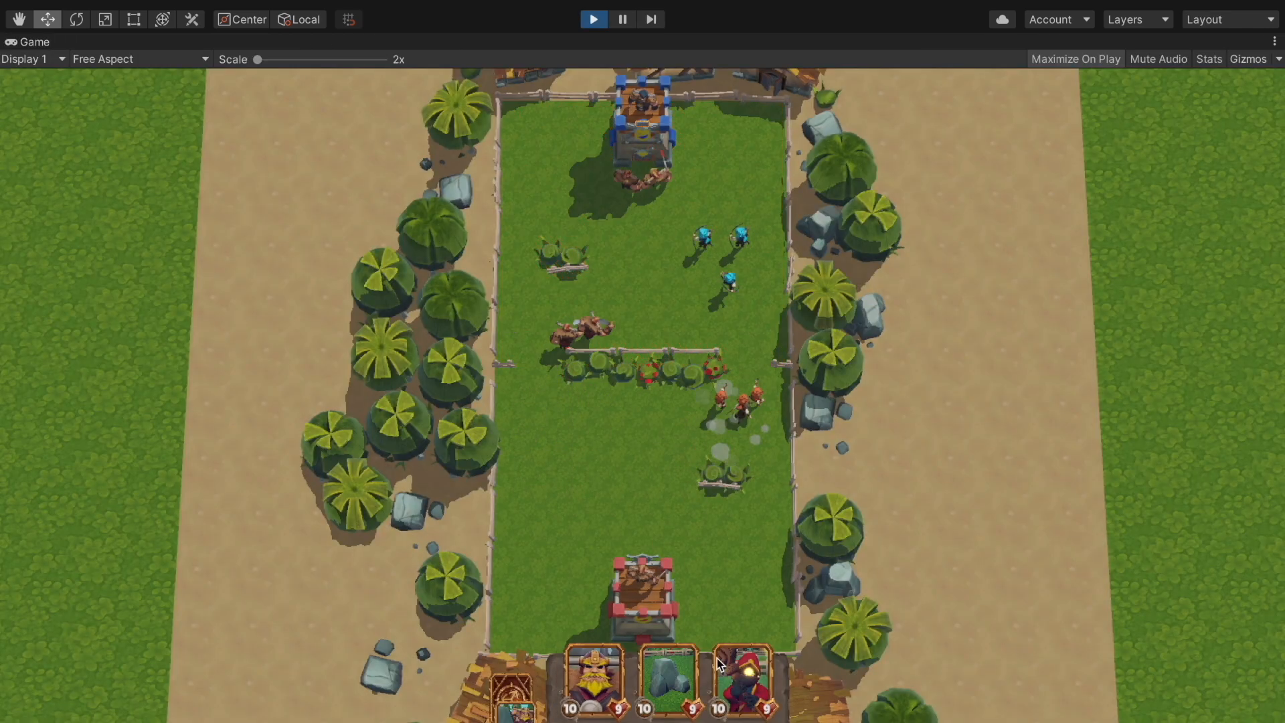
left_click_drag(736, 478, 655, 477)
left_click_drag(662, 680, 569, 522)
left_click_drag(590, 676, 679, 403)
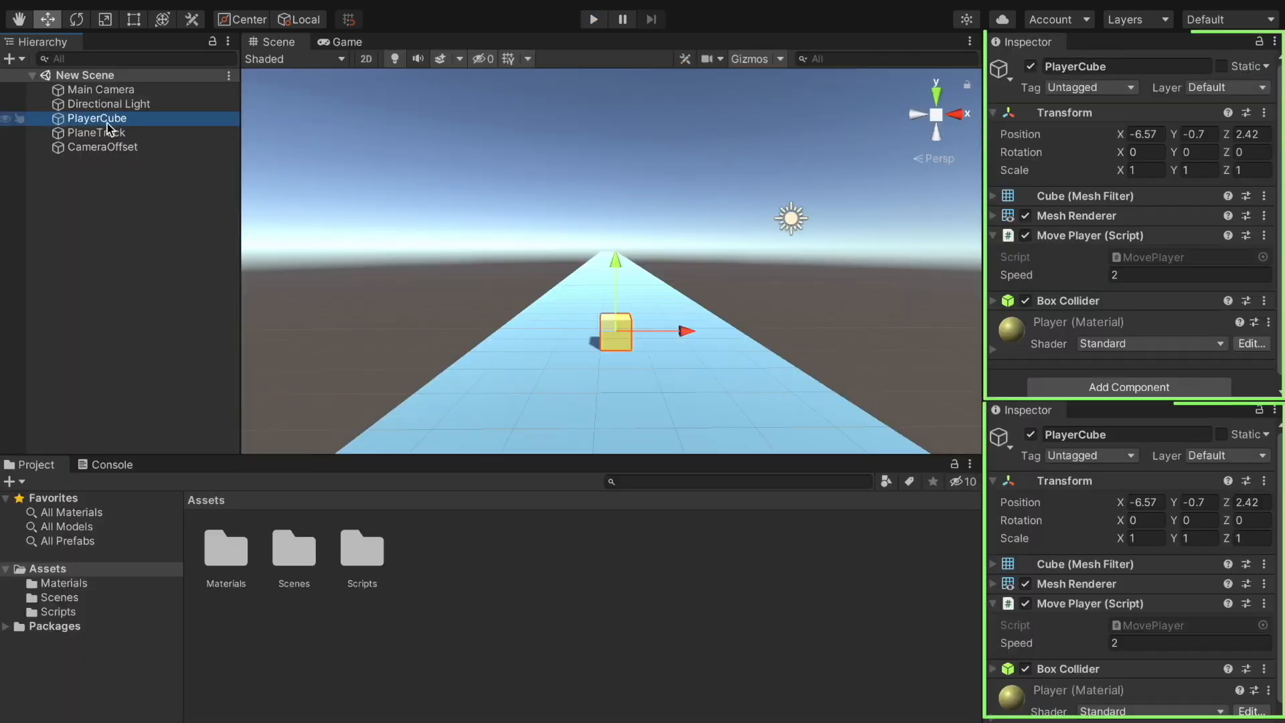
Select the PlaneTrack object and move the player sideways along the corridor
left_click(106, 132)
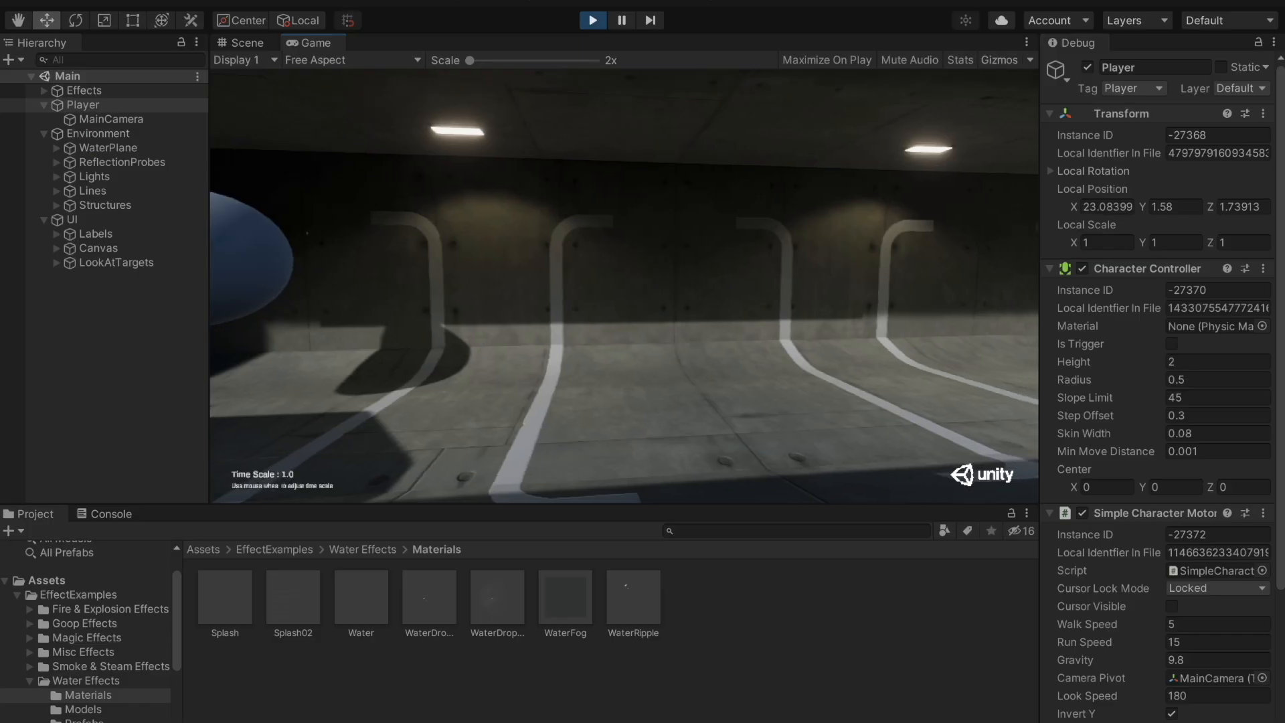
key("d")
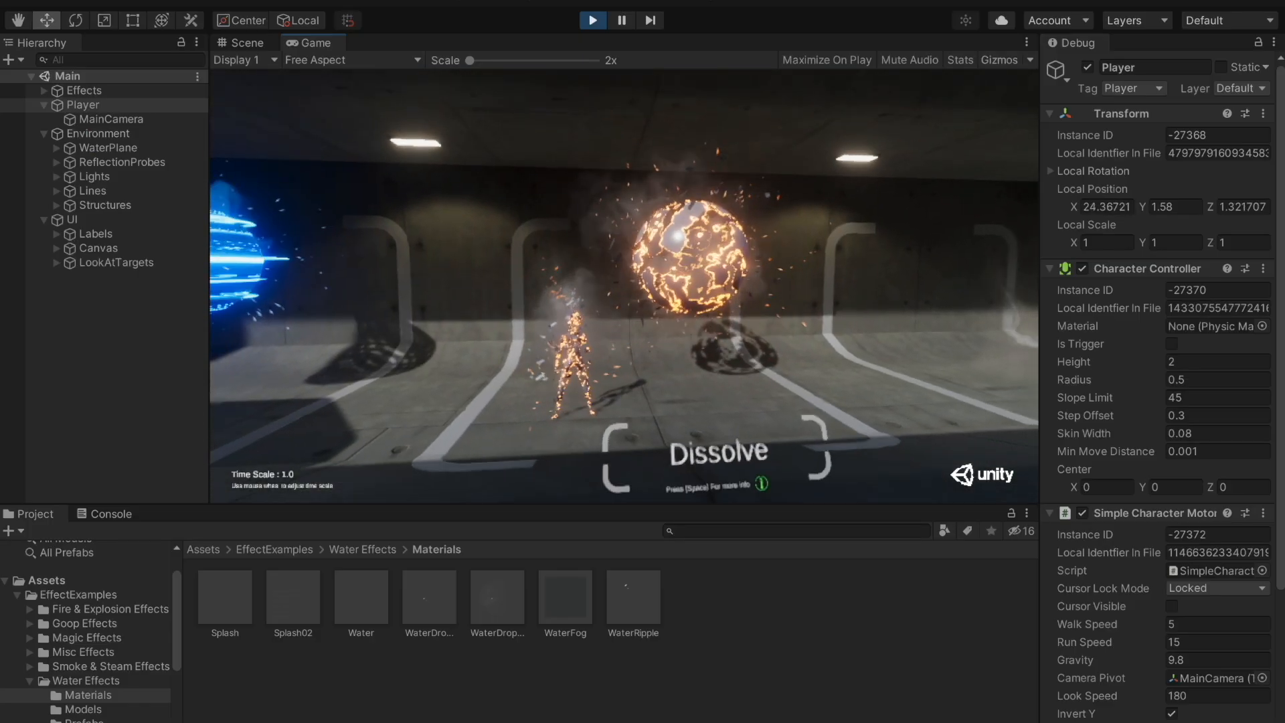
key("d")
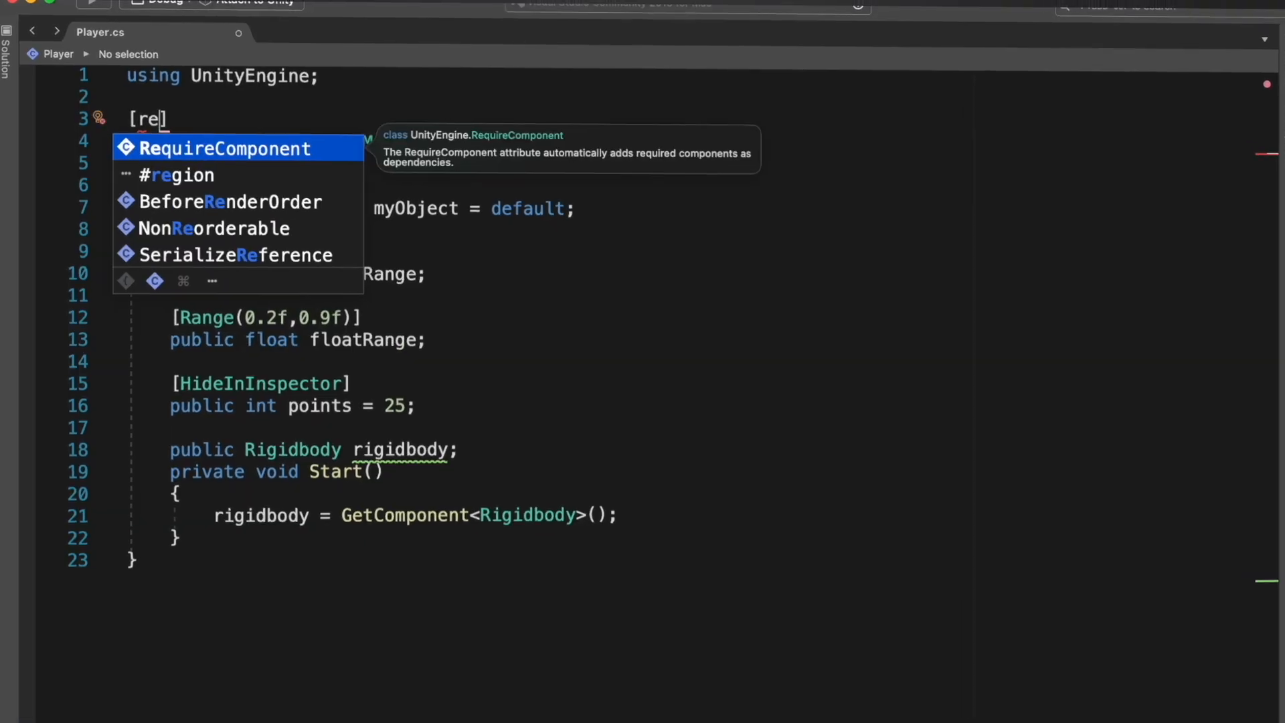
Complete a RequireComponent(typeof ...) attribute using the autocomplete suggestions
key("Return")
type("(ty")
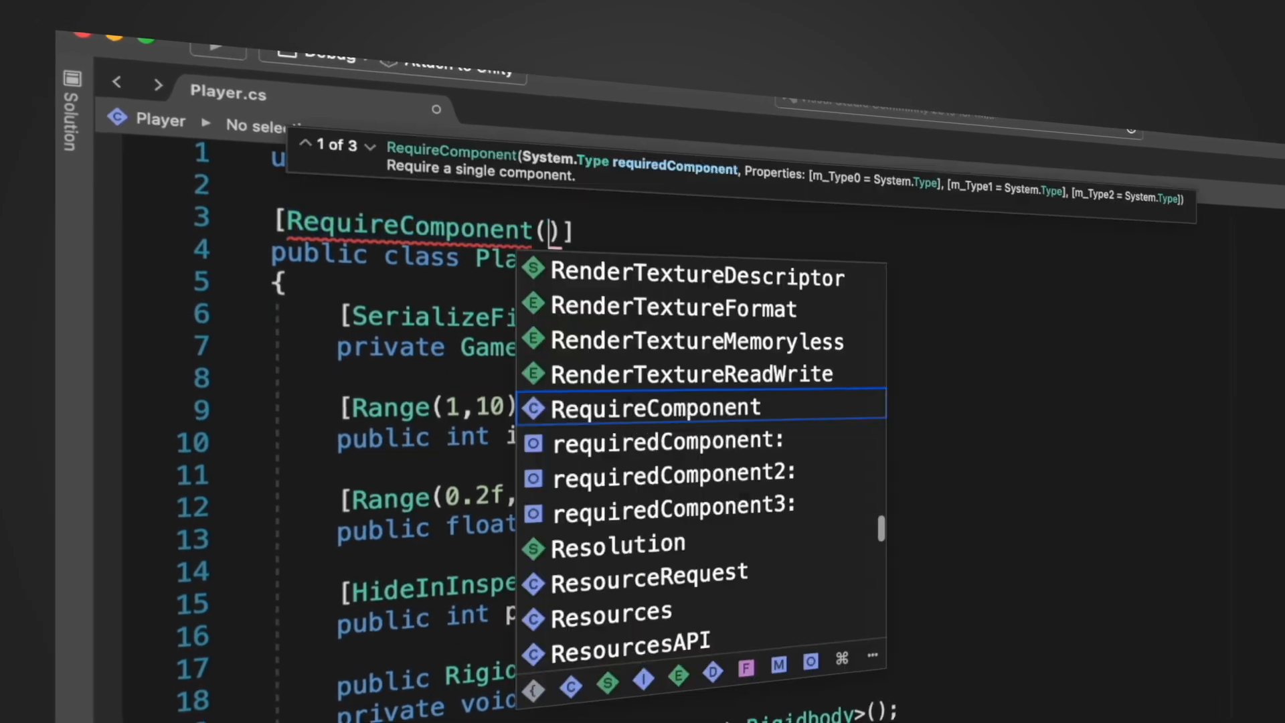
key("Return")
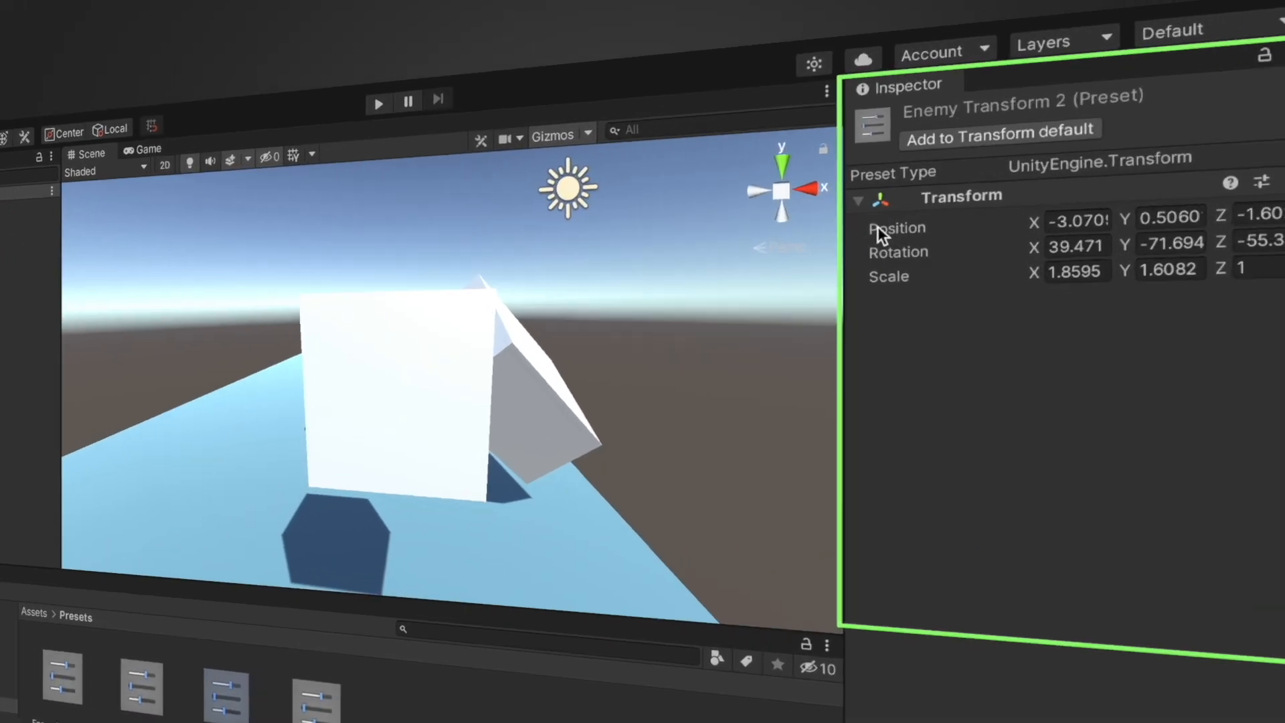
Open the Position property options, then isolate Cube (2) and the FloorLong (3) floor piece
right_click(1016, 149)
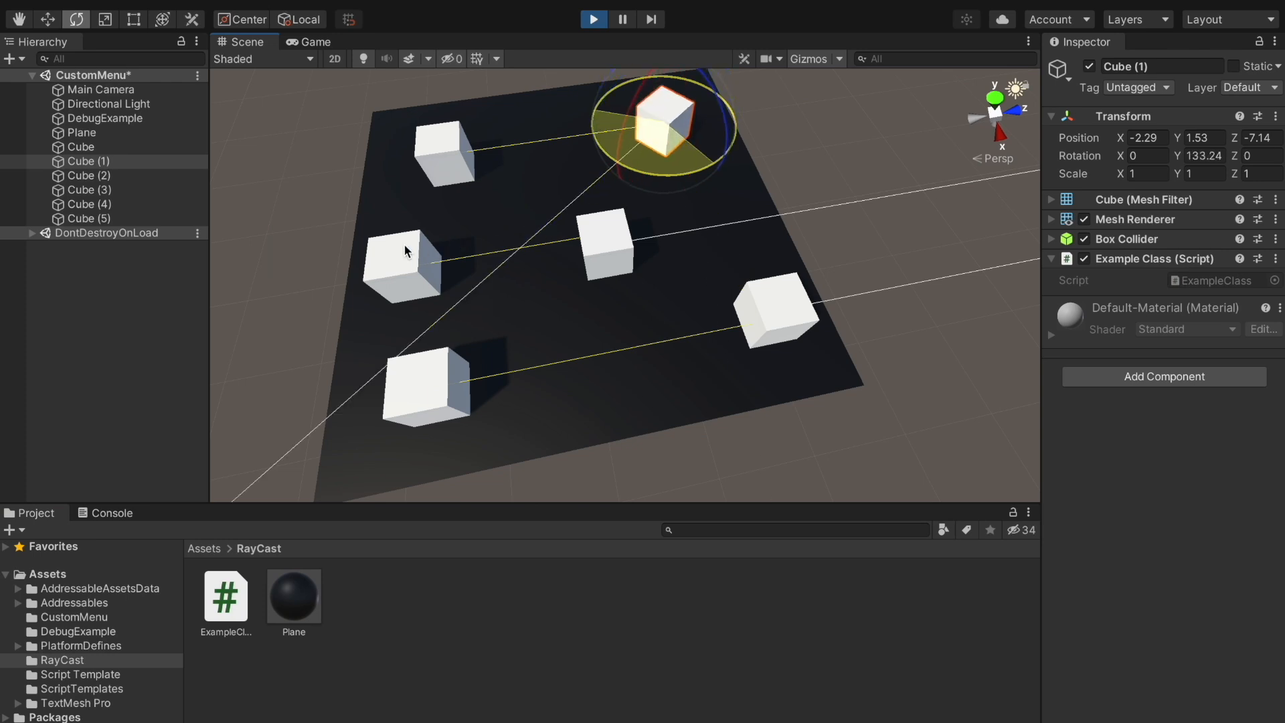
left_click(733, 307)
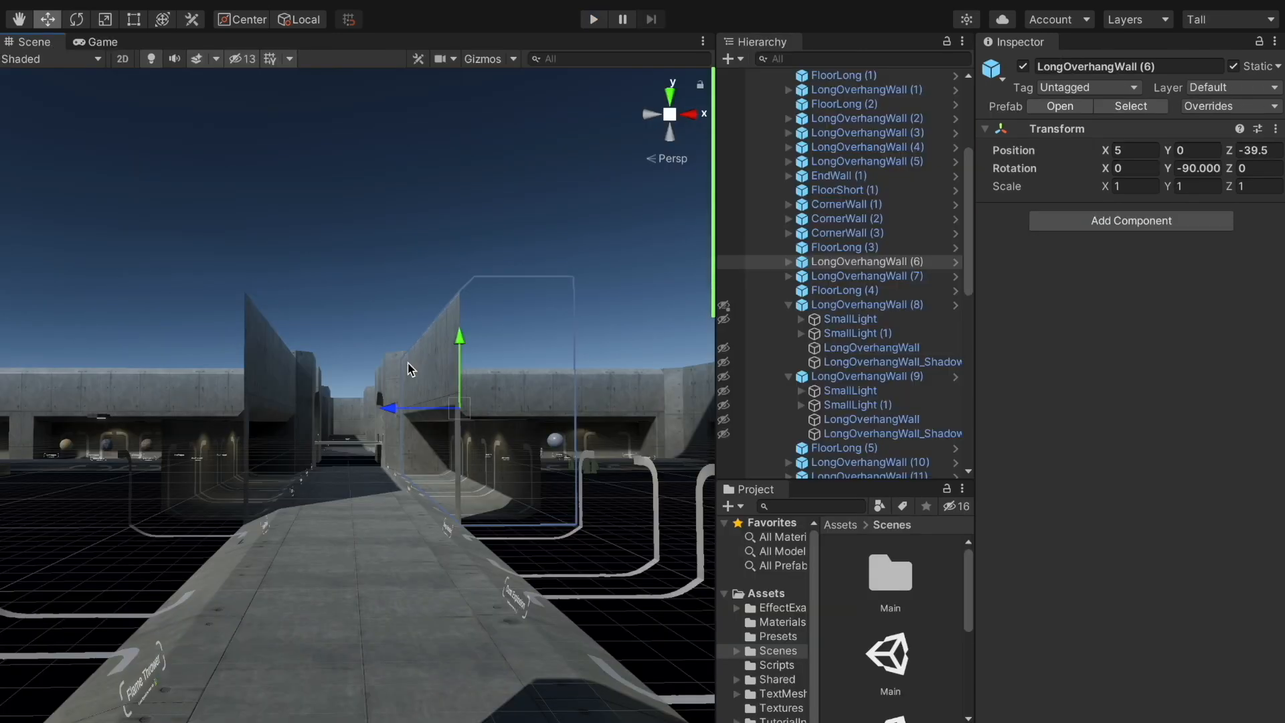
key("shift+h")
key("shift+h")
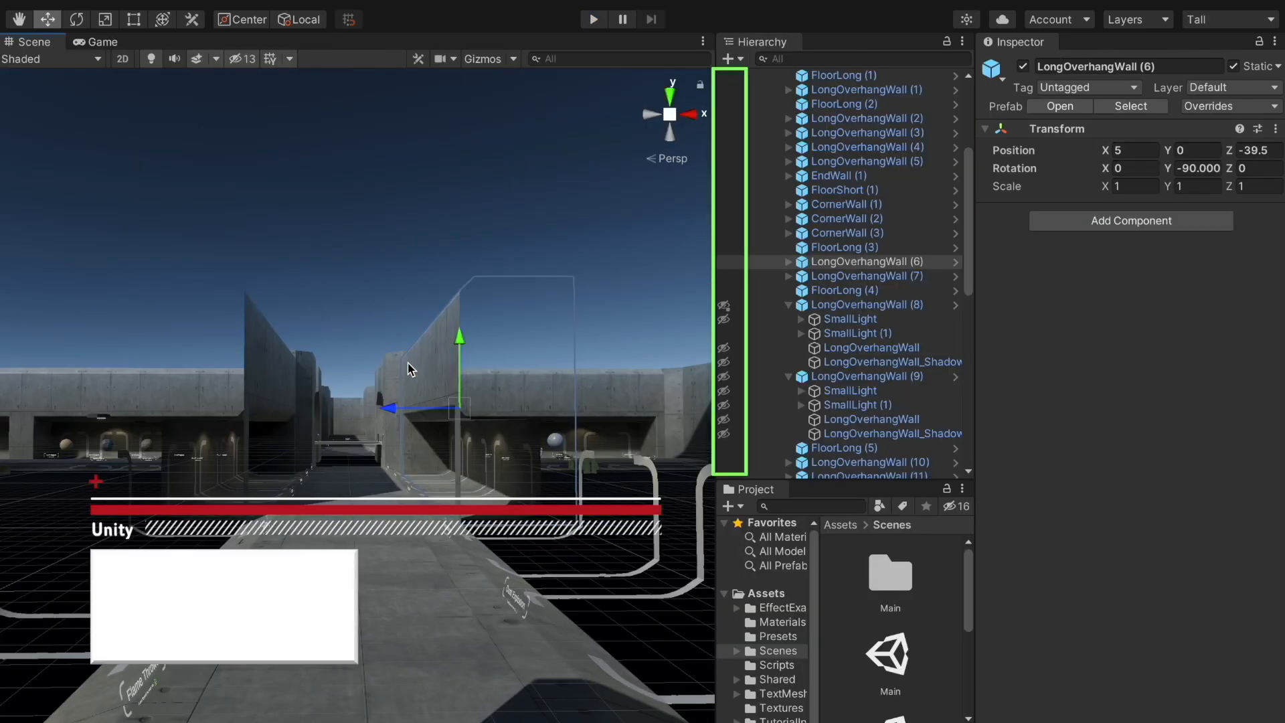
left_click(348, 482)
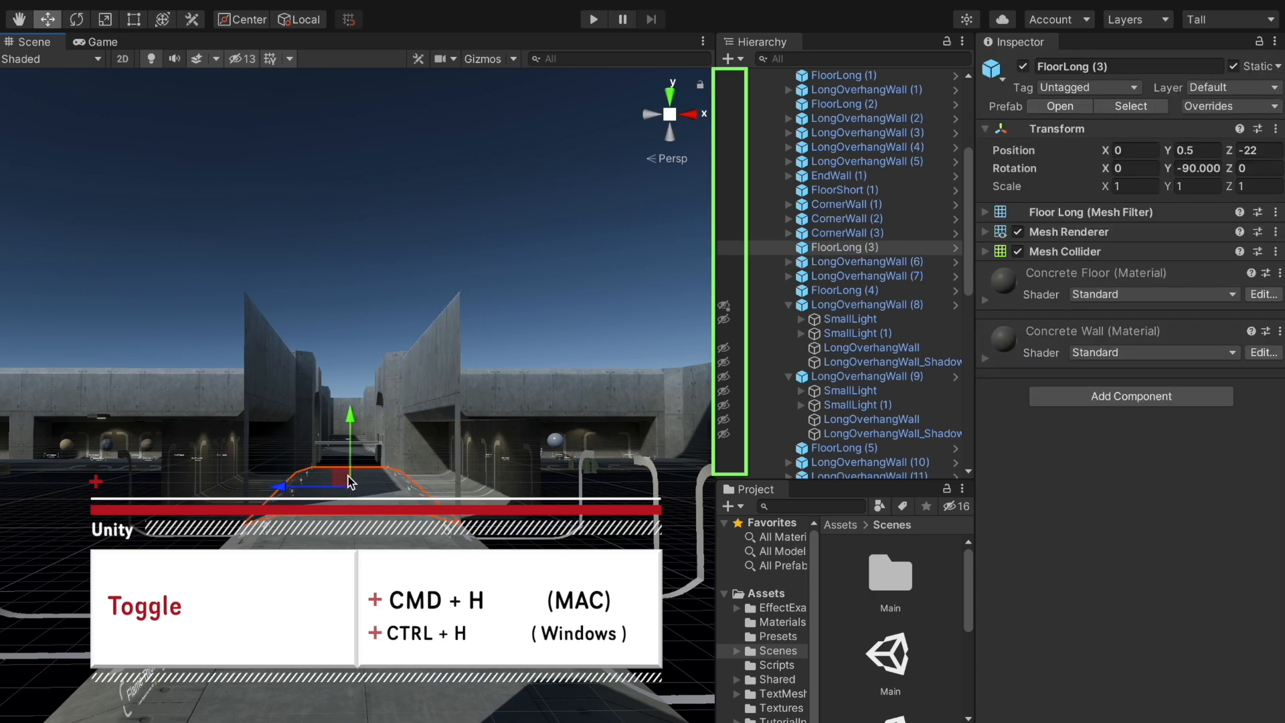
key("shift+h")
key("shift+h")
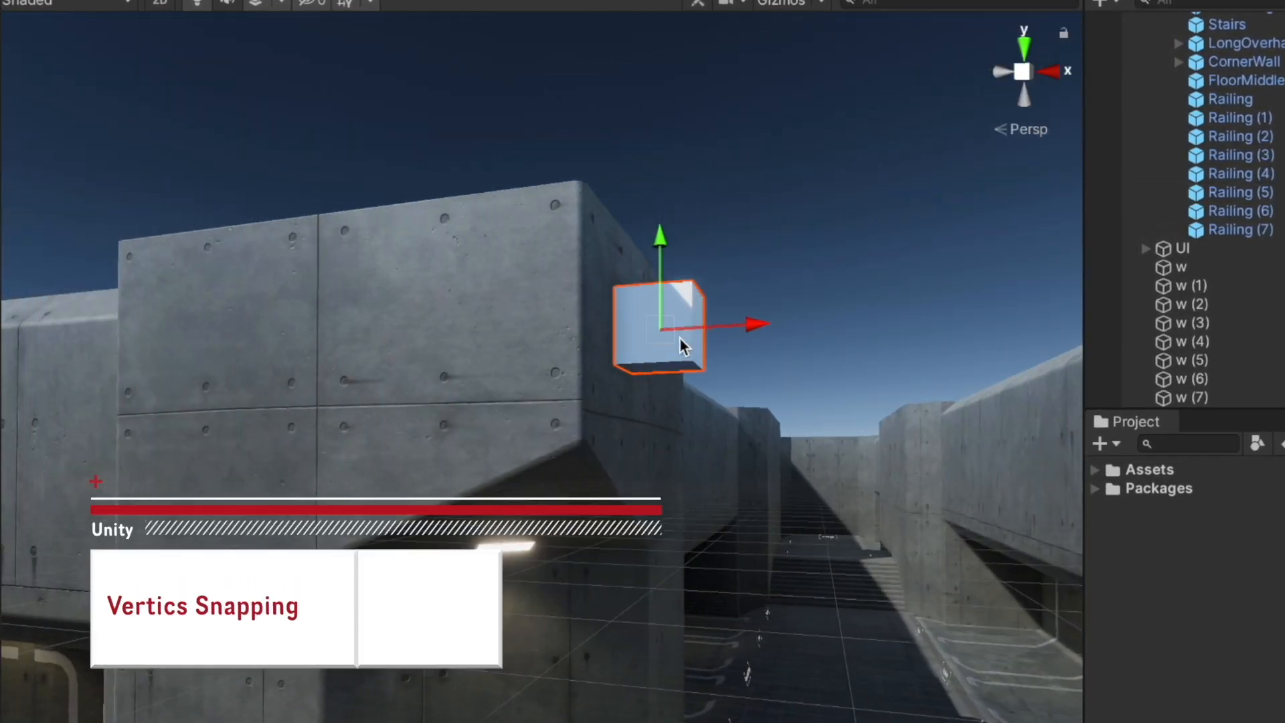
Vertex-snap the cube onto the wall's corner and fly the camera across the rooftops
key("v")
left_click_drag(625, 335, 429, 301)
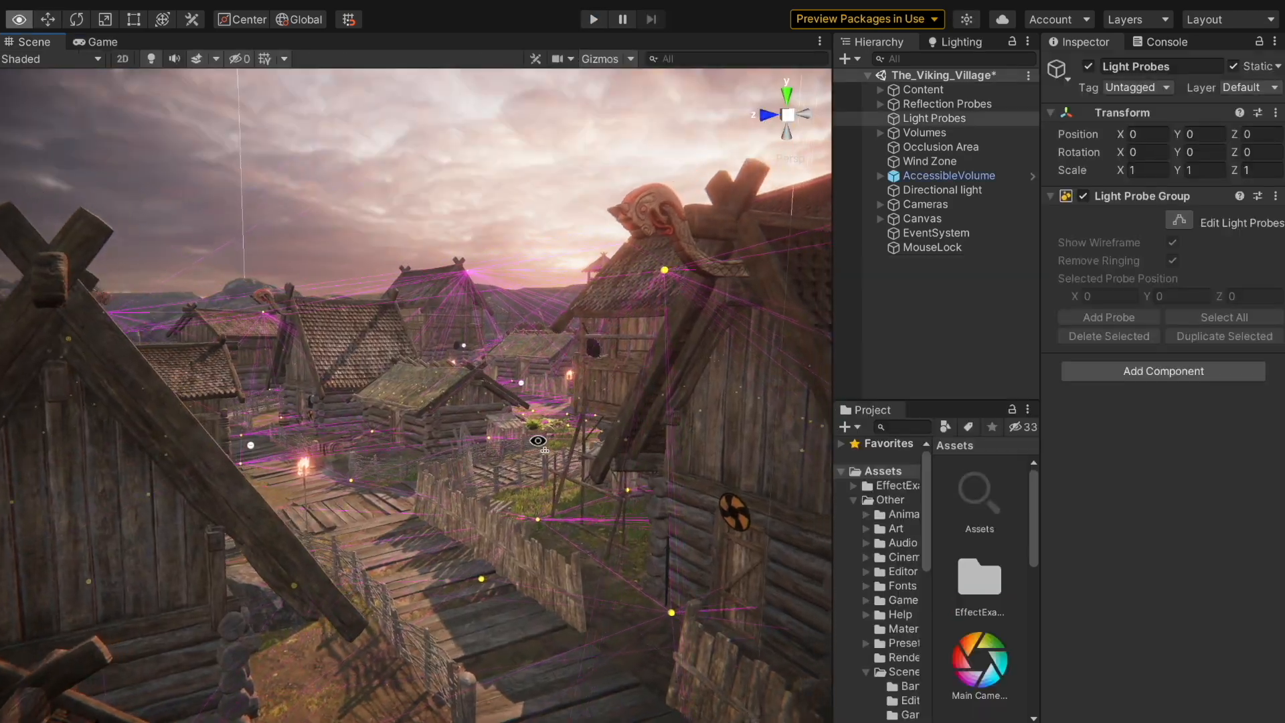
right_click_drag(540, 437, 492, 422)
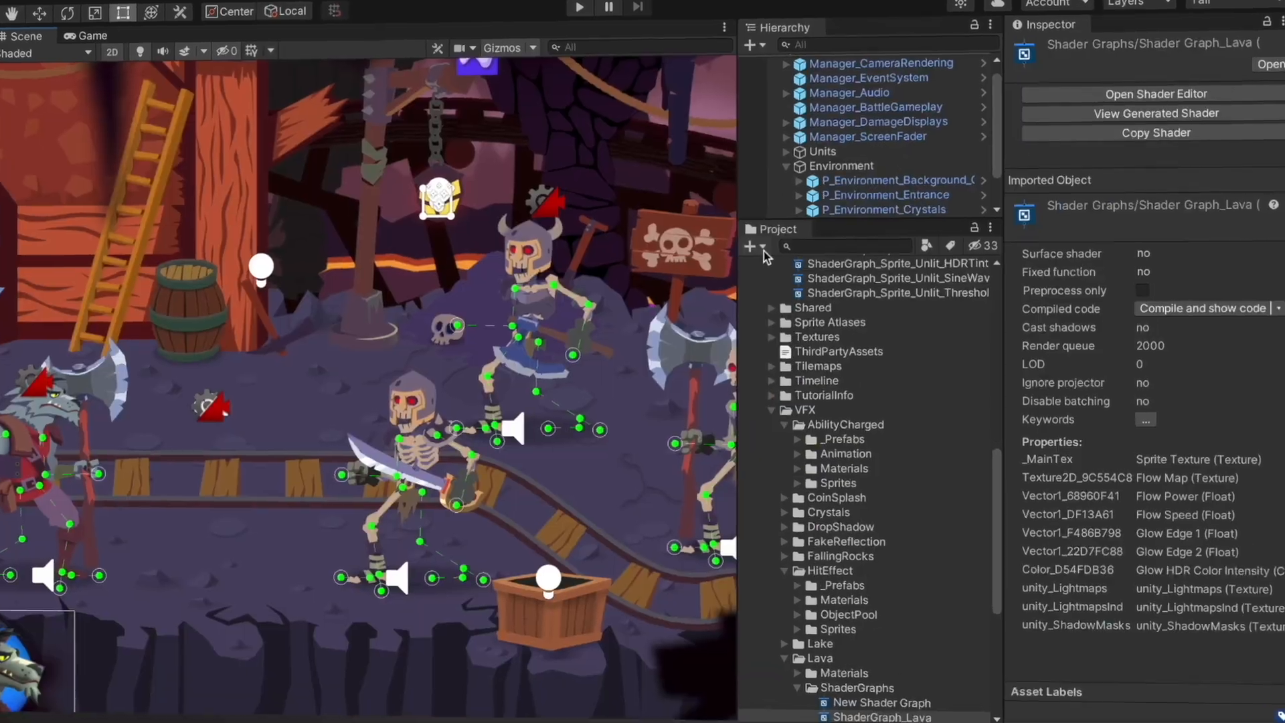
Create a new Sprite Lit Shader Graph asset
left_click(762, 248)
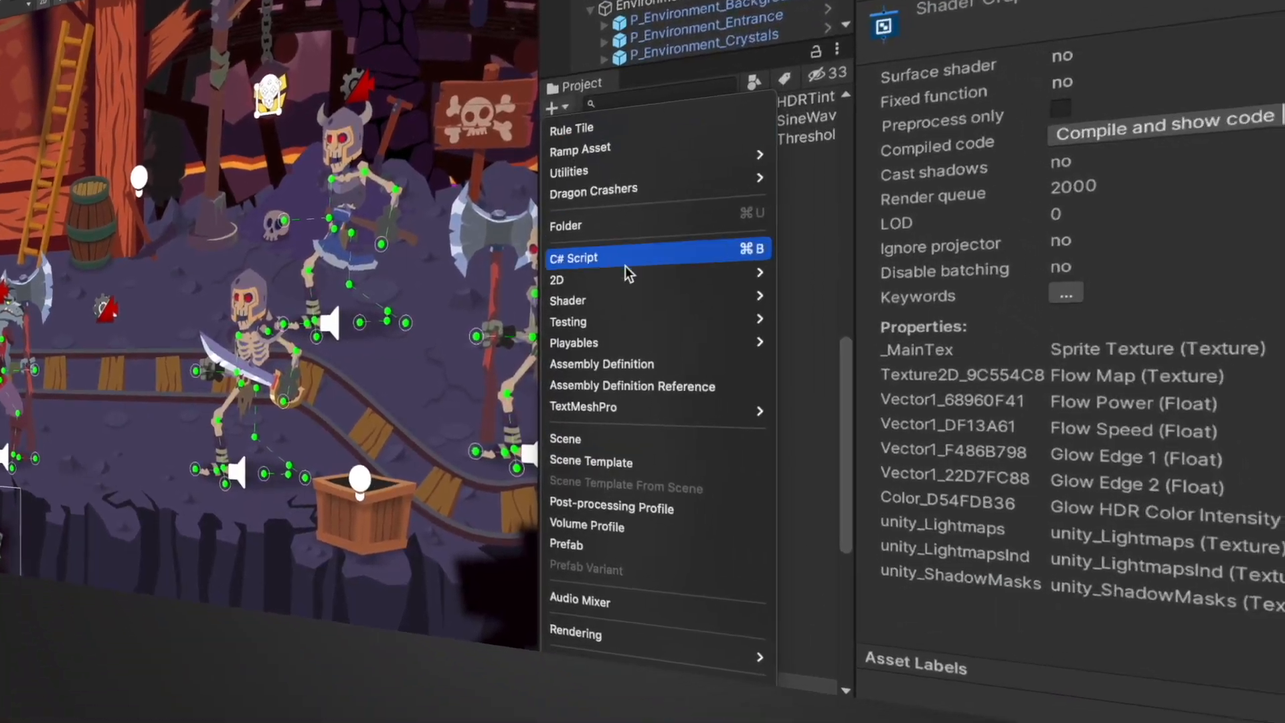
mouse_move(780, 321)
mouse_move(940, 472)
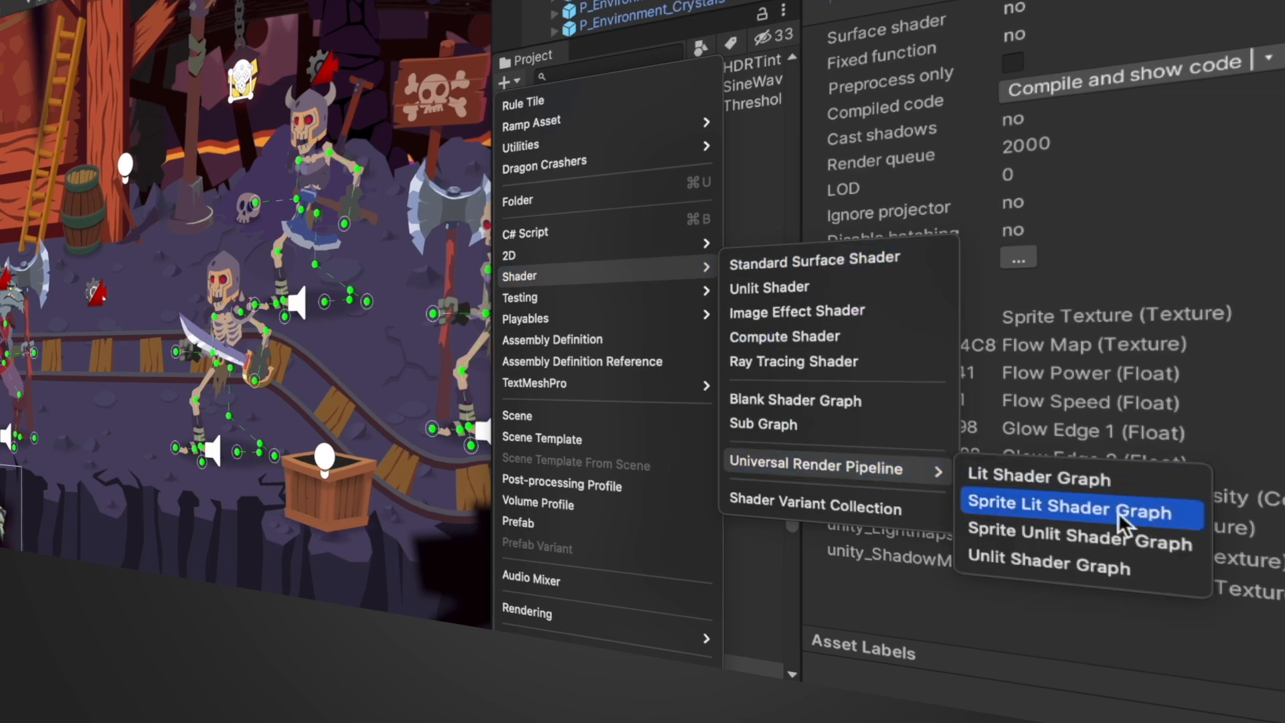
left_click(1183, 513)
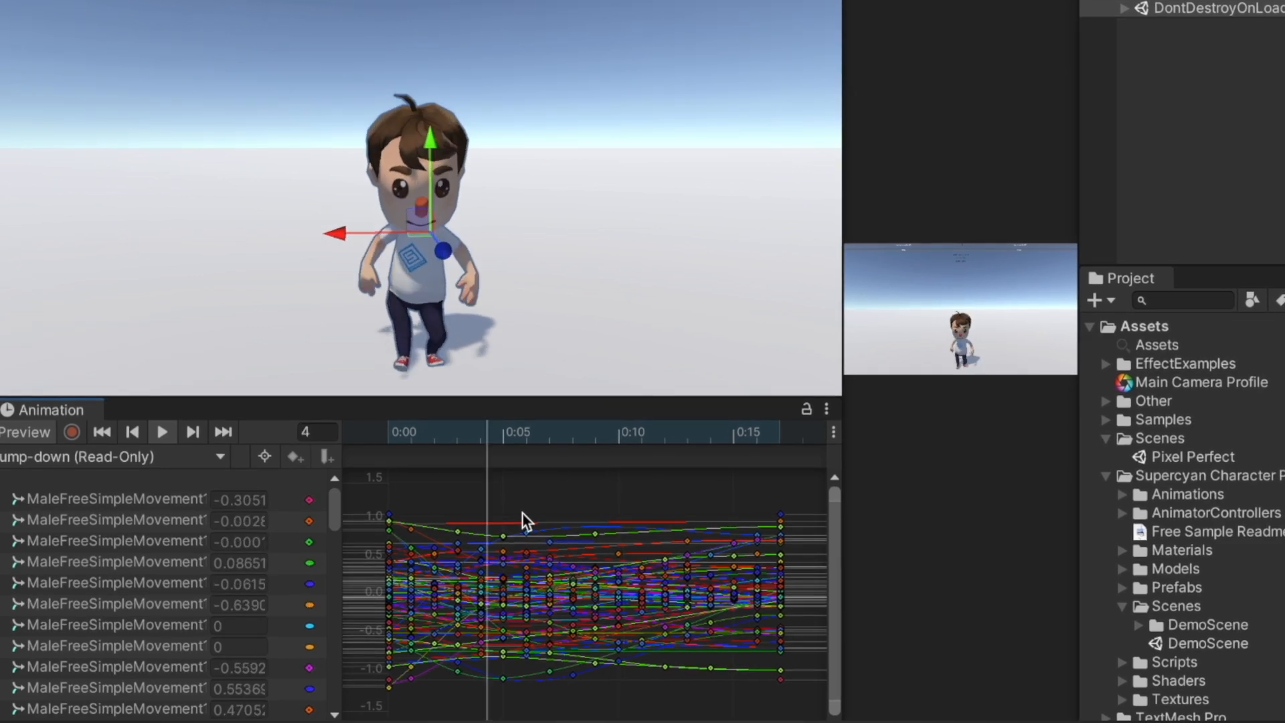
Choose the jump-float animation clip, then fly the scene camera along the jetty toward the sea
left_click(91, 465)
left_click(78, 489)
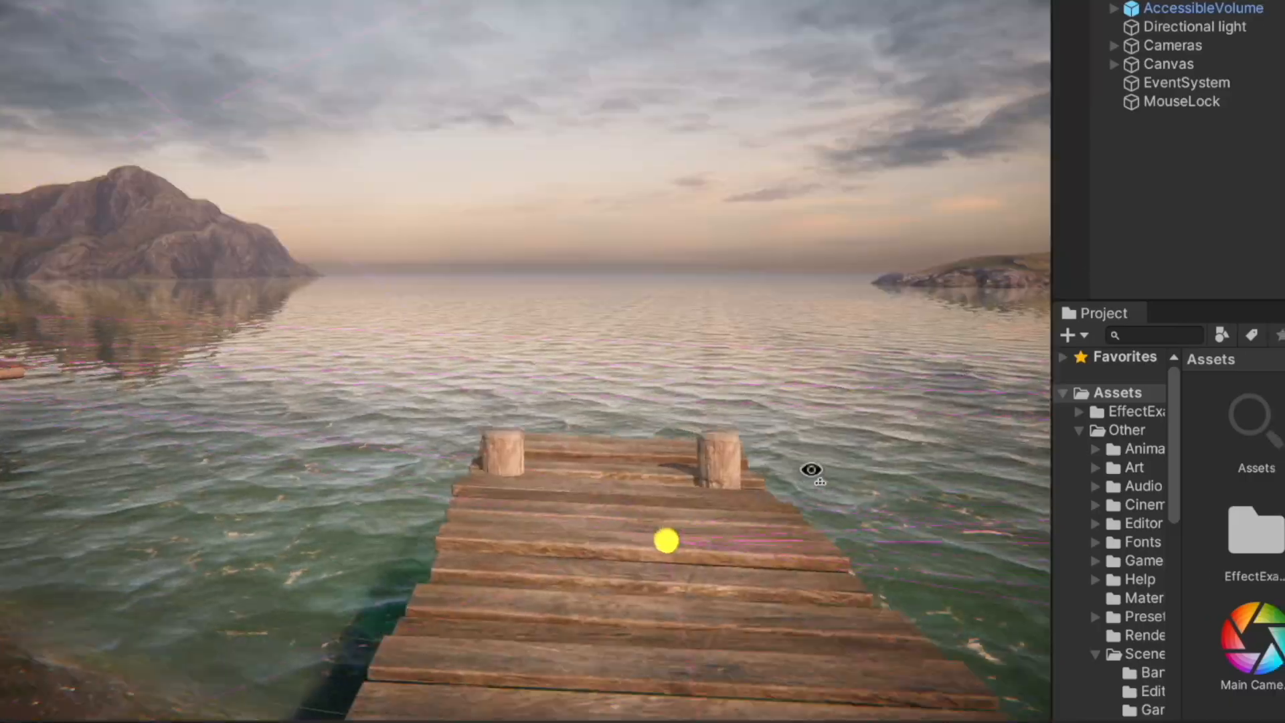
key("w")
right_click_drag(812, 467, 832, 564)
key("s")
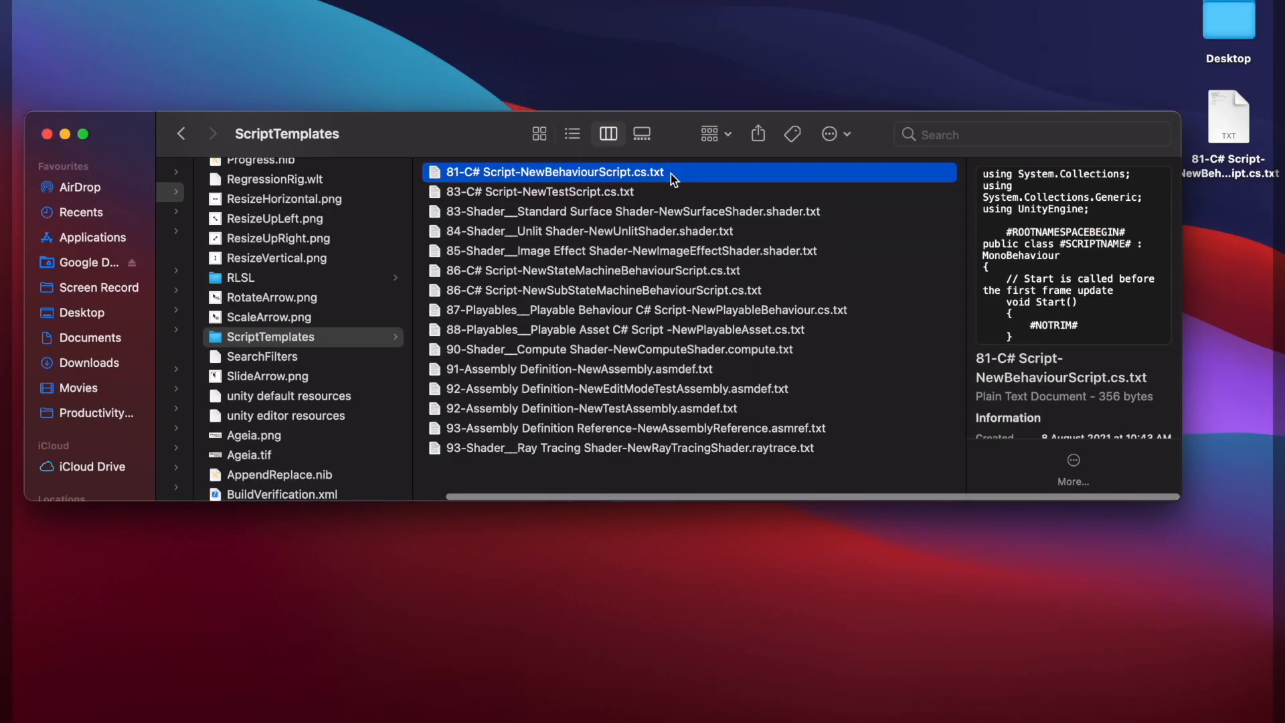
Open the 81-C# Script-NewBehaviourScript.cs.txt template with Visual Studio from its context menu
right_click(672, 172)
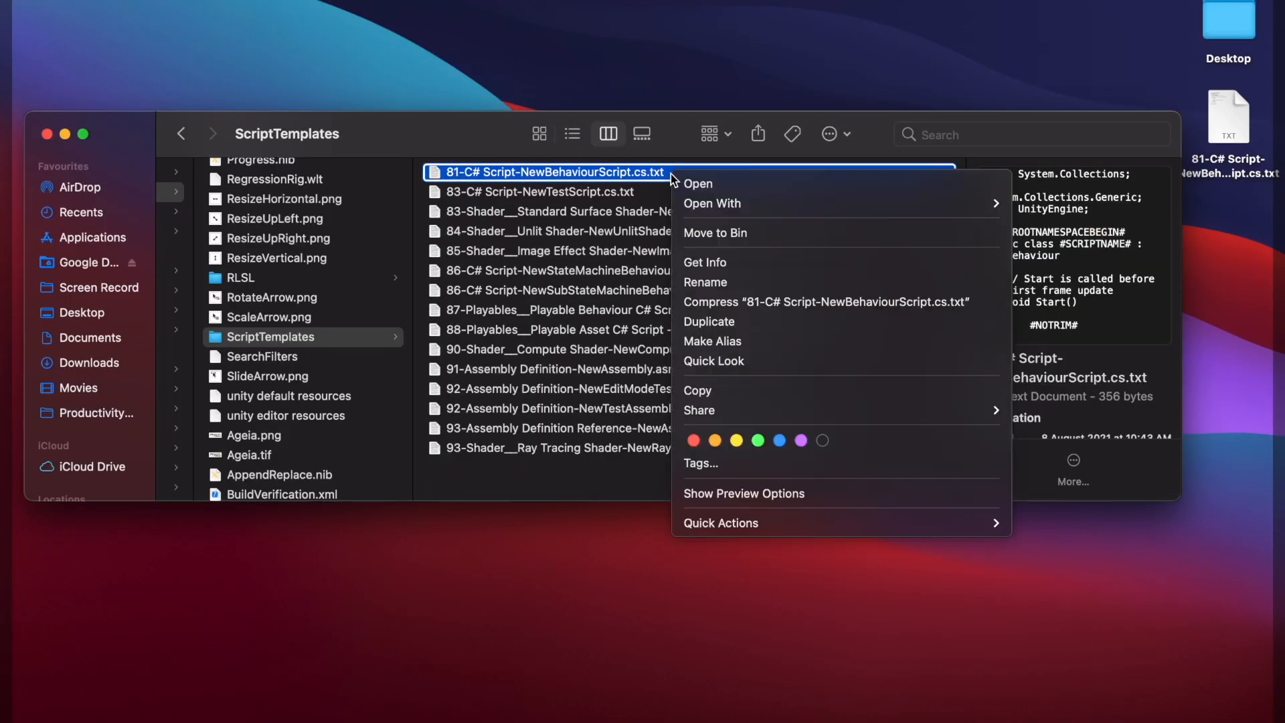
mouse_move(738, 211)
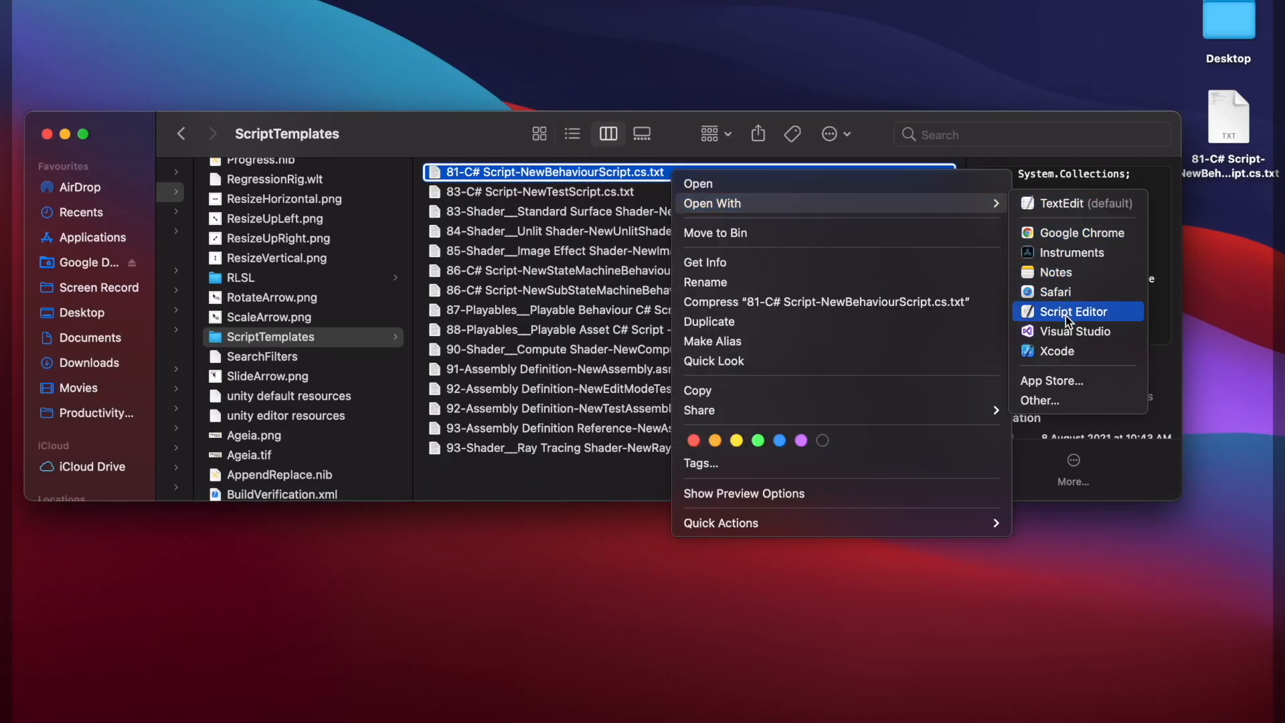
left_click(1074, 333)
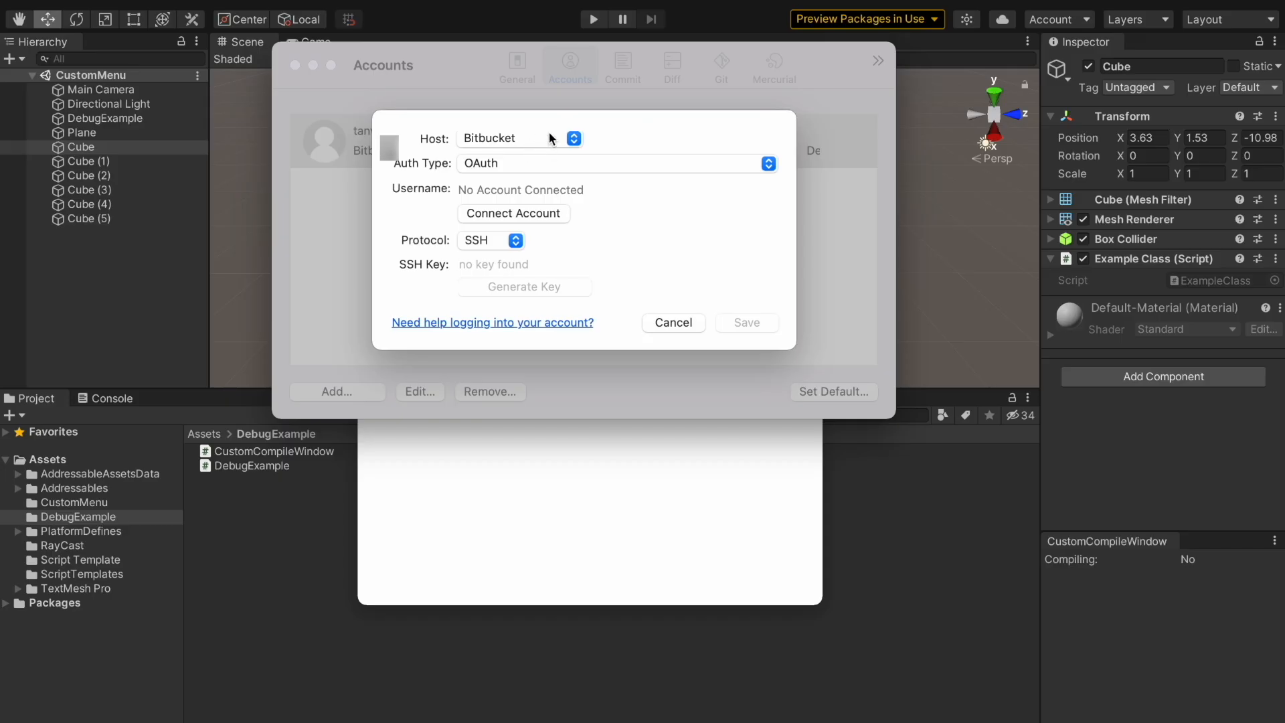
Show the hosting services list, then tilt and fly the camera toward the central tower
left_click(573, 139)
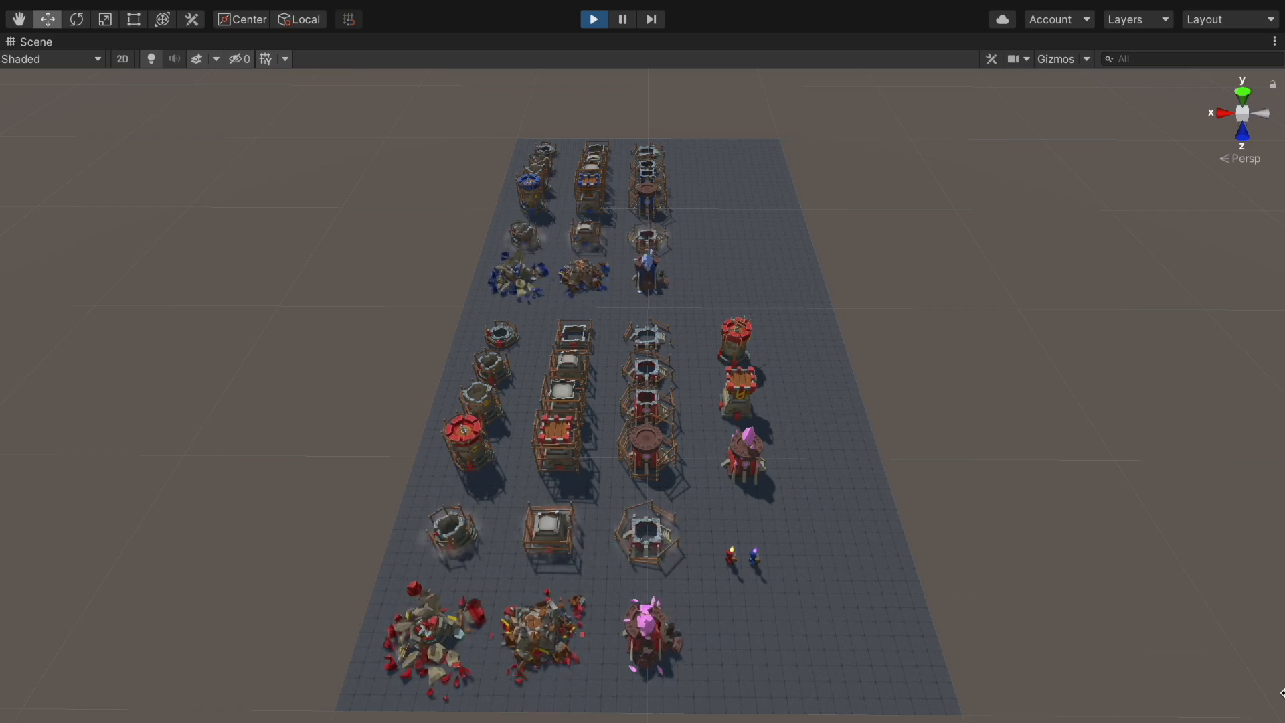
right_click_drag(1075, 490, 1067, 379)
key("q")
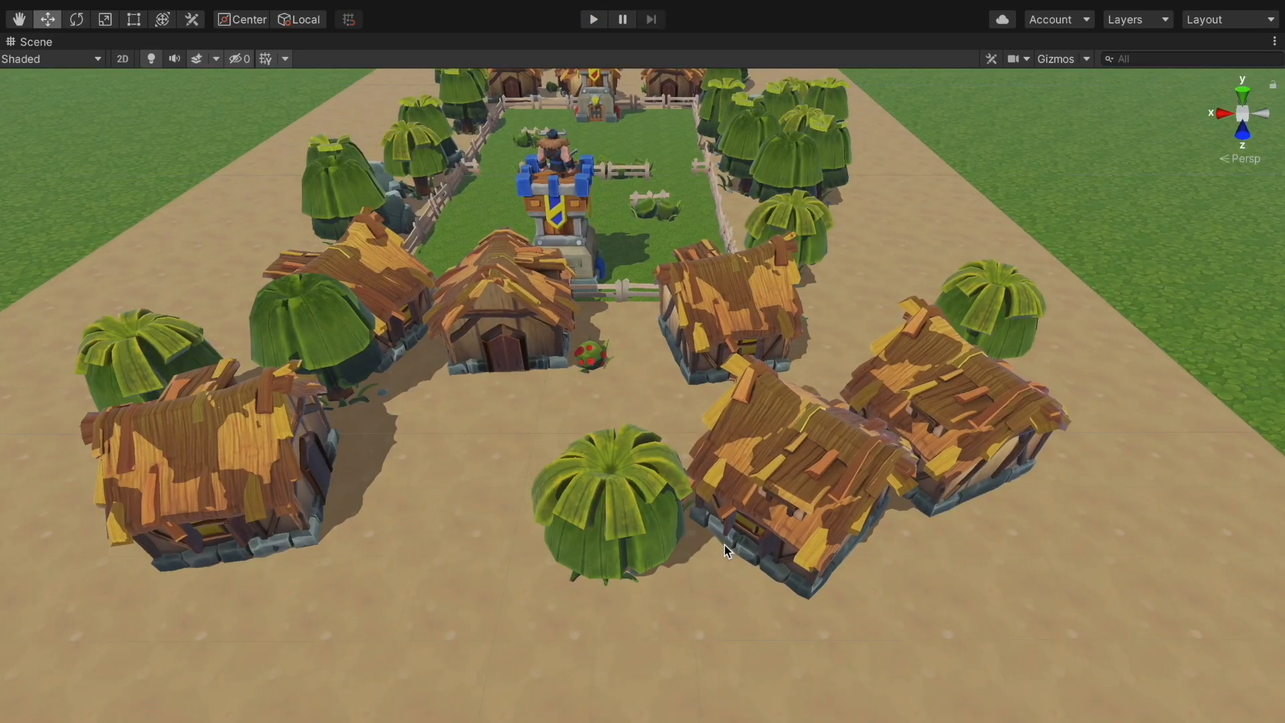
right_click_drag(724, 544, 728, 439)
key("w")
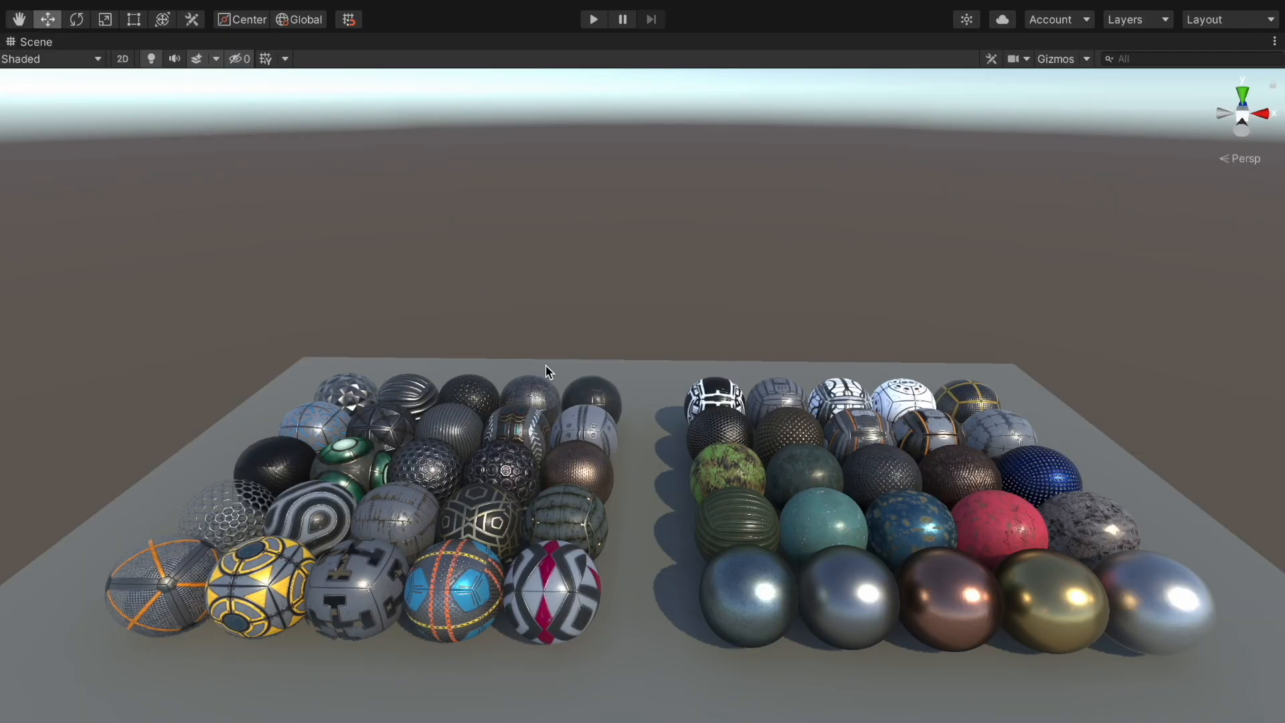
Fly into the sphere grid, looking down the rows and then closing in from above
key("w")
right_click_drag(546, 370, 807, 446)
key("s")
scroll(890, 531, "up", 1)
key("w")
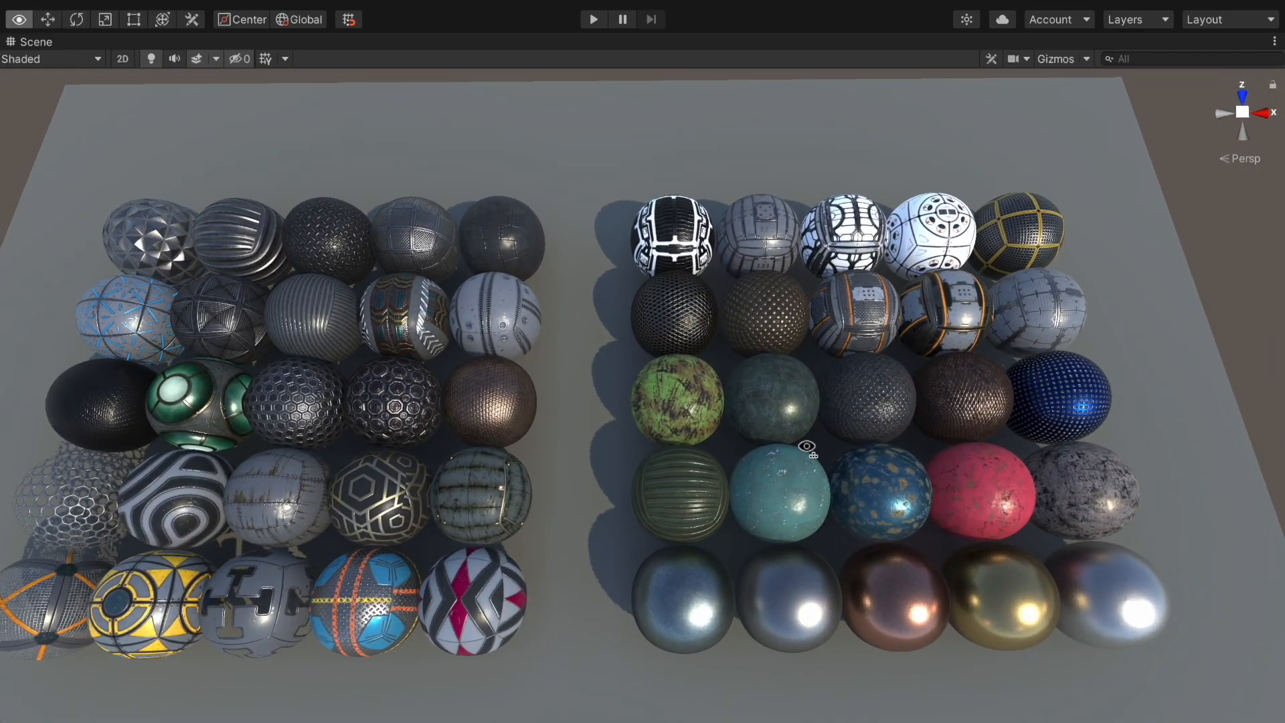
Restore the normal editor layout with Shift+Space, then maximize the Game view
key("shift+space")
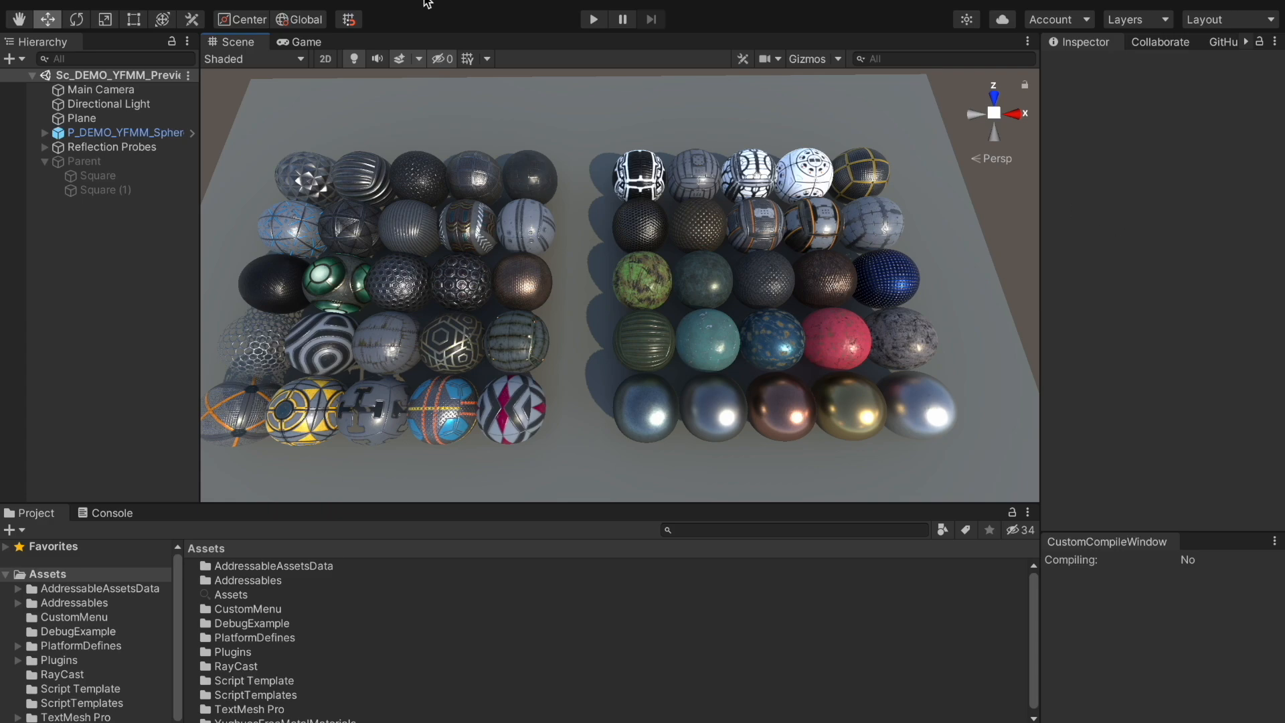
left_click(302, 42)
key("shift+space")
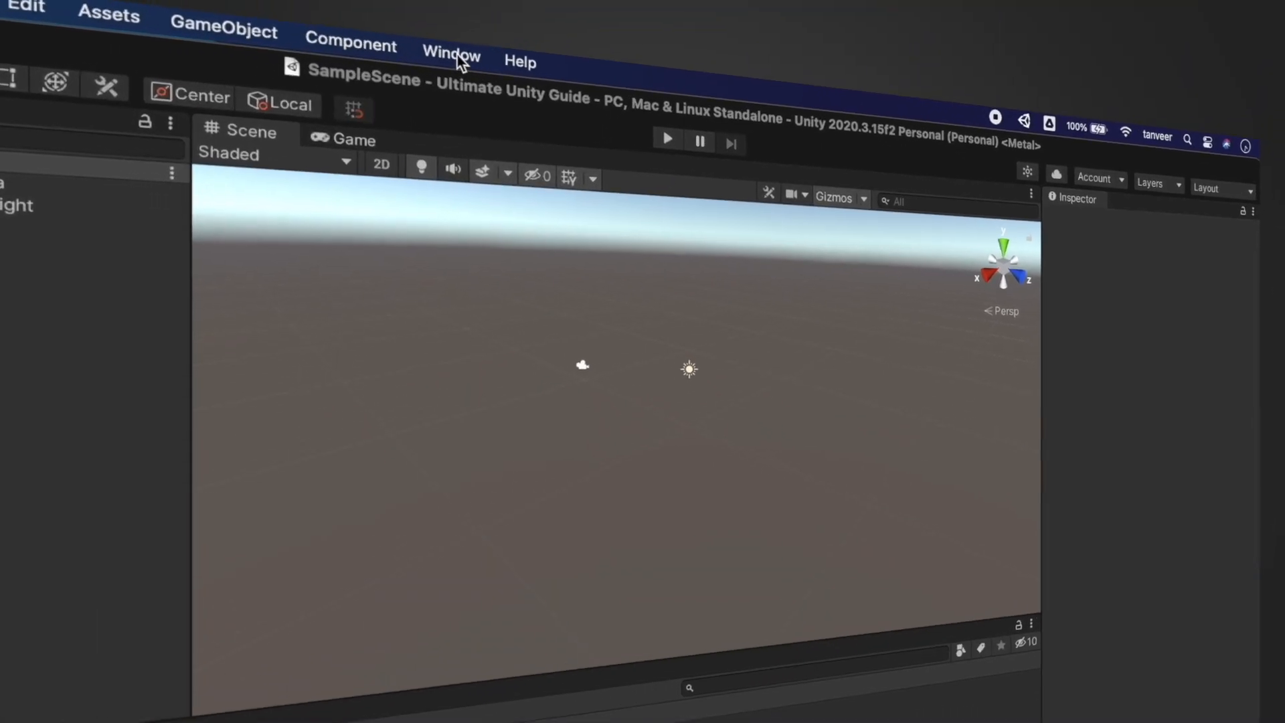
Open the Package Manager and view the JetBrains Rider Editor, Test Framework and TextMeshPro details
left_click(419, 10)
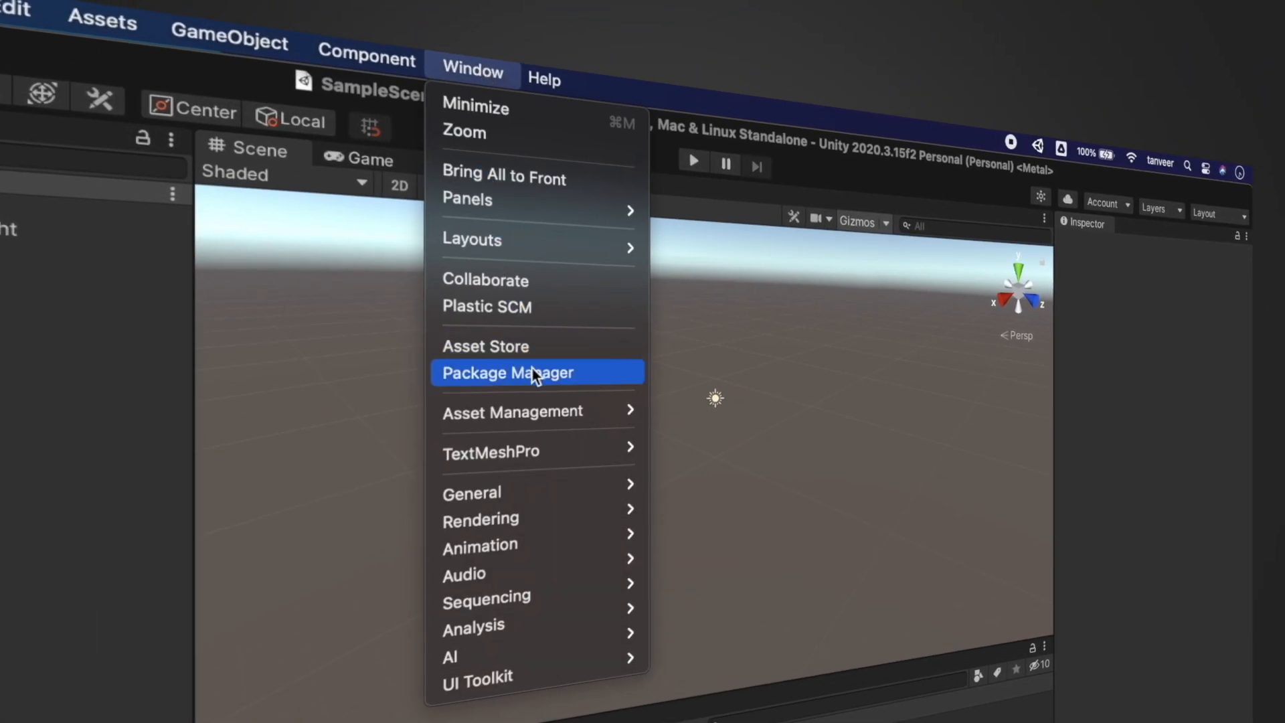
left_click(533, 370)
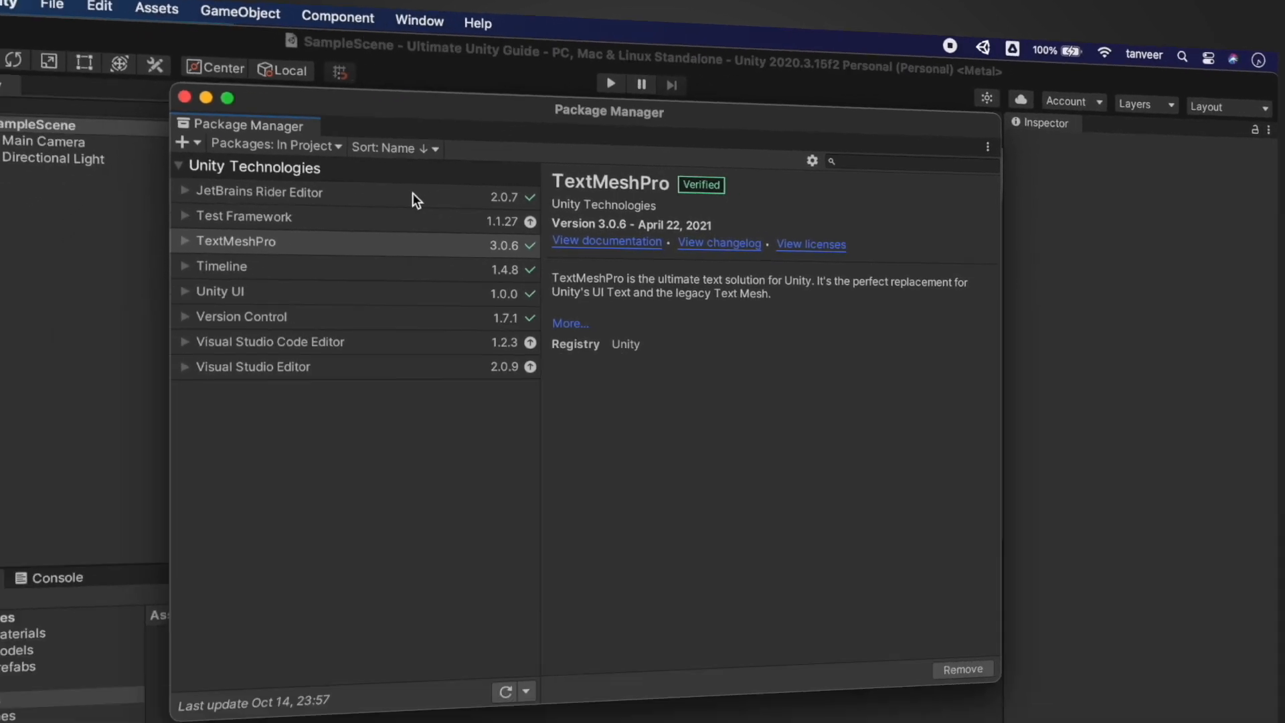
left_click(439, 284)
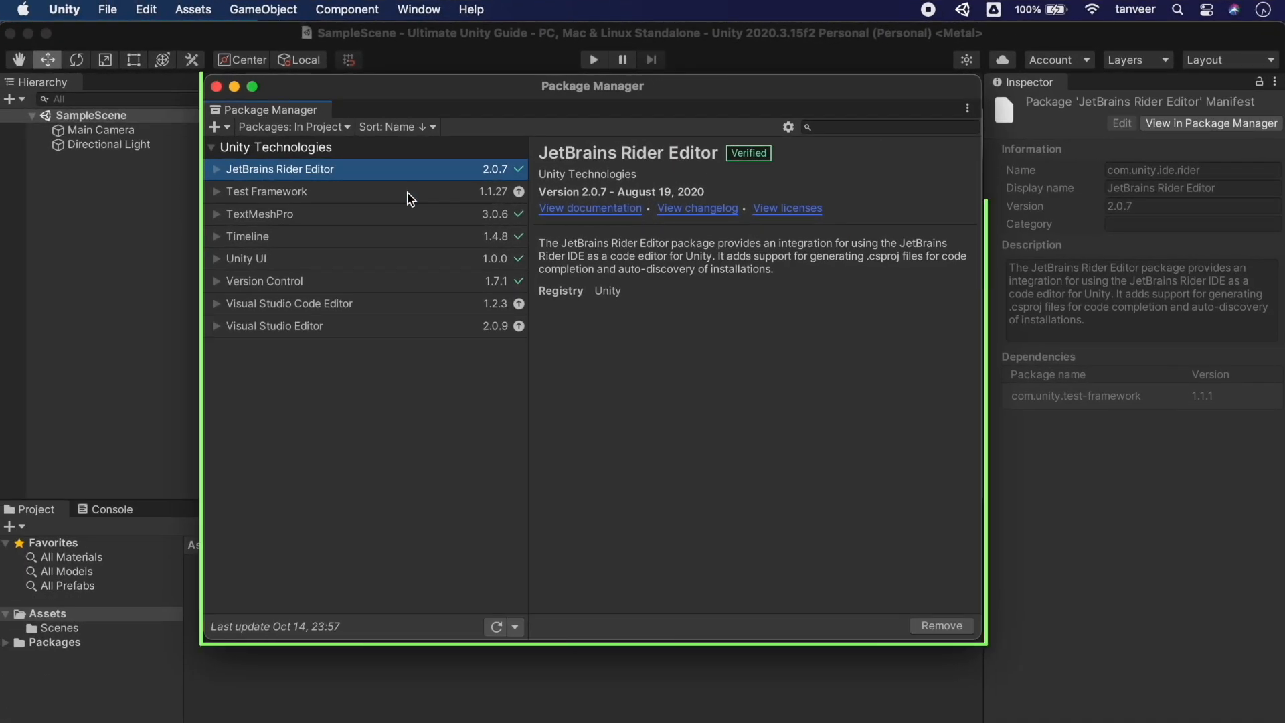
left_click(407, 192)
left_click(407, 213)
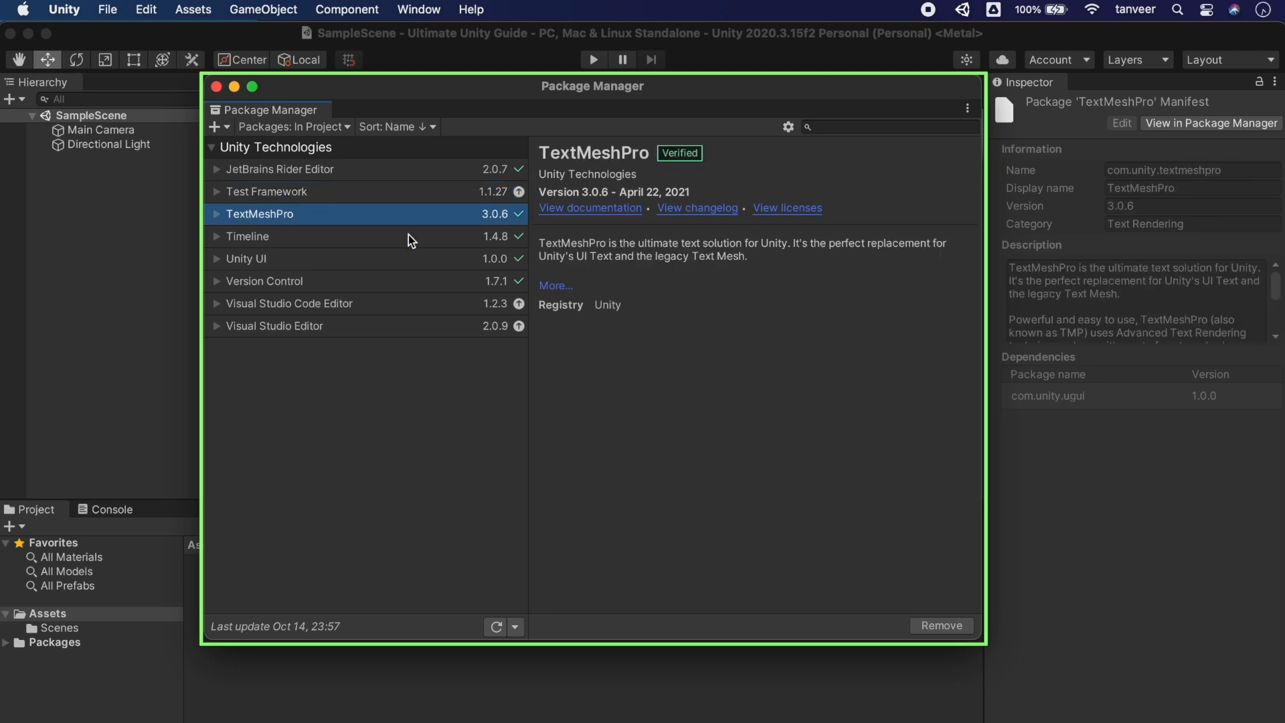
Browse Timeline, Unity UI and both Visual Studio editor packages, ending on Test Framework
left_click(410, 236)
left_click(410, 263)
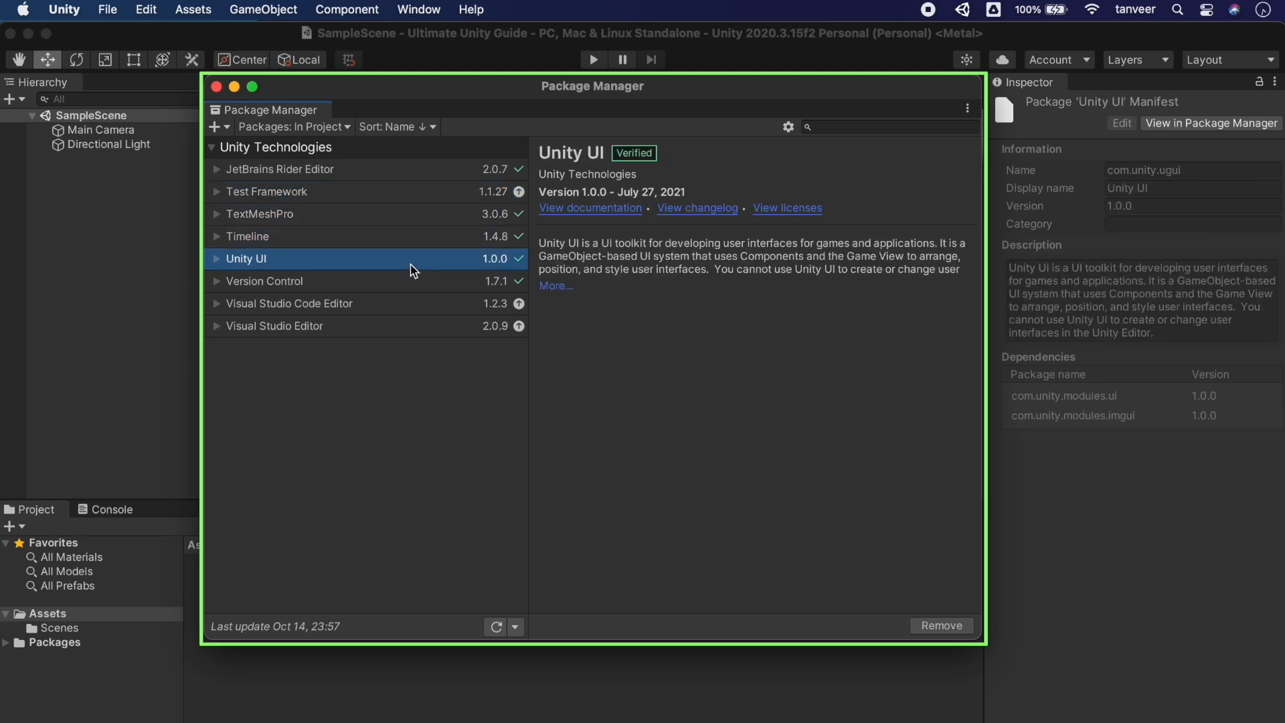
left_click(413, 287)
left_click(415, 305)
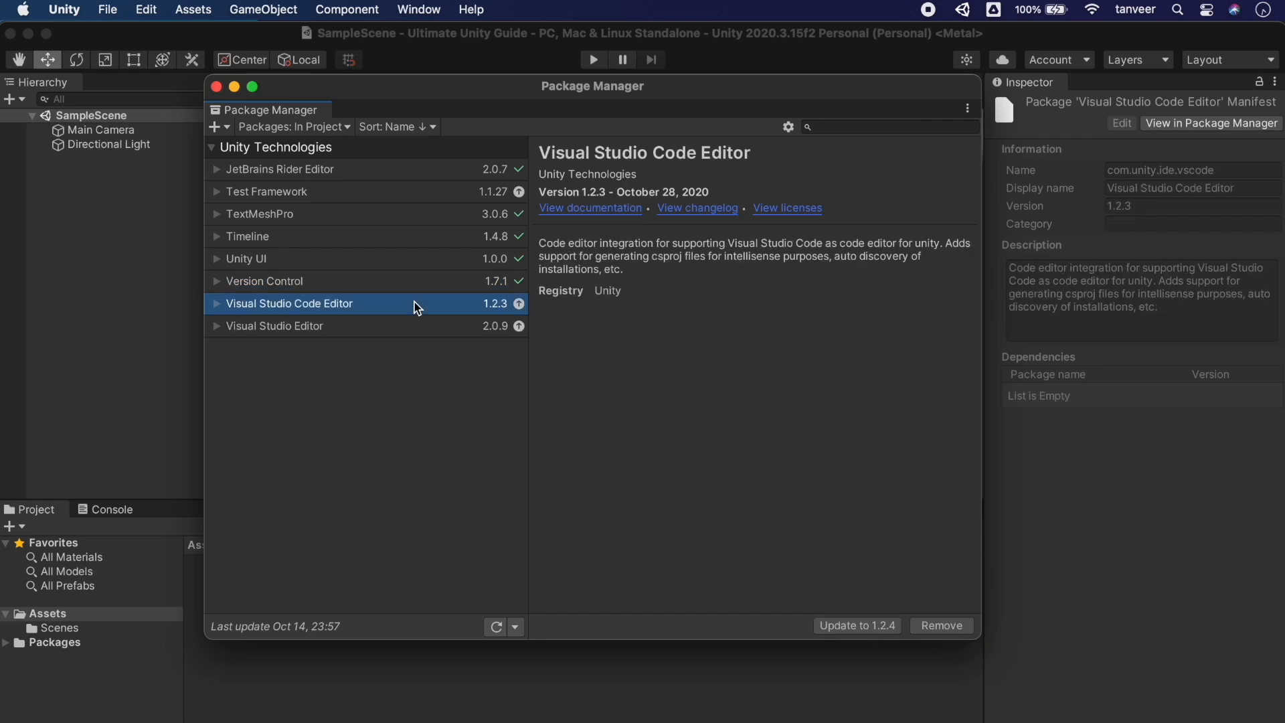
left_click(416, 326)
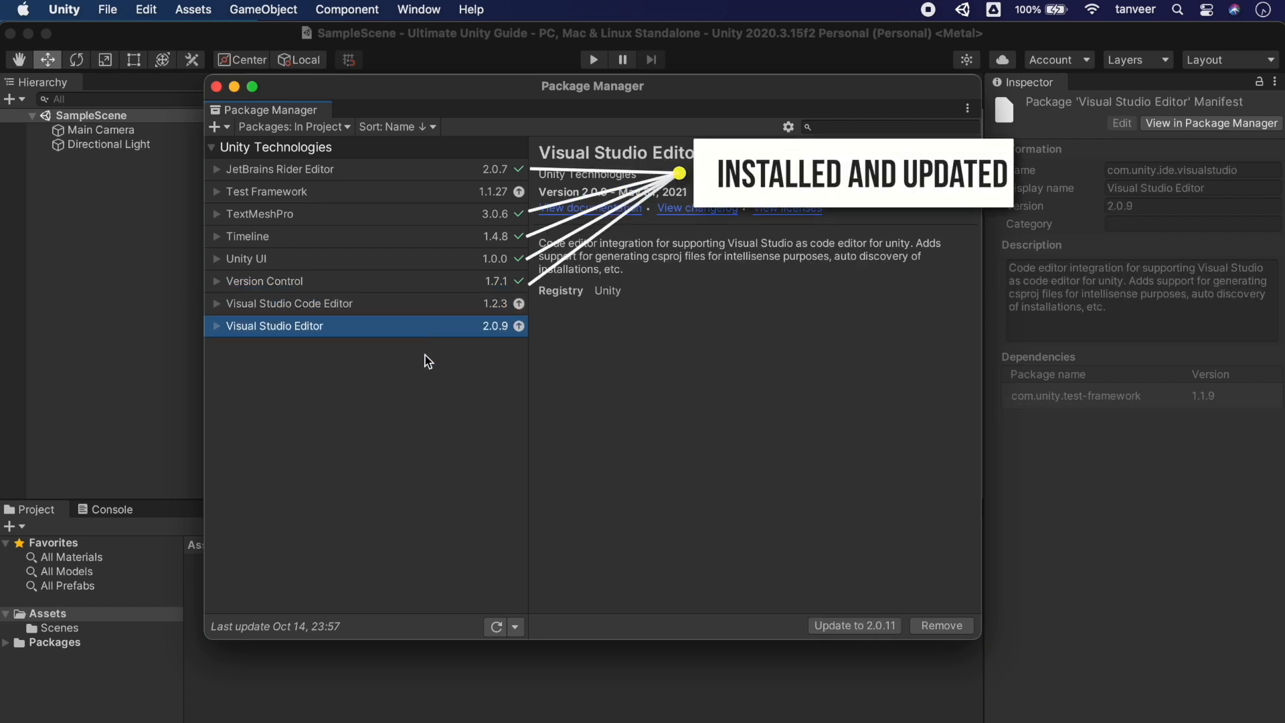
left_click(387, 191)
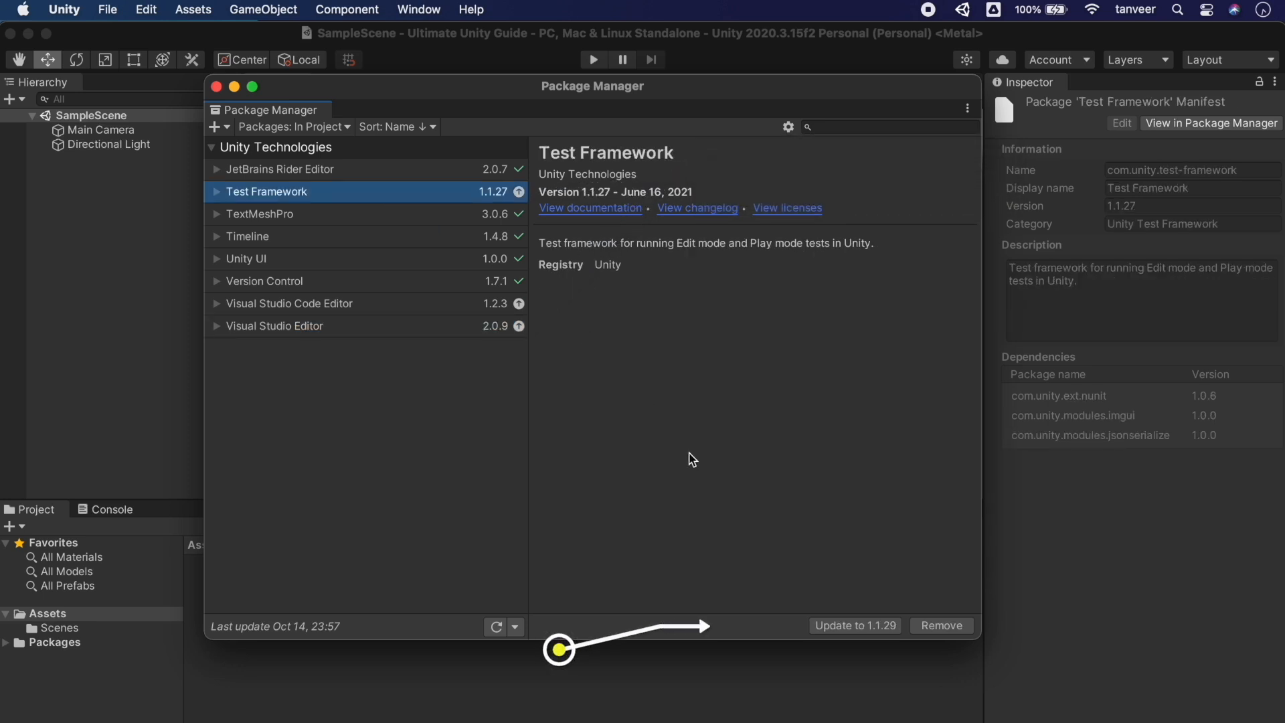
Update Test Framework to 1.1.29, then select the Visual Studio Editor package
left_click(854, 629)
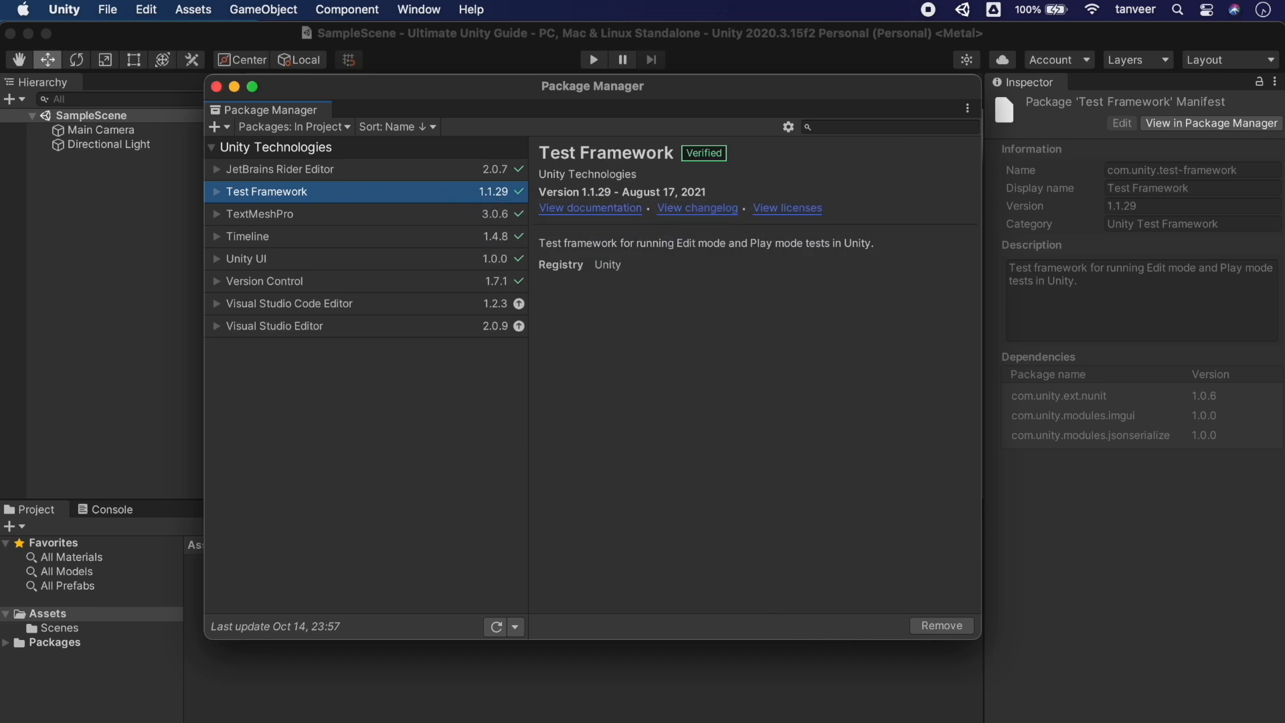
left_click(279, 328)
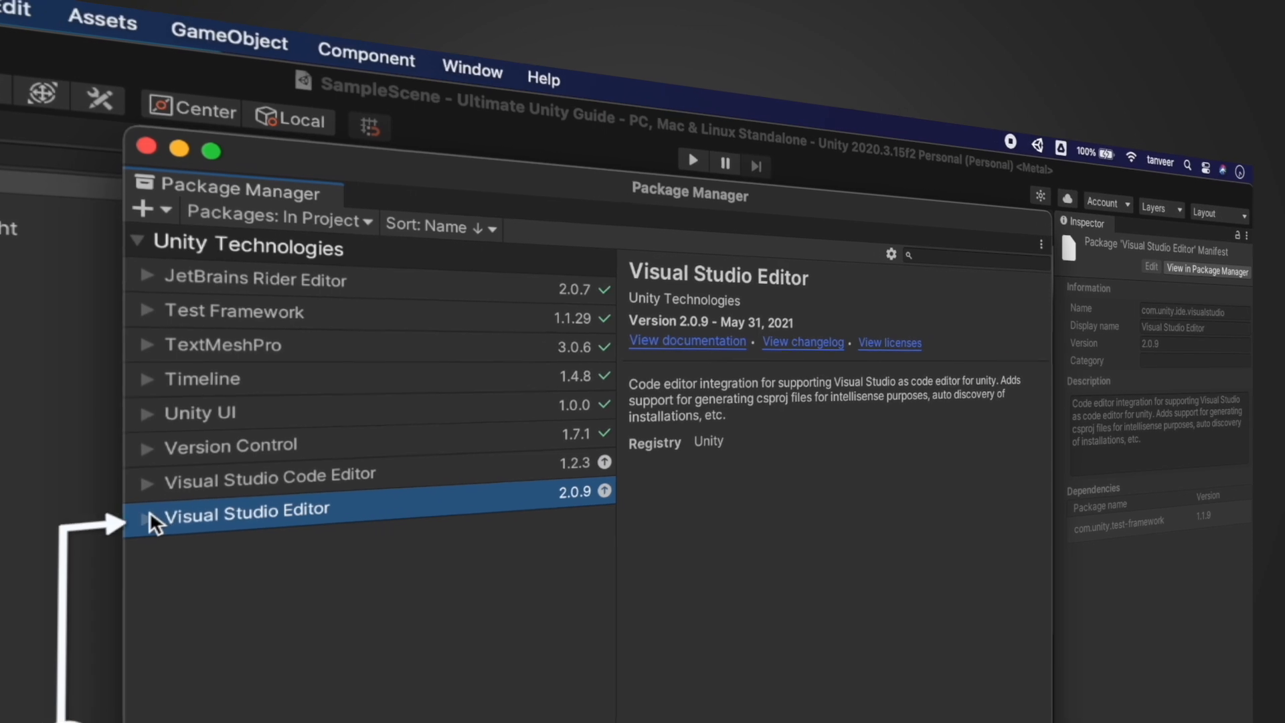
Expand Visual Studio Editor's version list and browse its other versions, including 2.0.1
left_click(216, 326)
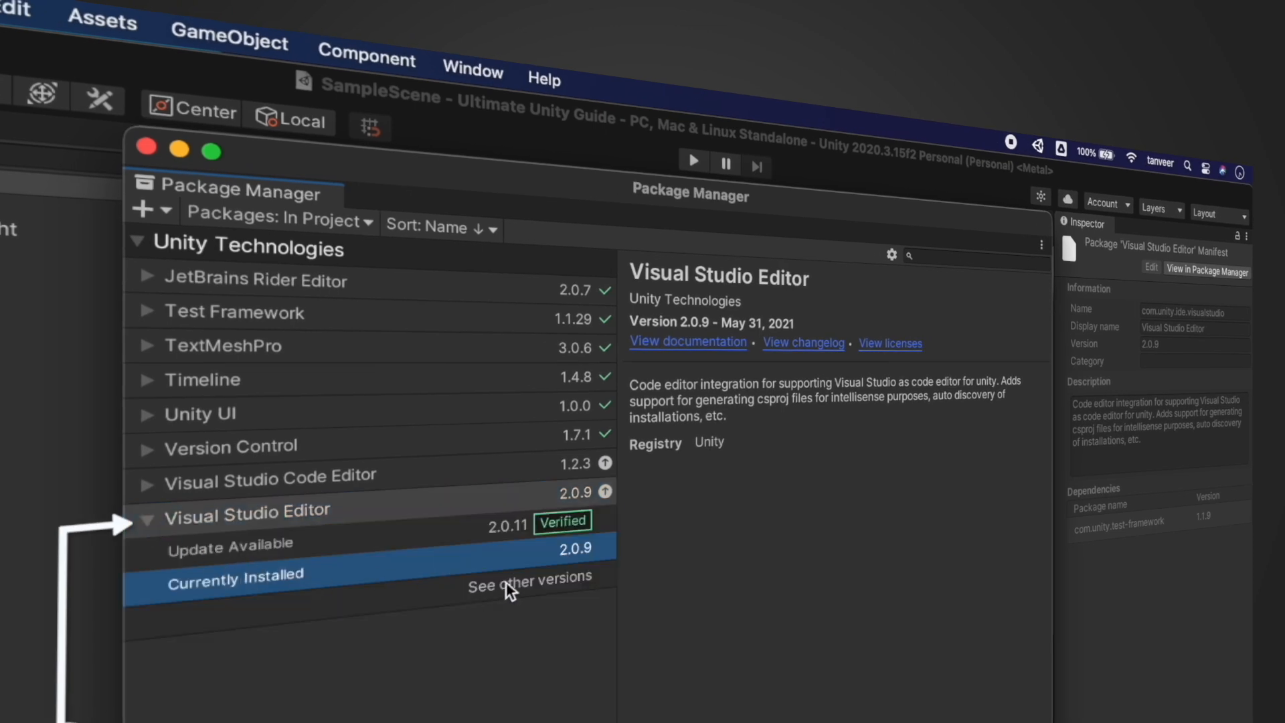
left_click(544, 584)
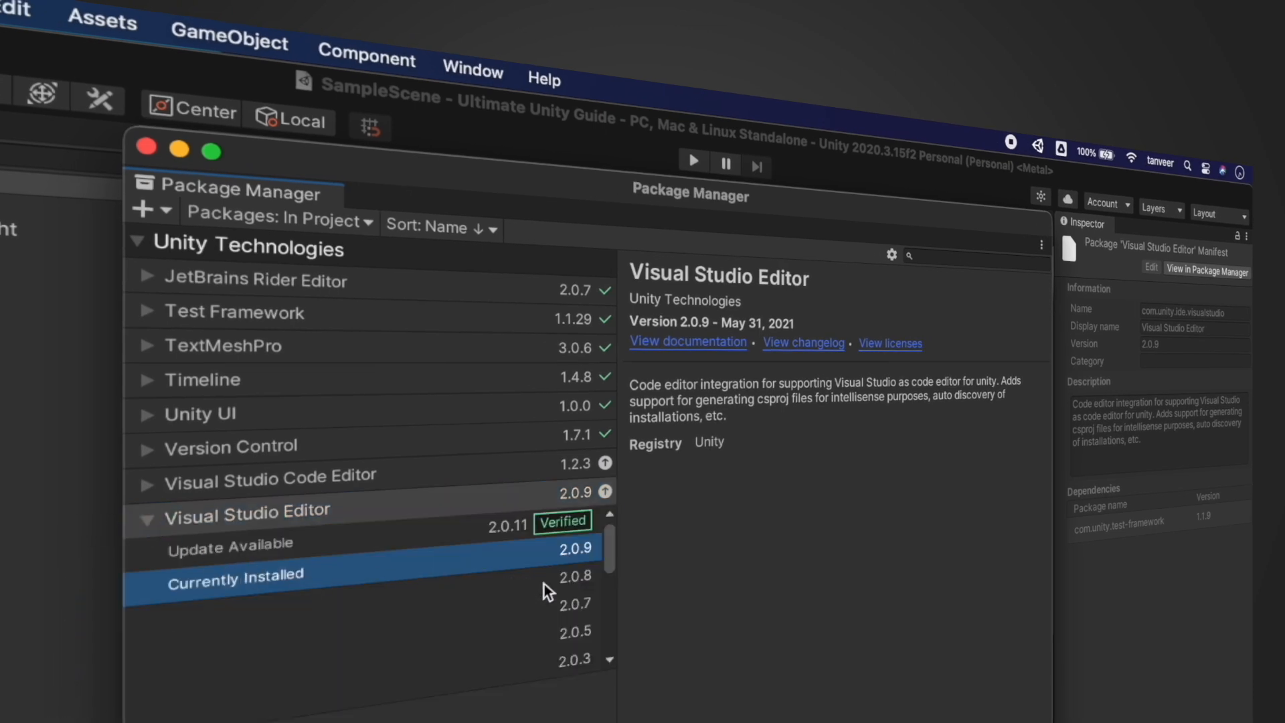
left_click_drag(608, 552, 605, 589)
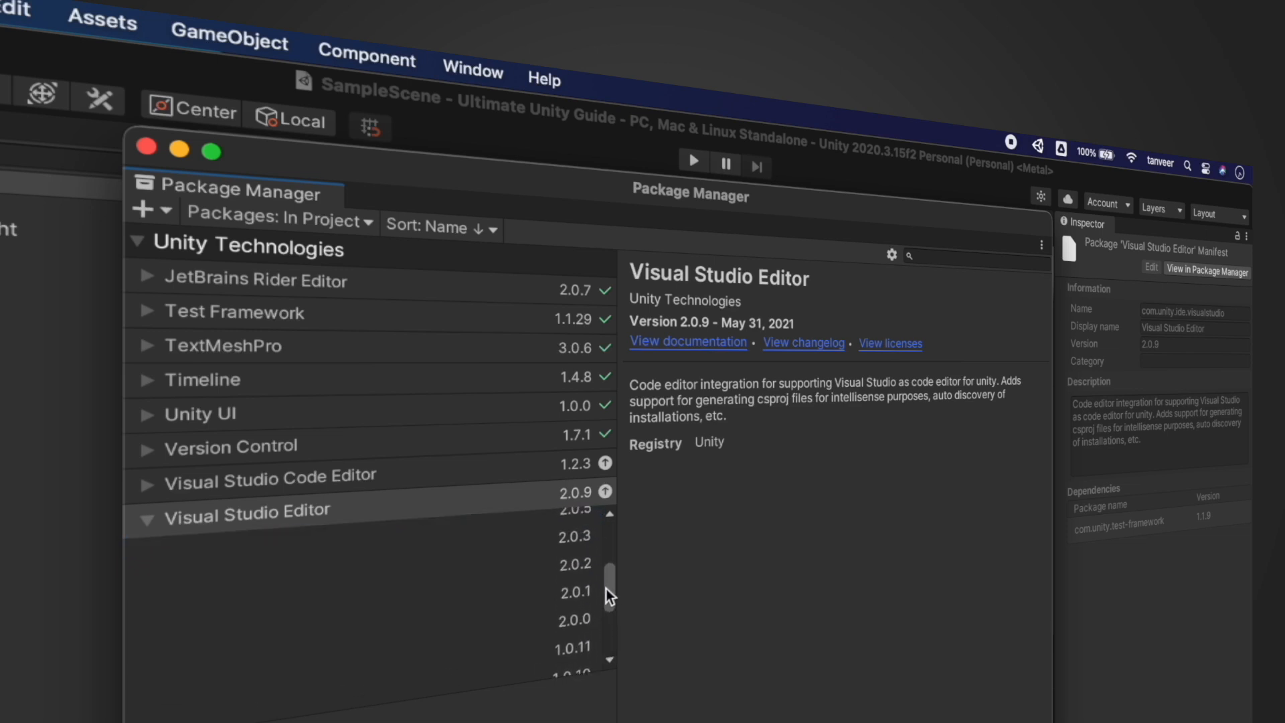
left_click(544, 593)
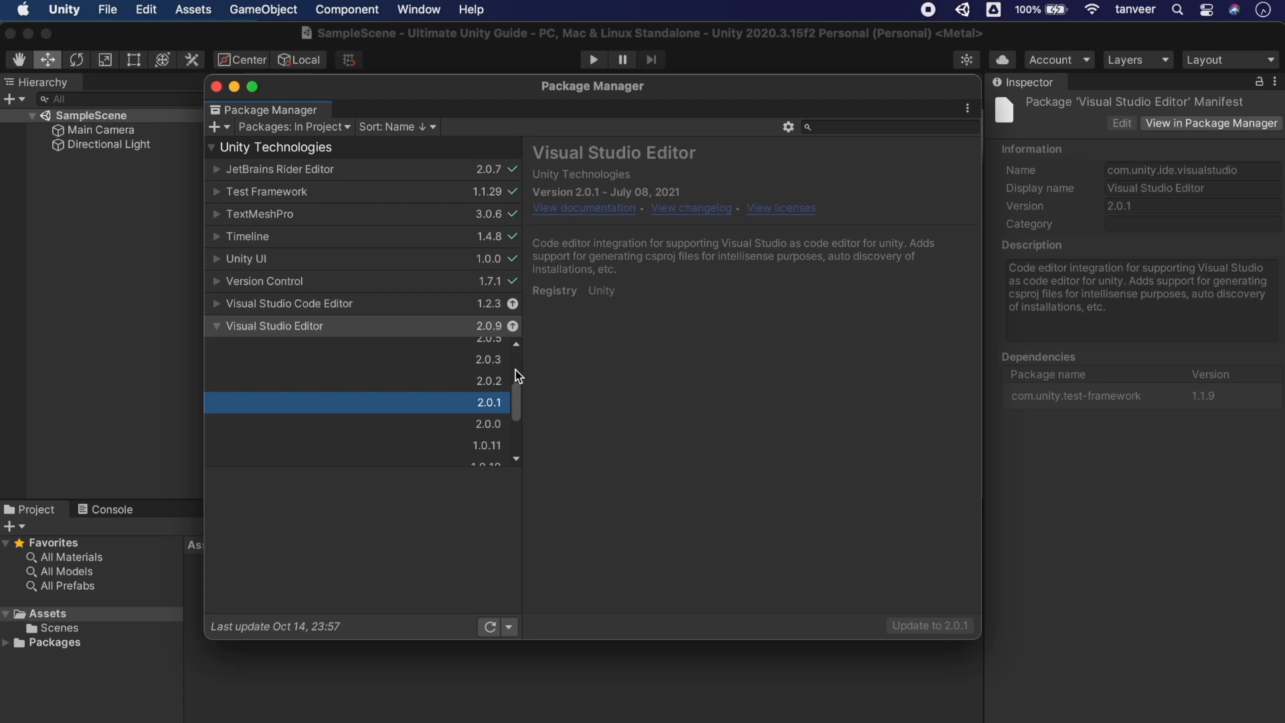
scroll(517, 368, "up", 5)
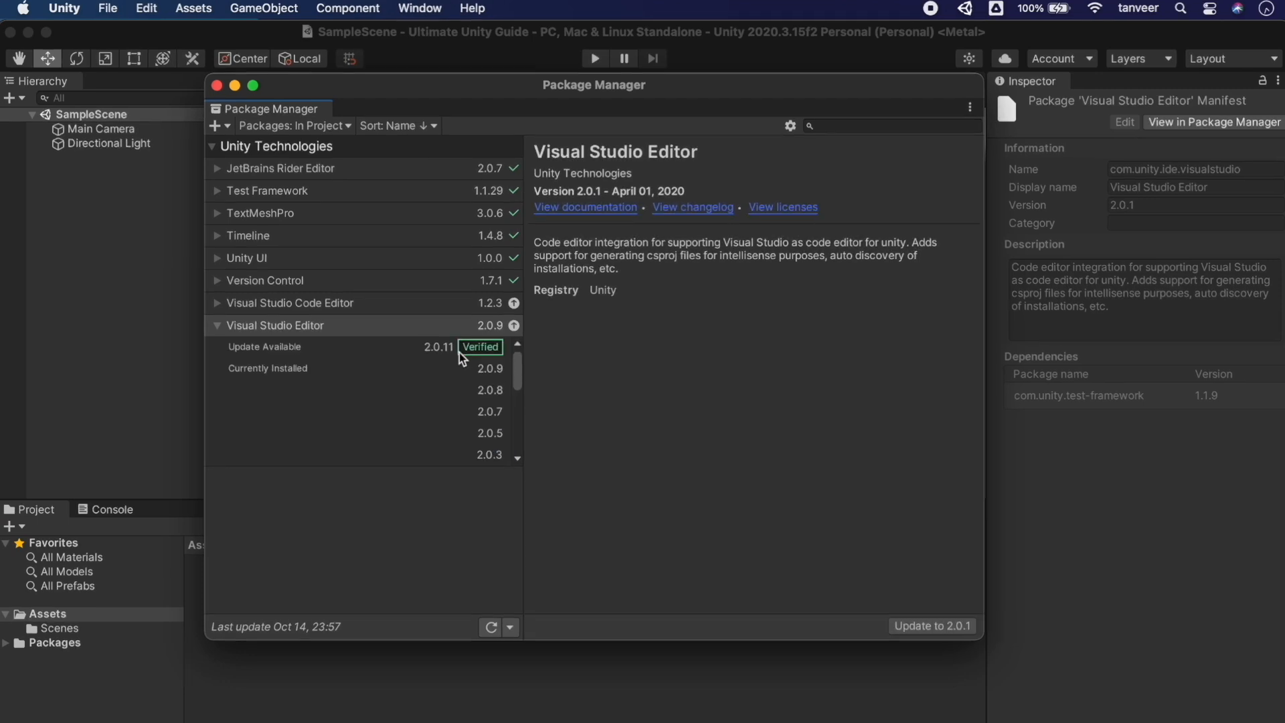
Update Visual Studio Editor to the verified 2.0.11 version and collapse its version list
left_click(386, 349)
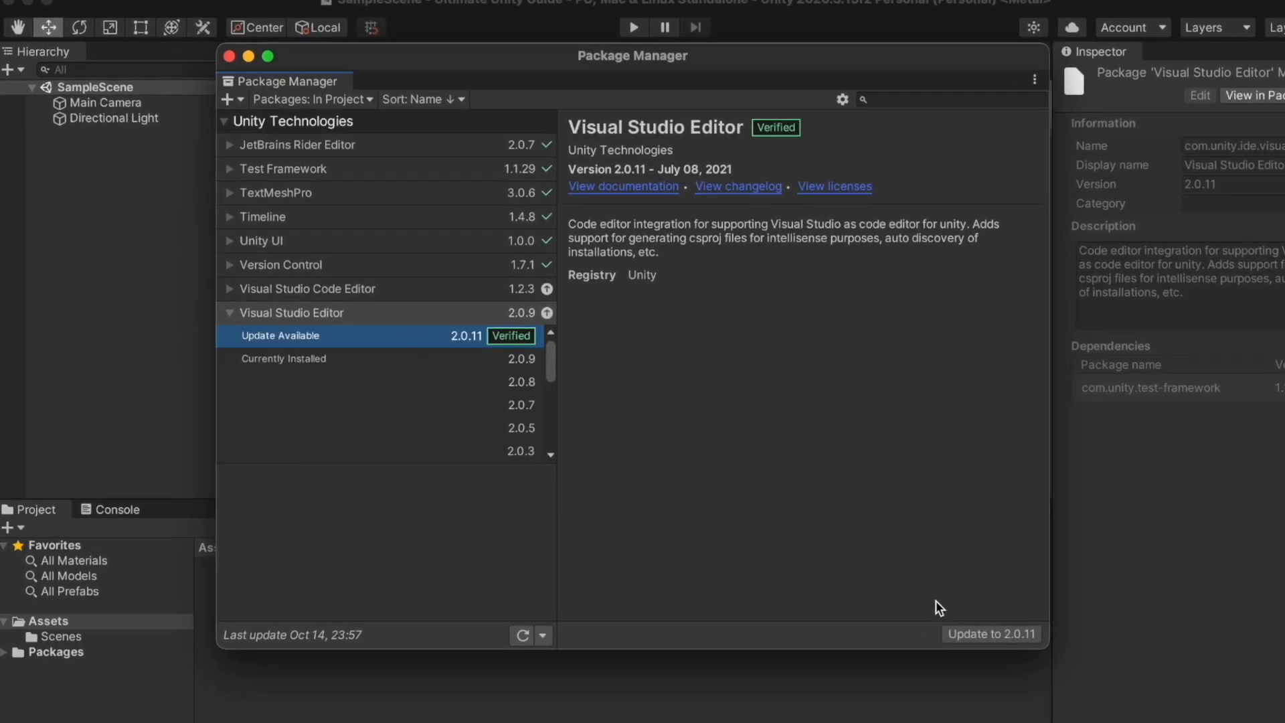
left_click(965, 633)
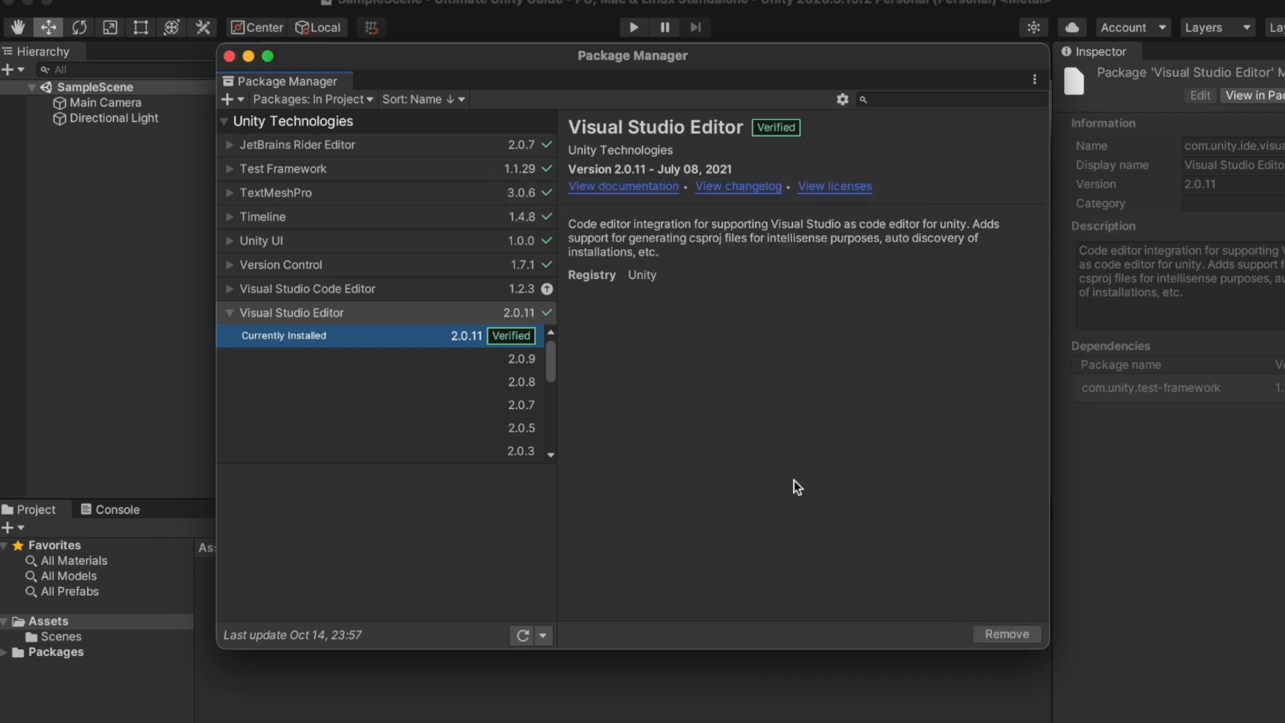
left_click(228, 313)
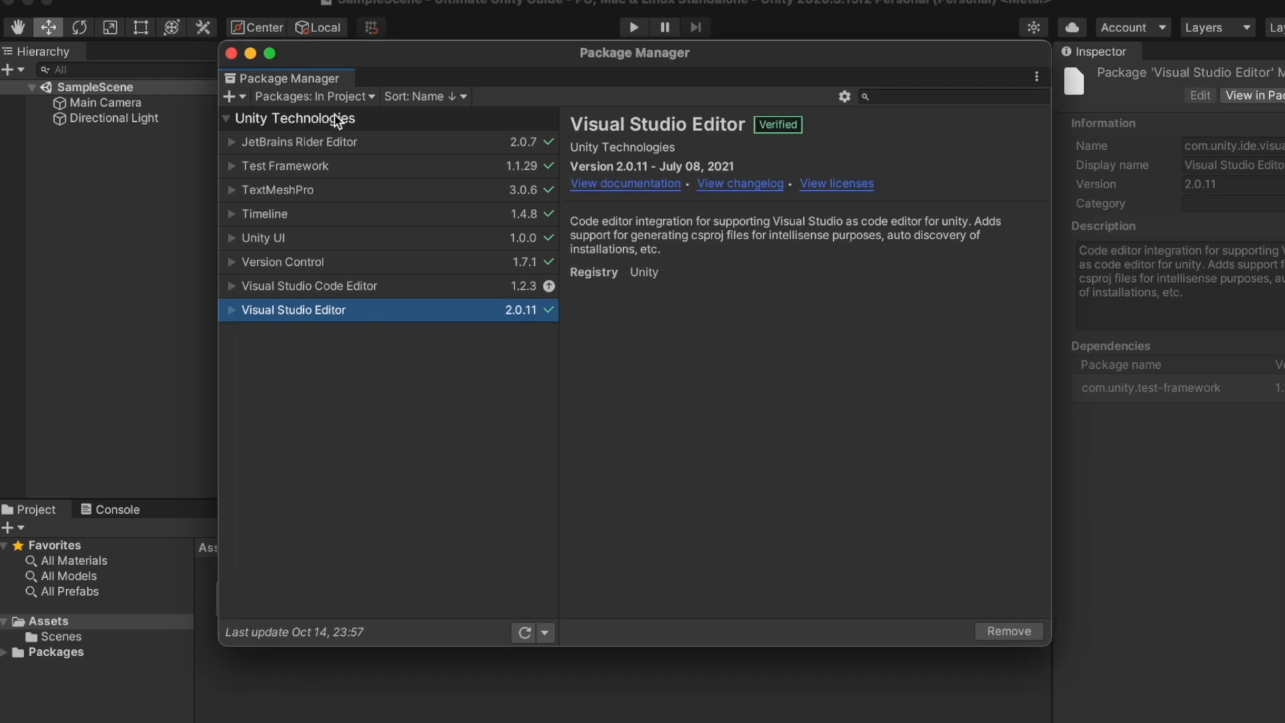
left_click(352, 96)
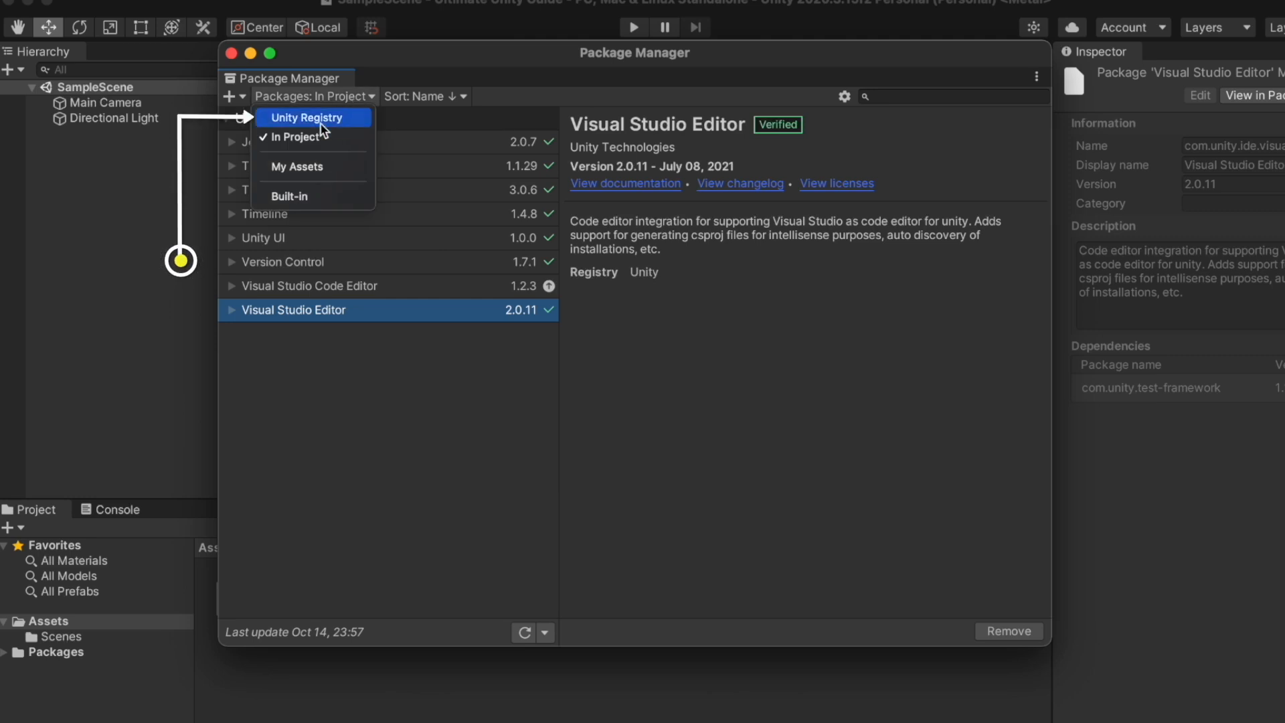
Switch to Unity Registry and view 2D Animation, Pixel Perfect, PSD Importer and Sprite details
left_click(356, 117)
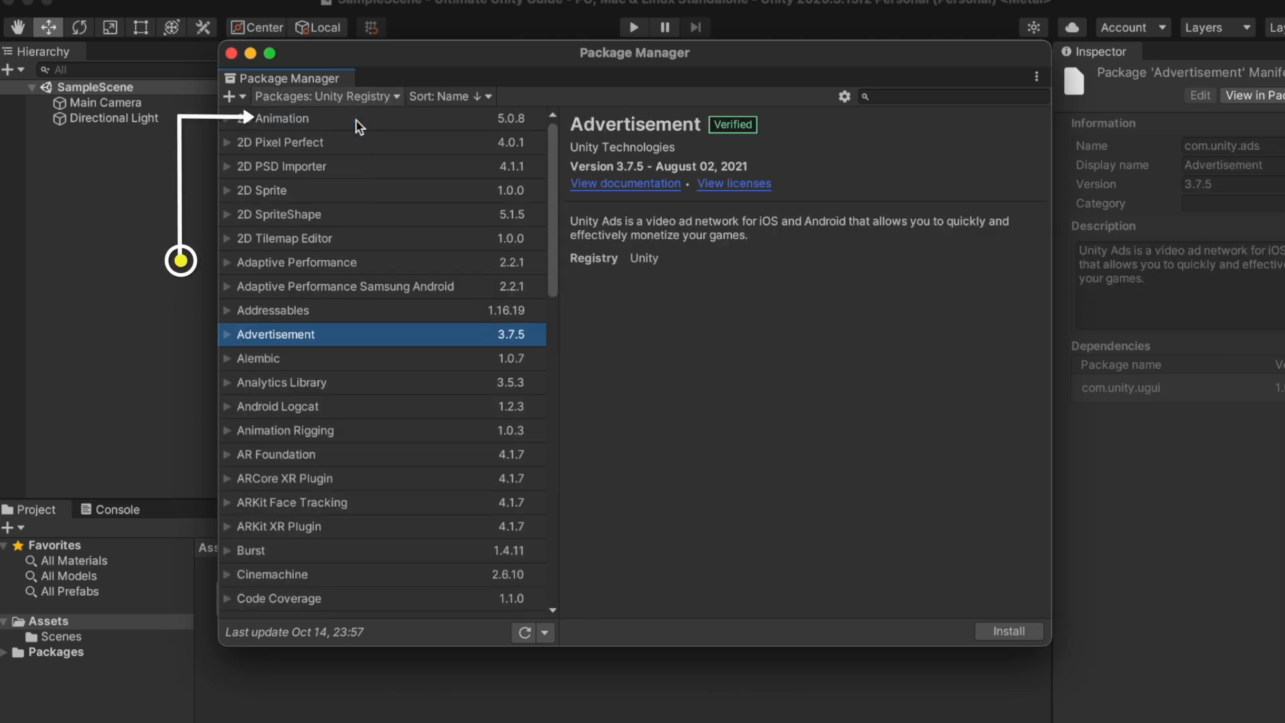
left_click(356, 120)
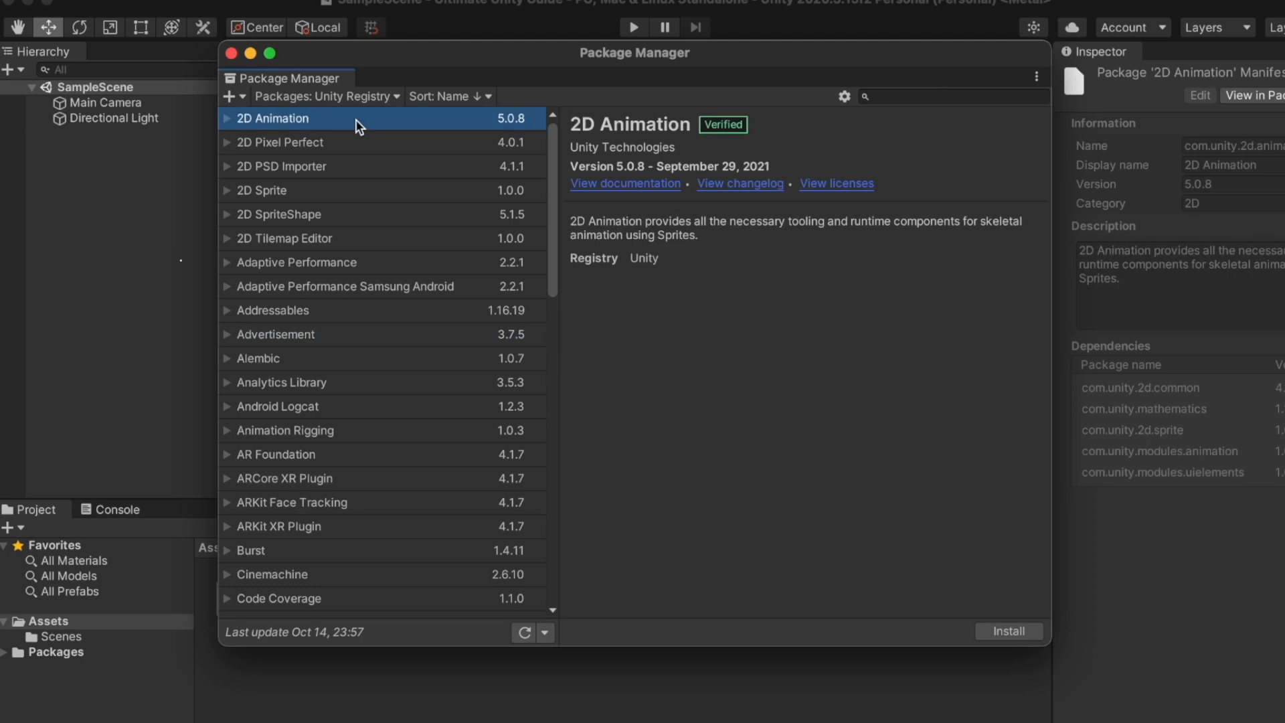
left_click(380, 143)
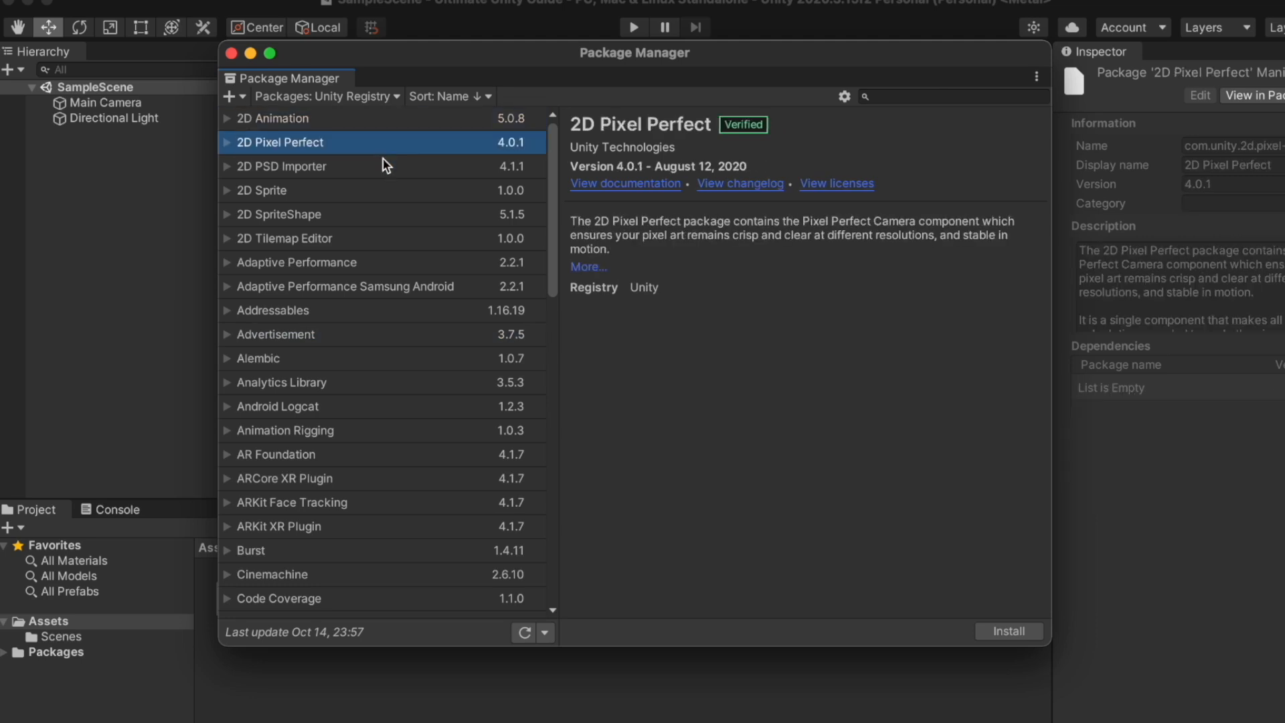
left_click(383, 161)
left_click(392, 189)
Scroll through the registry list and select the Advertisement package
scroll(393, 189, "down", 3)
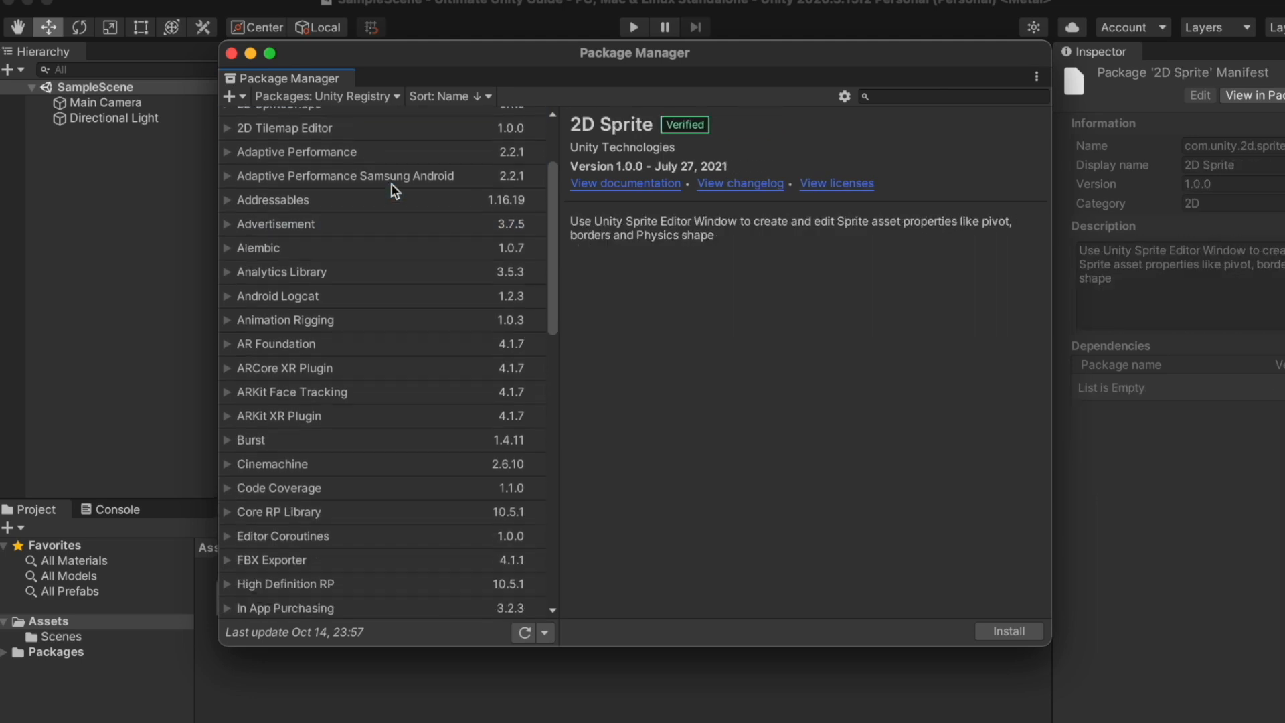
scroll(395, 191, "down", 10)
scroll(395, 191, "down", 5)
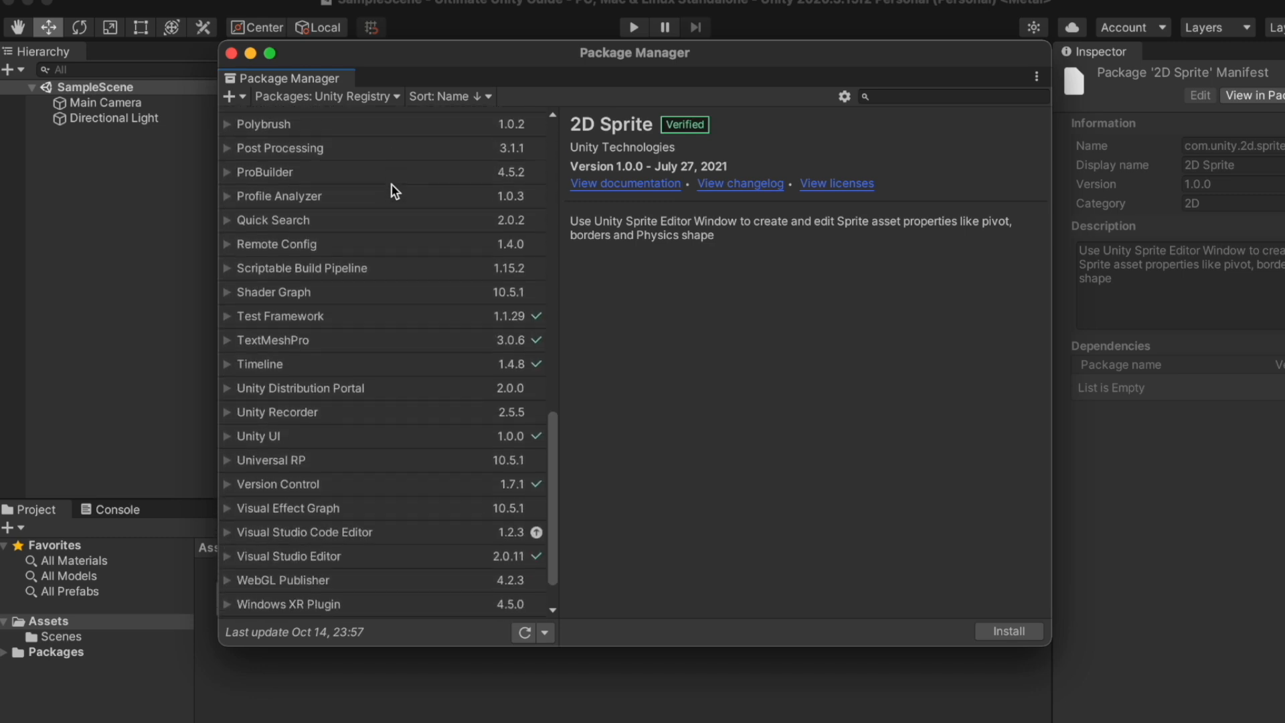
scroll(395, 192, "down", 1)
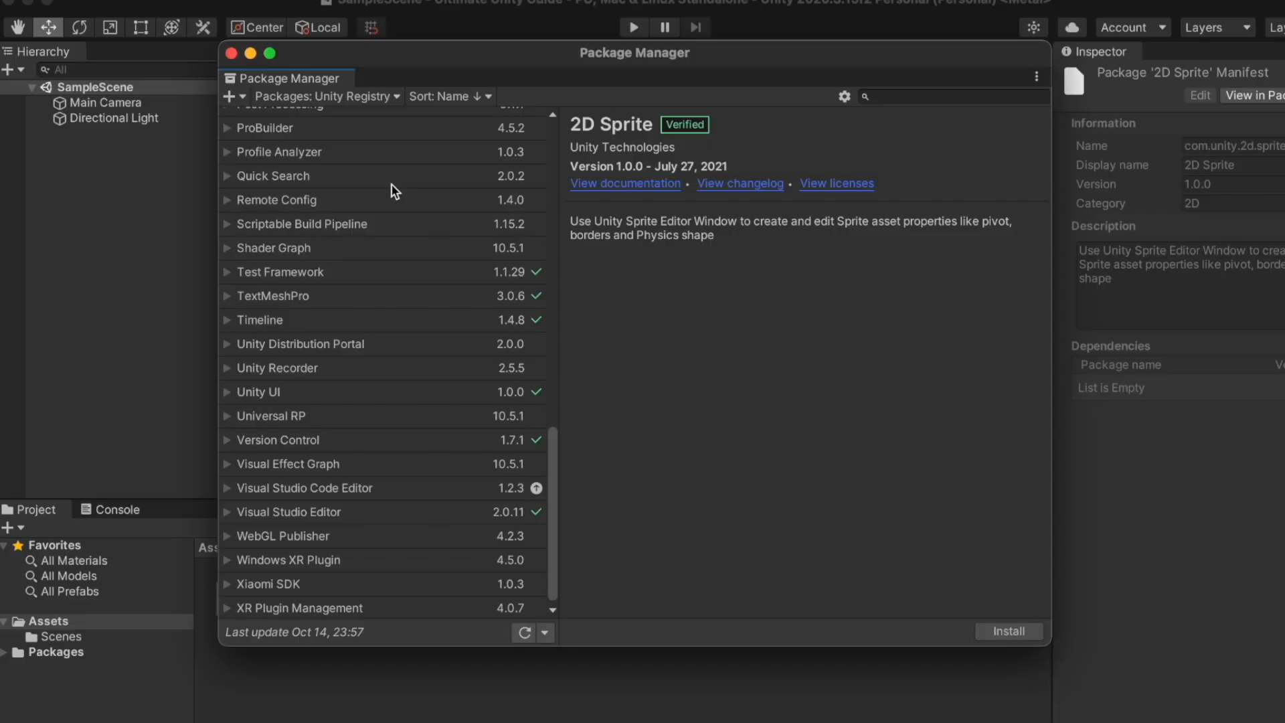
scroll(395, 191, "down", 1)
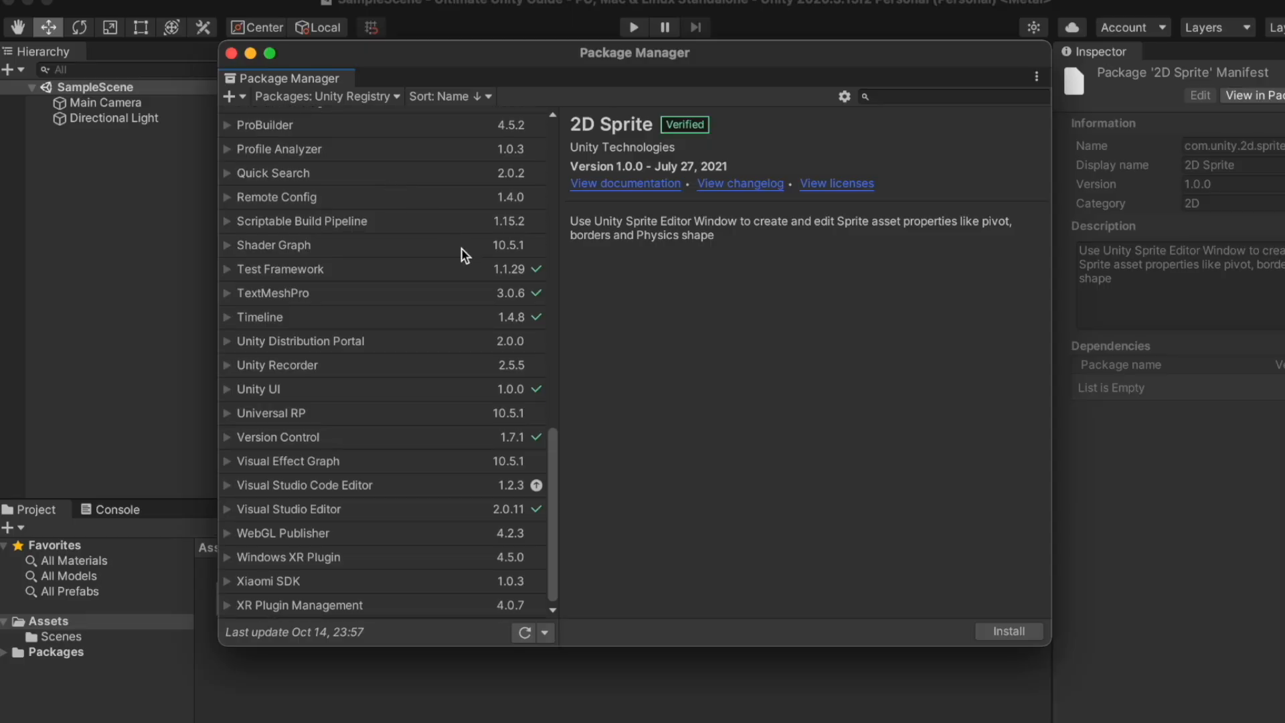
scroll(460, 248, "up", 20)
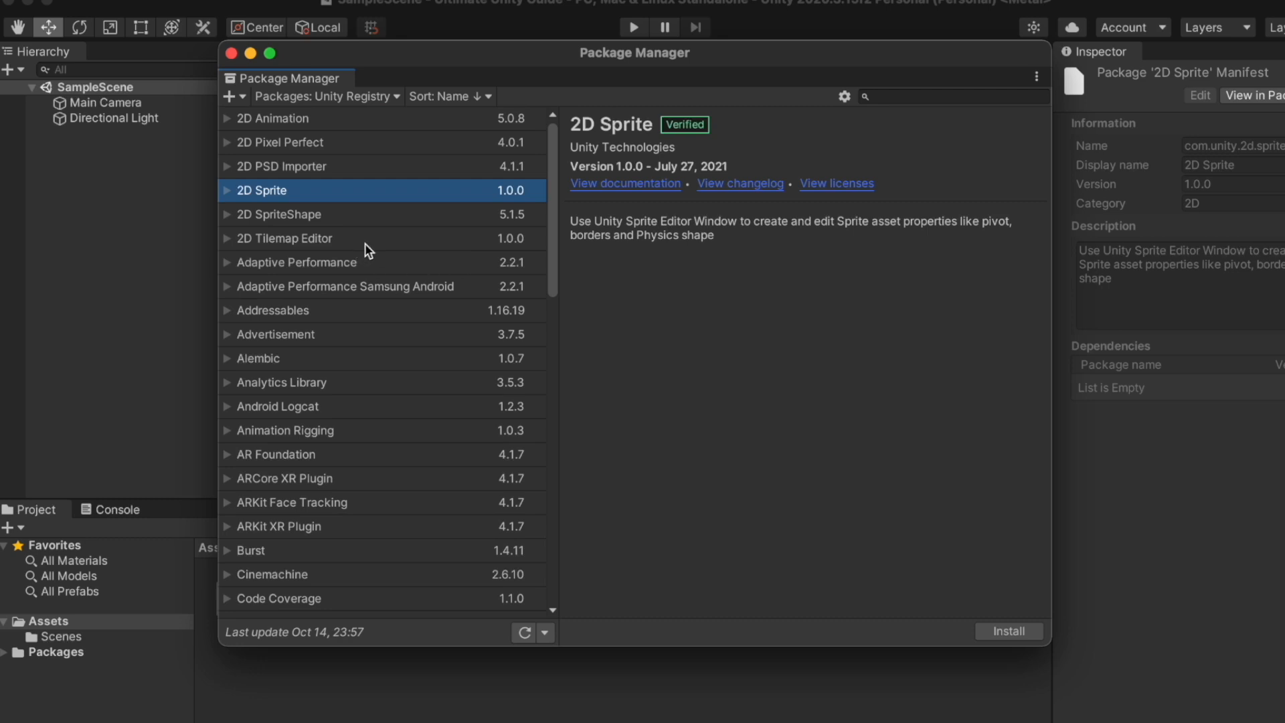
left_click(348, 335)
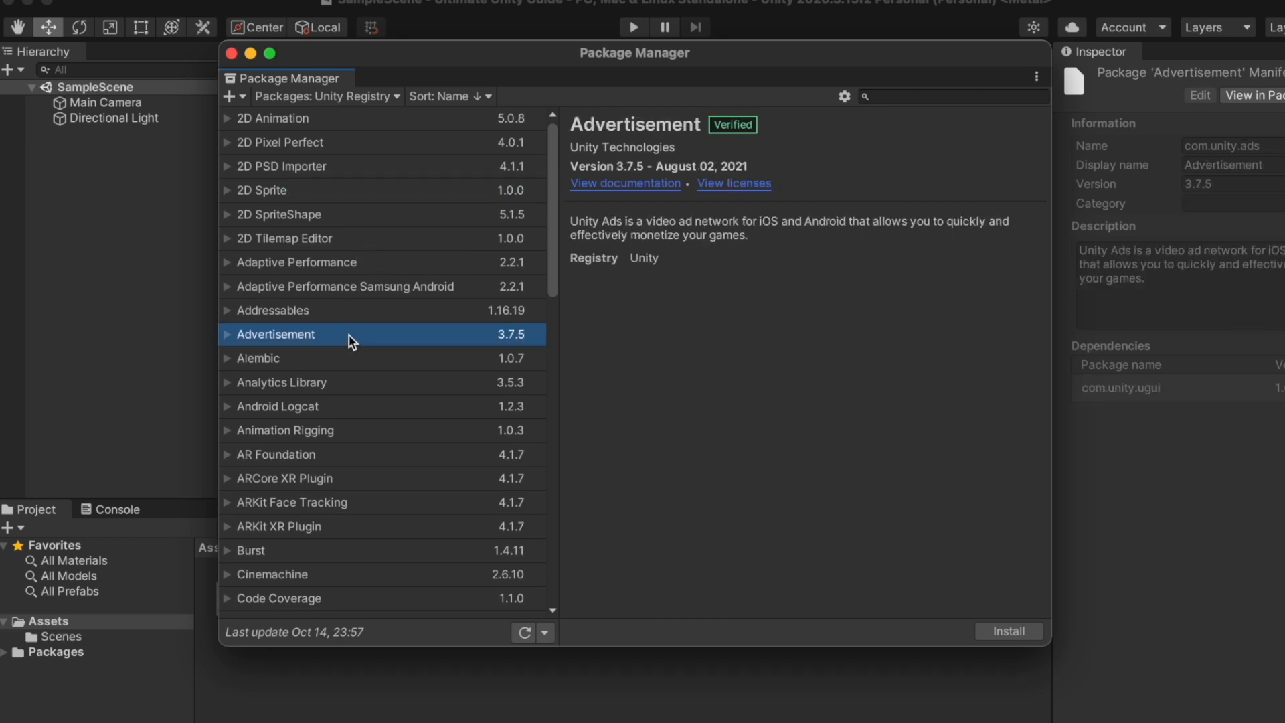
Install Advertisement 3.7.5, then select AR Foundation and expand its full description
left_click(1035, 633)
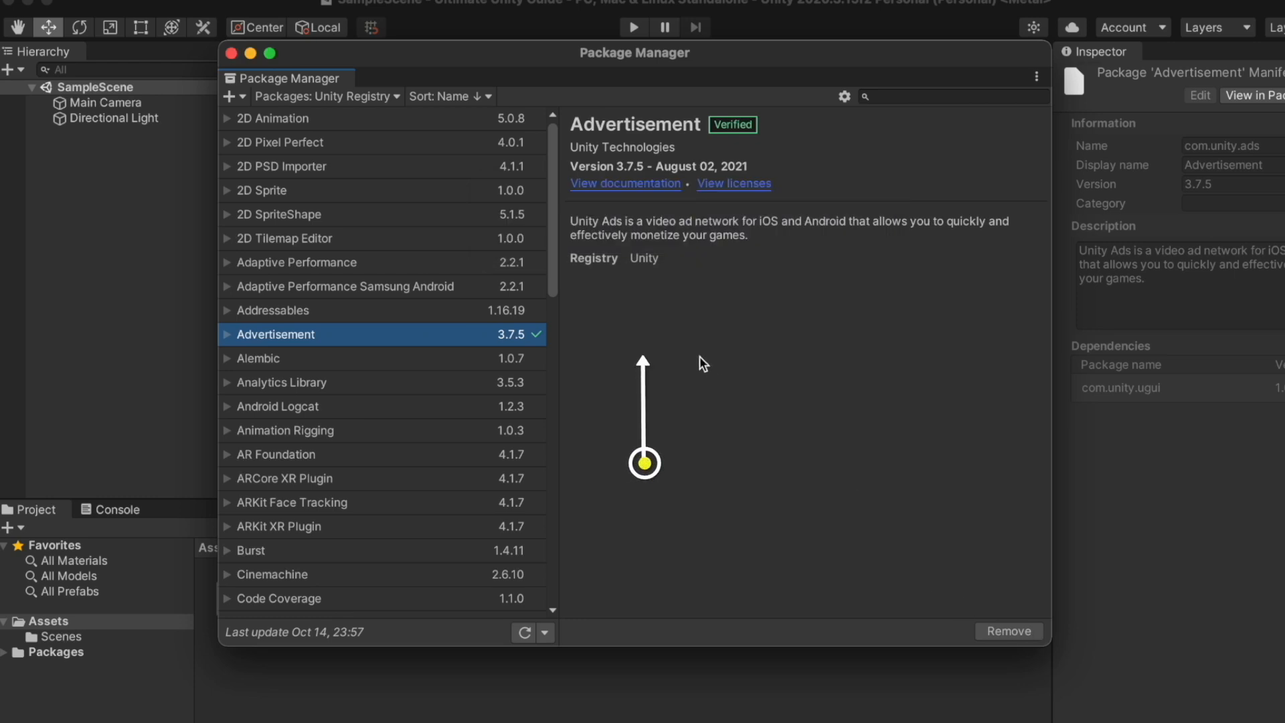
left_click(305, 457)
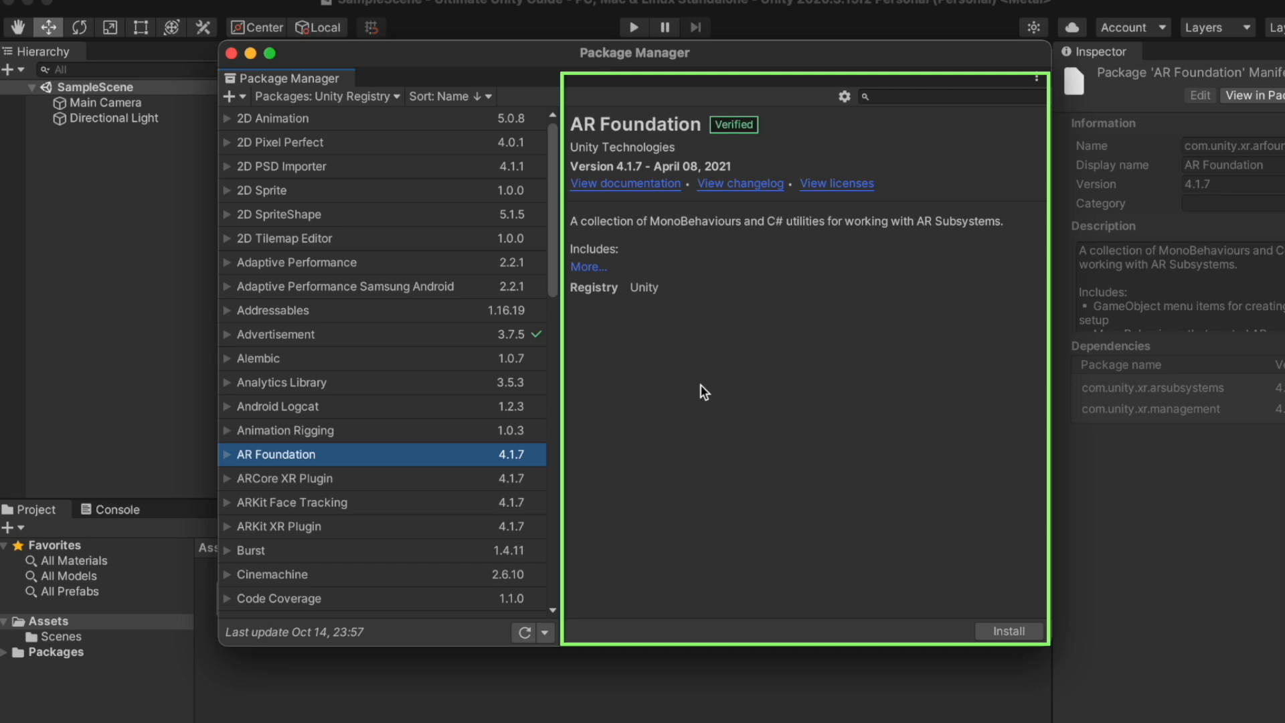
left_click(589, 267)
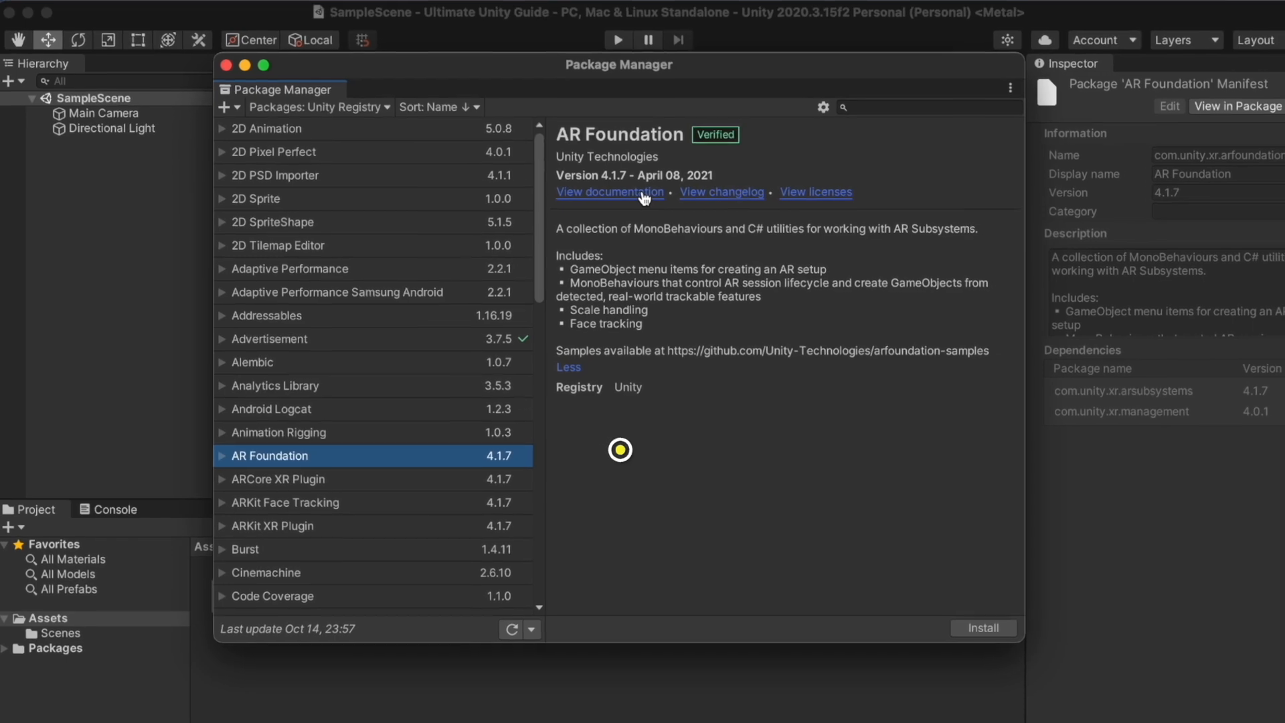
View and close the documentation pages for AR Foundation and Advertisement
left_click(644, 194)
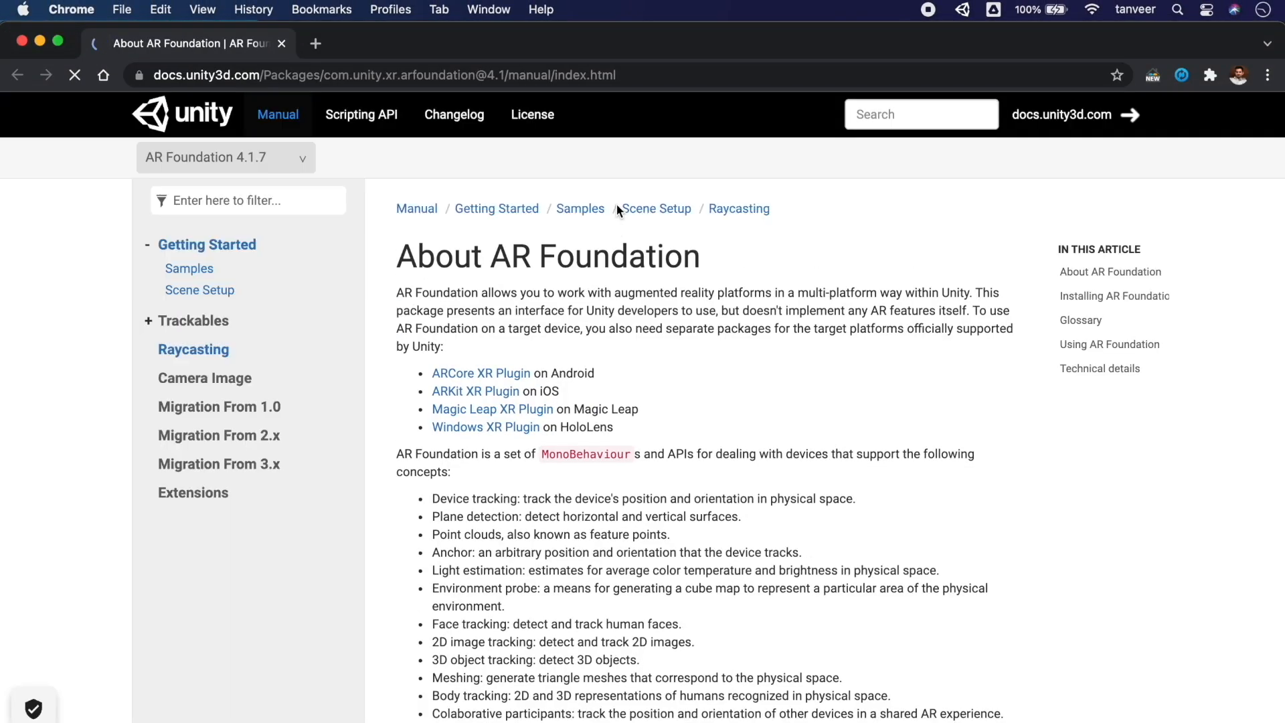
left_click(282, 43)
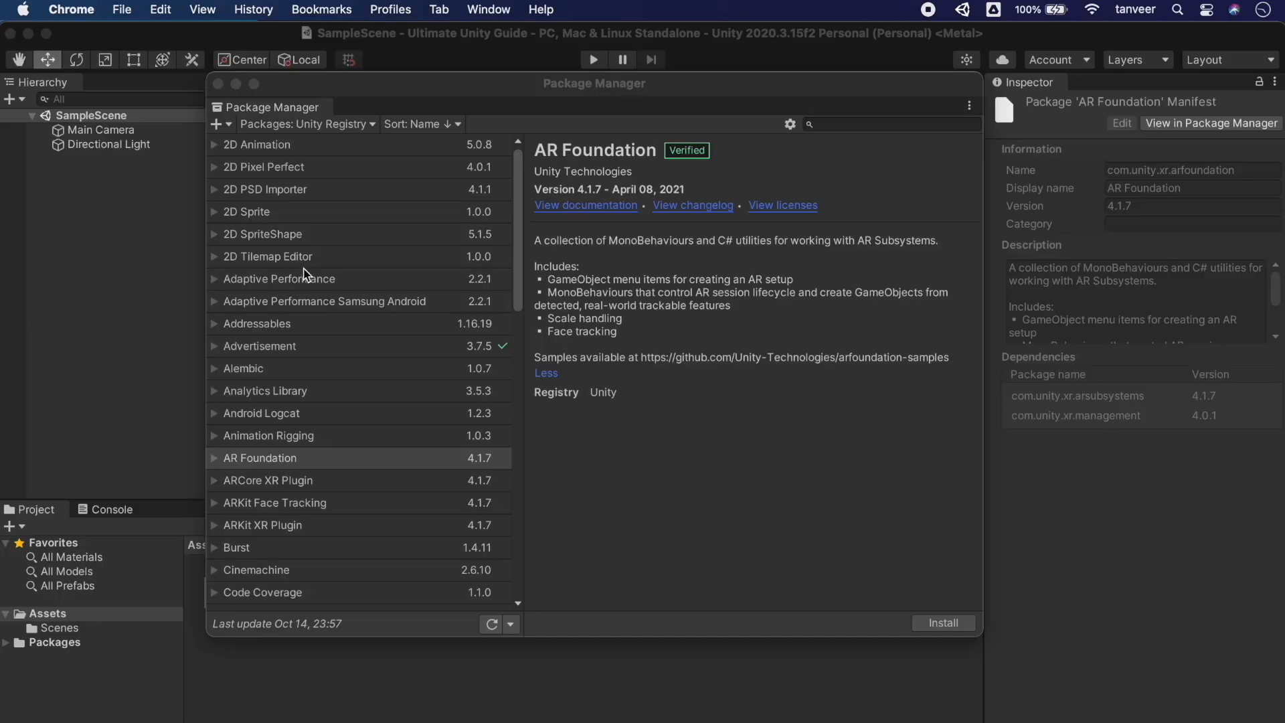
left_click(286, 347)
left_click(572, 208)
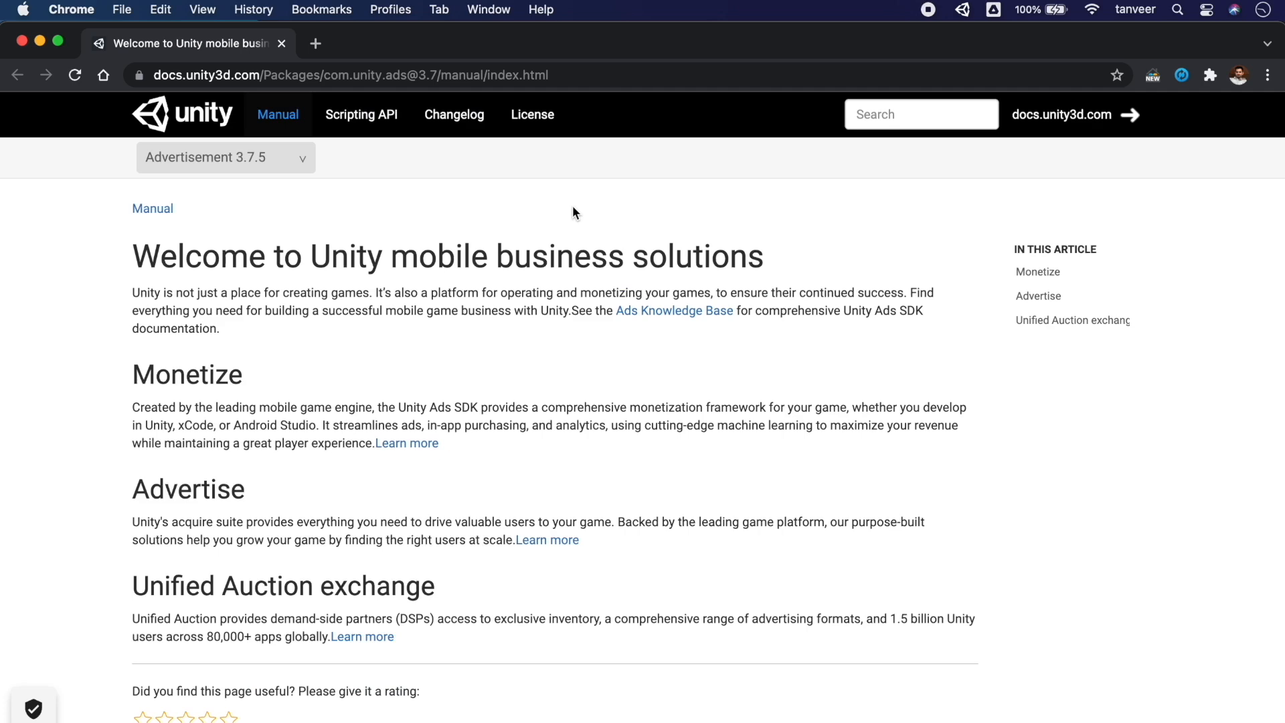
left_click(22, 41)
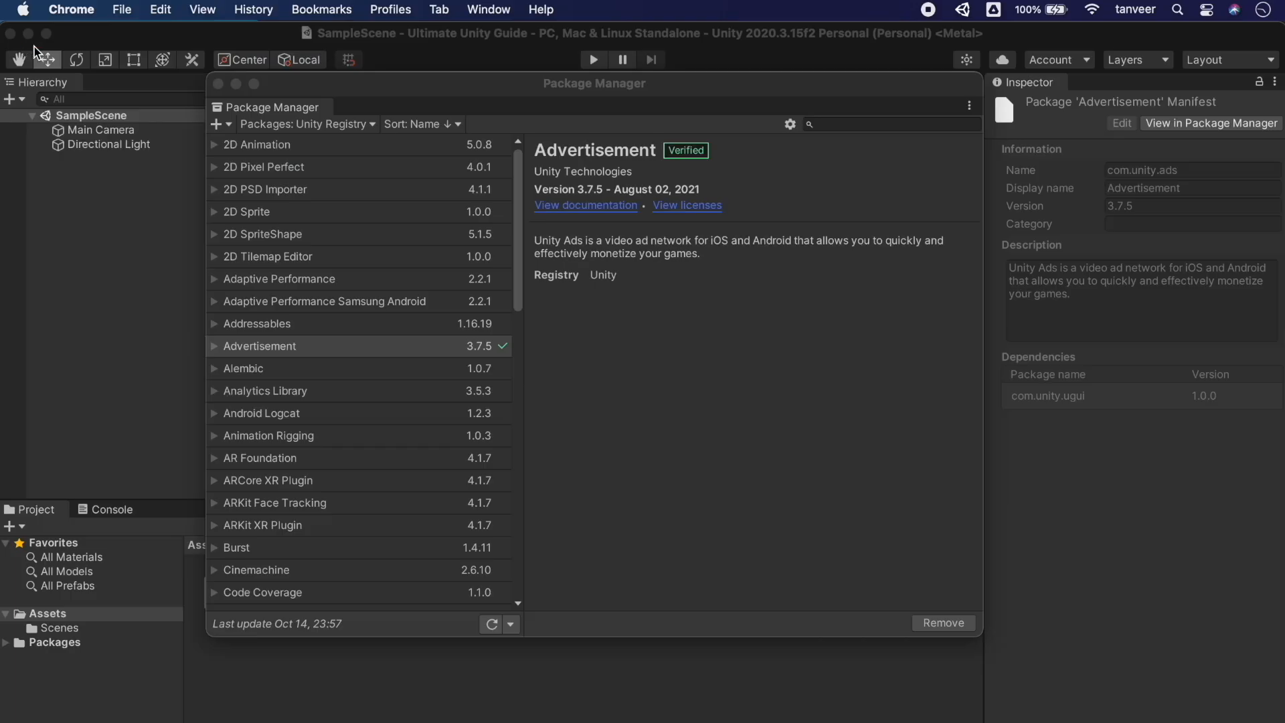
Open Advertisement's license page in Chrome, then close it to return to Unity
left_click(693, 208)
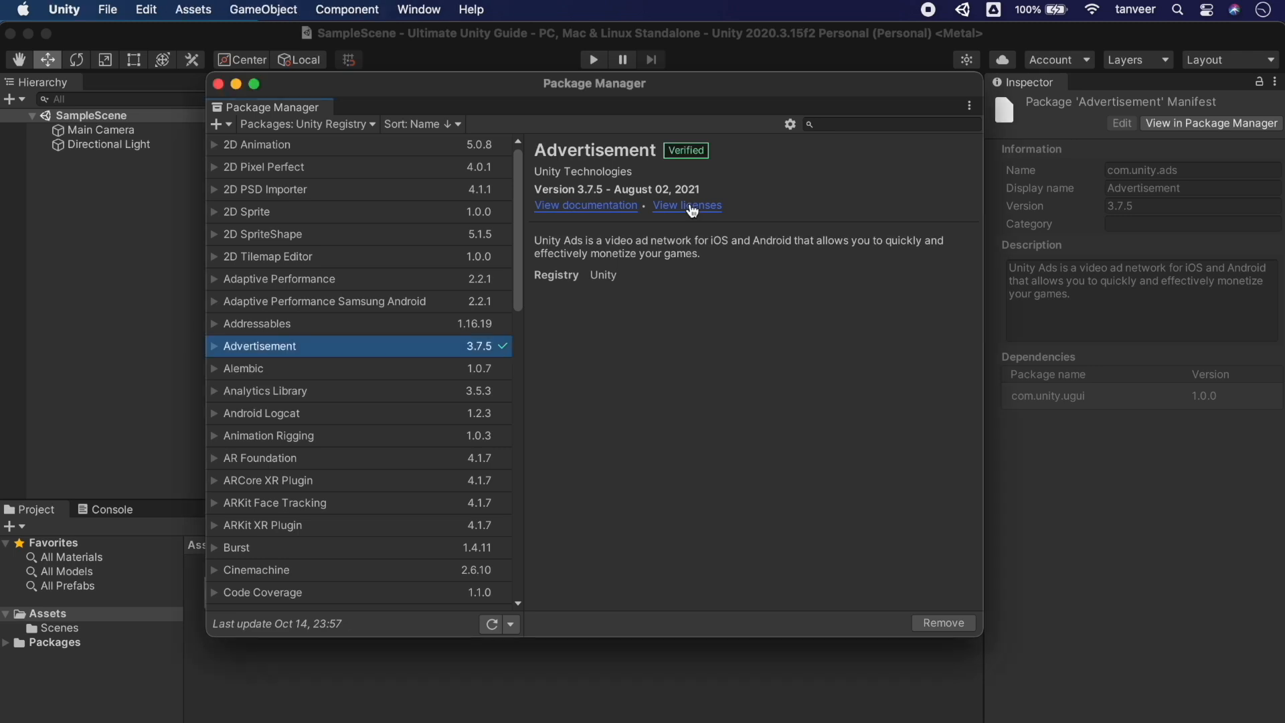
left_click(693, 208)
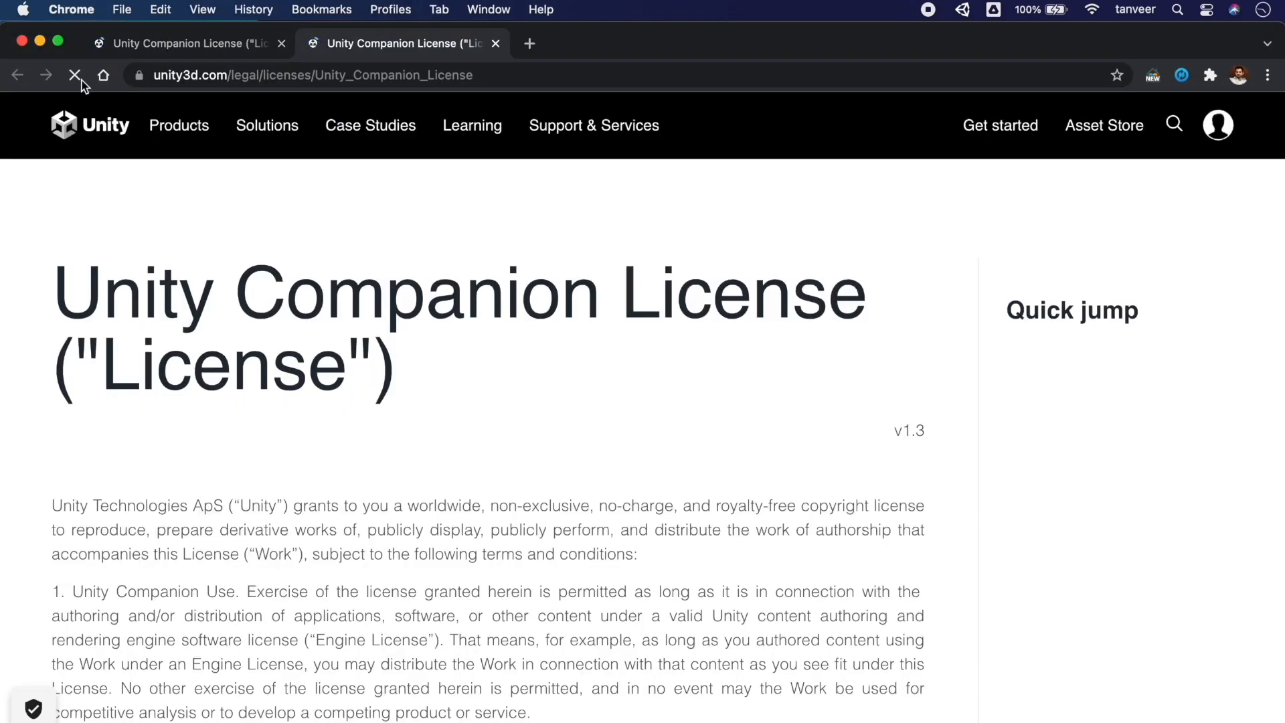
left_click(22, 42)
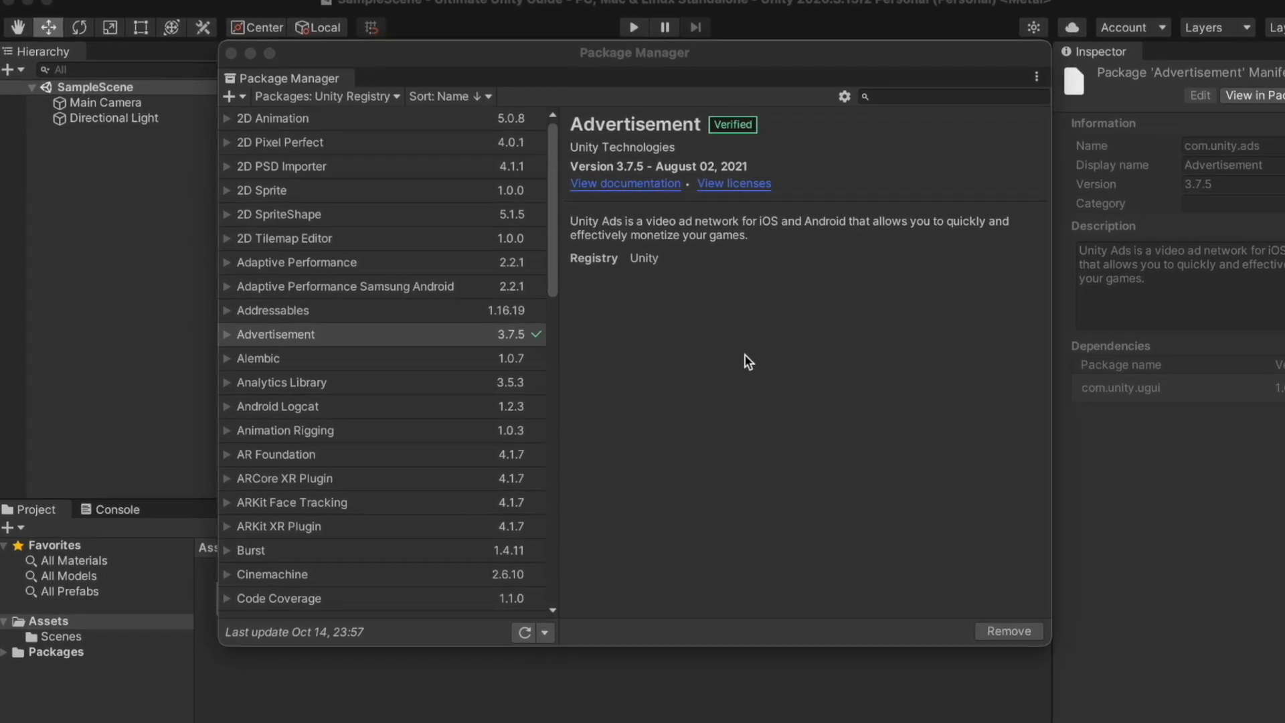
Sort the Unity Registry packages by name in reverse order, then by published date
left_click(484, 97)
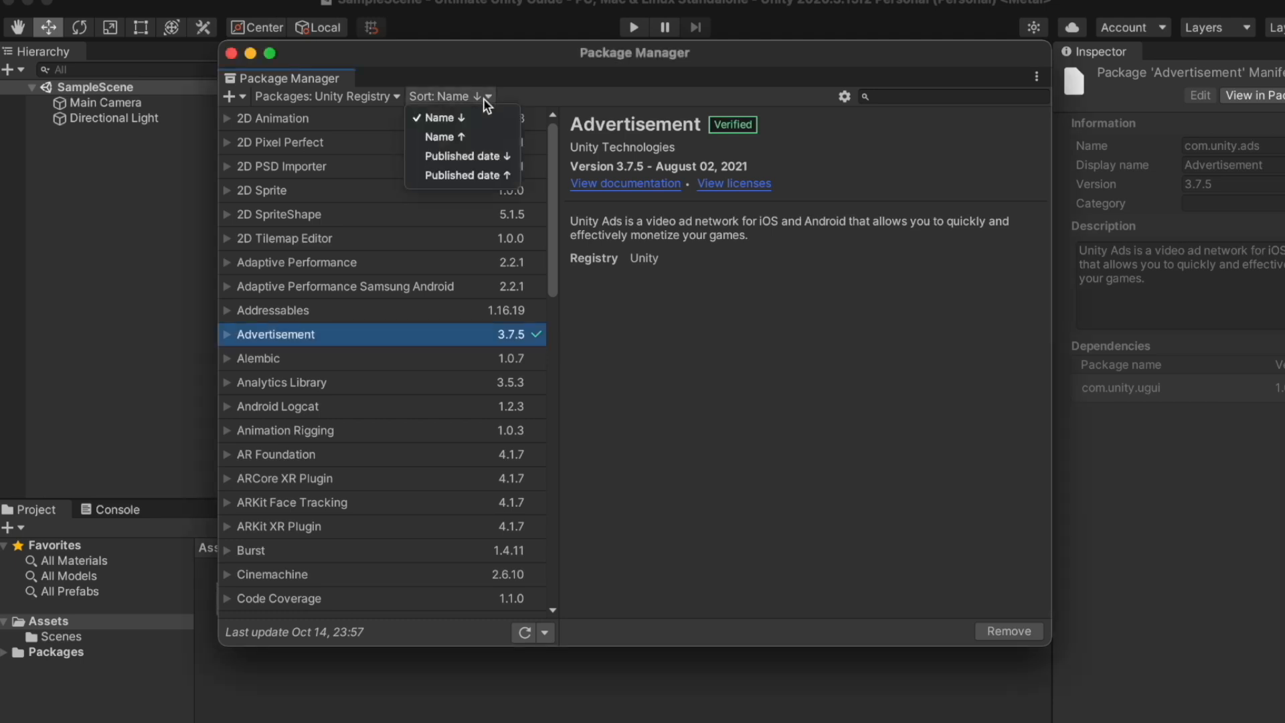
left_click(481, 137)
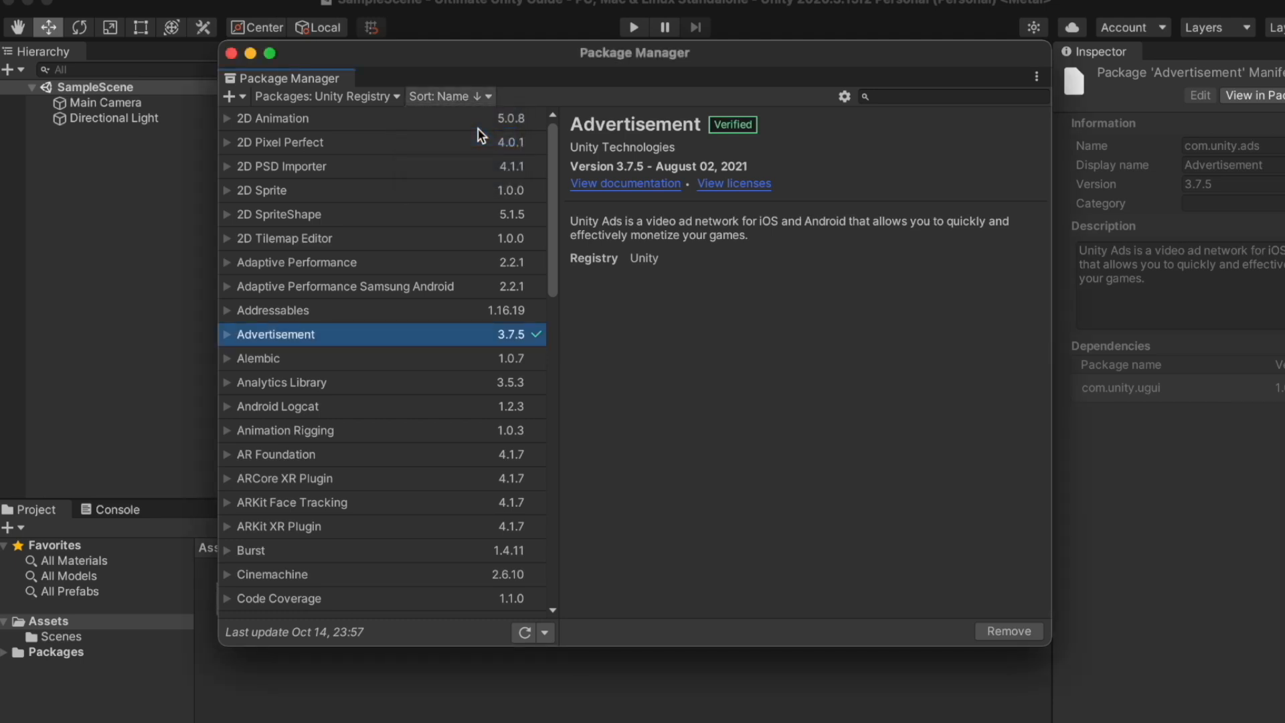
scroll(475, 166, "up", 10)
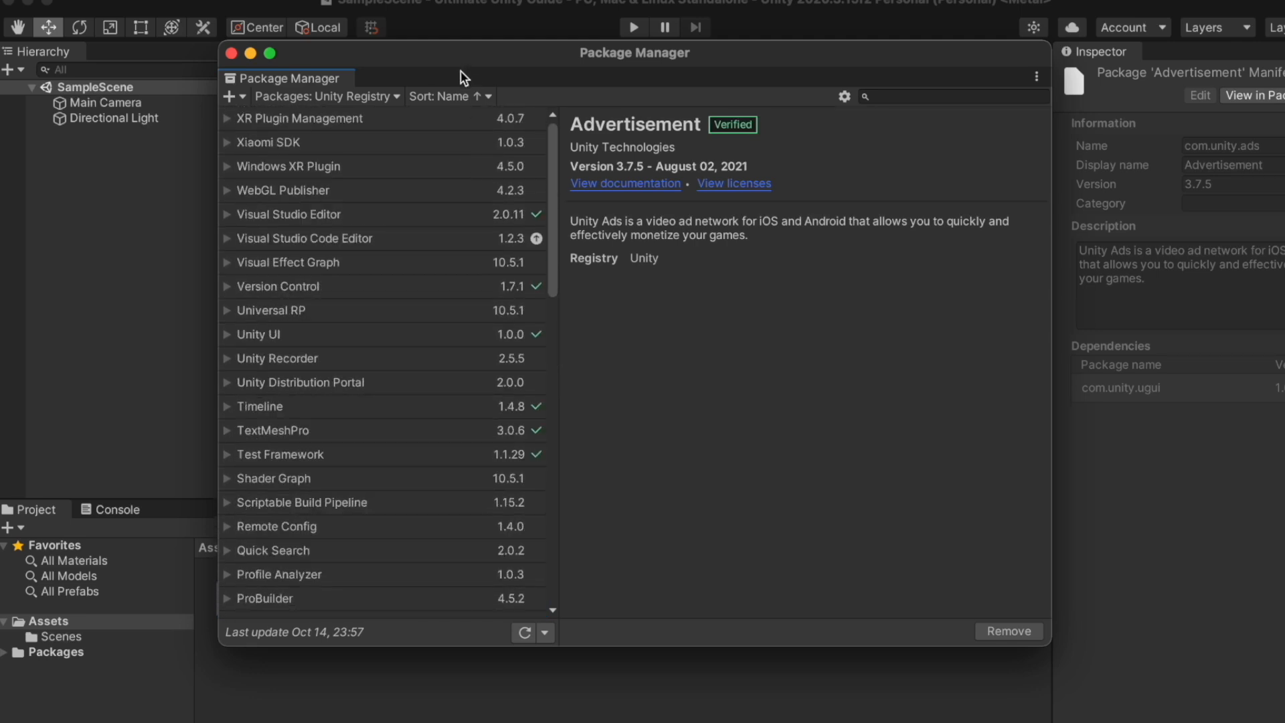
left_click(462, 96)
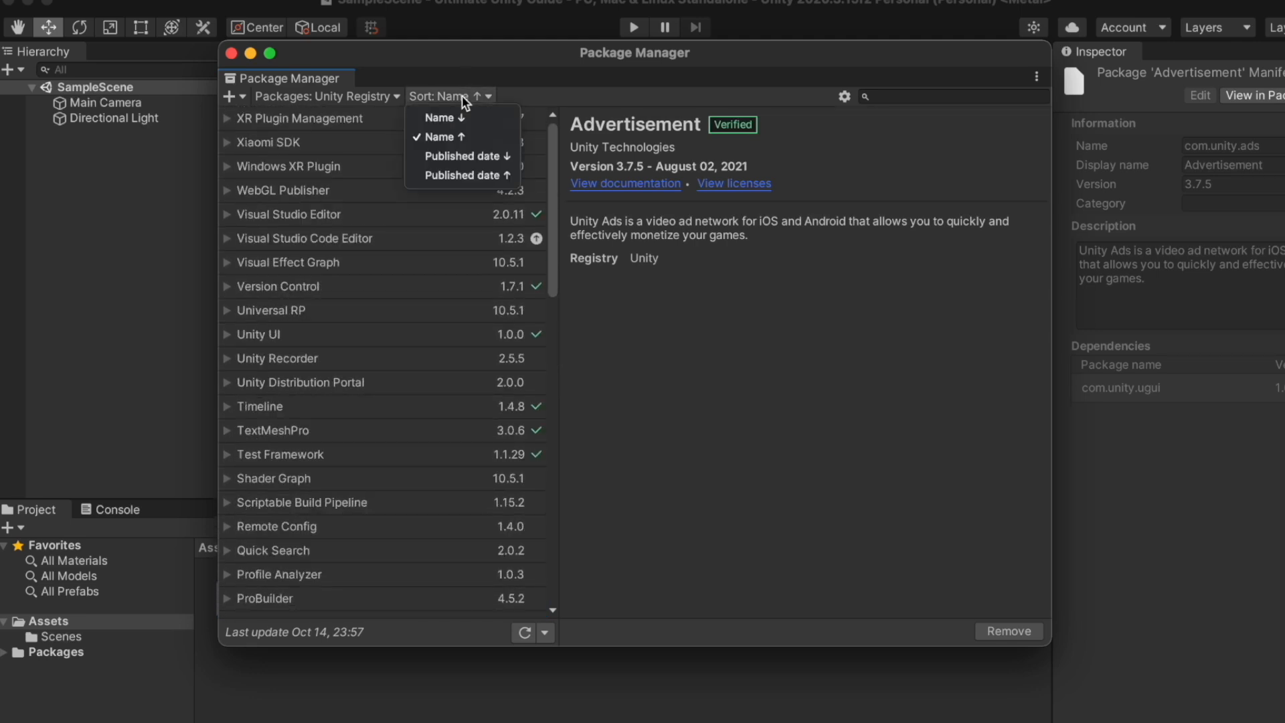
left_click(486, 158)
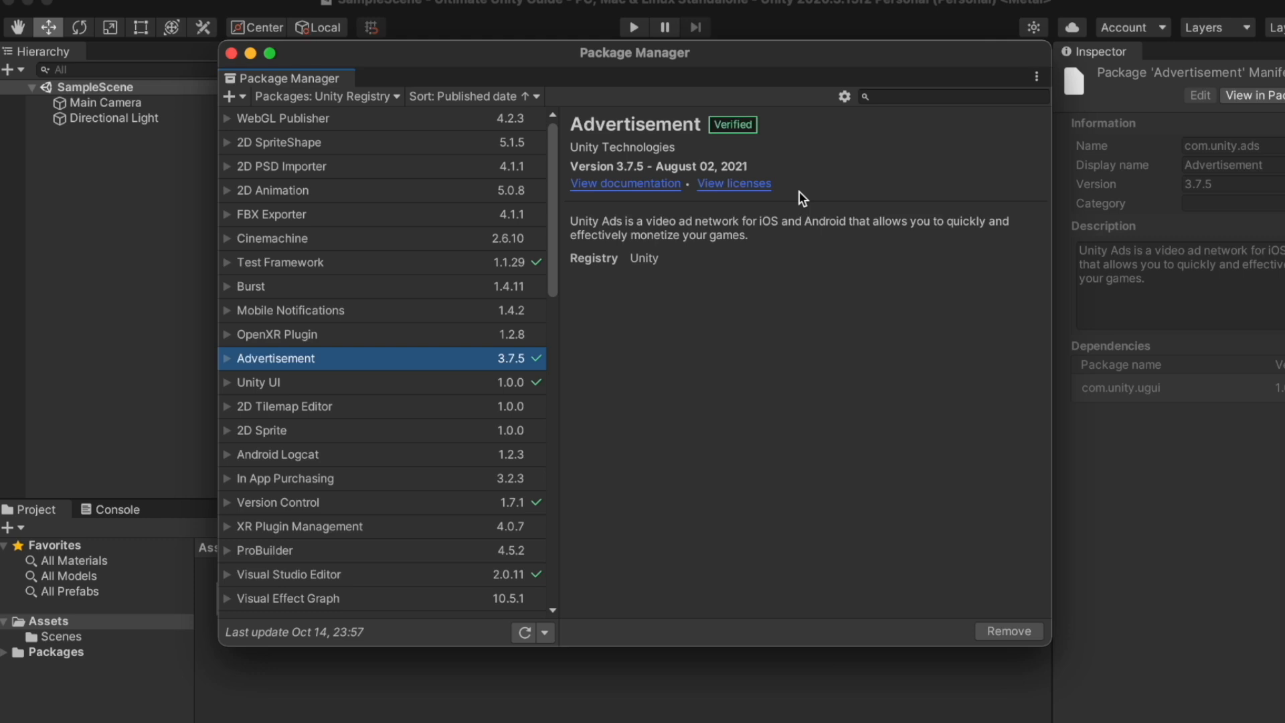
left_click(845, 97)
Tick Enable Preview Packages in Advanced Project Settings, accept the warning, and close the window
left_click(854, 115)
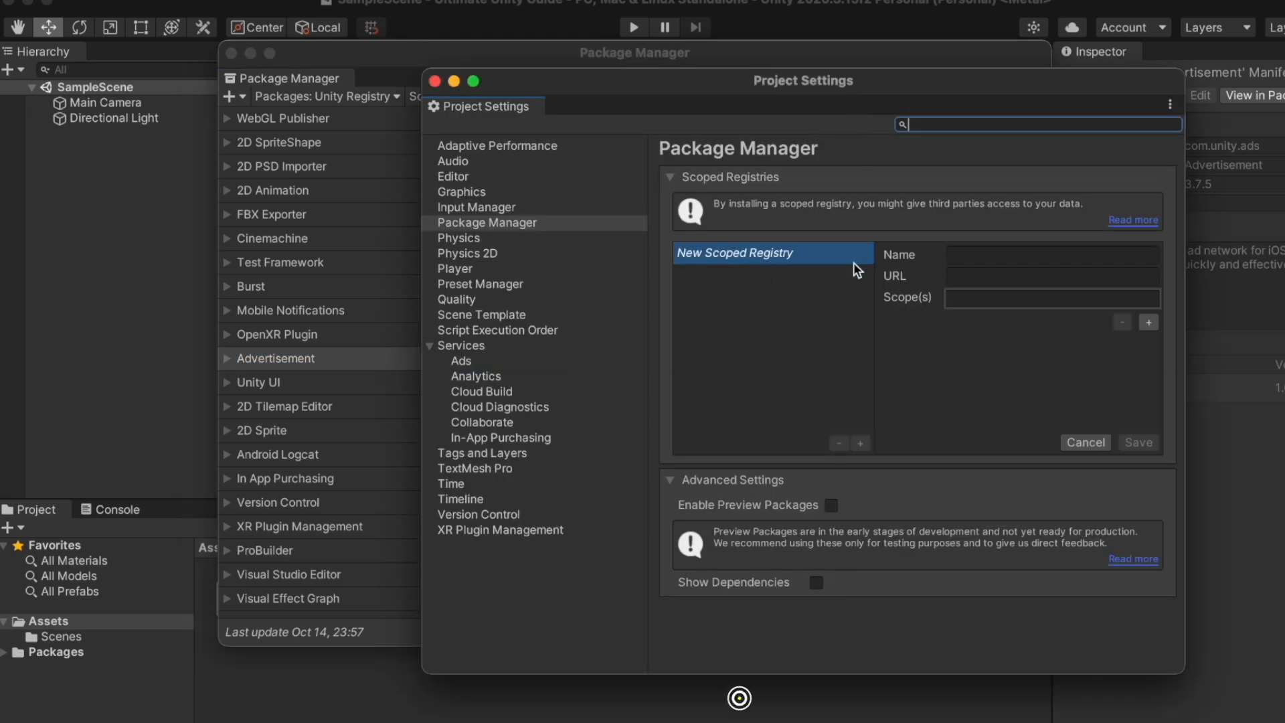
left_click(832, 506)
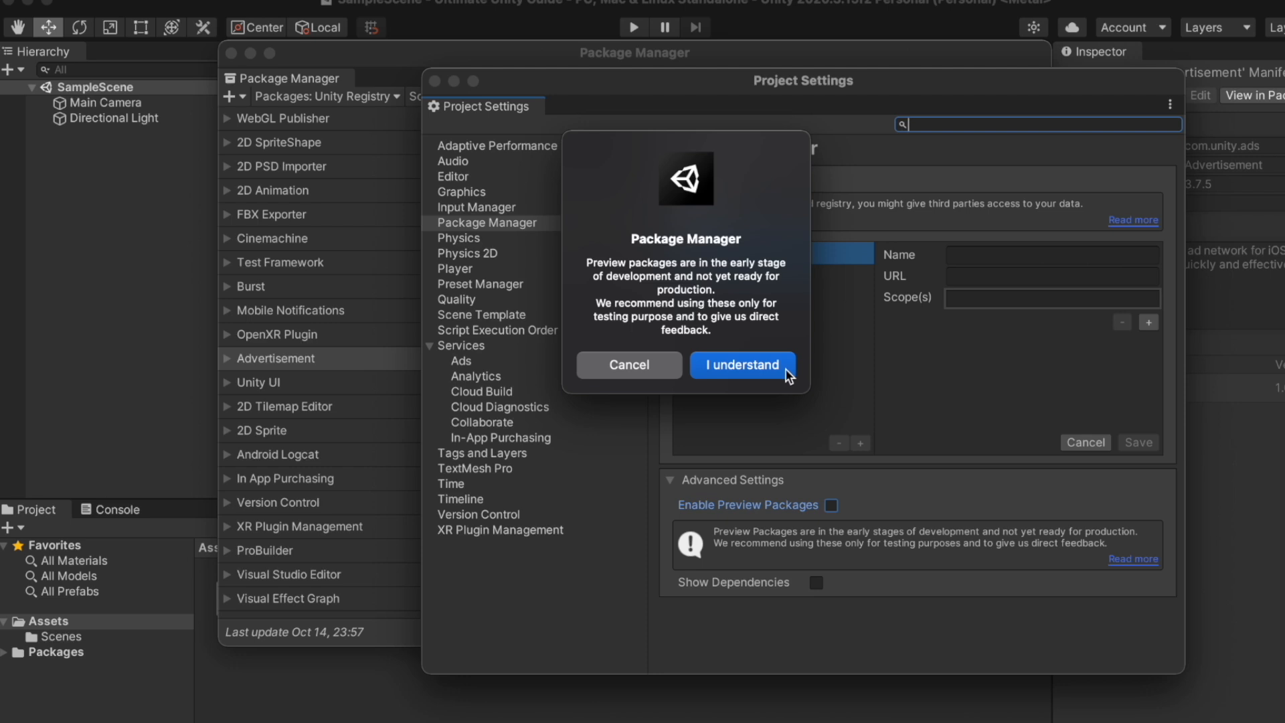
left_click(784, 368)
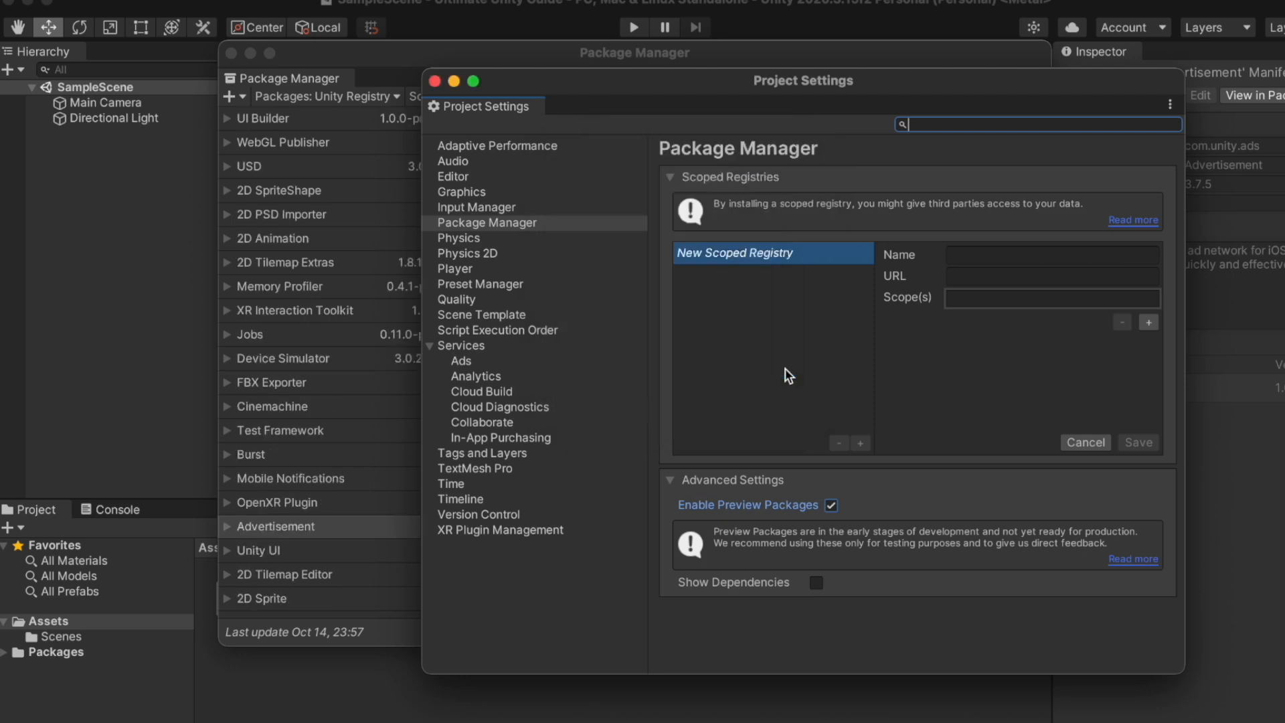
left_click(435, 82)
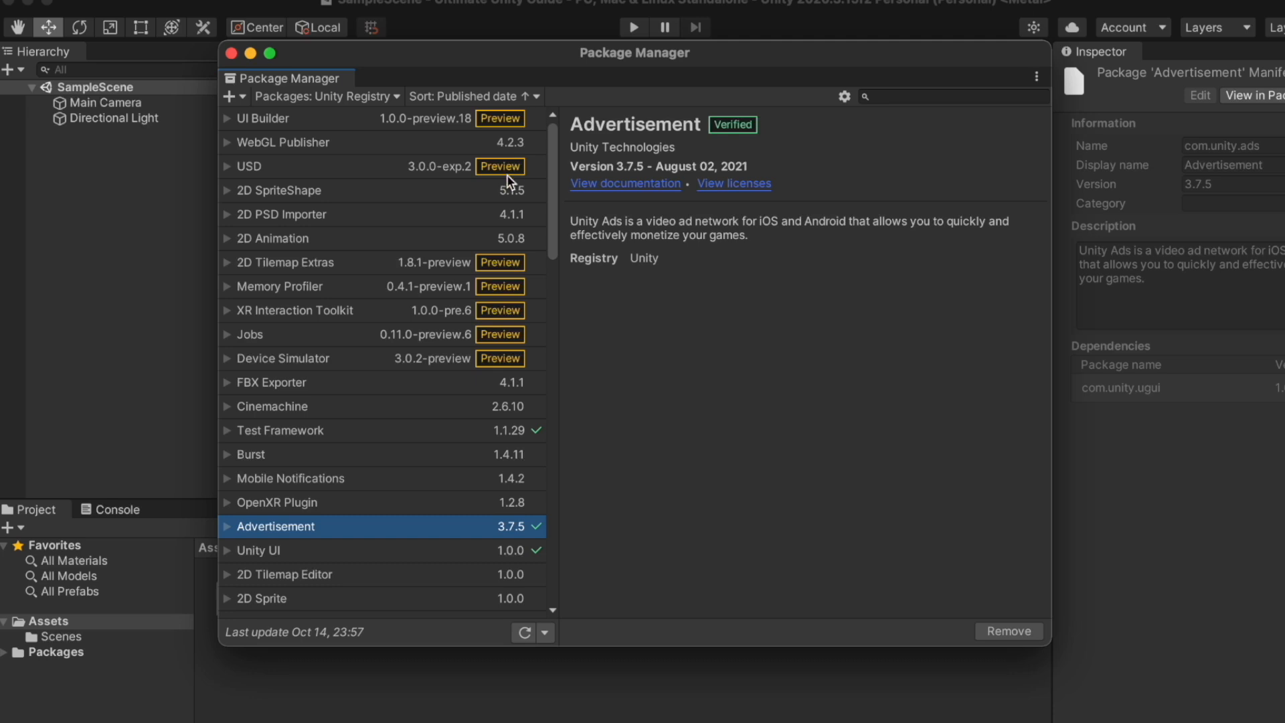
Browse Terrain Tools and Kinematica, then select UI Builder and expand its full description
scroll(504, 236, "down", 5)
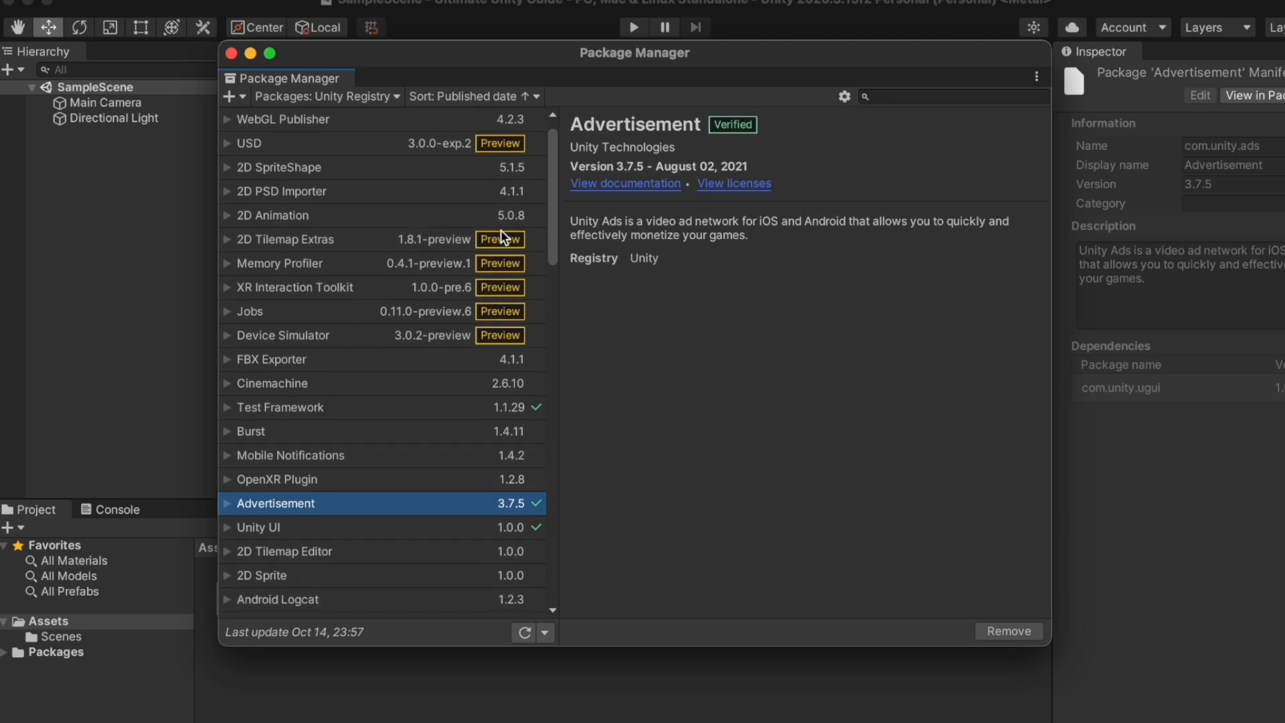
scroll(501, 230, "down", 15)
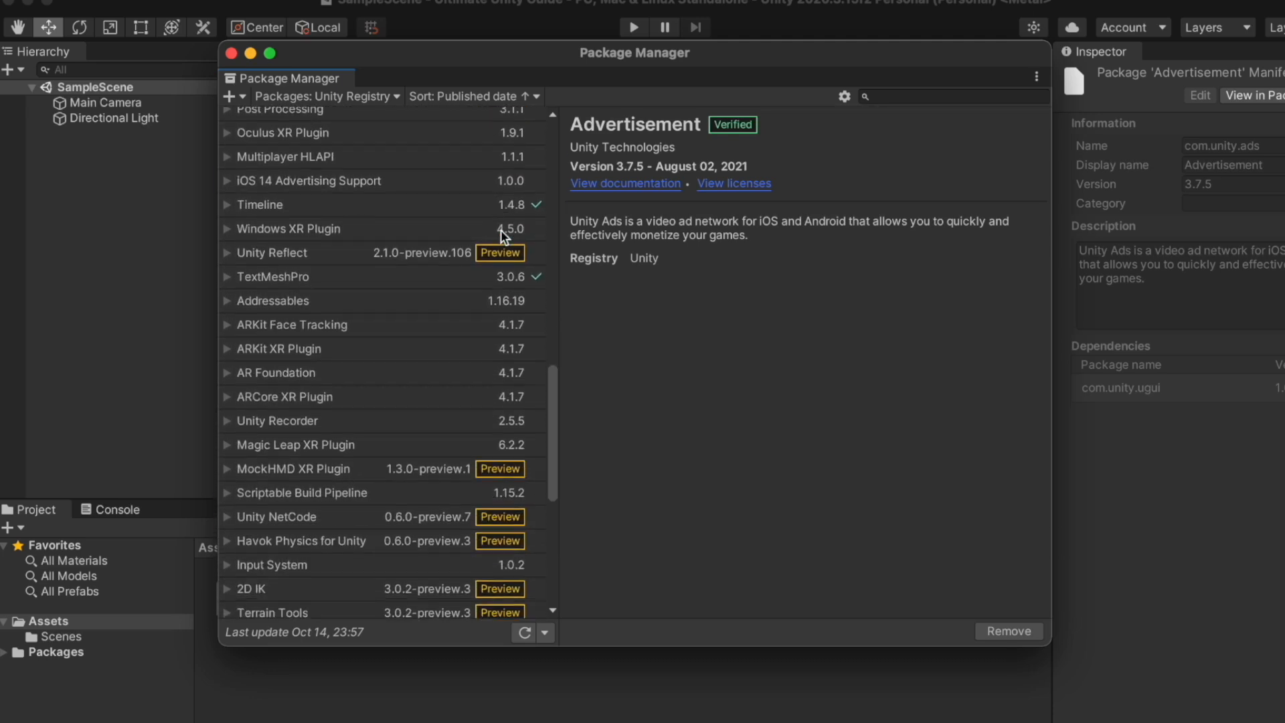
scroll(488, 479, "down", 3)
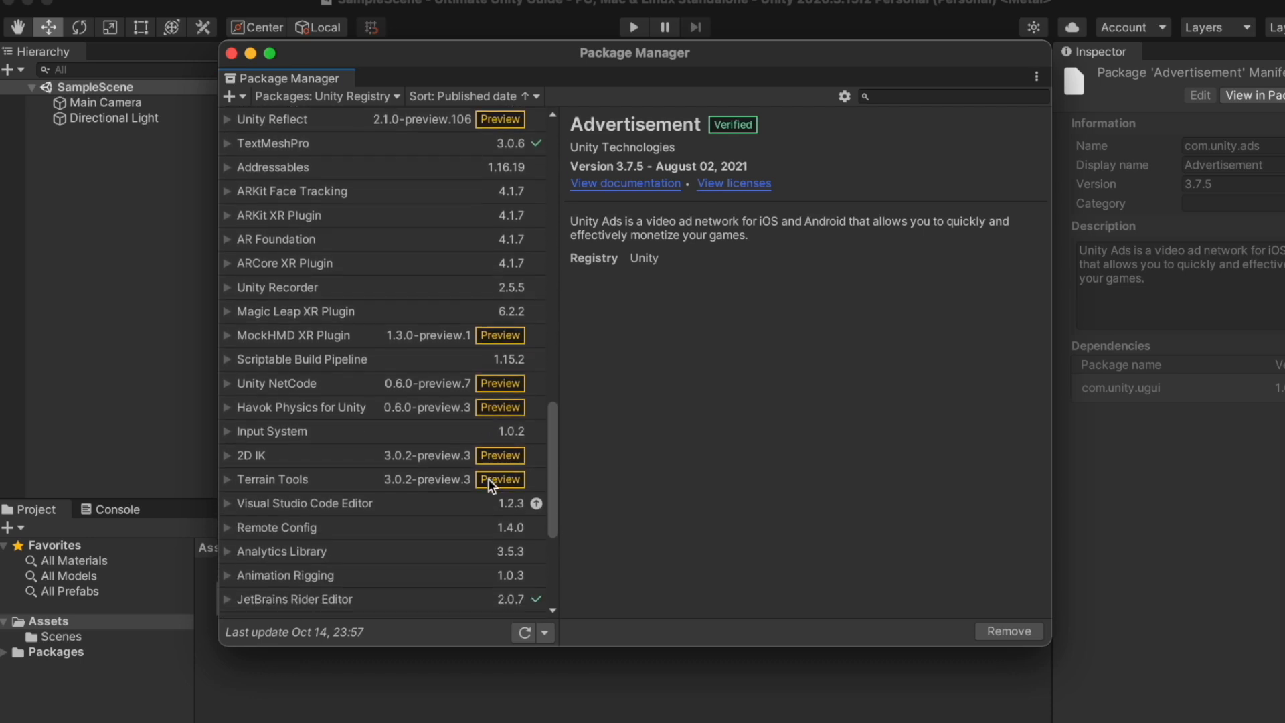
scroll(488, 480, "down", 3)
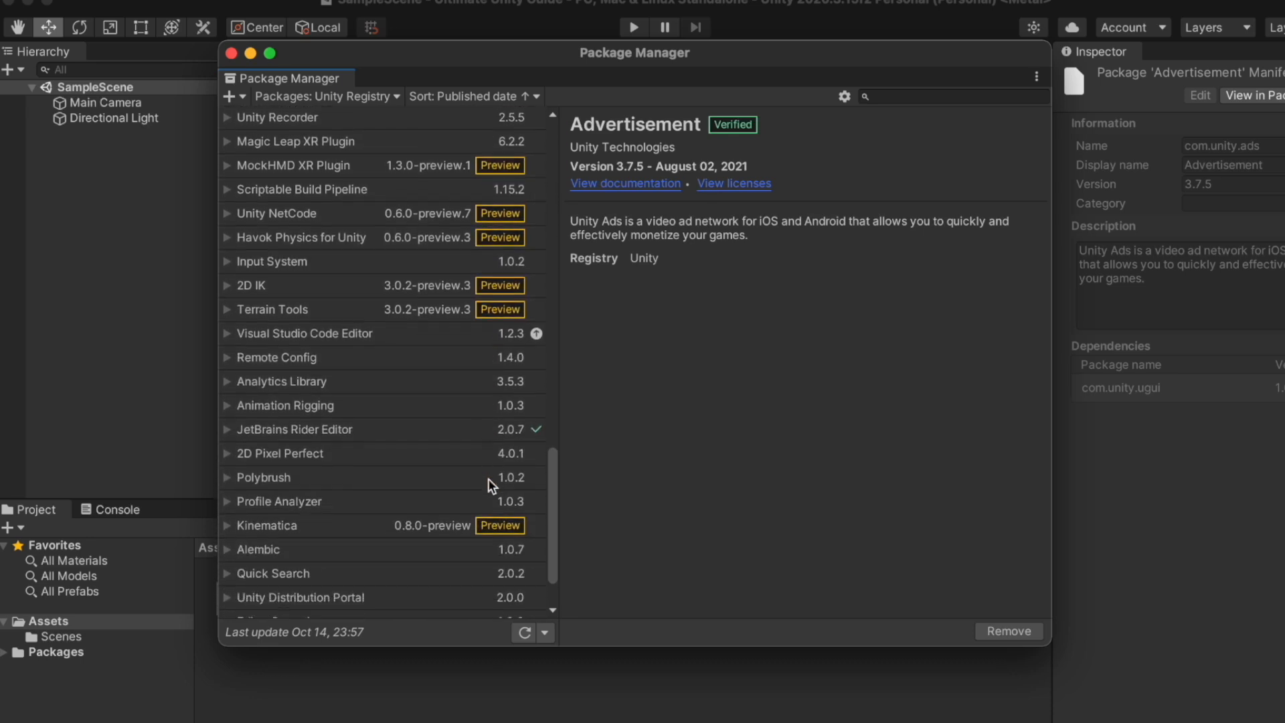
left_click(347, 312)
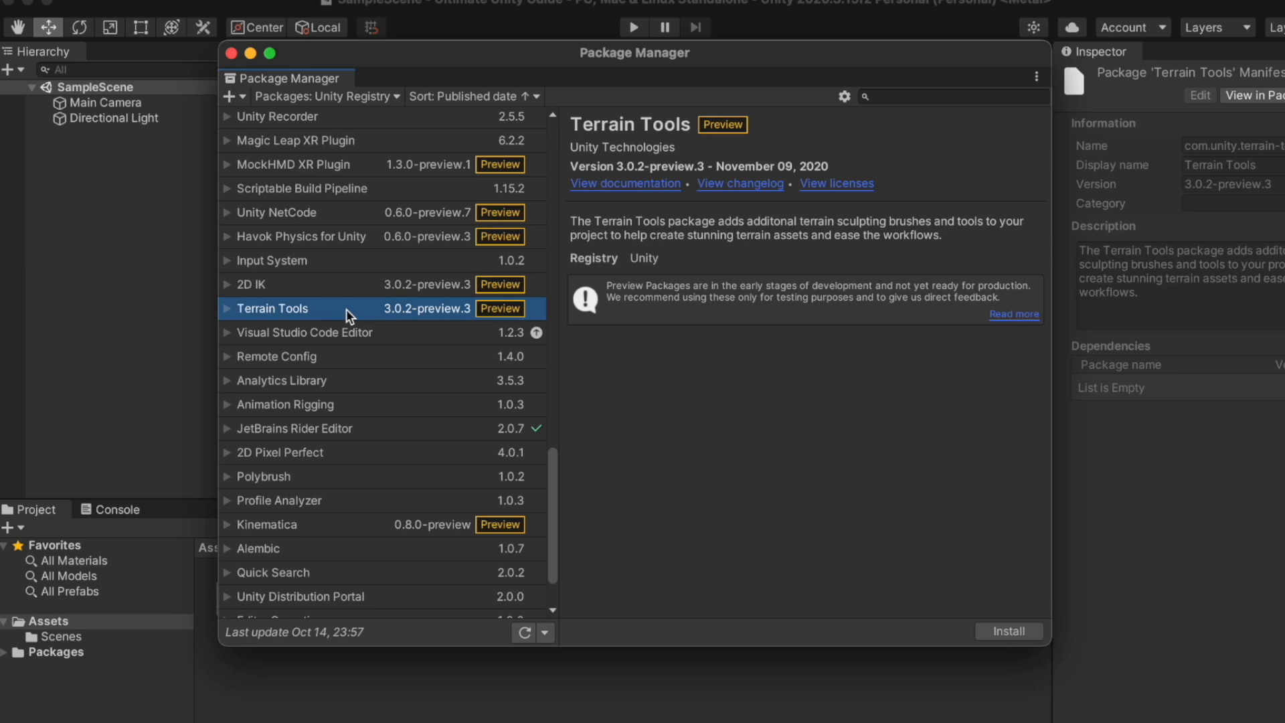
left_click(359, 528)
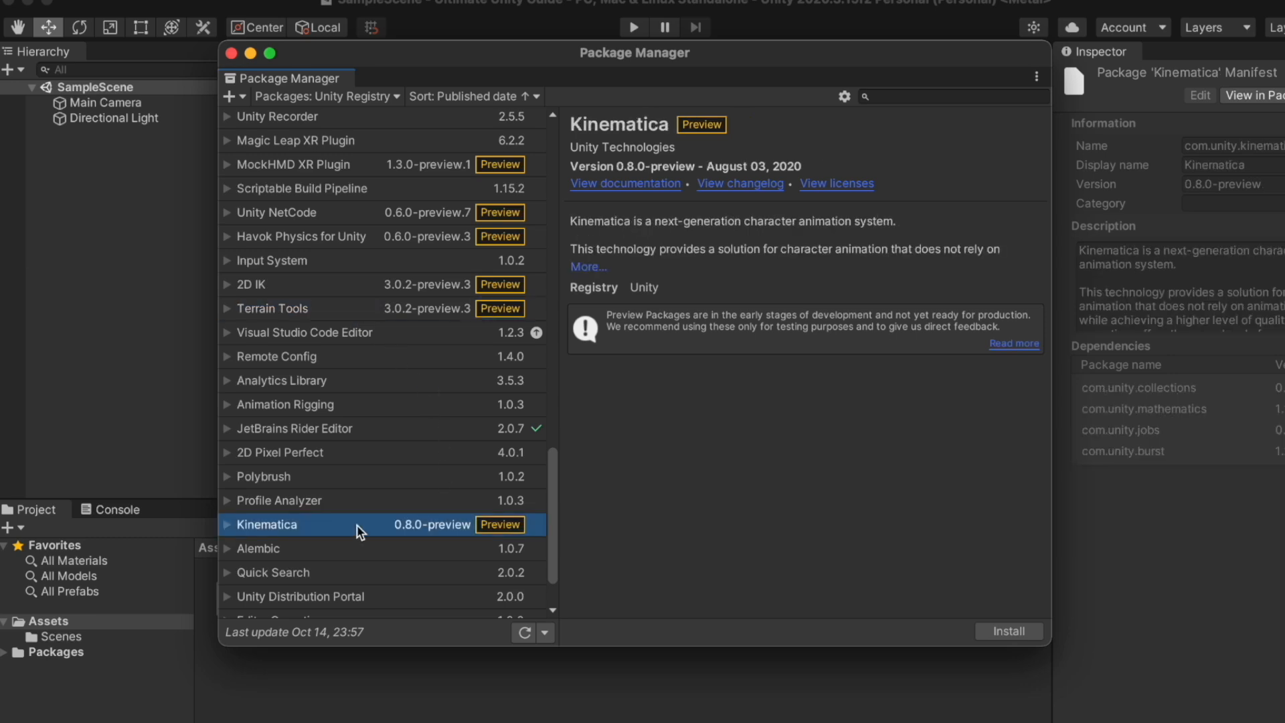
scroll(472, 402, "up", 10)
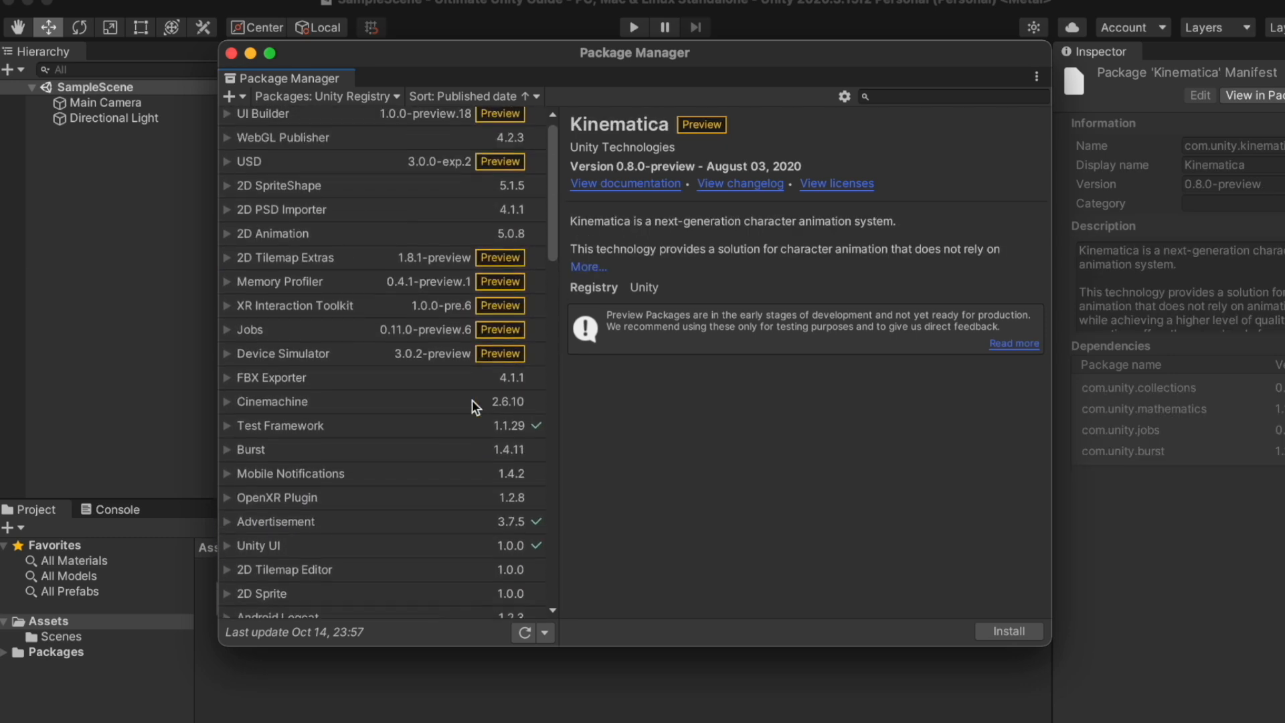
left_click(427, 124)
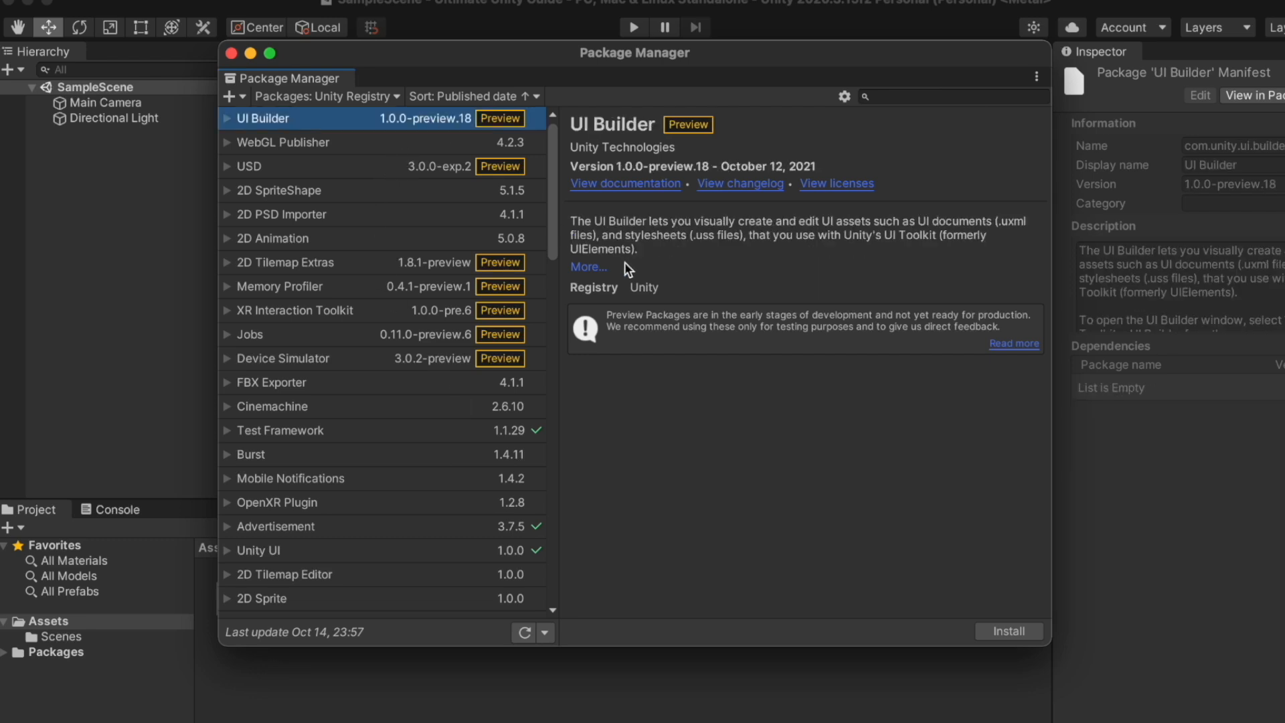
left_click(583, 267)
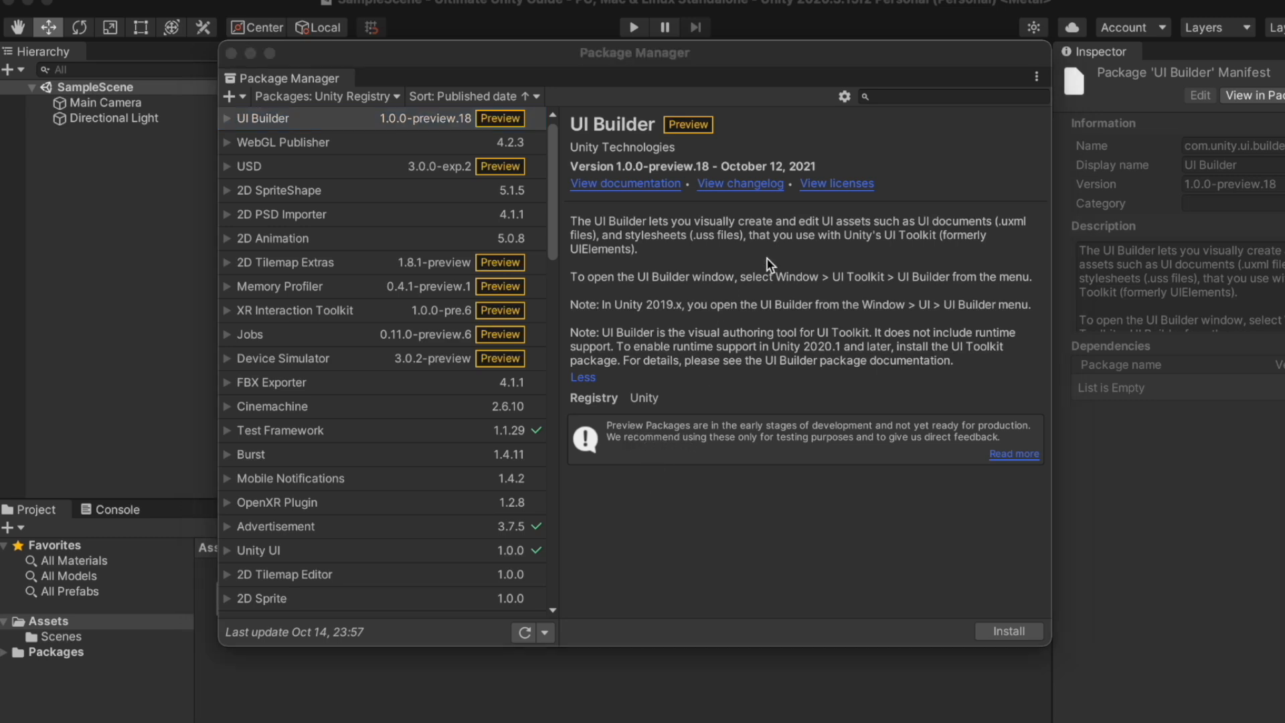
Enable Show Dependencies in the Package Manager's Advanced Project Settings
left_click(845, 97)
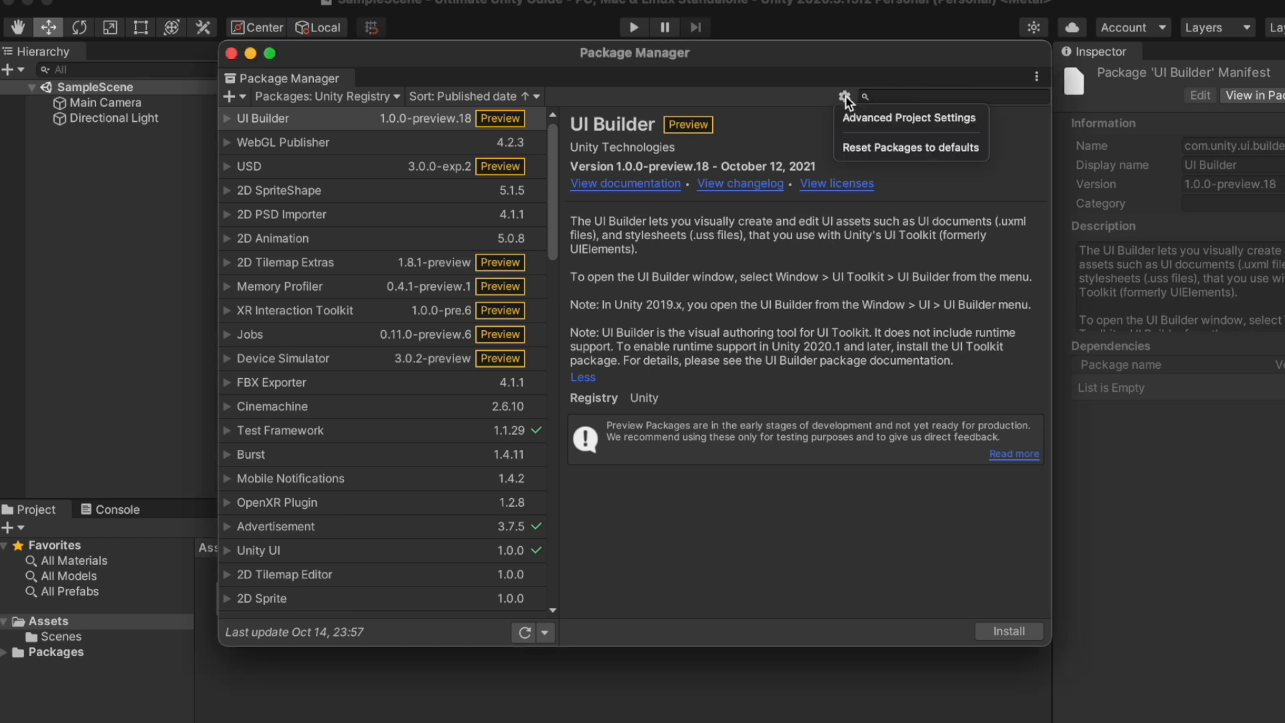
left_click(856, 113)
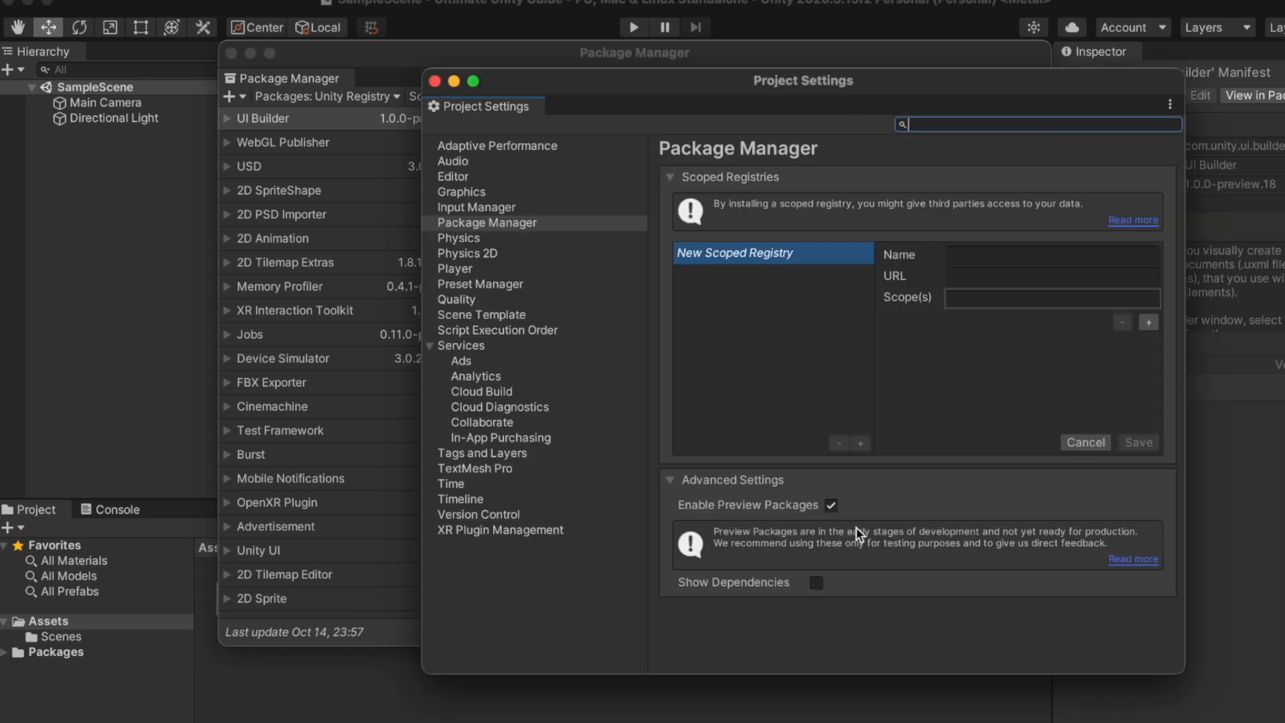
left_click(818, 583)
left_click(435, 81)
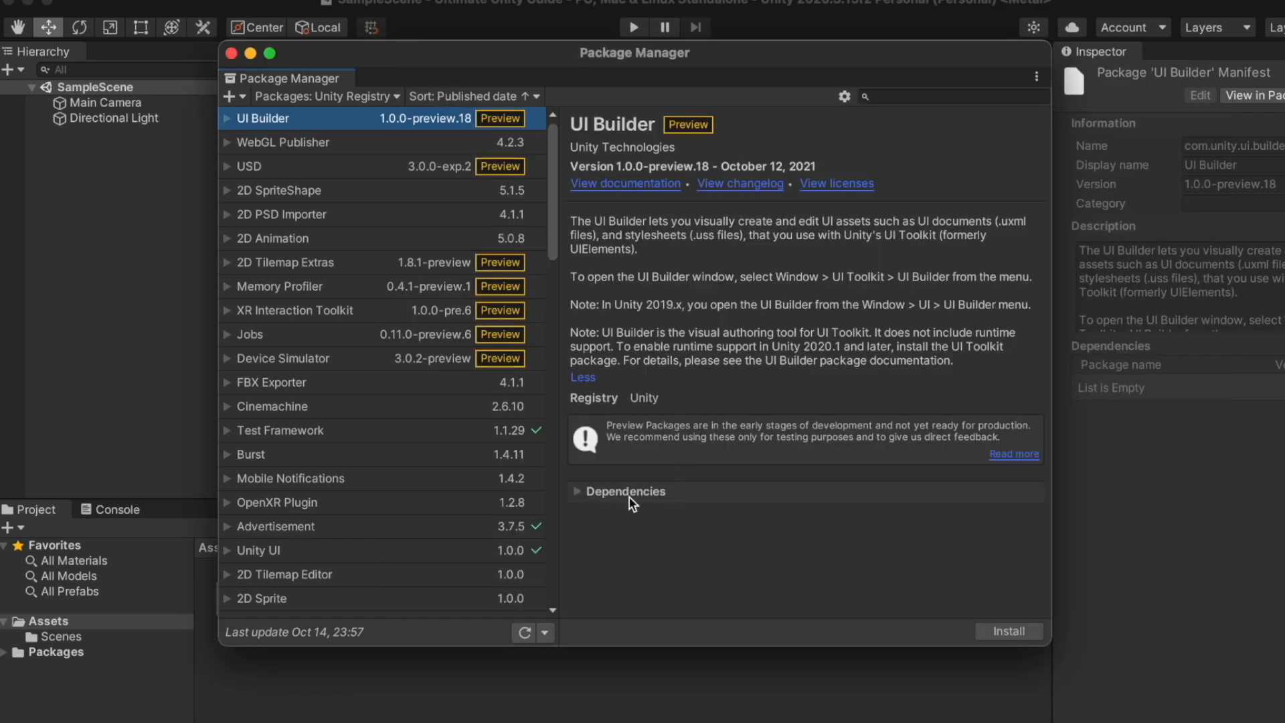
Expand UI Builder's dependencies and compare them with the USD package's dependencies
left_click(575, 493)
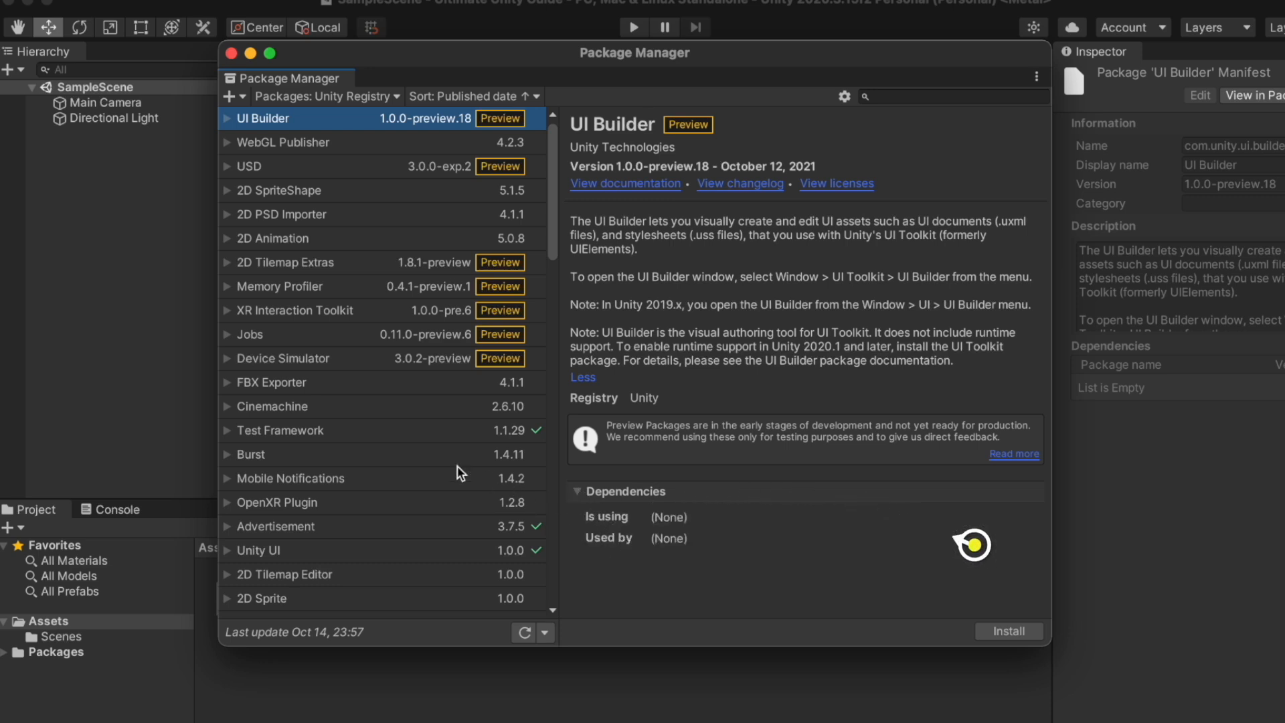
left_click(336, 171)
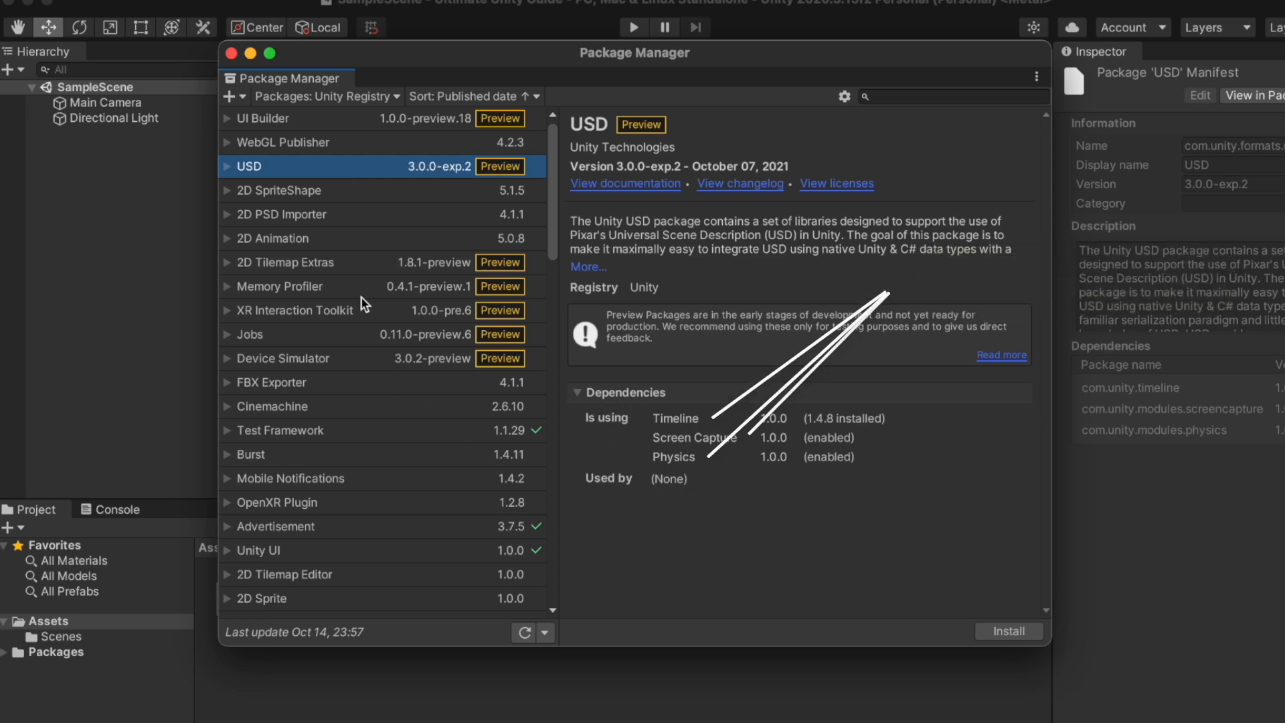
left_click(319, 258)
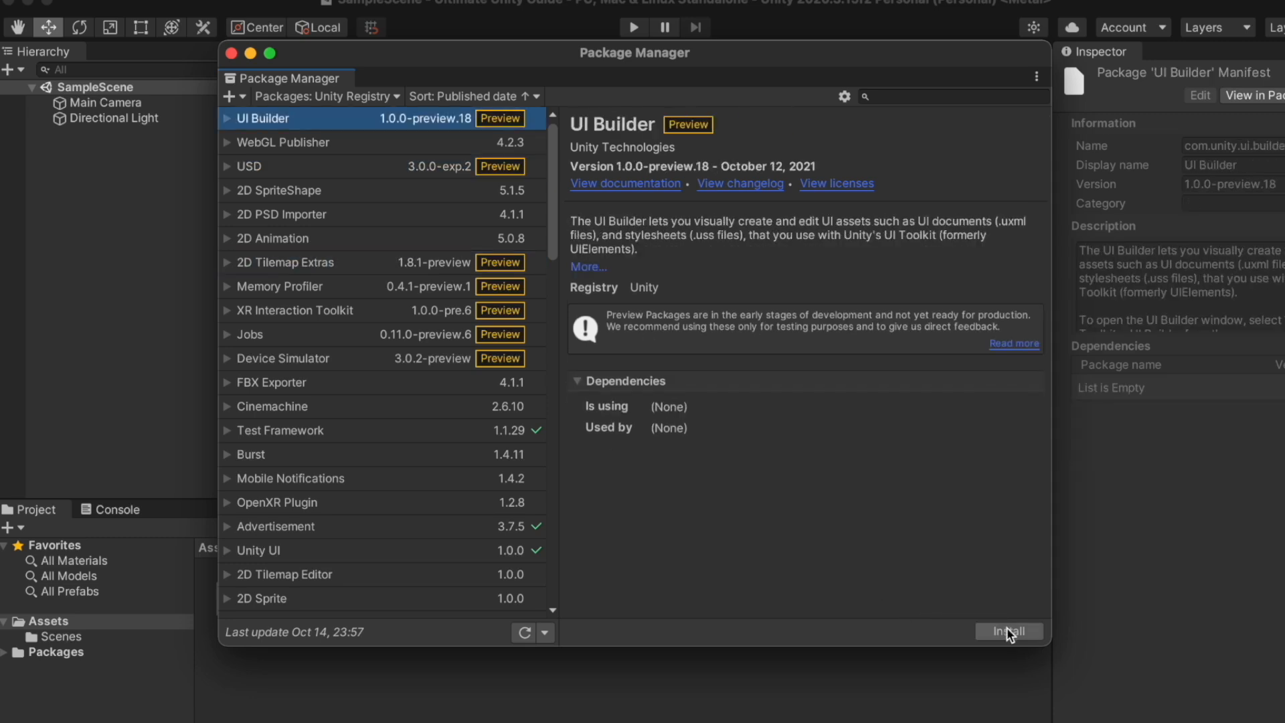
Install UI Builder and import OptionsPanel, TanksGameScreen, TanksMainMenu, TanksPlayerListItem and TanksStatsBox samples
left_click(1008, 632)
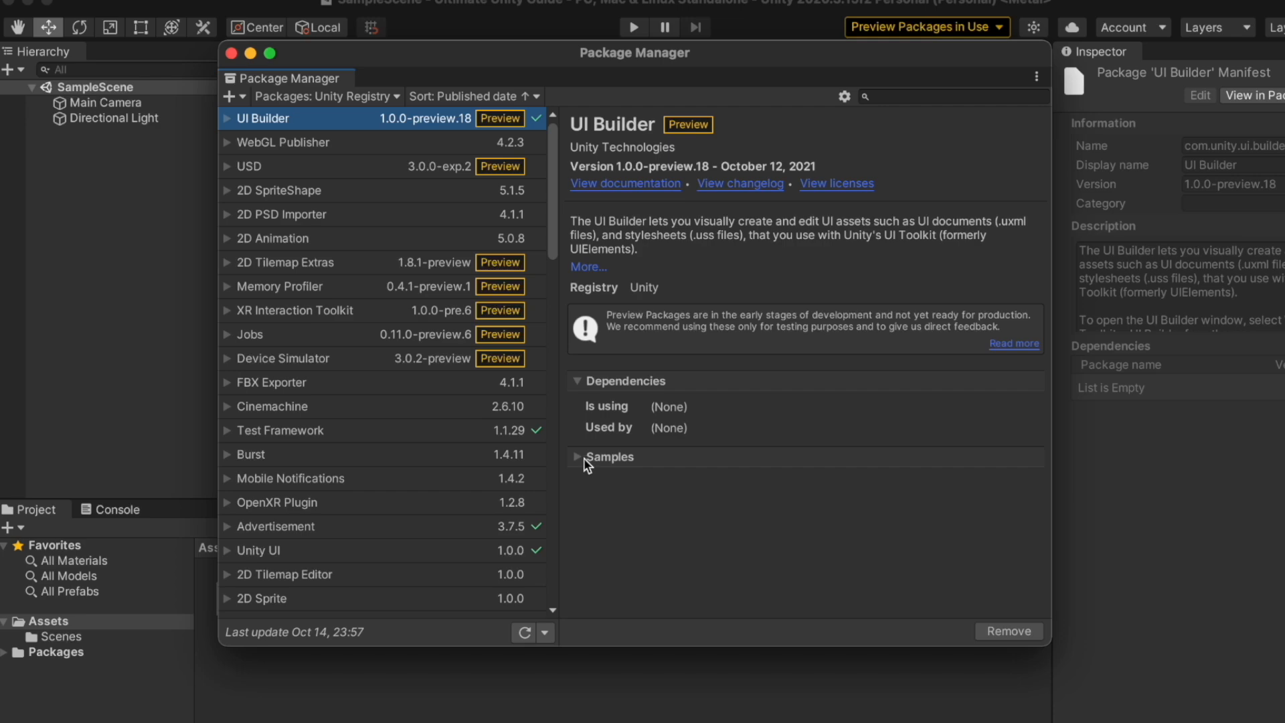
left_click(580, 457)
scroll(812, 469, "down", 2)
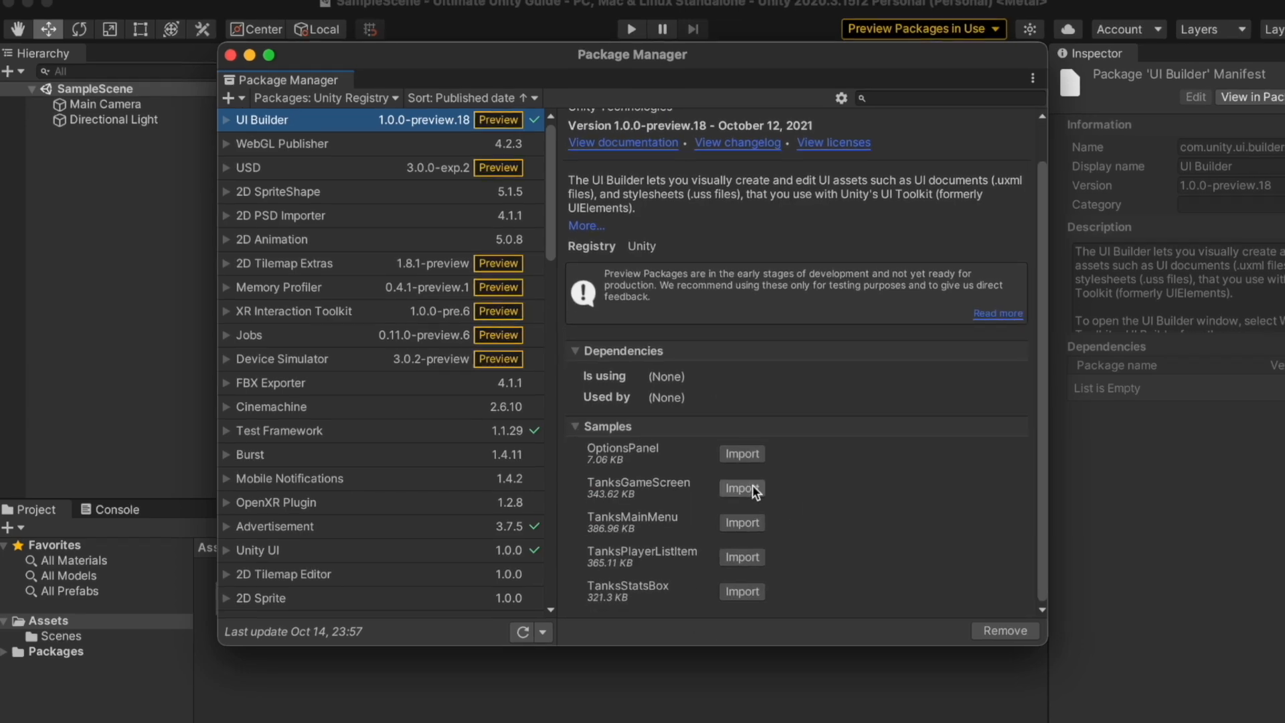
left_click(745, 454)
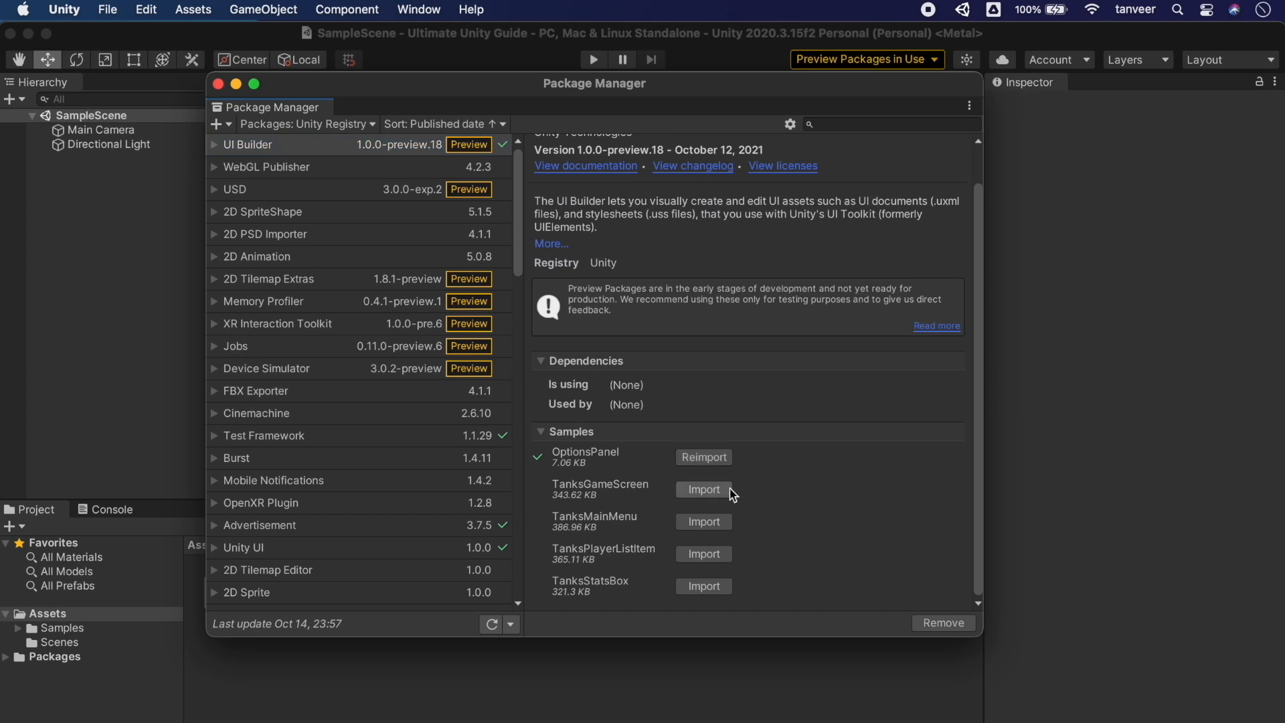
left_click(714, 490)
left_click(709, 517)
left_click(716, 556)
left_click(716, 587)
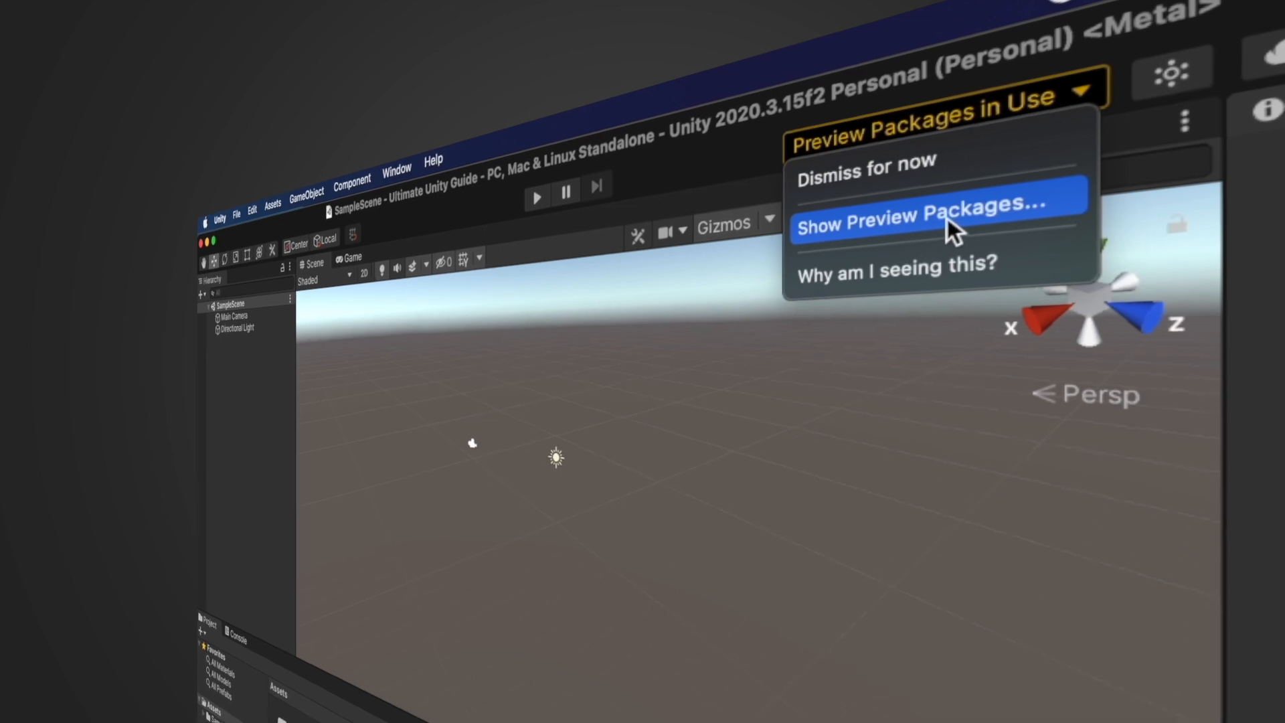
Check preview packages in use, reset packages to defaults, and list only In Project packages
left_click(930, 229)
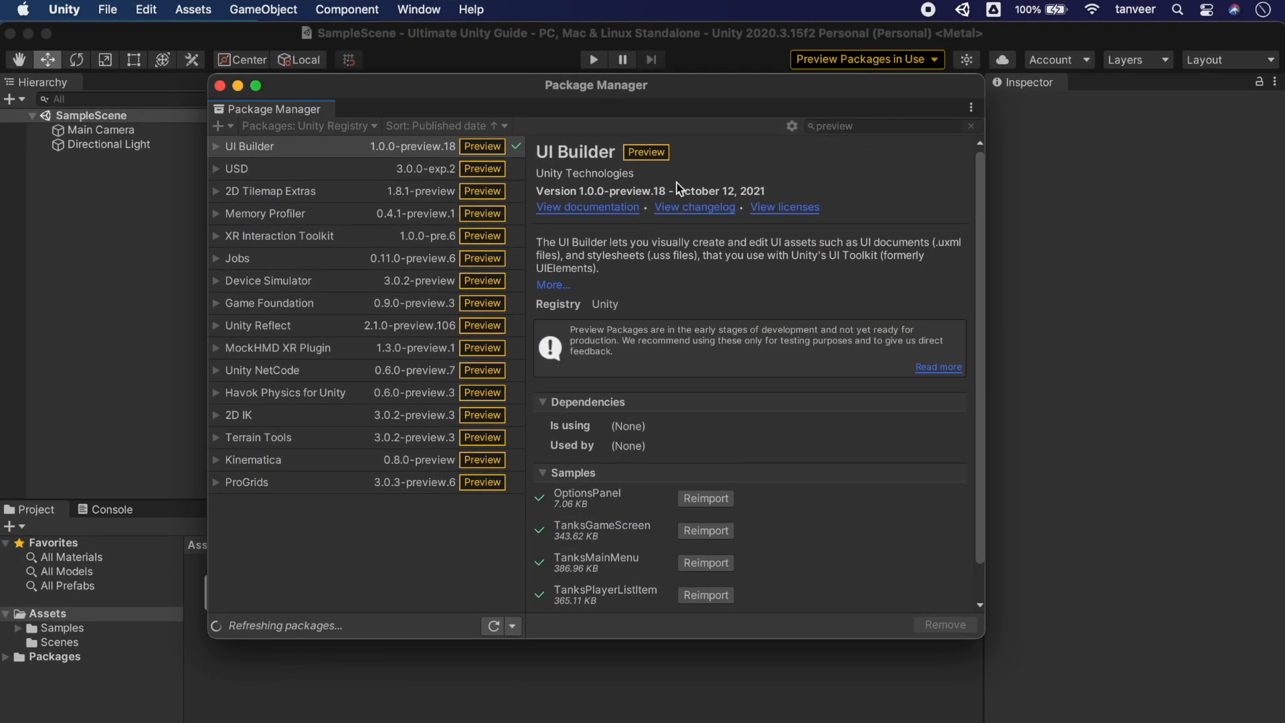
left_click(368, 151)
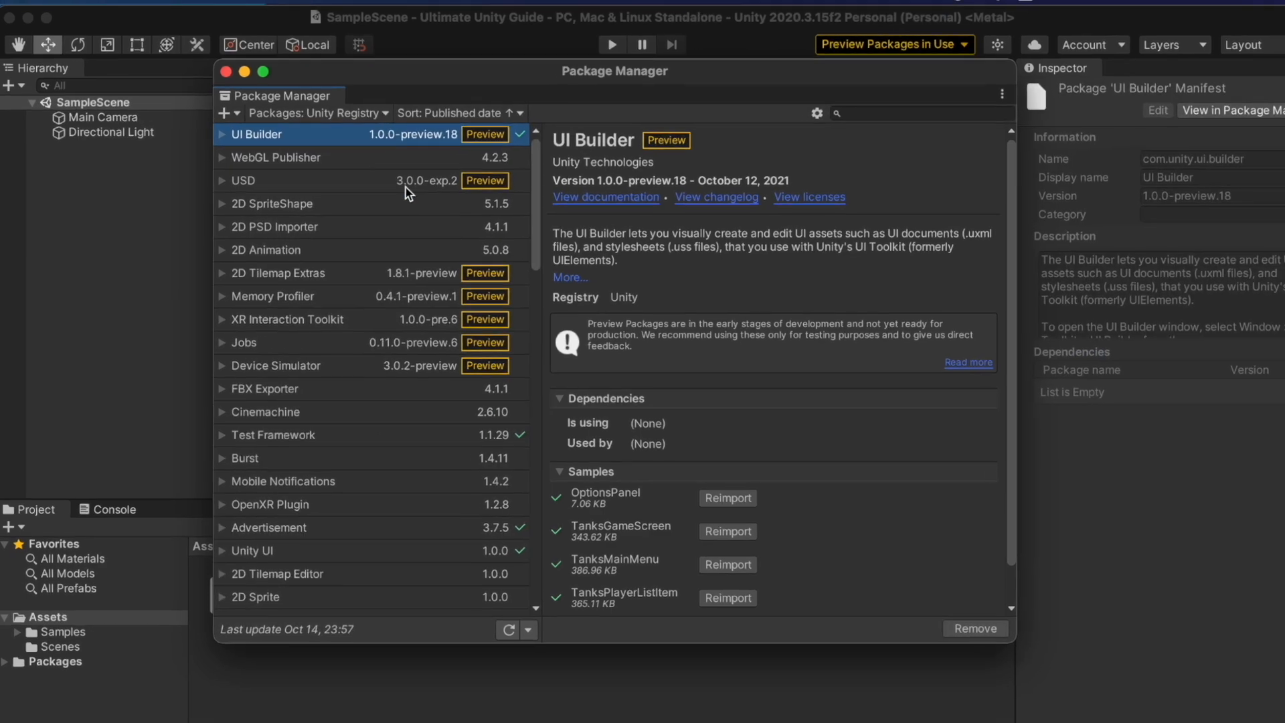
left_click(847, 97)
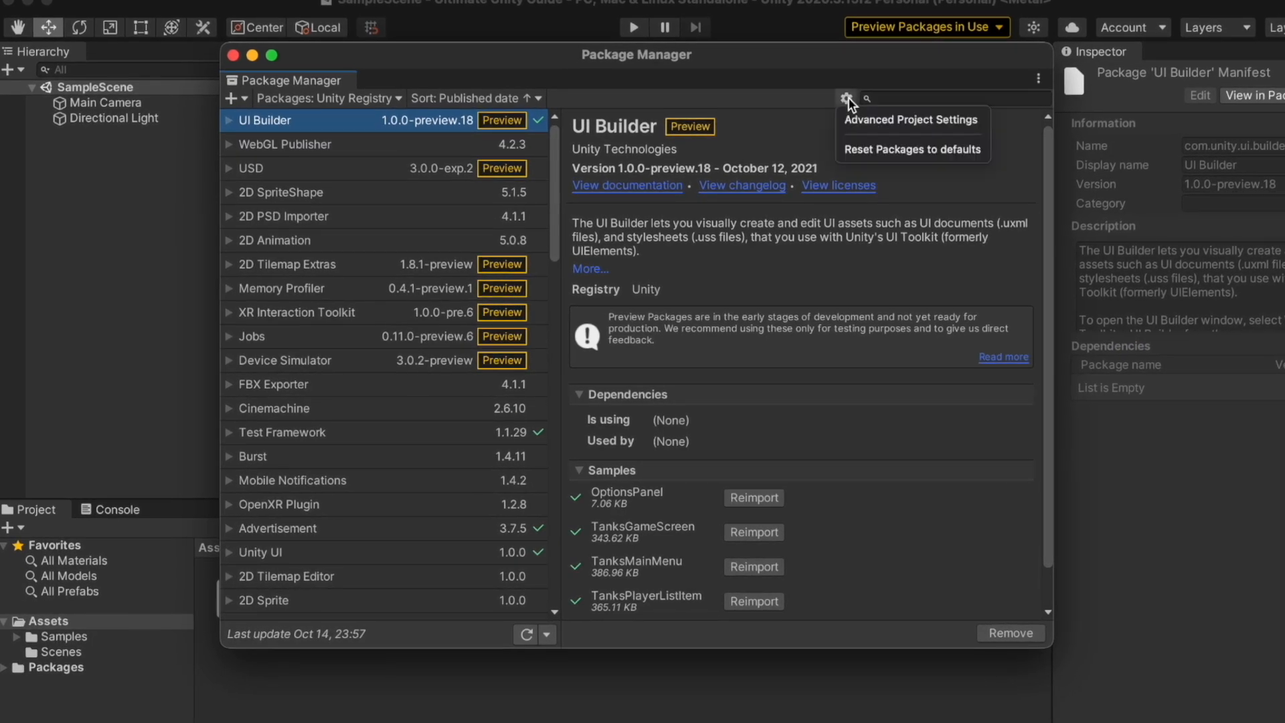
left_click(878, 150)
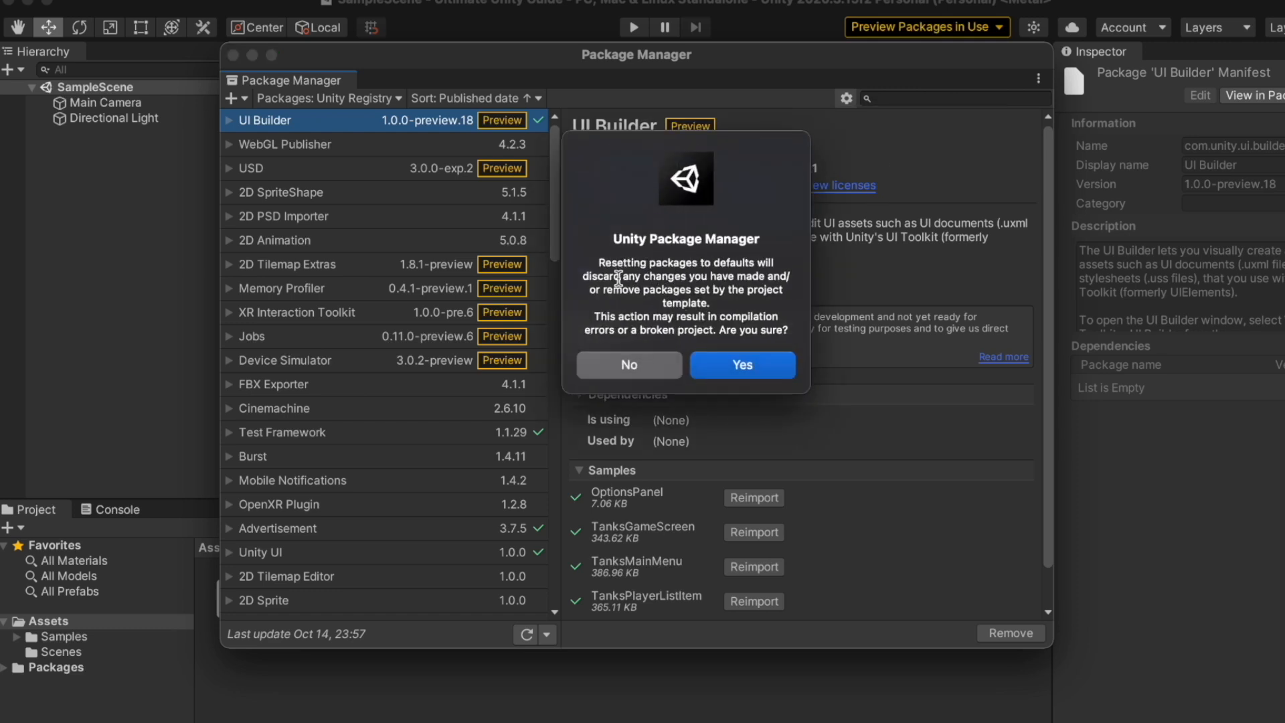
left_click(751, 367)
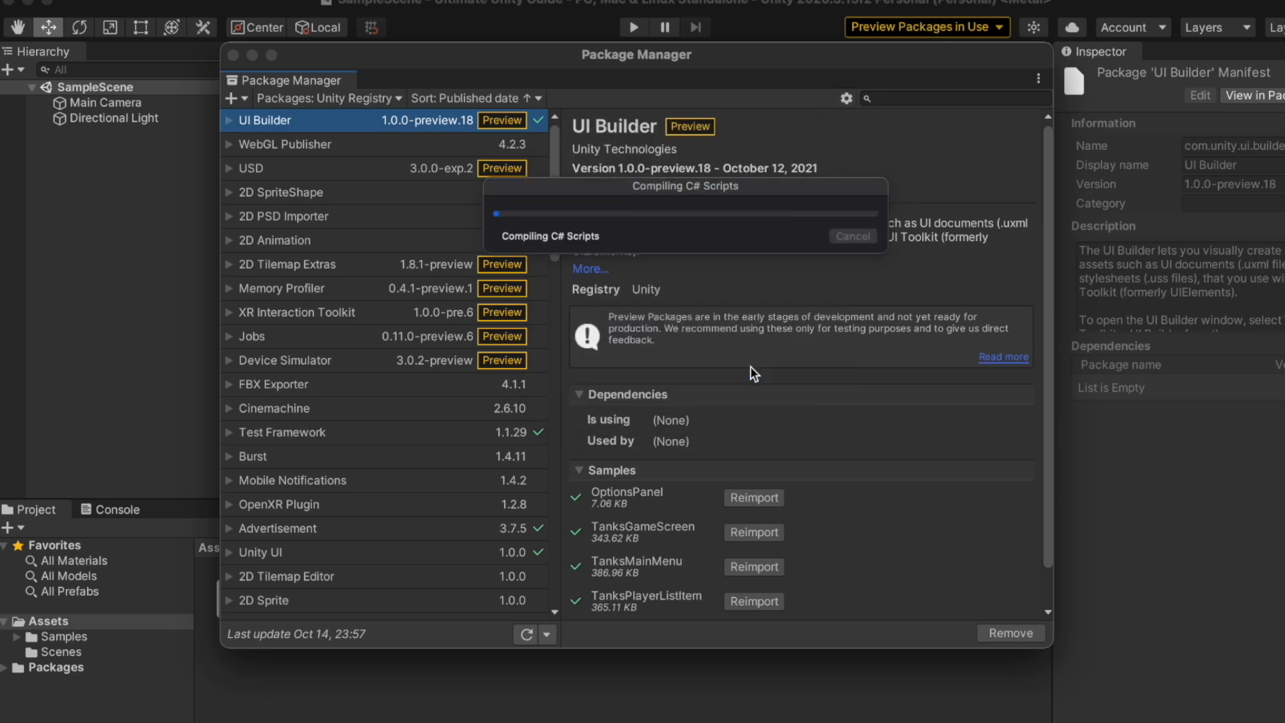
left_click(375, 102)
left_click(353, 134)
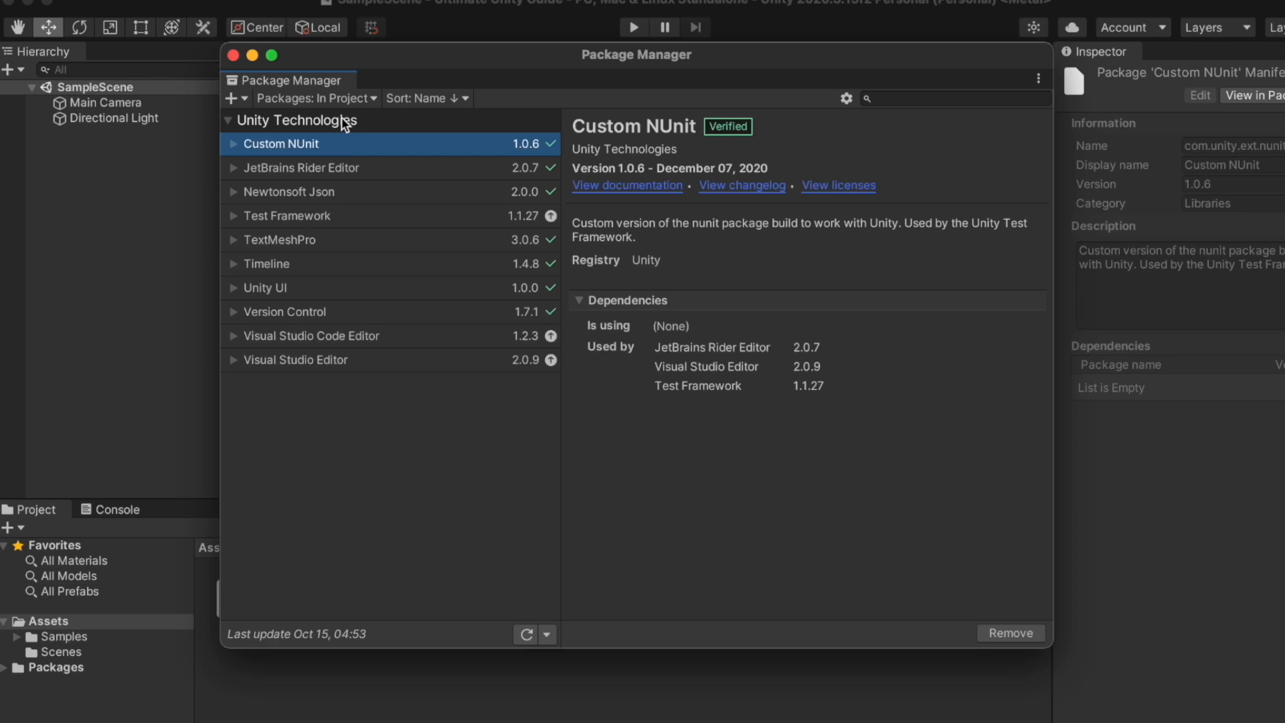
Switch the package list to My Assets and download Easy Ads for Unity Ads
left_click(348, 99)
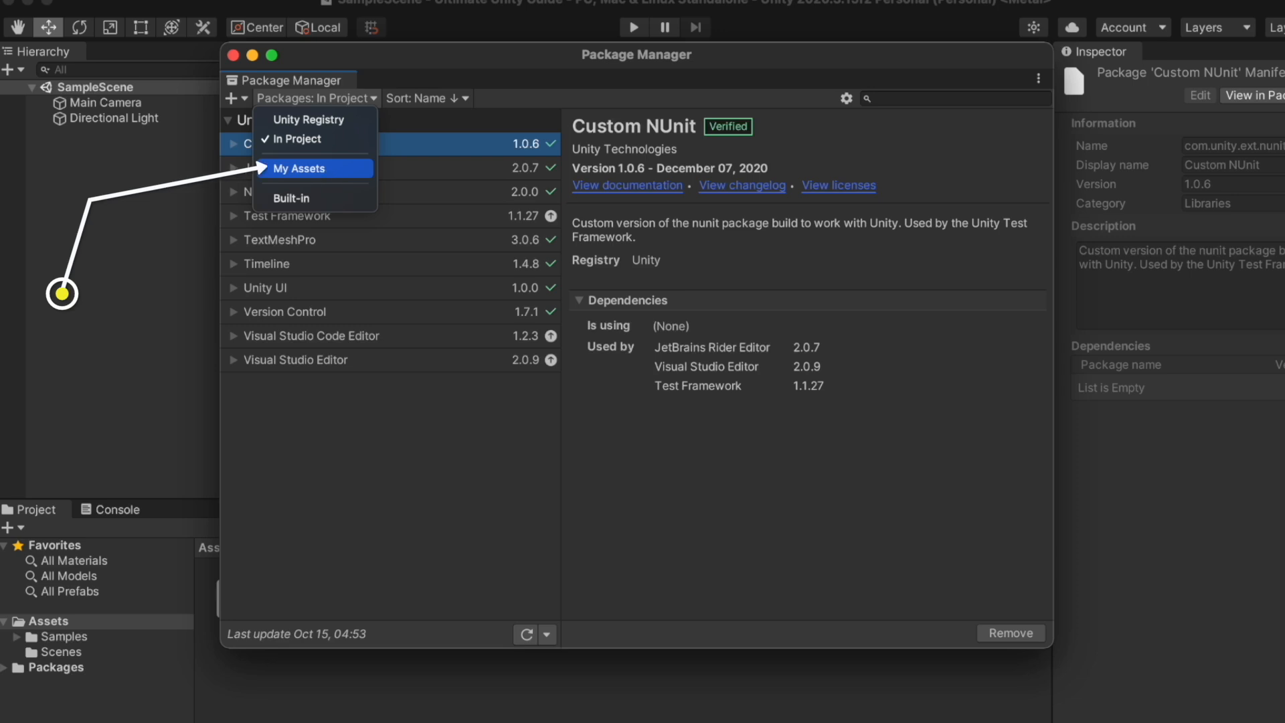
left_click(326, 170)
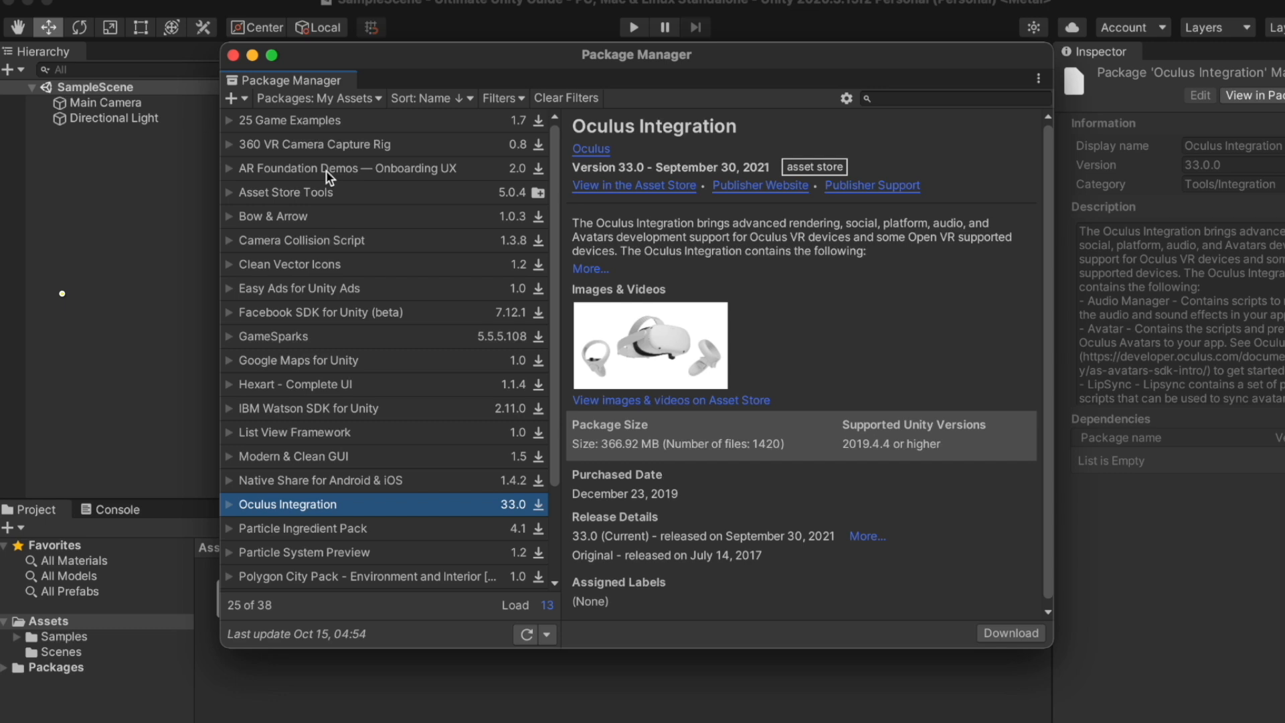
scroll(408, 361, "down", 2)
scroll(408, 363, "down", 5)
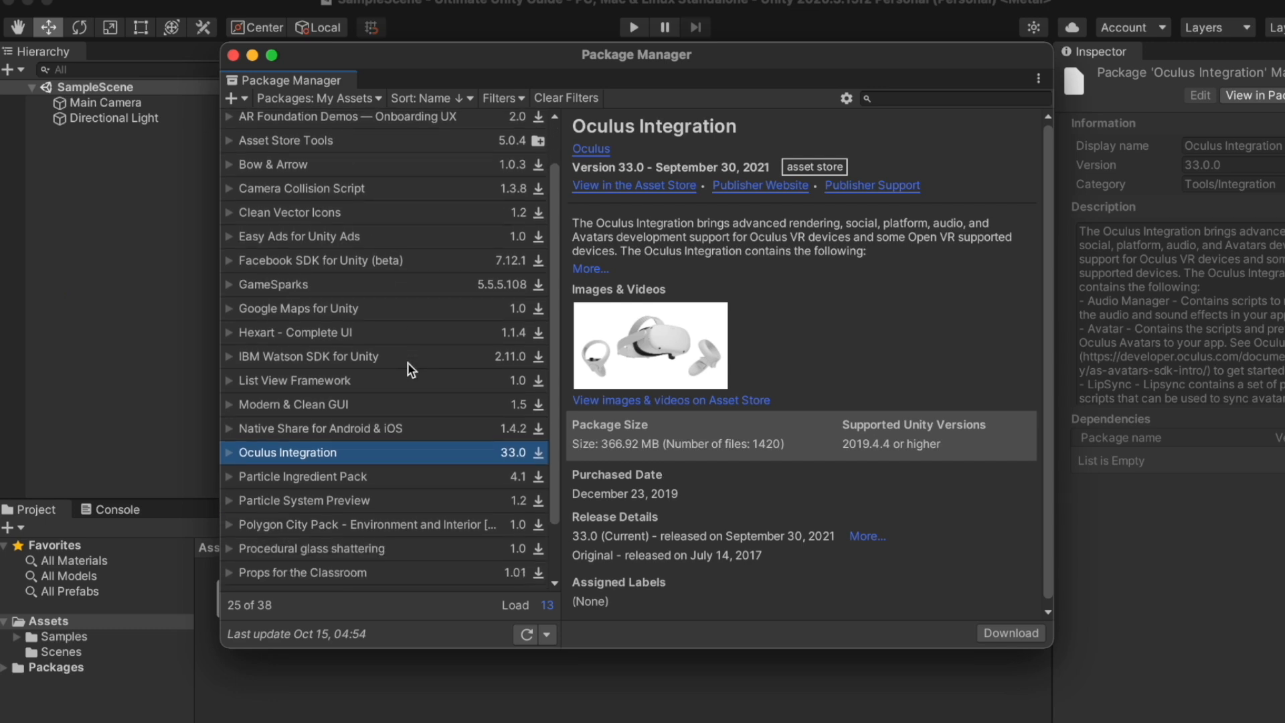
scroll(407, 363, "up", 9)
scroll(407, 363, "down", 9)
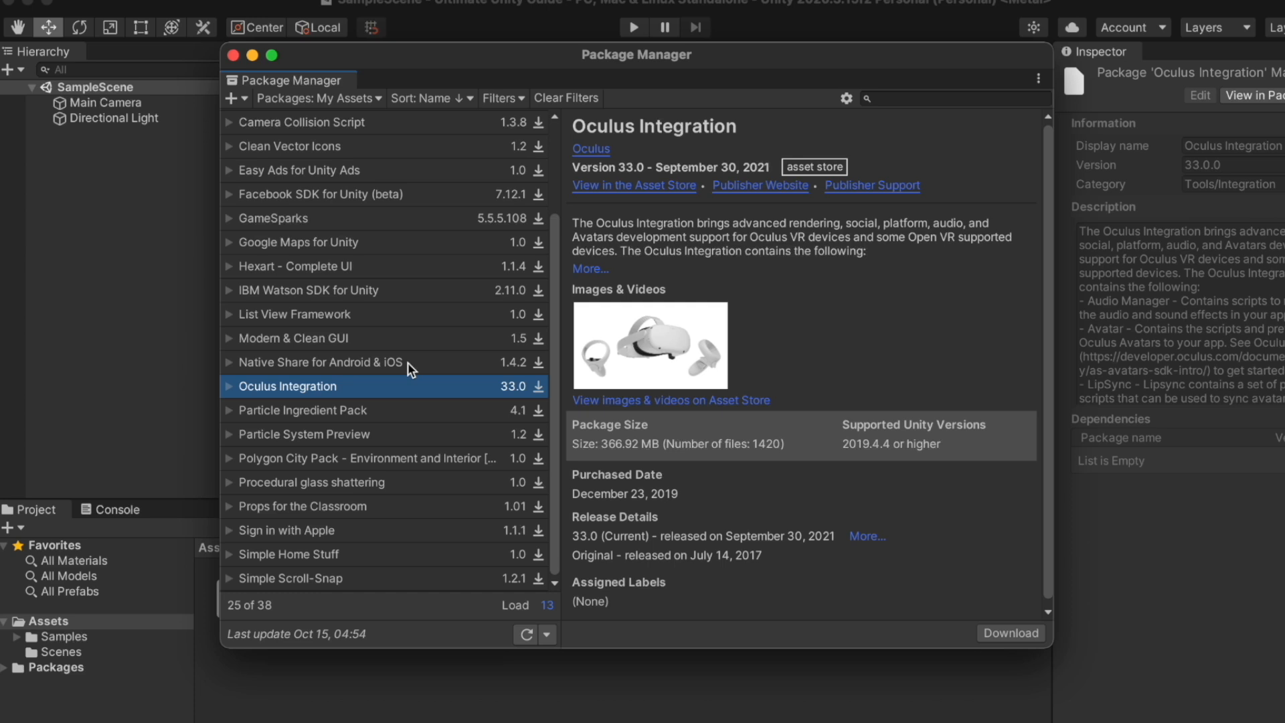
scroll(408, 363, "up", 7)
left_click(408, 285)
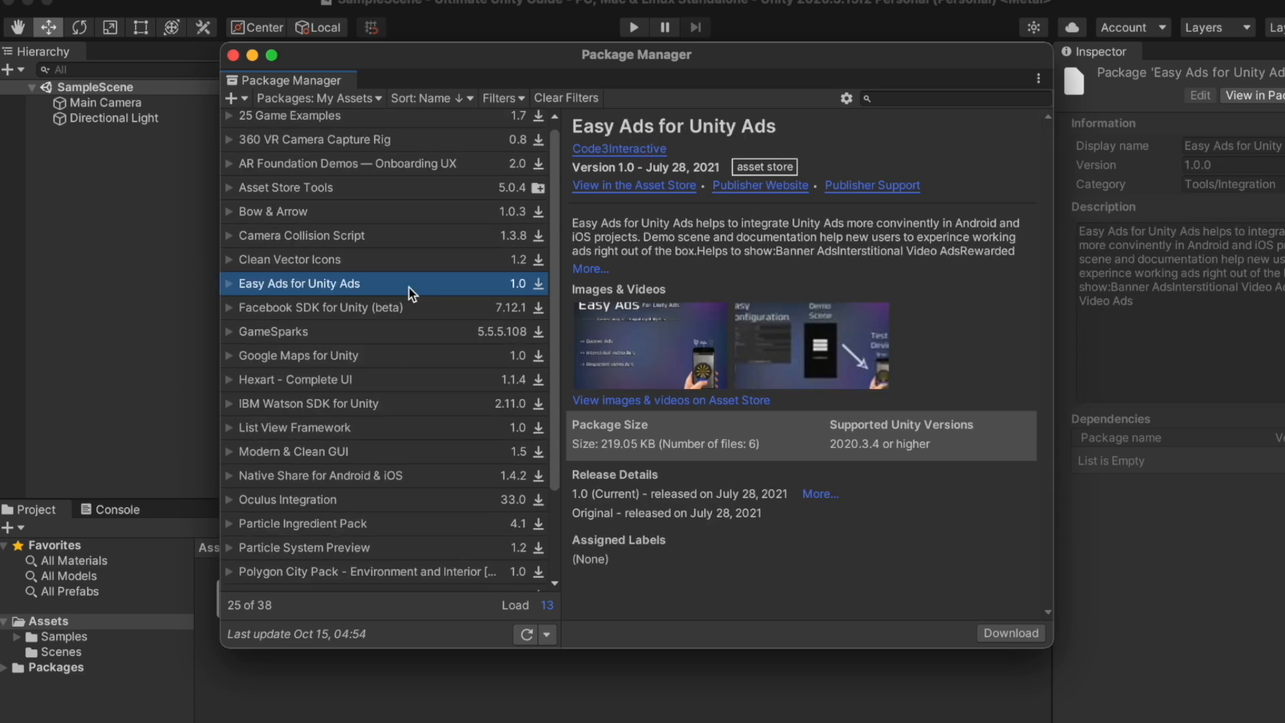
left_click(992, 633)
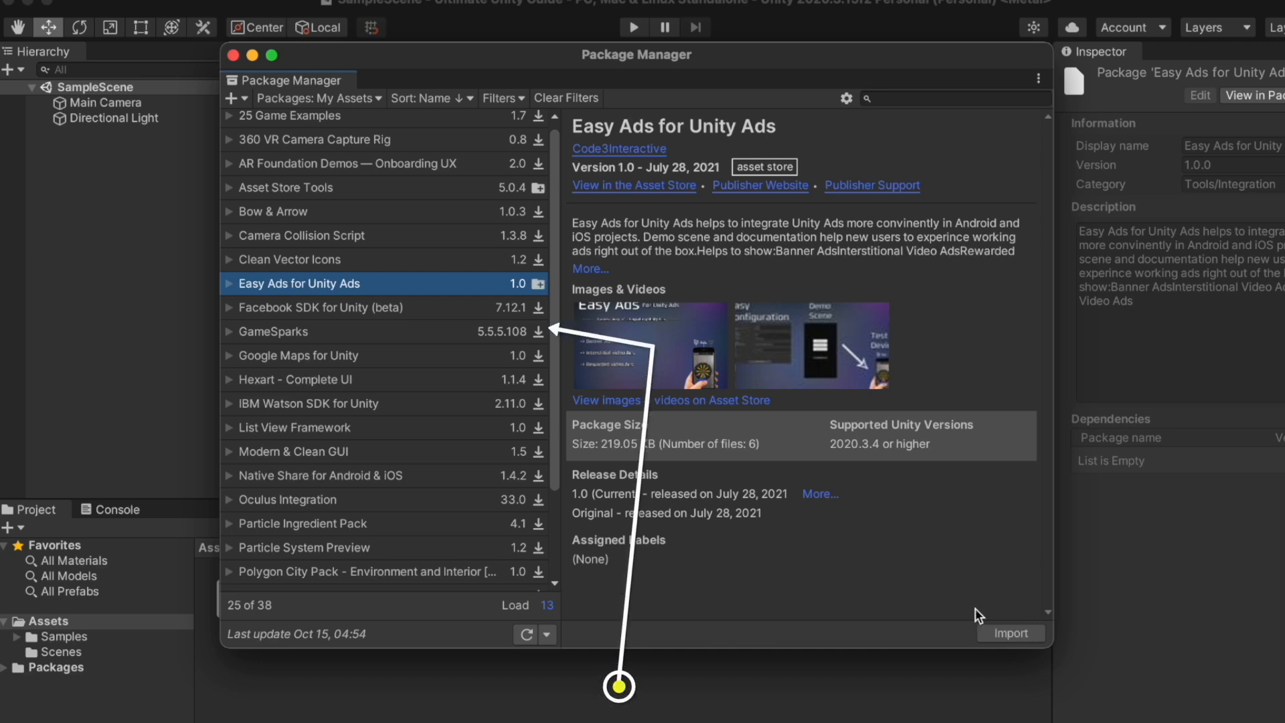
Import Easy Ads for Unity Ads, installing its required dependencies and confirming all files
left_click(1031, 633)
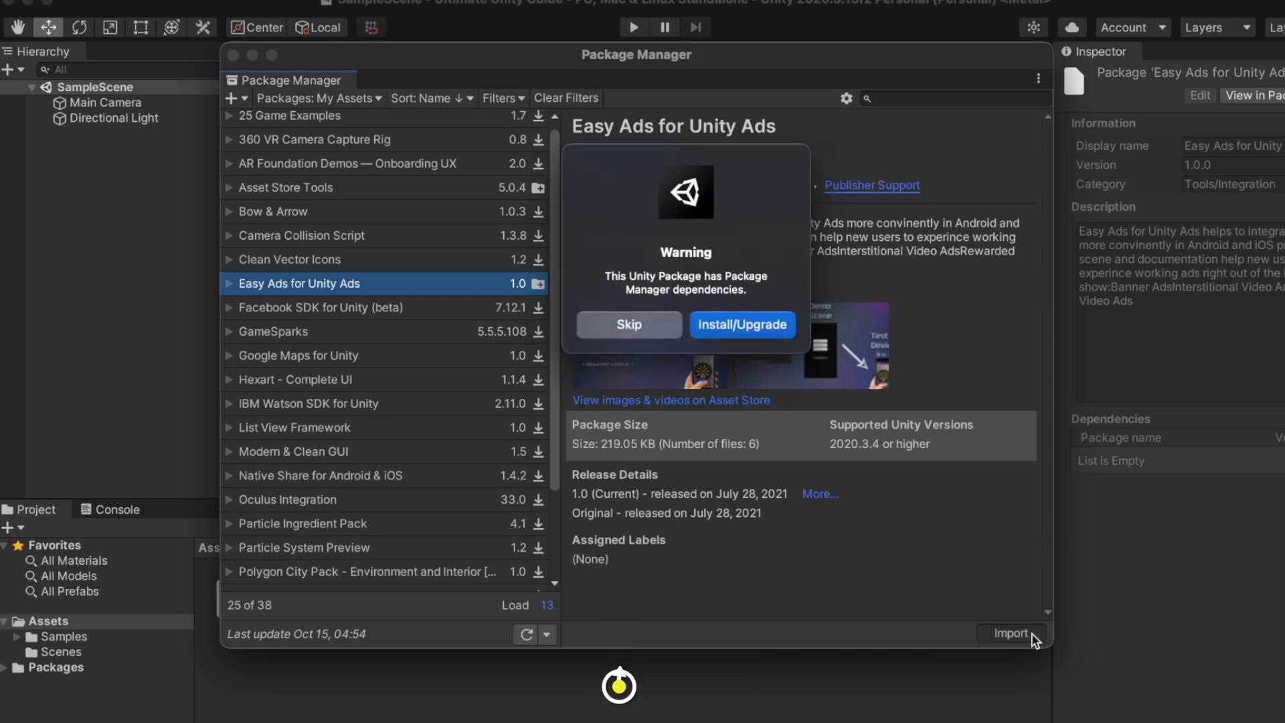
left_click(769, 328)
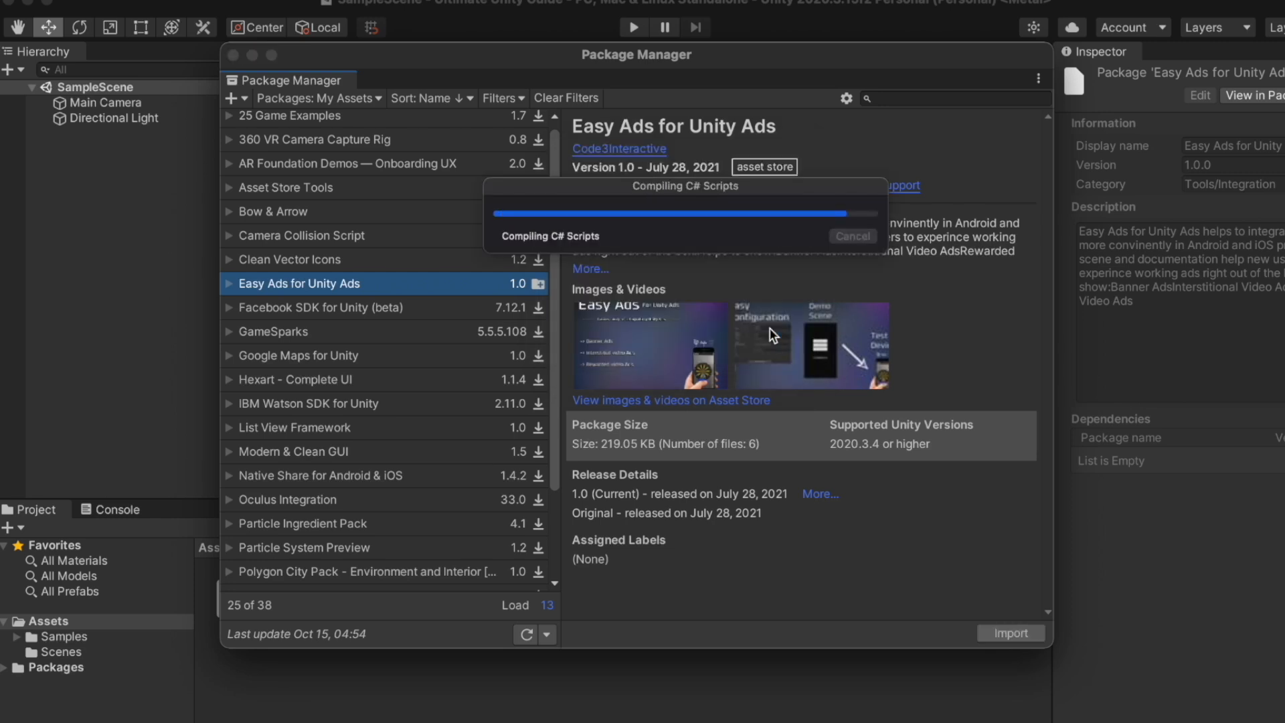
left_click(927, 596)
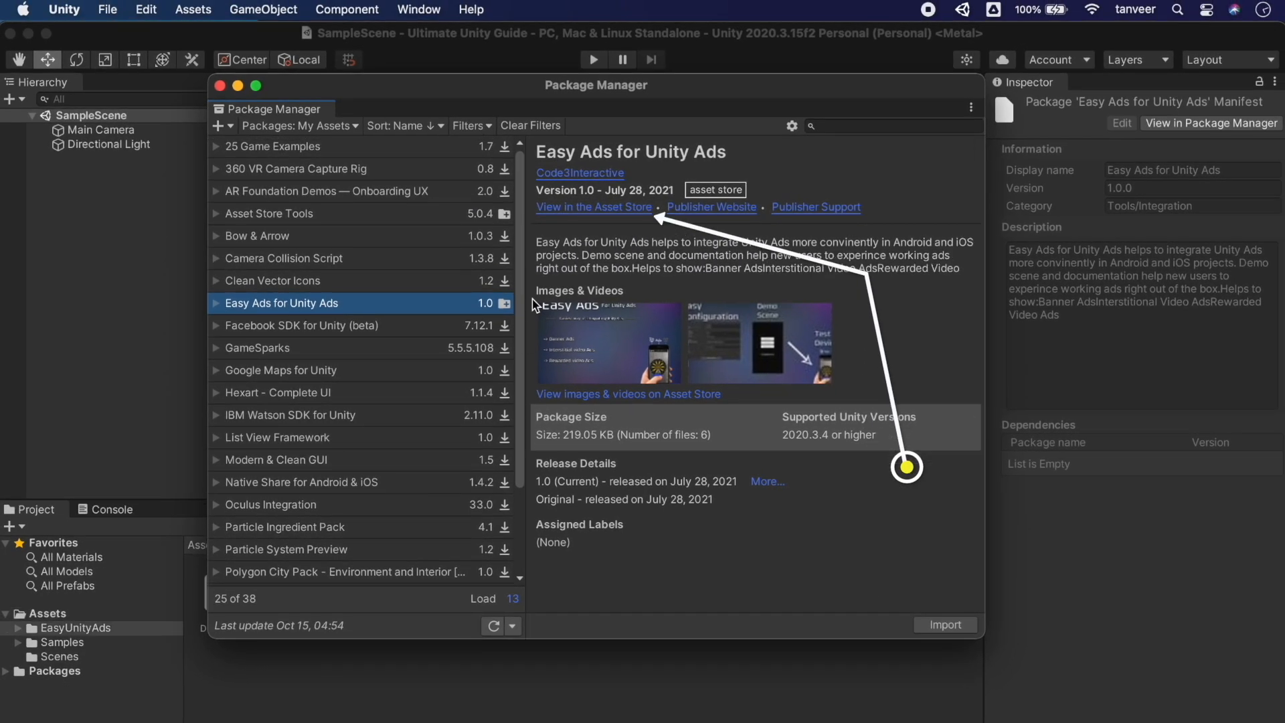
Look over the Easy Ads Asset Store page in the browser, then close it
left_click(611, 212)
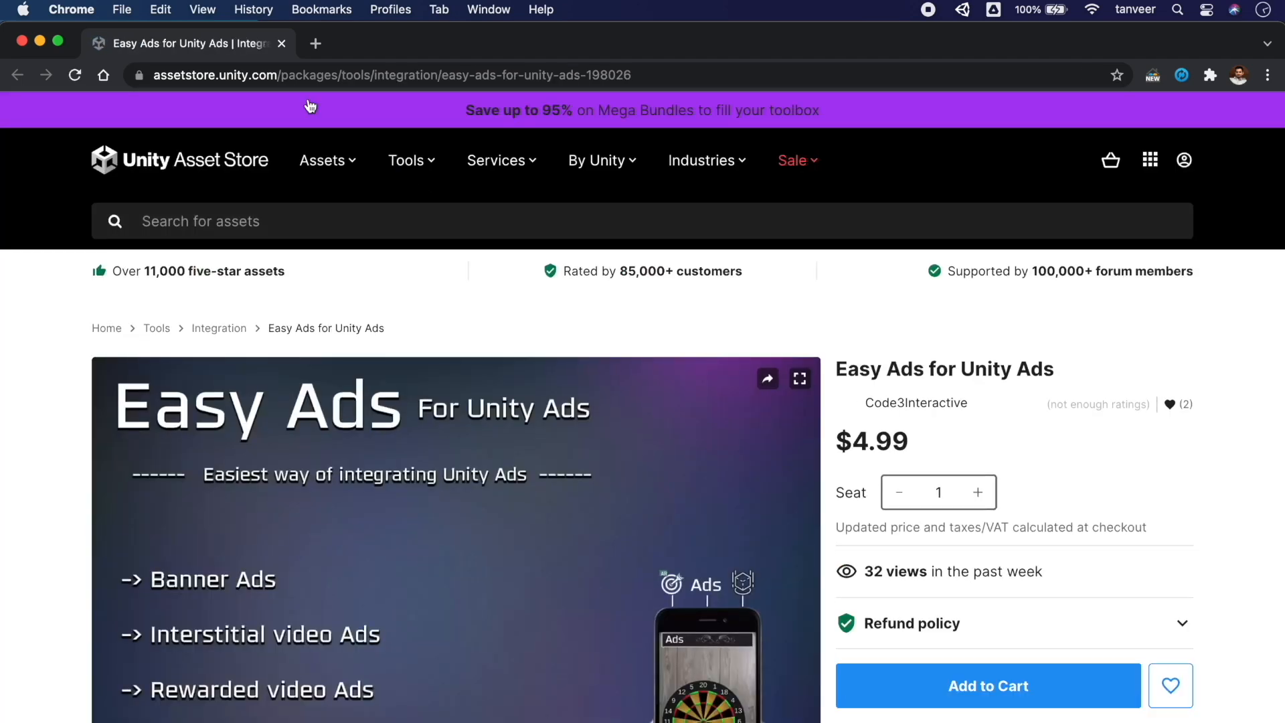
scroll(528, 450, "down", 5)
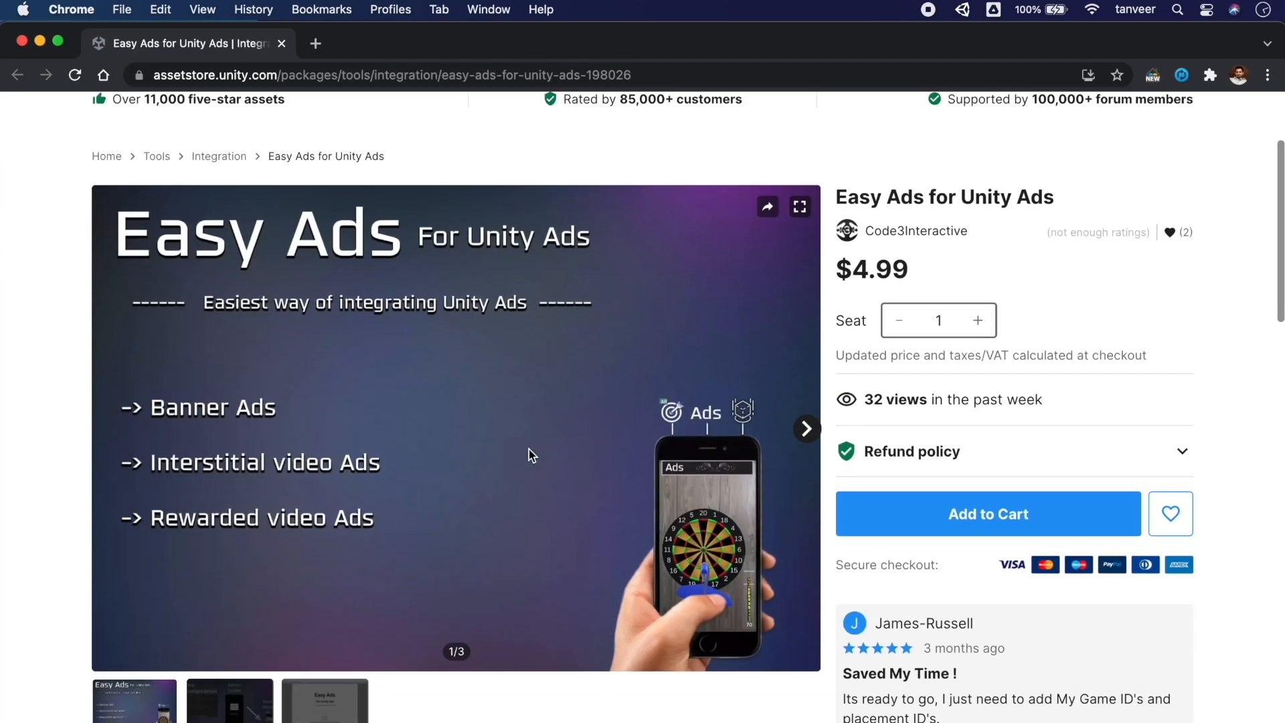
scroll(528, 448, "up", 5)
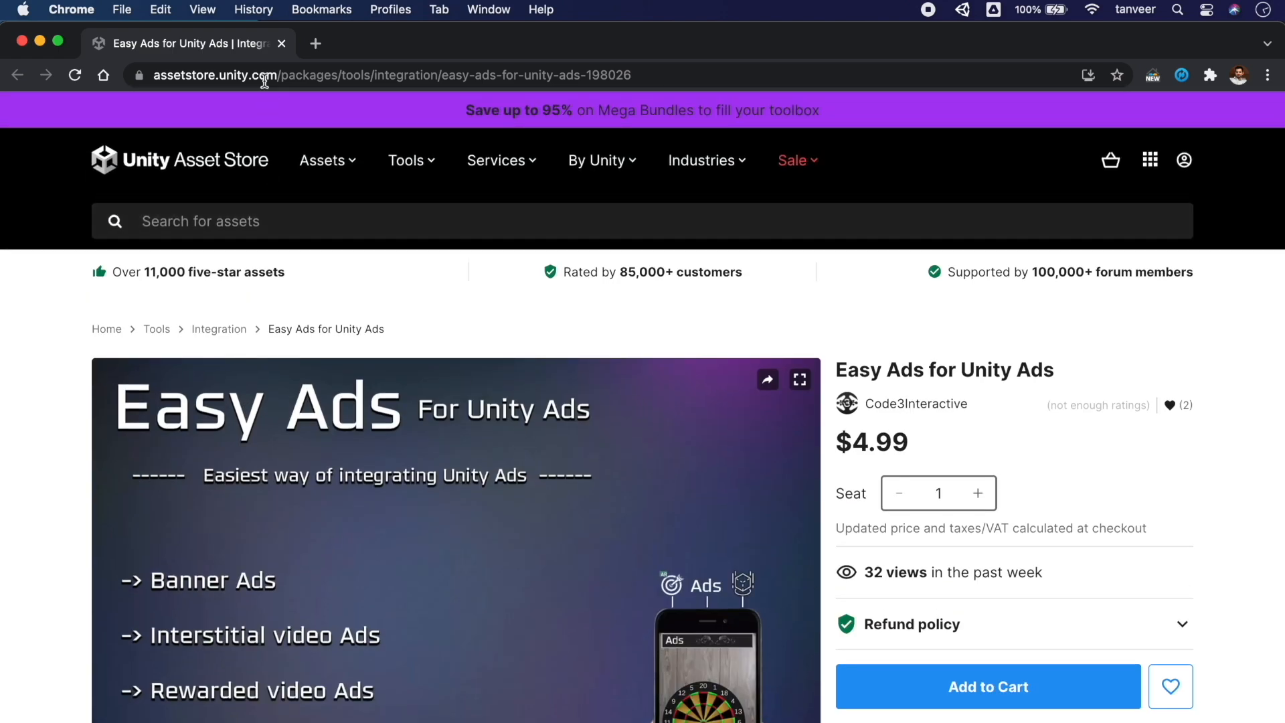
left_click(281, 42)
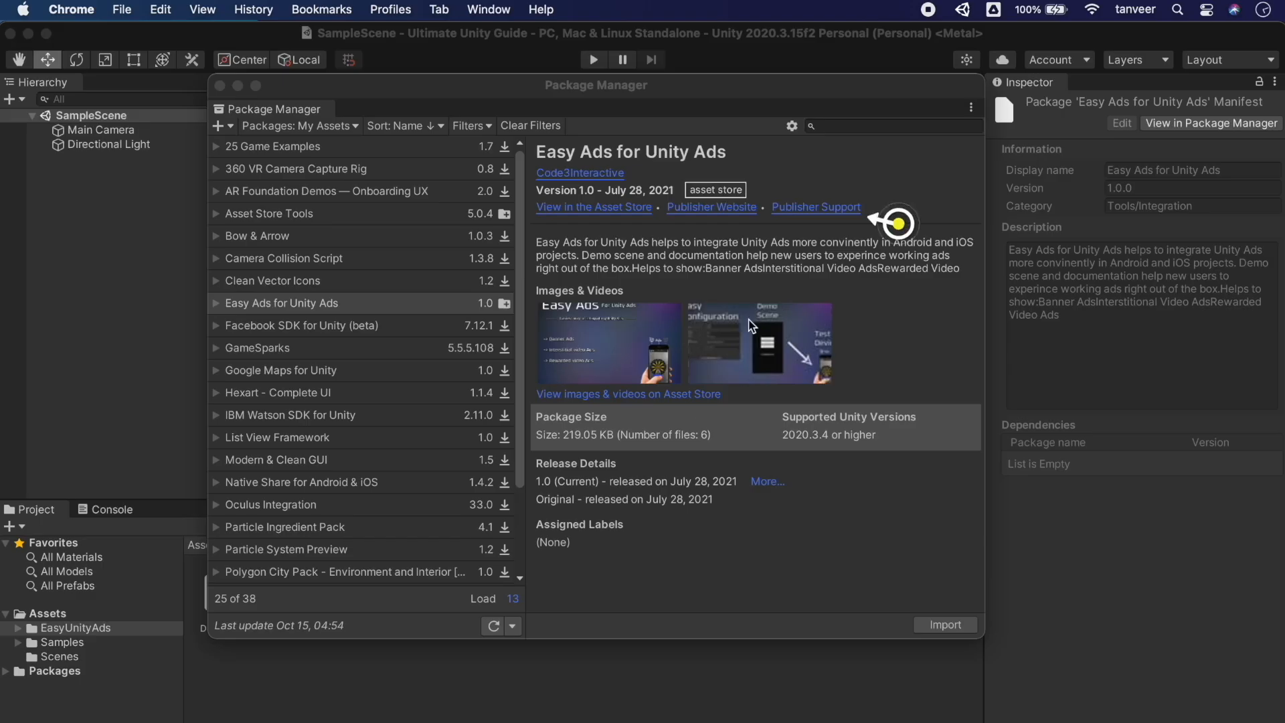
Visit the Easy Ads publisher's website, then show Facebook SDK for Unity (beta) details
left_click(720, 207)
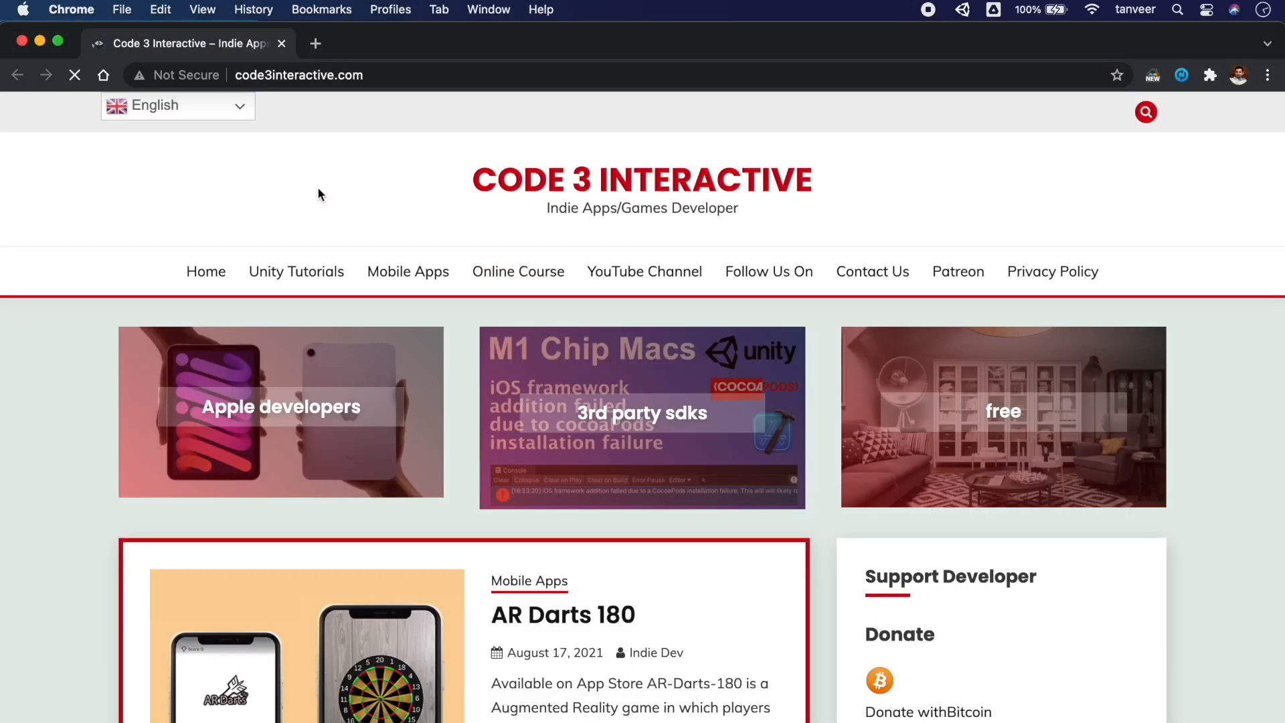
left_click(281, 43)
left_click(333, 327)
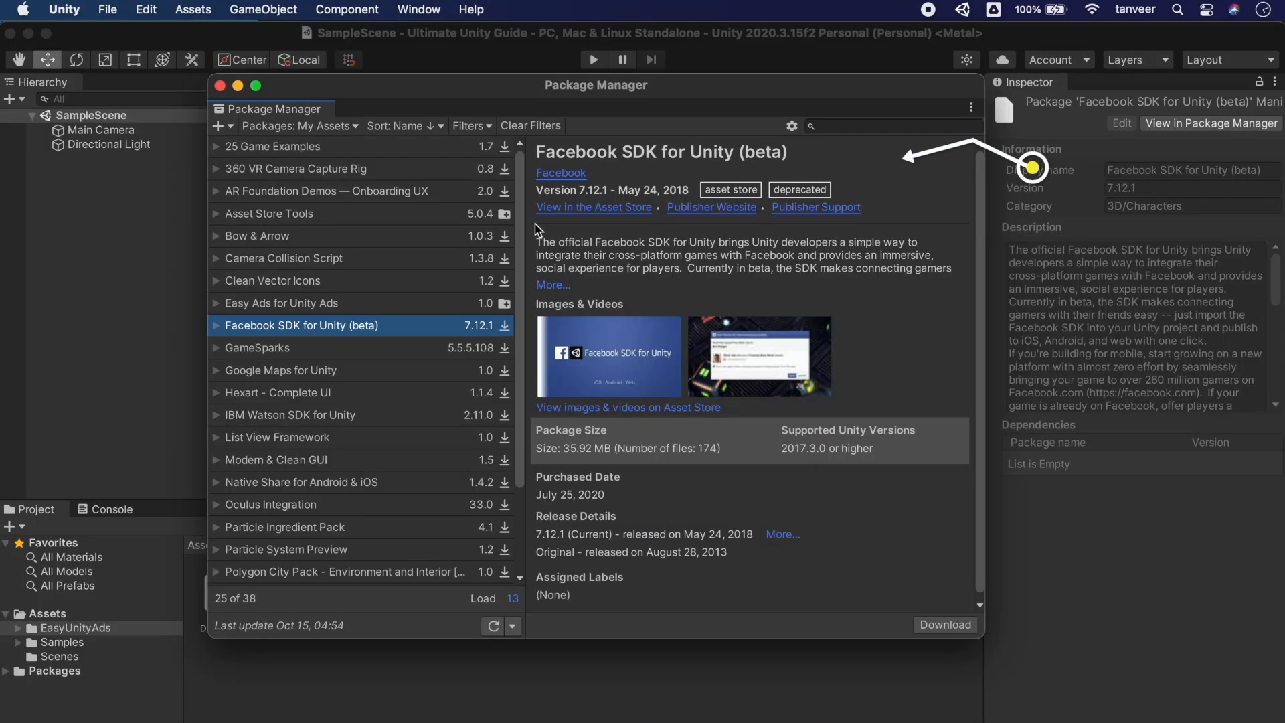
Check the Facebook SDK's Asset Store page, then save facebook-unity-sdk-11.0.0.zip from the publisher's site
left_click(573, 213)
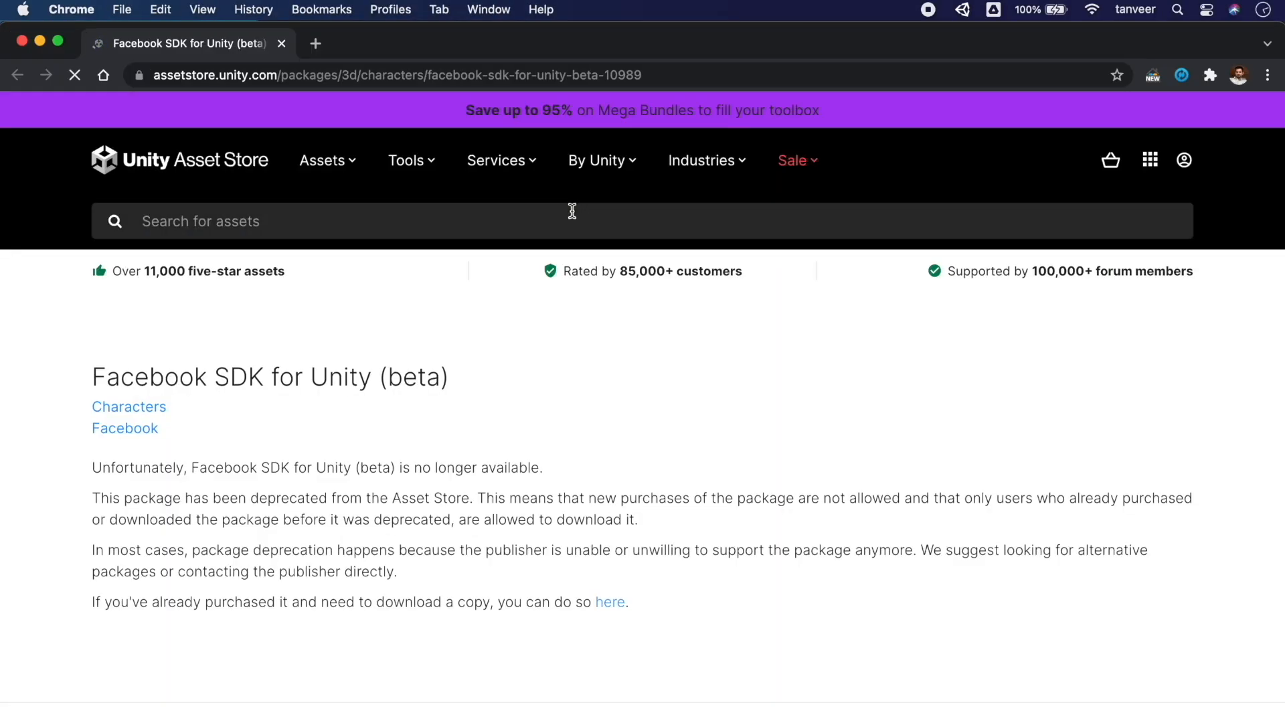
left_click(282, 44)
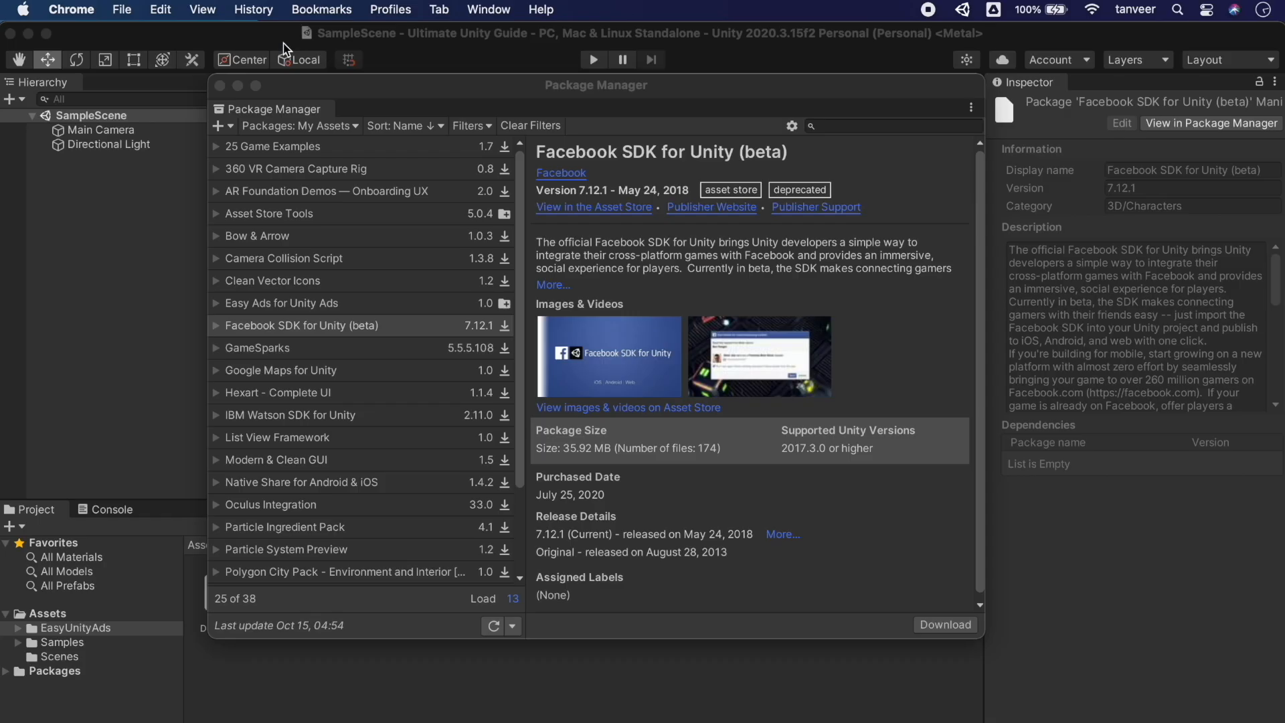
left_click(688, 208)
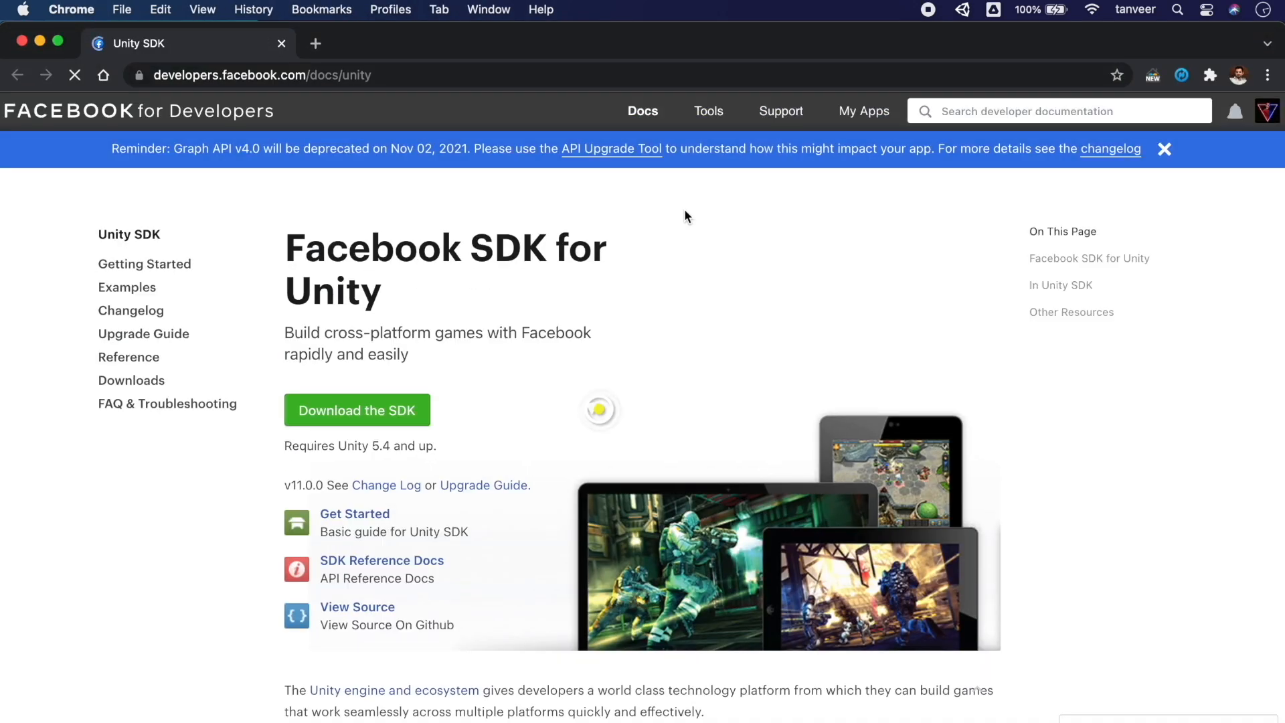
left_click(407, 421)
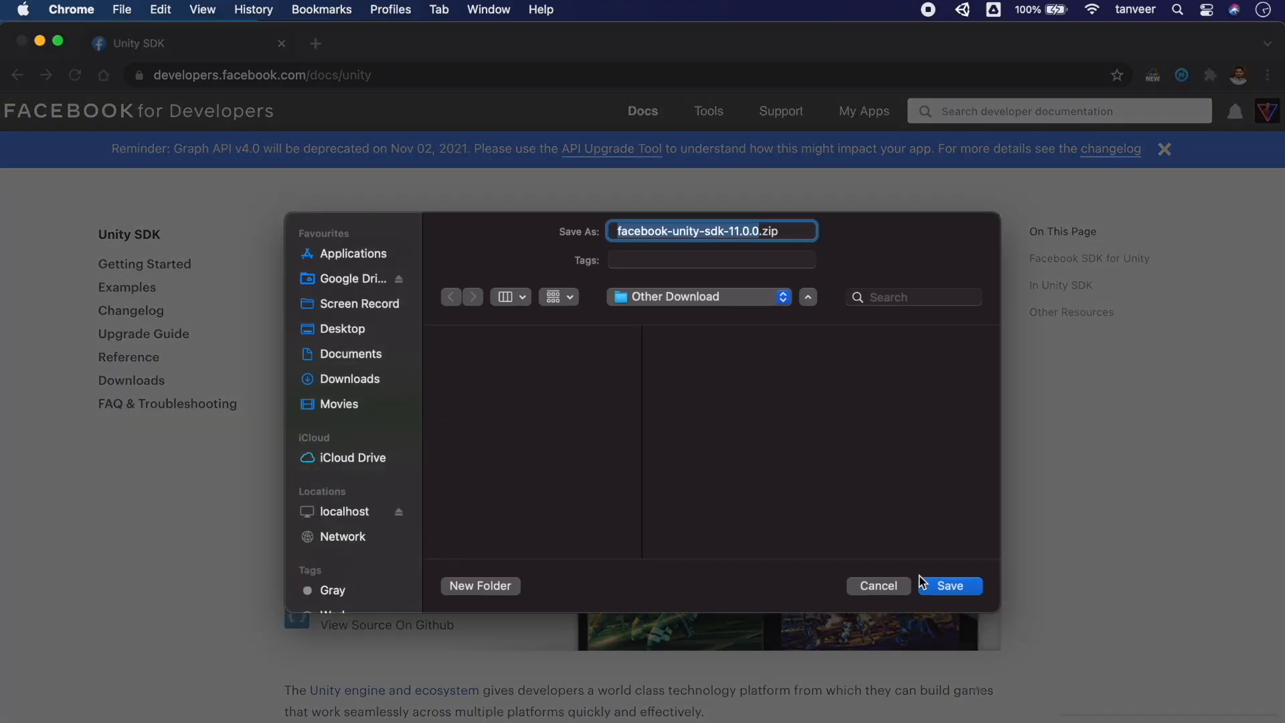
left_click(942, 587)
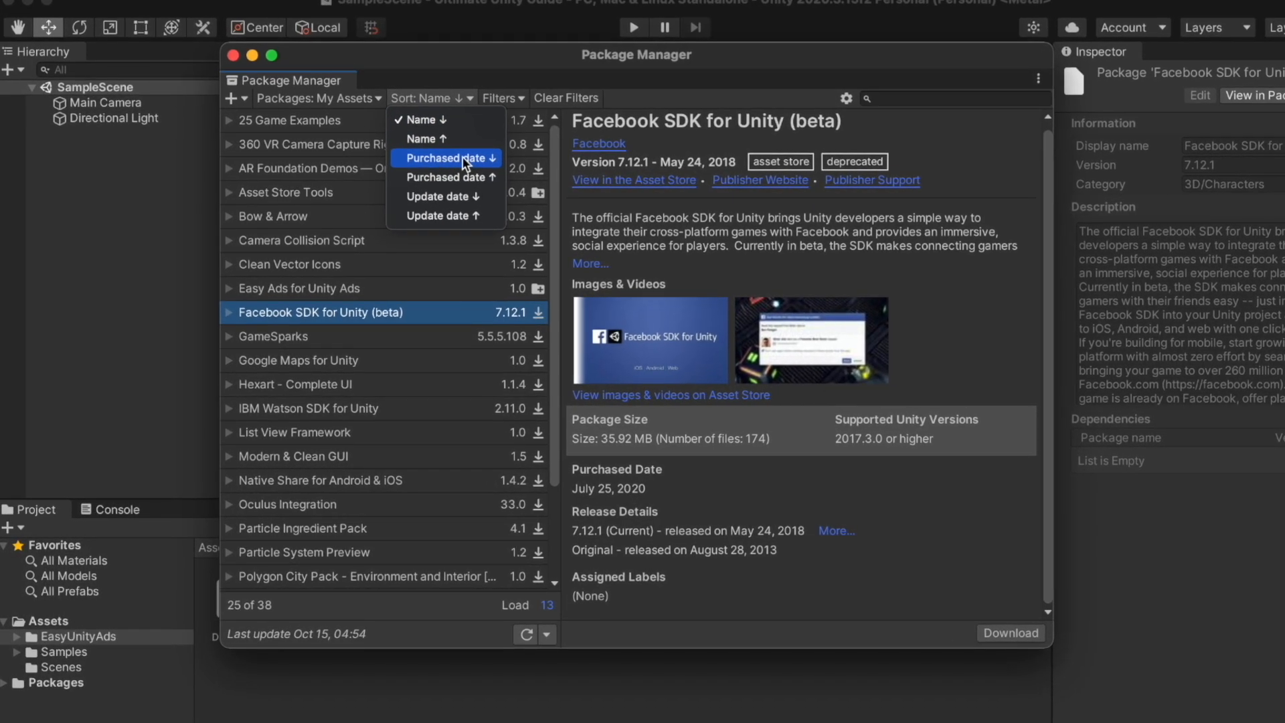
Sort My Assets by purchase date and refresh the package list
left_click(463, 158)
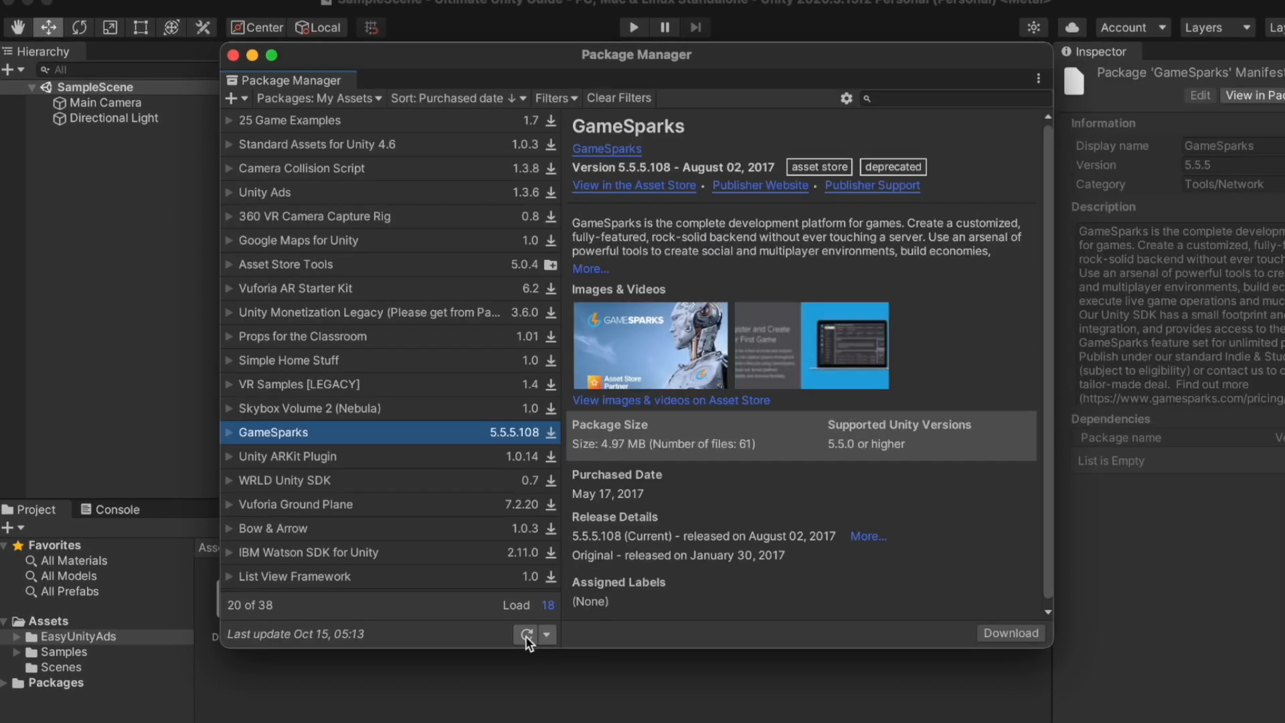
left_click(528, 636)
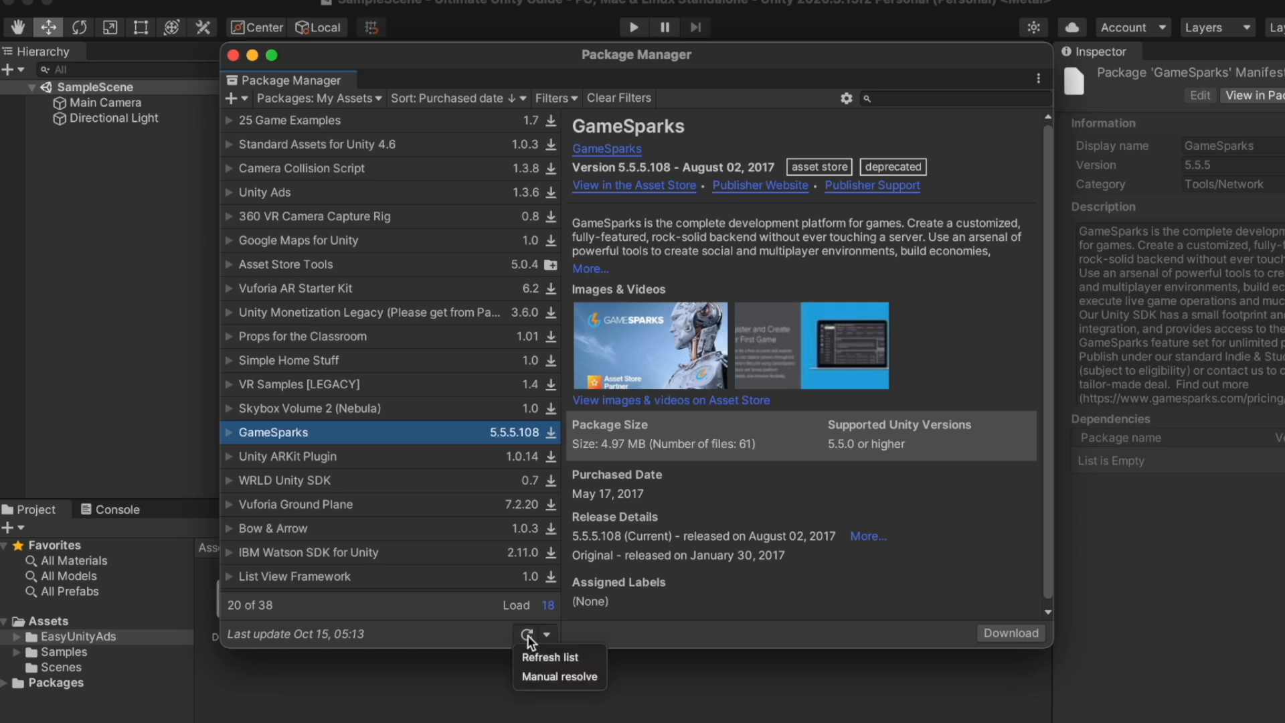
left_click(545, 652)
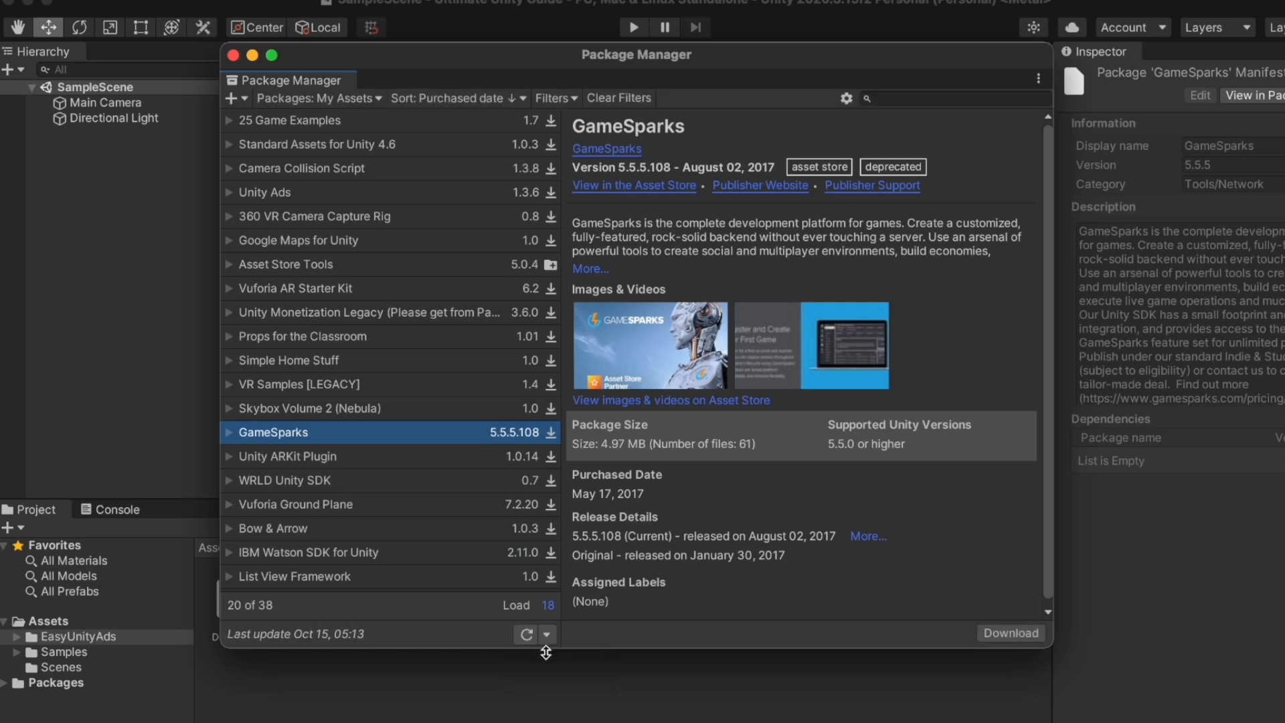
Try the Deprecated and 2D filters, then clear them so 20 of 38 assets show
left_click(573, 99)
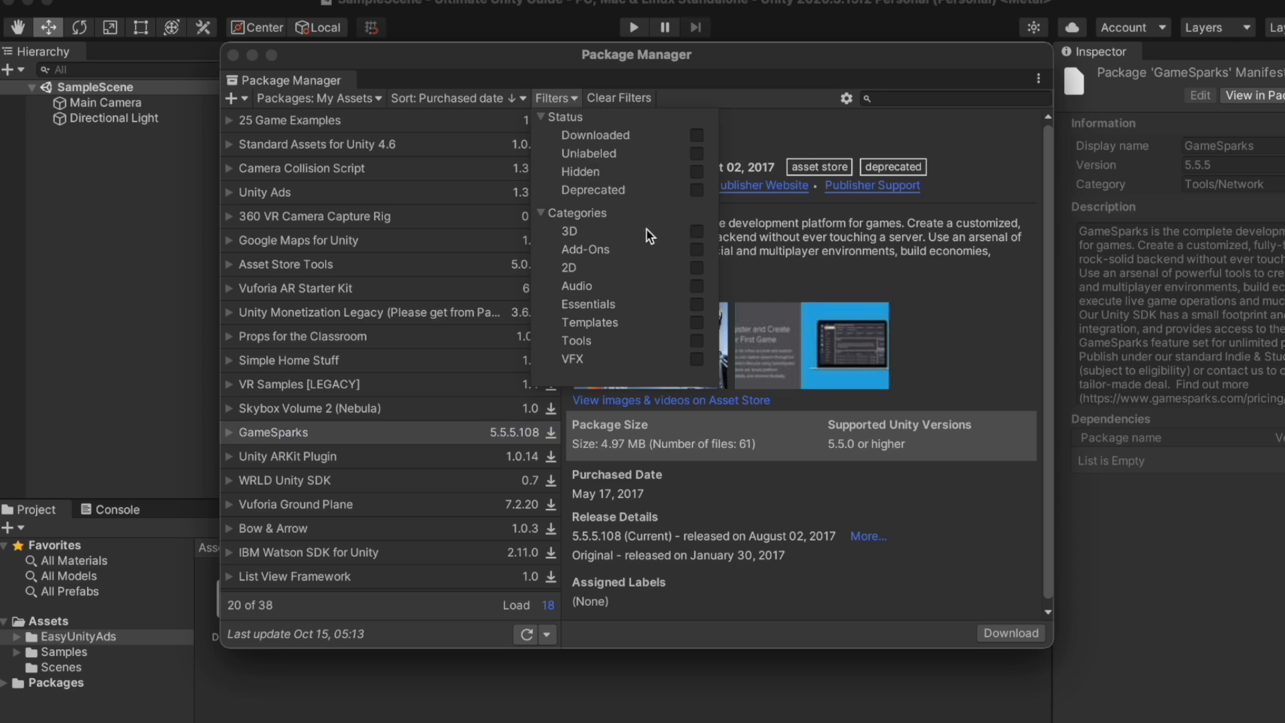
left_click(697, 192)
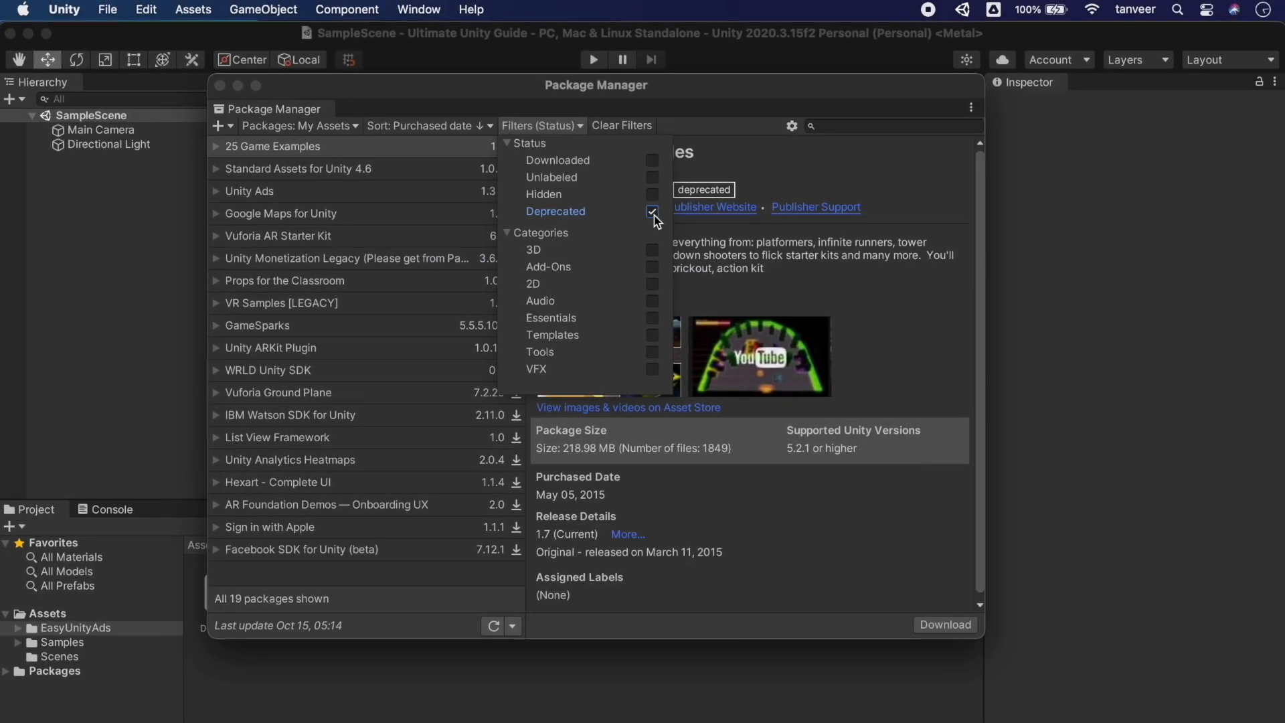
left_click(652, 284)
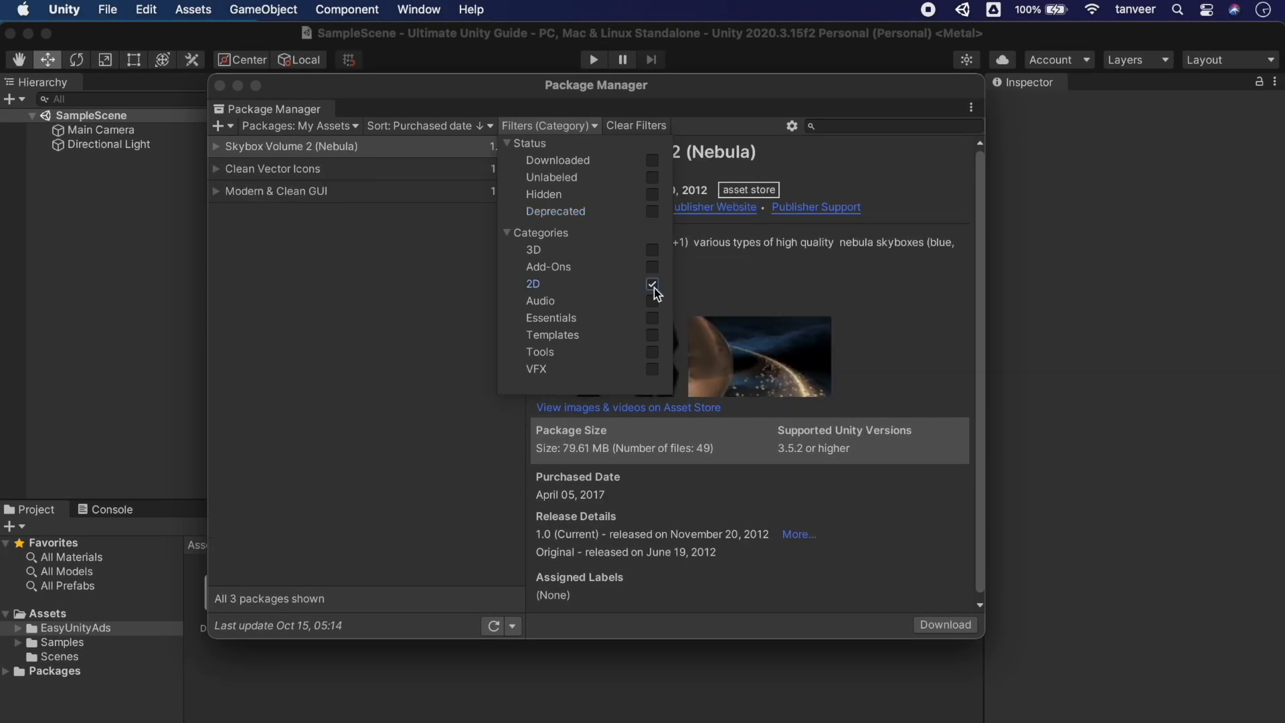
left_click(641, 134)
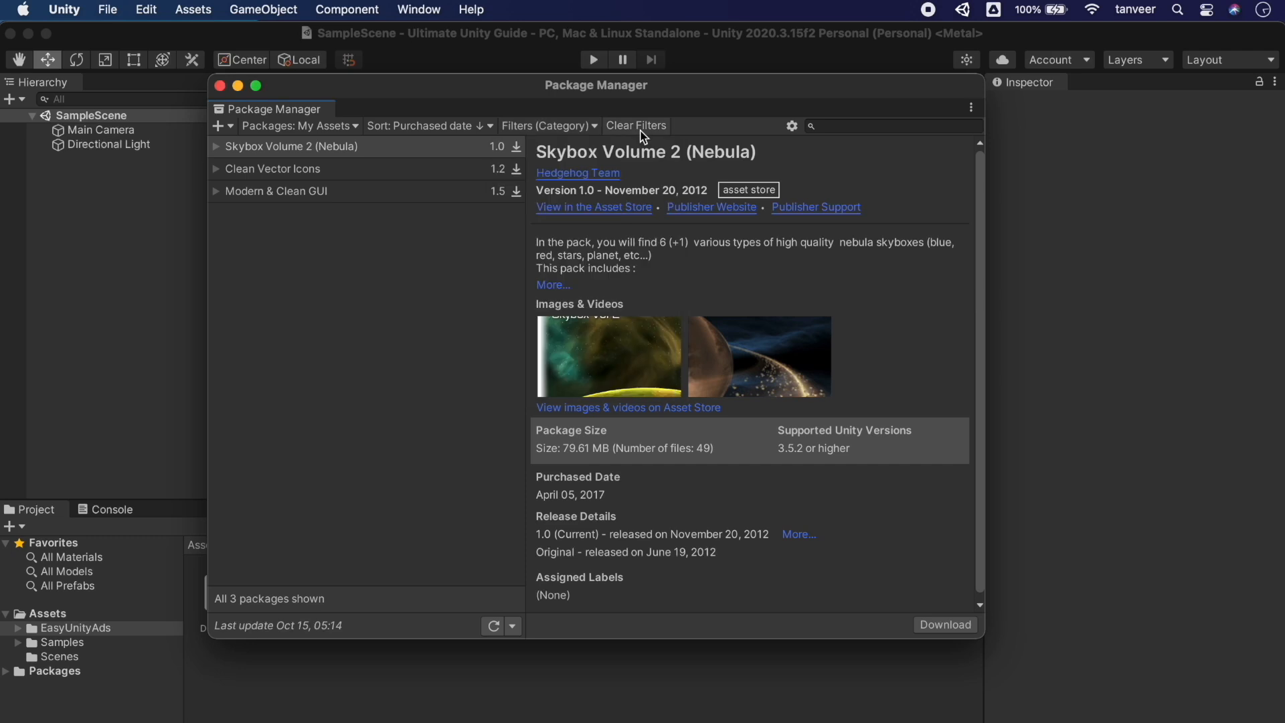
left_click(640, 131)
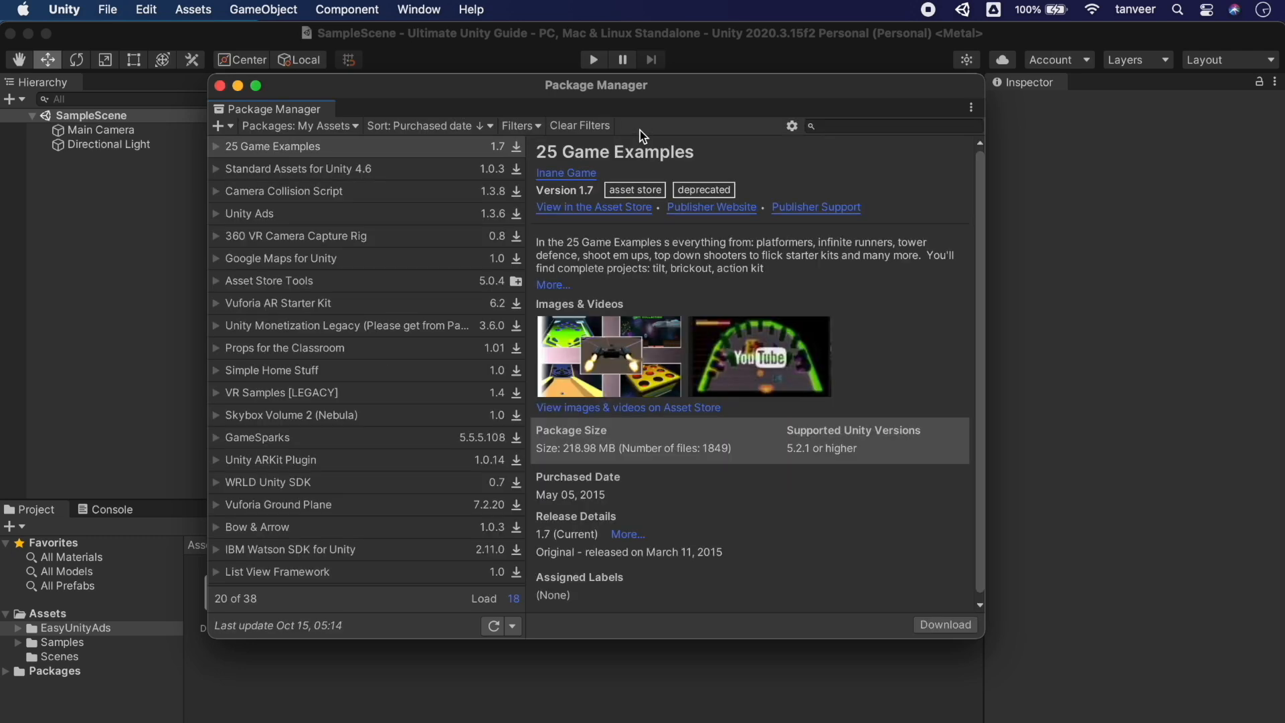
left_click(321, 126)
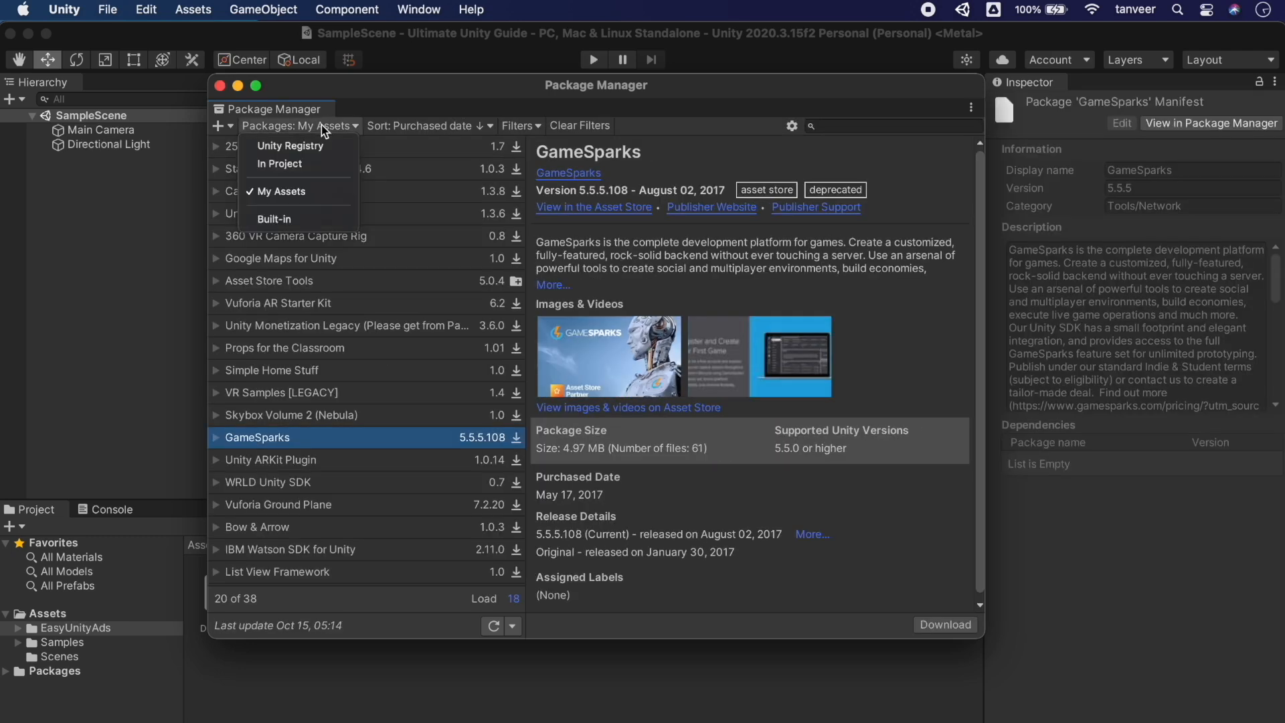
List the Built-in packages and scroll through them
left_click(303, 221)
scroll(450, 385, "down", 5)
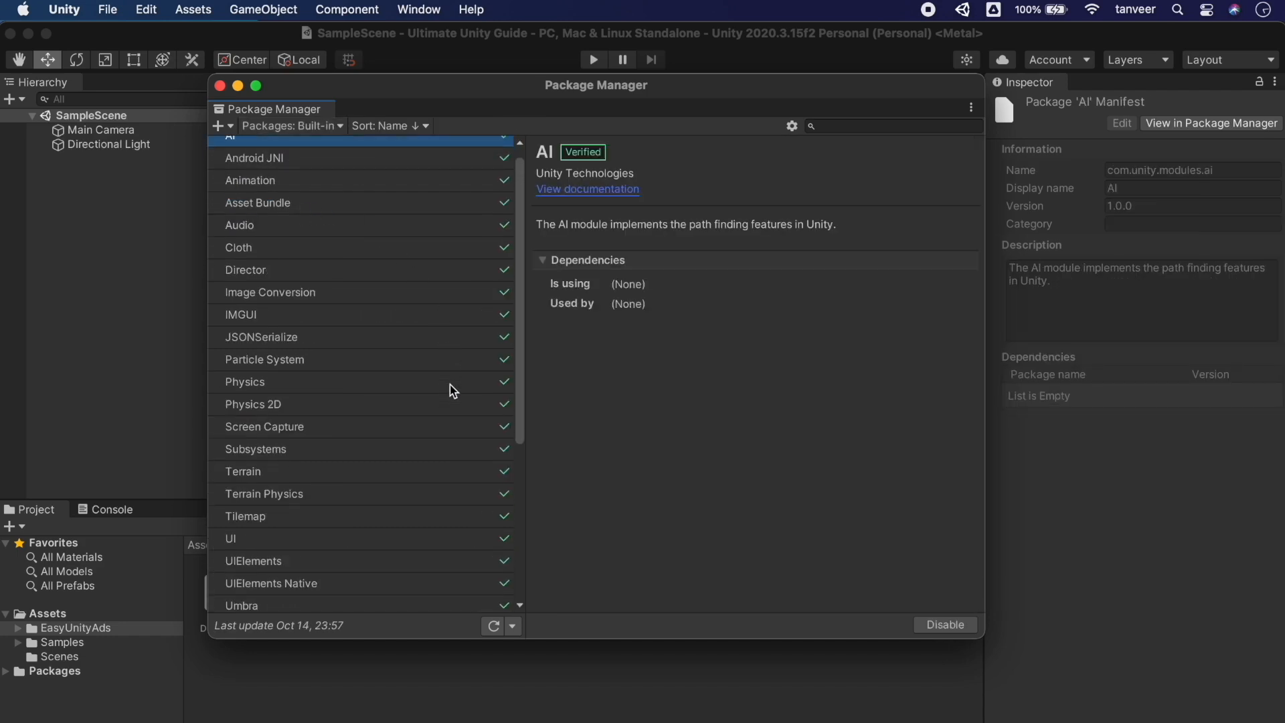
scroll(450, 384, "down", 3)
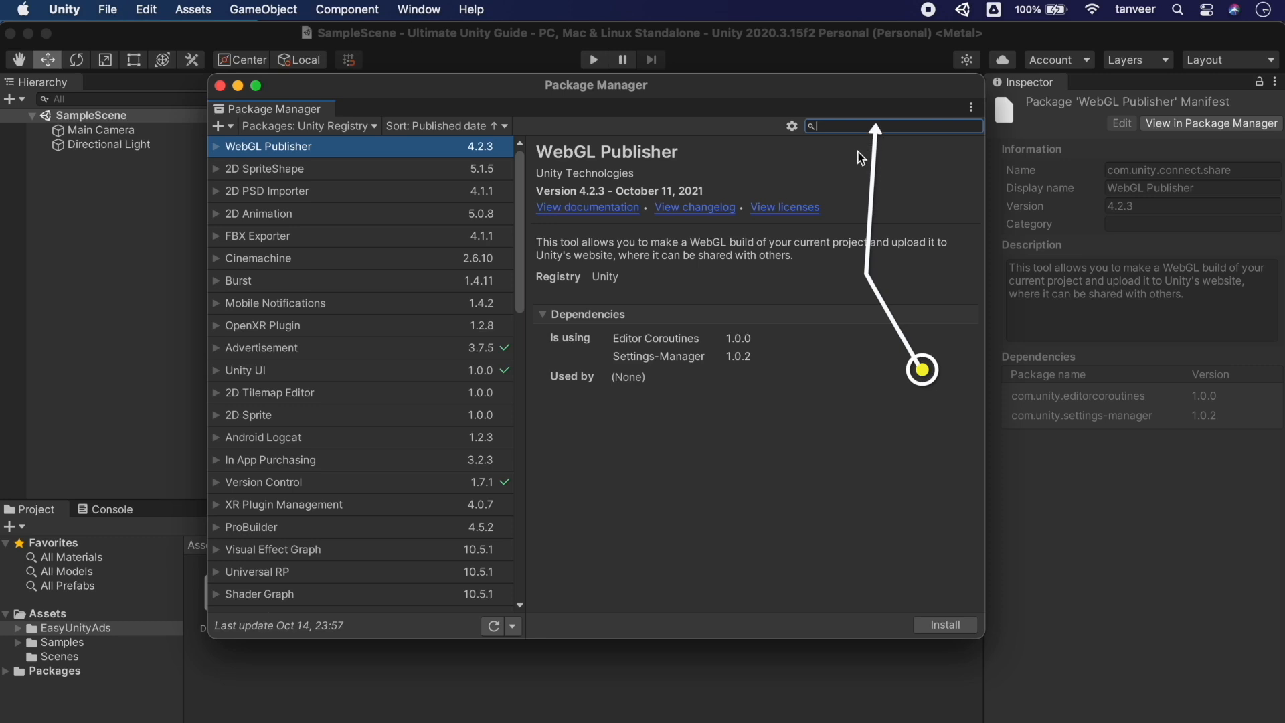
Search AR and view ARKit XR Plugin, AR Foundation, ARCore XR Plugin and Analytics Library details
type("AR")
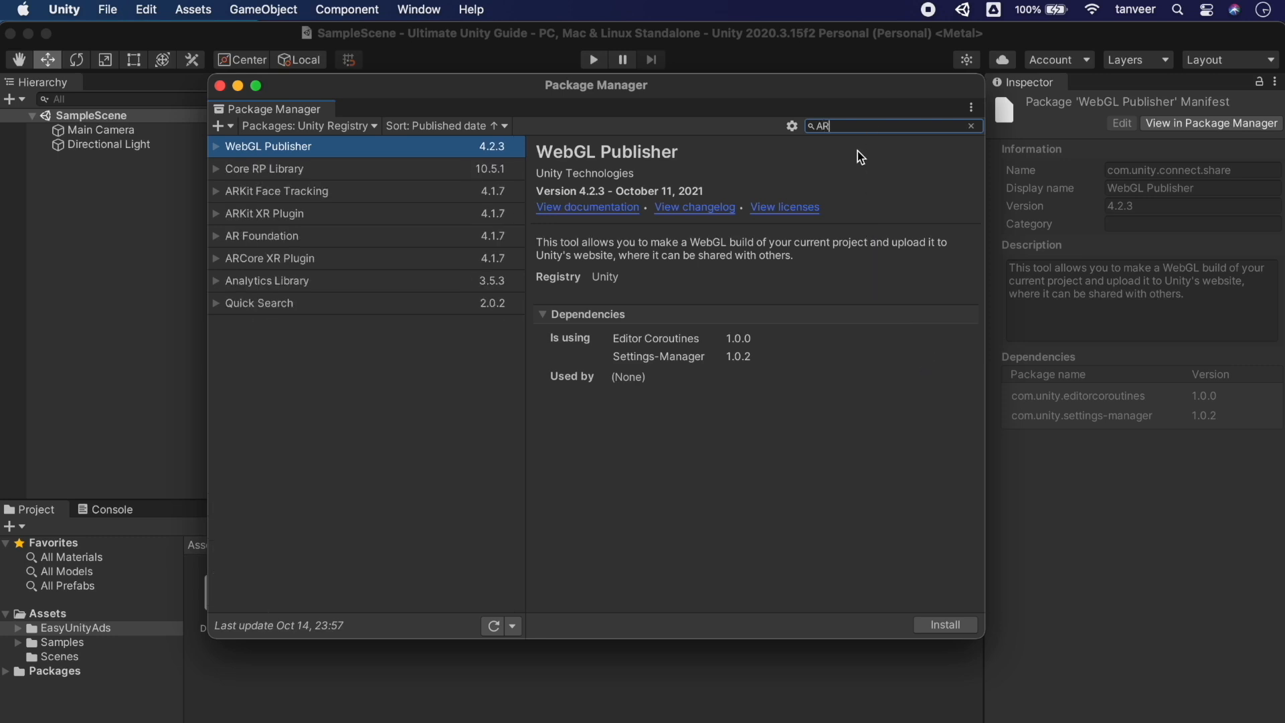
left_click(318, 212)
left_click(321, 236)
left_click(333, 259)
left_click(351, 283)
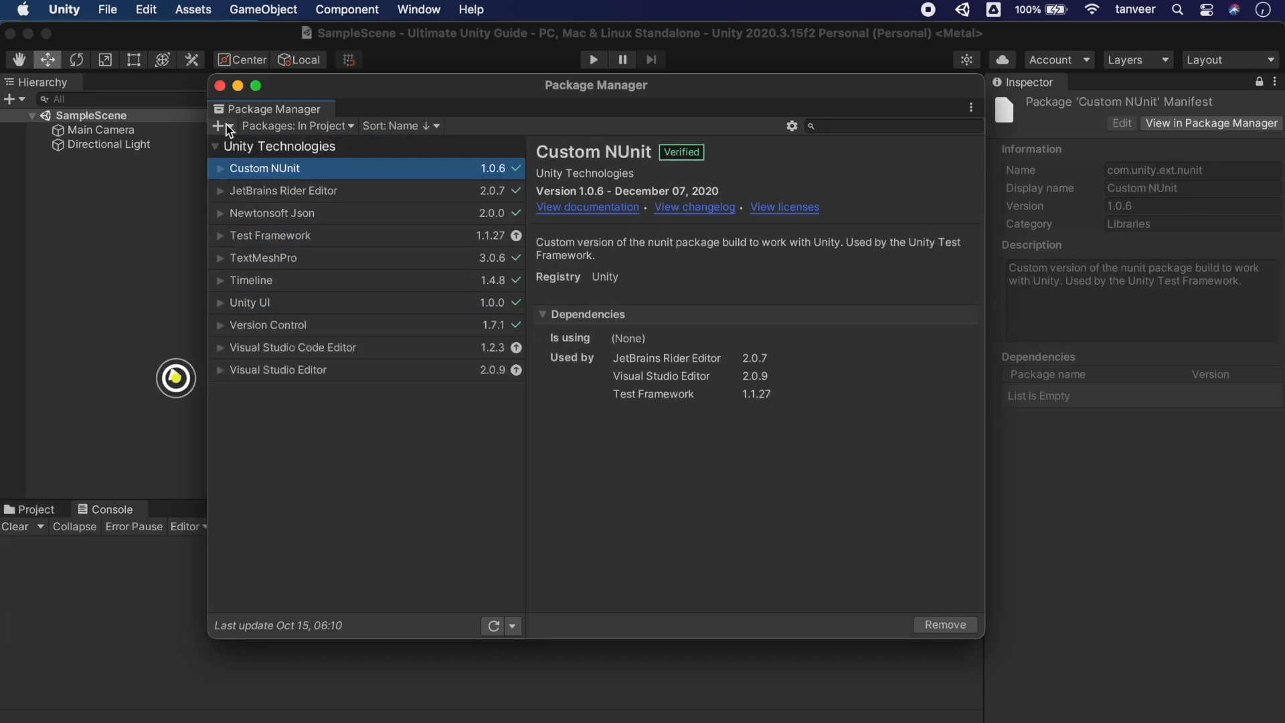
left_click(222, 126)
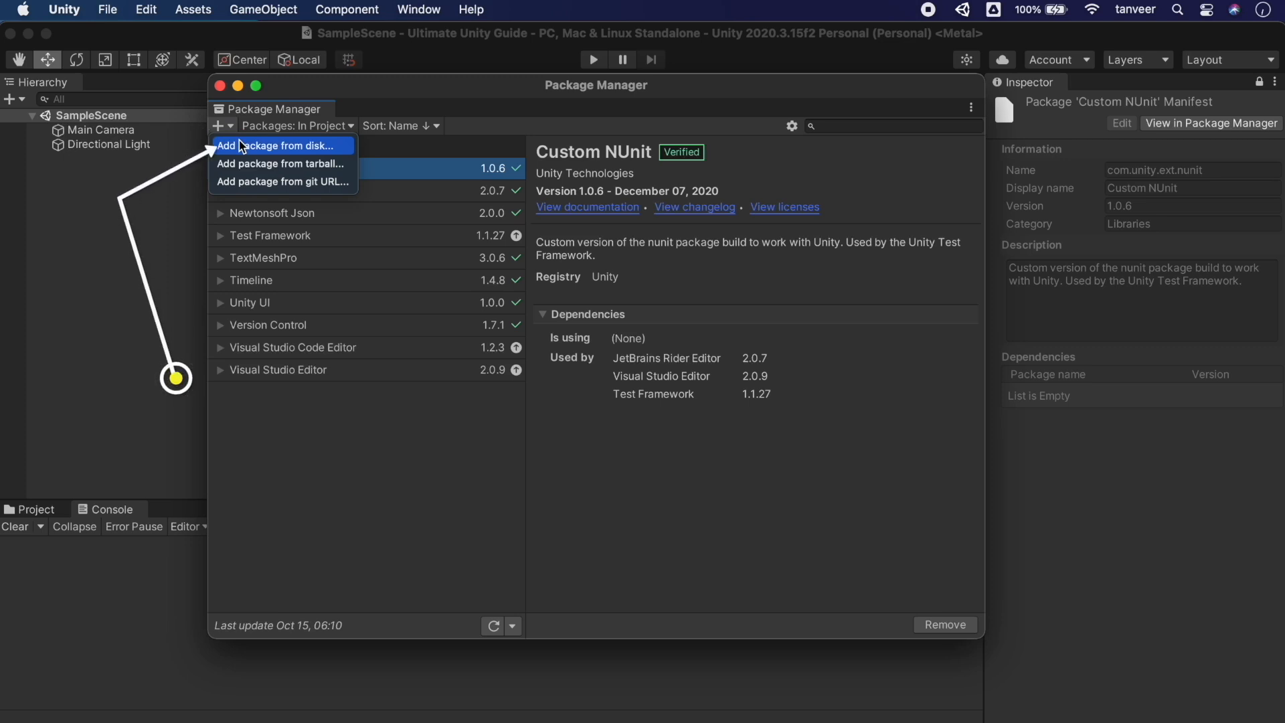
Add the package from disk using Desktop > CustomPackages > Code3InteractivePackages > package.json
left_click(247, 147)
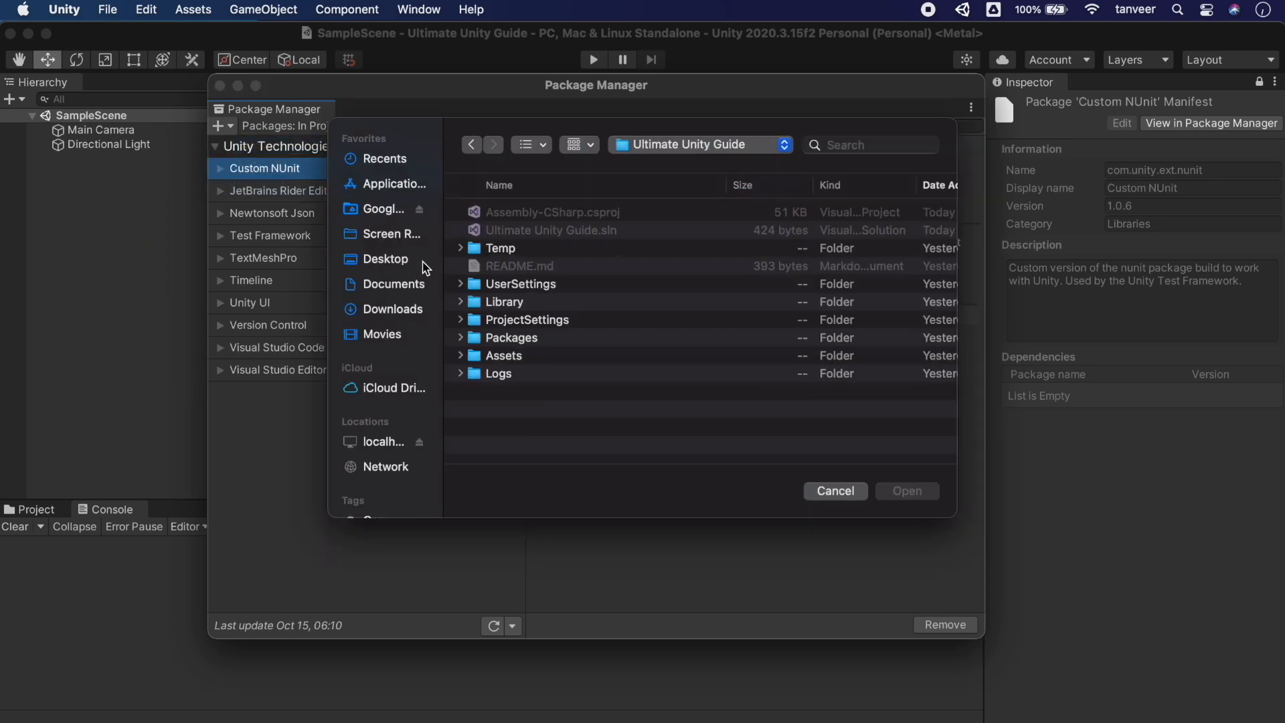
left_click(401, 263)
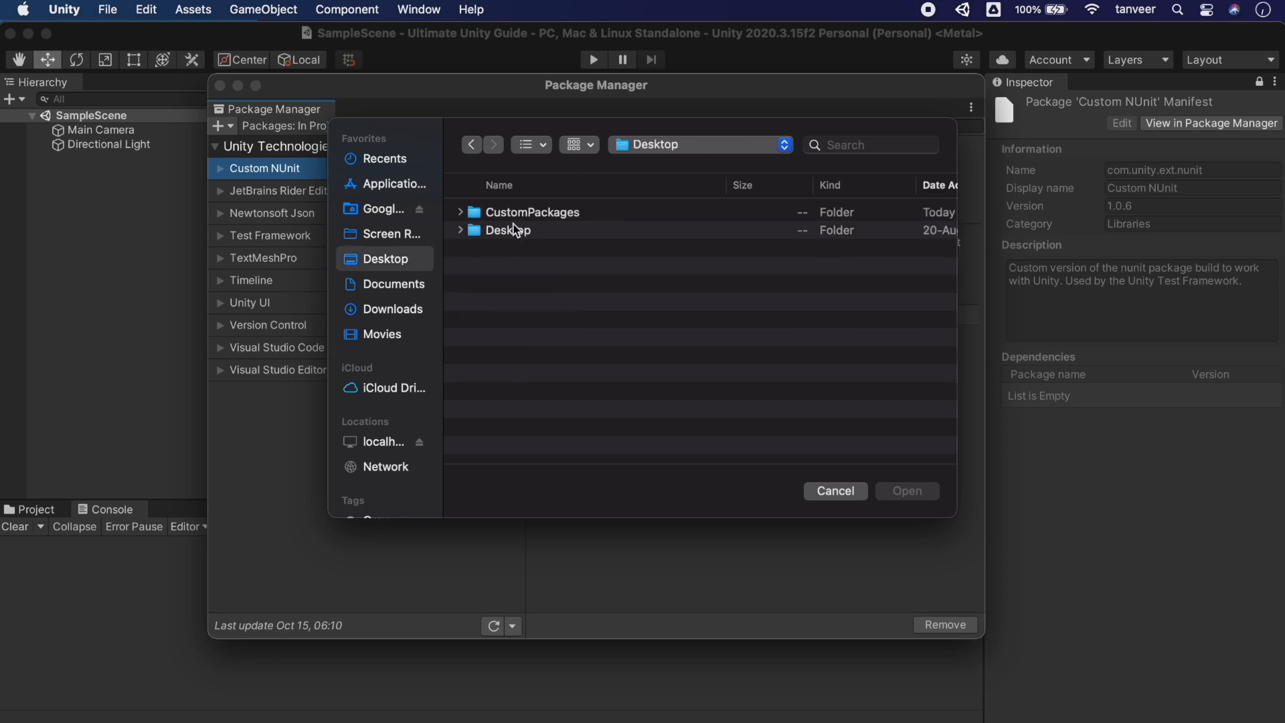
double_click(532, 212)
double_click(534, 211)
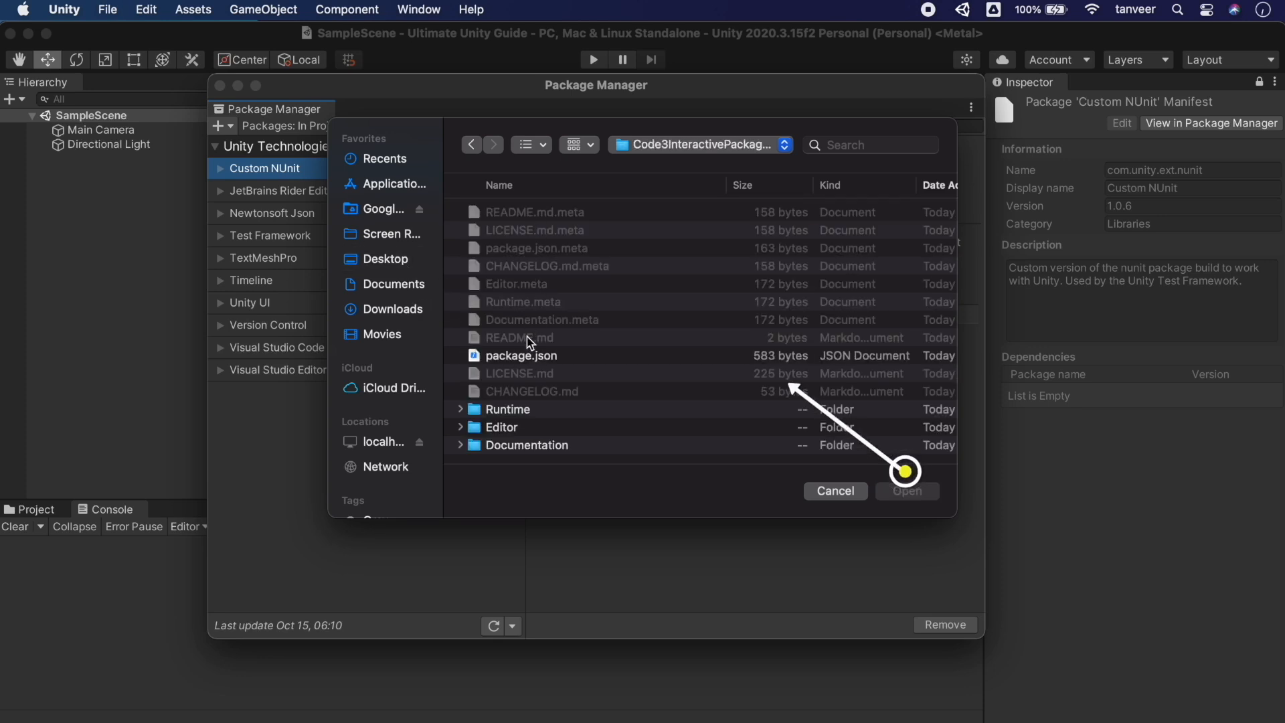
double_click(527, 357)
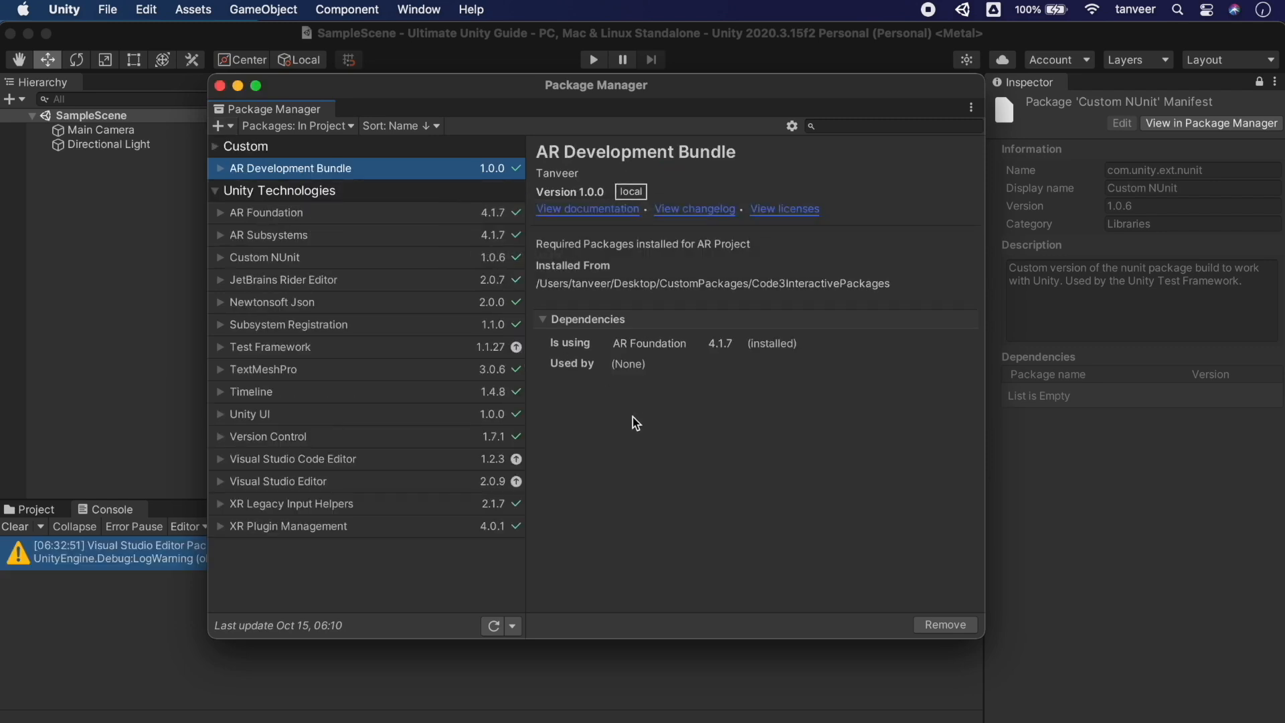
Install com.google.android.appbundle-1.5.0.tgz from the Desktop as a tarball package
left_click(224, 118)
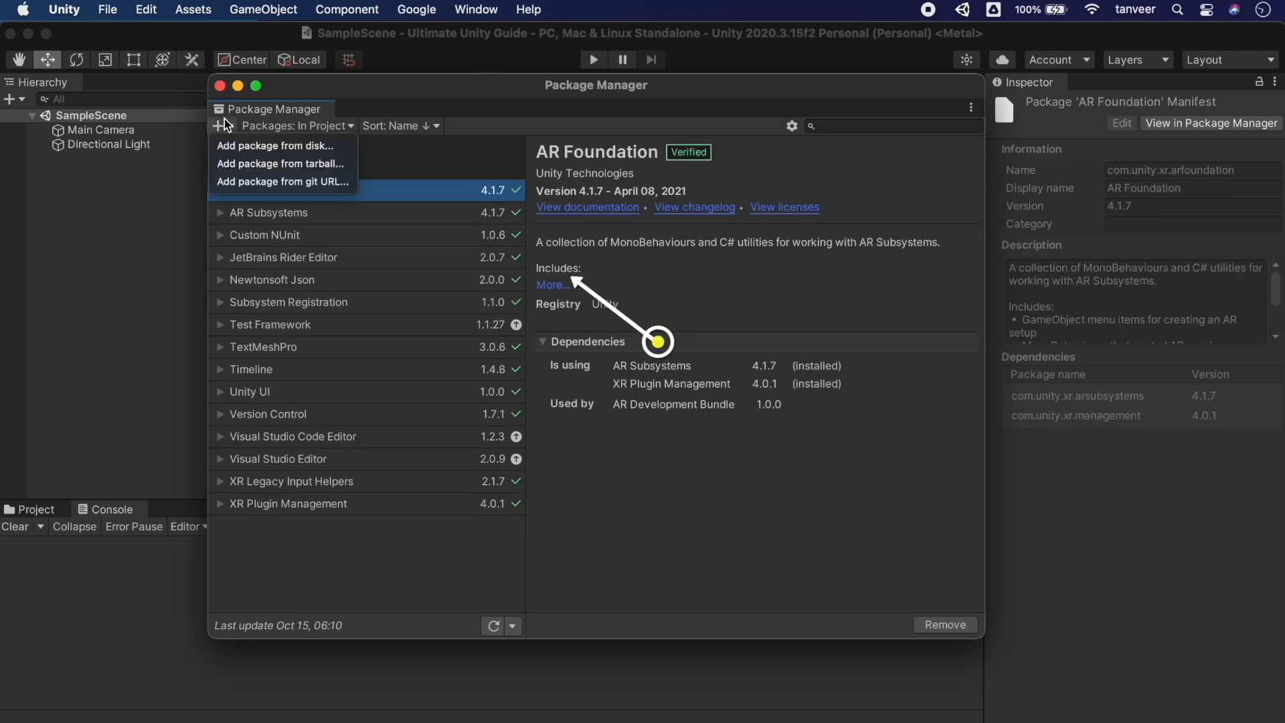
left_click(298, 164)
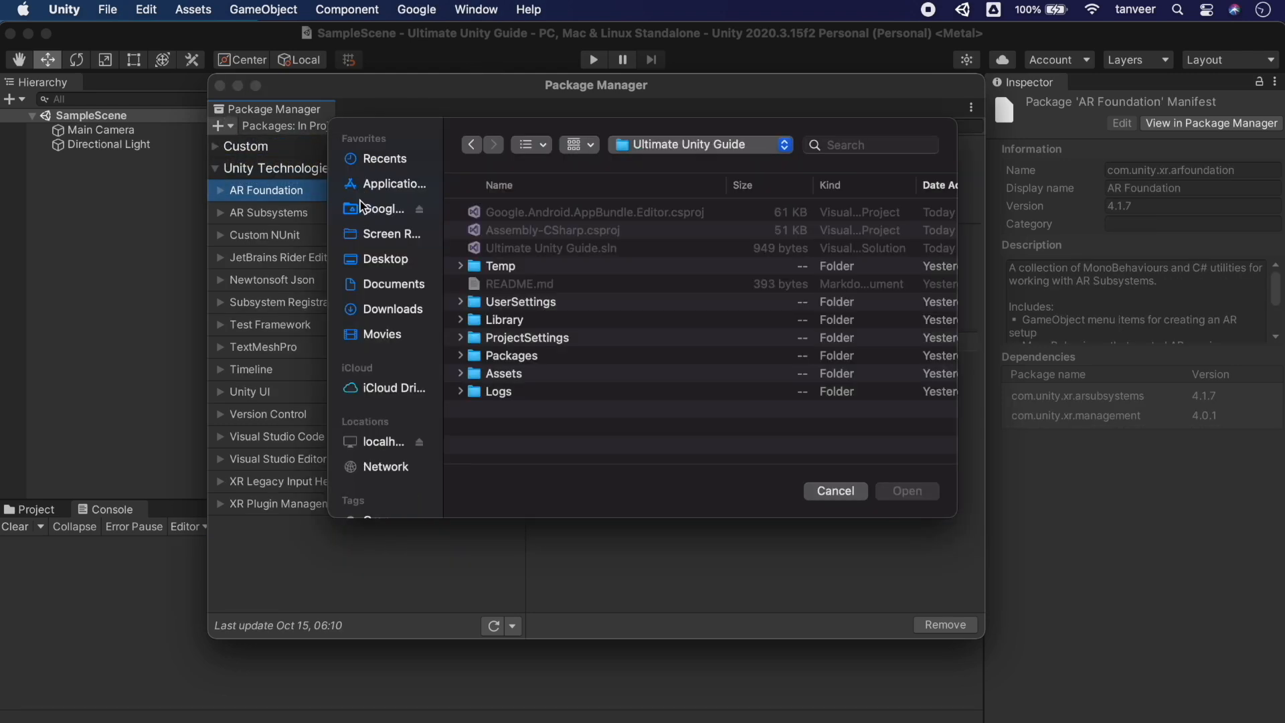
left_click(386, 259)
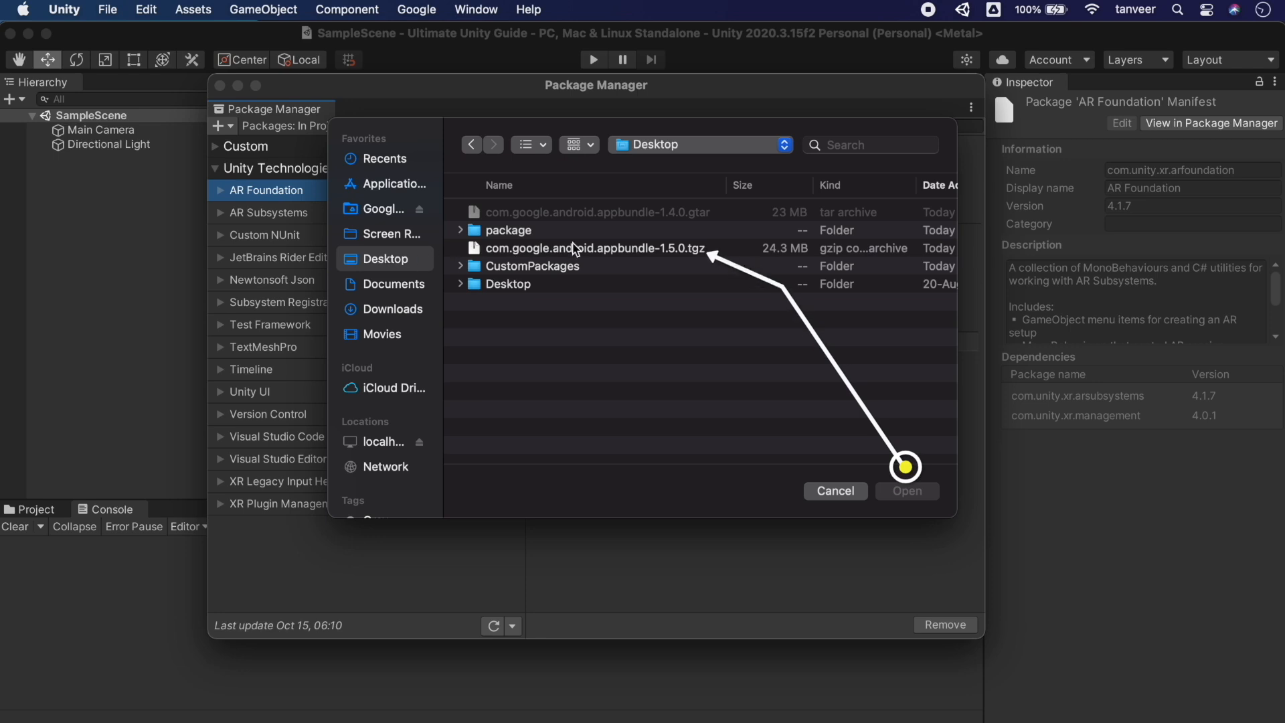
left_click(576, 249)
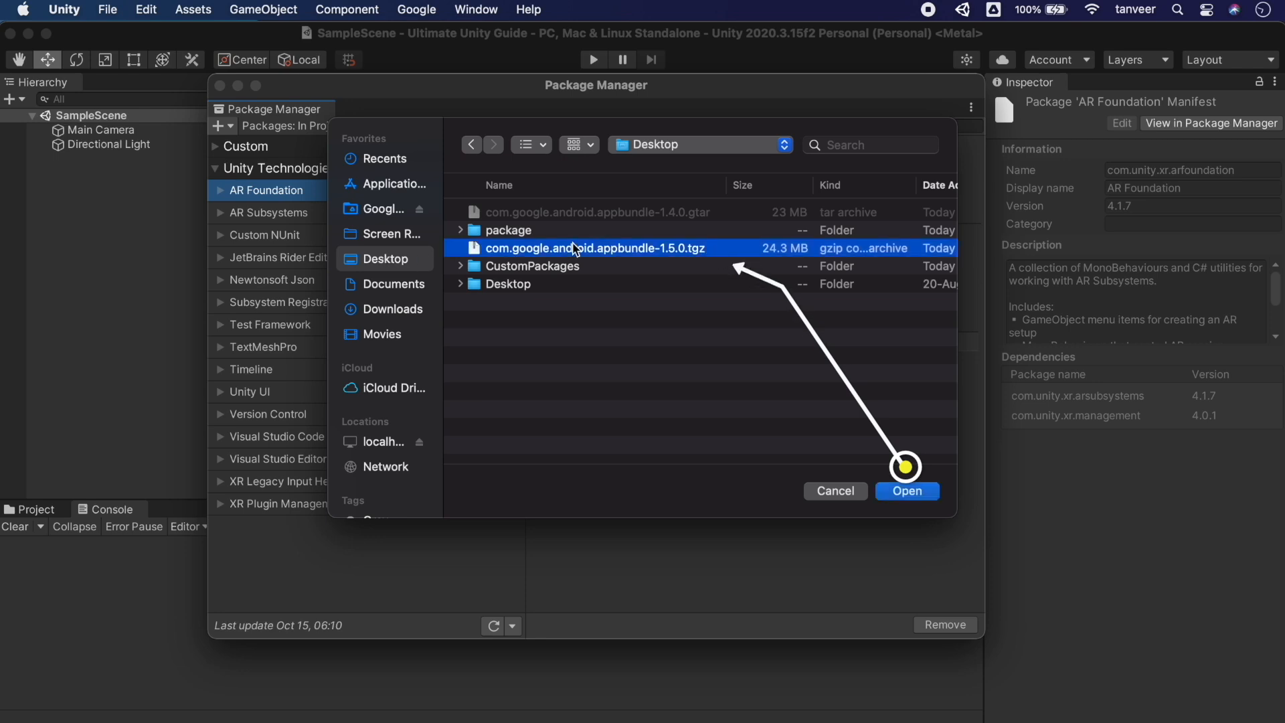
left_click(916, 493)
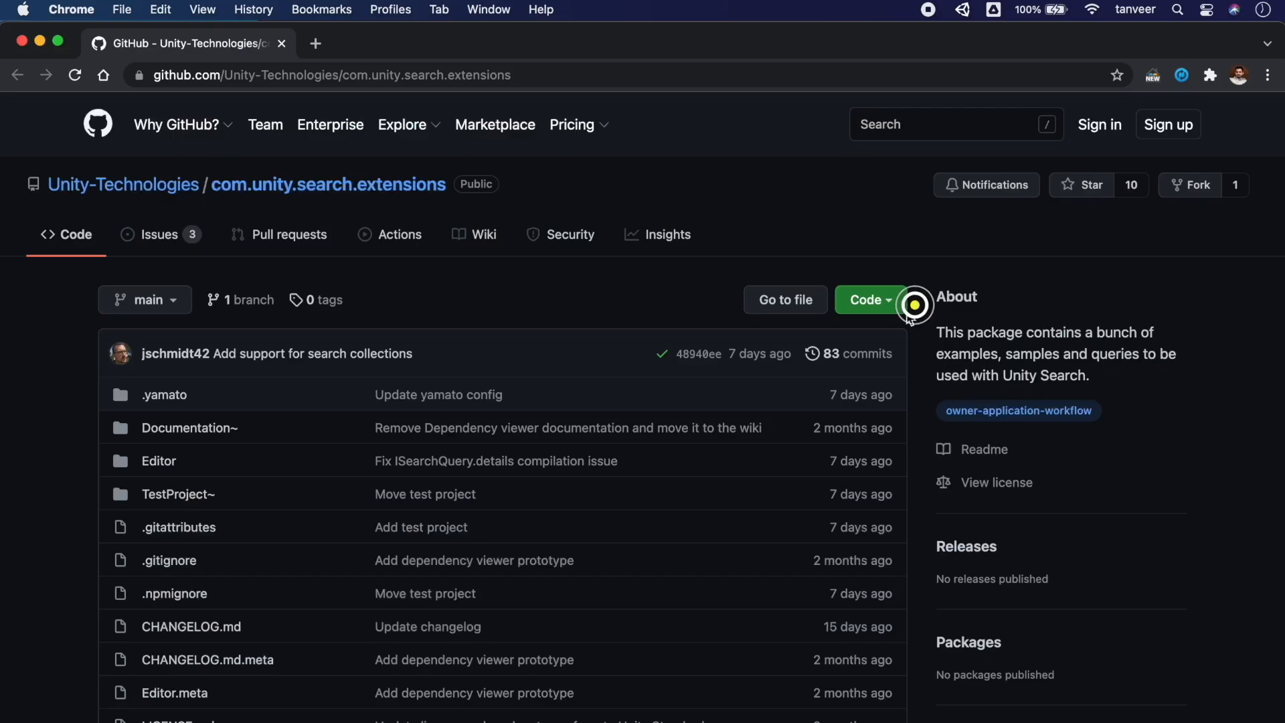
Copy the search extensions repository's HTTPS clone URL
left_click(893, 301)
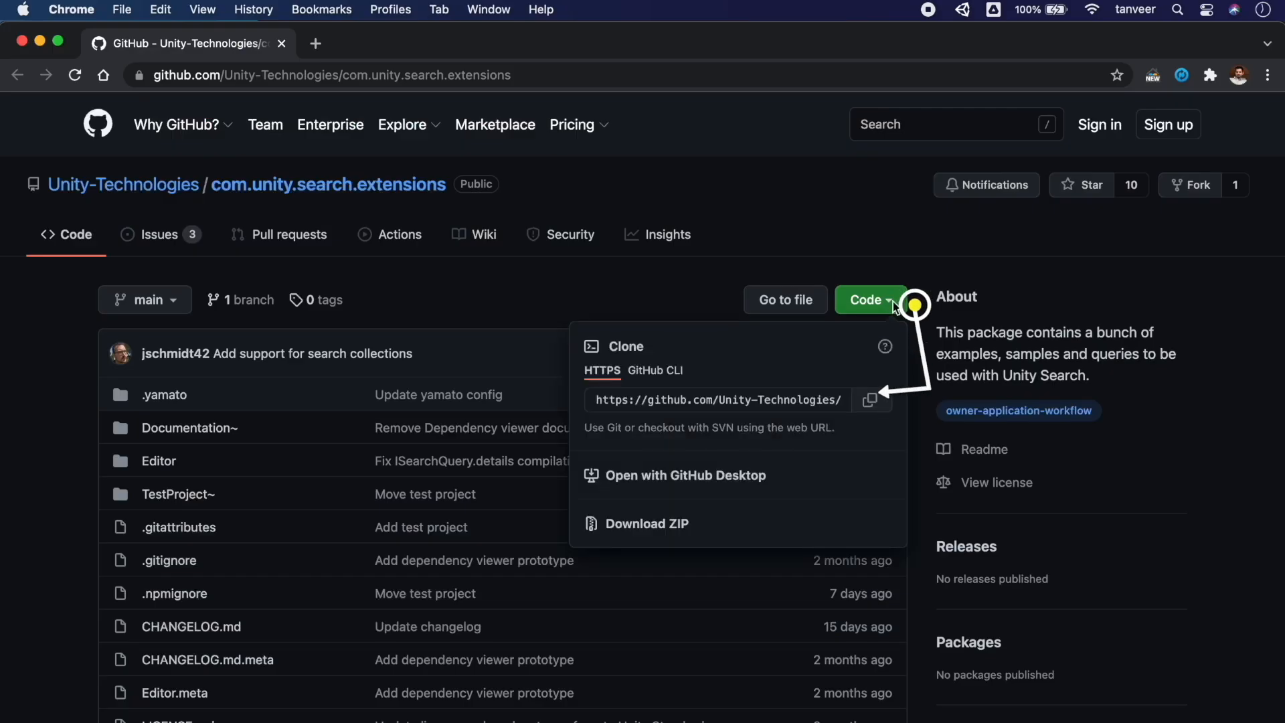
left_click(879, 402)
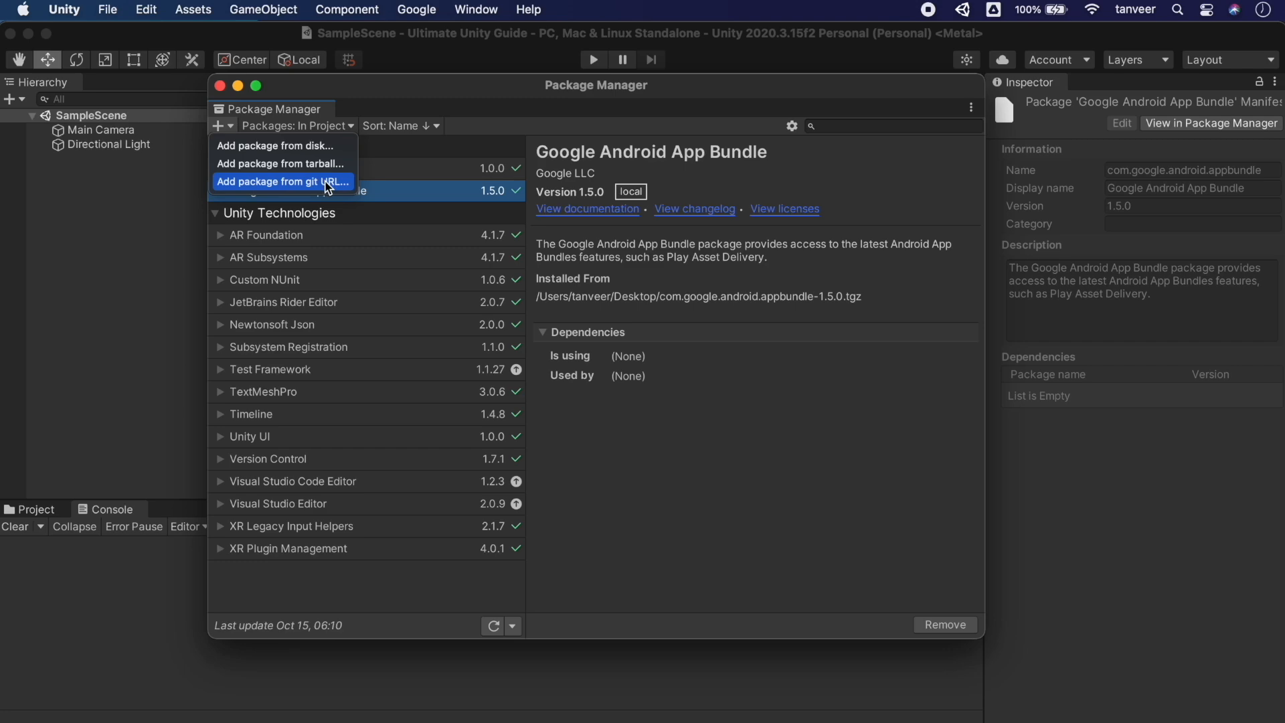
left_click(328, 181)
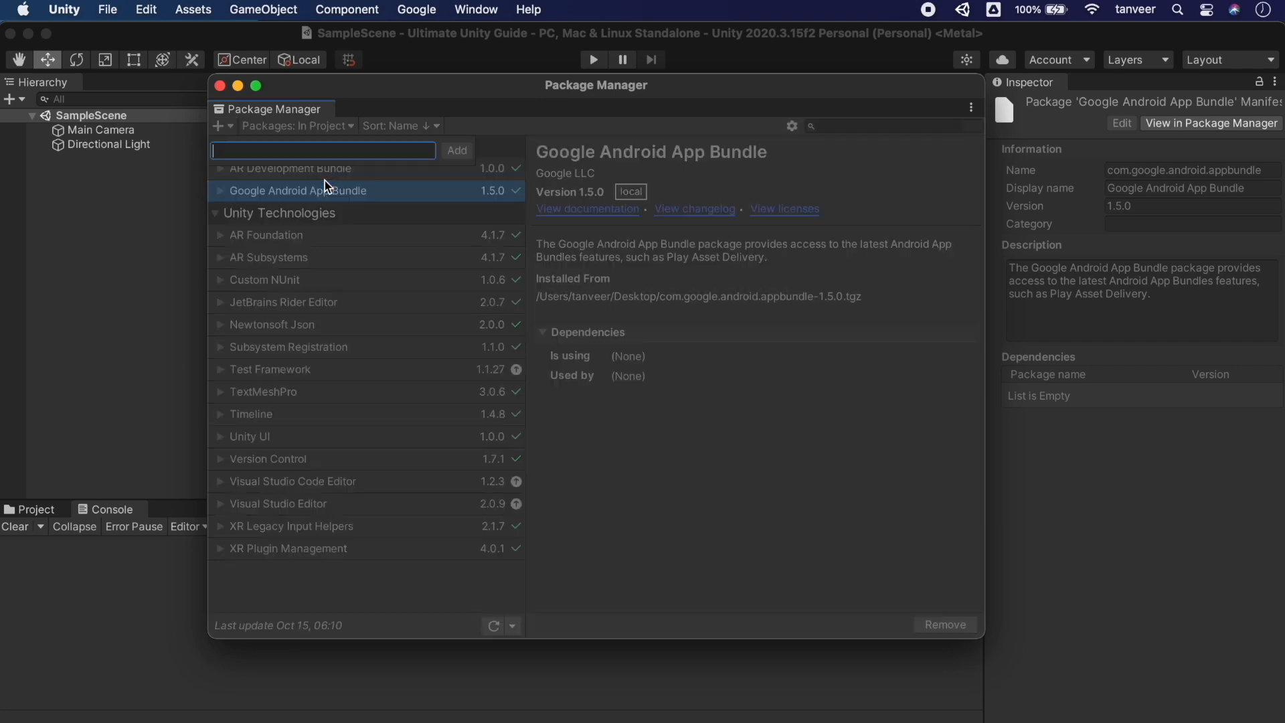
Paste the copied repository URL and add the search extensions package from git
key("super+v")
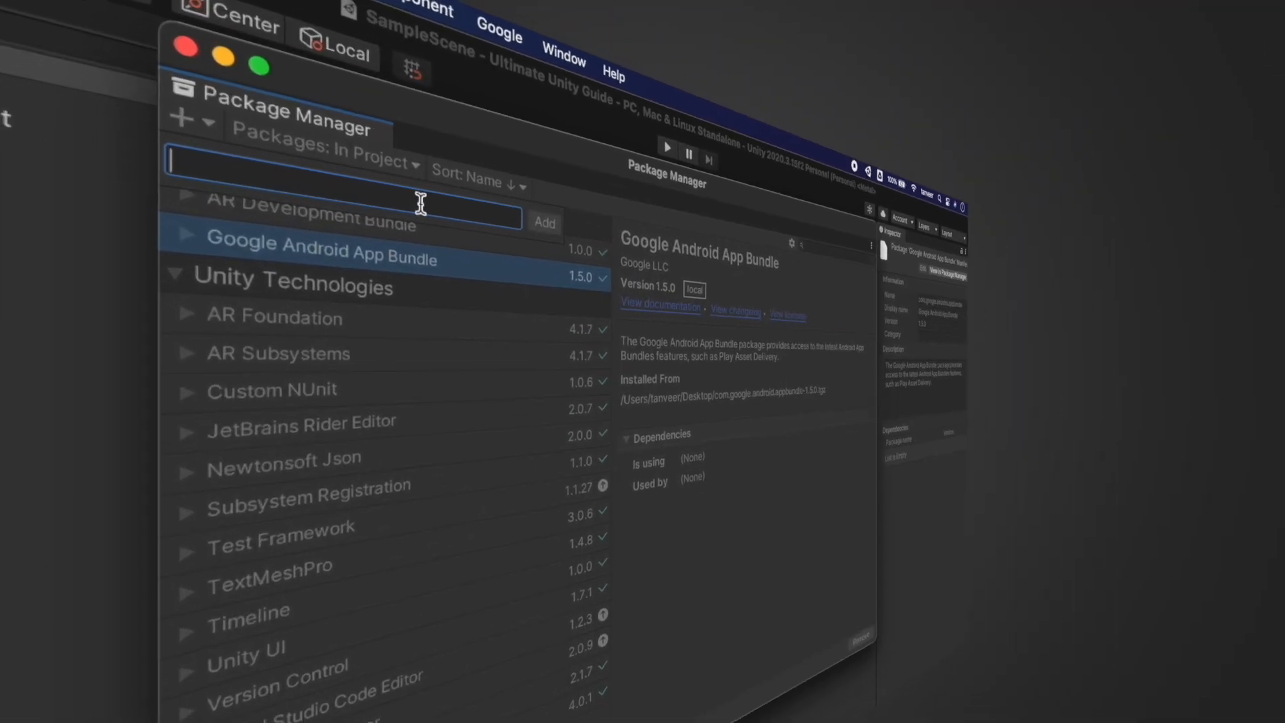
left_click(552, 227)
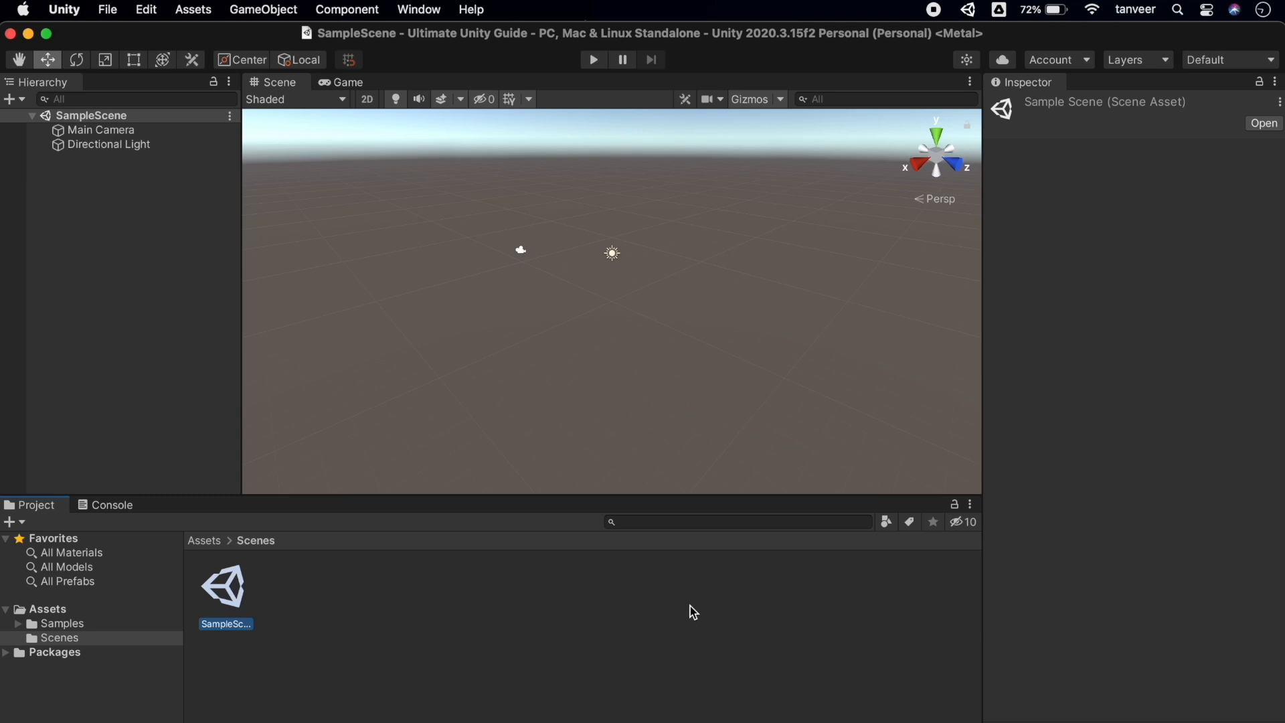
Create a Basic template scene and save it as 'New Scene' in the Scenes folder
key("super+n")
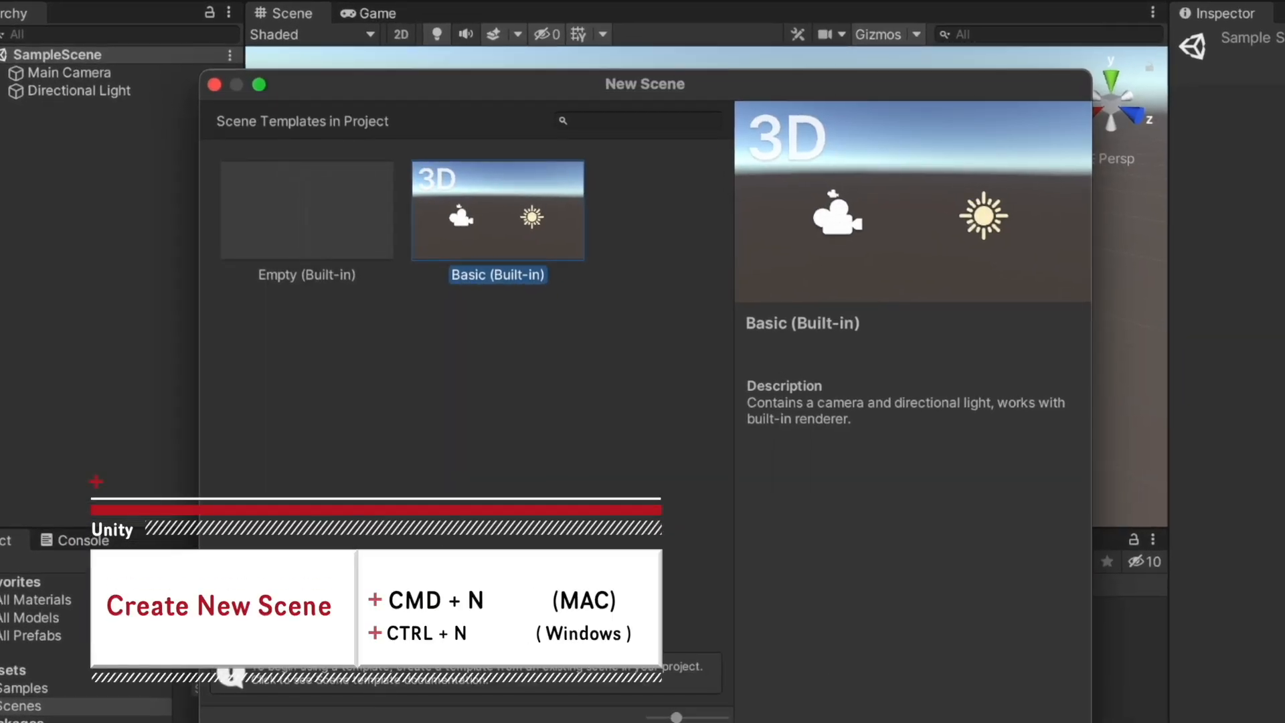
key("Return")
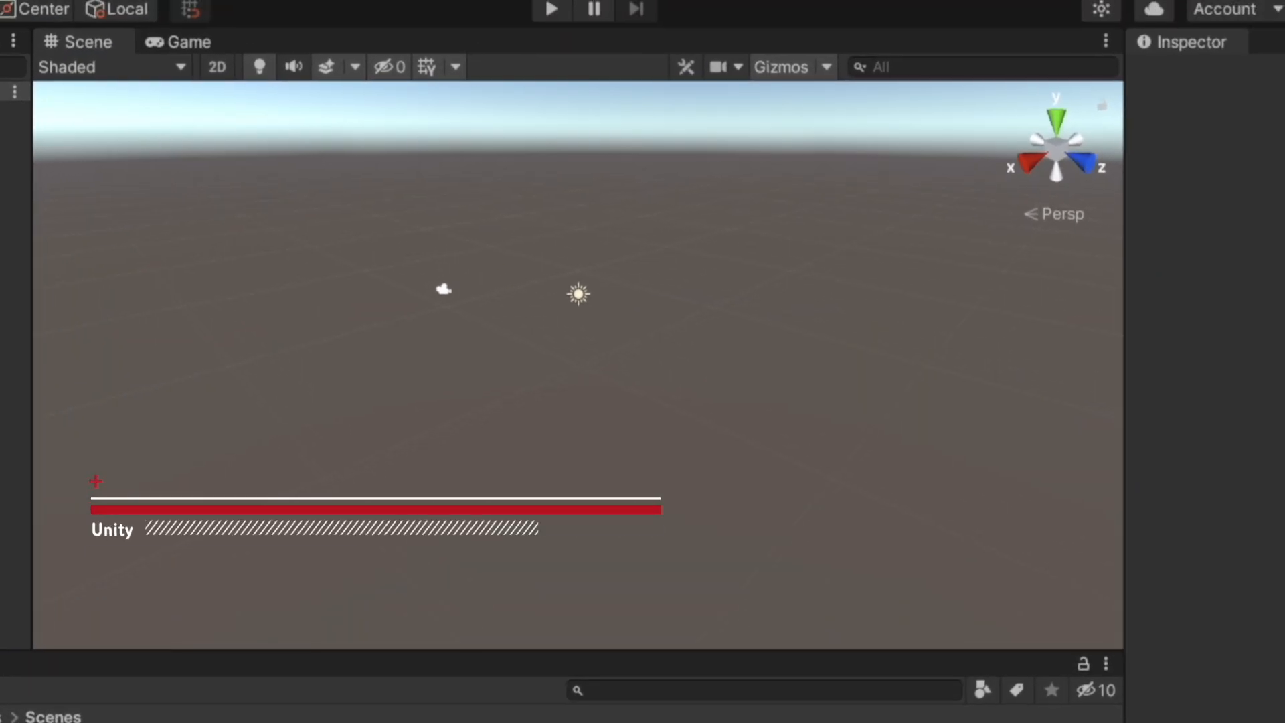
key("super+s")
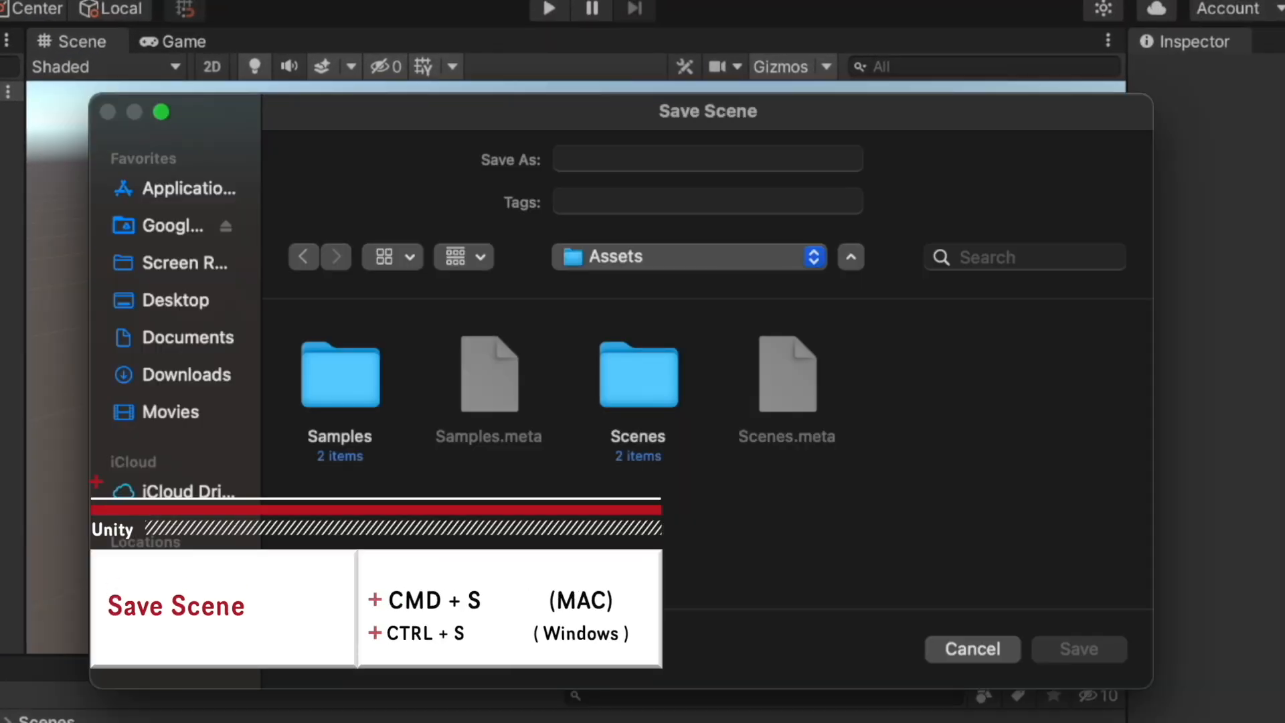
left_click(689, 159)
type("New Scene")
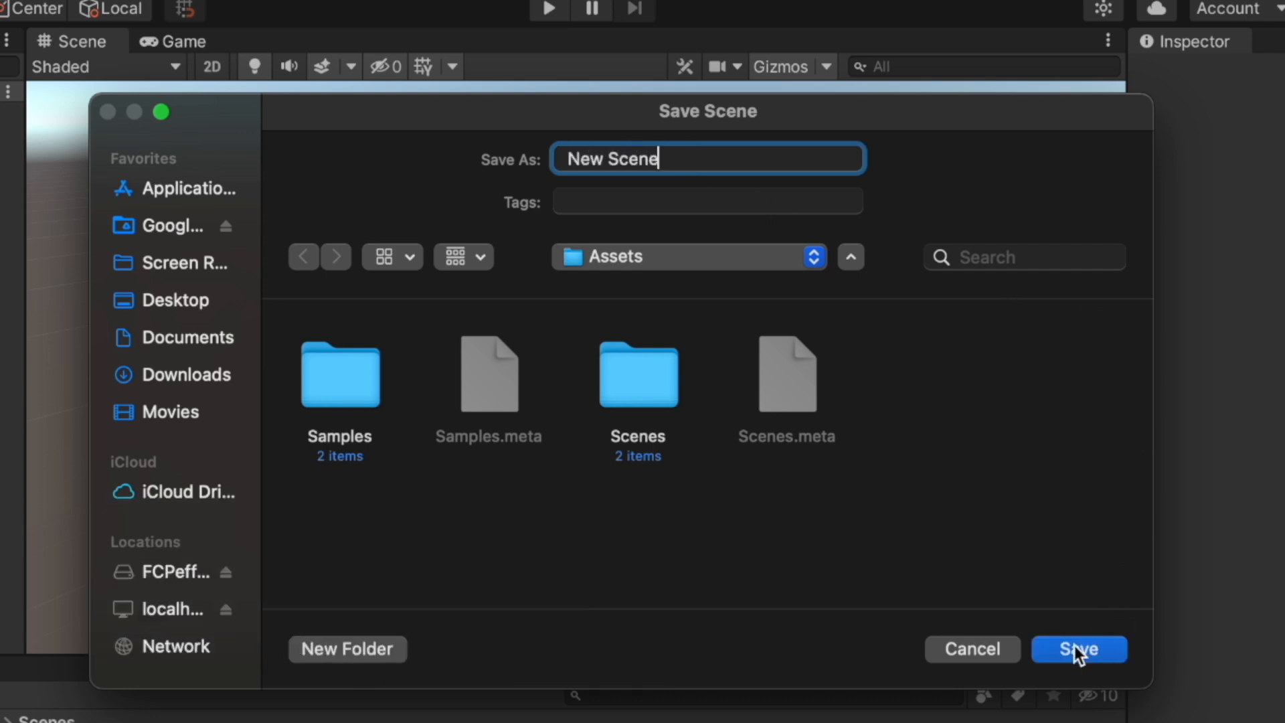
double_click(648, 387)
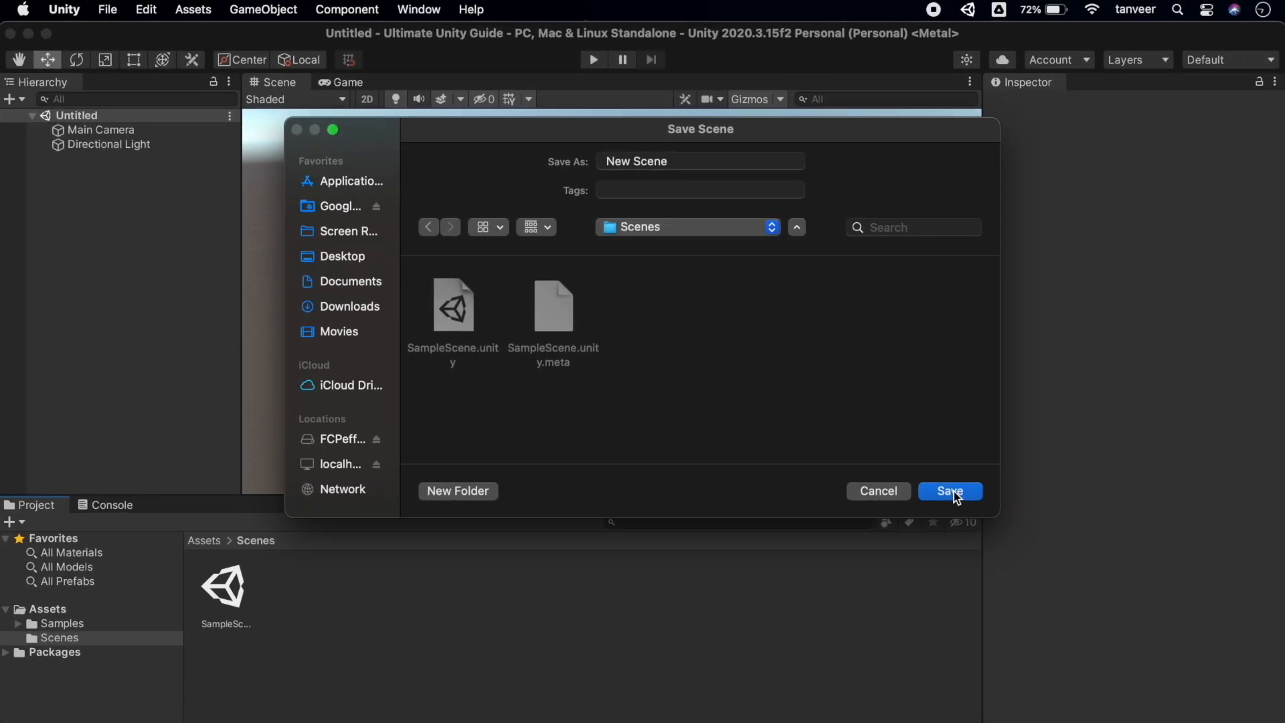
left_click(997, 553)
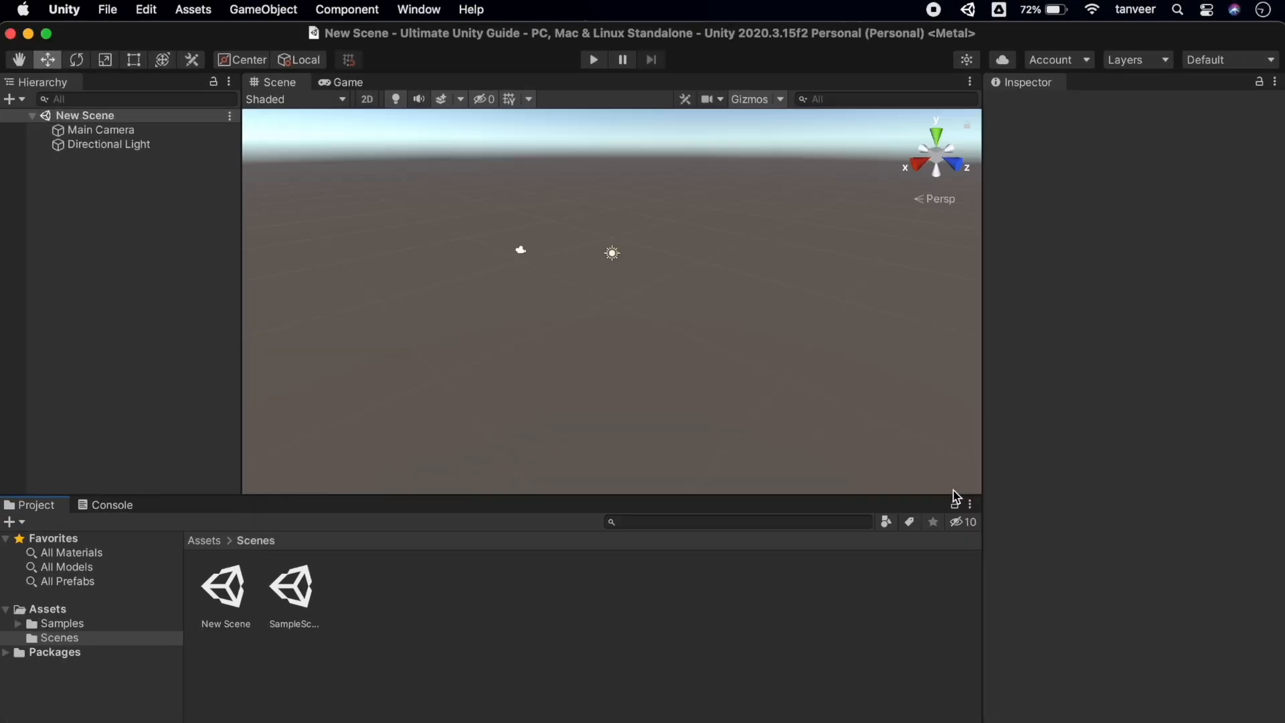
Add a 3D Cube to the scene, keeping the name Cube
left_click(261, 9)
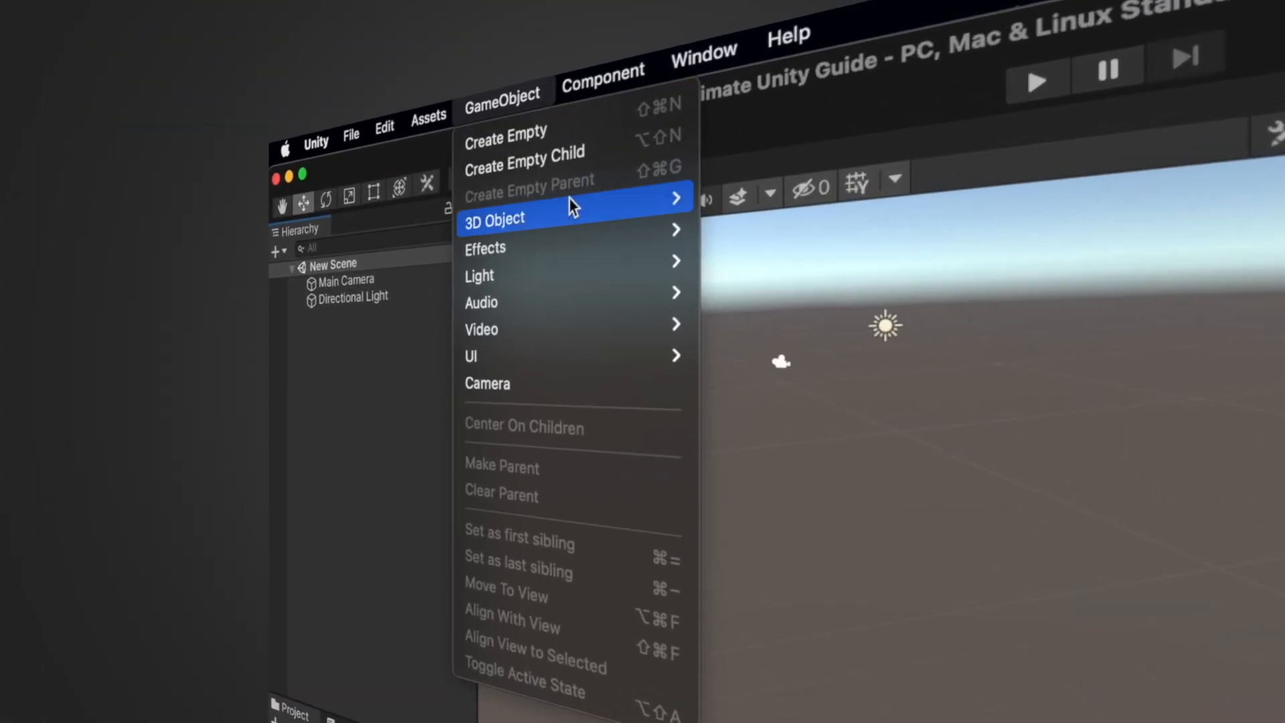
mouse_move(341, 67)
left_click(726, 193)
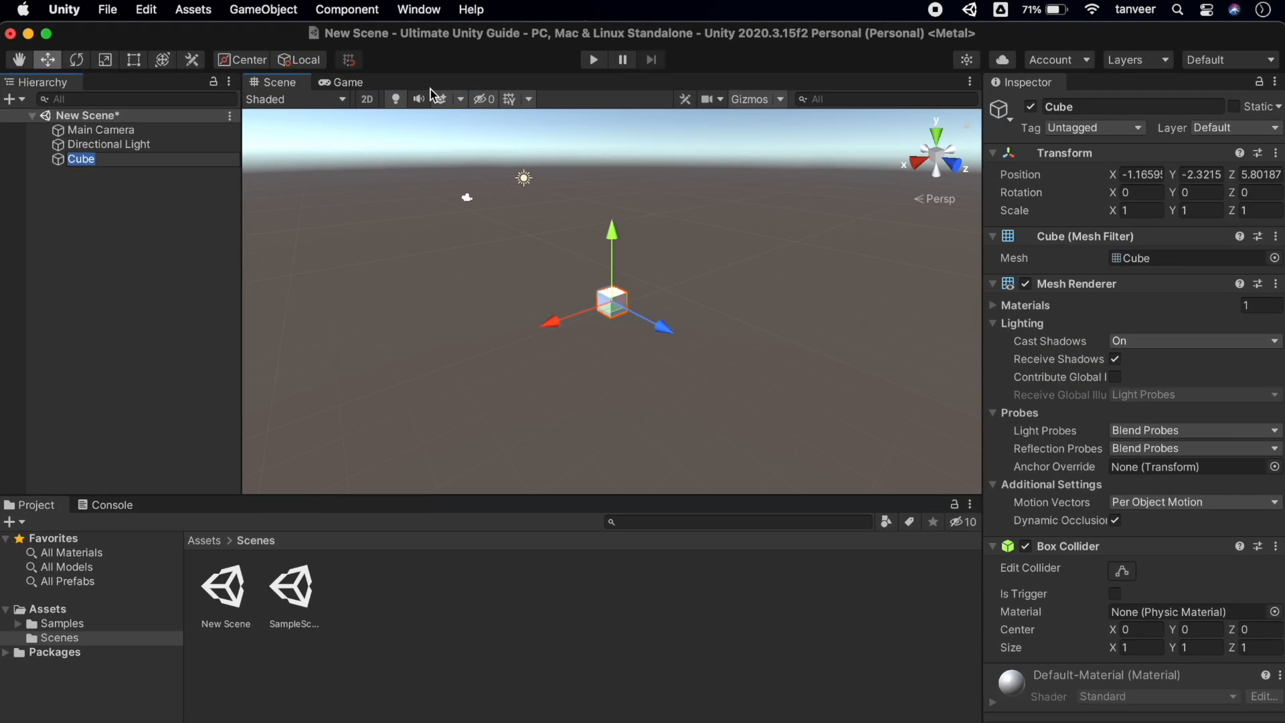
key("Return")
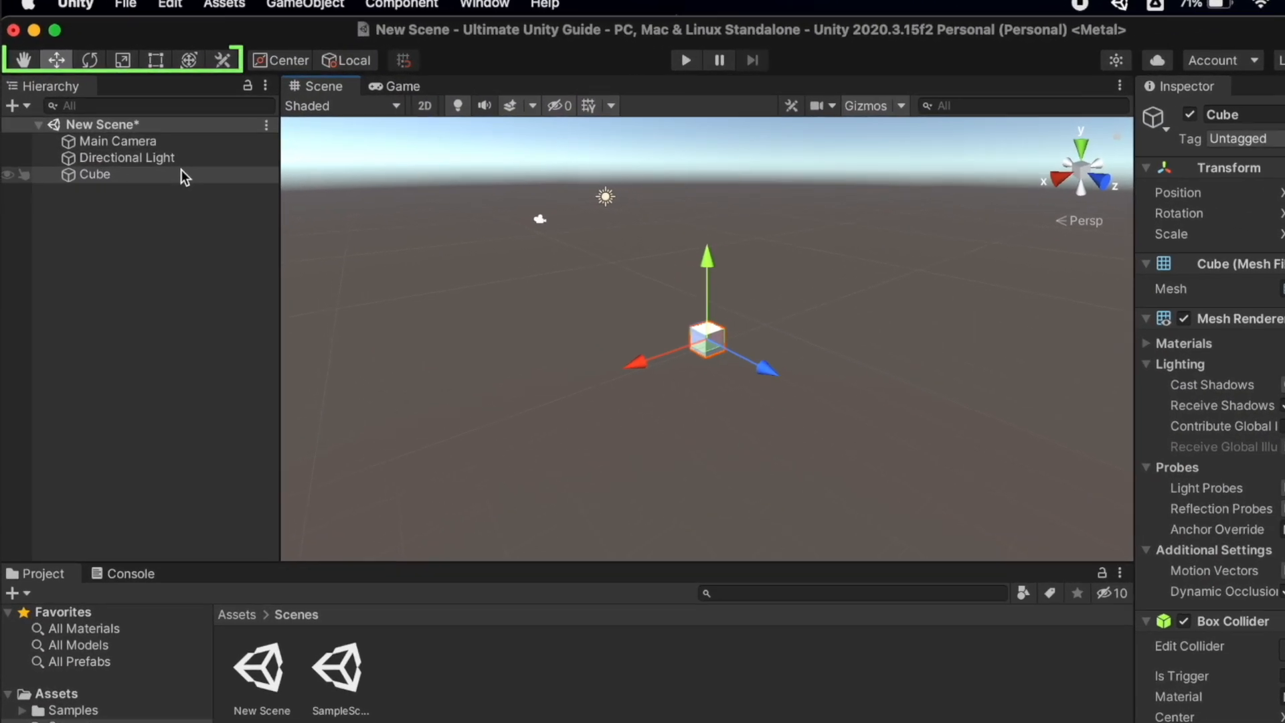
Pan the view, then with the Move tool slide the cube along X and Y and back
key("q")
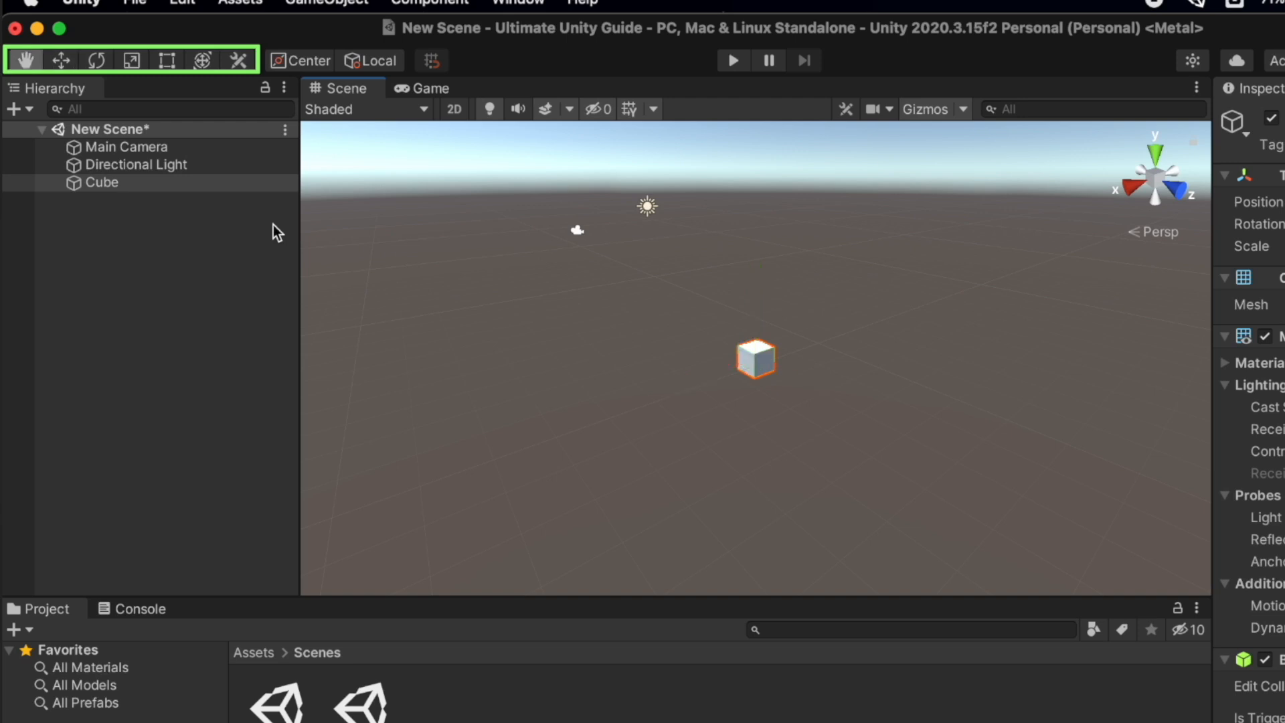
left_click_drag(752, 359, 794, 372)
key("w")
mouse_move(680, 361)
left_mouse_down()
mouse_move(644, 361)
mouse_move(669, 339)
left_mouse_up()
mouse_move(726, 255)
left_mouse_down()
mouse_move(726, 195)
mouse_move(735, 270)
left_mouse_up()
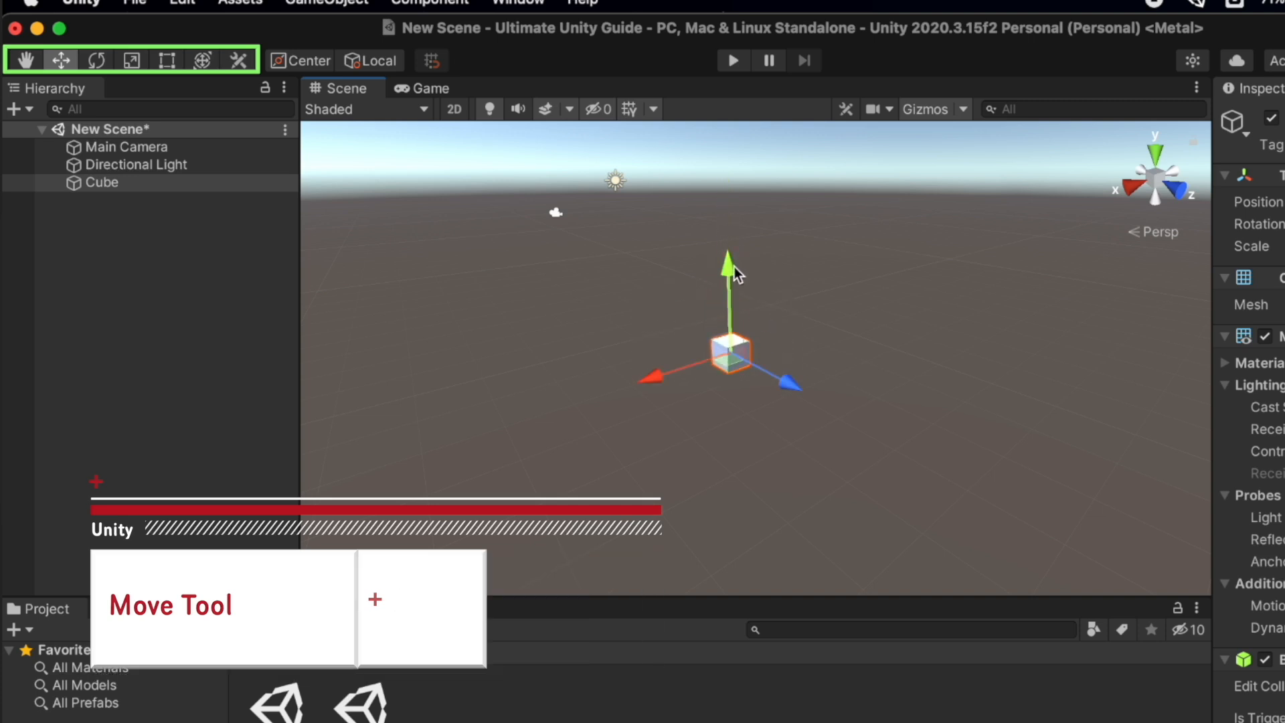
Rotate the cube around its X and Y axes with the Rotate tool
key("e")
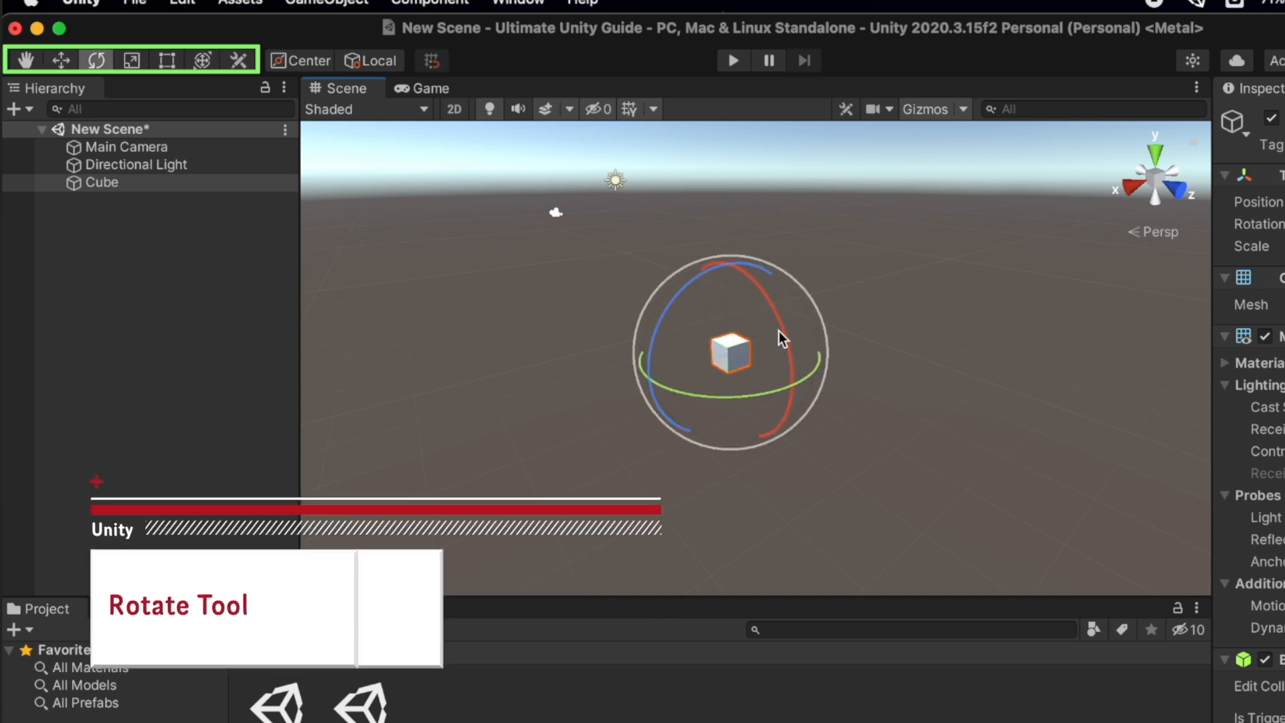
left_click_drag(782, 337, 772, 251)
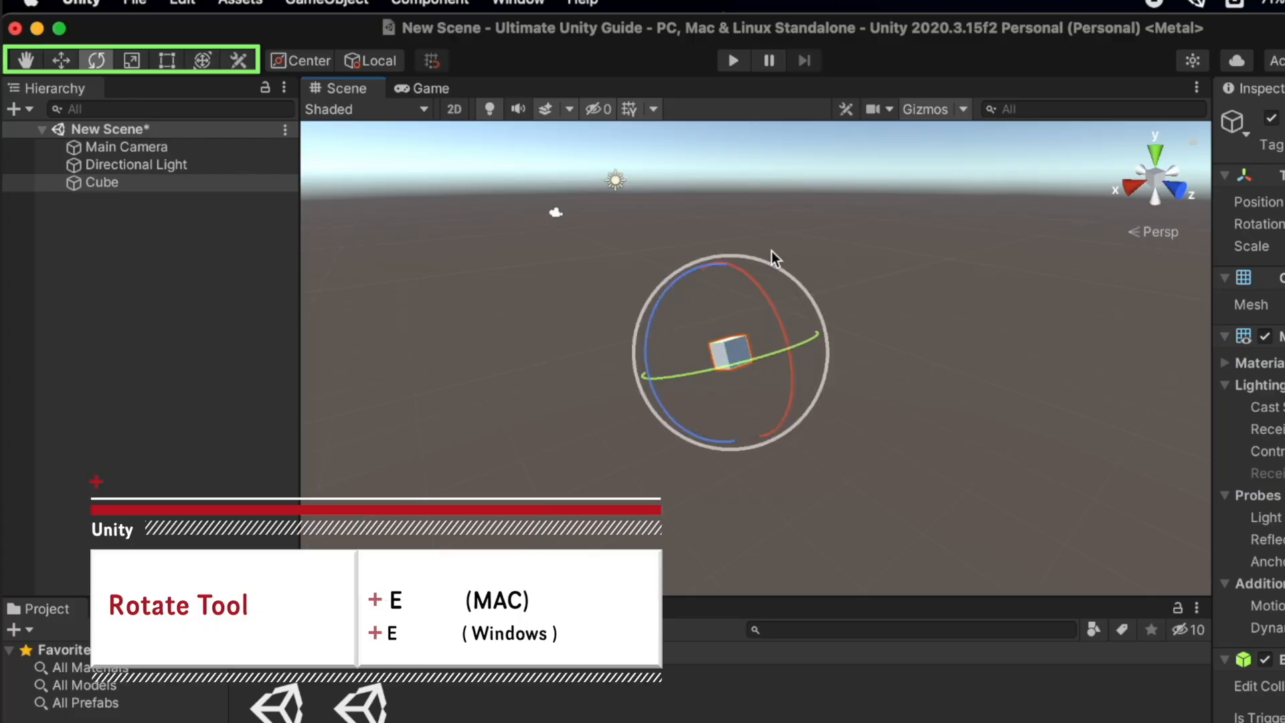
mouse_move(749, 363)
left_mouse_down()
mouse_move(453, 407)
mouse_move(704, 379)
mouse_move(770, 355)
left_mouse_up()
Scale the cube along its X, Z and Y axes
key("r")
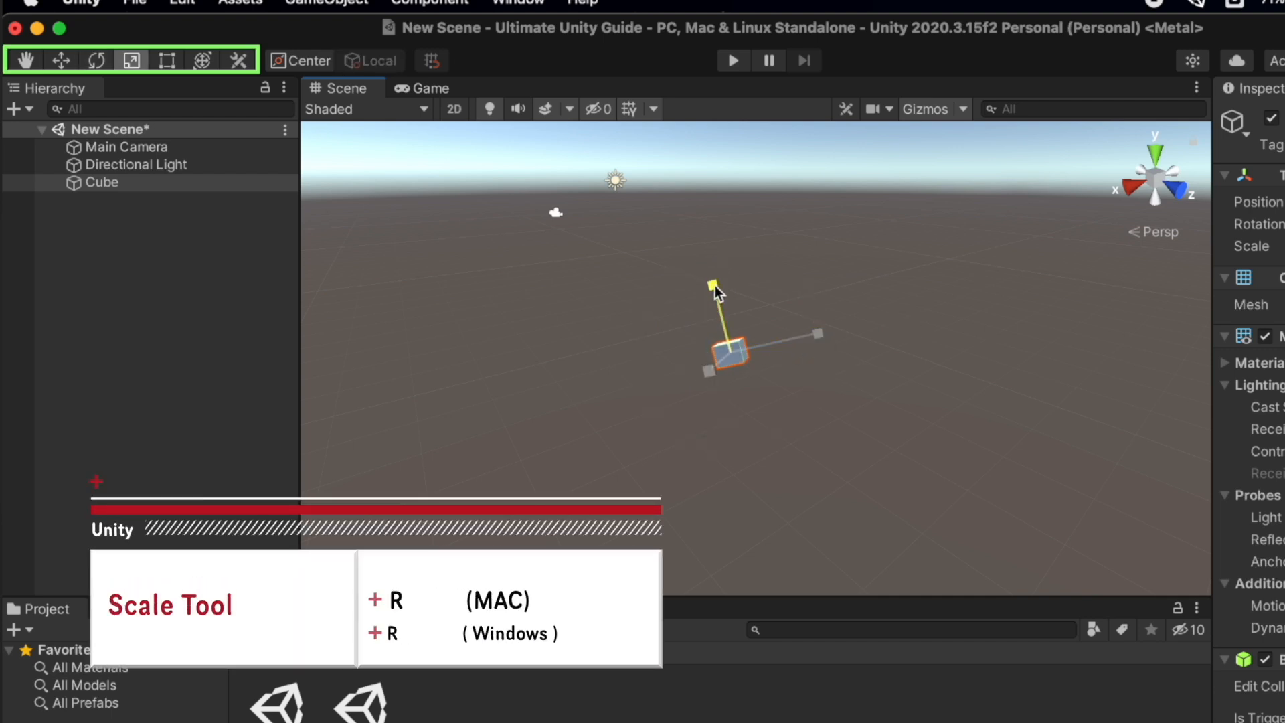
left_click_drag(710, 370, 696, 396)
left_click_drag(819, 333, 831, 336)
left_click_drag(926, 306, 923, 307)
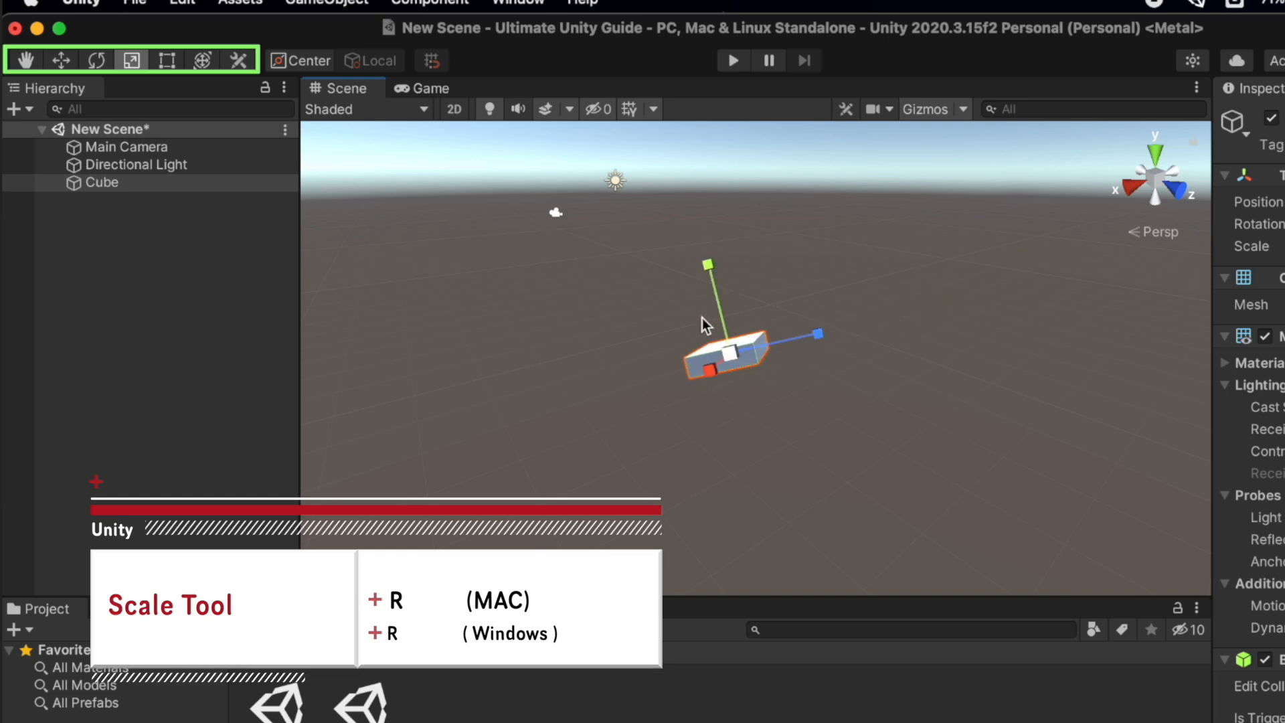
left_click_drag(708, 265, 680, 201)
Reshape the cube with the Rect tool, then rotate and move it with the Transform tool
key("t")
left_click_drag(757, 333, 847, 436)
left_click_drag(771, 405, 708, 346)
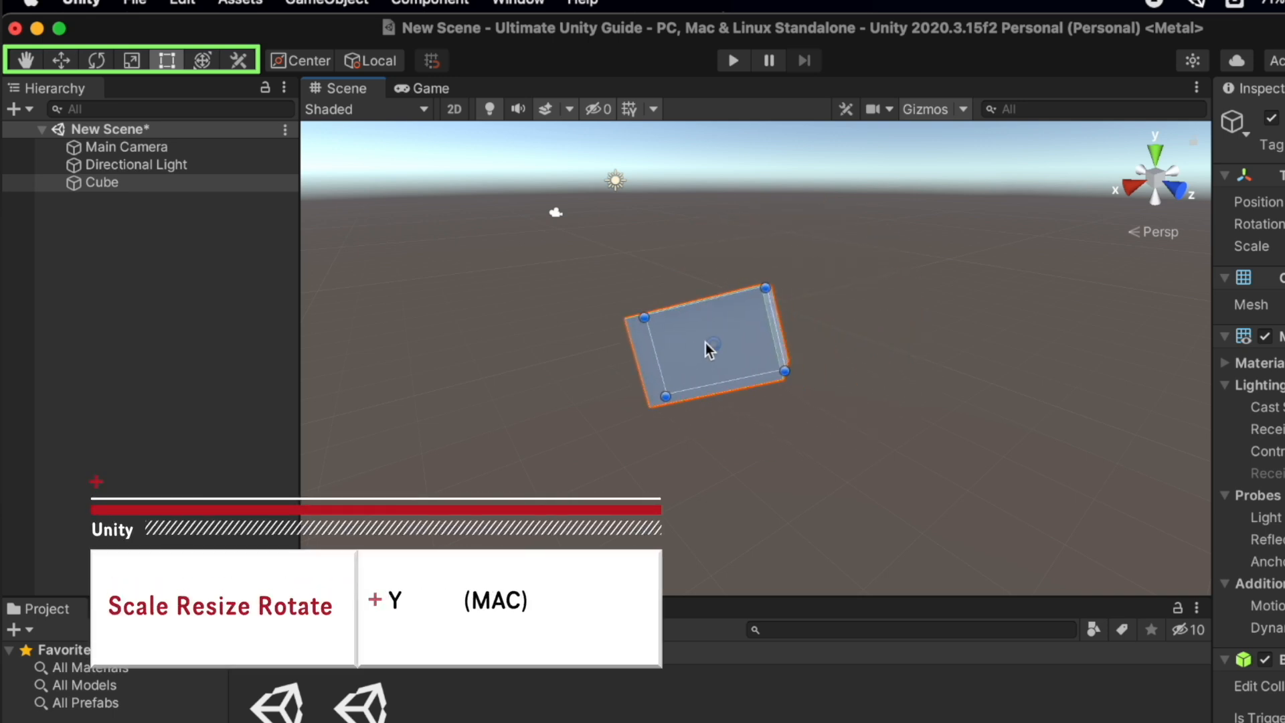
key("y")
left_click_drag(669, 251, 580, 428)
left_click_drag(810, 367, 761, 349)
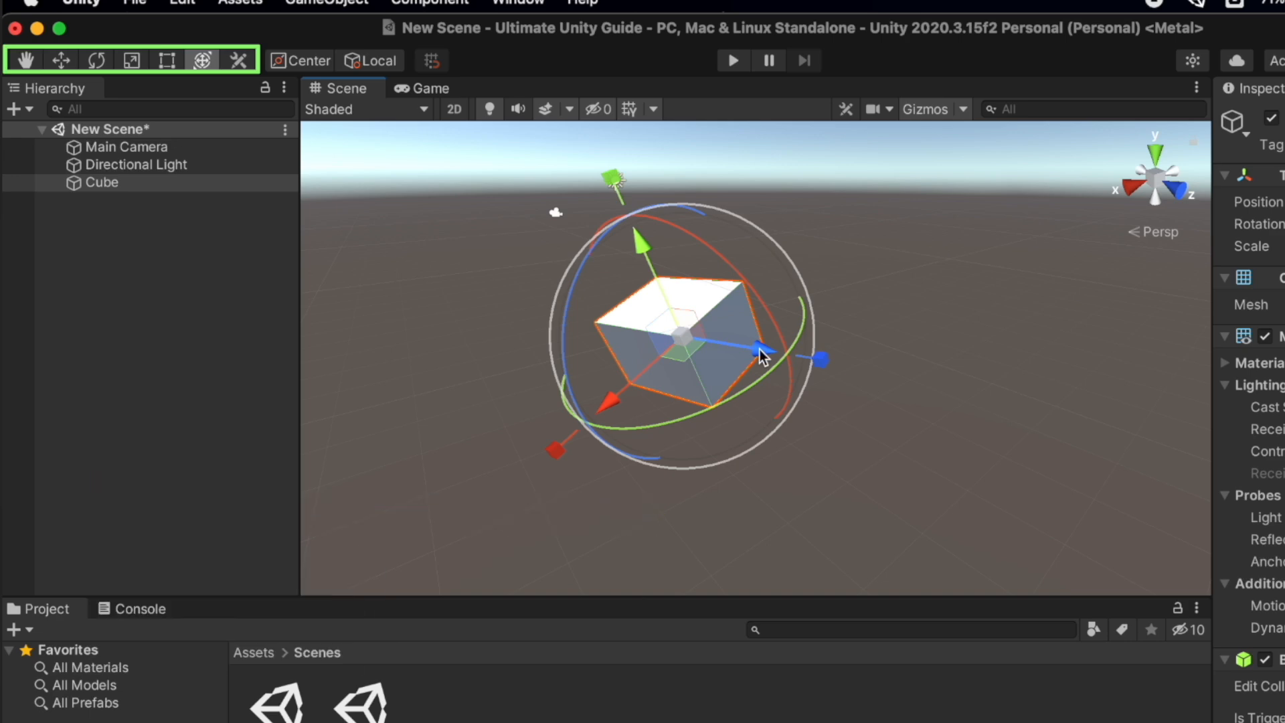
Duplicate the cube twice, moving Cube (1) down-left and Cube (2) up-right
key("super+d")
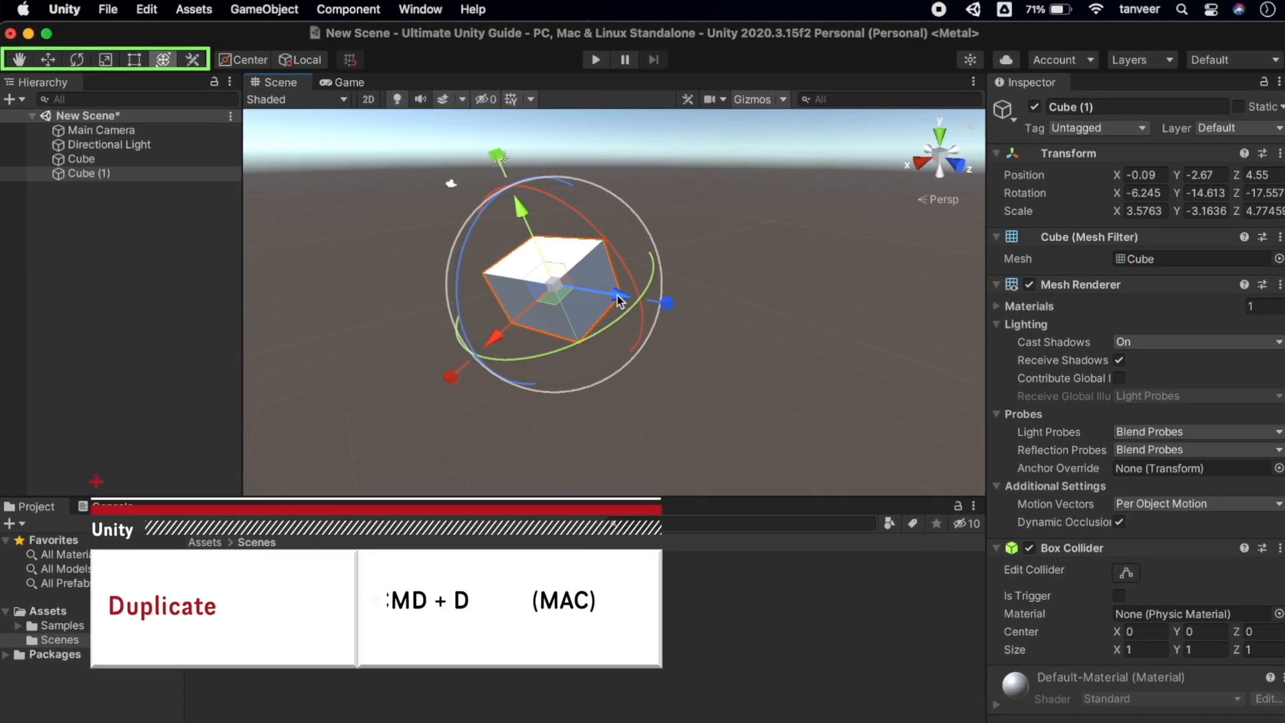
key("w")
left_click_drag(512, 332, 402, 420)
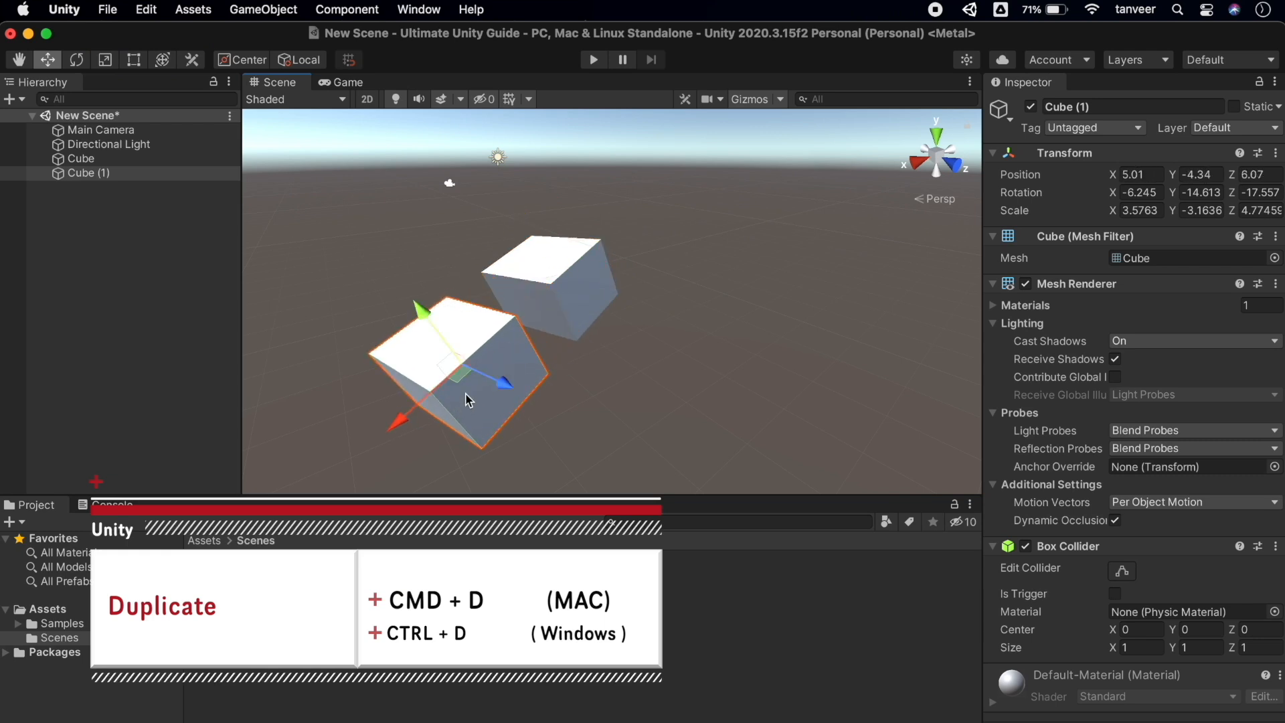
key("super+d")
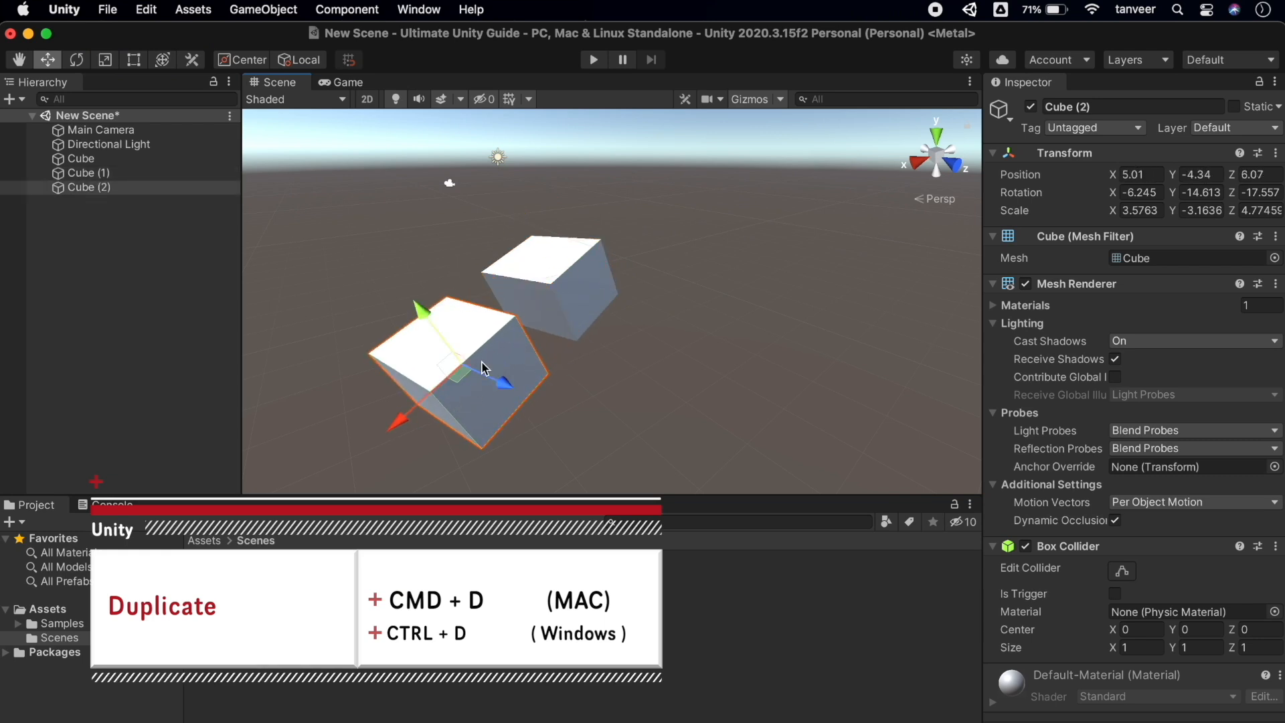
left_click_drag(399, 428, 585, 268)
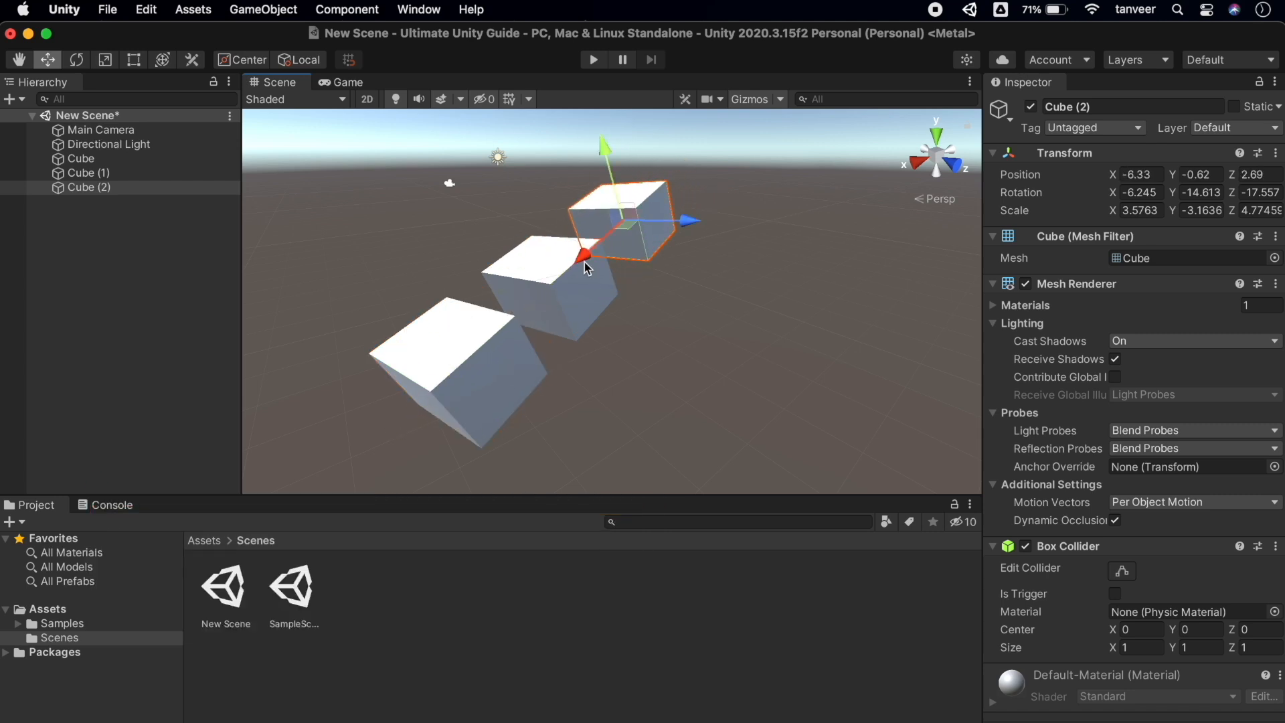
Select the cubes in the Hierarchy and frame Cube (2) in the Scene view
left_click(123, 159, "shift")
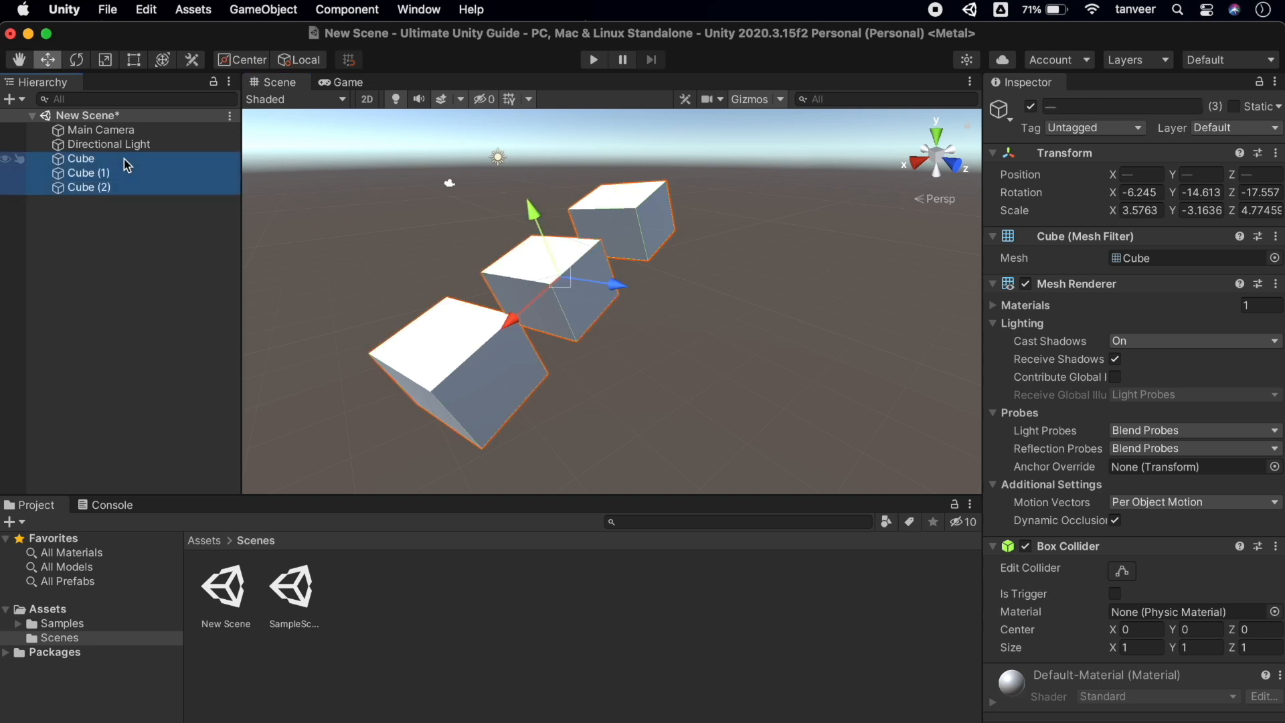
left_click(126, 188)
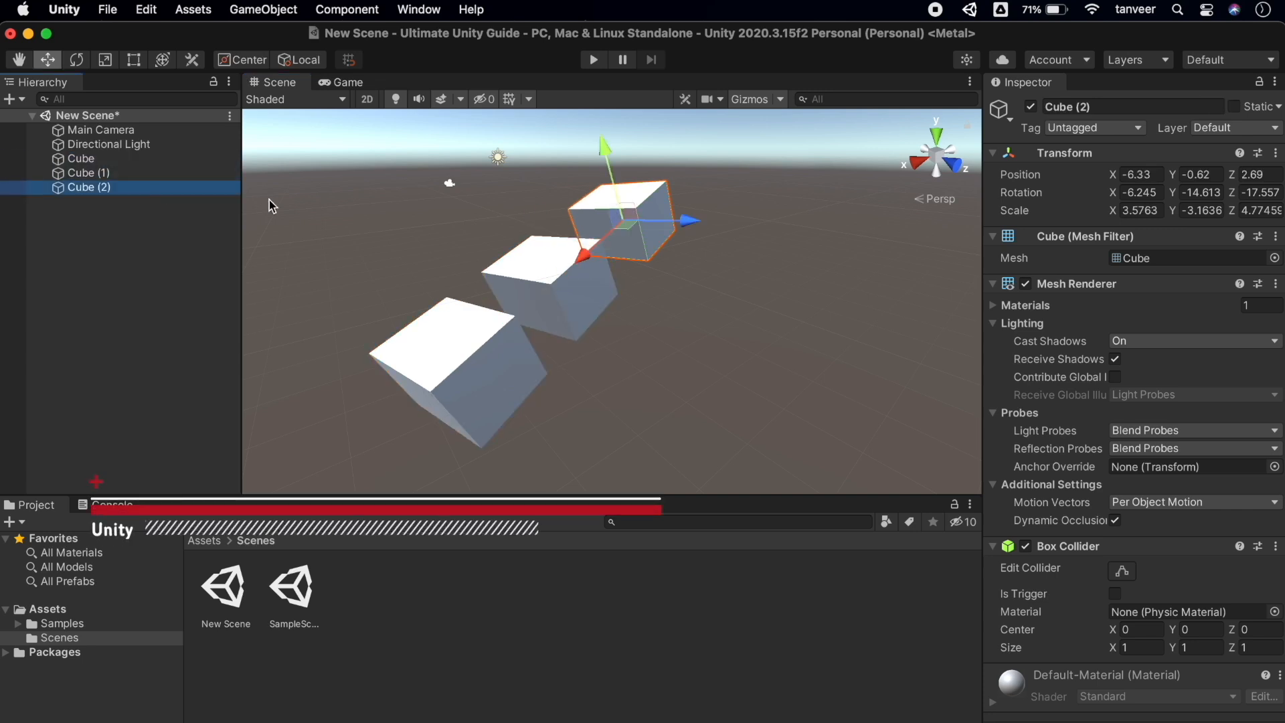
key("f")
left_click(104, 174)
Frame Cube (1), the original Cube and Cube (2) in turn, then select all three cubes
key("f")
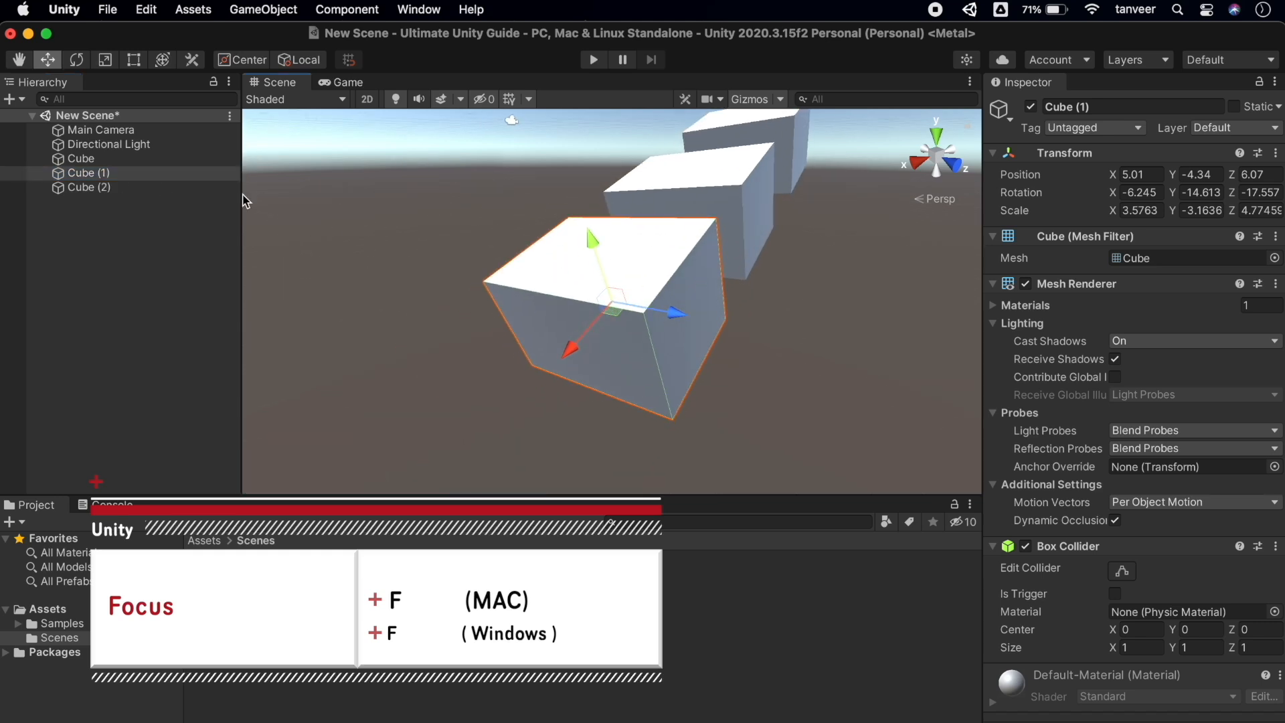
left_click(119, 161)
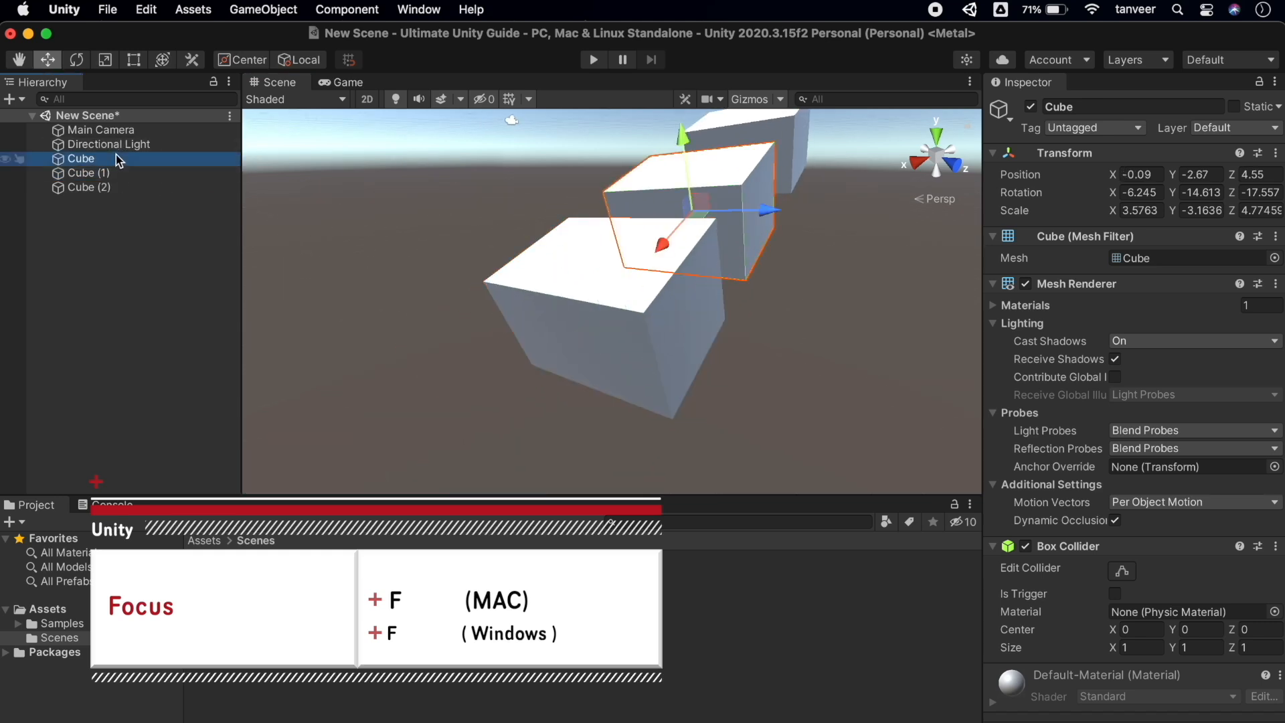
key("f")
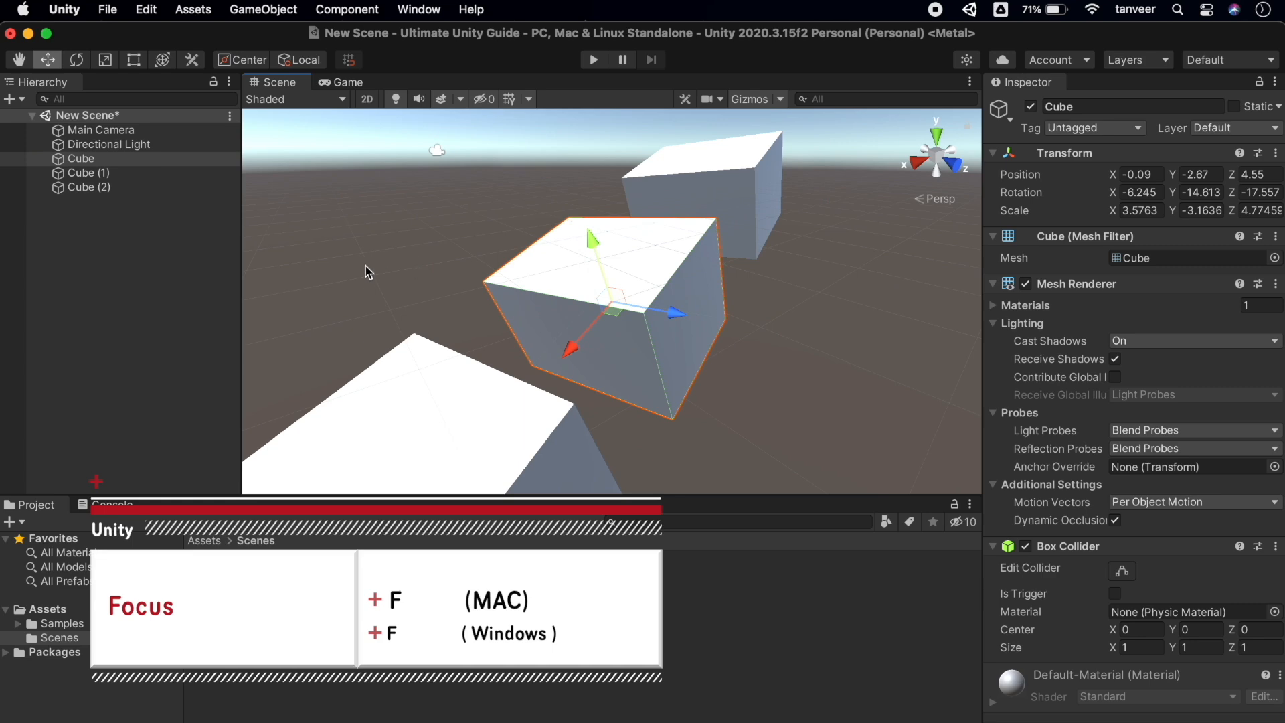
left_click(131, 189)
key("f")
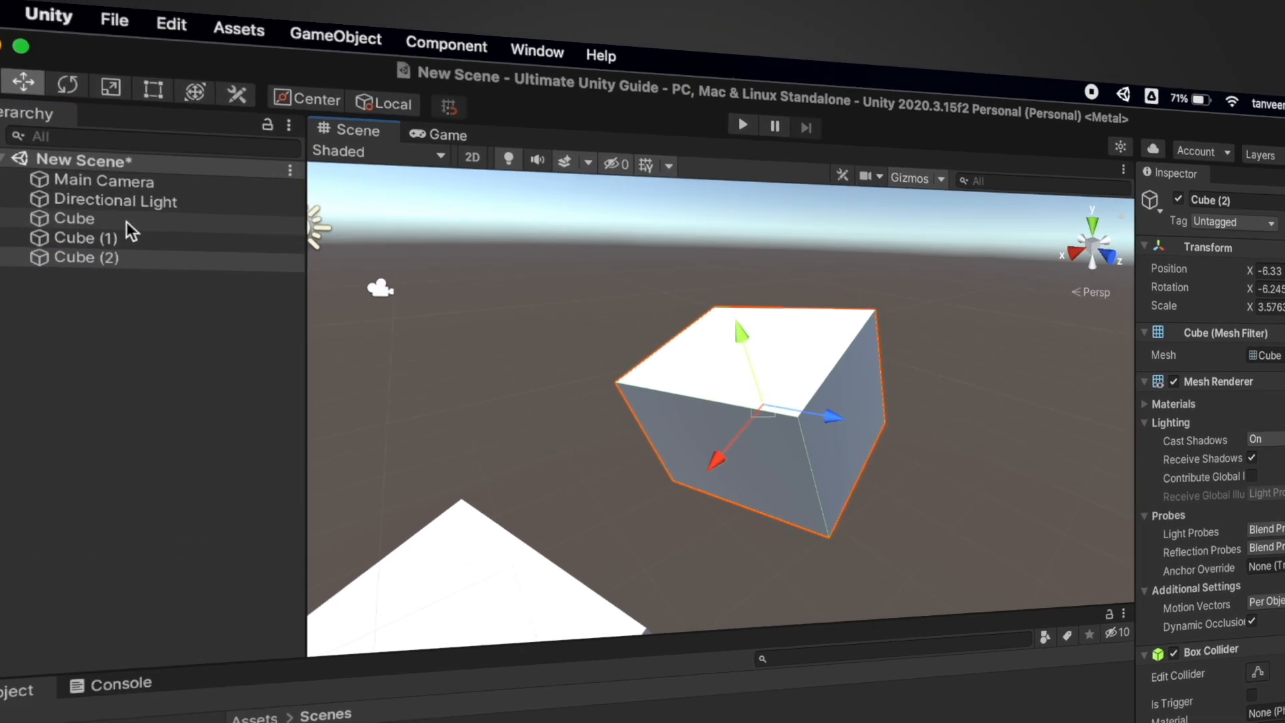
left_click(116, 159, "shift")
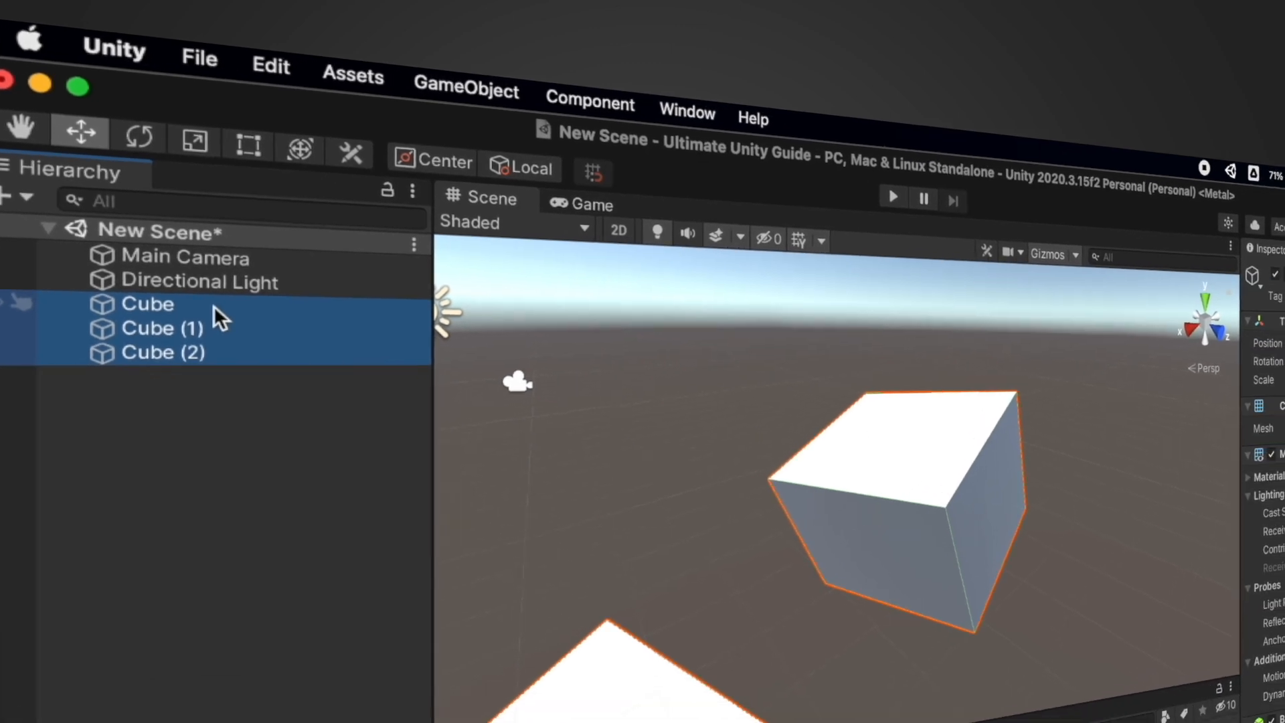
left_click(321, 83)
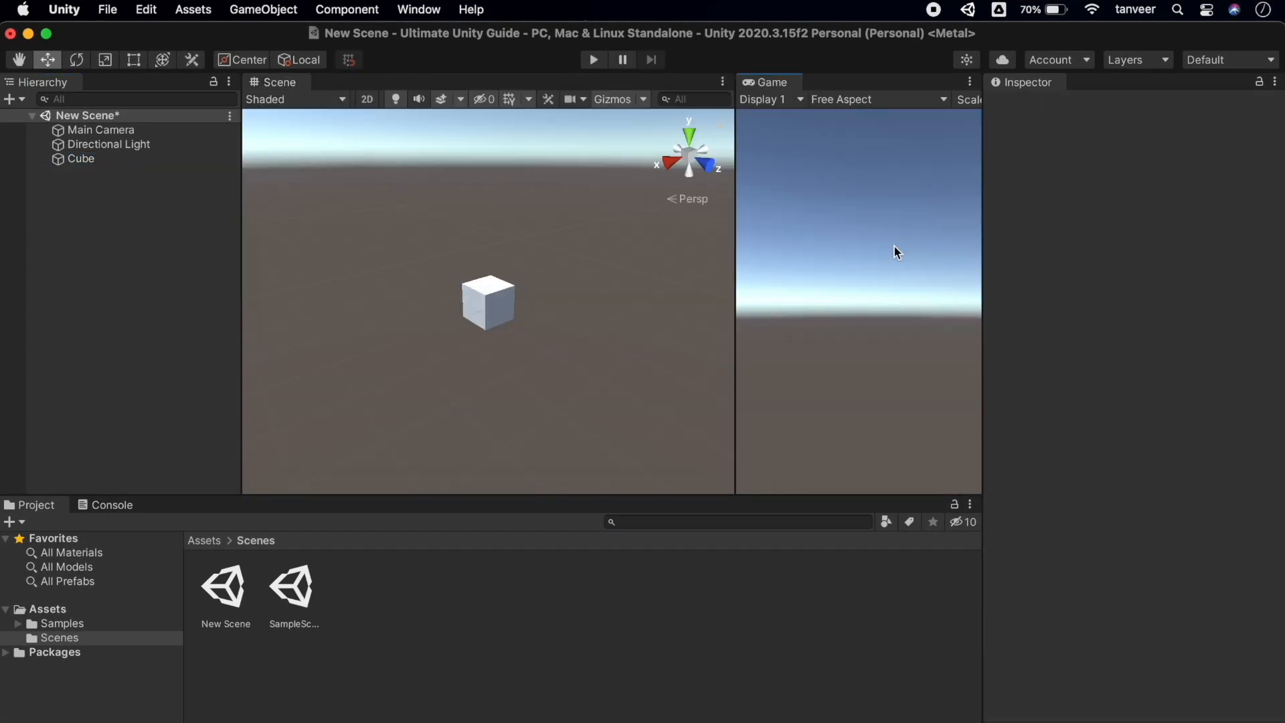
Widen the Game view and align the Main Camera to the scene view with Shift+Cmd+F
left_click_drag(735, 241, 545, 237)
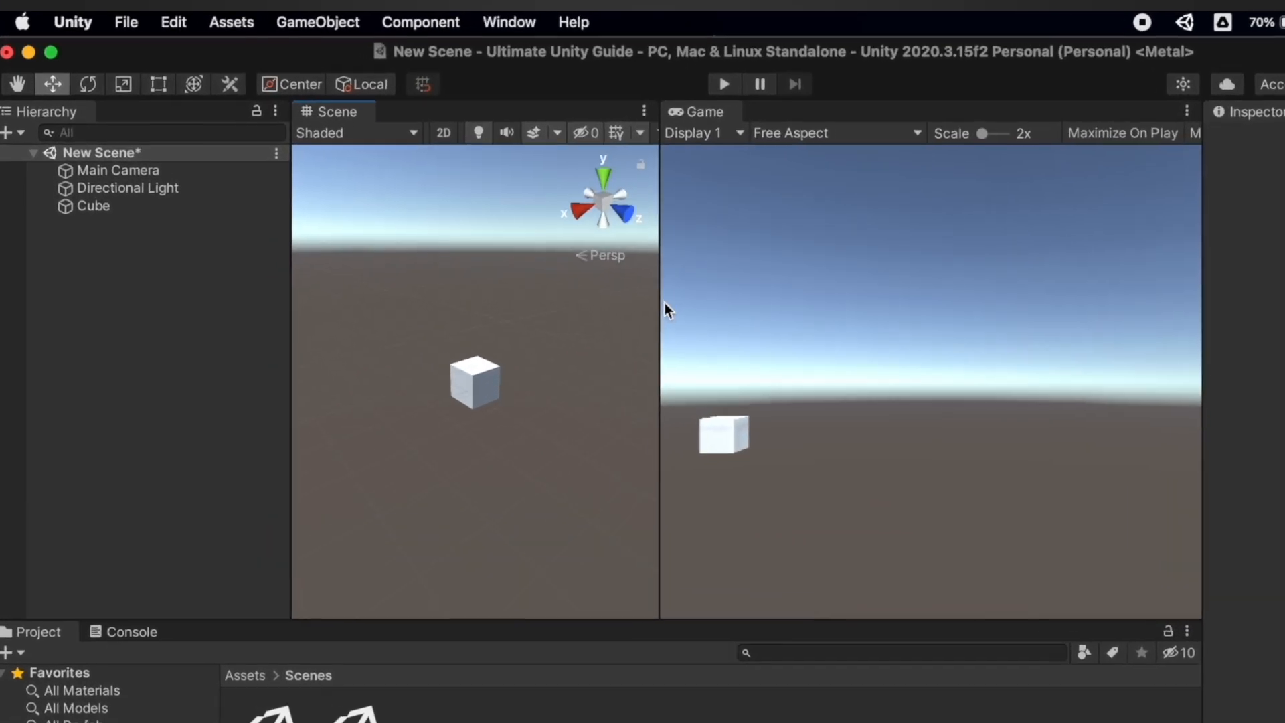
left_click(102, 170)
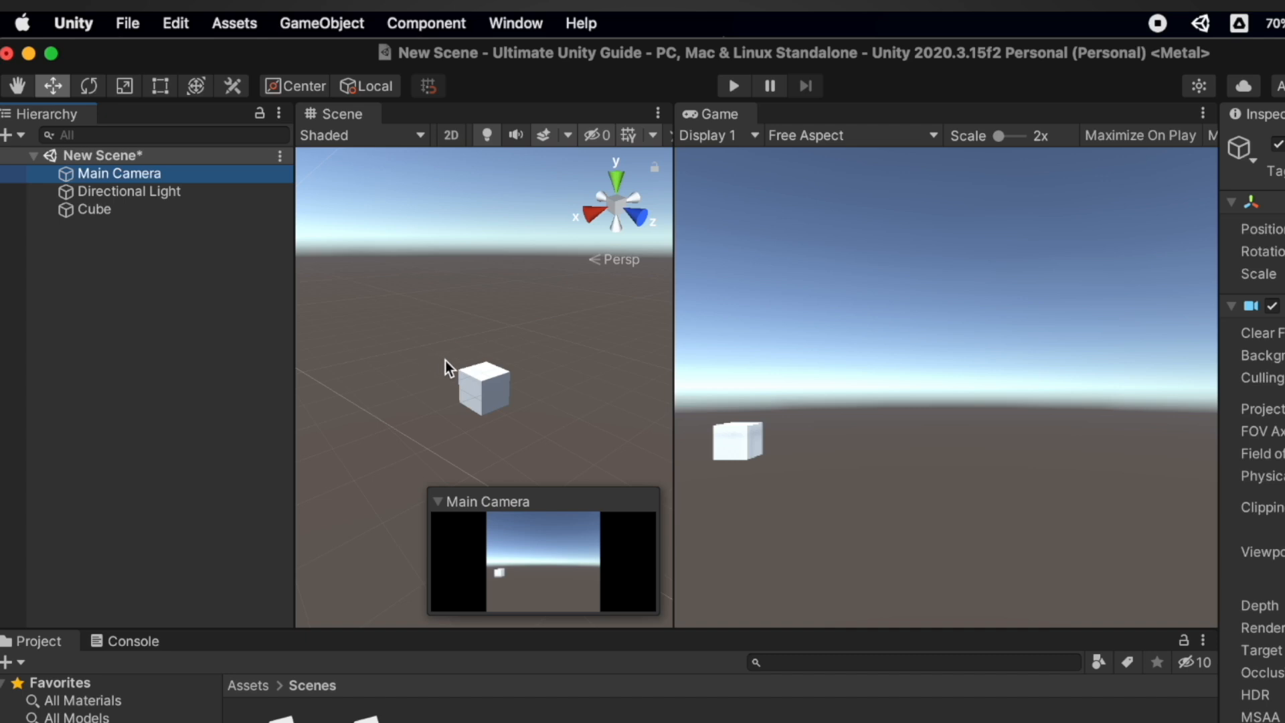
key("shift+super+f")
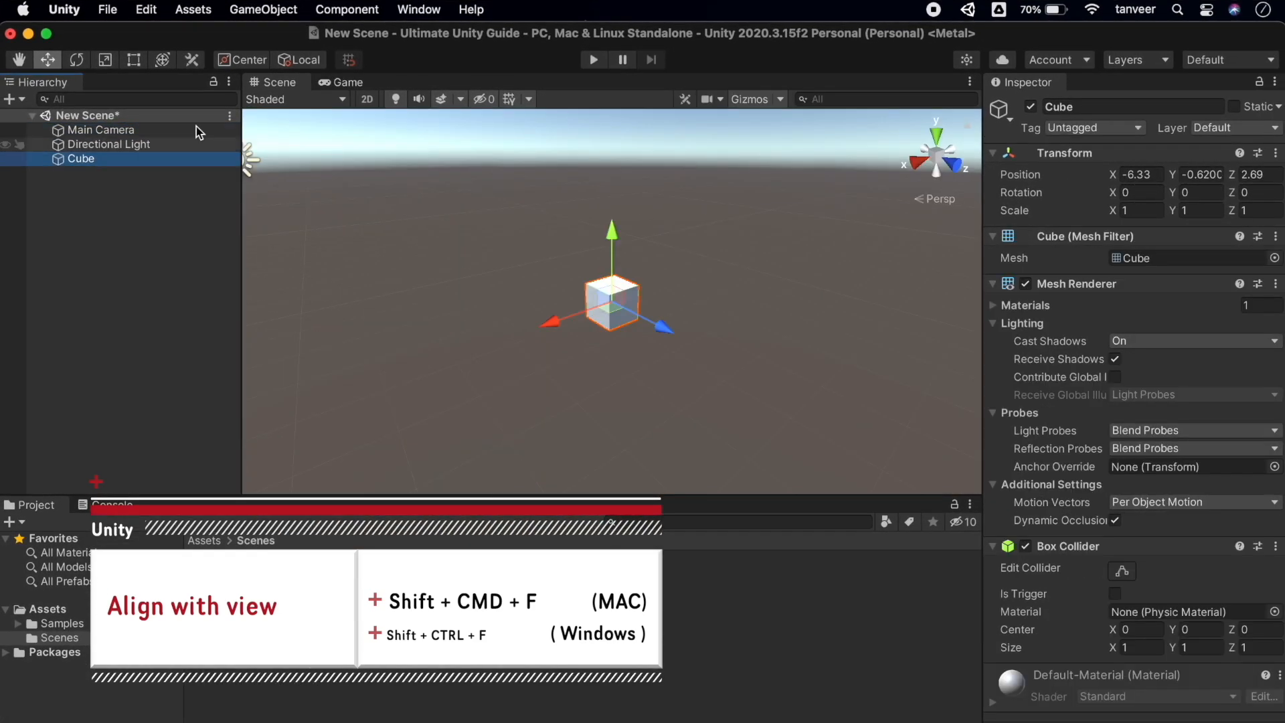
left_click(24, 9)
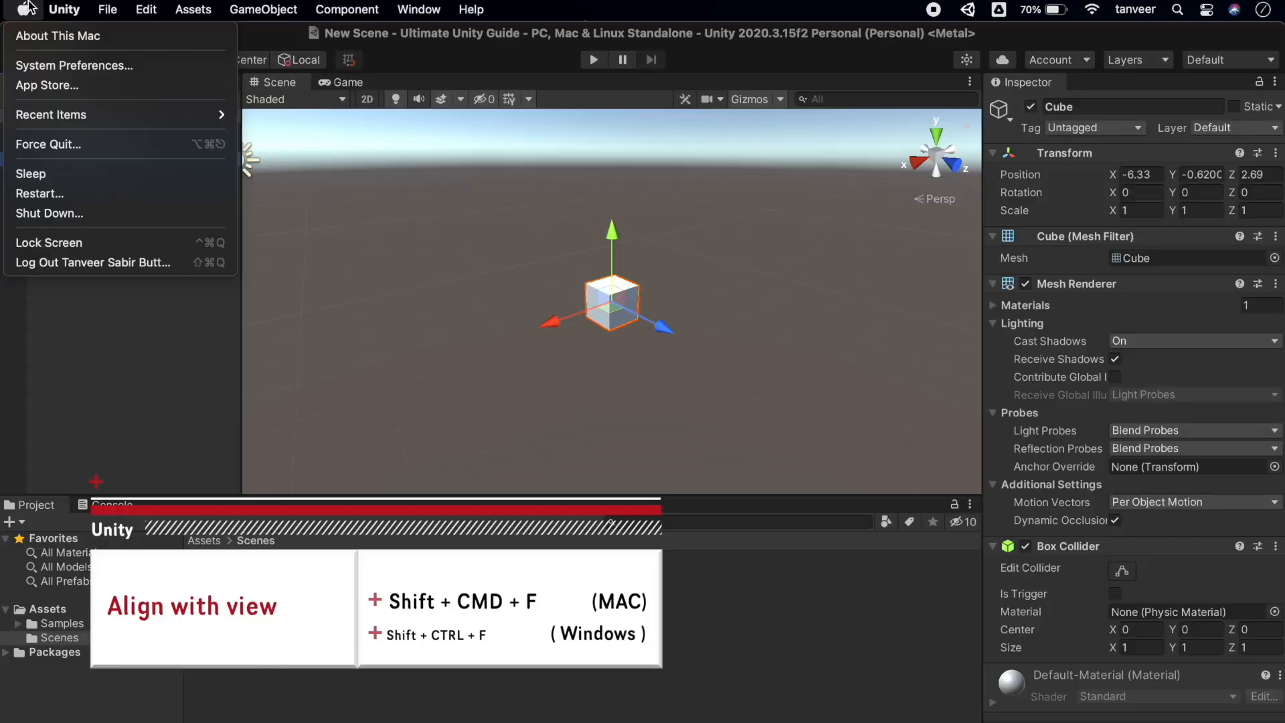
Browse the Unity, File, Edit, Assets, GameObject, Component, Window and Help menus, then close them
mouse_move(54, 8)
mouse_move(105, 8)
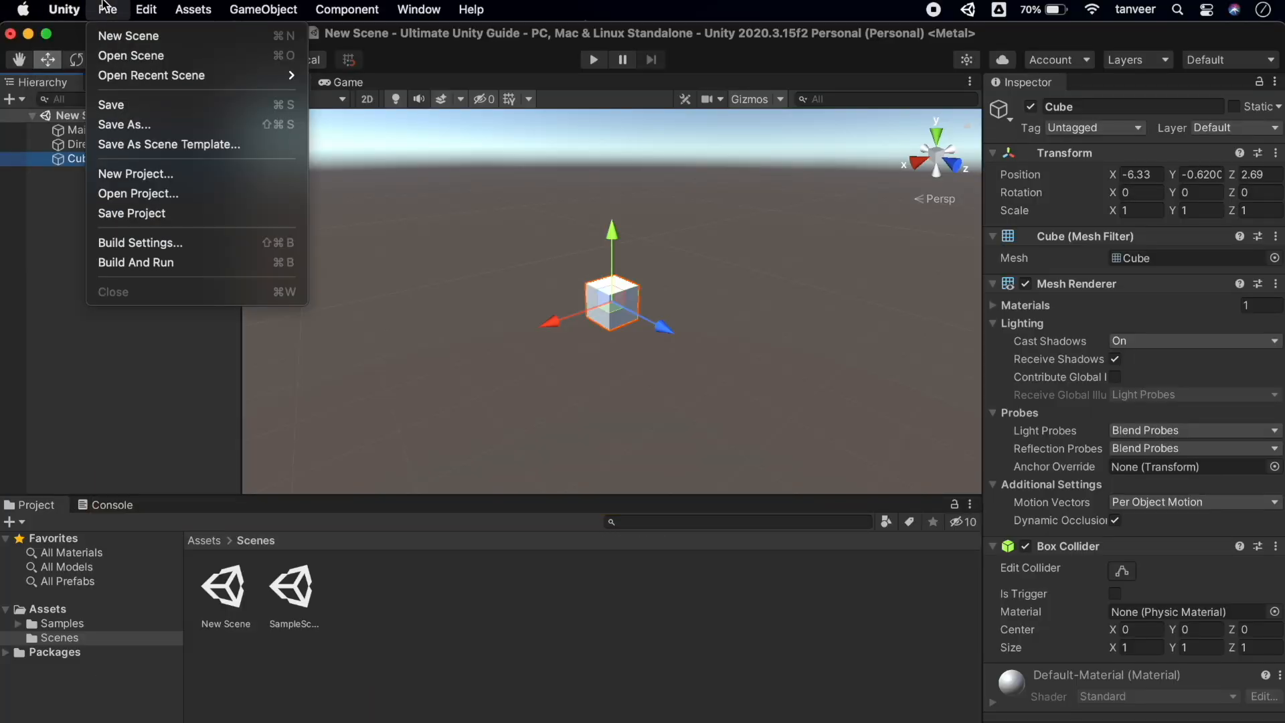
mouse_move(145, 7)
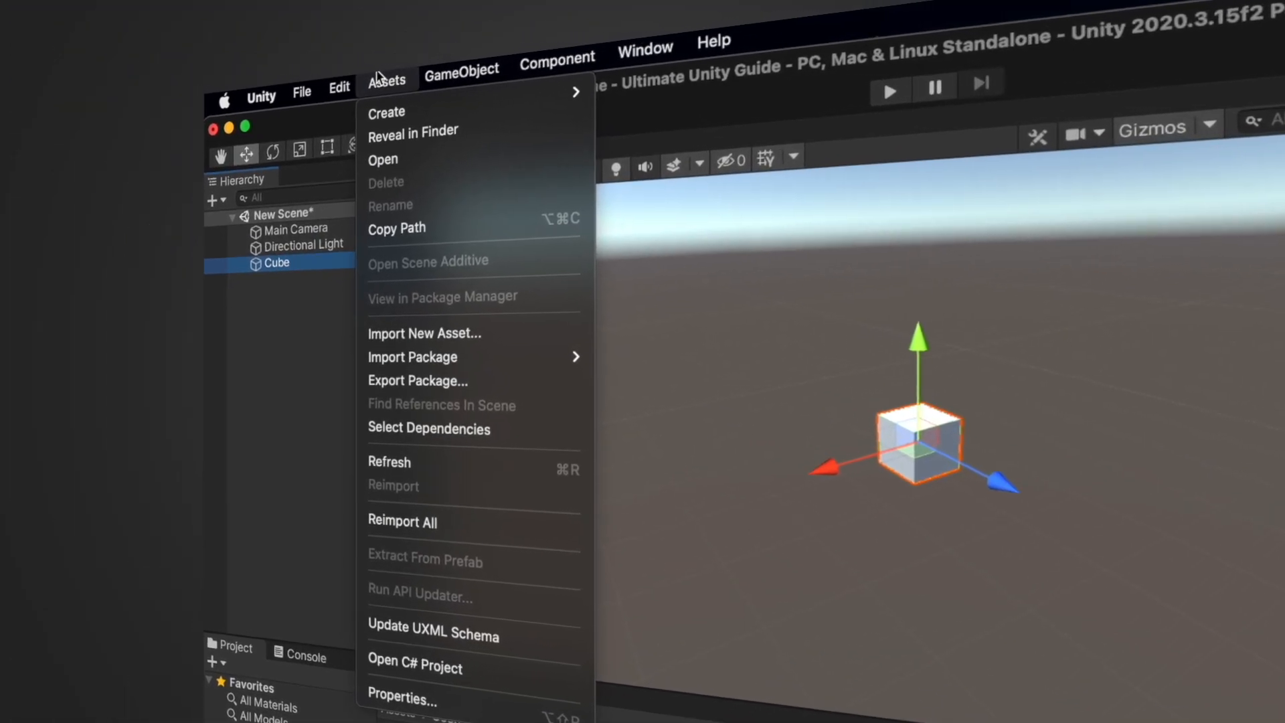
mouse_move(241, 9)
mouse_move(534, 57)
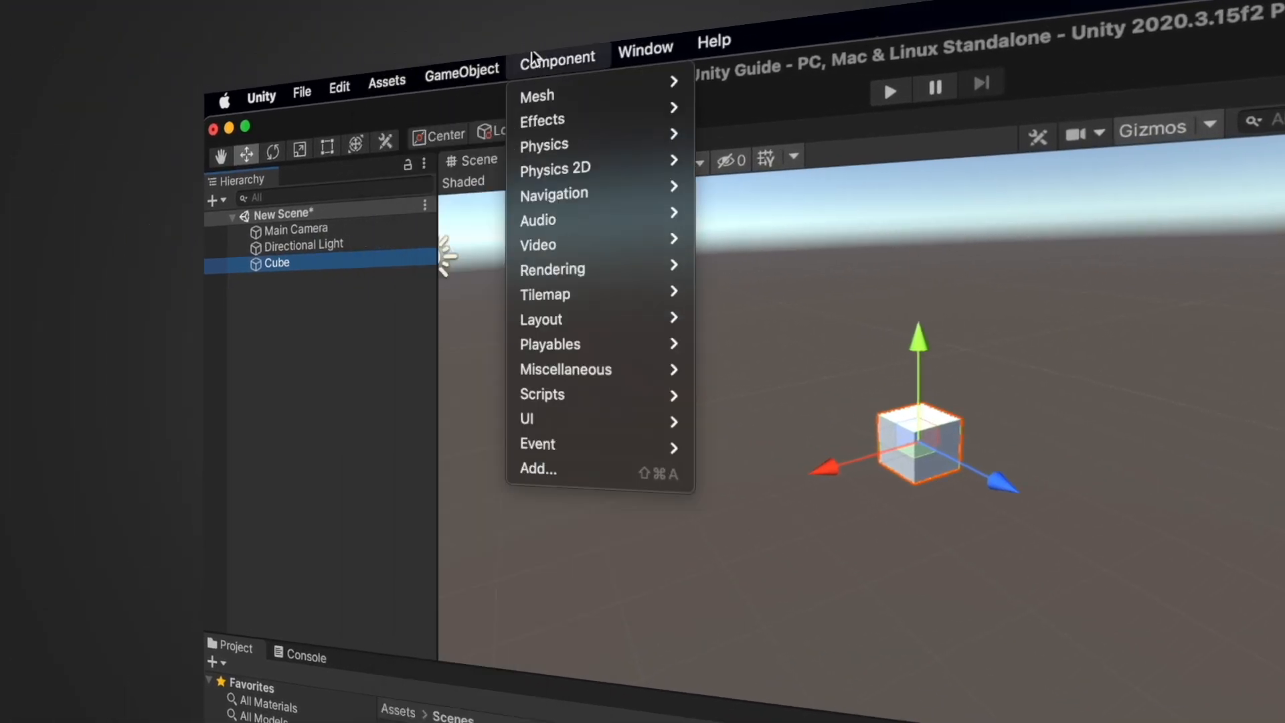
mouse_move(625, 57)
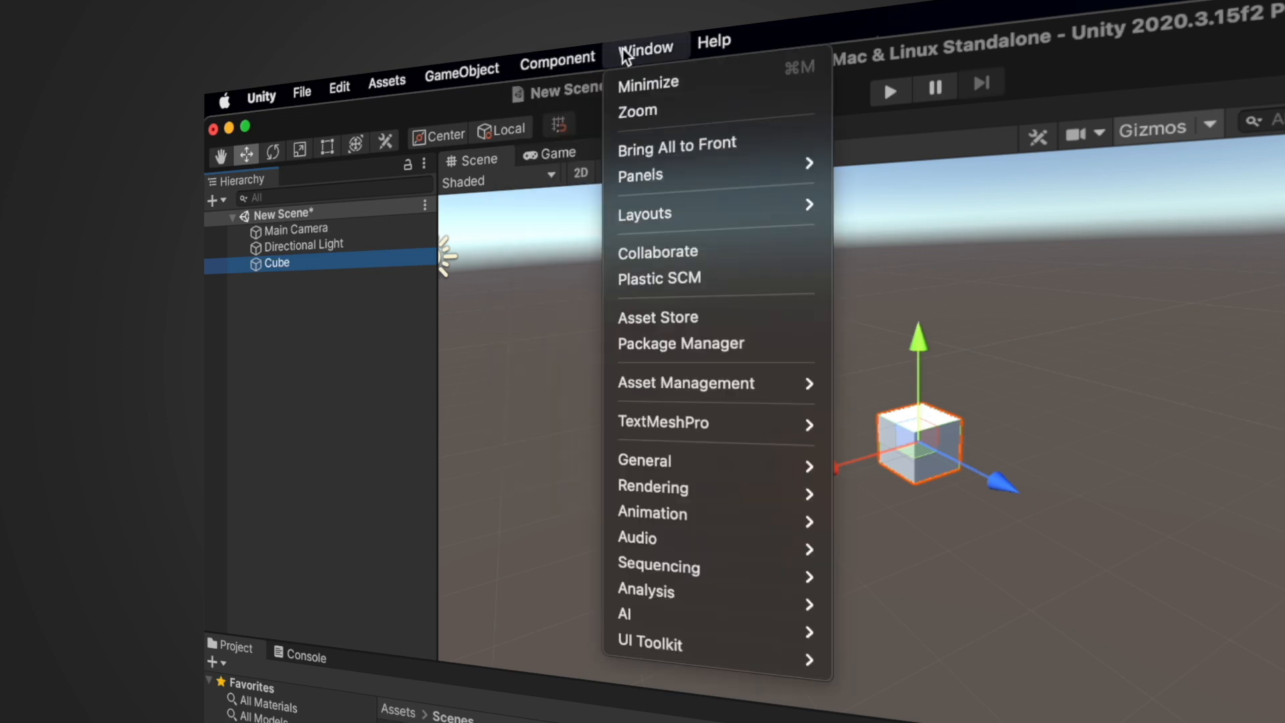
mouse_move(711, 44)
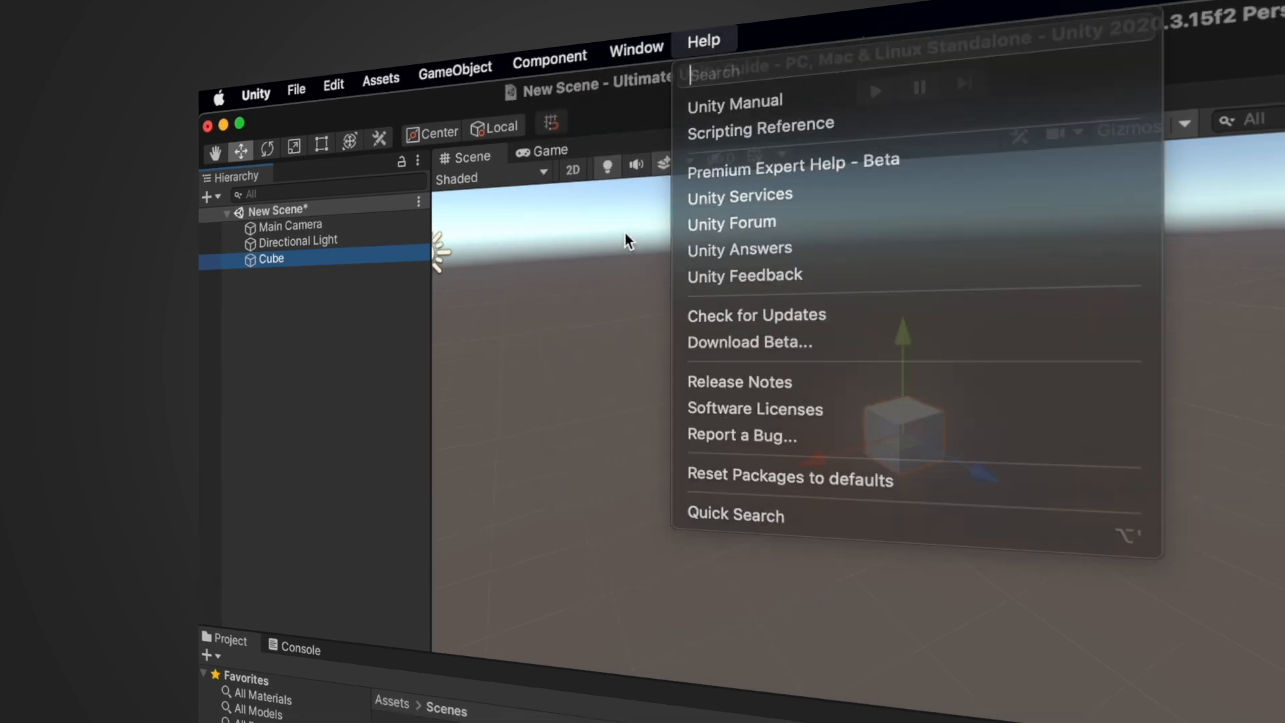
left_click(633, 239)
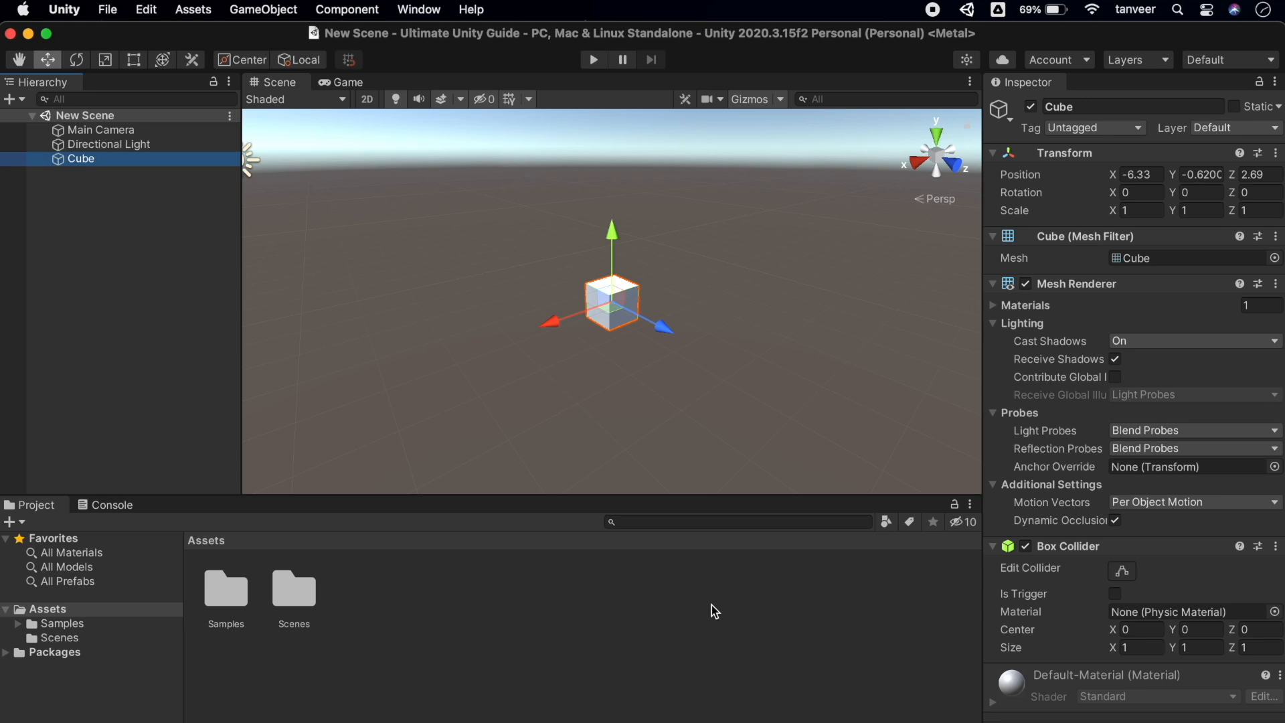
Jump through Scene, Game, Inspector, Hierarchy, Project, Animation, Profiler and Audio Mixer with Cmd+1 to Cmd+8
key("super+1")
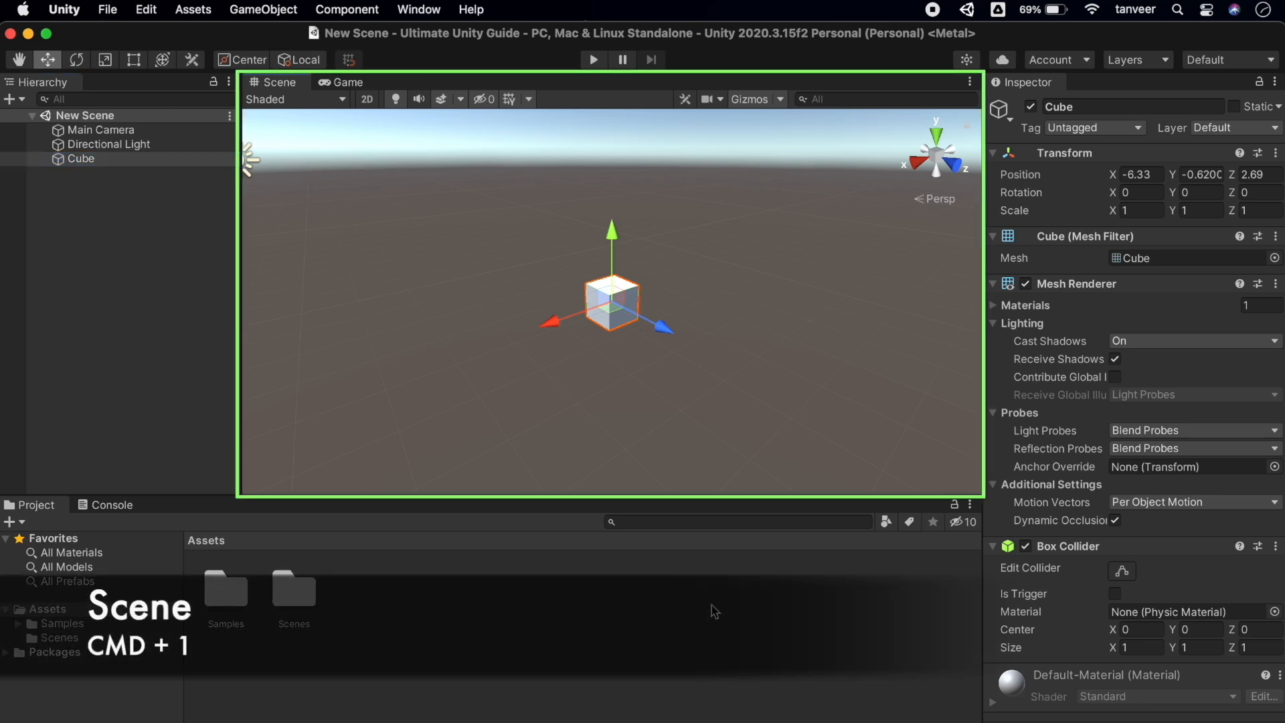
key("super+2")
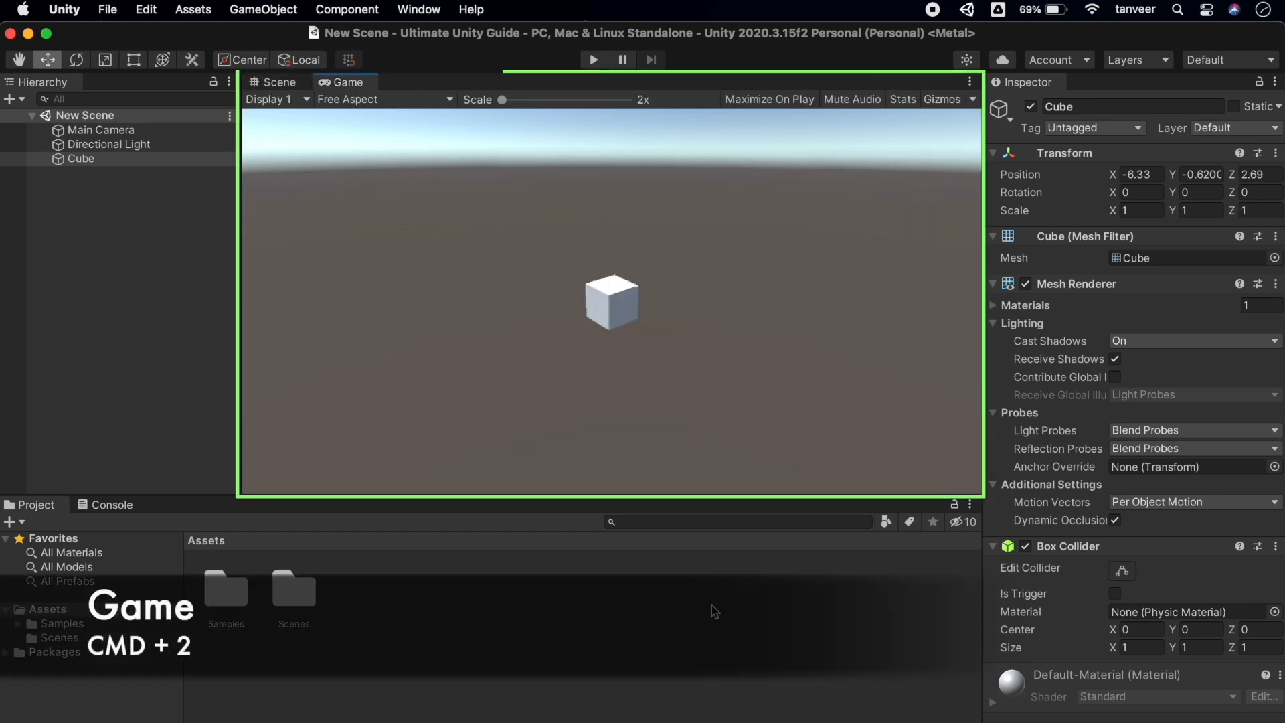
key("super+3")
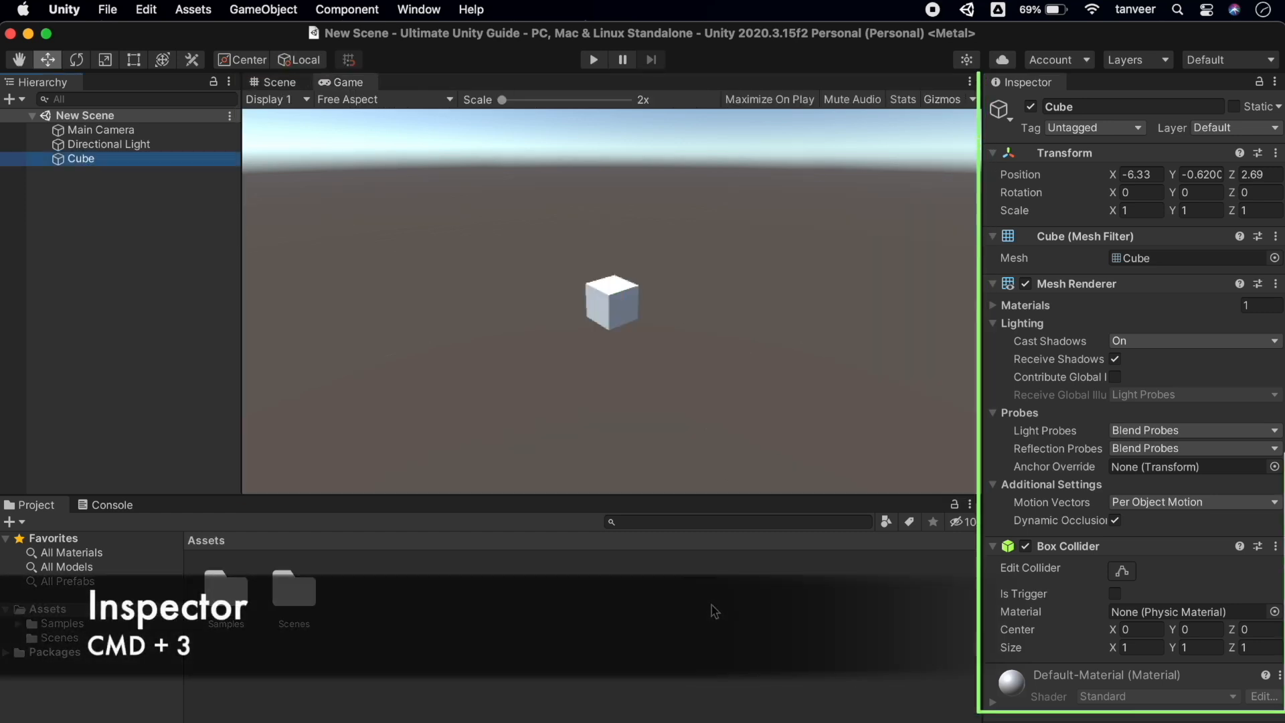
key("super+4")
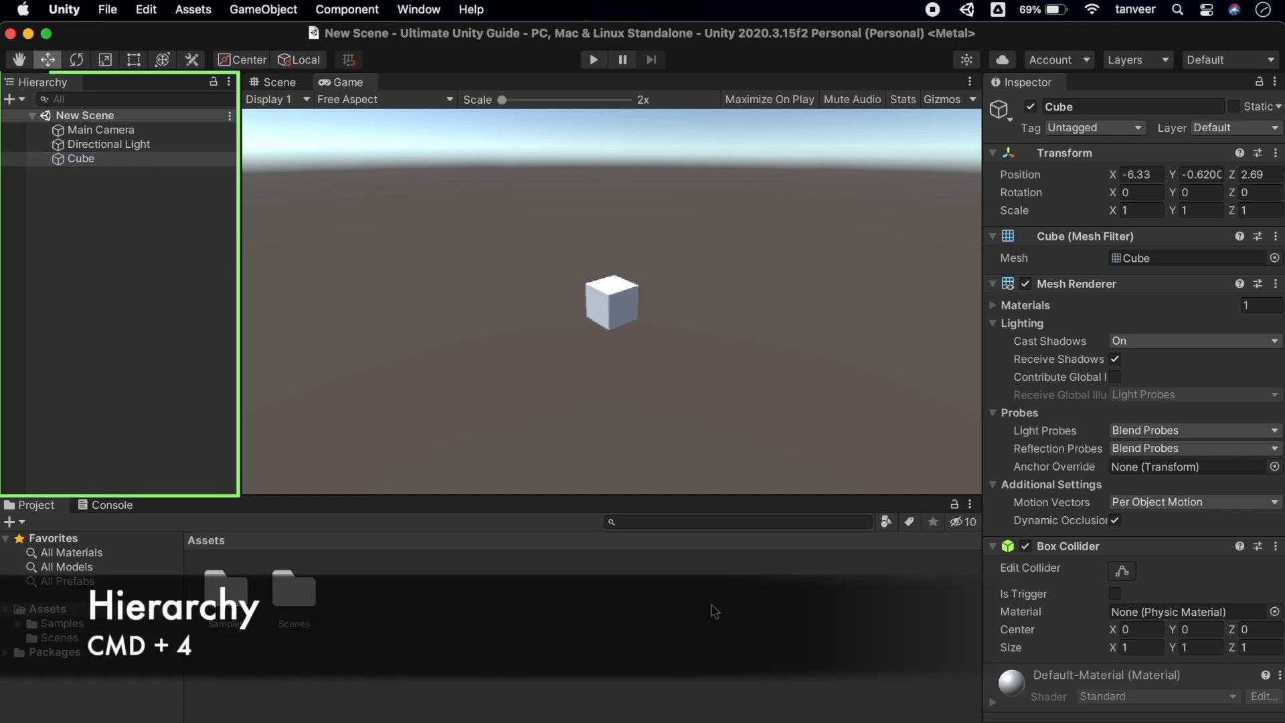
key("super+5")
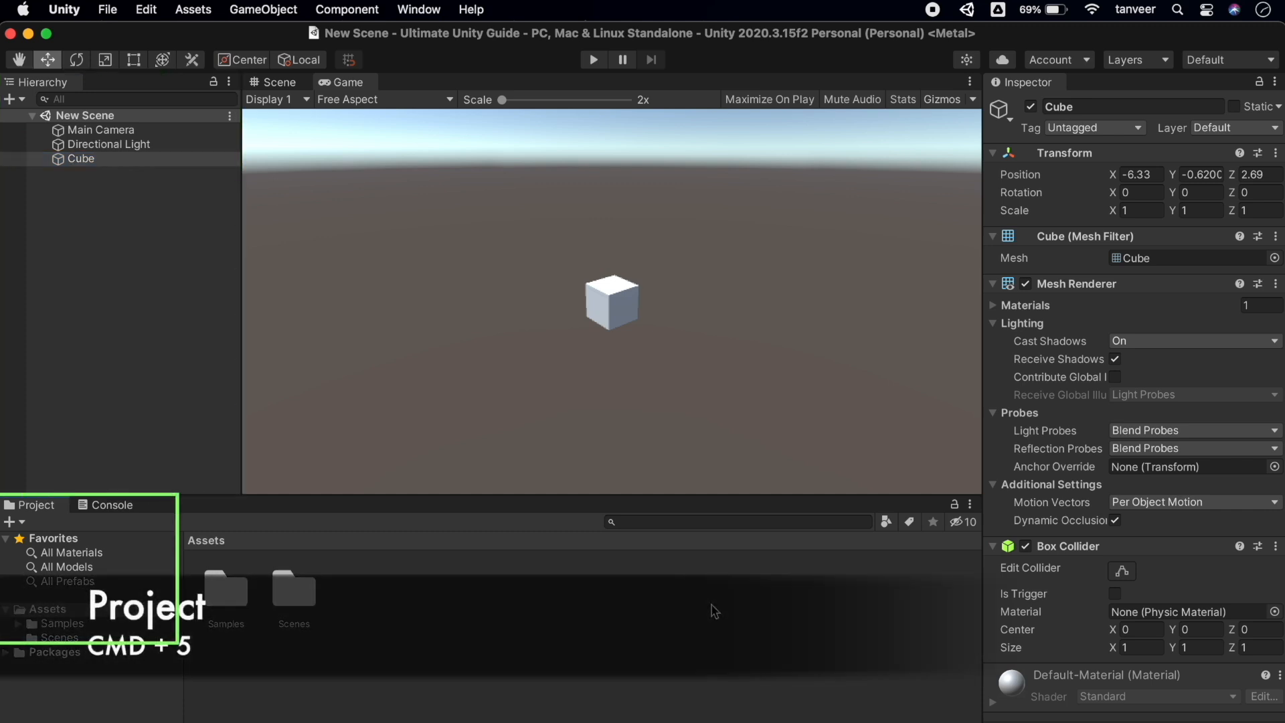
key("super+6")
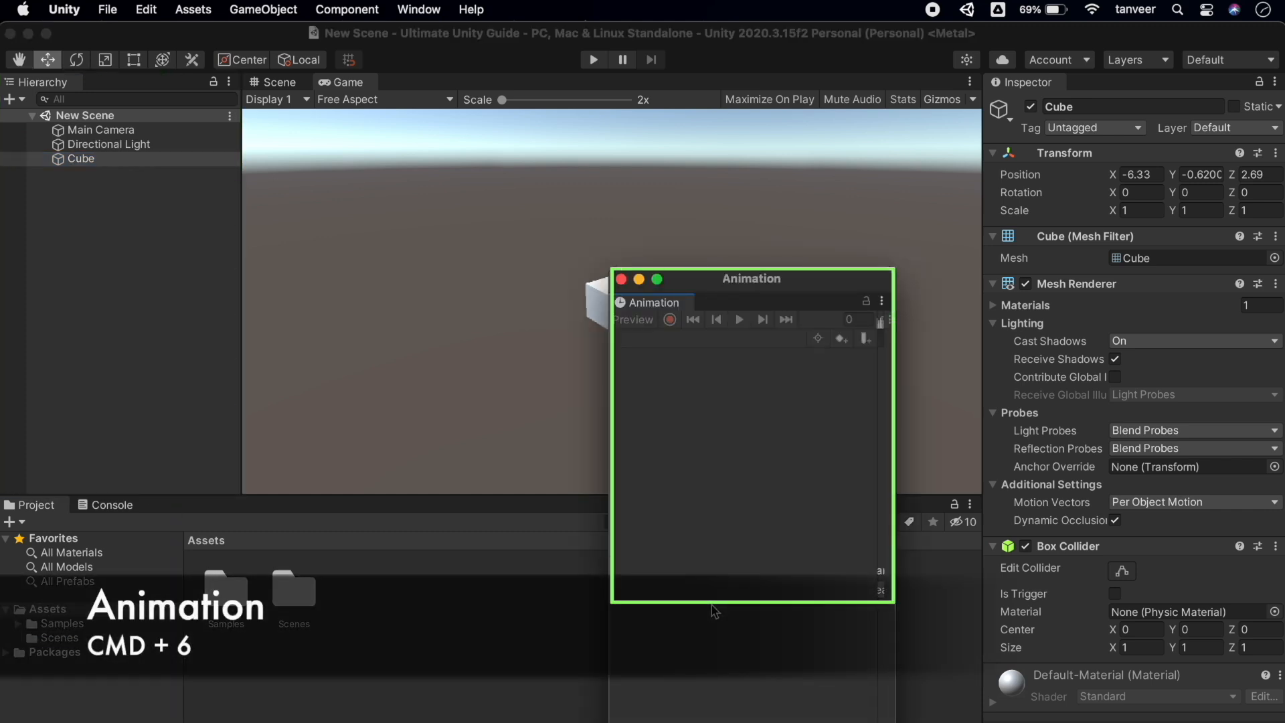
key("super+7")
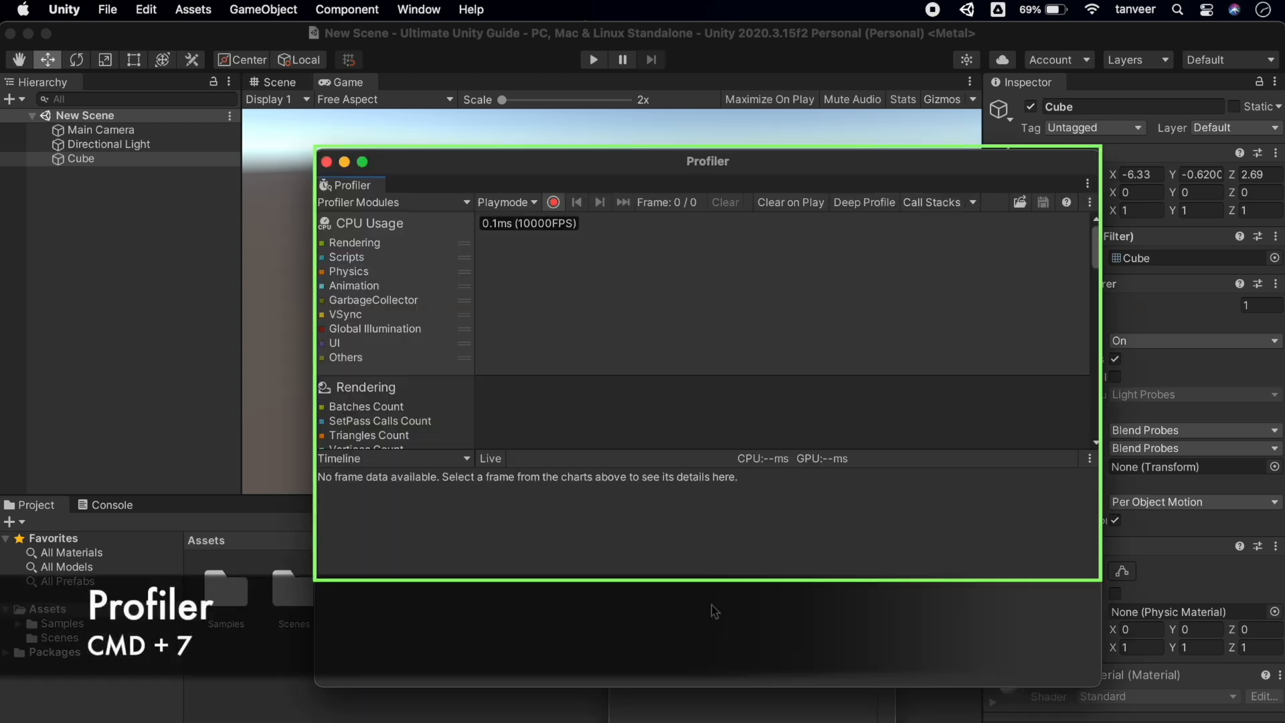
key("super+8")
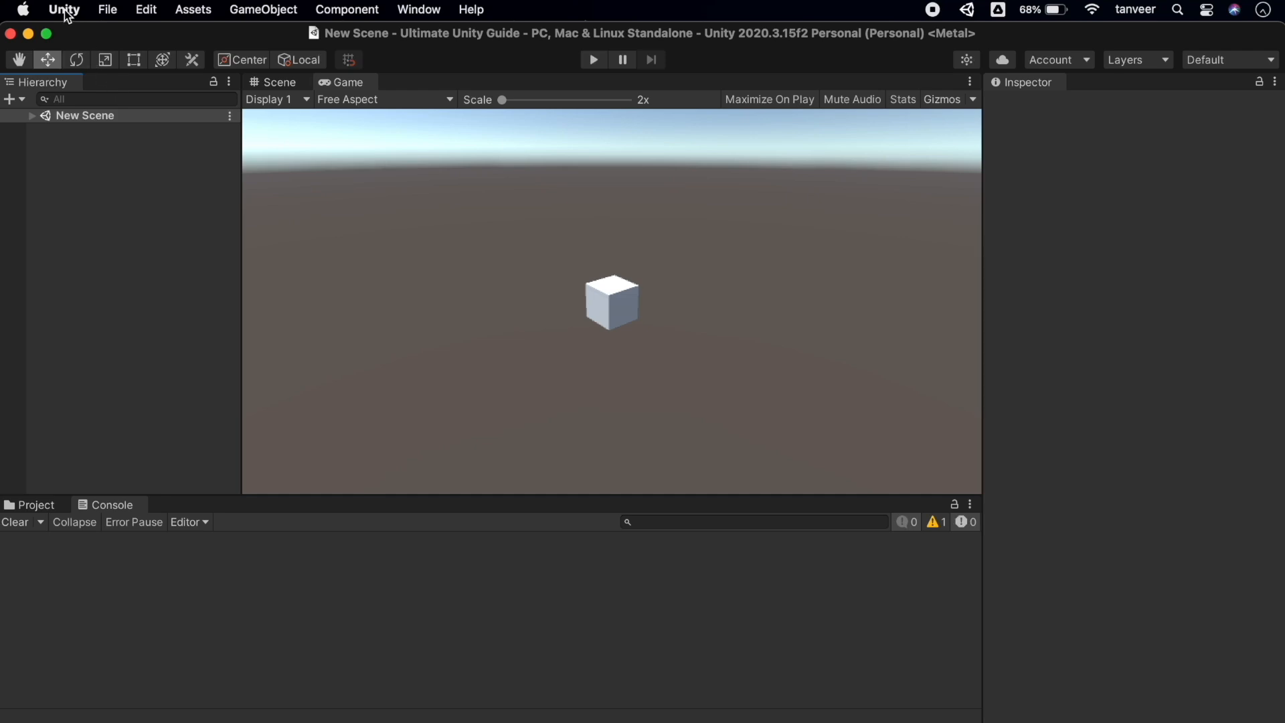
Open the Shortcuts manager from the Unity menu and scroll its command list
left_click(64, 10)
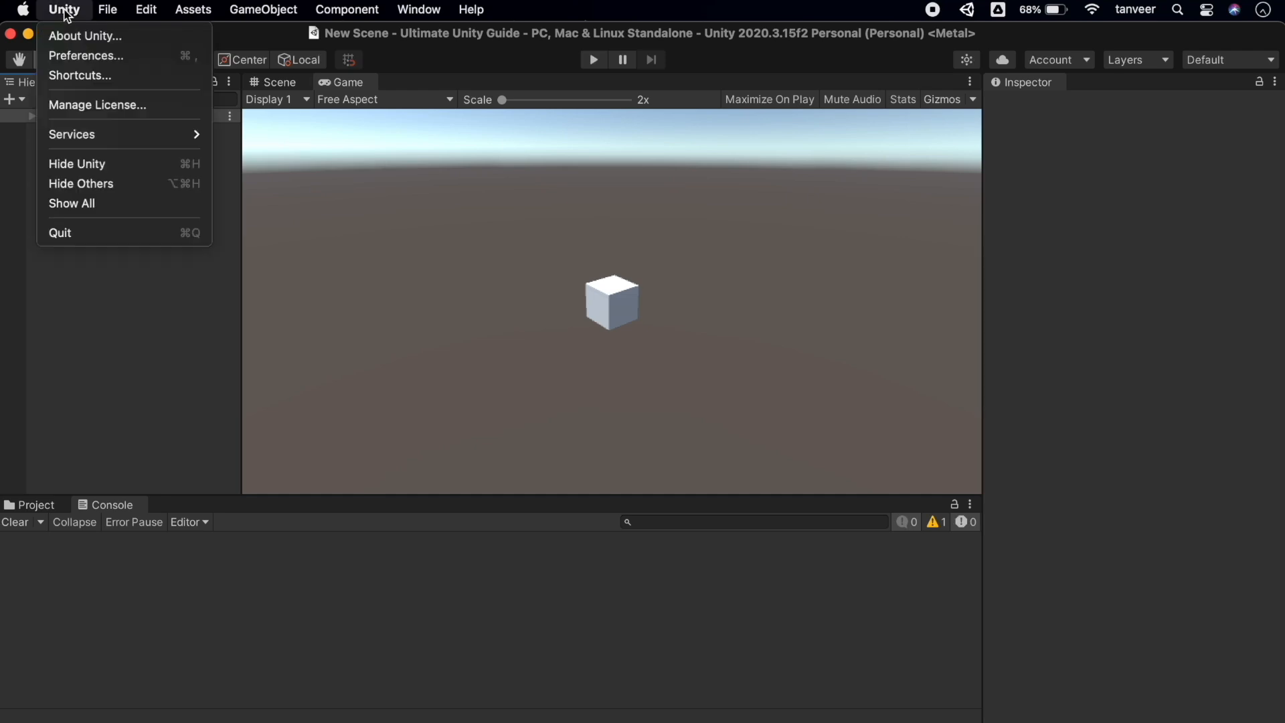
left_click(149, 76)
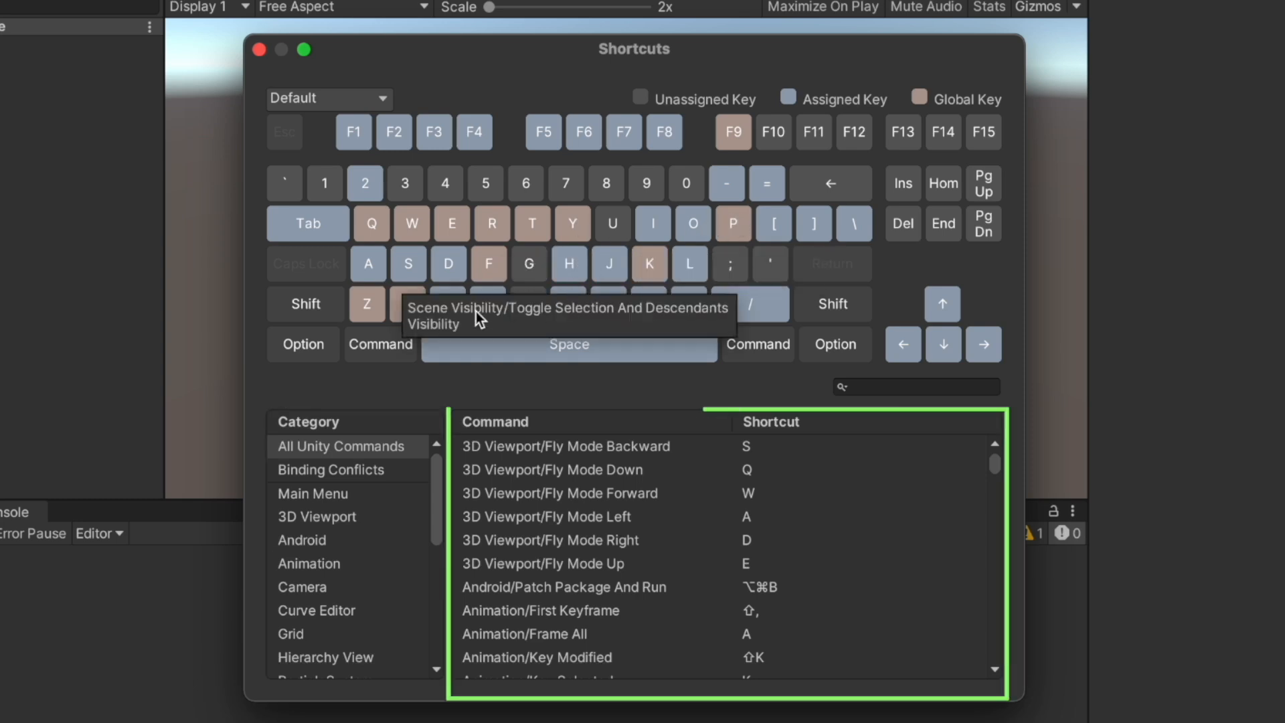
scroll(877, 523, "down", 15)
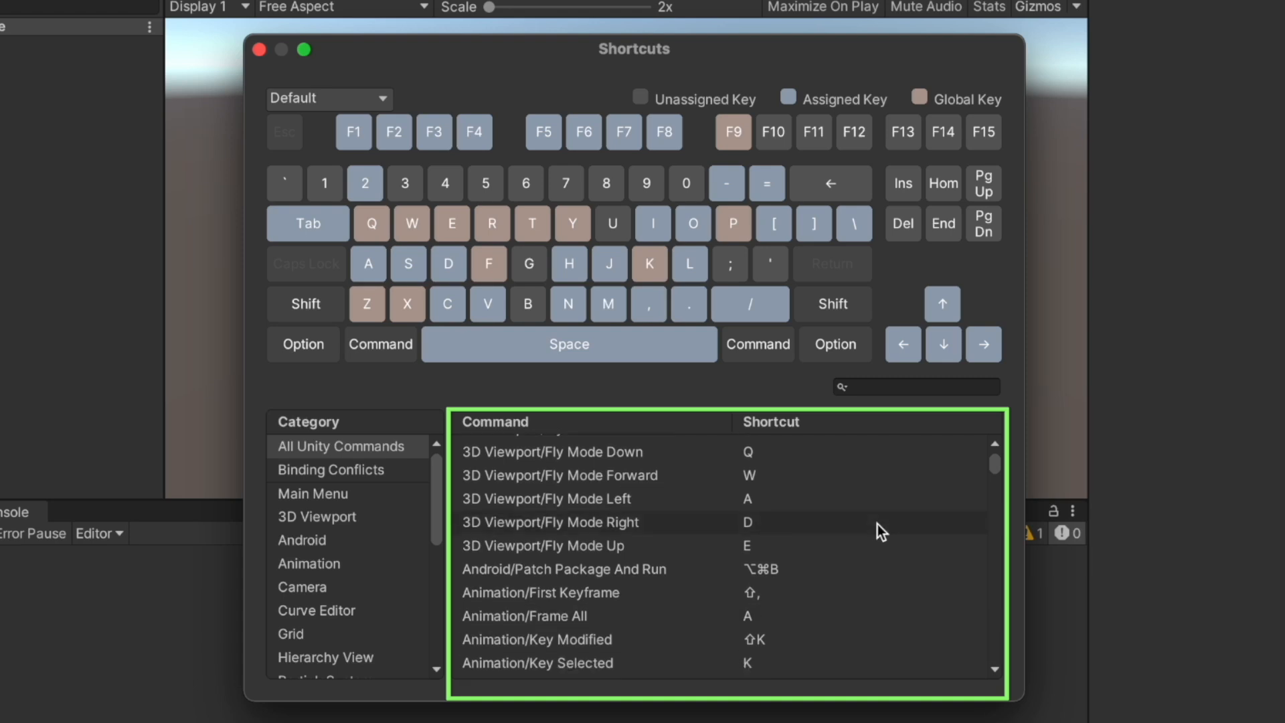
Select All Unity Commands and step through categories from 3D Viewport down to Window
scroll(877, 525, "down", 20)
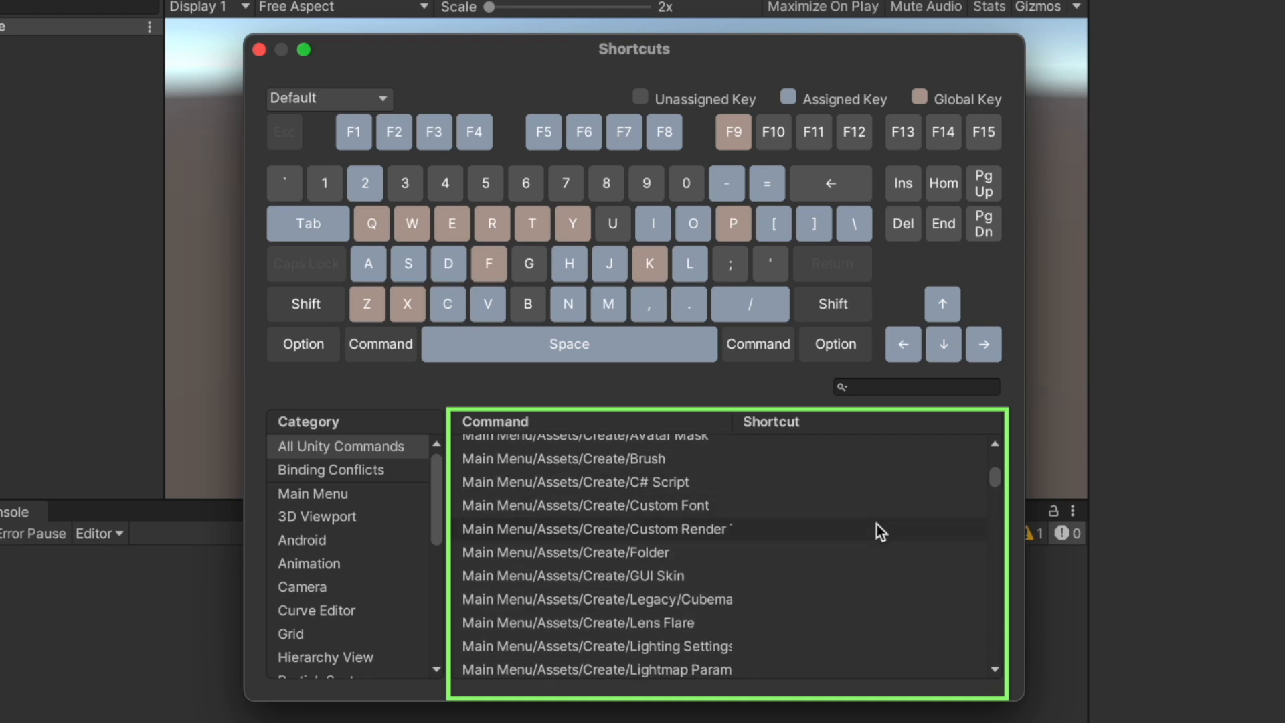
scroll(877, 524, "down", 15)
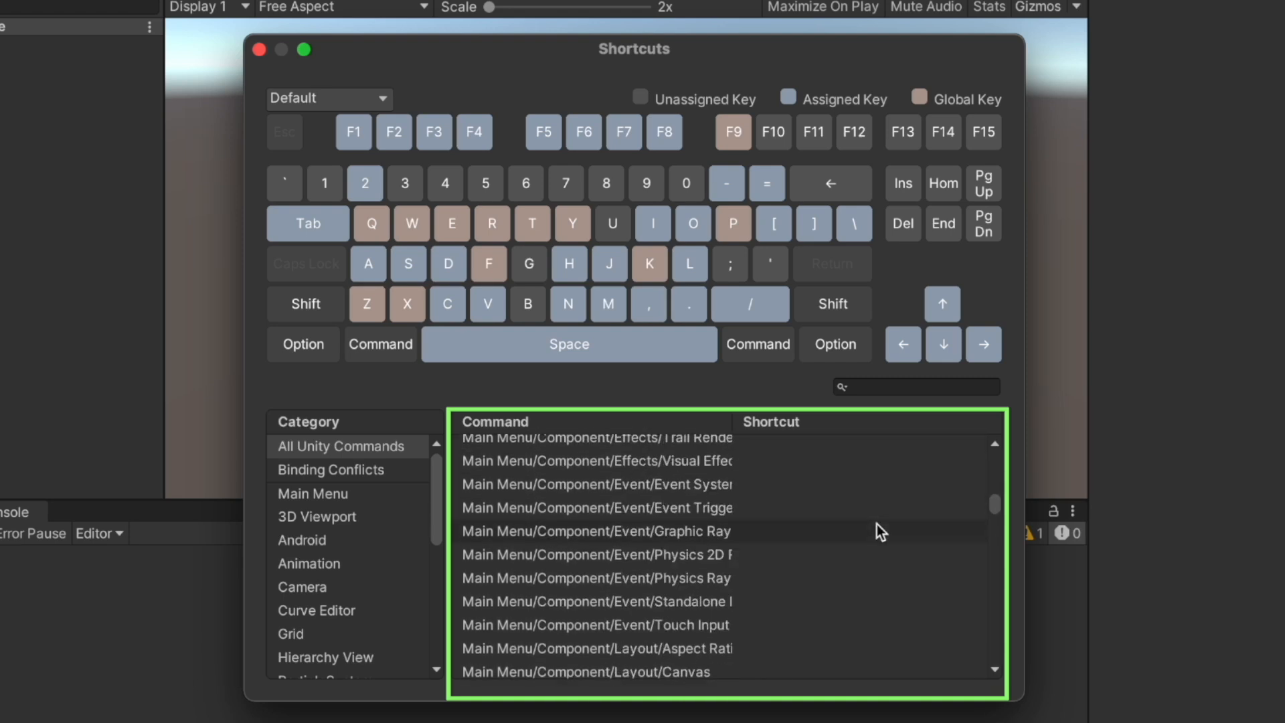
left_click(352, 450)
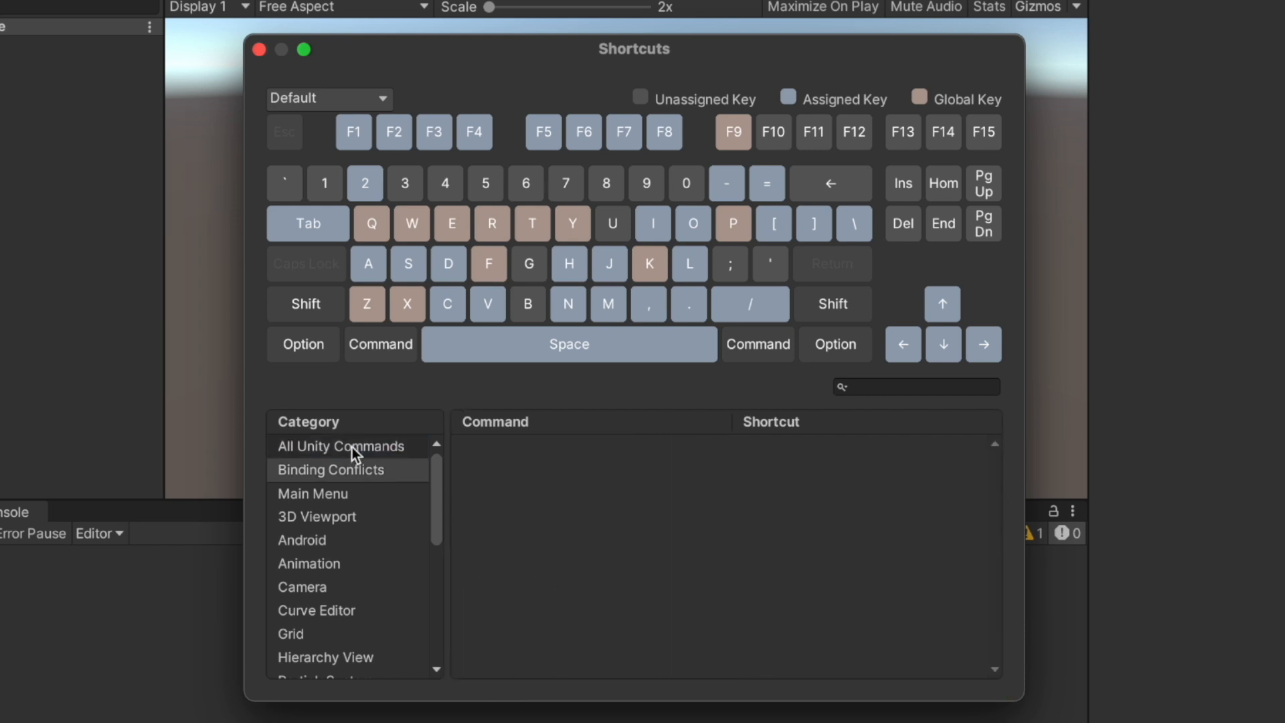
key("Down")
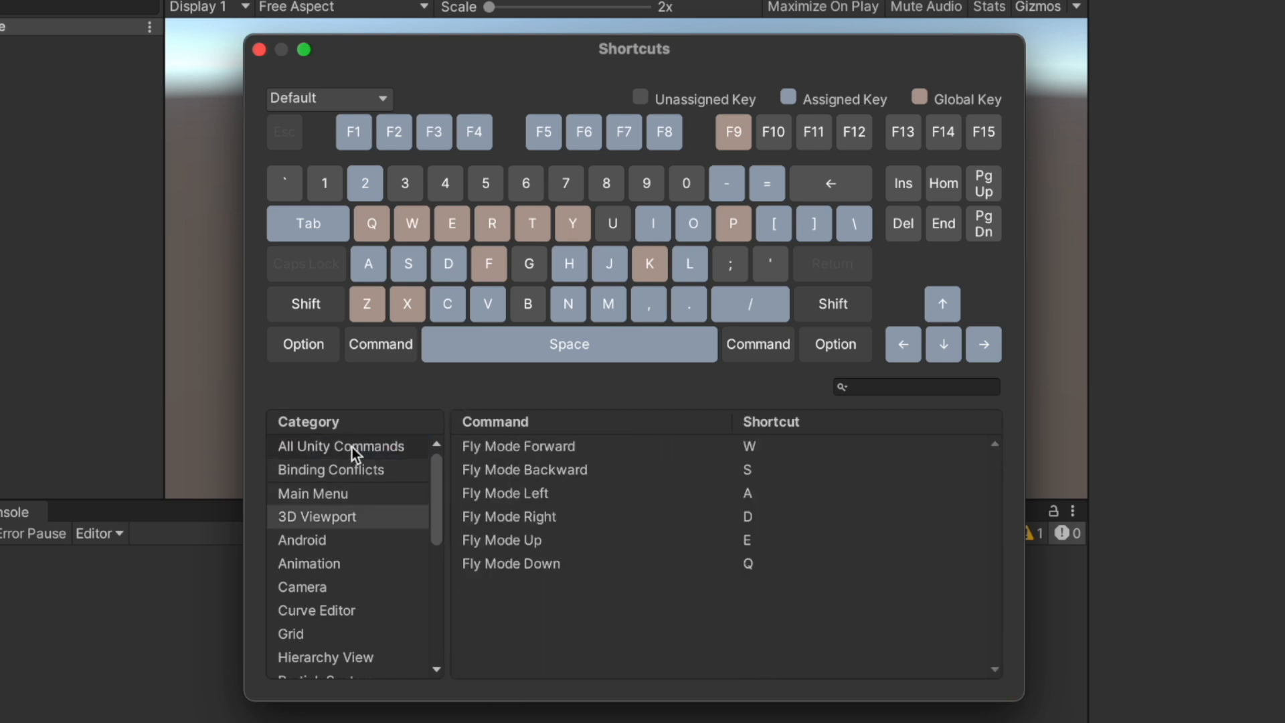
key("Down")
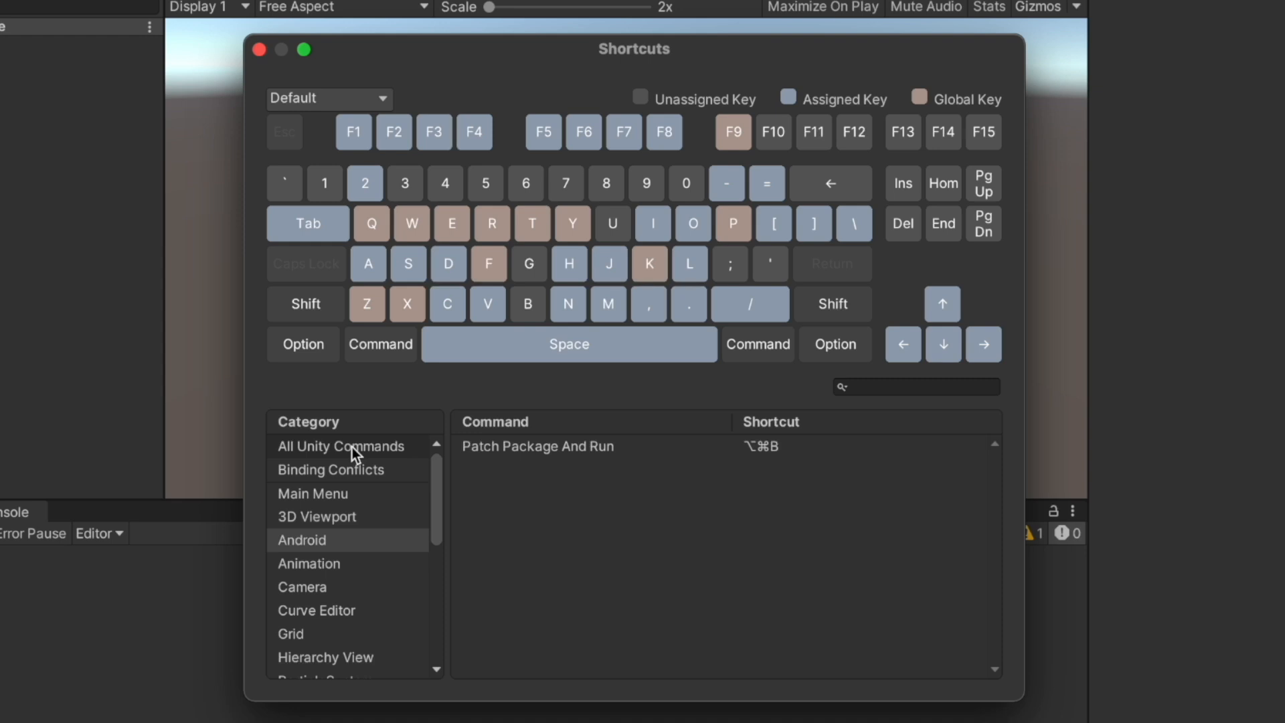
key("Down")
key("Down")
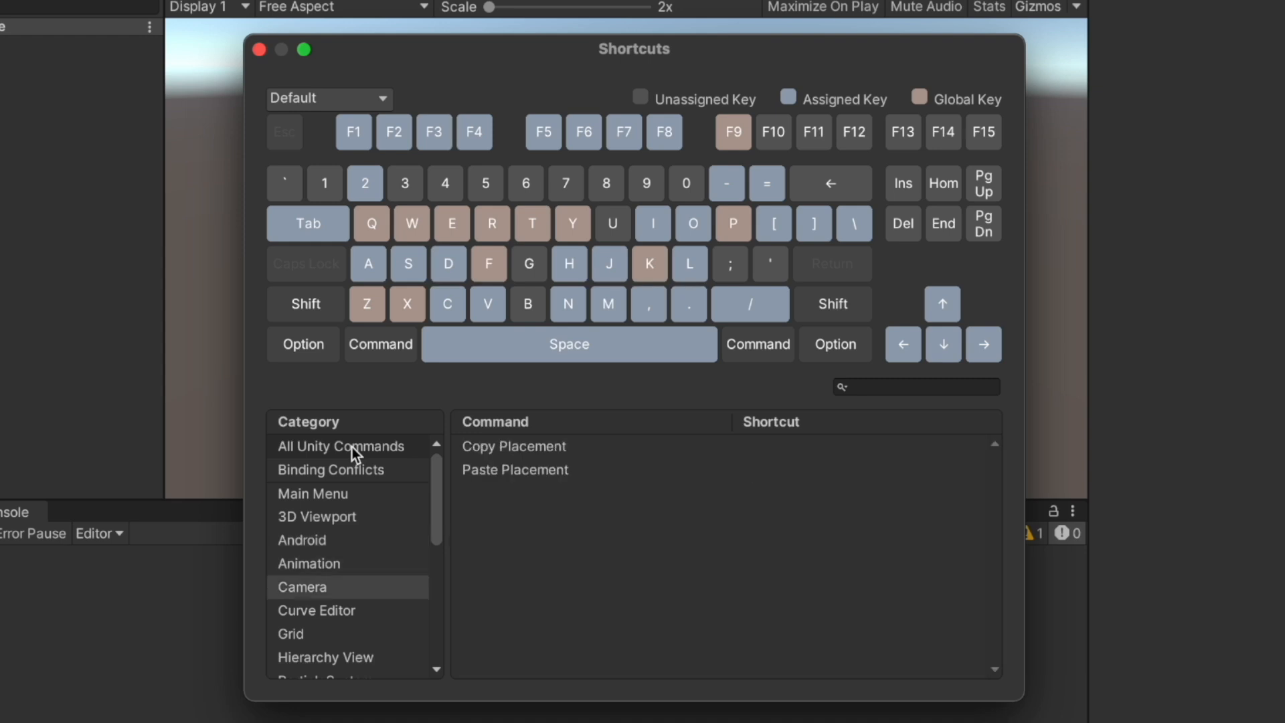
key("Down")
key("Down")
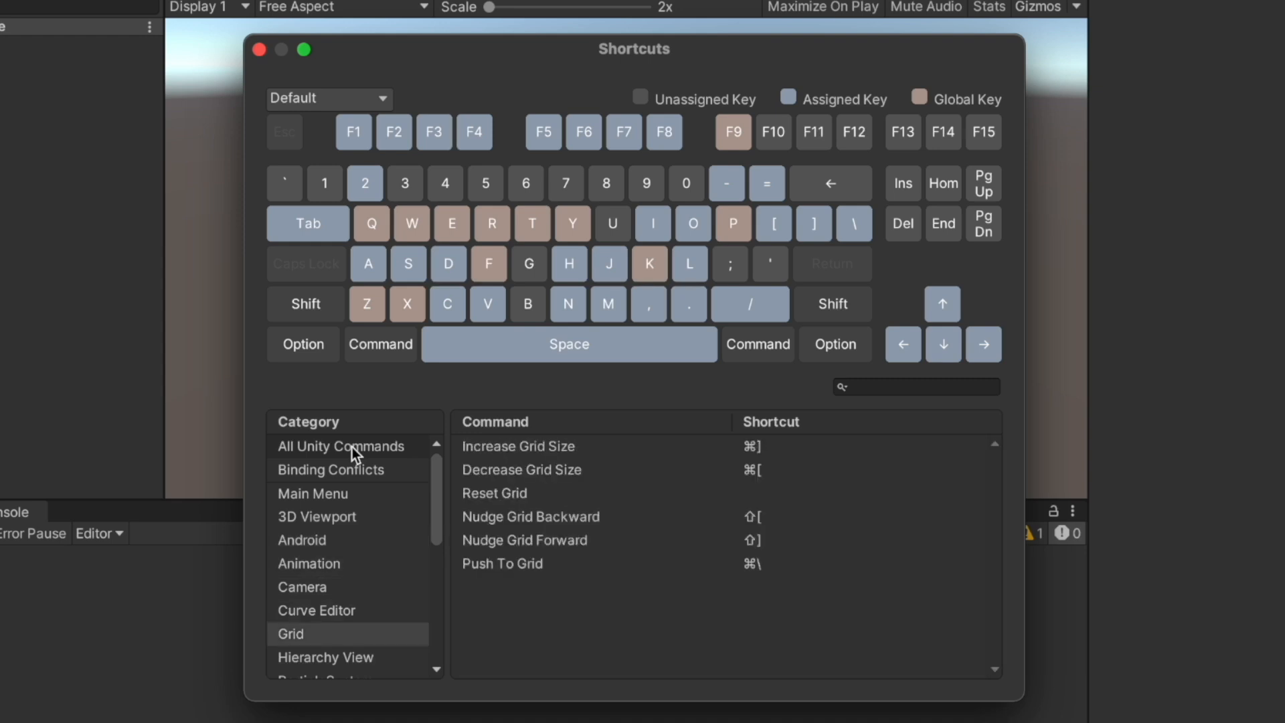
key("Down")
key("Down")
key("Down")
key("Down")
key("Down")
key("Down")
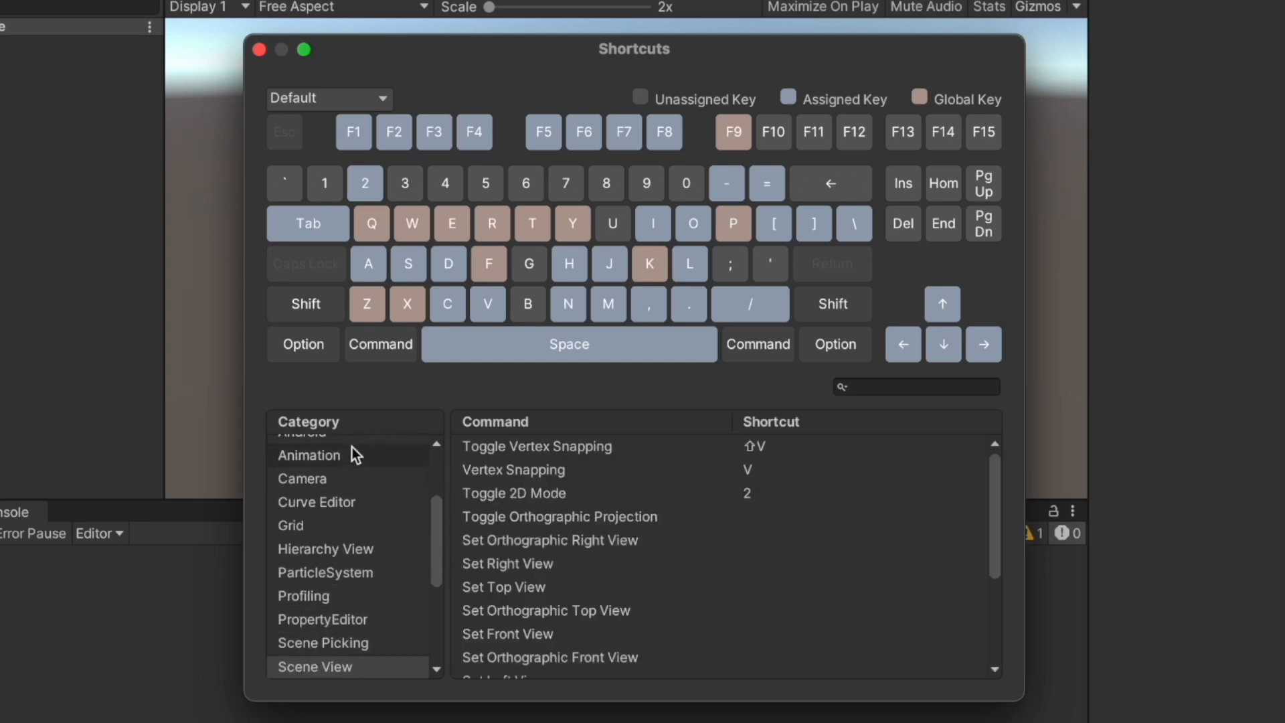
key("Down")
key("Down")
key("Down")
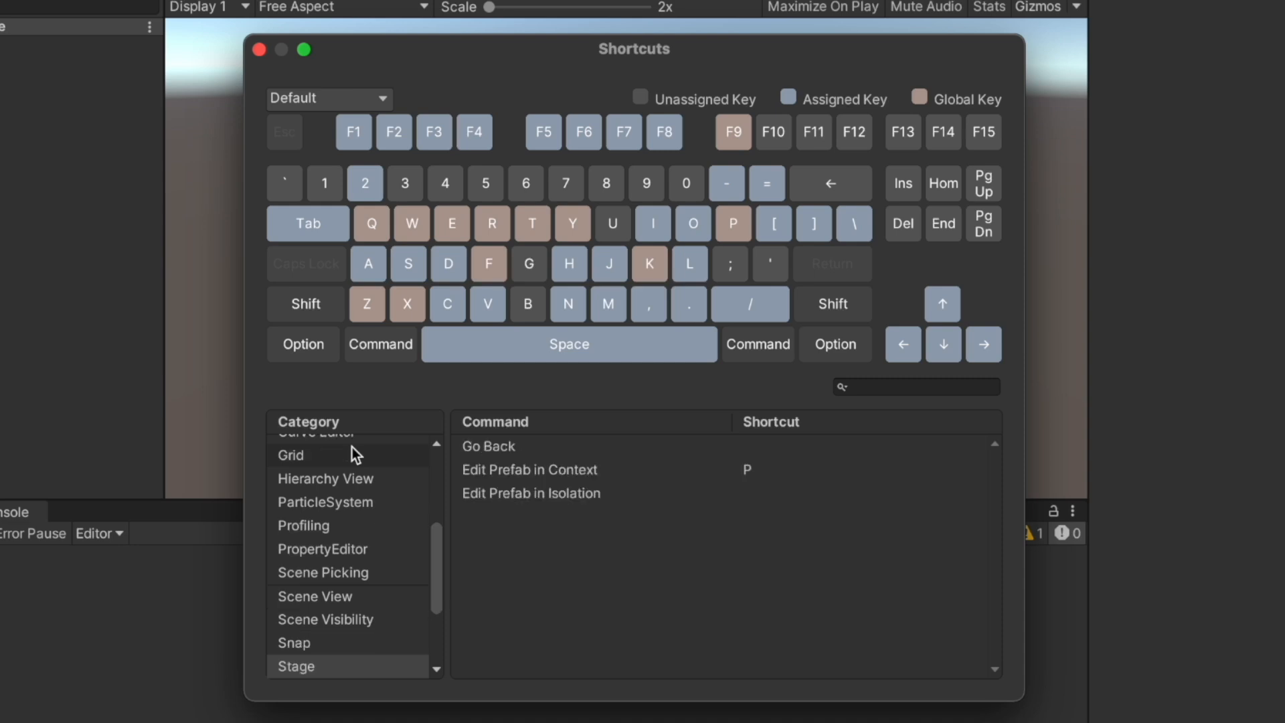
key("Down")
key("Down")
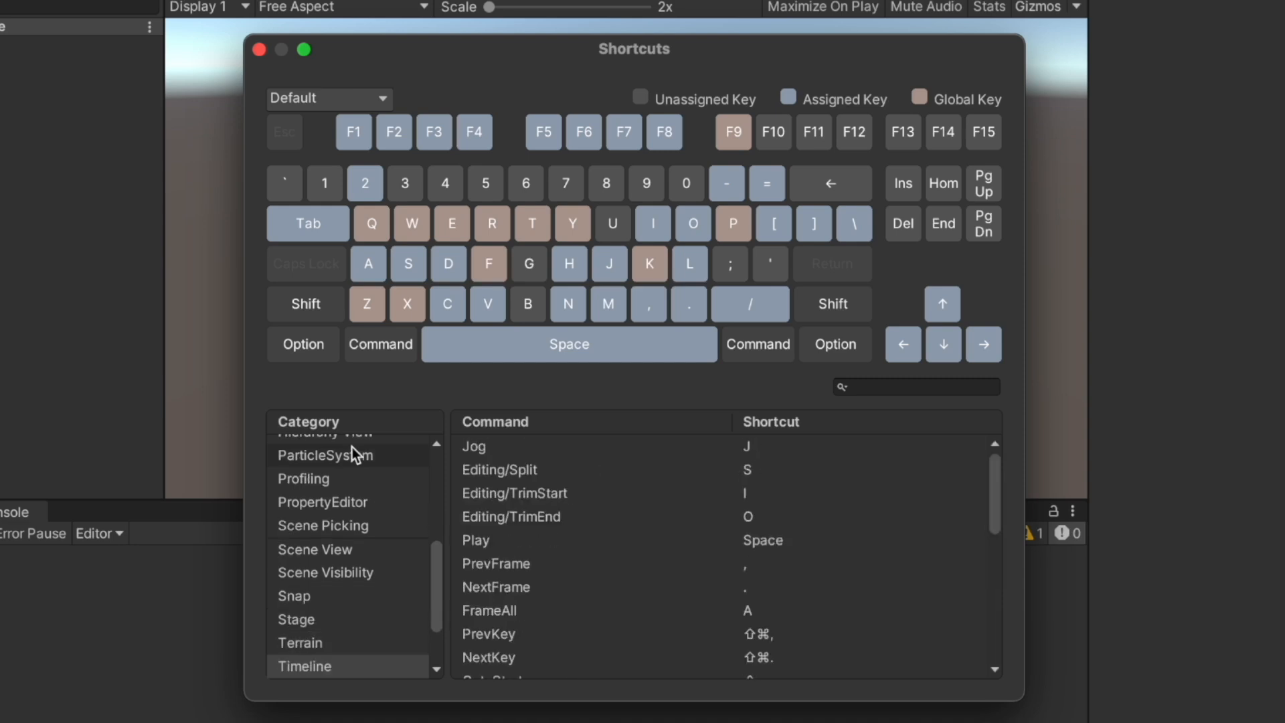
key("Down")
key("Down")
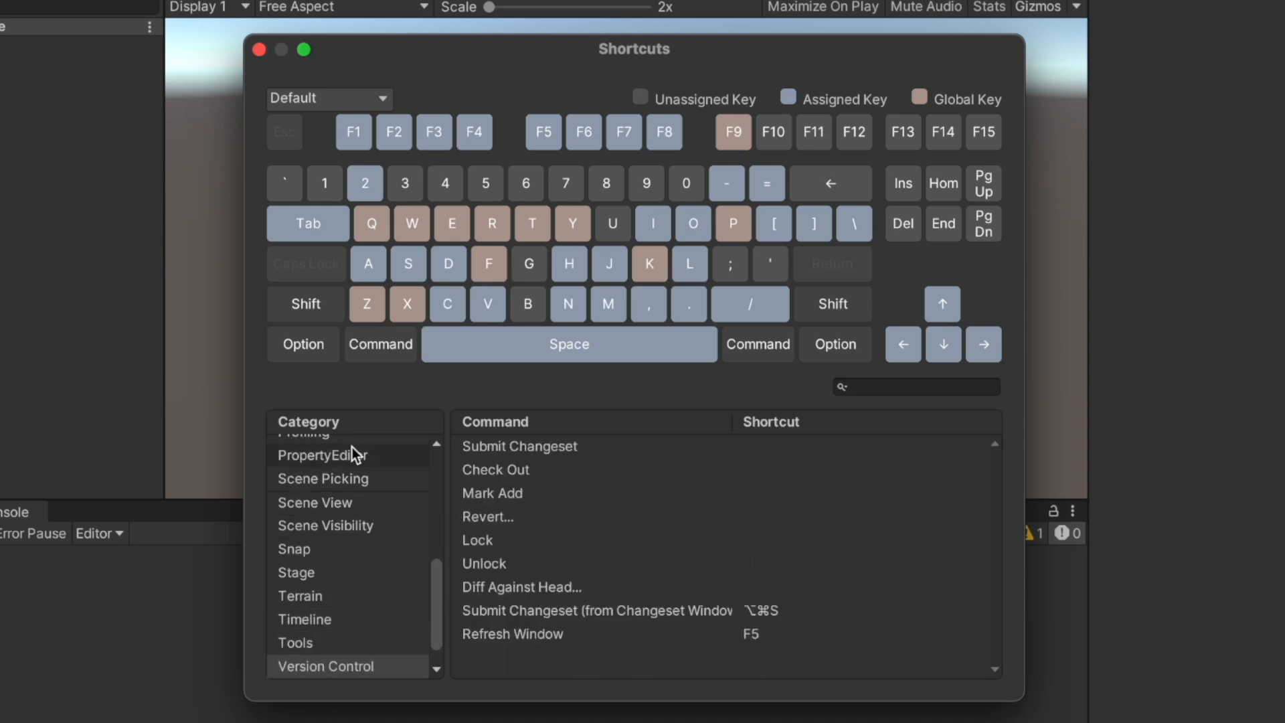
key("Down")
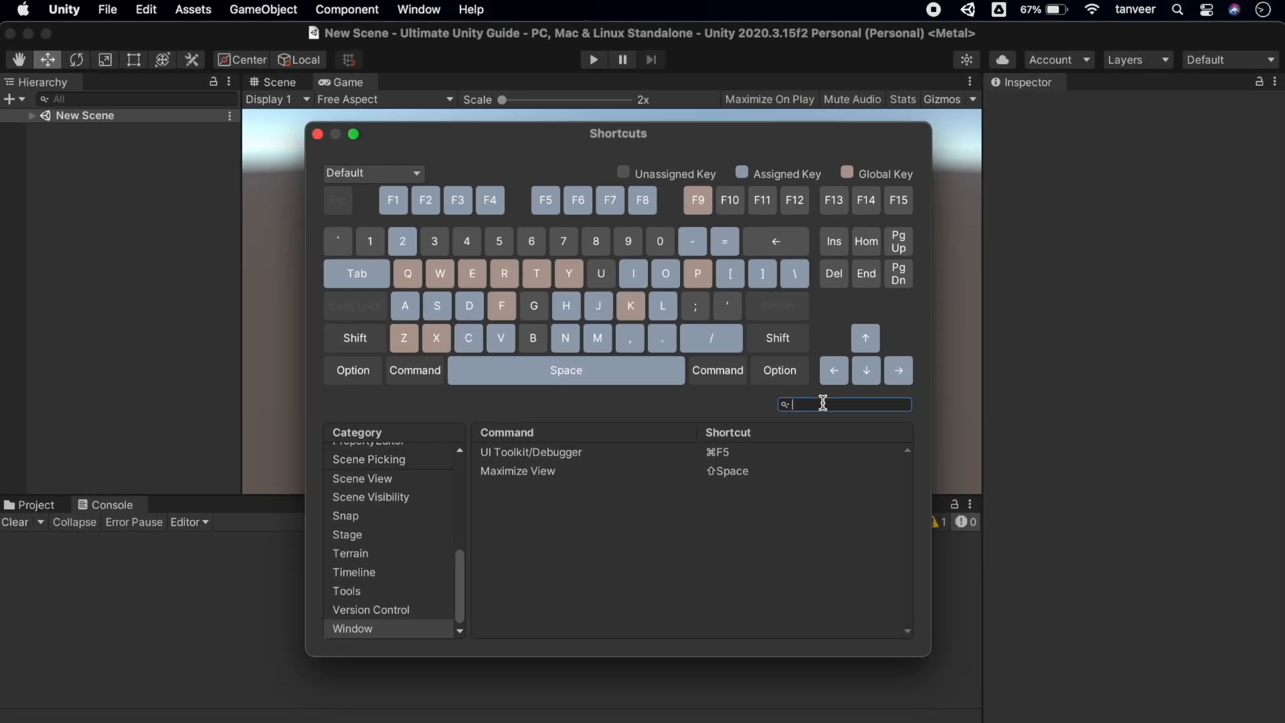
Search the shortcuts for 'copy' across All Unity Commands
type("copy")
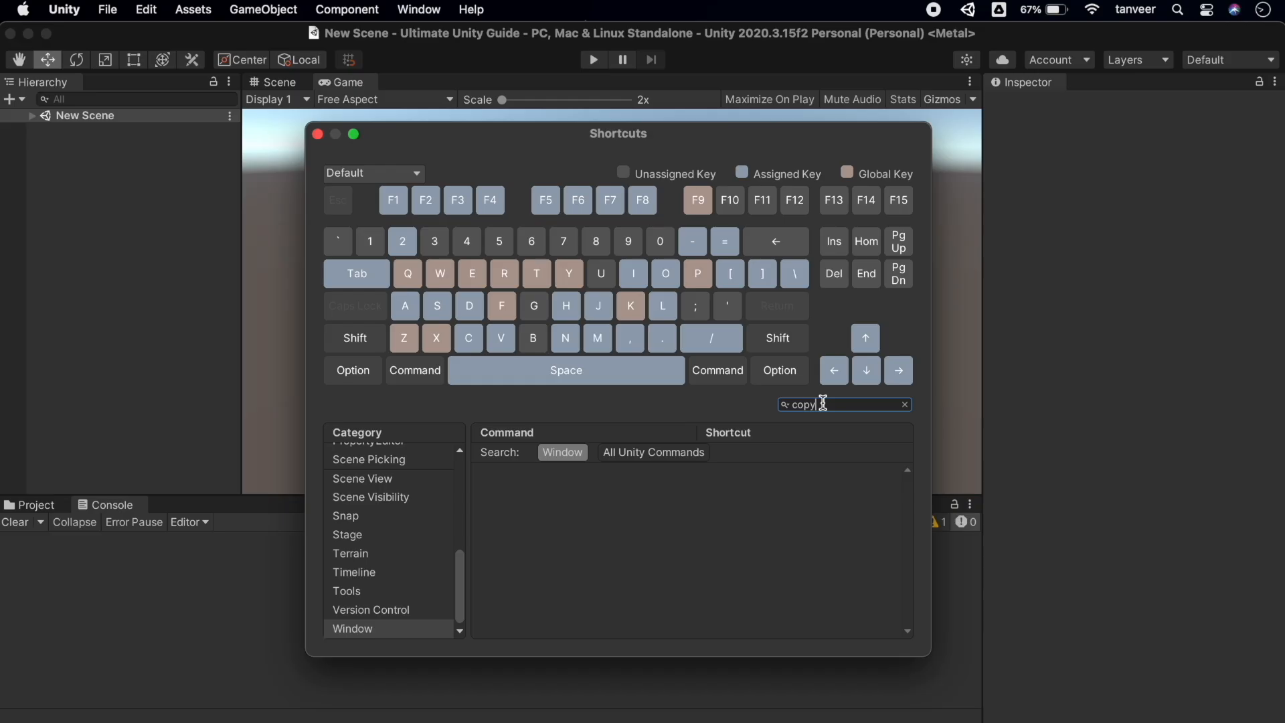
scroll(399, 499, "up", 10)
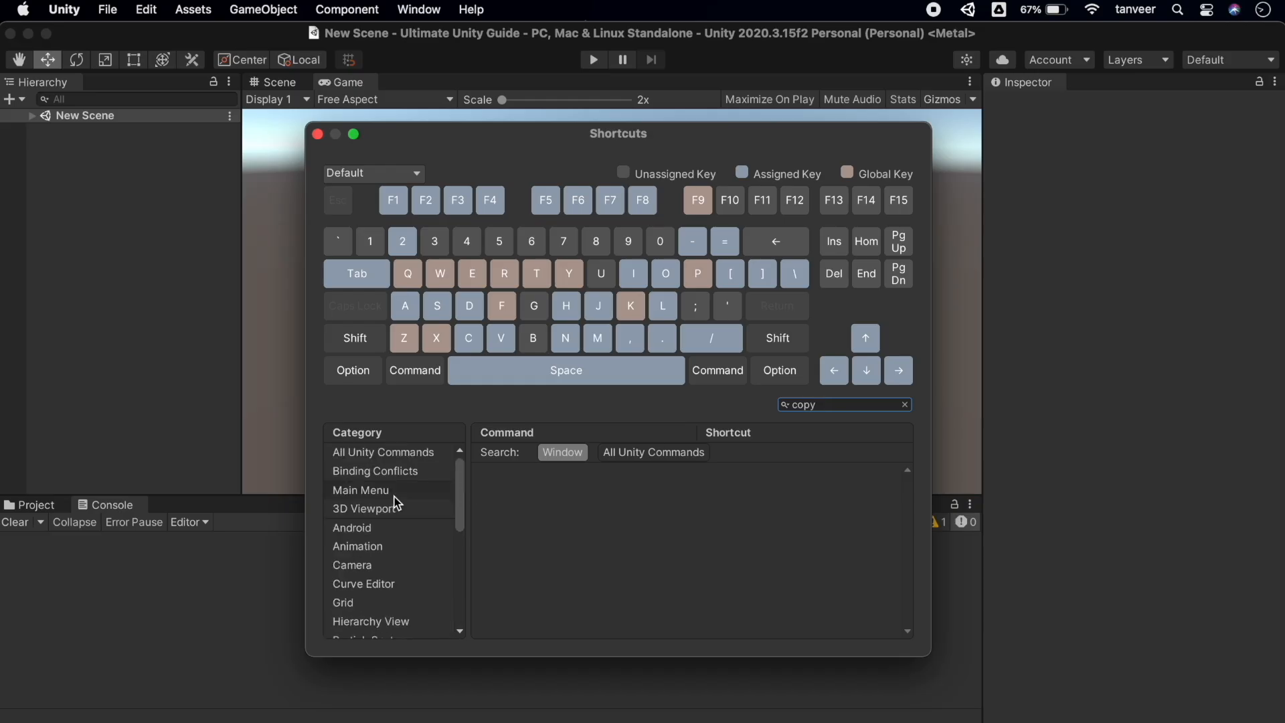
left_click(391, 453)
Replace the search with 'duplicate', then clear it so every command is listed
left_click(830, 406)
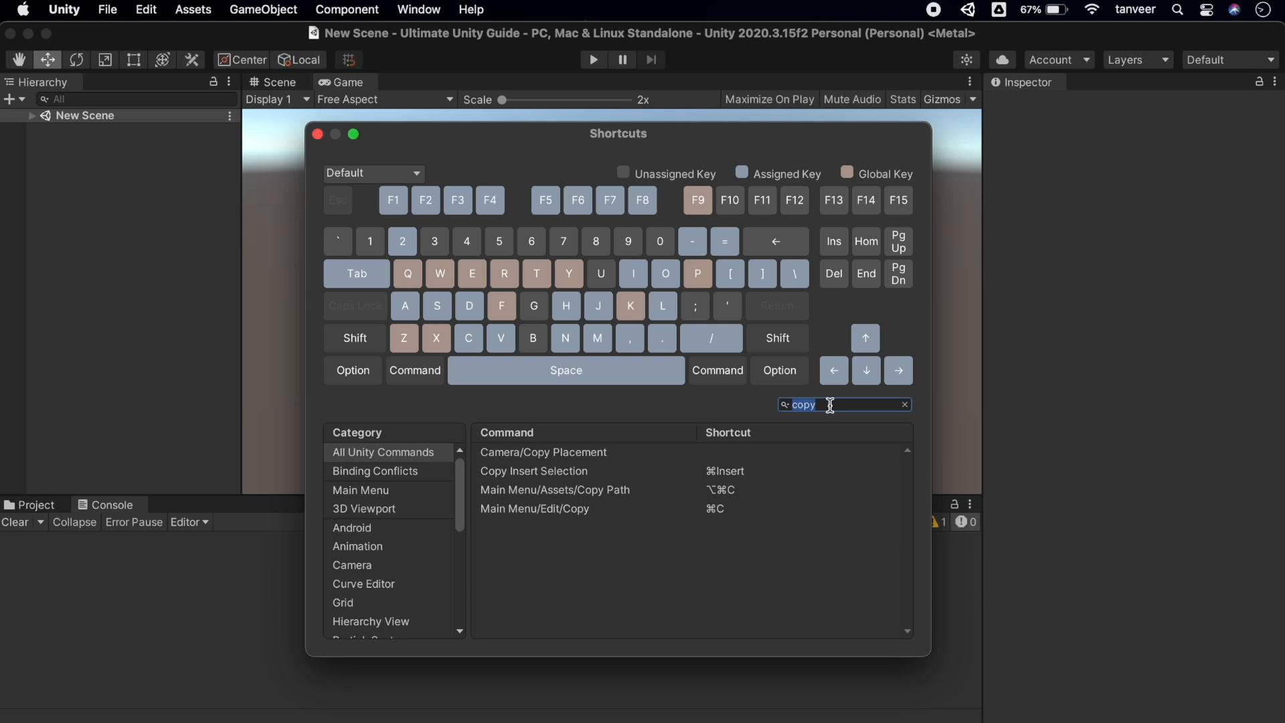
type("duplica")
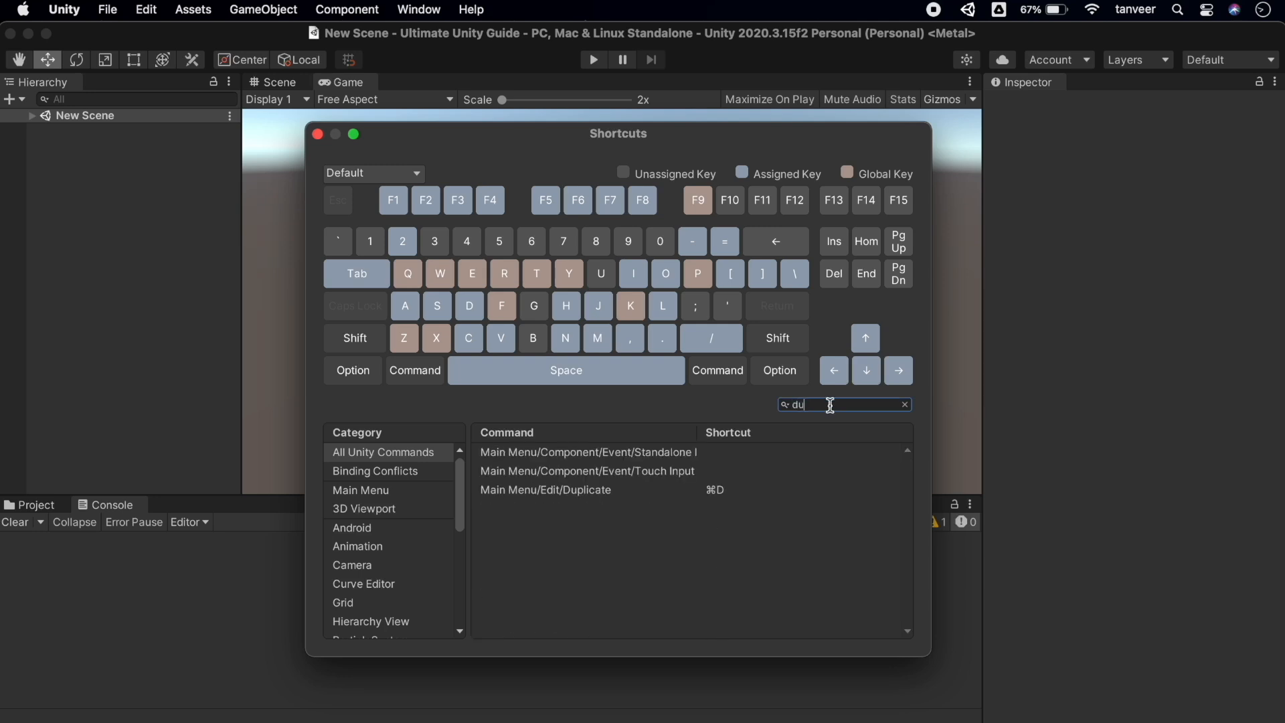
type("t")
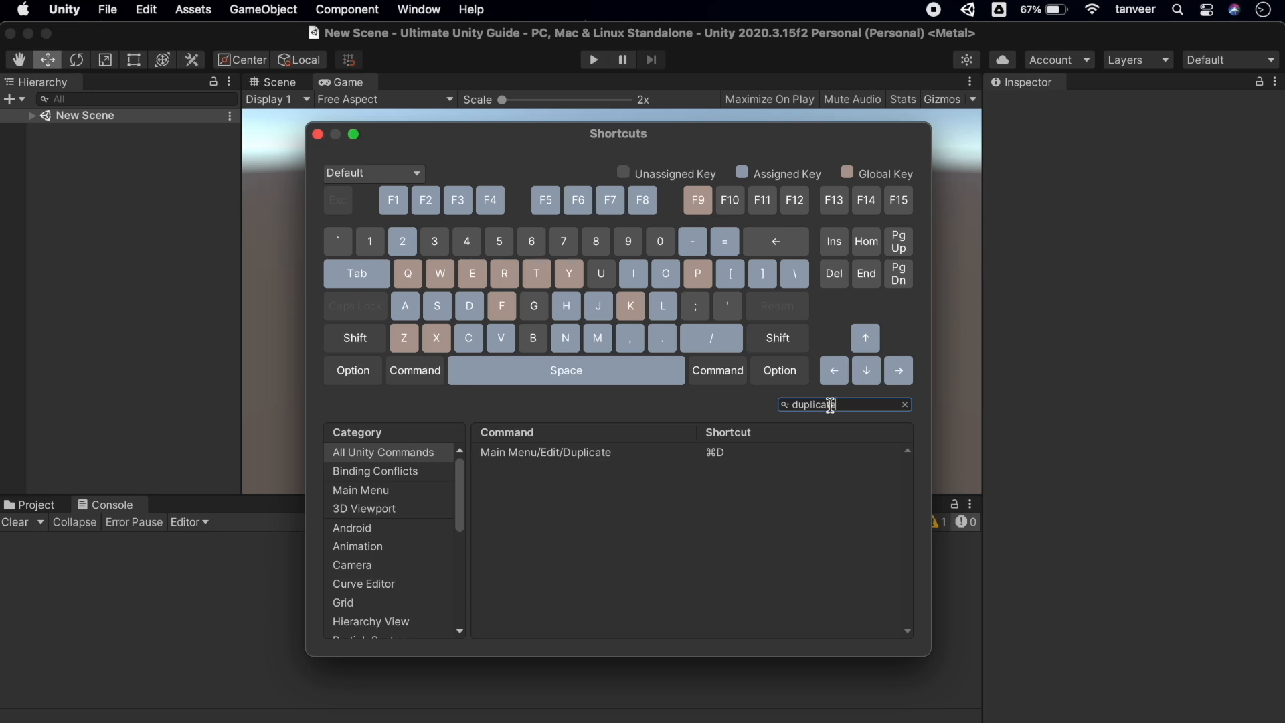
double_click(830, 405)
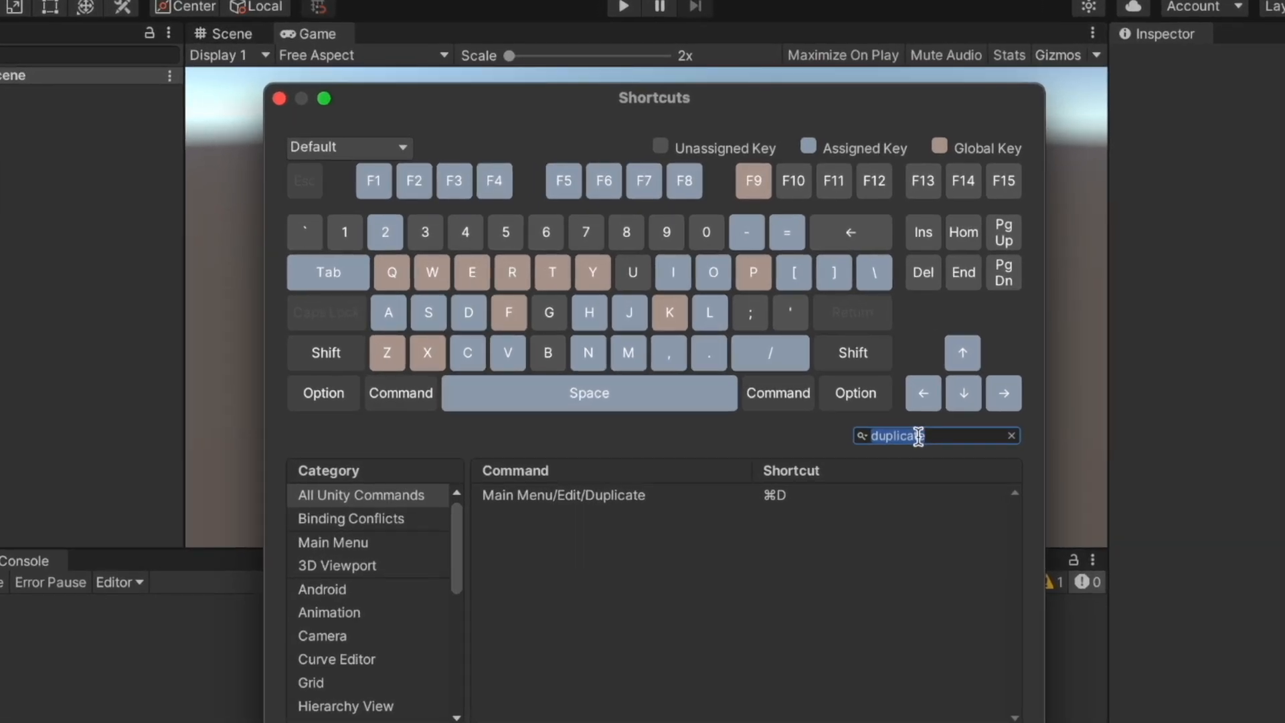
key("BackSpace")
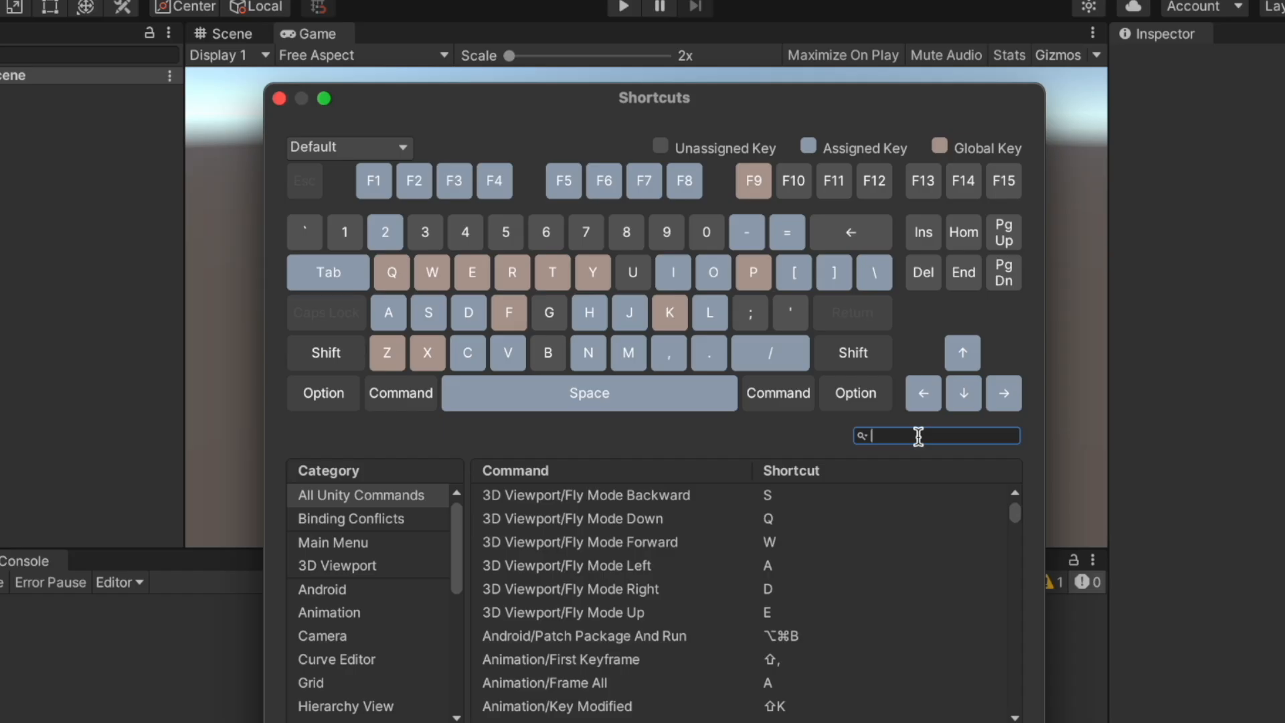
left_click(406, 146)
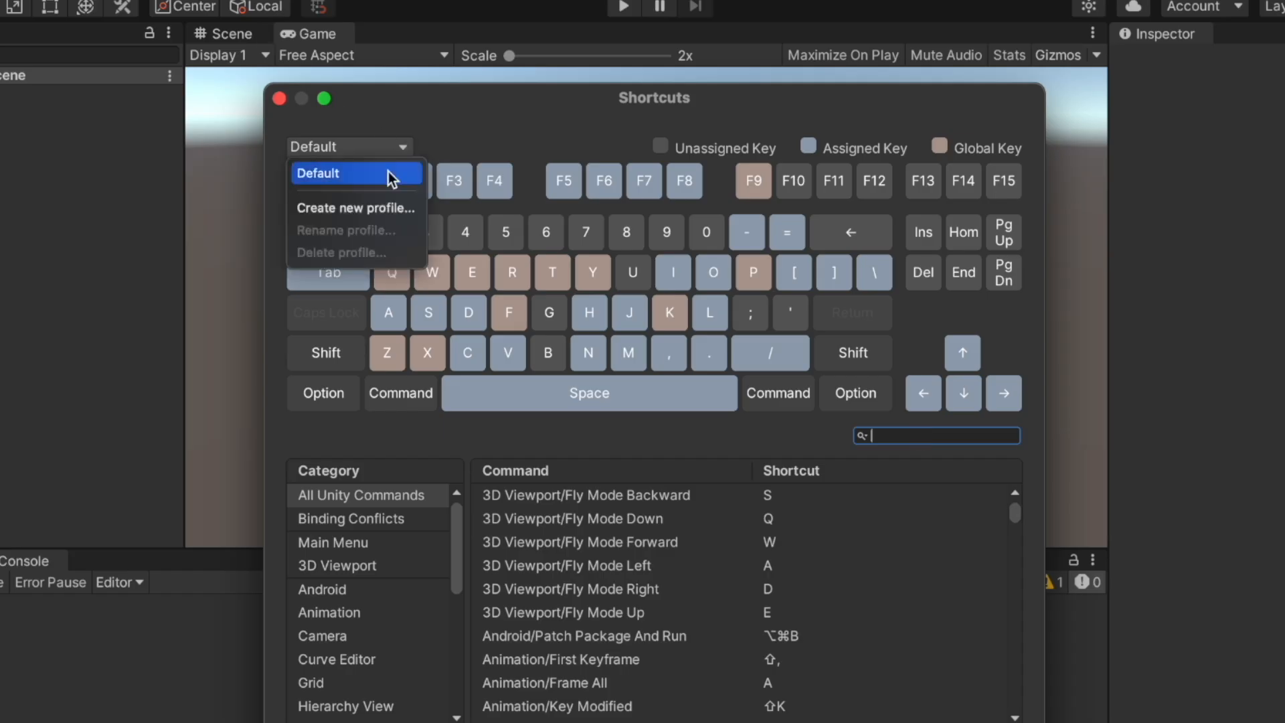
left_click(383, 207)
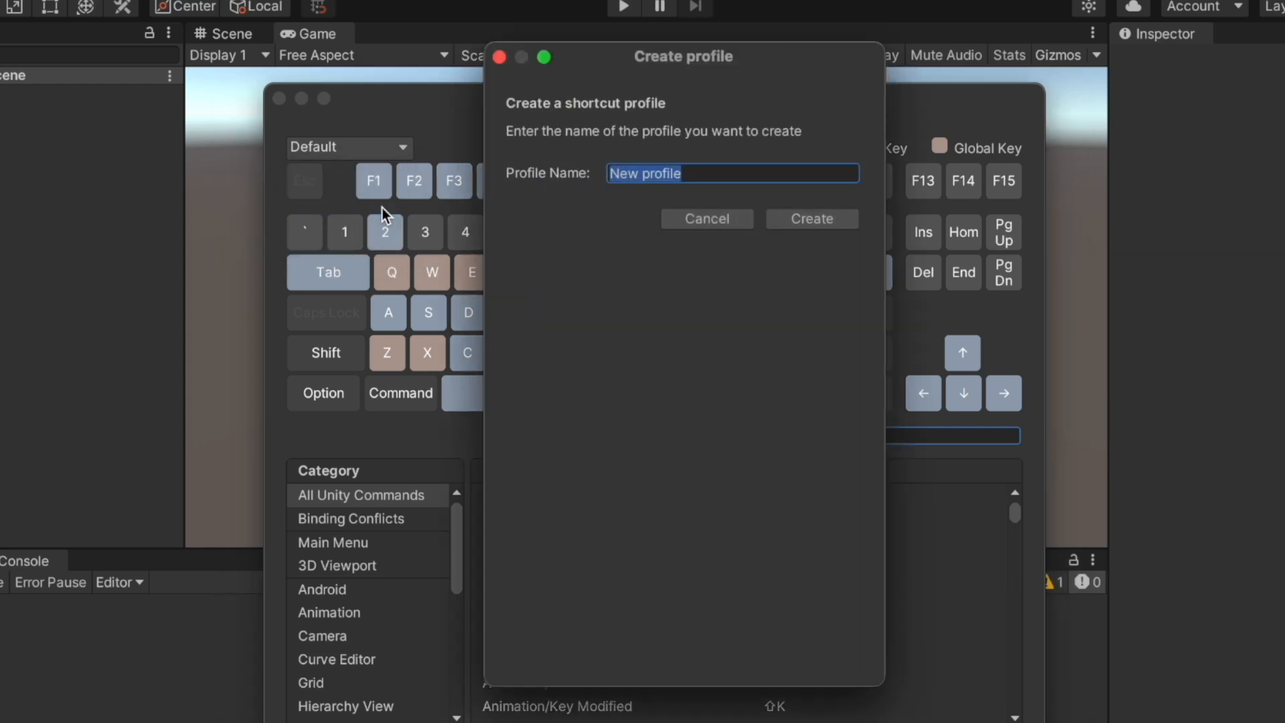
type("Tanveer")
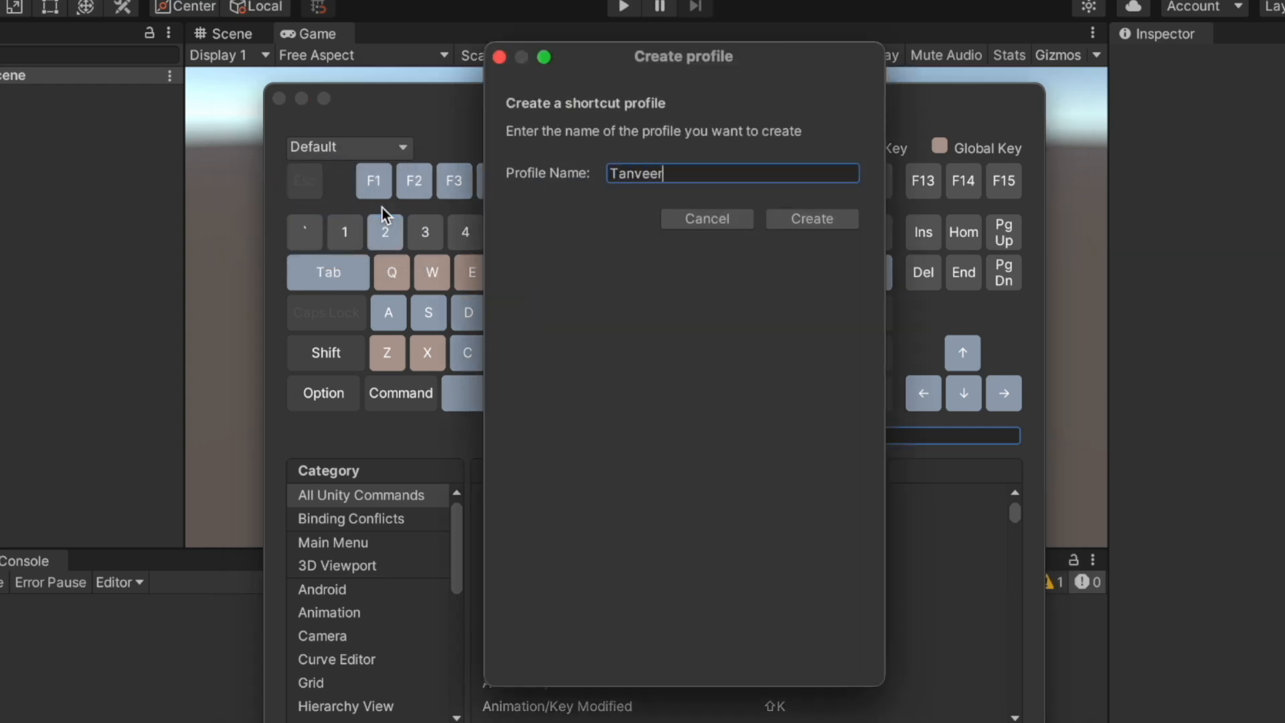
left_click(834, 223)
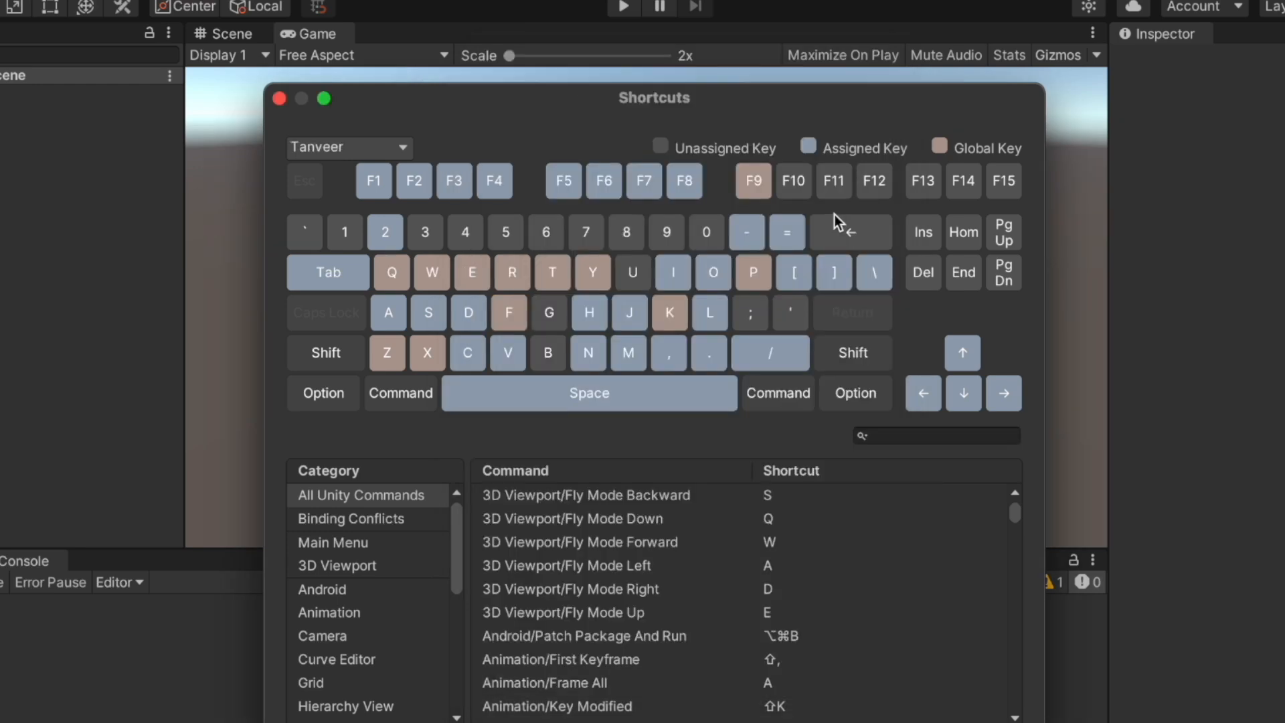
left_click(399, 147)
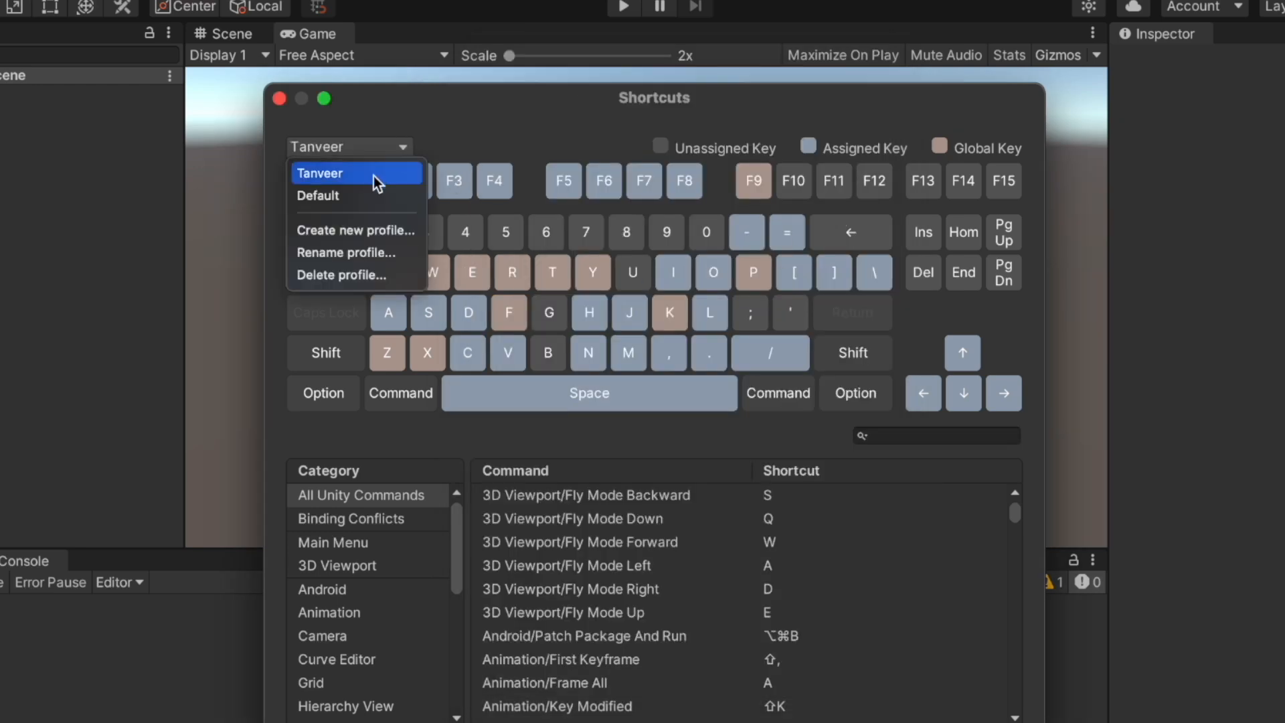
left_click(374, 191)
left_click(371, 144)
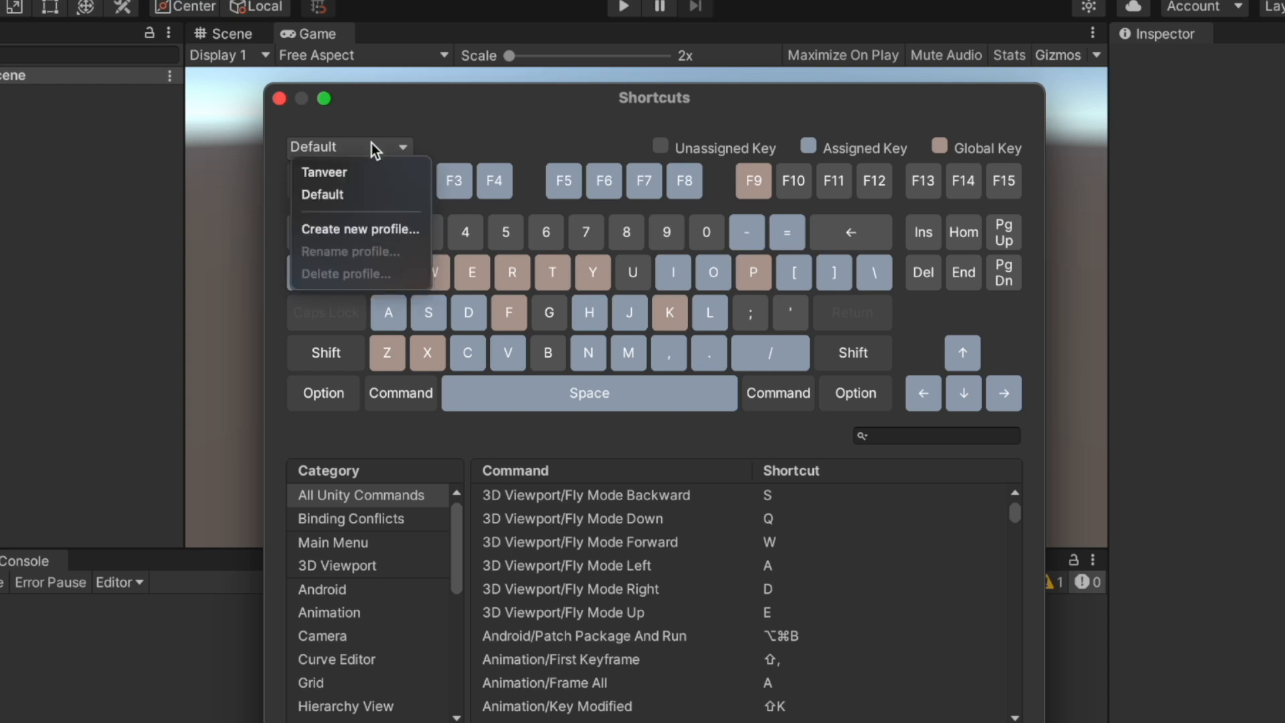
left_click(356, 173)
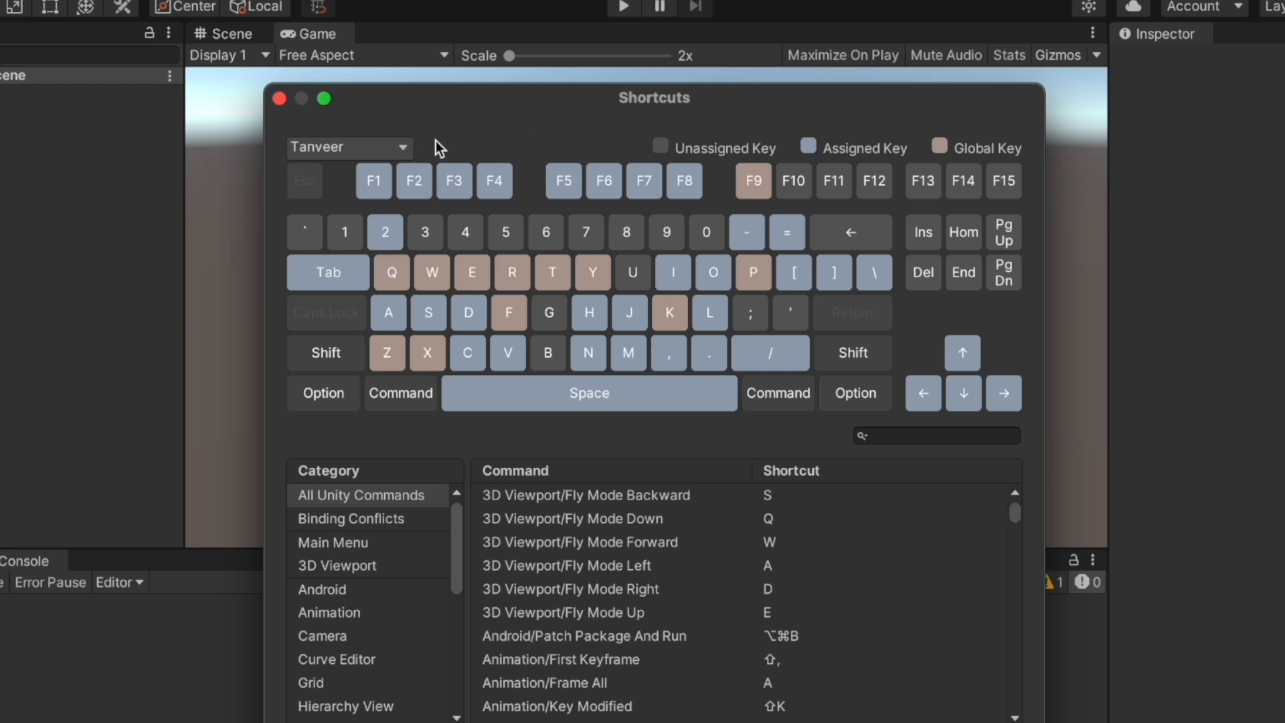
Search 'Scene', assign ⌘G to File/New Scene and test the new shortcut
left_click(913, 436)
type("Scene")
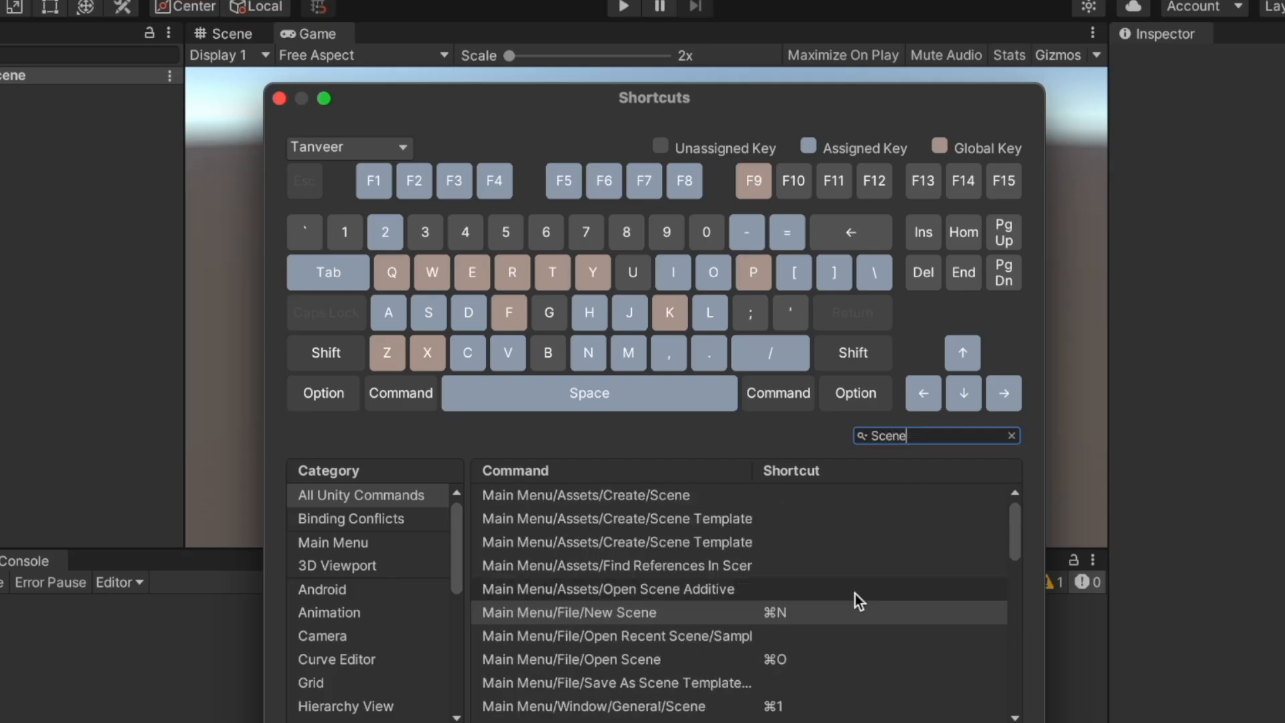
left_click(796, 612)
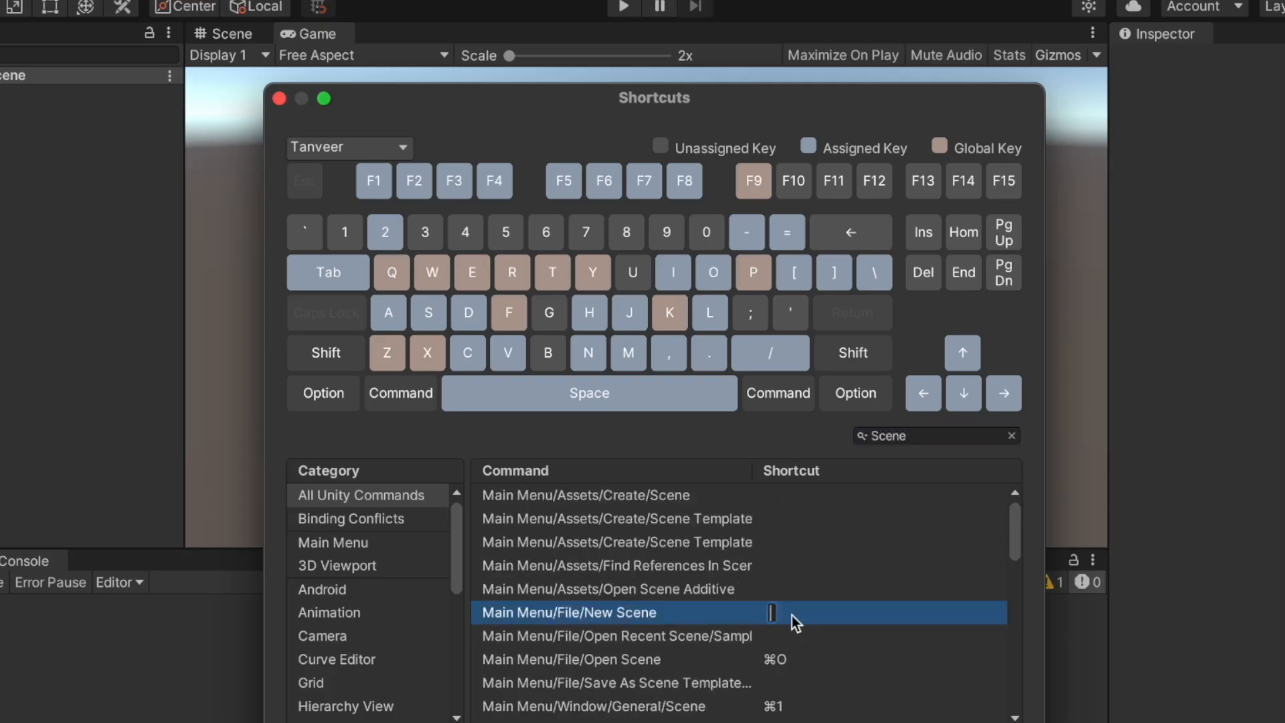
key("super+g")
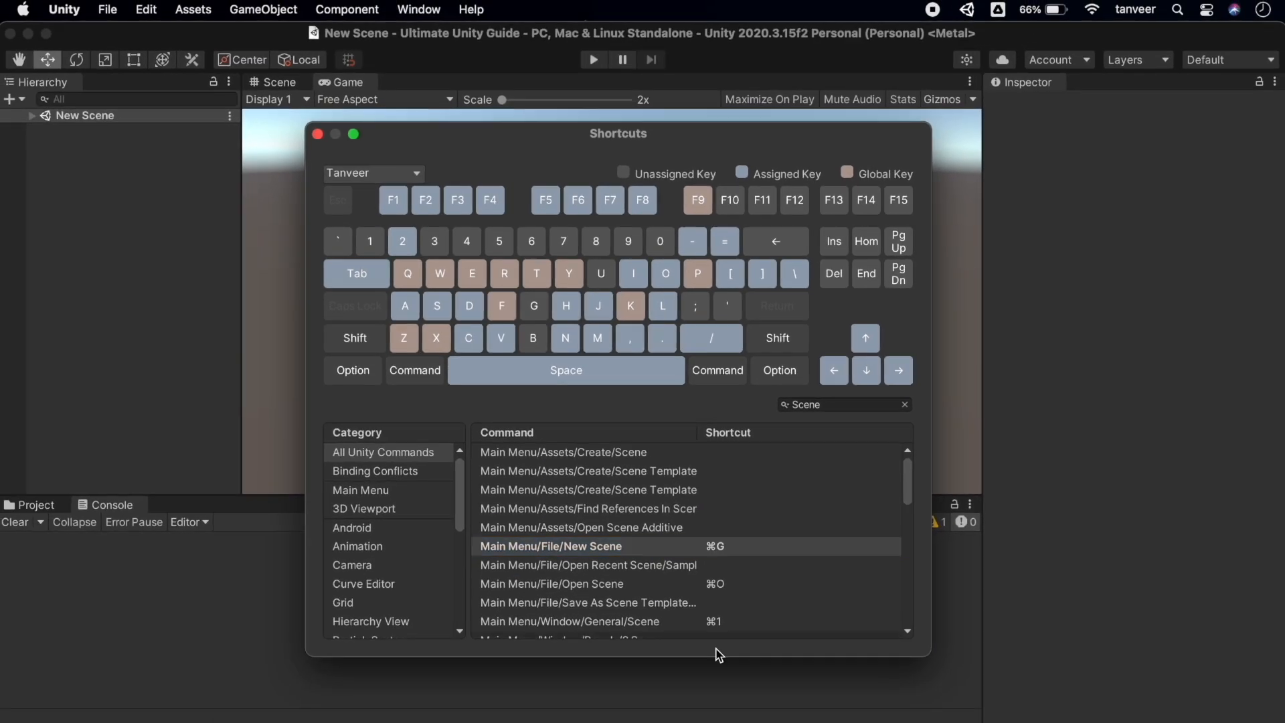
key("super+g")
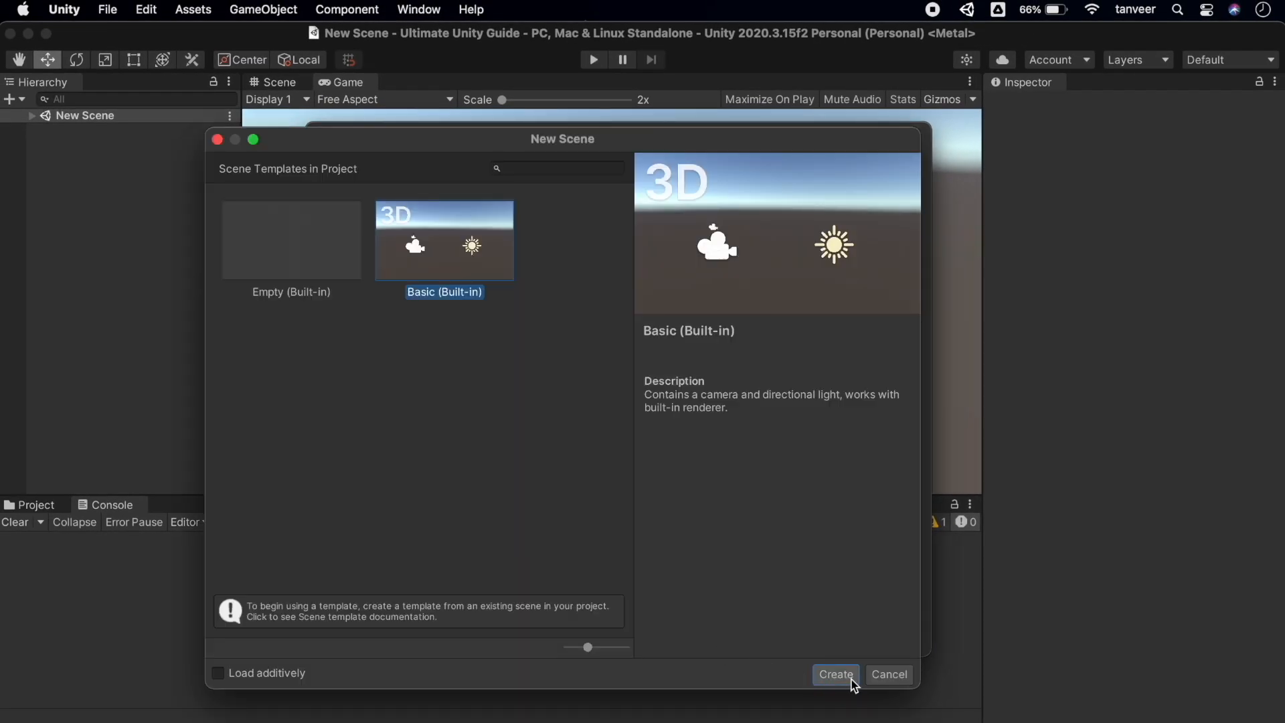
Dismiss the scene template dialog and reset the New Scene binding from its context menu
left_click(887, 676)
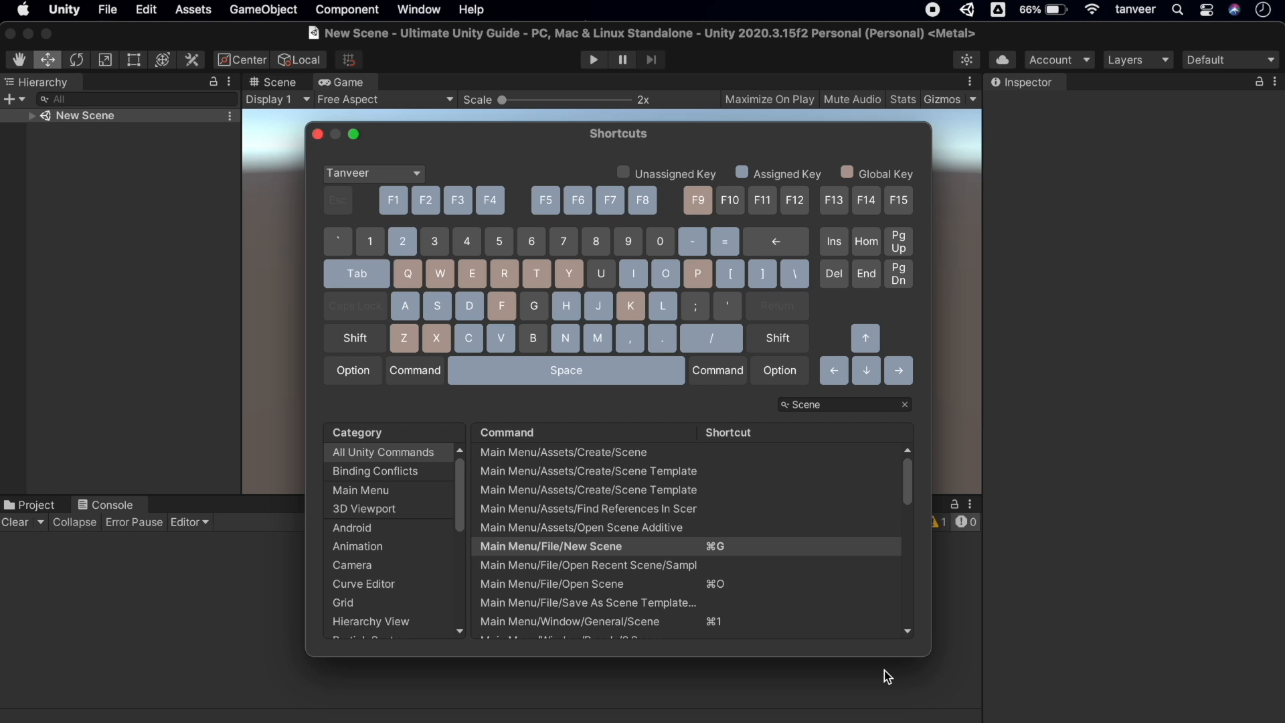
right_click(727, 547)
mouse_move(807, 563)
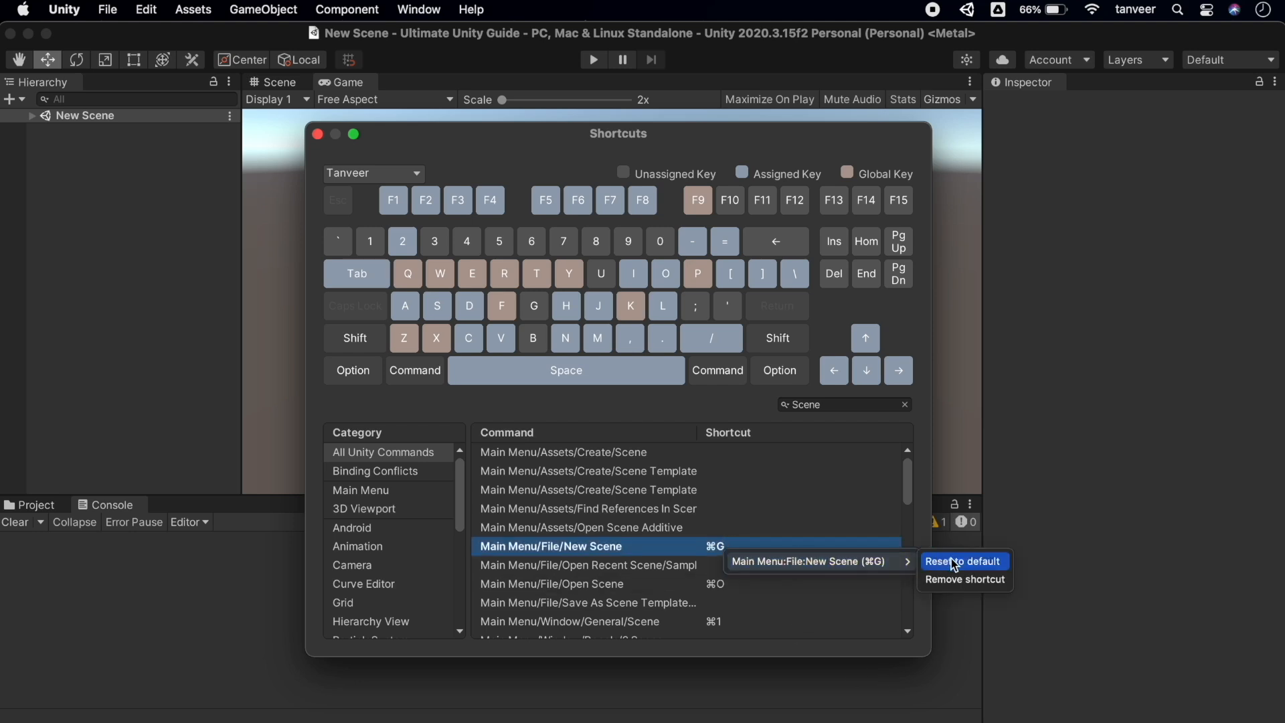
left_click(959, 579)
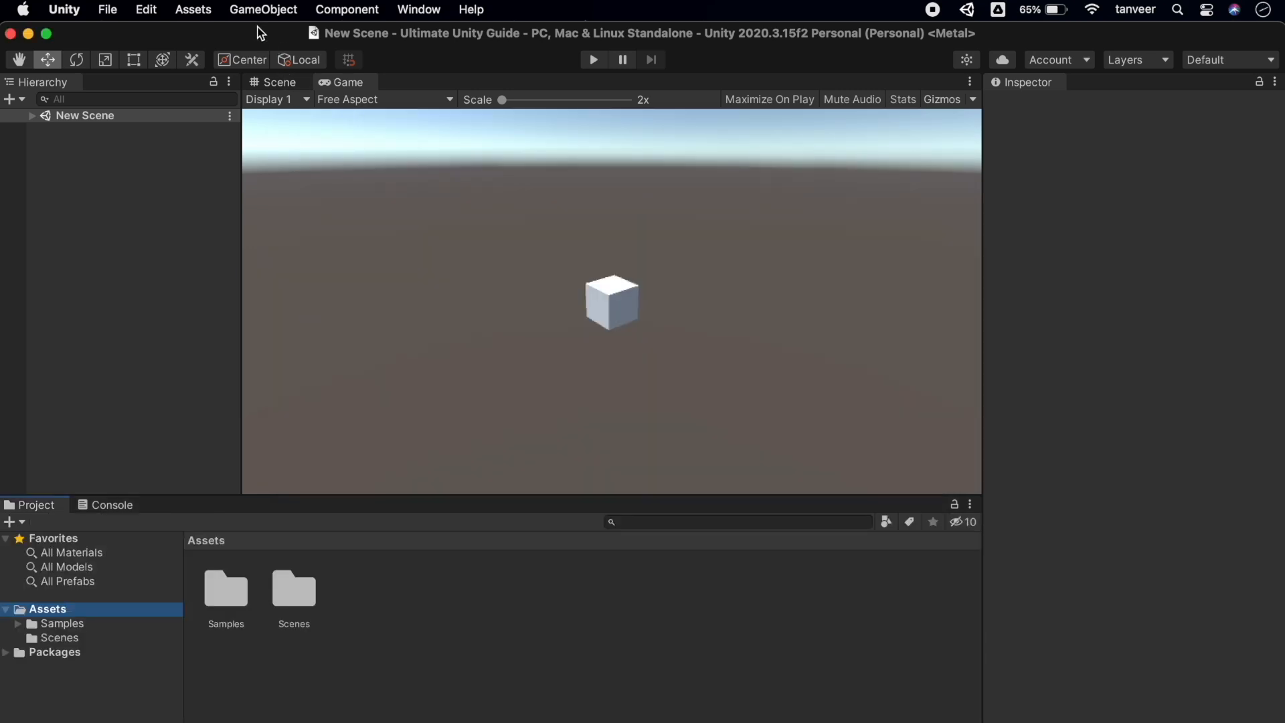
Create a folder named Scripts in Assets
left_click(205, 11)
mouse_move(281, 36)
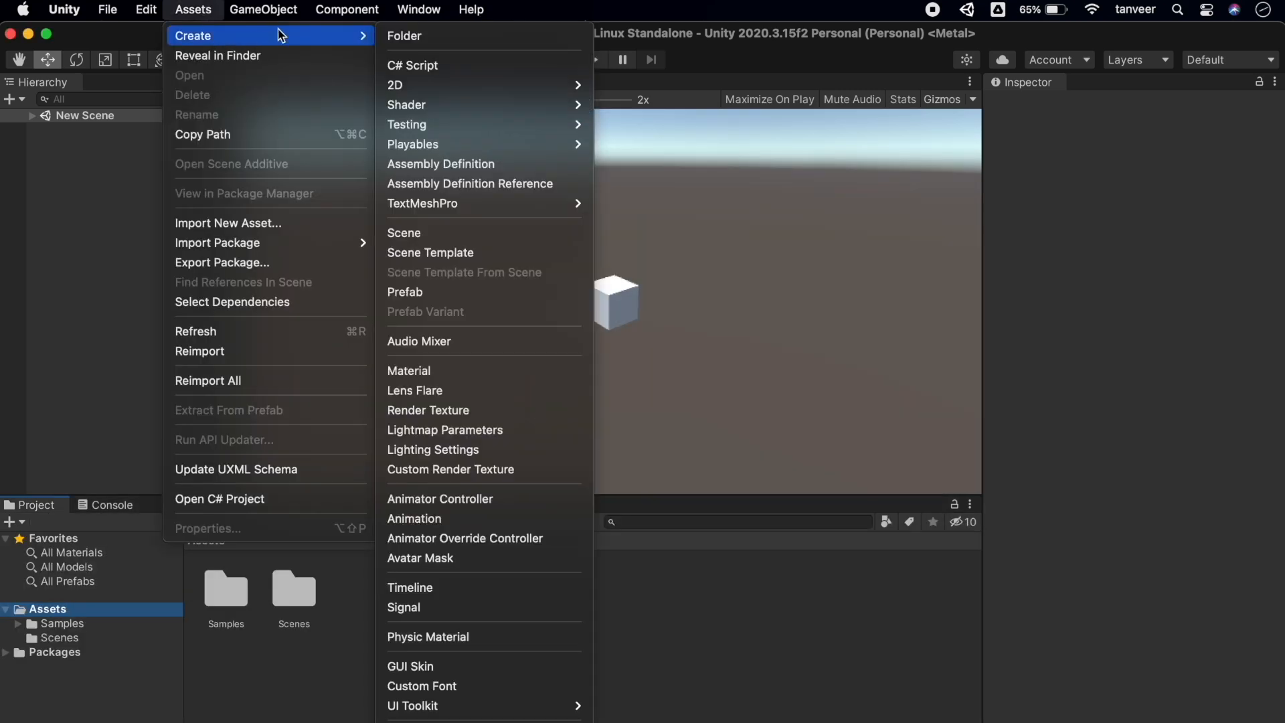
left_click(415, 37)
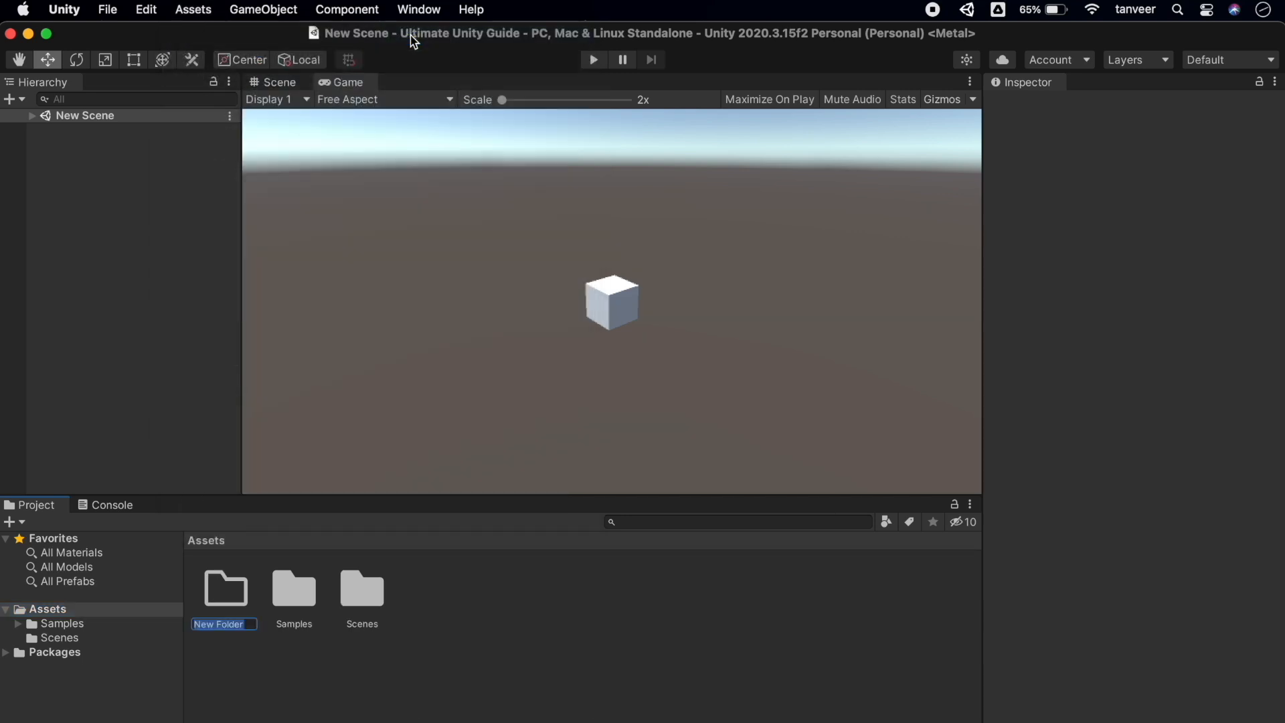
type("Scripts")
key("Return")
Inside Scripts, create a C# script named NewScript
left_click(64, 651)
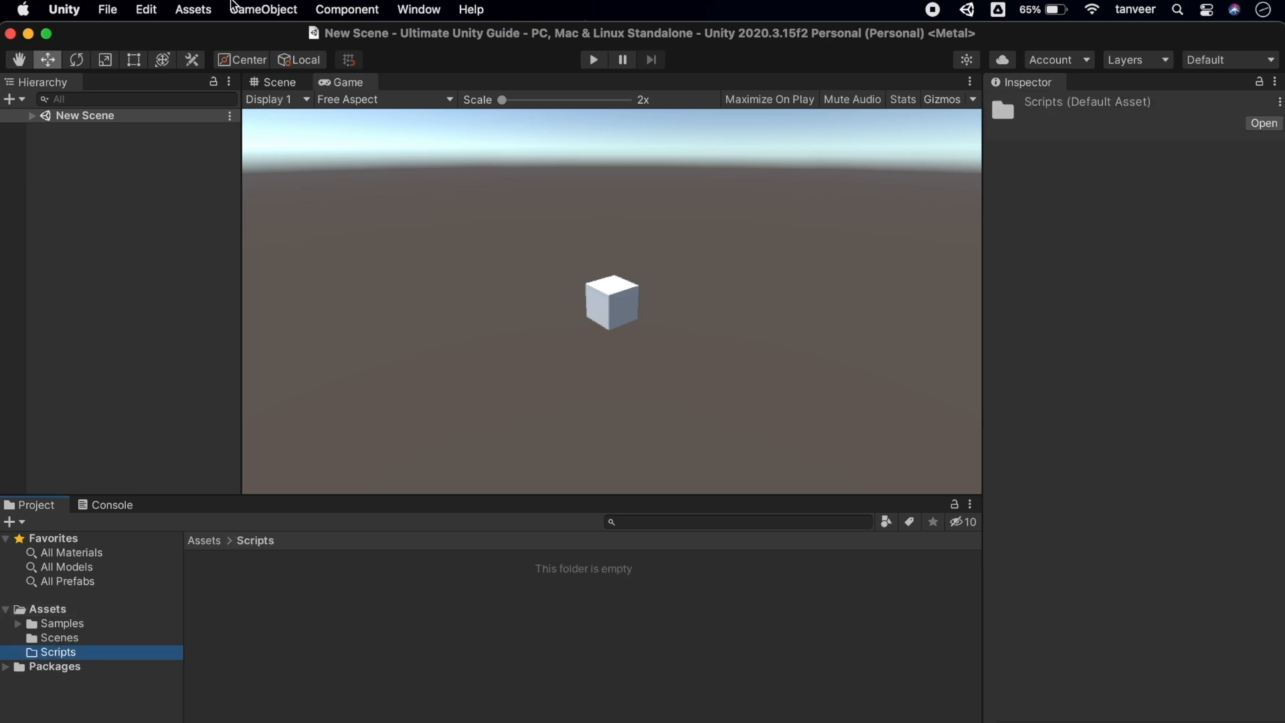
left_click(194, 9)
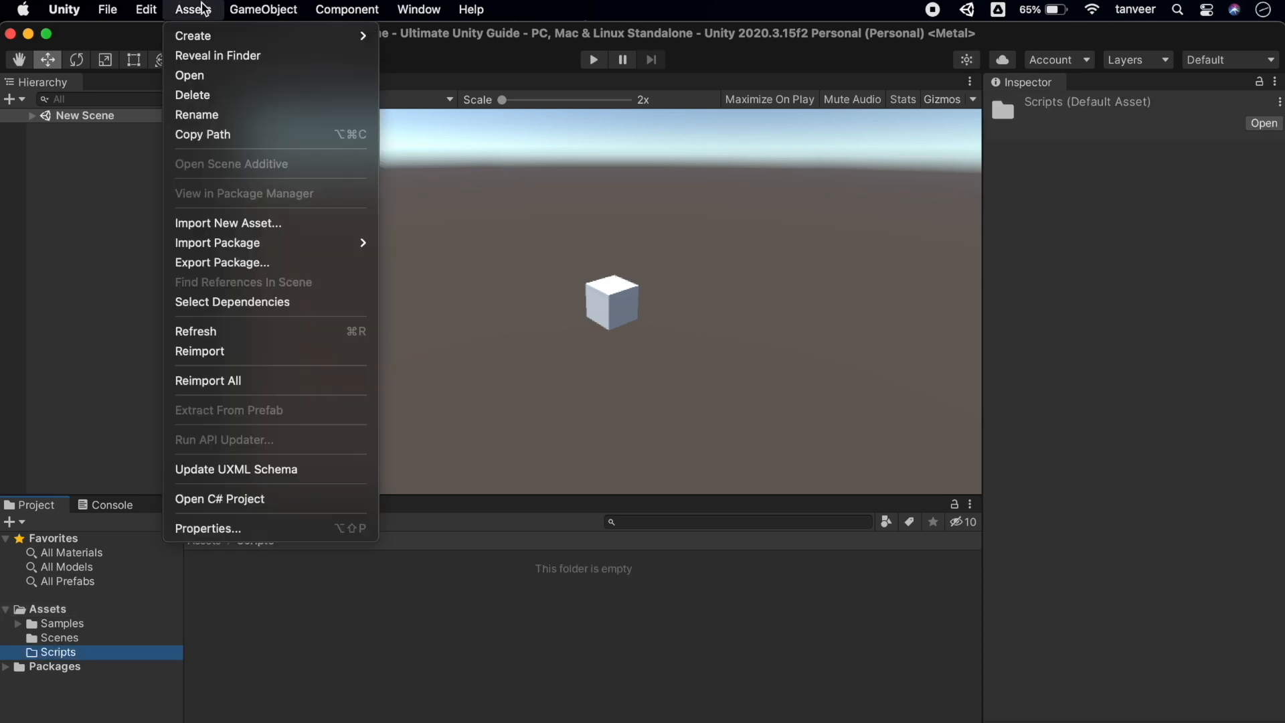
mouse_move(261, 33)
left_click(465, 66)
type("NewScript")
key("Return")
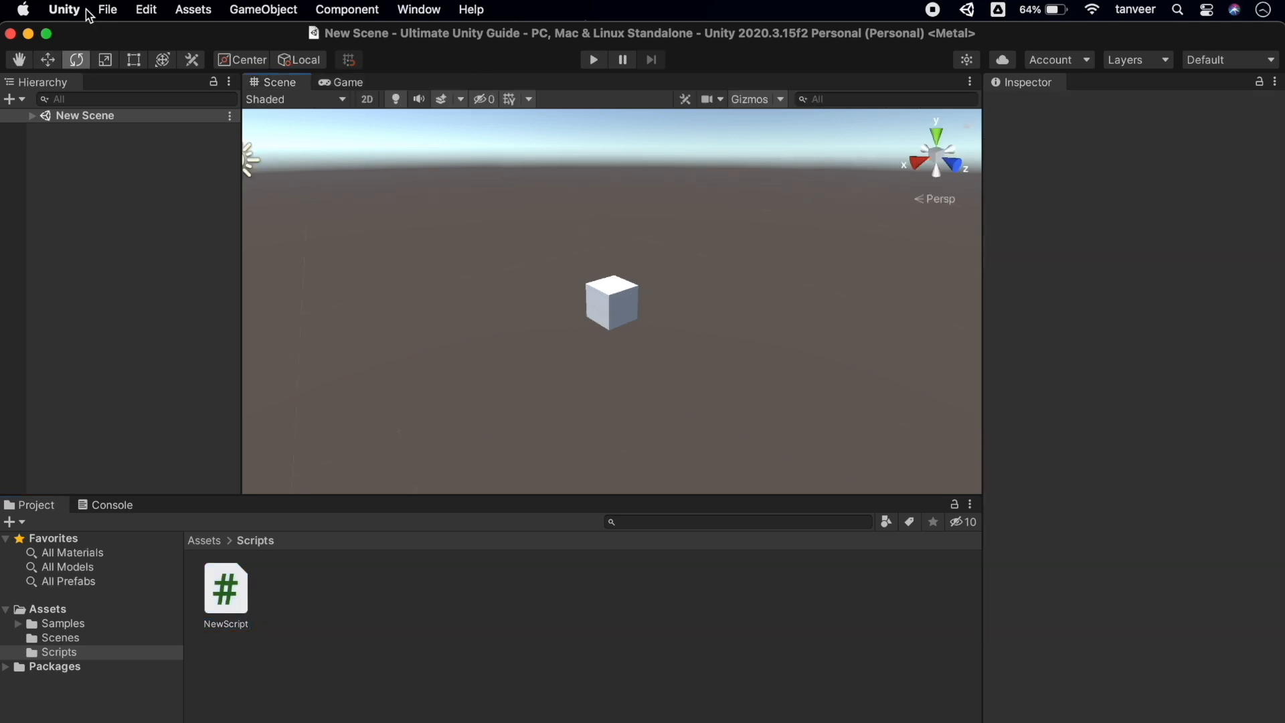
Open the Shortcuts window and filter the commands by 'create'
left_click(72, 11)
left_click(89, 77)
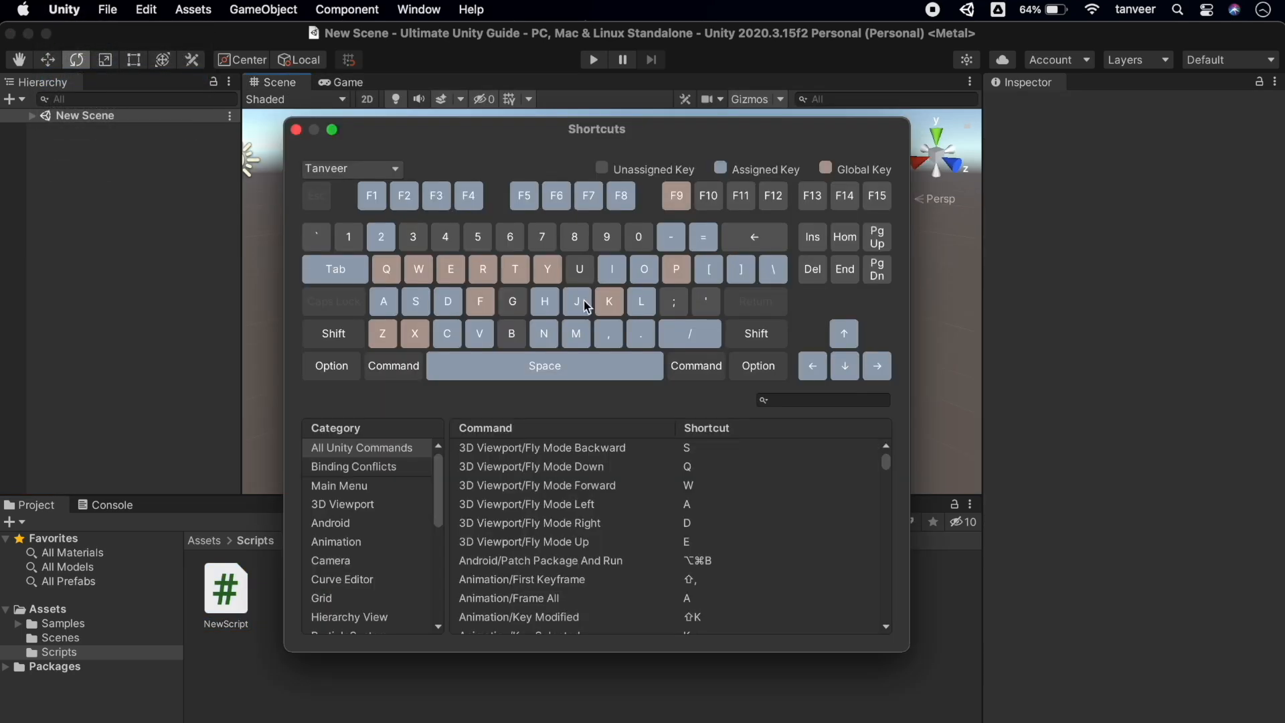
left_click(787, 413)
type("create")
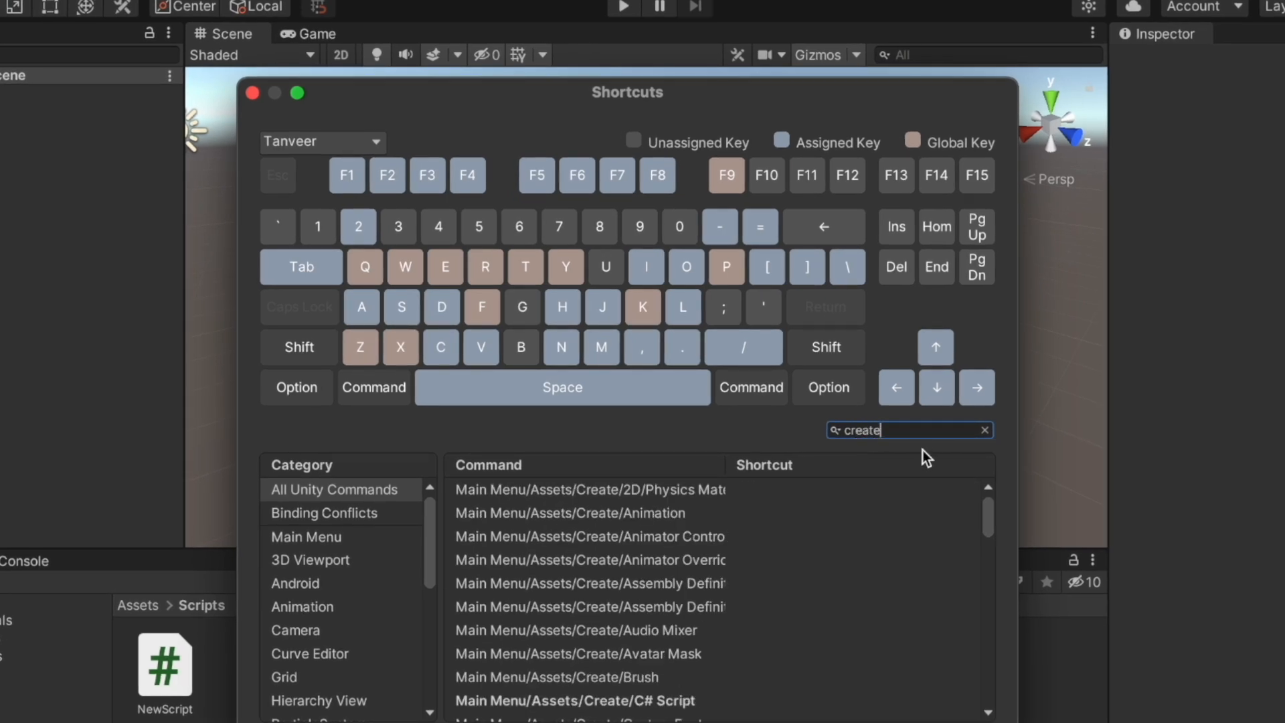
scroll(739, 612, "down", 5)
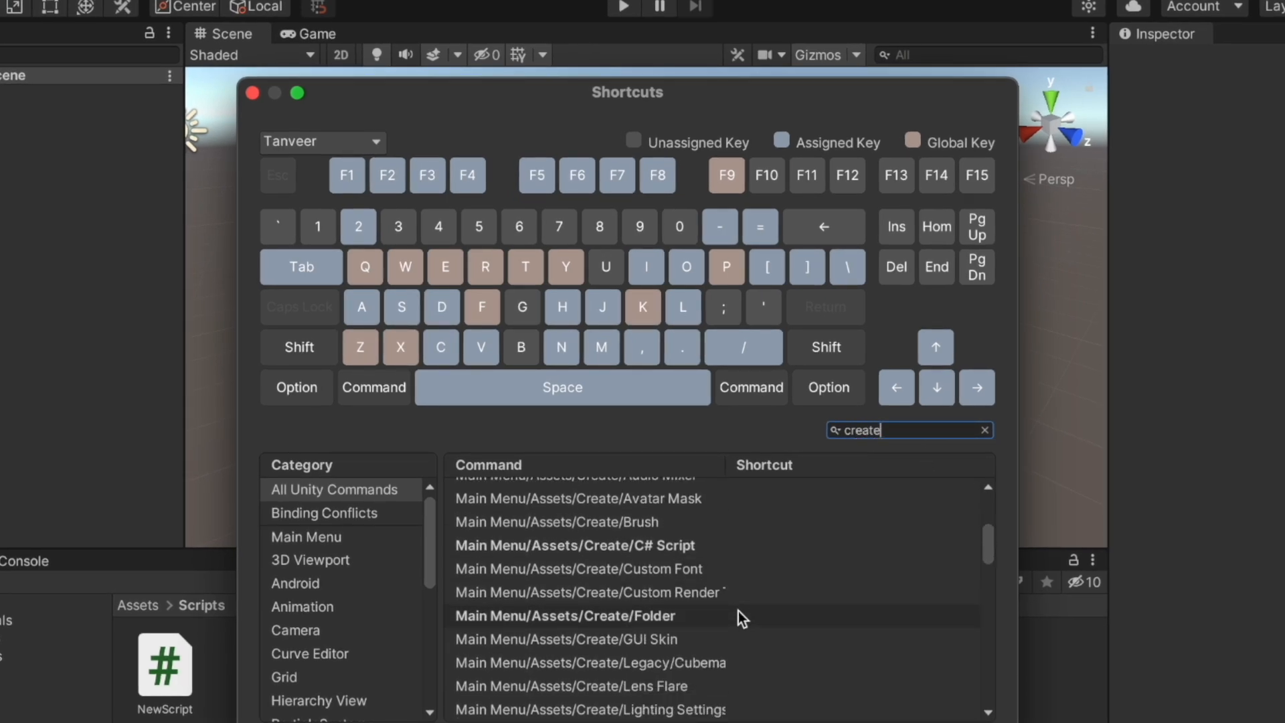
Bind Assets/Create/Folder to ⌘U and Assets/Create/C# Script to ⌘B, then close Shortcuts
left_click(714, 612)
double_click(801, 616)
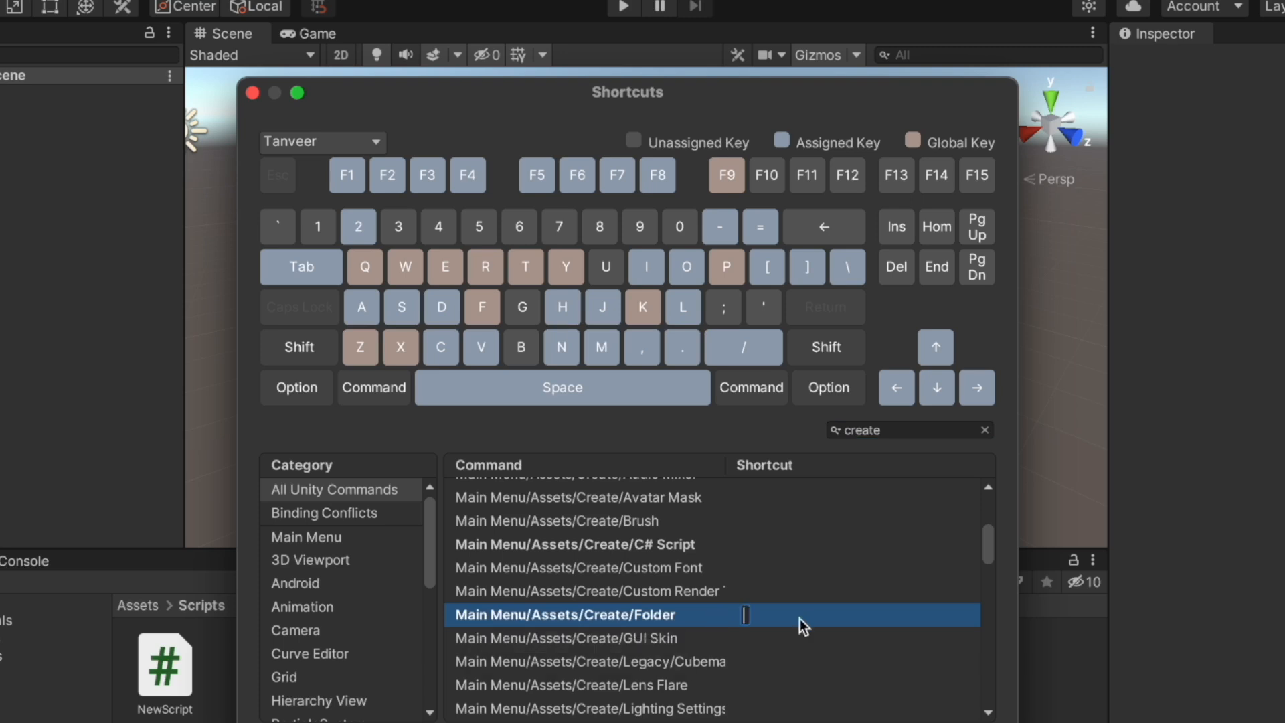
key("super+u")
left_click(741, 549)
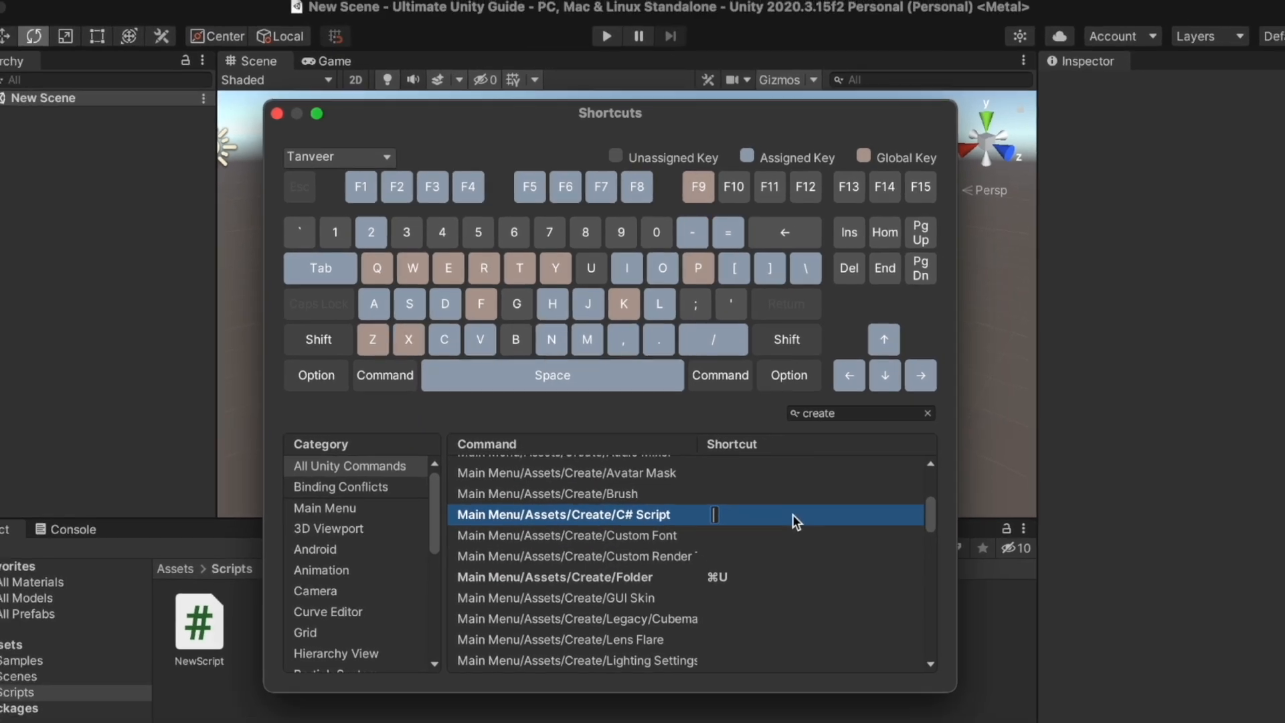
key("super+b")
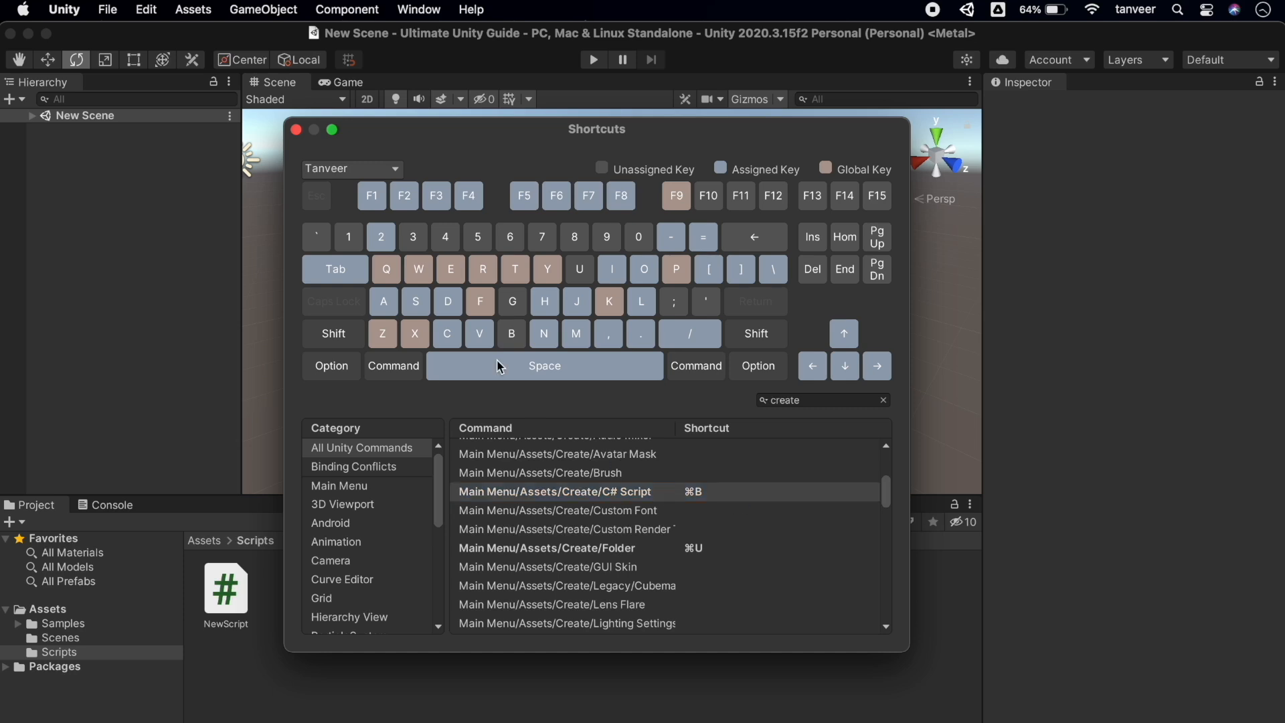
left_click(296, 129)
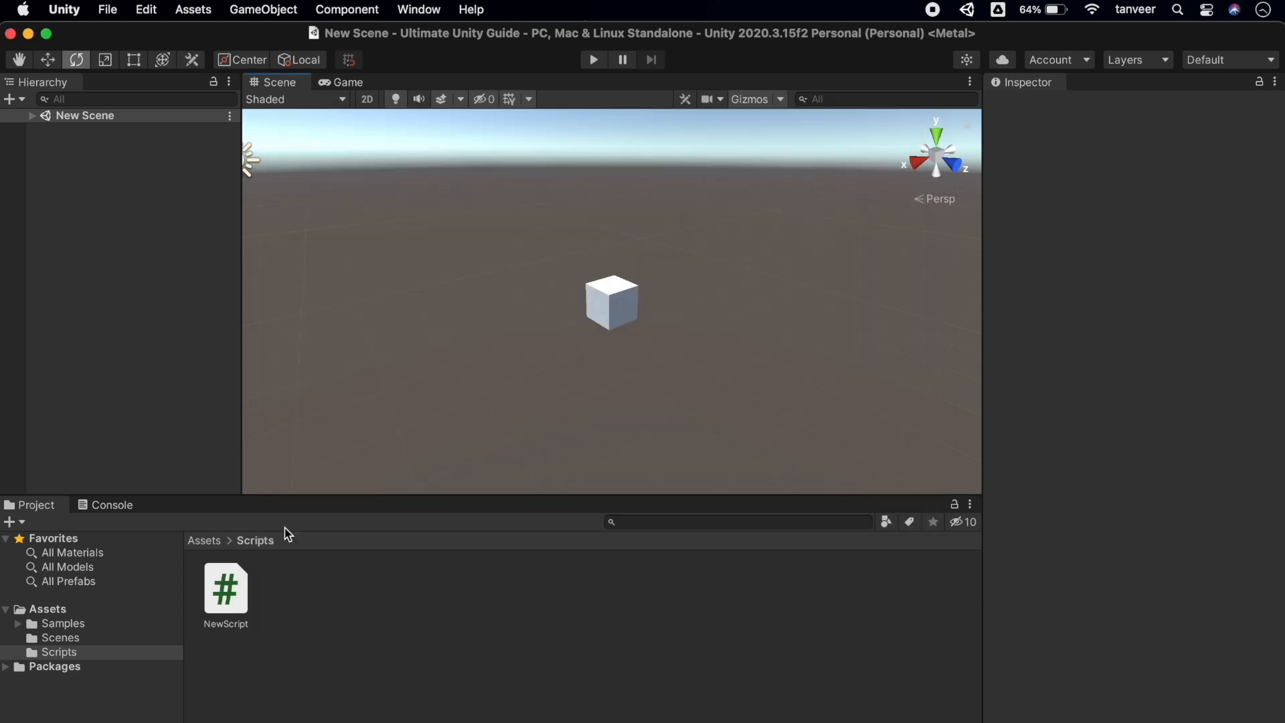
Create a folder named New Script Folder in Assets using ⌘U
left_click(63, 608)
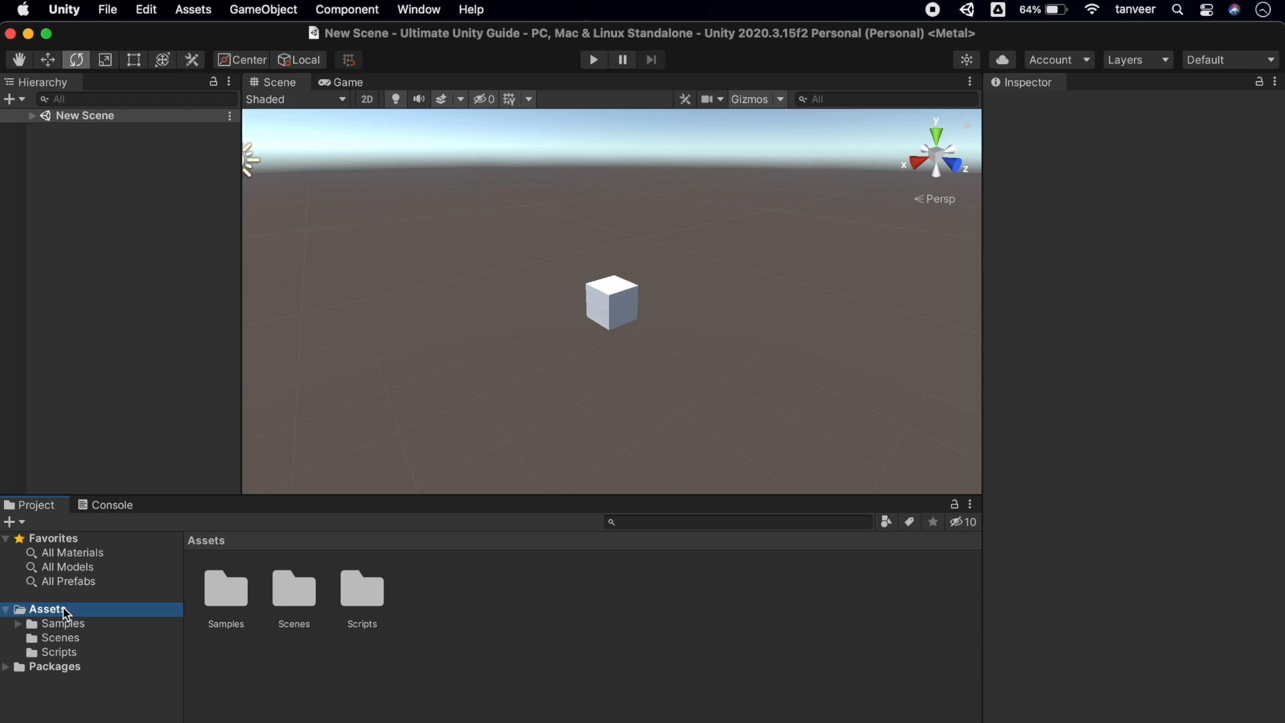
key("super+u")
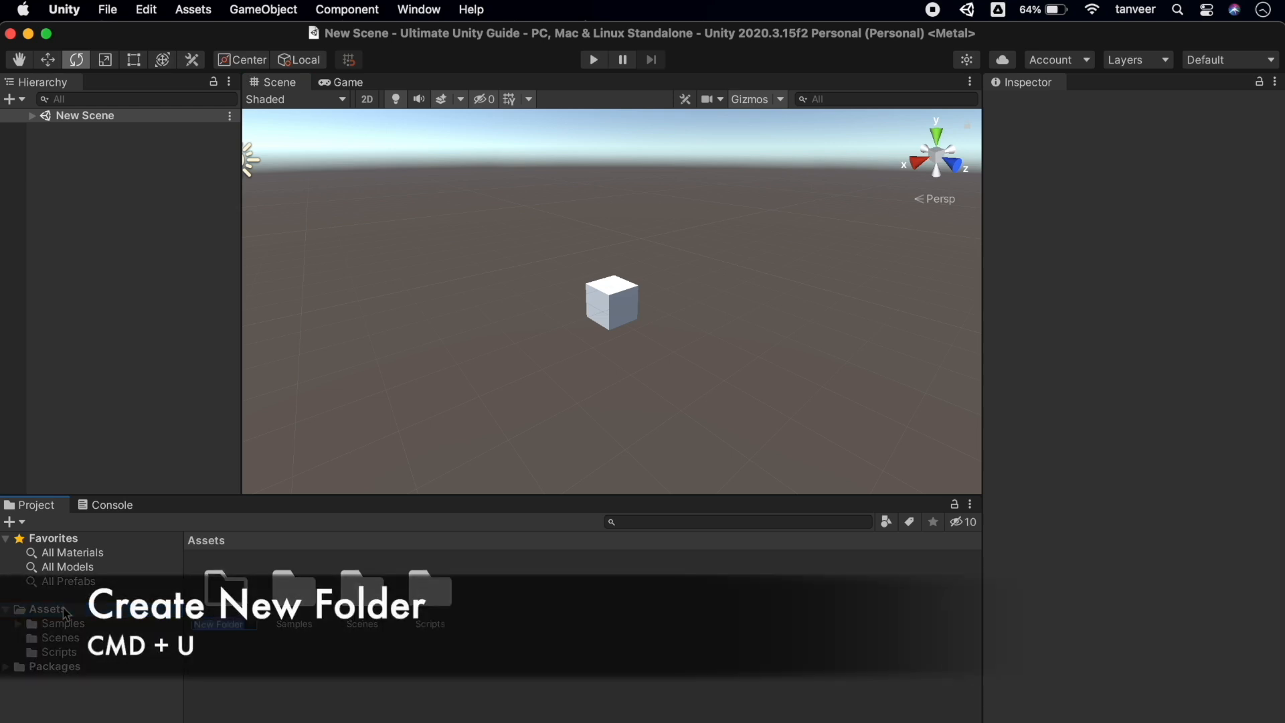
type("New Script Folder")
key("Return")
Inside New Script Folder, create a script named New Script 2 using ⌘B
left_click(94, 625)
key("super+b")
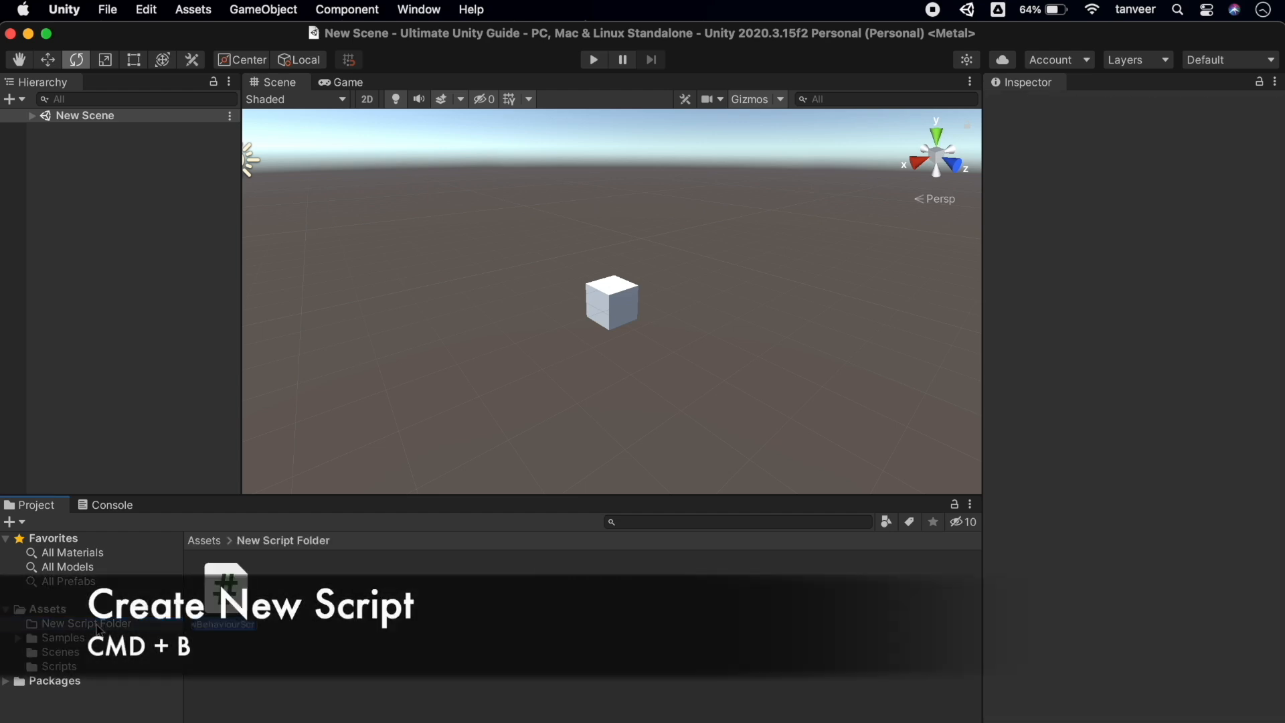
type("New Script")
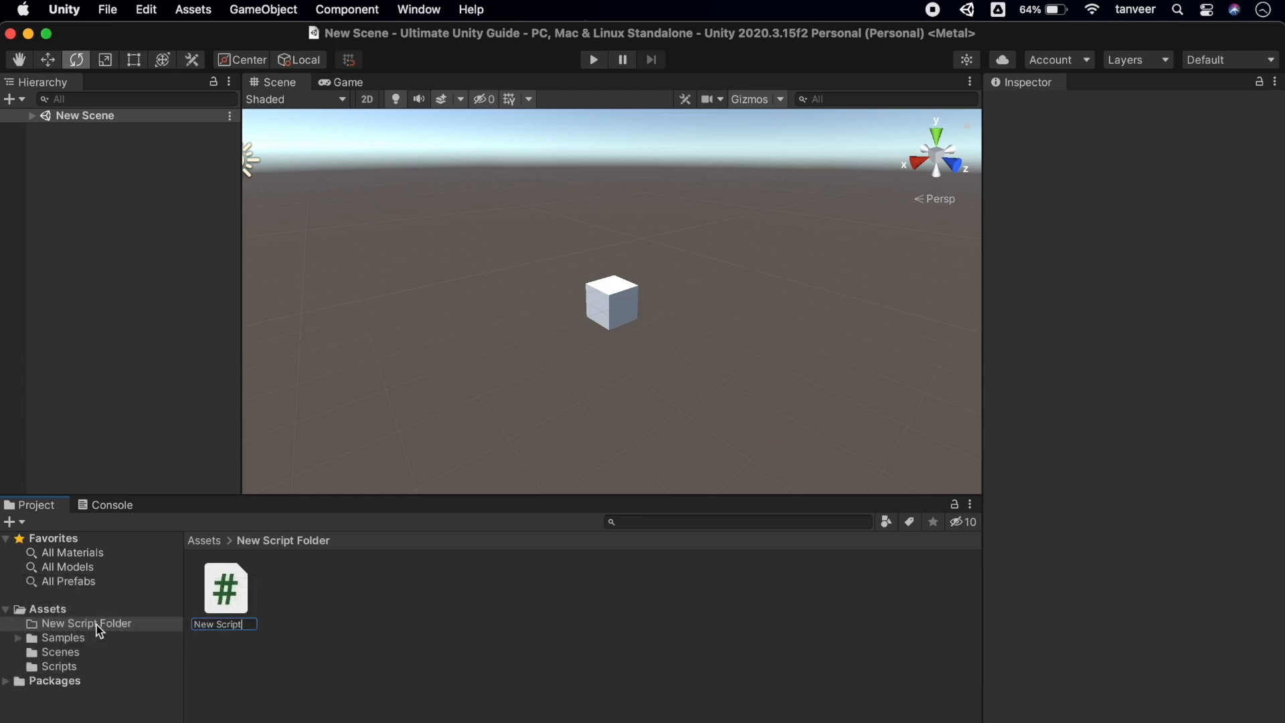
type(" 2")
key("Return")
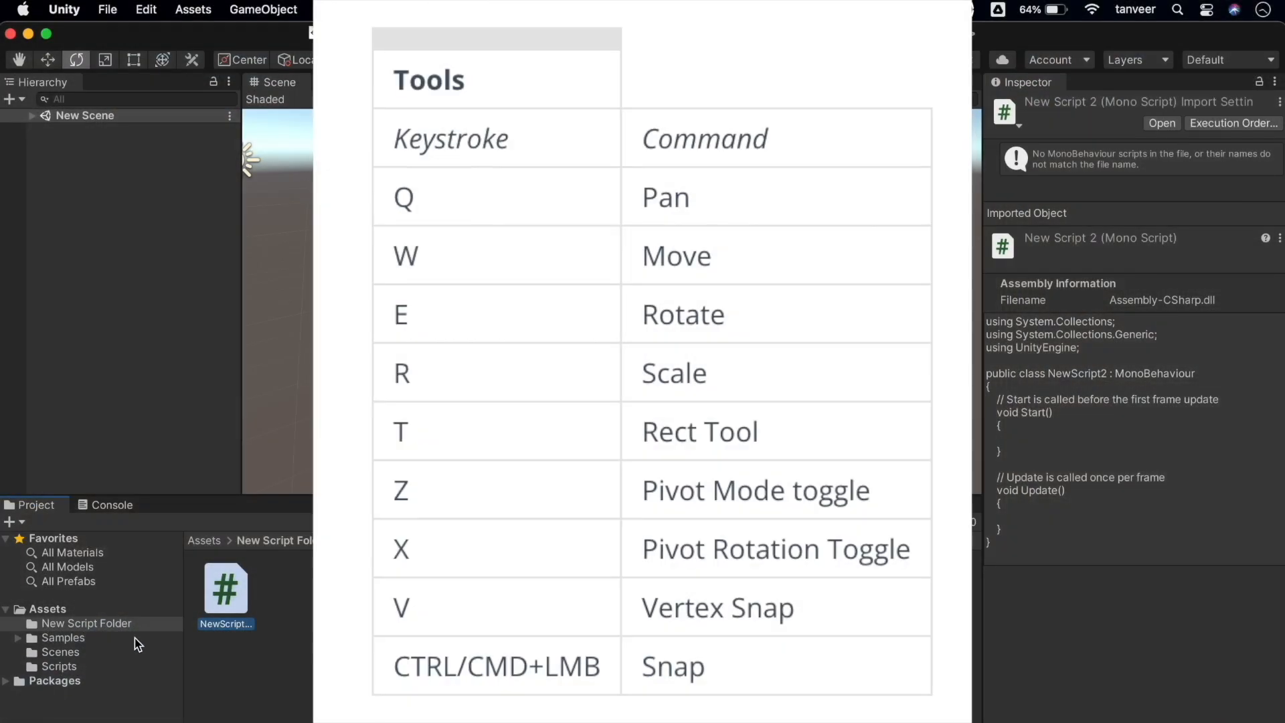
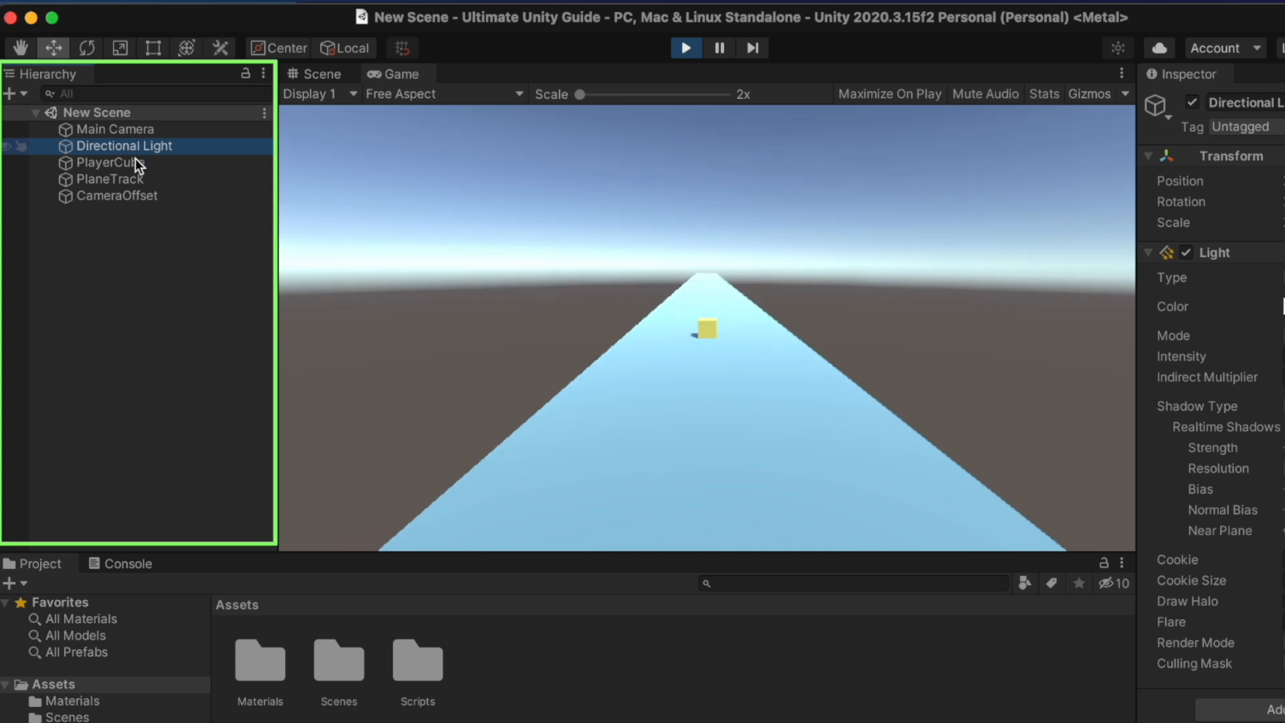
Inspect PlayerCube, PlaneTrack and CameraOffset, then exit Play mode
left_click(133, 168)
left_click(134, 182)
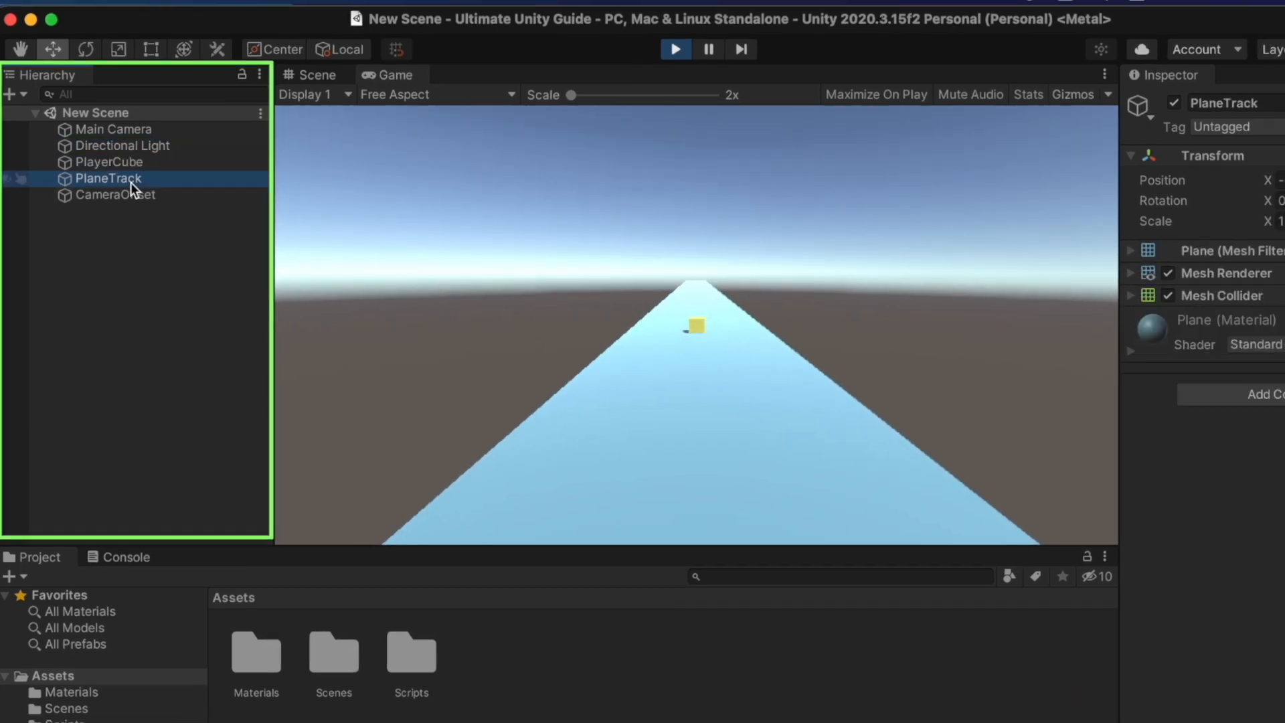
left_click(118, 196)
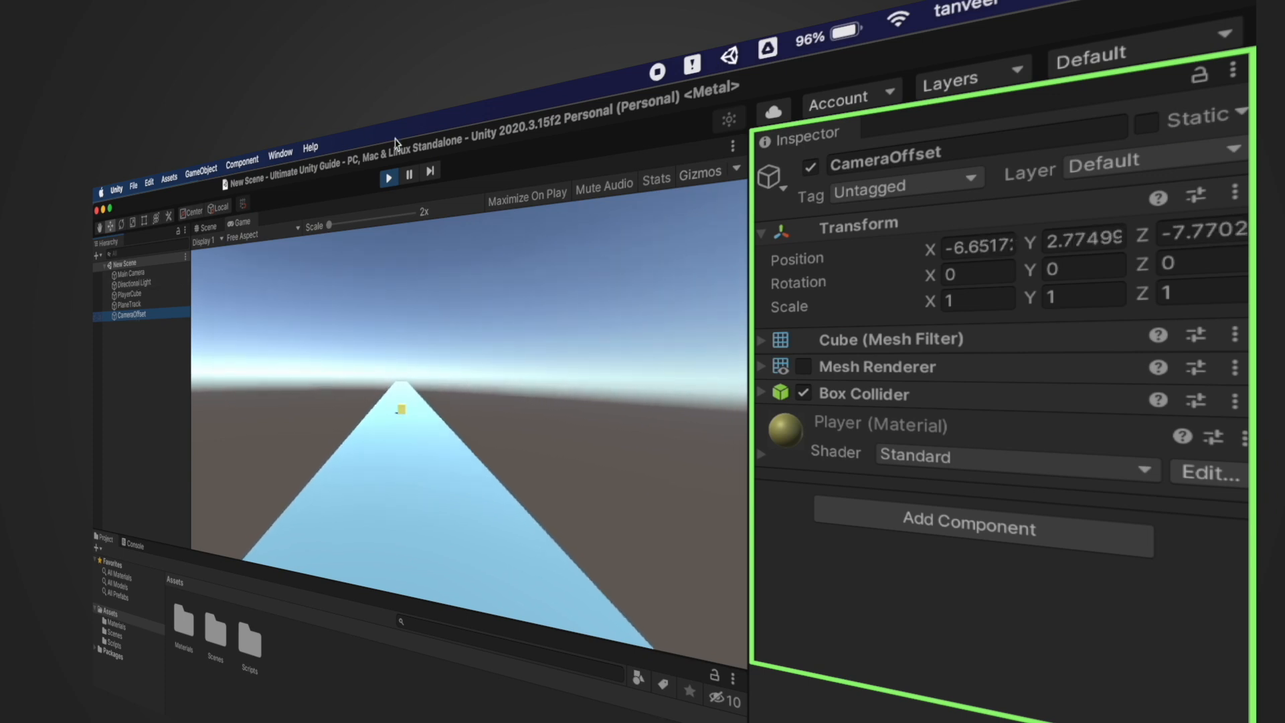
left_click(389, 177)
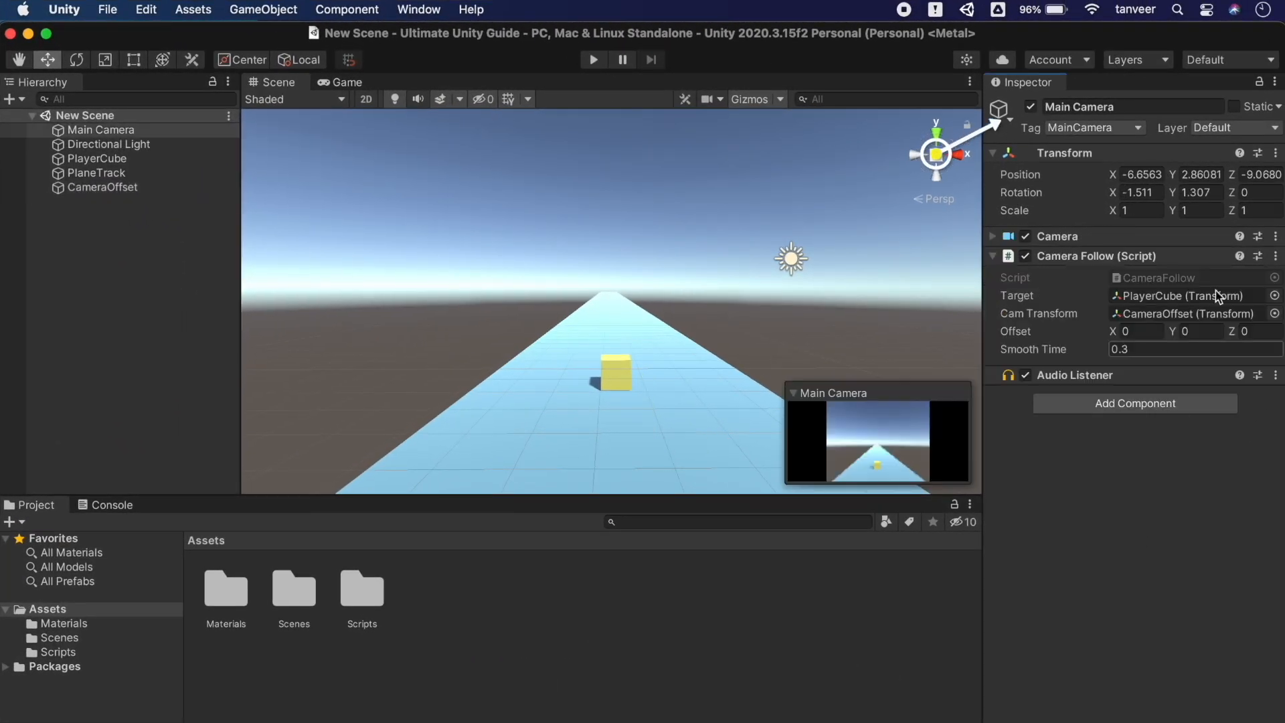
Add a second Inspector tab, dock it below the first and make it taller
left_click(1274, 83)
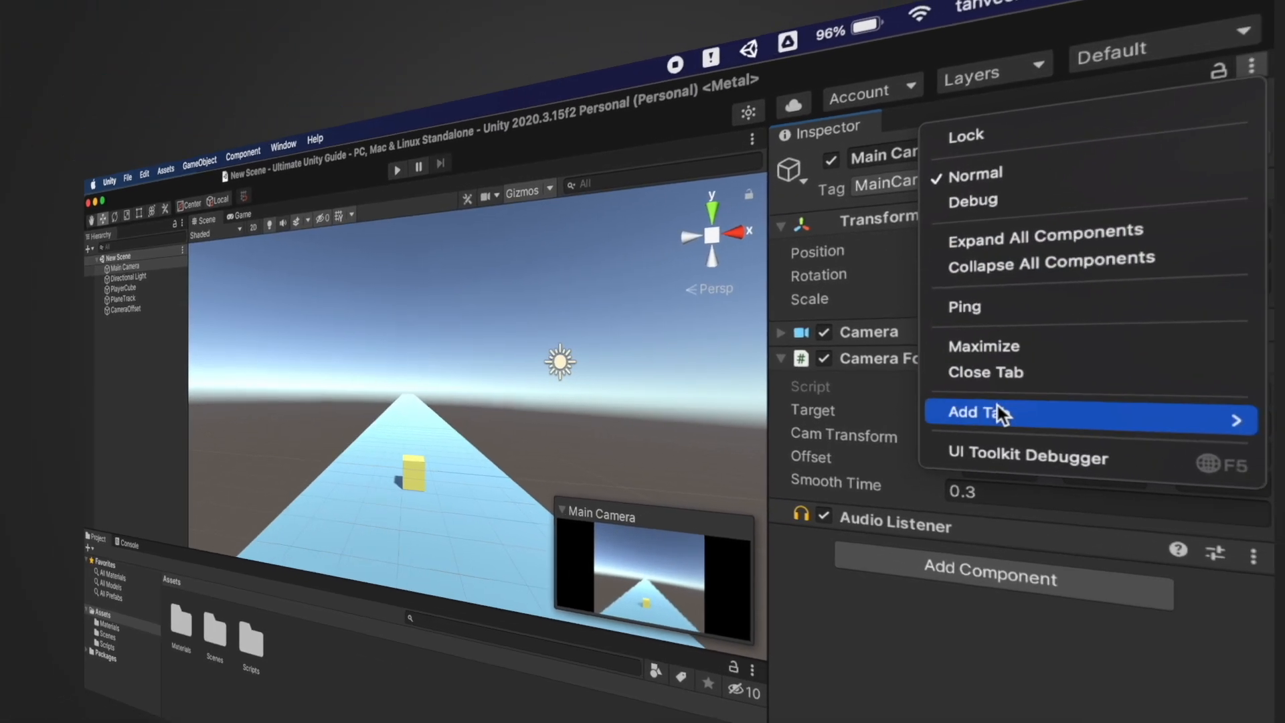
mouse_move(1138, 294)
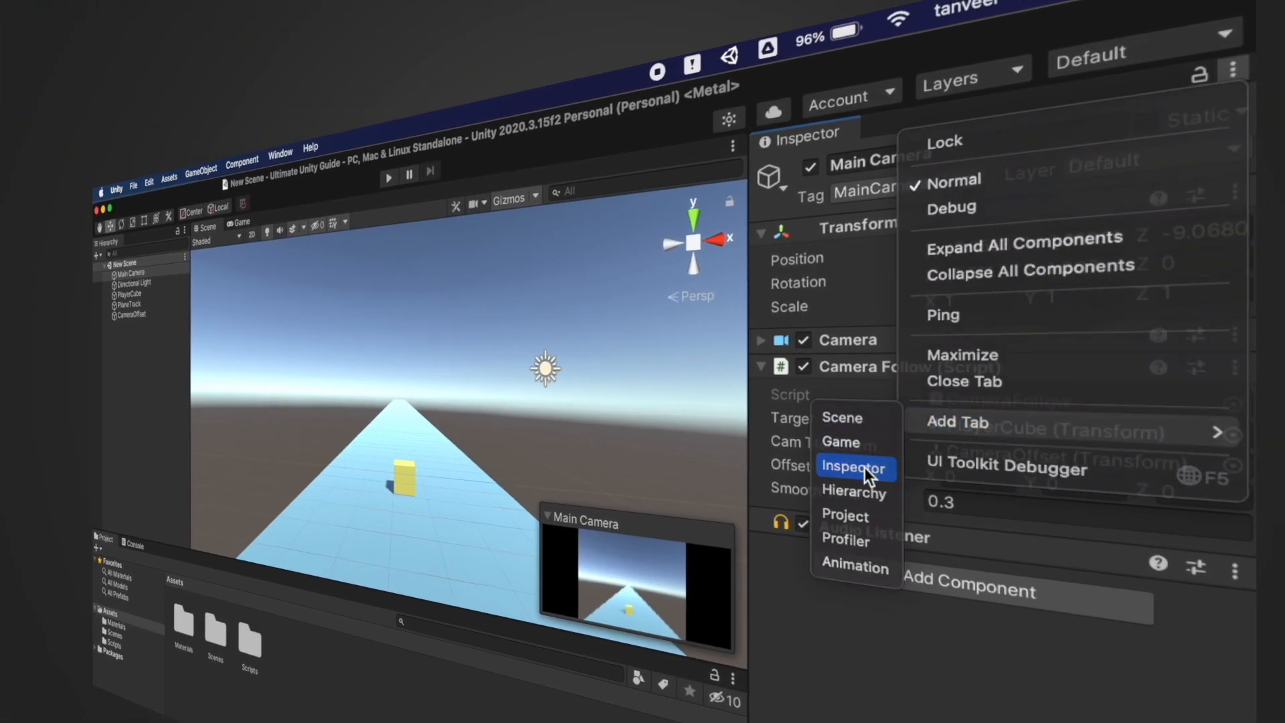
left_click(865, 468)
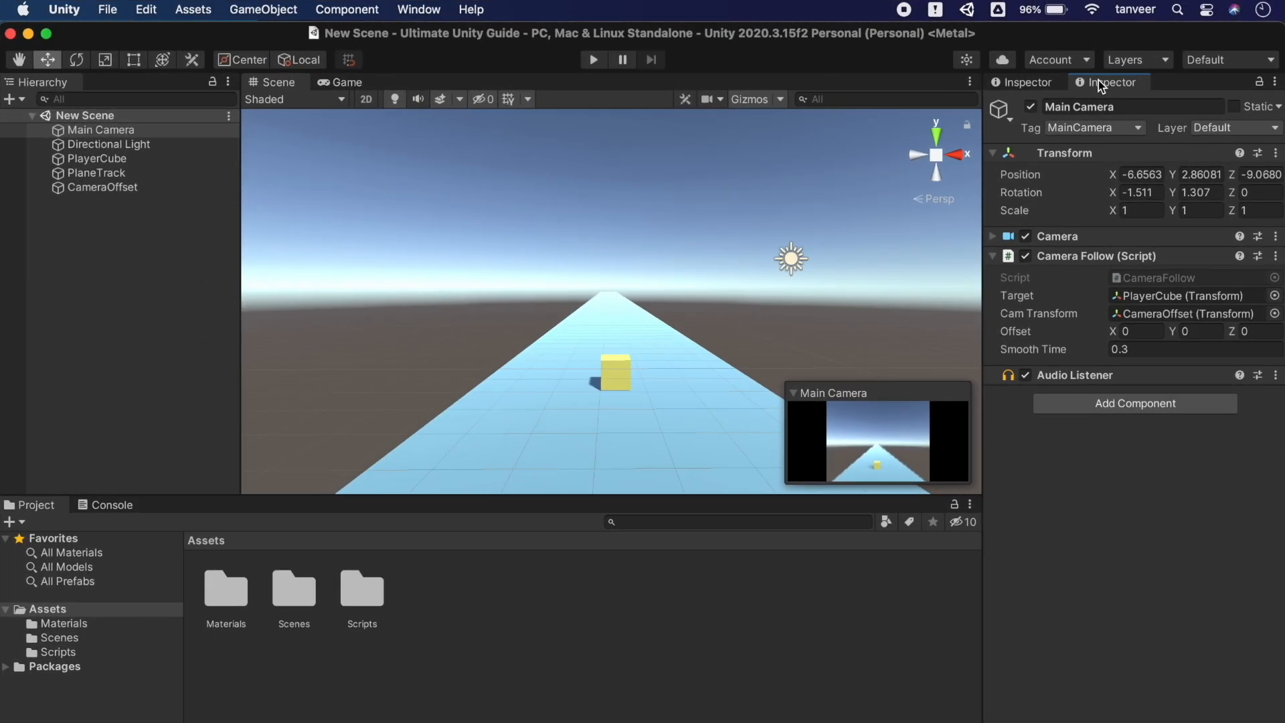
left_click_drag(930, 118, 1124, 621)
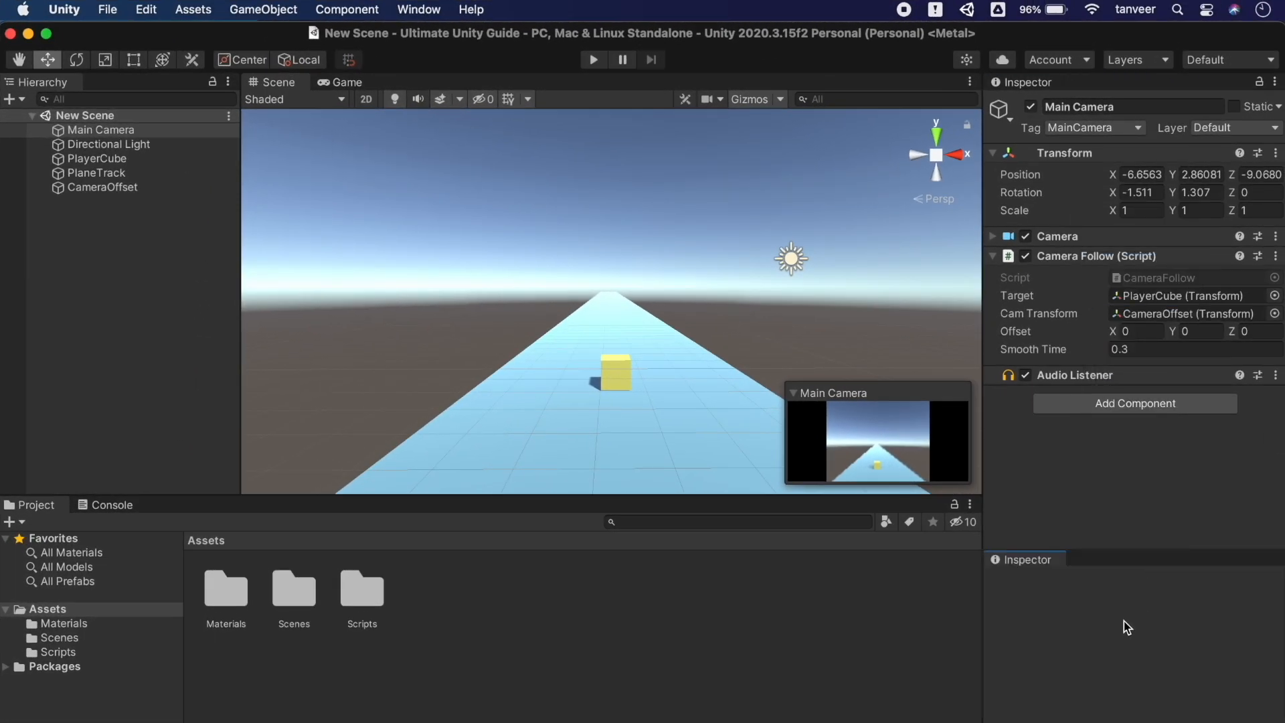
left_click_drag(1141, 549, 1136, 444)
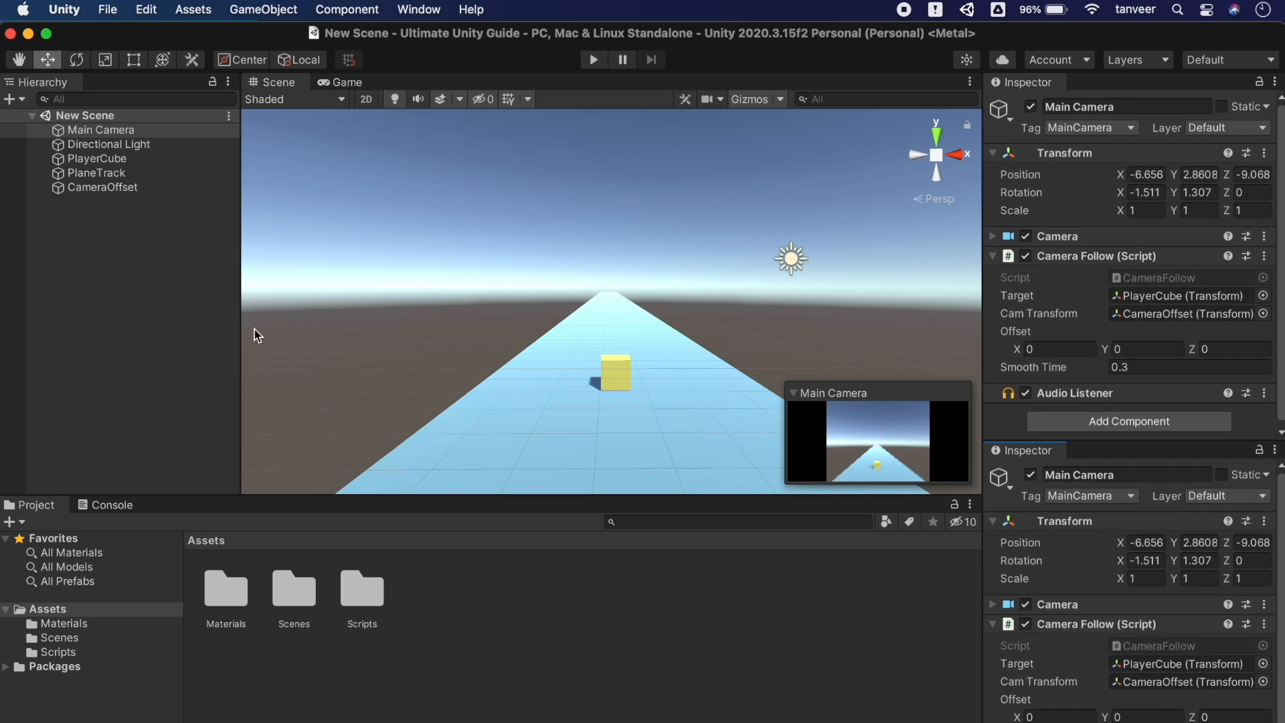
Lock the lower Inspector on PlayerCube and confirm it stays while selecting other objects
left_click(107, 163)
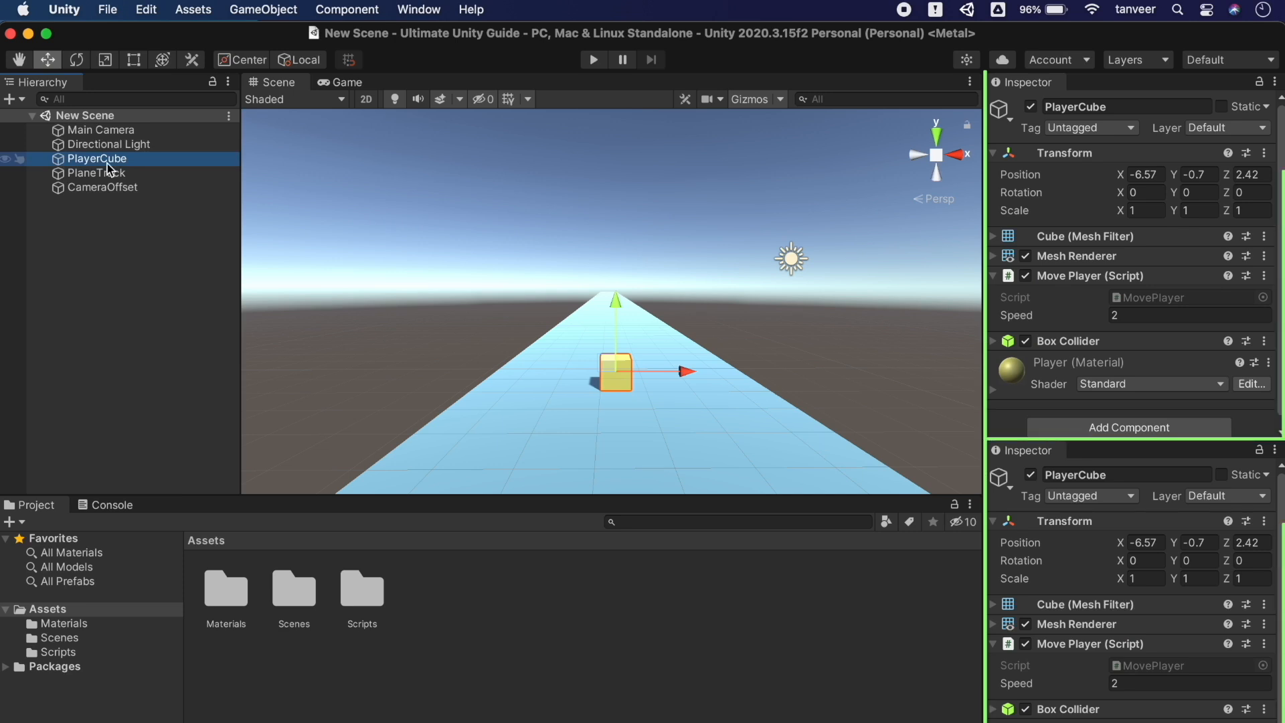
left_click(109, 173)
left_click(111, 160)
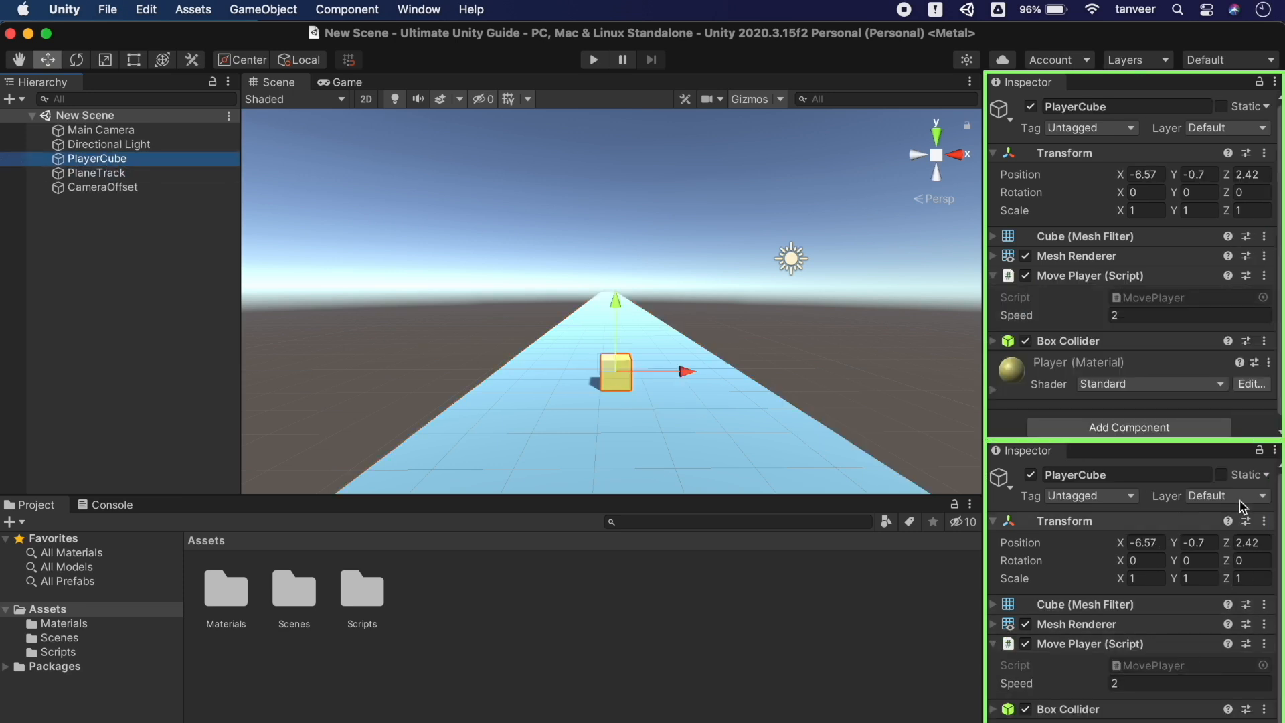
left_click(1262, 453)
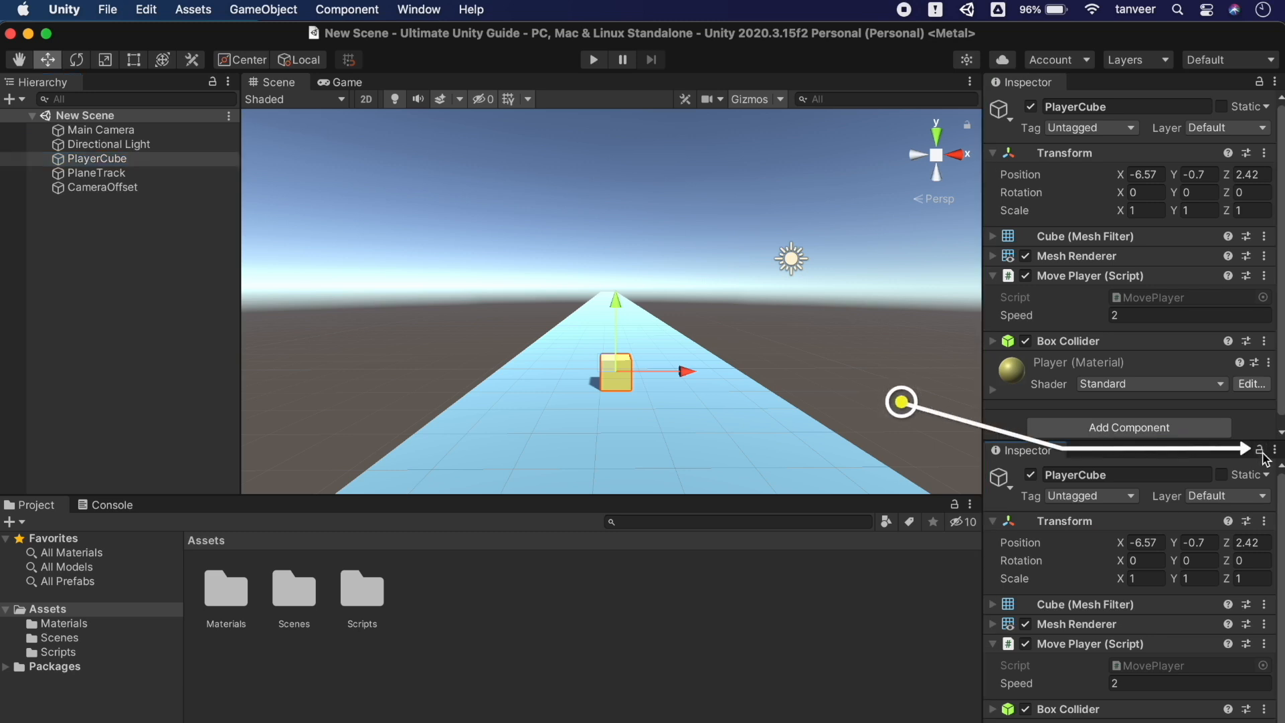
left_click(92, 132)
left_click(95, 142)
left_click(96, 159)
left_click(97, 173)
left_click(96, 187)
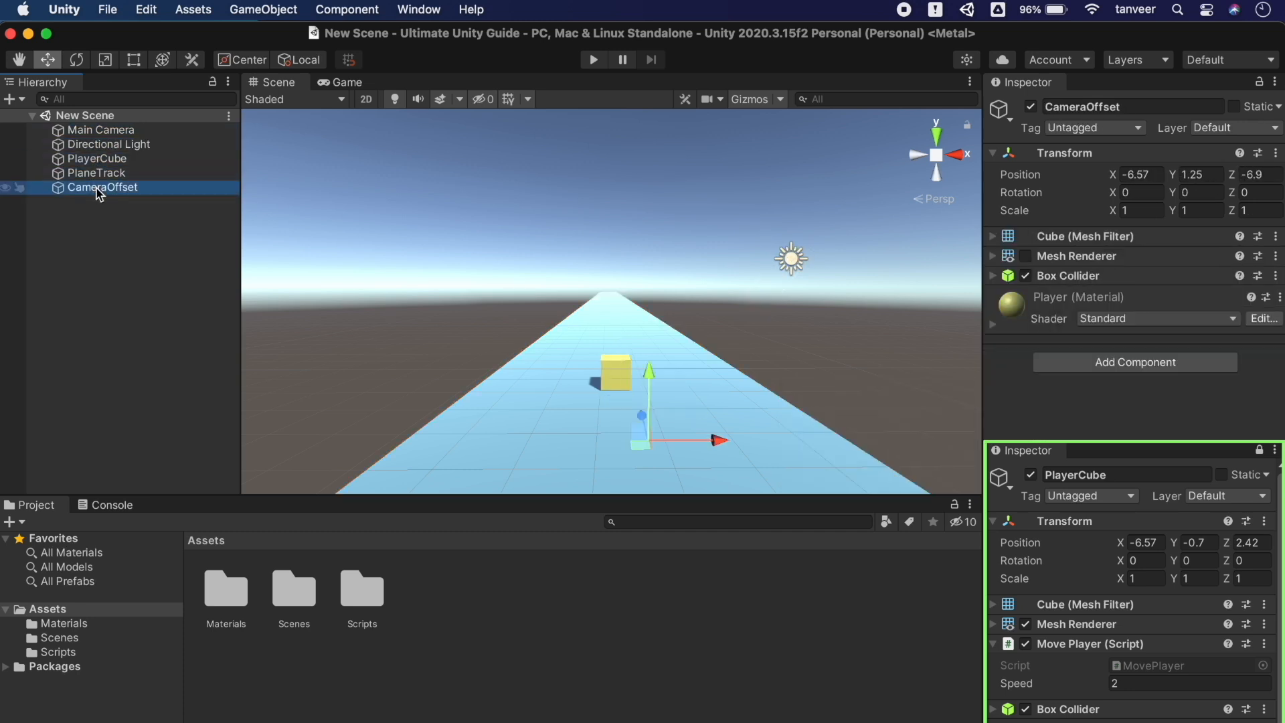
In Play mode, scrub PlayerCube's position from the locked Inspector, then stop playing
left_click(587, 62)
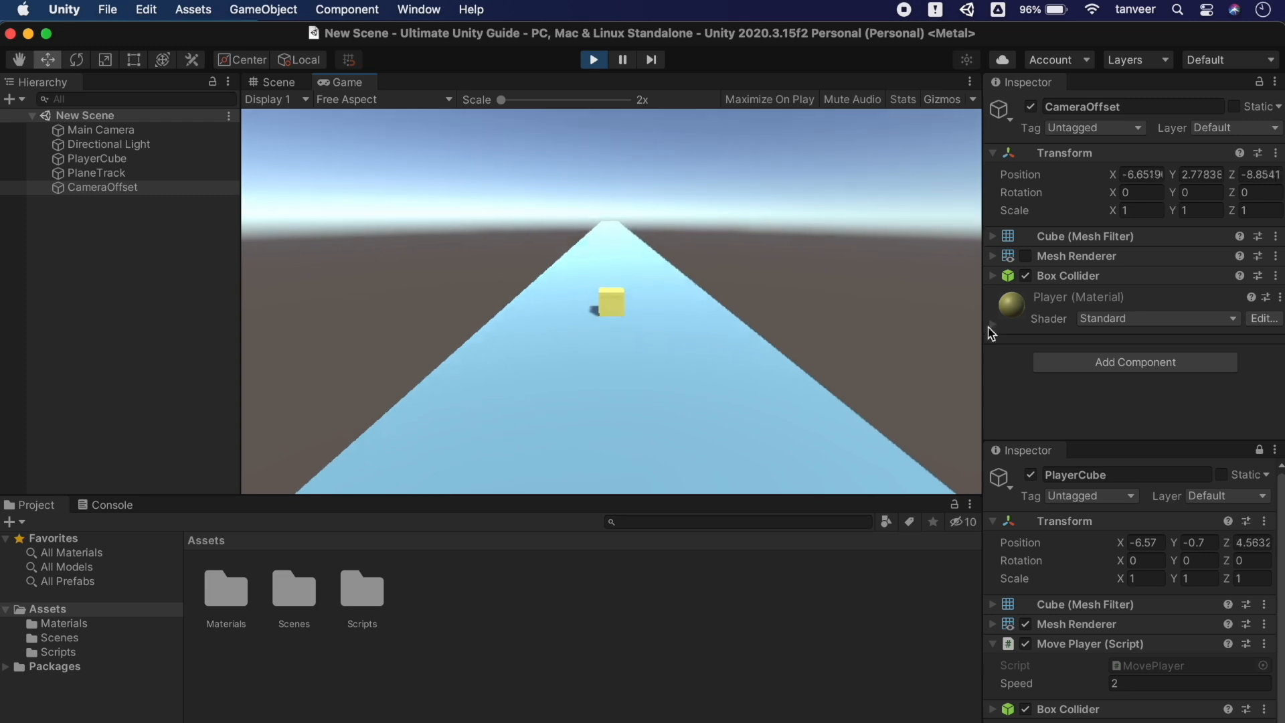
left_click(123, 131)
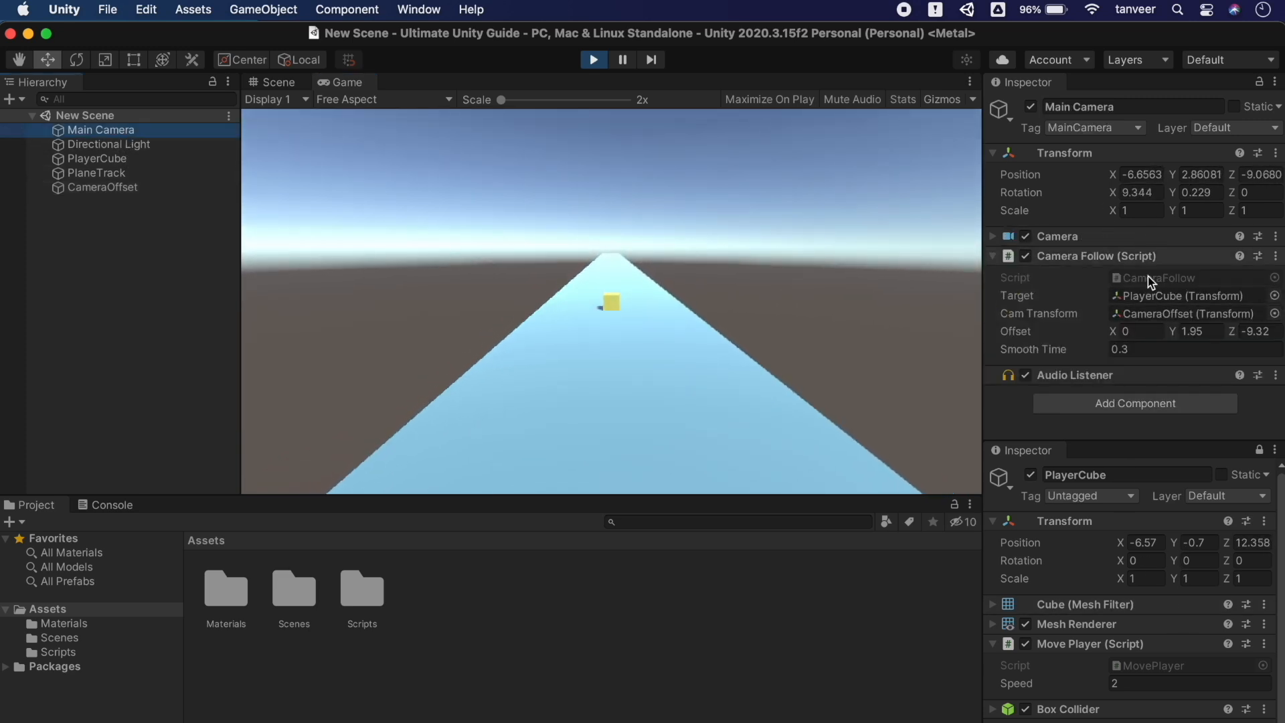
left_click(1106, 475)
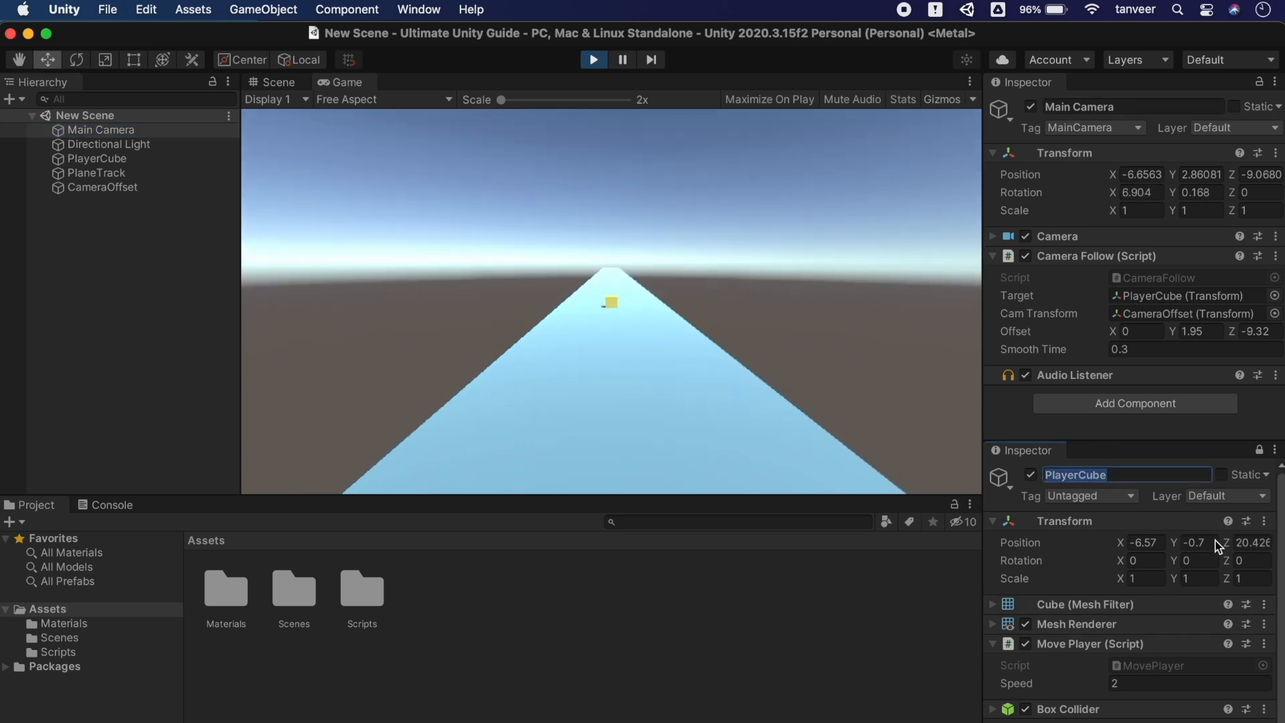
left_click_drag(1176, 546, 1178, 539)
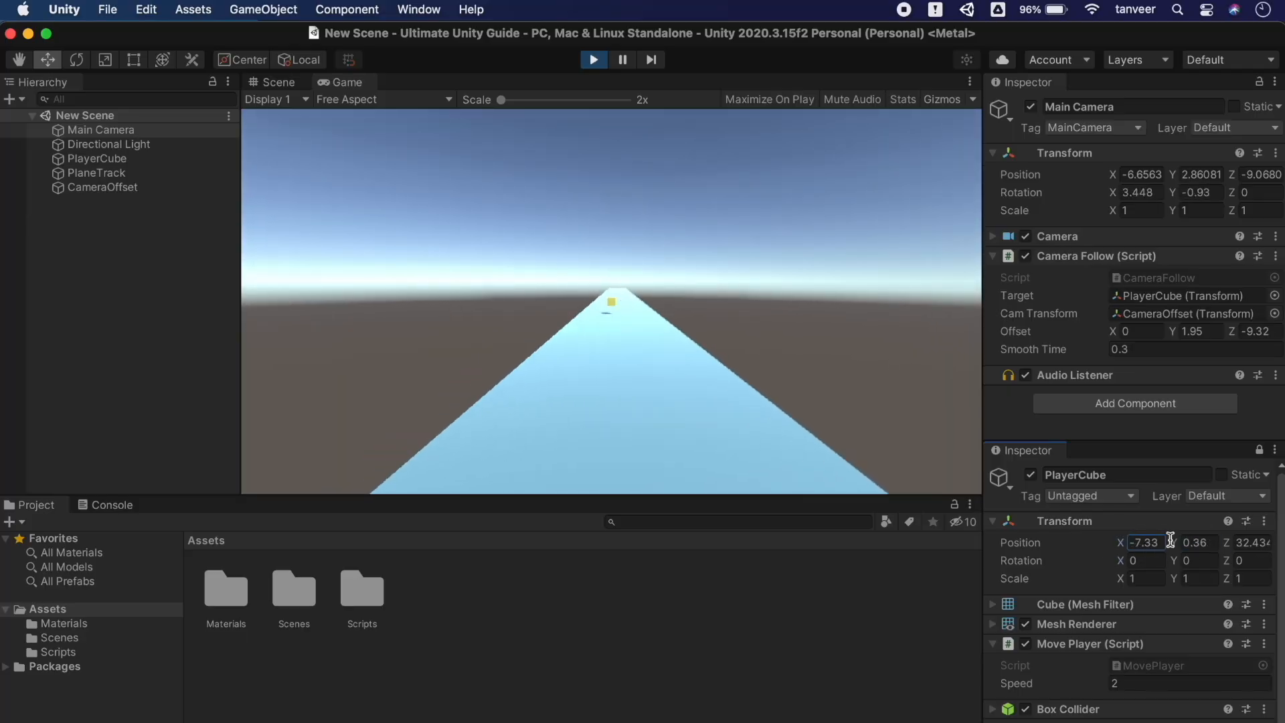
left_click_drag(1231, 544, 373, 657)
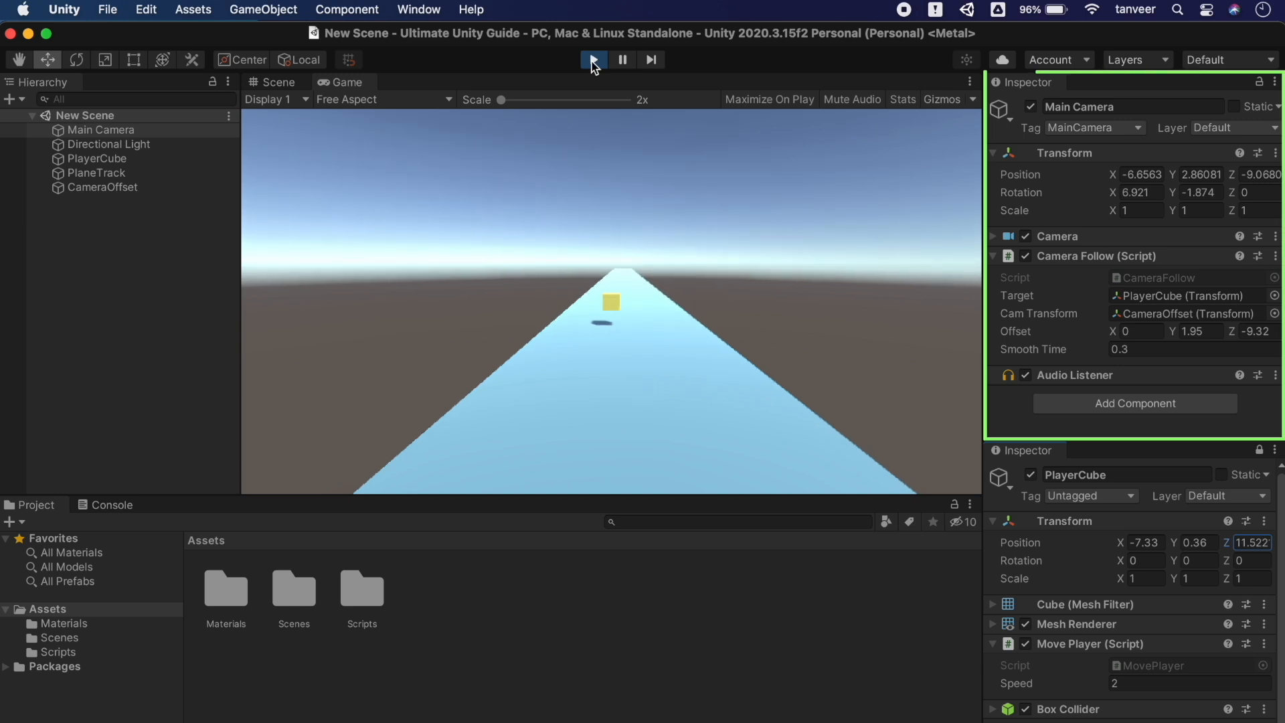
left_click(592, 59)
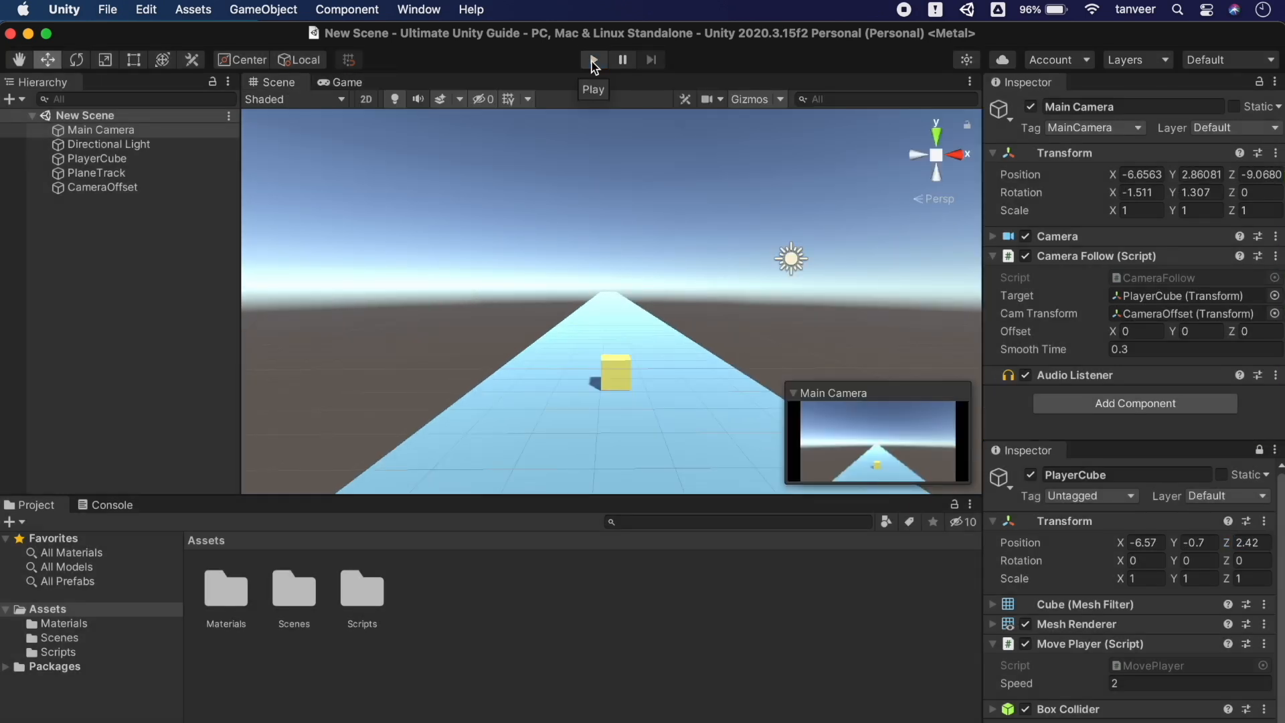
Close the second Inspector and dock a PlayerCube Properties panel beside the Inspector
left_click(1273, 450)
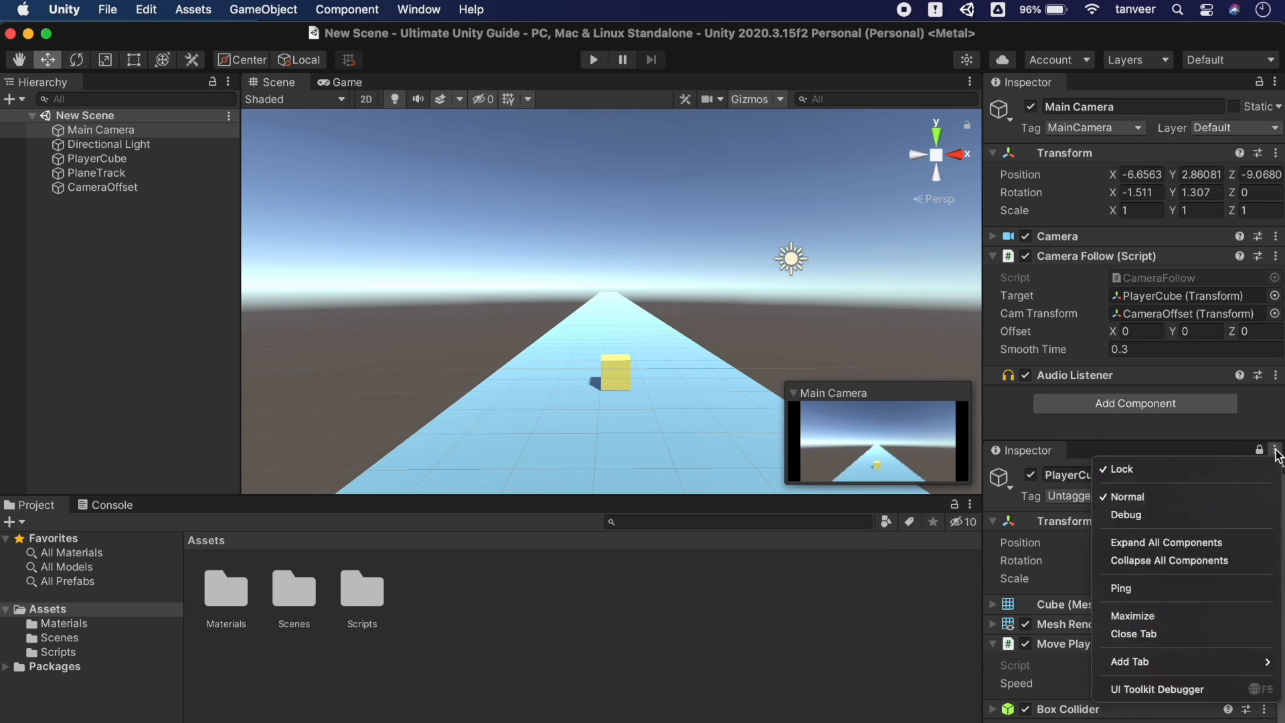
left_click(1148, 636)
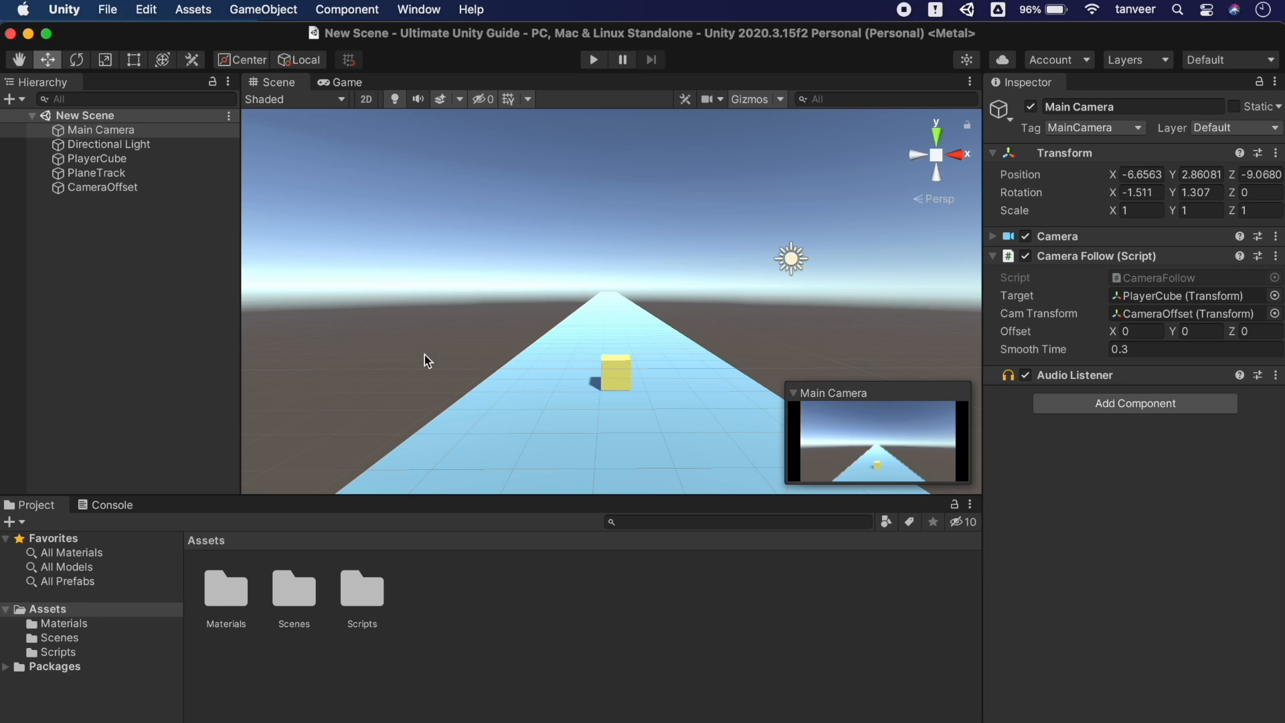
left_click(109, 159)
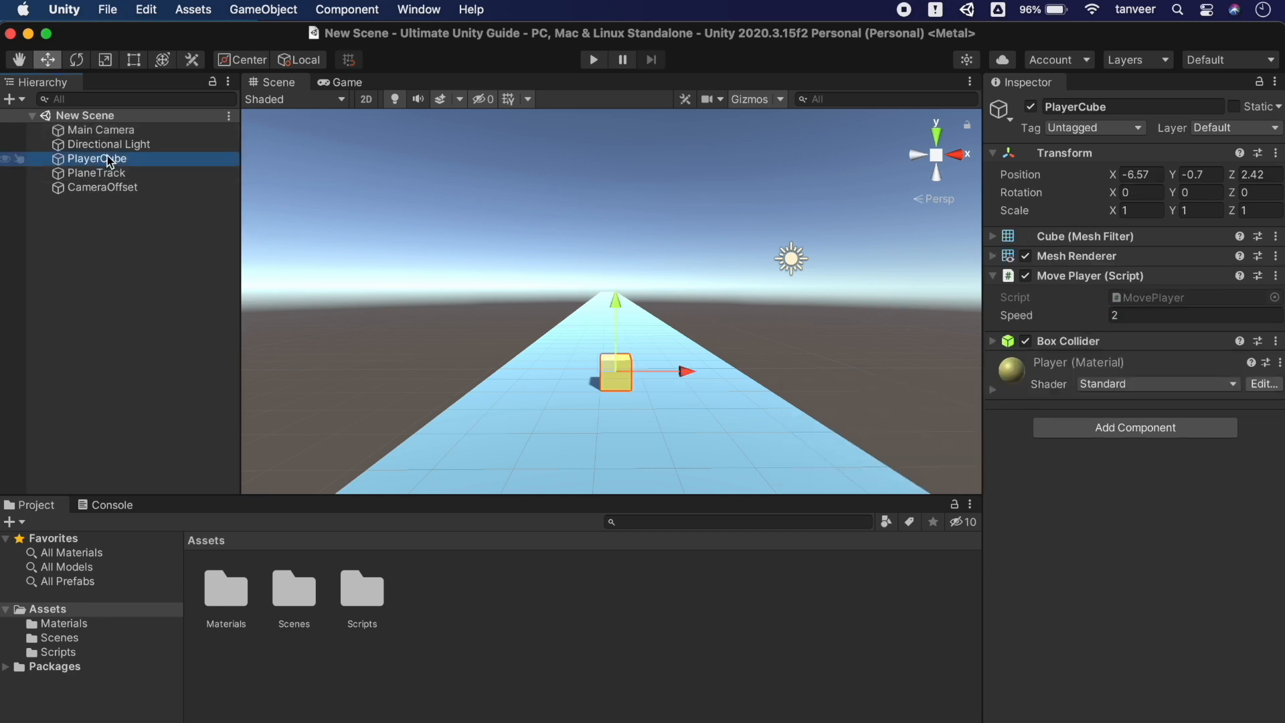
right_click(163, 161)
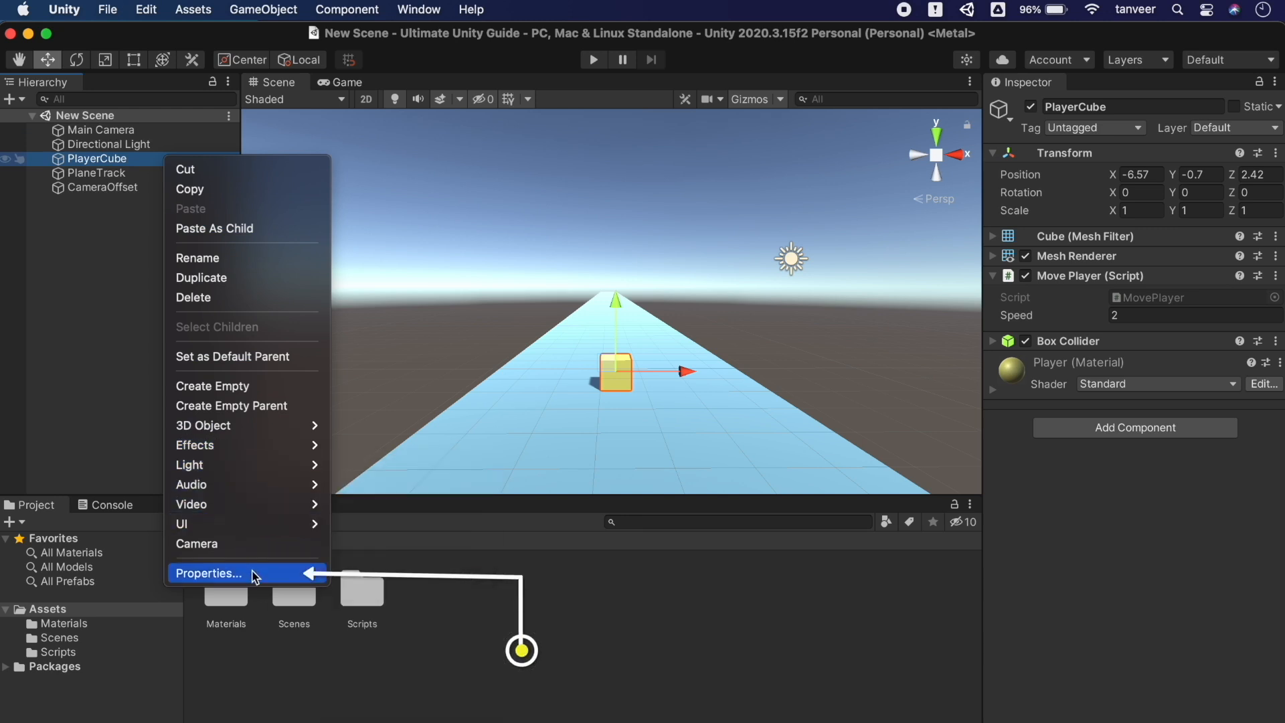
left_click(255, 574)
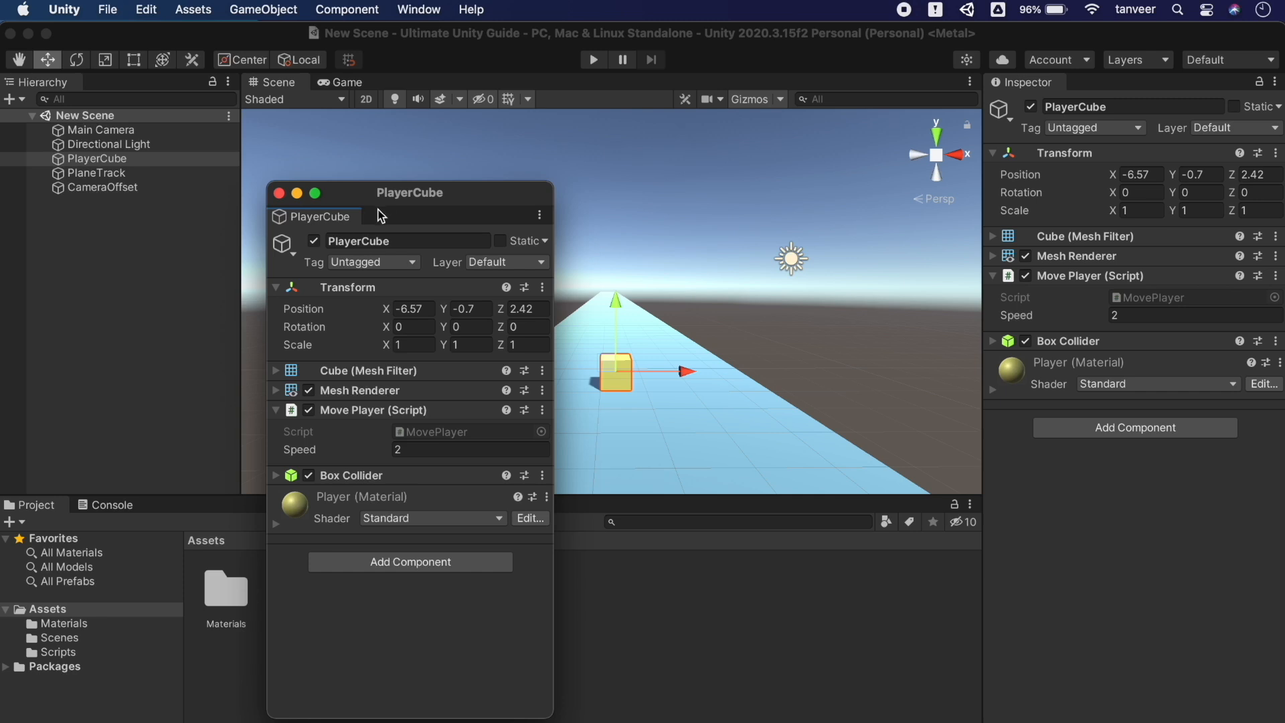
left_click_drag(417, 206, 667, 212)
left_click_drag(572, 221, 780, 166)
left_click_drag(917, 157, 864, 161)
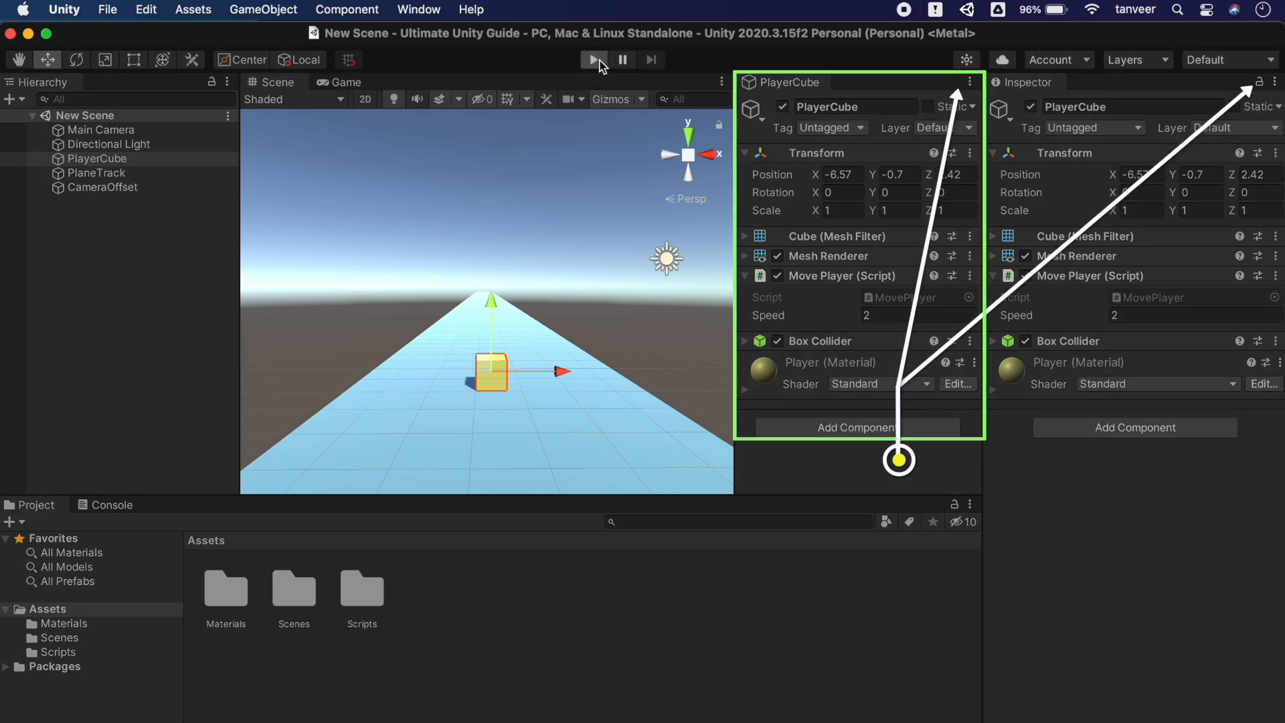
left_click(600, 61)
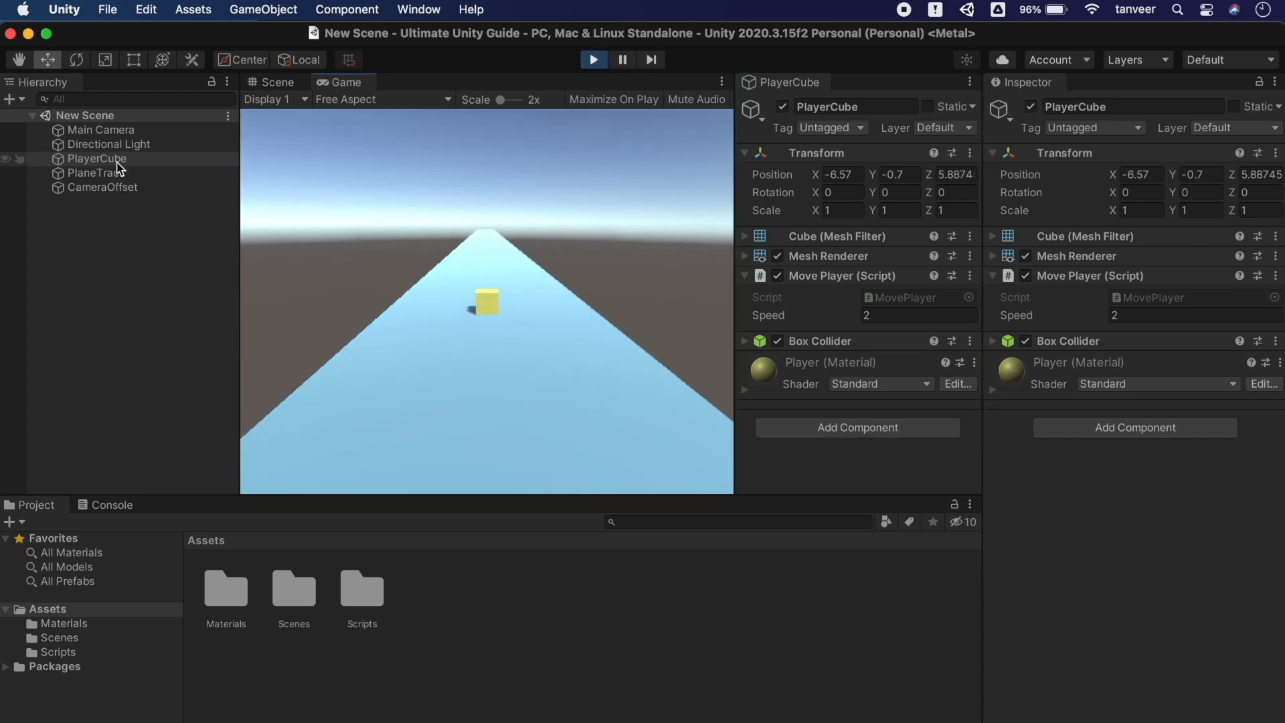
left_click(97, 173)
left_click(99, 188)
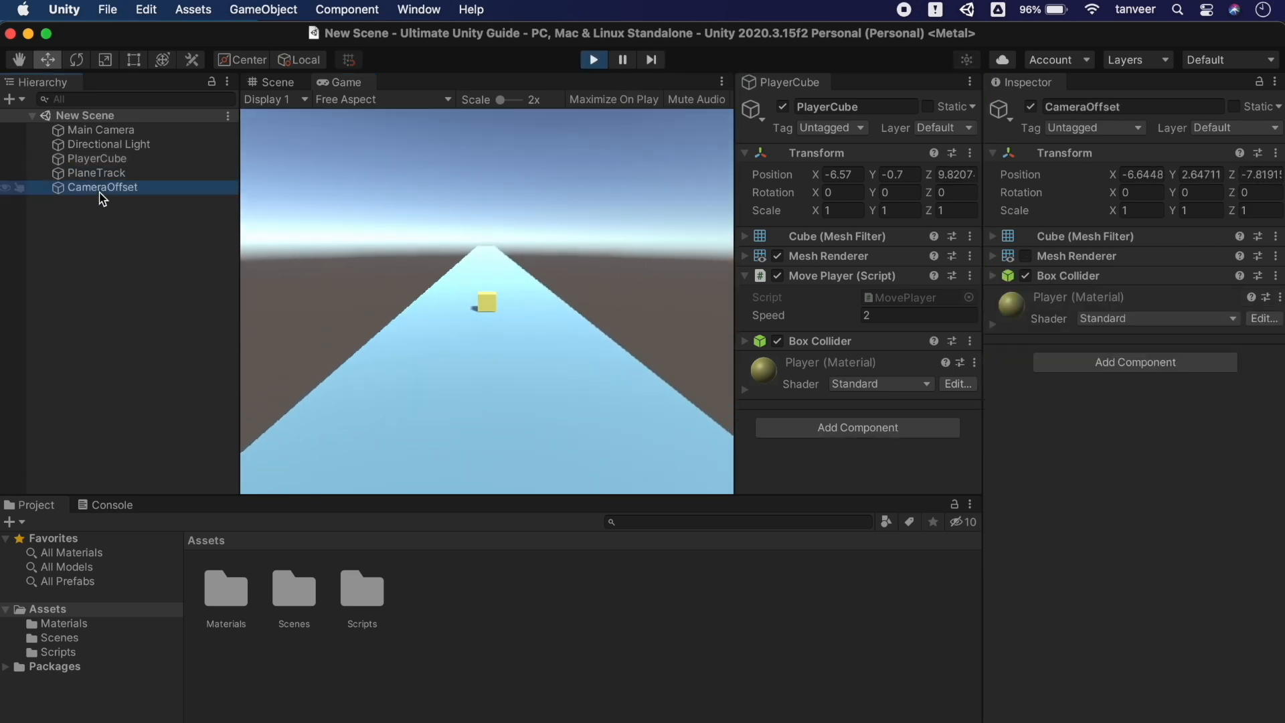
left_click(128, 131)
left_click(126, 143)
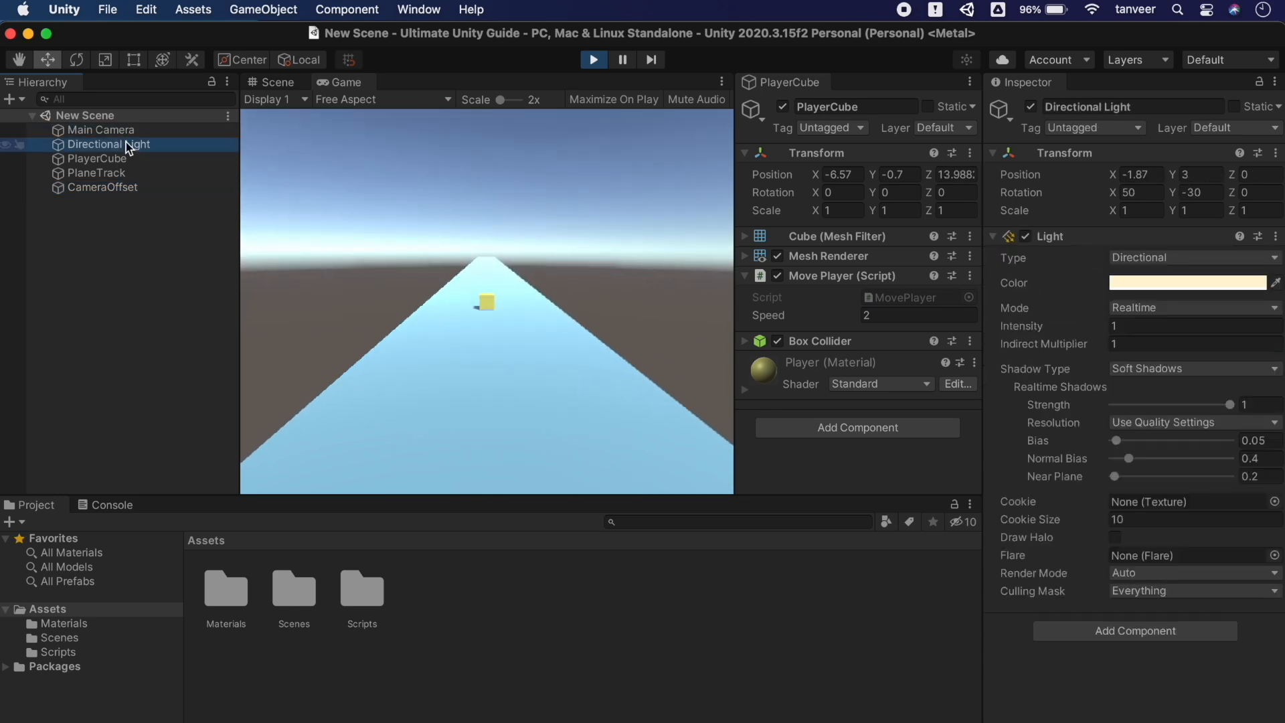
left_click_drag(873, 174, 910, 160)
left_click_drag(816, 176, 793, 182)
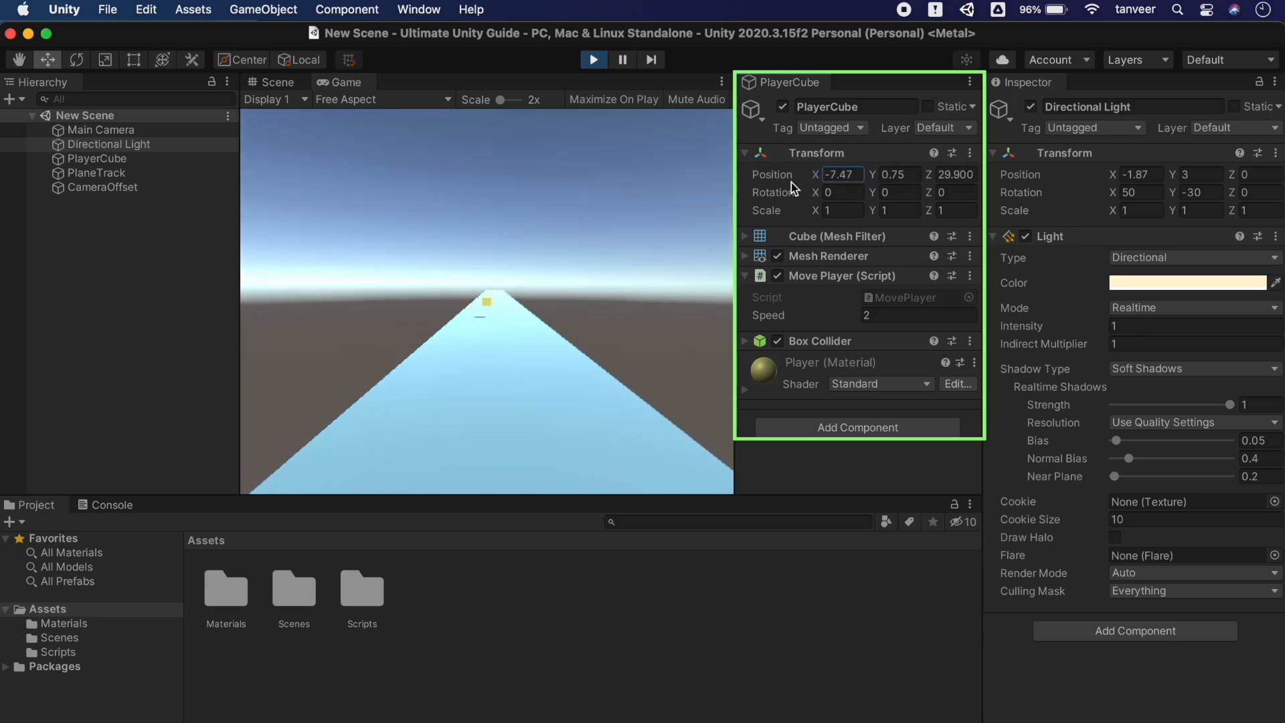
left_click(596, 61)
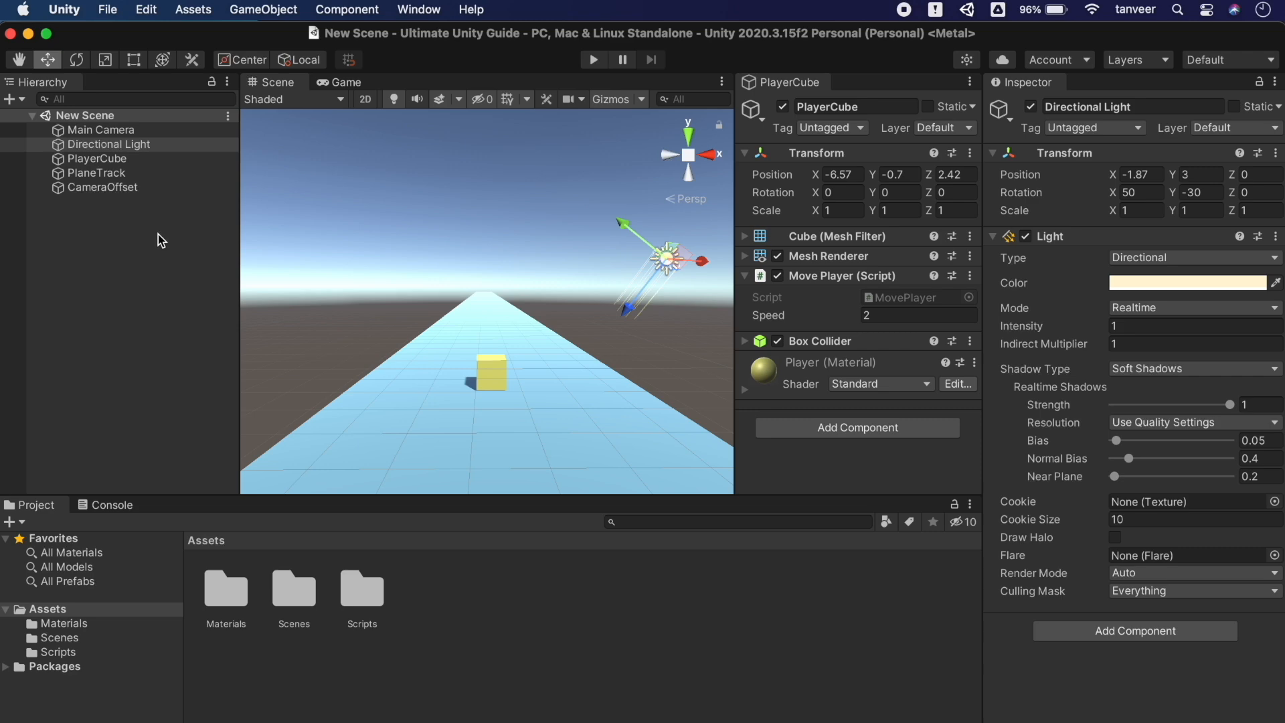
left_click(121, 131)
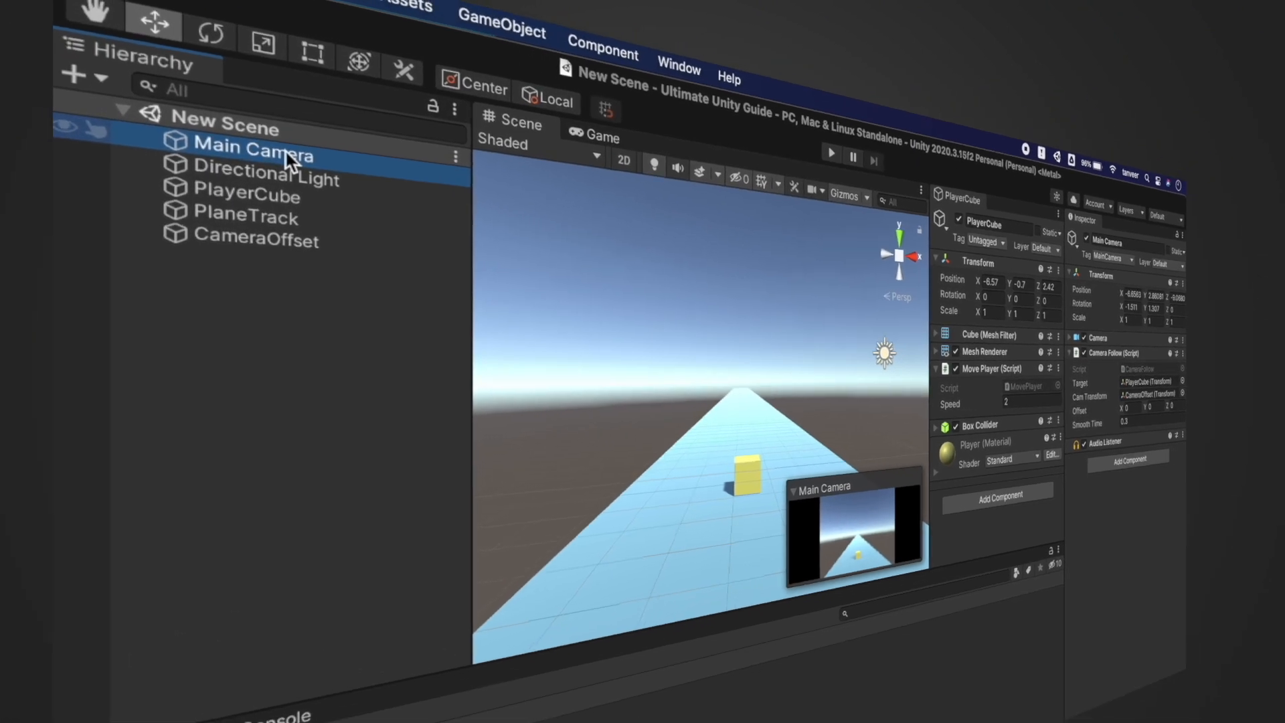
Open a Main Camera Properties window, dock it next to the Project area and widen it
right_click(118, 129)
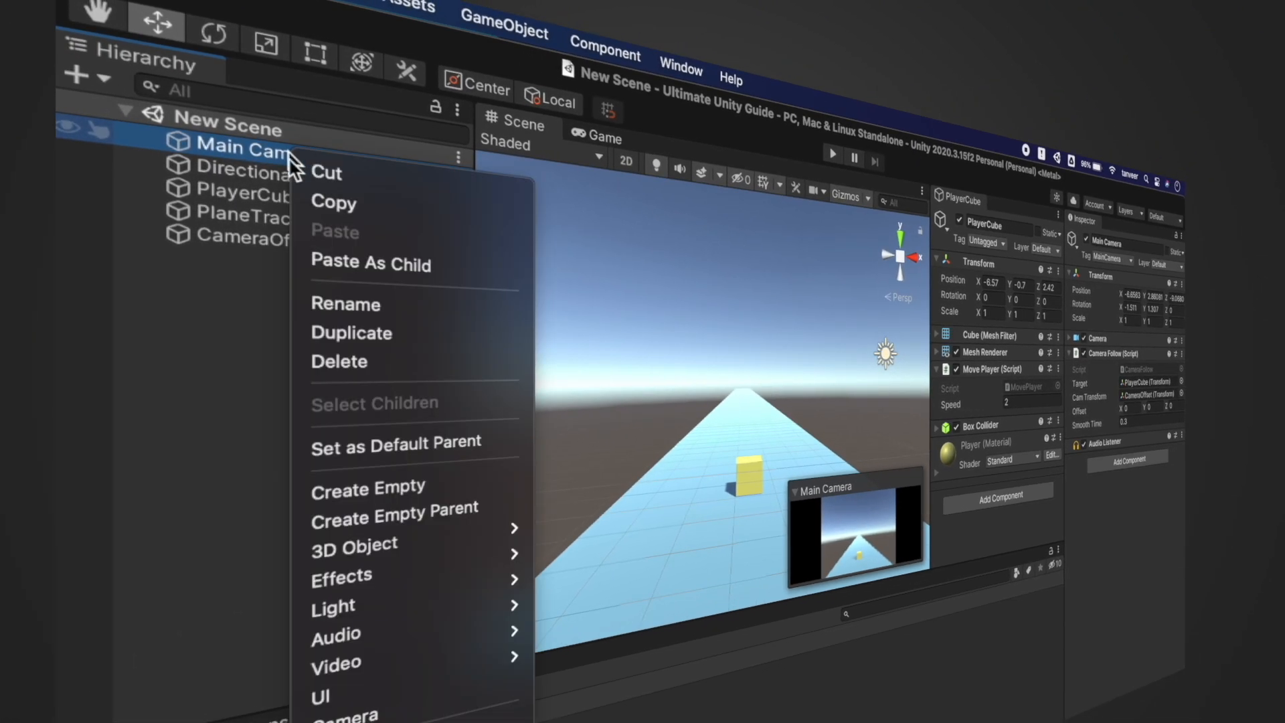
left_click(482, 715)
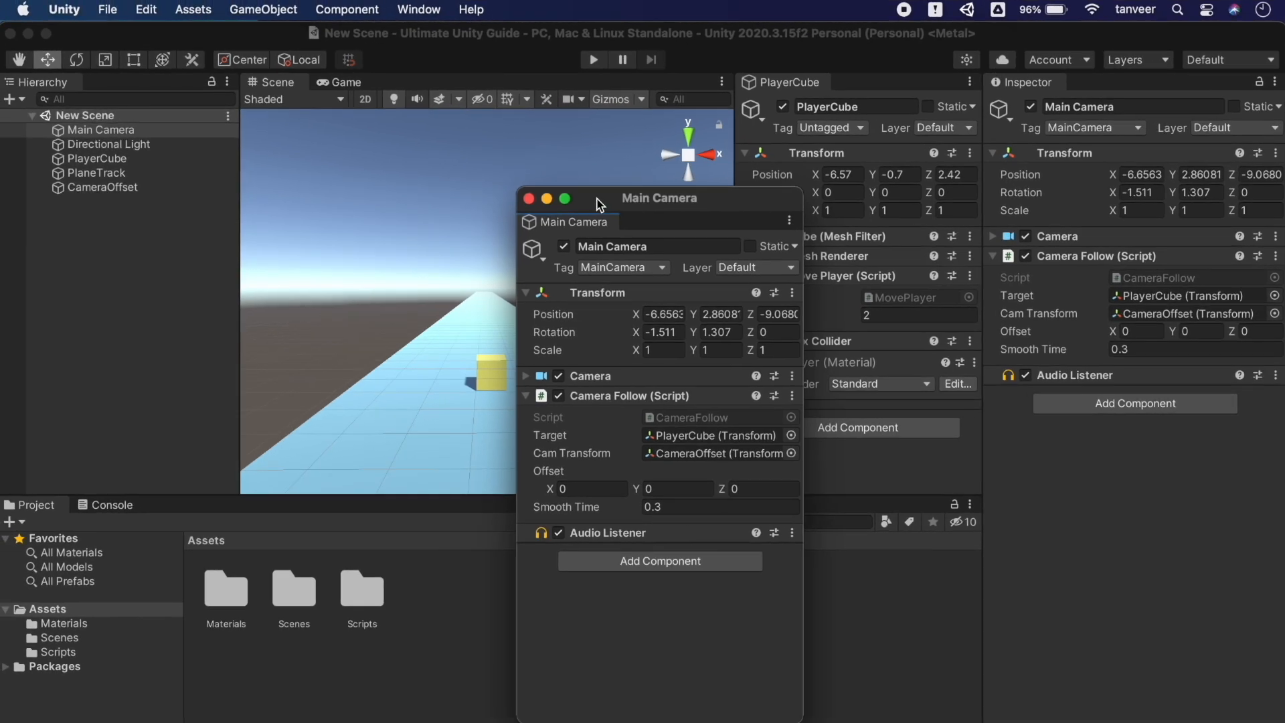
left_click_drag(562, 225, 932, 595)
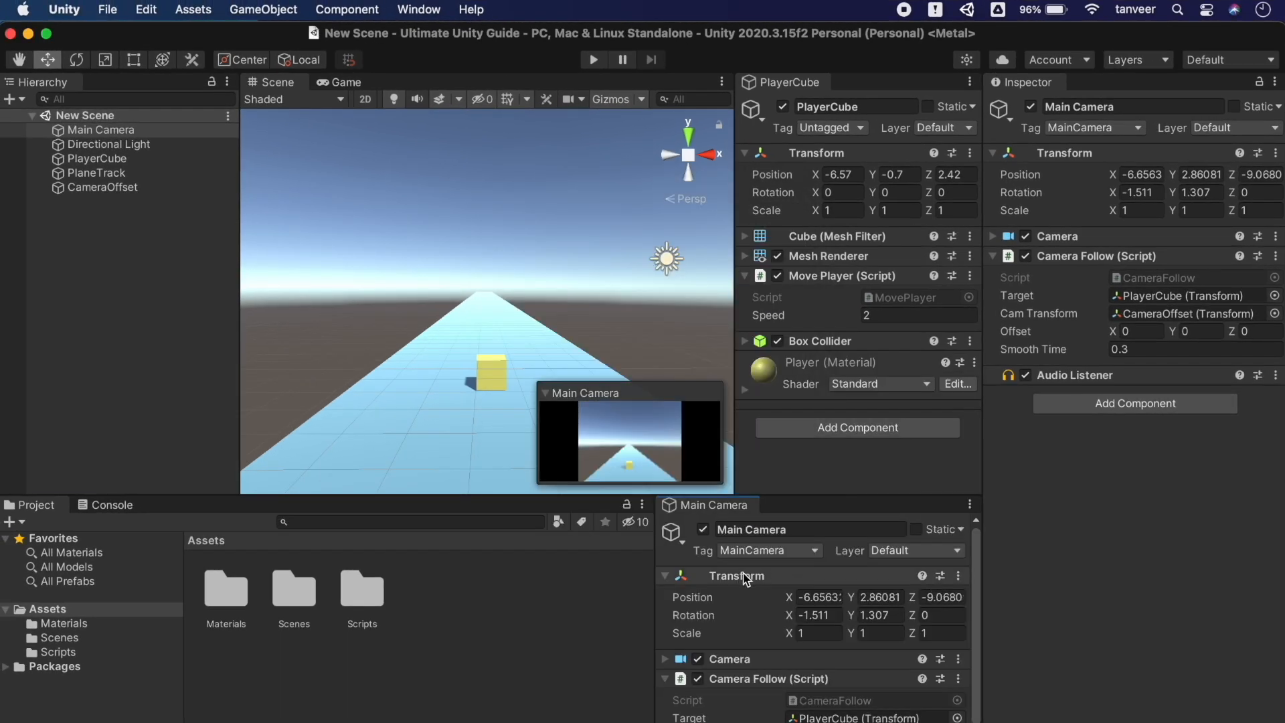
left_click_drag(653, 597, 735, 598)
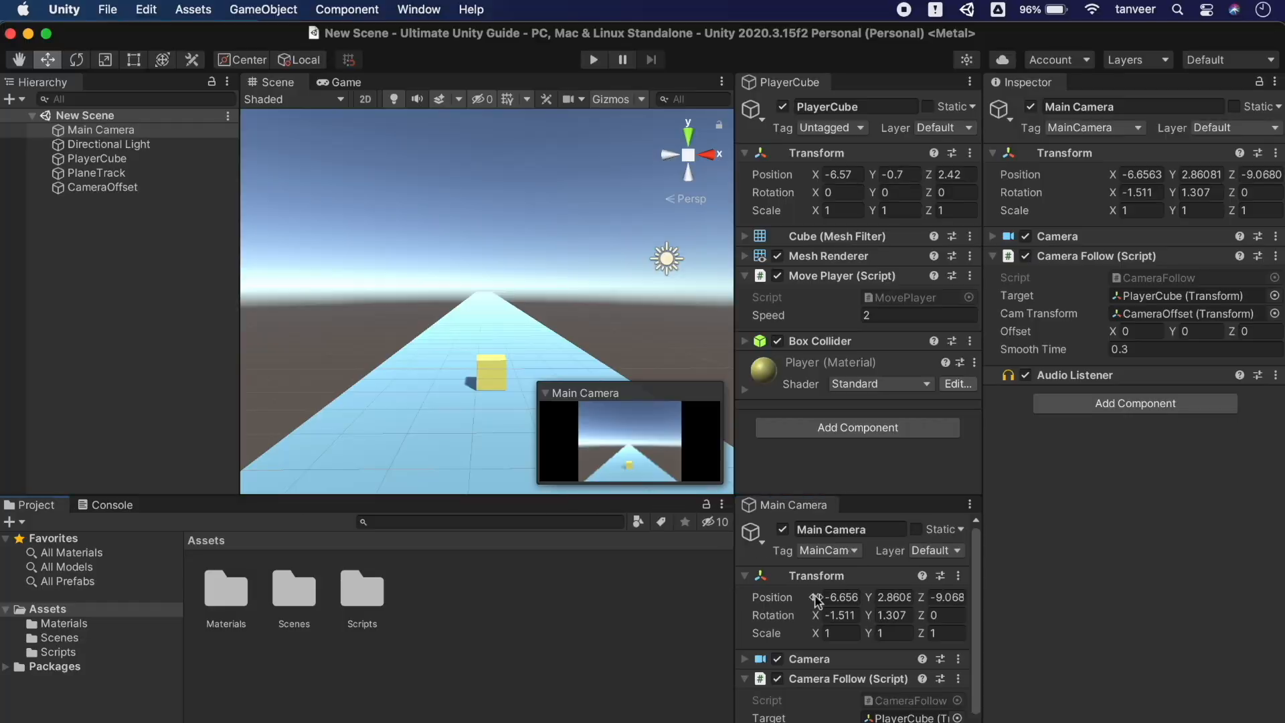
Expand and collapse the Camera component in that panel, then enter Play mode
scroll(906, 665, "down", 3)
scroll(906, 668, "up", 3)
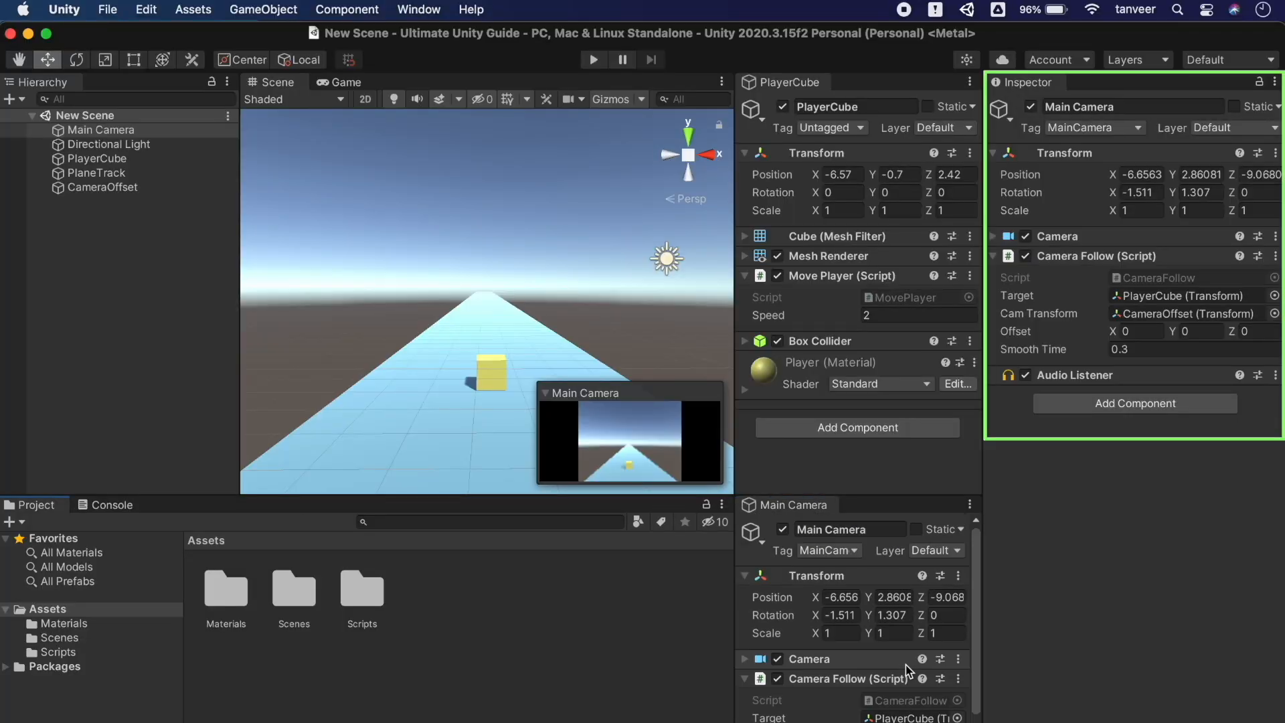
left_click(889, 661)
scroll(889, 661, "down", 10)
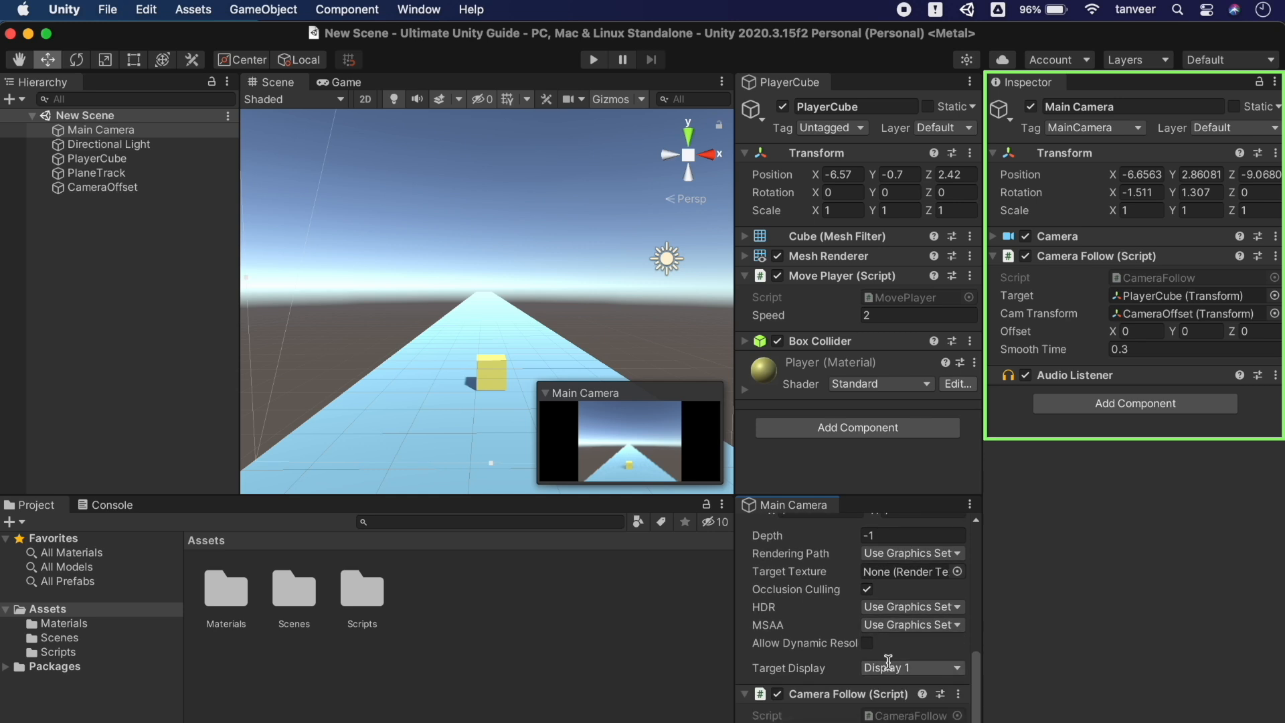
scroll(889, 663, "up", 10)
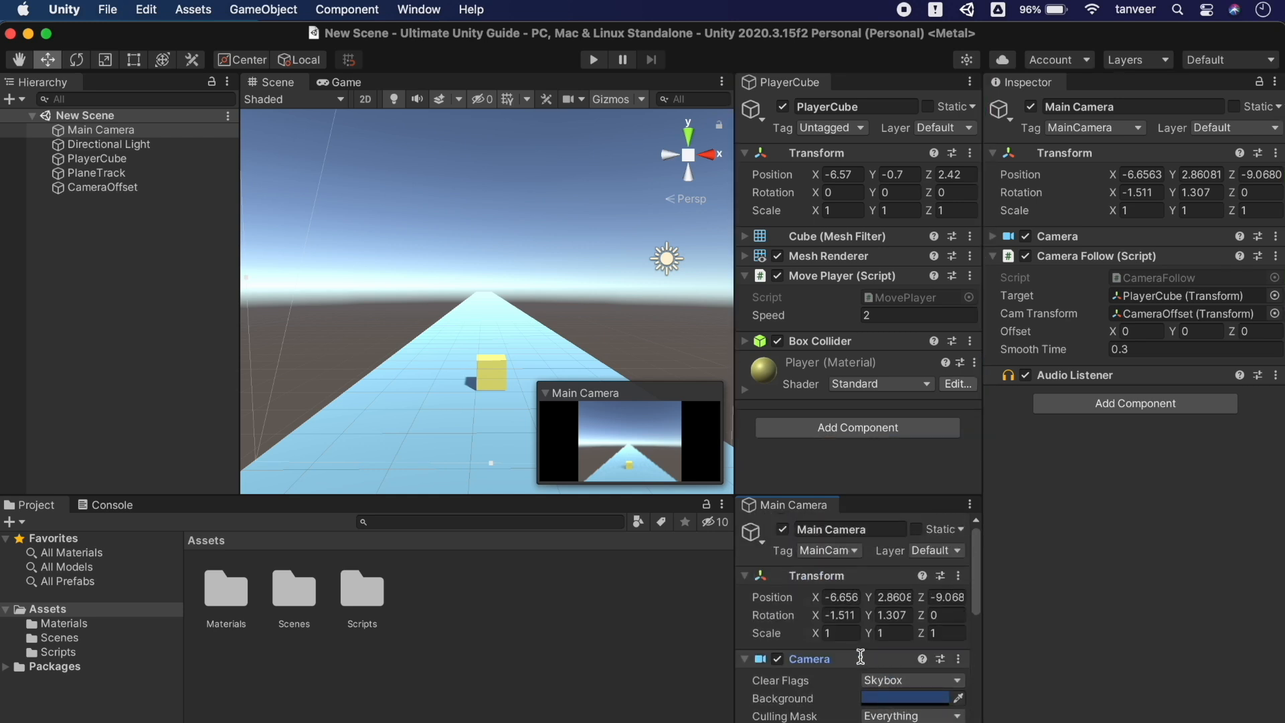
left_click(861, 659)
scroll(860, 659, "down", 3)
scroll(861, 660, "up", 3)
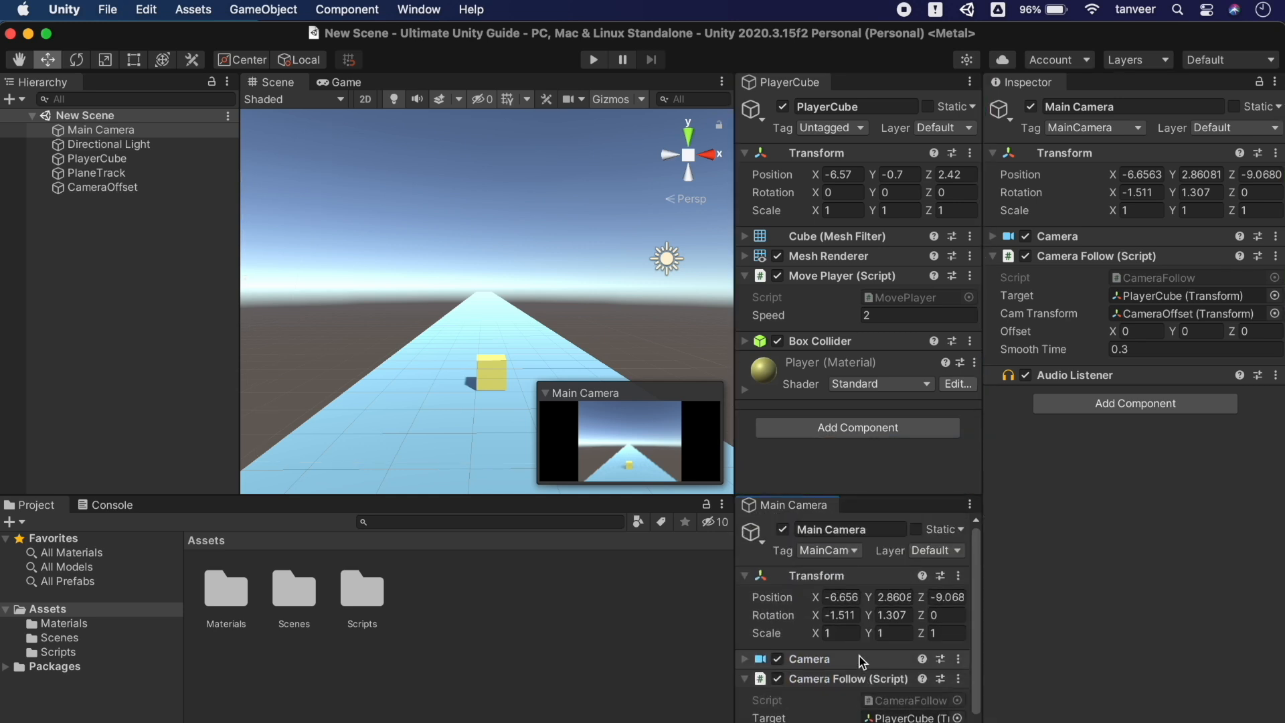
left_click(589, 61)
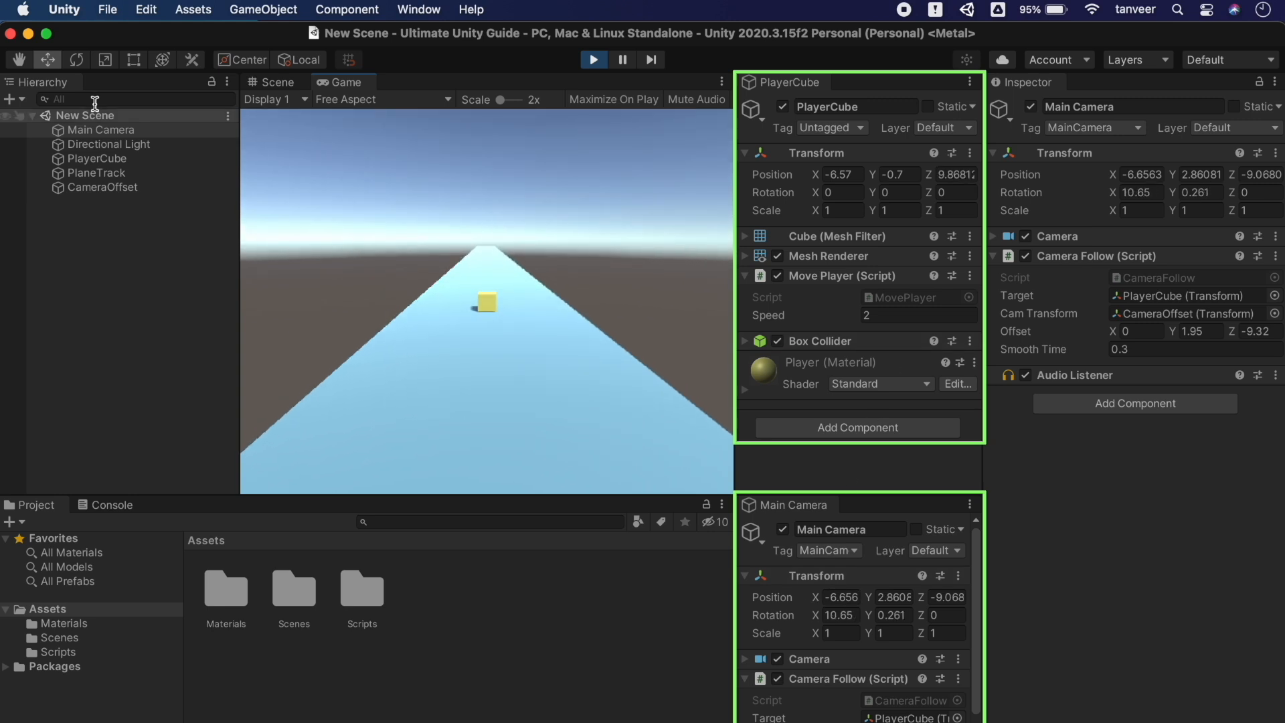
While playing, scrub Main Camera's Position Y up and down and X sideways, then stop
left_click(95, 131)
key("Down")
key("Down")
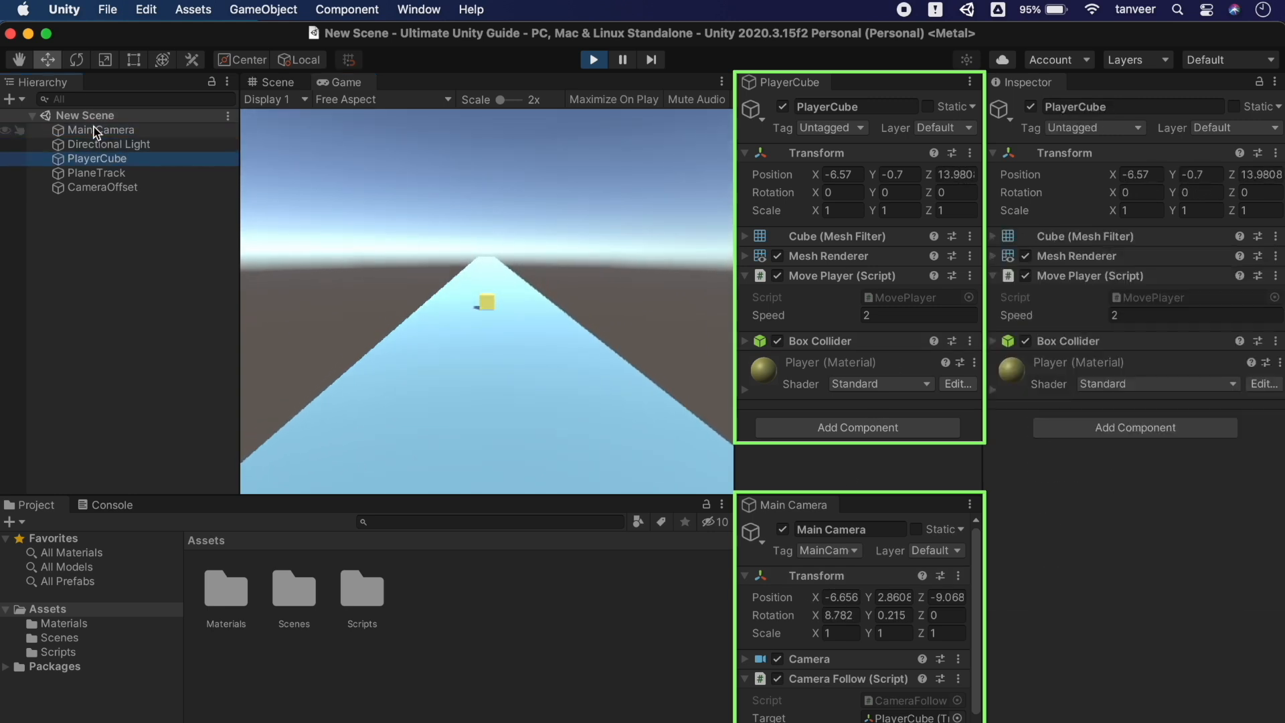
key("Down")
key("Down")
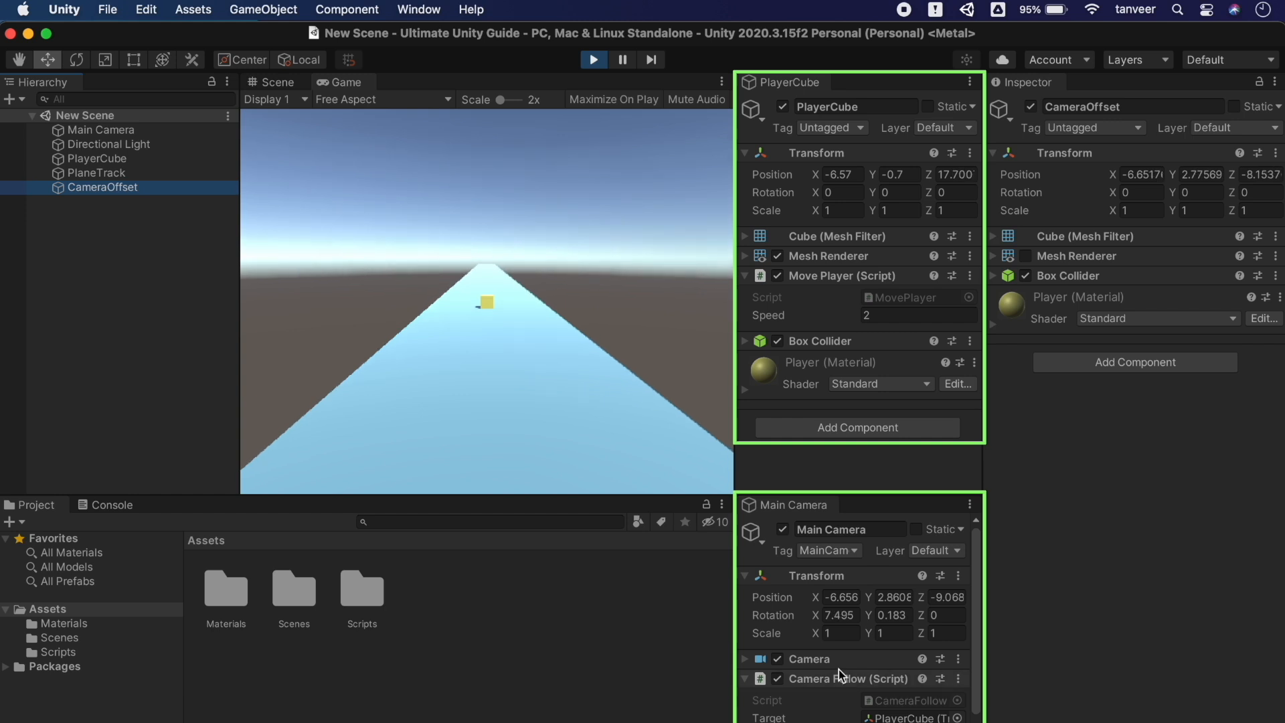
left_click(875, 598)
left_click_drag(871, 597, 1274, 608)
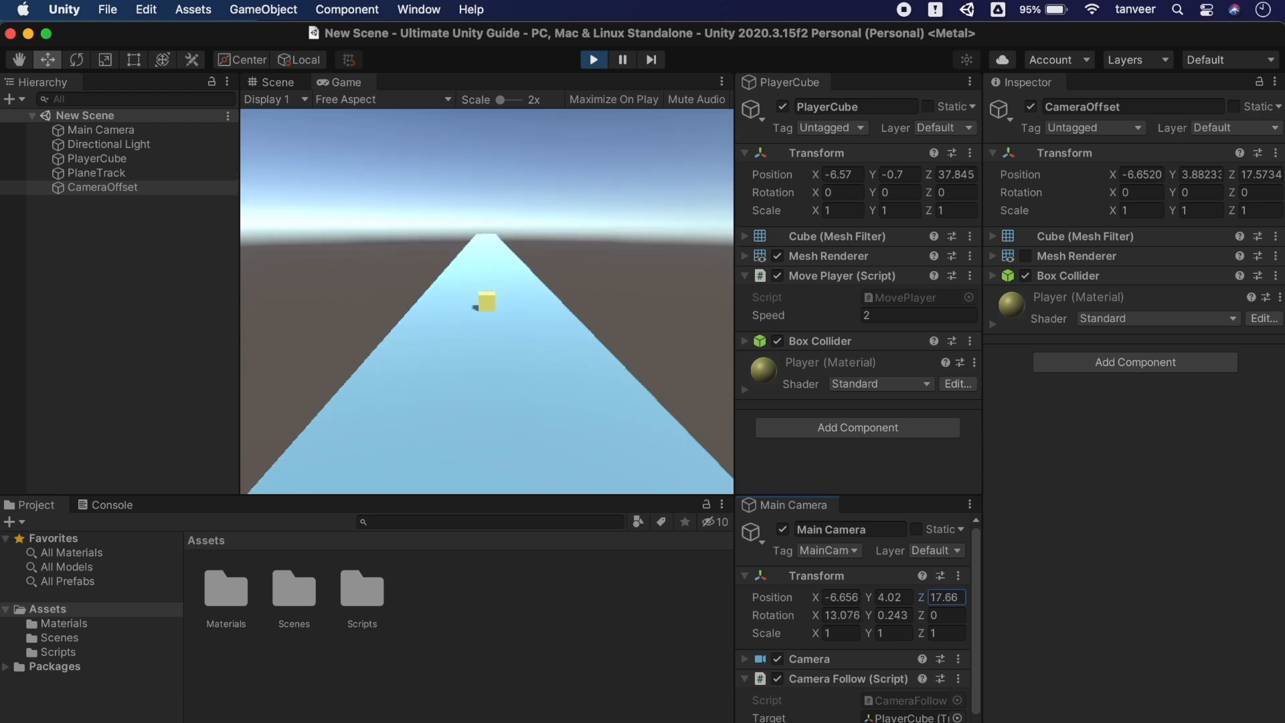
left_click_drag(814, 595, 895, 588)
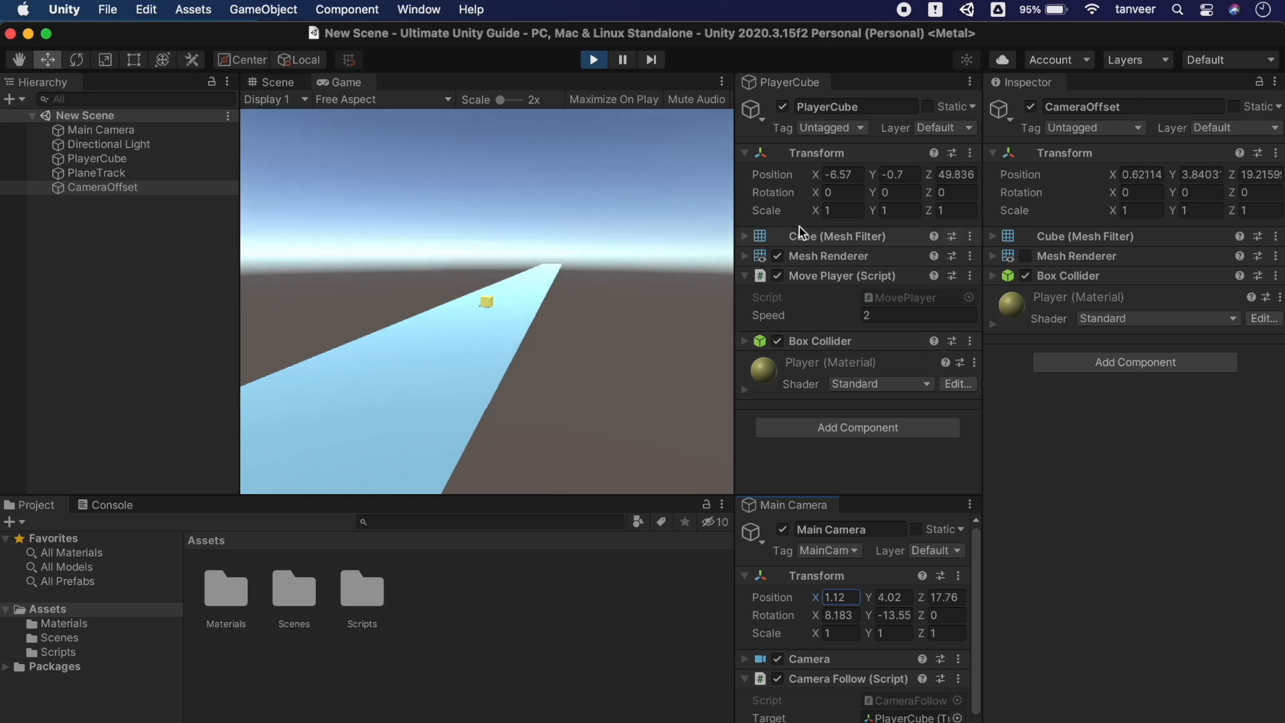
left_click(592, 60)
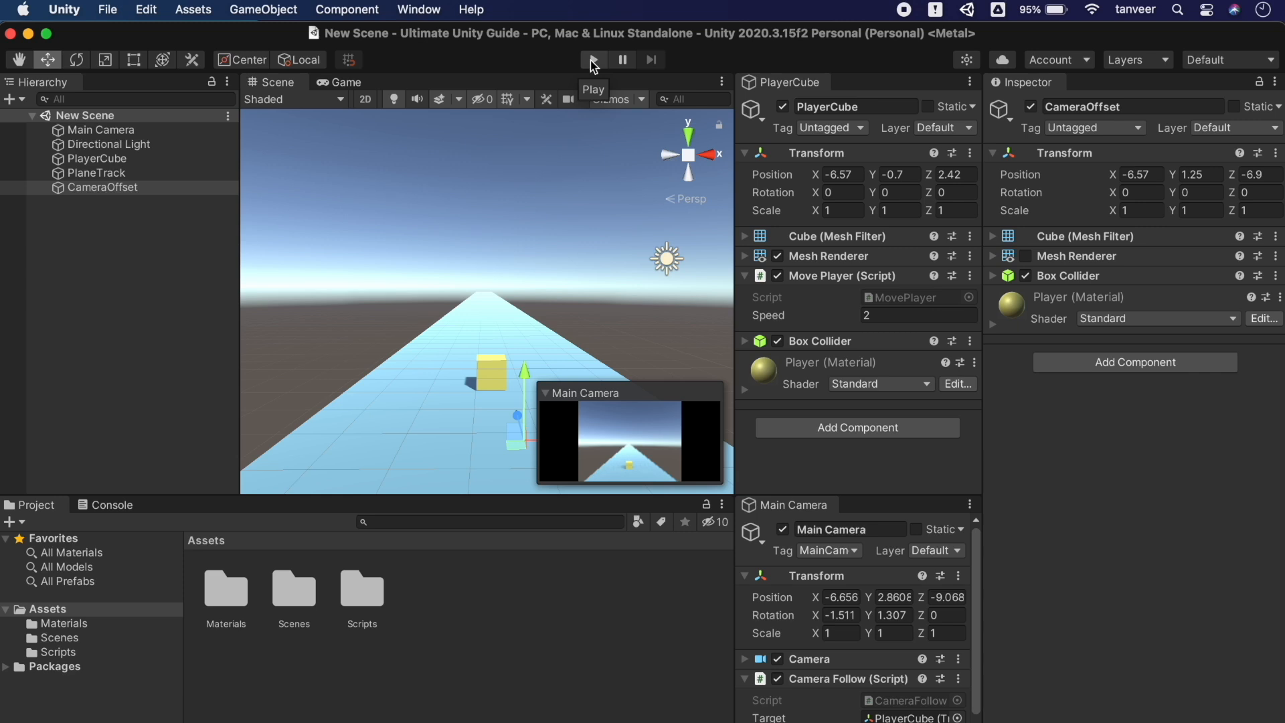
Open the Directional Light's Light component Properties, dock it beneath the Inspector and enlarge it
left_click(134, 144)
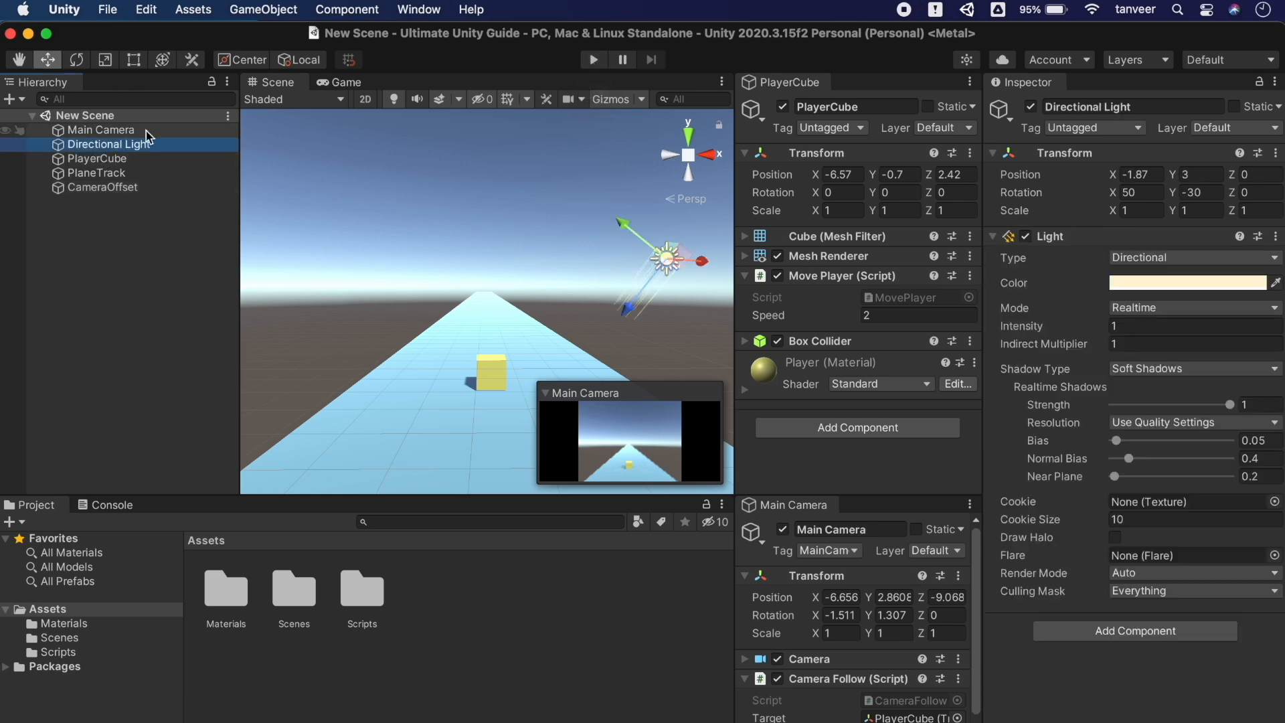
right_click(1079, 236)
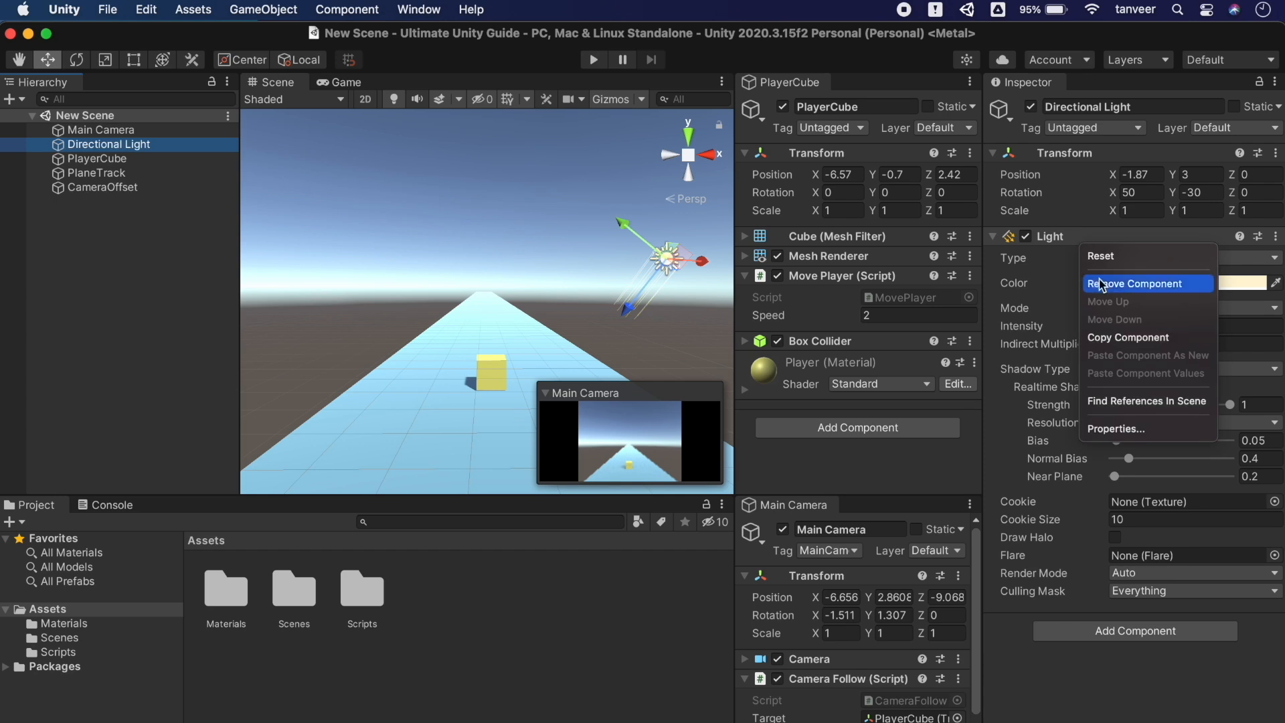
left_click(1148, 429)
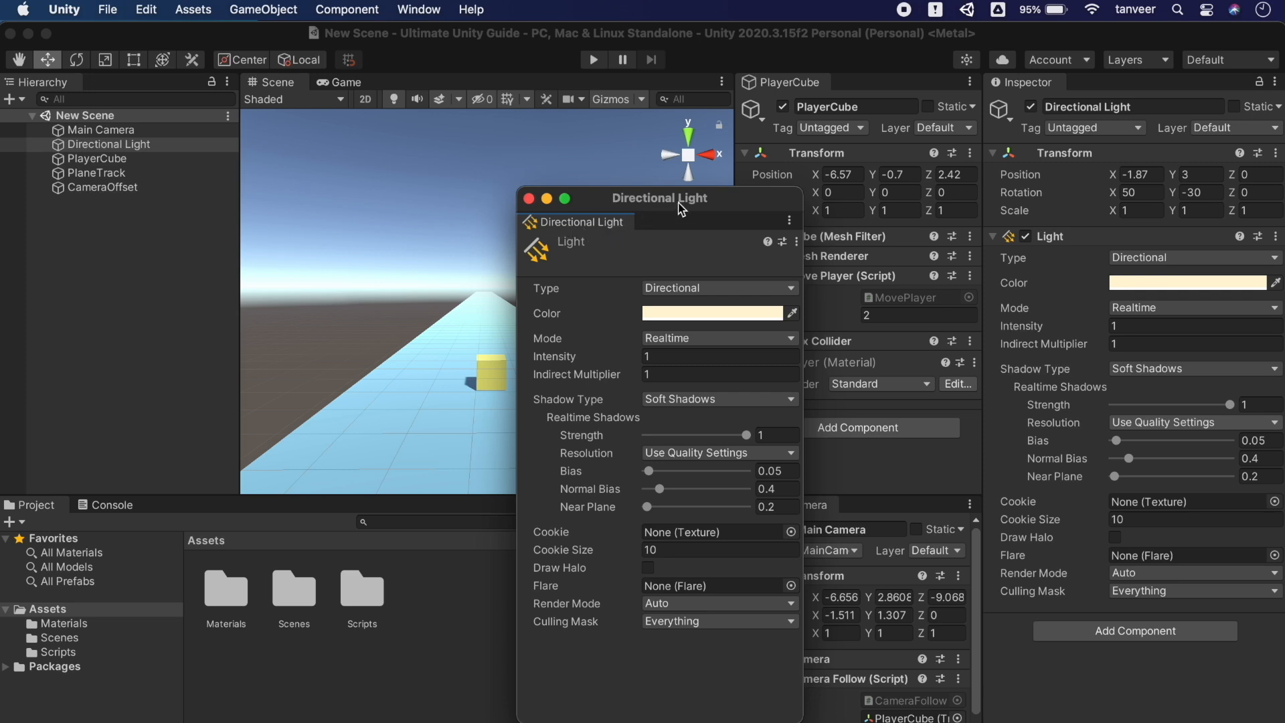
left_click_drag(562, 222, 1178, 706)
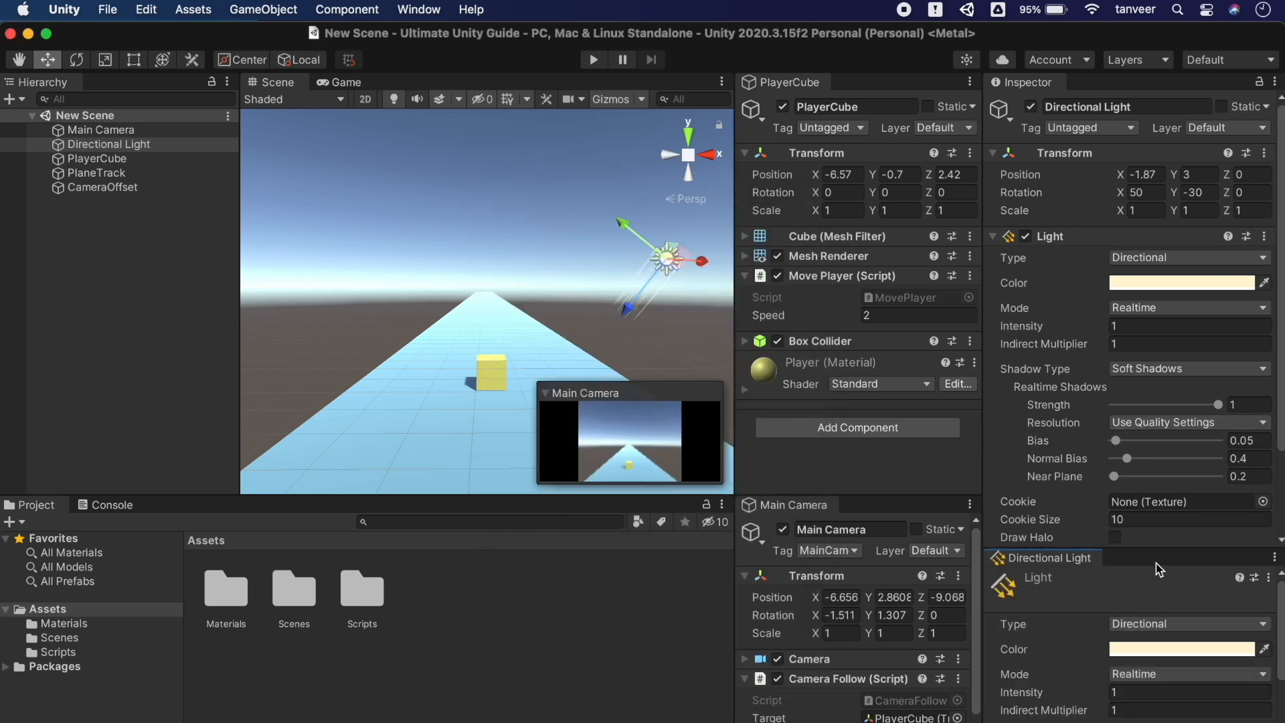
left_click_drag(1153, 548, 1148, 496)
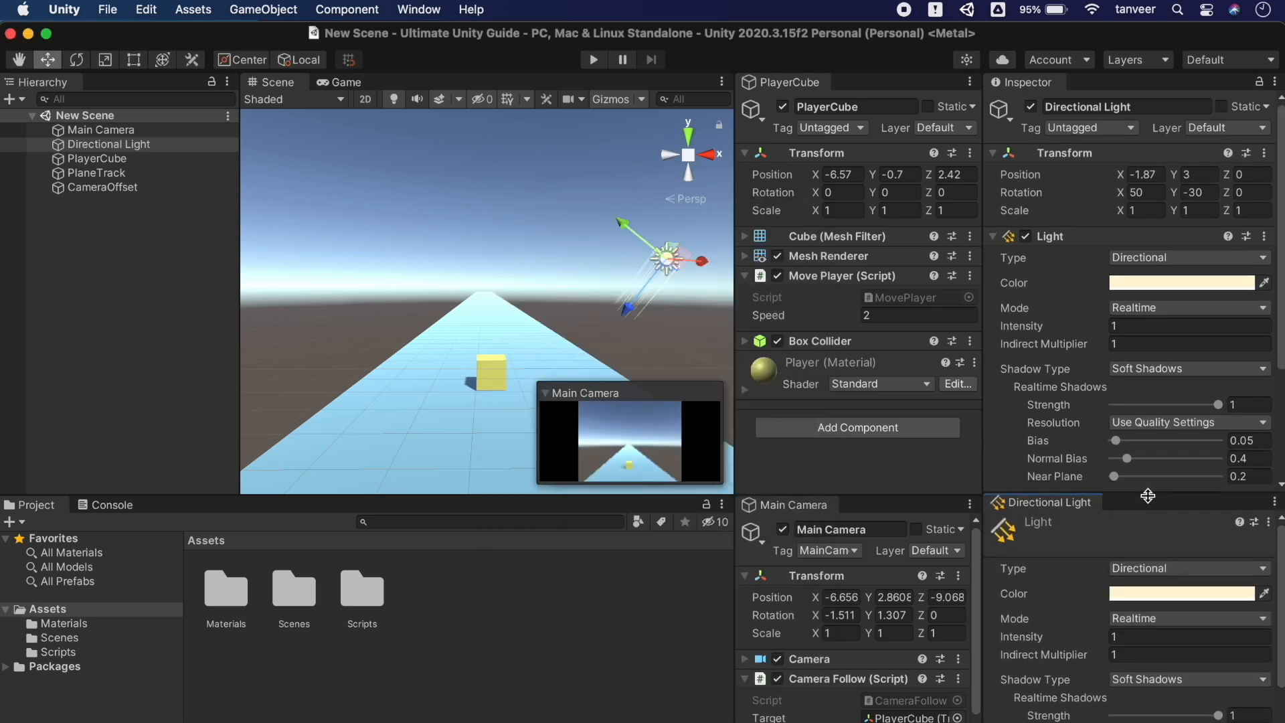
Enter Play mode and set the Directional Light colour to green
left_click(595, 61)
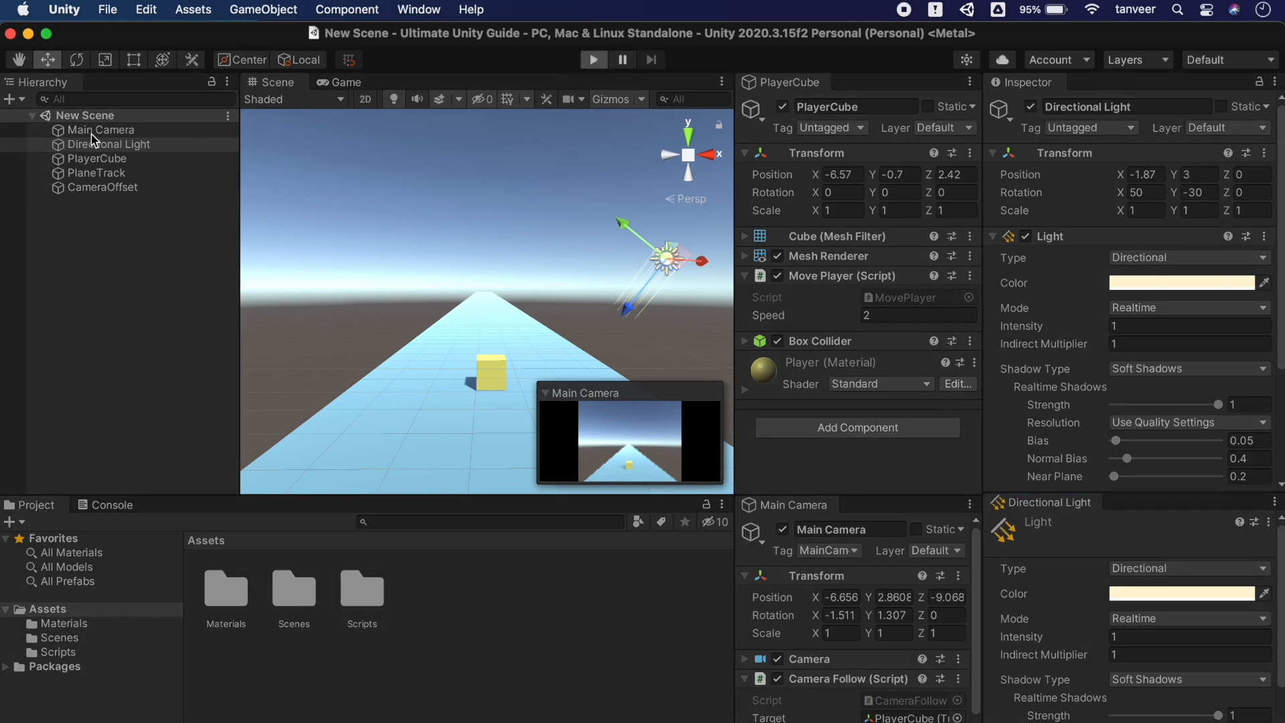
left_click(97, 173)
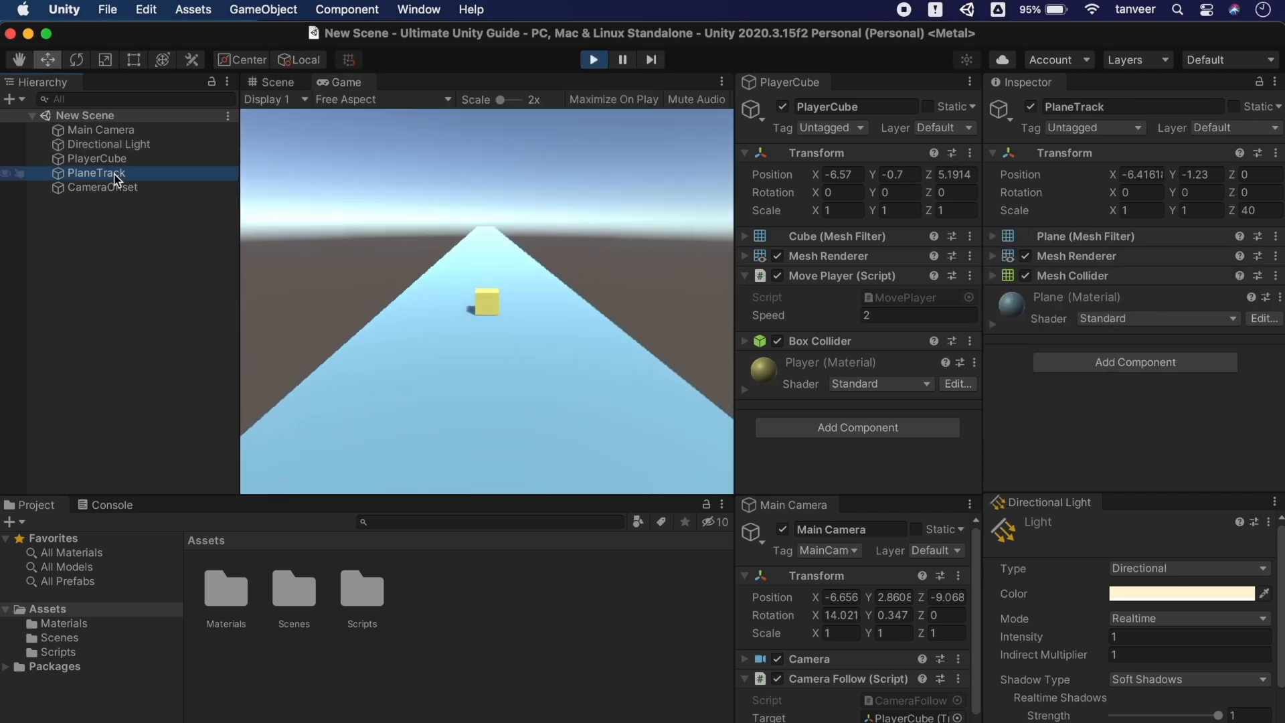
left_click(1179, 594)
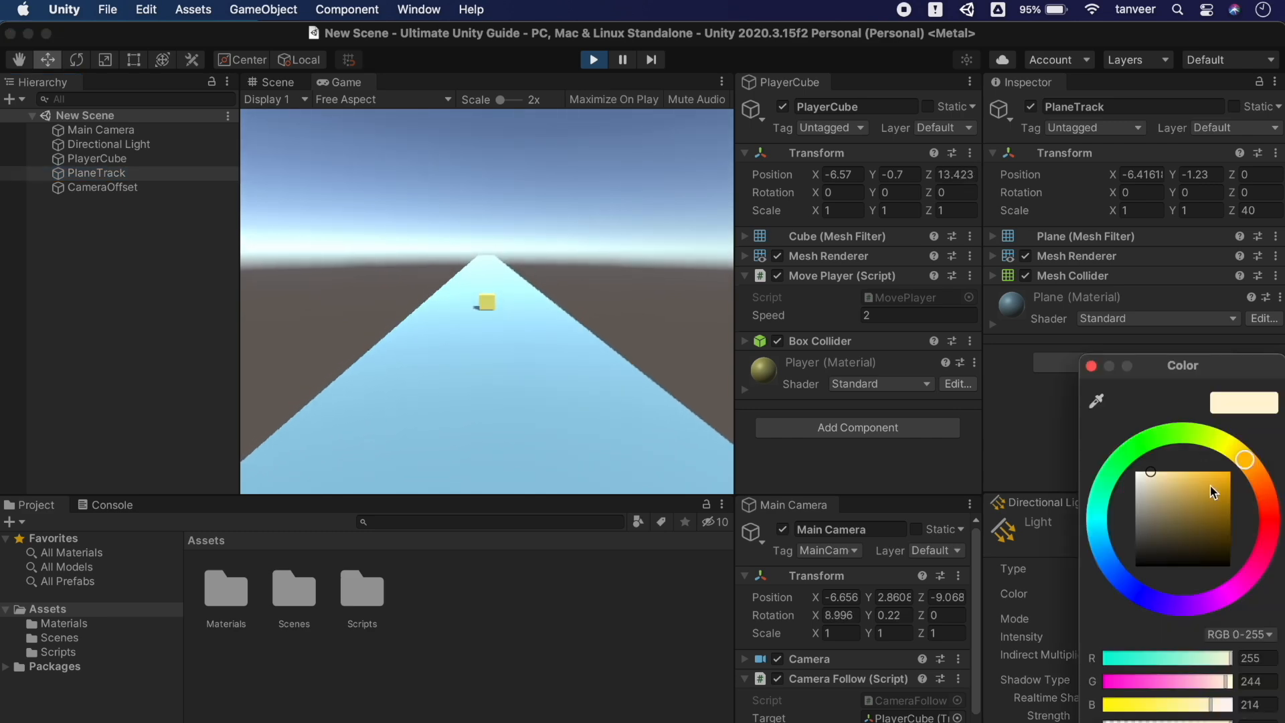
left_click(1179, 483)
left_click(1194, 432)
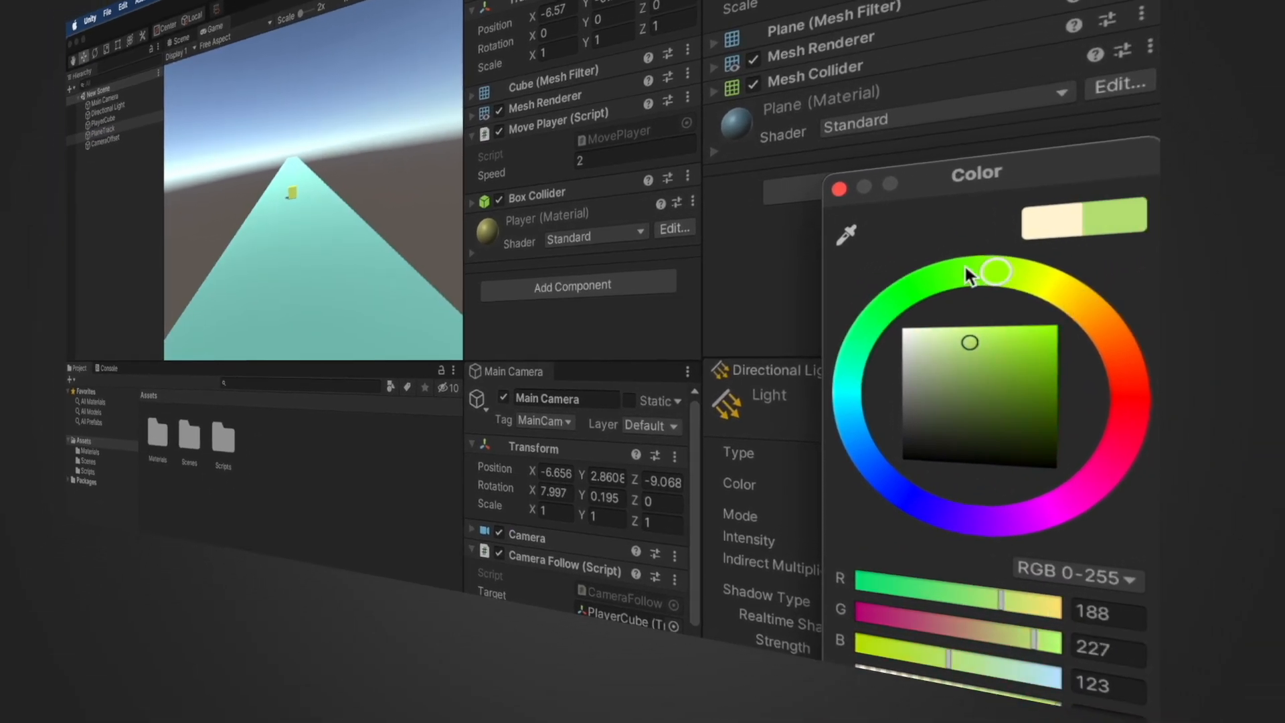
left_click_drag(965, 266, 875, 267)
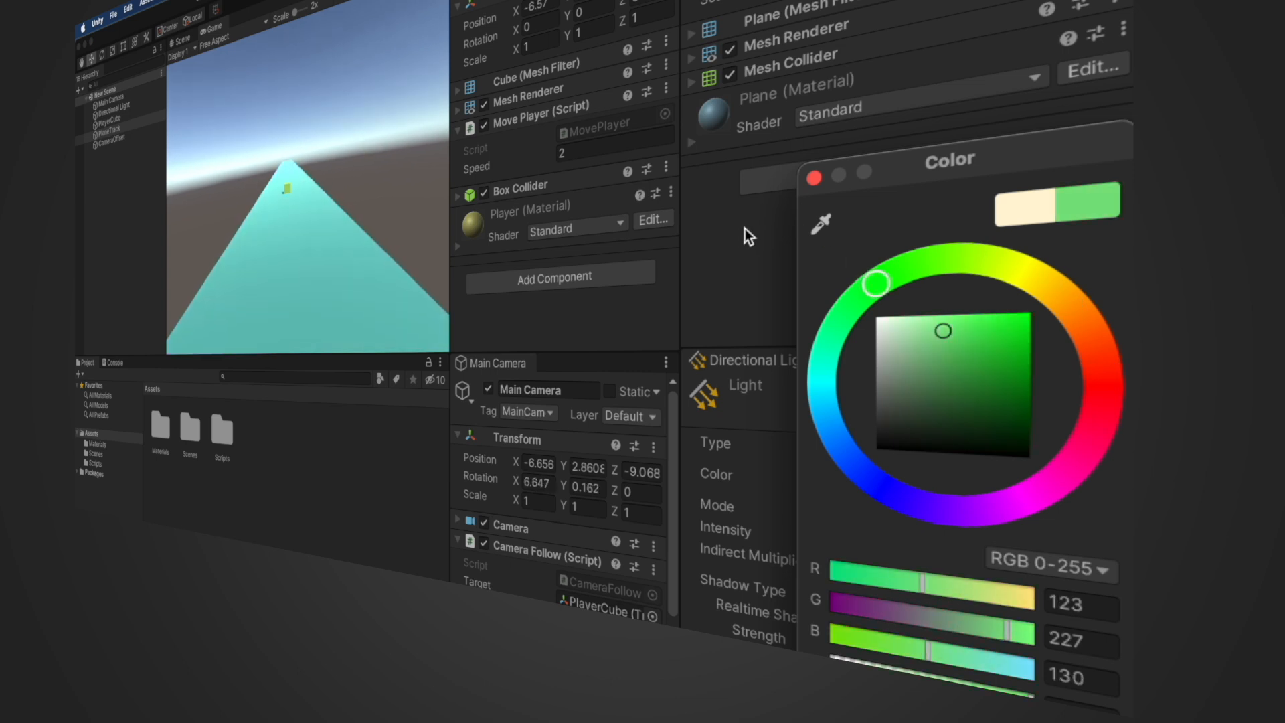
left_click(742, 230)
Move PlayerCube to X -7.85 and higher, and Main Camera to Y 6.26, Z 43.81
left_click_drag(561, 26, 611, 35)
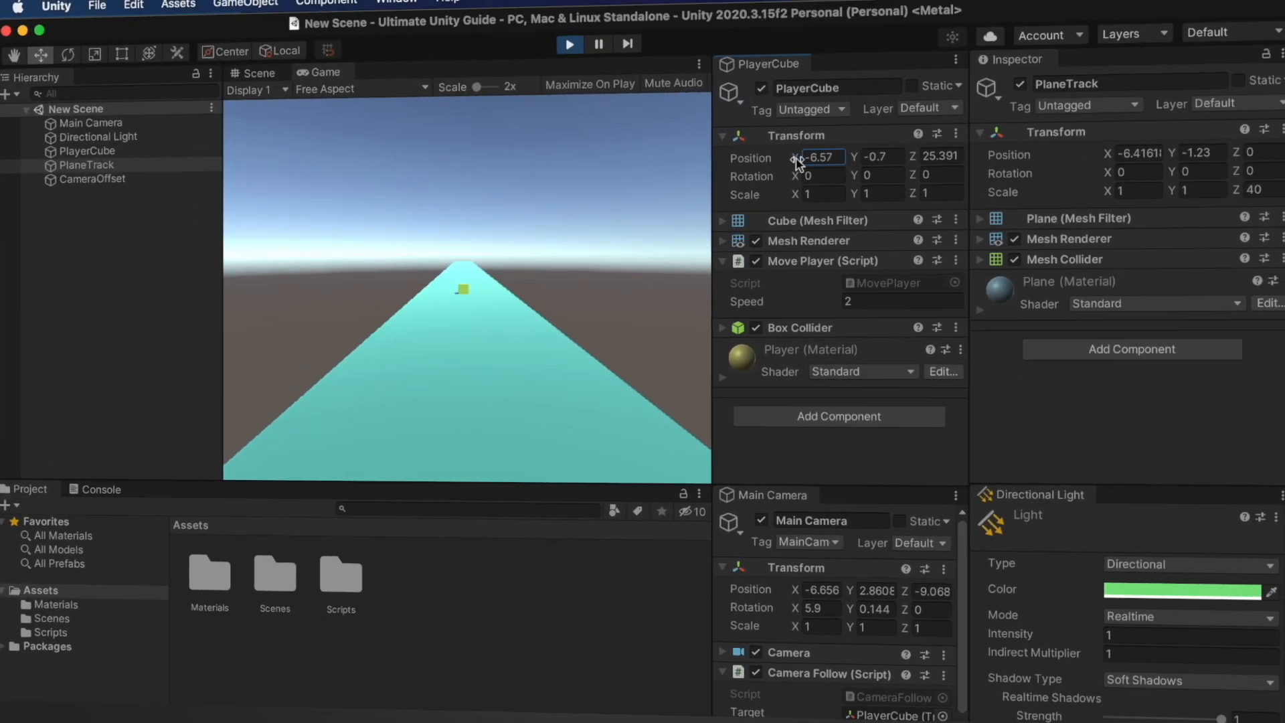
mouse_move(873, 175)
left_mouse_down()
mouse_move(951, 177)
mouse_move(890, 179)
left_mouse_up()
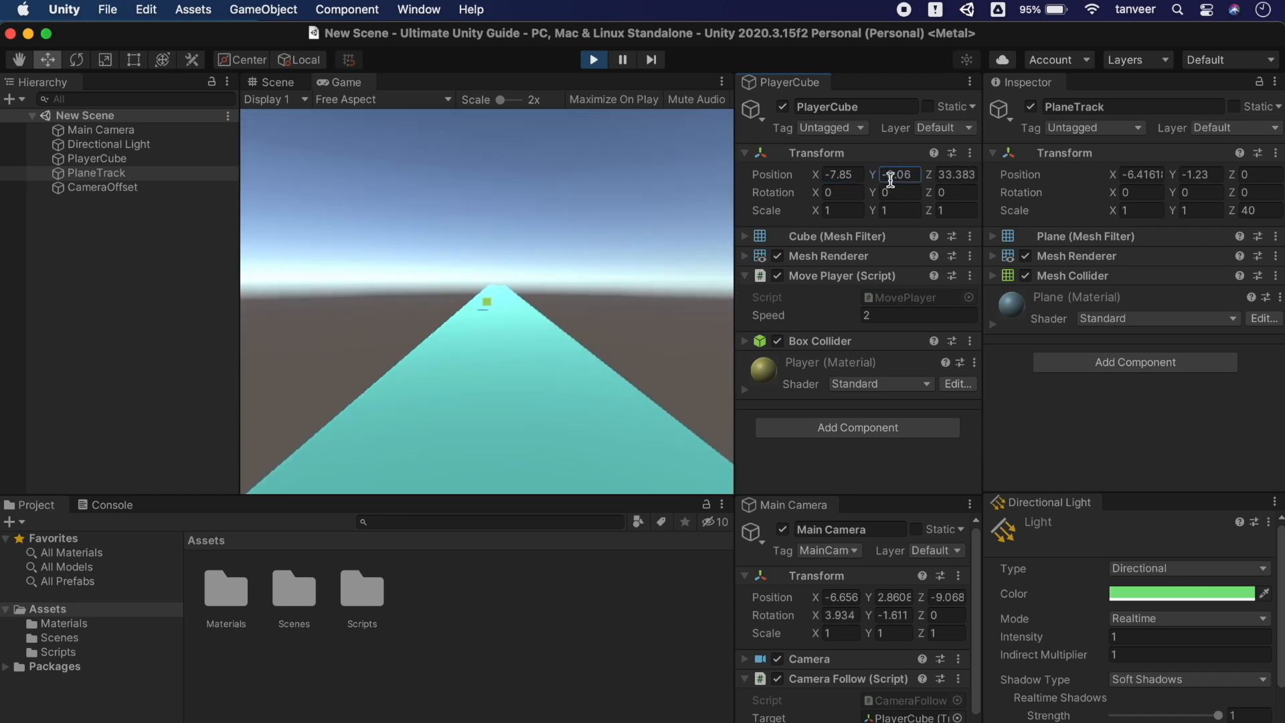
left_click_drag(869, 595, 1232, 604)
left_click(924, 598)
left_click_drag(924, 599, 1281, 604)
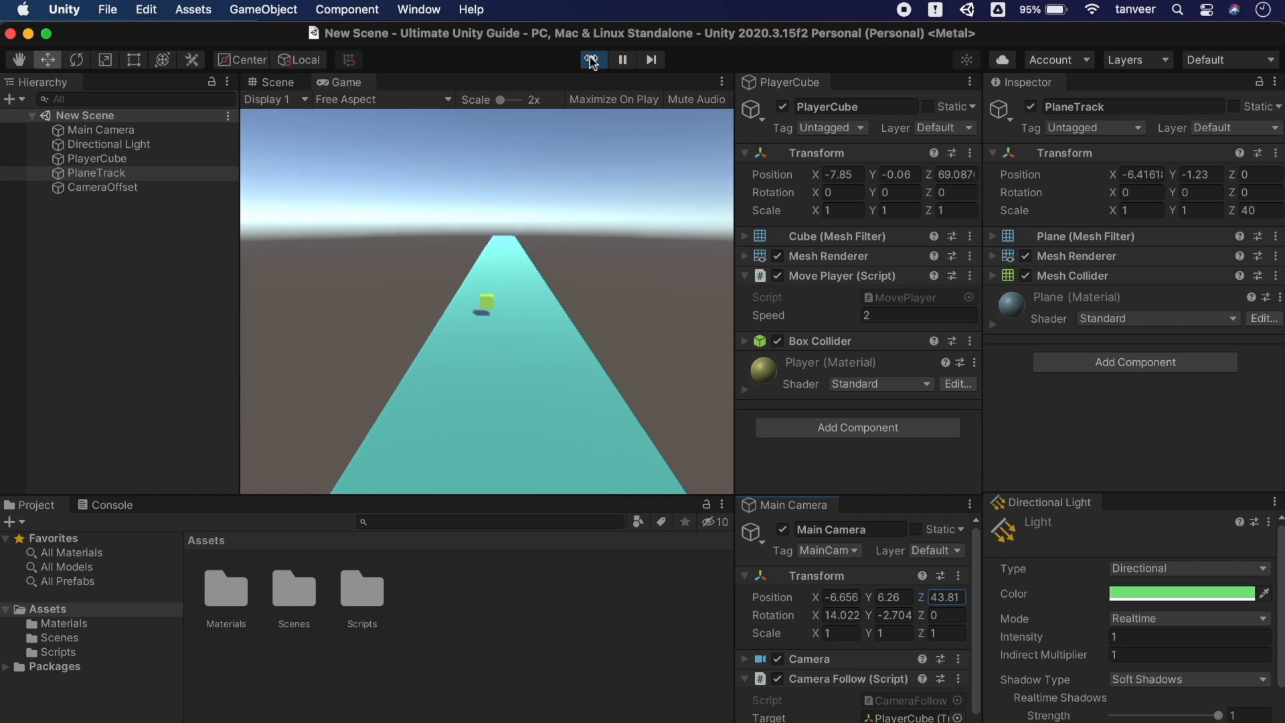
Stop playing, close the PlayerCube panel and switch the editor layout to Default
left_click(593, 60)
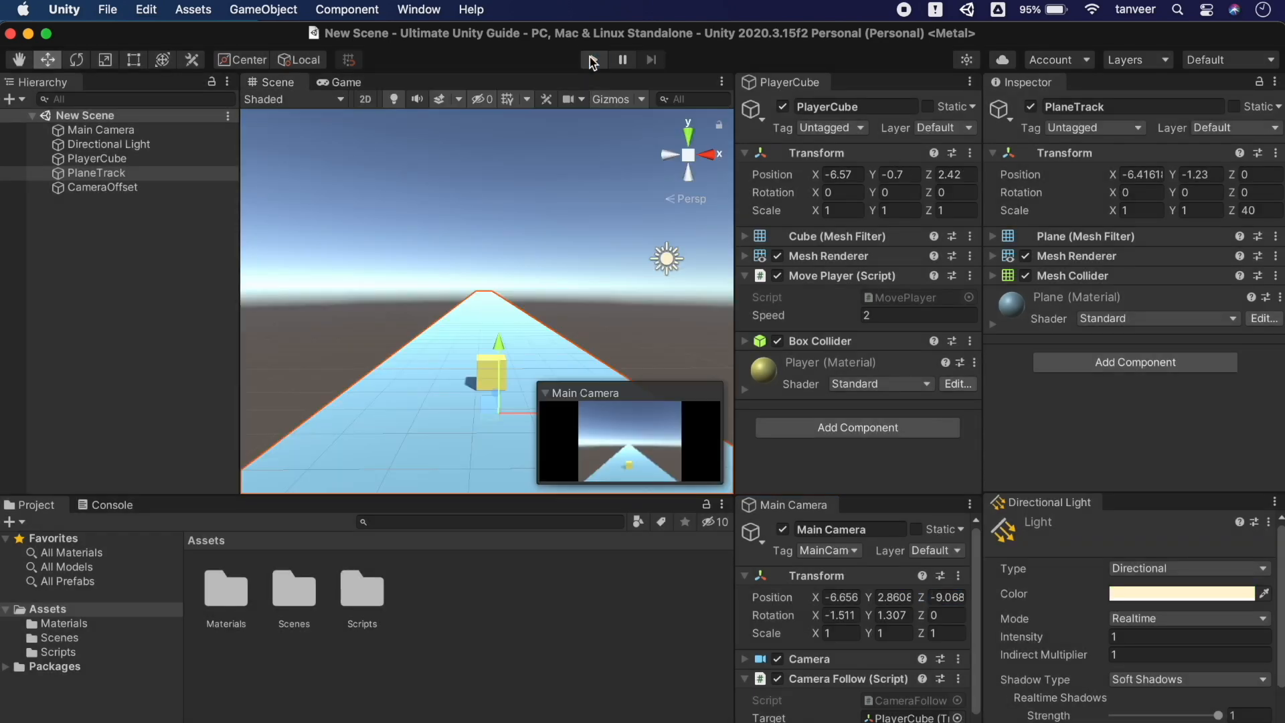
left_click(970, 82)
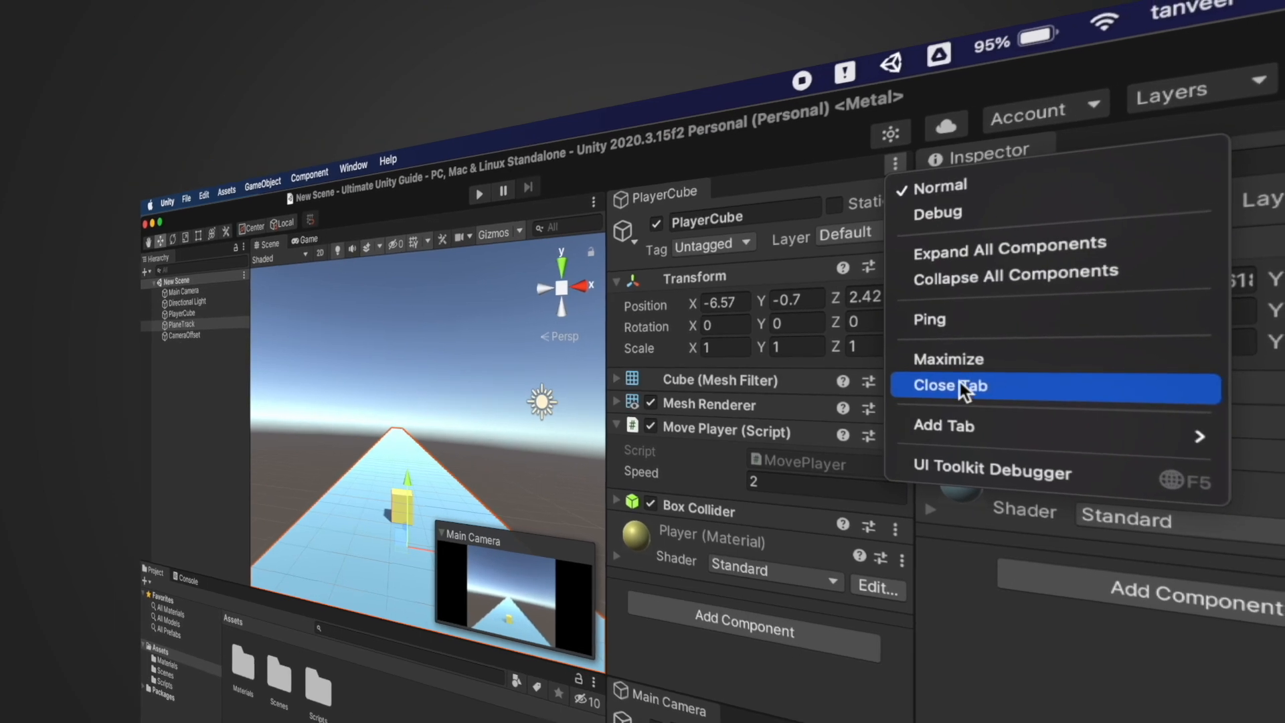
left_click(960, 385)
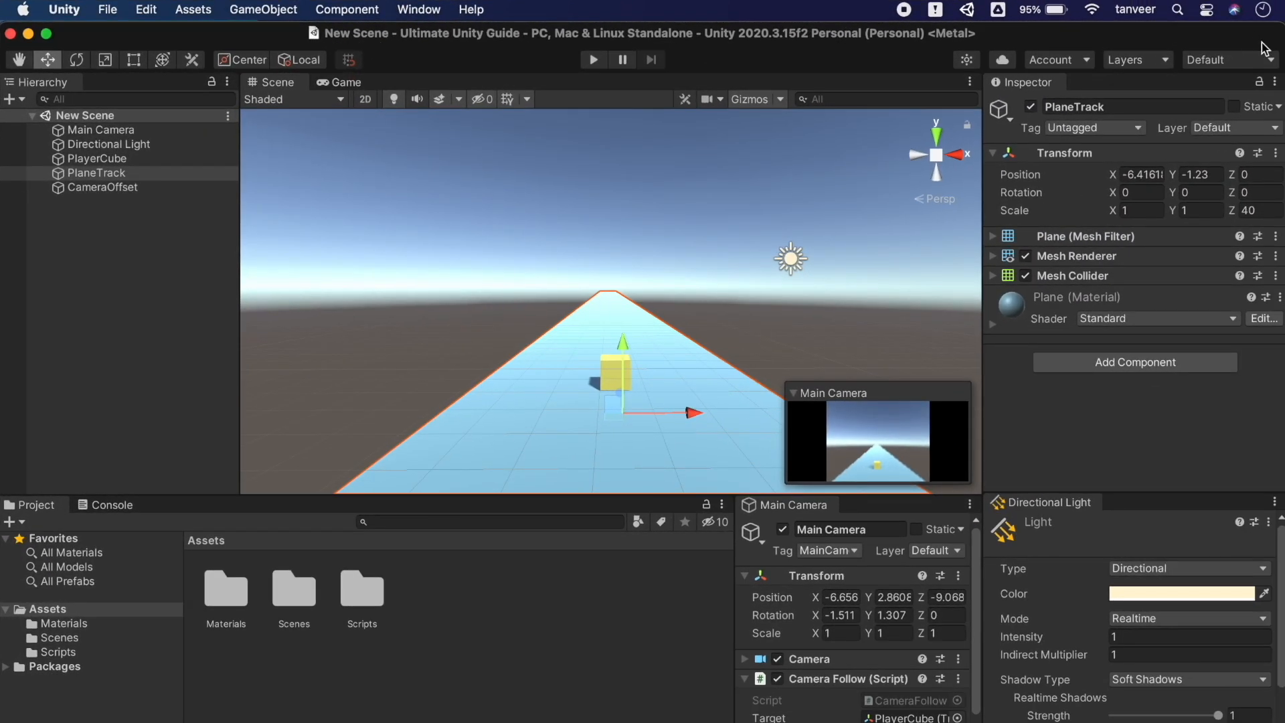
left_click(1272, 62)
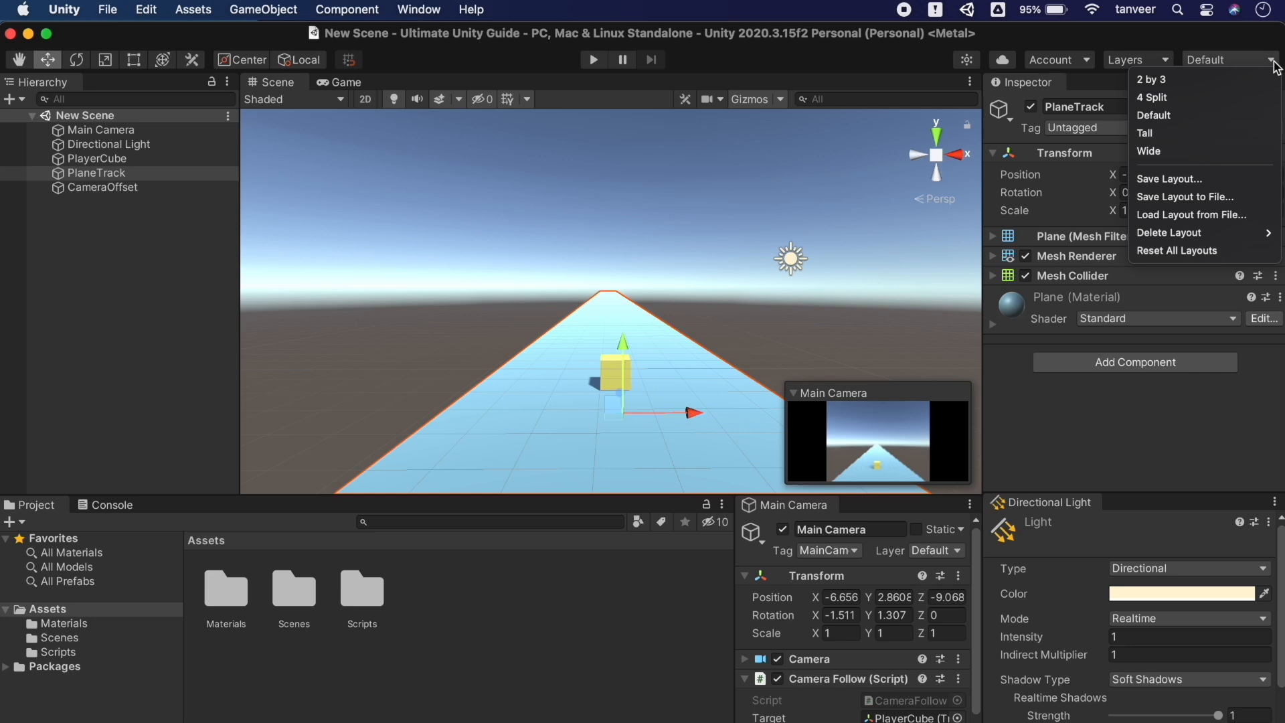
left_click(1180, 115)
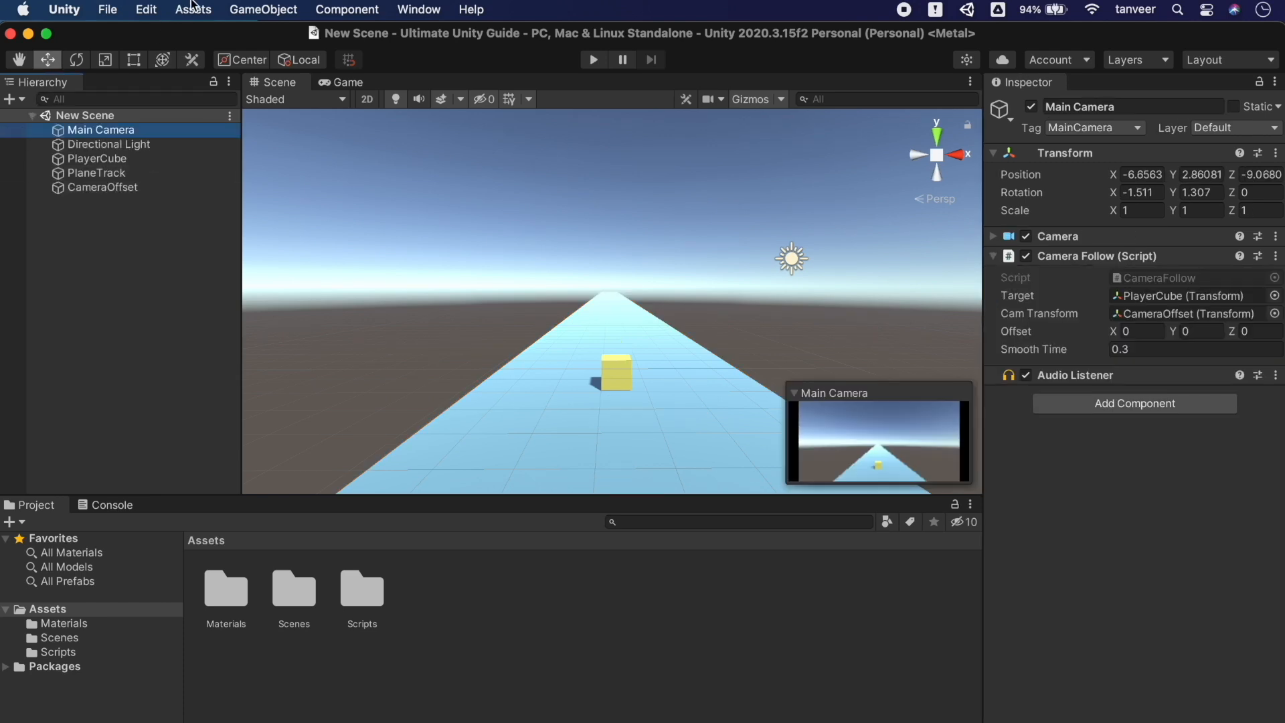
Open floating Properties windows for Main Camera and Directional Light from the Assets menu
left_click(192, 8)
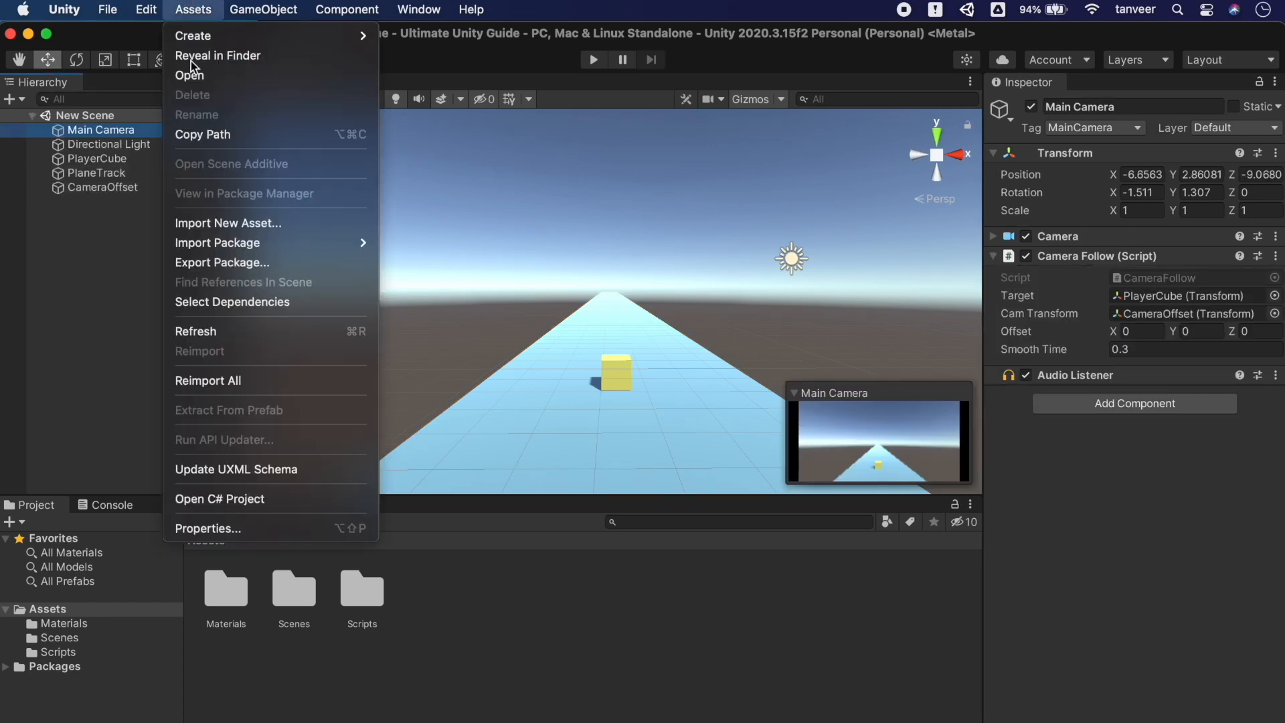
left_click(208, 528)
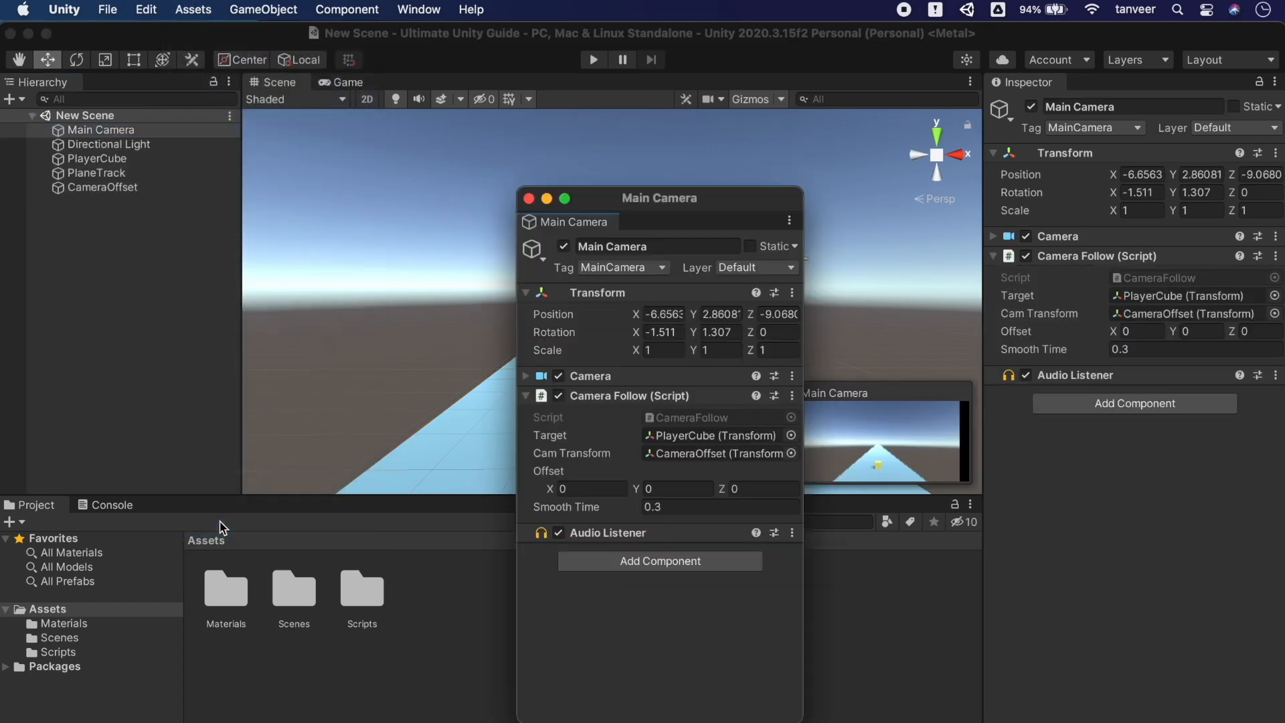
left_click(137, 146)
left_click(241, 8)
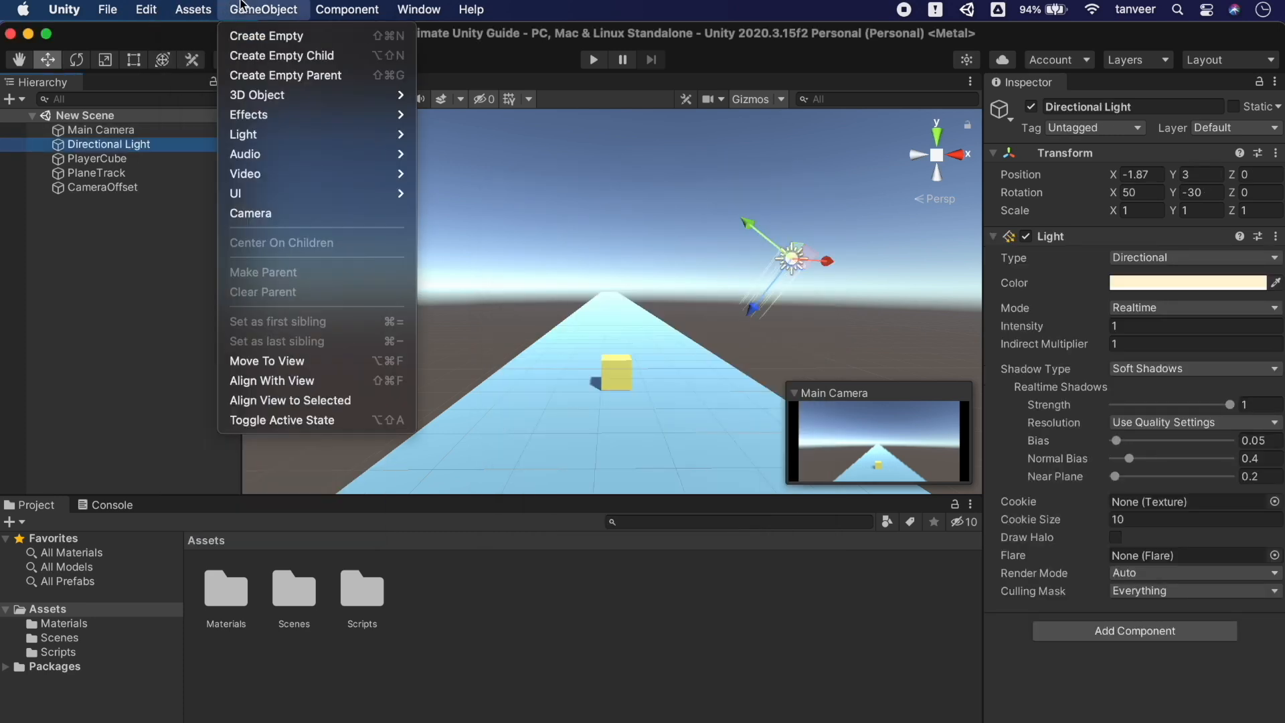
mouse_move(193, 9)
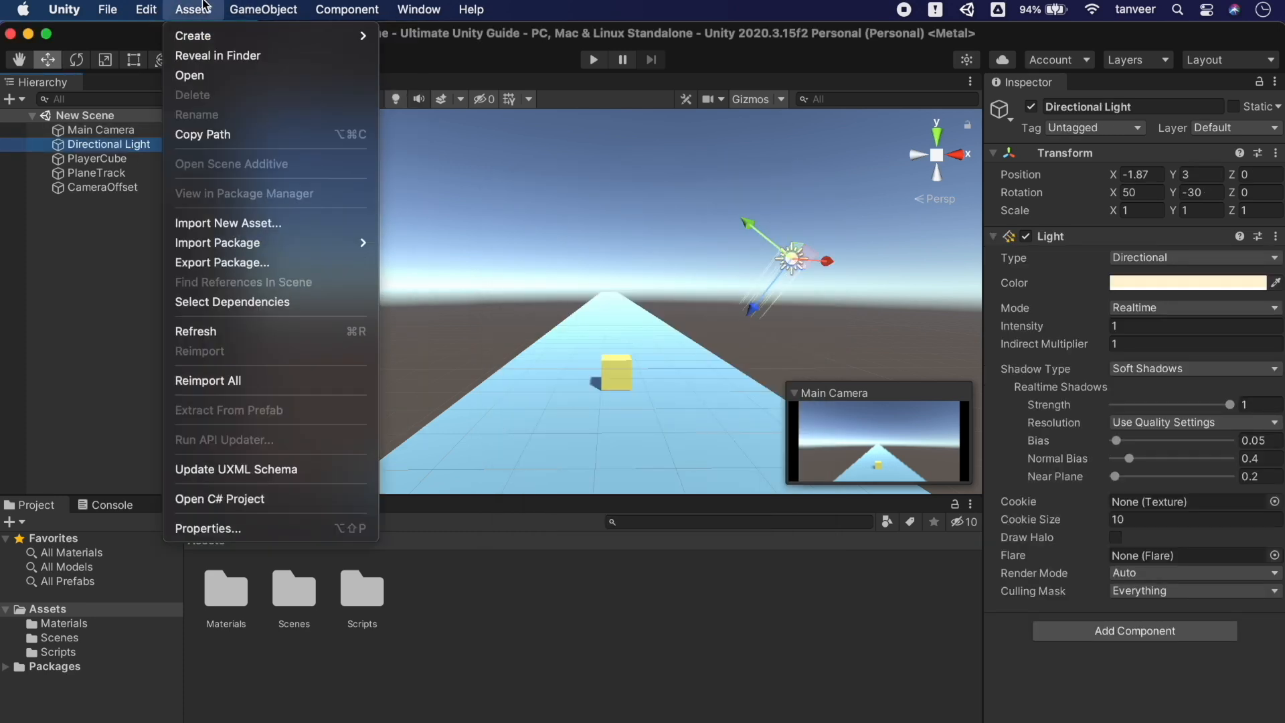
left_click(236, 528)
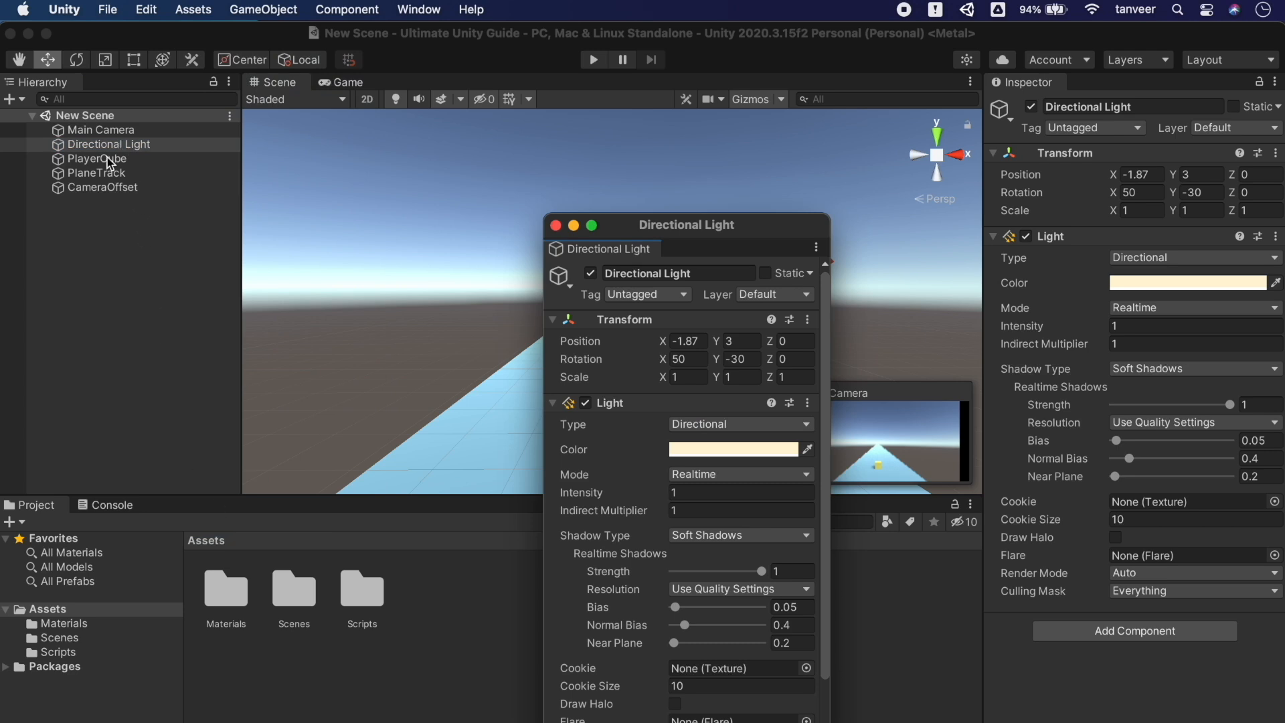
Open Properties windows for PlayerCube and PlaneTrack via Alt+Shift+P and raise the PlaneTrack window
left_click(107, 158)
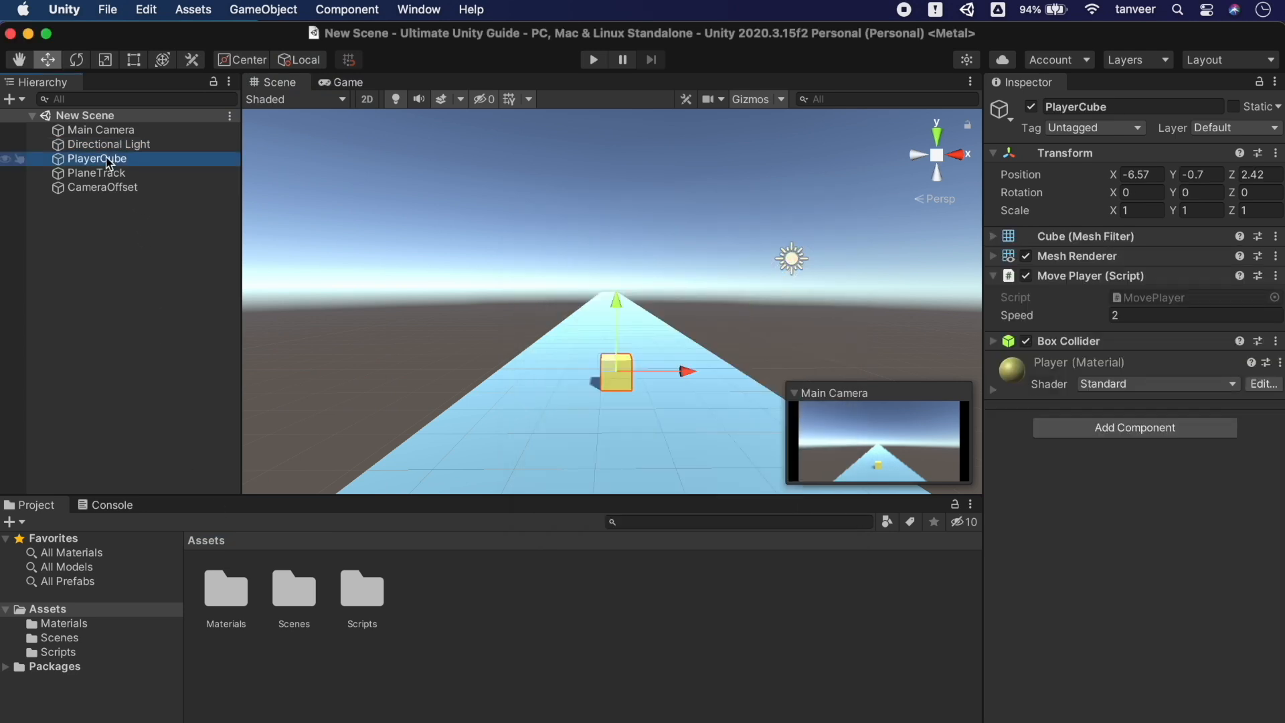
key("alt")
key("alt+p")
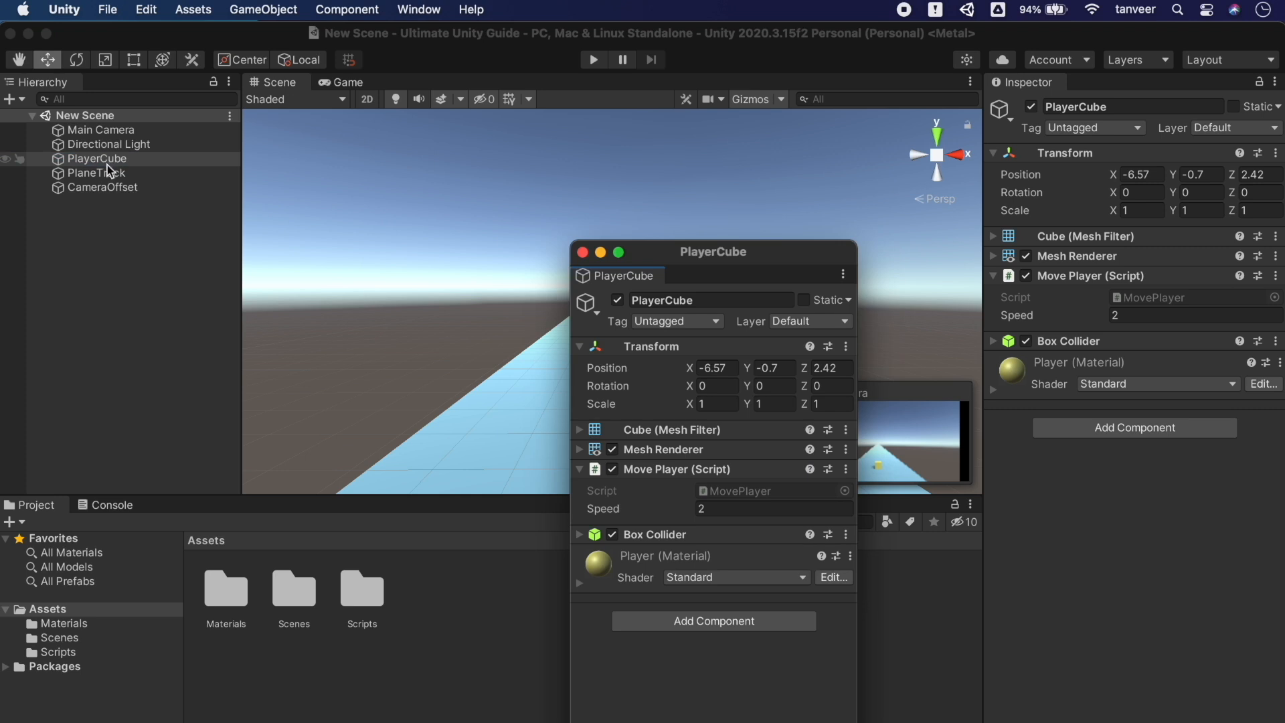
left_click(107, 173)
key("alt+p")
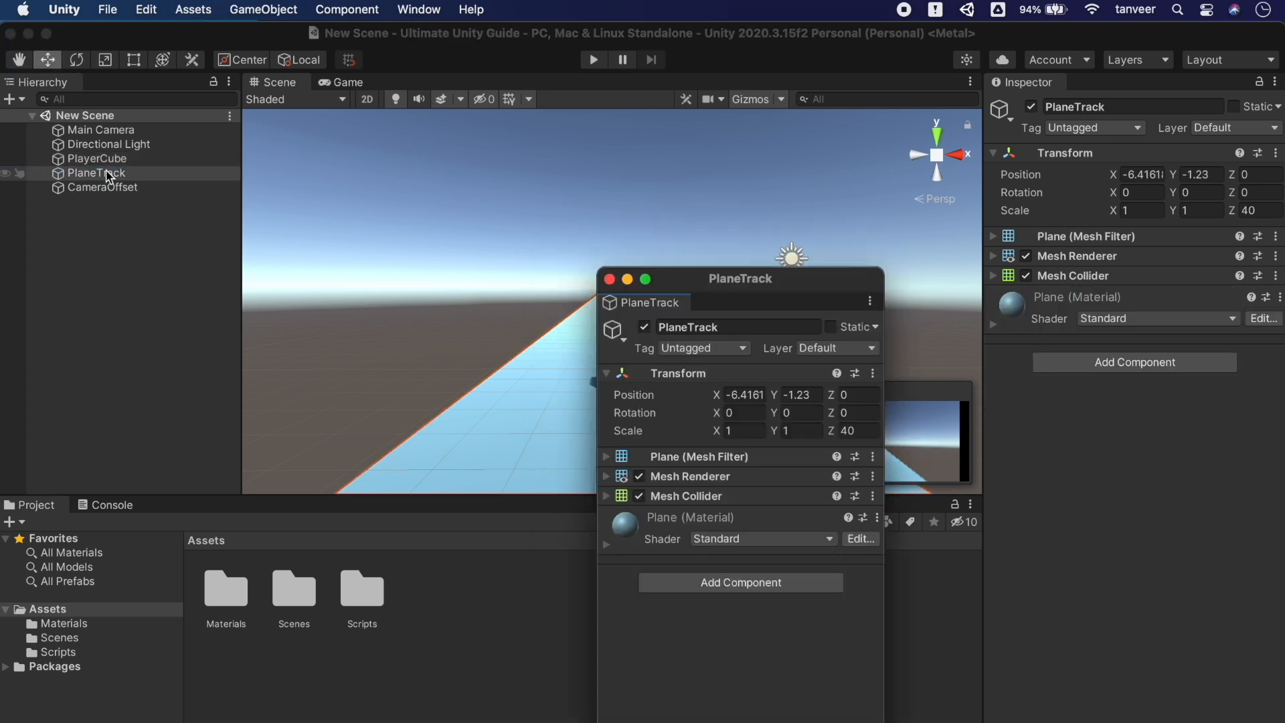
left_click_drag(685, 282, 685, 210)
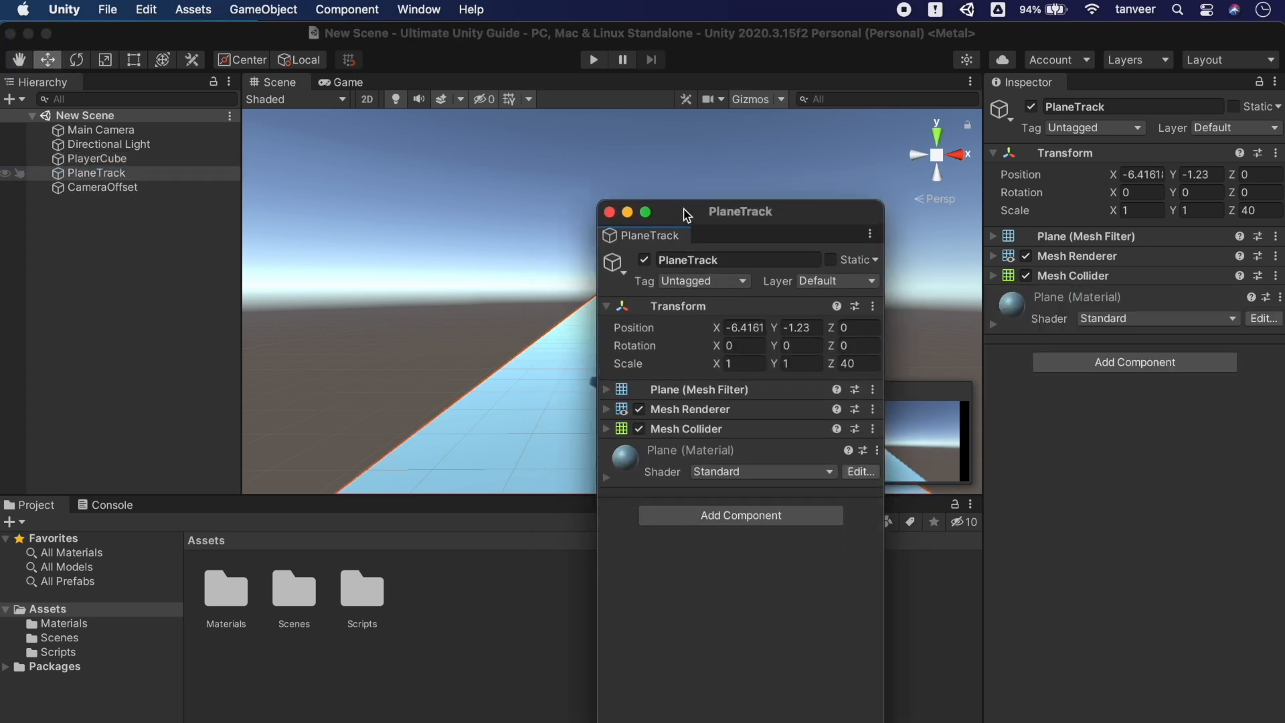
Open panels 7 PlaneTrack, 8 PlayerCube and 6 Main Camera from Window > Panels as floating inspectors
left_click(419, 10)
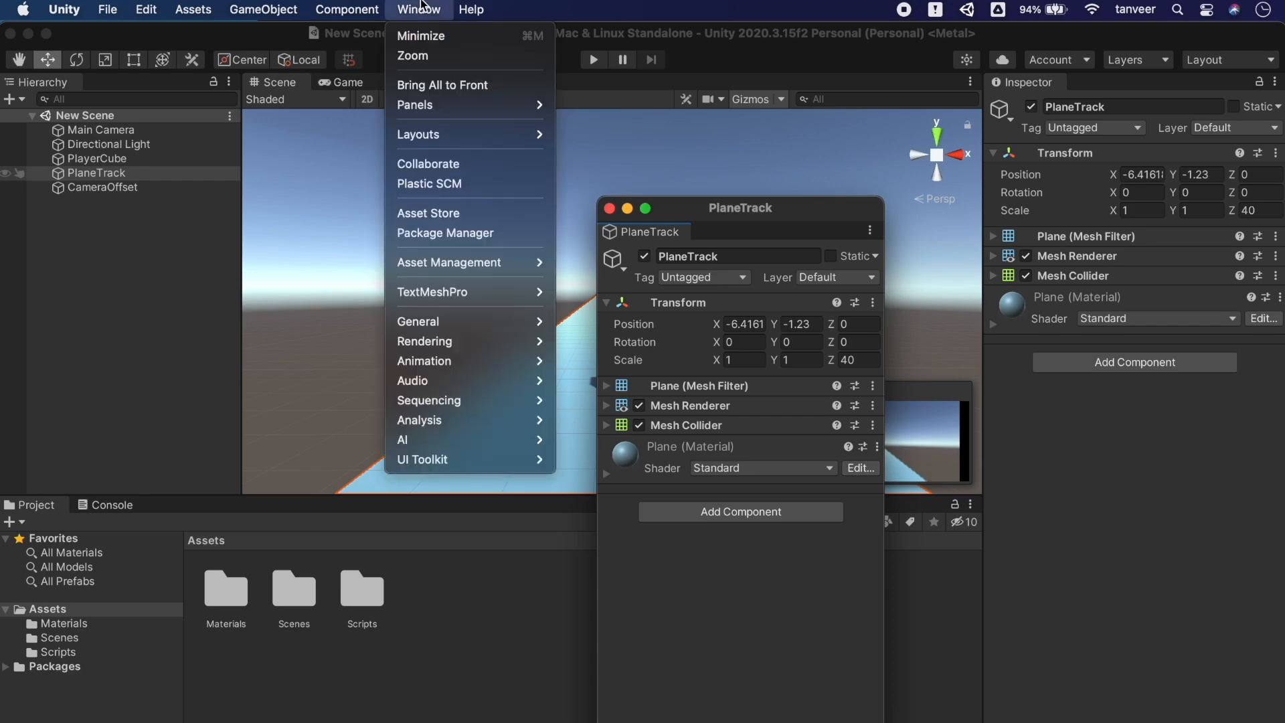
mouse_move(486, 106)
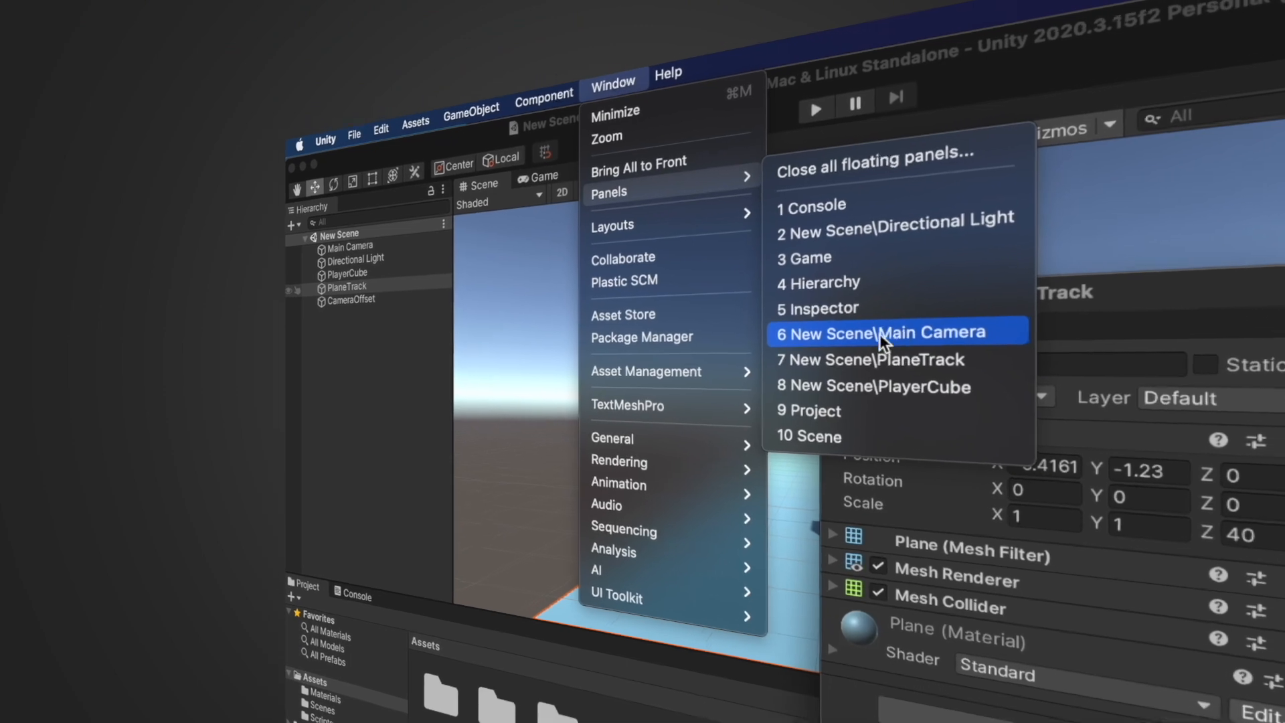
left_click(951, 360)
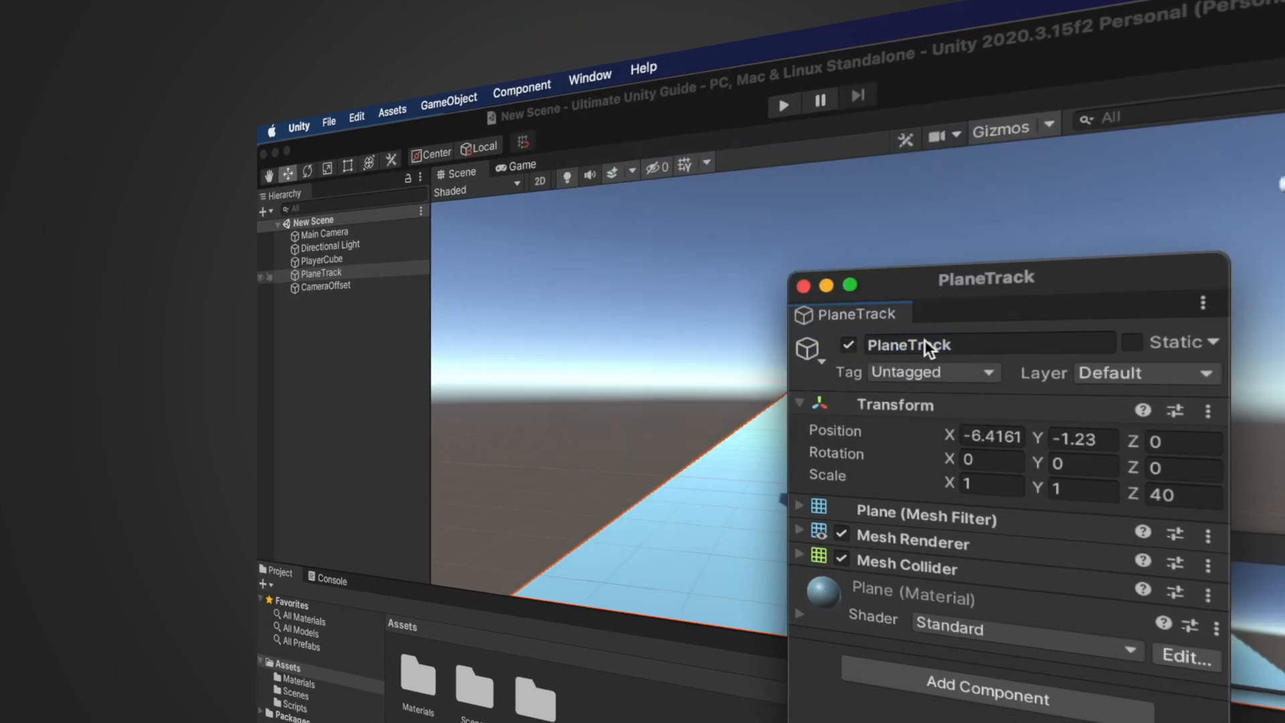
left_click(590, 77)
mouse_move(471, 107)
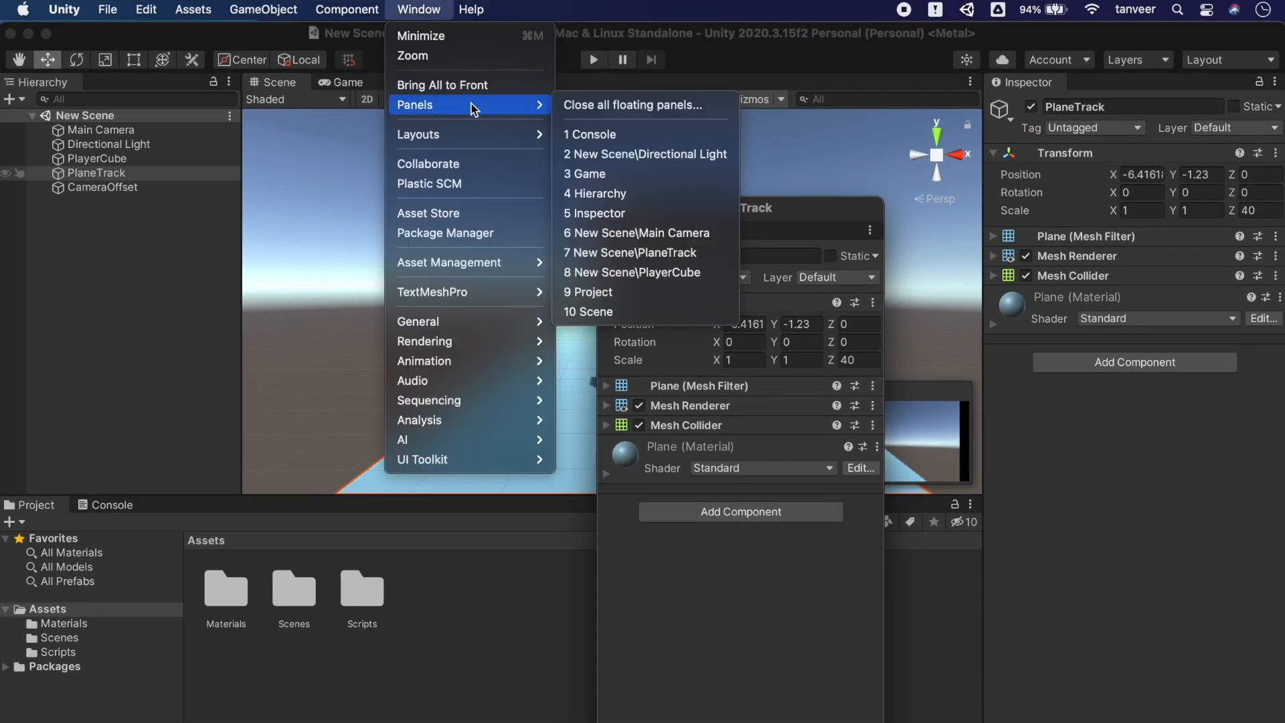
left_click(646, 273)
left_click(433, 9)
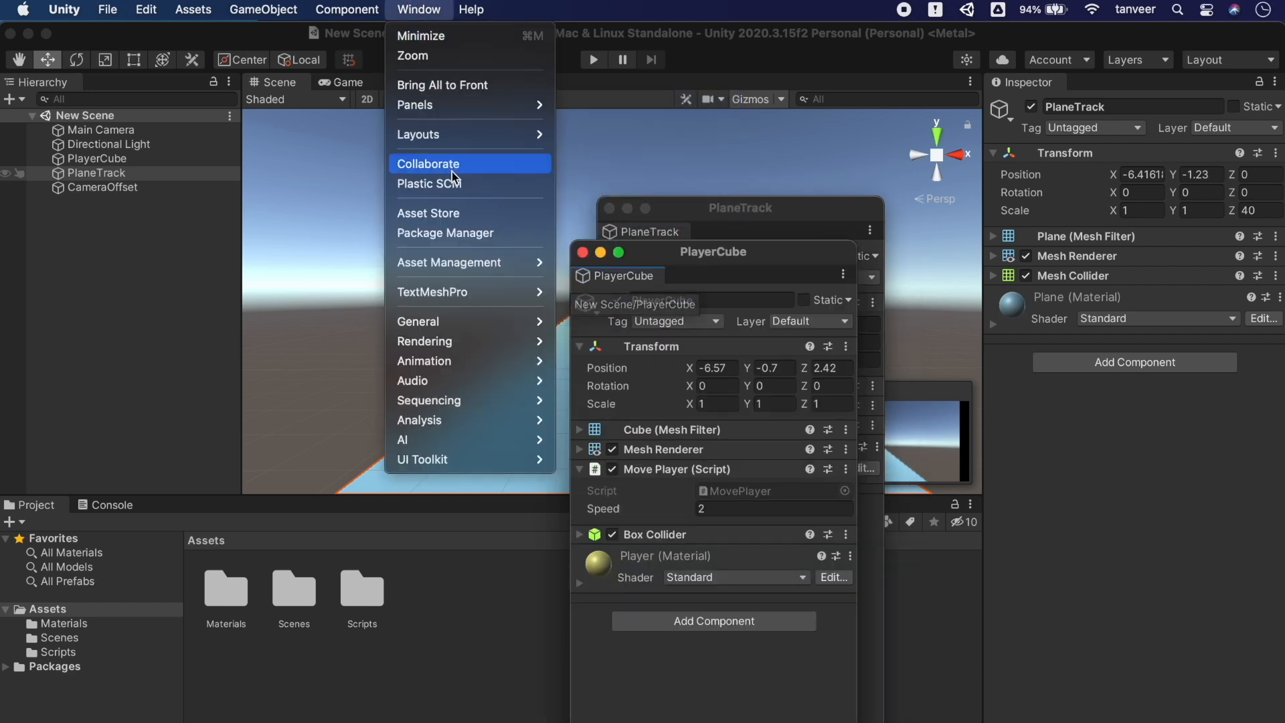
mouse_move(485, 140)
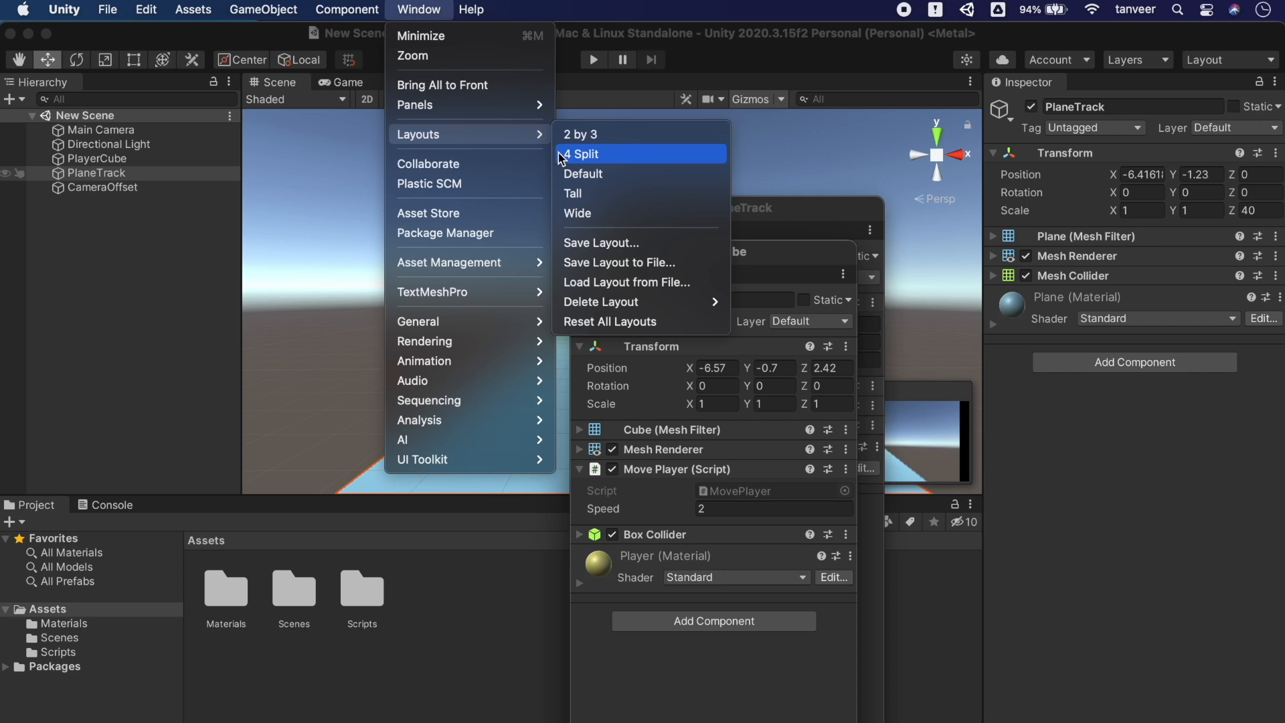
mouse_move(503, 107)
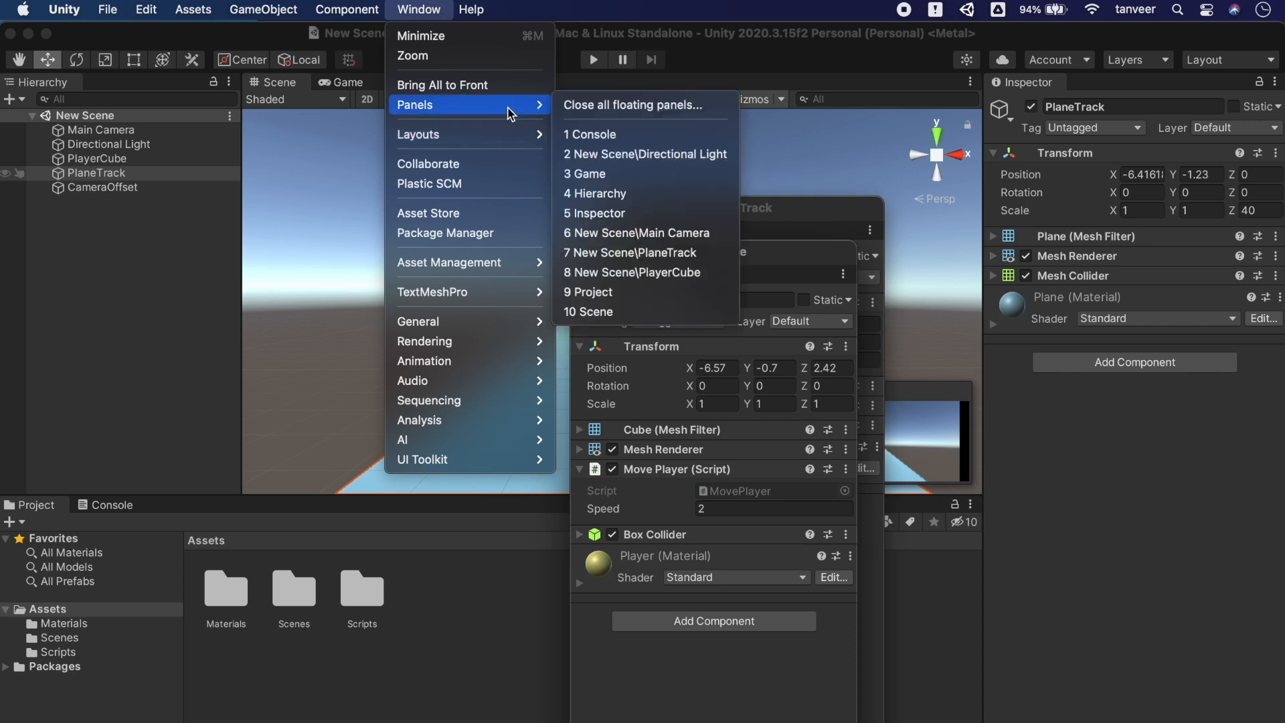
left_click(631, 233)
Move the Main Camera inspector aside and bring up the PlayerCube inspector tab's options
left_click_drag(644, 205, 287, 143)
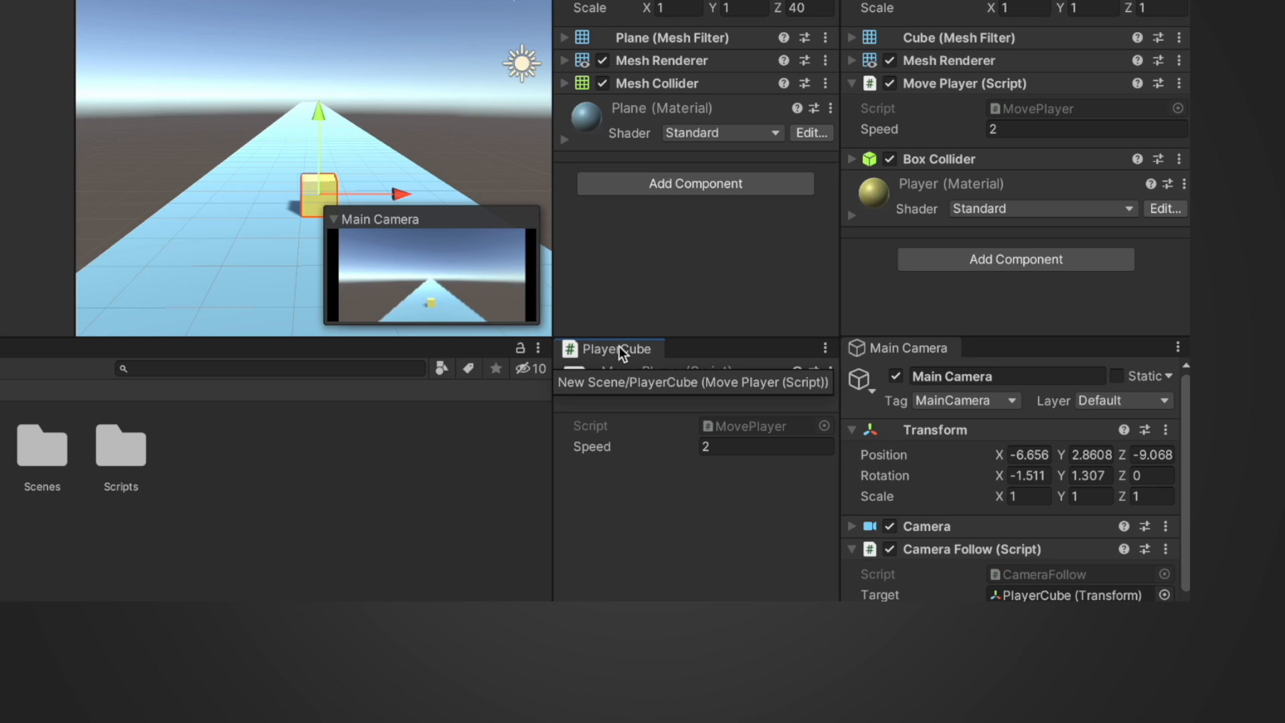
right_click(620, 347)
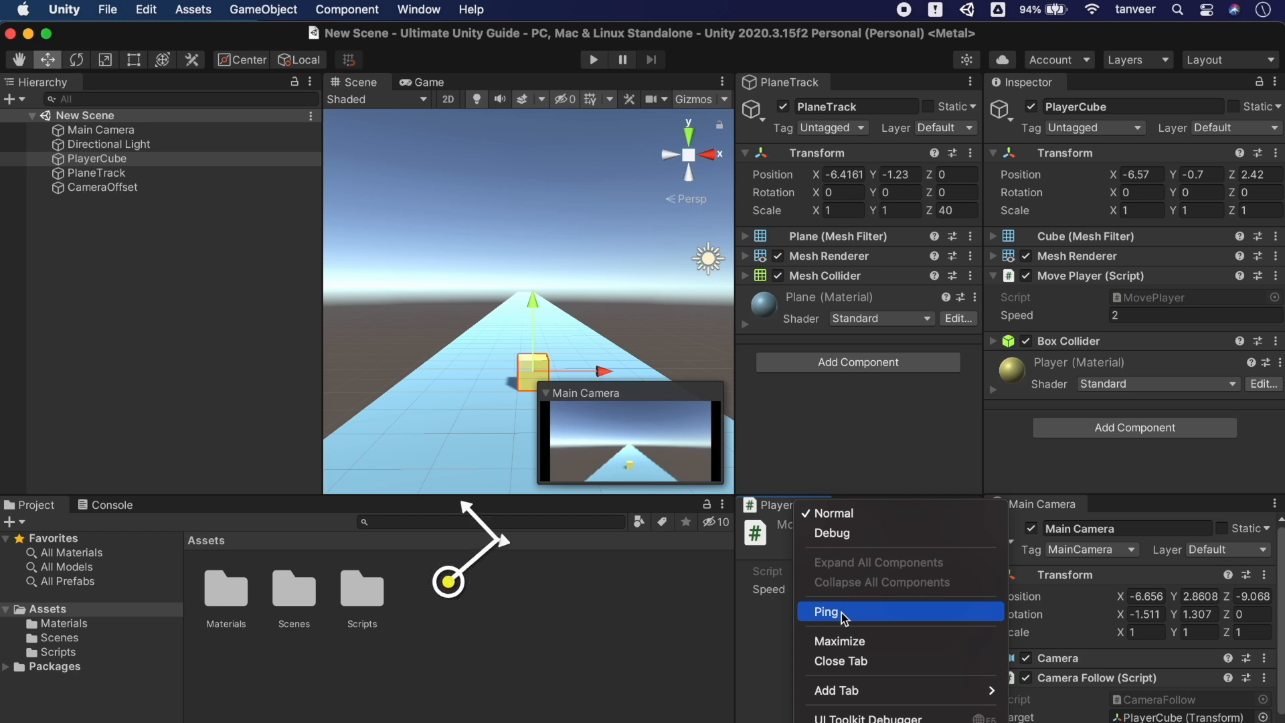
Ping PlayerCube, PlaneTrack and Main Camera in the Hierarchy from their docked inspector tabs
left_click(870, 612)
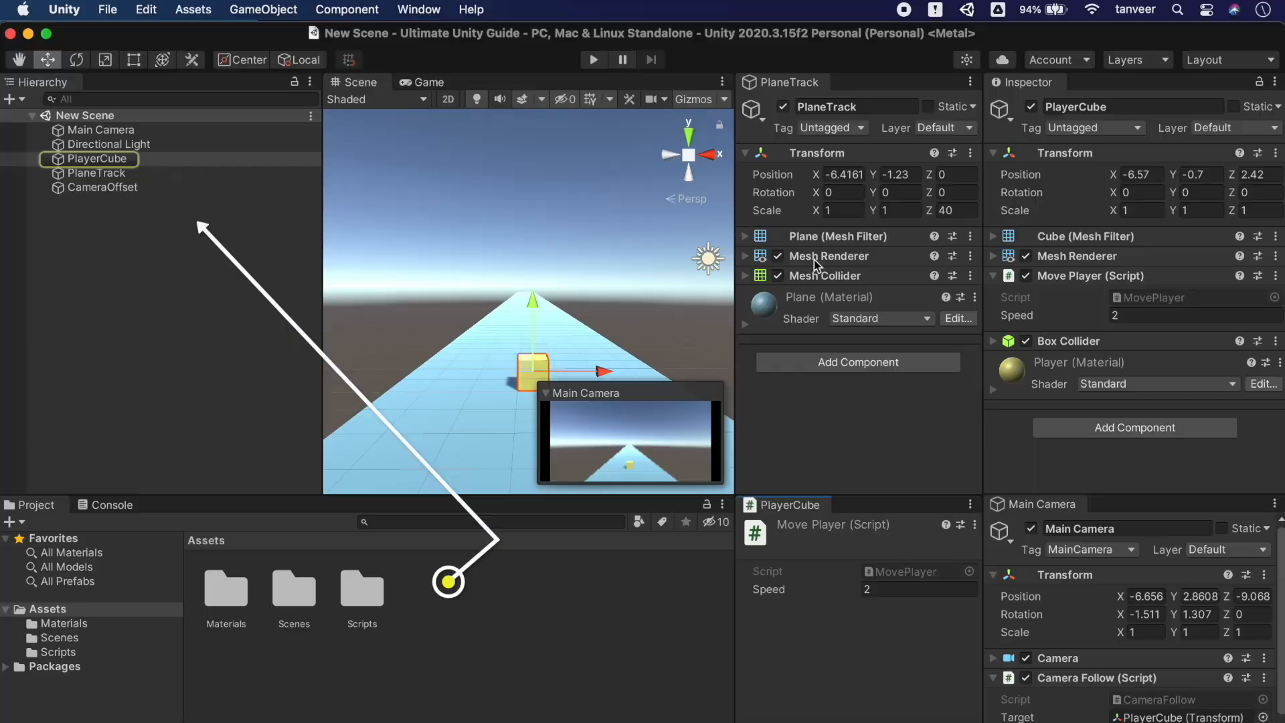
right_click(804, 87)
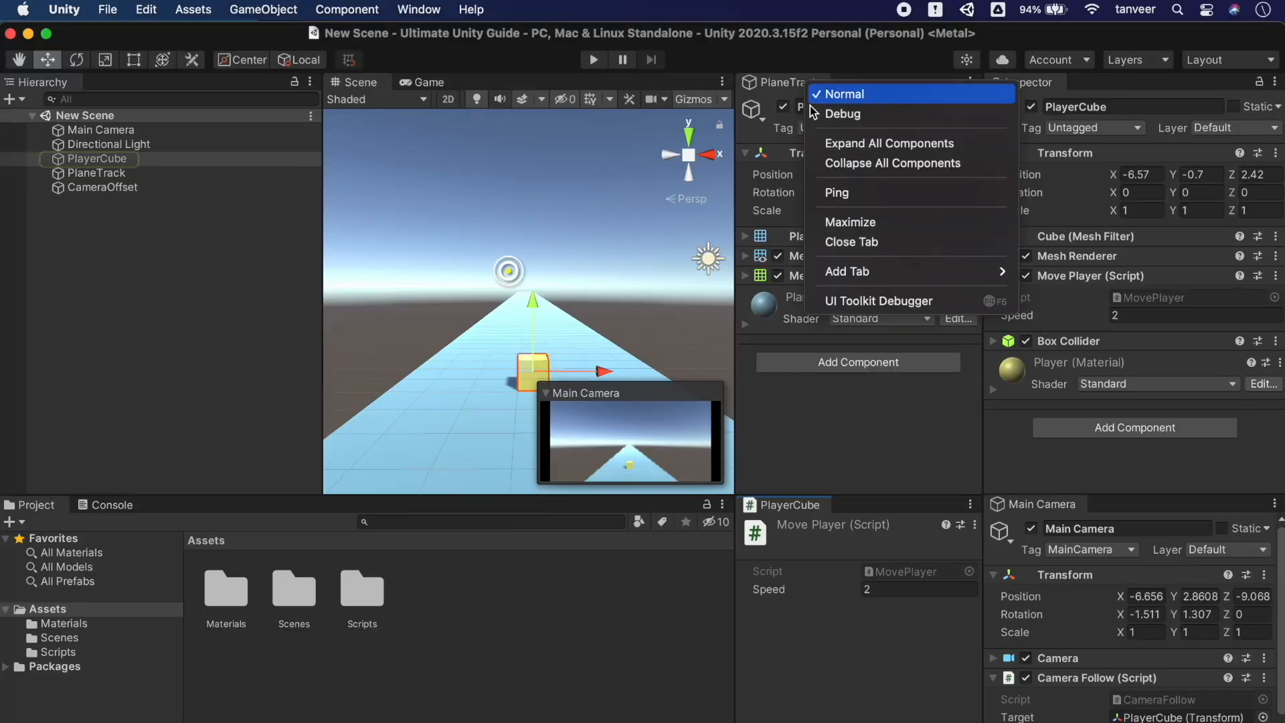
left_click(891, 193)
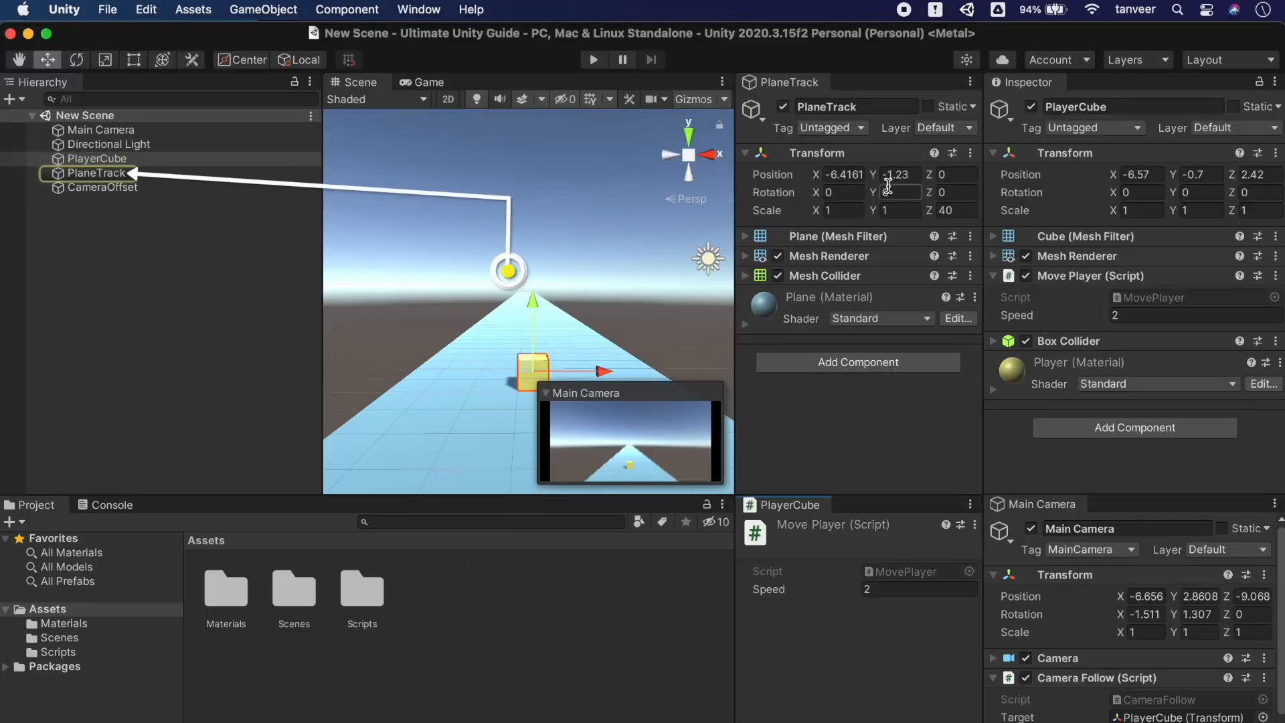
right_click(1051, 510)
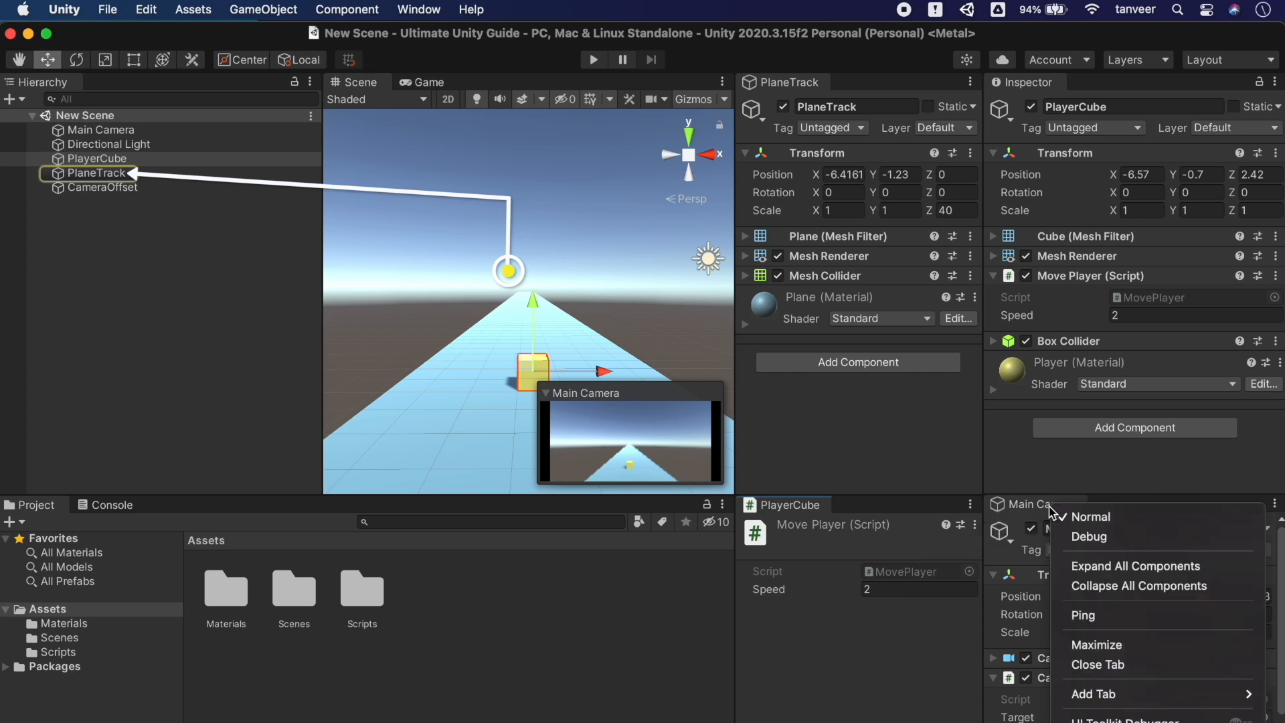
left_click(1115, 616)
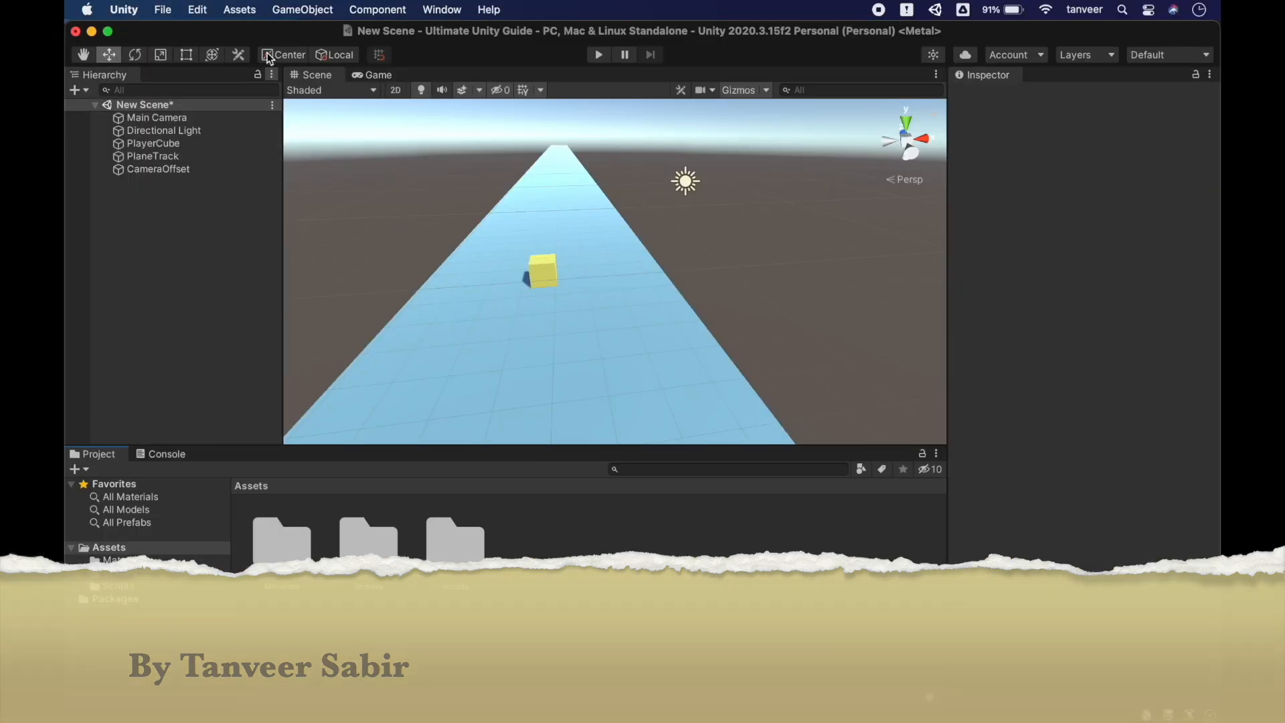
Create a new Cube via GameObject > 3D Object > Cube
left_click(289, 9)
mouse_move(358, 89)
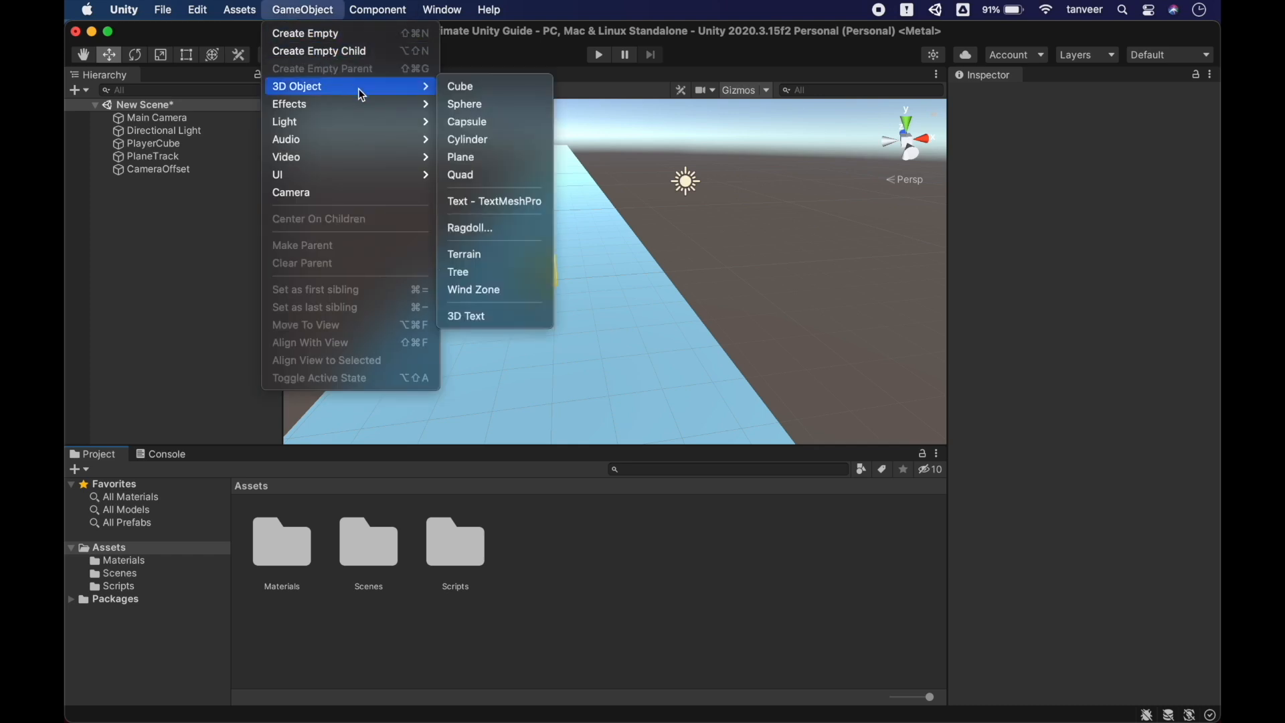
left_click(468, 89)
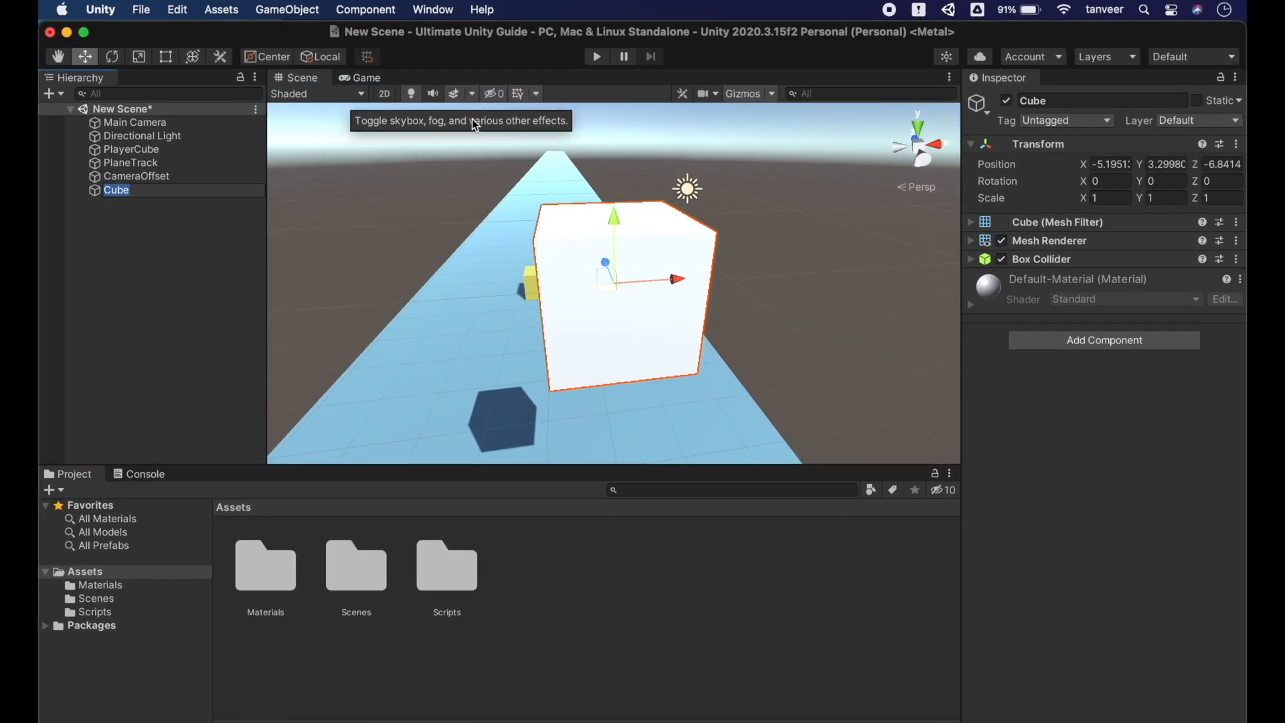
Drag the white cube onto the track beside the yellow PlayerCube
left_click_drag(431, 207, 491, 196, "alt")
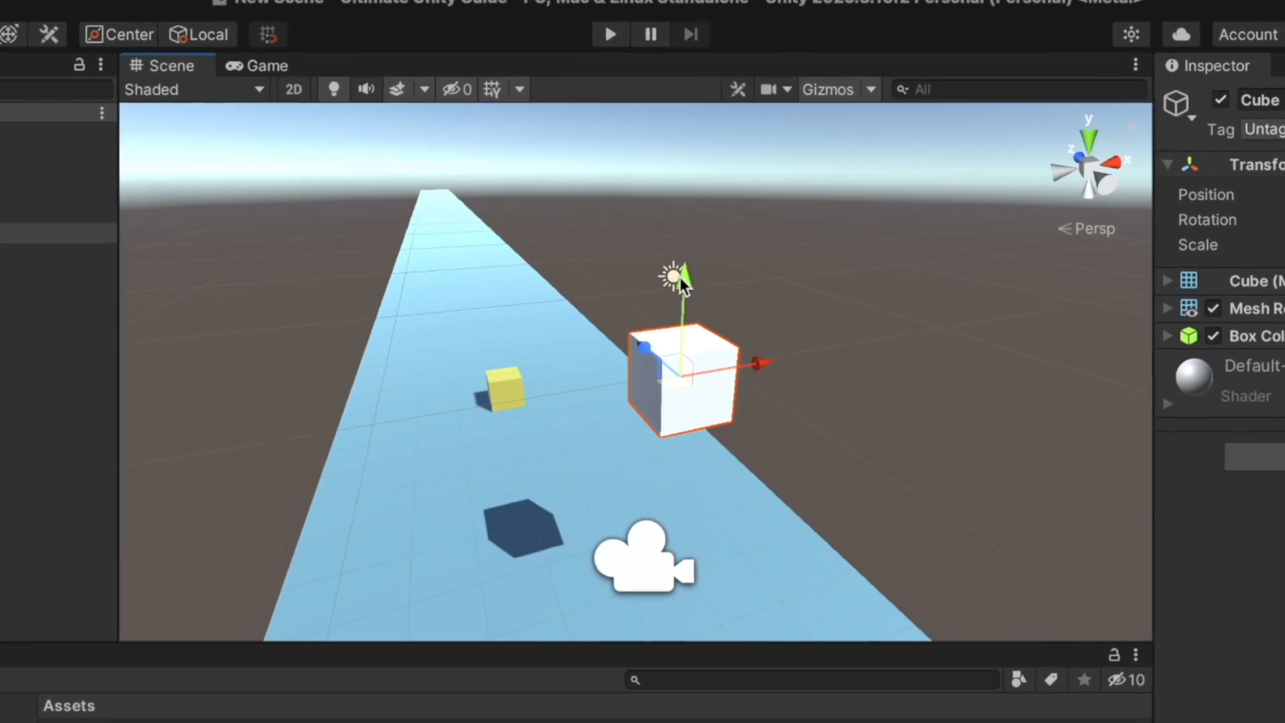
left_click_drag(680, 277, 694, 422)
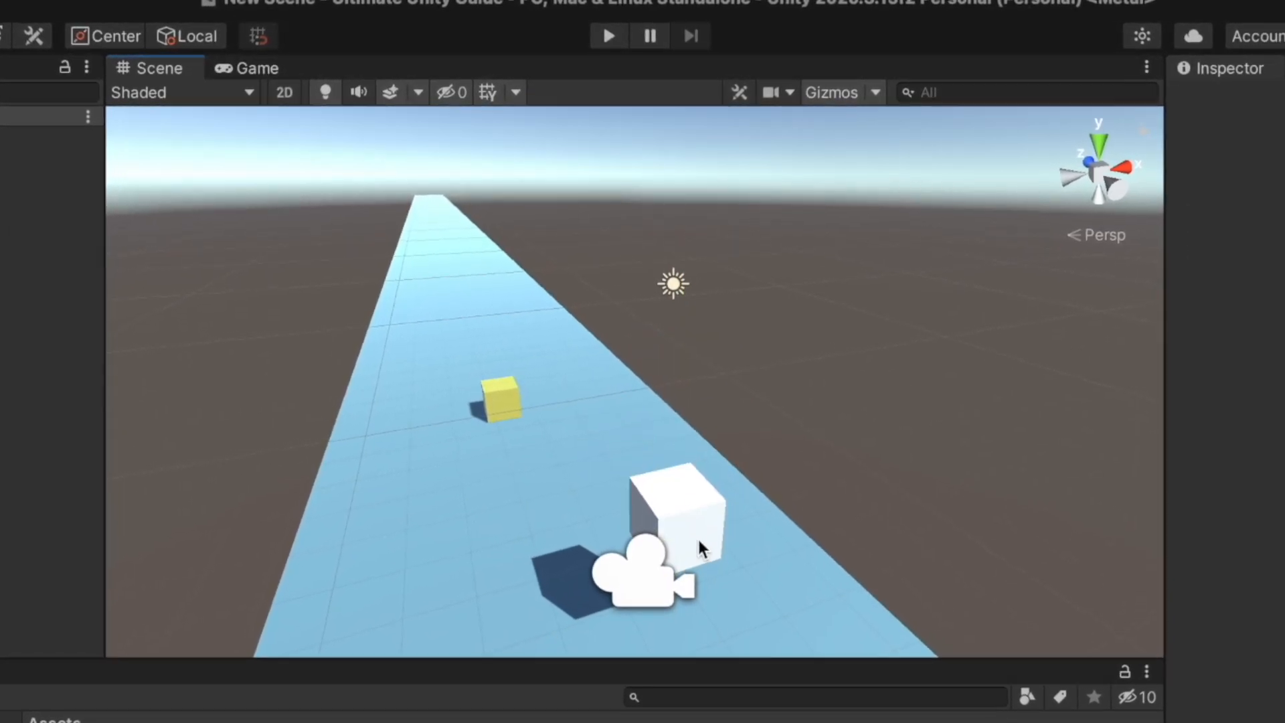
left_click(676, 508)
left_click_drag(670, 489, 554, 350)
left_click_drag(558, 275, 557, 348)
left_click_drag(651, 425, 700, 405)
Try sliding the cube onto the yellow cube's spot, undo it, then raise the cube slightly
left_click_drag(612, 407, 583, 370)
left_click_drag(664, 381, 593, 387)
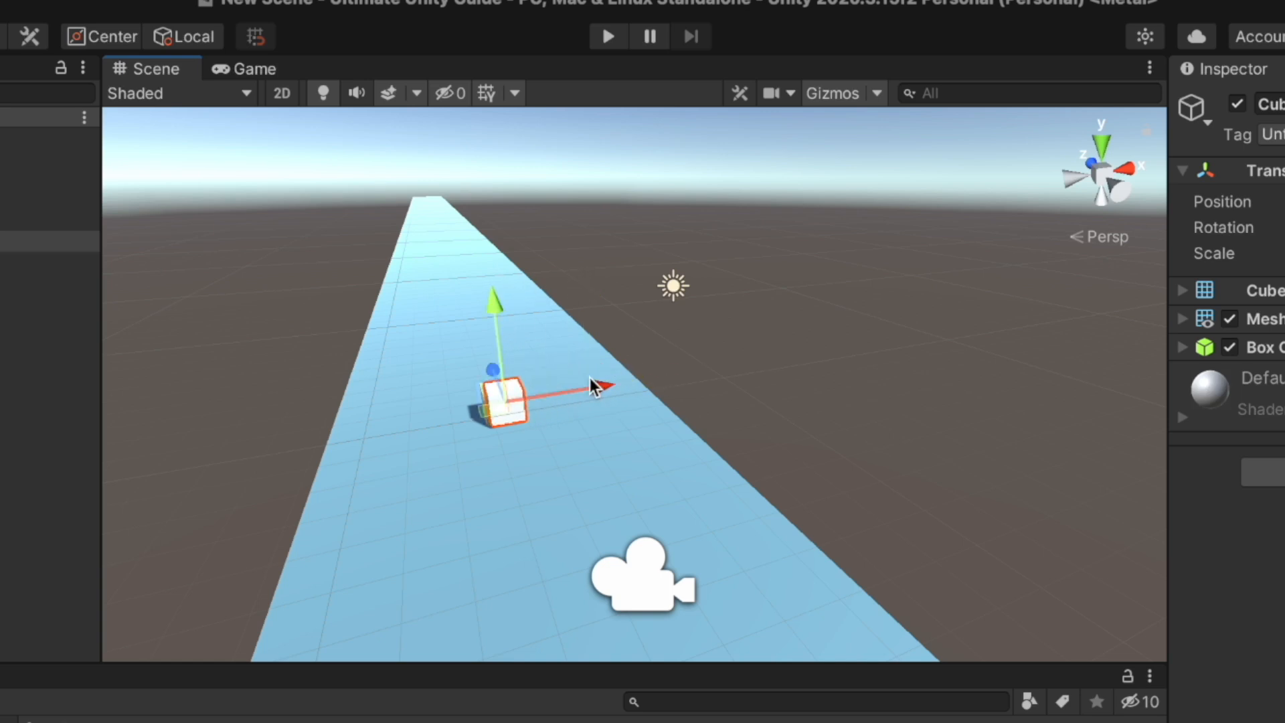
key("super+z")
key("super+z")
key("super+z")
key("super+z")
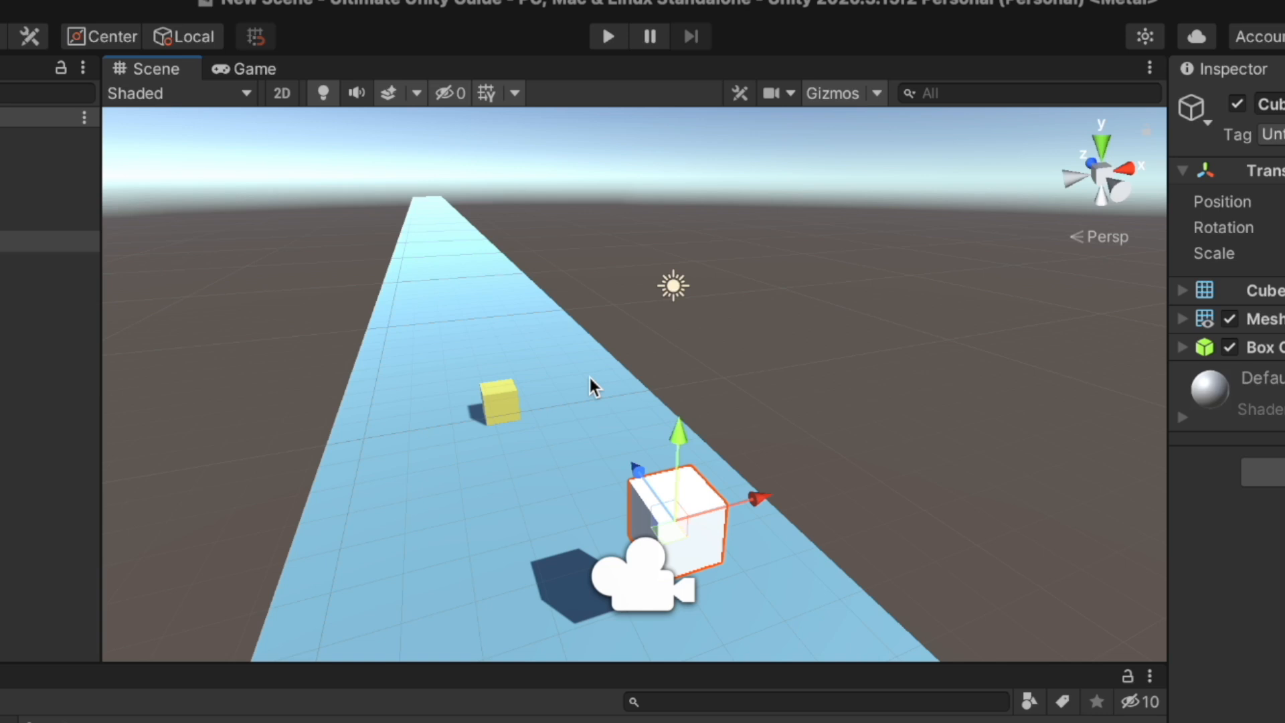
left_click(691, 517)
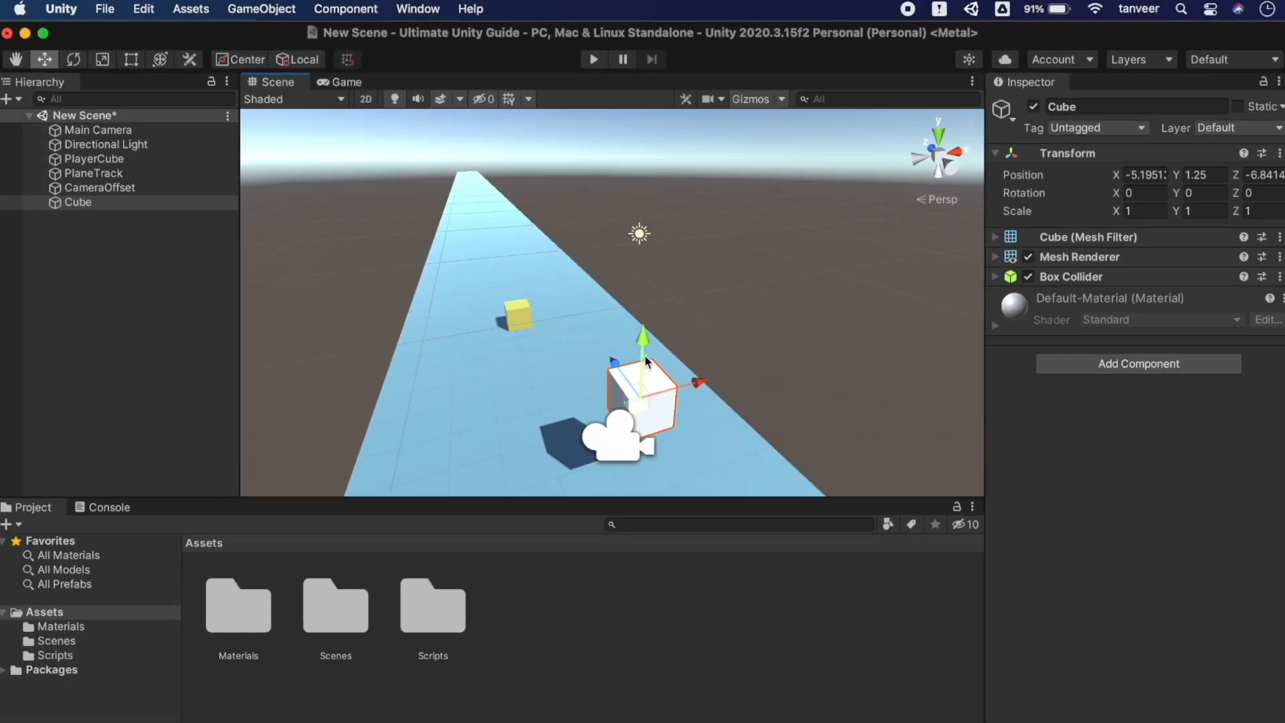
left_click_drag(680, 458, 680, 415)
Copy PlayerCube's Transform onto the Cube (X -6.57, Y -0.7, Z 2.42), undoing a trial X slide
left_click(517, 310)
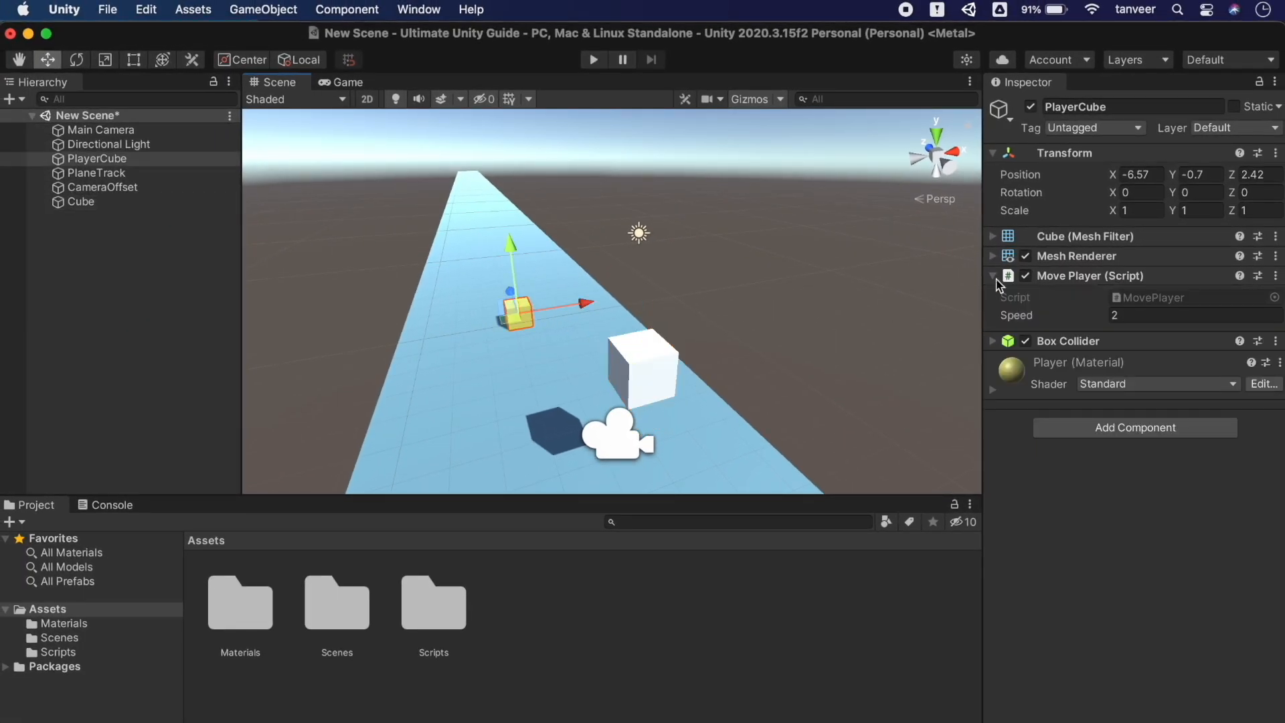
left_click(1276, 154)
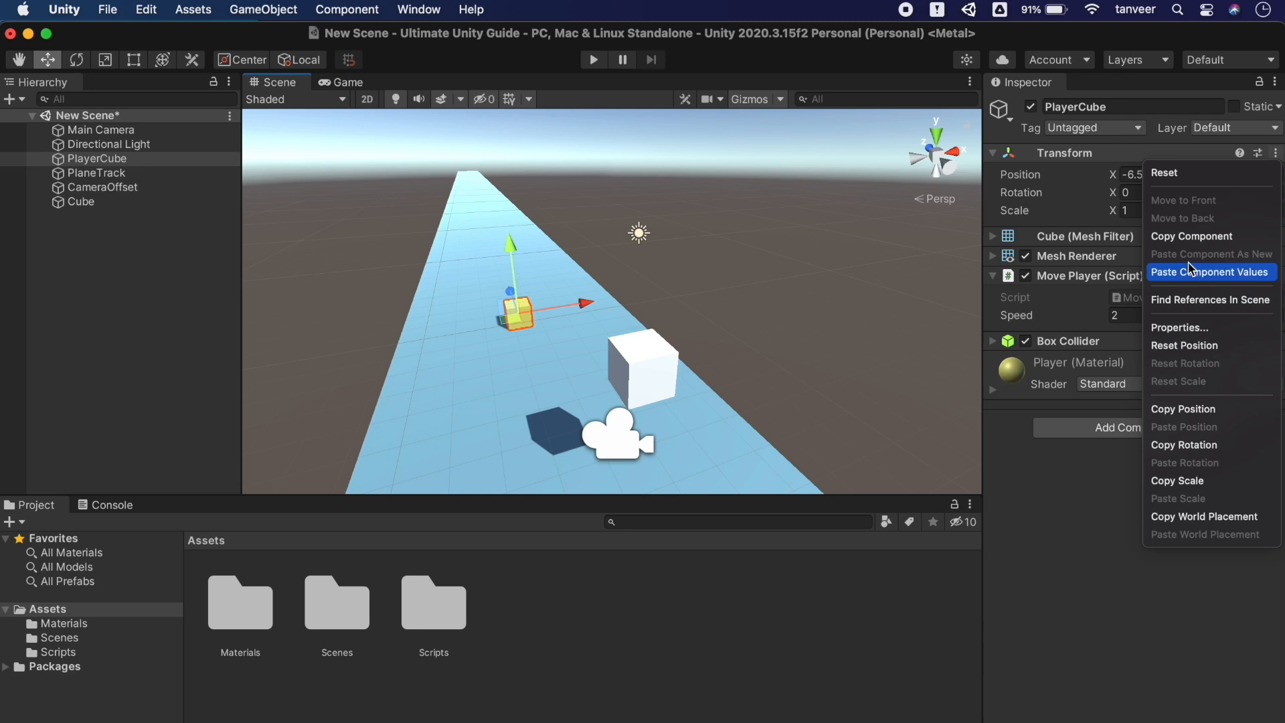
left_click(1191, 239)
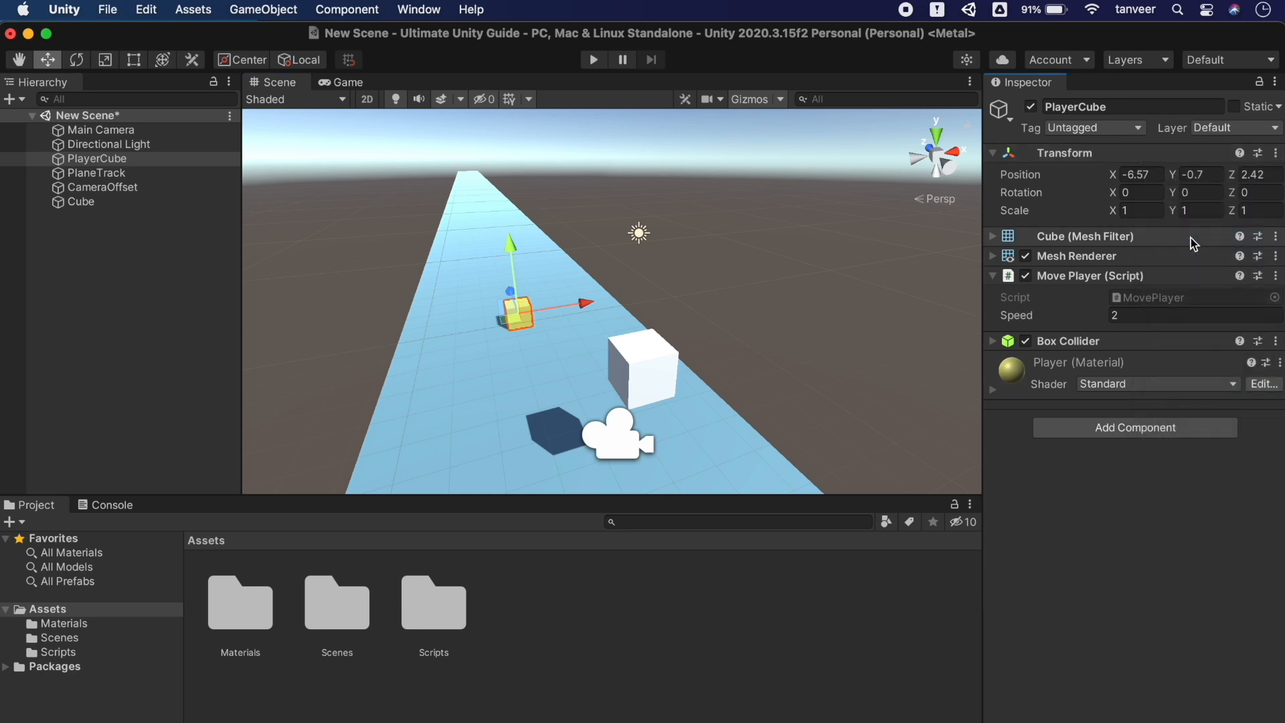
left_click(637, 367)
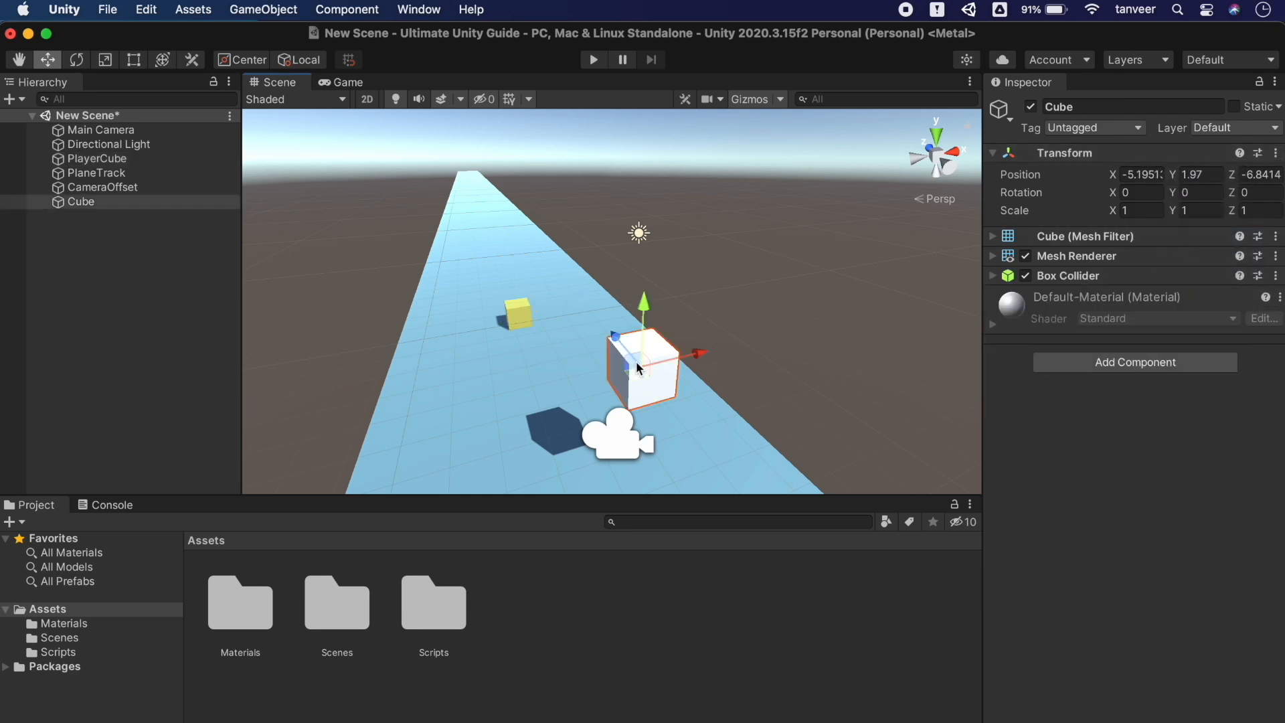
left_click(1276, 153)
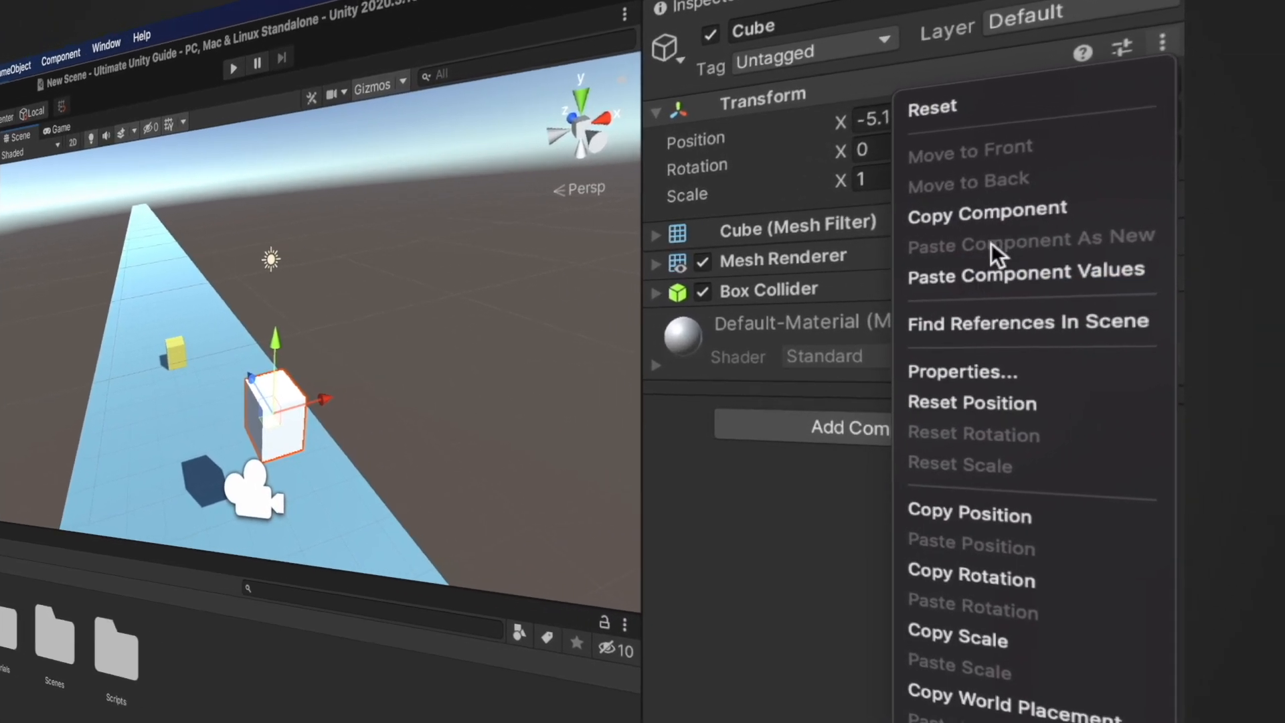
left_click(1138, 275)
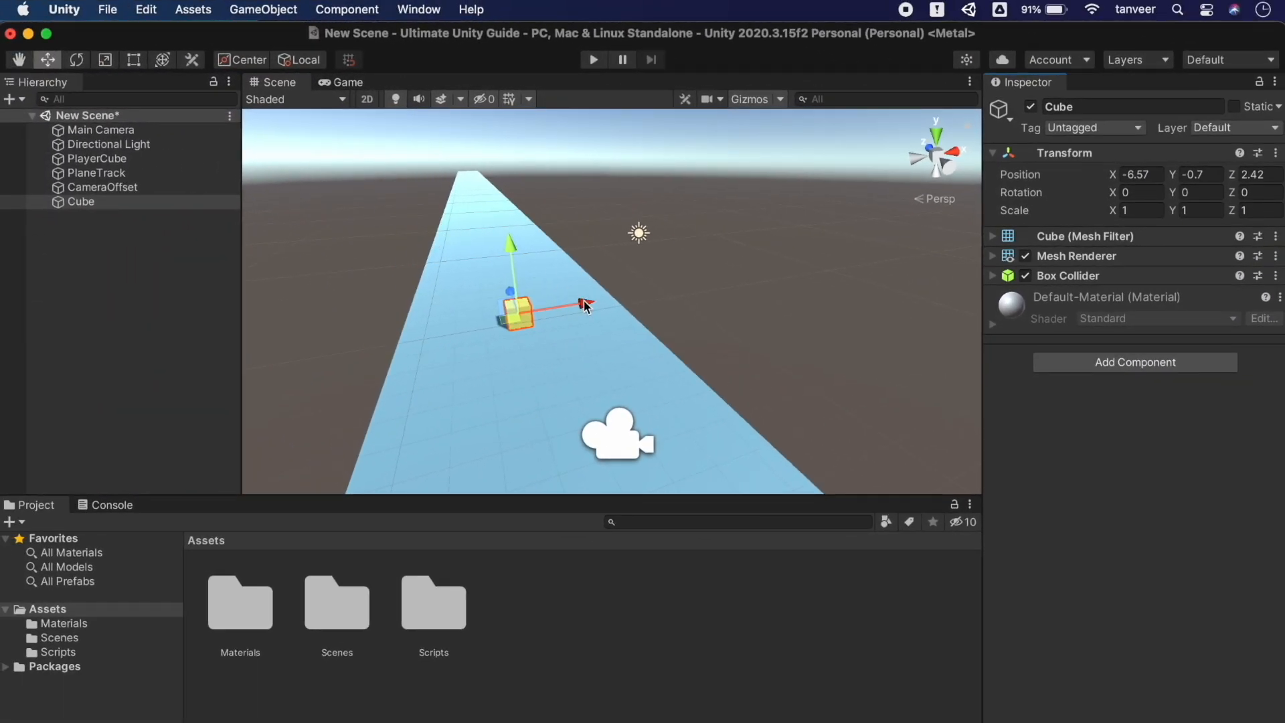
mouse_move(584, 306)
left_mouse_down()
mouse_move(624, 298)
mouse_move(584, 306)
mouse_move(603, 301)
left_mouse_up()
key("super+z")
Select the yellow PlayerCube and check its Transform preset chooser without choosing anything
left_click(613, 306)
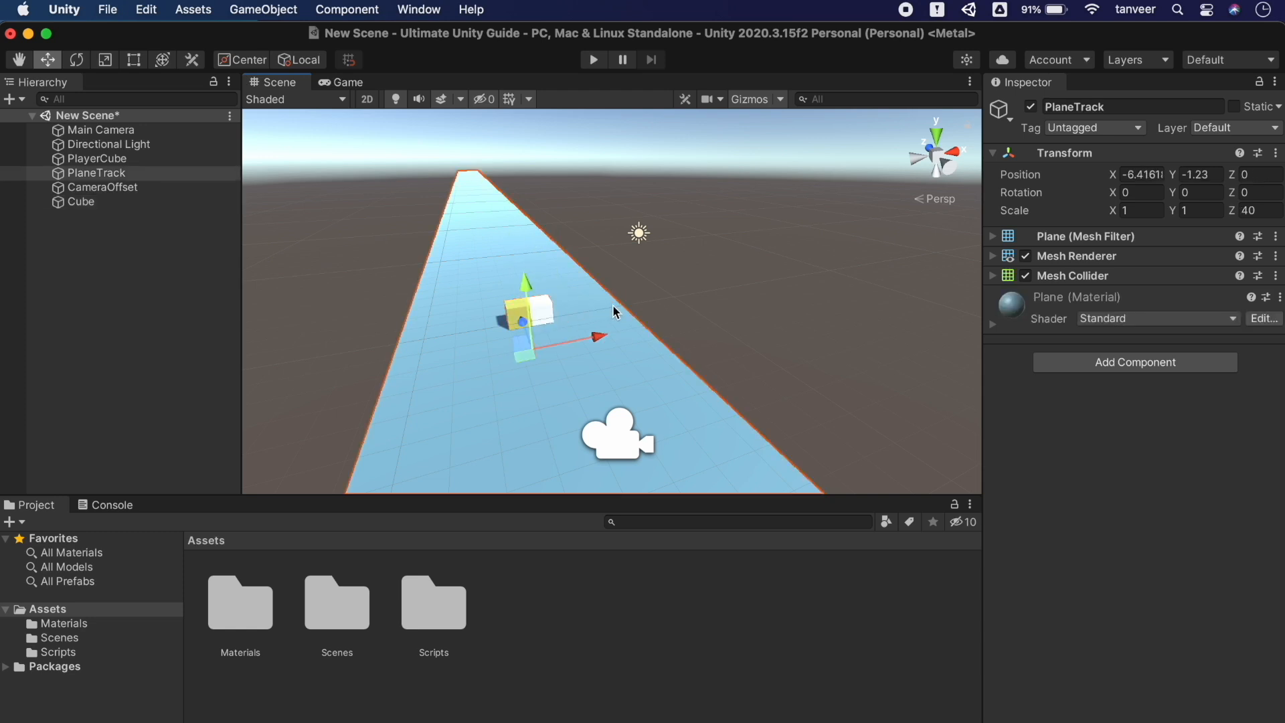
left_click(668, 285)
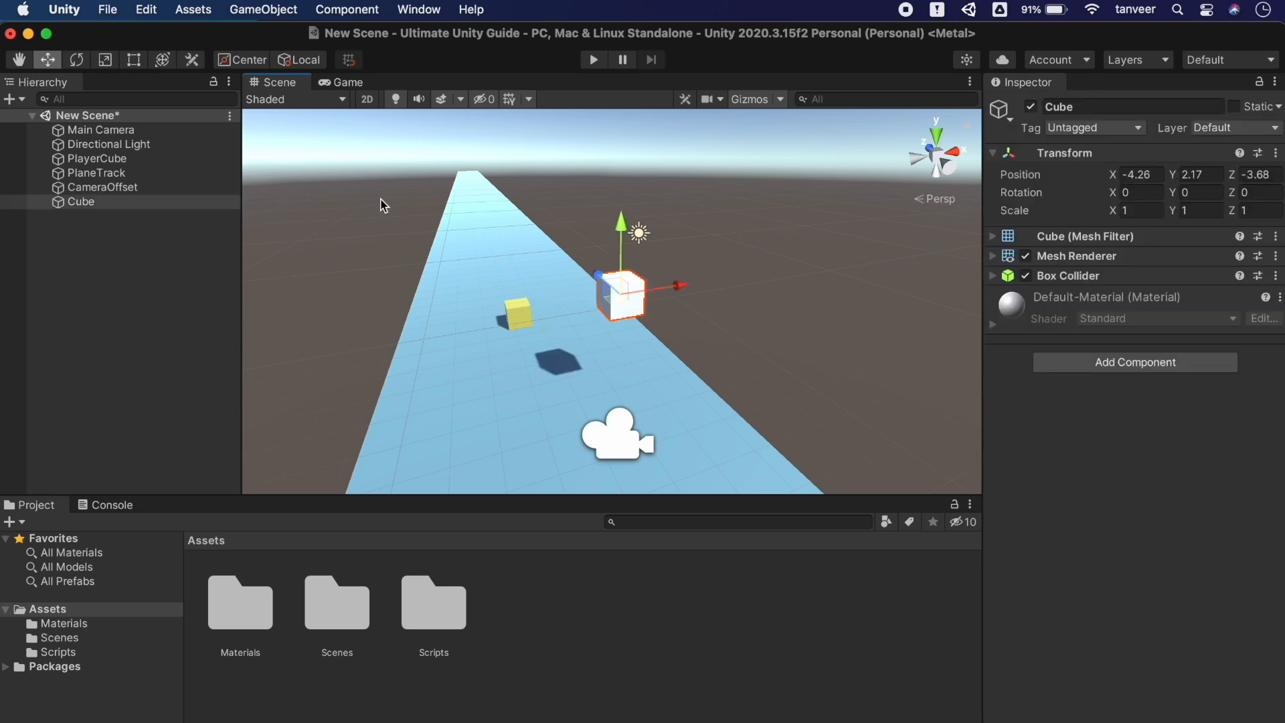
left_click(514, 313)
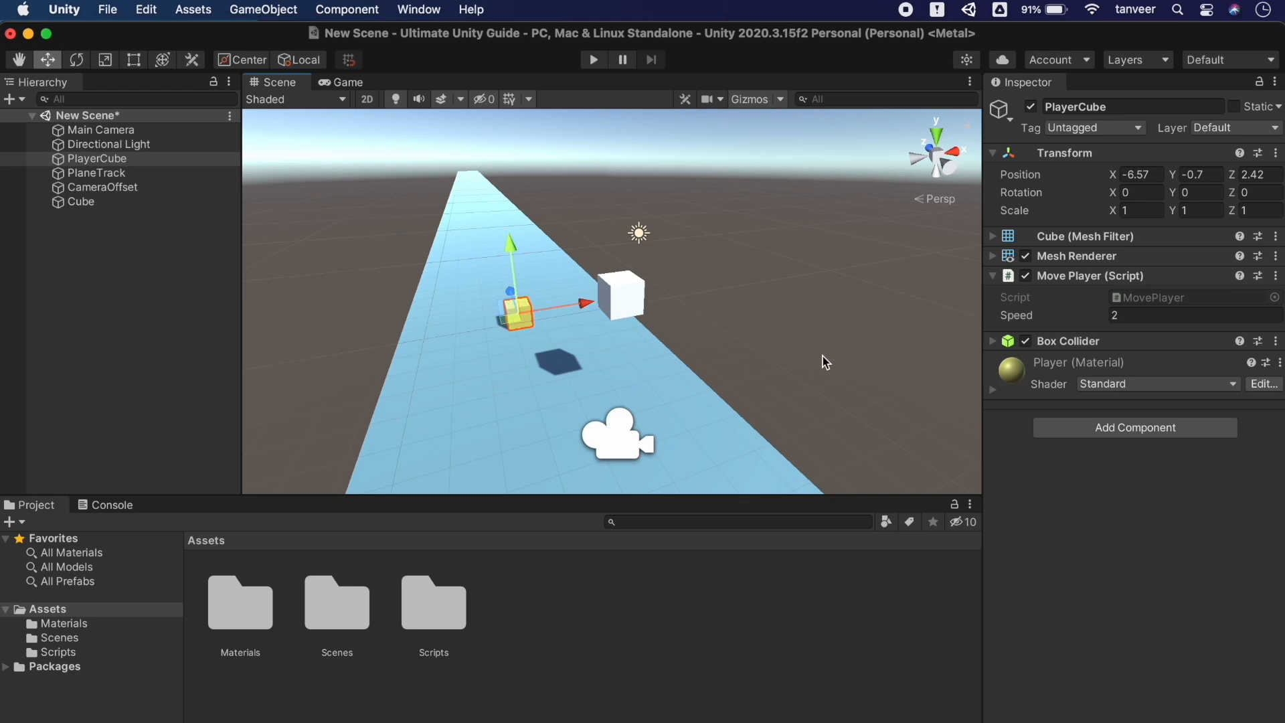
left_click(1258, 153)
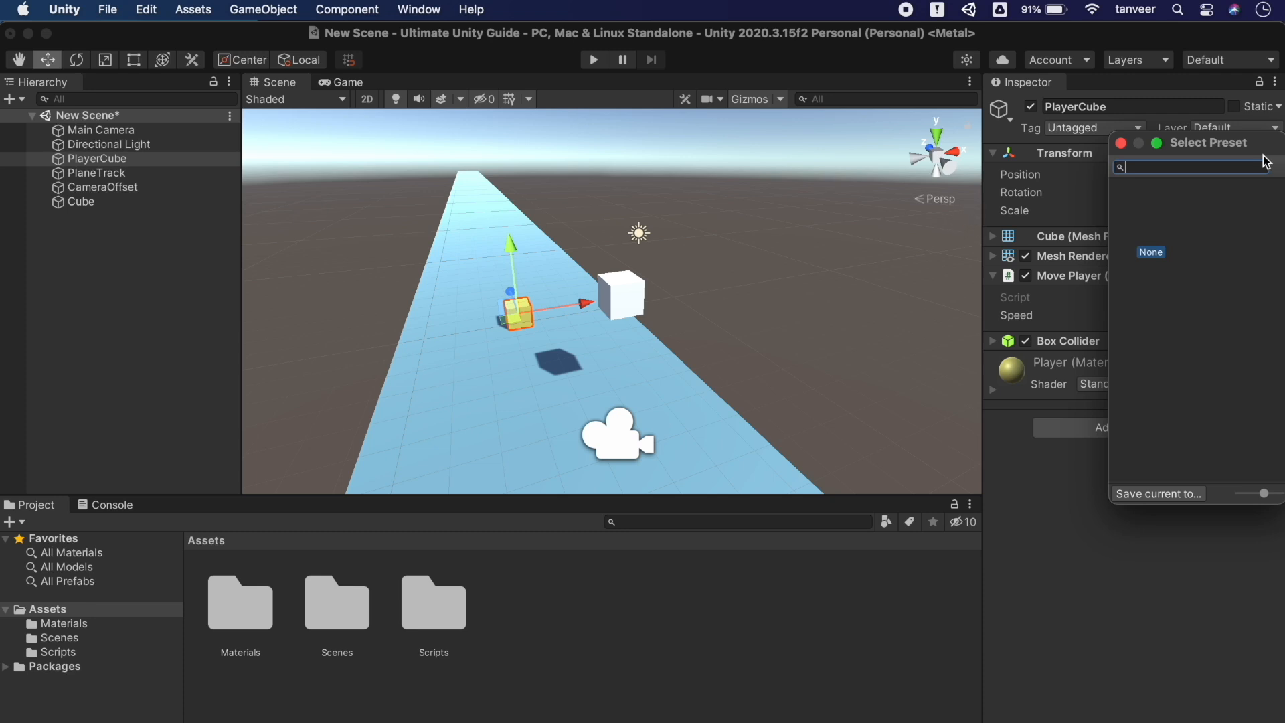
left_click(1121, 144)
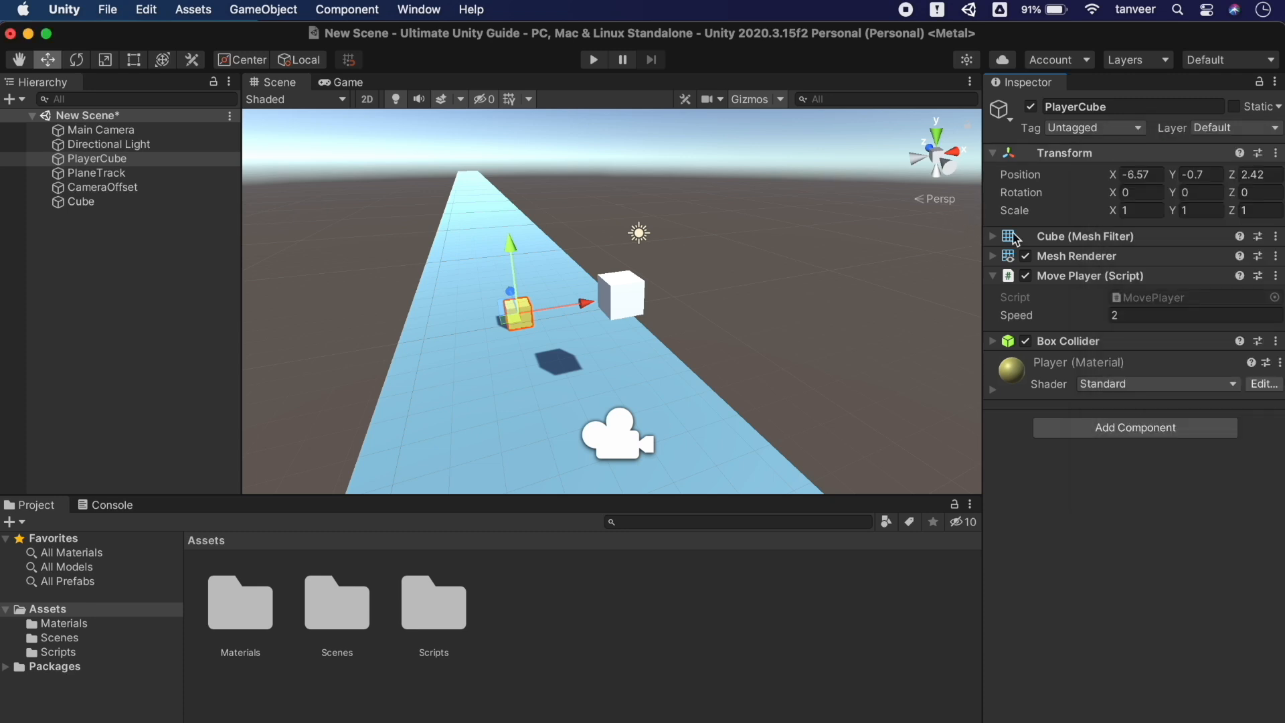
Create a folder named Presets in Assets
right_click(56, 615)
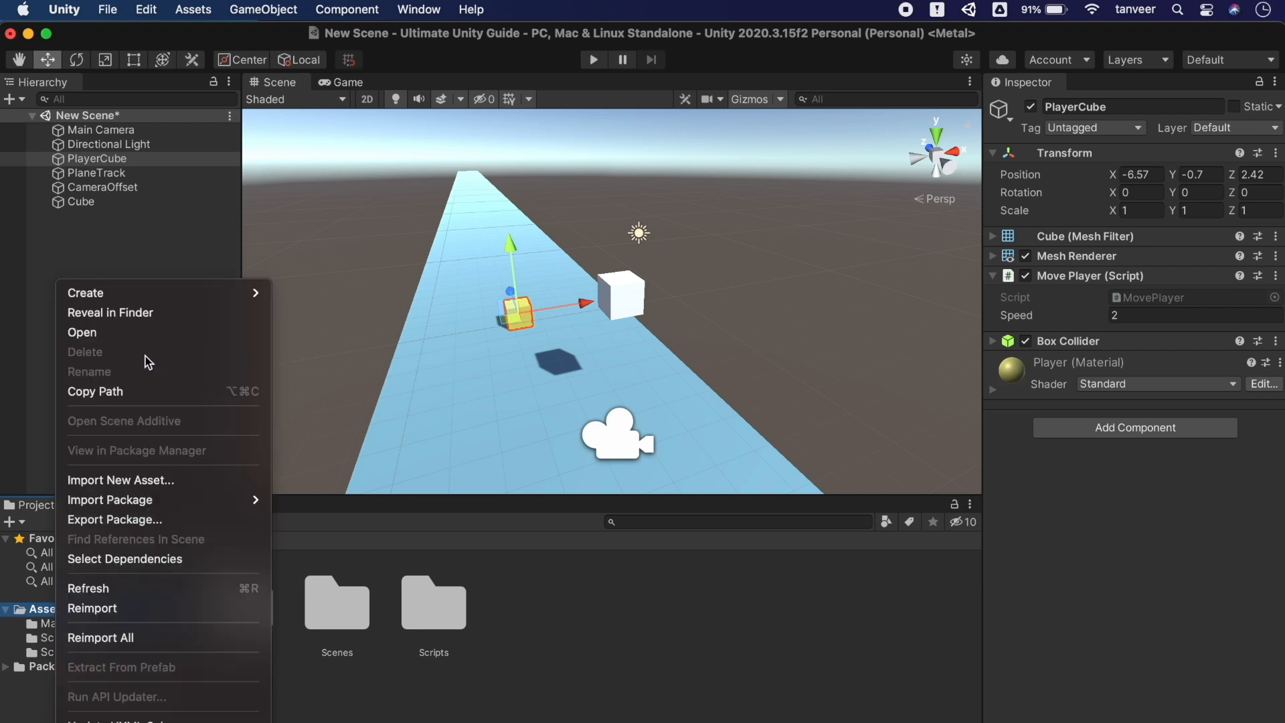
mouse_move(244, 293)
left_click(369, 39)
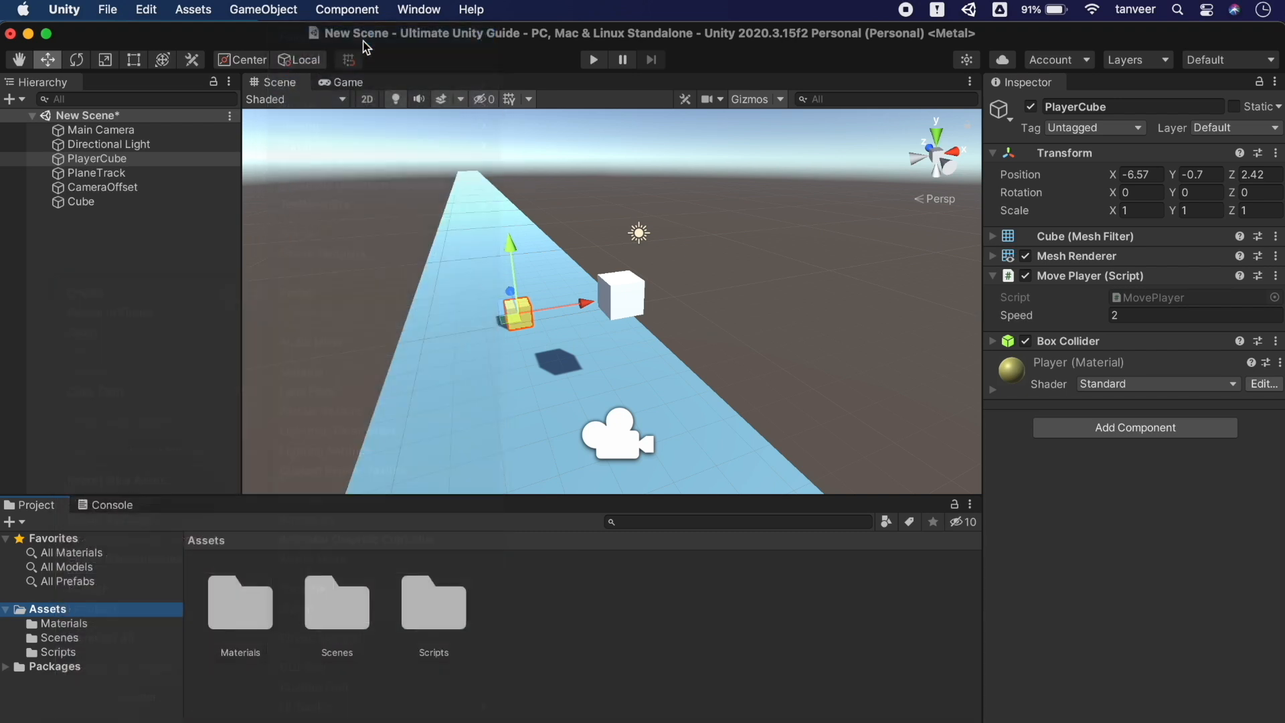
type("Presets")
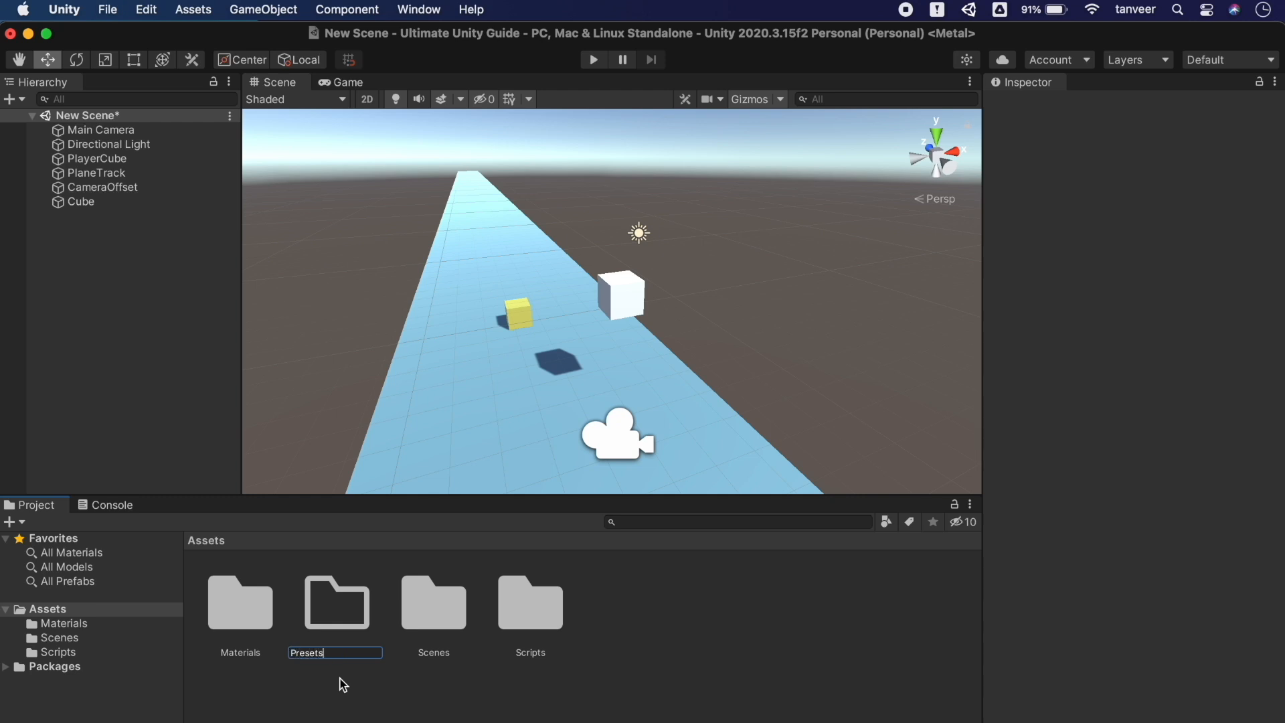
key("Return")
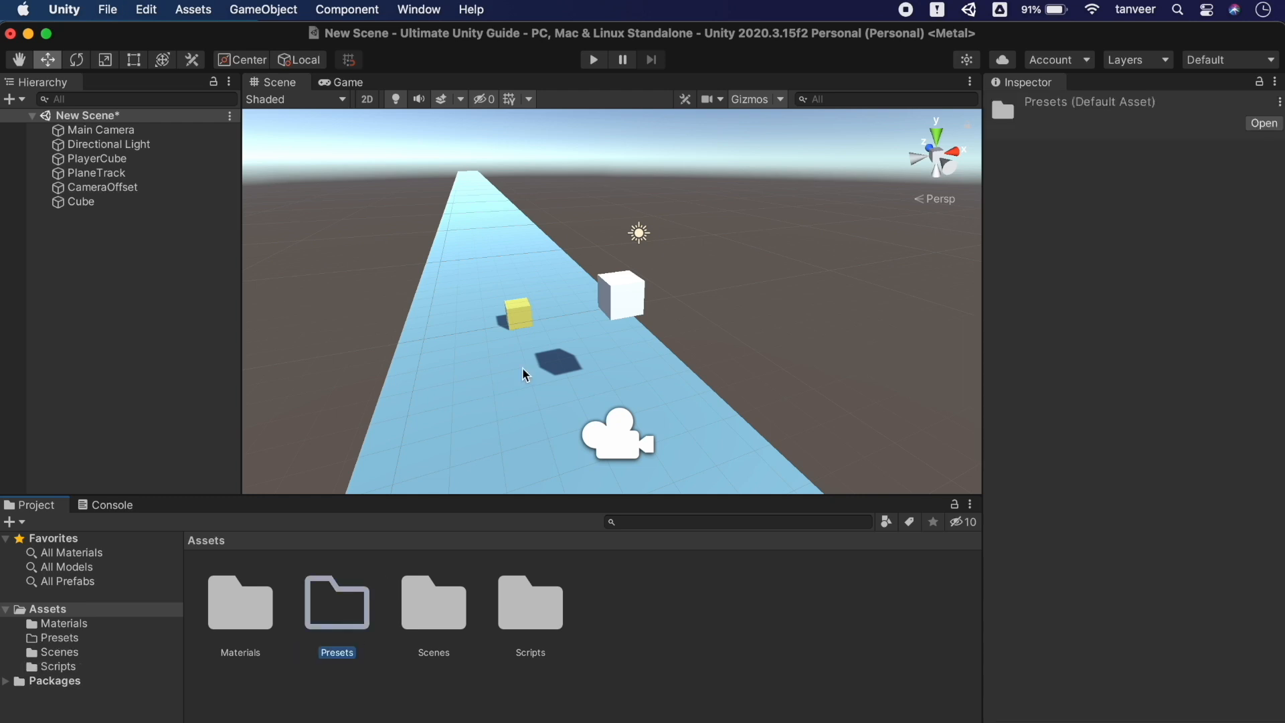
left_click(526, 317)
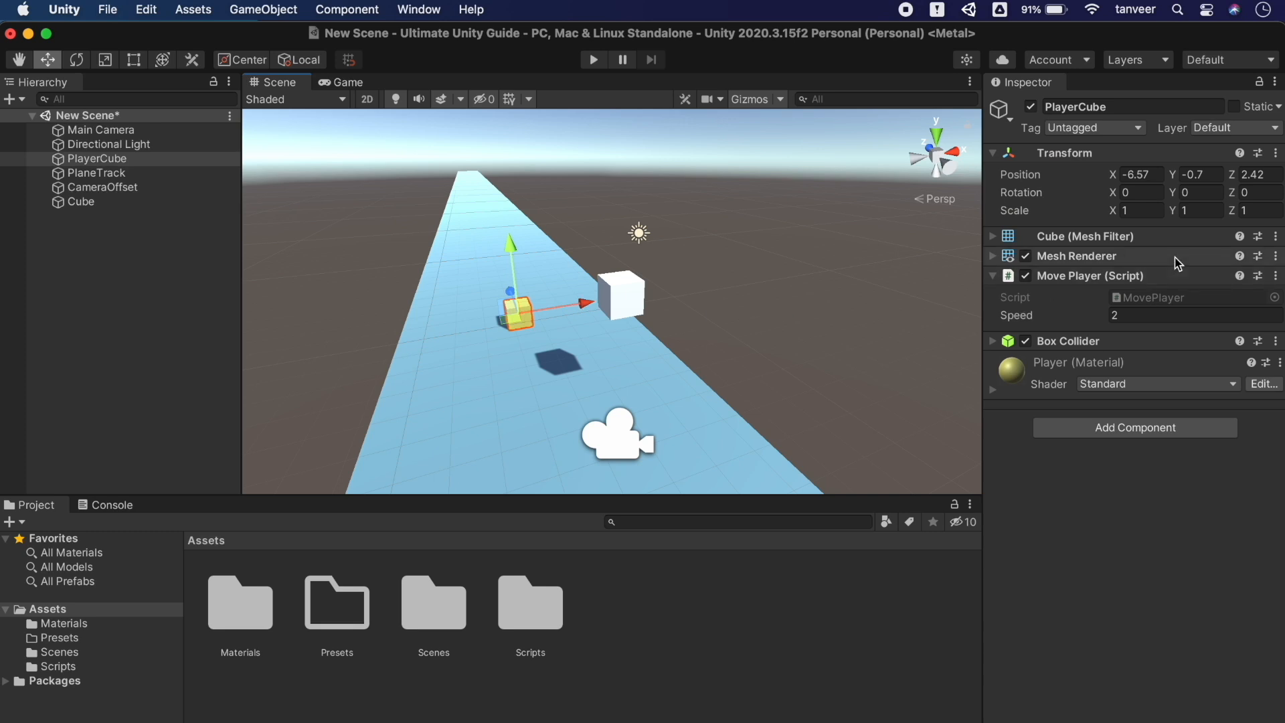
Save PlayerCube's Transform as a preset in the Presets folder and inspect it
left_click(1259, 153)
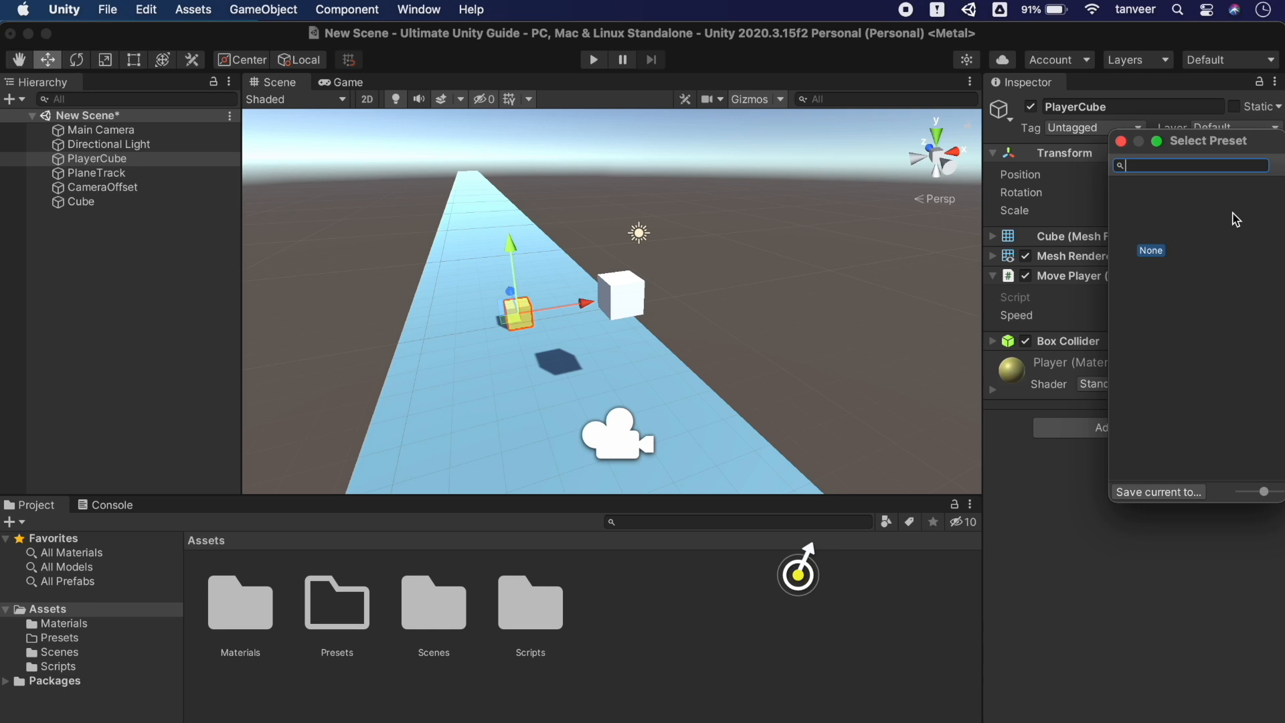
left_click(1159, 492)
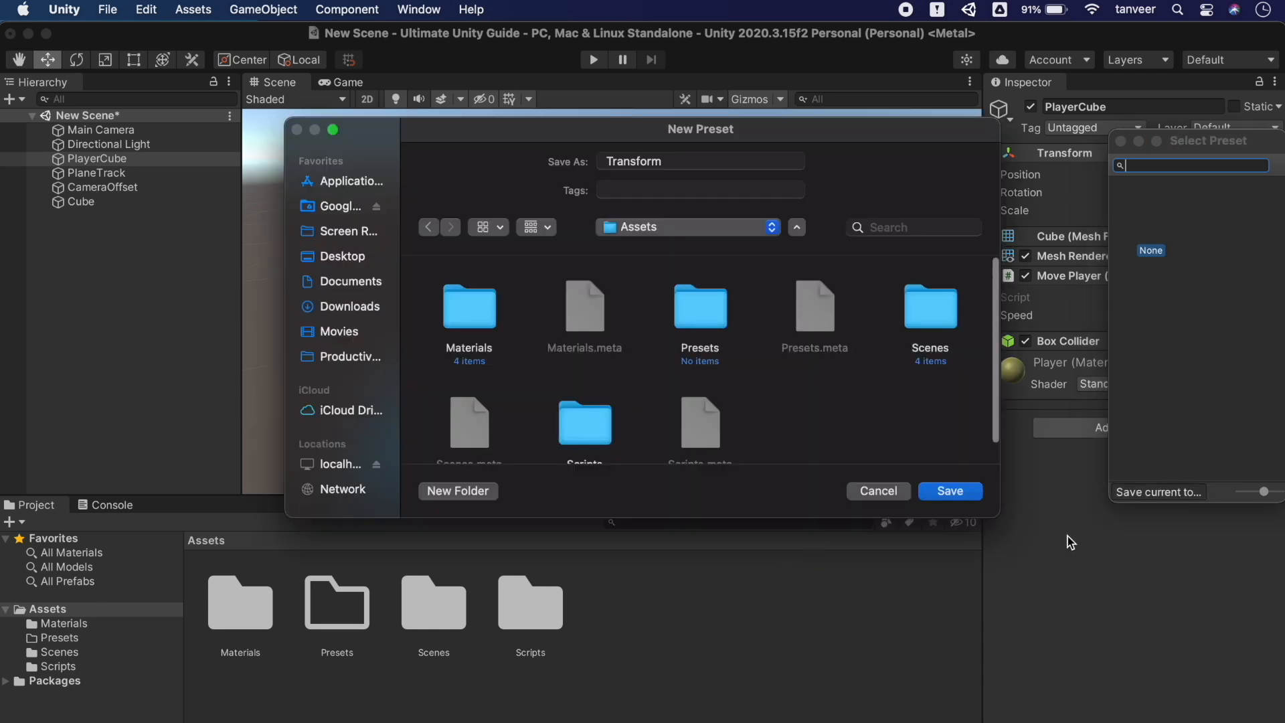
double_click(711, 319)
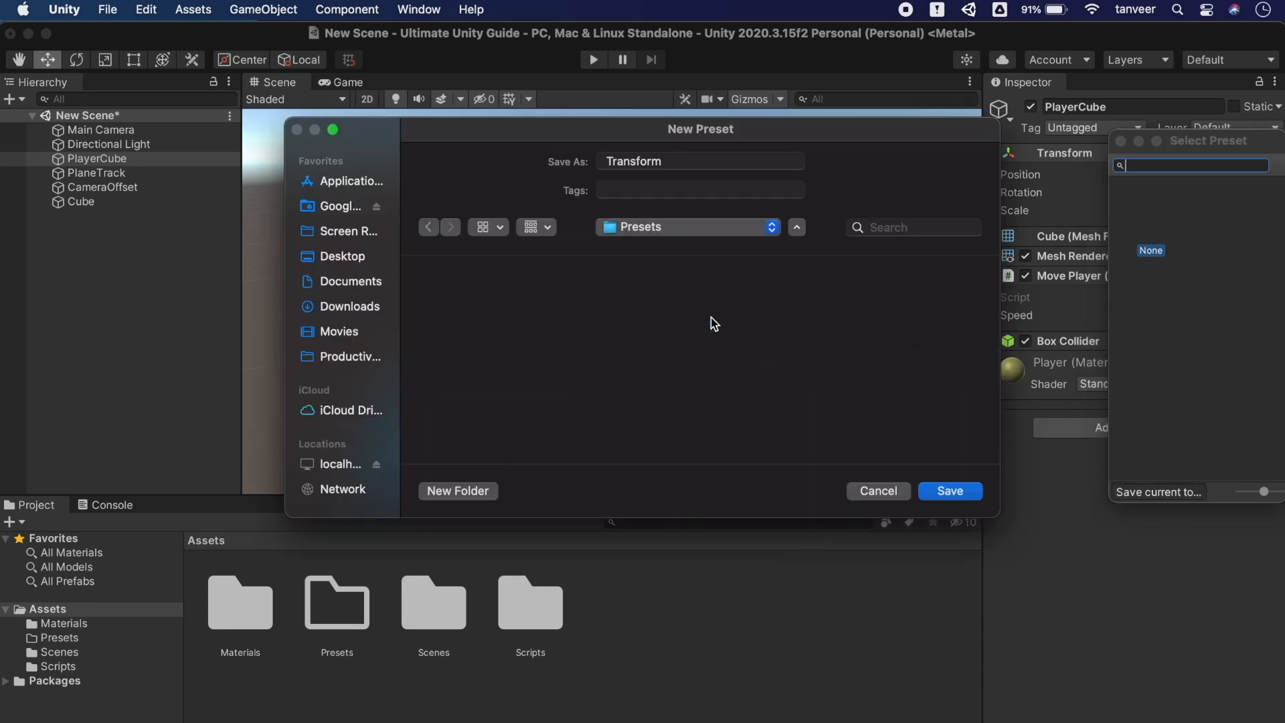
left_click(949, 490)
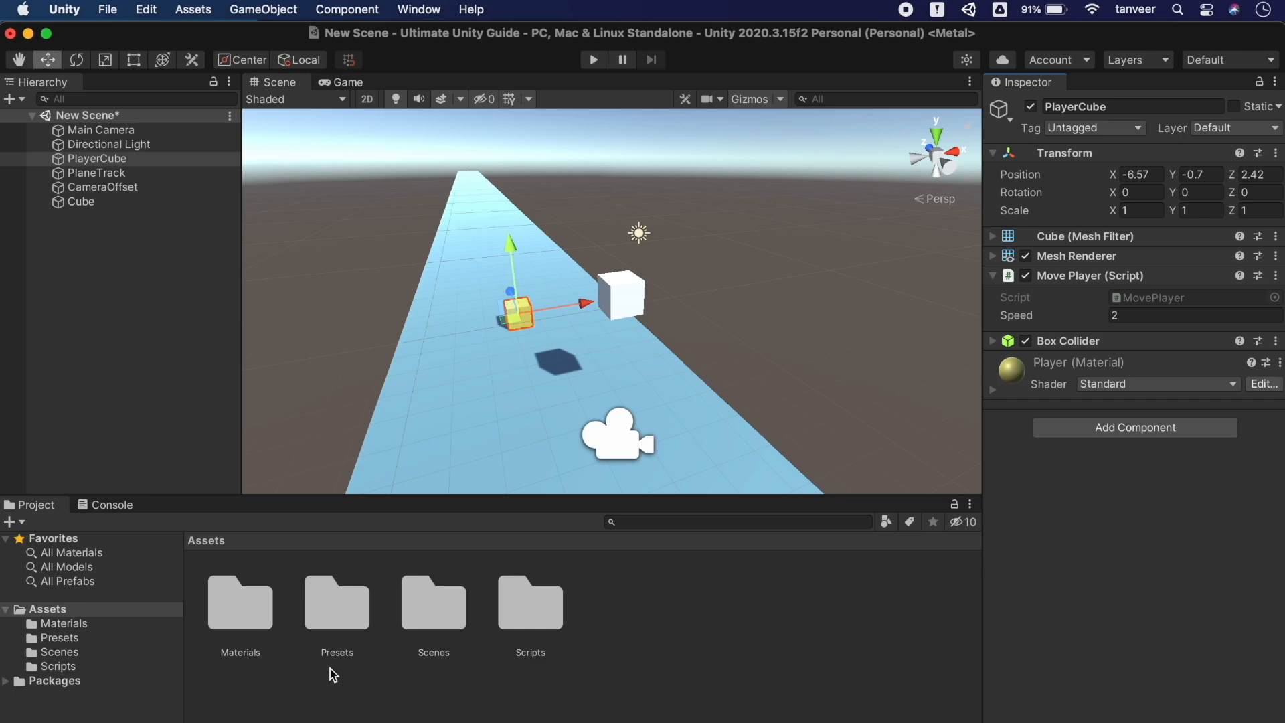
left_click(67, 639)
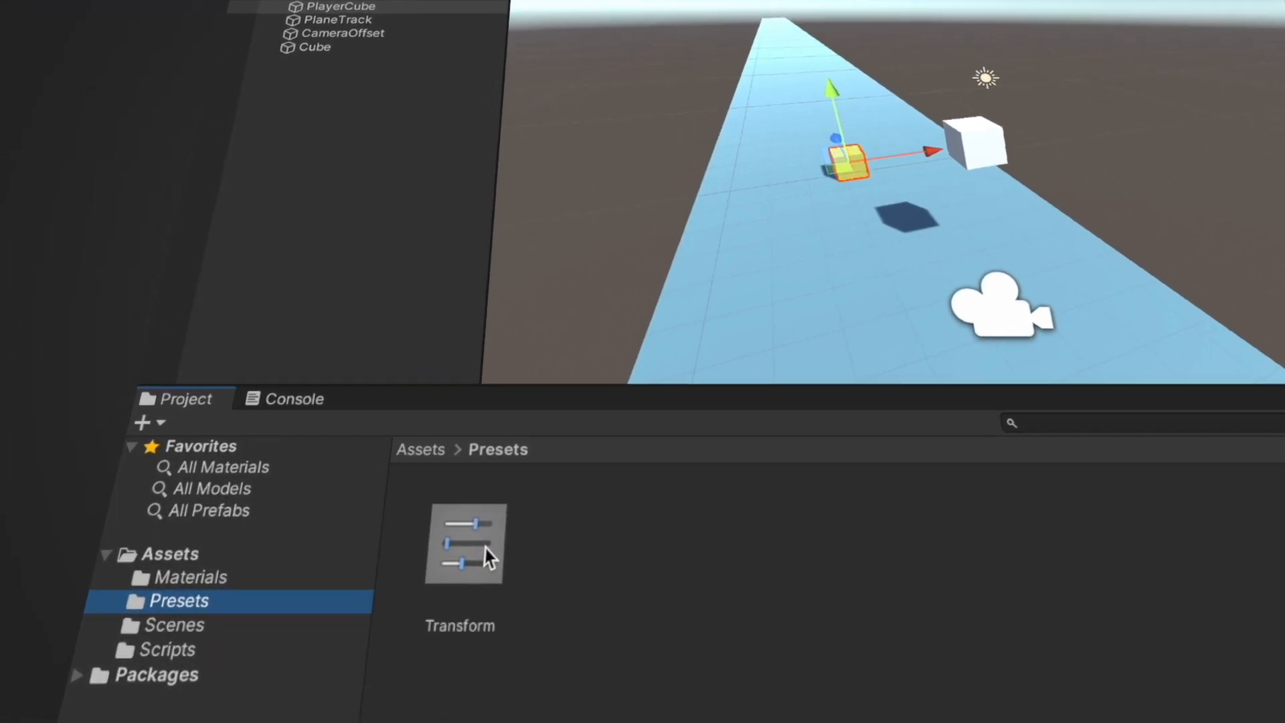
left_click(257, 610)
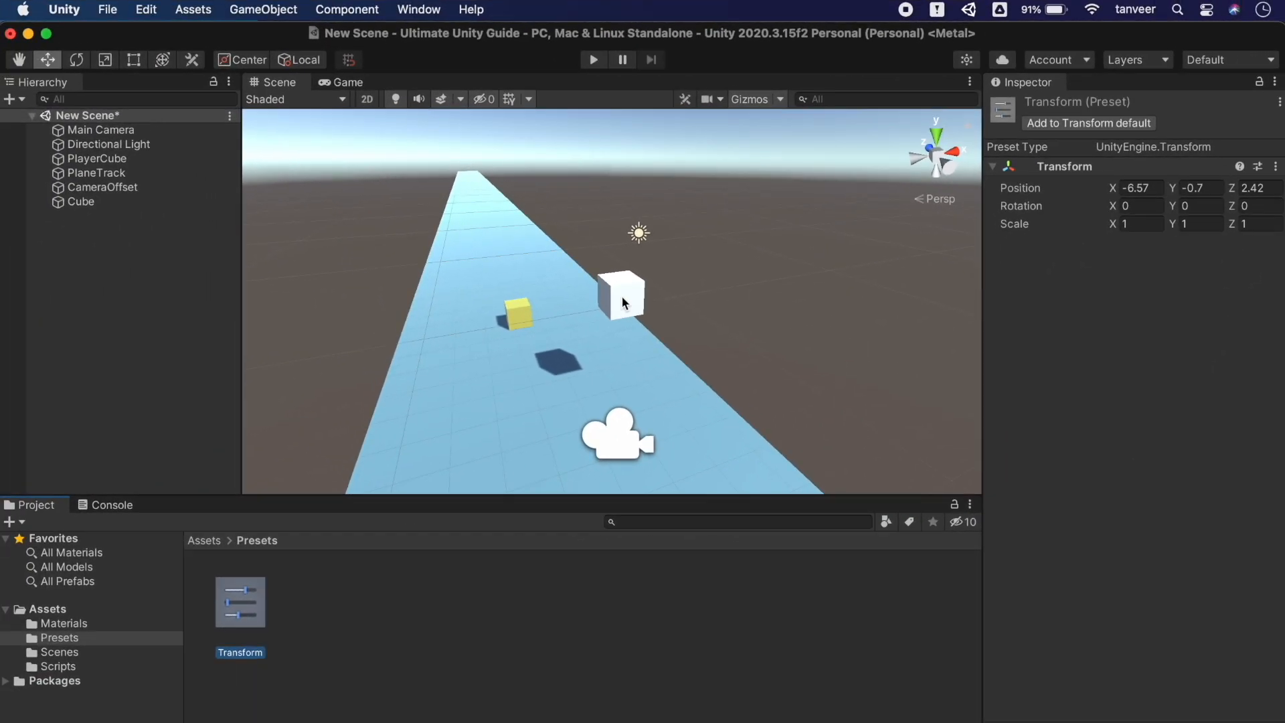
Apply the Transform preset to the white Cube, then slide it along X to -4.19
left_click(621, 295)
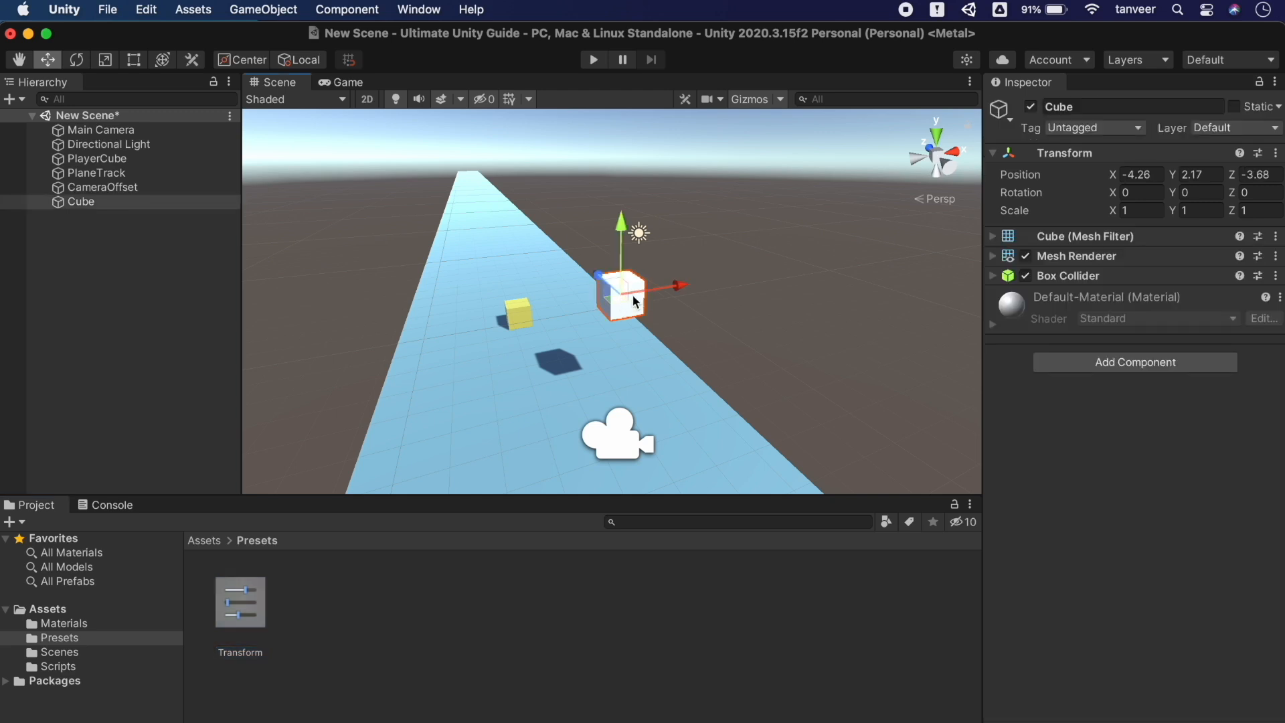
left_click(1259, 154)
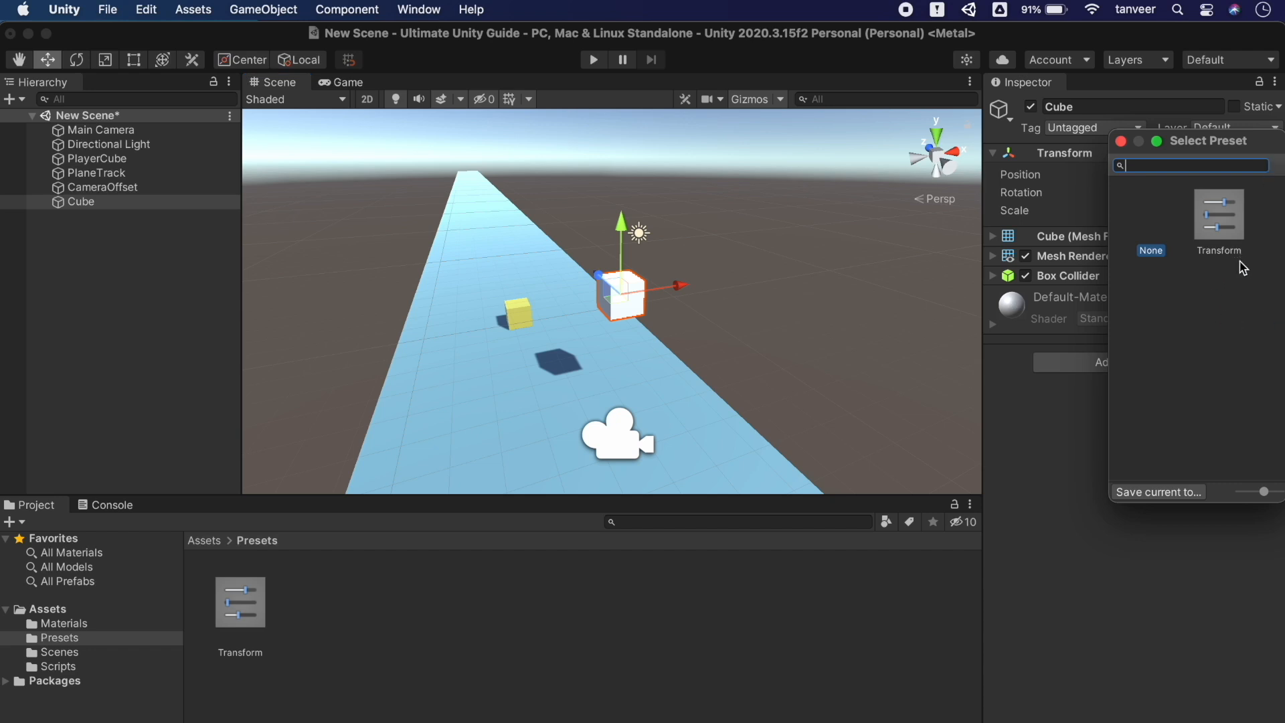
left_click(1219, 216)
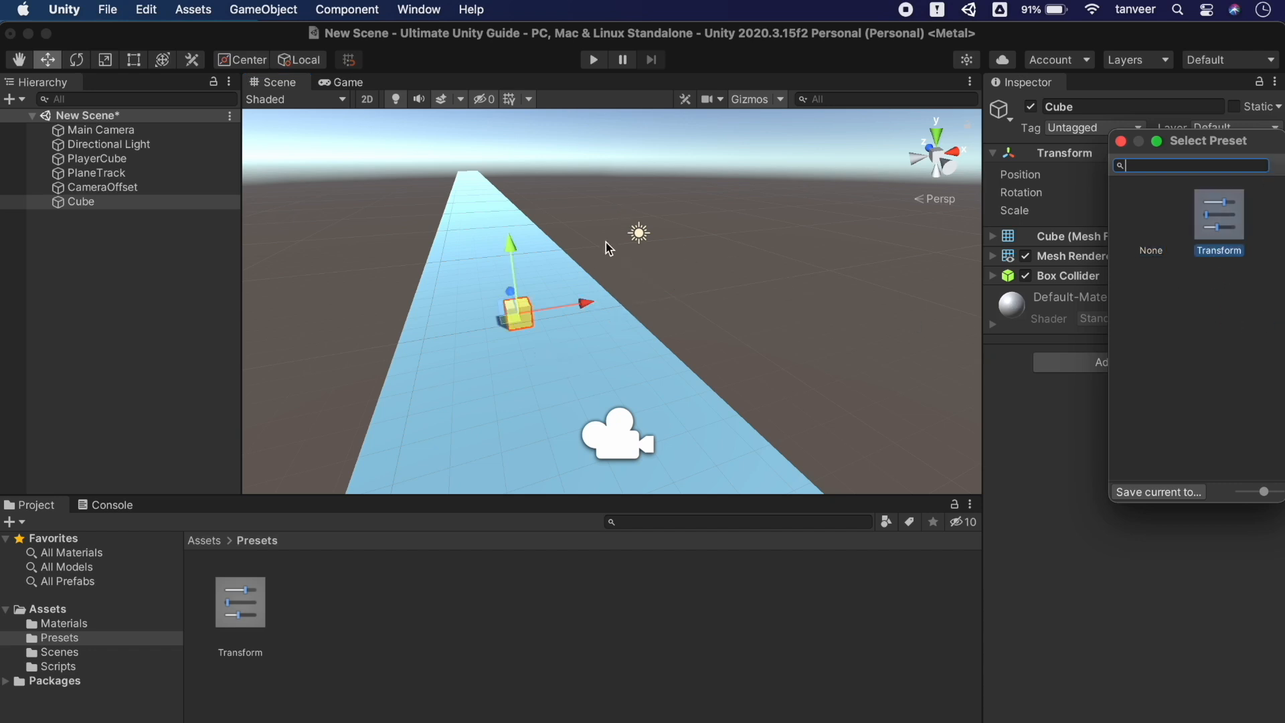
left_click_drag(580, 302, 630, 301)
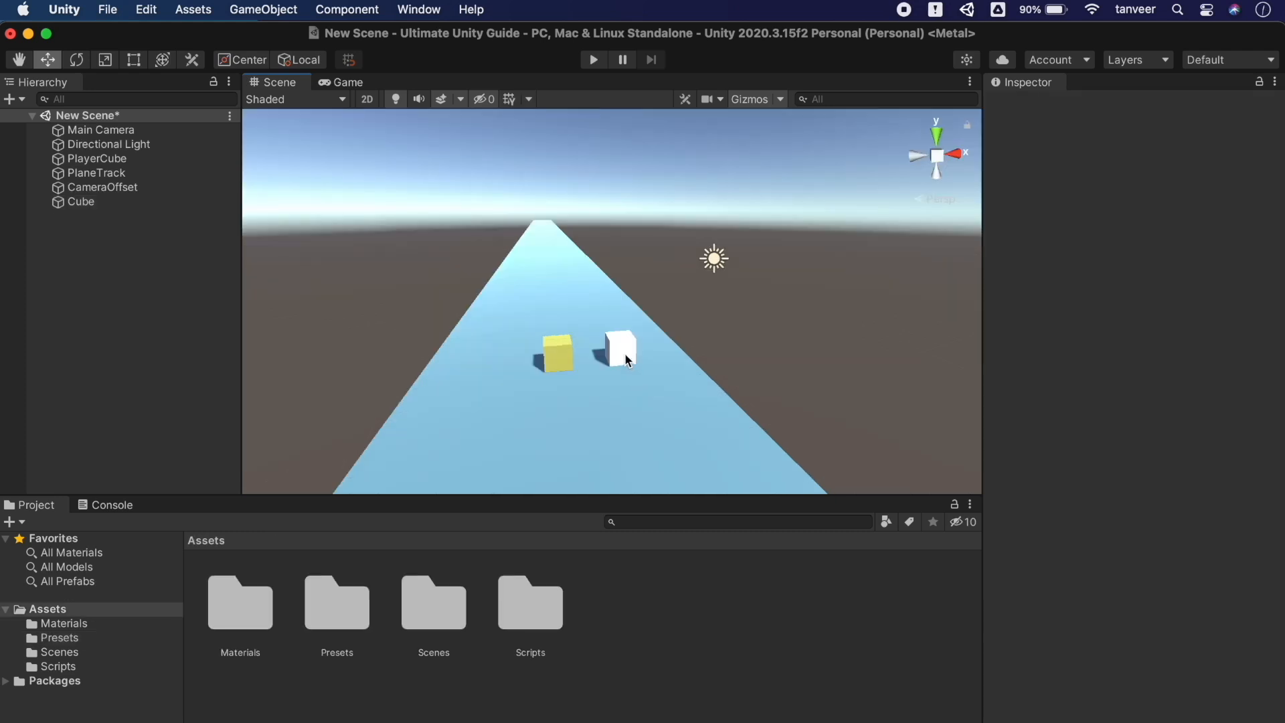
Frame the white Cube and apply the red EnemyBlock material from Assets/Materials to it
left_click(627, 356)
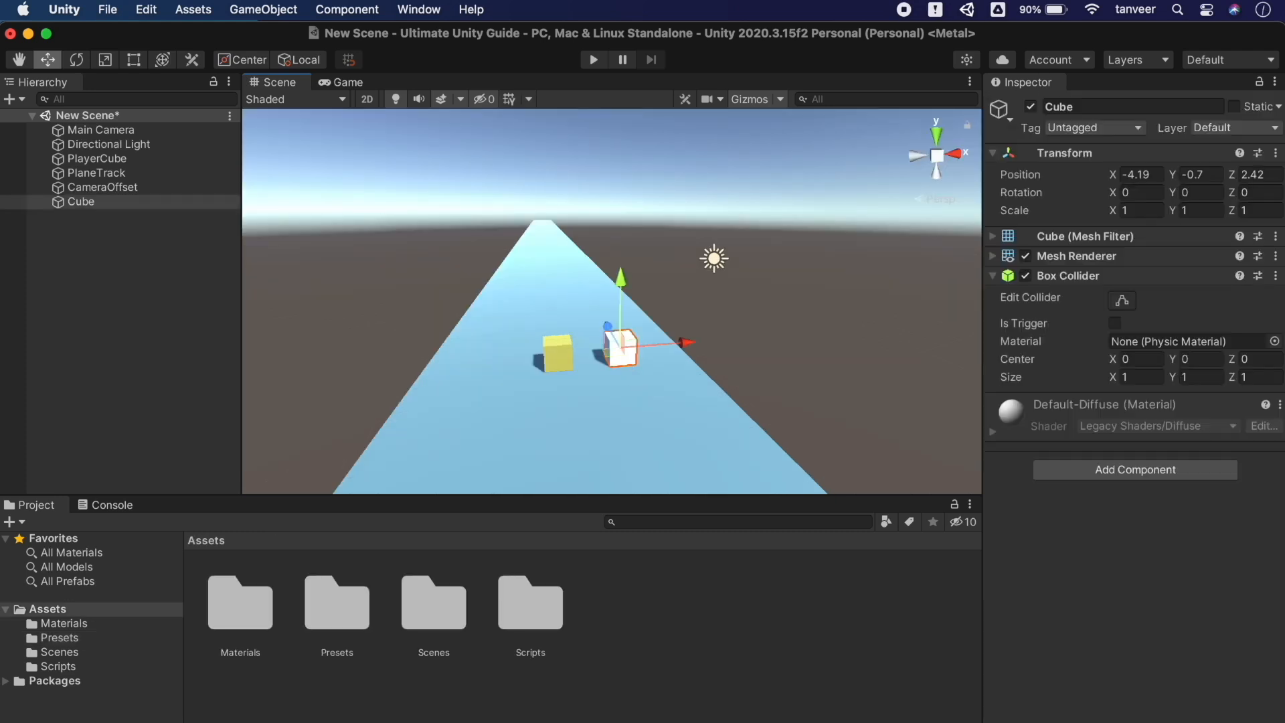
key("f")
left_click_drag(627, 361, 694, 350, "alt")
key("d")
right_click_drag(694, 351, 694, 349)
key("q")
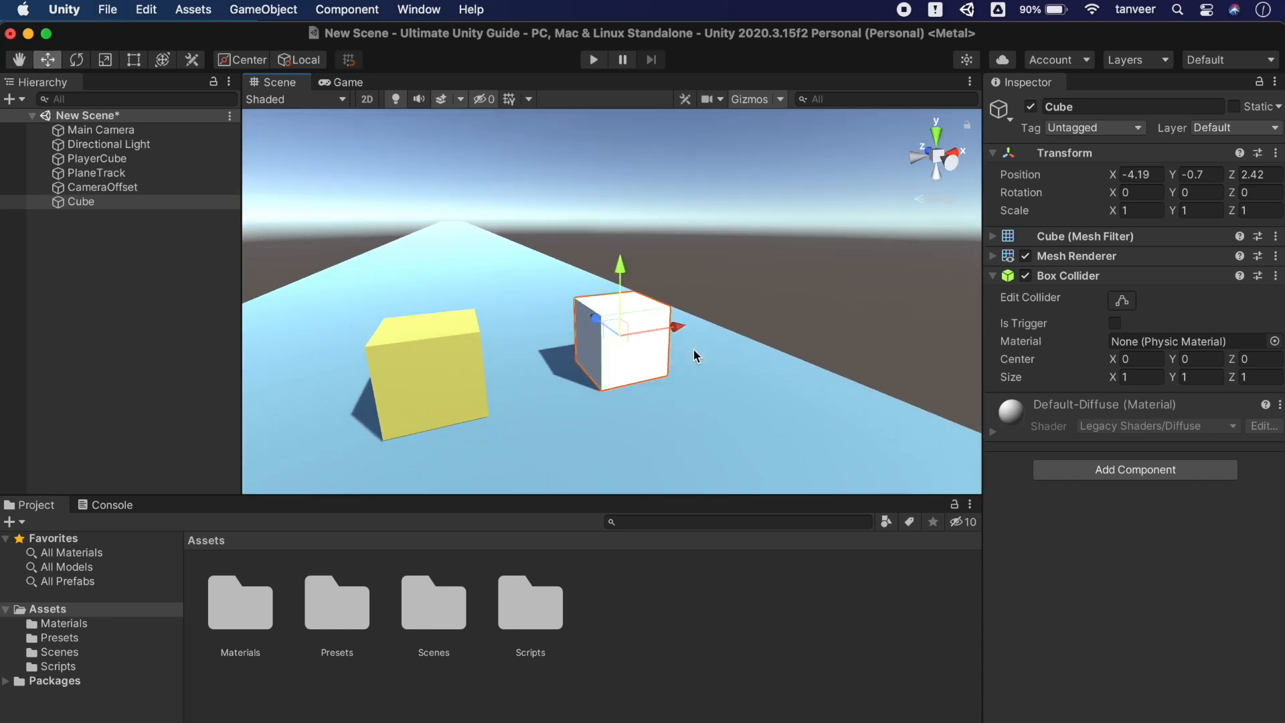
left_click(60, 624)
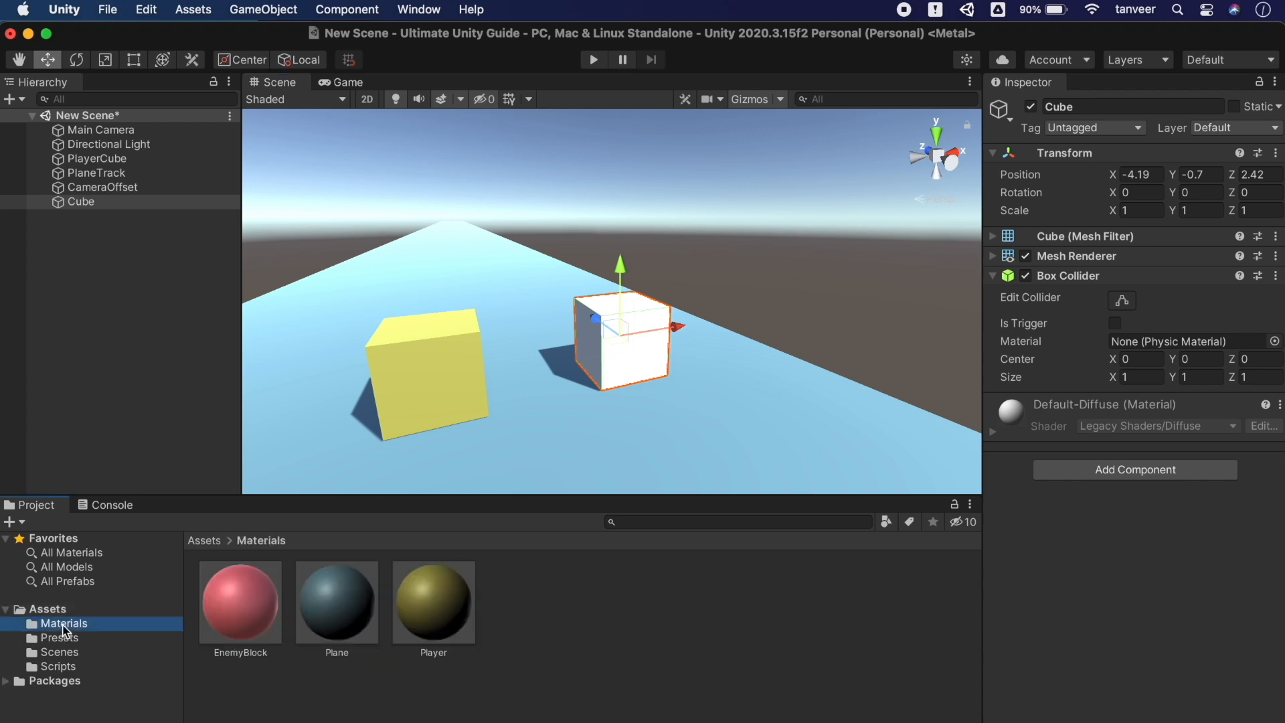
left_click_drag(259, 594, 613, 355)
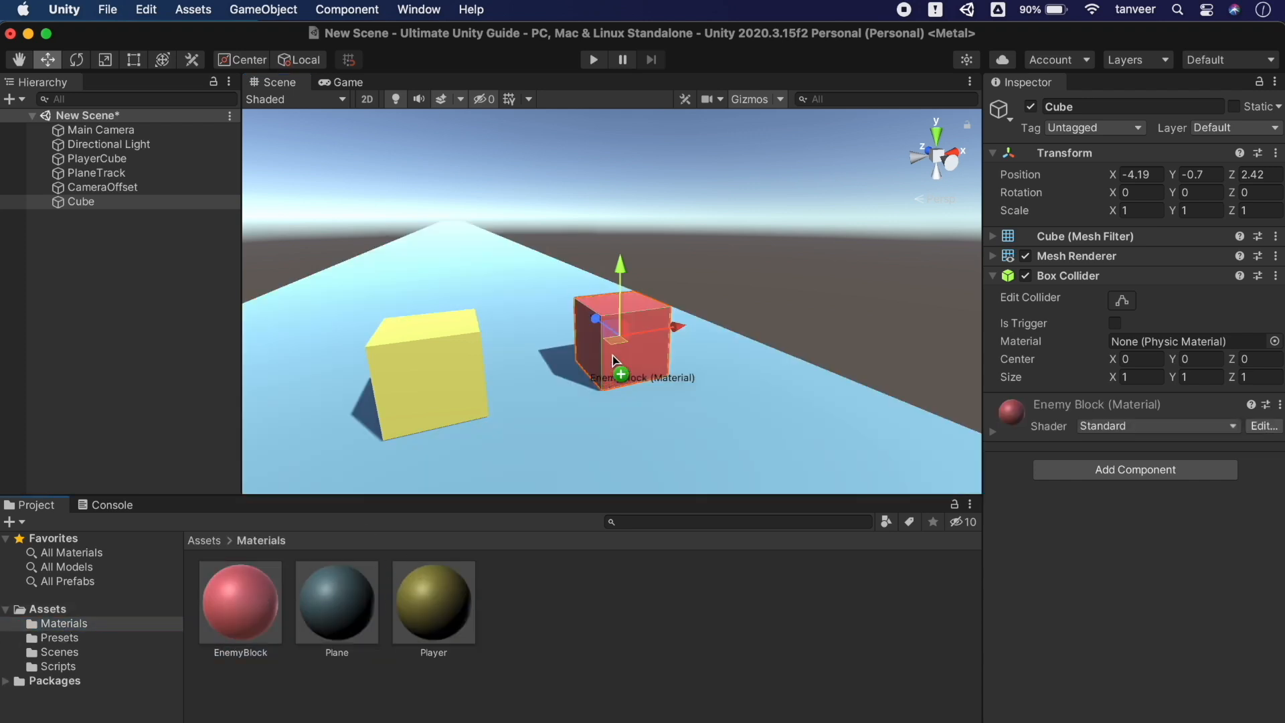
Set the Cube's Box Collider size to 1.78, 1.58, 1.82
left_click(1131, 377)
type("1.78")
left_click_drag(1170, 379, 1267, 380)
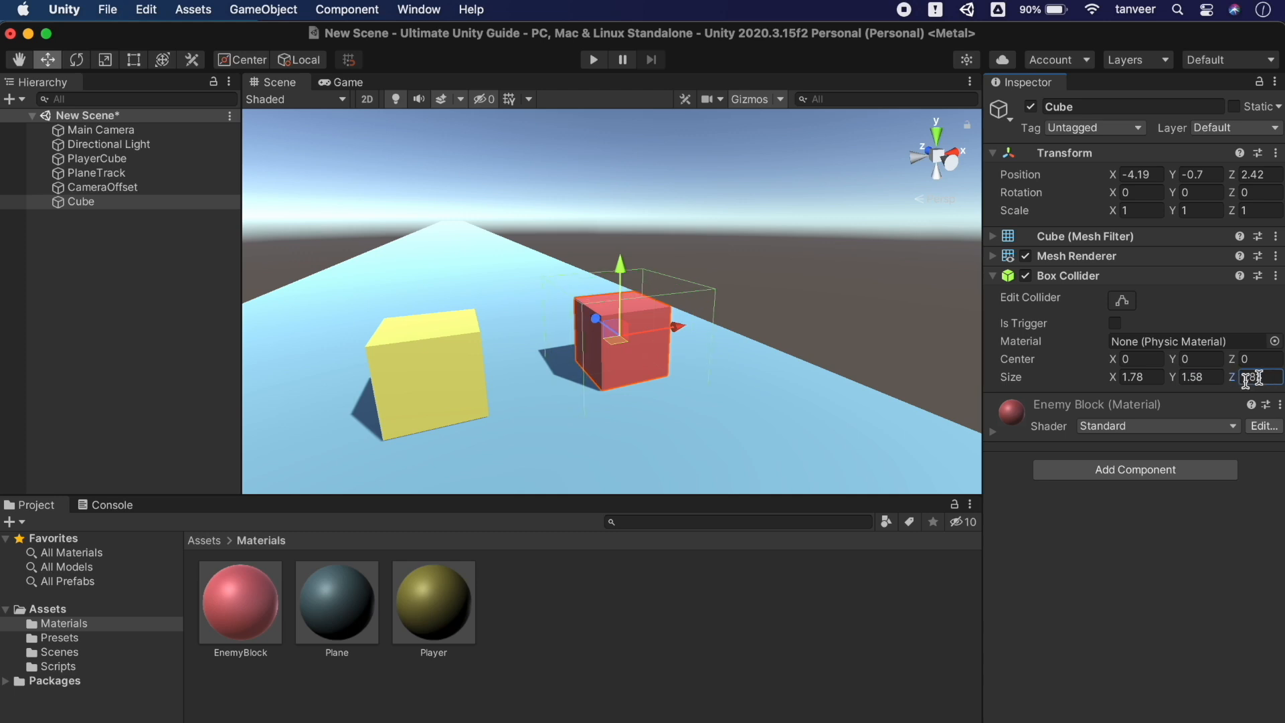
left_click(395, 101)
left_click(396, 100)
left_click(77, 640)
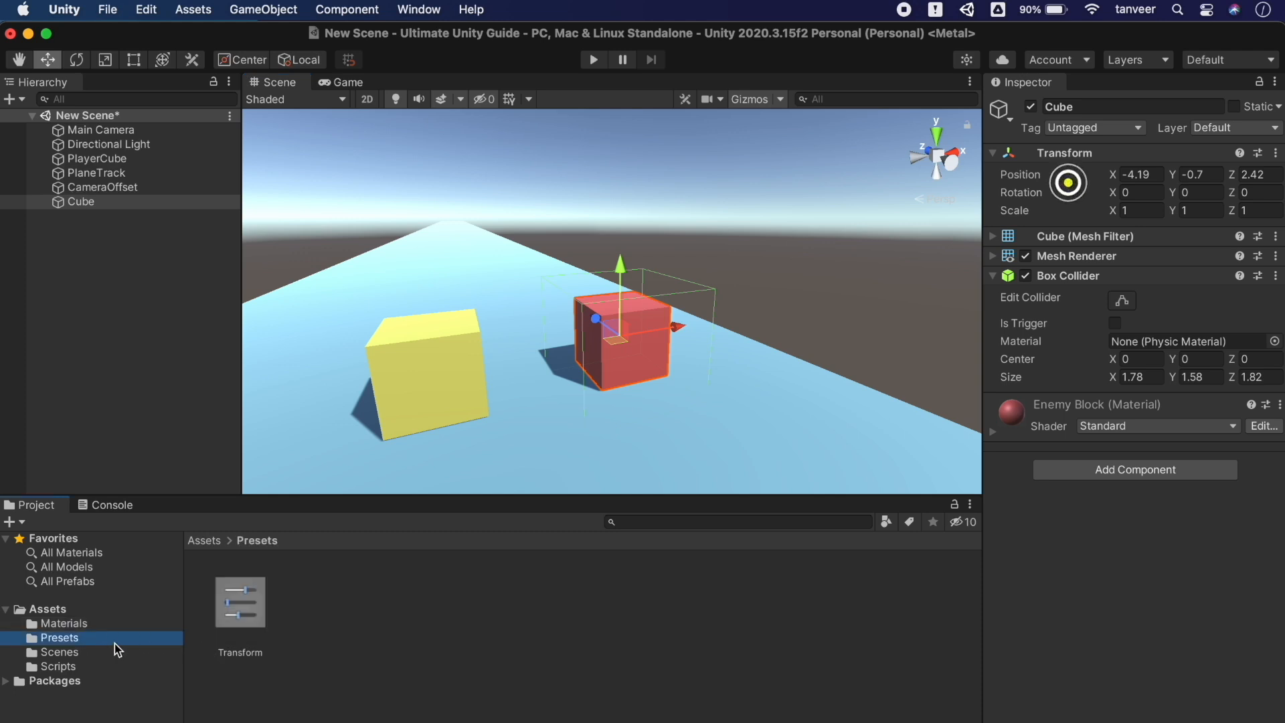
Save the Cube's Mesh Renderer settings as the EnemyMeshRenderer preset in Presets
left_click(1260, 257)
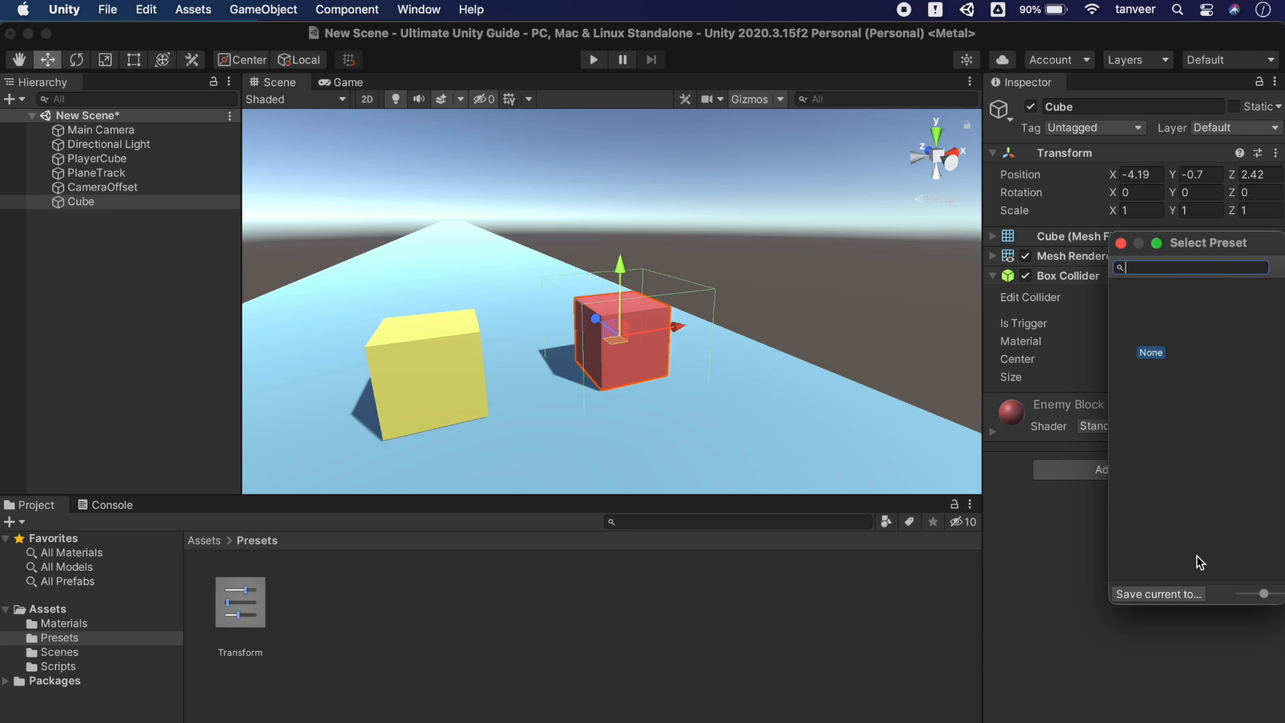
left_click(1177, 595)
left_click(606, 139)
type("EnemyMeshRenderer")
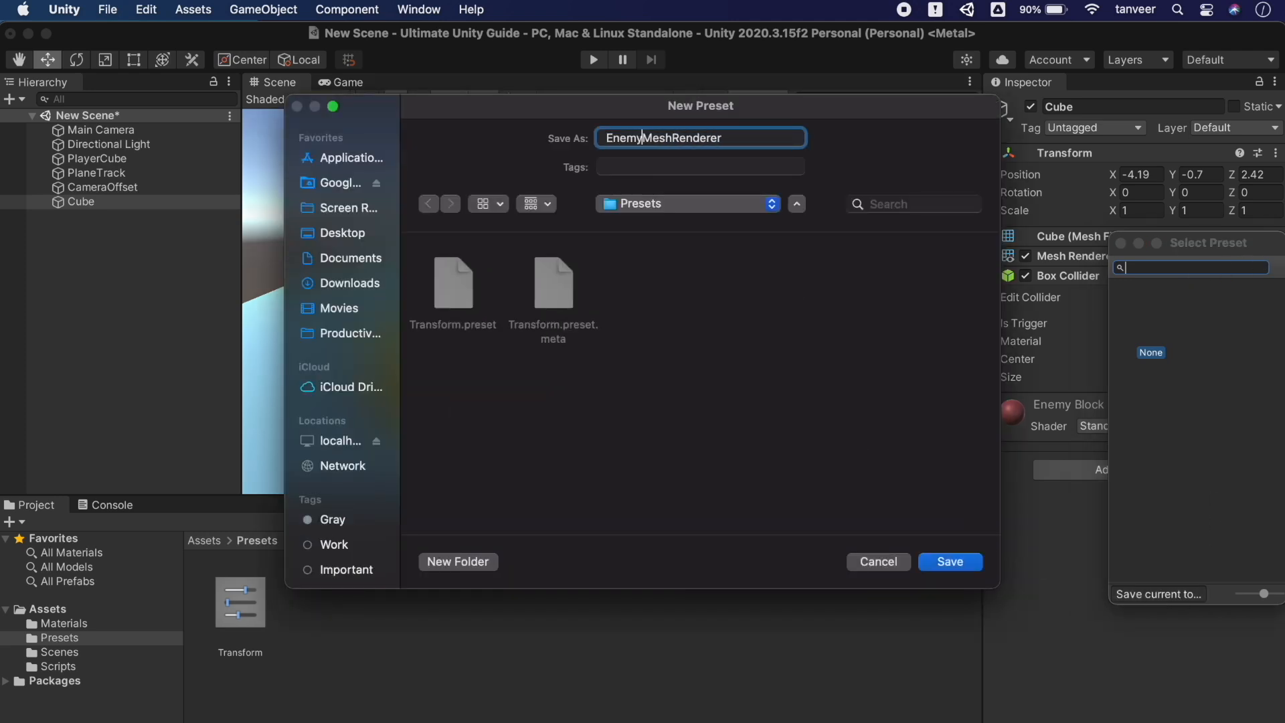
left_click(950, 563)
Save the Cube's Box Collider settings as the EnemyBoxCollider preset in Presets
left_click(1261, 284)
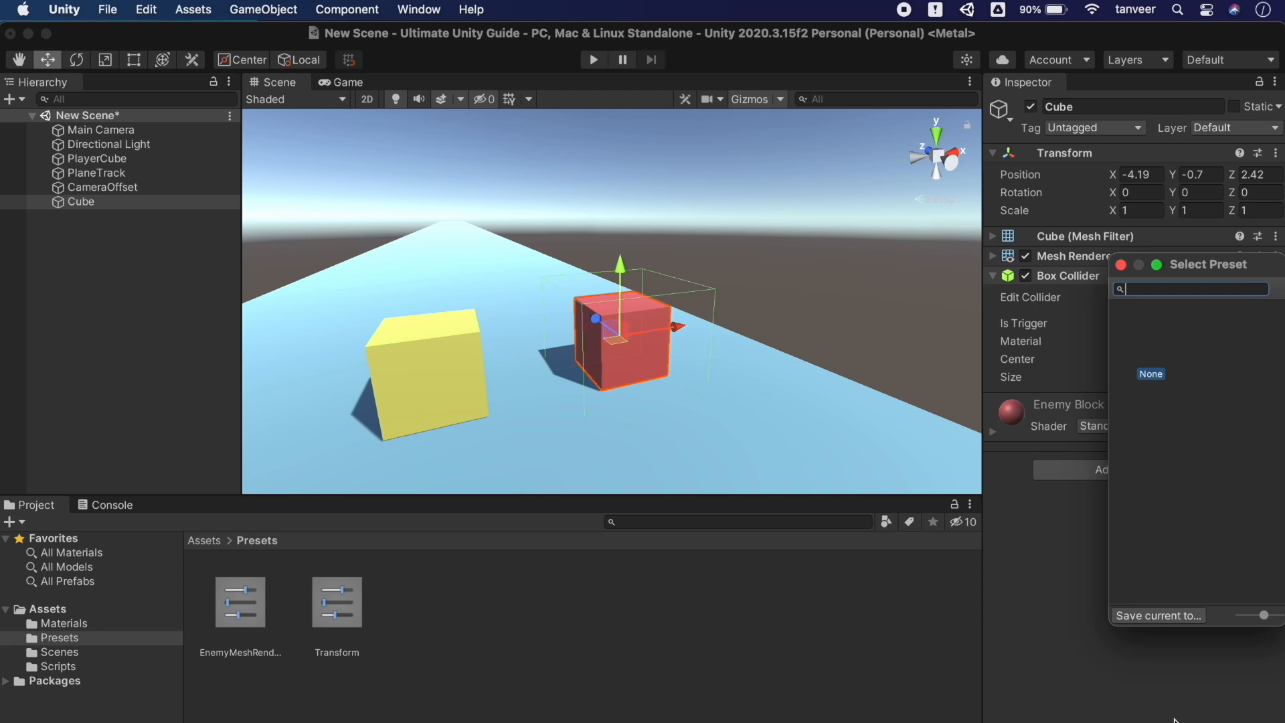
left_click(1168, 613)
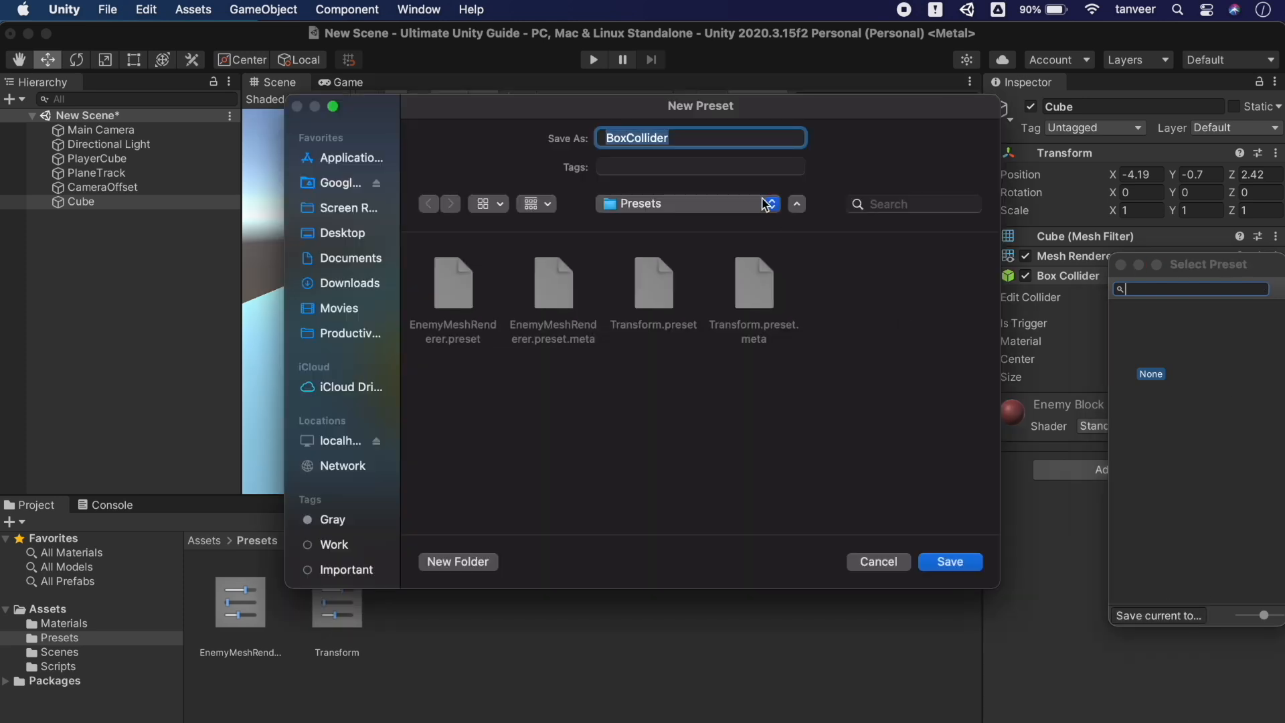
left_click(604, 138)
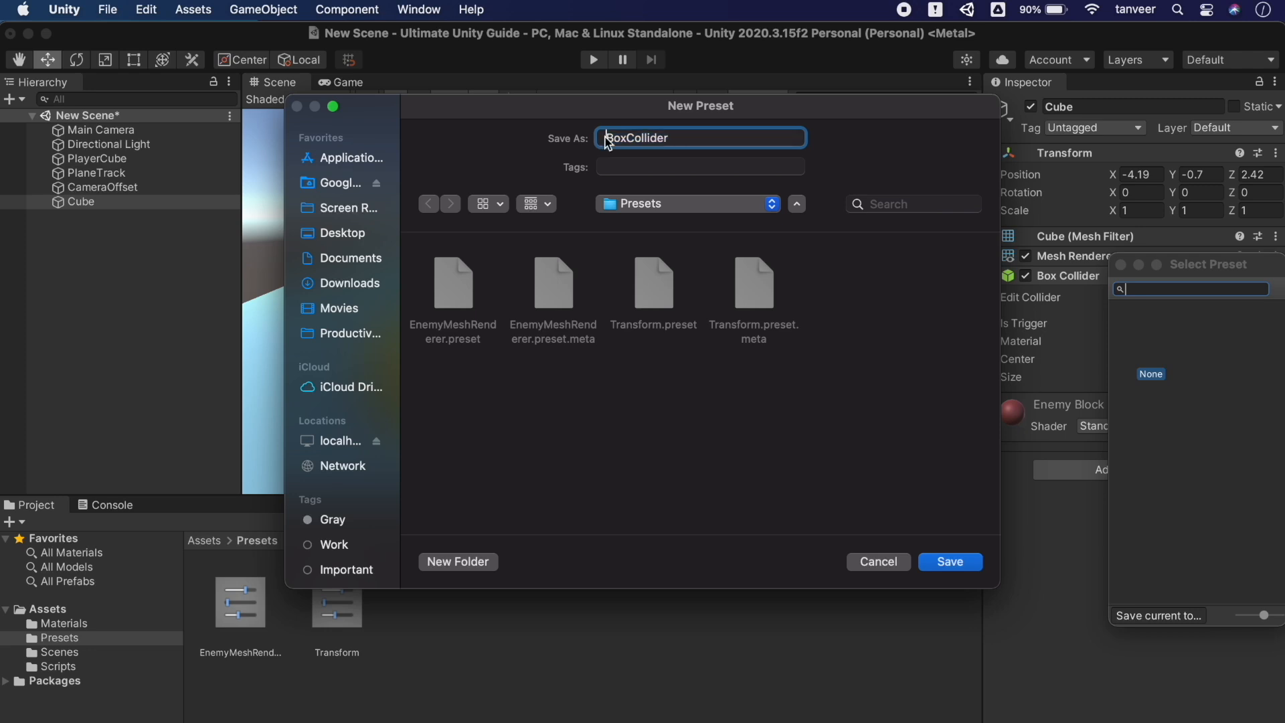
type("Enemy")
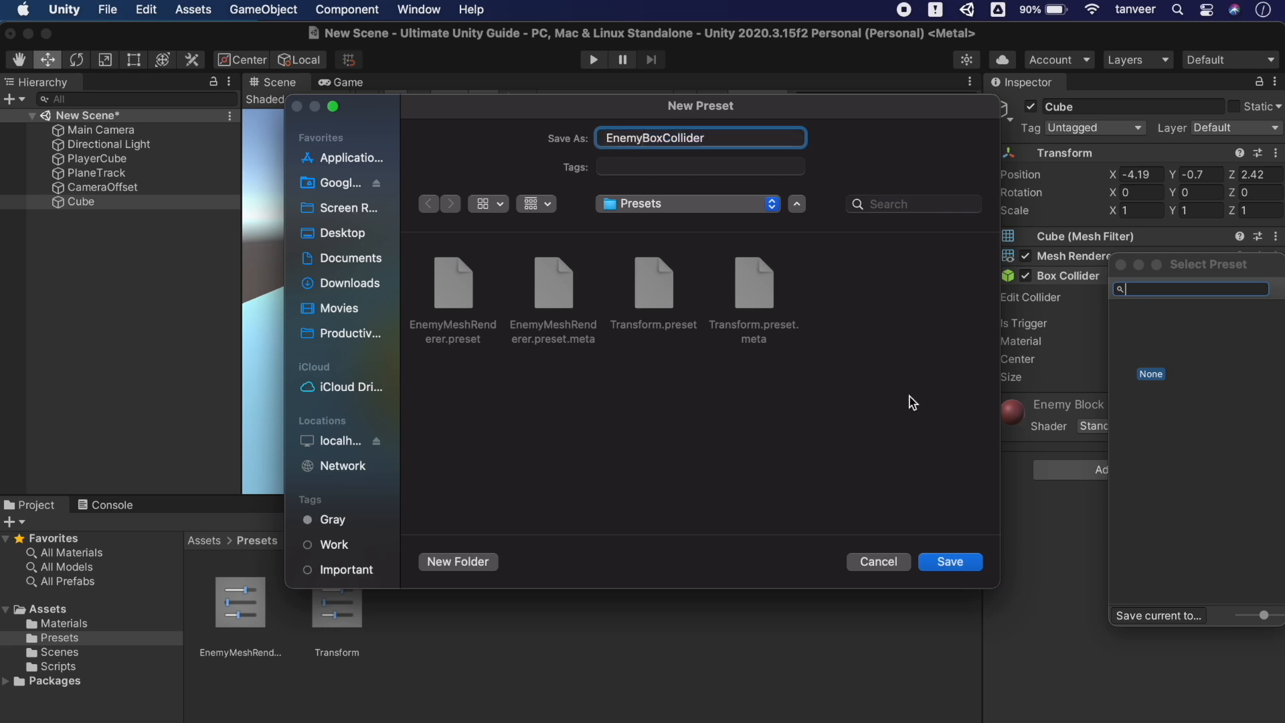
left_click(950, 560)
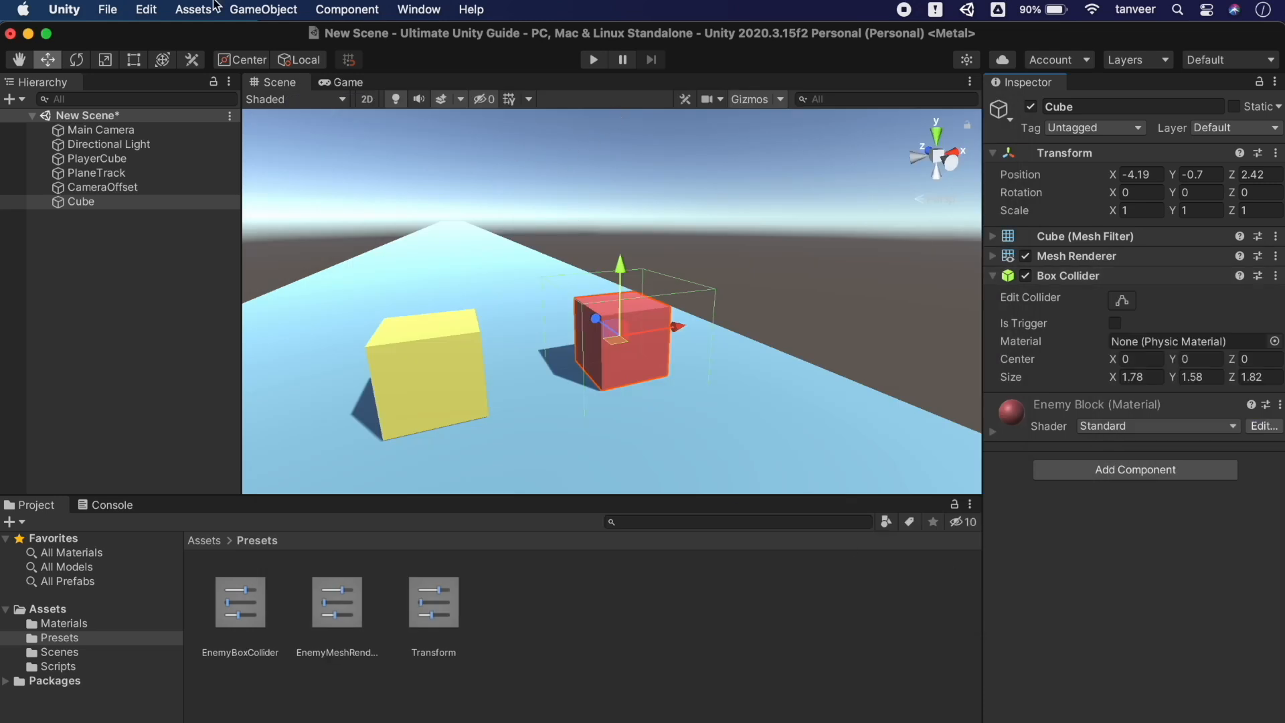
Add a new cube, Cube (1), to the scene from the GameObject 3D Object menu
left_click(262, 10)
mouse_move(268, 100)
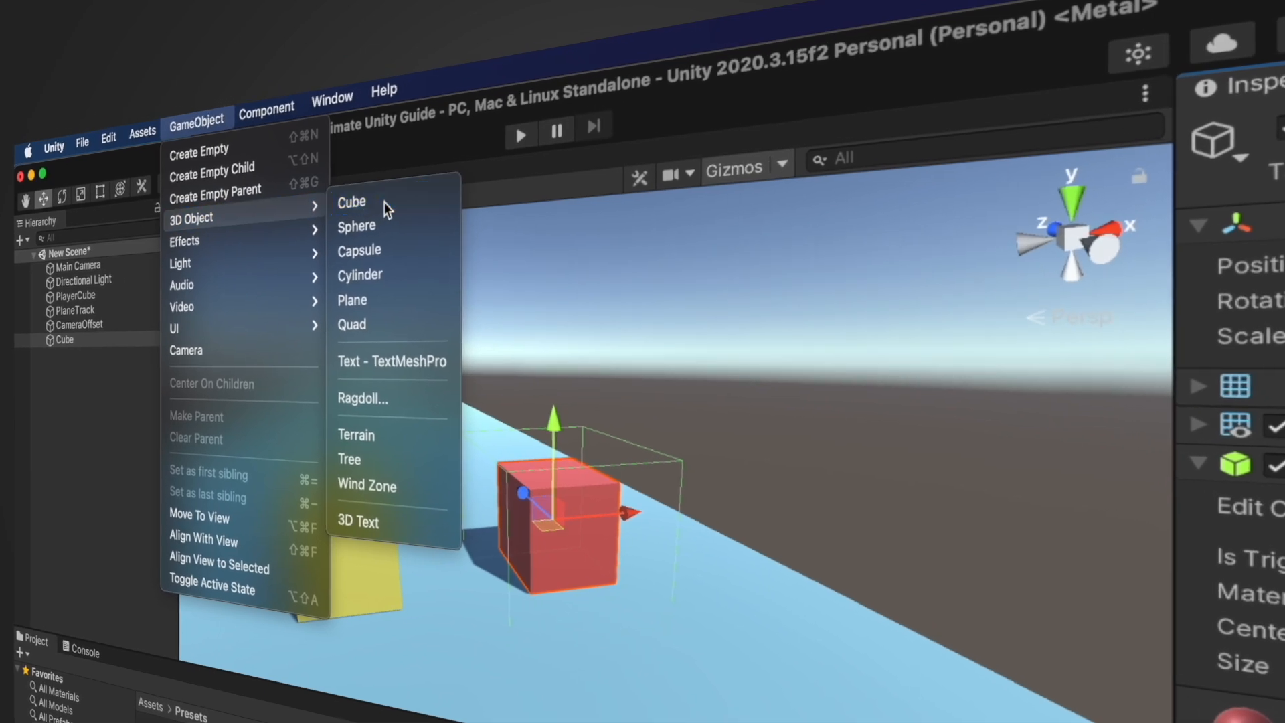
left_click(385, 203)
right_click_drag(675, 307, 546, 348)
key("s")
key("d")
left_click_drag(571, 231, 440, 227, "alt")
left_click_drag(574, 236, 502, 206, "alt")
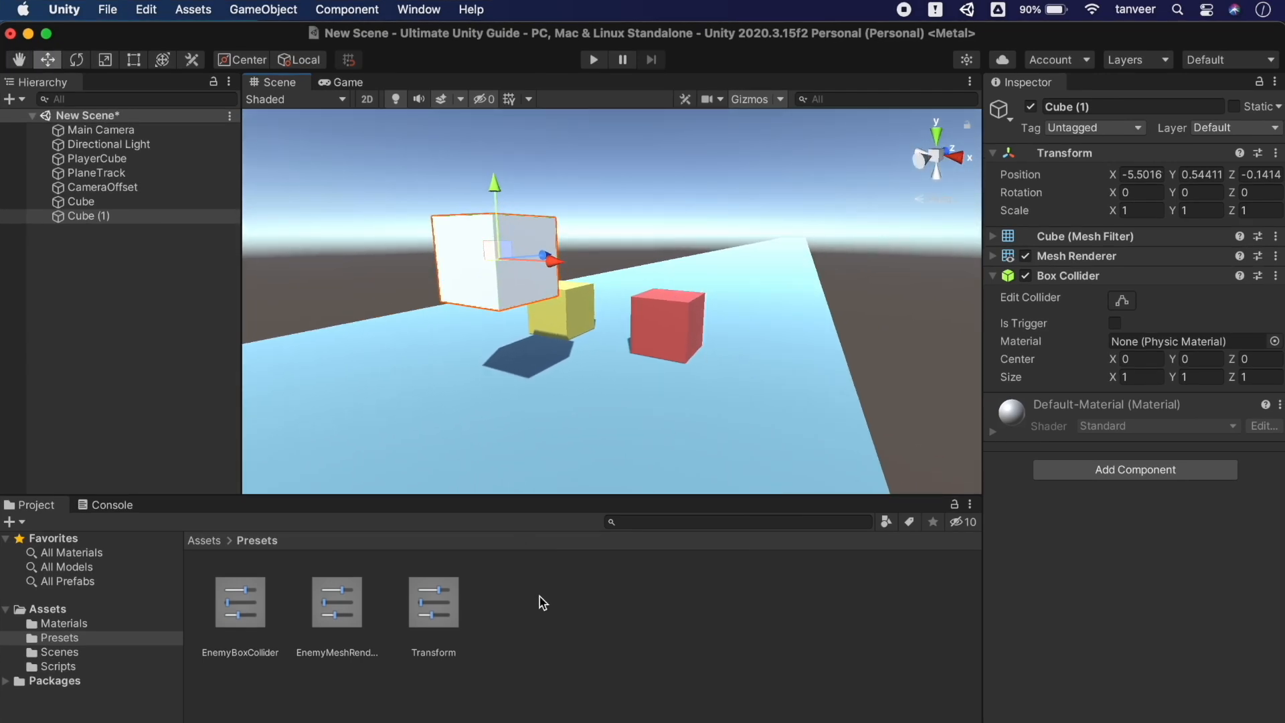
Apply the enemy Mesh Renderer and EnemyBoxCollider presets, making it red with a 1.78×1.58×1.82 collider
left_click(1203, 255)
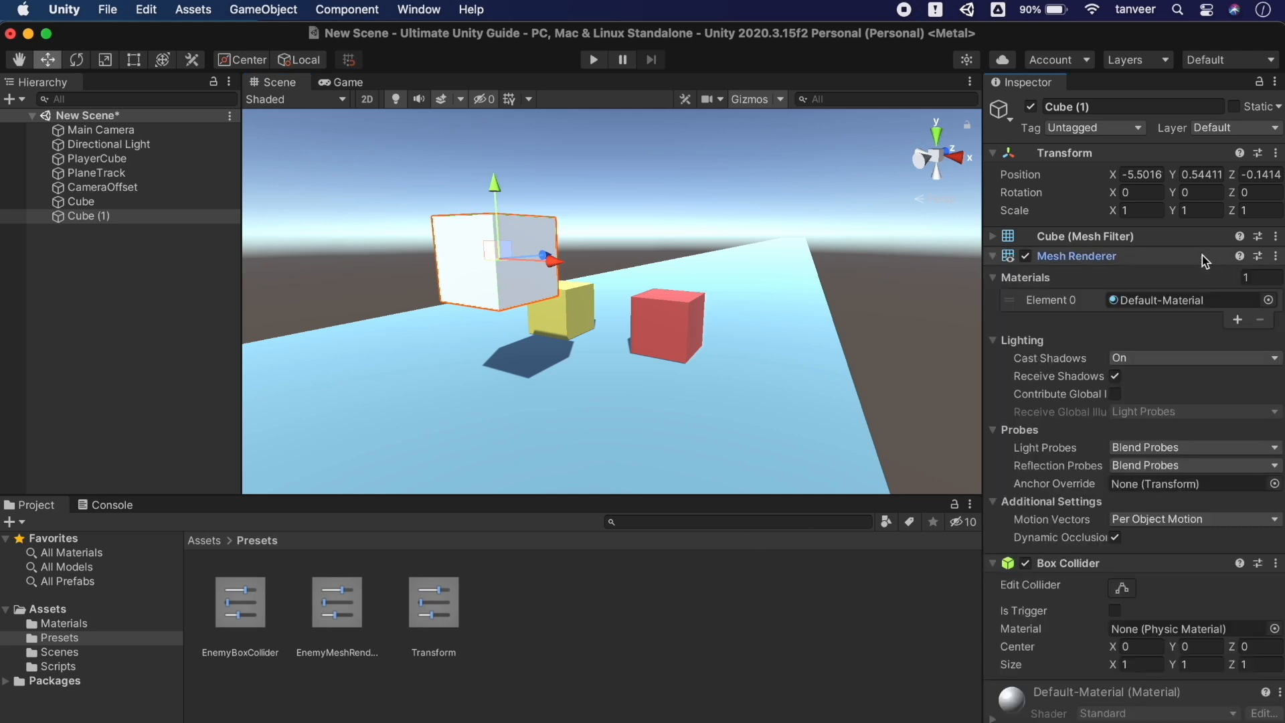
left_click(1258, 256)
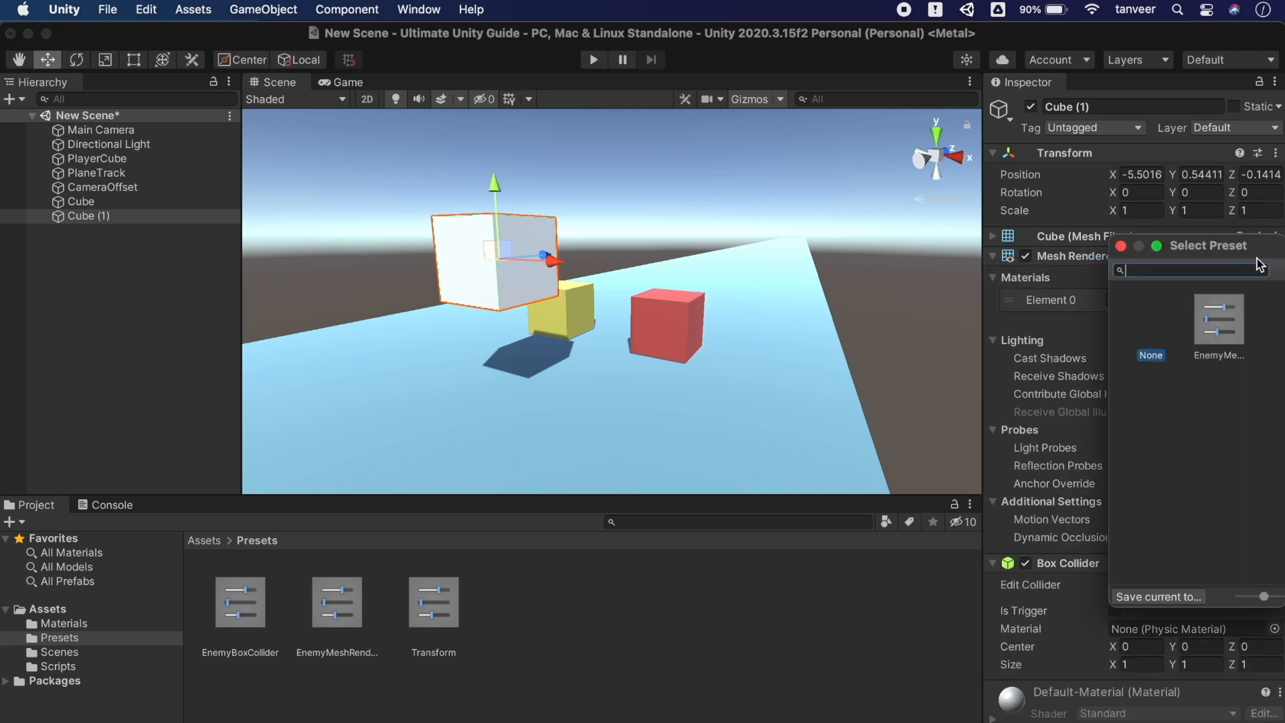
left_click(1231, 319)
double_click(1217, 320)
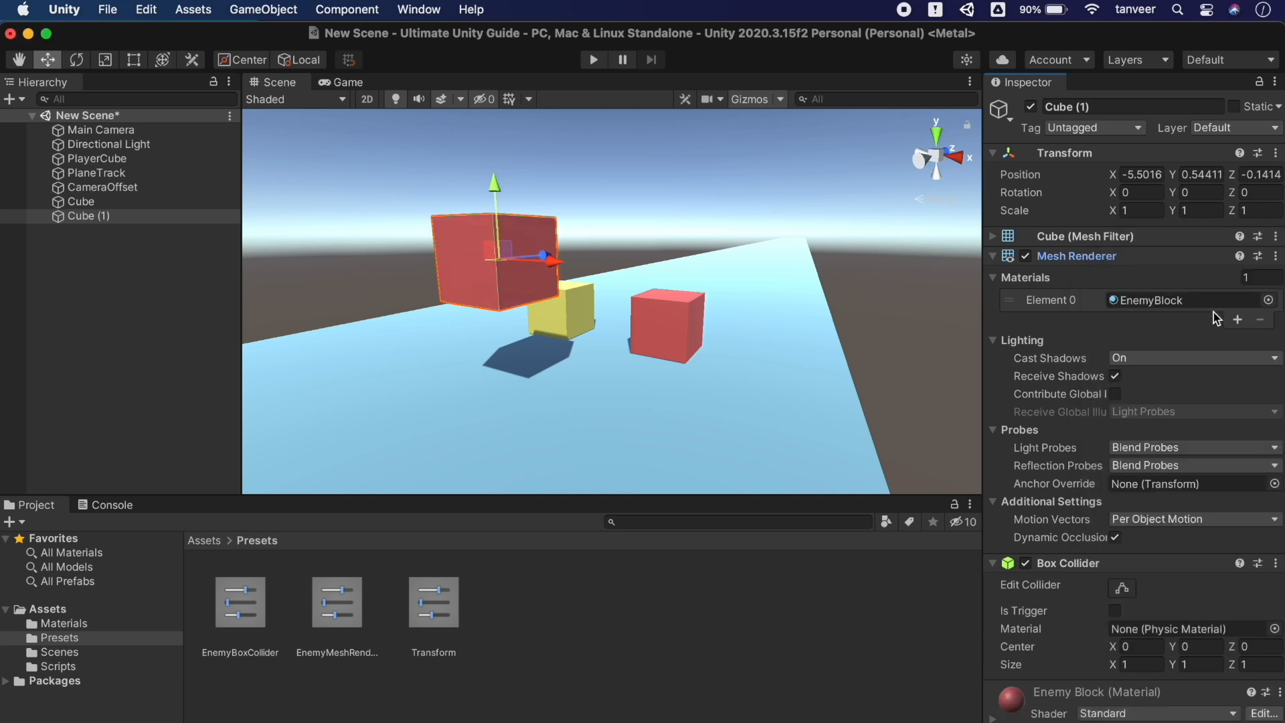
left_click(1113, 256)
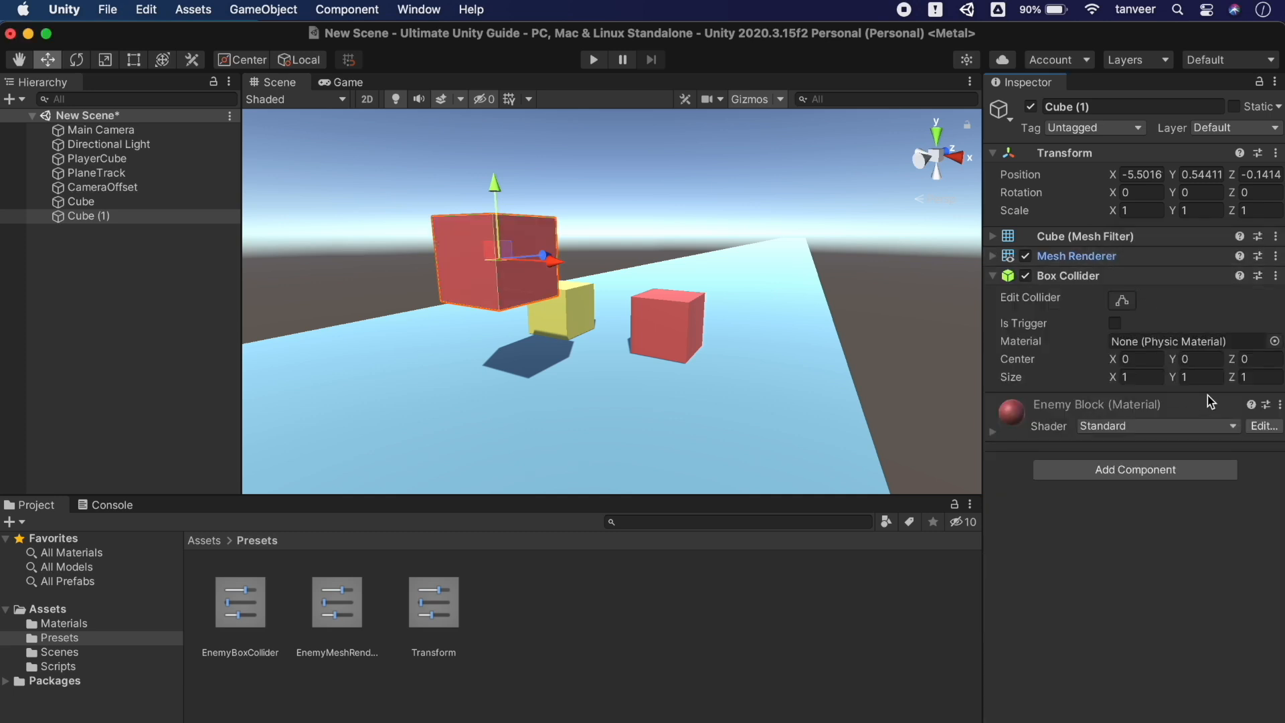
left_click(1257, 276)
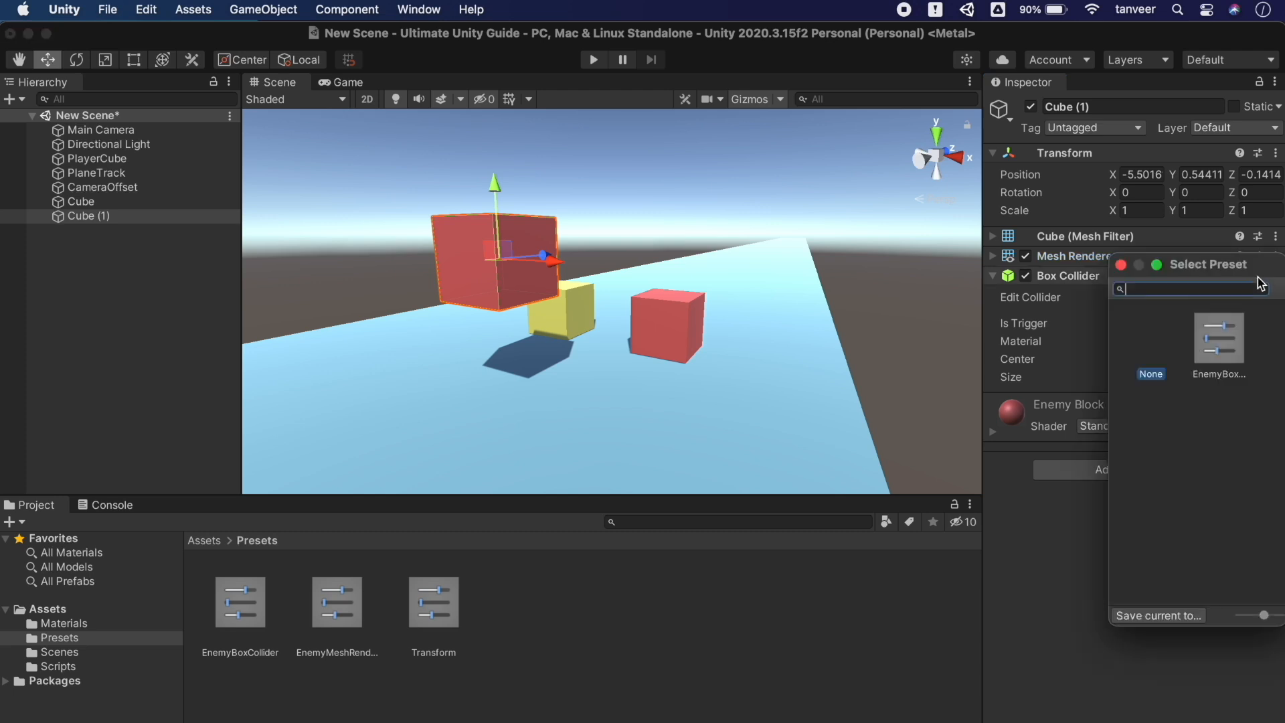
left_click(1234, 339)
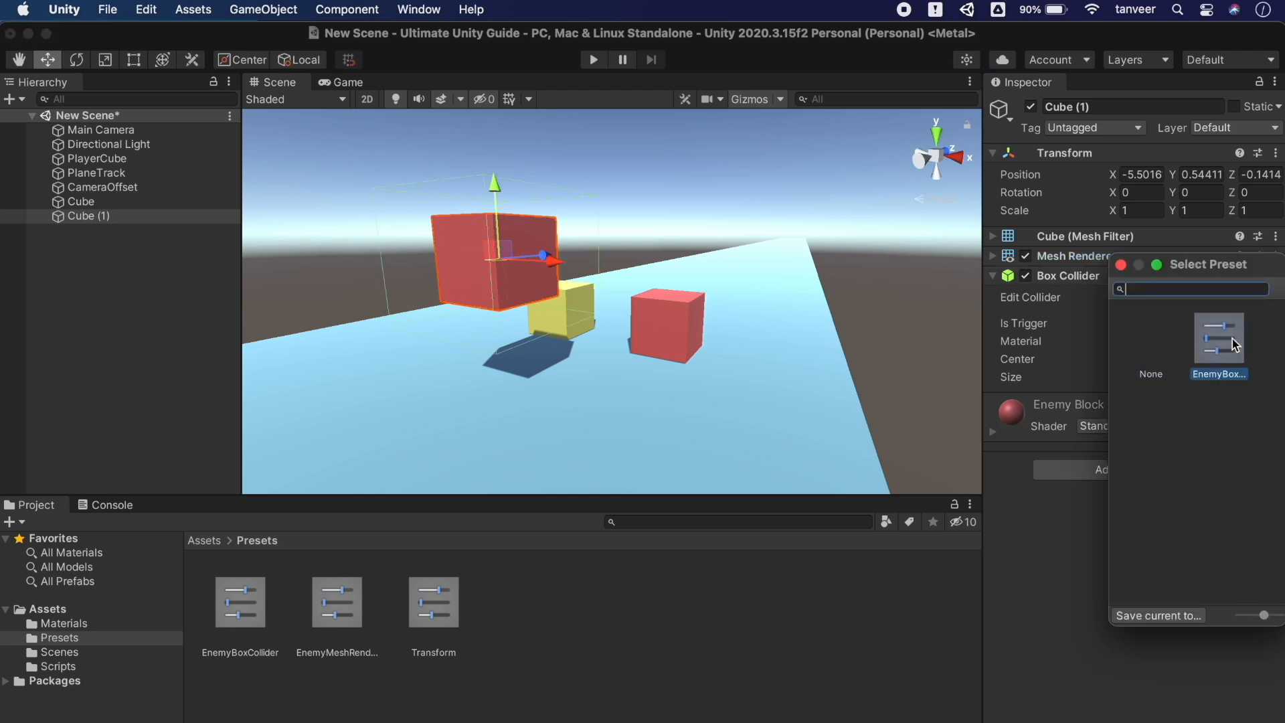
left_click(1122, 266)
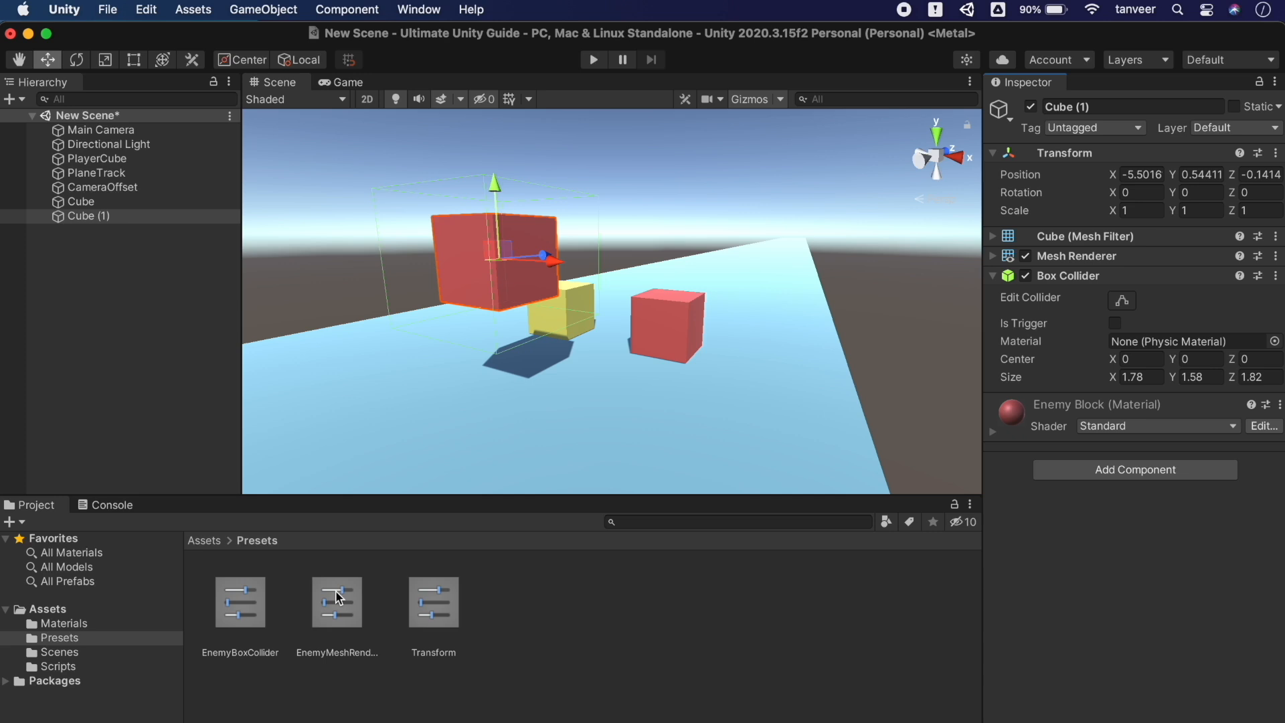
Edit the EnemyBoxCollider preset's Size to X 1 and Y 1, keeping Z at 1.82
left_click(261, 605)
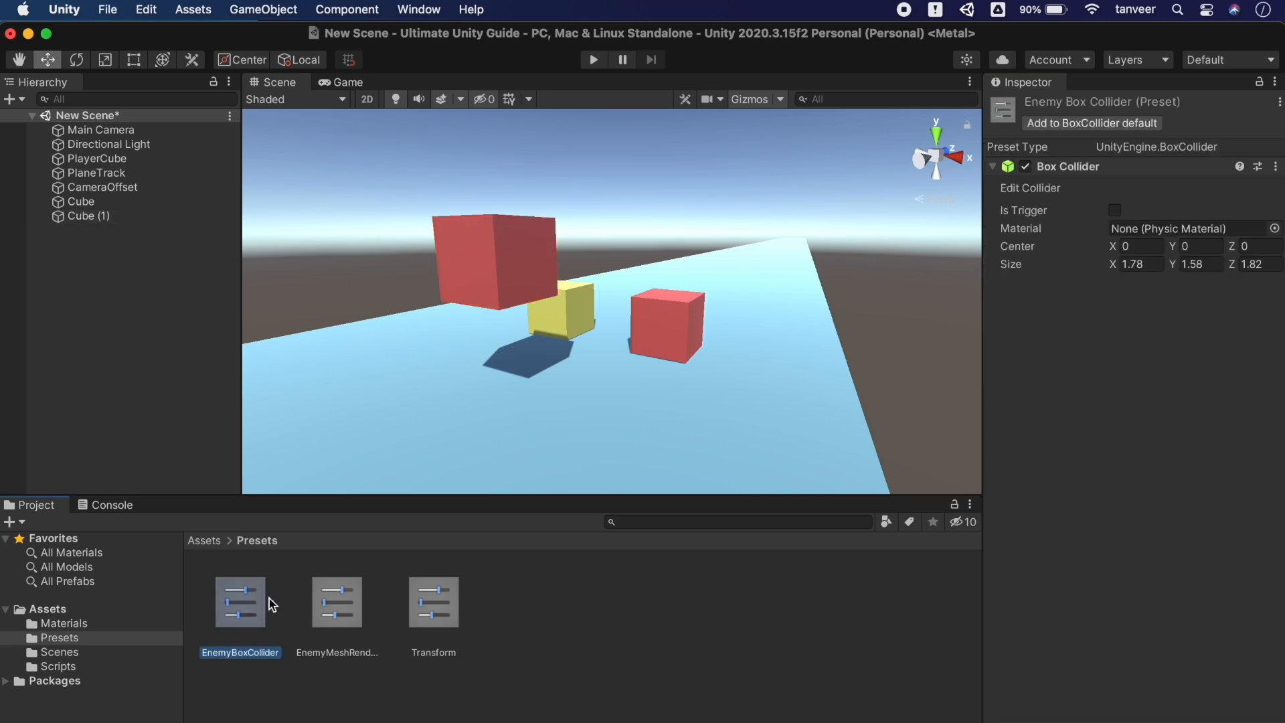
left_click(1175, 266)
type("1.43")
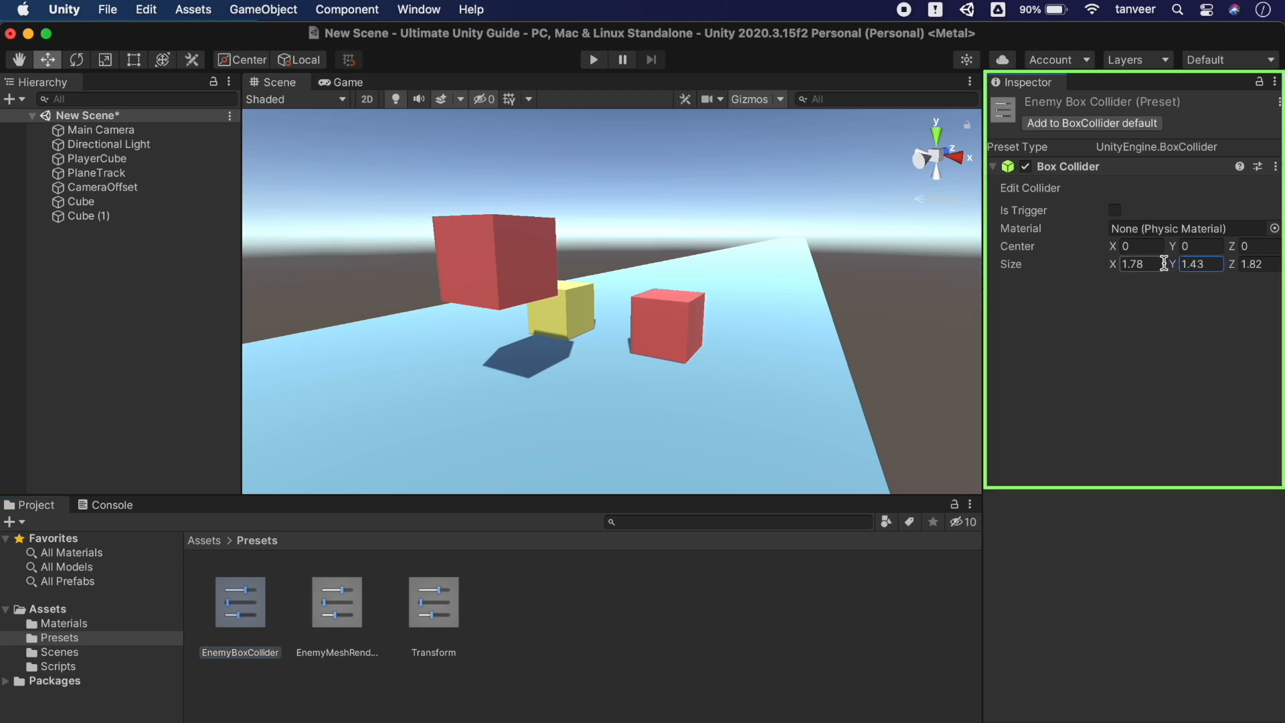
key("BackSpace")
key("BackSpace")
key("BackSpace")
key("BackSpace")
type("0.6")
left_click(1116, 267)
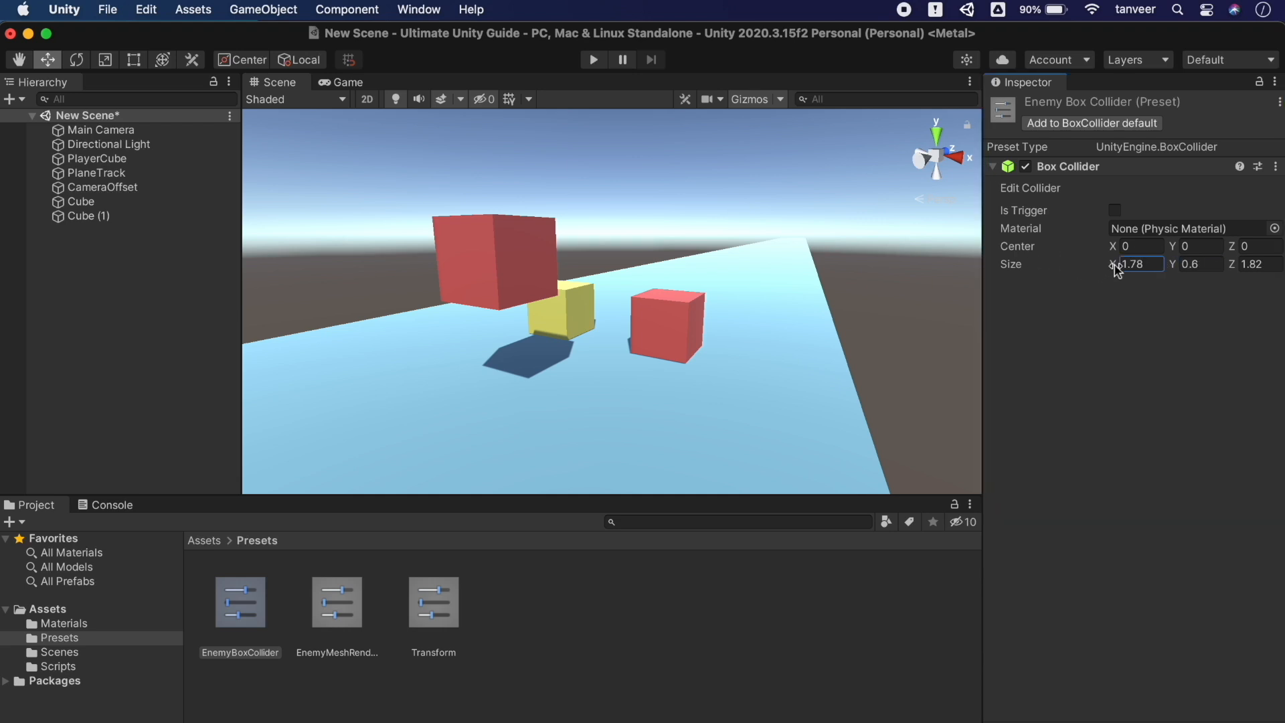
left_click(1134, 264)
type("1")
left_click(1198, 265)
type("1")
left_click(274, 8)
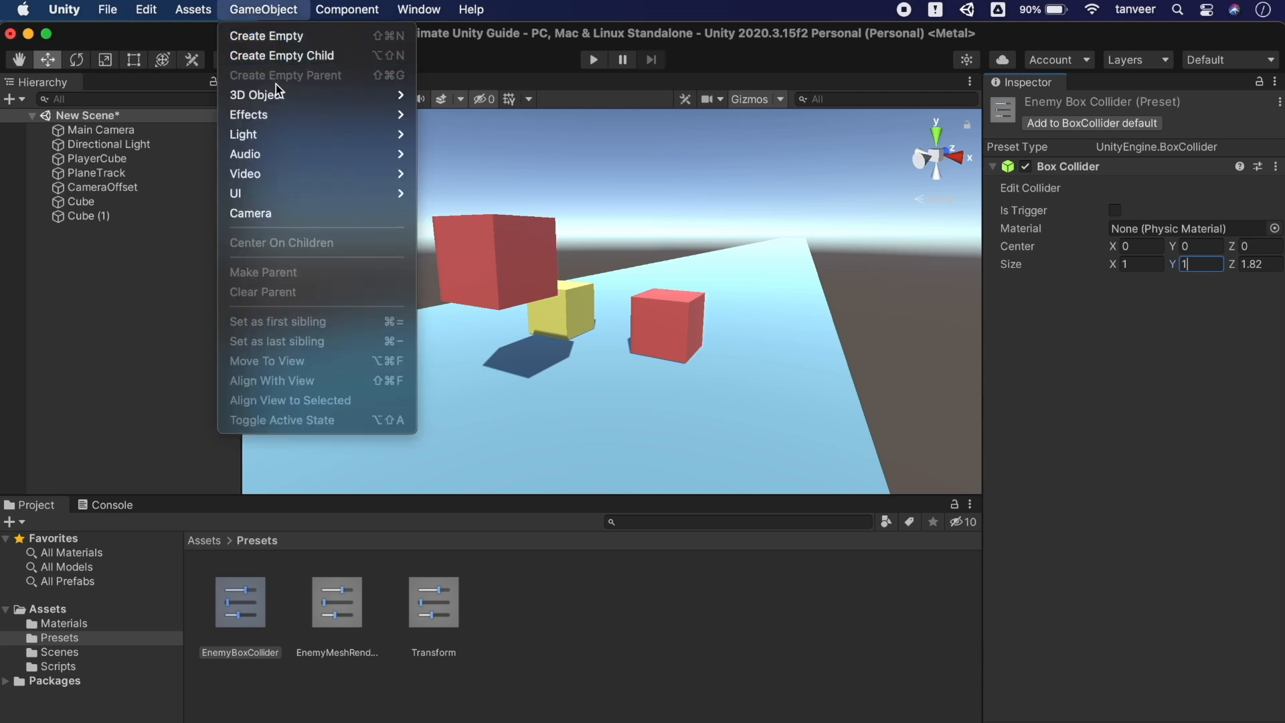
Add Cube (2) and apply the edited EnemyBoxCollider preset for a 1×1×1.82 collider
mouse_move(277, 93)
left_click(442, 95)
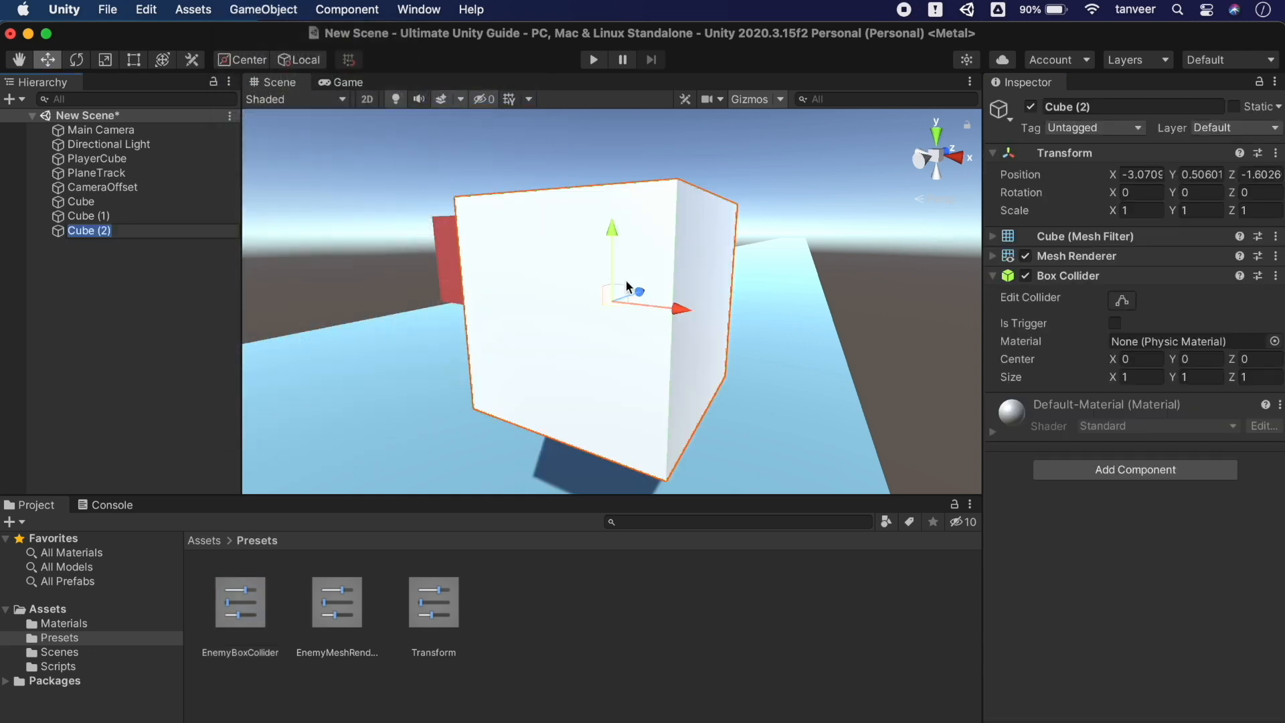
key("s")
right_click_drag(663, 303, 800, 303)
key("w")
left_click(1258, 276)
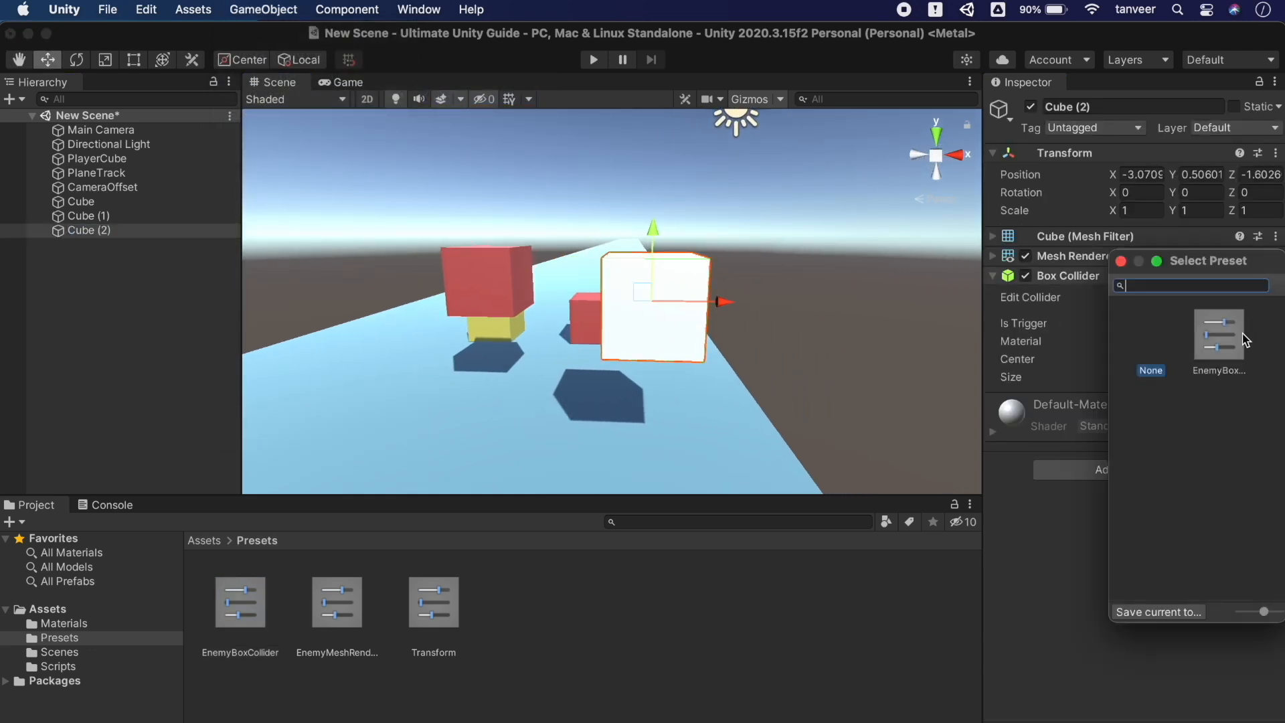
left_click(1225, 338)
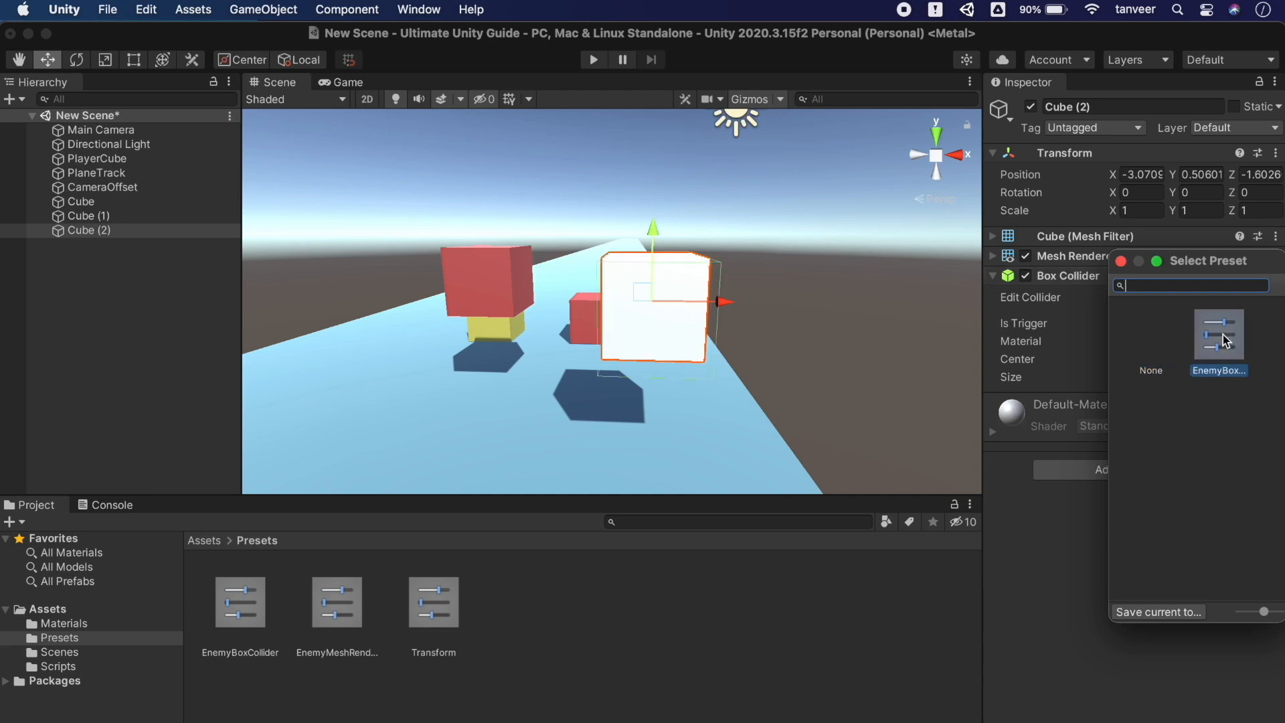
left_click(1225, 340)
Turn on scene lighting and select the red and white cubes in turn to compare their colliders
left_click(504, 271)
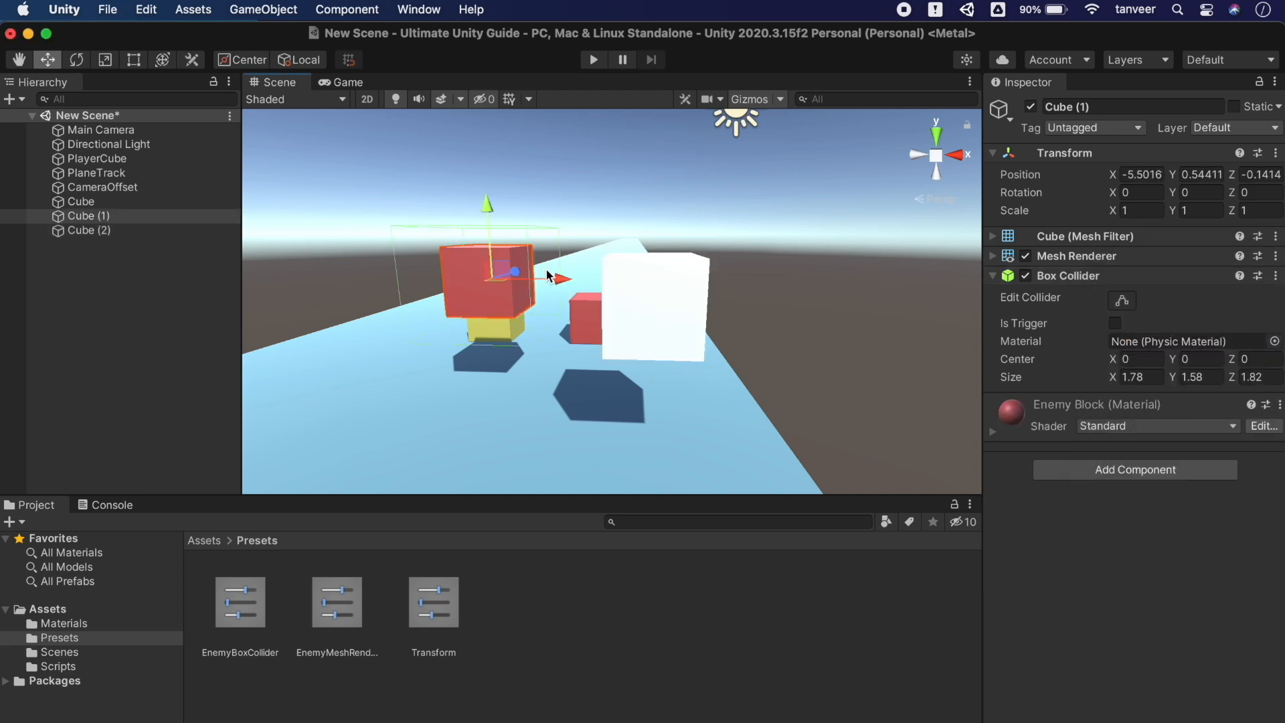
left_click(672, 298)
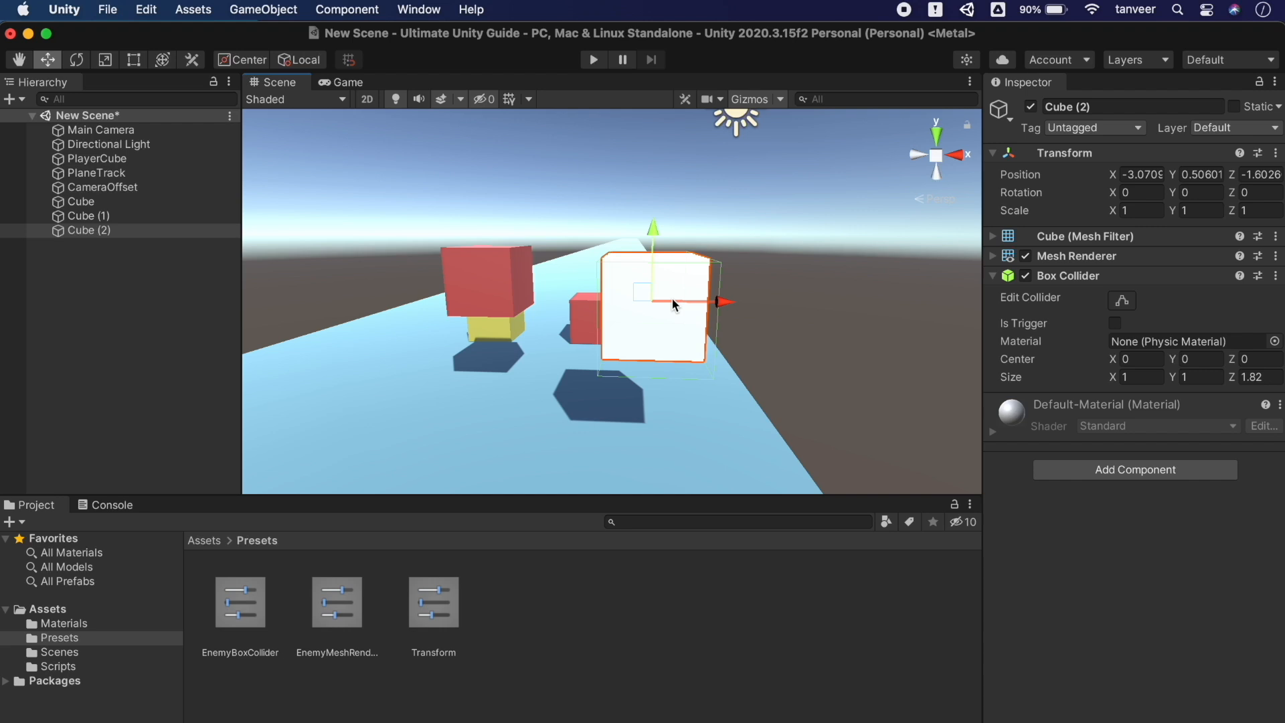
right_click_drag(673, 298, 672, 298)
key("a")
left_click(659, 305)
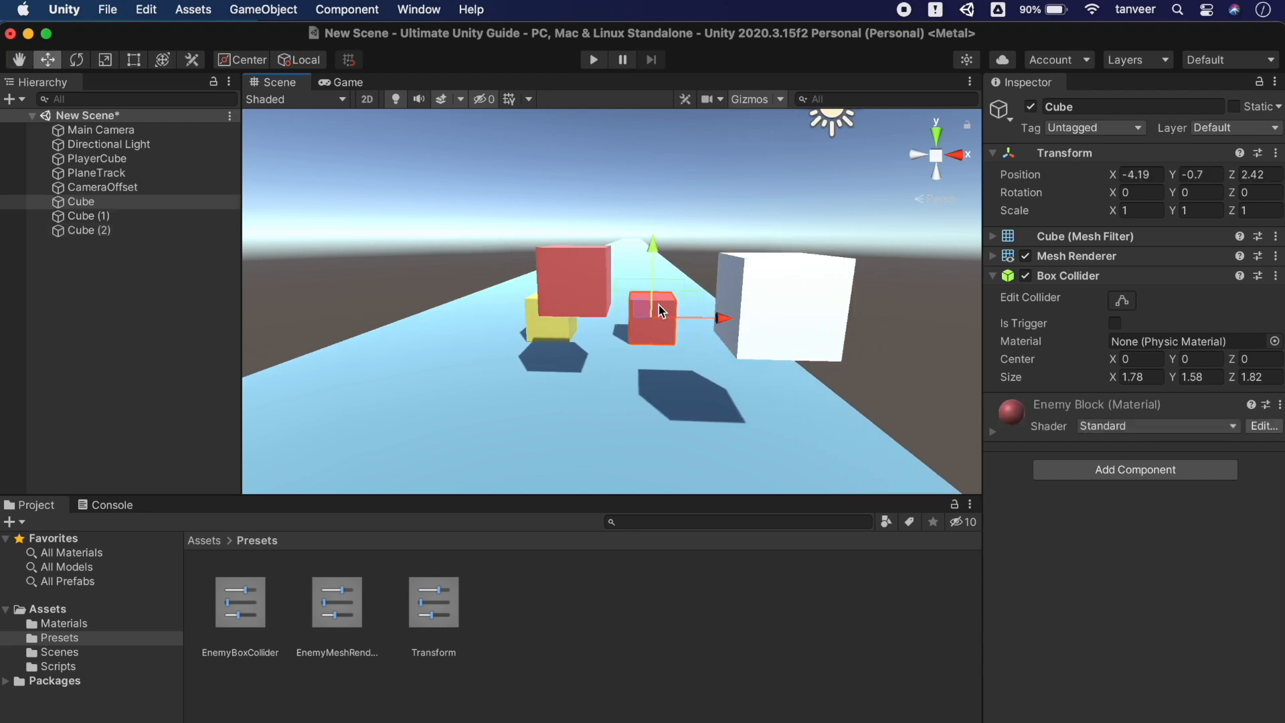
left_click(579, 277)
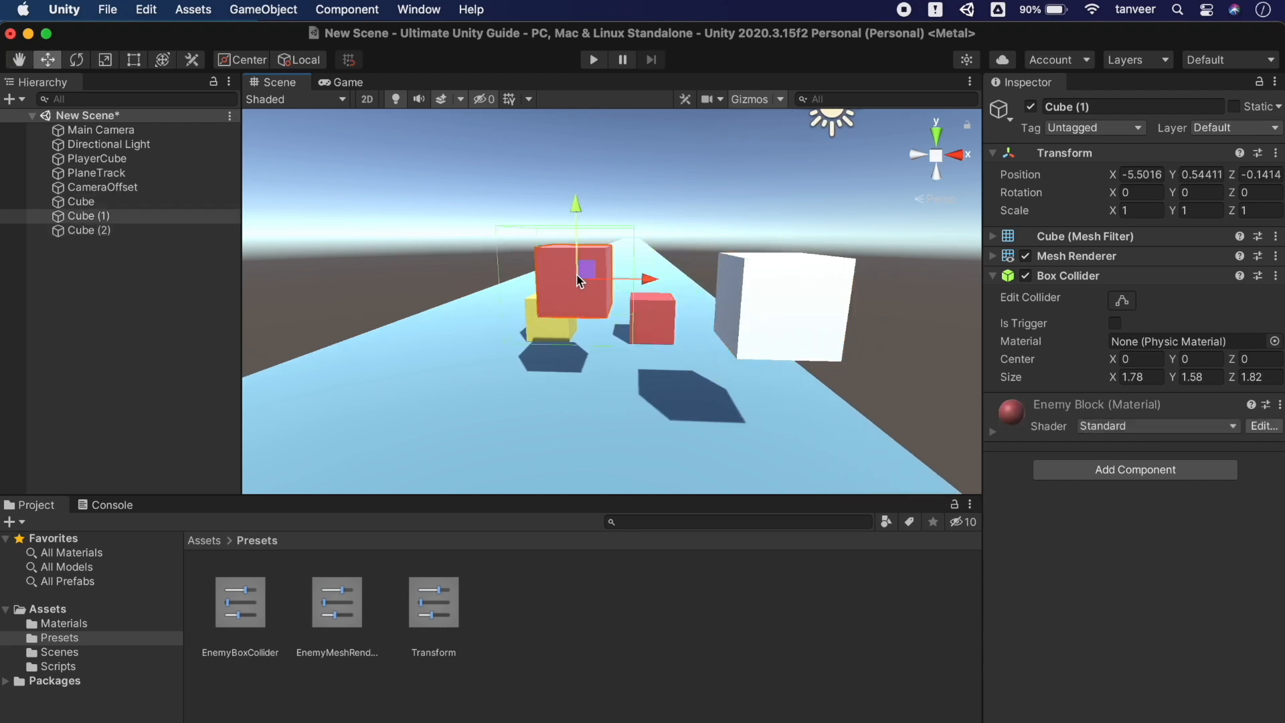
left_click(392, 99)
left_click(662, 316)
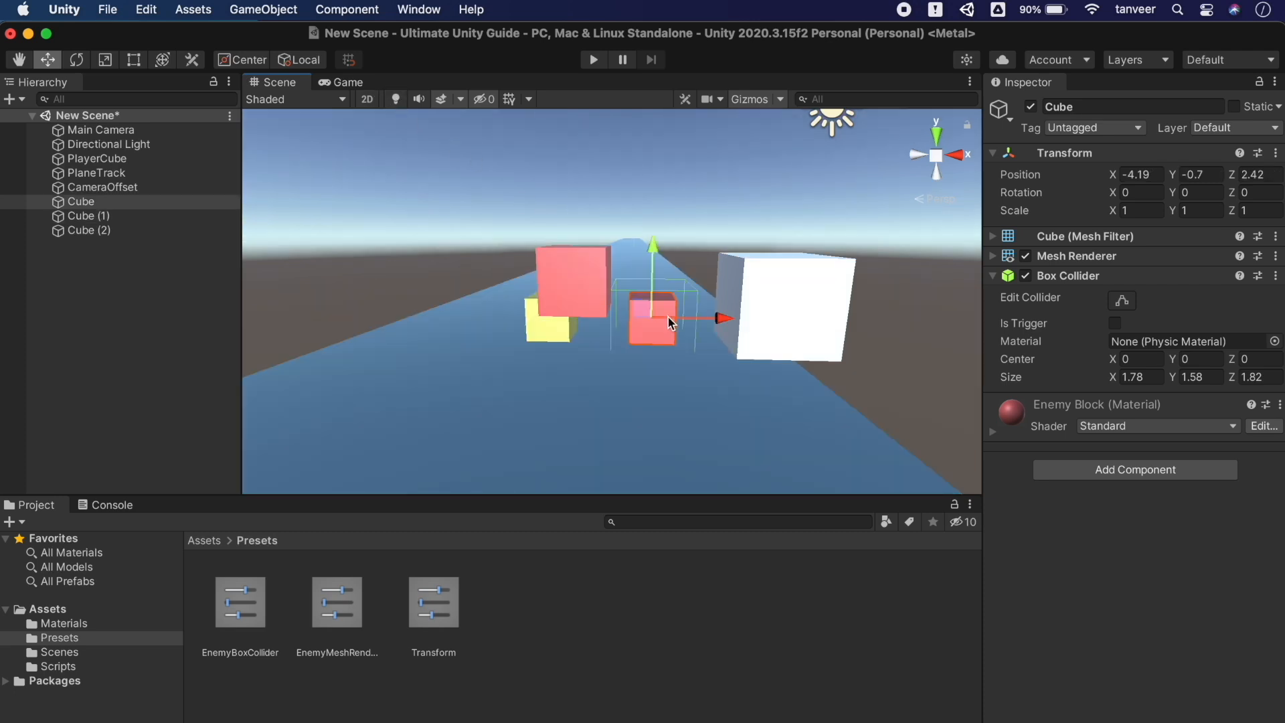
left_click(777, 294)
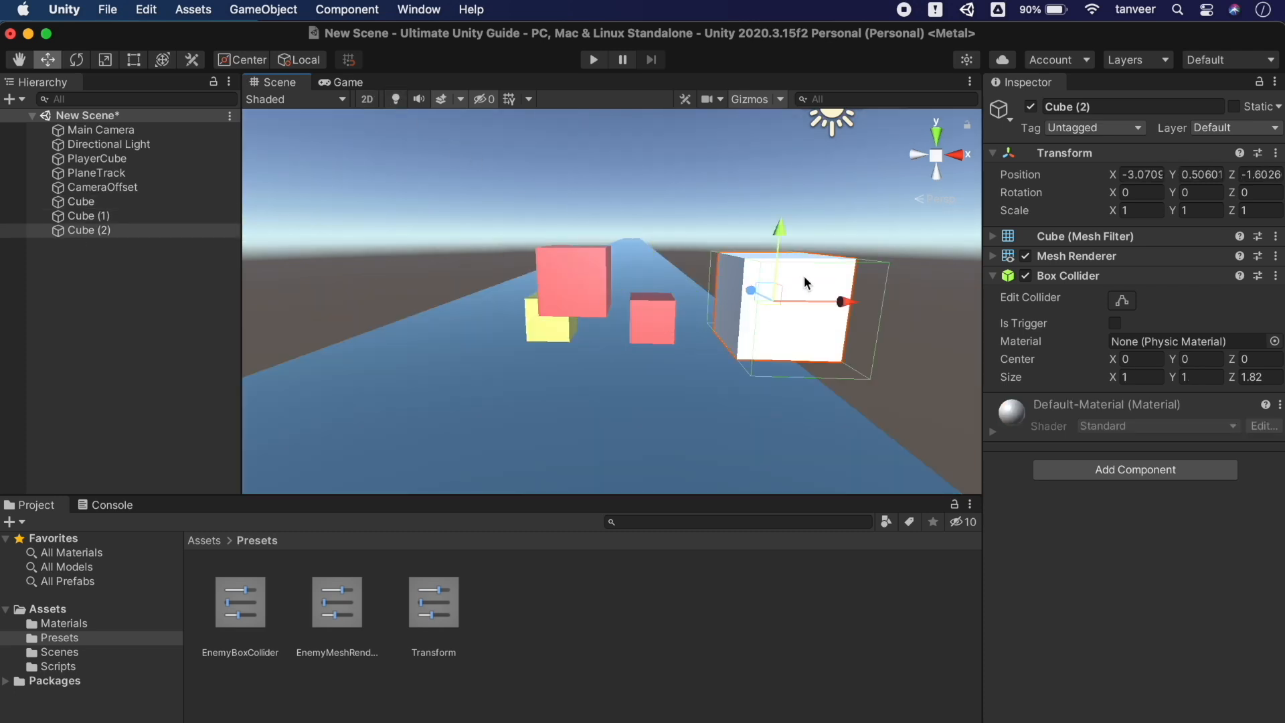
left_click(723, 237)
left_click(263, 10)
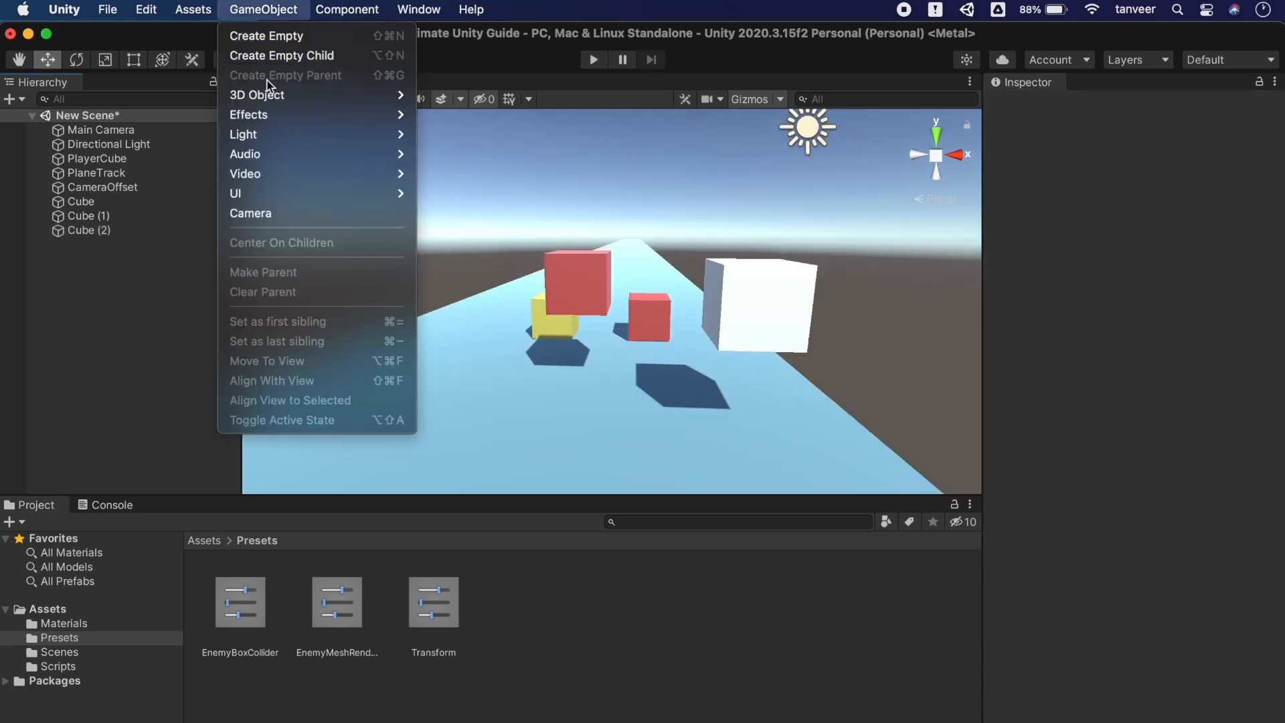
mouse_move(310, 94)
left_click(438, 95)
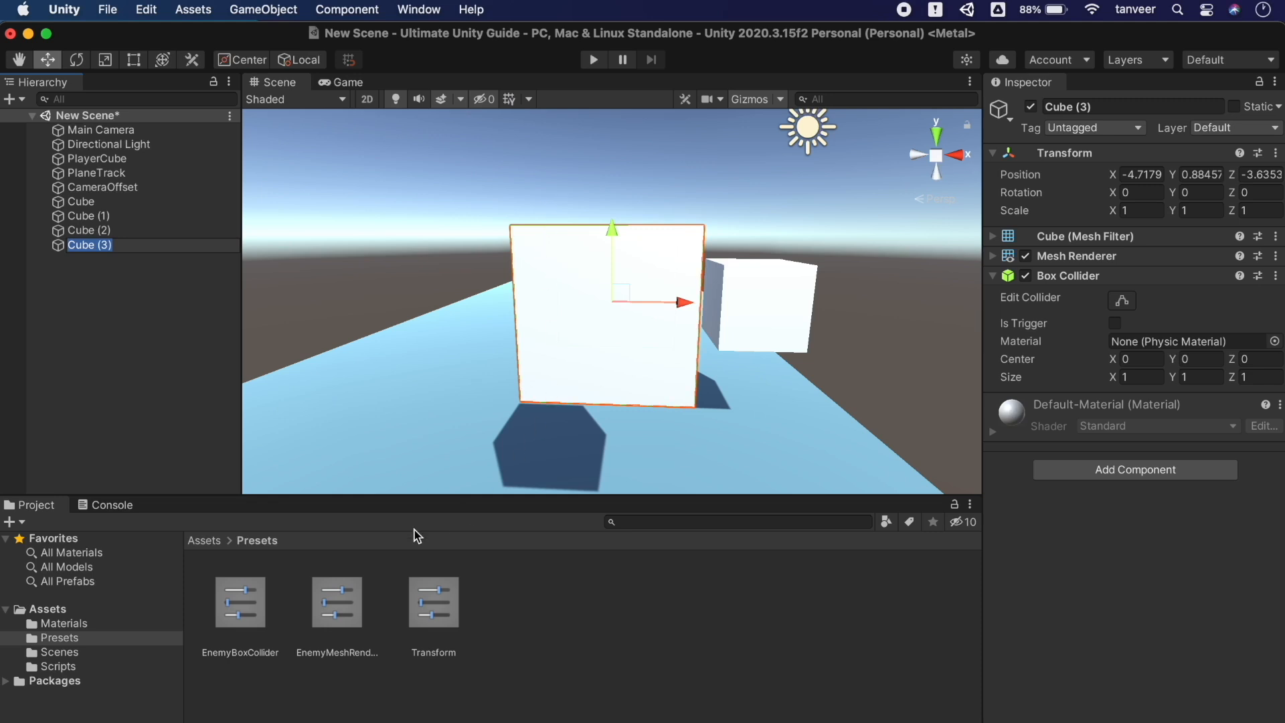
left_click_drag(243, 609, 1065, 284)
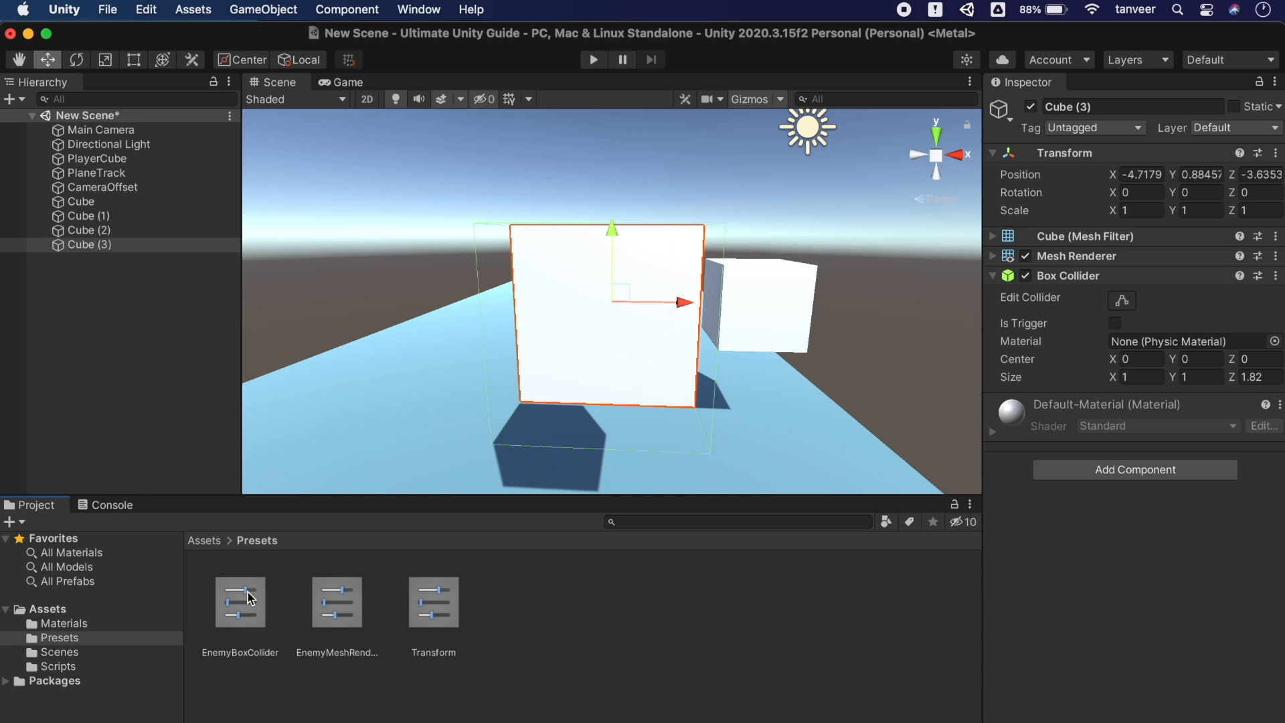
left_click_drag(242, 602, 1074, 548)
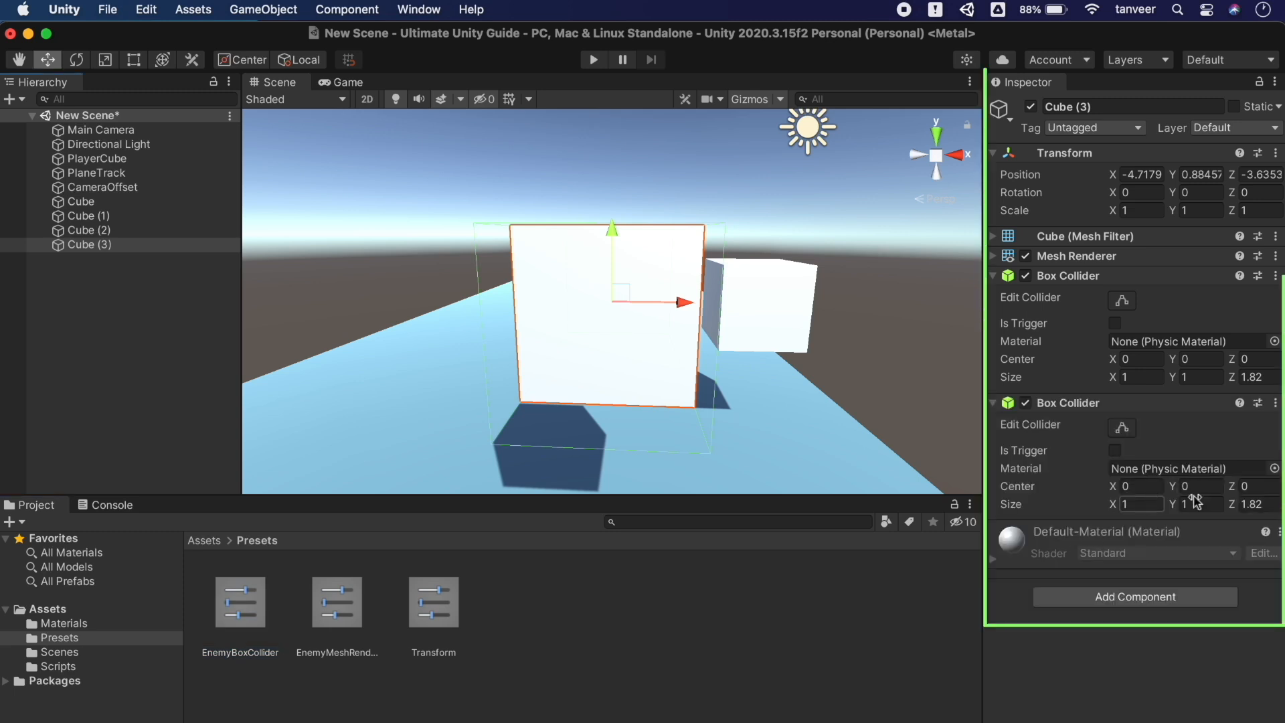
mouse_move(1113, 487)
left_mouse_down()
mouse_move(1019, 488)
mouse_move(1114, 487)
left_mouse_up()
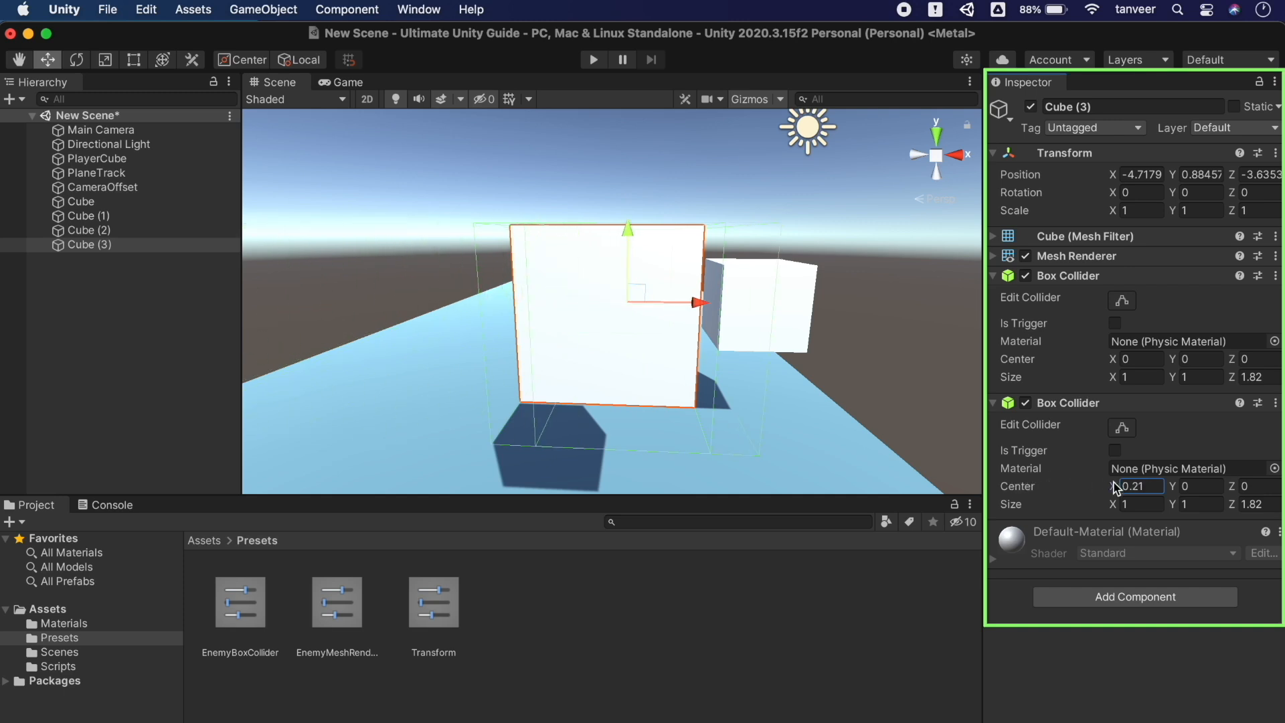
left_click(96, 245)
right_click(95, 246)
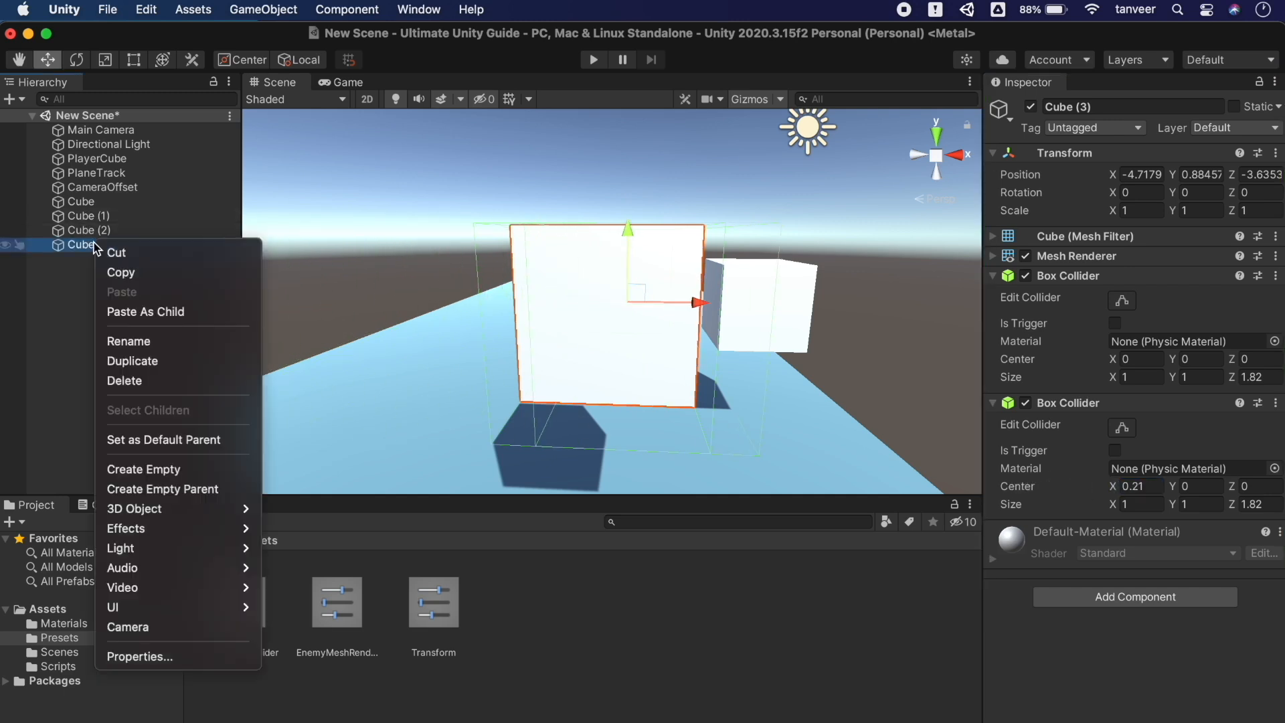
left_click(137, 376)
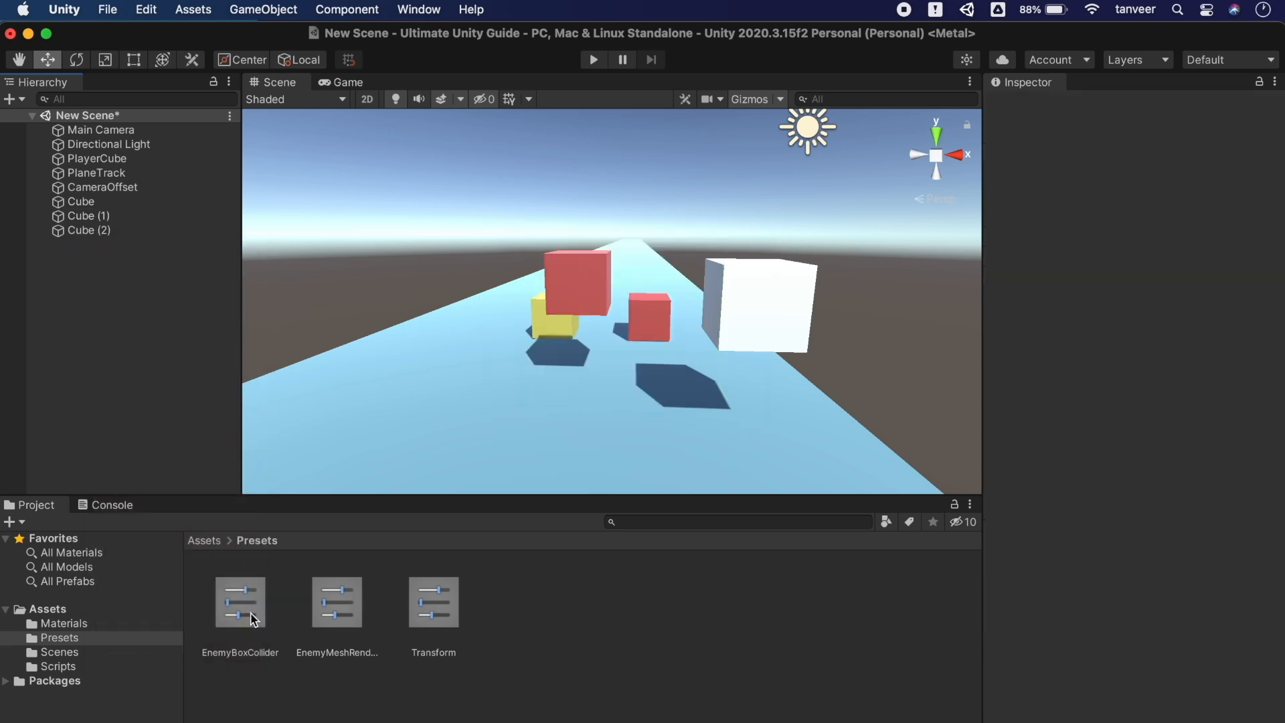
Drag the EnemyBoxCollider preset into the Hierarchy for a collider-only GameObject, then nudge it along X
left_click_drag(253, 619, 106, 360)
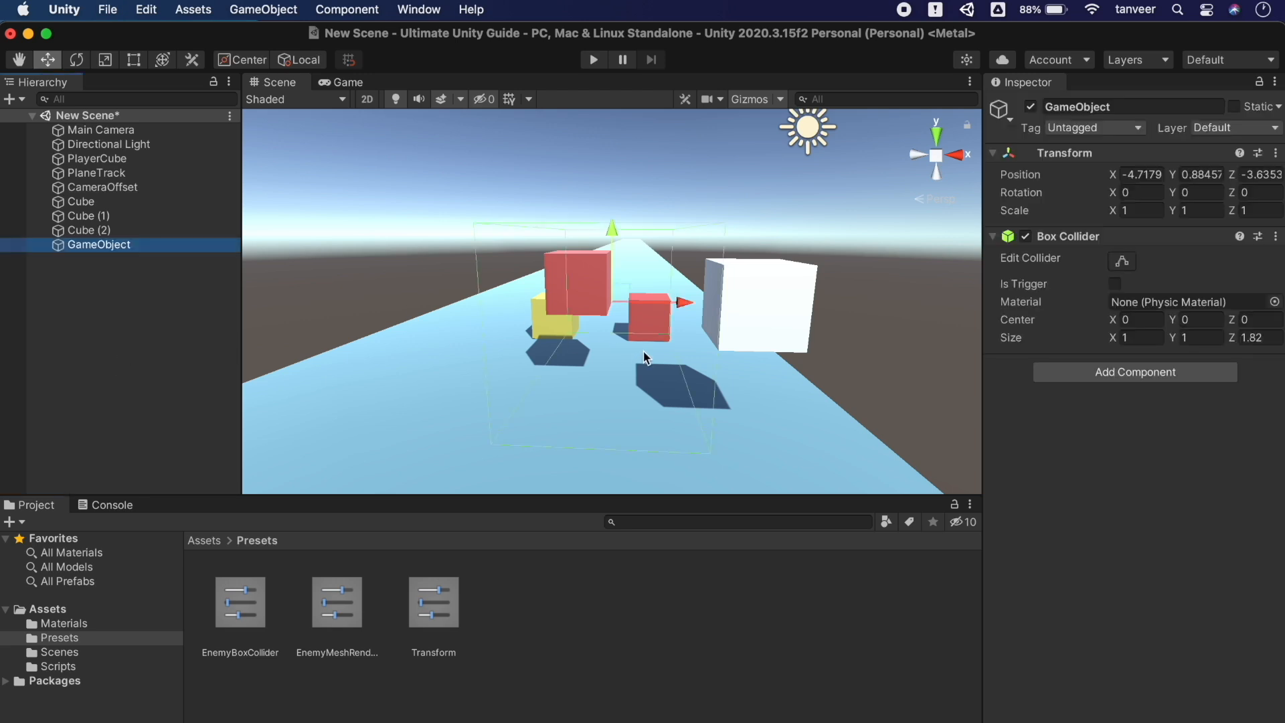
mouse_move(685, 307)
left_mouse_down()
mouse_move(738, 326)
mouse_move(483, 322)
mouse_move(676, 326)
left_mouse_up()
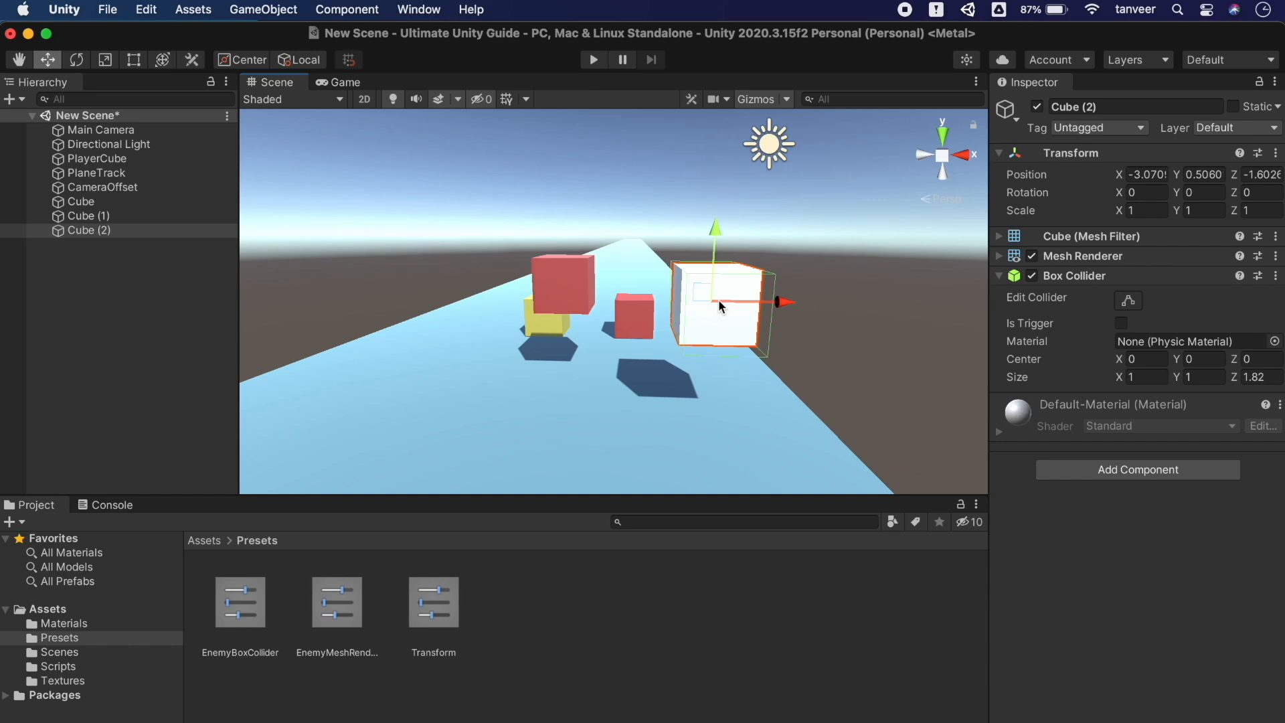
Scale Cube (2) to about 1.6 tall and 1.86 wide, then rotate it to 39.471, -71.694, -55.384
key("r")
left_click_drag(716, 228, 715, 199)
left_click_drag(783, 299, 845, 299)
key("e")
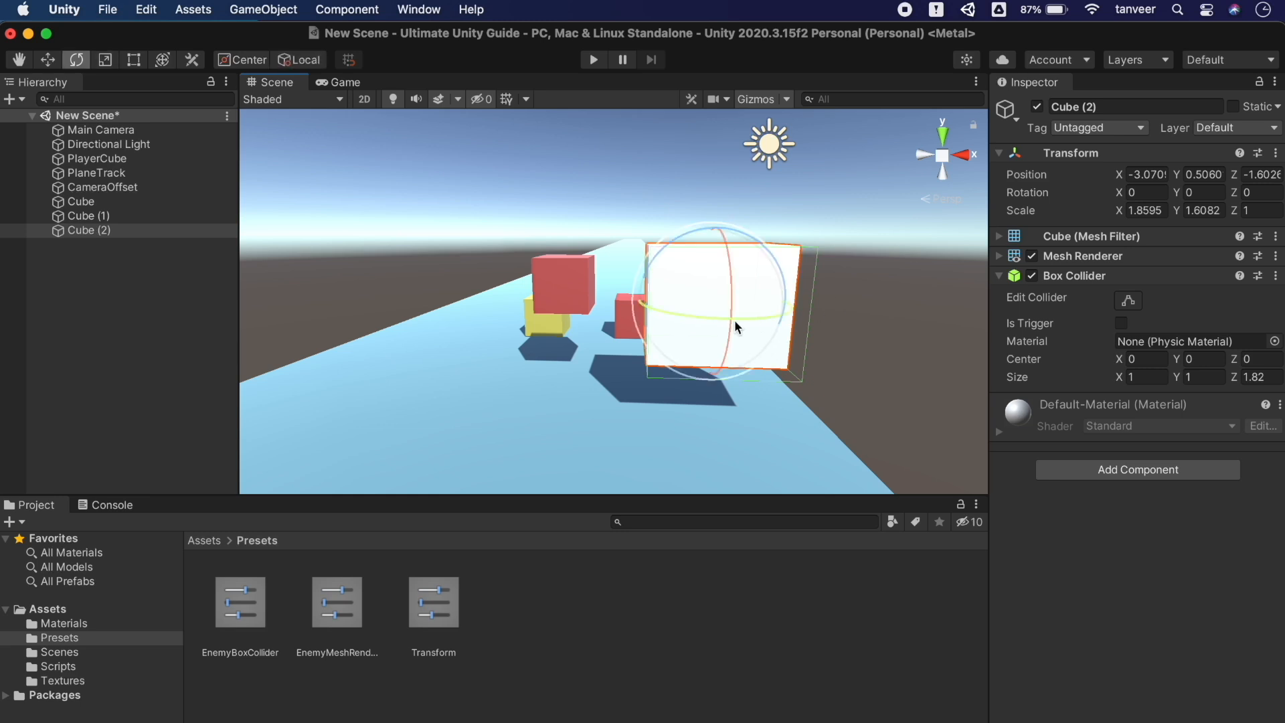
left_click_drag(705, 316, 847, 318)
left_click_drag(747, 302, 748, 241)
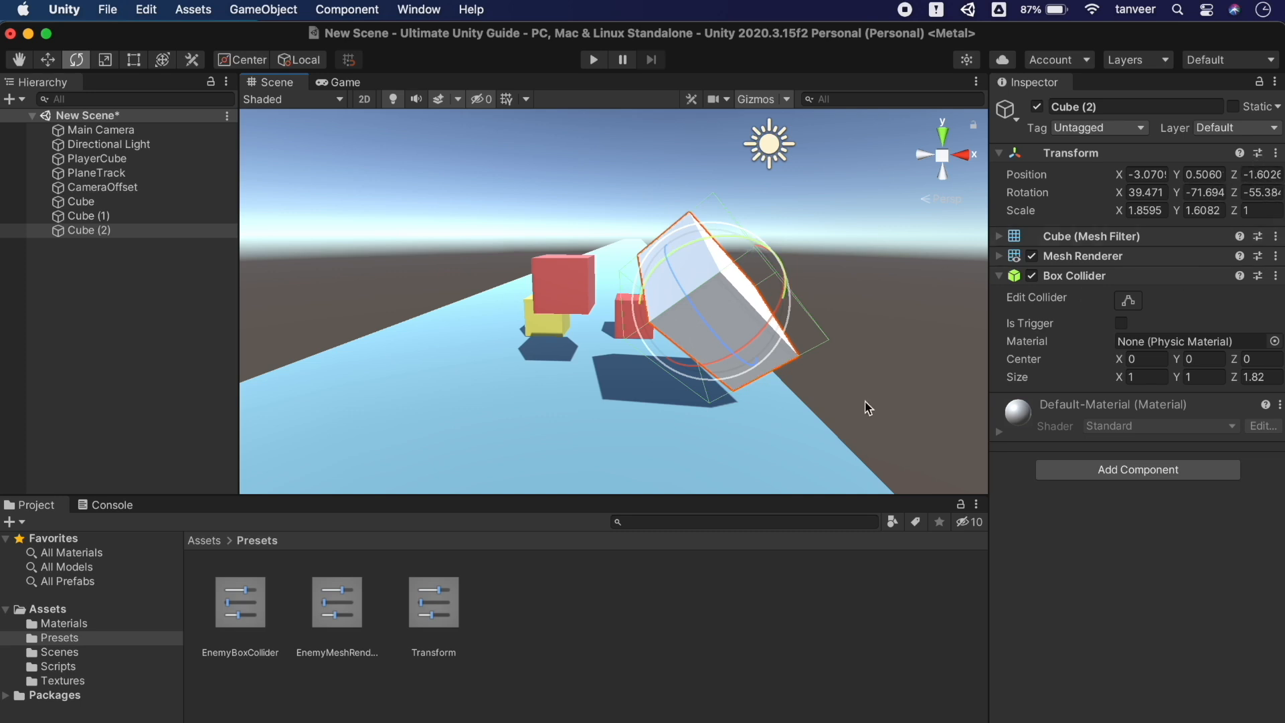
Begin saving Cube (2)'s Transform as a new preset named EnemyTransform2
left_click(1258, 153)
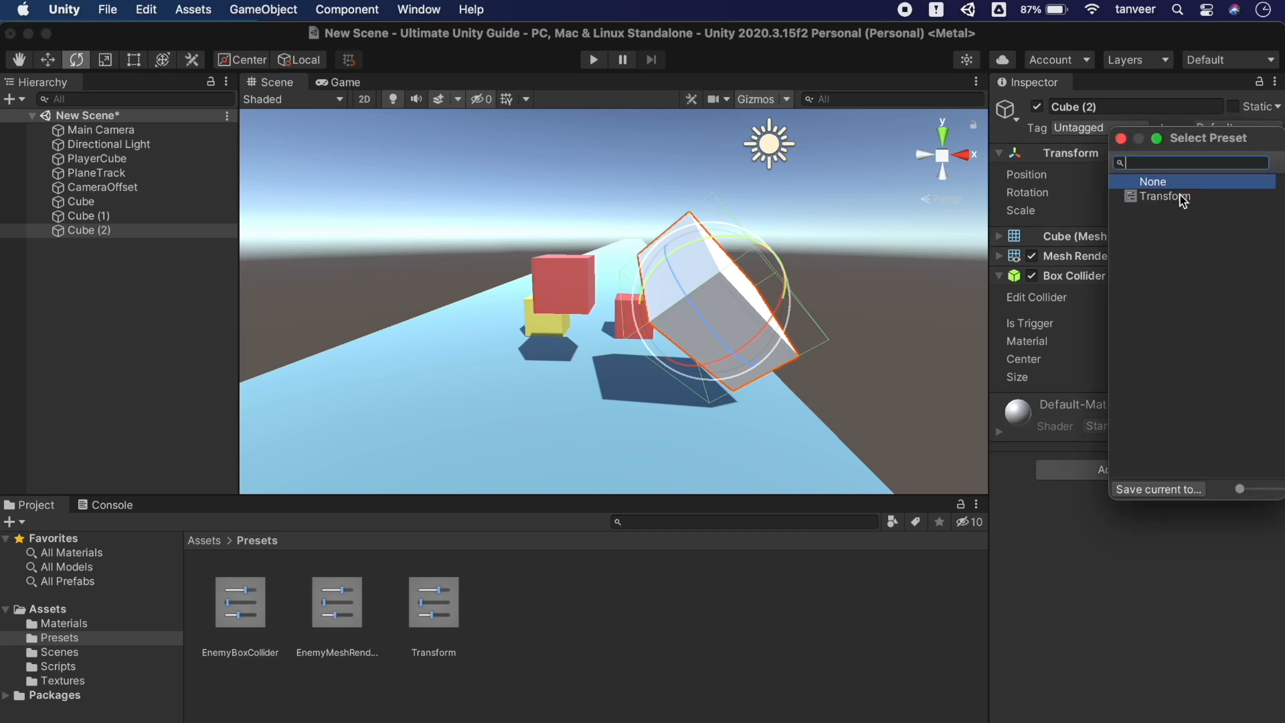
left_click(1169, 492)
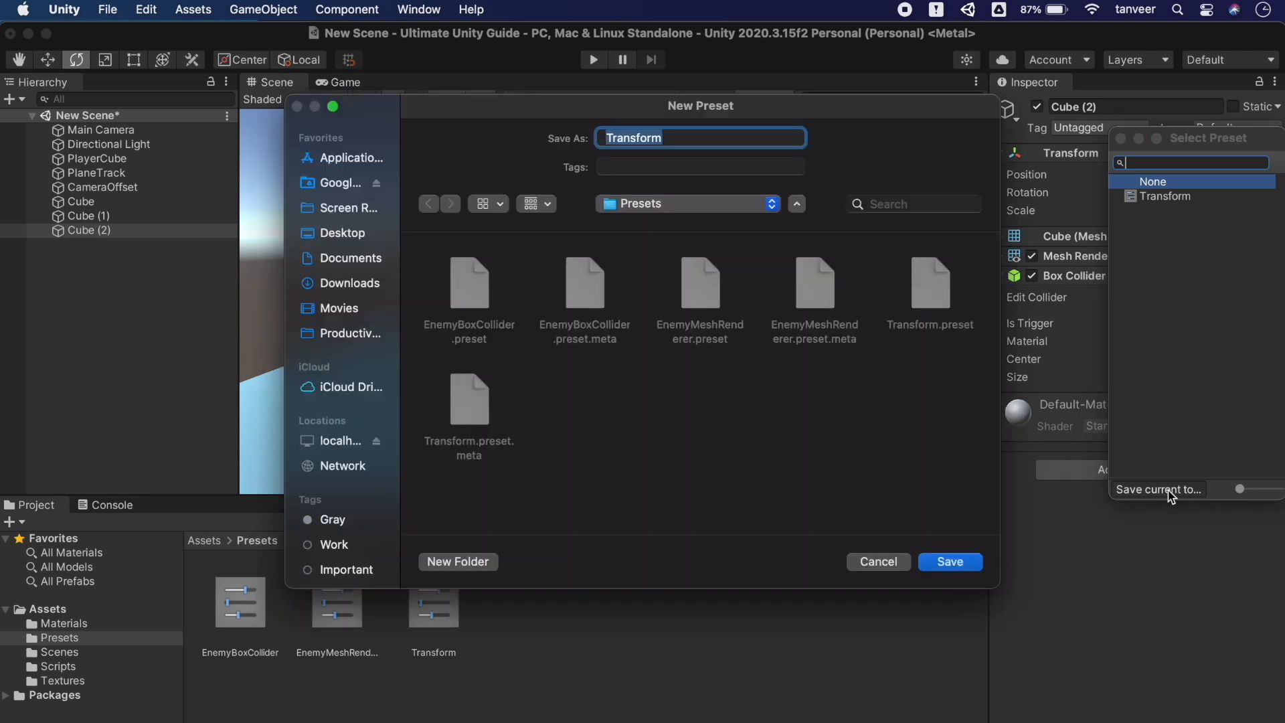
left_click(677, 139)
type("2")
left_click(605, 138)
type("Enemy")
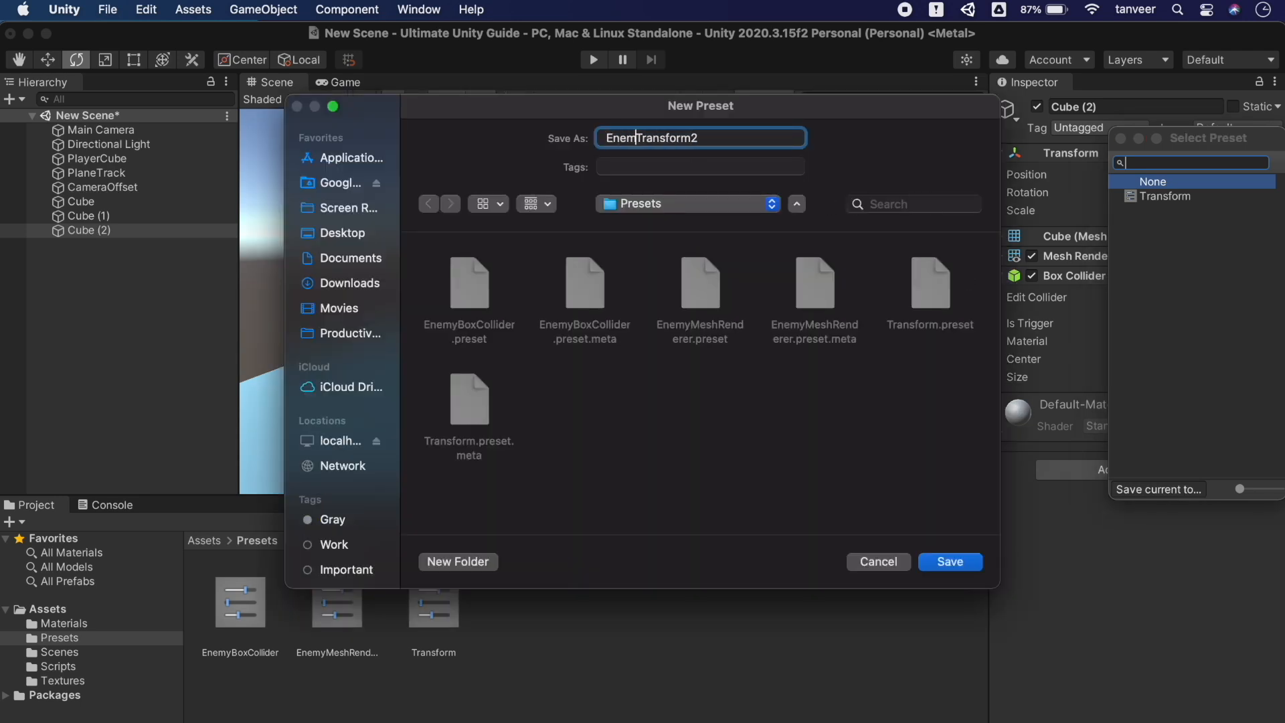
Save the EnemyTransform2 preset into Presets and add a new cube, Cube (3)
left_click(950, 562)
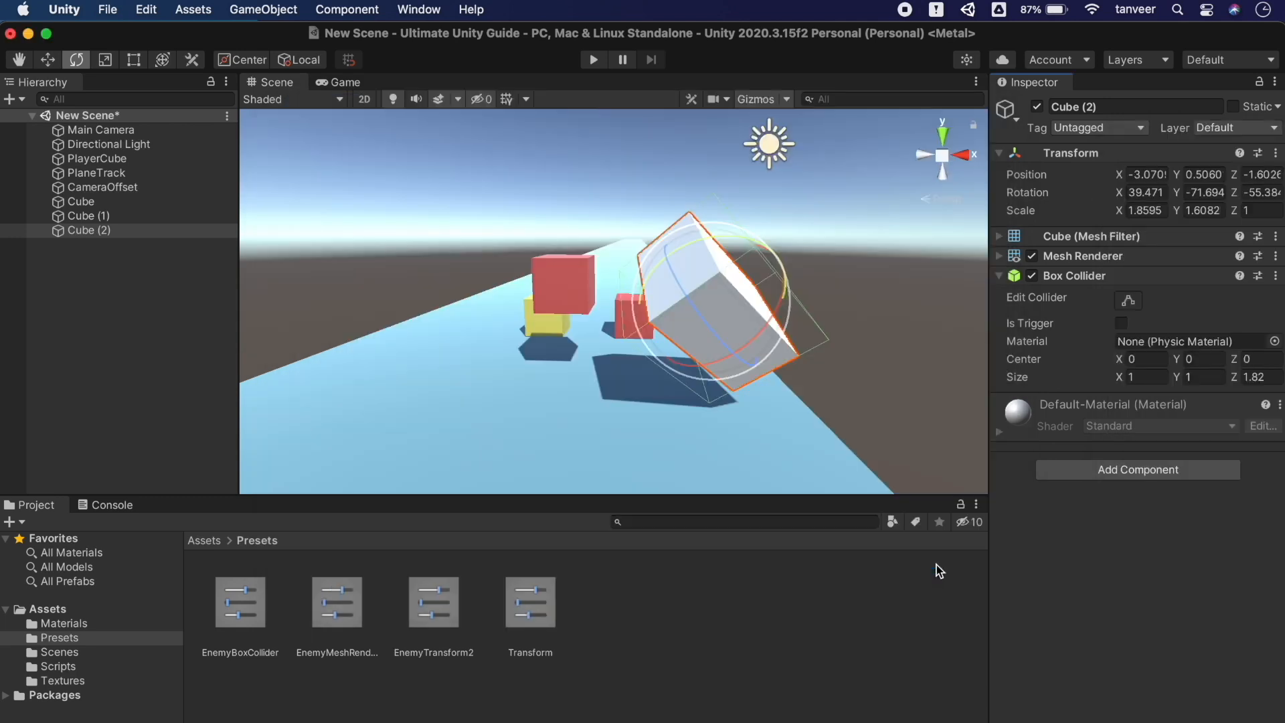
left_click(245, 8)
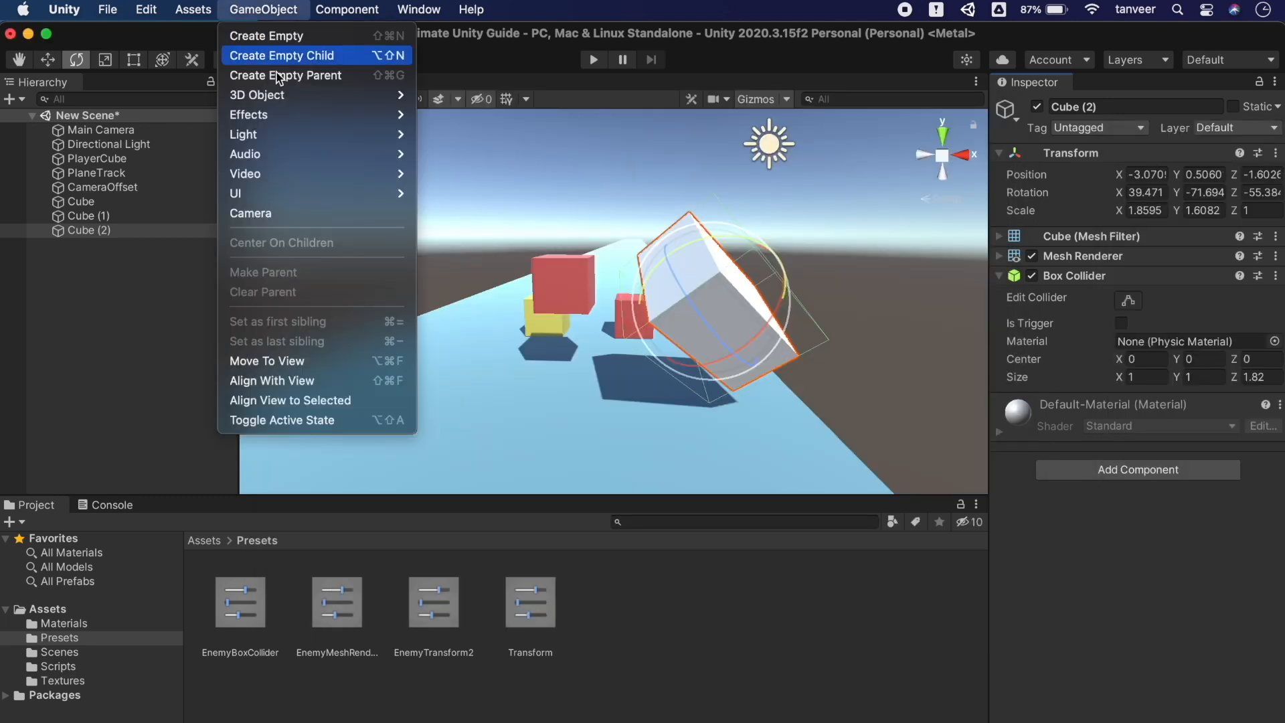
mouse_move(282, 98)
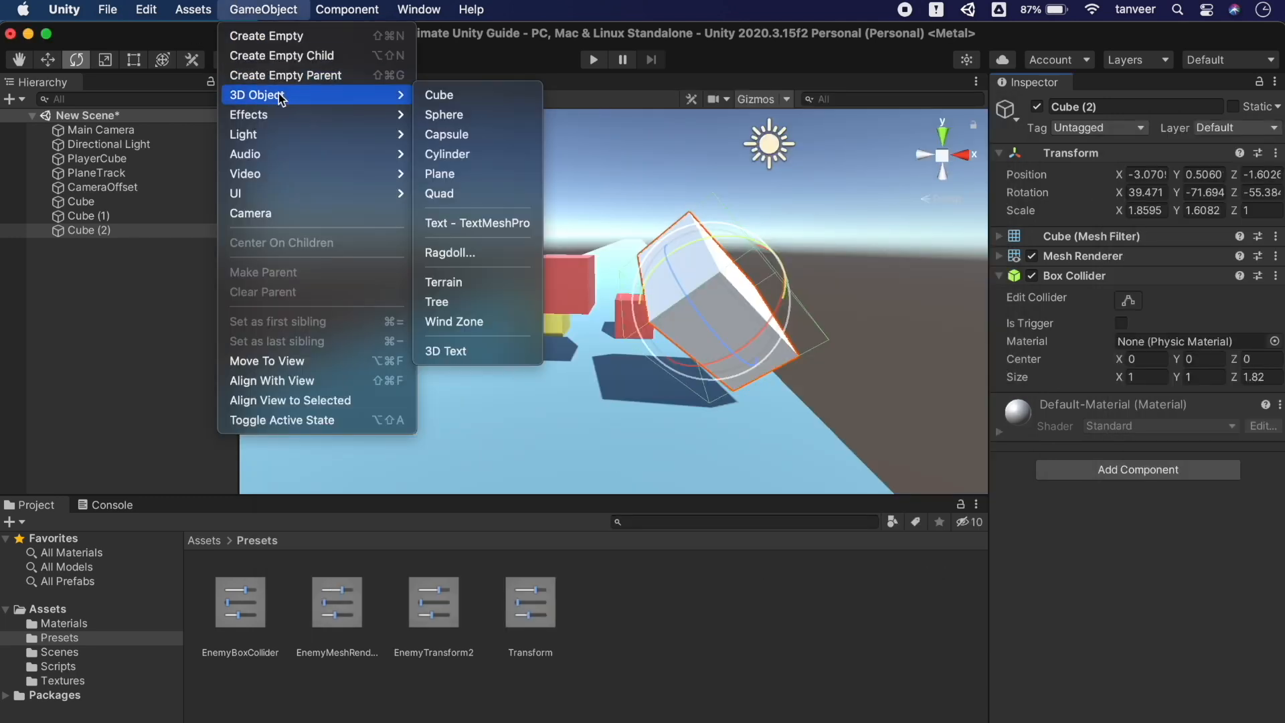
left_click(450, 97)
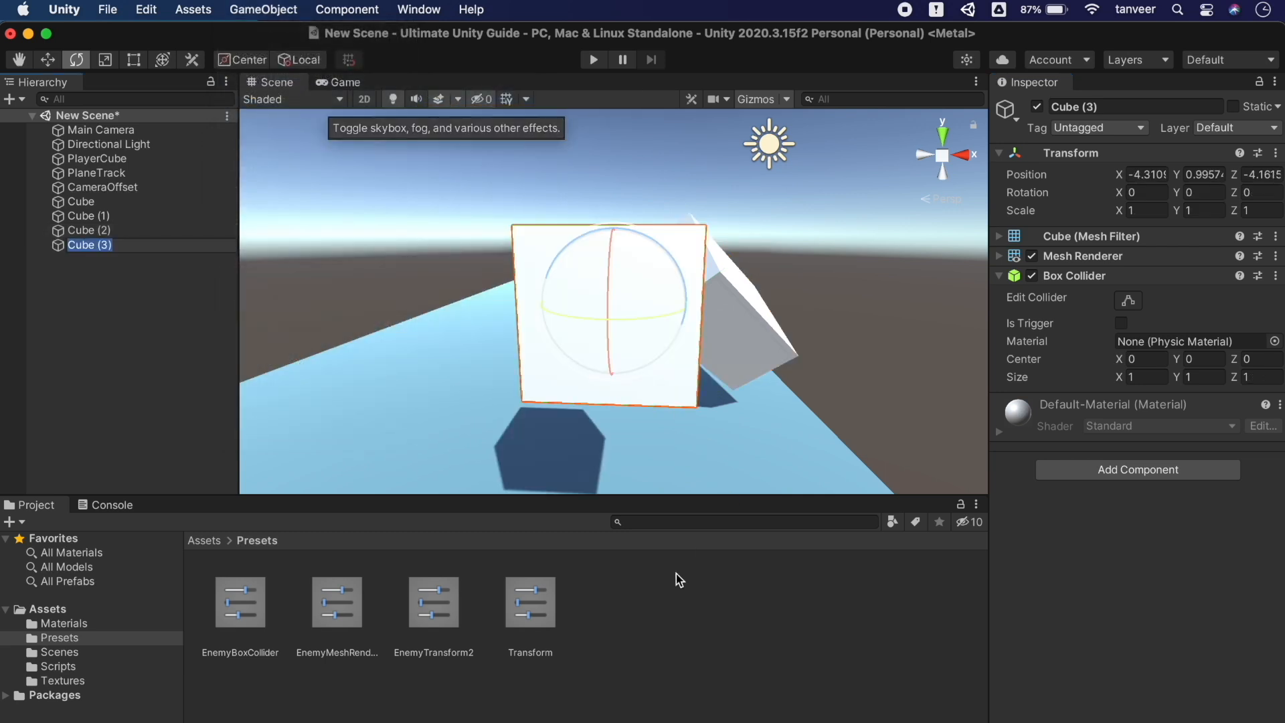
Exclude Position and Scale from the EnemyTransform2 preset so it keeps only rotation
left_click(452, 602)
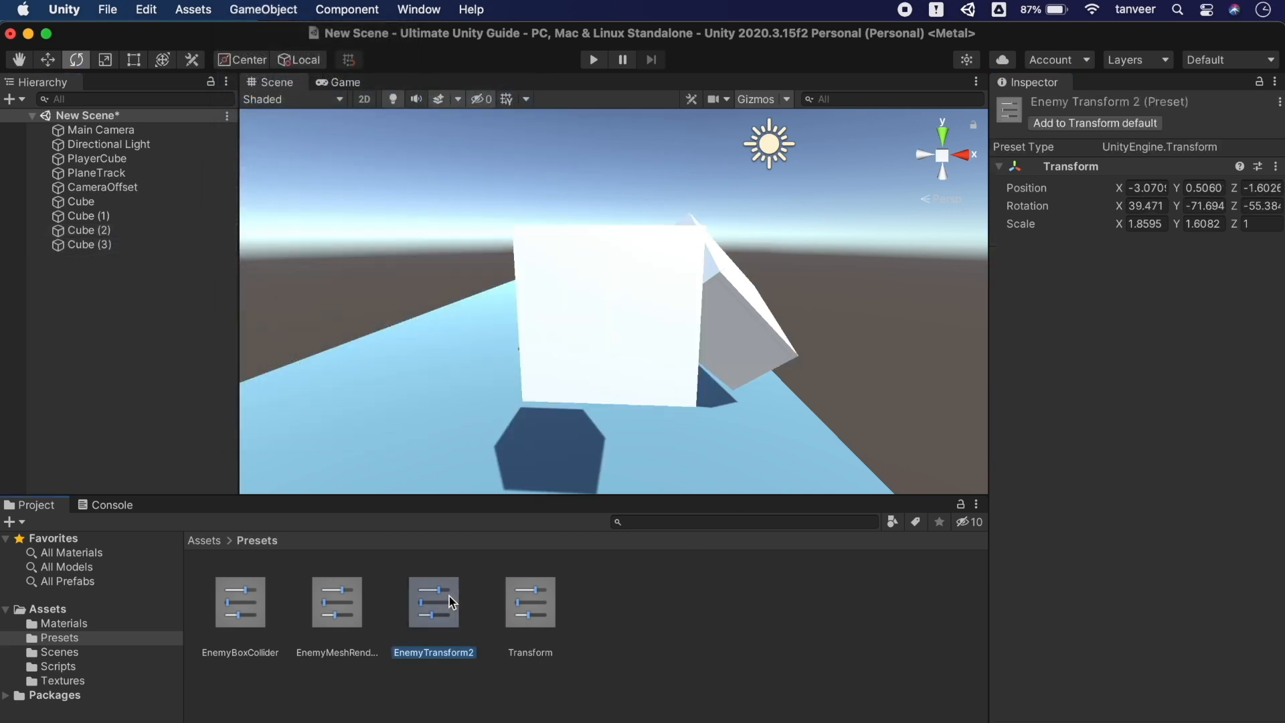
right_click(1014, 187)
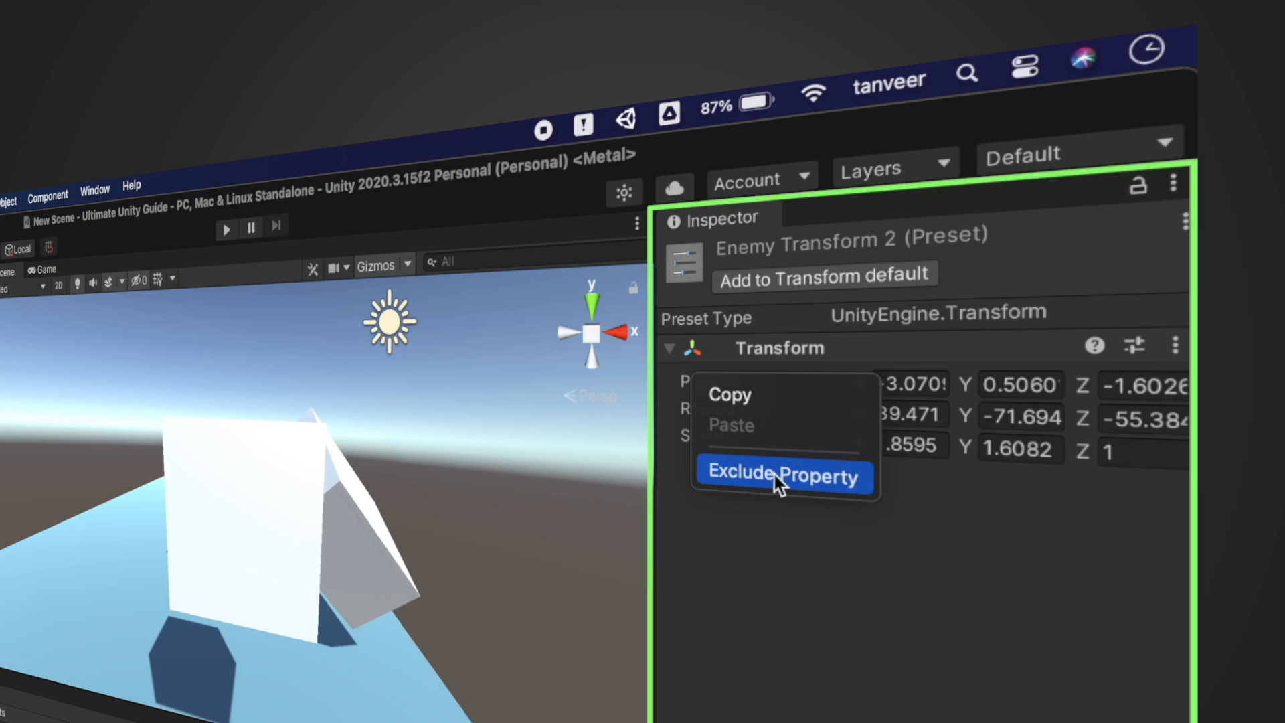
left_click(776, 476)
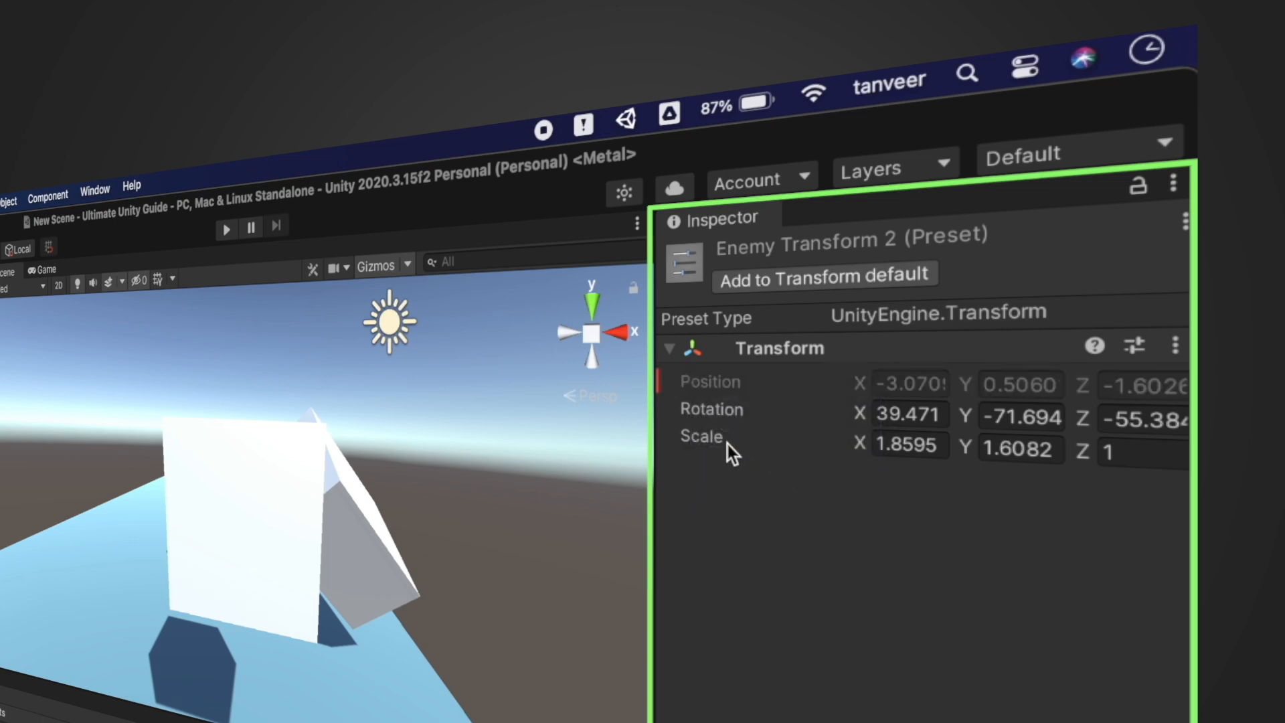
right_click(709, 440)
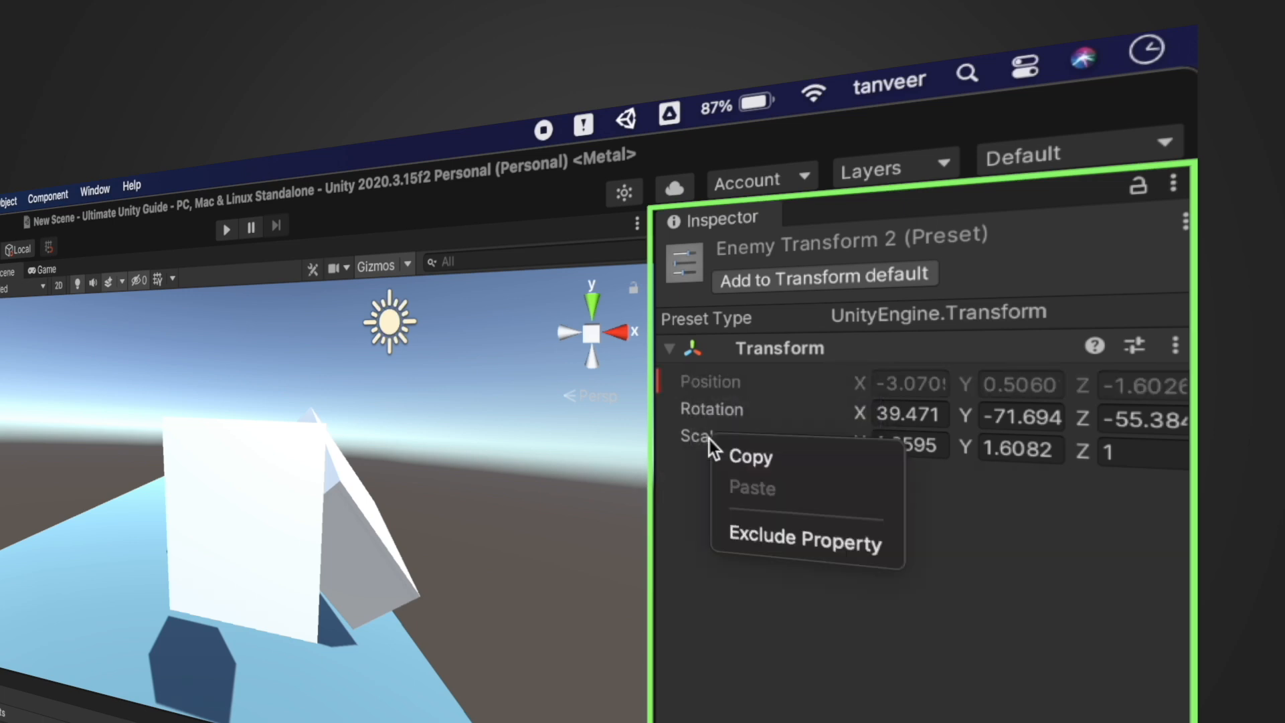
left_click(802, 540)
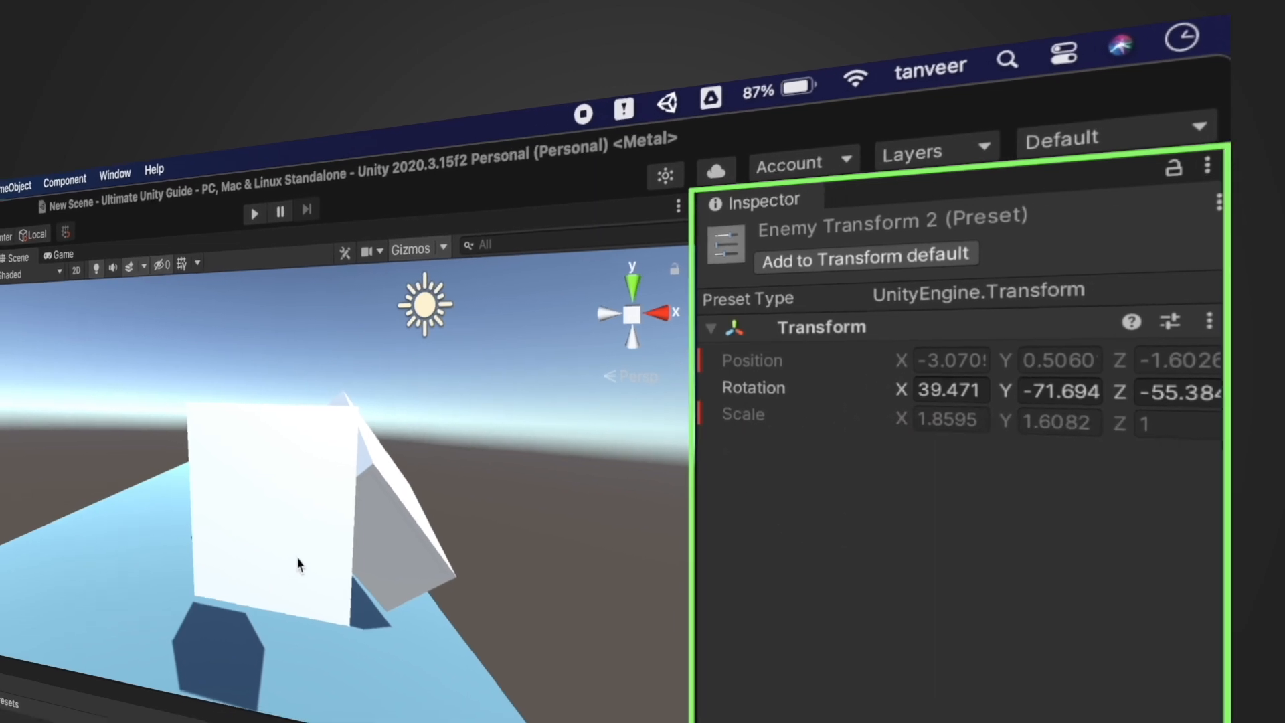
Apply the EnemyTransform2 preset to Cube (3) so it tilts like Cube (2)
left_click(268, 581)
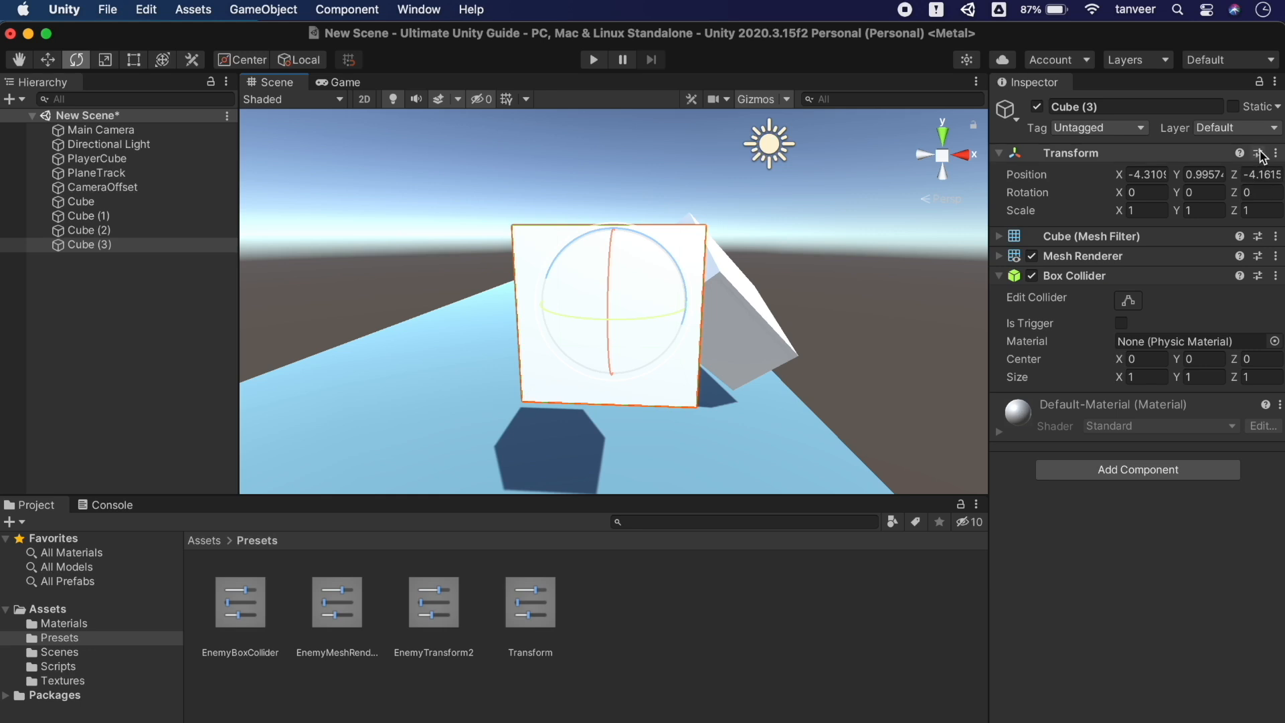
left_click(1259, 154)
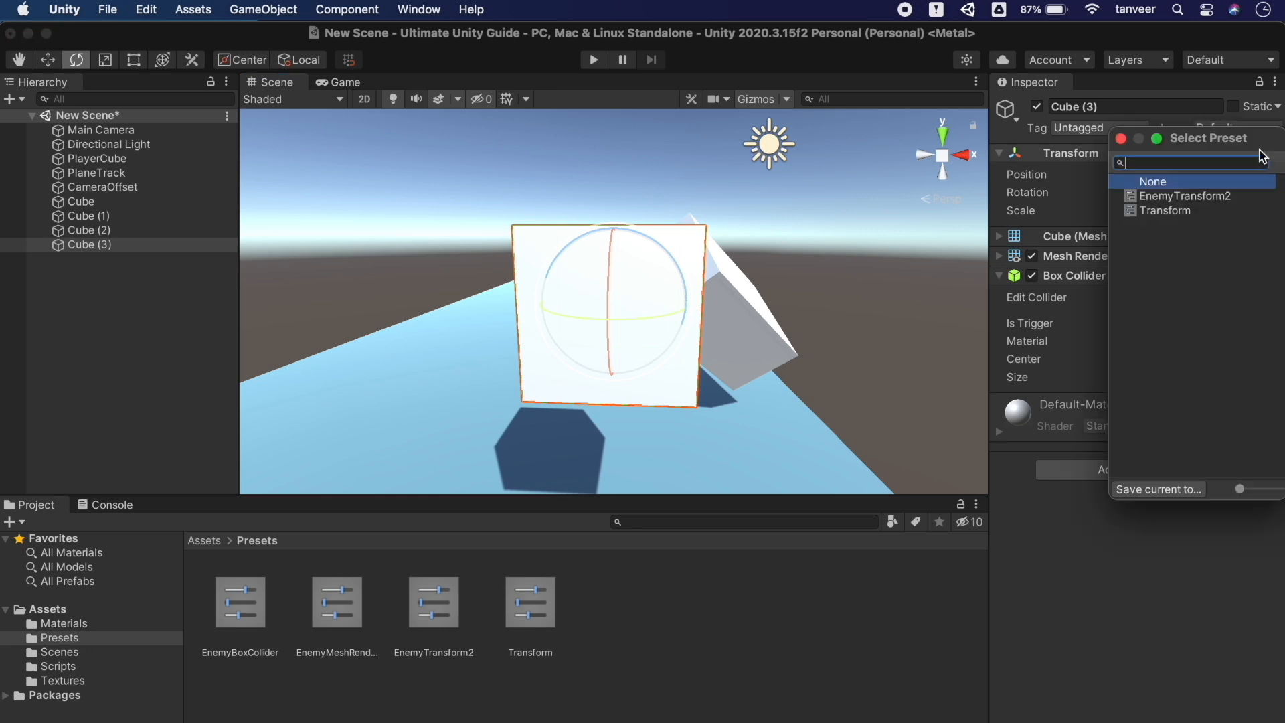
left_click(1175, 197)
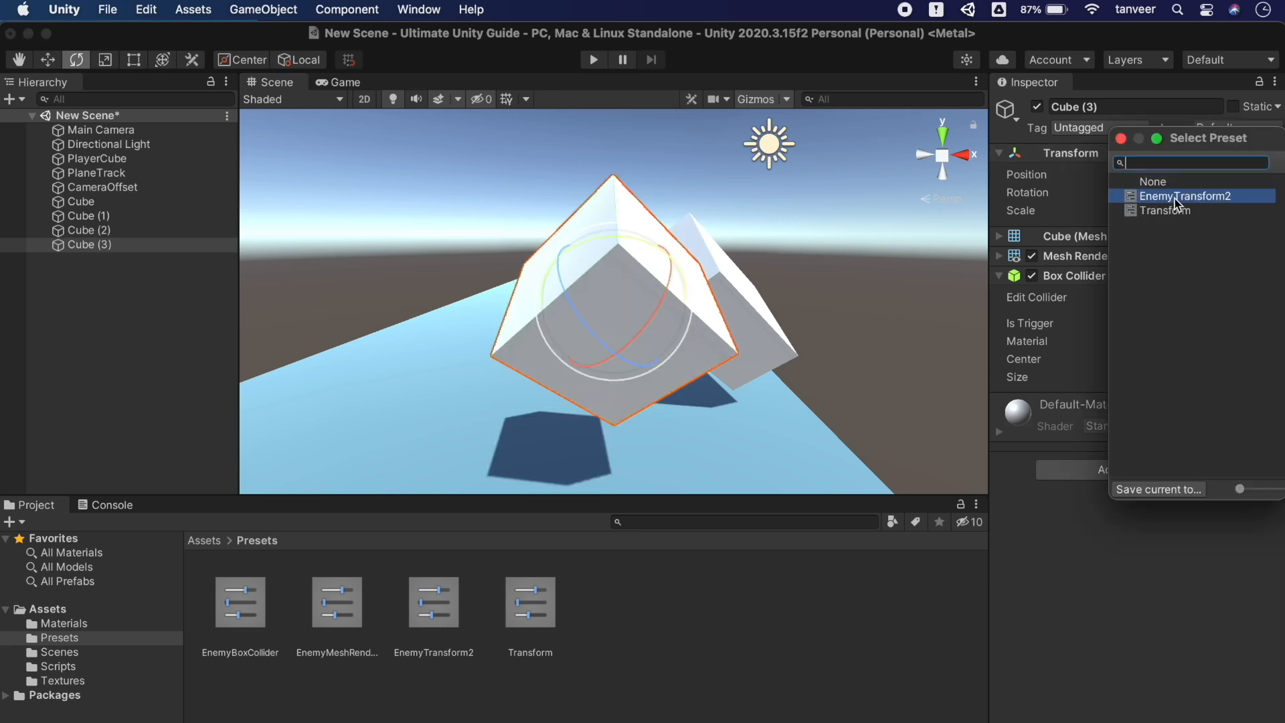
left_click(814, 163)
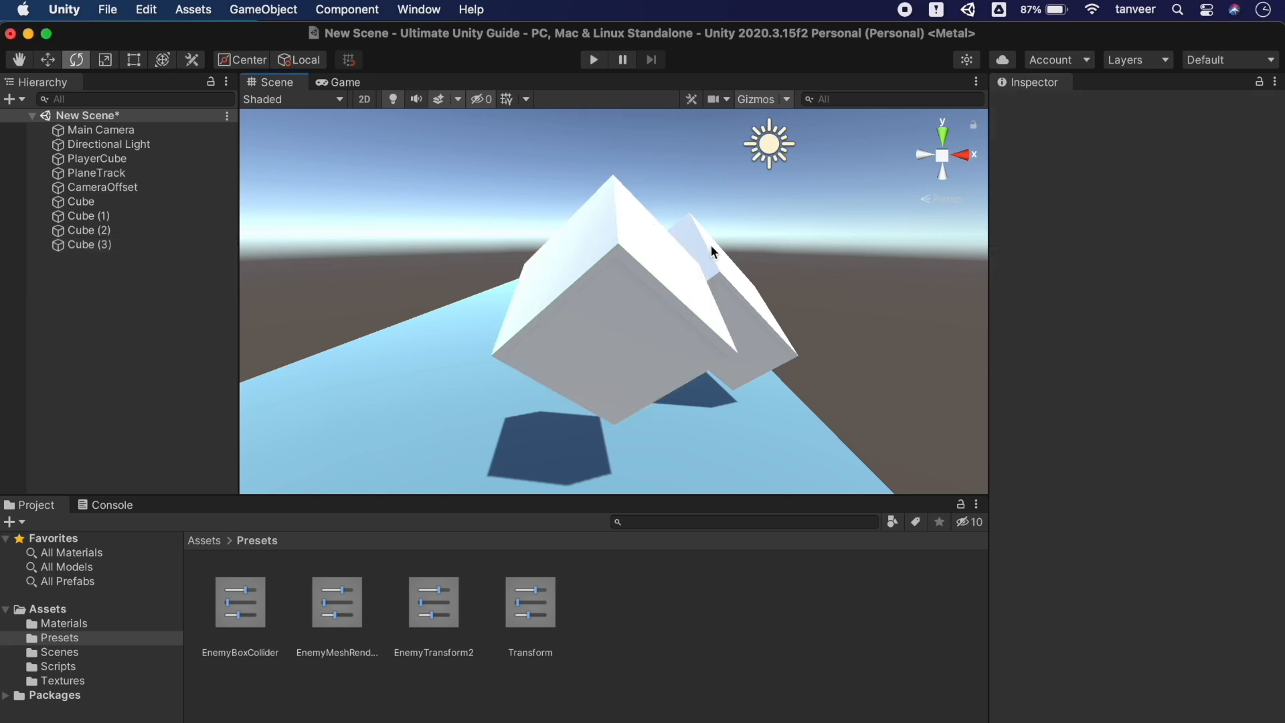
left_click_drag(711, 246, 625, 288, "alt")
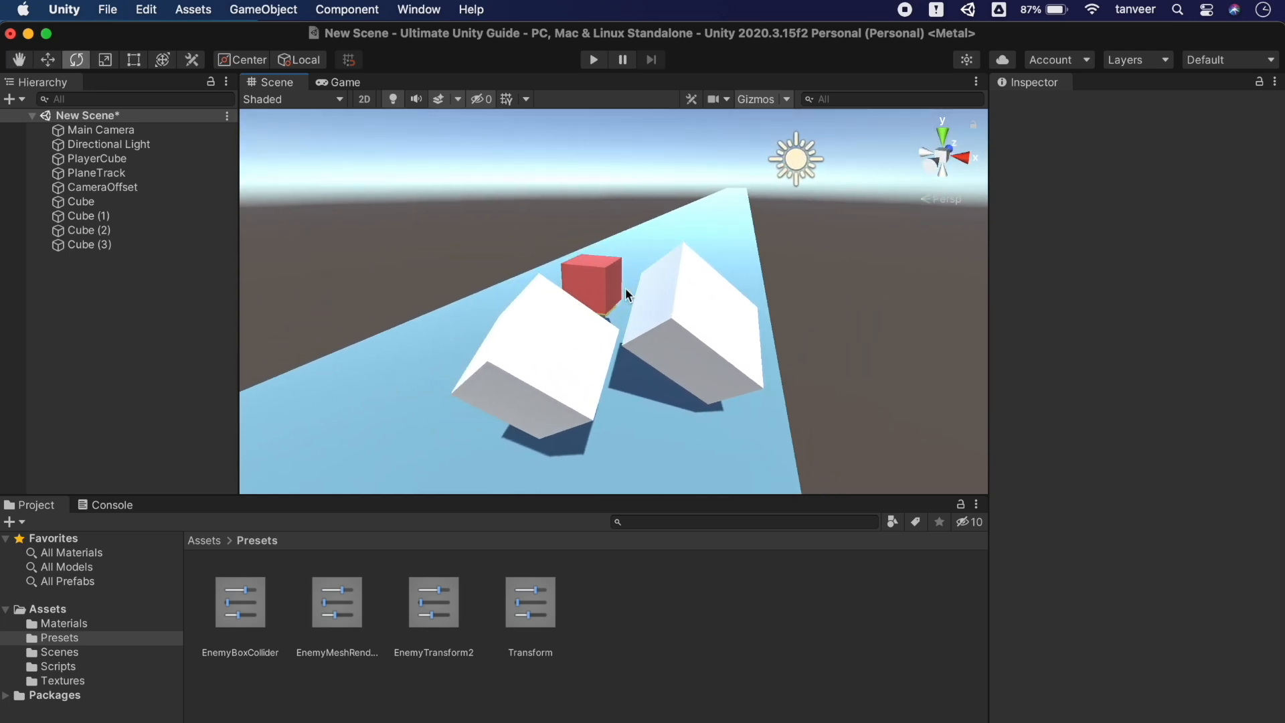
left_click(47, 609)
left_click(62, 680)
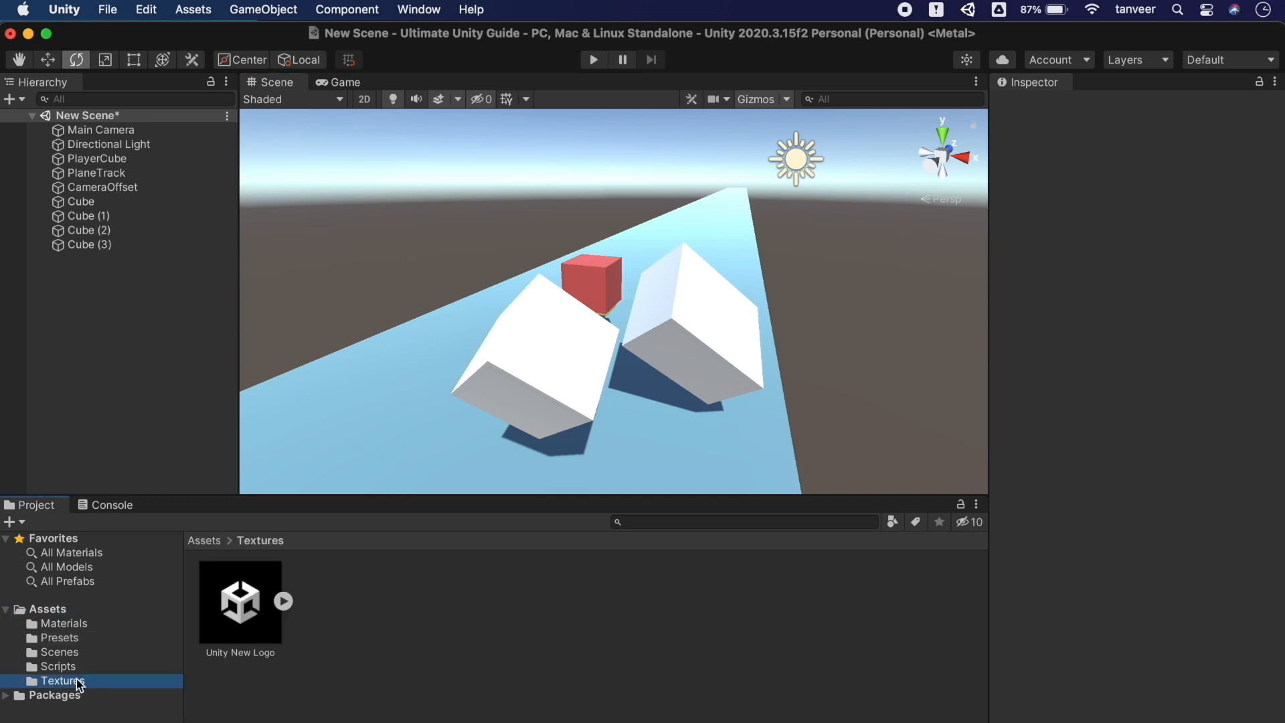
Select the Unity New Logo texture and save its import settings as the TextureImporter preset
left_click(238, 598)
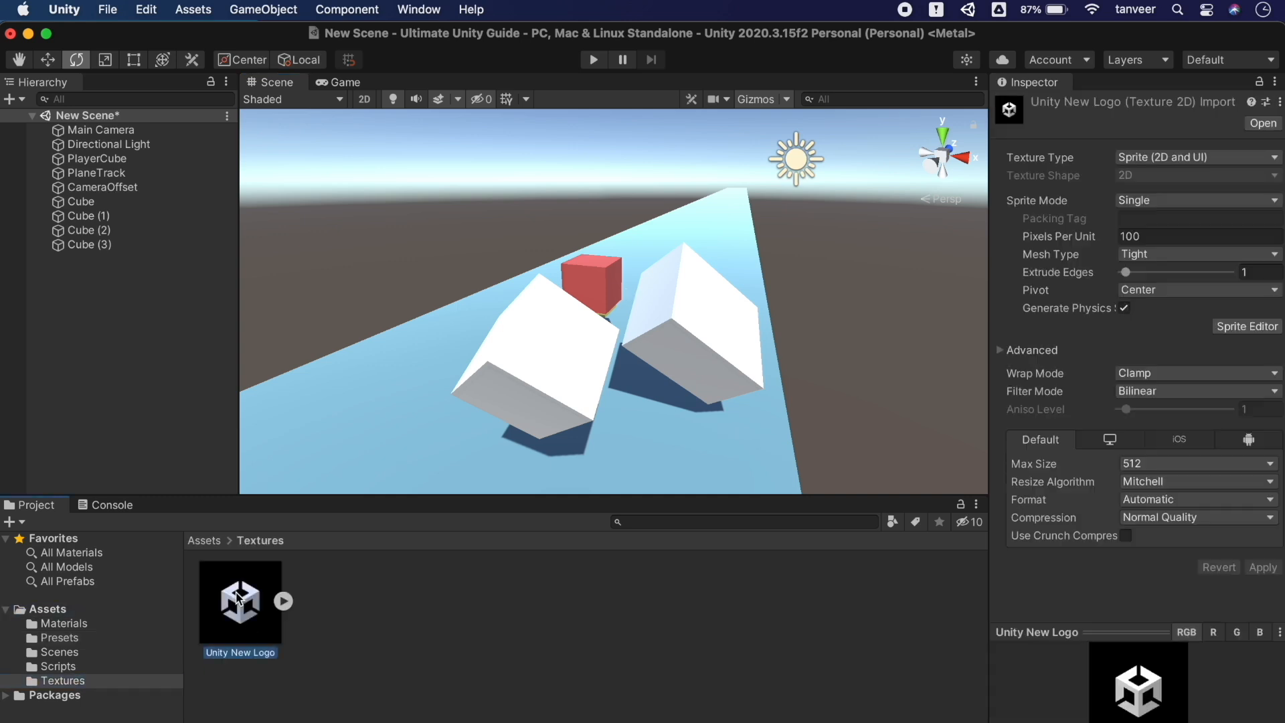
left_click(1202, 164)
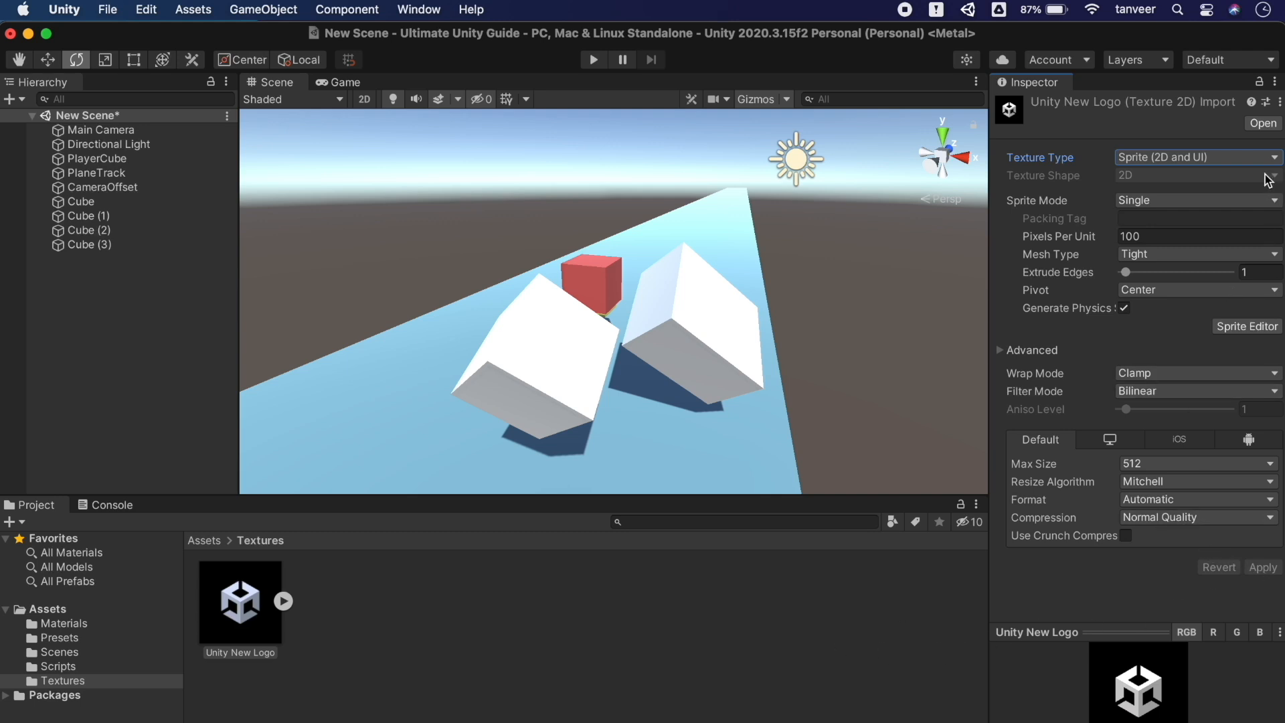
left_click(1266, 102)
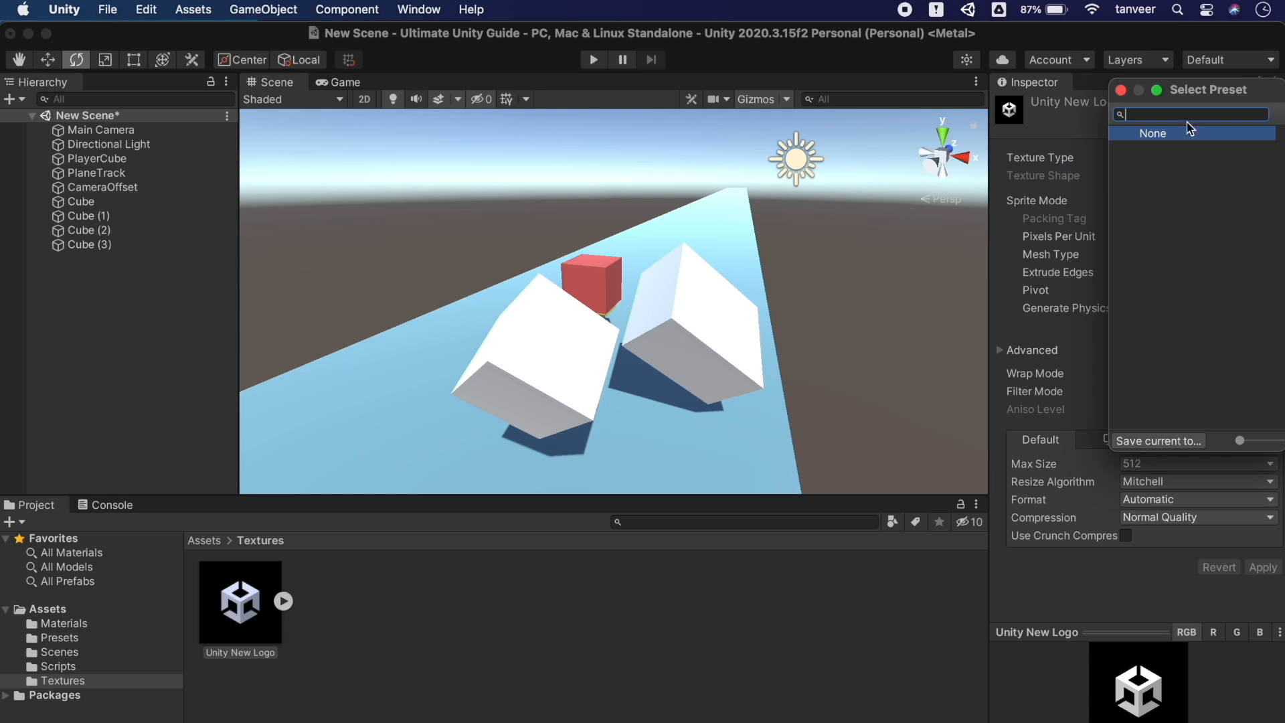
left_click(1166, 440)
left_click(944, 563)
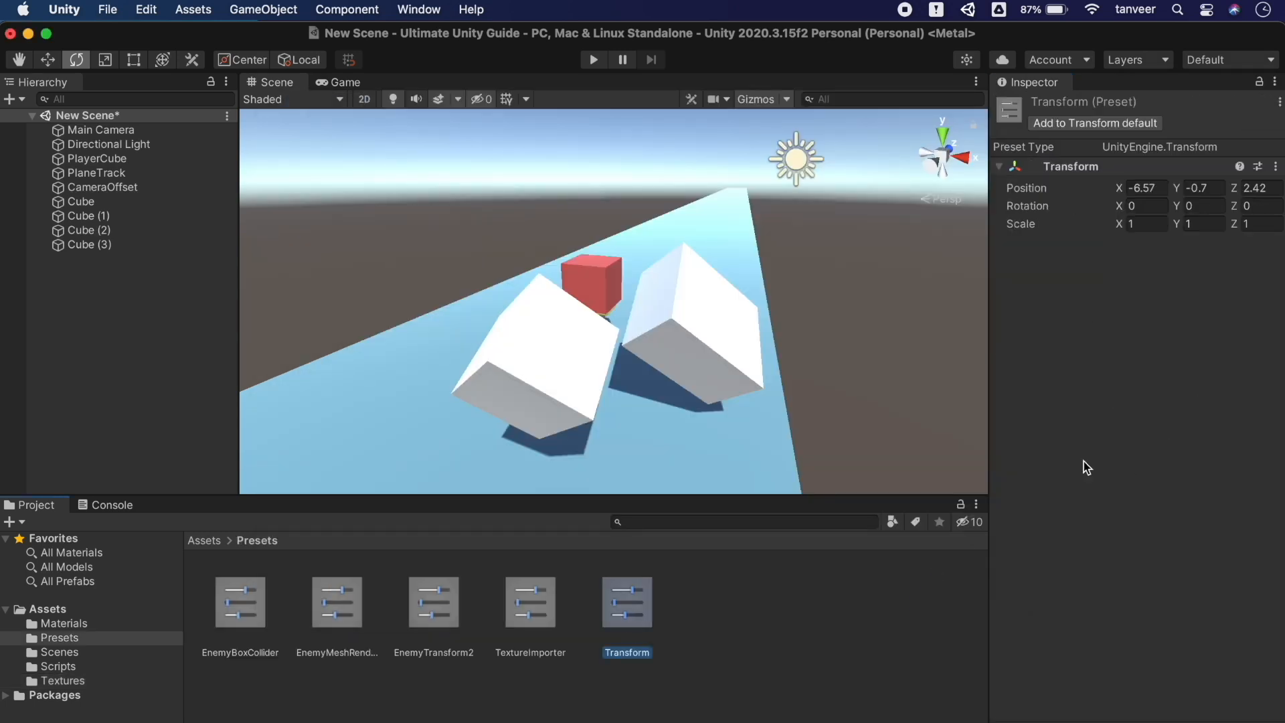
left_click(536, 616)
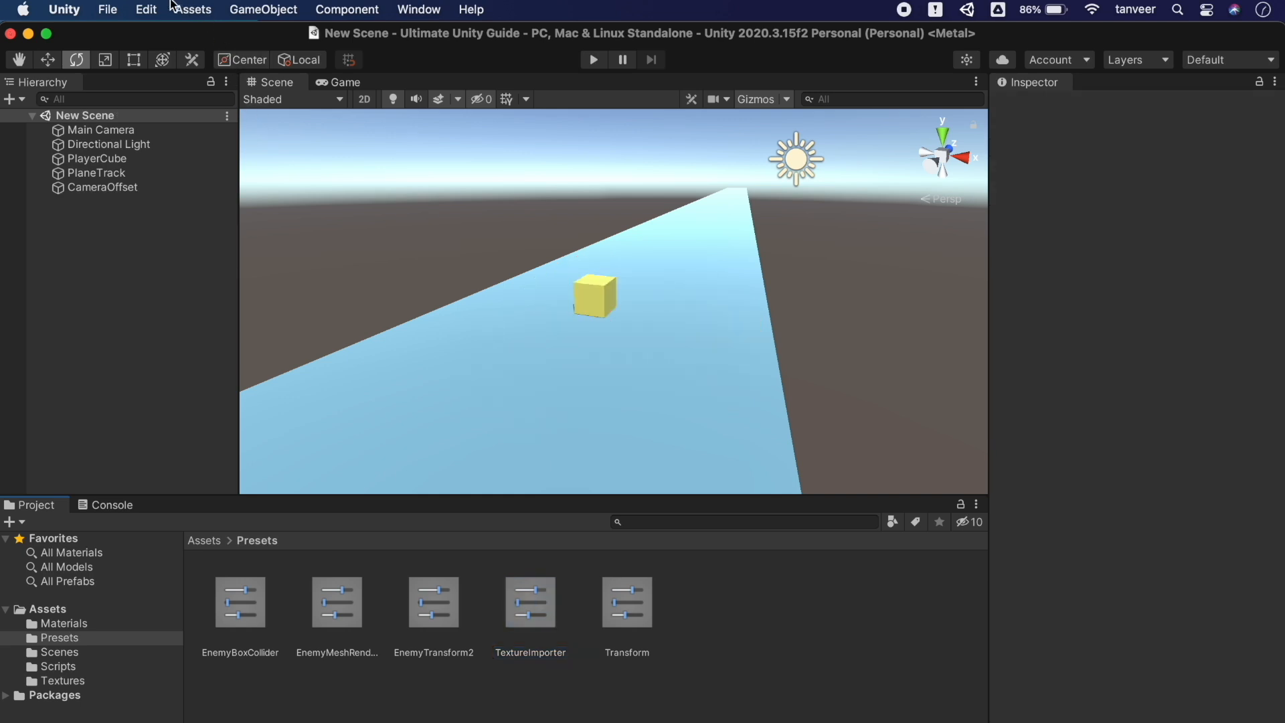
left_click(147, 10)
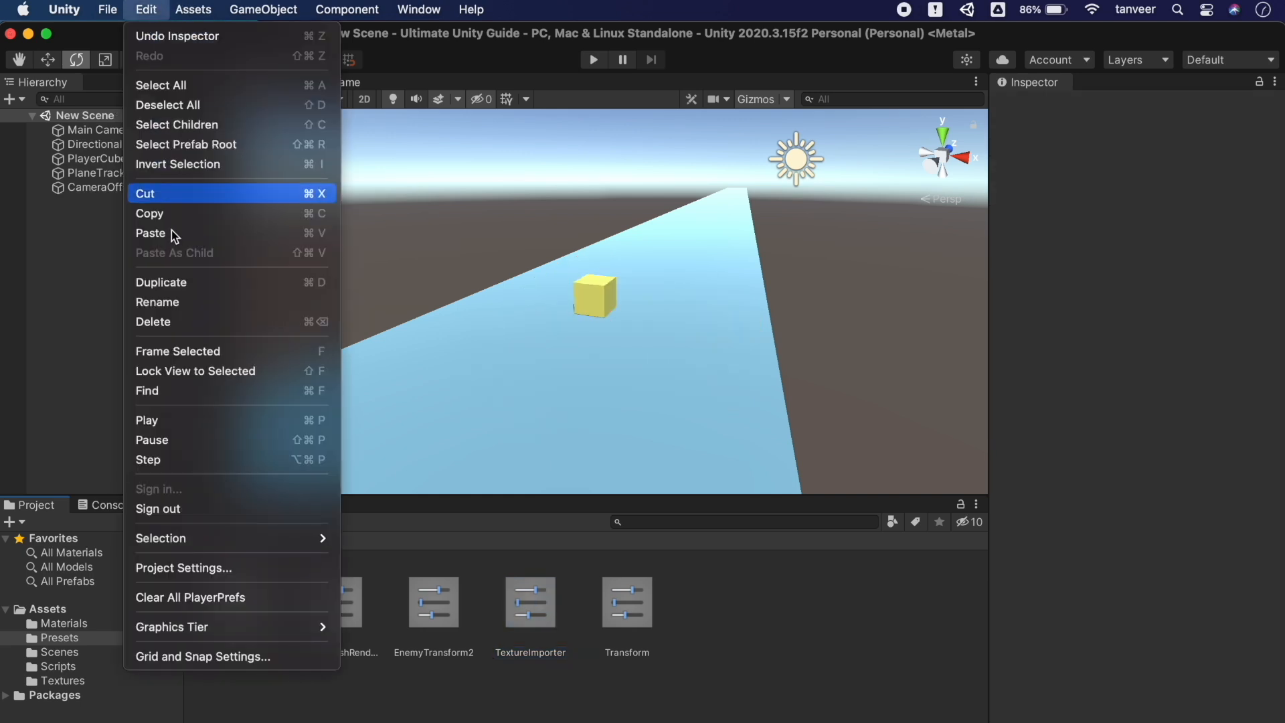
In Project Settings, save the Graphics settings as a GraphicsSettings preset
left_click(210, 569)
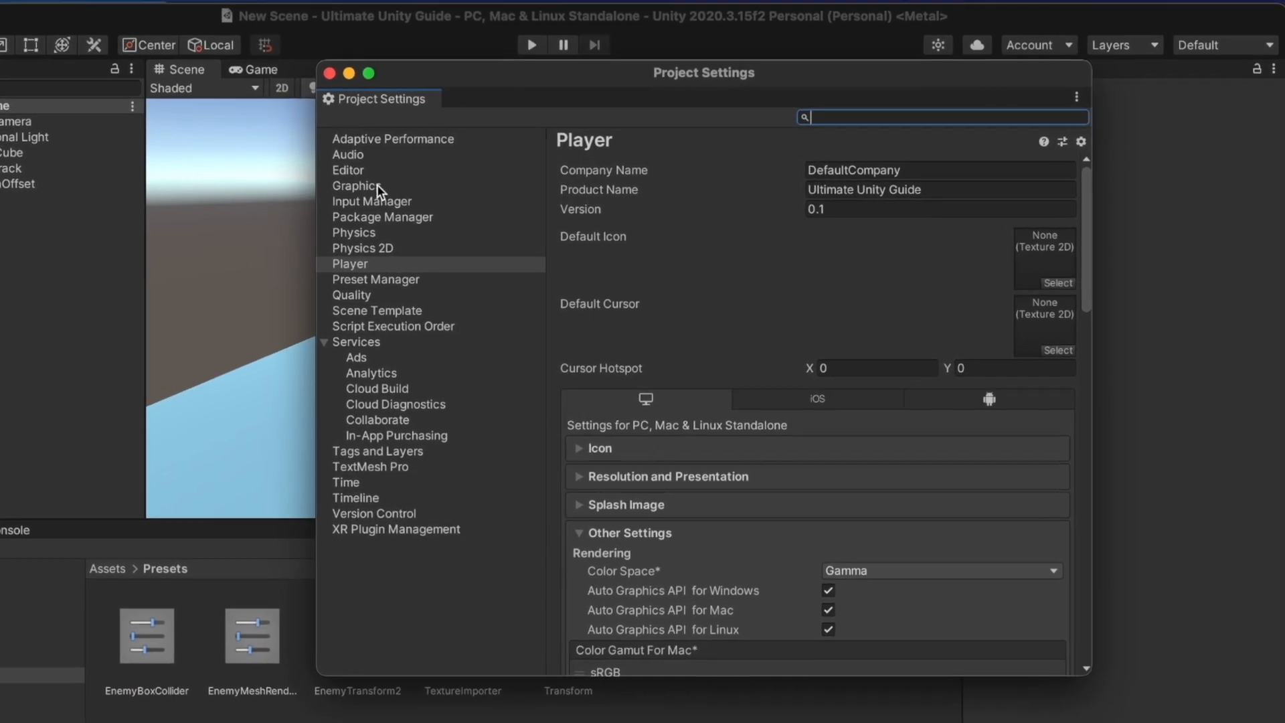
left_click(368, 186)
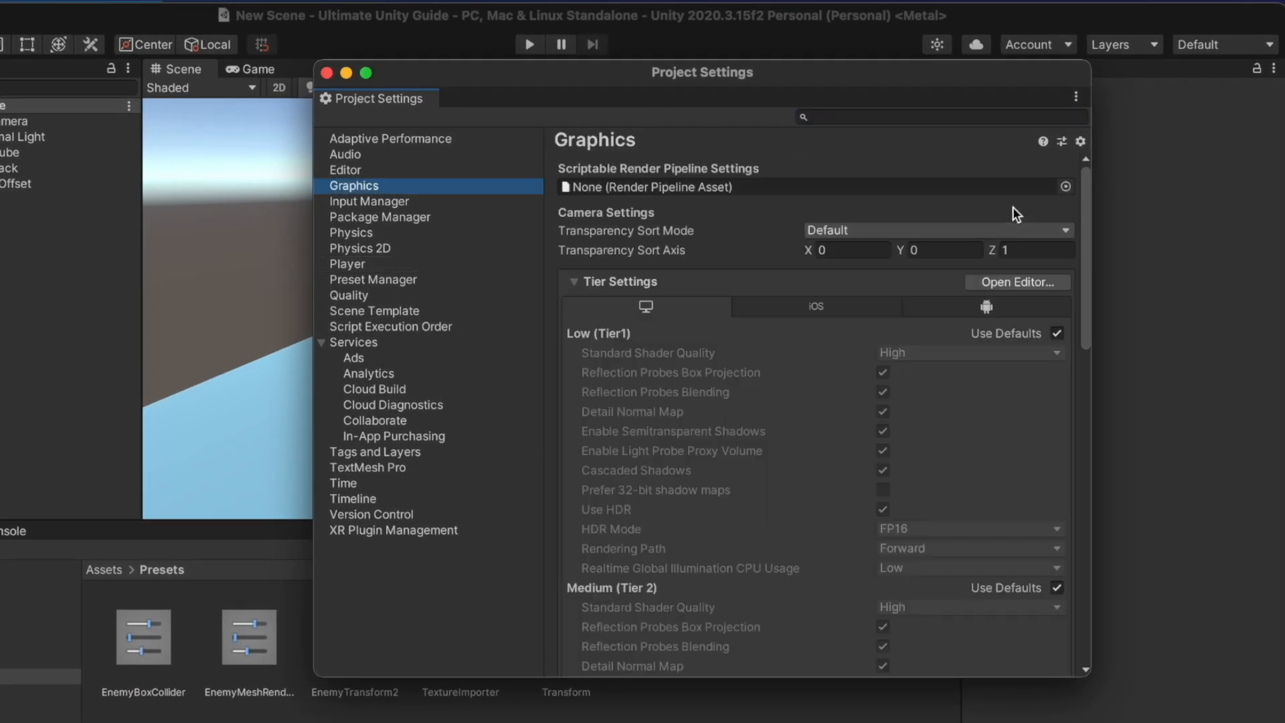
left_click(1062, 142)
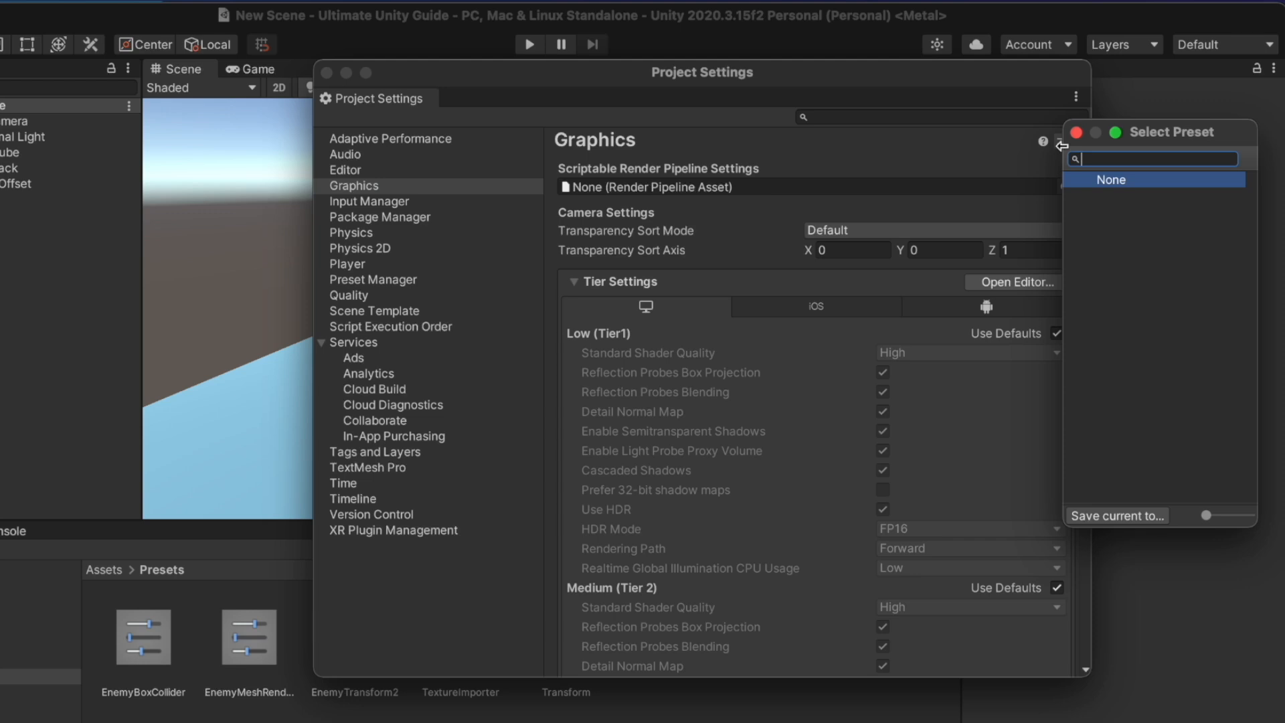
left_click(1141, 514)
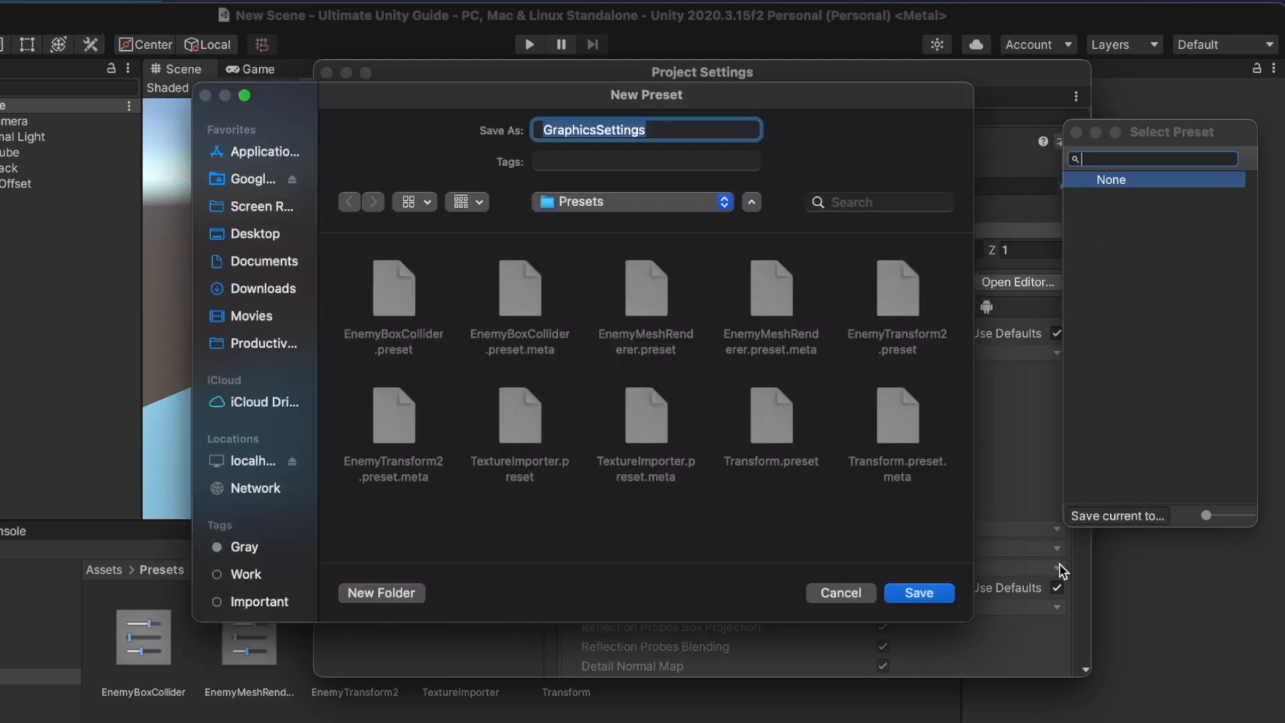
left_click(920, 593)
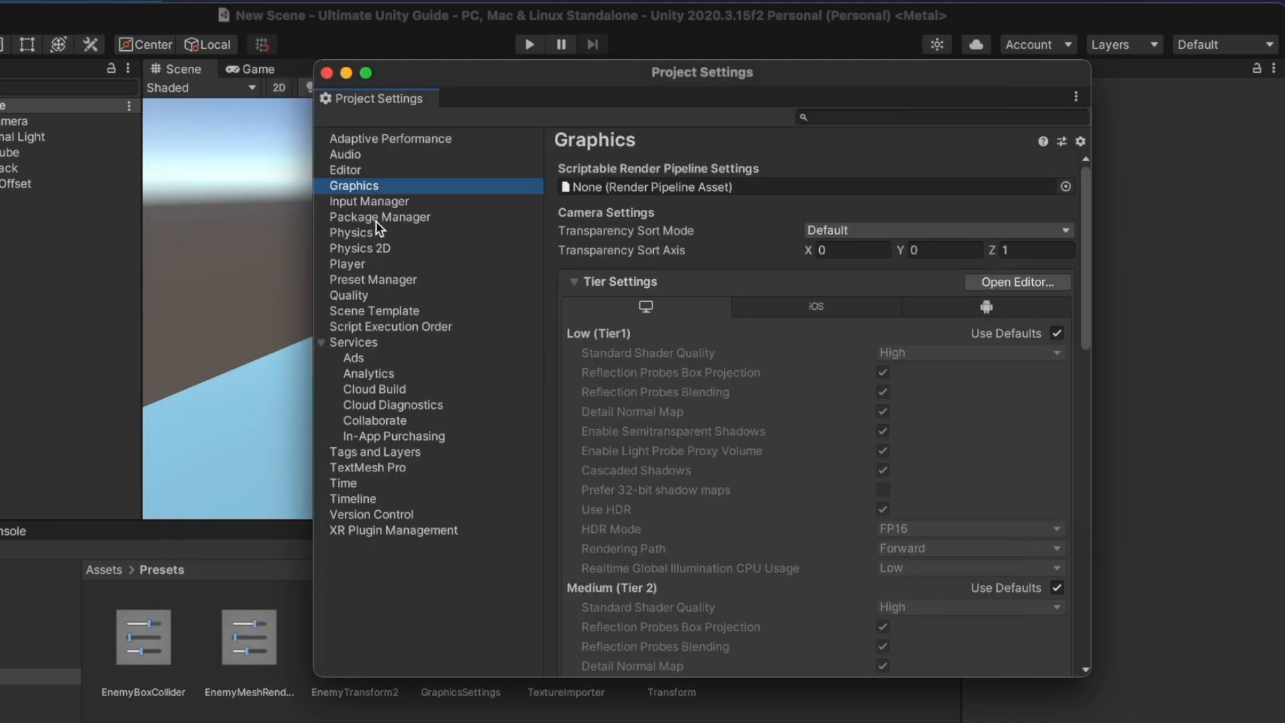
Save the Physics settings as a PhysicsManager preset
left_click(359, 233)
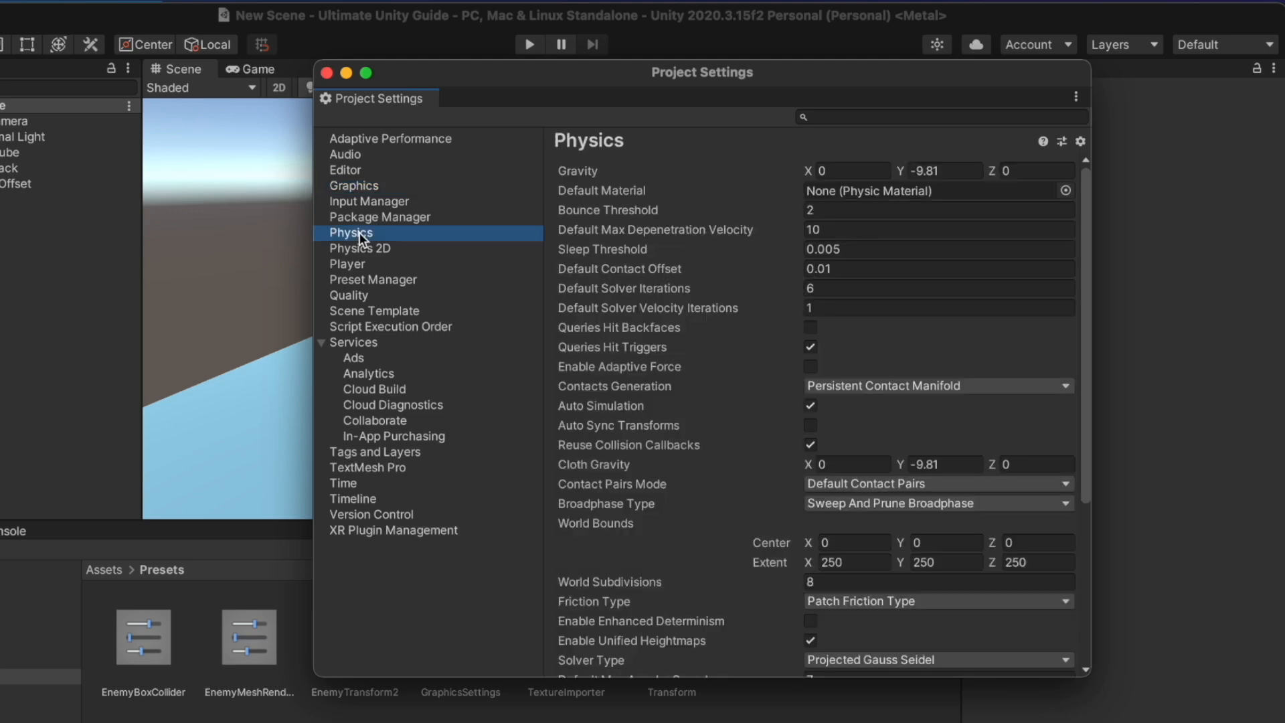
scroll(1030, 492, "down", 8)
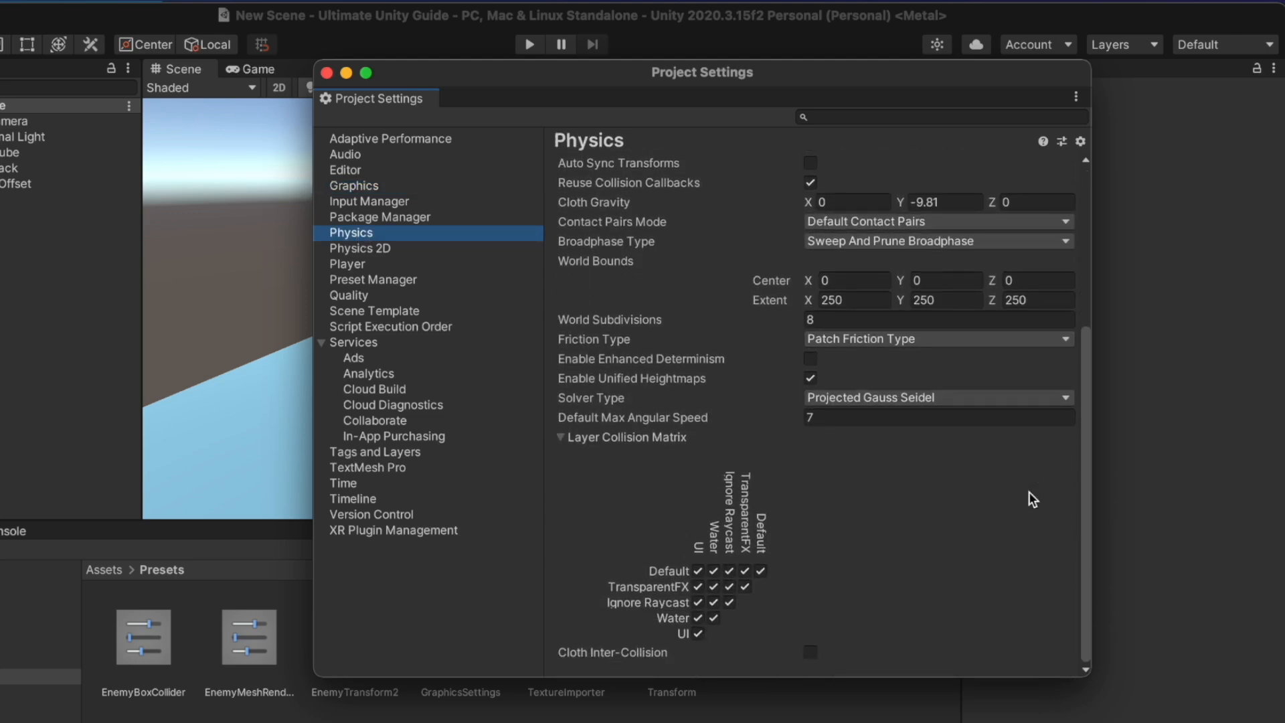
scroll(1030, 492, "up", 8)
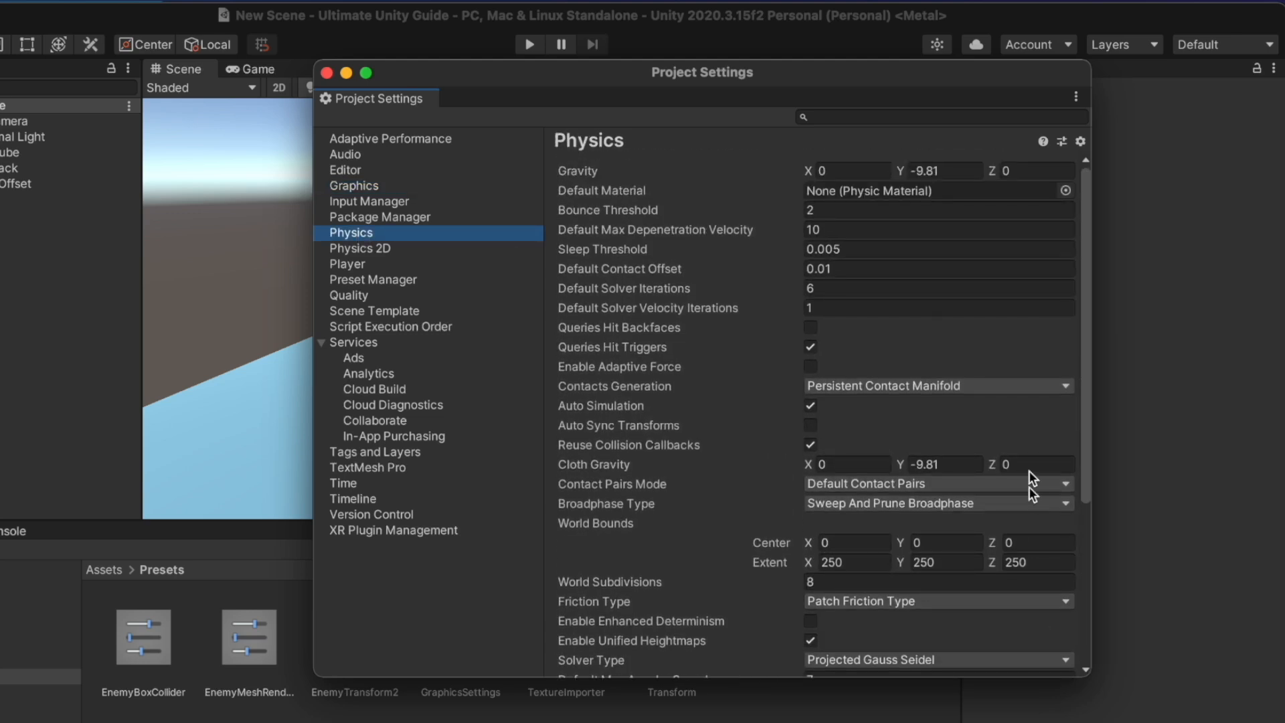
left_click(1065, 141)
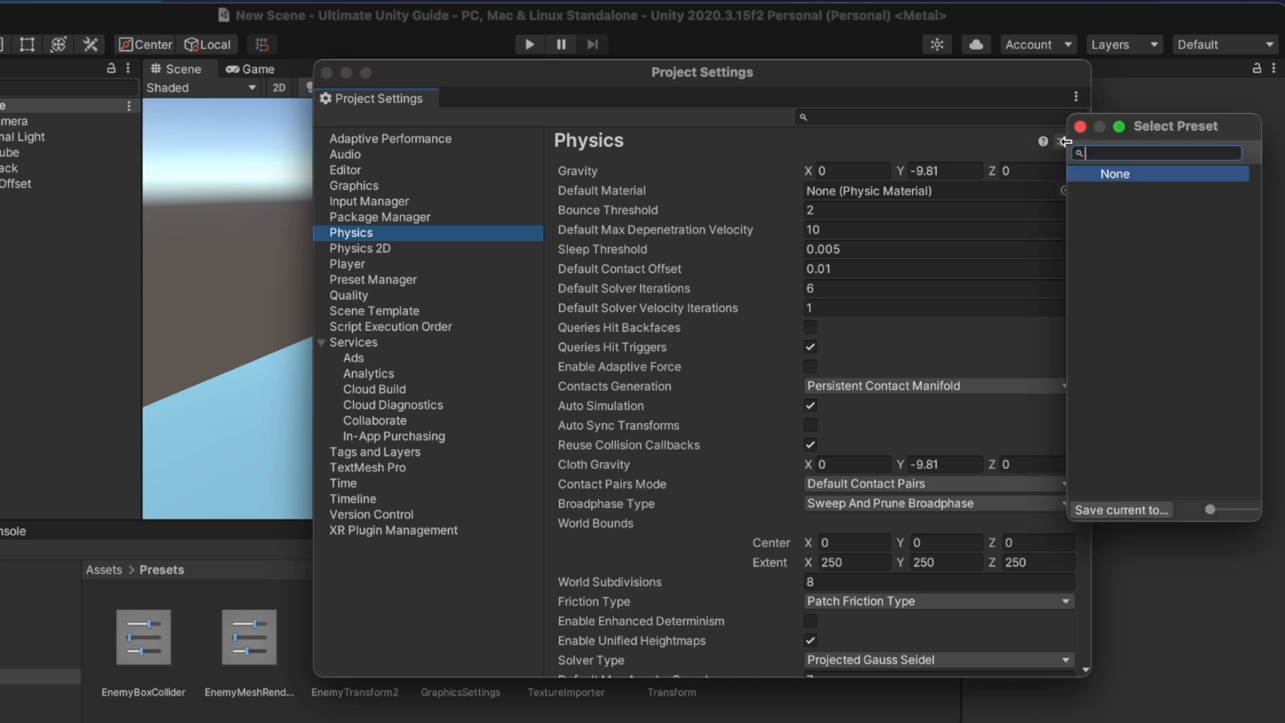
left_click(1138, 507)
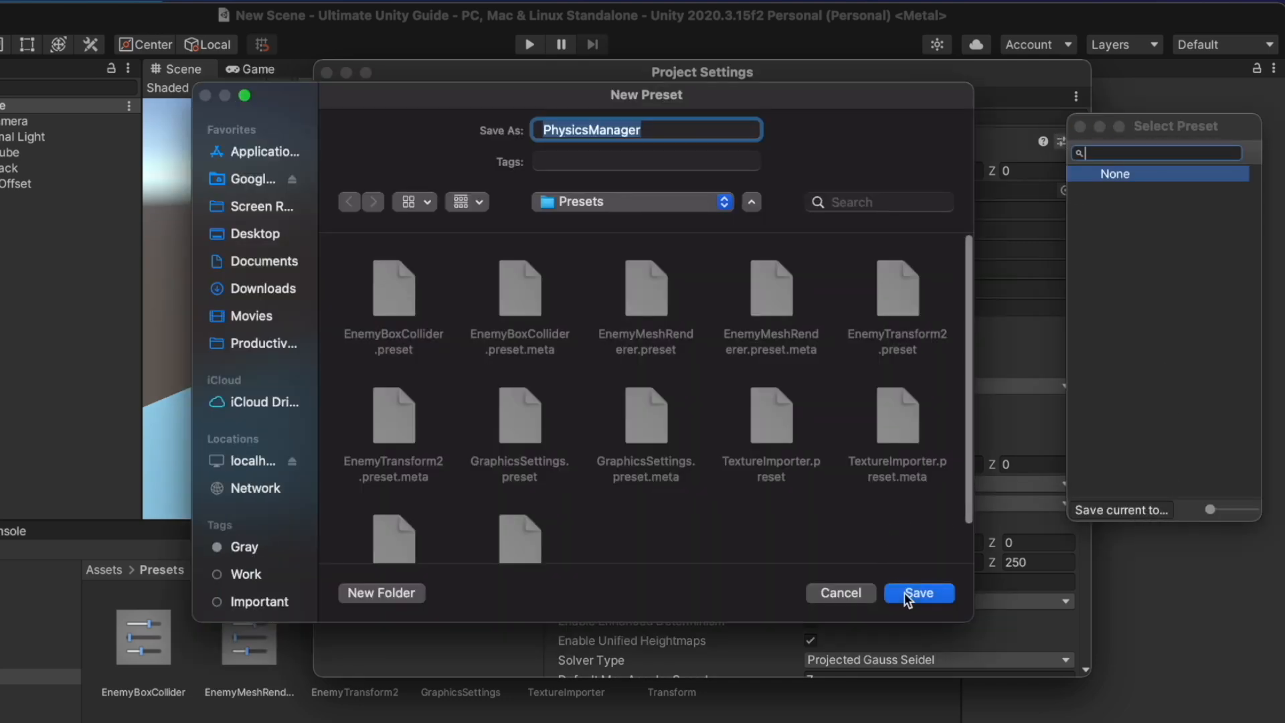
left_click(905, 592)
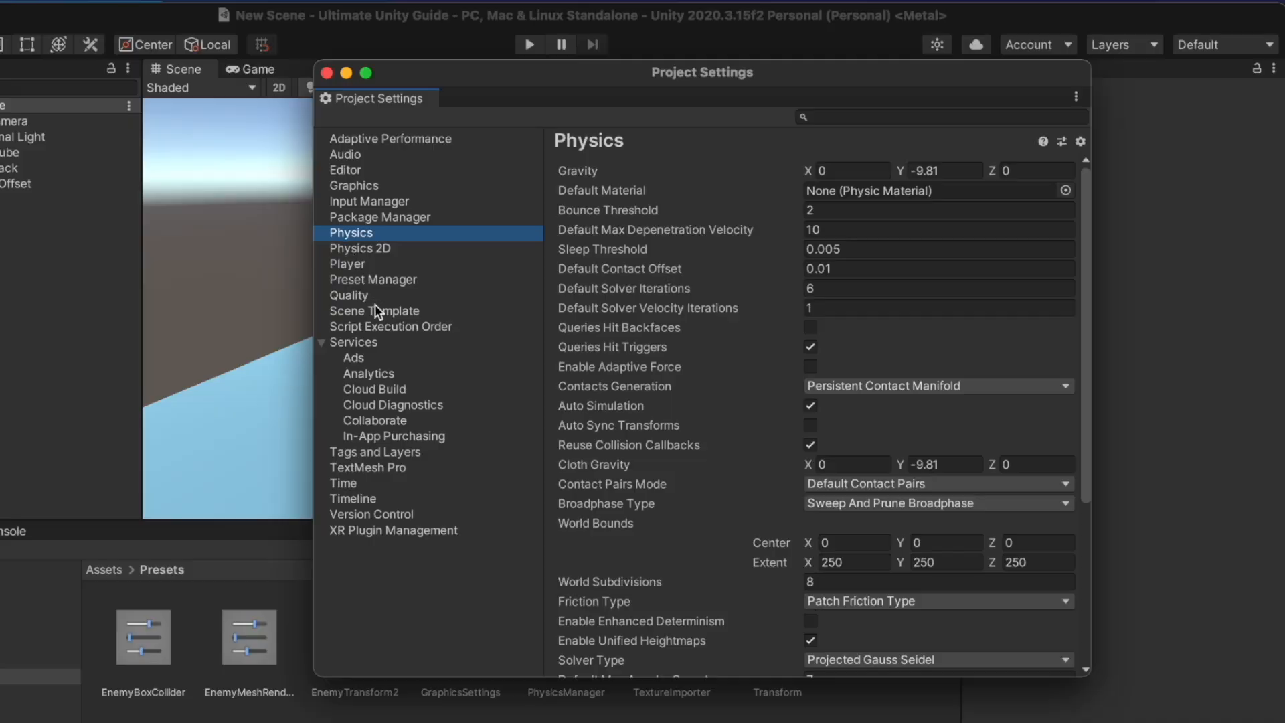
Save the Player settings as a PlayerSettings preset
left_click(362, 265)
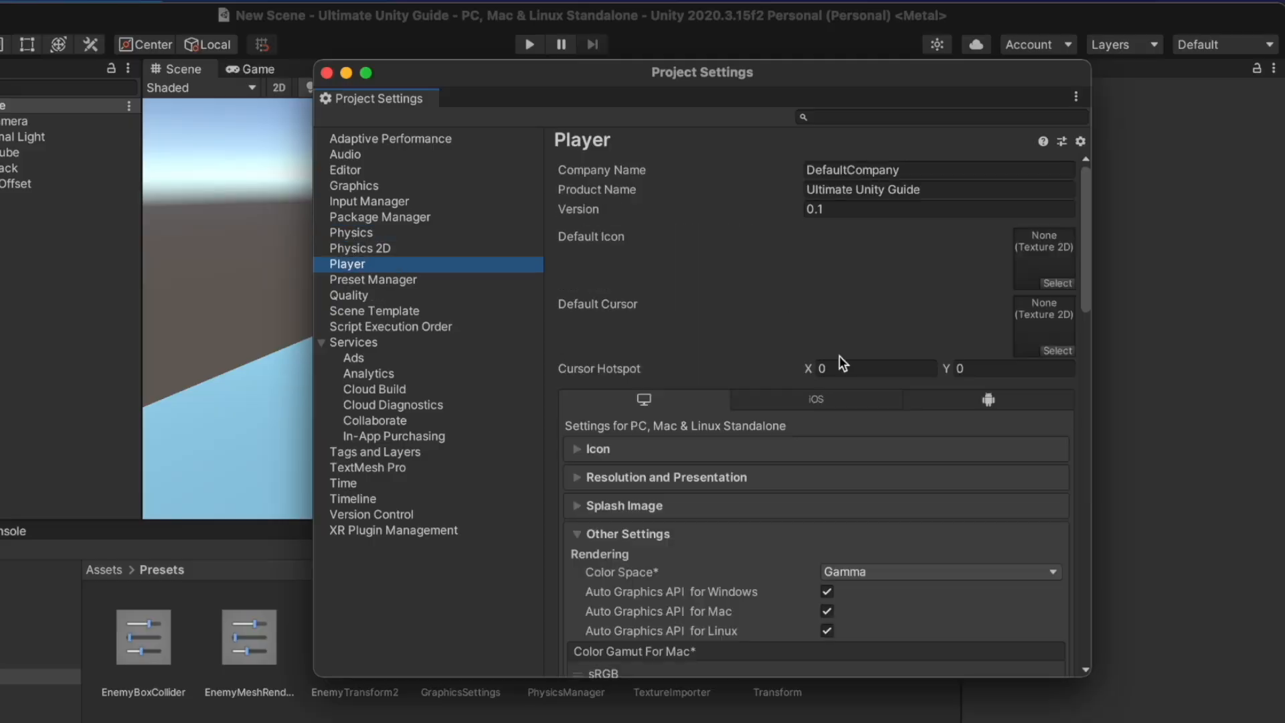
scroll(839, 356, "down", 10)
scroll(839, 357, "up", 10)
left_click(1063, 142)
left_click(1162, 517)
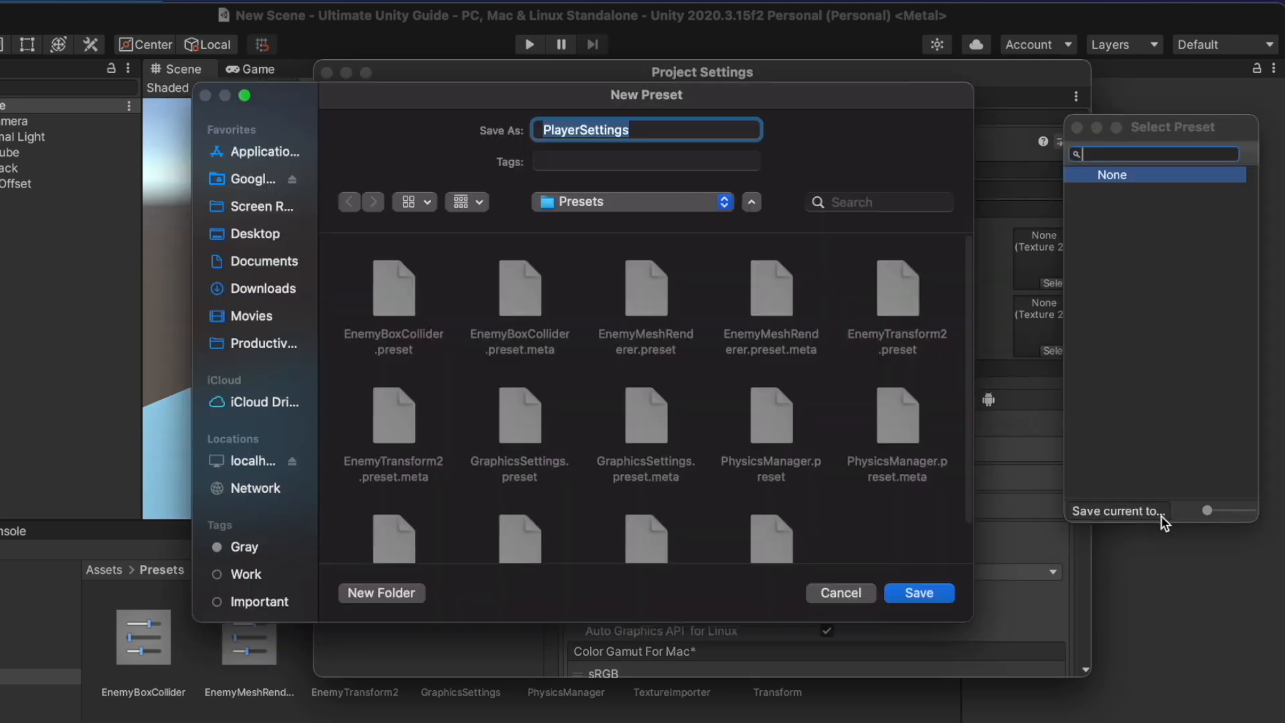
left_click(905, 592)
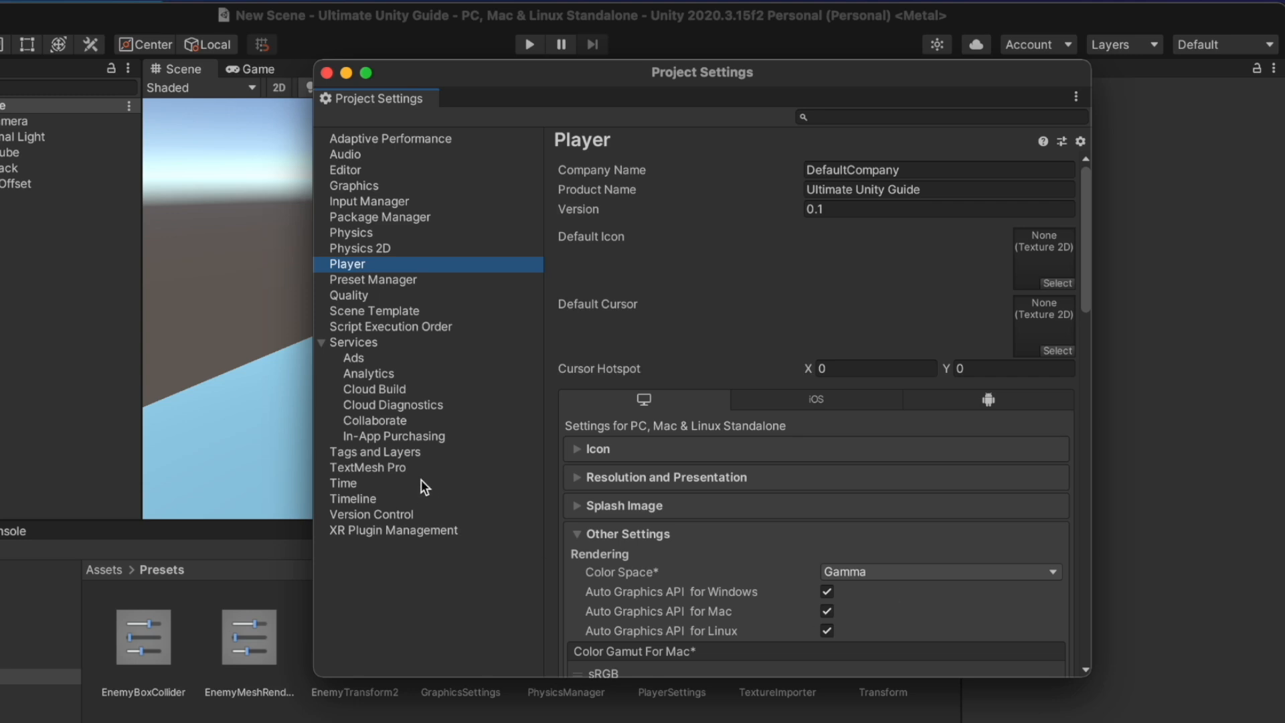
Save Tags and Layers as a TagManager preset and close Project Settings
left_click(392, 453)
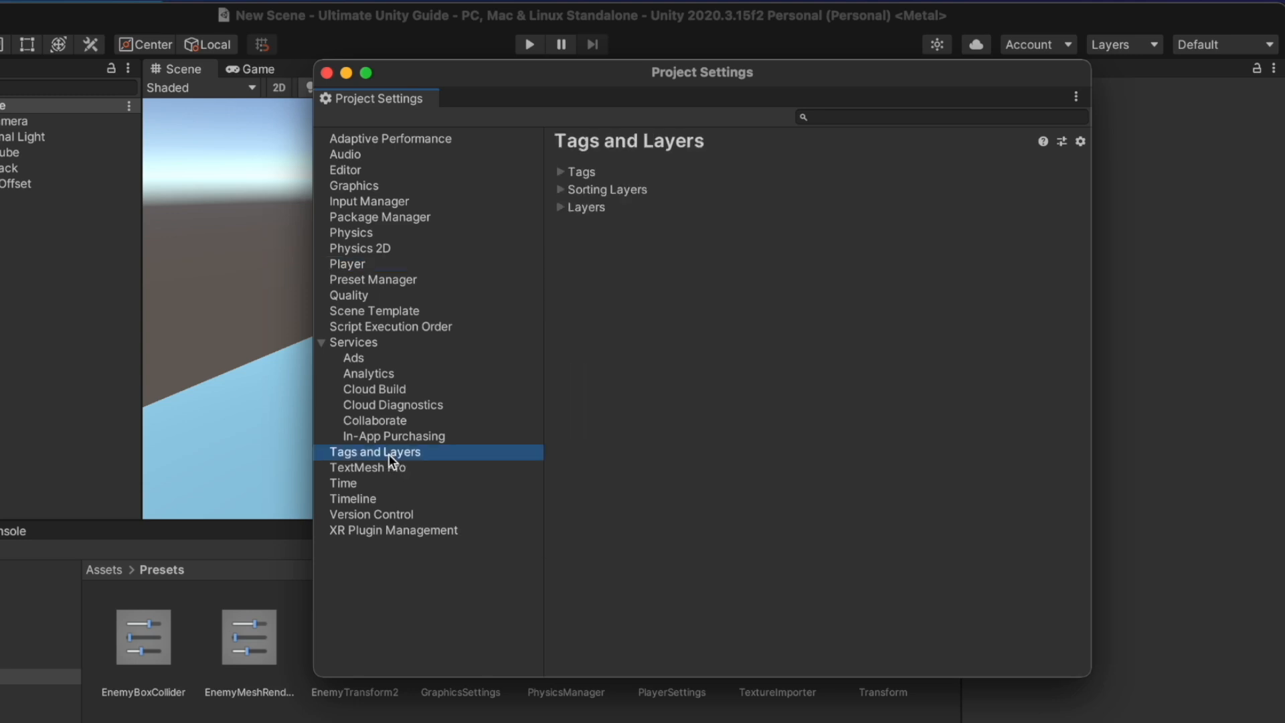
left_click(581, 171)
left_click(573, 235)
left_click(579, 302)
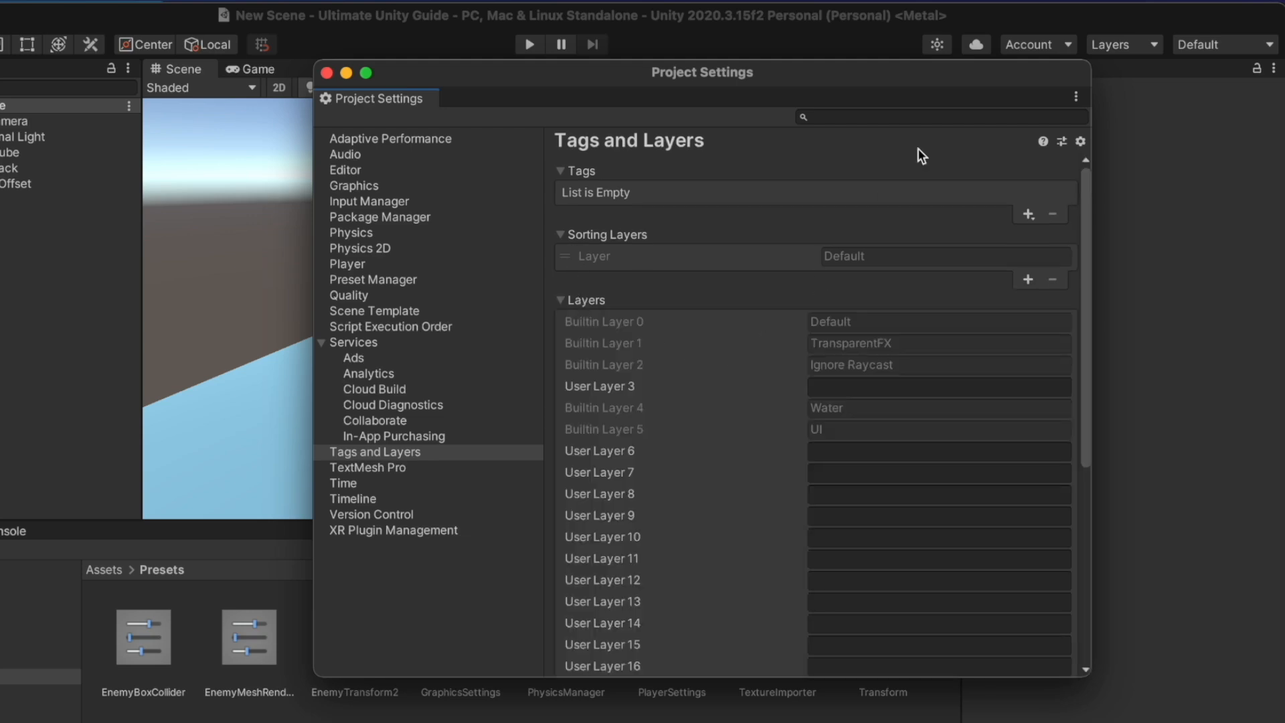
left_click(1062, 141)
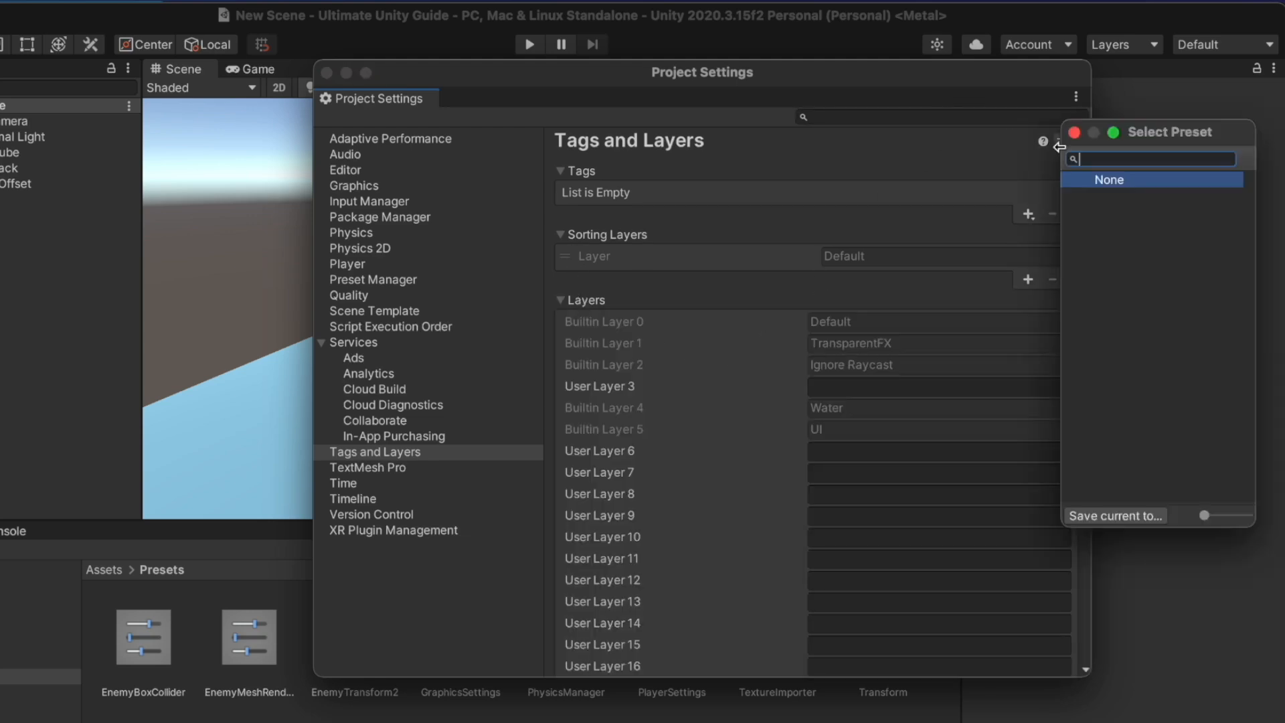
left_click(1143, 522)
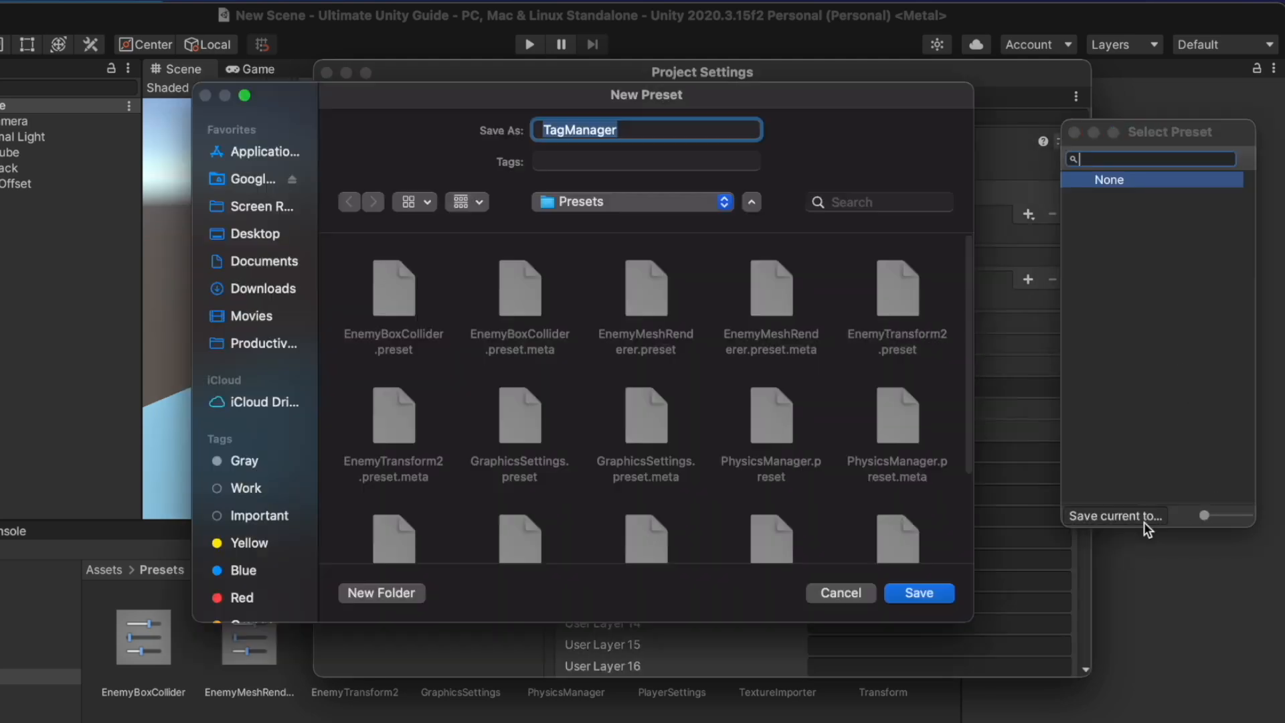
left_click(924, 594)
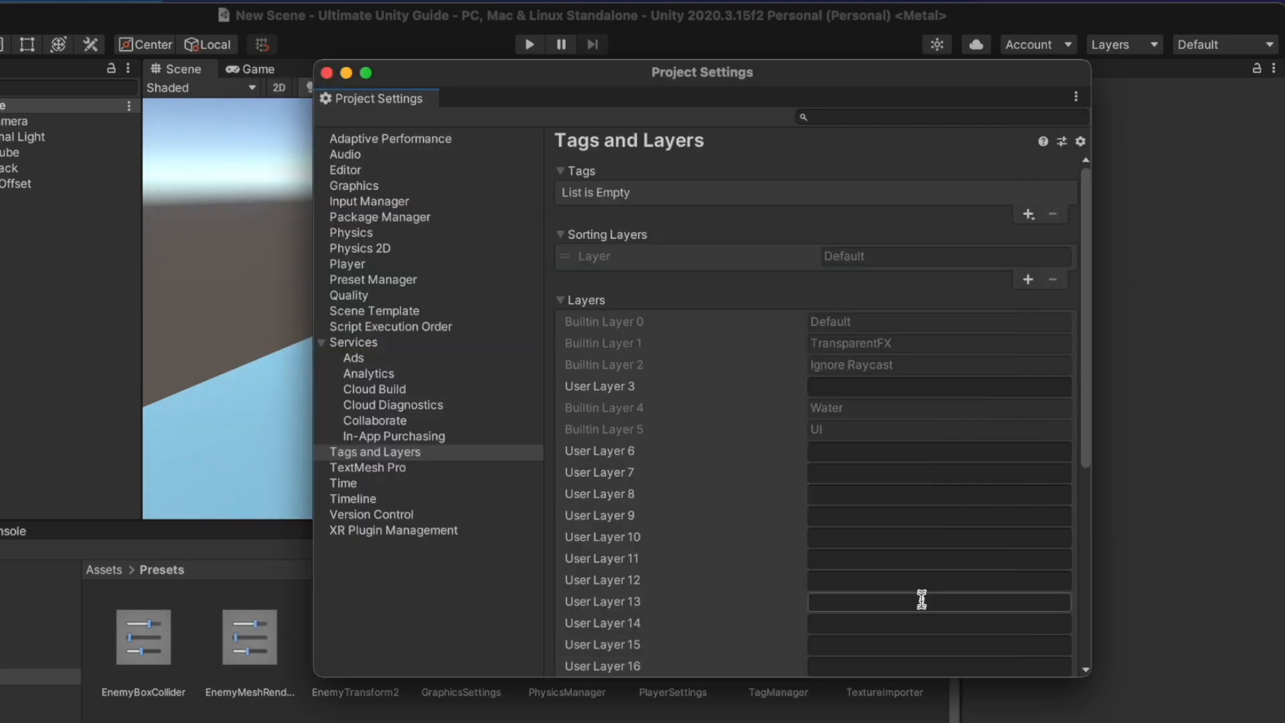
left_click(326, 72)
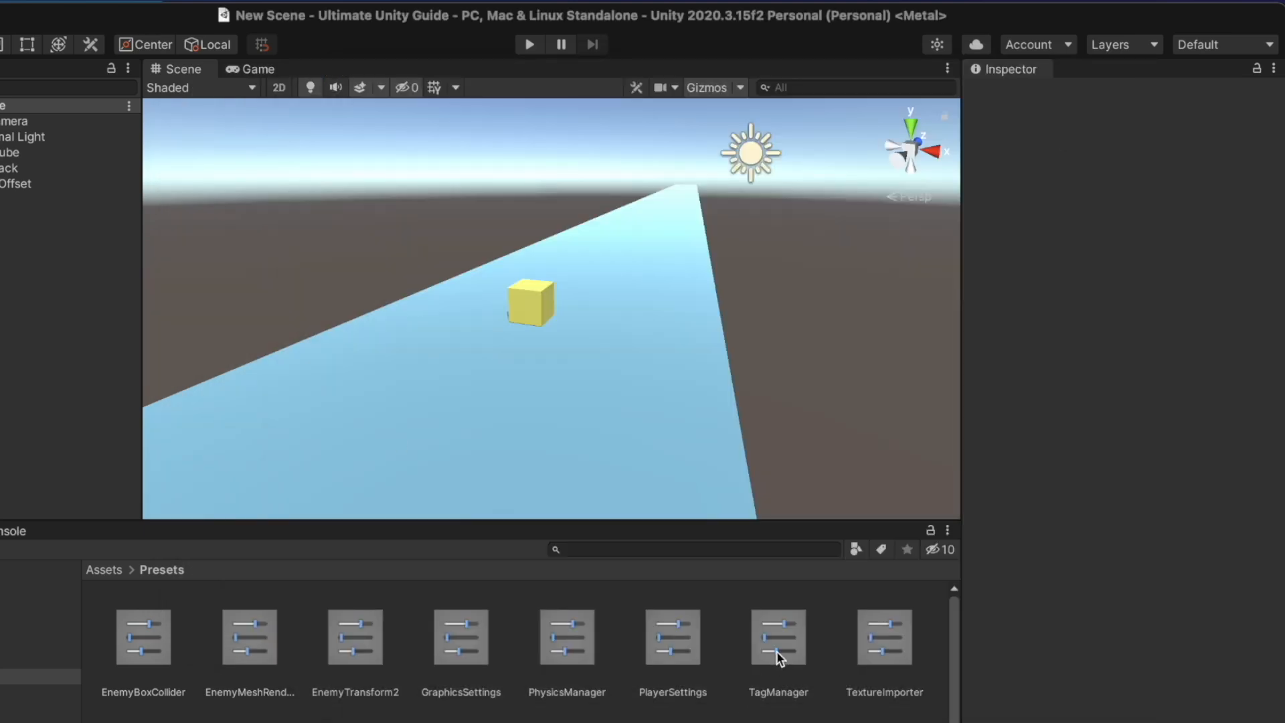
left_click(679, 630)
scroll(1148, 500, "down", 15)
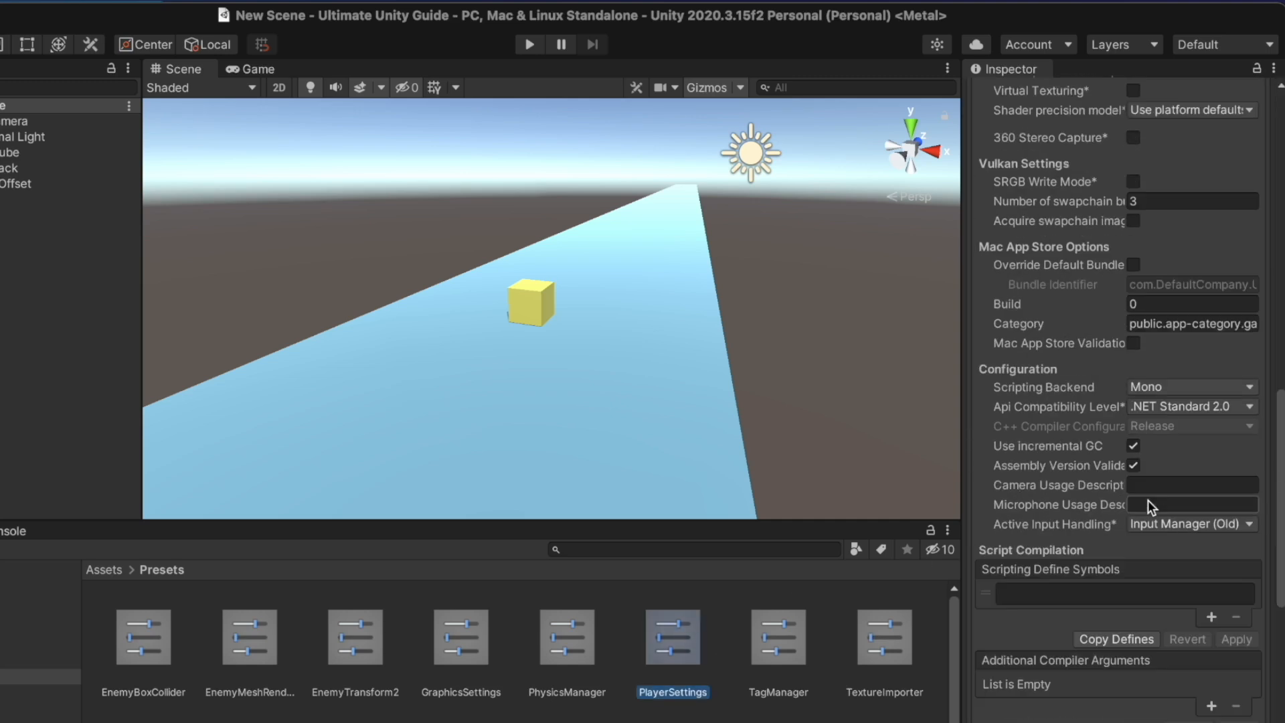
scroll(1147, 499, "up", 15)
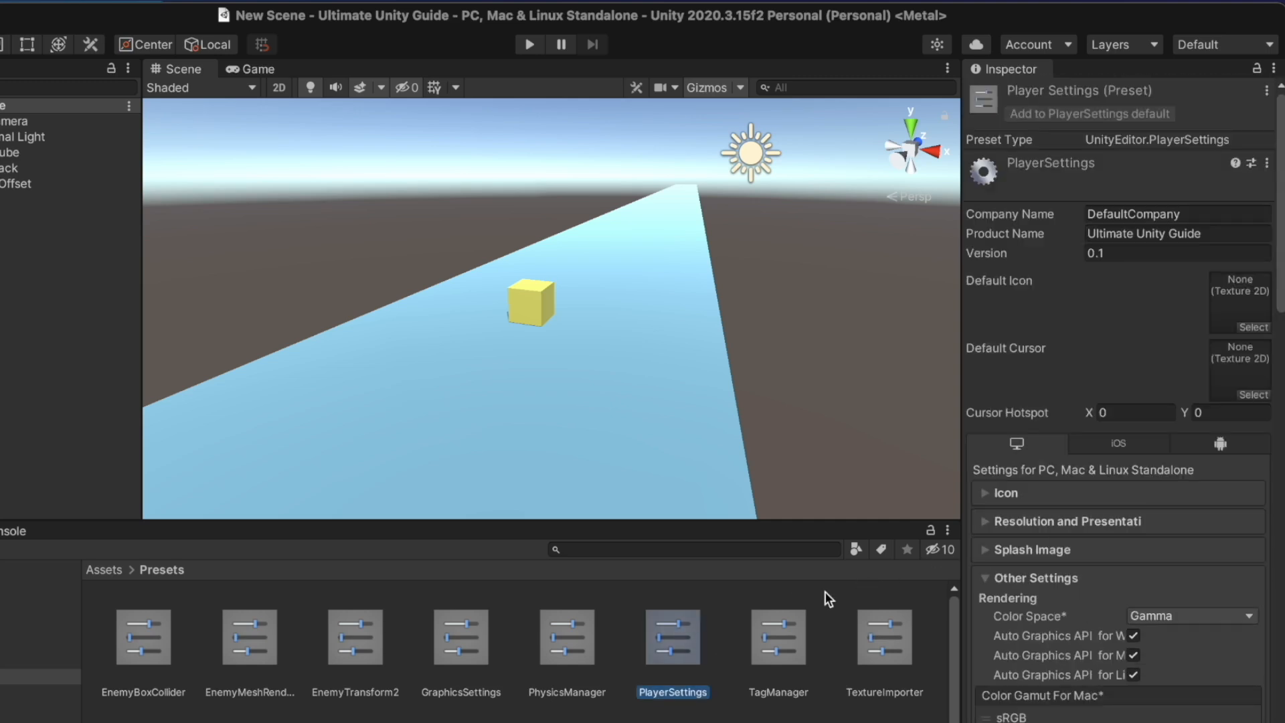
left_click(779, 636)
scroll(1219, 640, "down", 5)
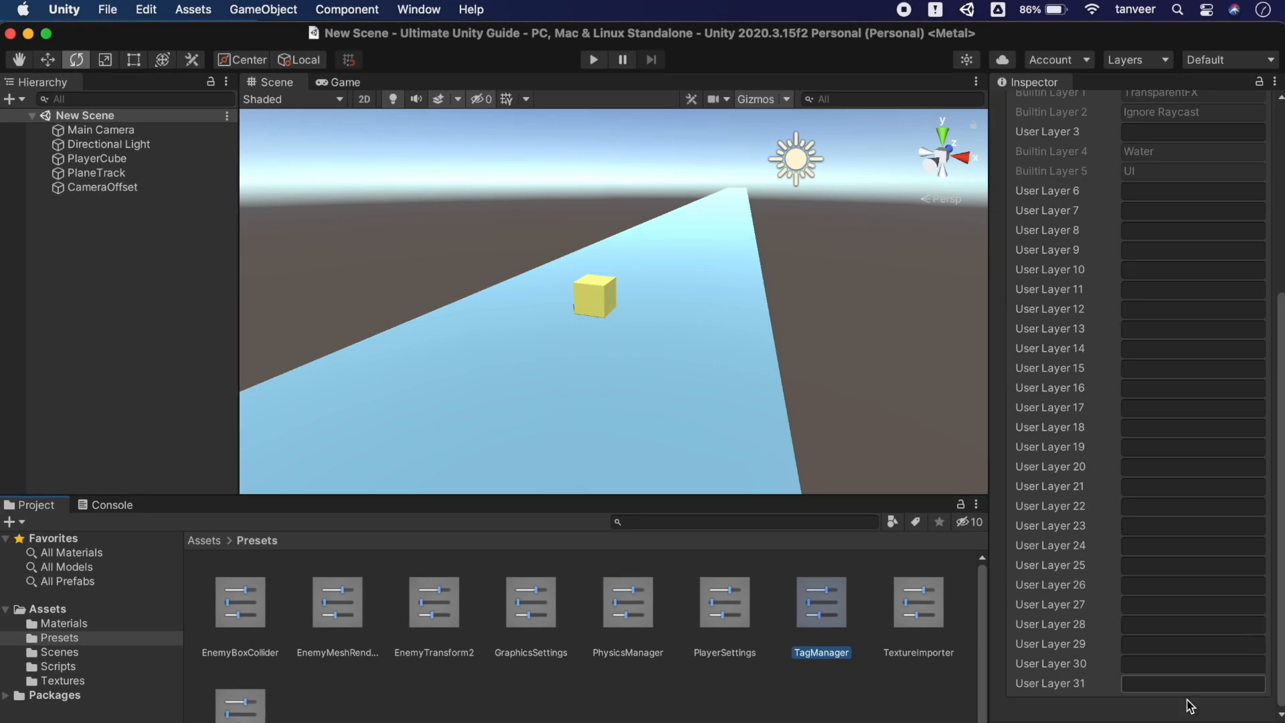
left_click(926, 616)
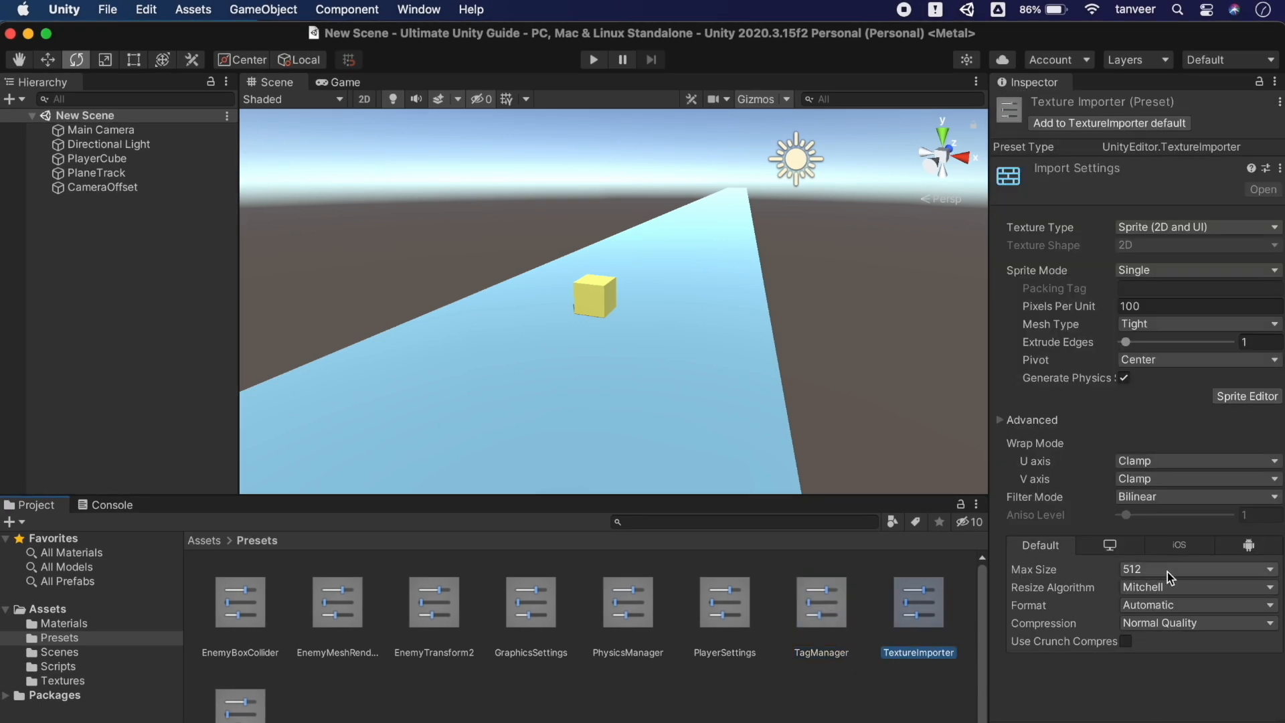
left_click(229, 714)
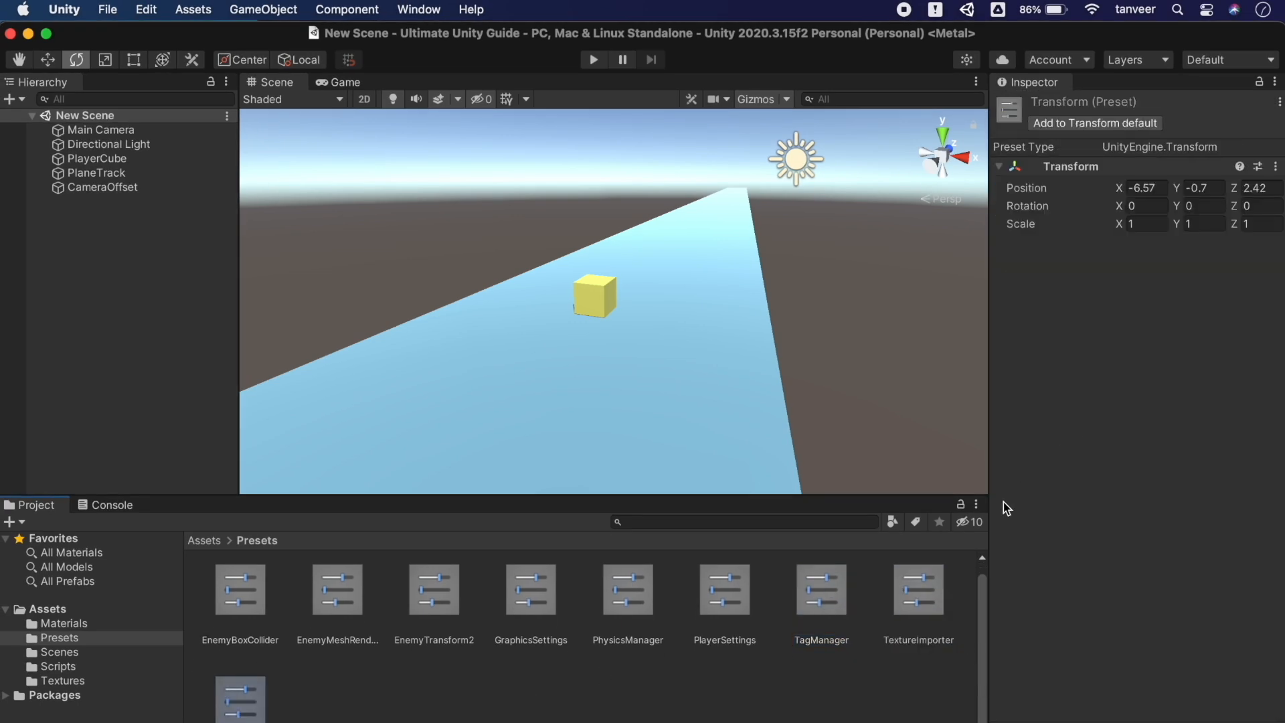
left_click(668, 667)
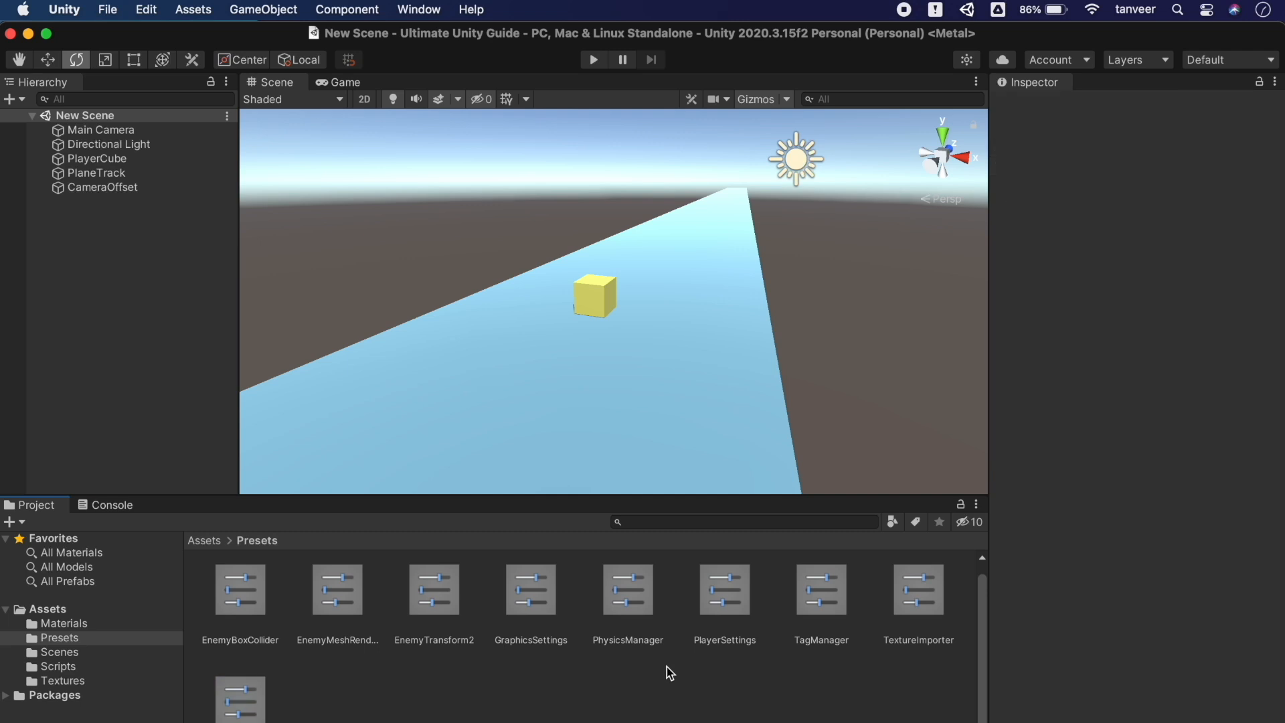
Start a package export of the Presets folder with Include dependencies unticked
right_click(74, 637)
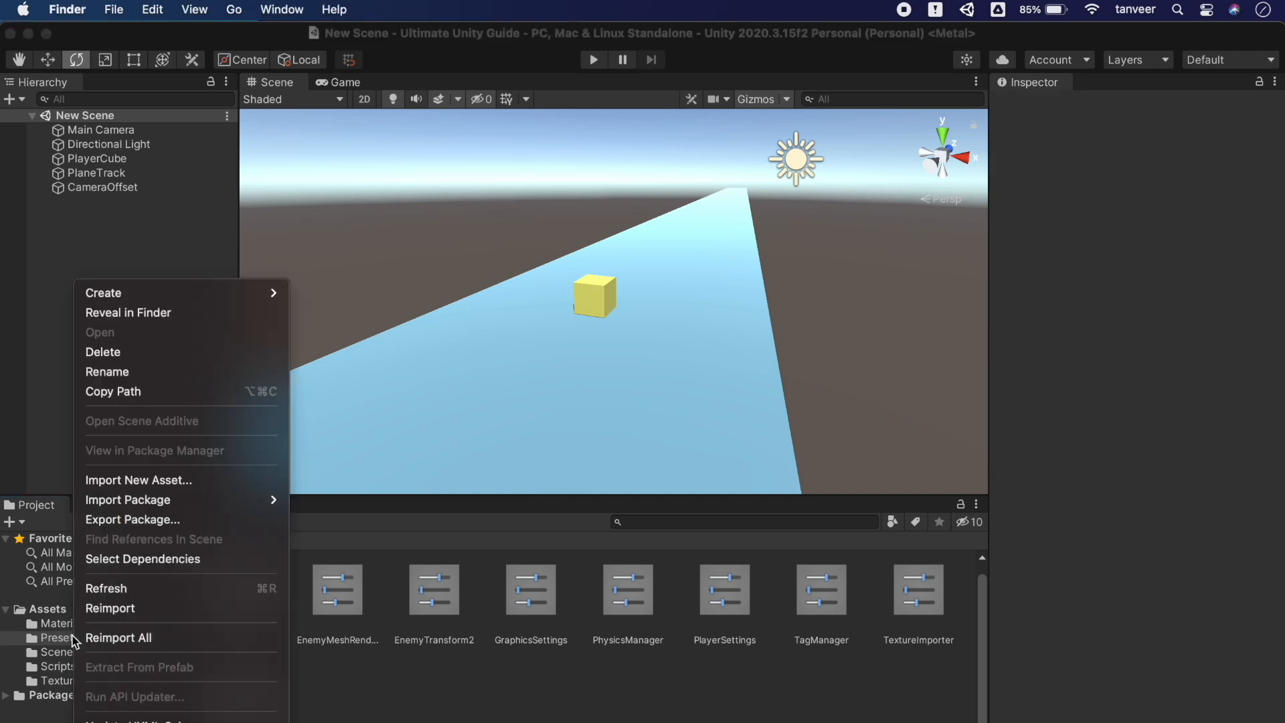
left_click(178, 522)
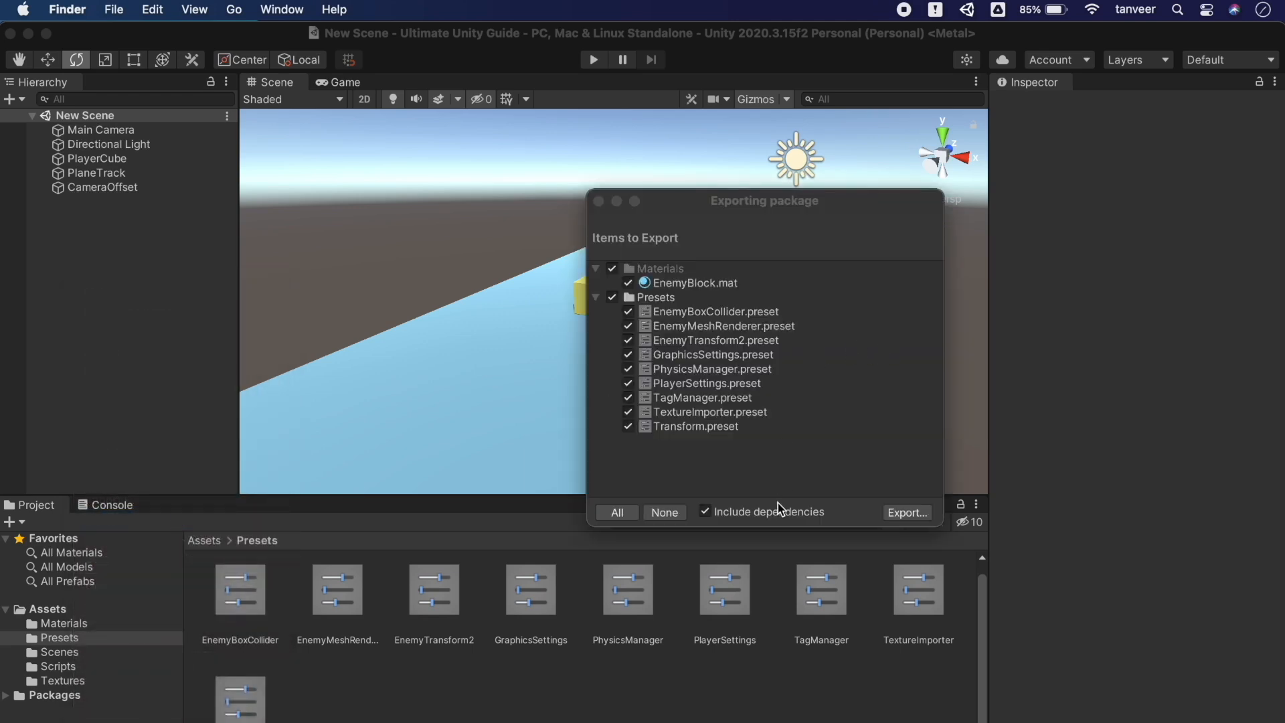
left_click(779, 511)
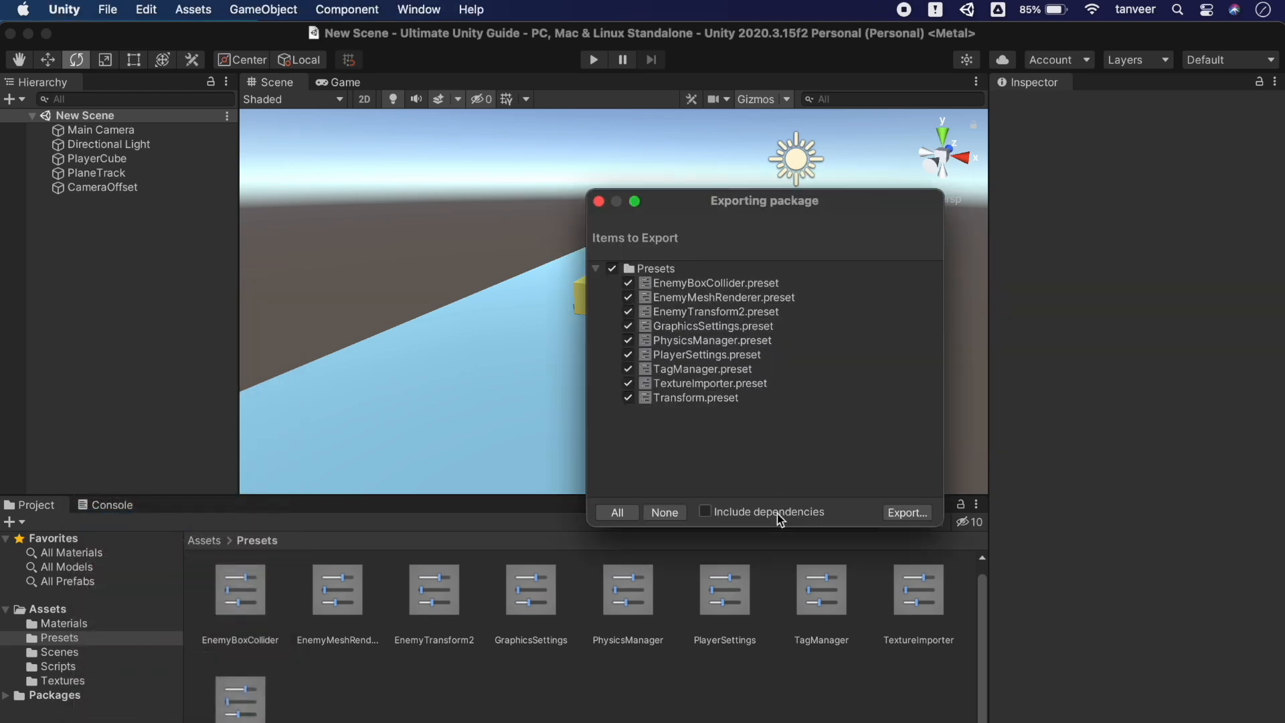
left_click(908, 513)
Save the package to the Desktop as Presers.unitypackage
left_click(351, 233)
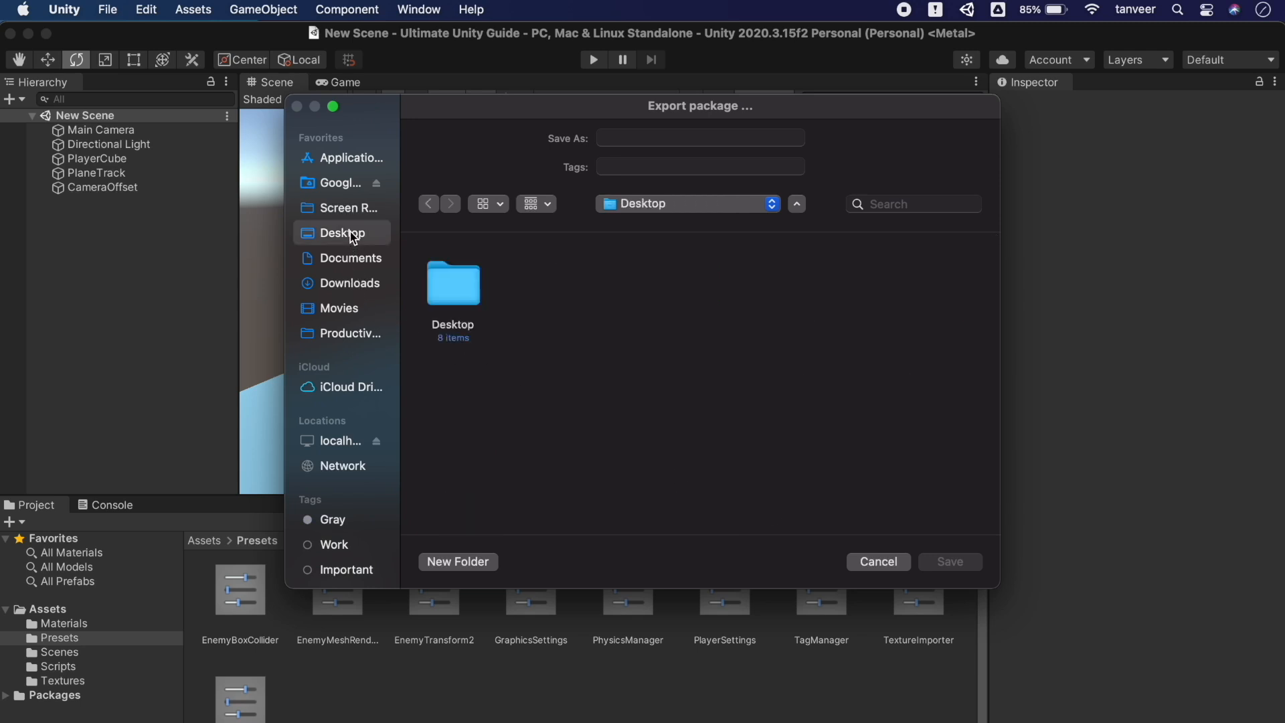
left_click(670, 137)
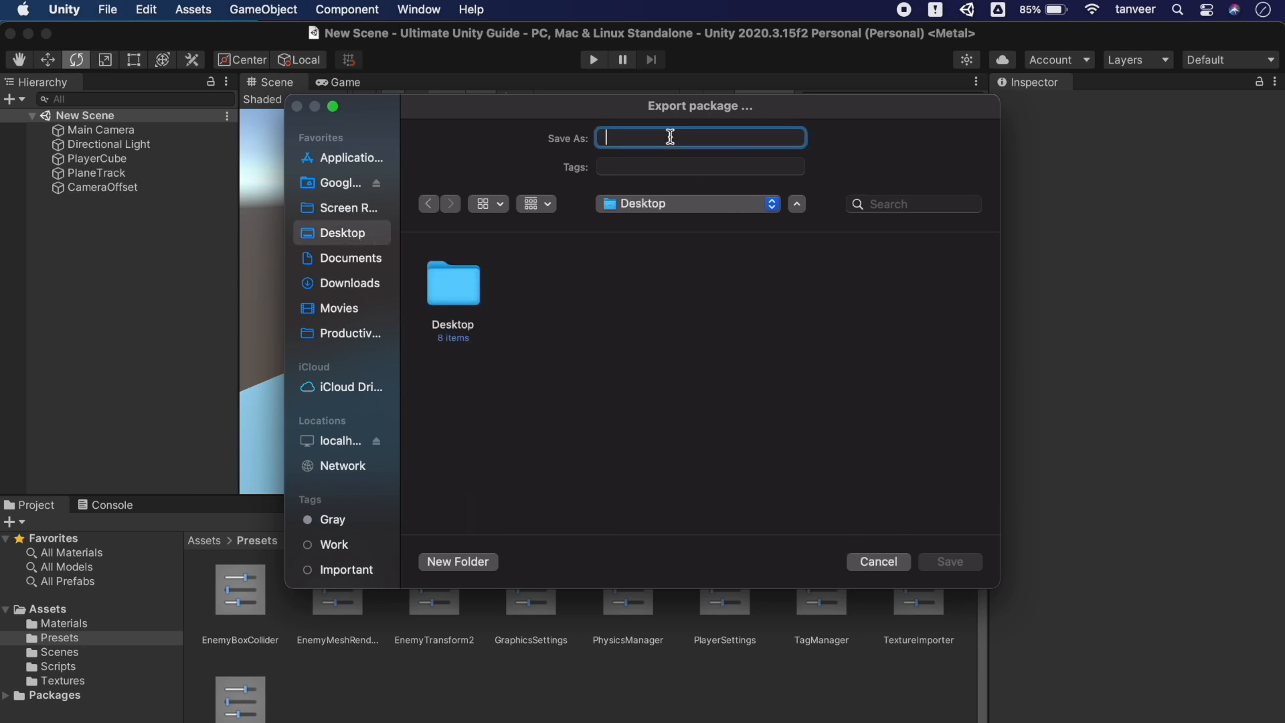
type("Presers")
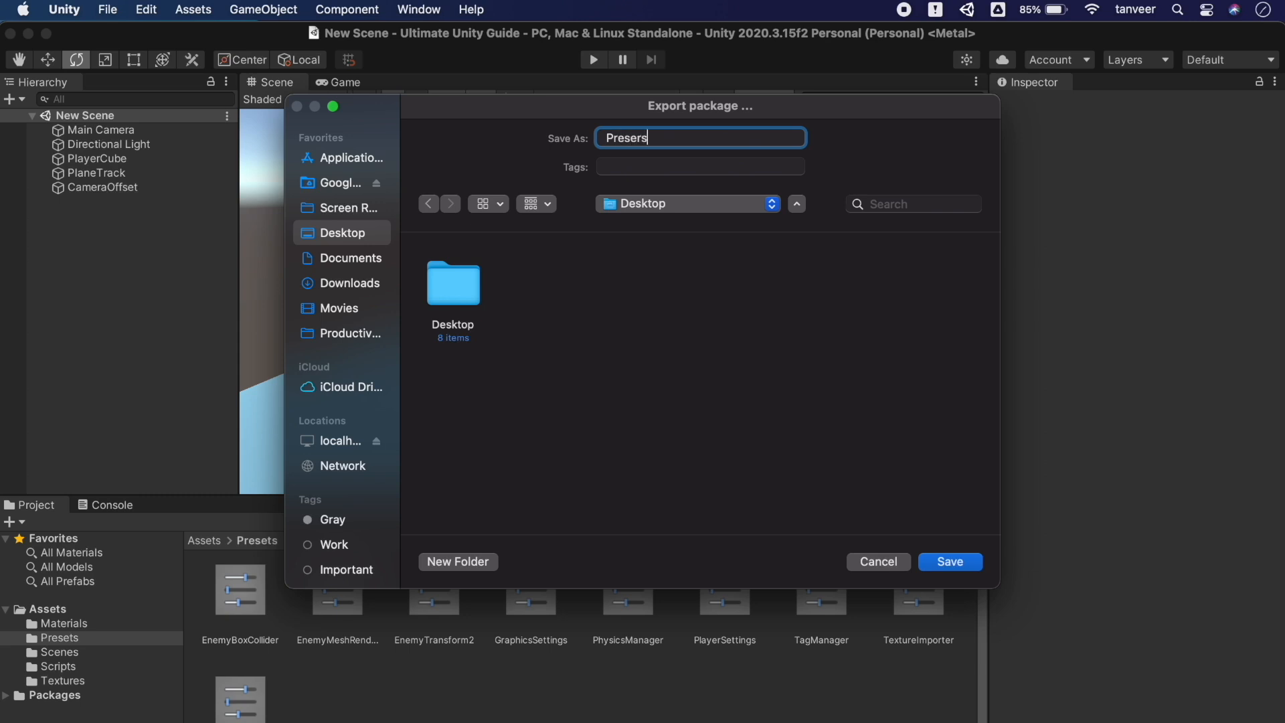
left_click(929, 568)
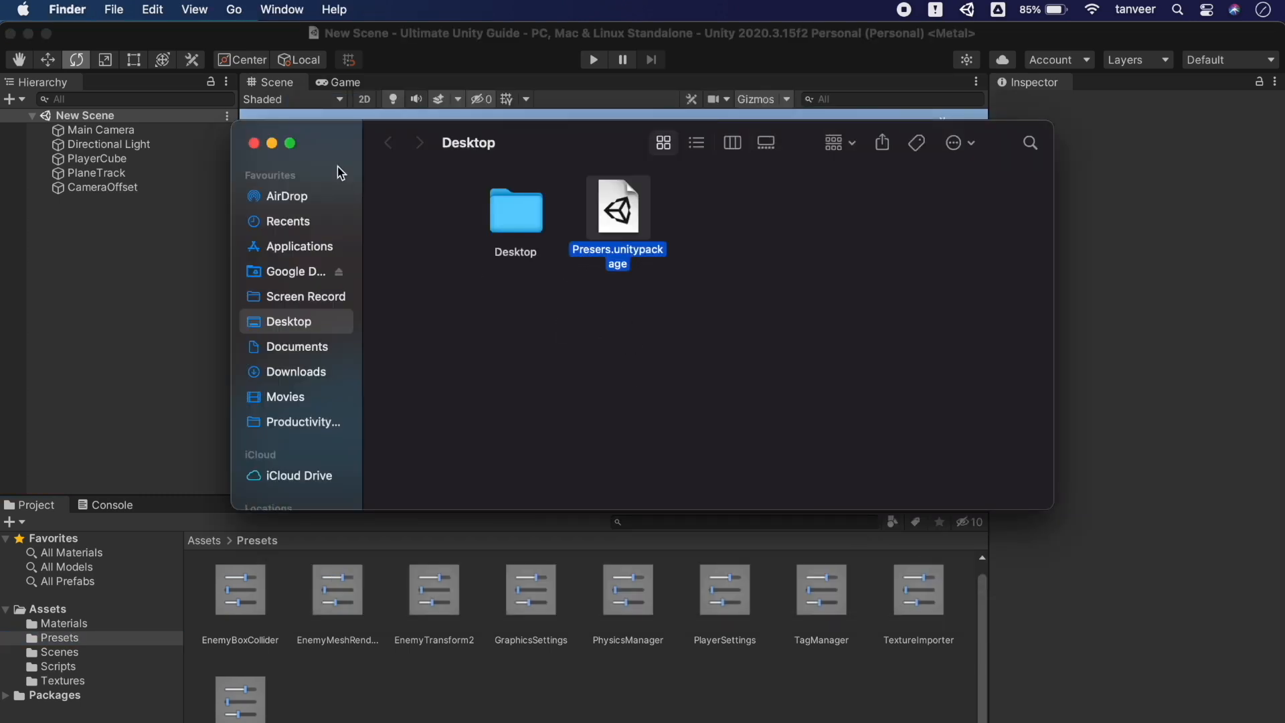
left_click(254, 143)
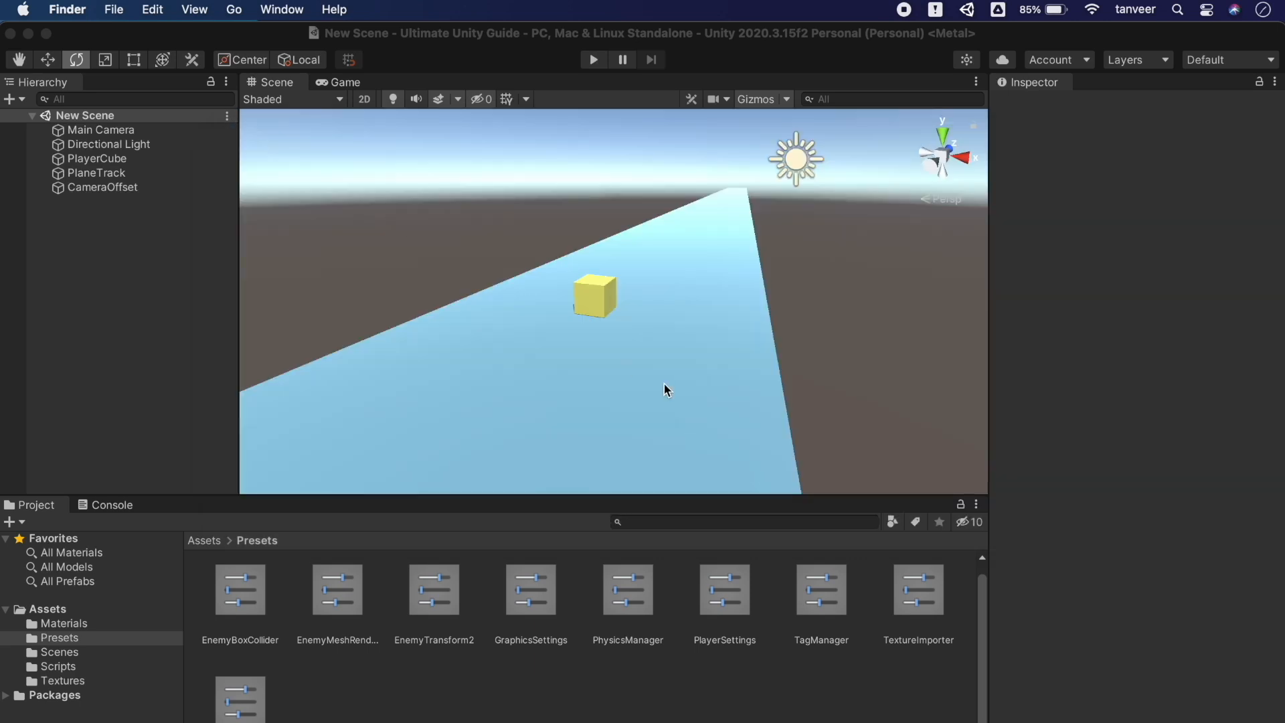
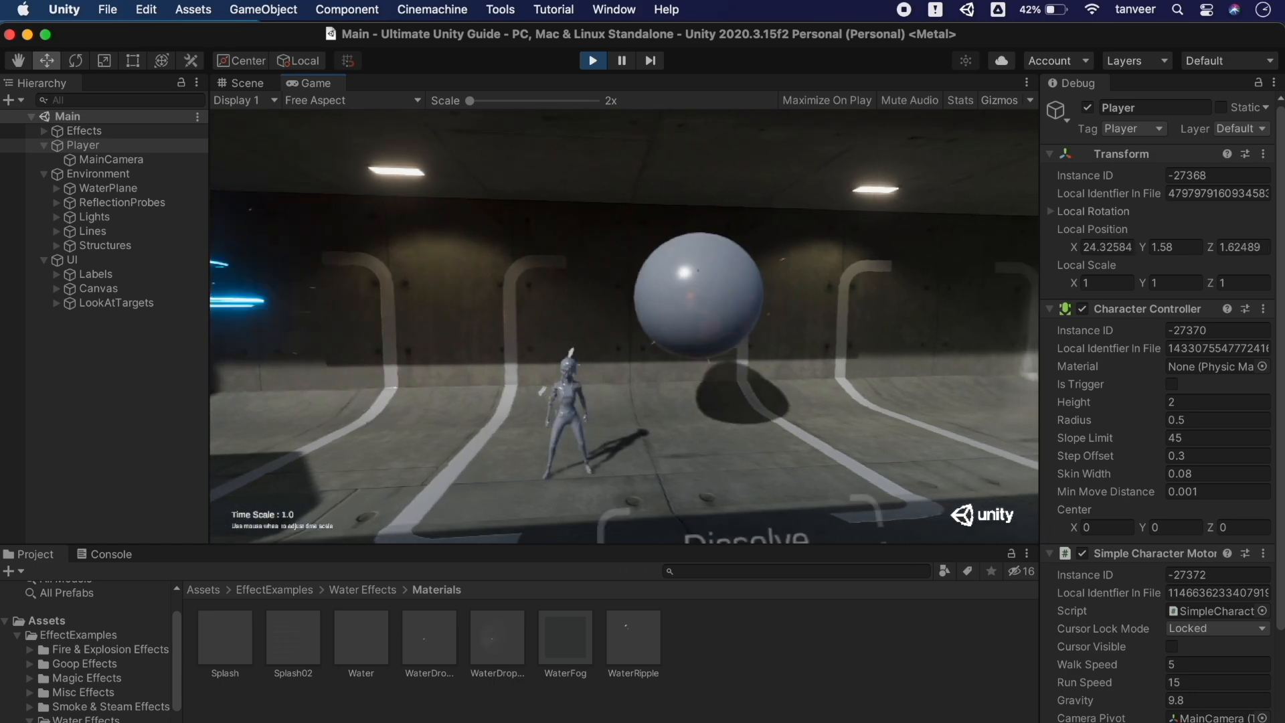
Walk toward the Dissolve demo, then switch the Inspector from Debug back to Normal view
key("d")
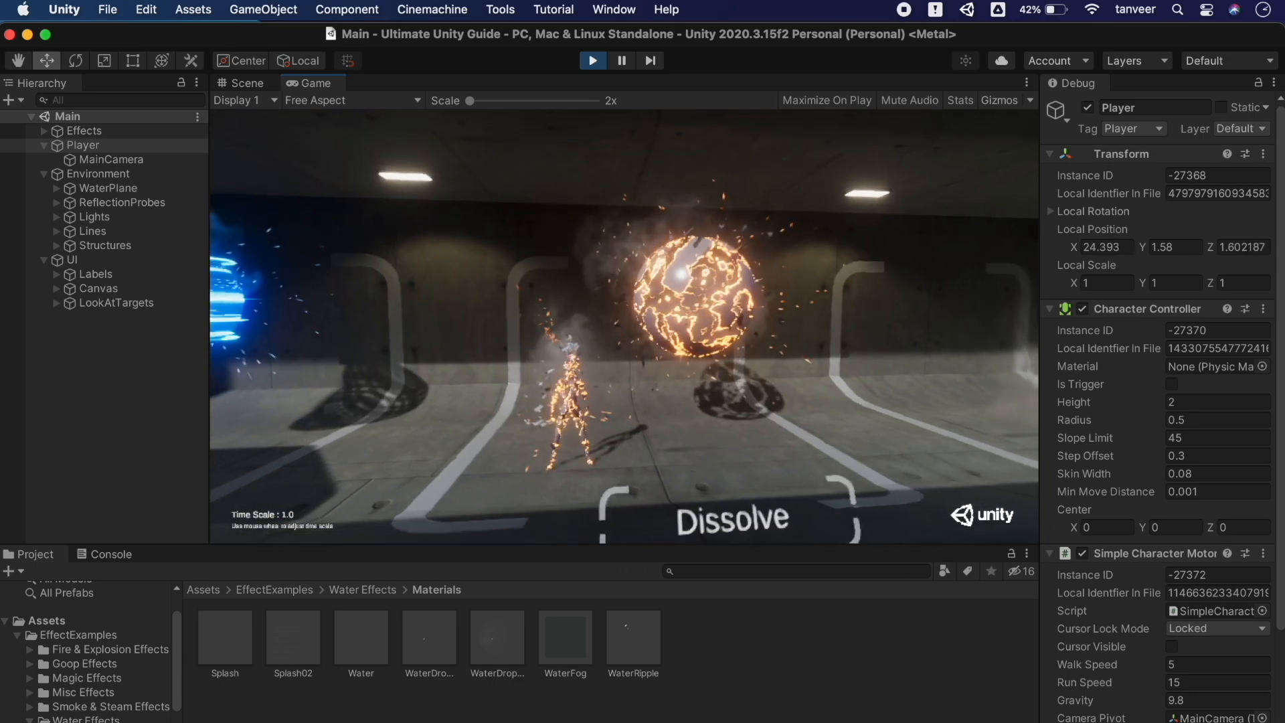
key("d")
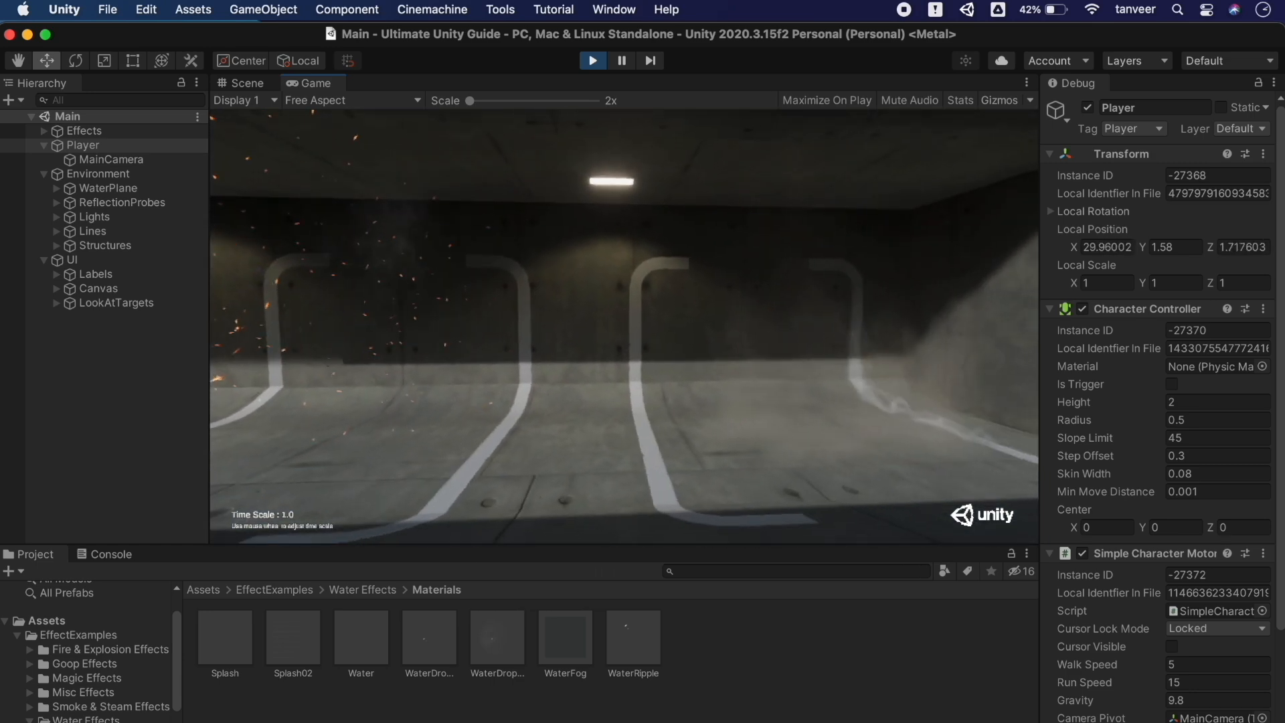
key("d")
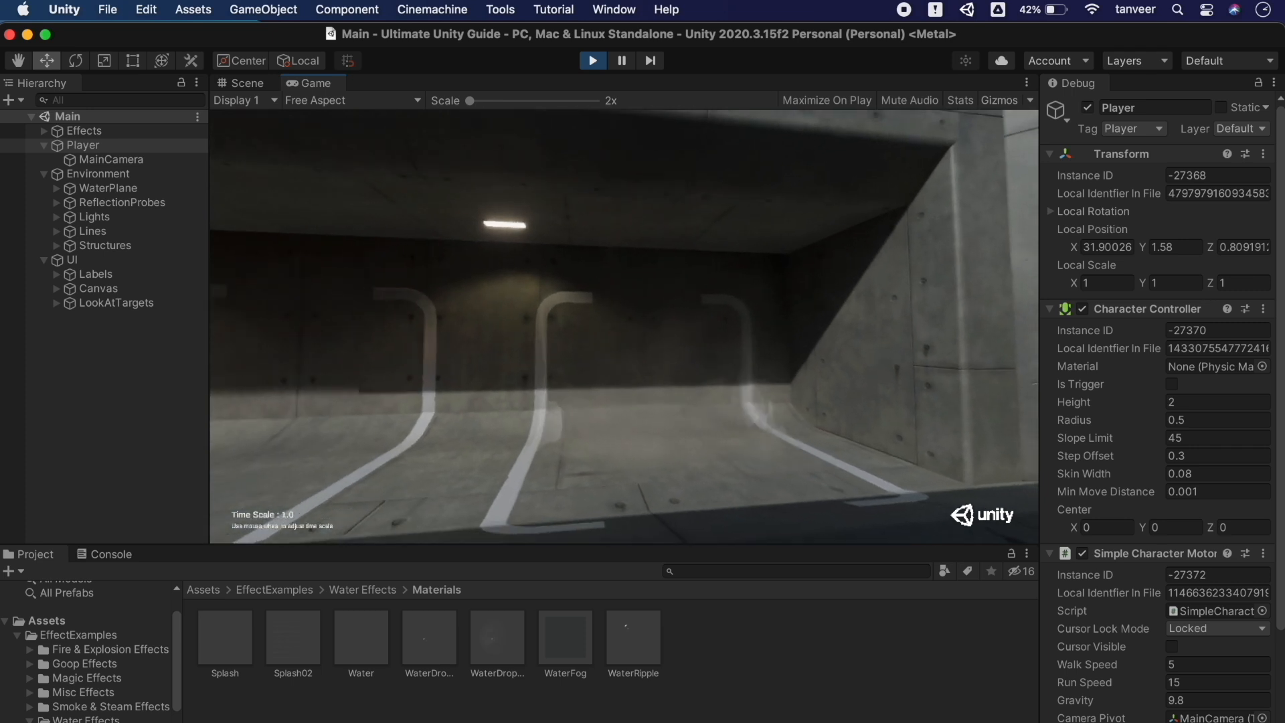
key("Escape")
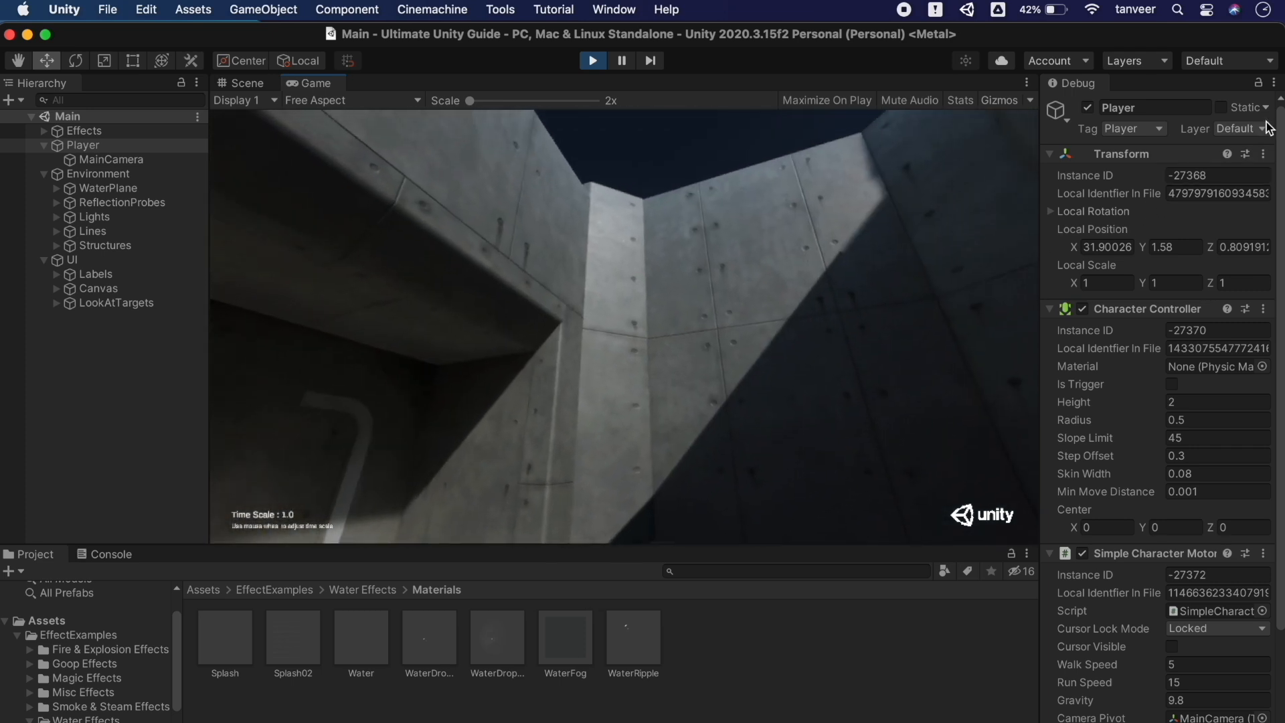
left_click(1274, 83)
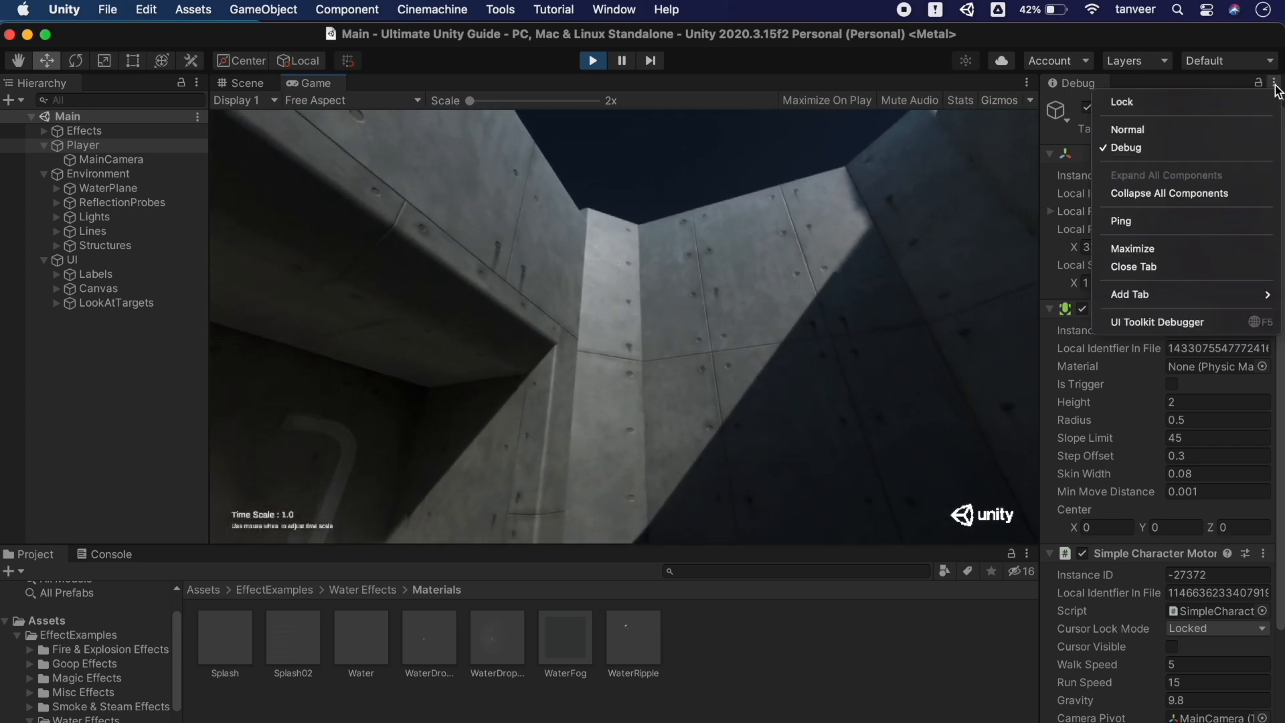
left_click(1180, 130)
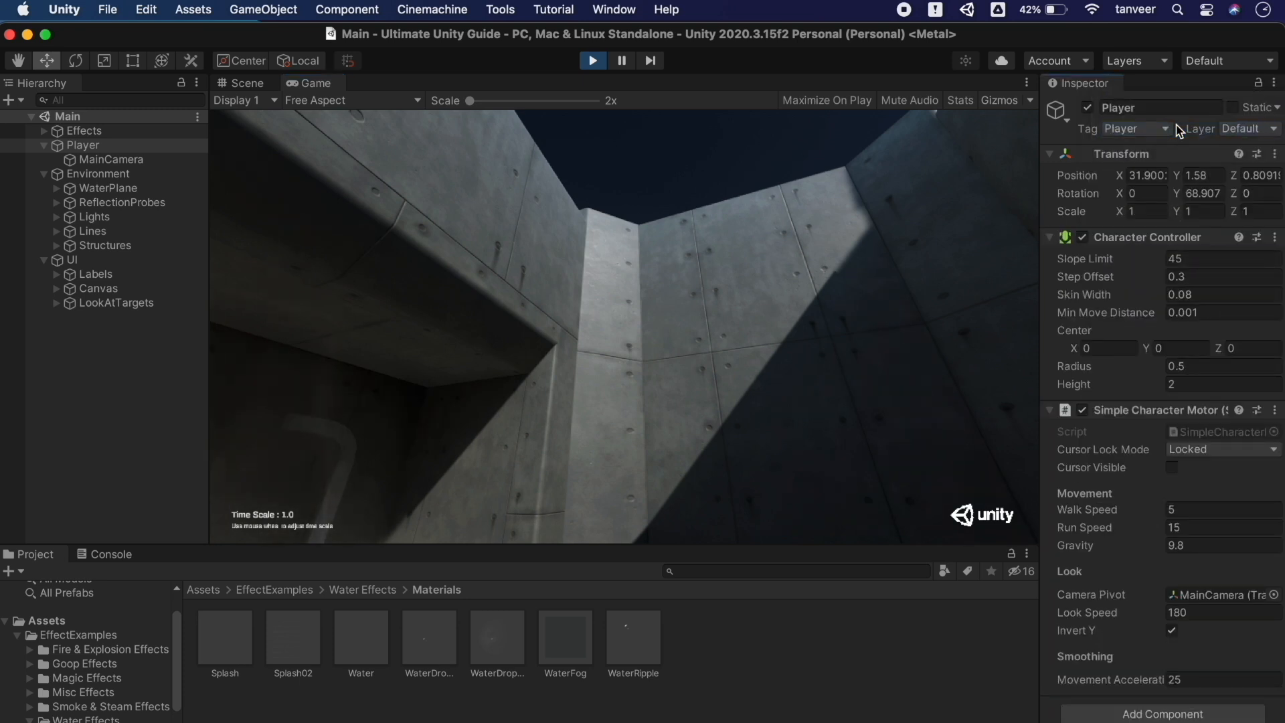
Back in the game, walk past the sparks and candles toward the Fire Flies area
left_click(768, 289)
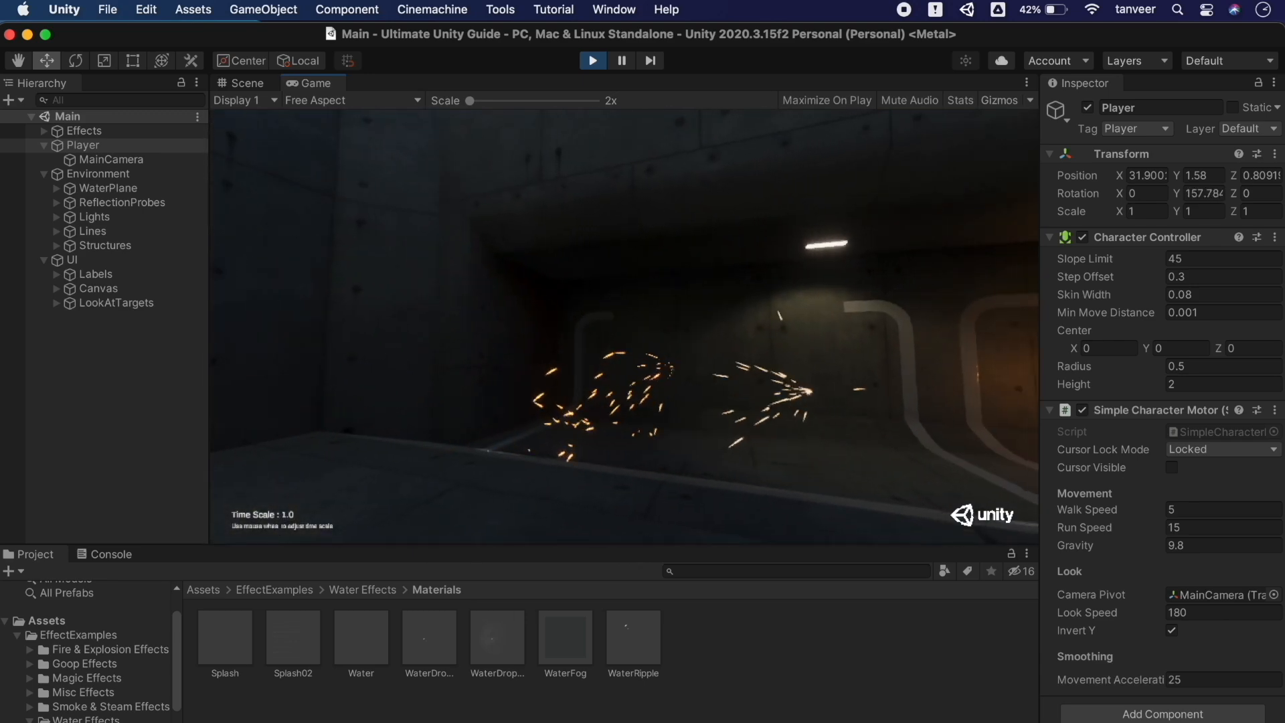
key("w")
key("d")
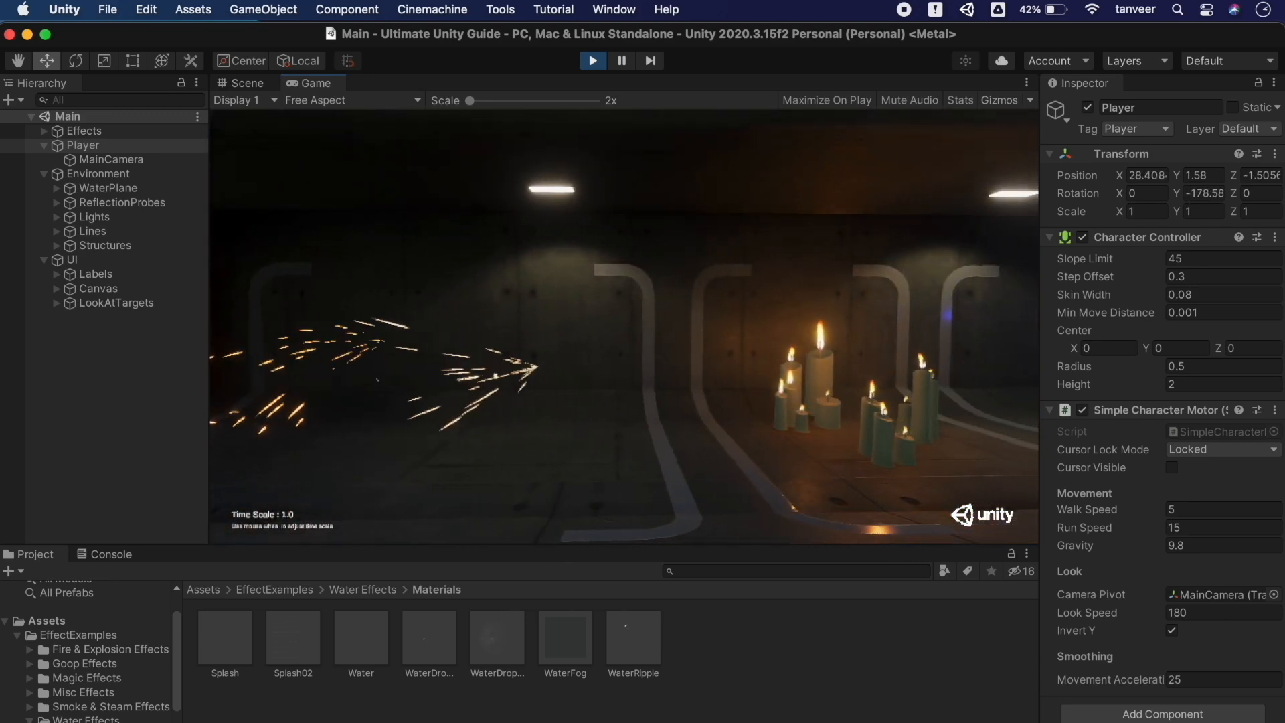
key("d")
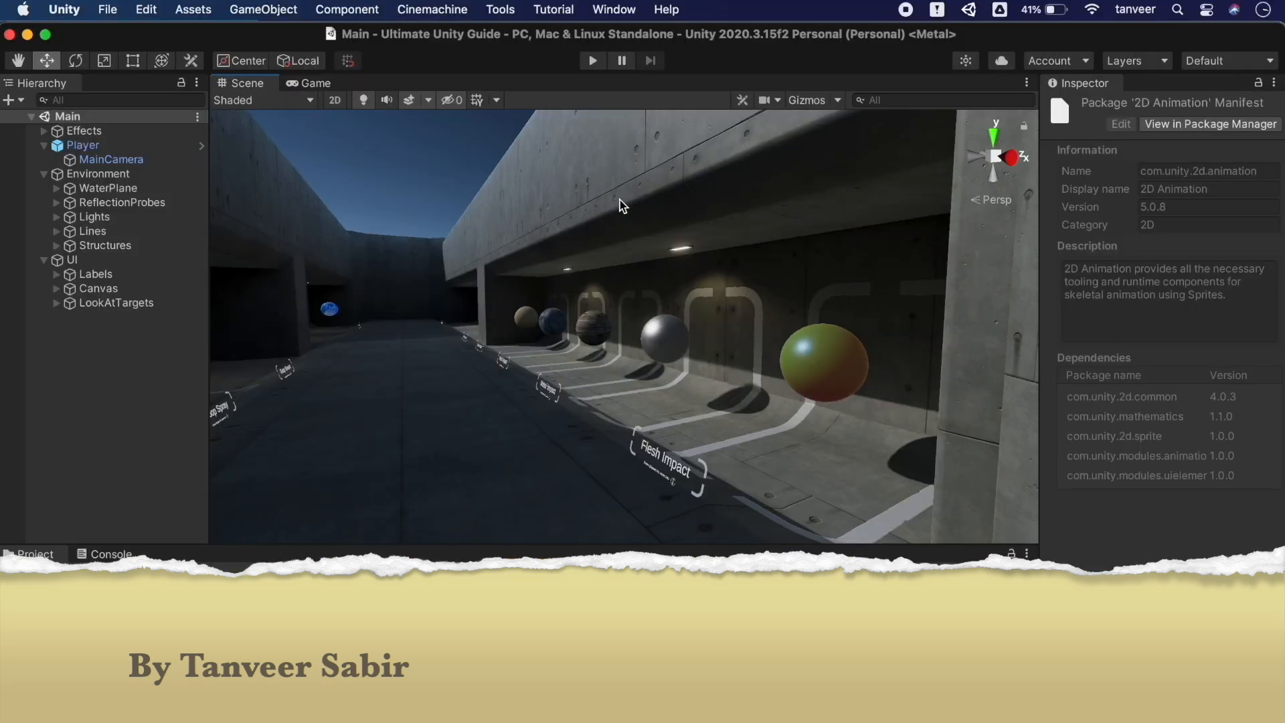
Find Quick Search in Package Manager, install it with default setup, then close Package Manager
left_click(606, 12)
left_click(692, 267)
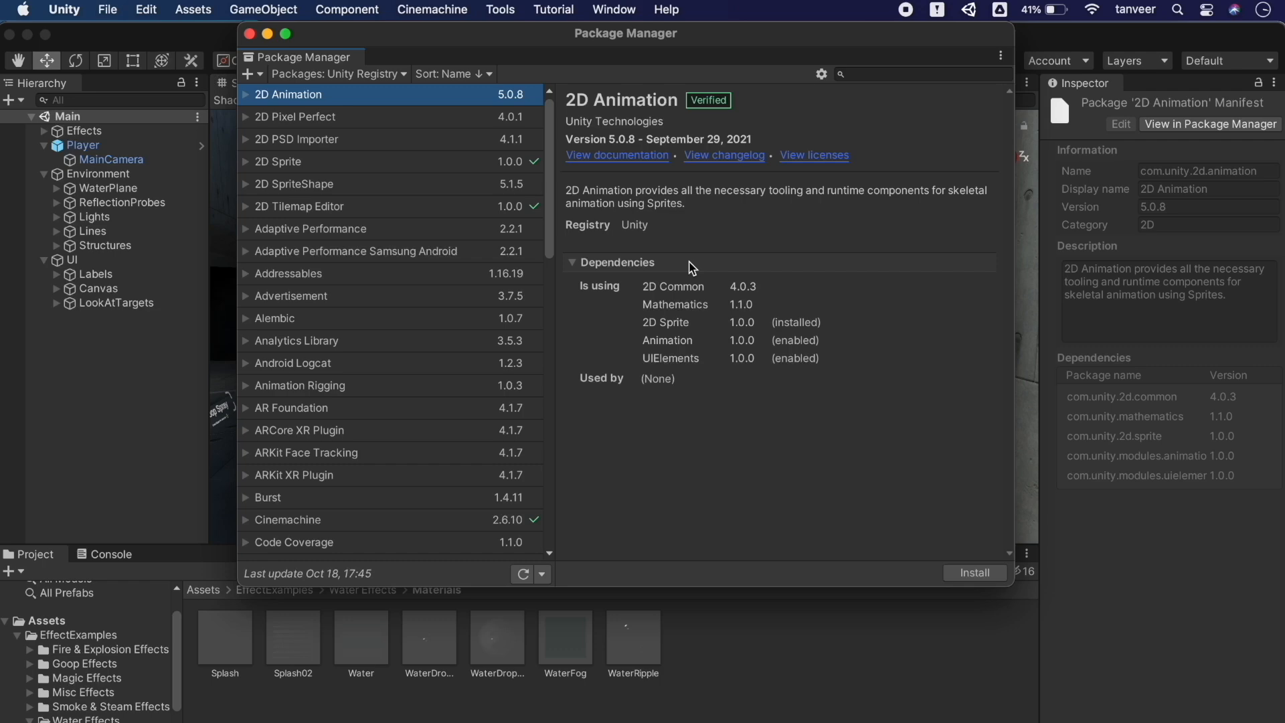
left_click(845, 74)
type("s")
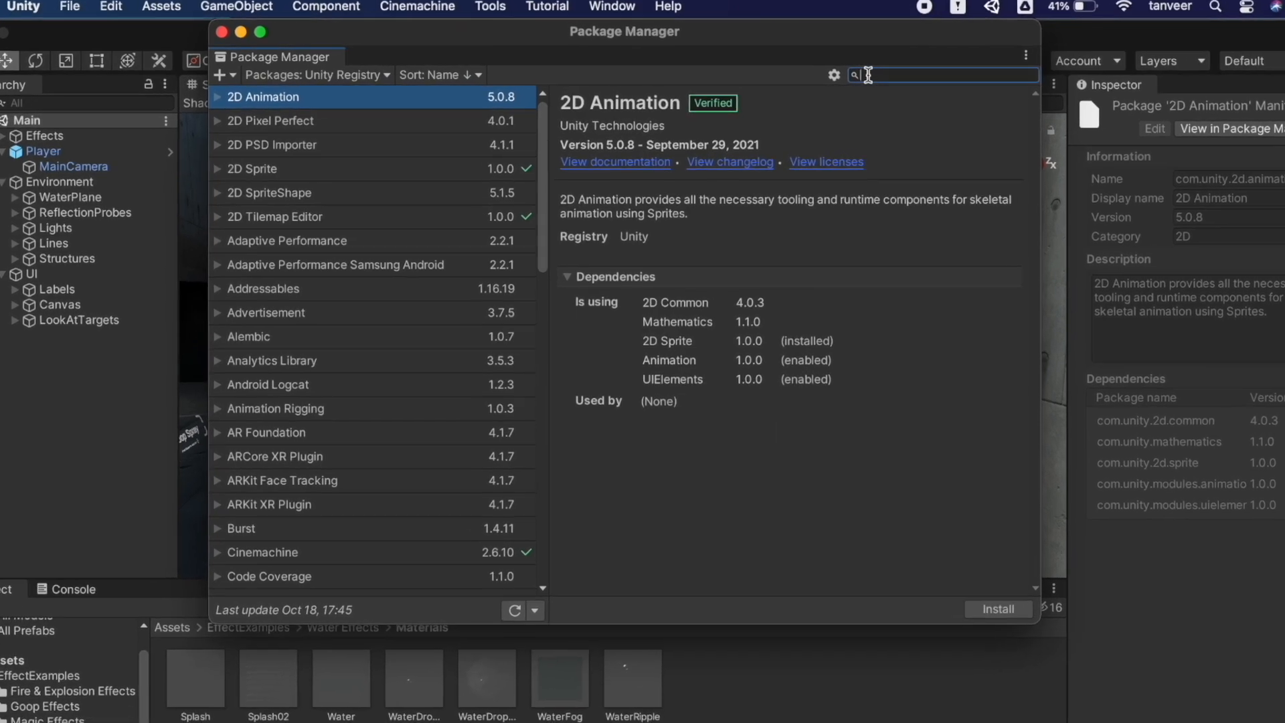
type("earch")
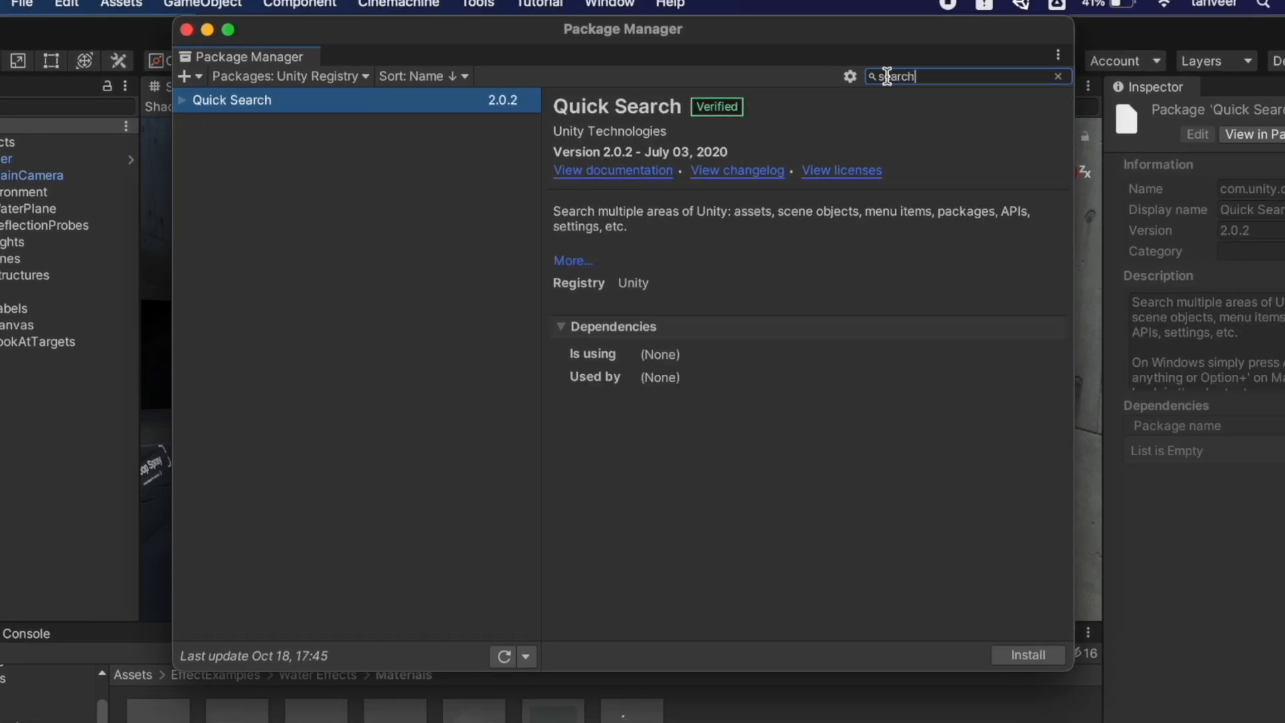
left_click(280, 107)
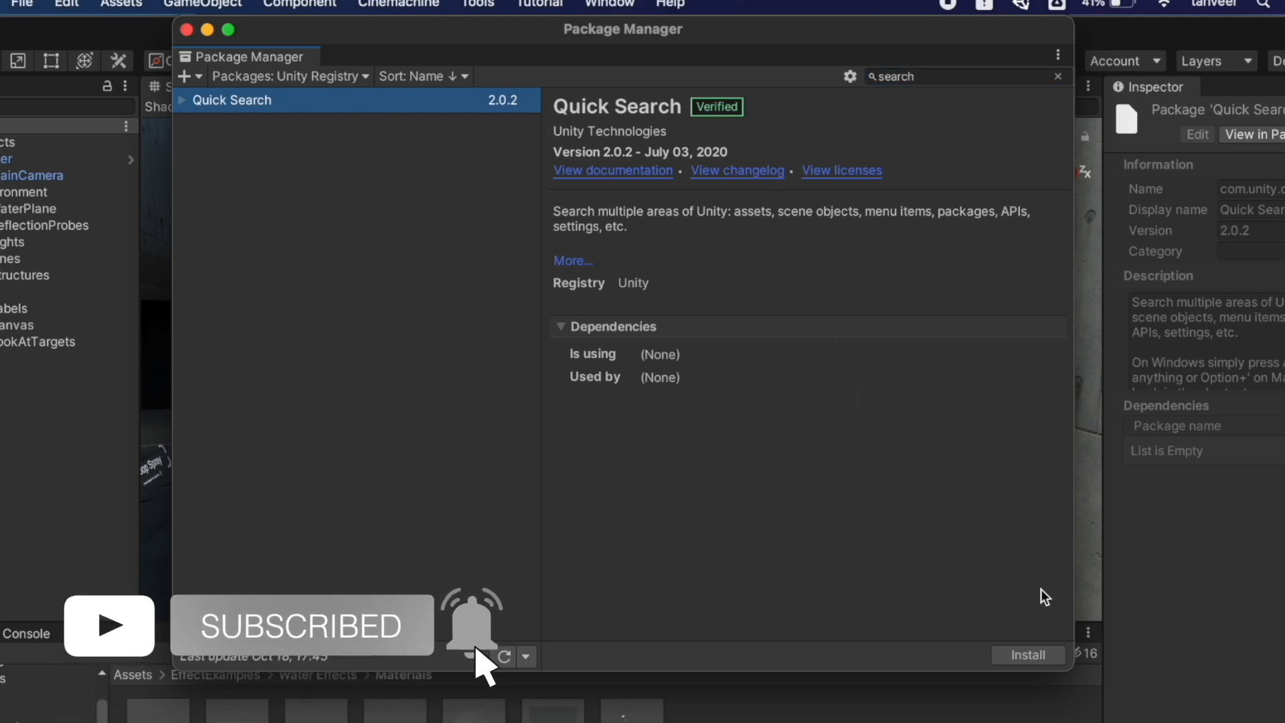
left_click(1056, 659)
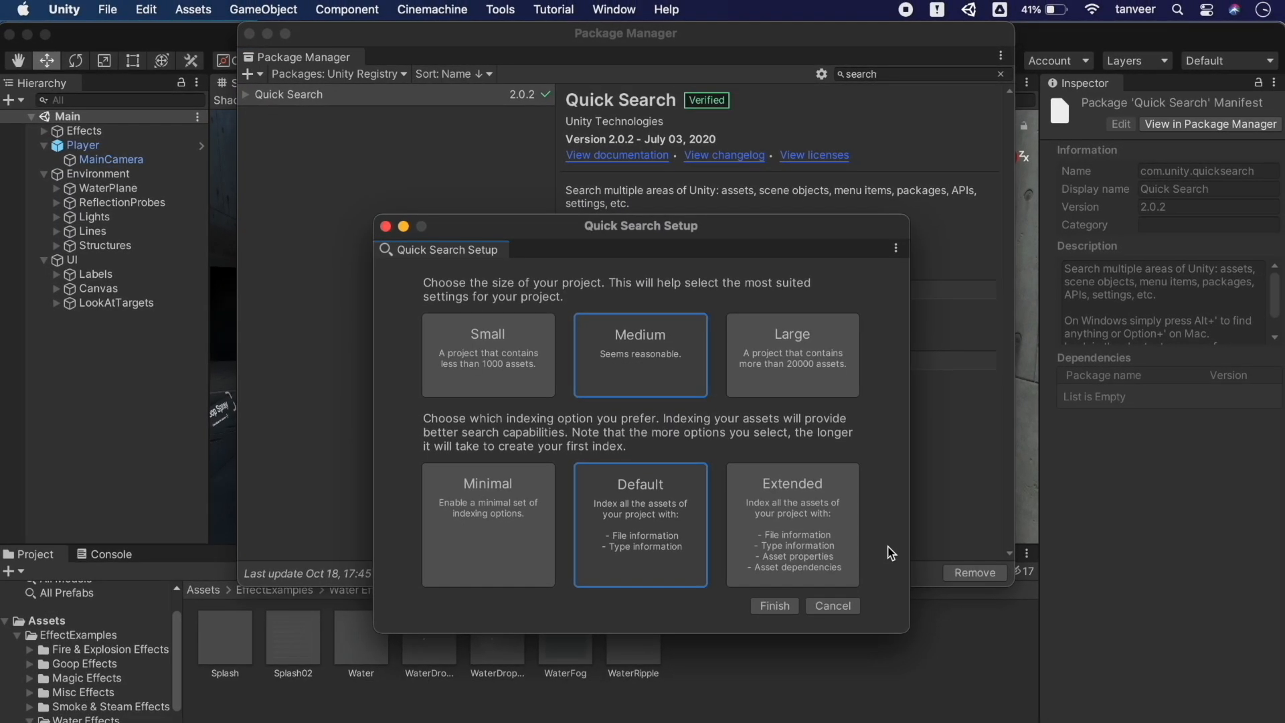
left_click(774, 605)
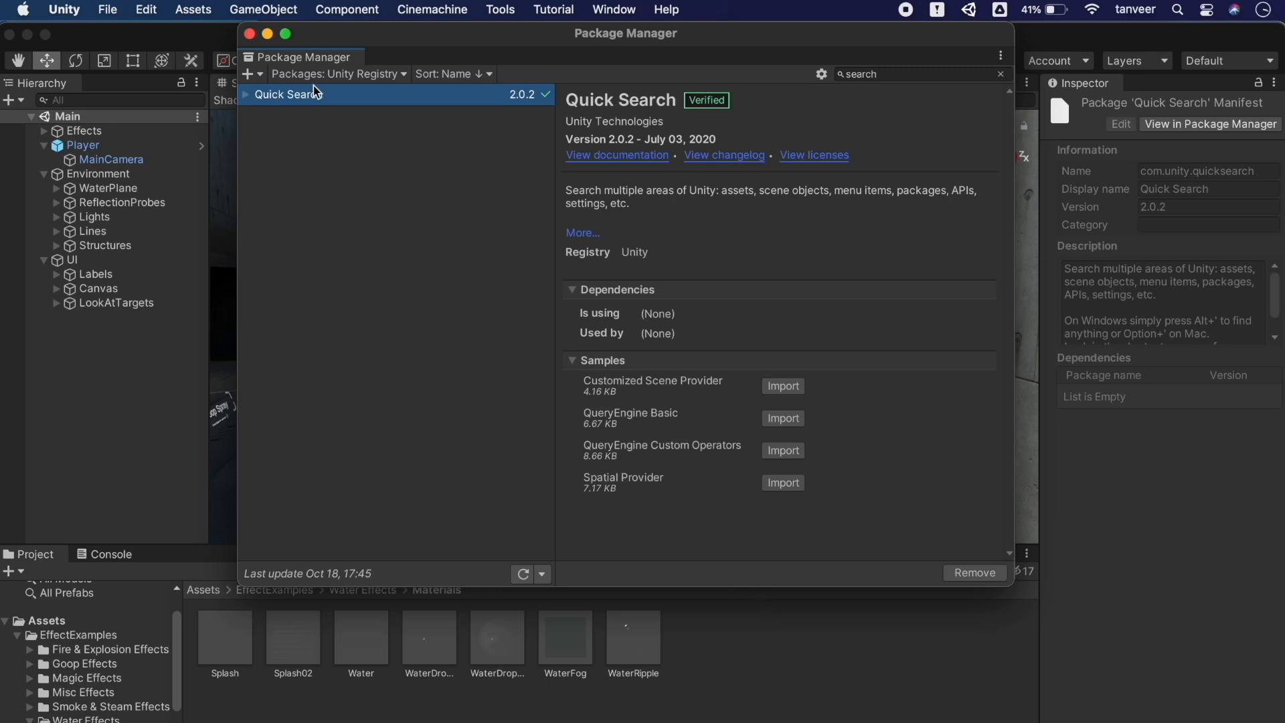
left_click(250, 33)
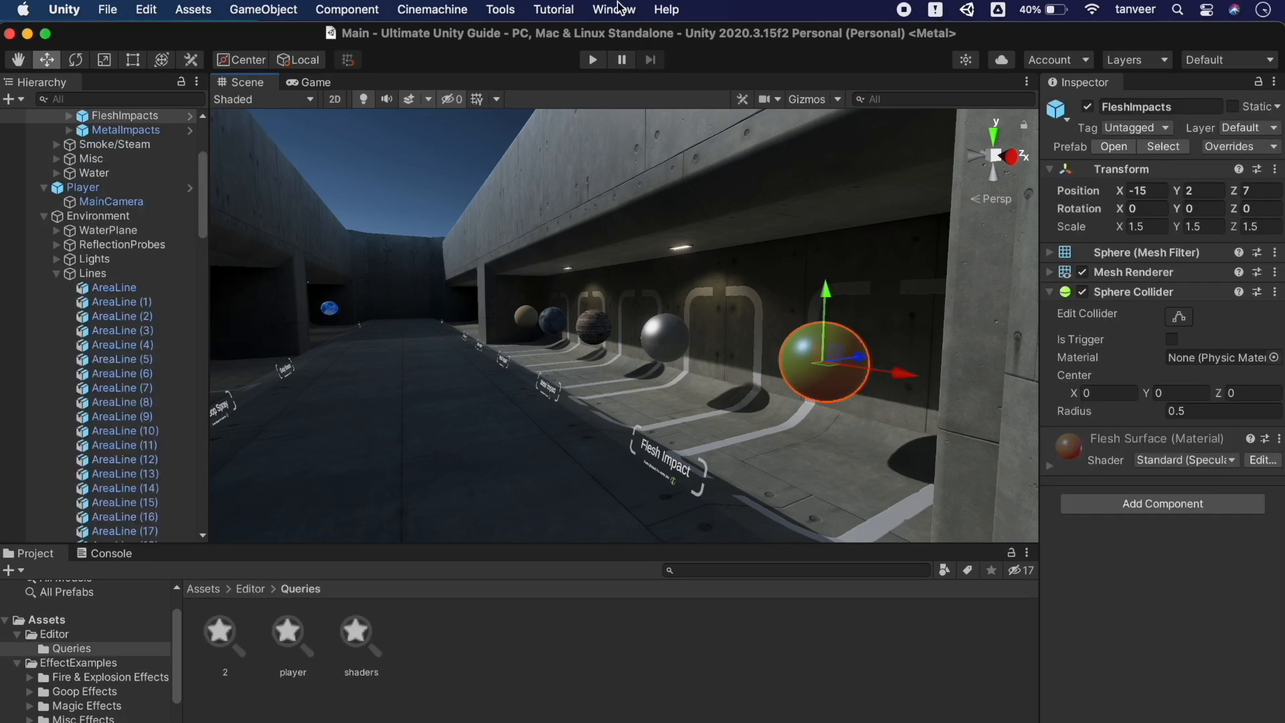
Open Quick Search from Help, search 'player' and browse results like Player Input Manager
left_click(674, 11)
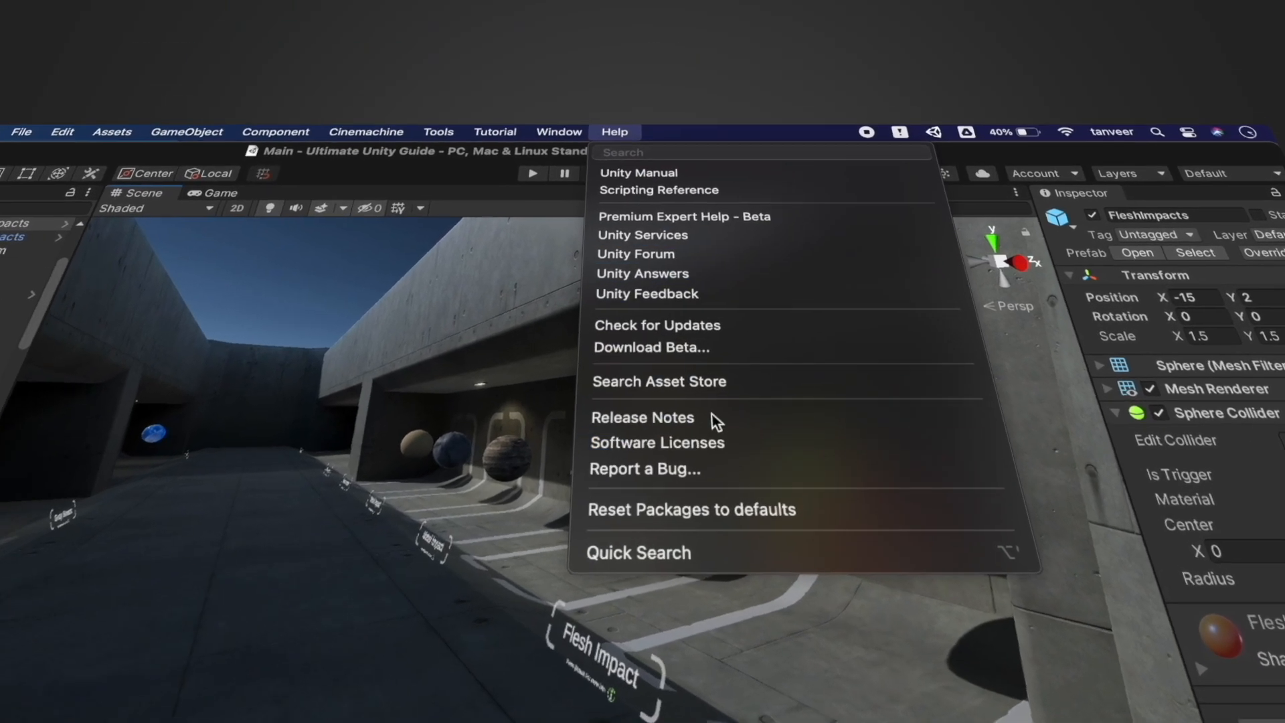
left_click(771, 573)
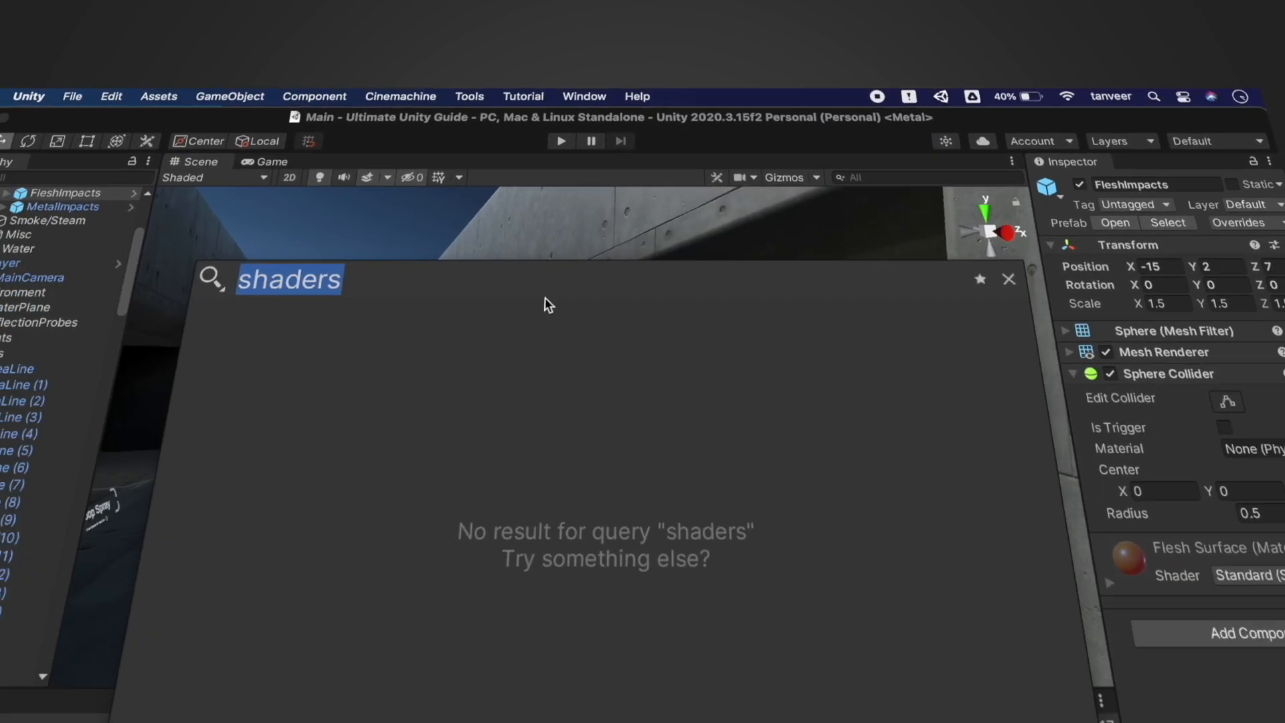
key("BackSpace")
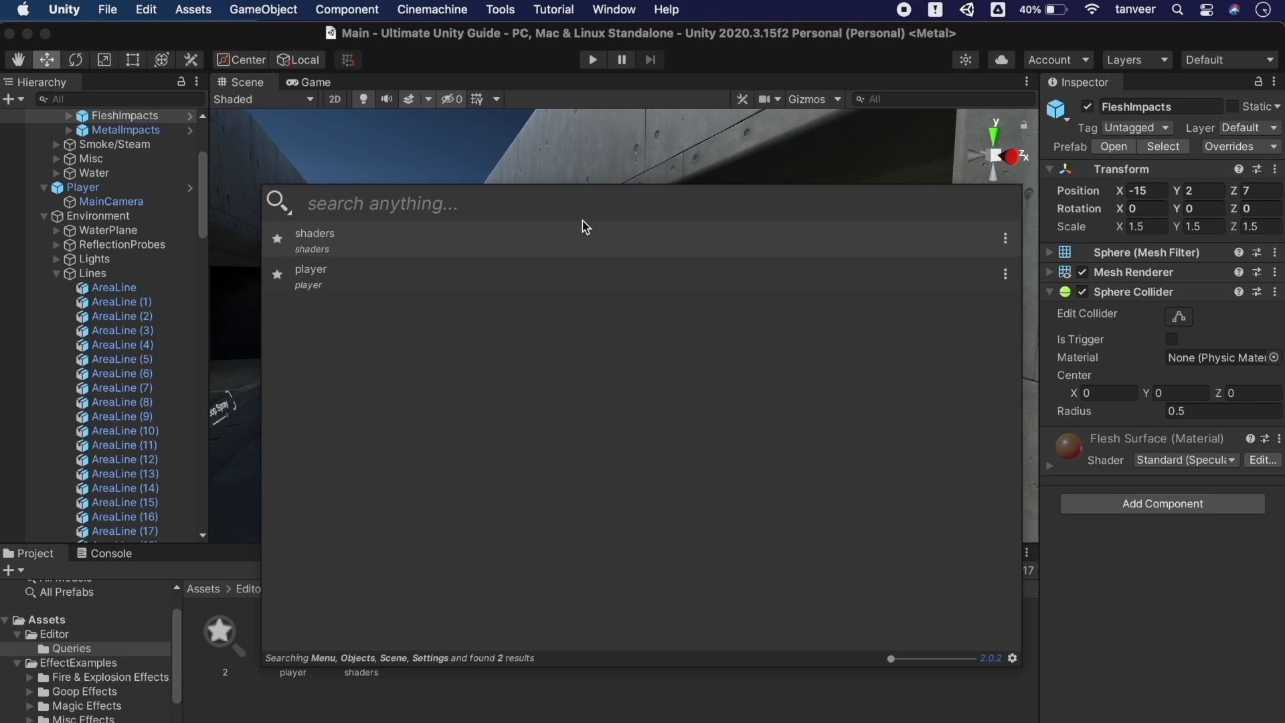
type("pl")
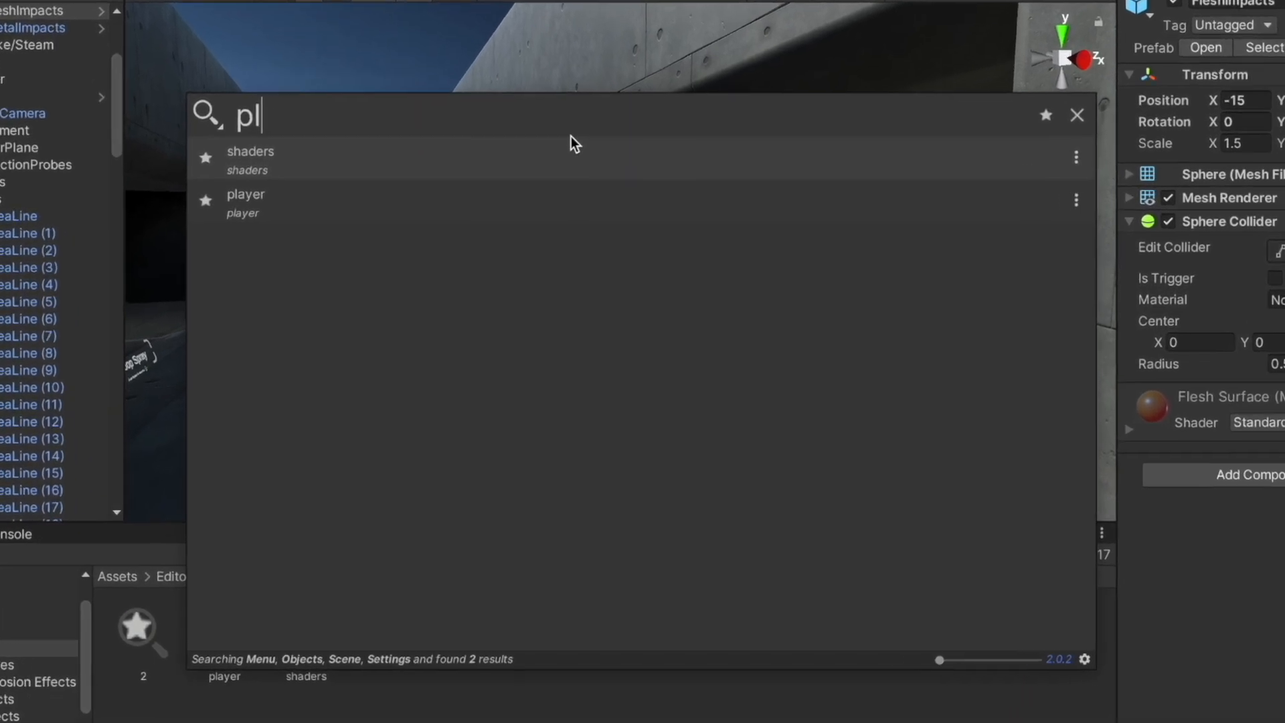
type("ayer")
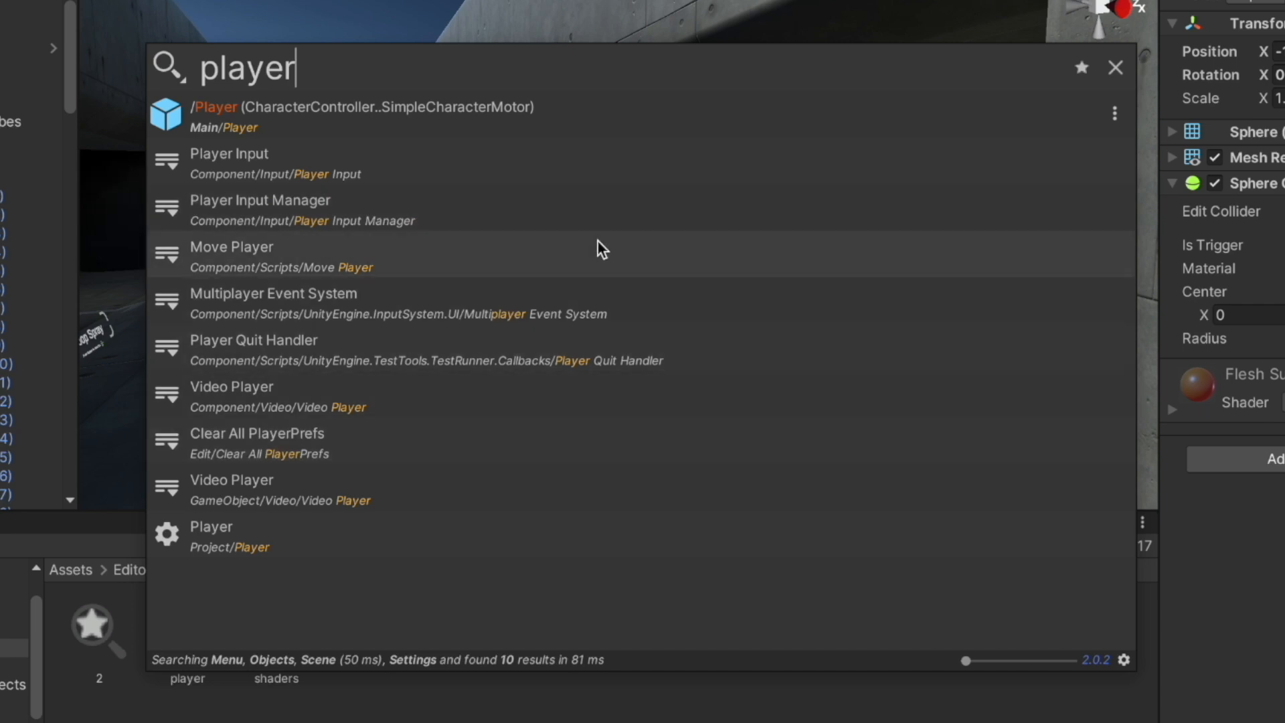
left_click(581, 214)
left_click(564, 295)
left_click(566, 352)
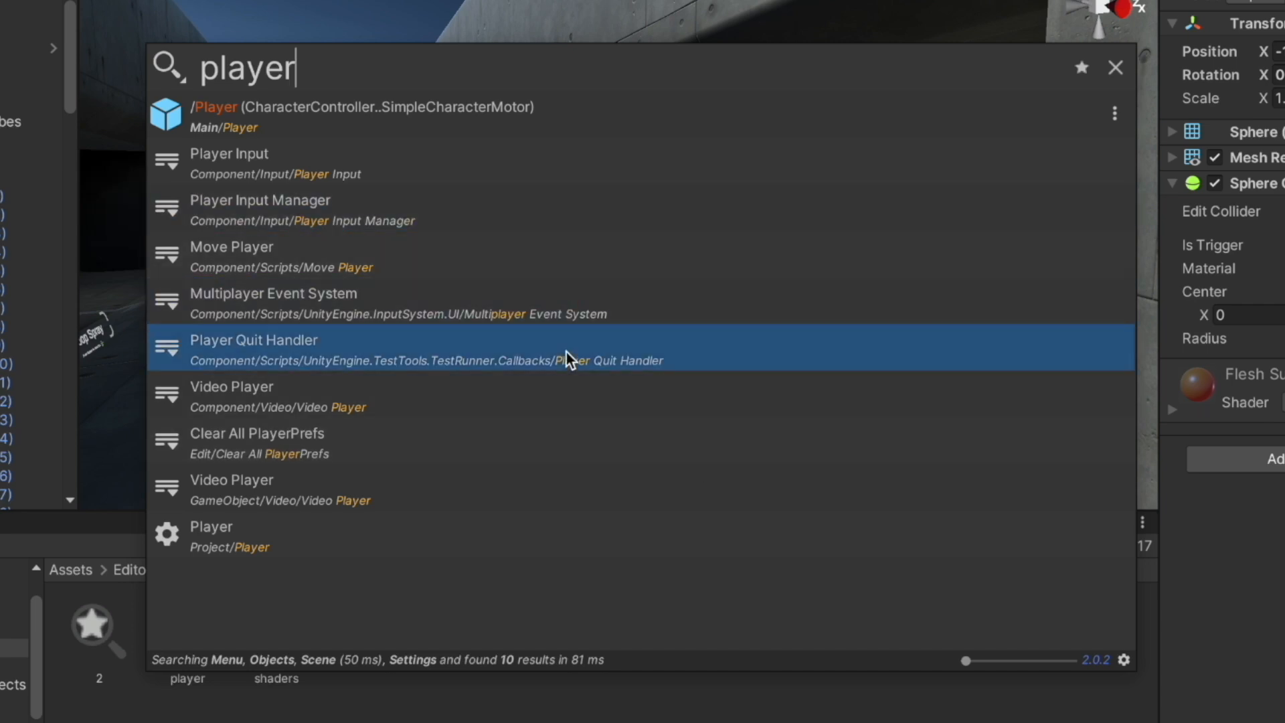
left_click(420, 502)
left_click(419, 541)
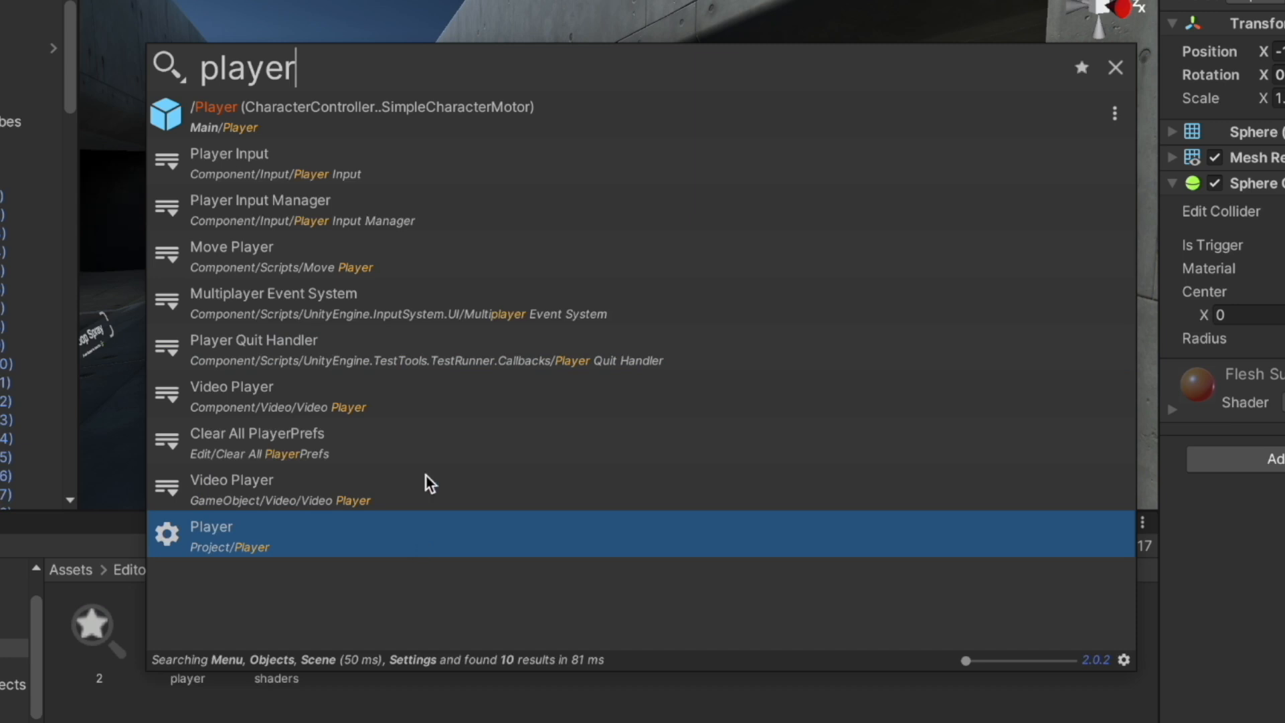
Try the searches 'wall', 'endwall', 'player' and 'shader' in turn
double_click(396, 73)
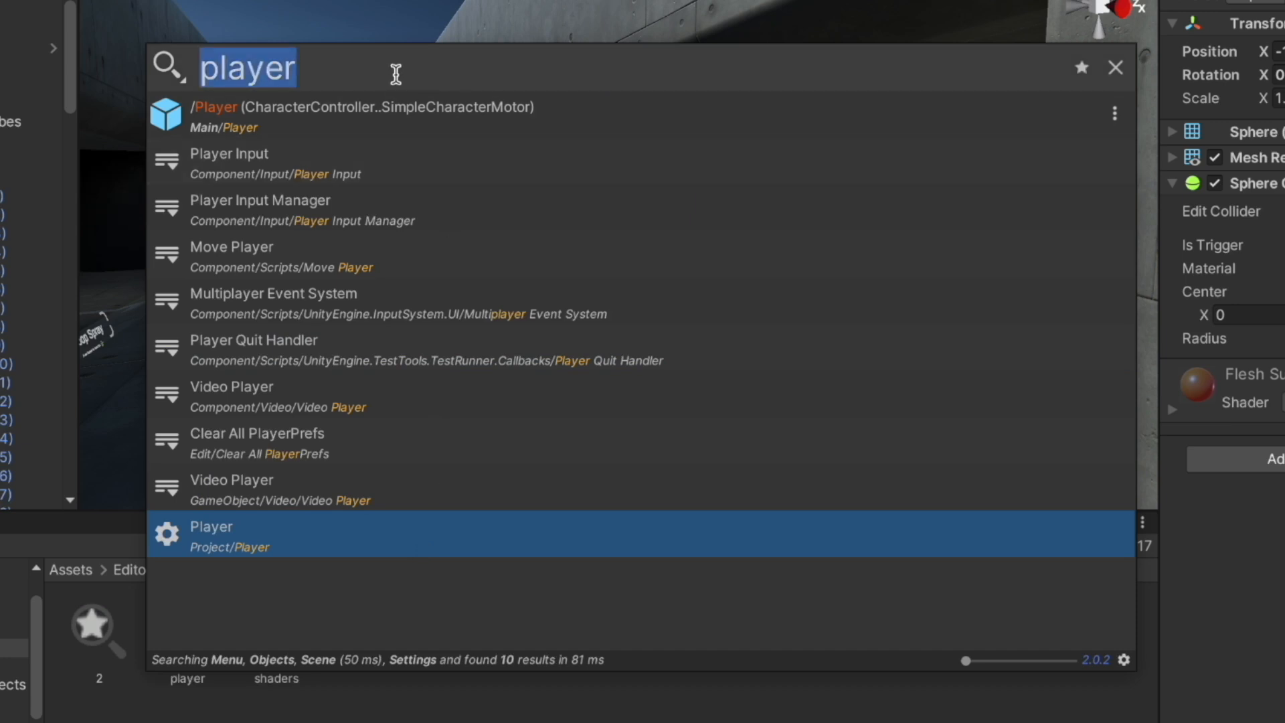
type("wall")
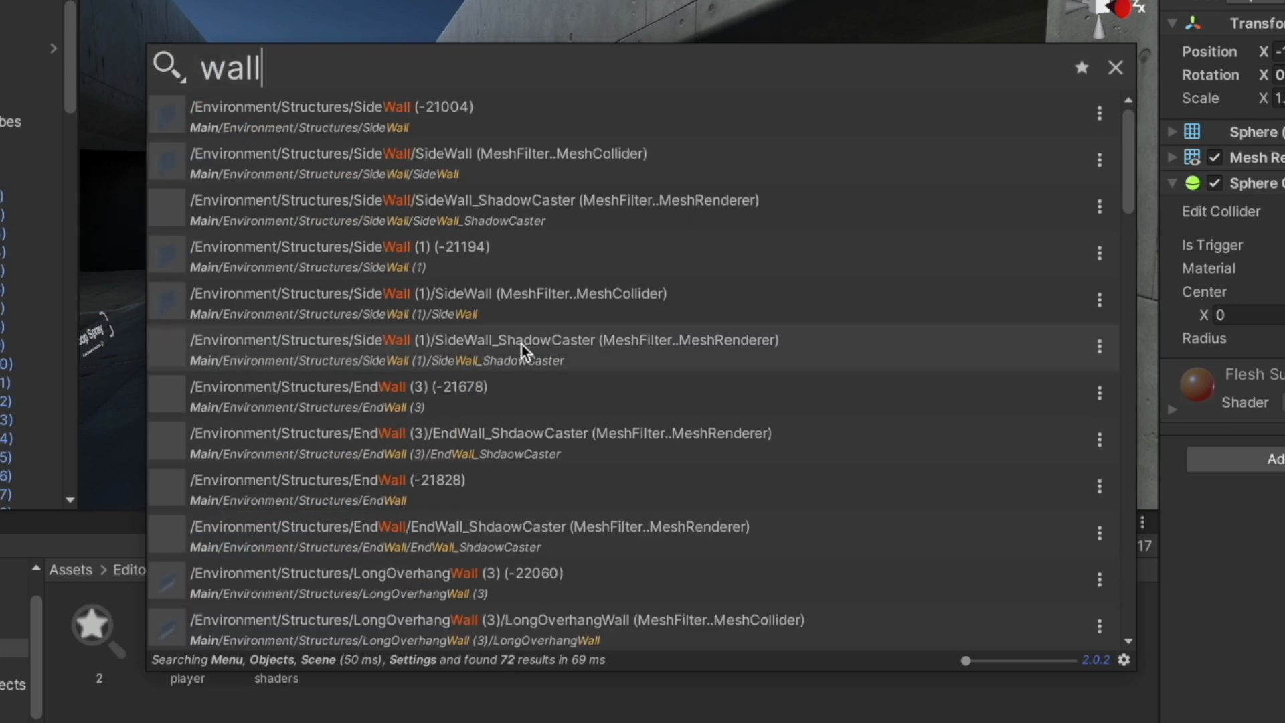
scroll(521, 343, "down", 15)
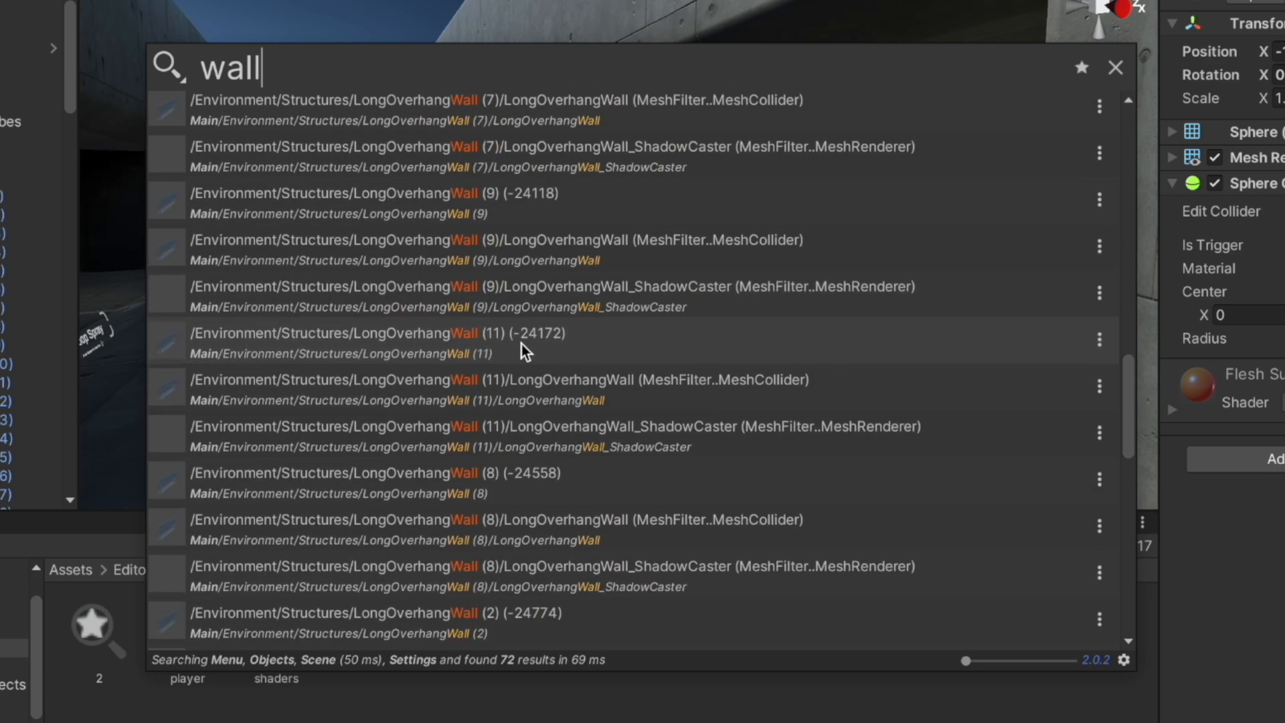
scroll(520, 342, "down", 5)
scroll(521, 343, "up", 20)
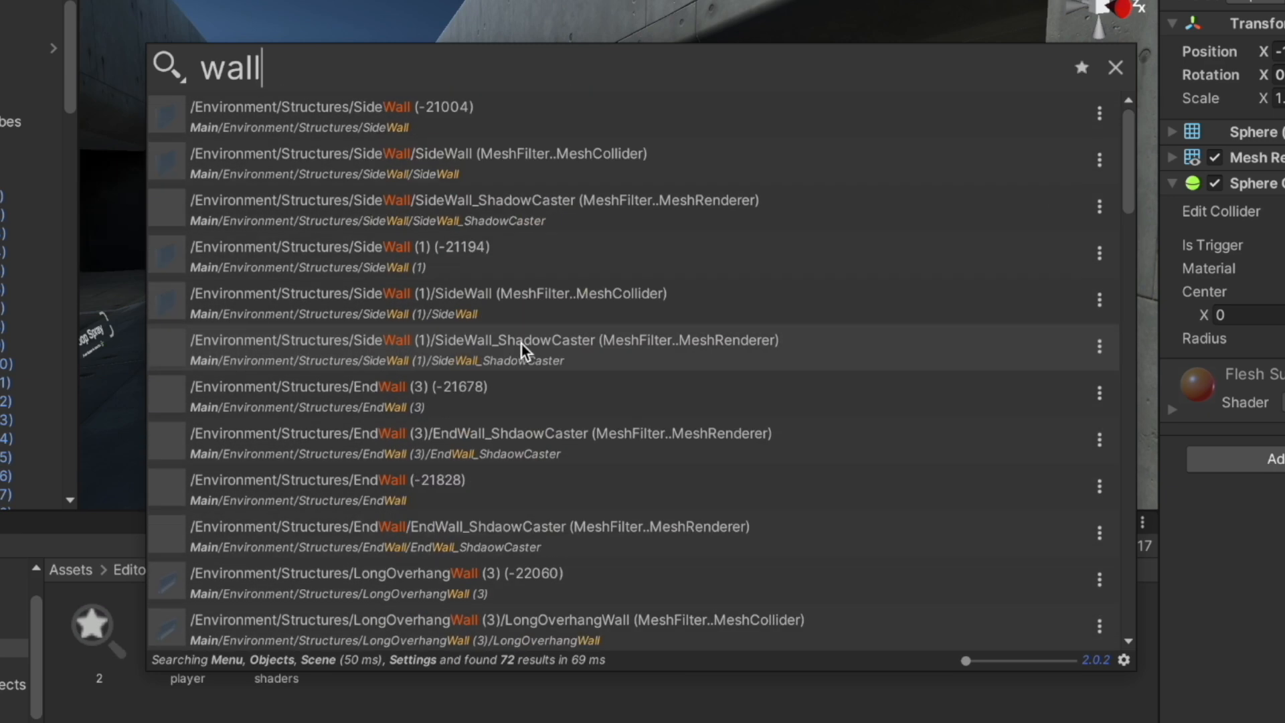
key("Home")
type("end")
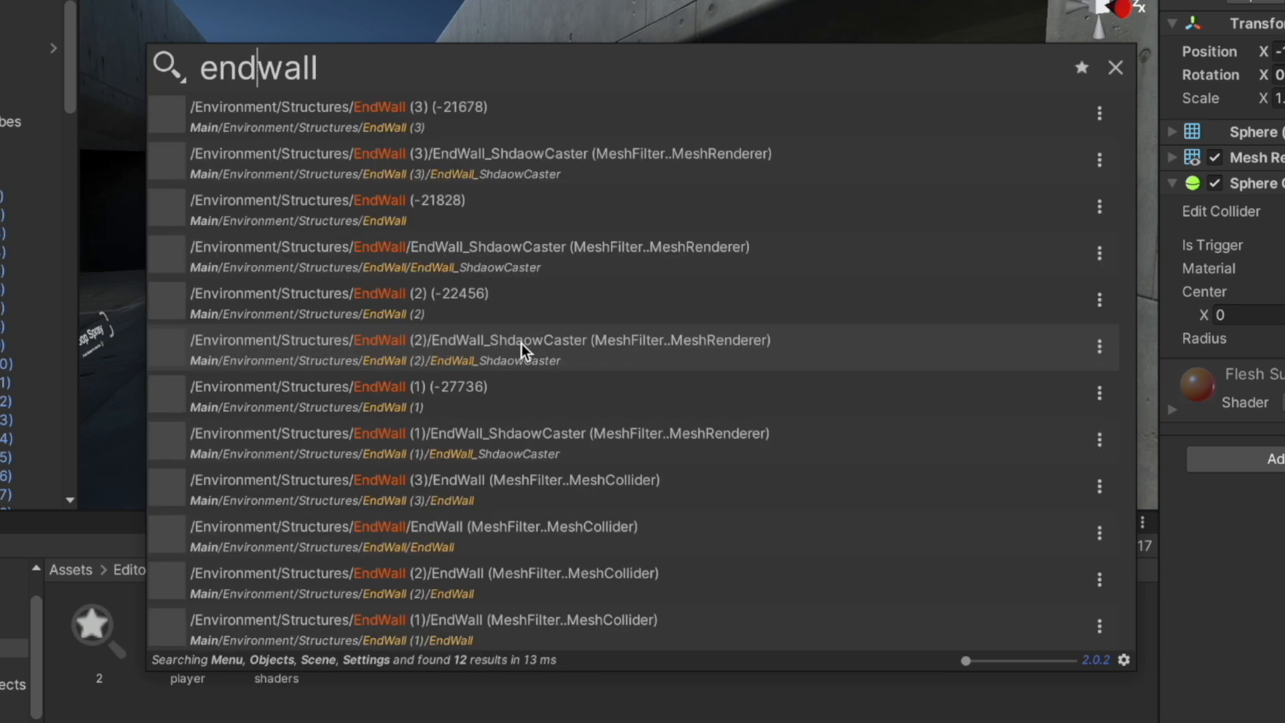
key("ctrl+a")
type("player")
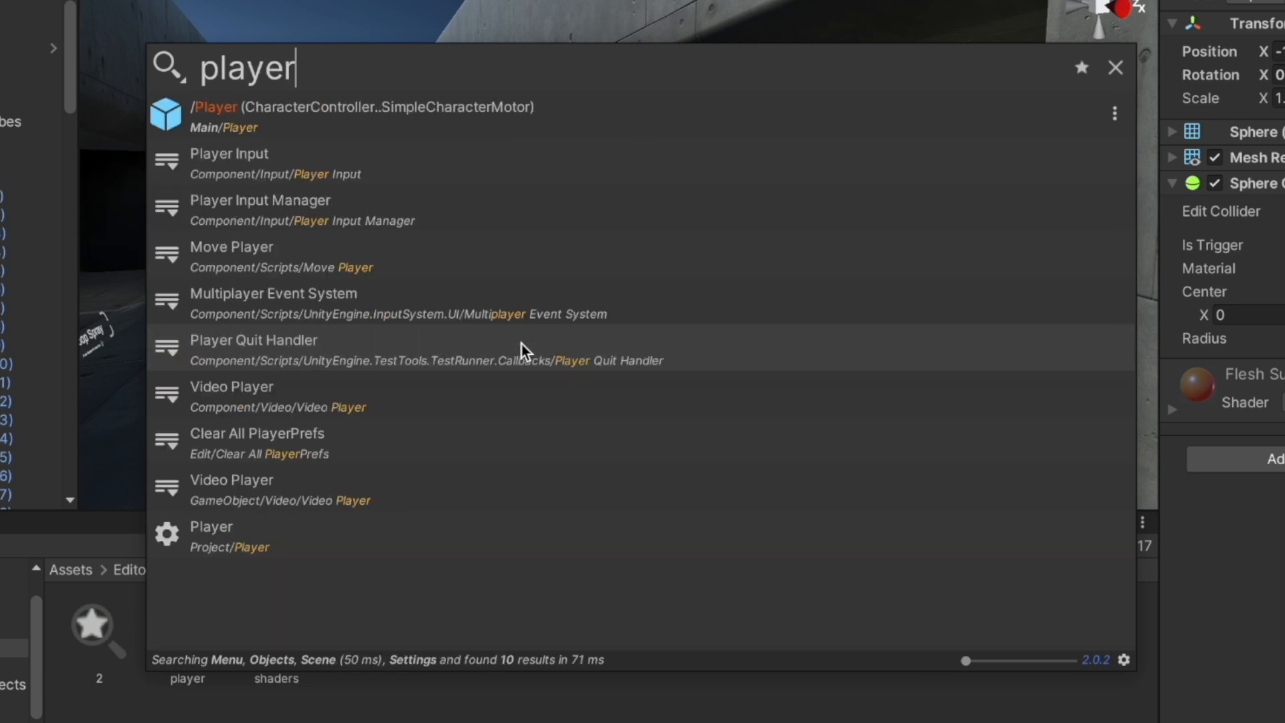
key("ctrl+a")
type("shader")
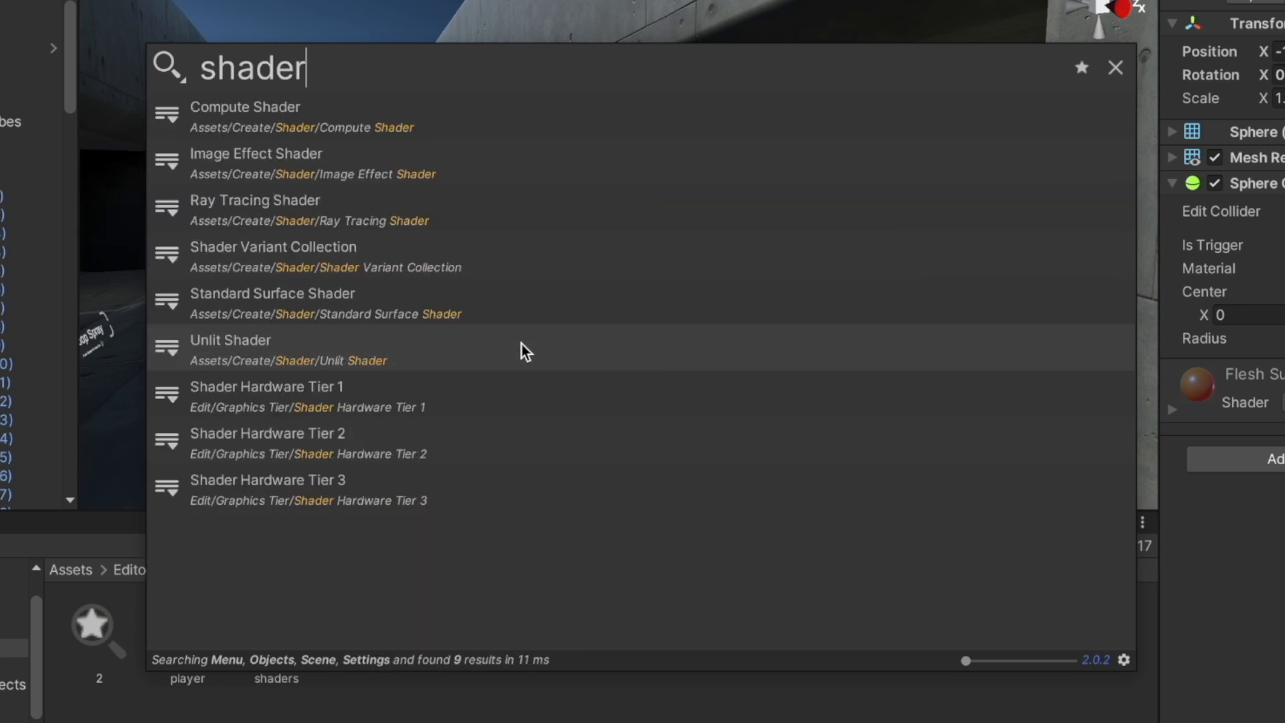
Exclude scene Objects from the search providers, keeping the Menu provider enabled
left_click(177, 74)
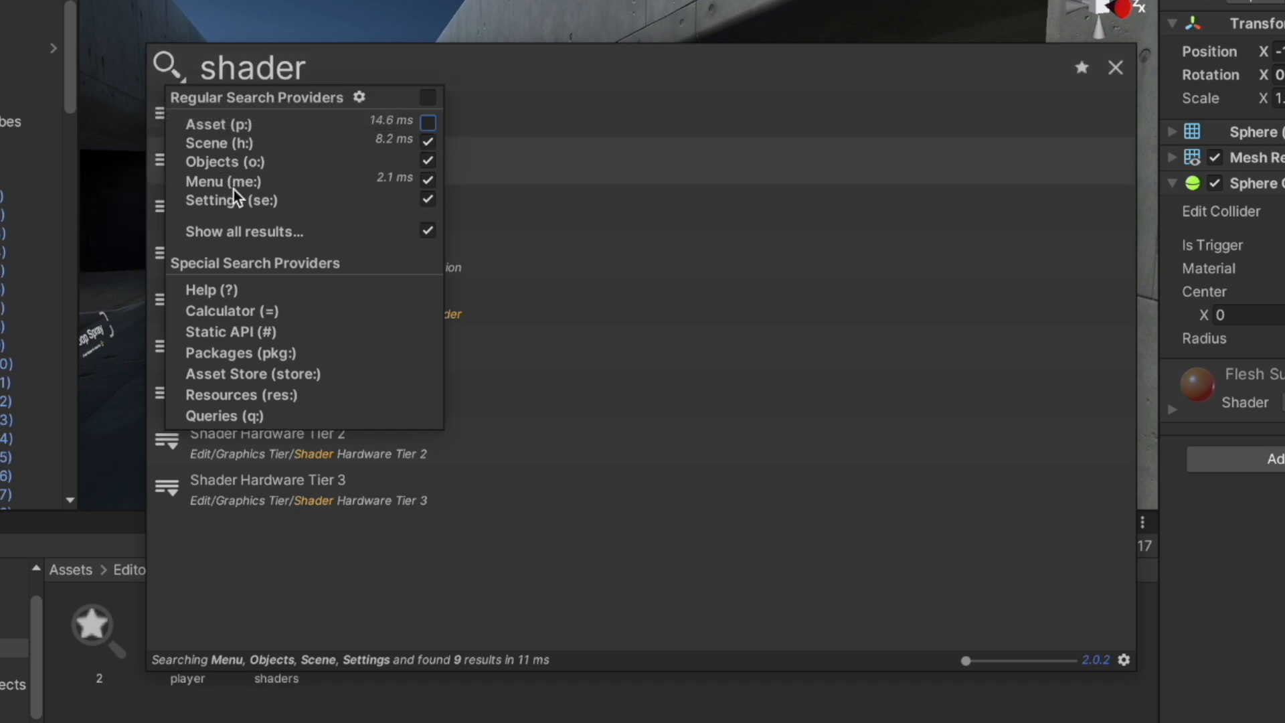
left_click(431, 159)
left_click(434, 179)
left_click(434, 179)
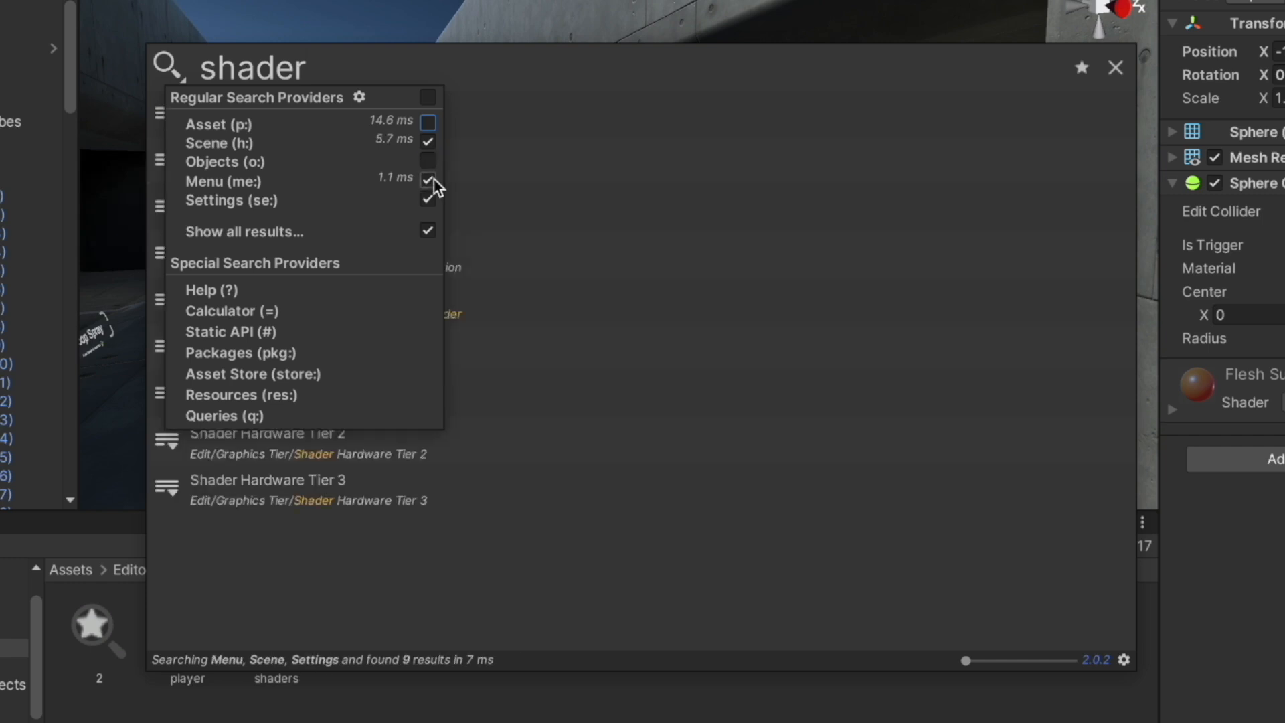
left_click(322, 67)
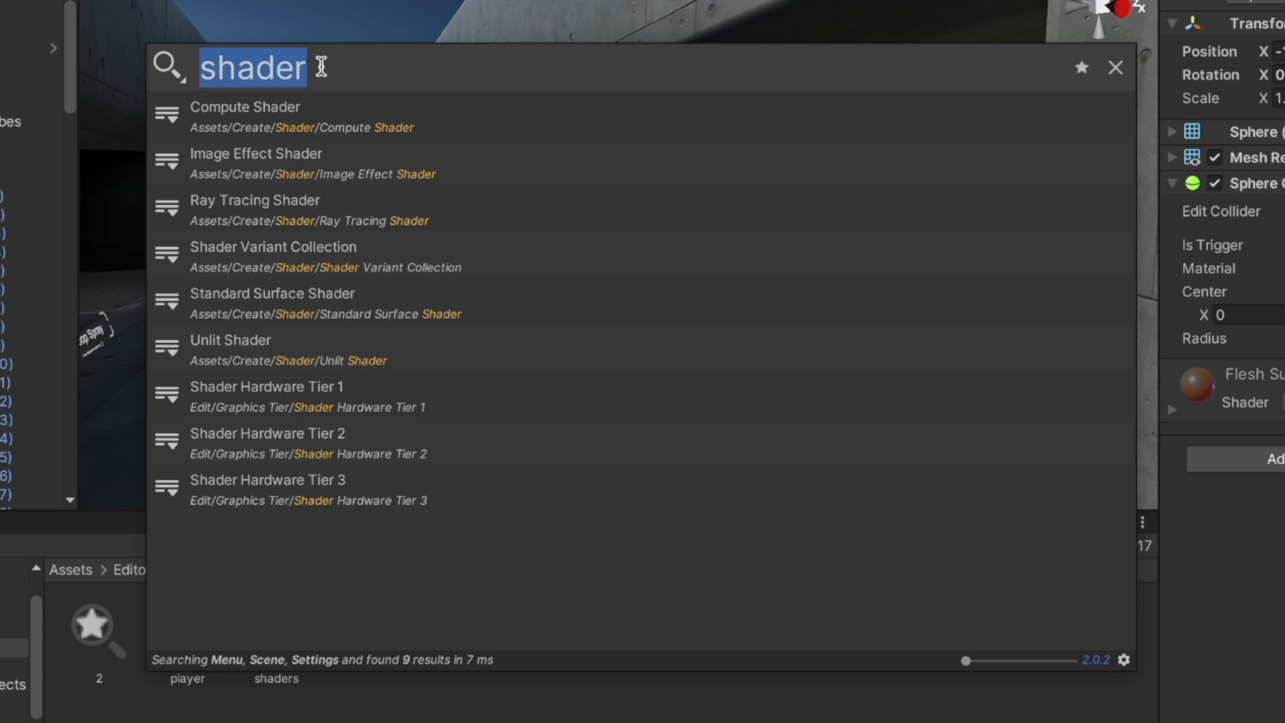
Search 'wall' then 'player', check the provider list, and resize results back to a compact list
type("wla")
key("BackSpace")
key("BackSpace")
type("alls")
key("BackSpace")
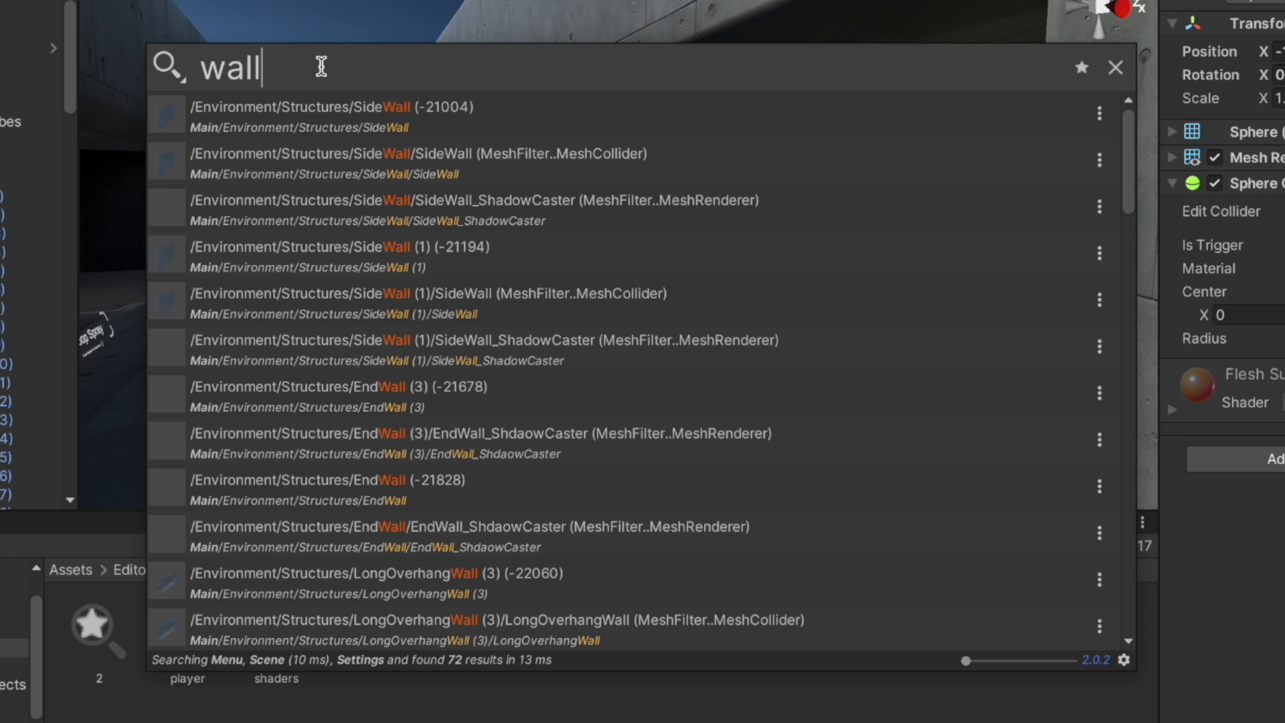
key("BackSpace")
key("BackSpace")
key("BackSpace")
key("BackSpace")
type("player")
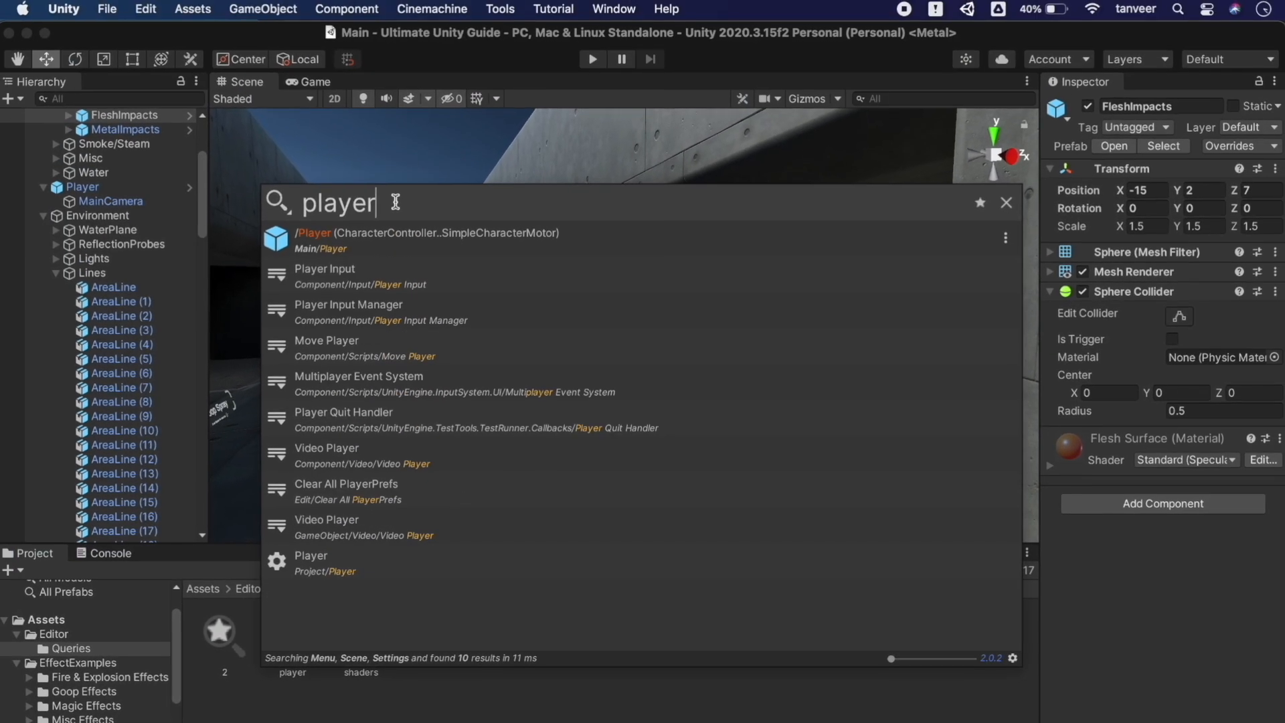
left_click(288, 207)
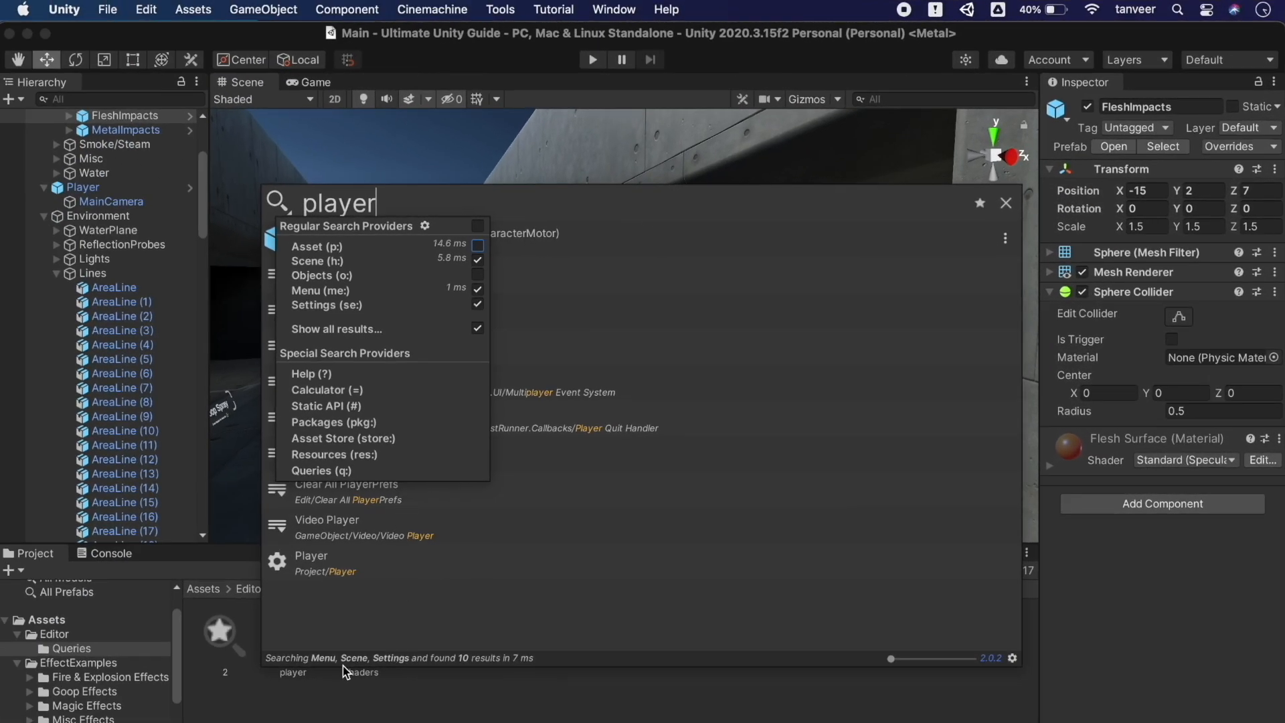
left_click(345, 671)
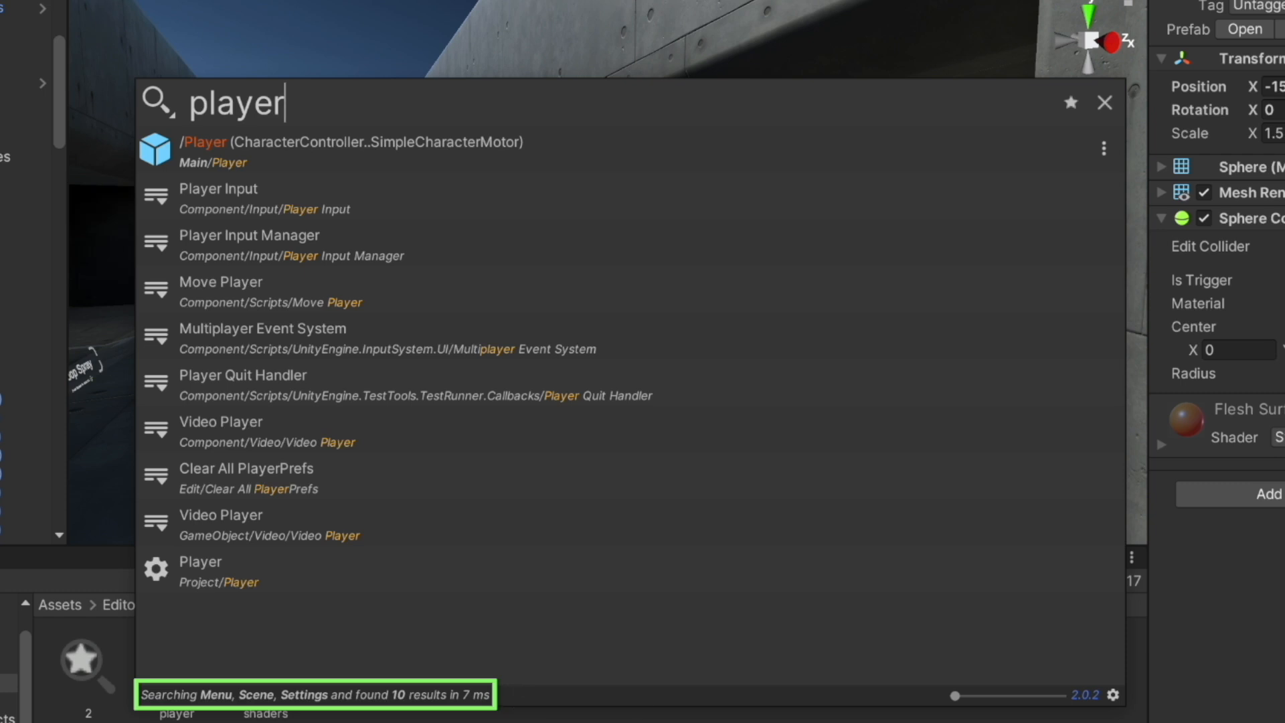
left_click_drag(958, 696, 927, 700)
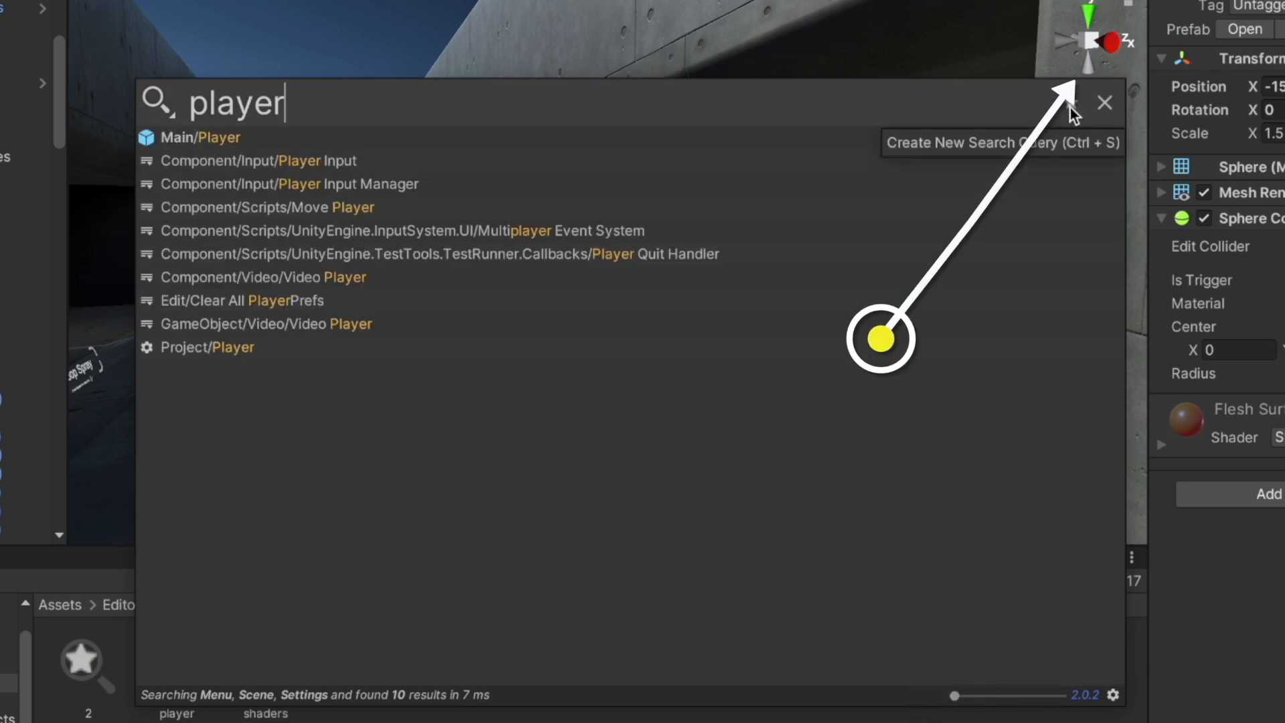
Save the 'player' search as a query asset and clear the search field
left_click(1071, 107)
left_click(1052, 167)
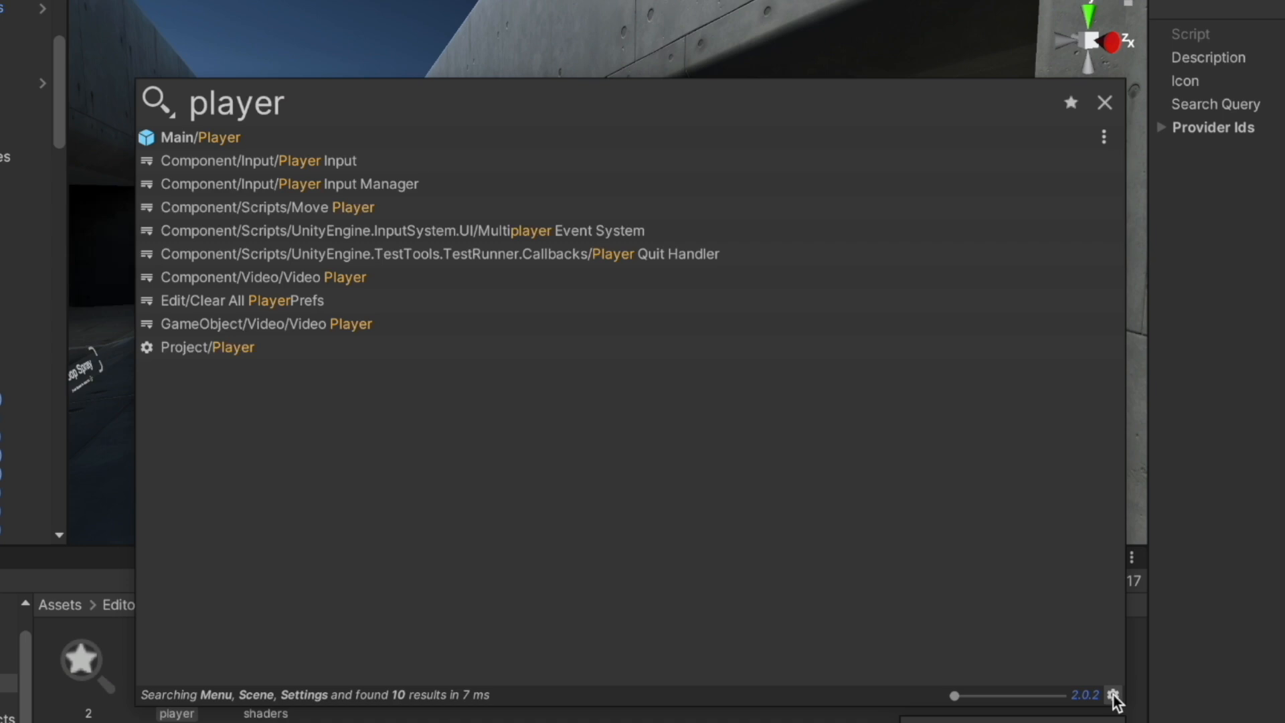
double_click(597, 110)
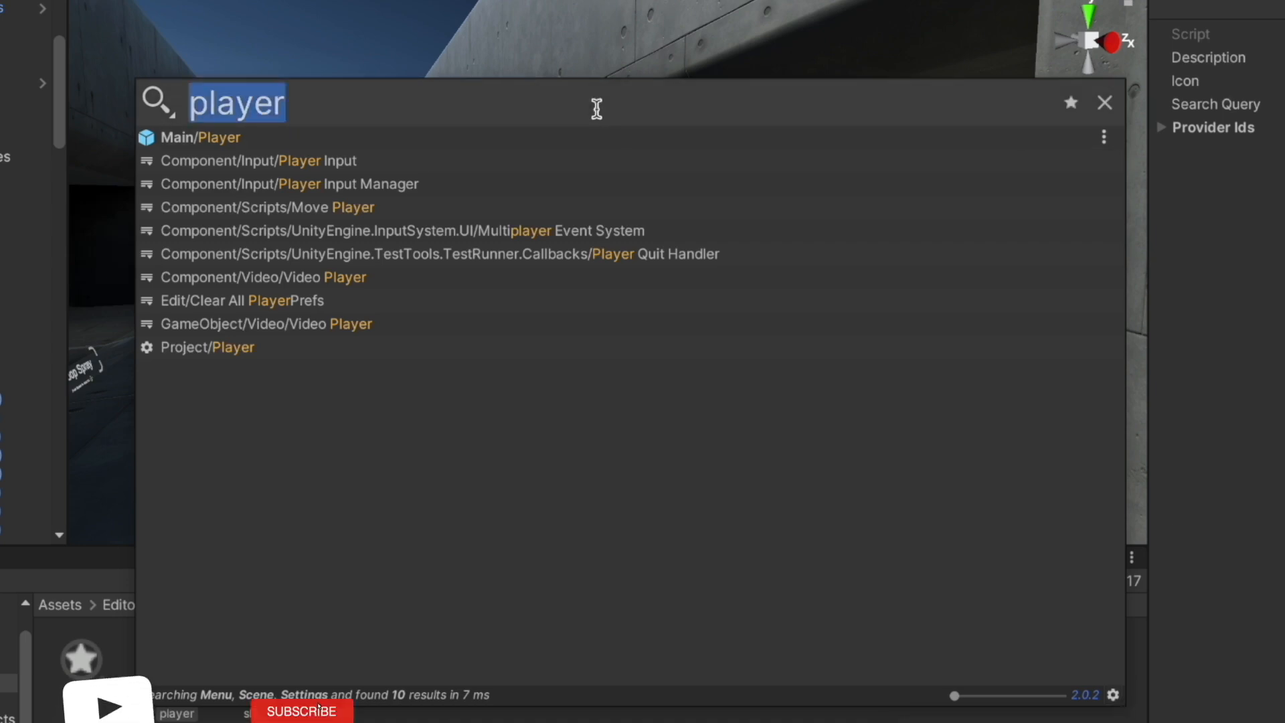
key("BackSpace")
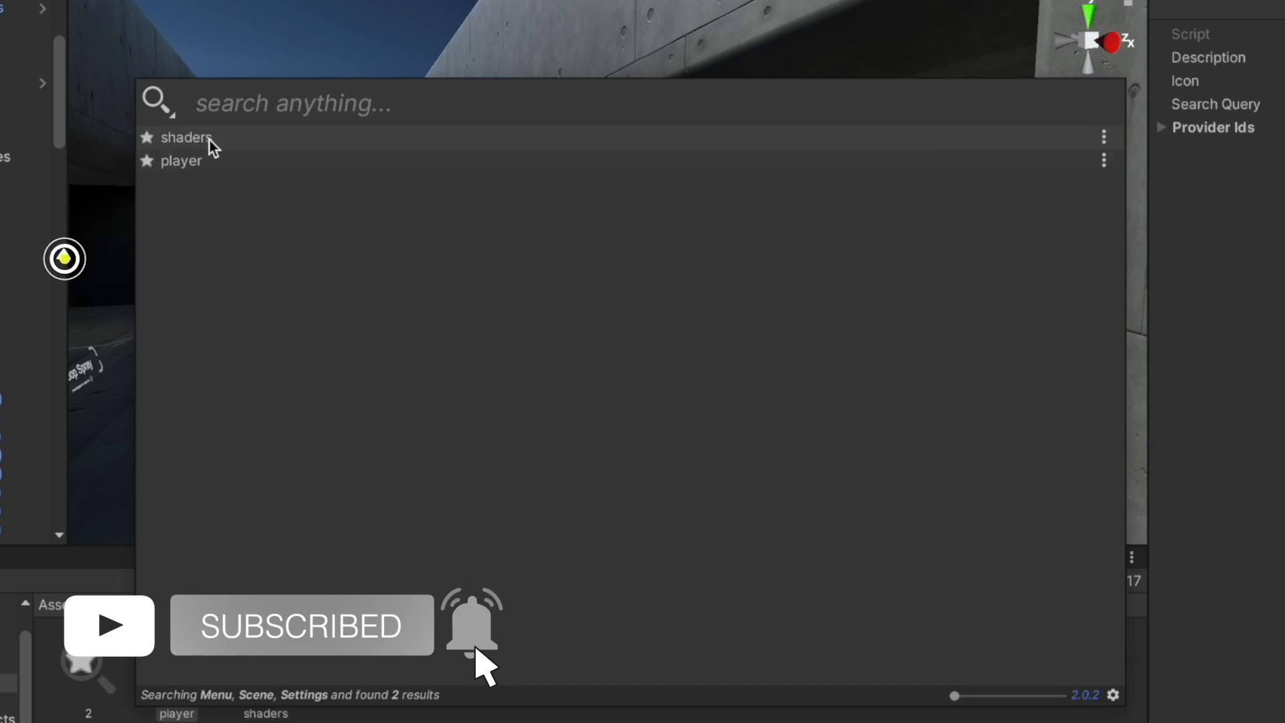
Rerun the saved 'player' query and show the actions for the Main/Player result
left_click(190, 167)
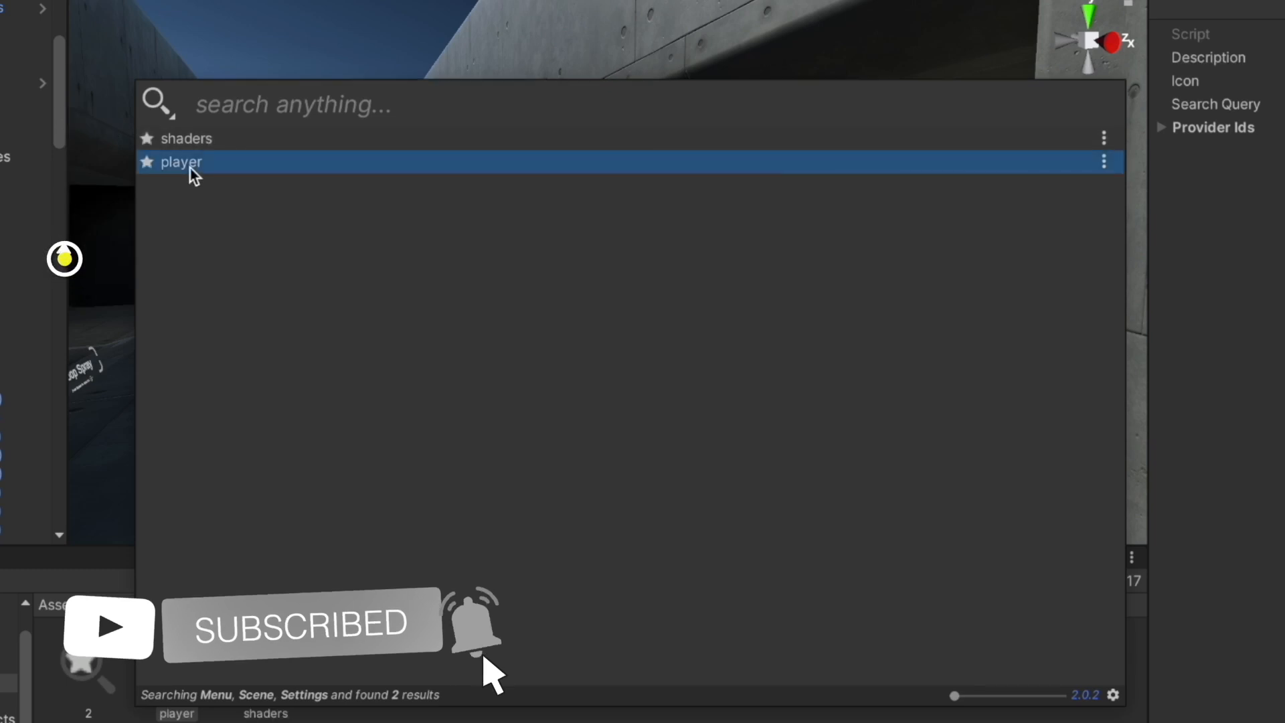
double_click(190, 168)
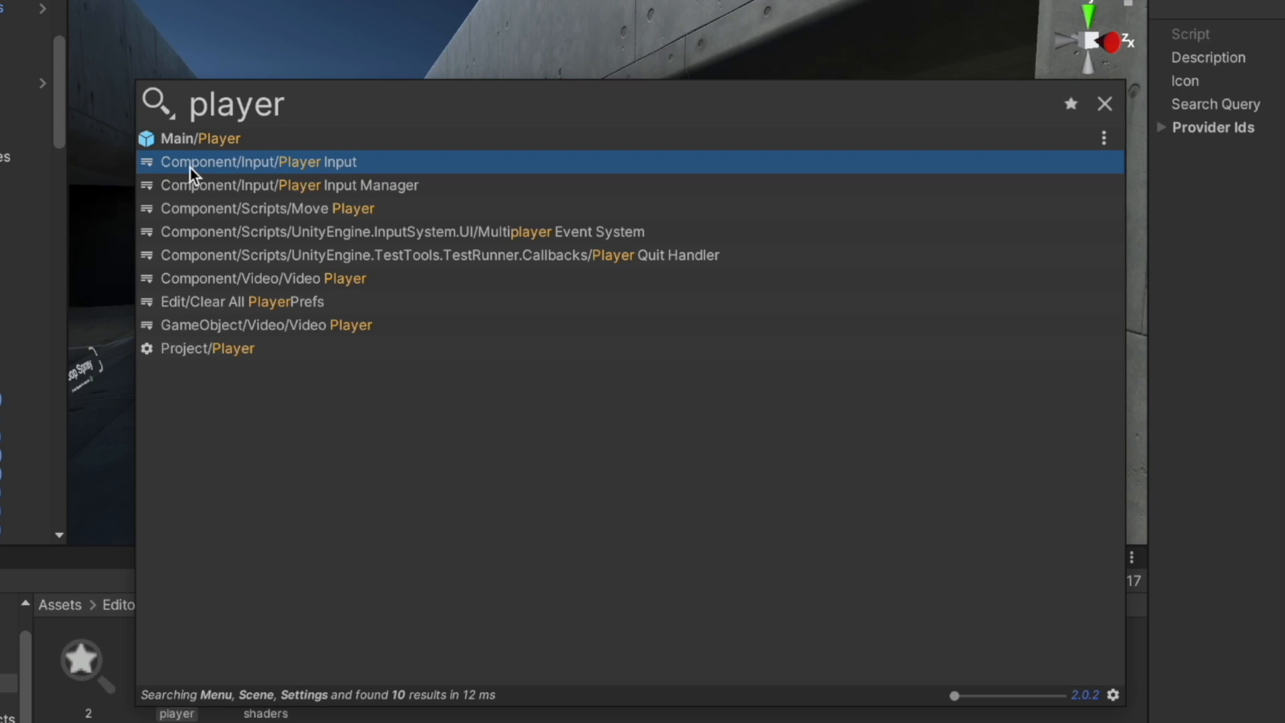
left_click(380, 343)
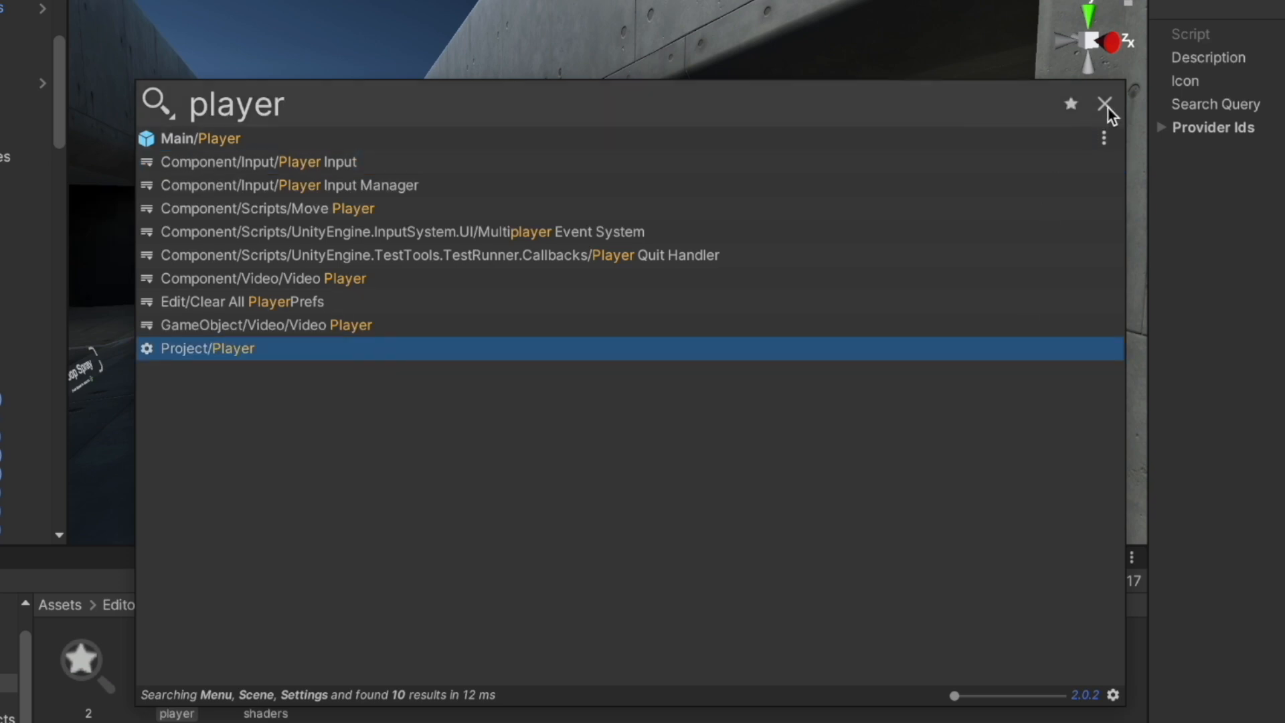
left_click(1106, 135)
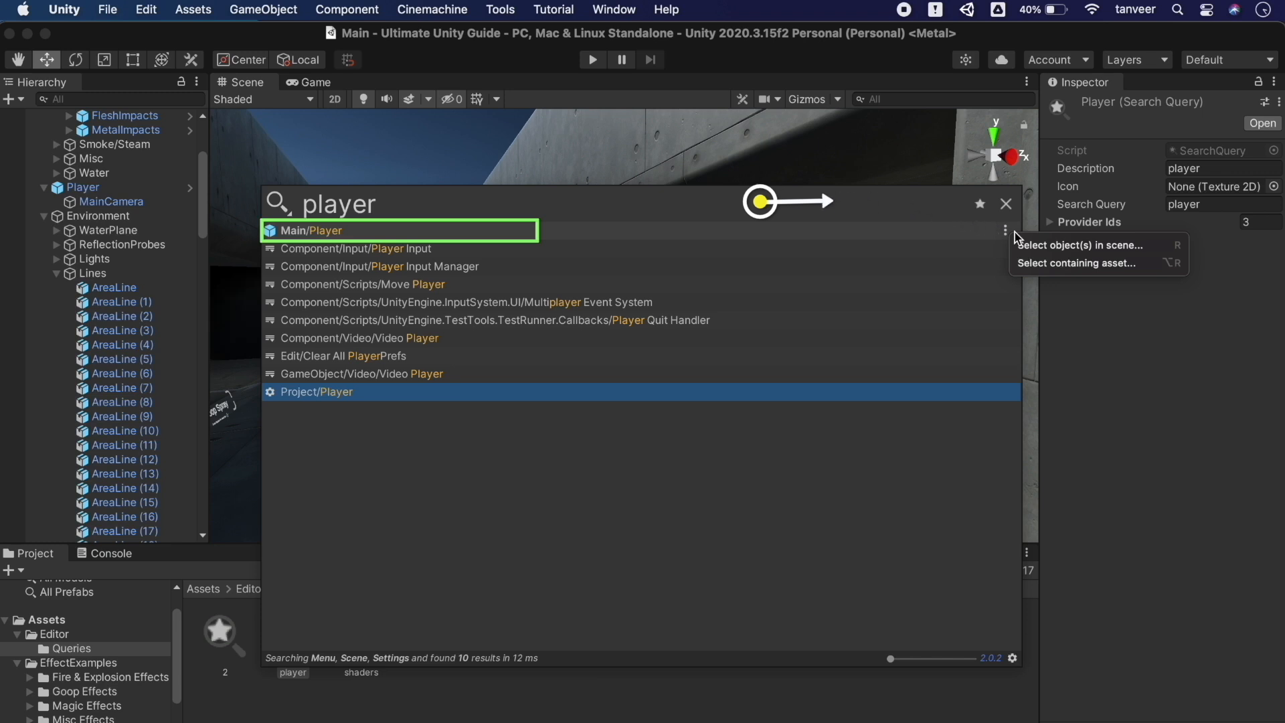
Select the Player object in the scene, frame it from the Hierarchy, and zoom out
left_click(1121, 246)
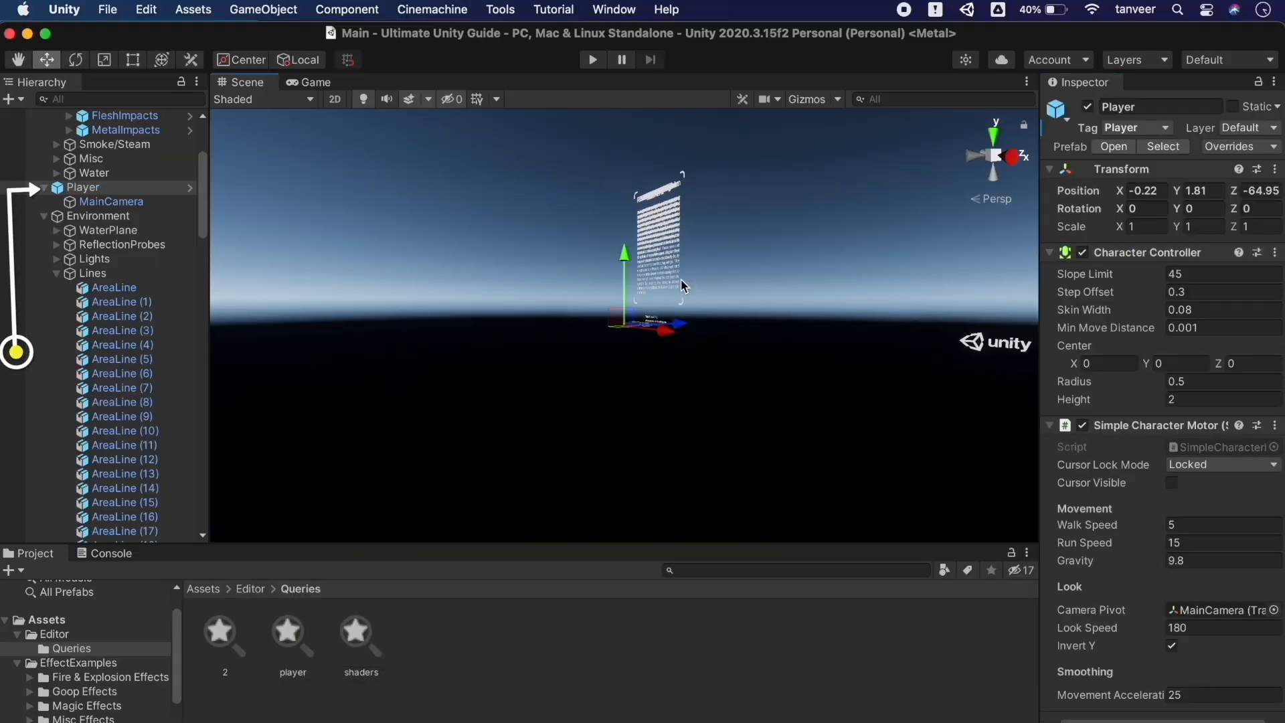
double_click(93, 187)
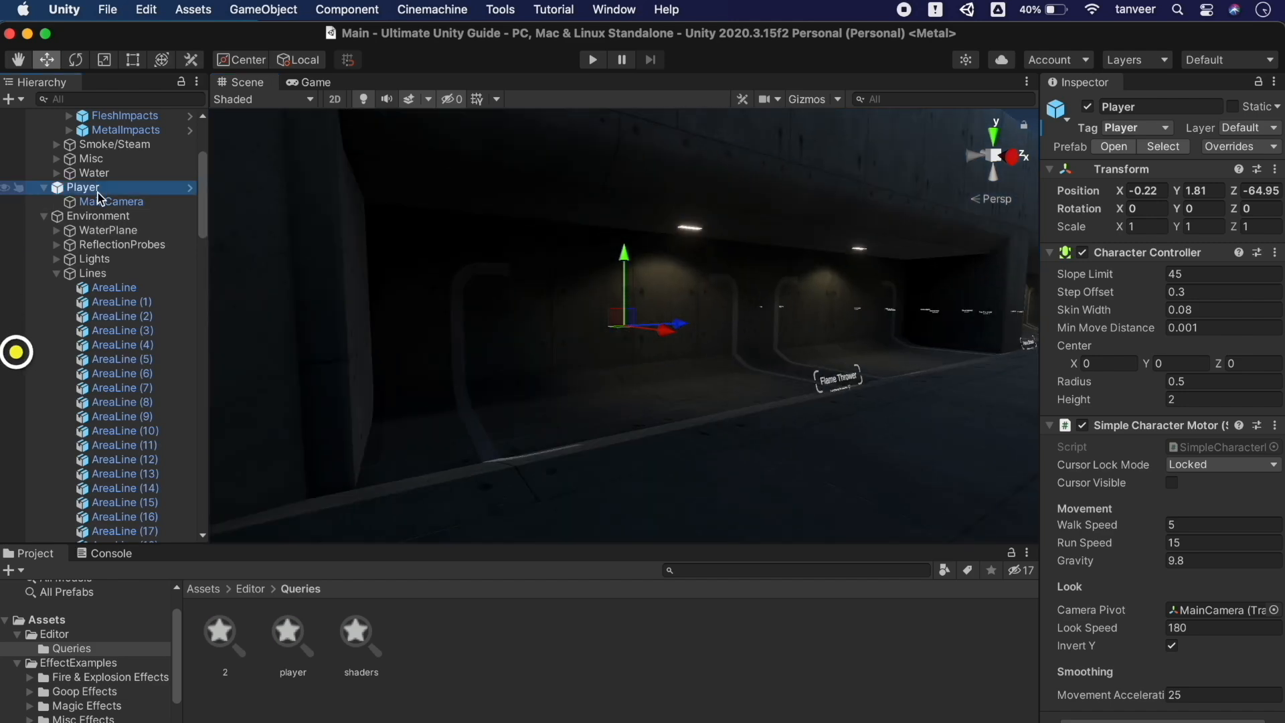
scroll(604, 344, "down", 10)
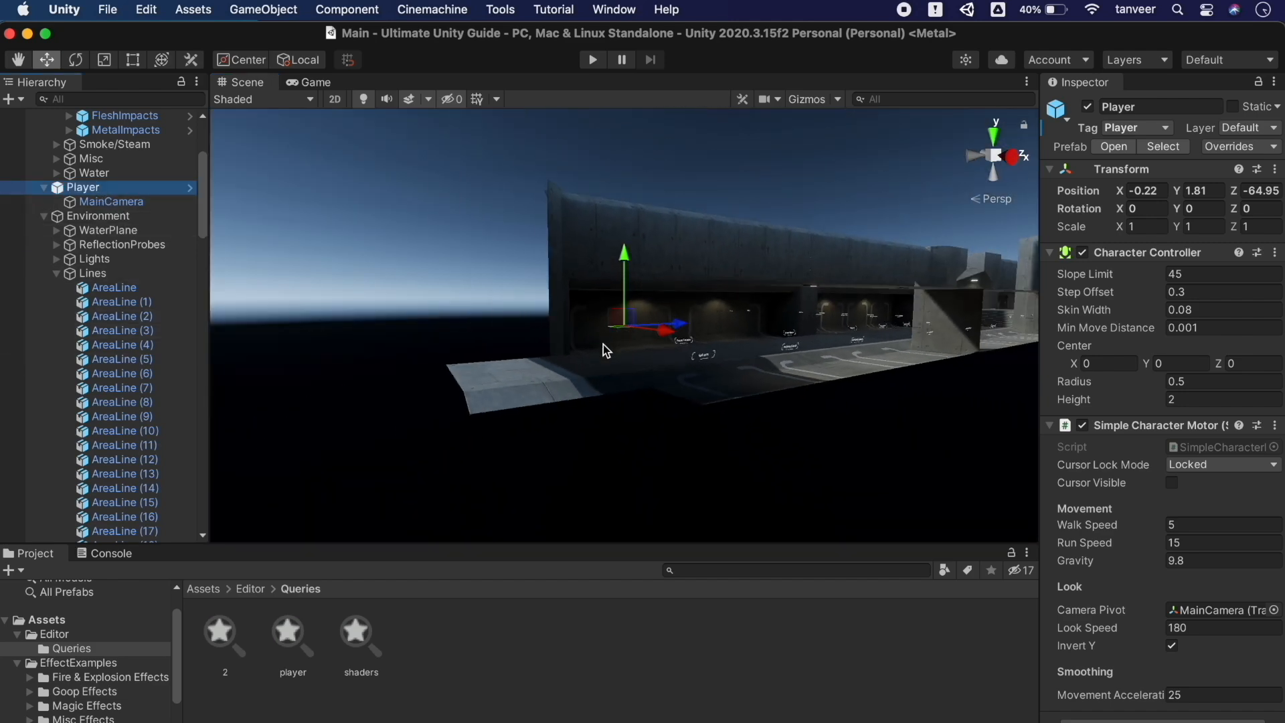
scroll(604, 344, "down", 3)
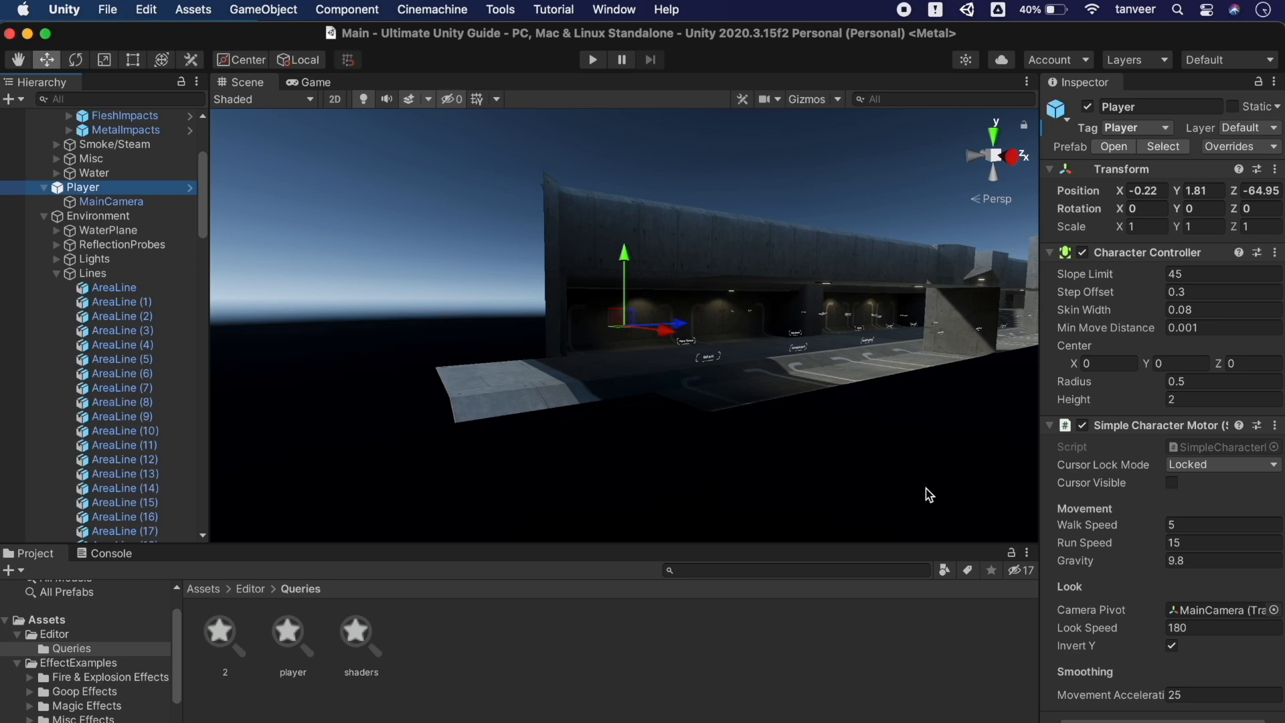
Turn on 'Open Quick Search as dockable window' in Quick Search preferences and close Preferences
left_click(667, 9)
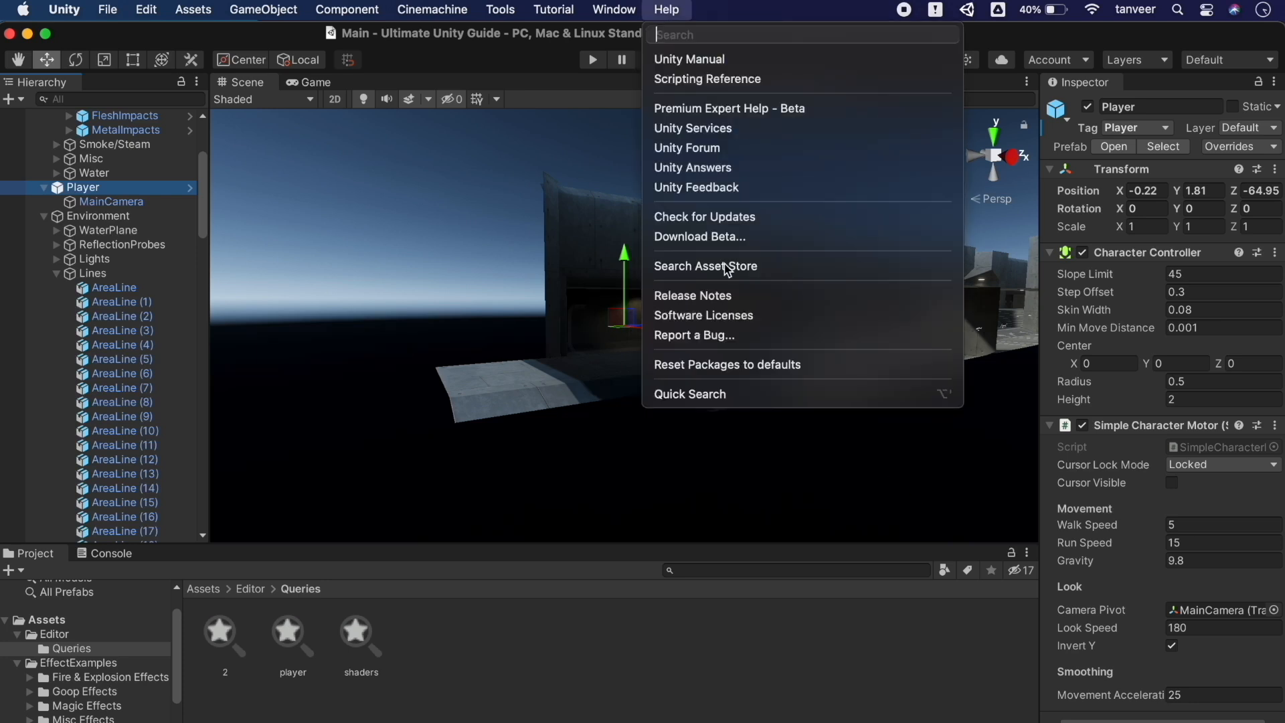
left_click(792, 390)
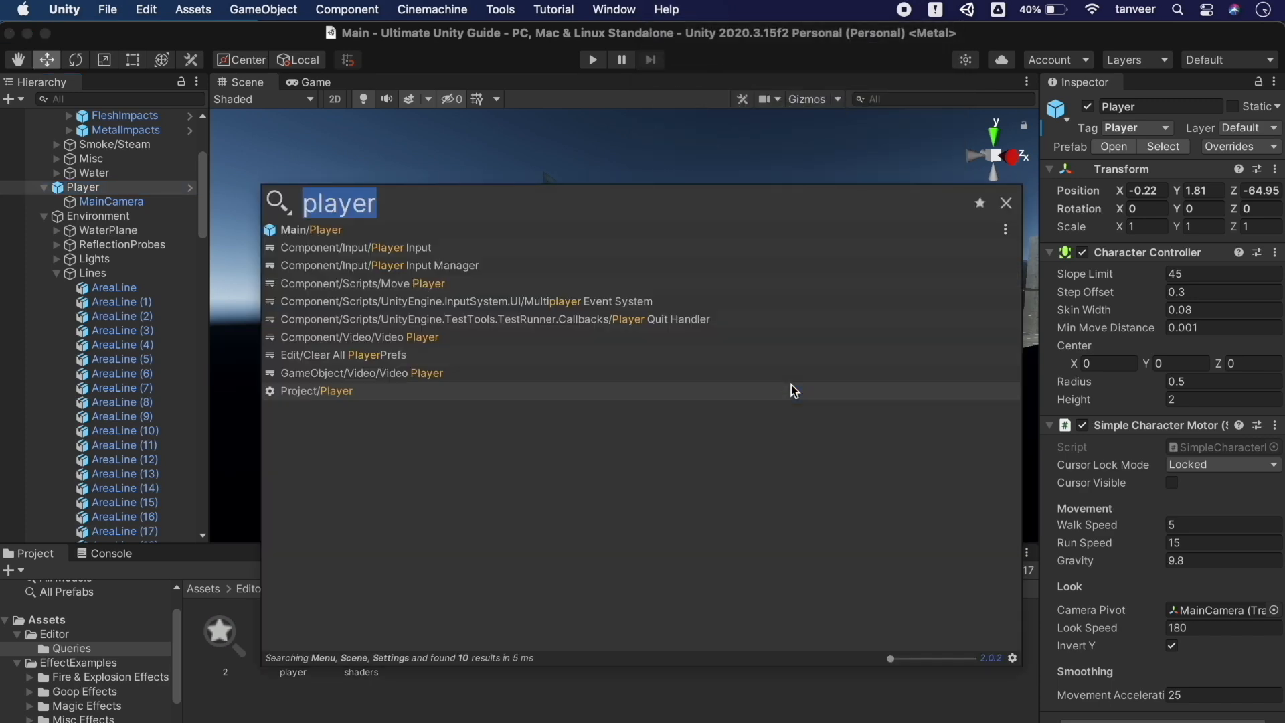
left_click(1013, 658)
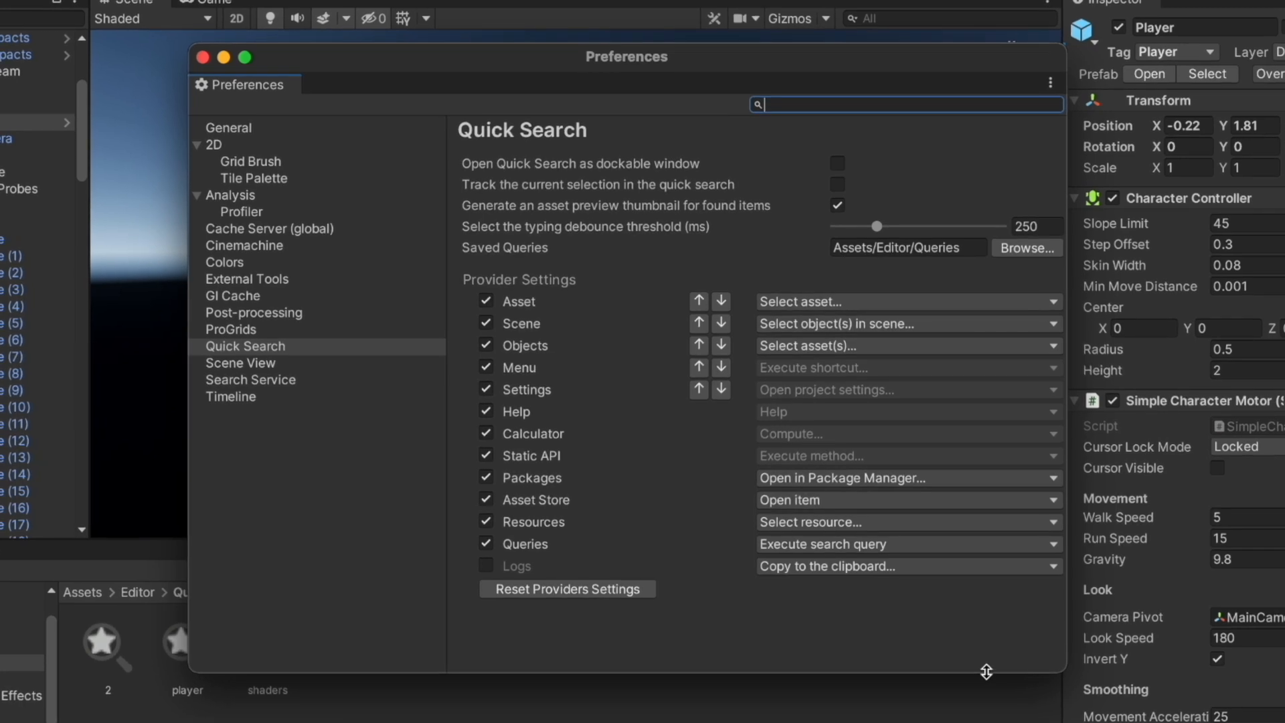
left_click(279, 350)
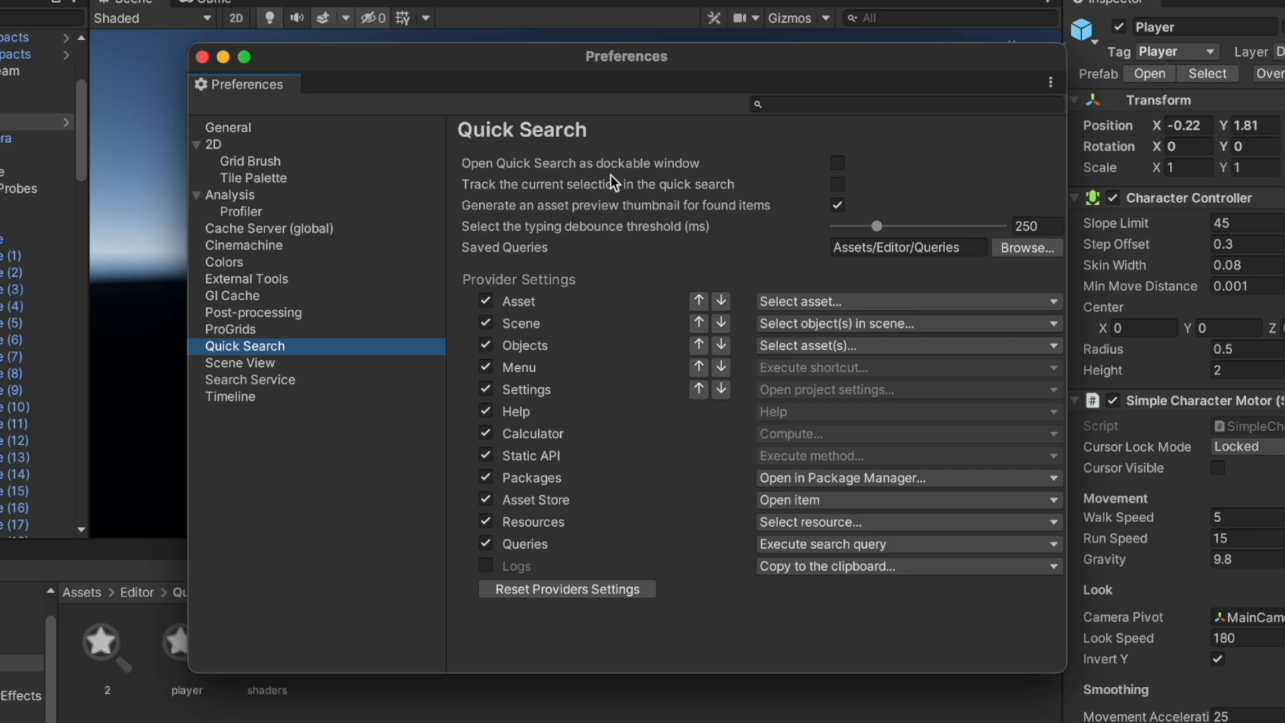
left_click(837, 164)
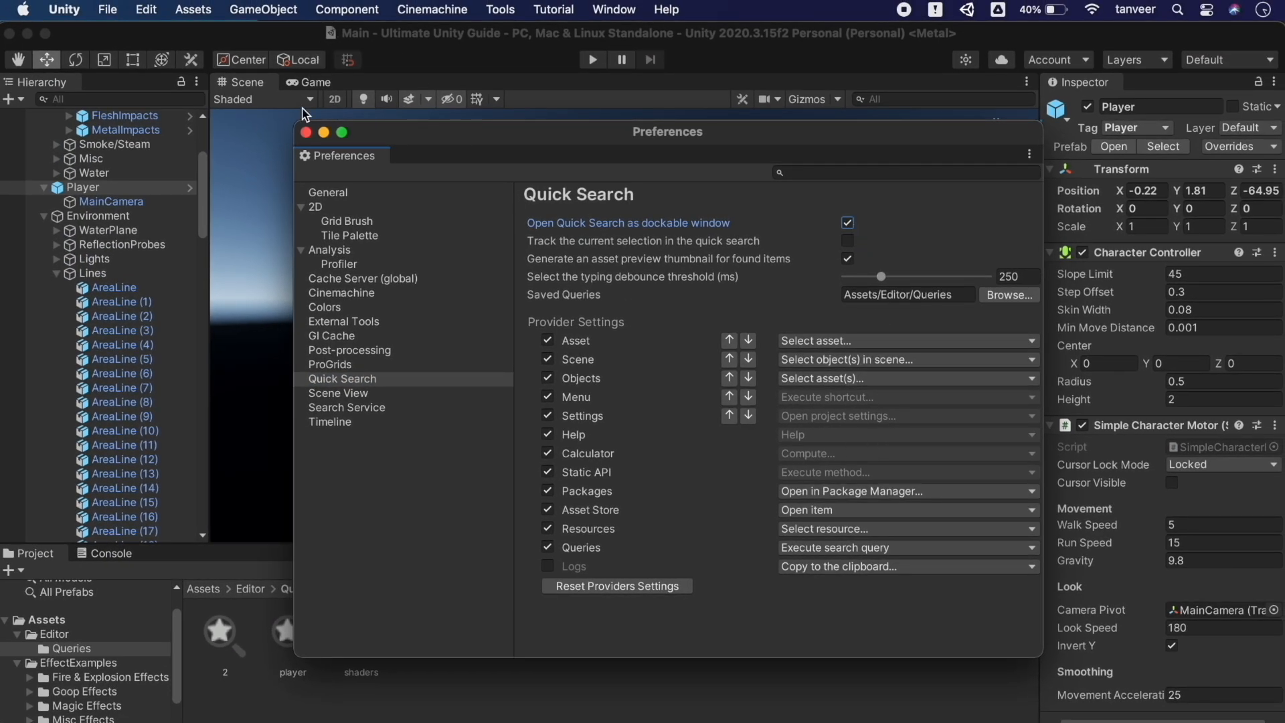
left_click(307, 133)
left_click(610, 9)
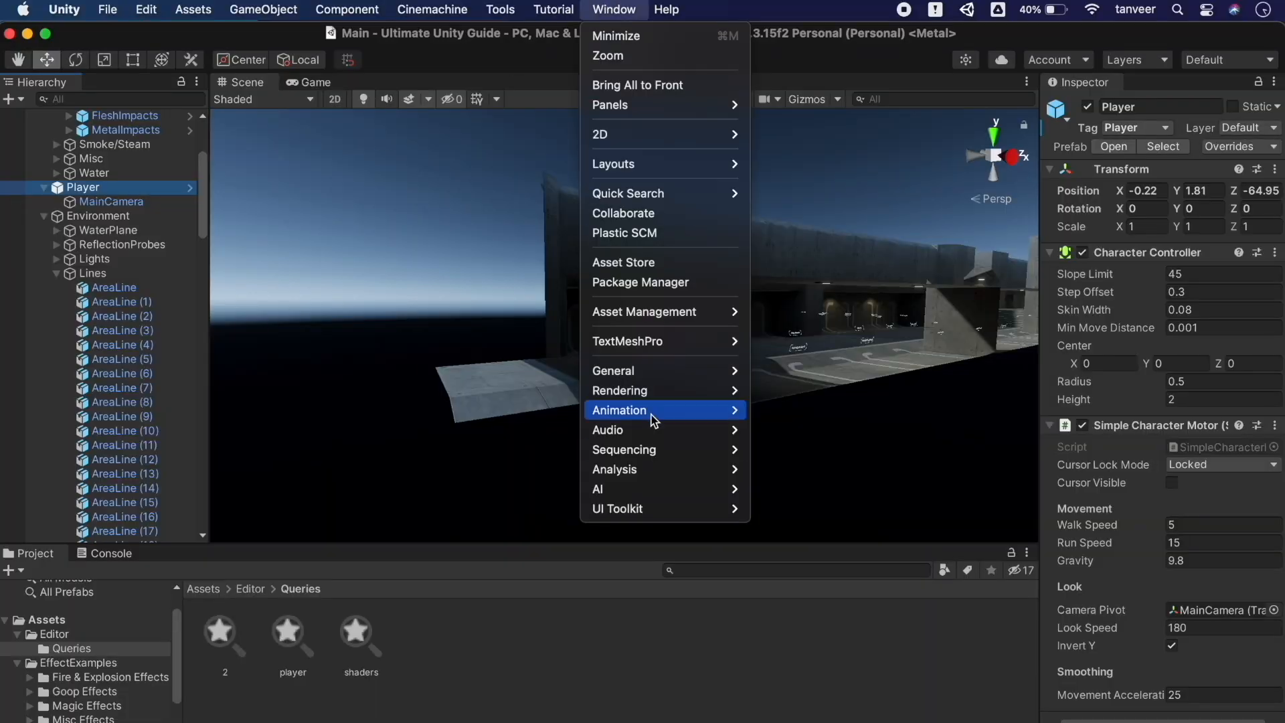
Dock the Quick Search window as a tab beside Scene and Game, then try a 'test' search
mouse_move(666, 8)
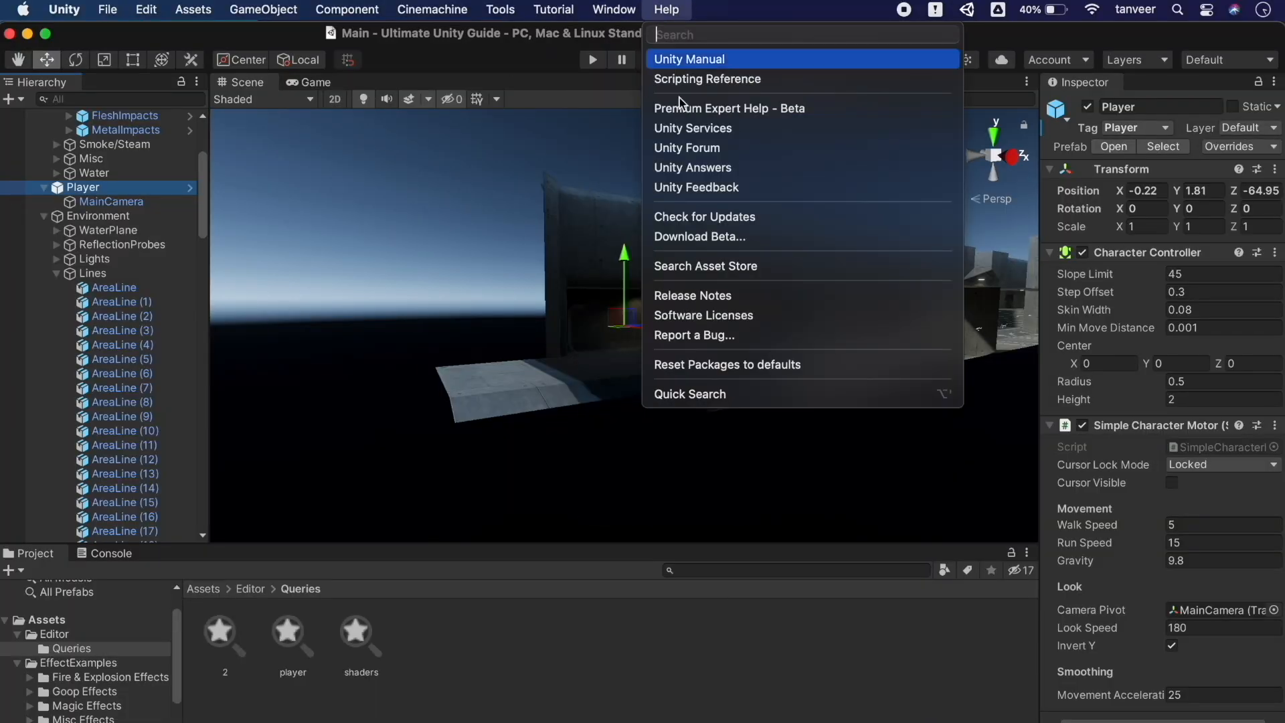
left_click(723, 393)
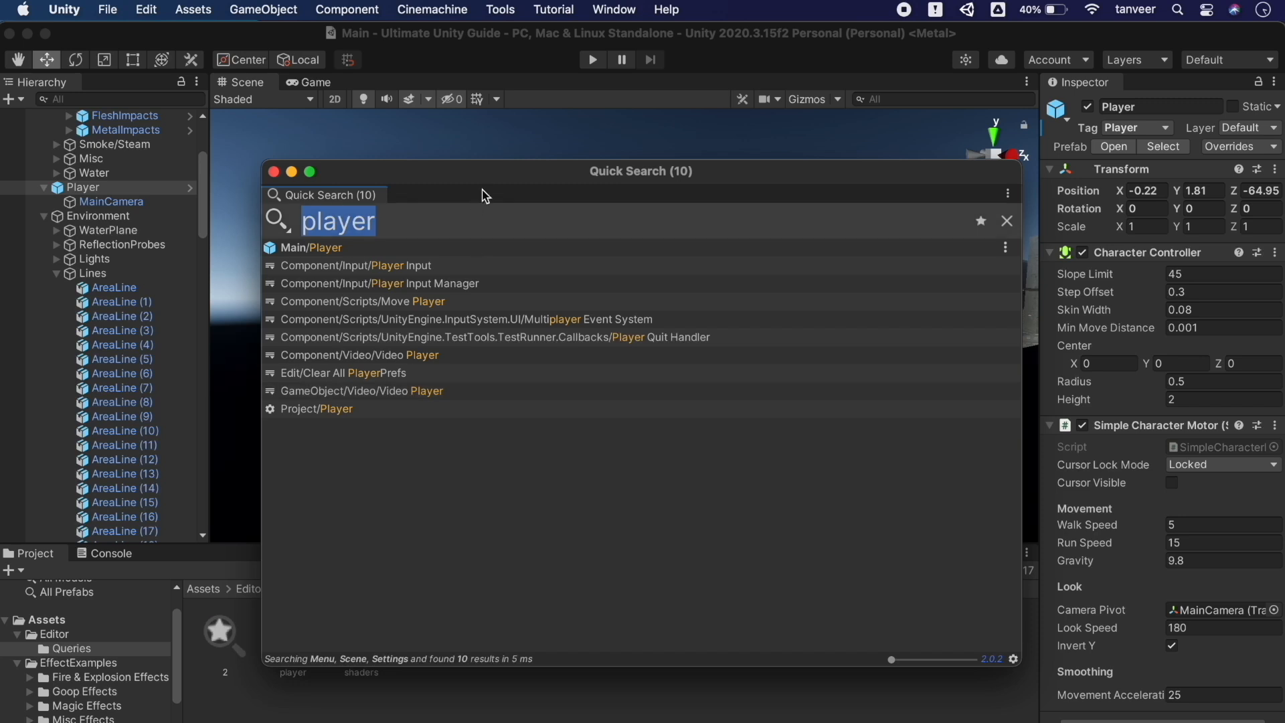
left_click_drag(525, 172, 490, 188)
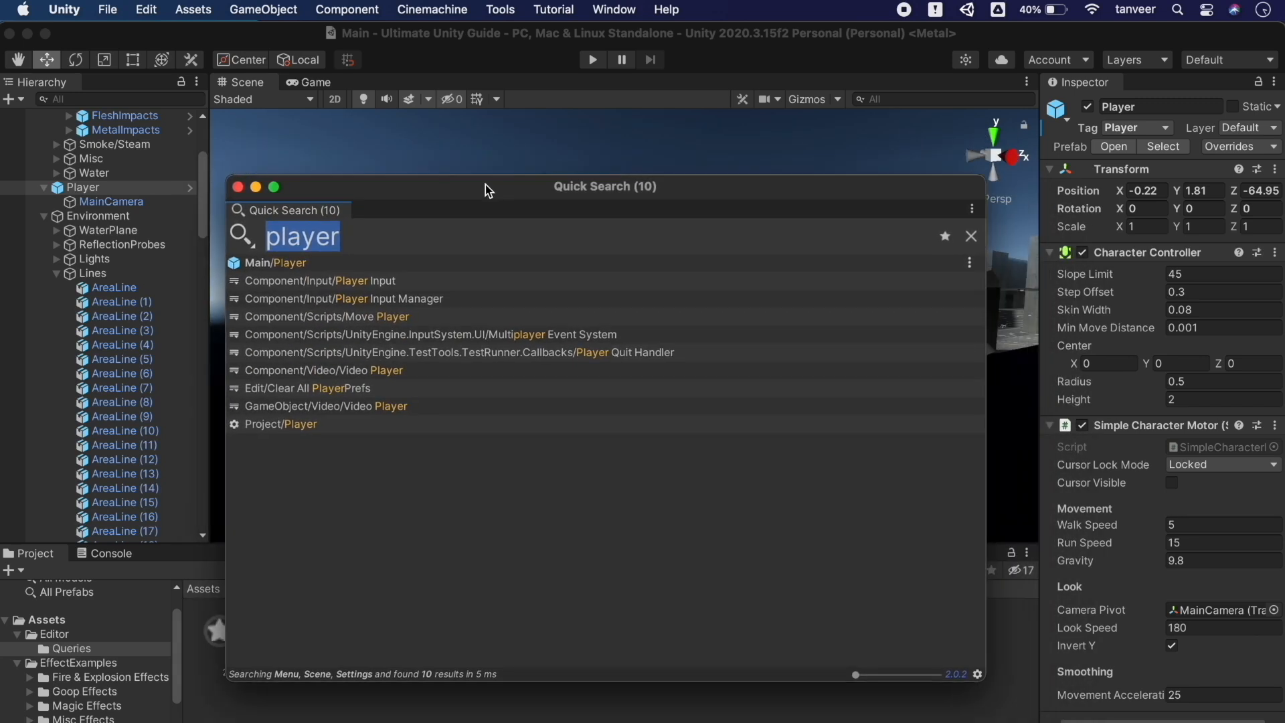
left_click_drag(291, 211, 372, 83)
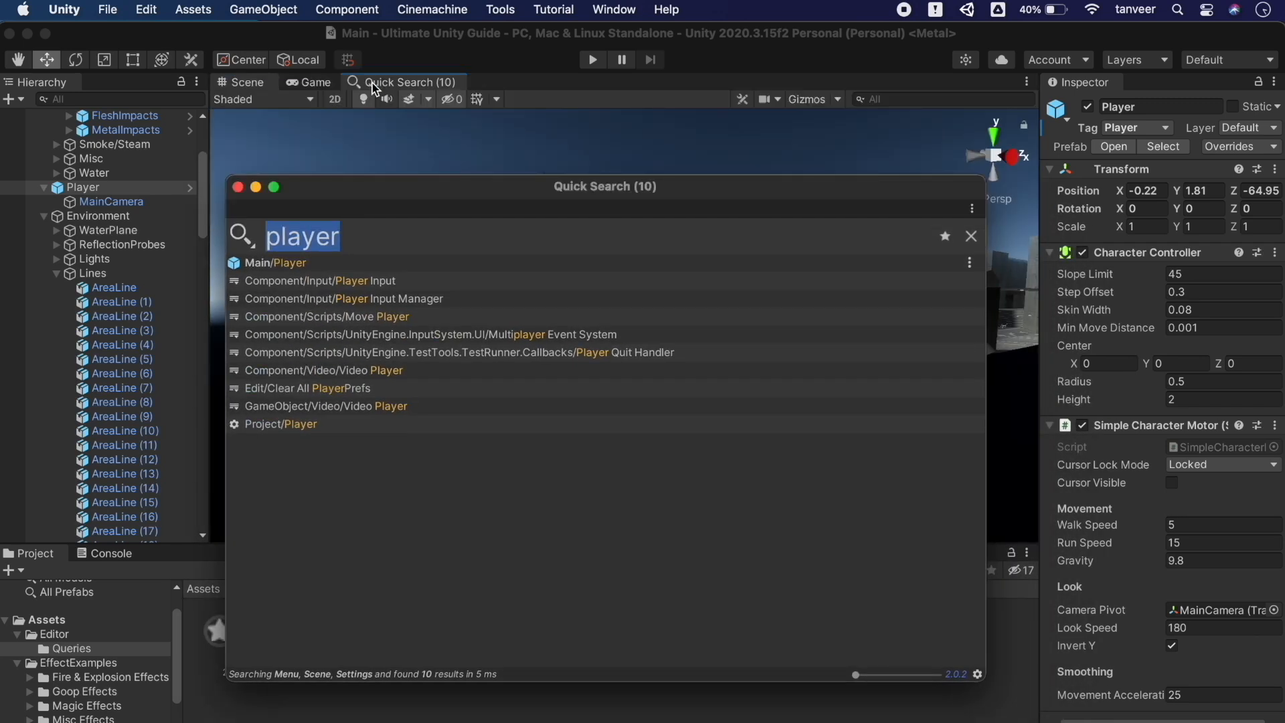
left_click(508, 114)
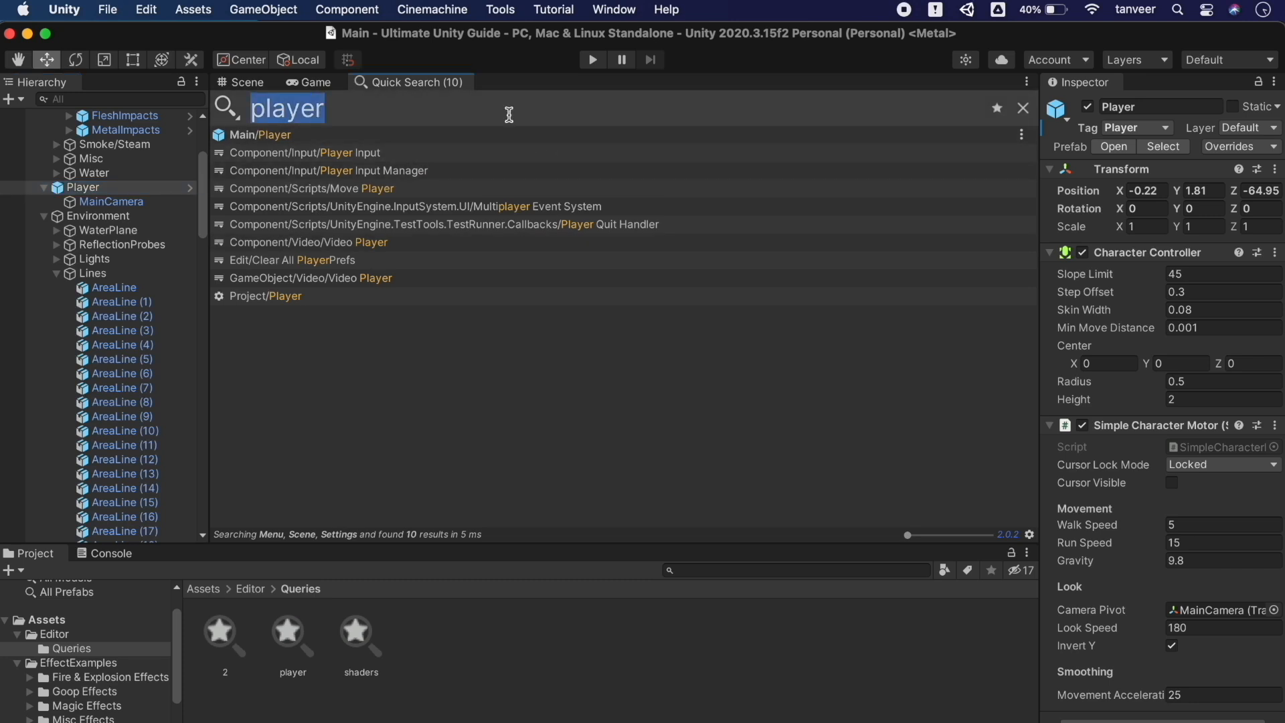
type("test")
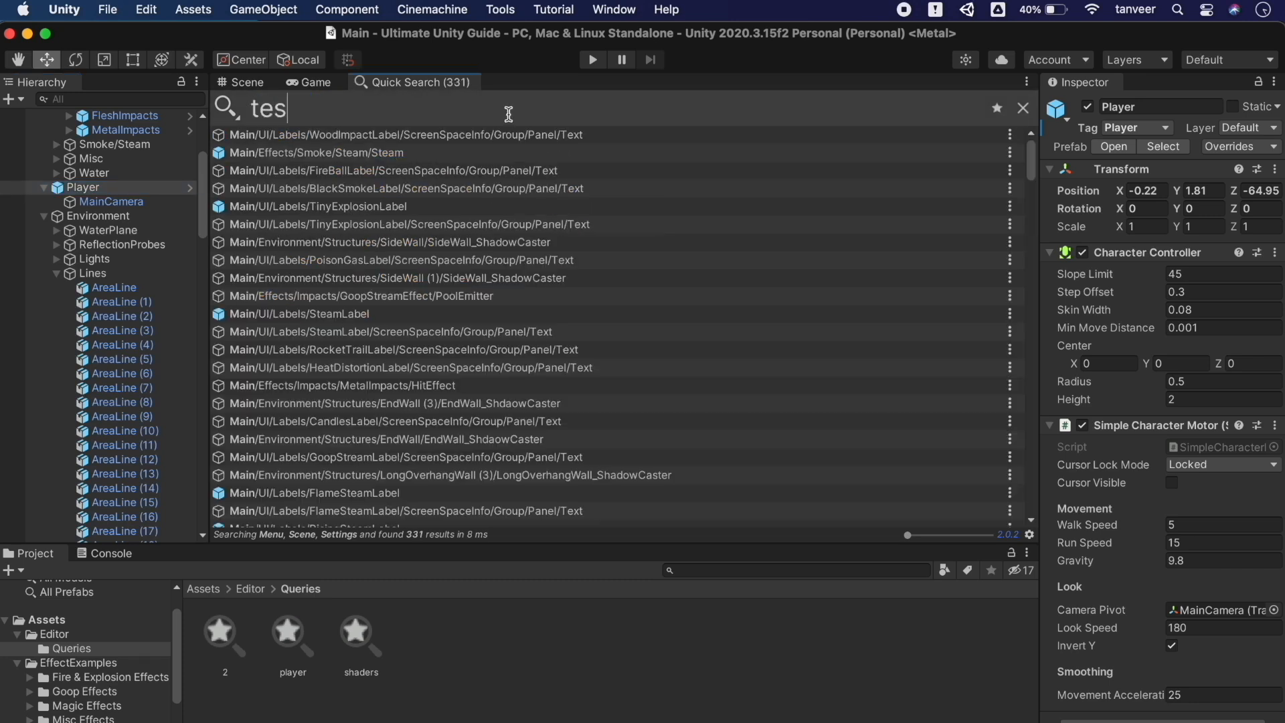
key("BackSpace")
key("BackSpace")
key("BackSpace")
key("BackSpace")
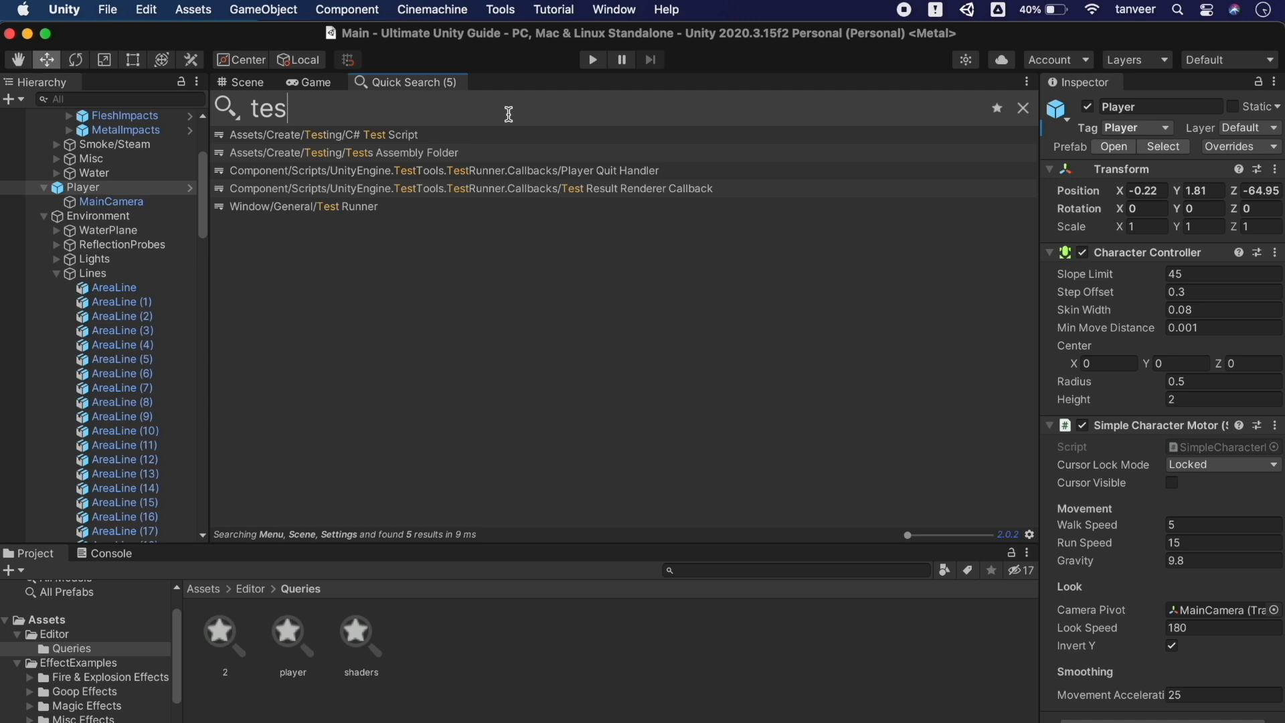
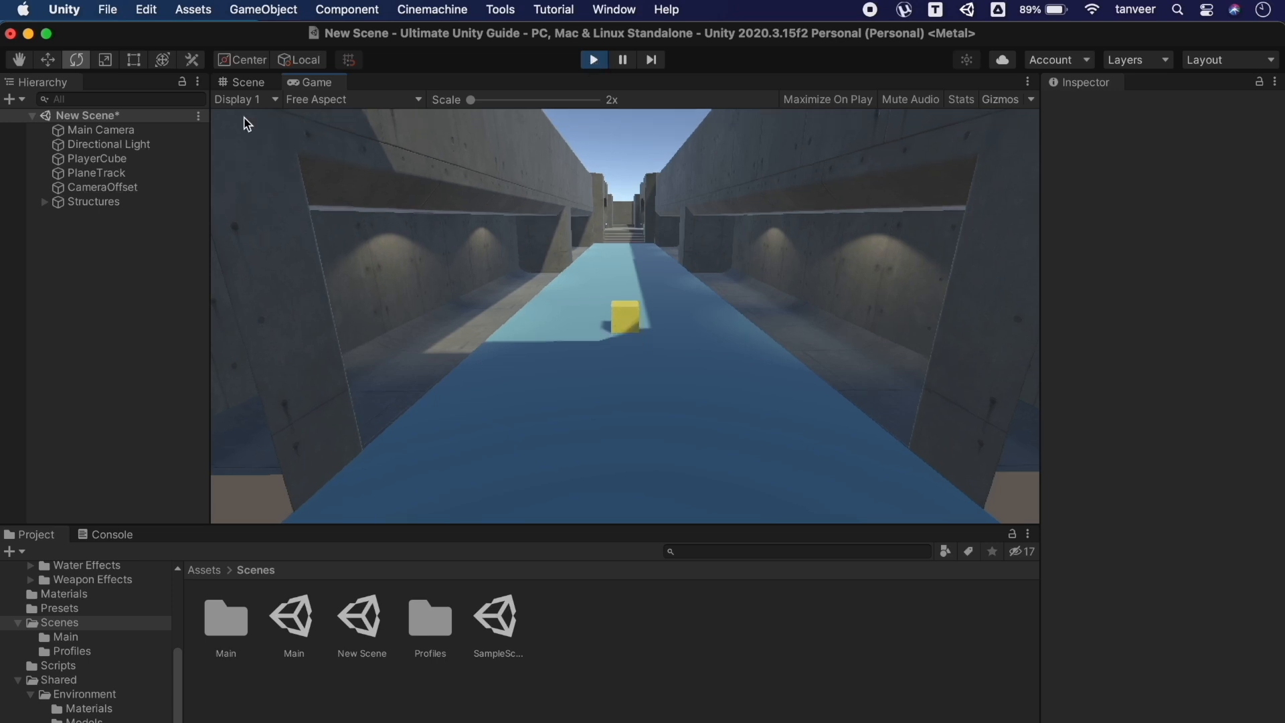
Return to the Scene view, then select and frame PlayerCube from above the track
left_click(245, 83)
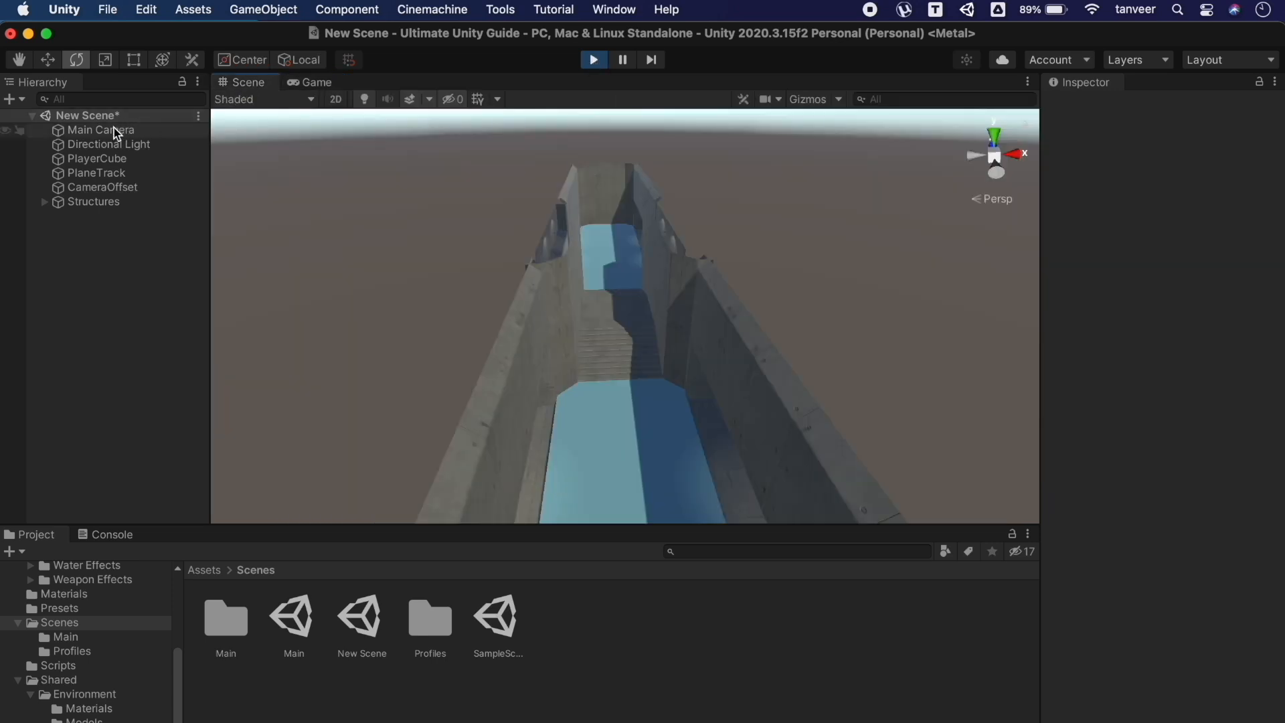
double_click(100, 160)
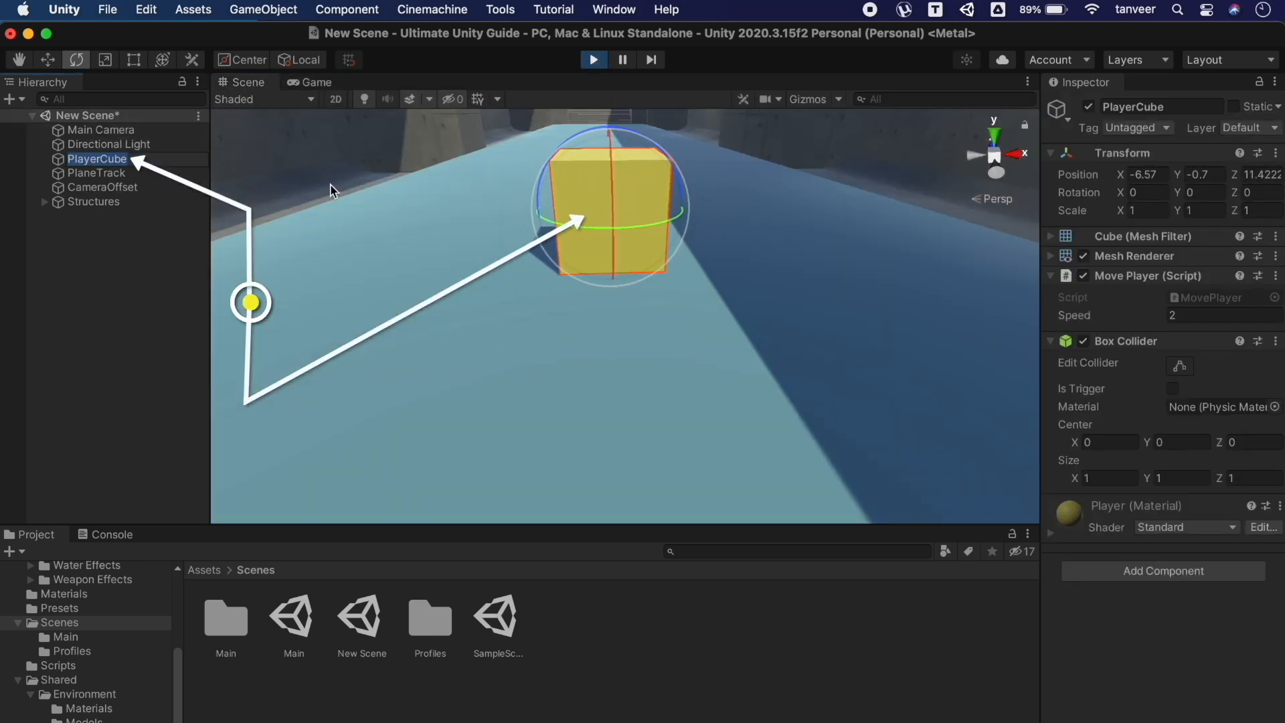
key("e")
right_click_drag(352, 223, 352, 223)
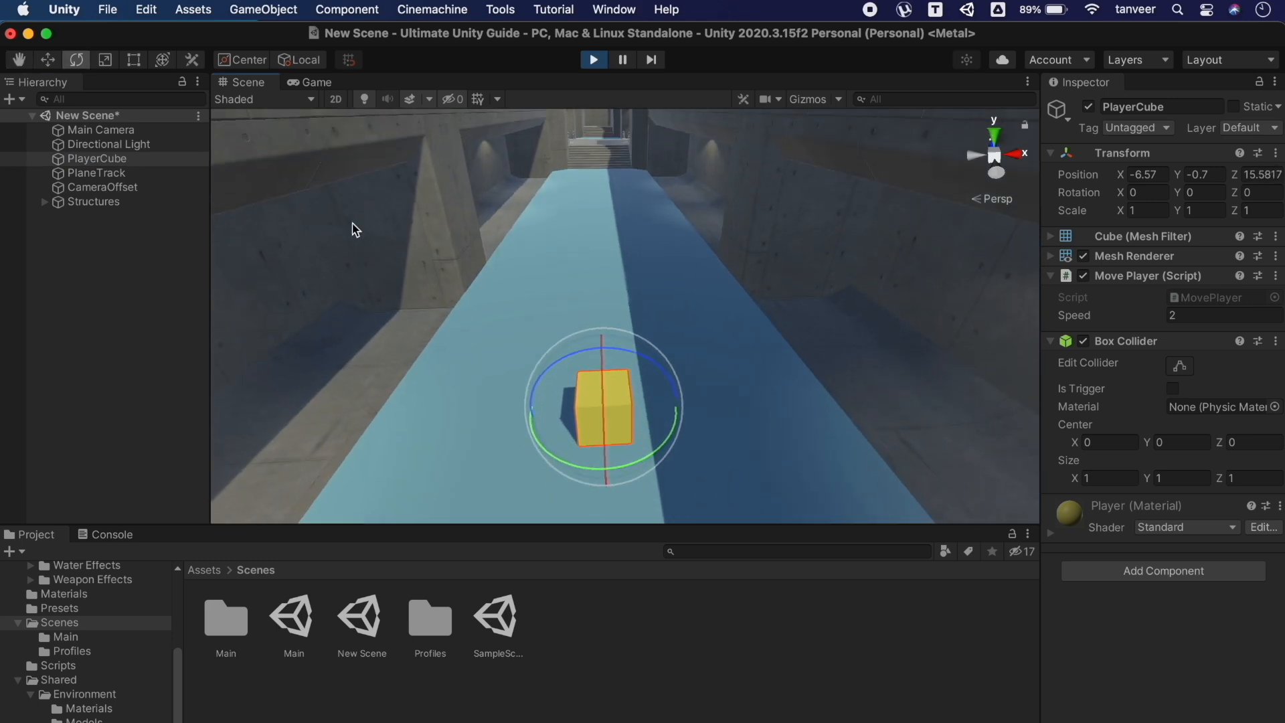
key("f")
Dock the Game view beside the Scene view and adjust the split
left_click(316, 82)
left_click_drag(318, 82, 677, 265)
left_click_drag(502, 241, 500, 242, "alt")
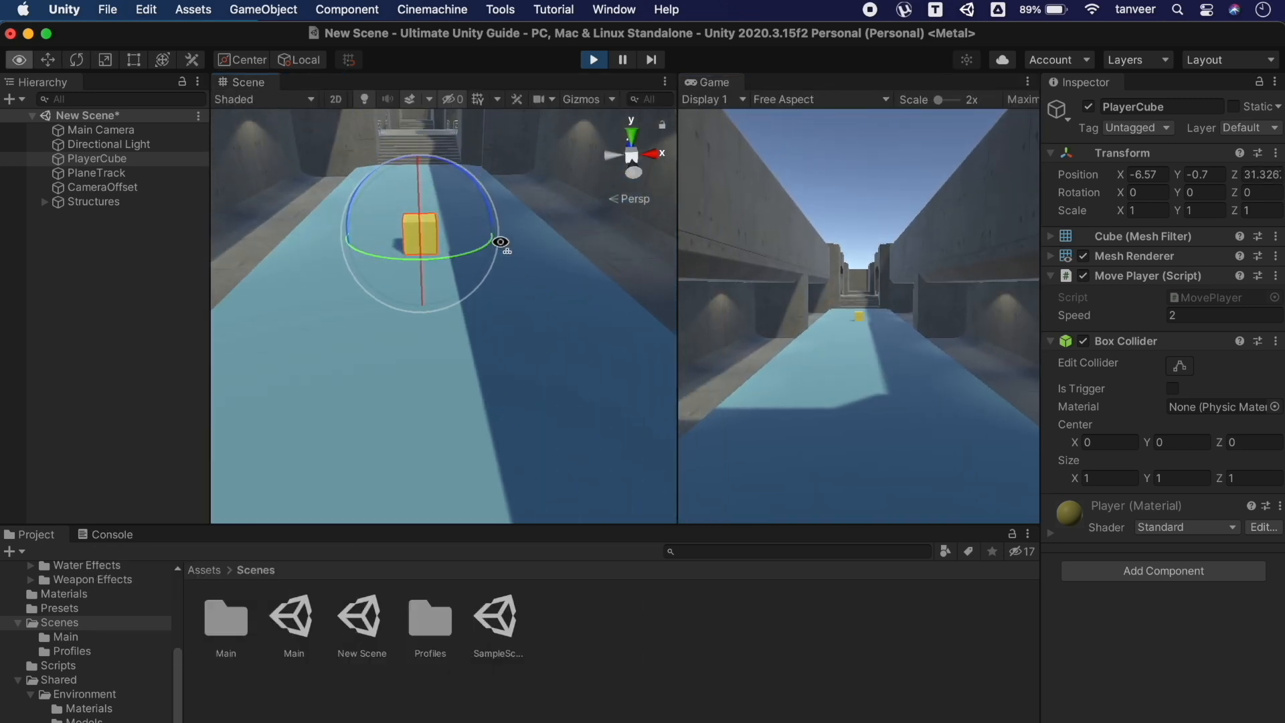
Lock the Scene view onto the moving PlayerCube with Shift+F
key("f")
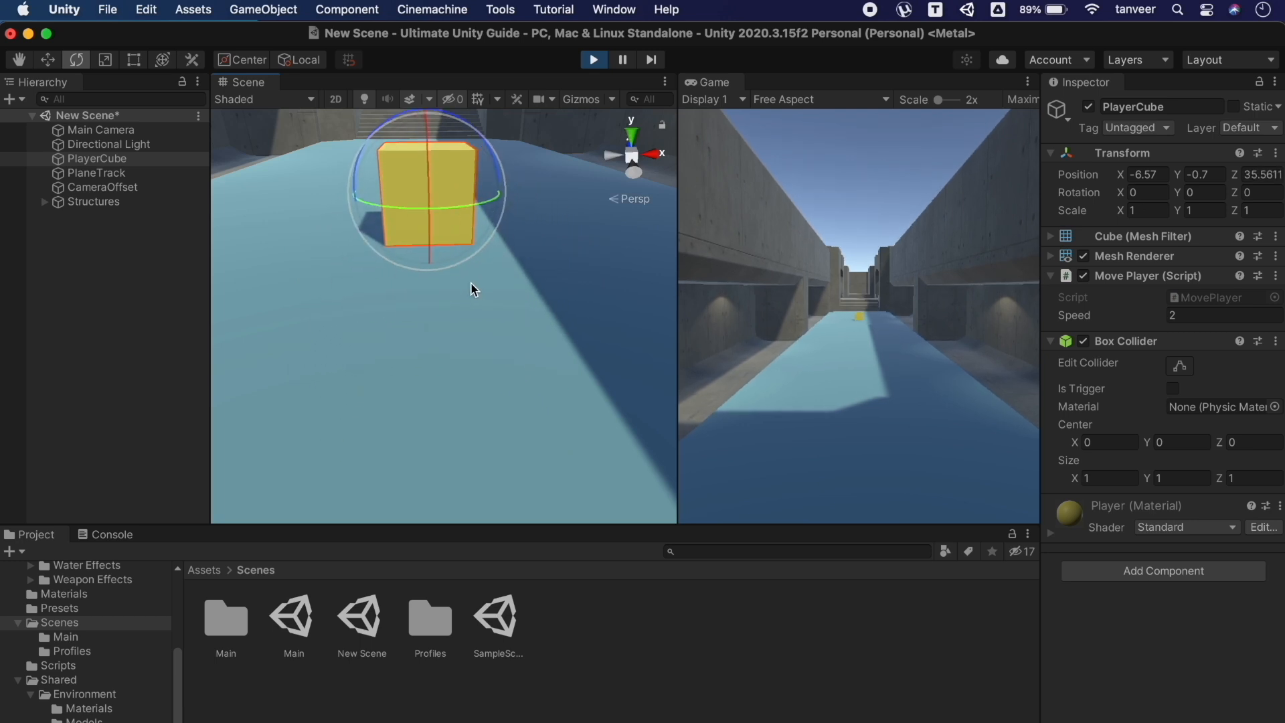
key("shift+f")
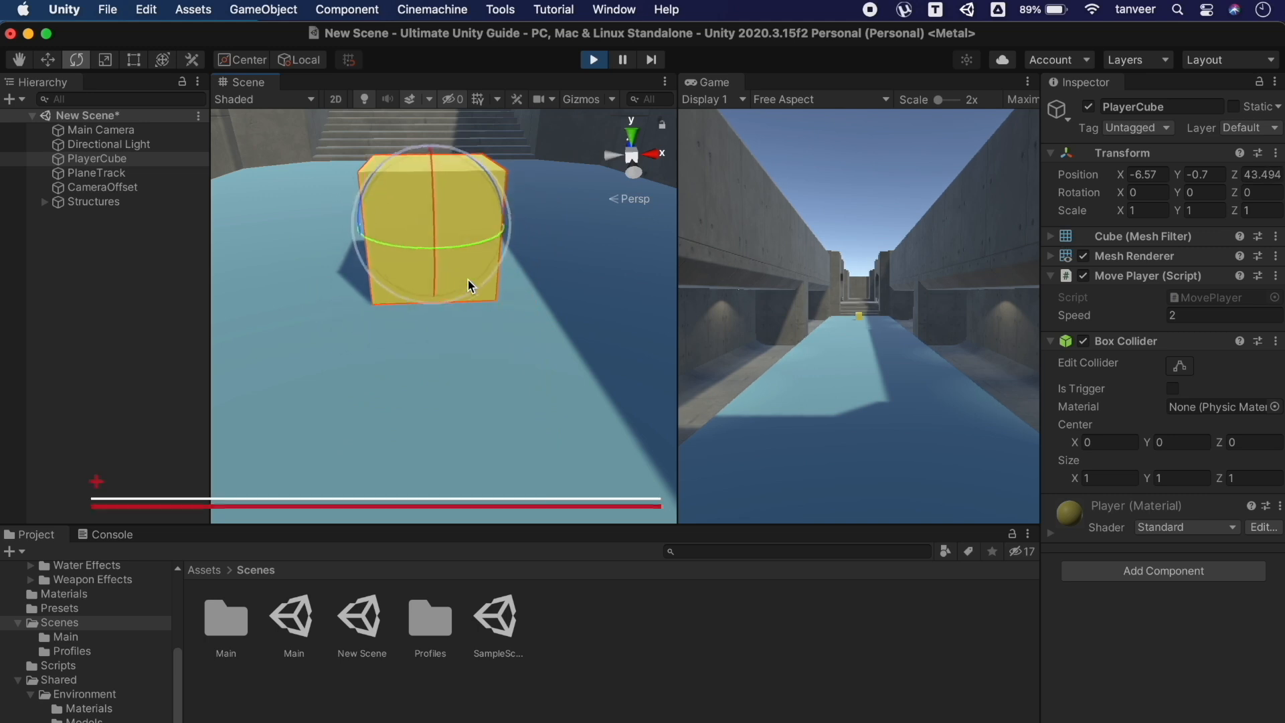
key("shift+f")
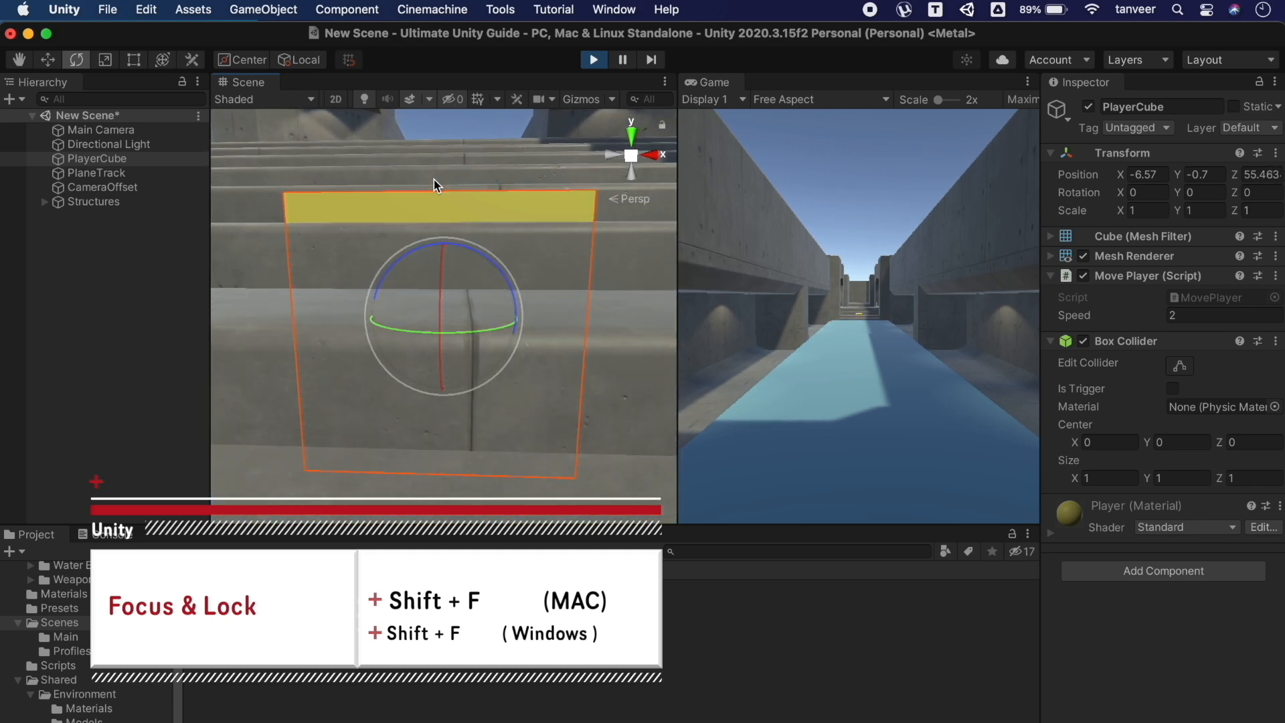
right_click_drag(434, 180, 448, 299)
key("shift+f")
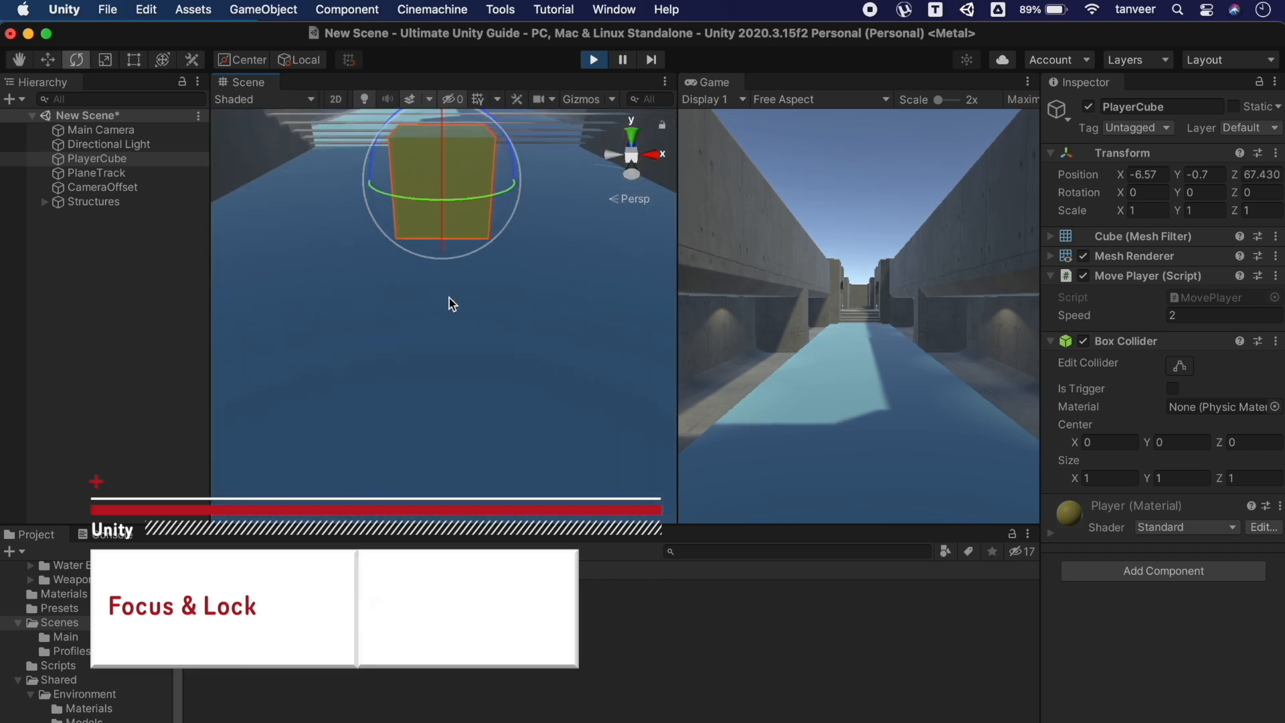
key("shift+f")
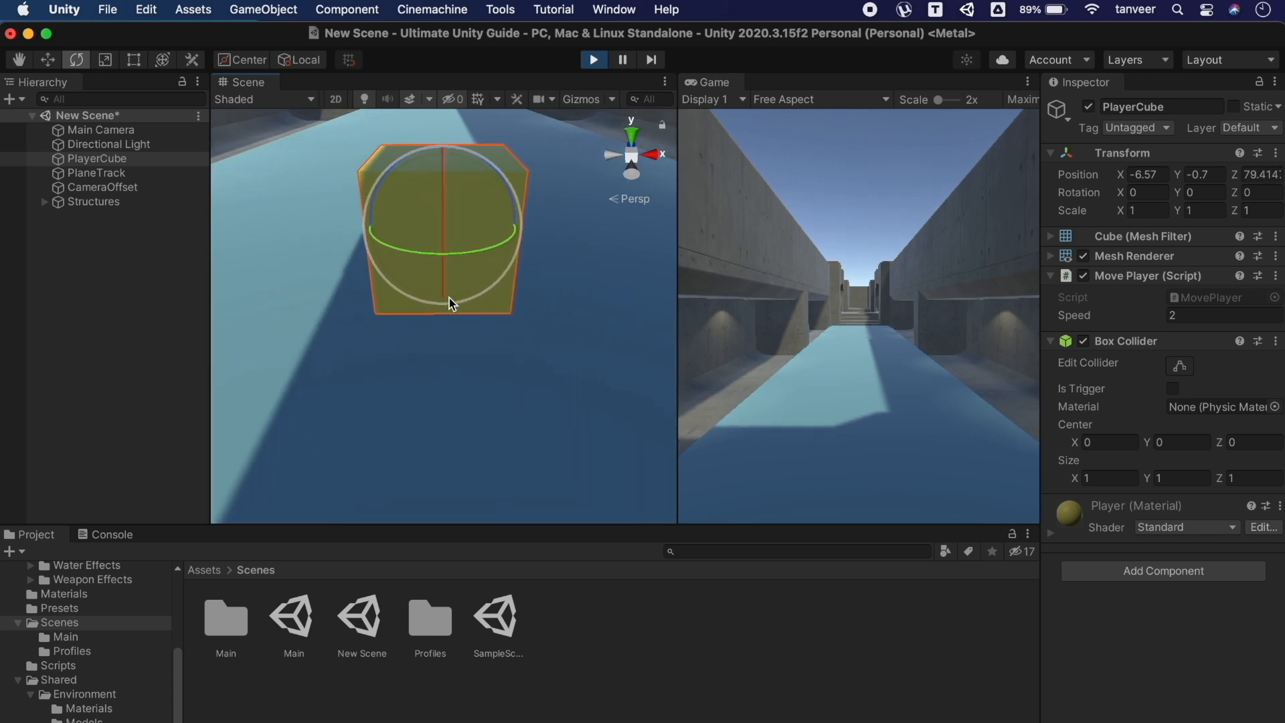
Re-frame PlayerCube, select the Main Camera, and search the project for 'Mod'
key("f")
right_click_drag(448, 298, 451, 277)
key("s")
key("f")
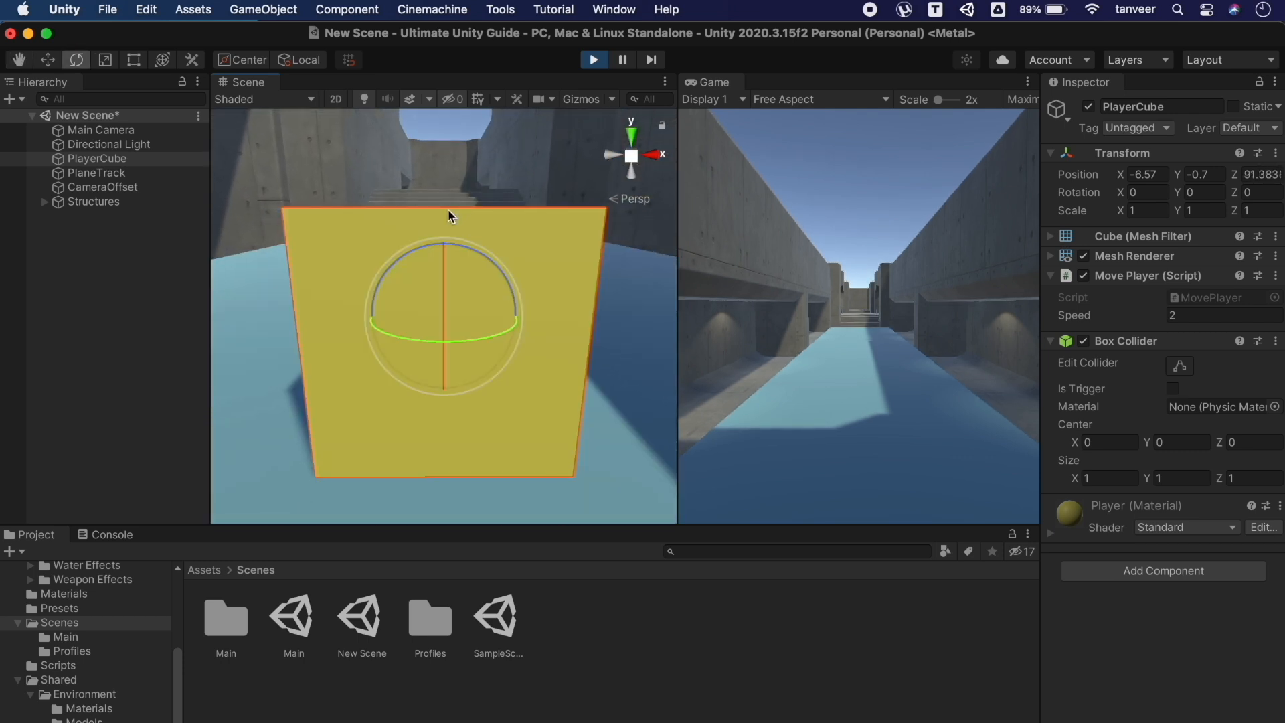
left_click(133, 130)
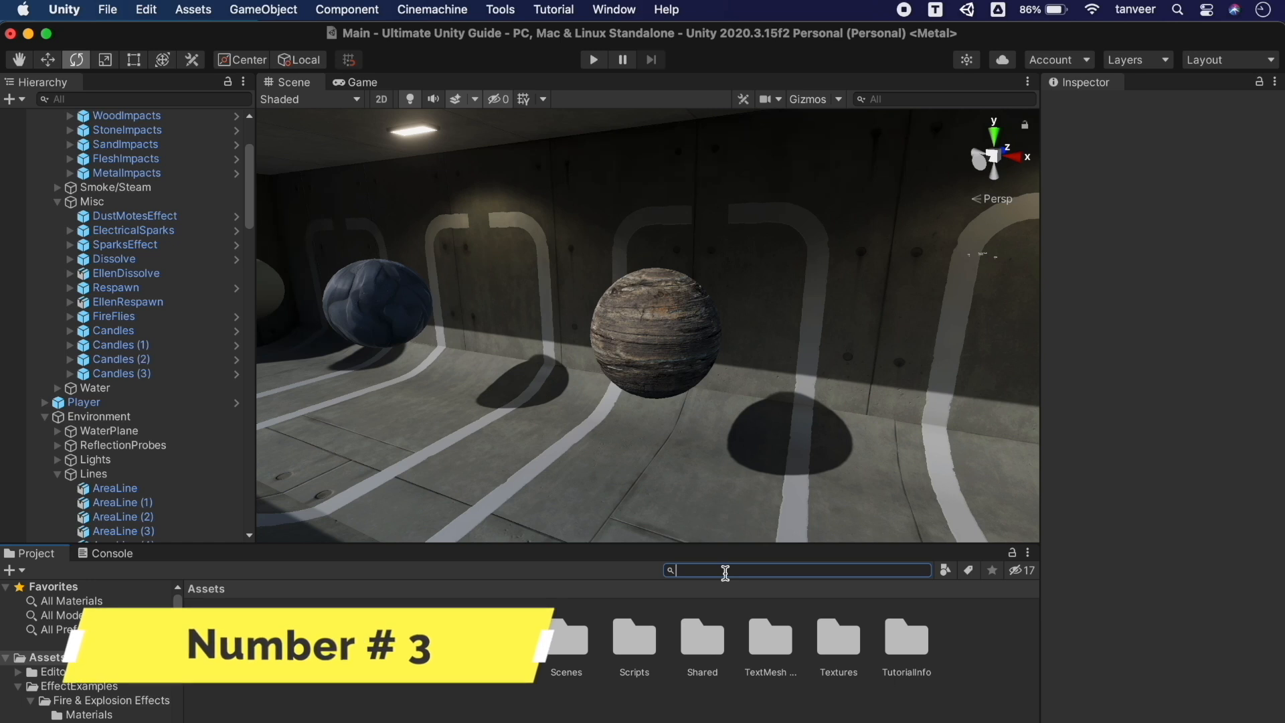
type("Models")
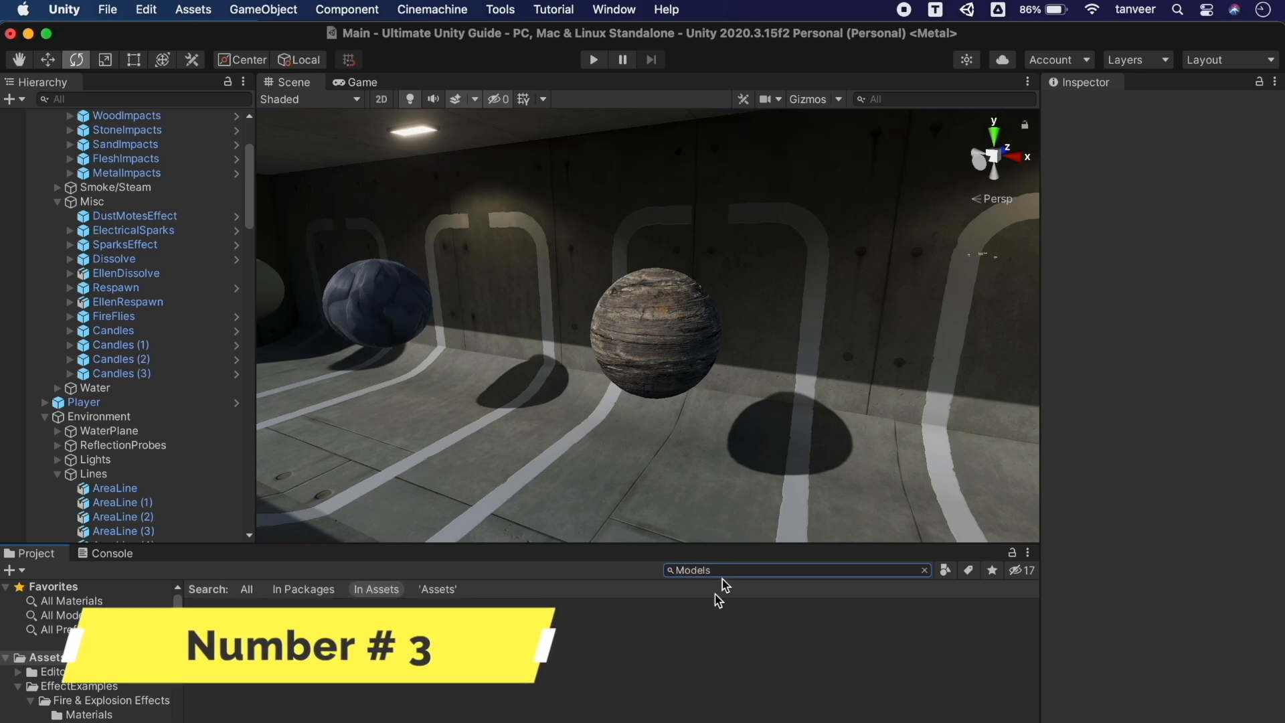
Open the Misc Effects Models folder and show the Ellen model's import settings
double_click(299, 639)
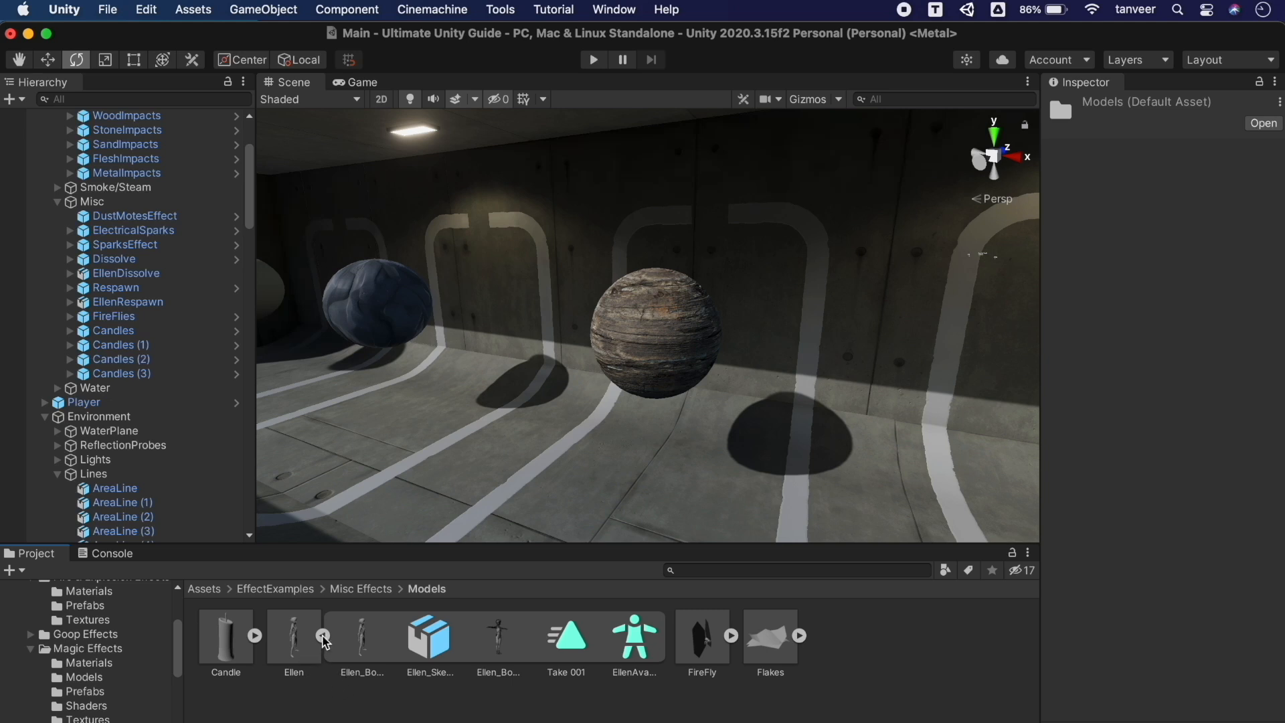
left_click(323, 636)
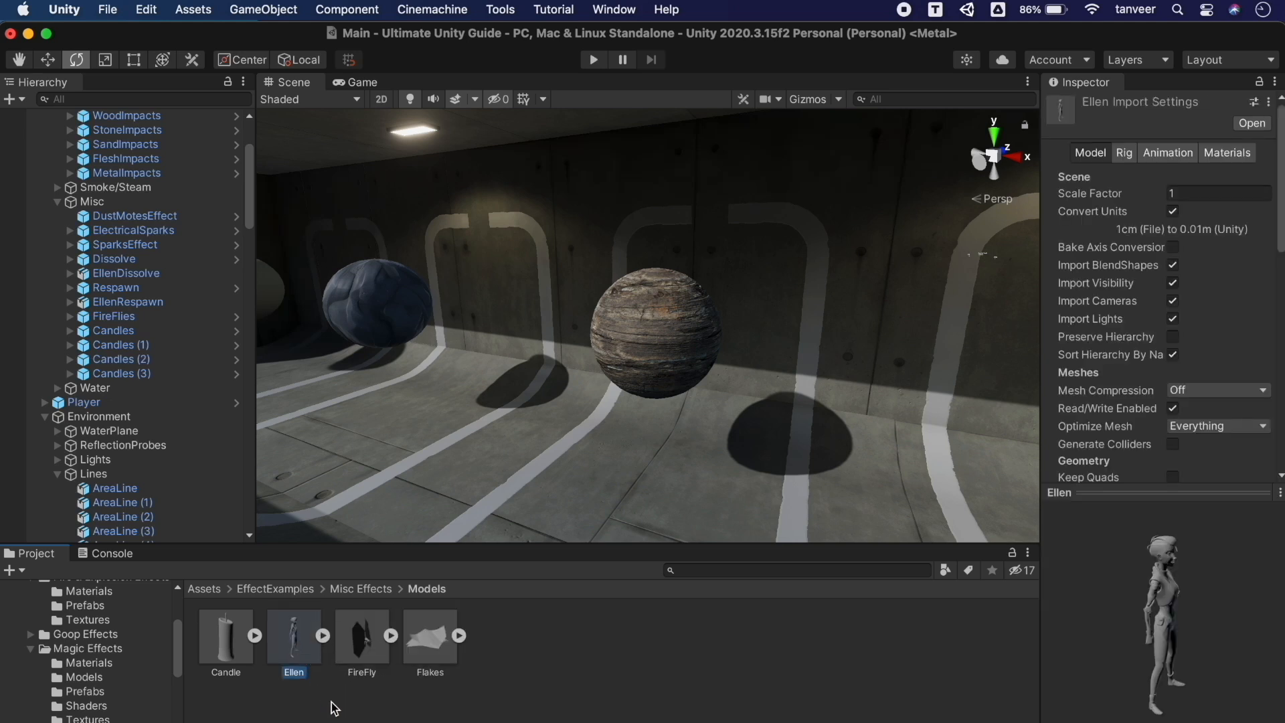
left_click(361, 639)
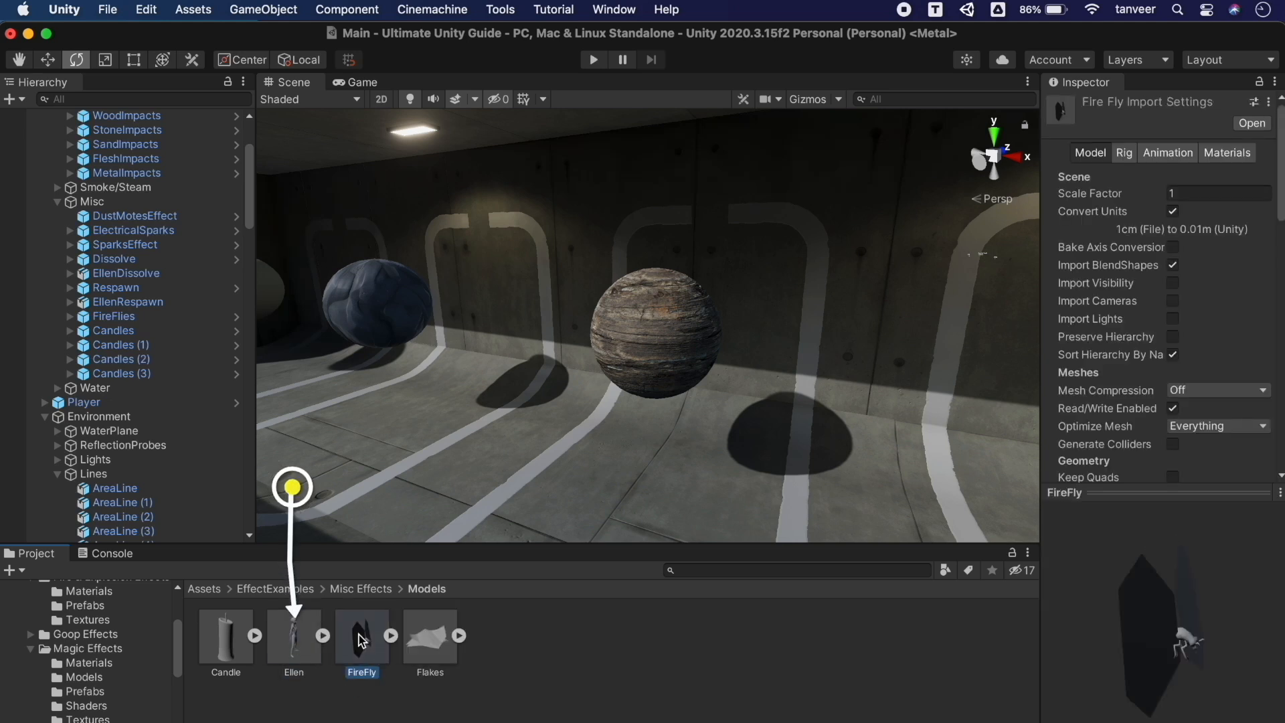
left_click(311, 646)
key("Left")
left_click(294, 640)
left_click_drag(1043, 441, 762, 434)
scroll(947, 328, "down", 10)
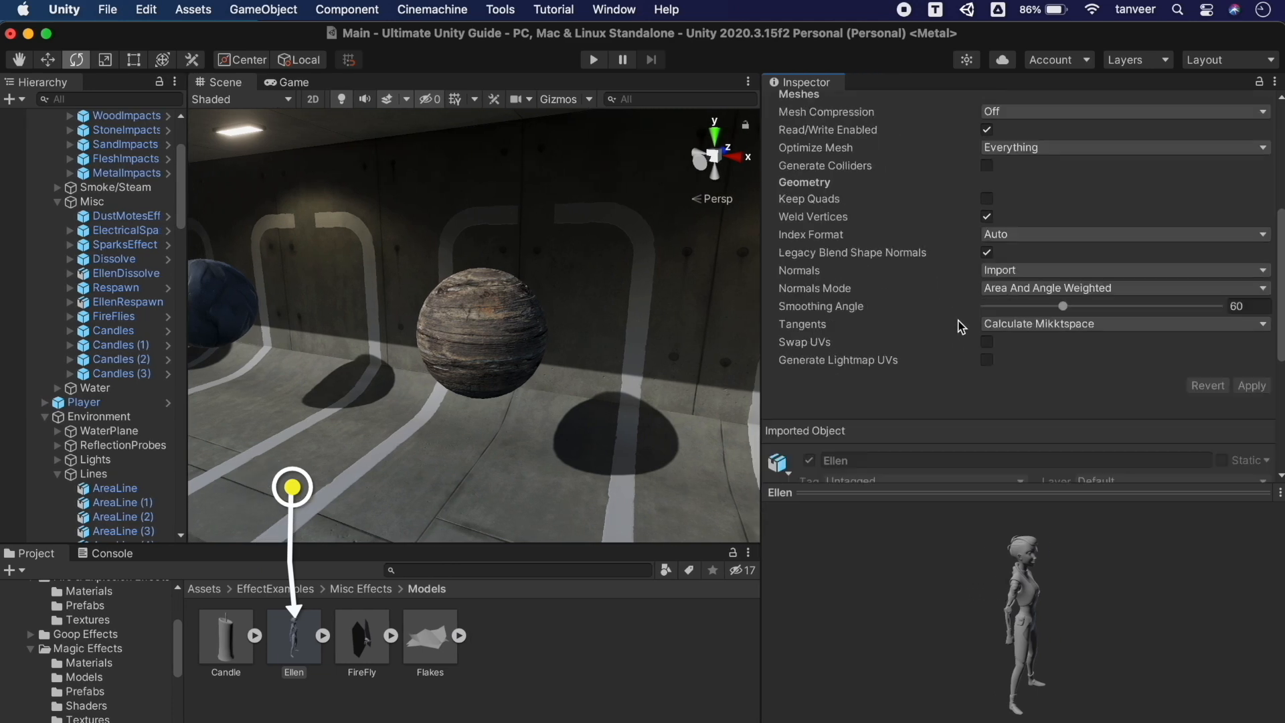
scroll(959, 320, "up", 10)
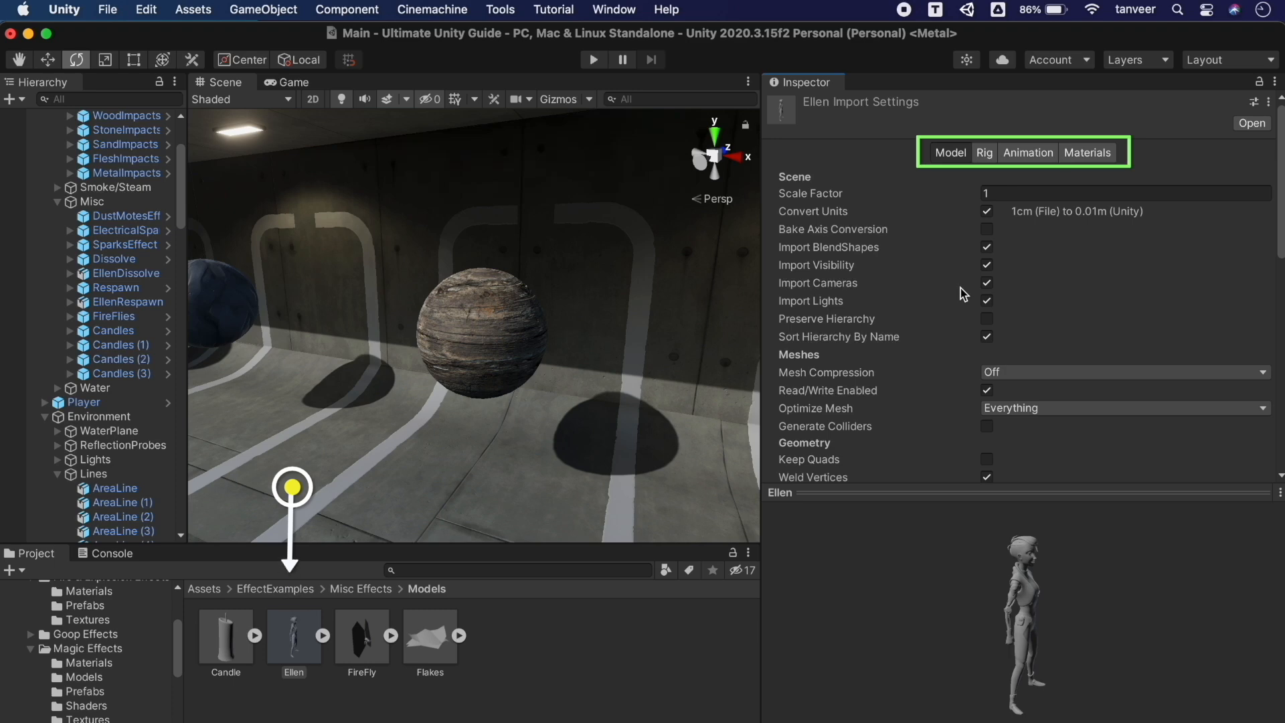
Browse Ellen's Rig, Animation and Materials tabs, previewing Take 001, then expand its sub-assets
left_click(987, 153)
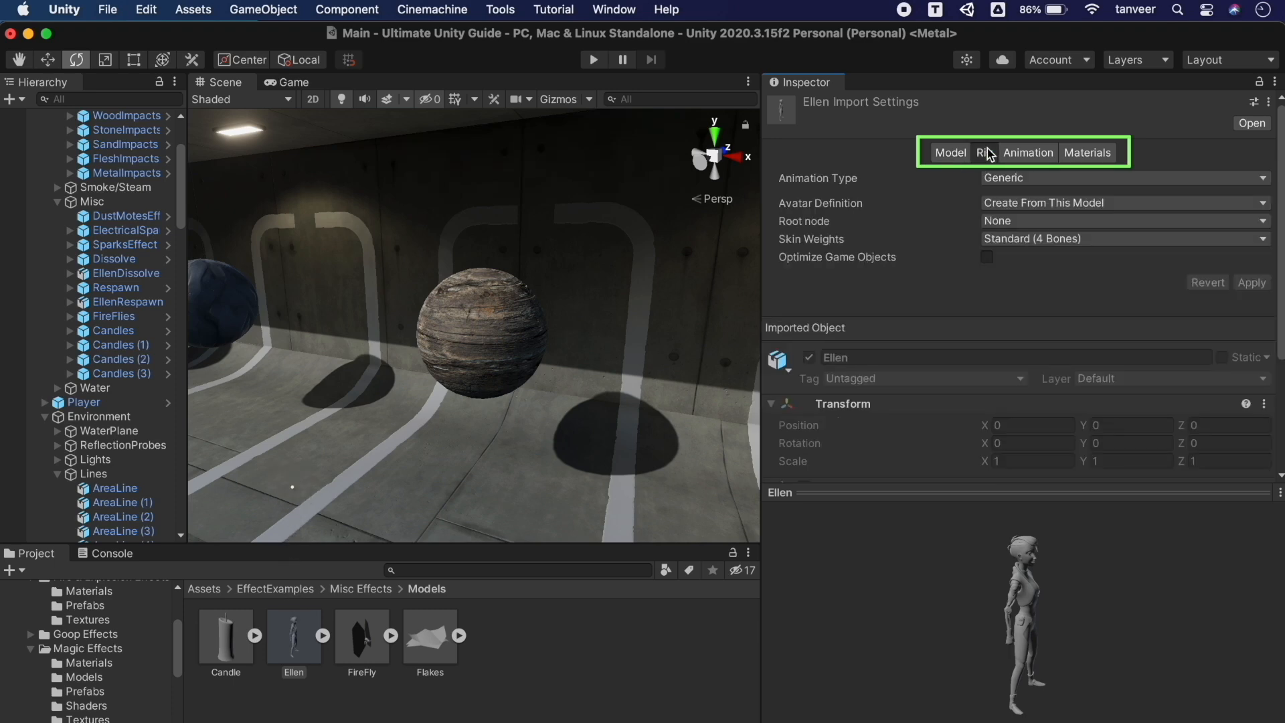
left_click(1024, 154)
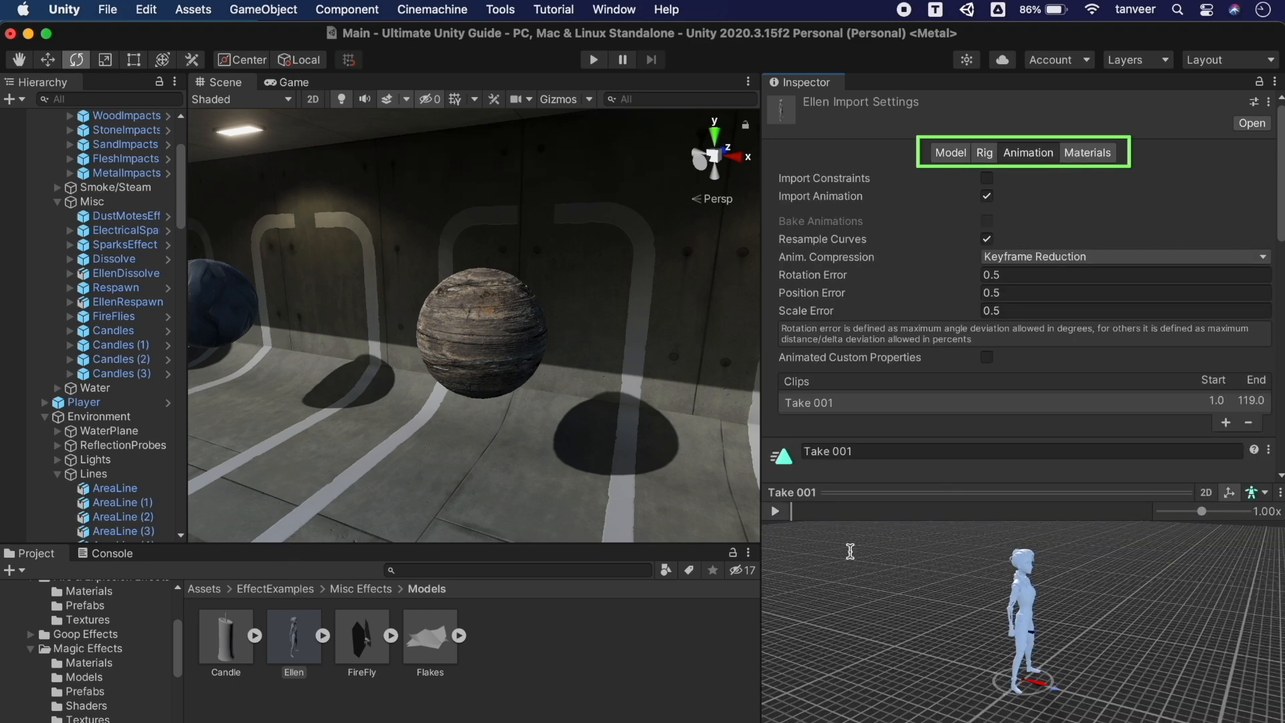
left_click(777, 512)
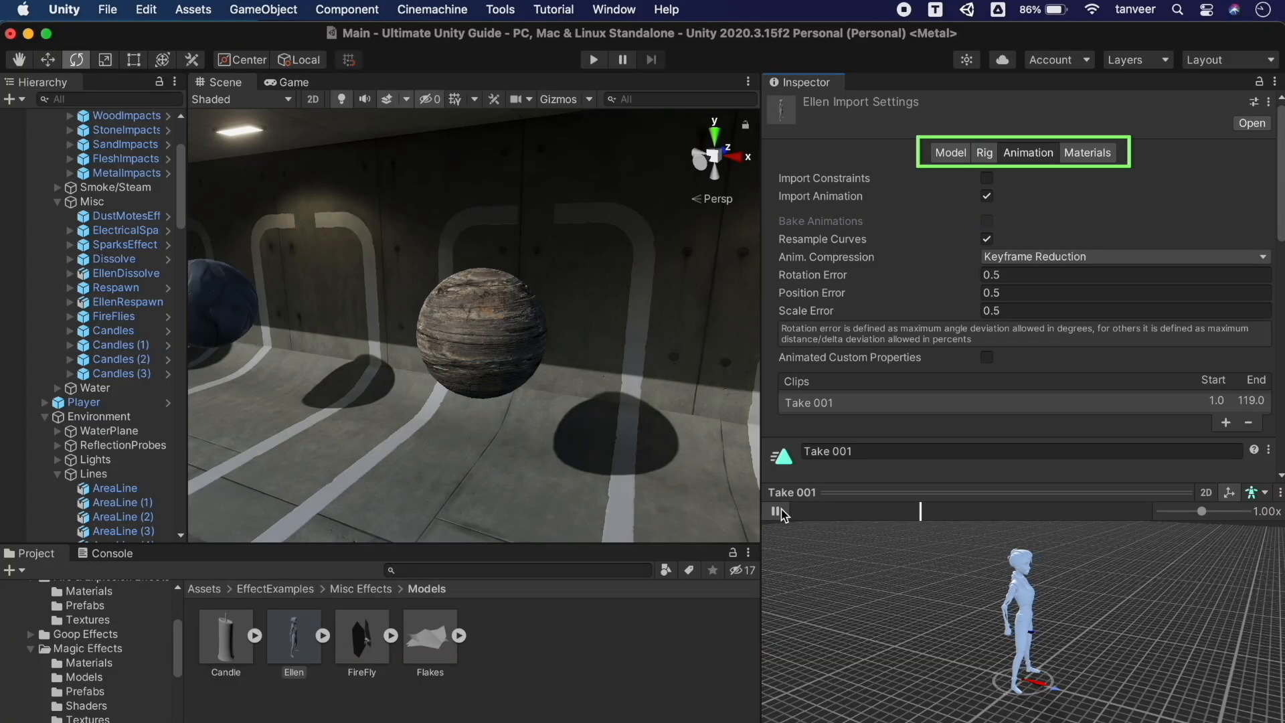
left_click(1096, 153)
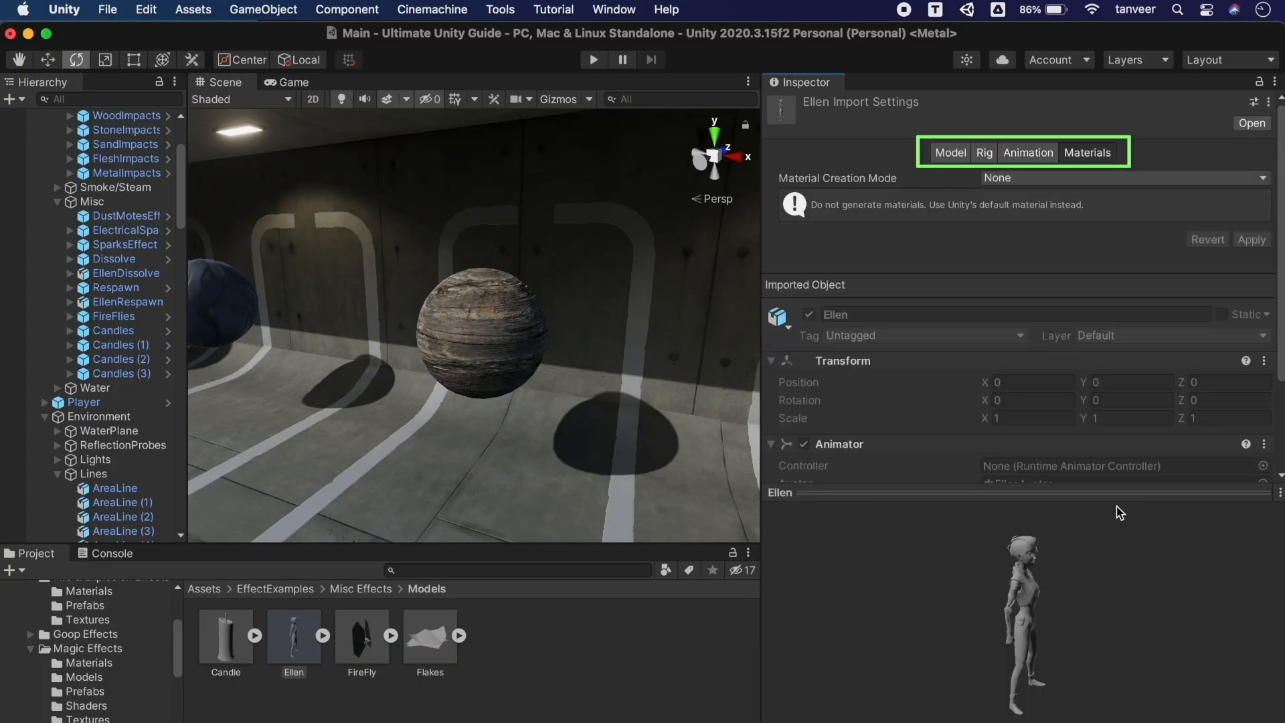
scroll(918, 396, "down", 3)
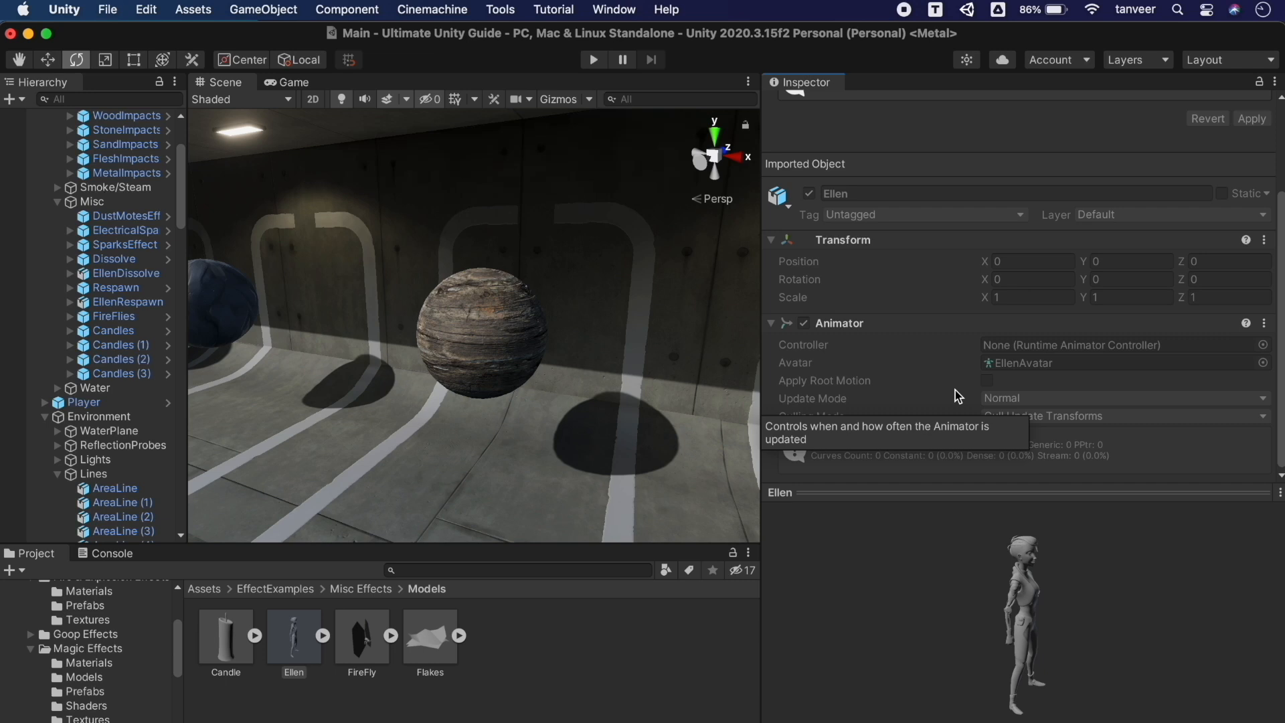
scroll(985, 241, "up", 5)
left_click(958, 156)
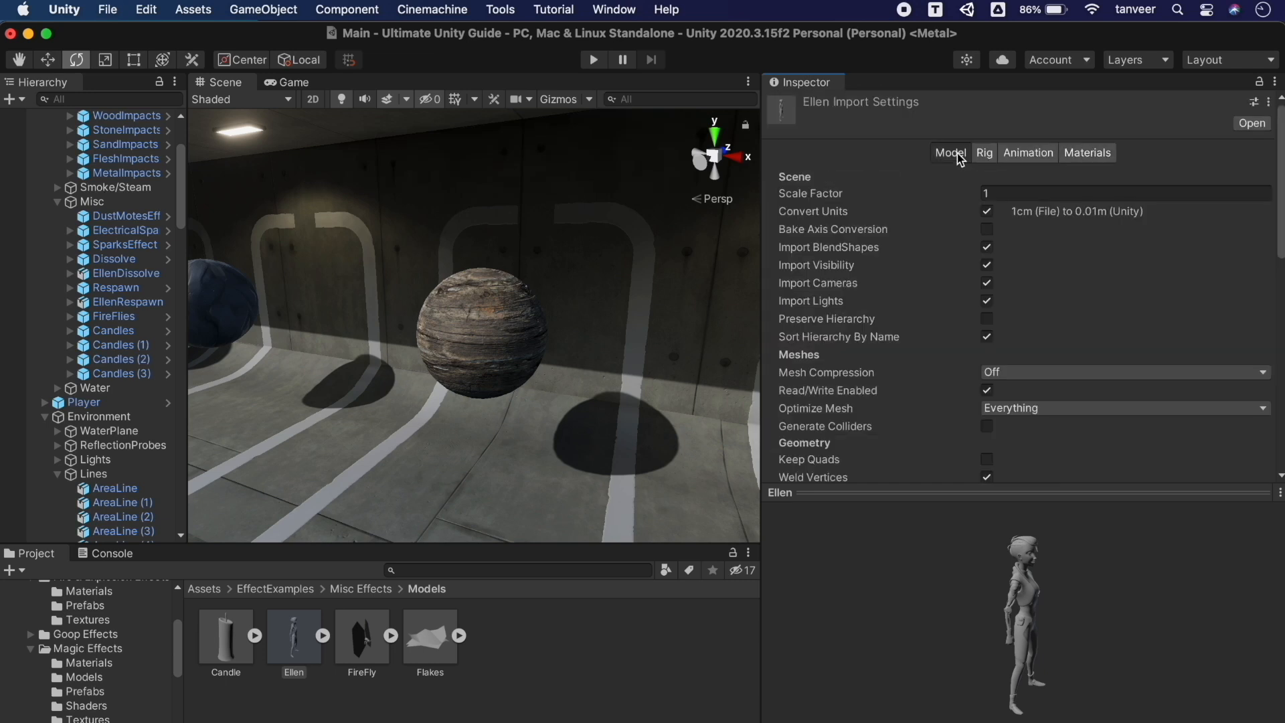
left_click(325, 636)
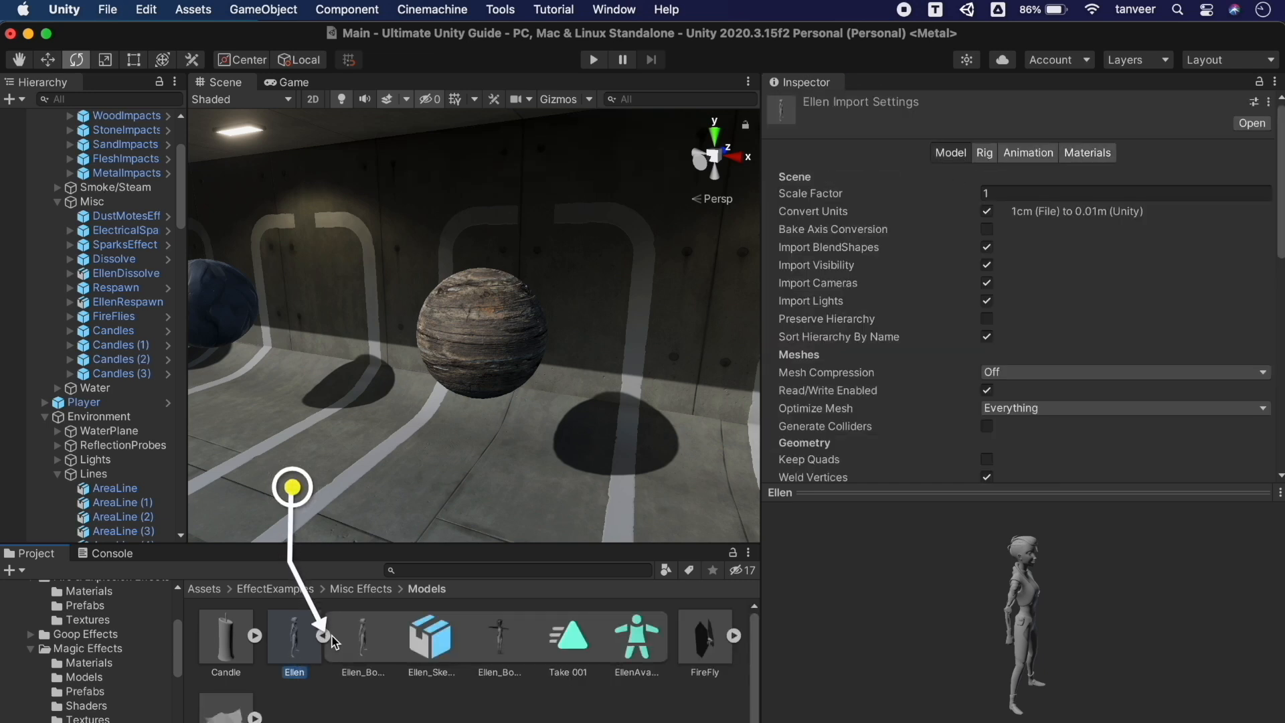
Inspect Ellen's sub-assets as a list and settle on the Ellen_Body mesh details
left_click(368, 638)
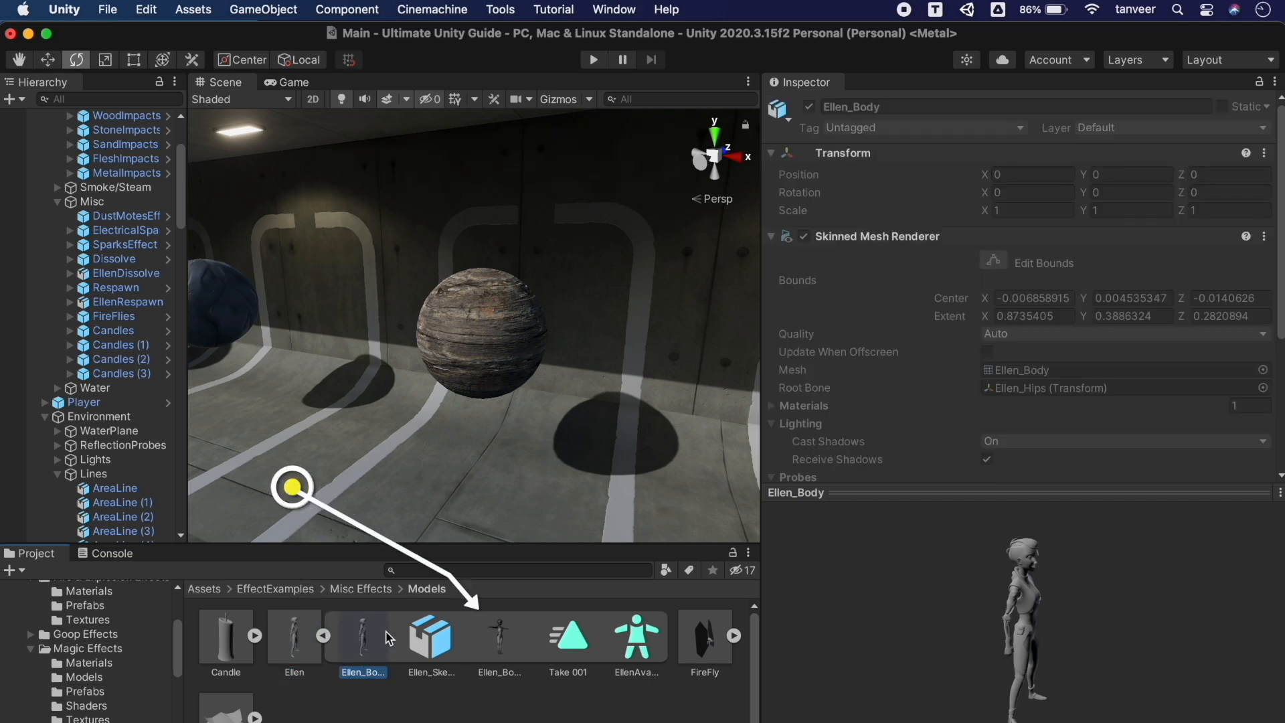
left_click(430, 639)
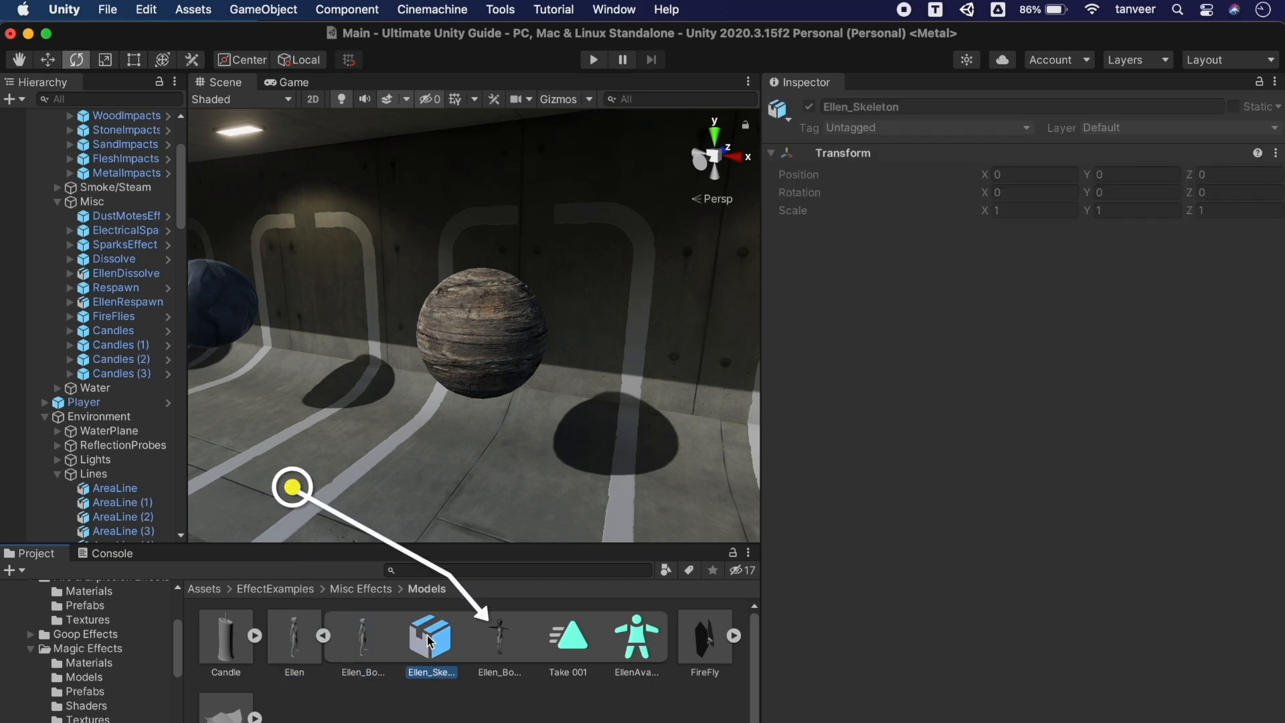
left_click(498, 639)
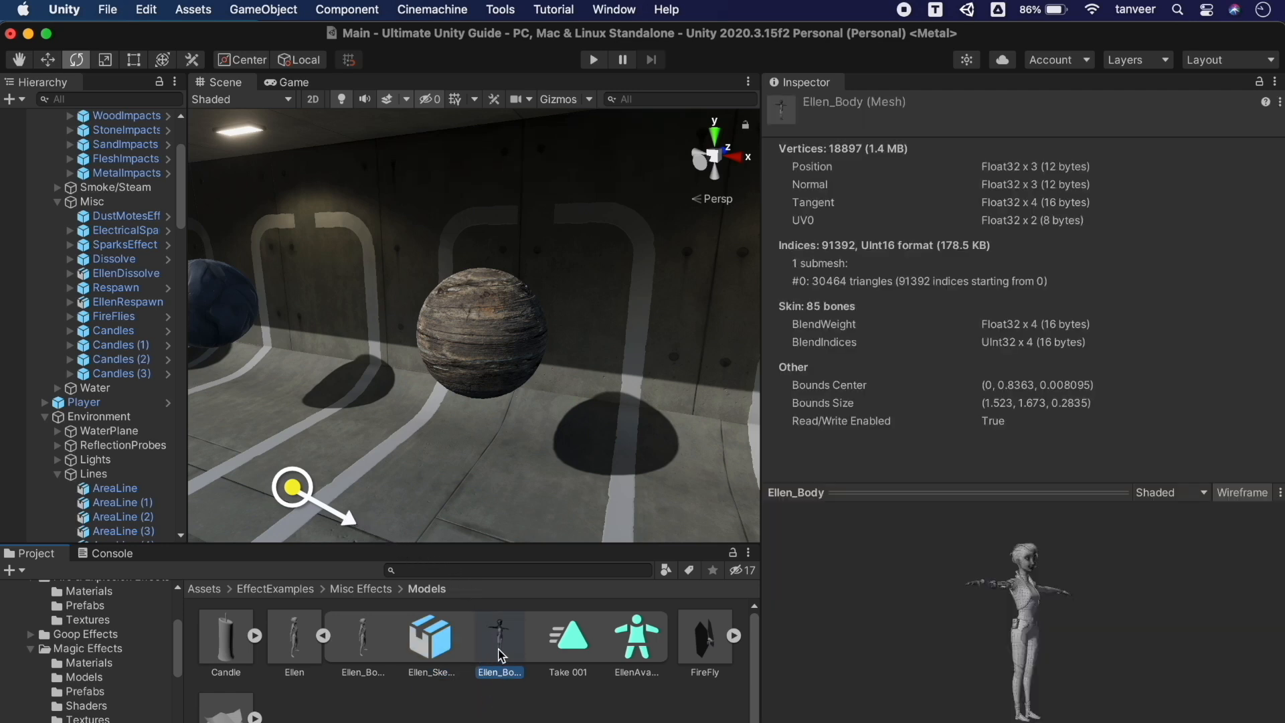
left_click_drag(724, 722, 696, 722)
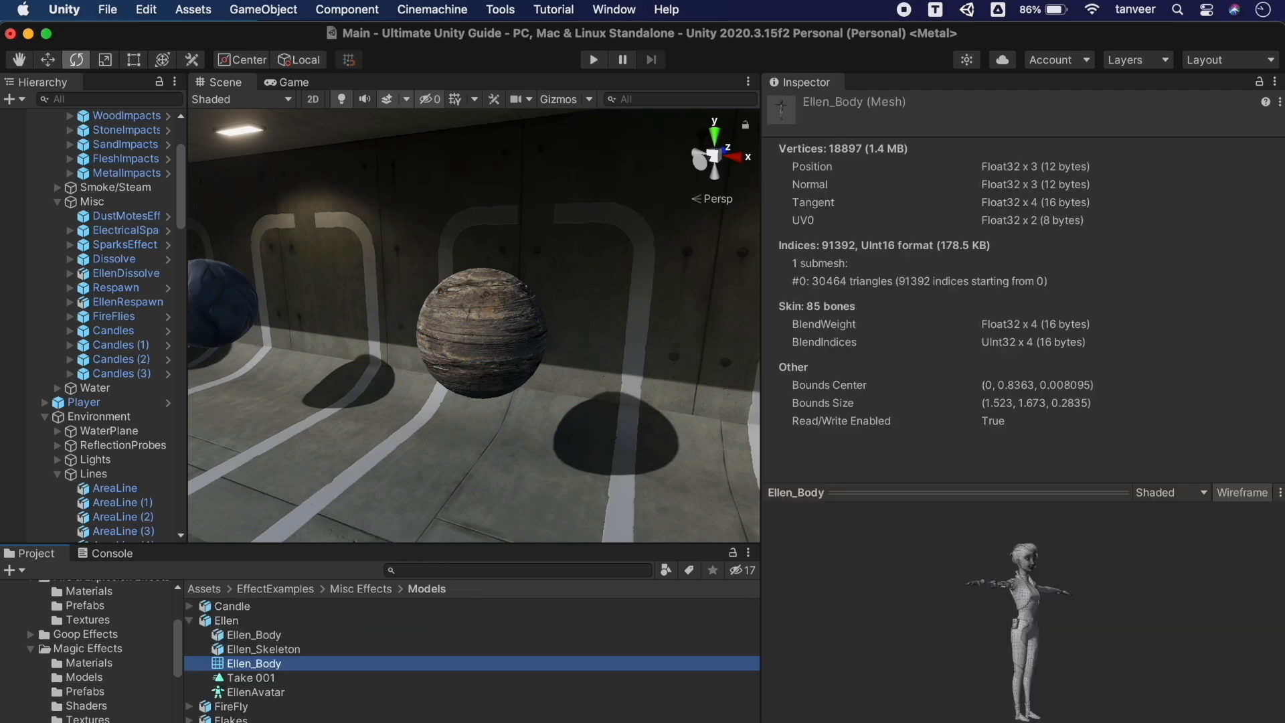
left_click(227, 622)
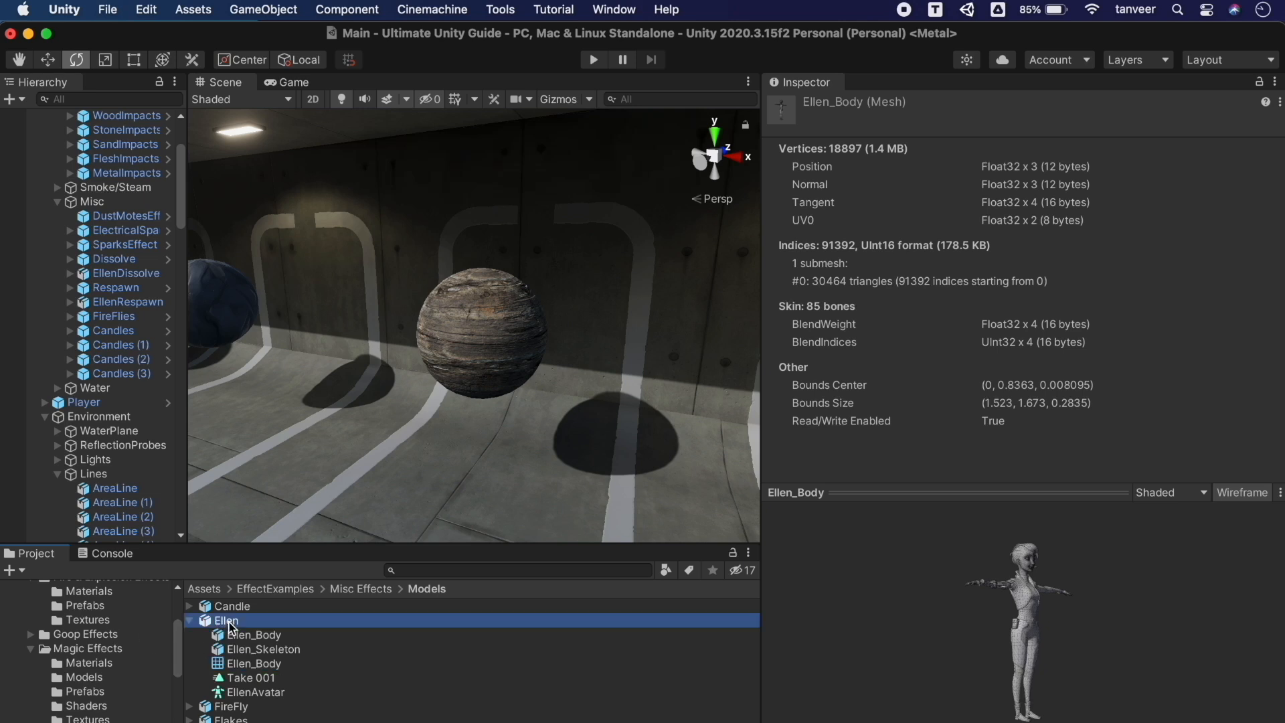
left_click(256, 664)
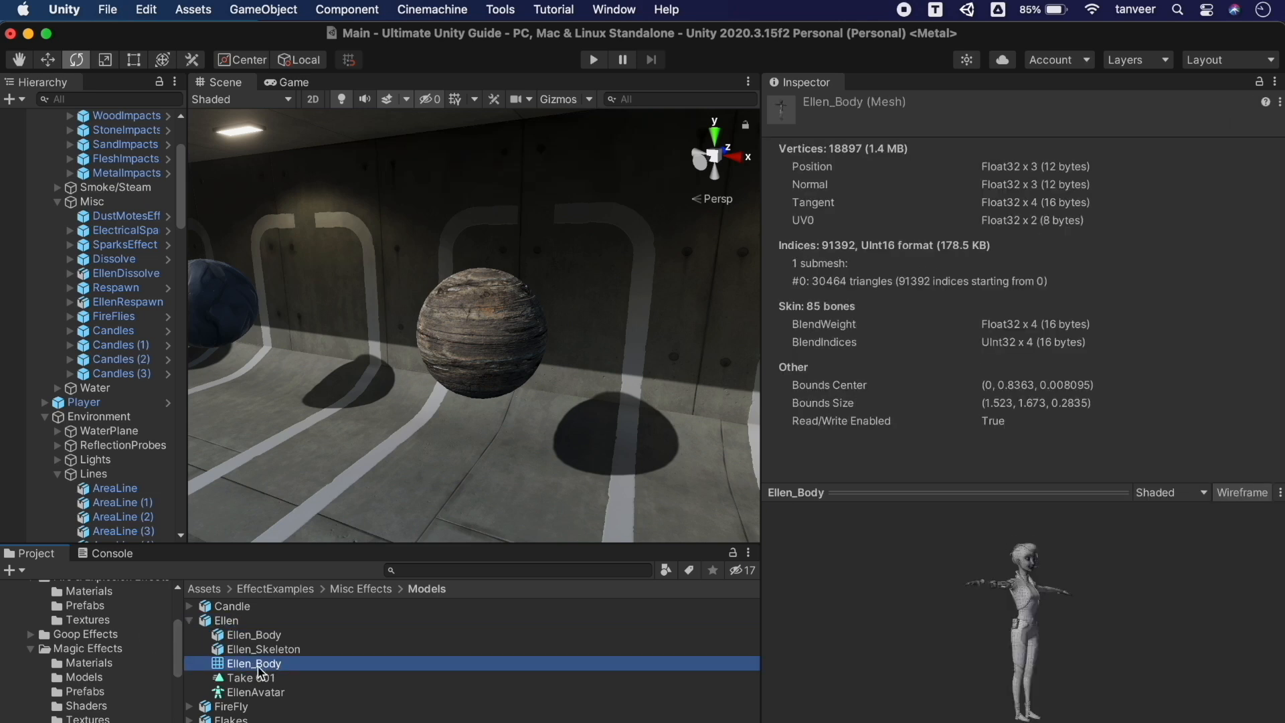
Drag the preview and Inspector splitters to enlarge the Ellen_Body preview
left_click_drag(1062, 488, 1066, 477)
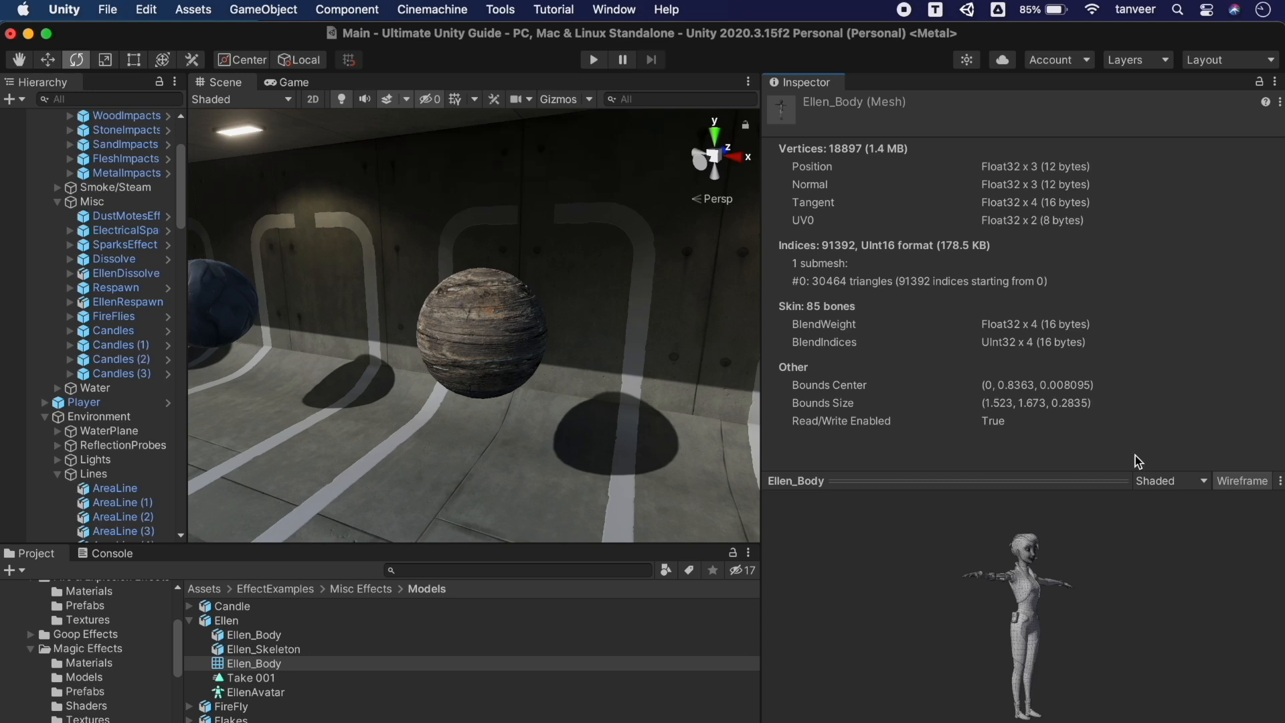
left_click_drag(1096, 481, 1071, 177)
left_click_drag(763, 270, 617, 272)
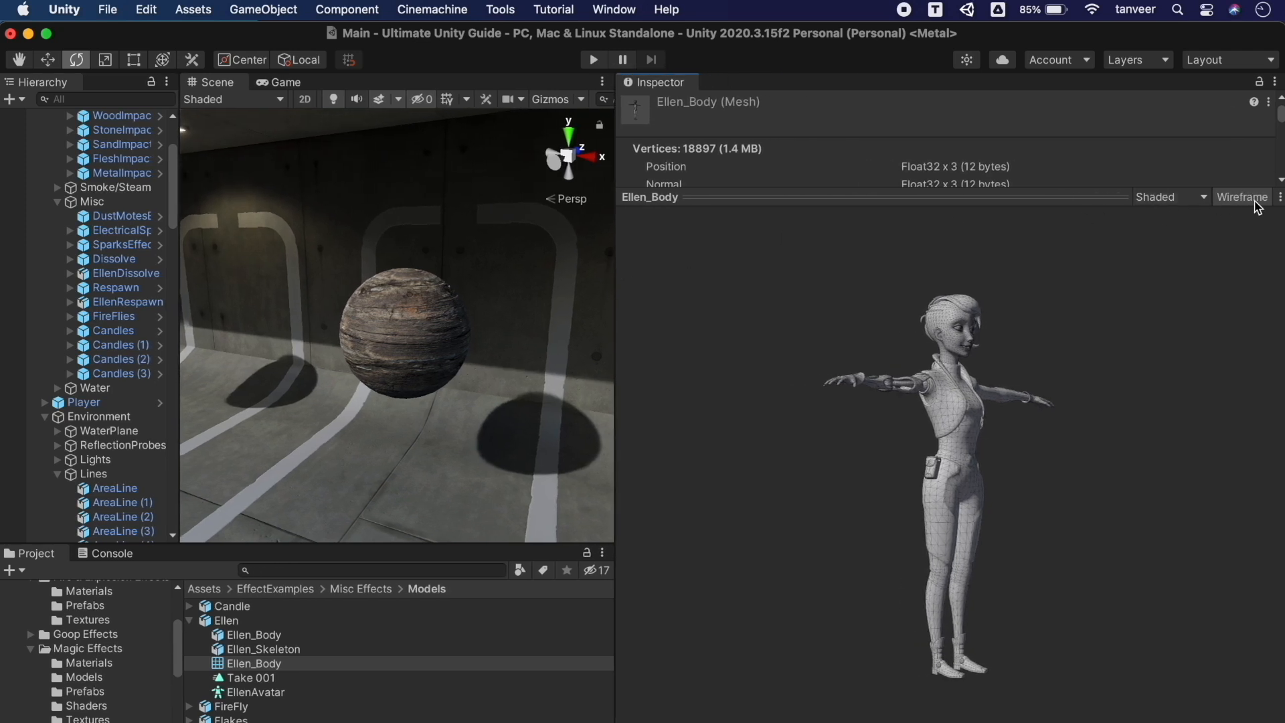
Toggle the wireframe overlay on the Ellen preview while rotating her around
left_click(1233, 201)
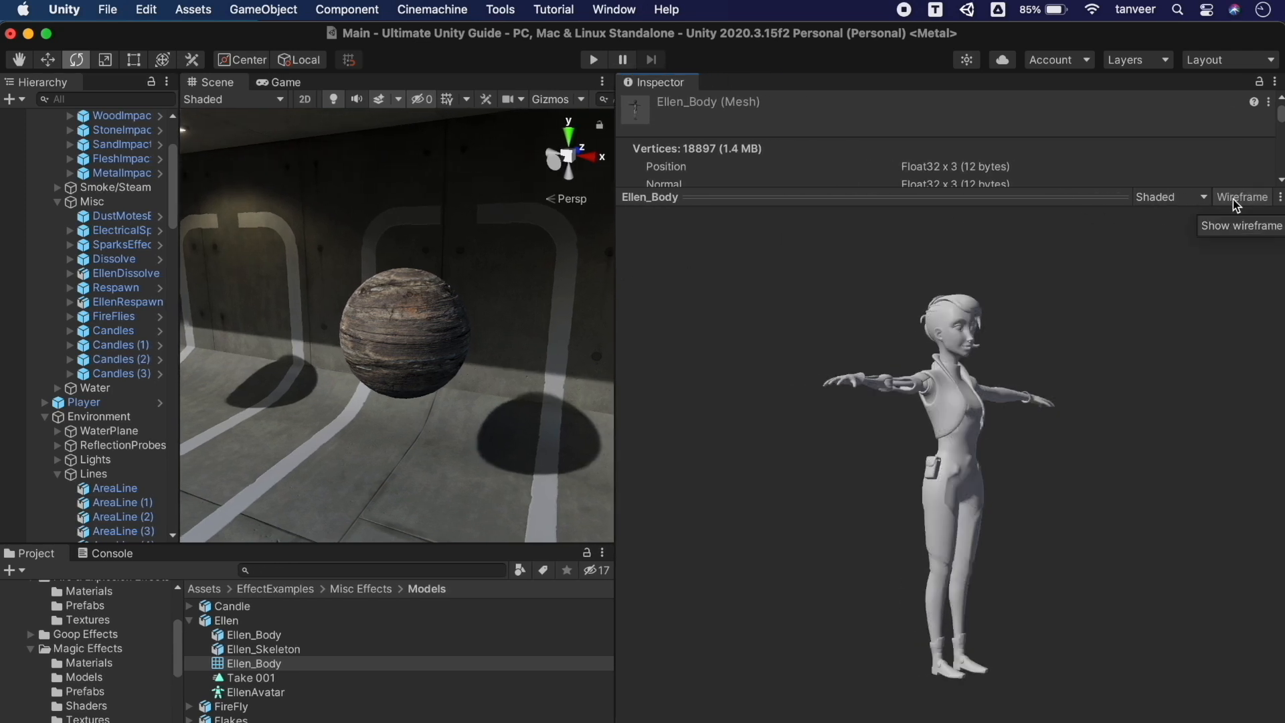
left_click_drag(1063, 390, 509, 401)
left_click_drag(1104, 395, 515, 383)
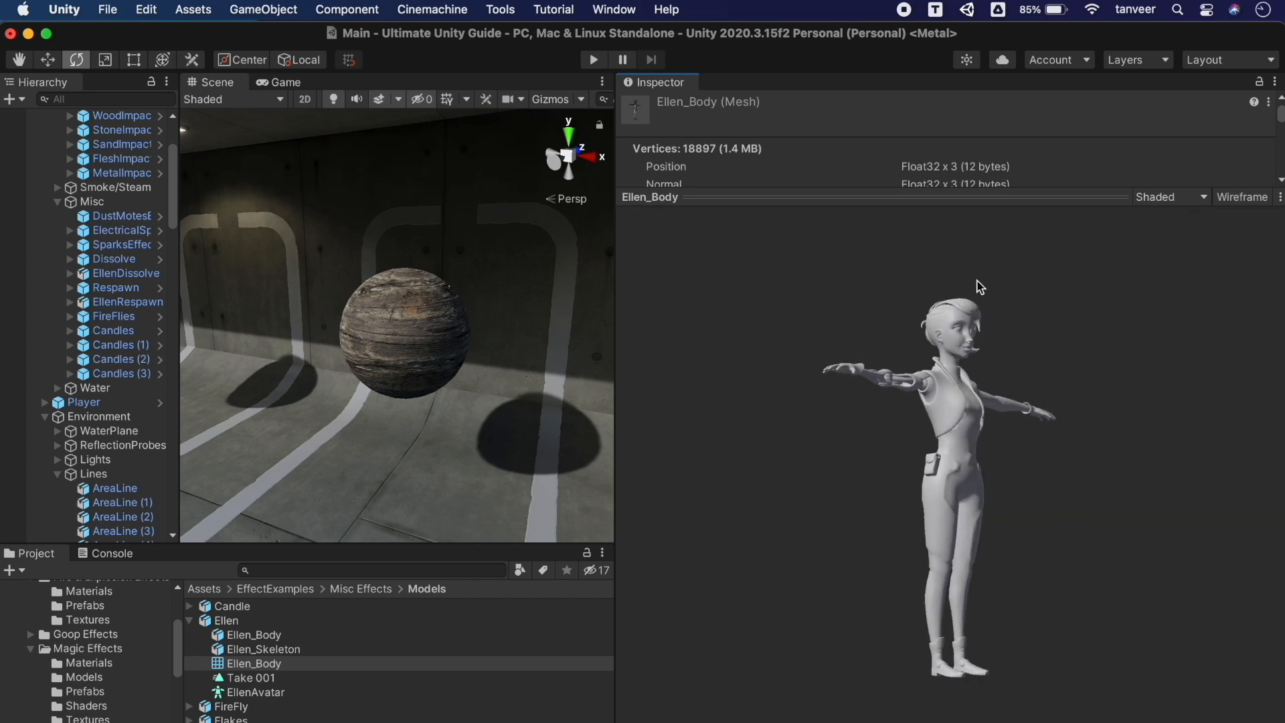
left_click(1237, 197)
left_click_drag(1024, 436, 878, 506)
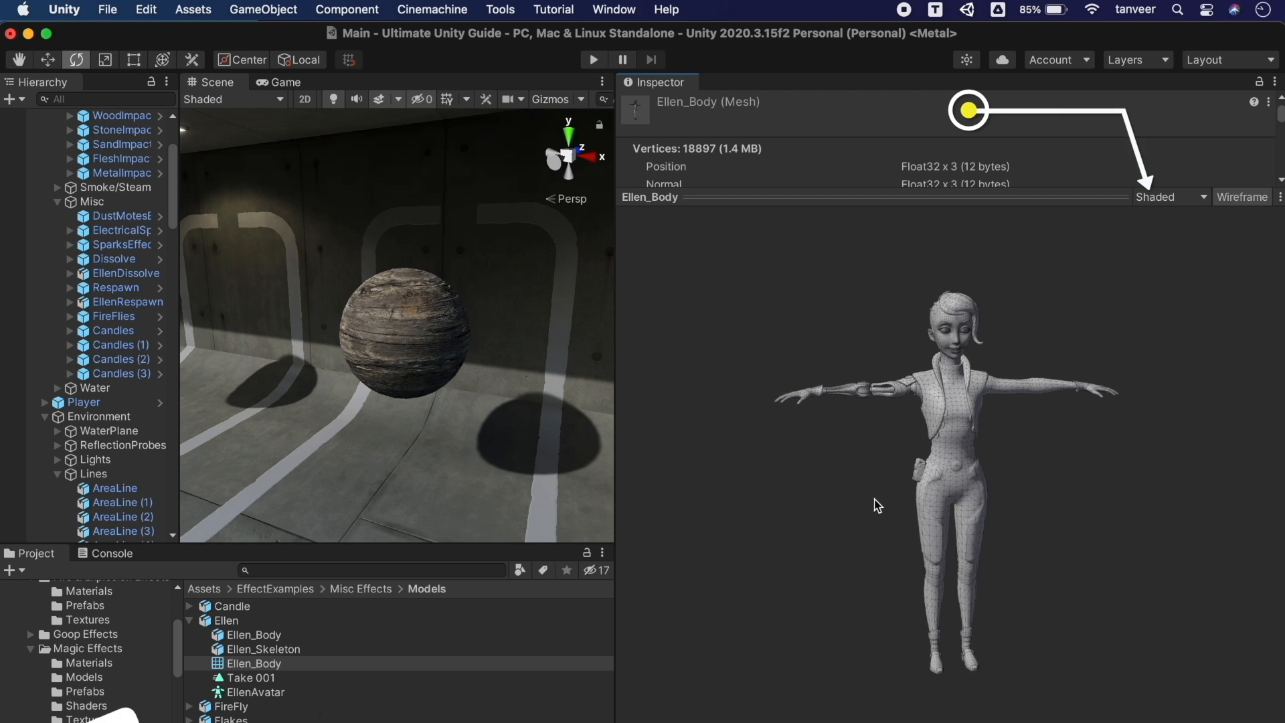
Preview Ellen with the UV Checker, adjusting its scale, then show the UV Layout
left_click(1201, 196)
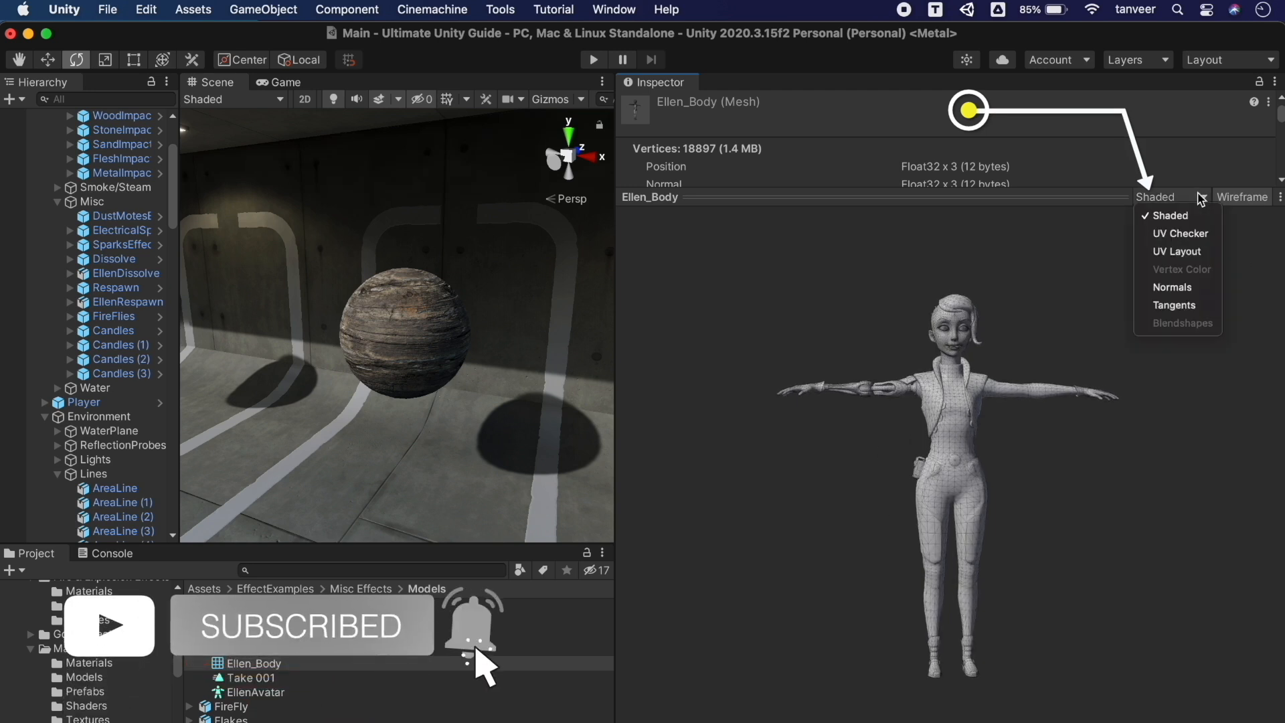
left_click(1196, 233)
mouse_move(995, 443)
left_mouse_down()
mouse_move(1198, 466)
mouse_move(1010, 500)
mouse_move(736, 490)
mouse_move(691, 506)
left_mouse_up()
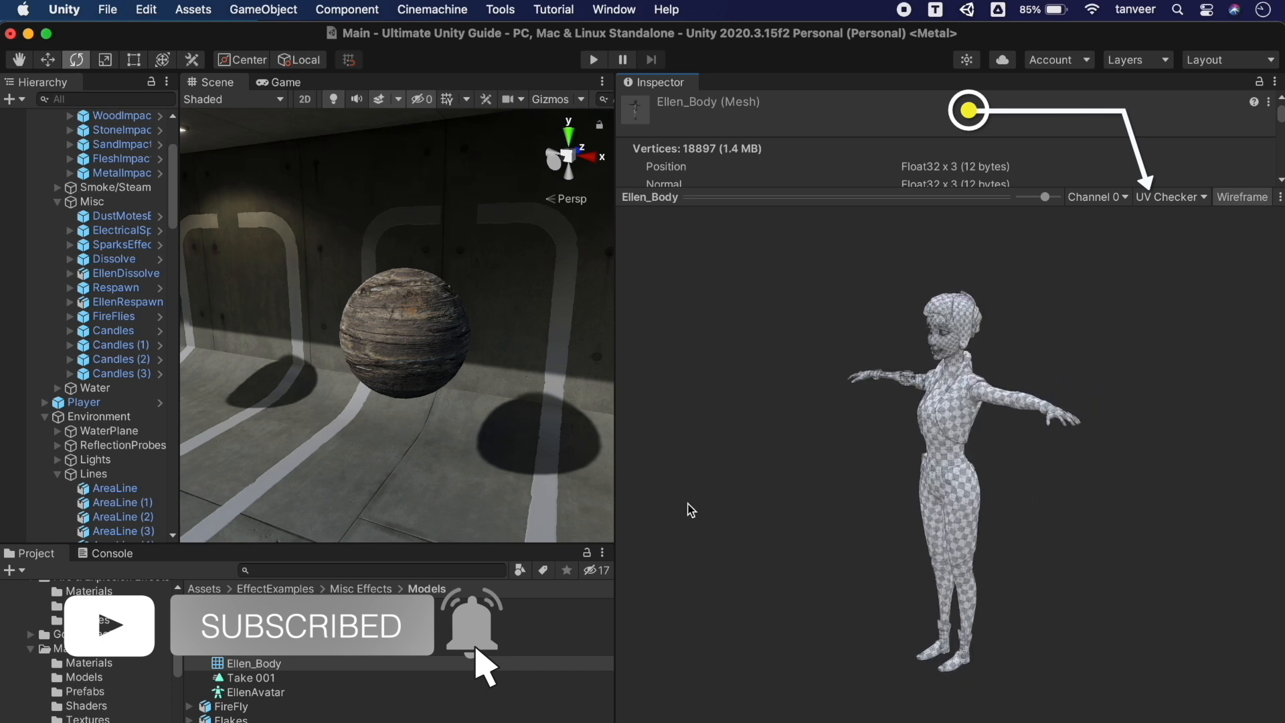
mouse_move(998, 464)
left_mouse_down()
mouse_move(572, 415)
mouse_move(1156, 425)
mouse_move(1205, 448)
mouse_move(1024, 424)
mouse_move(719, 449)
left_mouse_up()
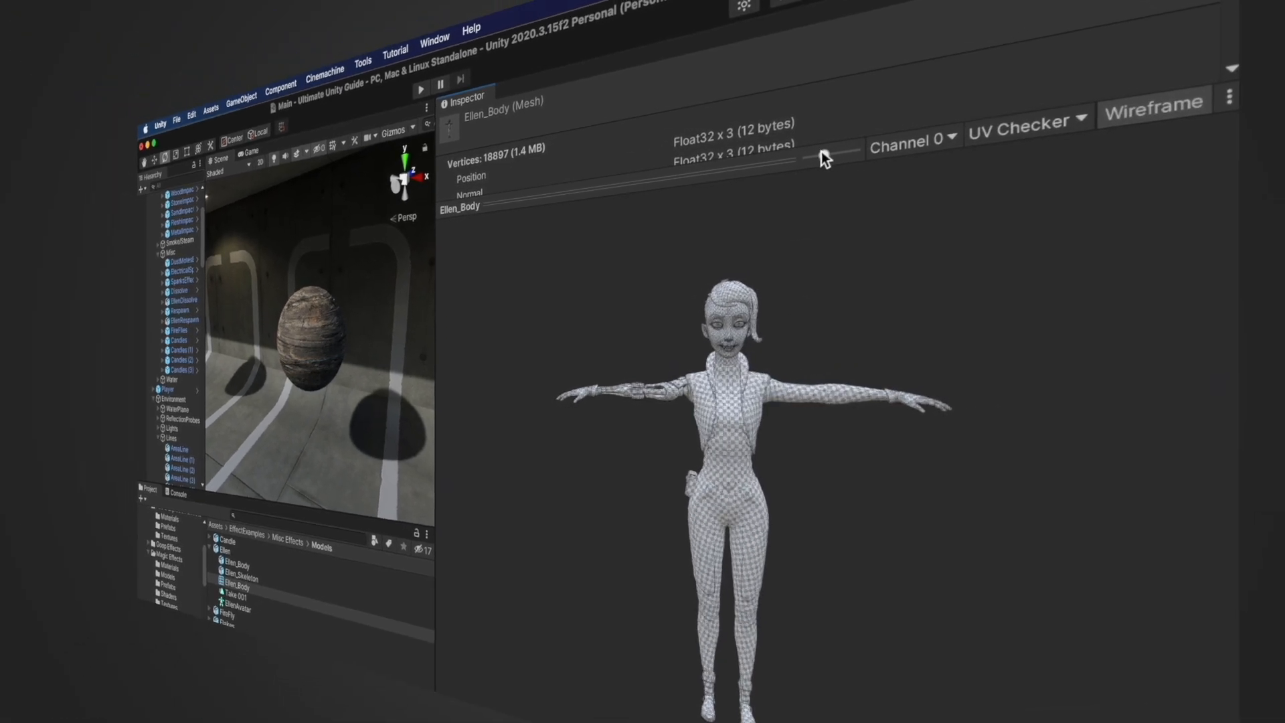
mouse_move(822, 151)
left_mouse_down()
mouse_move(854, 151)
mouse_move(829, 154)
left_mouse_up()
left_click(1003, 142)
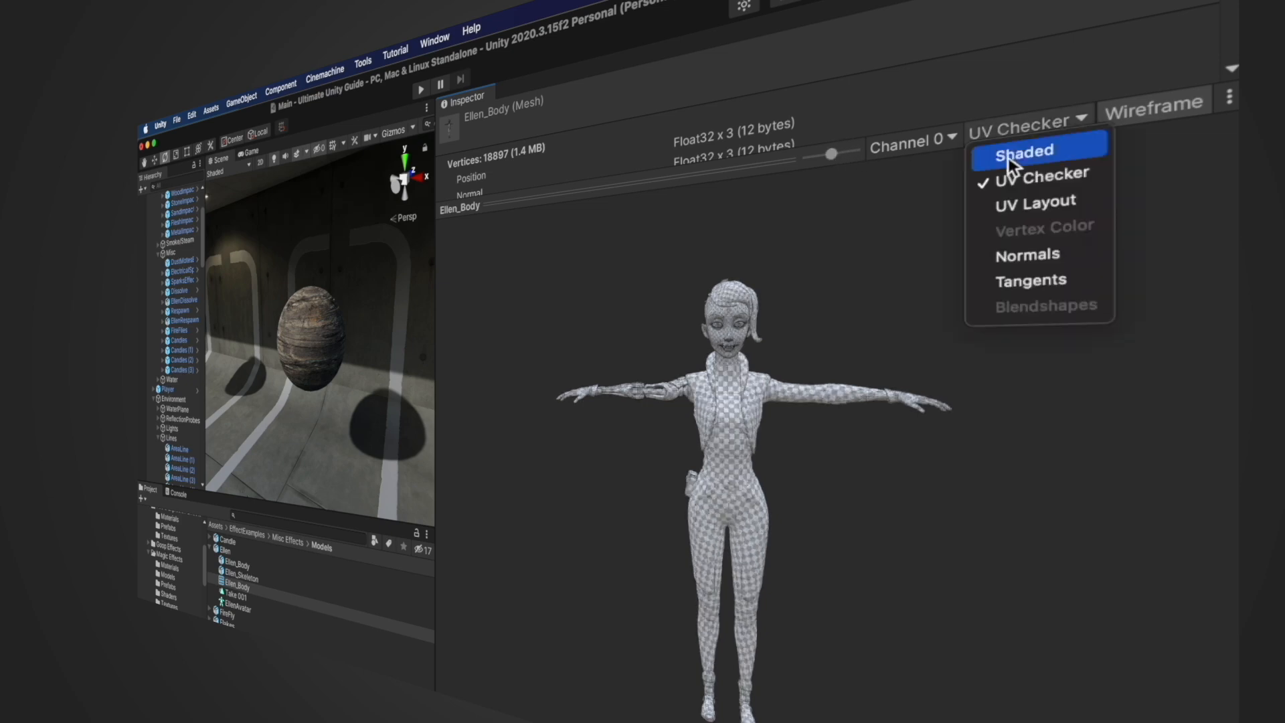
left_click(1031, 210)
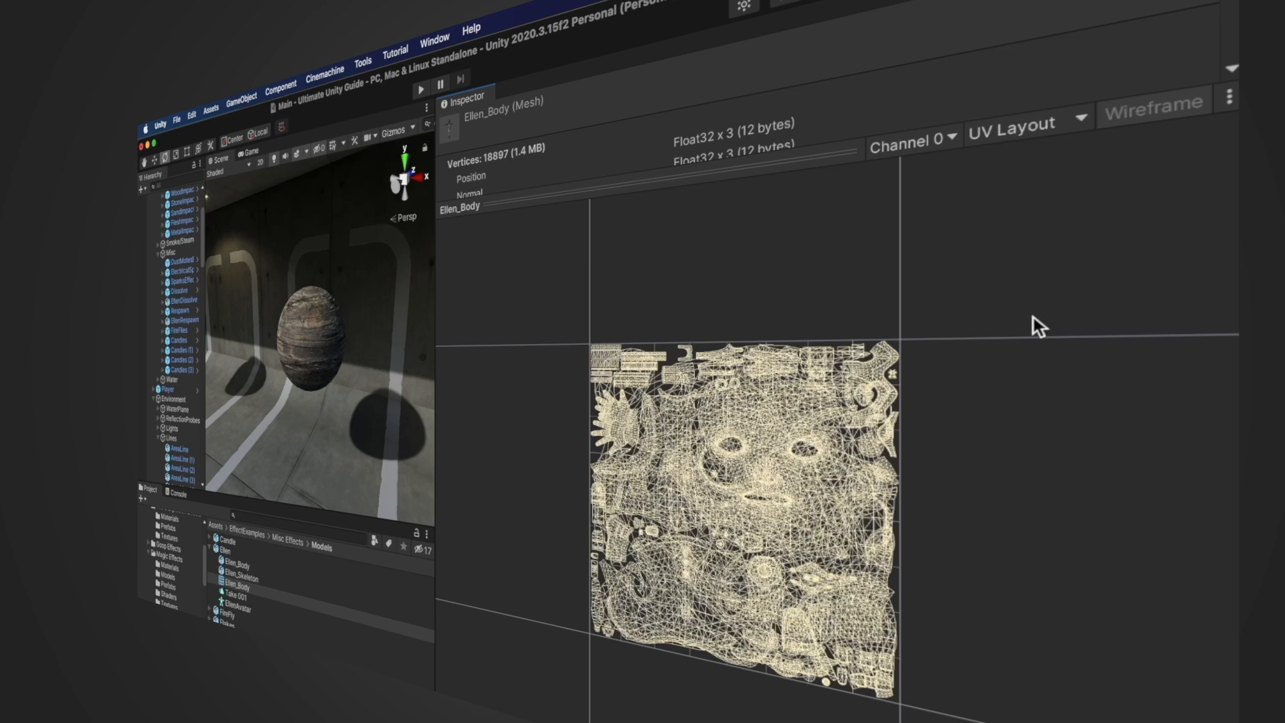
Shade the Ellen mesh by Normals, then by Tangents, orbiting to check each
left_click(1059, 130)
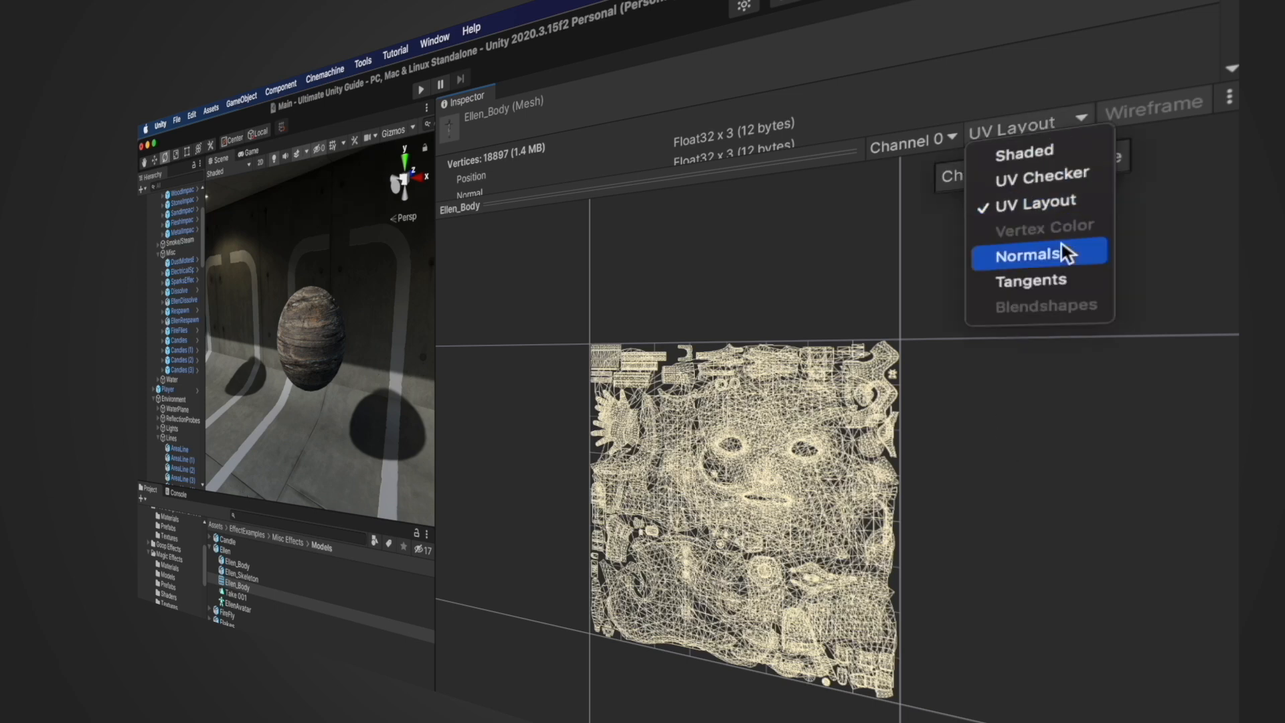
left_click(1044, 254)
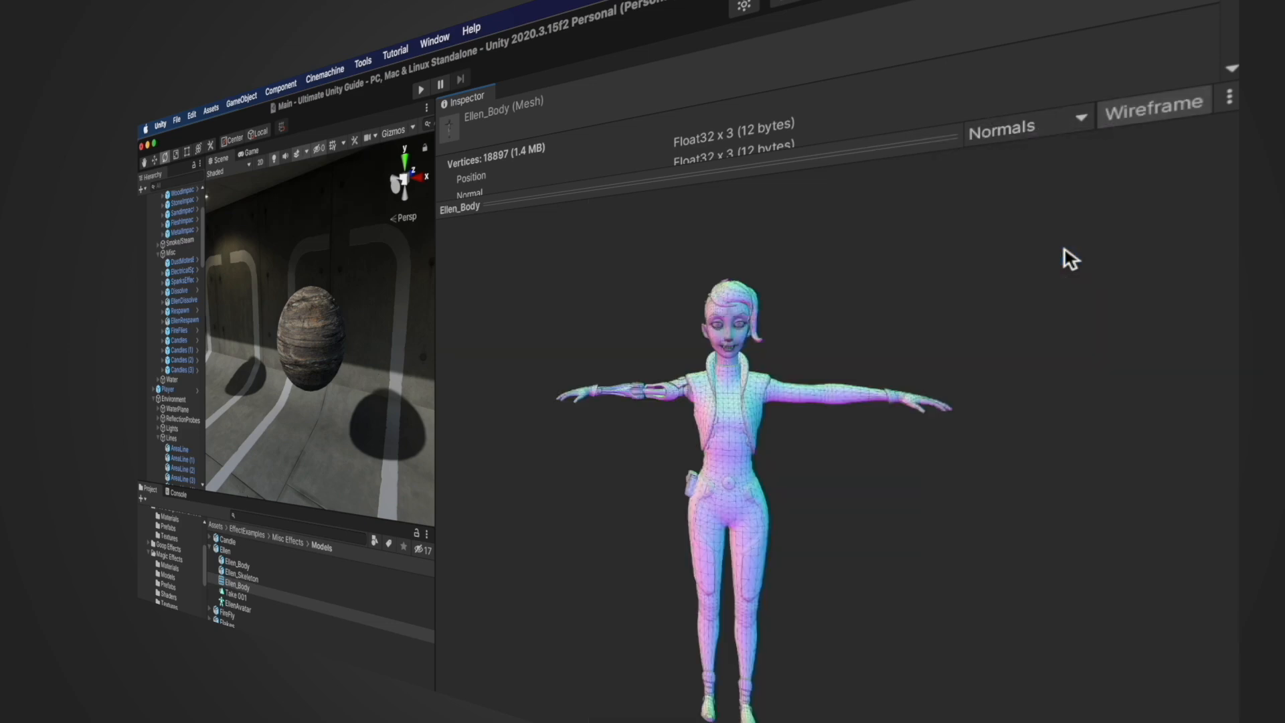
left_click_drag(749, 429, 703, 432)
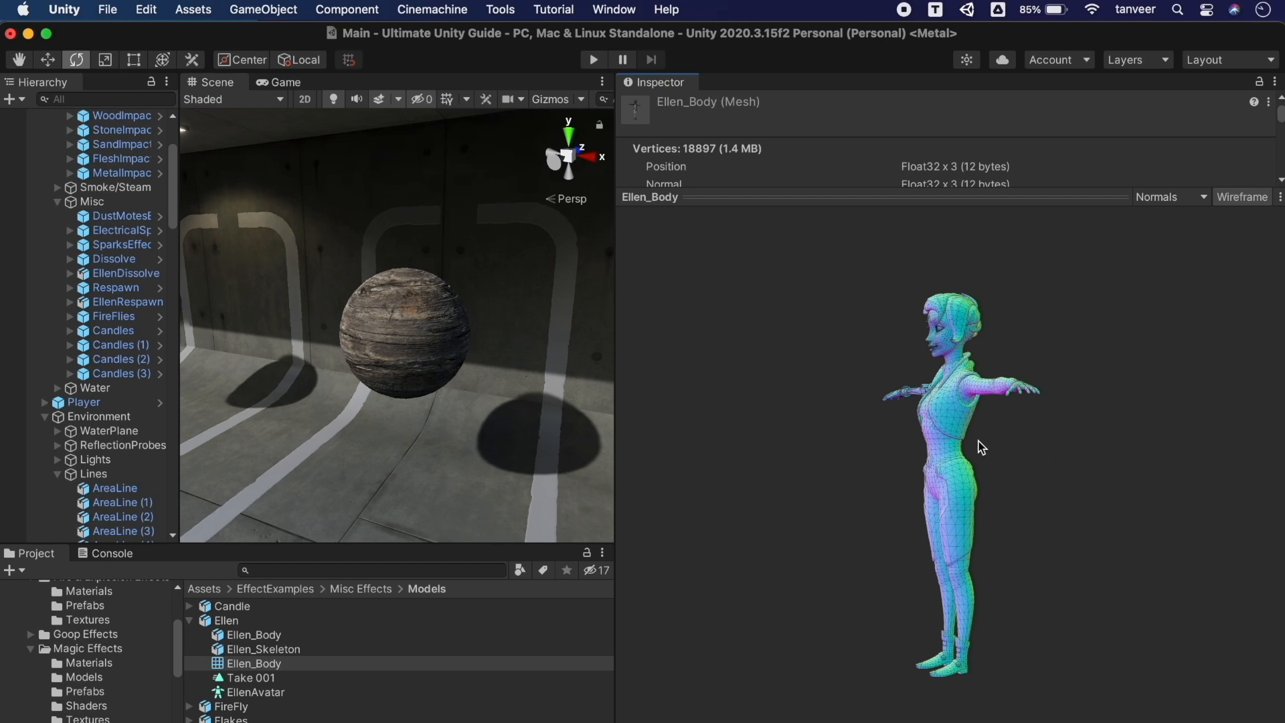
left_click_drag(982, 447, 1274, 443)
left_click(1203, 199)
left_click(1188, 309)
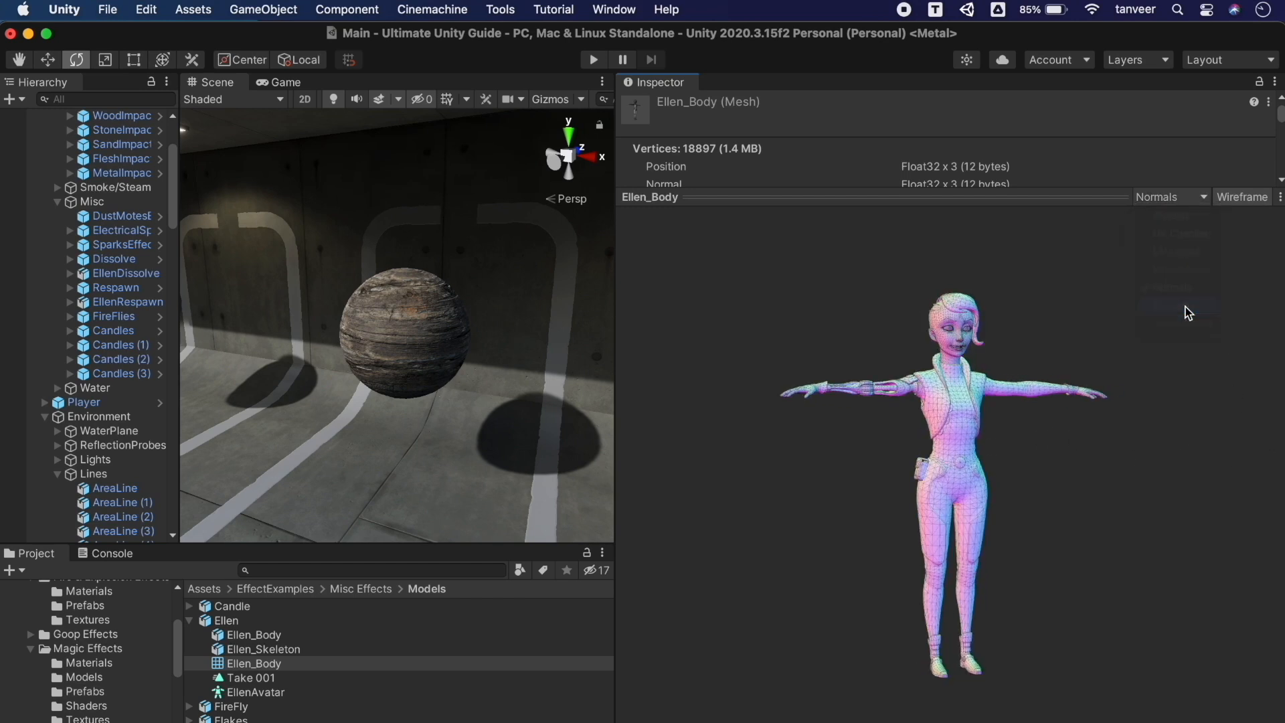
left_click_drag(953, 460, 917, 452)
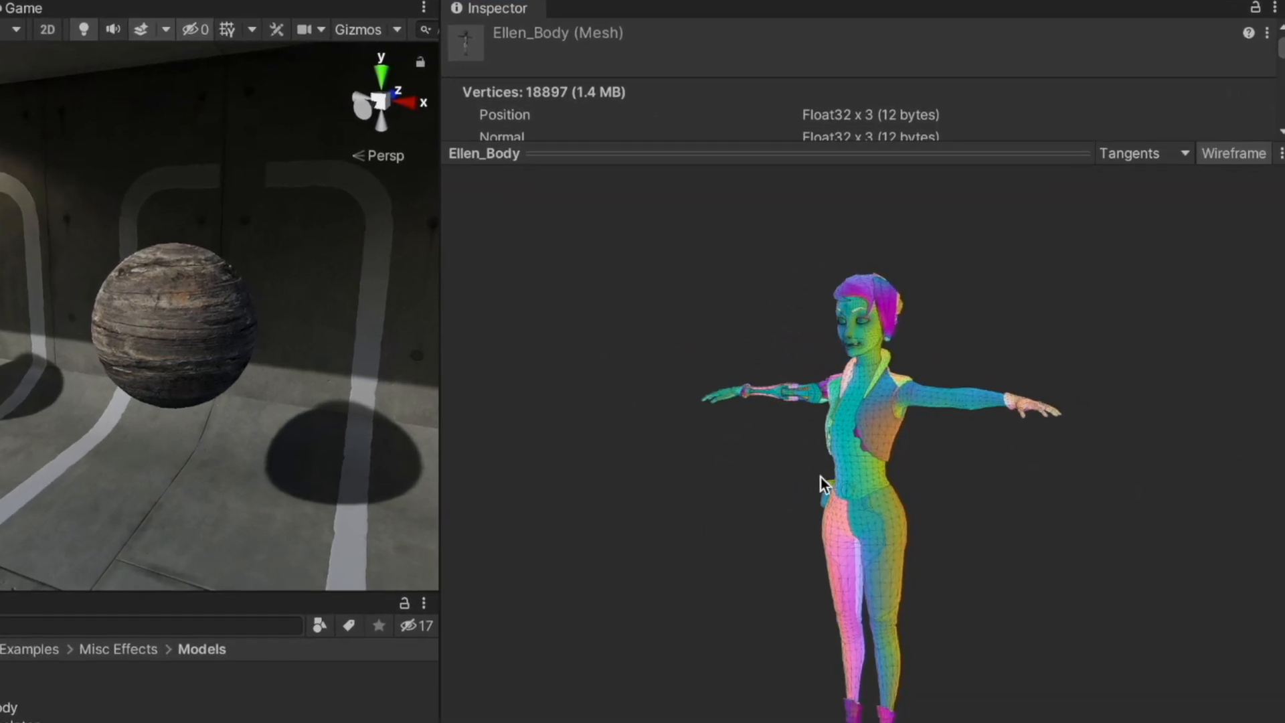
left_click_drag(820, 477, 428, 491)
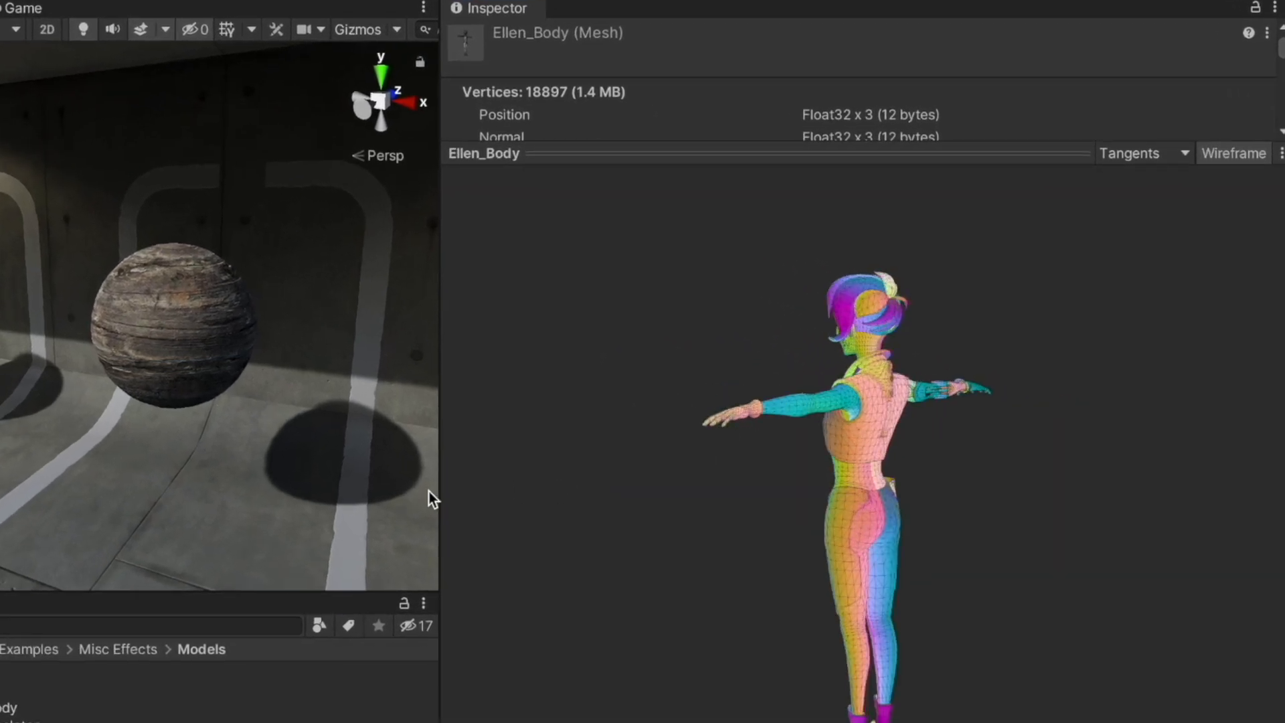
left_click_drag(827, 457, 427, 509)
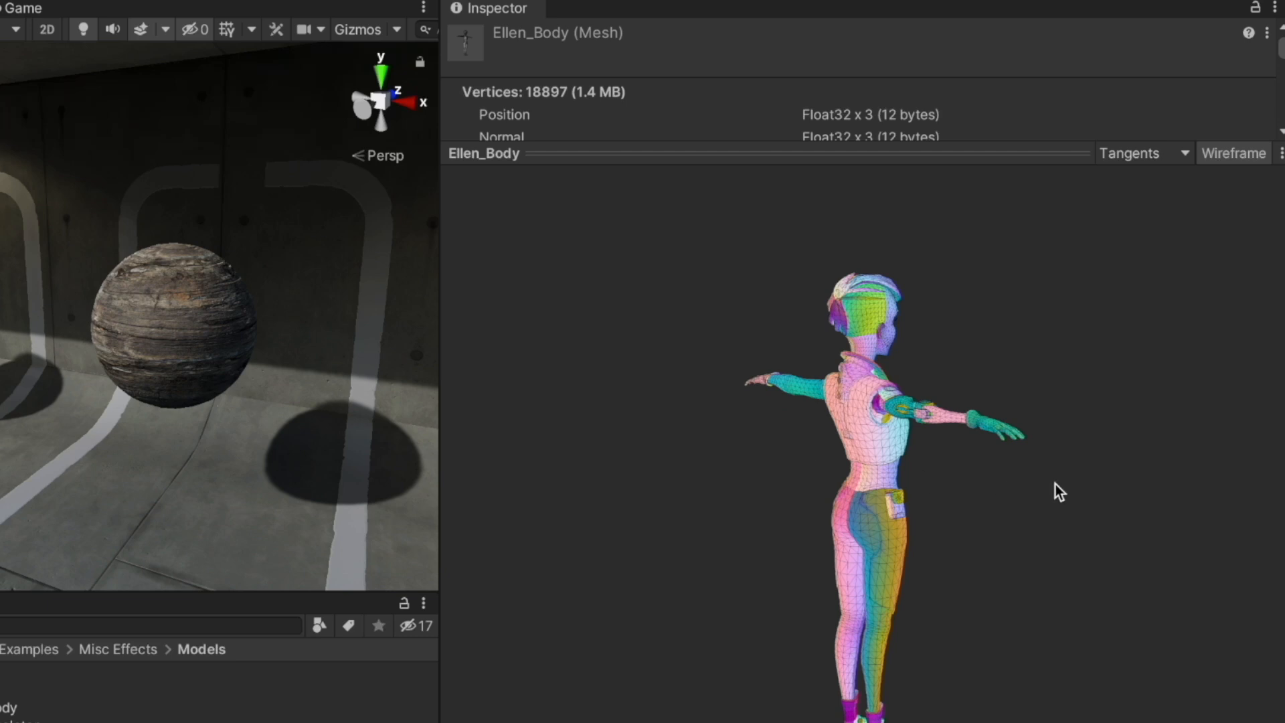
left_click_drag(1055, 484, 518, 457)
left_click_drag(1059, 480, 1075, 445)
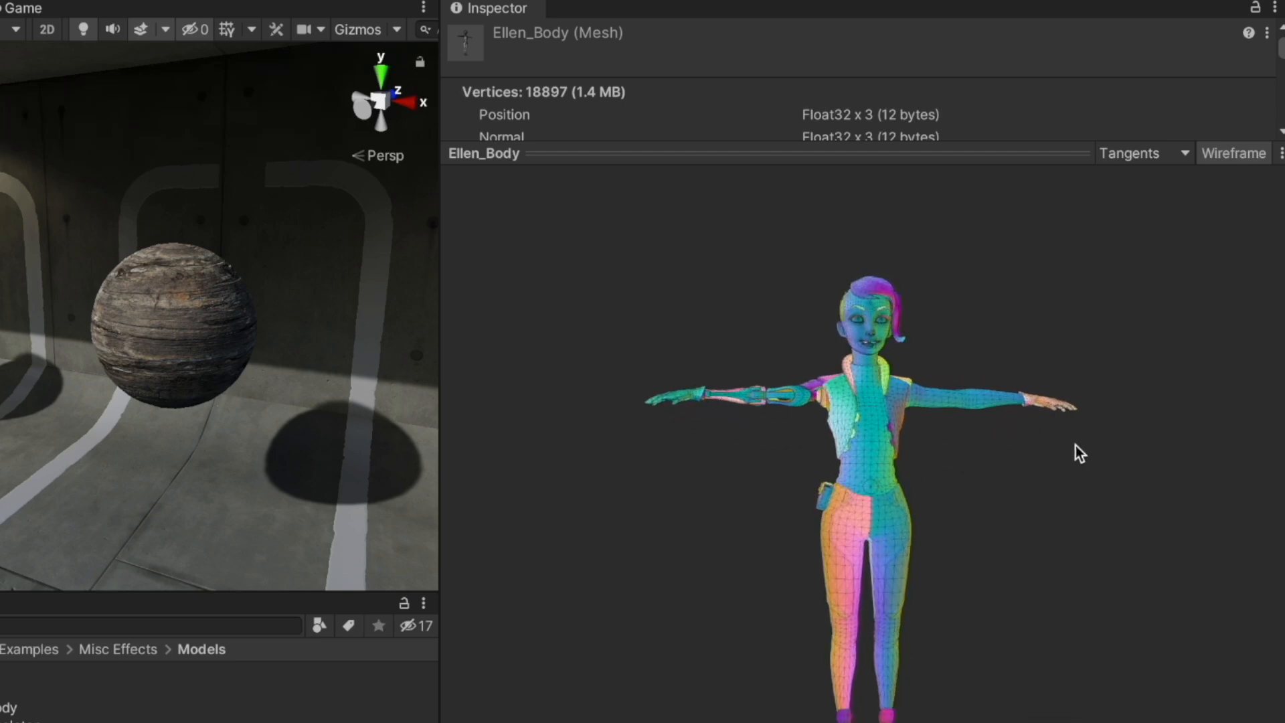
Return the preview to Shaded and shrink it to reveal the mesh details
left_click(1162, 151)
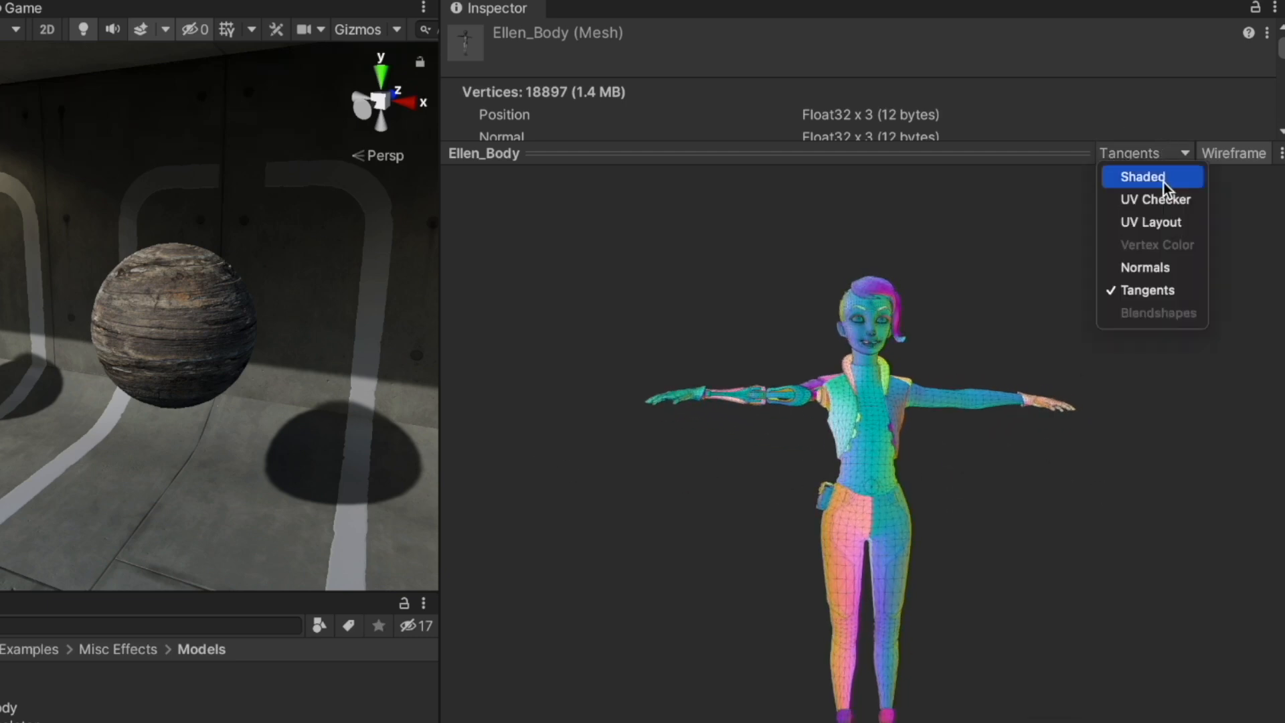
left_click(1163, 178)
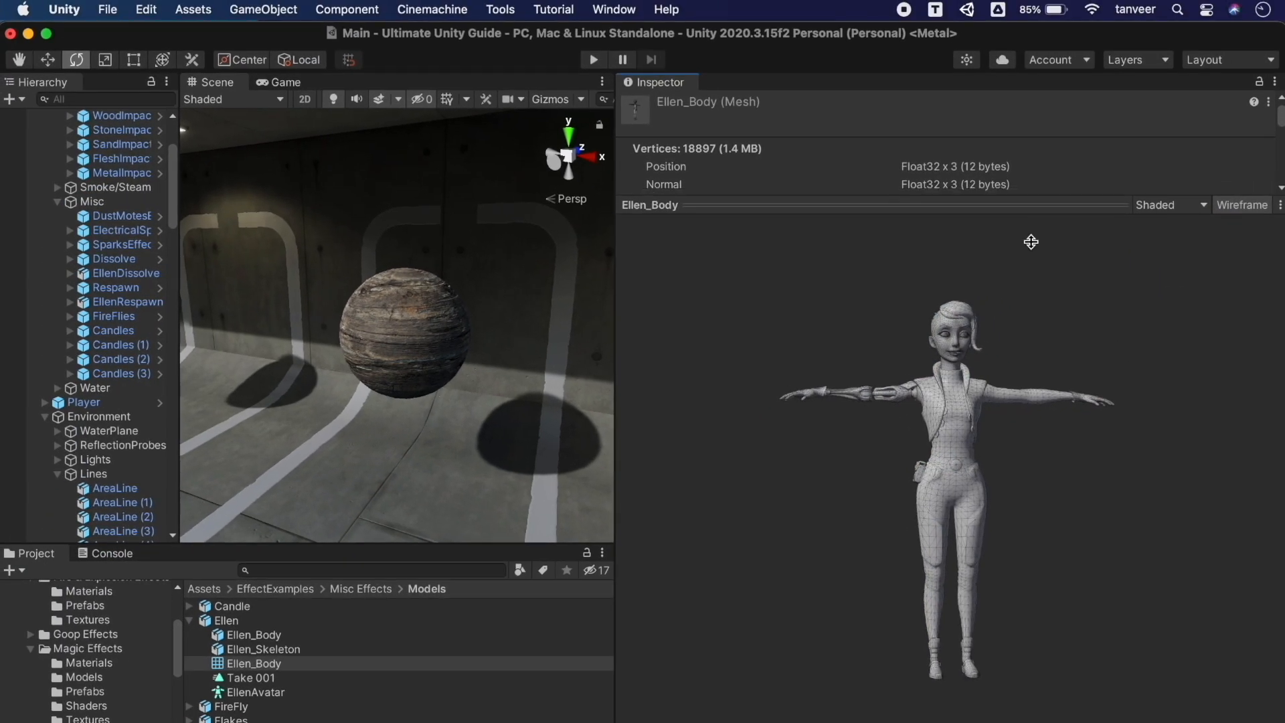
left_click_drag(1031, 241, 1042, 450)
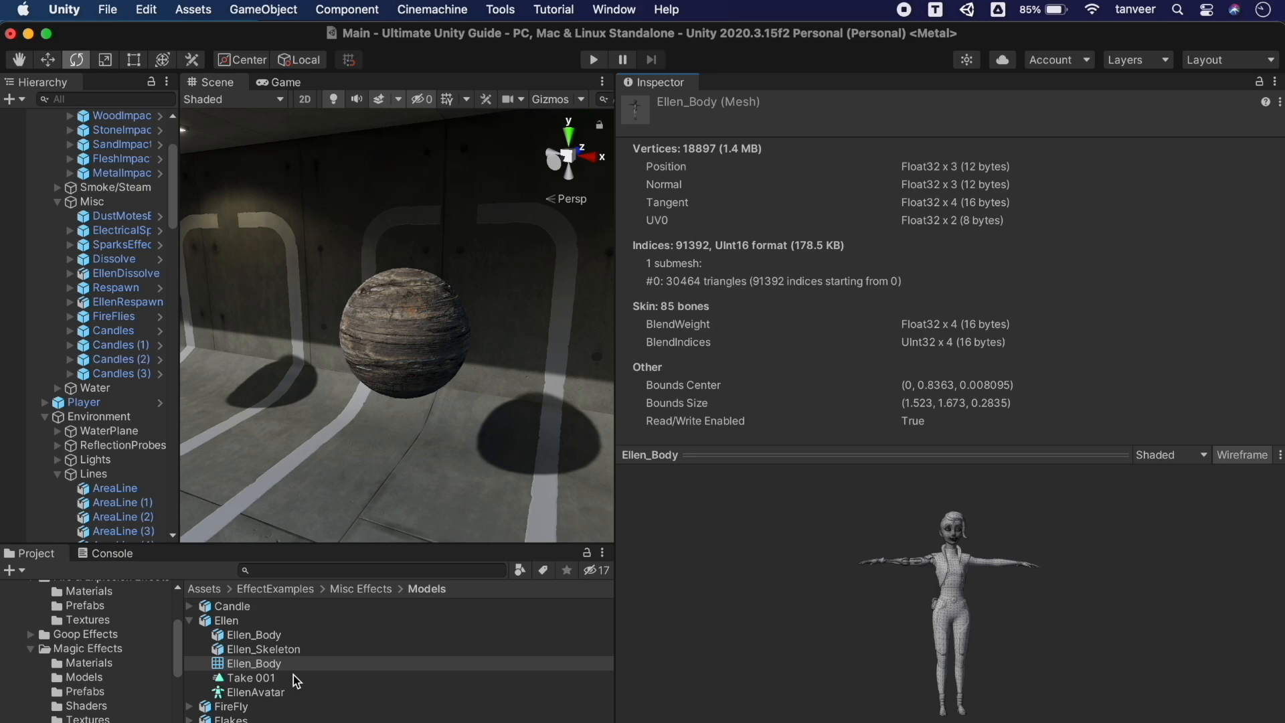
Inspect the Take 001 clip, EllenAvatar and Ellen_Body sub-assets in turn
left_click(251, 678)
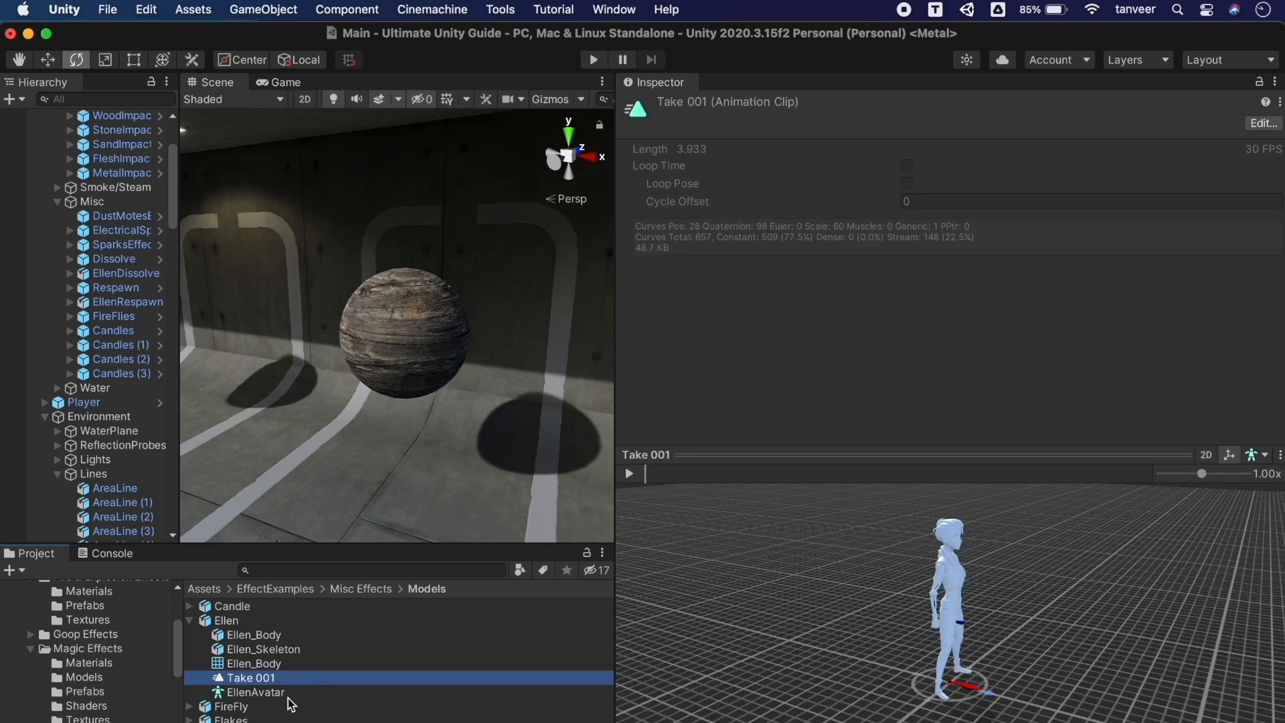
left_click(290, 695)
left_click(289, 680)
left_click(288, 665)
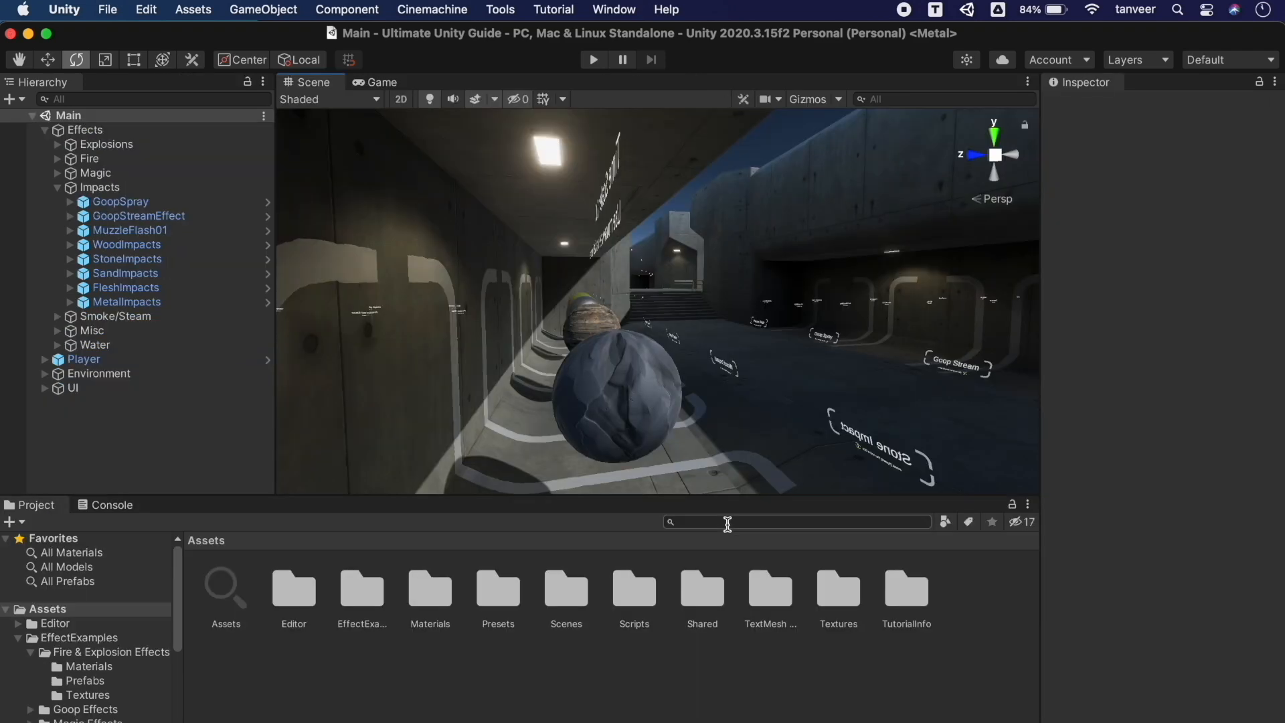
left_click(728, 523)
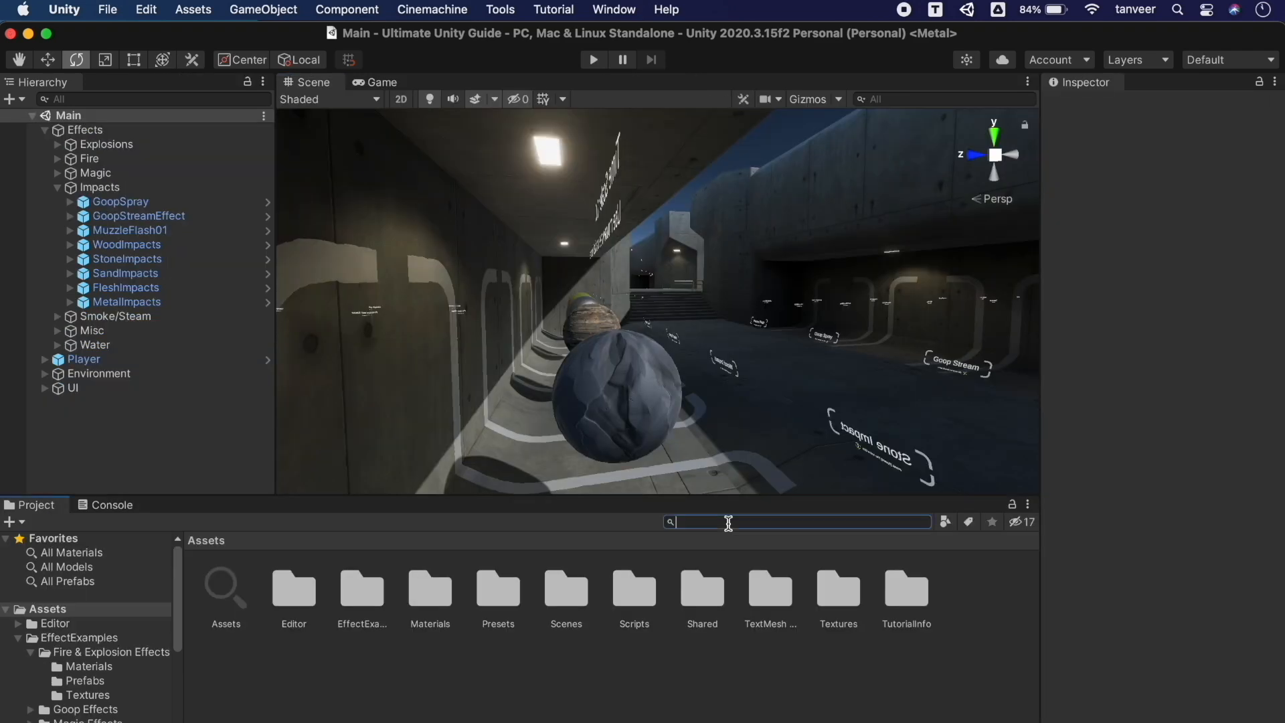
Search for 'noise', set the noise texture's Texture Shape to 3D, and apply
type("noise")
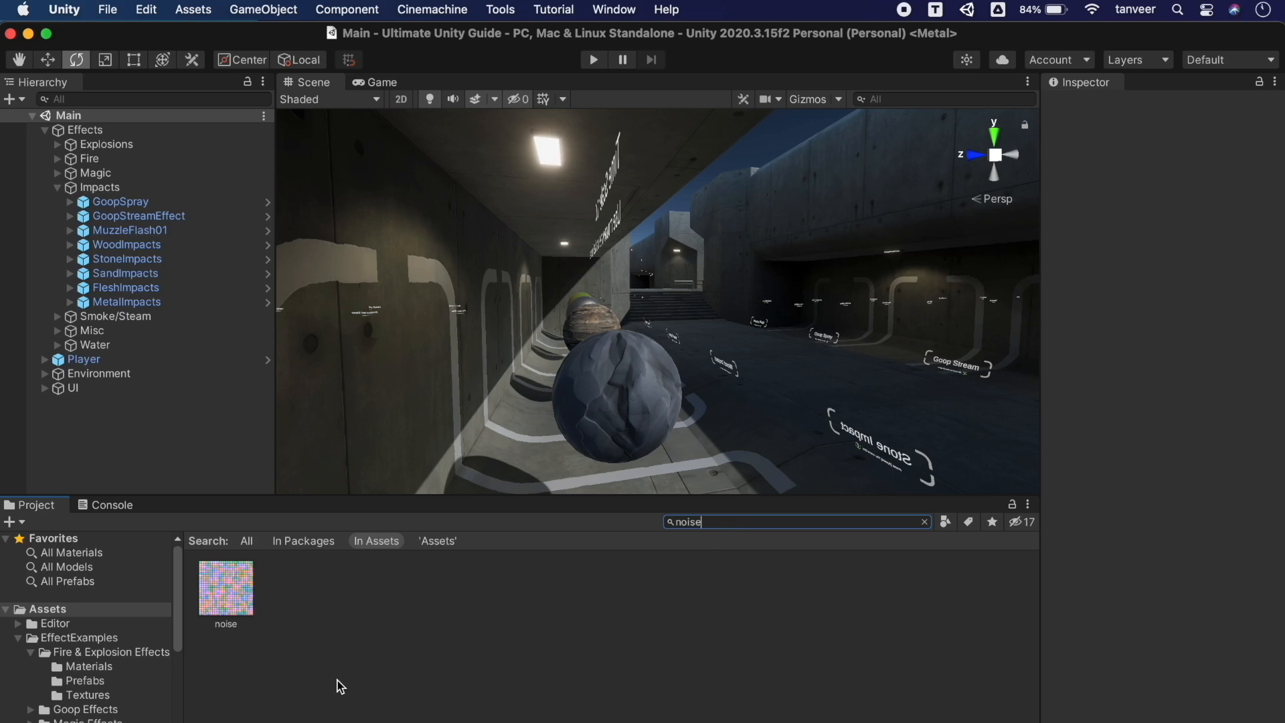
left_click(226, 584)
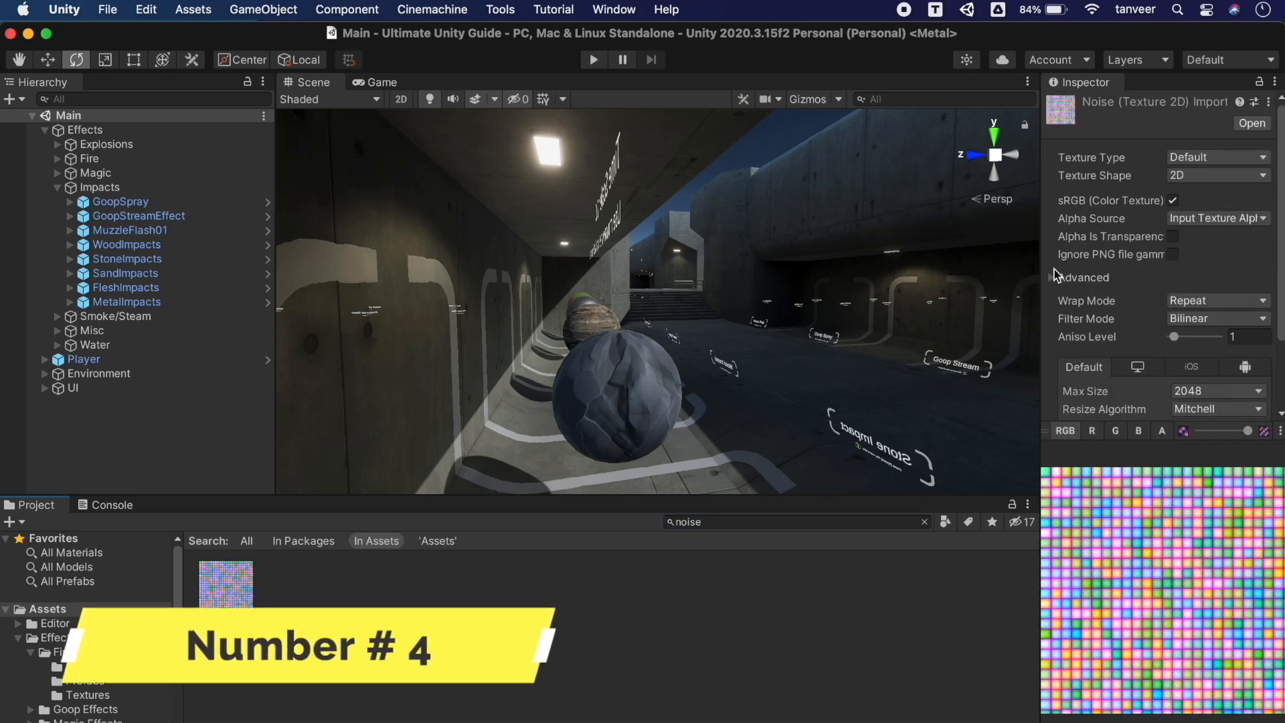
left_click_drag(1043, 261, 673, 286)
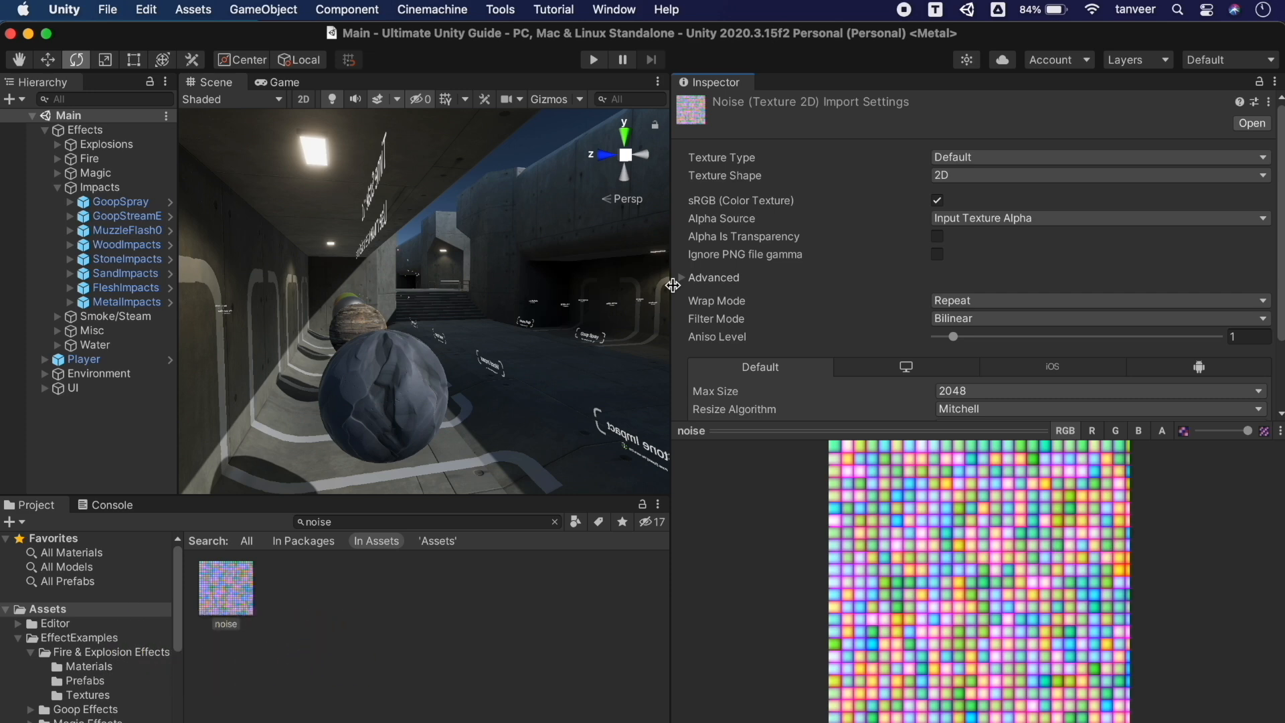
left_click_drag(803, 431, 803, 494)
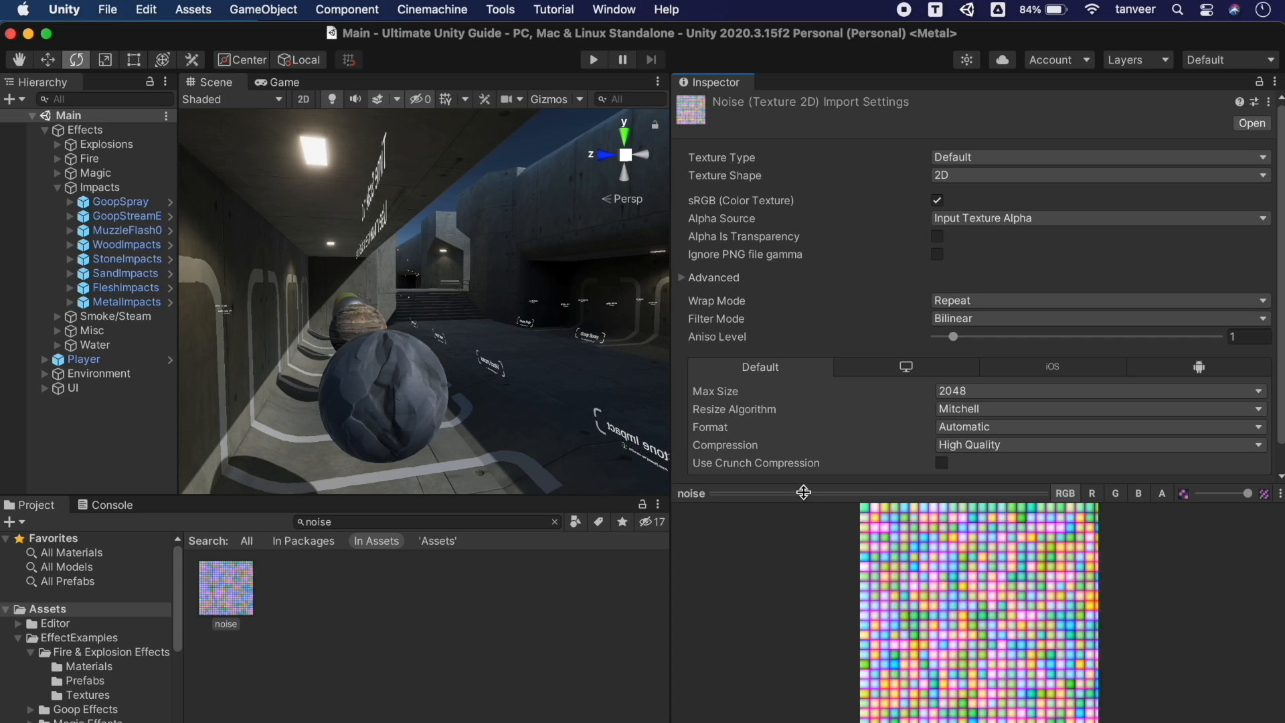
left_click(955, 175)
left_click(975, 231)
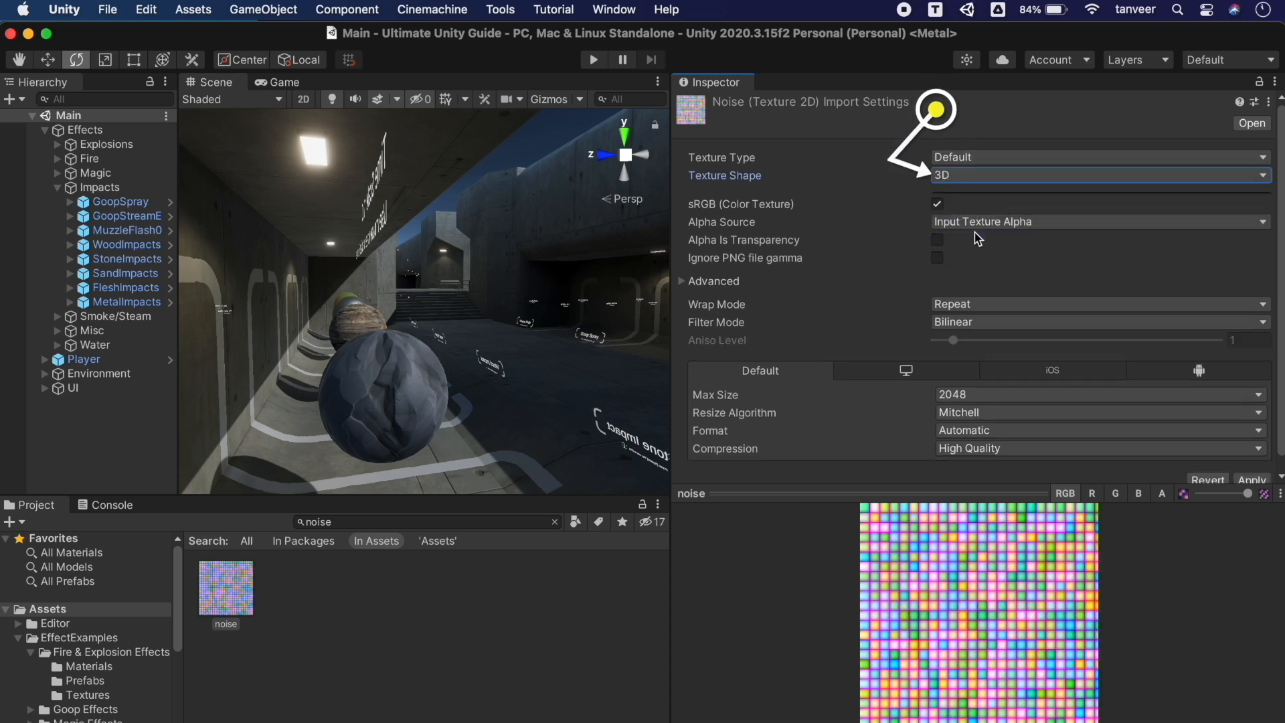
scroll(1138, 349, "down", 2)
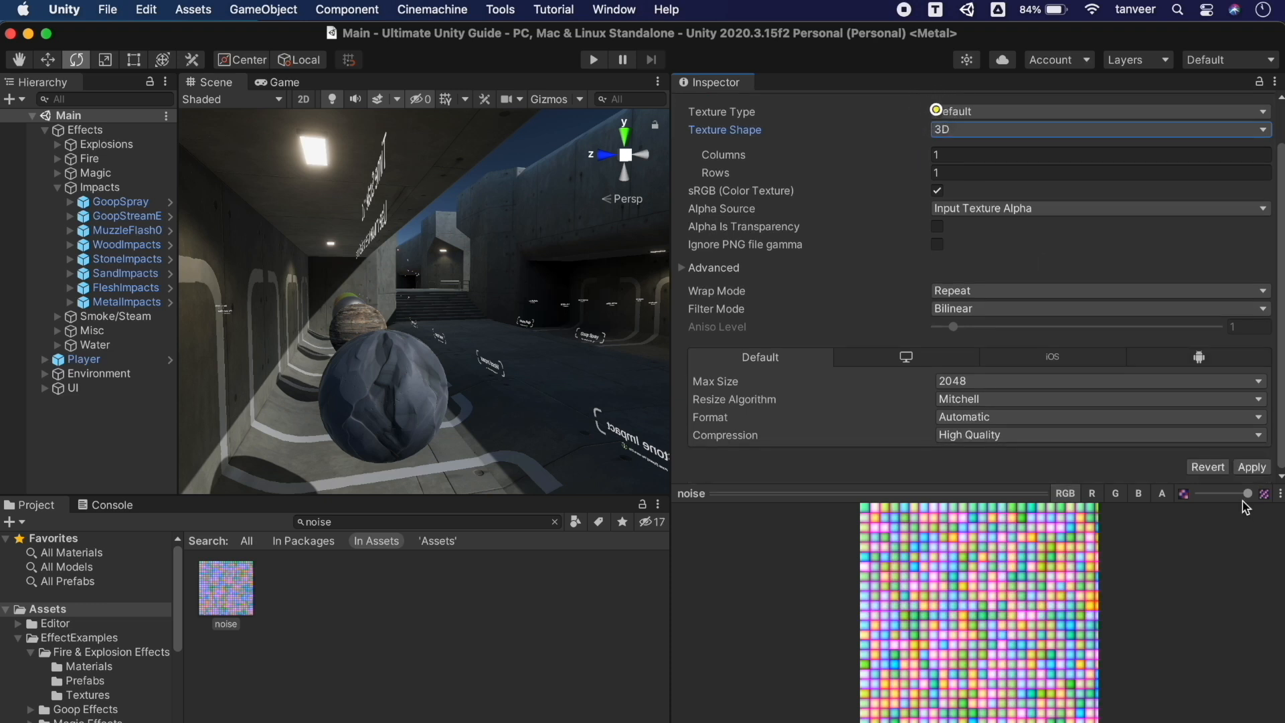
left_click(1251, 466)
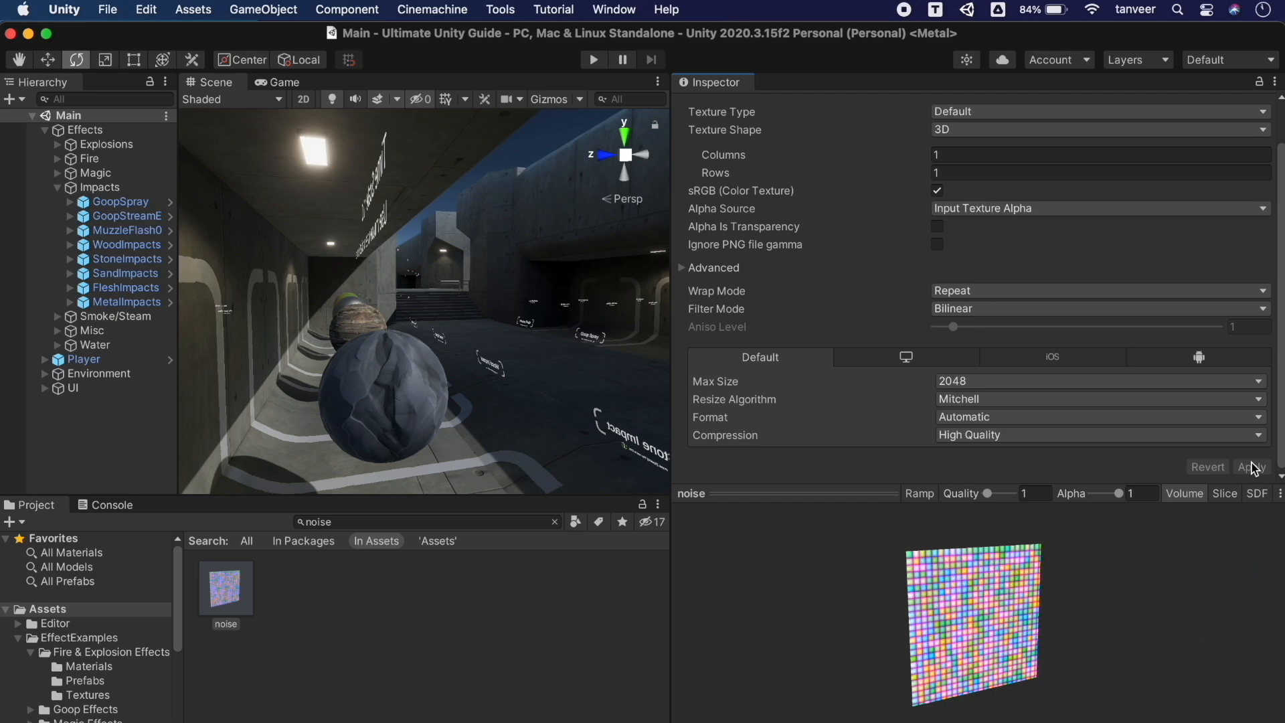
Rotate the 3D noise volume preview and fade its alpha from about 0.24 to near zero
left_click_drag(824, 494, 814, 313)
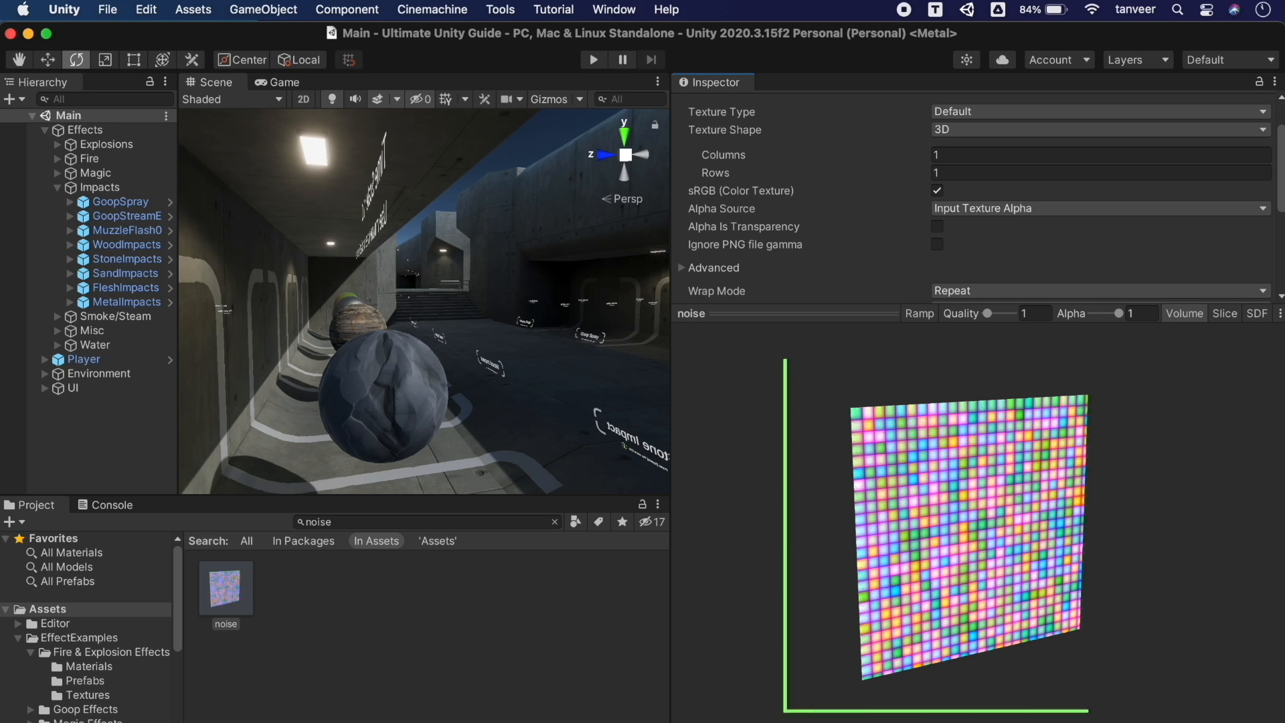
left_click_drag(1046, 493, 1106, 338)
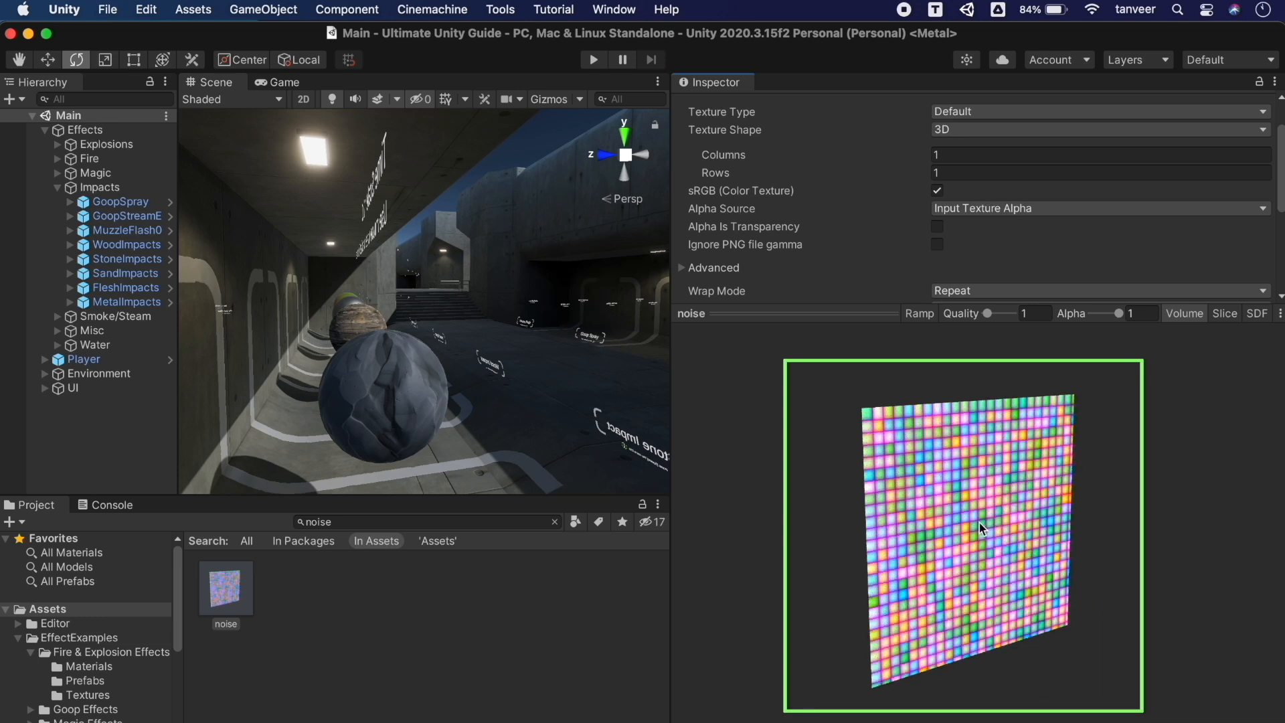
left_click_drag(979, 527, 1111, 519)
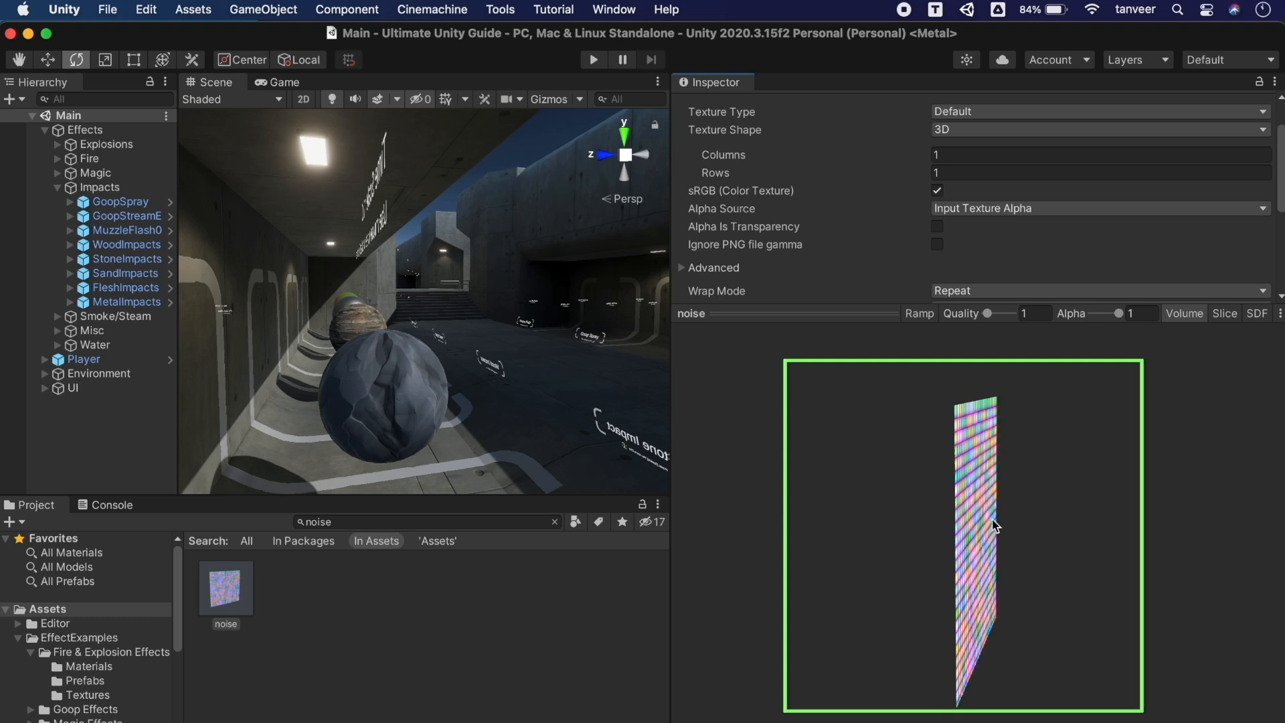
left_click(1101, 315)
left_click_drag(1095, 316, 1116, 312)
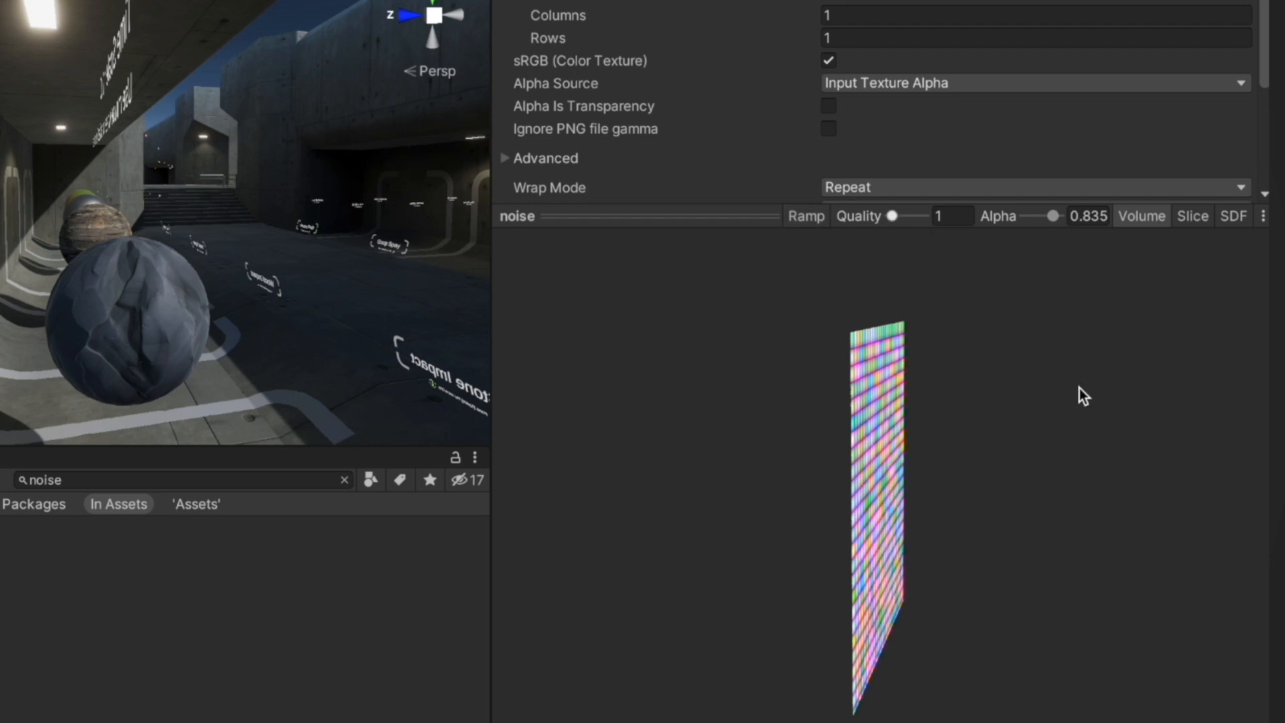
left_click_drag(689, 459, 575, 464)
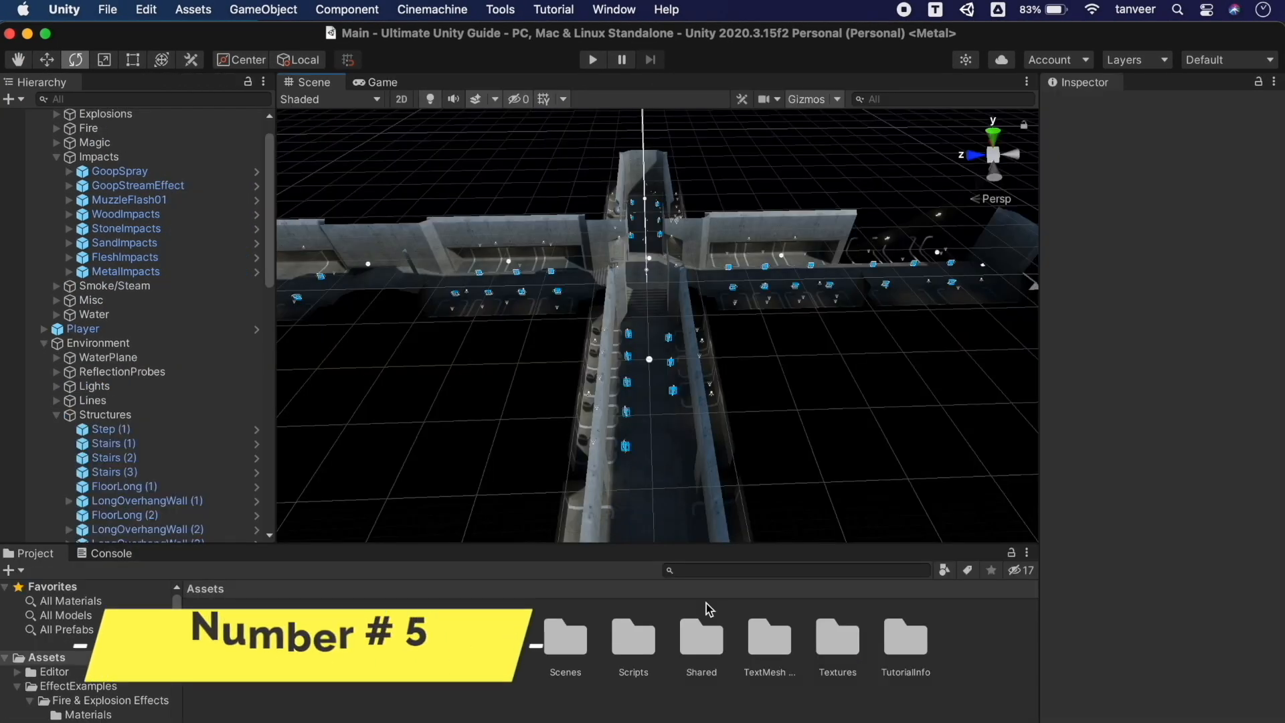
Hide then show all layers and the Default layer in the Scene view
left_click(1166, 60)
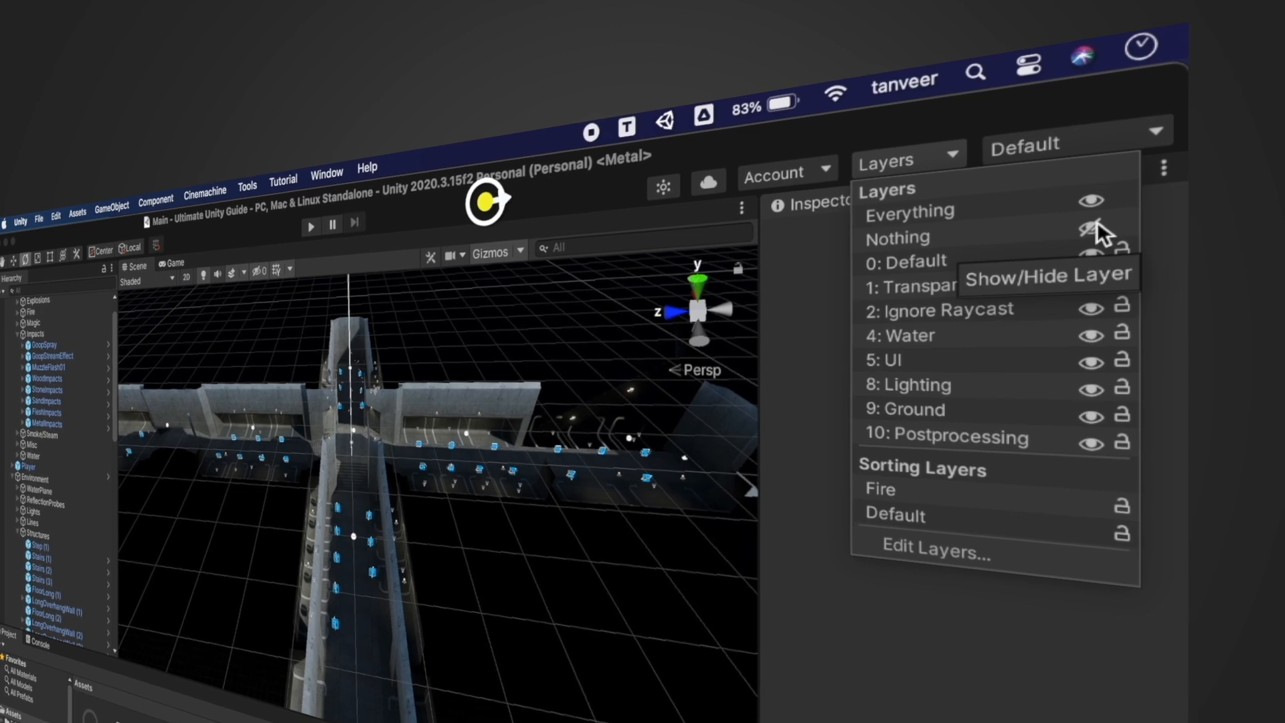
left_click(1097, 225)
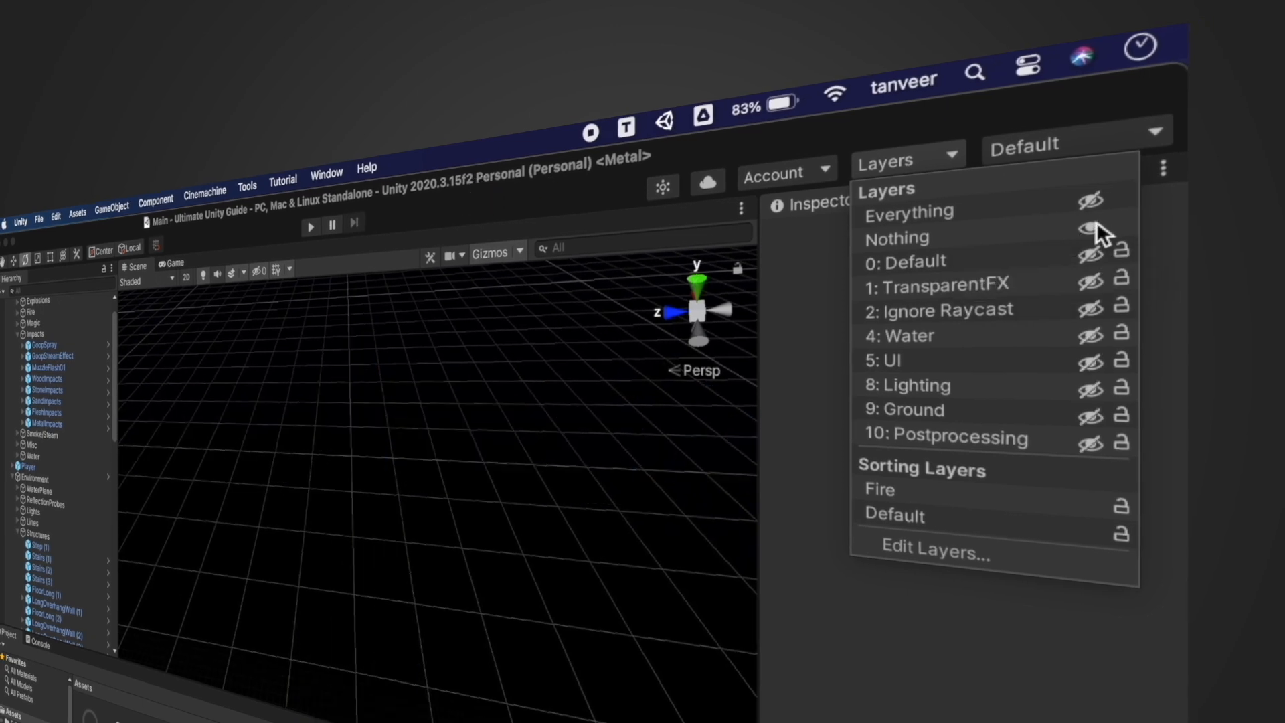
left_click(1093, 200)
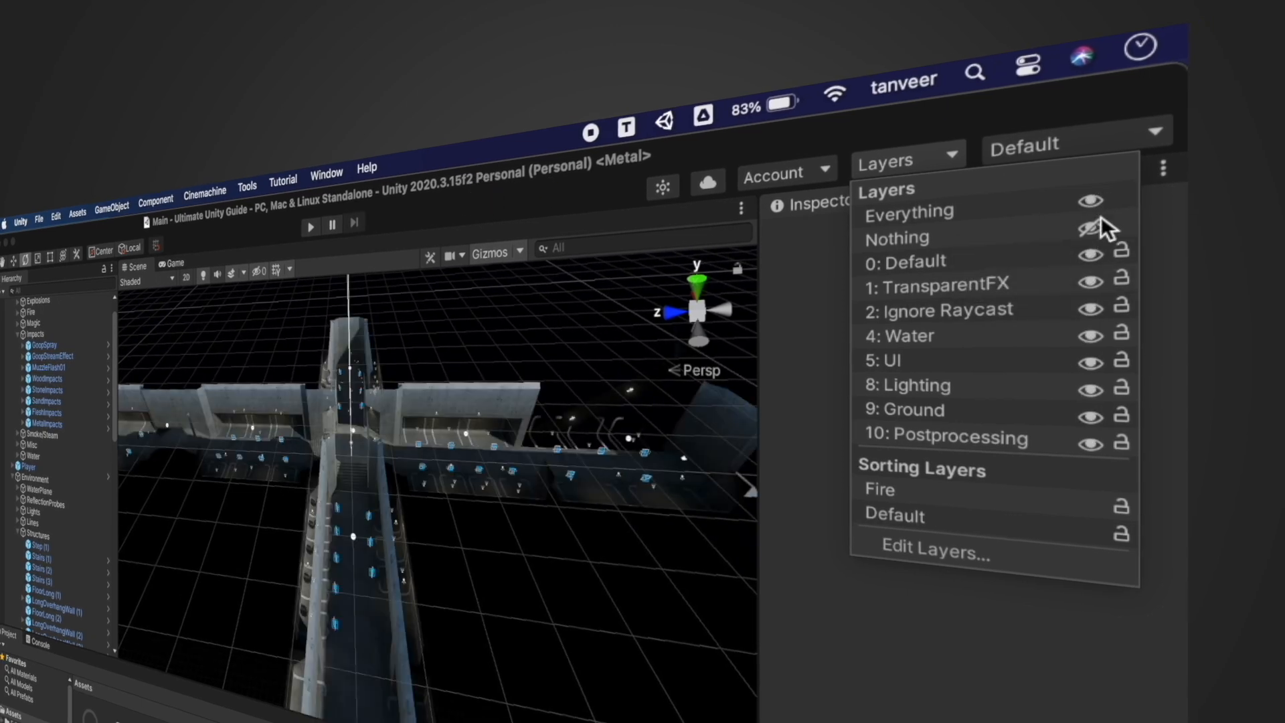
left_click(1091, 256)
left_click(1091, 256)
left_click(505, 393)
right_click_drag(505, 393, 264, 336)
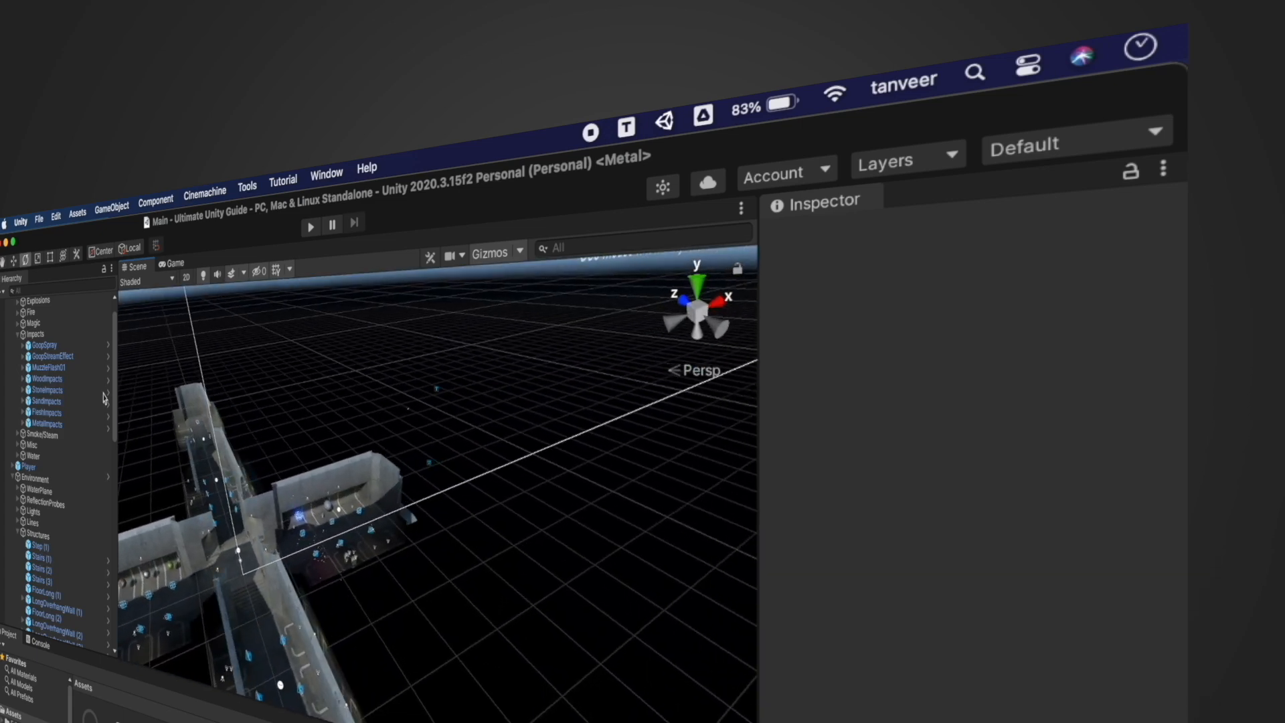
scroll(63, 544, "down", 15)
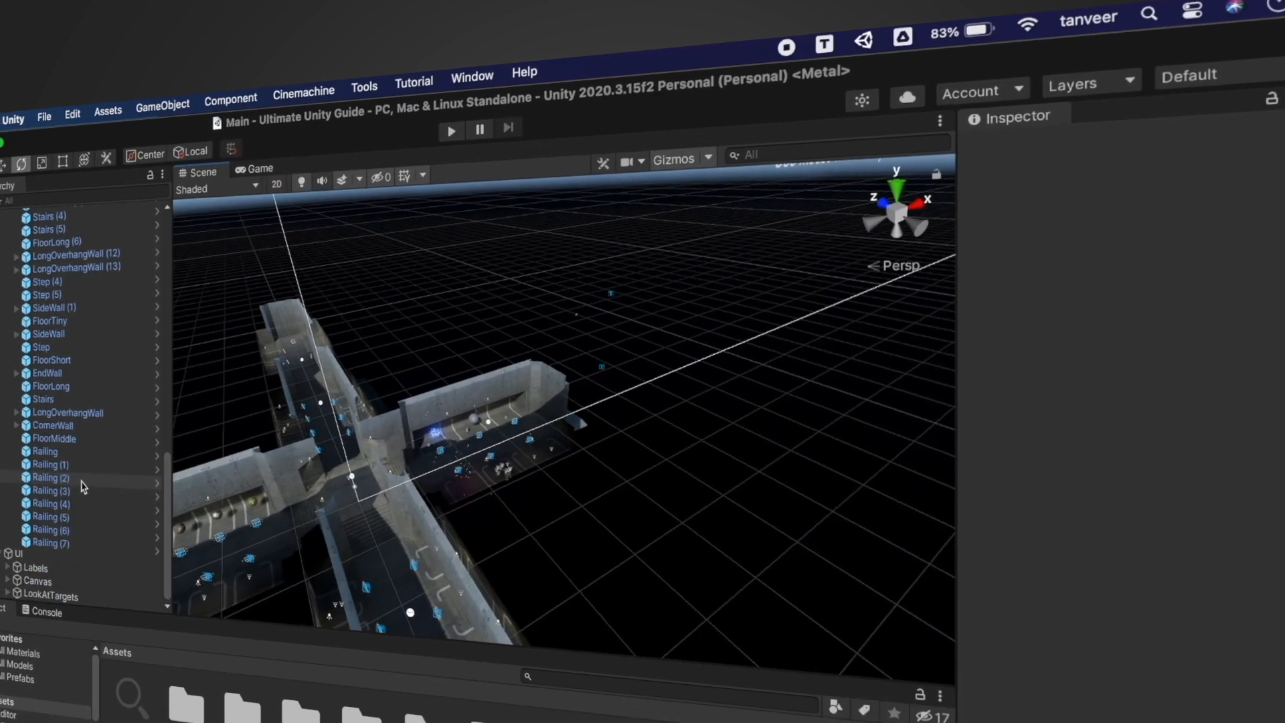
Select the Canvas, hide and reshow the UI layer, then select LongOverhangWall (4)
left_click(53, 581)
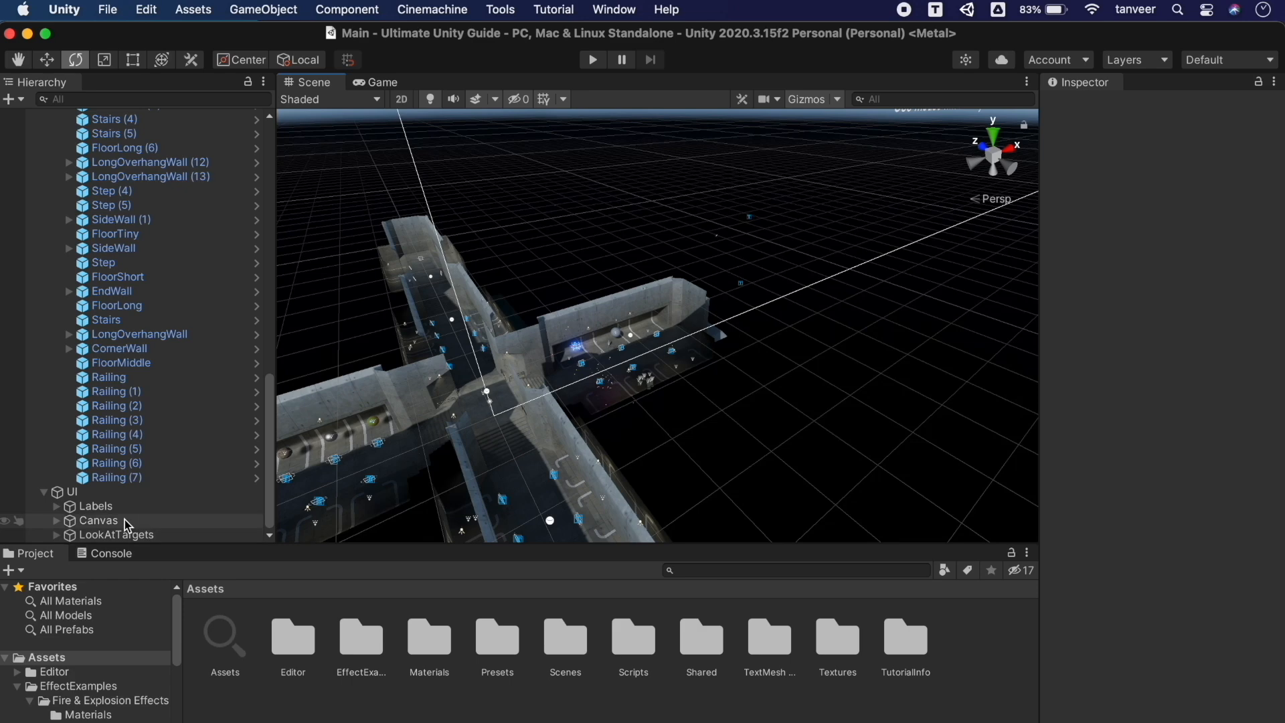
left_click(1152, 60)
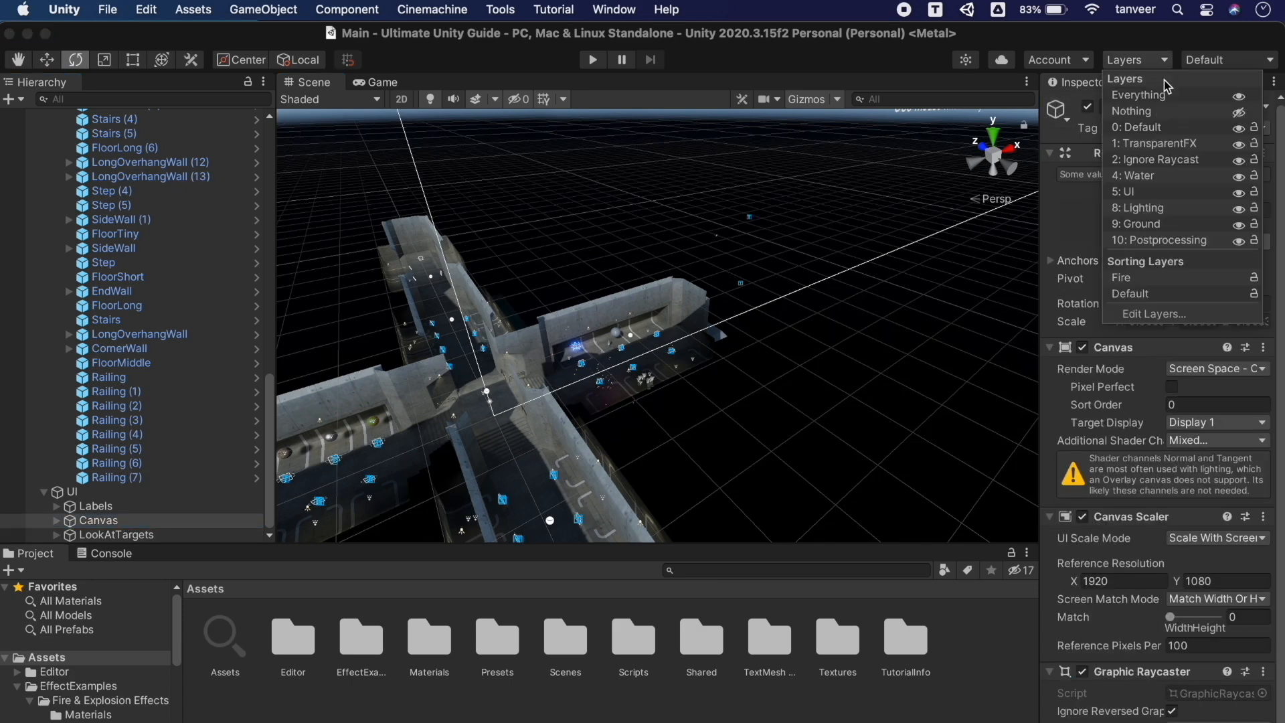
left_click(1240, 193)
left_click(1240, 193)
right_click_drag(845, 287, 430, 277)
right_click_drag(519, 179, 586, 164)
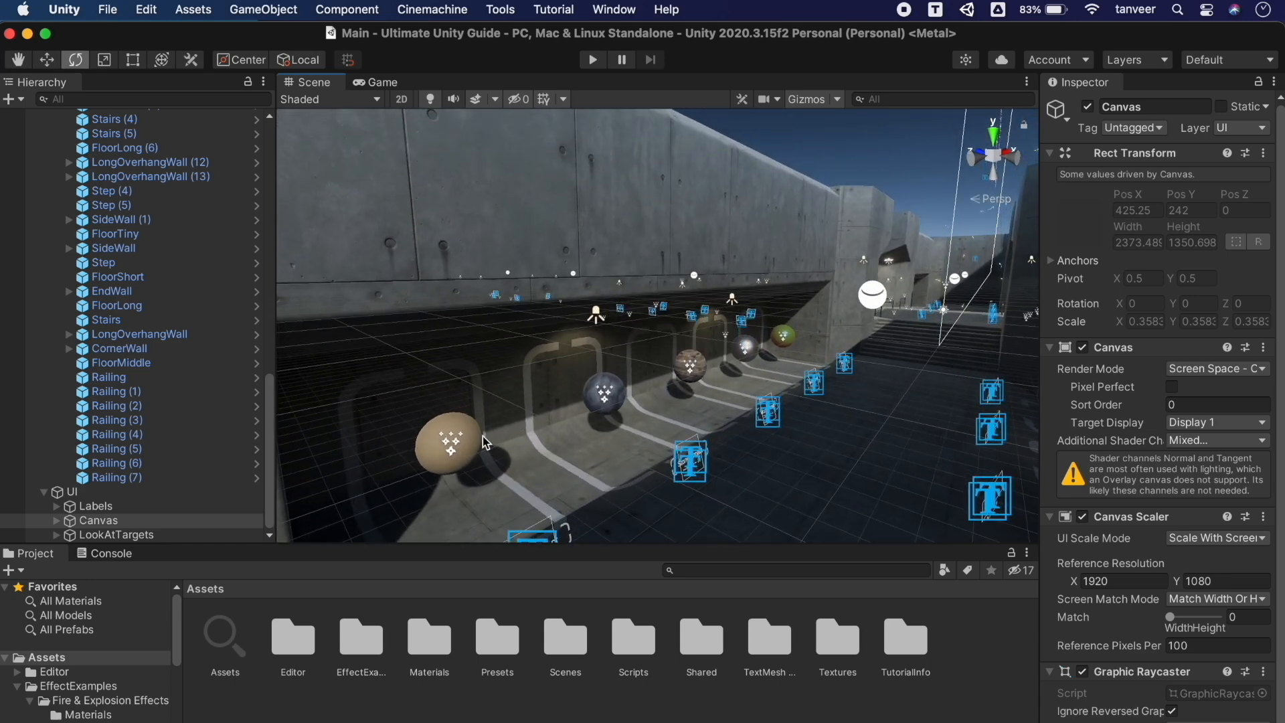
left_click(617, 462)
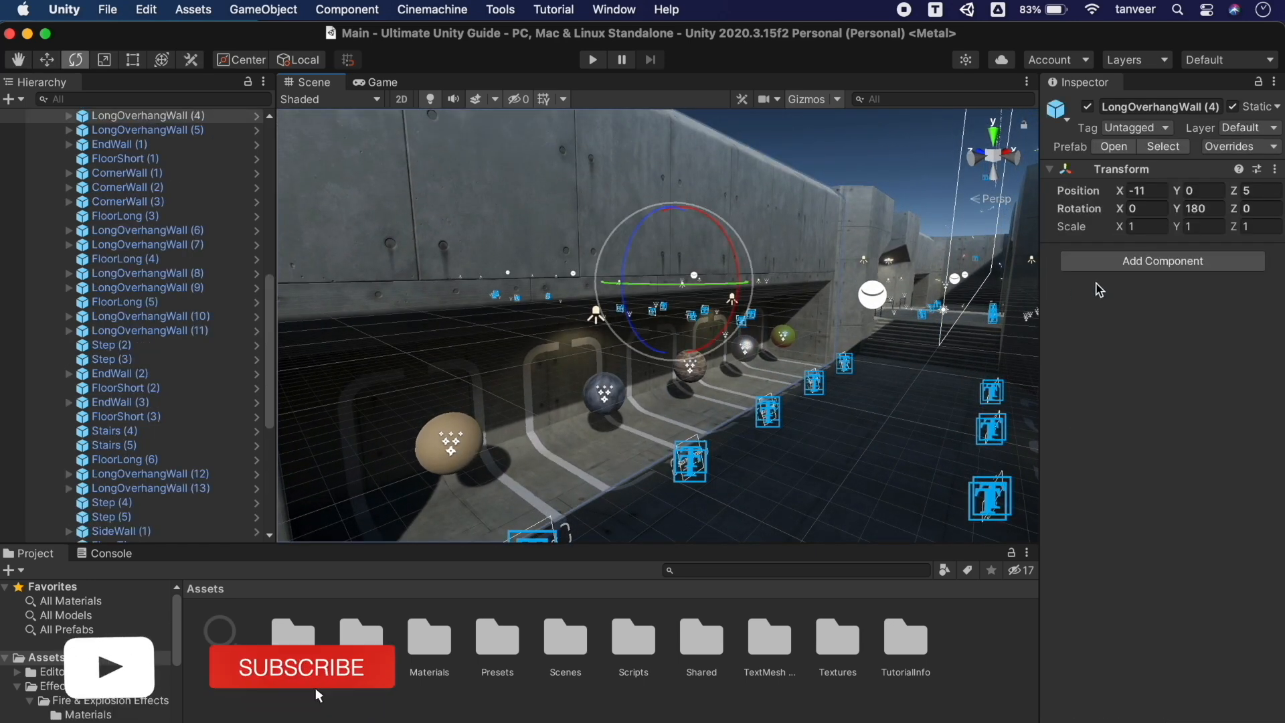
Put LongOverhangWall (4) and its children on the Ground layer, then toggle Ground visibility to check
left_click(1246, 127)
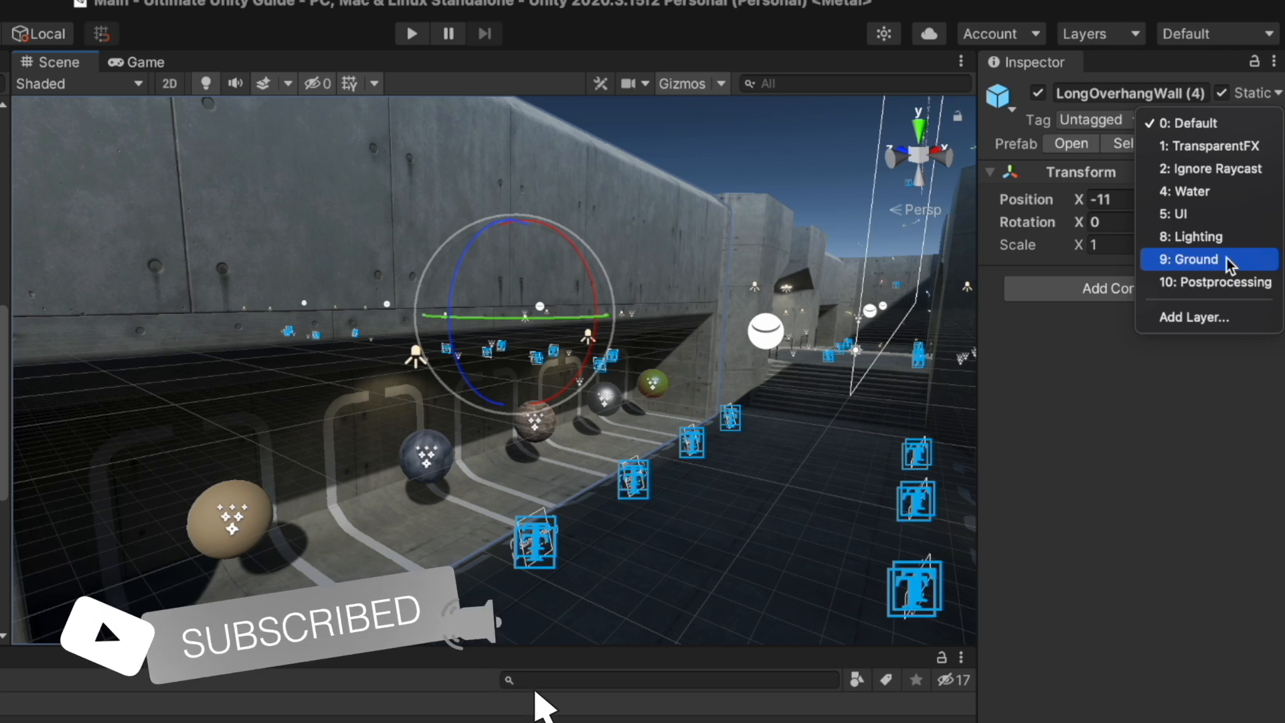
left_click(1226, 259)
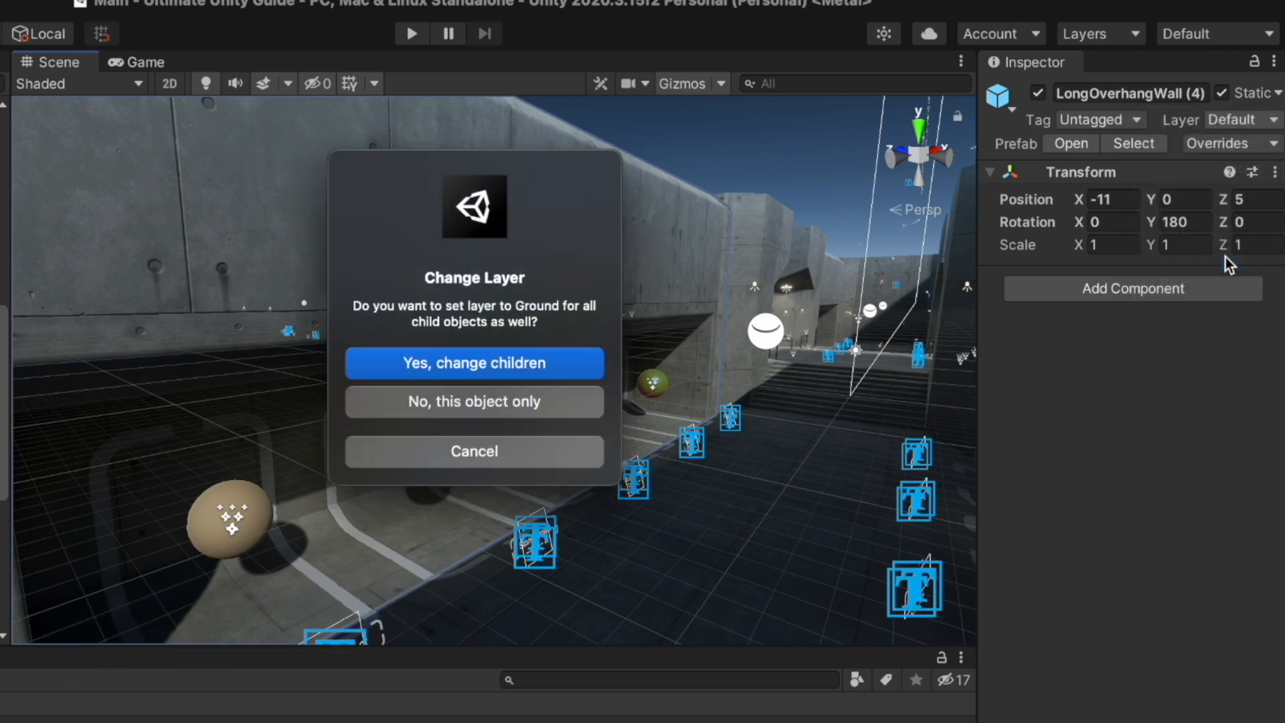
left_click(527, 364)
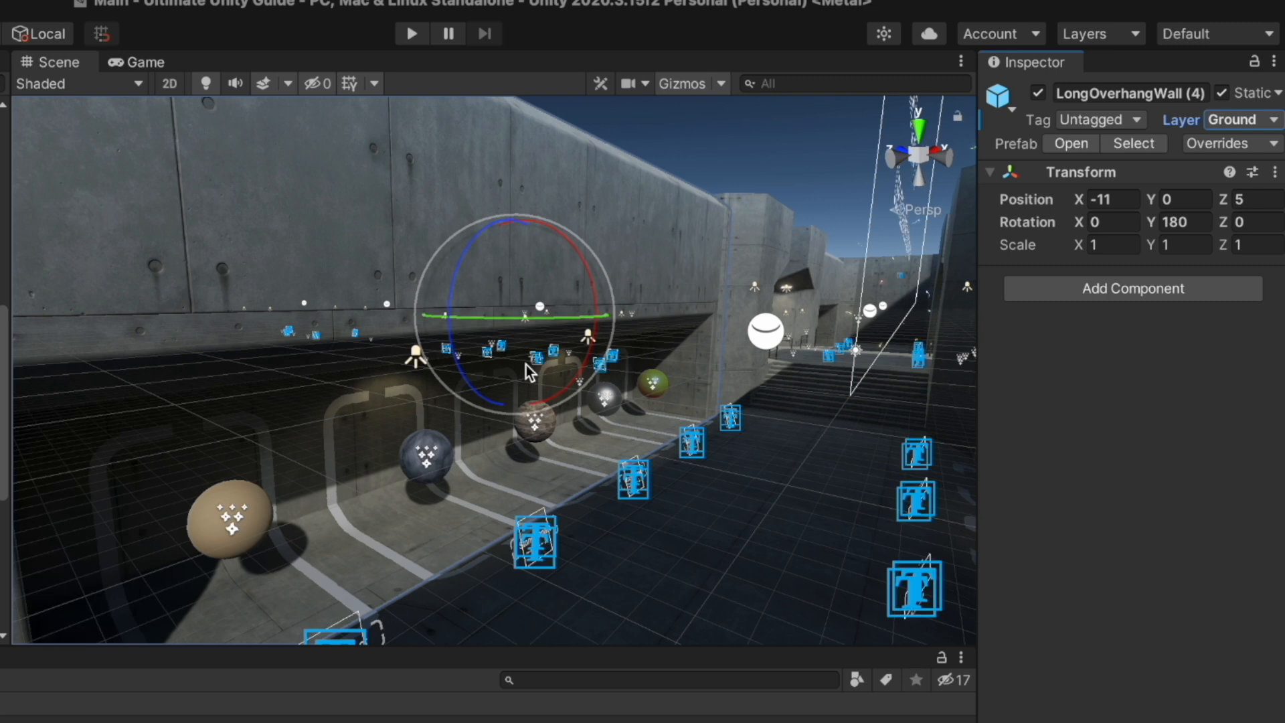
left_click(1108, 35)
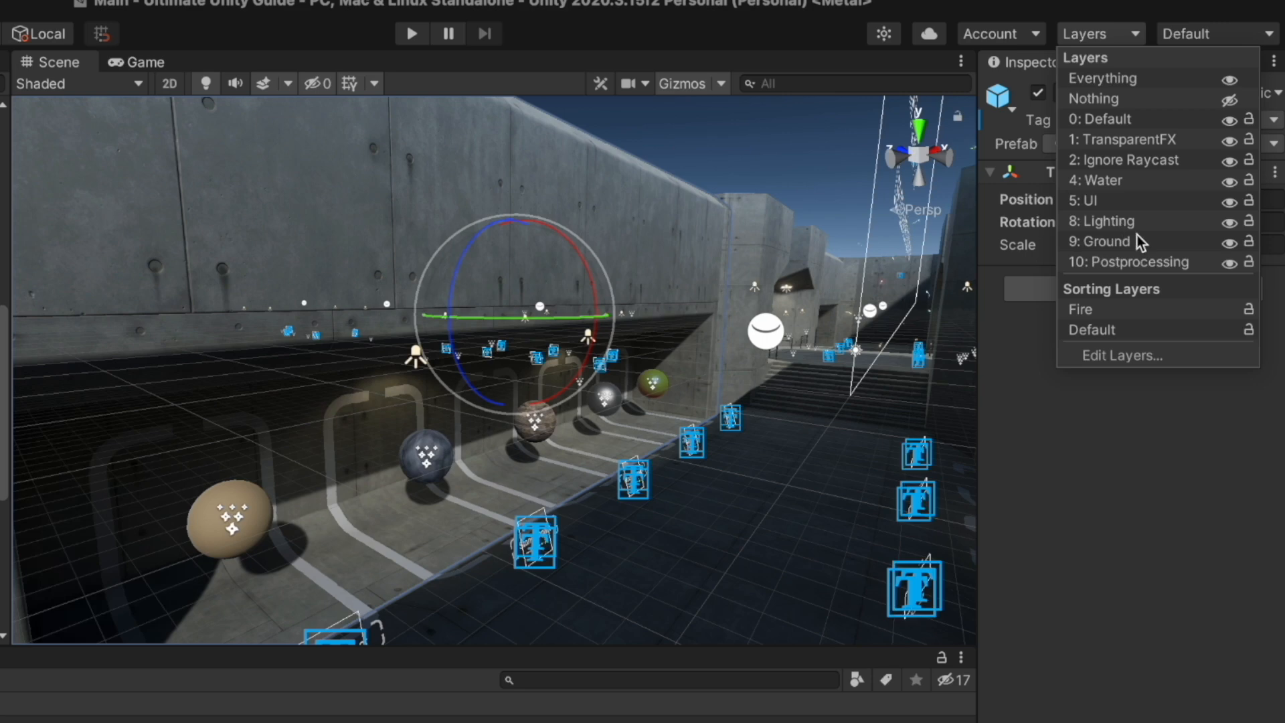
left_click(1232, 243)
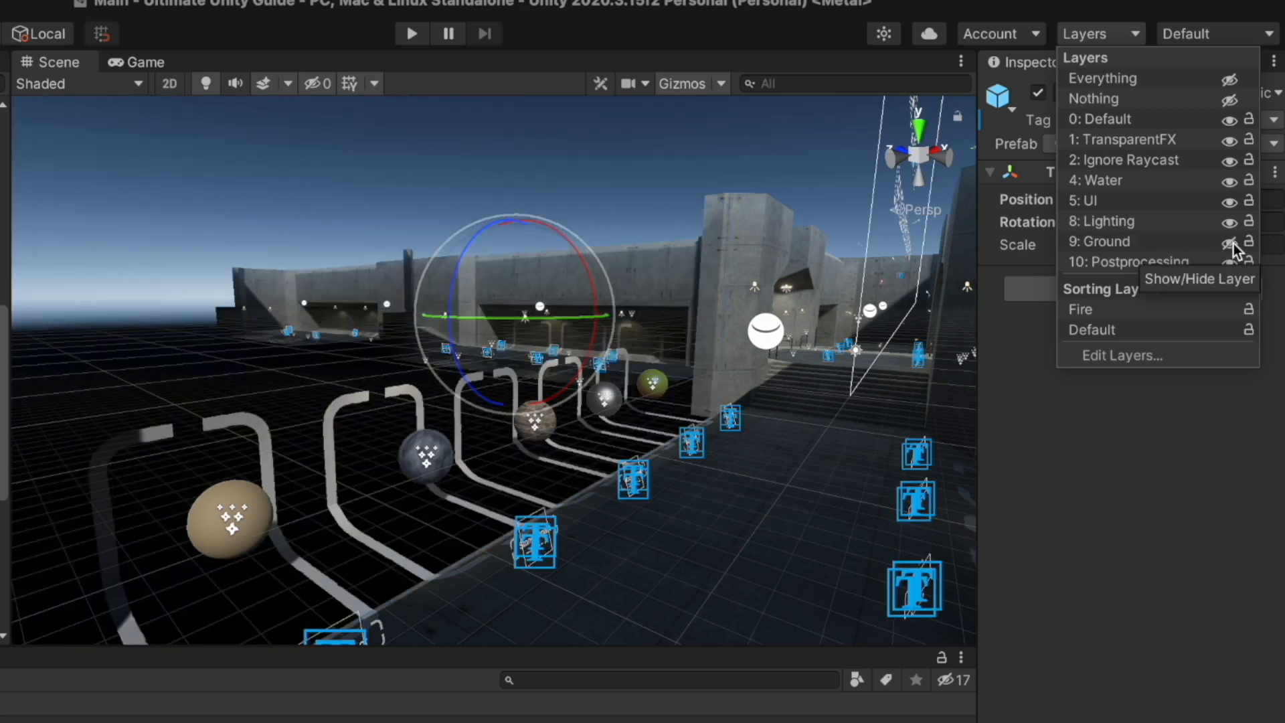
left_click(1232, 243)
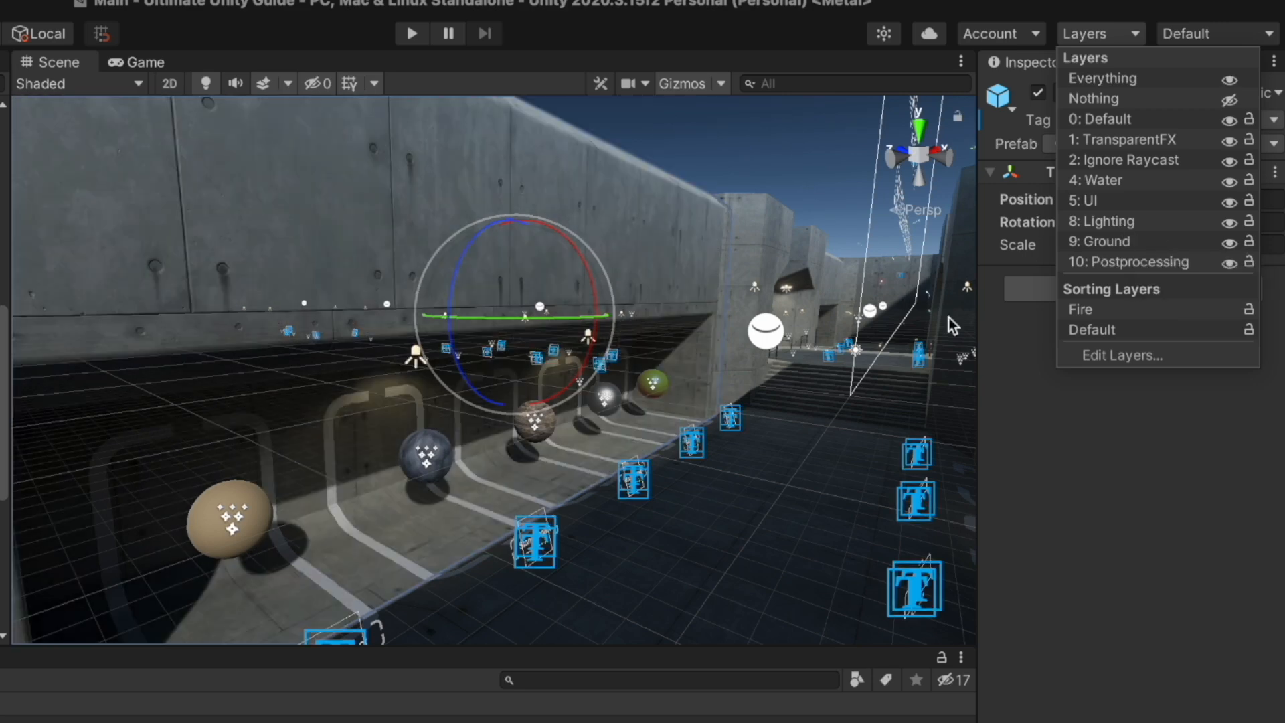
Put CornerWall (2) and its children on the Ground layer too
left_click(761, 230)
left_click(1253, 122)
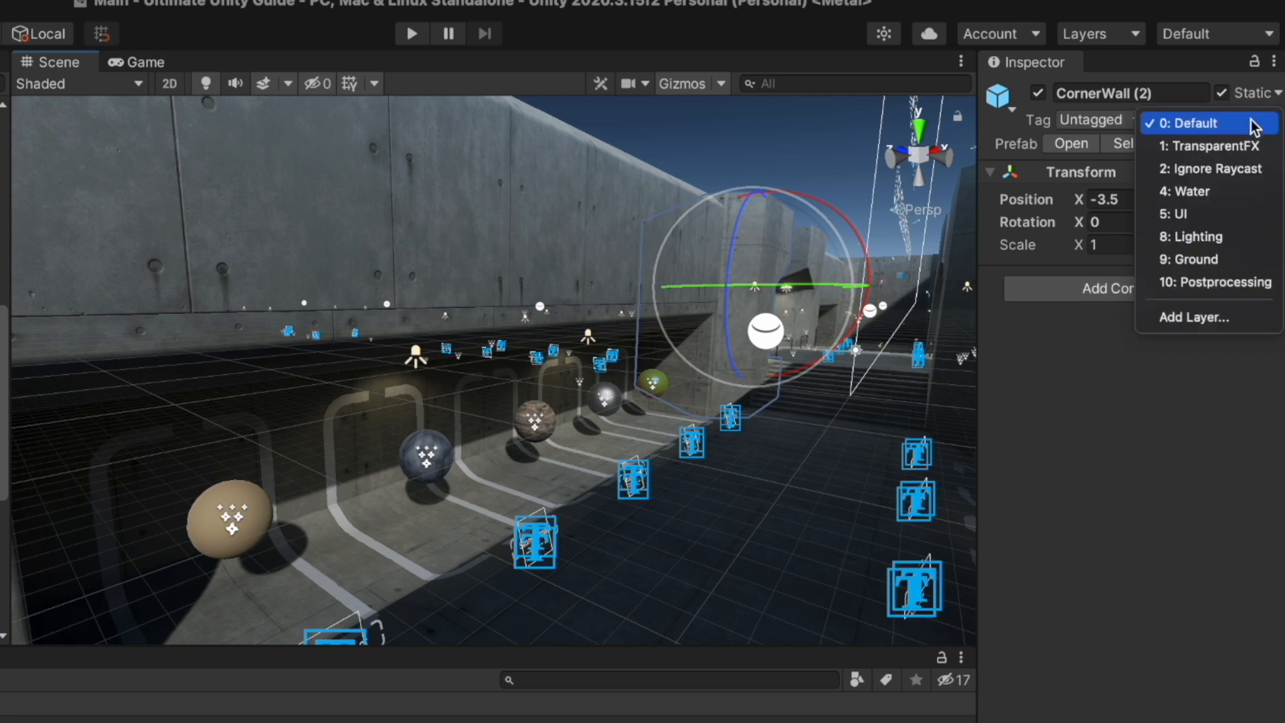
left_click(1210, 258)
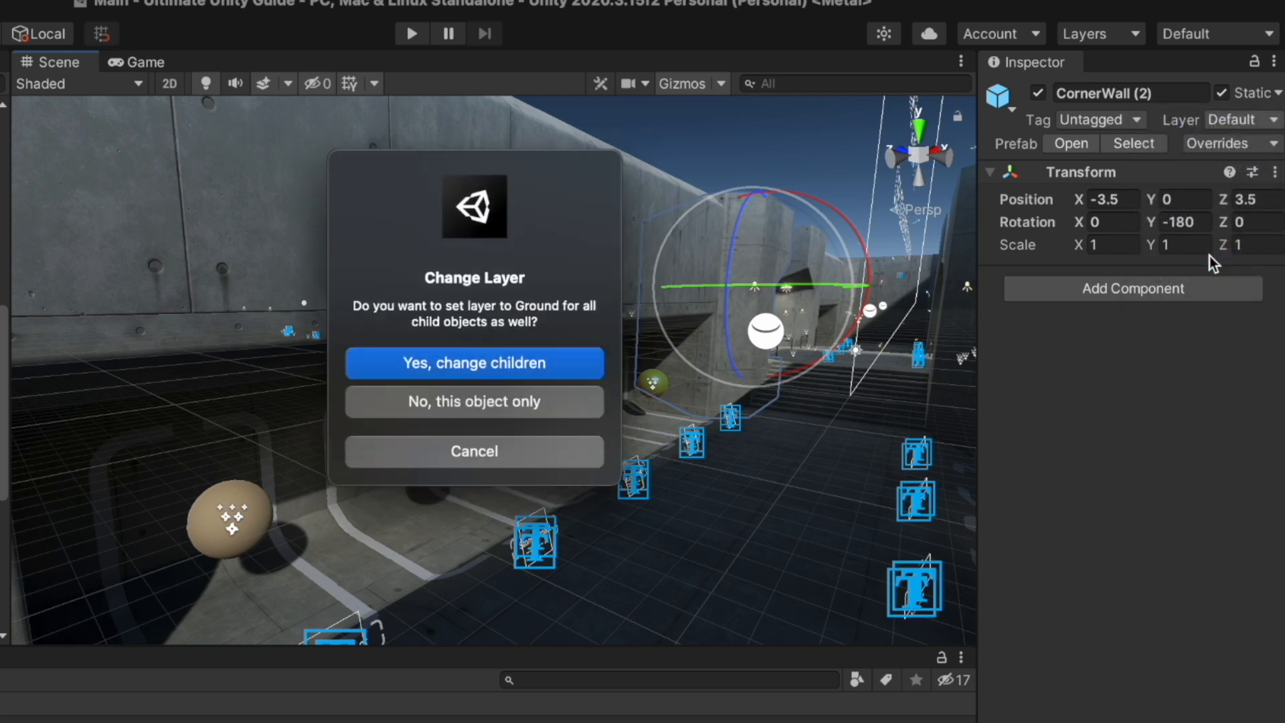
left_click(505, 358)
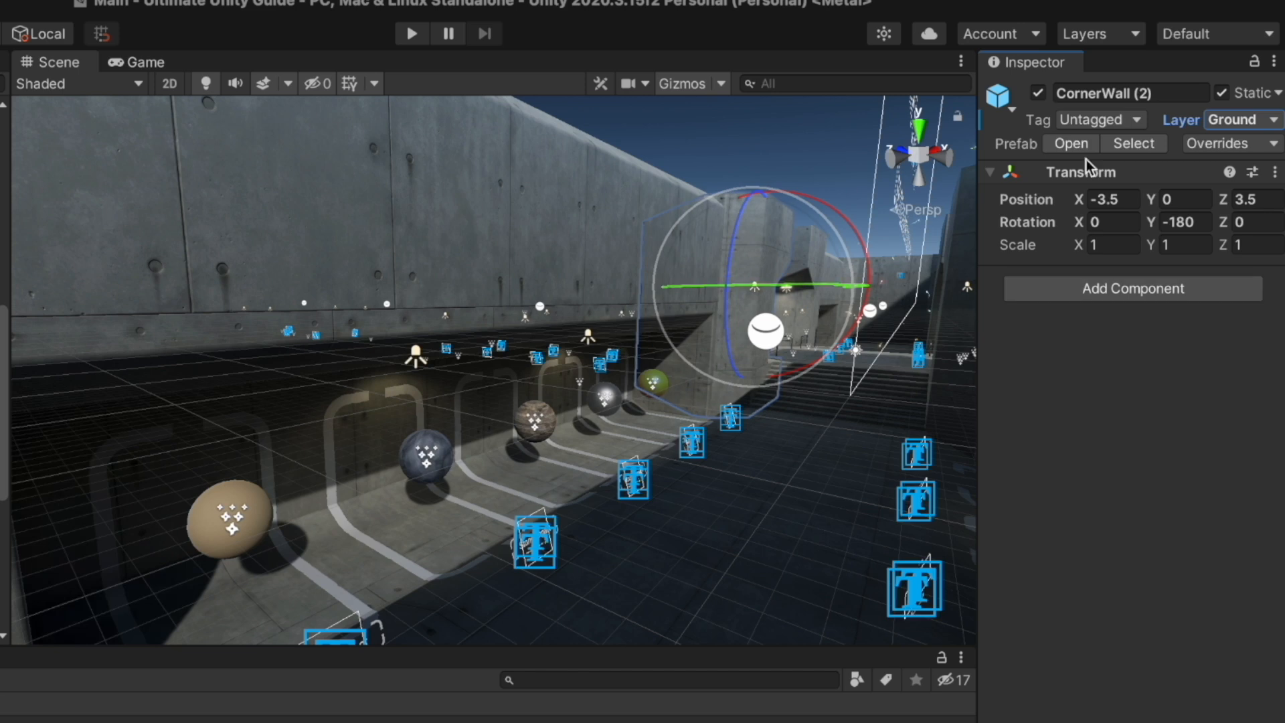
left_click(1105, 33)
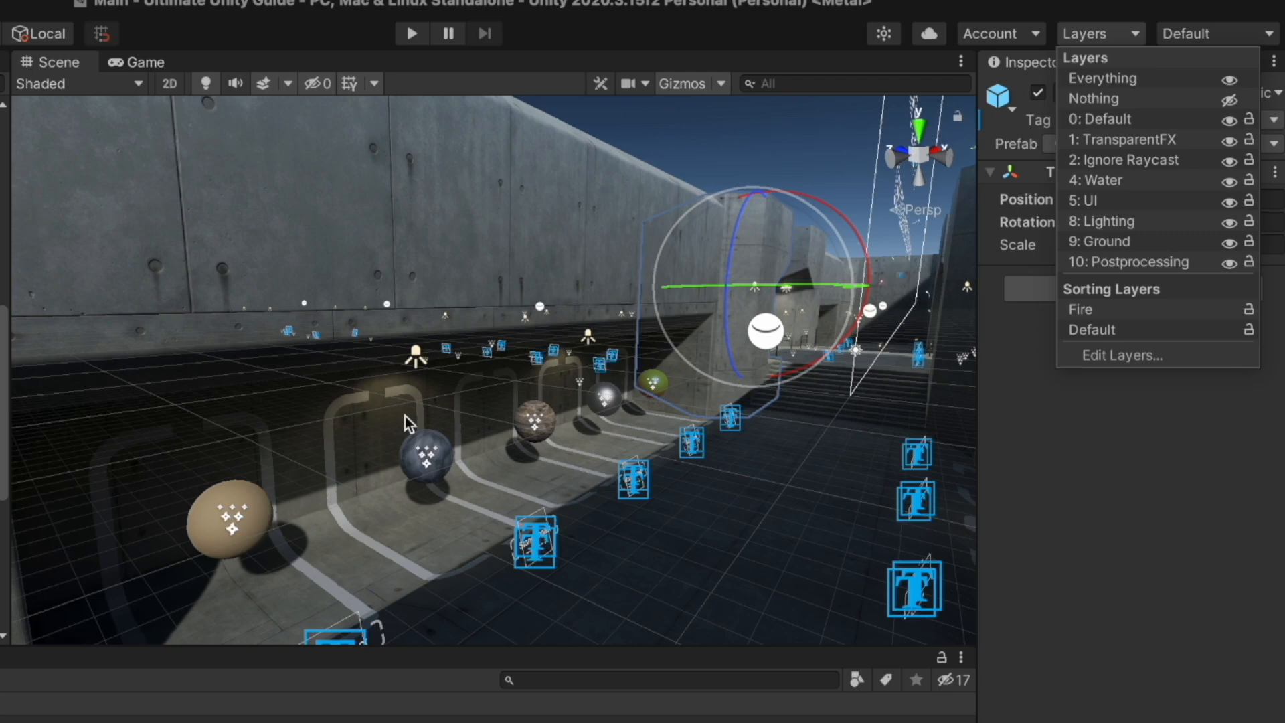
right_click_drag(404, 416, 620, 487)
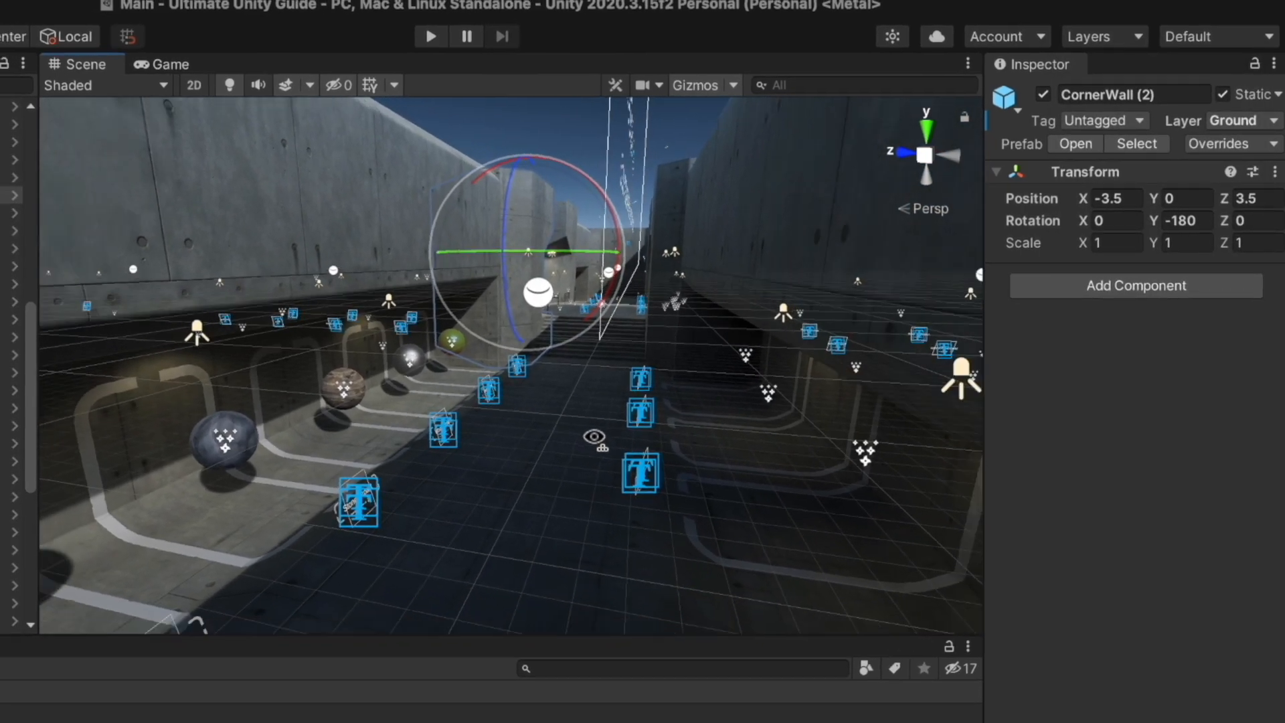
key("s")
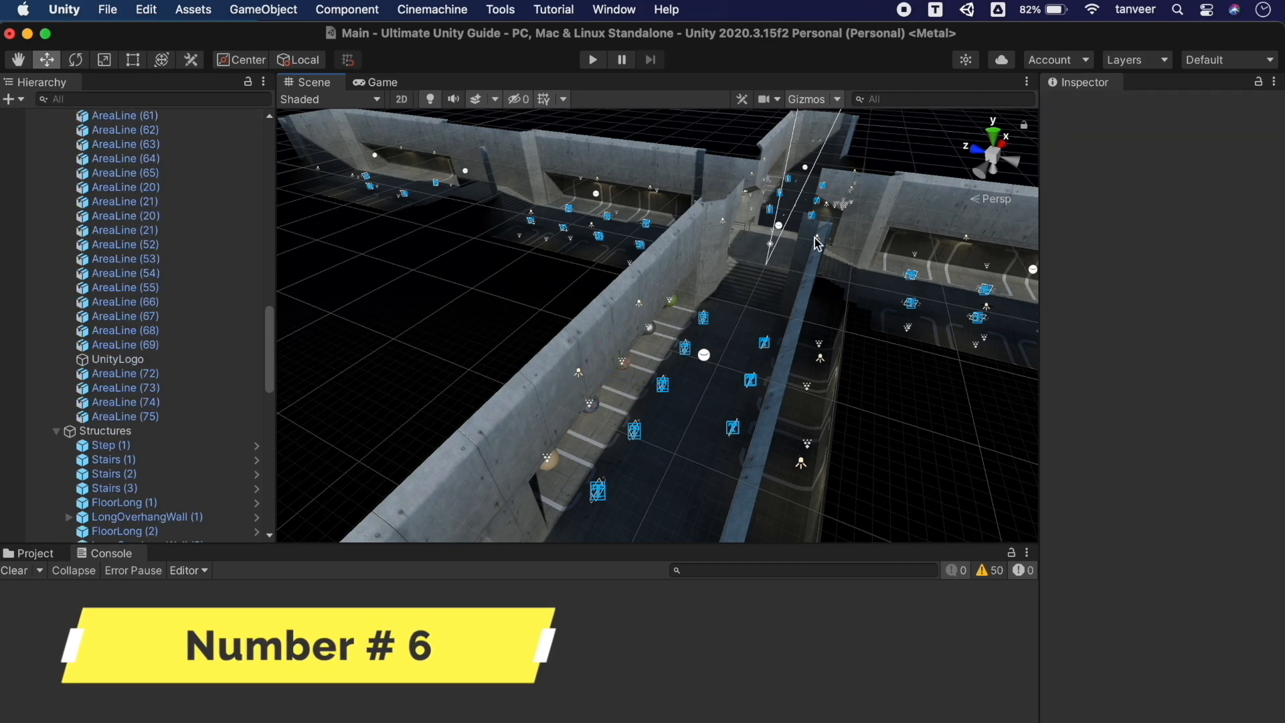
Check the layer list, pick several scene pieces, then test-move LongOverhangWall (4) along X and Z, undoing each move
left_click(1138, 60)
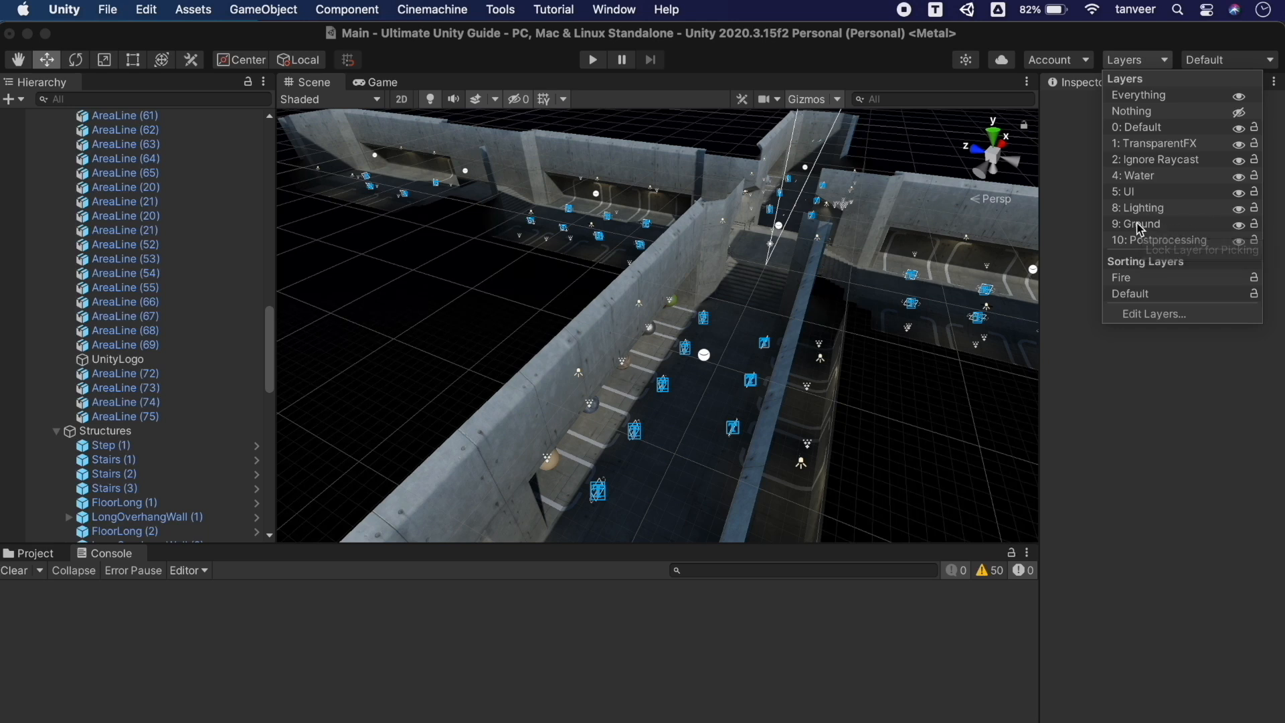
left_click(581, 342)
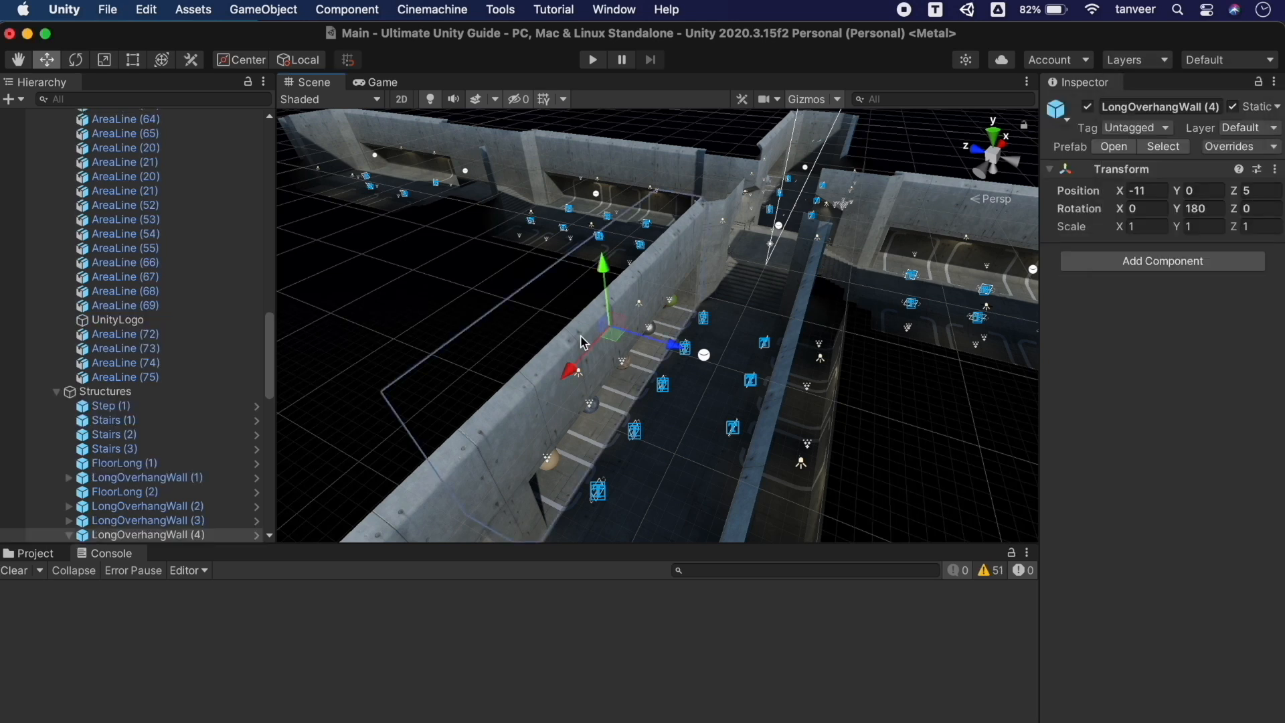
left_click(718, 276)
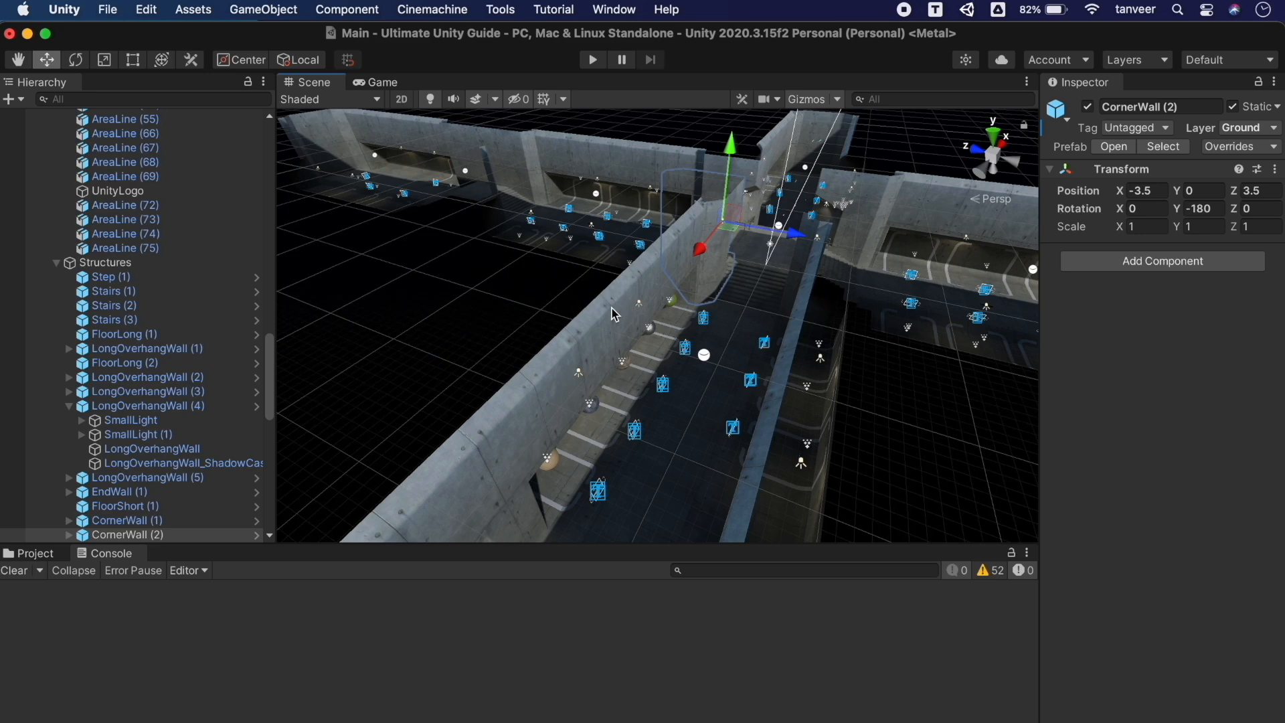
left_click(573, 347)
left_click(703, 434)
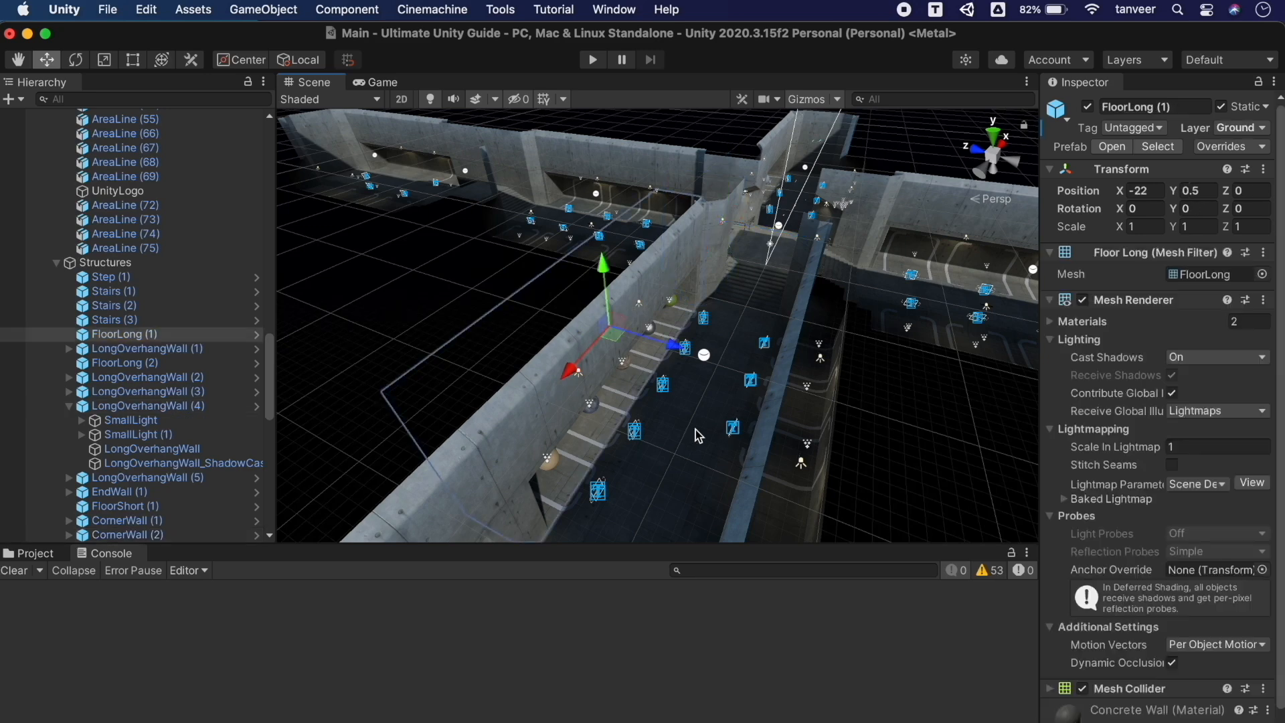
left_click(775, 285)
left_click(567, 343)
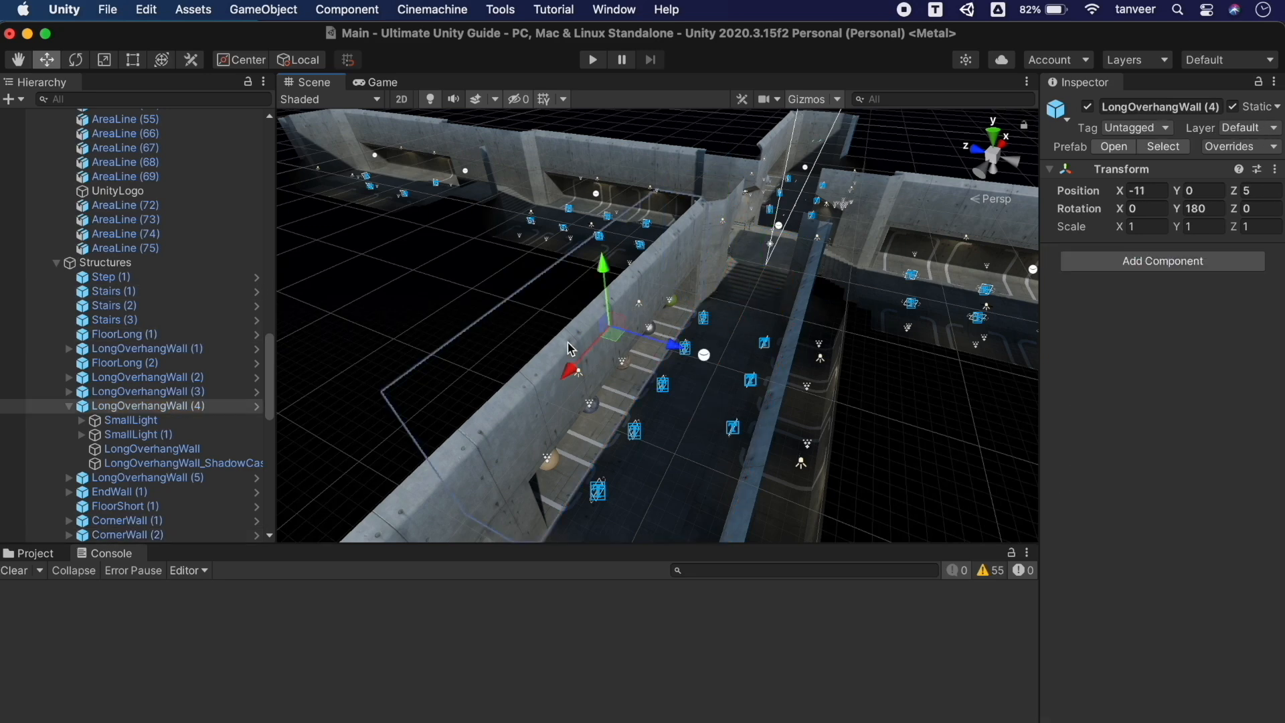
left_click_drag(570, 369, 595, 331)
key("super+z")
left_click_drag(671, 345, 589, 322)
key("super+z")
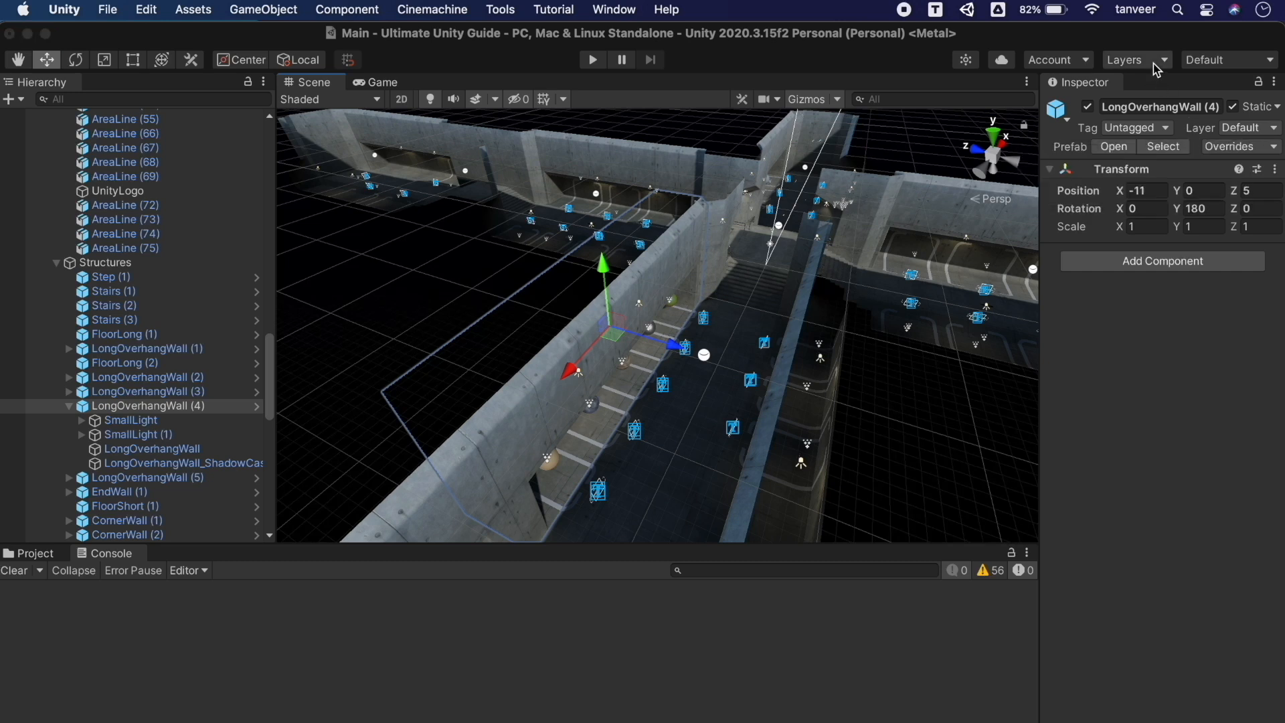
Lock the Ground layer against picking and nudge LongOverhangWall (4) along Z to 5
left_click(1131, 60)
left_click(1255, 225)
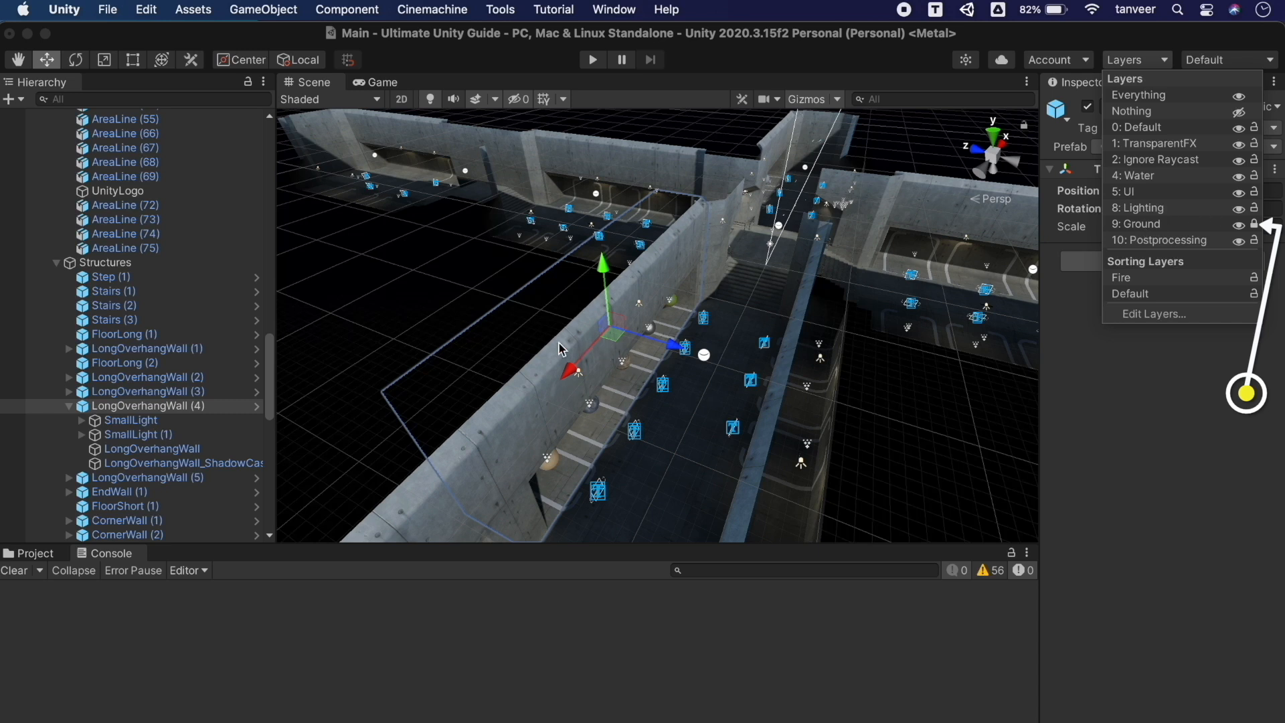
left_click(534, 400)
left_click(531, 392)
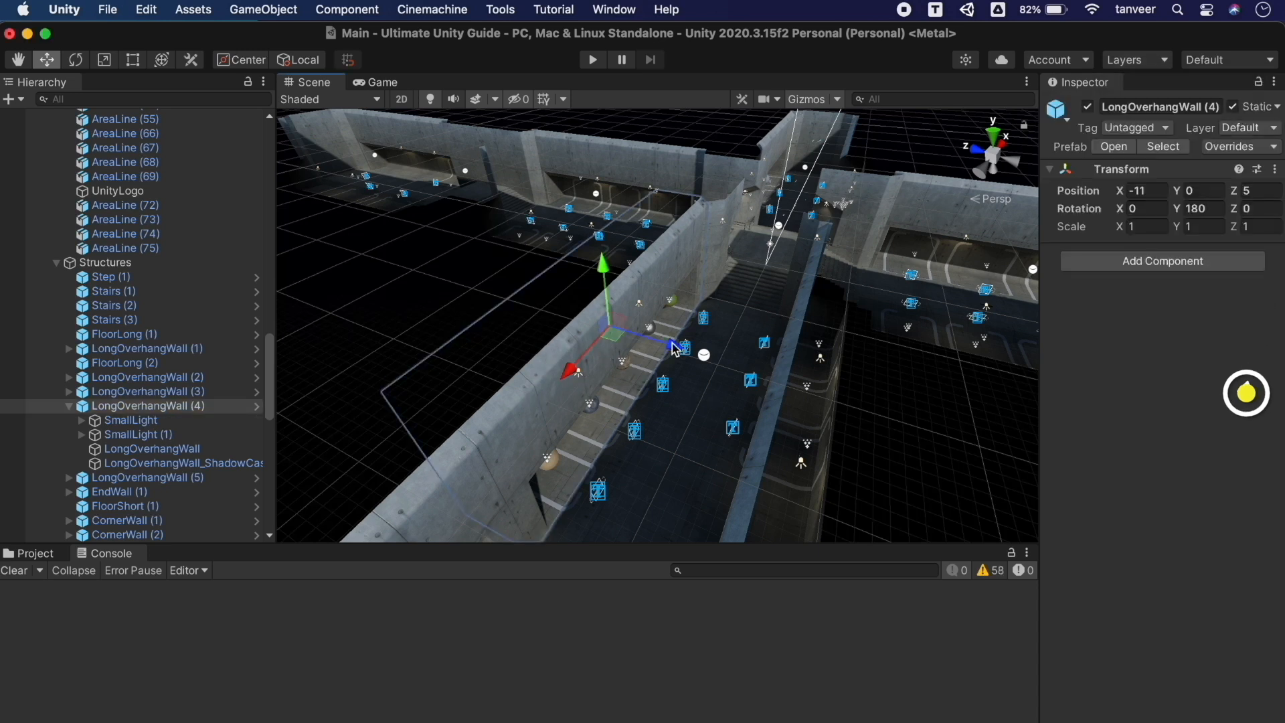
left_click_drag(671, 350, 674, 348)
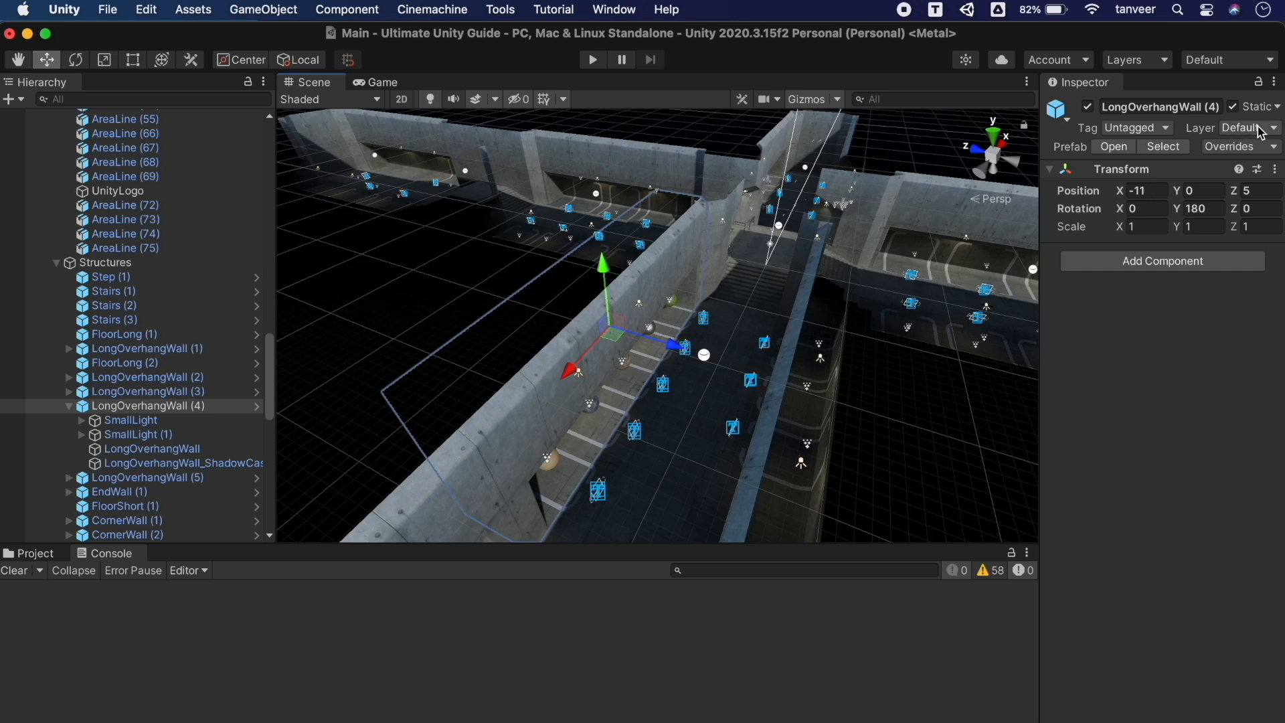
Set LongOverhangWall (4)'s Layer to Ground, confirm the change, and deselect it
left_click(1252, 128)
left_click(1222, 240)
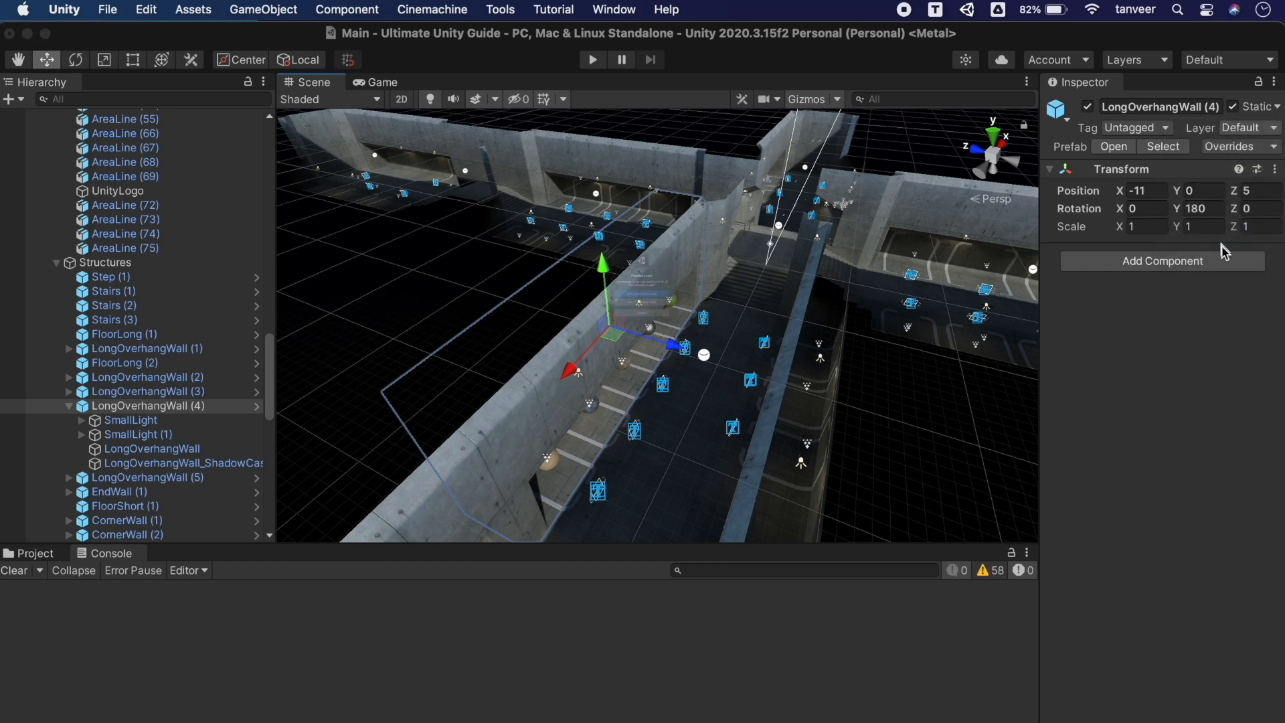
left_click(700, 326)
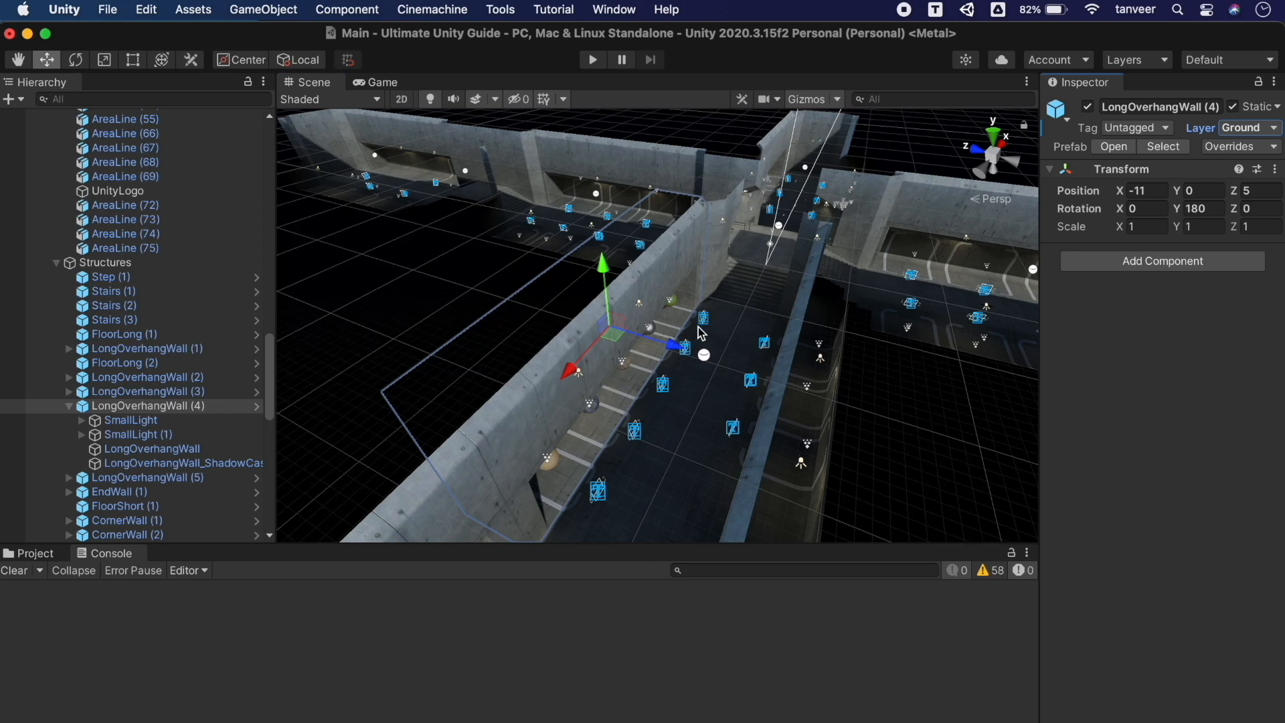
left_click(694, 424)
Test that the wall on the locked Ground layer can no longer be picked in the scene
left_click(713, 204)
left_click(613, 325)
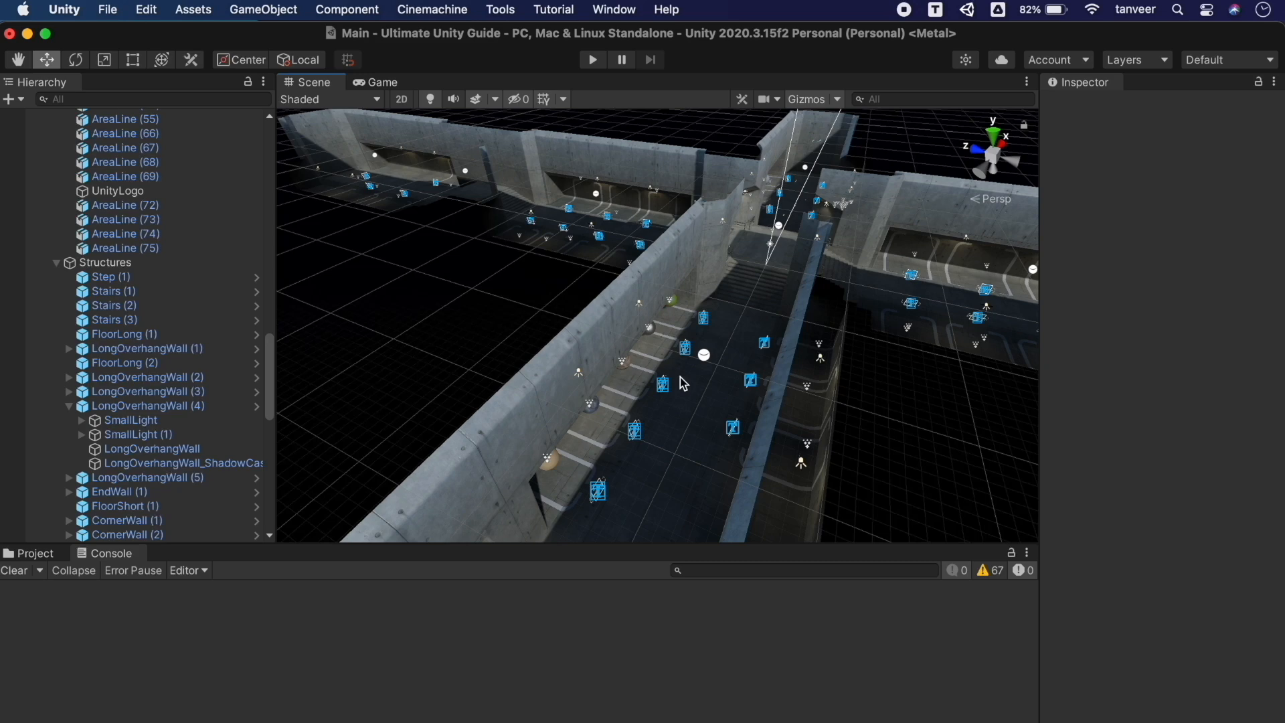
left_click(717, 229)
left_click(643, 241)
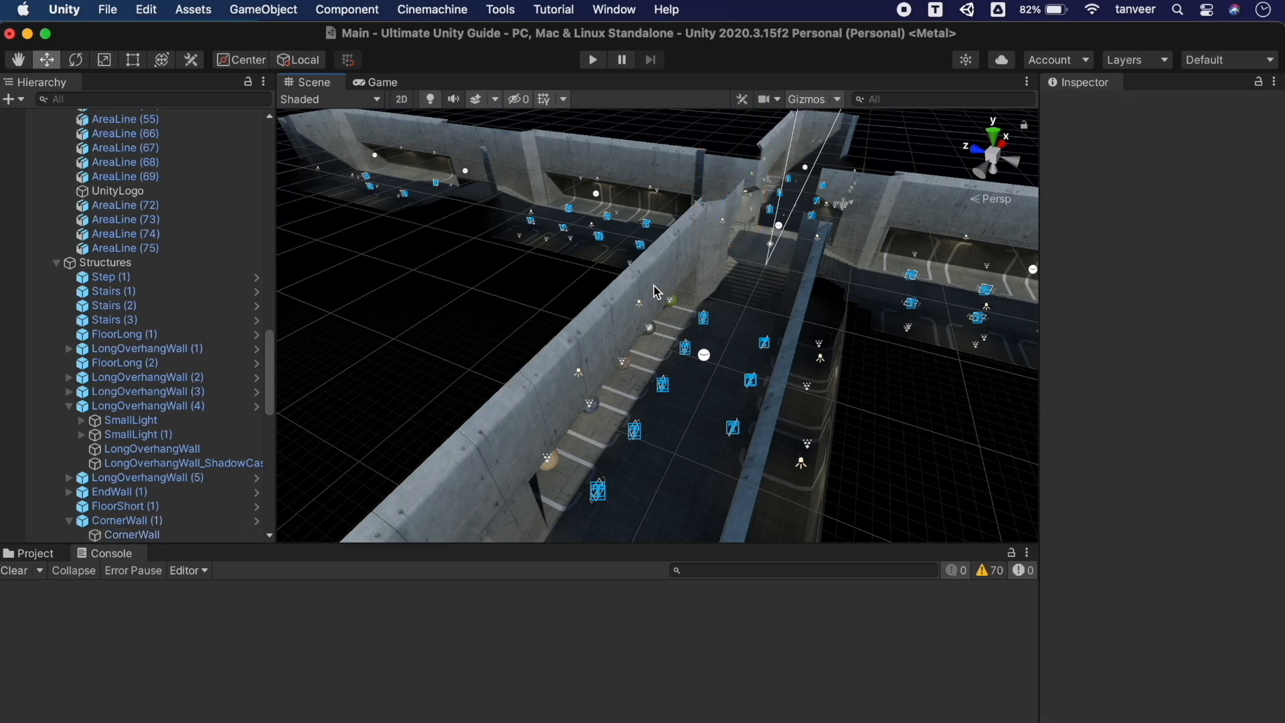
left_click(641, 172)
left_click(618, 475)
left_click(458, 500)
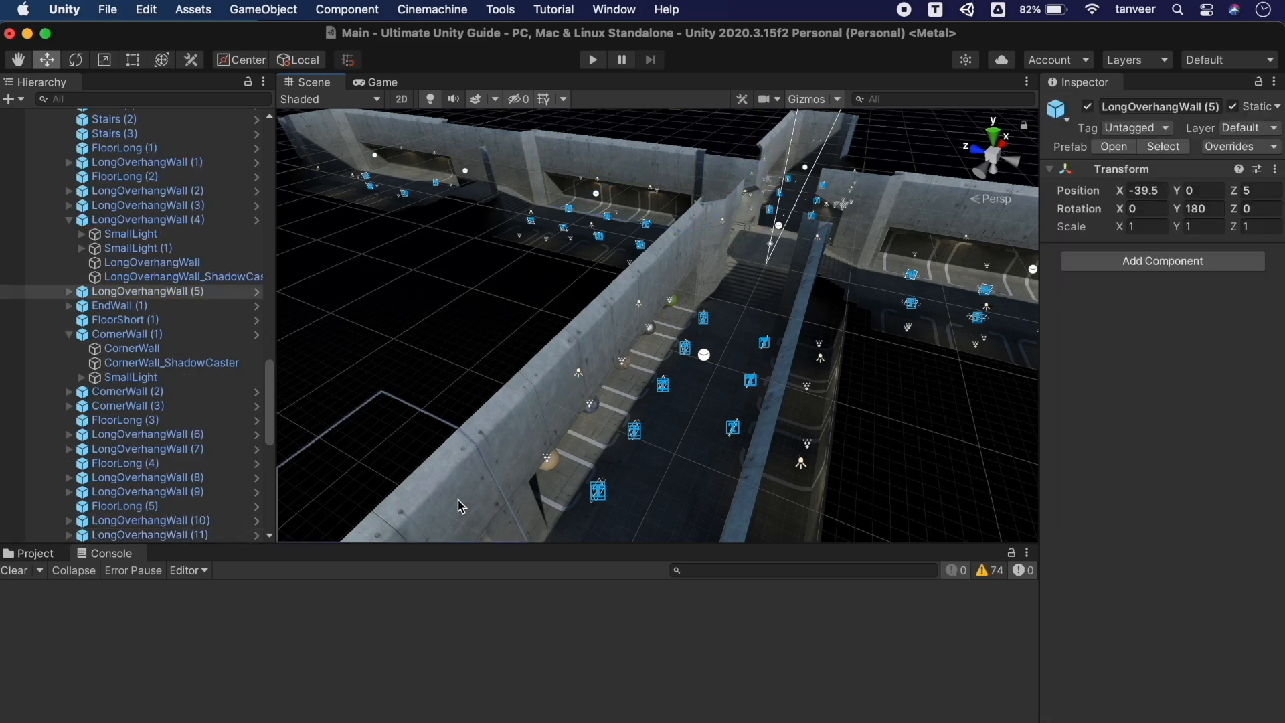
left_click(545, 415)
left_click(518, 416)
left_click(540, 399)
left_click(711, 231)
left_click(751, 295)
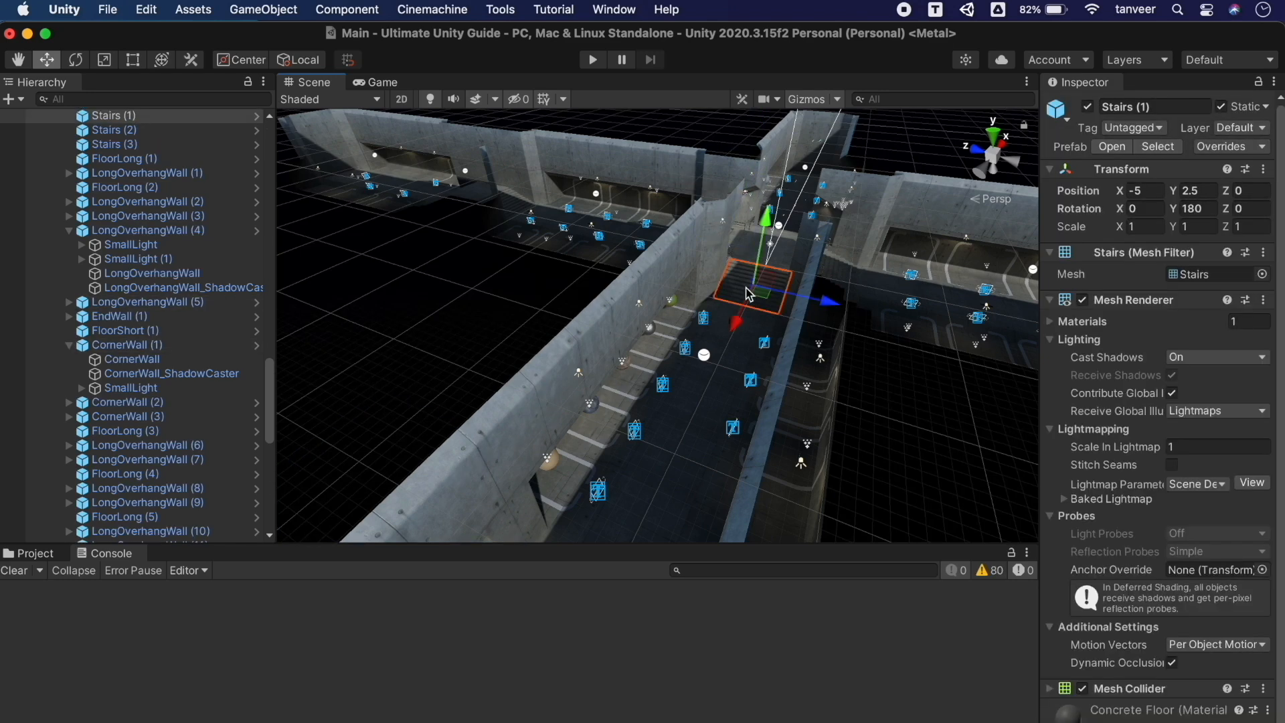
left_click(622, 325)
left_click(610, 340)
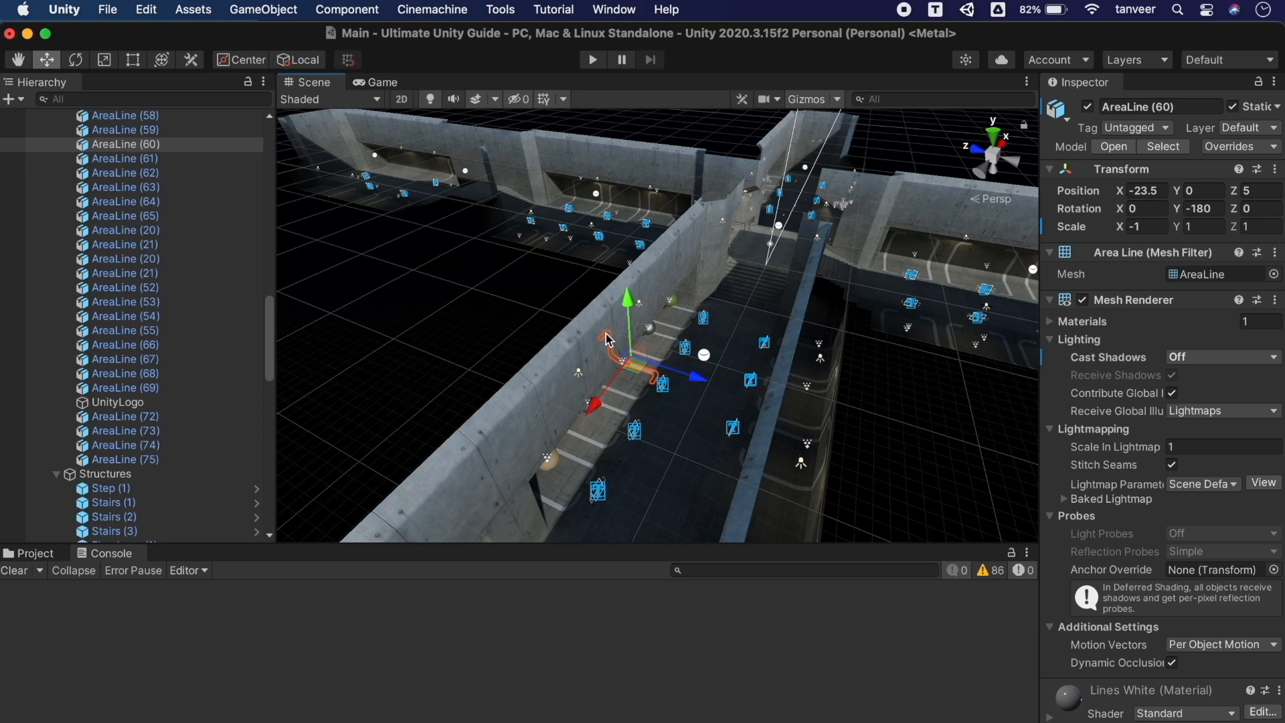
left_click(580, 367)
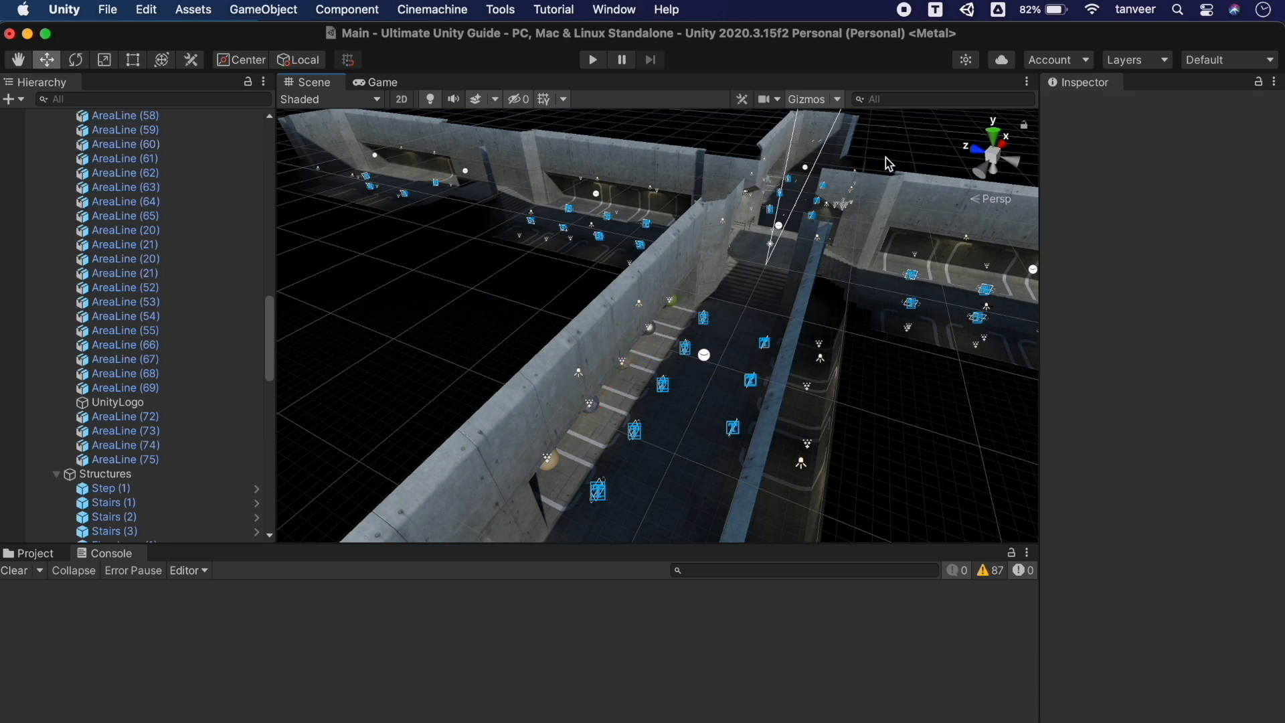
Unlock the Ground layer, reselect the wall, and test raising it to Y 2.69 before undoing
left_click(1149, 63)
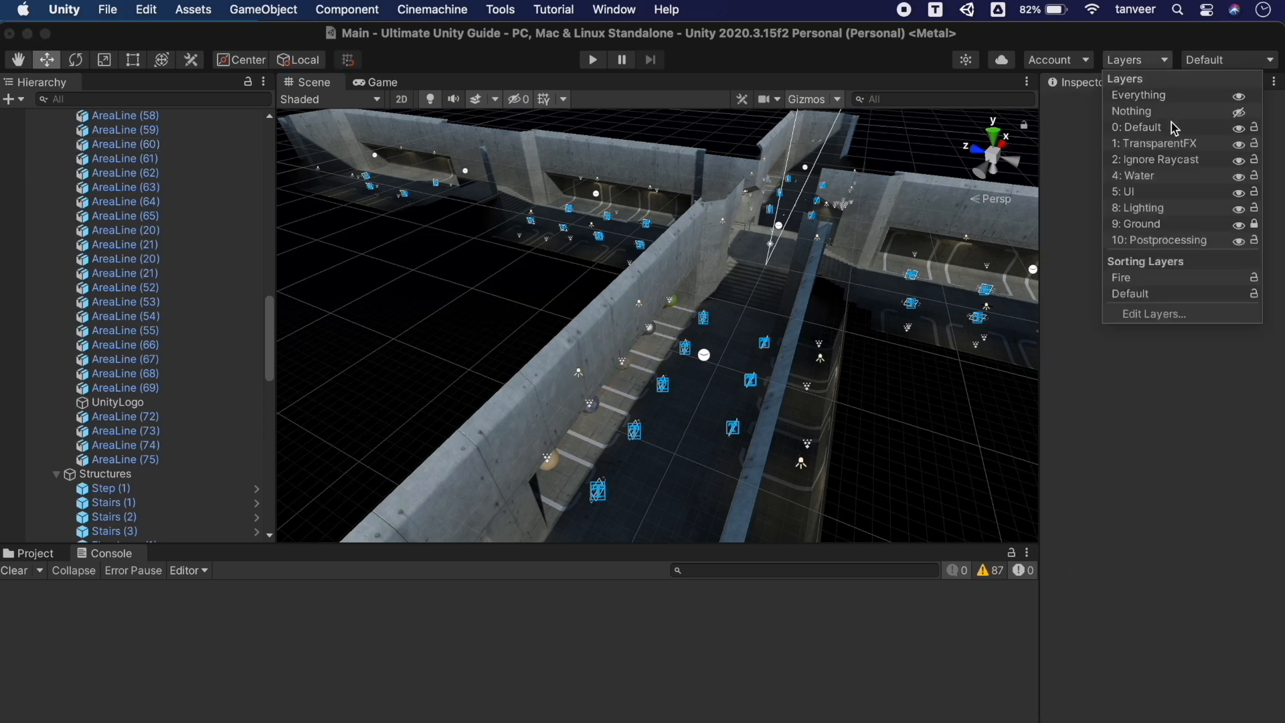
left_click(1255, 224)
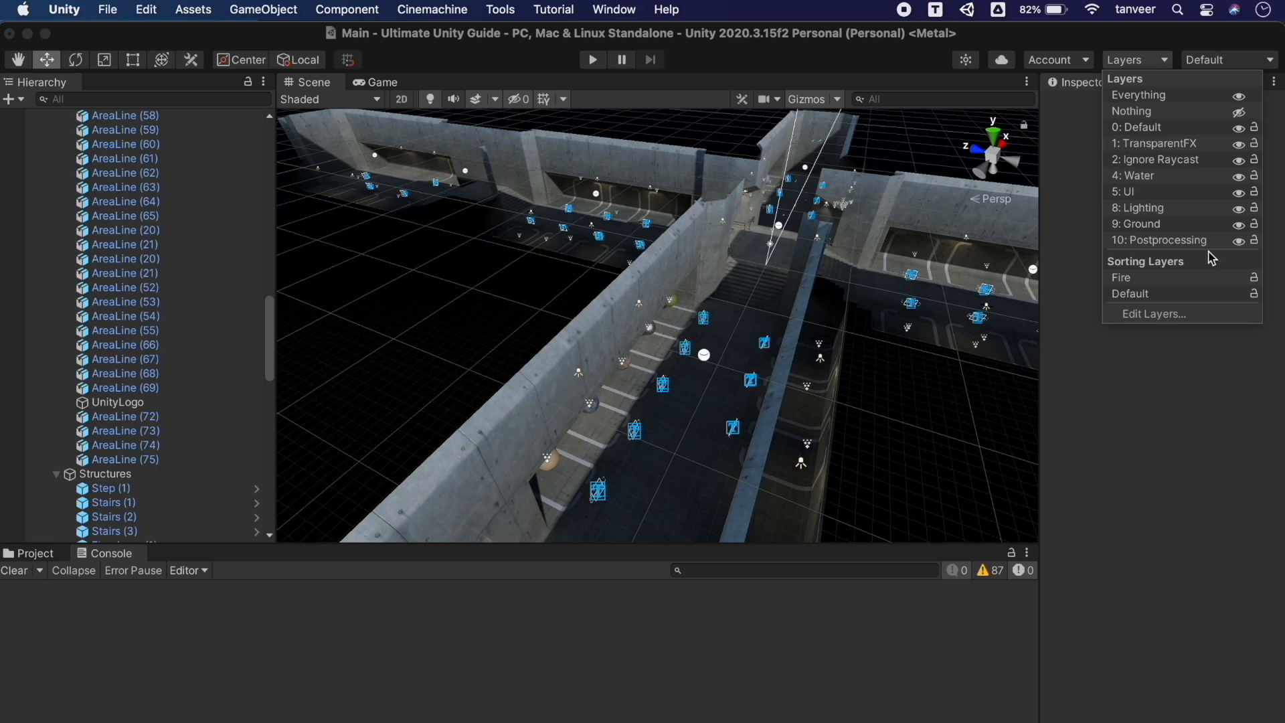
left_click(564, 361)
left_click(392, 492)
left_click(508, 432)
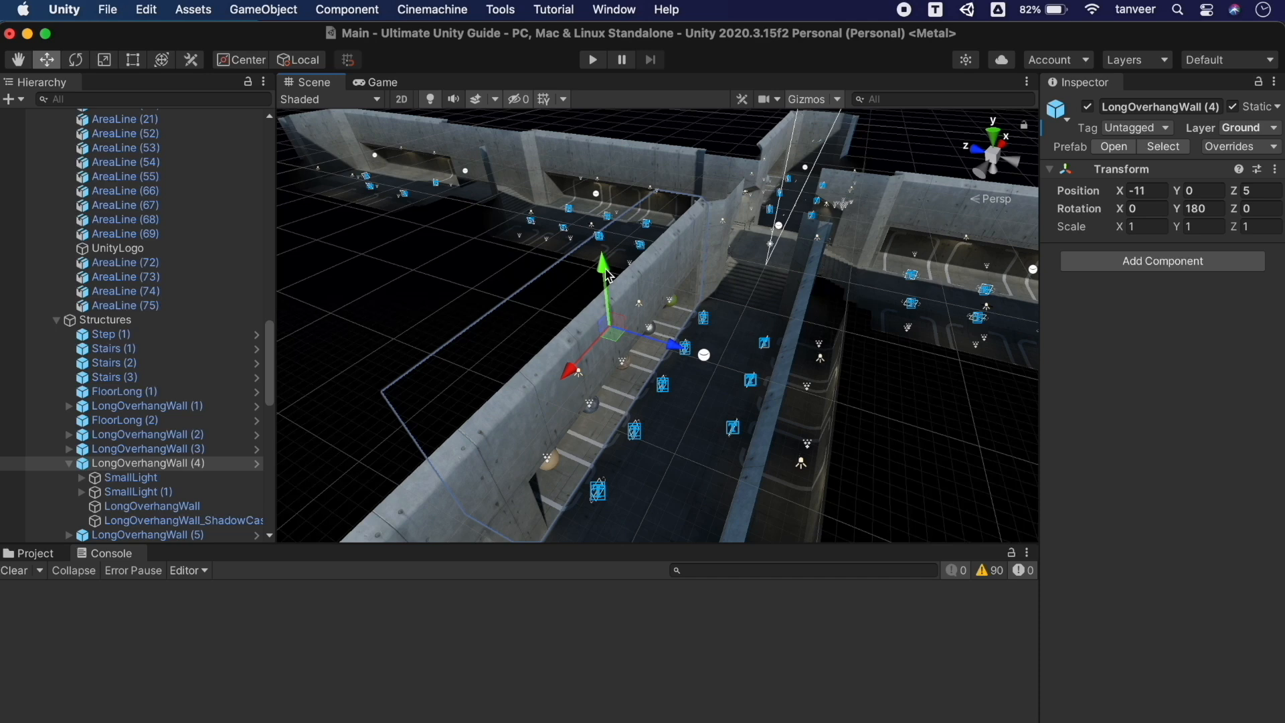
left_click_drag(605, 274, 605, 242)
key("super+z")
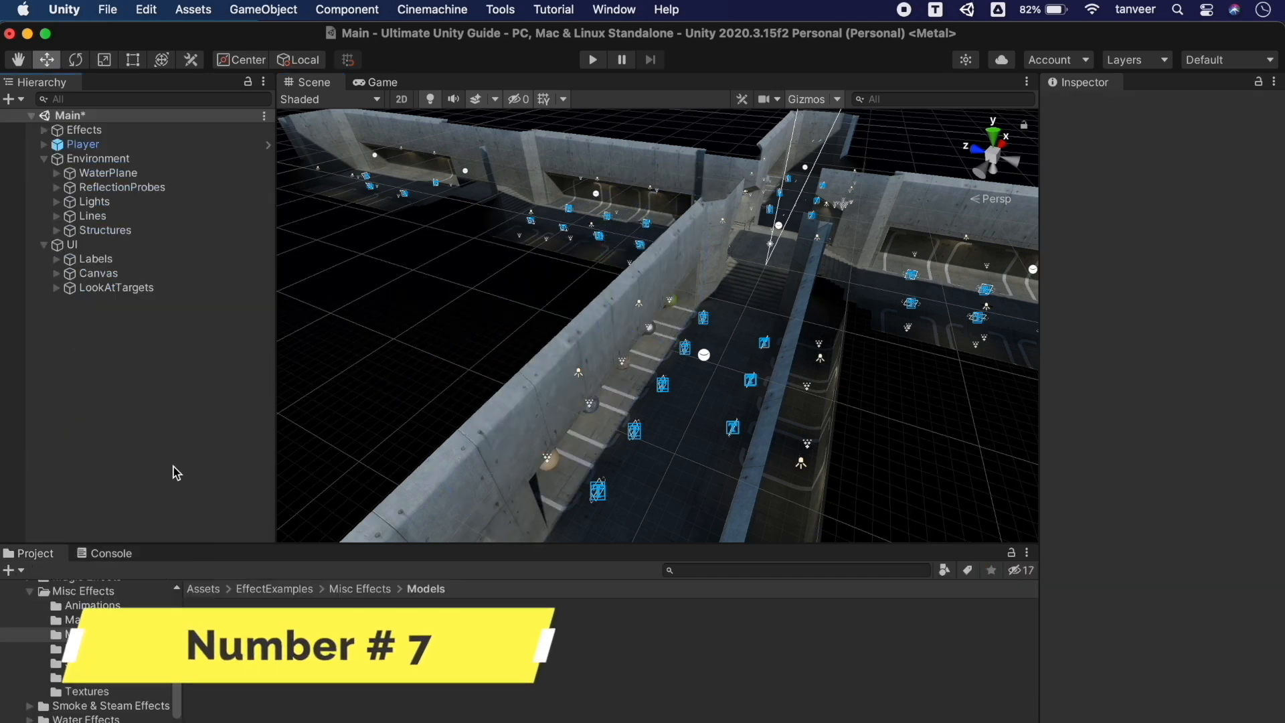
Save the Structures group as selection 1, deselect, and restore it with Load Selection 1
left_click(106, 229)
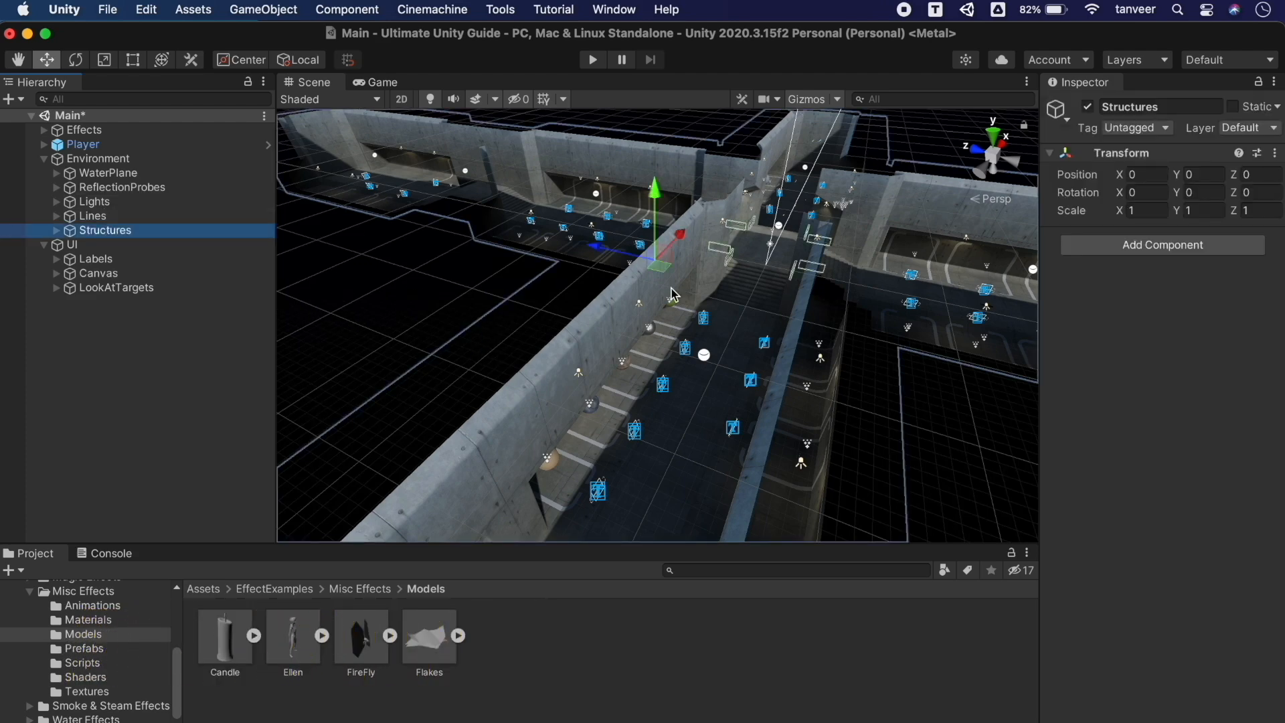
left_click_drag(472, 343, 506, 296, "alt")
left_click_drag(557, 302, 527, 298, "alt")
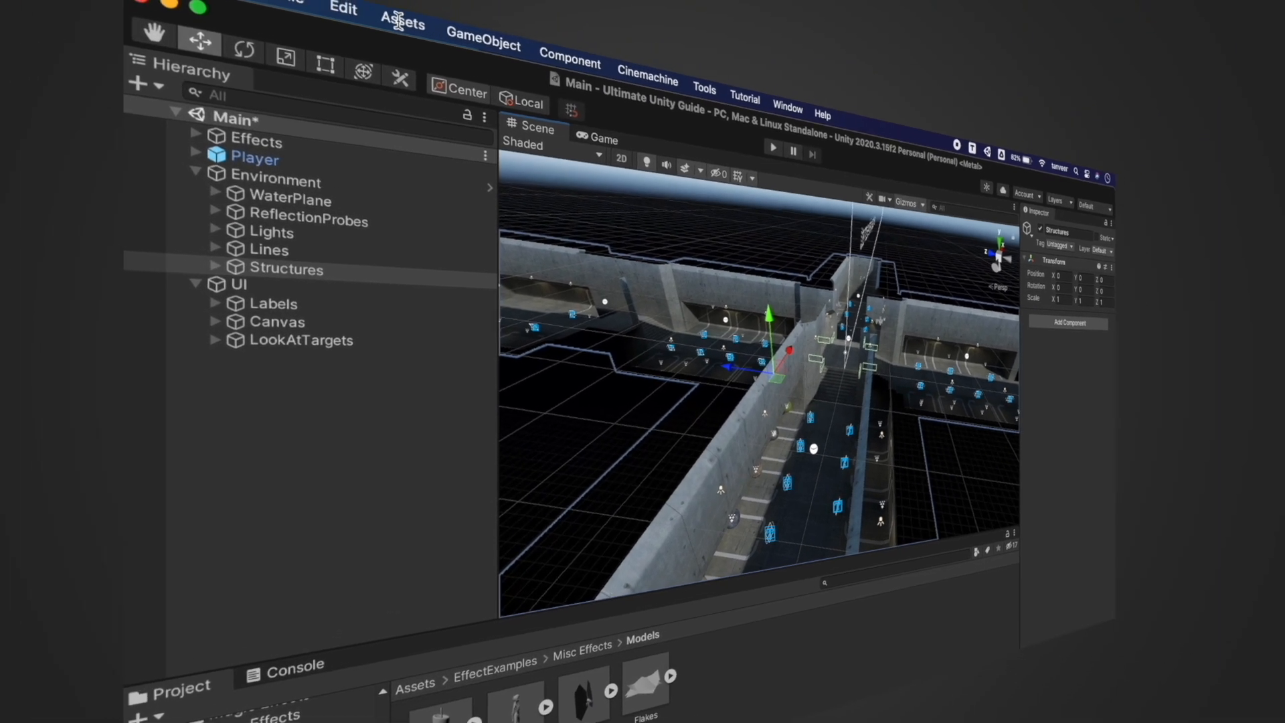
left_click(347, 10)
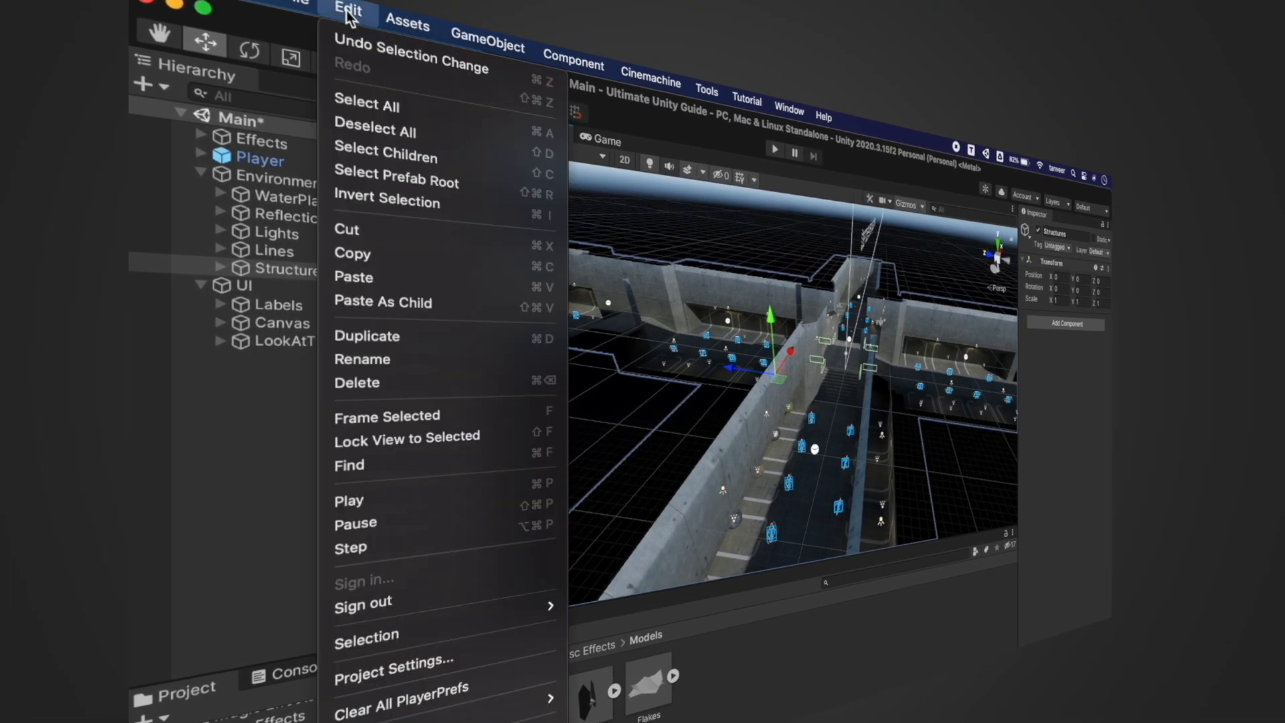
mouse_move(503, 620)
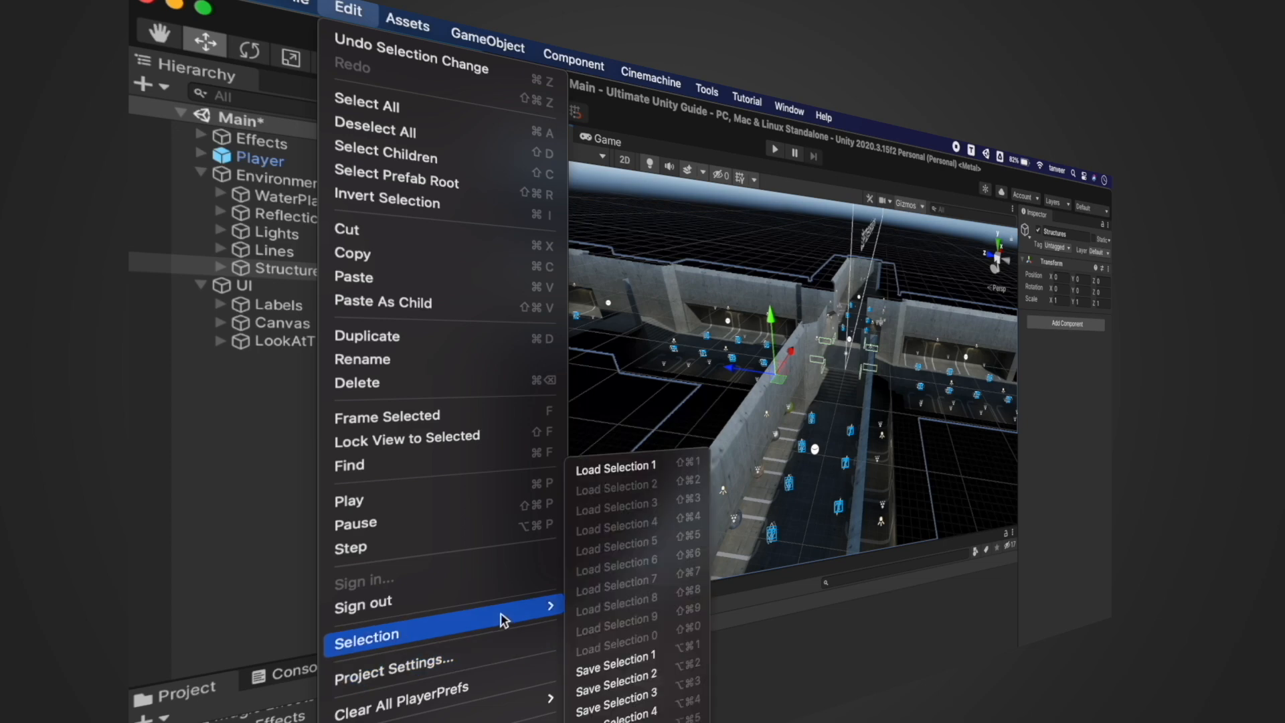
left_click(644, 652)
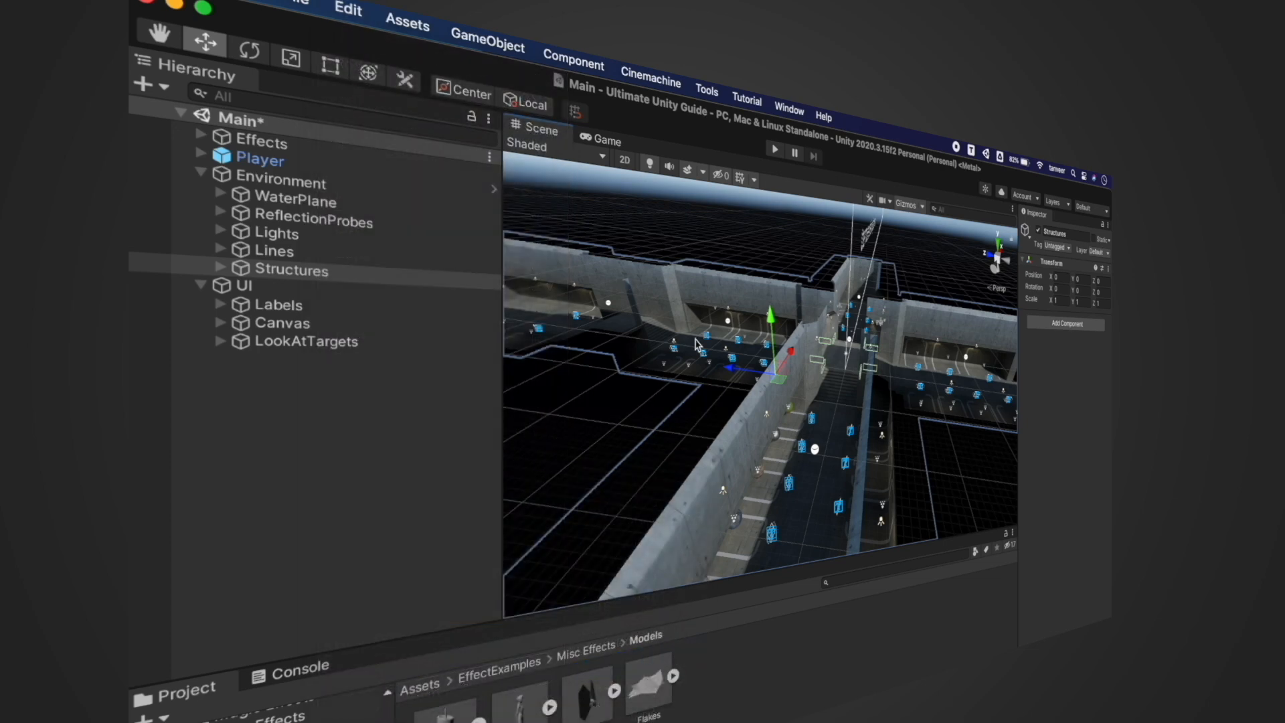
left_click(768, 241)
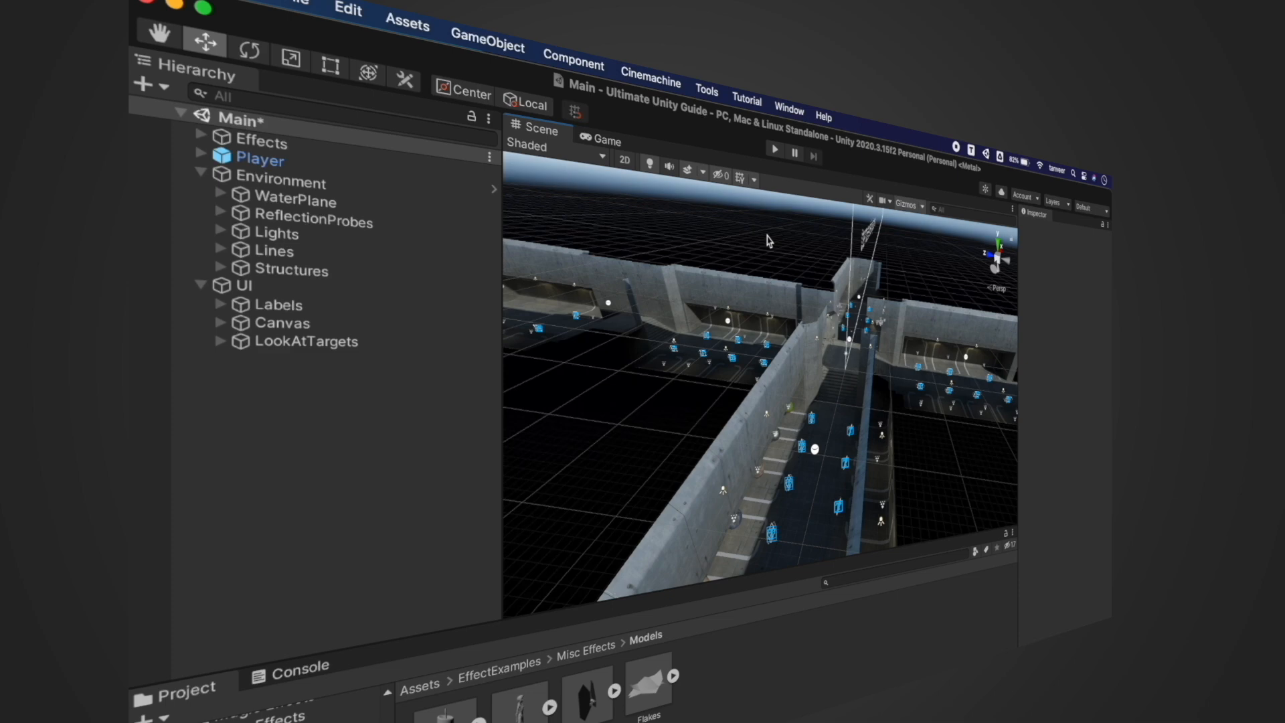
key("super+shift+1")
Select the Lines group and save it as selection 2
left_click(283, 253)
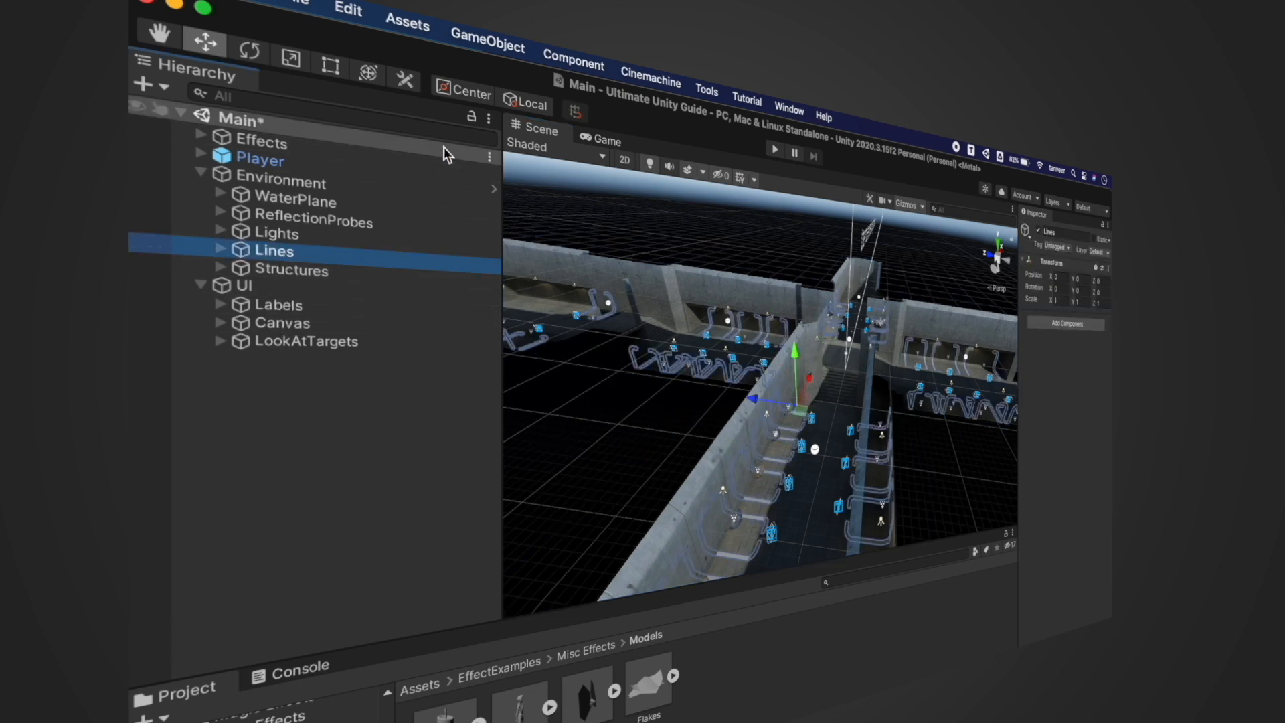
left_click(353, 21)
mouse_move(482, 622)
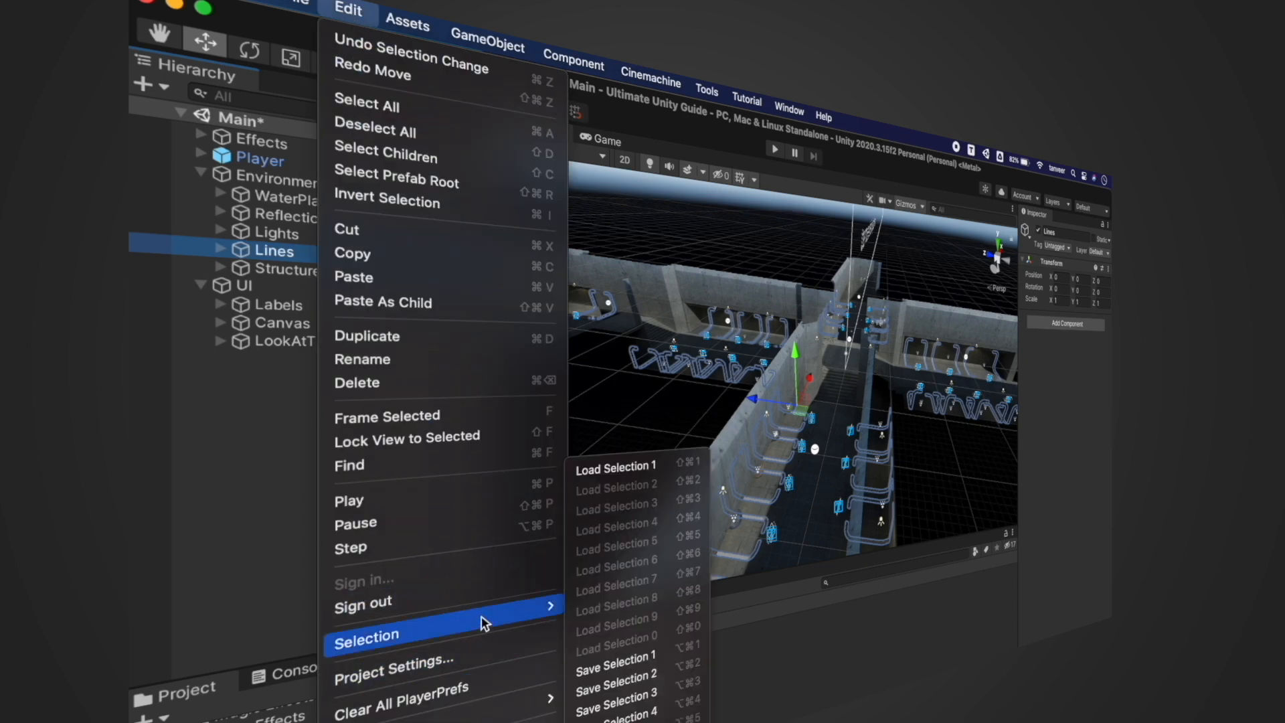
left_click(654, 675)
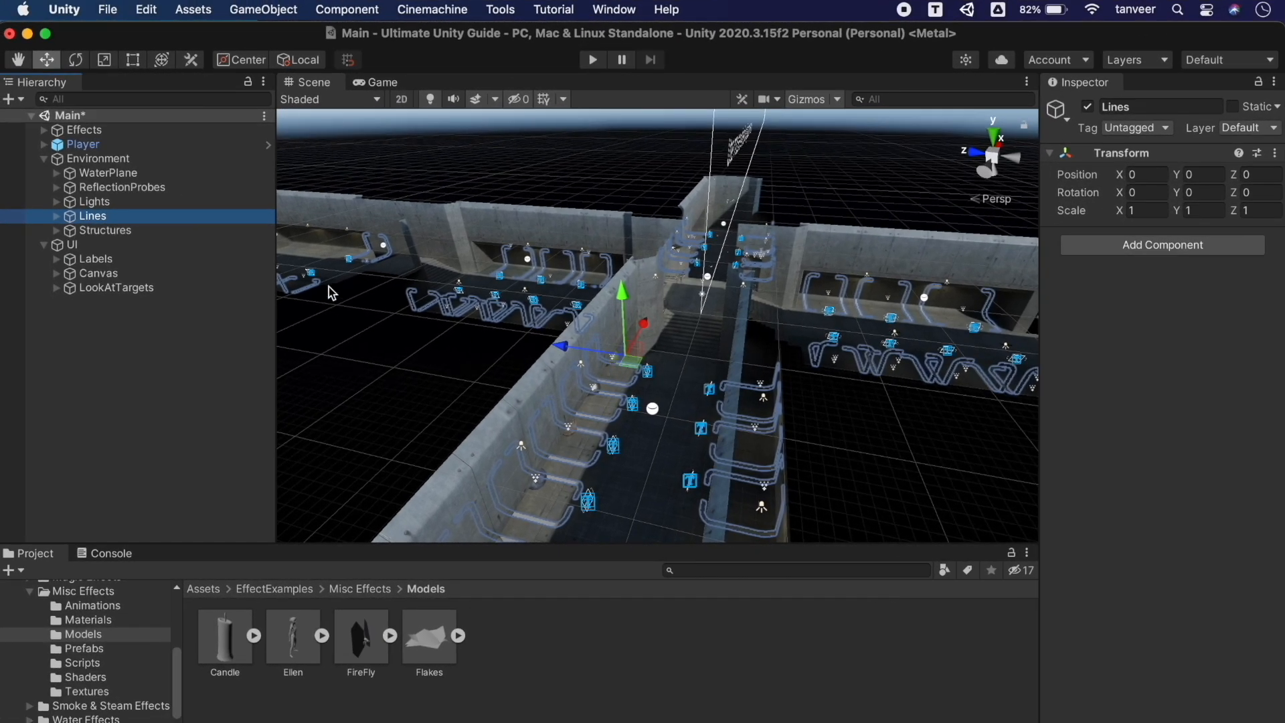
Test-raise the Lights group and the WaterPlane, undoing each move
left_click(138, 206)
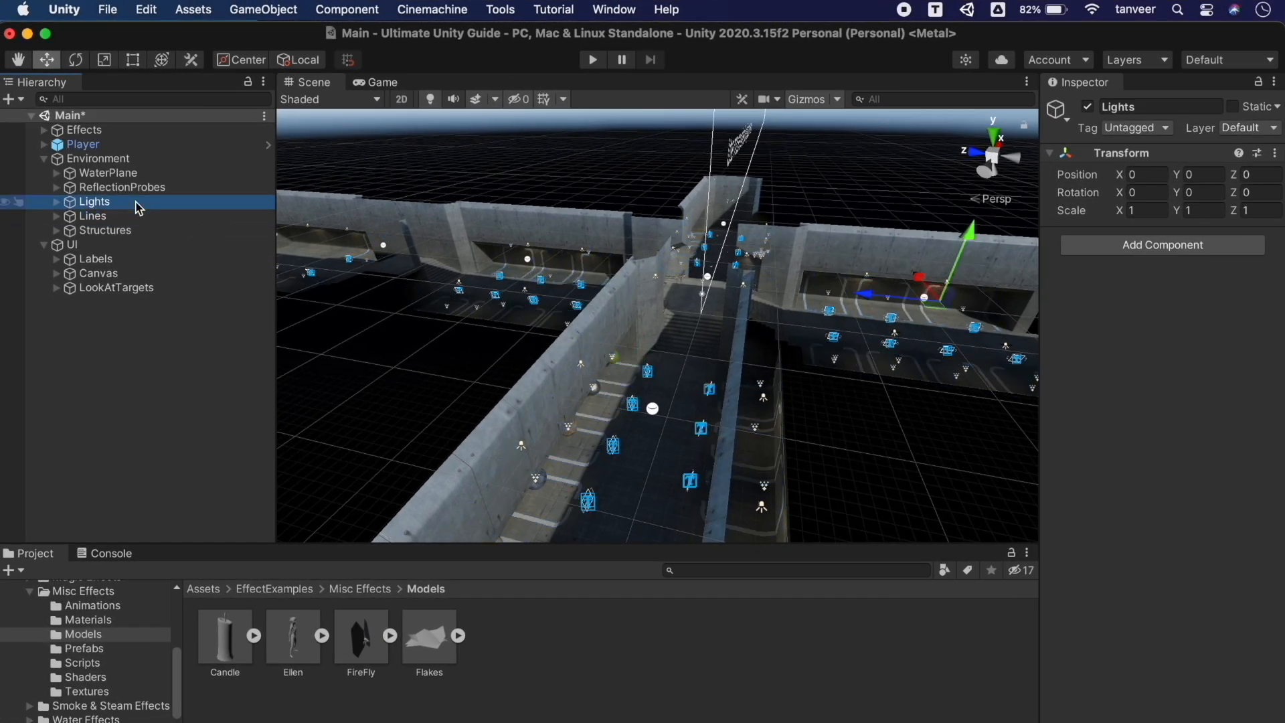
left_click_drag(956, 253, 984, 184)
key("super+z")
left_click(129, 188)
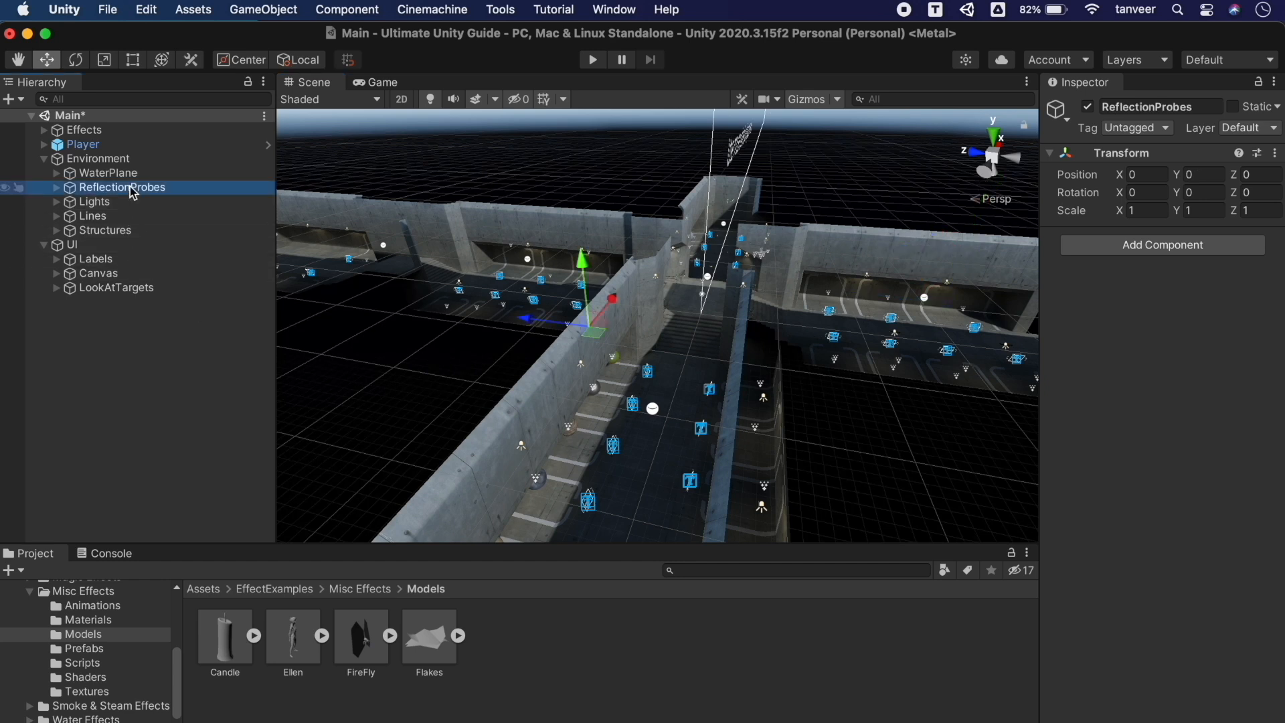
left_click(120, 173)
left_click_drag(546, 241, 539, 94)
key("super+z")
left_click(134, 174)
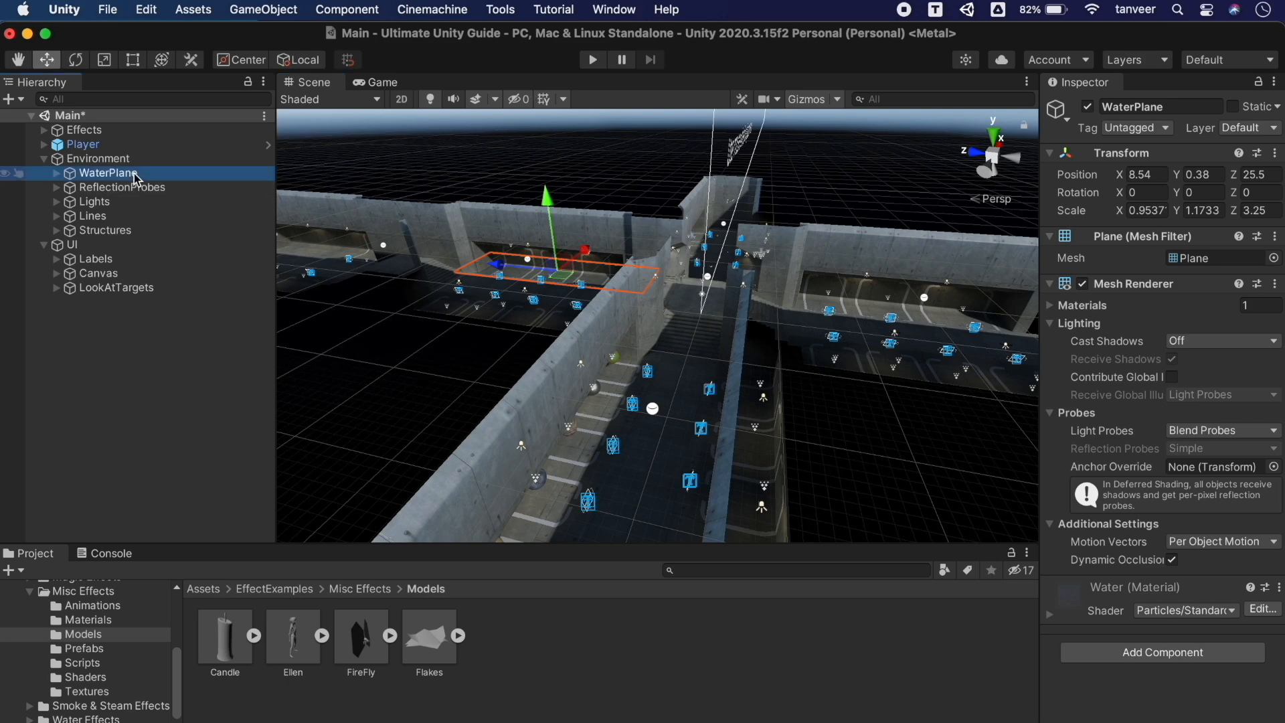
Save the WaterPlane selection as selection 3
left_click(194, 9)
mouse_move(148, 8)
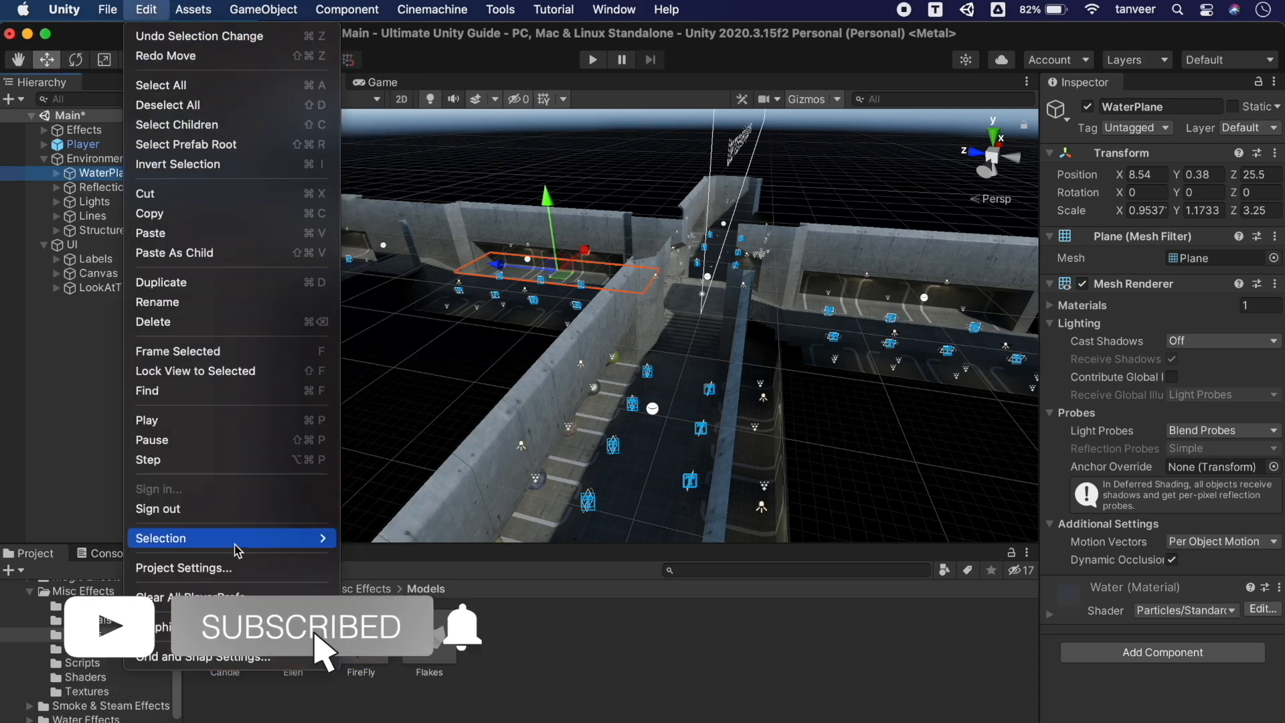
mouse_move(248, 538)
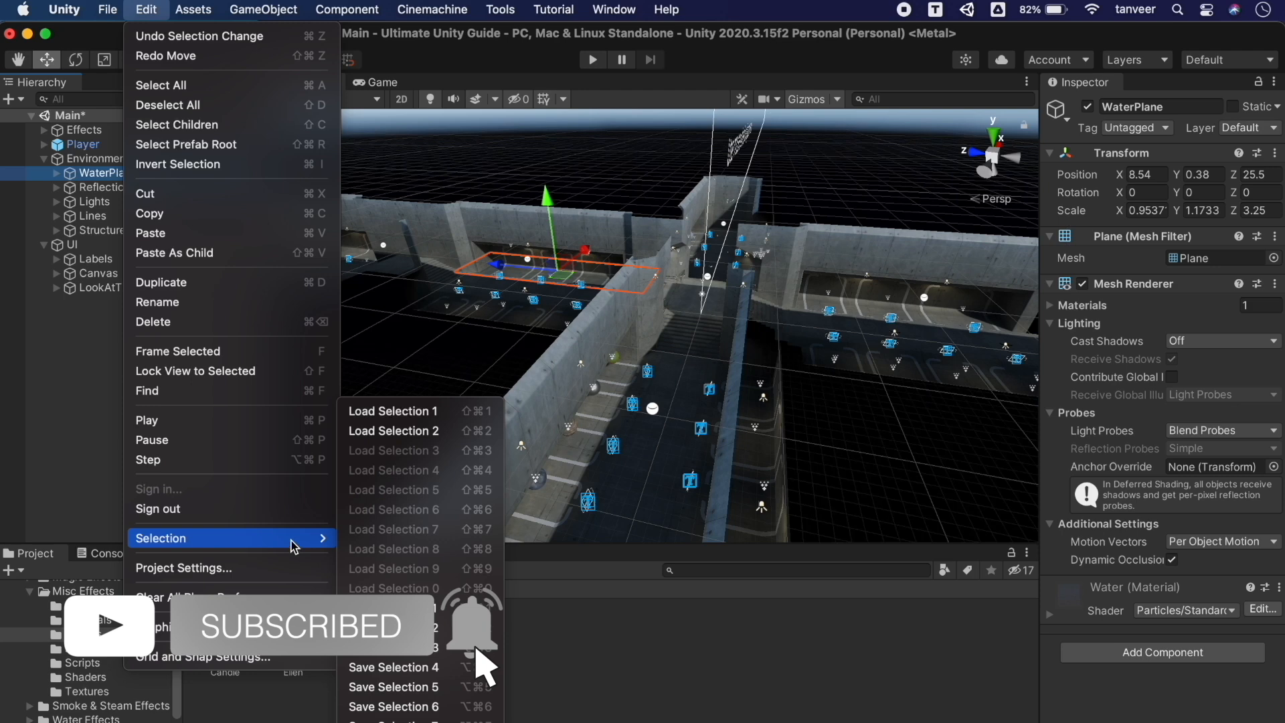
left_click(405, 651)
Raise and undo the Lines group, recall a saved selection, and lift Structures to Y 10.05
left_click(101, 215)
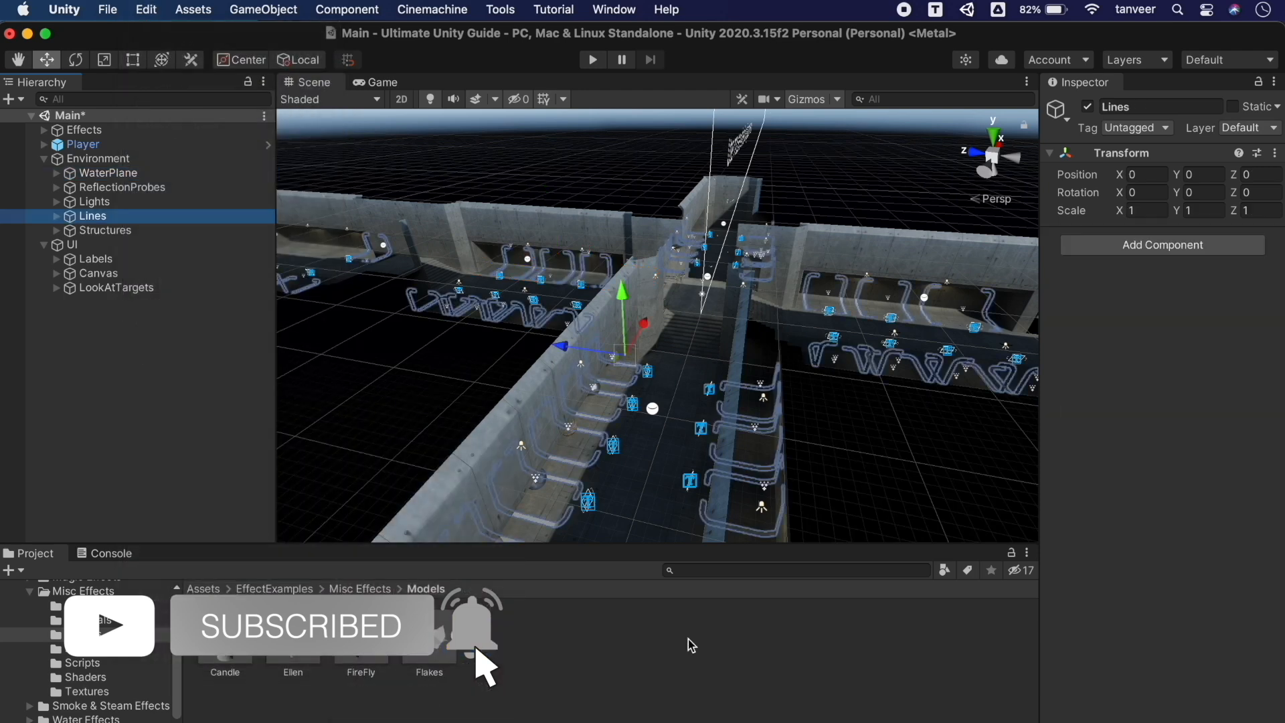
left_click_drag(634, 306, 626, 210)
key("super+z")
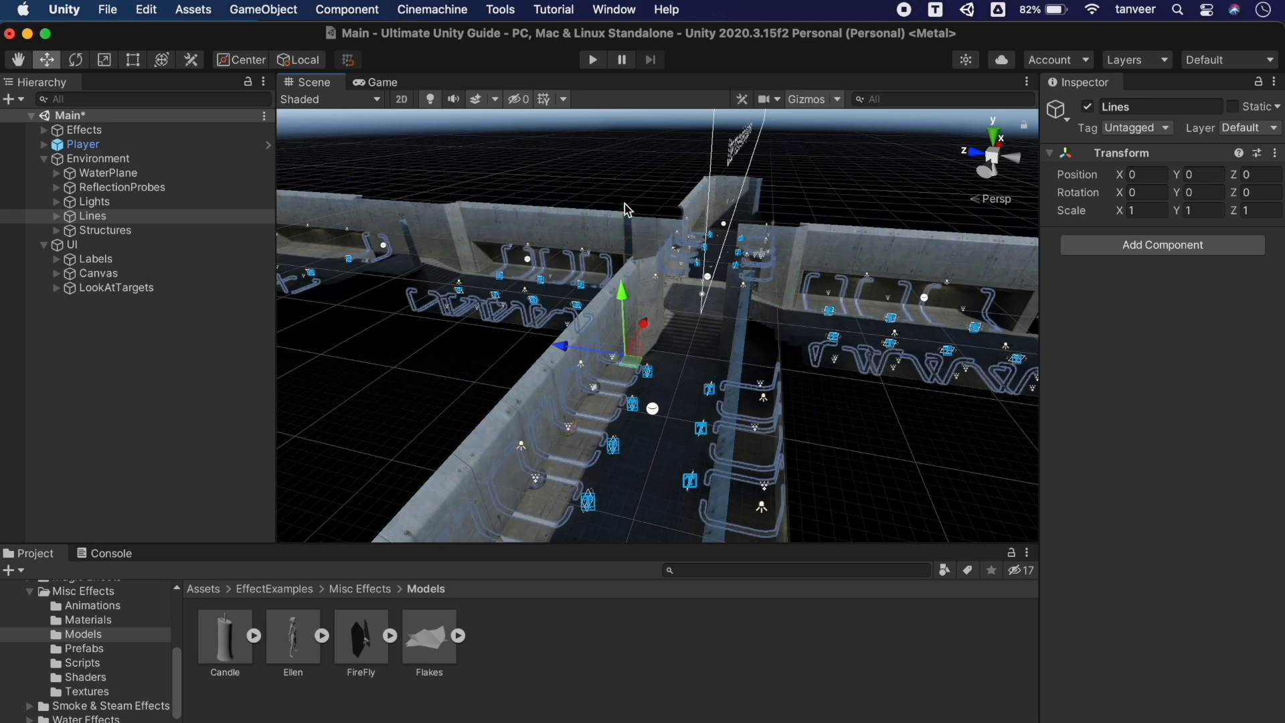
key("super+shift+3")
left_click_drag(598, 253, 587, 145)
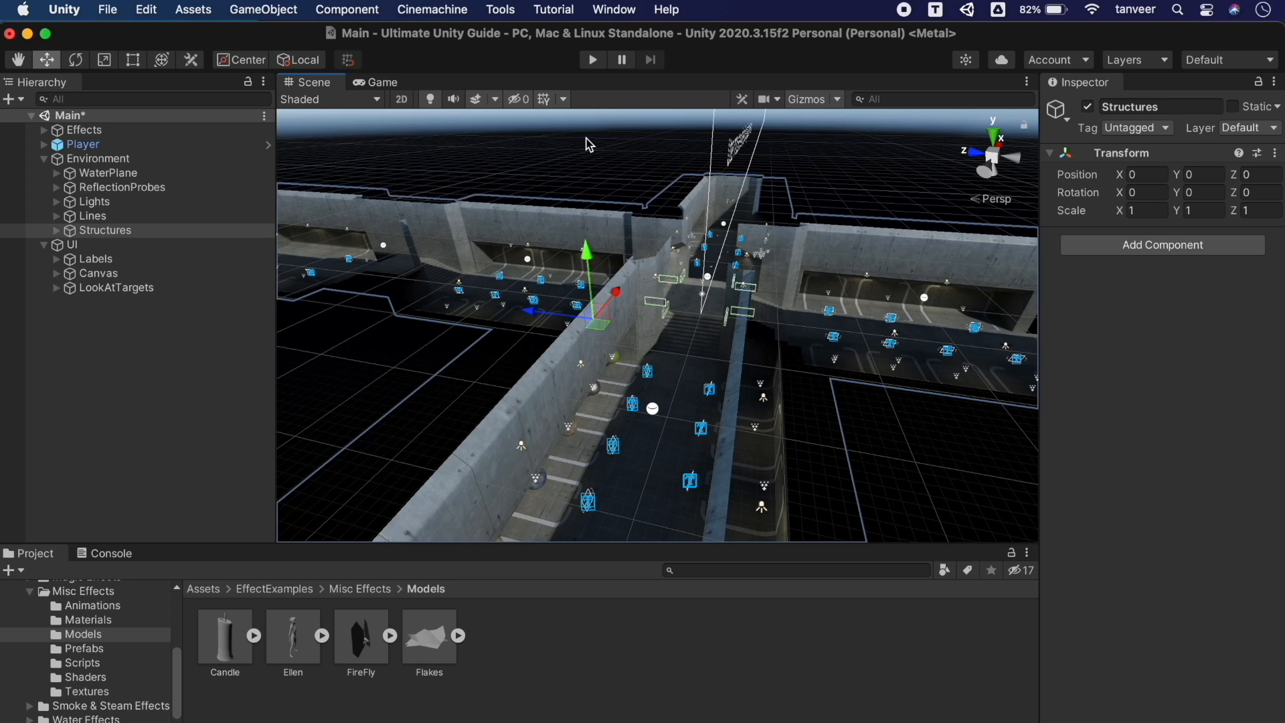
left_click(588, 145)
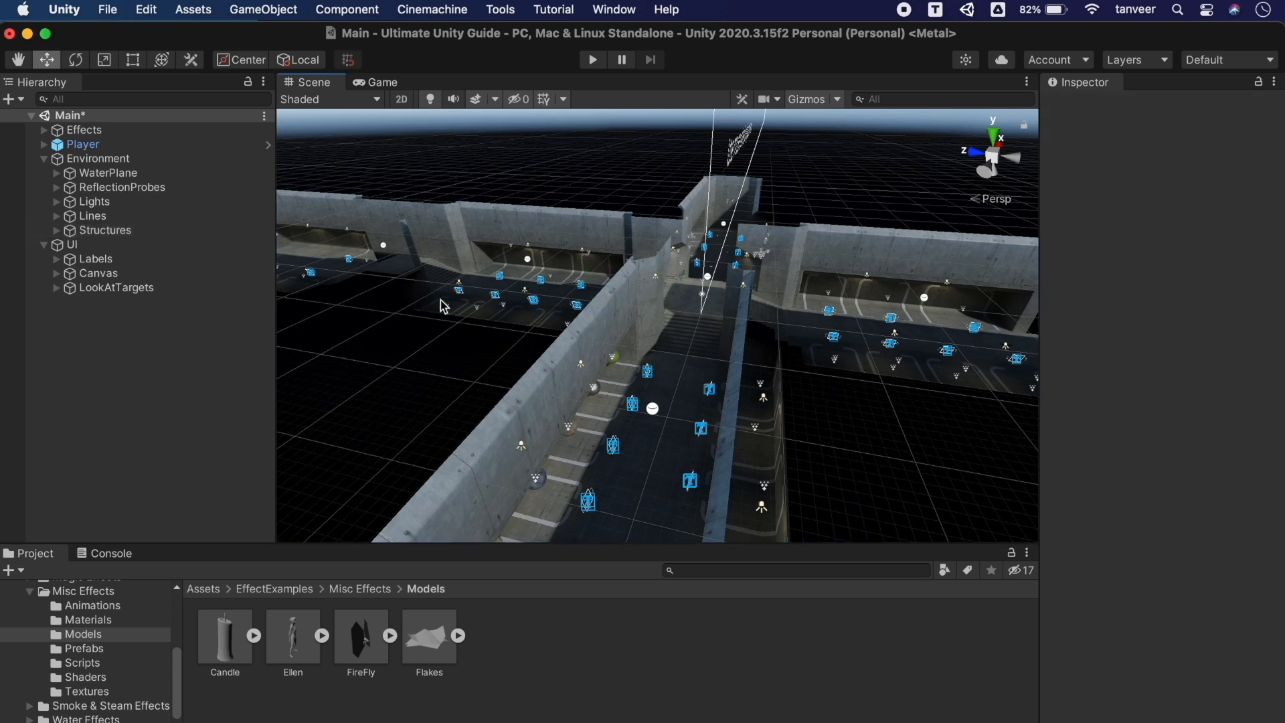
Load selection 2 to reselect Lines, clear it, and duplicate MetalImpacts into MetalImpacts (1)
left_click(152, 9)
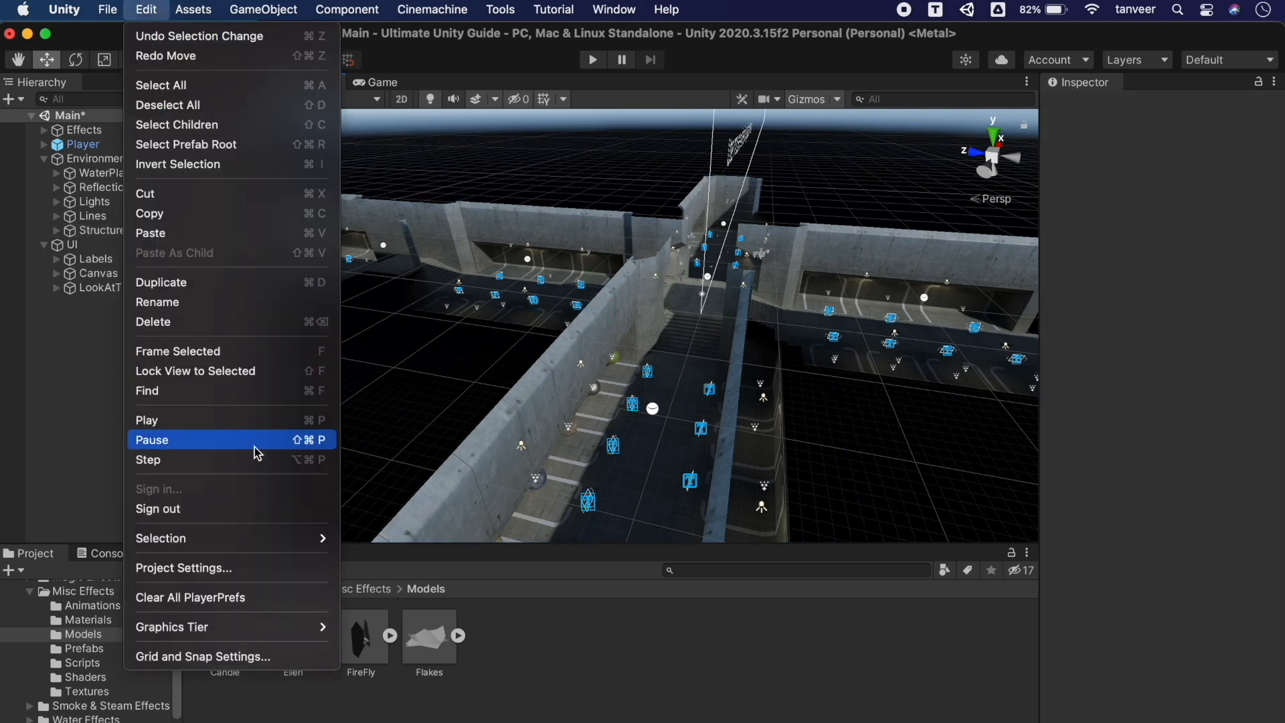
mouse_move(256, 535)
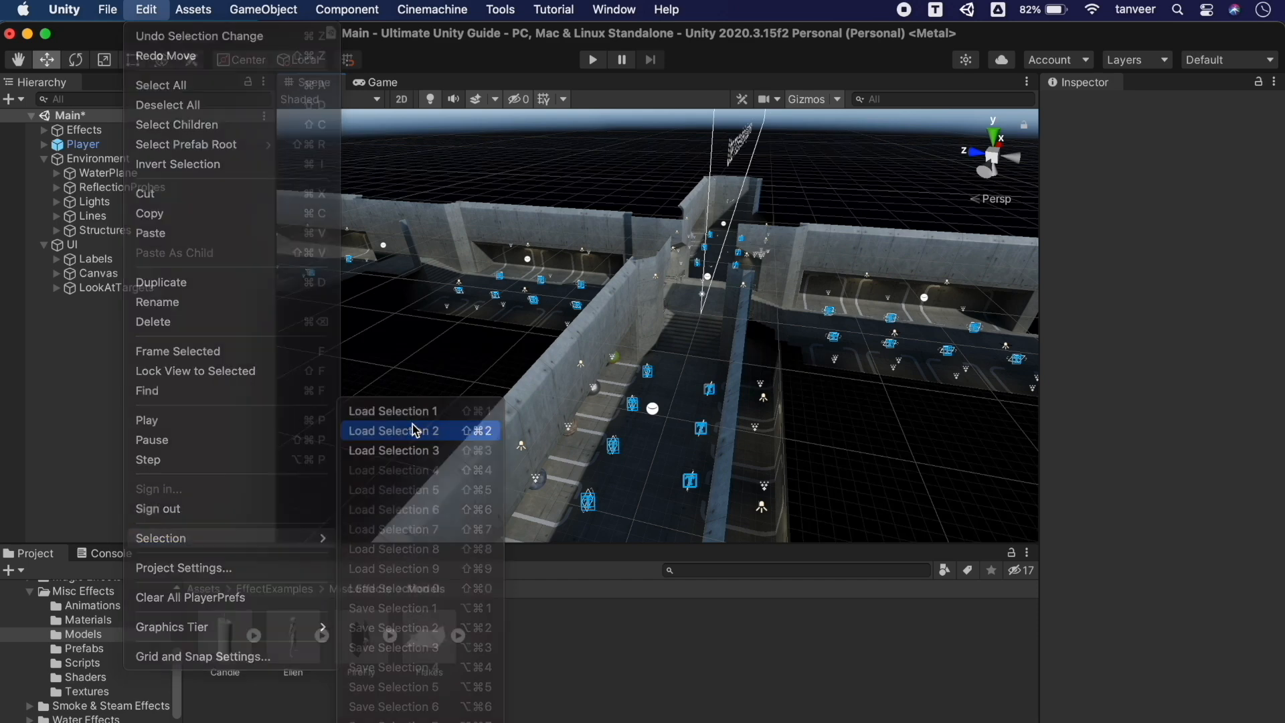
left_click(415, 431)
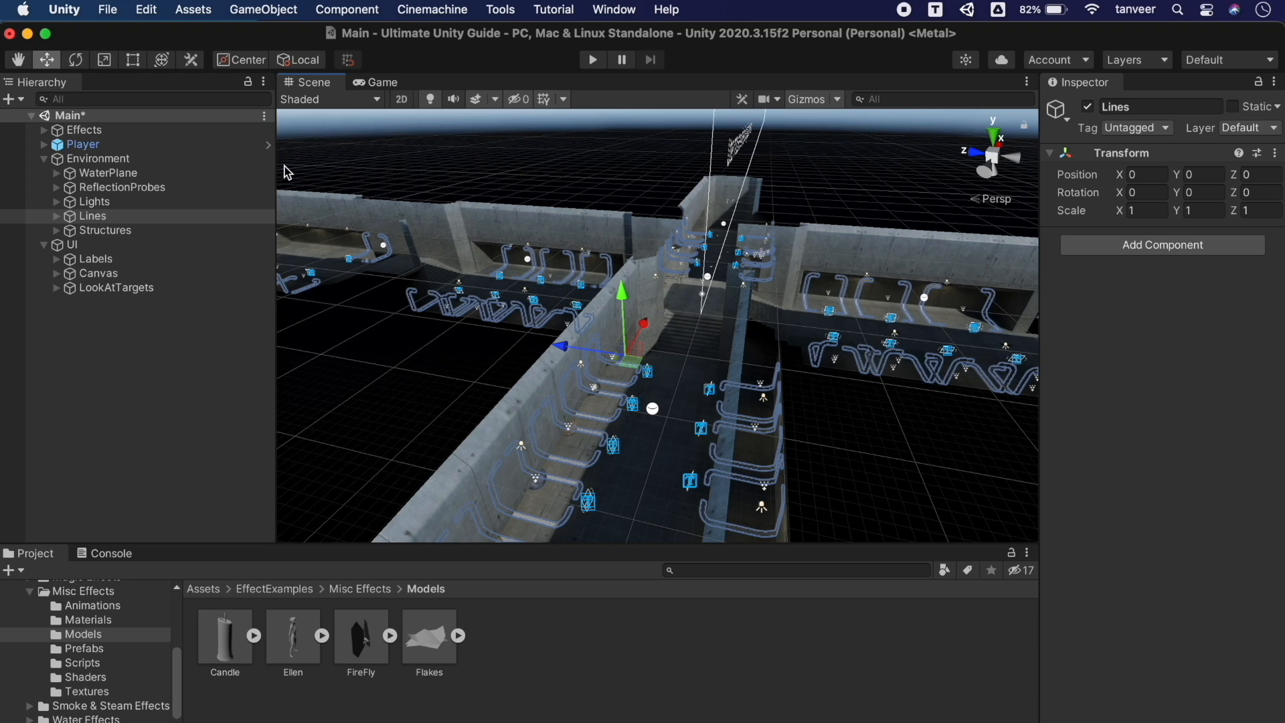
left_click(481, 169)
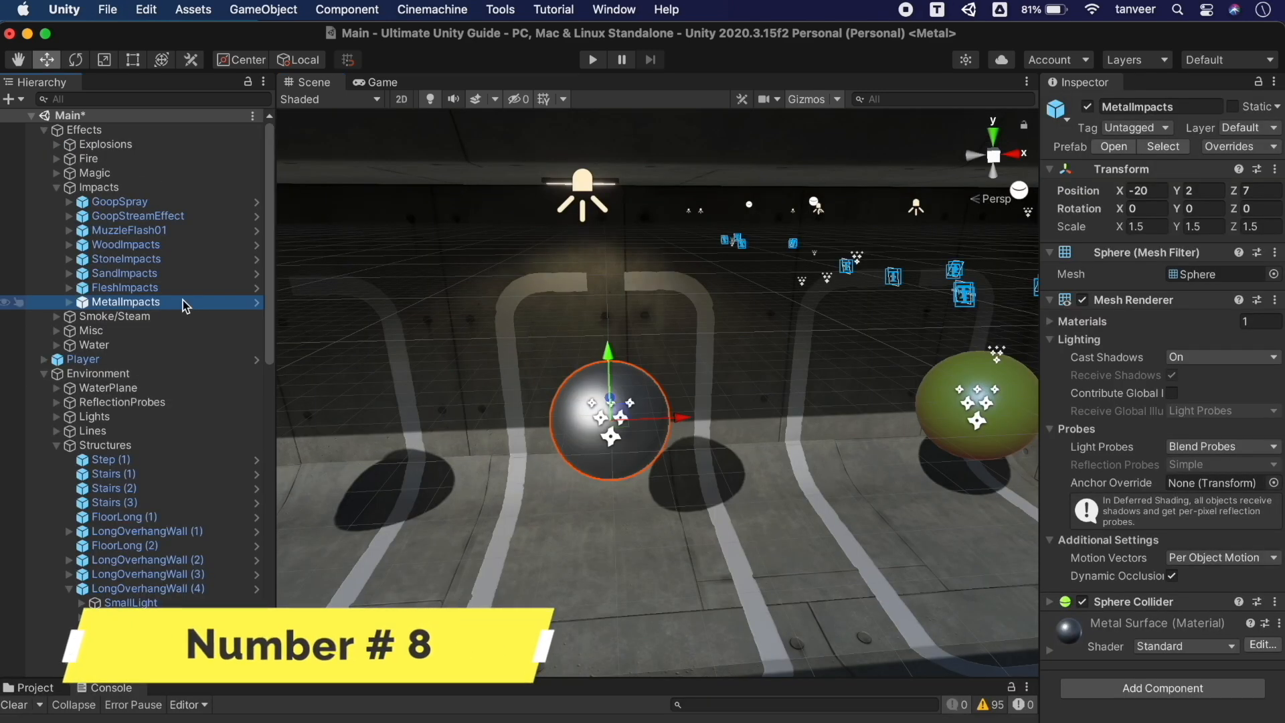
key("super+d")
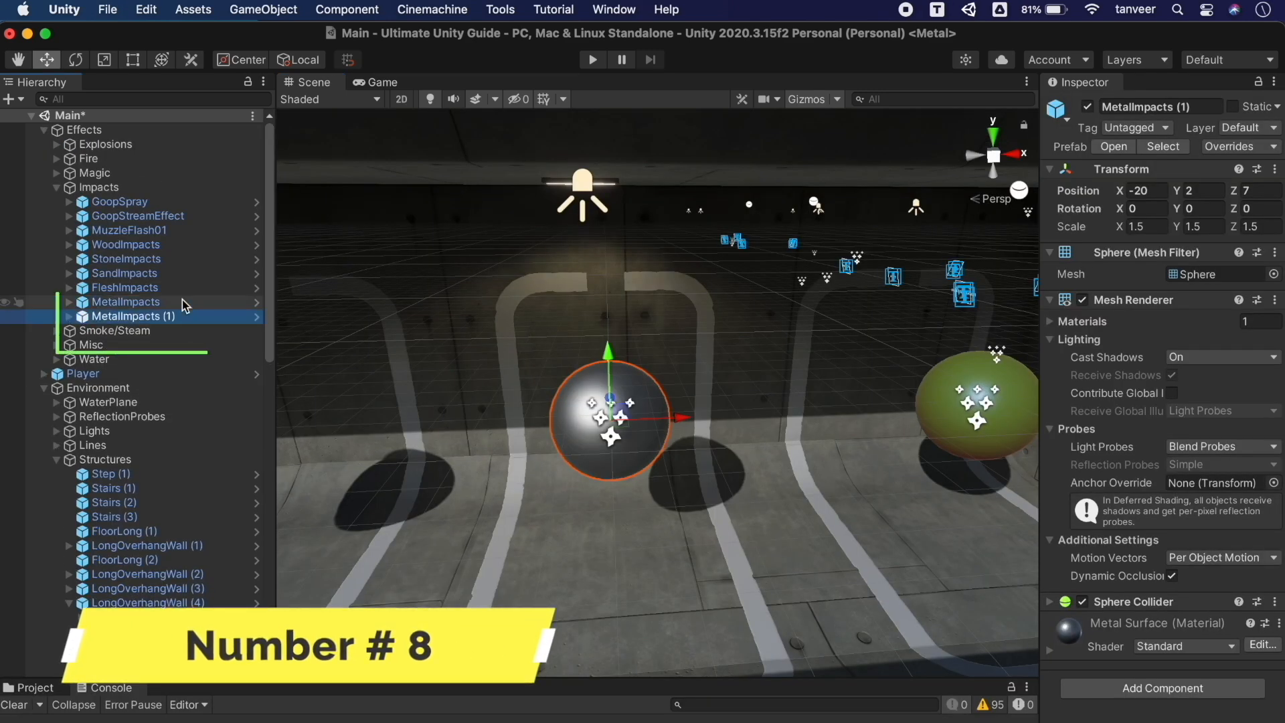
Add copies MetalImpacts (2) and (3) and slide them apart along X
key("super+d")
key("super+d")
left_click(179, 330)
left_click_drag(679, 417, 529, 426)
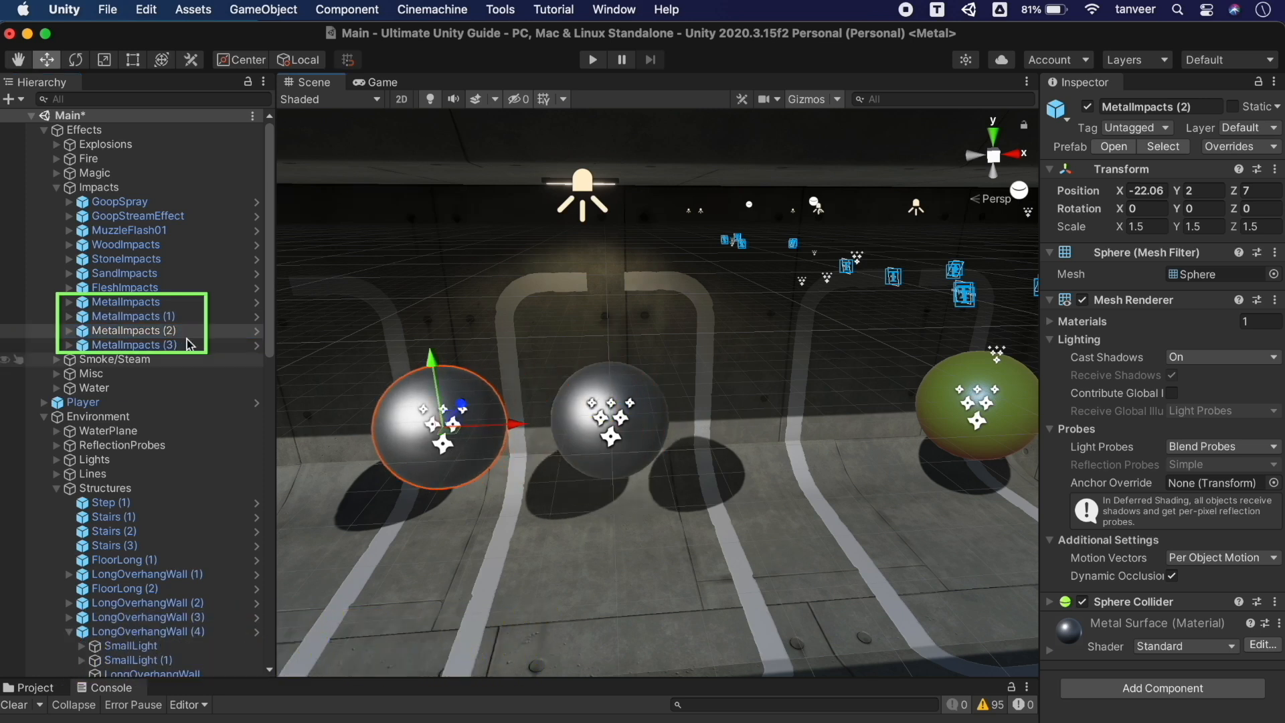
left_click(169, 345)
left_click_drag(693, 419, 850, 427)
Undo the copies back to the single MetalImpacts and open Edit > Project Settings
key("super+z")
key("super+z")
key("super+z")
key("super+z")
key("super+z")
key("super+z")
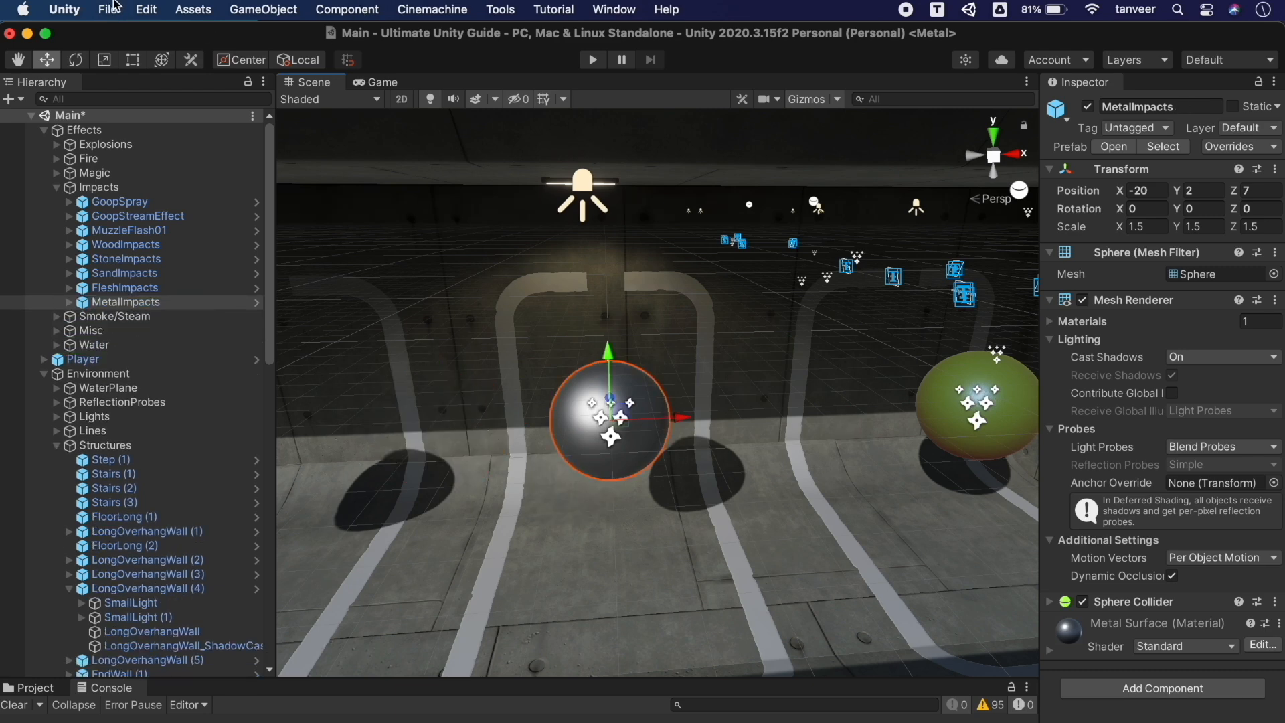
left_click(145, 10)
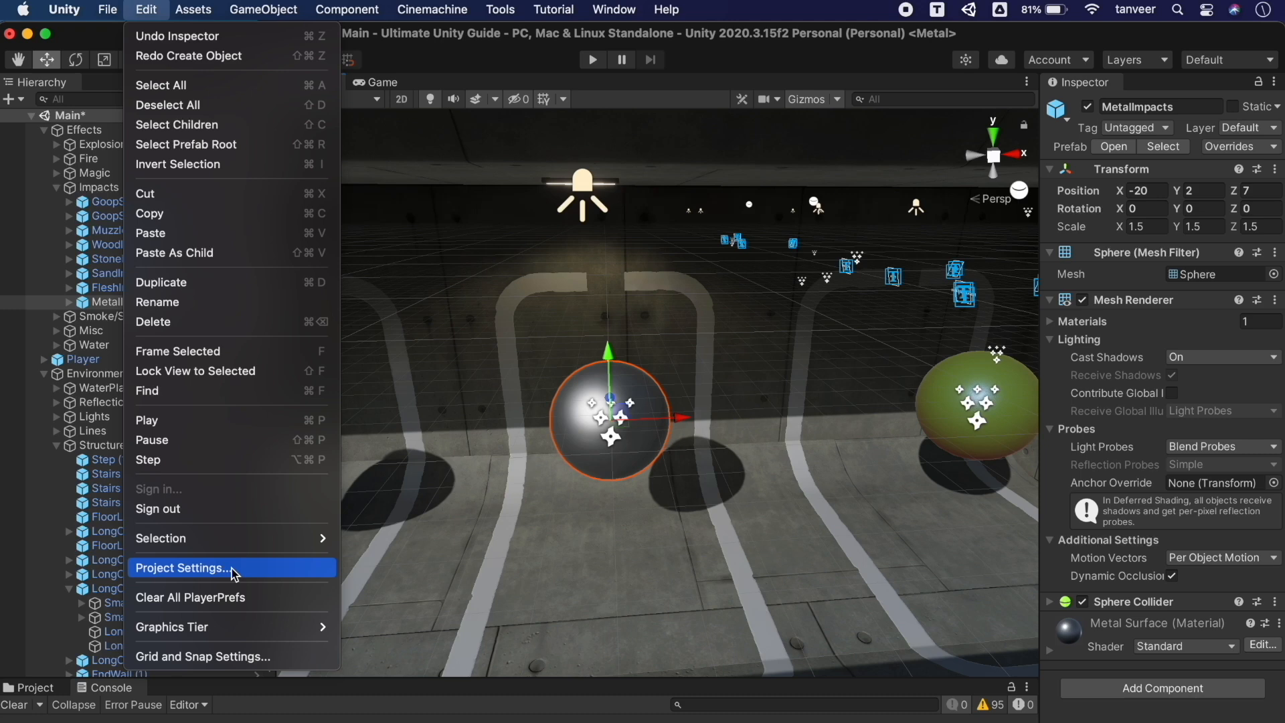
left_click(179, 568)
Dock Project Settings, set Editor Game Object Naming to Prefab.1, test-duplicate MetalImpacts, then undo
left_click_drag(540, 220, 453, 83)
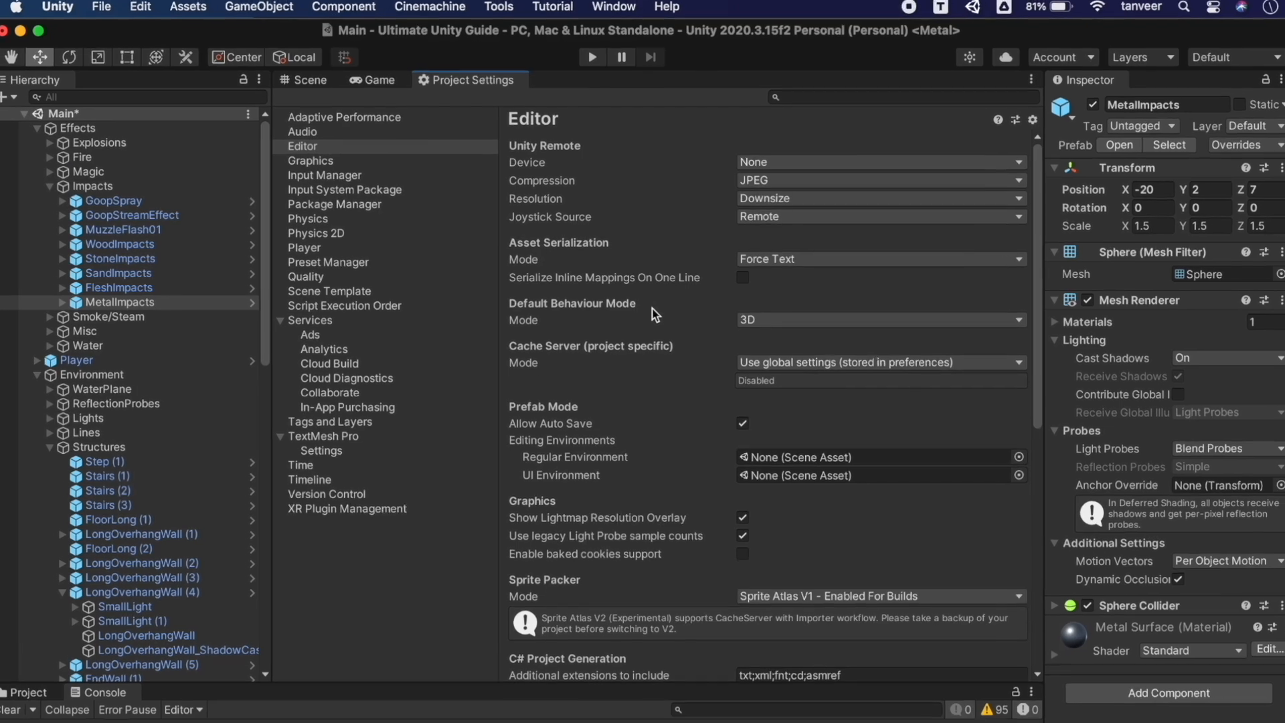
scroll(652, 308, "down", 3)
left_click(332, 149)
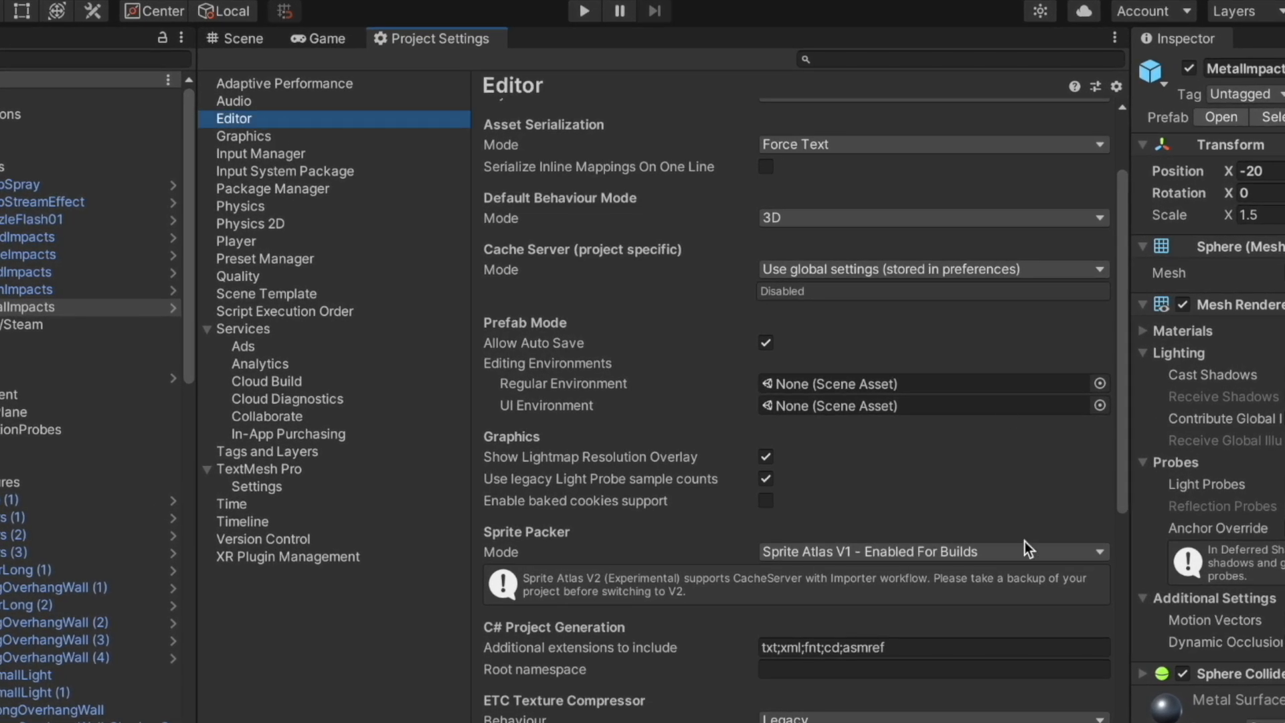
scroll(1026, 542, "down", 6)
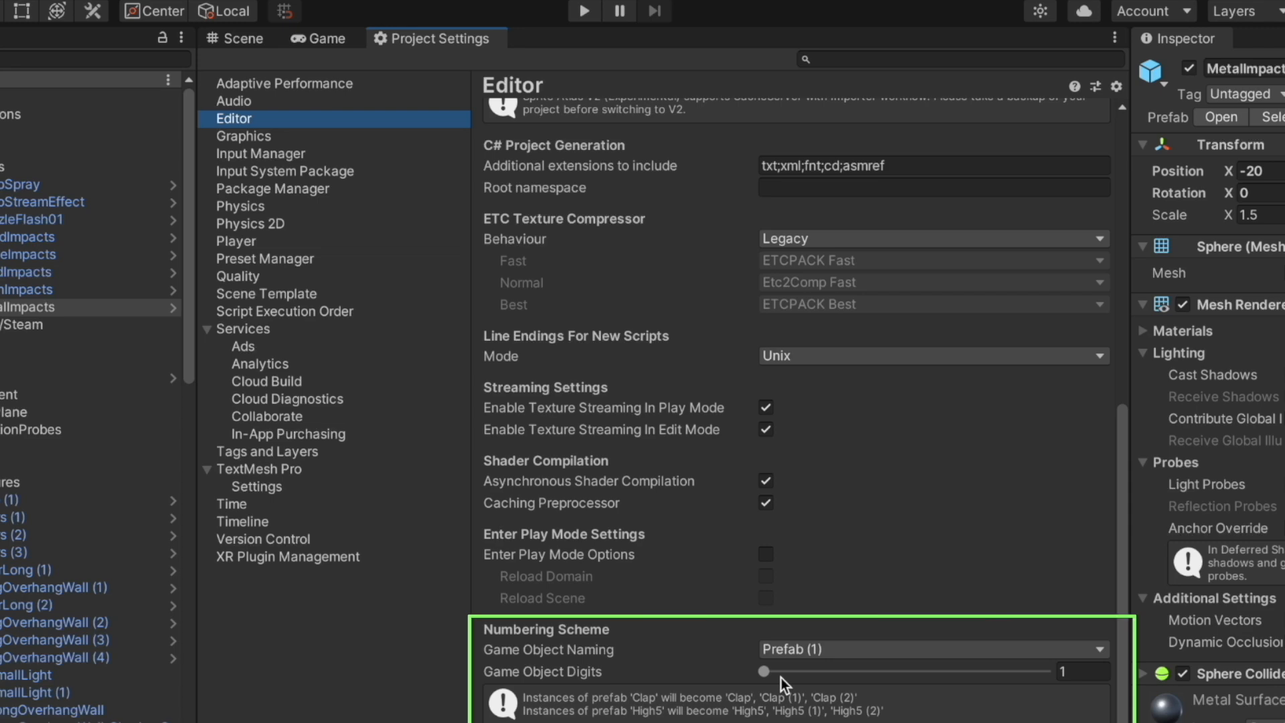
left_click(845, 651)
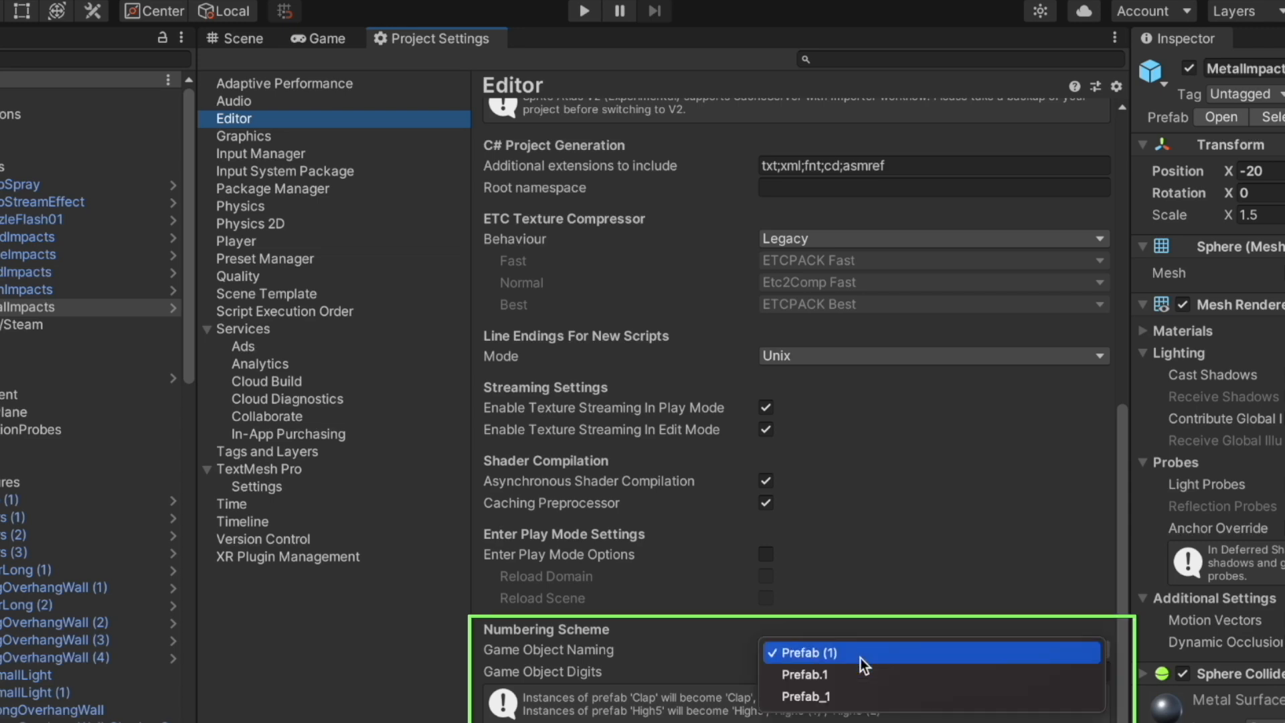
left_click(865, 672)
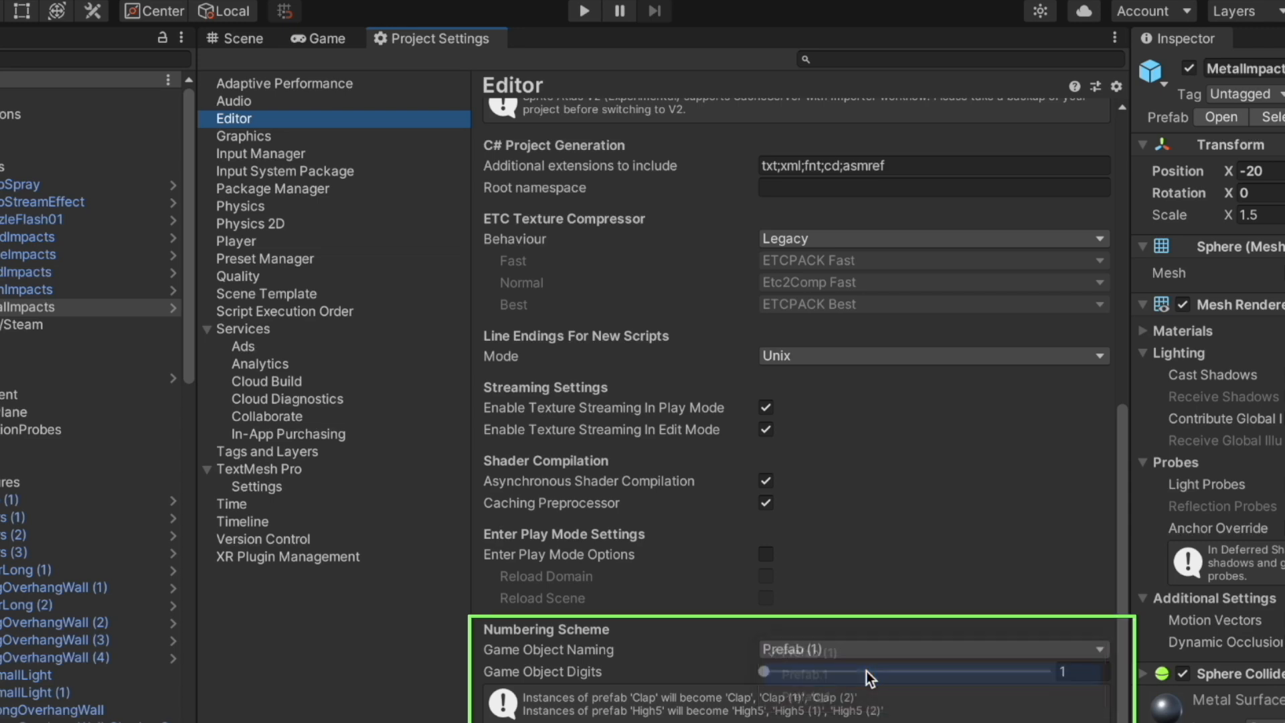
left_click(67, 305)
key("super+d")
key("super+d")
key("super+d")
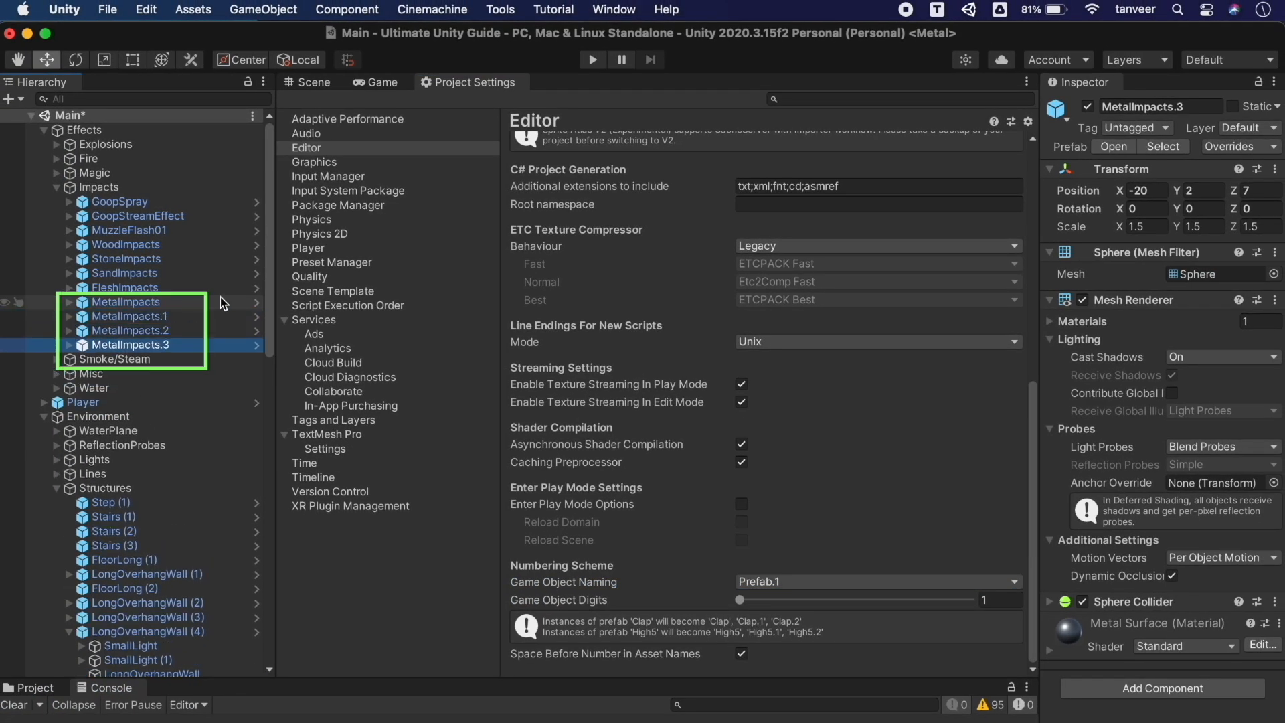
key("super+d")
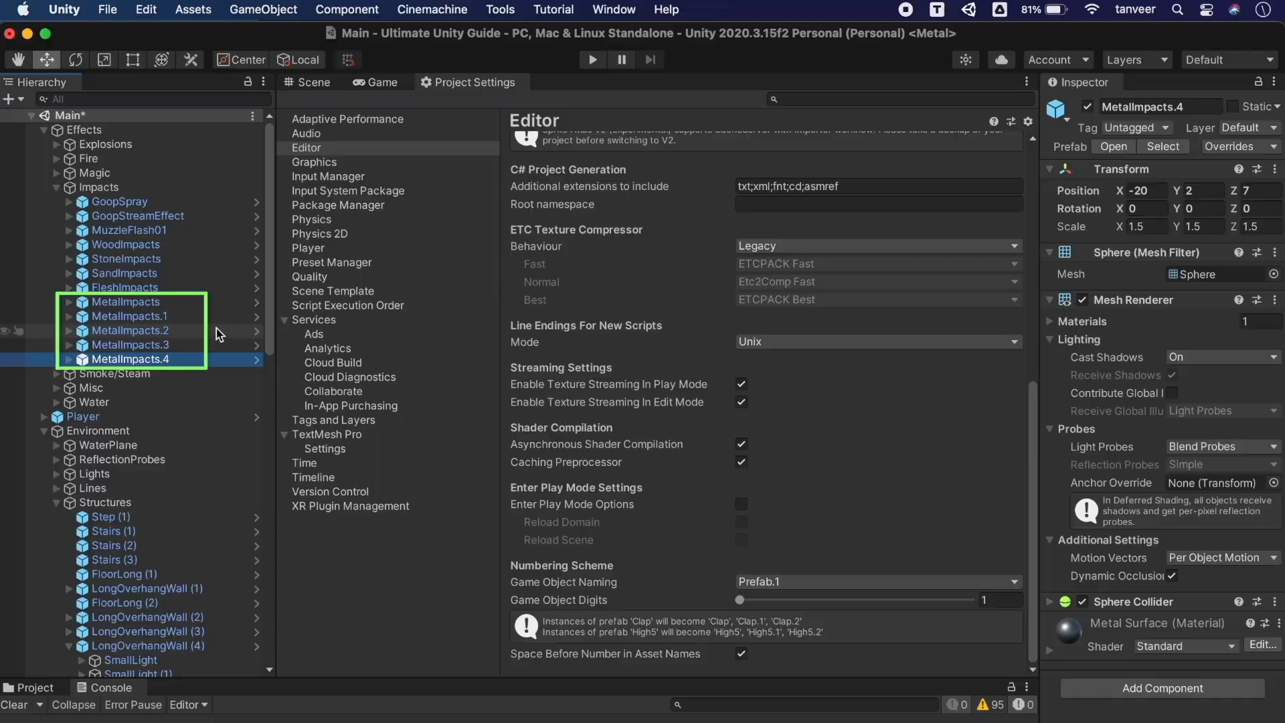
key("super+z")
key("super+z")
key("super+z")
key("super+z")
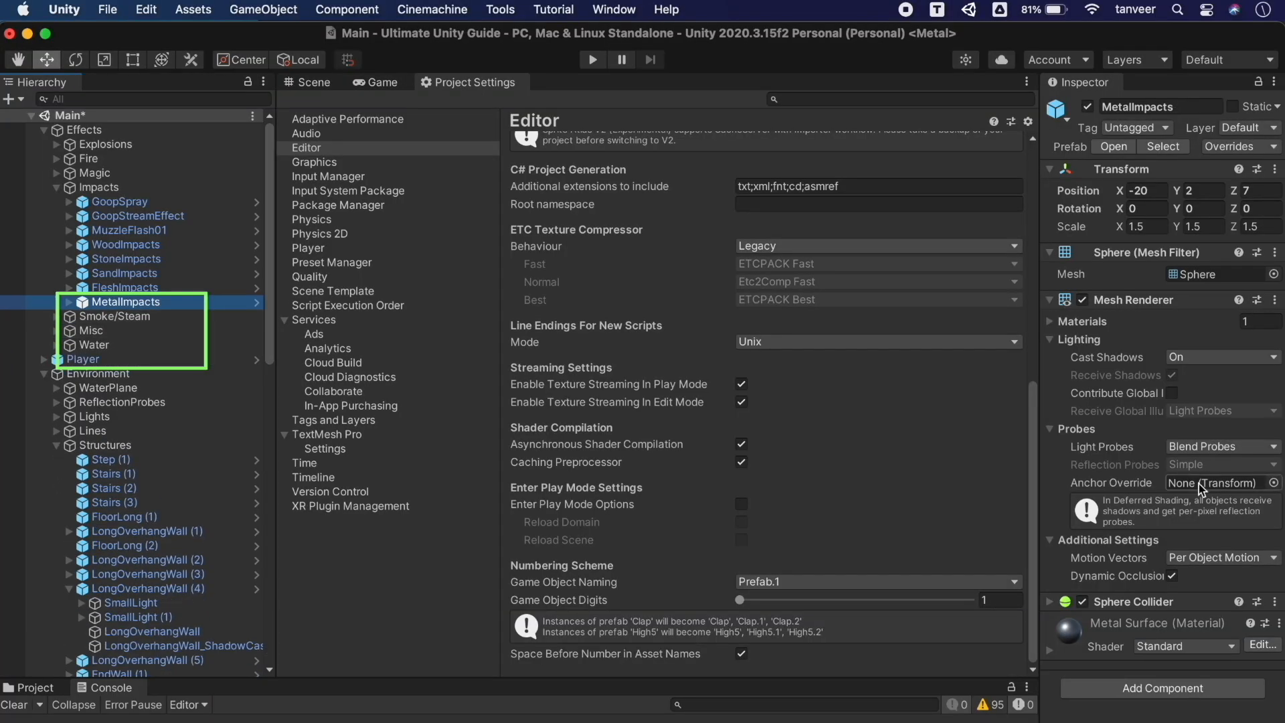
Switch naming to Prefab_1, duplicate MetalImpacts up to MetalImpacts_4, then undo the copies
left_click(899, 582)
left_click(864, 608)
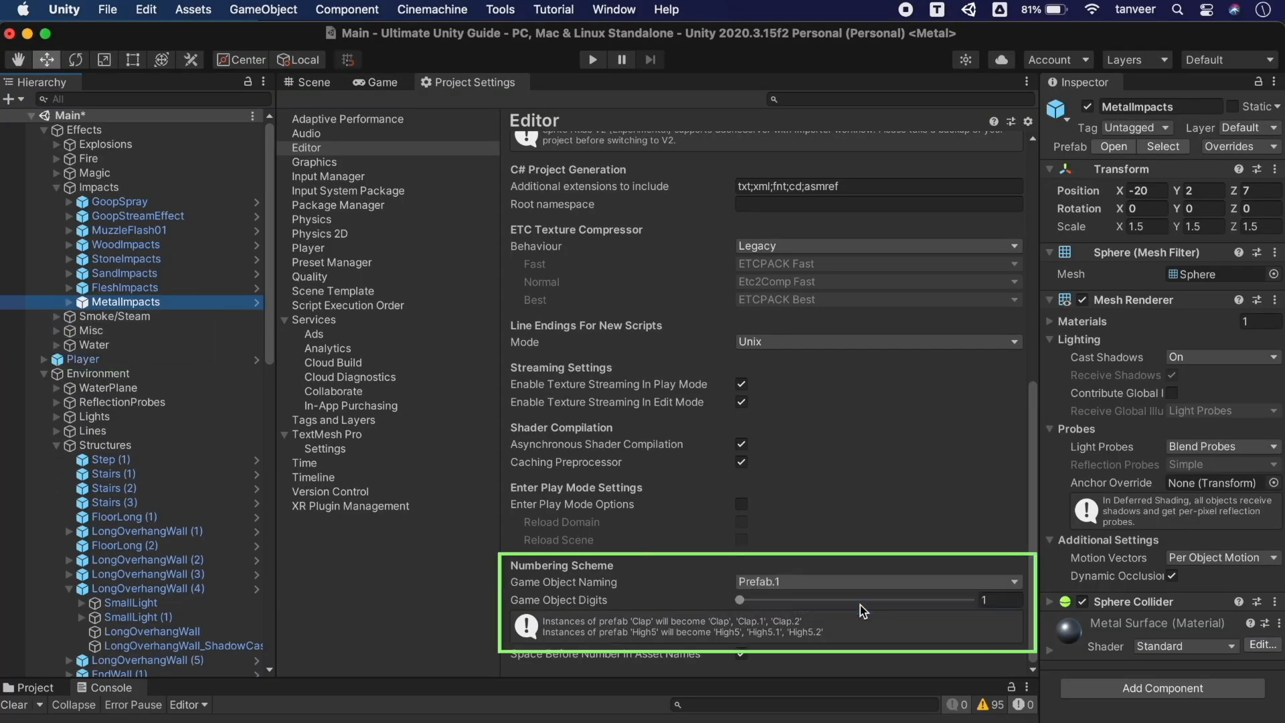
left_click(142, 301)
key("super+d")
key("super+d")
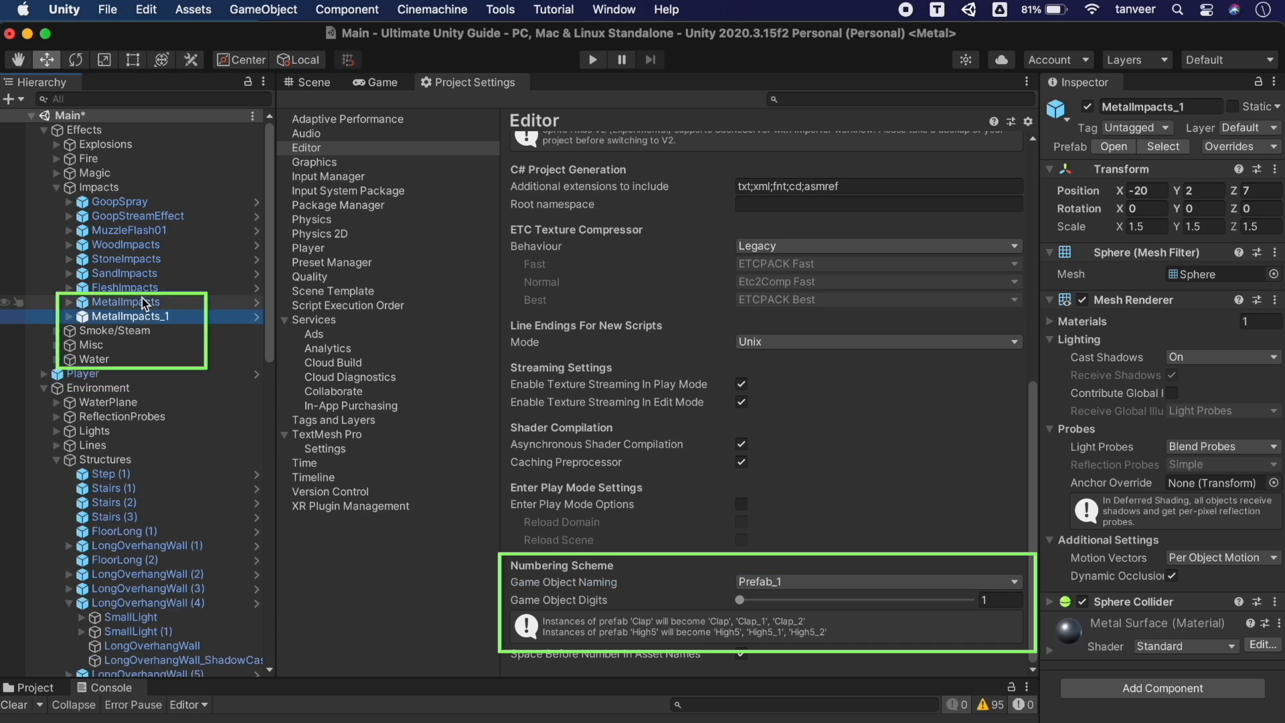
key("super+d")
key("super+d")
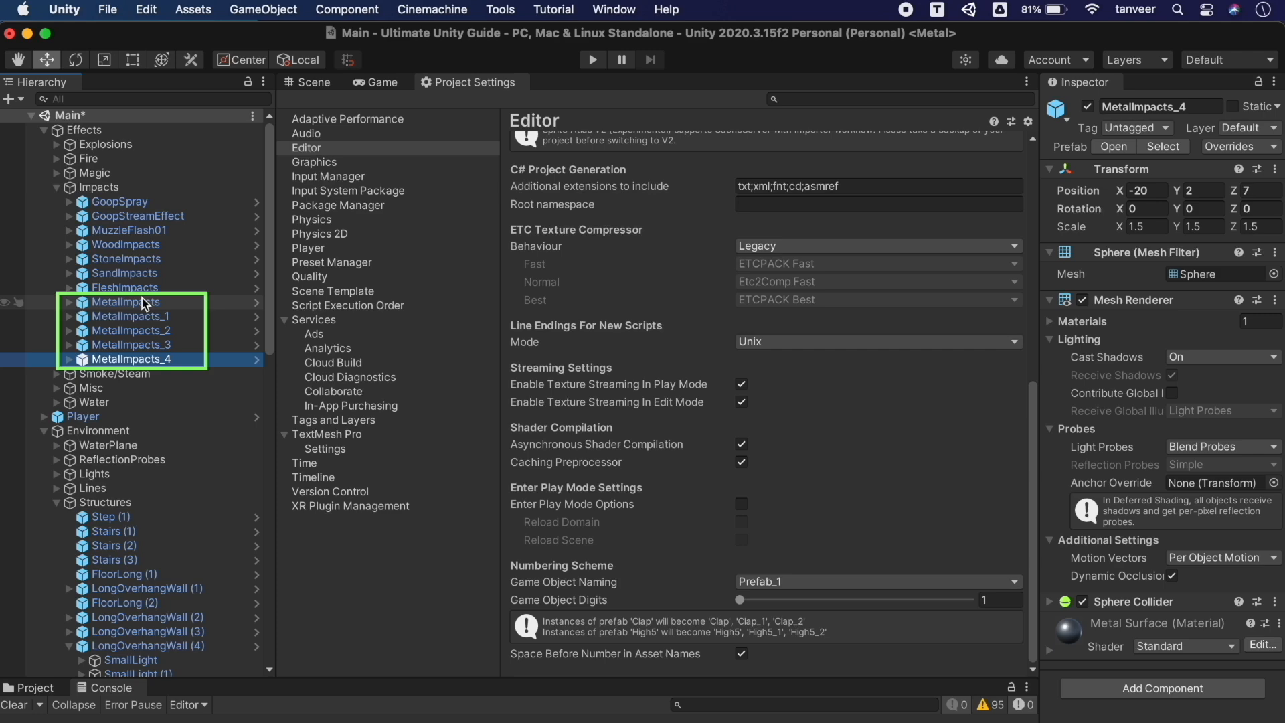
key("super+z")
key("super+z")
key("super+z")
key("super+z")
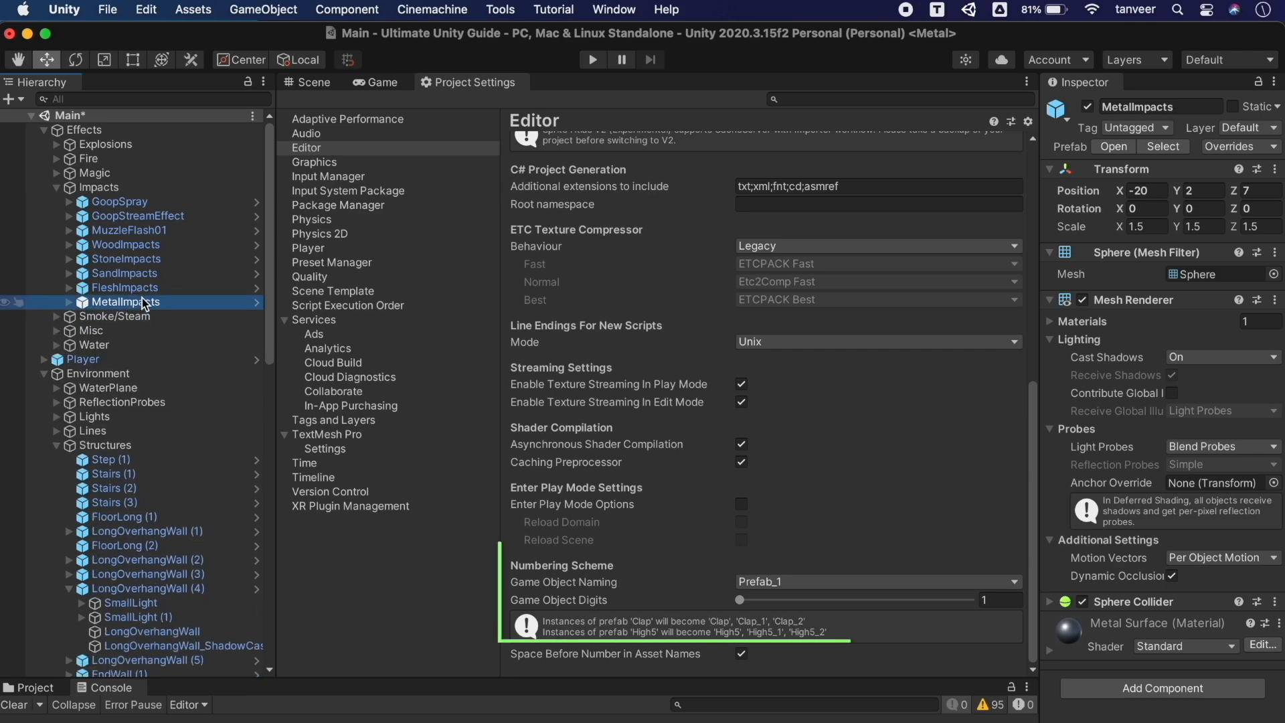
Return naming to Prefab.1 with 2 digits, test-duplicate MetalImpacts, then undo
left_click(790, 583)
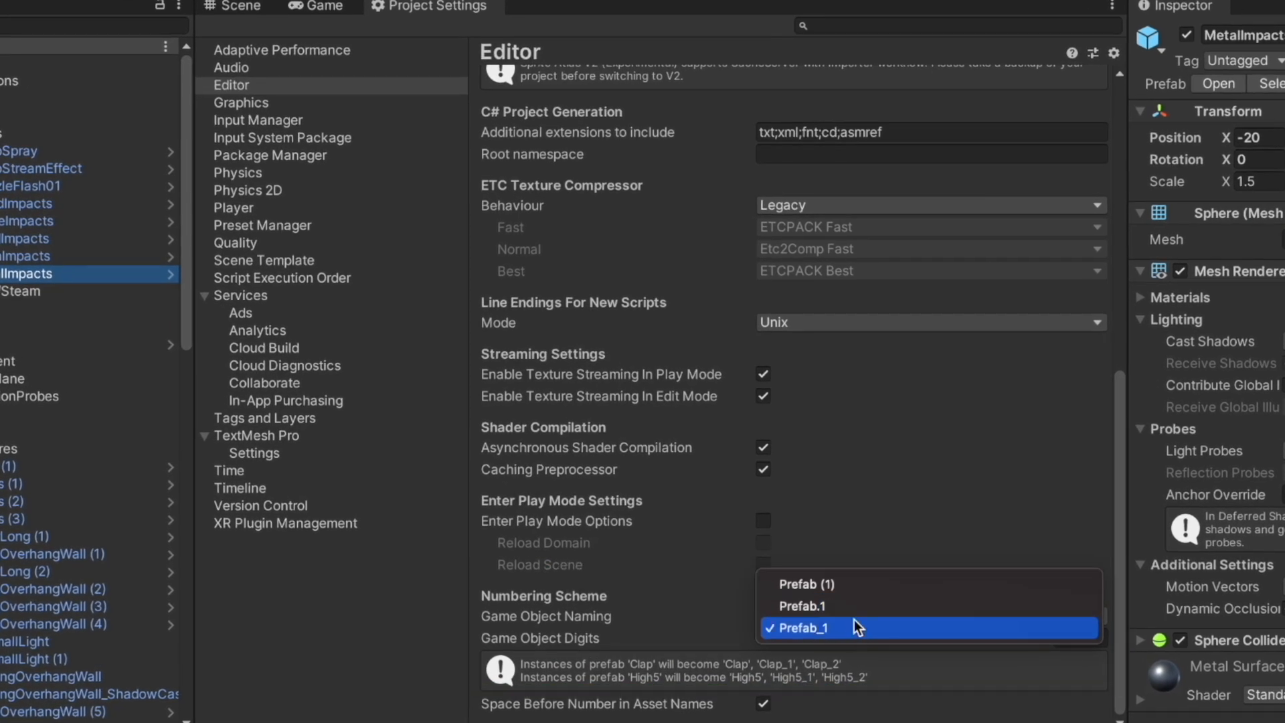
left_click(854, 608)
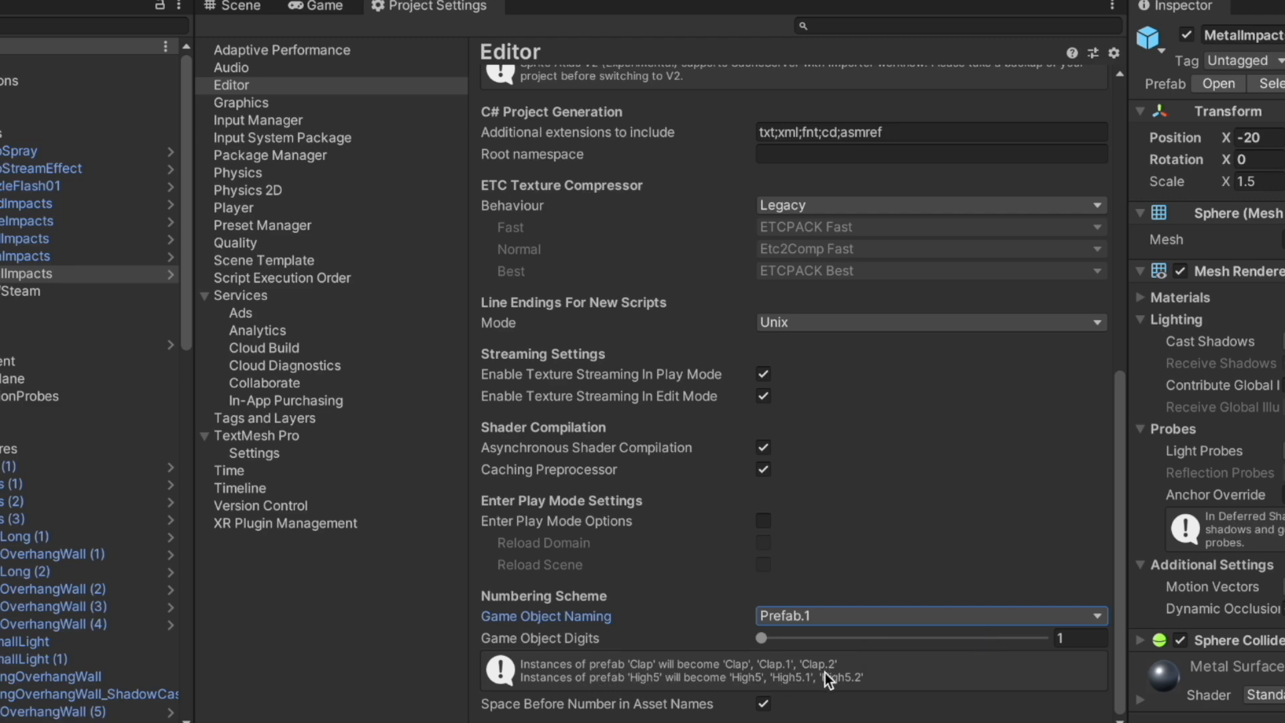
left_click_drag(761, 638, 787, 600)
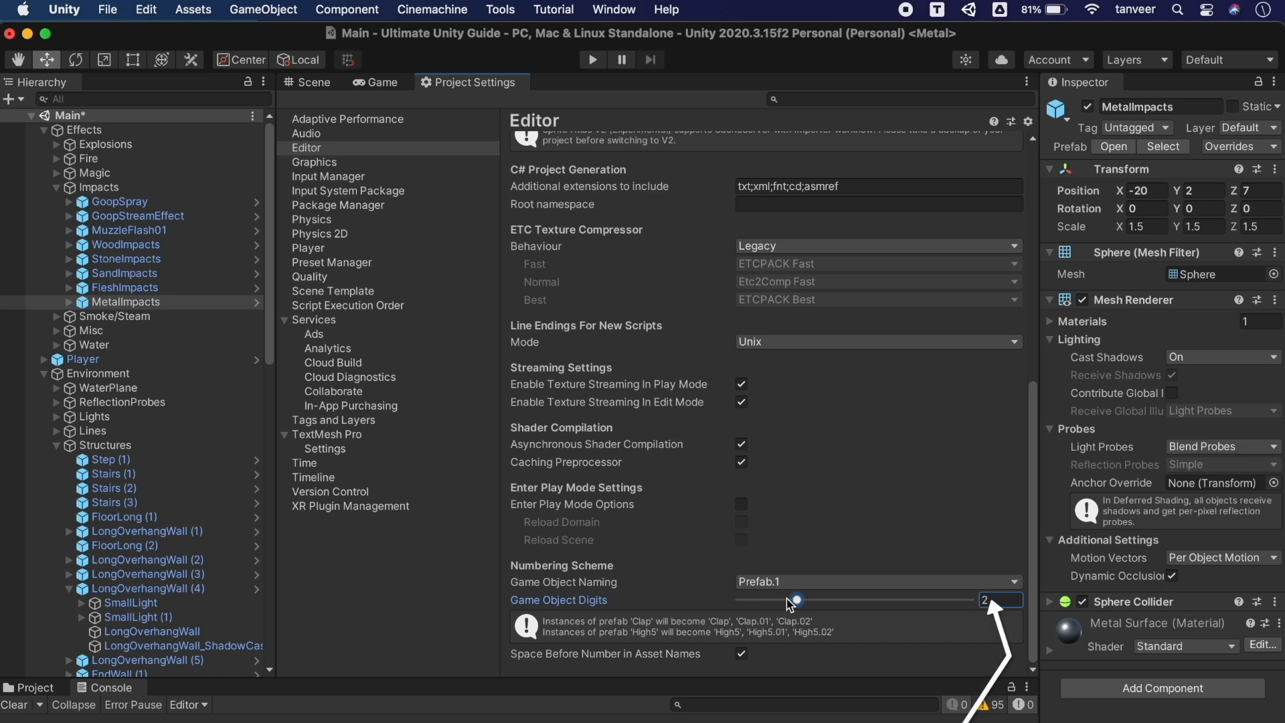
left_click(215, 307)
key("super+d")
key("super+d")
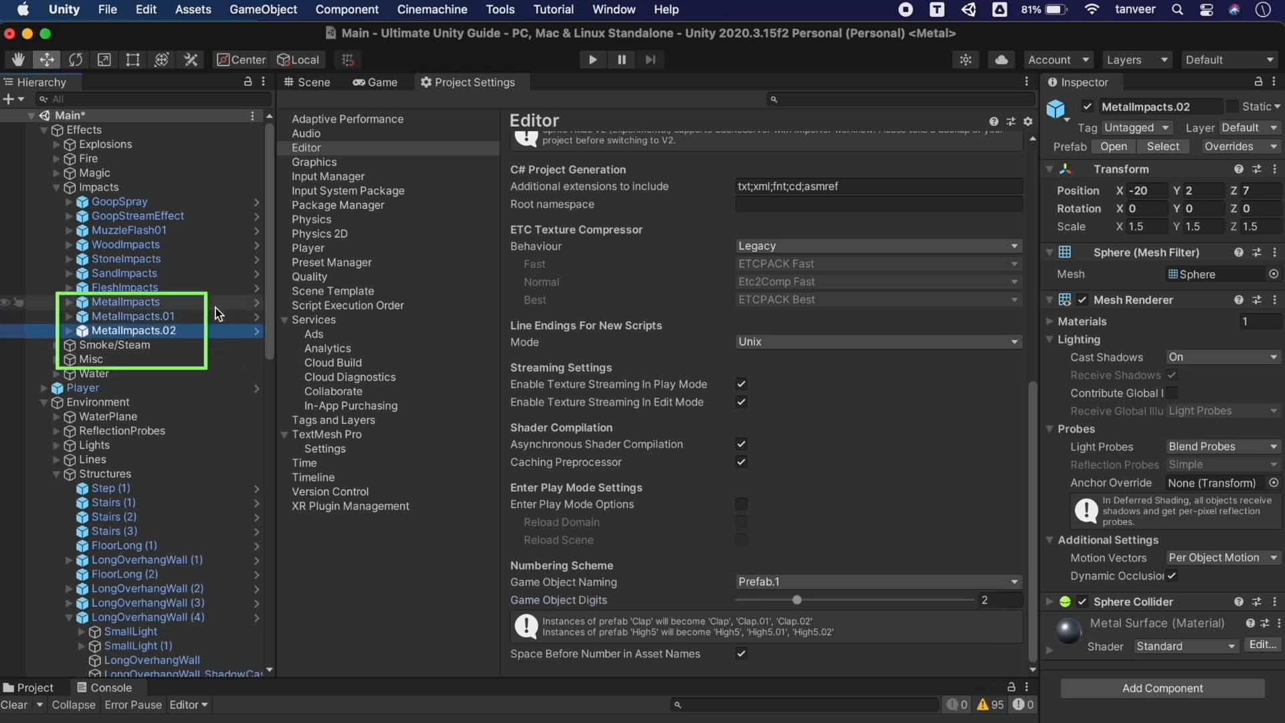
key("super+d")
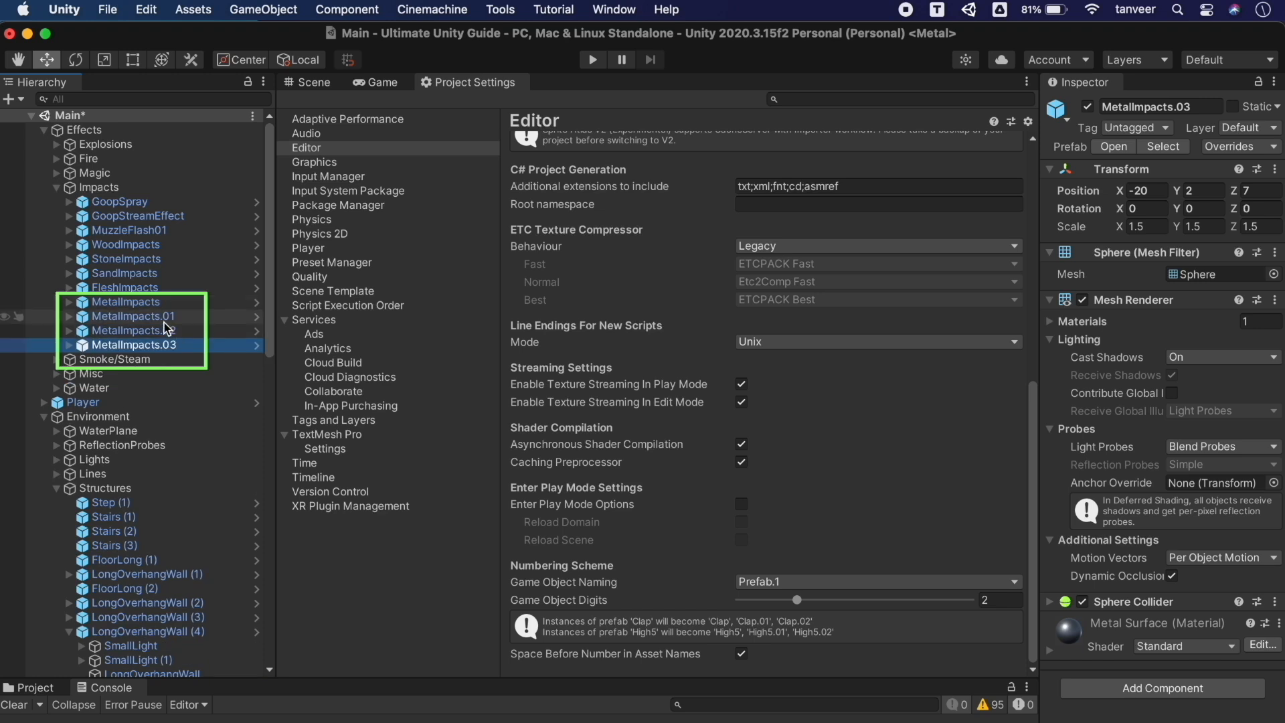
key("super+z")
key("super+z")
key("super+z")
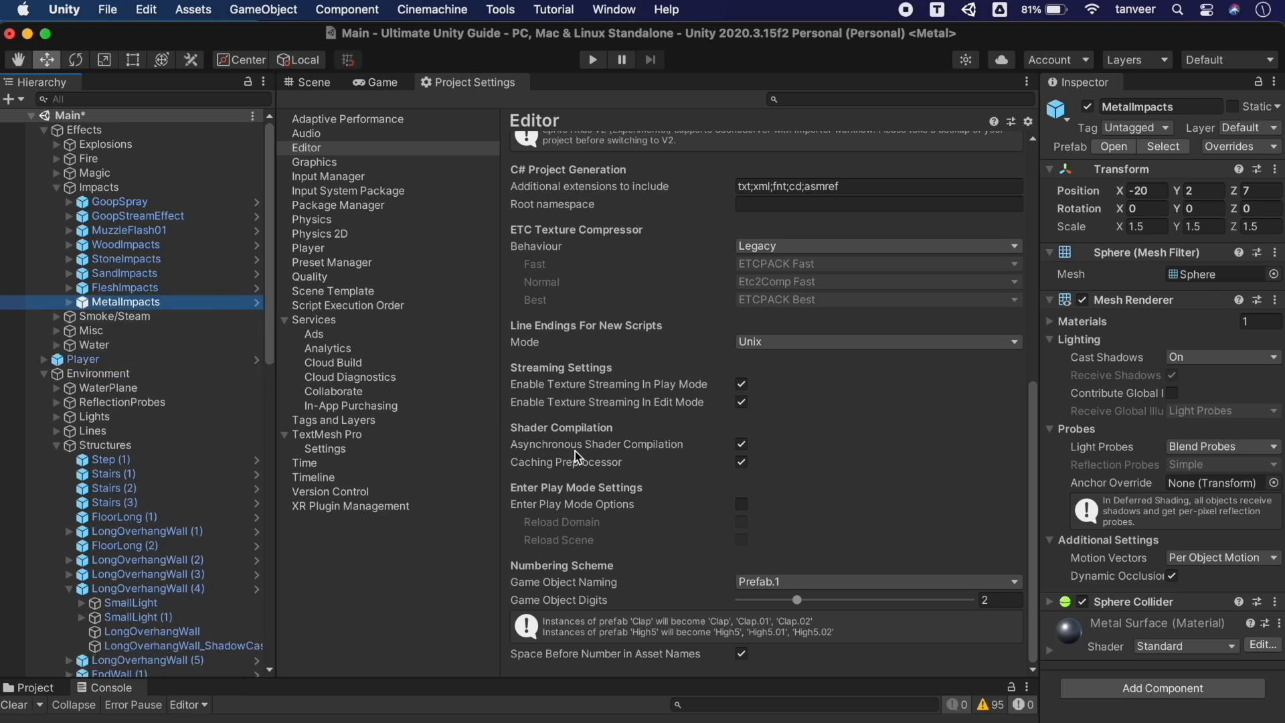
Increase Game Object digits to 5, test-duplicate MetalImpacts, and undo back to the original
left_click_drag(798, 605, 968, 612)
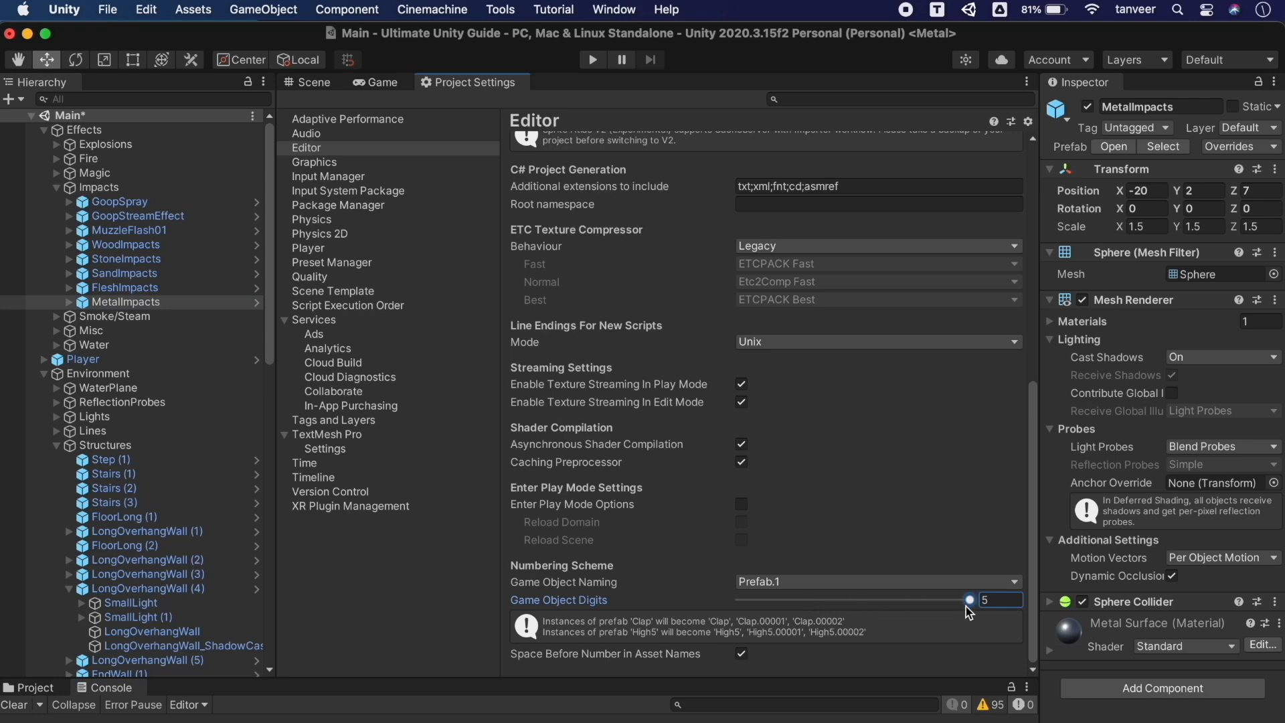
left_click(124, 302)
key("super+d")
key("super+d")
key("super+d")
key("super+d")
key("super+d")
key("super+d")
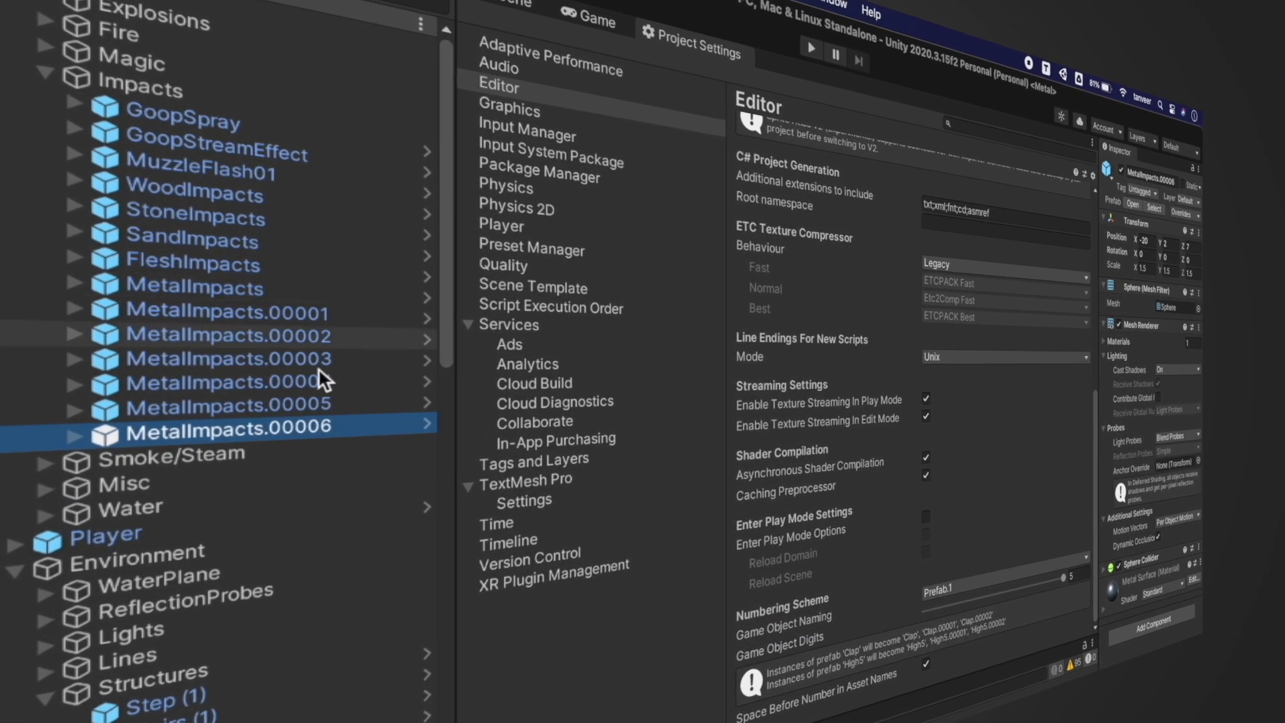
key("super+z")
key("super+z")
key("super+z")
key("super+z")
key("super+z")
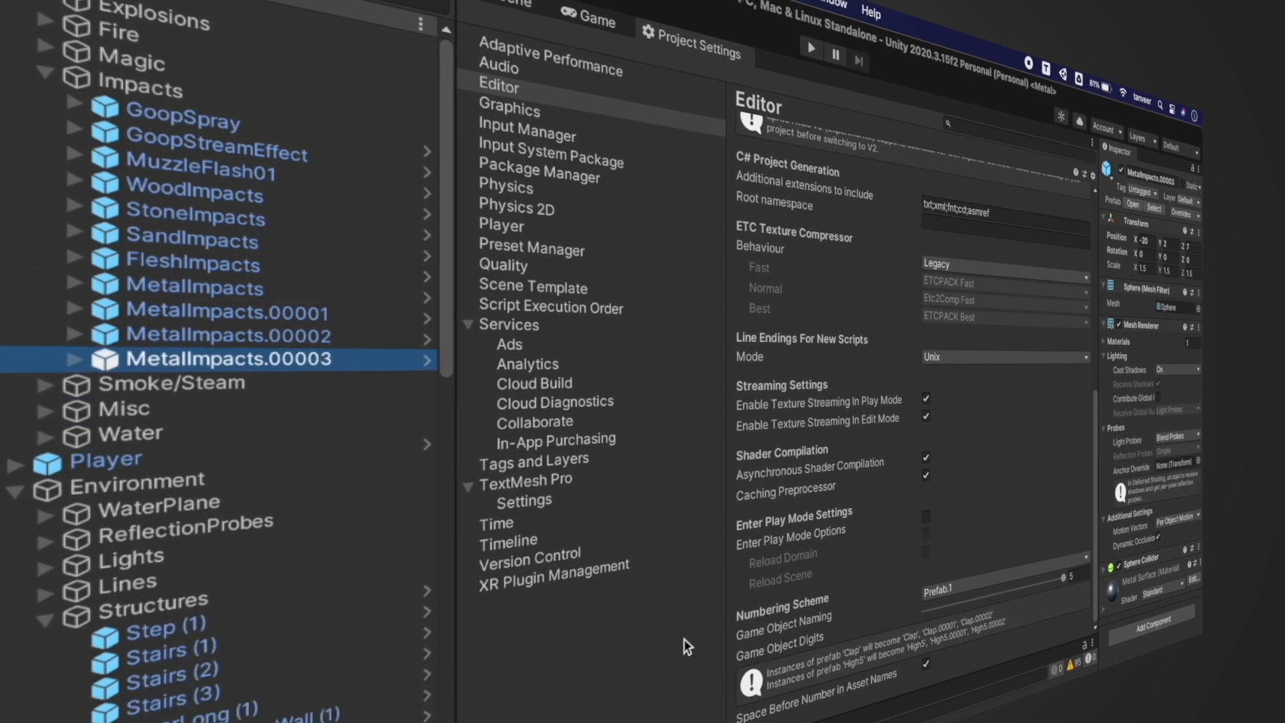
key("super+z")
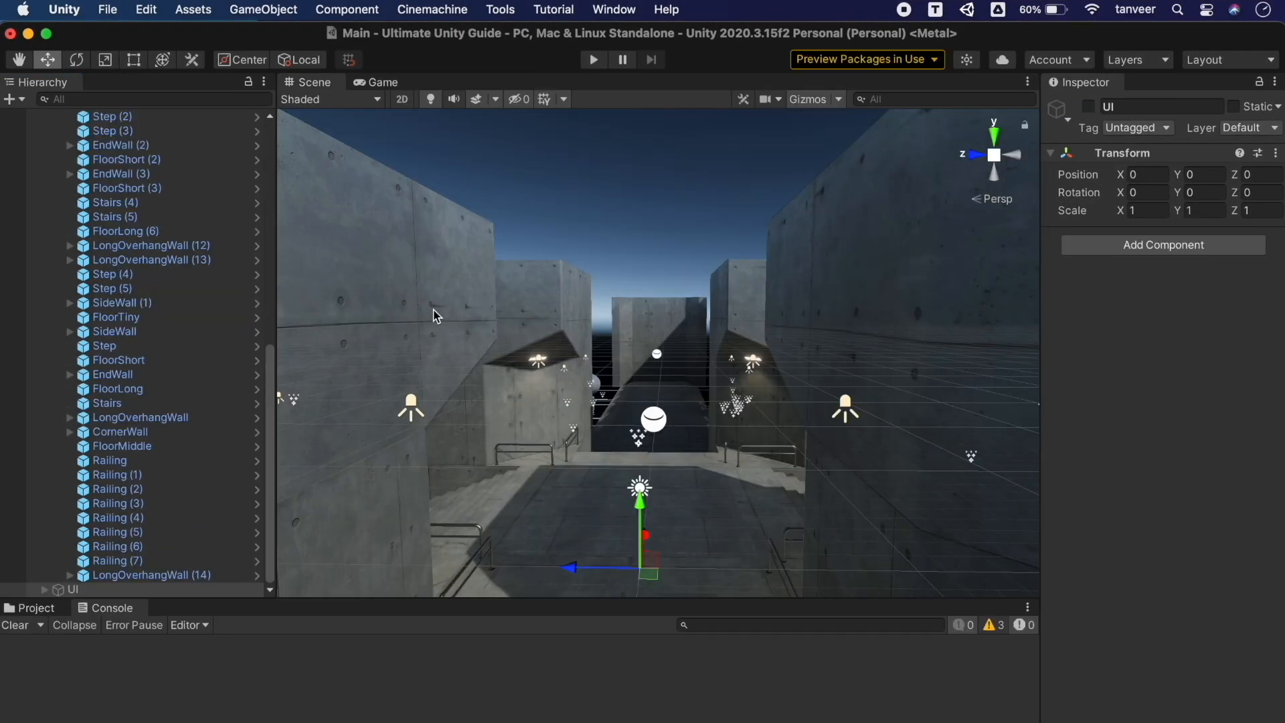
Duplicate the corner wall and lift the copy far above the level
left_click(435, 316)
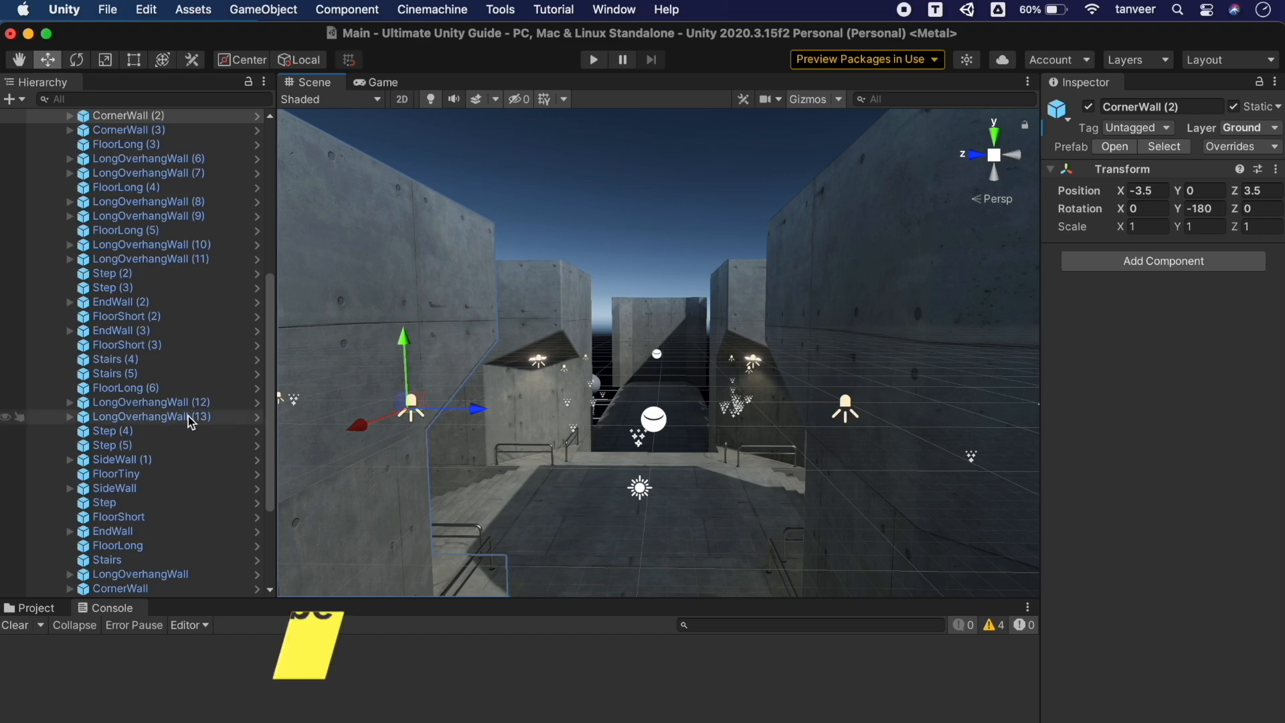
scroll(187, 416, "down", 5)
scroll(181, 468, "up", 10)
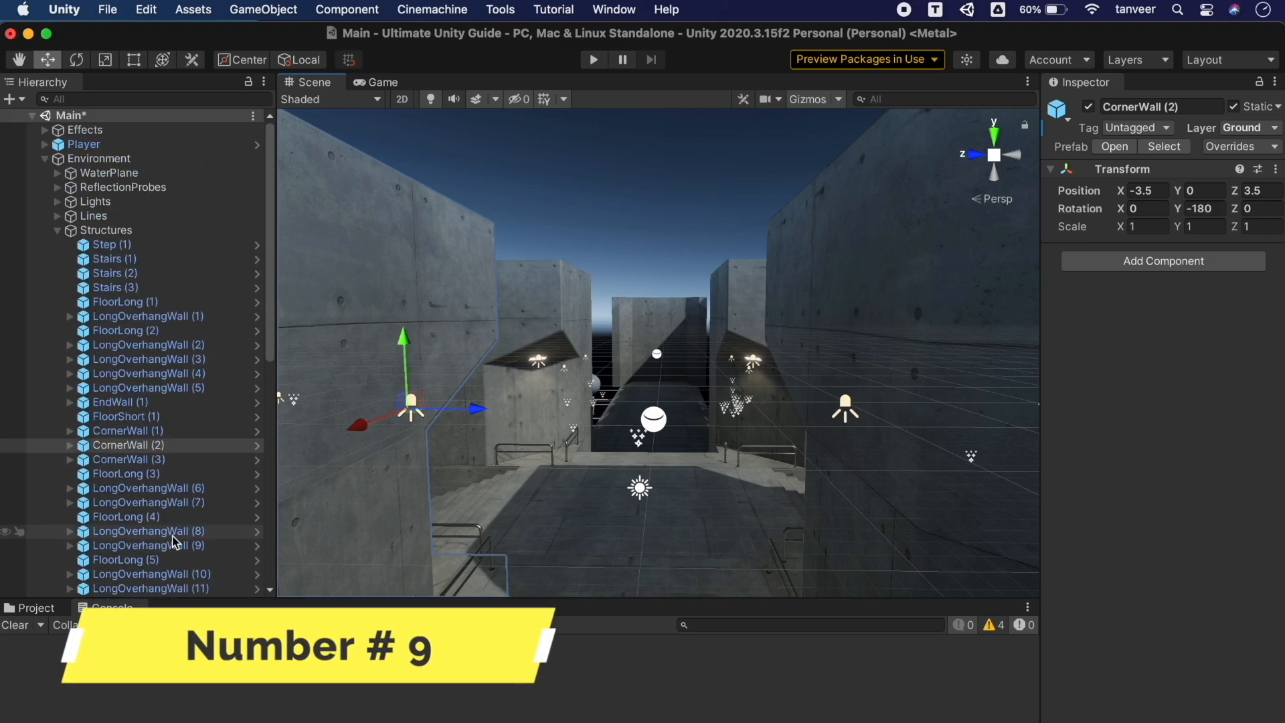
key("super+d")
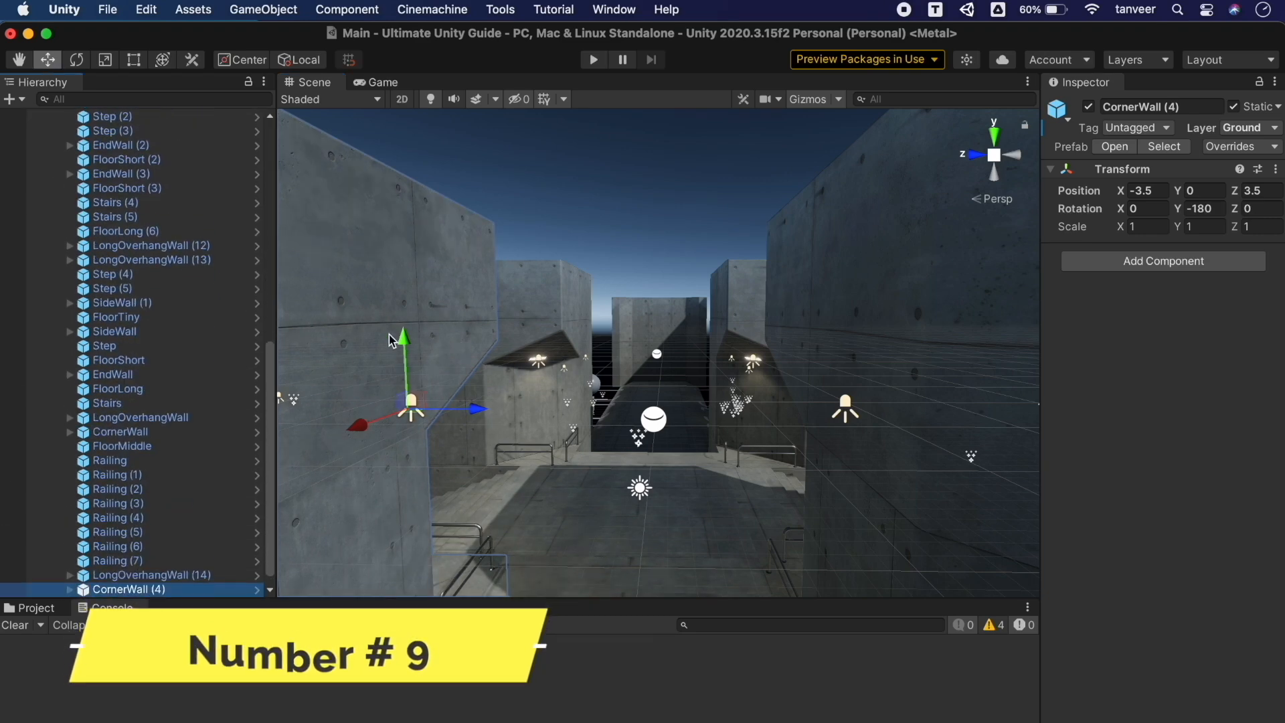
left_click_drag(402, 338, 397, 134)
middle_click_drag(397, 134, 508, 196)
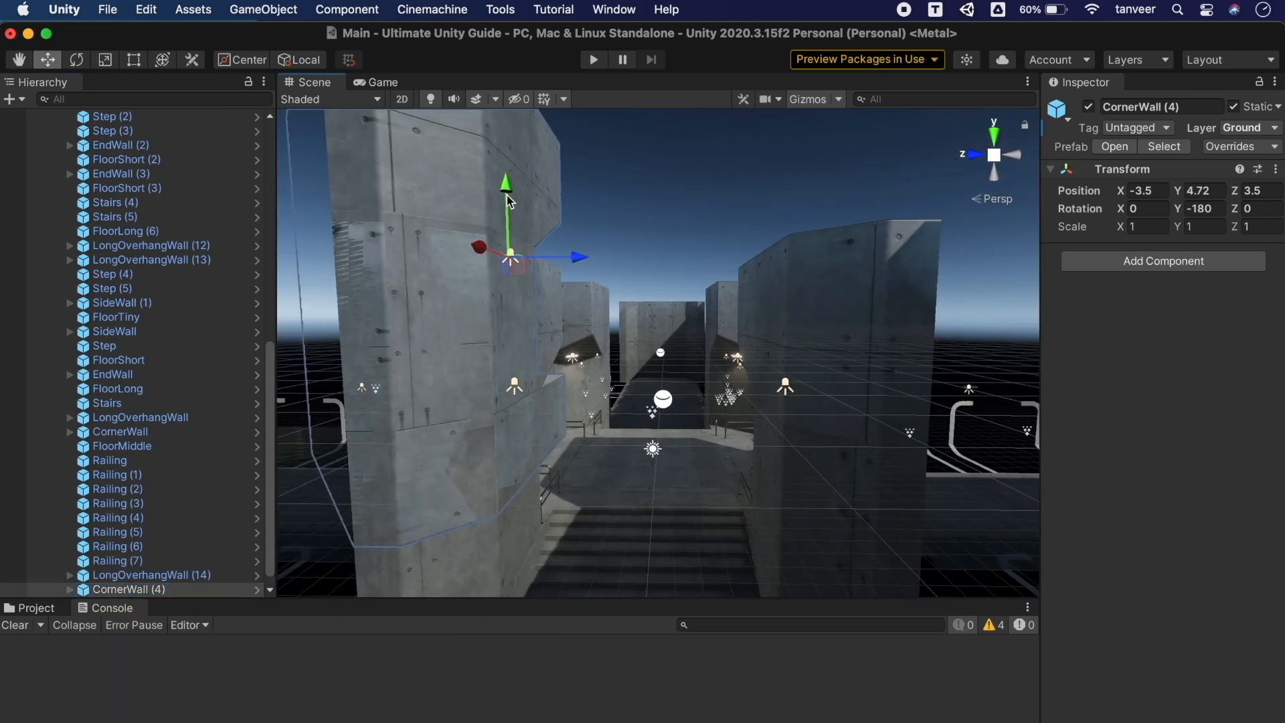
left_click_drag(507, 196, 486, 5)
scroll(572, 281, "down", 10)
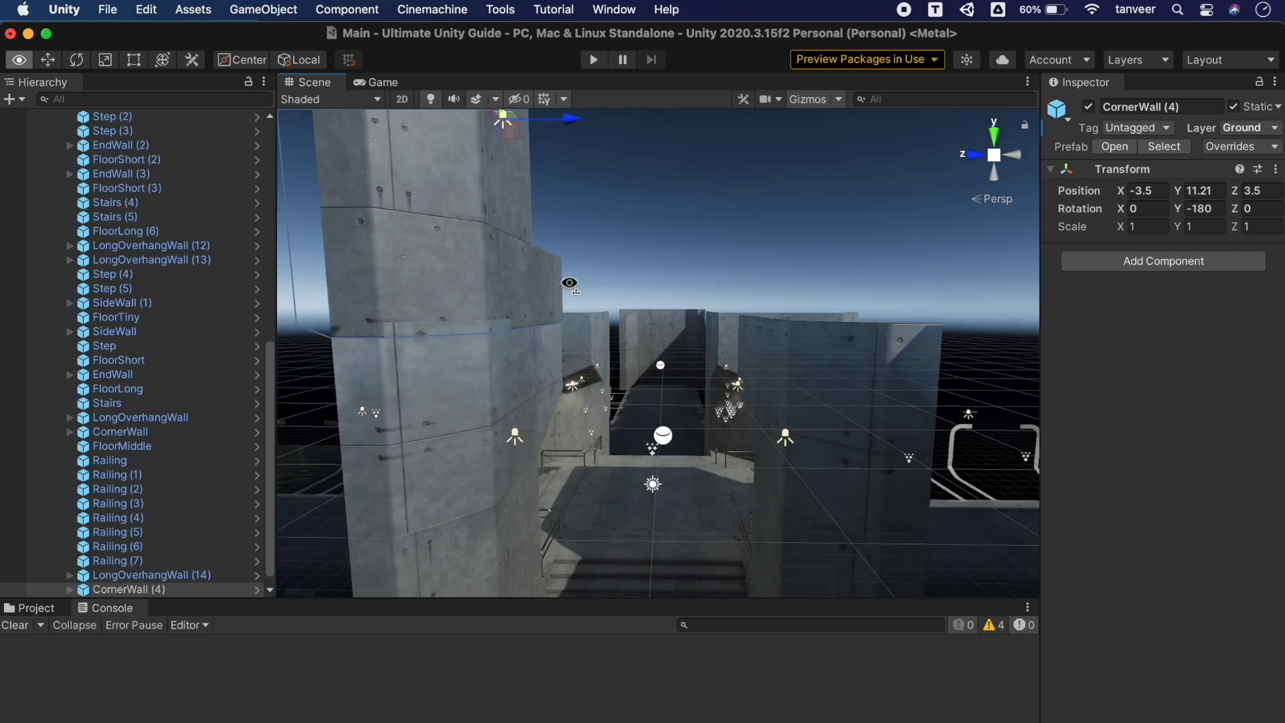
left_click_drag(535, 236, 539, 230)
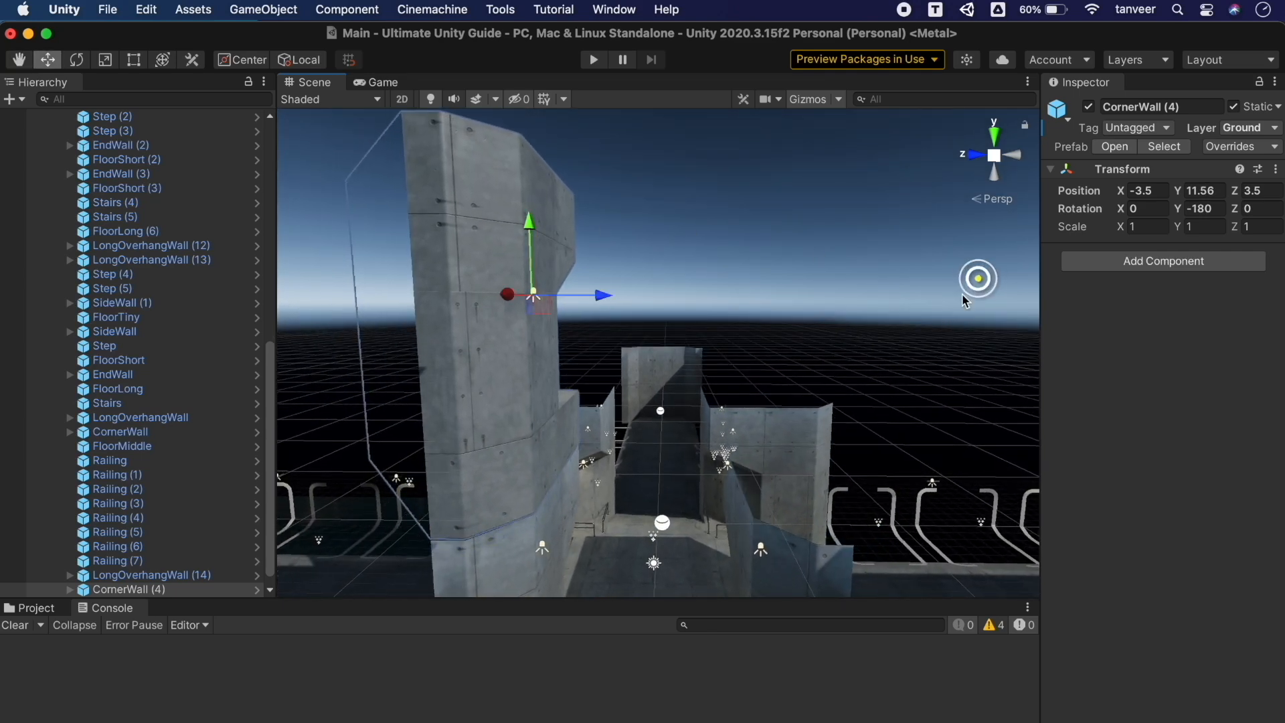
Tag the raised wall copy EditorOnly, then open File > Build Settings
left_click(1141, 127)
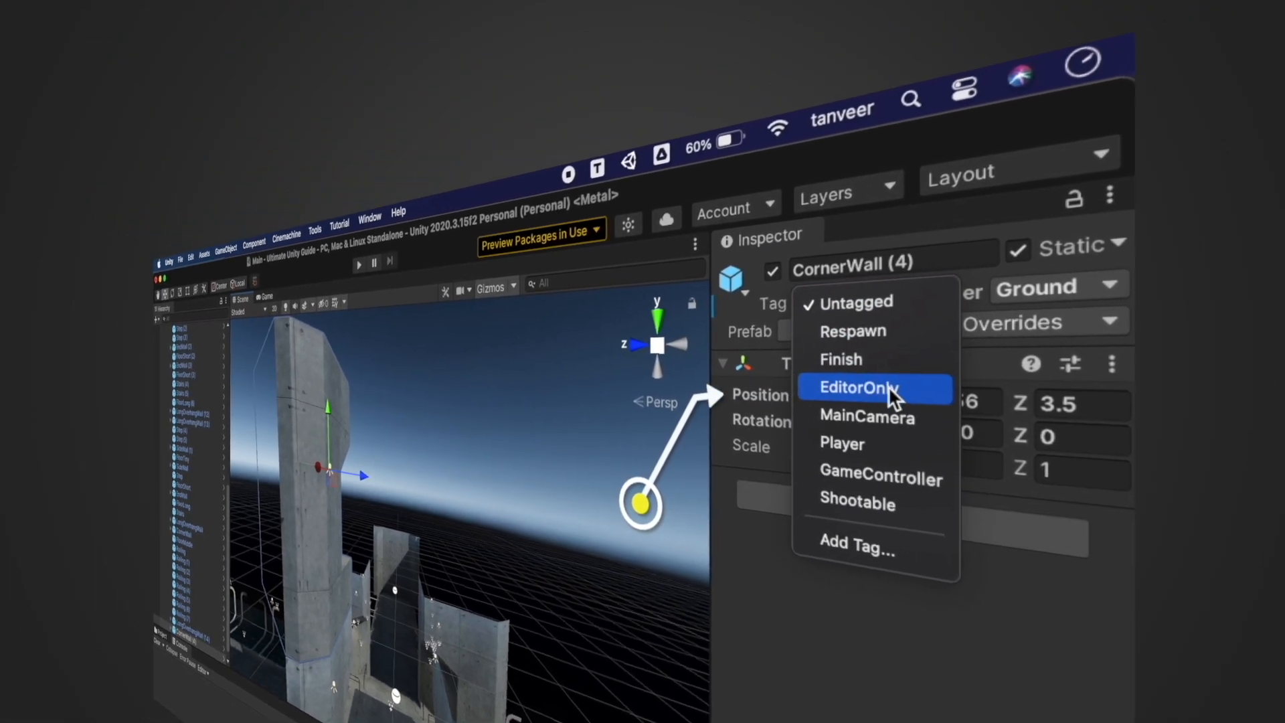
left_click(922, 390)
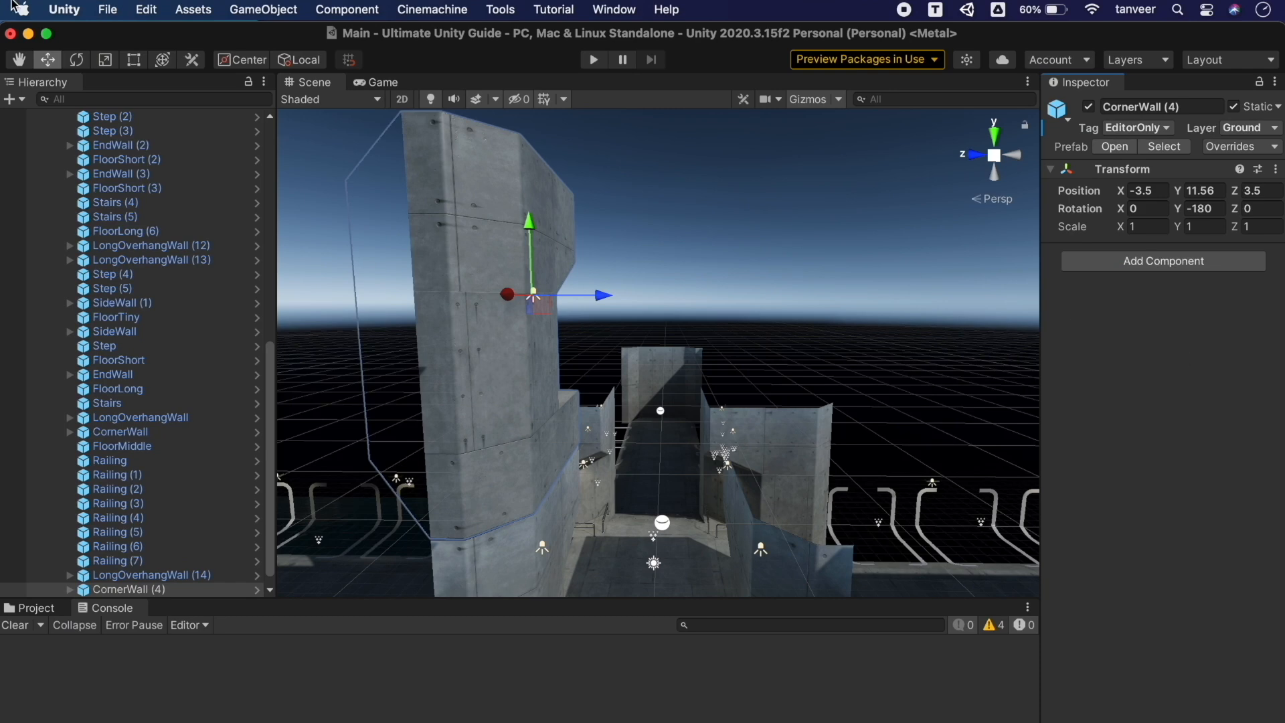
left_click(108, 10)
left_click(172, 242)
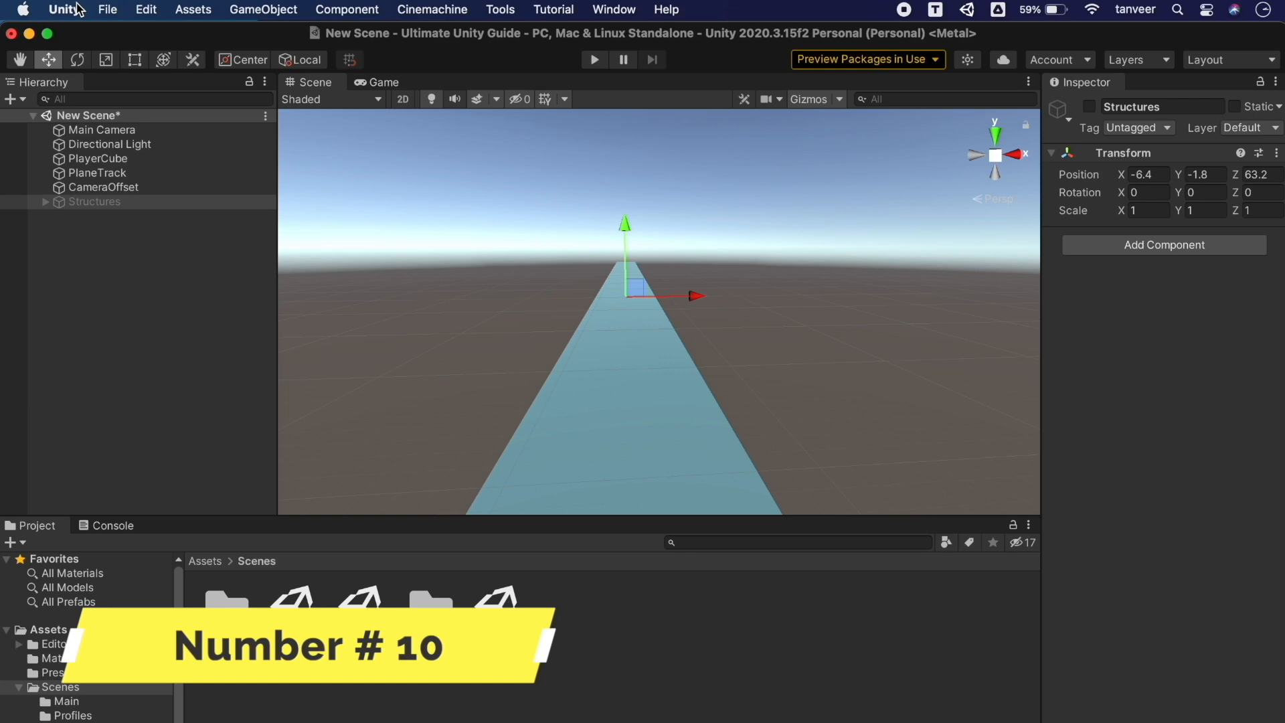
In Preferences > Colors set Playmode tint to red, then dock Preferences beside Scene/Game
left_click(69, 9)
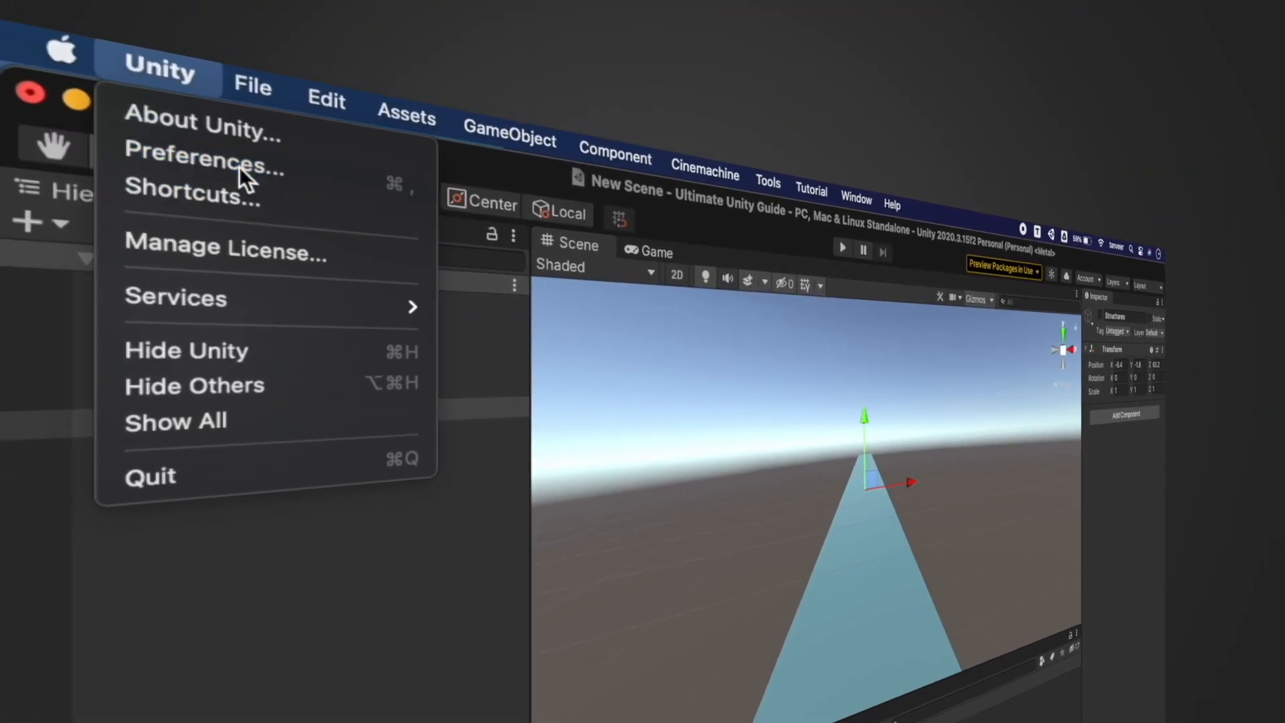
left_click(239, 166)
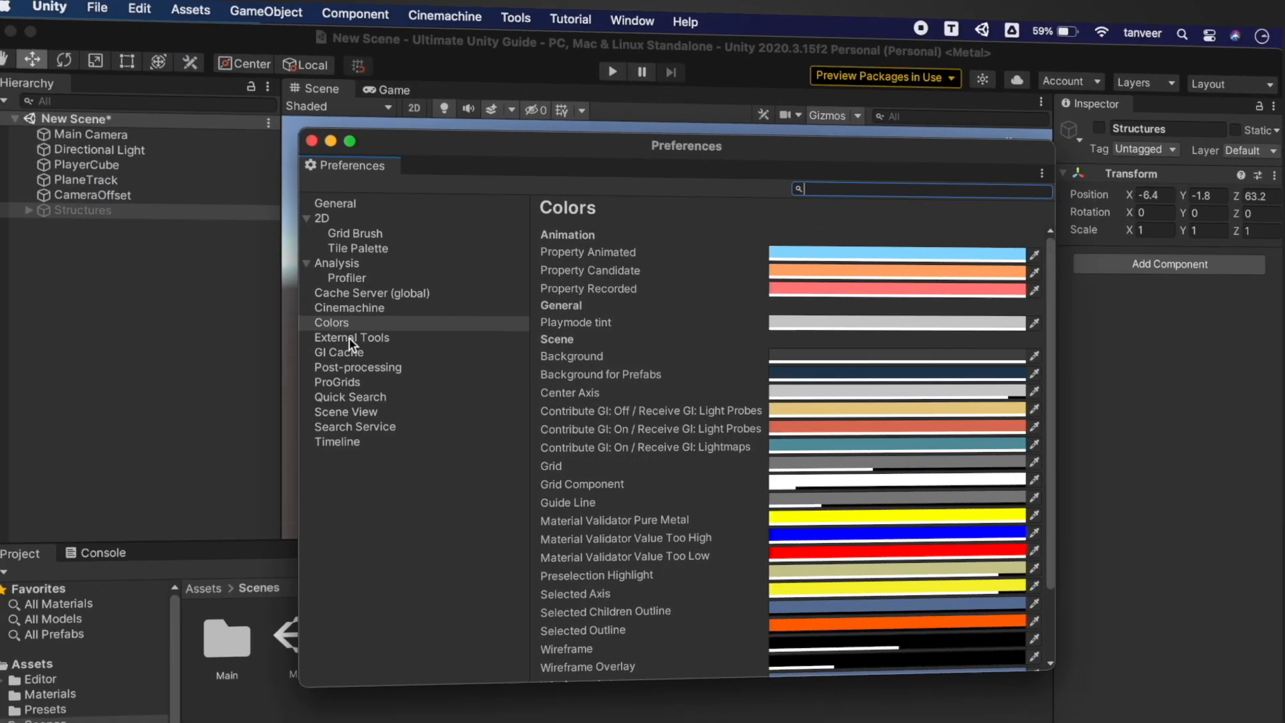
left_click(347, 326)
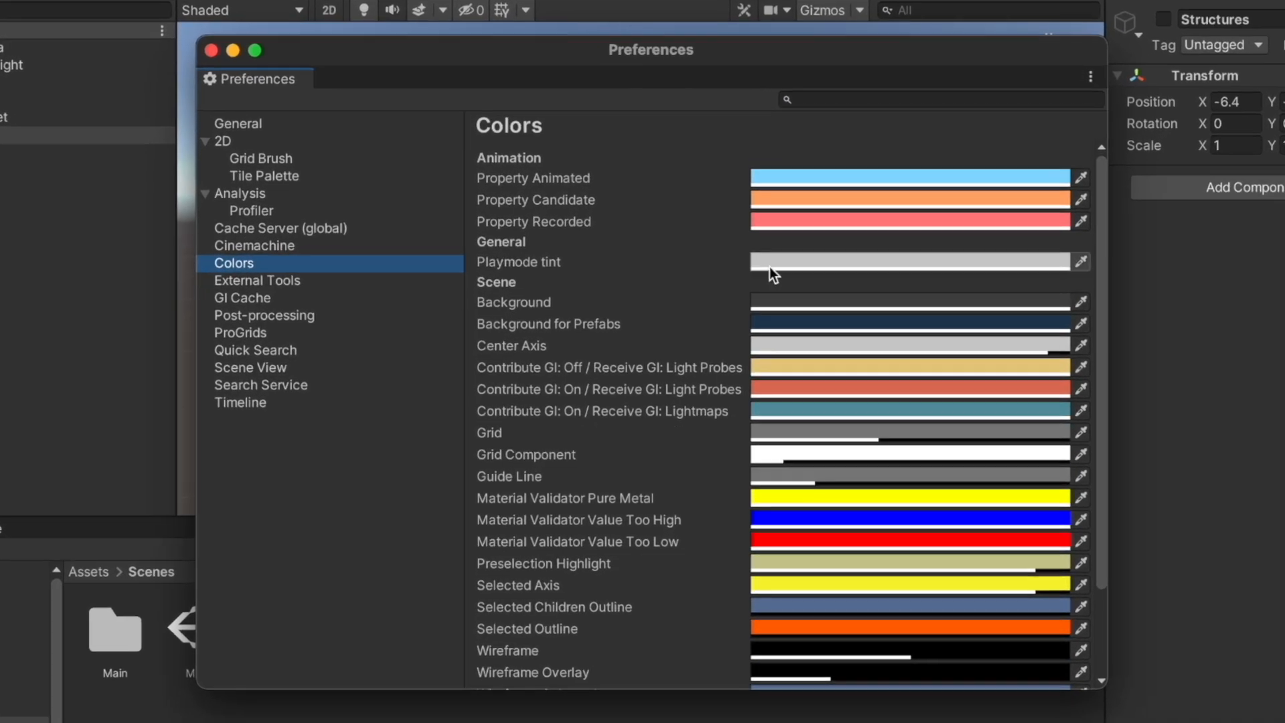
left_click(776, 261)
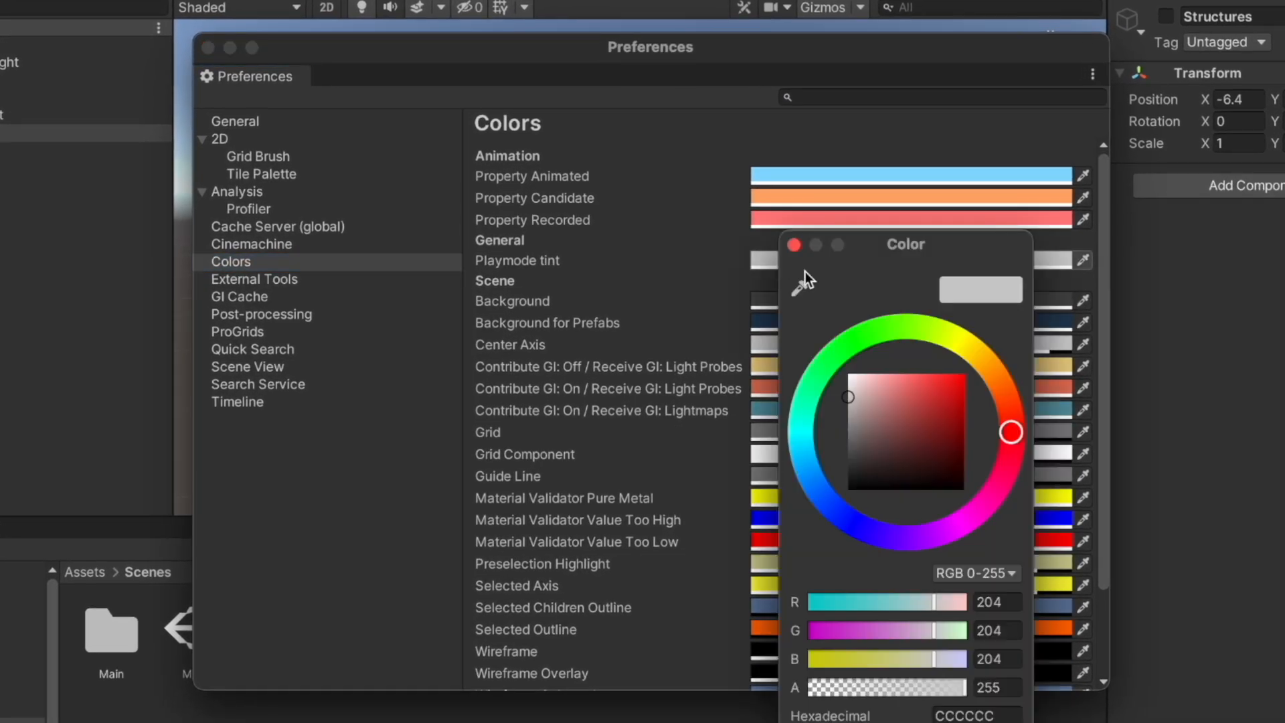
left_click(935, 400)
left_click_drag(936, 404, 936, 402)
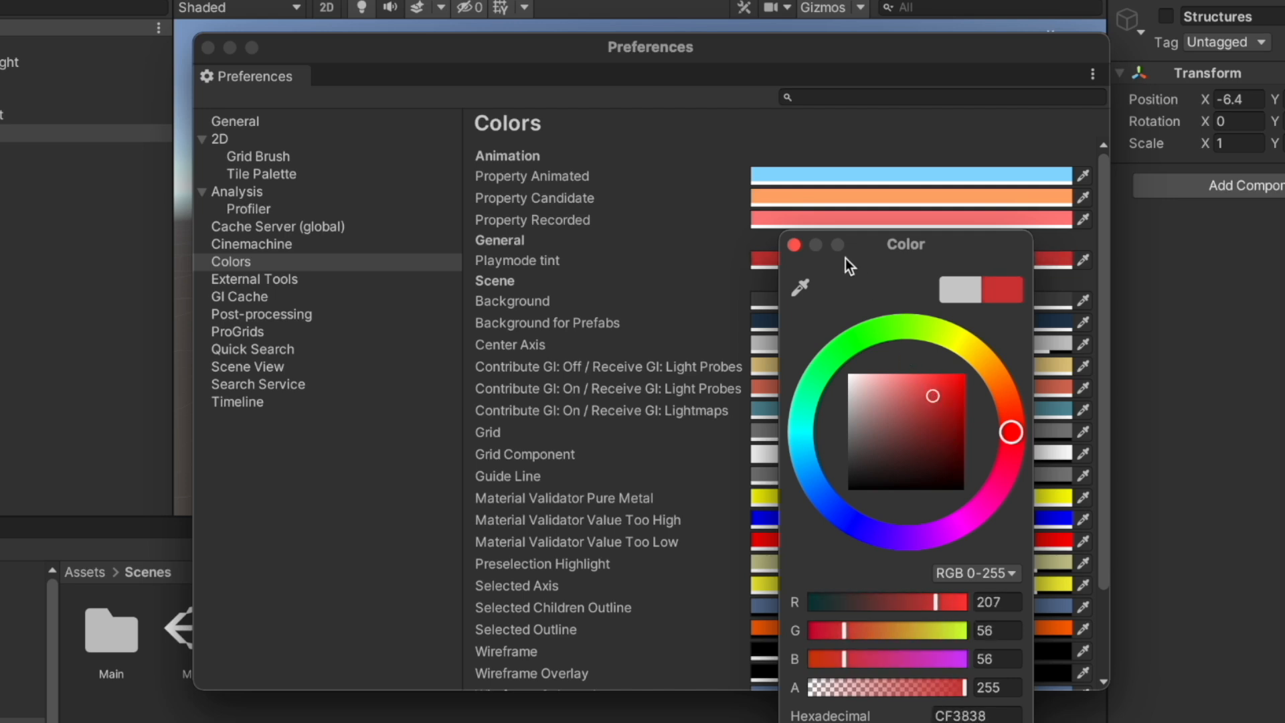
left_click(796, 245)
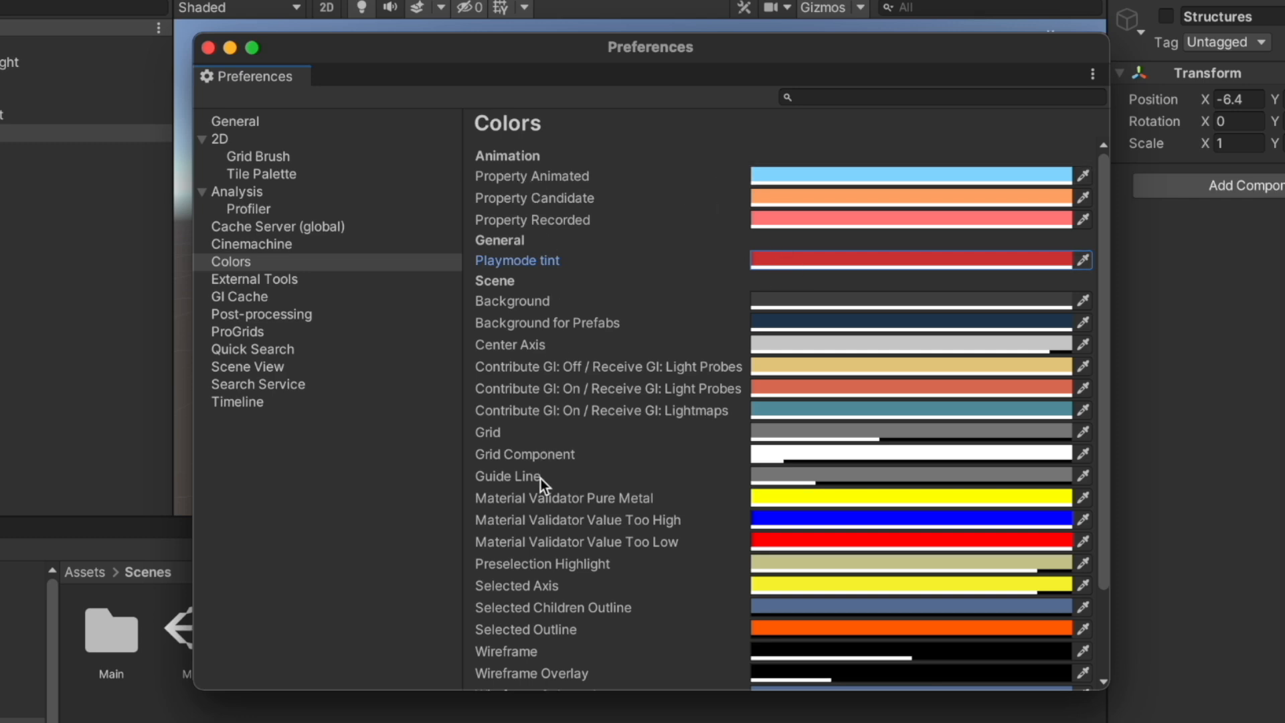
scroll(870, 569, "down", 5)
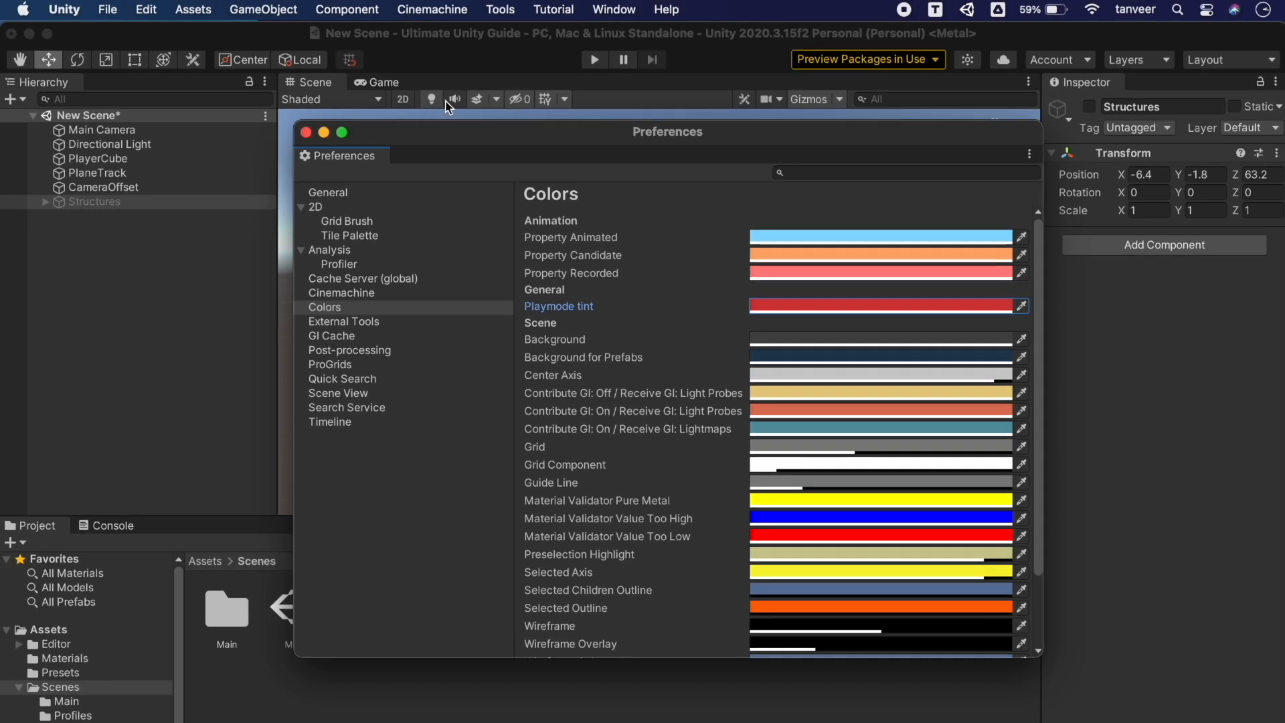
left_click_drag(363, 156, 419, 88)
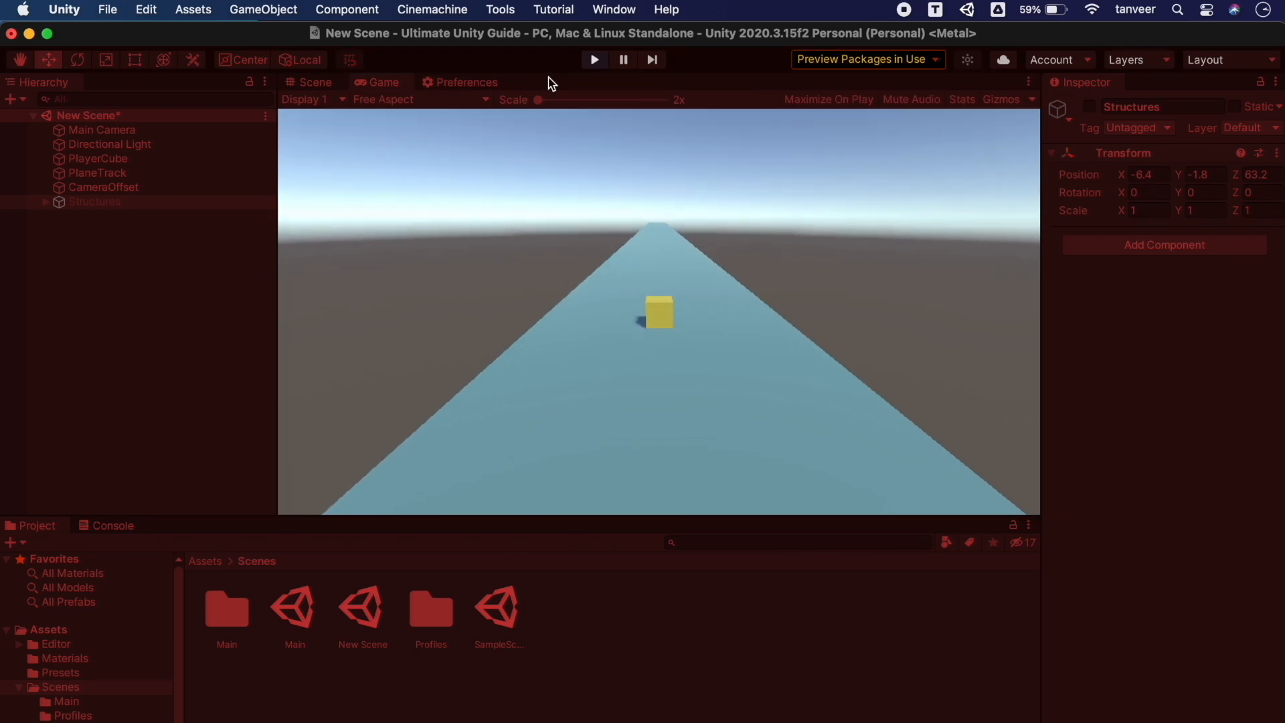
During Play, change the Preferences Playmode tint swatch from deep red to a light pink
left_click(307, 82)
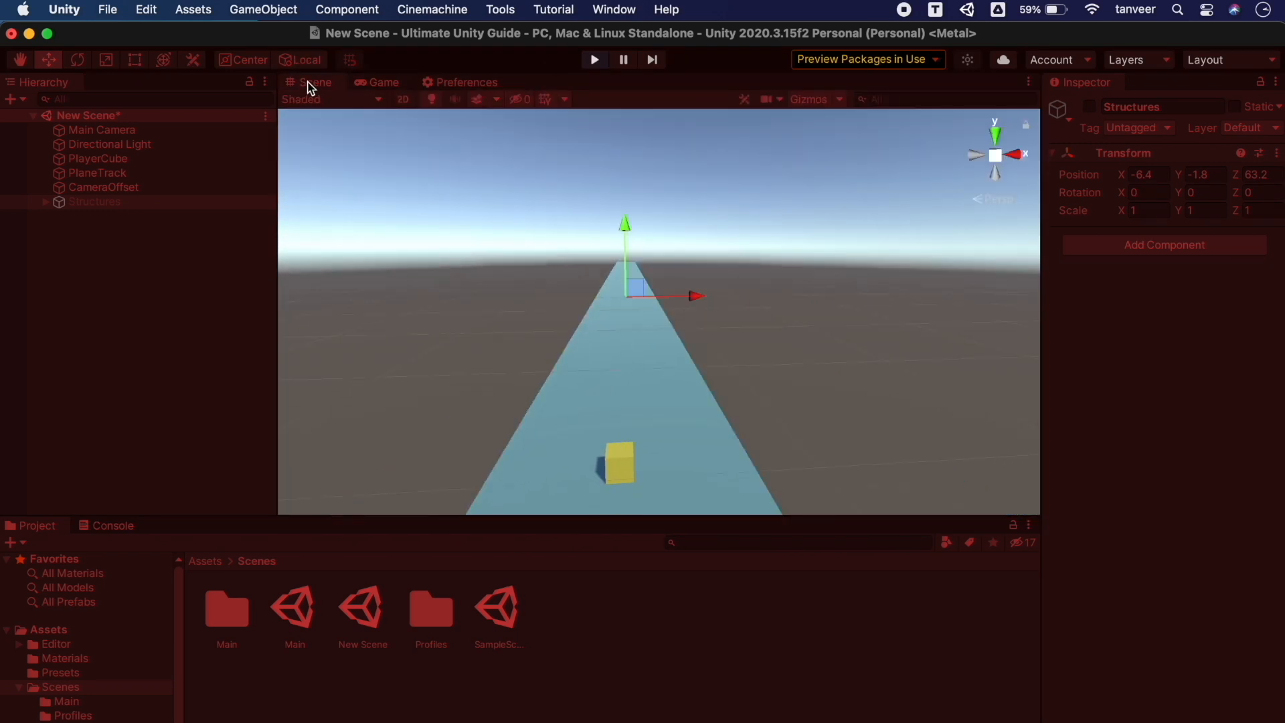
left_click(472, 82)
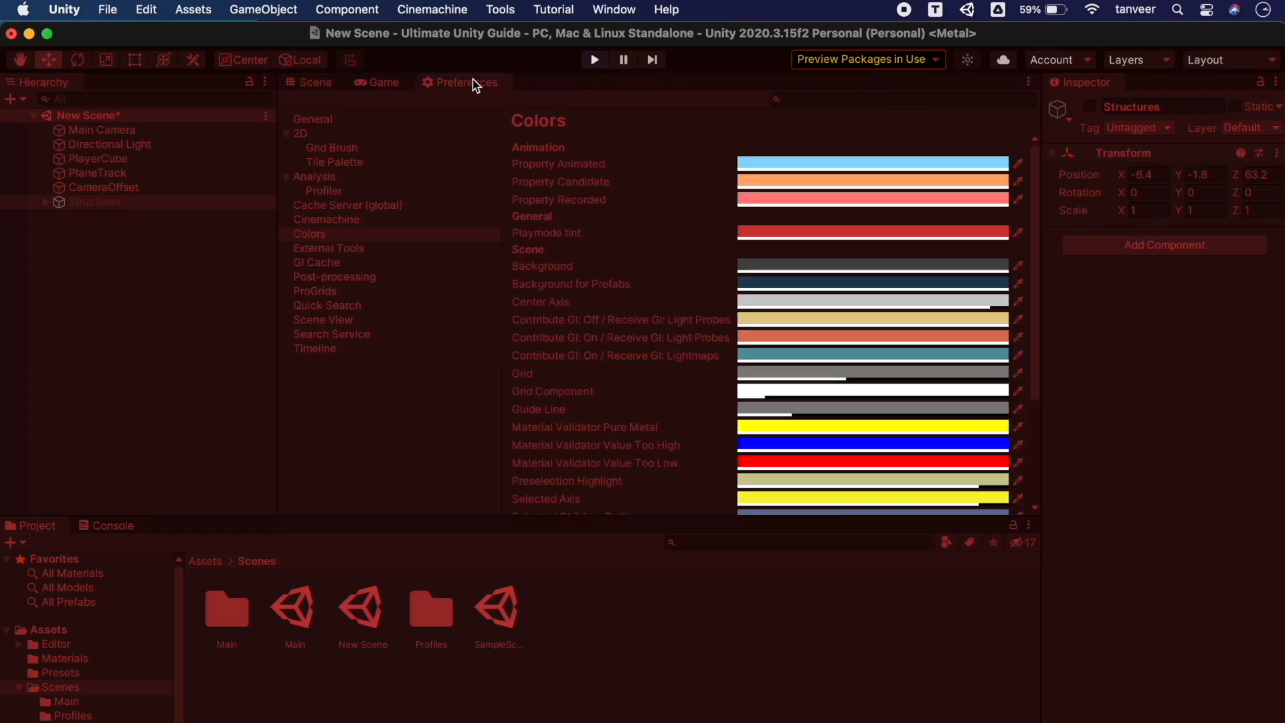
left_click(761, 234)
mouse_move(855, 347)
left_mouse_down()
mouse_move(830, 367)
mouse_move(871, 419)
mouse_move(860, 353)
mouse_move(825, 323)
mouse_move(853, 320)
mouse_move(836, 322)
mouse_move(871, 287)
mouse_move(808, 426)
mouse_move(921, 429)
mouse_move(918, 319)
mouse_move(820, 294)
mouse_move(837, 456)
mouse_move(951, 415)
mouse_move(885, 283)
left_mouse_up()
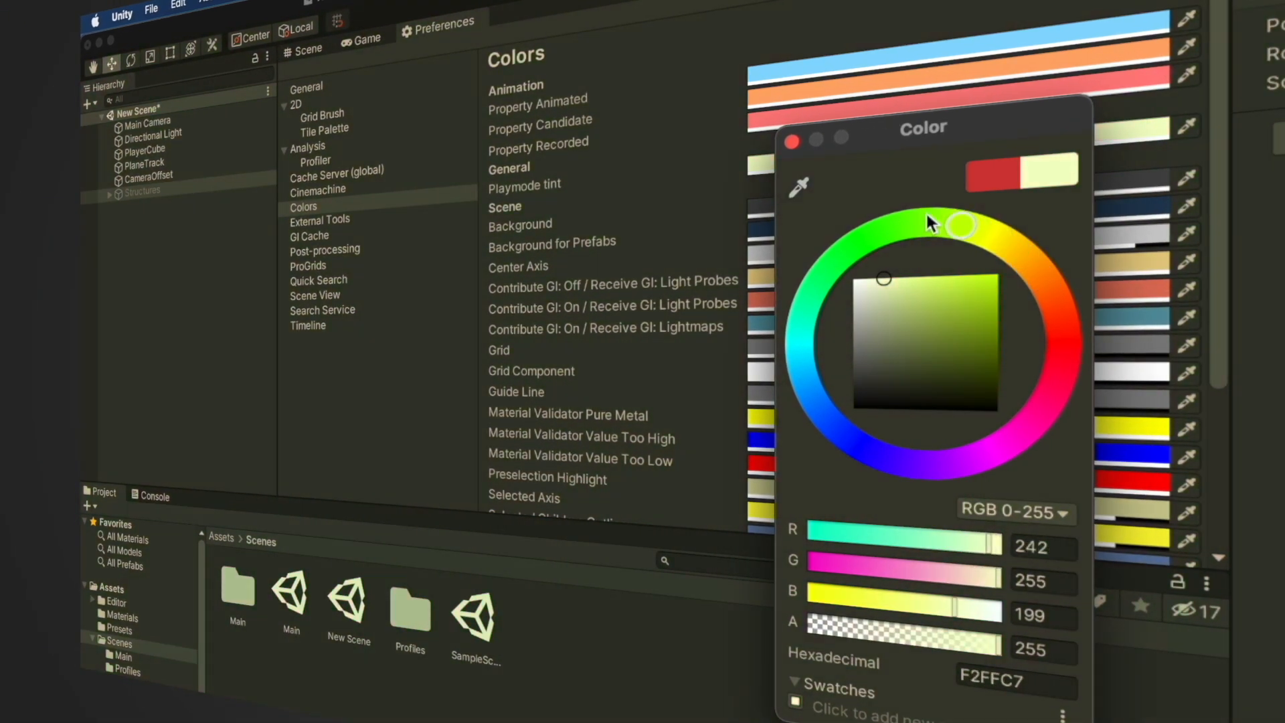
left_click_drag(929, 221, 1055, 333)
left_click_drag(932, 288, 903, 275)
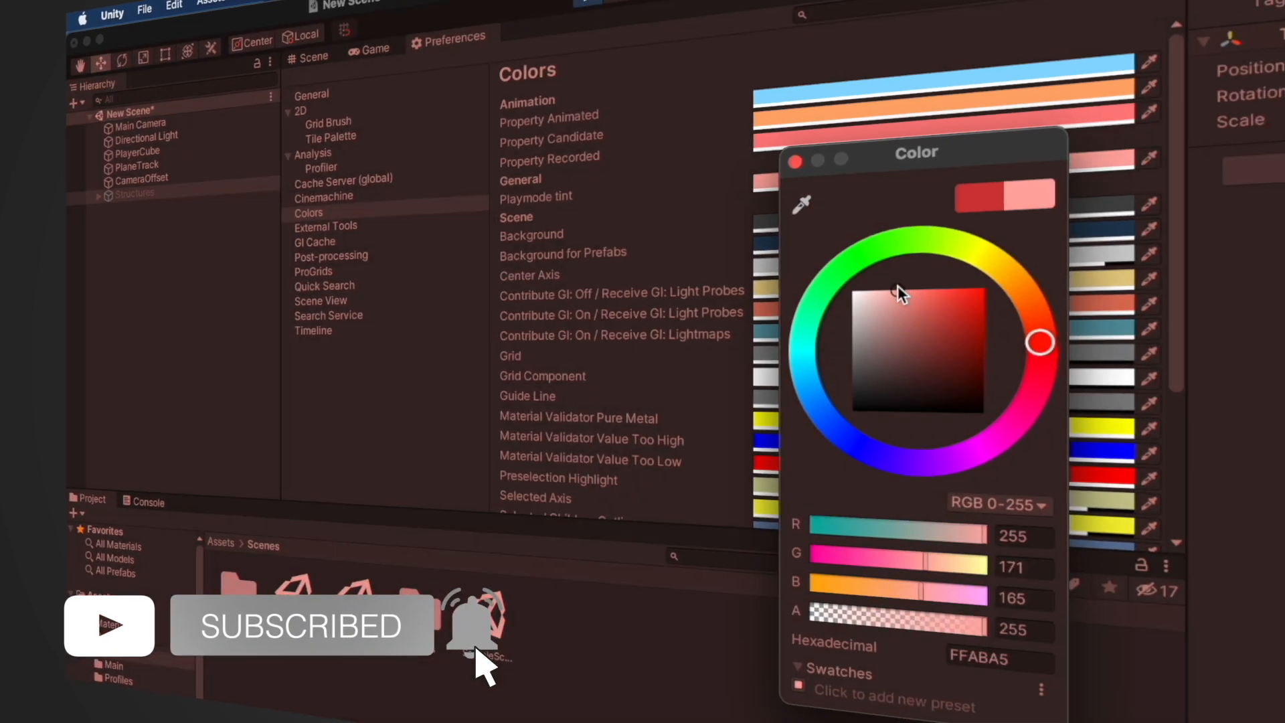
left_click(795, 161)
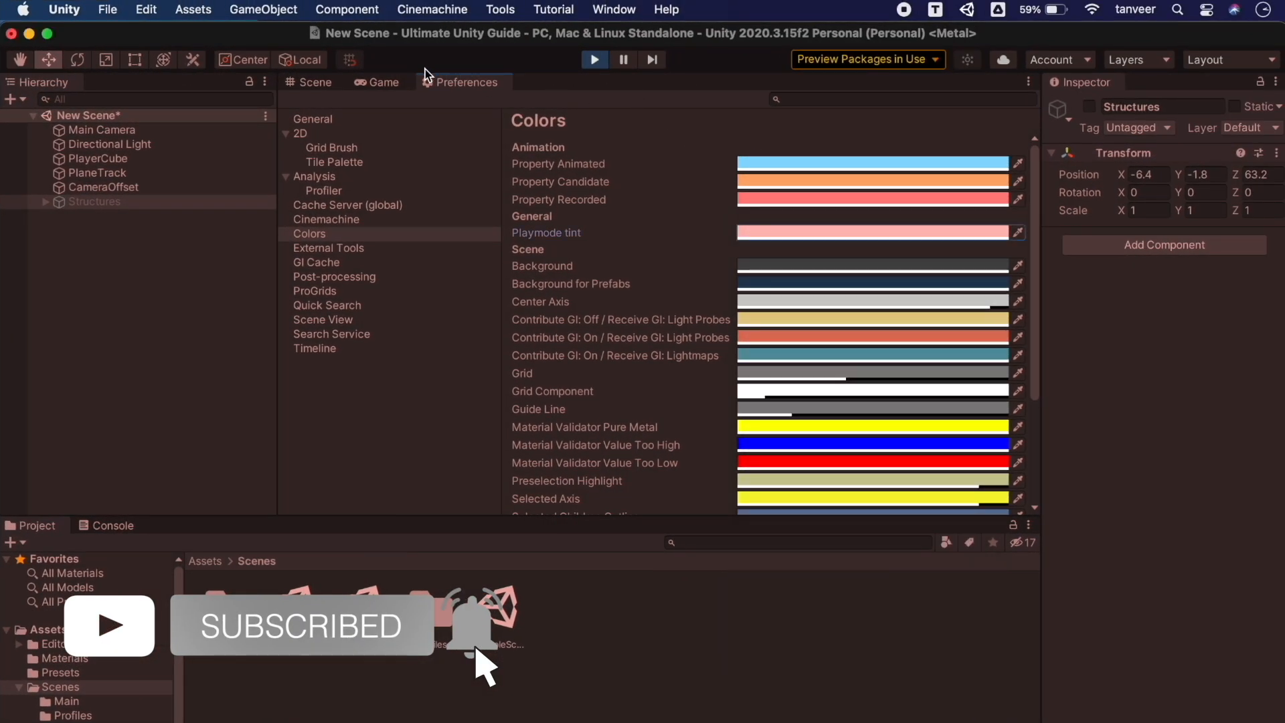
left_click(326, 83)
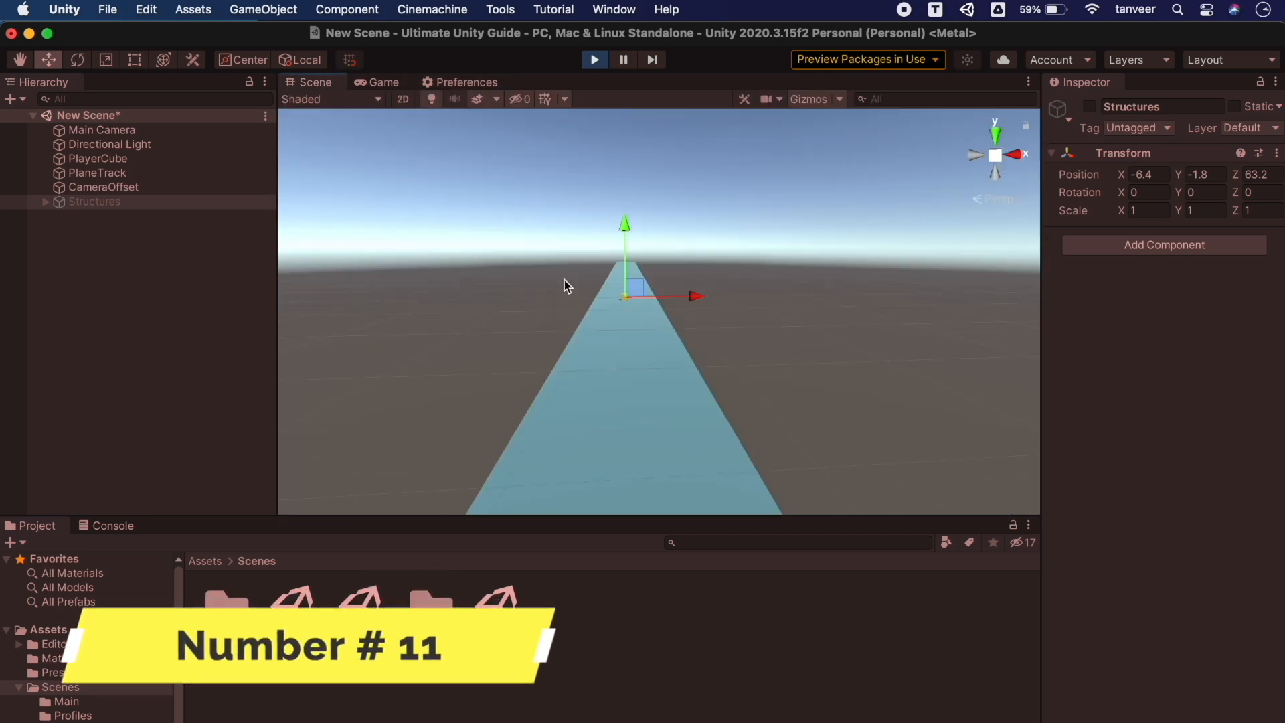
Copy PlayerCube's Transform component and drag PlayerCube into Assets/Scenes as a prefab
left_click(103, 158)
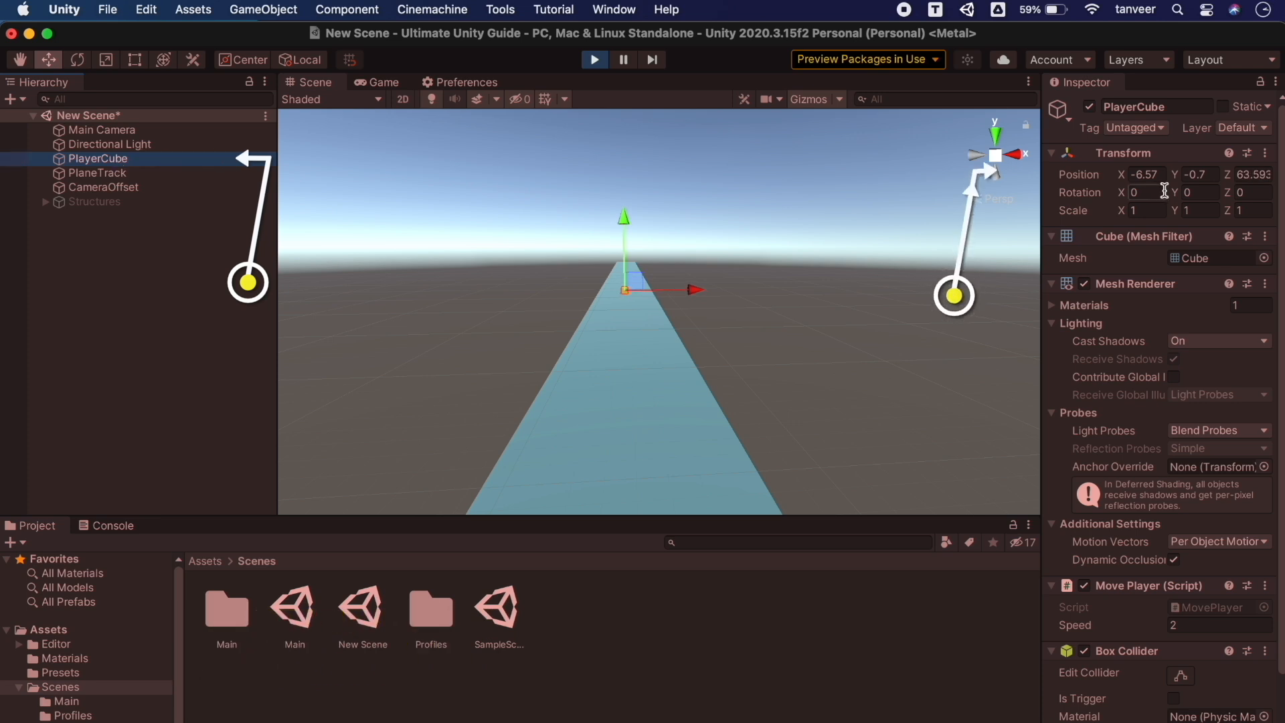
left_click(1263, 155)
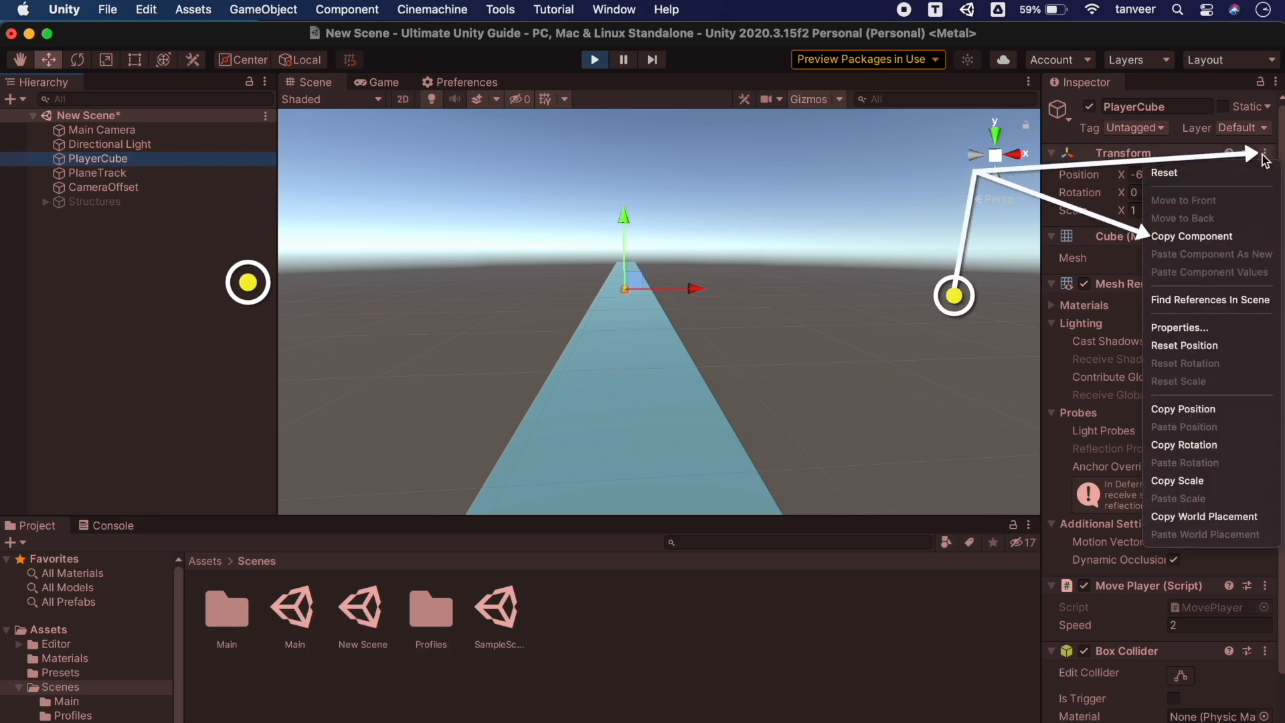
left_click(1189, 238)
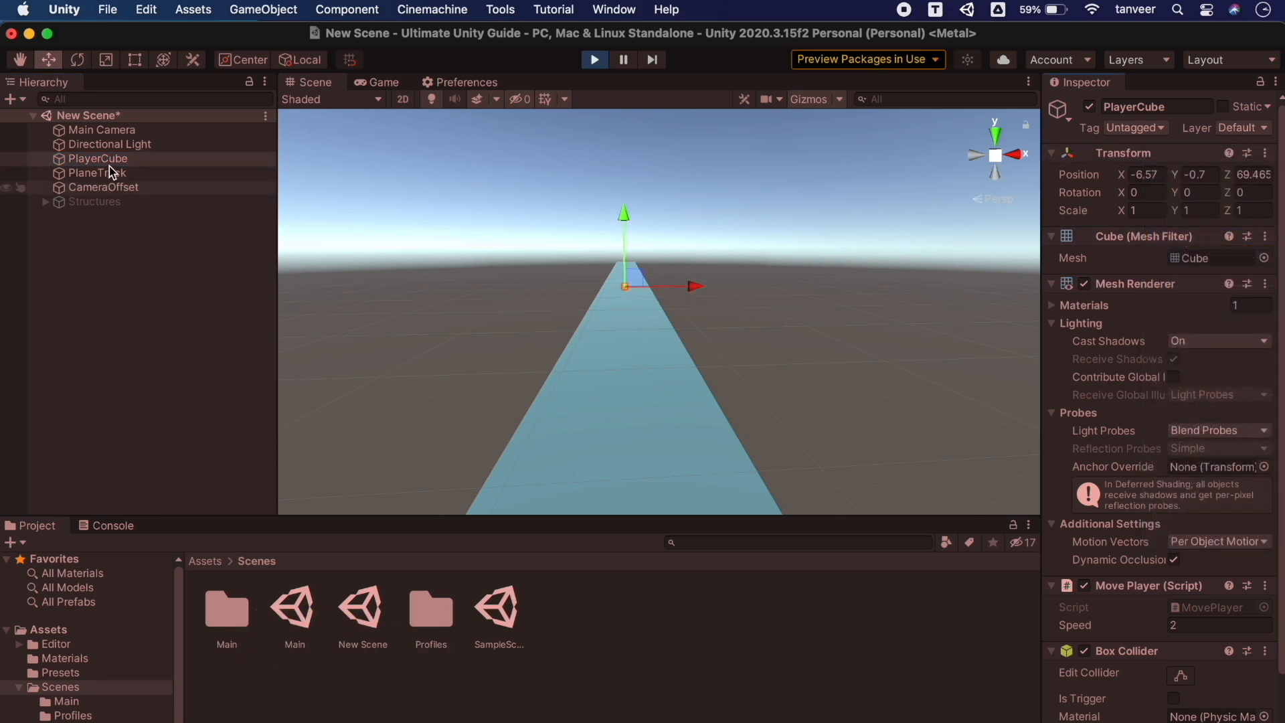
mouse_move(98, 158)
left_mouse_down()
mouse_move(175, 445)
mouse_move(375, 711)
mouse_move(516, 708)
left_mouse_up()
left_click(432, 612)
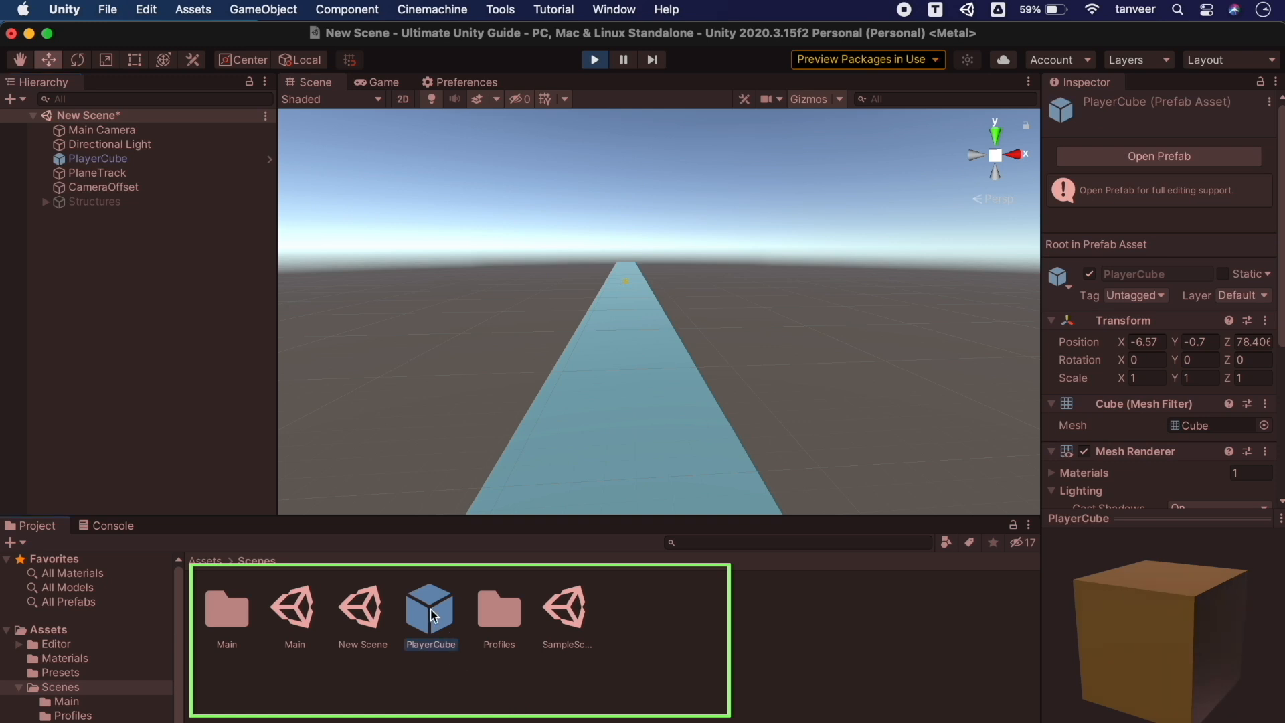
Stop Play mode and paste the copied Transform values onto the PlayerCube prefab
left_click(595, 61)
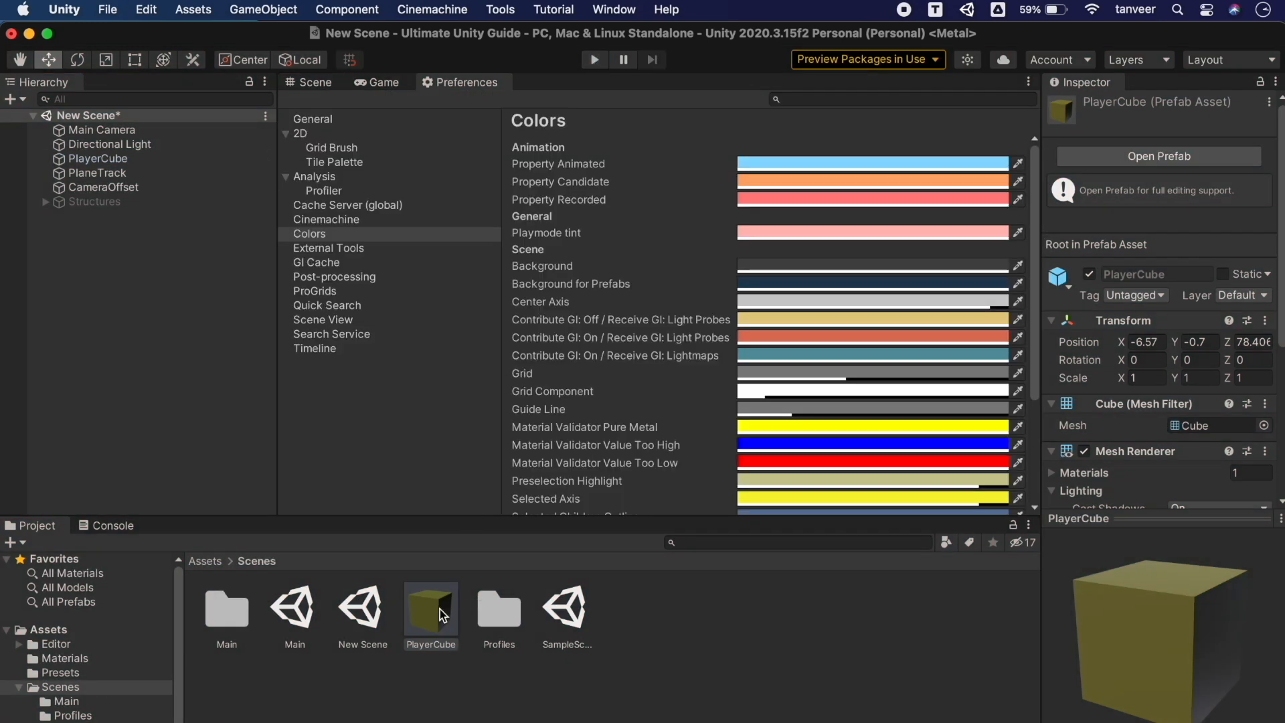
scroll(1166, 325, "down", 10)
scroll(1145, 268, "up", 8)
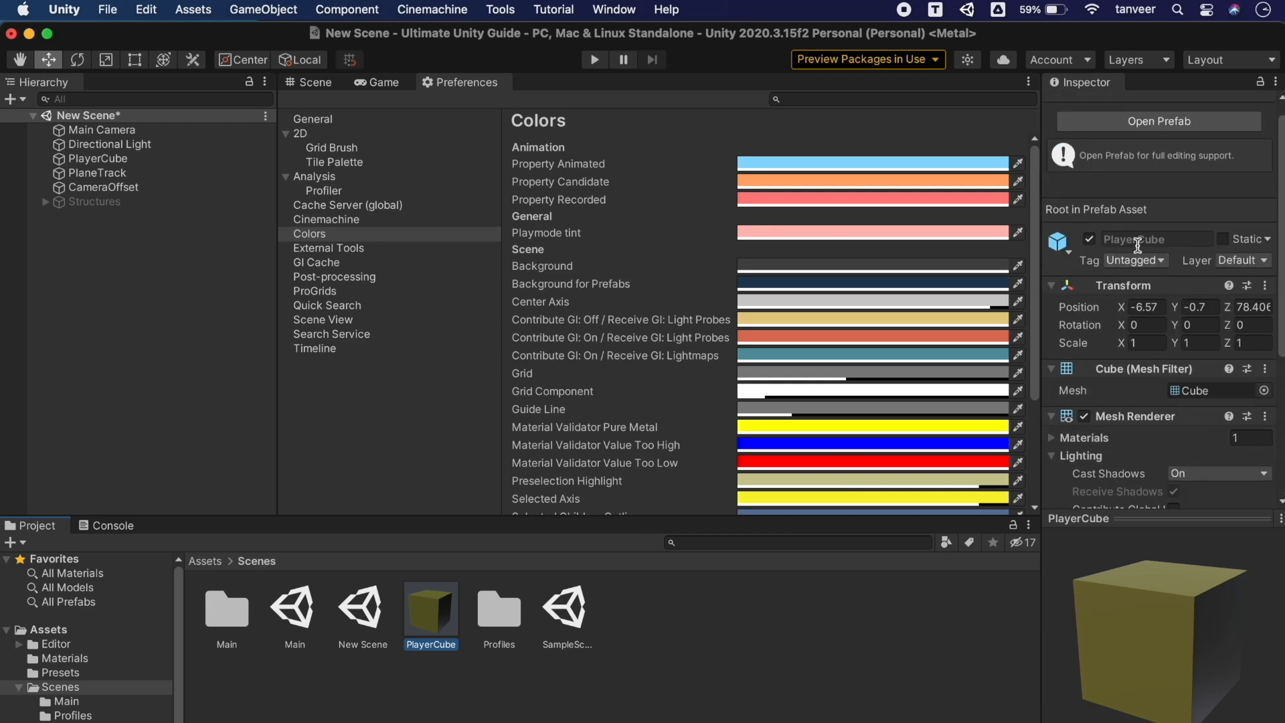
left_click(1266, 285)
left_click(1213, 404)
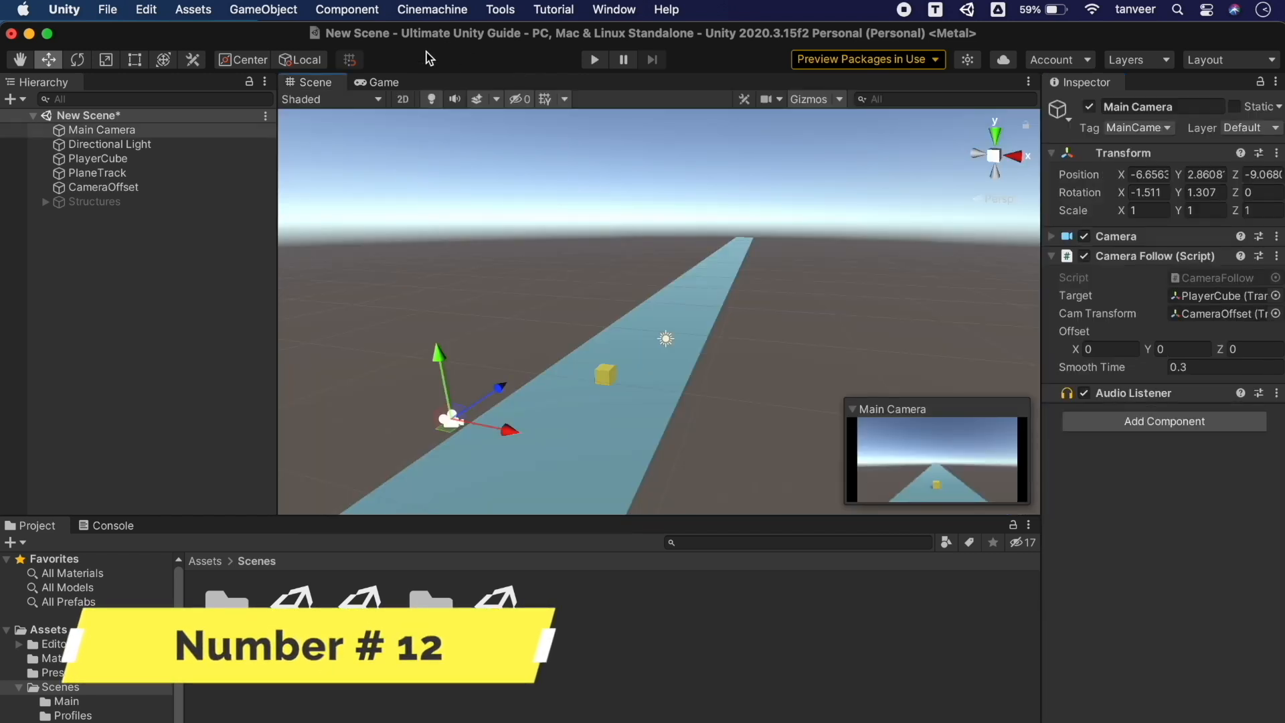
Align the Main Camera with the current Scene view and preview it in the Game view
left_click(380, 80)
left_click(317, 83)
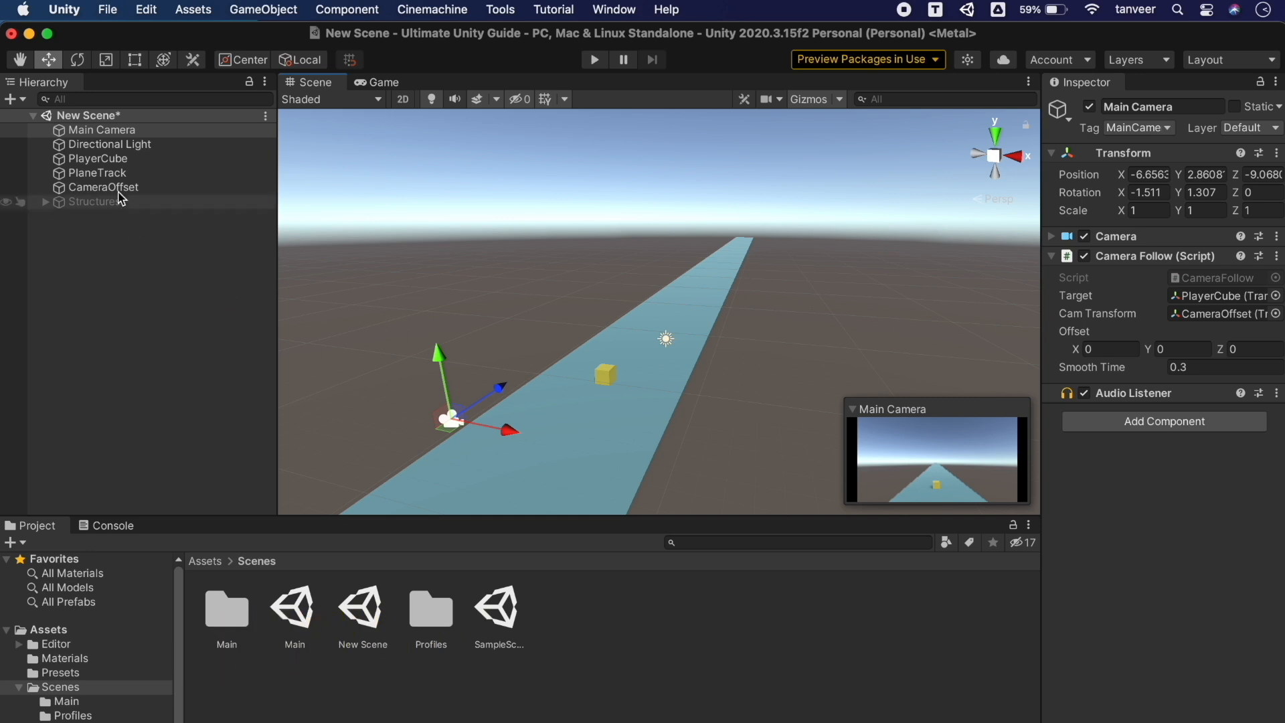
left_click(116, 133)
left_click(262, 9)
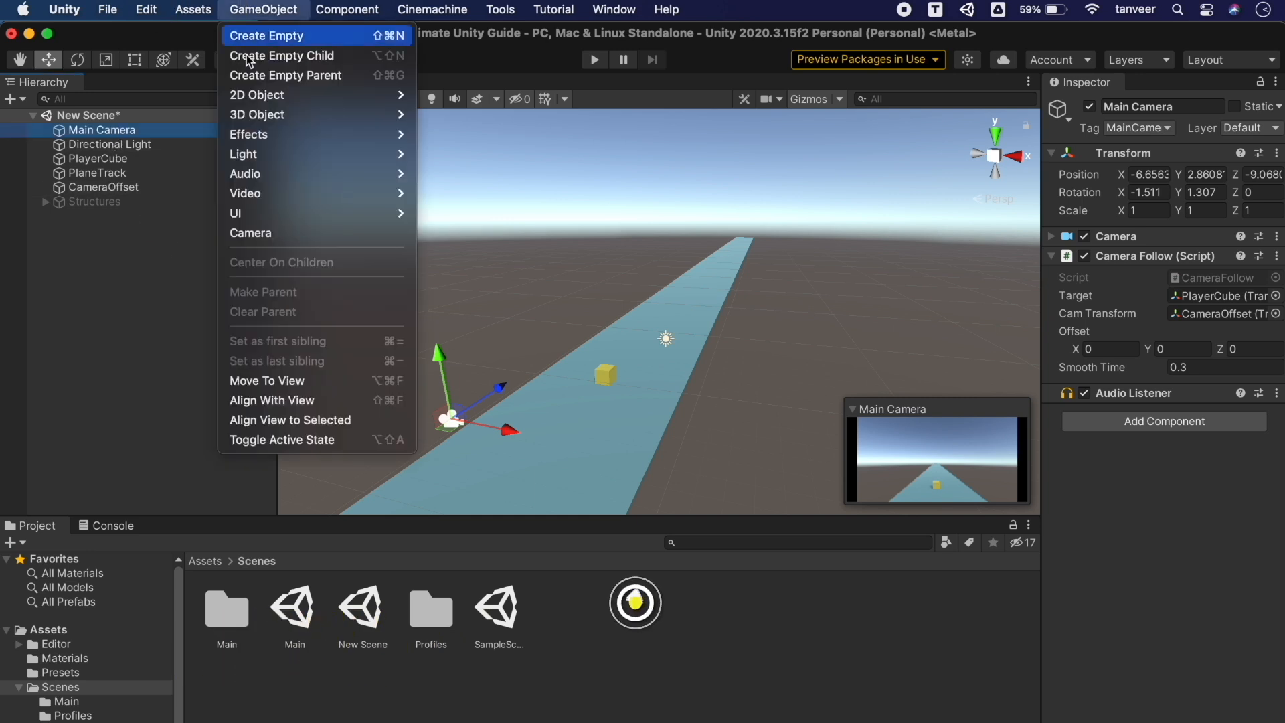
left_click(305, 401)
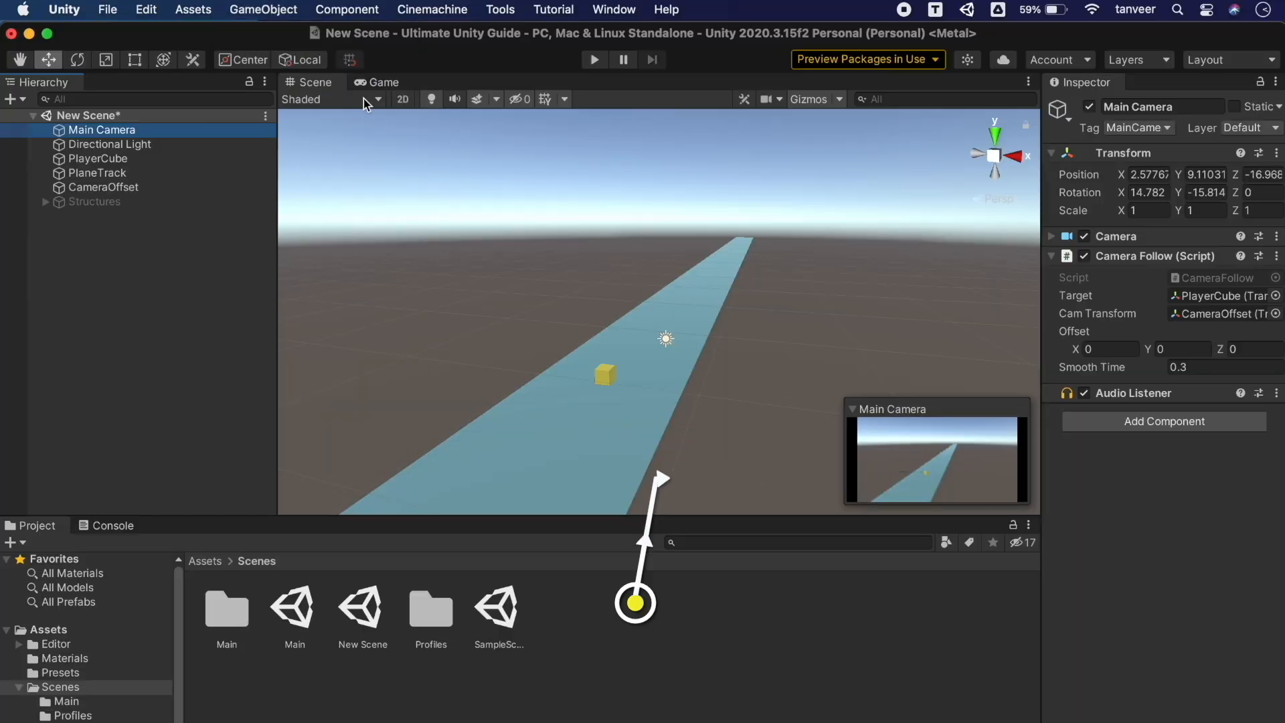
left_click(372, 83)
left_click(313, 82)
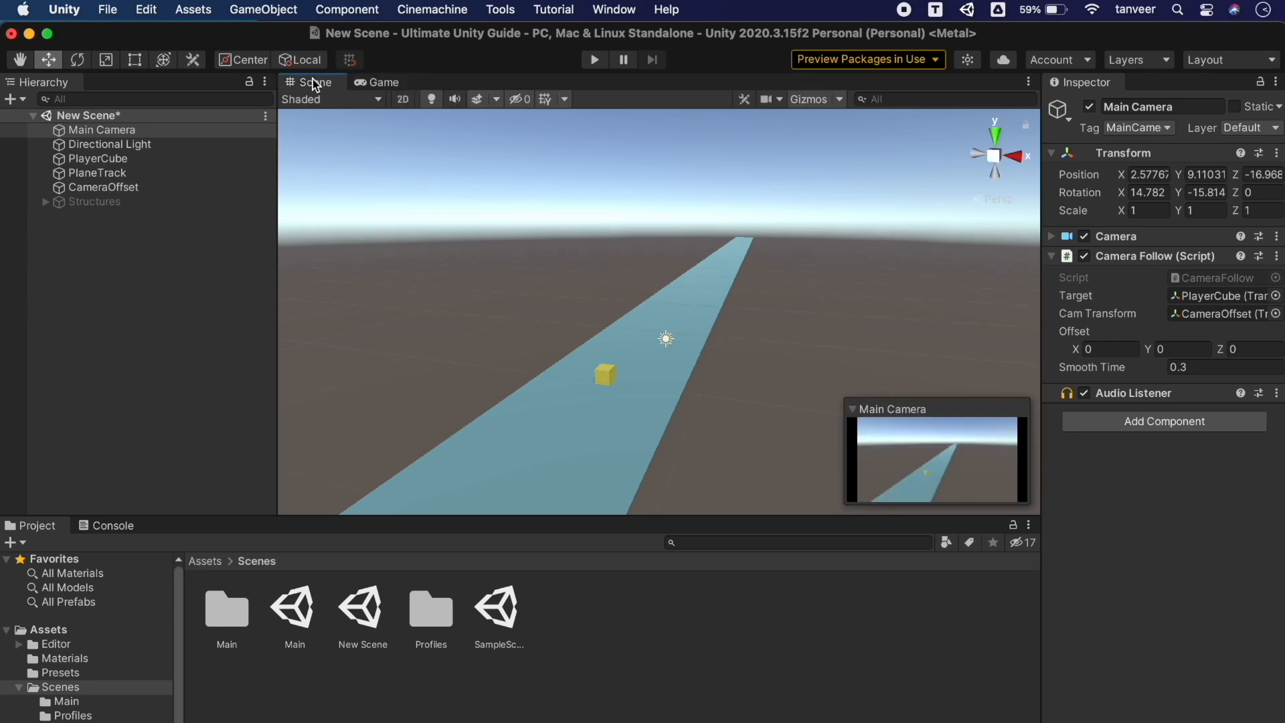
Select PlayerCube, align the Scene view to it, and frame it with F
left_click(607, 377)
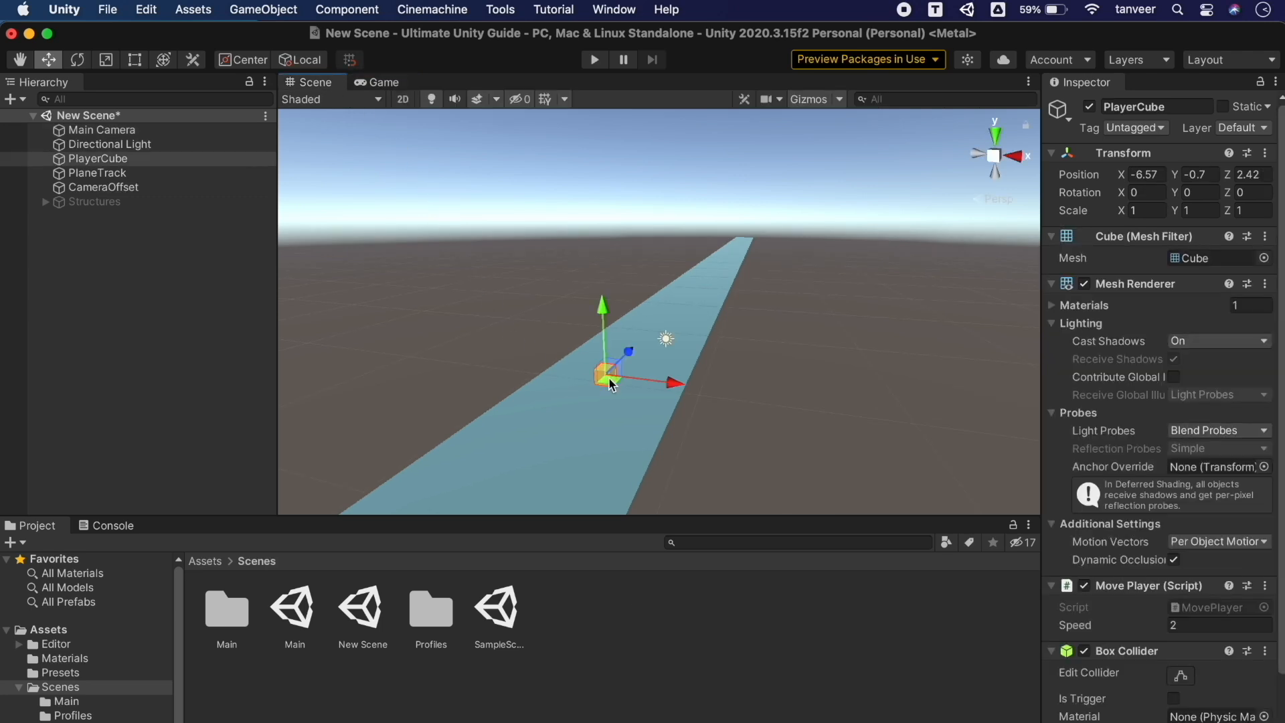
left_click(265, 9)
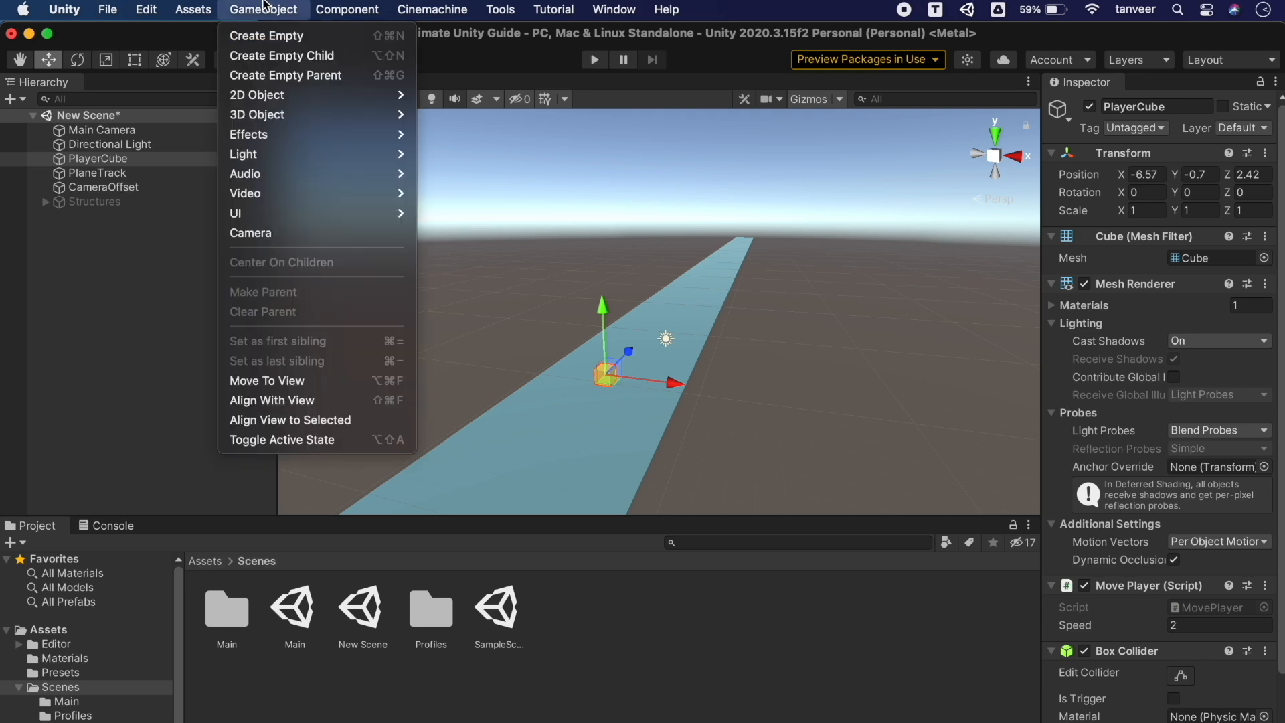
left_click(339, 425)
left_click_drag(502, 382, 522, 422, "alt")
key("f")
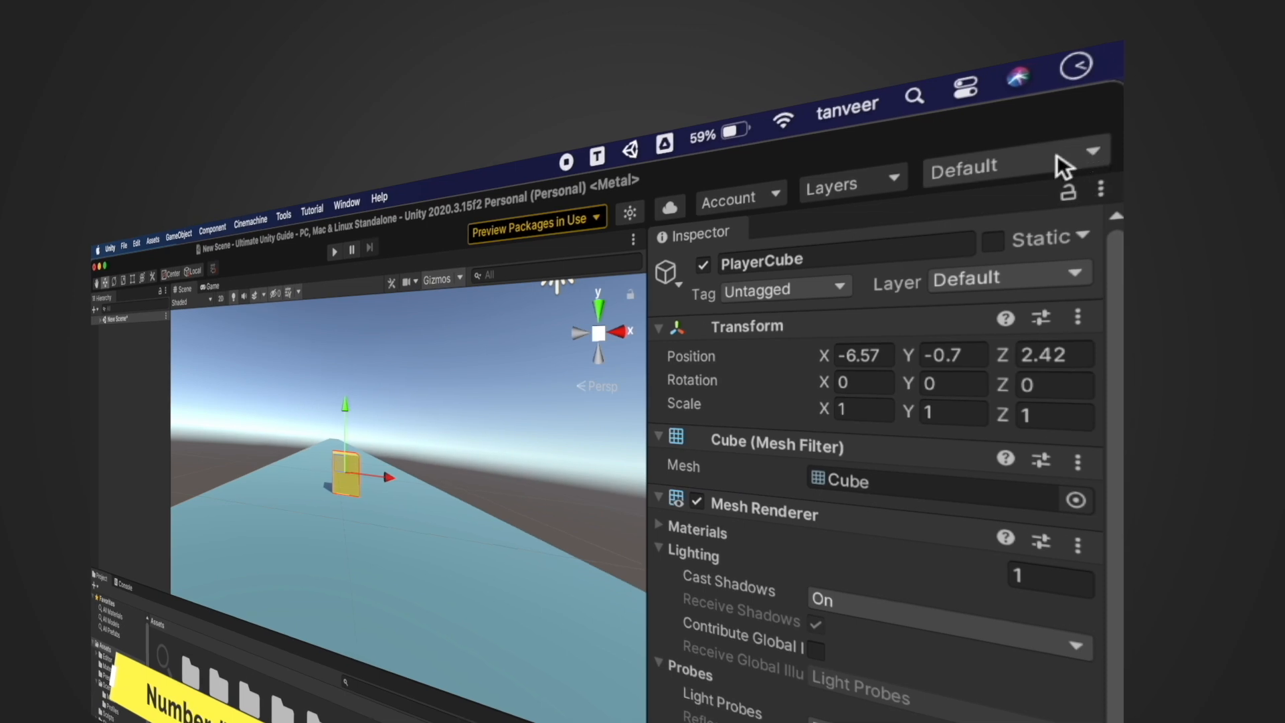
Switch to the 2 by 3 layout and move PlayerCube to Y 0.85, Z 4.79
left_click(1061, 166)
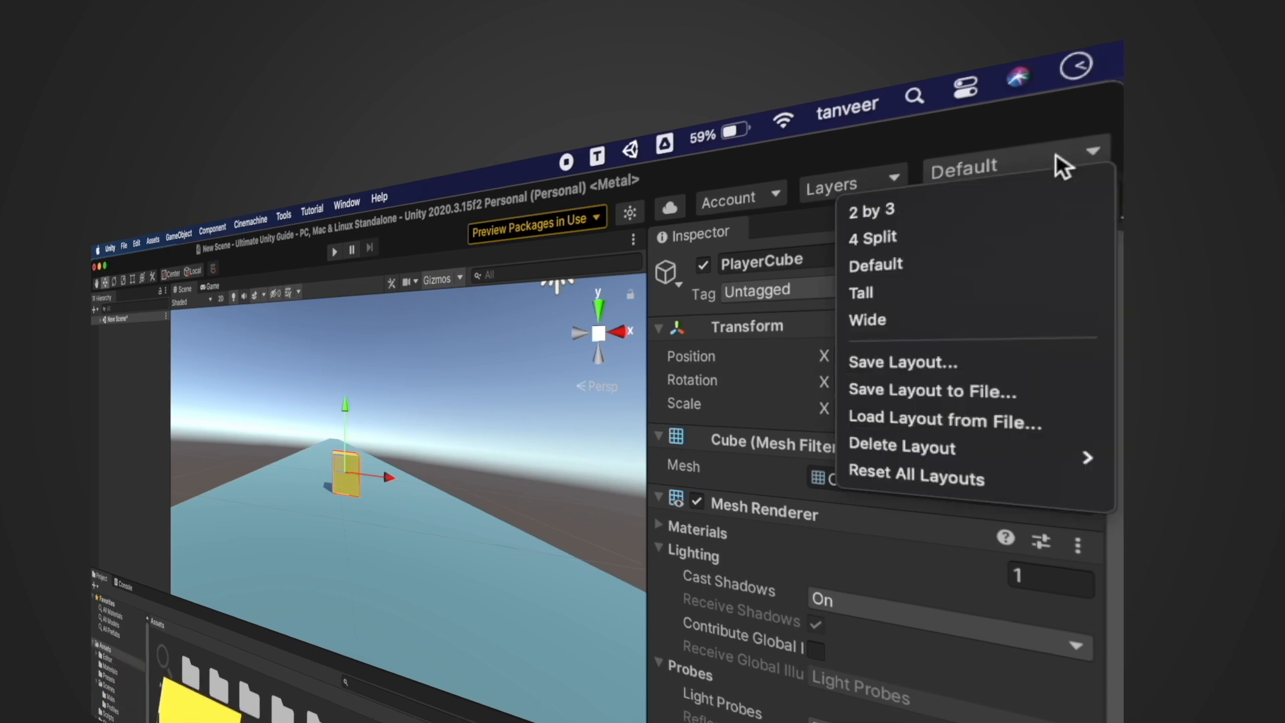
left_click(904, 205)
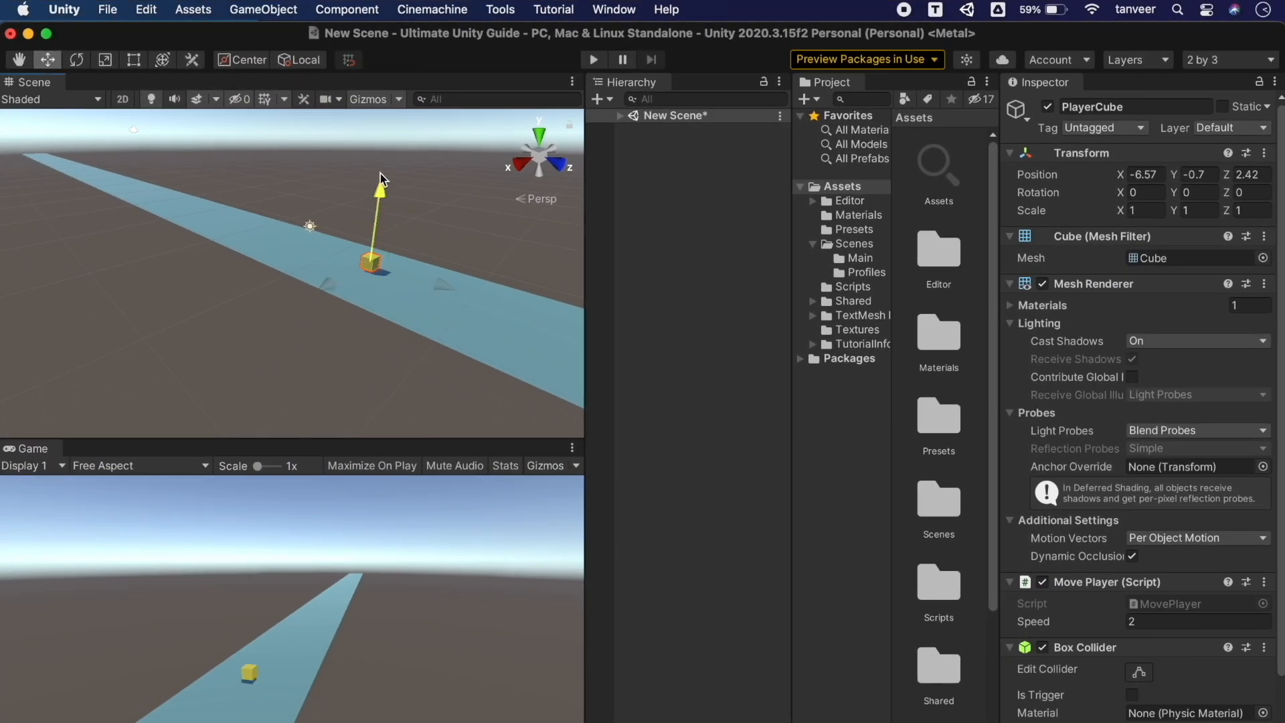
mouse_move(381, 190)
left_mouse_down()
mouse_move(400, 158)
mouse_move(402, 175)
left_mouse_up()
mouse_move(450, 267)
left_mouse_down()
mouse_move(430, 258)
mouse_move(483, 277)
mouse_move(457, 287)
left_mouse_up()
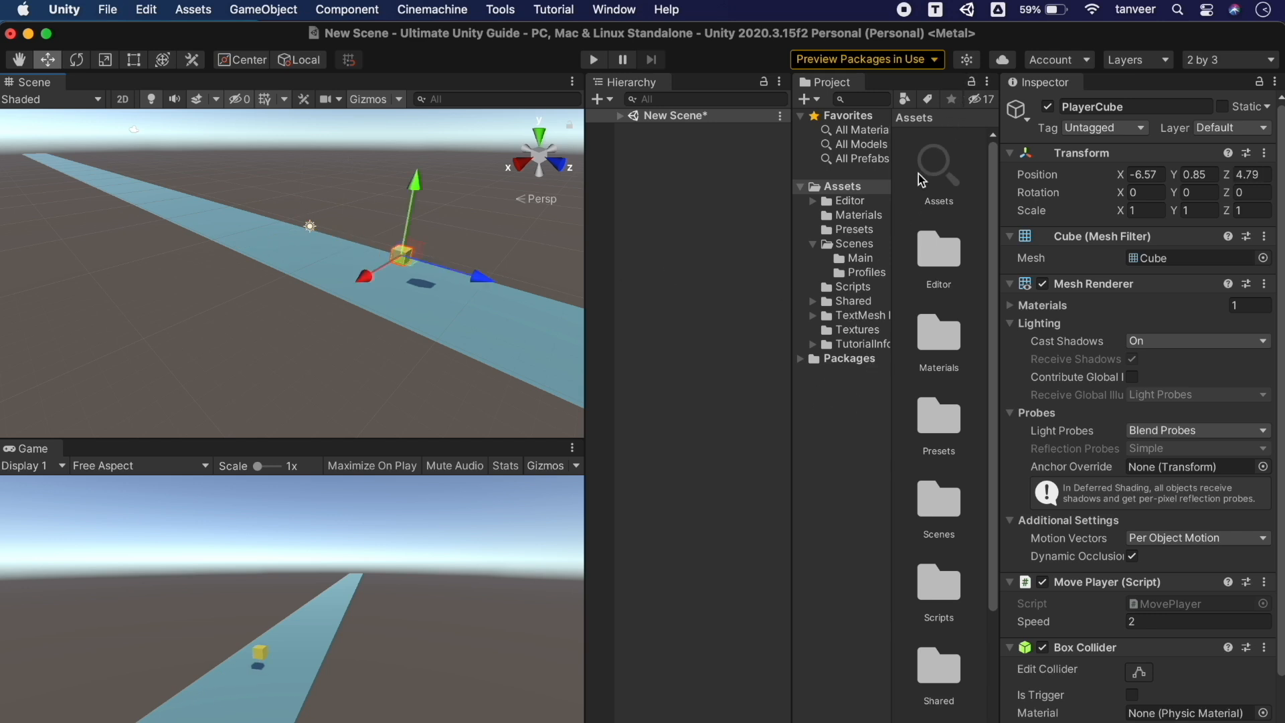
Widen the Project panel and browse the Materials and Presets folders
left_click_drag(790, 348, 682, 364)
left_click(747, 215)
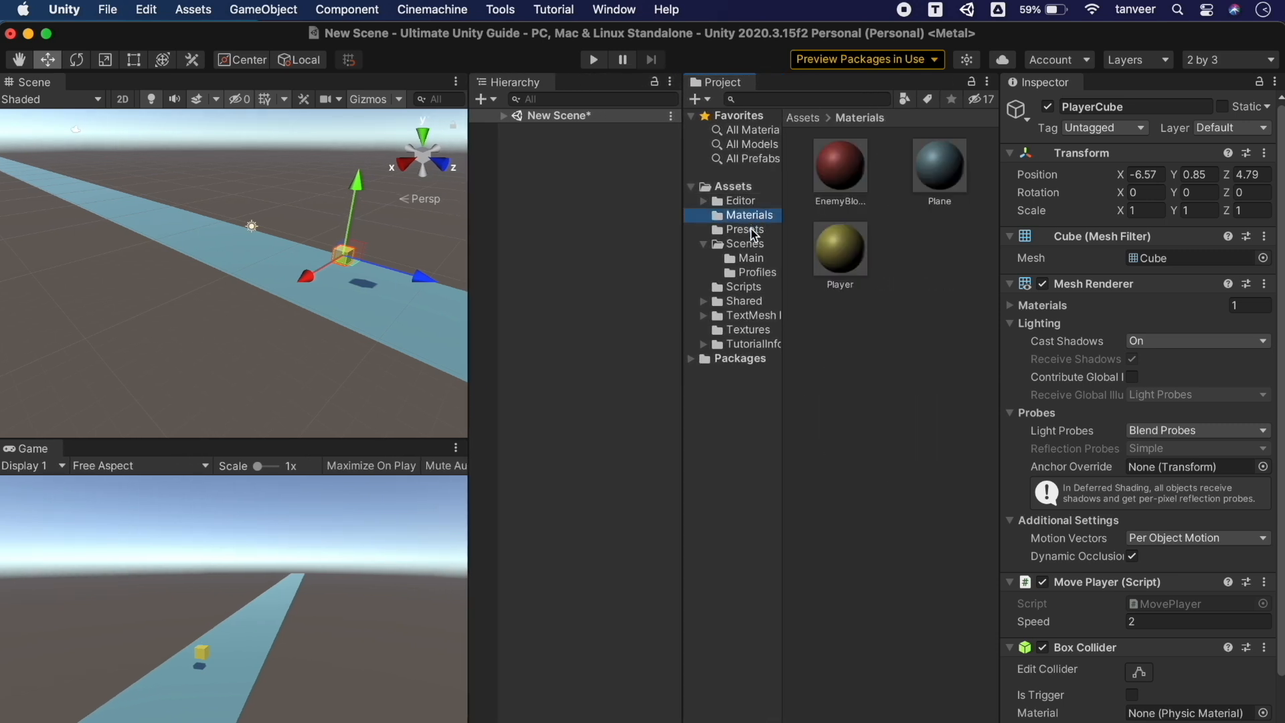
left_click(747, 229)
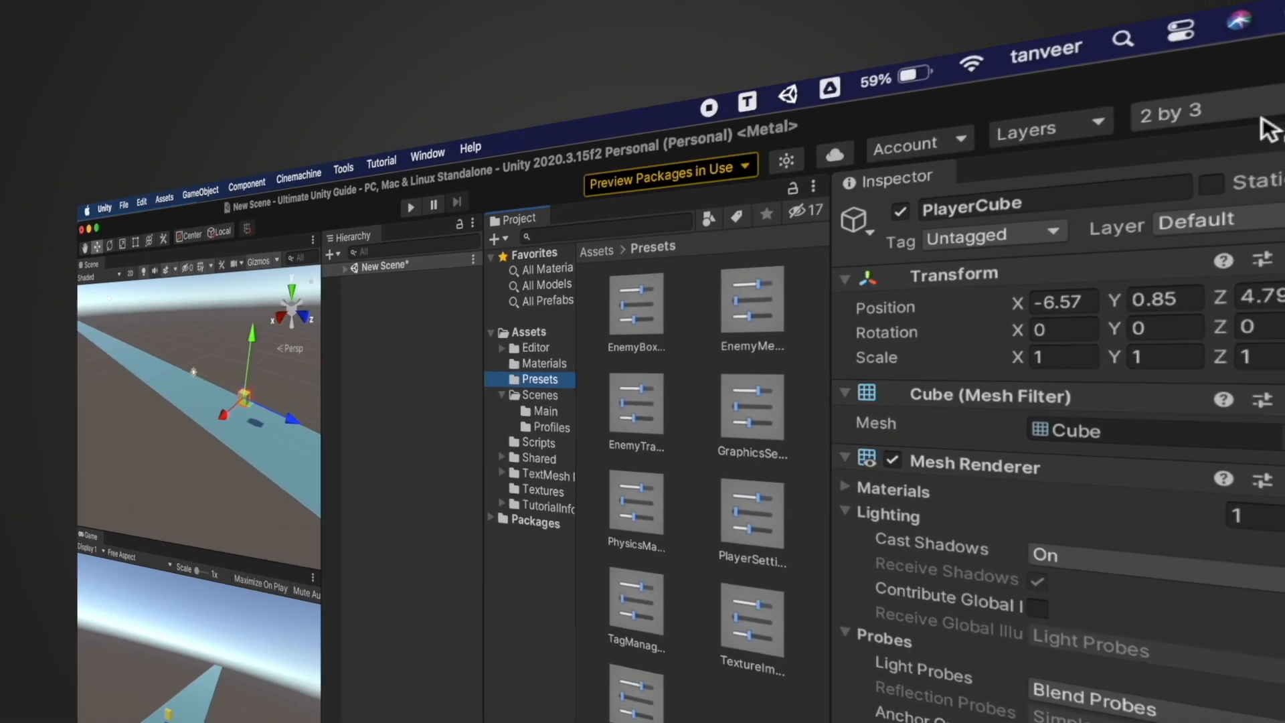
Switch to the 4 Split layout and move PlayerCube to -6, -0.95, -0.17 with the gizmo
left_click(1238, 102)
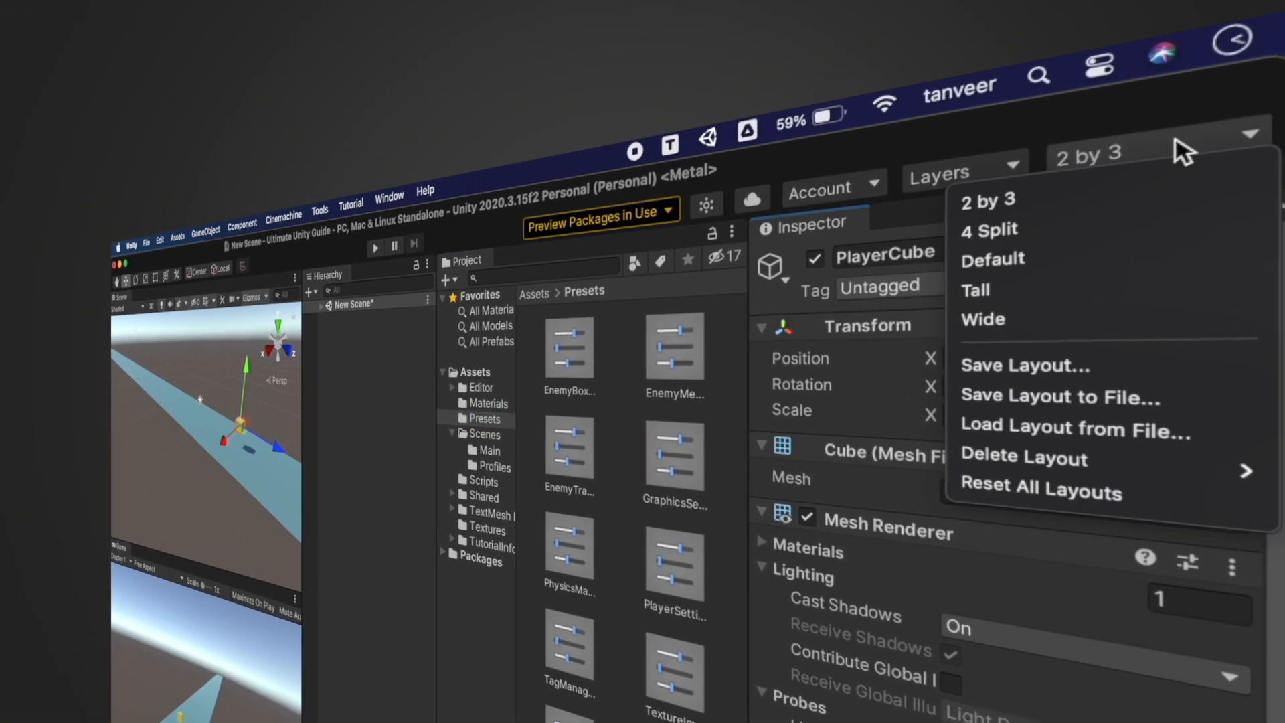
left_click(1053, 235)
left_click_drag(192, 551, 194, 491)
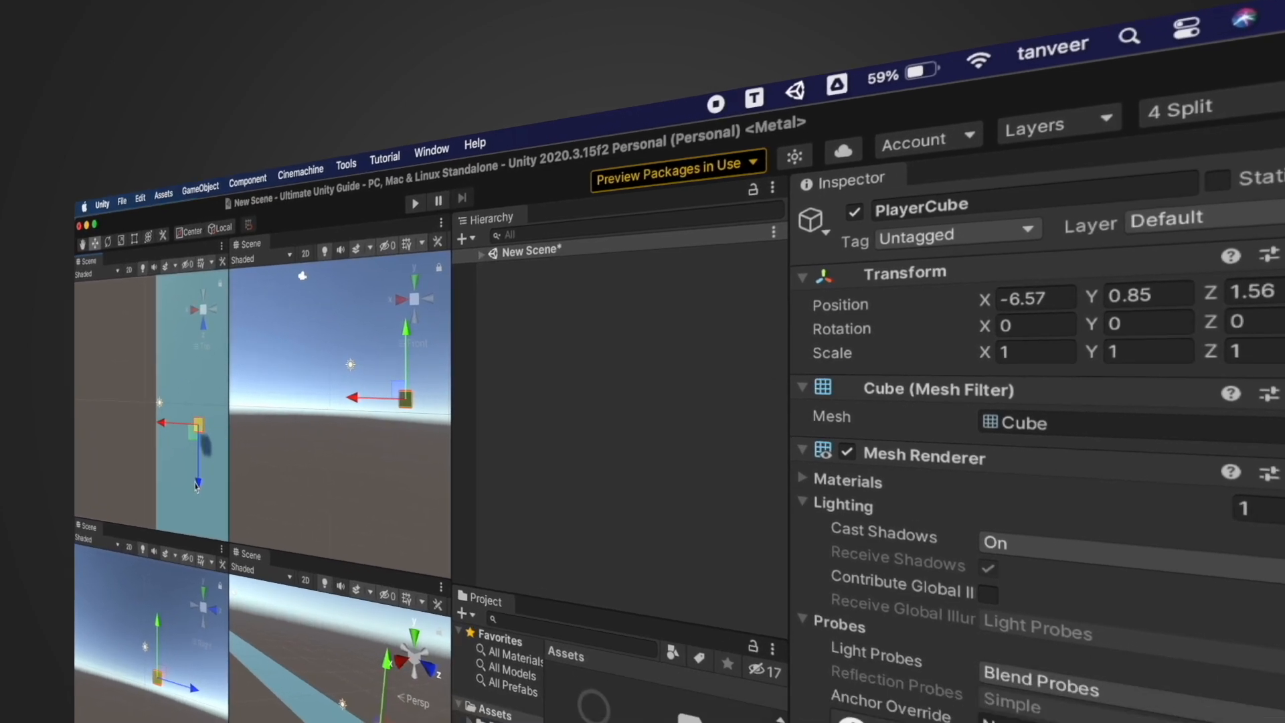
mouse_move(161, 423)
left_mouse_down()
mouse_move(141, 422)
mouse_move(160, 422)
left_mouse_up()
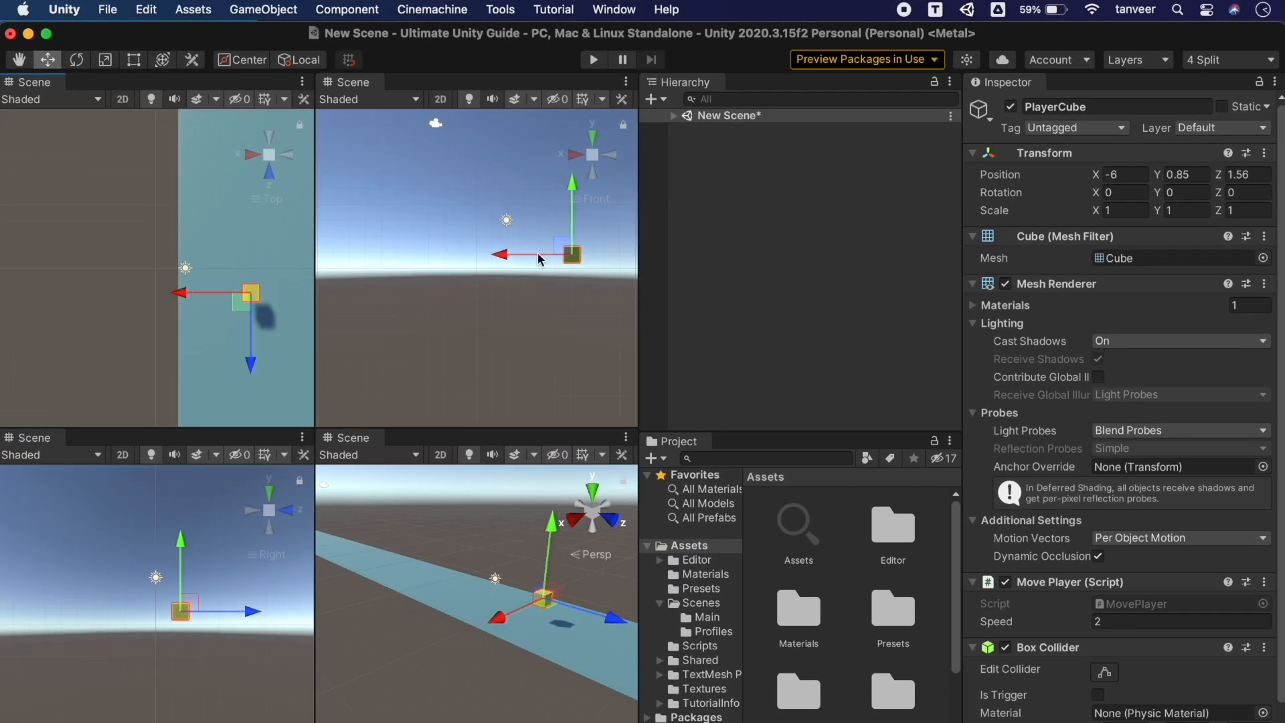
left_click_drag(573, 200, 573, 211)
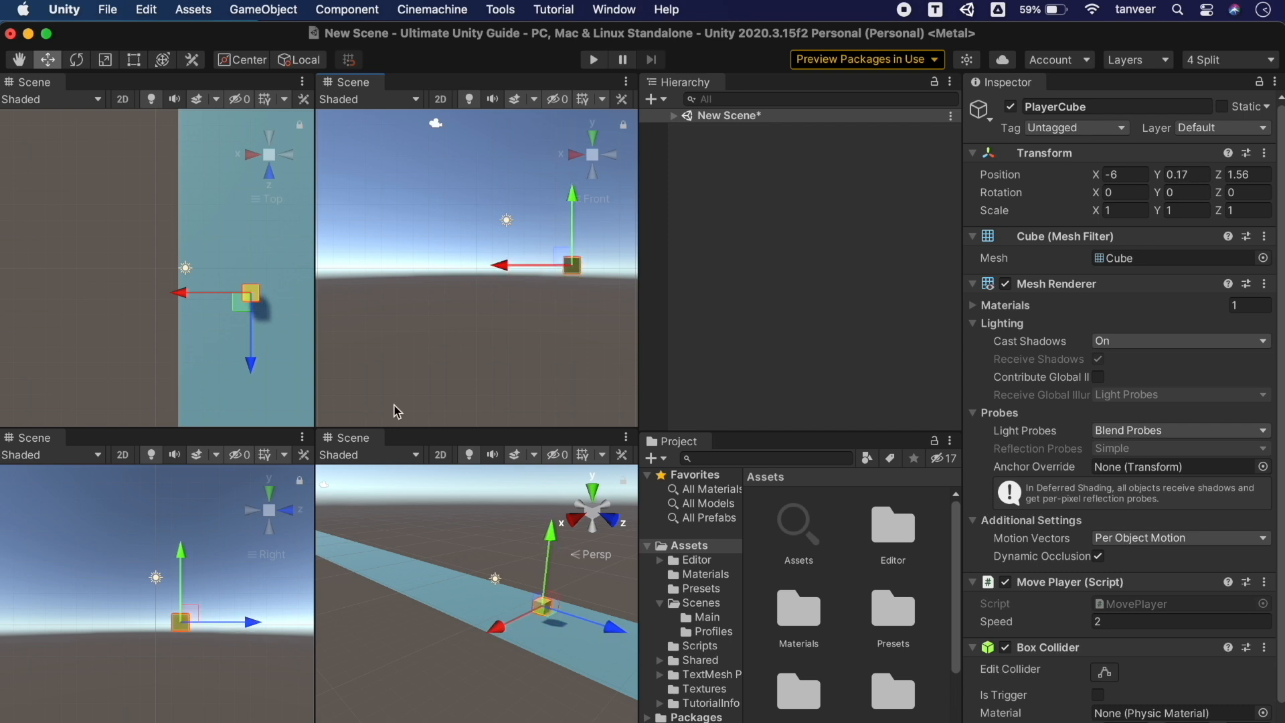
left_click_drag(253, 621, 268, 621)
left_click_drag(563, 547, 561, 569)
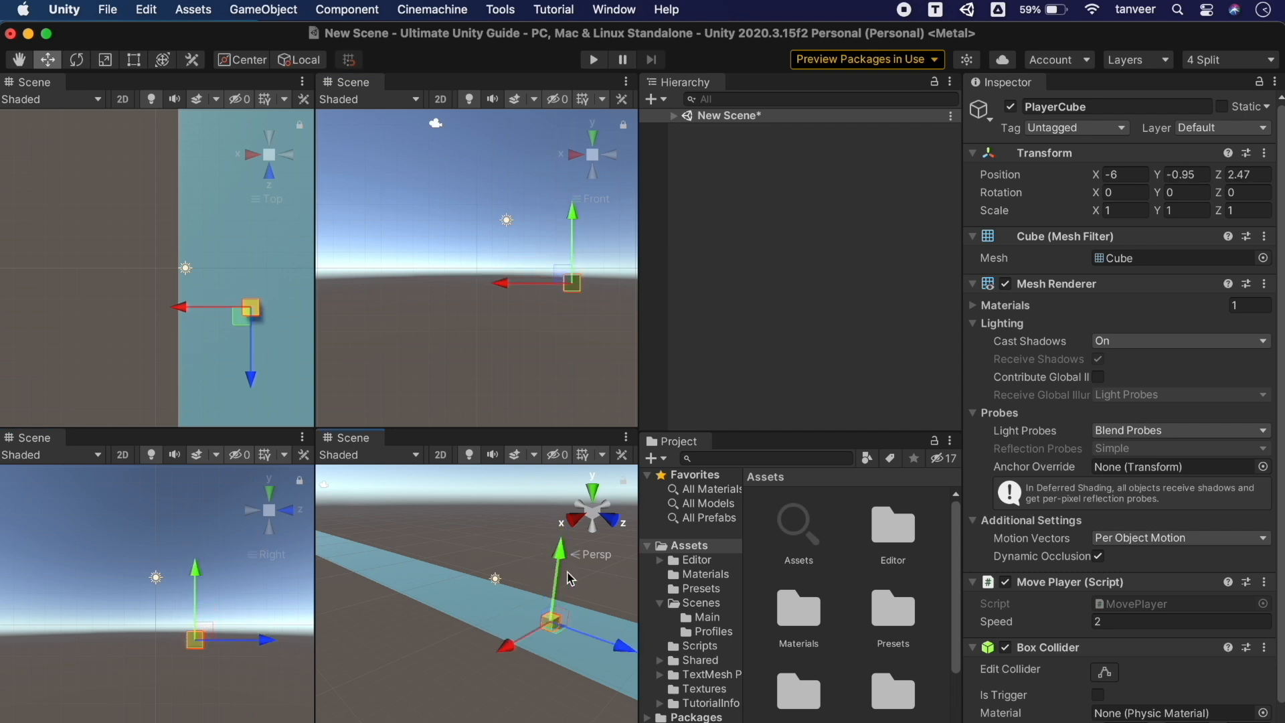
left_click_drag(613, 641, 580, 630)
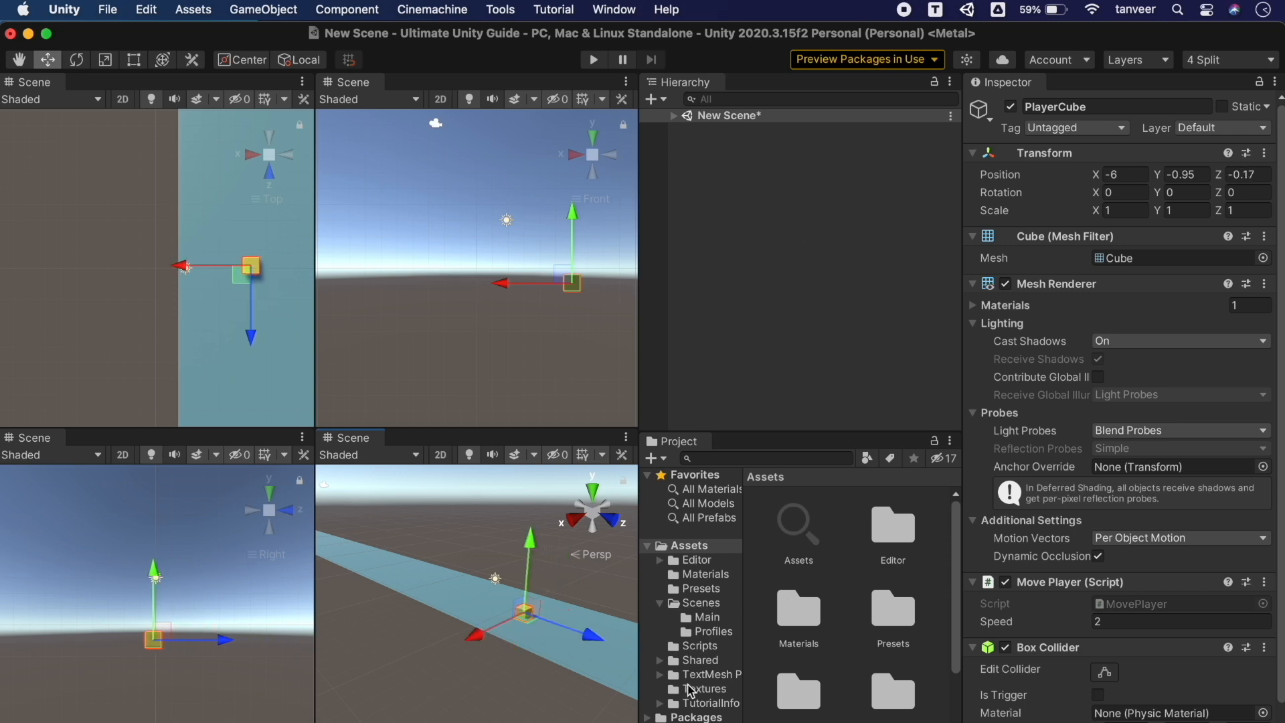
Browse the Editor and Presets folders in the Project panel
left_click(697, 561)
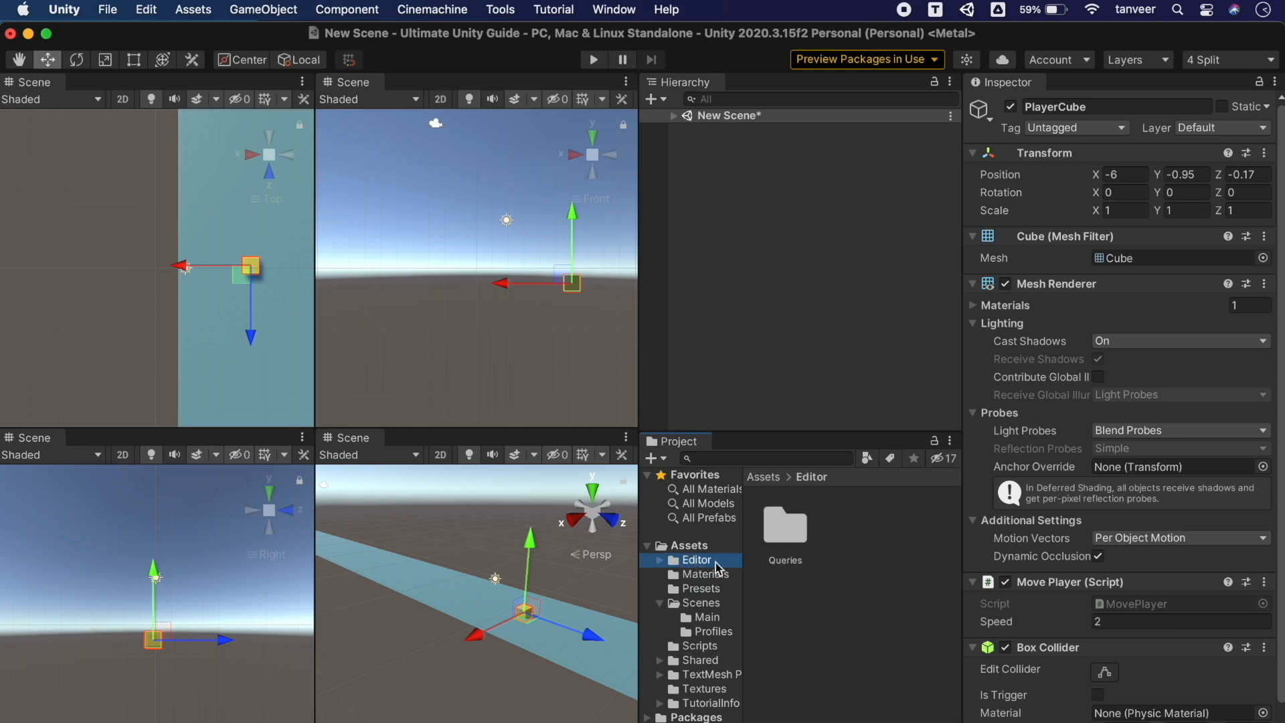
scroll(785, 529, "down", 3, "super")
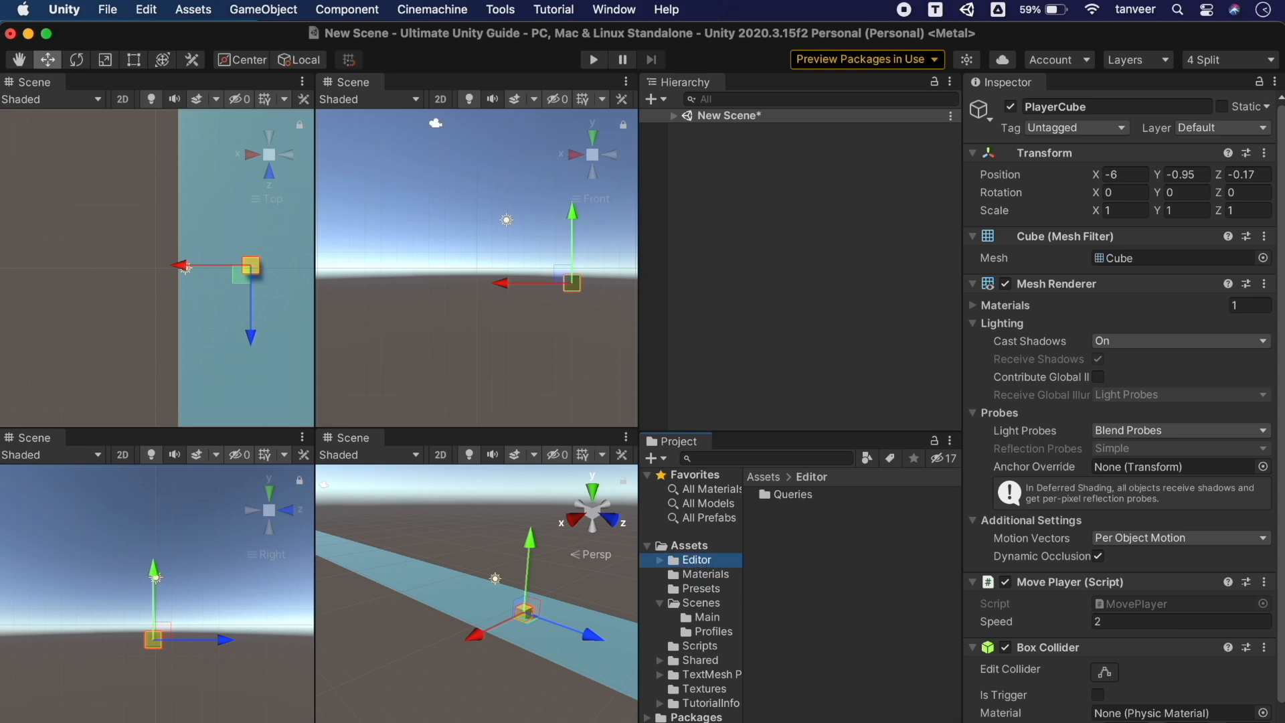
left_click(702, 592)
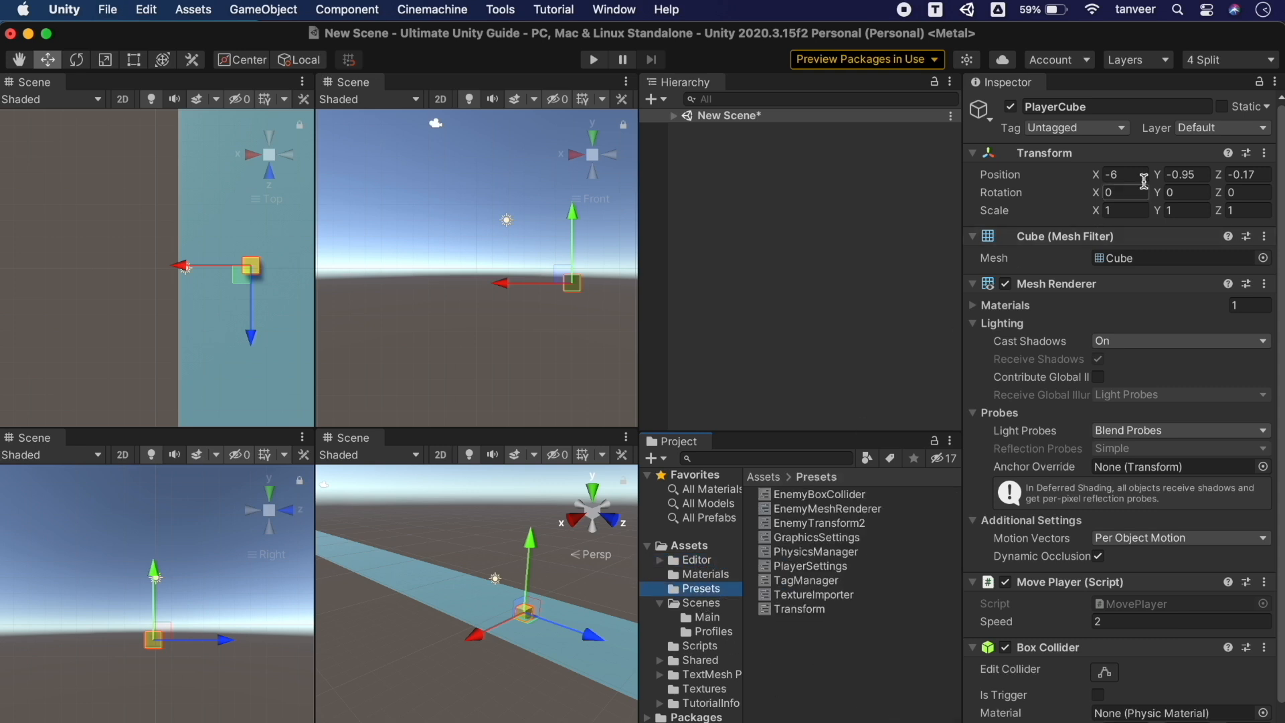
left_click(1234, 64)
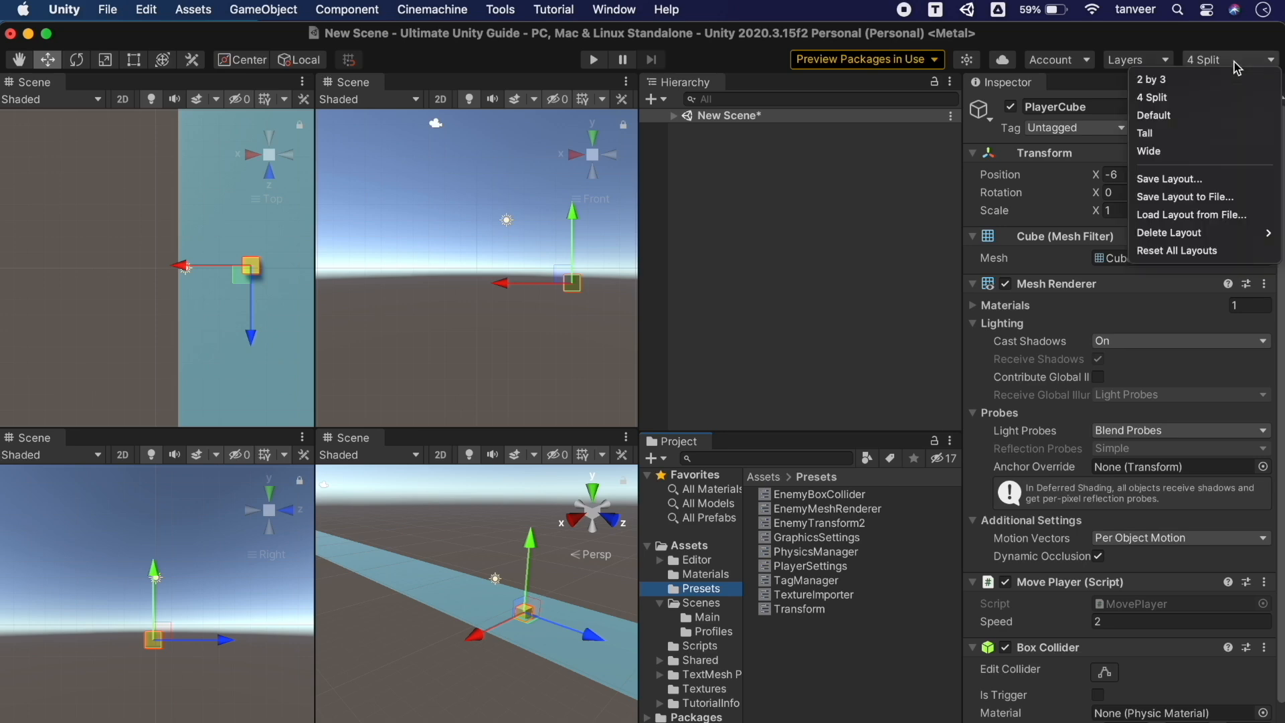
Switch to the Default, then Tall layout, and show the Materials folder in the Project panel
left_click(1203, 118)
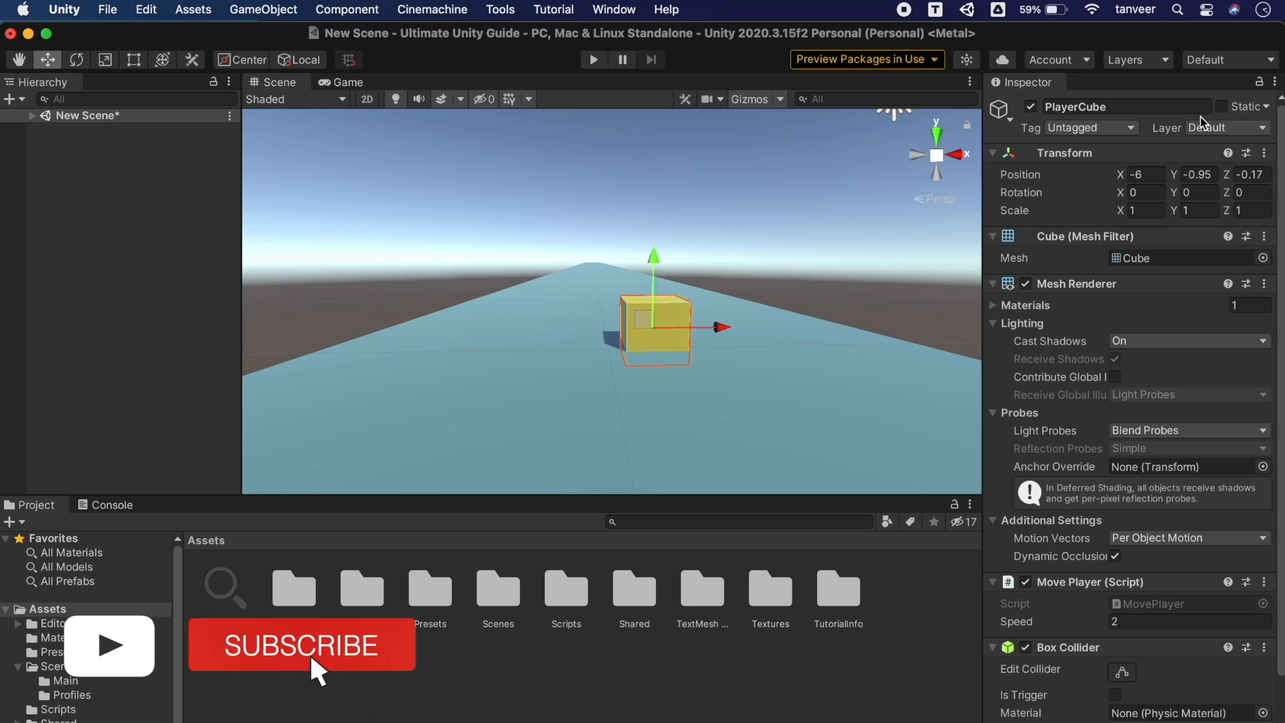
left_click(1264, 63)
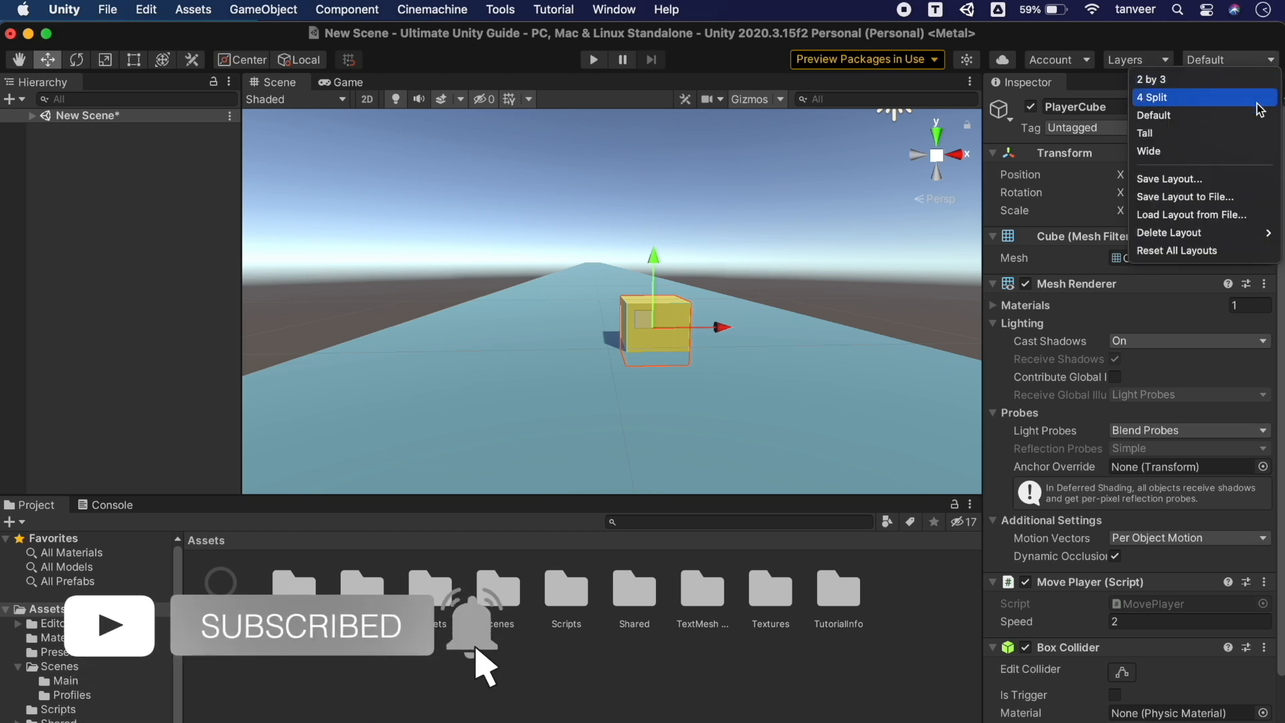
left_click(1258, 134)
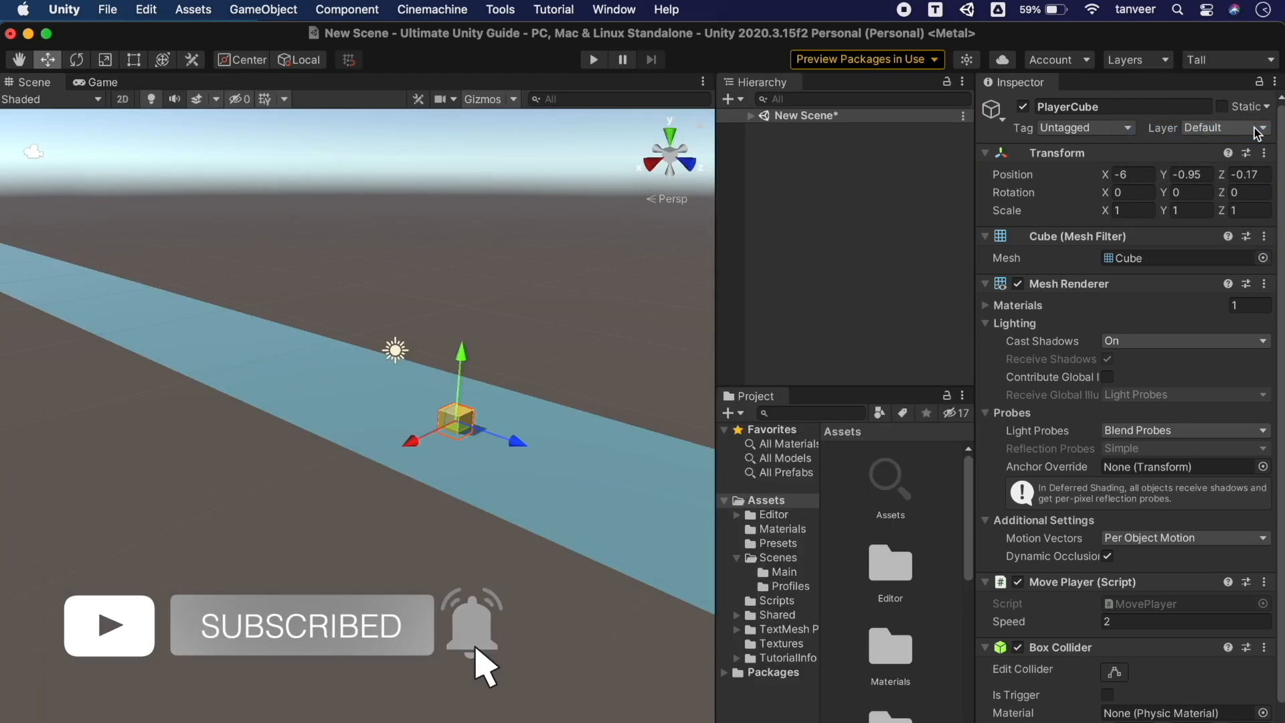
left_click(807, 529)
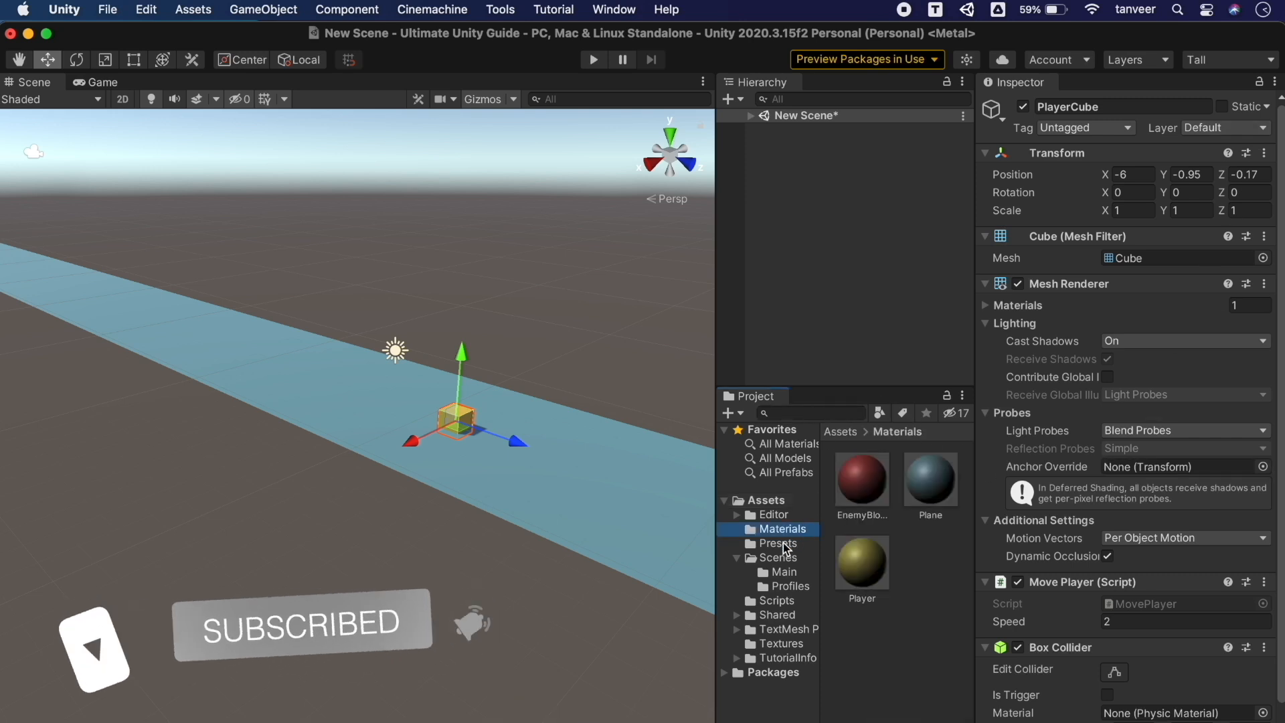
left_click(783, 545)
left_click(782, 532)
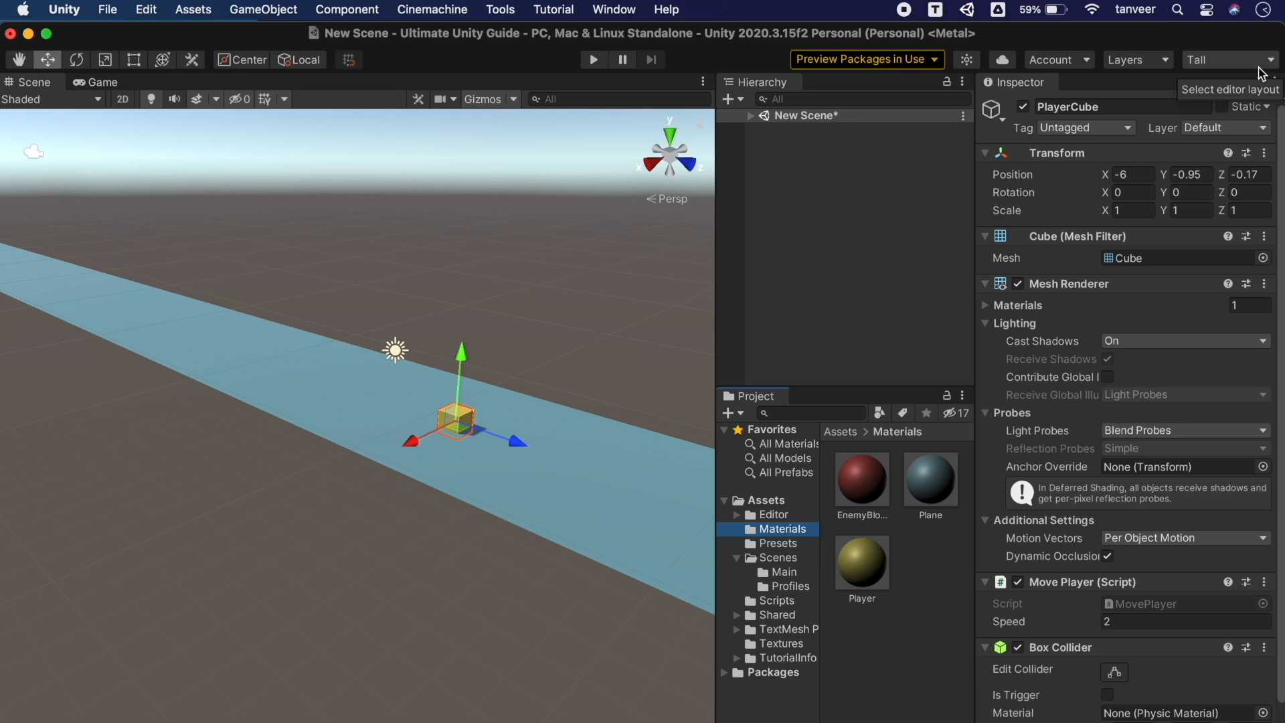
left_click(1261, 62)
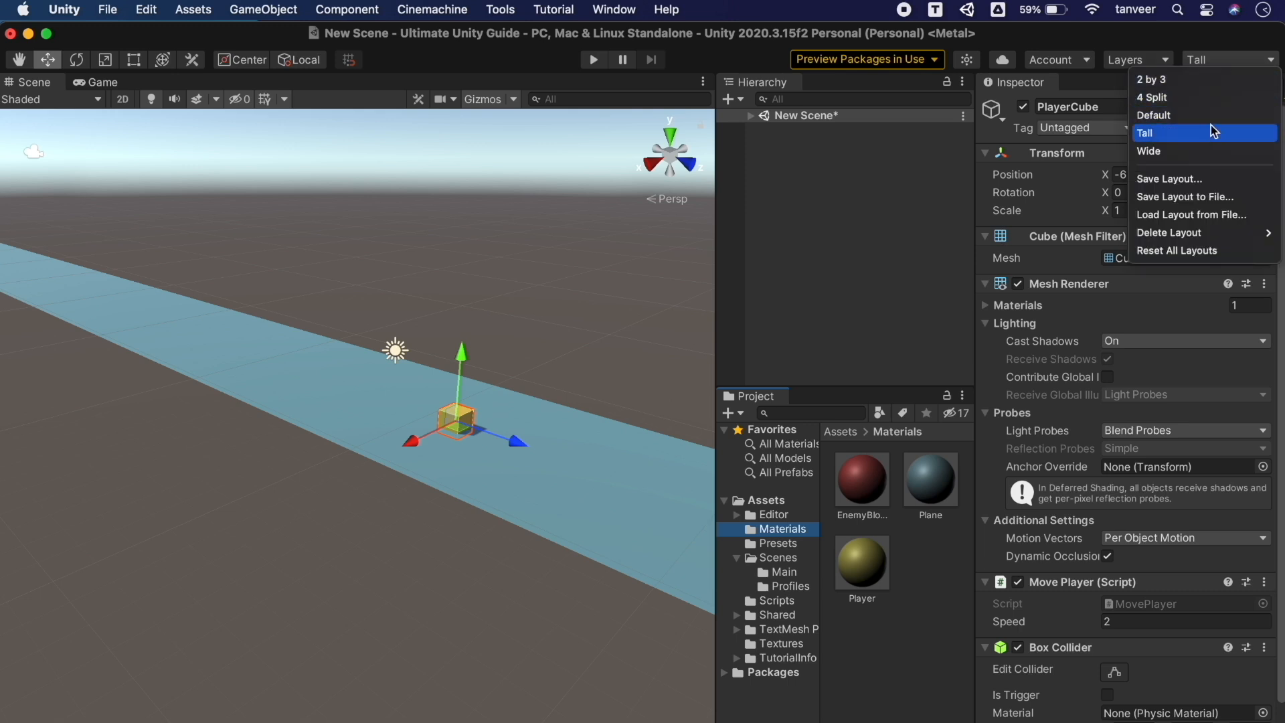
Switch to the Wide layout and widen the Project folder tree
left_click(1201, 151)
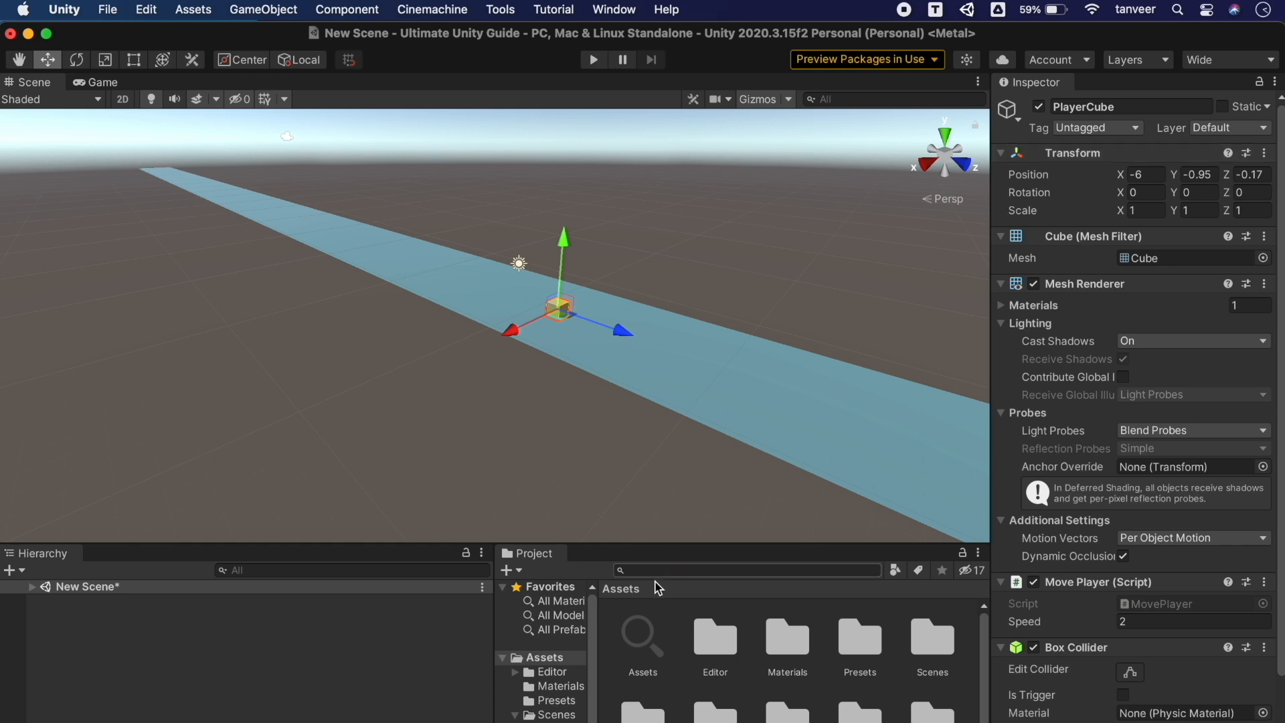
left_click_drag(598, 645, 647, 645)
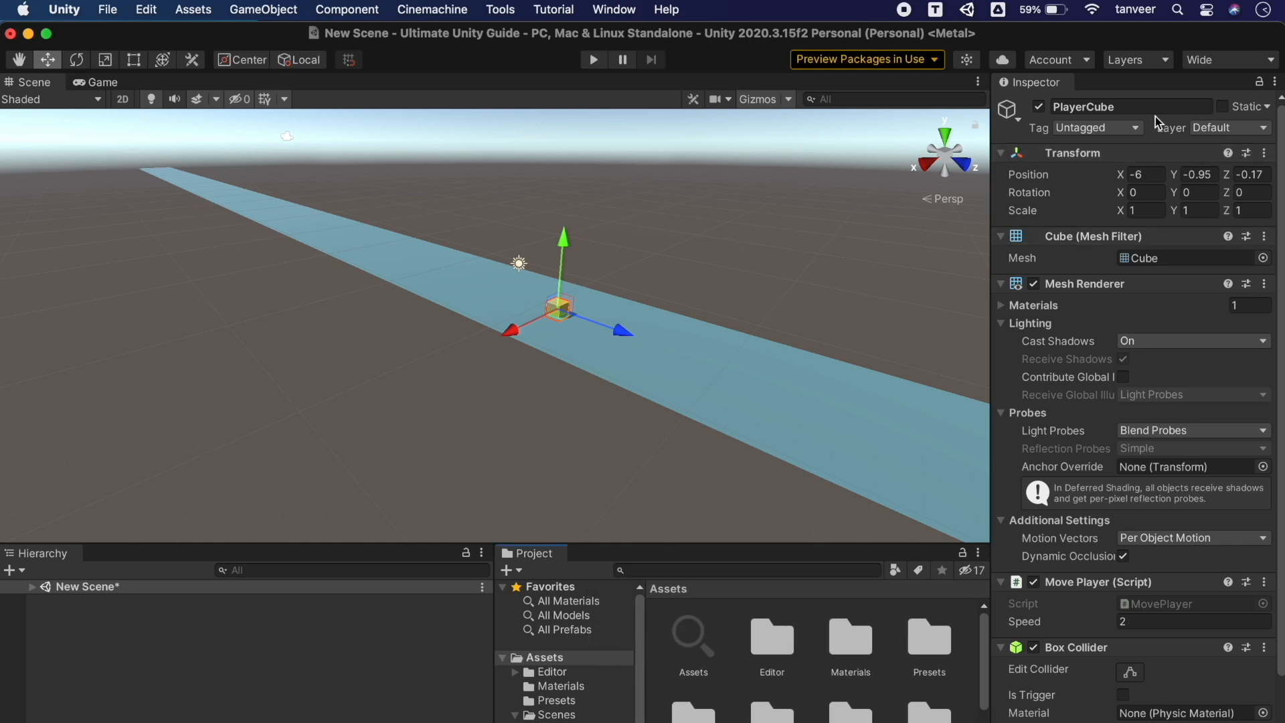
left_click(1258, 65)
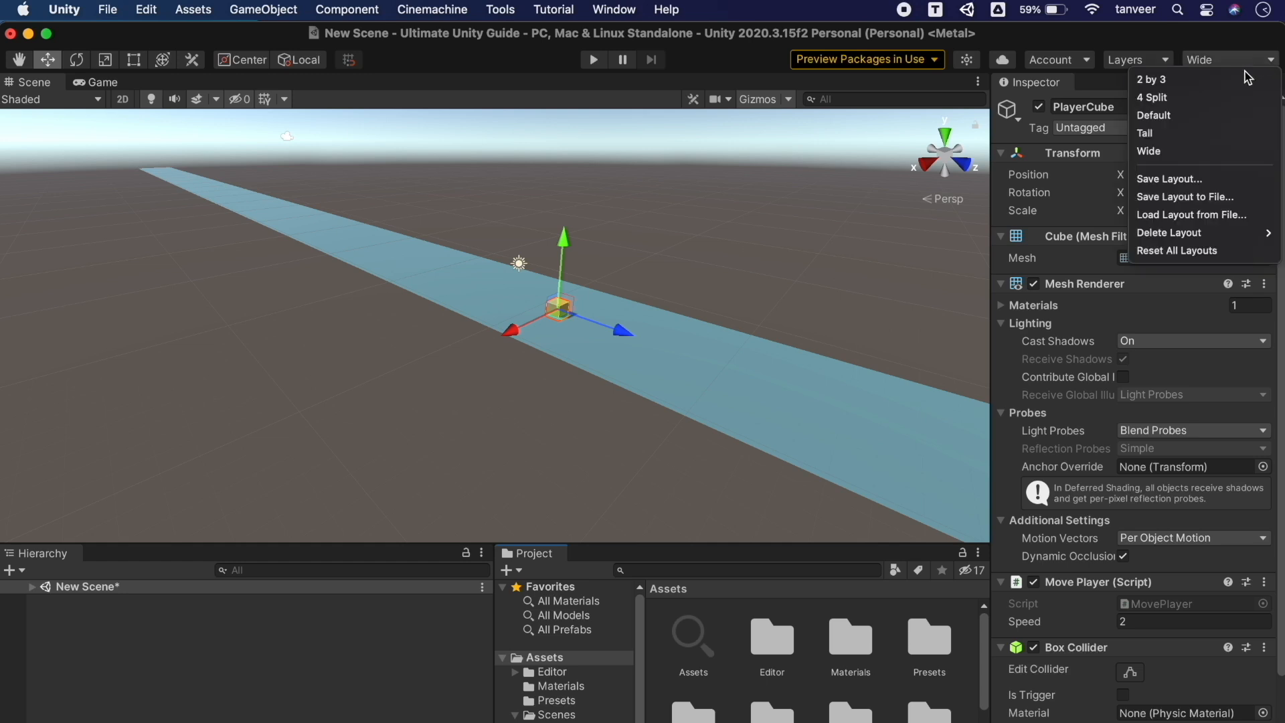
left_click(55, 556)
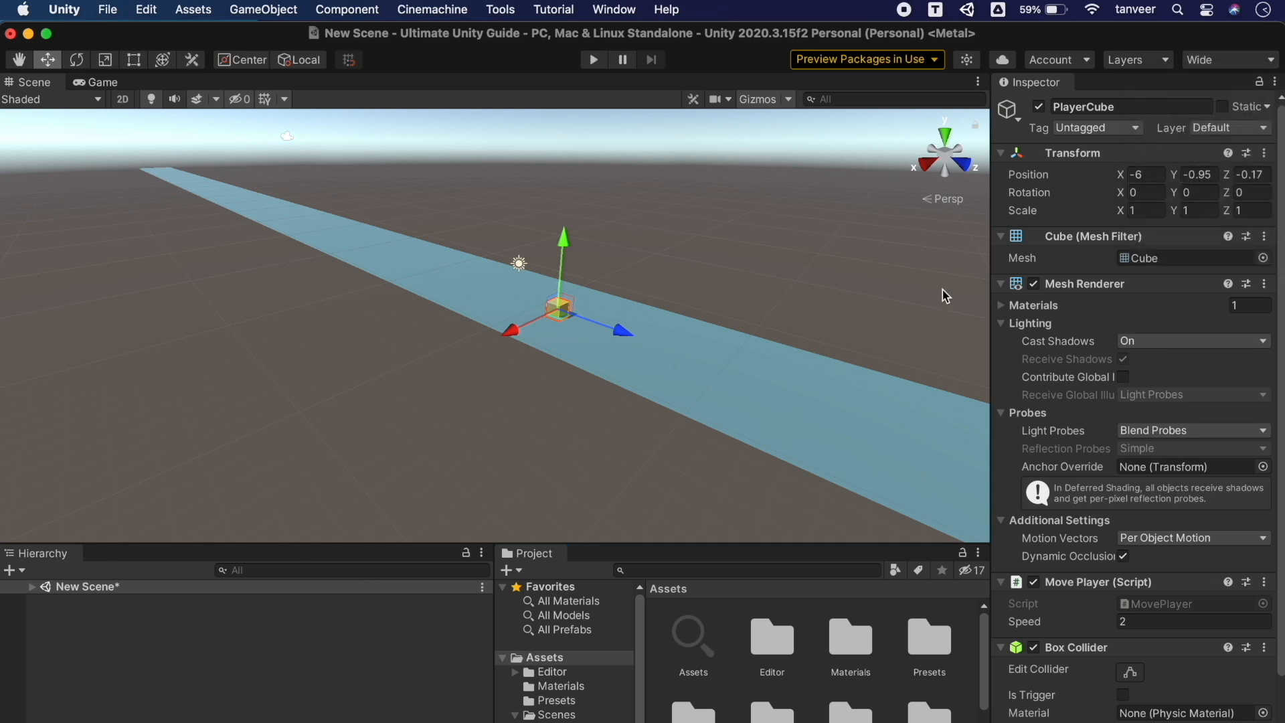
Dock the Hierarchy right of the Scene view, expand New Scene, and inspect PlaneTrack
left_click_drag(65, 554, 836, 336)
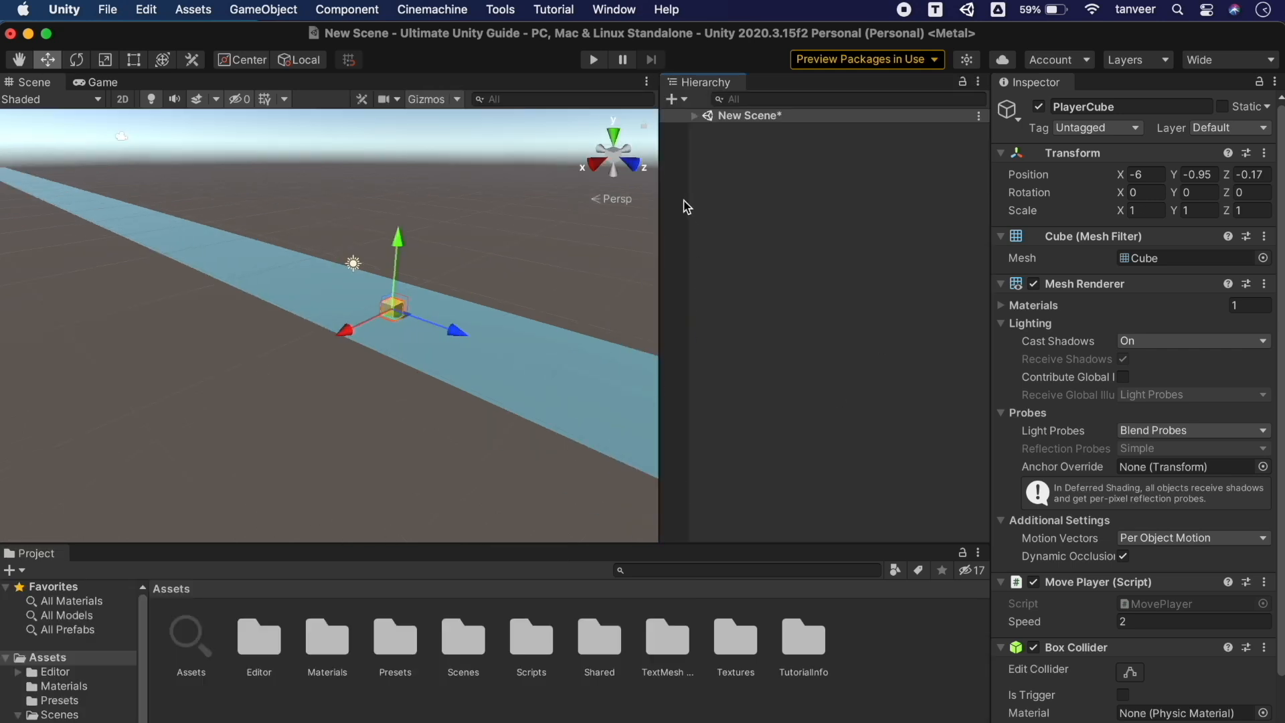
left_click(694, 115)
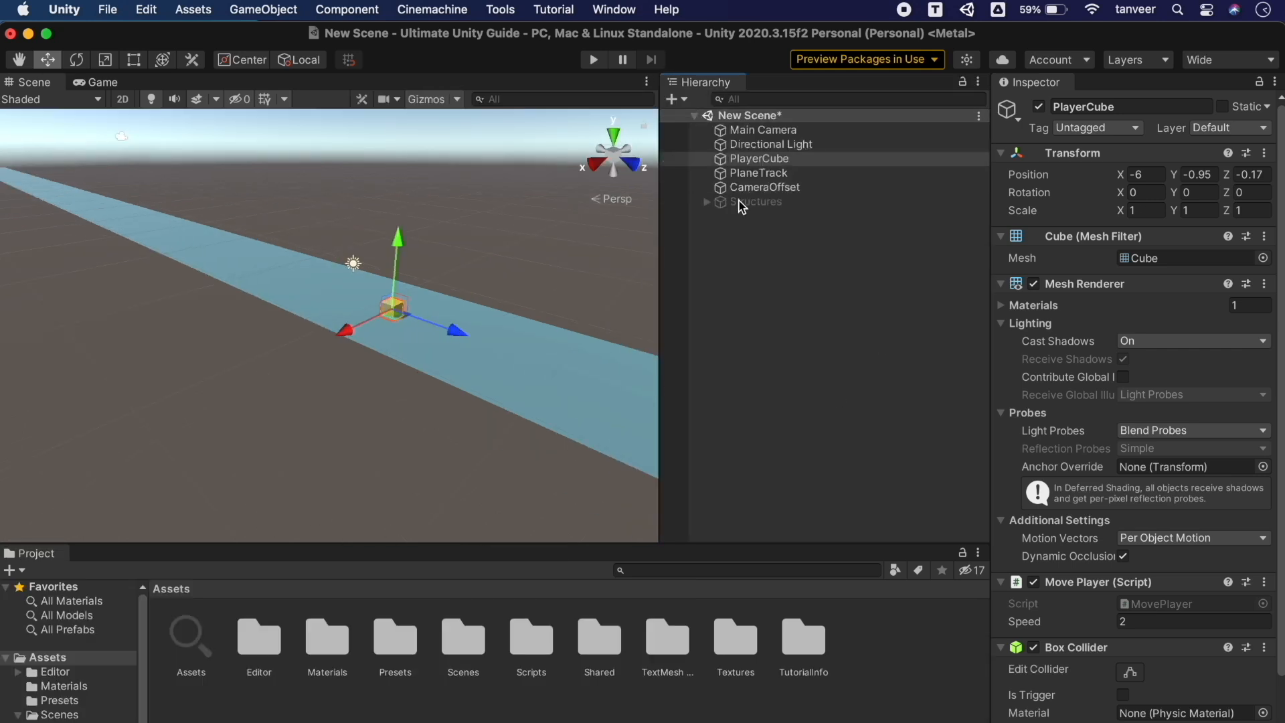
left_click(750, 173)
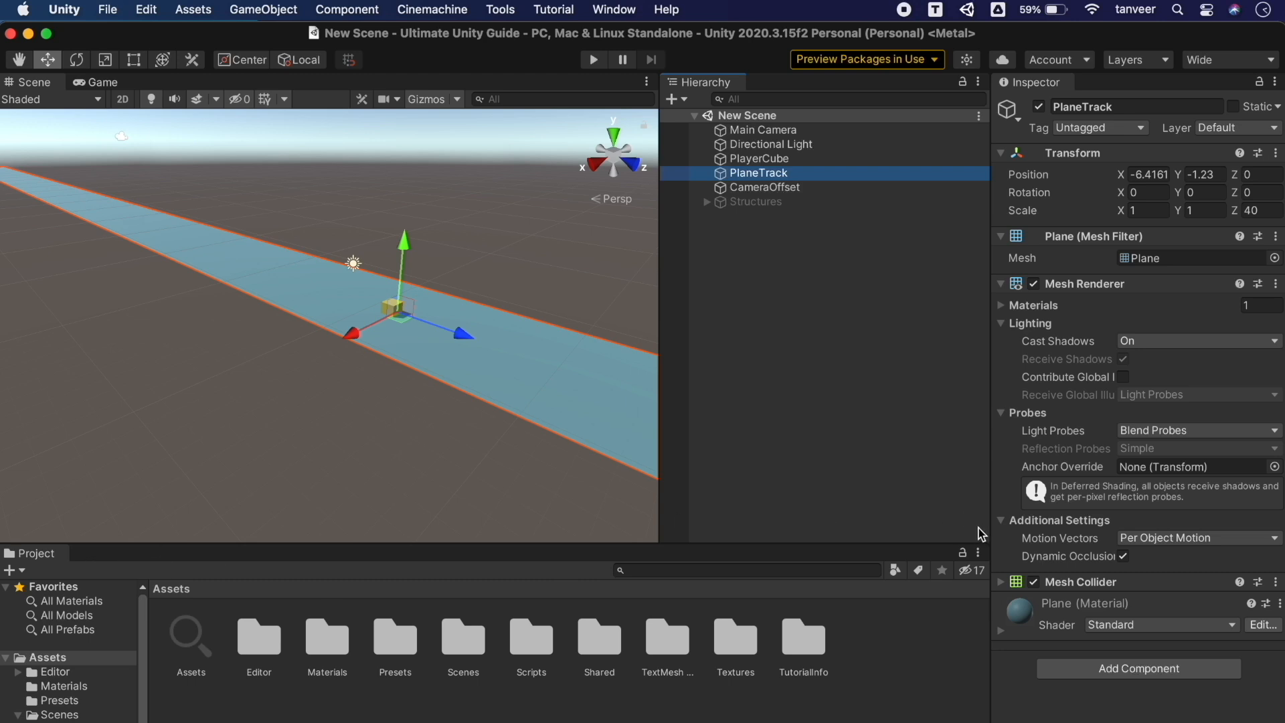
left_click(1218, 59)
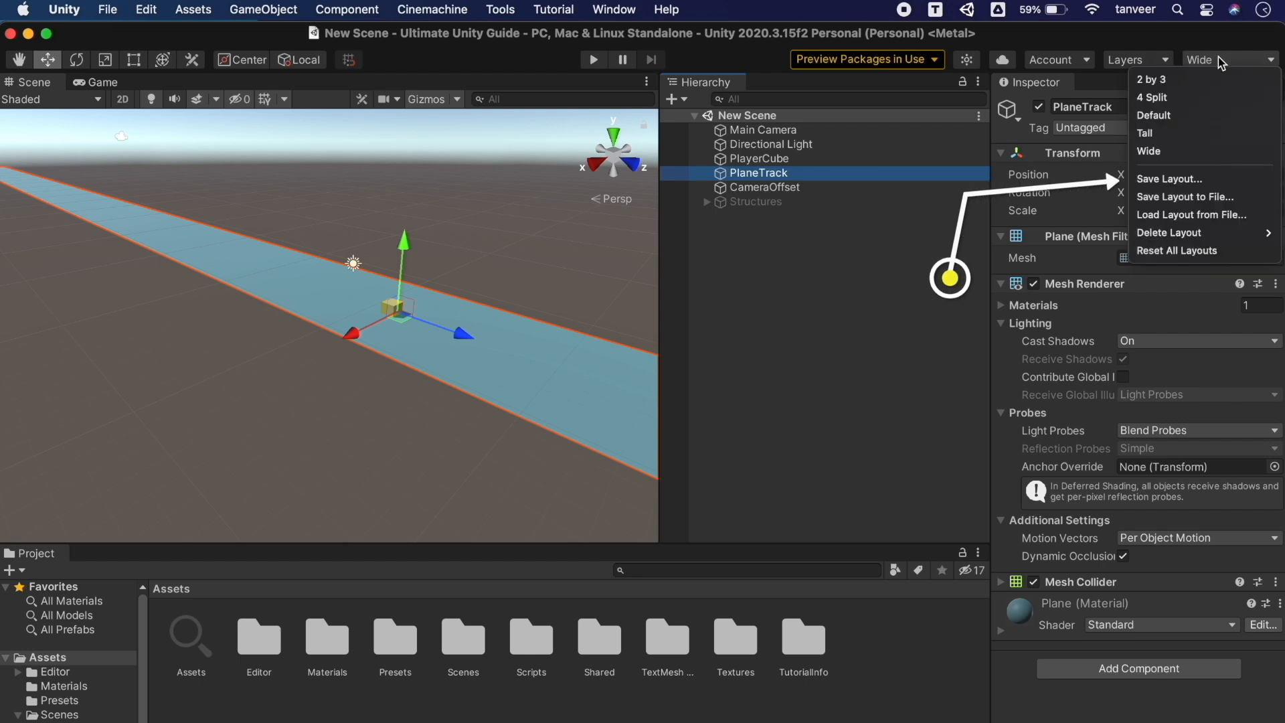
Save the current panel arrangement as a layout named MyLayout
left_click(1210, 180)
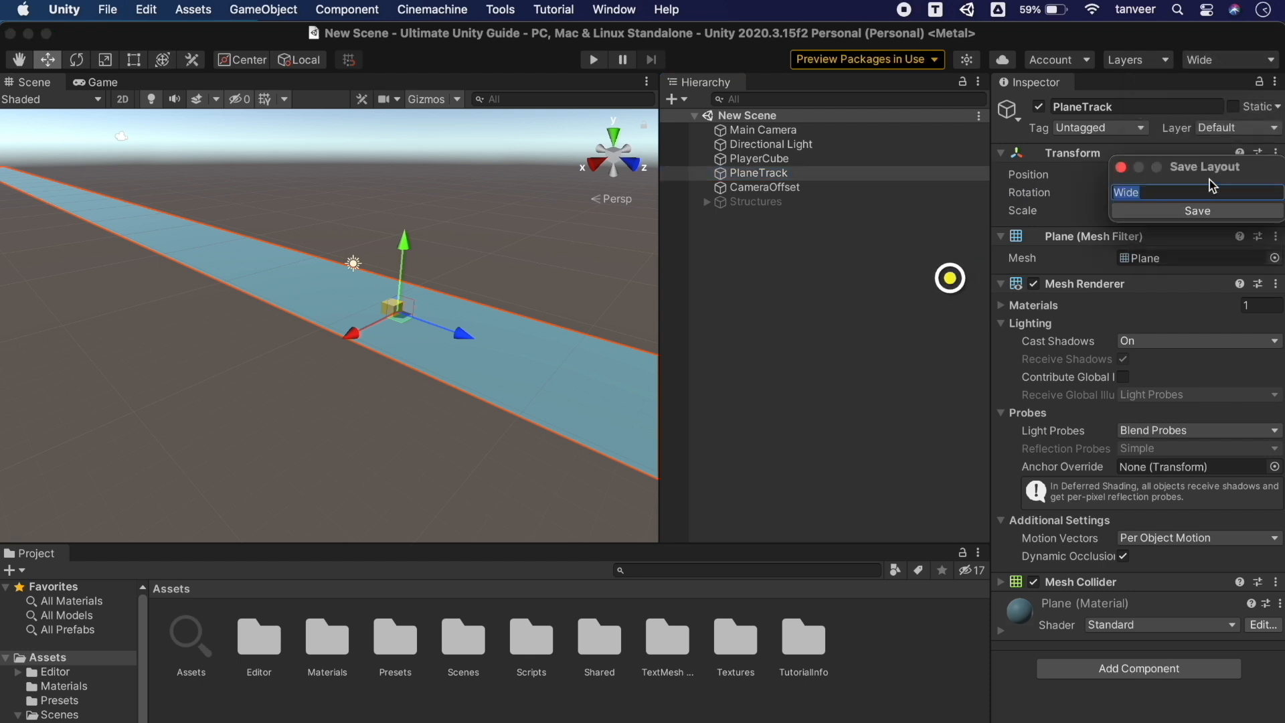
type("MyVid")
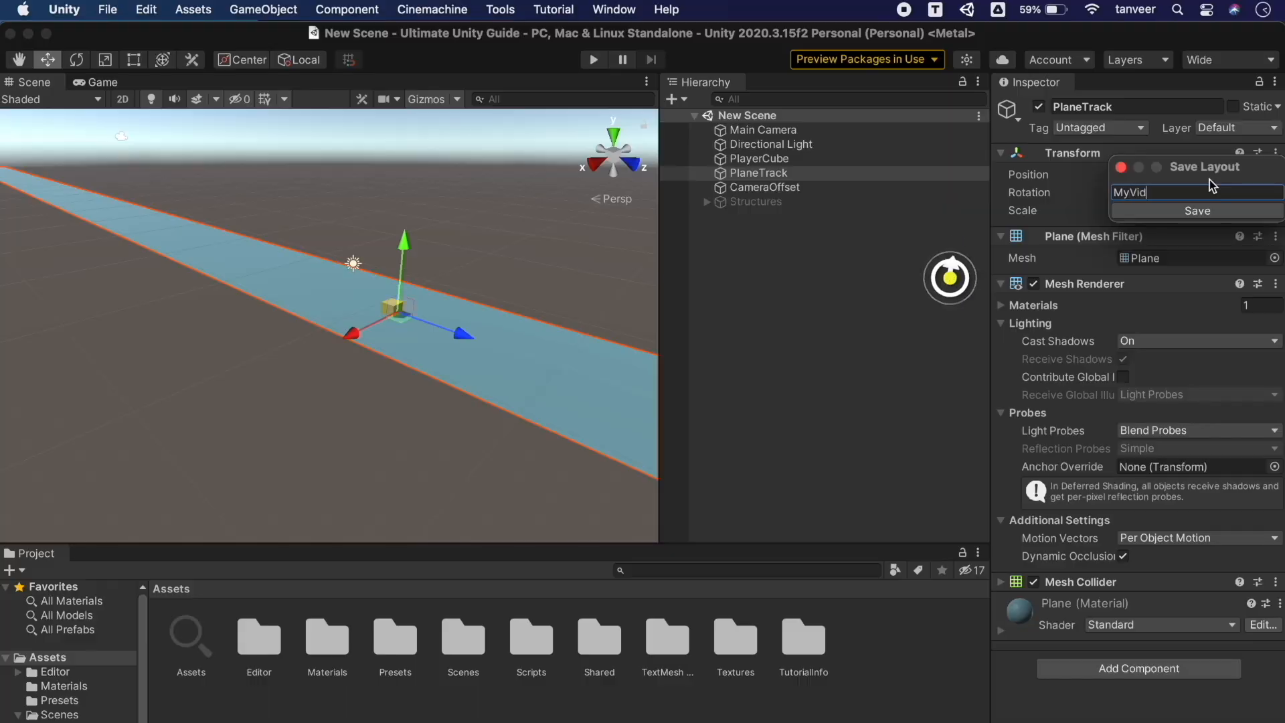
key("BackSpace")
key("BackSpace")
key("BackSpace")
type("Layout")
key("Return")
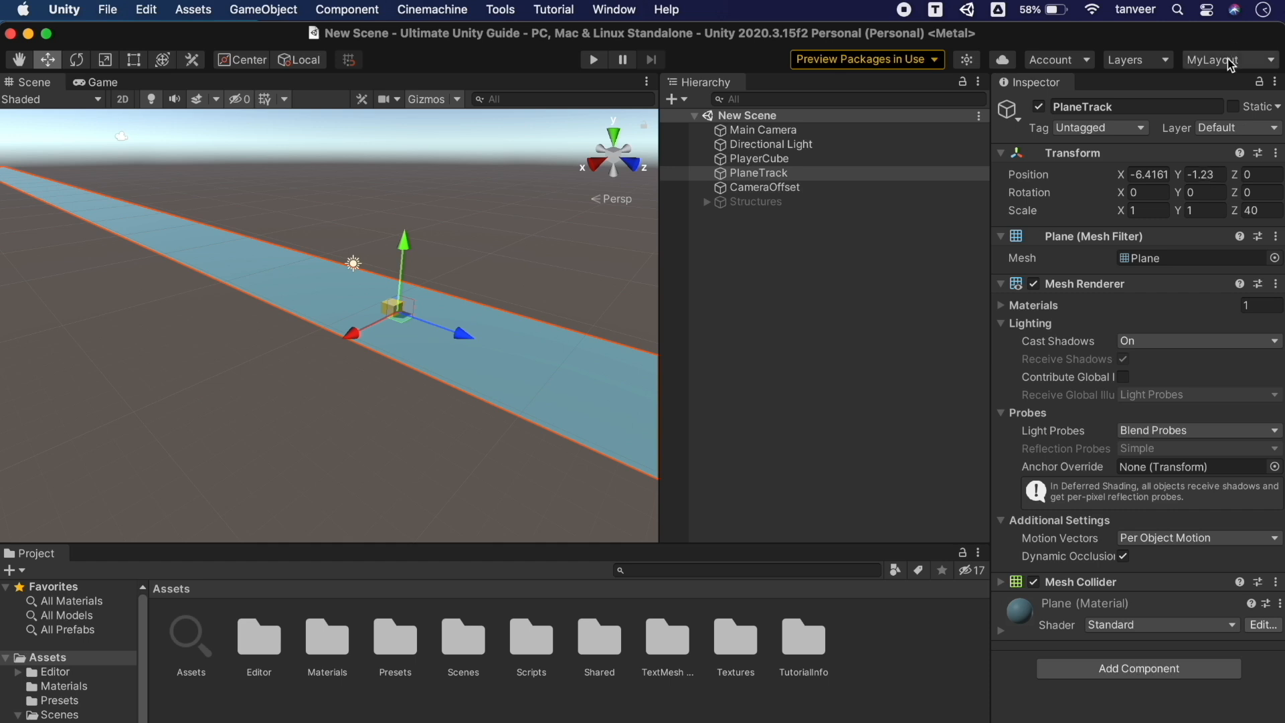
Rearrange panels: dock the Game view below Scene and Project beside Game, widening that column
left_click_drag(660, 277, 366, 275)
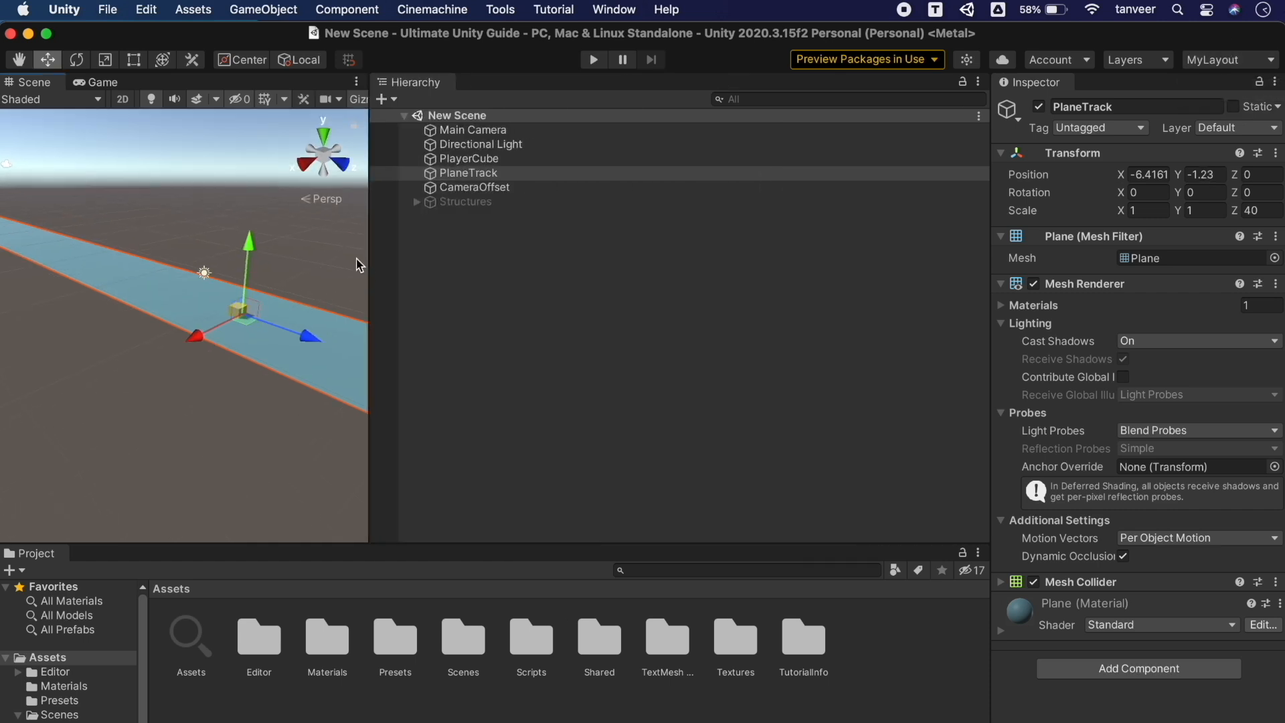
left_click_drag(96, 82, 323, 498)
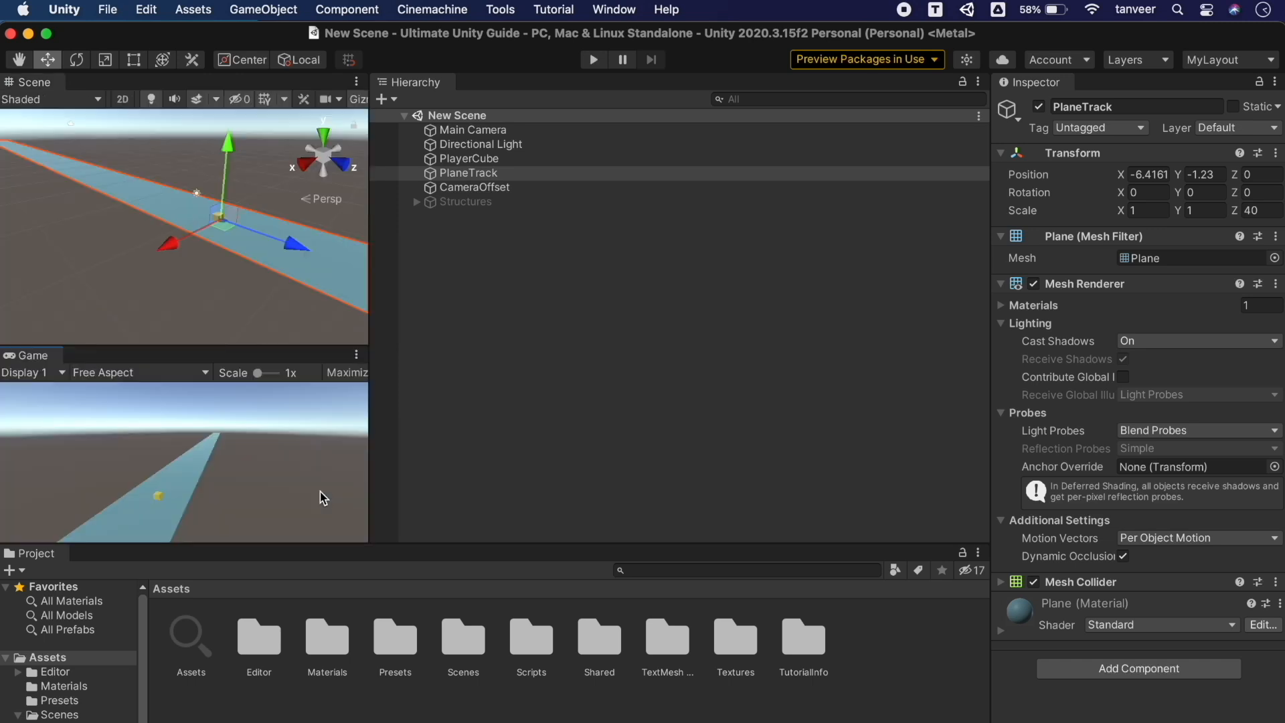
left_click_drag(36, 559, 328, 487)
left_click_drag(391, 436, 754, 436)
Switch to the Default layout, then restore the saved MyLayout
left_click(1237, 63)
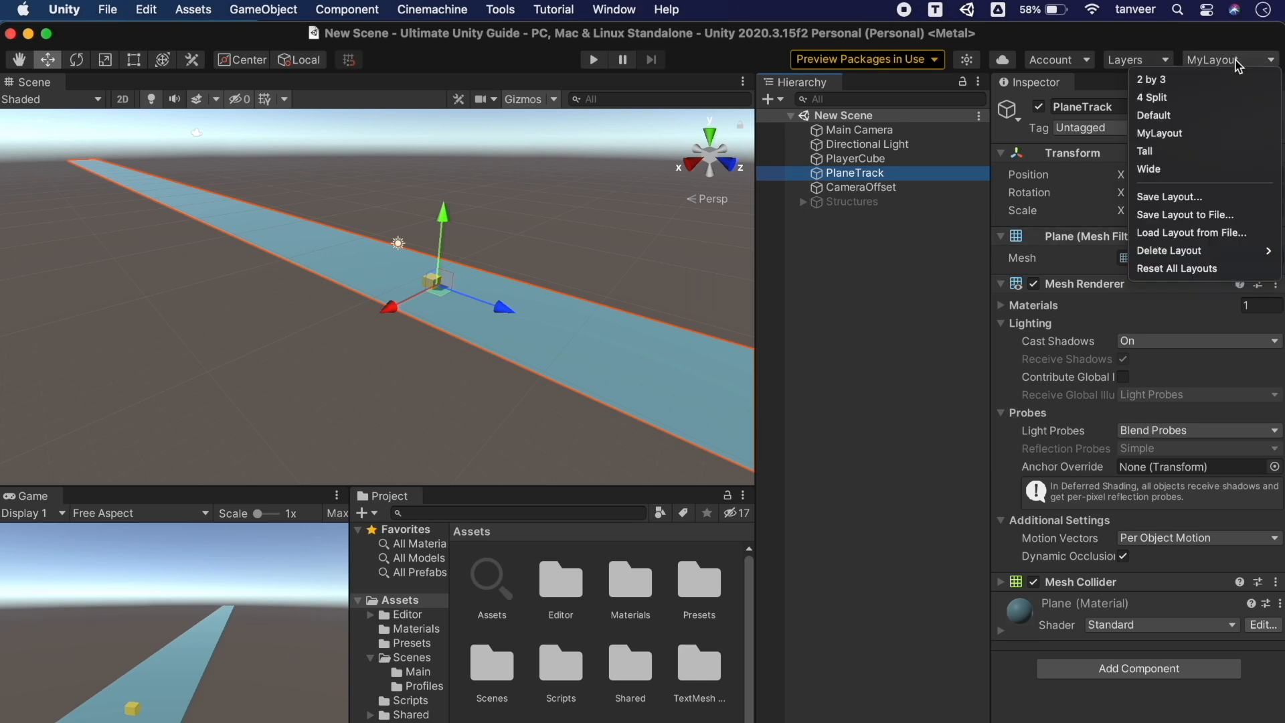
left_click(1194, 115)
left_click(1237, 61)
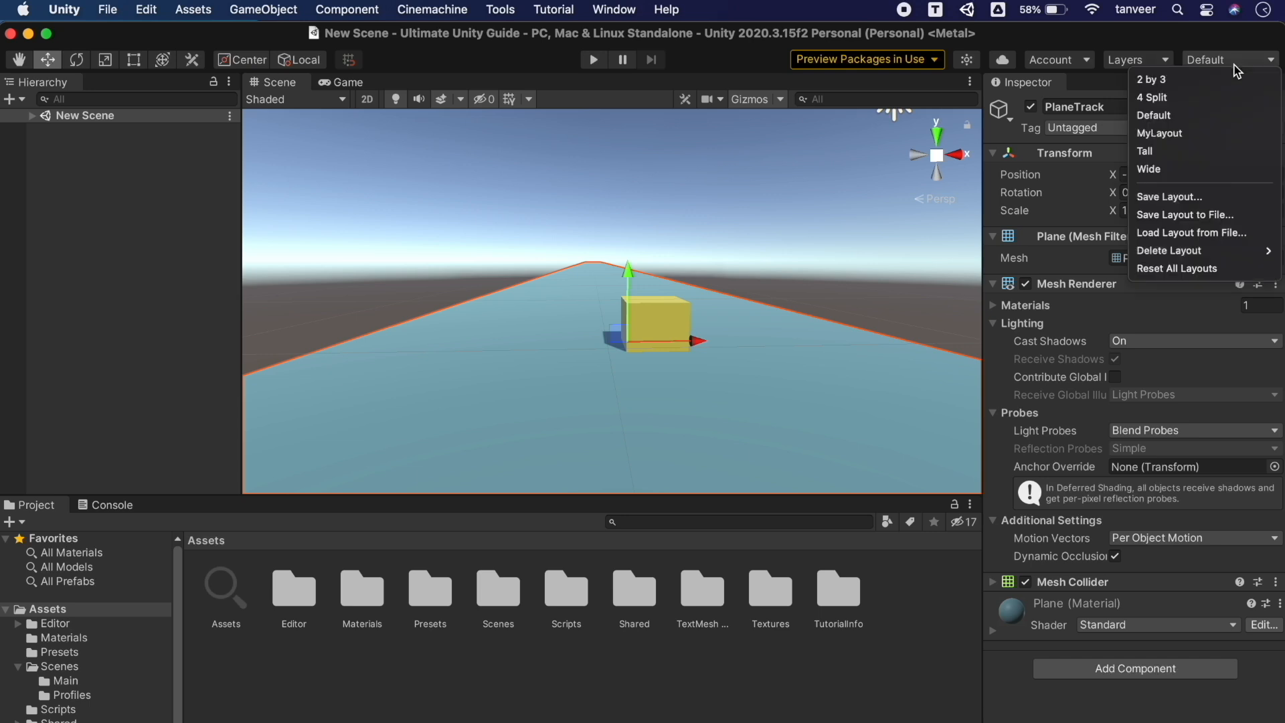
left_click(1209, 133)
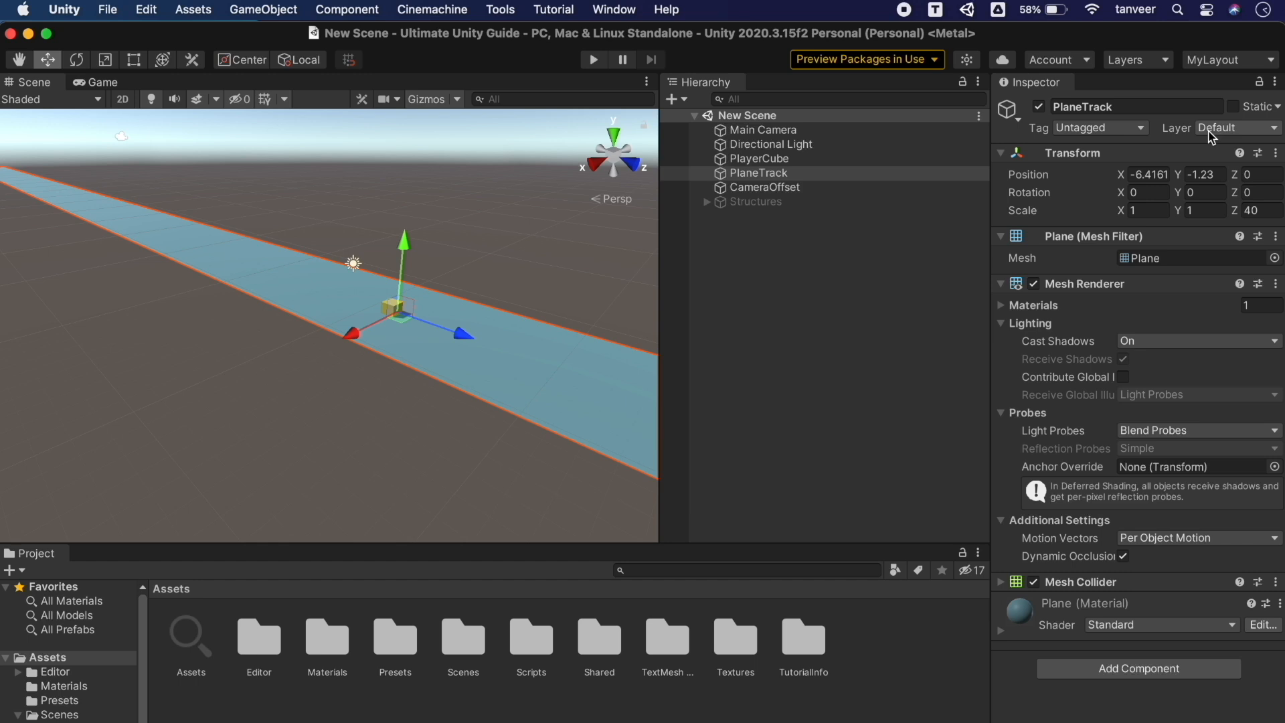
Export the current layout to a file, then load layout.wlt as the active layout
left_click(1238, 62)
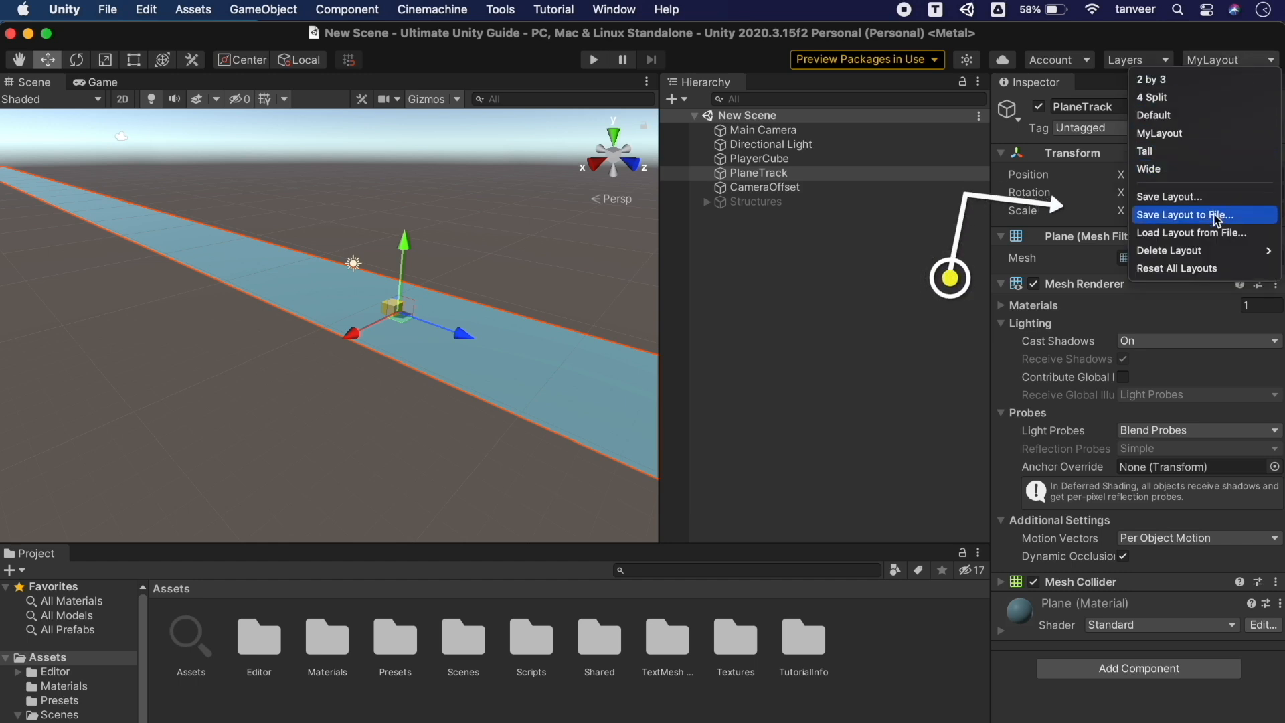
left_click(1233, 214)
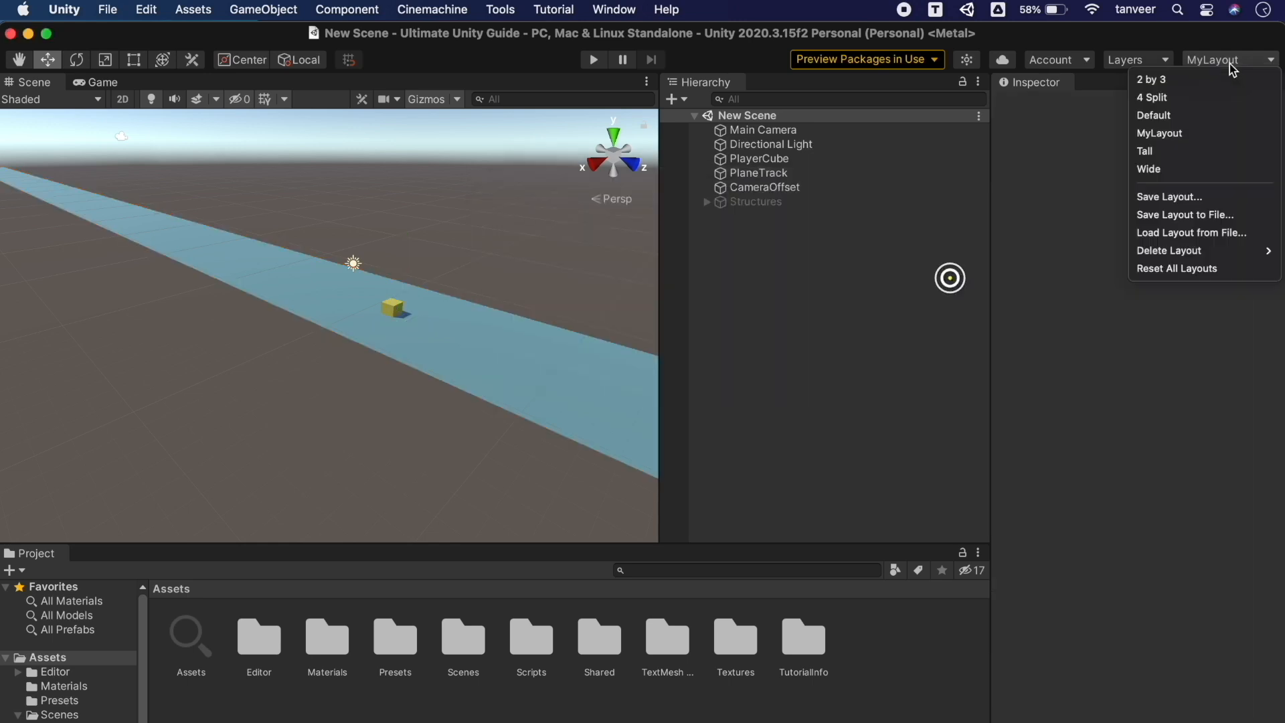
left_click(1198, 233)
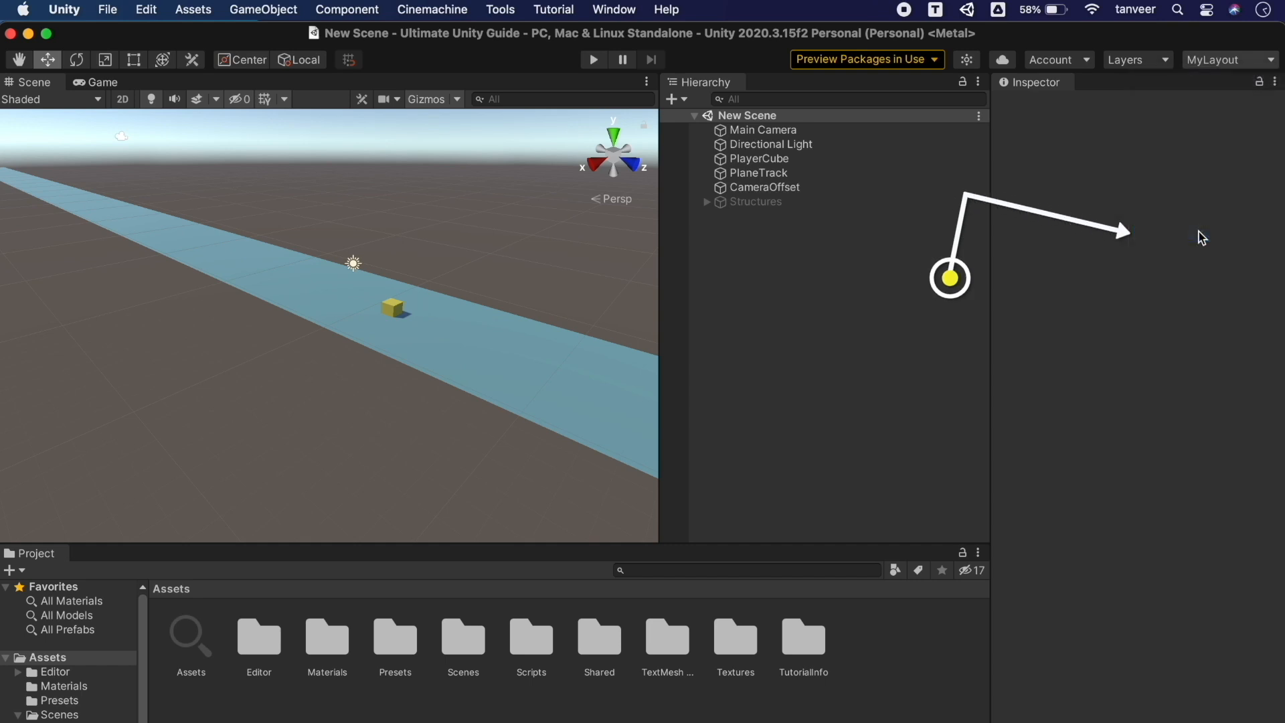
left_click(483, 346)
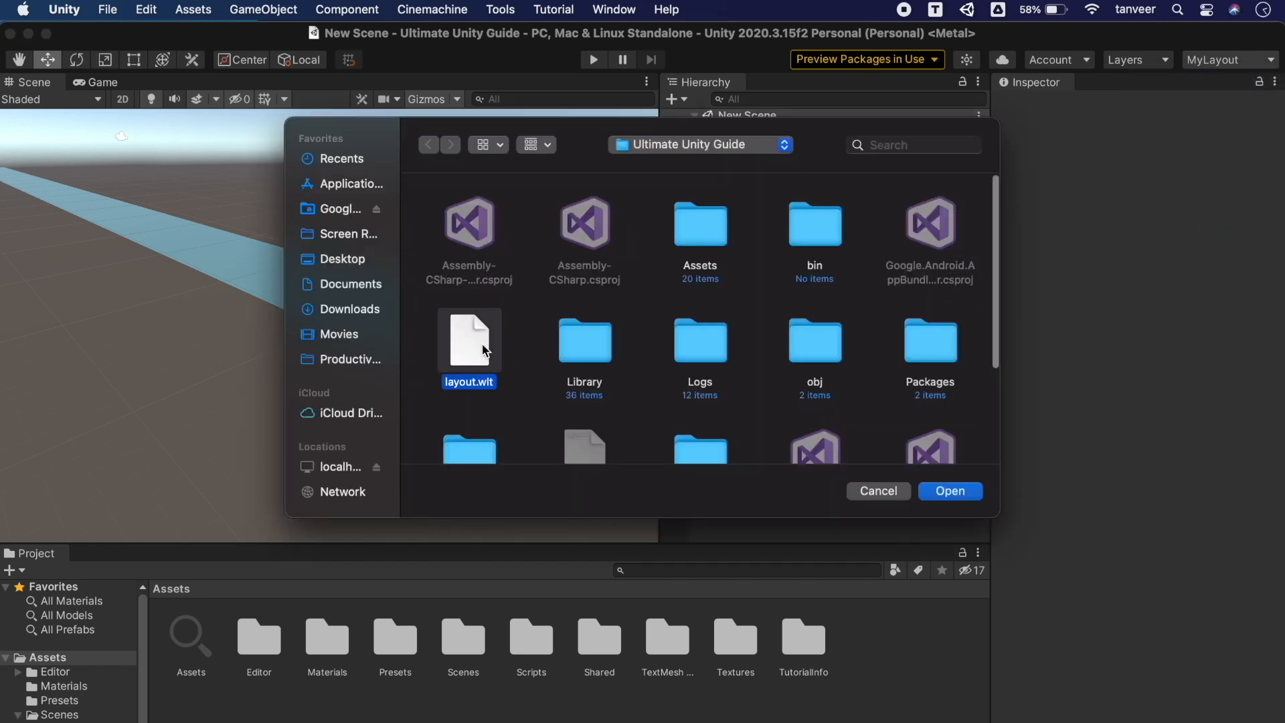
left_click(954, 493)
left_click(1245, 60)
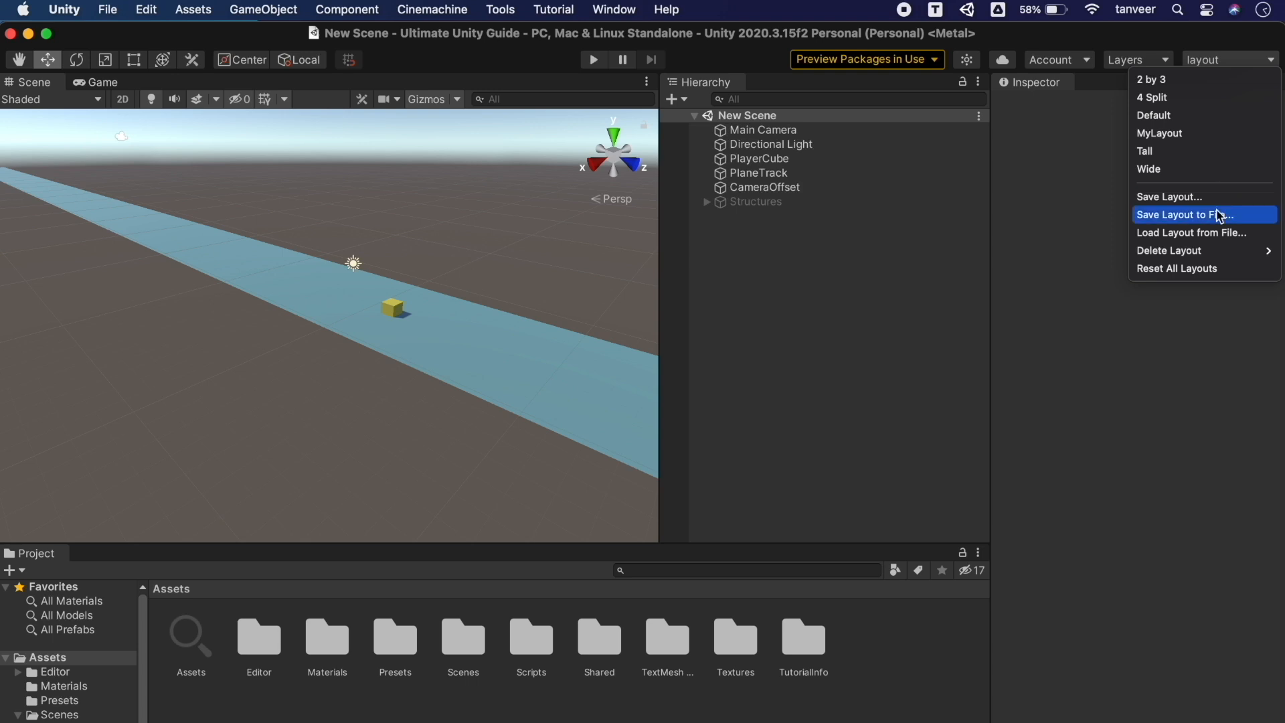
mouse_move(1151, 252)
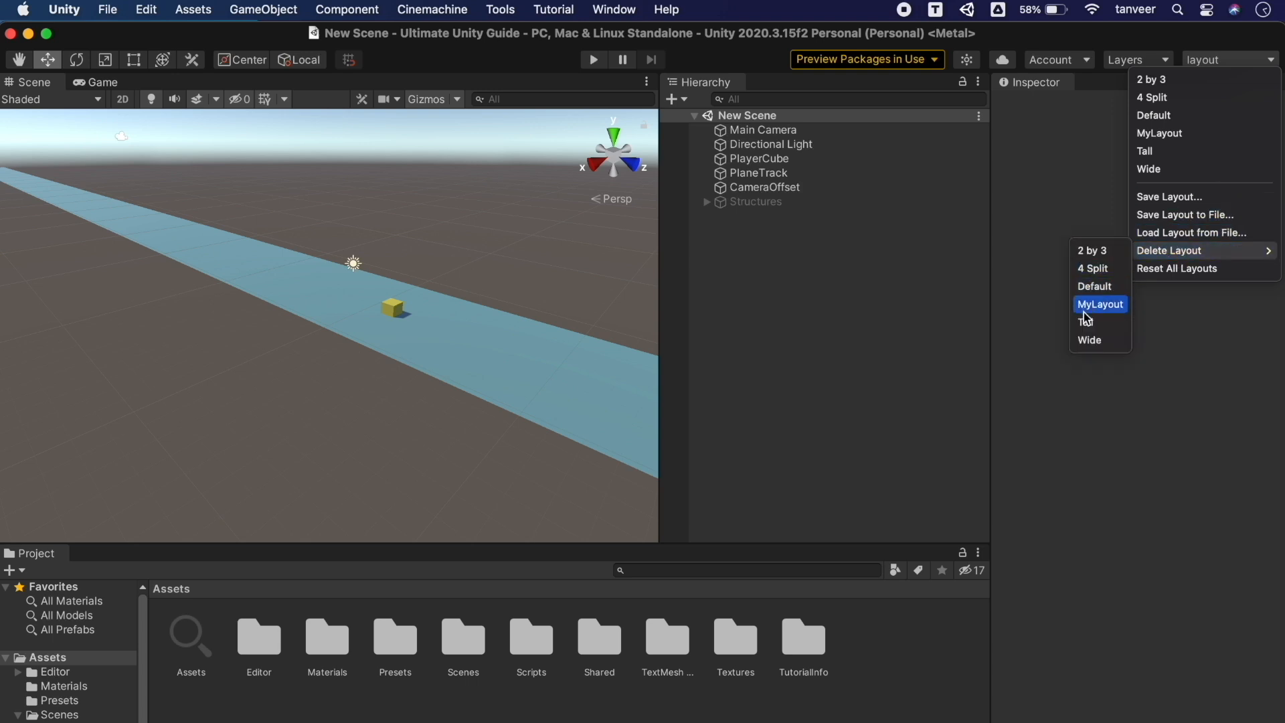
Delete the MyLayout layout and switch to the Default layout
left_click(1116, 307)
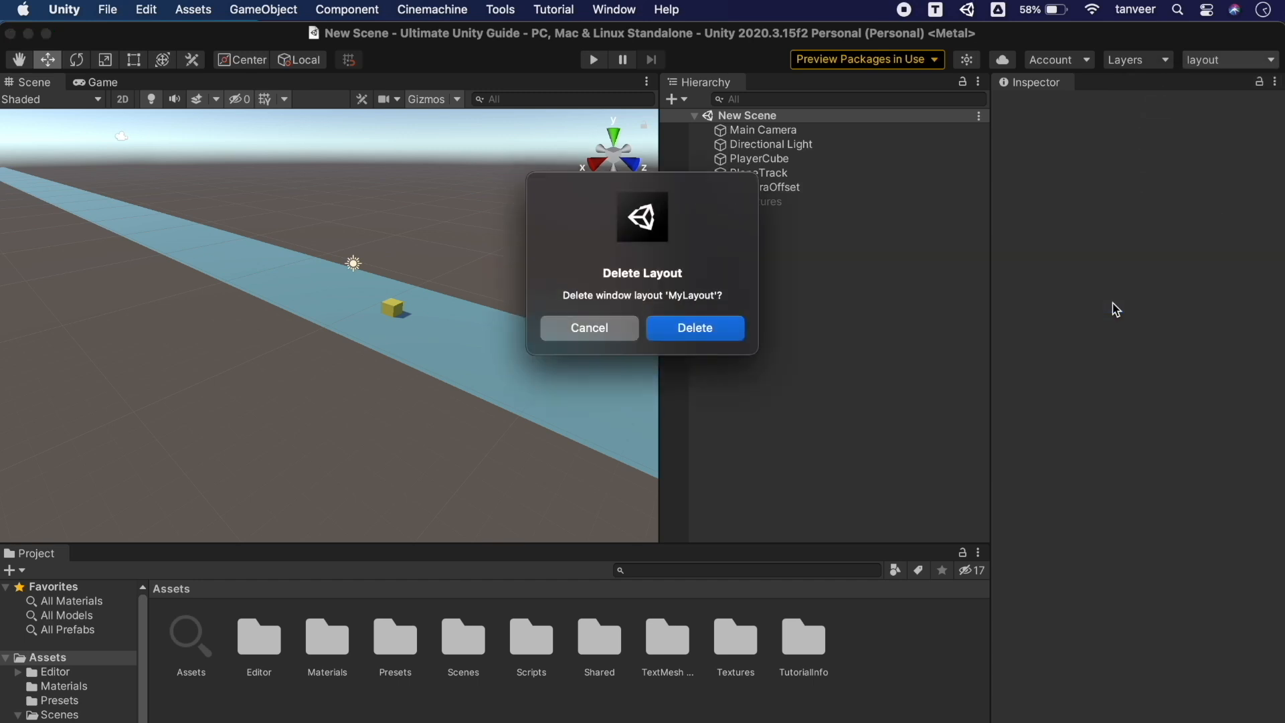
left_click(712, 329)
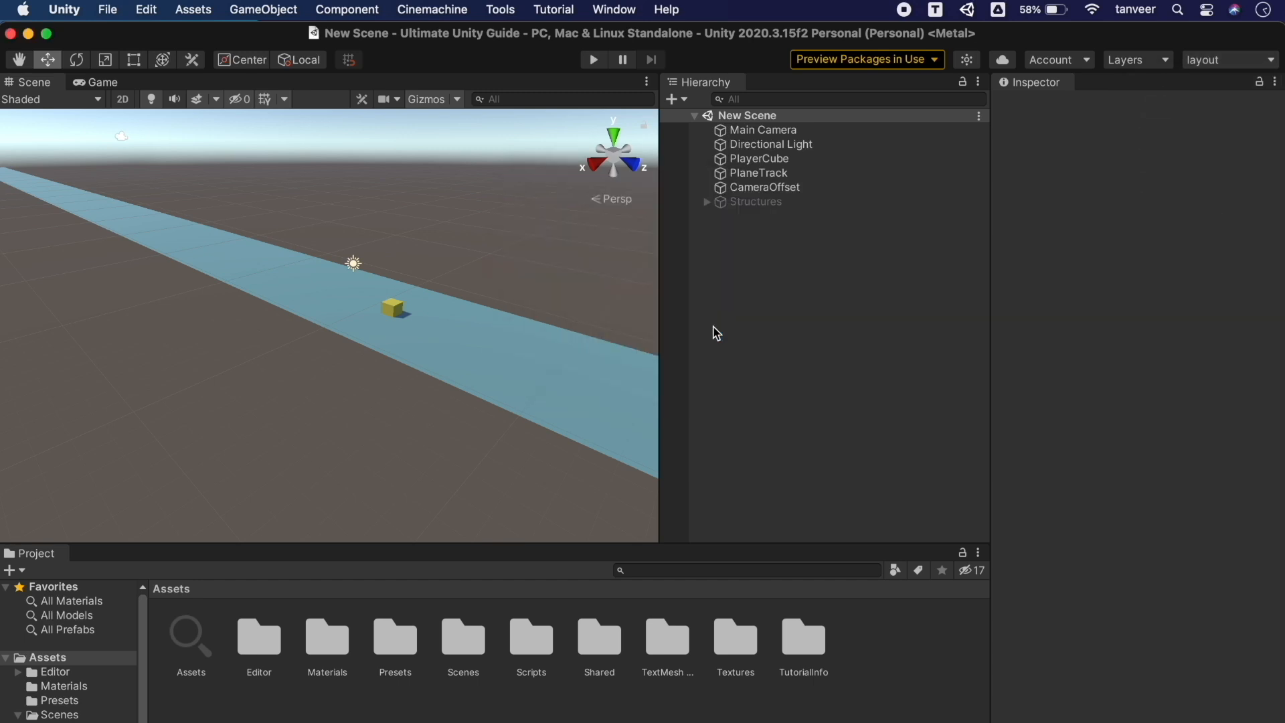
left_click(1216, 61)
left_click(1185, 121)
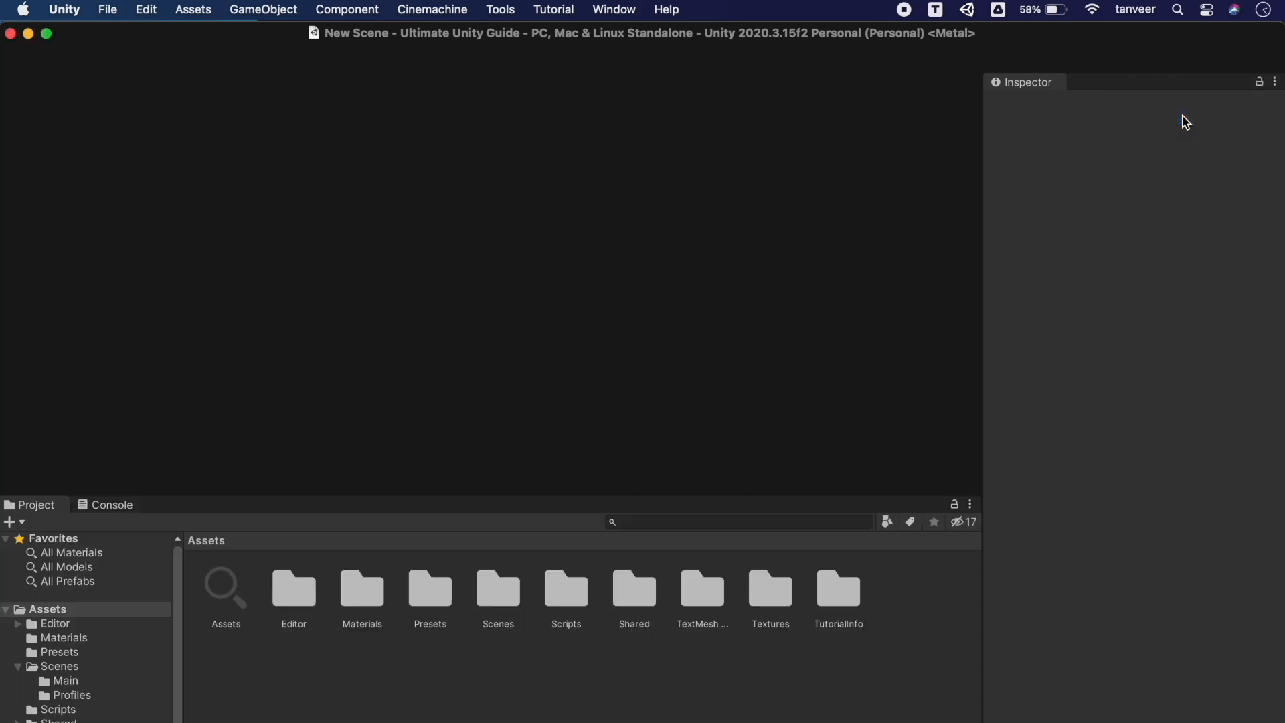
Reset all window layouts to their defaults
left_click(1216, 59)
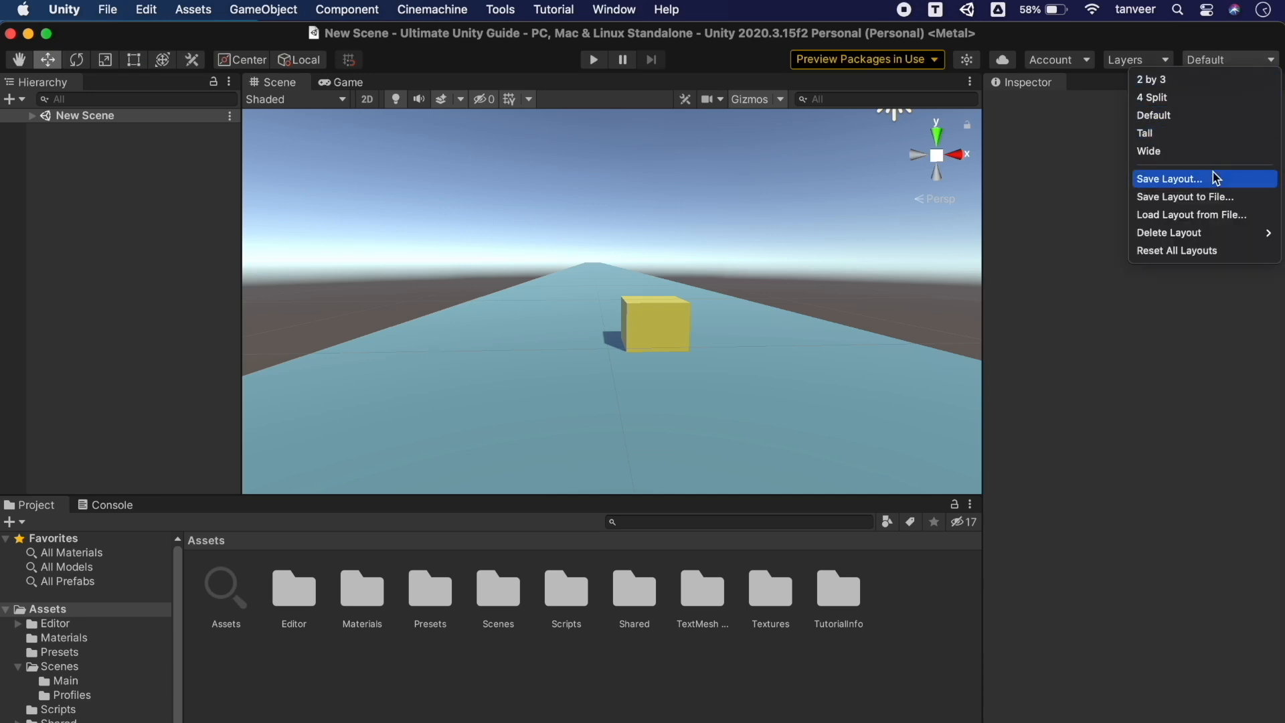
mouse_move(1259, 241)
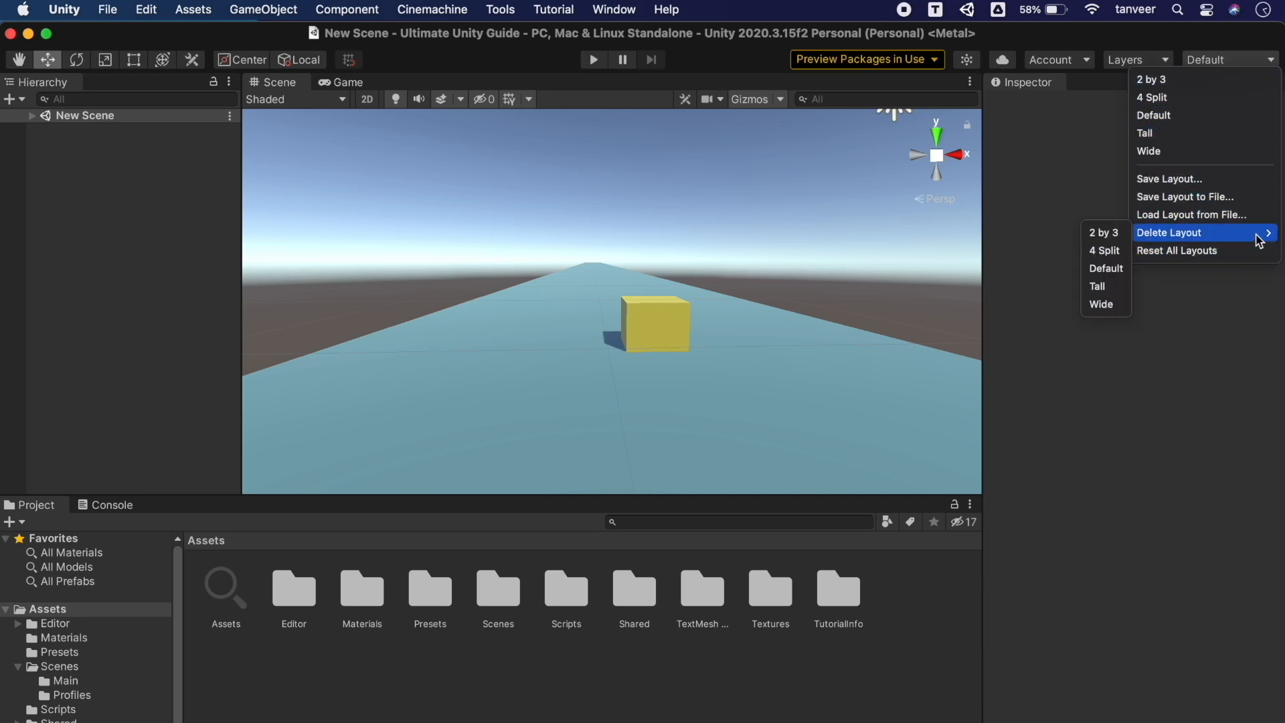
left_click(1230, 253)
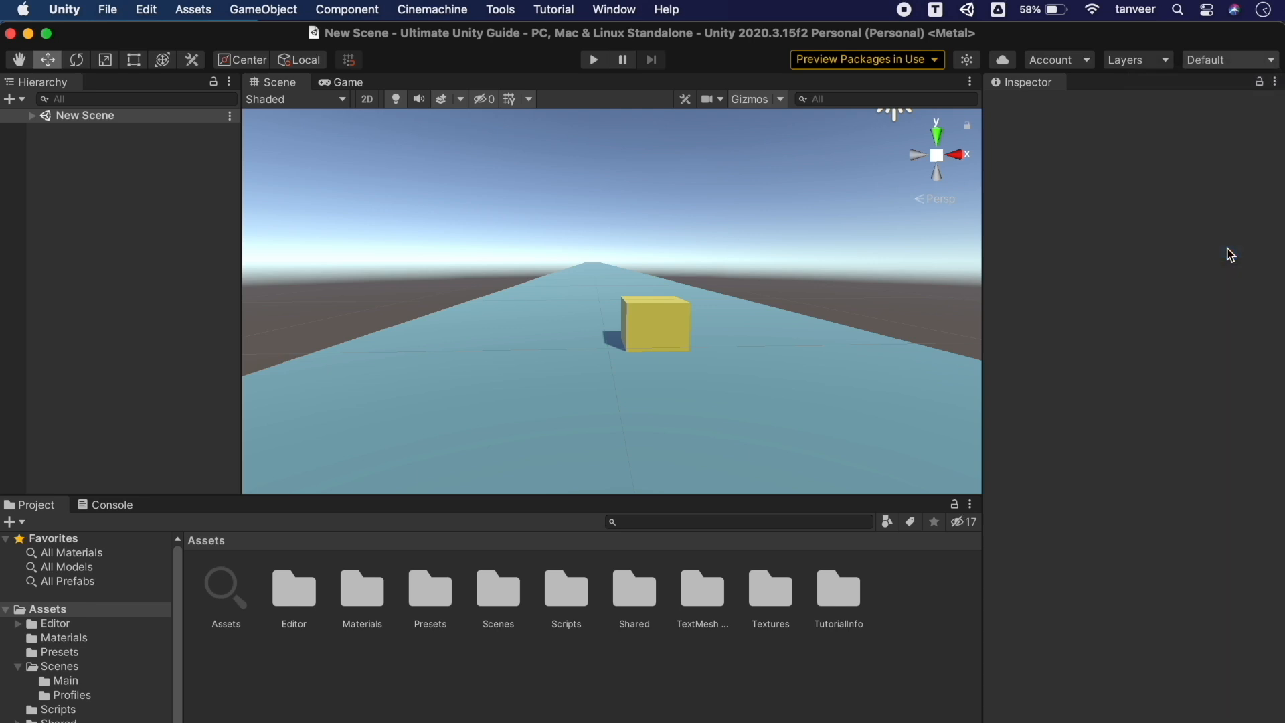
left_click(719, 353)
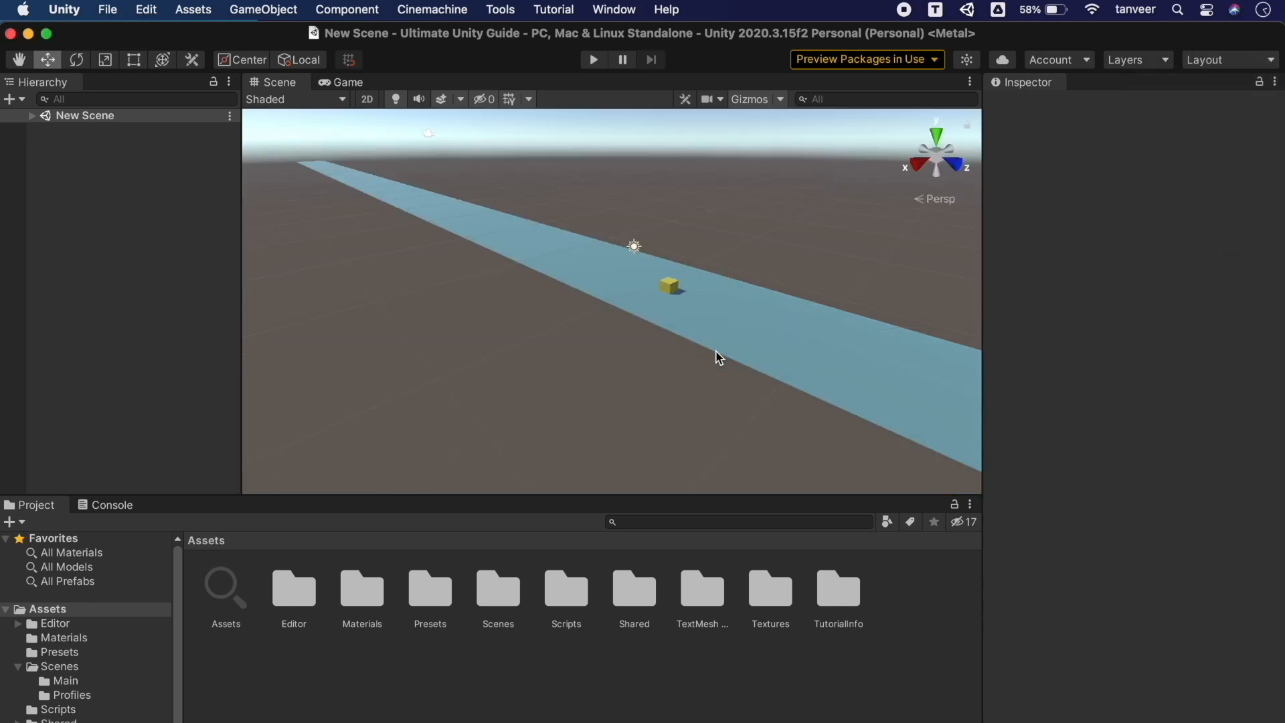
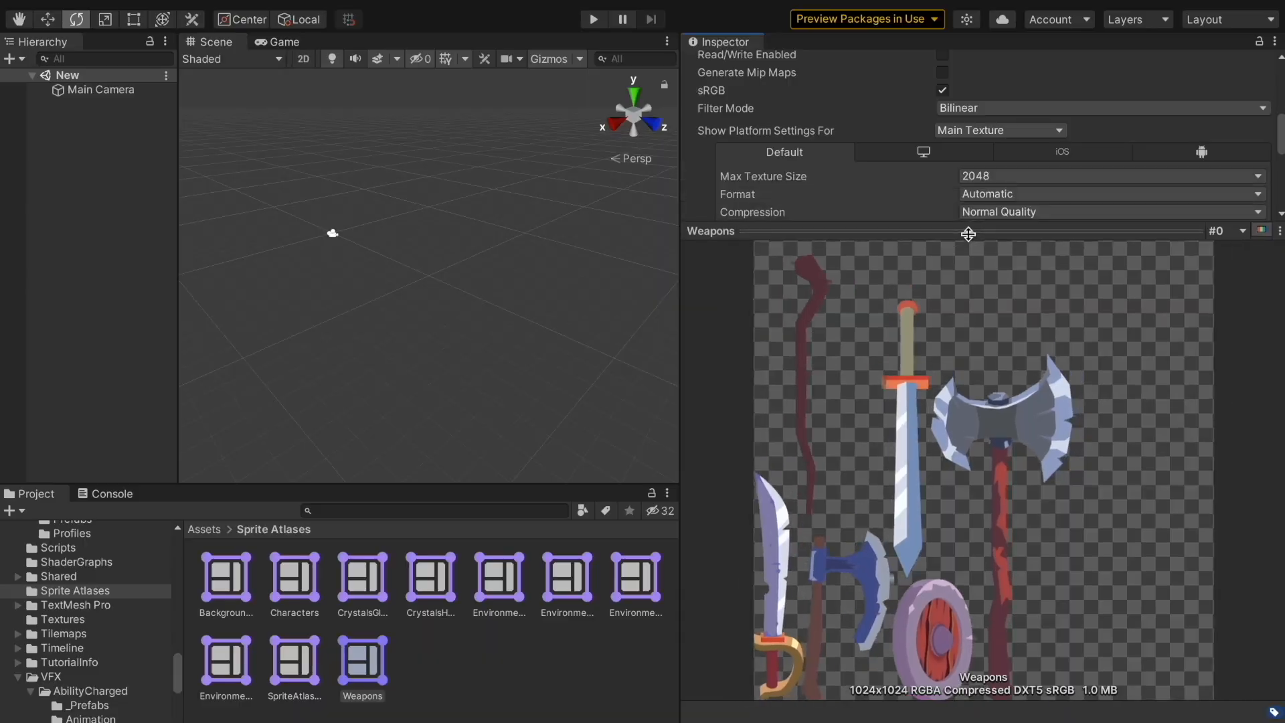
Resize the atlas preview and inspect the SpriteAtlas_UI_Battle atlas
left_click_drag(946, 229, 970, 482)
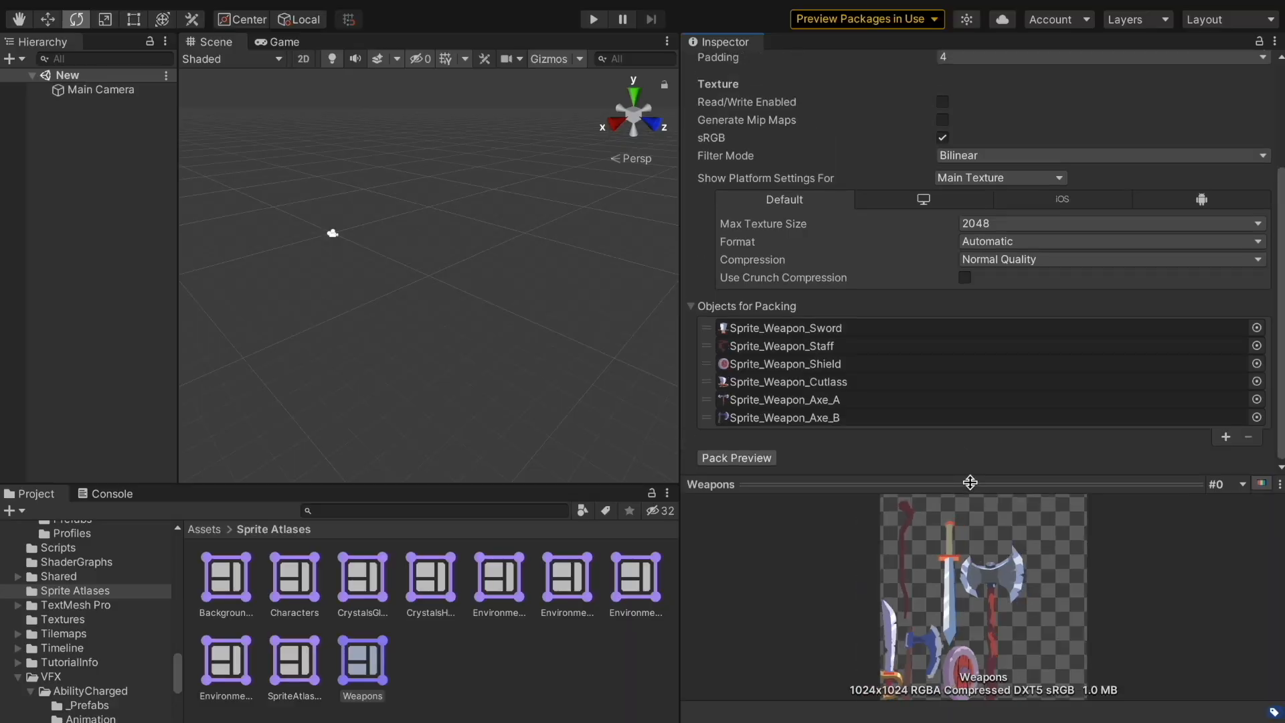
scroll(970, 381, "up", 4)
scroll(971, 382, "down", 4)
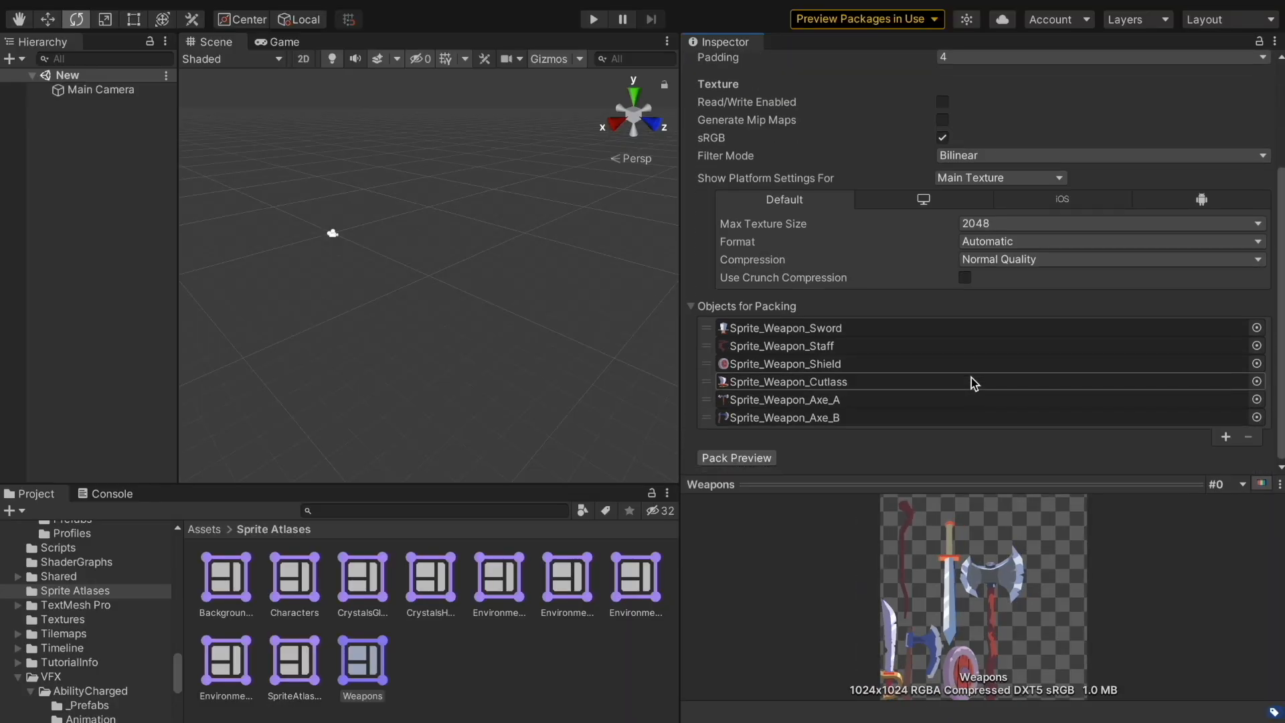
left_click(297, 657)
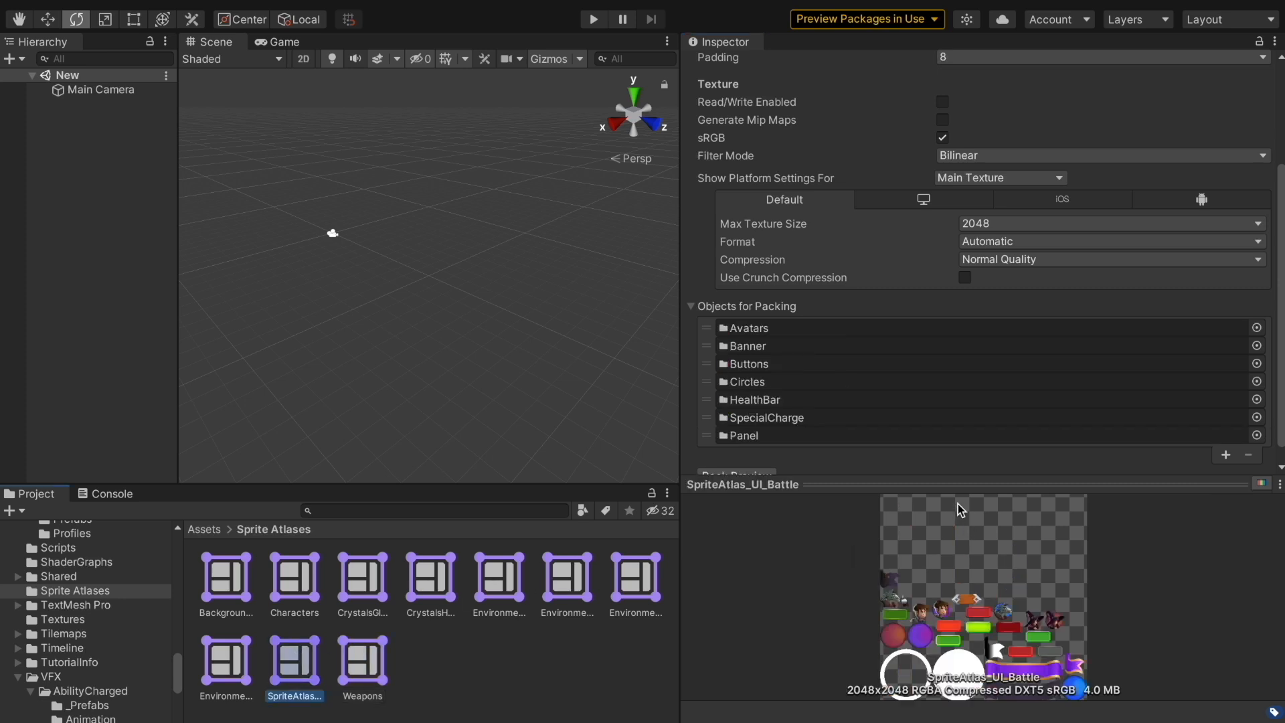
left_click_drag(945, 484, 946, 174)
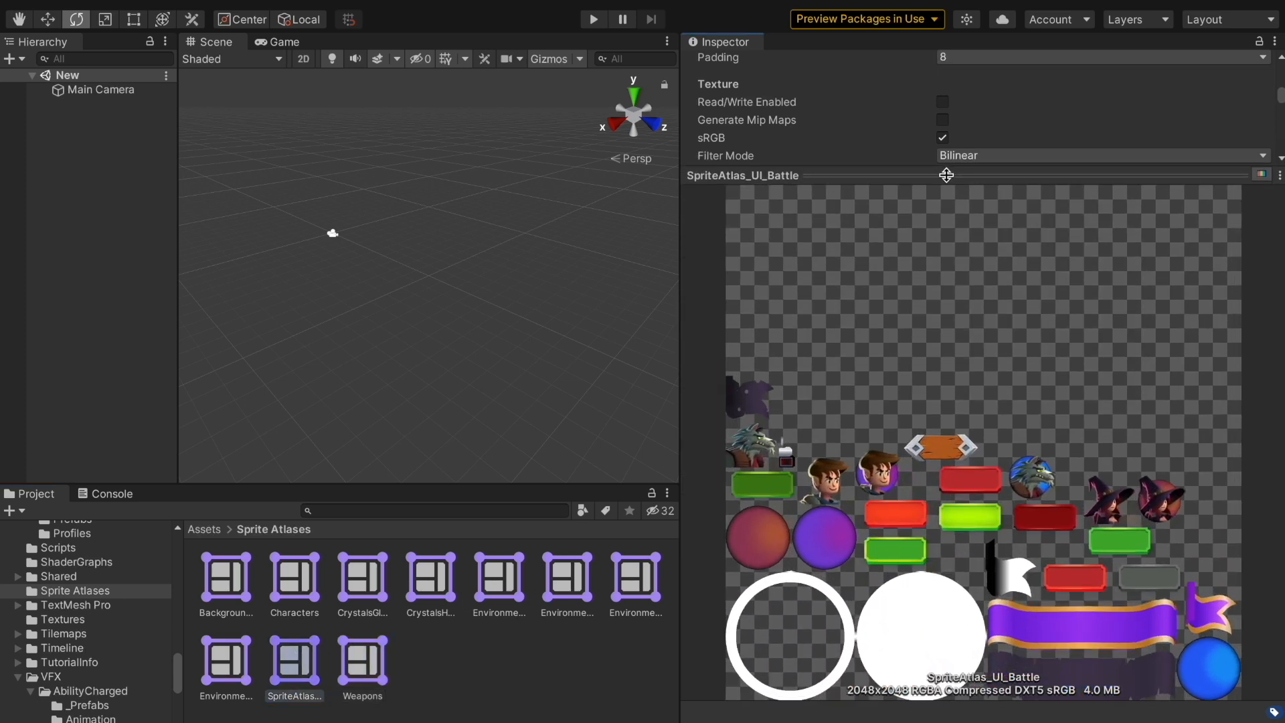
Step from Environment_Normal_Mask_Rect through Environment_Normal_Mask and Environment_Normal back to the Backgrounds atlas
left_click(231, 667)
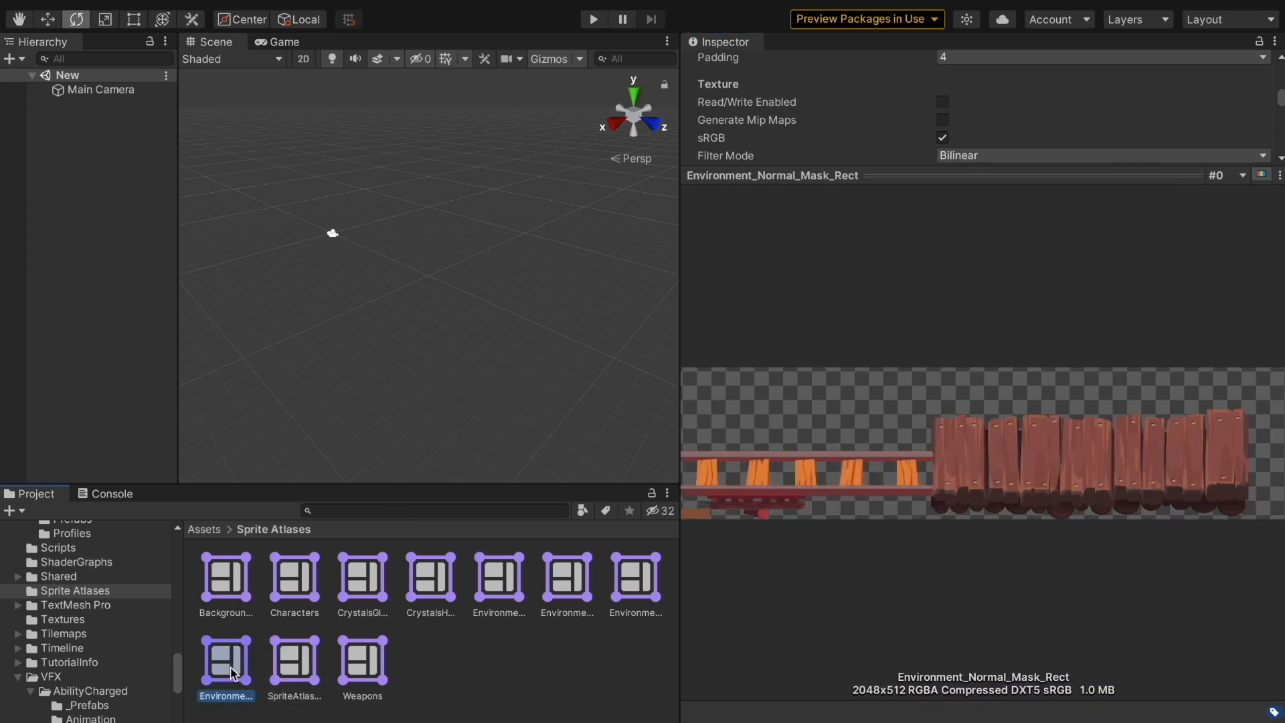
key("Left")
key("Left")
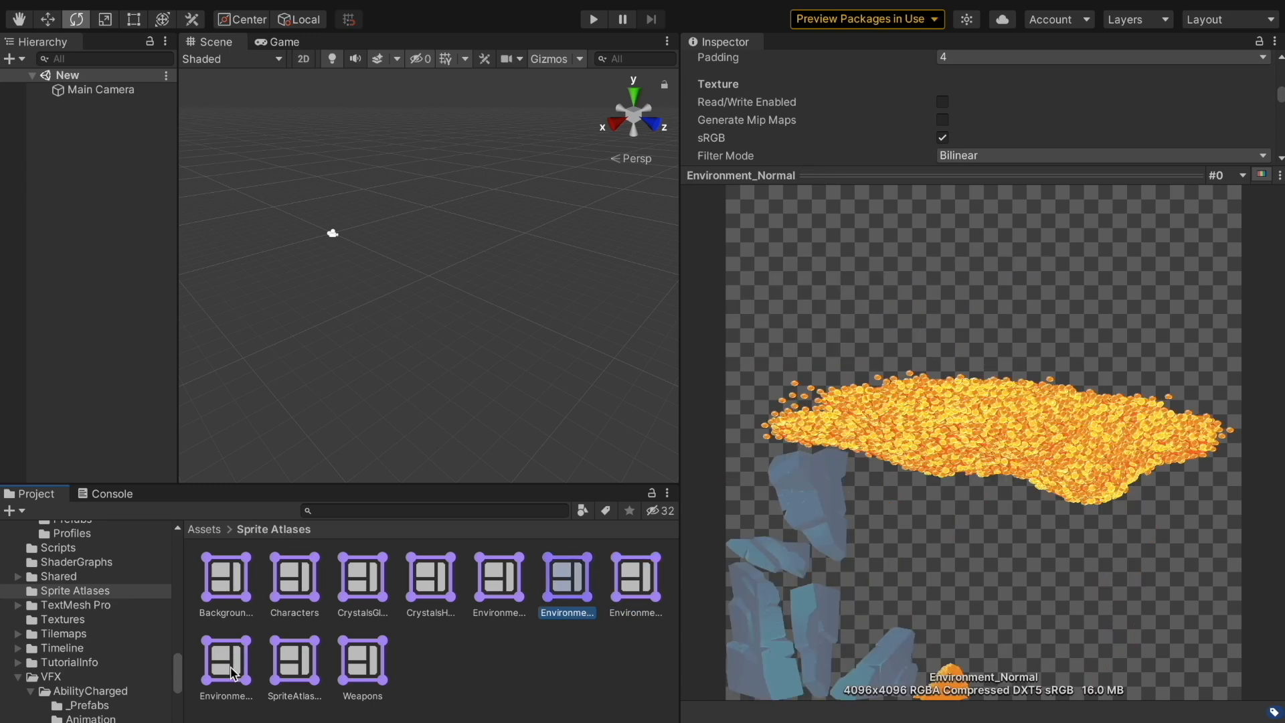
key("Left")
key("Left")
key("Left")
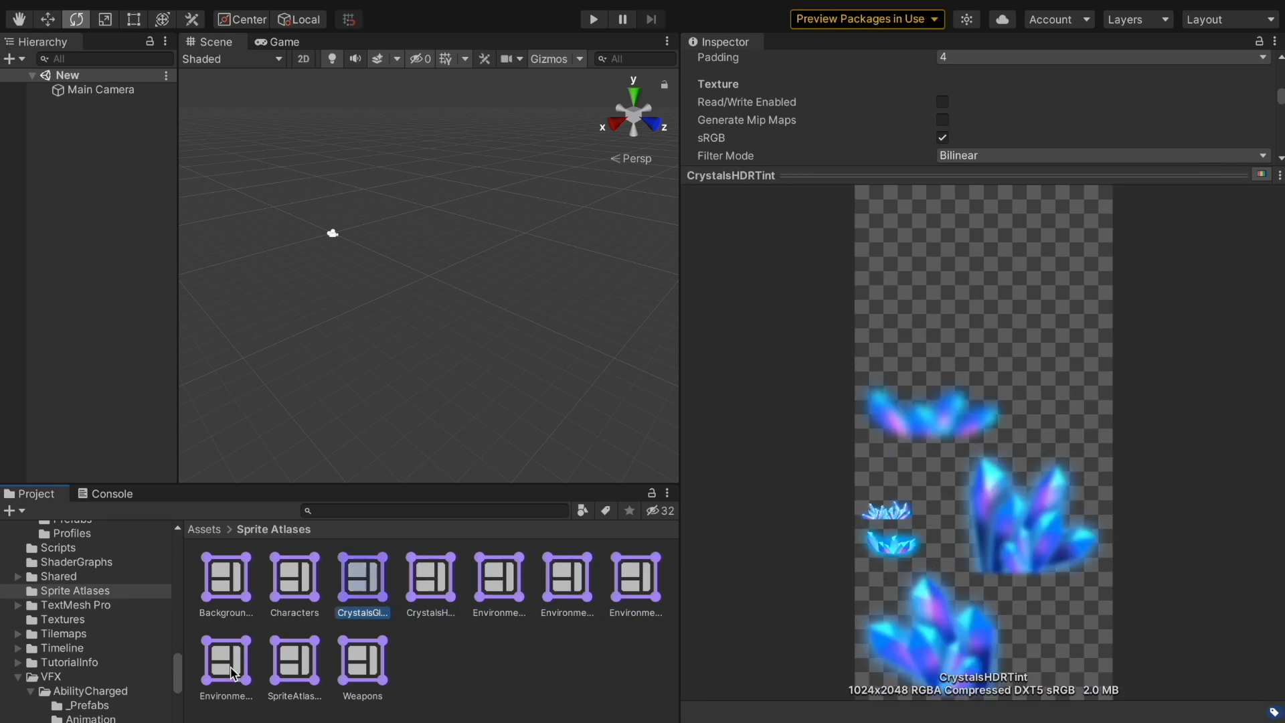
key("Left")
key("Left")
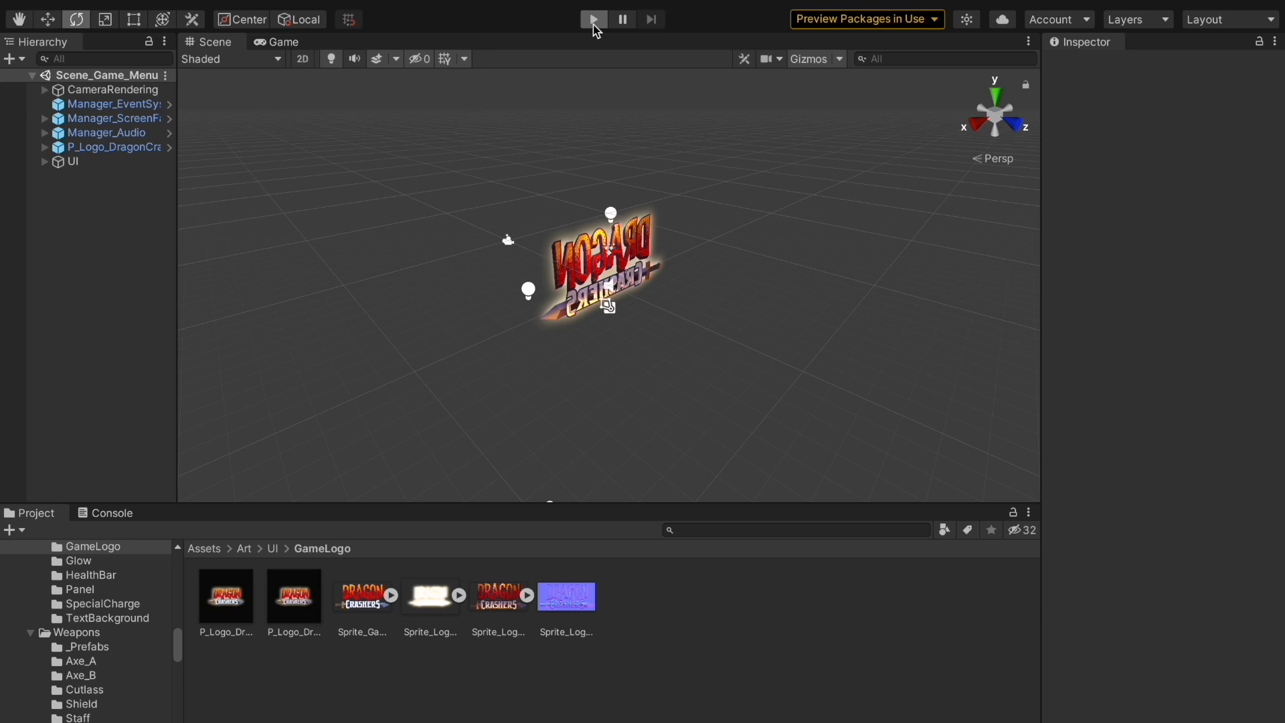
left_click(594, 25)
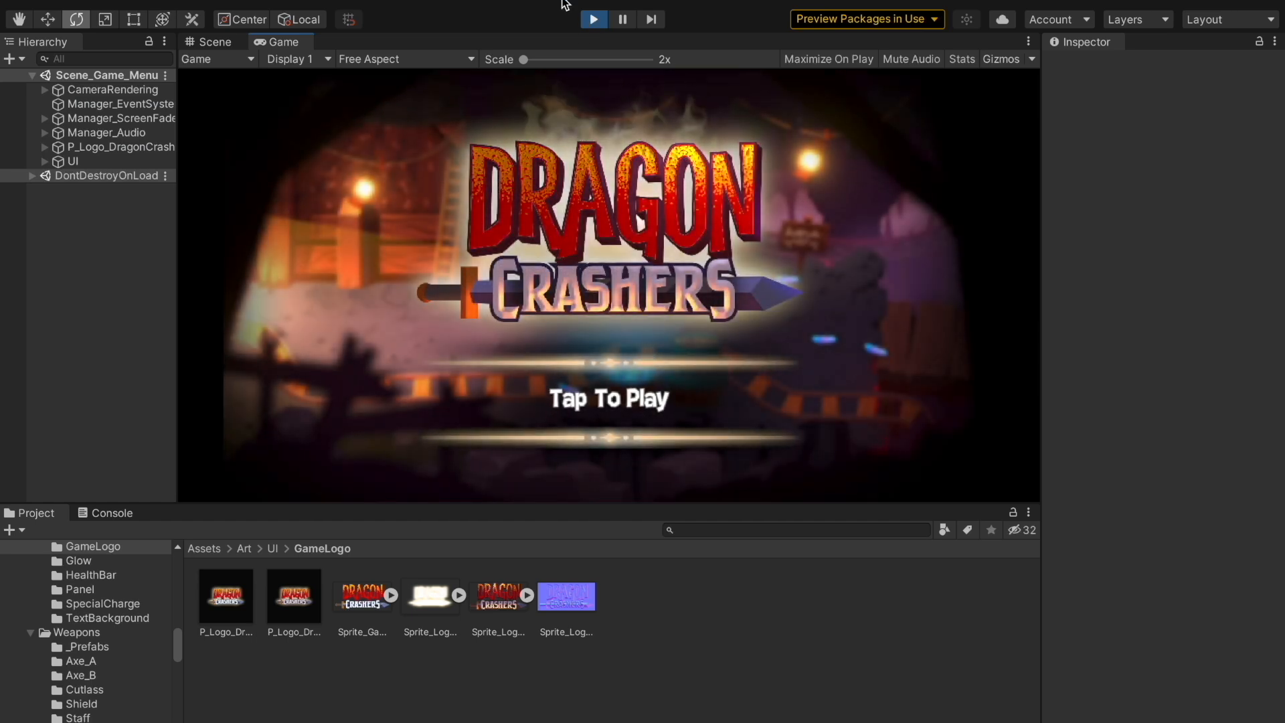
left_click(667, 399)
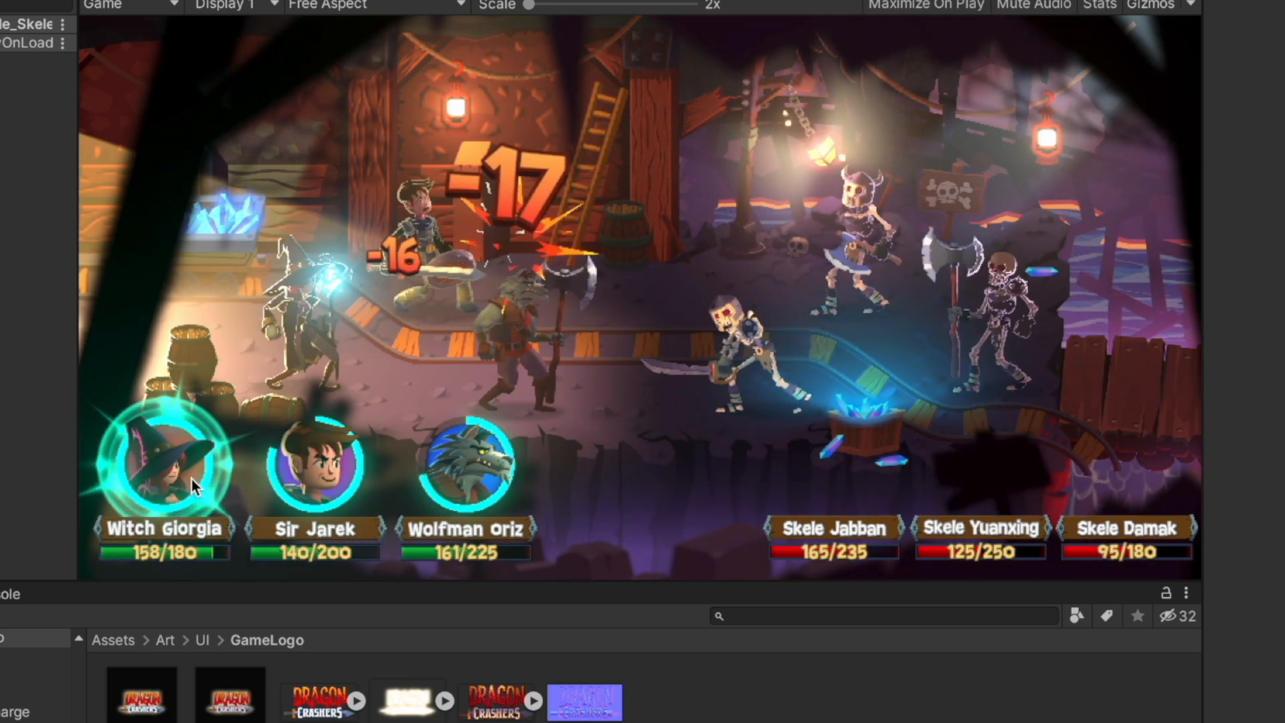
left_click(190, 475)
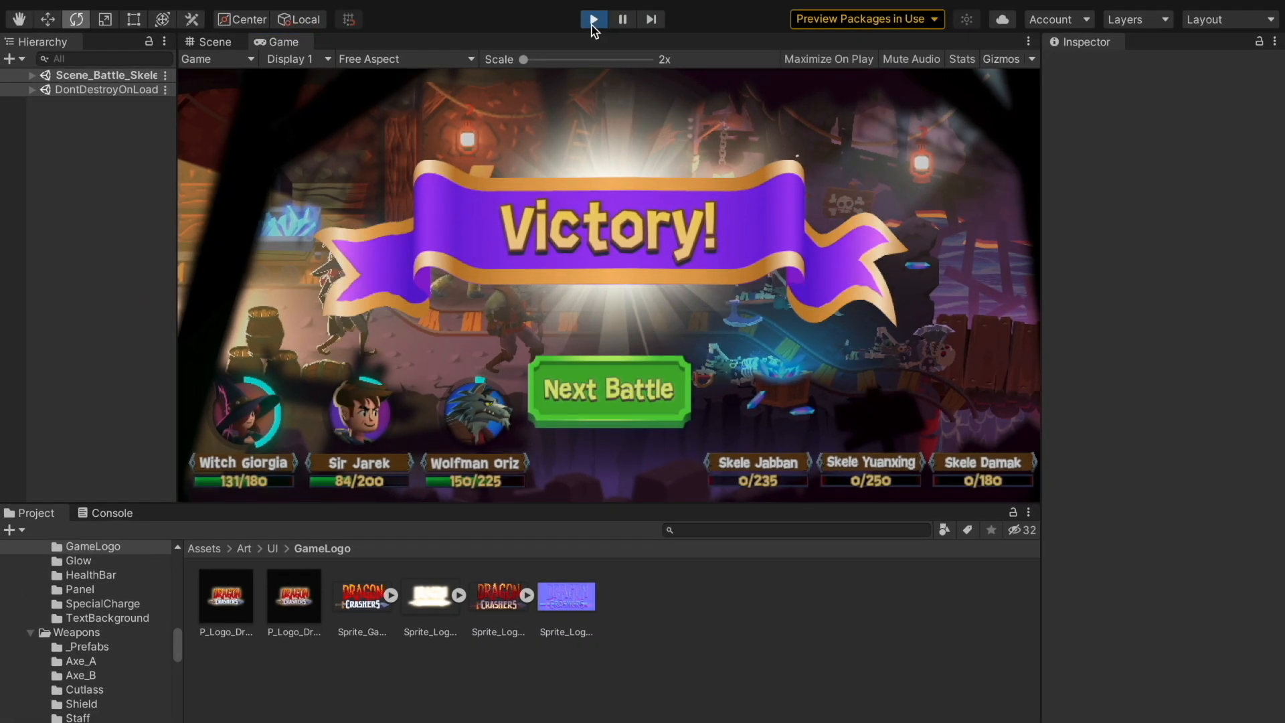
left_click(593, 20)
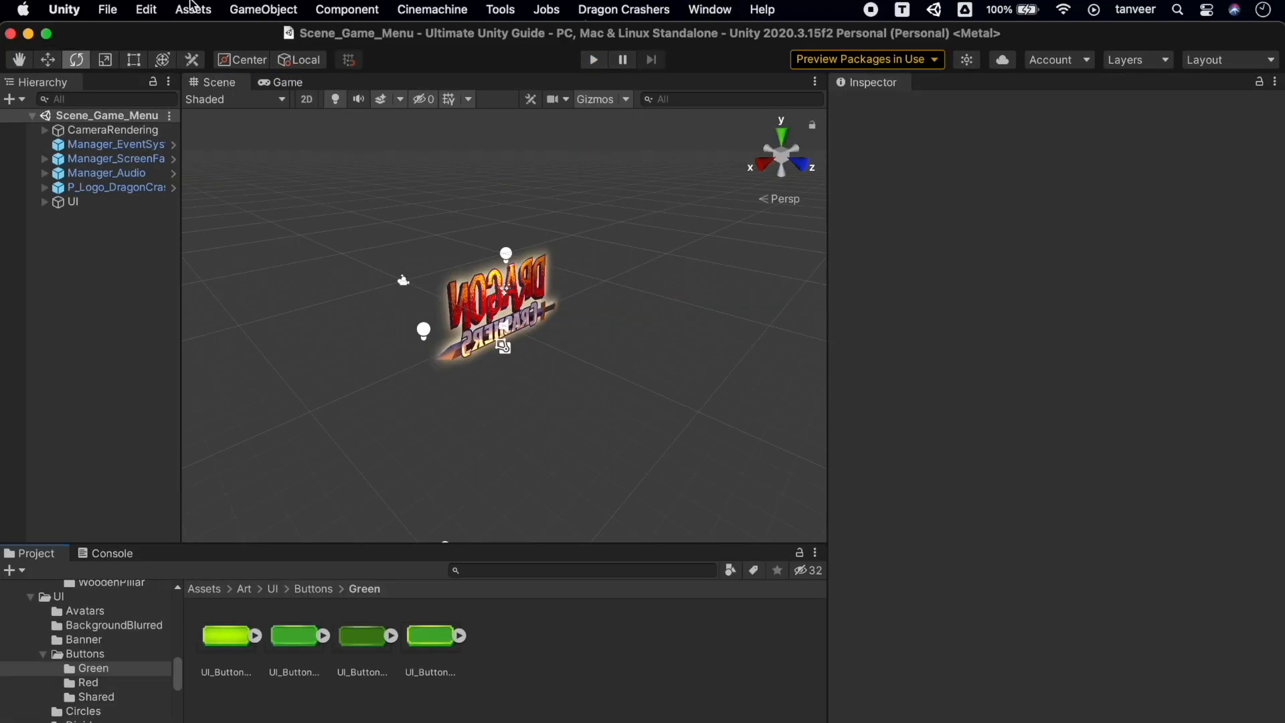
Create a new Sprite Atlas named Buttons from Assets > Create > 2D
left_click(192, 8)
mouse_move(300, 46)
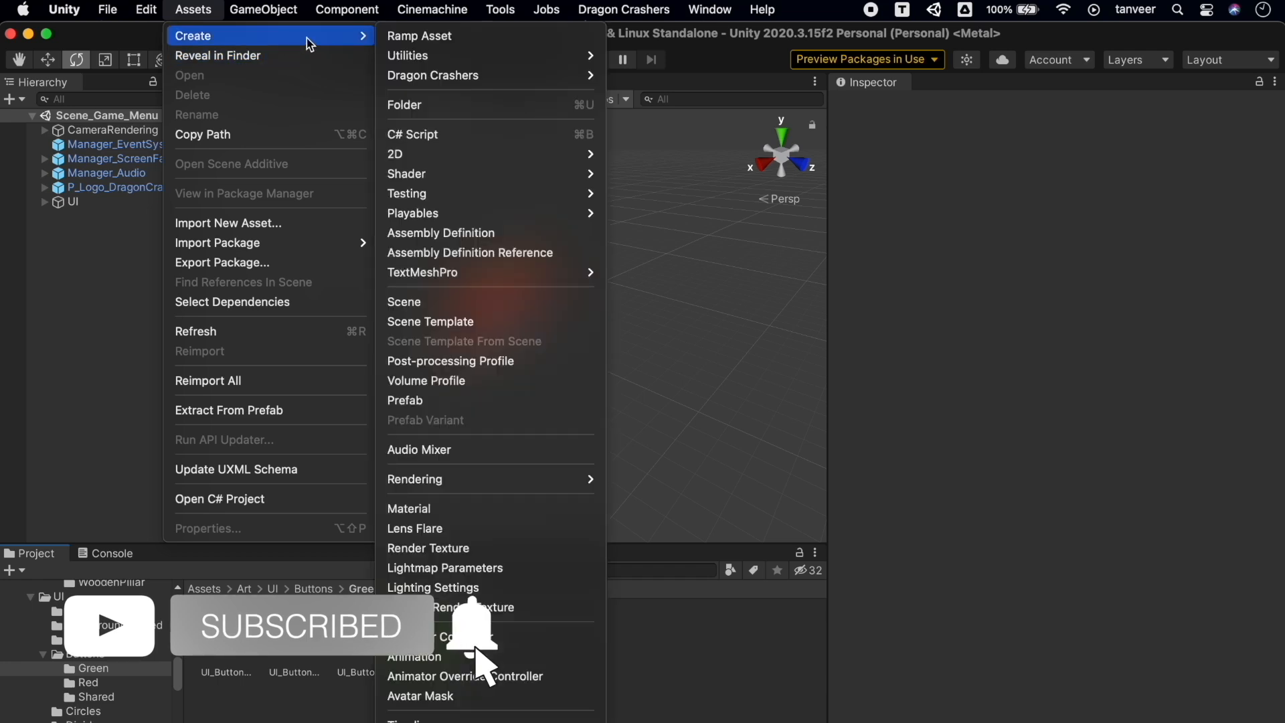
mouse_move(509, 152)
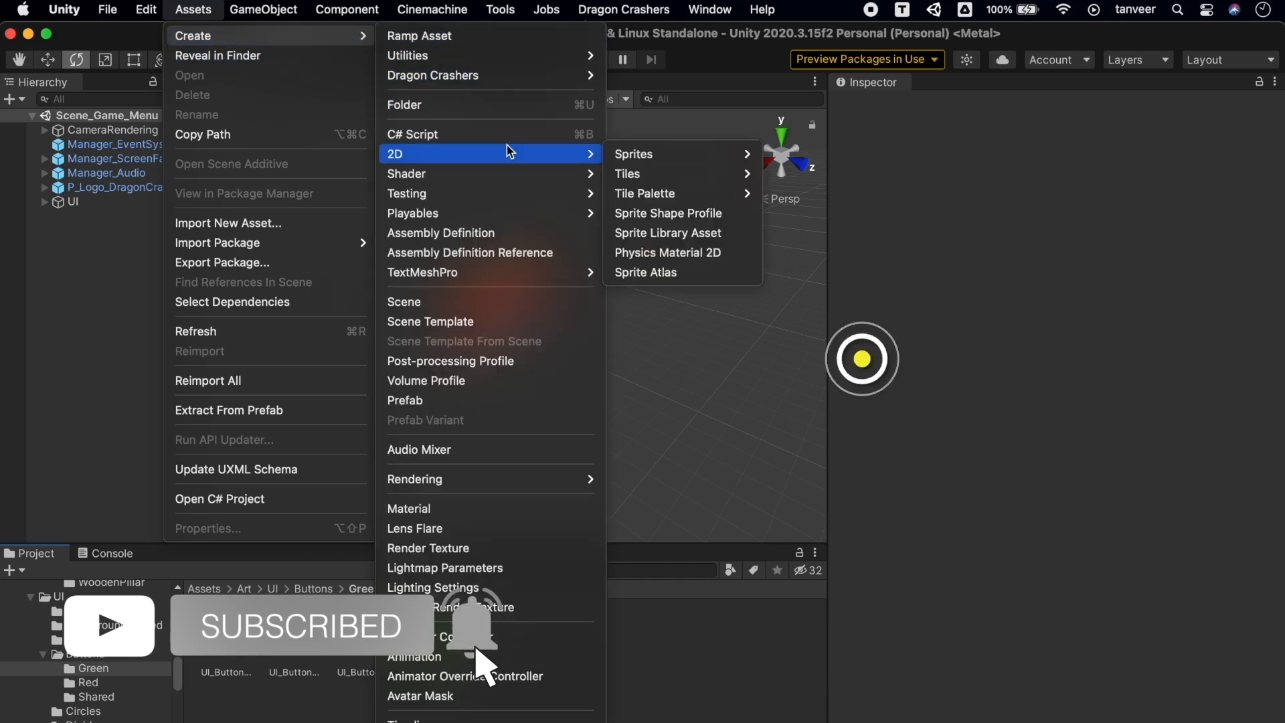
left_click(692, 274)
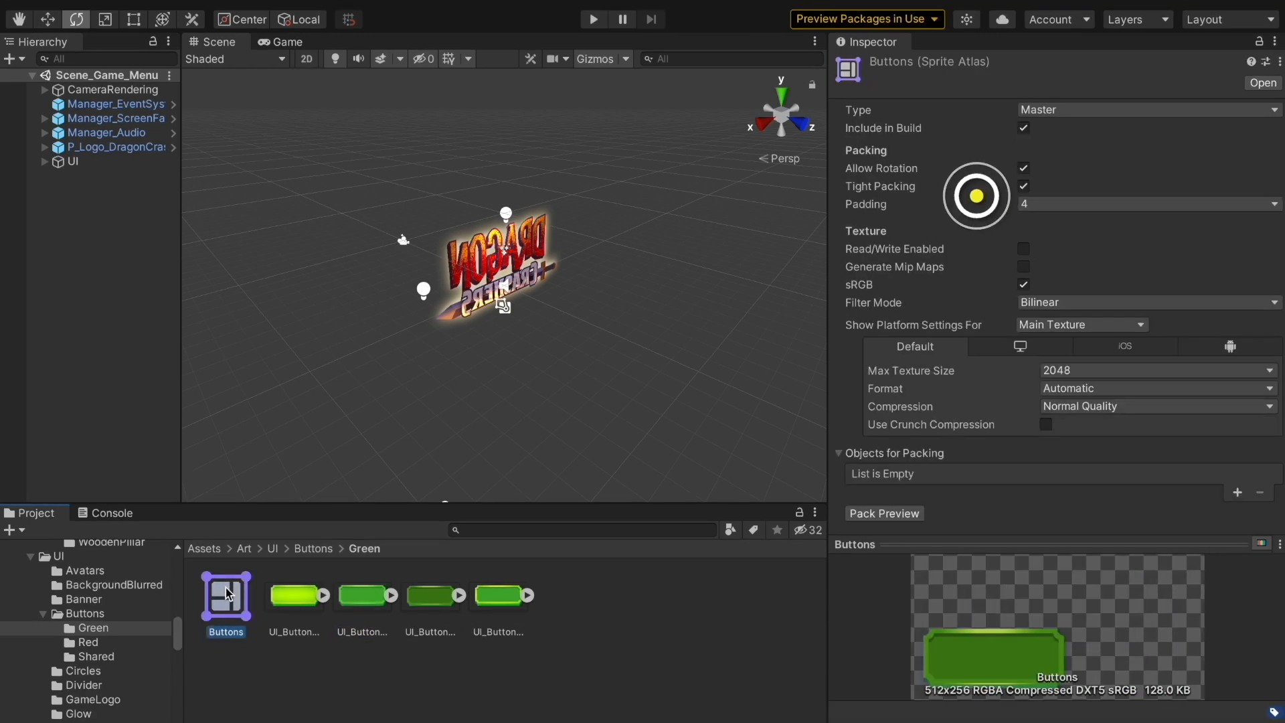
Lock the Inspector, add the four green button sprites to the atlas, and pack a preview
left_click(1259, 44)
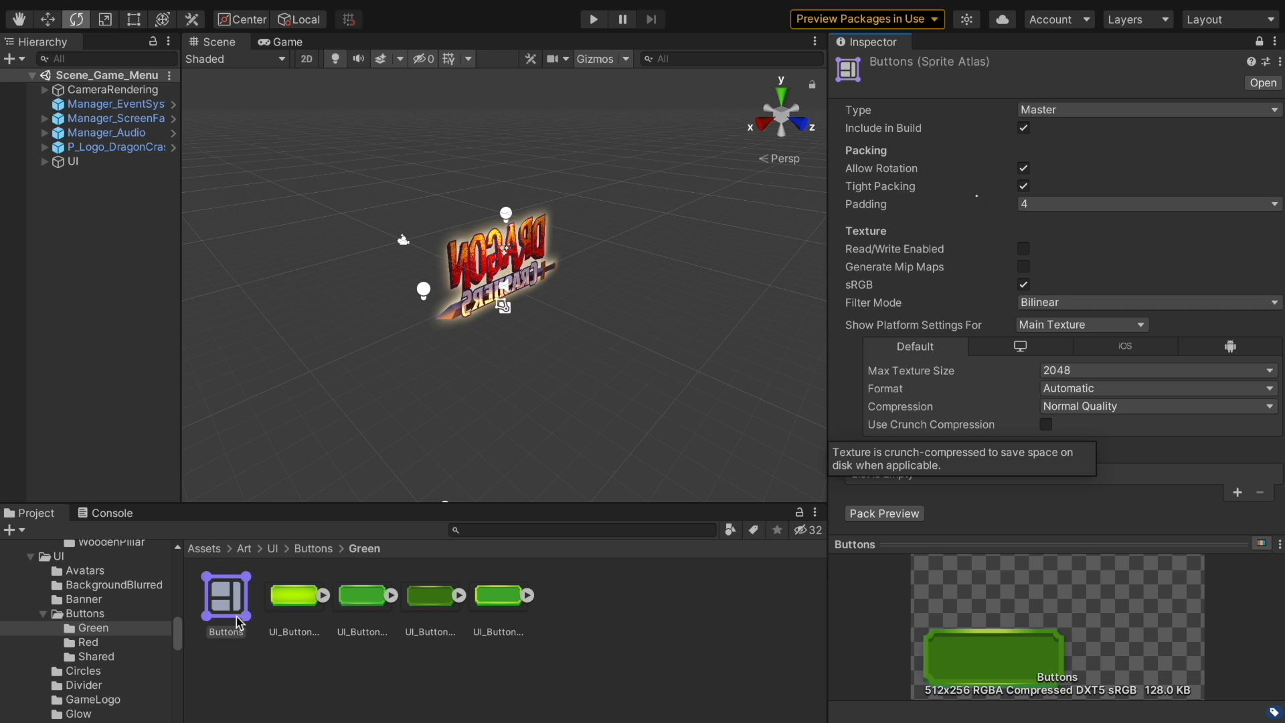
left_click(292, 596)
left_click(505, 589, "shift")
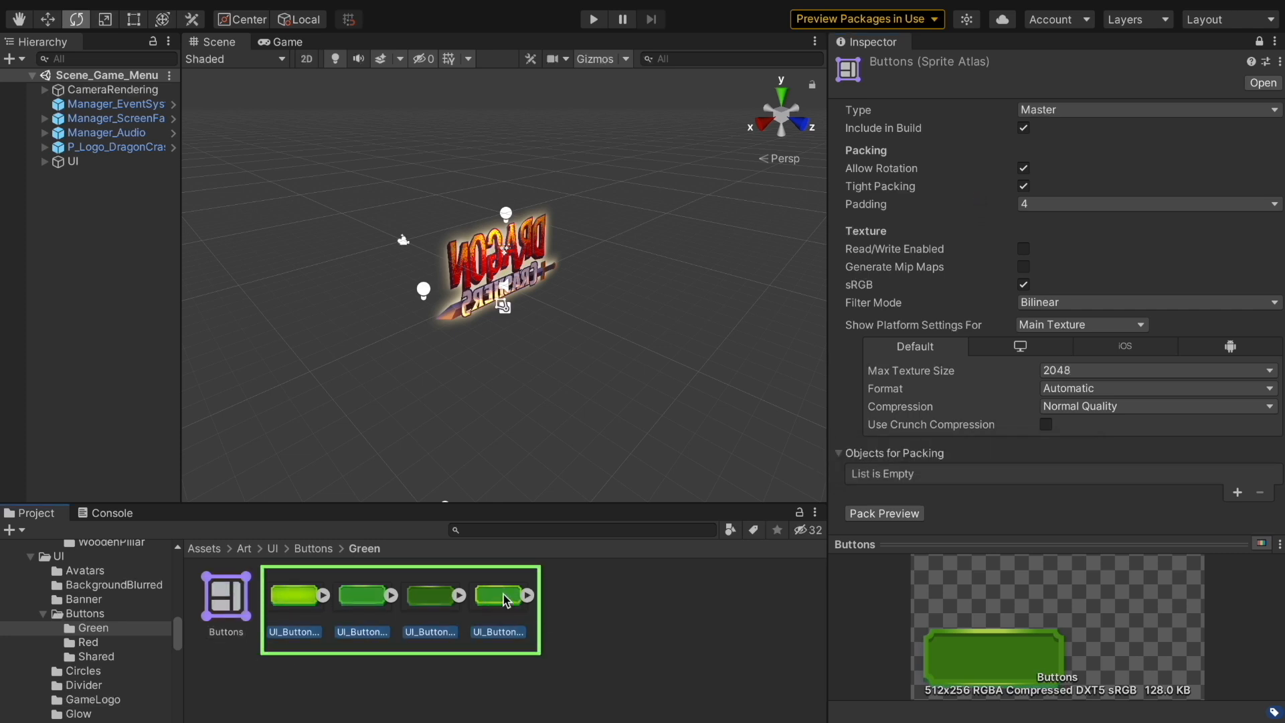
left_click_drag(502, 599, 885, 462)
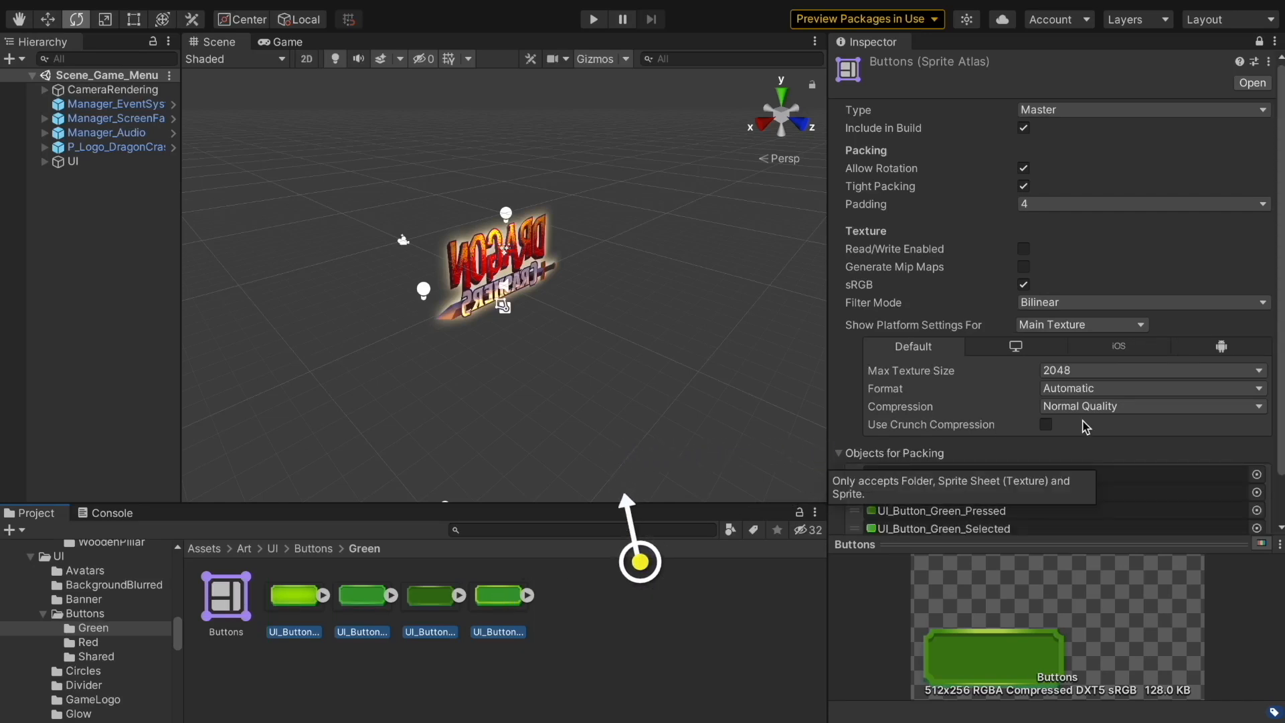
scroll(1083, 421, "down", 2)
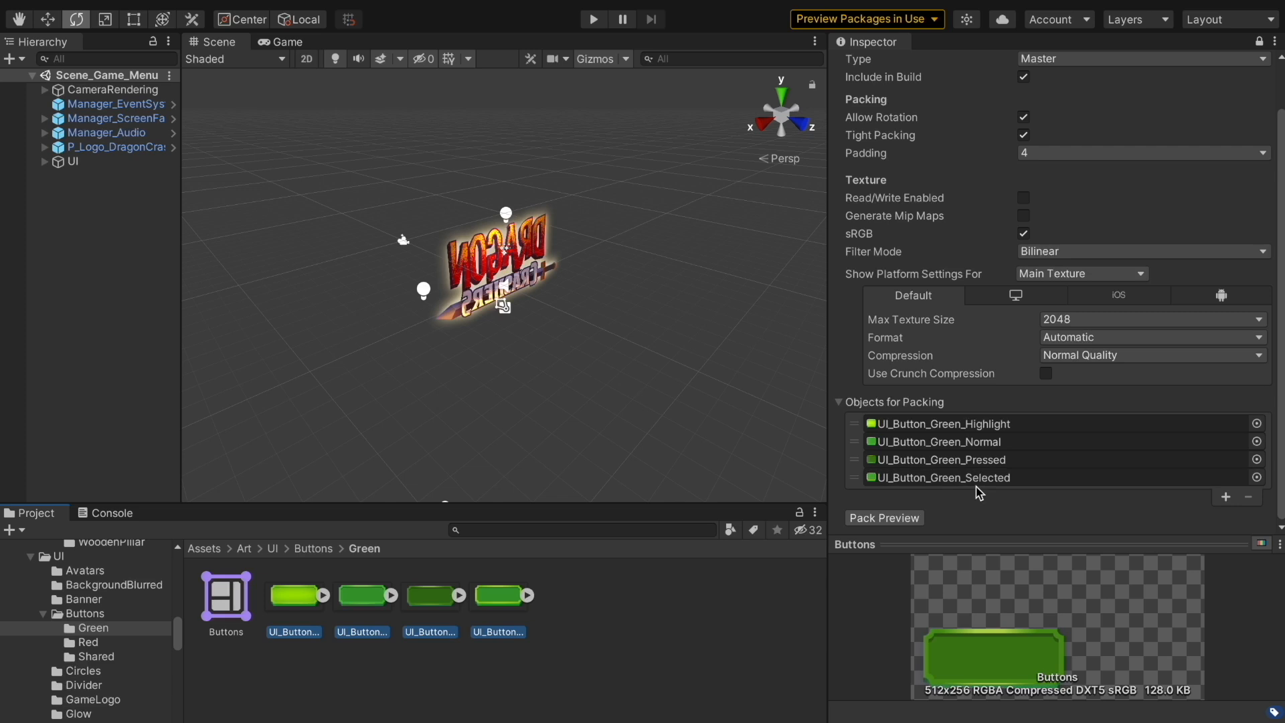
left_click(917, 521)
left_click_drag(1009, 535, 1034, 204)
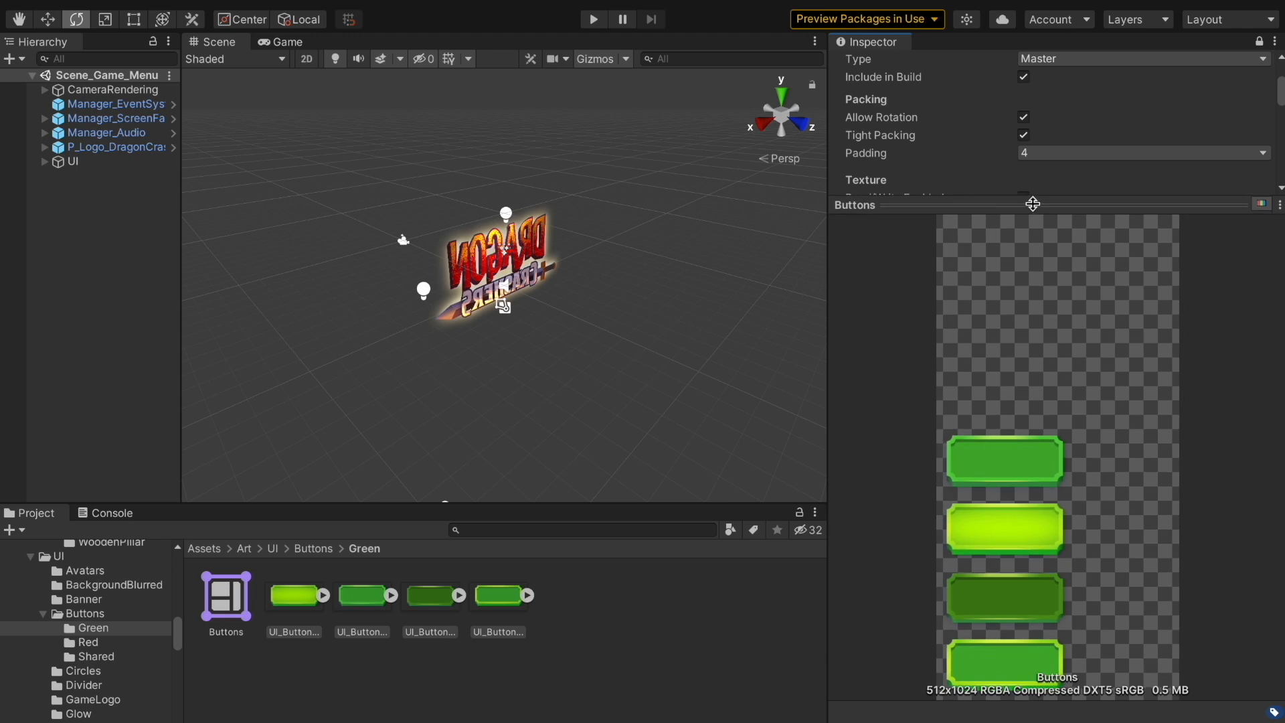
left_click_drag(1033, 204, 1068, 550)
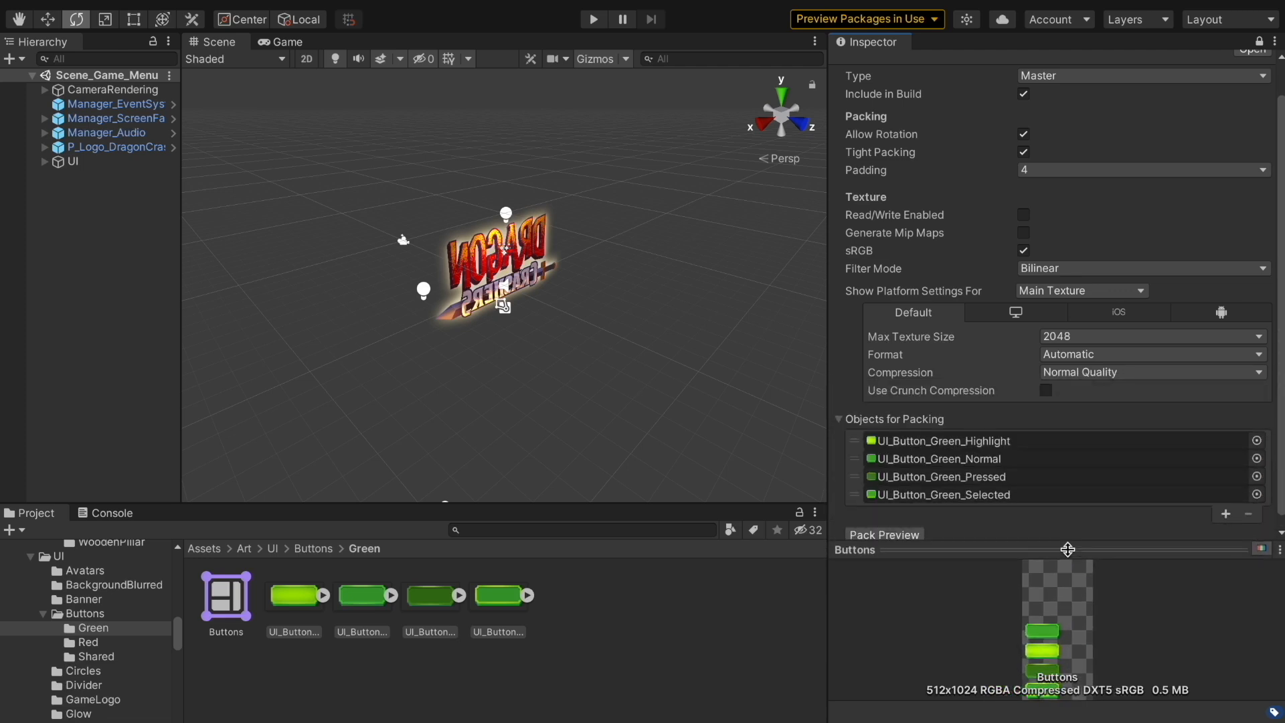
Remove UI_Button_Green_Pressed from the packing list and repack the atlas
left_click(1002, 478)
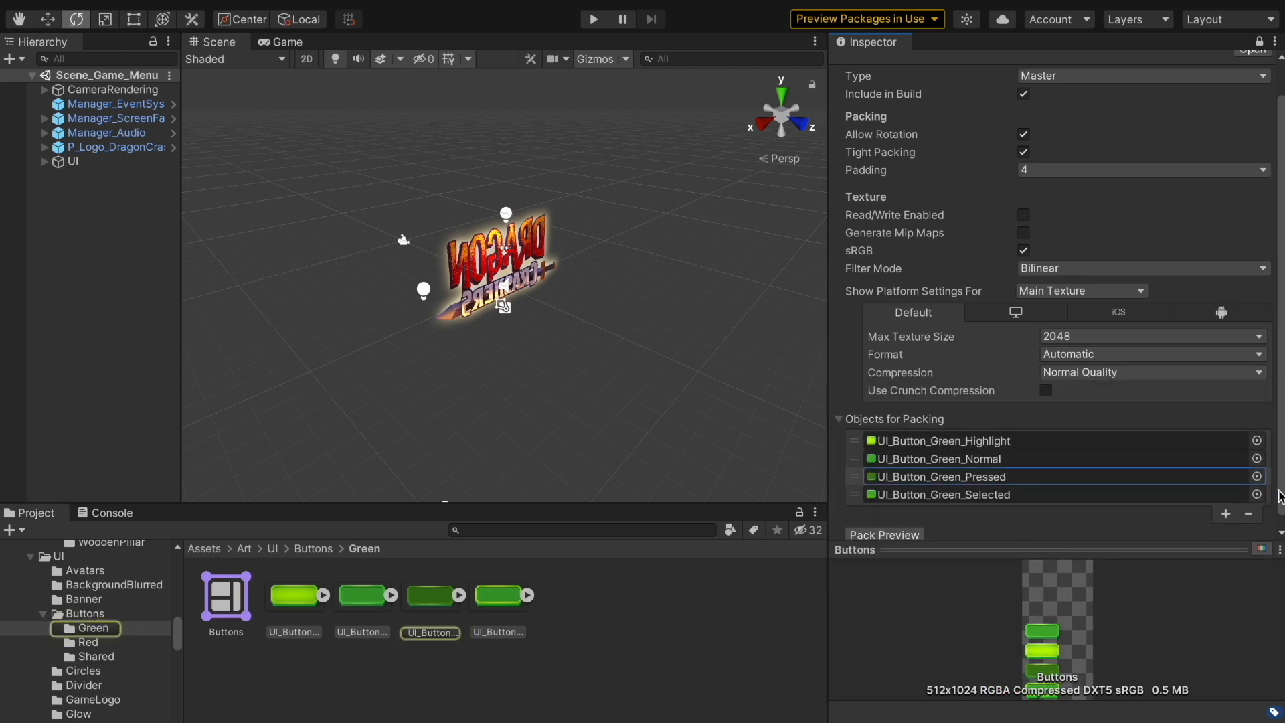
left_click(1249, 517)
left_click(905, 525)
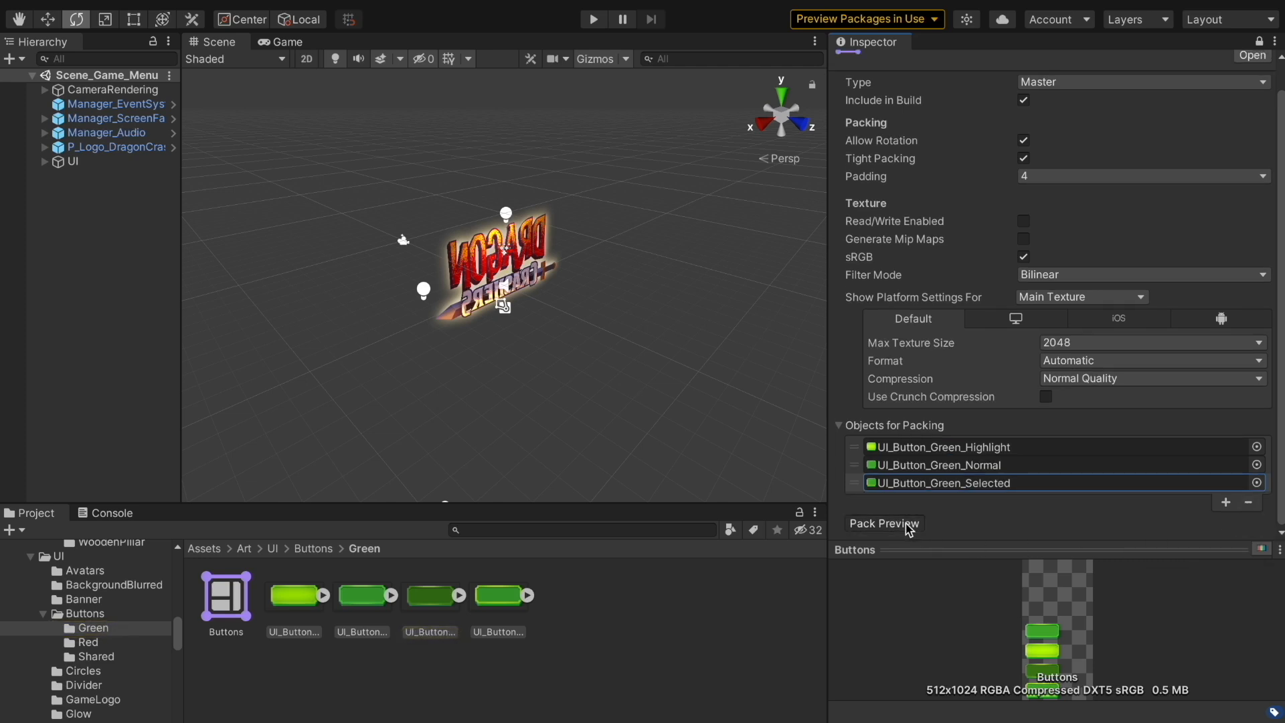
left_click_drag(954, 551, 962, 519)
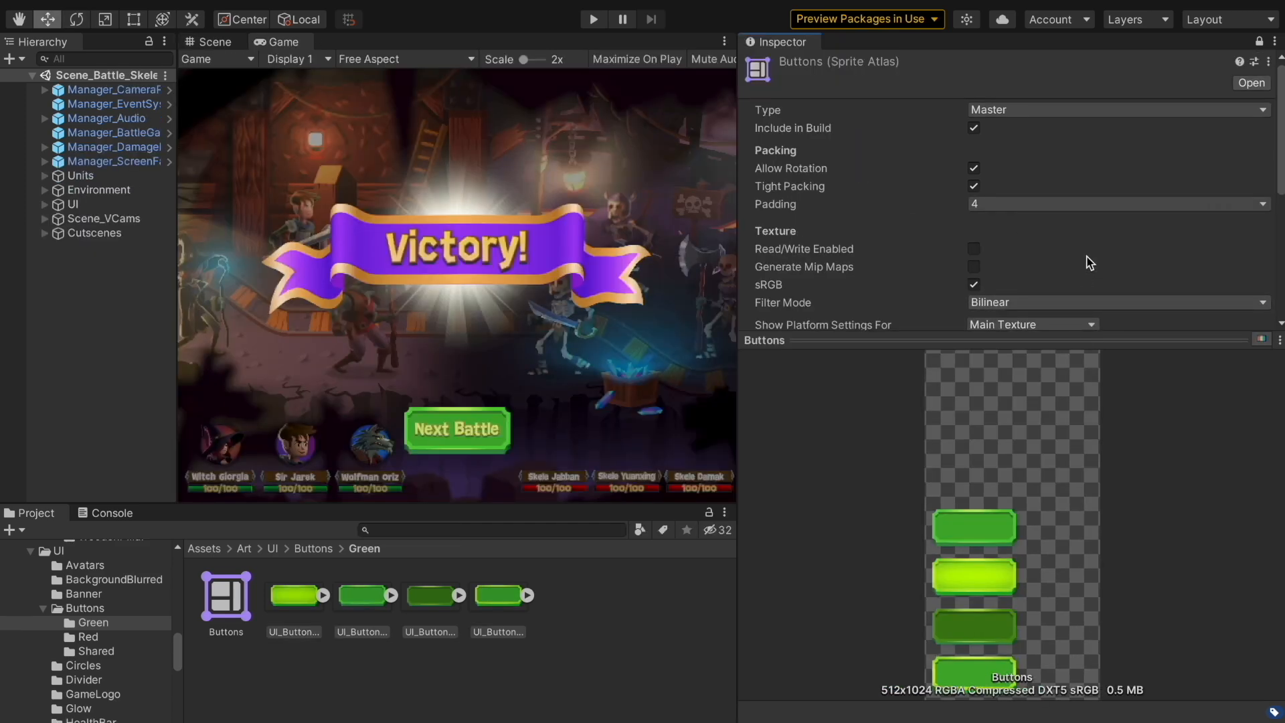
scroll(1089, 261, "down", 8)
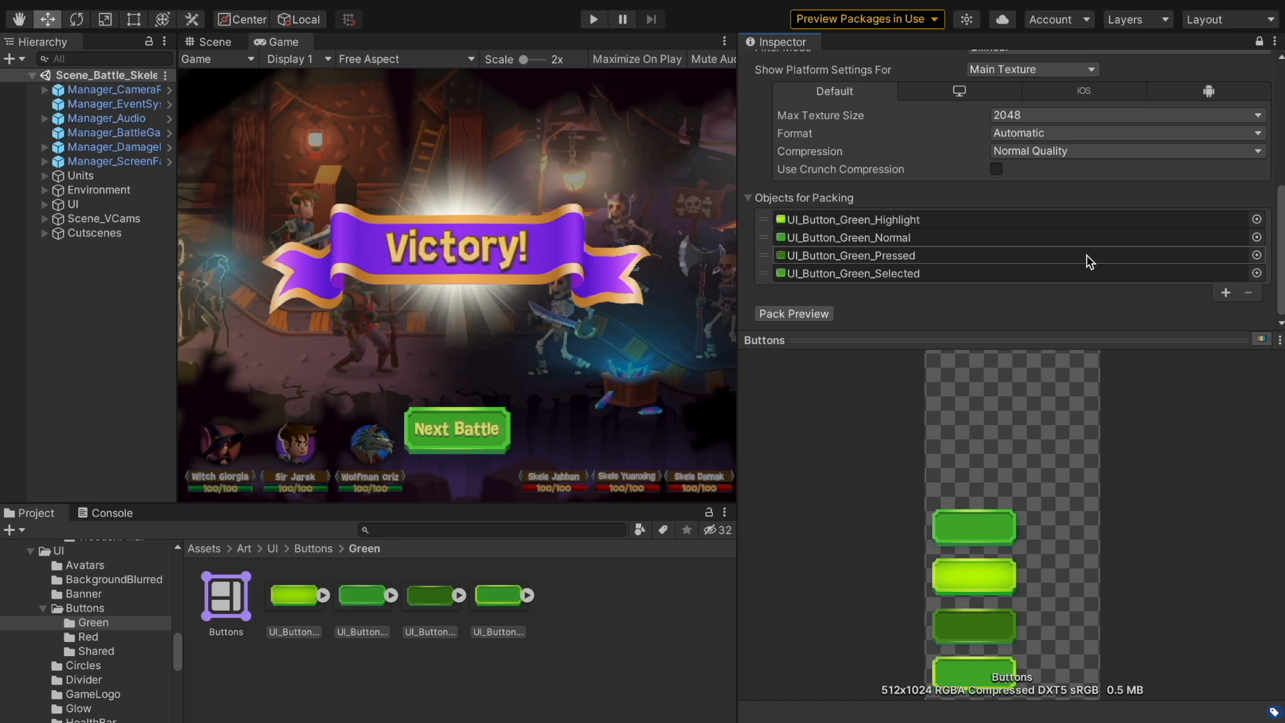
Try a Max Texture Size of 256, then 512, and repack the atlas
left_click(1043, 115)
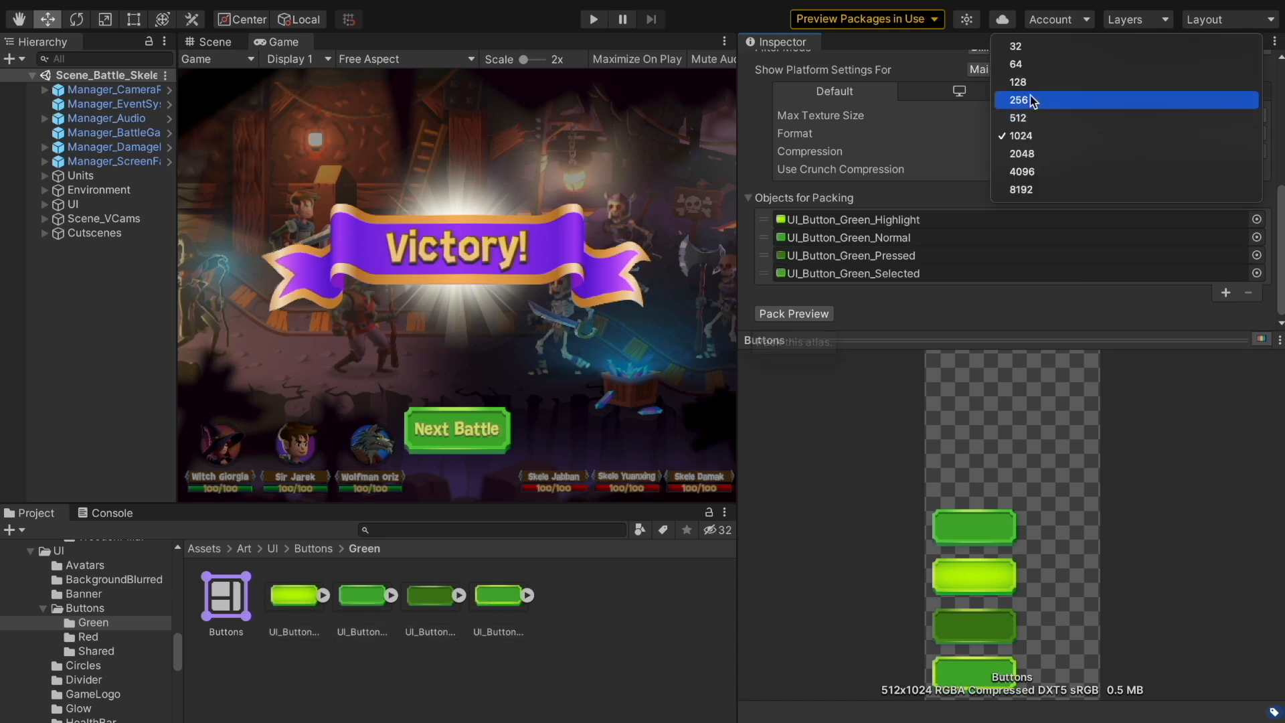
left_click(1035, 100)
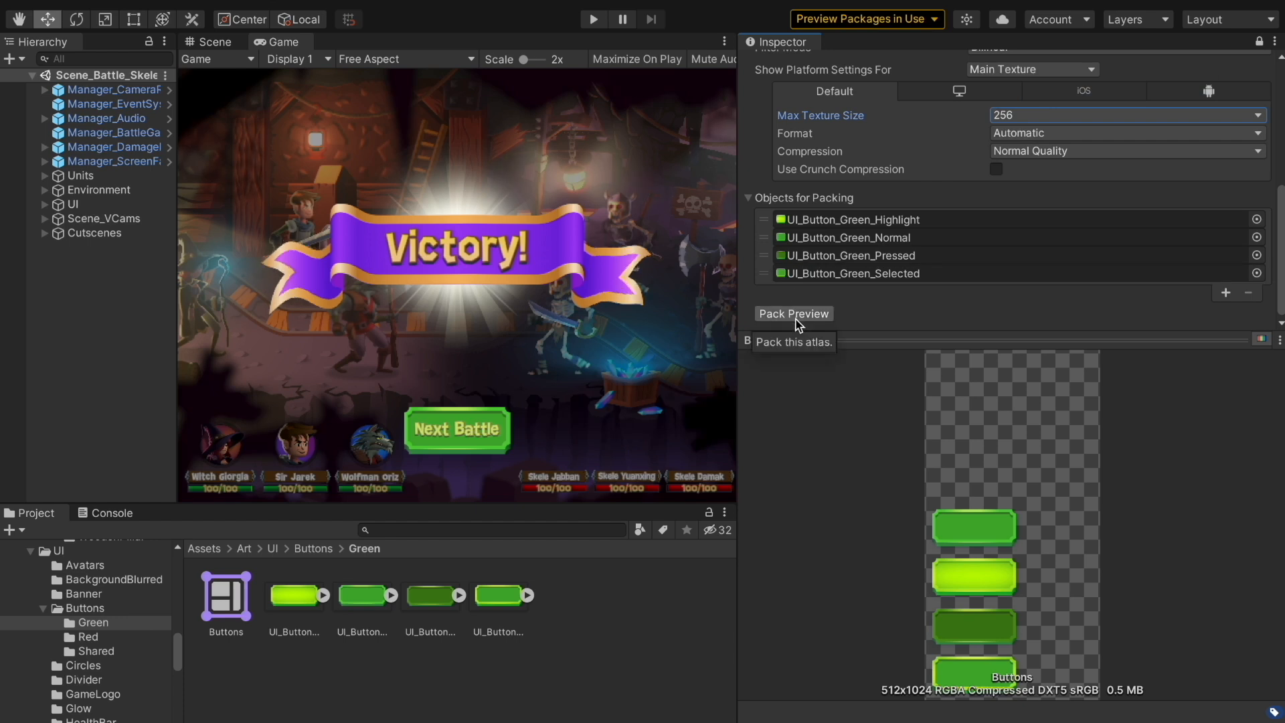
left_click(1014, 117)
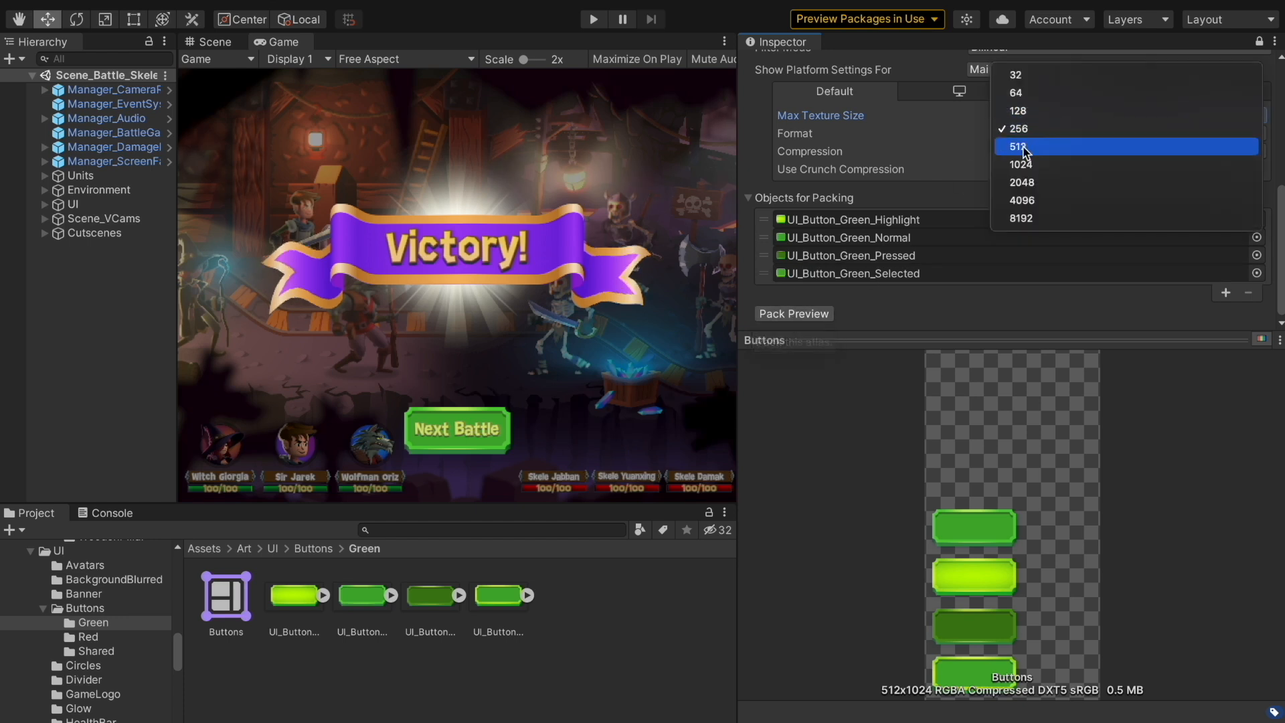
left_click(865, 301)
left_click(812, 314)
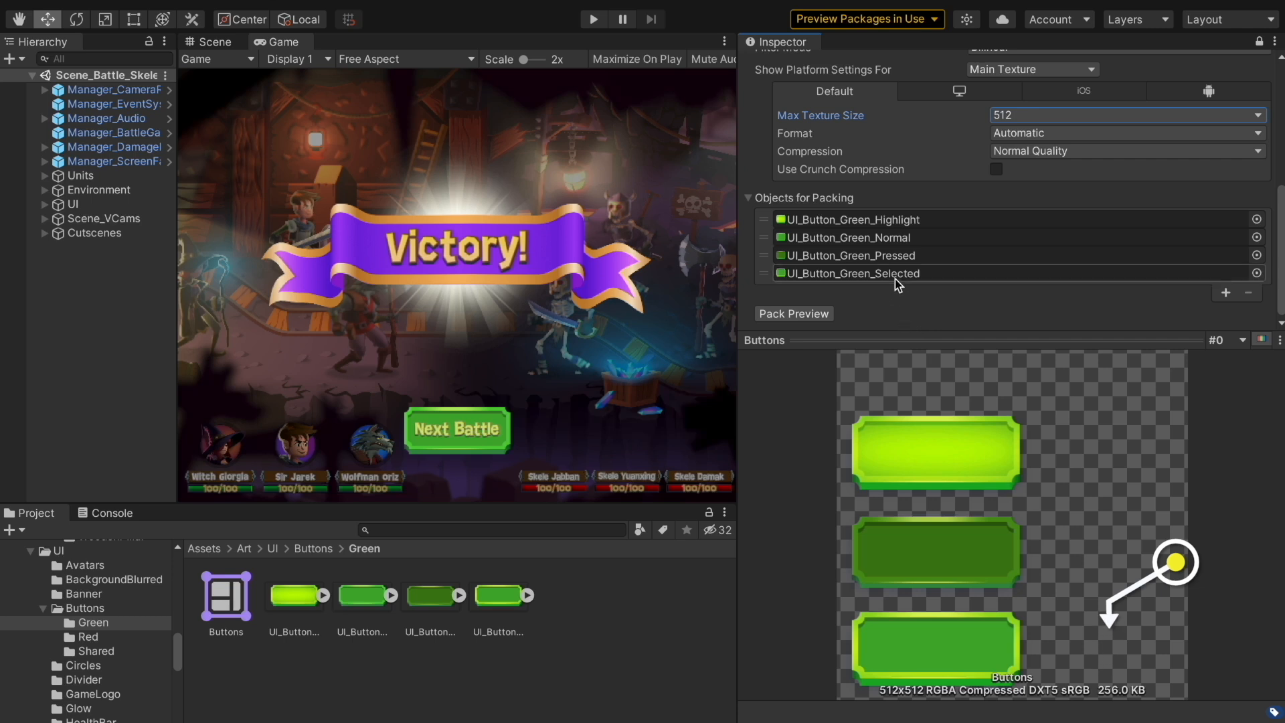
Raise the Buttons atlas Max Texture Size to 1024 and repack the preview
left_click(290, 606)
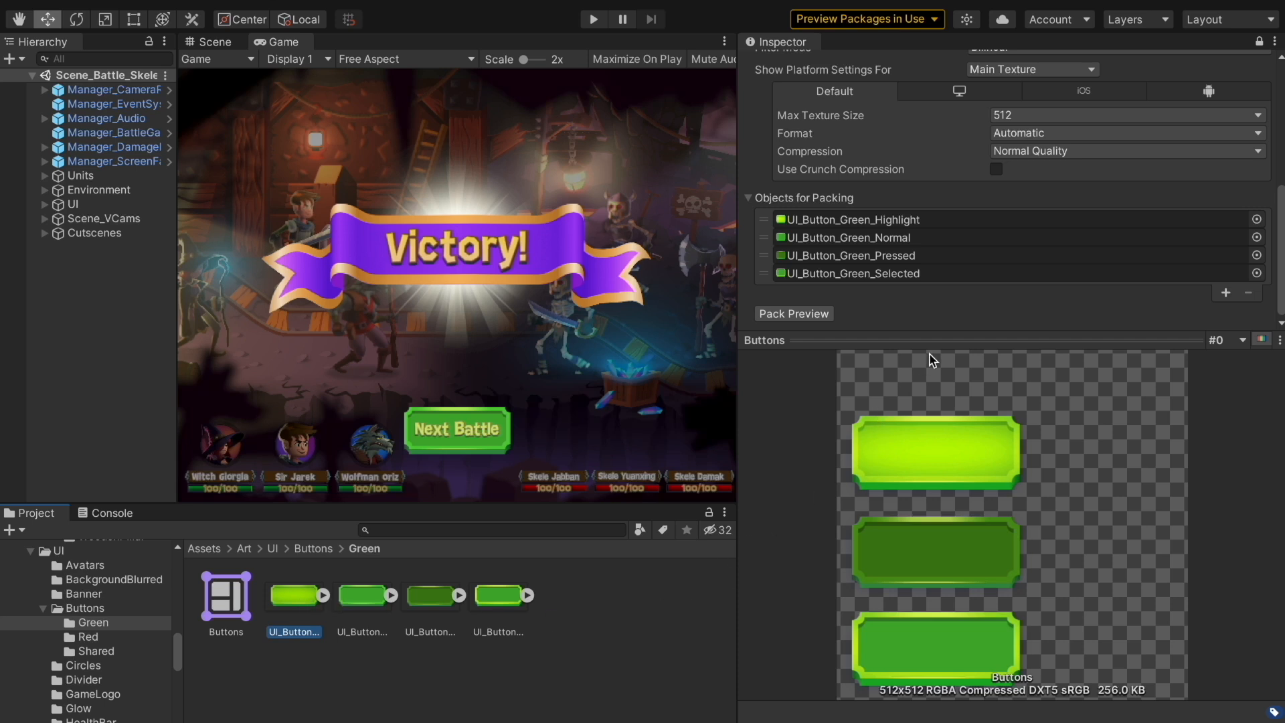
left_click_drag(936, 340, 984, 517)
left_click_drag(963, 396, 1006, 322)
left_click(1029, 292)
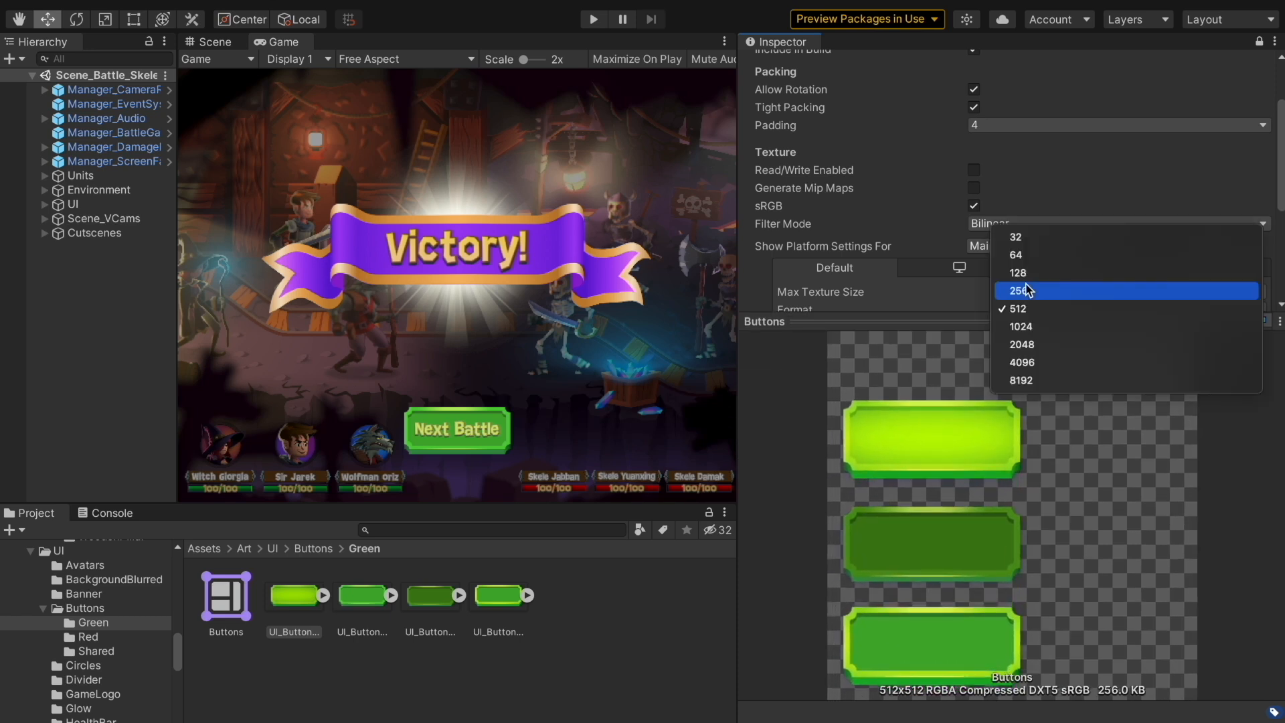
left_click(1033, 326)
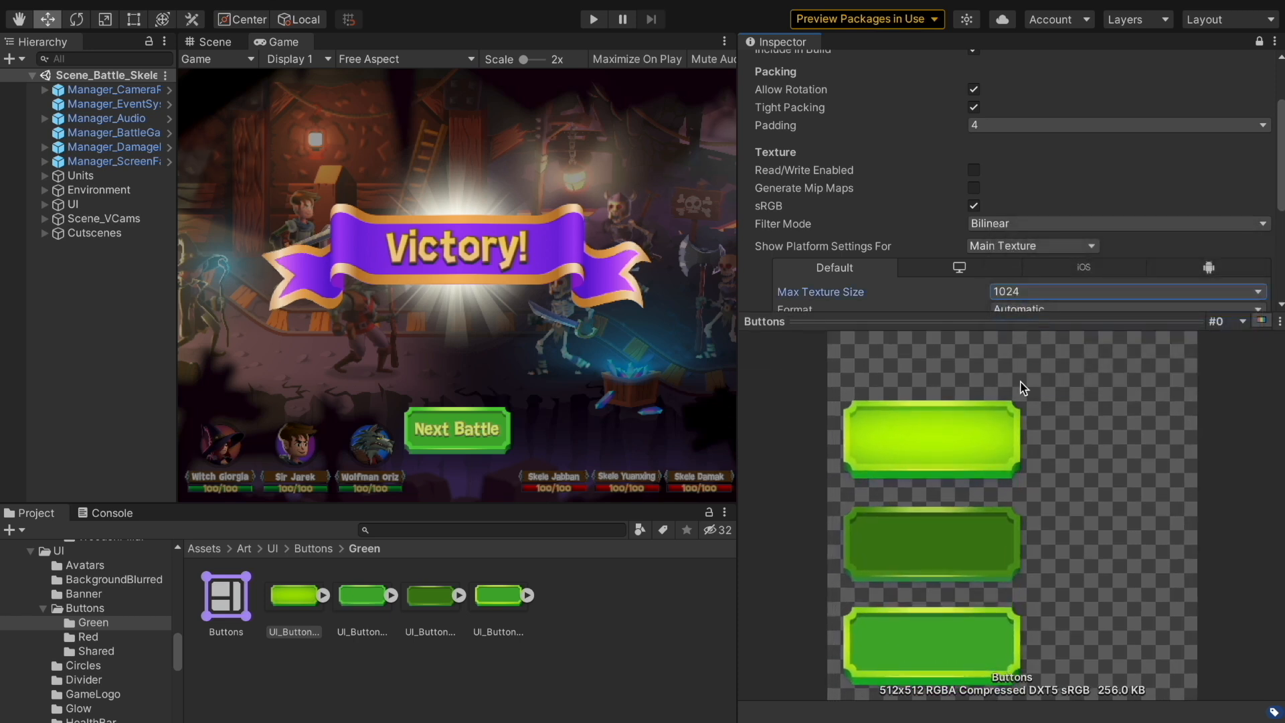
scroll(982, 259, "down", 5)
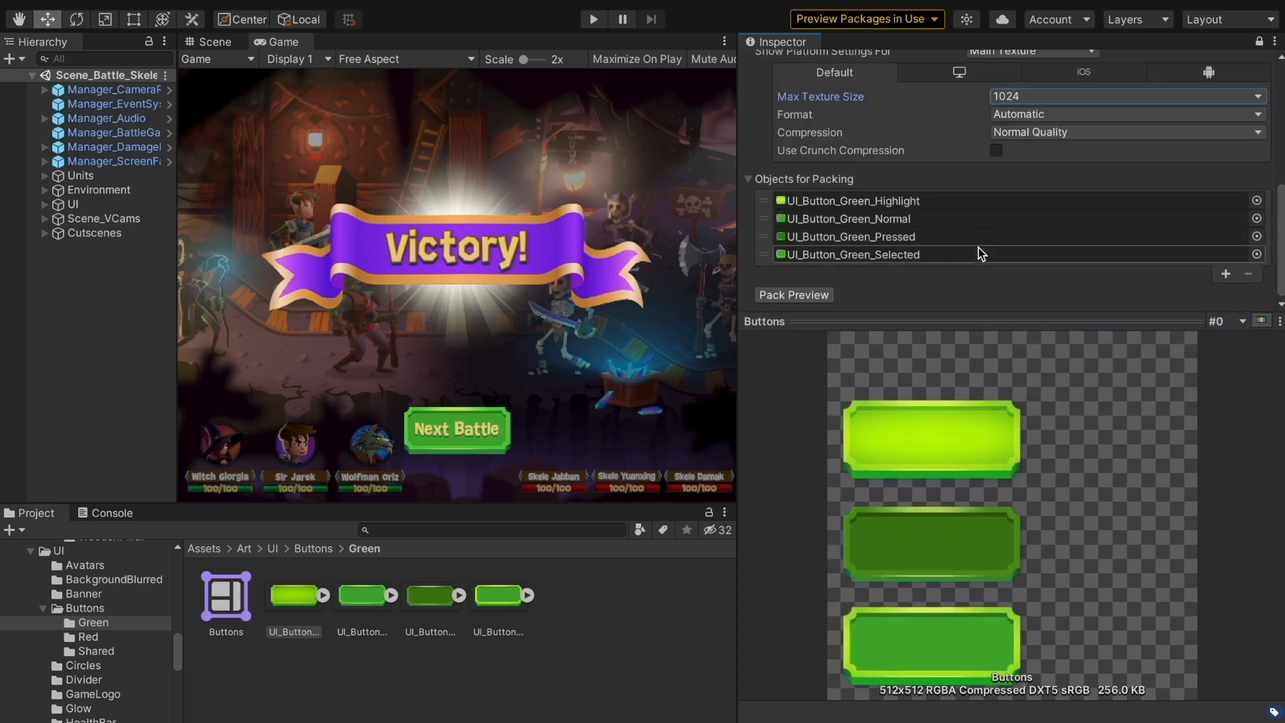
left_click(798, 292)
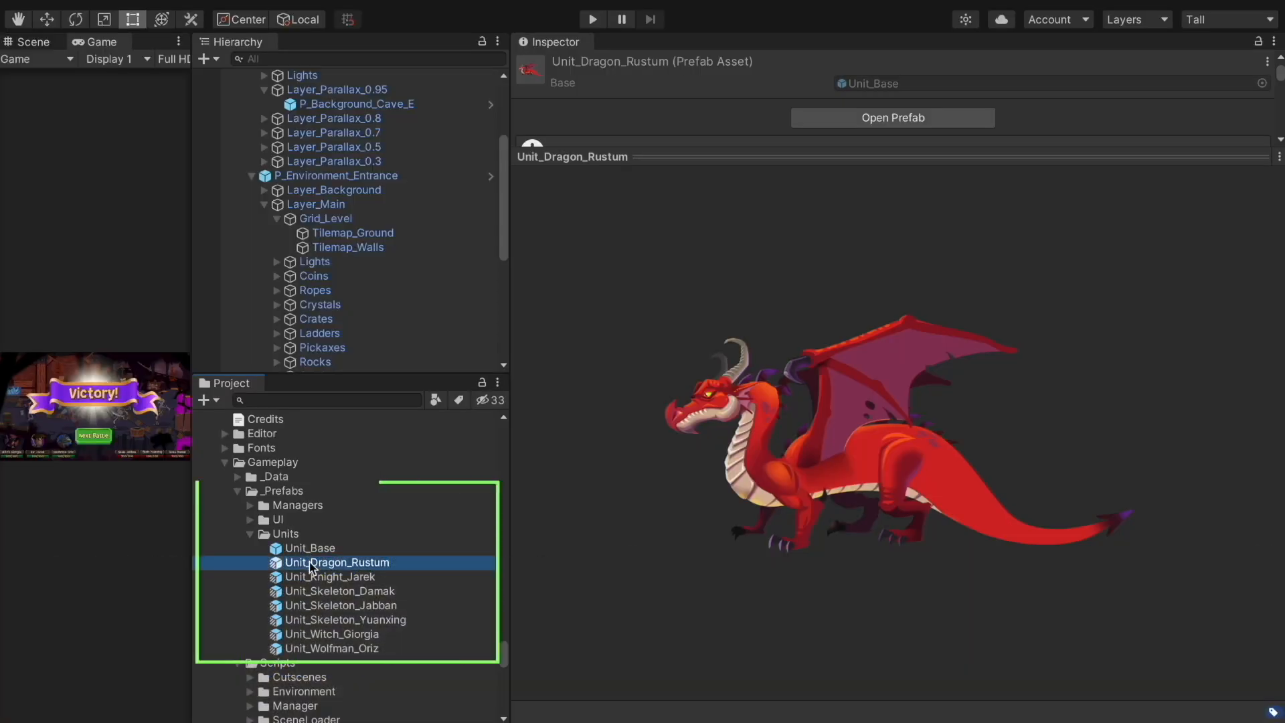
Preview the unit prefabs, then open Unit_Dragon_Rustum in Prefab Mode
key("Down")
key("Down")
key("Down")
key("Down")
key("Down")
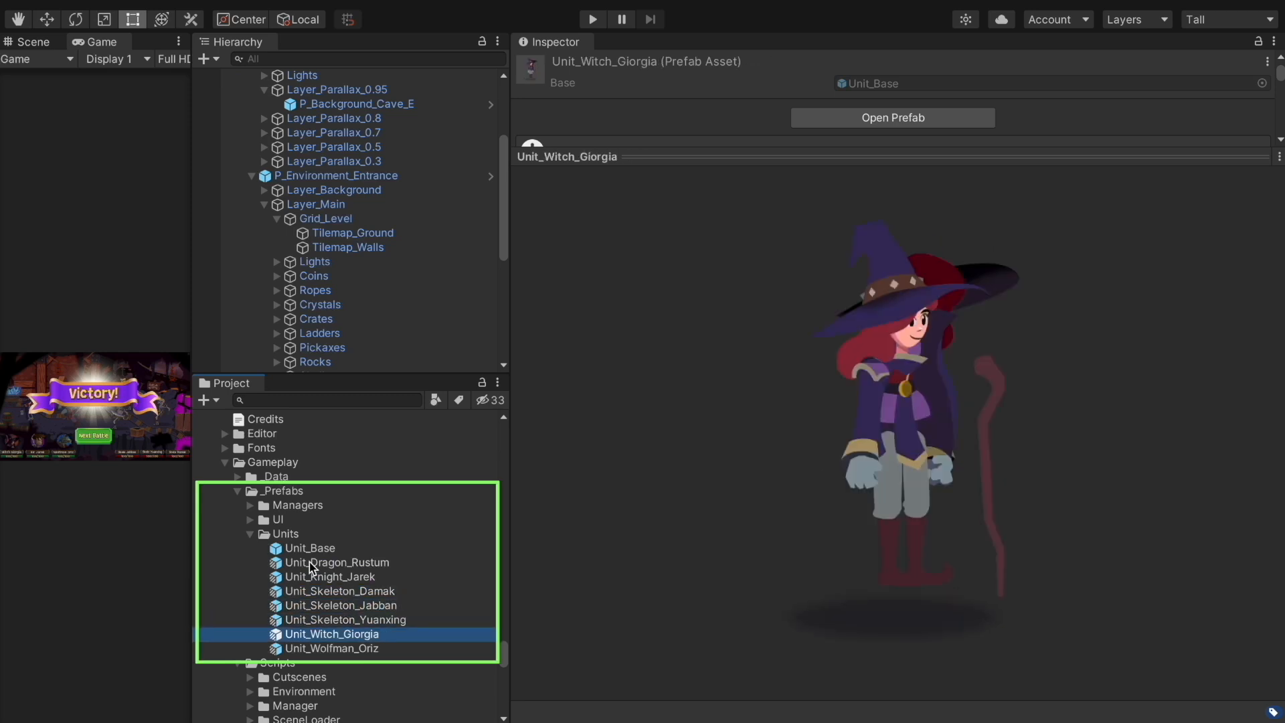
key("Down")
key("shift+Up")
key("shift+Up")
key("shift+Up")
key("shift+Up")
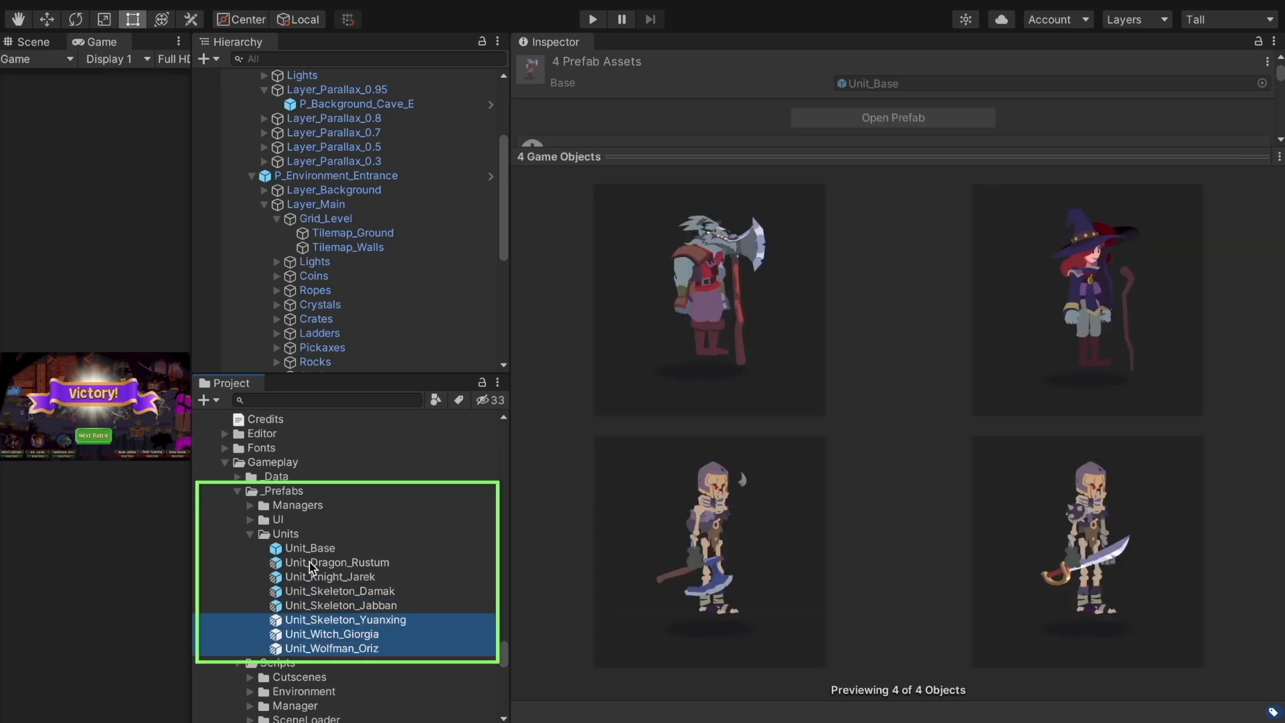
key("shift+Up")
key("shift+Up")
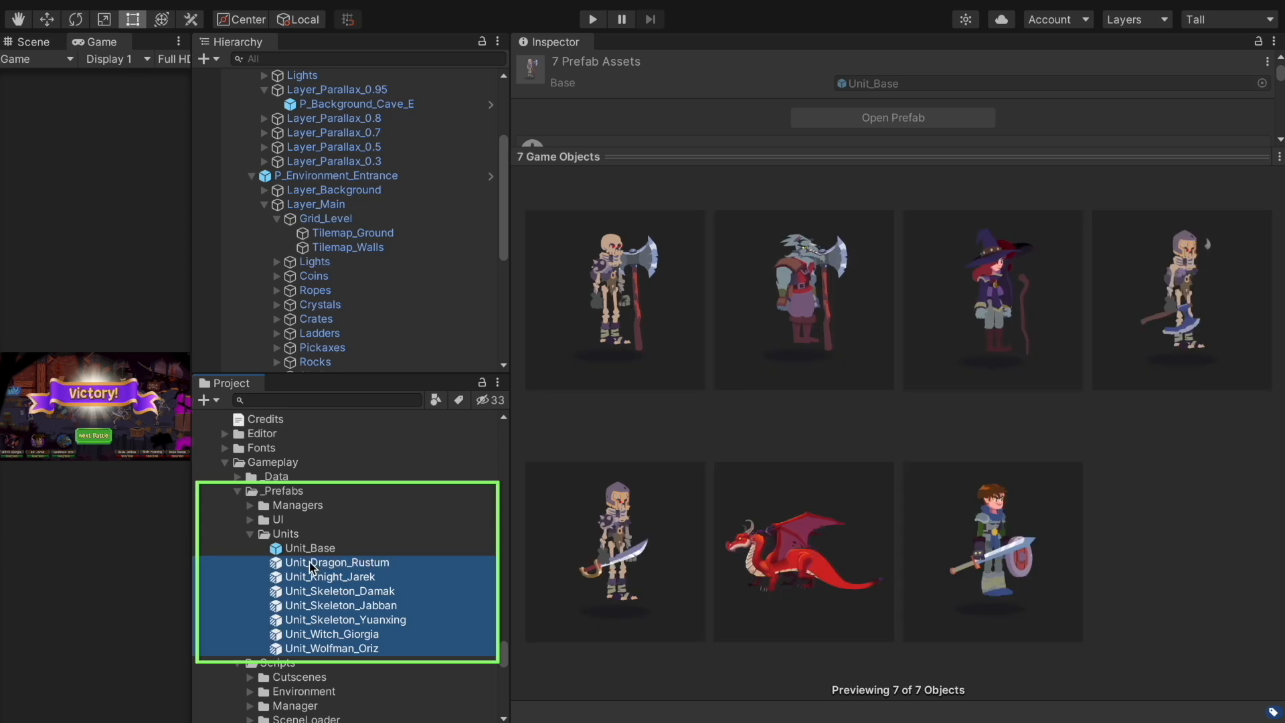
left_click(310, 562)
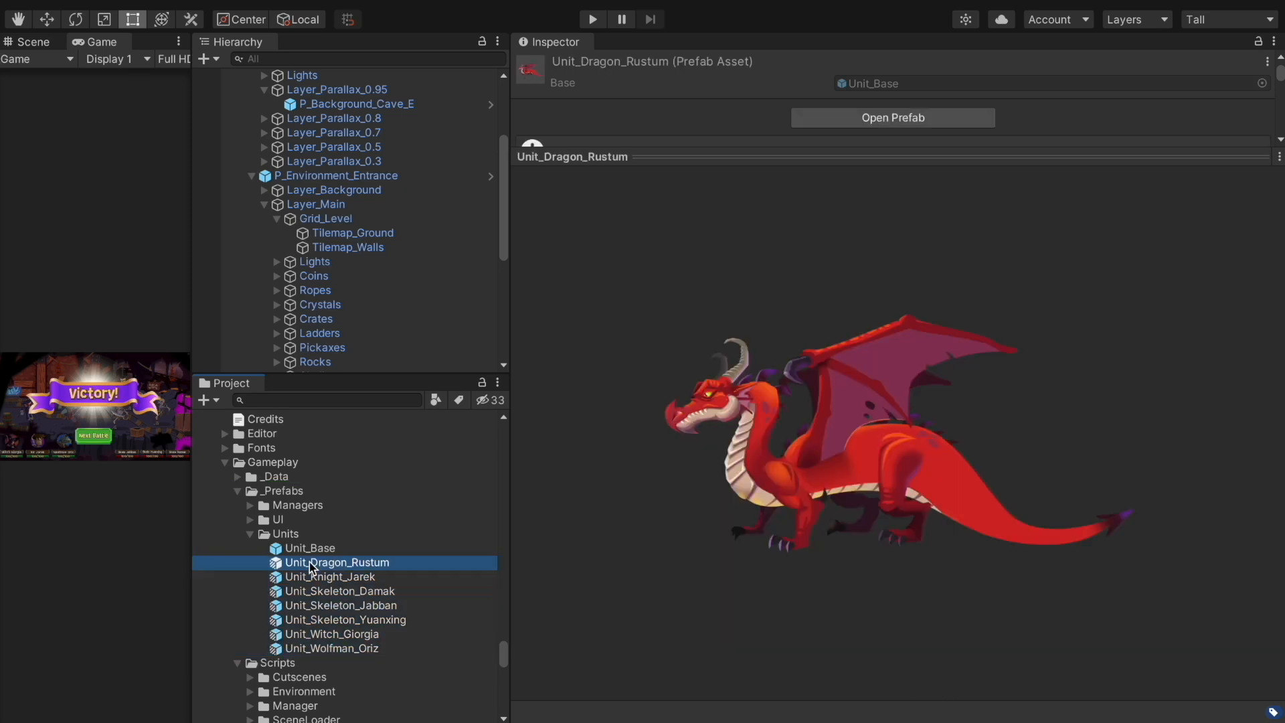
double_click(309, 562)
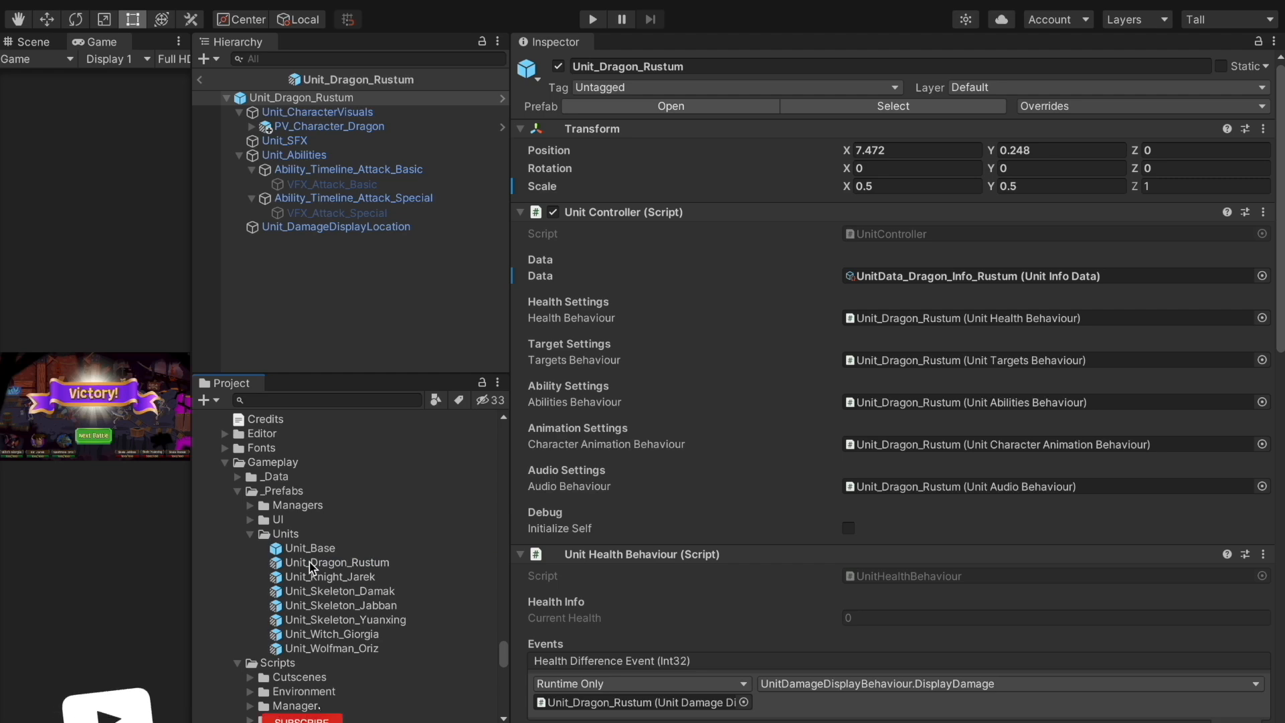
Inspect the dragon's children from Unit_CharacterVisuals to Unit_DamageDisplayLocation, then return to the battle scene
left_click(333, 112)
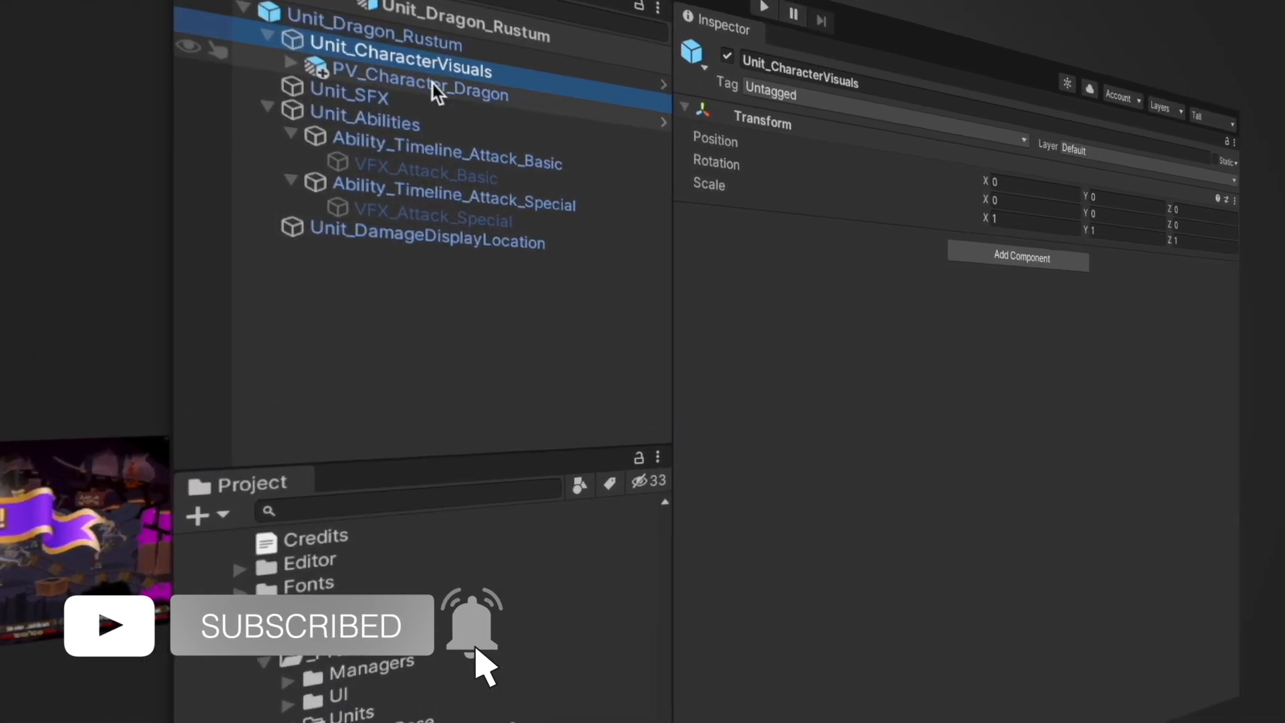
left_click(433, 83)
left_click(405, 97)
key("Down")
key("Down")
key("Down")
key("Down")
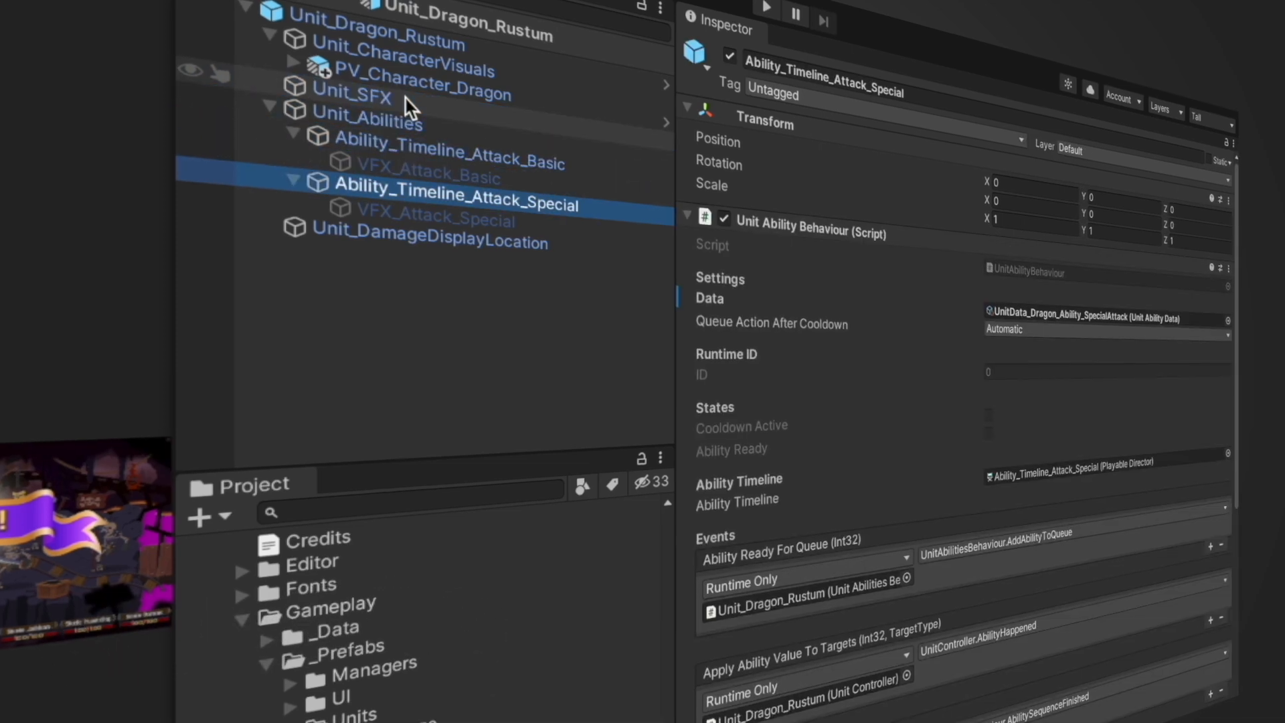
key("Down")
key("Down")
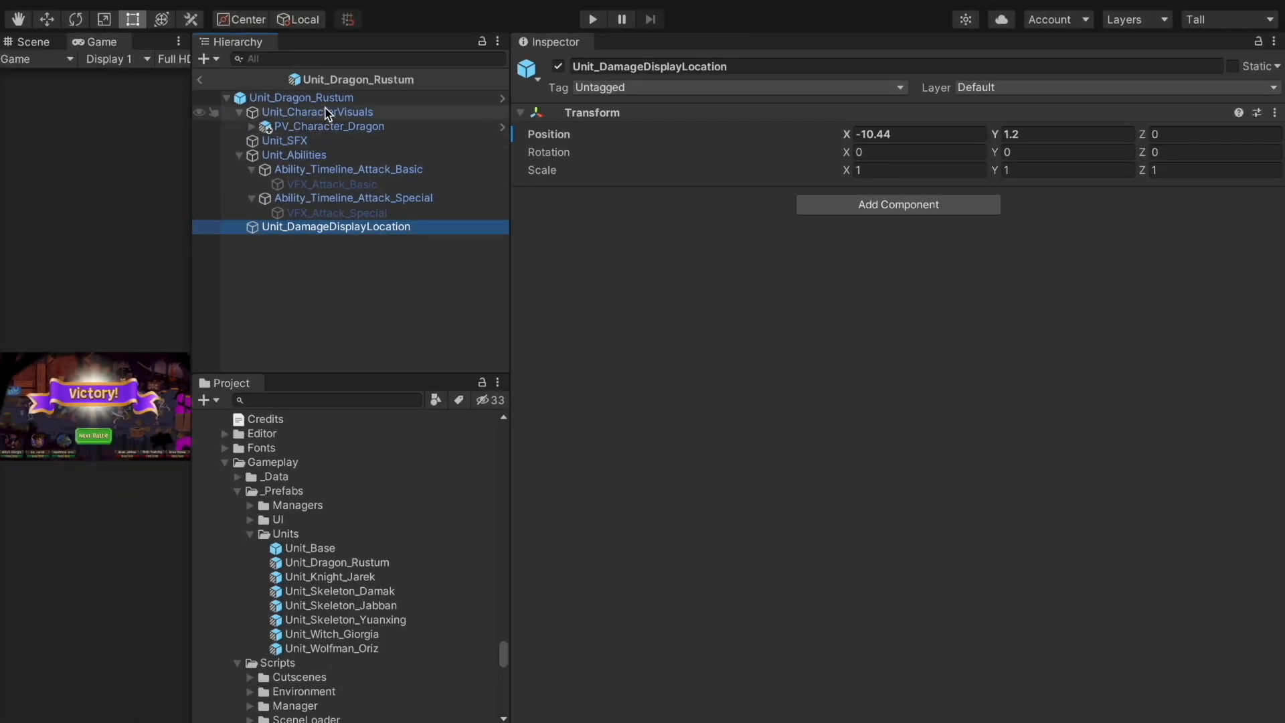
left_click(332, 98)
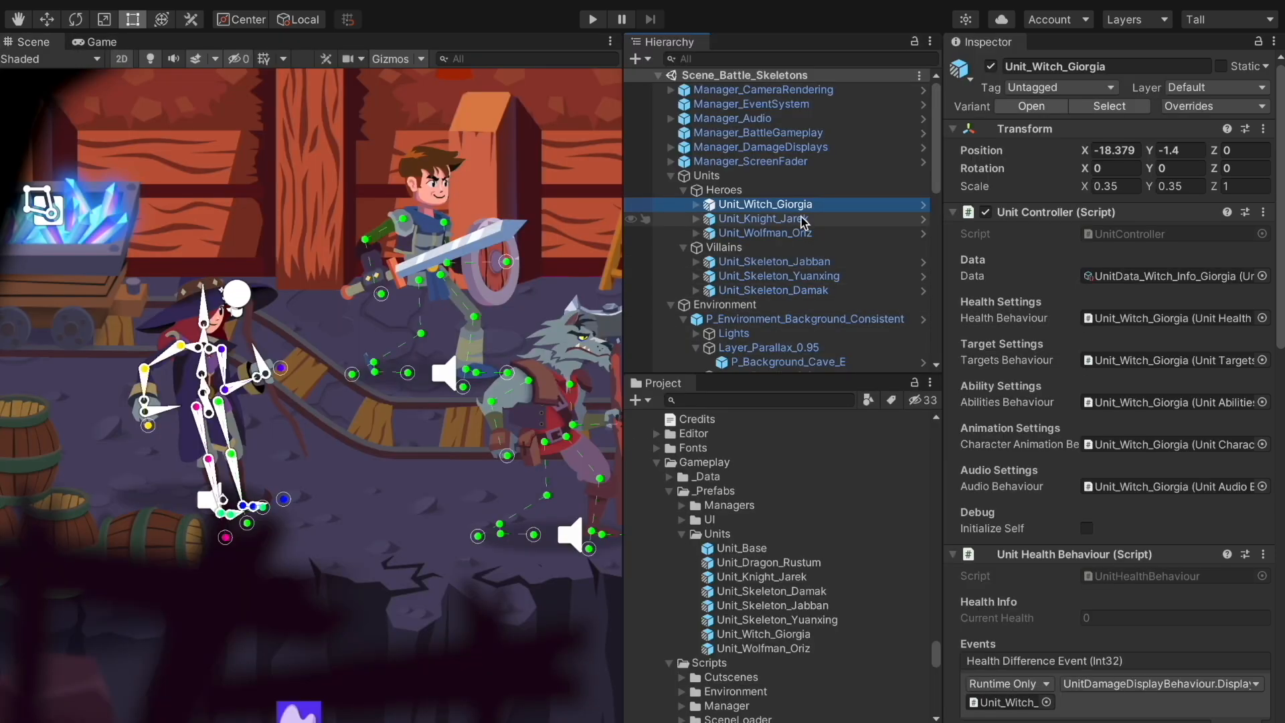
left_click(801, 219)
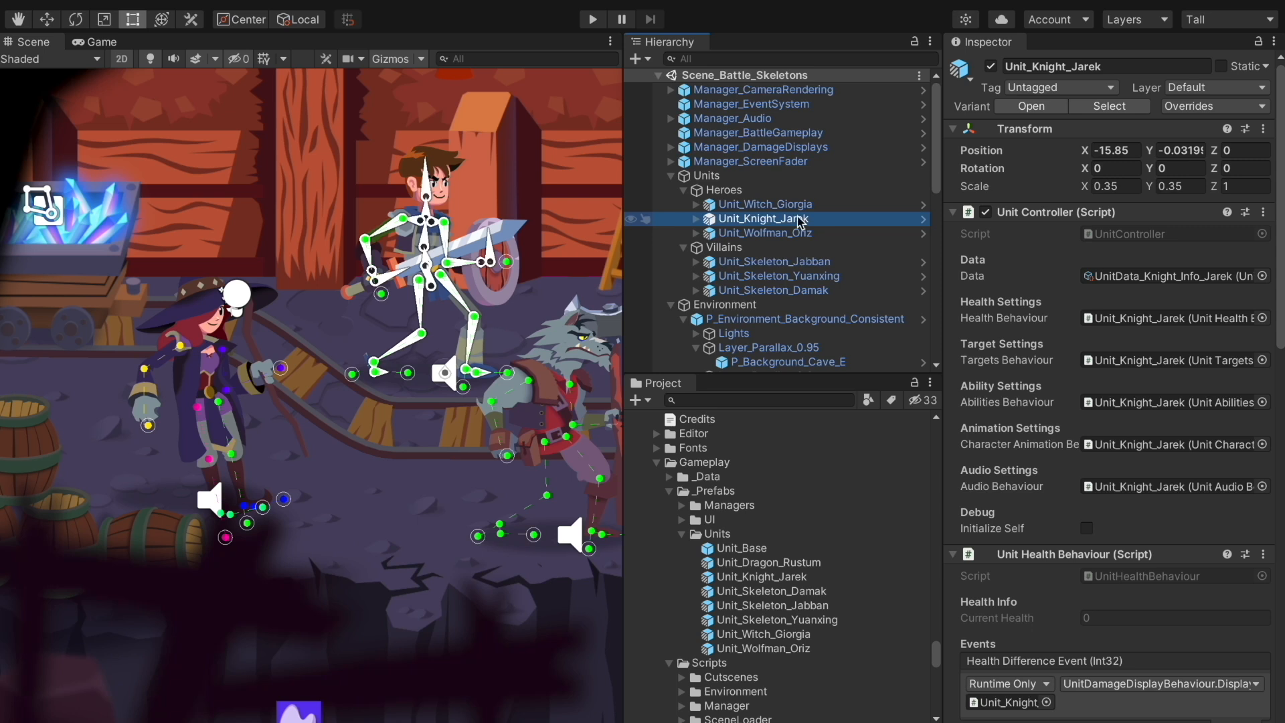
Inspect Unit_Wolfman_Oriz and Unit_Witch_Giorgia, then open the witch prefab in context
left_click(800, 235)
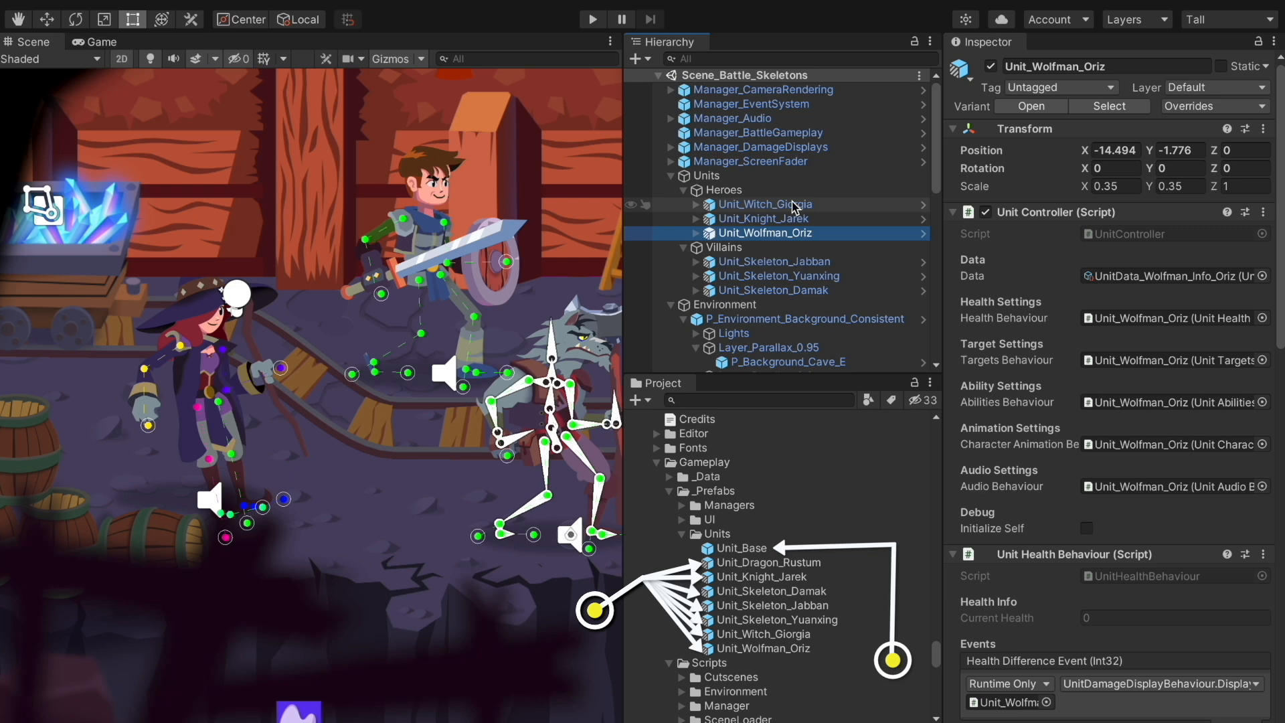
left_click(794, 205)
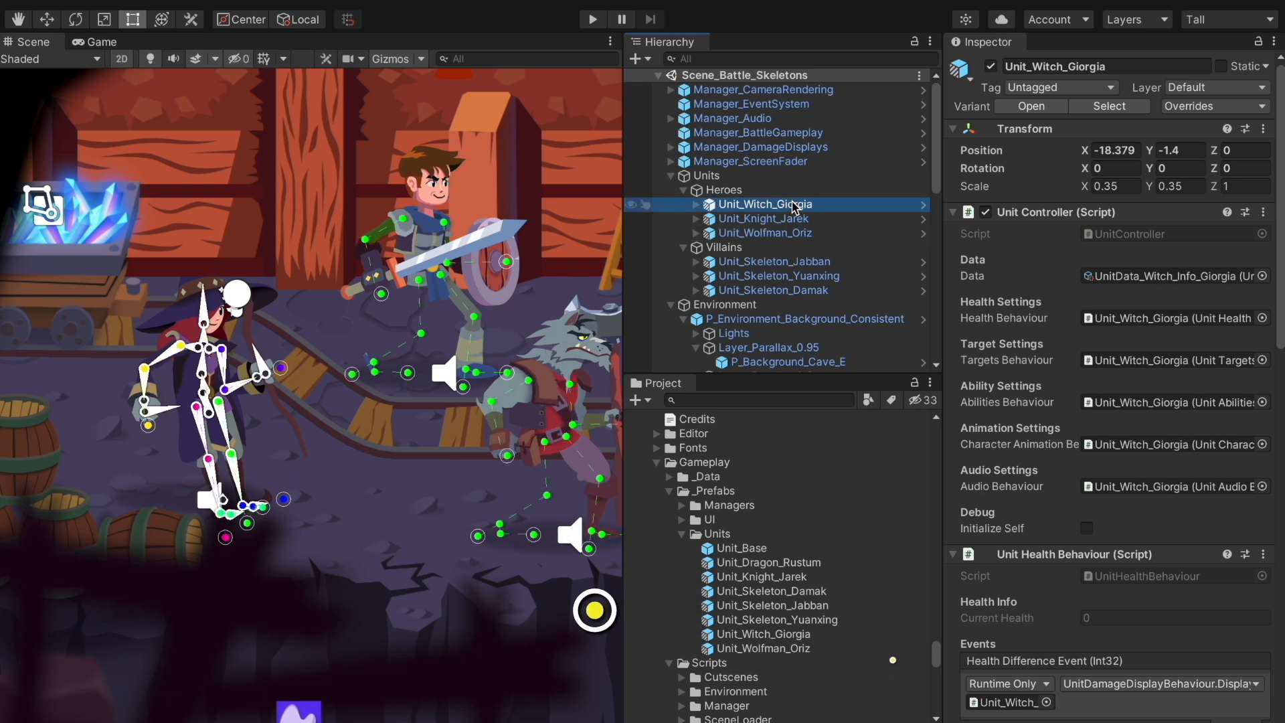
left_click(924, 205)
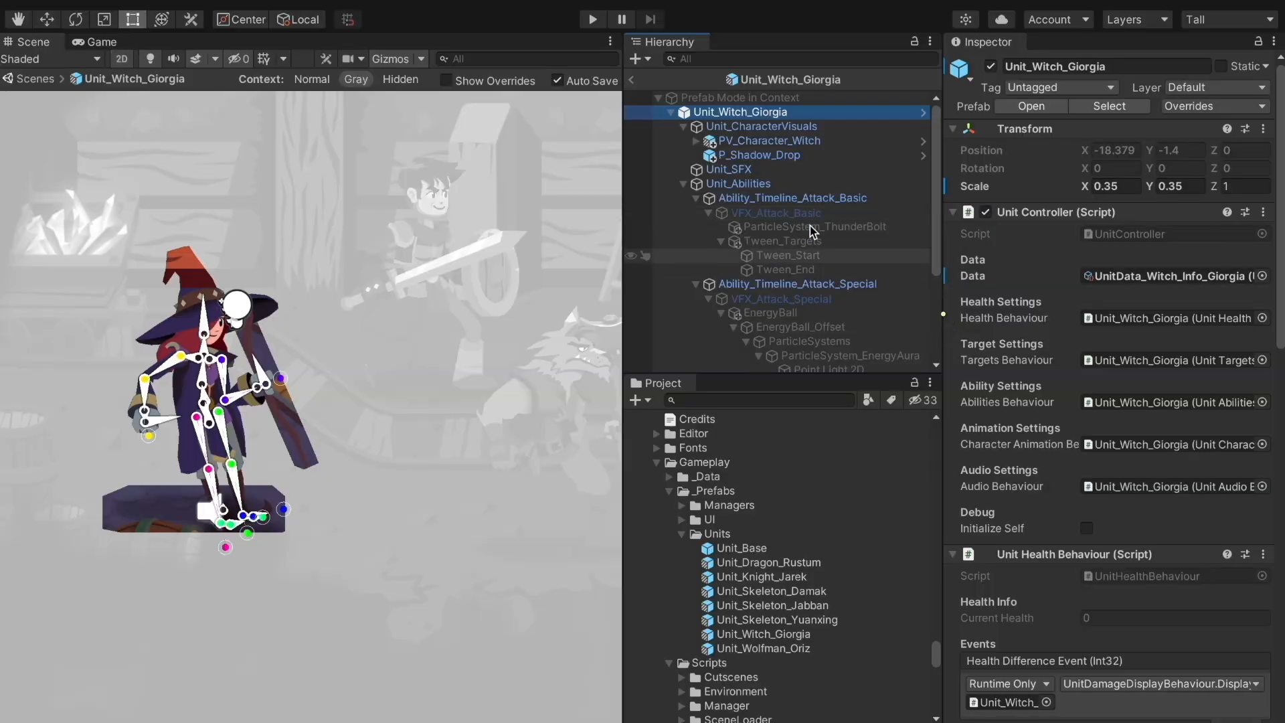
Inspect the witch's PV_Character_Witch visuals and P_Shadow_Drop shadow sprite
left_click(799, 143)
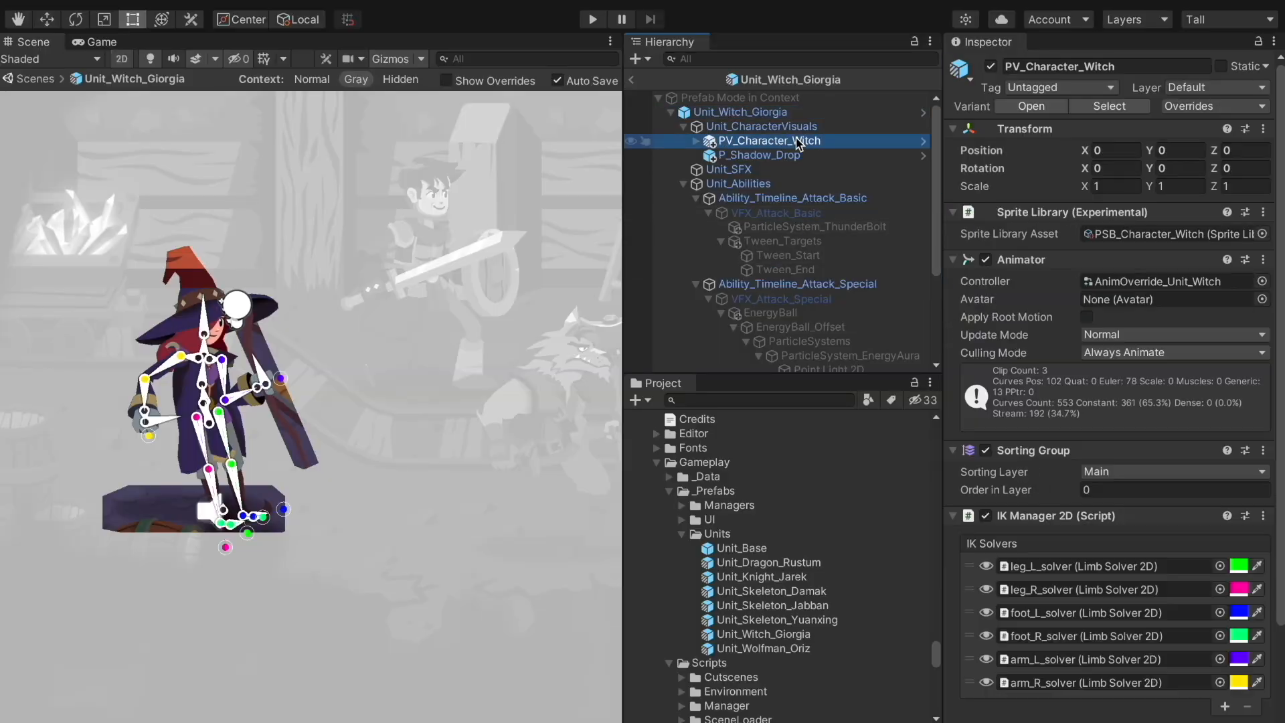
left_click(795, 153)
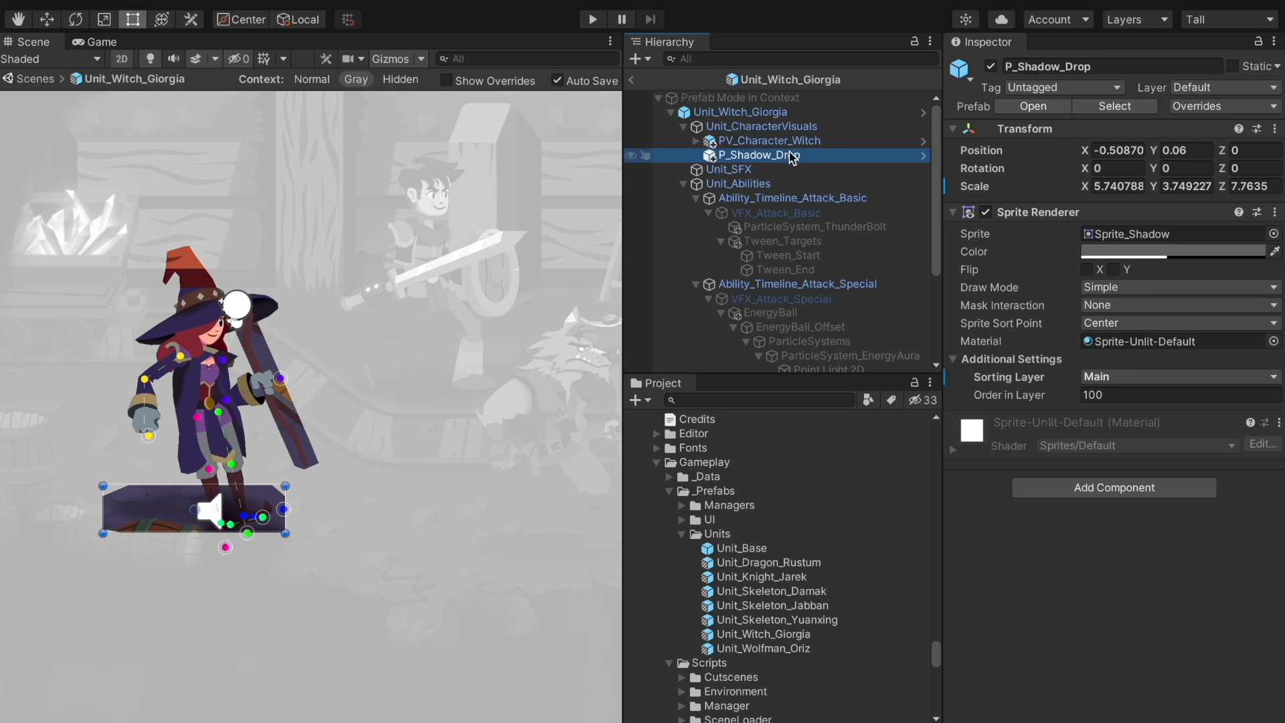
left_click(777, 140)
scroll(775, 162, "down", 5)
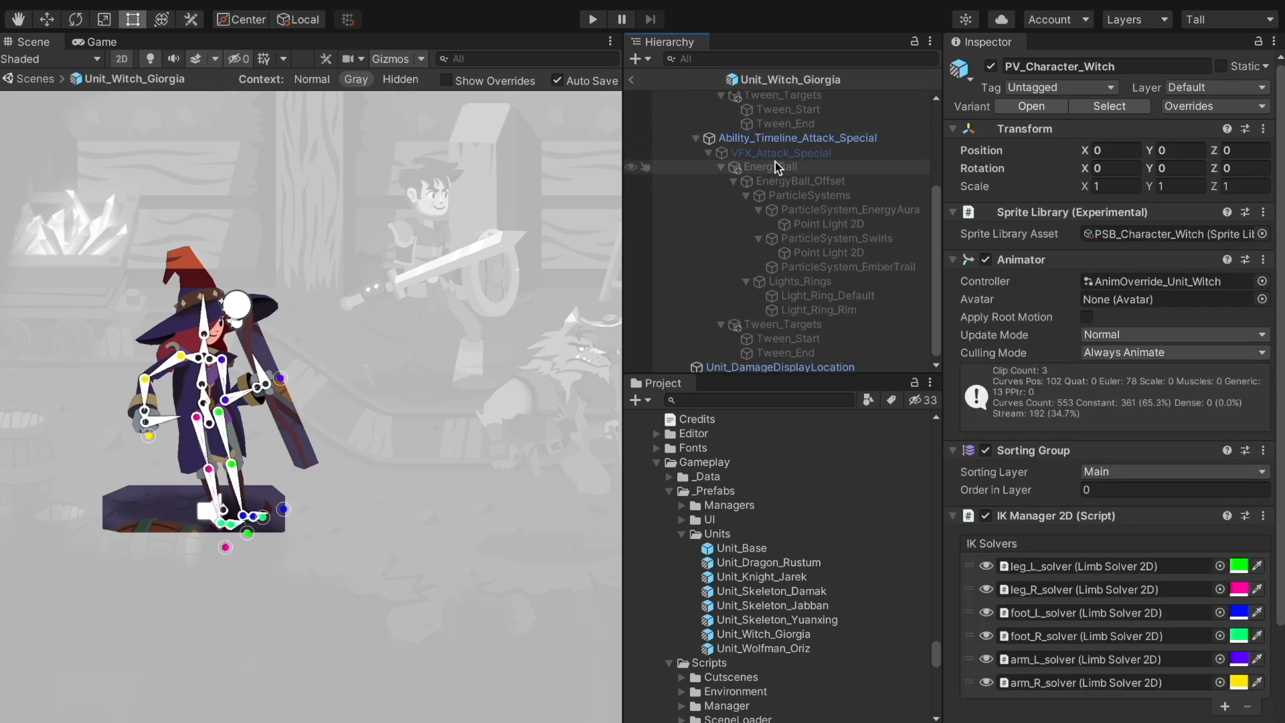
scroll(775, 162, "up", 5)
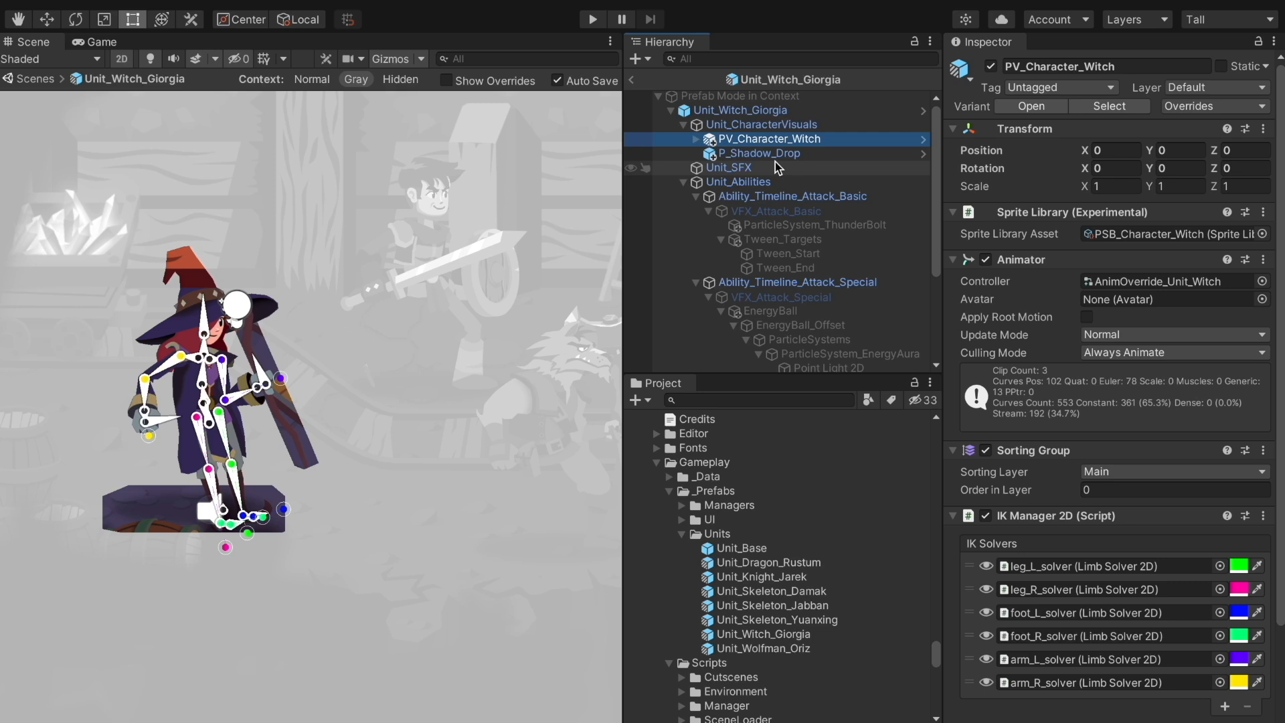
Review the list of overrides on the PV_Character_Witch visuals
left_click(1207, 105)
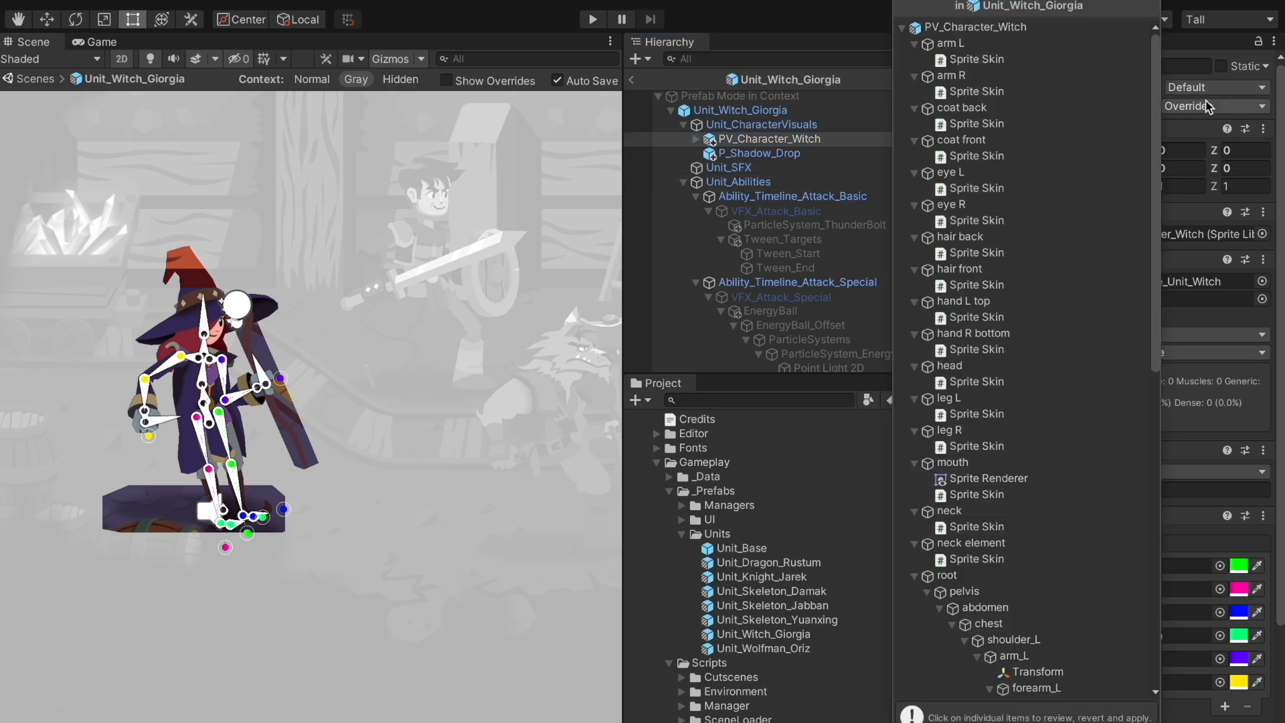
scroll(1078, 308, "down", 4)
scroll(1078, 307, "up", 4)
scroll(1080, 313, "down", 10)
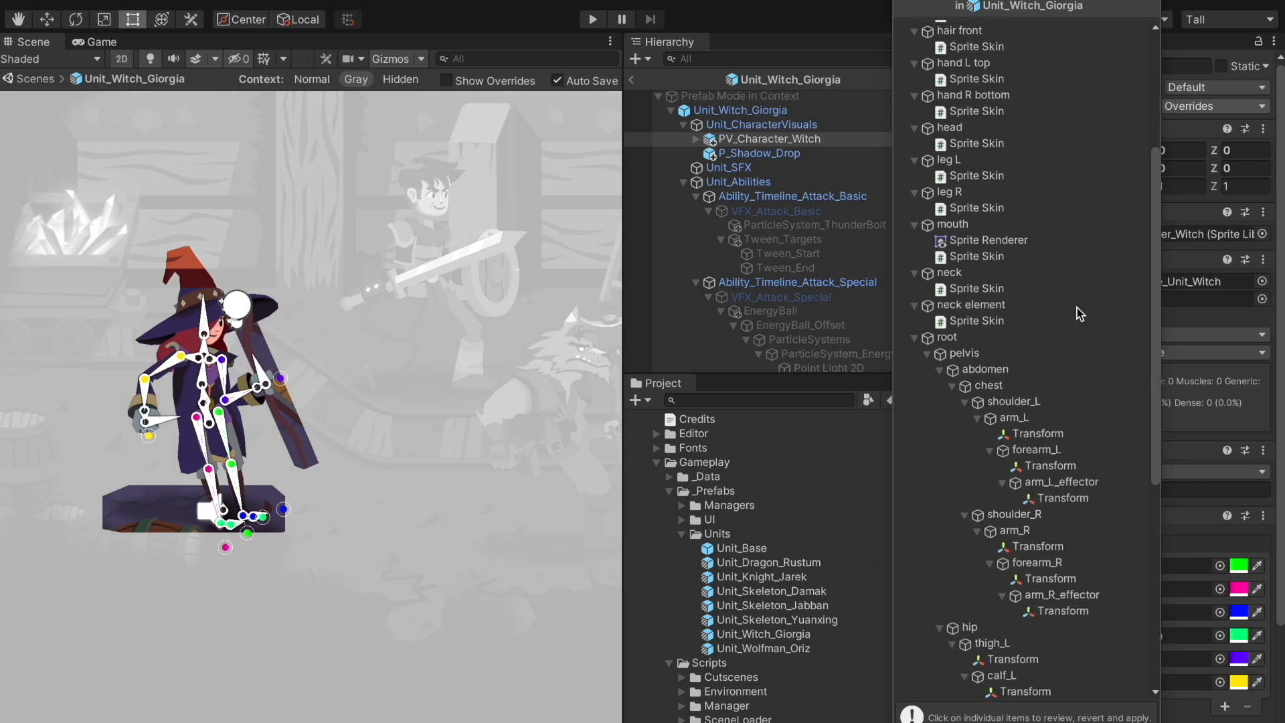
scroll(1080, 313, "down", 5)
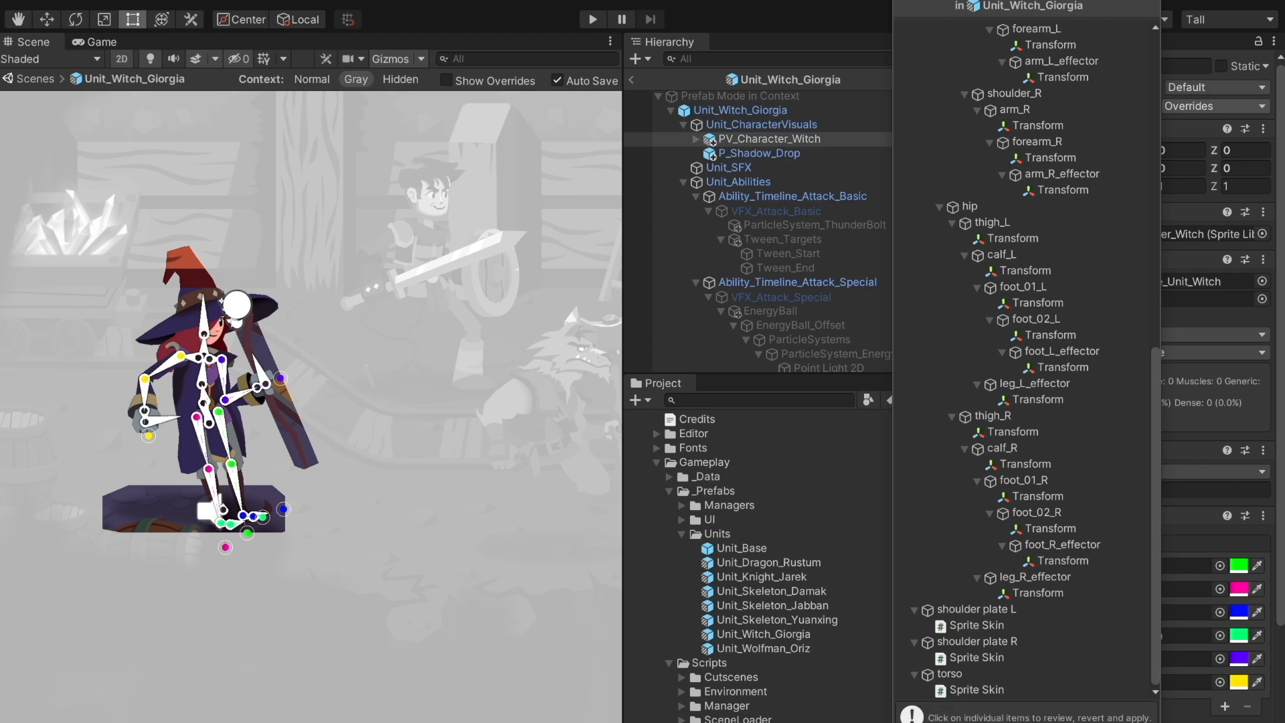
left_click(864, 334)
Leave the witch prefab and alternate between the Unit_Base and Unit_Dragon_Rustum prefabs
left_click(633, 82)
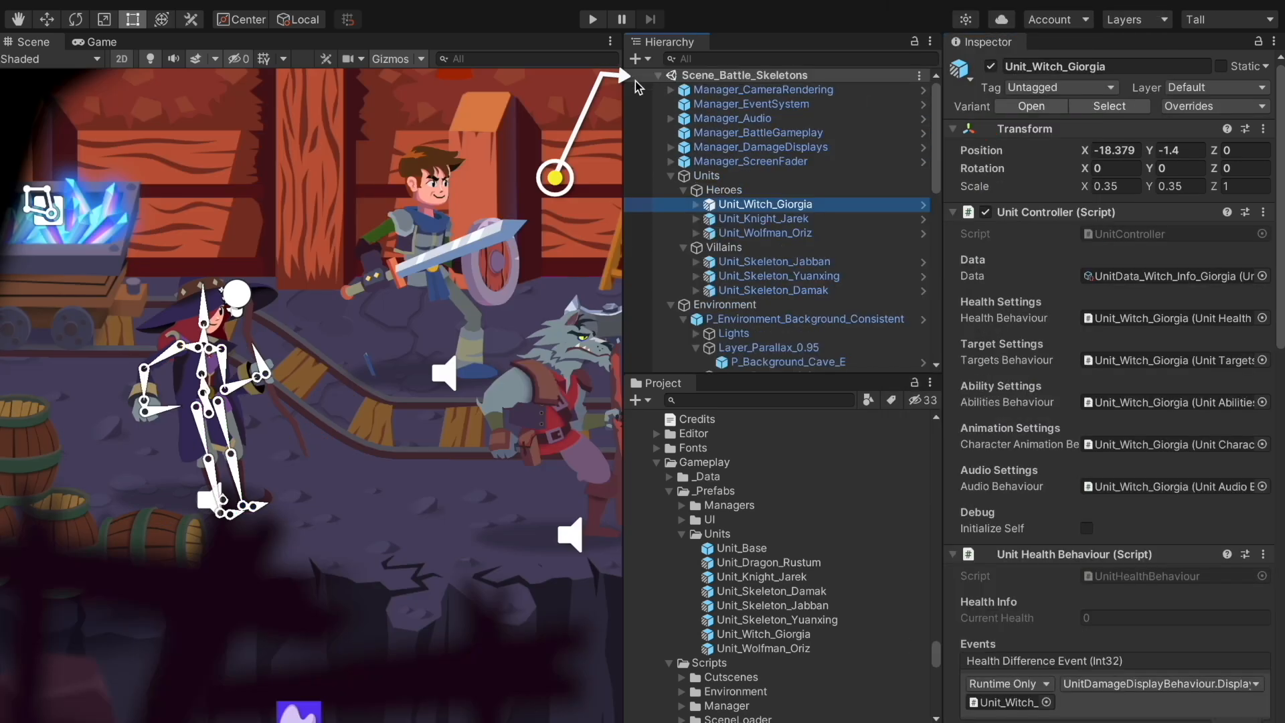
scroll(739, 526, "down", 1)
double_click(739, 521)
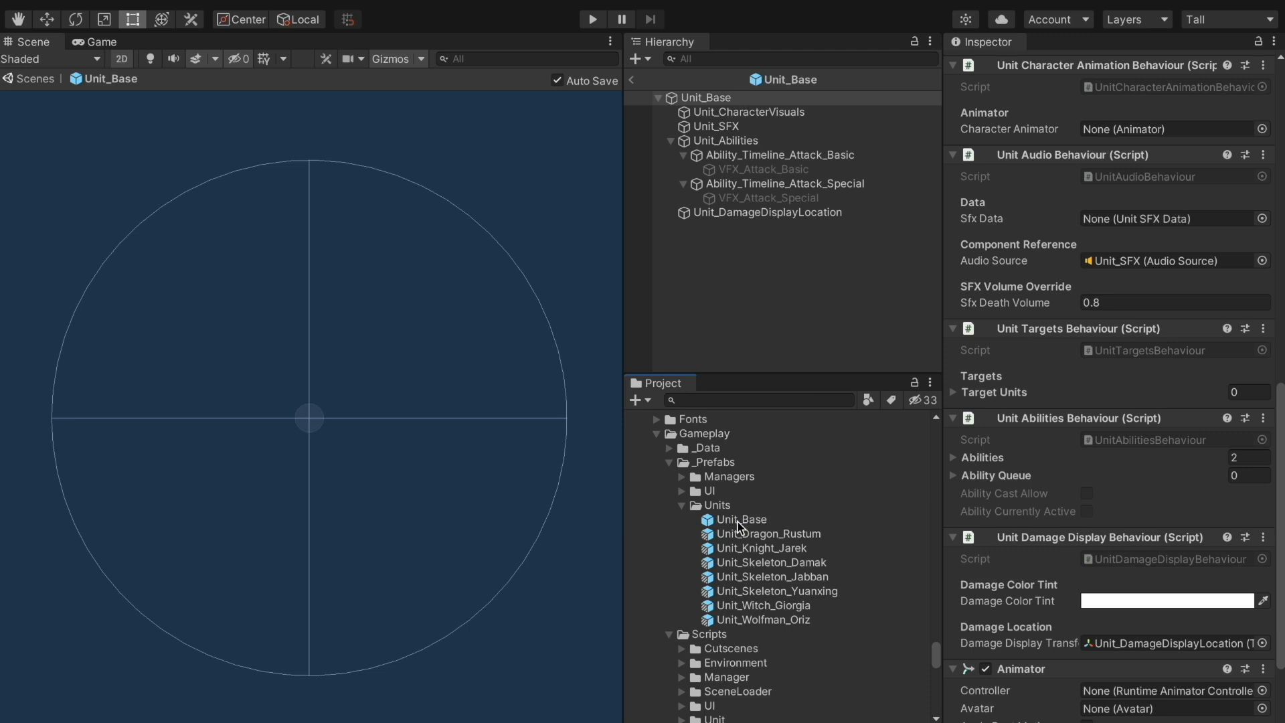
double_click(751, 536)
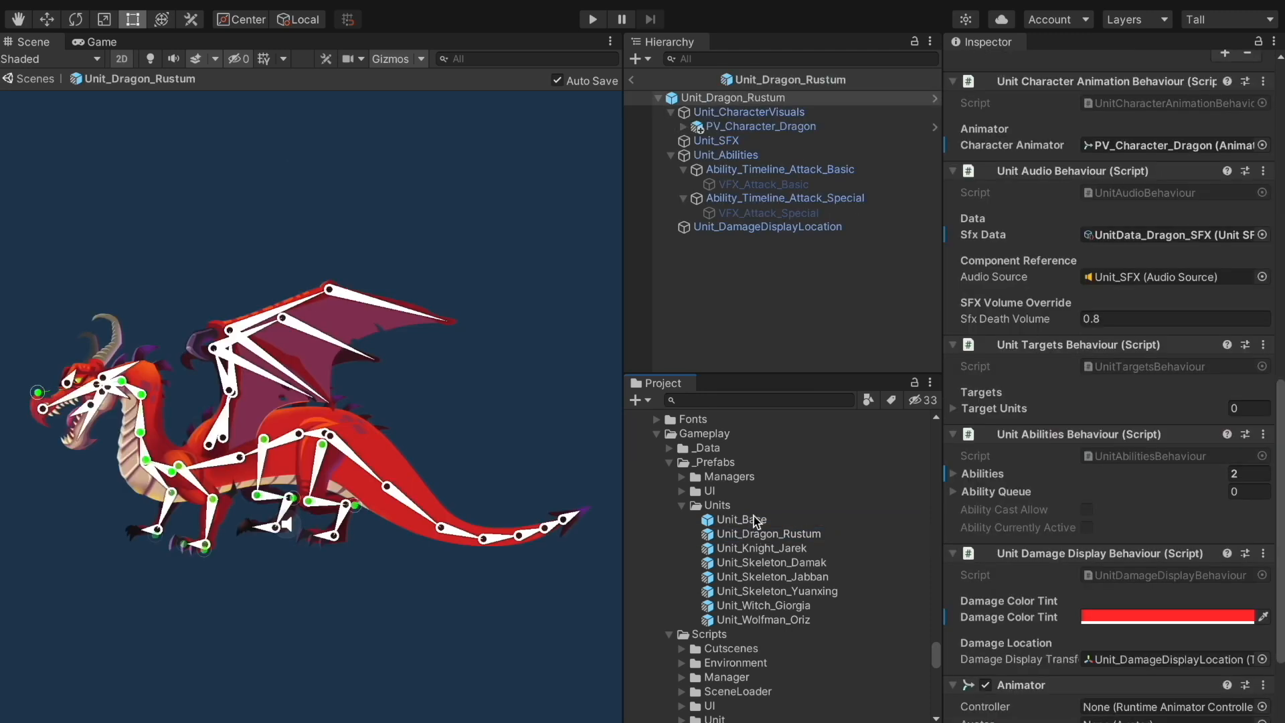
double_click(754, 518)
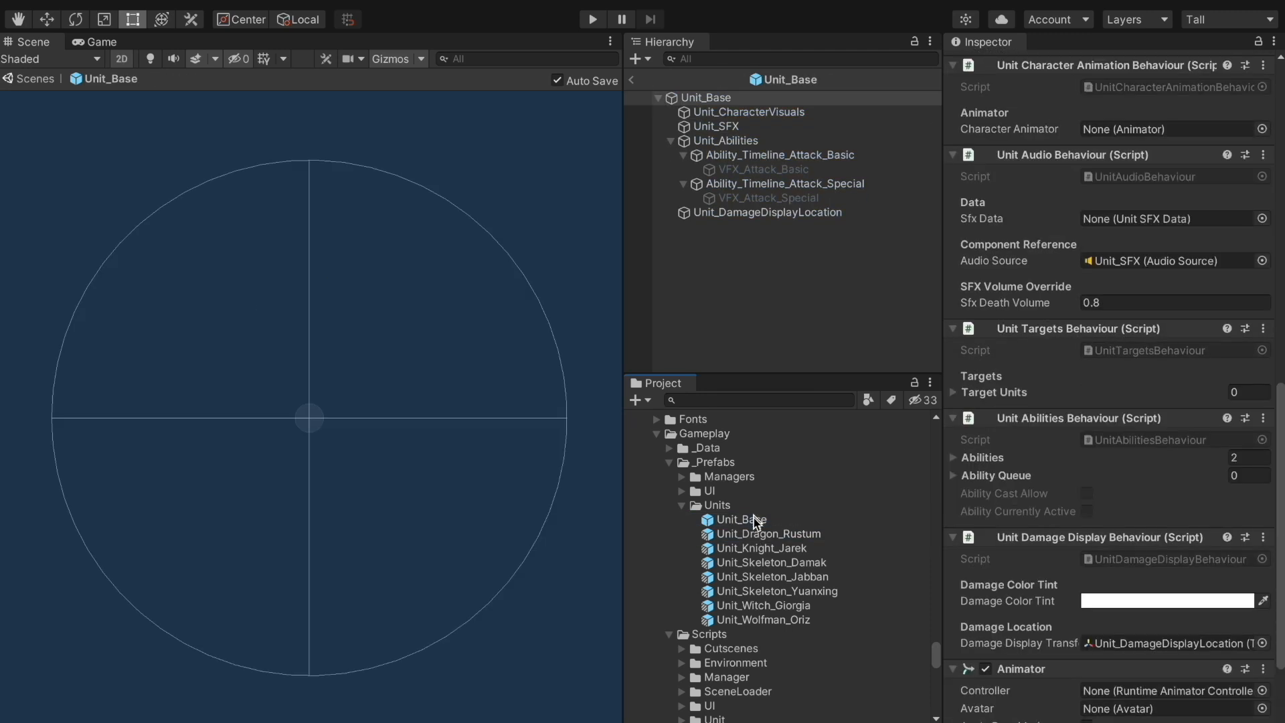
double_click(765, 535)
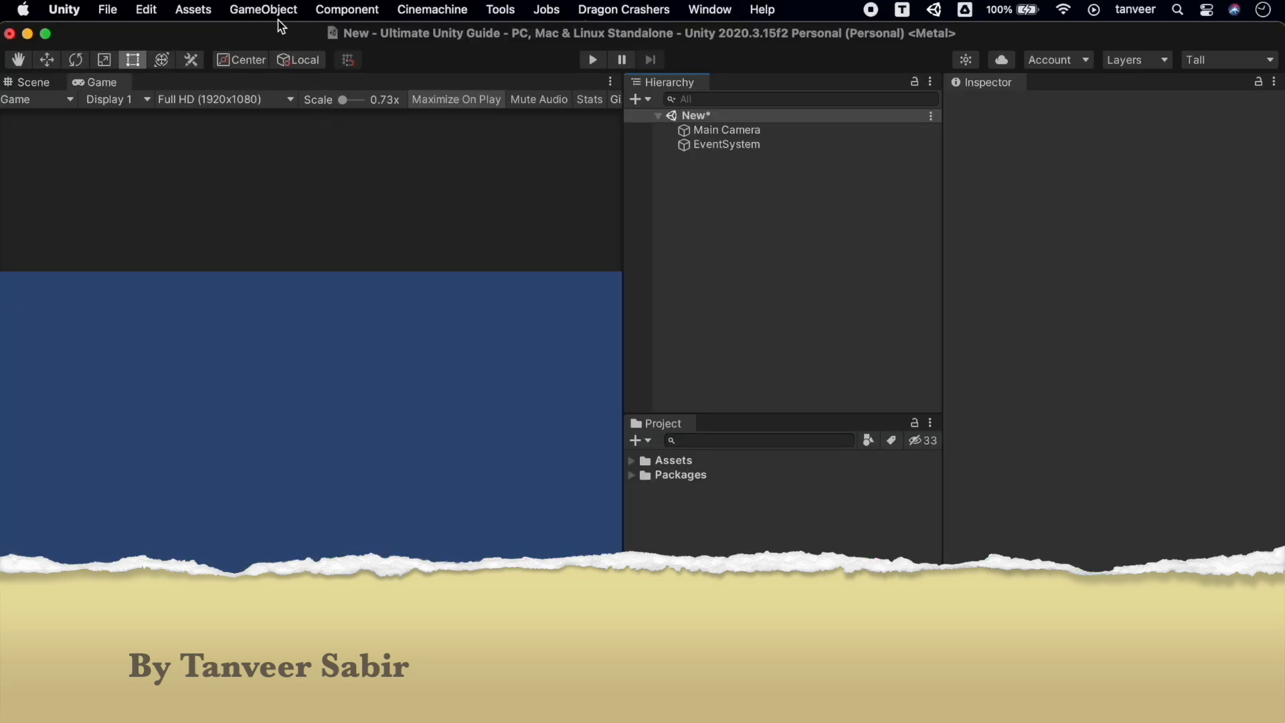
Create a legacy UI Text object named OLD Text and return to the Scene view
left_click(268, 9)
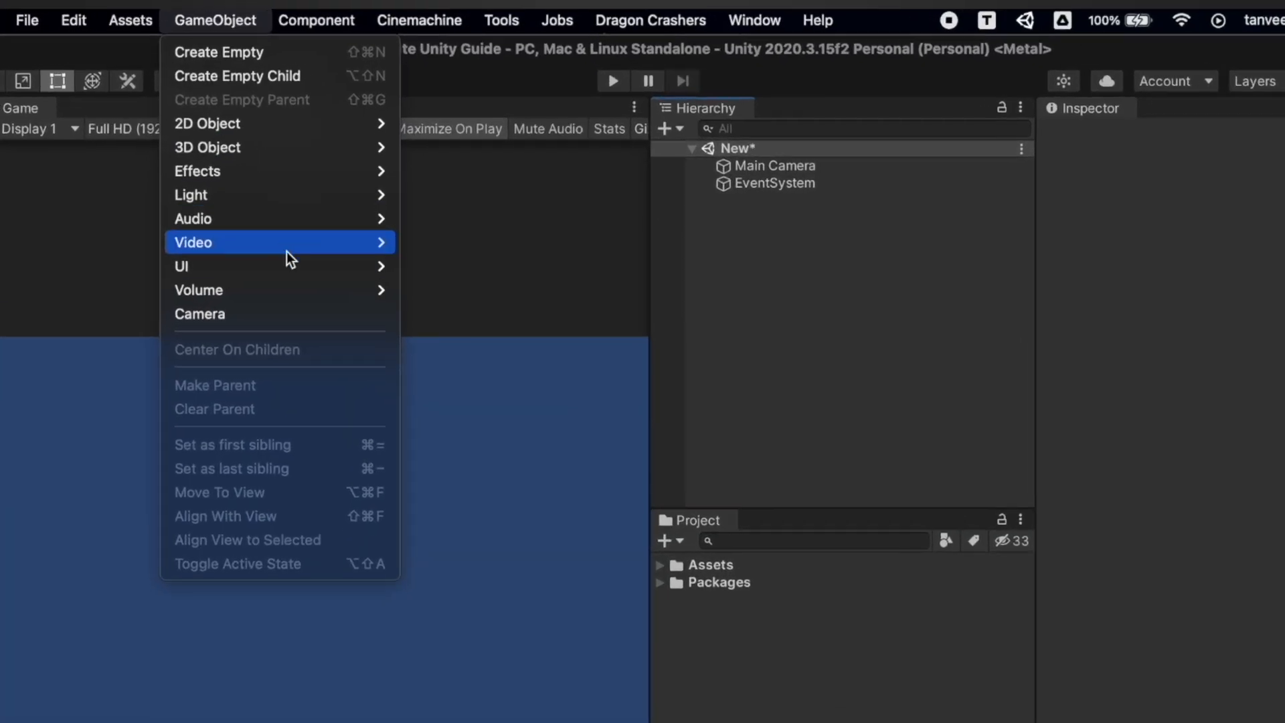
mouse_move(341, 213)
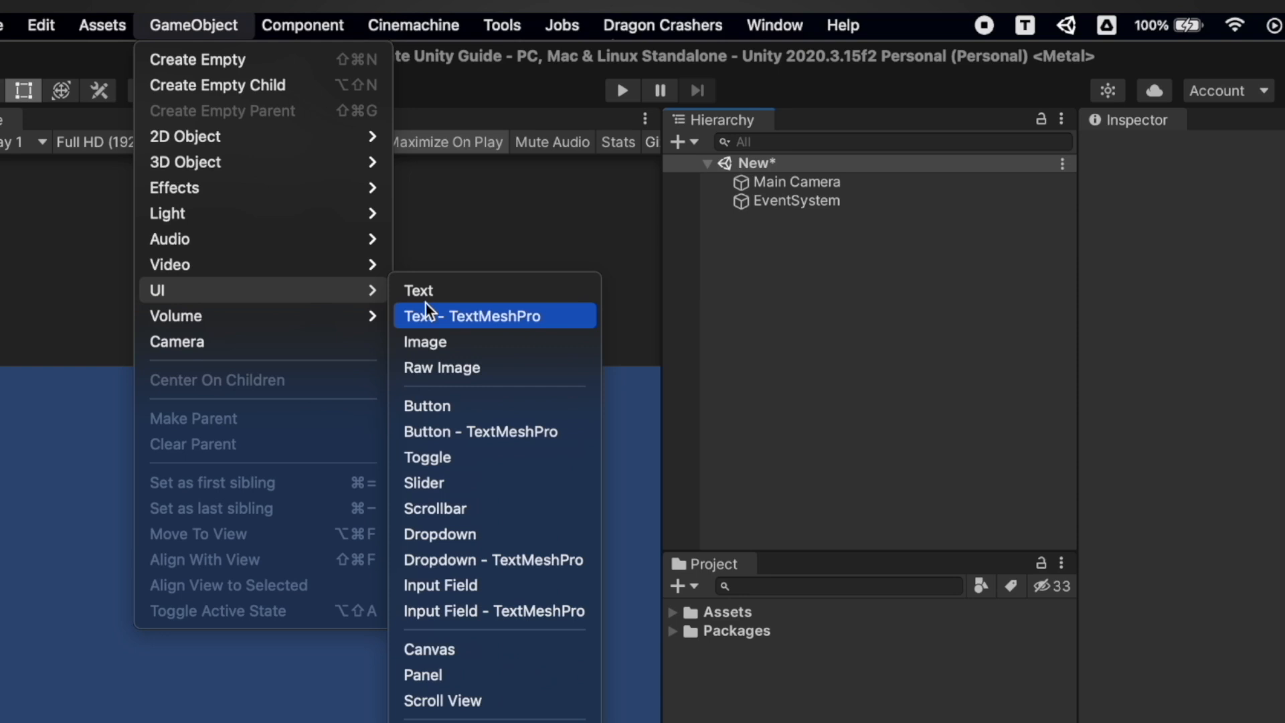
left_click(434, 292)
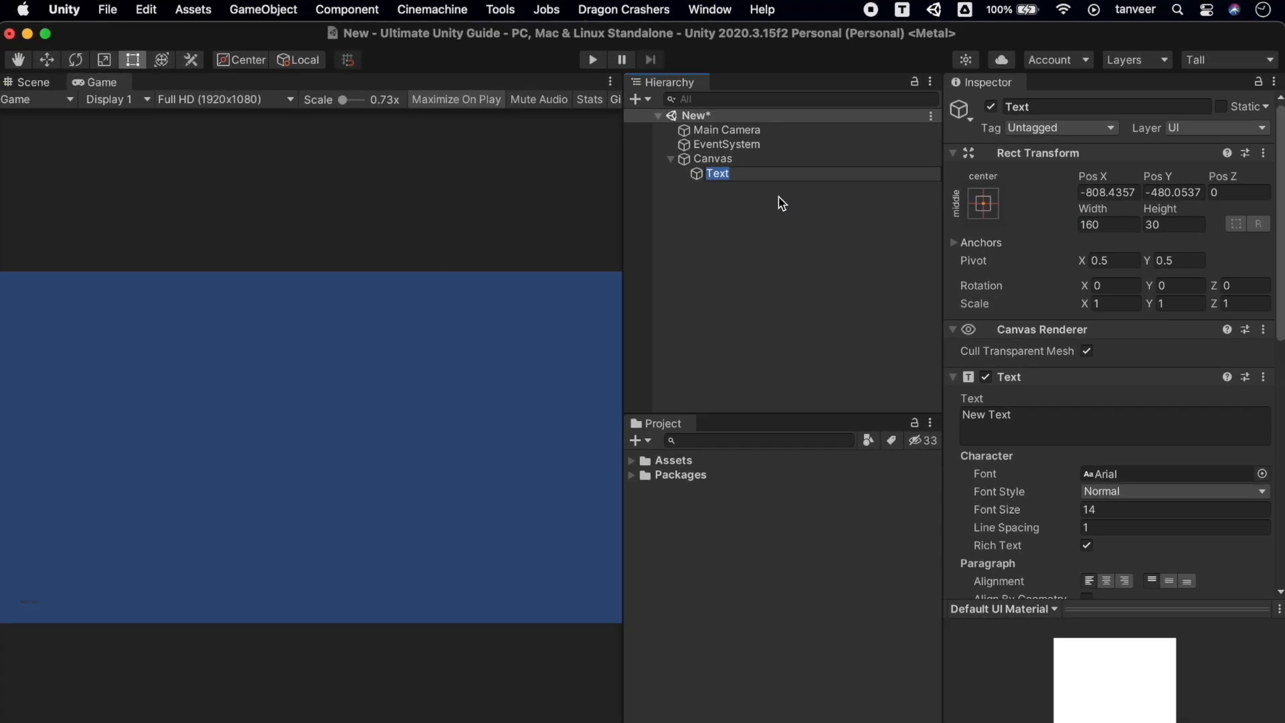
type("OLD T")
key("Return")
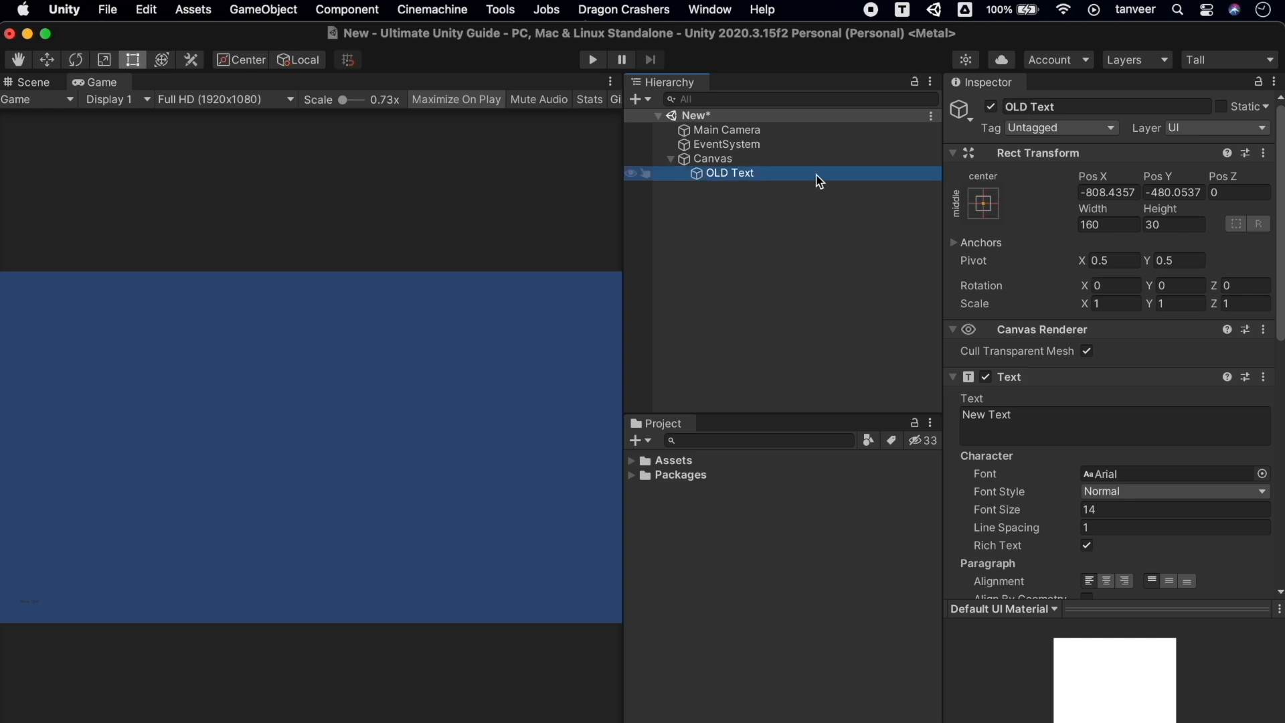
left_click(42, 86)
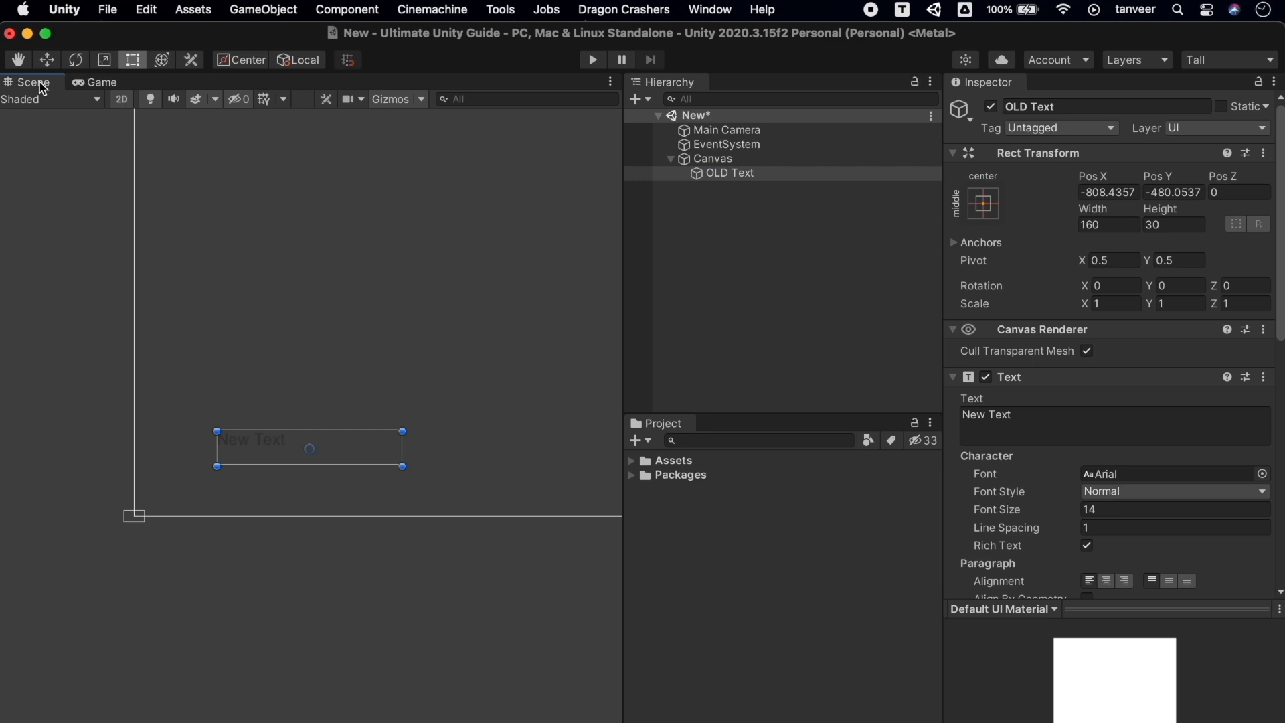
Enlarge the text box, set Font Size to 73, and change the text to Old Text
left_click_drag(403, 432, 614, 183)
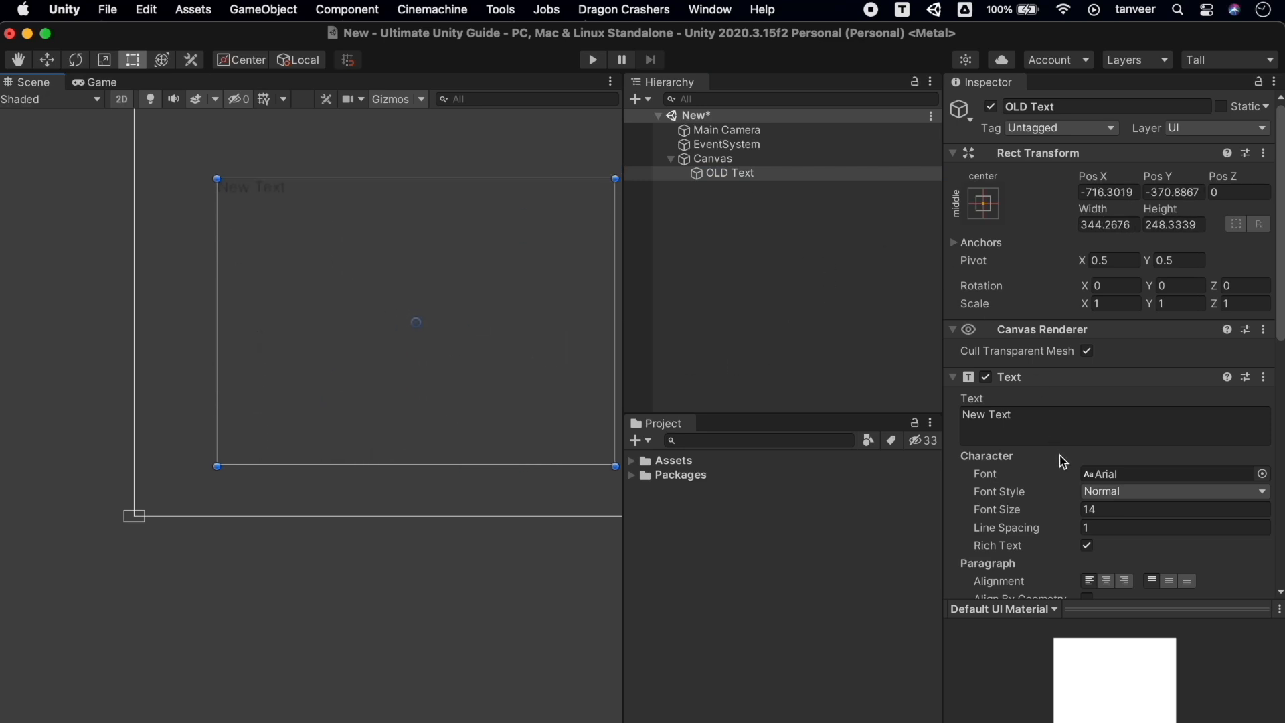
scroll(1062, 461, "down", 5)
left_click(1083, 340)
left_click_drag(1082, 340, 1123, 355)
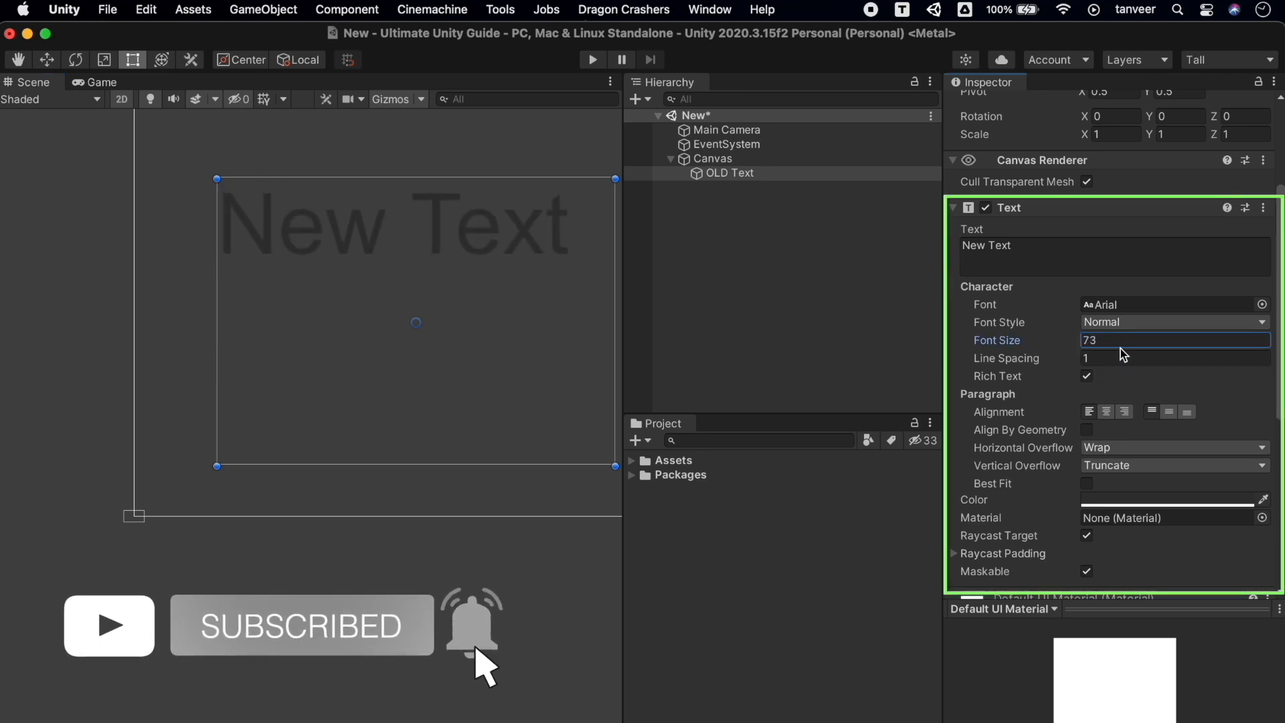
left_click(986, 242)
left_click(985, 239)
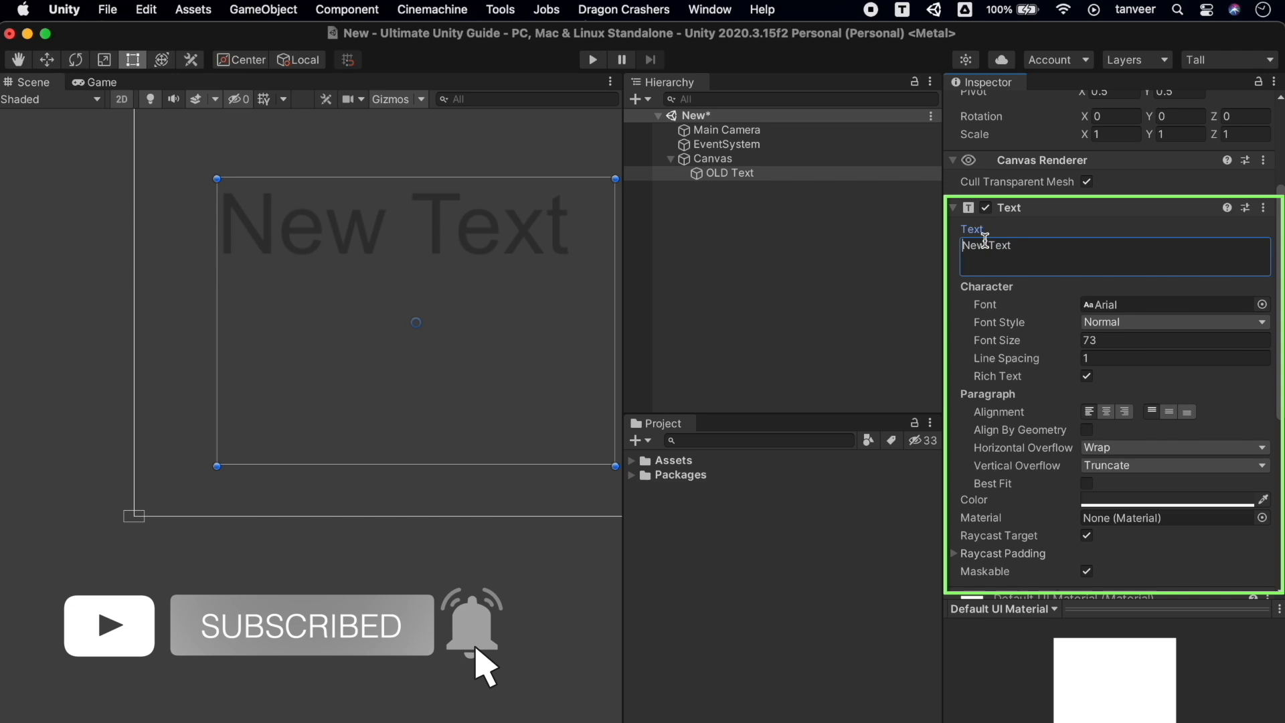
type("Old")
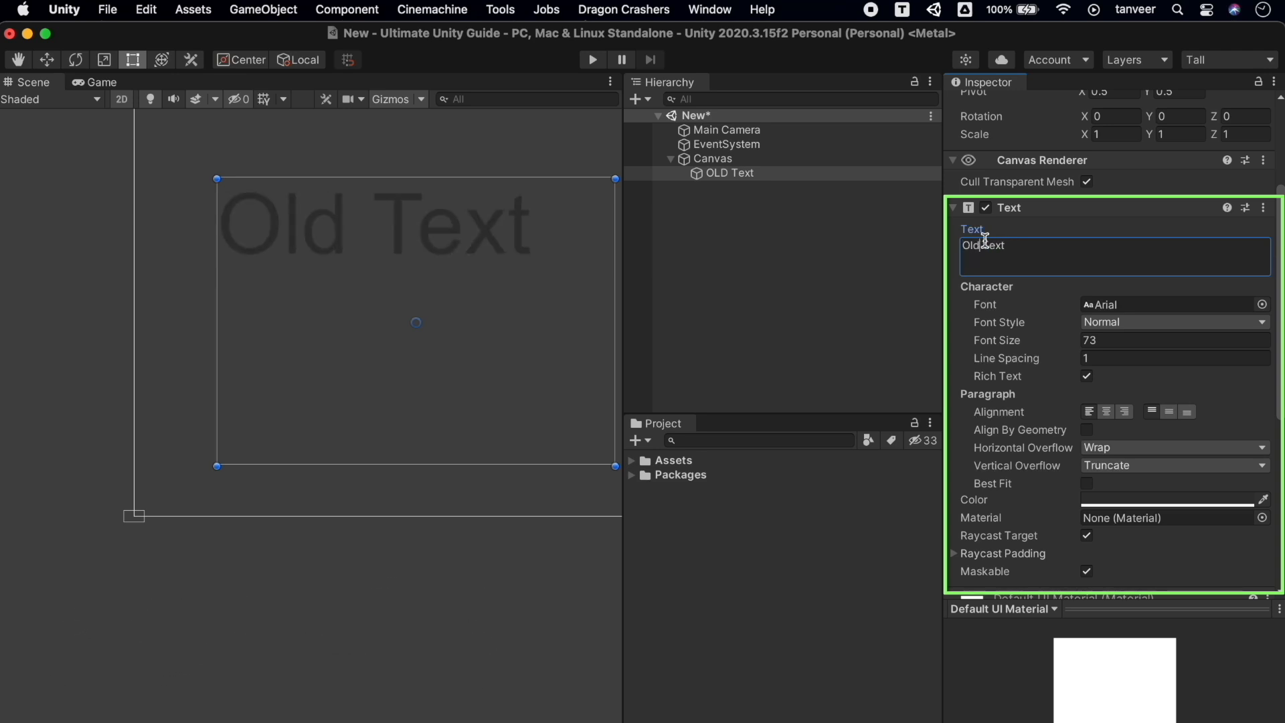
Set Line Spacing to 1.9, centre the text both ways, and enable Best Fit
left_click(1069, 362)
left_click_drag(1069, 363, 1098, 359)
scroll(1138, 431, "down", 3)
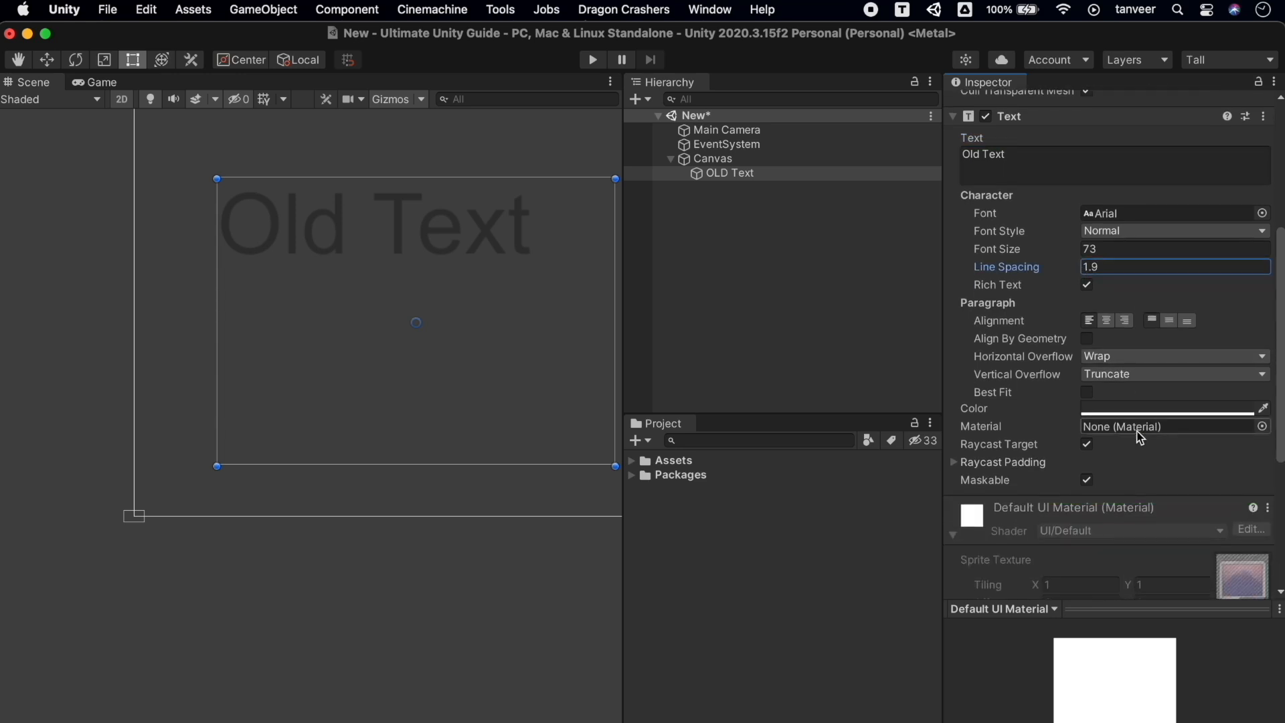
left_click(1107, 318)
left_click(1169, 320)
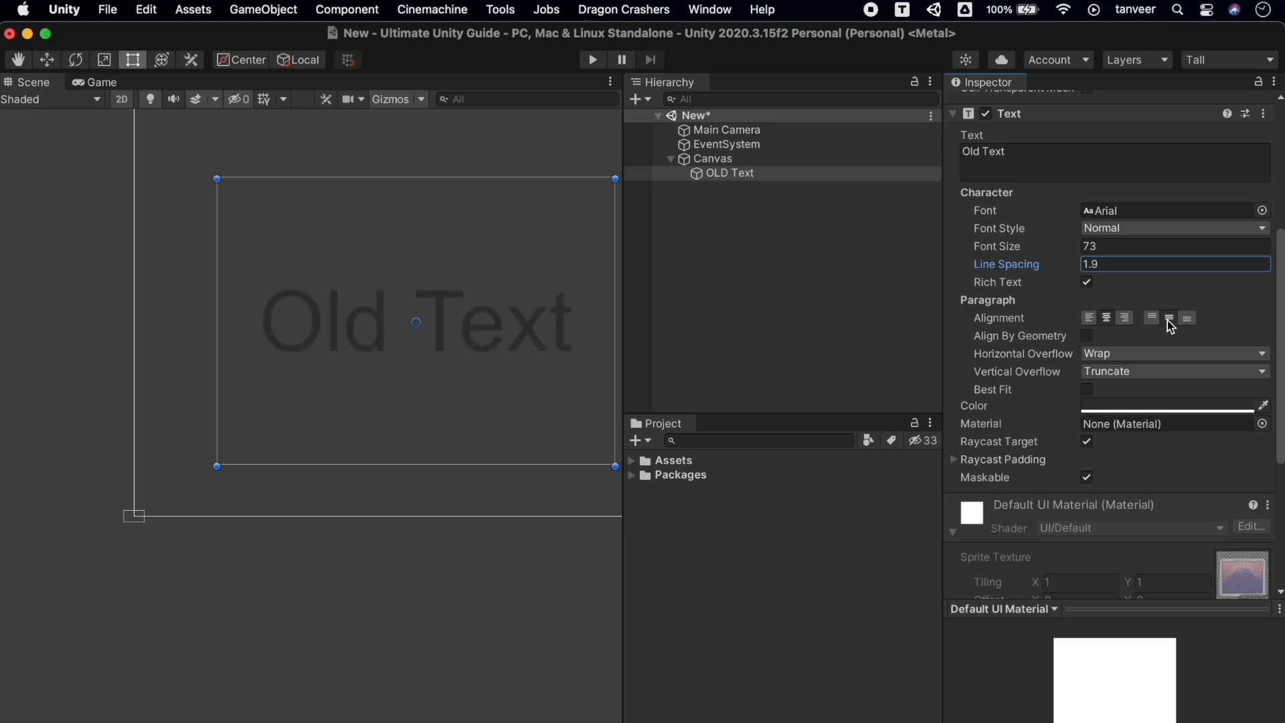
left_click(1086, 337)
left_click(1086, 336)
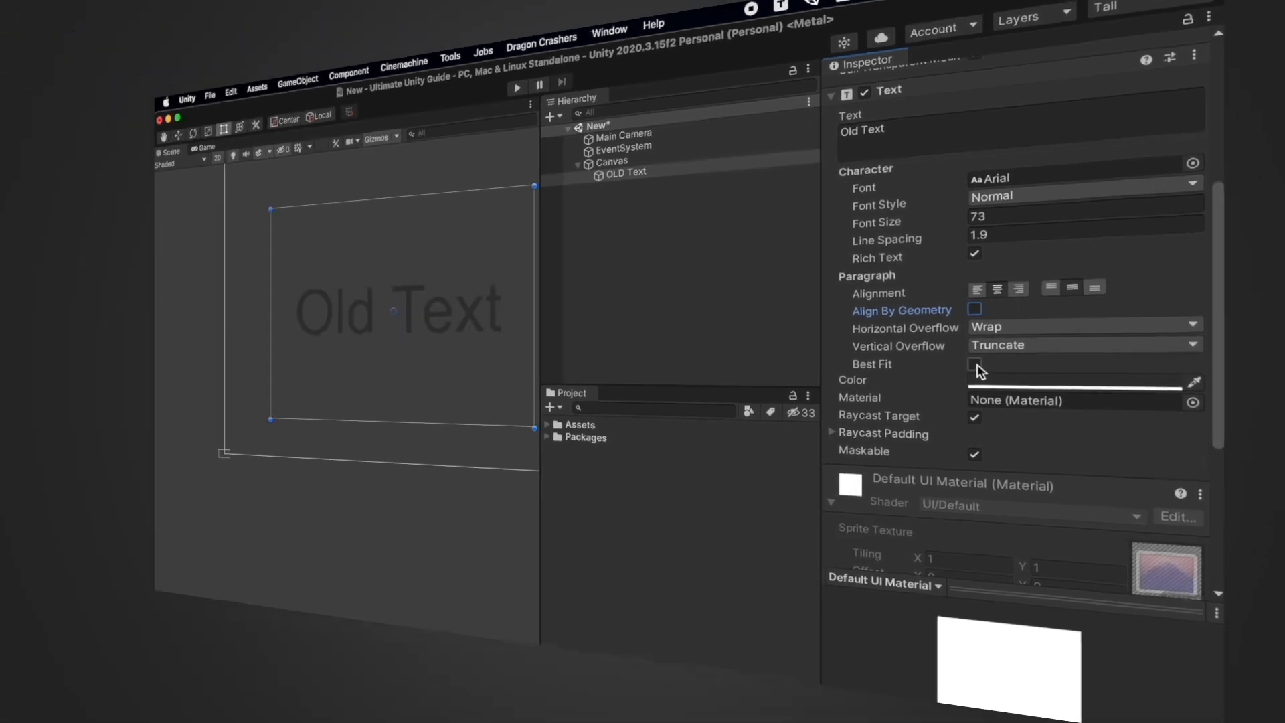
left_click(1087, 390)
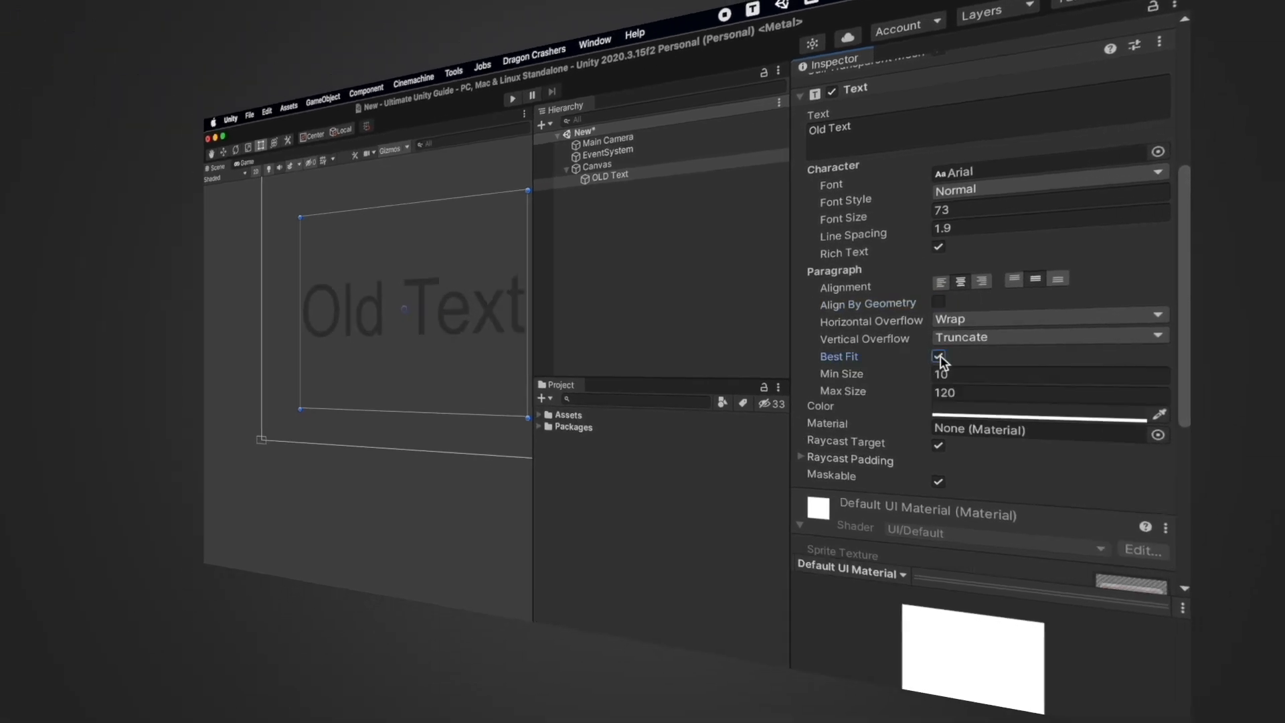
Make the text colour white and preview it in the Game view
left_click(972, 411)
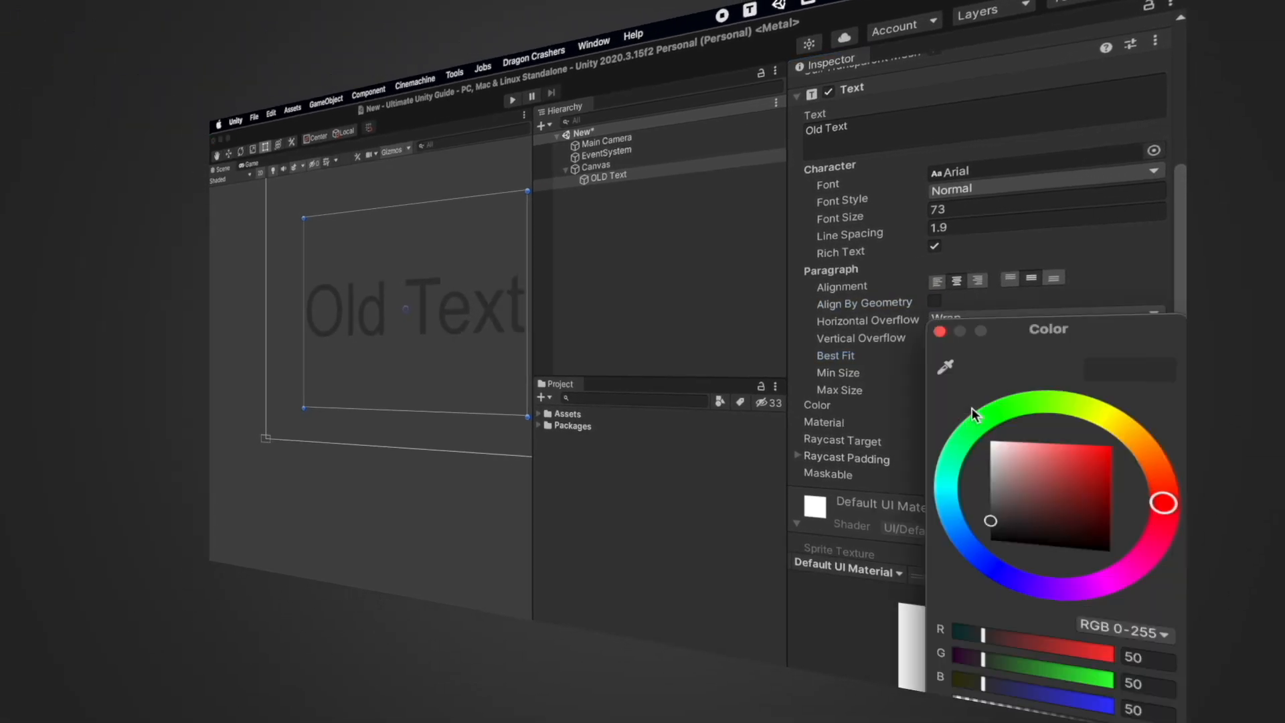
left_click_drag(1031, 495, 915, 365)
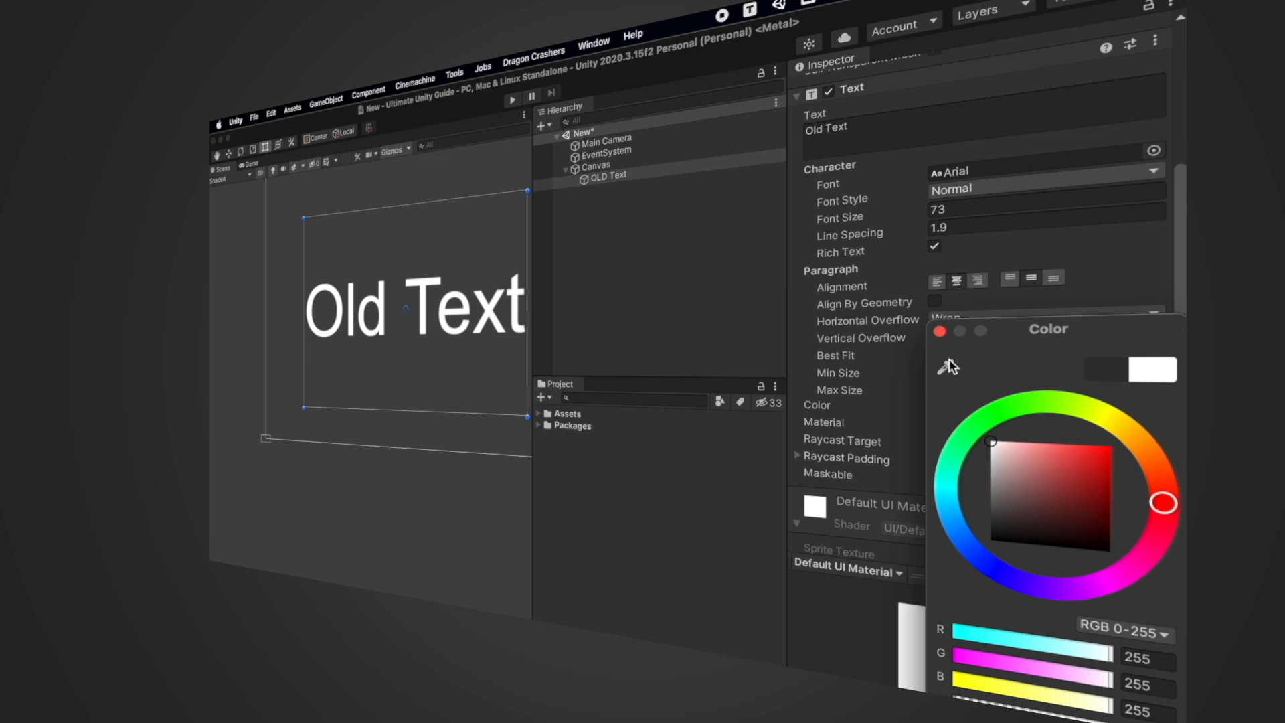
left_click(940, 332)
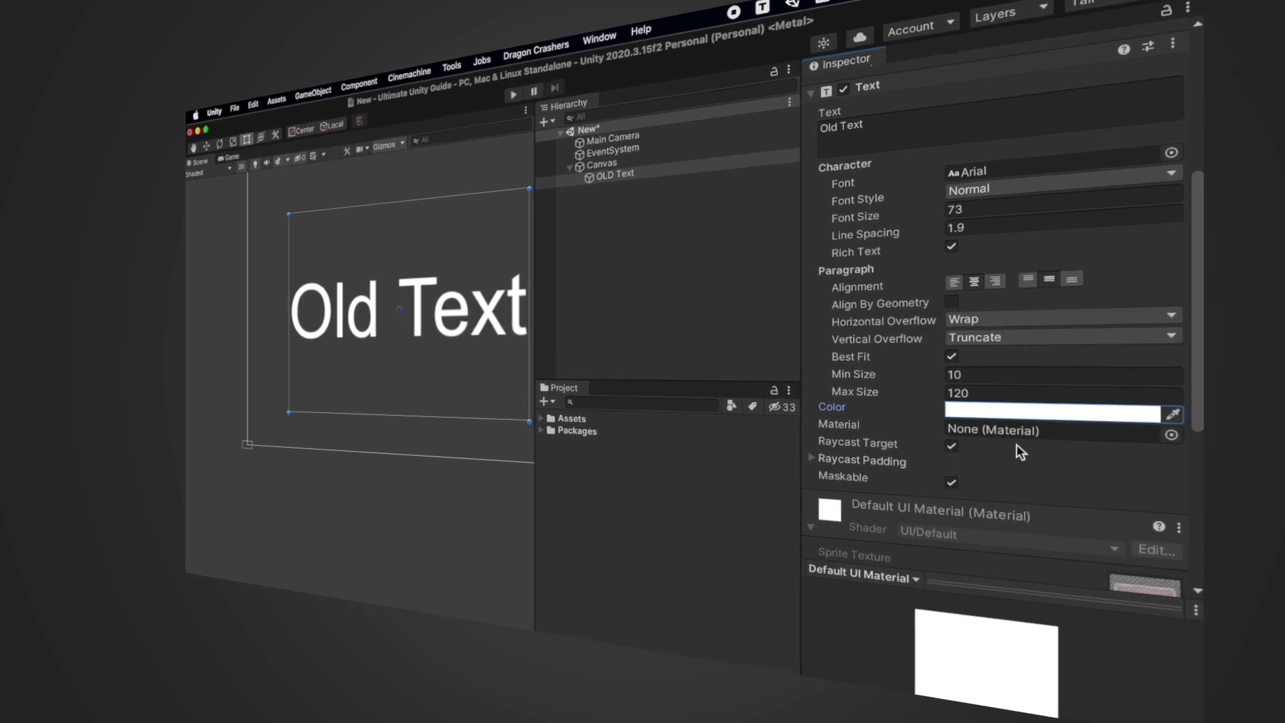
scroll(1014, 444, "down", 5)
scroll(1119, 472, "up", 10)
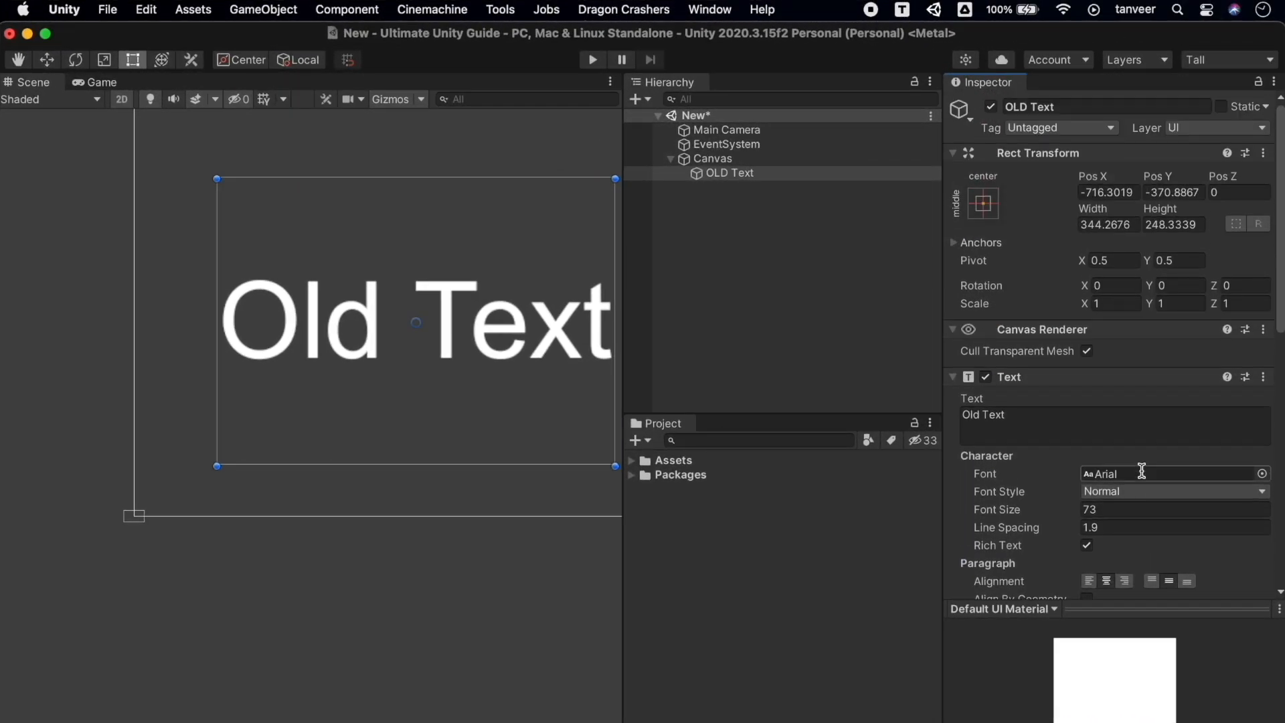
left_click(110, 83)
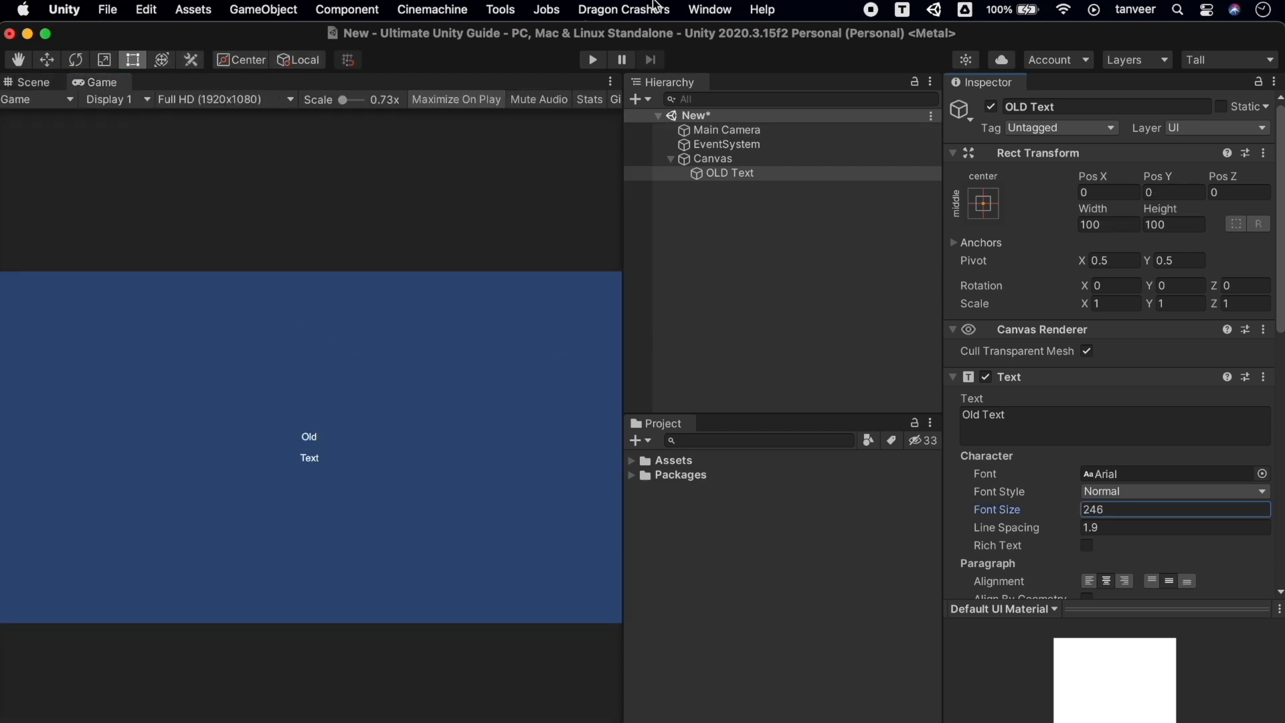
Open the Package Manager, clear the 2d search, and show TextMeshPro's details
left_click(710, 9)
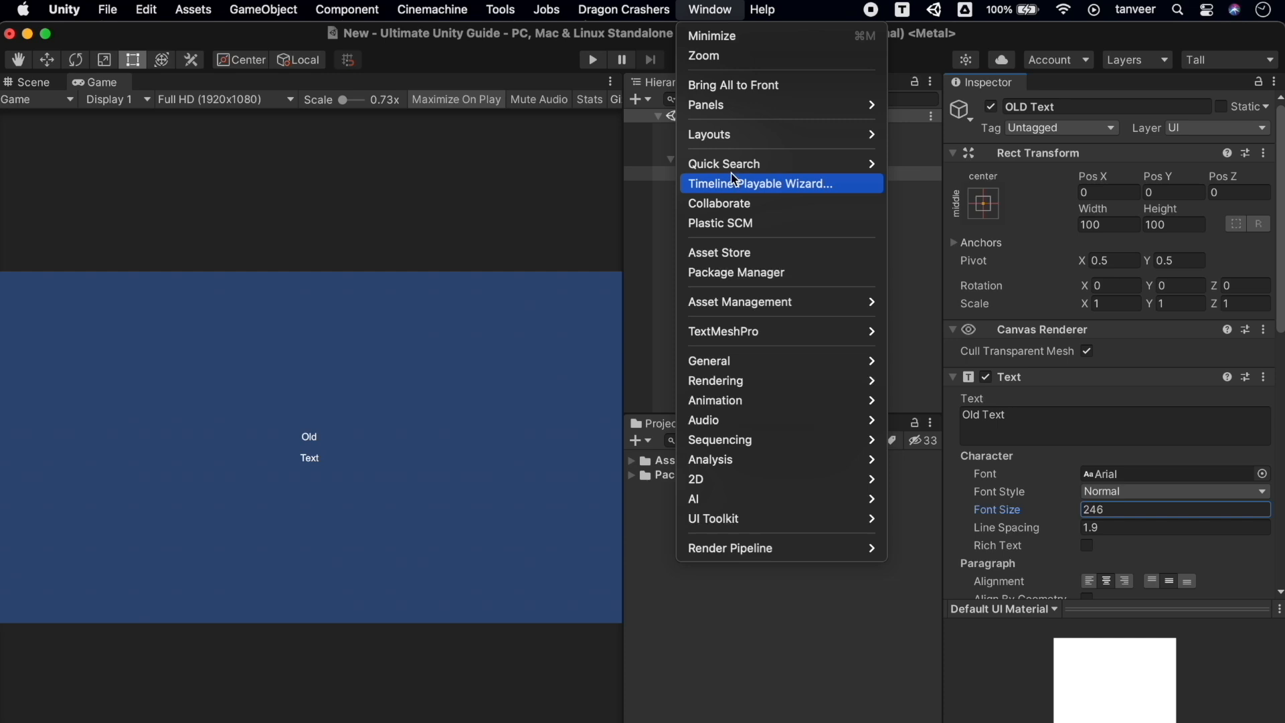
left_click(770, 276)
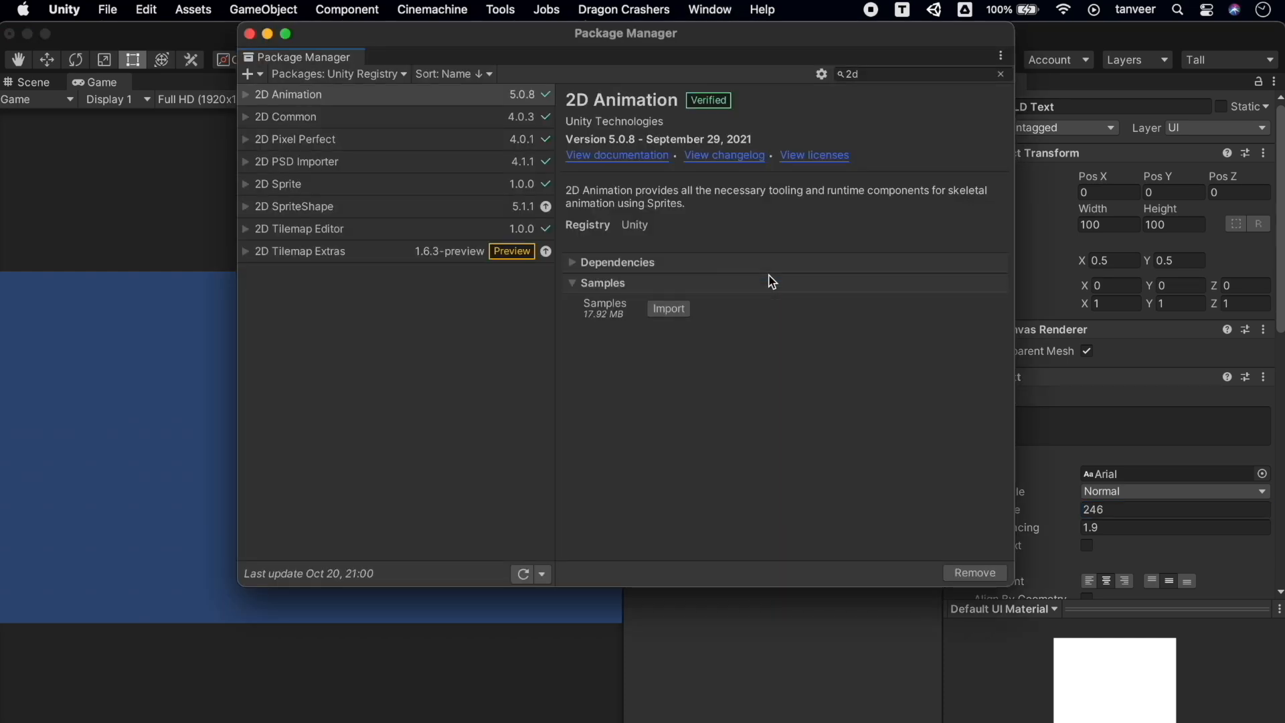
left_click(888, 73)
key("BackSpace")
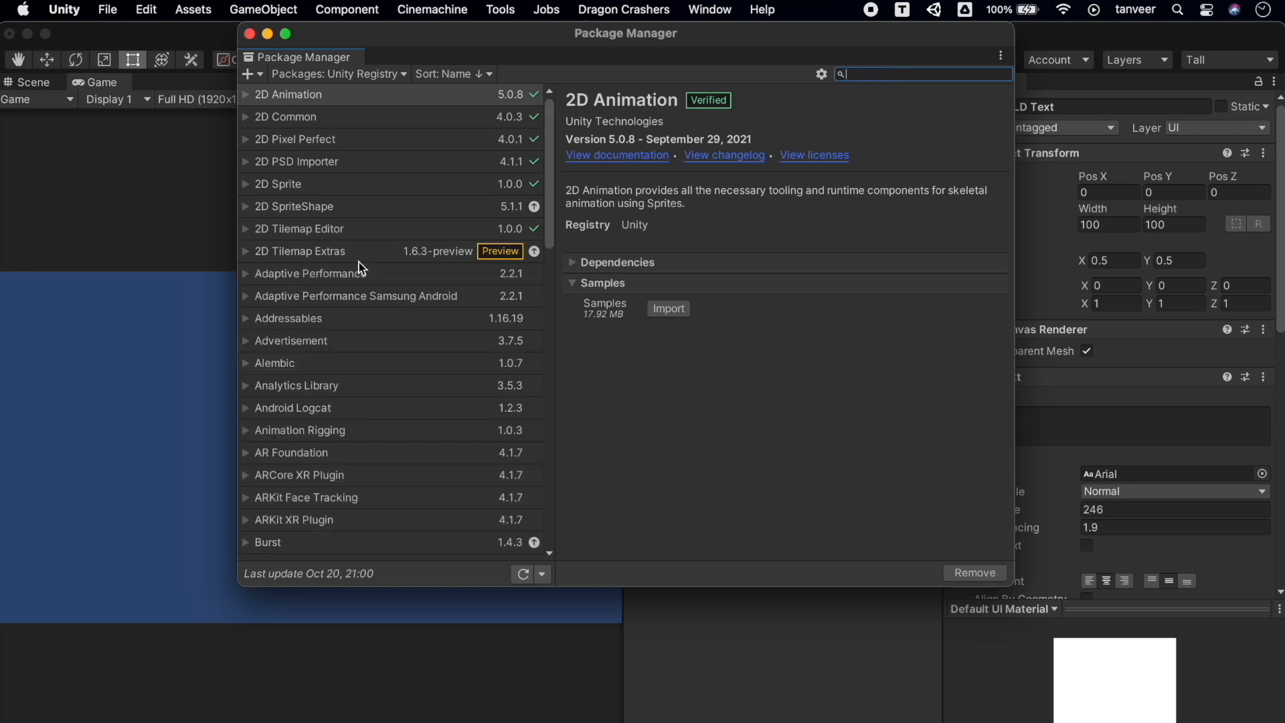
scroll(361, 268, "down", 10)
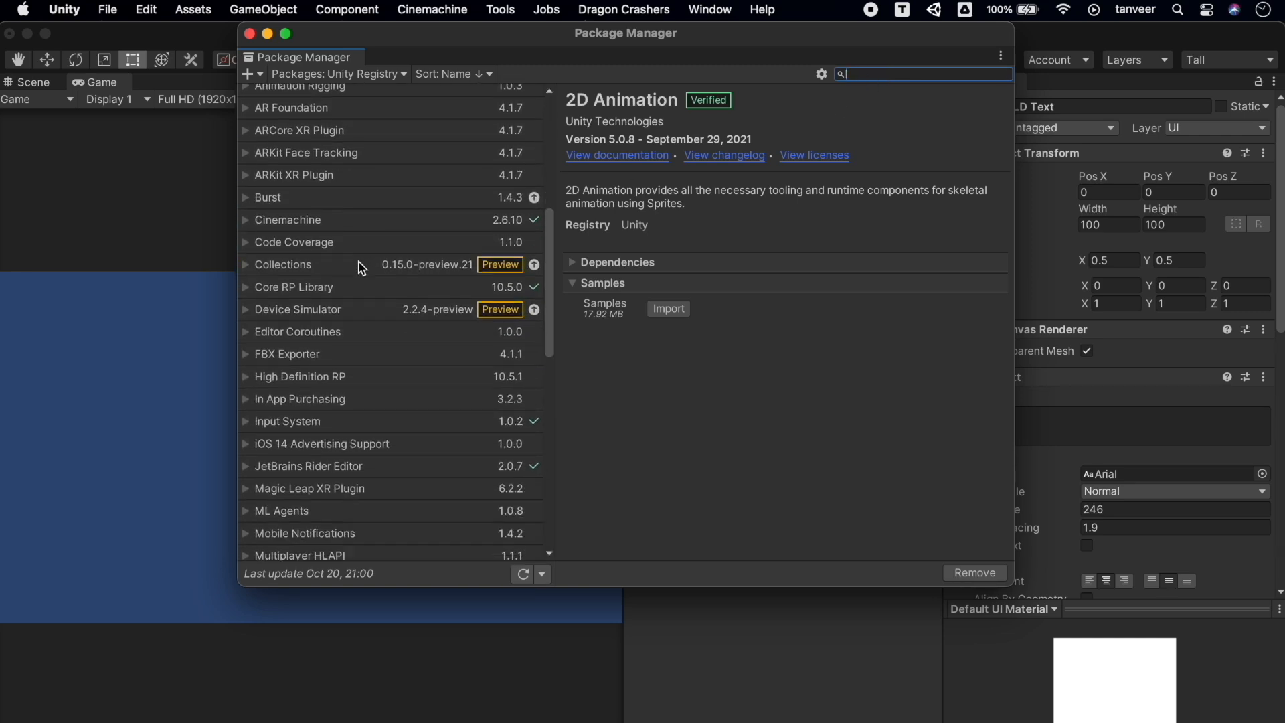
scroll(361, 268, "down", 5)
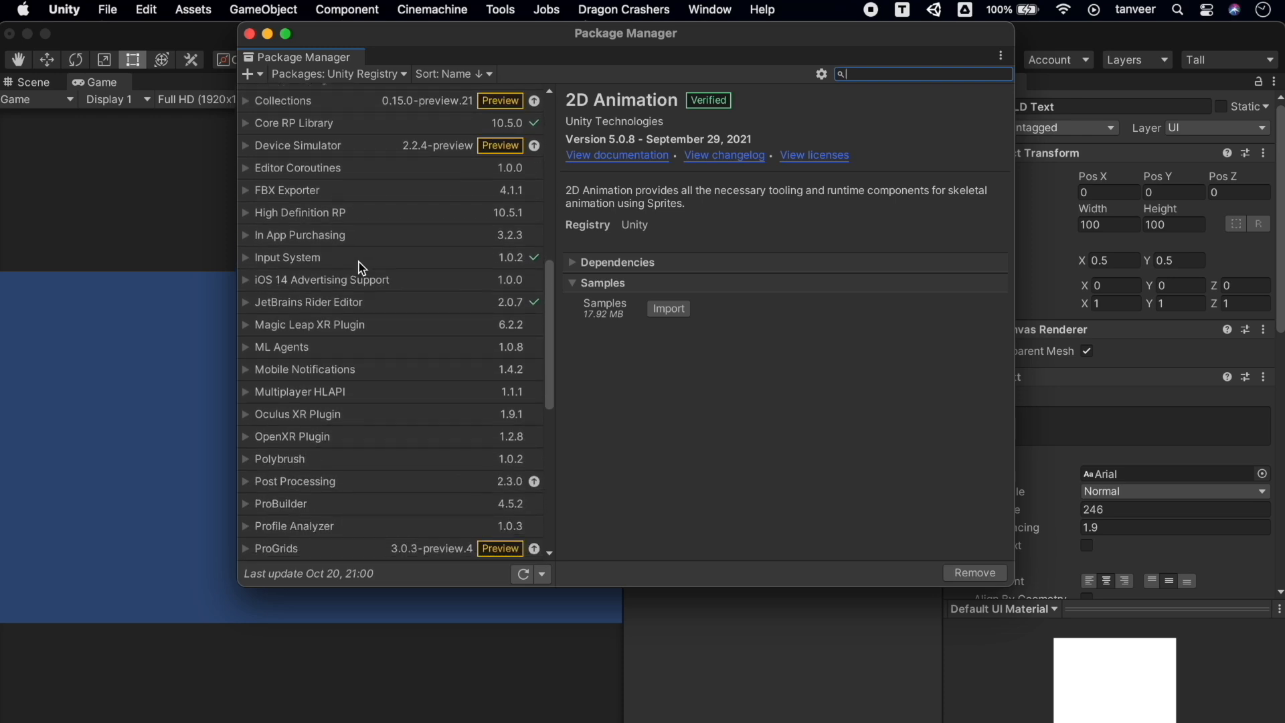
scroll(362, 268, "up", 2)
scroll(361, 268, "down", 8)
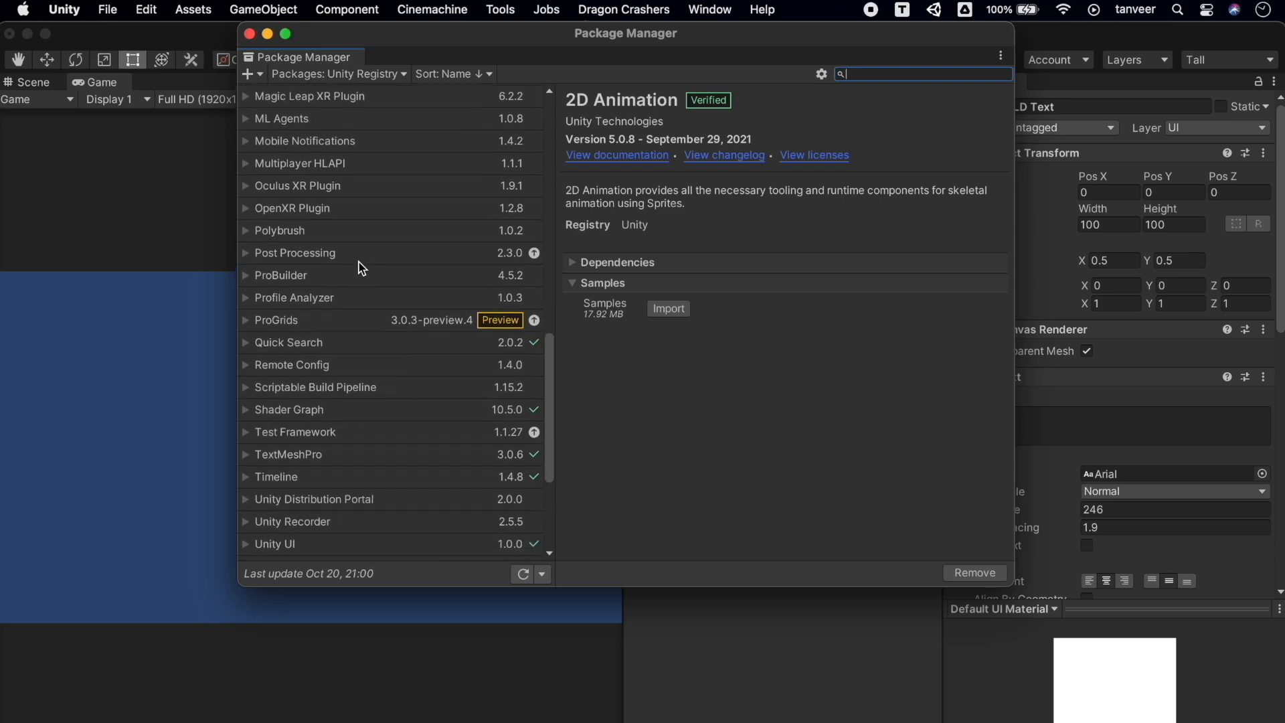
scroll(362, 268, "down", 1)
left_click(340, 436)
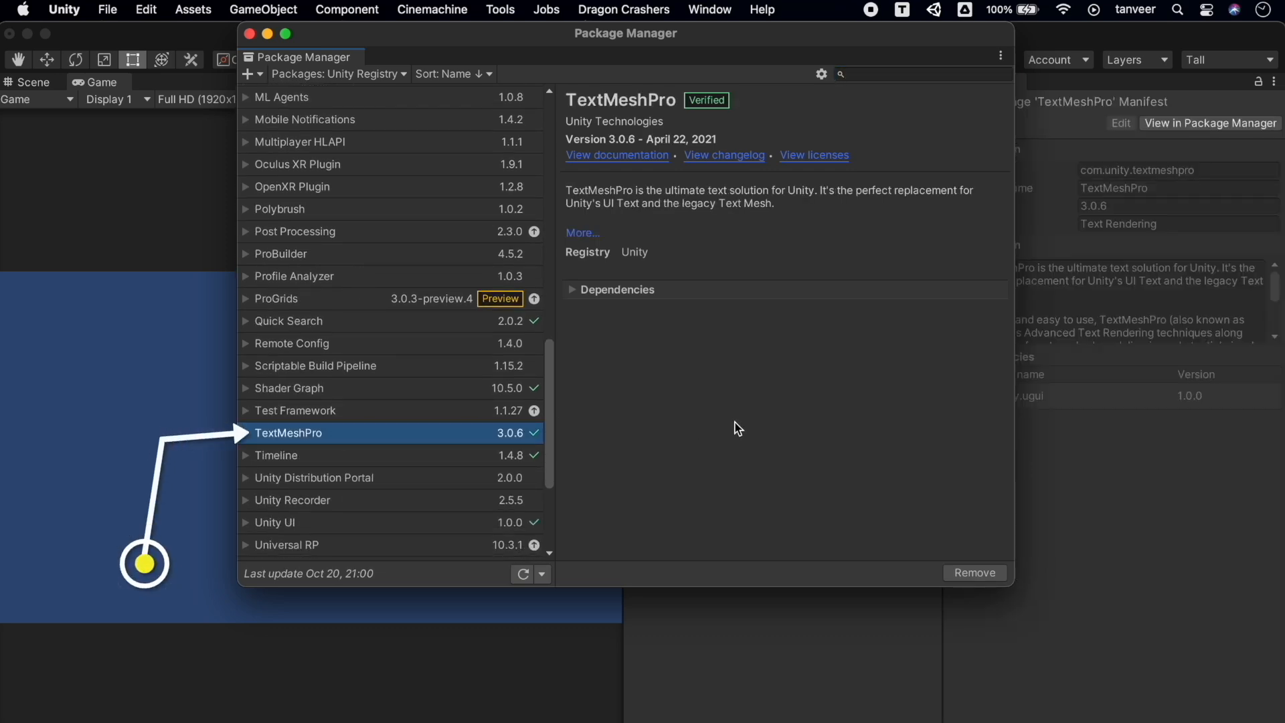
Close the Package Manager and create a new TextMeshPro text object
left_click(249, 34)
left_click(732, 234)
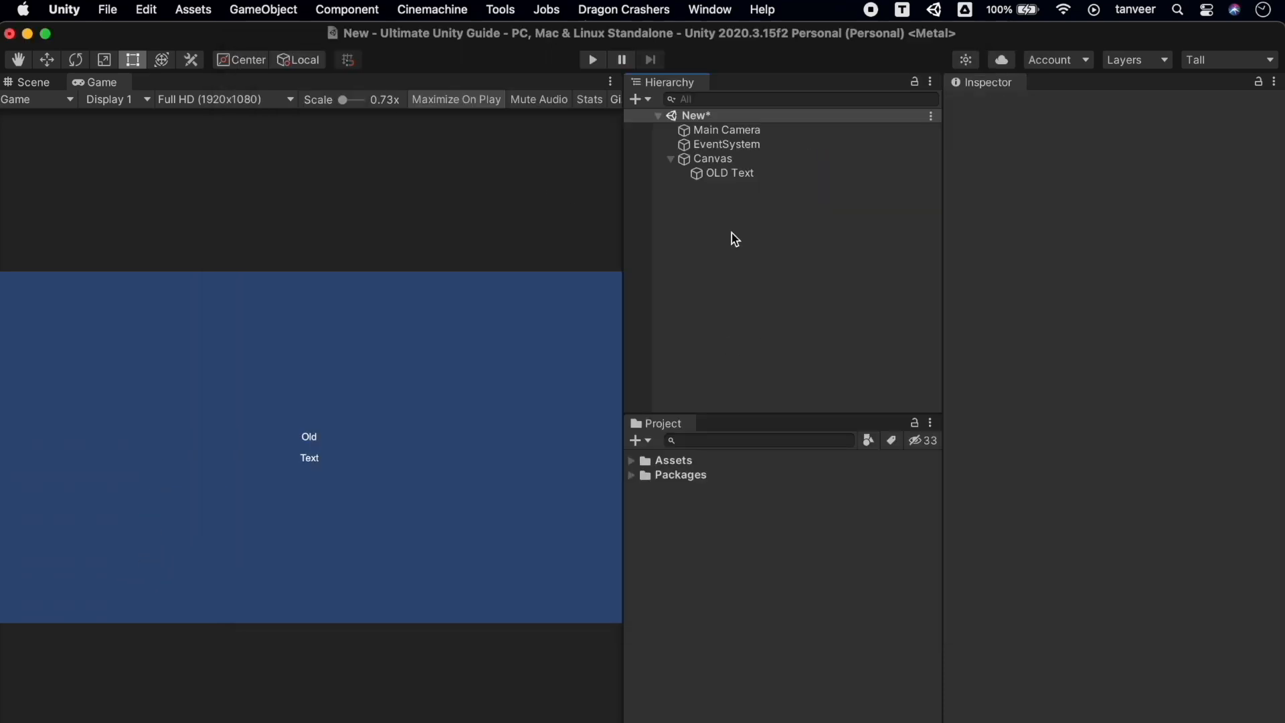
left_click(231, 8)
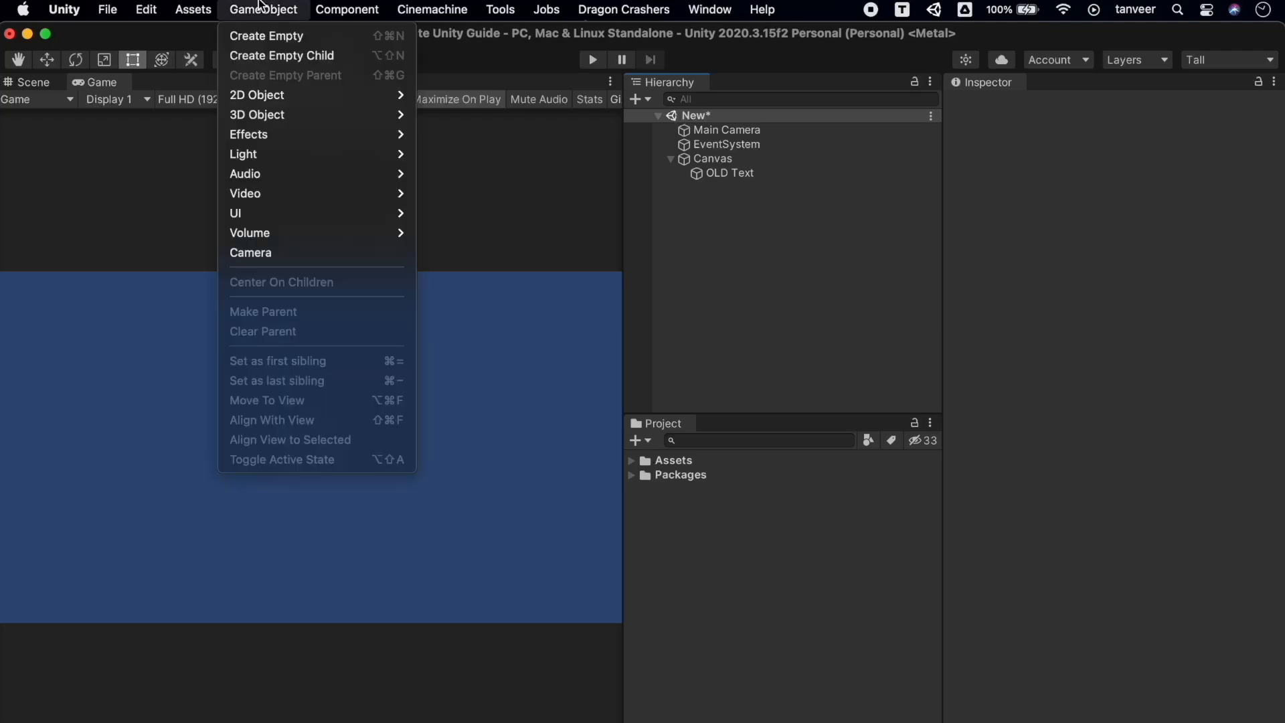
mouse_move(355, 111)
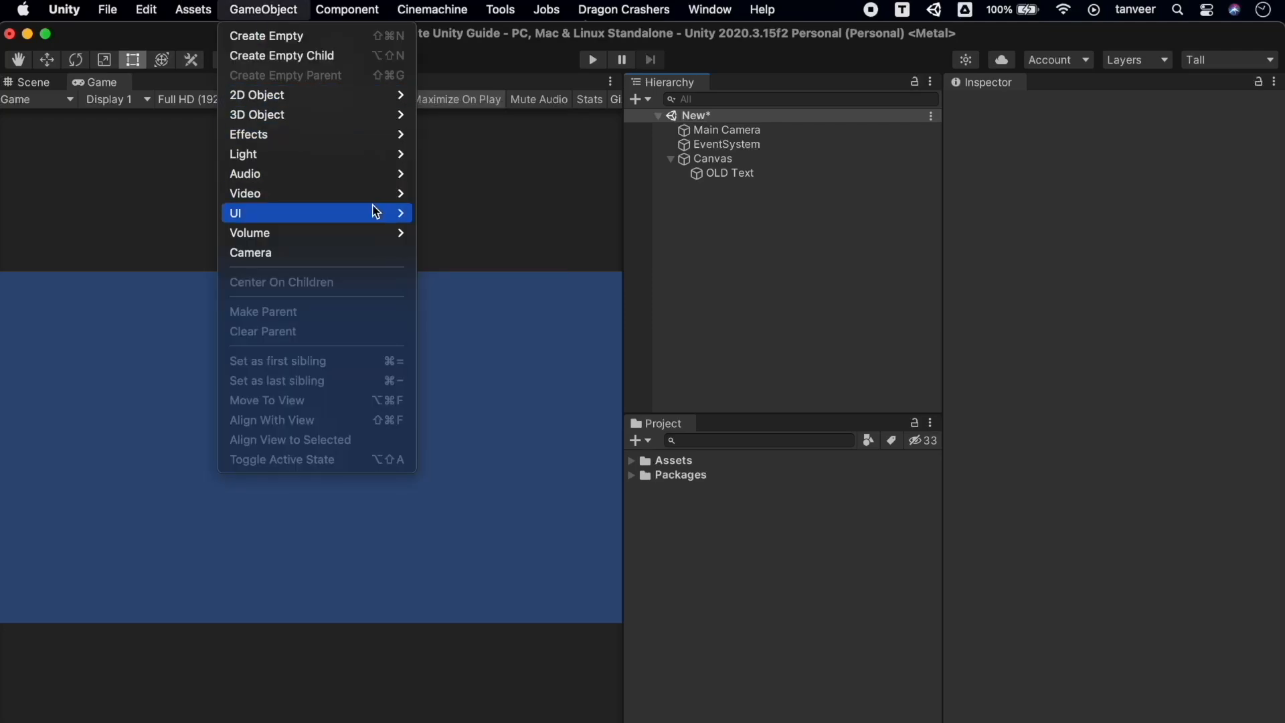
mouse_move(373, 212)
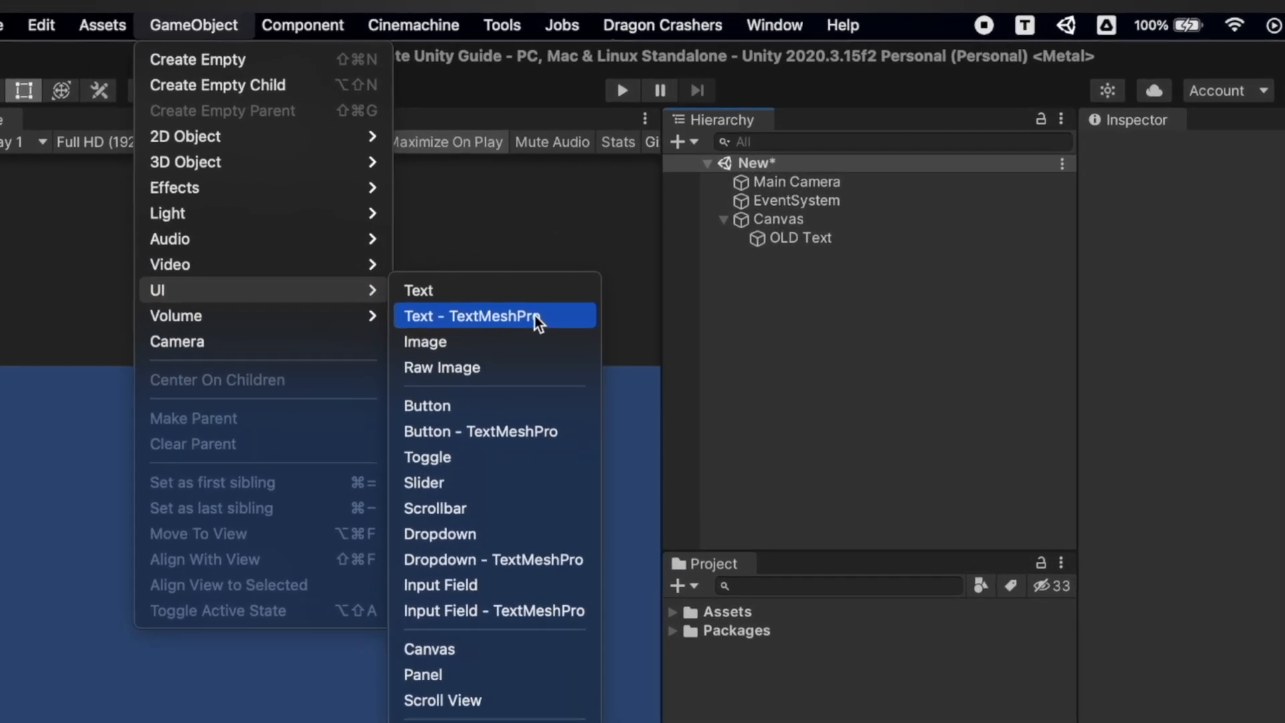
left_click(534, 312)
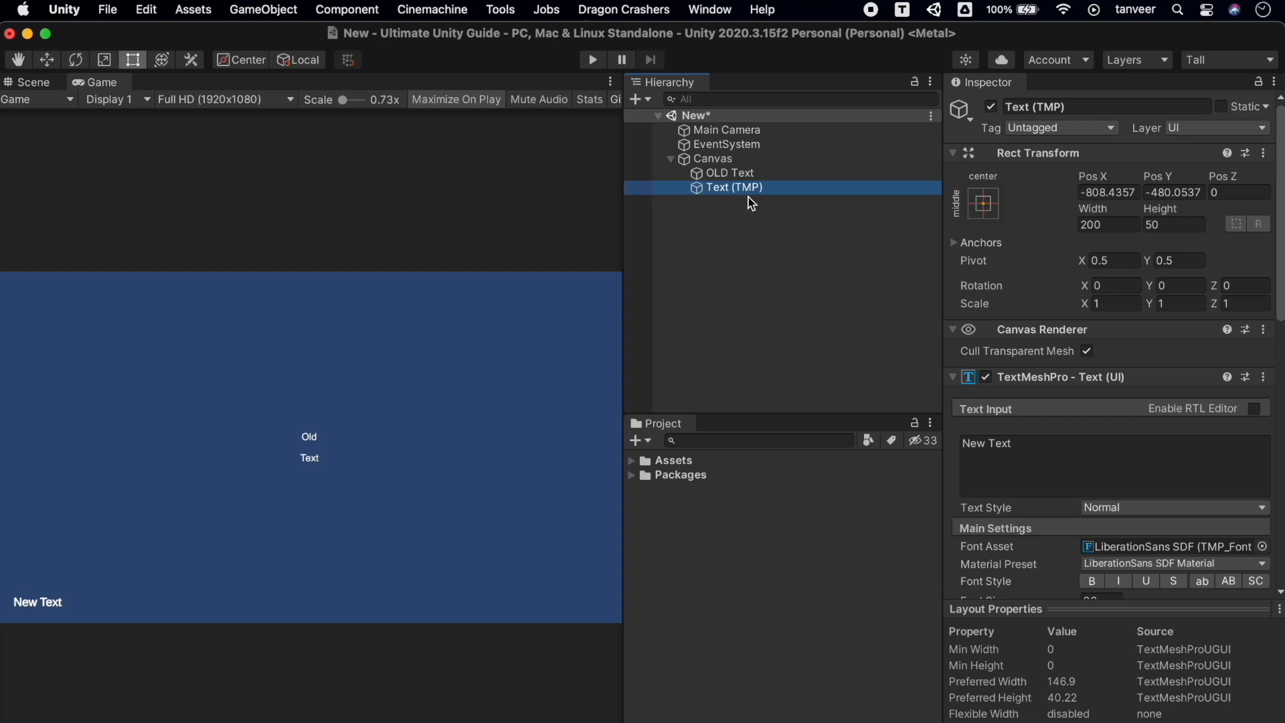
Raise the text's font size from 36 to about 85.7
scroll(1189, 460, "down", 4)
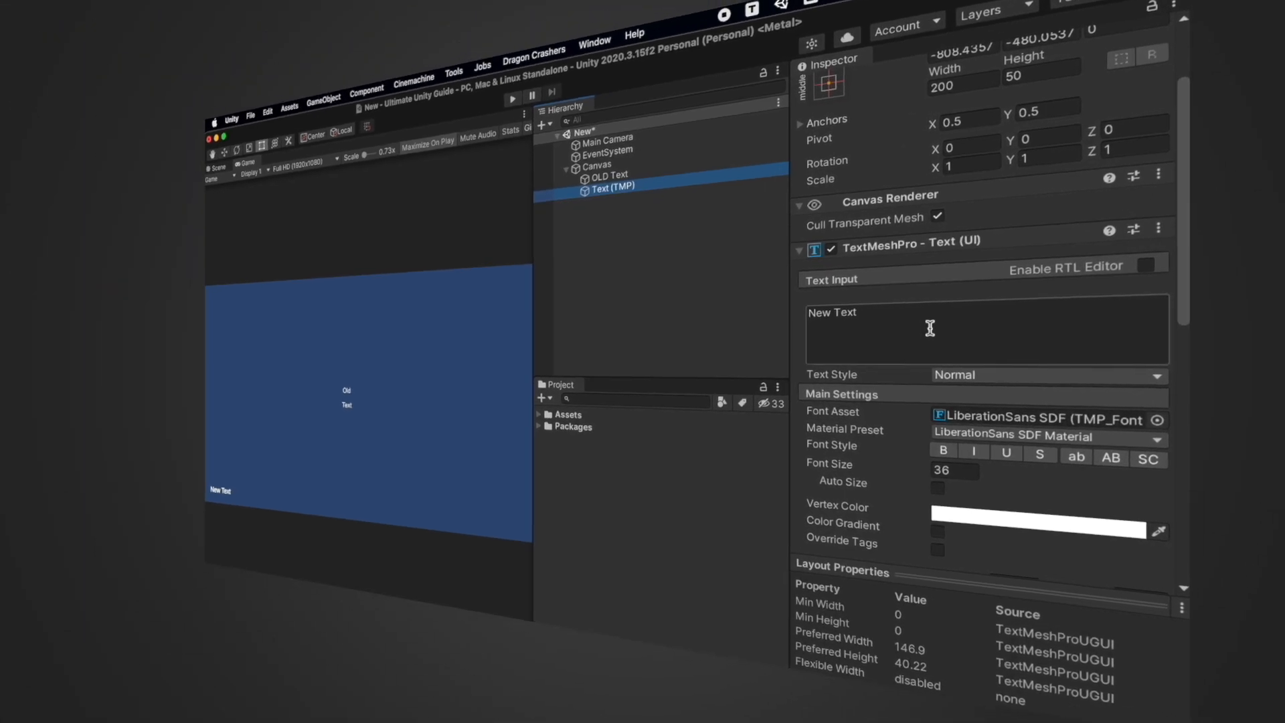
left_click_drag(907, 472, 1035, 487)
left_click_drag(896, 467, 1026, 478)
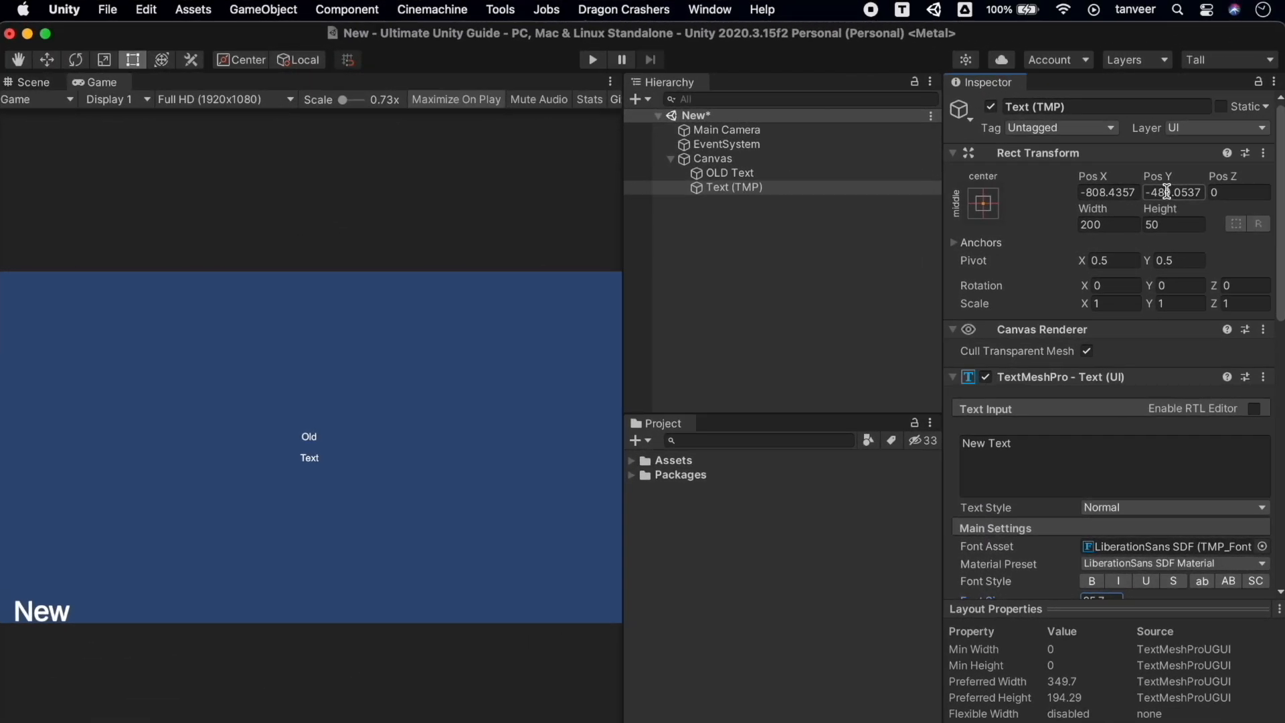
Set Pos X and Y to 0, anchor top-centre, then move Pos Y to -136.7
left_click(1107, 192)
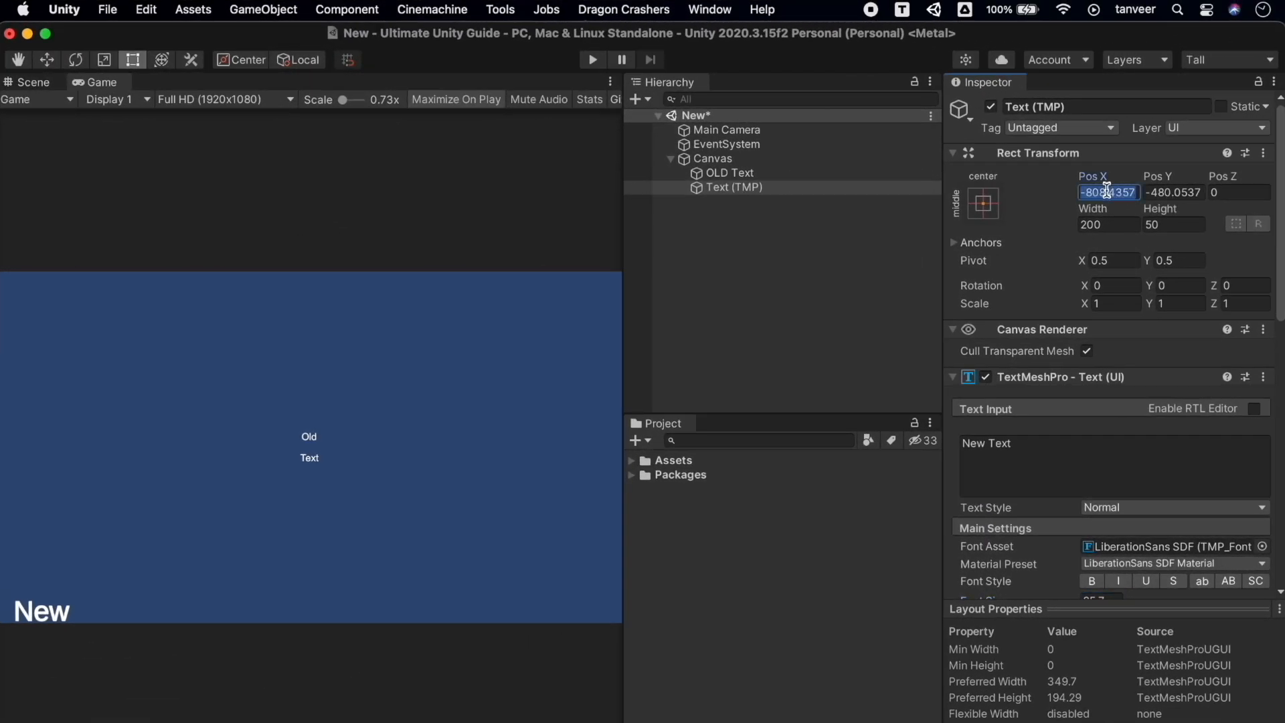
type("0")
key("Tab")
type("0")
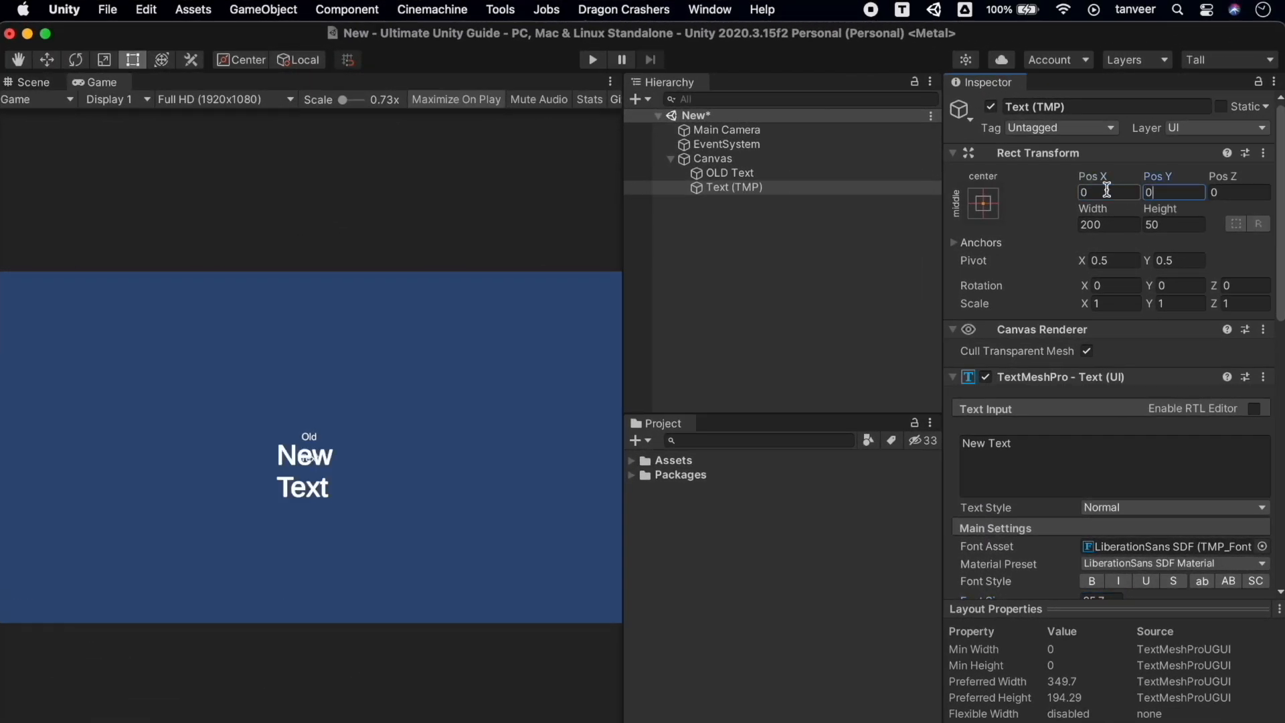
left_click(983, 204)
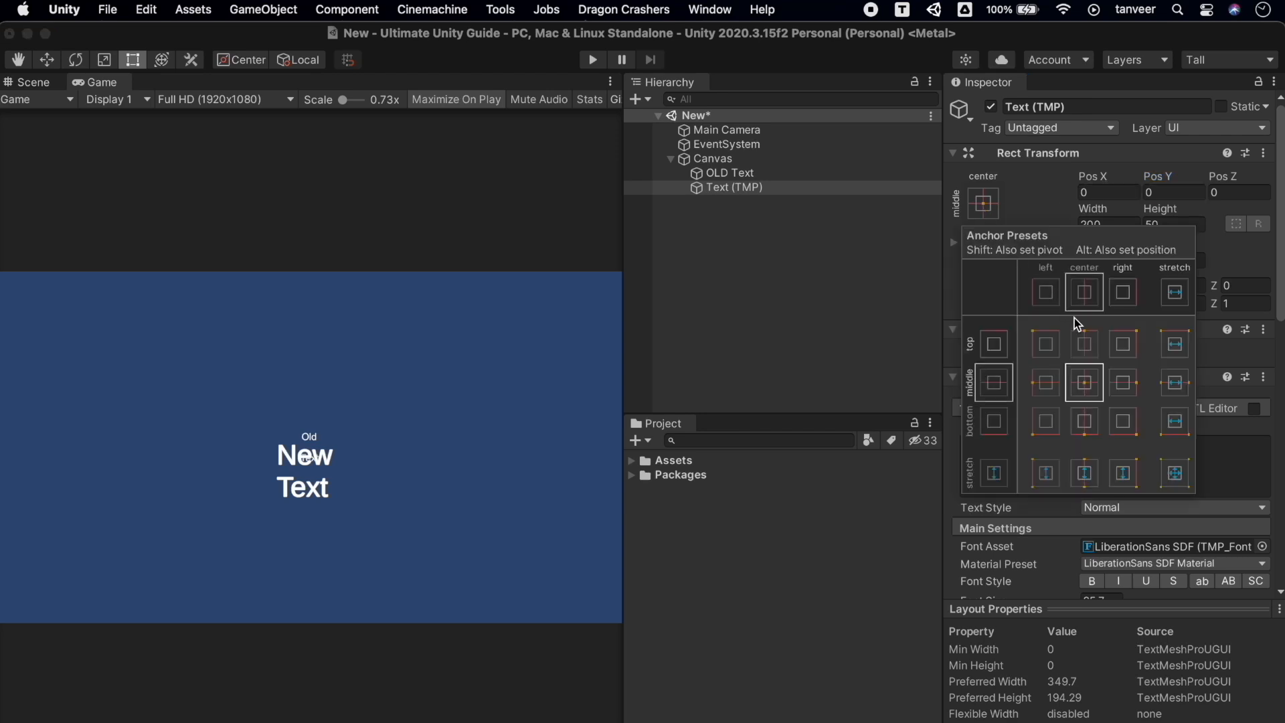
left_click(1085, 344)
left_click(1166, 192)
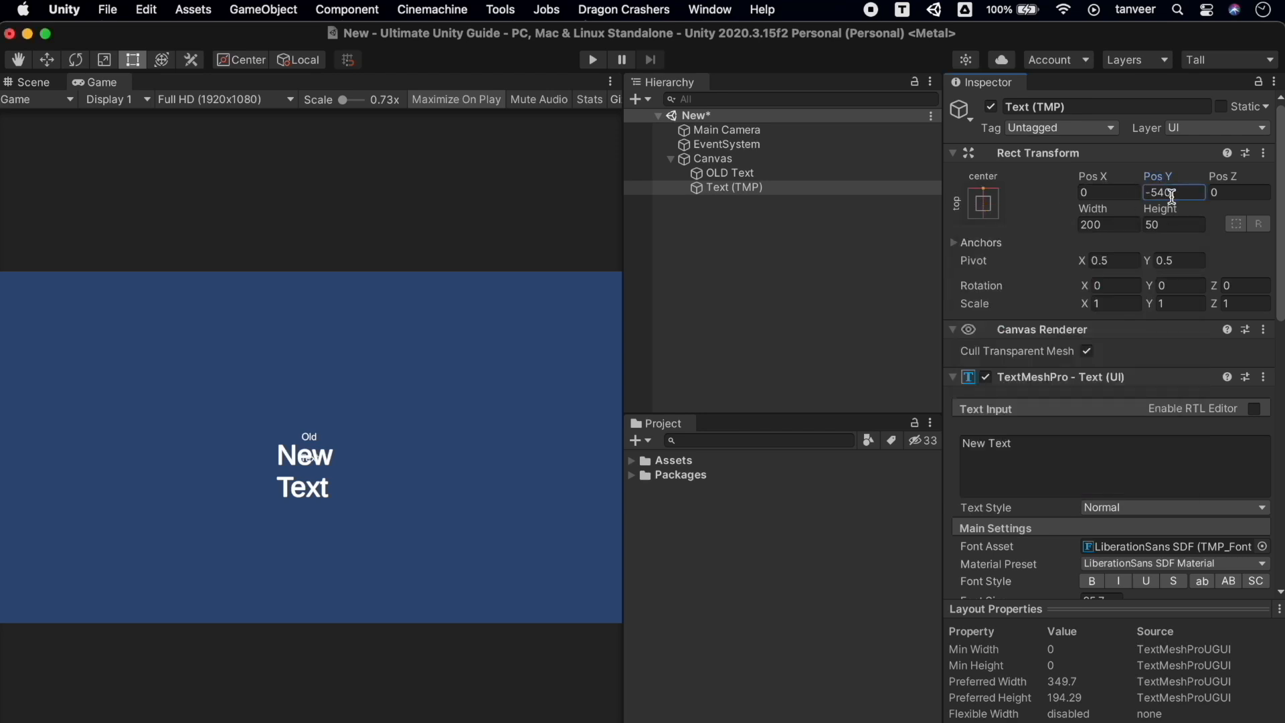
key("BackSpace")
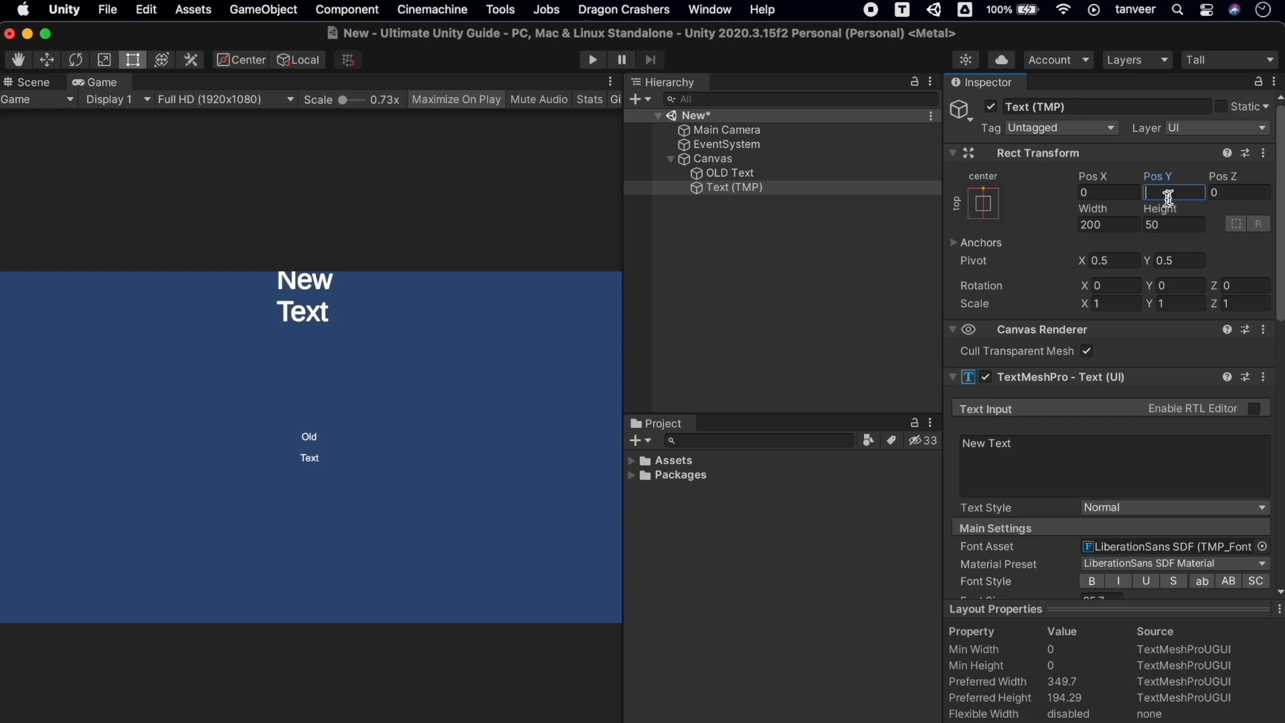
left_click_drag(1150, 178, 940, 201)
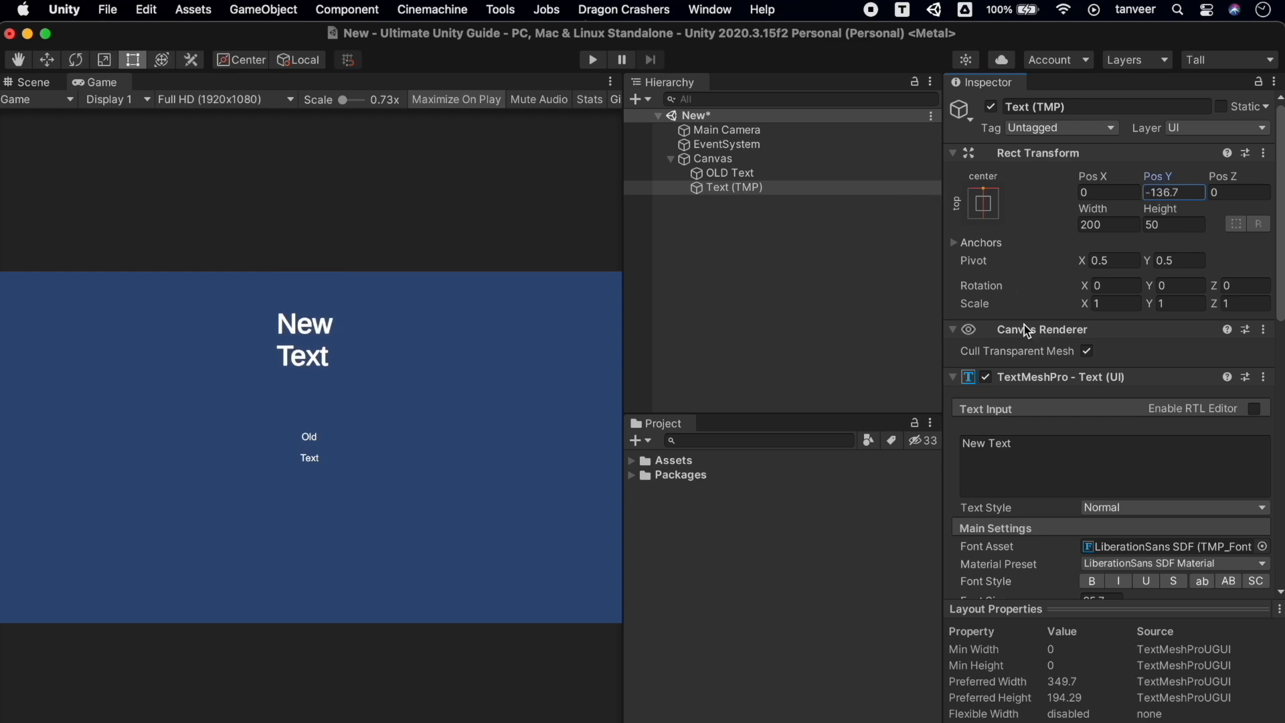
Select the OLD Text object to inspect it
left_click(1057, 460)
scroll(1058, 458, "down", 4)
scroll(1058, 456, "up", 4)
left_click(758, 174)
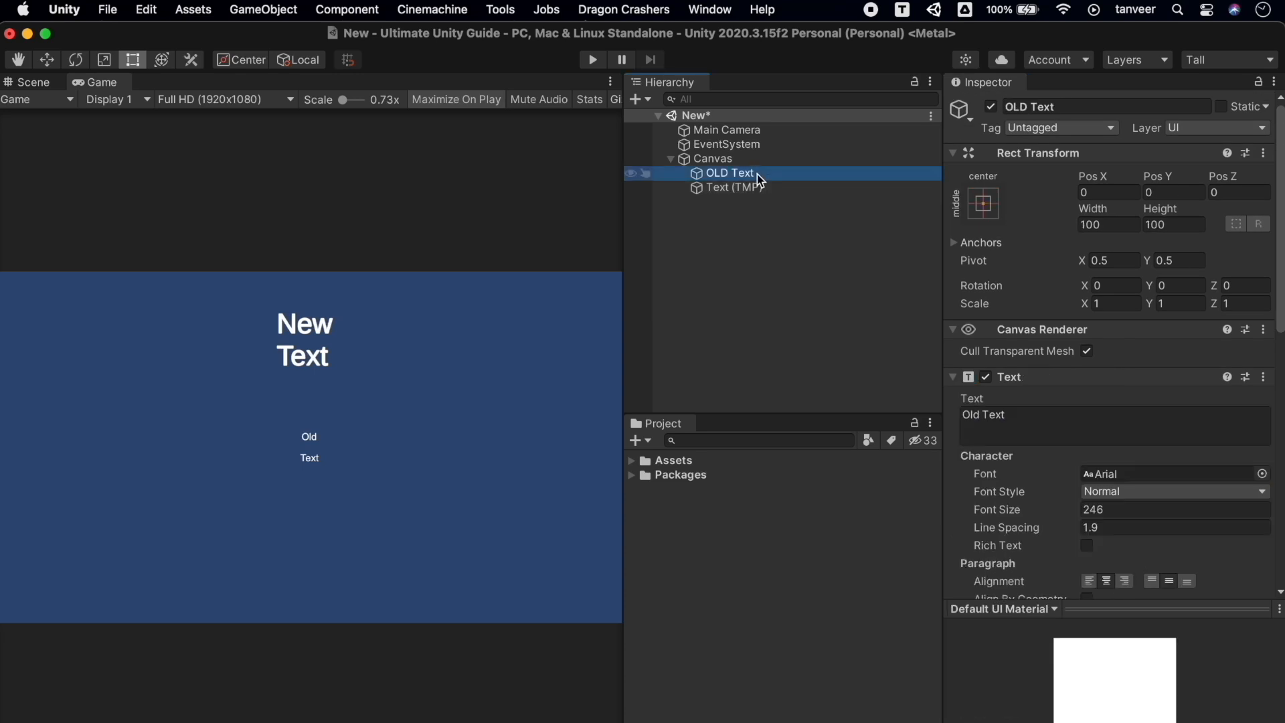
Make the Text (TMP) italic and underlined, trying bold and strikethrough along the way
left_click(763, 188)
scroll(1135, 419, "down", 6)
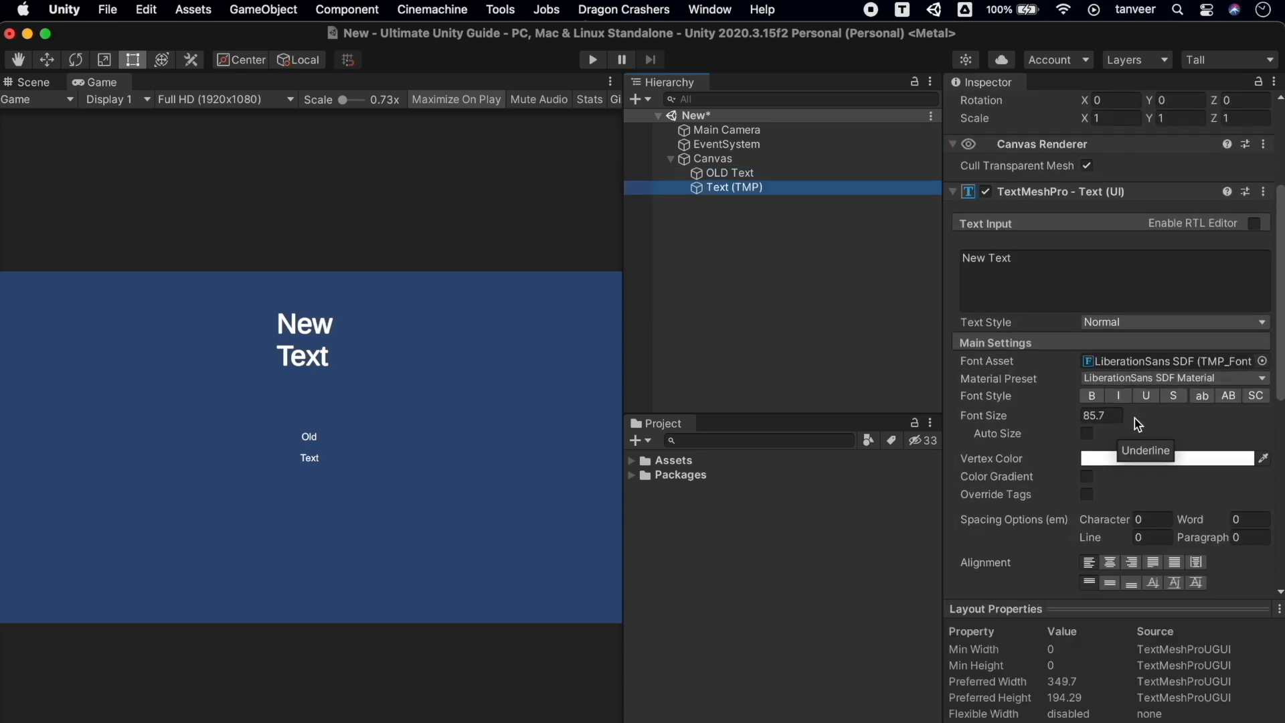
left_click(1094, 366)
left_click(1094, 366)
left_click(1095, 367)
left_click(1121, 366)
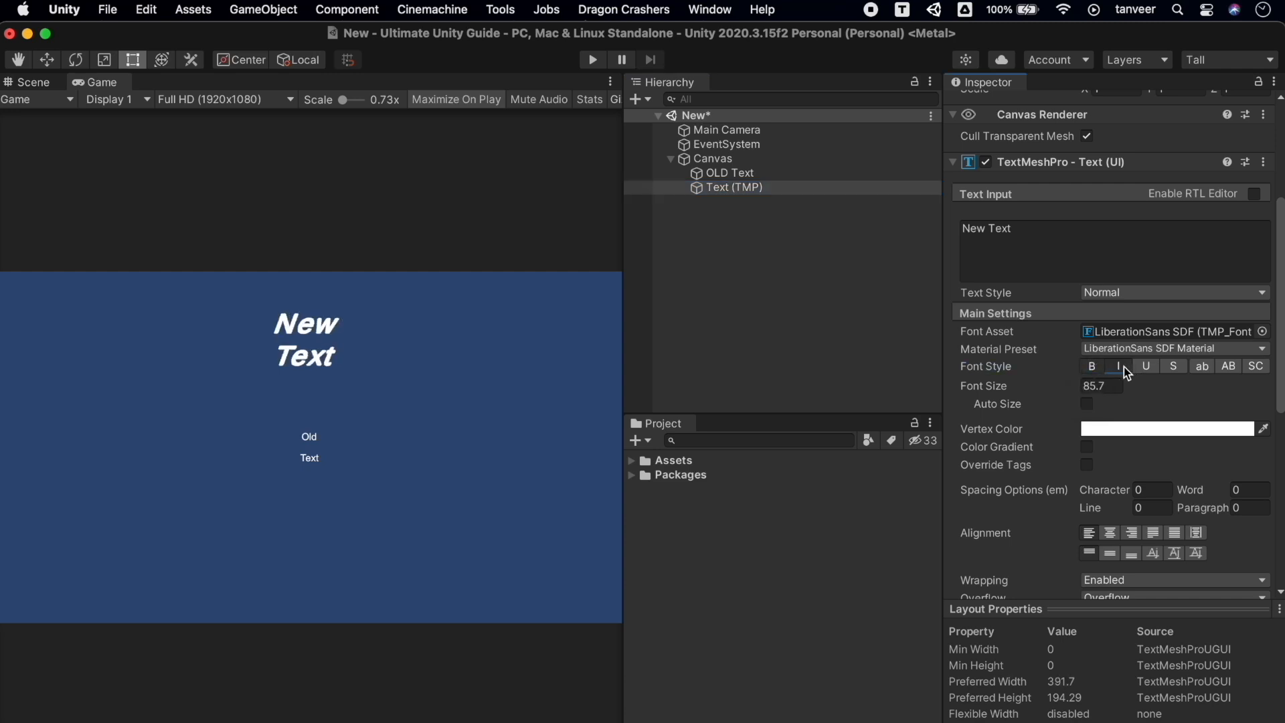
left_click(1123, 367)
left_click(1146, 372)
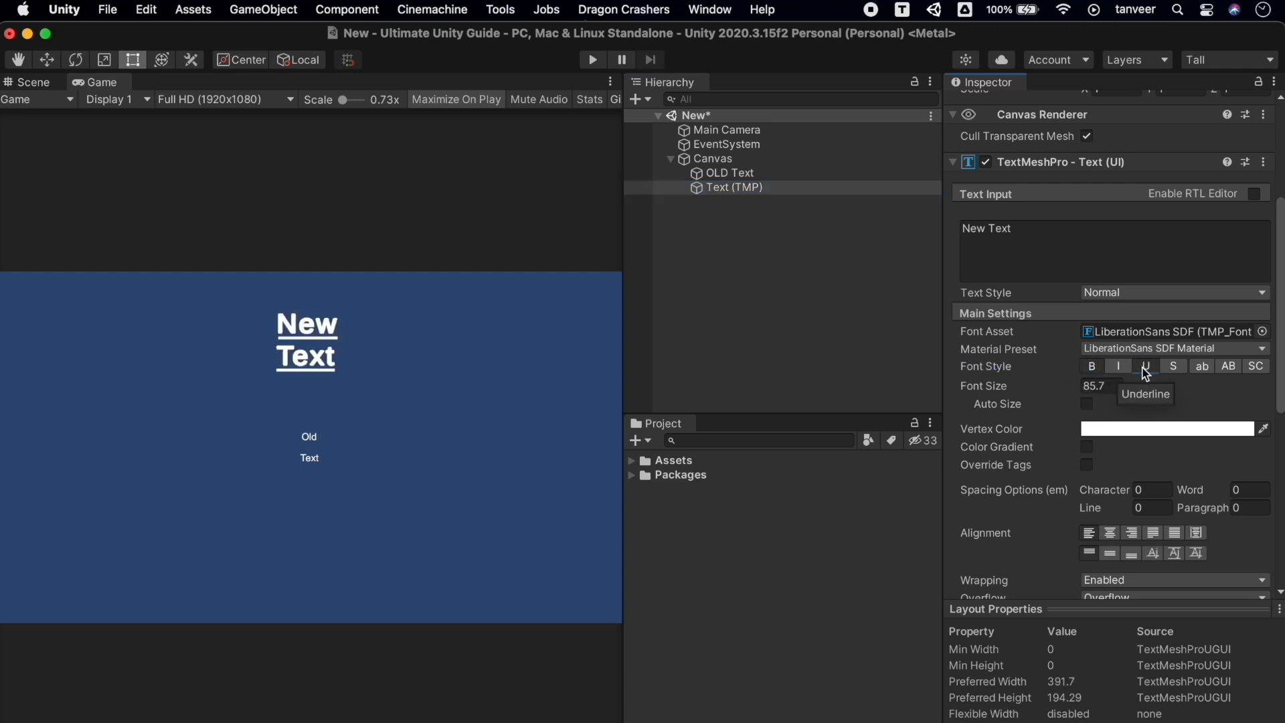
left_click(1178, 368)
left_click(1179, 367)
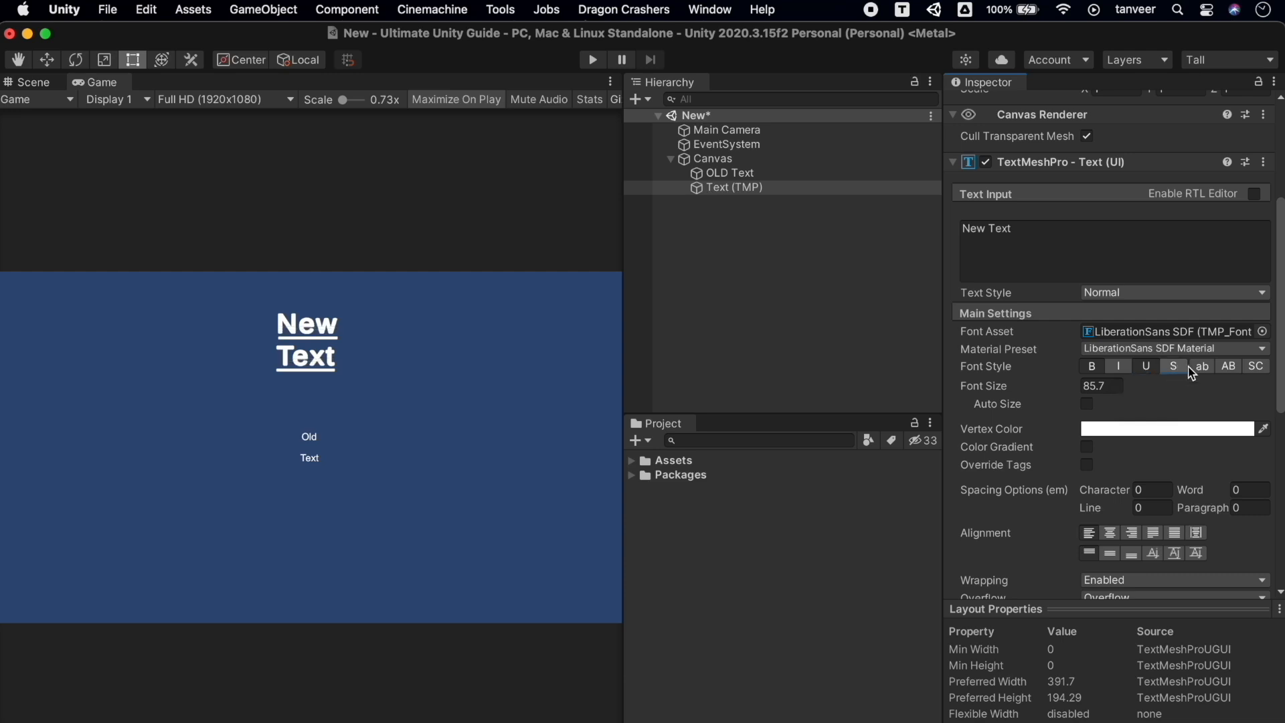
Try lowercase, uppercase, small caps and auto-size, turning each back off
left_click(1203, 373)
left_click(1203, 372)
left_click(1225, 372)
left_click(1226, 373)
left_click(1249, 373)
left_click(1249, 373)
left_click(1087, 404)
left_click(1087, 404)
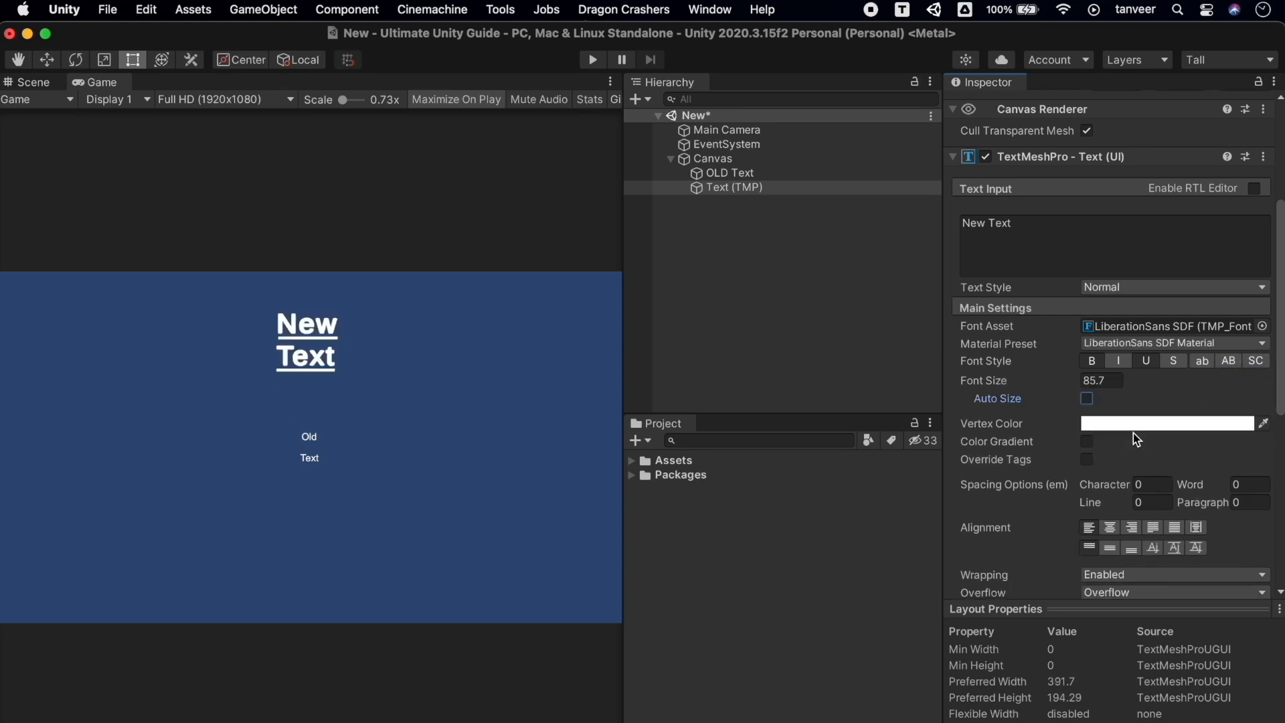
Set the text's vertex colour to green
scroll(1131, 429, "down", 3)
left_click(1141, 297)
mouse_move(1201, 446)
left_mouse_down()
mouse_move(1178, 415)
mouse_move(1189, 383)
left_mouse_up()
left_click(1139, 379)
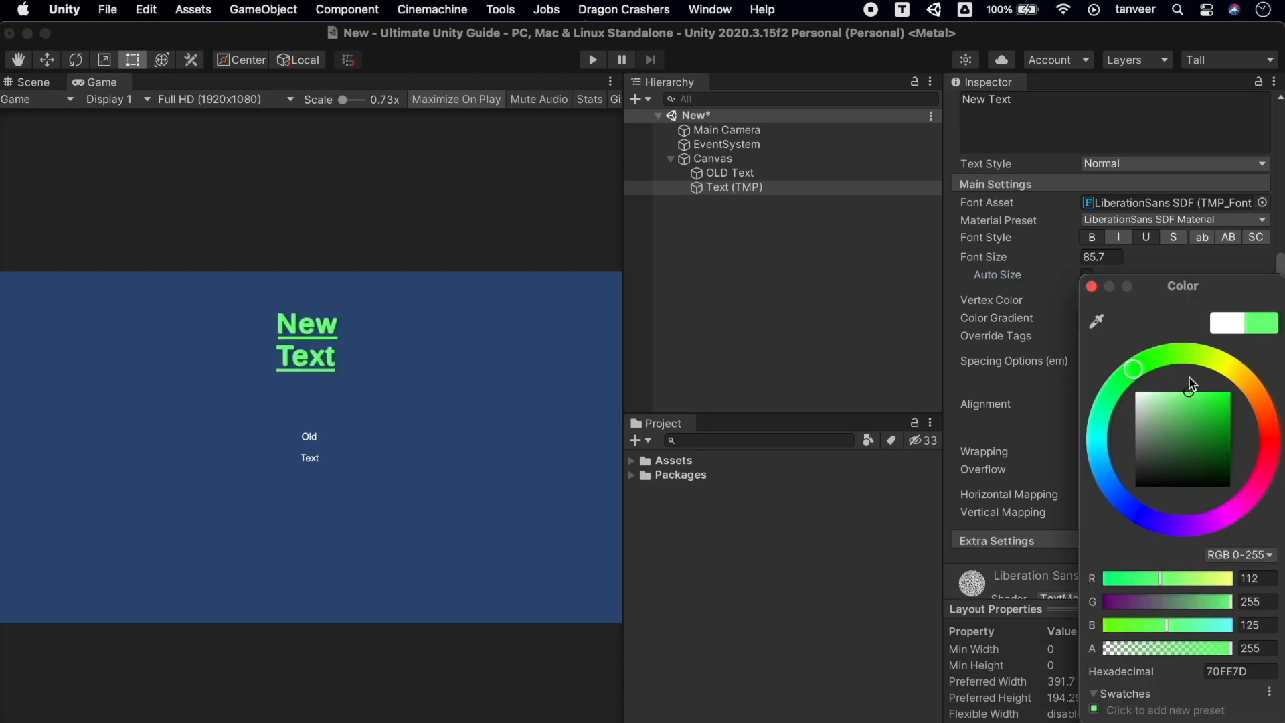
left_click(1091, 286)
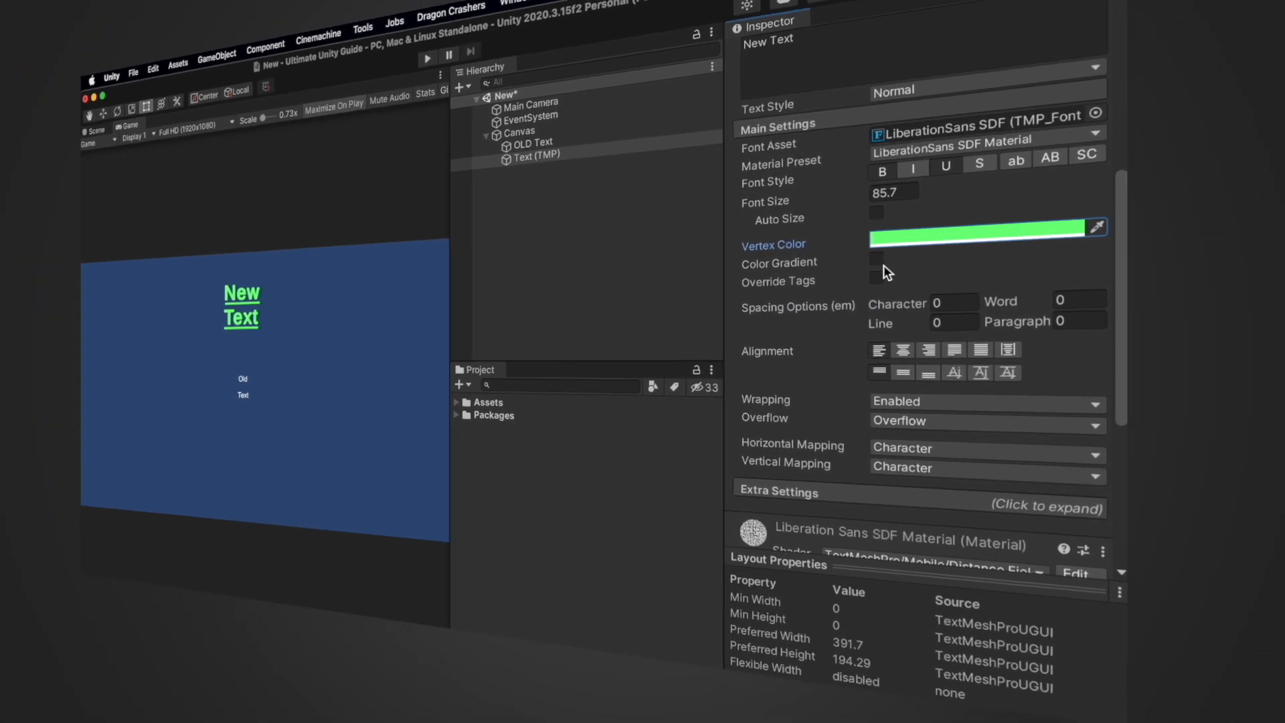
Enable the colour gradient, making bottom-left yellow and top-right purple
left_click(1087, 318)
left_click(814, 318)
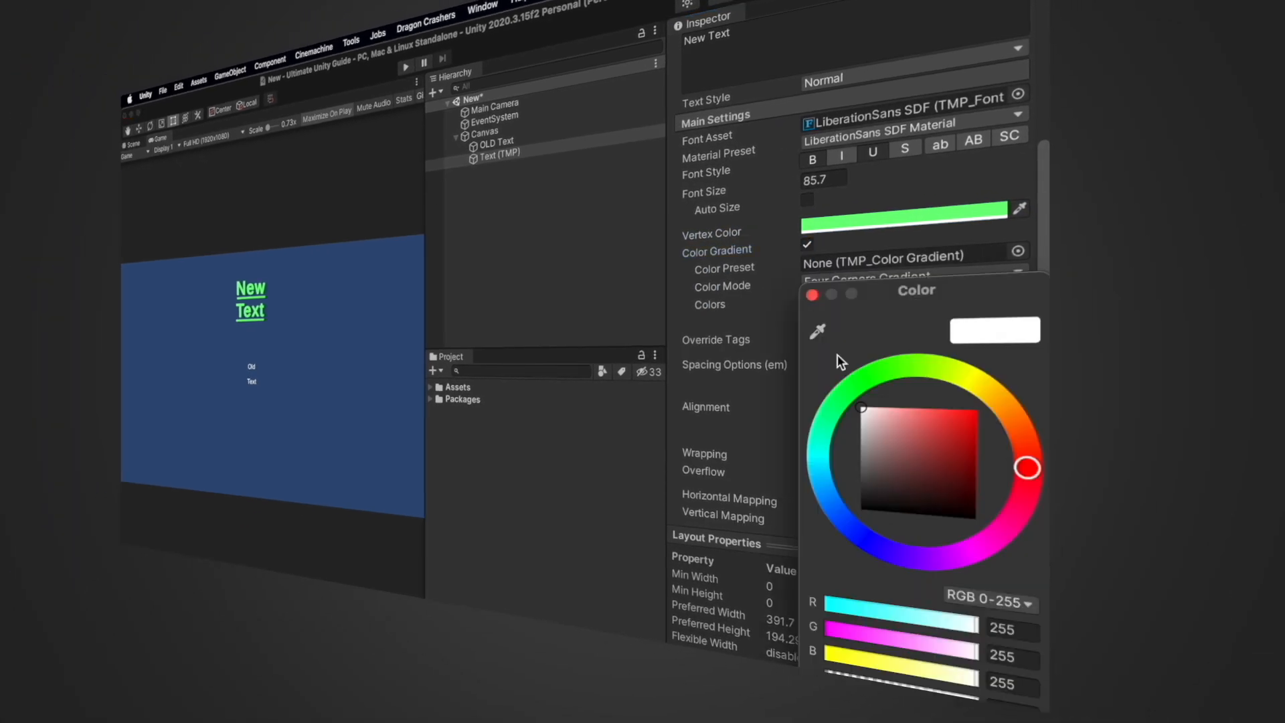
left_click(924, 424)
left_click_drag(897, 364, 983, 372)
left_click(813, 296)
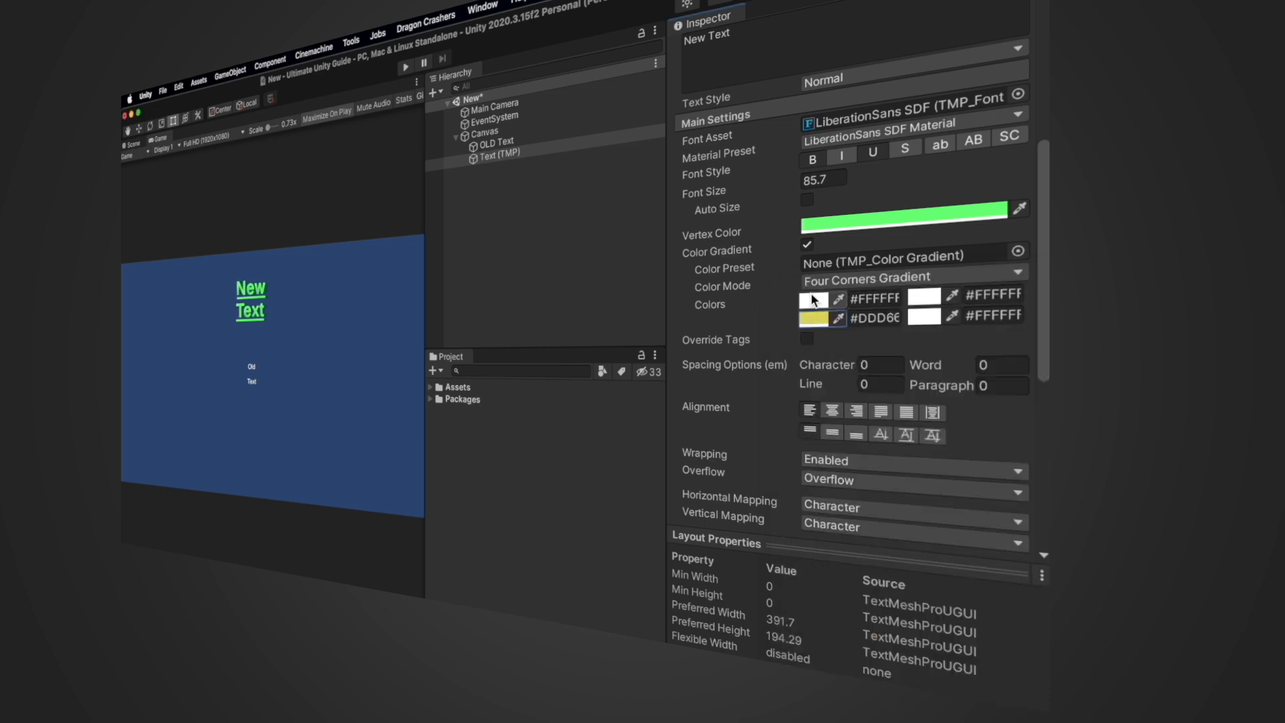
left_click(925, 297)
left_click_drag(934, 412, 925, 419)
mouse_move(954, 371)
left_mouse_down()
mouse_move(853, 409)
mouse_move(878, 537)
left_mouse_up()
left_click(813, 290)
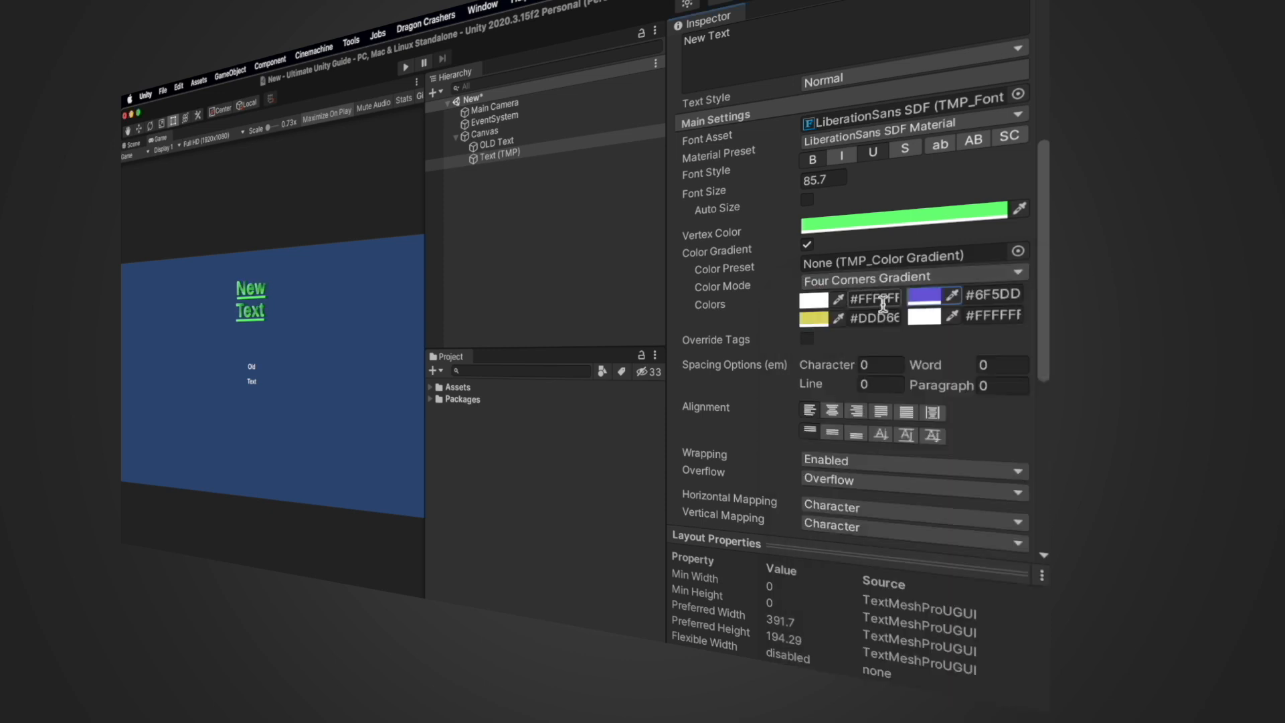
Make the gradient's bottom-right corner purple and top-left corner dark
left_click(923, 315)
left_click(942, 434)
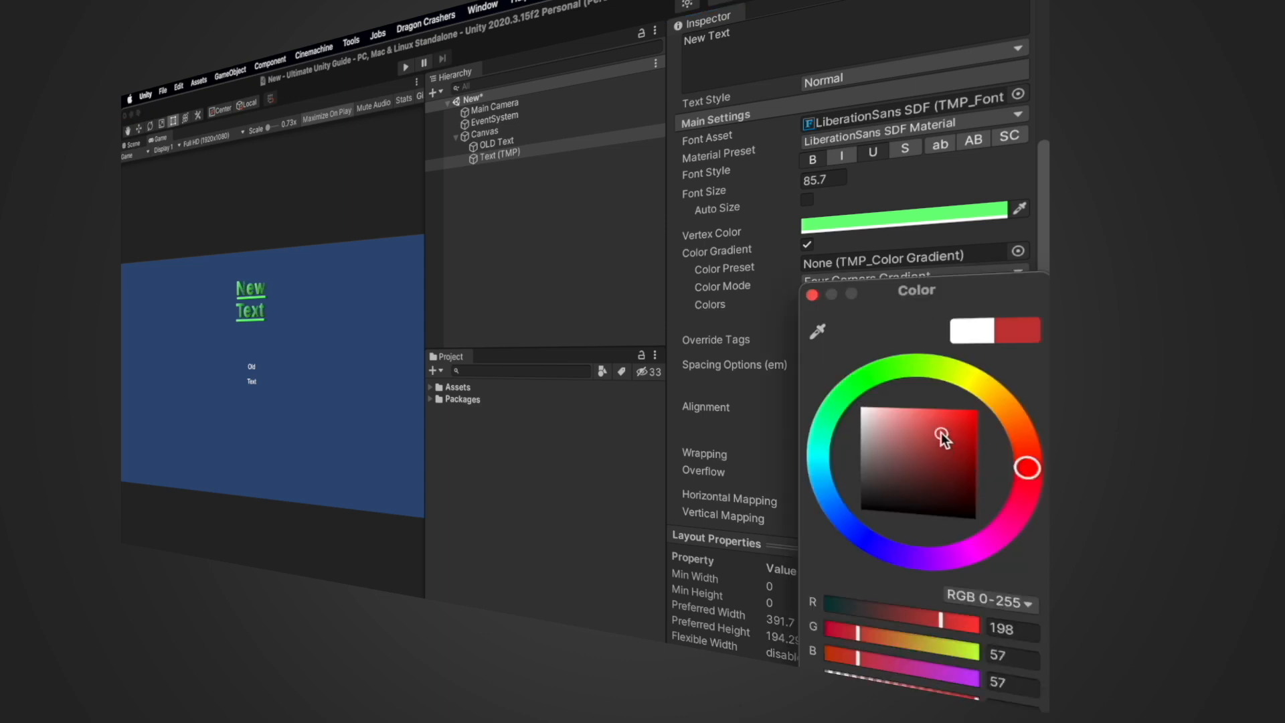
left_click_drag(987, 412, 923, 566)
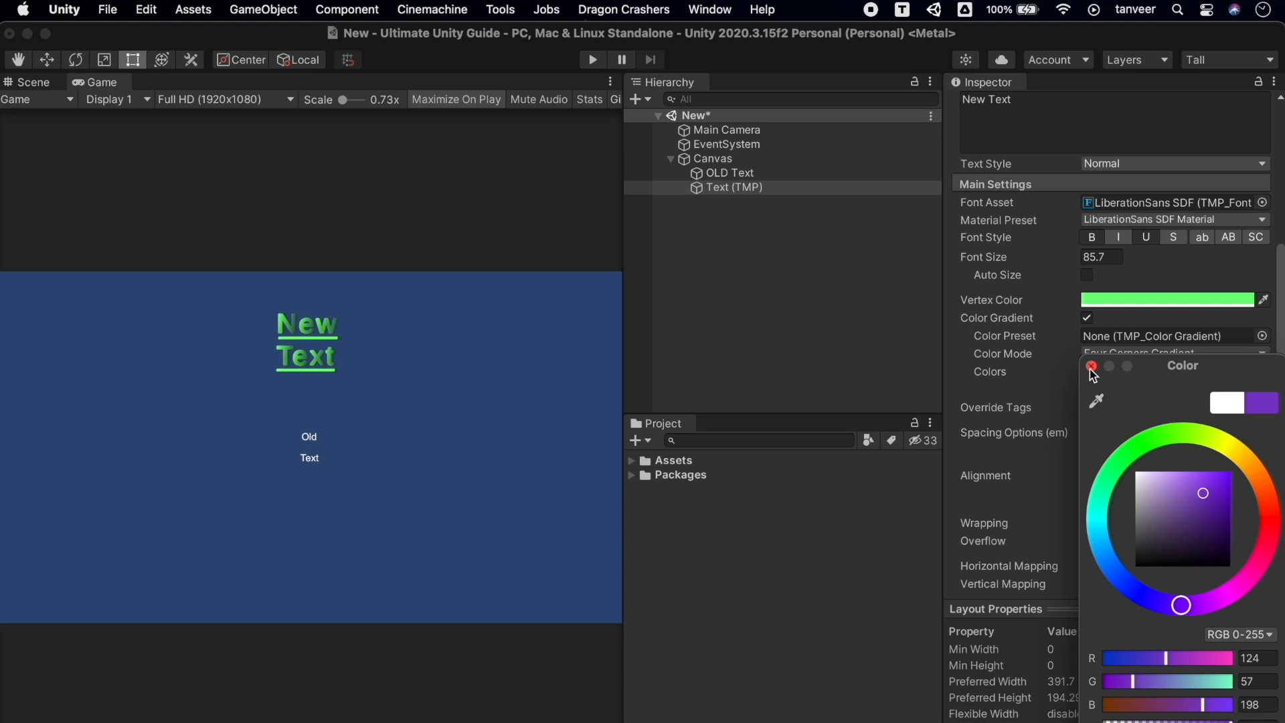
left_click(1092, 367)
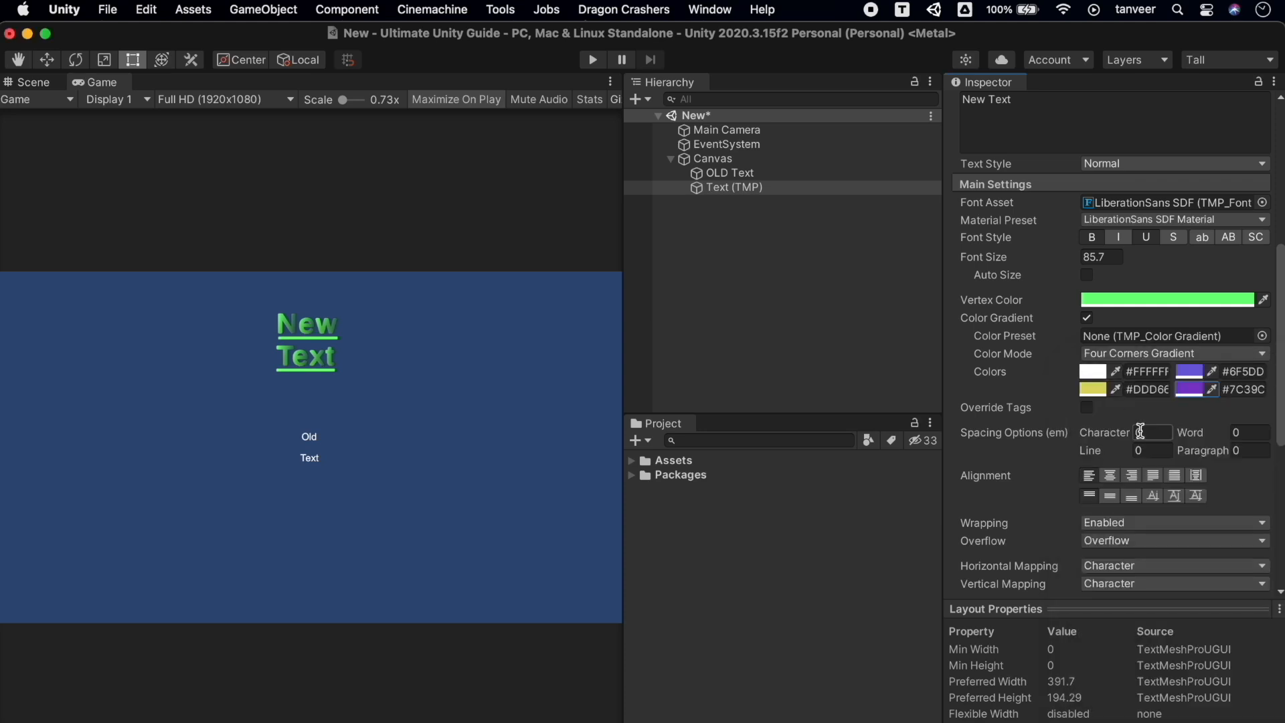
left_click(1096, 372)
left_click(1163, 548)
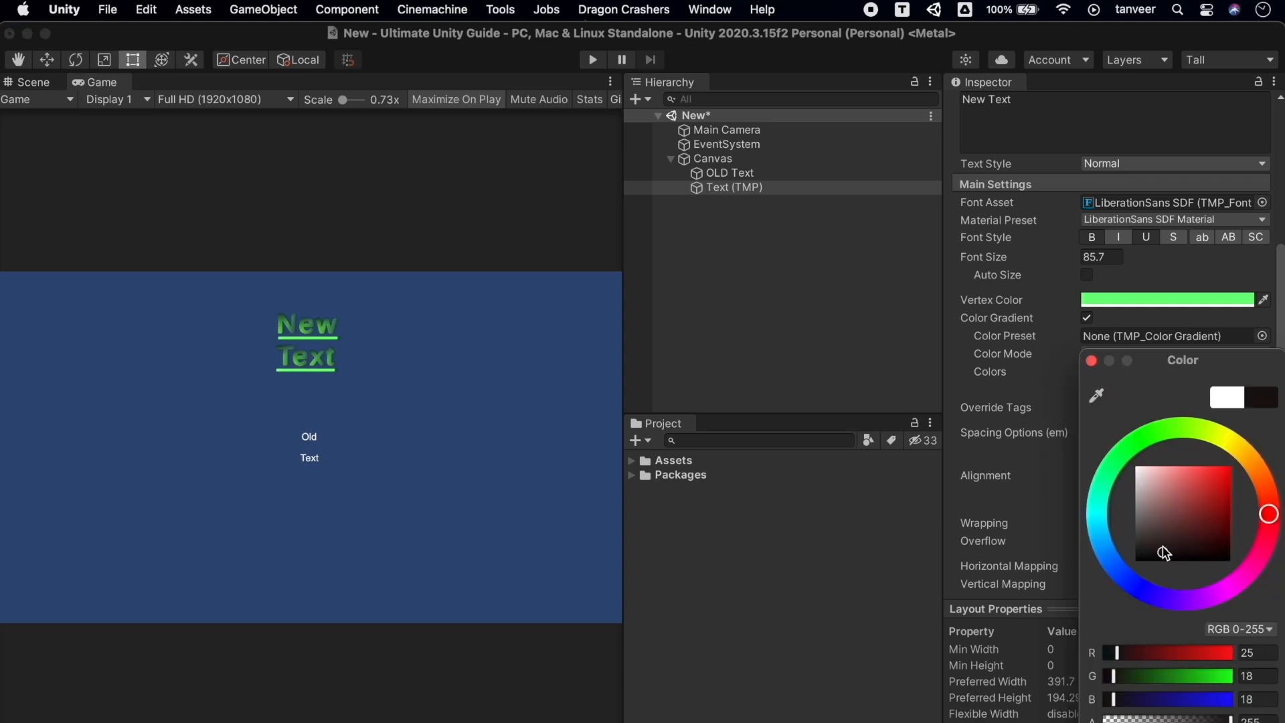
left_click(1090, 362)
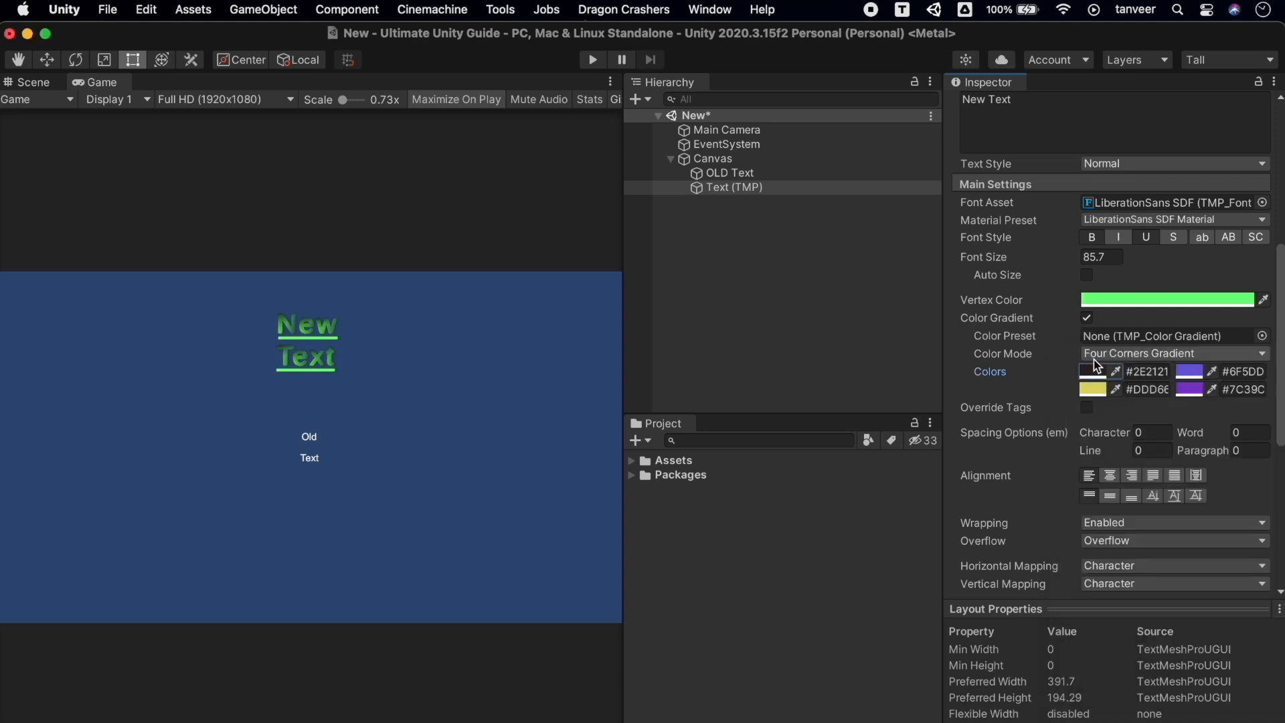
Widen the character spacing to 20.92
scroll(1205, 516, "down", 2)
left_click_drag(1120, 356, 1188, 364)
left_click_drag(1091, 354, 1087, 399)
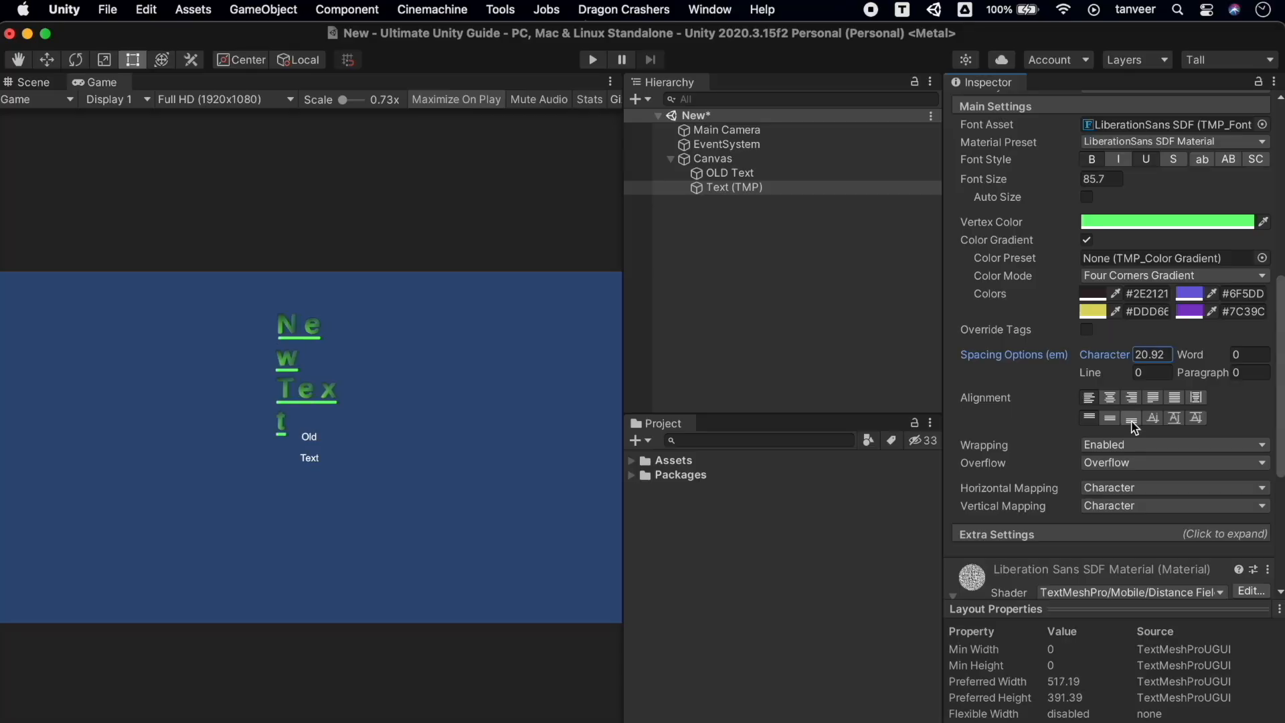
Widen the text rectangle to 819.3 in the Scene view, then return to the Game view
scroll(1133, 428, "up", 10)
left_click_drag(1093, 208, 47, 84)
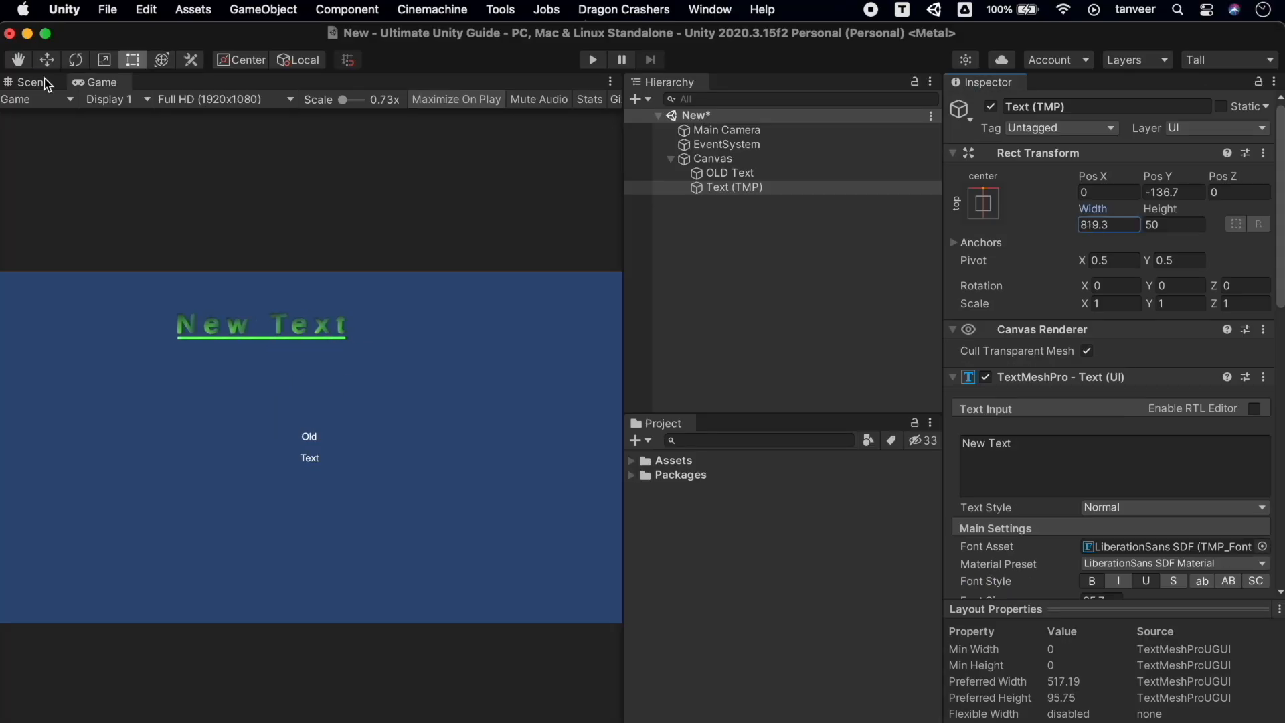
left_click(43, 81)
left_click_drag(437, 342, 439, 403)
left_click(96, 82)
Set word spacing -28.2, line spacing 7.68 and paragraph spacing 2.94
scroll(1170, 462, "down", 10)
left_click_drag(1190, 430, 1032, 430)
left_click_drag(1090, 448, 1134, 448)
left_click(1197, 447)
Align the text to Center horizontally and Midline vertically
left_click(1111, 473)
left_click(1130, 473)
left_click(1112, 473)
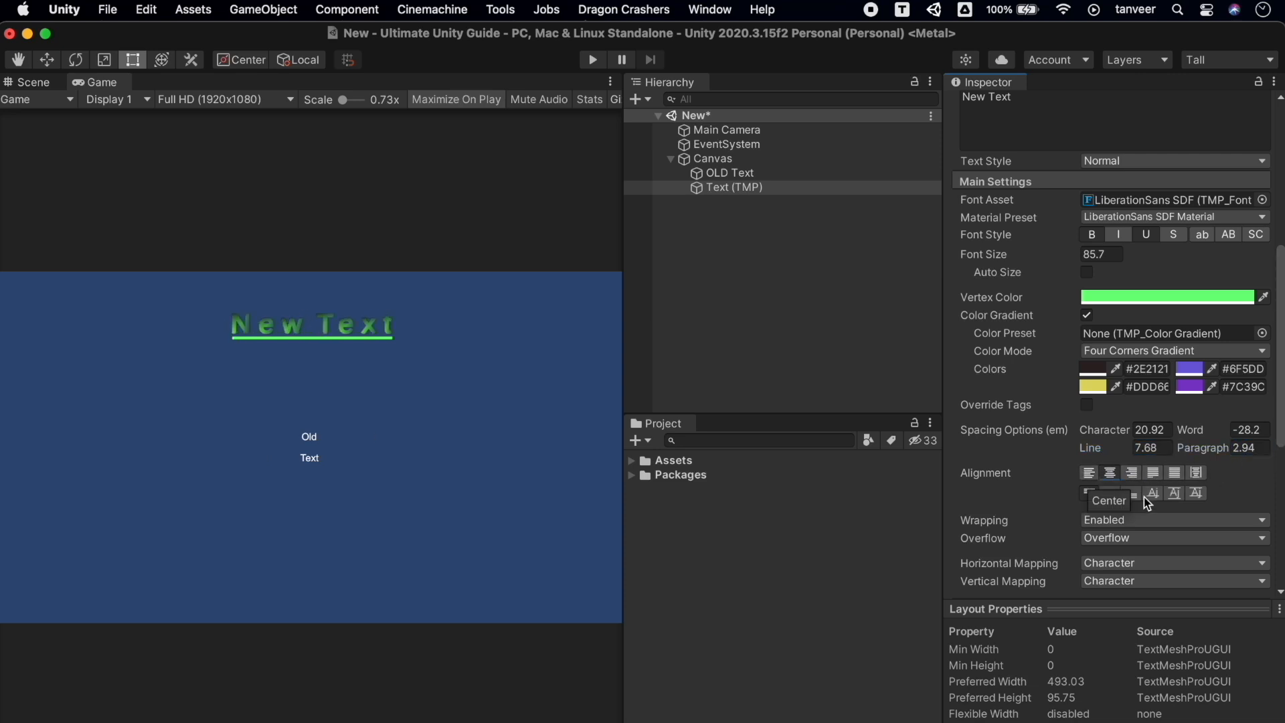
left_click(1134, 496)
left_click(1093, 496)
left_click(1158, 496)
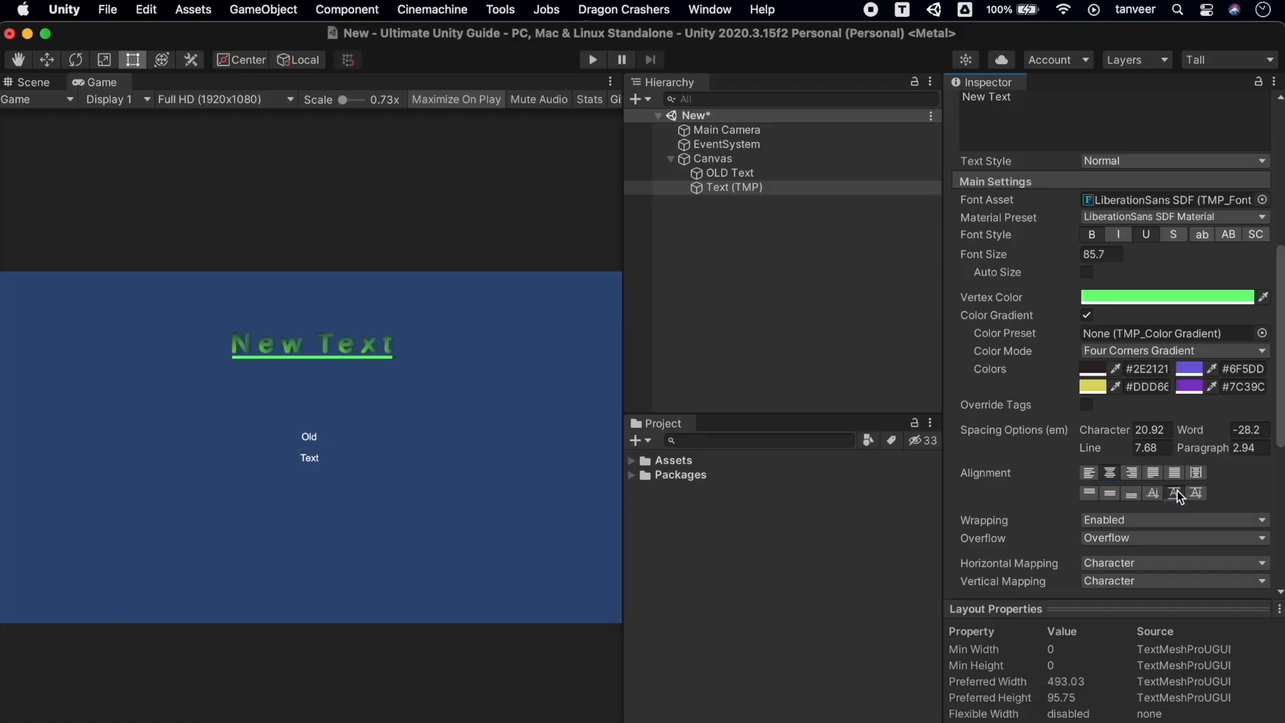
left_click(1176, 495)
Thin the letters by lowering the material's Dilate value
scroll(1146, 551, "down", 5)
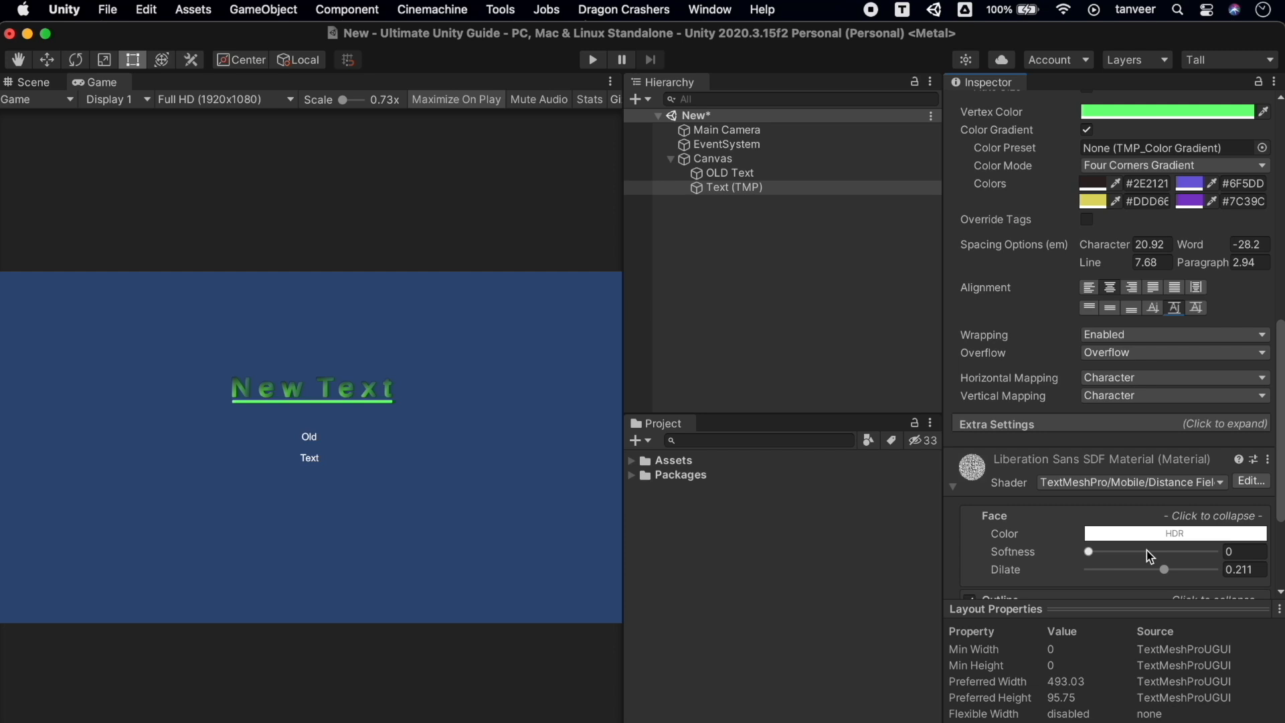
scroll(1147, 550, "down", 4)
left_click_drag(1089, 399, 1044, 405)
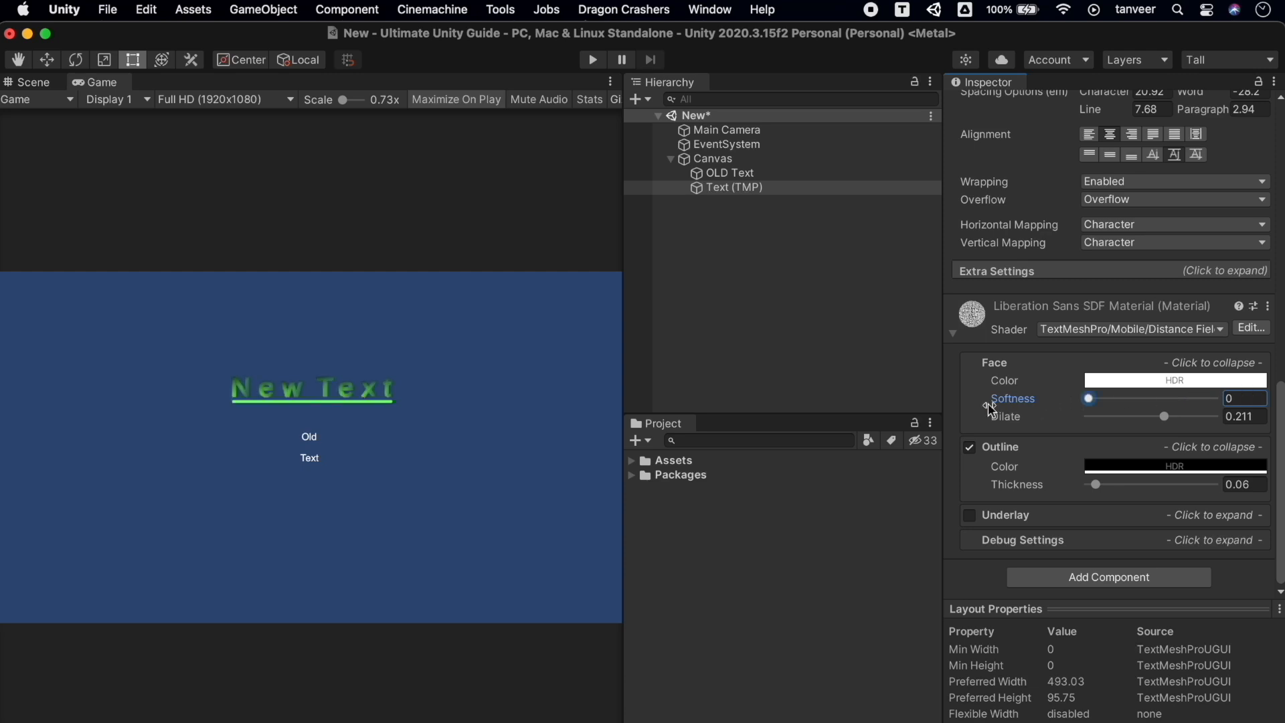
left_click_drag(1171, 421, 1150, 435)
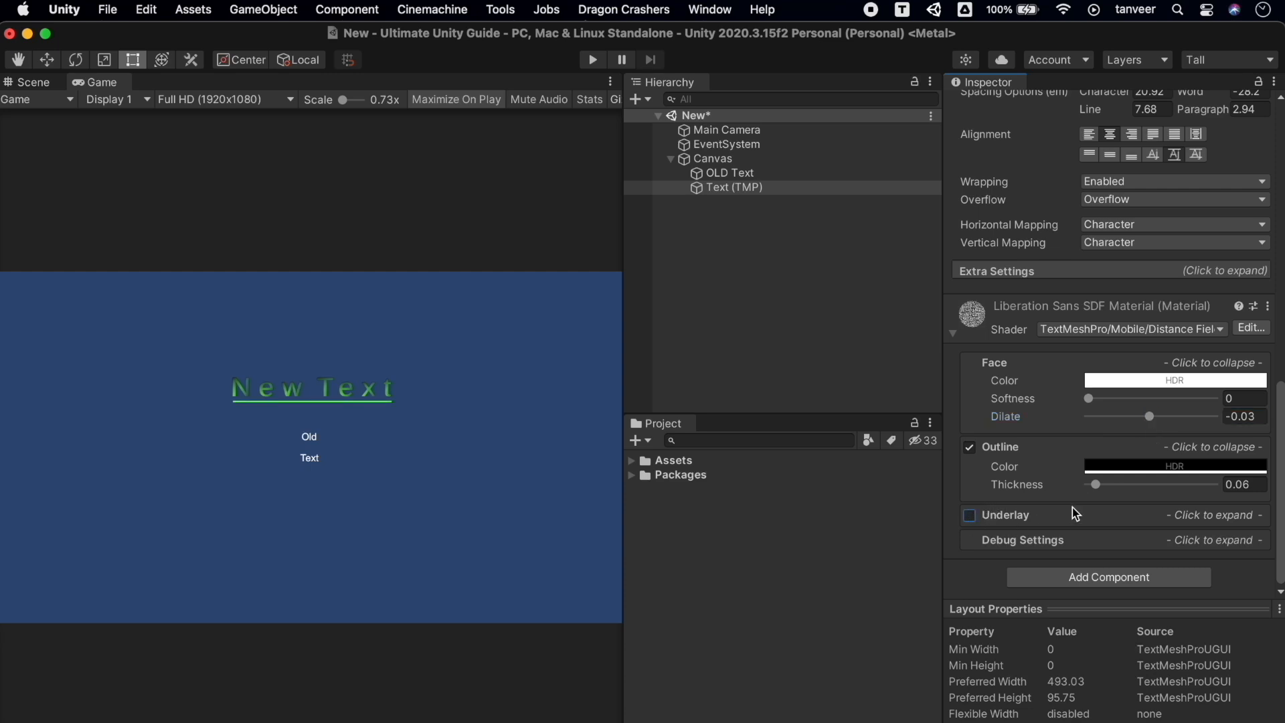
scroll(1072, 507, "up", 10)
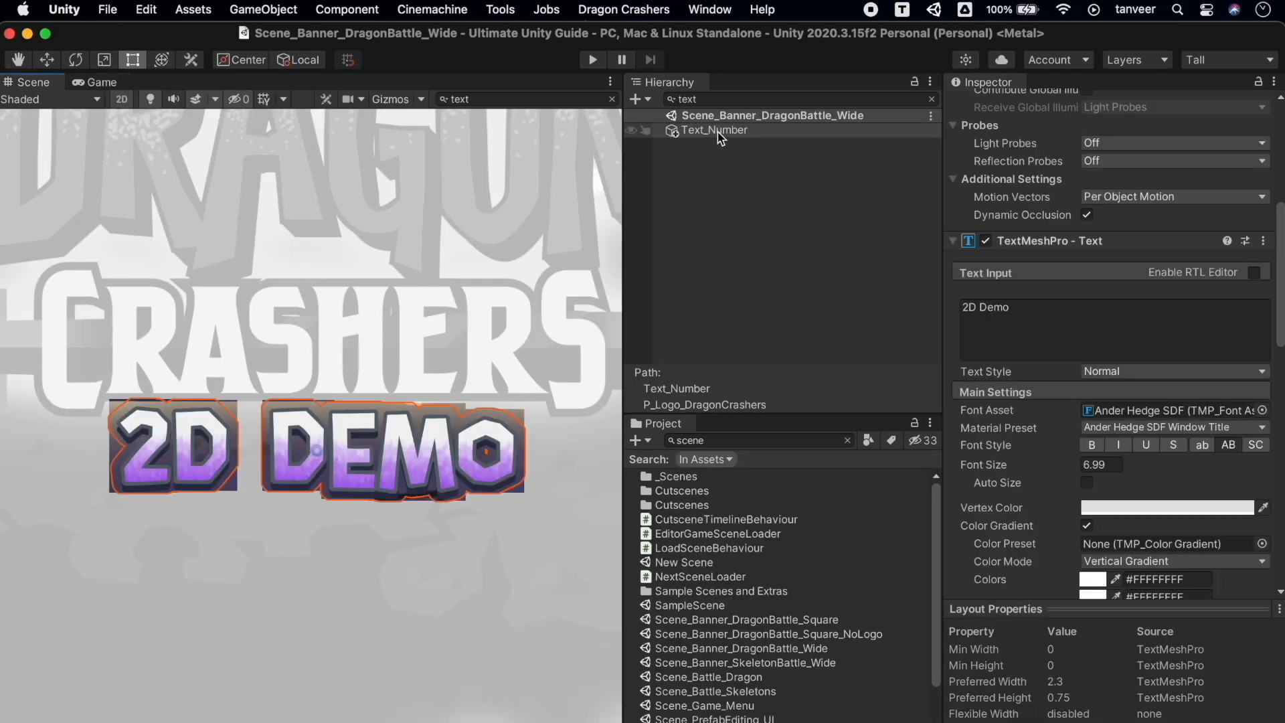
Select the Text_Number object behind the 2D DEMO logo
left_click(358, 429)
left_click(354, 461)
left_click(353, 463)
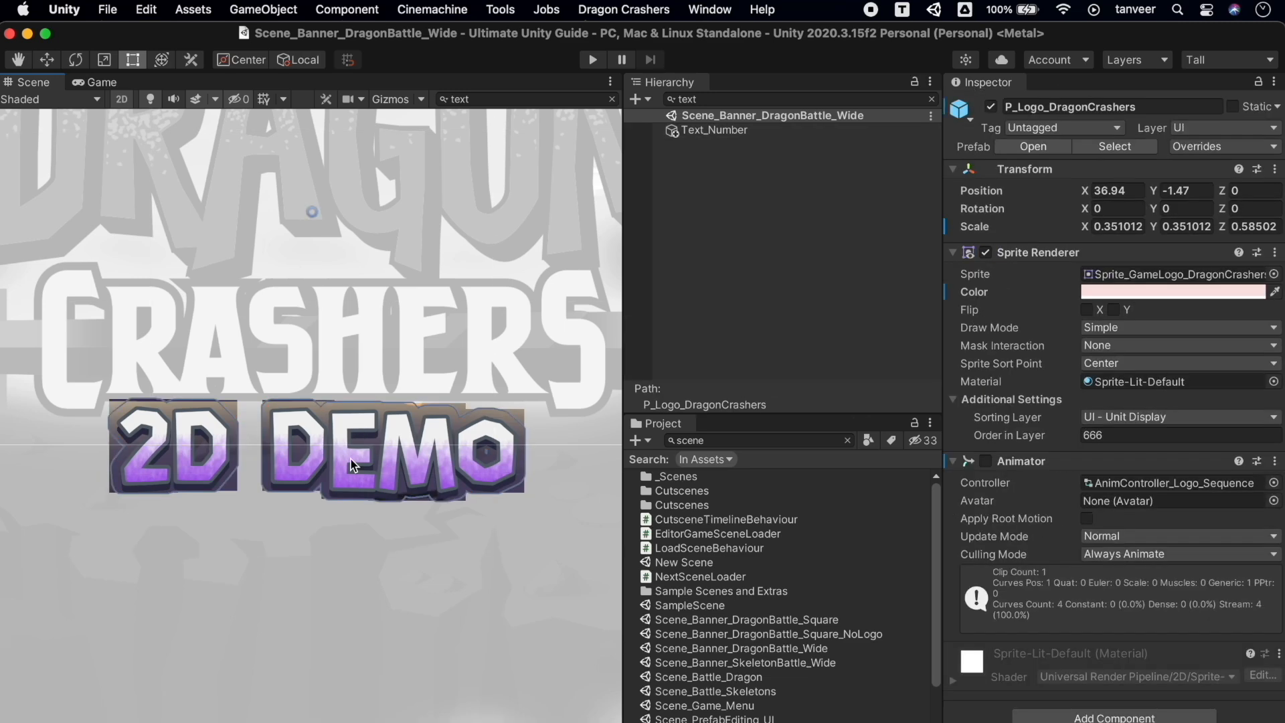
left_click(353, 463)
scroll(1004, 385, "down", 10)
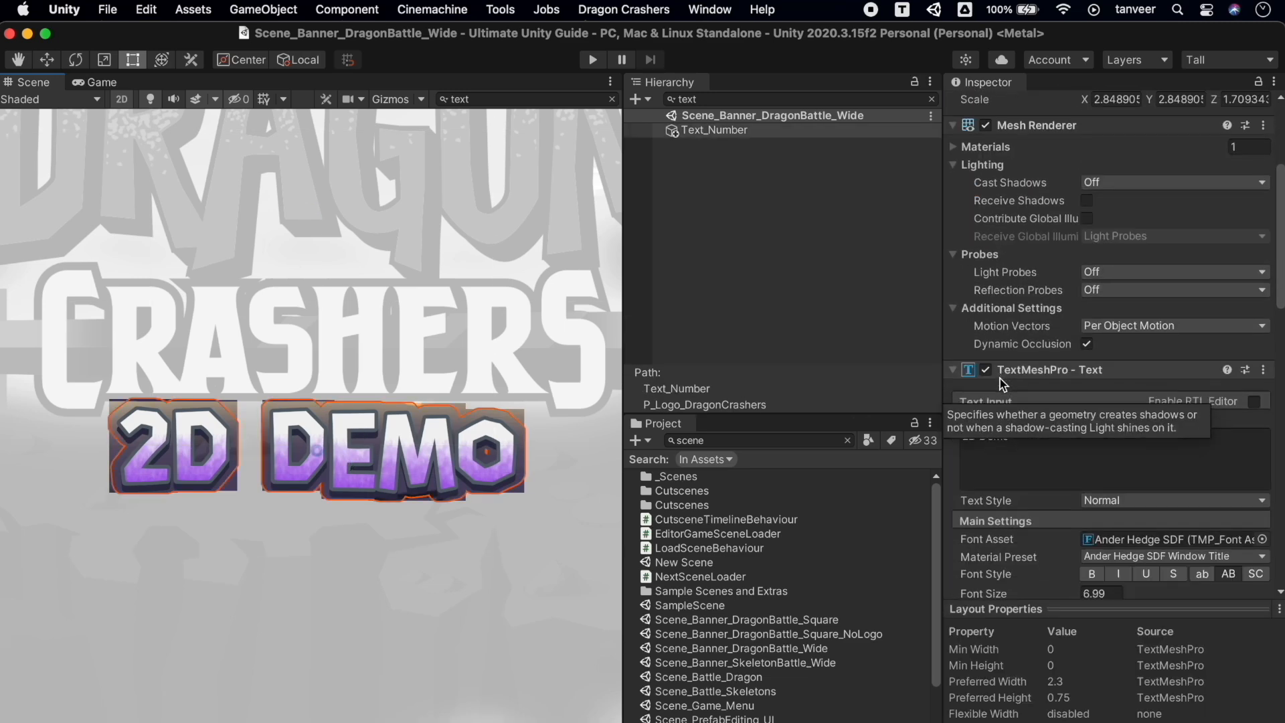
scroll(1123, 322, "down", 10)
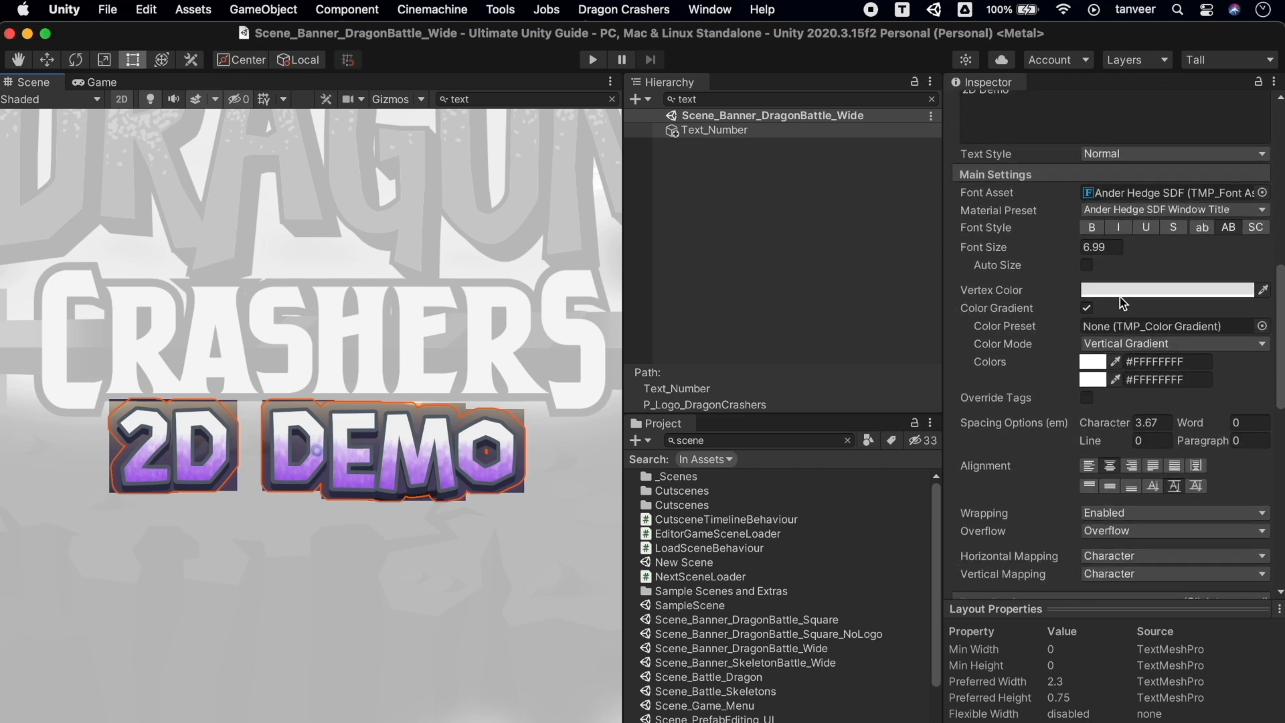
Try a darker vertex colour, then undo it back to E2E2E2
left_click(1129, 291)
left_click_drag(1188, 460, 1216, 415)
left_click_drag(1092, 383, 1146, 521)
key("super+z")
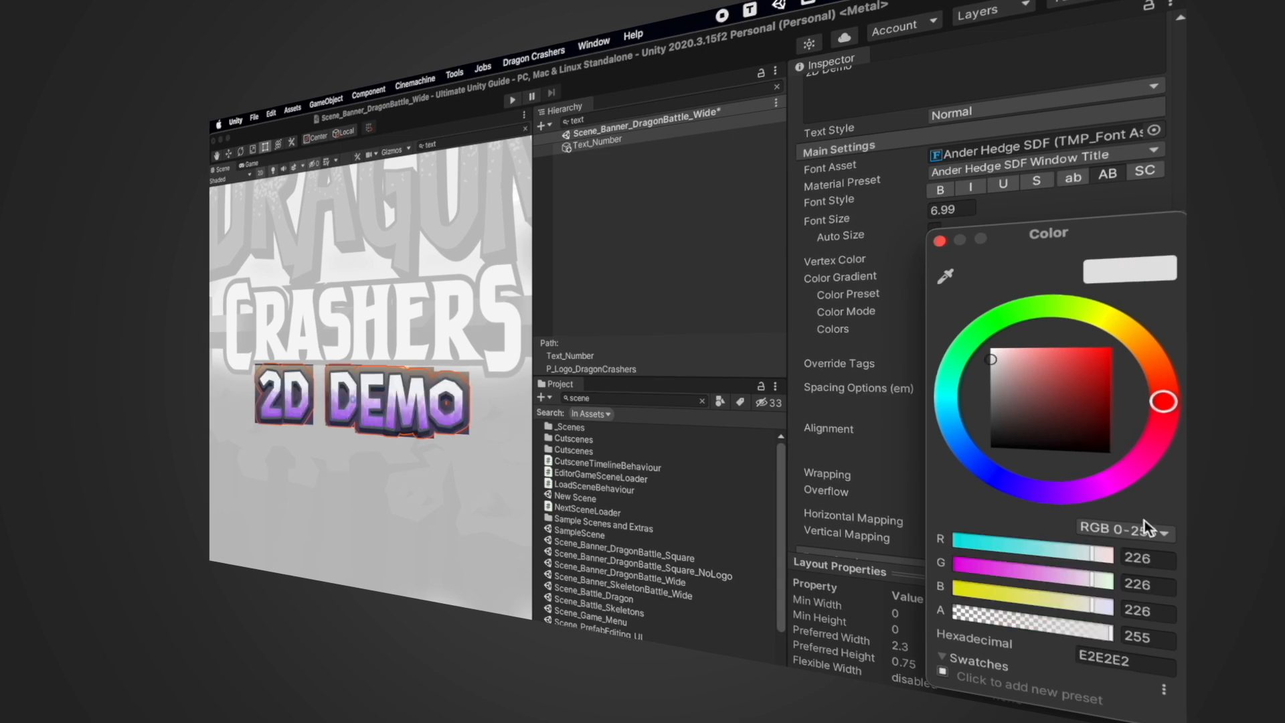
left_click(891, 418)
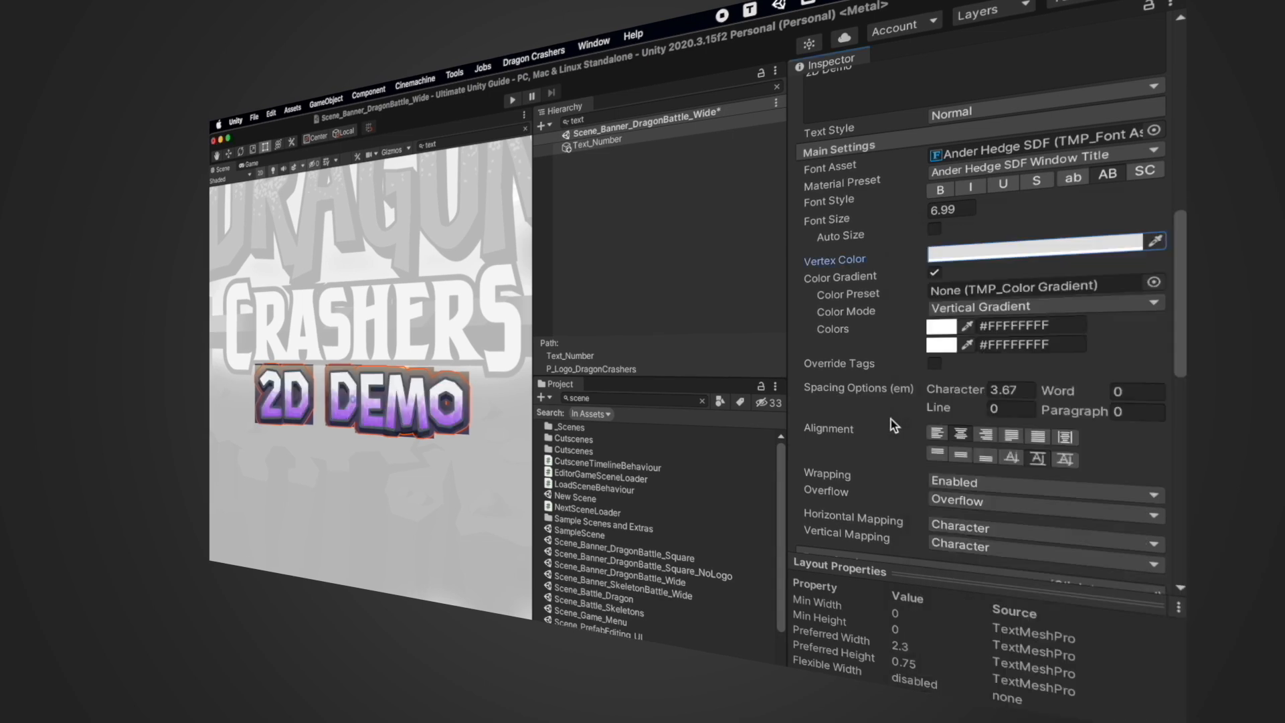
Try wider character spacing and maximum face softness, undoing both back to 3.67 and 0
left_click_drag(936, 390, 1028, 373)
key("super+z")
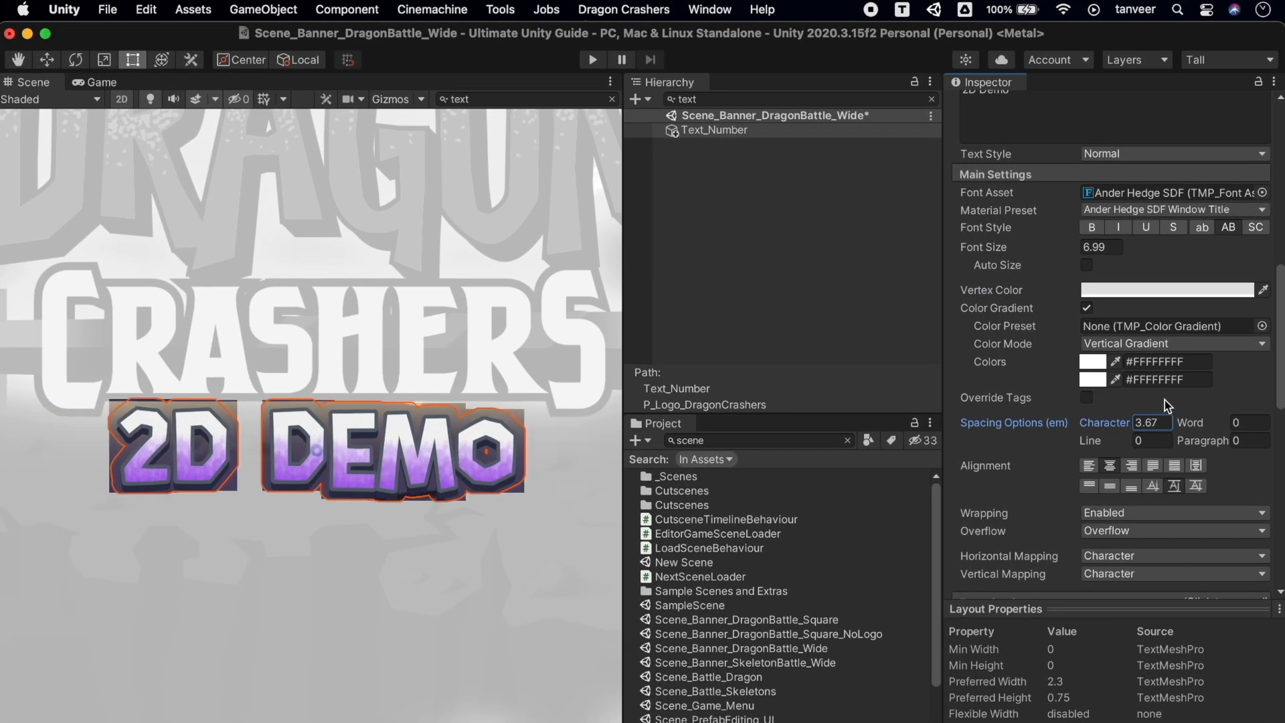
scroll(1166, 405, "down", 5)
scroll(1165, 399, "down", 10)
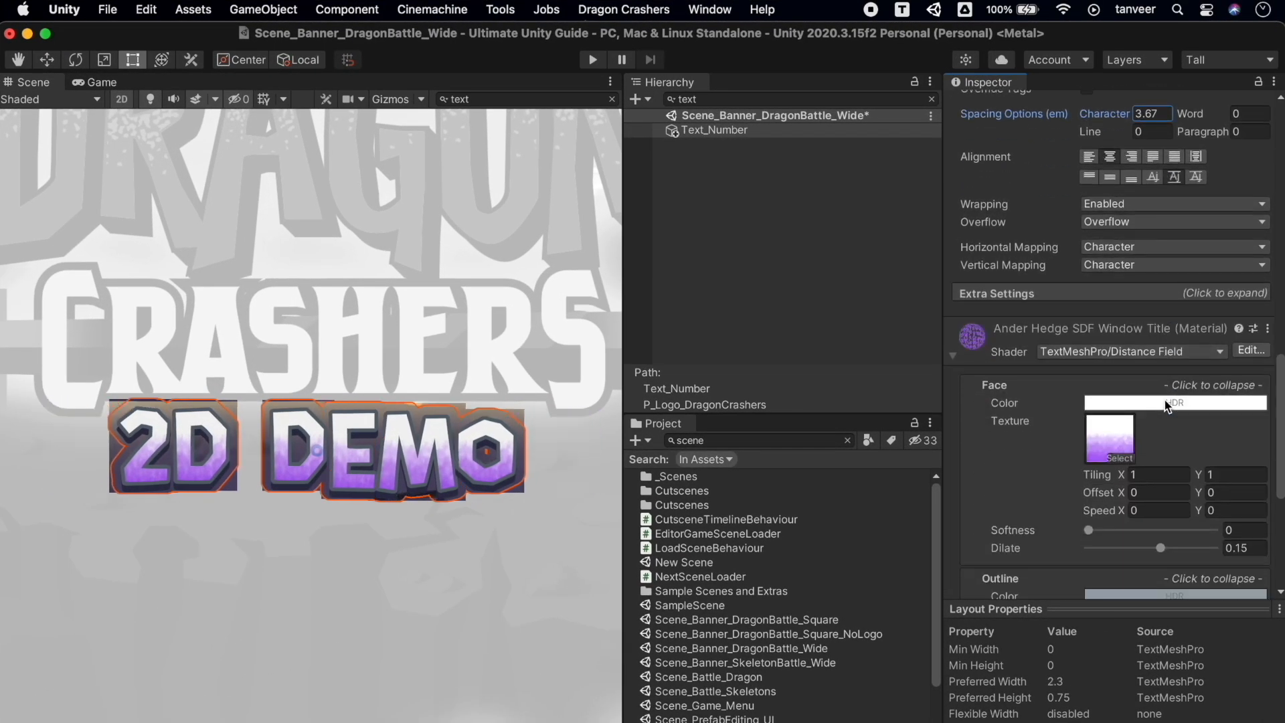
left_click_drag(1090, 443, 1282, 456)
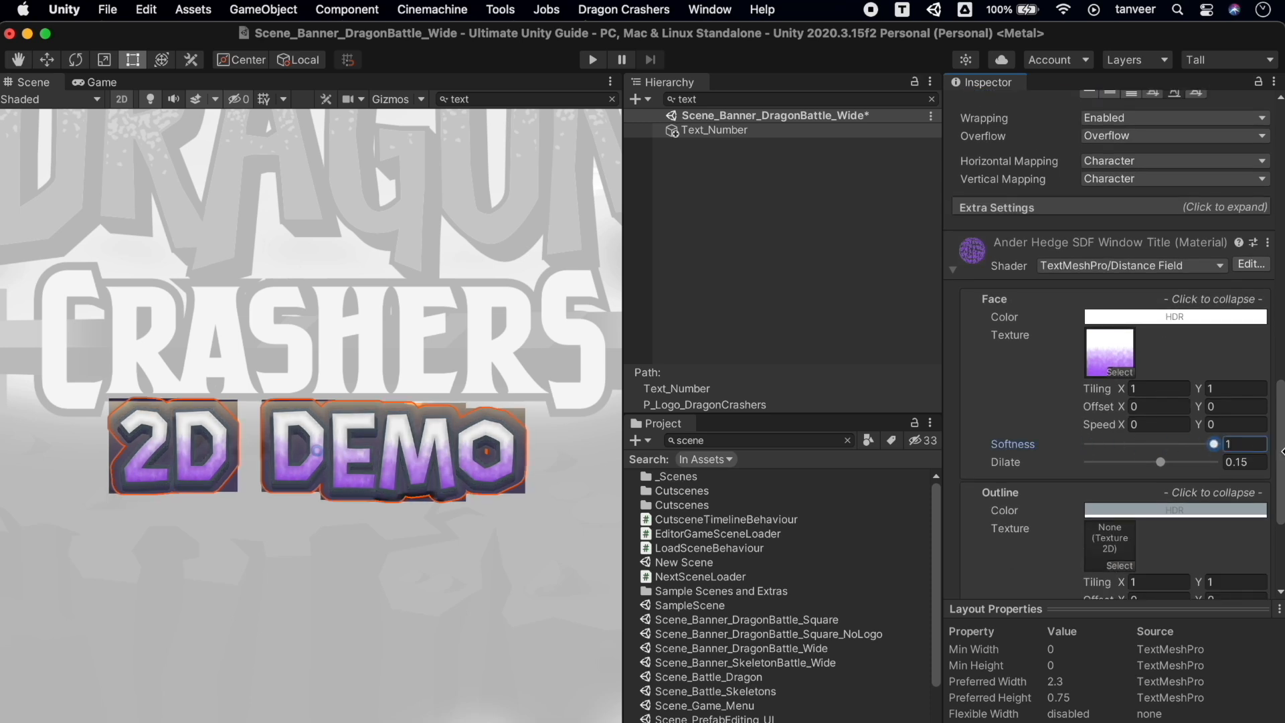
key("super+z")
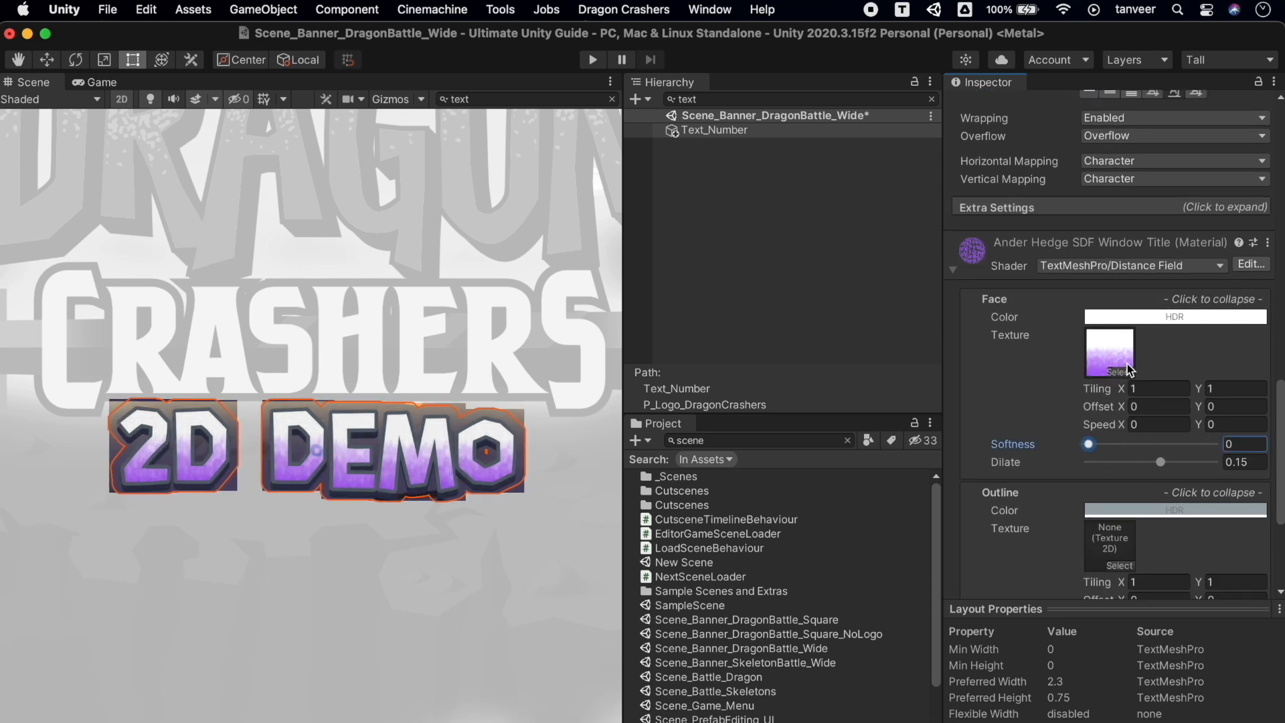
Open the colour picker for the gradient colour
scroll(1202, 415, "down", 5)
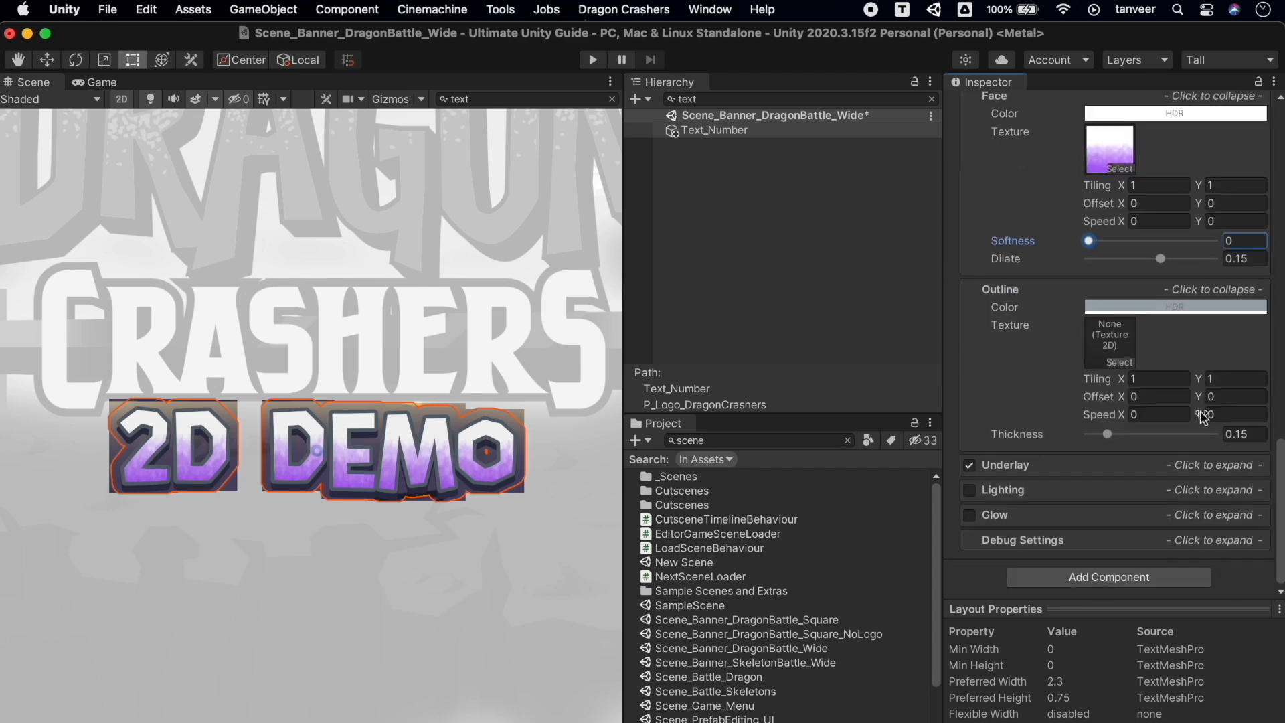
scroll(1201, 415, "up", 15)
scroll(1202, 418, "down", 3)
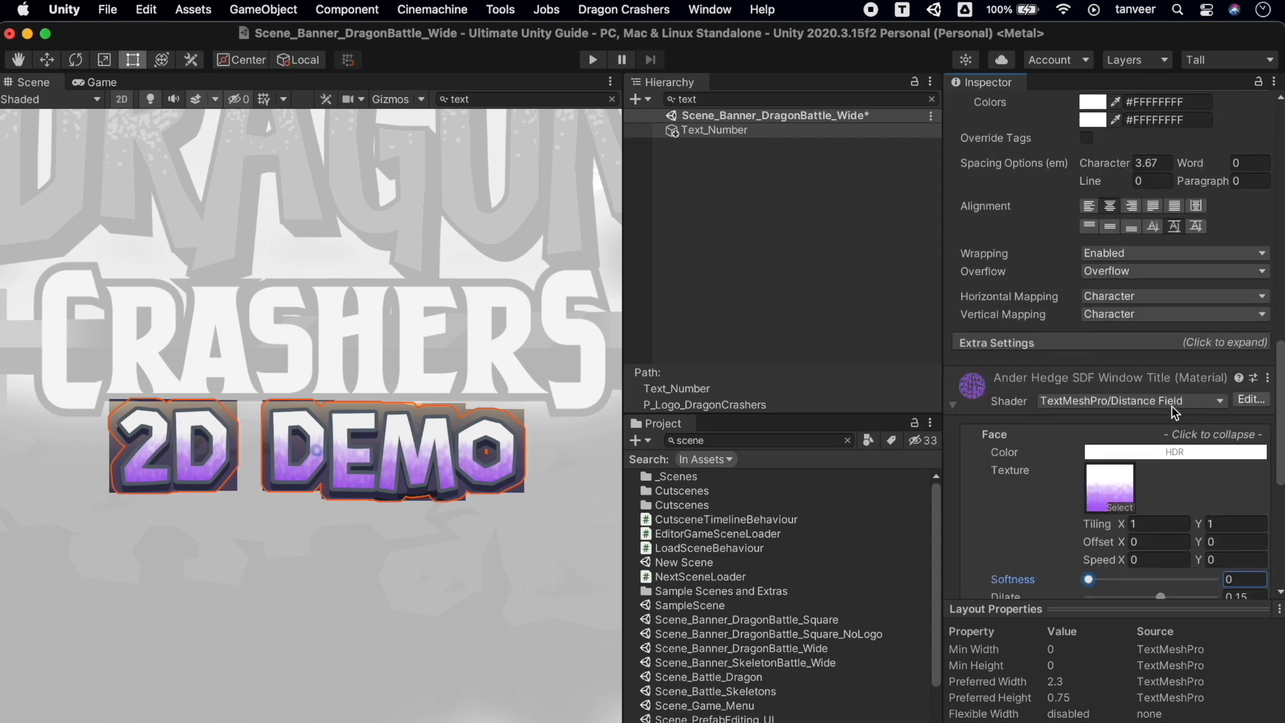
scroll(1151, 405, "up", 5)
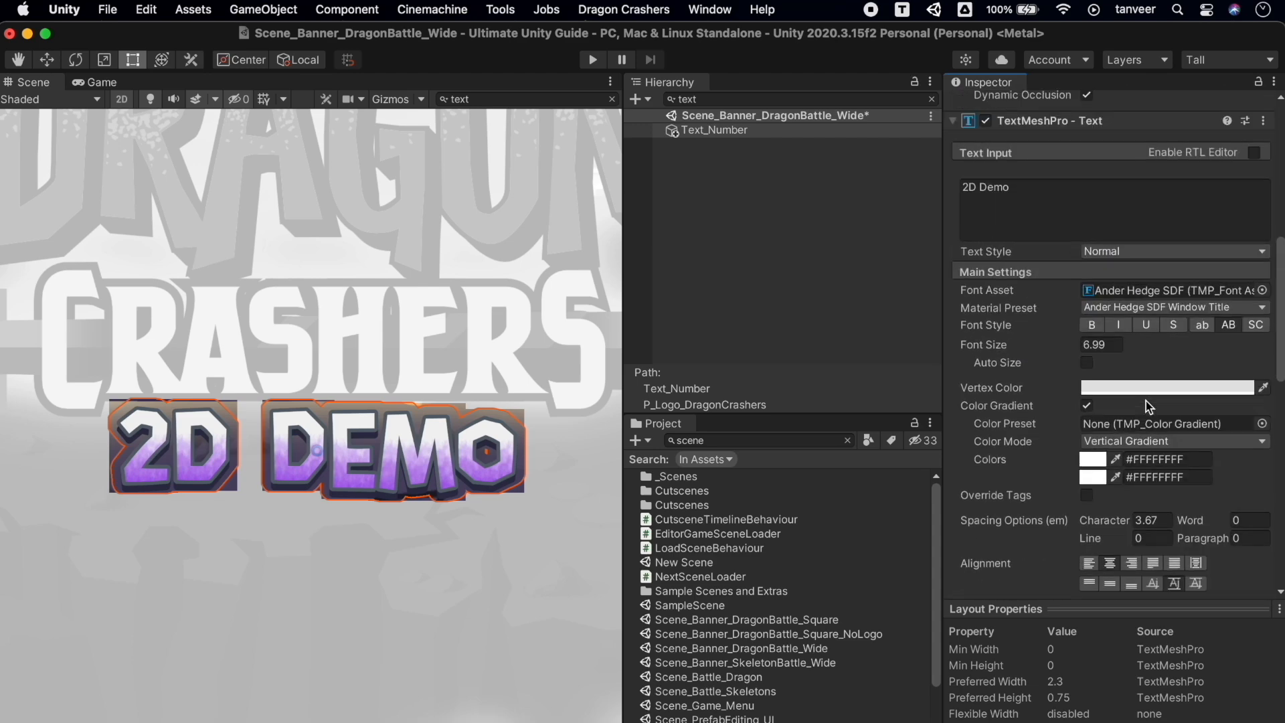
left_click(1092, 477)
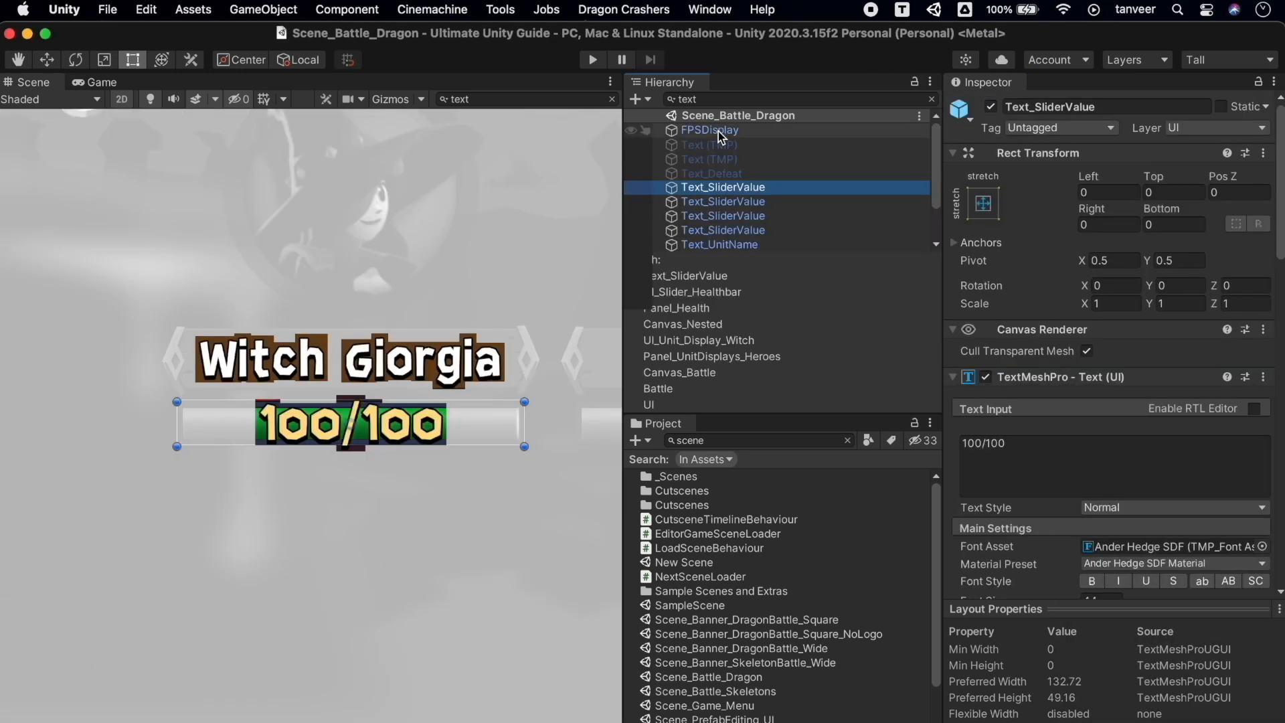
Frame each 100/100 health text (Sir Jarek, Wolfman Oriz, Dragon Rustum) and a unit name text
left_click(717, 131)
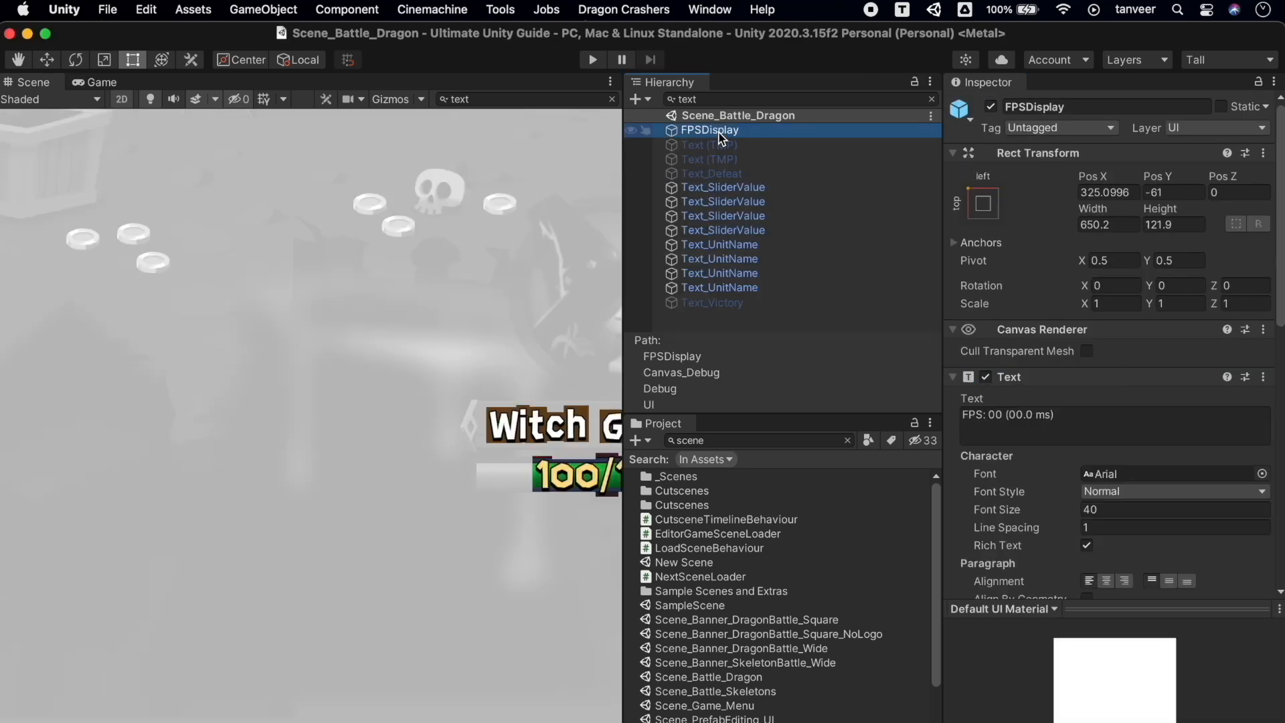
double_click(729, 187)
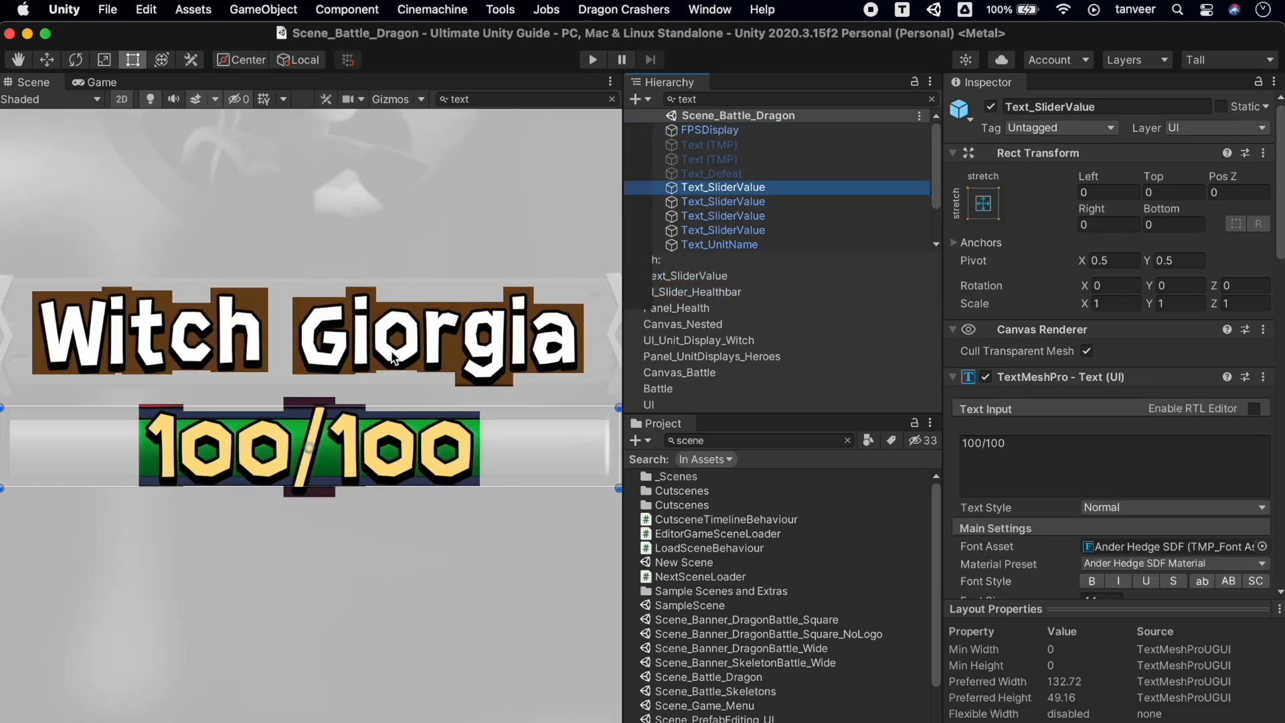
scroll(392, 348, "down", 2)
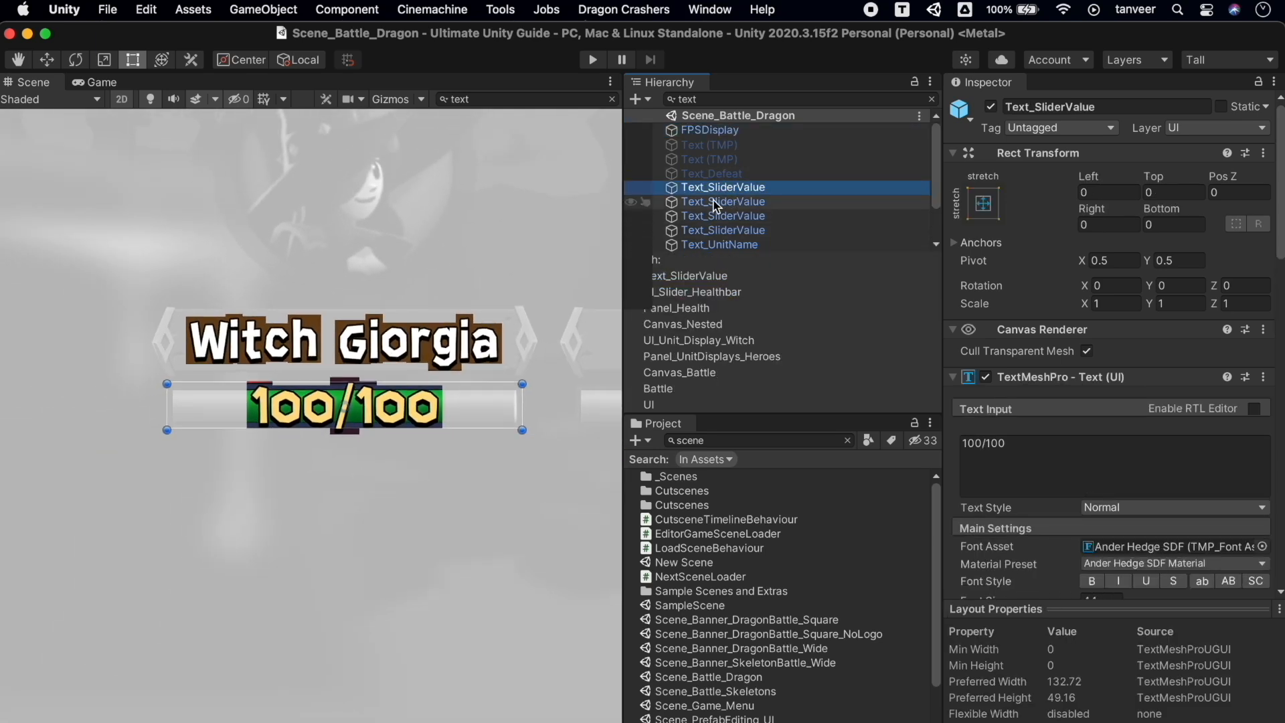
double_click(716, 202)
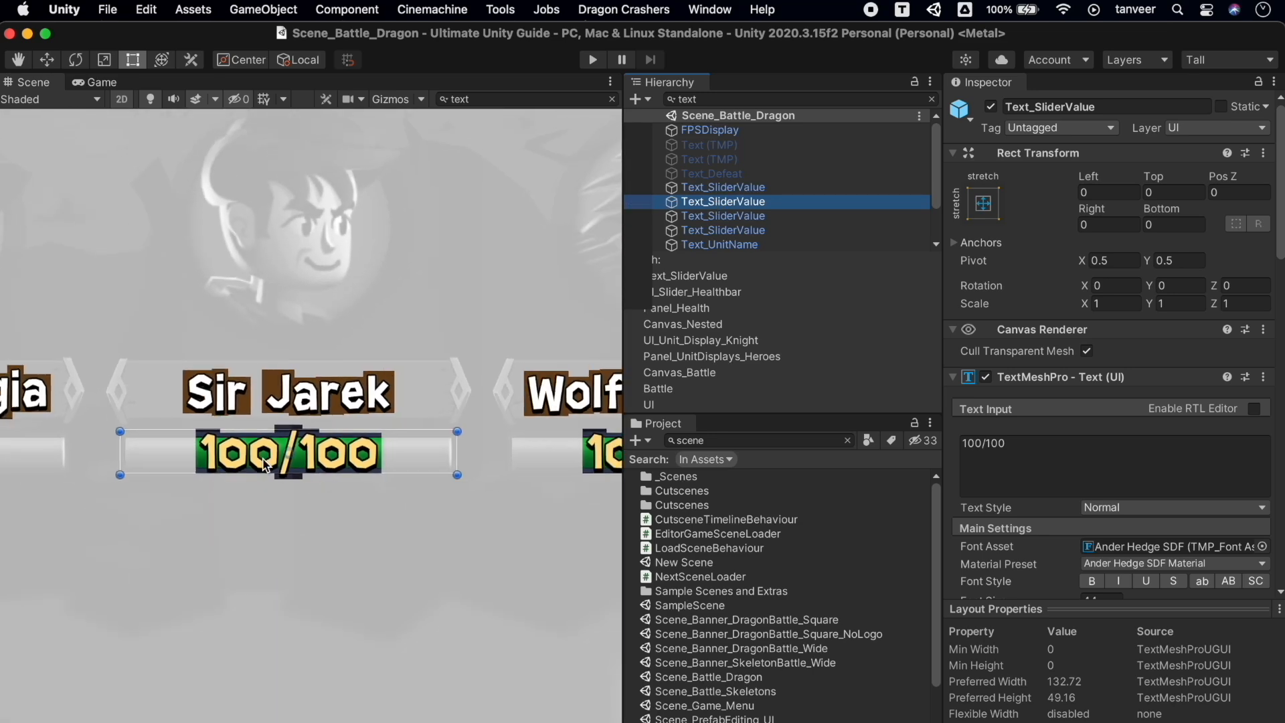
double_click(749, 215)
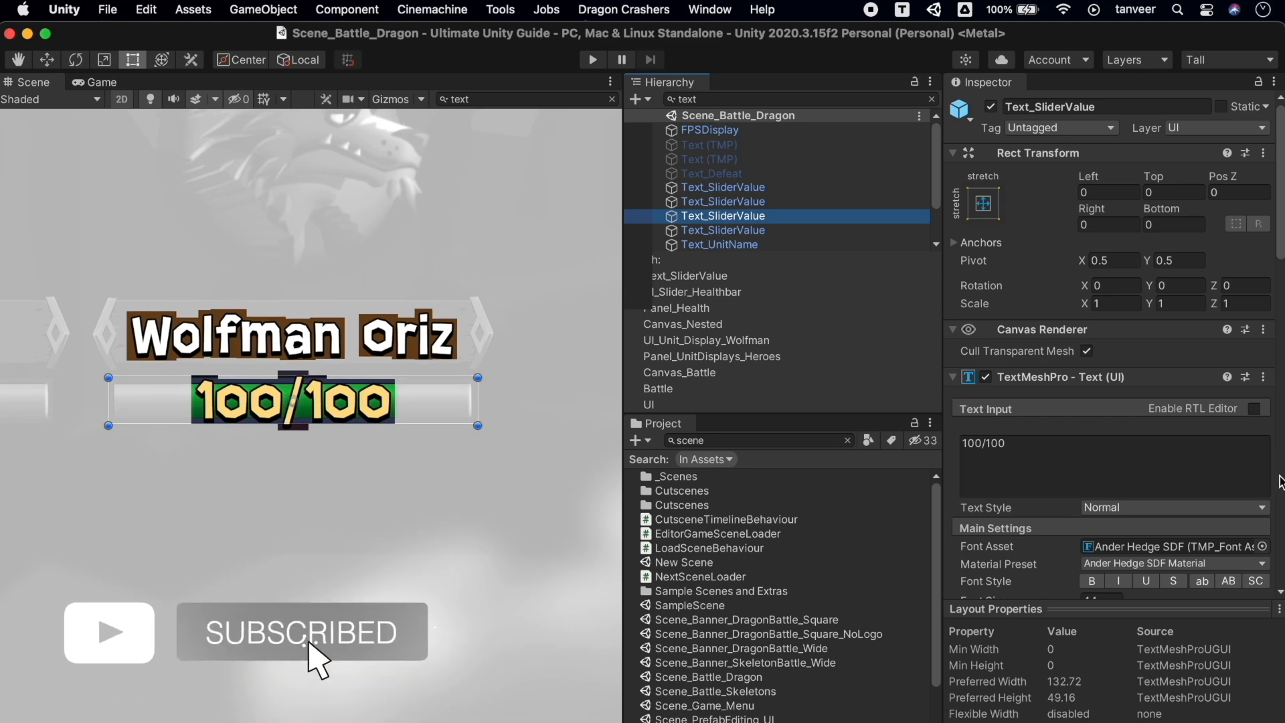
scroll(1280, 482, "down", 6)
scroll(1146, 451, "down", 10)
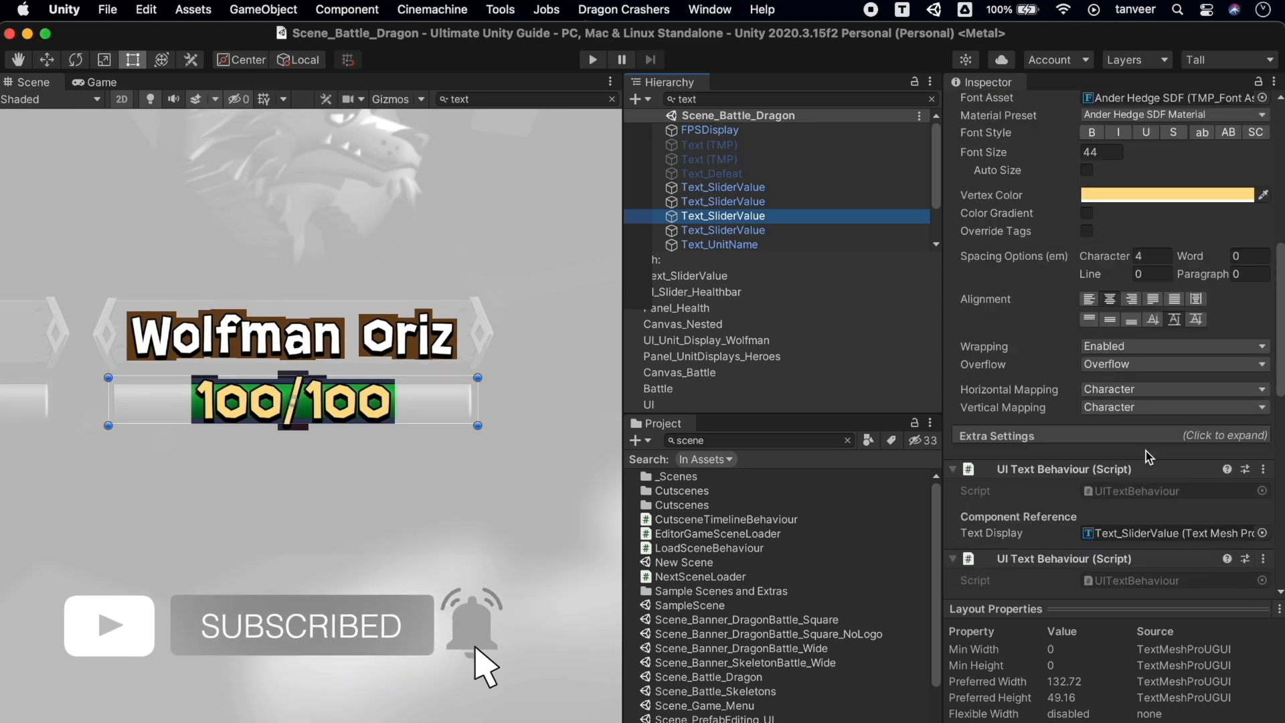
scroll(1146, 451, "up", 15)
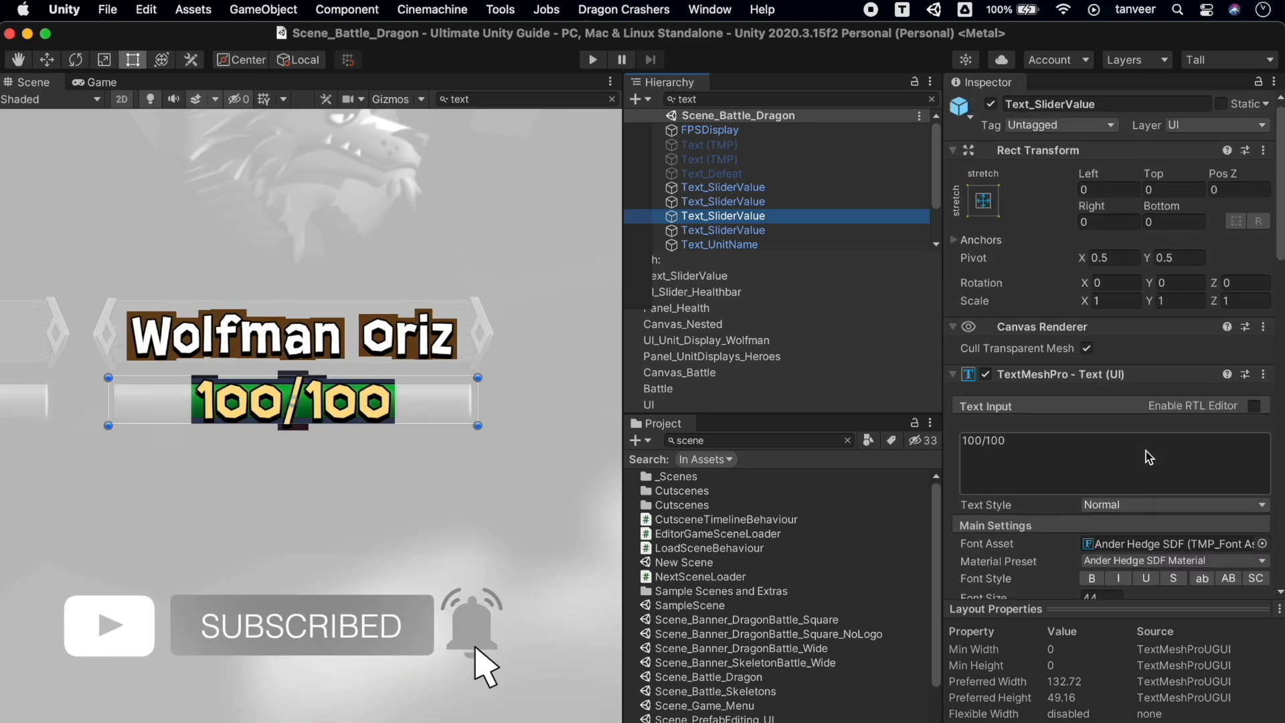
double_click(716, 230)
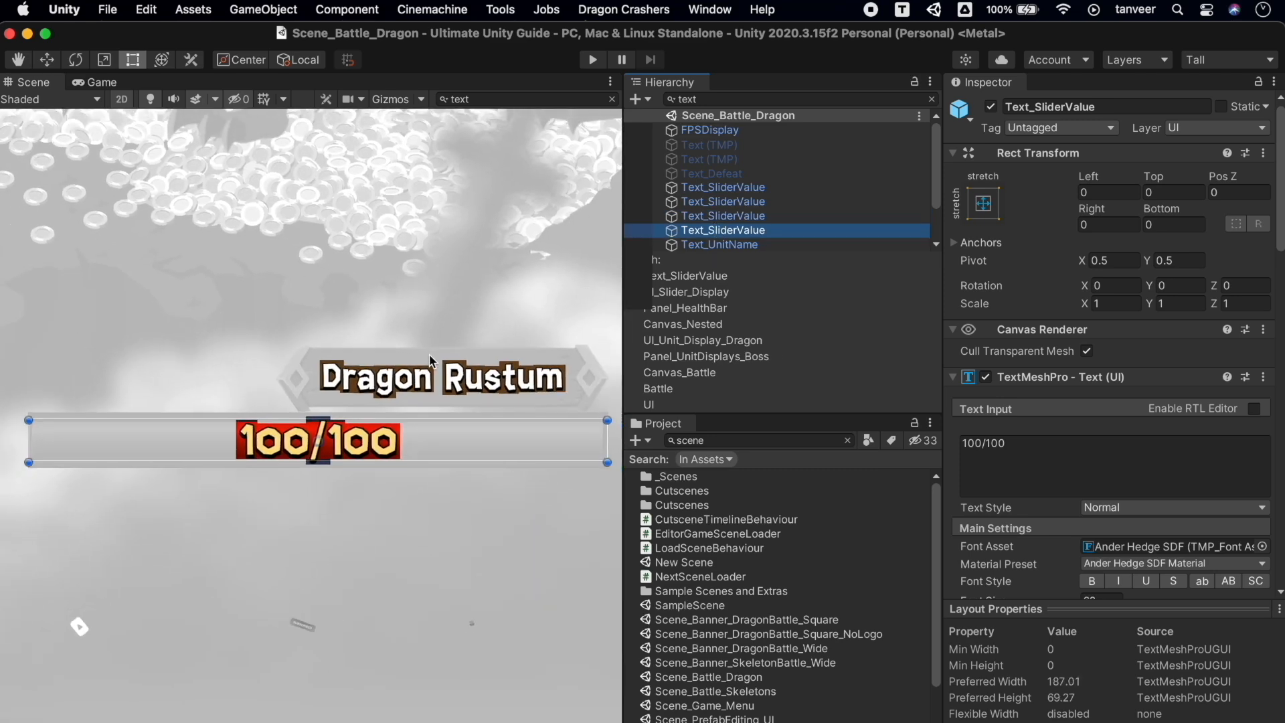
double_click(722, 245)
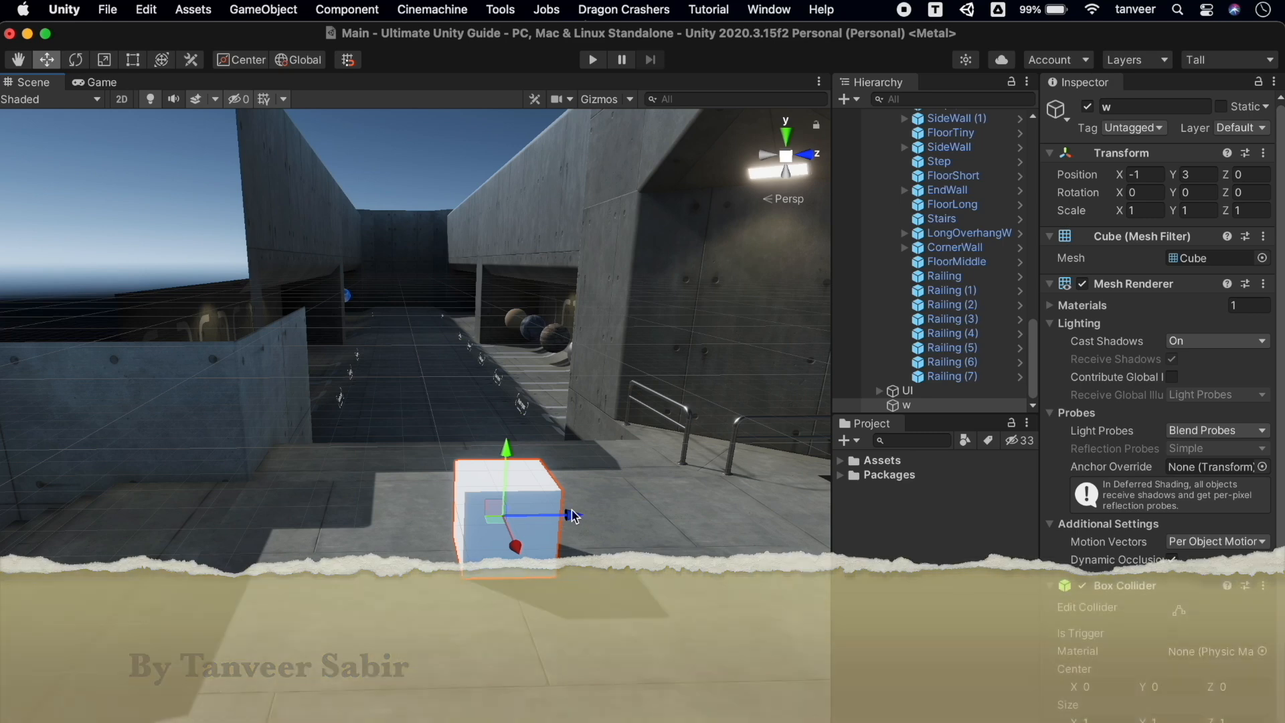
Snap cube w one unit along Z, then duplicate it and snap copy w (1) beside it
mouse_move(572, 515)
left_mouse_down()
mouse_move(444, 517)
mouse_move(625, 508)
mouse_move(468, 516)
mouse_move(573, 516)
left_mouse_up()
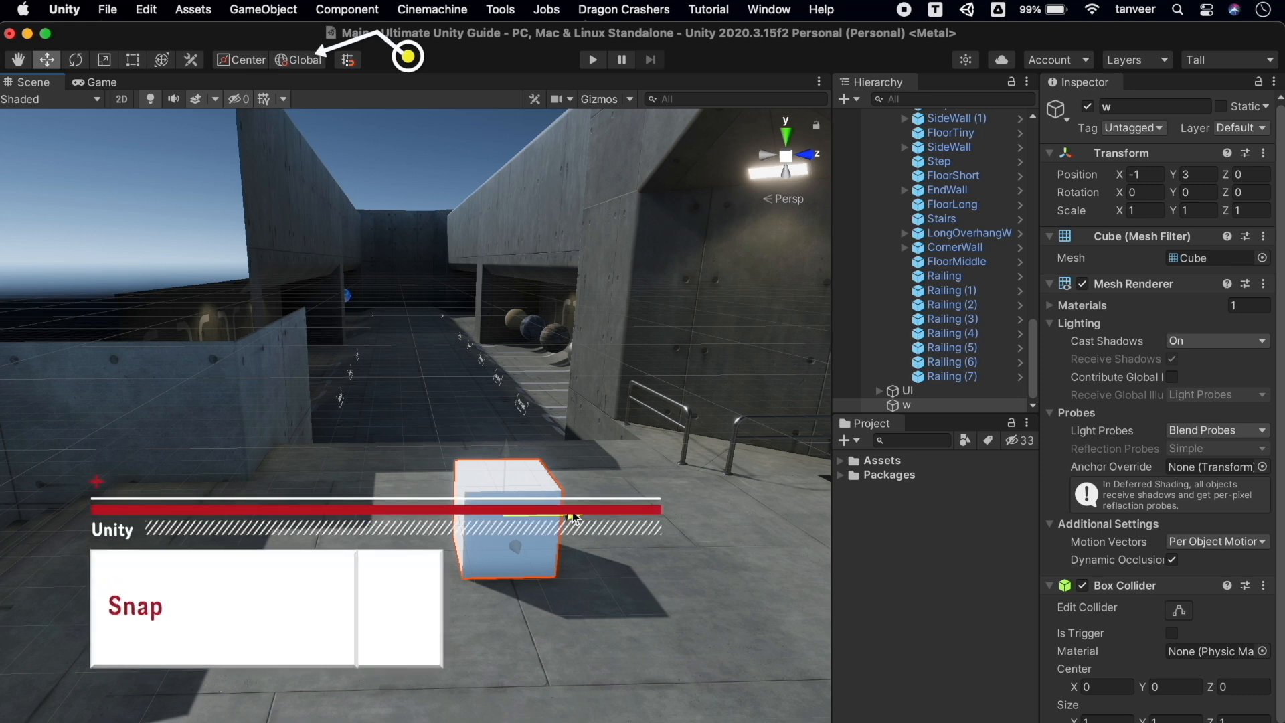
left_click_drag(583, 517, 493, 532, "super")
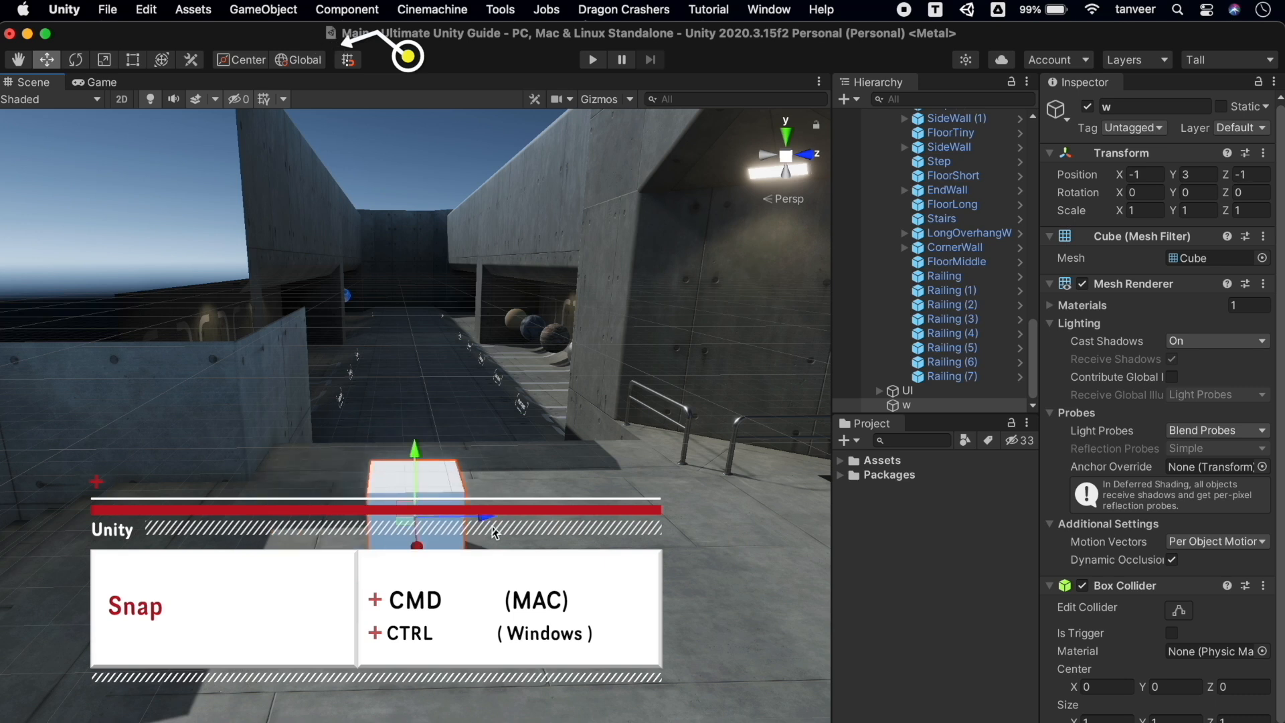
key("super+d")
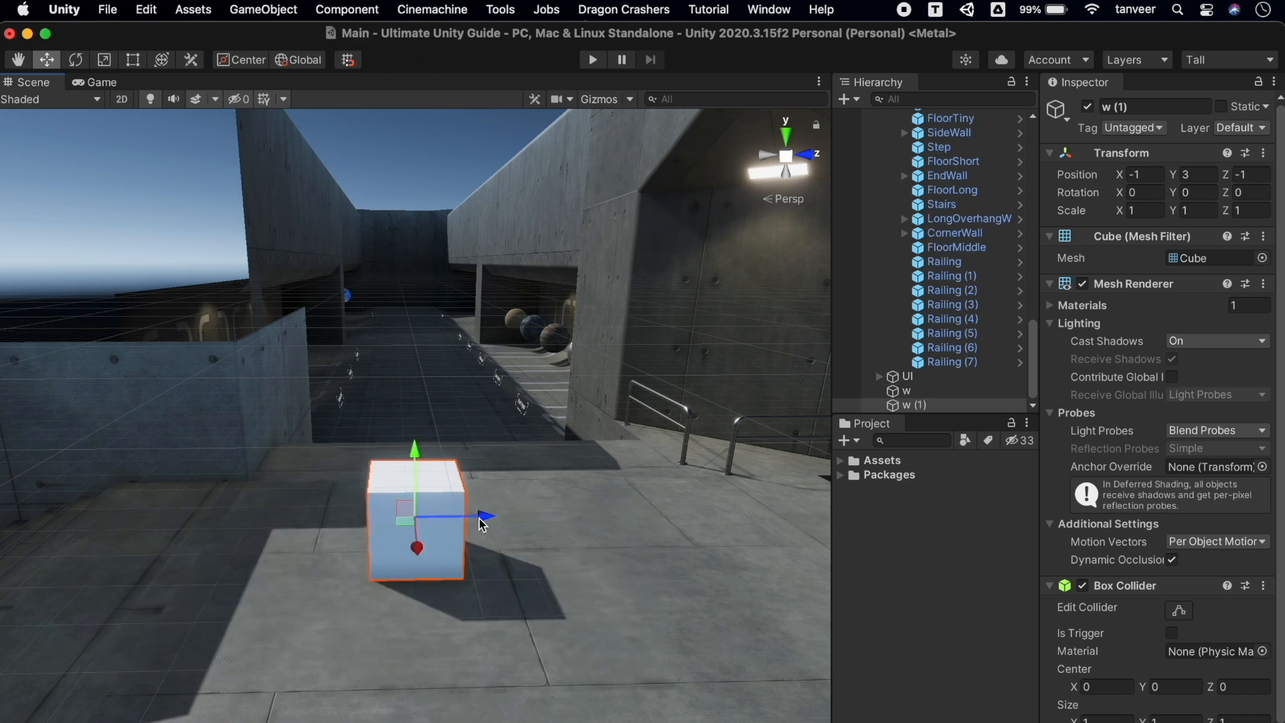
left_click_drag(480, 520, 589, 514)
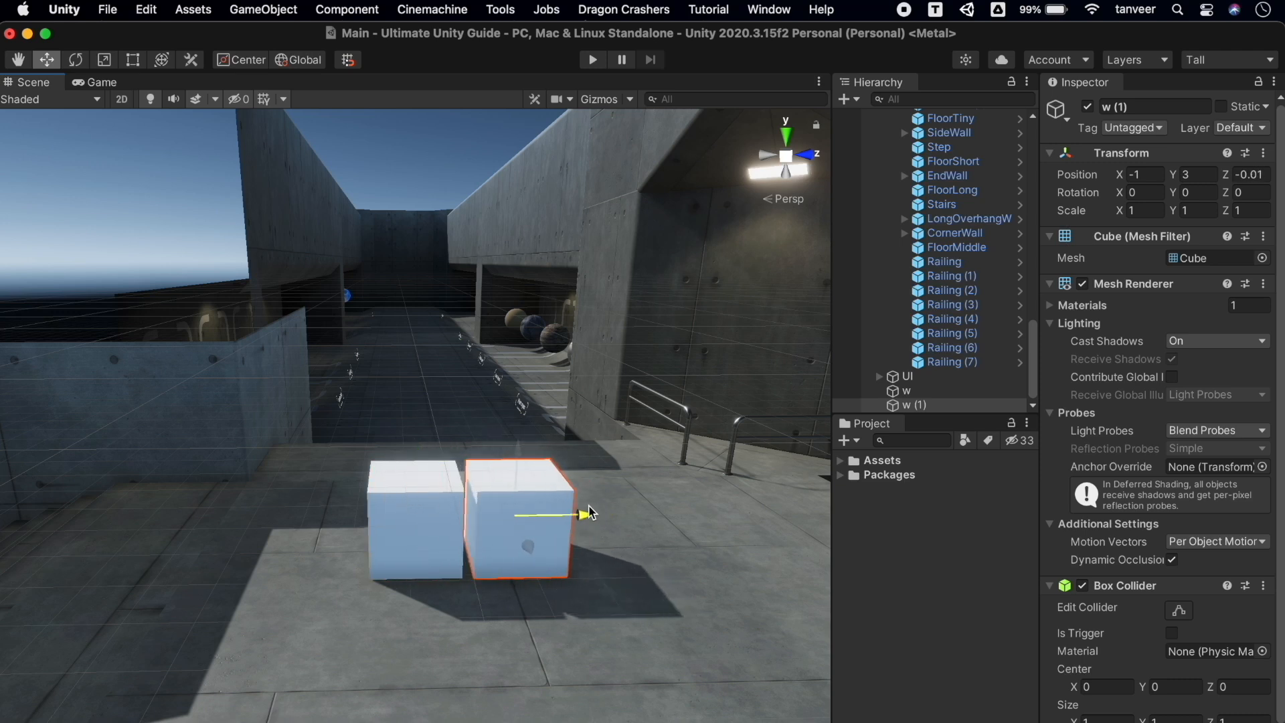
key("super+z")
left_click_drag(482, 520, 556, 515)
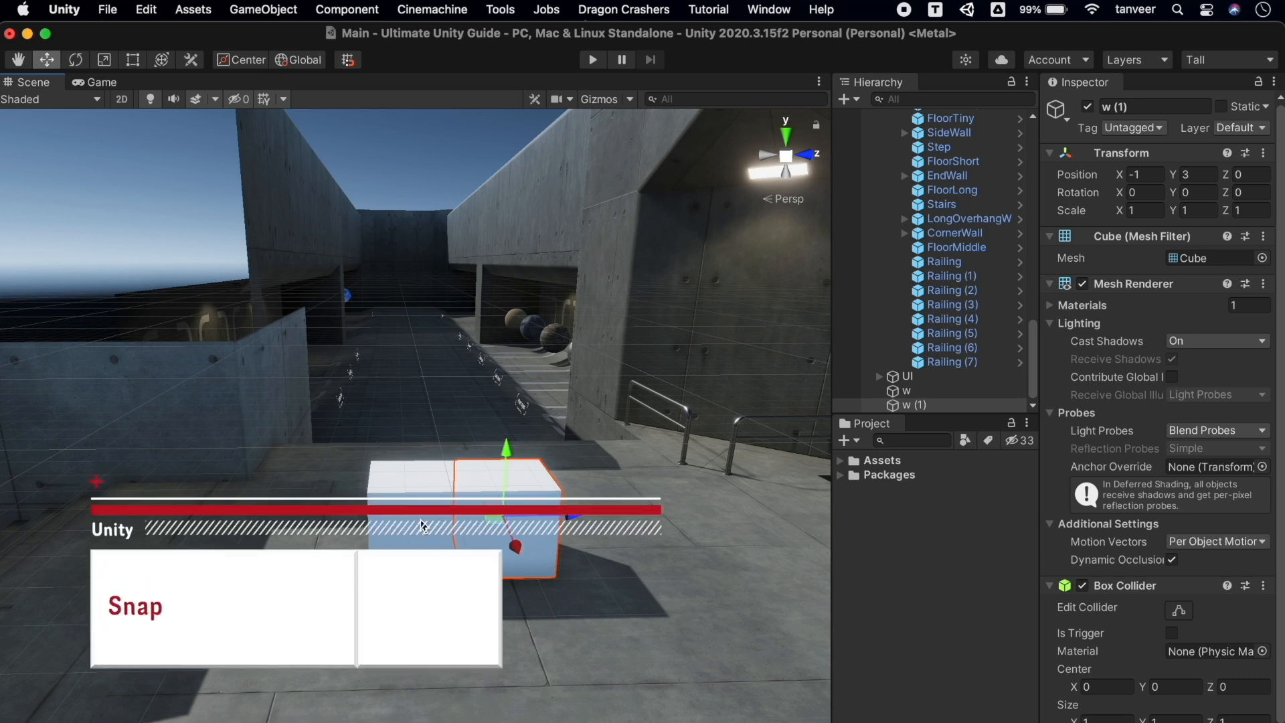
Duplicate cube w and snap the copy into line with the others
left_click(425, 525)
key("super+d")
left_click_drag(481, 521, 644, 517, "super")
Duplicate the middle cube twice, lifting each copy along Y to build a column
left_click(513, 509)
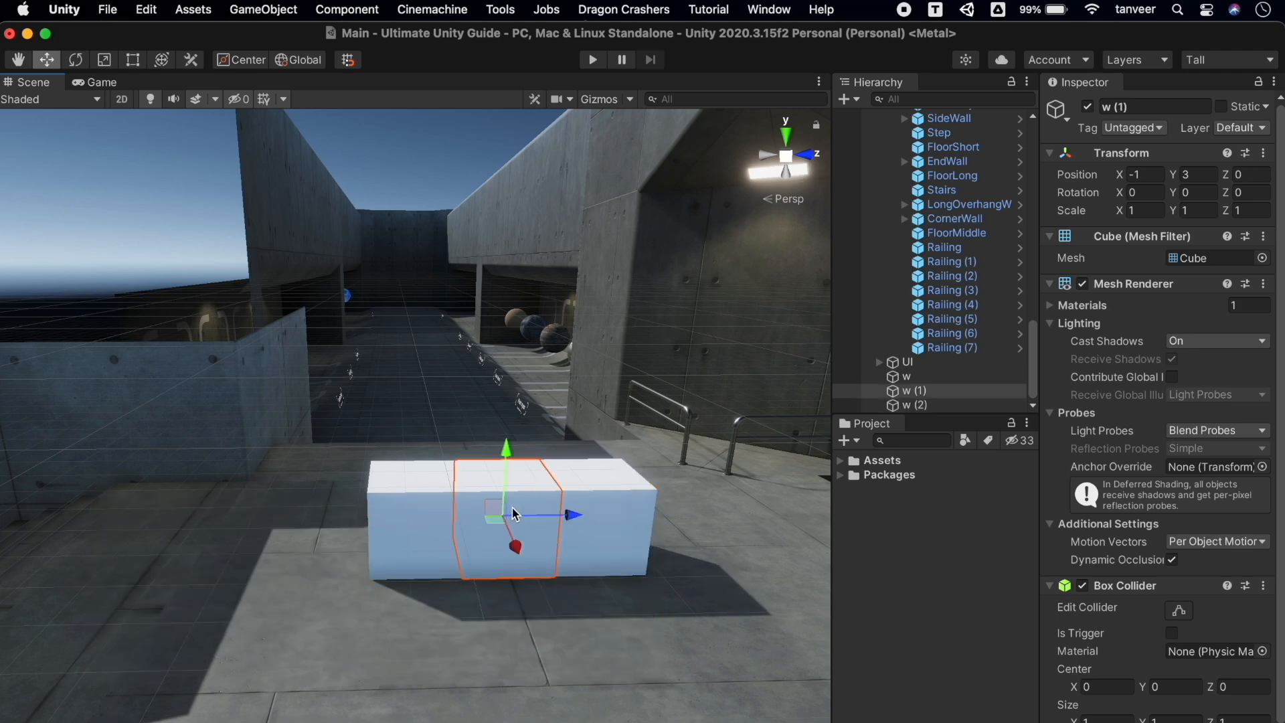
scroll(591, 577, "up", 3)
left_click_drag(590, 577, 541, 570, "alt")
left_click(540, 569)
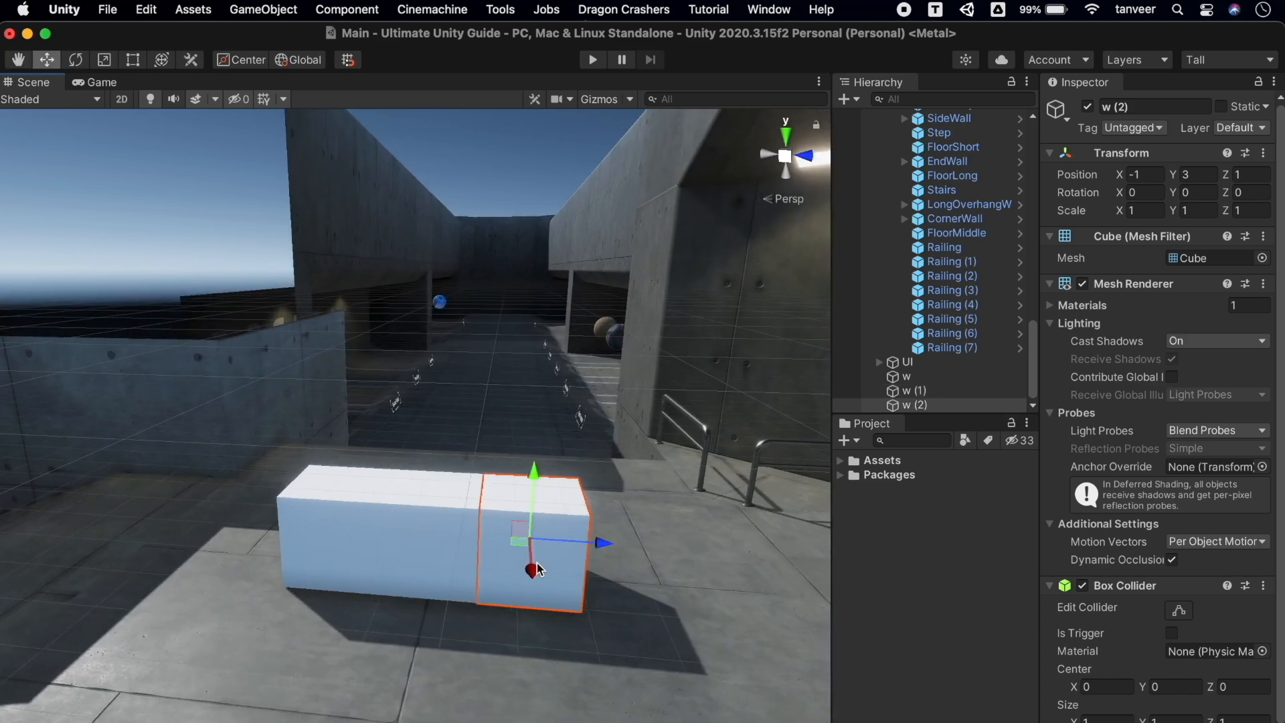
left_click(450, 526)
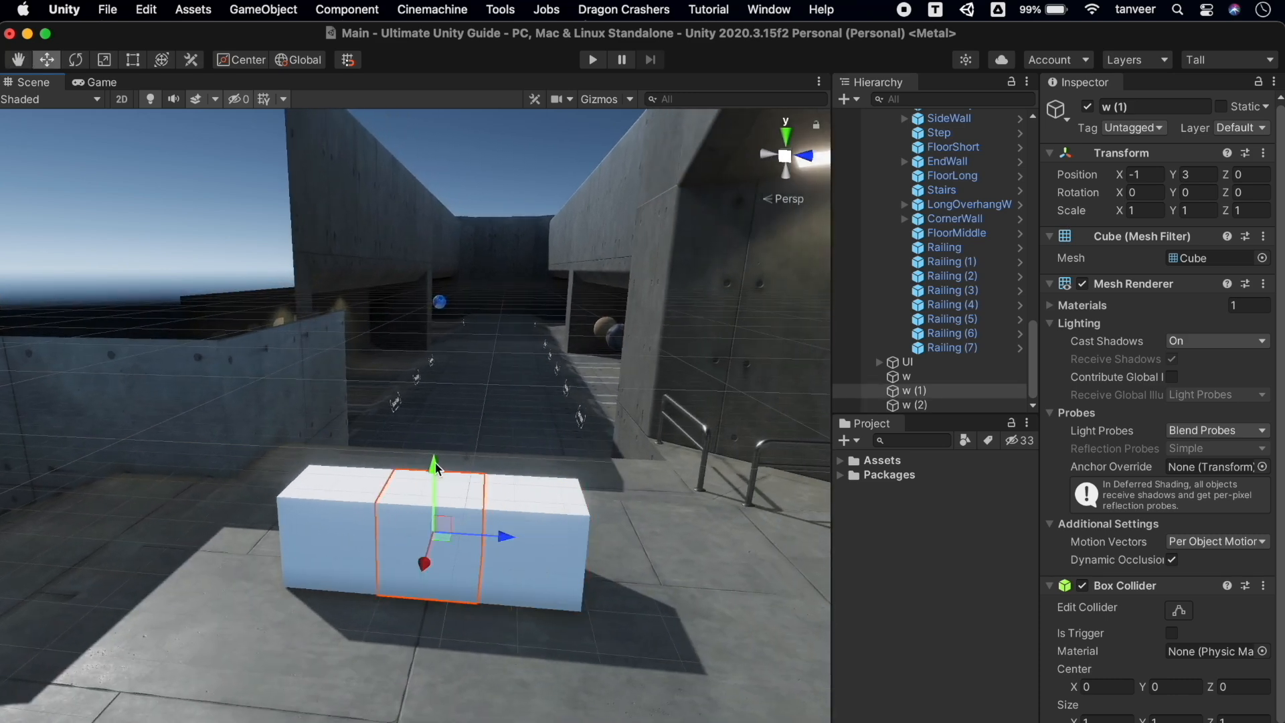
key("super+d")
left_click_drag(435, 460, 435, 403)
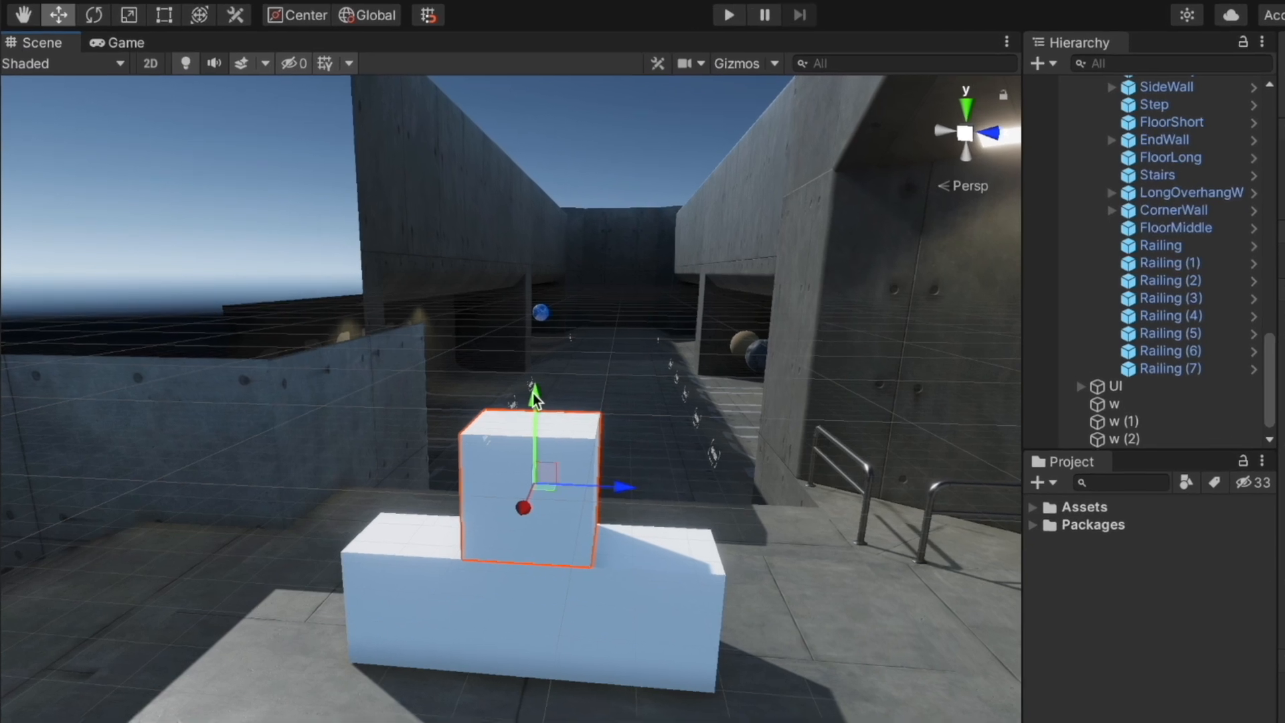
key("super+d")
left_click_drag(434, 360, 434, 350)
left_click_drag(567, 376, 566, 306)
Duplicate the base's right cube and move the copy right to extend the base
left_click(731, 629)
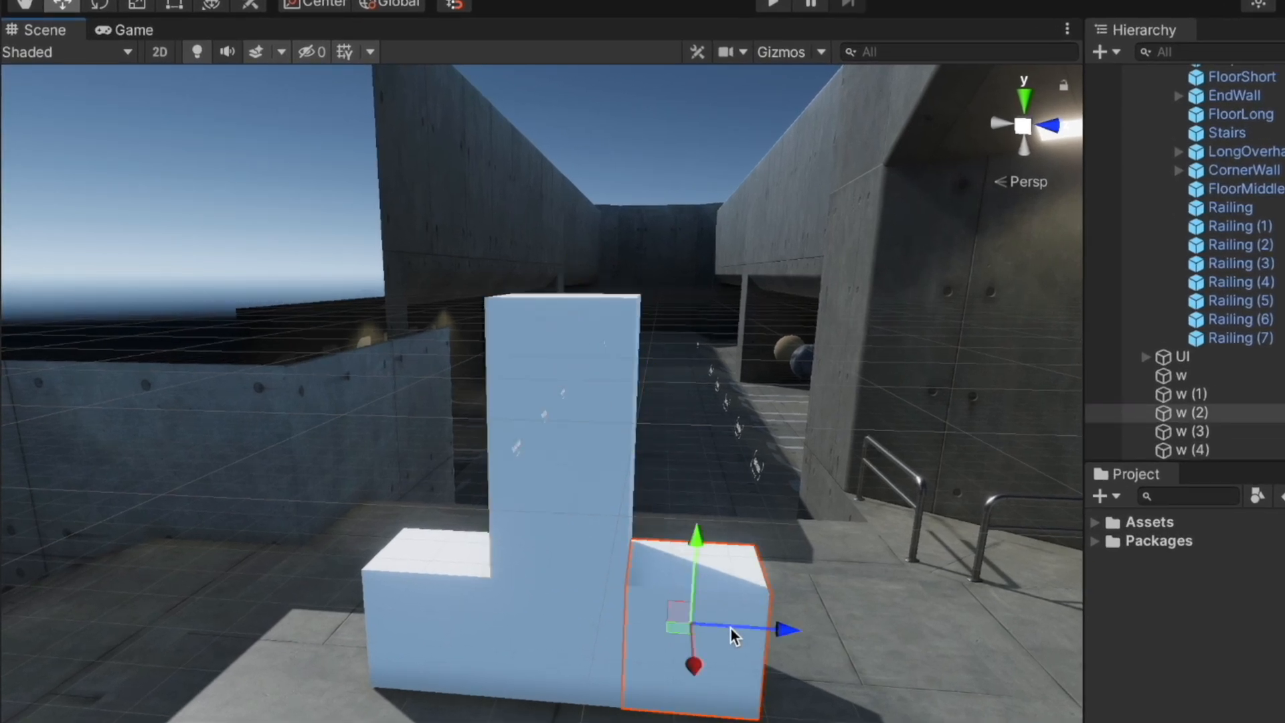
key("super+d")
left_click_drag(729, 627, 884, 632)
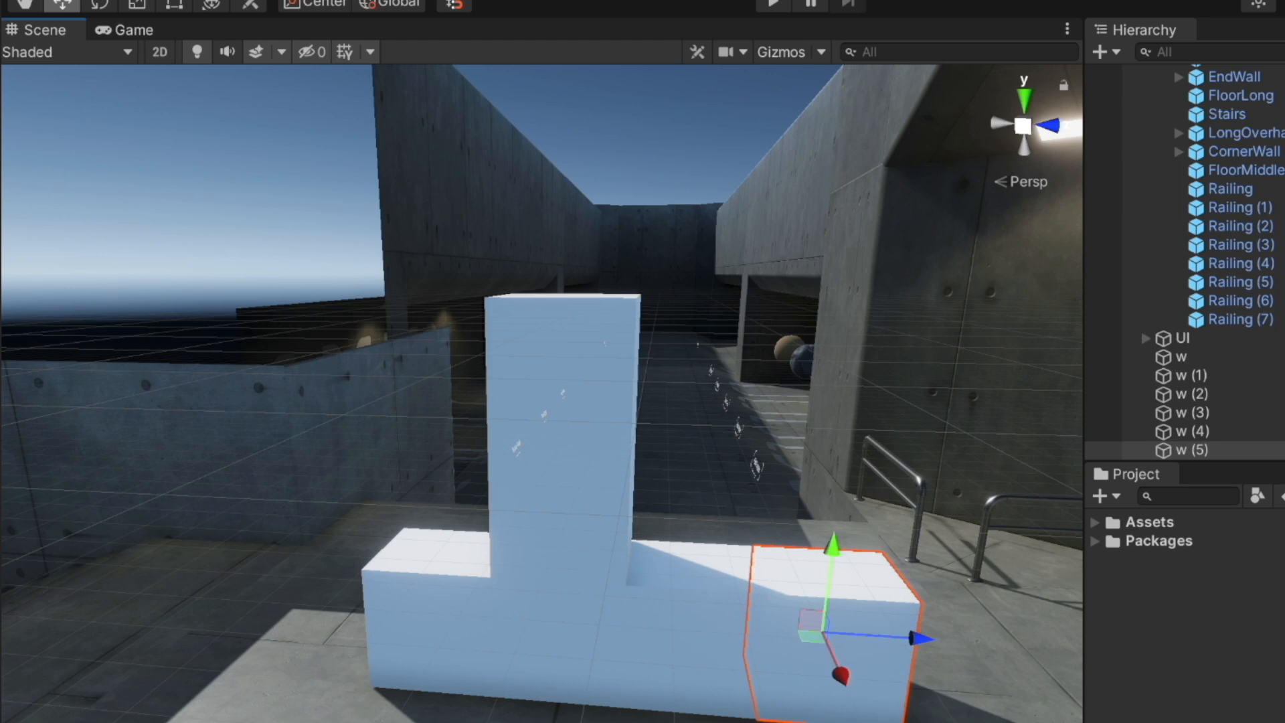
left_click_drag(834, 548, 834, 475)
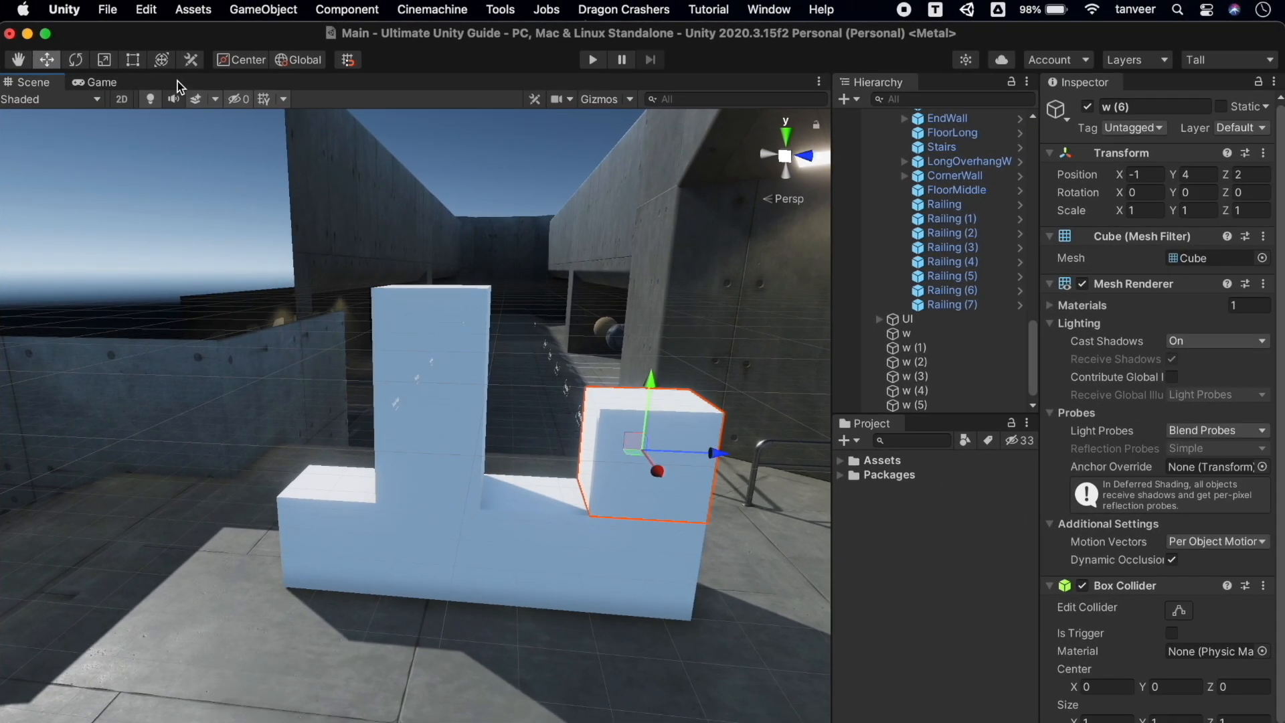
Open Grid and Snap Settings, set Increment Snap Move to 2, and dock it beside Game
left_click(193, 9)
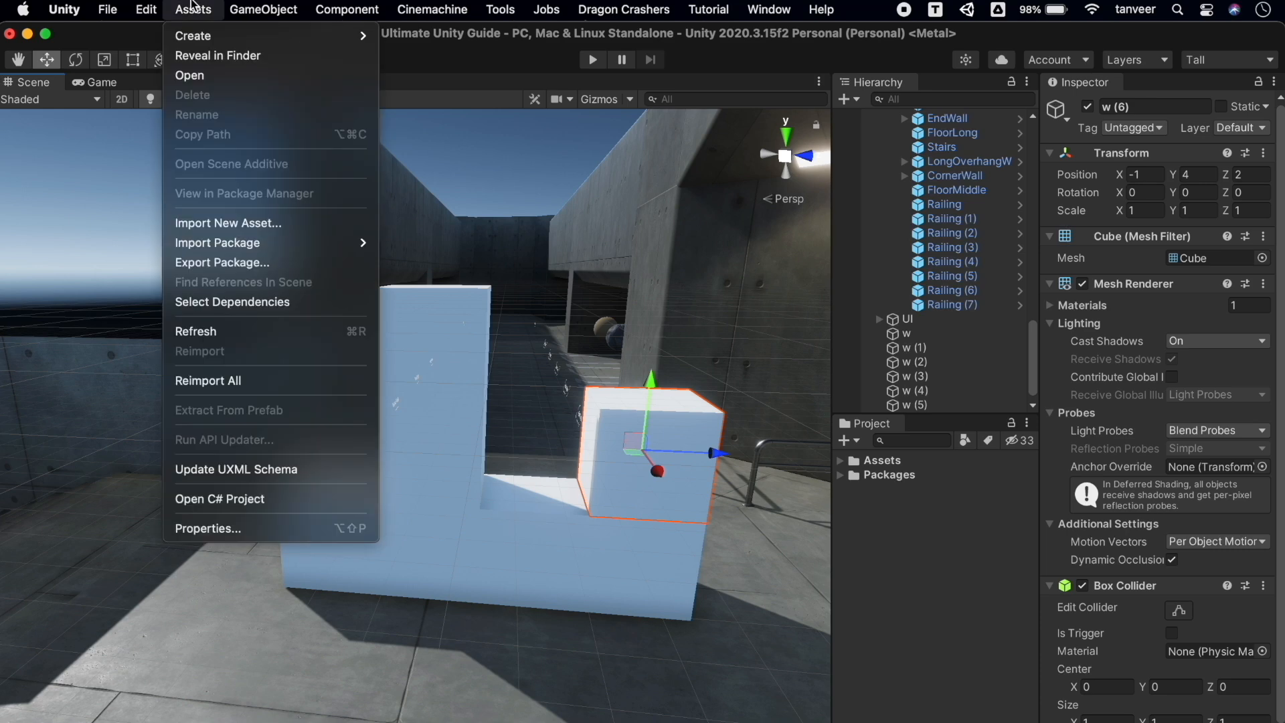
mouse_move(146, 9)
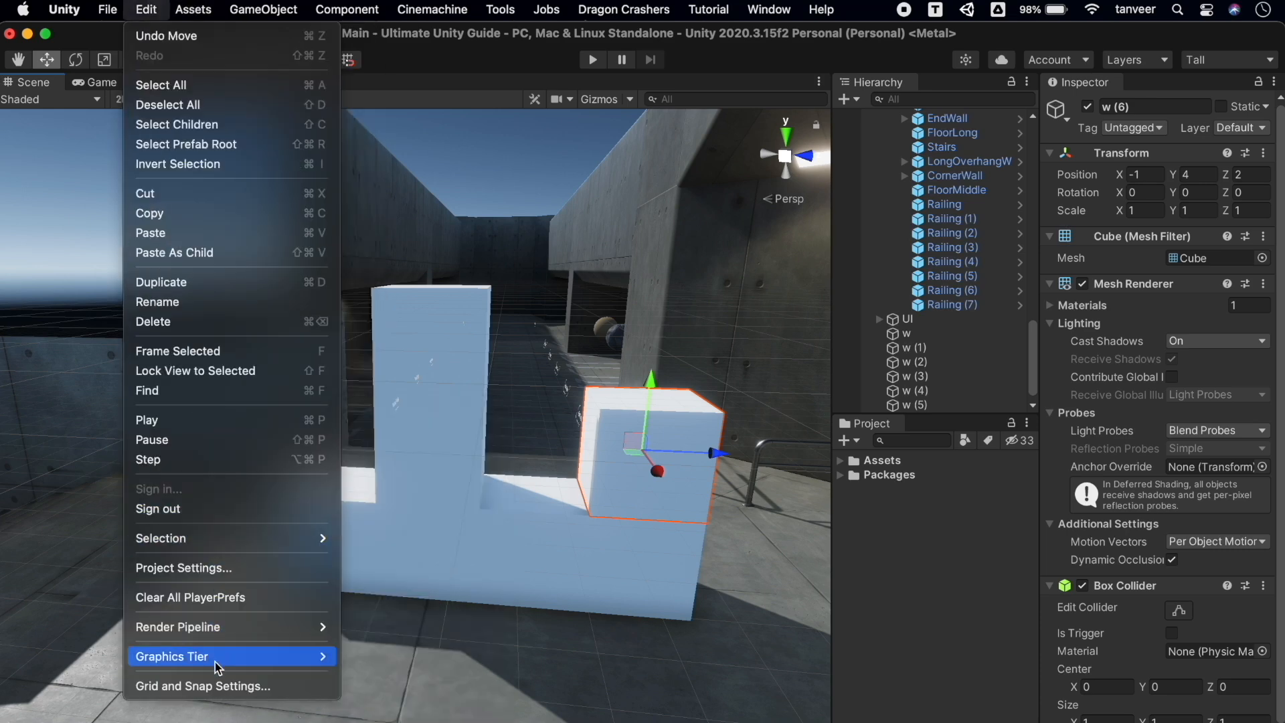
left_click(222, 690)
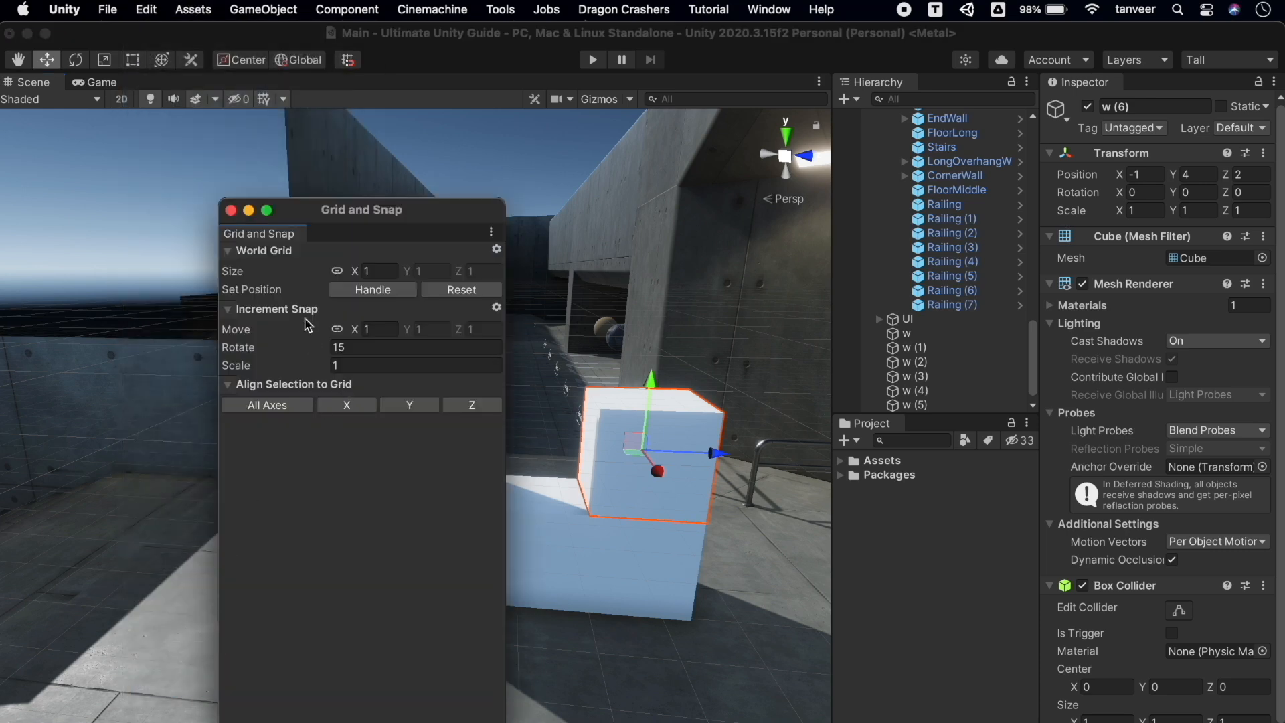
left_click_drag(333, 218, 181, 176)
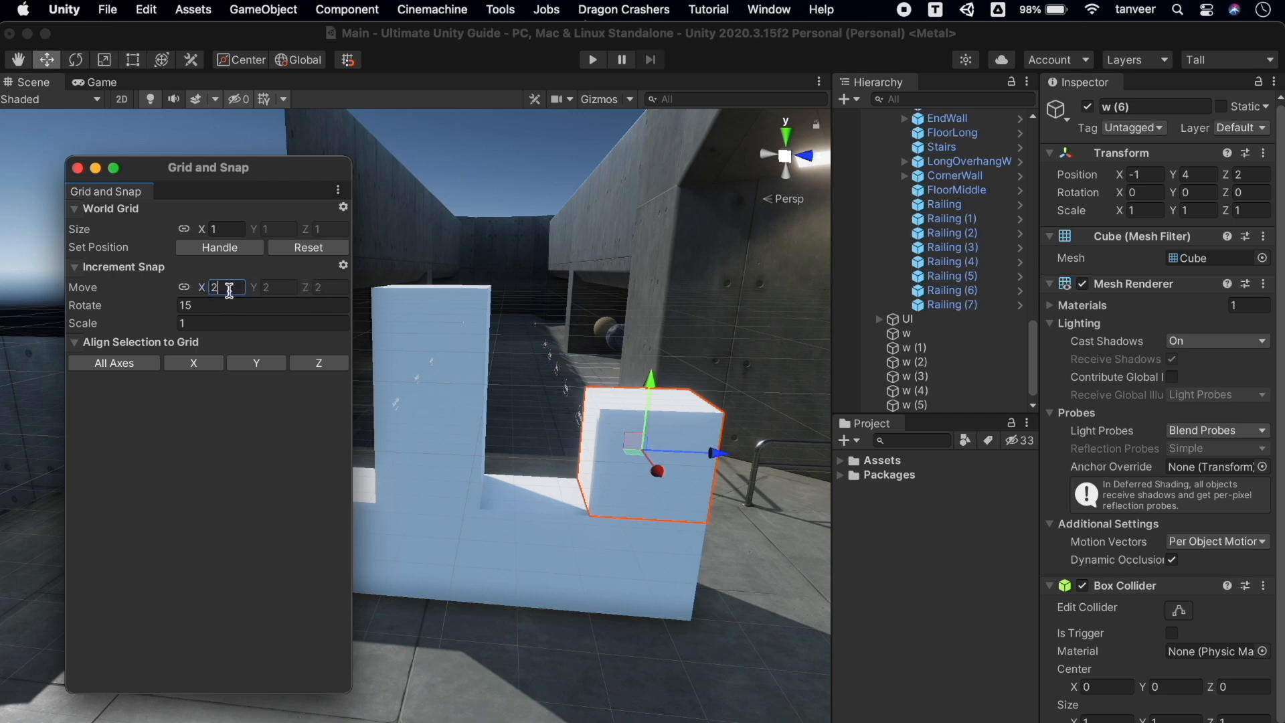
left_click_drag(111, 177, 190, 86)
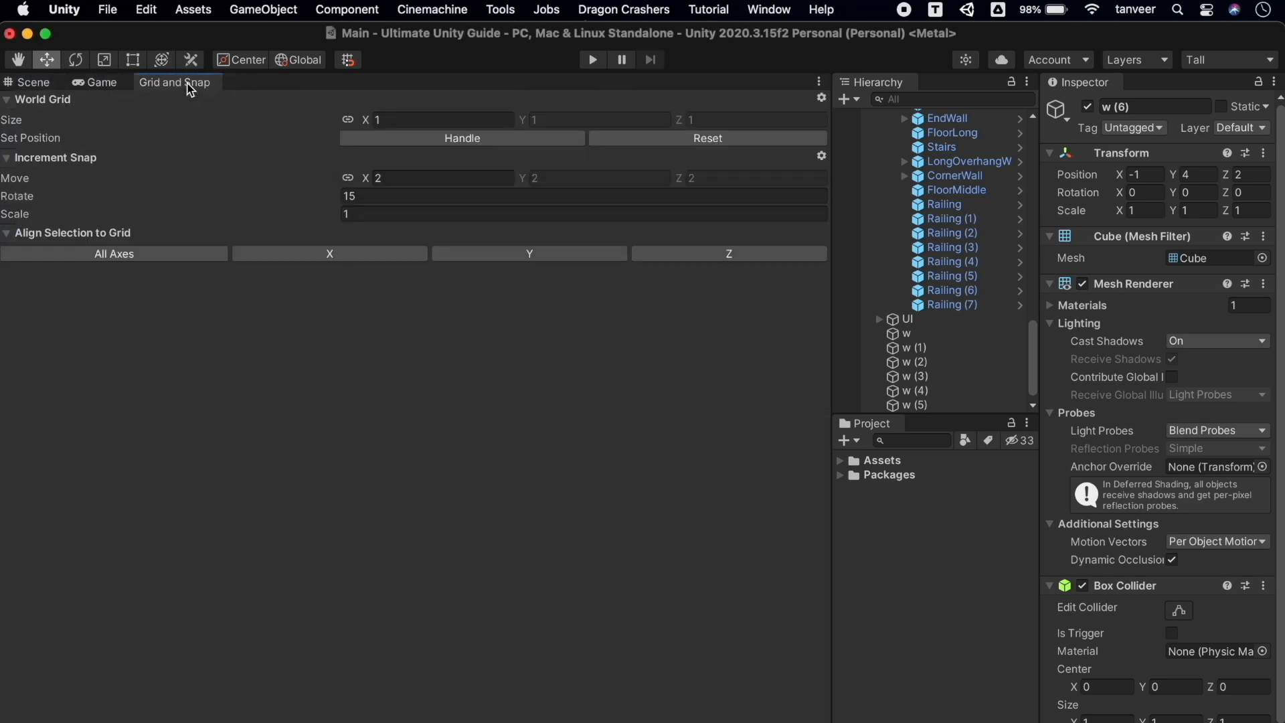
left_click(31, 83)
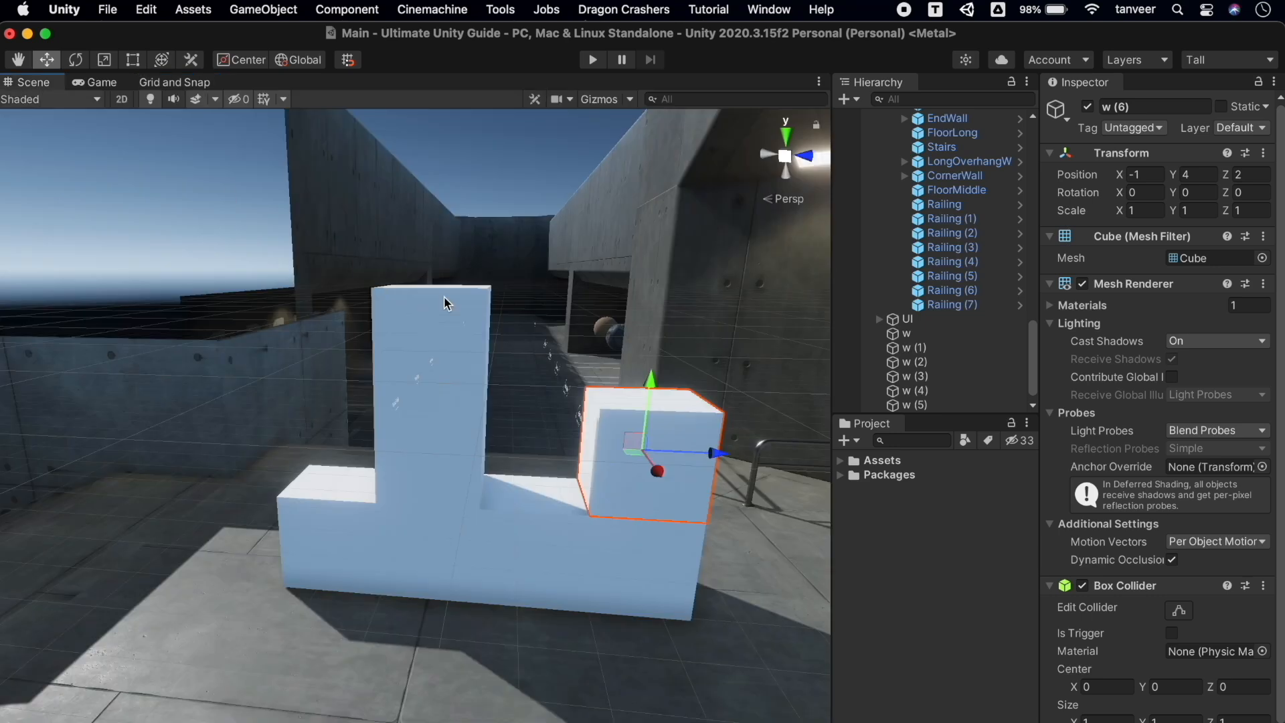
Duplicate the cube as w (7) and drag it above the stack toward the right end
key("super+d")
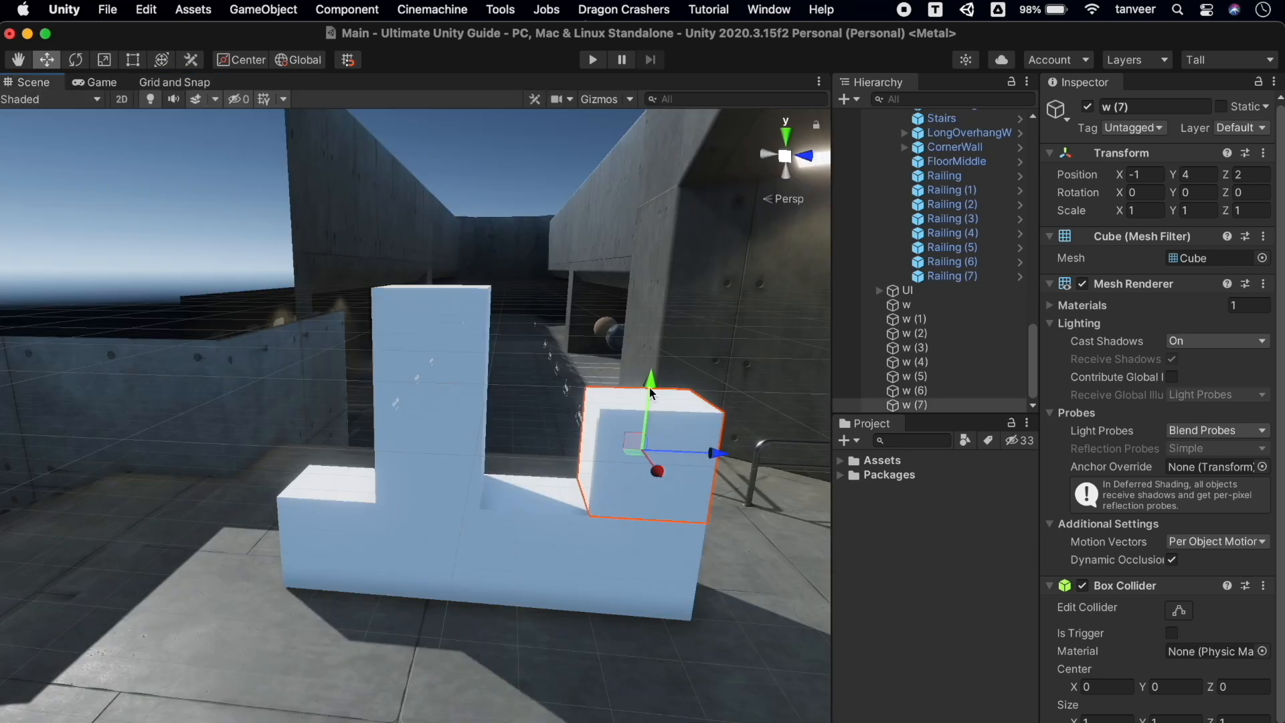
left_click_drag(654, 336, 660, 262)
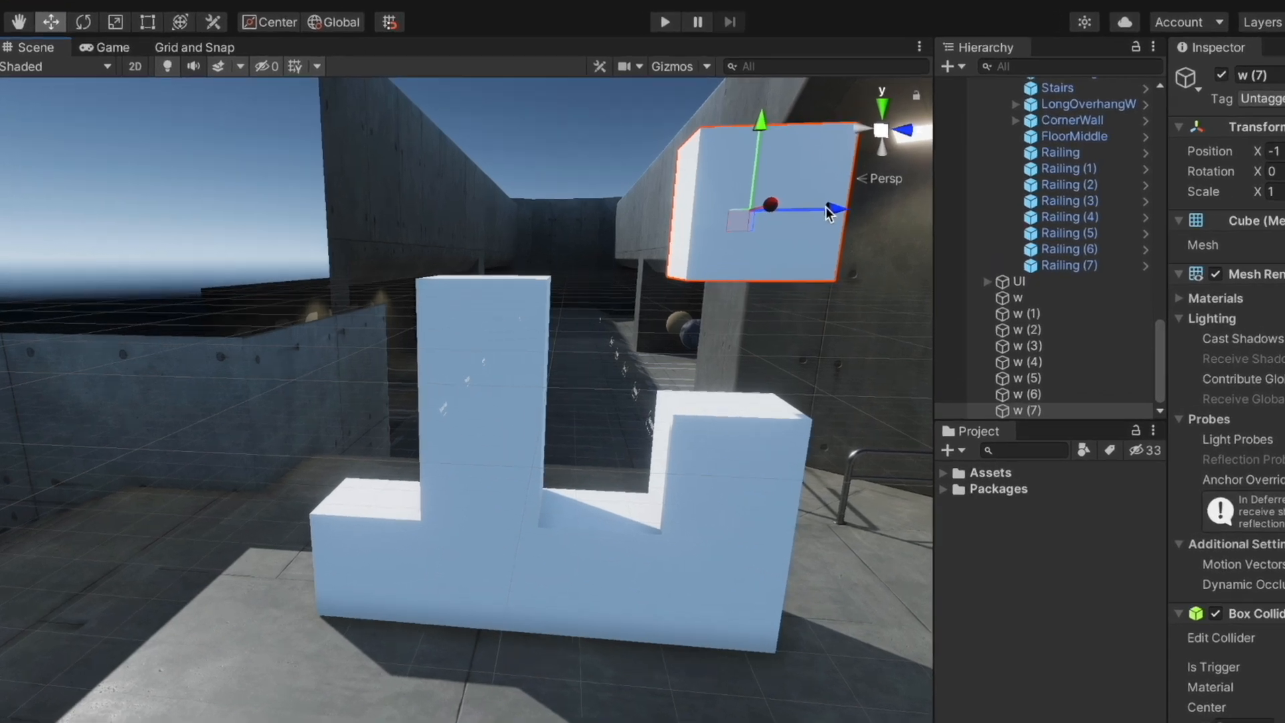
left_click_drag(742, 226, 594, 225)
left_click_drag(770, 185, 771, 185)
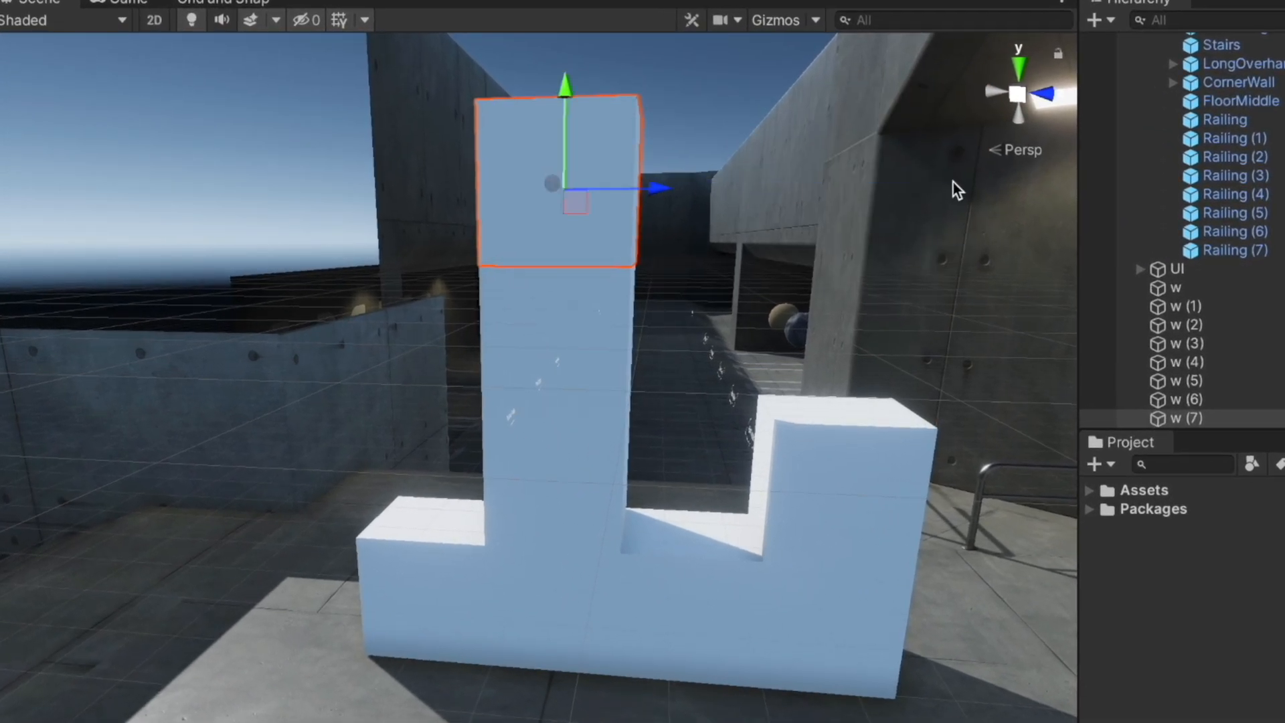
left_click_drag(689, 195, 901, 186)
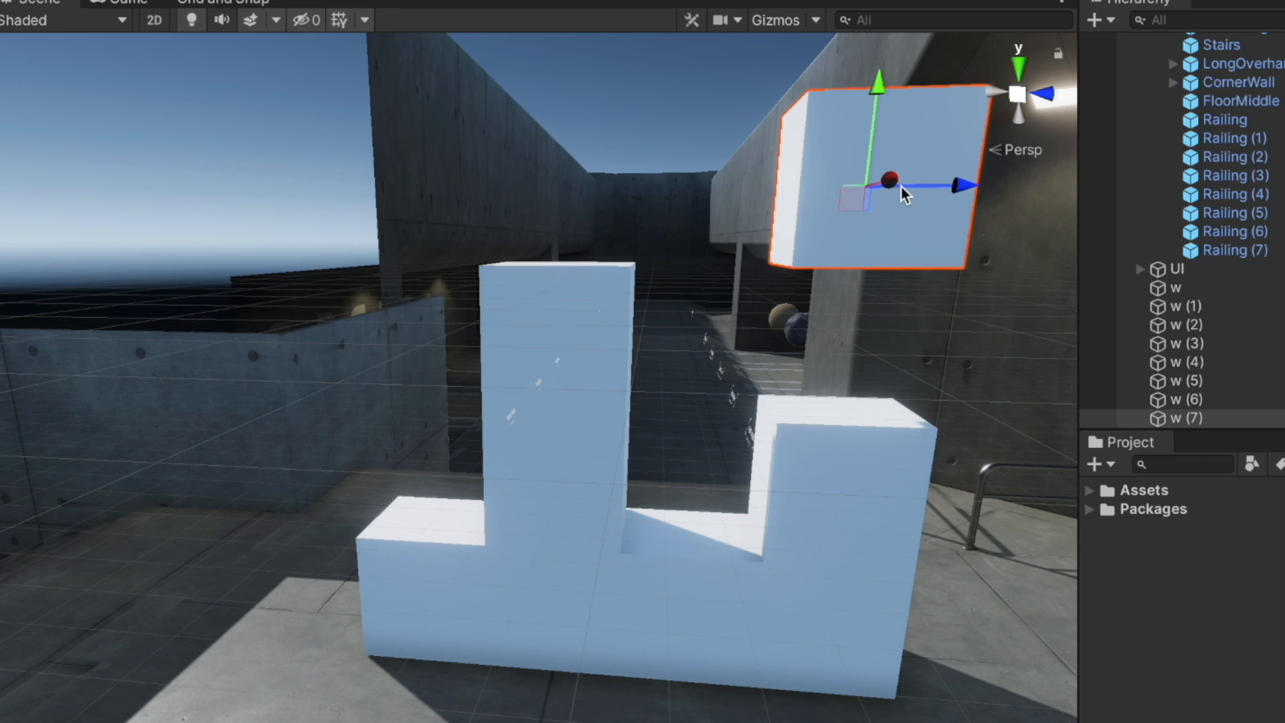
Reset the Move increment snap to 1 and drop the cube into the gap at -1, 4, 1
left_click(215, 4)
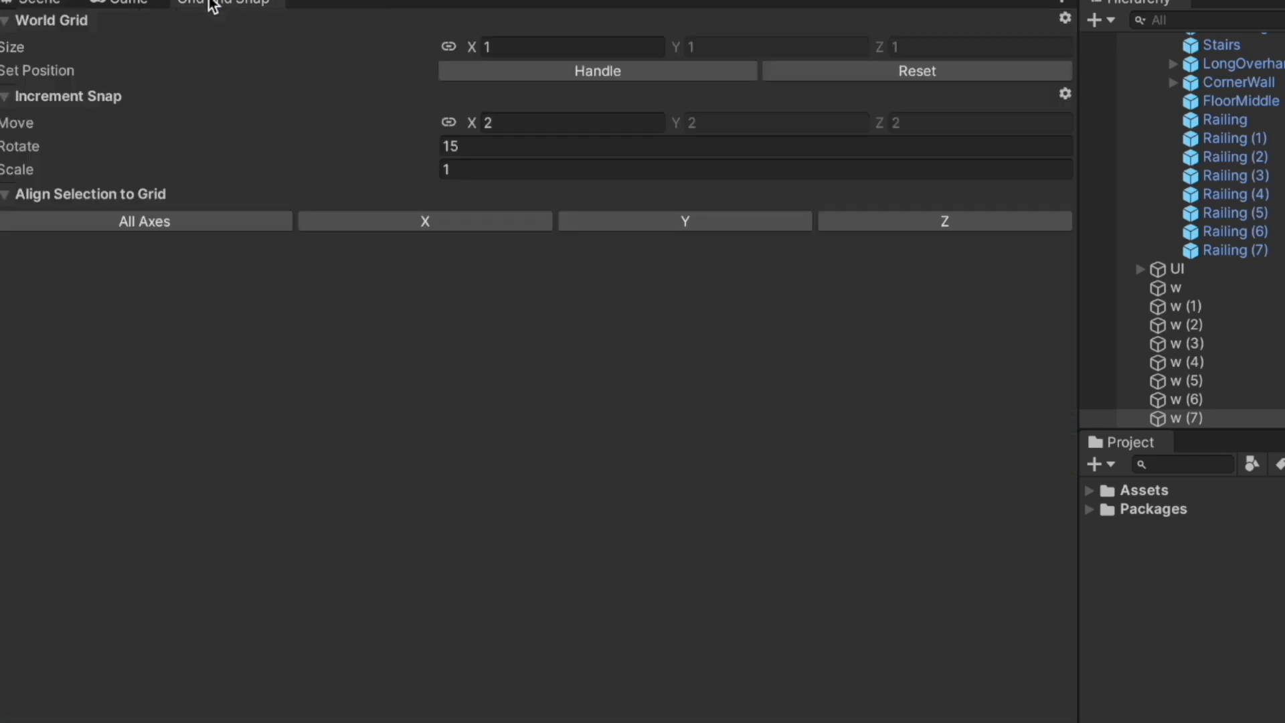
left_click(514, 120)
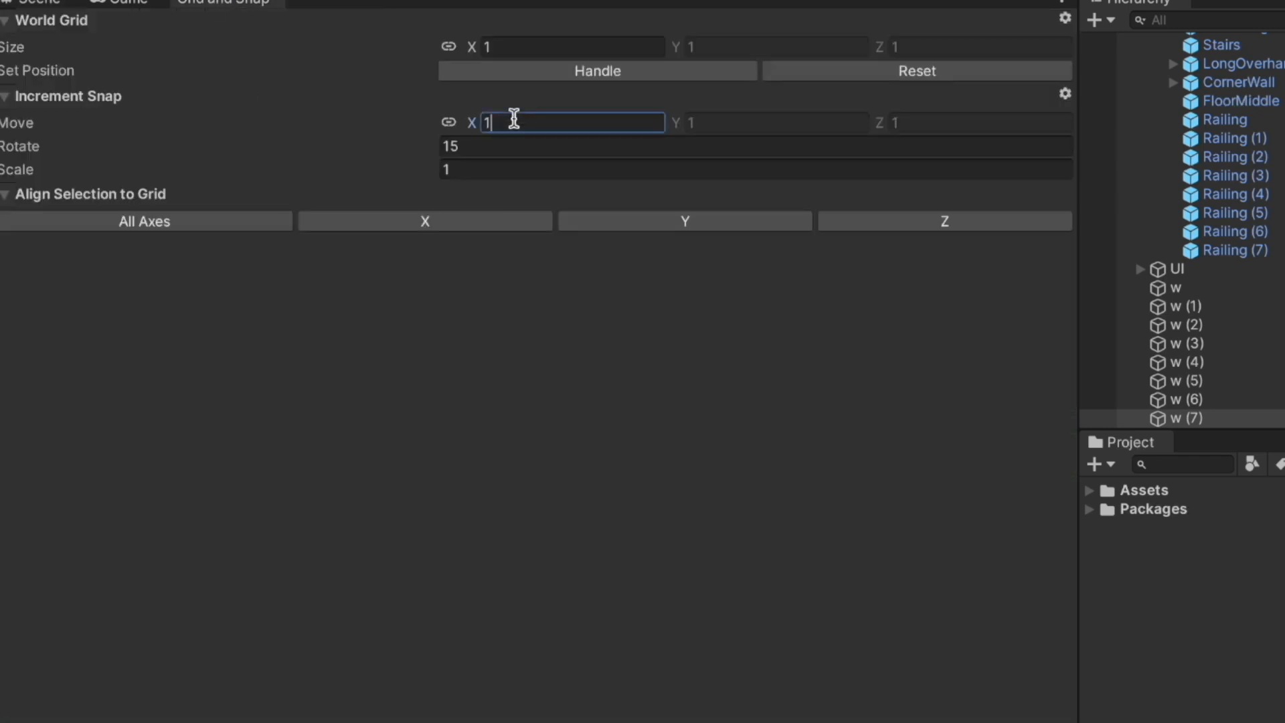
left_click(57, 3)
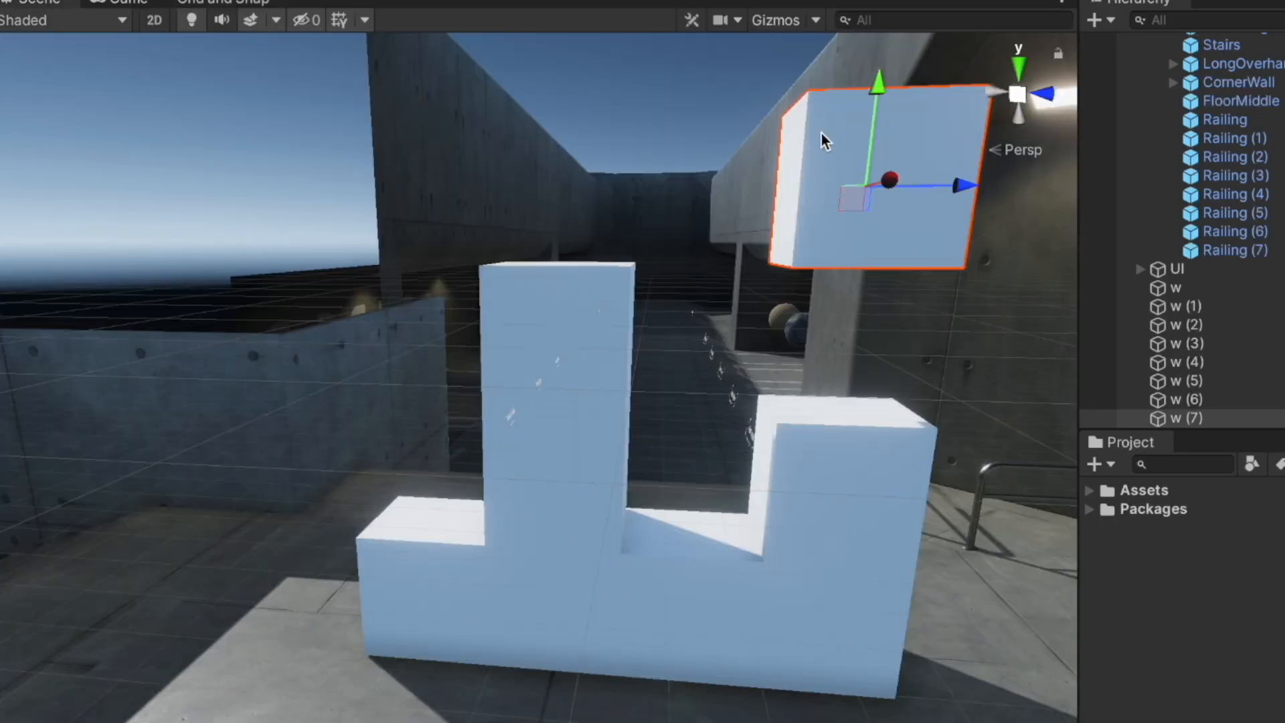
left_click_drag(882, 76, 873, 210)
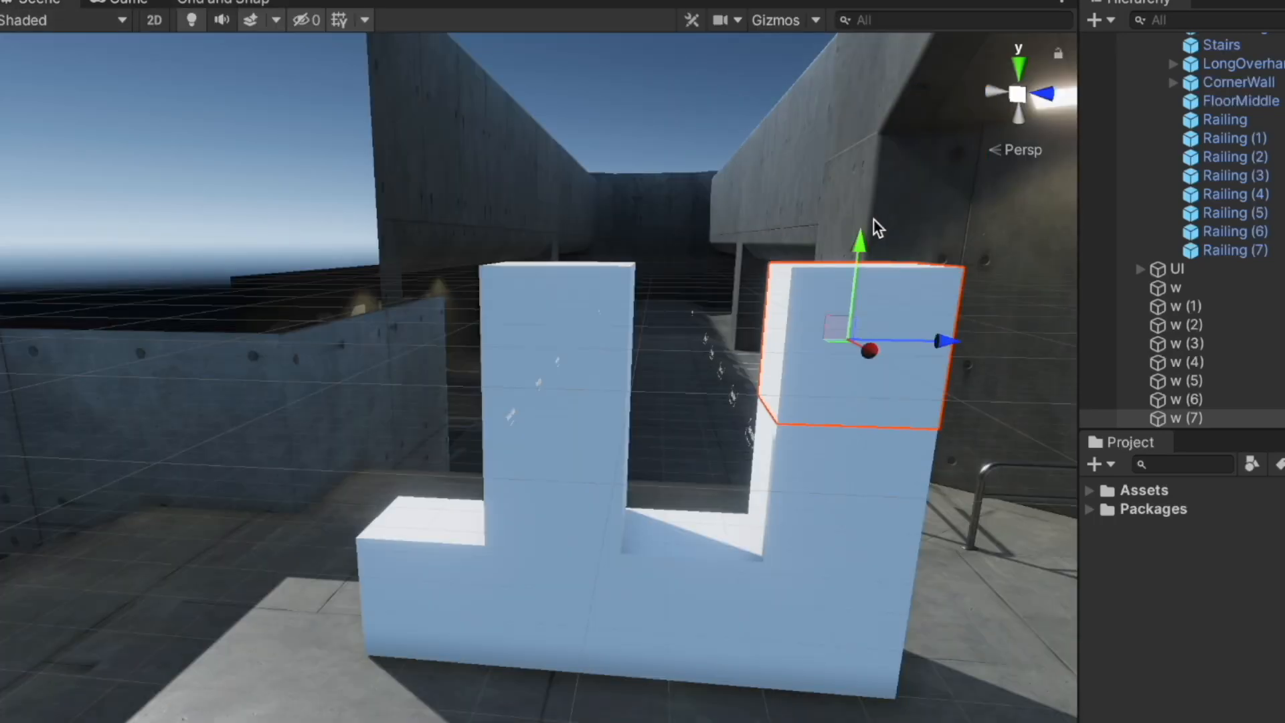
left_click_drag(951, 340, 744, 363)
left_click_drag(706, 244, 705, 331)
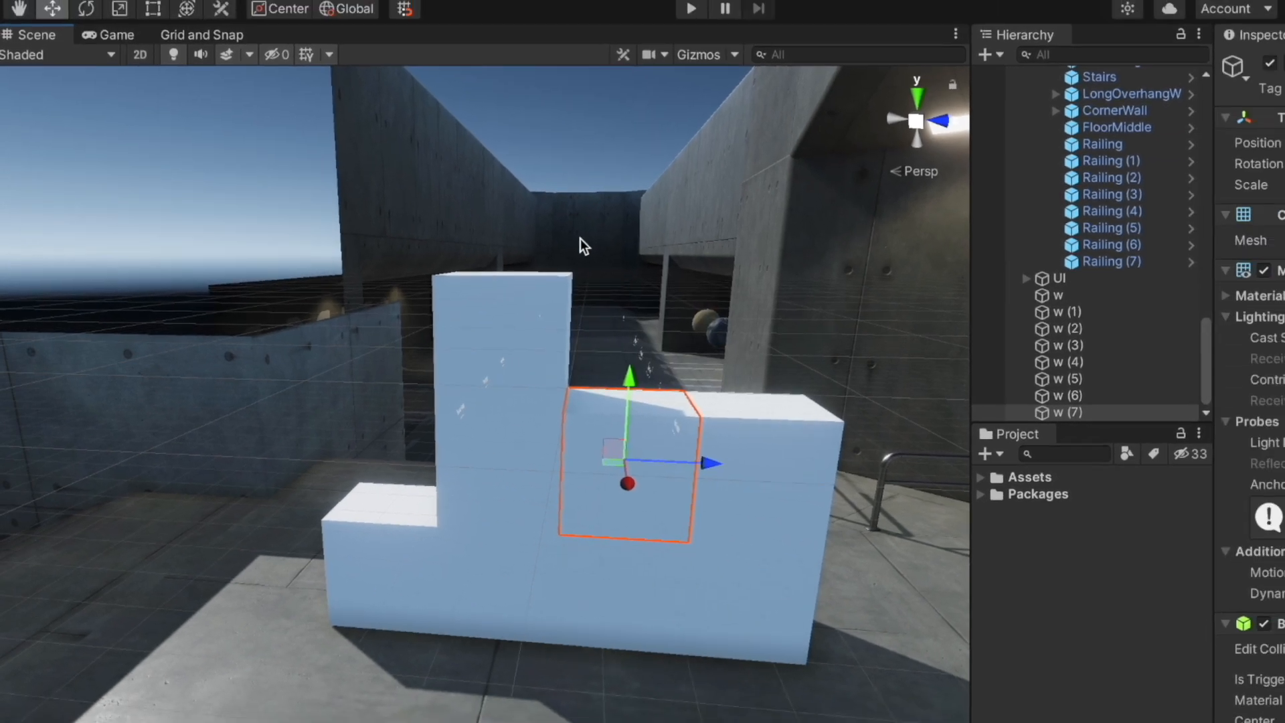
Deselect the corner wall and reposition the camera to look down the corridor
right_click_drag(640, 225, 866, 263)
right_click_drag(668, 287, 663, 239)
left_click(671, 271)
left_click(348, 181)
right_click_drag(436, 388, 307, 404)
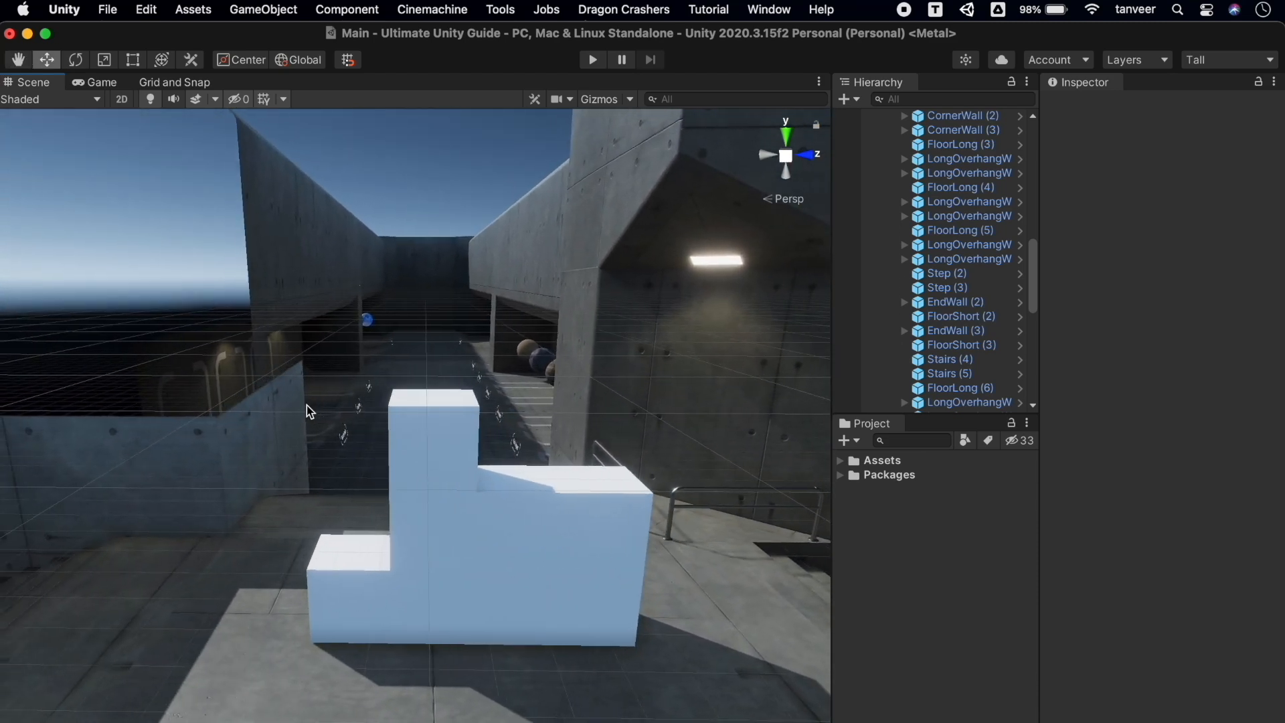
Surface-snap cube w (8) with Shift+Cmd across the floor and onto the back wall
right_click_drag(571, 506, 571, 510)
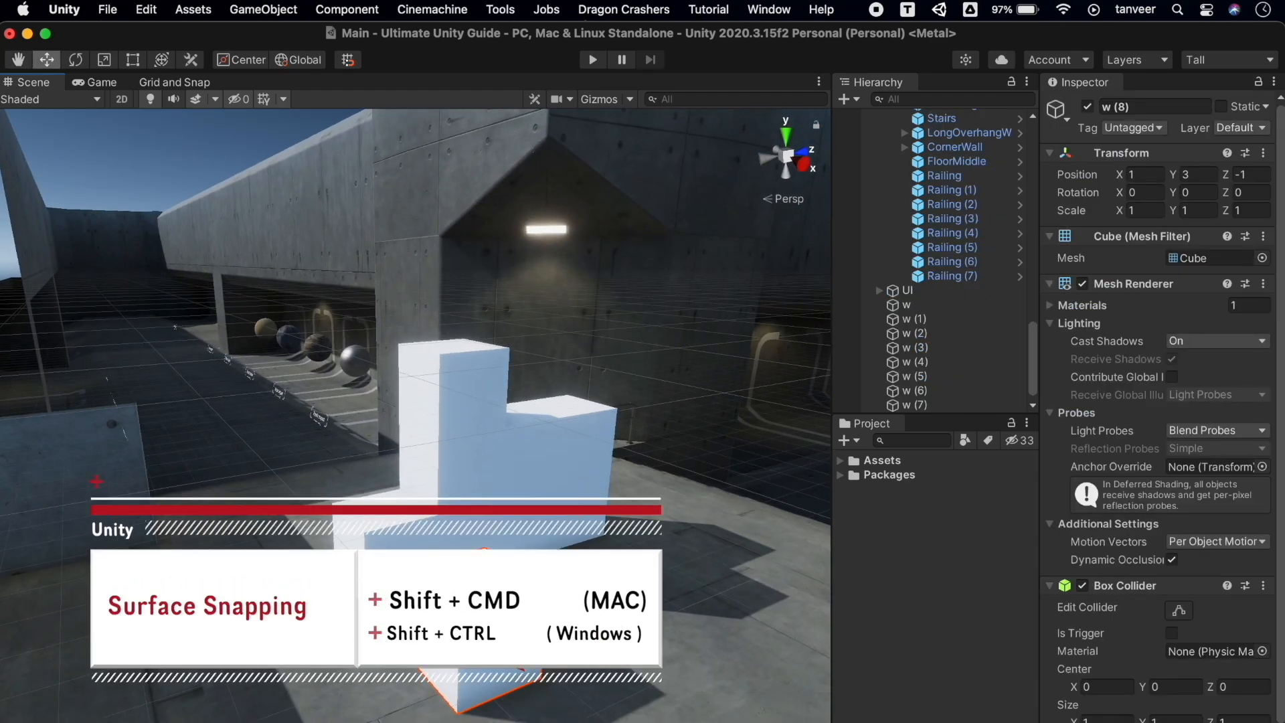
left_click_drag(477, 621, 447, 359, "shift+super")
left_click_drag(447, 315, 678, 467, "shift+super")
left_click_drag(675, 355, 472, 147, "shift+super")
left_click_drag(602, 274, 647, 223, "alt")
left_click_drag(569, 301, 856, 238, "alt")
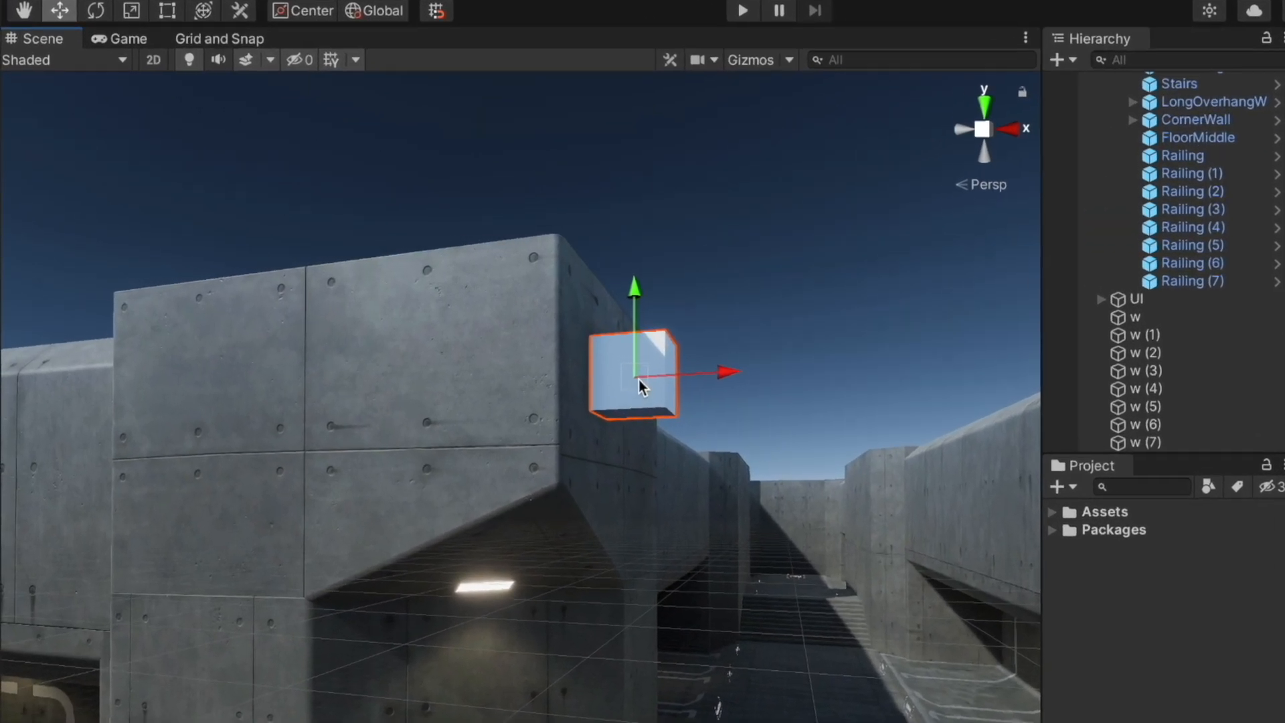
Snap the cube flush against the tall wall's face, then deselect it and move it toward the block
left_click_drag(521, 361, 325, 365, "shift+super")
left_click_drag(411, 396, 431, 350, "shift+super")
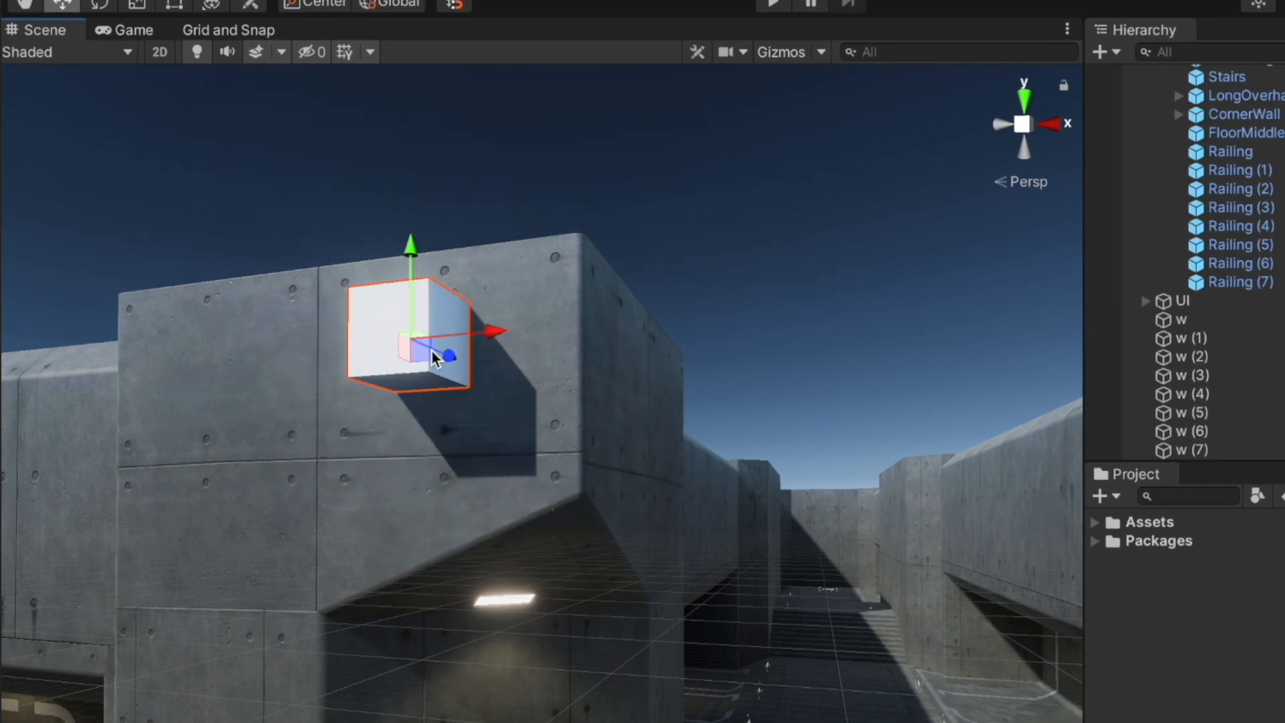
left_click_drag(509, 494, 290, 671, "alt")
left_click_drag(549, 529, 444, 424, "alt")
left_click(439, 139)
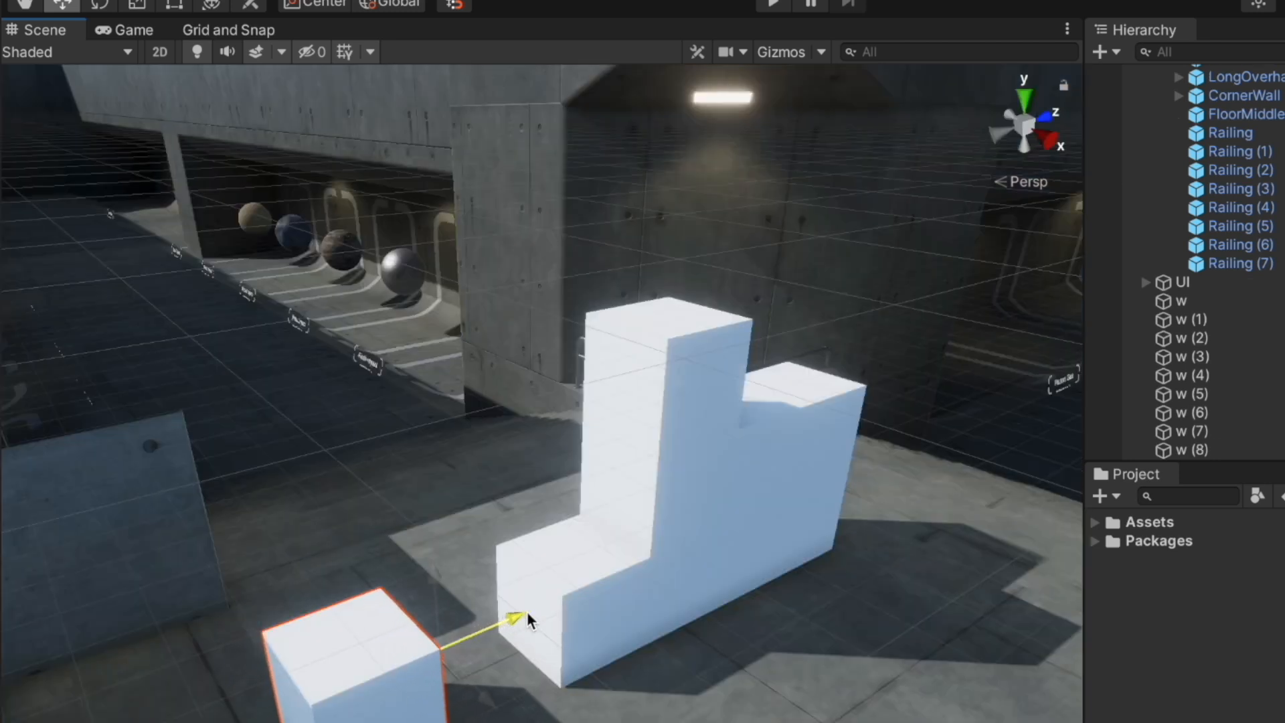
left_click_drag(528, 612, 637, 562)
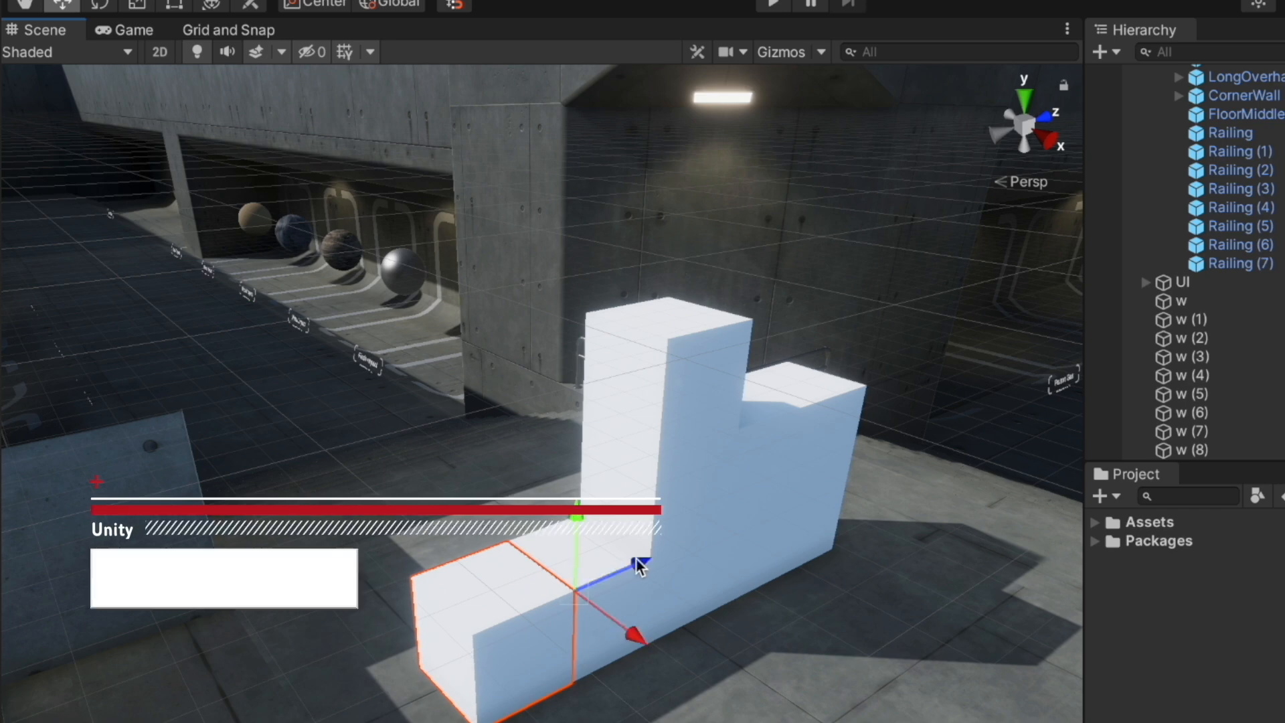
Vertex-snap cubes corner-to-corner onto the block, the last into its step at 0, 4, 0
left_click_drag(545, 602, 379, 676)
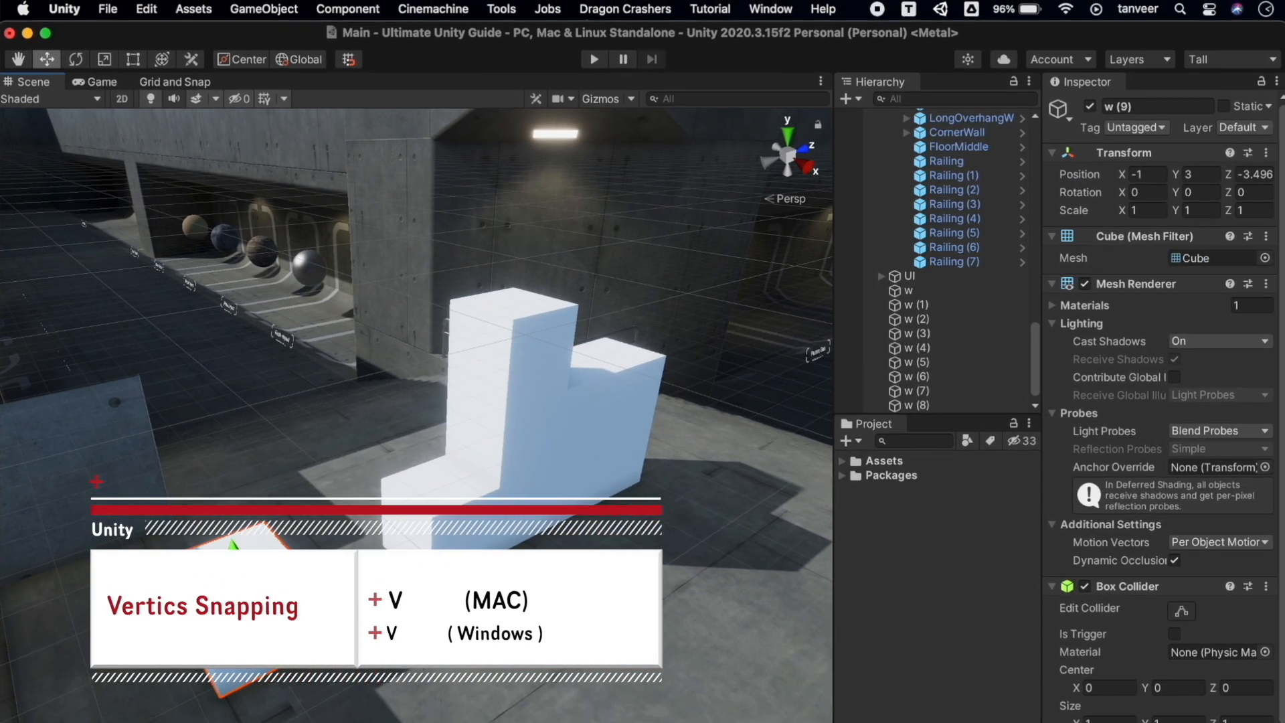
left_click_drag(275, 546, 507, 326)
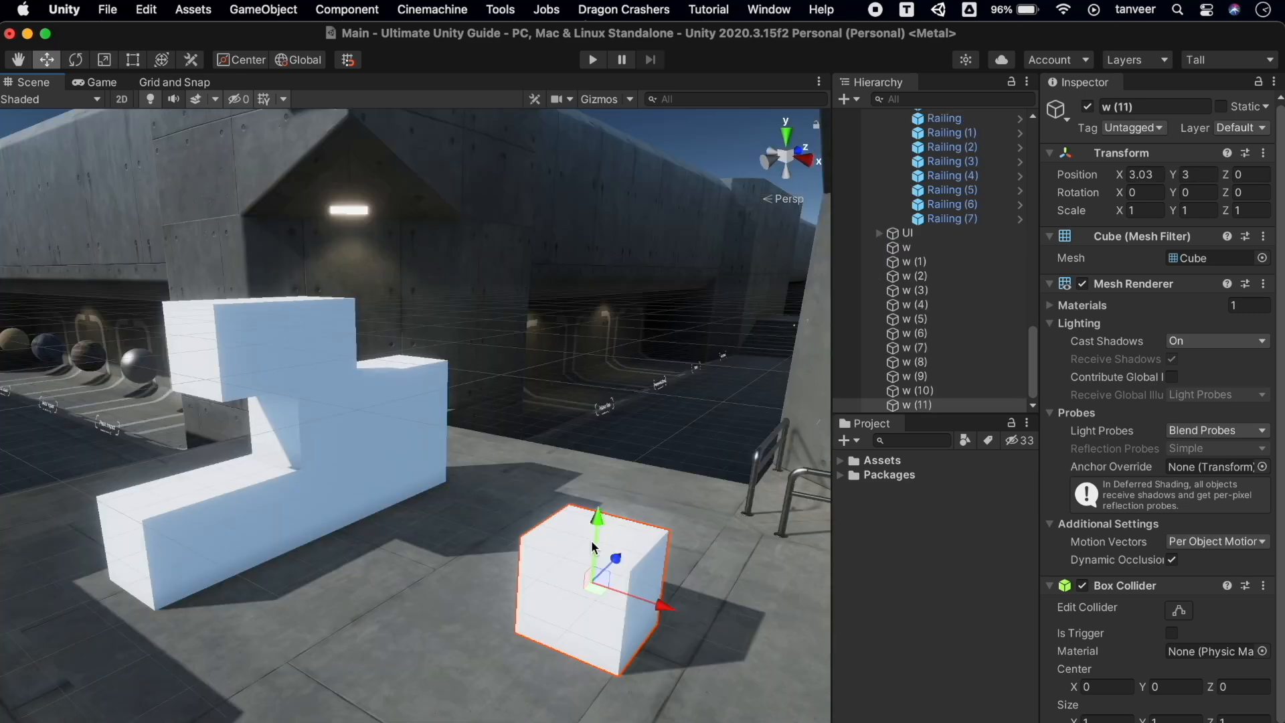
key("v")
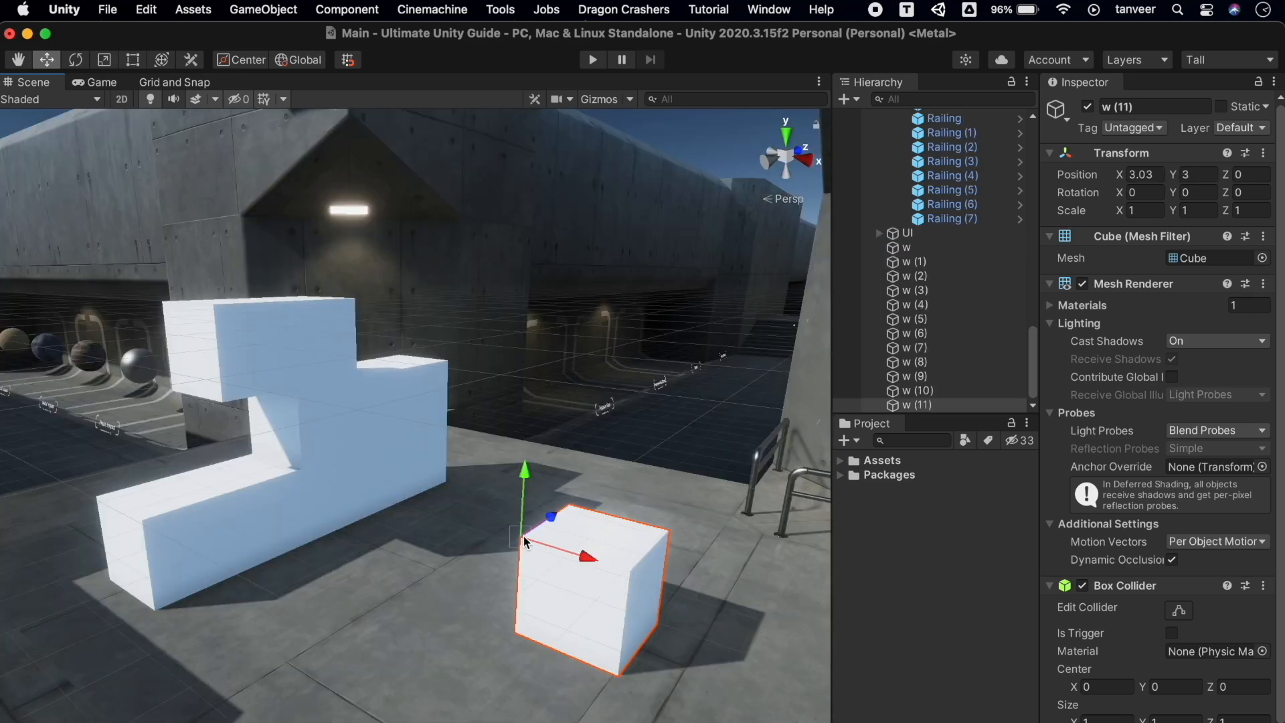
left_click_drag(520, 535, 296, 387)
key("shift+v")
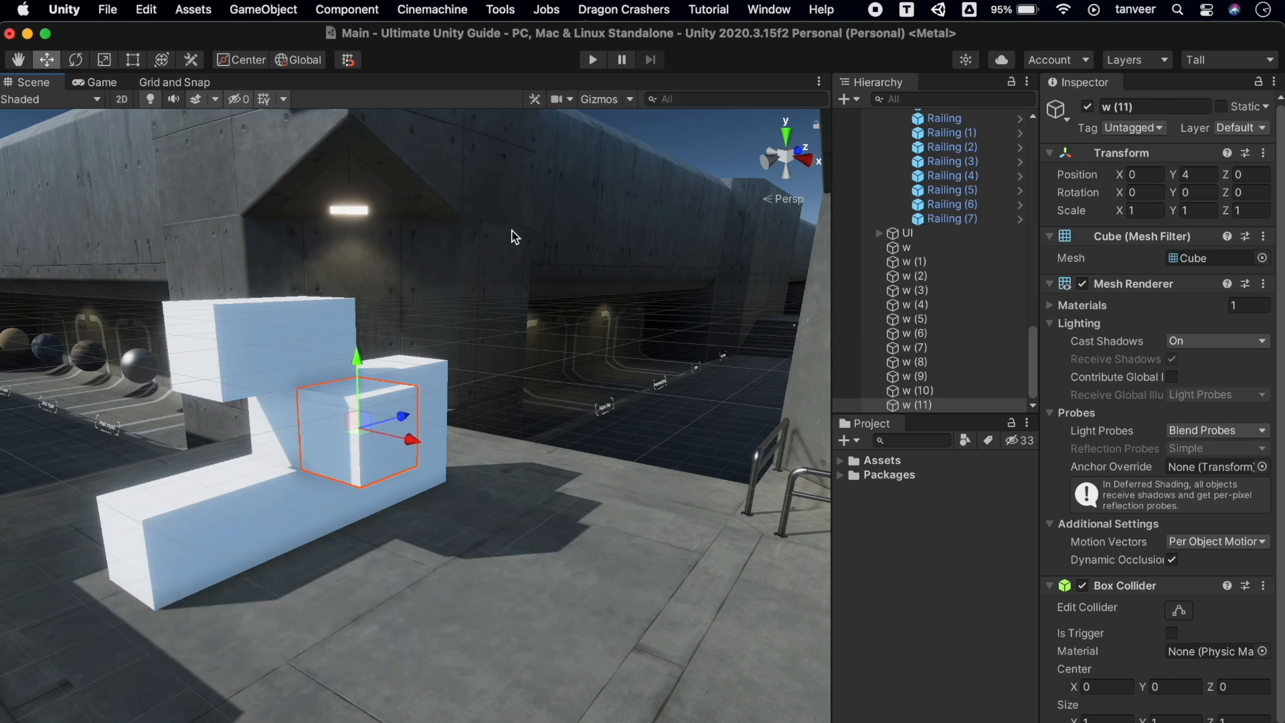
left_click(631, 186)
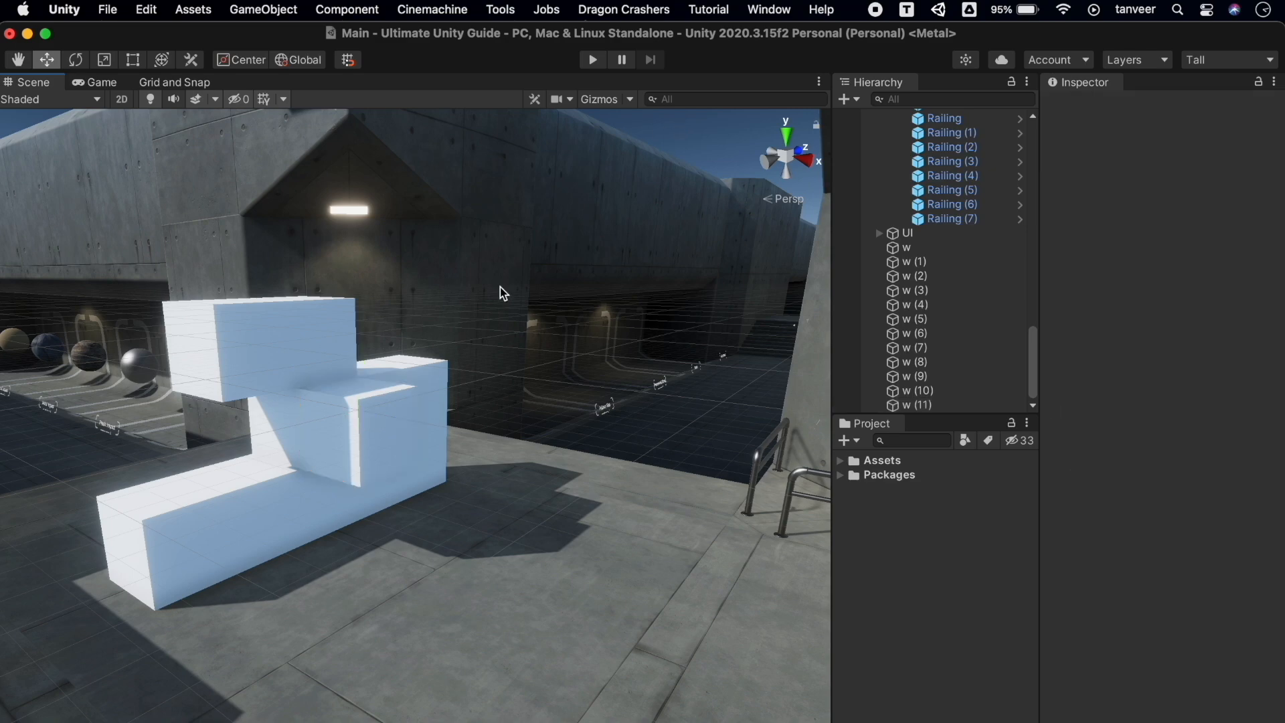
Orbit the camera around the white blocks until it faces down the other corridor
left_click_drag(367, 330, 433, 275, "alt")
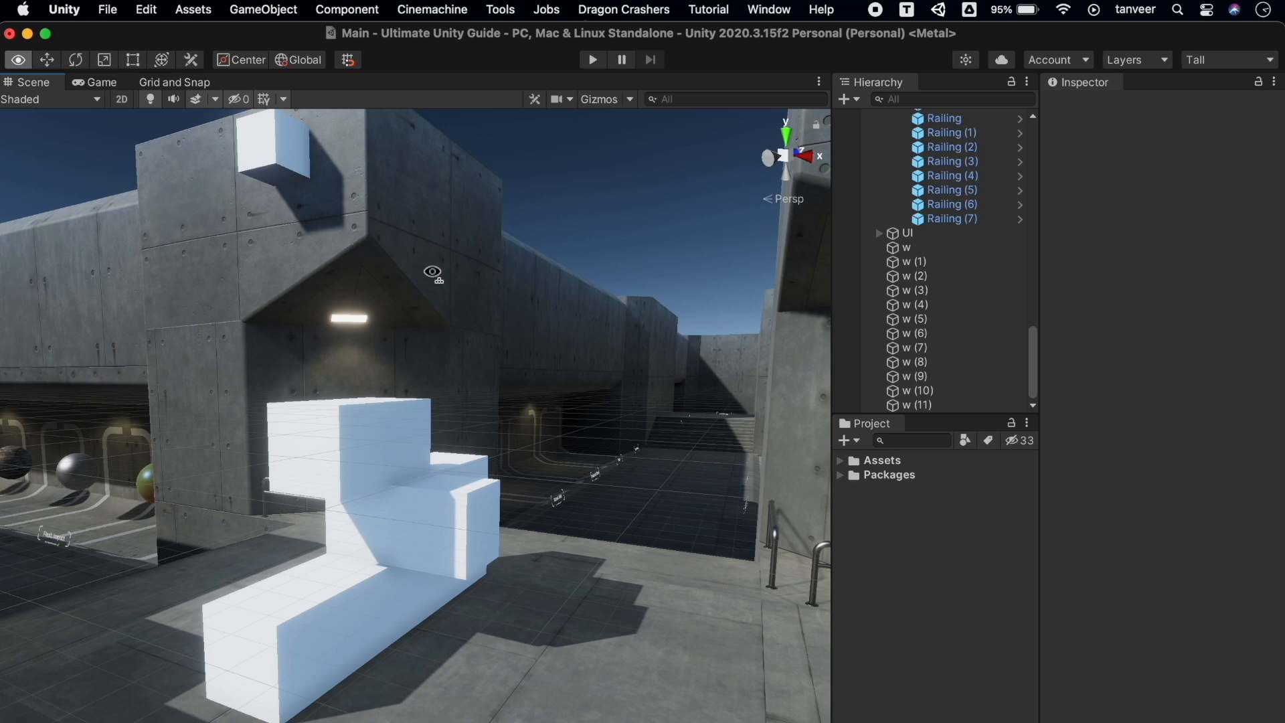
left_click_drag(433, 273, 436, 277, "alt")
left_click_drag(616, 478, 617, 478, "alt")
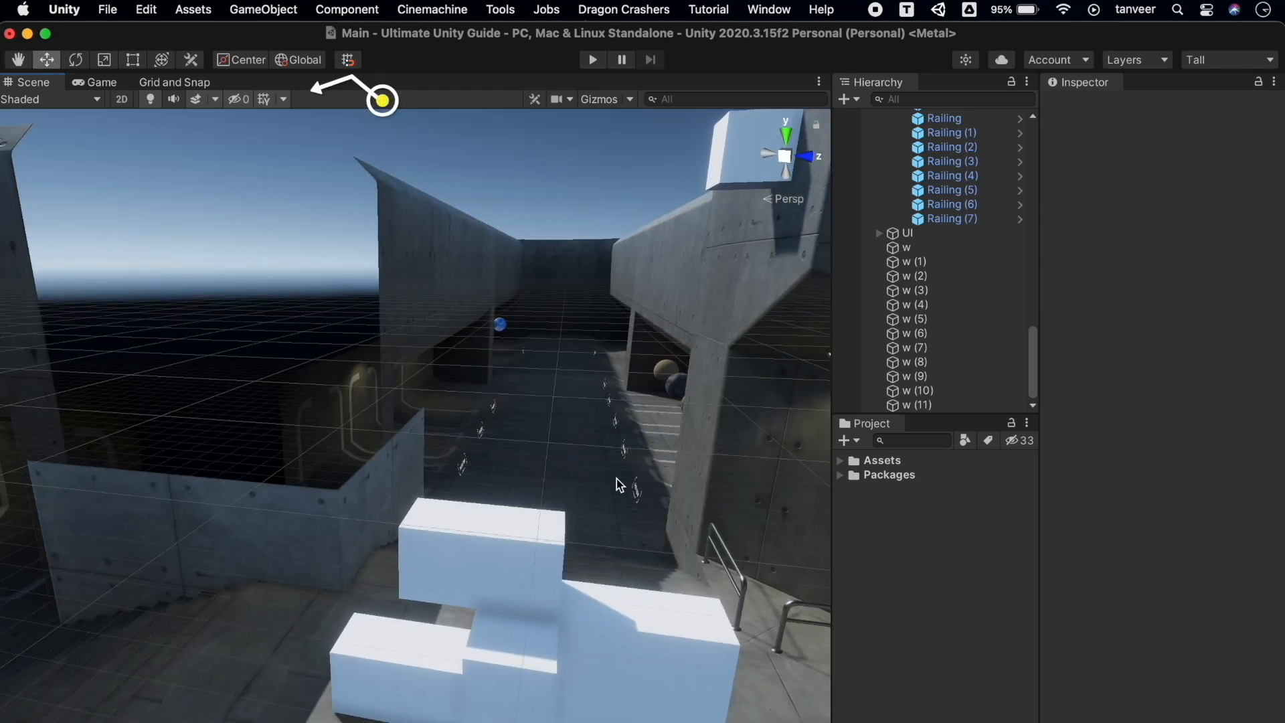
Adjust the grid opacity slider and try placing the scene grid on the X and Z planes
left_click(284, 101)
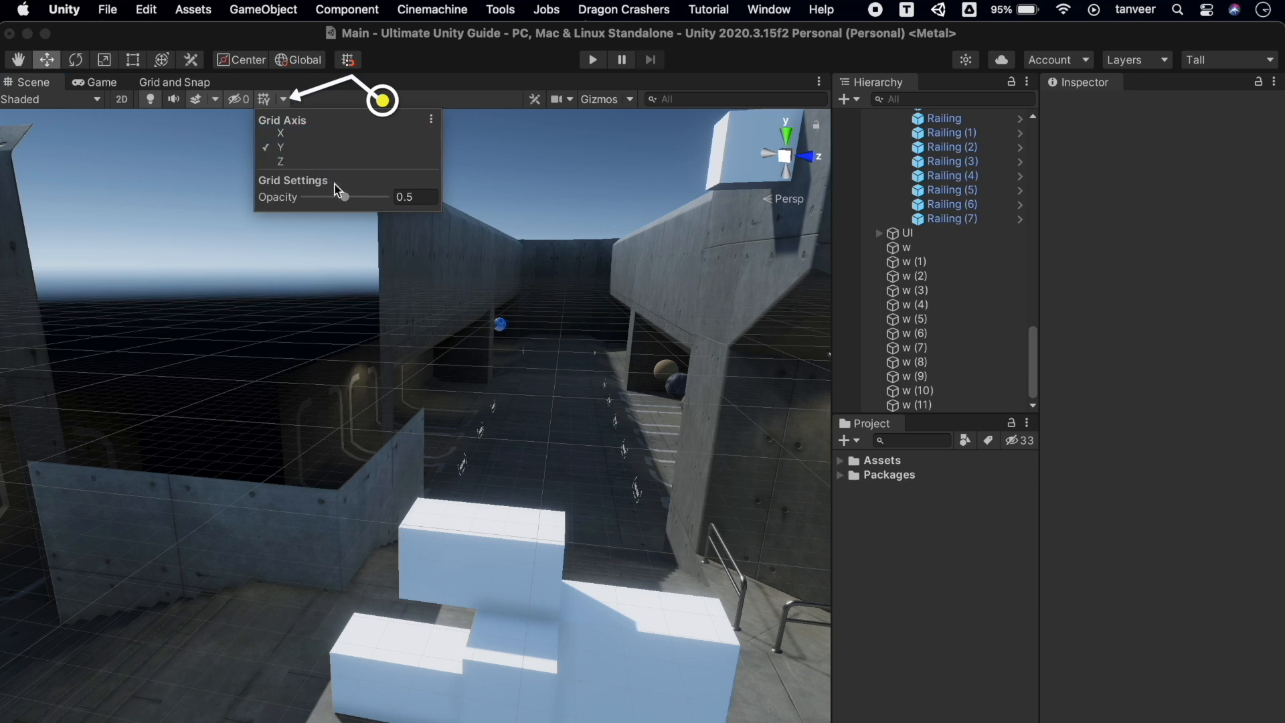
left_click_drag(345, 197, 410, 199)
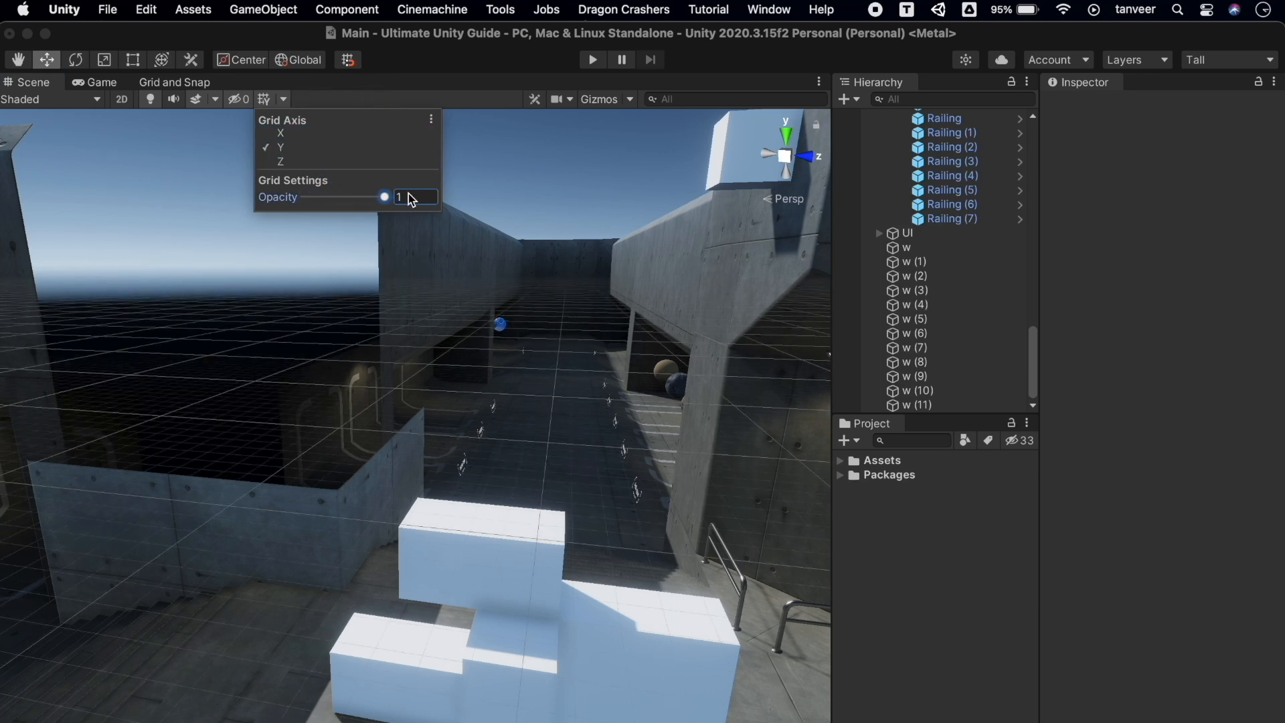
left_click(305, 134)
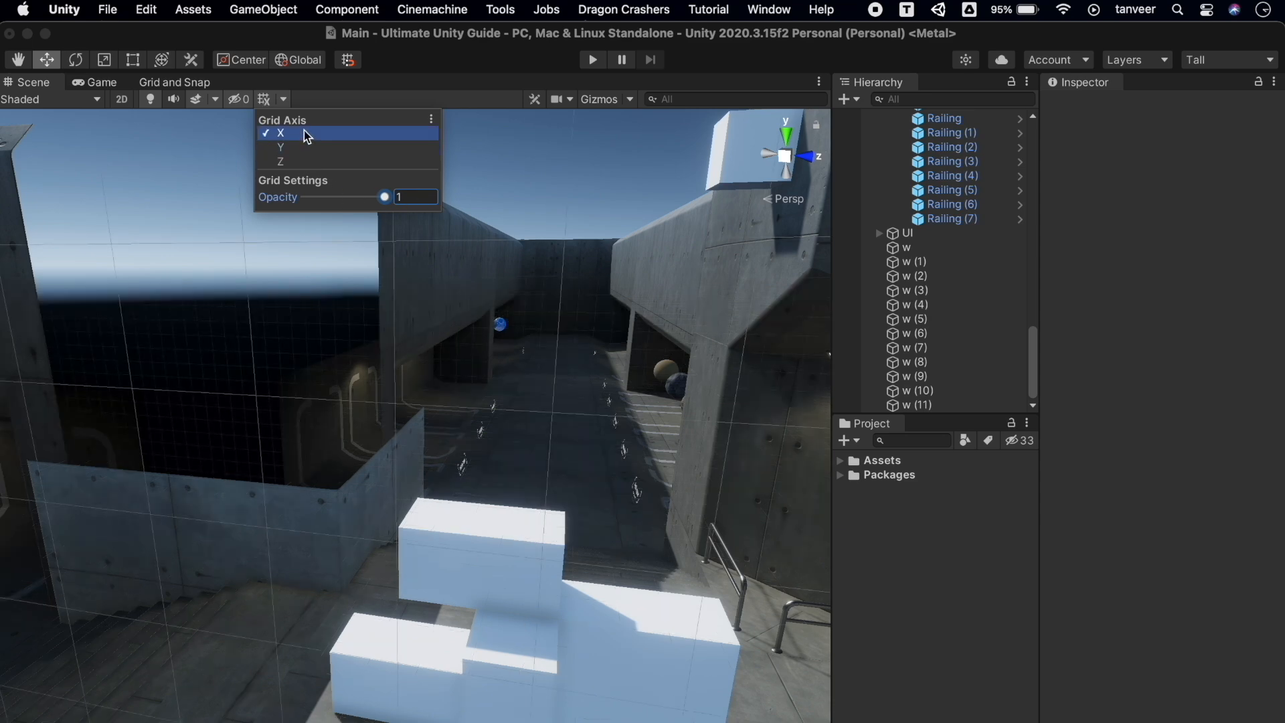
left_click_drag(451, 347, 428, 330, "alt")
left_click(285, 100)
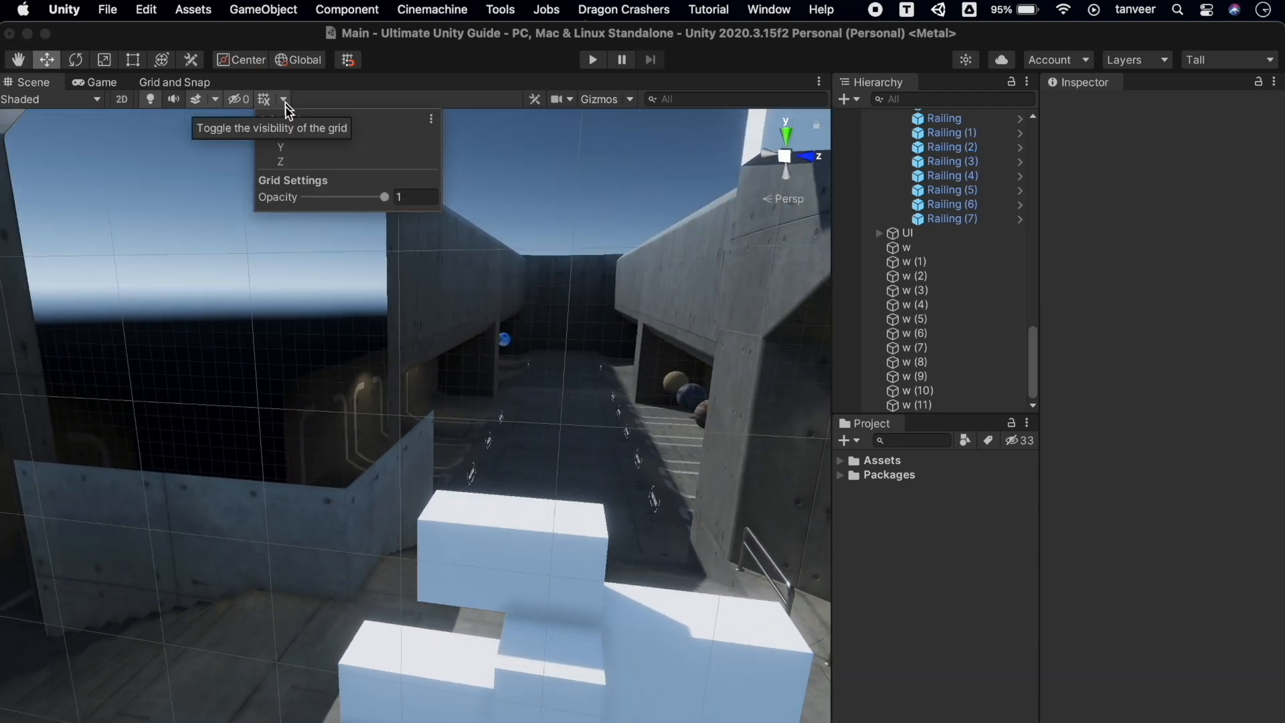
left_click(297, 163)
left_click_drag(356, 399, 742, 394, "alt")
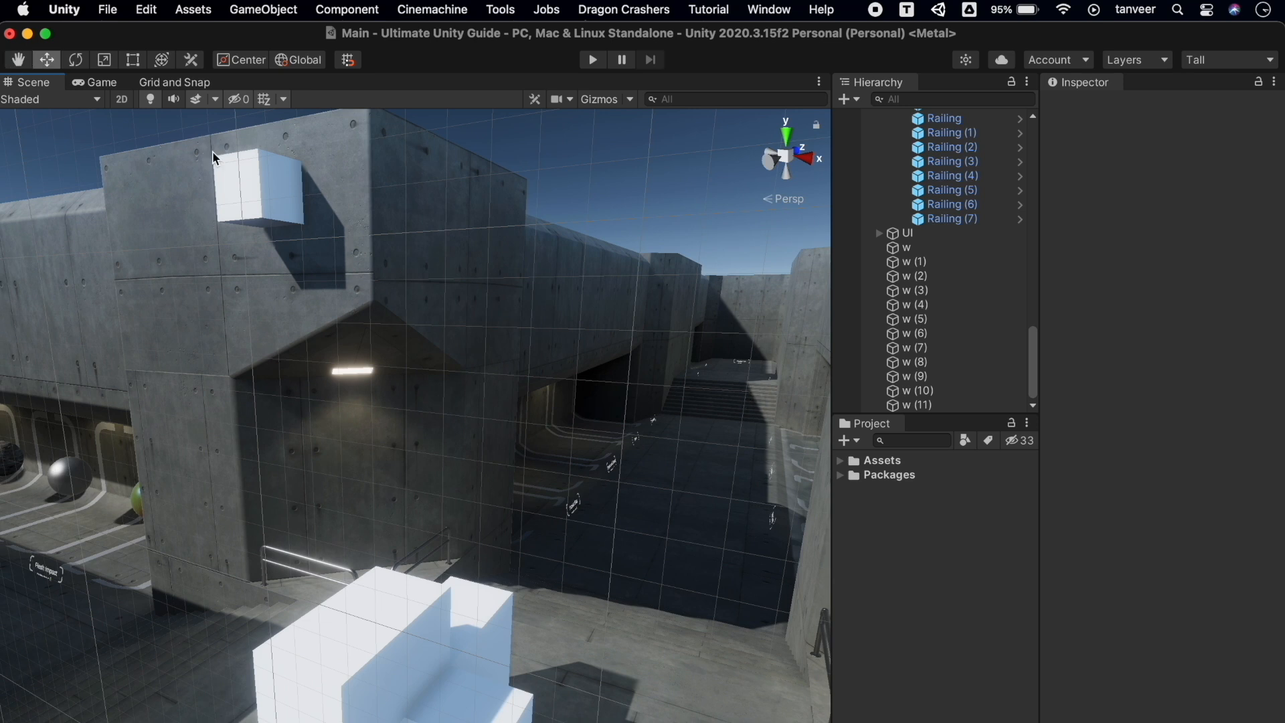
Return the grid to the Y plane with Opacity 0.5, then select a white cube
left_click(282, 101)
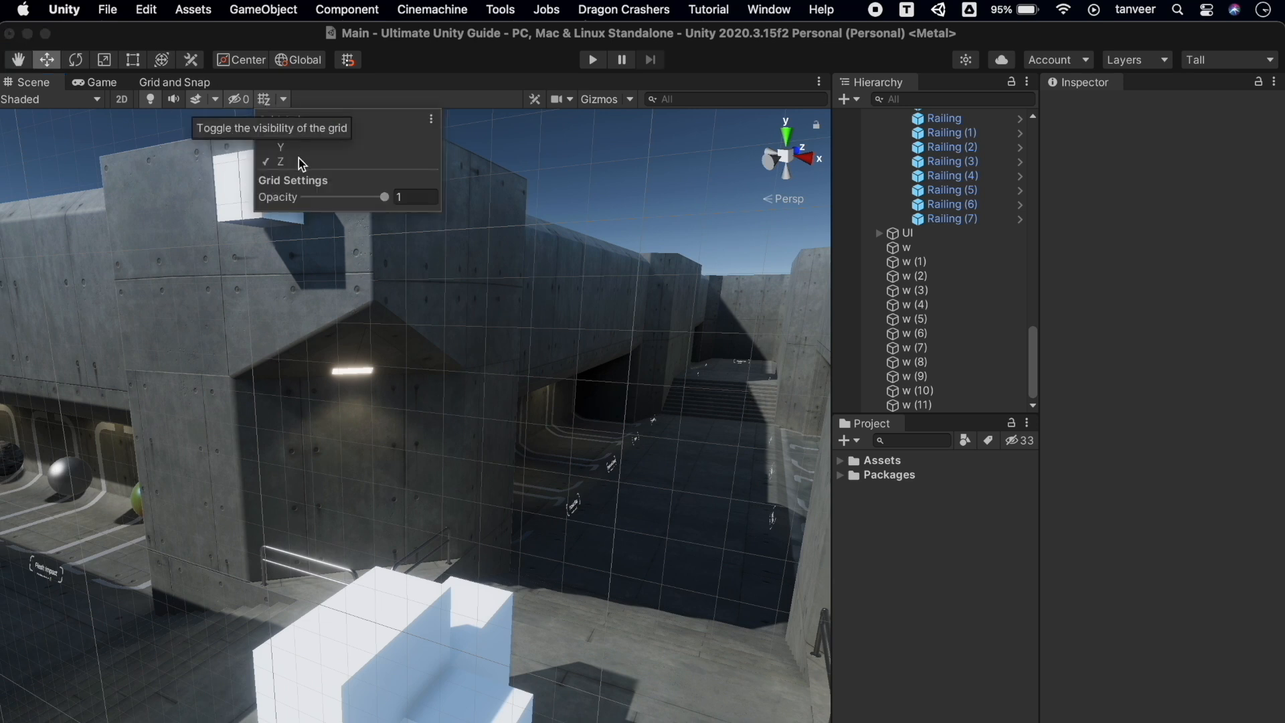
left_click(266, 99)
left_click(266, 99)
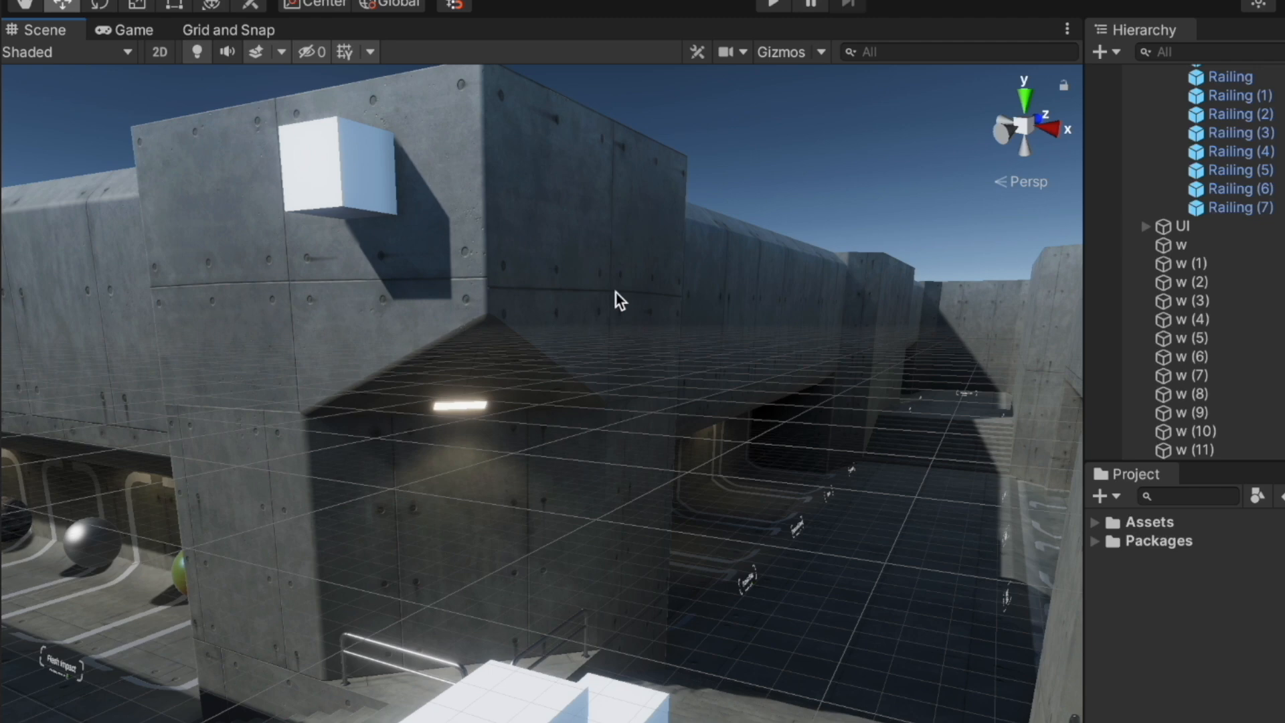
right_click_drag(543, 336, 302, 398)
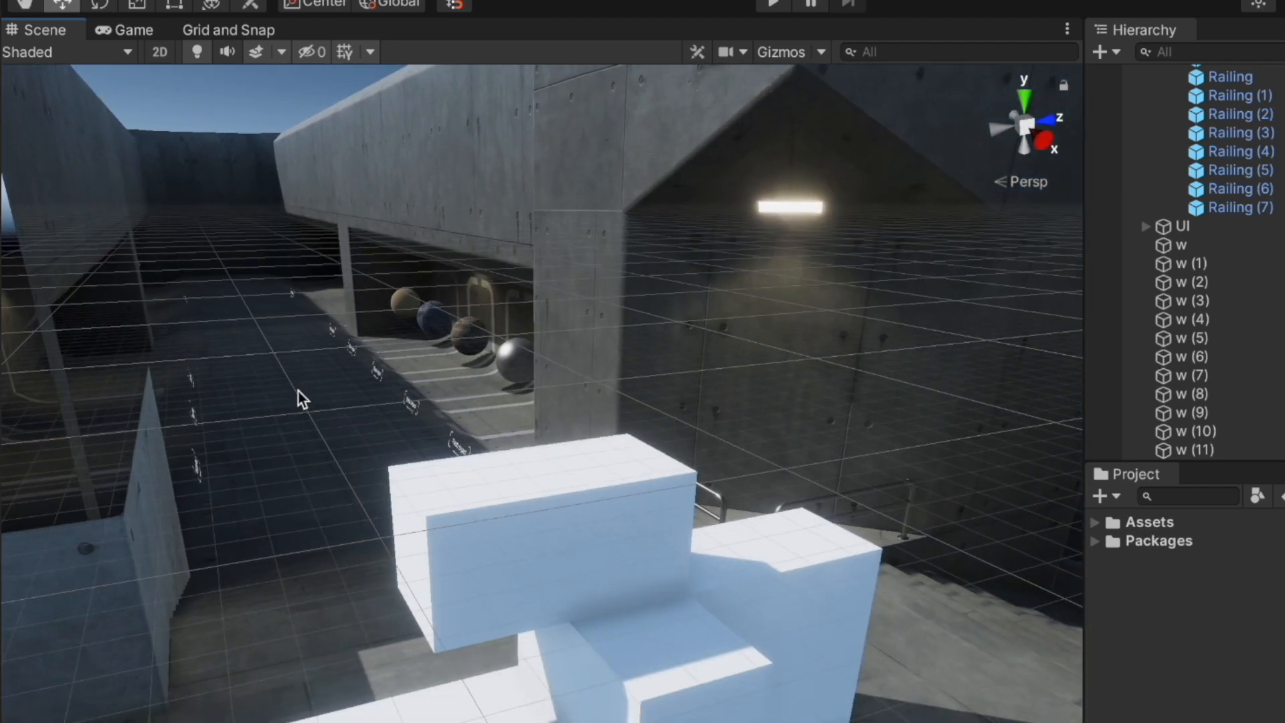
left_click(371, 52)
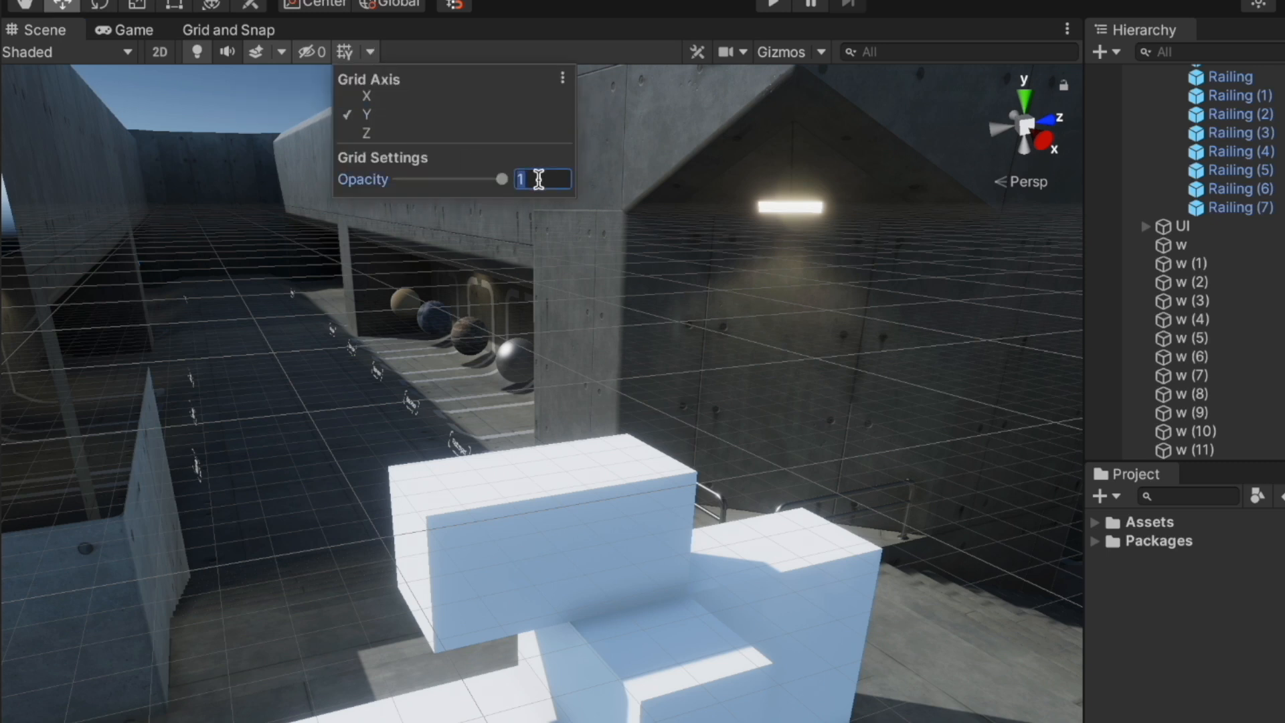
type("0.5")
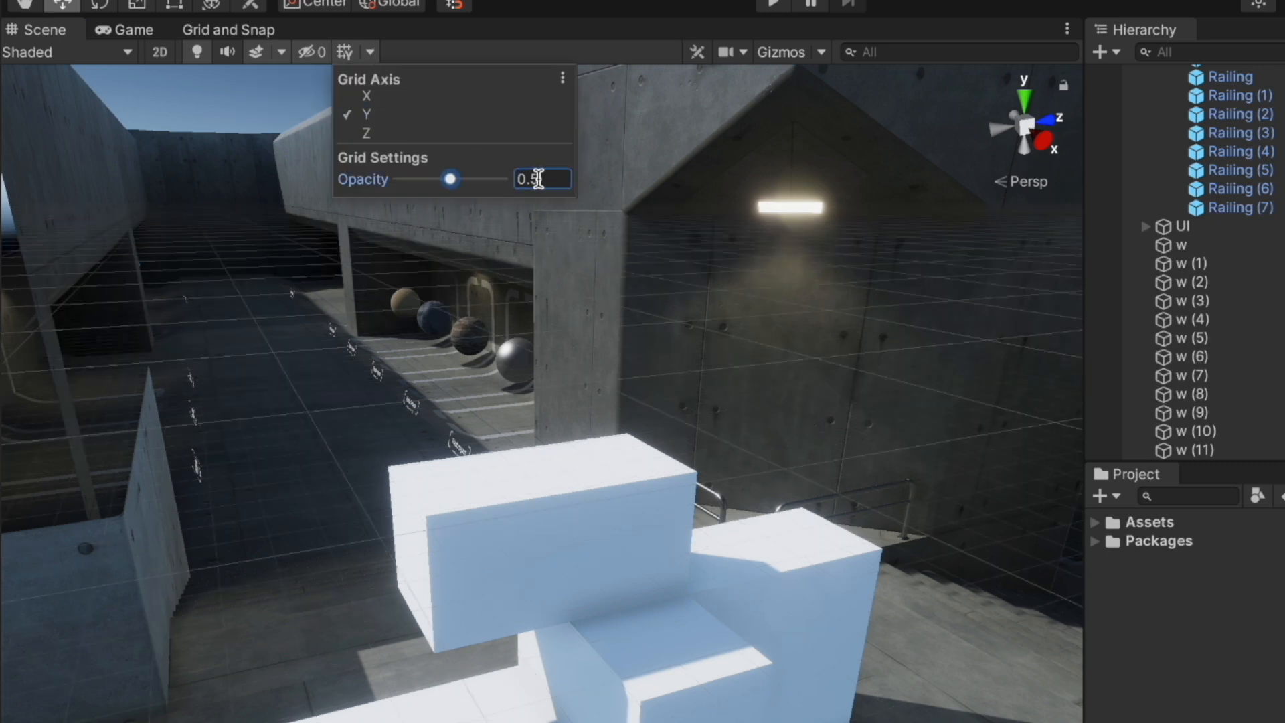
left_click(624, 124)
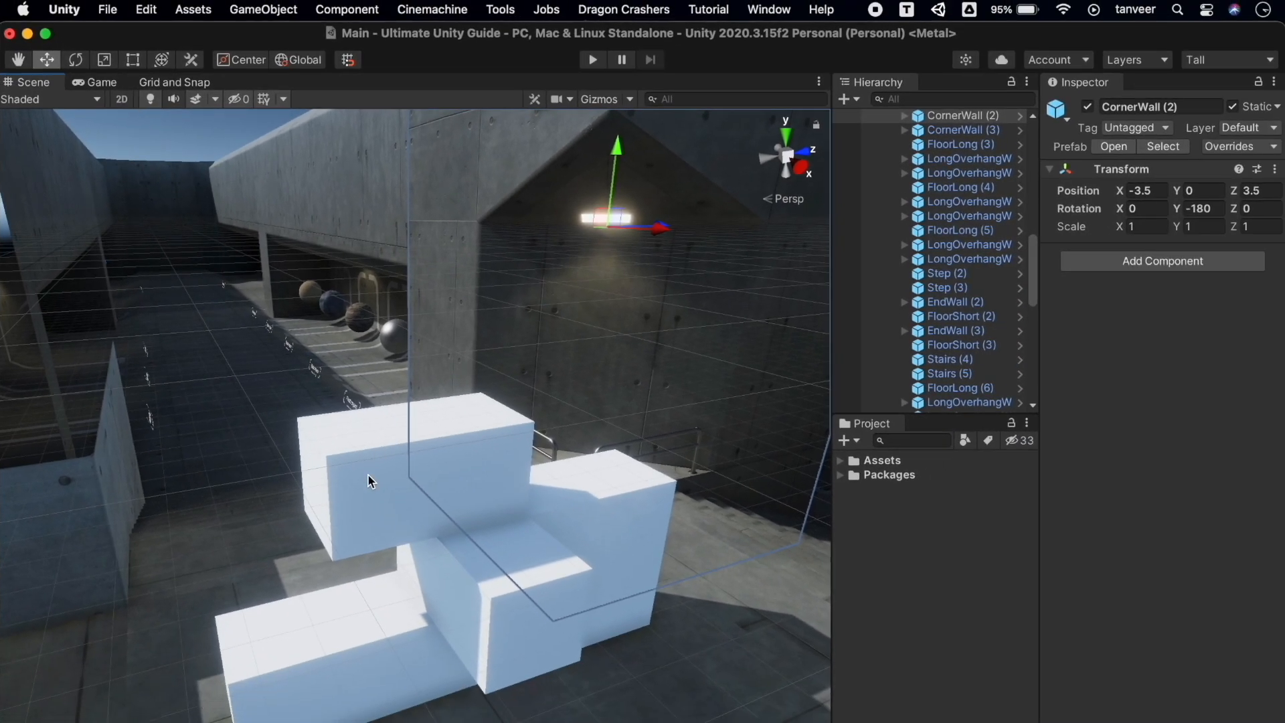
left_click(367, 474)
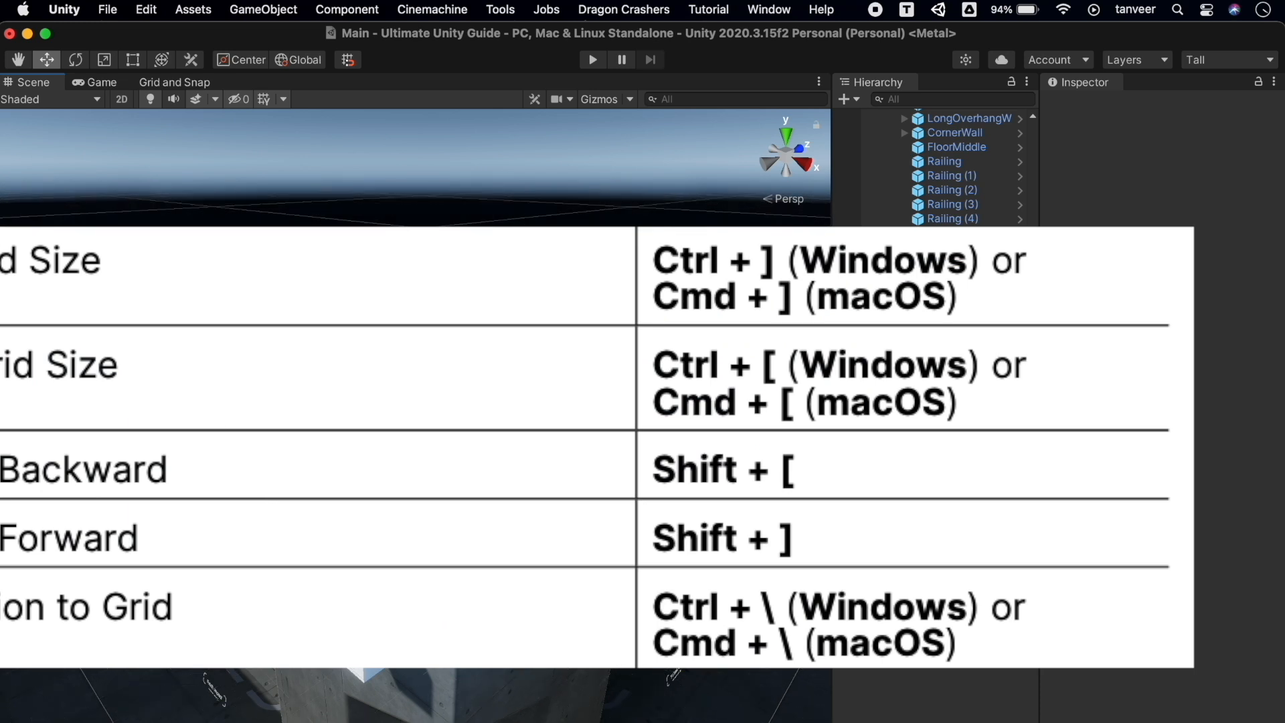
Decrease the grid size with Cmd+[
key("super+bracketleft")
key("super+bracketleft")
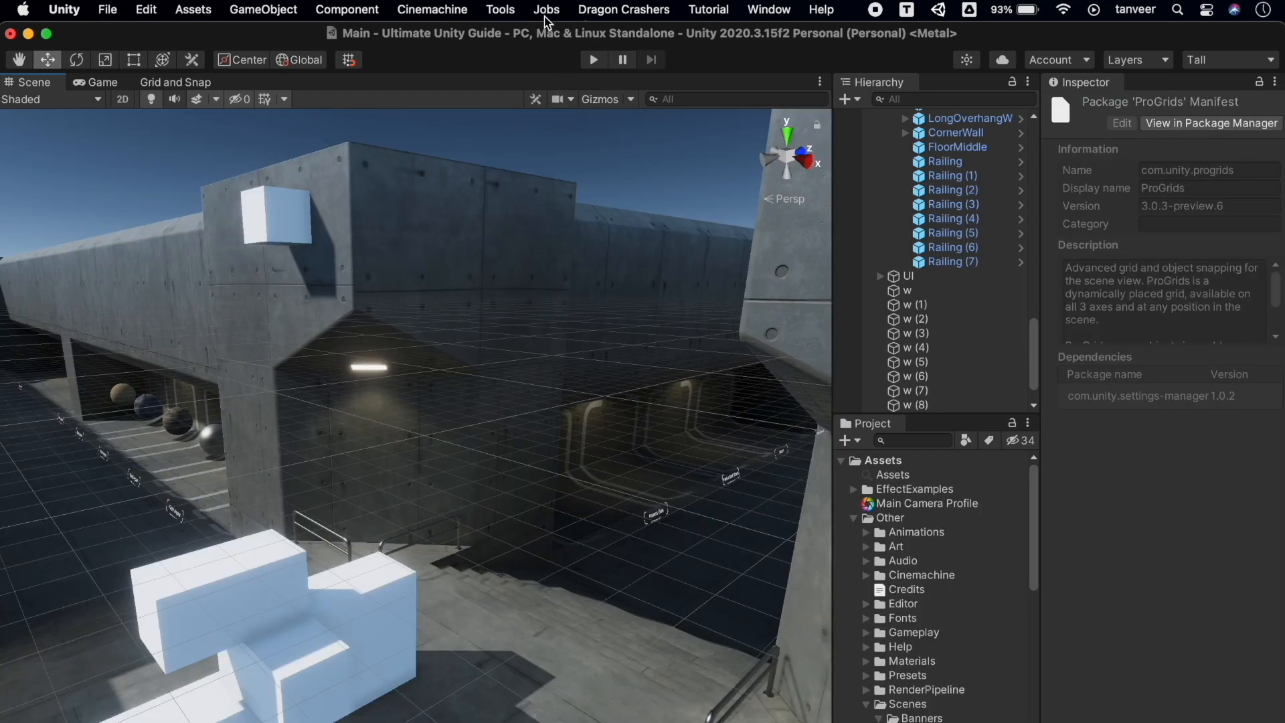
Open the ProGrids Window, turn off Unity's Scene grid, and show the ProGrids grid lines
left_click(501, 10)
mouse_move(509, 36)
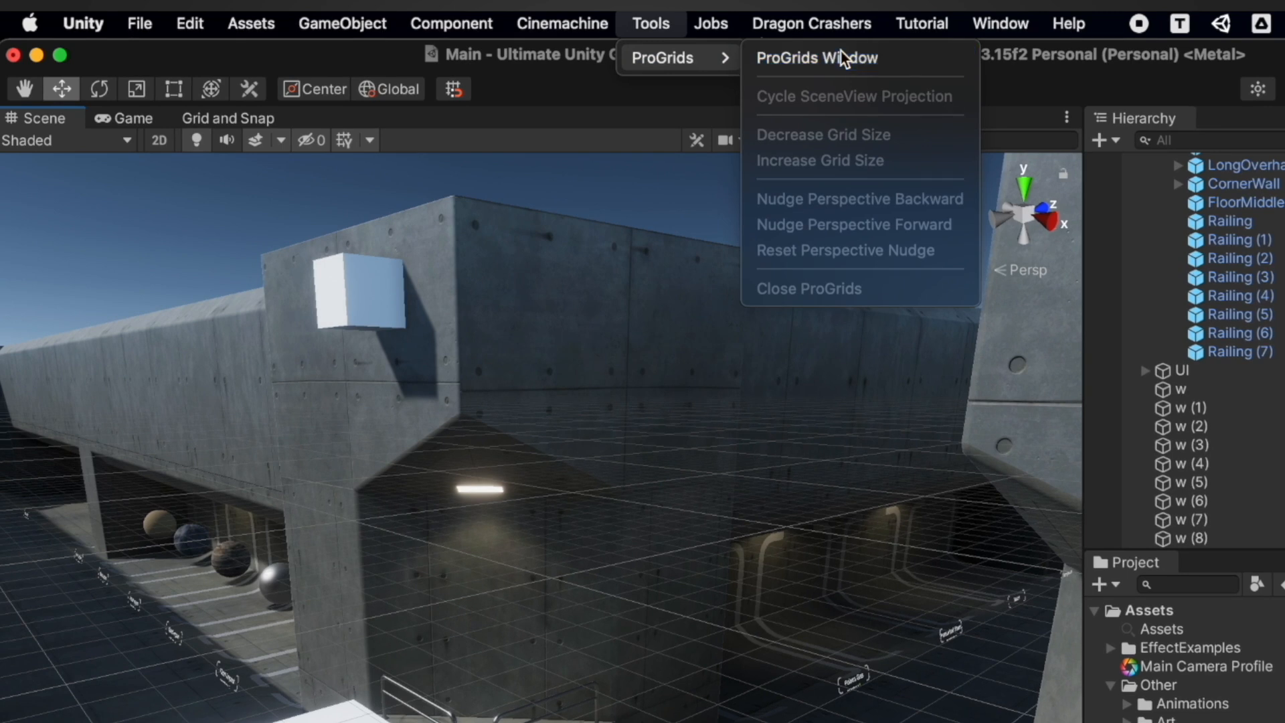
left_click(841, 57)
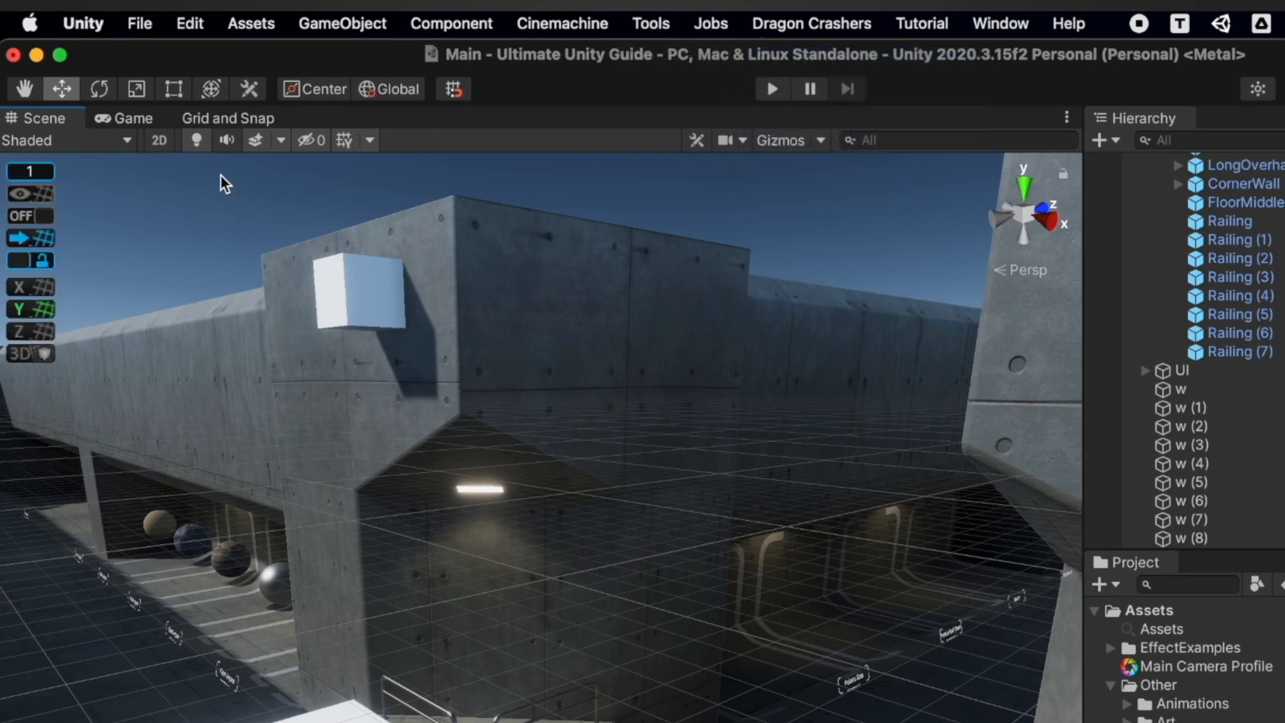
left_click(345, 137)
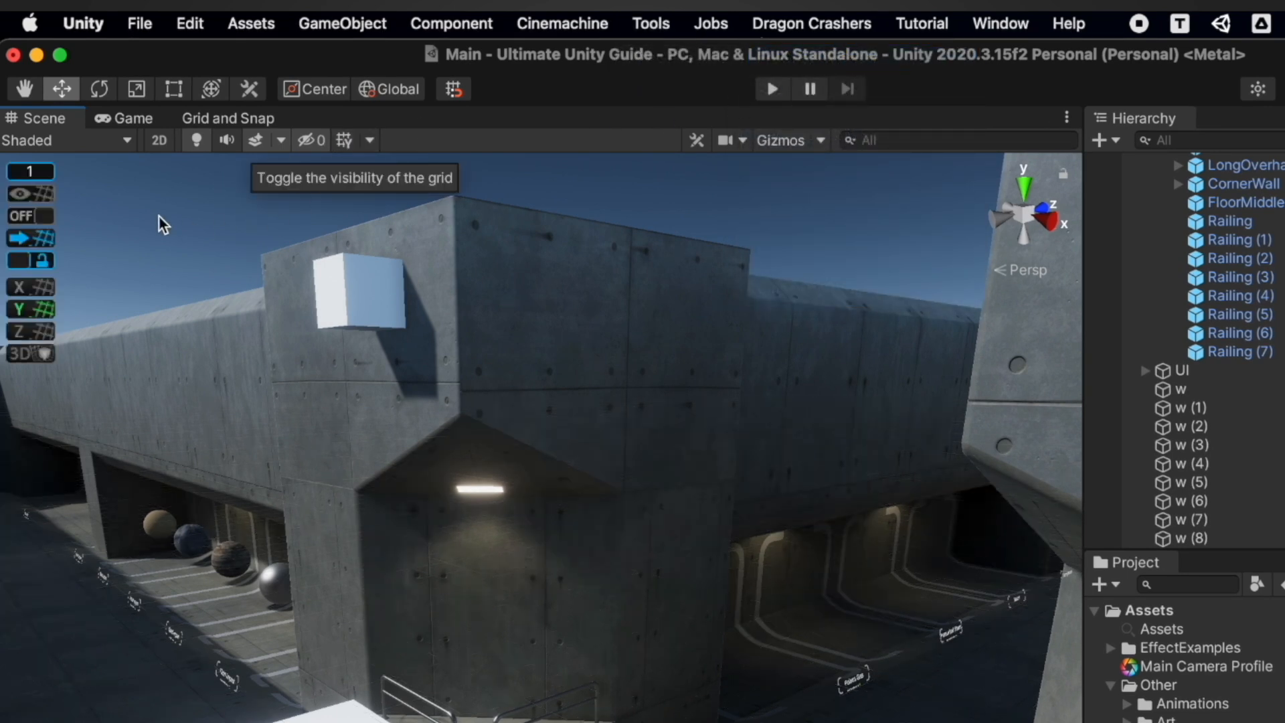
left_click(22, 195)
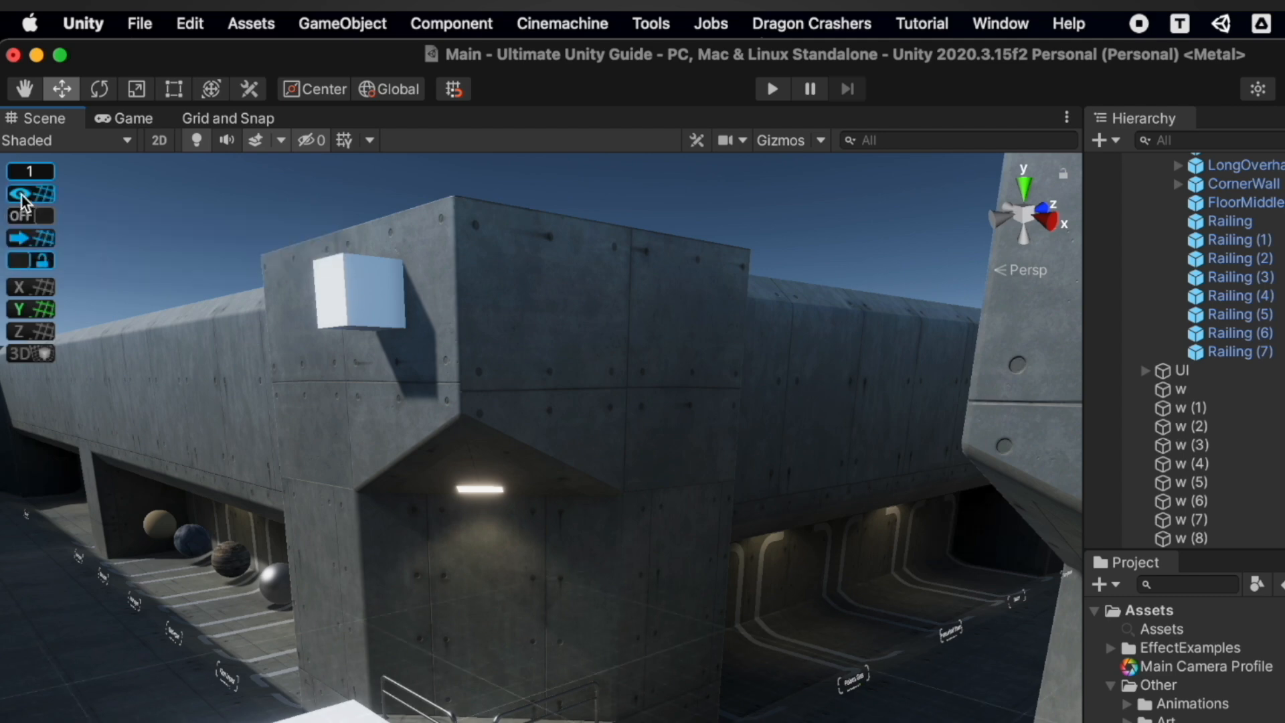
left_click_drag(525, 373, 538, 442, "alt")
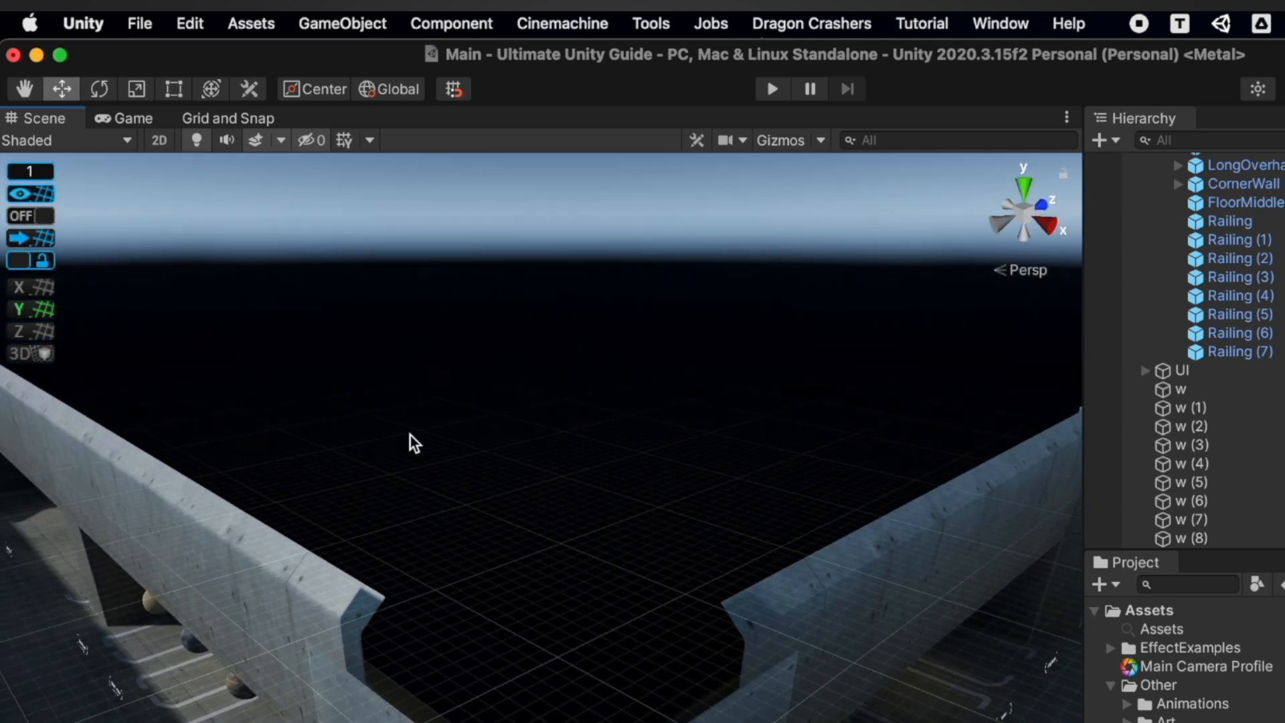
Turn on ProGrids snapping, lock the grid, cycle X, Y and Z planes, then enable 3D grid
left_click(31, 215)
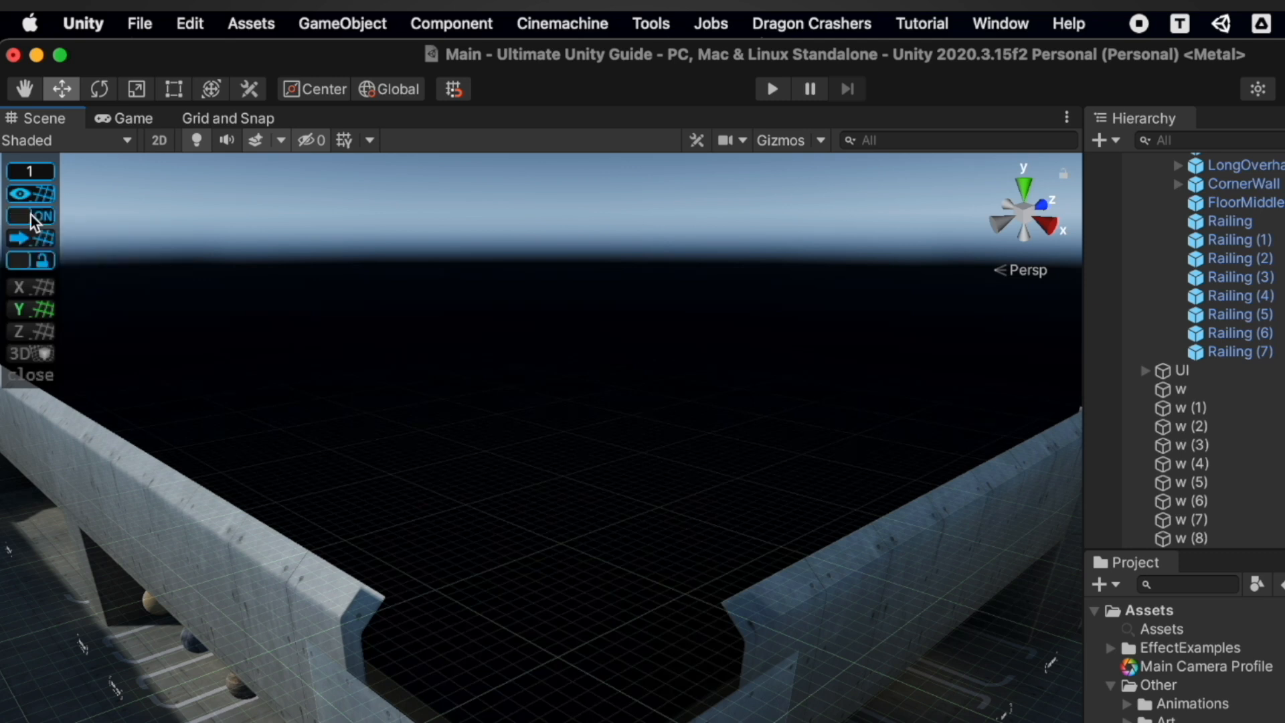
left_click(40, 261)
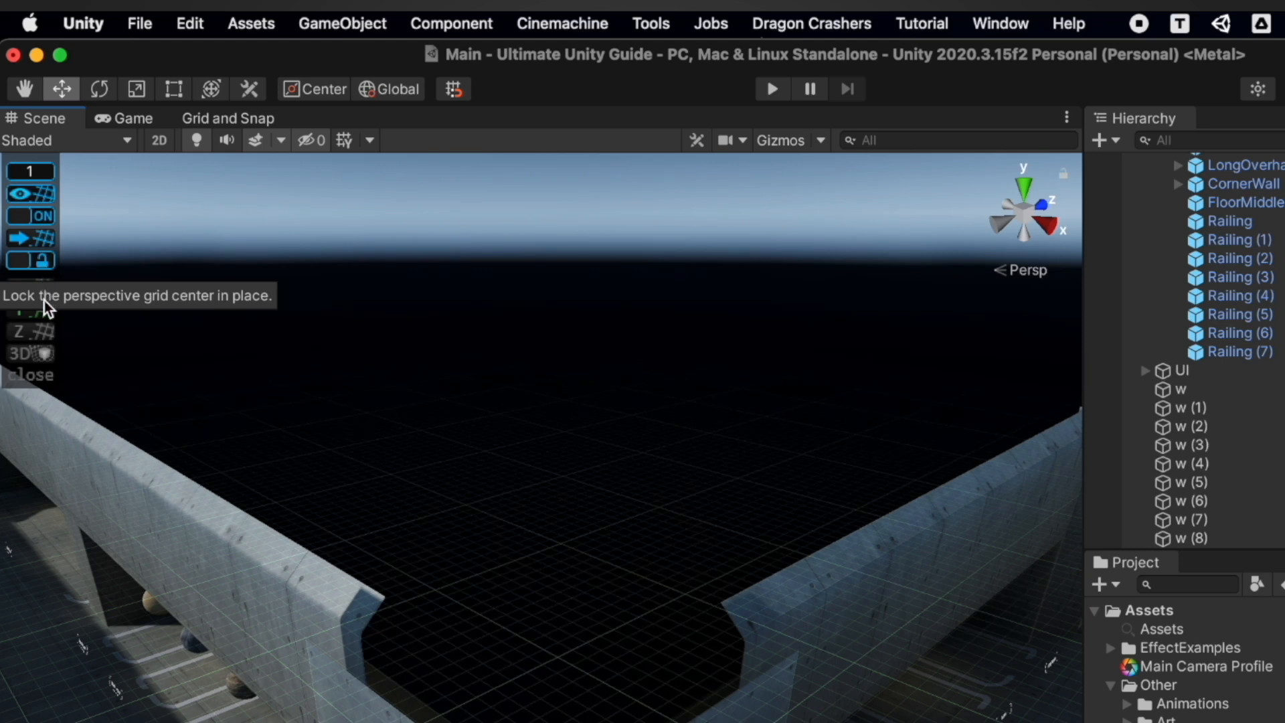
left_click(43, 291)
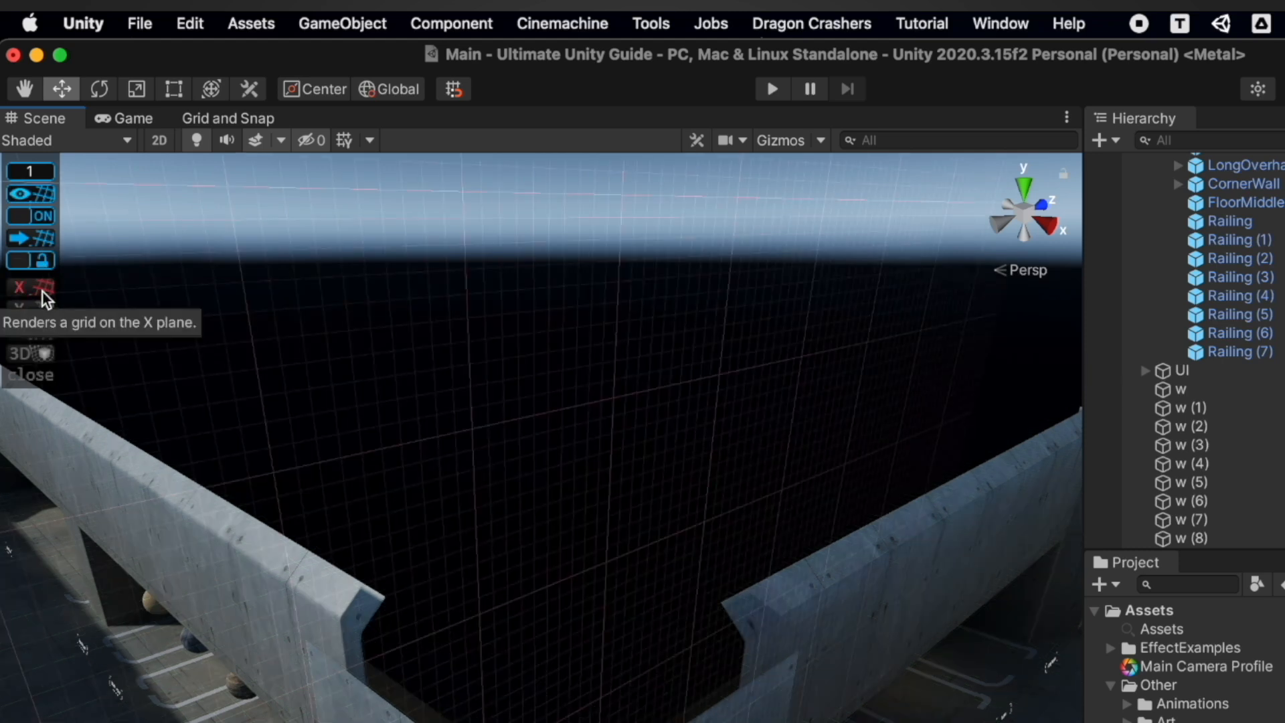
left_click(42, 312)
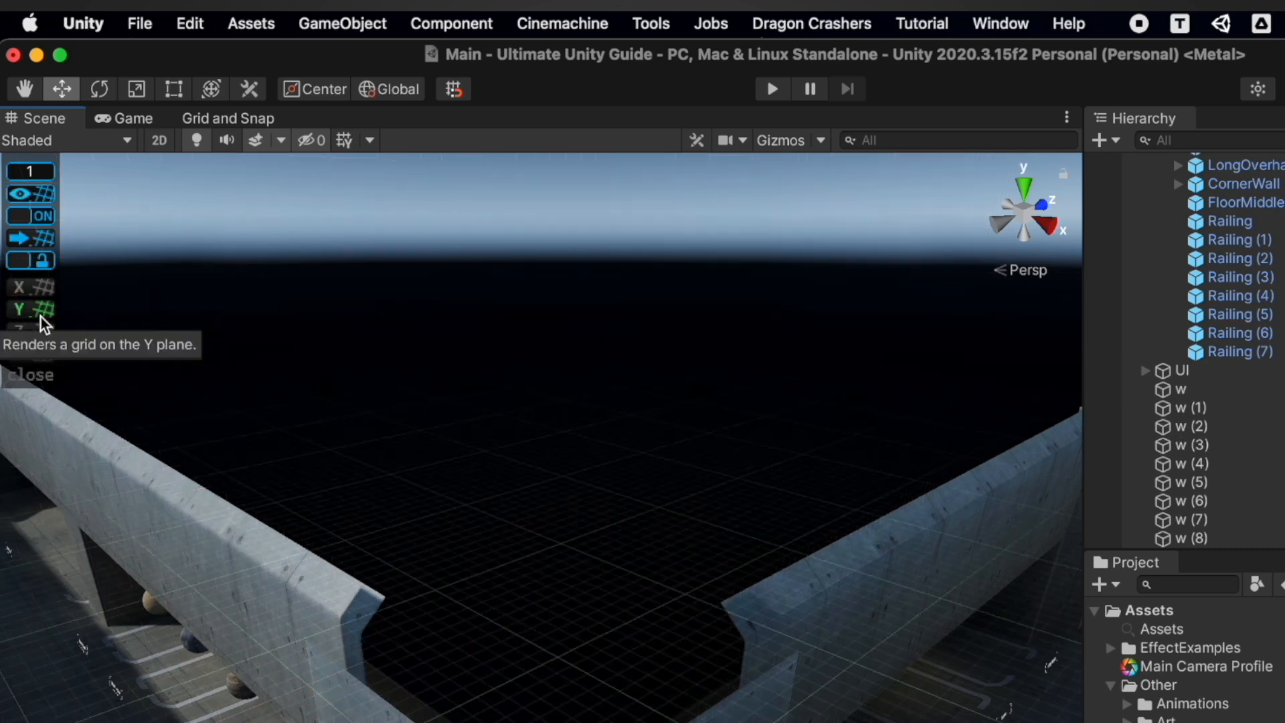
left_click(43, 333)
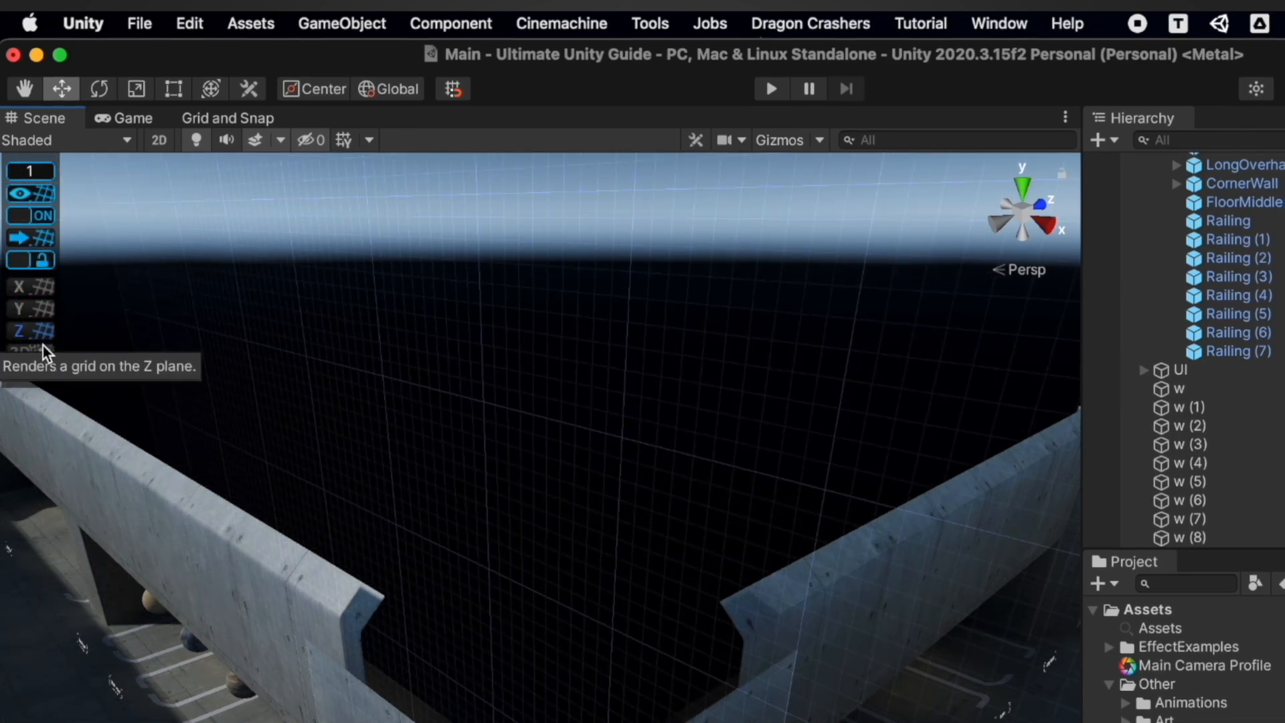
left_click(41, 354)
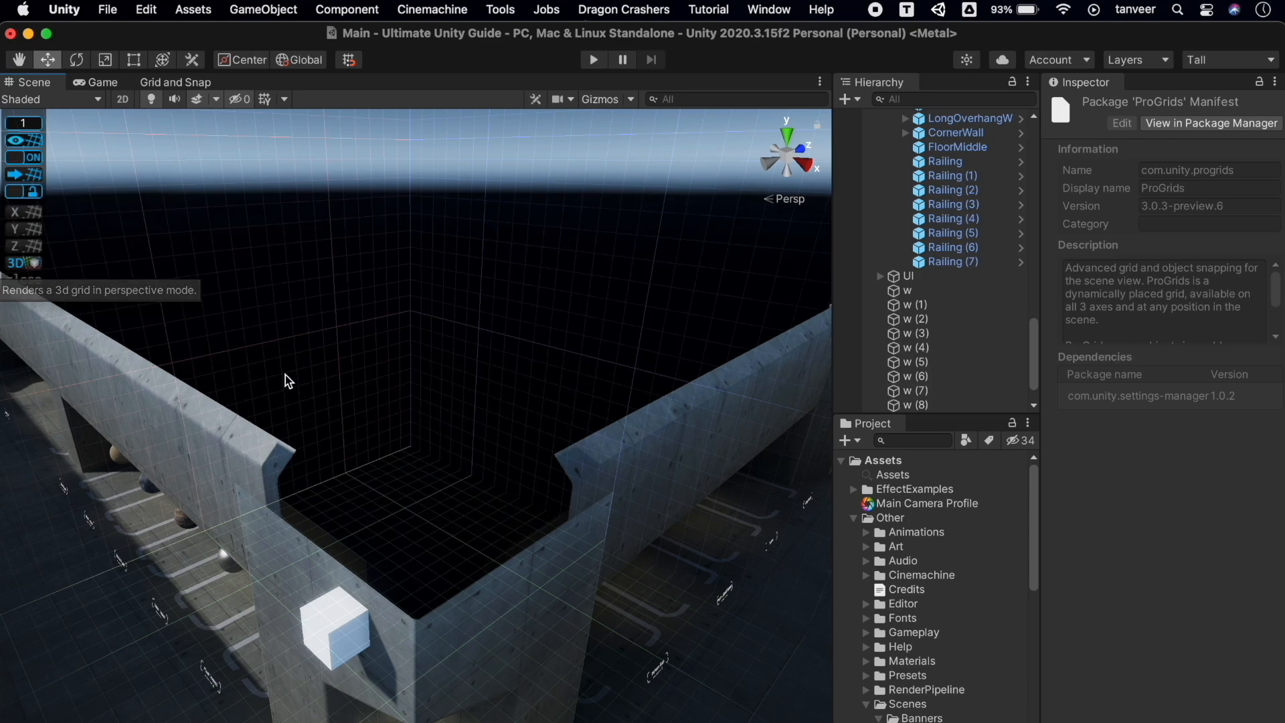
key("s")
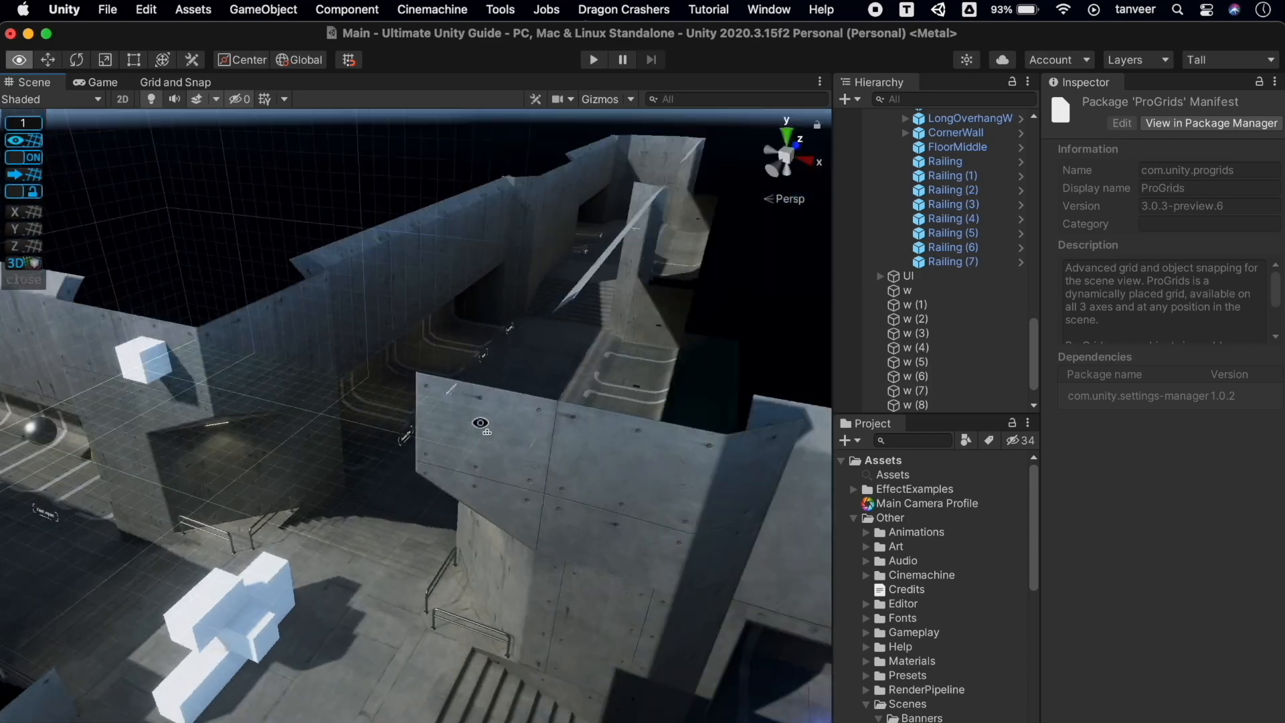
scroll(494, 346, "up", 1)
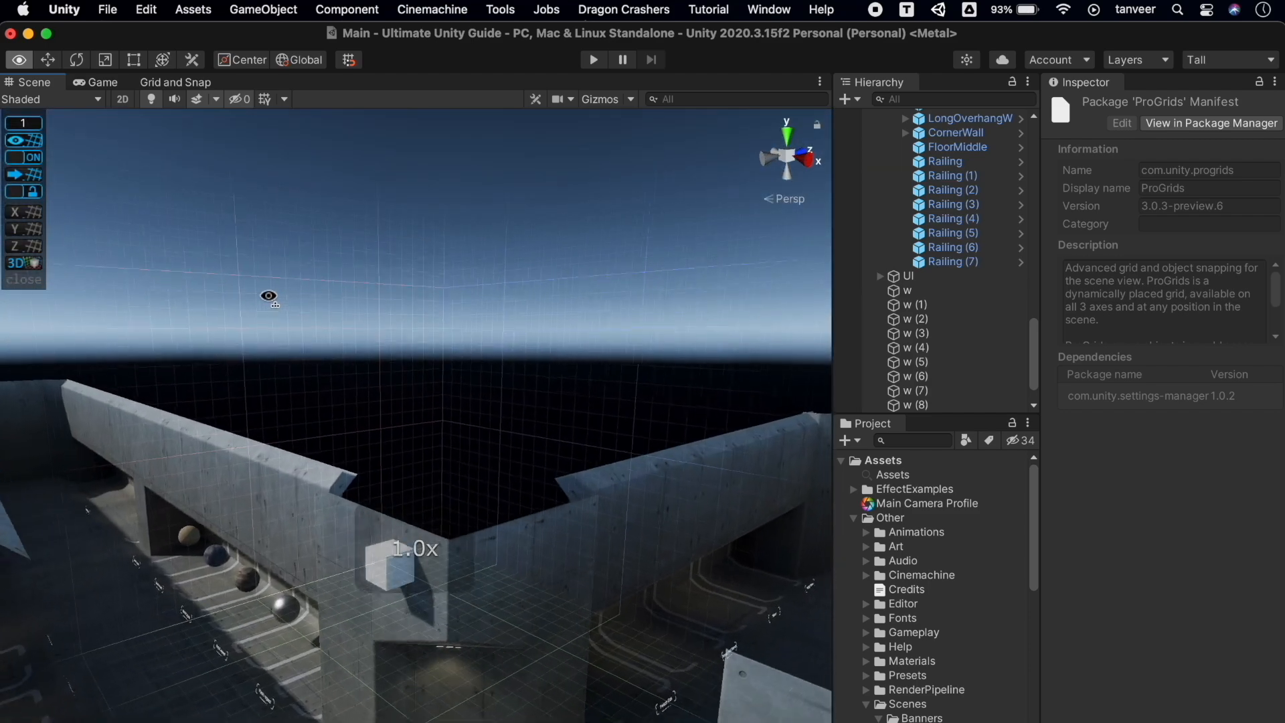
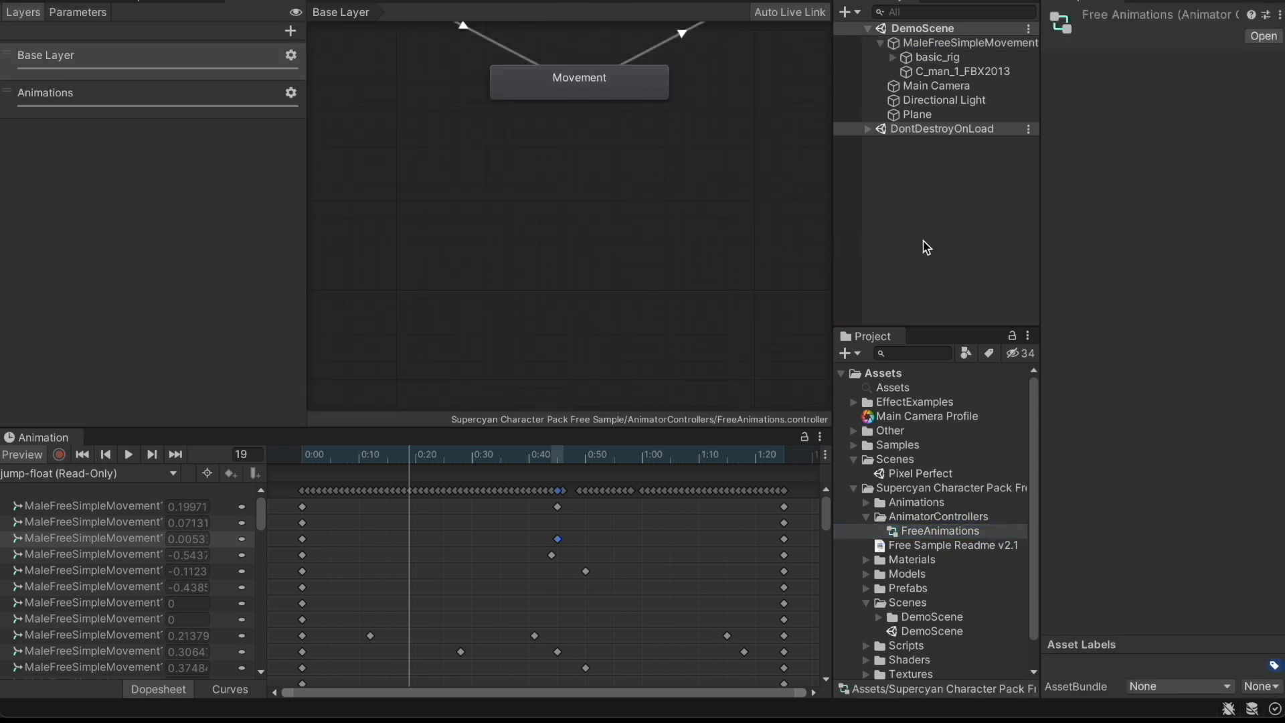
Frame the Midair state in the Animator graph and dock the Animator right of the Scene view
scroll(637, 86, "down", 10)
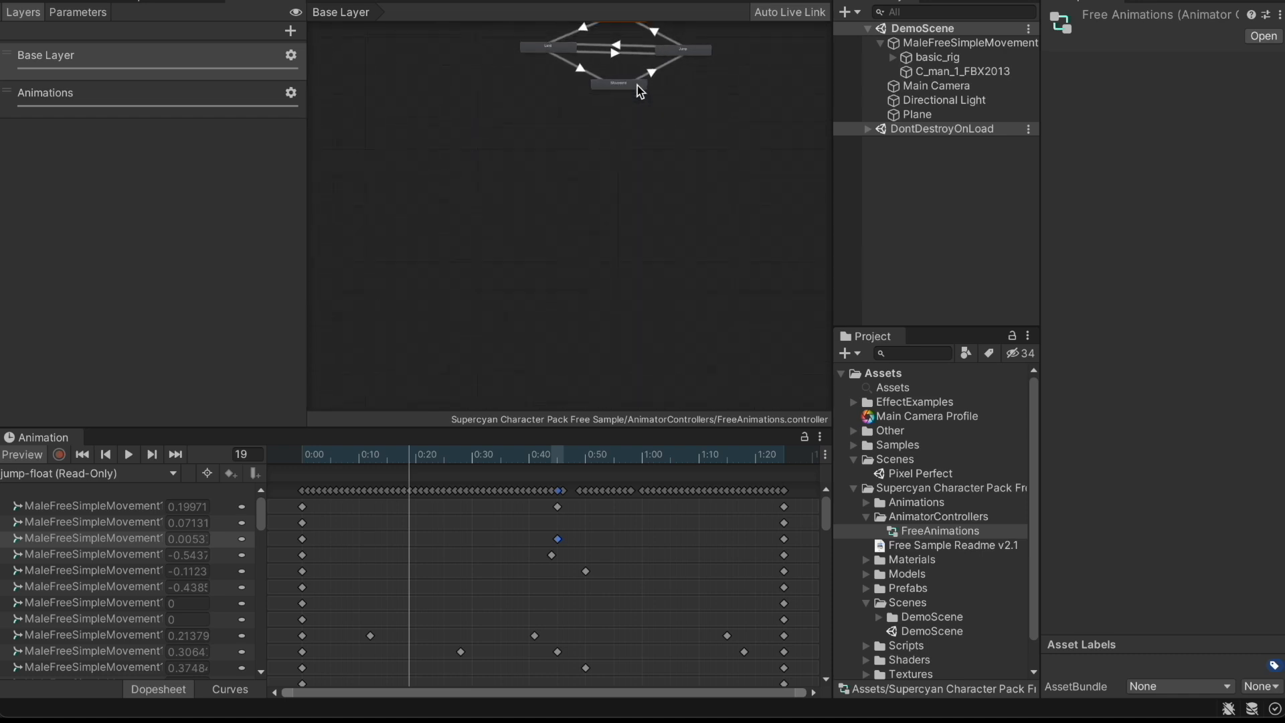
left_click(627, 37)
left_click(628, 38)
key("f")
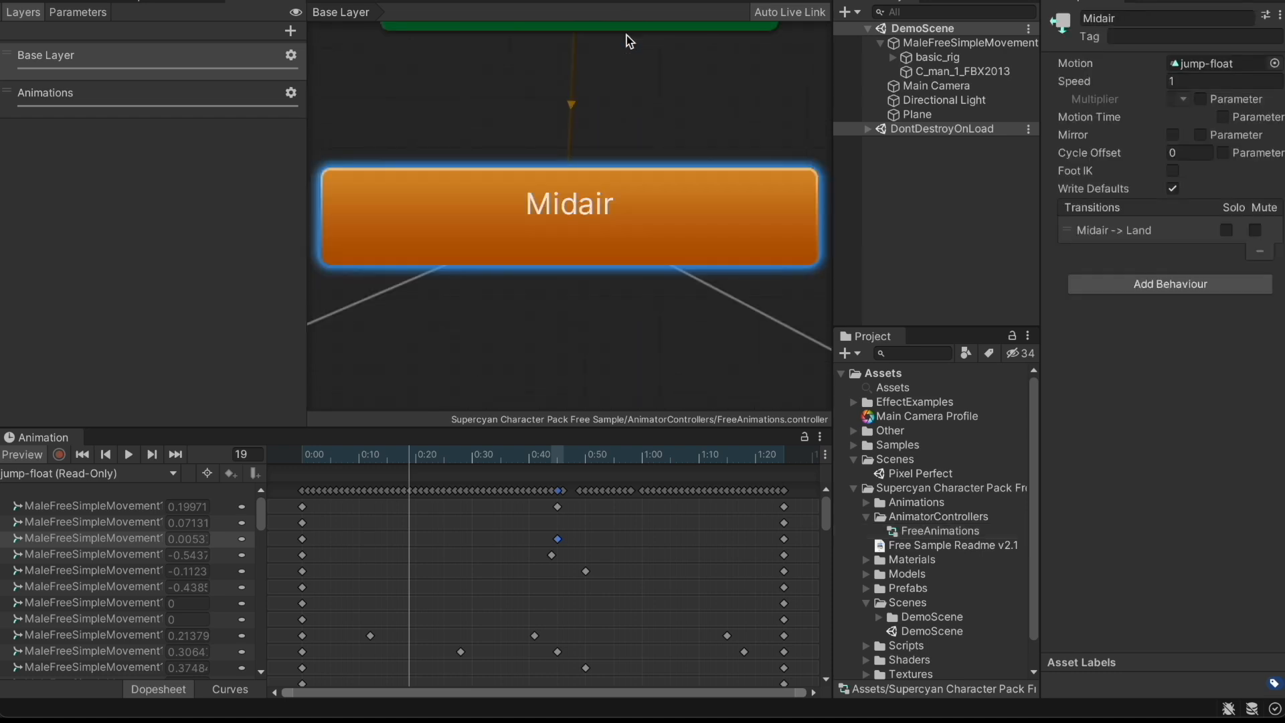
scroll(616, 143, "down", 5)
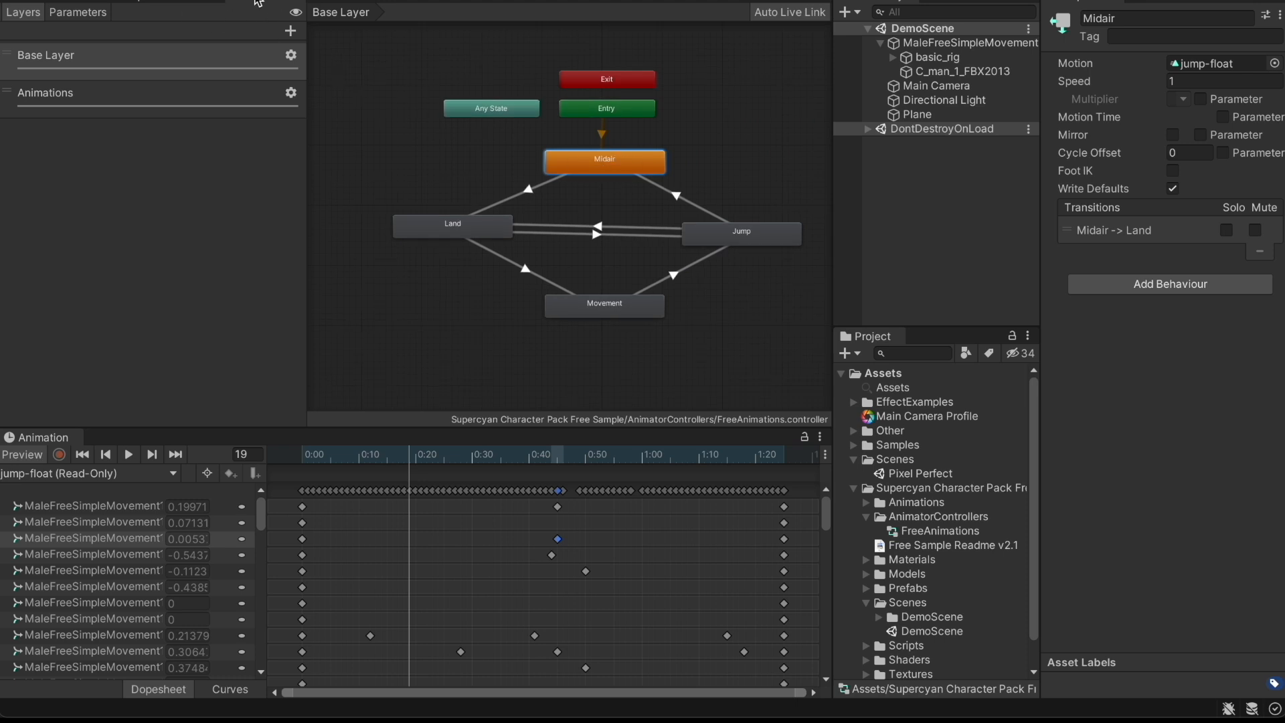
left_click_drag(257, 2, 675, 218)
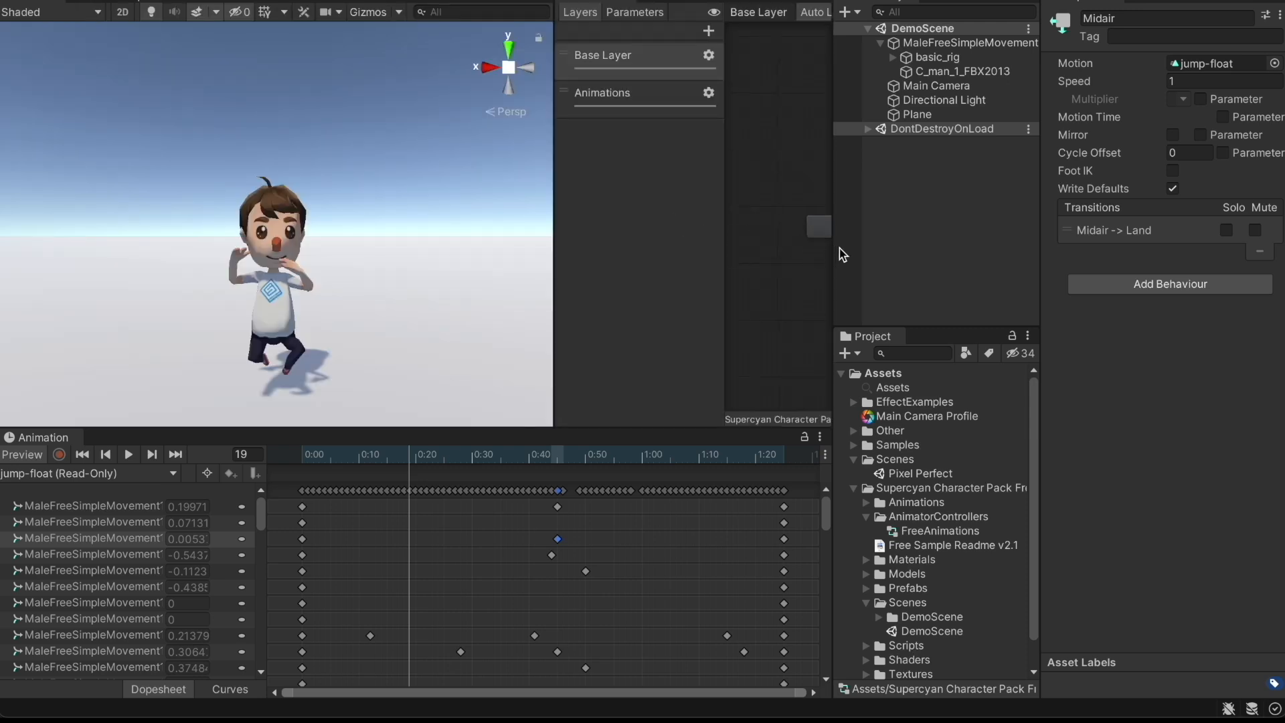
Select the Midair state and play its jump-float animation preview from the start
left_click(818, 228)
left_click_drag(724, 124, 545, 127)
left_click(815, 172)
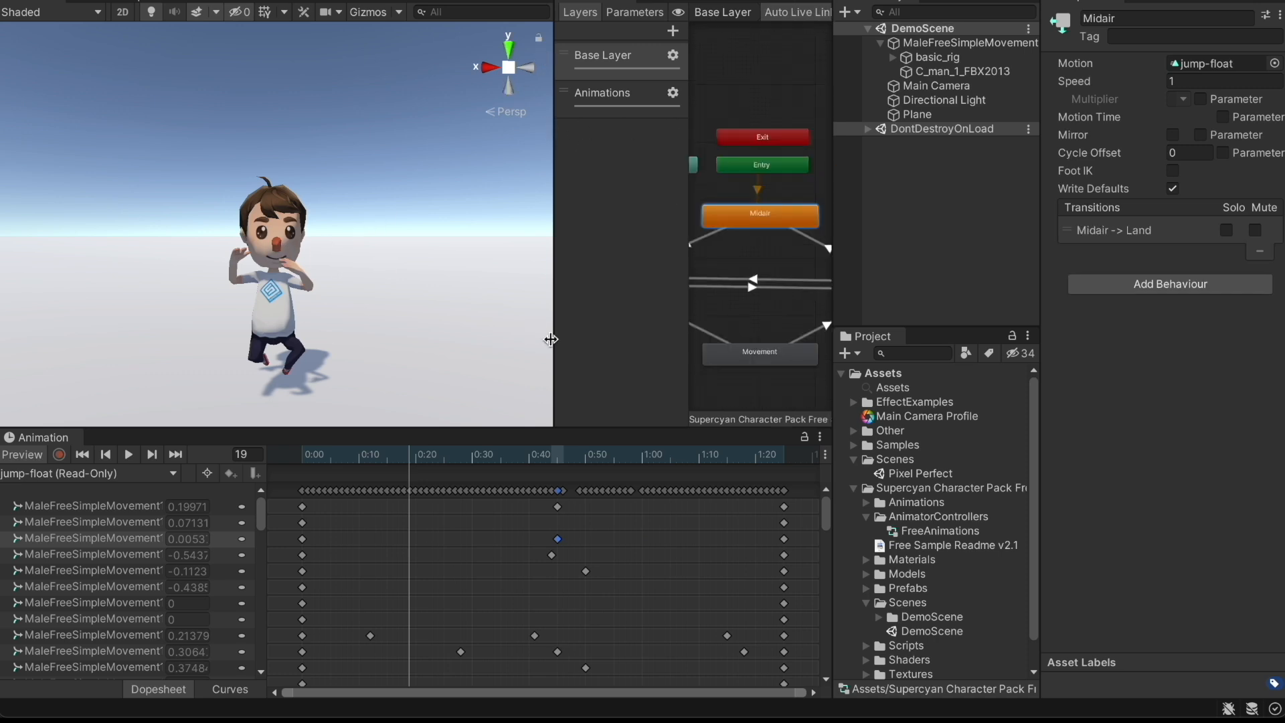
left_click_drag(322, 457, 288, 453)
key("space")
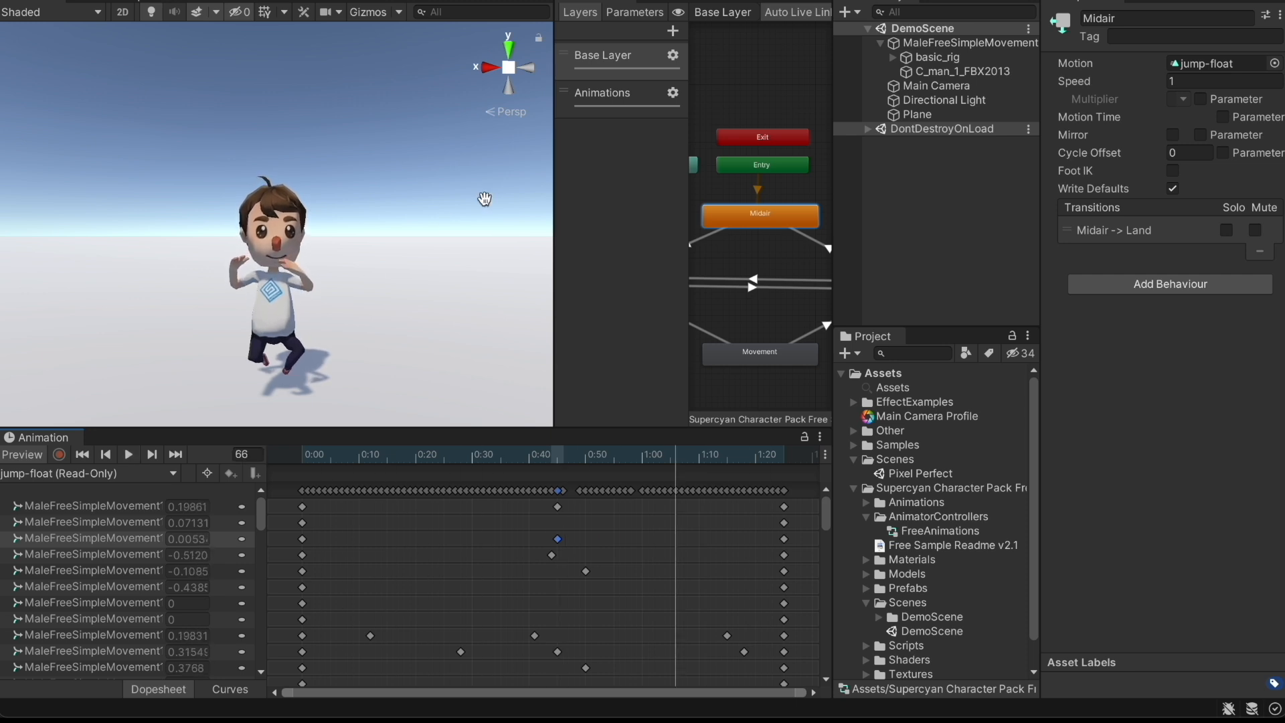
Show the Animator's Parameters list, widen the graph, and reframe on Midair
left_click(609, 11)
left_click_drag(553, 173, 177, 167)
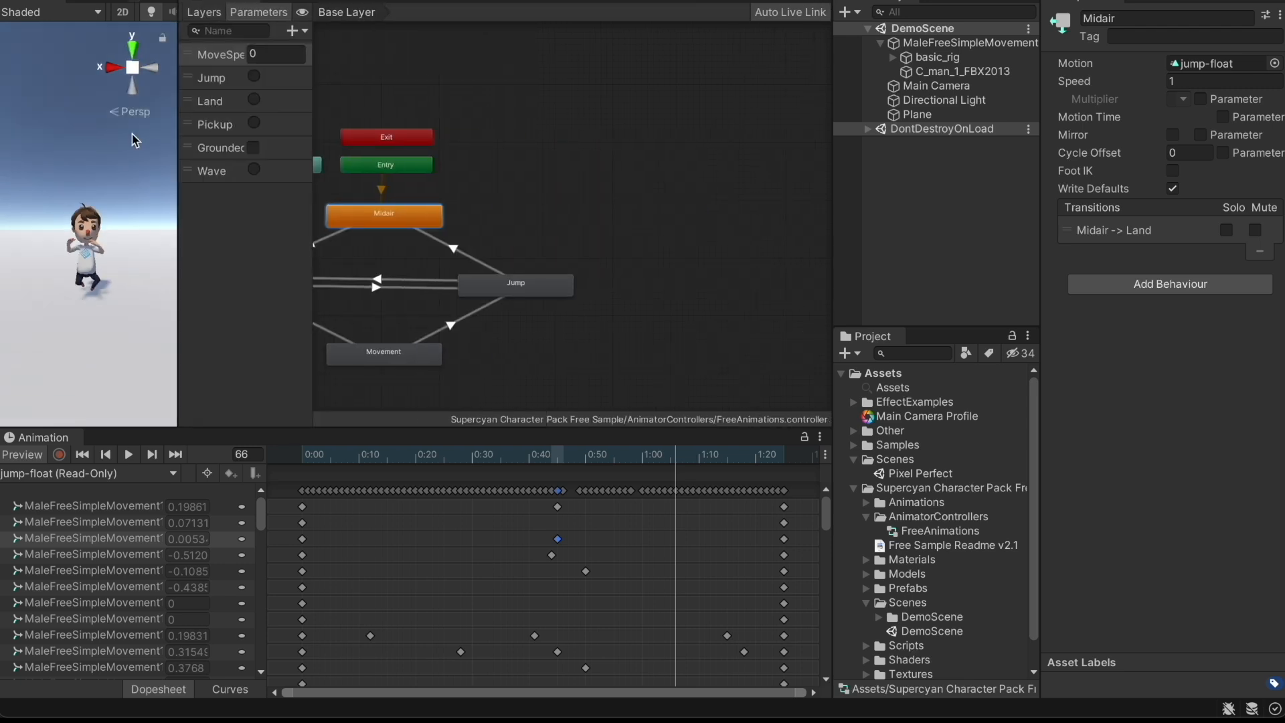
key("f")
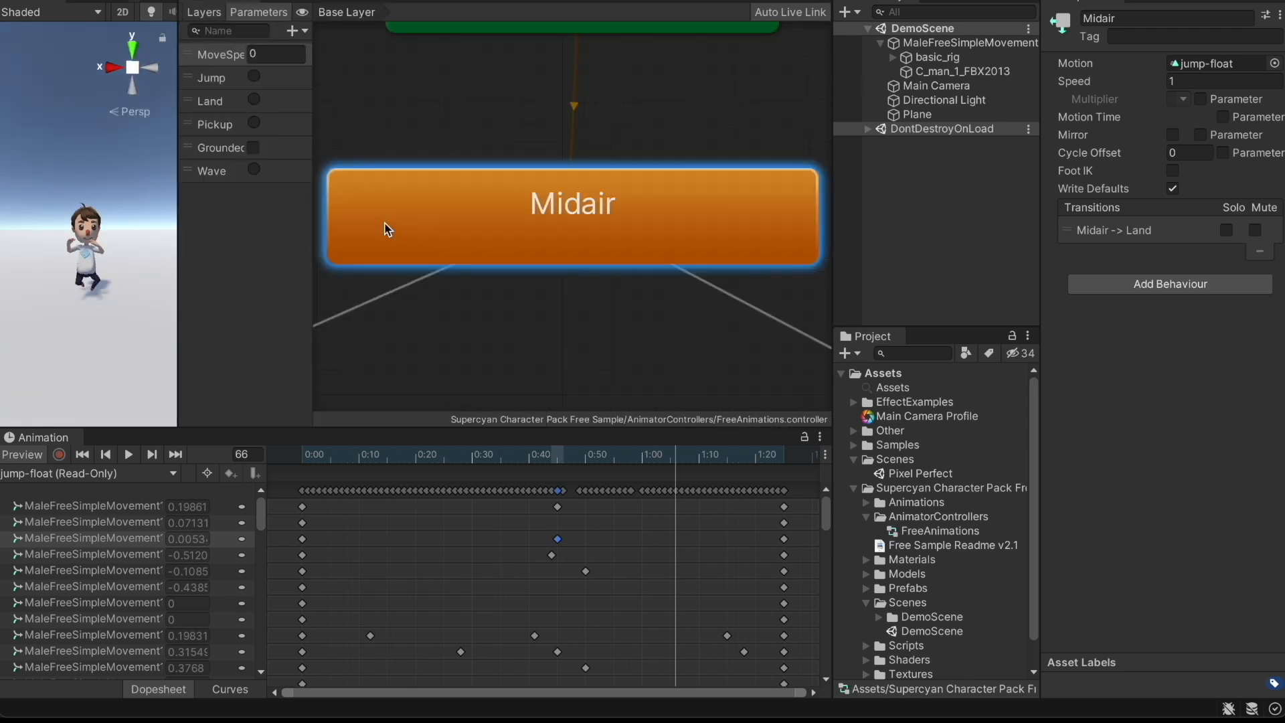
scroll(461, 198, "down", 5)
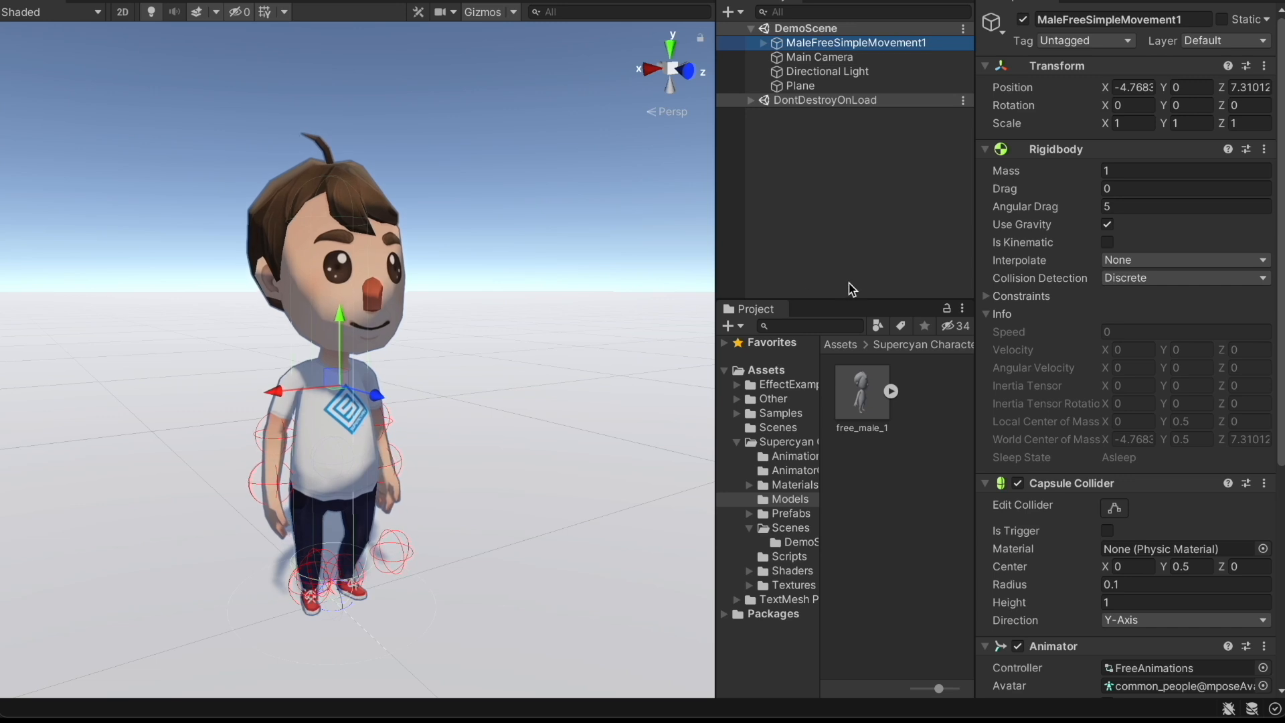
Select the free_male_1 model and keep its Rig animation type as Humanoid
scroll(1046, 373, "down", 5)
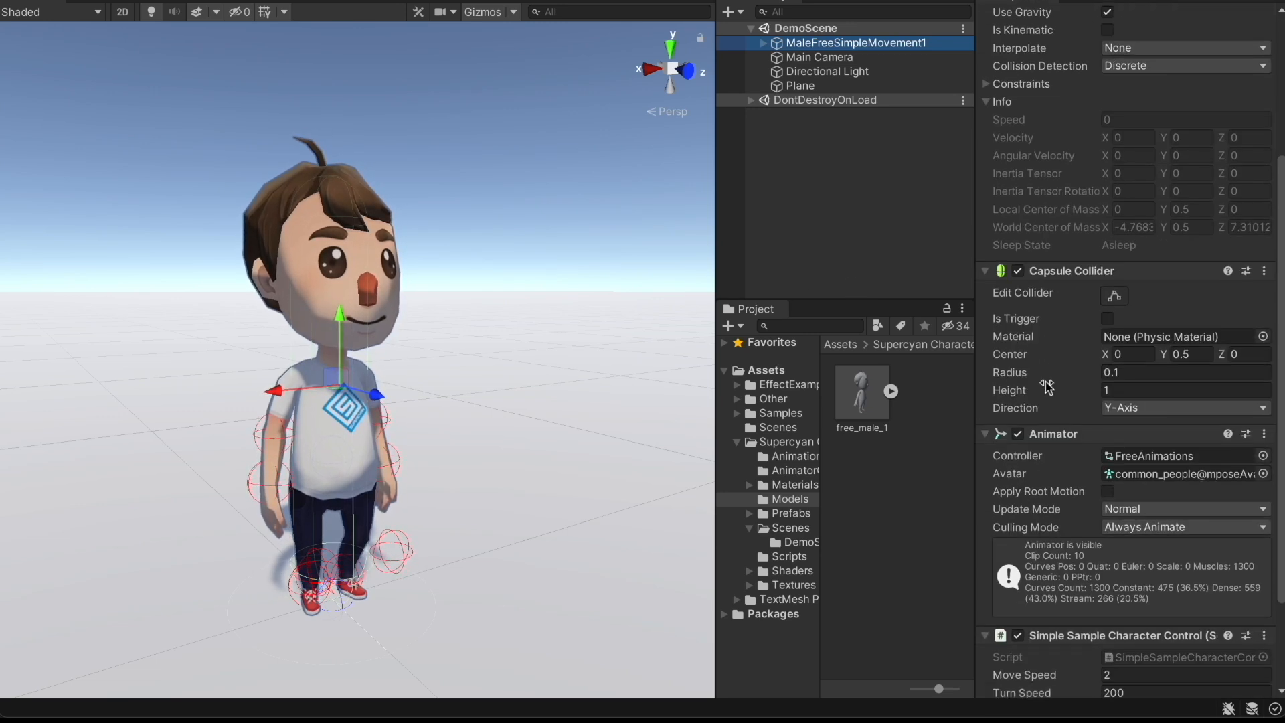
scroll(1048, 386, "up", 5)
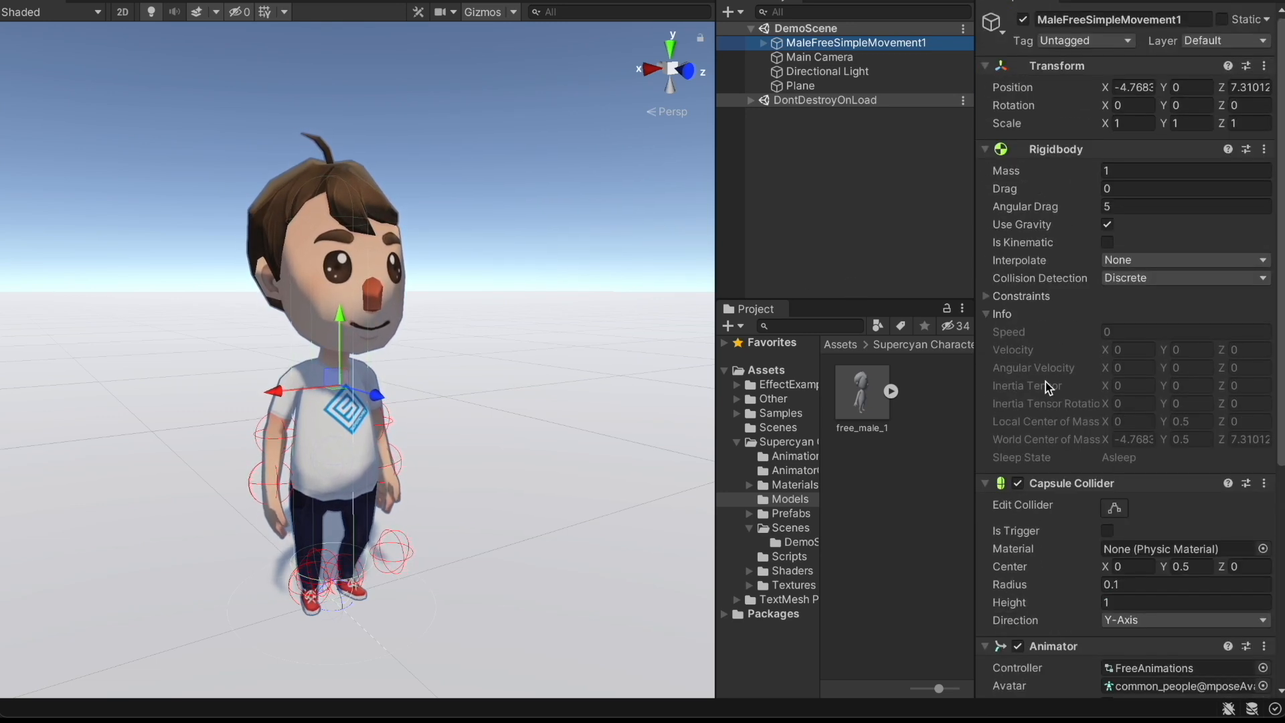
left_click_drag(855, 555, 859, 391)
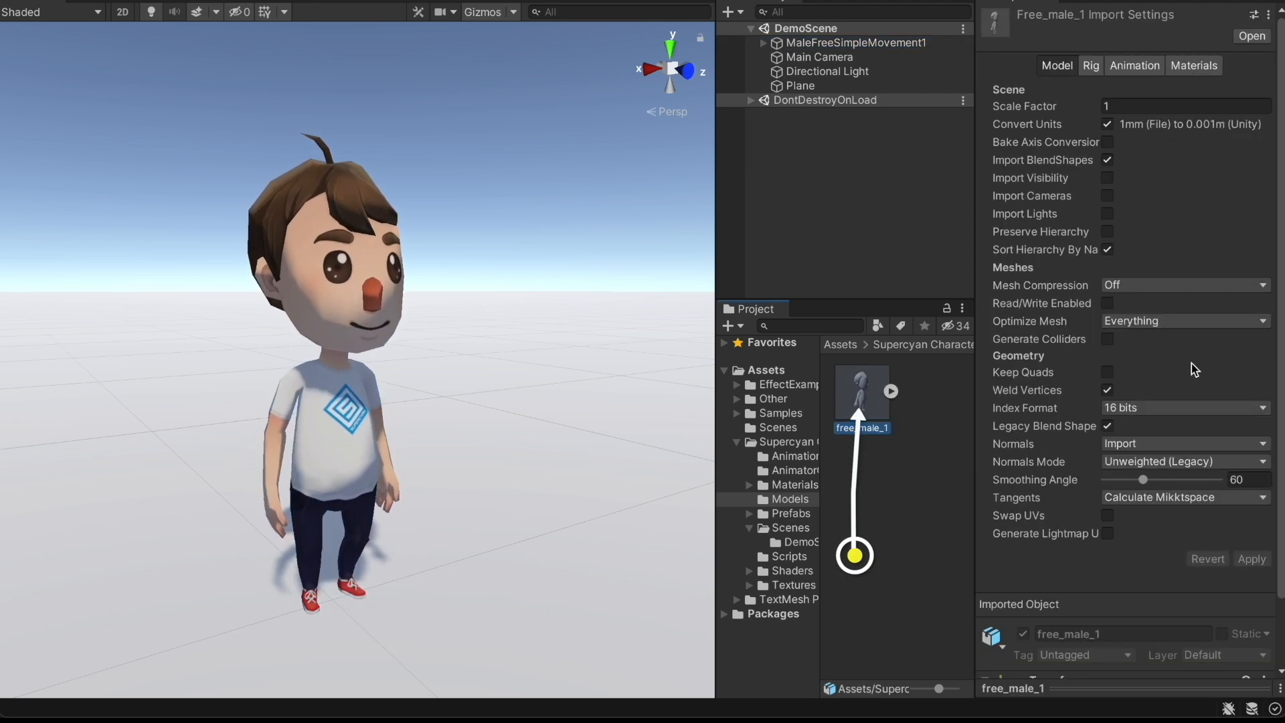
scroll(1192, 365, "down", 2)
scroll(1191, 365, "up", 2)
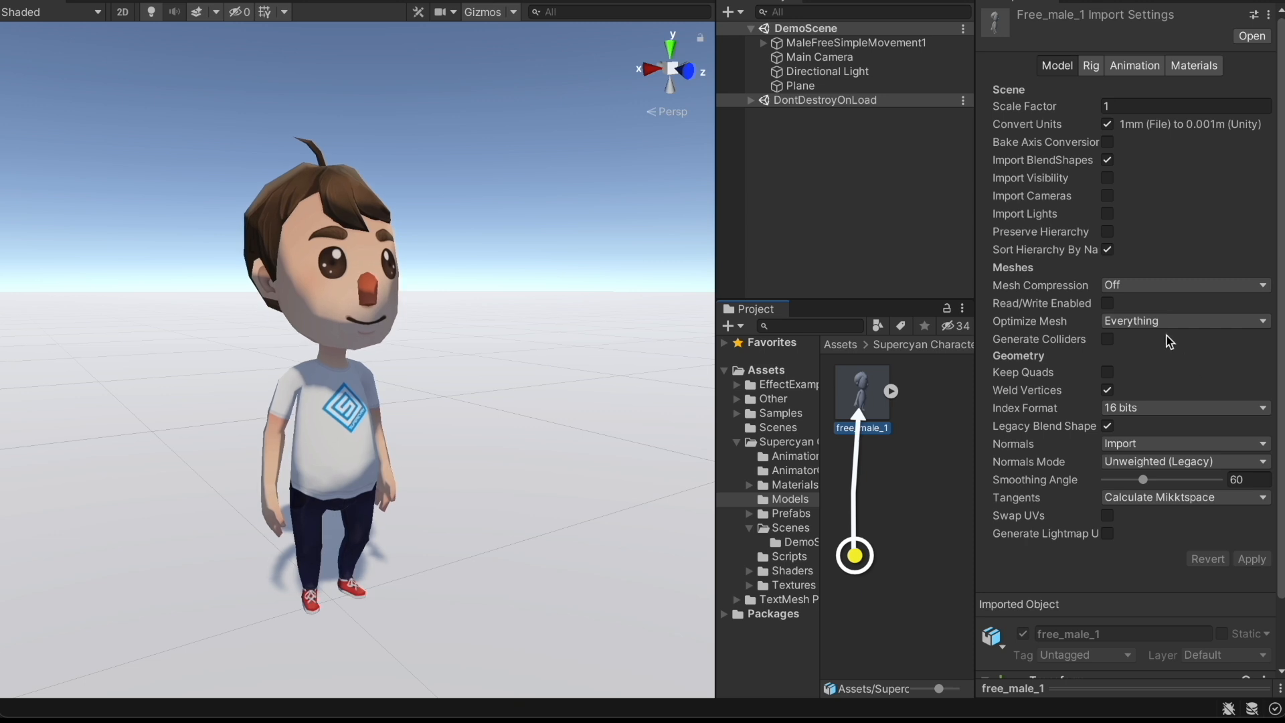
left_click(1092, 66)
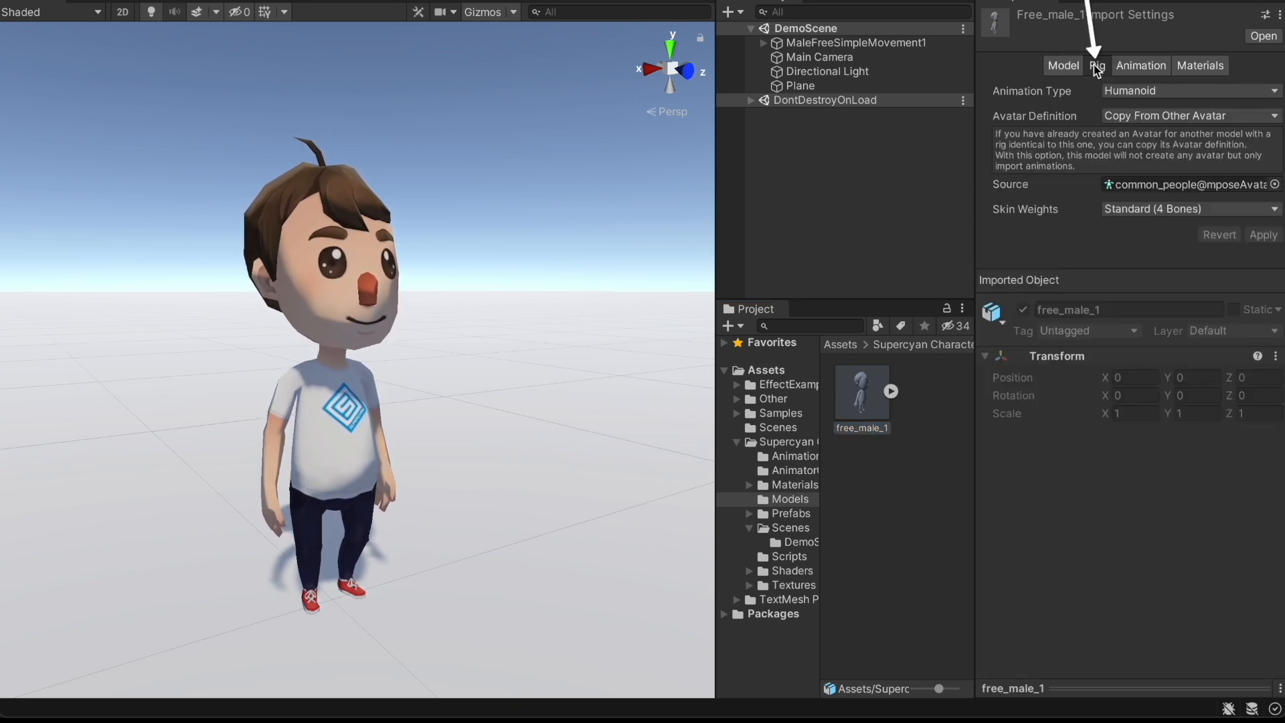
left_click(1271, 94)
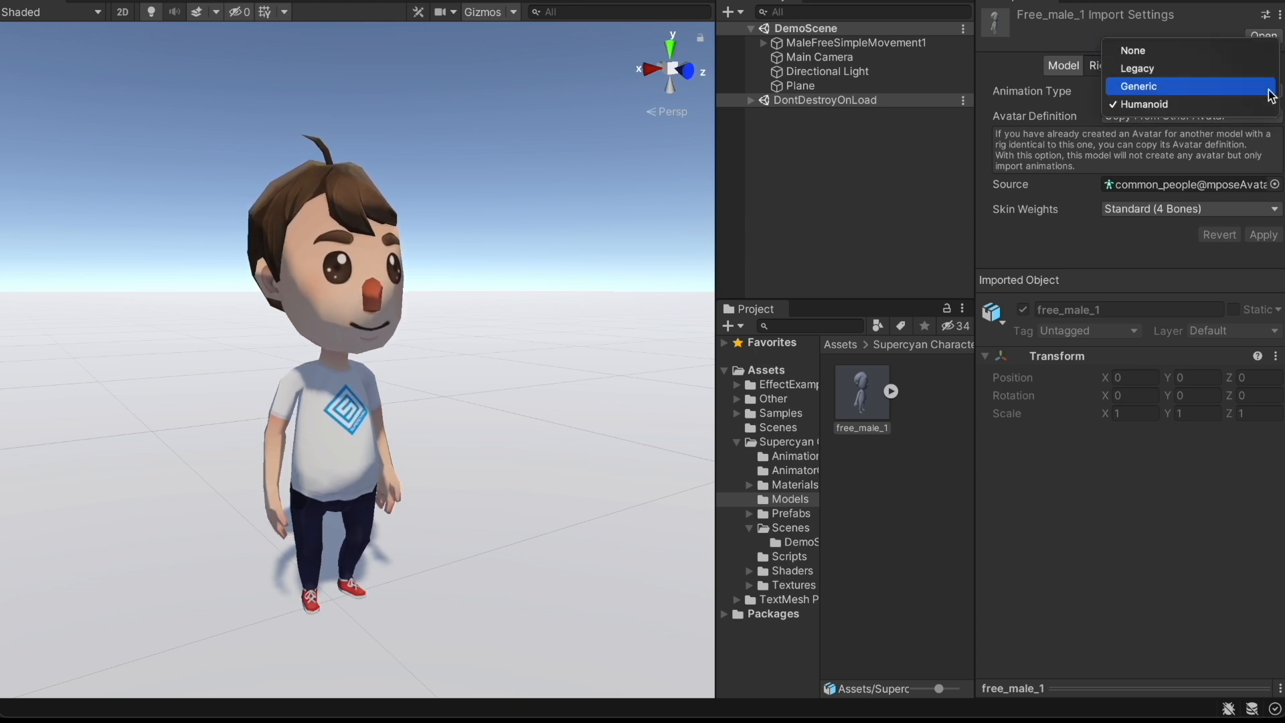
left_click(1108, 244)
Review free_male_1's Animation and Materials import settings, return to Model, and expand the asset
left_click(1153, 65)
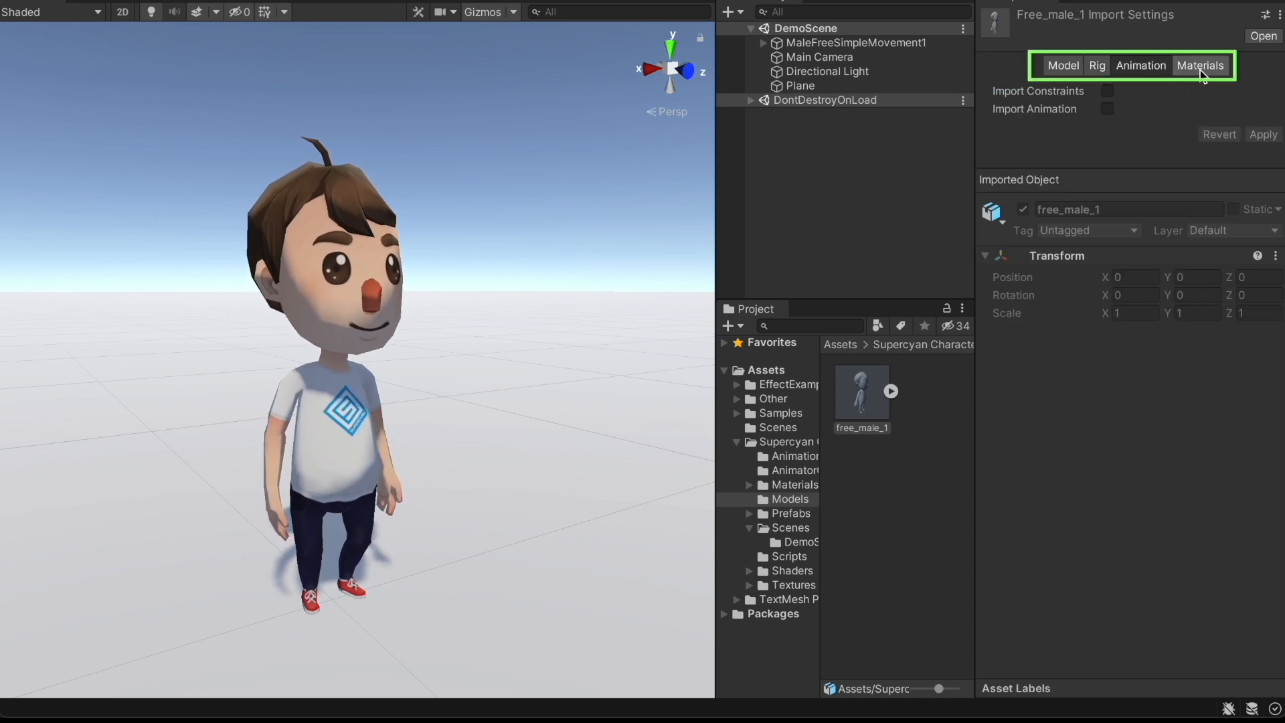
left_click(1201, 67)
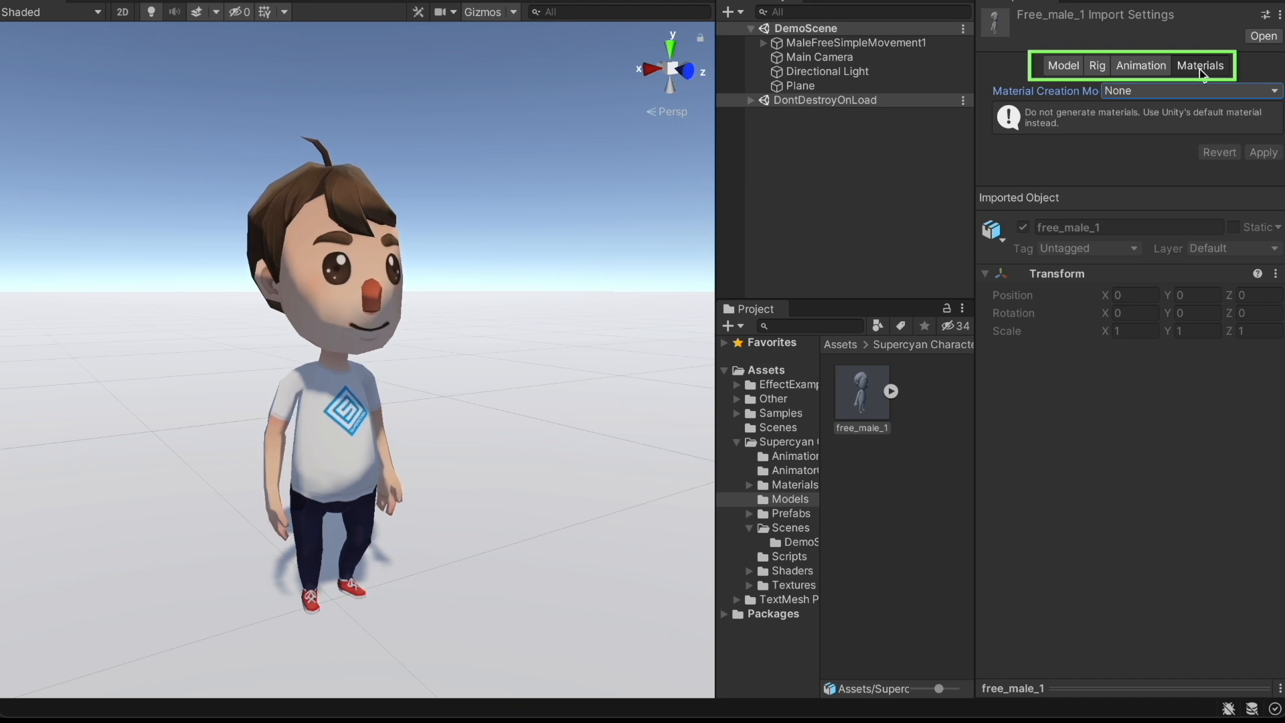
left_click(1070, 67)
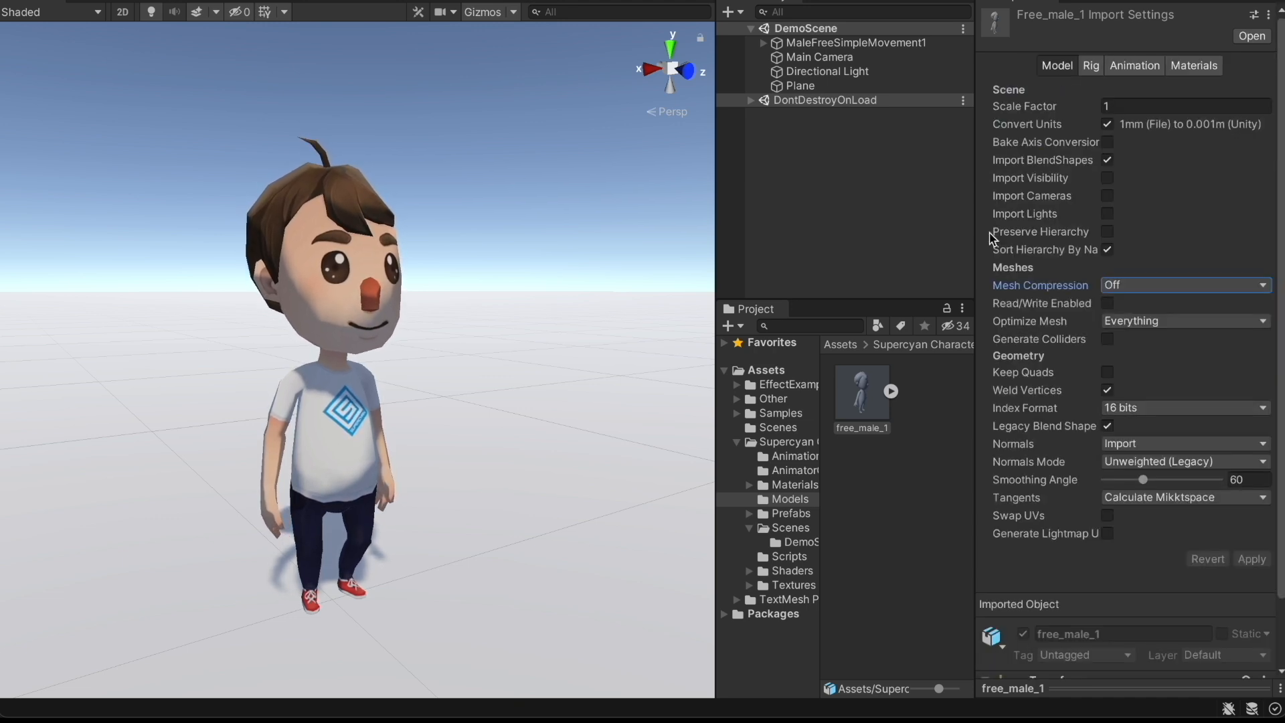
left_click(890, 391)
Inspect the basic_rig and both C_man_1_FBX2013 sub-assets, then select MaleFreeSimpleMovement1
left_click(919, 403)
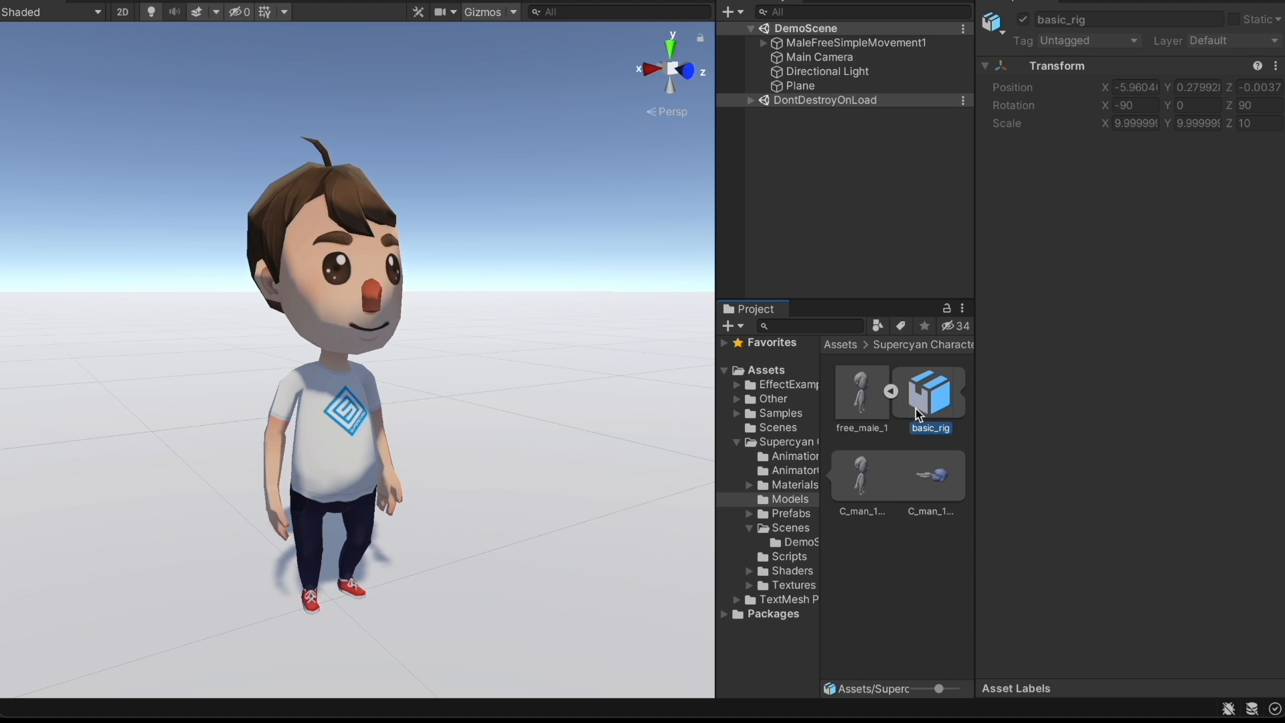
left_click(864, 486)
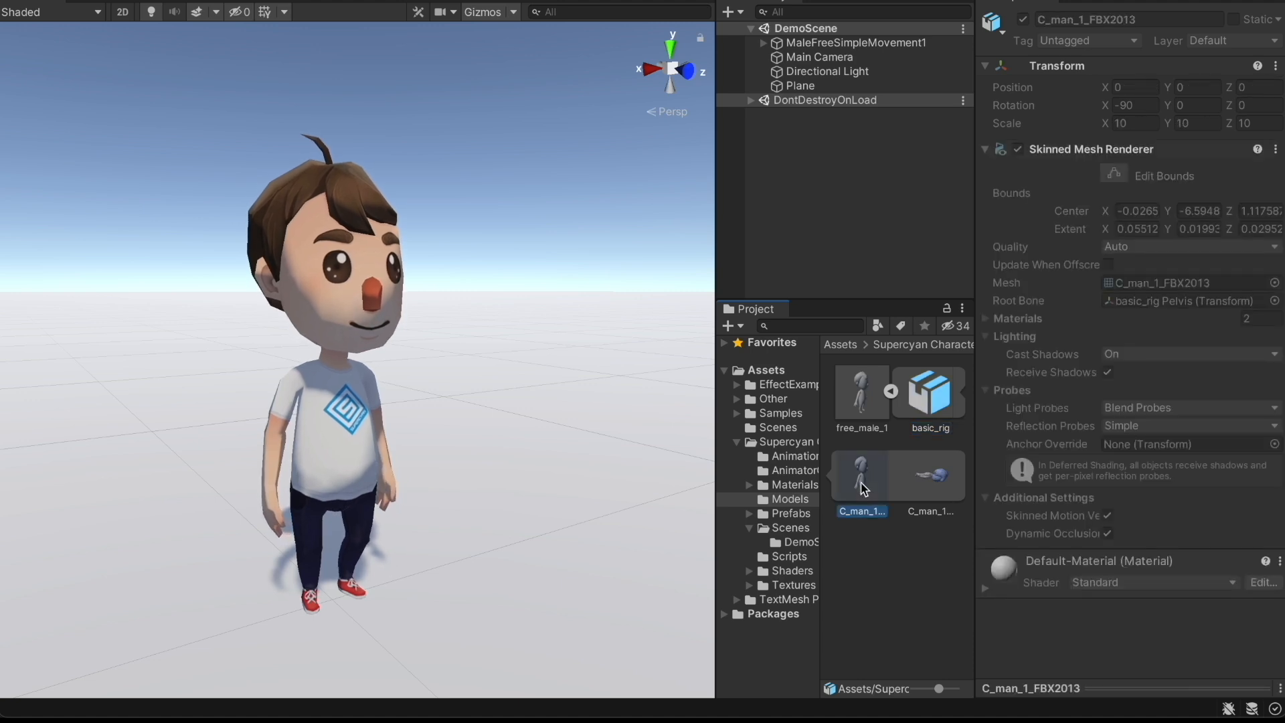
left_click(915, 479)
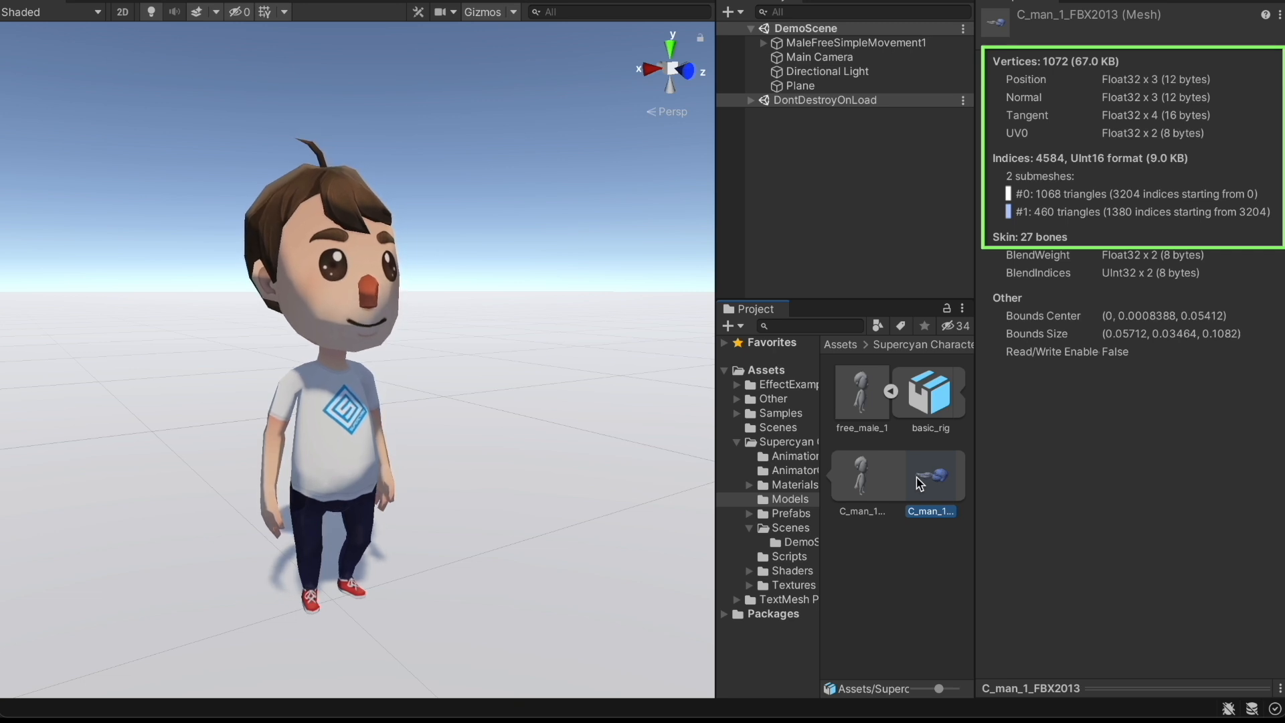
left_click(839, 45)
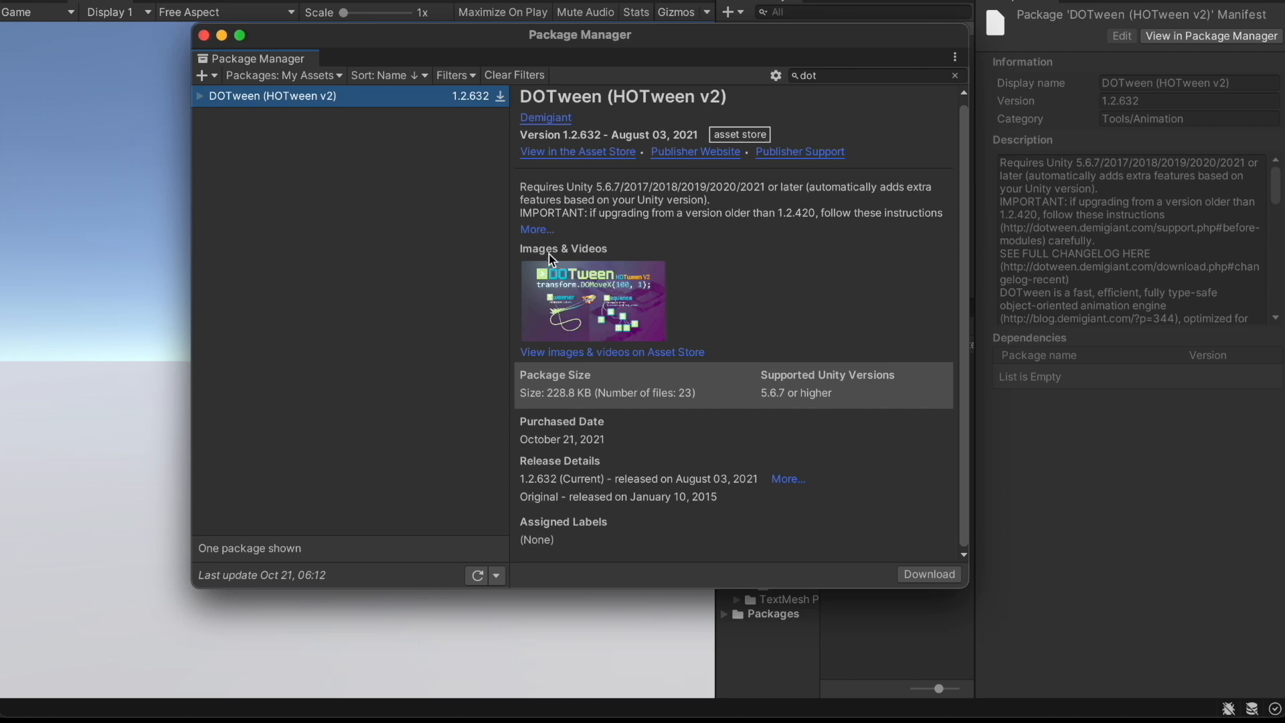
Read through the full DOTween description, then orbit the Main scene's w cube stack
left_click(536, 230)
scroll(759, 426, "down", 4)
scroll(759, 425, "down", 6)
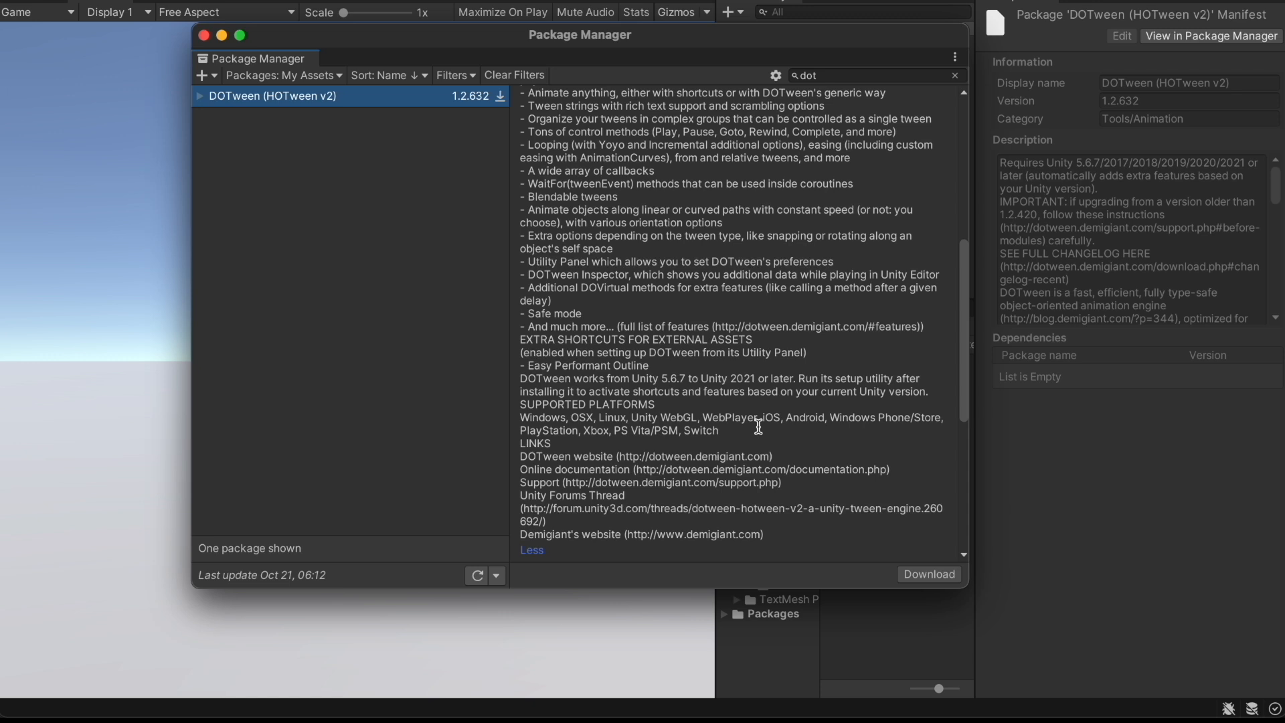
scroll(758, 425, "down", 5)
scroll(762, 433, "down", 4)
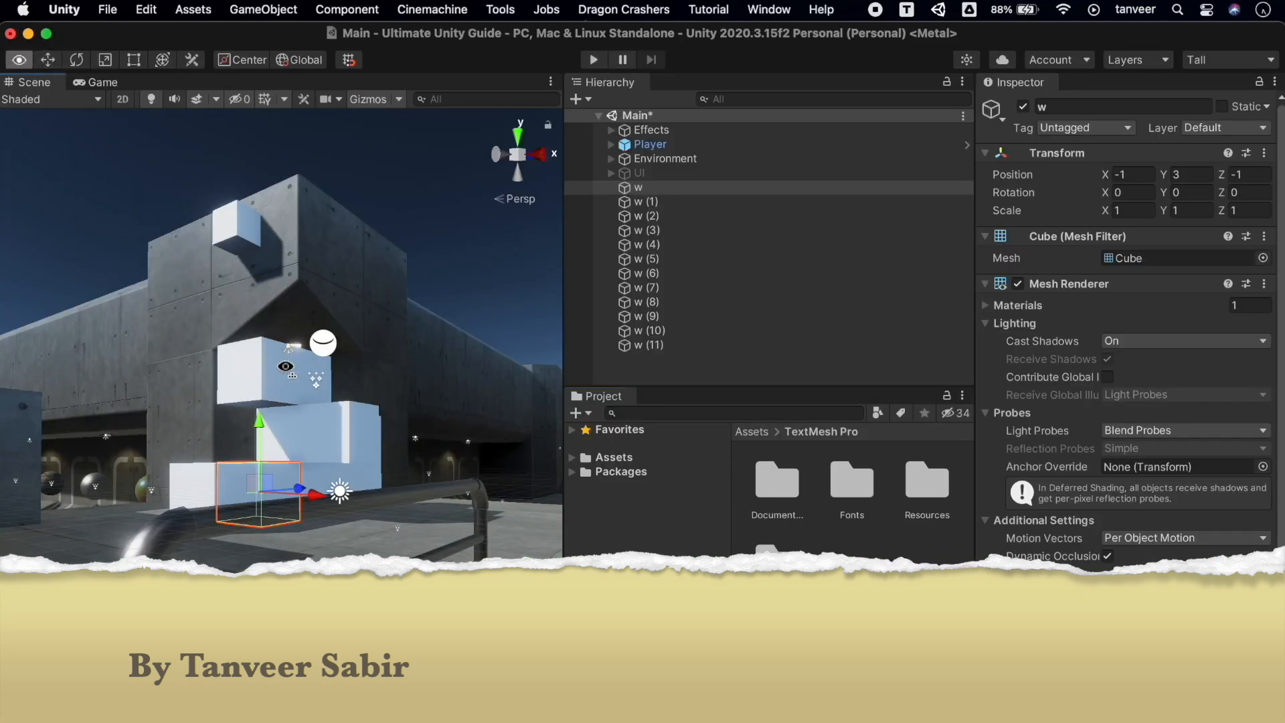
right_click_drag(335, 492, 351, 367)
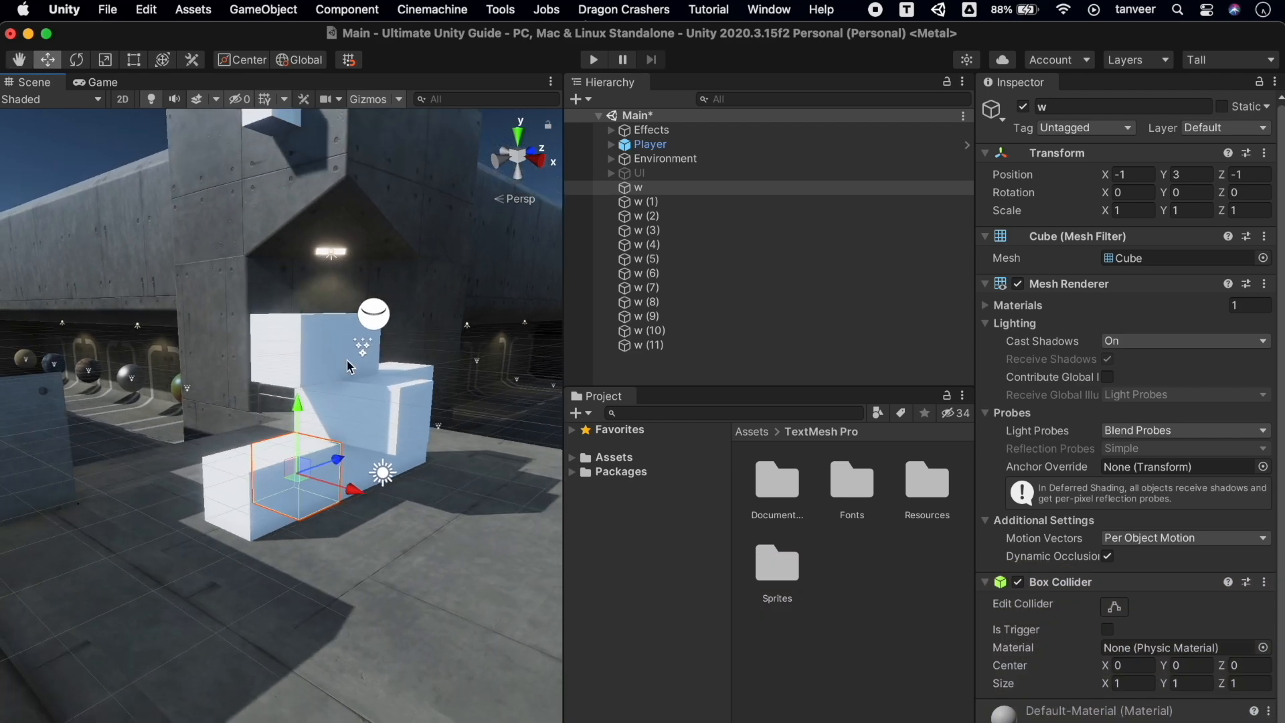
Give cube w a yellow label icon
left_click(993, 110)
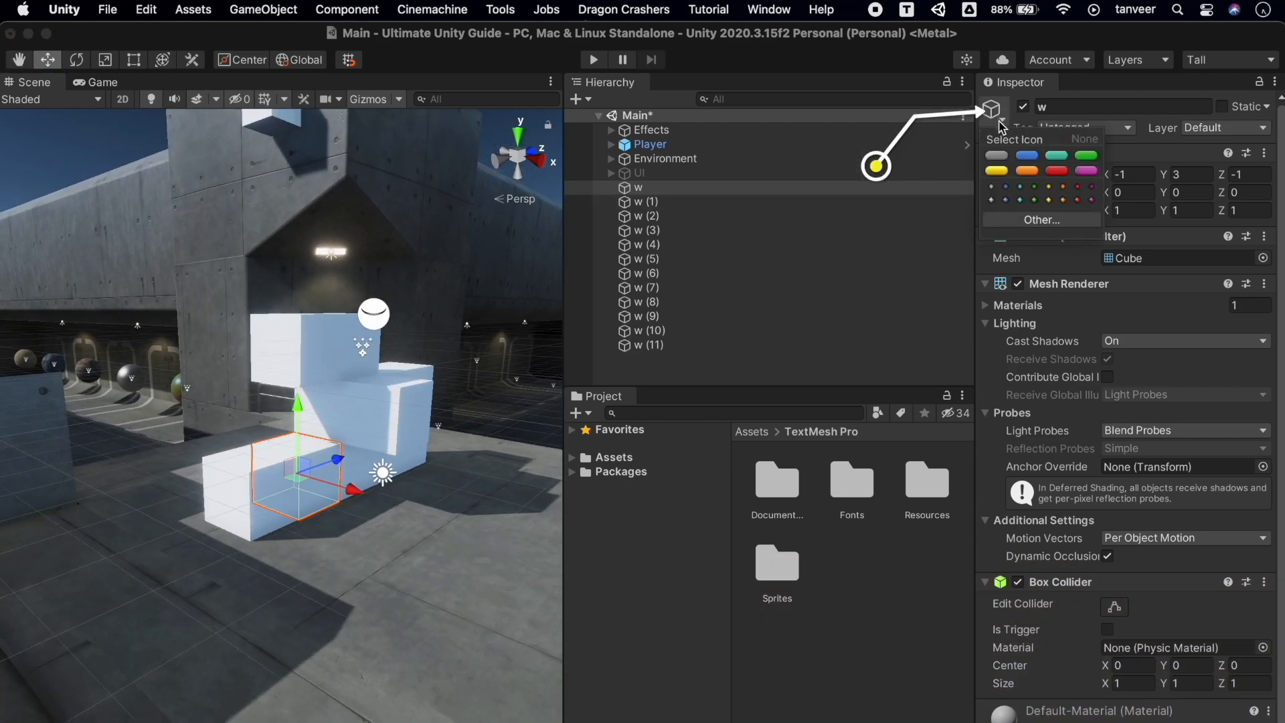
left_click(997, 171)
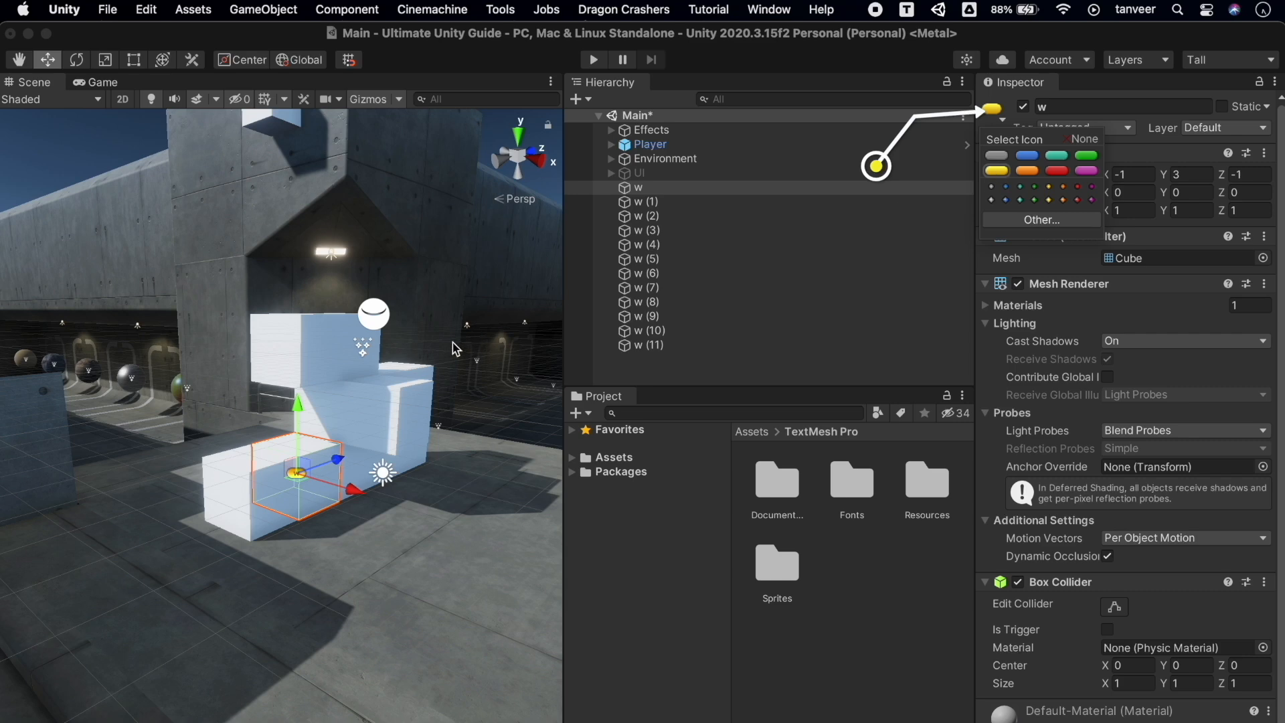
right_click_drag(452, 342, 318, 372)
Give cube w (6) an orange diamond icon, then deselect it and fly into the corridor
left_click(320, 375)
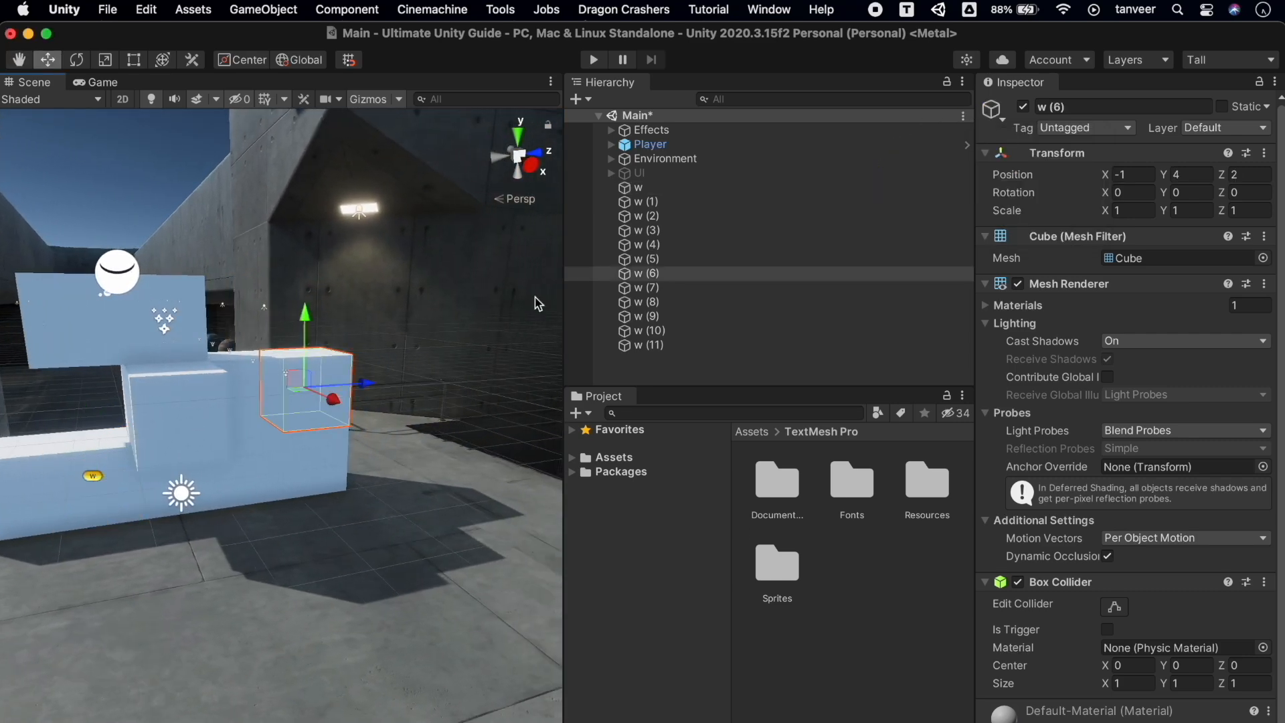
left_click(994, 109)
left_click(1065, 200)
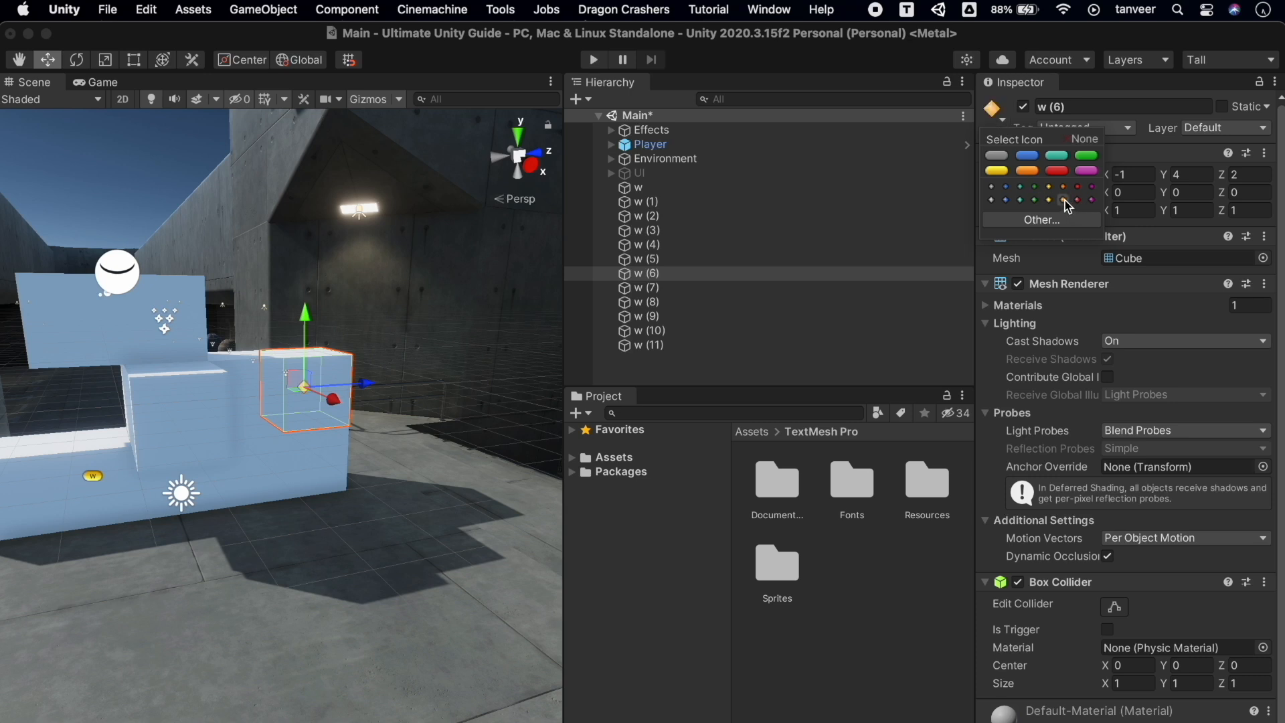
left_click(128, 176)
right_click_drag(275, 295, 202, 266)
key("w")
Label the FleshImpacts sphere with a grey icon and WoodImpacts with an orange icon
right_click_drag(161, 404, 503, 402)
left_click(393, 536)
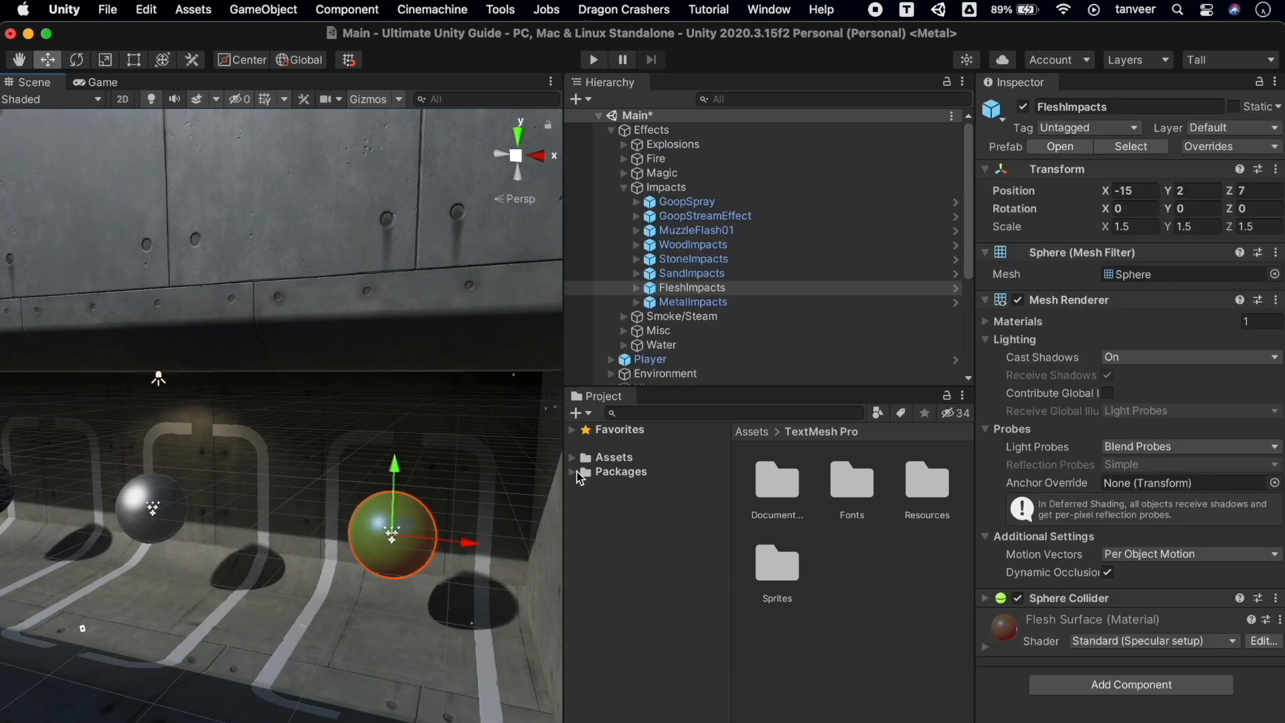
left_click(1004, 111)
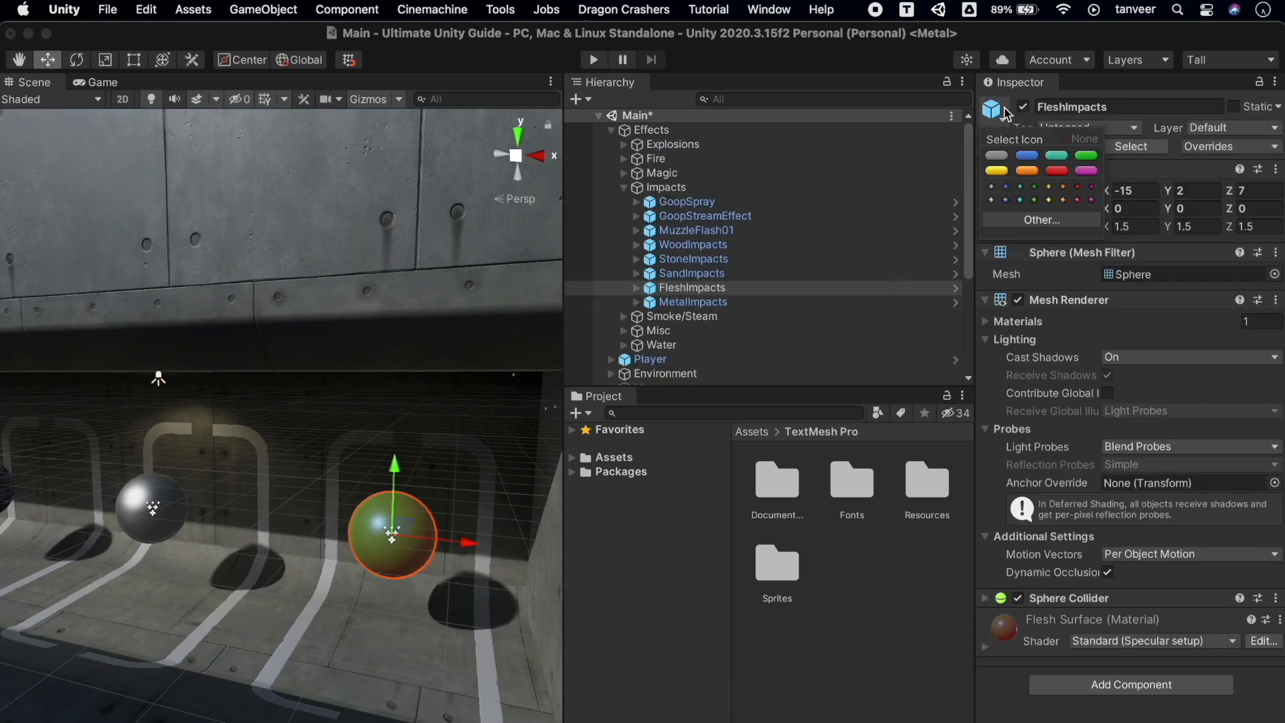
left_click(998, 156)
right_click_drag(302, 397, 315, 428)
key("a")
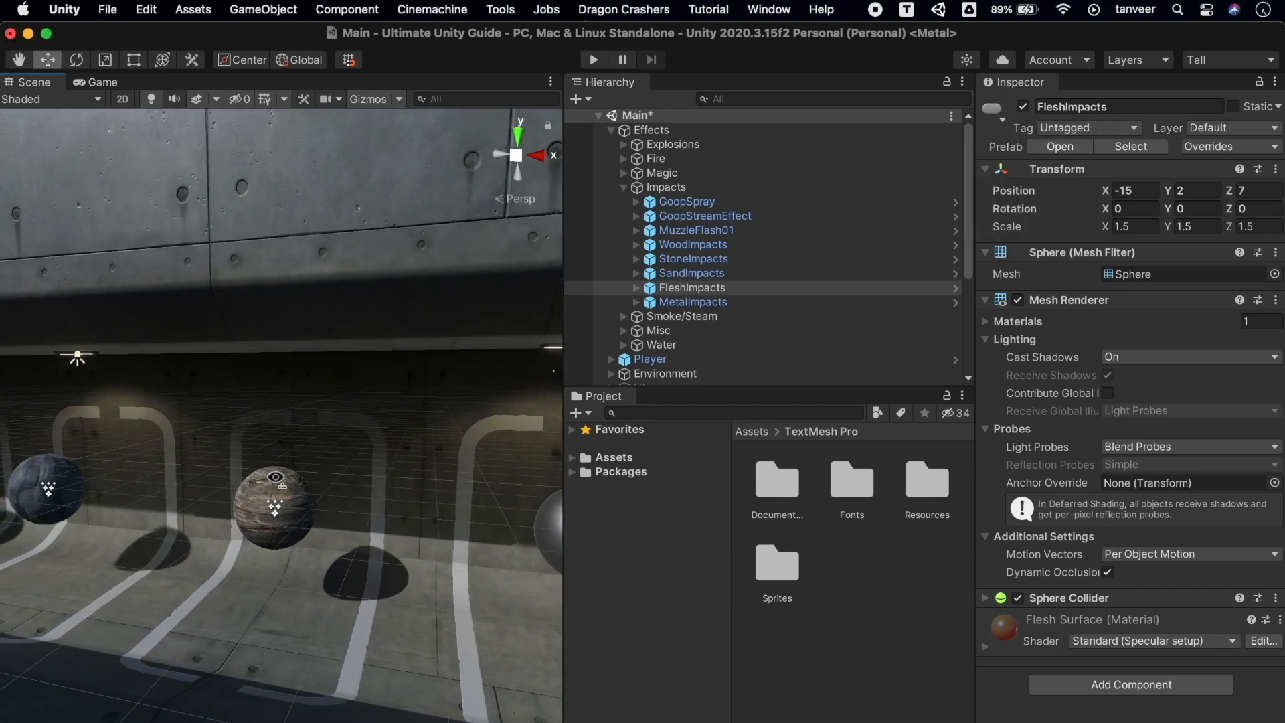
left_click(279, 481)
left_click(998, 114)
left_click(1027, 170)
Label the SandImpacts sphere with a magenta icon
right_click_drag(298, 514, 304, 502)
key("w")
key("q")
key("a")
key("s")
left_click(272, 444)
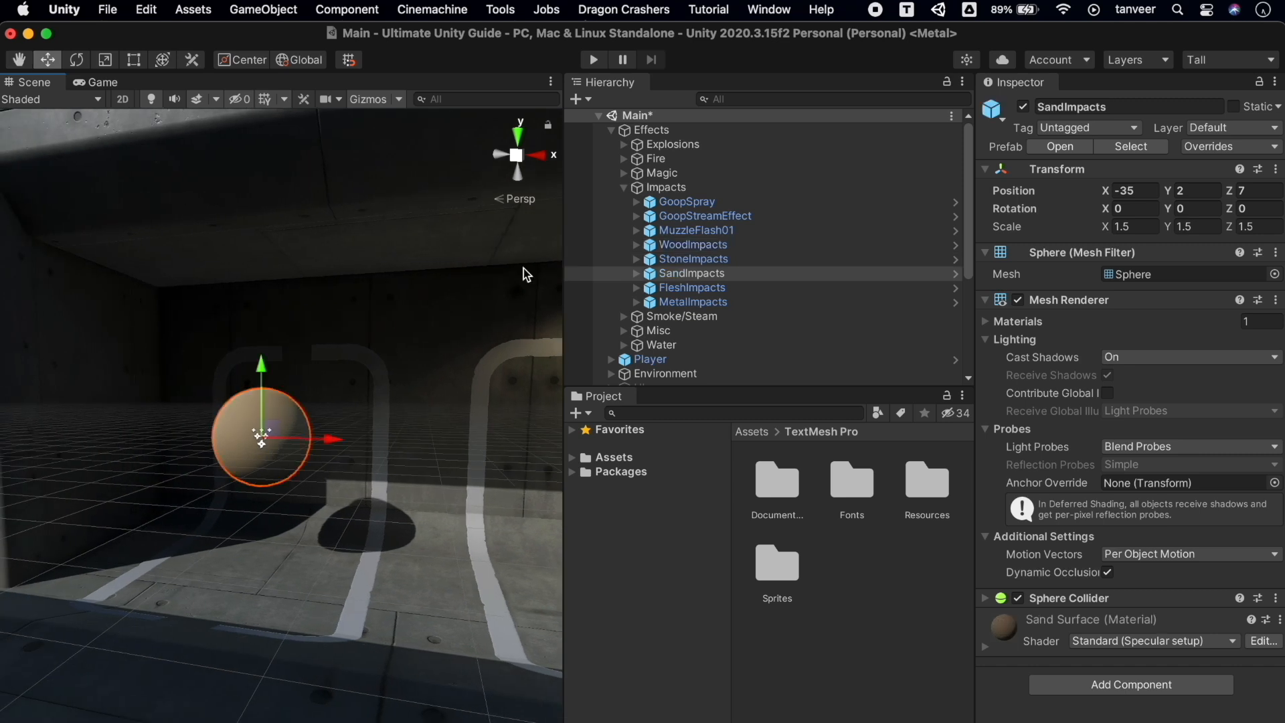
left_click(994, 109)
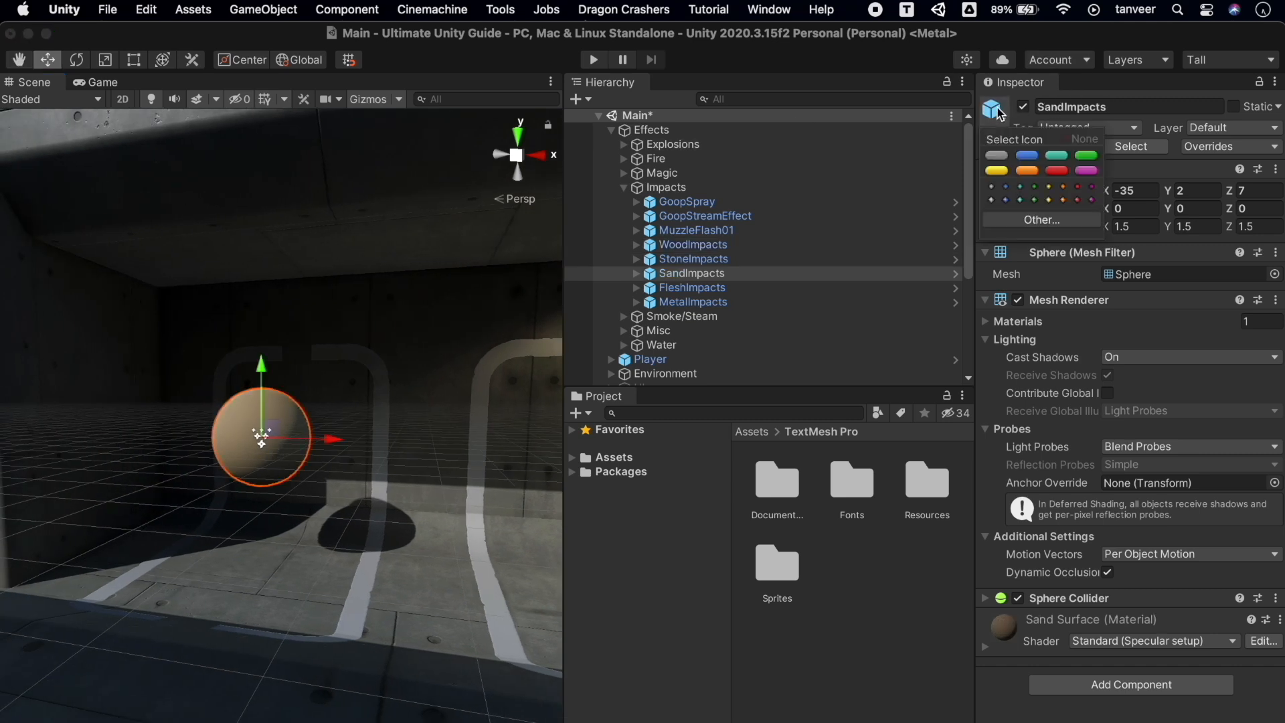
left_click(1088, 171)
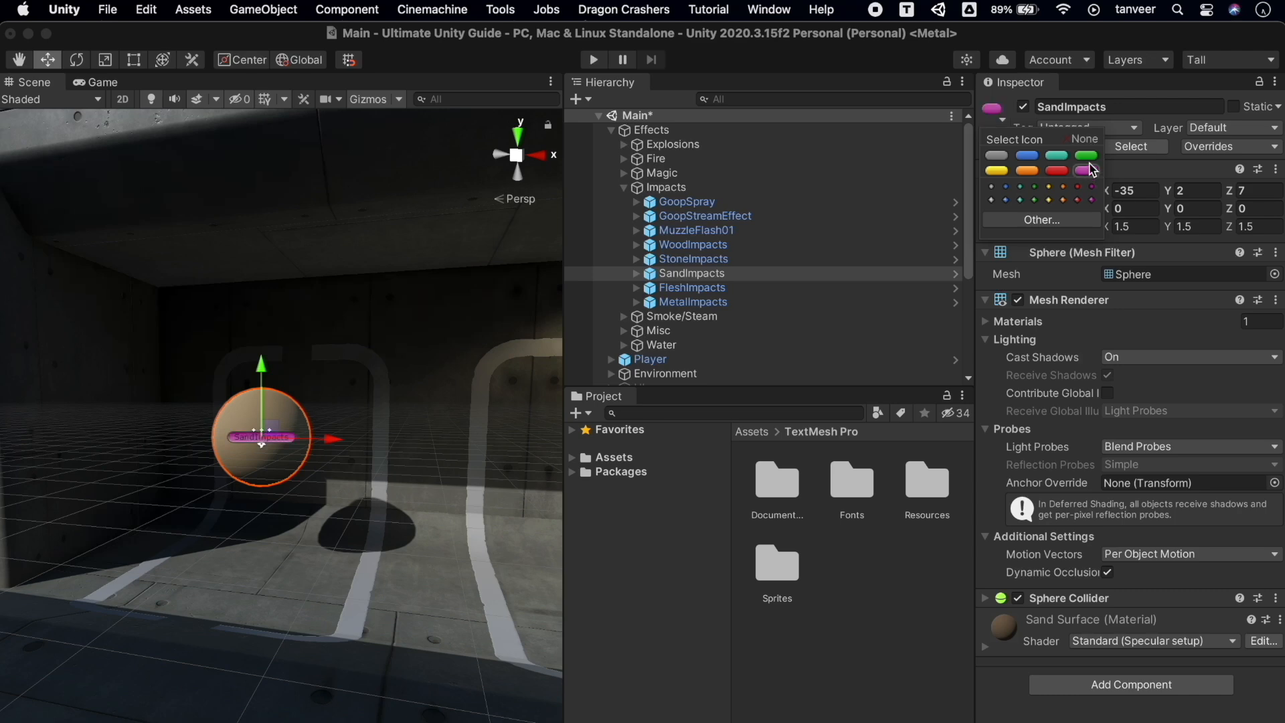
Fly back through the trench and select cube w (8) for a new icon
left_click_drag(409, 524, 168, 549, "alt")
key("s")
key("e")
right_click_drag(168, 548, 265, 542)
key("w")
key("a")
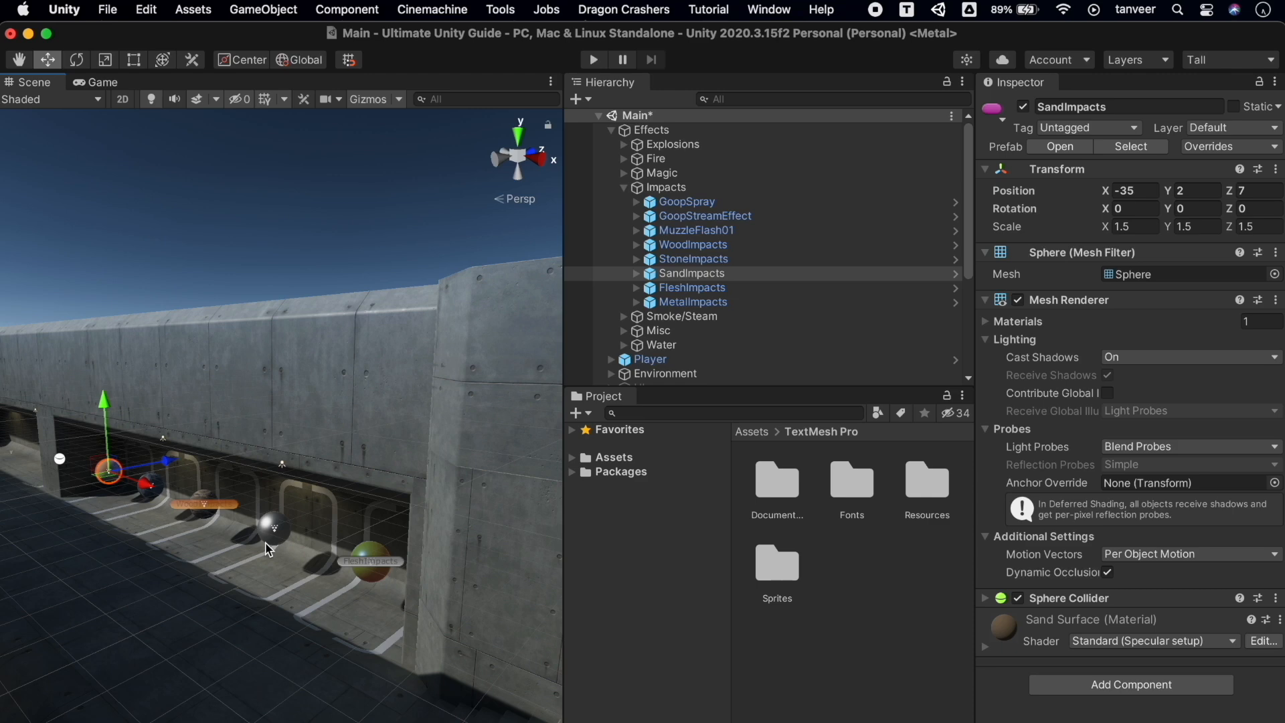
key("s")
right_click_drag(265, 542, 131, 548)
key("d")
key("s")
left_click(424, 366)
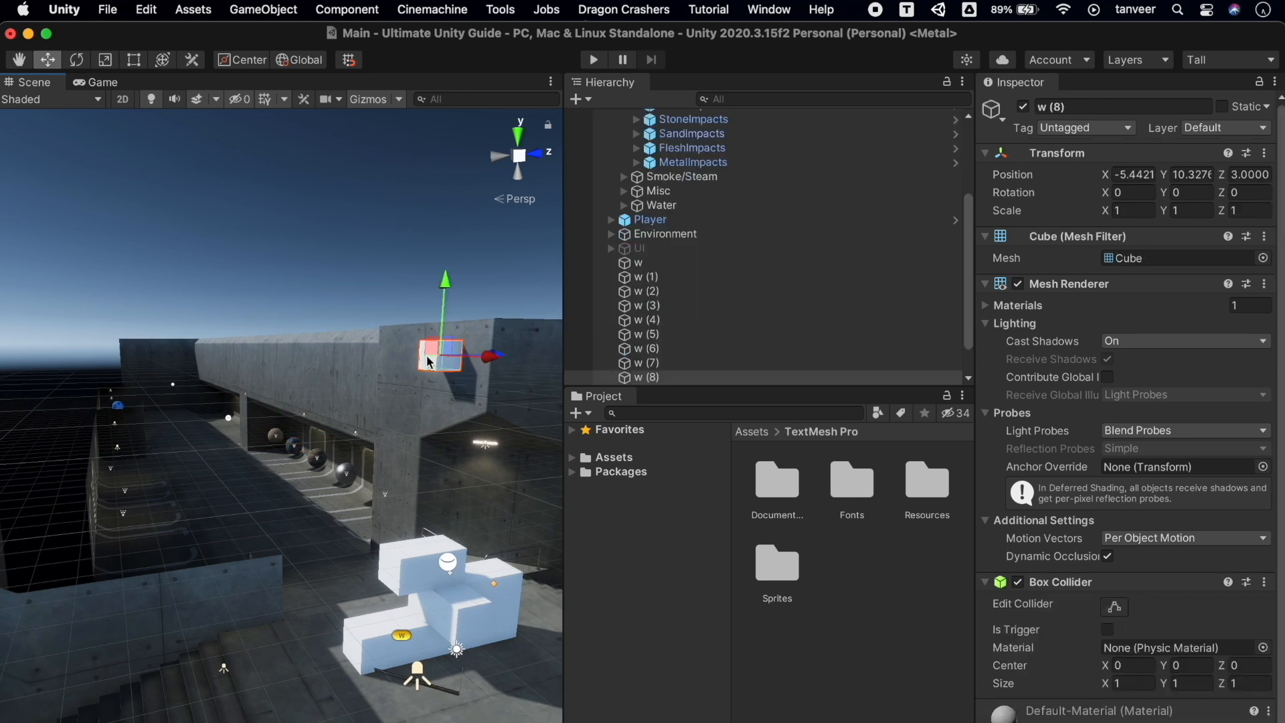
left_click(993, 112)
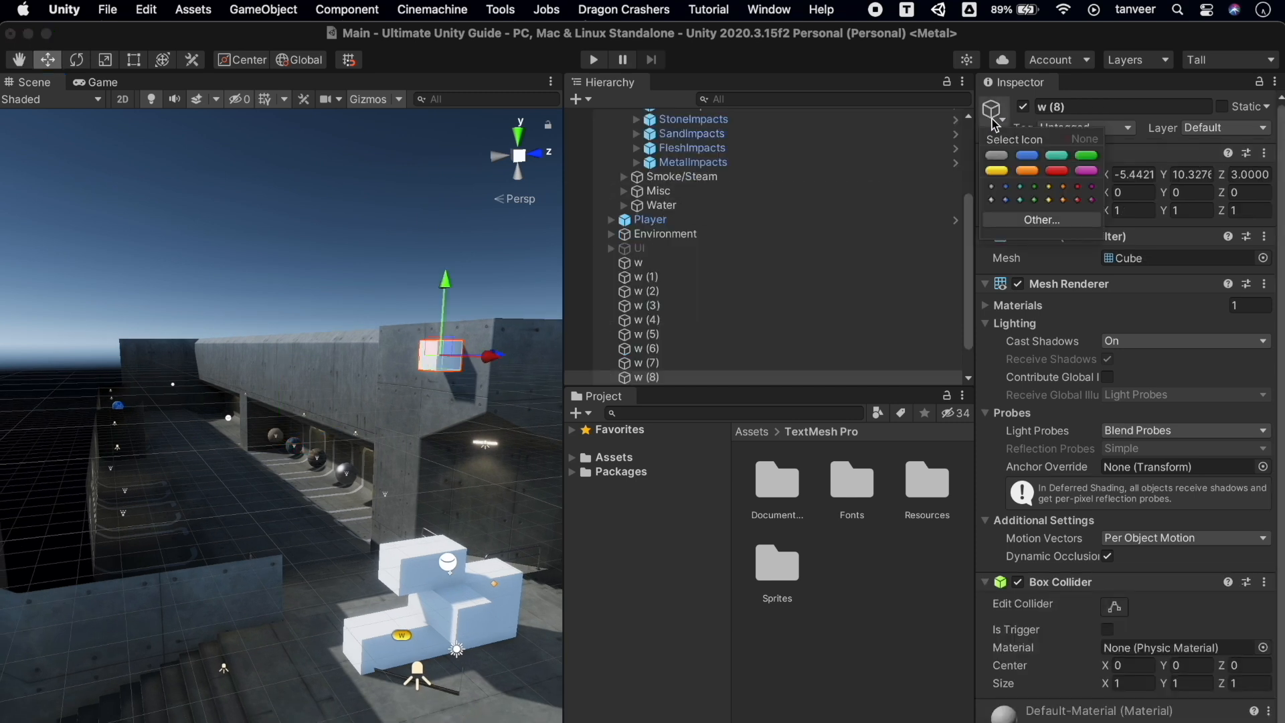
Give cube w (8) a teal diamond icon
left_click(1020, 200)
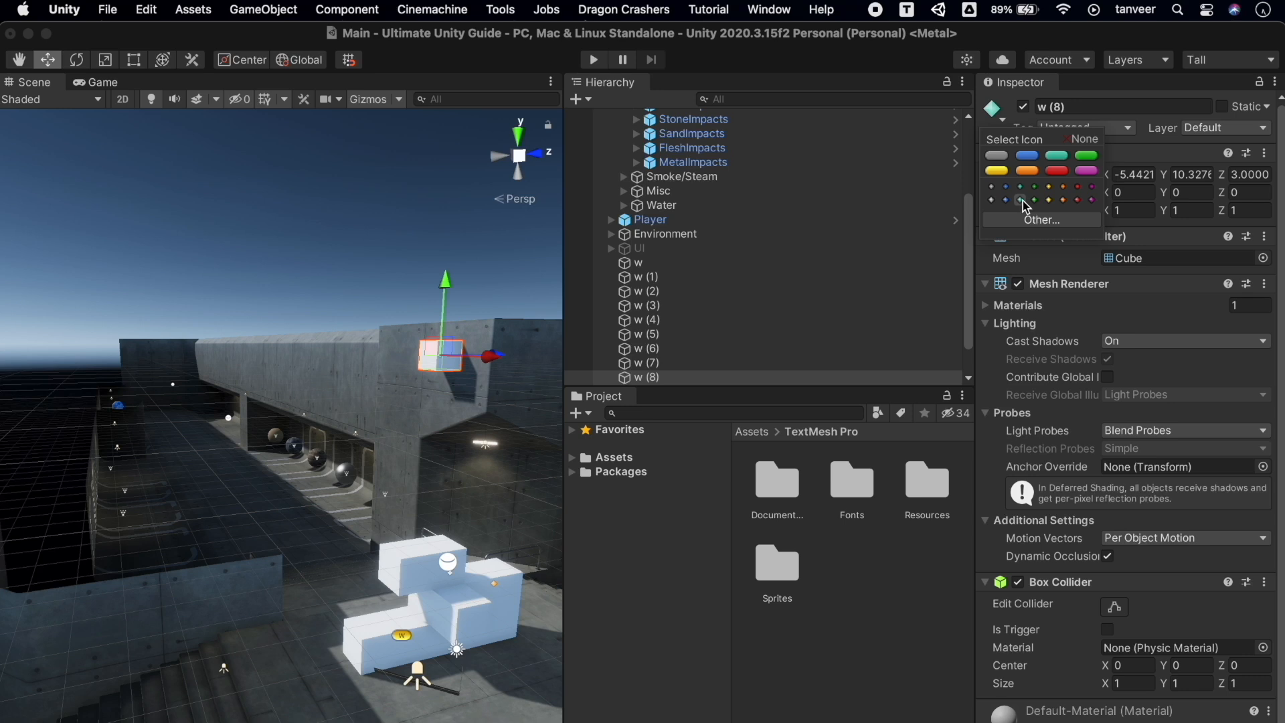
left_click(463, 148)
right_click_drag(440, 355, 441, 359)
key("d")
key("w")
key("q")
key("w")
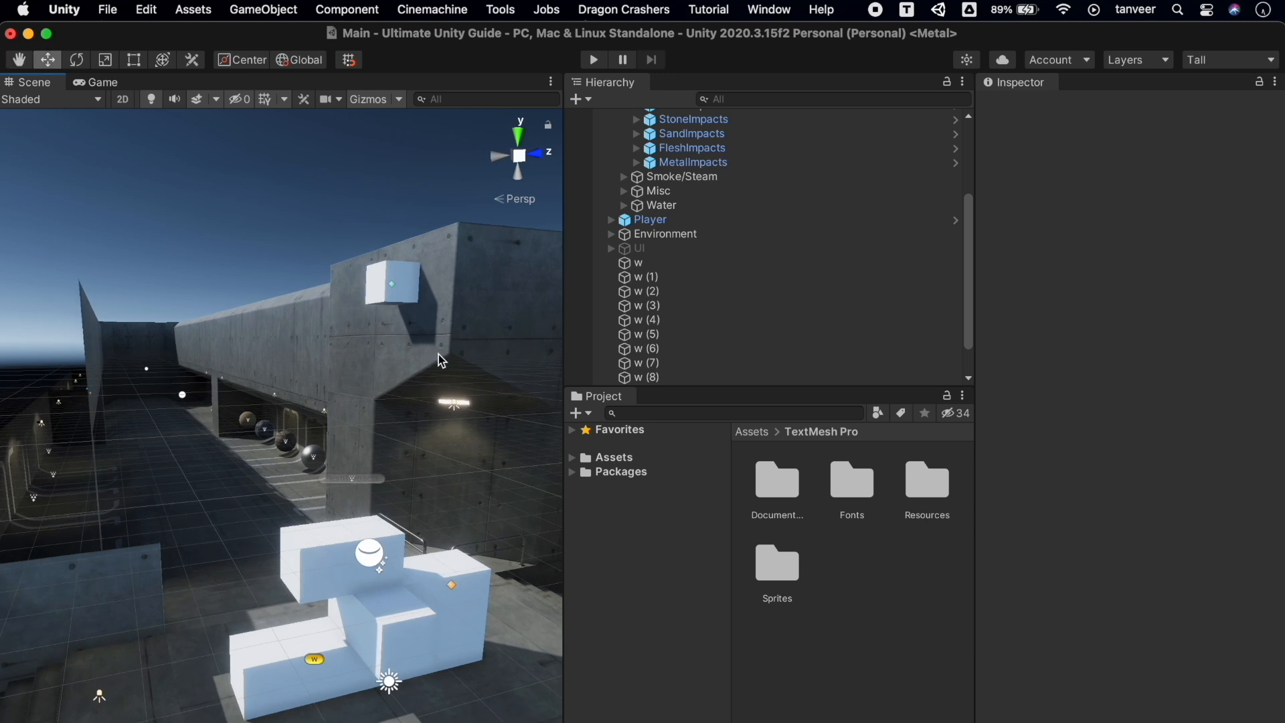
Replace w (8)'s icon with the Add texture from the project's textures
left_click(406, 279)
left_click(993, 111)
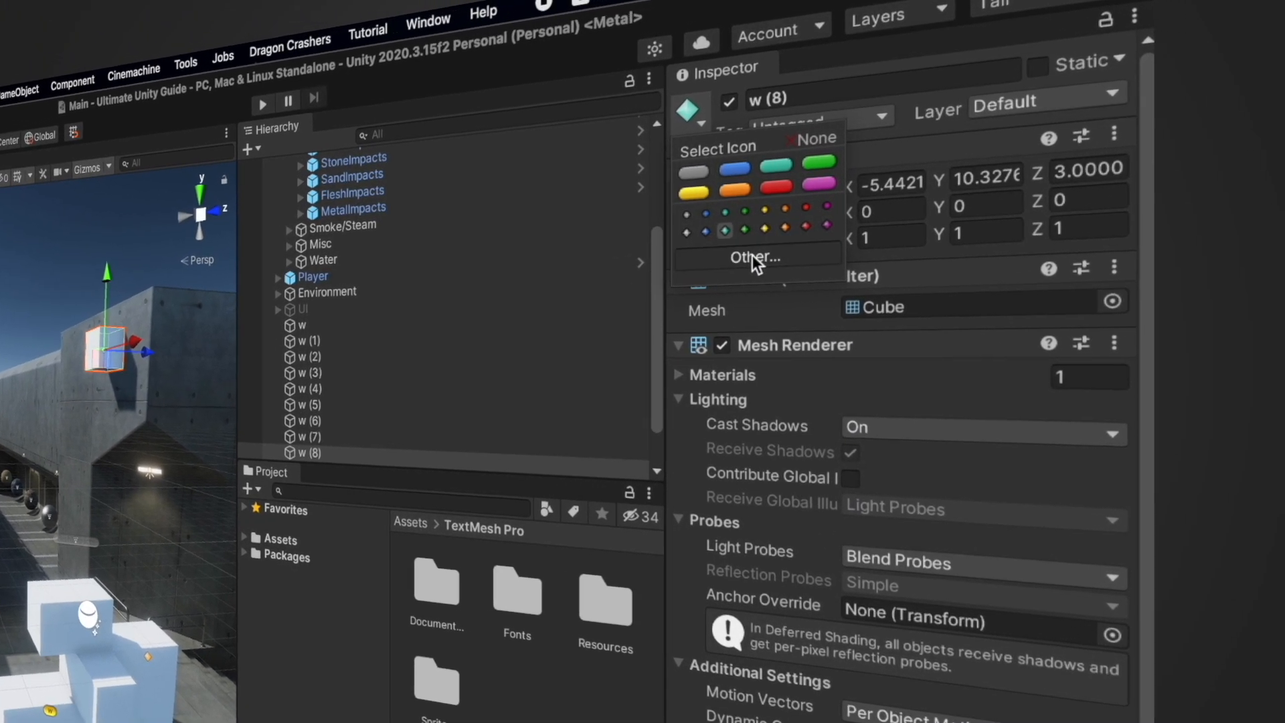
left_click(996, 225)
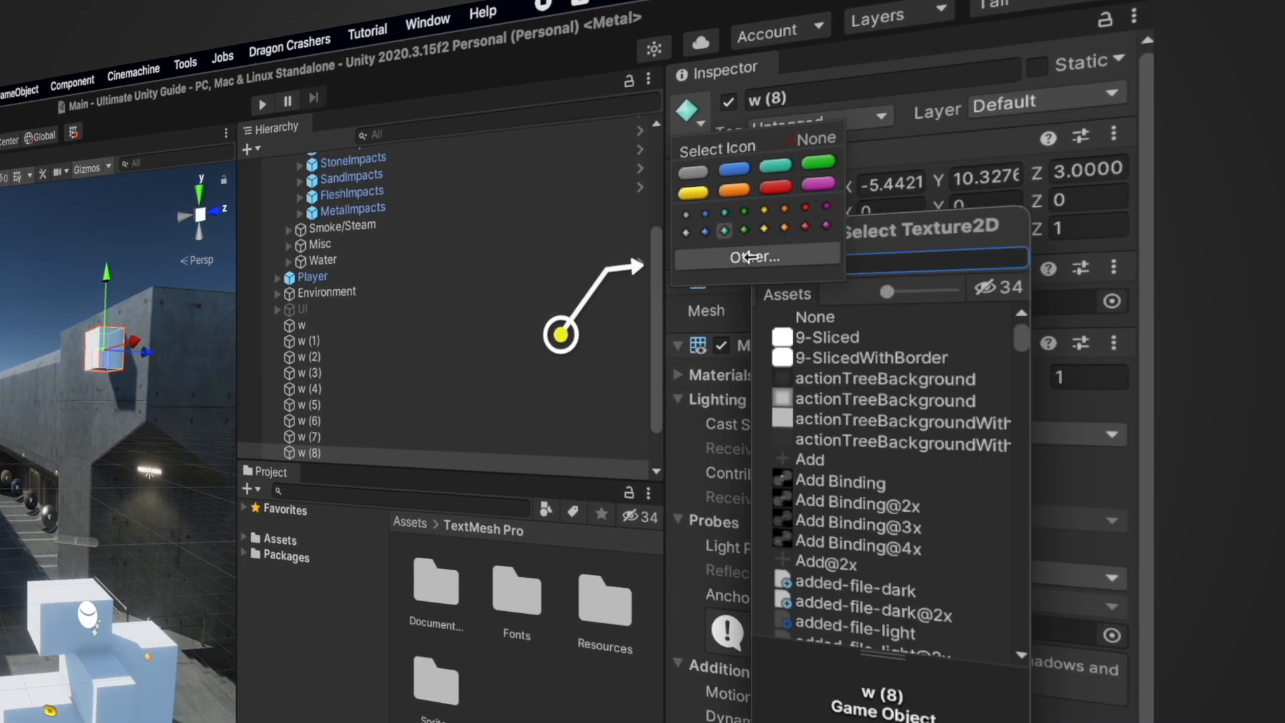
left_click(849, 461)
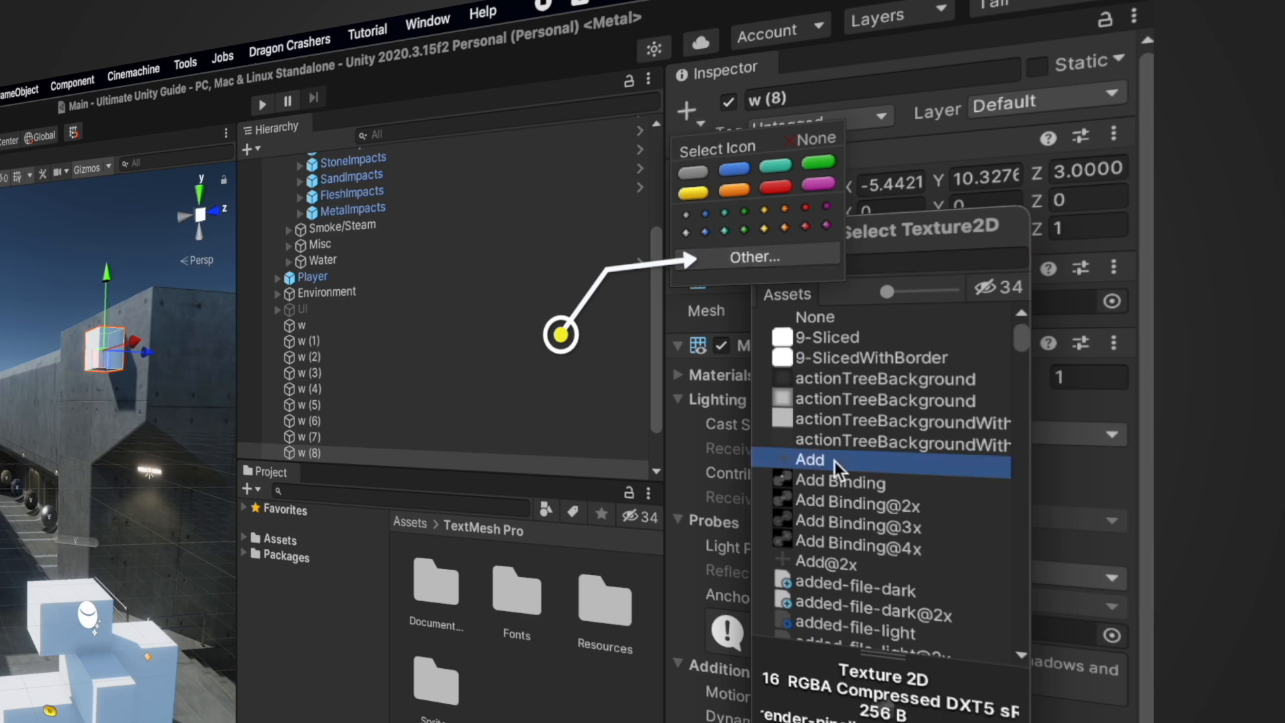
double_click(850, 461)
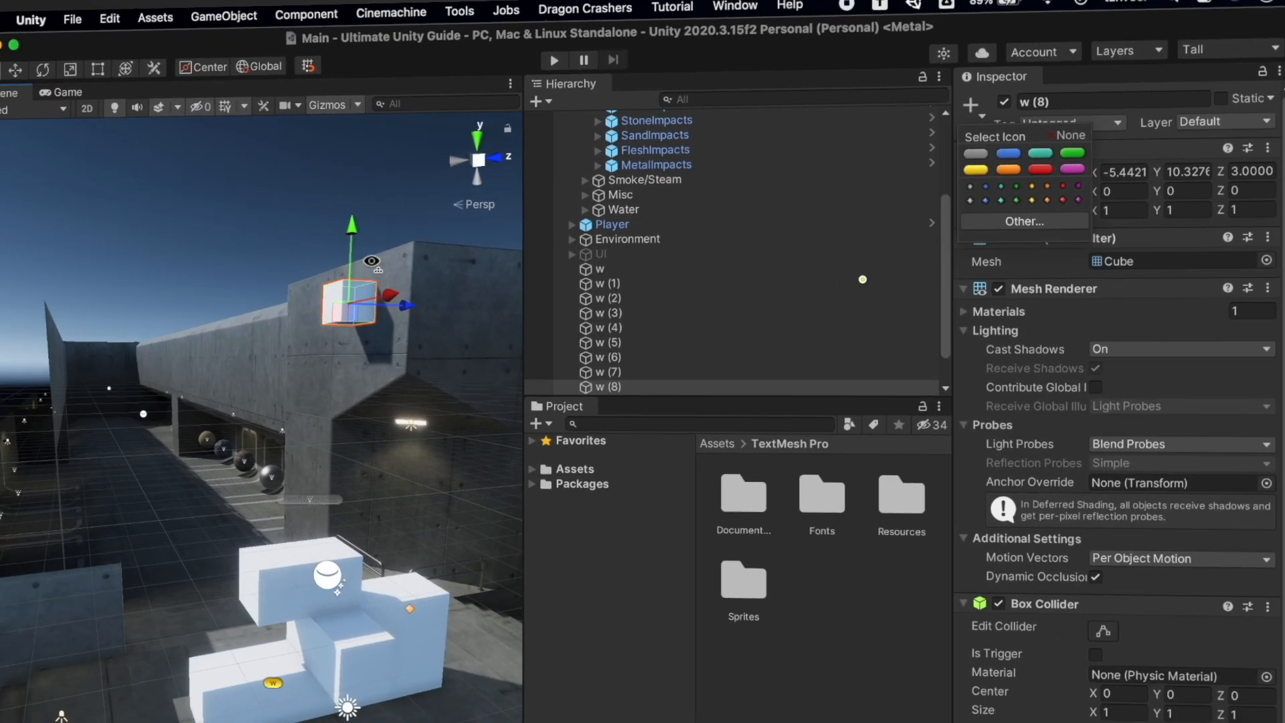
Fly around the stacked blocks to view the plus-sign icon on w (8)
right_click_drag(101, 395, 96, 306)
key("d")
key("w")
right_click_drag(414, 252, 413, 251)
key("e")
left_click(355, 161)
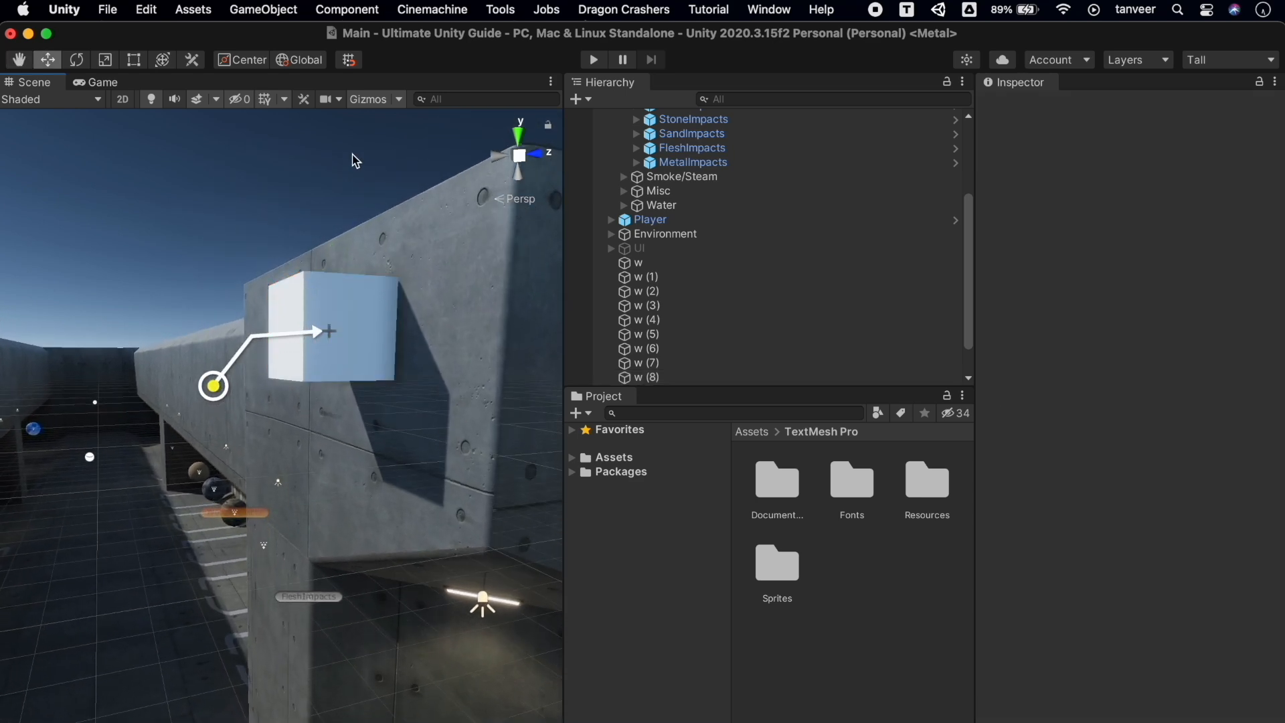
right_click_drag(386, 309, 383, 303)
key("w")
key("s")
key("q")
key("s")
key("w")
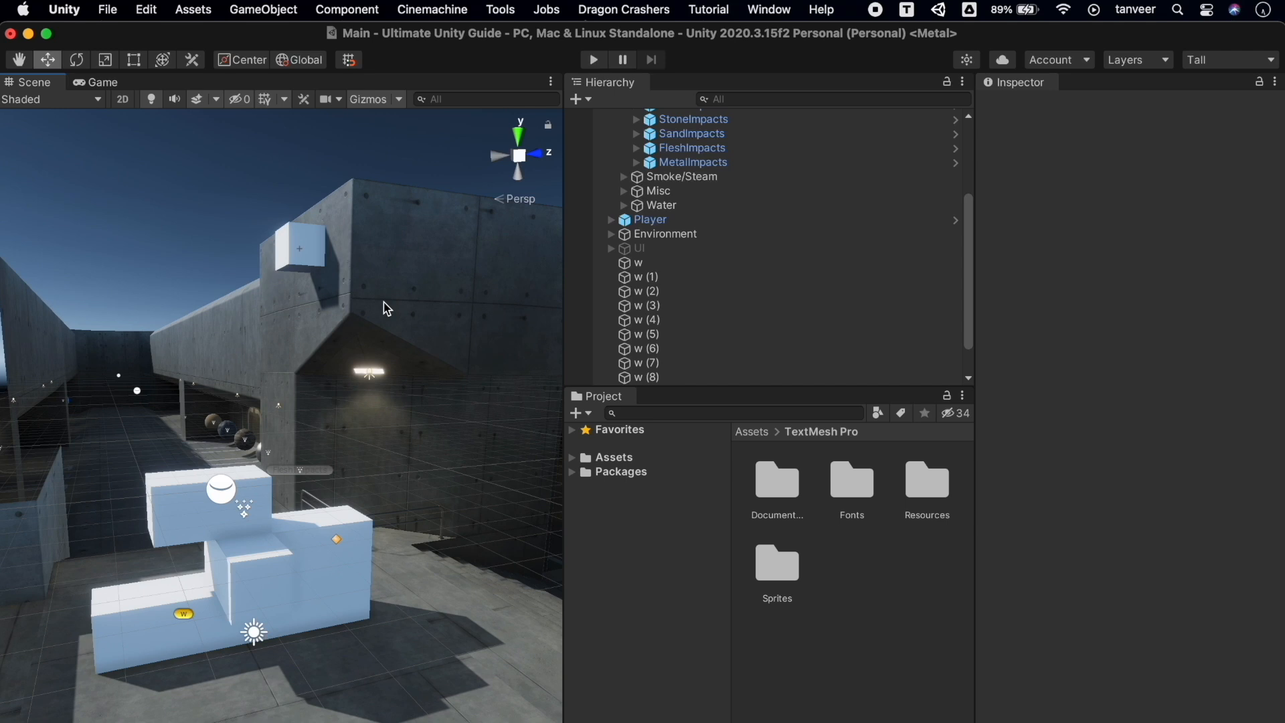
Set cube w's icon to None, removing its yellow label
left_click(339, 495)
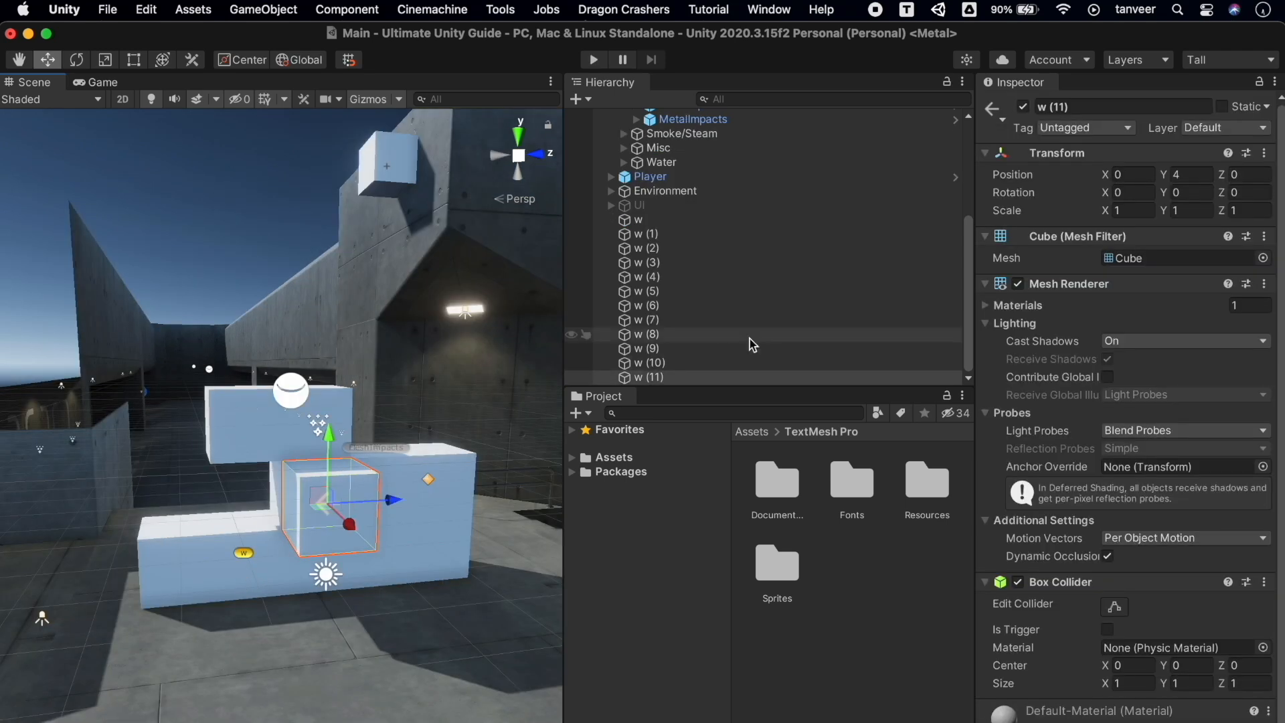
left_click(988, 111)
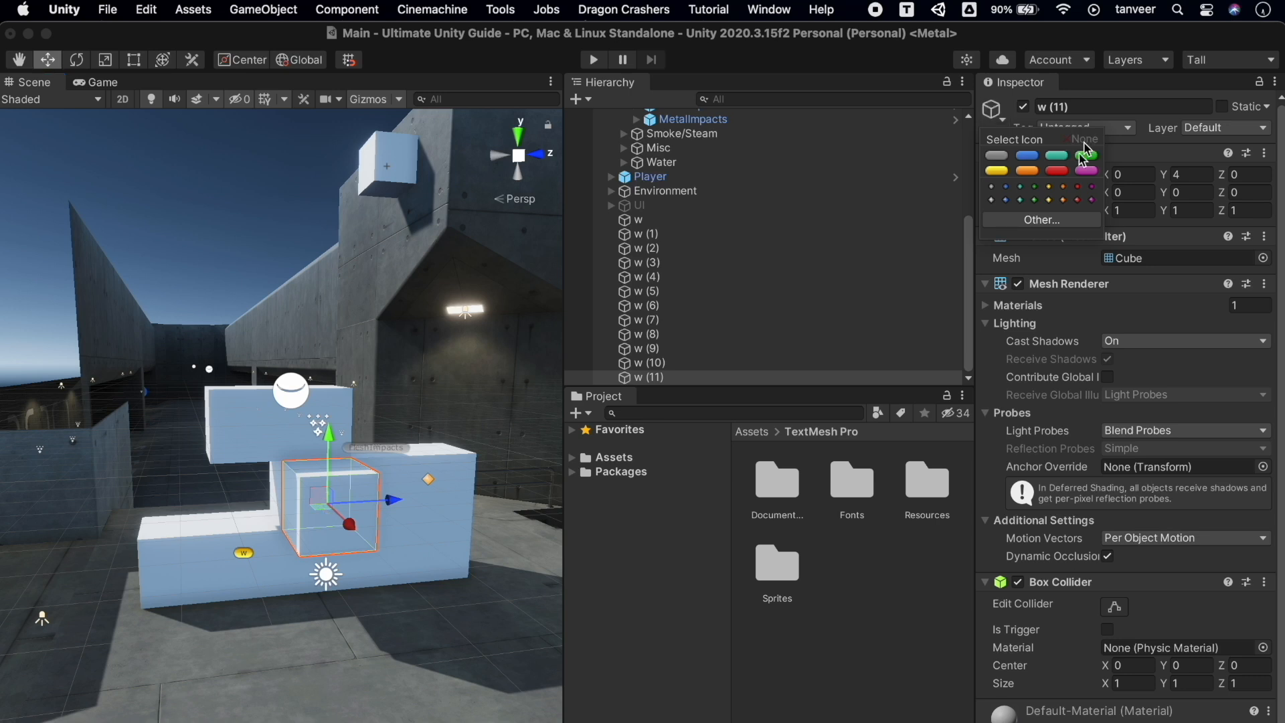
left_click(253, 550)
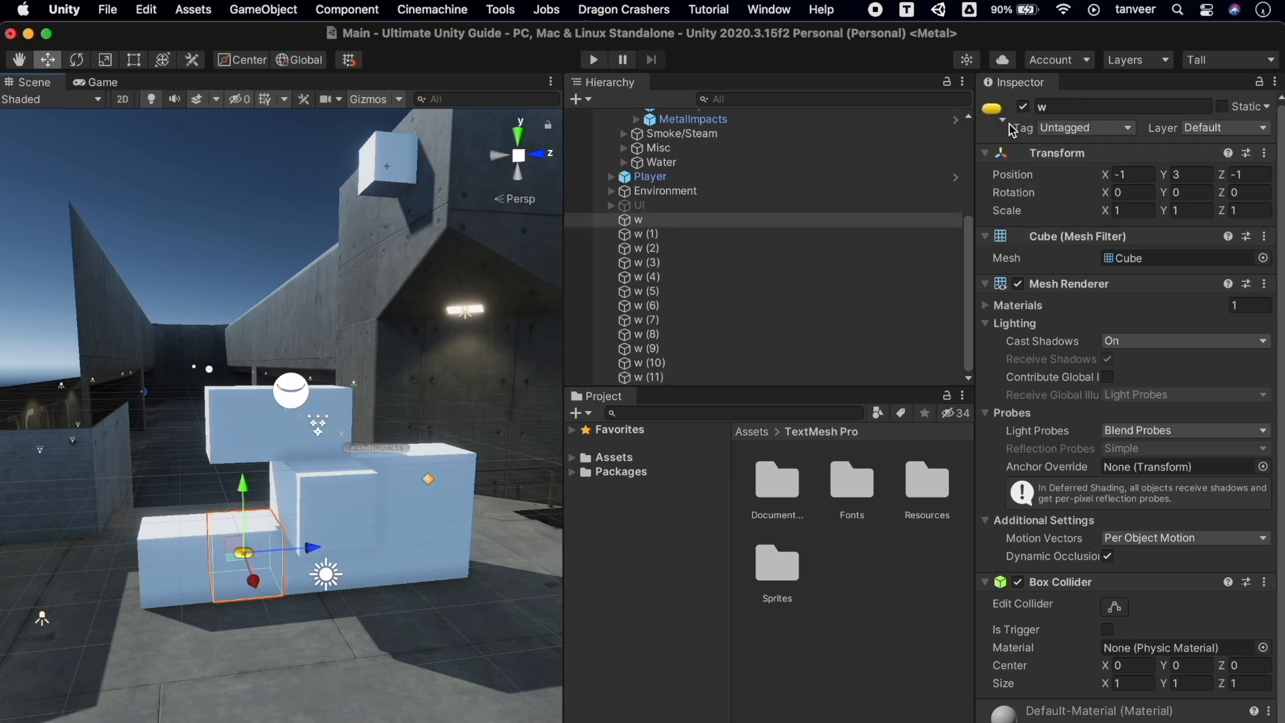
left_click(994, 110)
left_click(1090, 142)
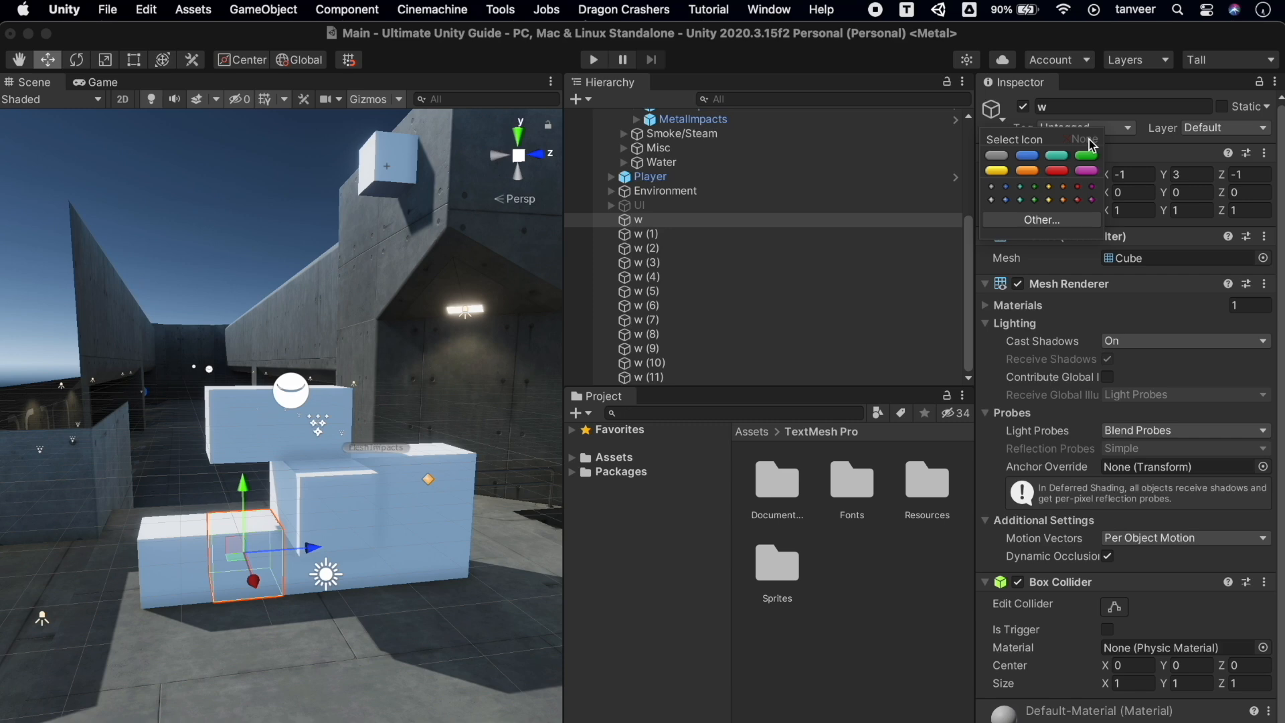
left_click(388, 102)
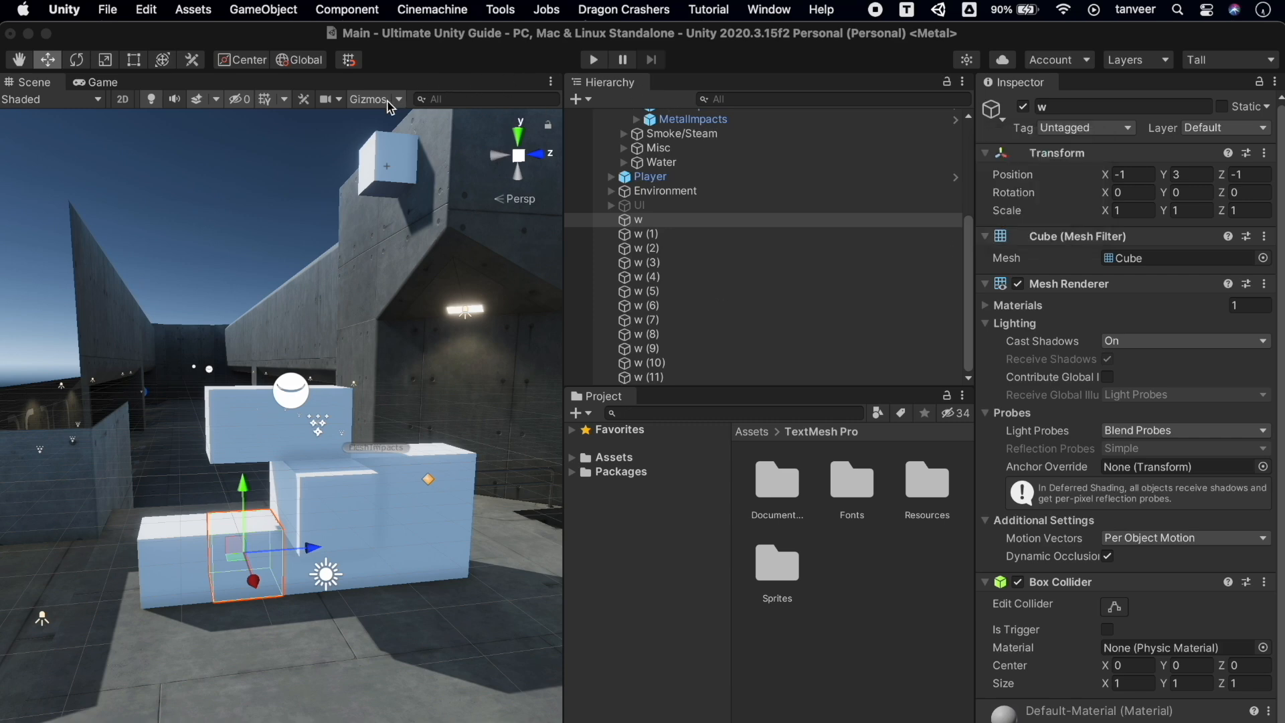
Switch the Scene view Gizmos off so no icons appear
left_click(388, 102)
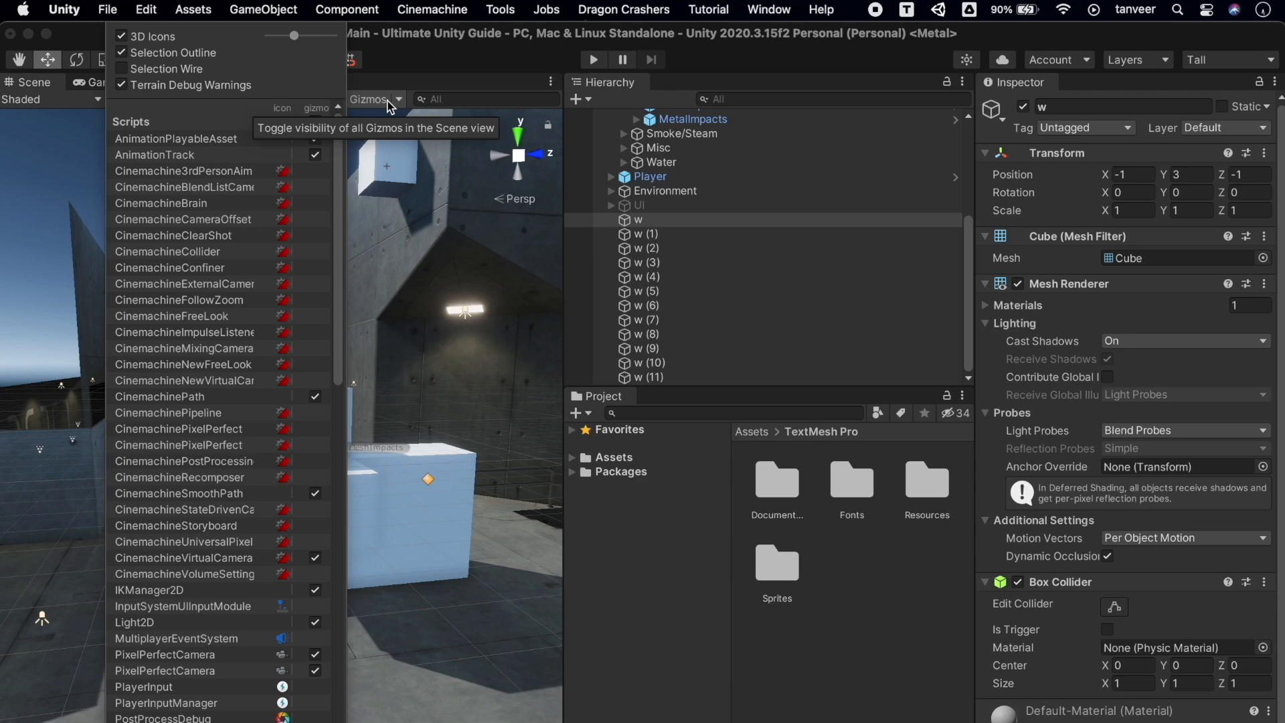
left_click(388, 100)
left_click(388, 100)
left_click(385, 100)
left_click(370, 99)
left_click(370, 99)
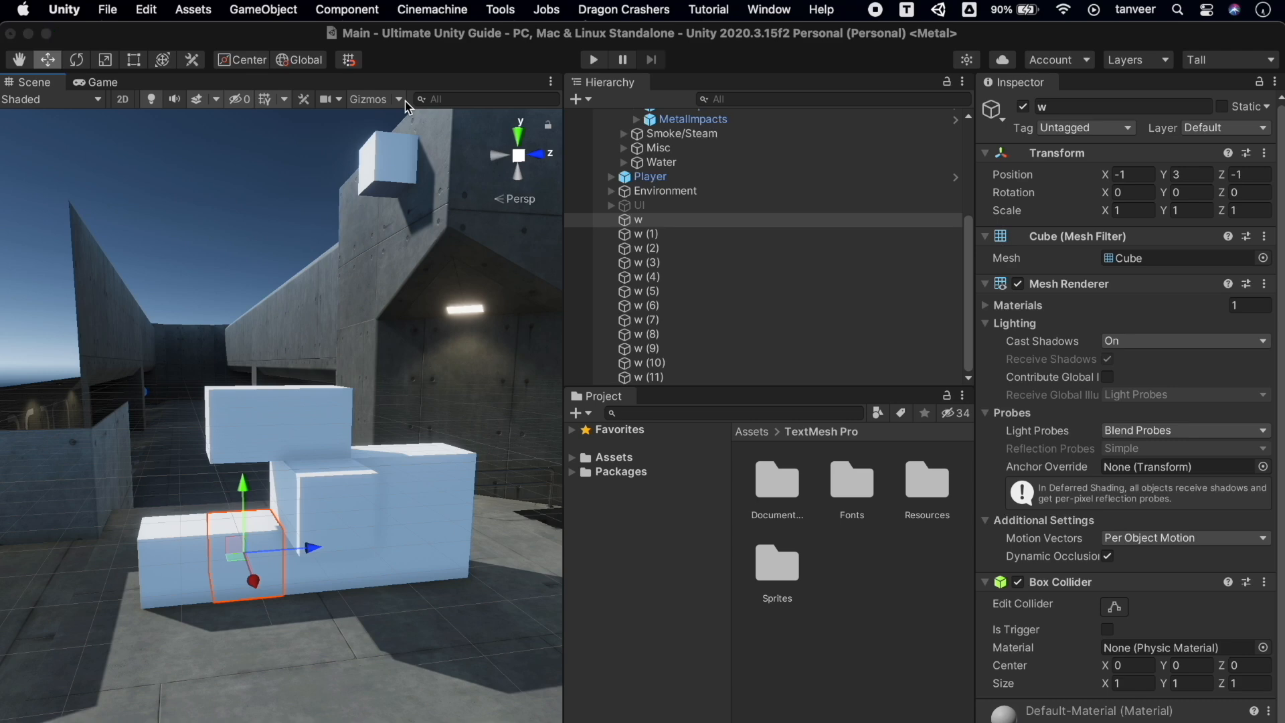
left_click(405, 101)
Orbit around the selected cube and switch the Scene view Gizmos back on
left_click(404, 105)
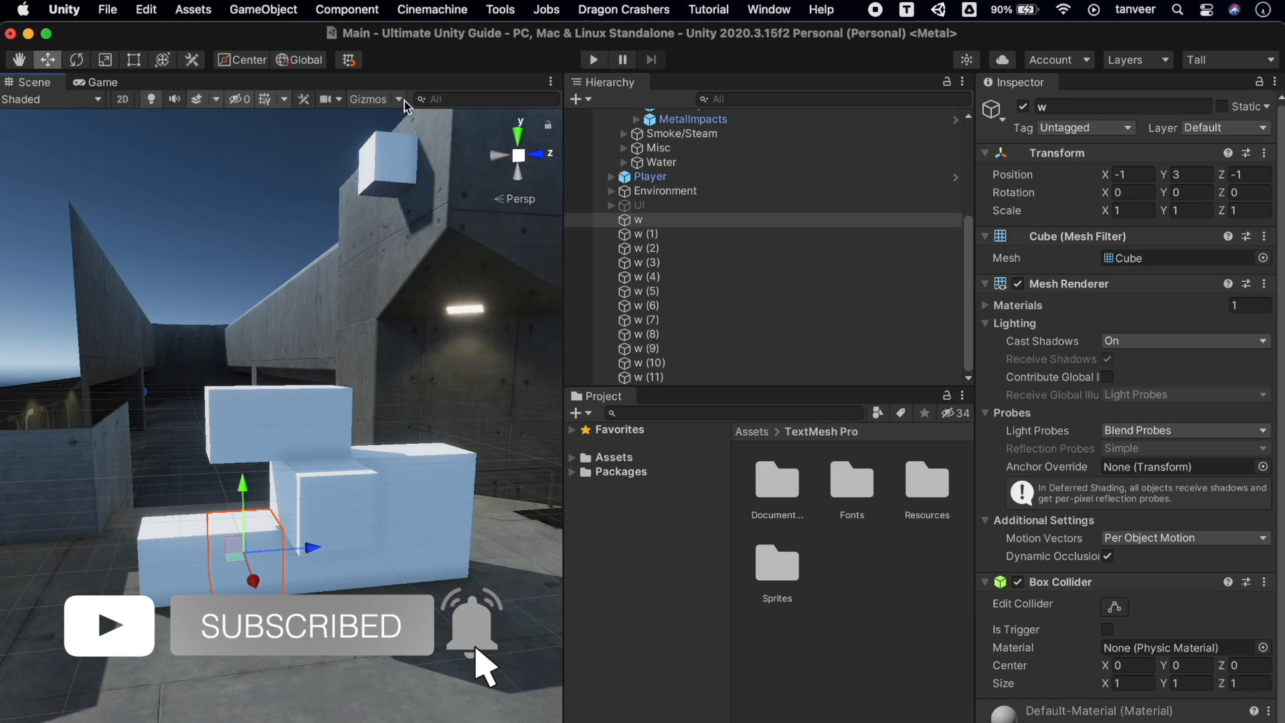
left_click_drag(355, 433, 492, 460, "alt")
left_click(368, 99)
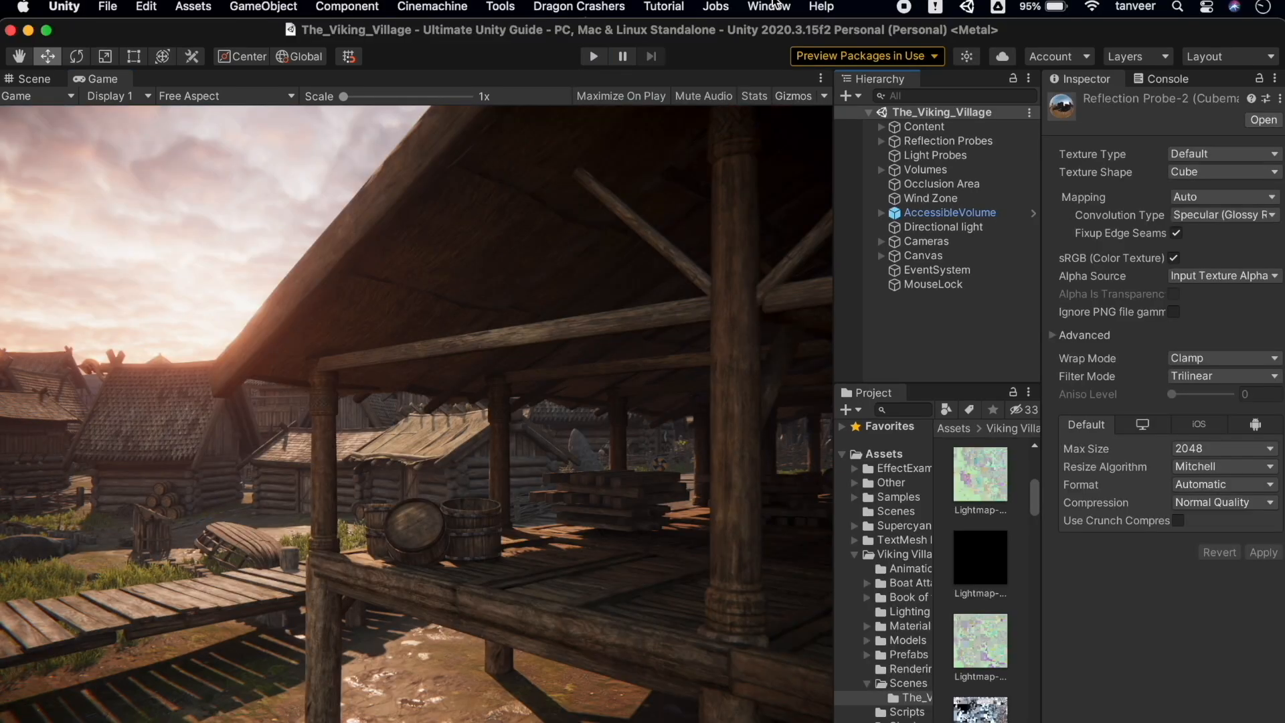
Open Window > Rendering > Lighting and dock it as a widened panel beside the Game view
left_click(771, 6)
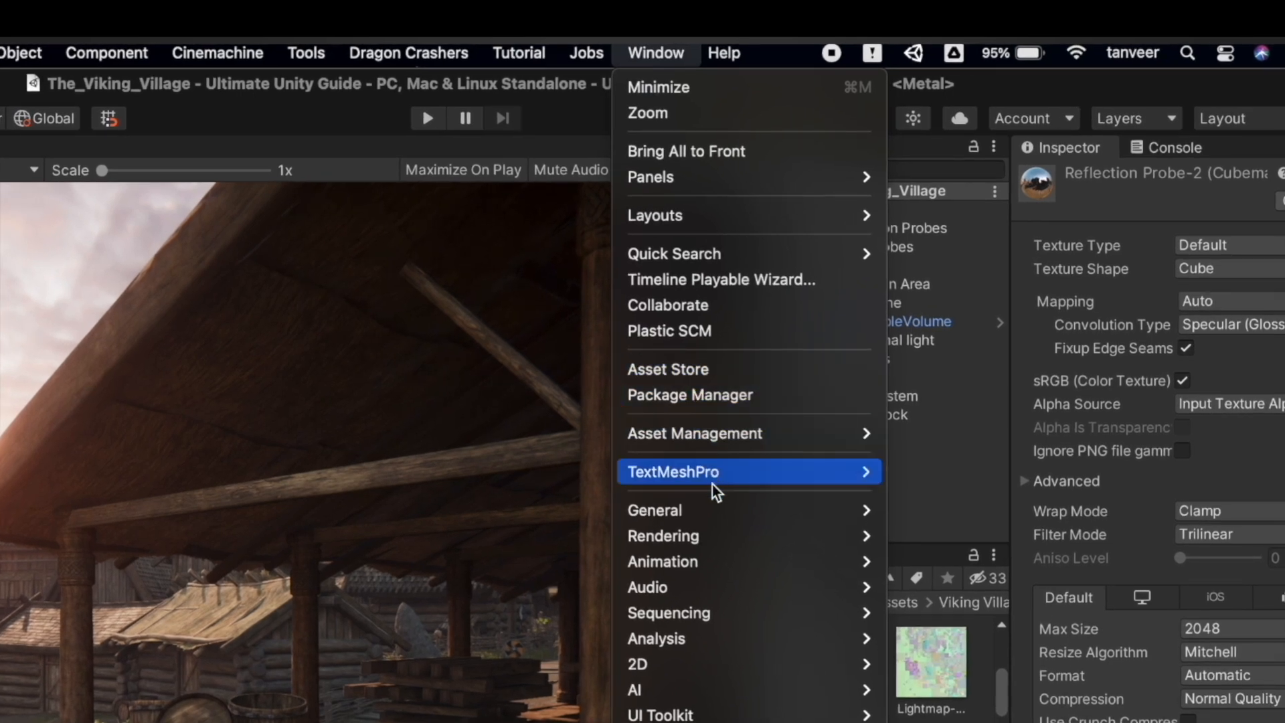
mouse_move(748, 534)
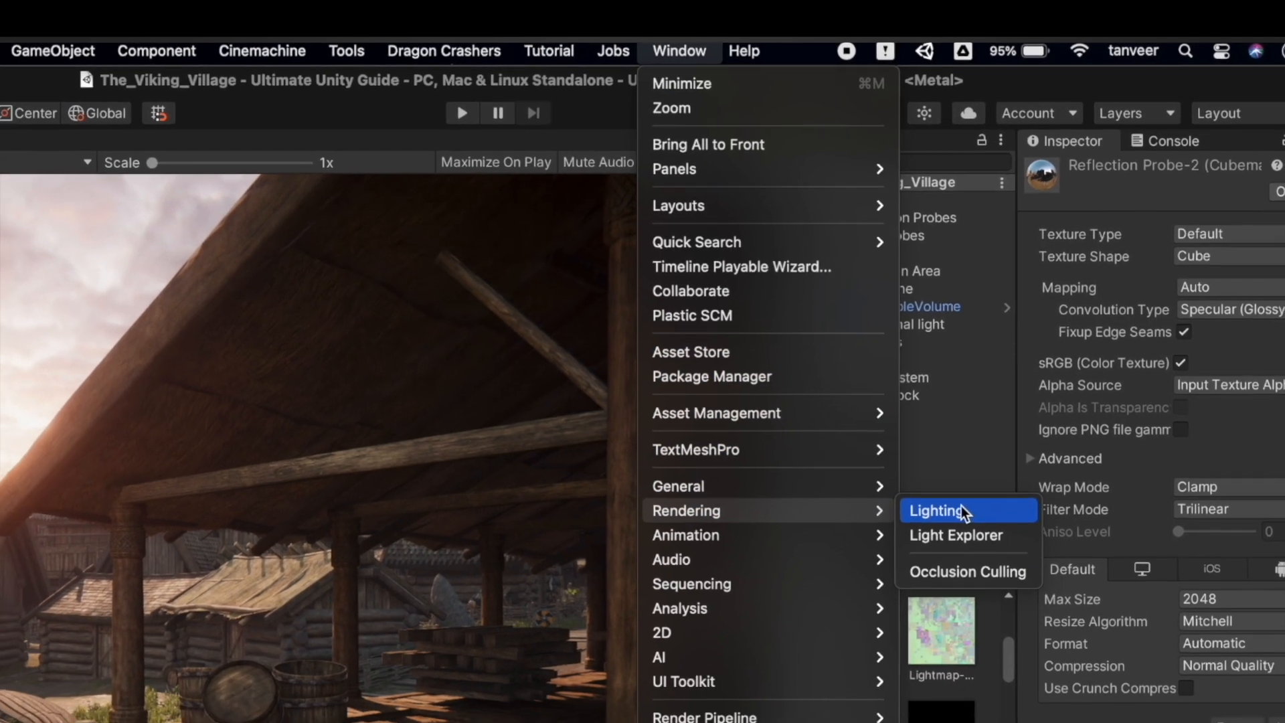
left_click(933, 536)
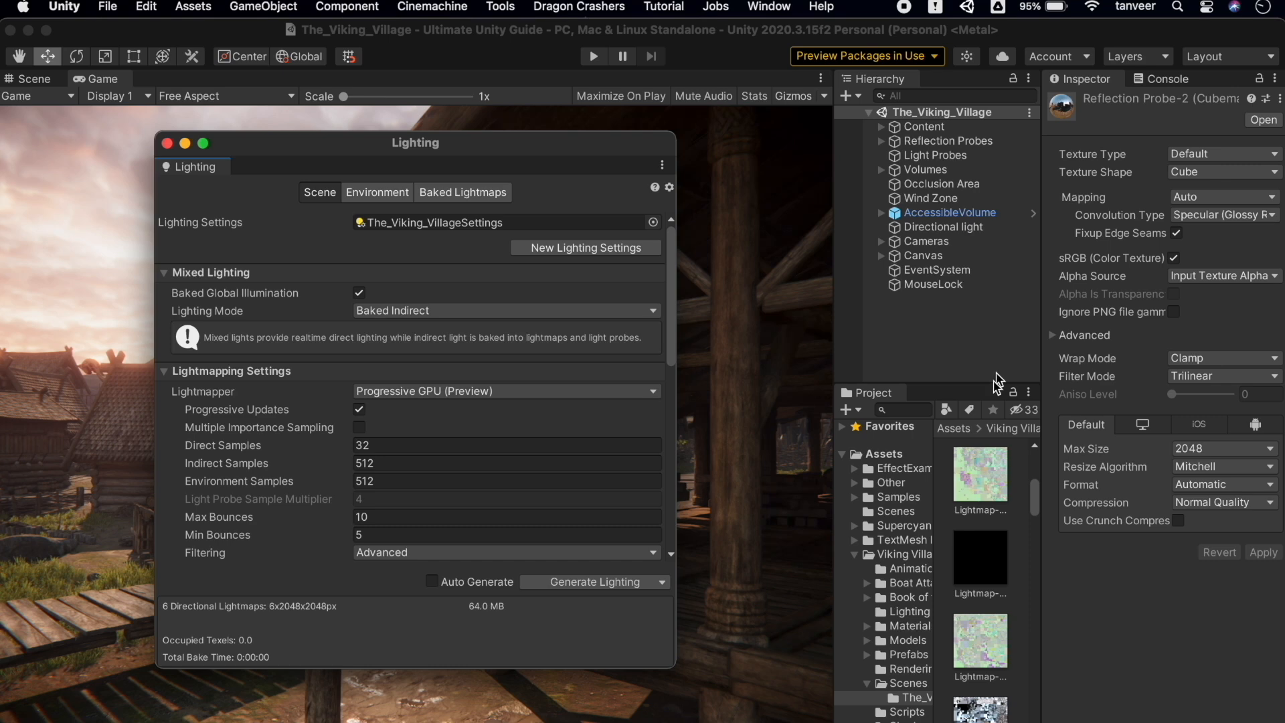
left_click_drag(201, 169, 793, 195)
left_click_drag(482, 278, 300, 258)
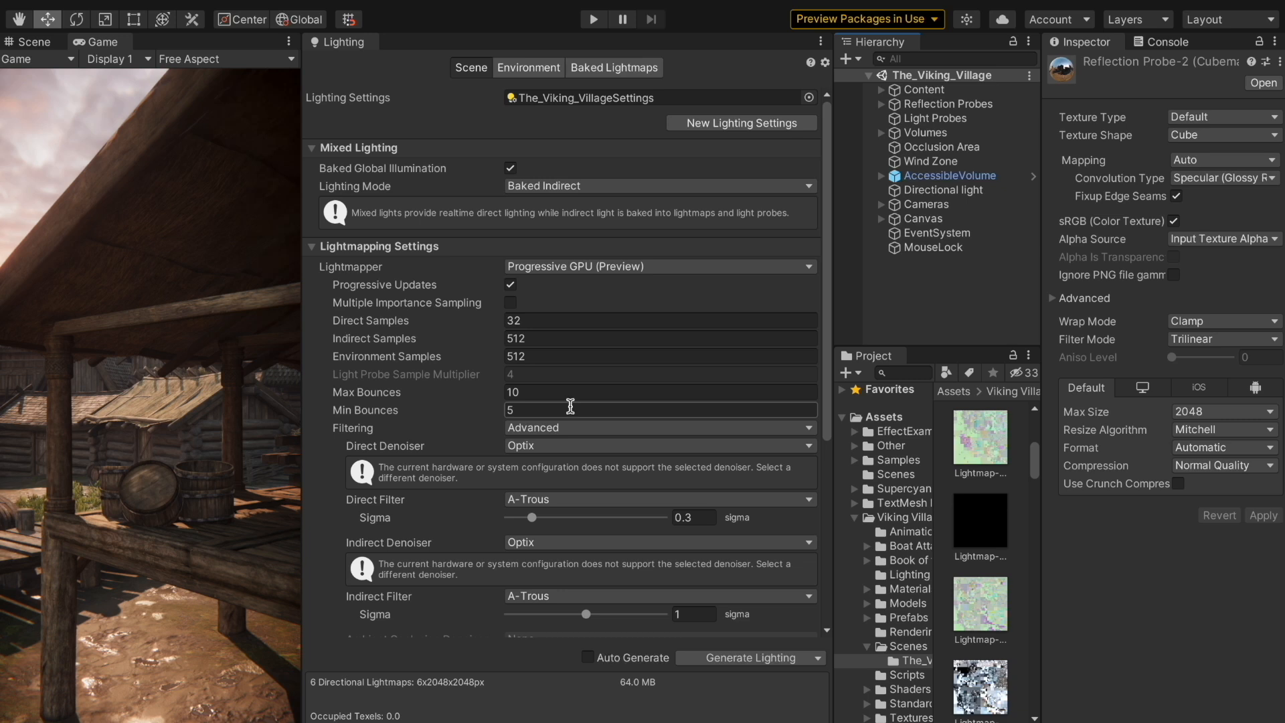
left_click(811, 268)
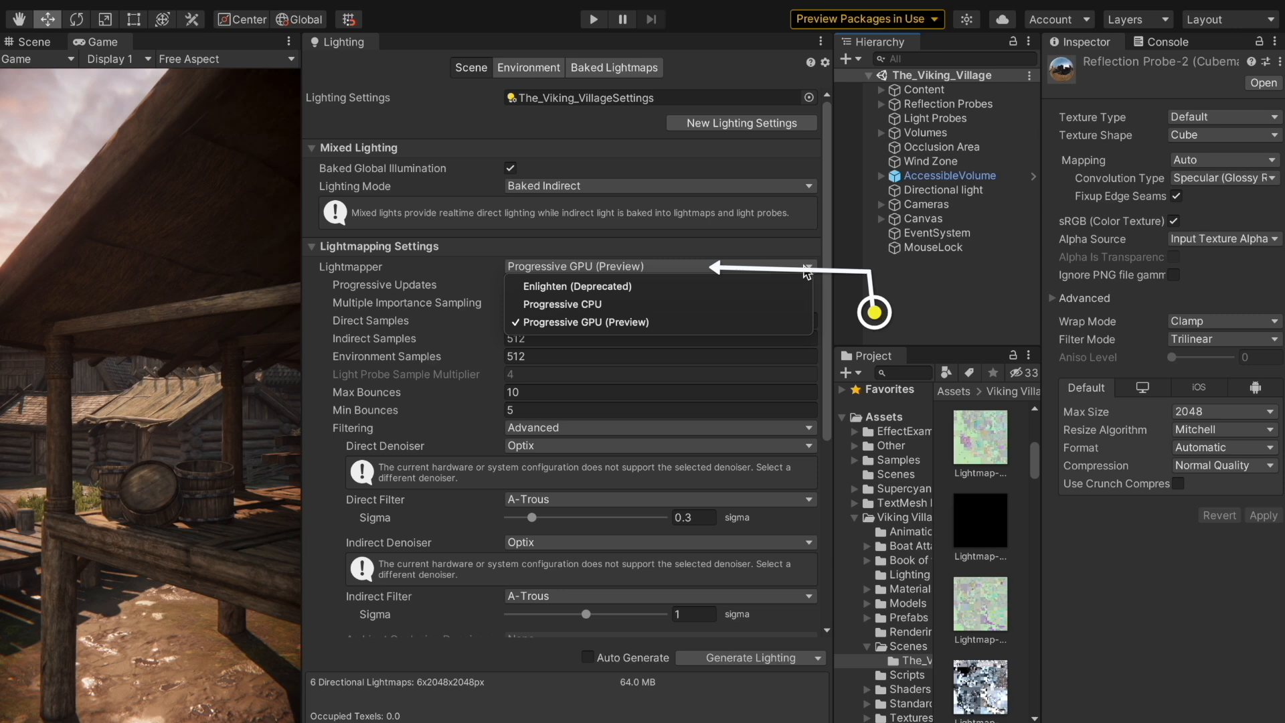
left_click(808, 268)
left_click(809, 187)
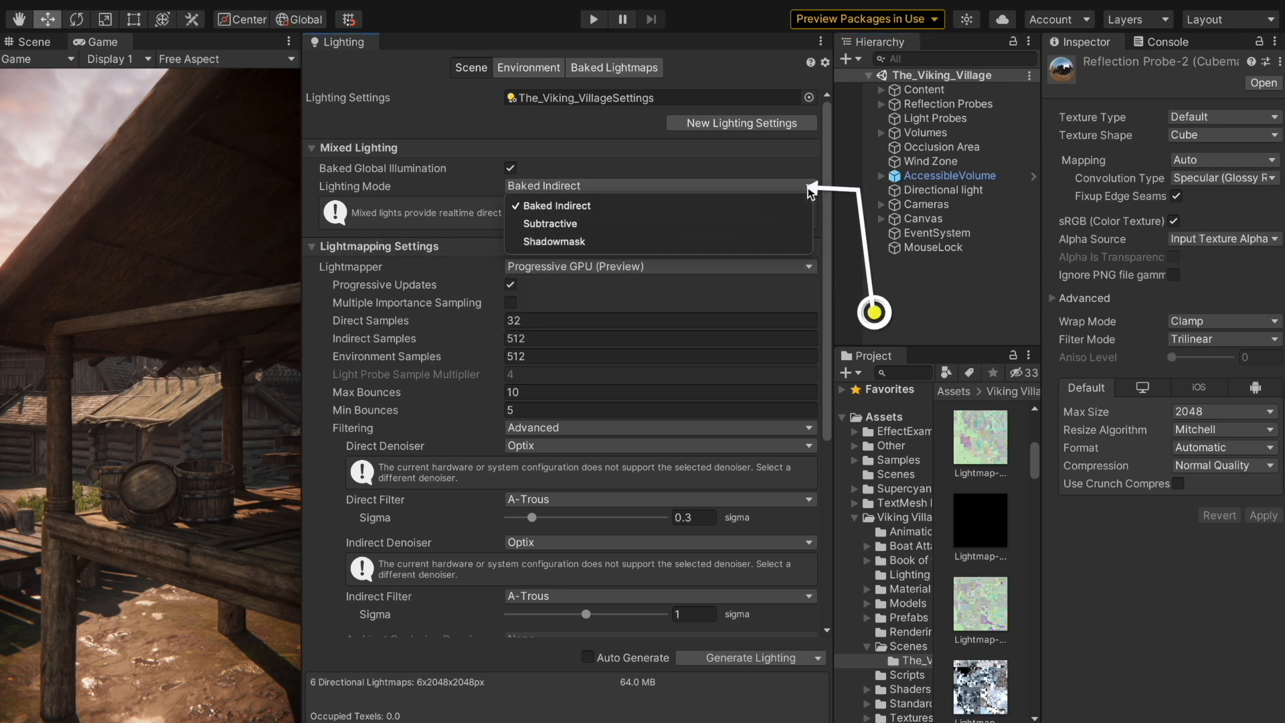
left_click(807, 186)
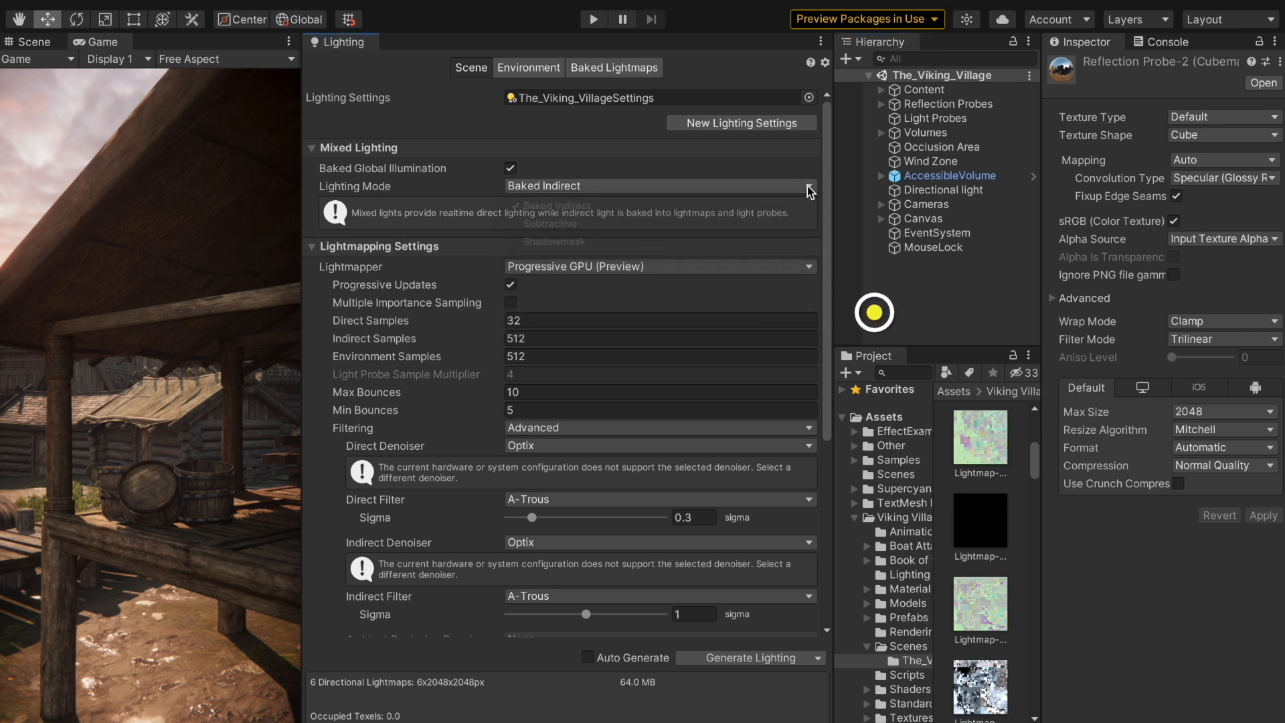
left_click(810, 267)
left_click(810, 267)
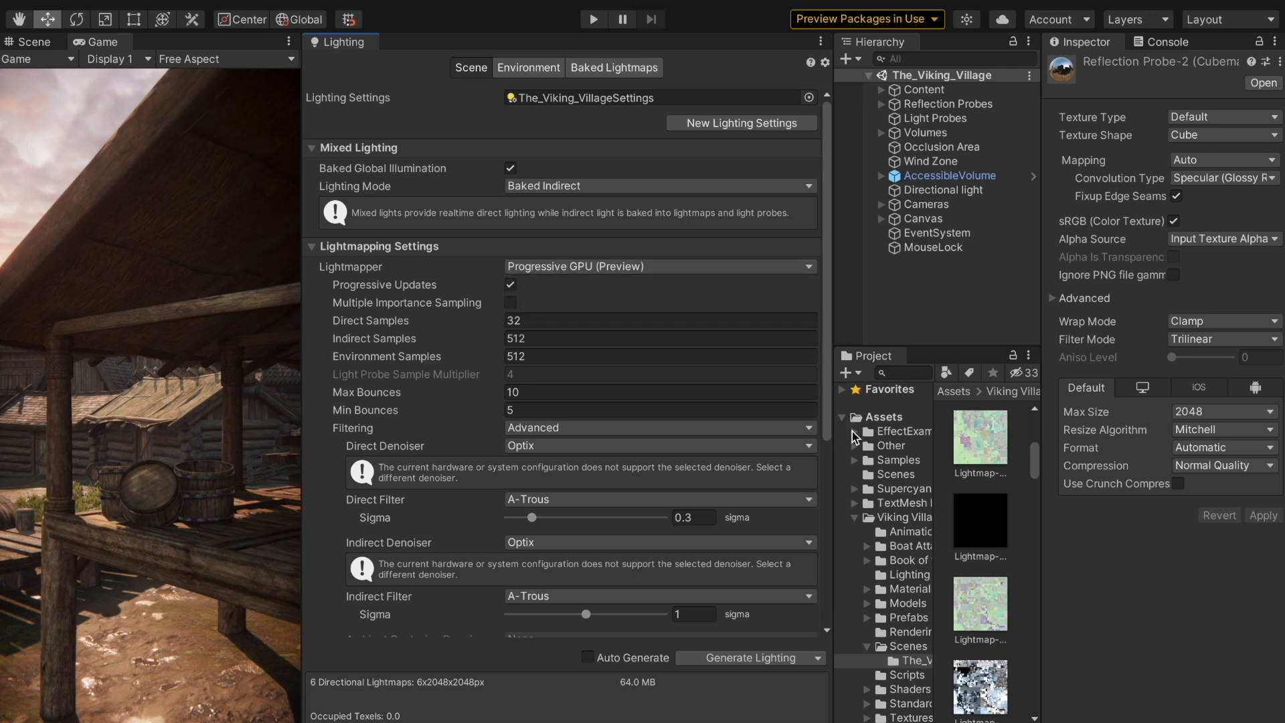
left_click(812, 429)
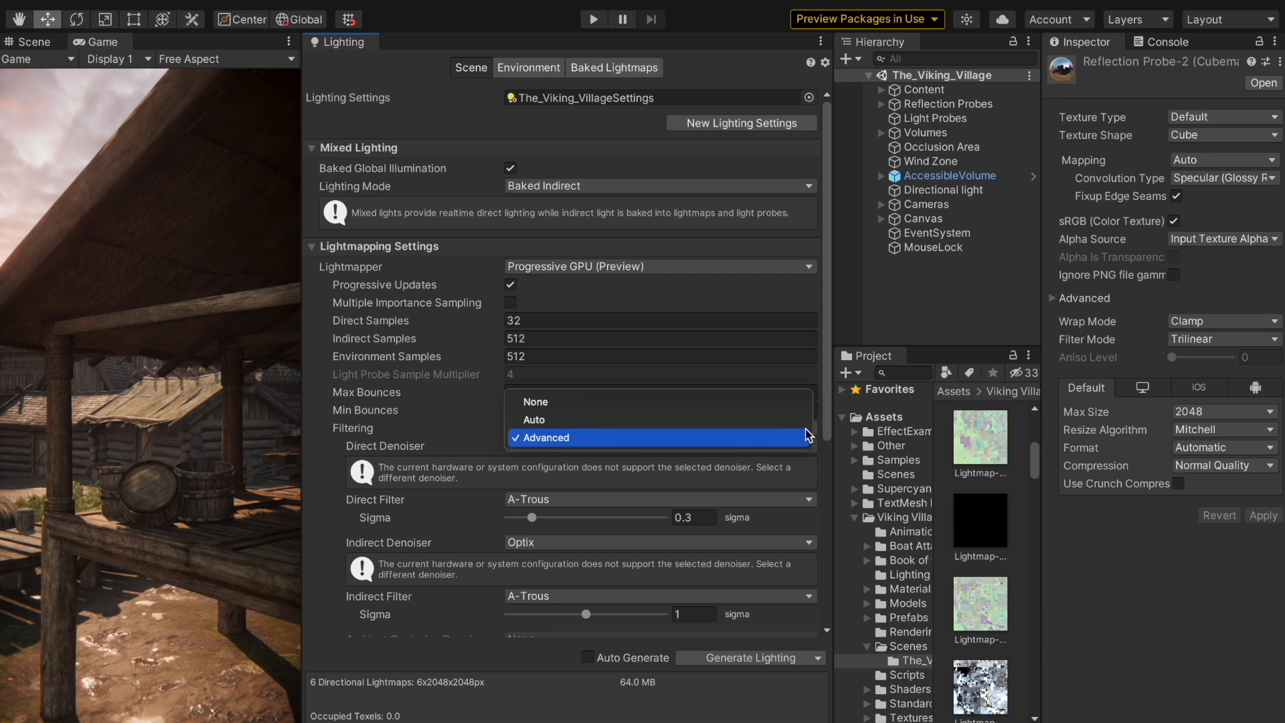
left_click(809, 436)
left_click(802, 447)
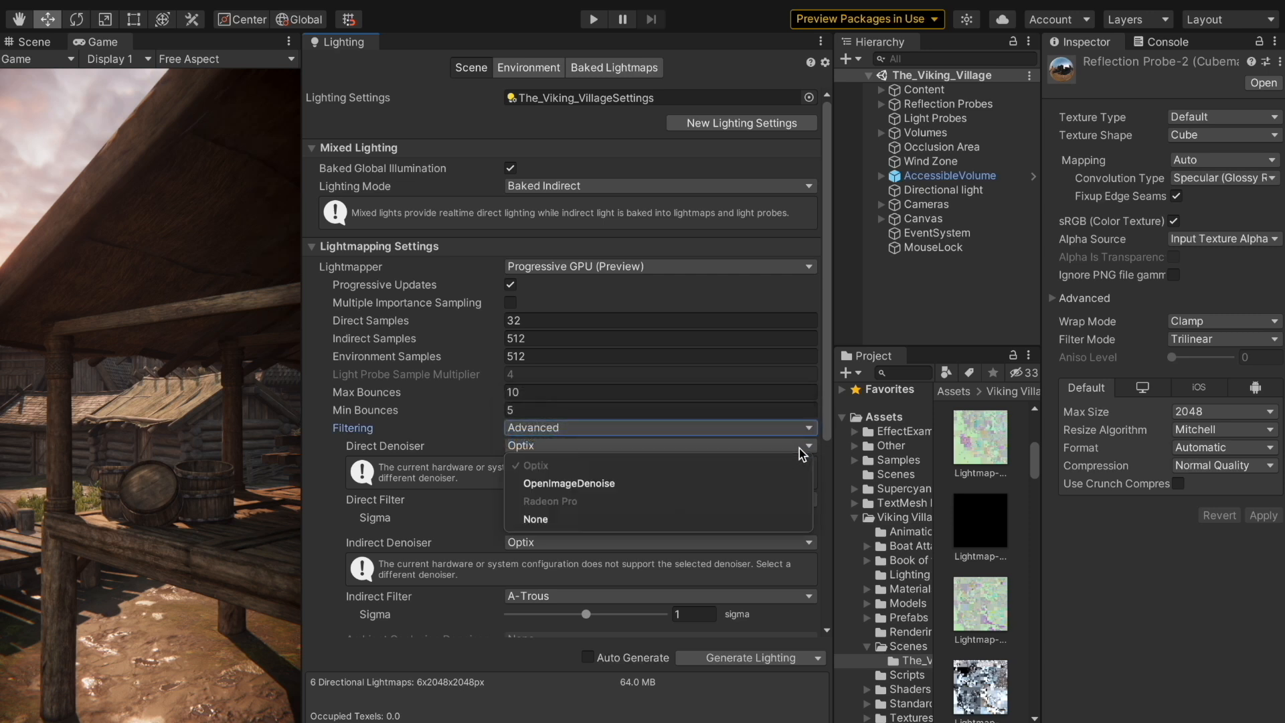
left_click(810, 449)
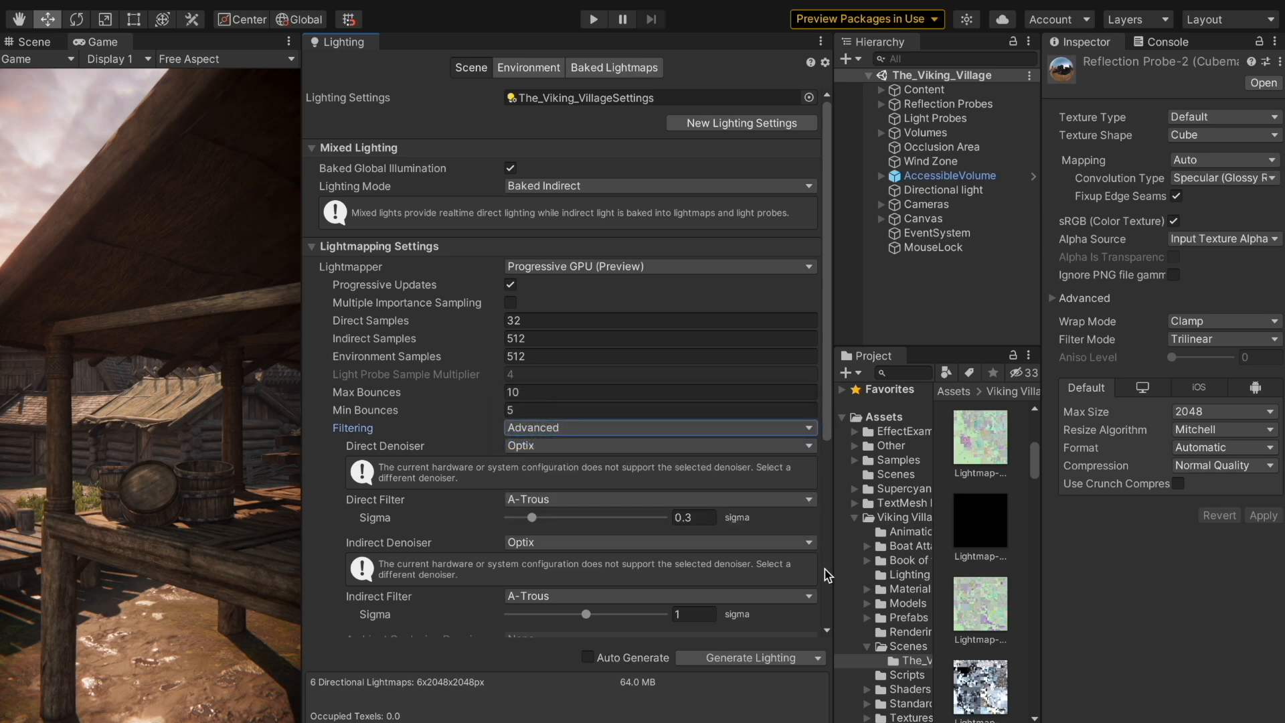
scroll(796, 584, "down", 3)
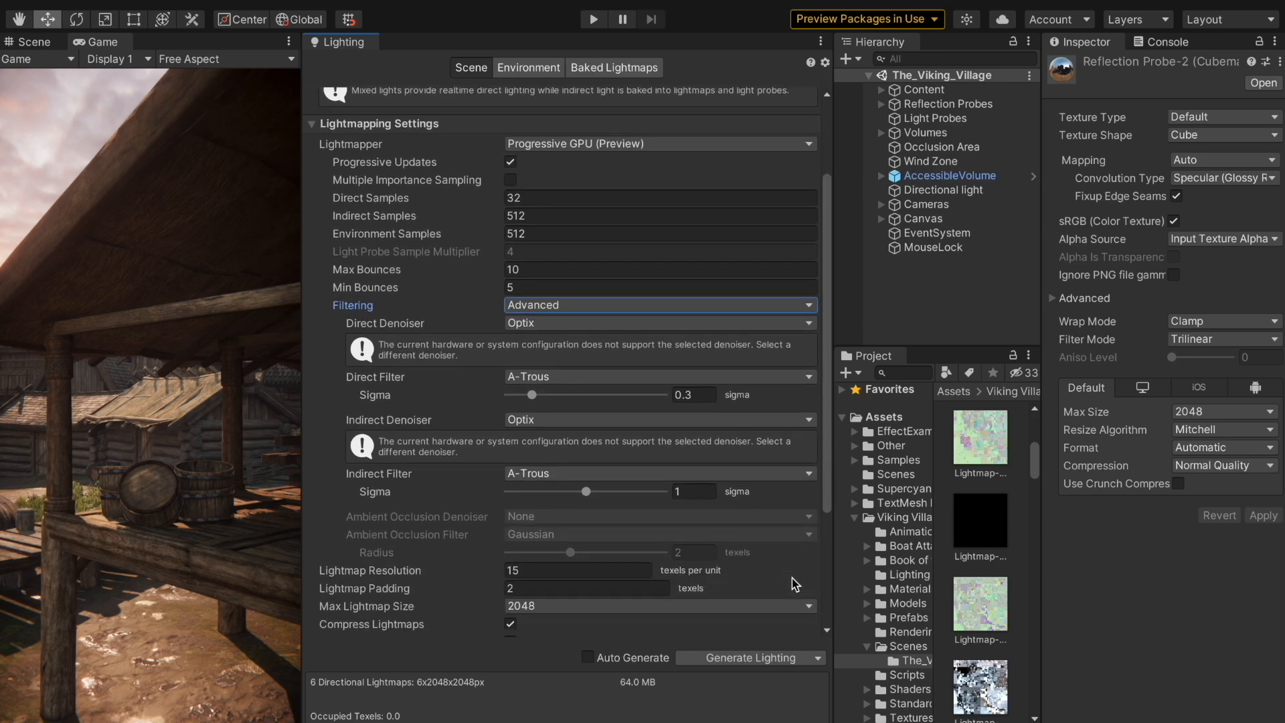
scroll(793, 580, "down", 3)
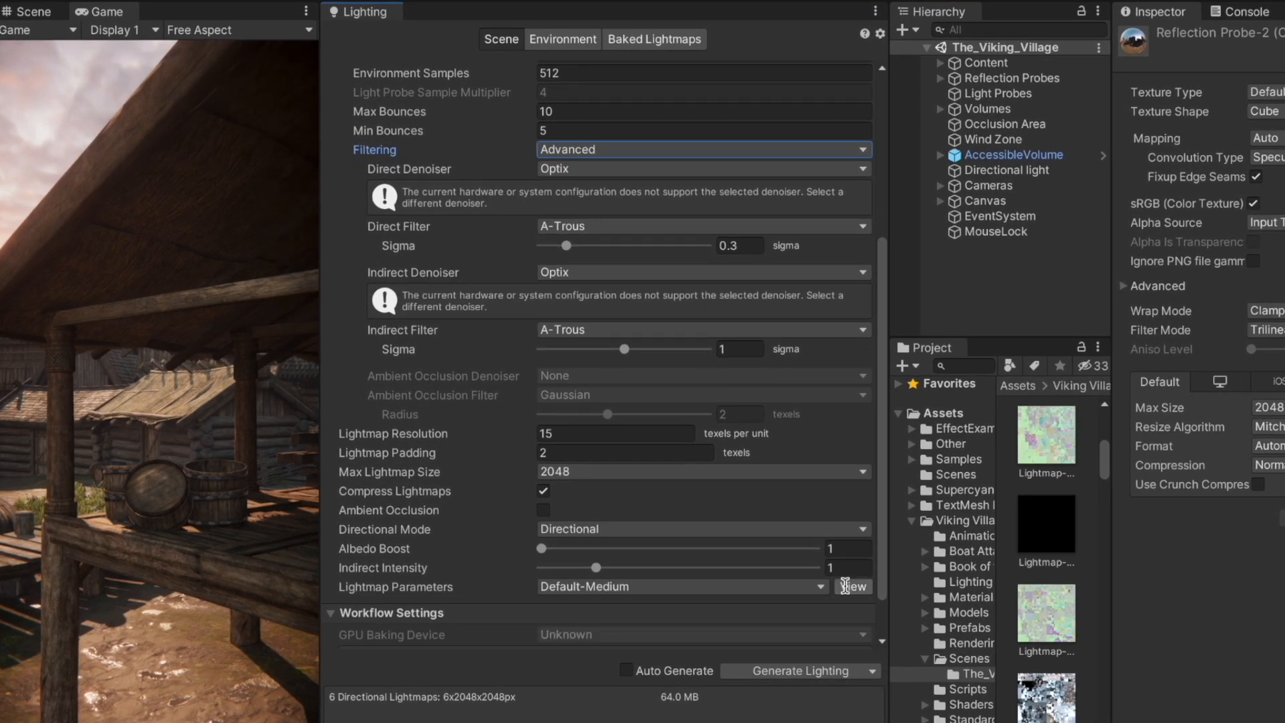
scroll(845, 586, "down", 2)
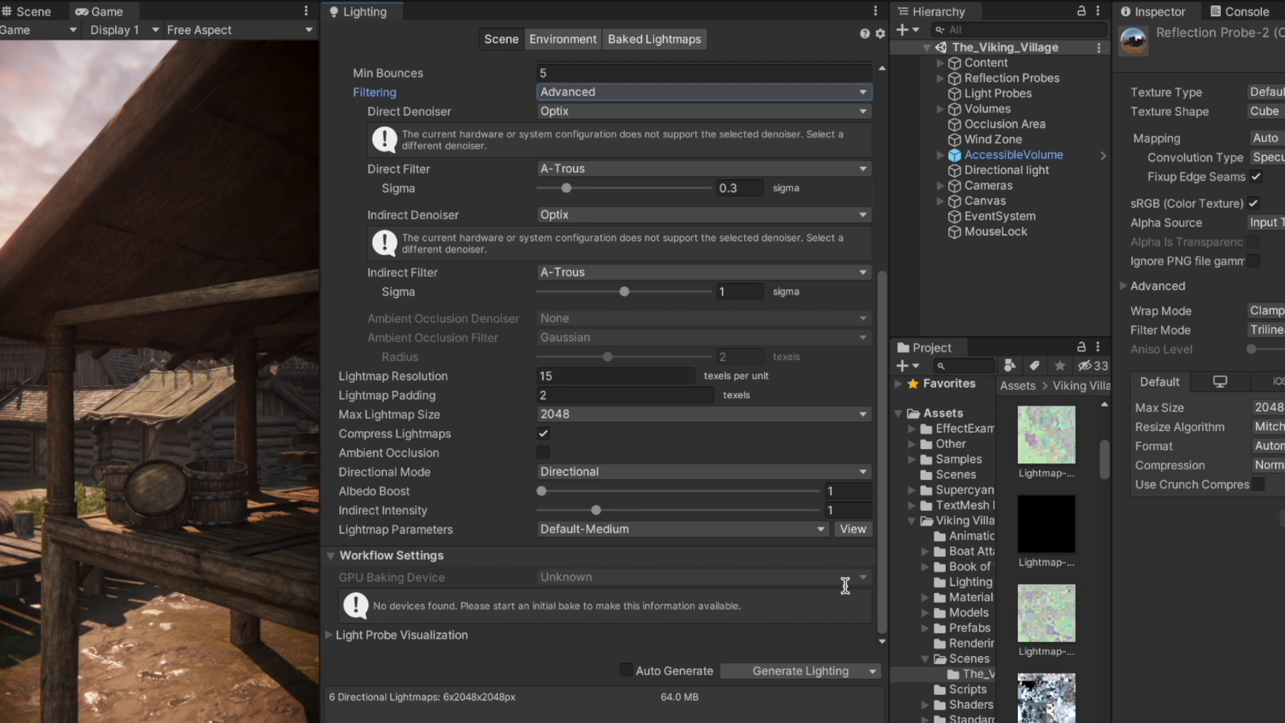
left_click(871, 671)
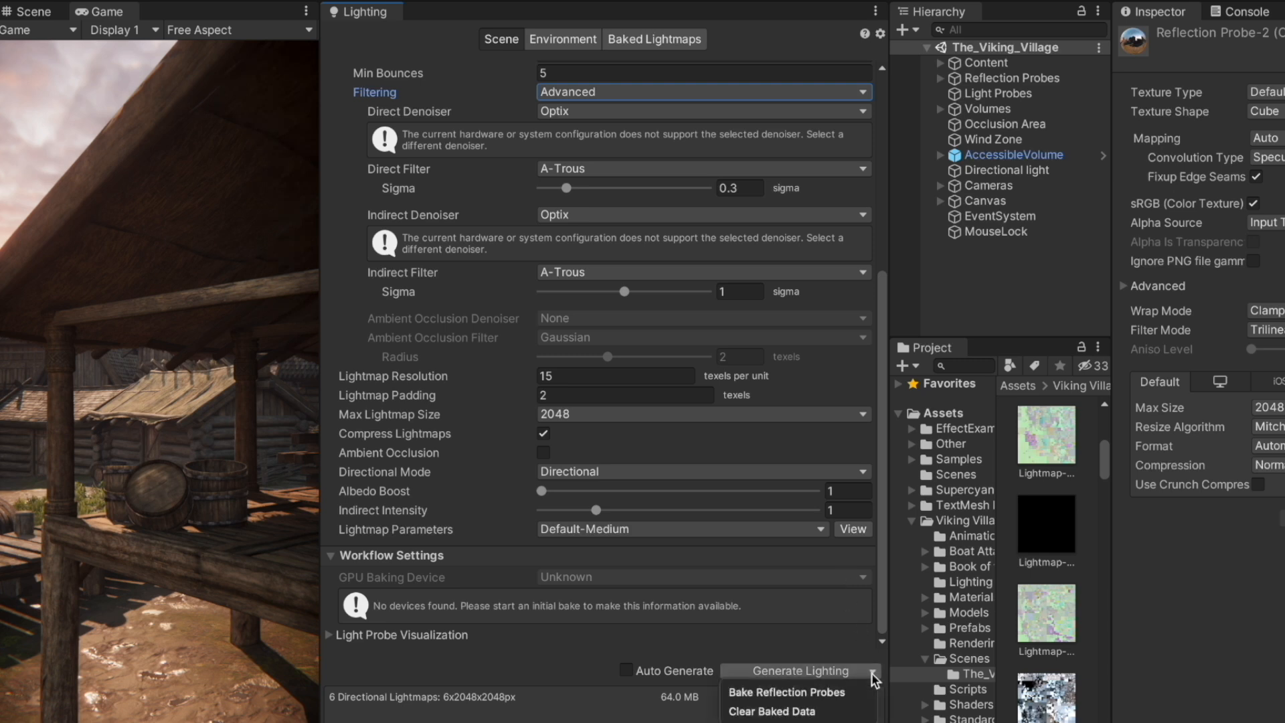
left_click(871, 672)
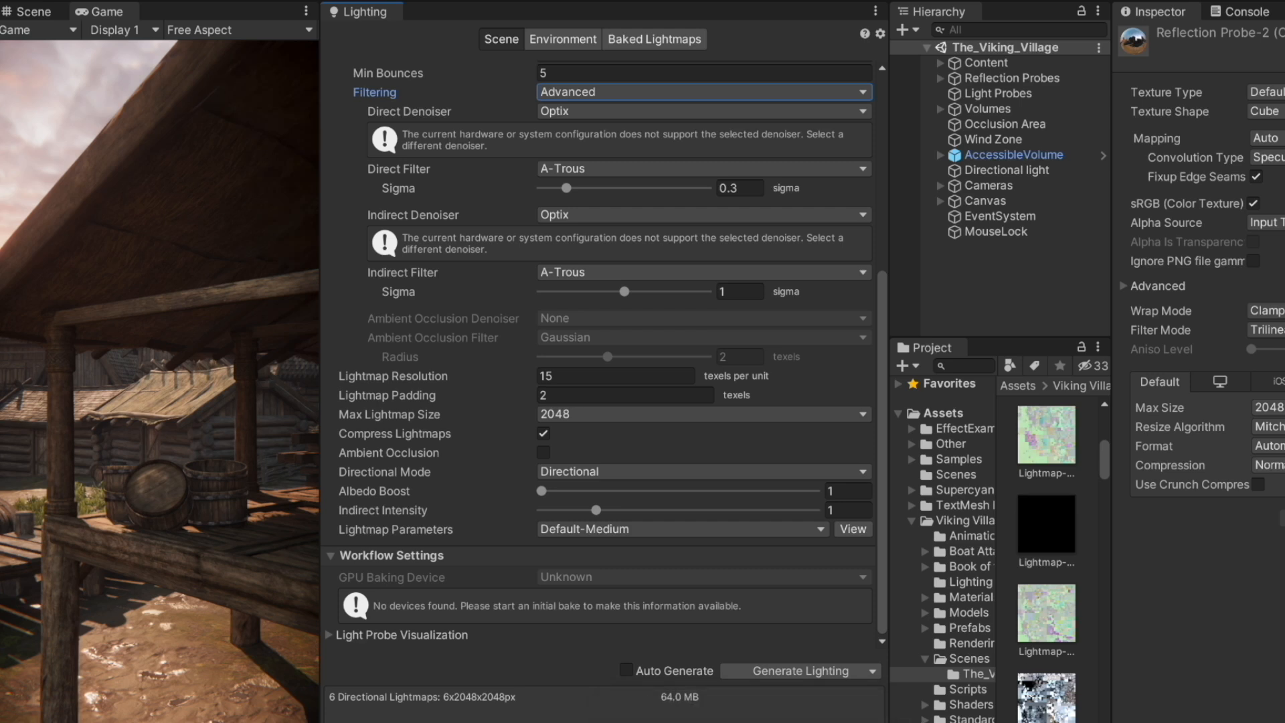
left_click(571, 37)
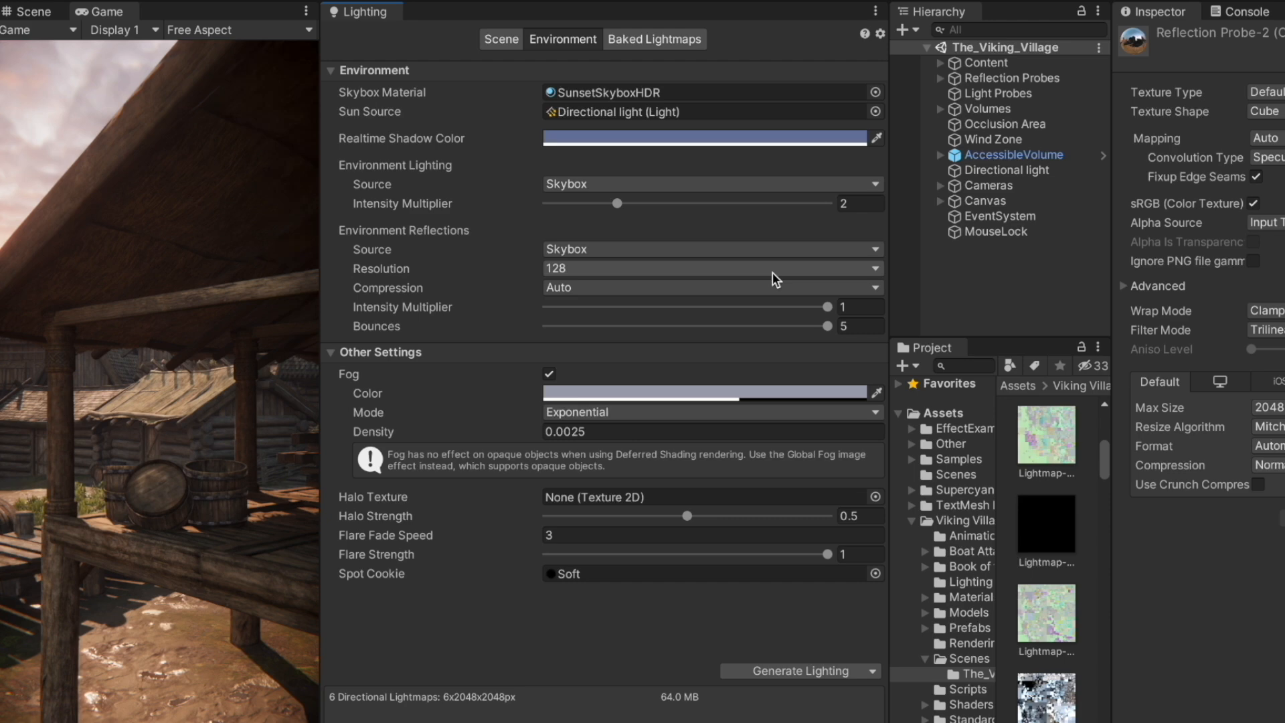
left_click(665, 41)
scroll(761, 287, "down", 3)
scroll(760, 286, "up", 3)
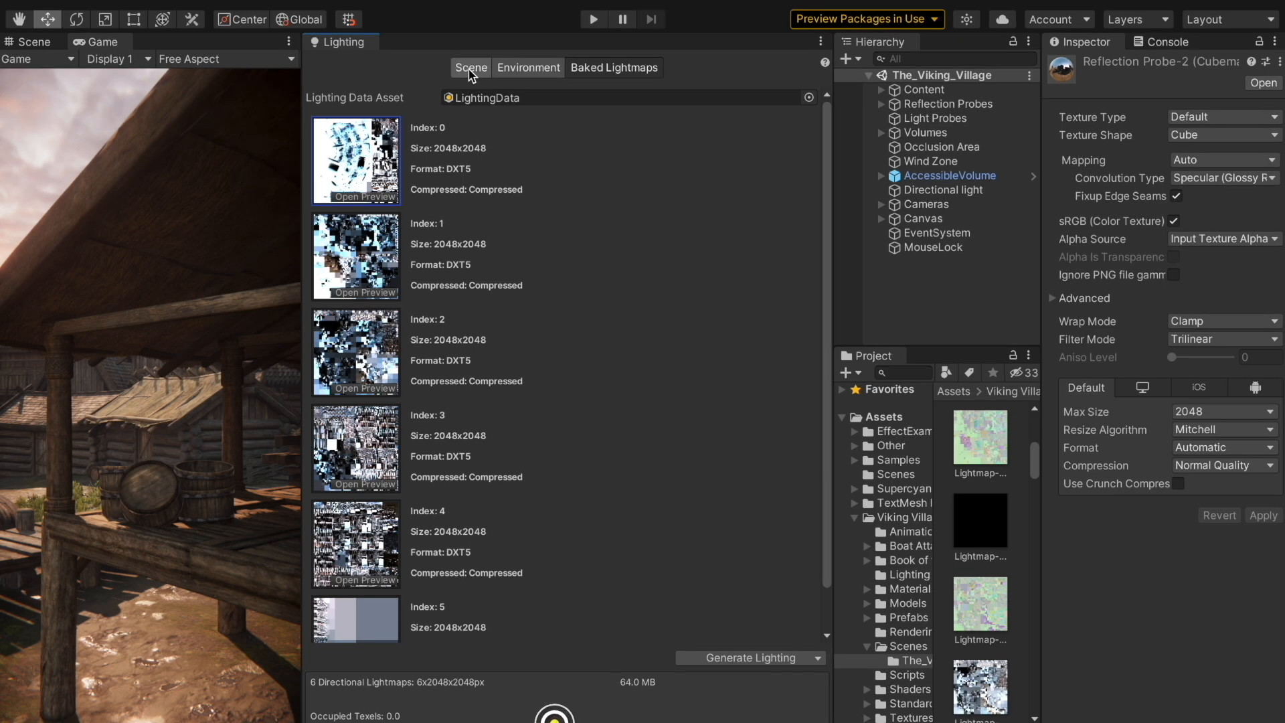
left_click(493, 48)
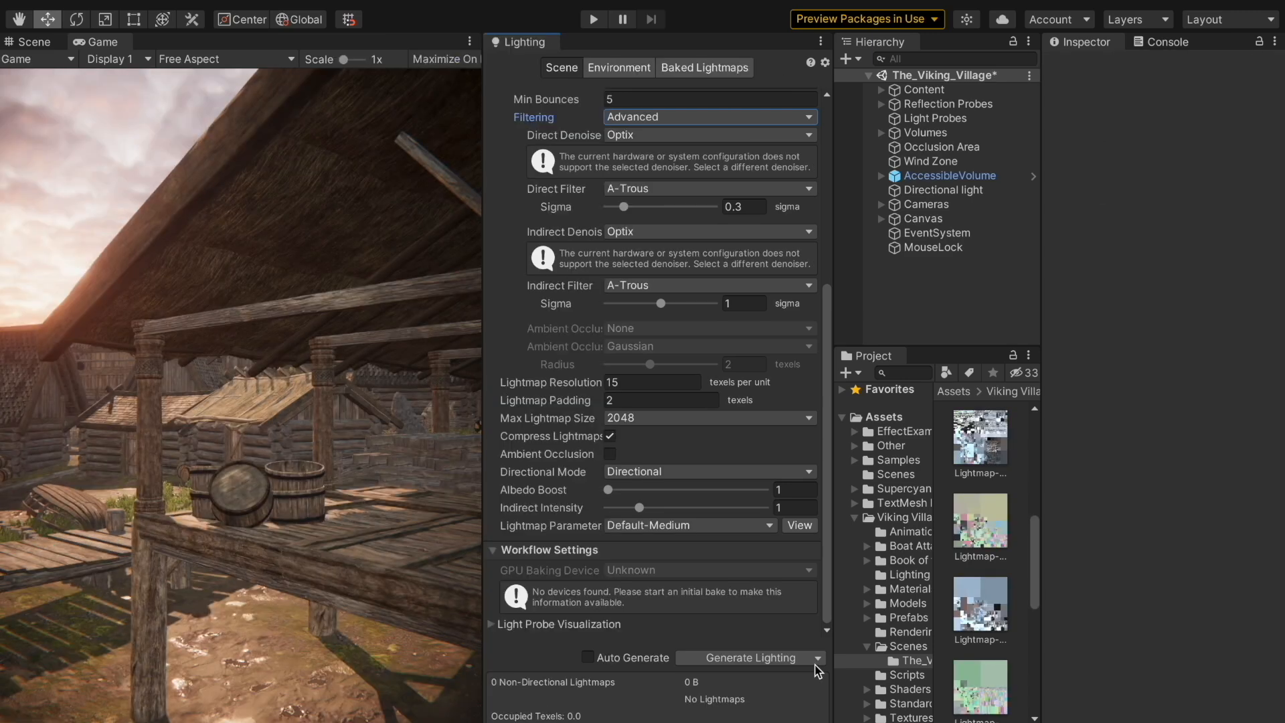
Clear the village's baked lightmap data, then play the scene with Maximize On Play enabled
left_click(818, 658)
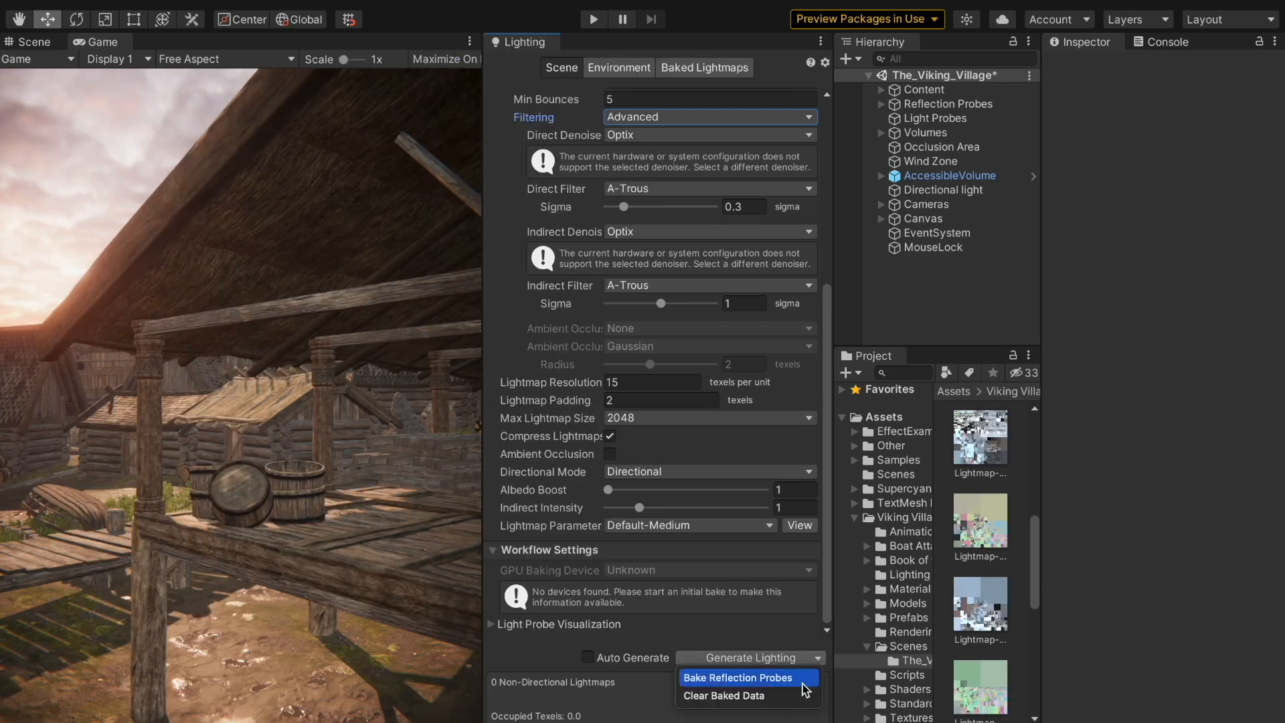
left_click(783, 696)
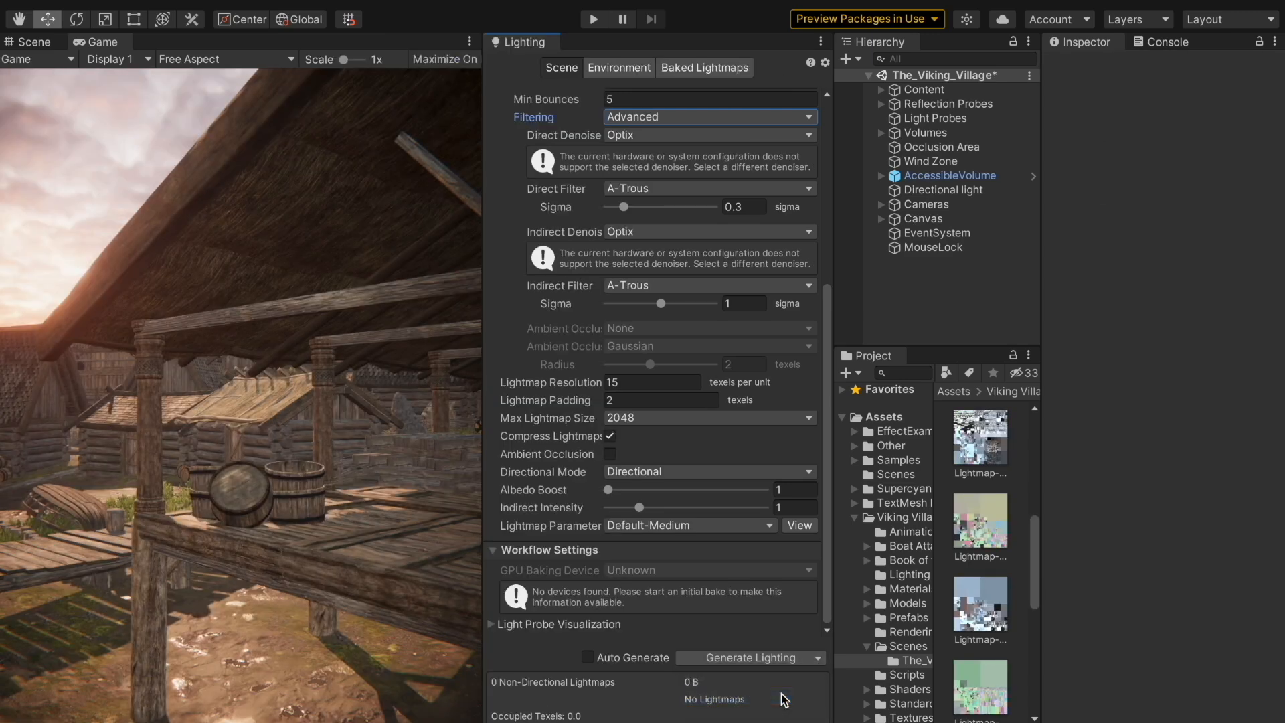
right_click(532, 44)
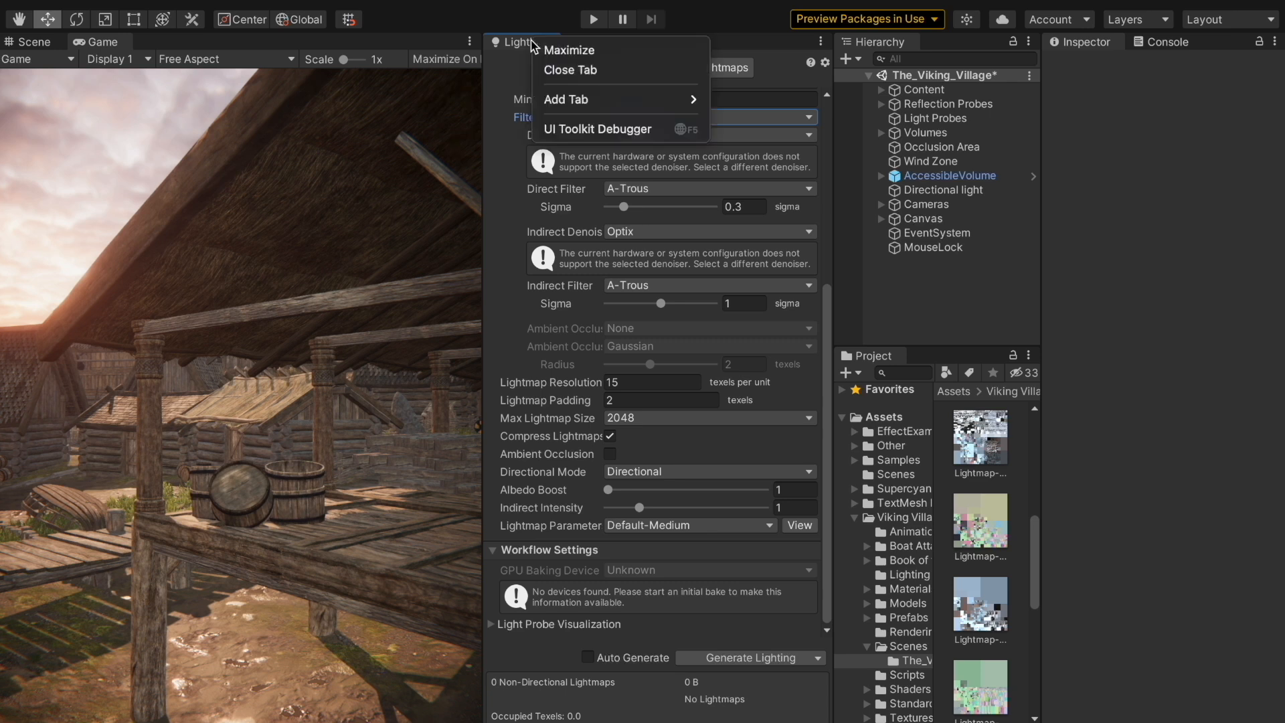
left_click(484, 103)
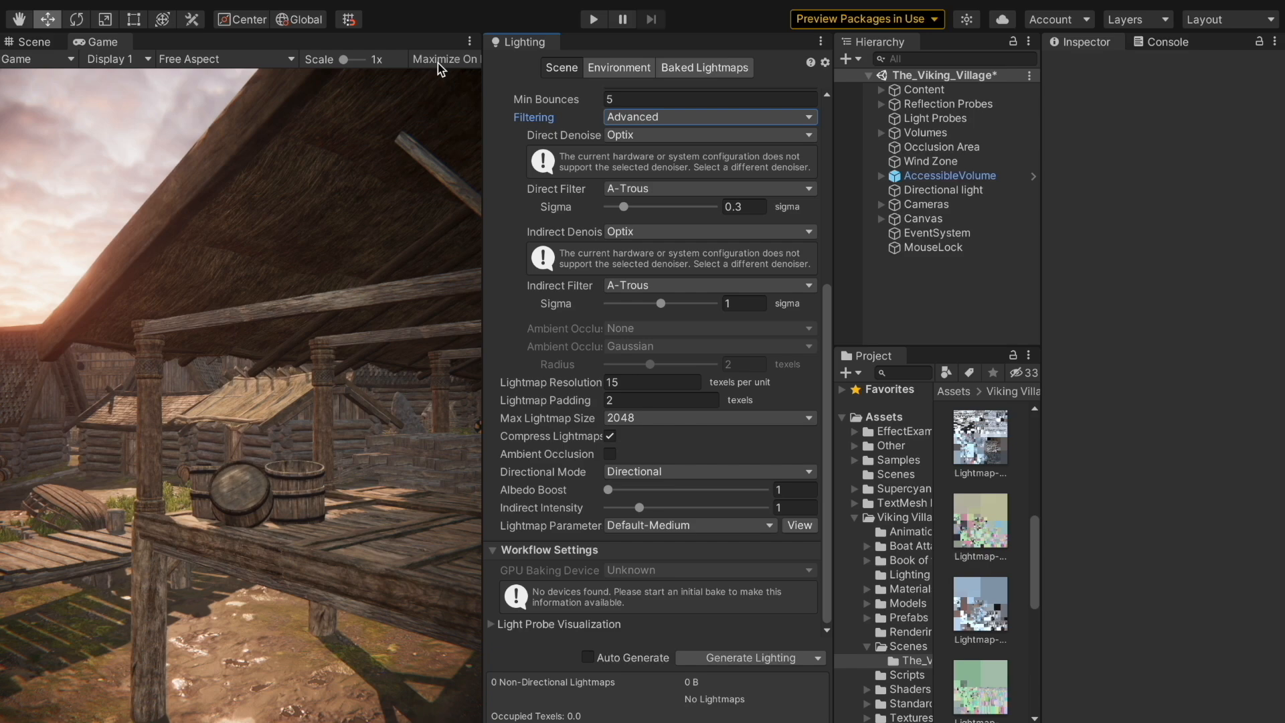
left_click(437, 61)
left_click(593, 20)
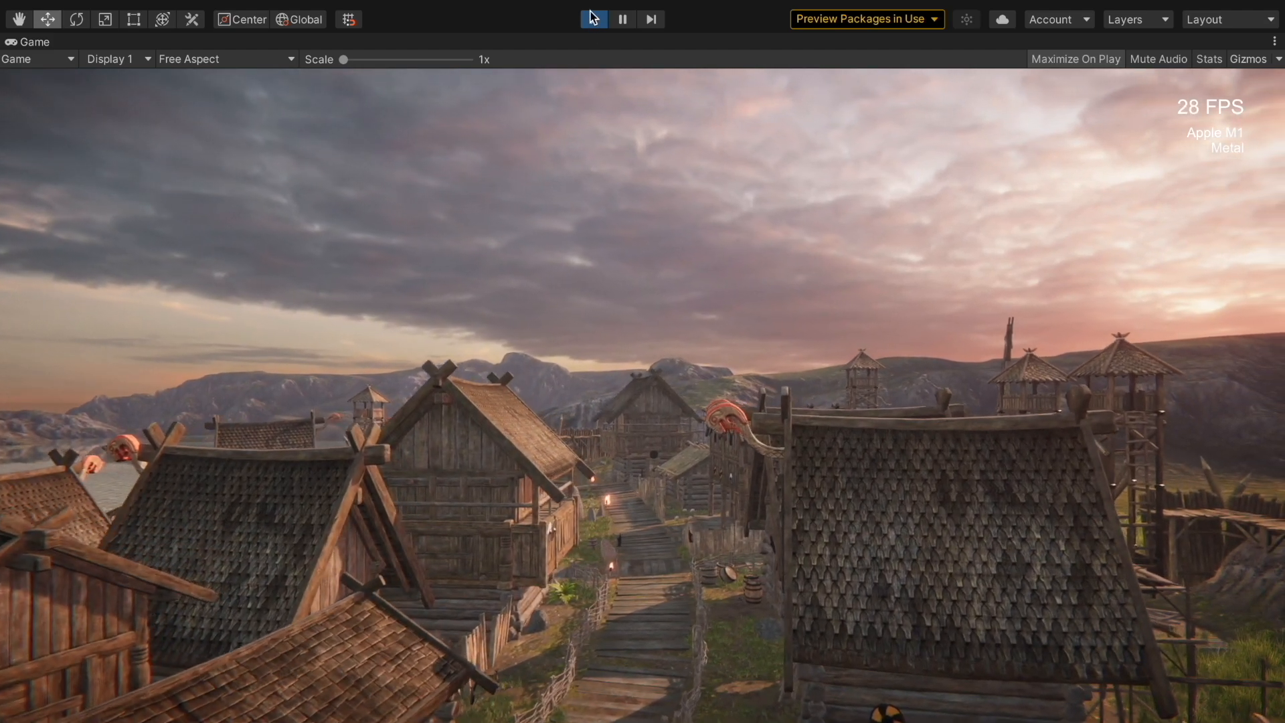
Stop play mode, dock the Lighting settings beside the Game view and widen the Game view
left_click(591, 19)
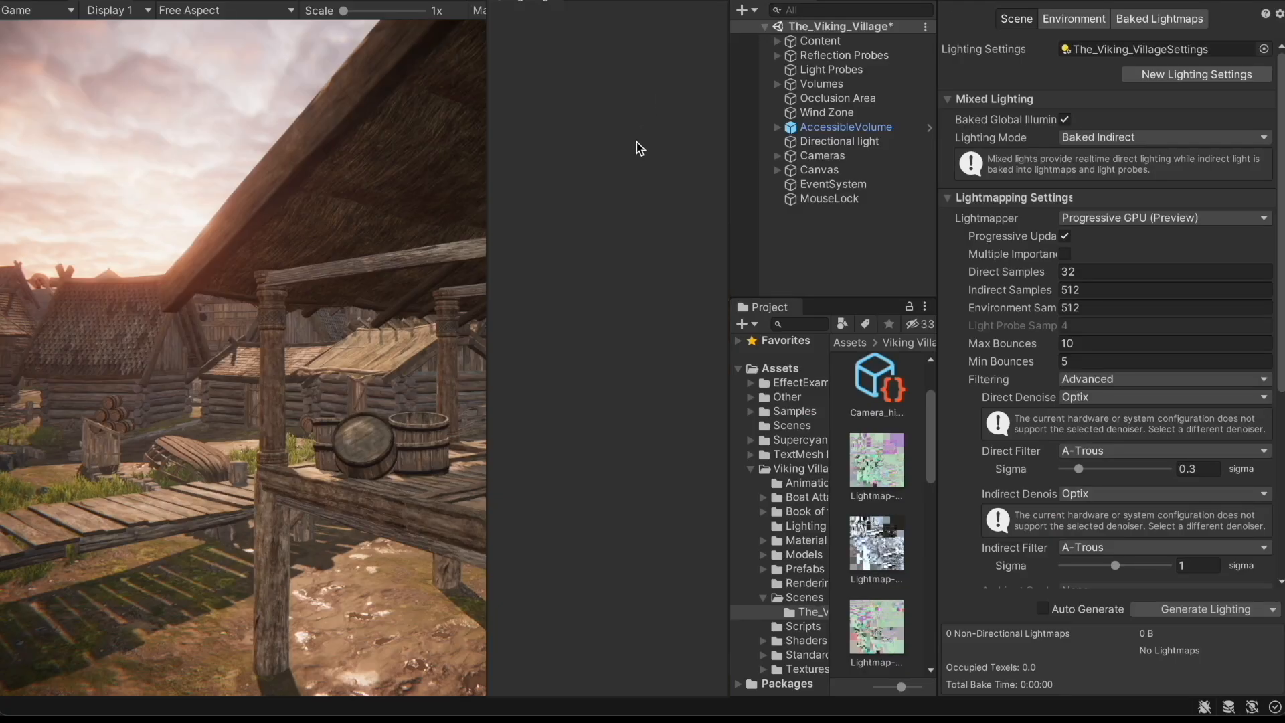
left_click_drag(637, 141, 637, 144)
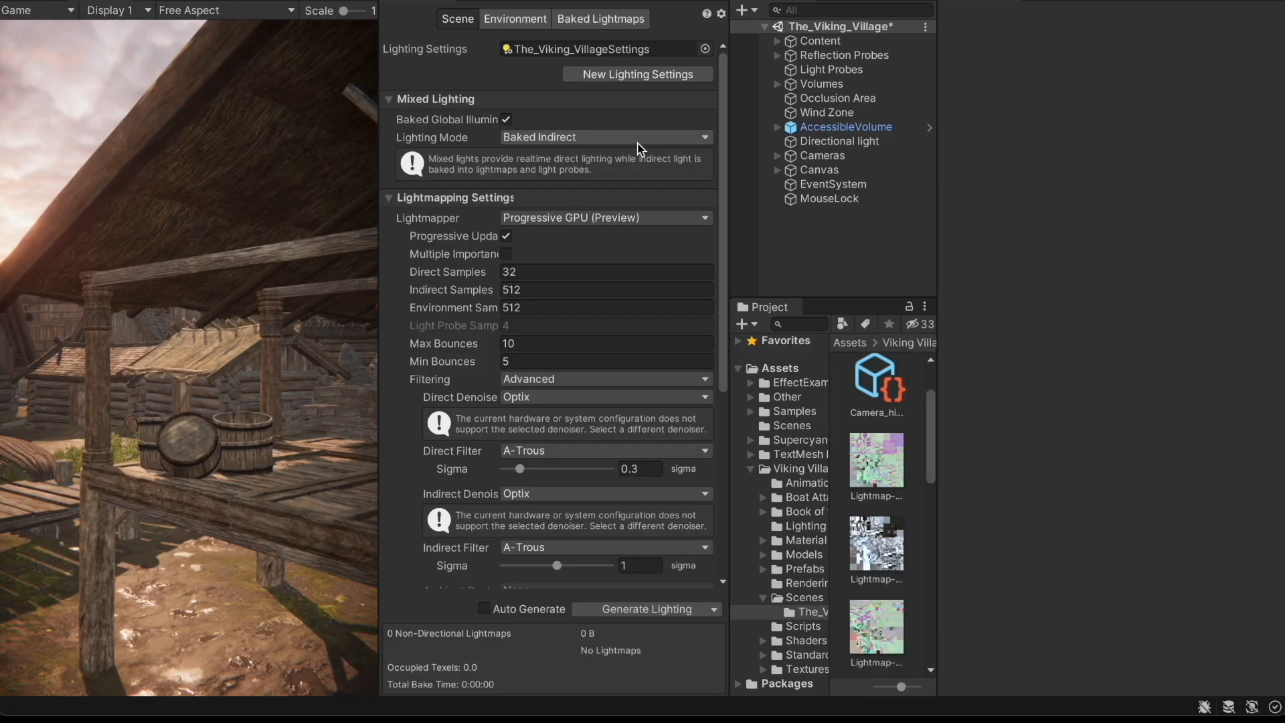
left_click_drag(379, 216, 481, 219)
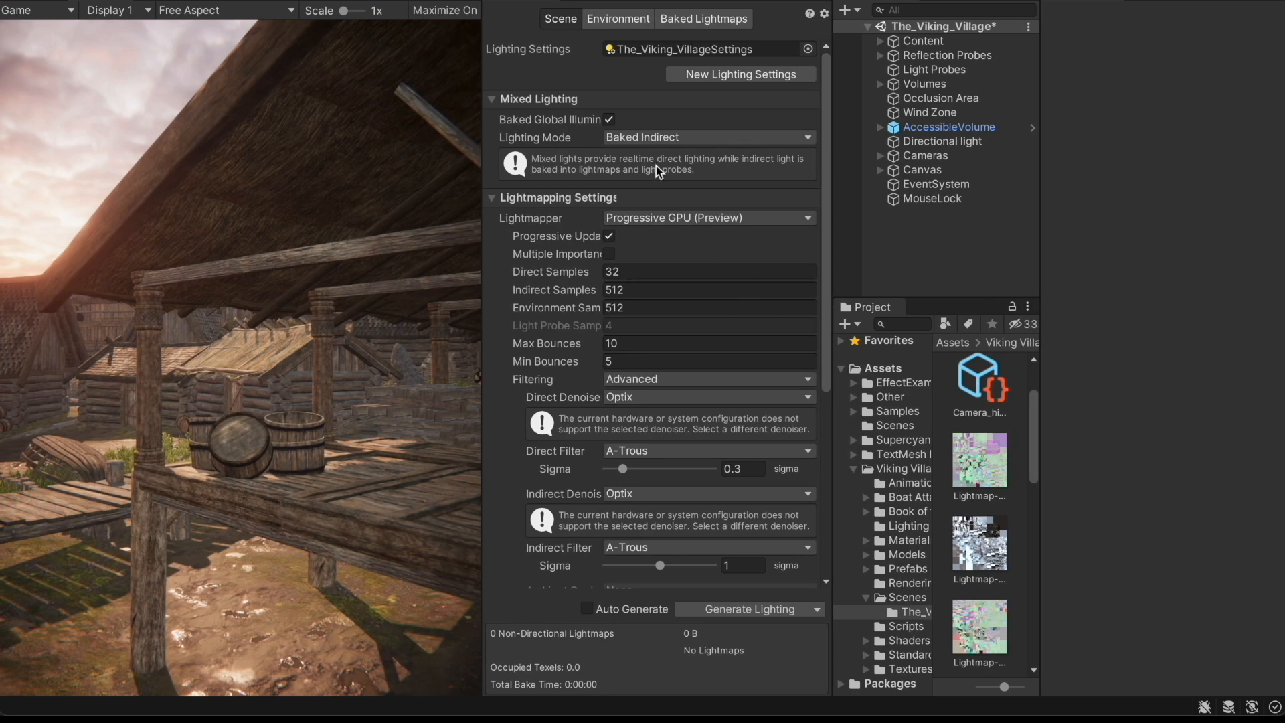
scroll(744, 179, "down", 3)
scroll(744, 180, "down", 6)
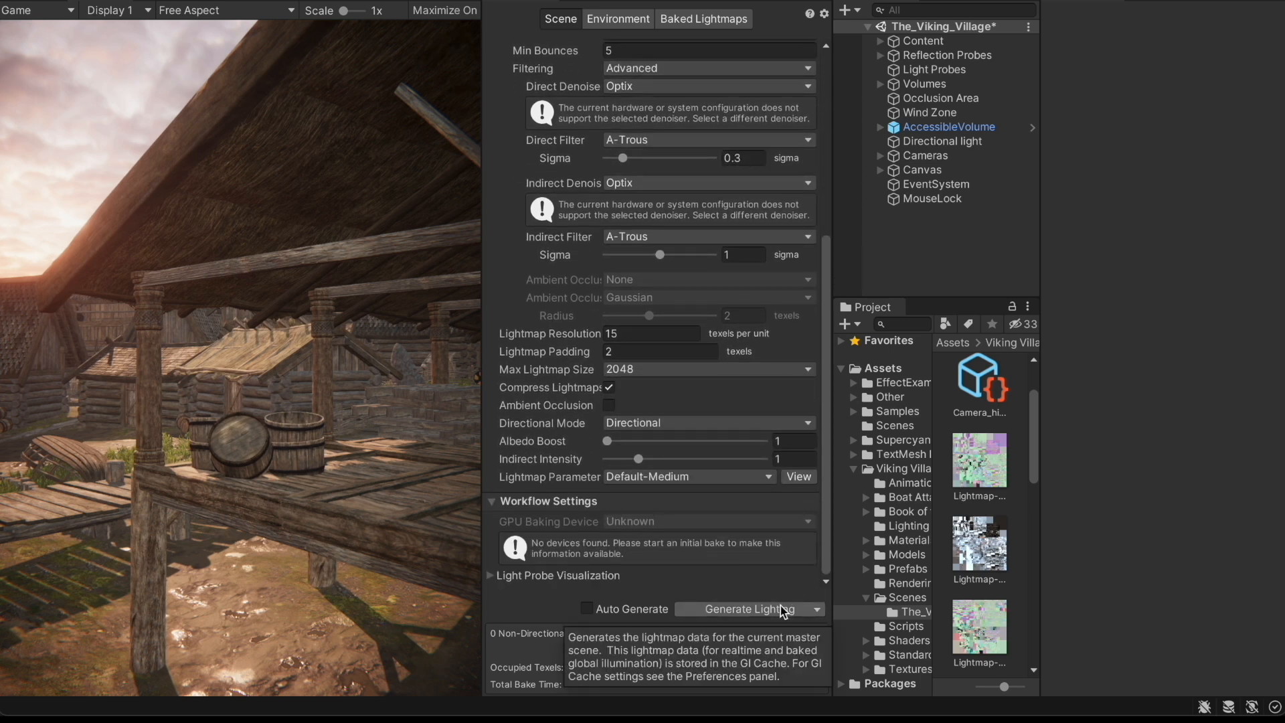
Check the Scene view, return to the Game view, and start Generate Lighting
left_click(755, 611)
left_click(30, 3)
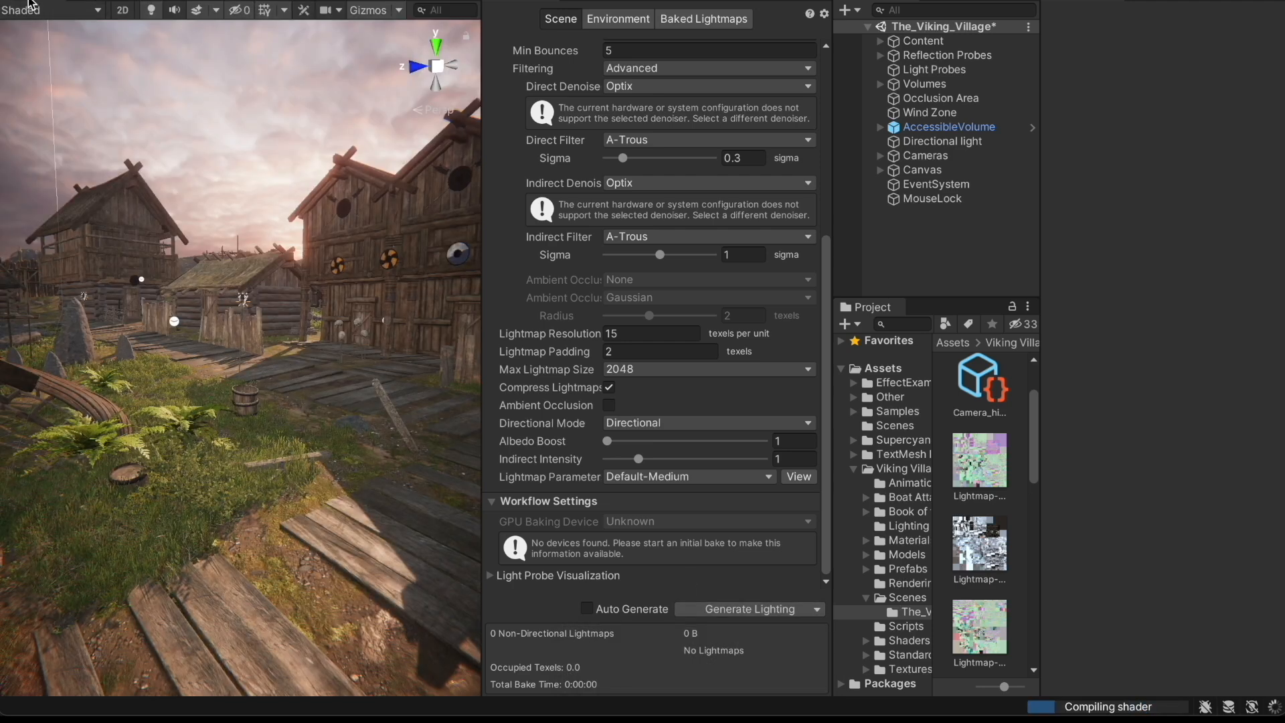
left_click(94, 2)
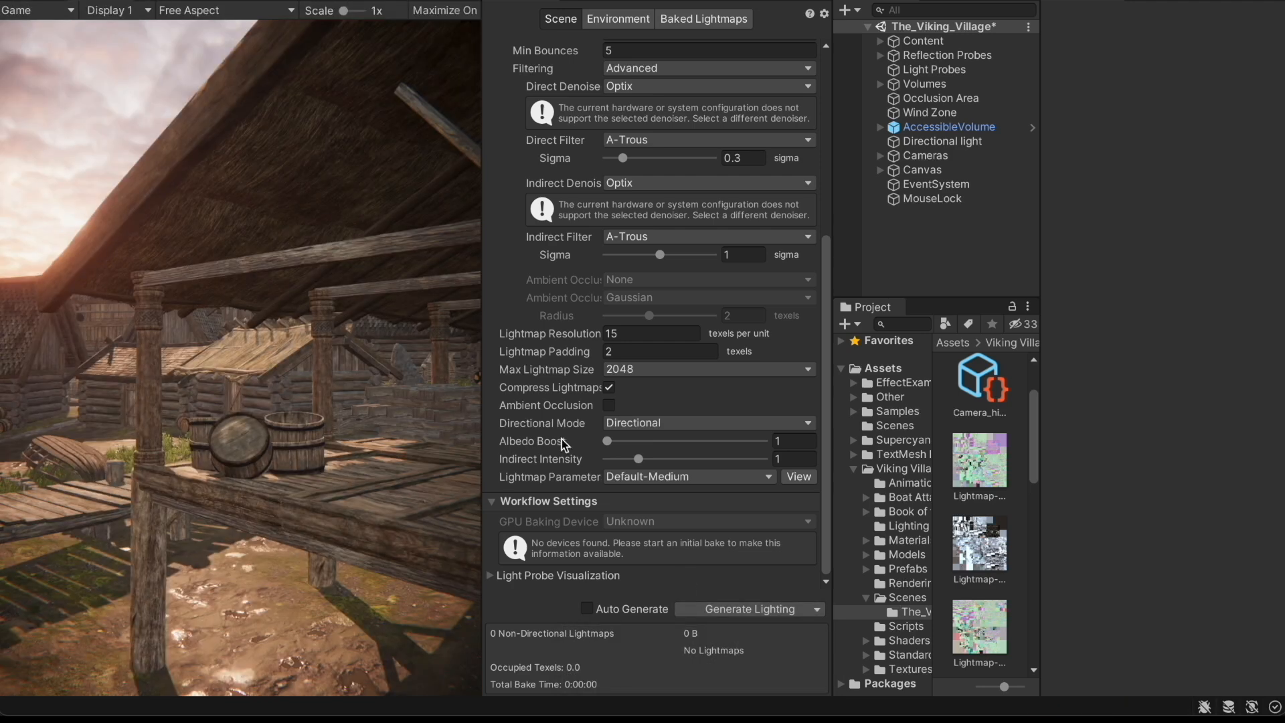
left_click(777, 610)
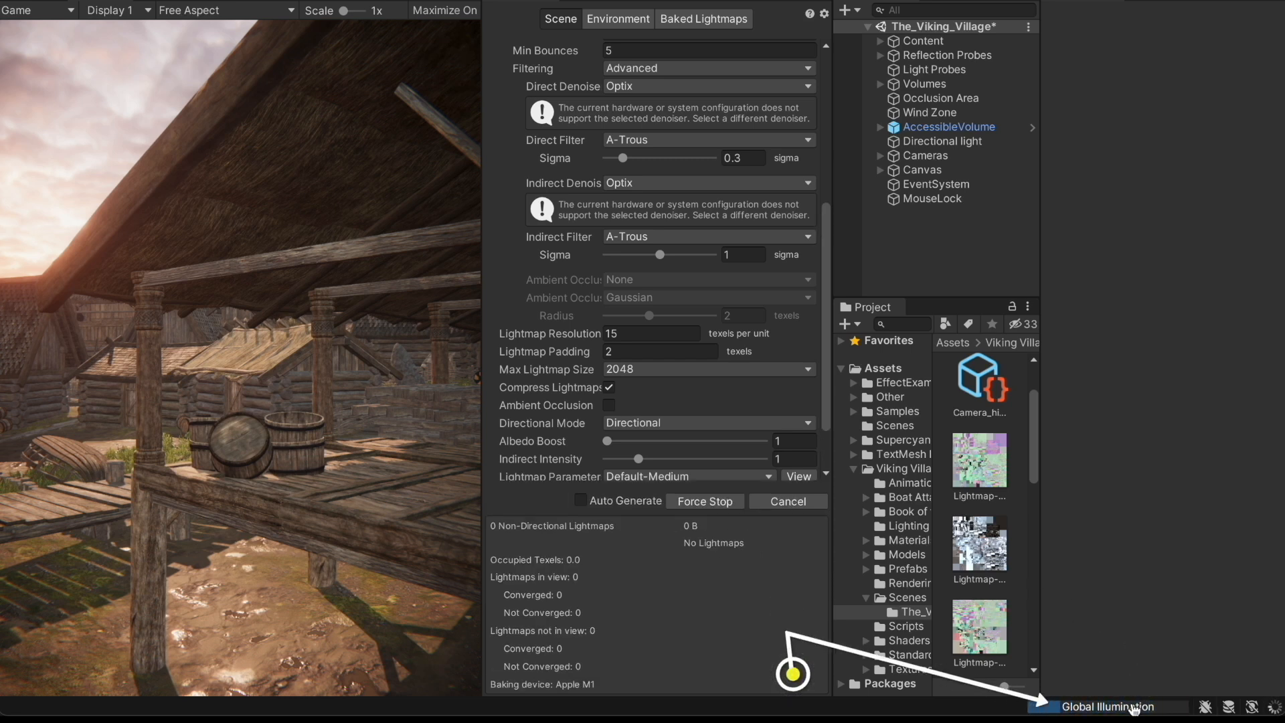
Open the Background Tasks window from the Global Illumination progress bar
left_click(1133, 706)
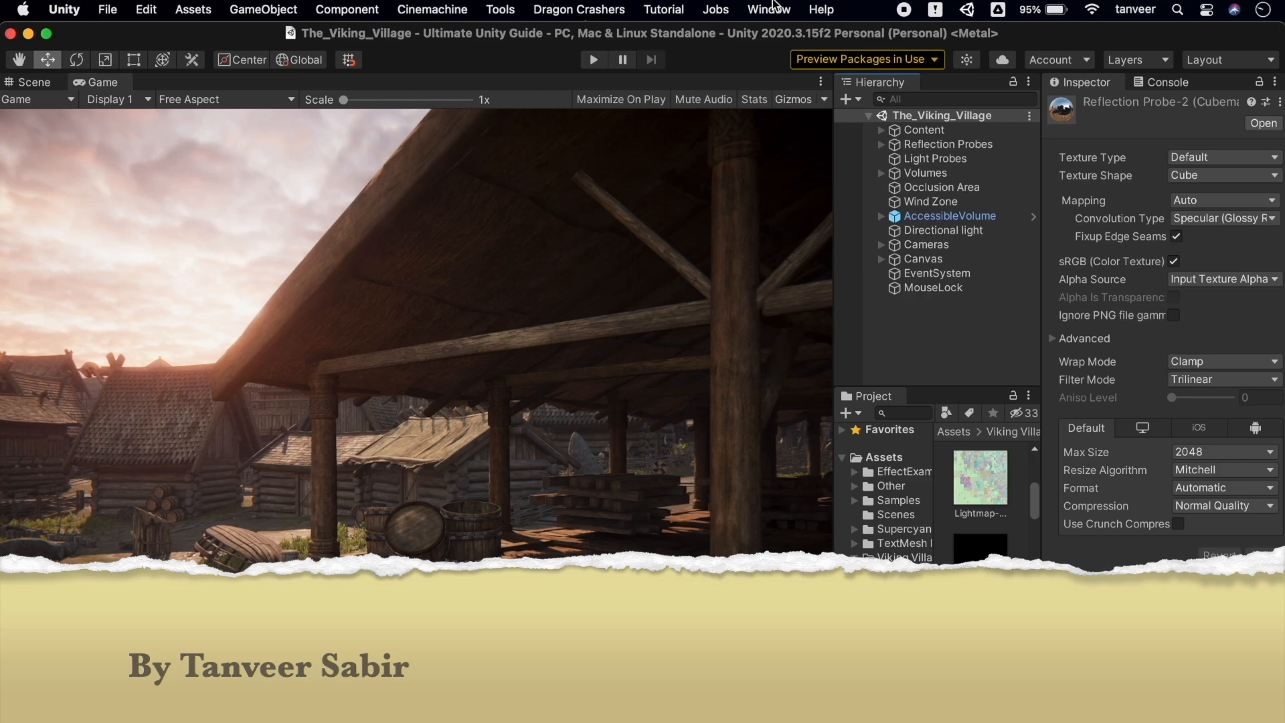
Reopen the Lighting window, dock it widened beside the Game view, and show Baked Lightmaps
left_click(772, 9)
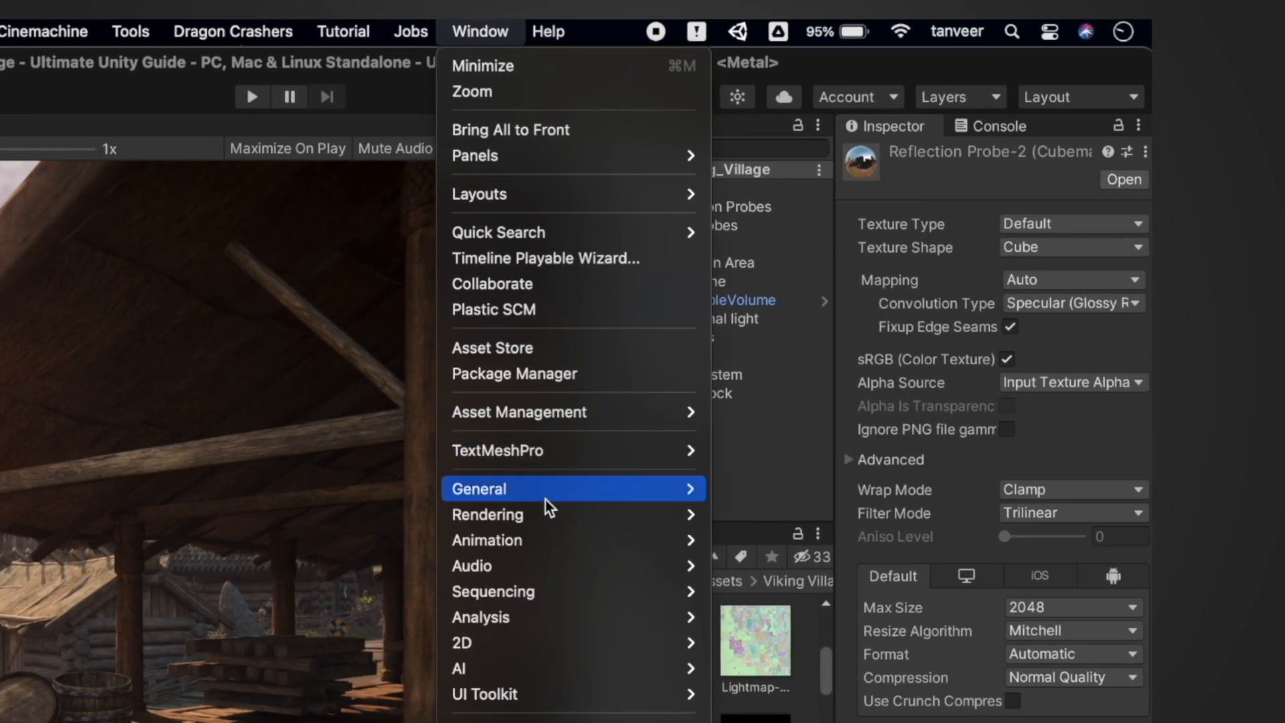
mouse_move(557, 514)
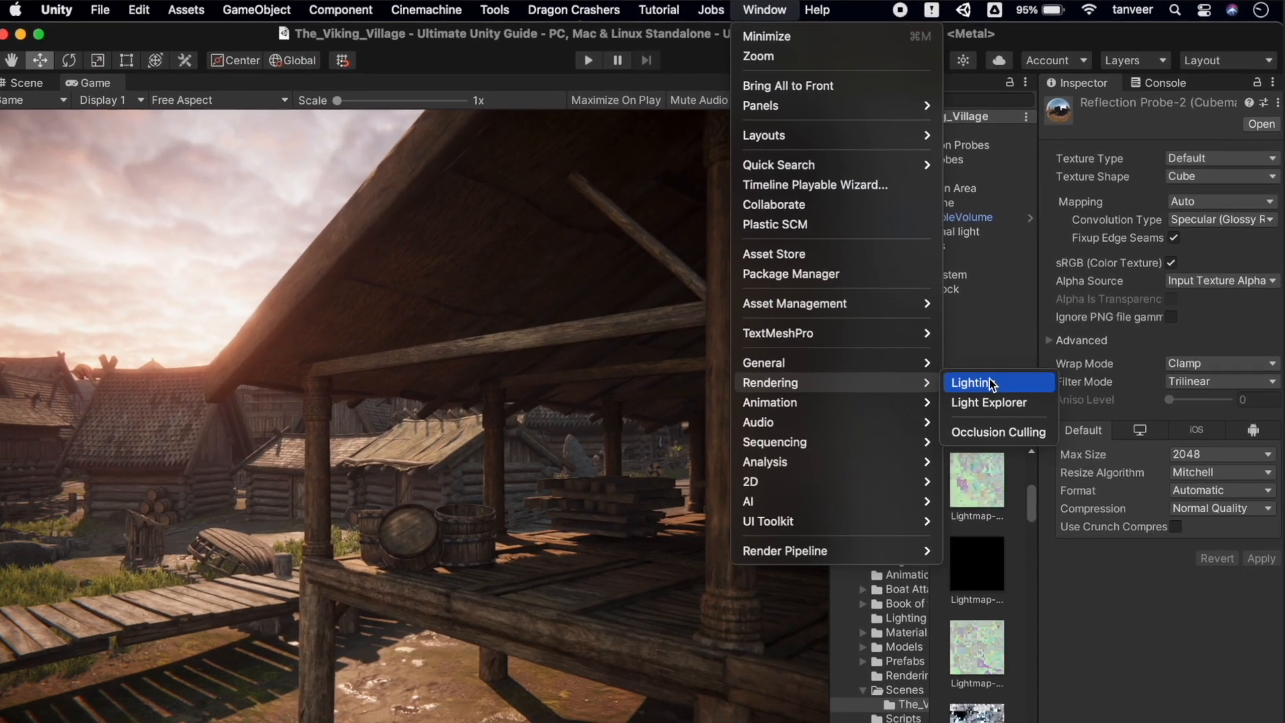
left_click(803, 482)
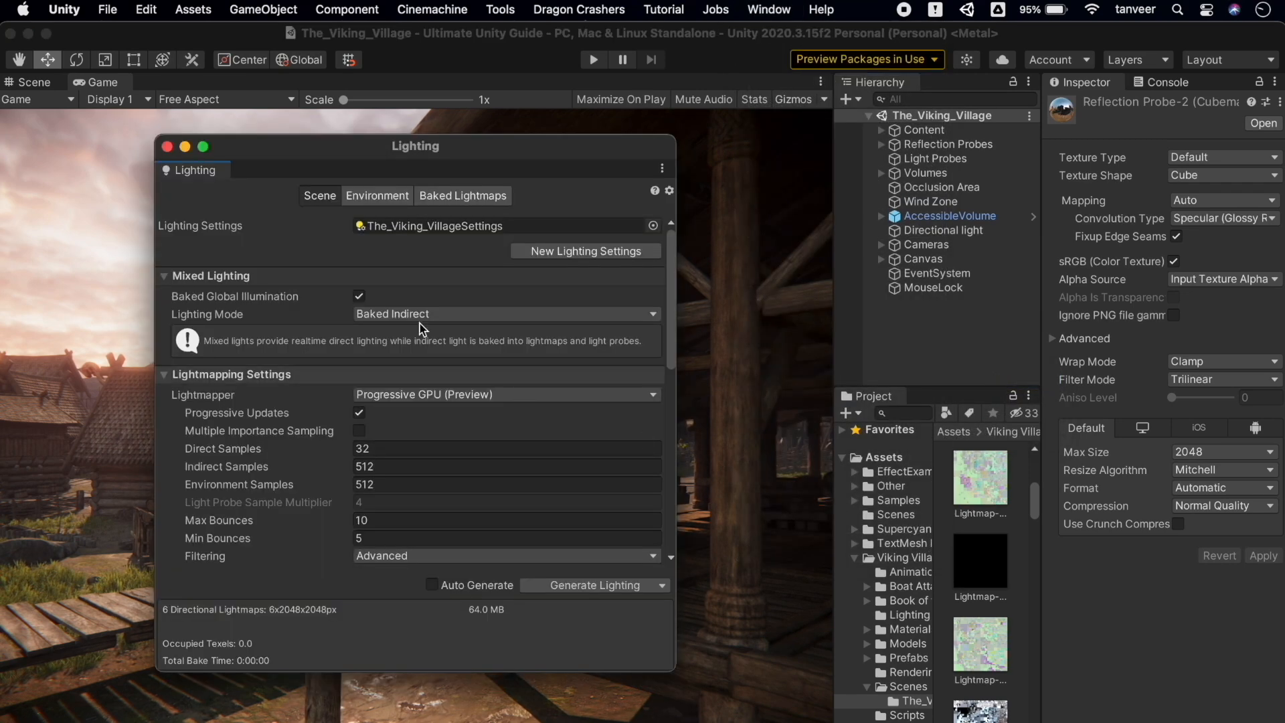
left_click_drag(198, 172, 794, 197)
left_click_drag(481, 282, 299, 299)
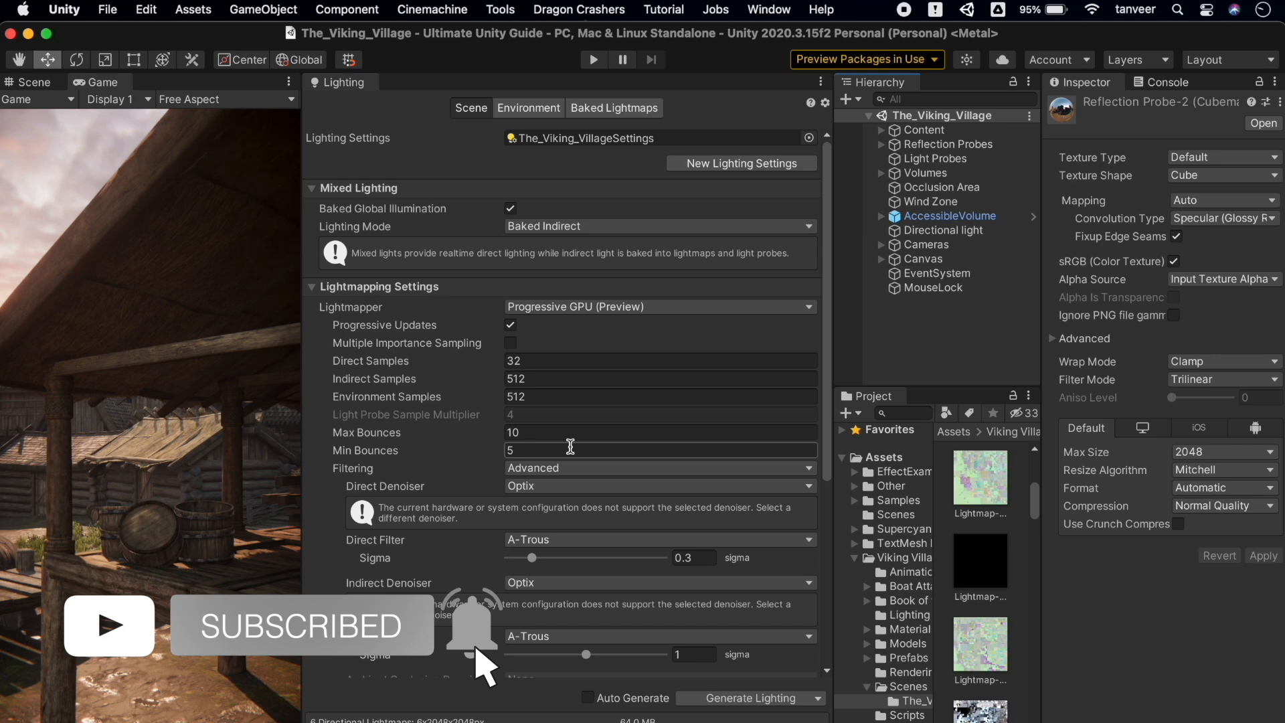
left_click(614, 108)
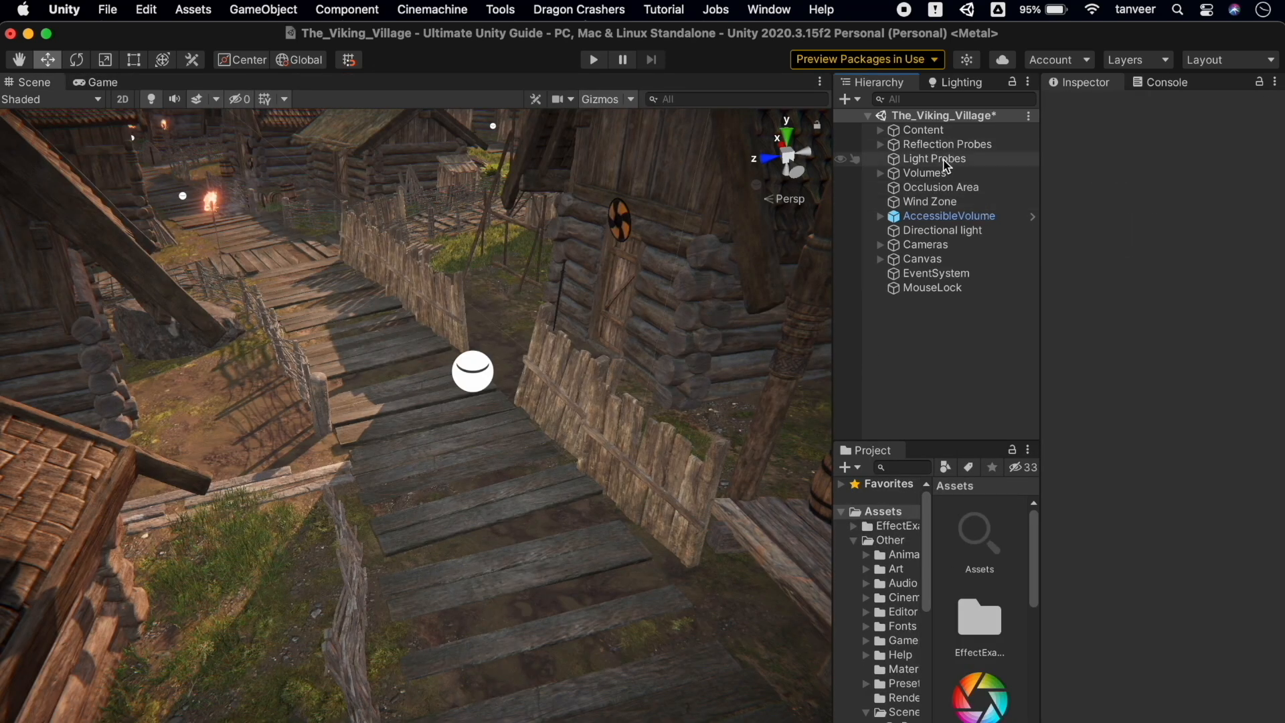
Select Light Probes and fly over the village houses and along the path
left_click(944, 162)
left_click_drag(537, 611, 539, 480, "alt")
right_click_drag(539, 481, 348, 551)
key("w")
key("s")
key("w")
key("w")
Pull back to a village overview, then fly toward the dock and shoreline
right_click_drag(568, 471, 583, 362)
key("s")
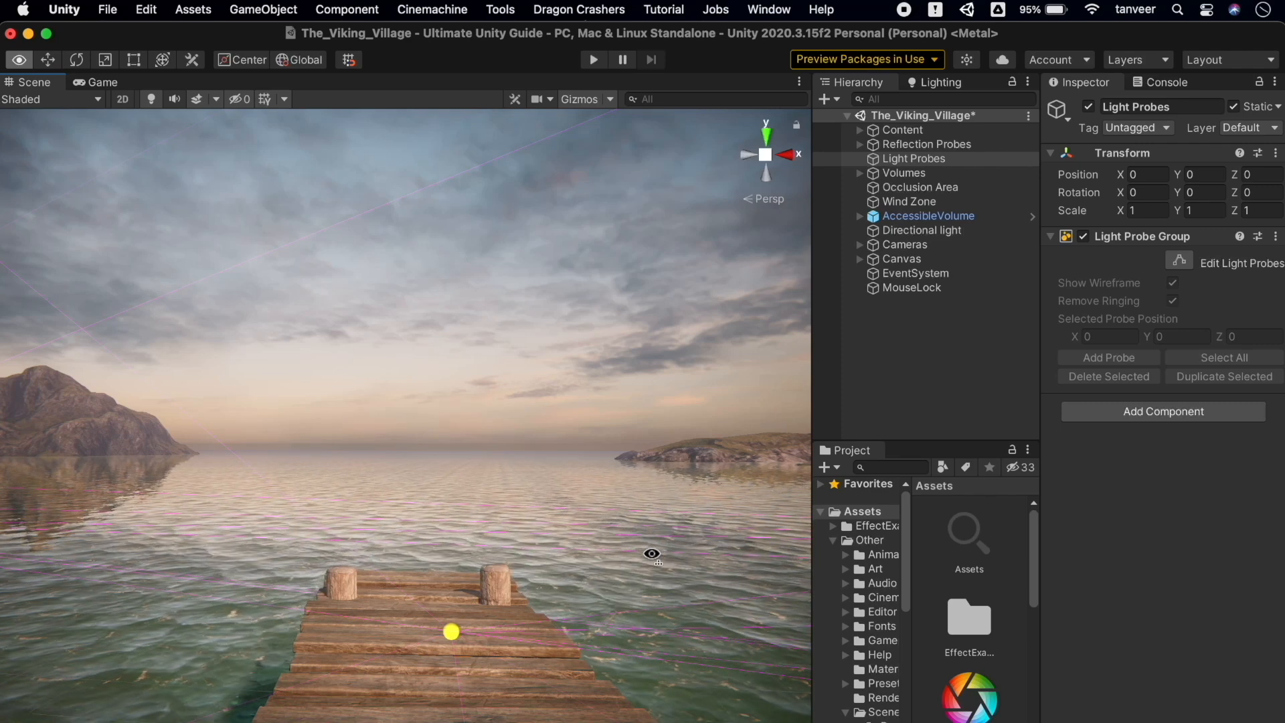
right_click_drag(652, 553, 646, 650)
key("w")
key("s")
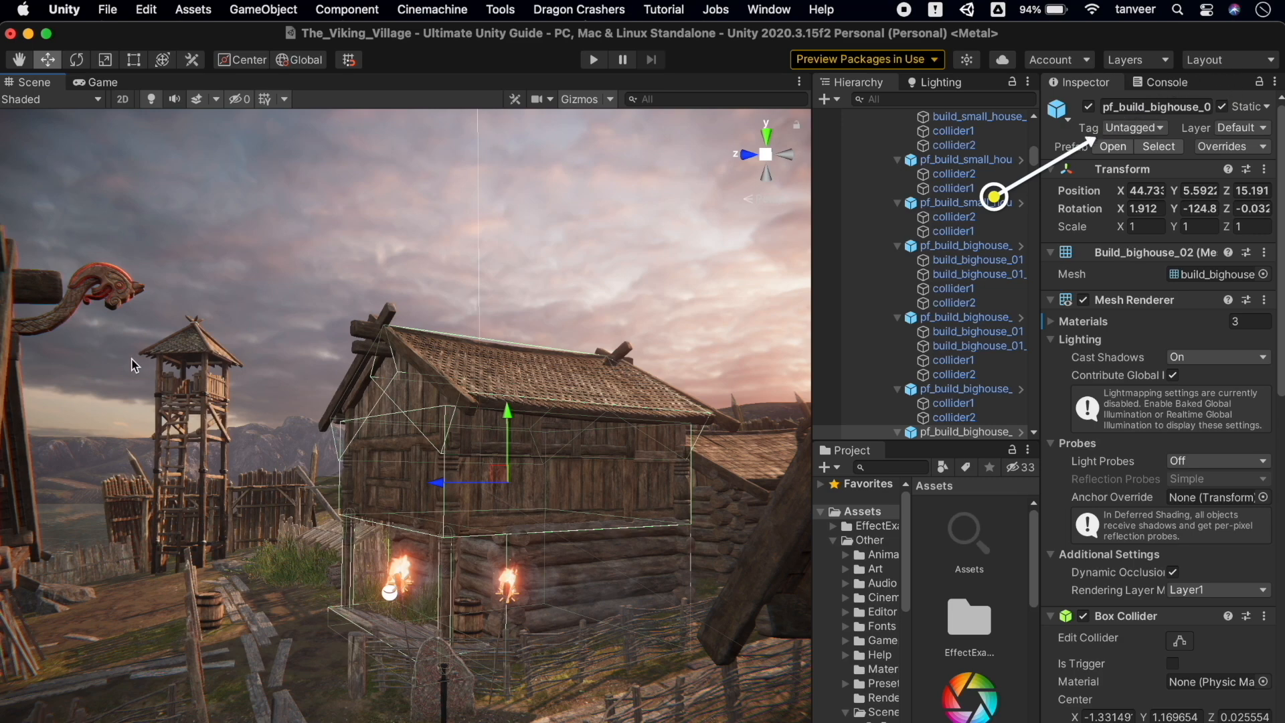
Select the dragon-head-post house, the watchtower and a small roof up close, then reselect Light Probes
left_click(122, 300)
right_click_drag(117, 293, 130, 314)
left_click(306, 322)
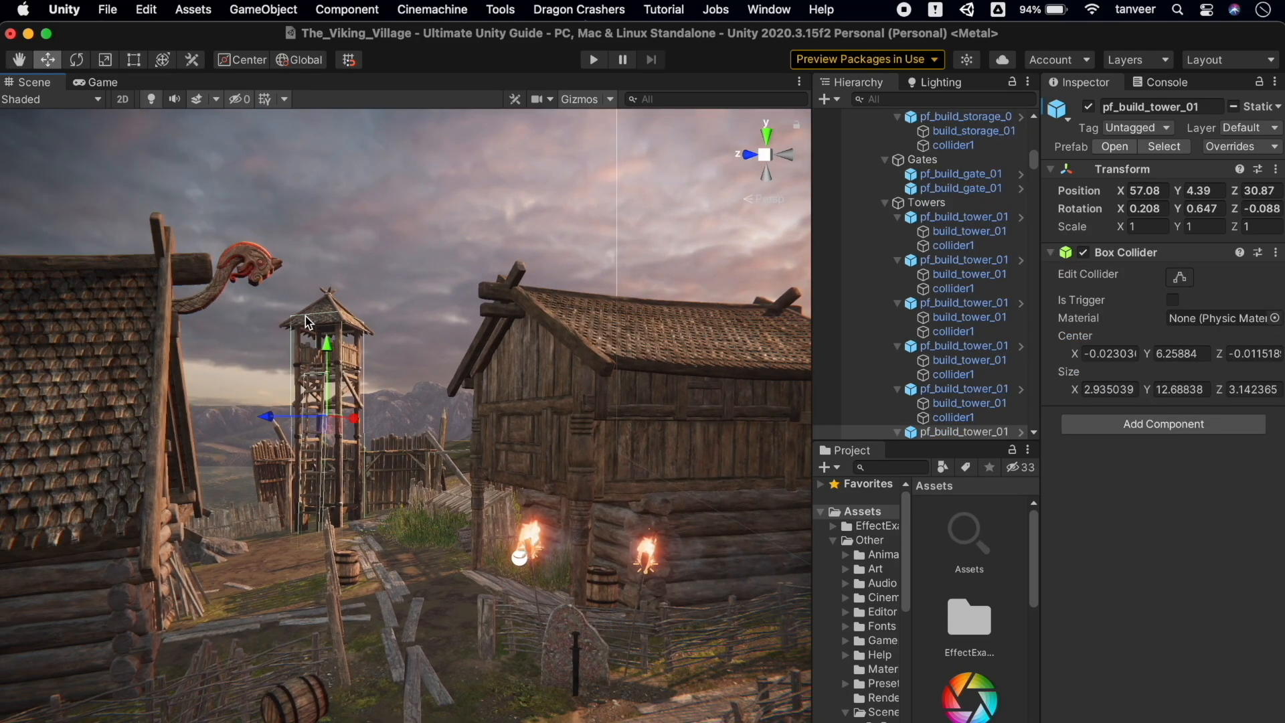
right_click_drag(447, 415, 299, 519)
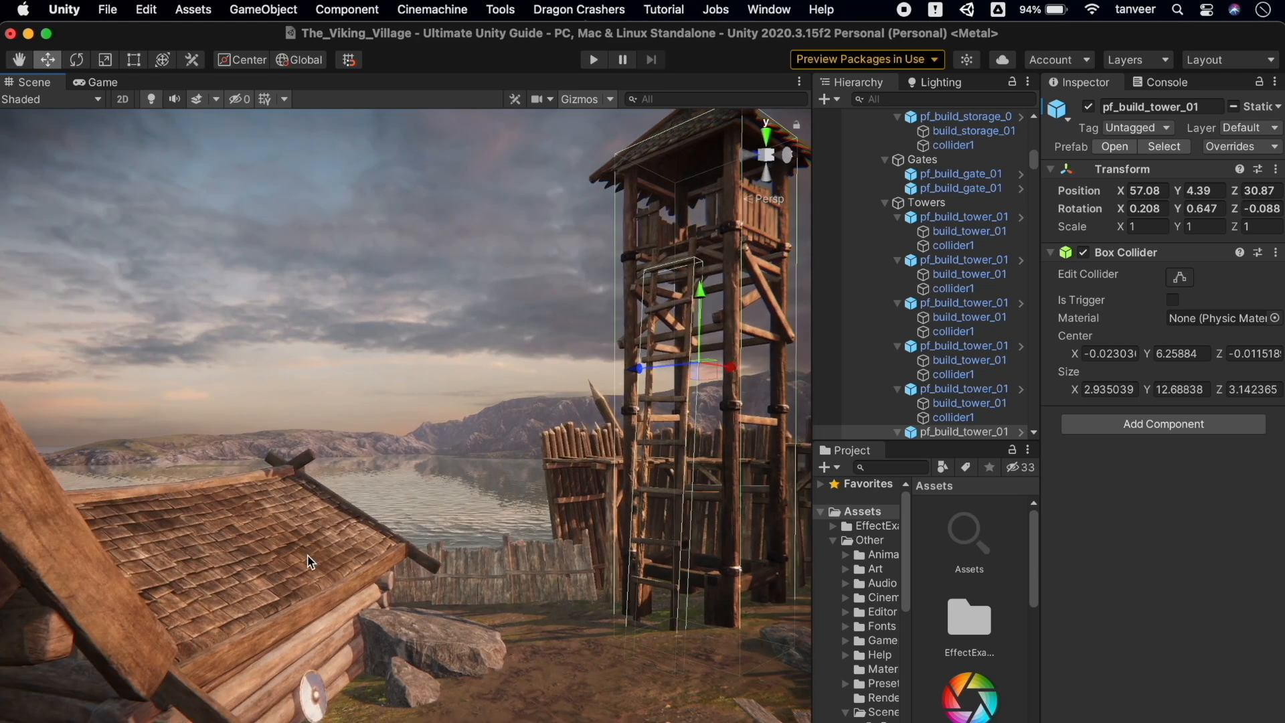
left_click(311, 536)
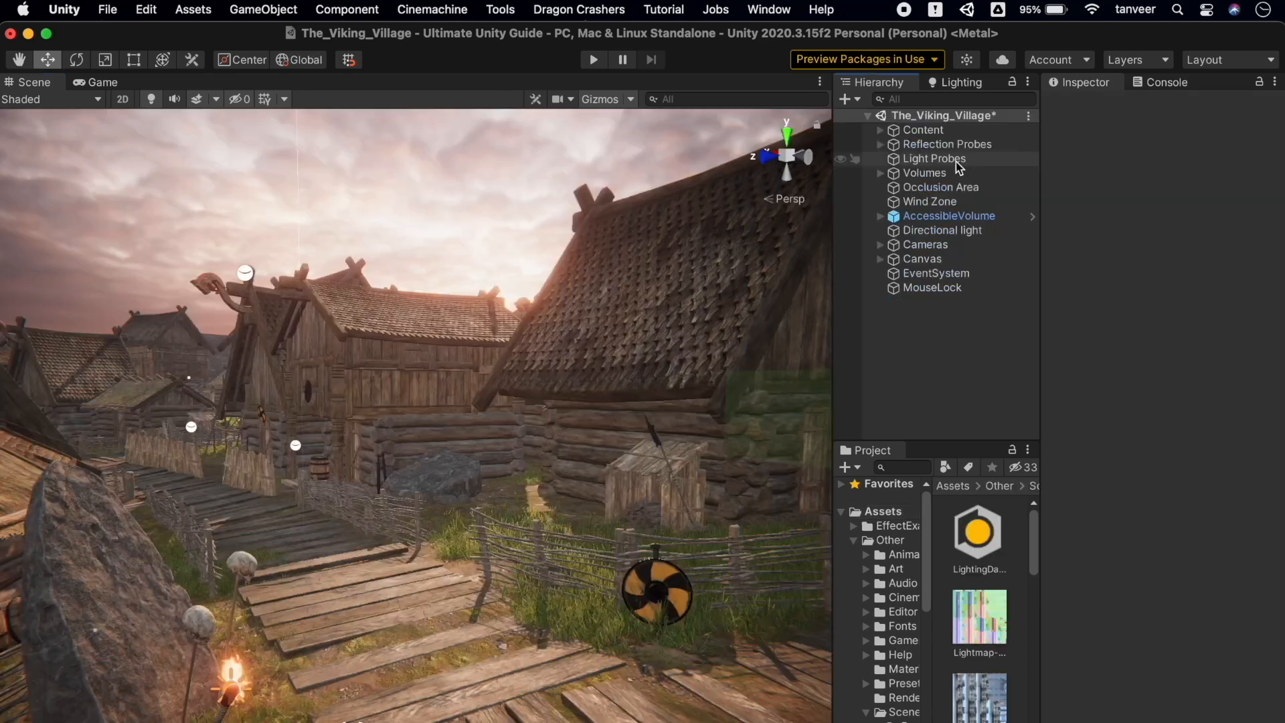
left_click(958, 160)
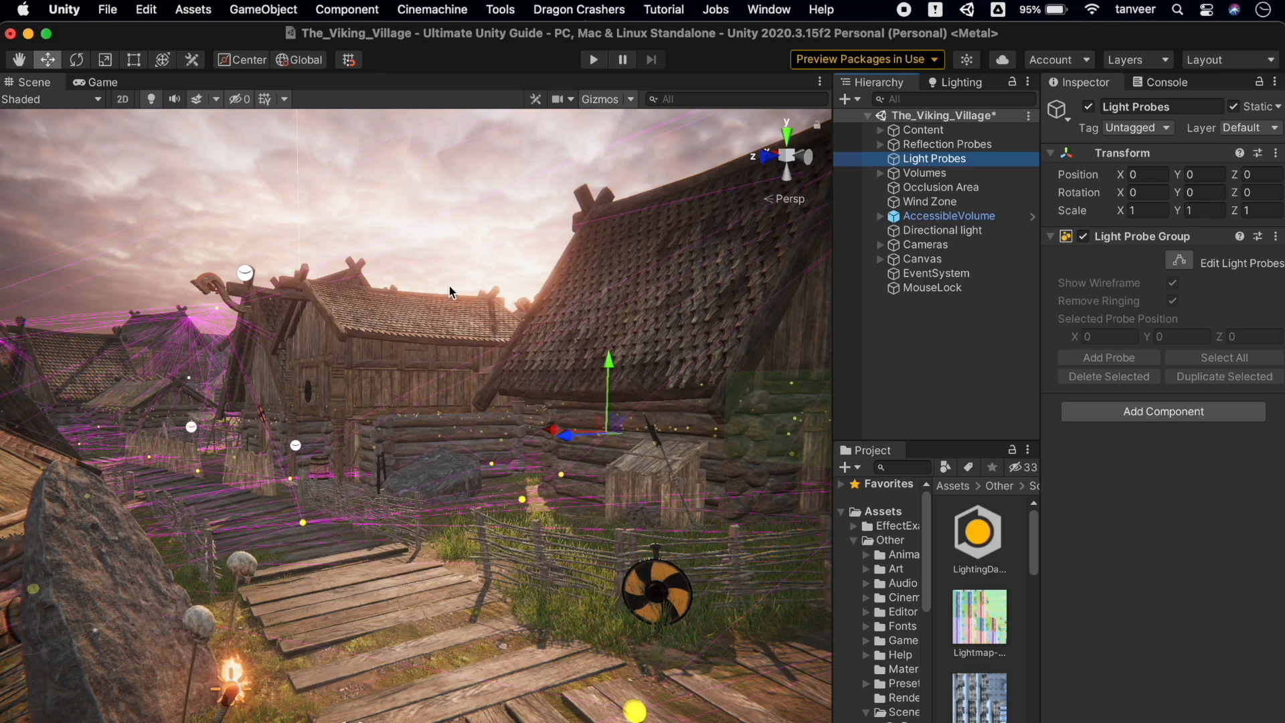
Fly along the walkway and over the rooftops, then select the walkway boards
mouse_move(415, 290)
right_mouse_down()
mouse_move(344, 302)
mouse_move(430, 346)
mouse_move(457, 446)
right_mouse_up()
right_click_drag(511, 512, 399, 491)
left_click(478, 434)
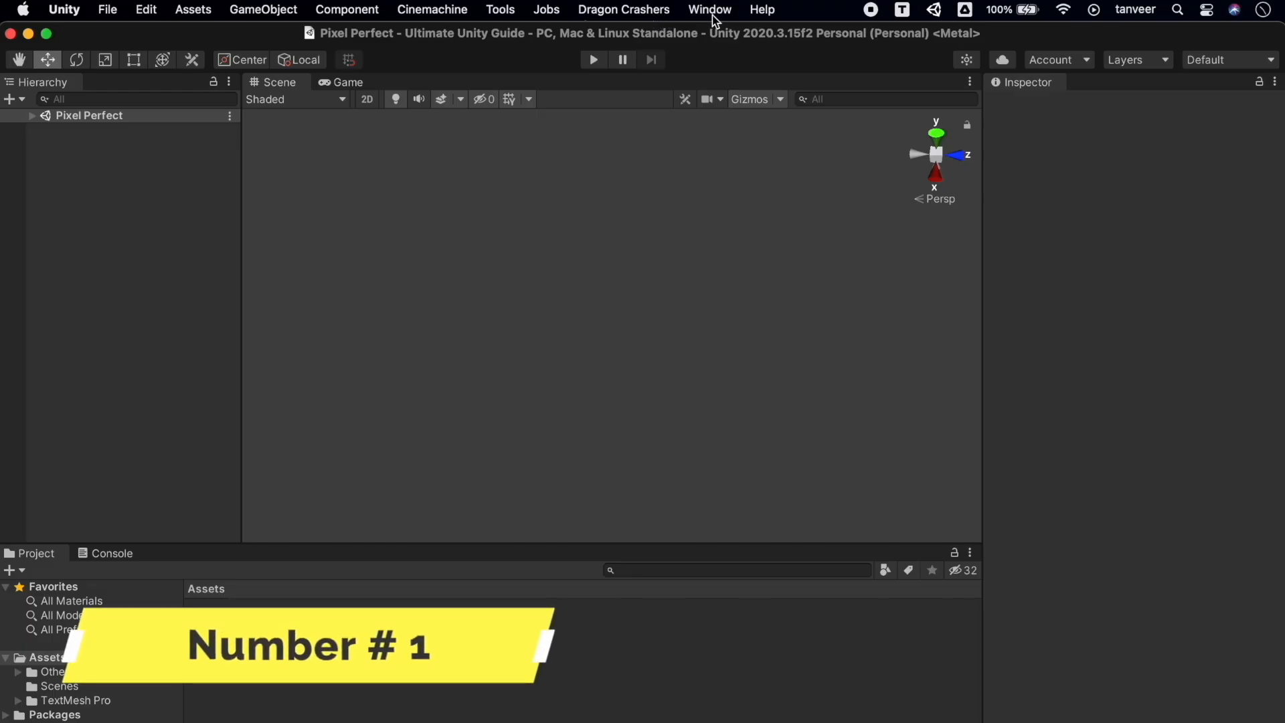
Open the Window menu in the empty Pixel Perfect project
left_click(715, 15)
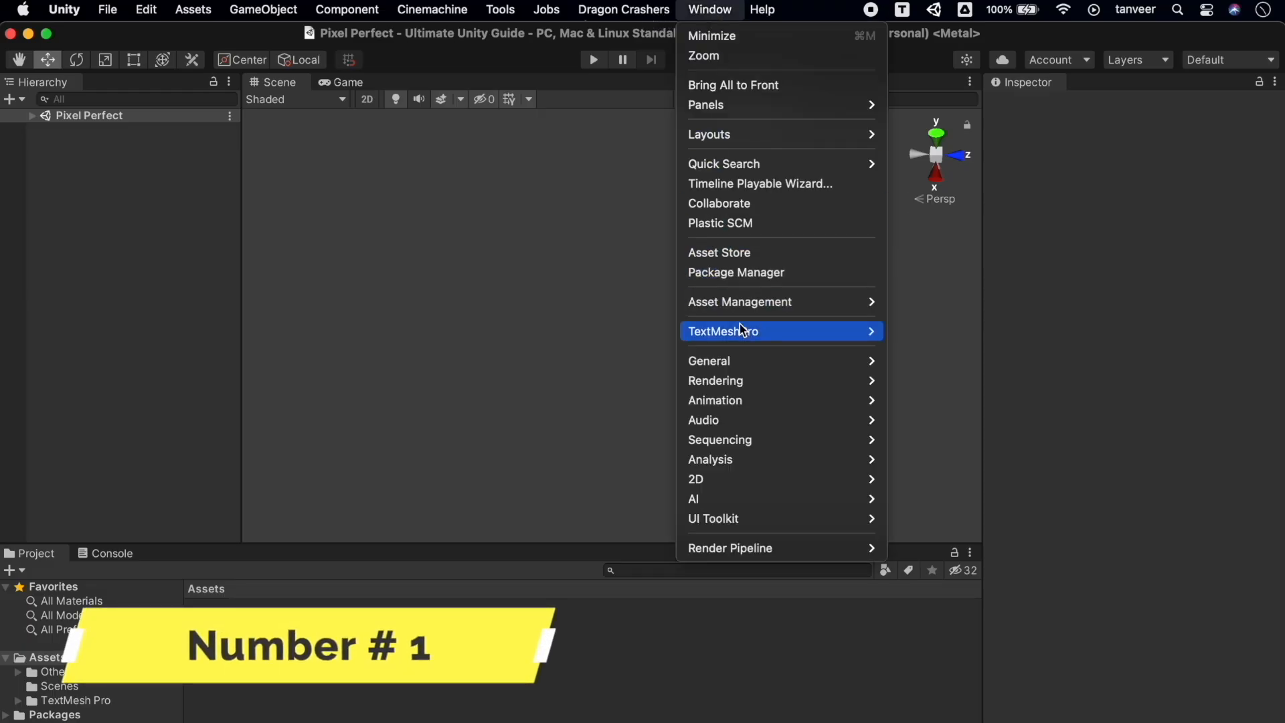
Install the 2D Pixel Perfect package from the Unity Registry in Package Manager
mouse_move(743, 338)
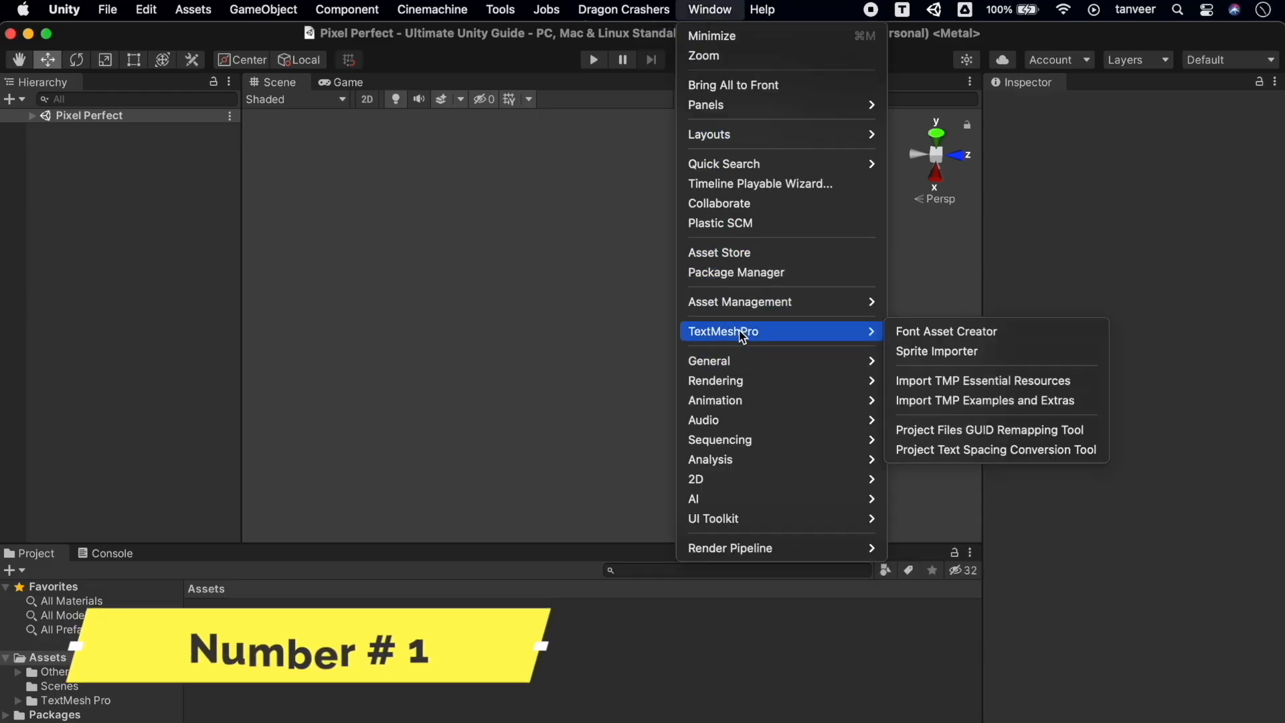
left_click(814, 273)
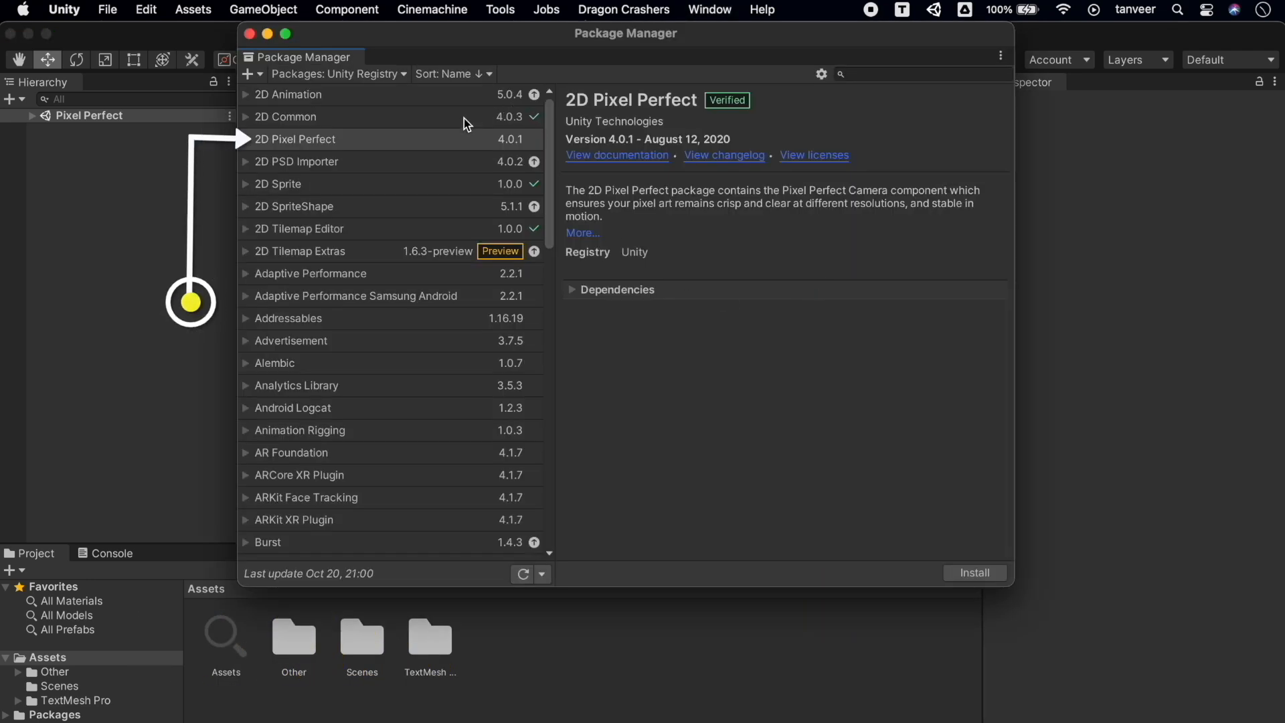
left_click(419, 140)
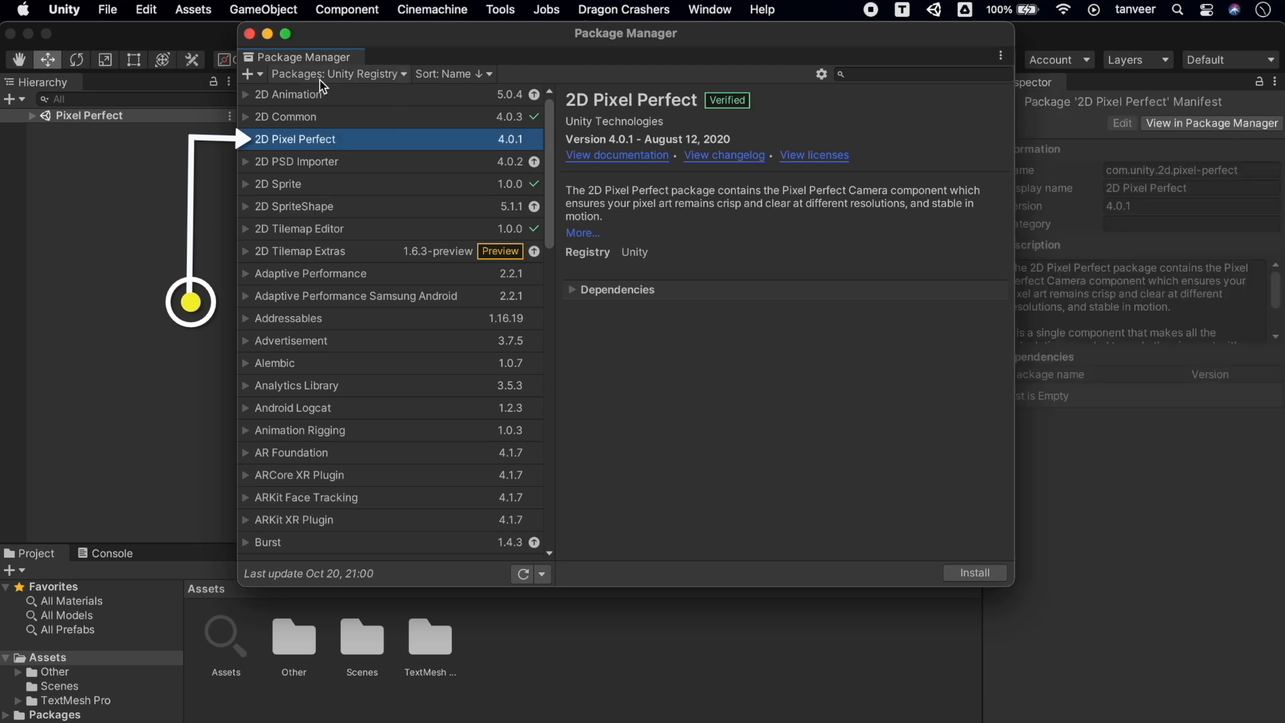
left_click(385, 75)
left_click(348, 95)
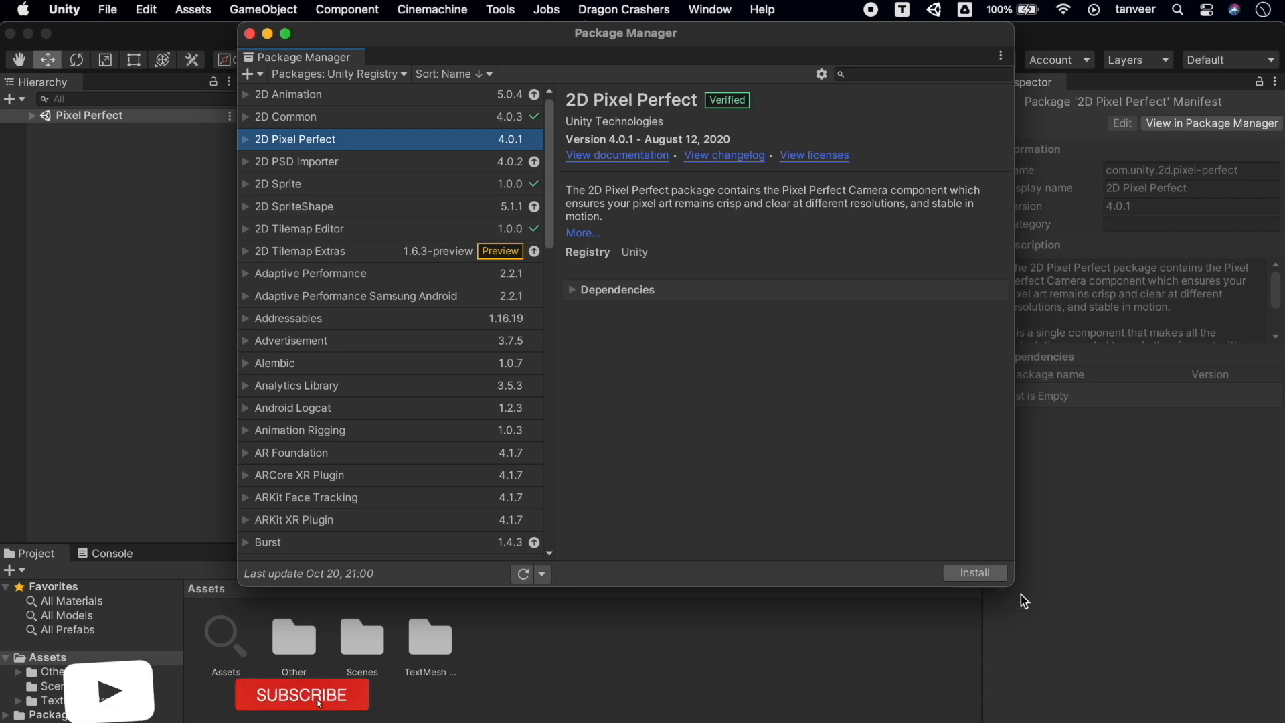
left_click(1001, 574)
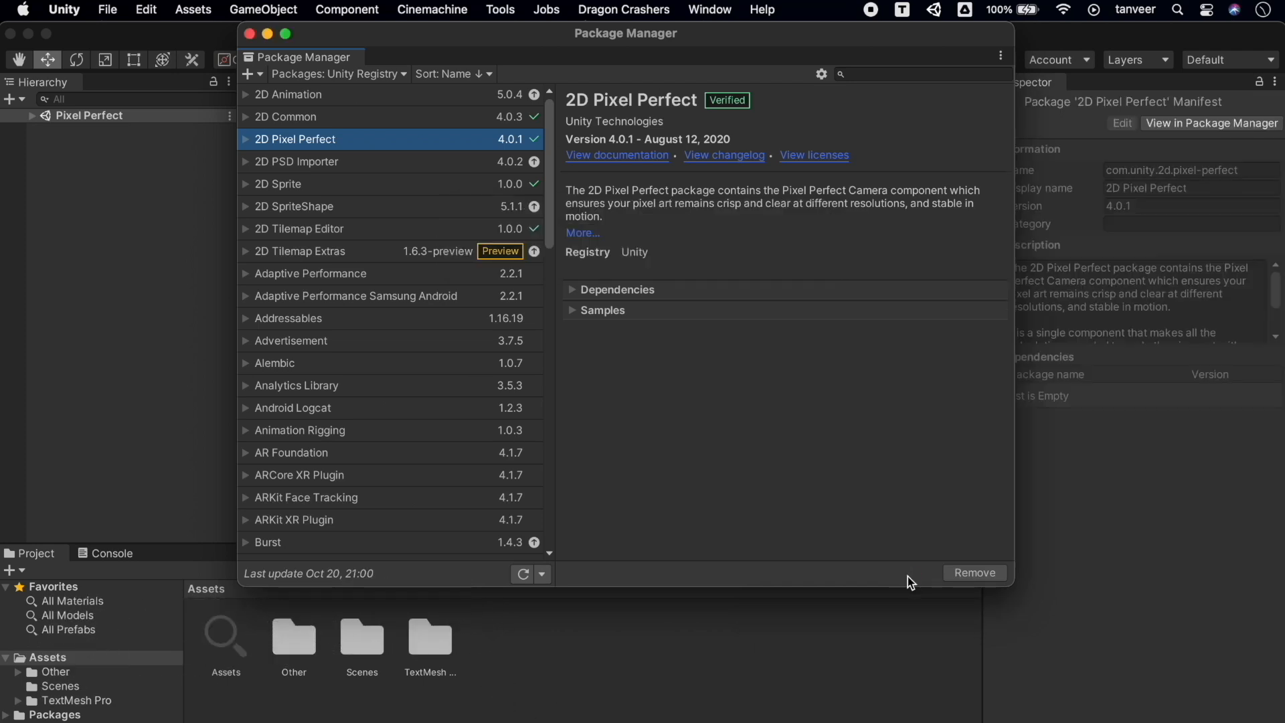
Import the package's Sample Scenes and Extras, then close Package Manager
left_click(593, 310)
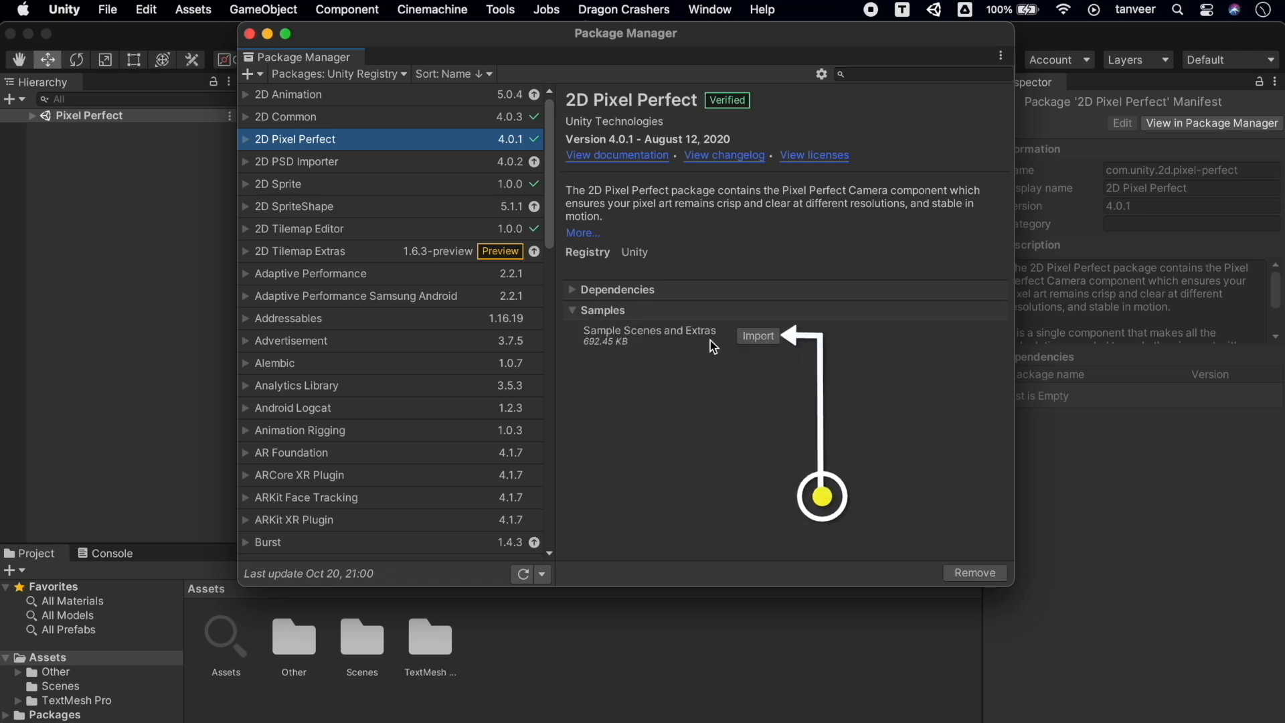
left_click(758, 338)
left_click(251, 34)
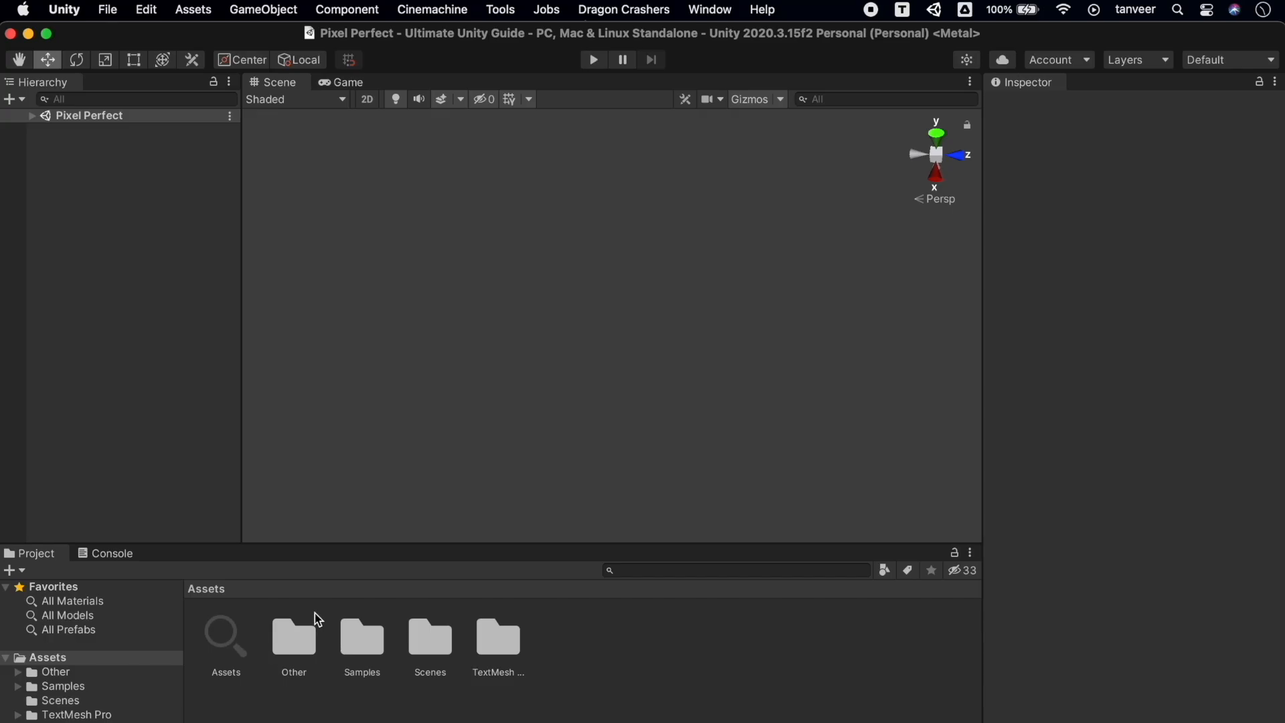
Open the SpriteRenderer Examples scene from Samples > 2D Pixel Perfect > 4.0.1
left_click(97, 687)
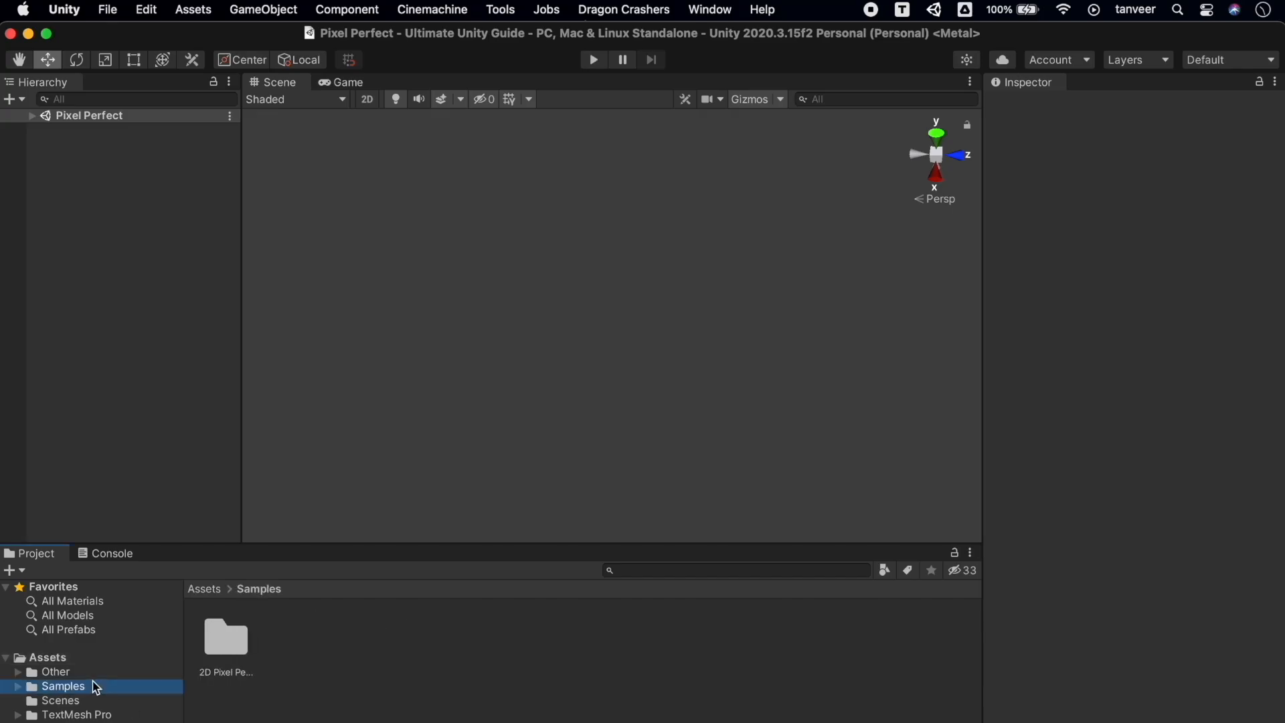
double_click(236, 644)
double_click(236, 644)
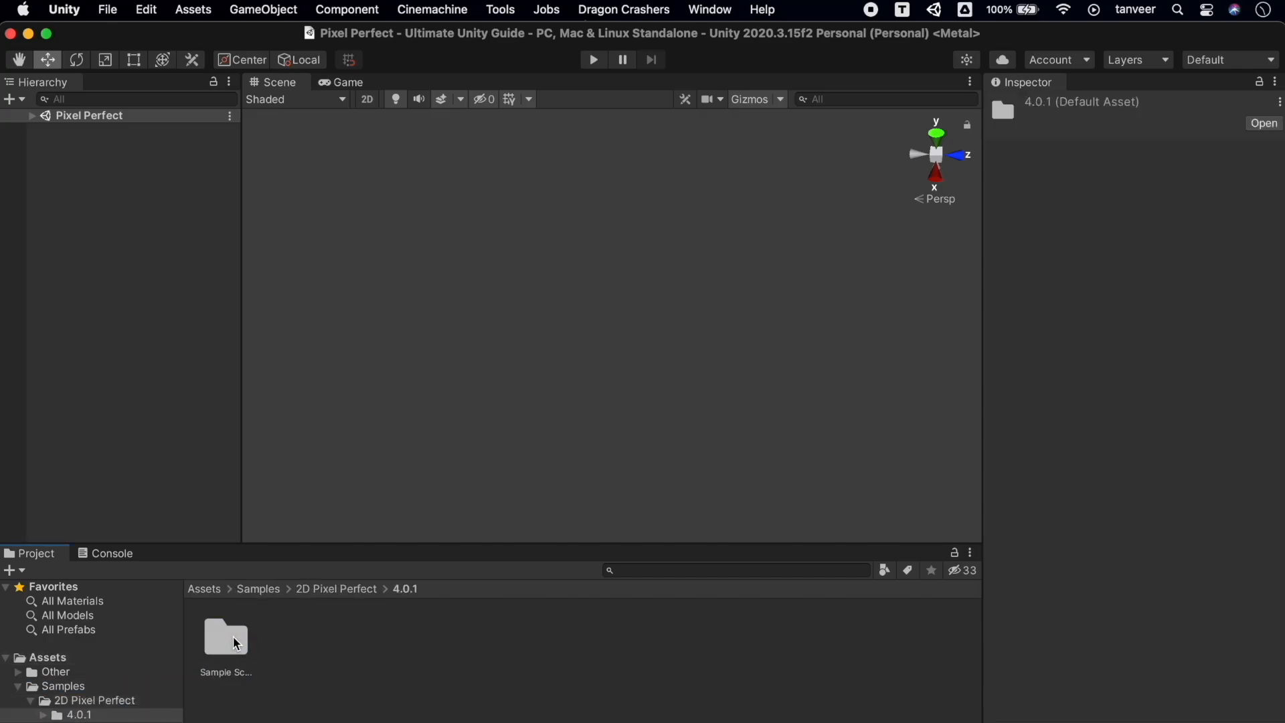
double_click(237, 644)
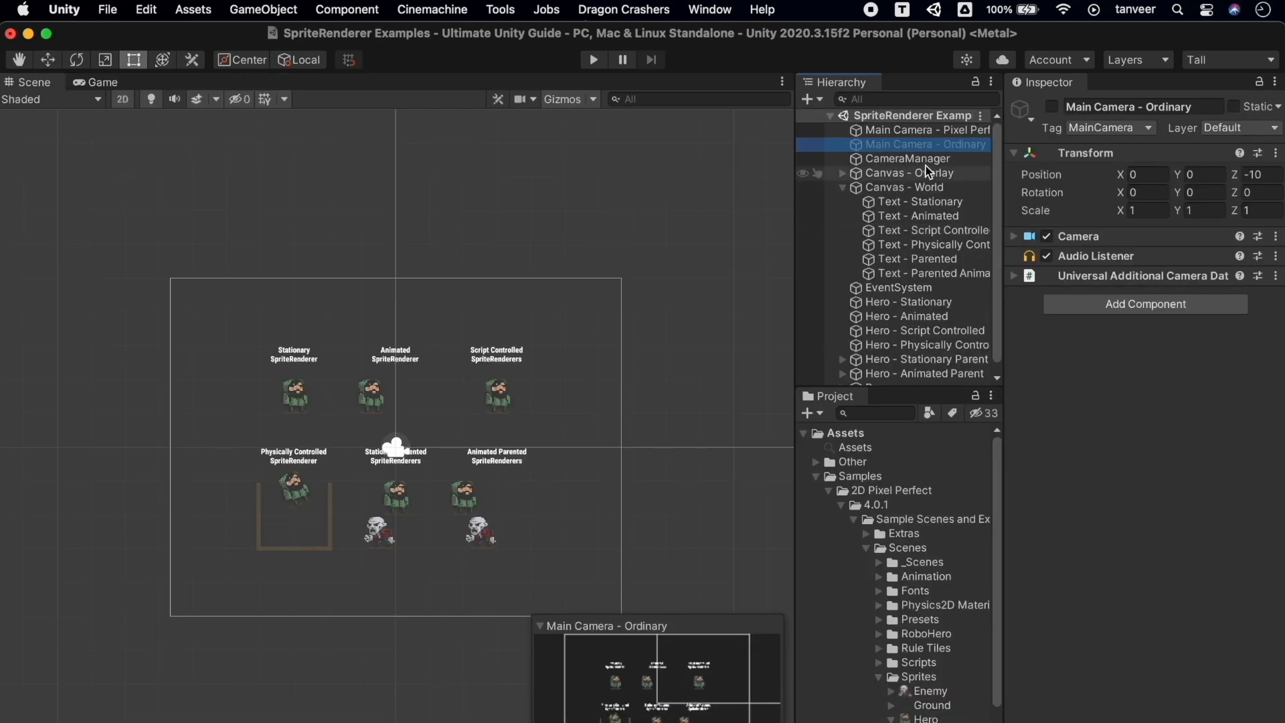
Select the Main Camera - Pixel Perfect, then the Hero - Script Controlled sprite
left_click(936, 131)
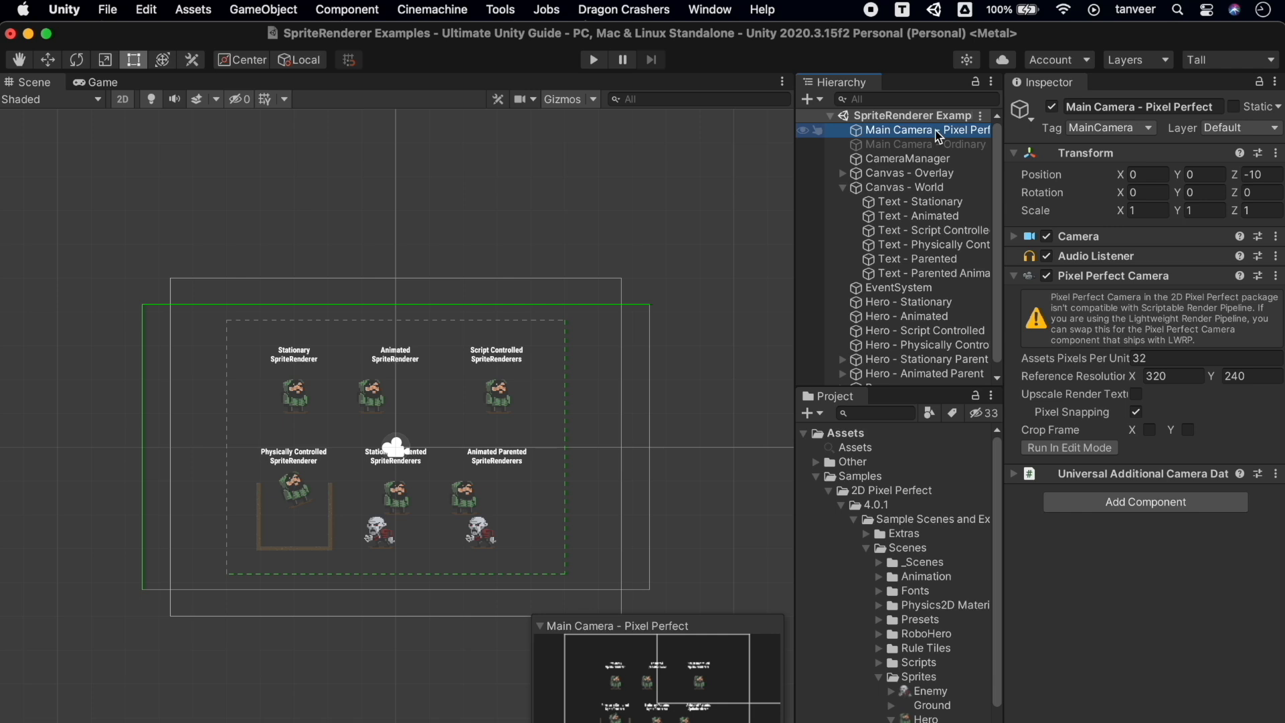
left_click(505, 396)
left_click(506, 402)
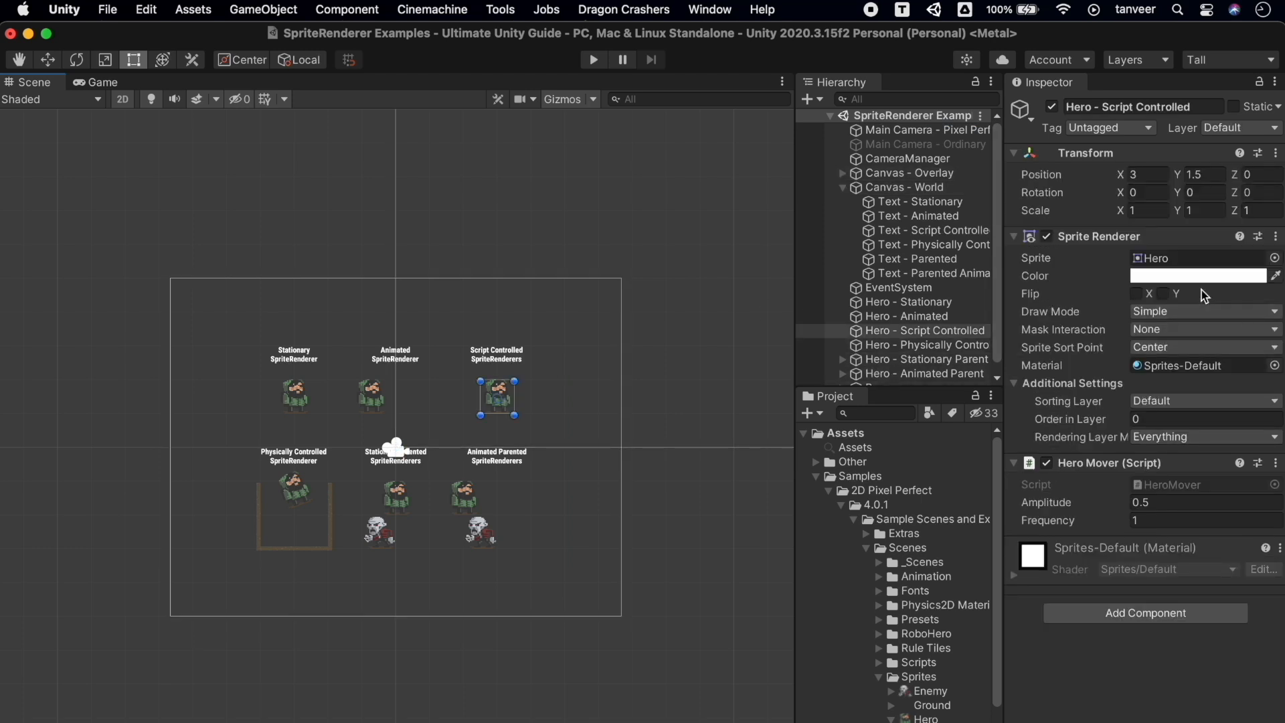
Give the Hero sprite Single mode, Point (no filter) filtering and None compression, then play the scene
double_click(1178, 258)
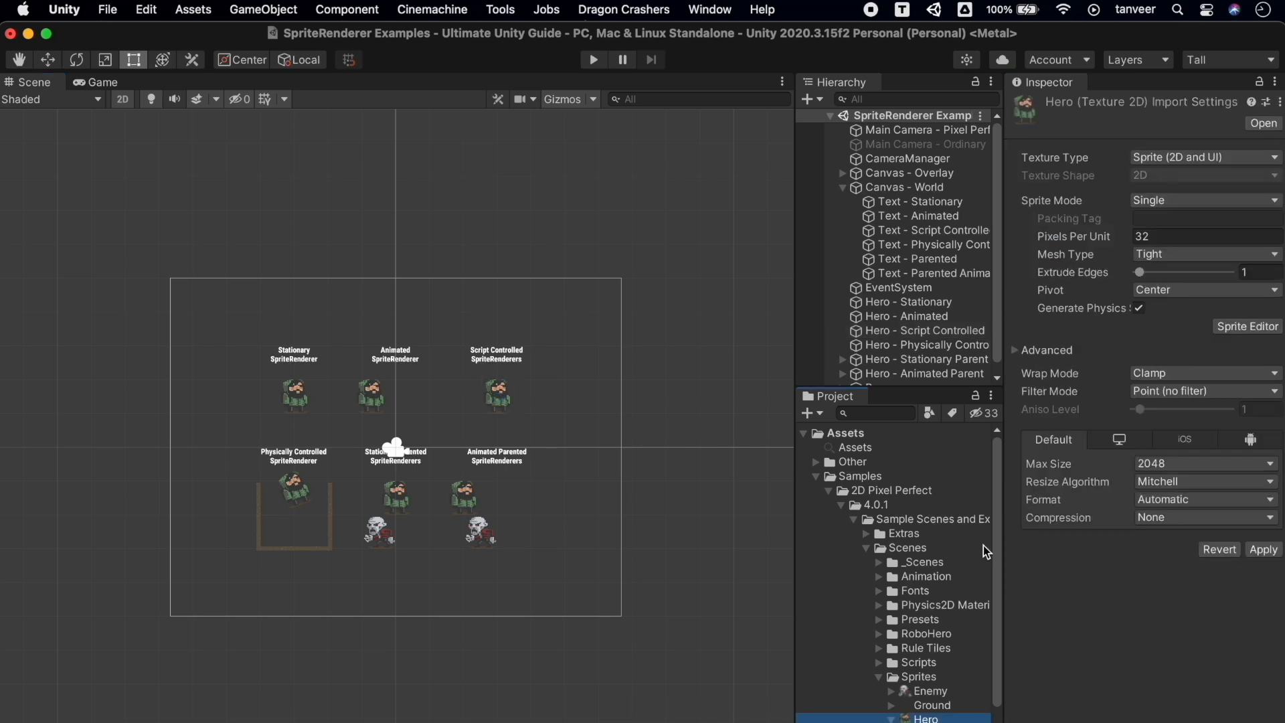
left_click(1244, 203)
left_click(1225, 201)
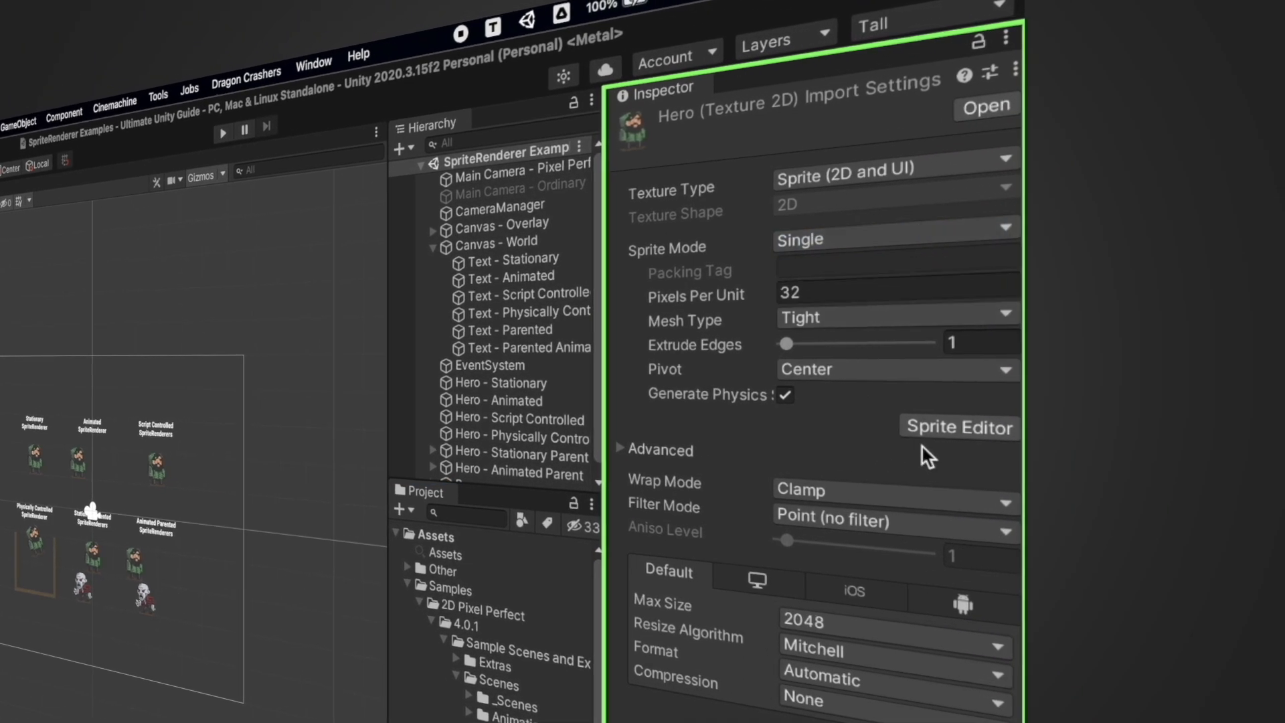
left_click(990, 532)
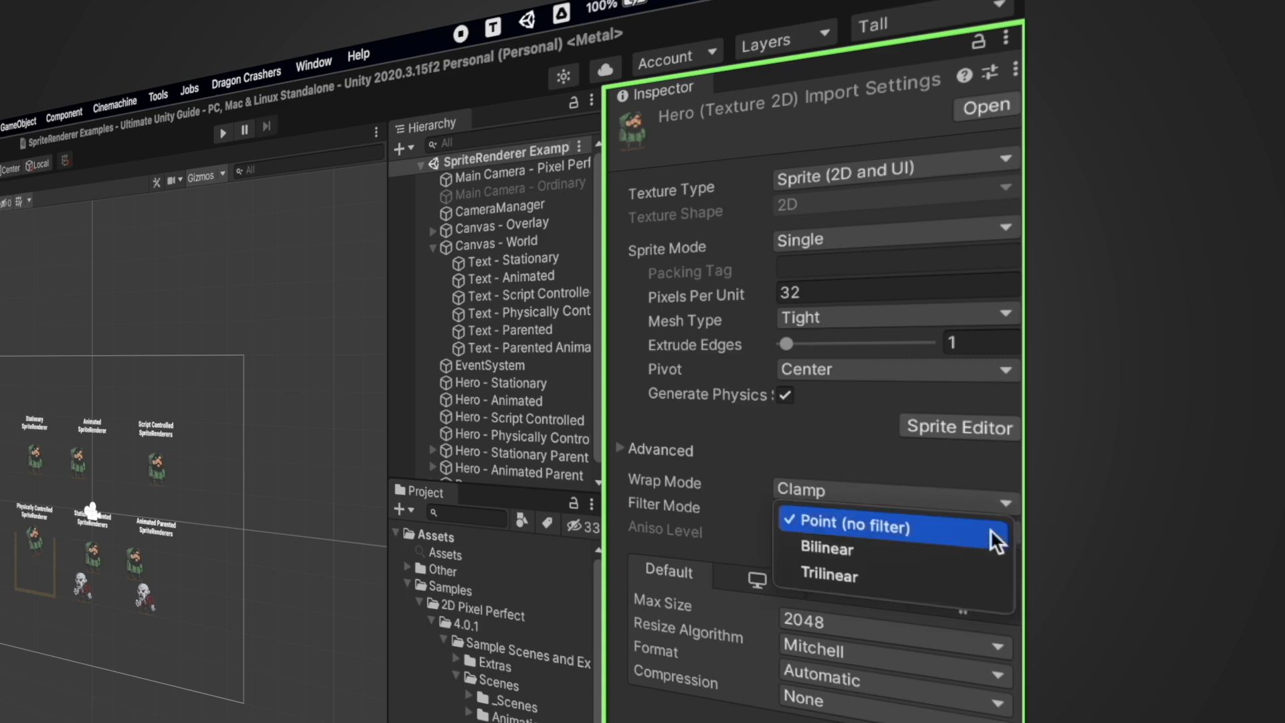
left_click(950, 532)
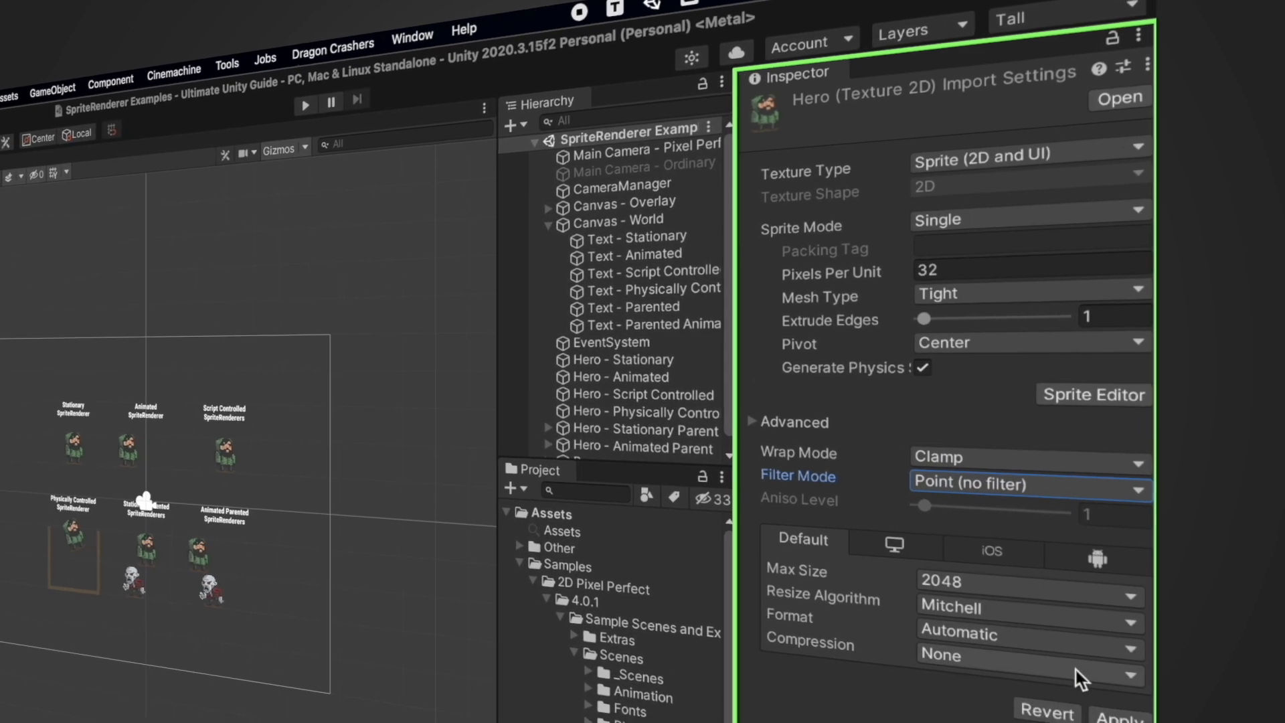
left_click(951, 700)
left_click(1240, 520)
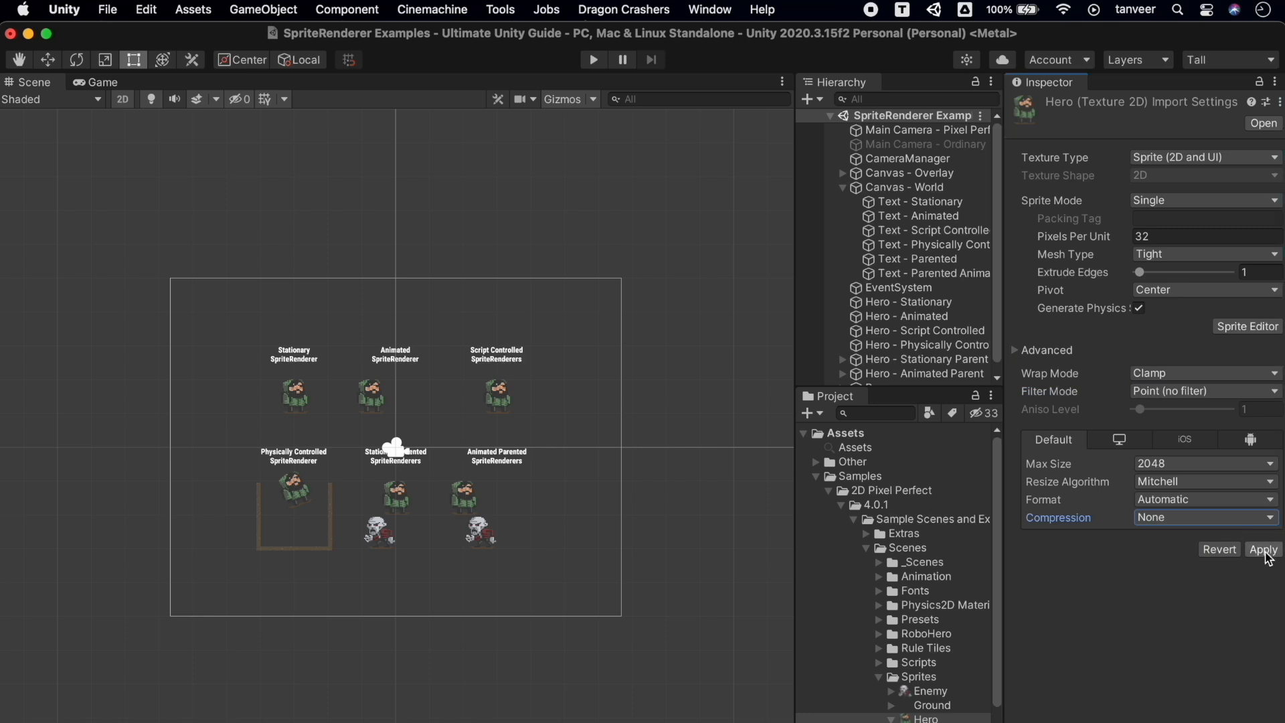
key("super+p")
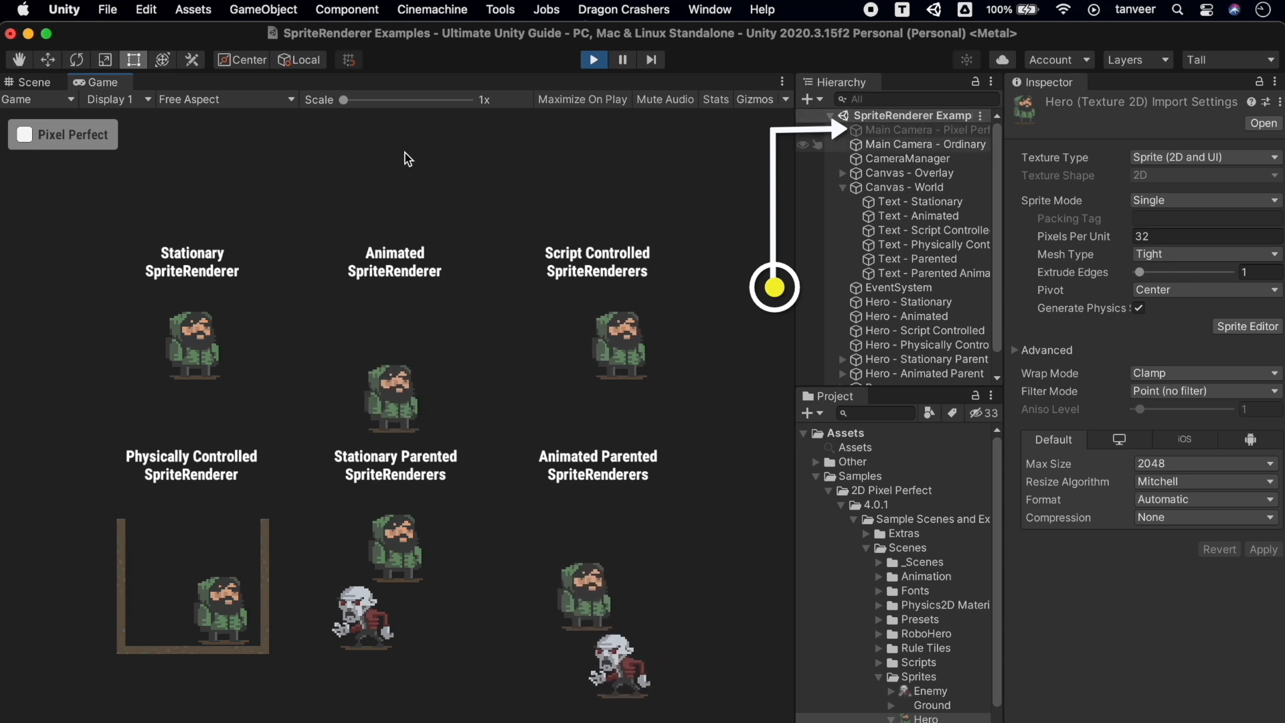
Enable pixel-perfect rendering, select the Pixel Perfect camera and CameraManager, and set the Game view to 16:9
left_click(52, 146)
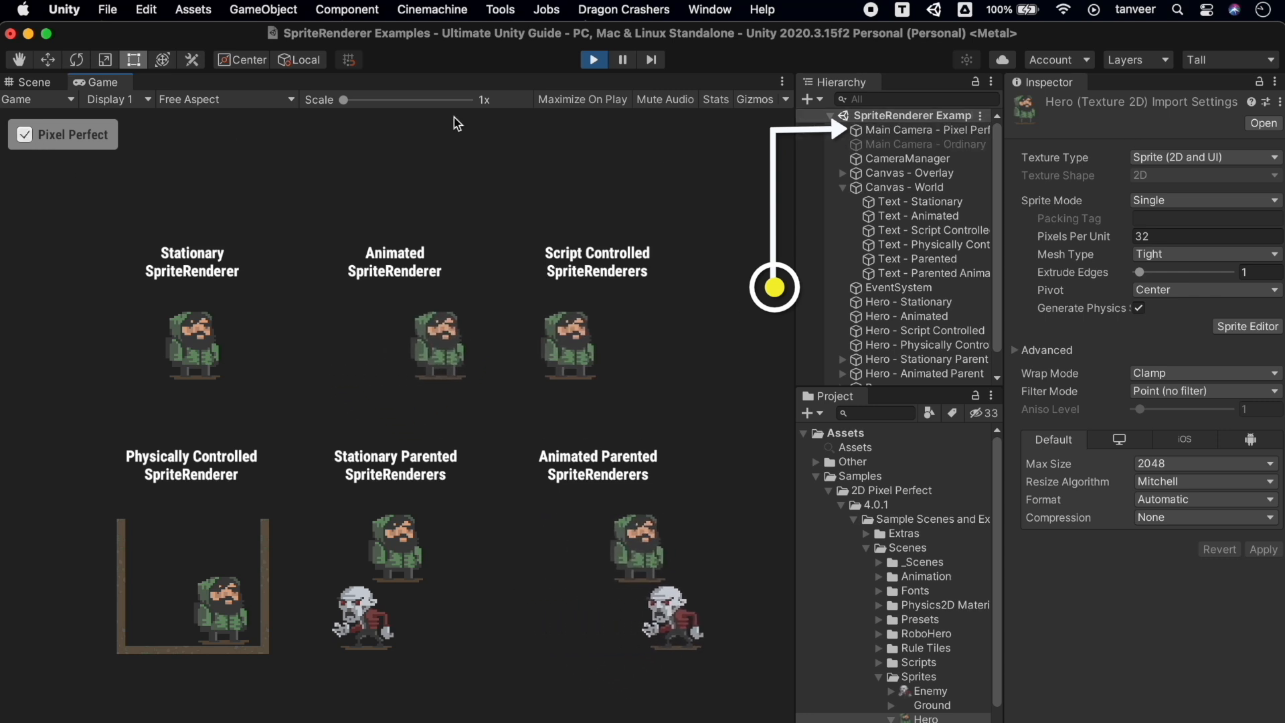
left_click(937, 132)
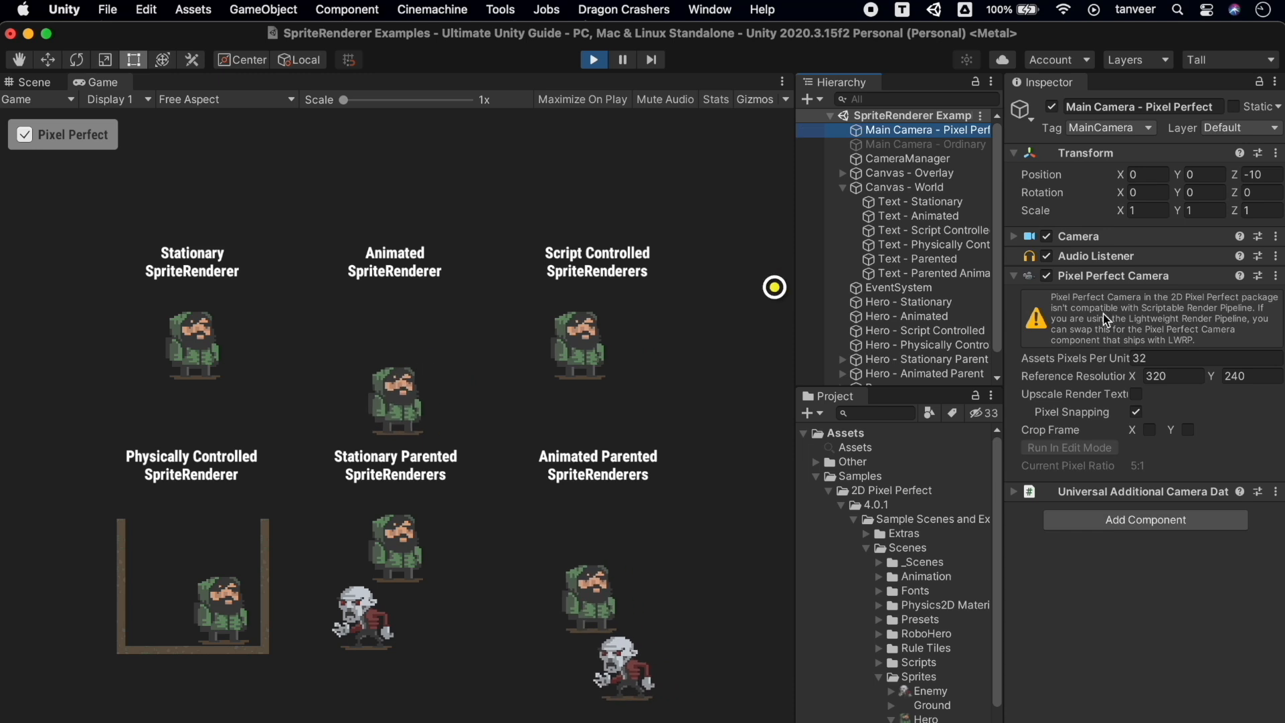
left_click(918, 161)
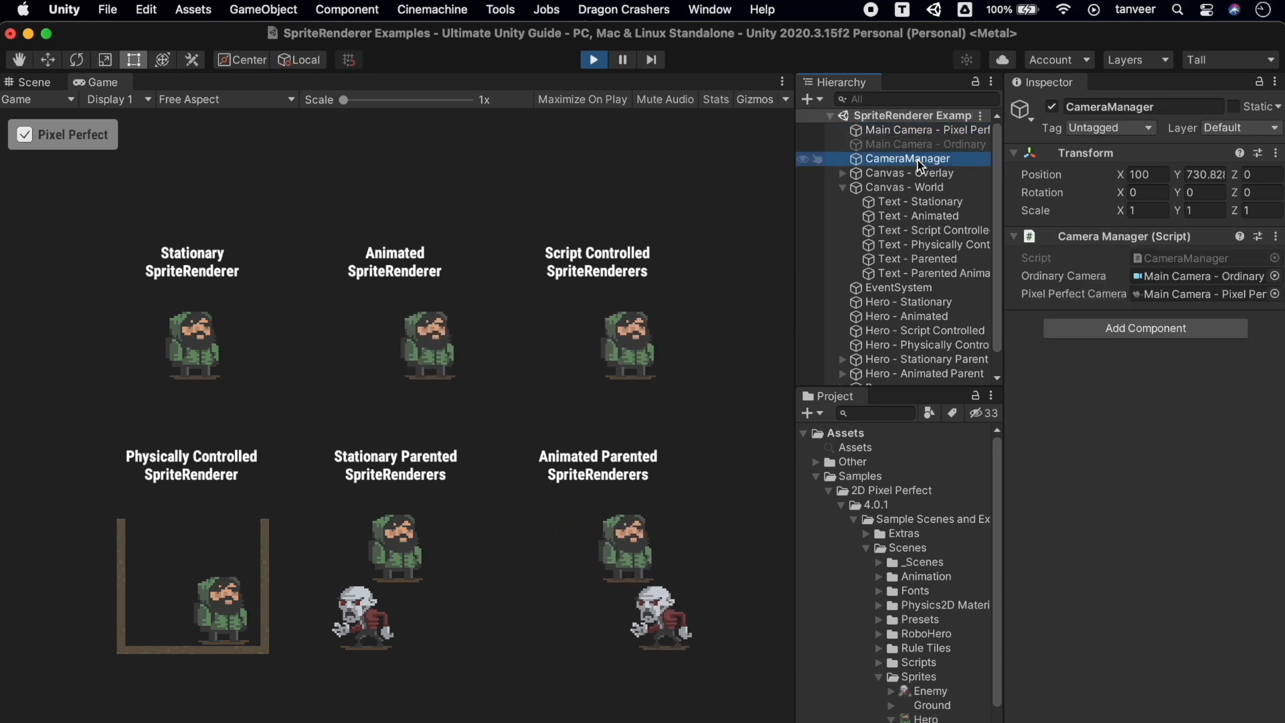
left_click(221, 101)
left_click(208, 176)
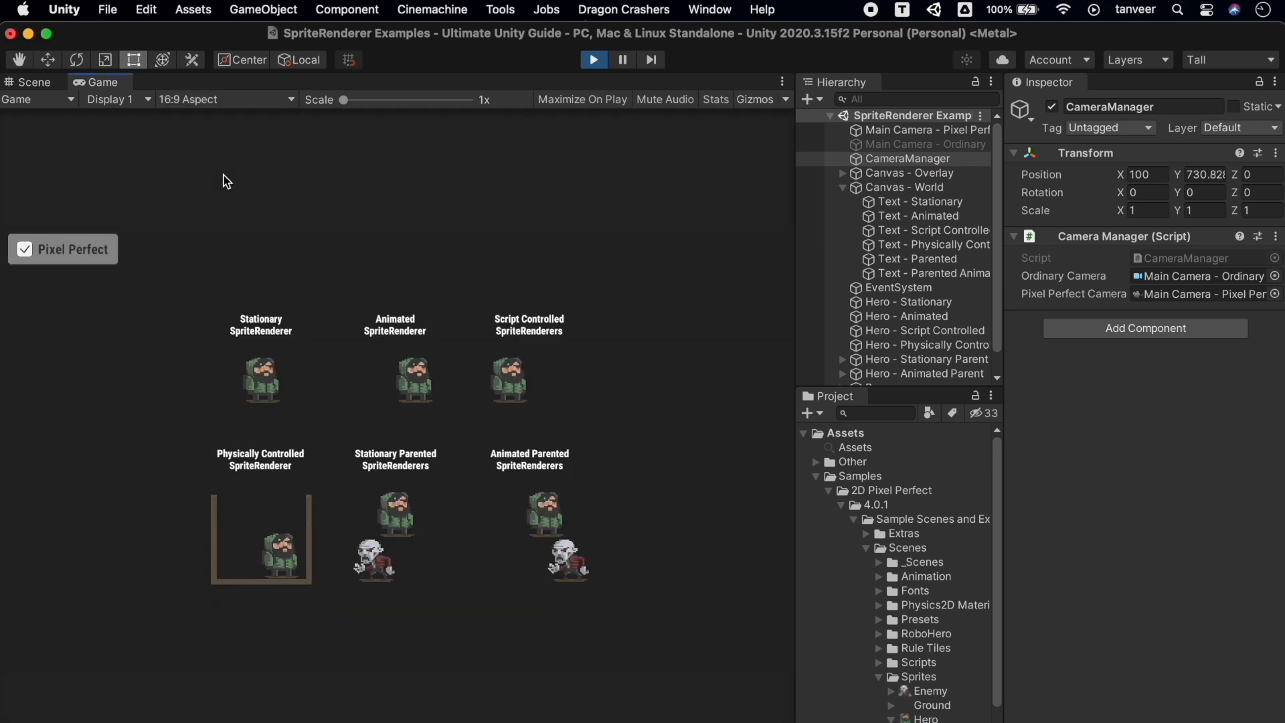
Cycle the Game view through 16:10, Full HD 1920x1080, WXGA 1366x768, QHD 2560x1440 and 4K UHD, then stop playing
left_click(205, 100)
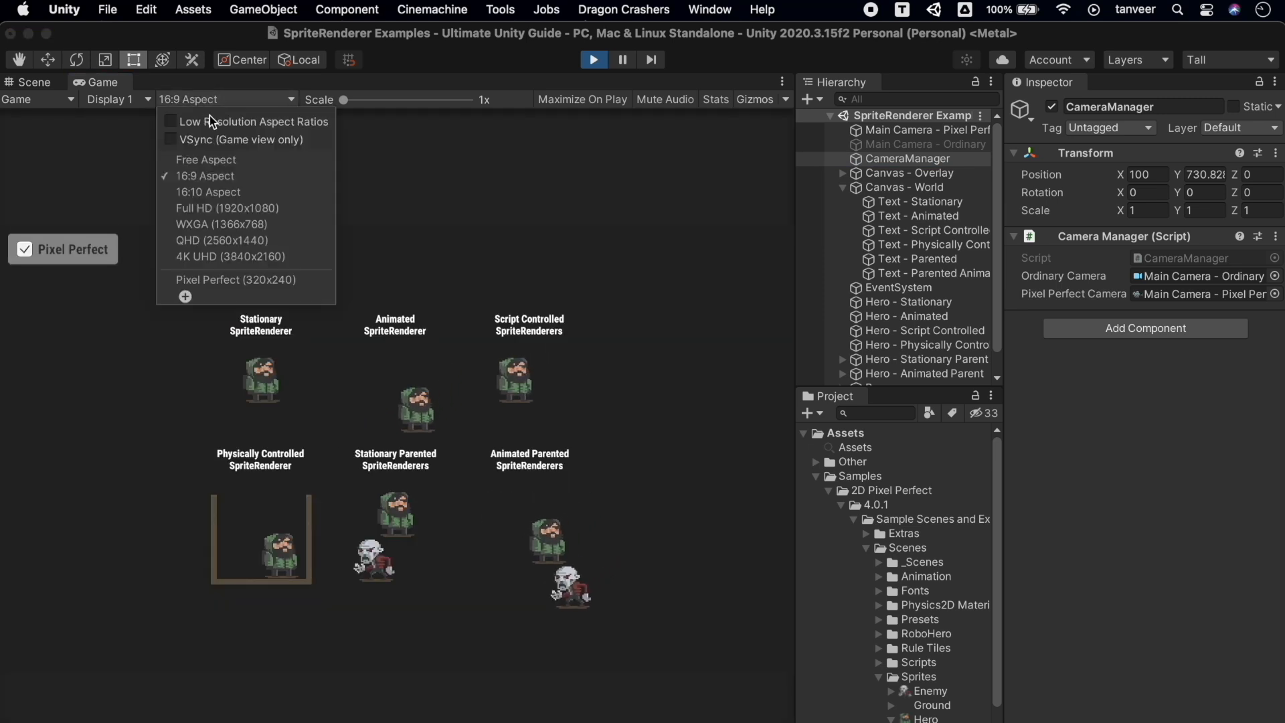
left_click(236, 193)
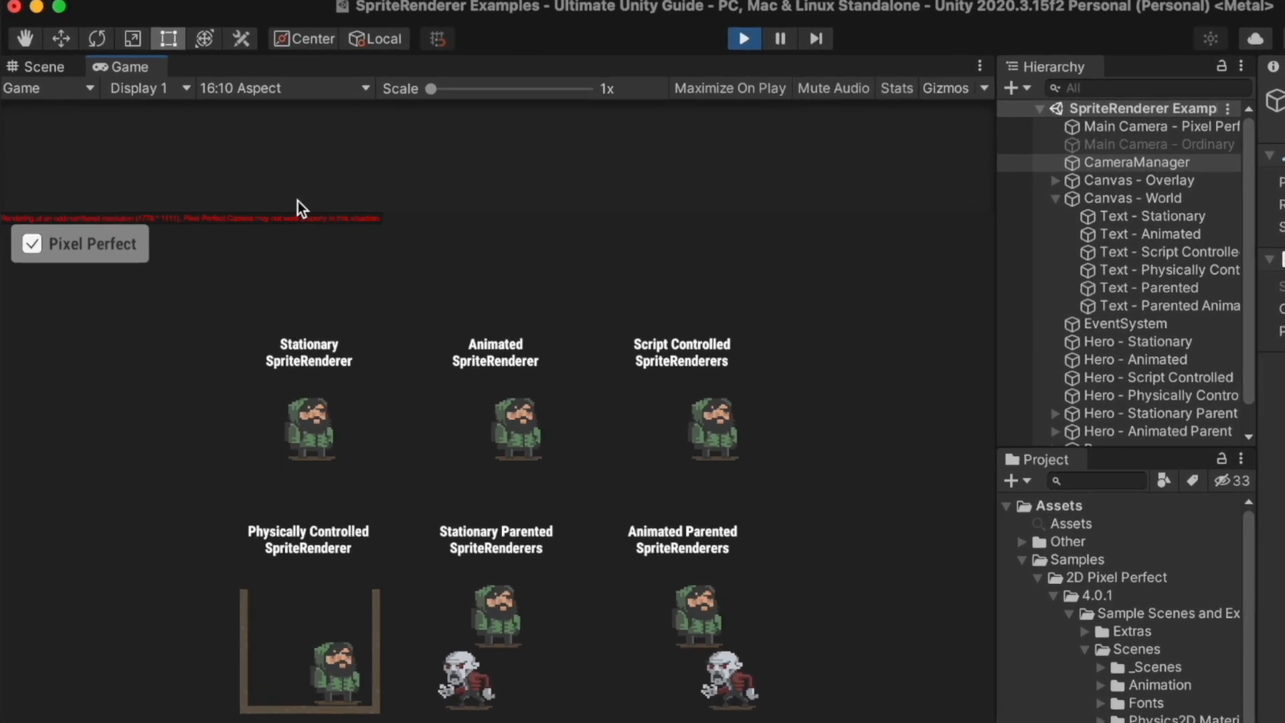
left_click(335, 90)
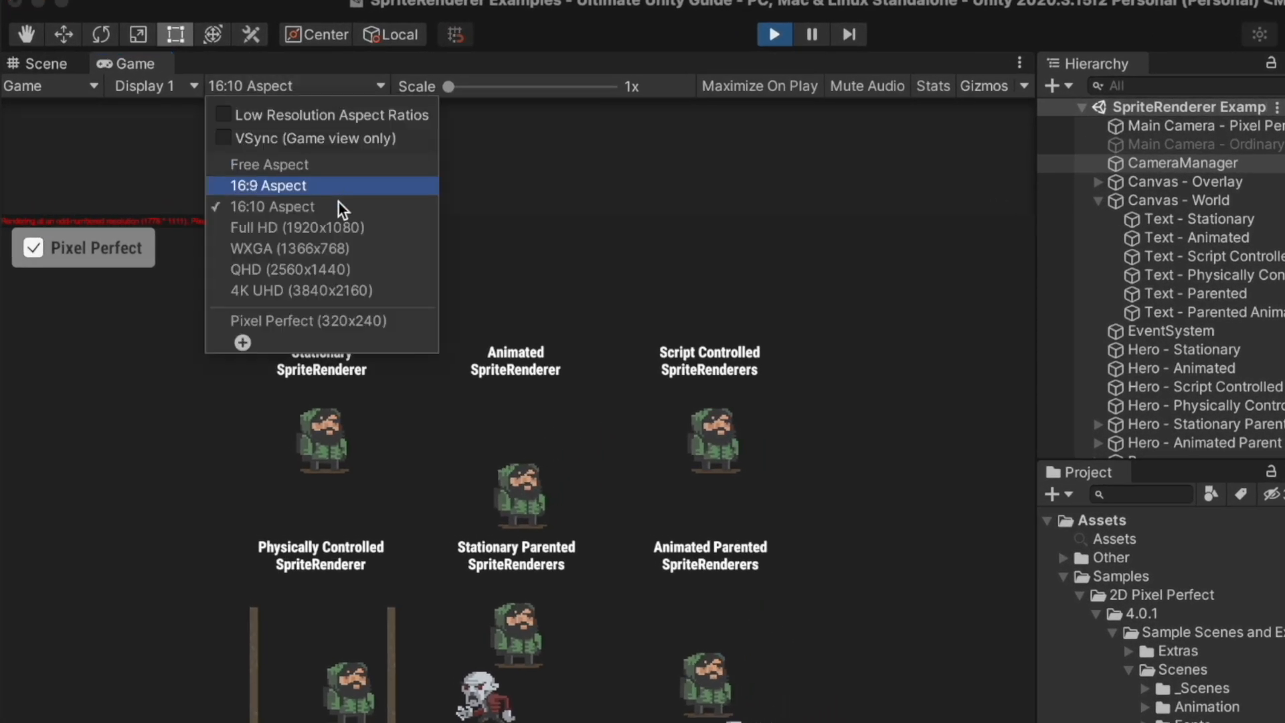
left_click(343, 225)
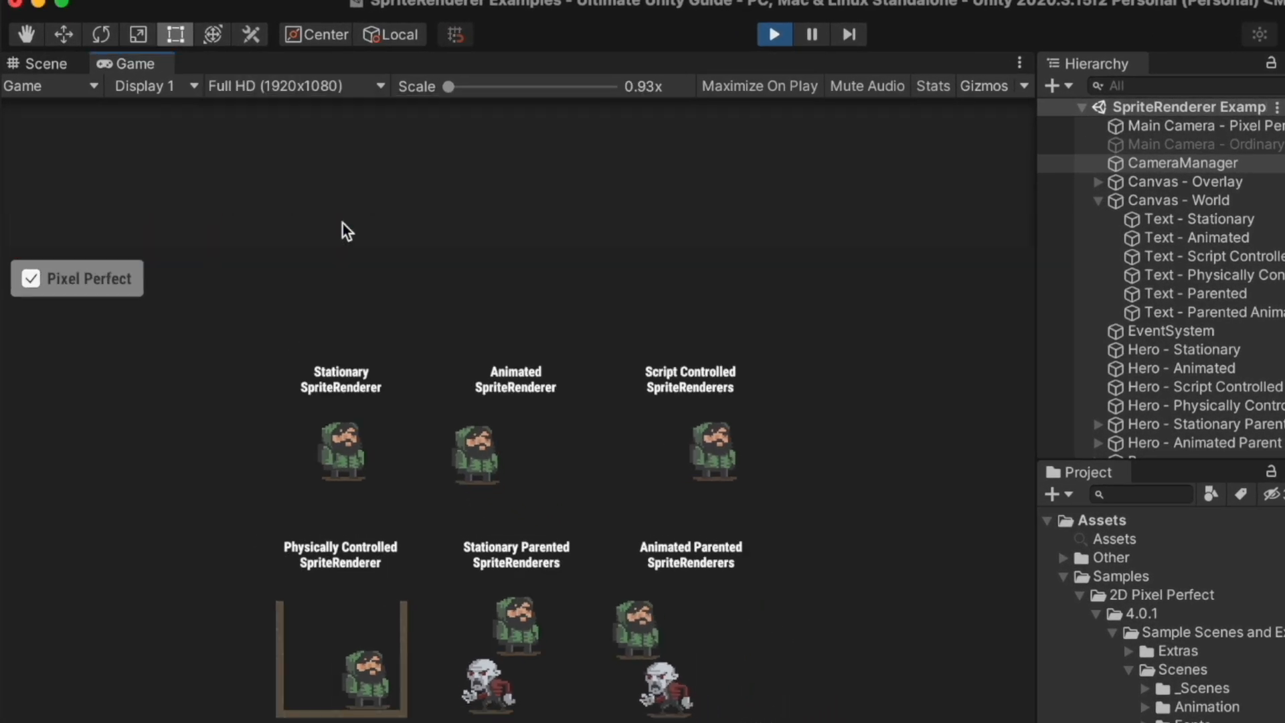
left_click(364, 88)
left_click(384, 246)
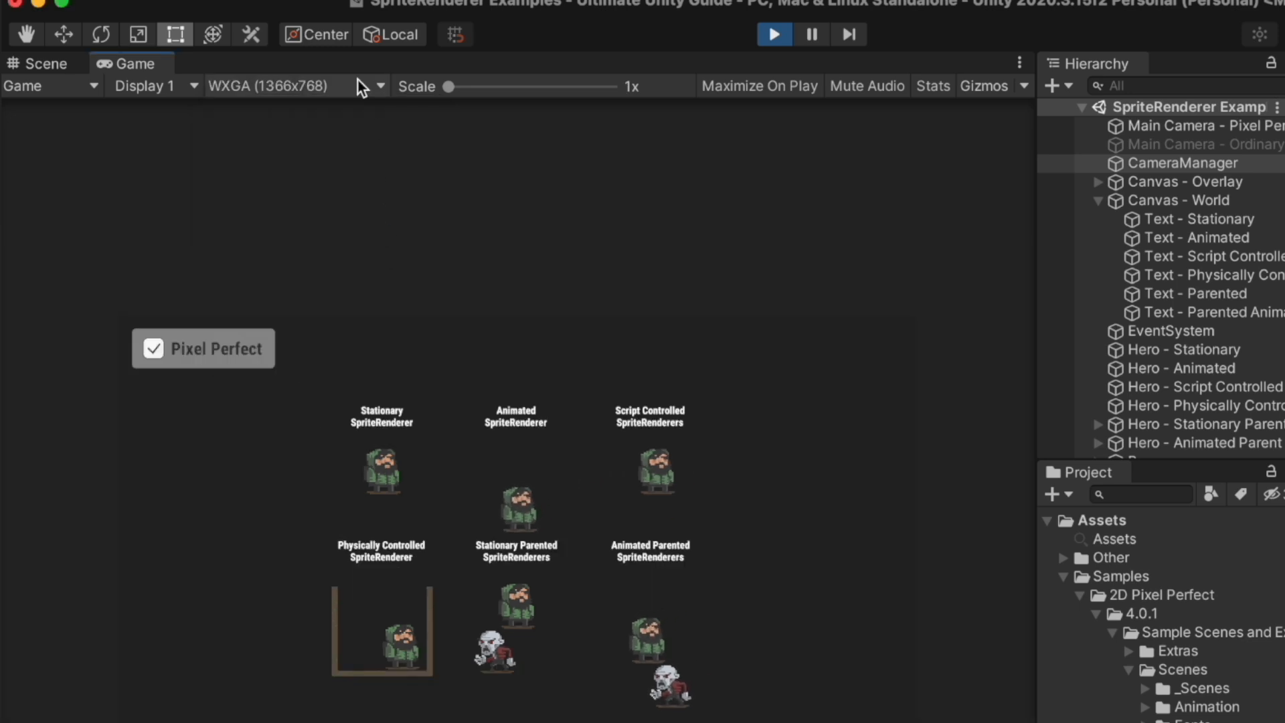
left_click(357, 86)
left_click(377, 276)
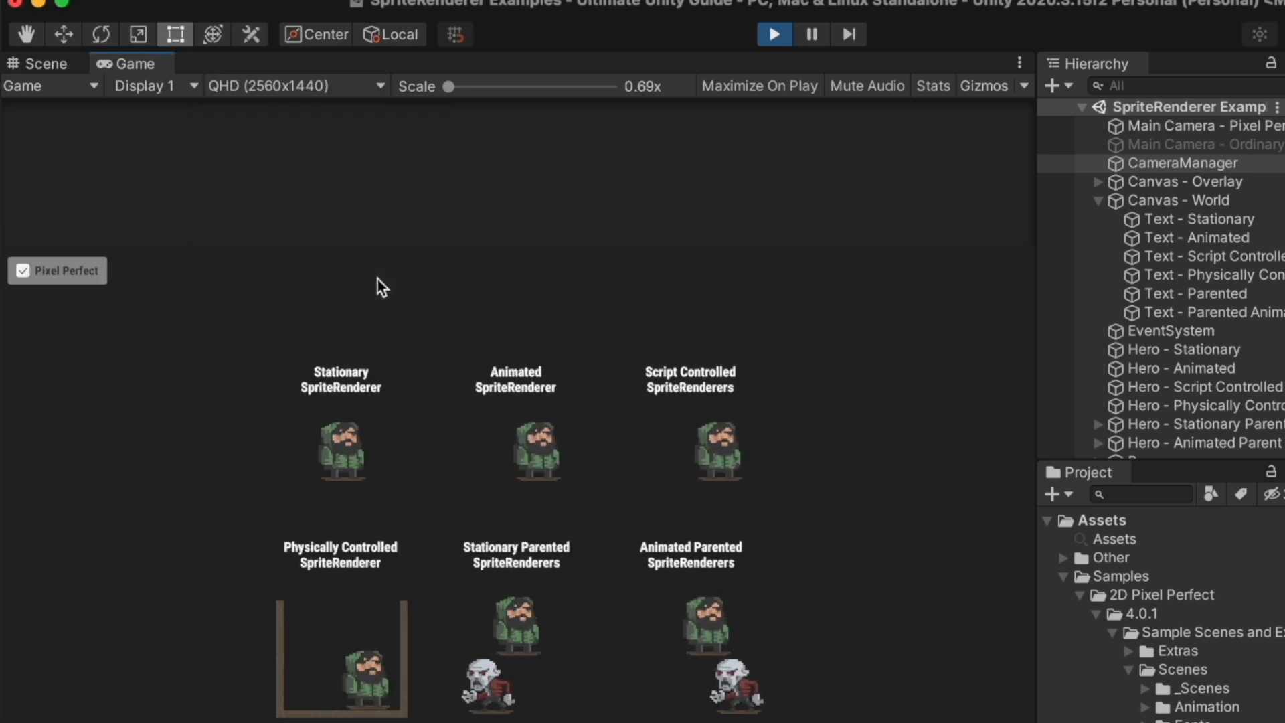
left_click(371, 91)
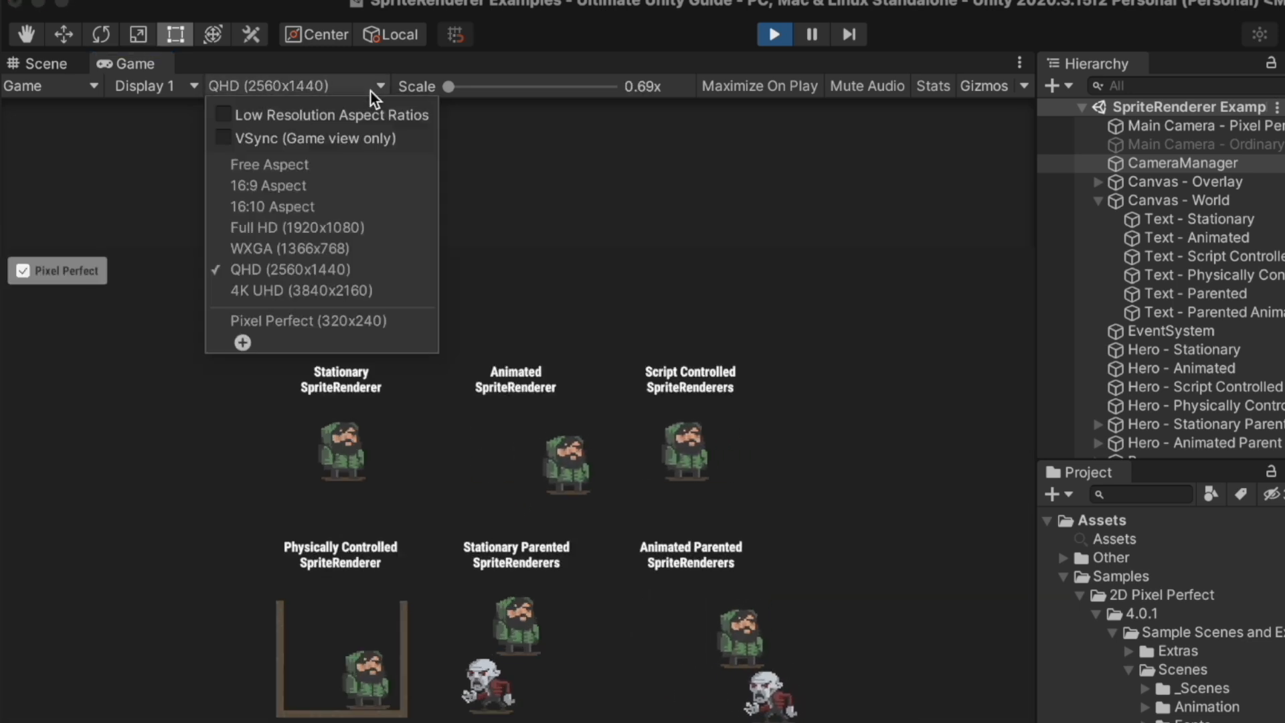
left_click(391, 294)
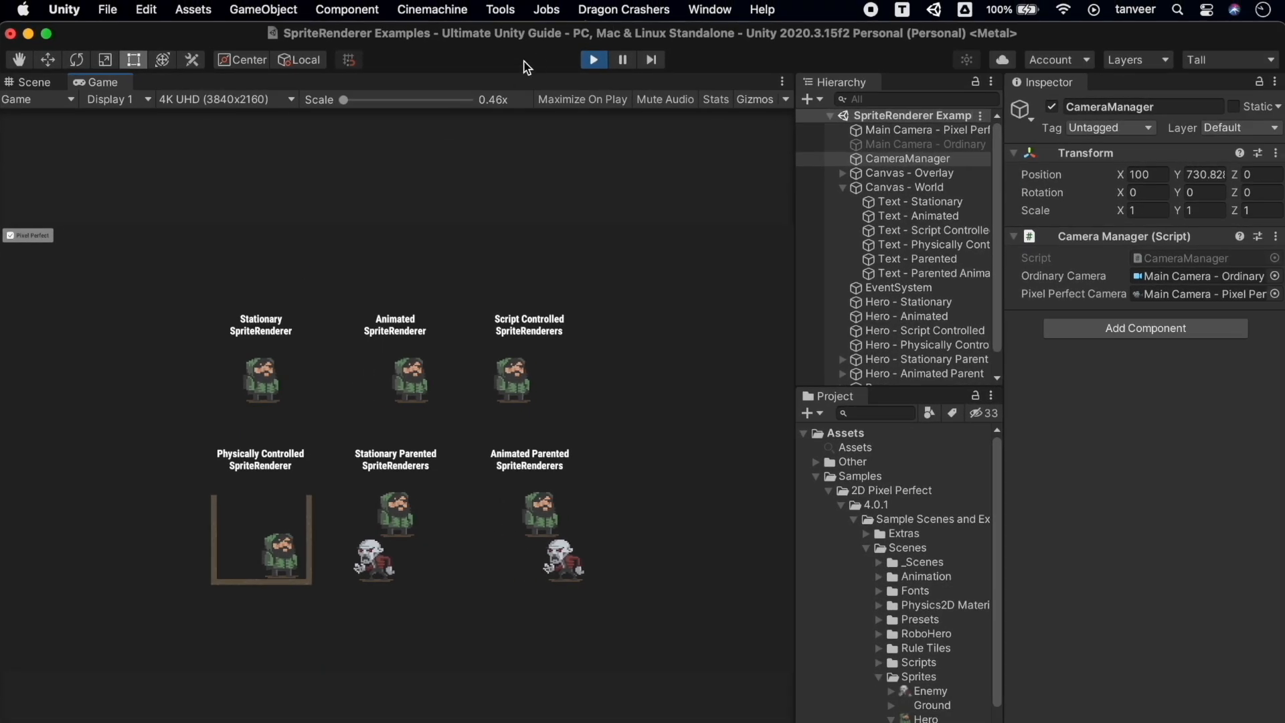
left_click(591, 63)
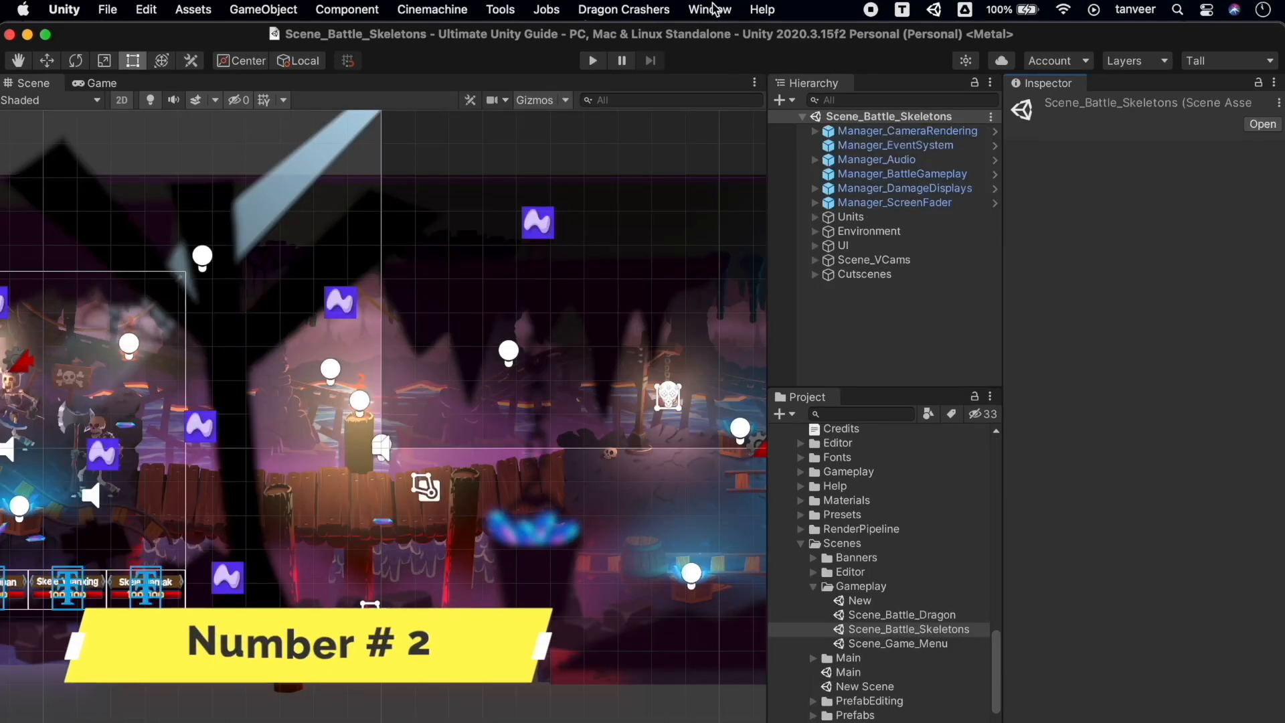
In the Package Manager, find 2D PSD Importer by searching 'psd' and update it to 4.1.1
left_click(713, 10)
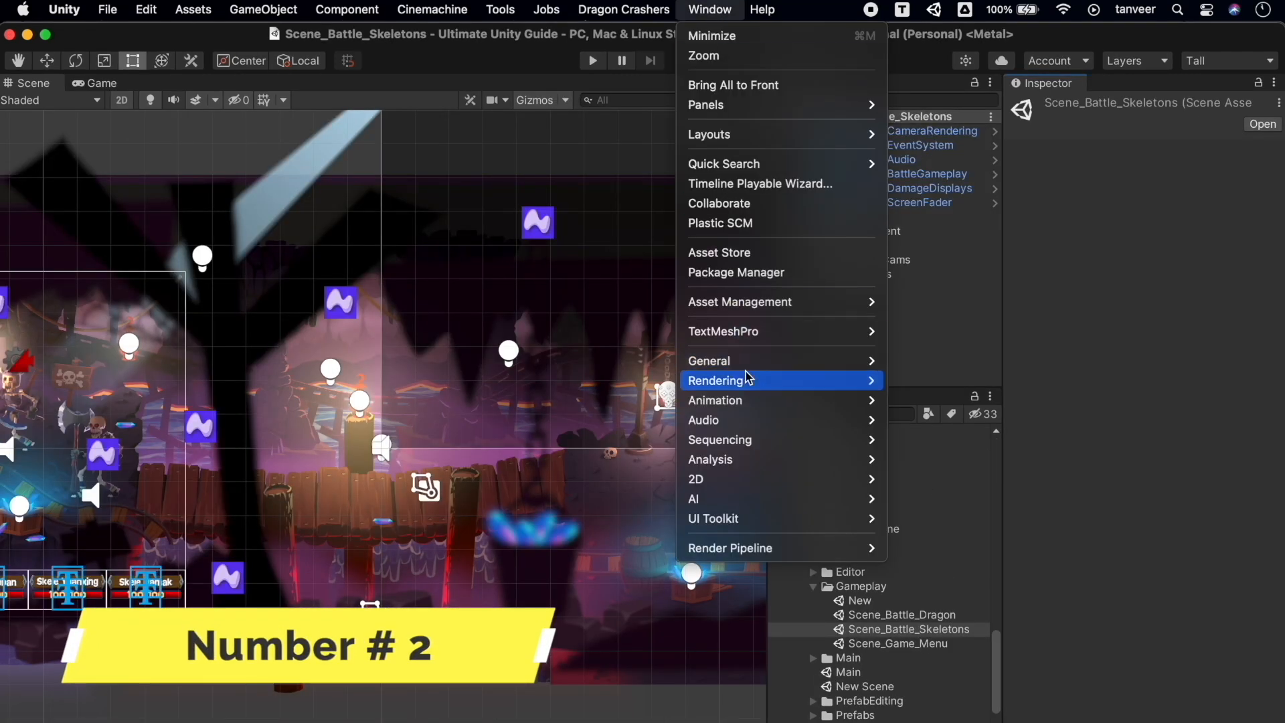
left_click(784, 275)
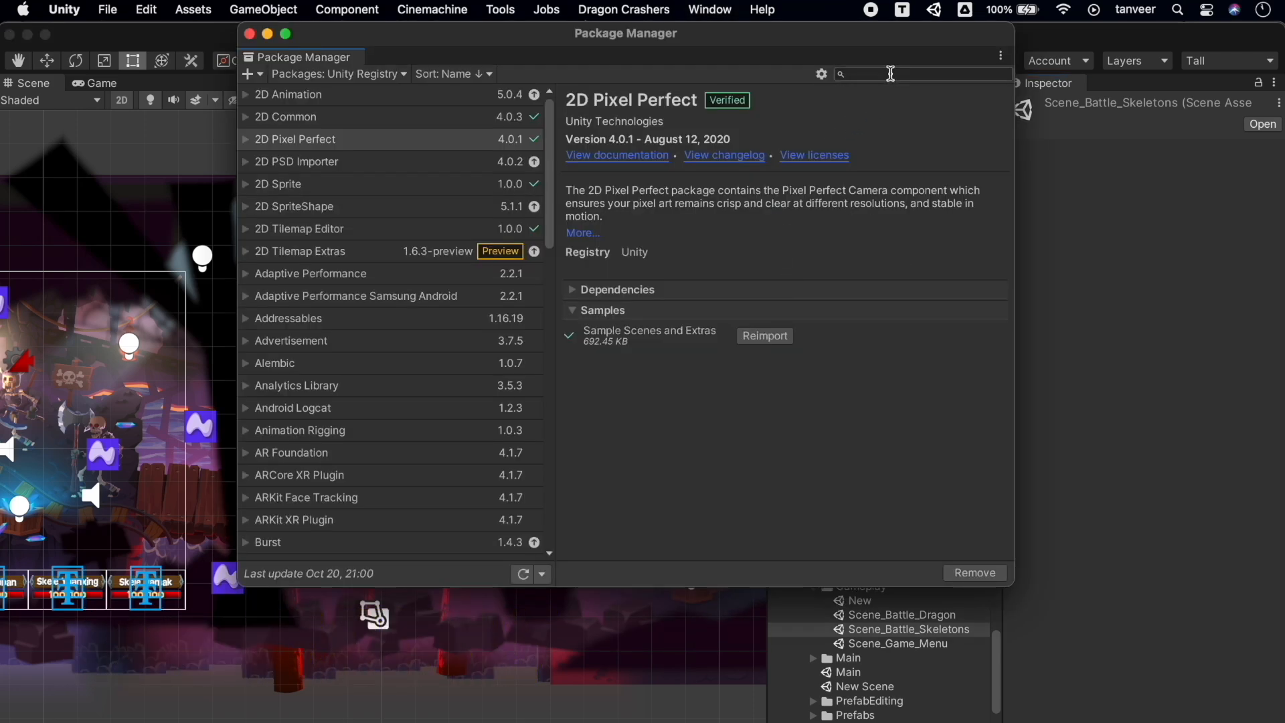
left_click(891, 74)
type("psd")
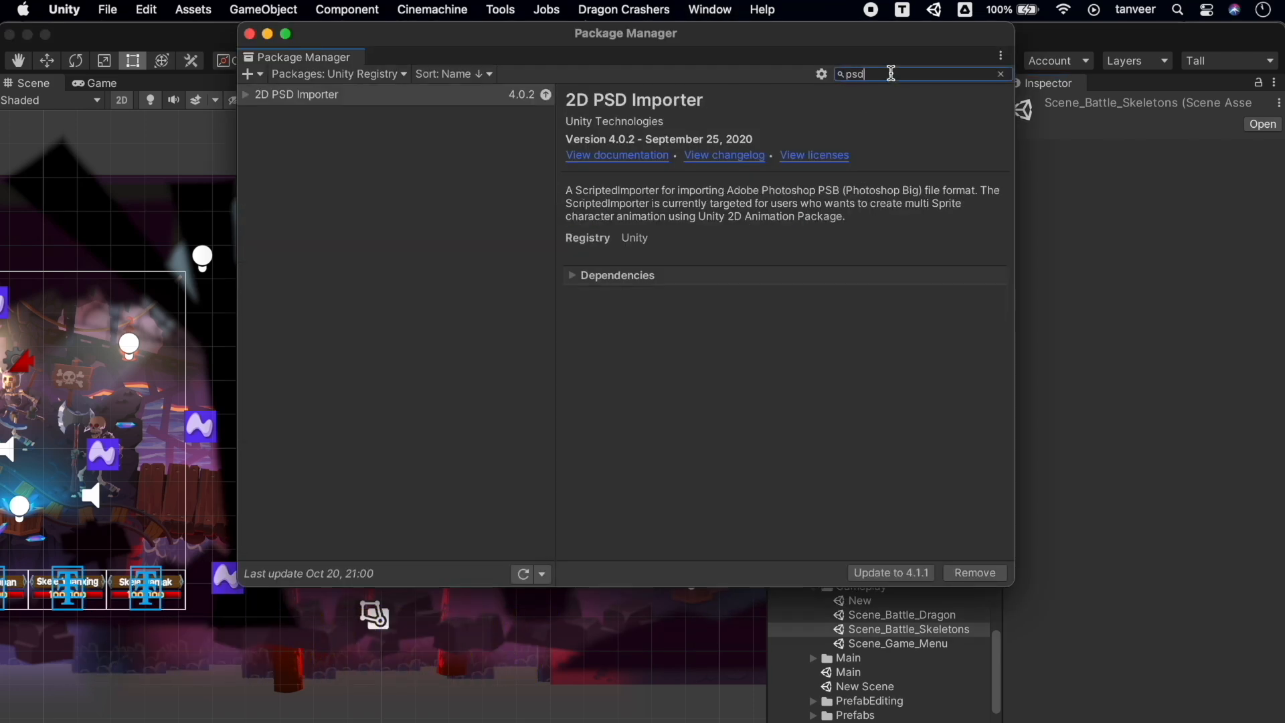
left_click(405, 97)
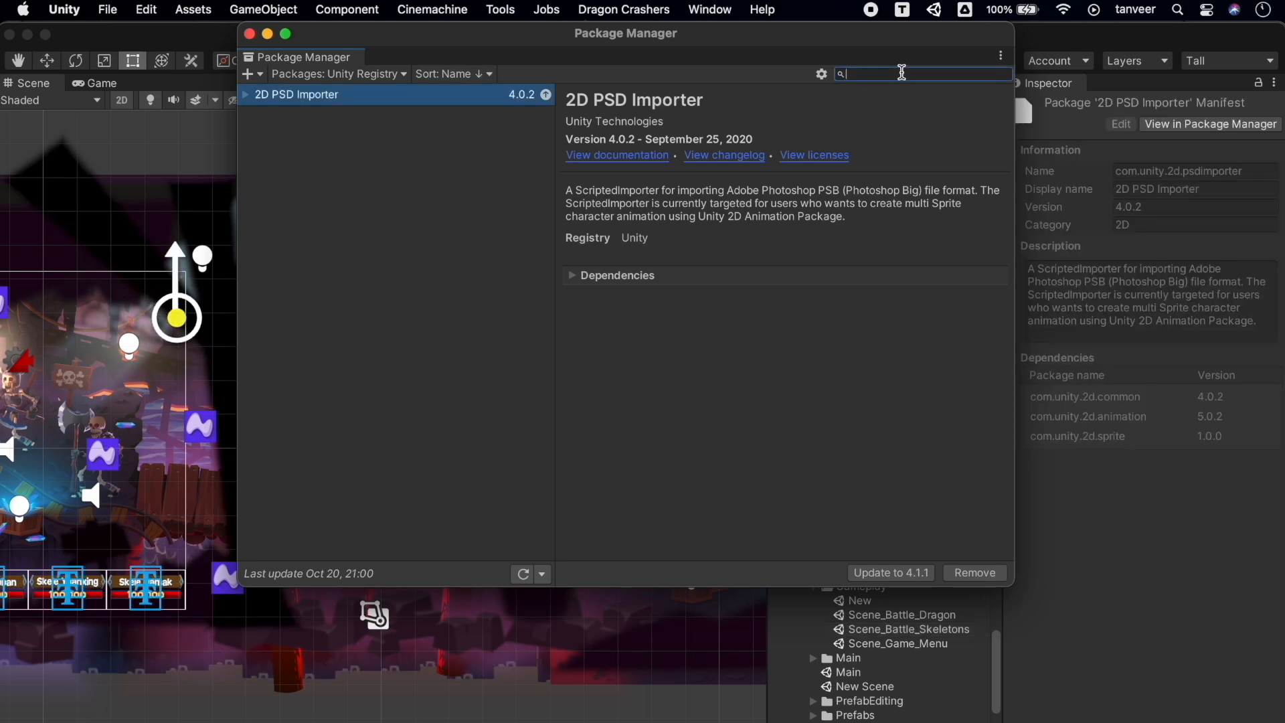
key("BackSpace")
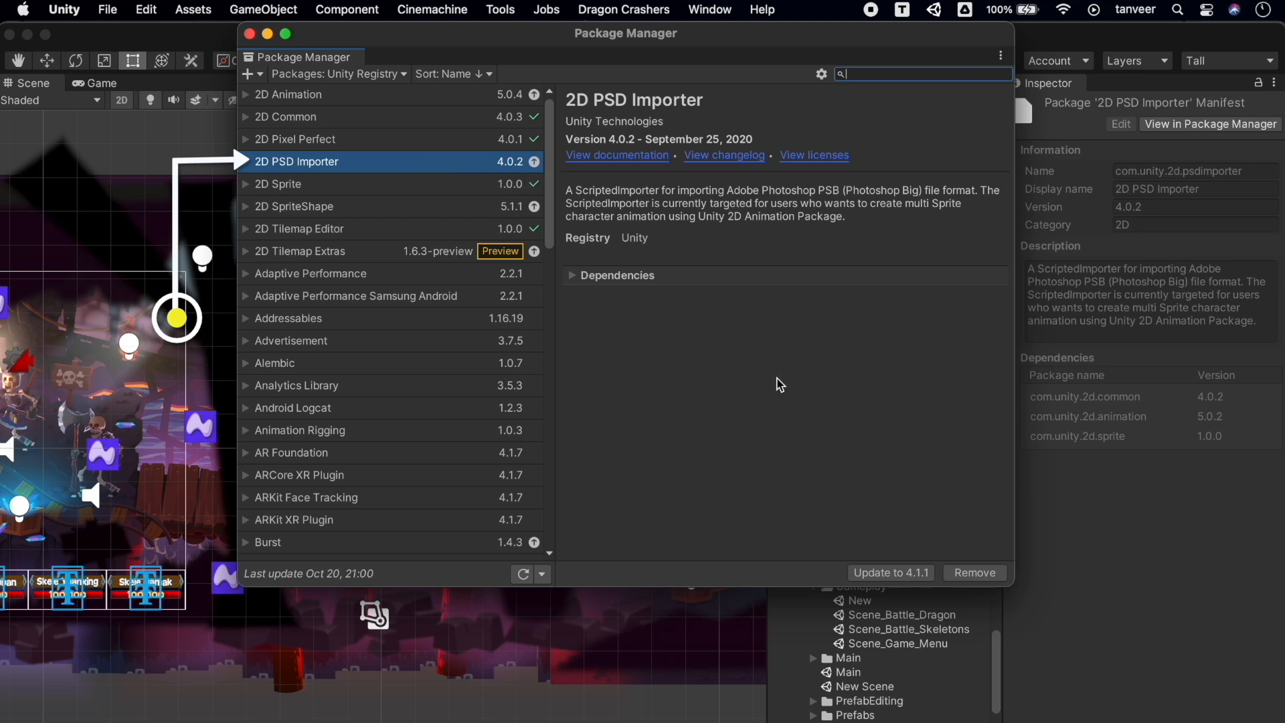
left_click(901, 577)
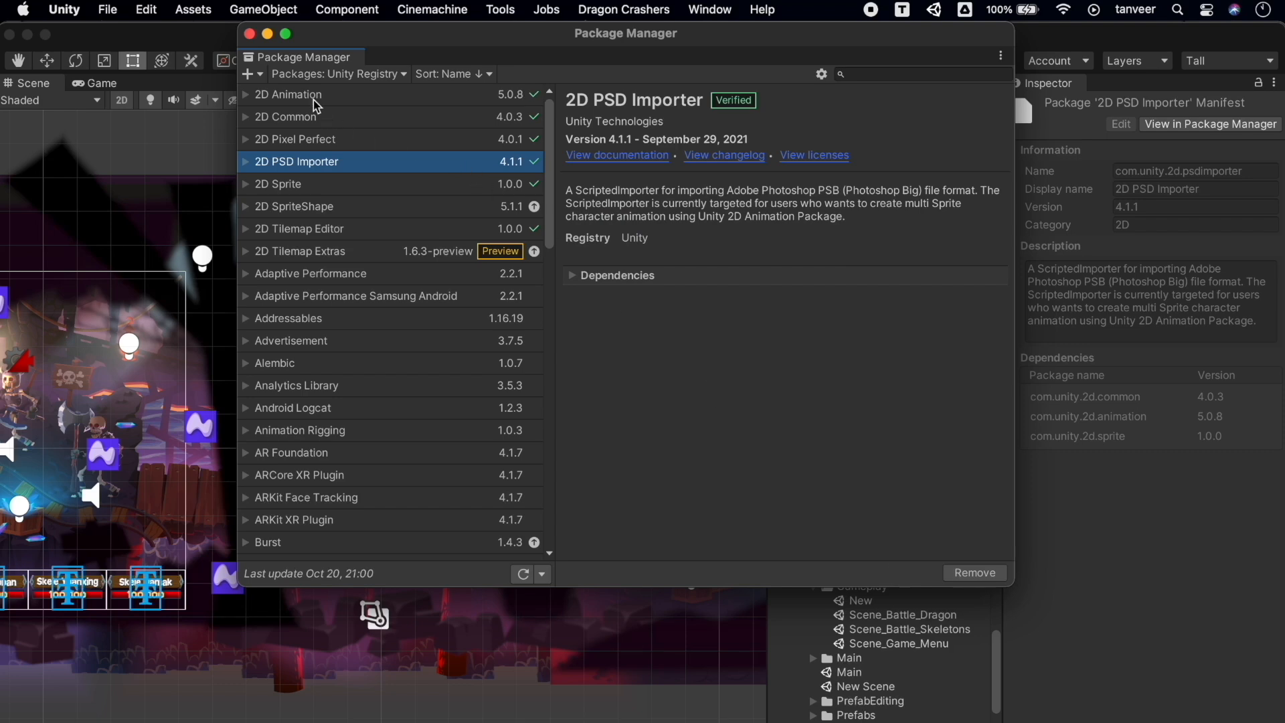
Close the Package Manager, search the Project for 'psb', and select the Skeleton and Knight character assets
left_click(250, 33)
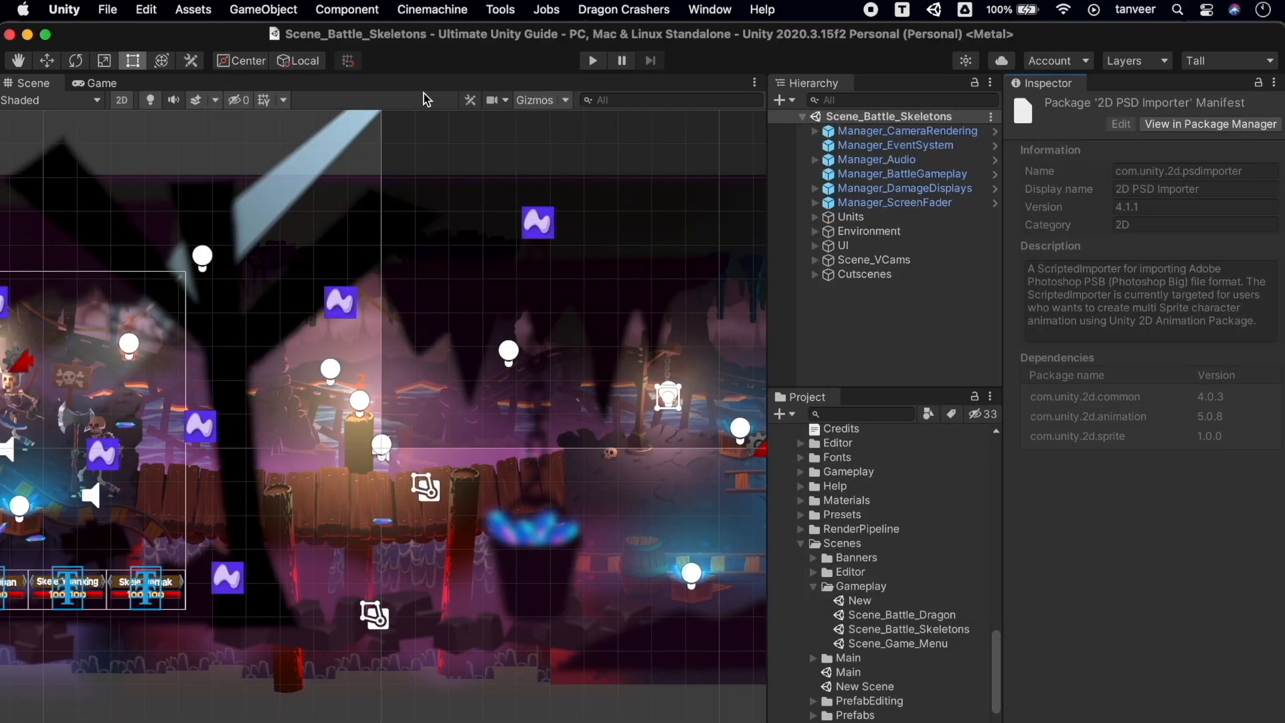
left_click(850, 413)
type("psb")
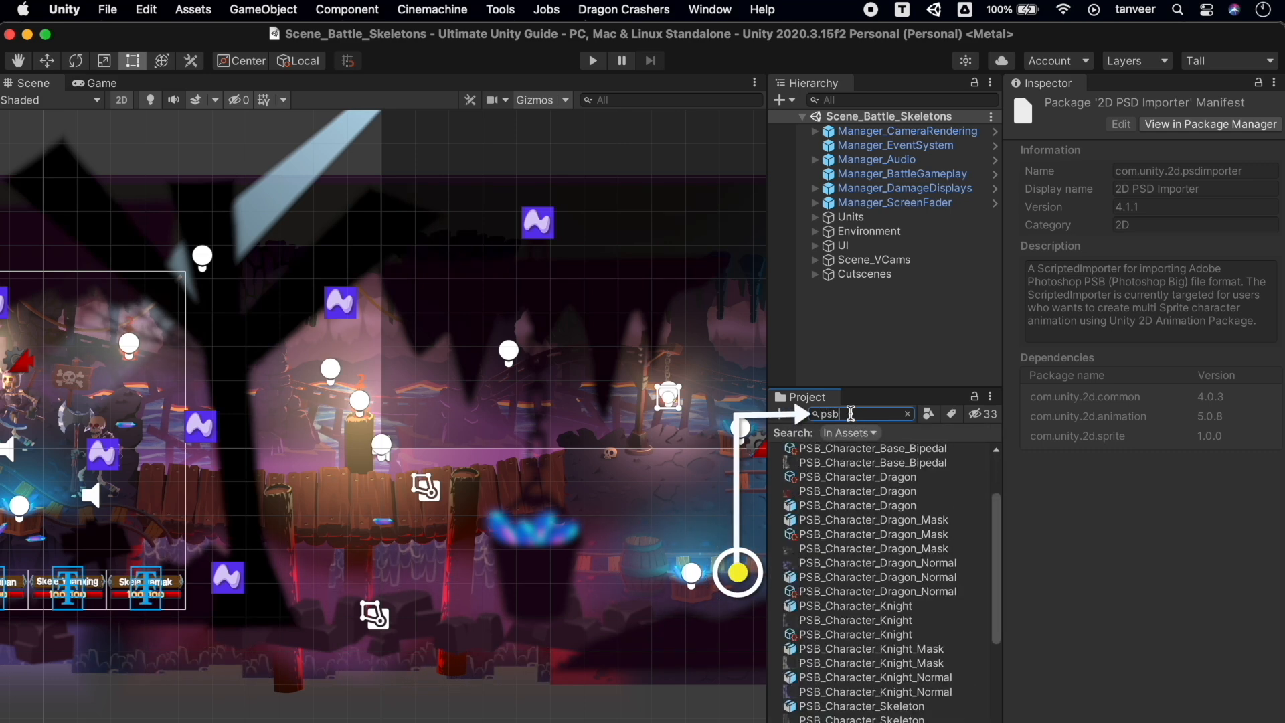
scroll(883, 641, "down", 5)
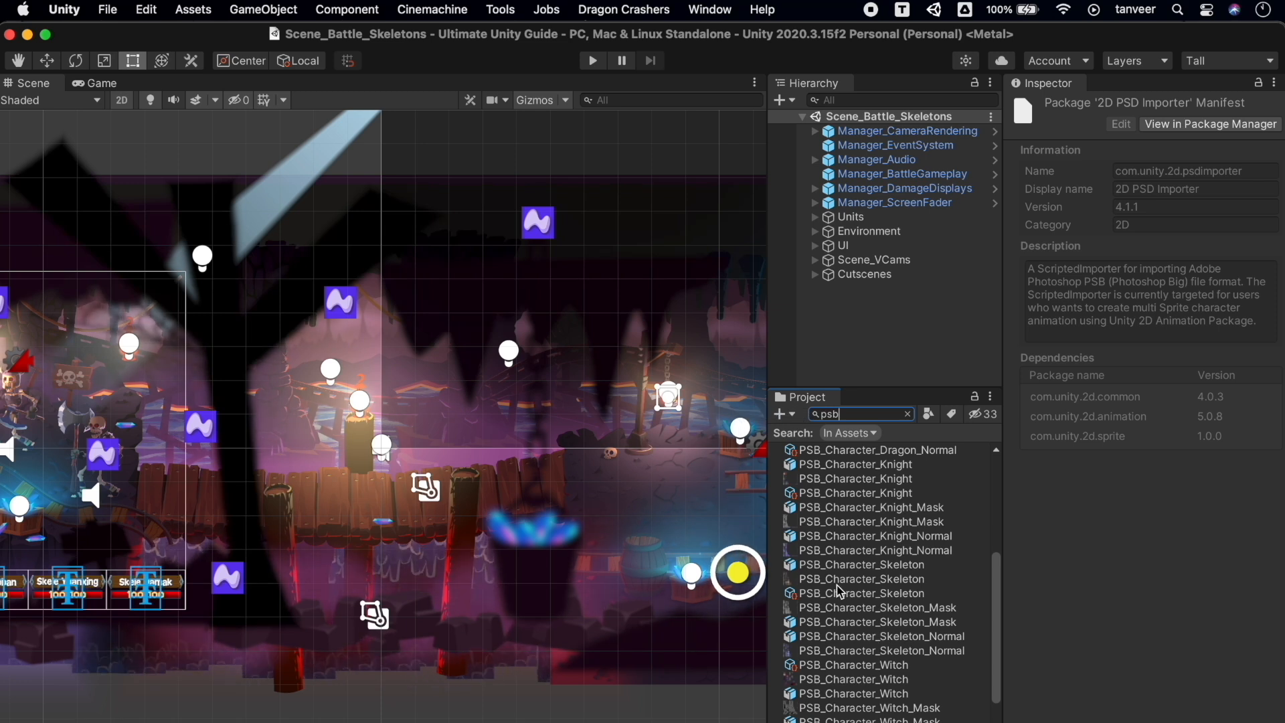
left_click(840, 593)
left_click(823, 579)
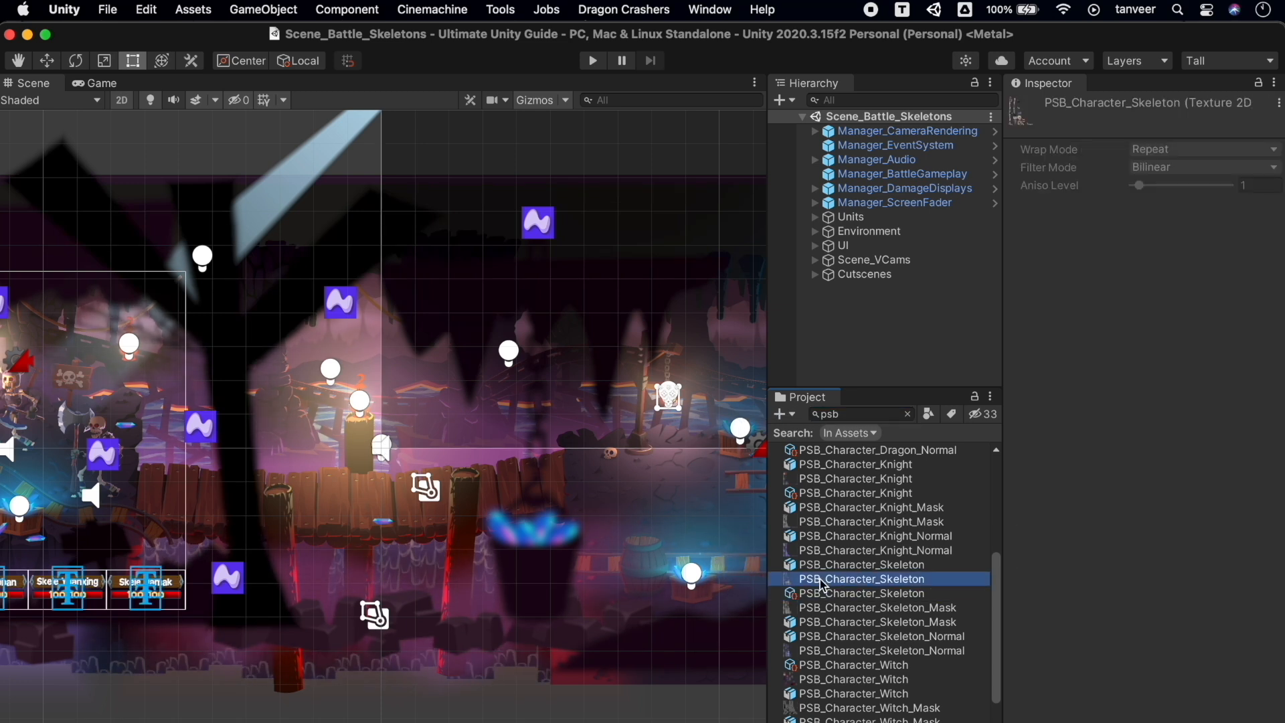
scroll(830, 554, "down", 4)
scroll(830, 554, "up", 5)
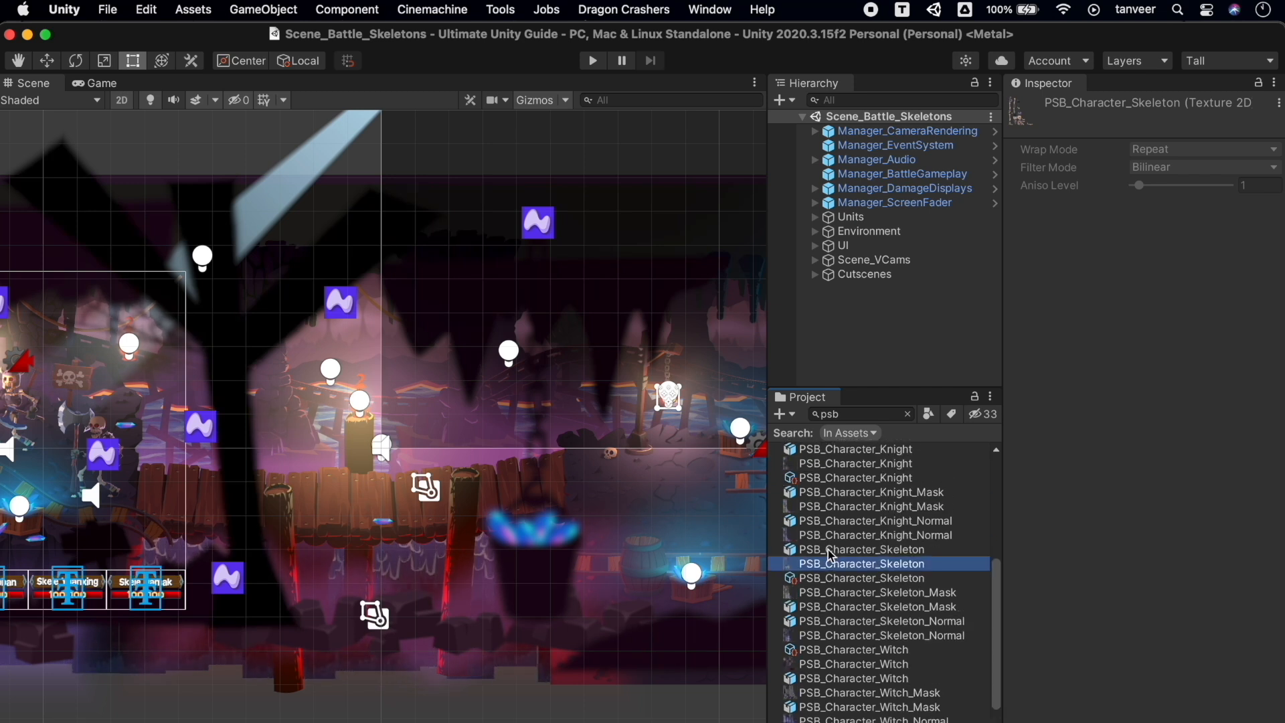
left_click(837, 510)
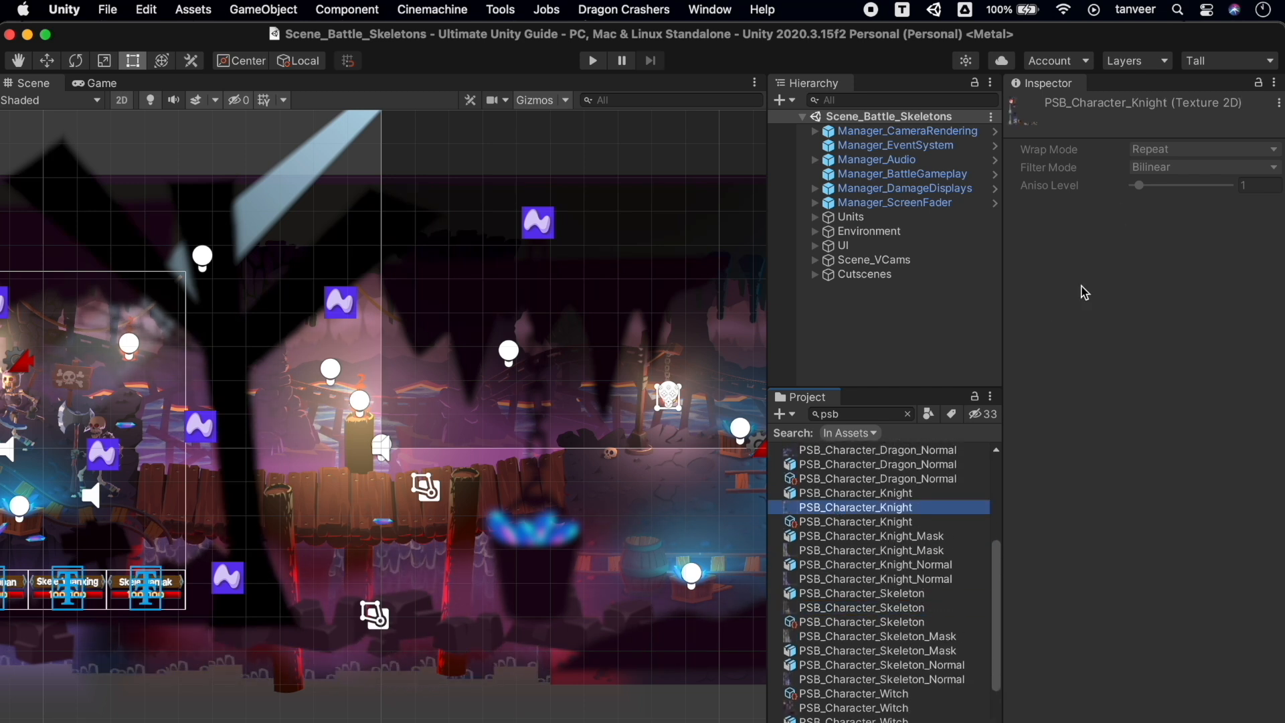
Reveal PSB_Character_Knight in Finder, browse its normal map and PSB files, then open the asset for editing
right_click(864, 513)
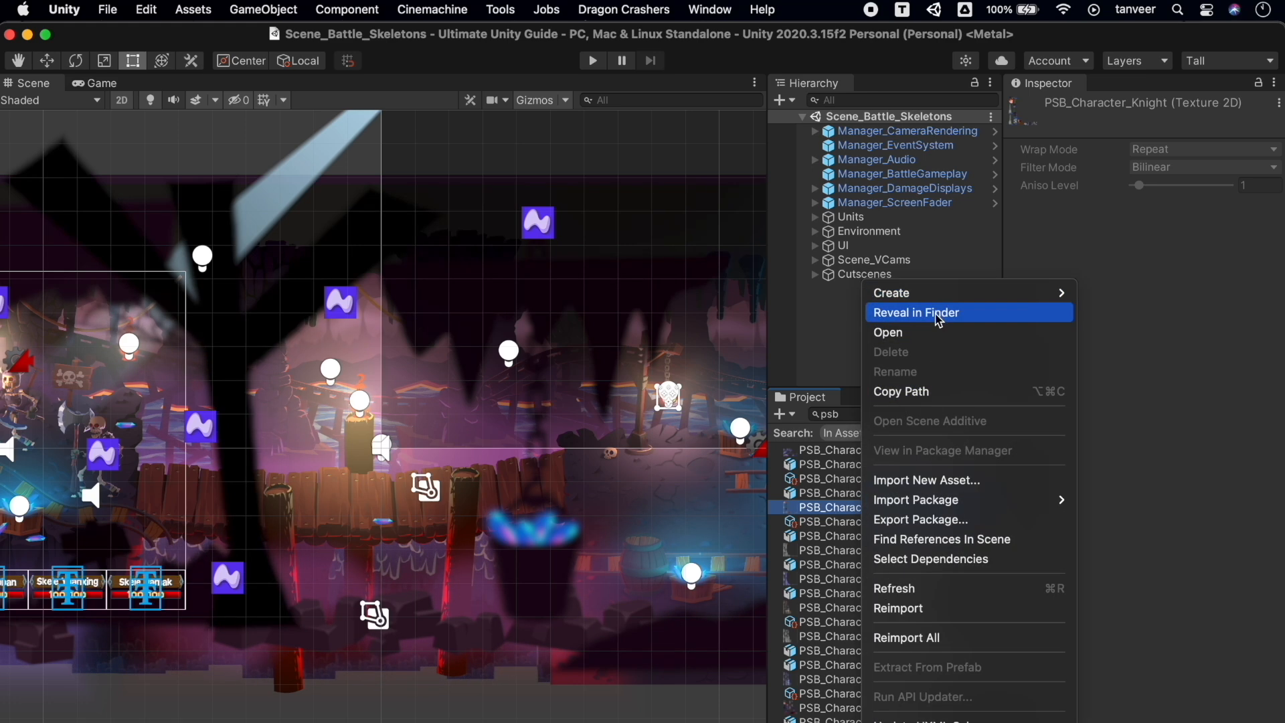
left_click(938, 314)
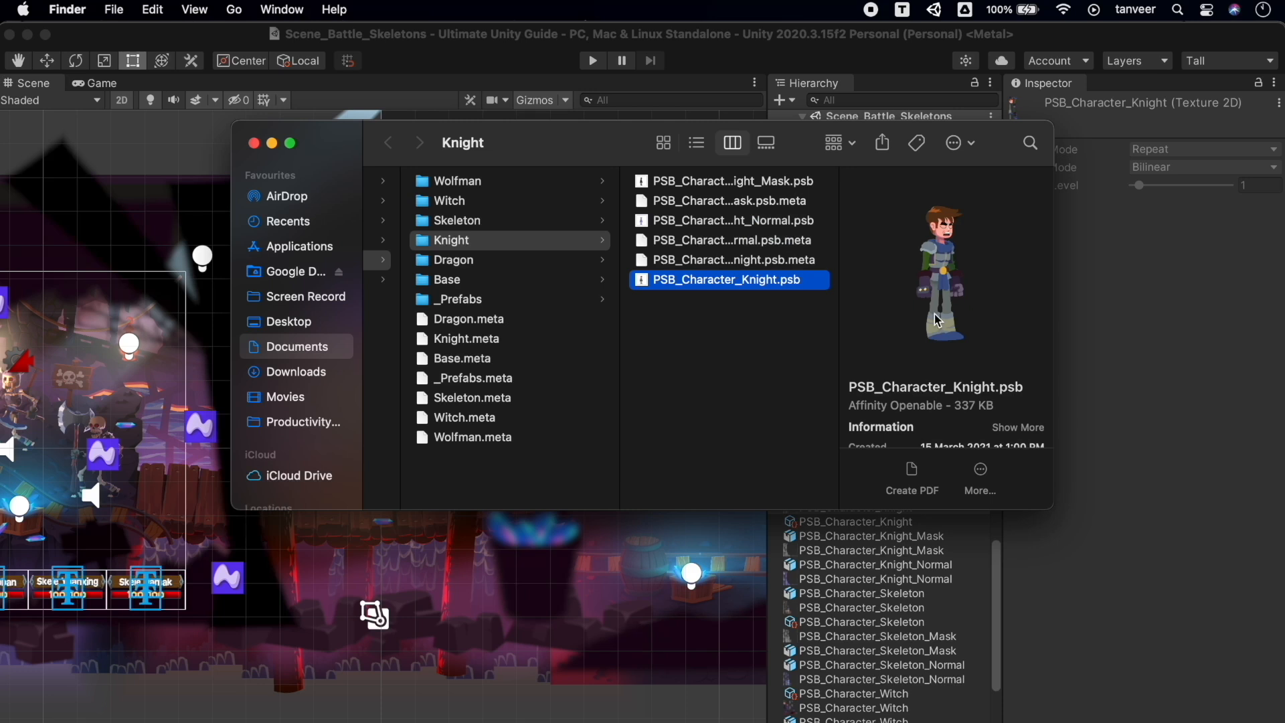
left_click(790, 225)
left_click(782, 281)
left_click(254, 143)
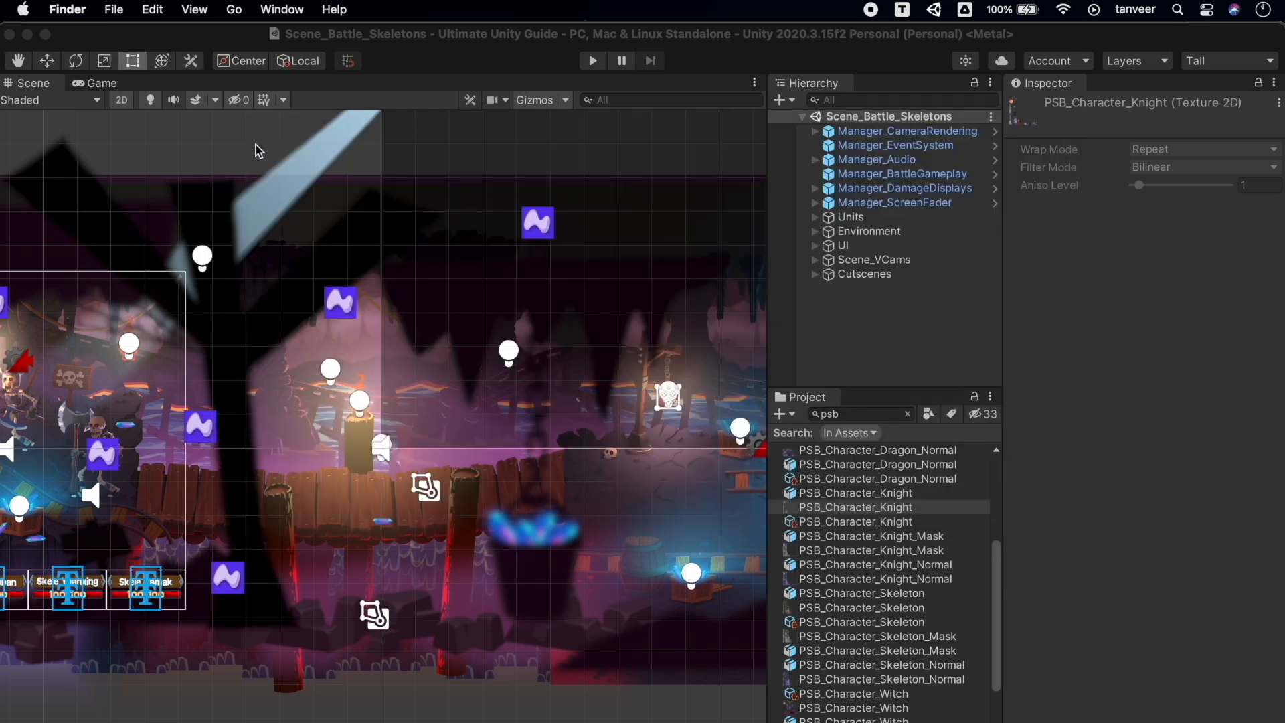
double_click(901, 510)
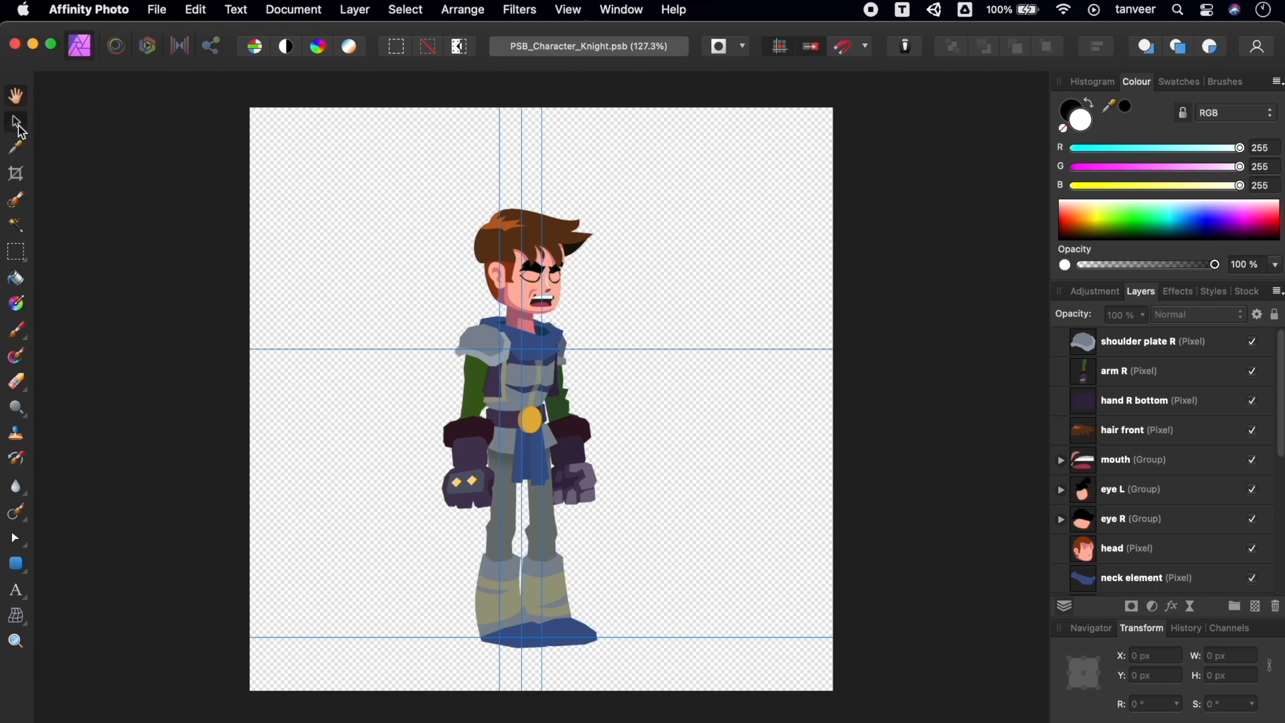
Try moving the knight's right arm and right leg layers, undoing each move
left_click(467, 480)
left_click_drag(473, 460, 384, 477)
key("super+z")
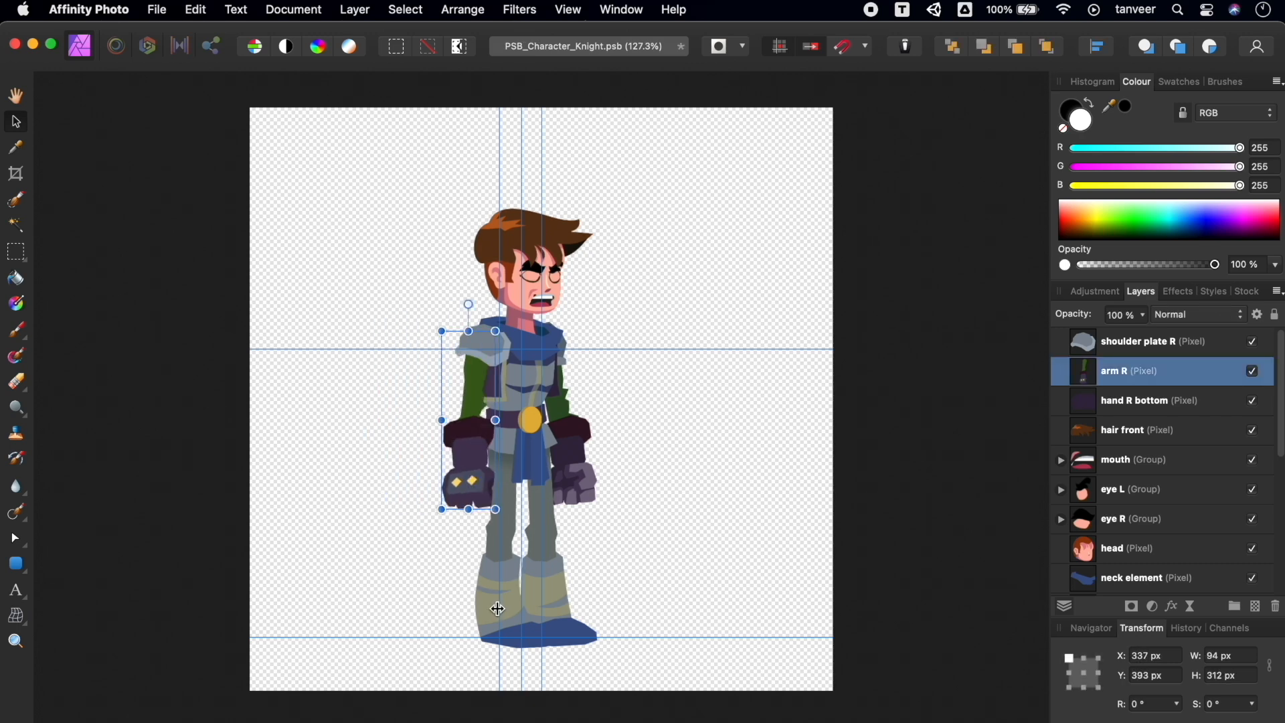
left_click(496, 601)
left_click_drag(487, 591, 400, 608)
key("super+z")
left_click_drag(490, 599, 346, 609)
key("super+z")
Select the knight's mouth normal layer and lift the hair front layer upward
left_click(540, 299)
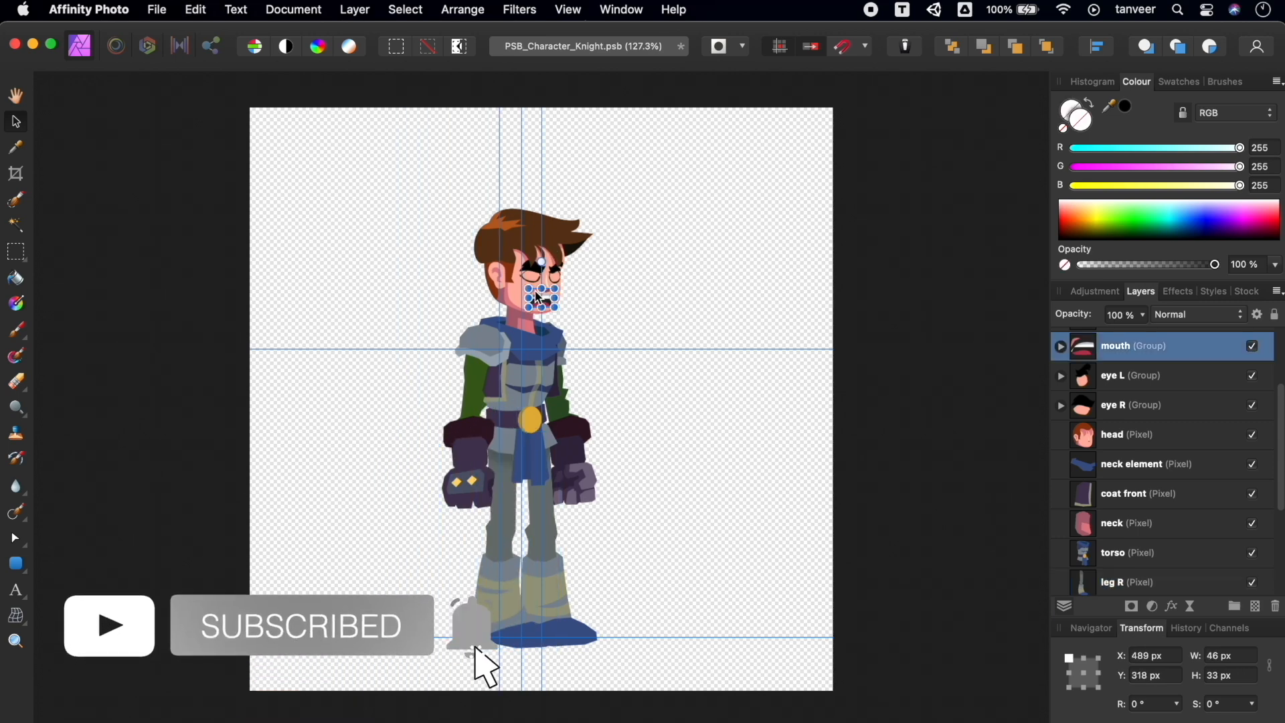
left_click(538, 294)
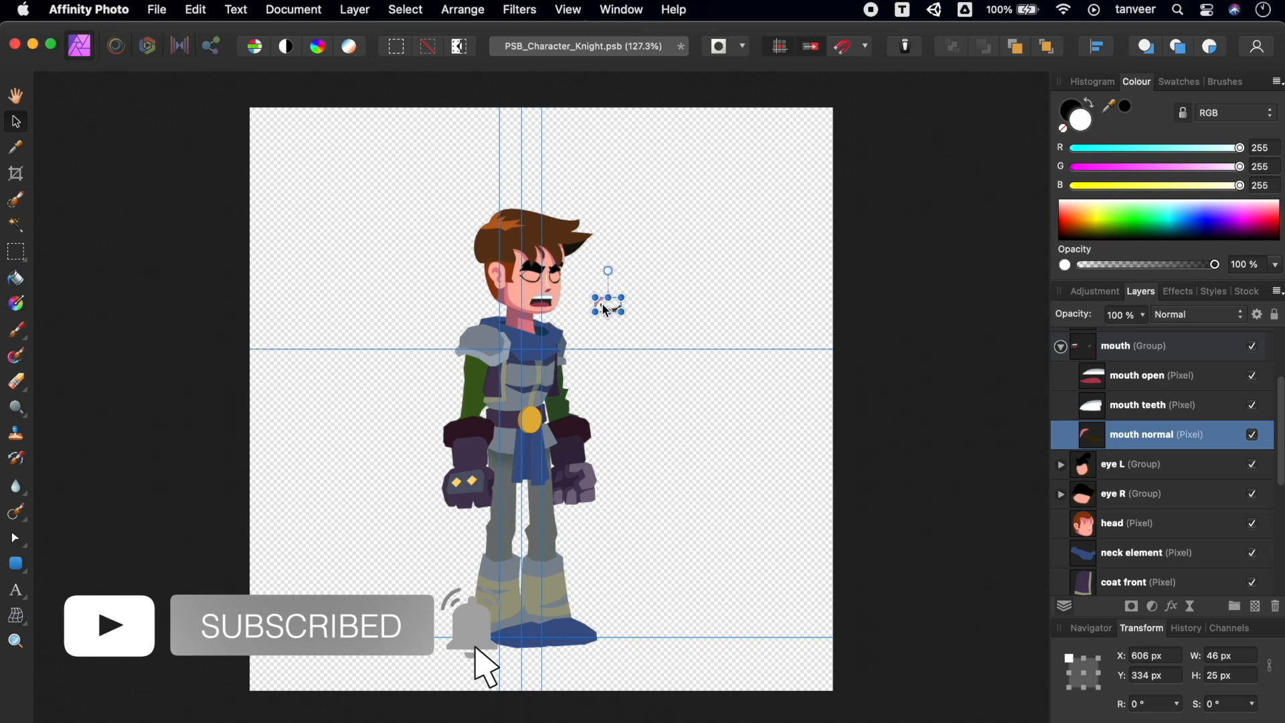
left_click(527, 234)
left_click_drag(526, 236, 594, 186)
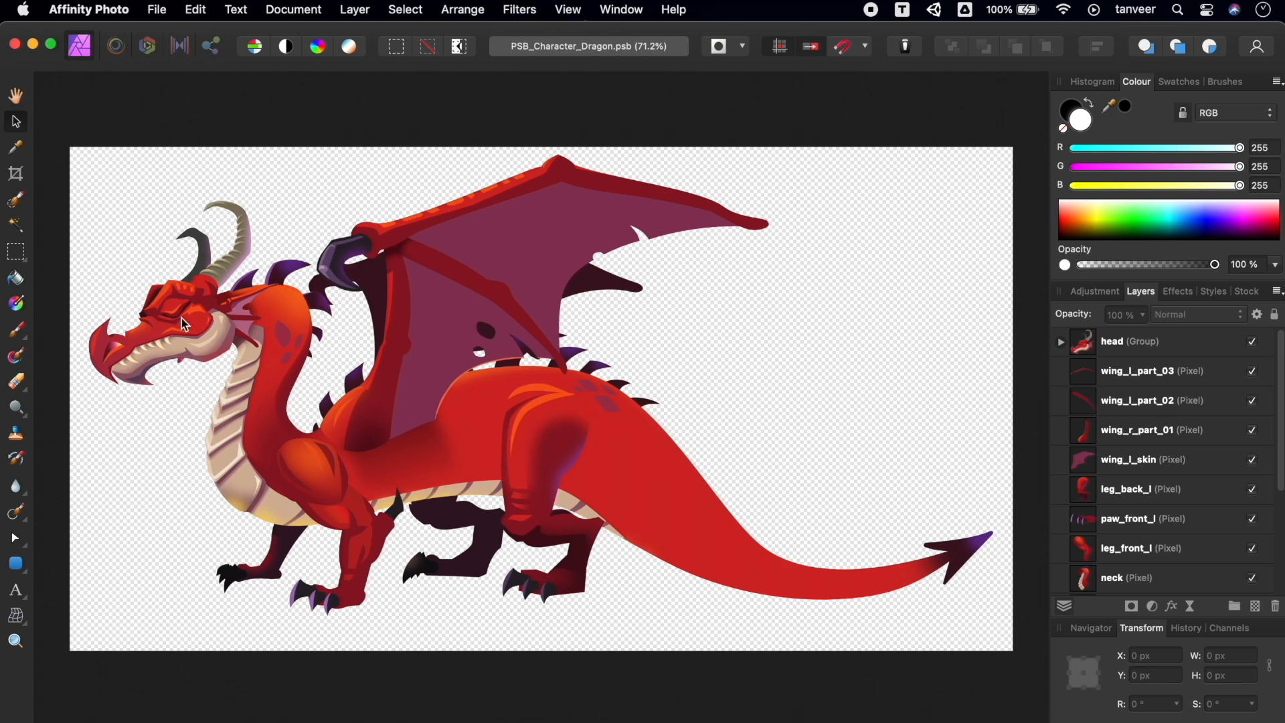
Rotate the dragon's head group slightly and close the PSB_Character_Dragon document
left_click(185, 325)
mouse_move(291, 197)
left_mouse_down()
mouse_move(275, 175)
mouse_move(323, 220)
mouse_move(305, 194)
mouse_move(257, 174)
mouse_move(310, 202)
left_mouse_up()
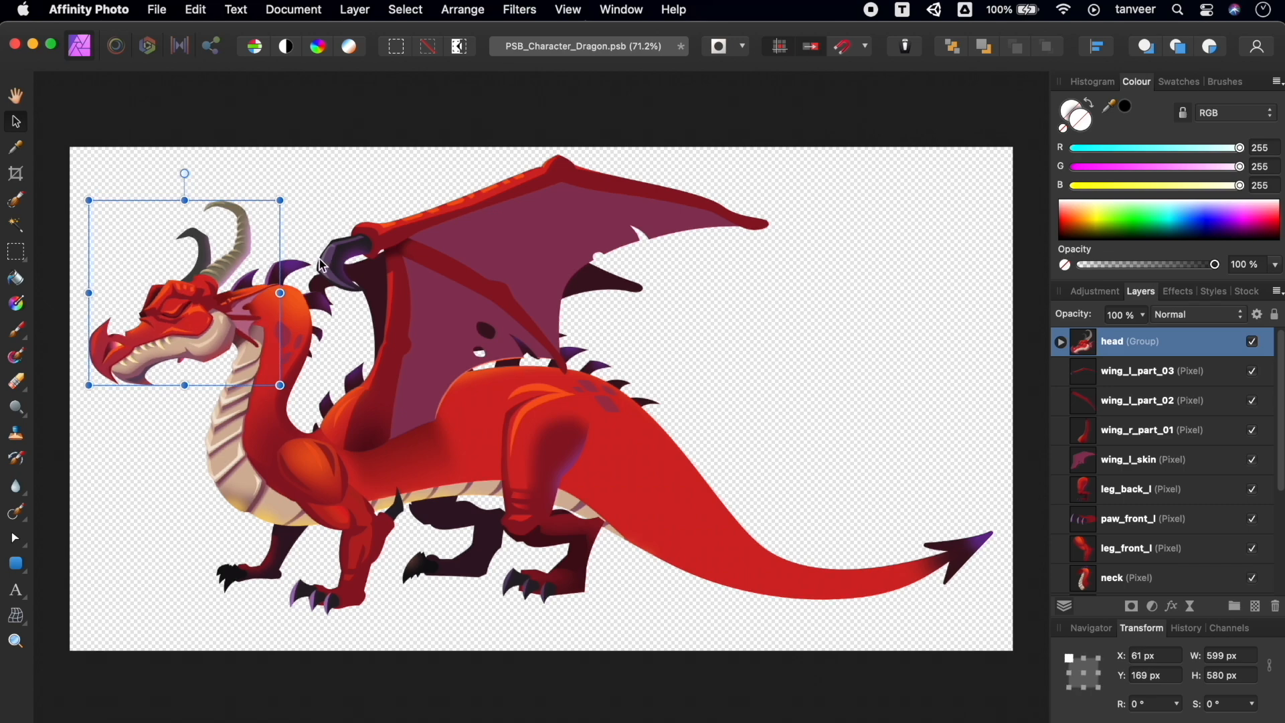
left_click(15, 44)
Discard the dragon file's changes and open PSB_Character_Dragon in an enlarged Sprite Editor
left_click(680, 364)
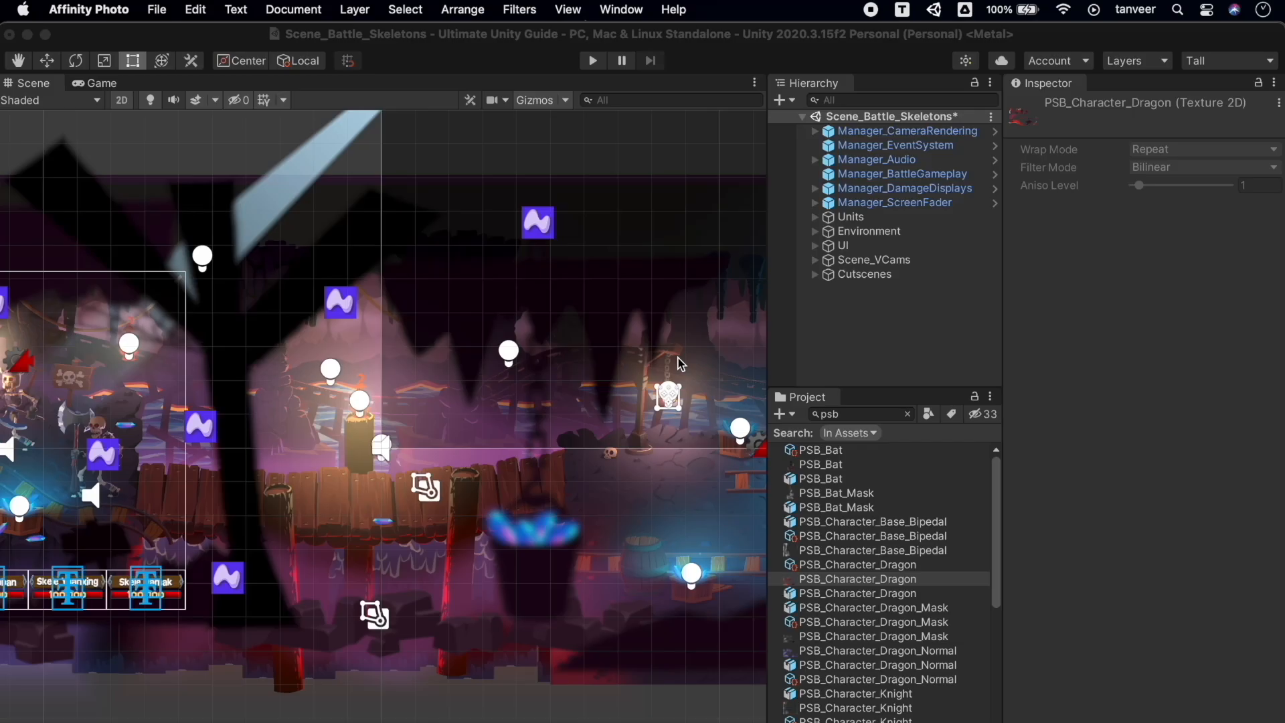
left_click(871, 592)
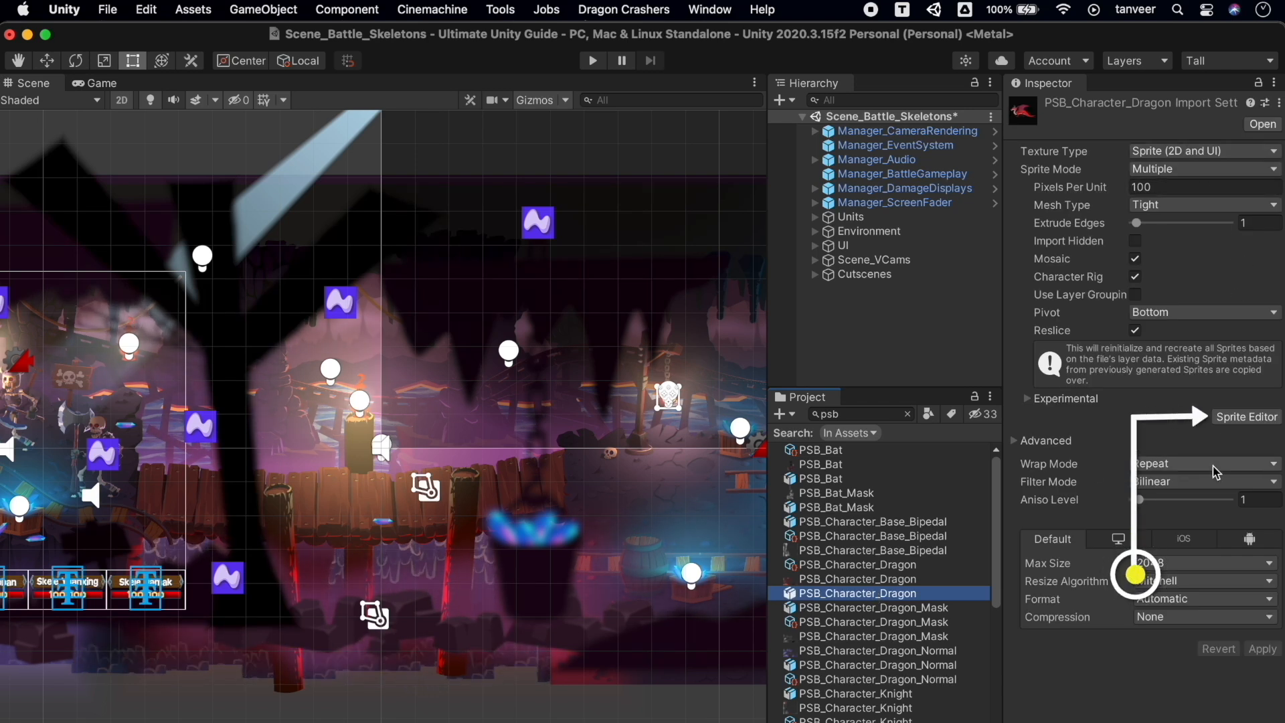
left_click(1248, 418)
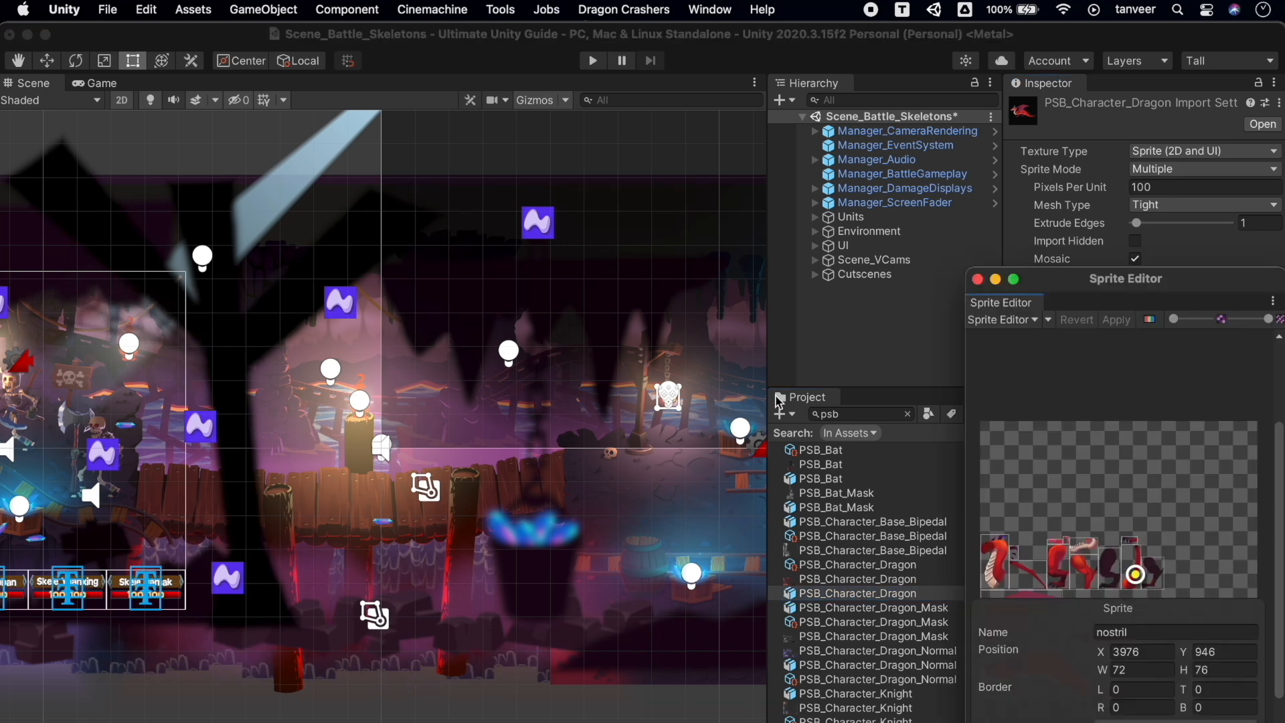
left_click_drag(1142, 291, 513, 87)
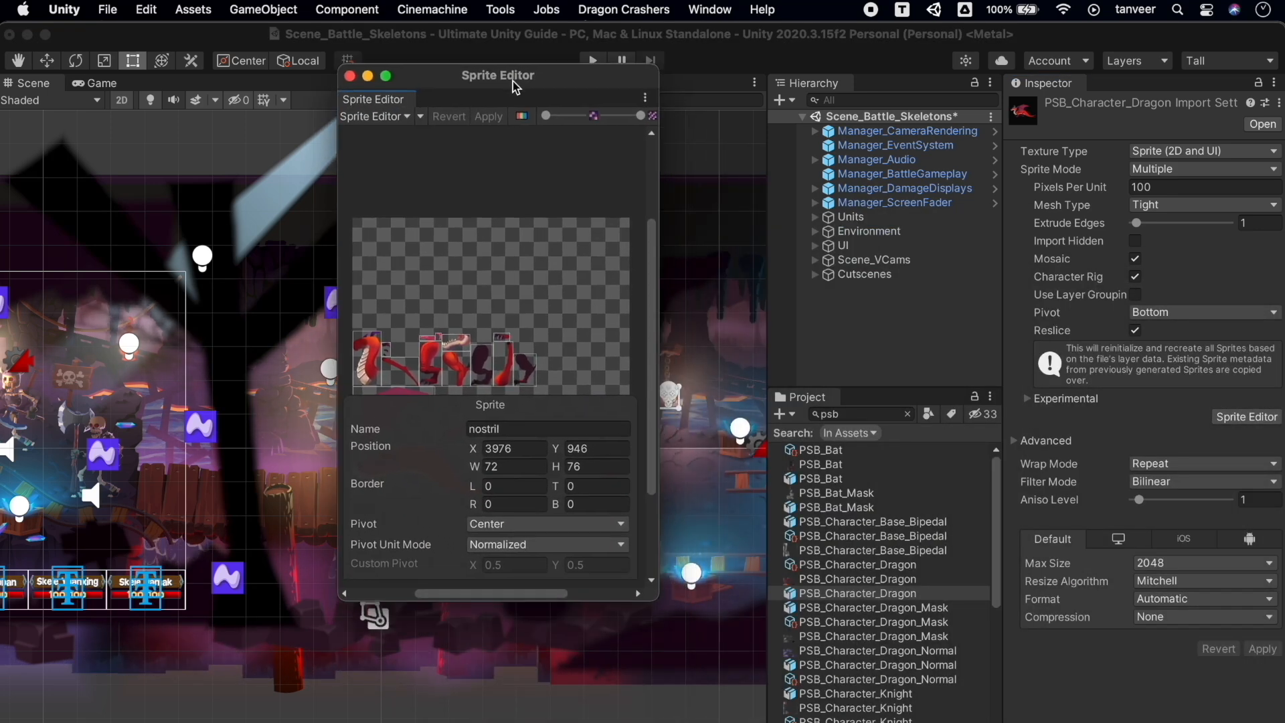
left_click_drag(657, 600, 848, 707)
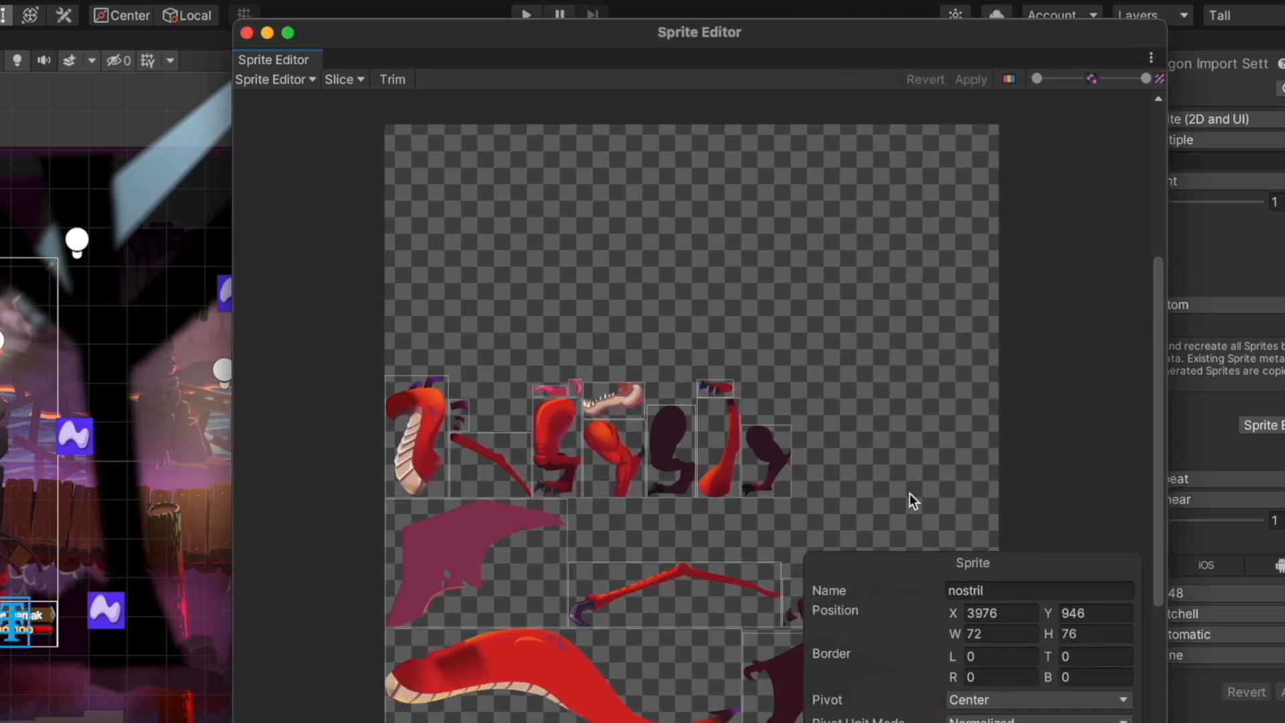
Inspect the torso, wing and neck sprite bounds, zoom the sheet, then close the Sprite Editor
left_click(550, 656)
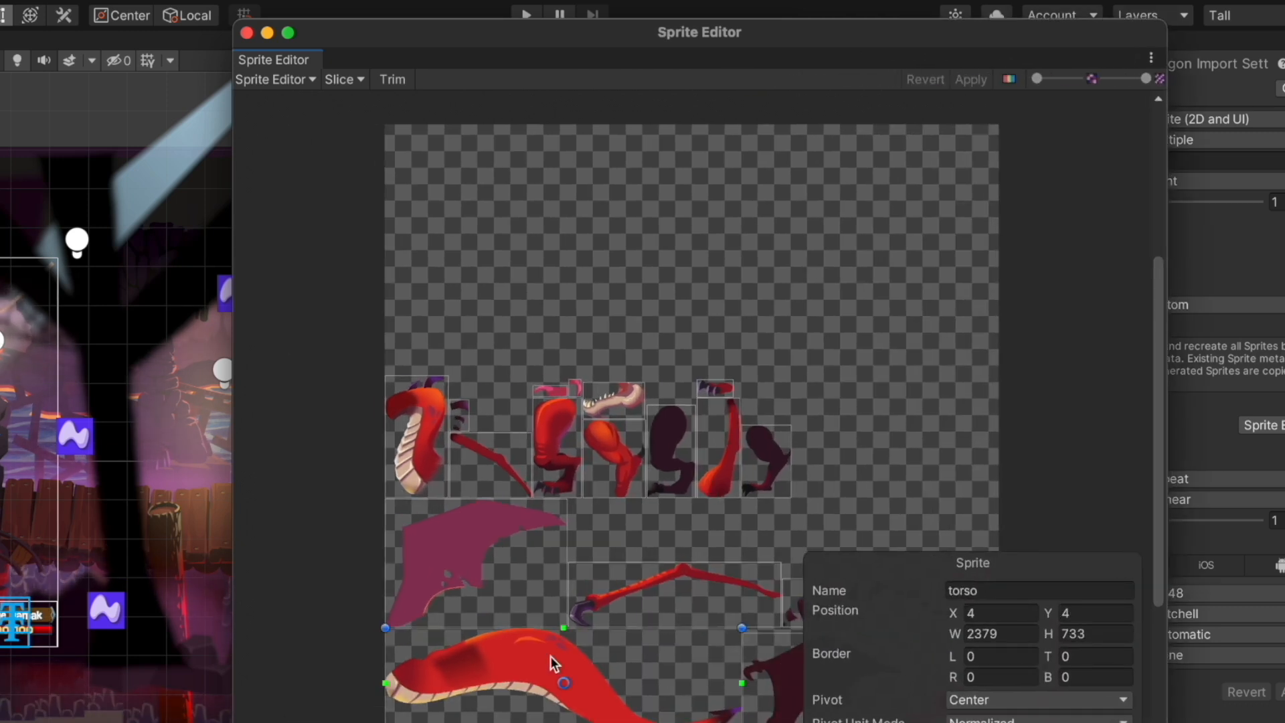
left_click(490, 559)
left_click(424, 439)
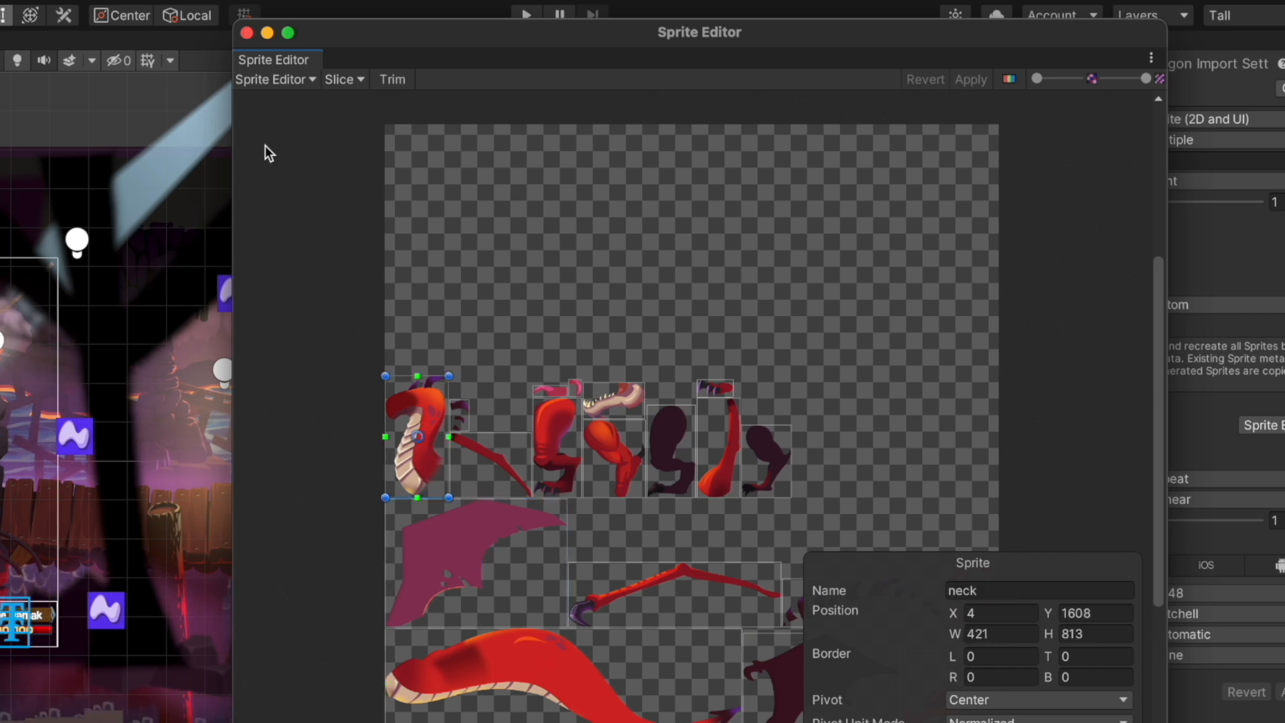
mouse_move(1038, 79)
left_mouse_down()
mouse_move(1096, 79)
mouse_move(1044, 86)
left_mouse_up()
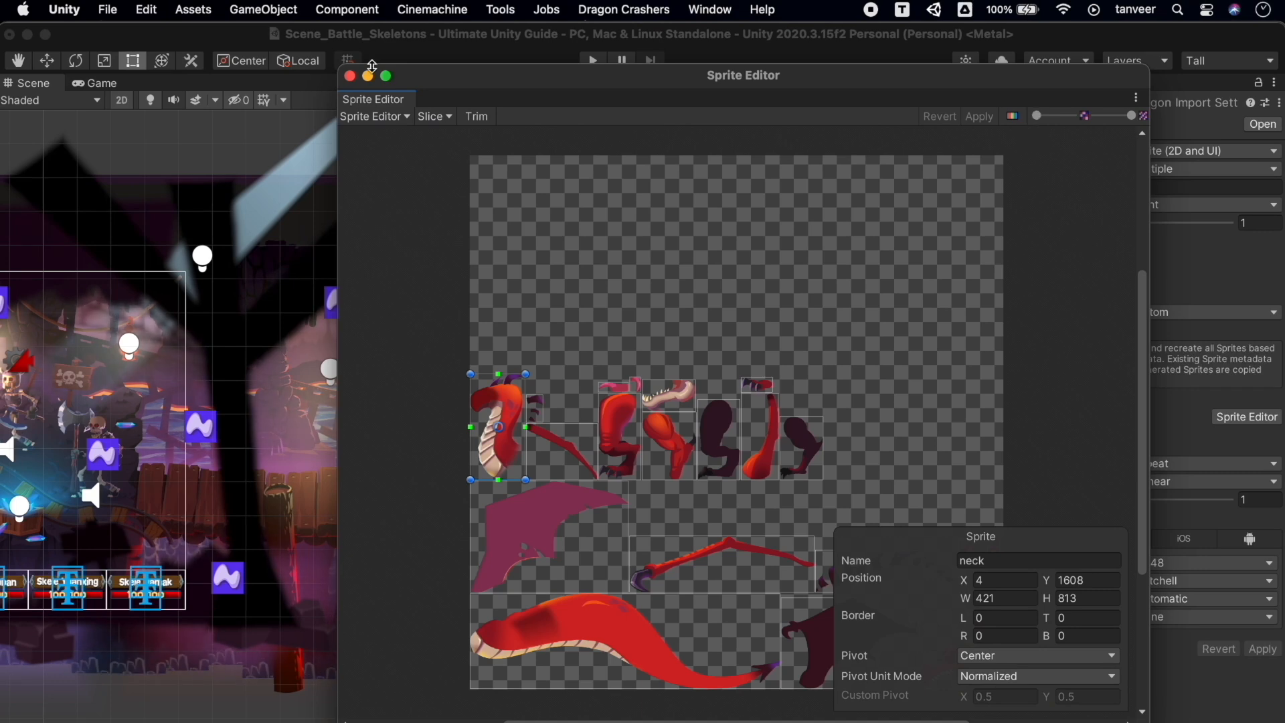
left_click(350, 75)
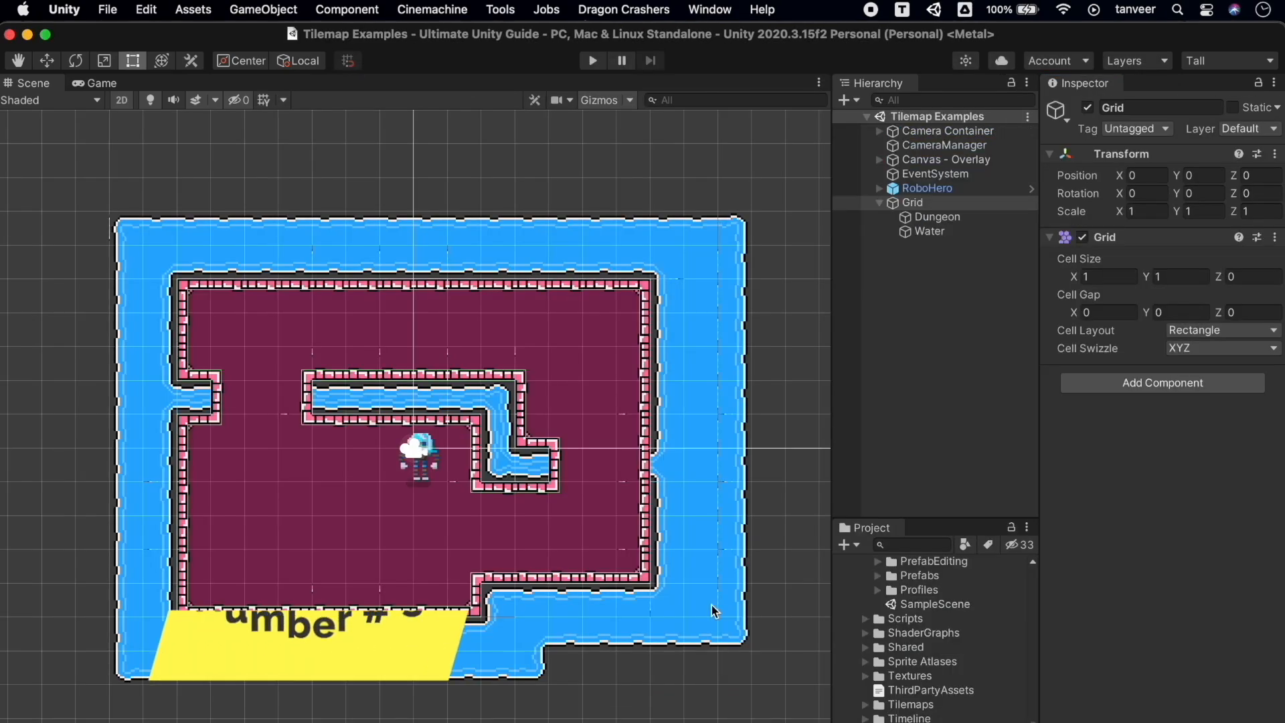
Play the tilemap scene, return to the Scene view, and select the Dungeon and Water tilemaps
left_click(593, 61)
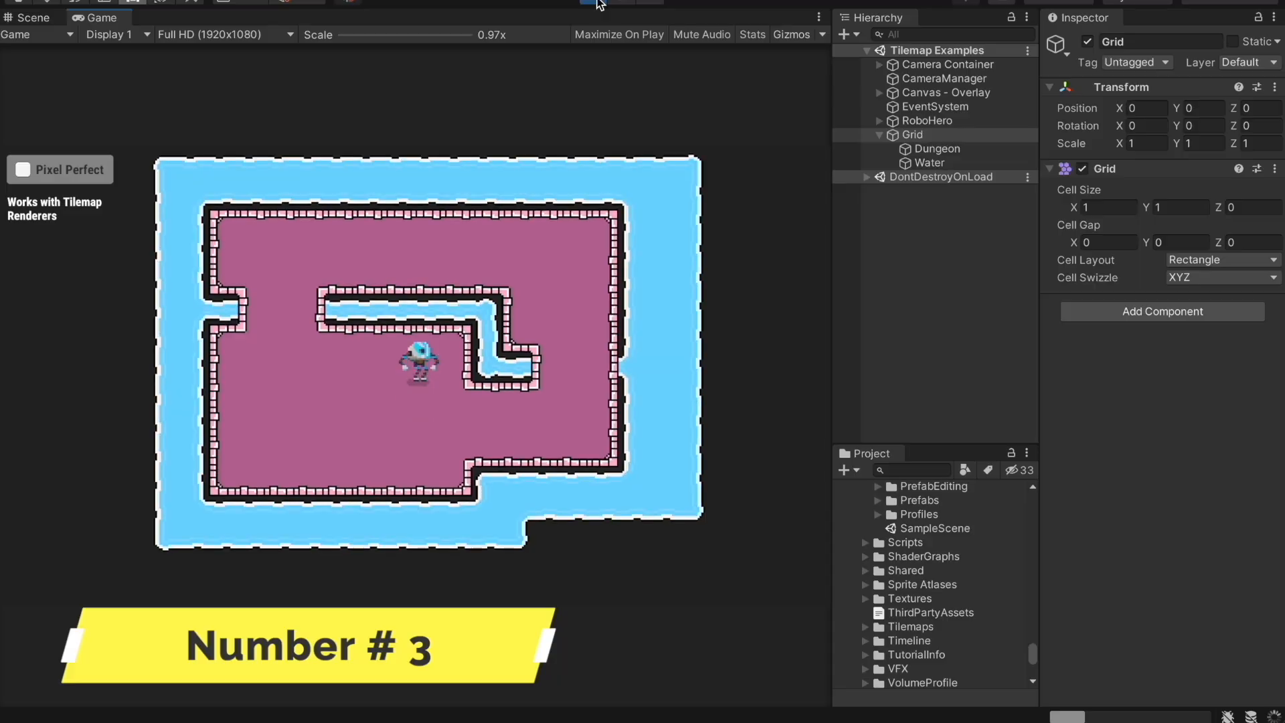
left_click(32, 22)
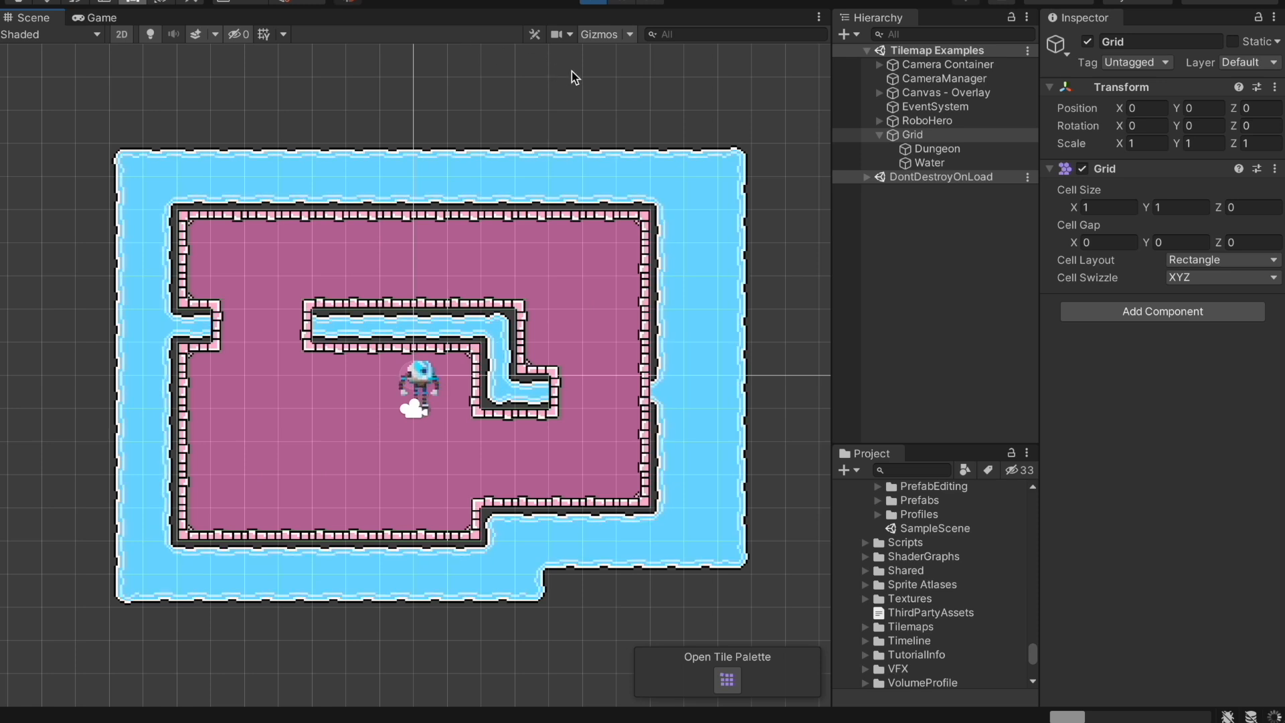
left_click(941, 150)
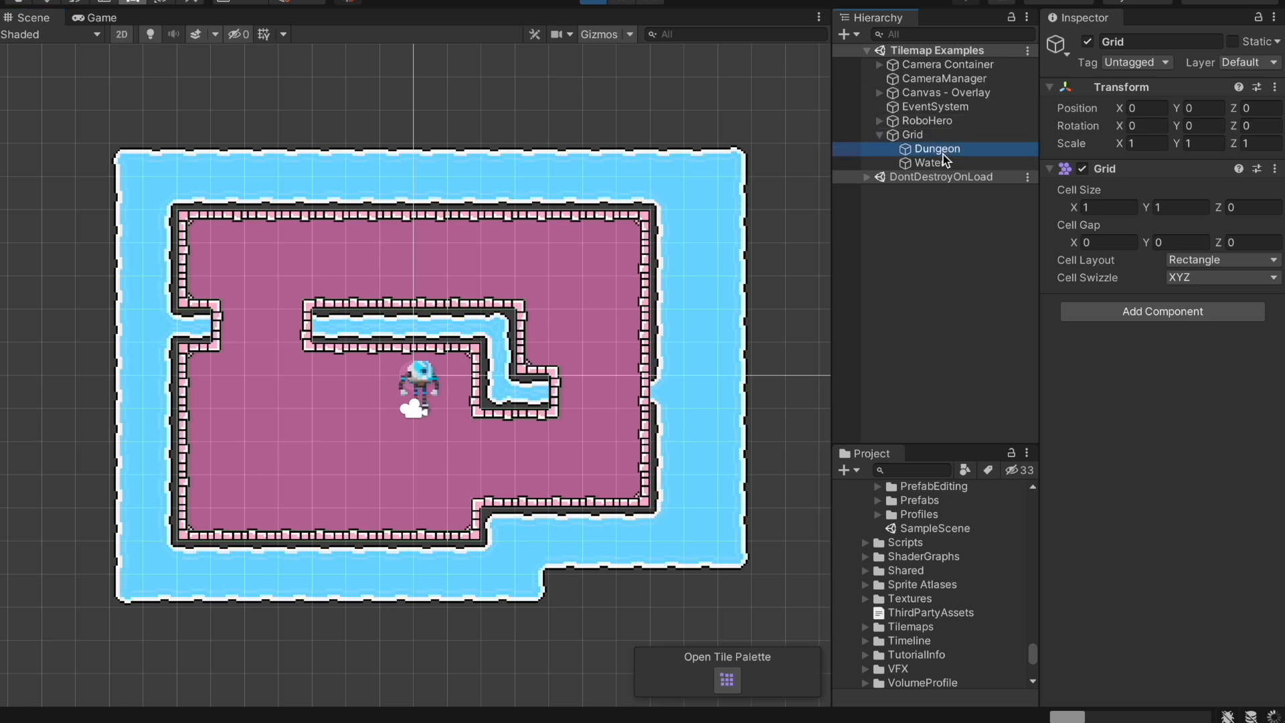
left_click(941, 163)
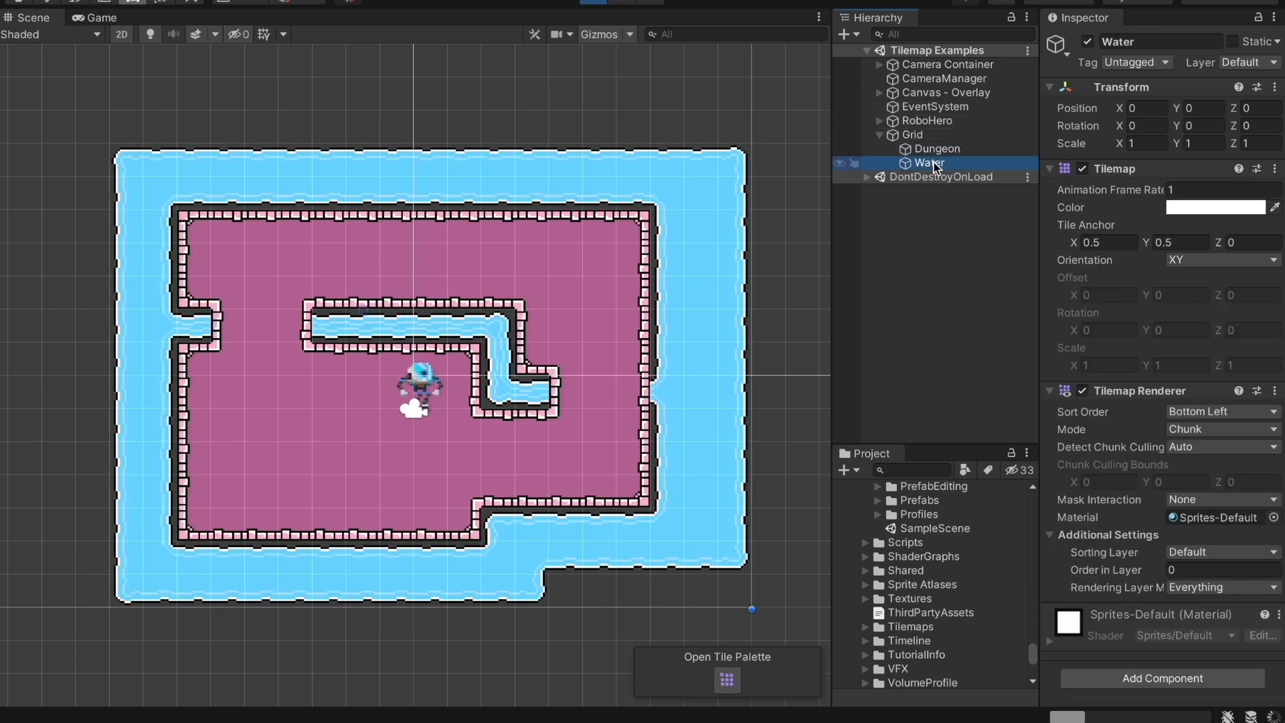
Reselect the Dungeon tilemap and scroll through its collider and Rigidbody 2D components in the Inspector
left_click(576, 310)
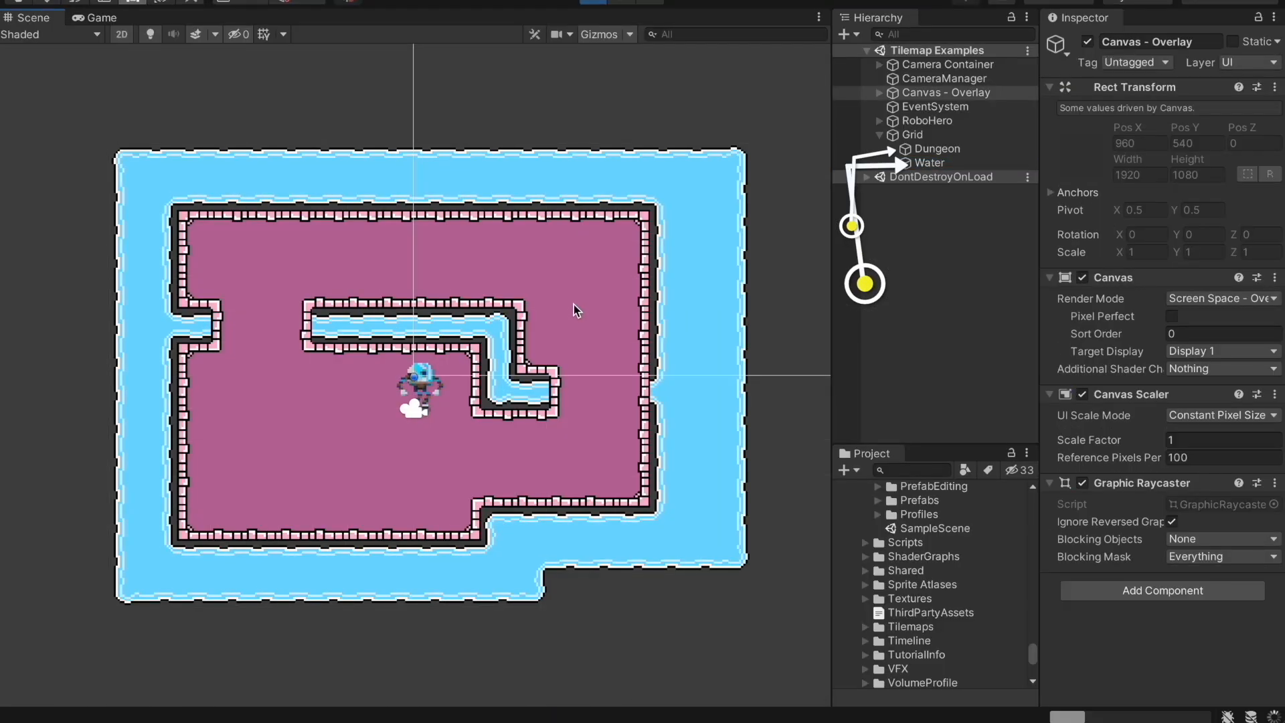
left_click(573, 274)
left_click(573, 274)
left_click(573, 275)
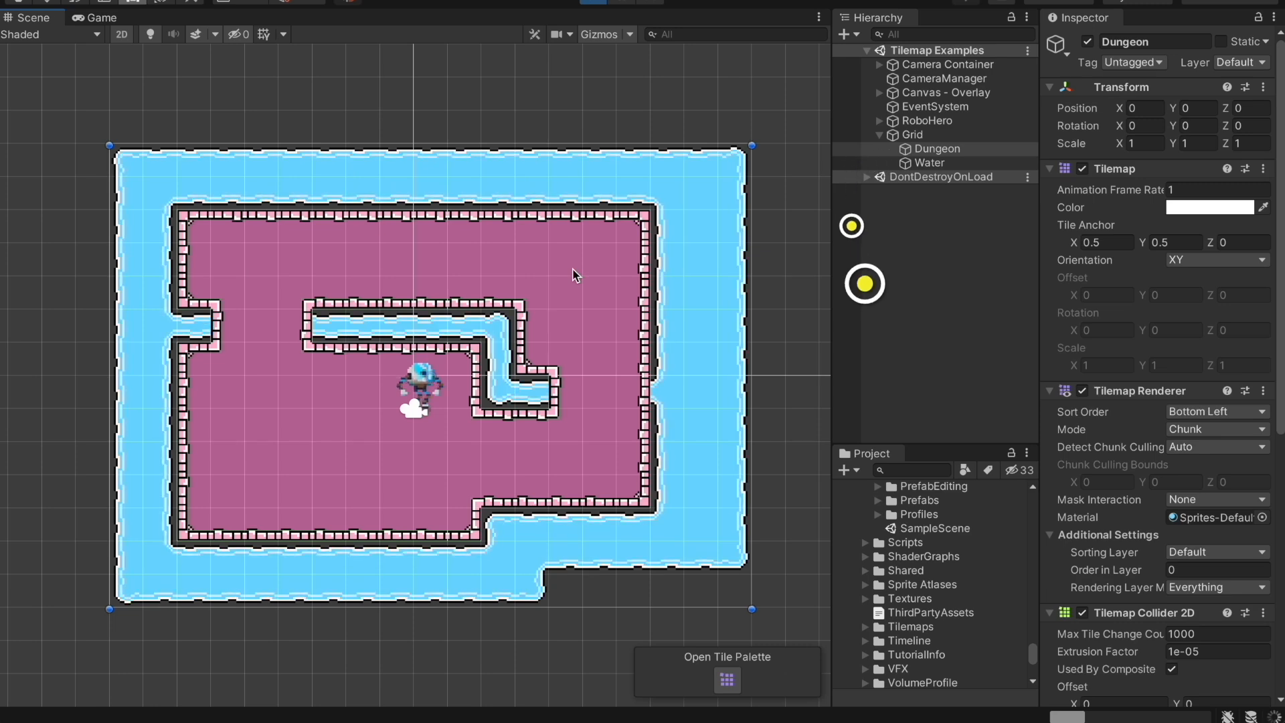
scroll(1254, 328, "down", 10)
scroll(1254, 327, "down", 2)
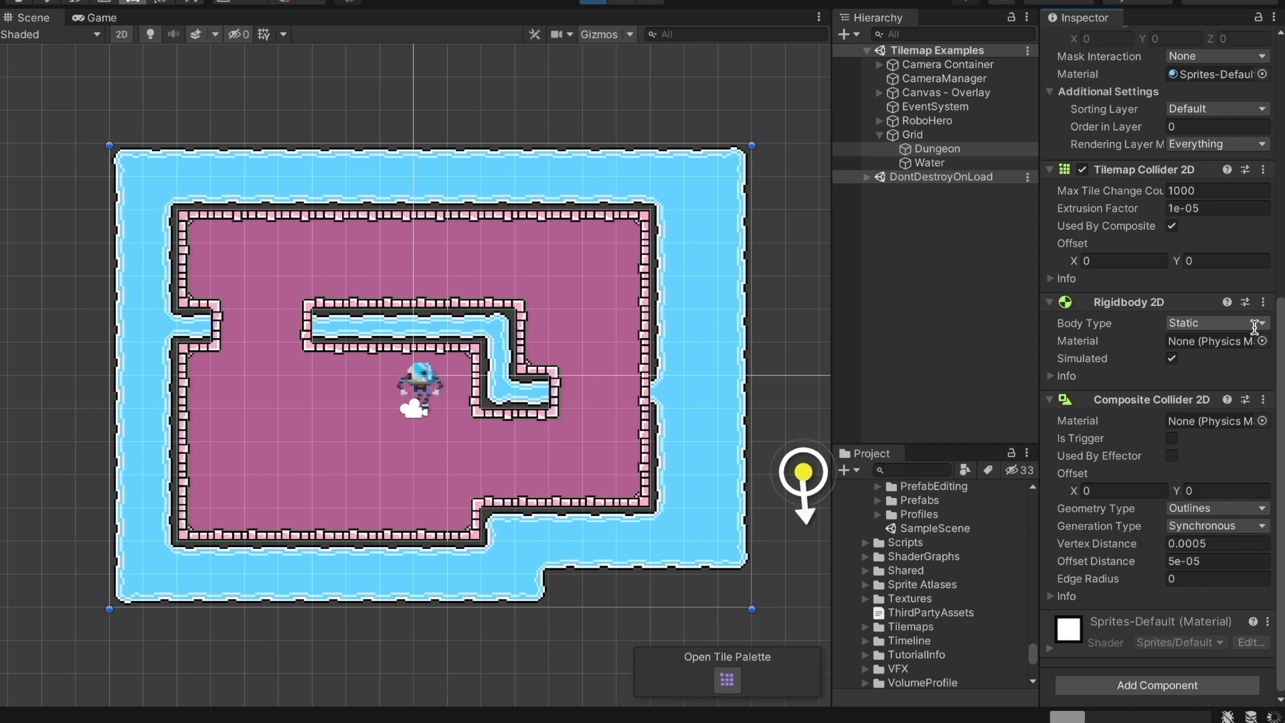
scroll(1255, 327, "up", 12)
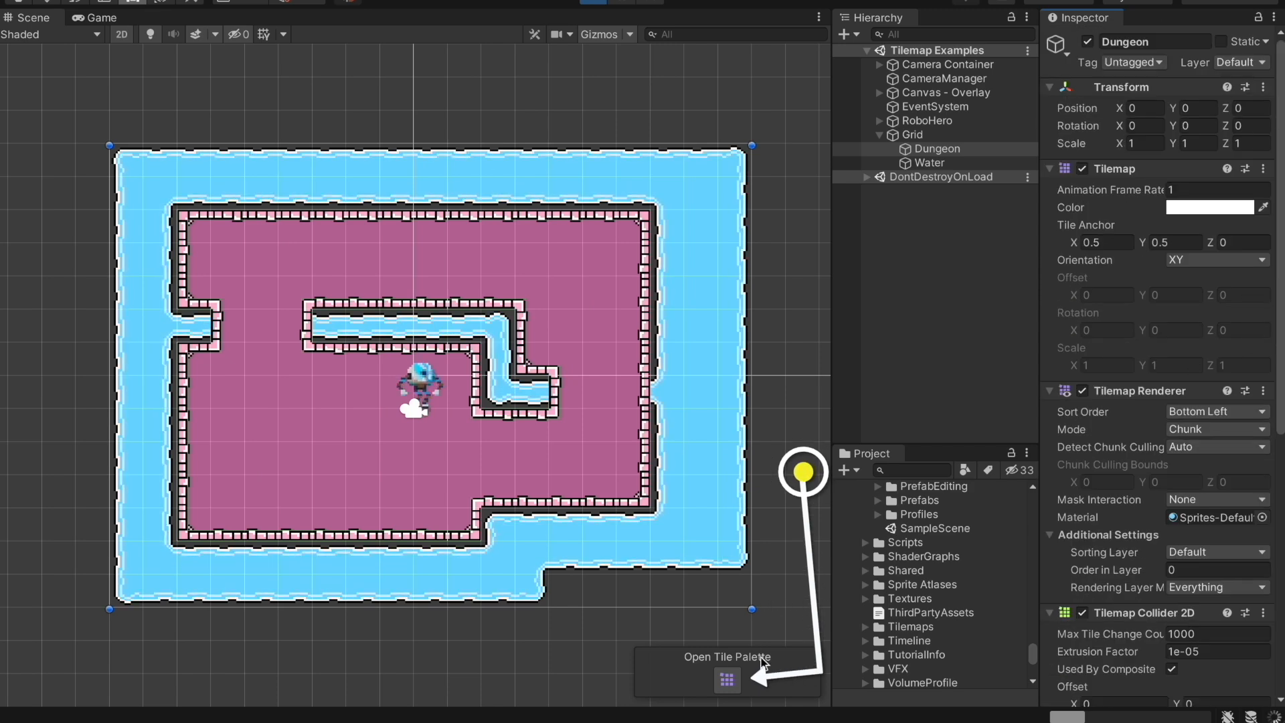
Dock the Tile Palette beside the Hierarchy and enlarge its tile grid
left_click(722, 683)
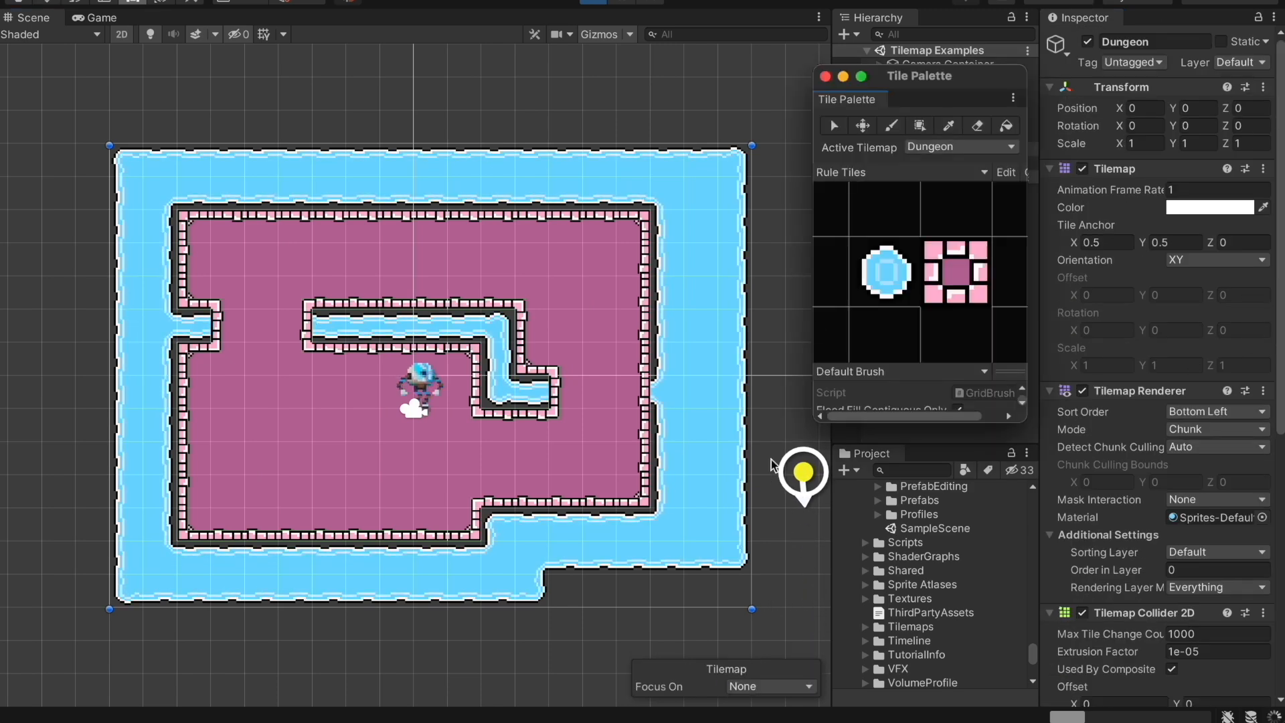
left_click_drag(917, 81, 958, 328)
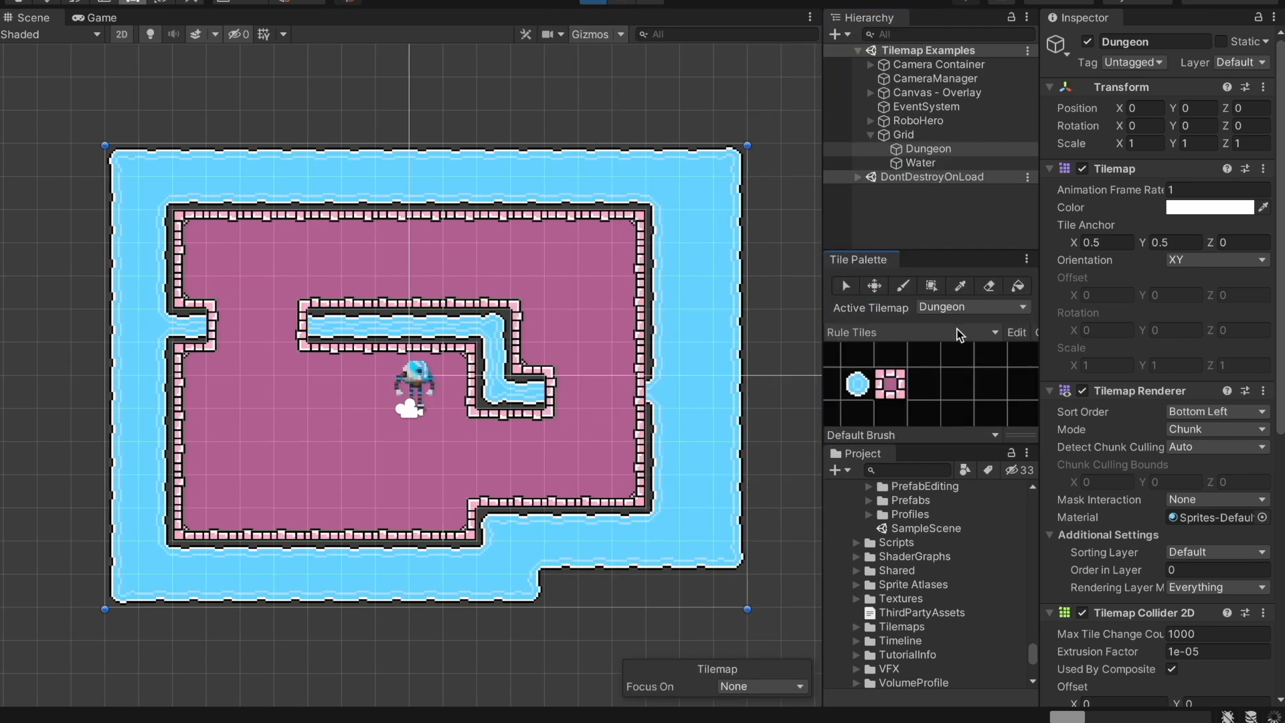
left_click_drag(942, 249, 947, 135)
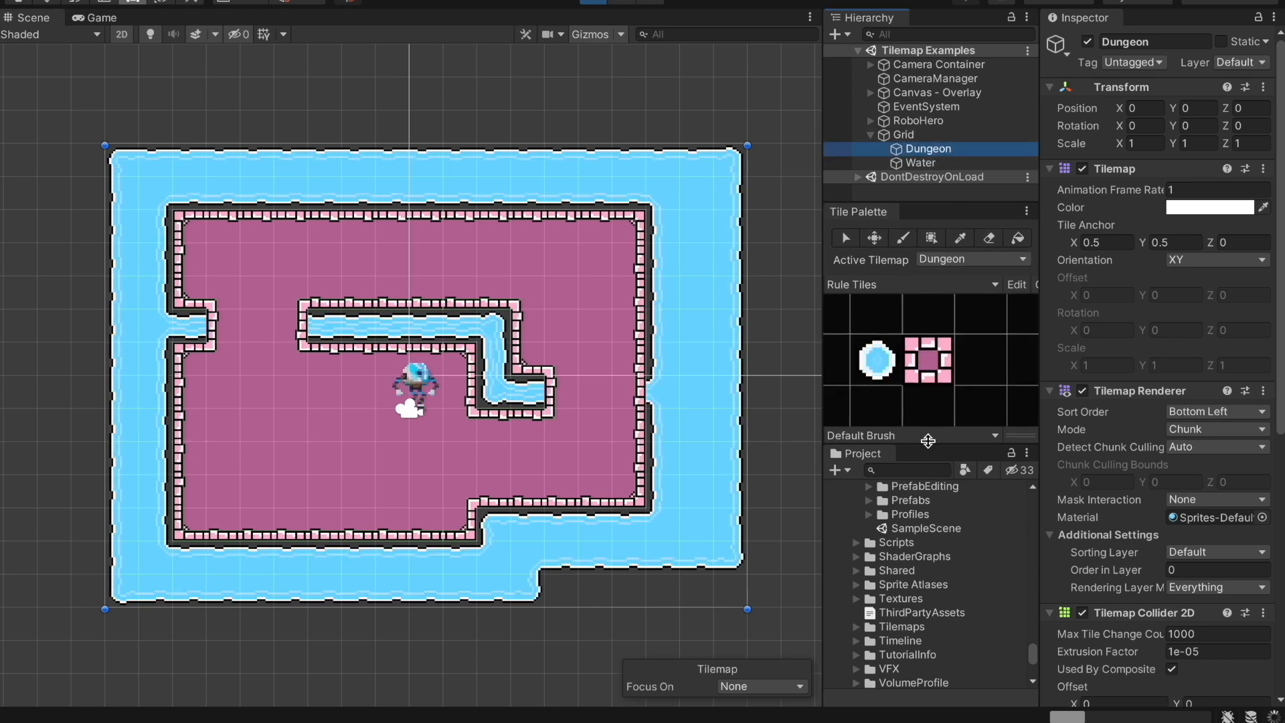
left_click_drag(928, 441, 929, 466)
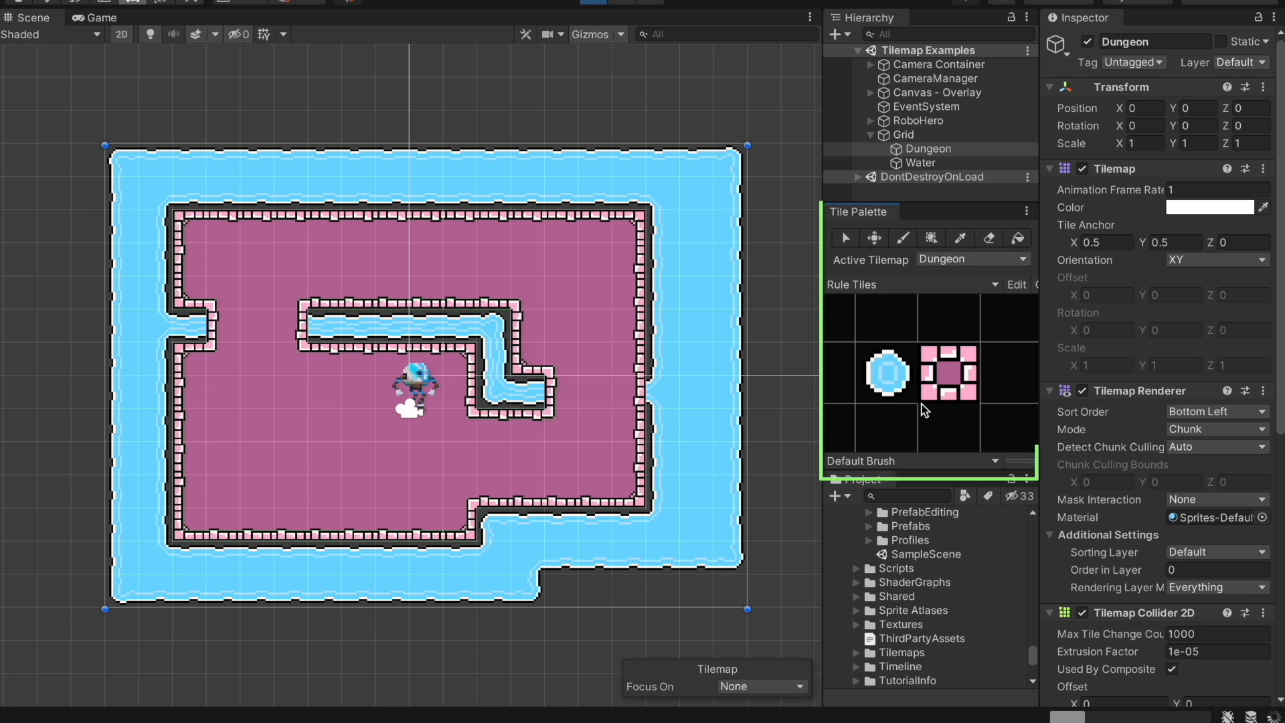
Paint the pink rule tile onto the top wall, widening it into one broad section extending left
left_click(953, 372)
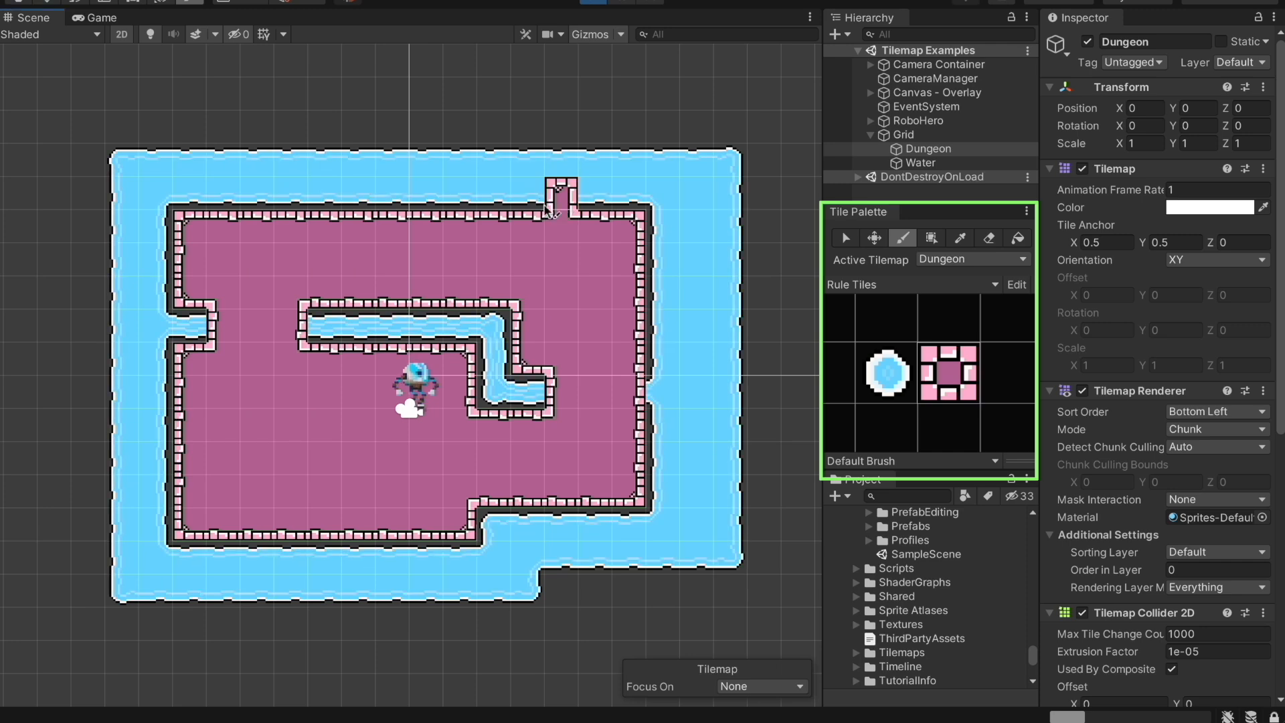
left_click_drag(546, 206, 536, 207)
left_click(472, 207)
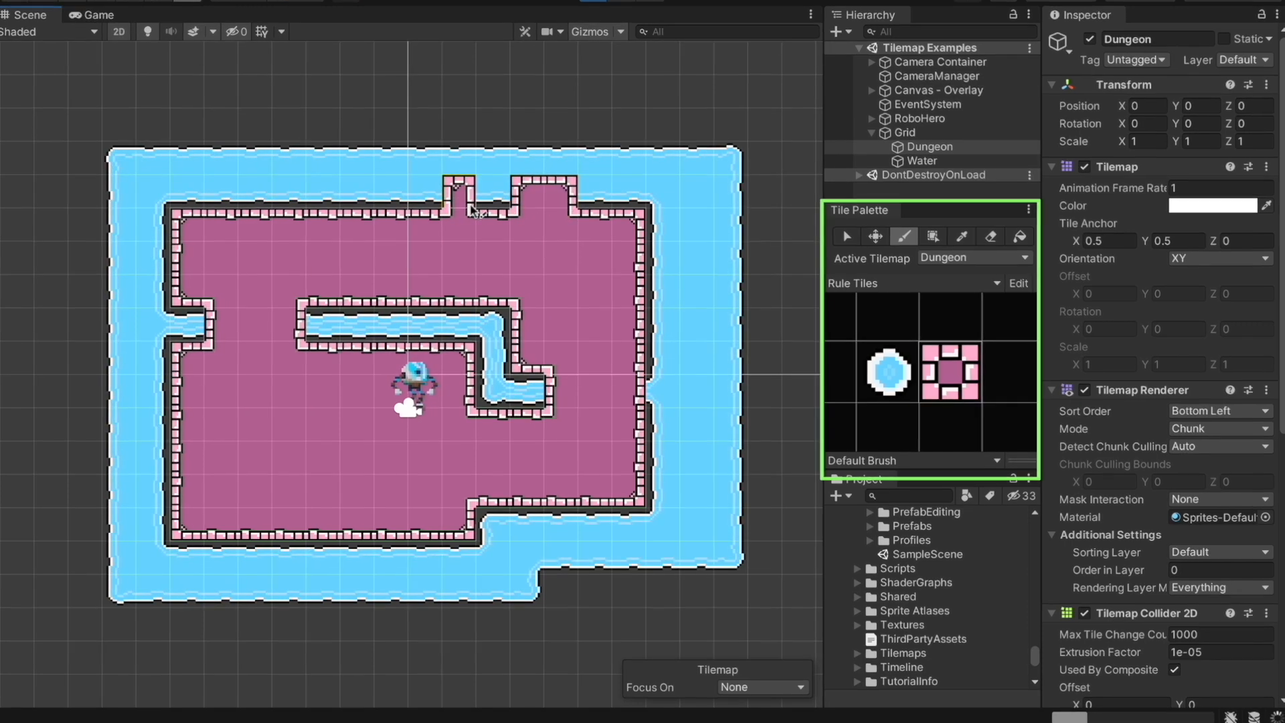
left_click_drag(496, 202, 433, 201)
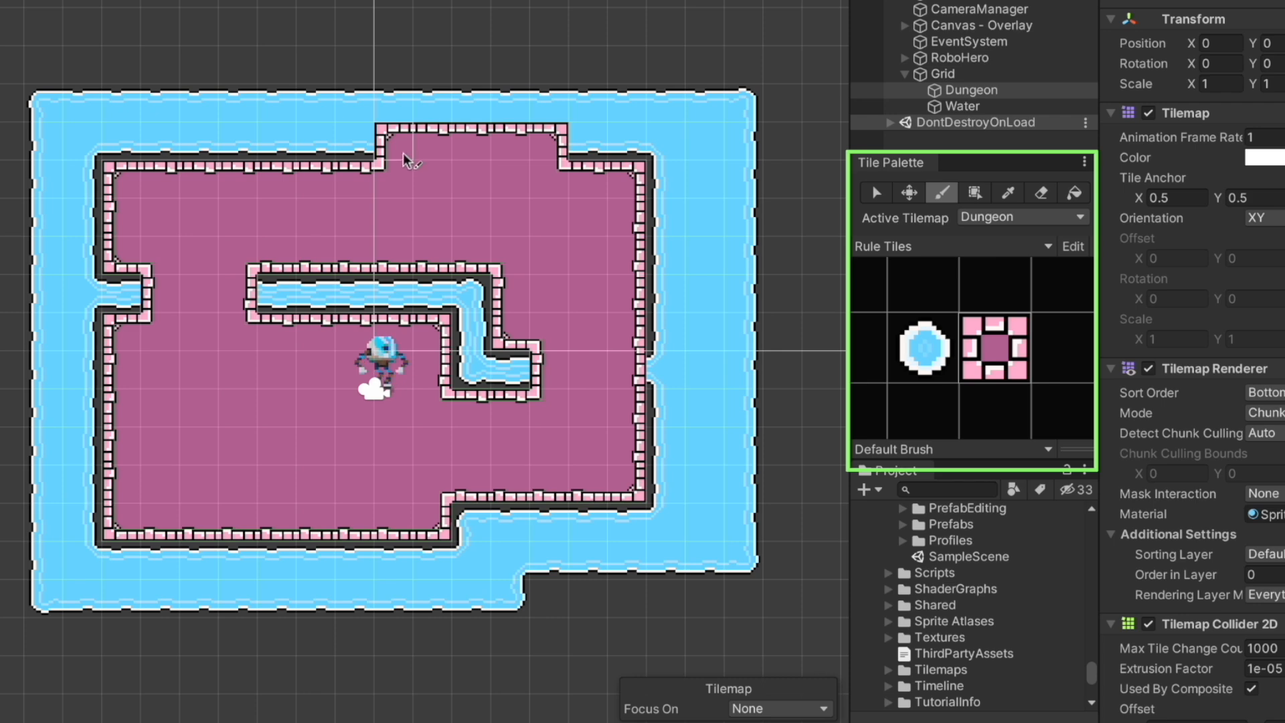
left_click_drag(403, 153, 160, 158)
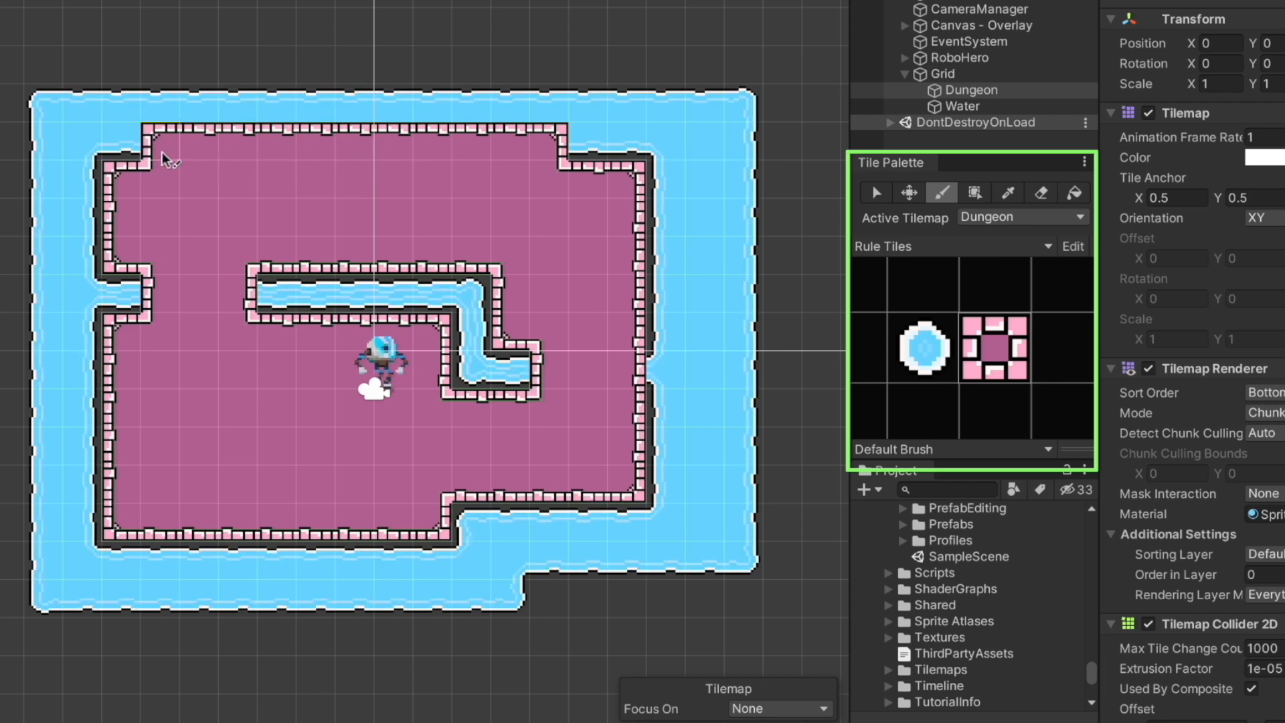
Paint a corridor off the right dungeon wall and extra floor at the lower-right corner
left_click(994, 376)
left_click(653, 379)
mouse_move(648, 387)
left_mouse_down()
mouse_move(743, 387)
mouse_move(714, 425)
mouse_move(663, 426)
left_mouse_up()
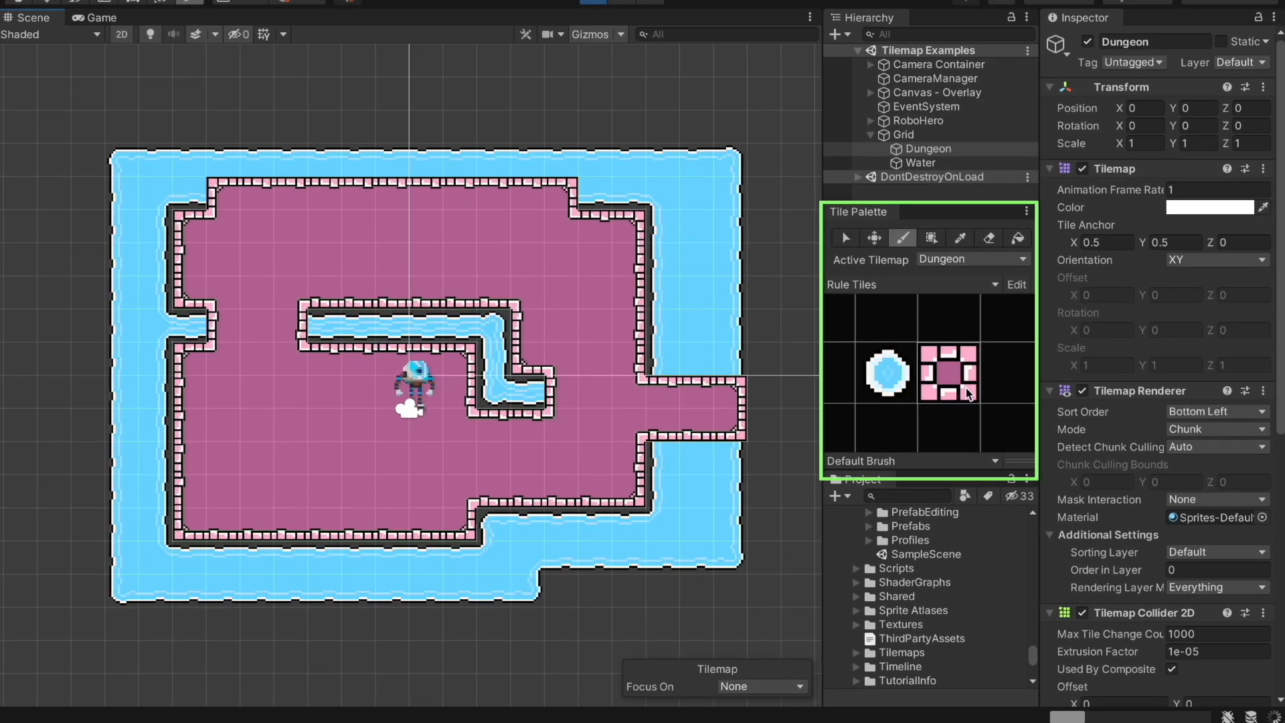
left_click(971, 399)
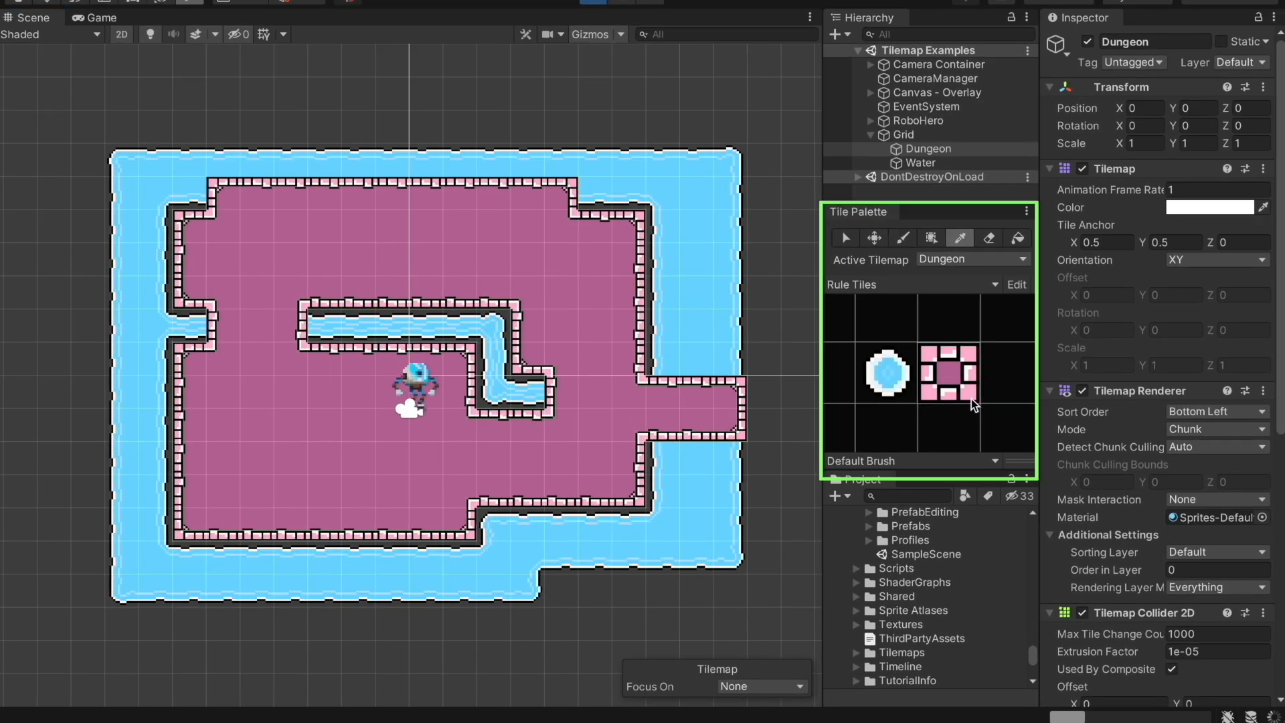
mouse_move(644, 504)
left_mouse_down()
mouse_move(654, 544)
mouse_move(610, 523)
left_mouse_up()
On the Water tilemap, paint new inner water channels, bottom-edge tiles and a small pool
left_click(886, 381)
left_click(494, 326)
mouse_move(291, 295)
left_mouse_down()
mouse_move(291, 281)
mouse_move(352, 257)
mouse_move(436, 271)
mouse_move(318, 268)
mouse_move(335, 323)
left_mouse_up()
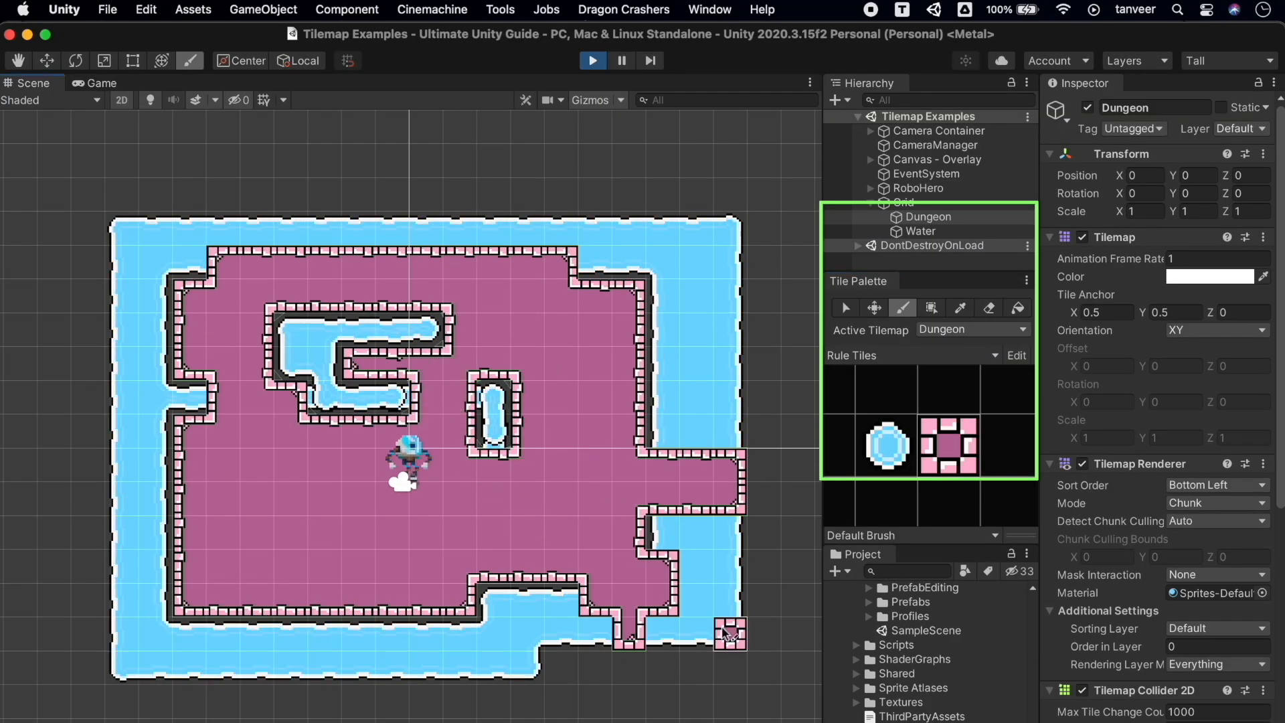
left_click(972, 329)
left_click(959, 349)
left_click_drag(258, 634, 358, 635)
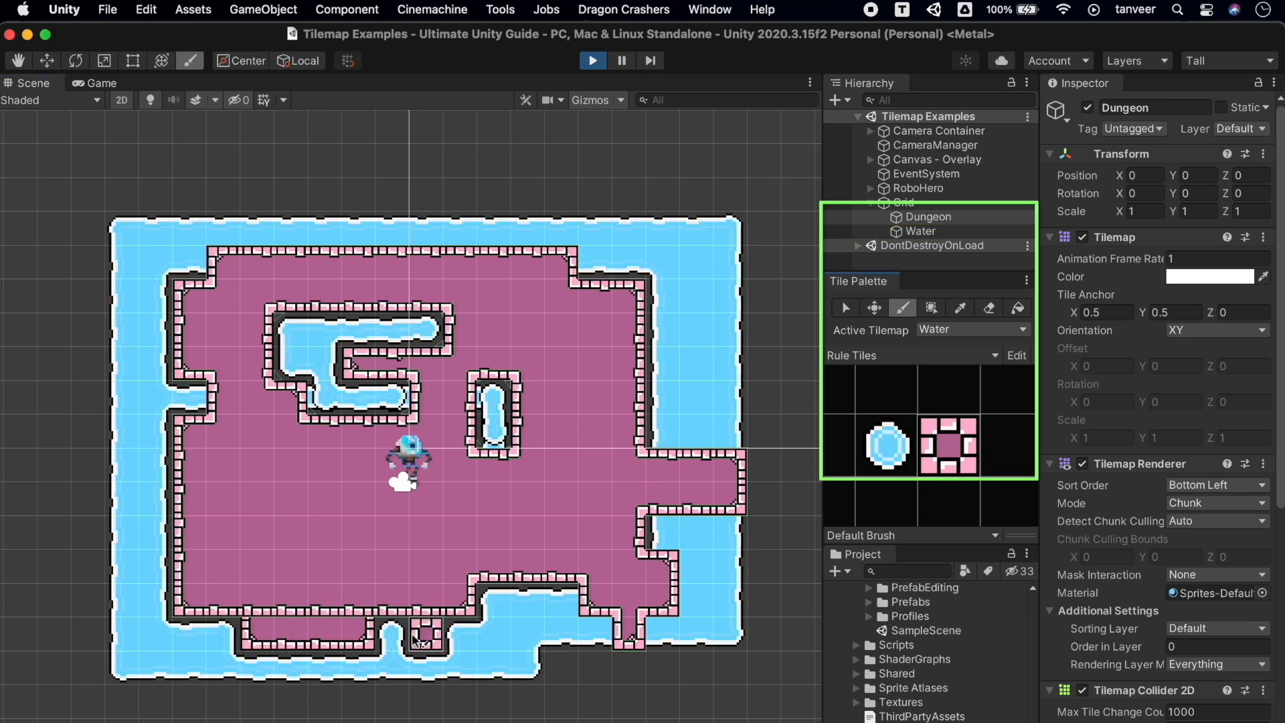
left_click_drag(127, 499, 194, 398)
left_click(94, 83)
Walk RoboHero around the dungeon with WASD, past the small pool and into the inner water channel
key("w")
key("s")
key("d")
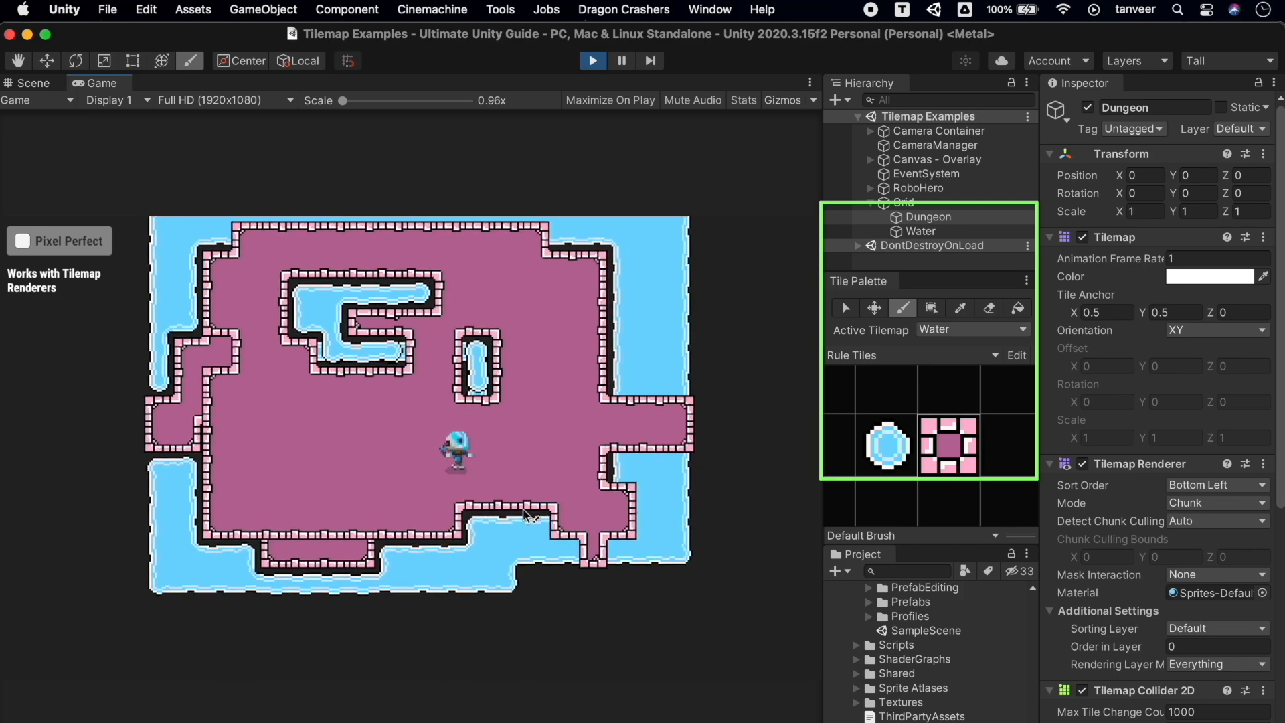
key("w")
key("a")
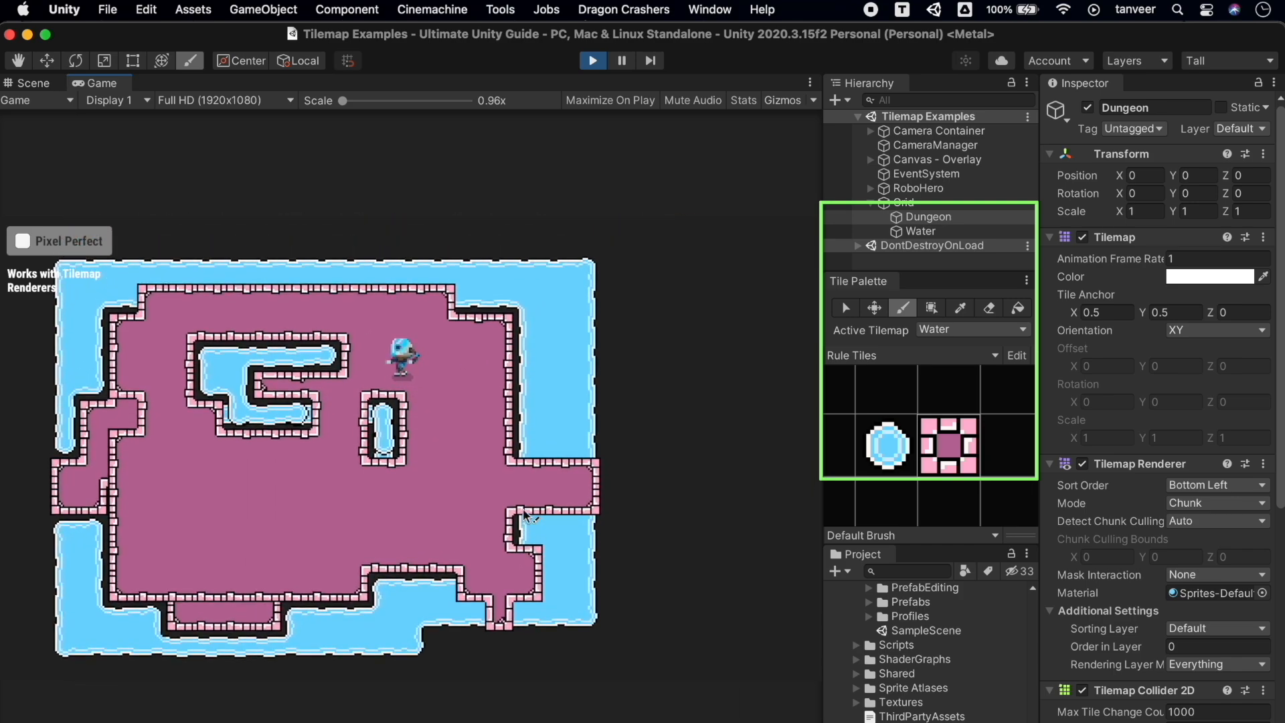
key("a")
key("s")
key("w")
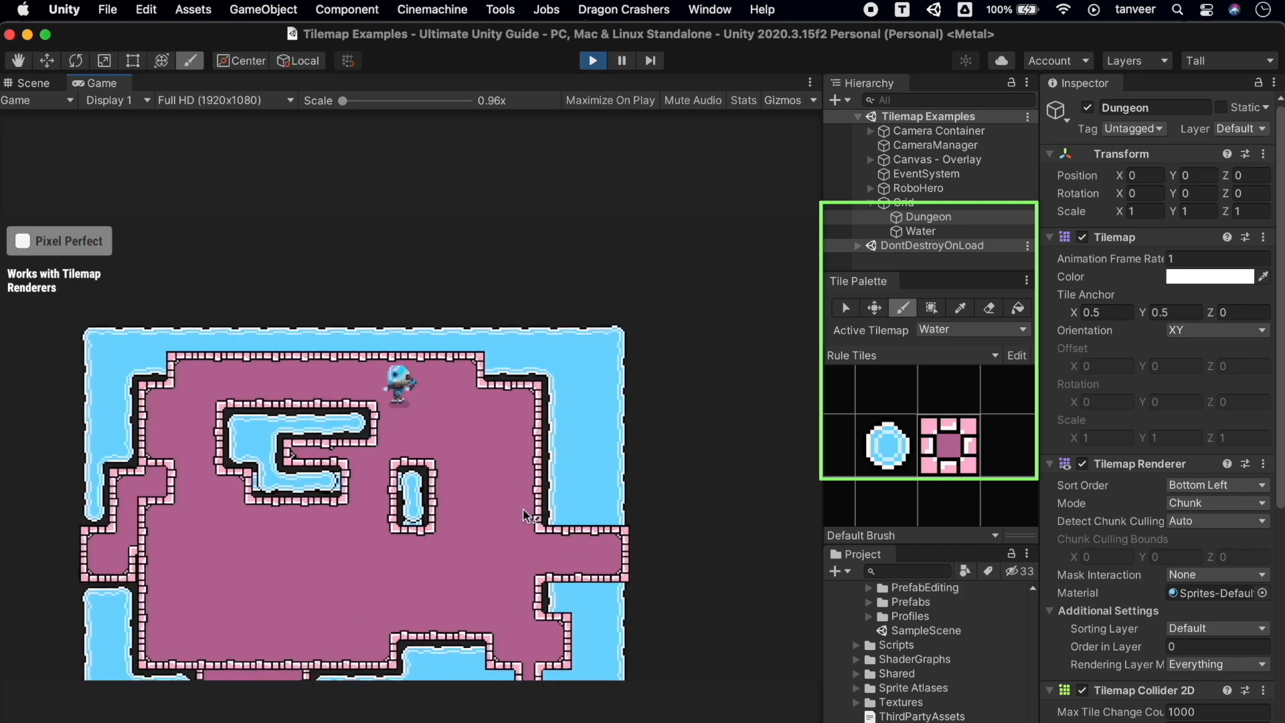
key("a")
key("d")
key("s")
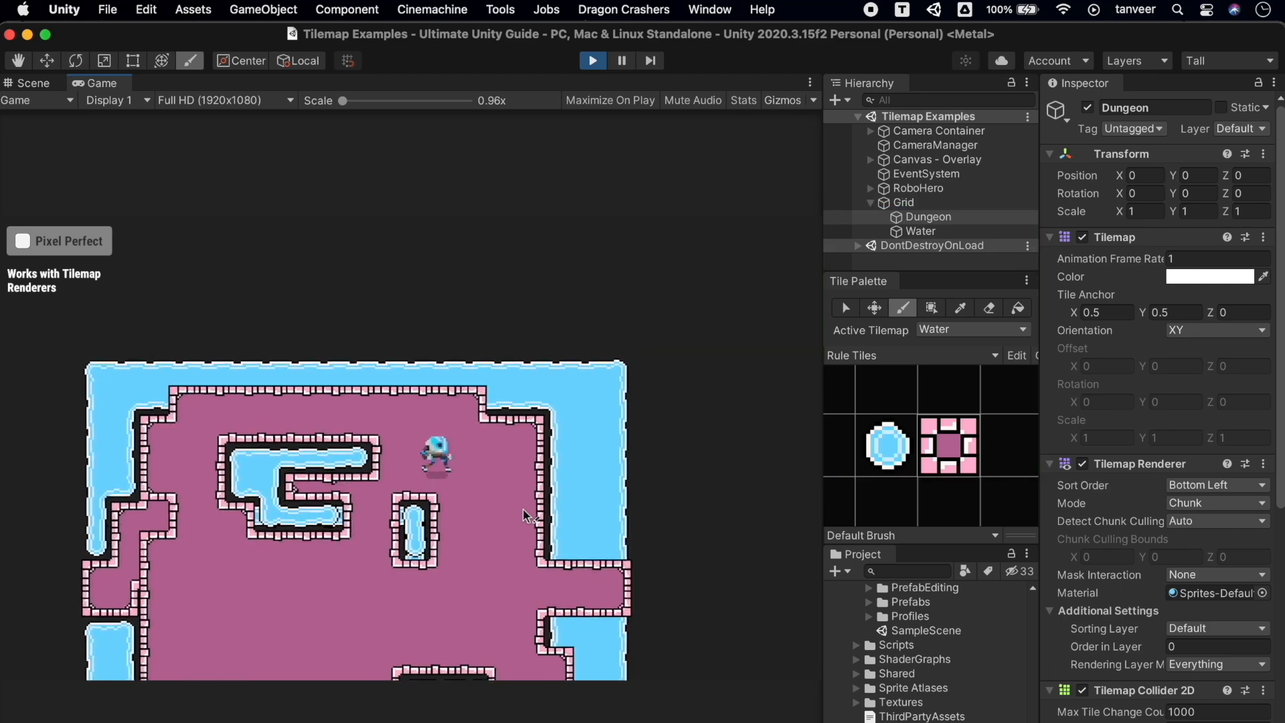
key("a")
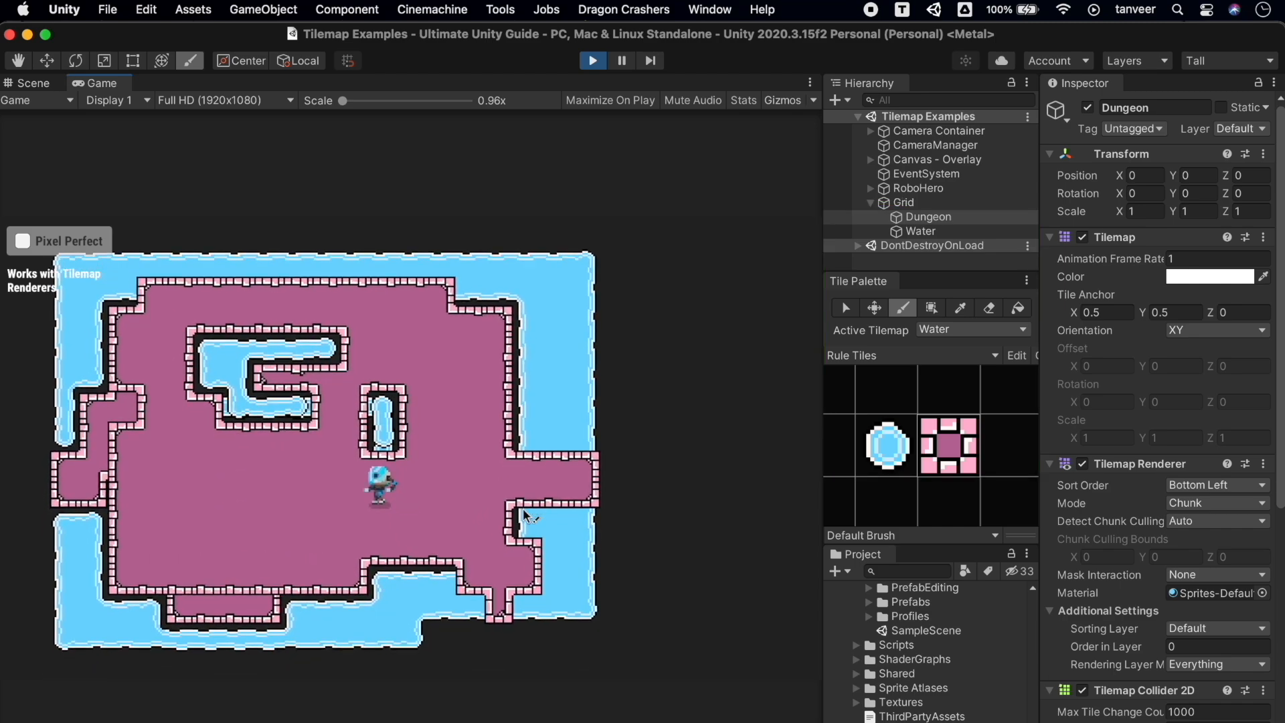
key("d")
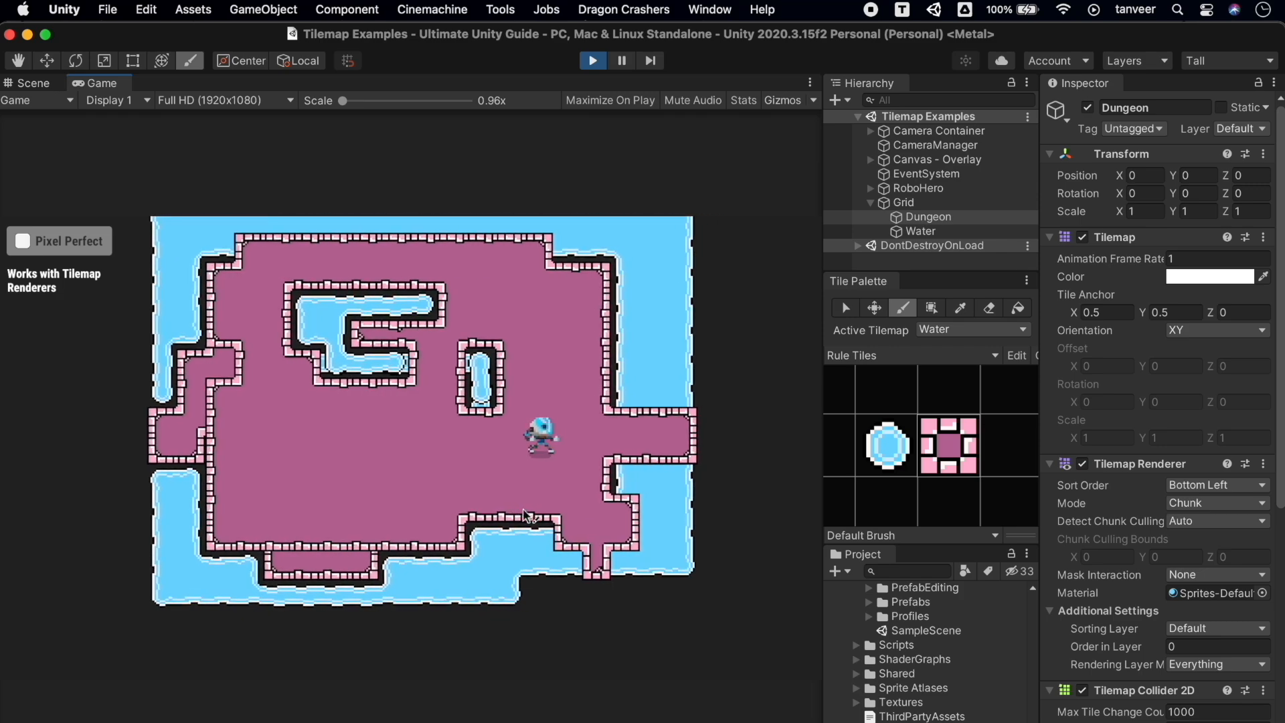
key("w")
key("a")
key("s")
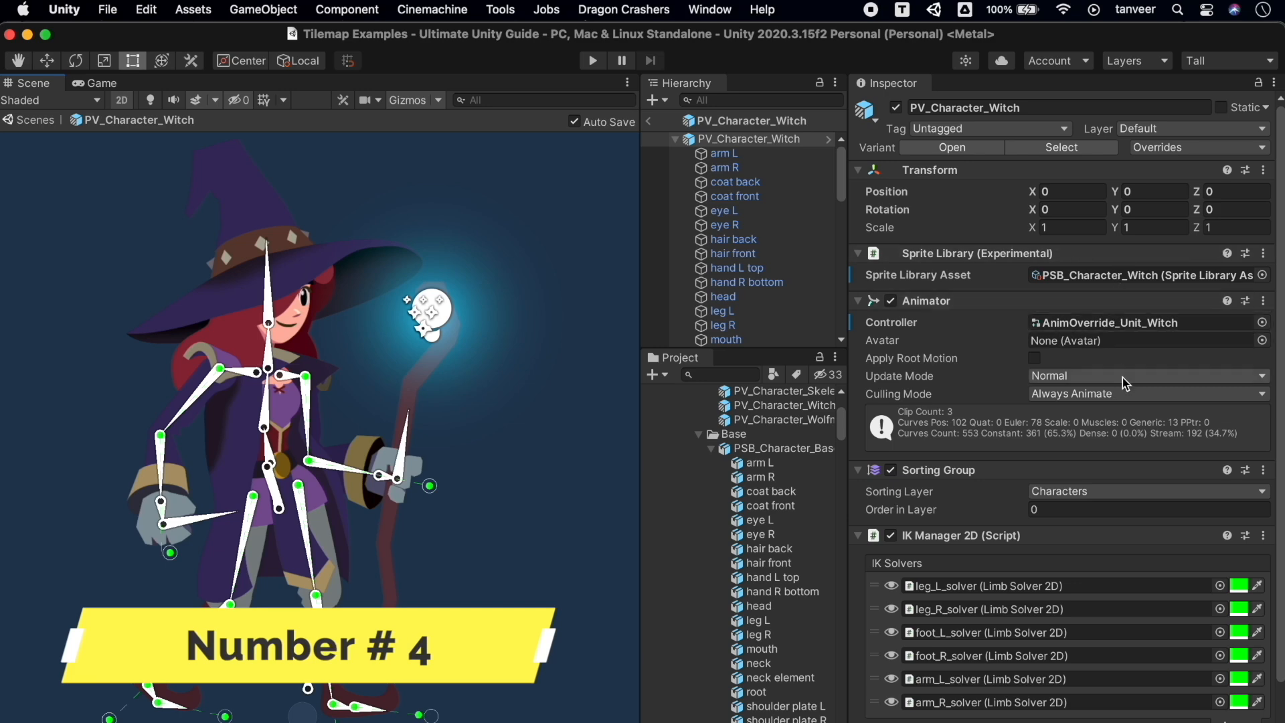
Show the IK solver gizmos and drag the arm effectors so the staff arm swings up-right
scroll(1111, 434, "down", 3)
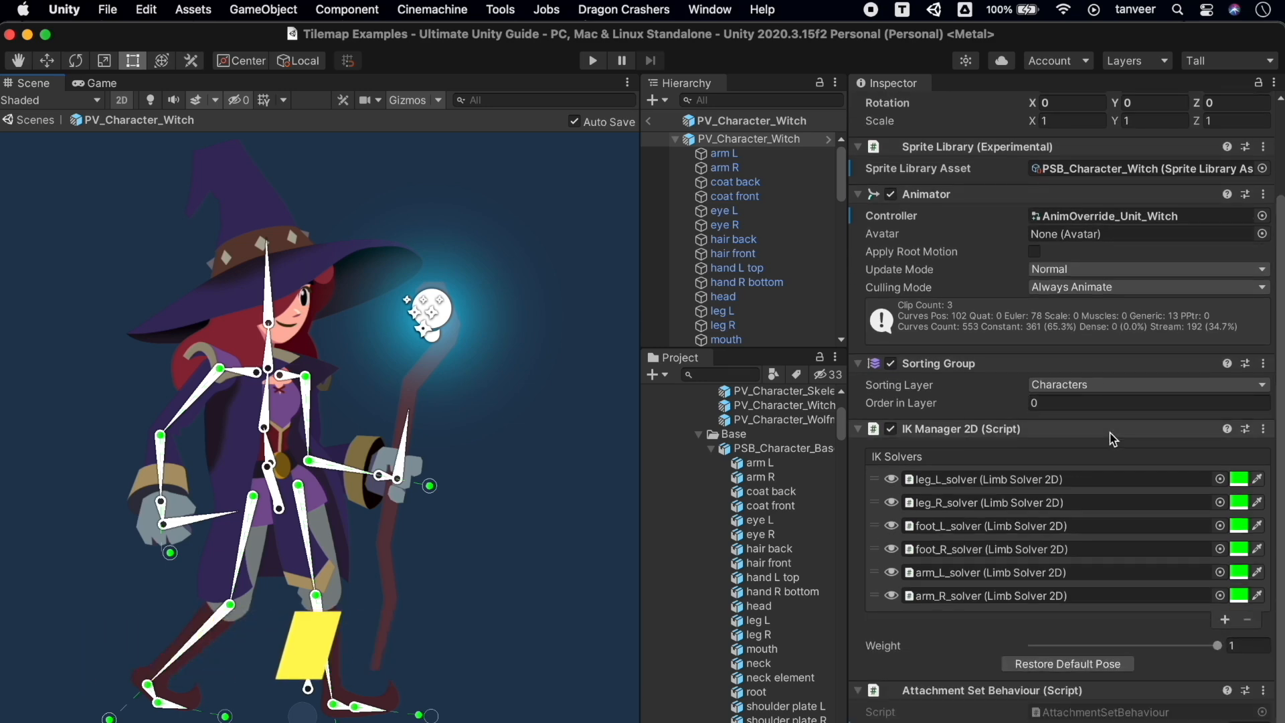
left_click(997, 430)
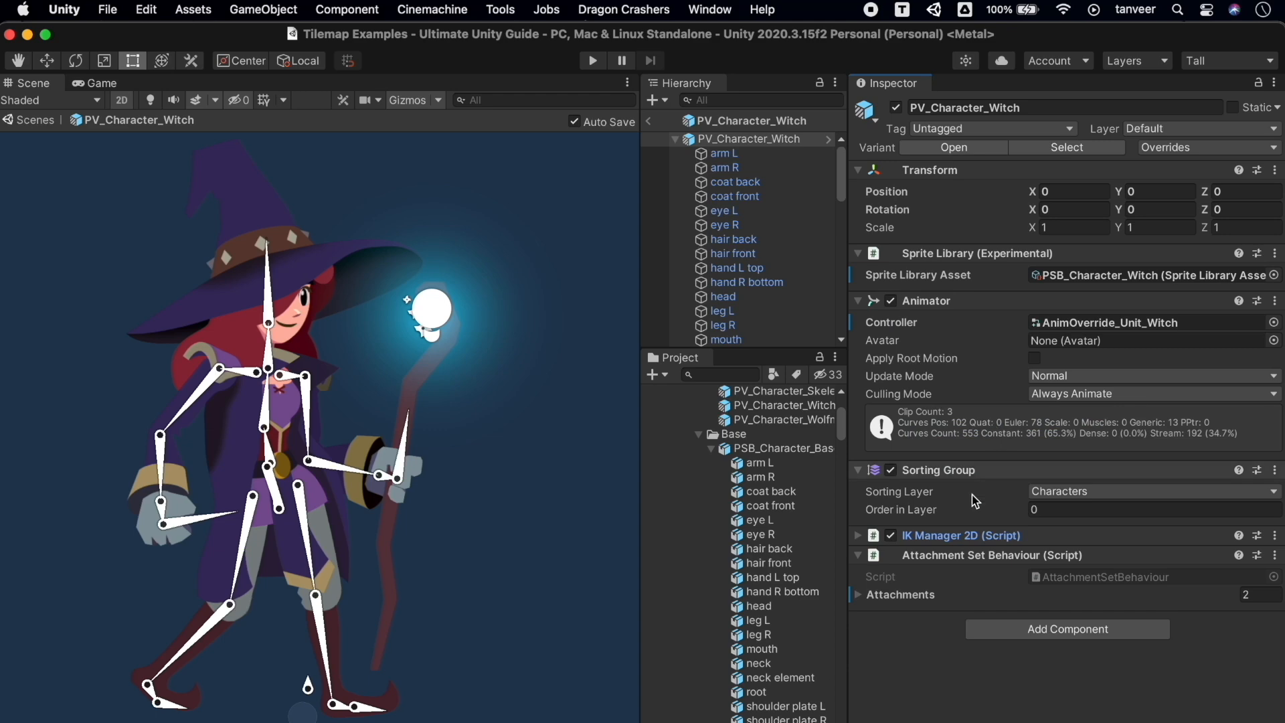
left_click(966, 537)
scroll(1106, 535, "down", 3)
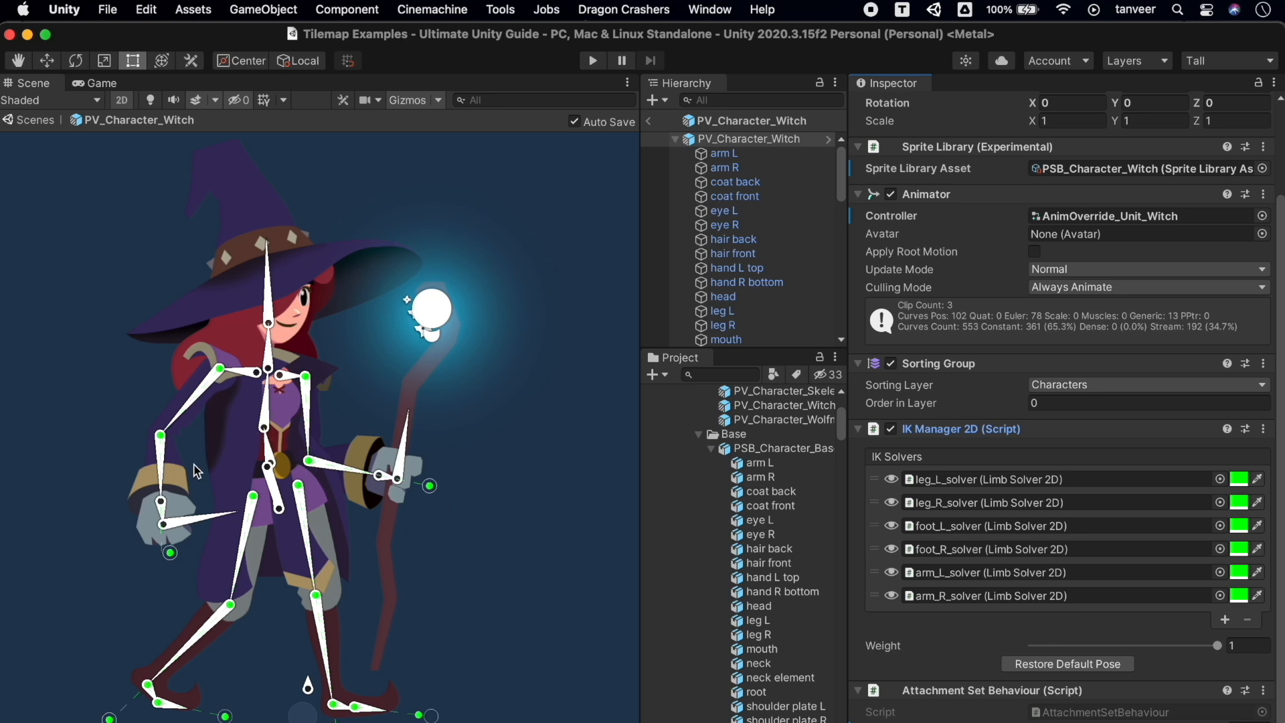
left_click_drag(164, 558, 107, 572)
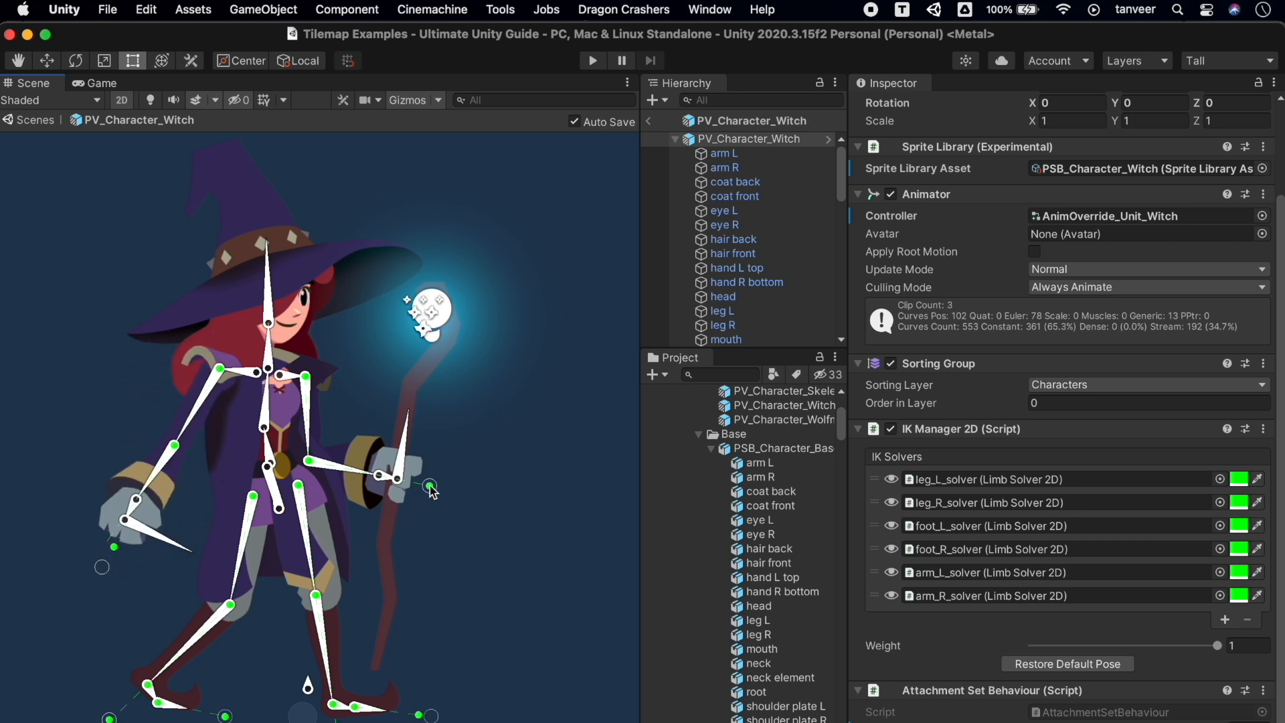
left_click_drag(432, 485, 541, 367)
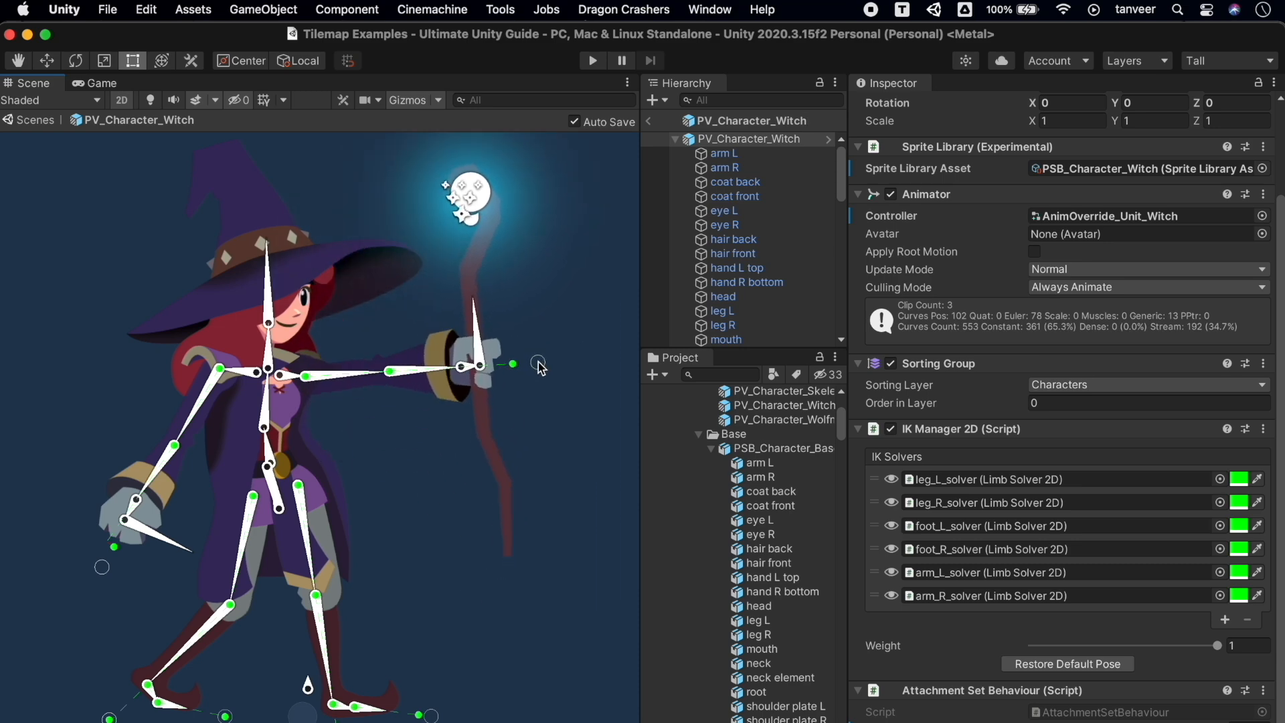
Try bending each leg and undo those changes, then drag the whole witch rig upward
left_click_drag(316, 596, 351, 601)
key("super+z")
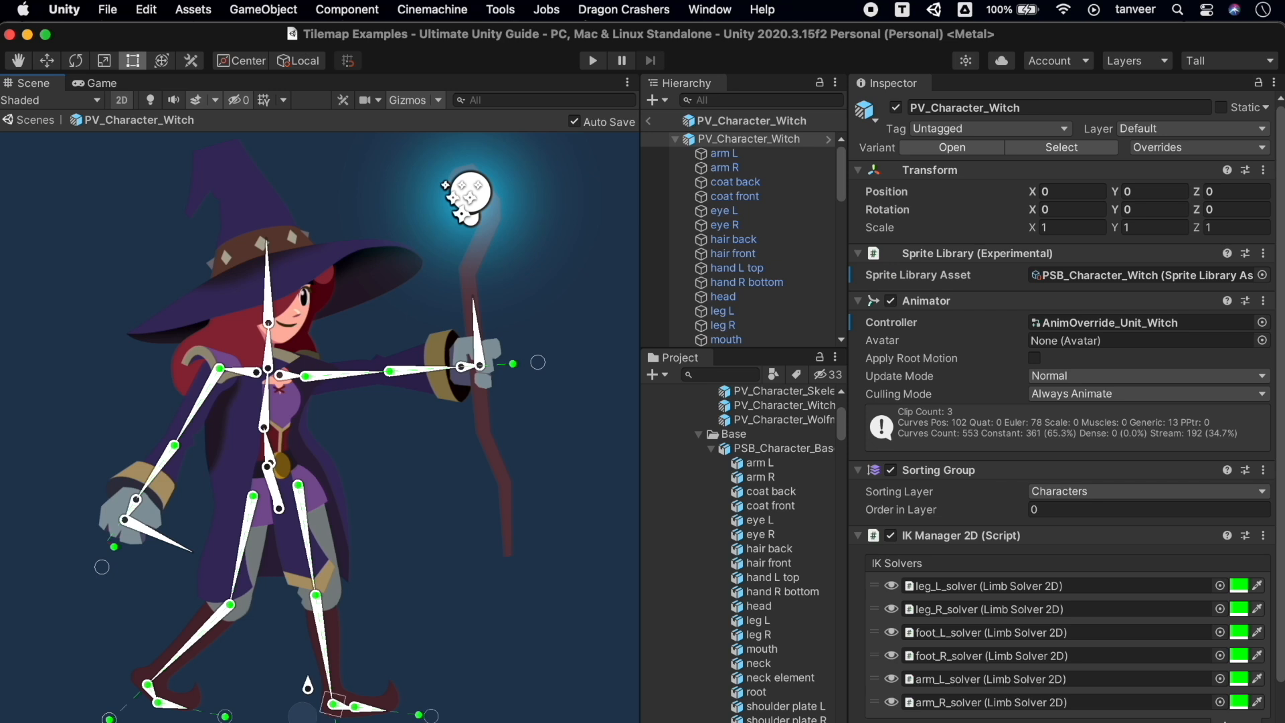
mouse_move(333, 704)
left_mouse_down()
mouse_move(365, 692)
mouse_move(351, 697)
left_mouse_up()
key("super+z")
left_click_drag(110, 718, 143, 706)
key("super+z")
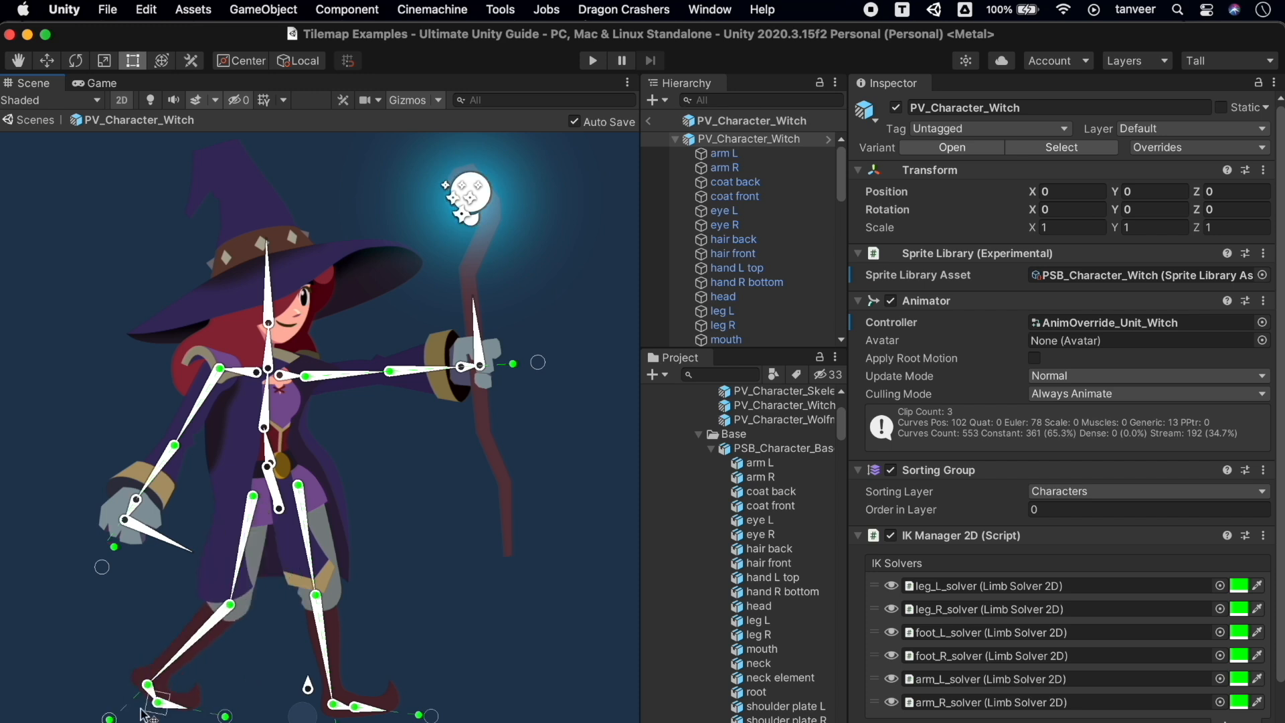
left_click_drag(318, 691, 1, 623)
Try repositioning the witch rig, undoing back to her earlier pose
key("super+z")
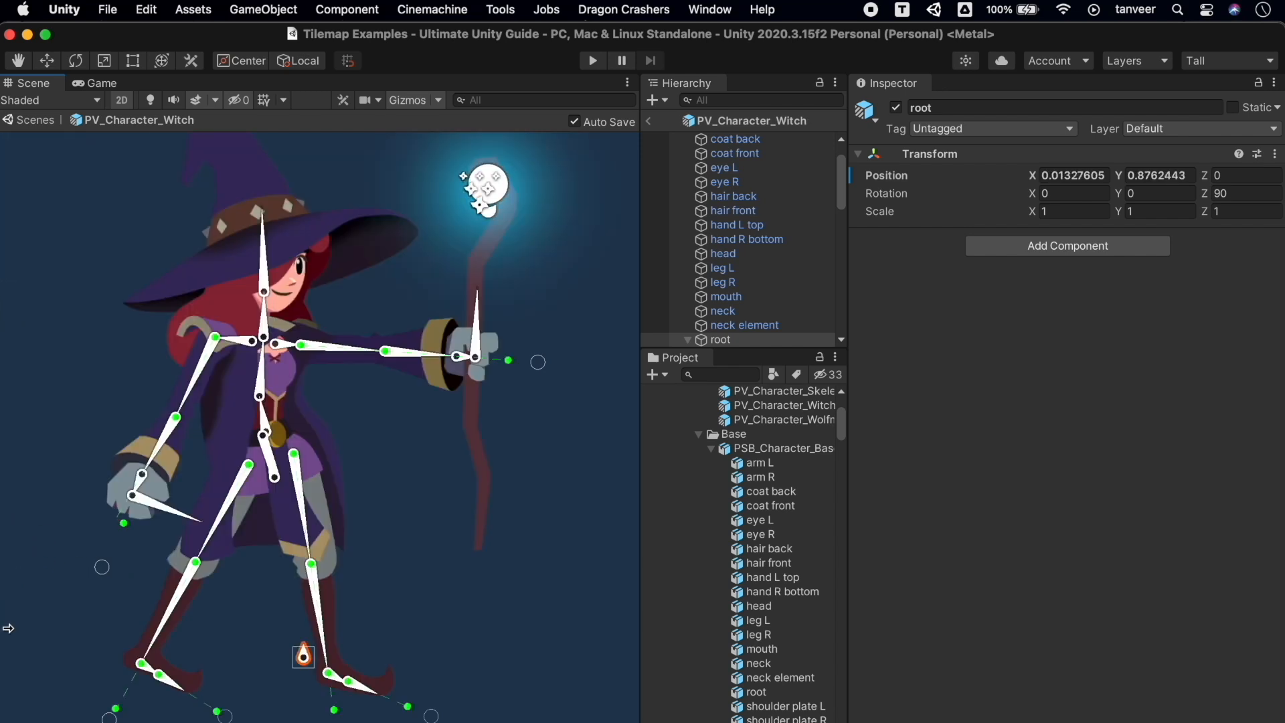
left_click_drag(303, 655, 180, 722)
key("super+z")
left_click_drag(102, 567, 309, 516)
left_click(346, 419)
key("super+z")
key("super+z")
key("super+z")
key("super+z")
key("super+z")
key("super+z")
key("super+z")
key("super+z")
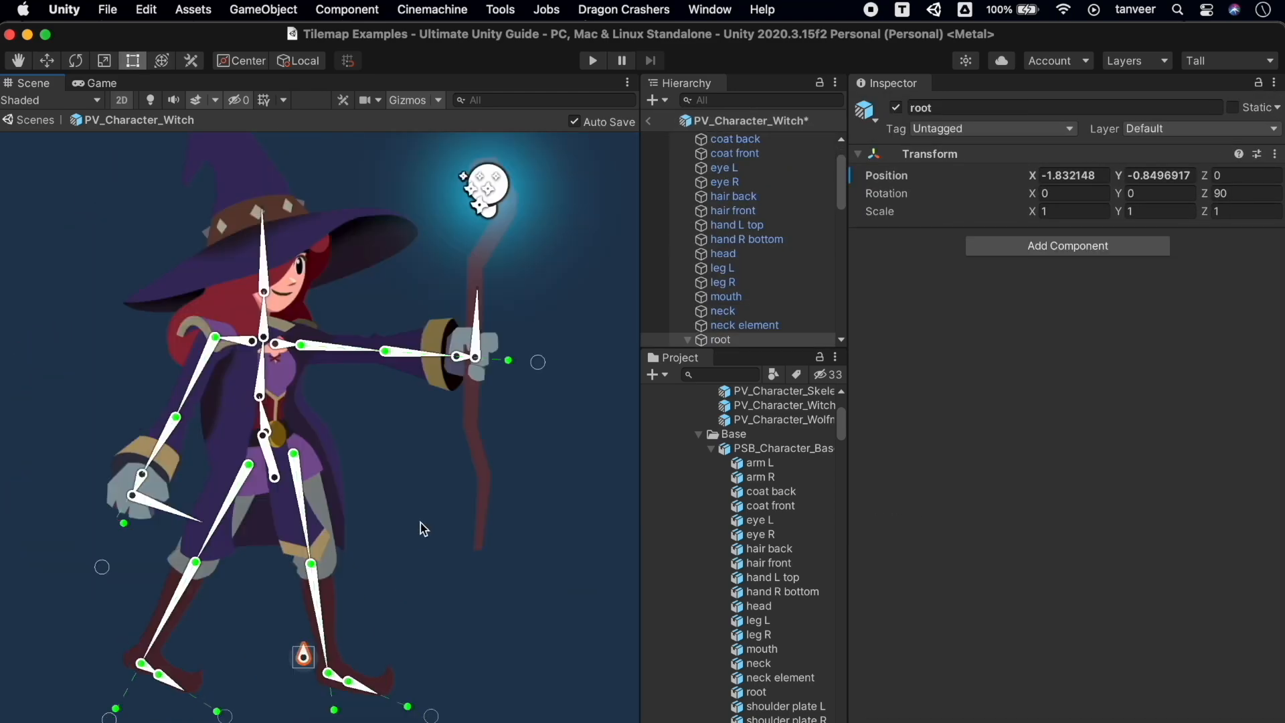
Select the thigh and chest bones, inspect the torso sprite's Sprite Skin bones, then reselect the witch
left_click(321, 512)
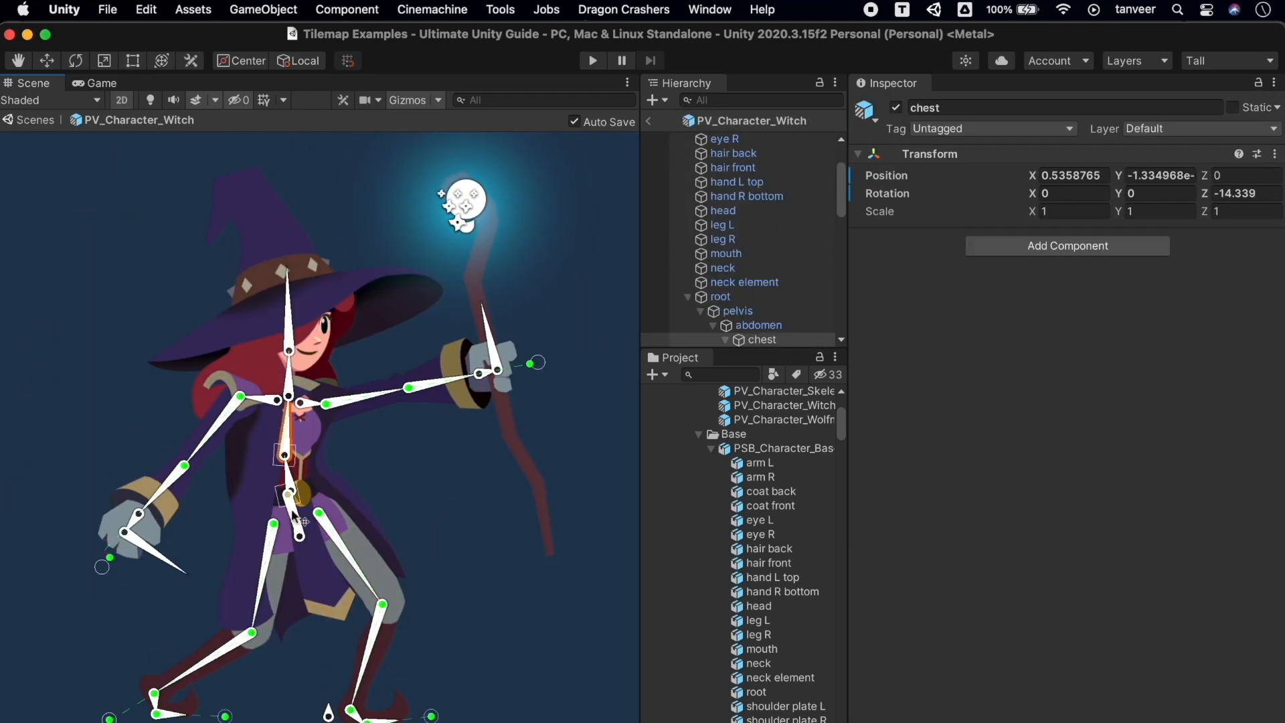
left_click(273, 533)
left_click(322, 507)
left_click(303, 460)
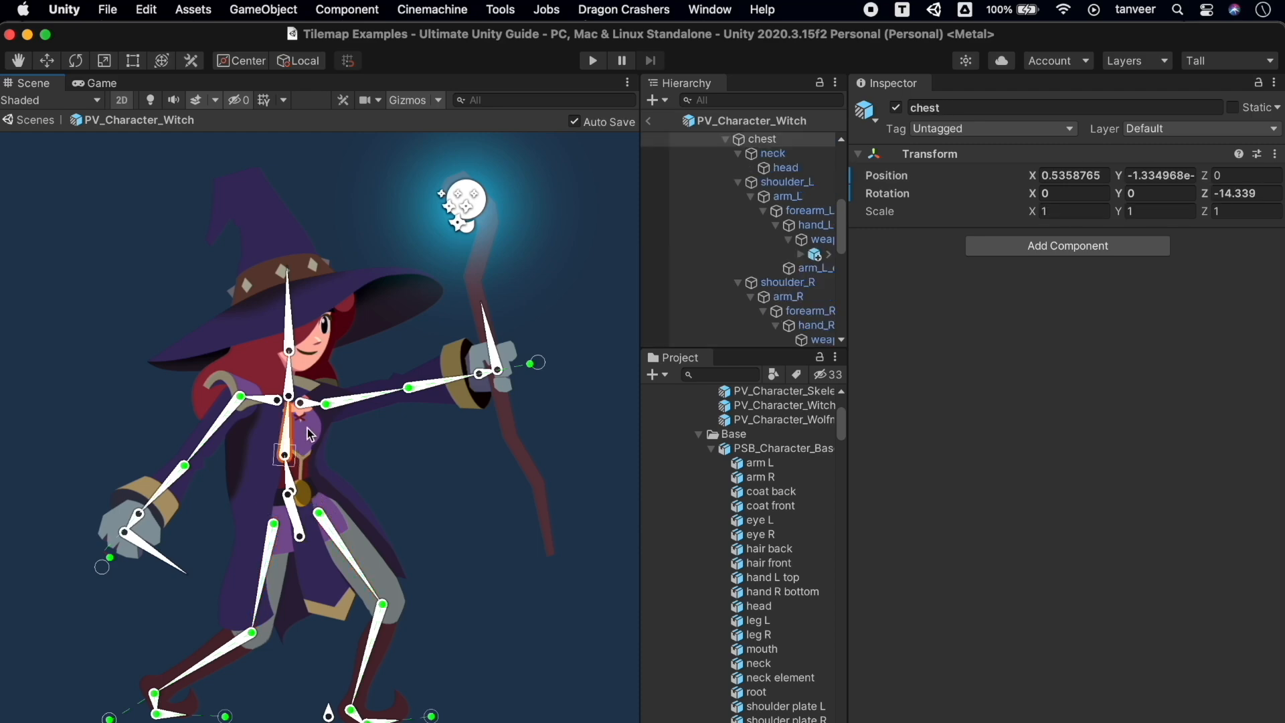
left_click(308, 430)
left_click(314, 436)
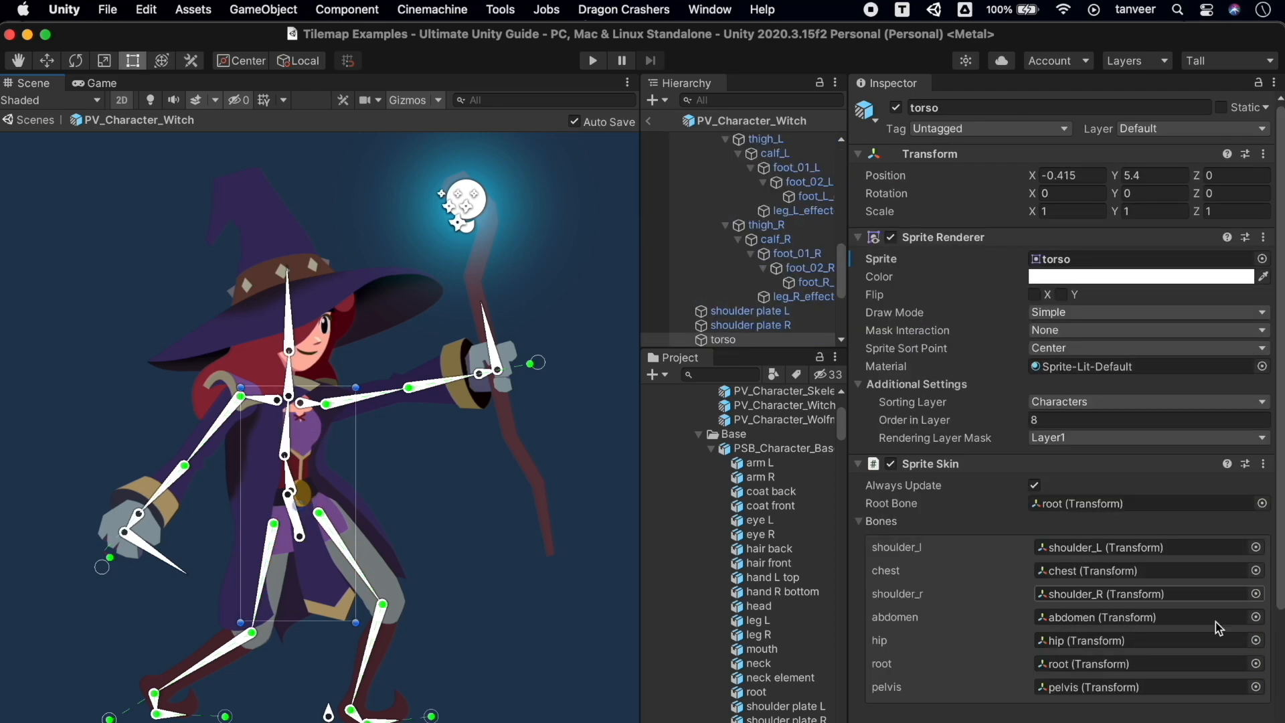
scroll(1146, 475, "down", 5)
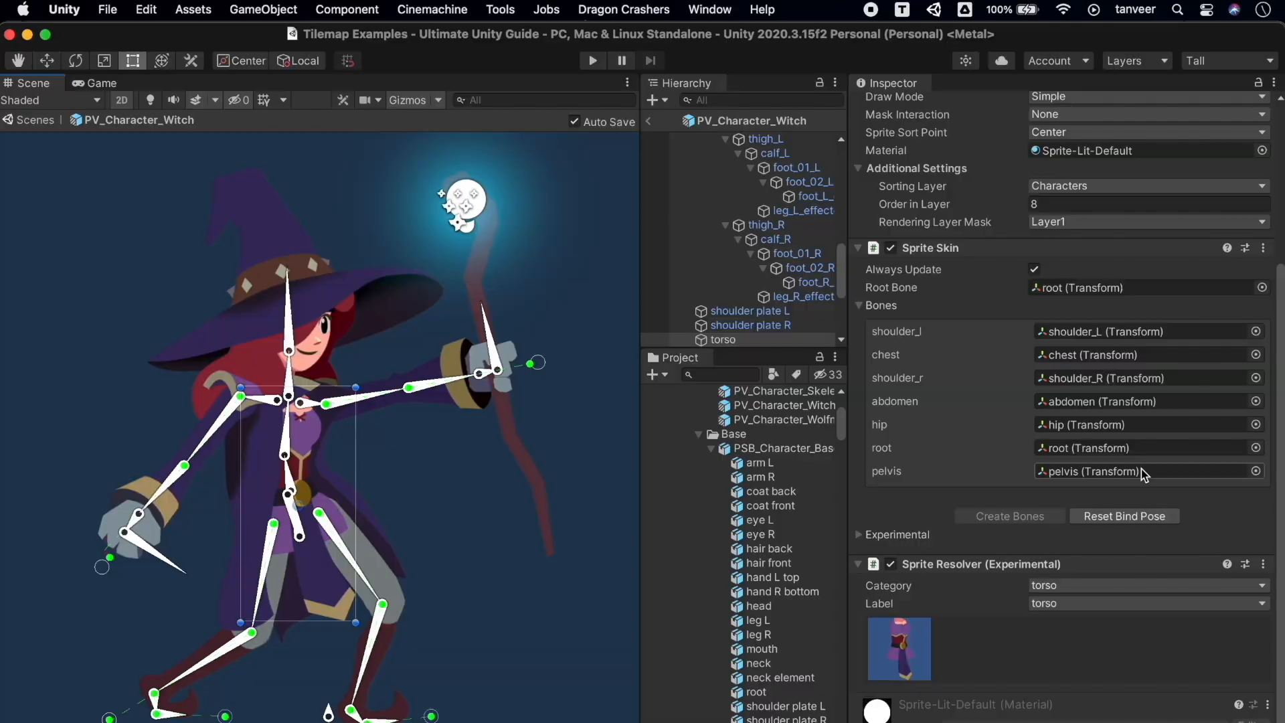
scroll(1145, 474, "up", 2)
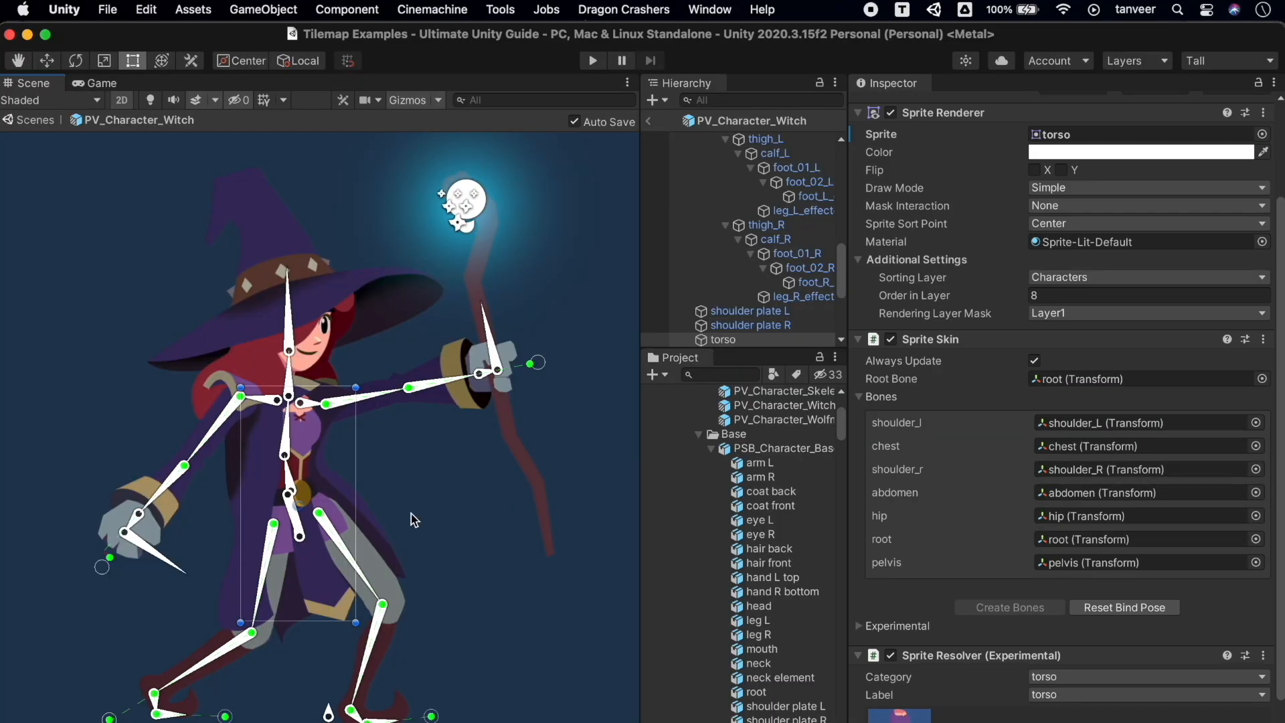
left_click(323, 486)
Recolour two IK solver gizmos, one magenta and one yellow
scroll(1130, 632, "down", 2)
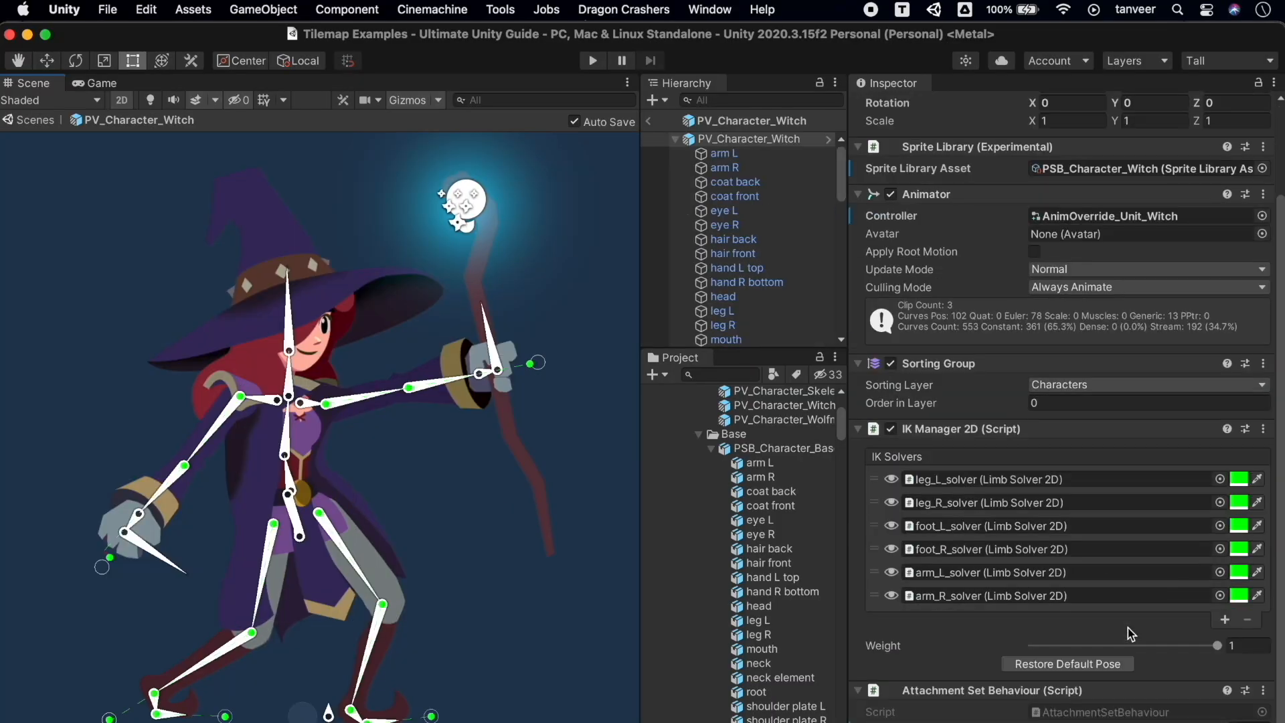
left_click(1242, 526)
left_click_drag(1265, 522, 1270, 596)
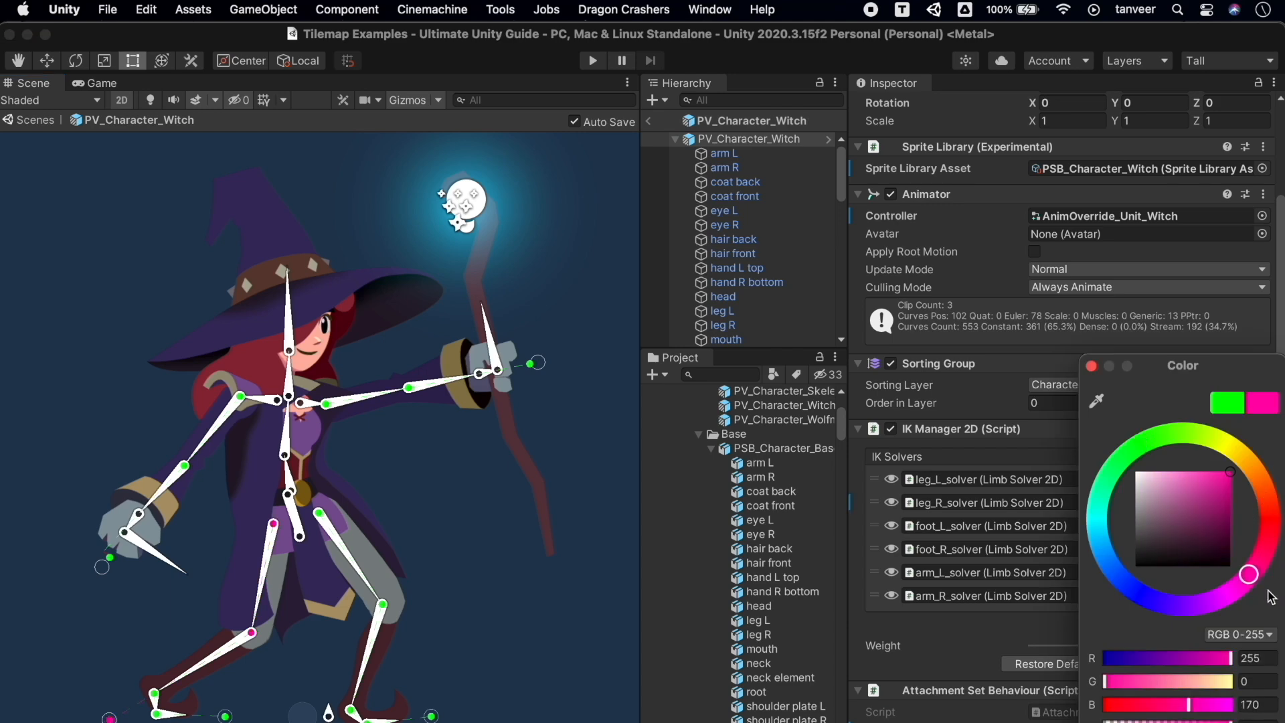
left_click(1242, 532)
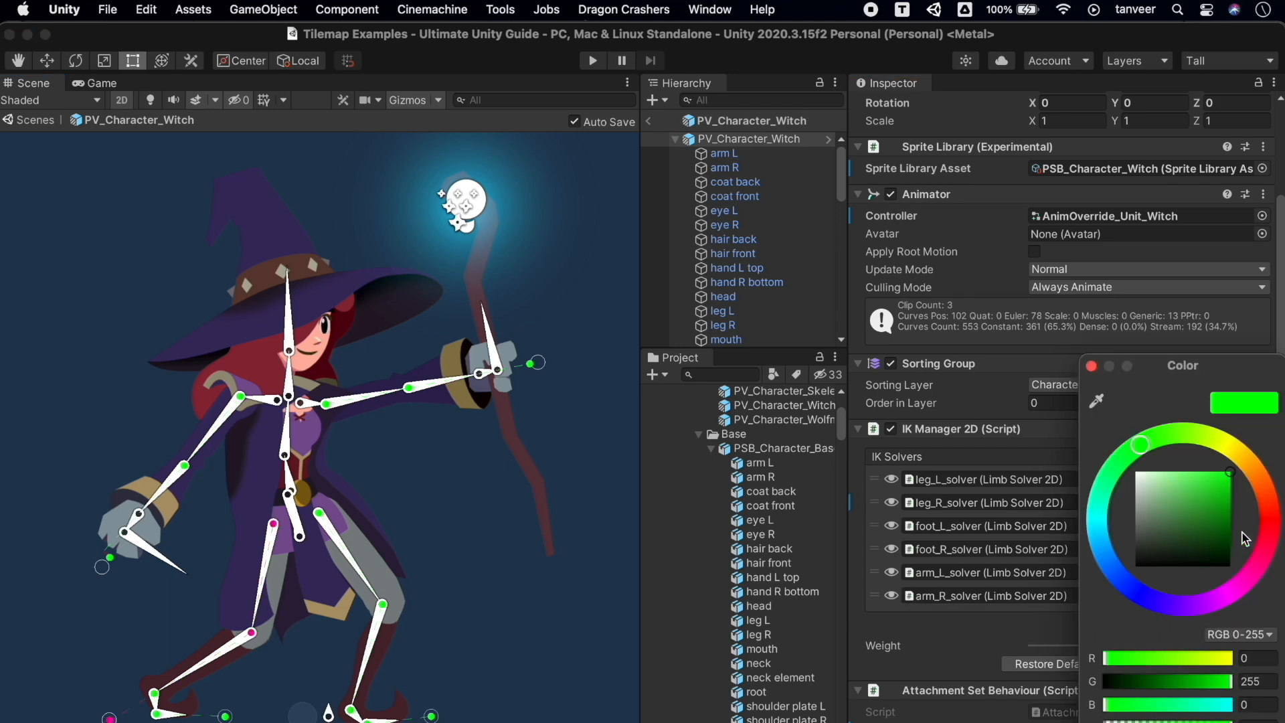
left_click_drag(1160, 582, 1234, 454)
left_click(1091, 366)
Experiment with moving the witch rig and browsing sorting layers, restoring her original pose
key("super+z")
key("super+z")
key("super+z")
key("super+z")
key("super+z")
key("super+z")
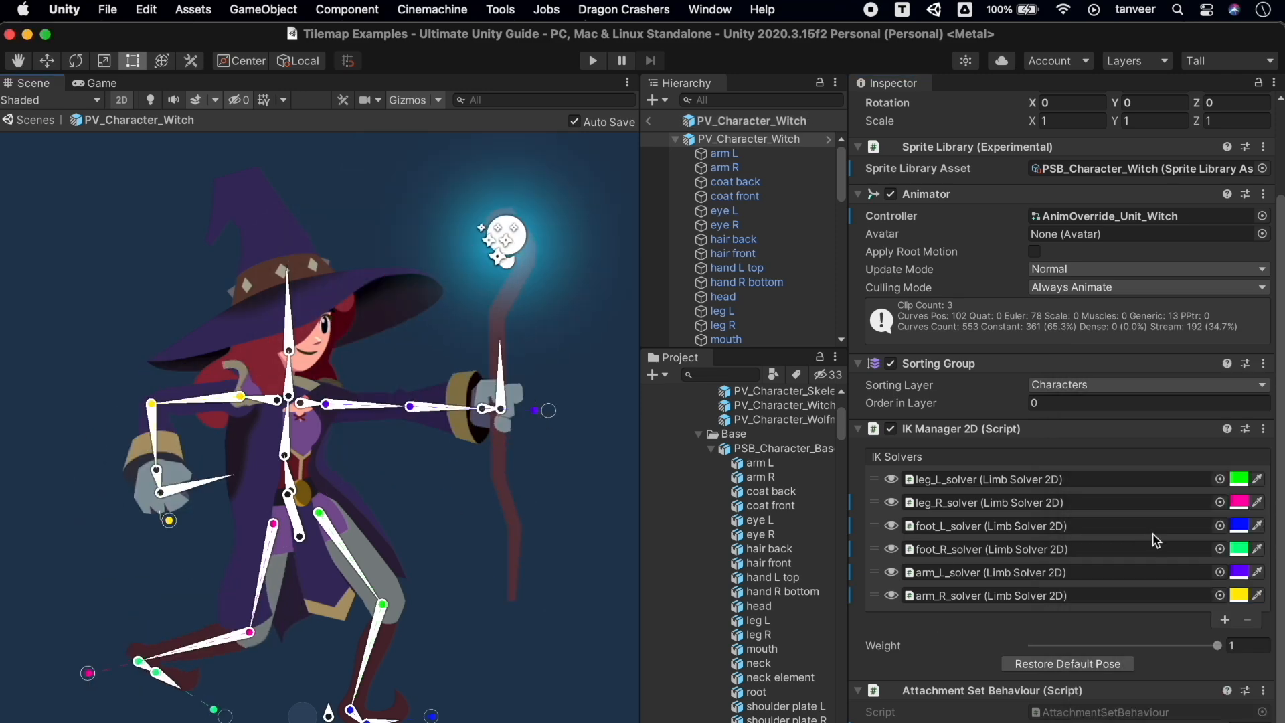
scroll(362, 667, "down", 5)
middle_click_drag(363, 667, 291, 528)
key("super+z")
key("super+z")
key("super+z")
key("super+z")
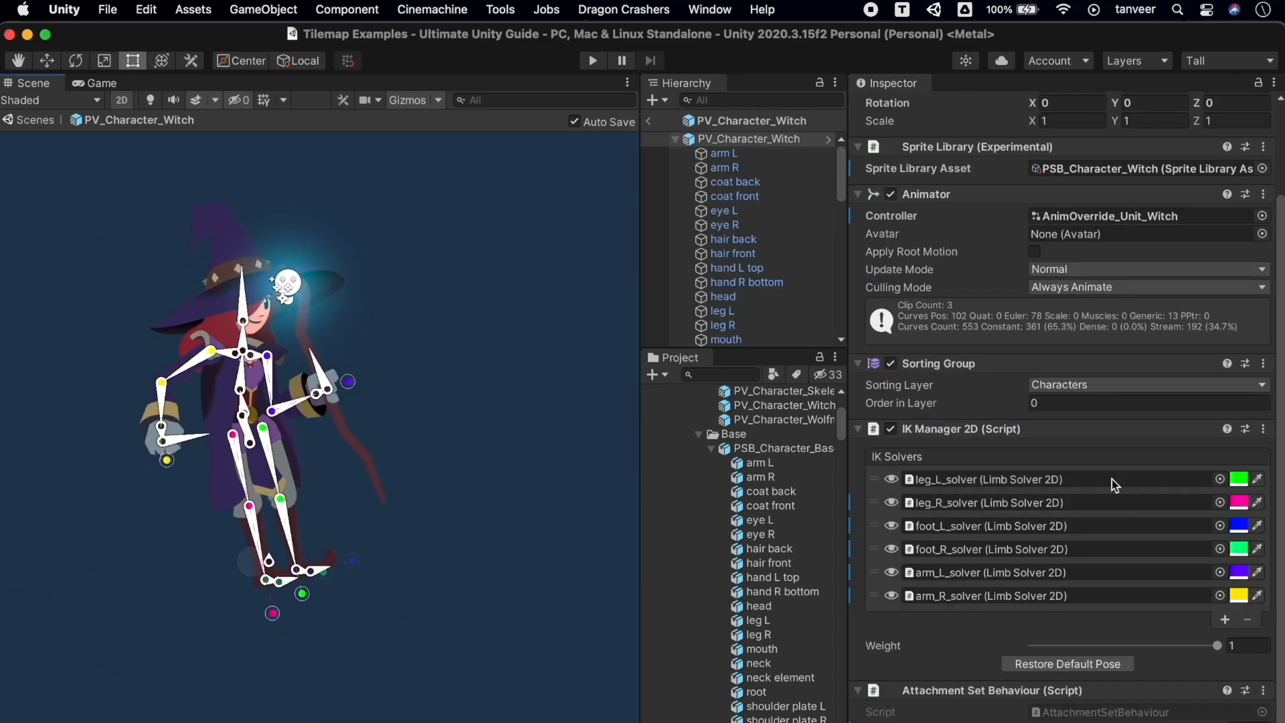
left_click(1180, 389)
key("Escape")
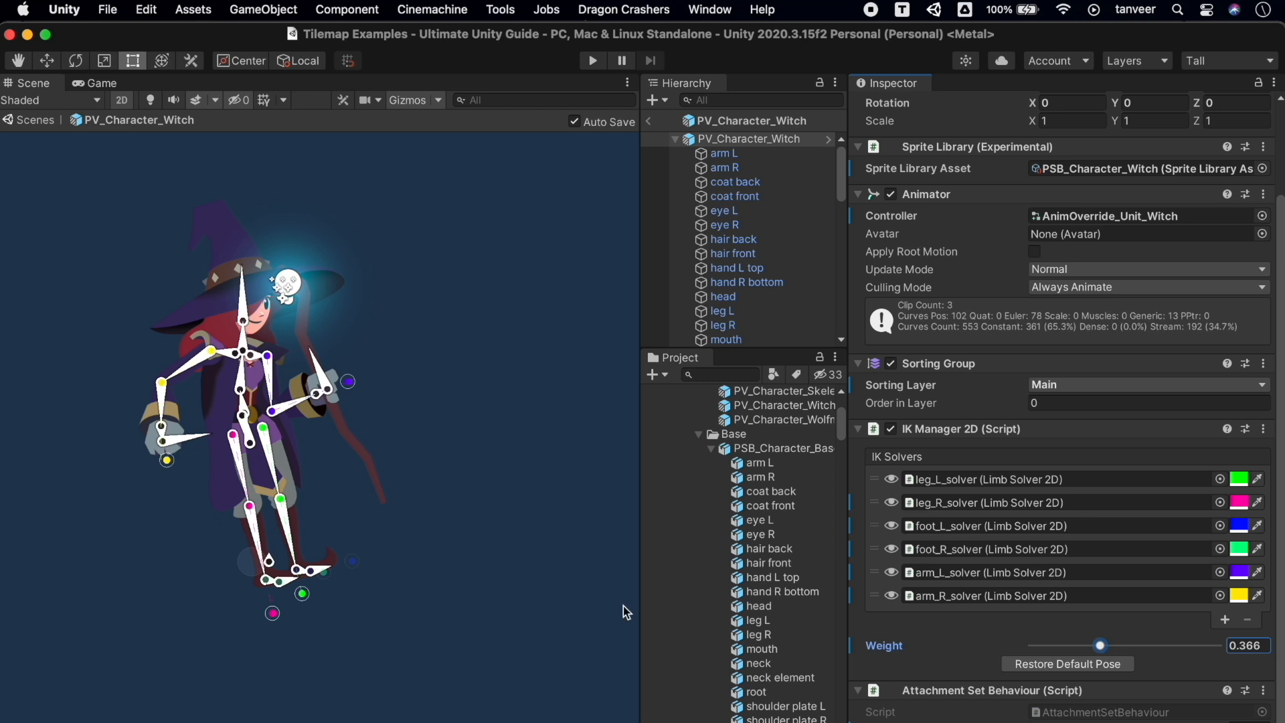
left_click_drag(270, 573, 237, 536)
key("super+z")
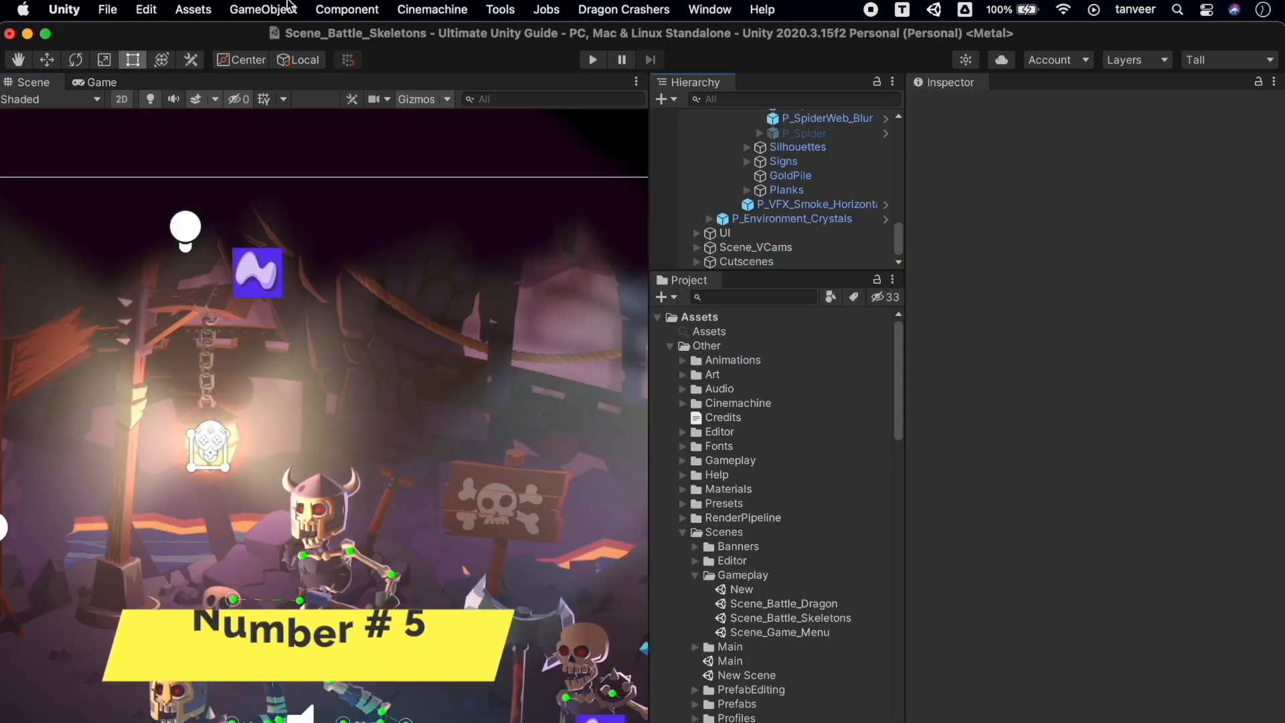
Add a Freeform Light 2D (Experimental) from the GameObject > Light > 2D menu
left_click(263, 9)
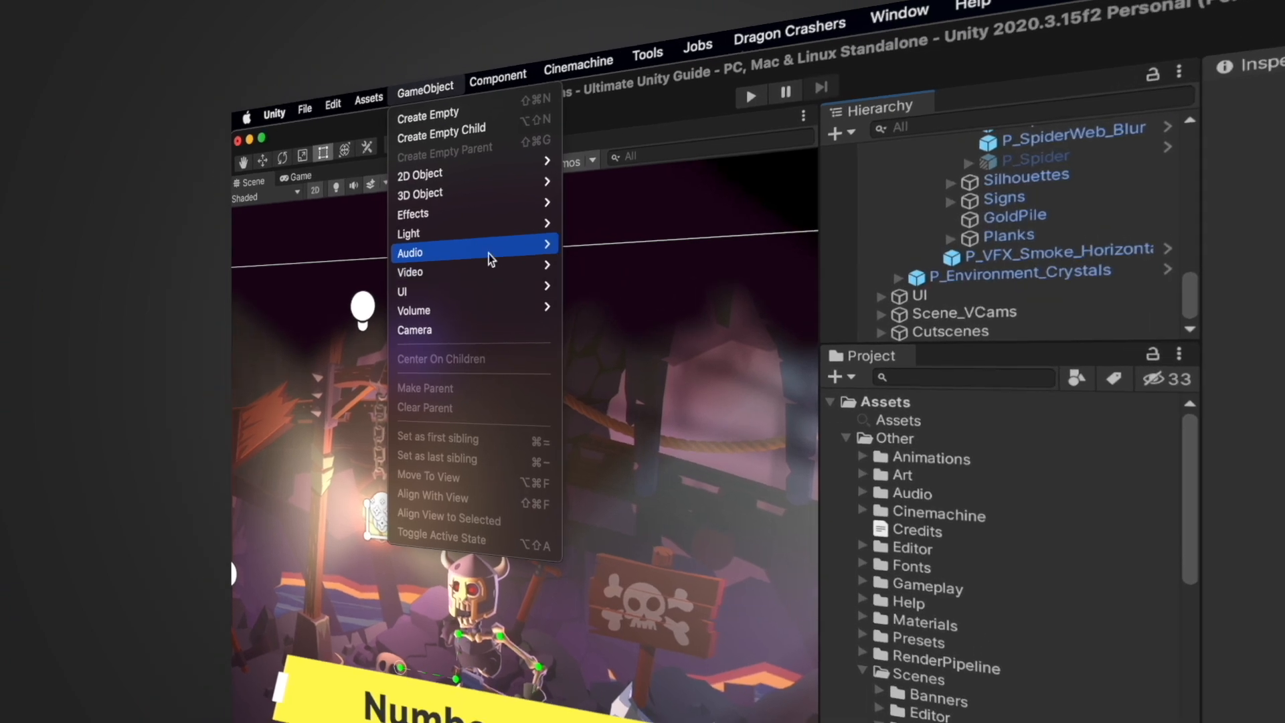
mouse_move(308, 154)
mouse_move(445, 154)
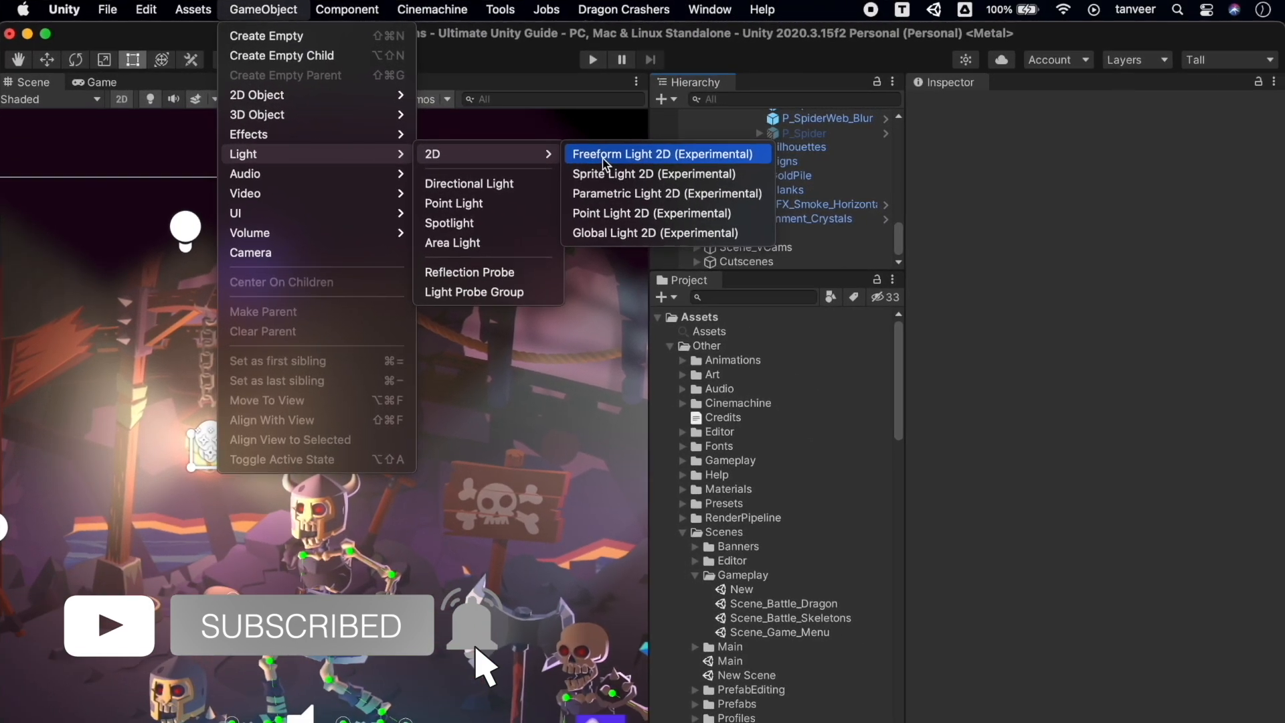
left_click(805, 195)
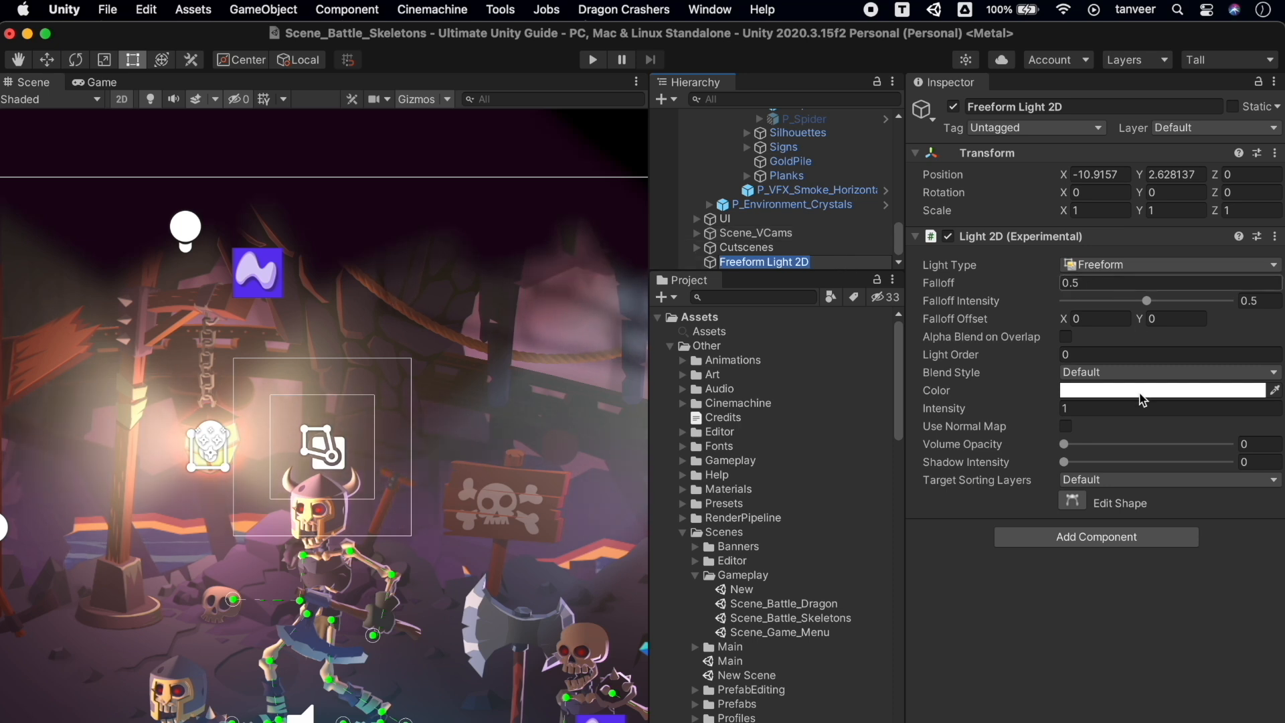
Lower the freeform light's intensity and give it a faint visible volume
left_click(1143, 395)
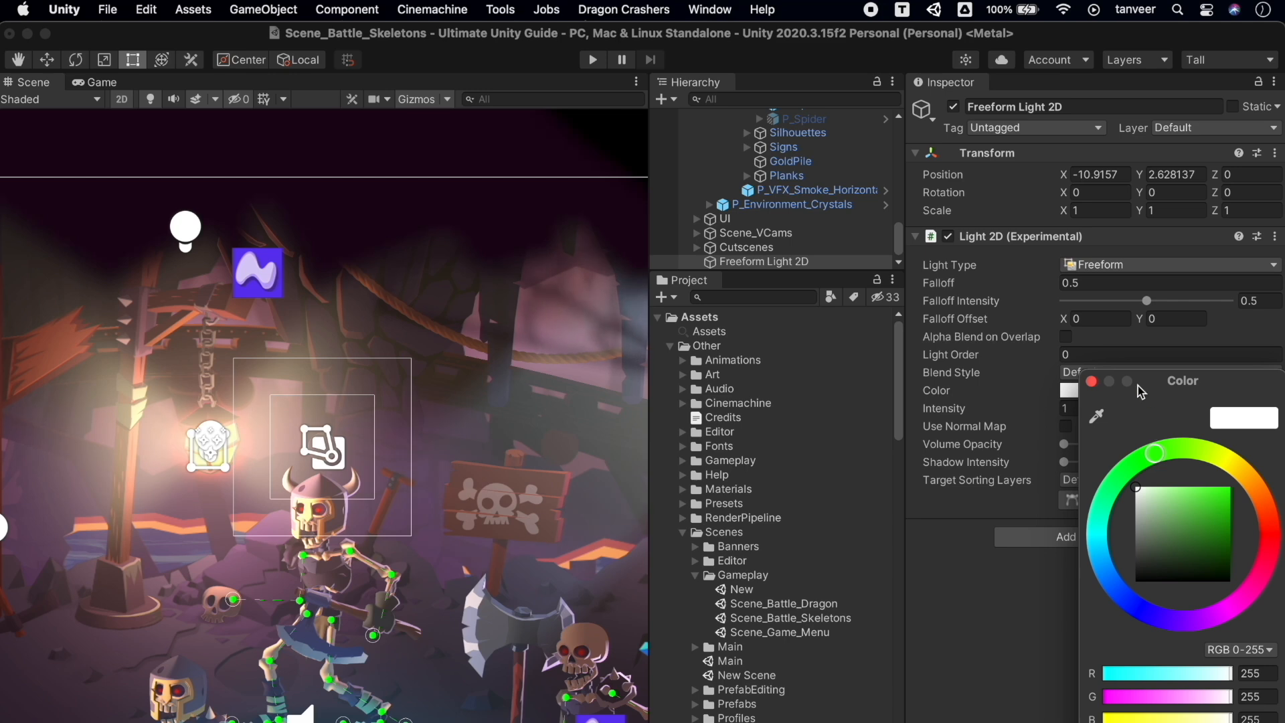
left_click_drag(1051, 410, 1029, 411)
mouse_move(640, 337)
left_mouse_down()
mouse_move(599, 335)
mouse_move(634, 333)
left_mouse_up()
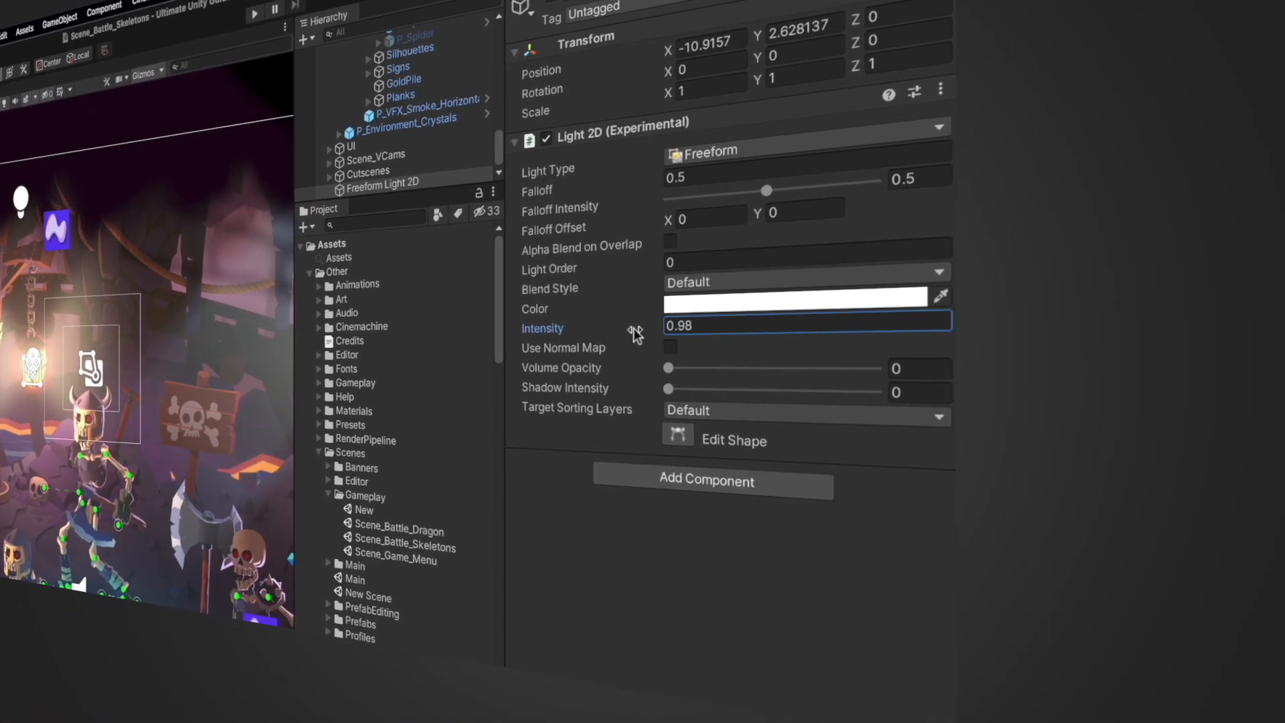
left_click_drag(696, 368, 721, 391)
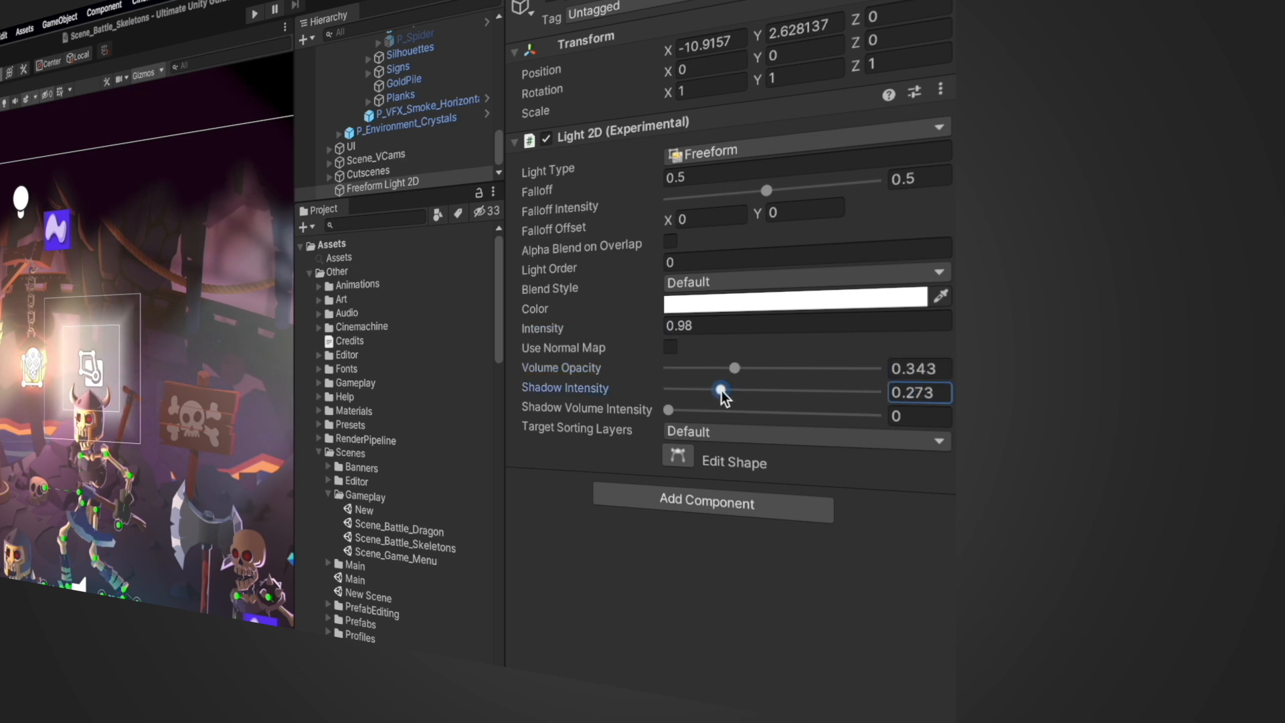
Set the freeform light's colour to a fully saturated green
left_click(754, 302)
left_click(780, 371)
left_click(834, 434)
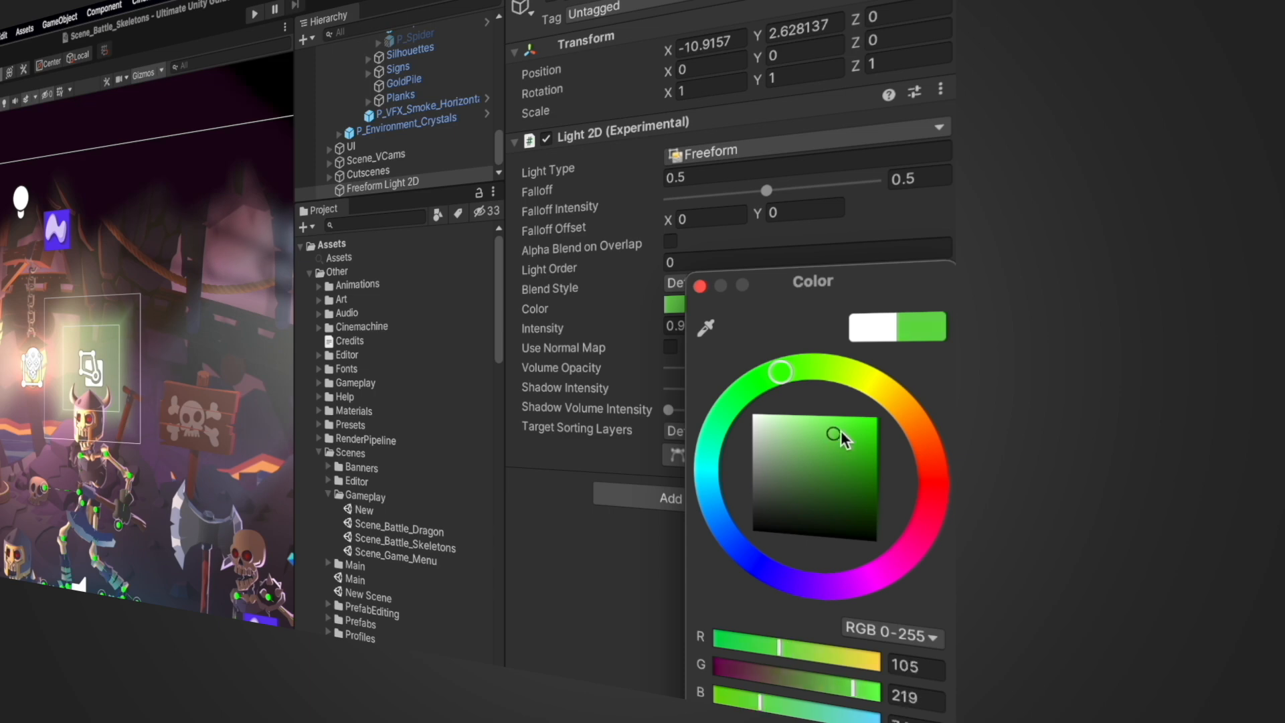
left_click_drag(840, 431, 884, 417)
left_click(575, 514)
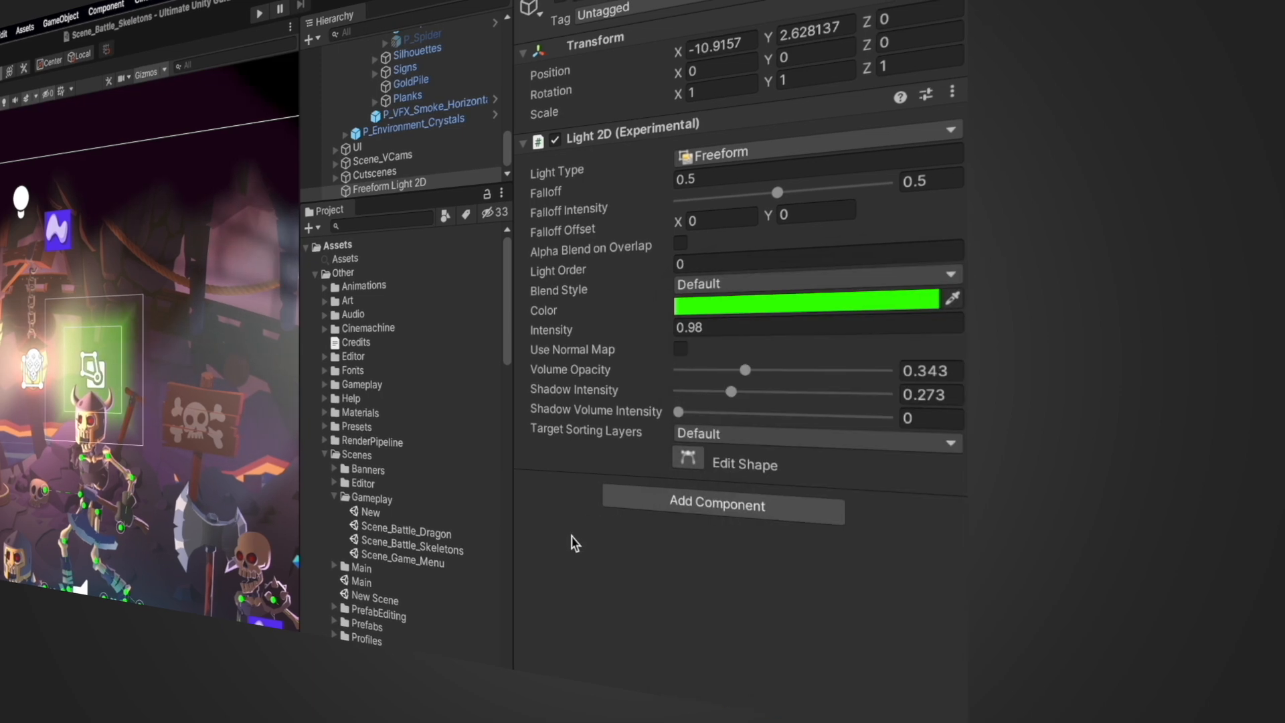
Set intensity to 0.69, raise shadow and shadow volume intensities to 1, and increase volume opacity
left_click_drag(671, 410, 789, 414)
left_click_drag(1162, 481, 1165, 482)
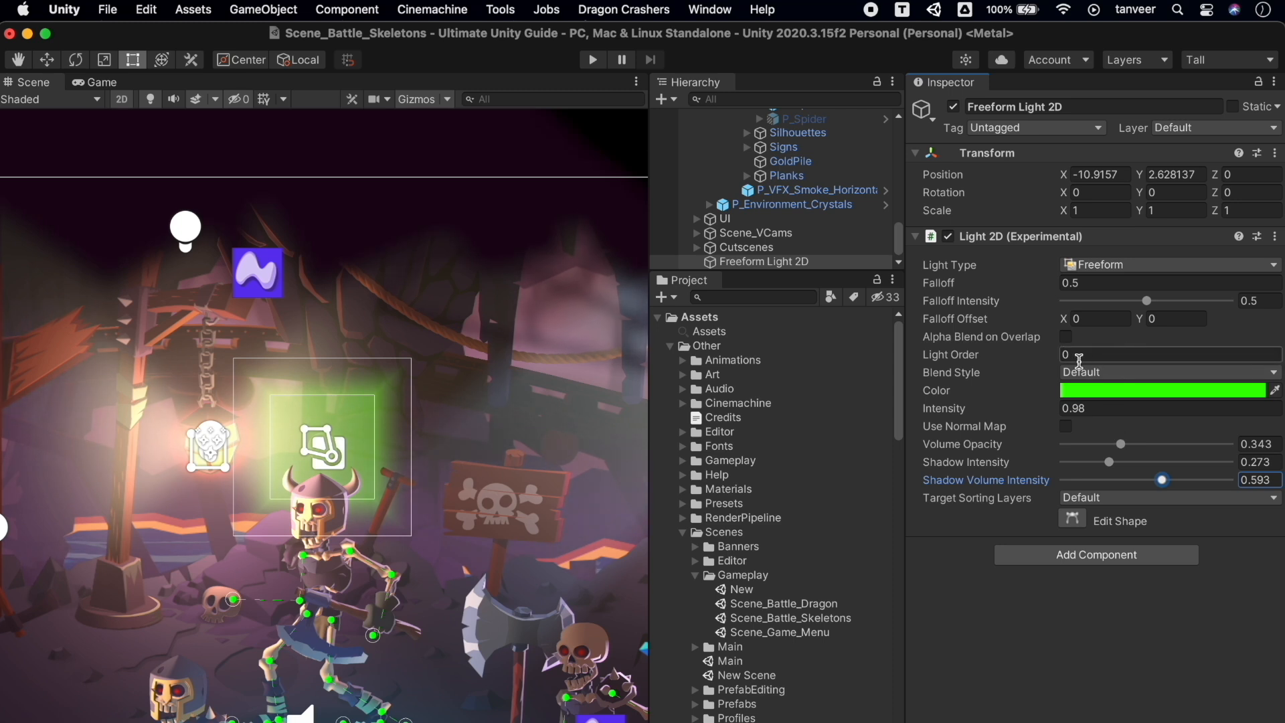
left_click_drag(1025, 409, 1024, 411)
left_click(1110, 463)
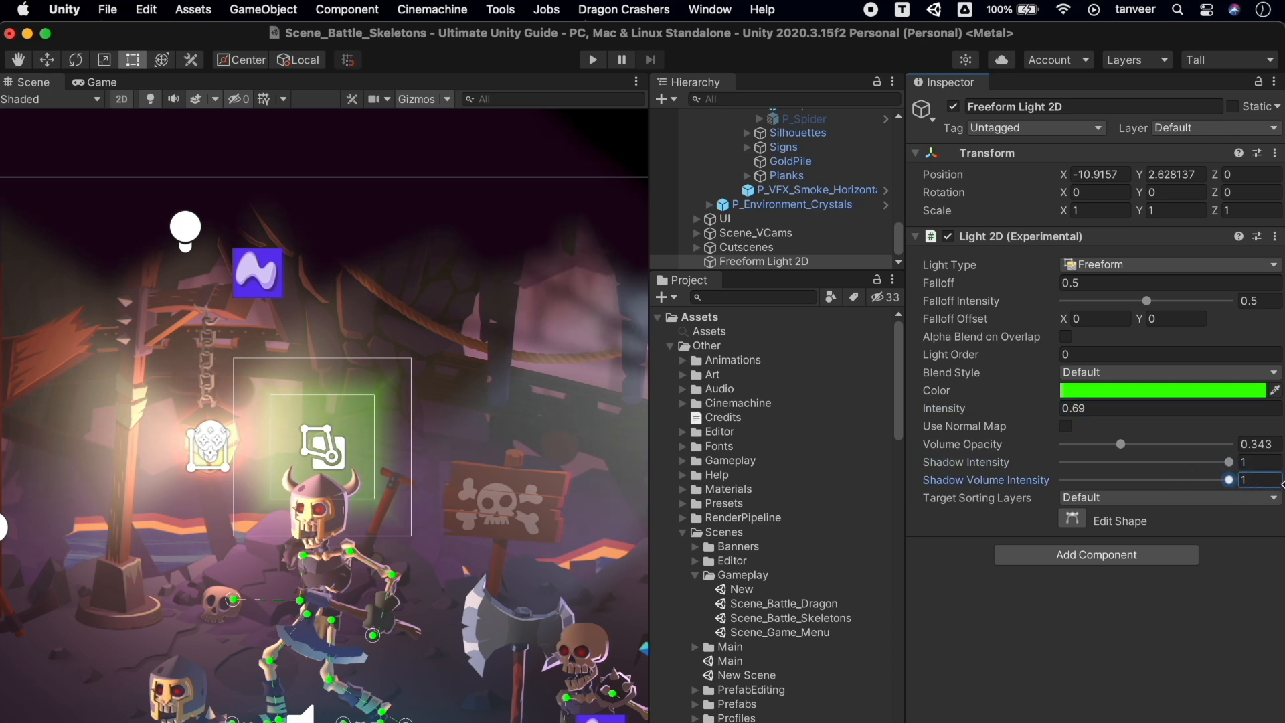
mouse_move(1121, 444)
left_mouse_down()
mouse_move(1198, 445)
mouse_move(1122, 455)
left_mouse_up()
Set falloff intensity to 0.745 and shift the falloff offset to X -2.07
left_click_drag(1104, 307, 1182, 321)
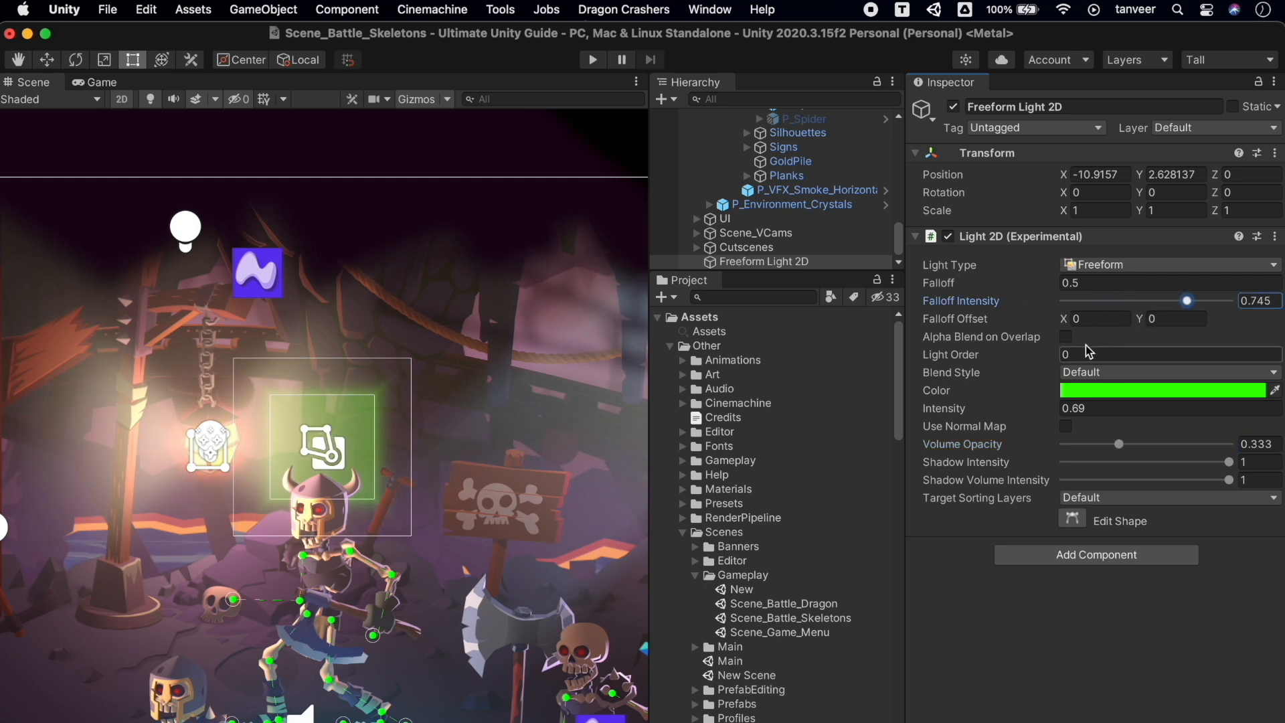
left_click_drag(1065, 323, 1015, 322)
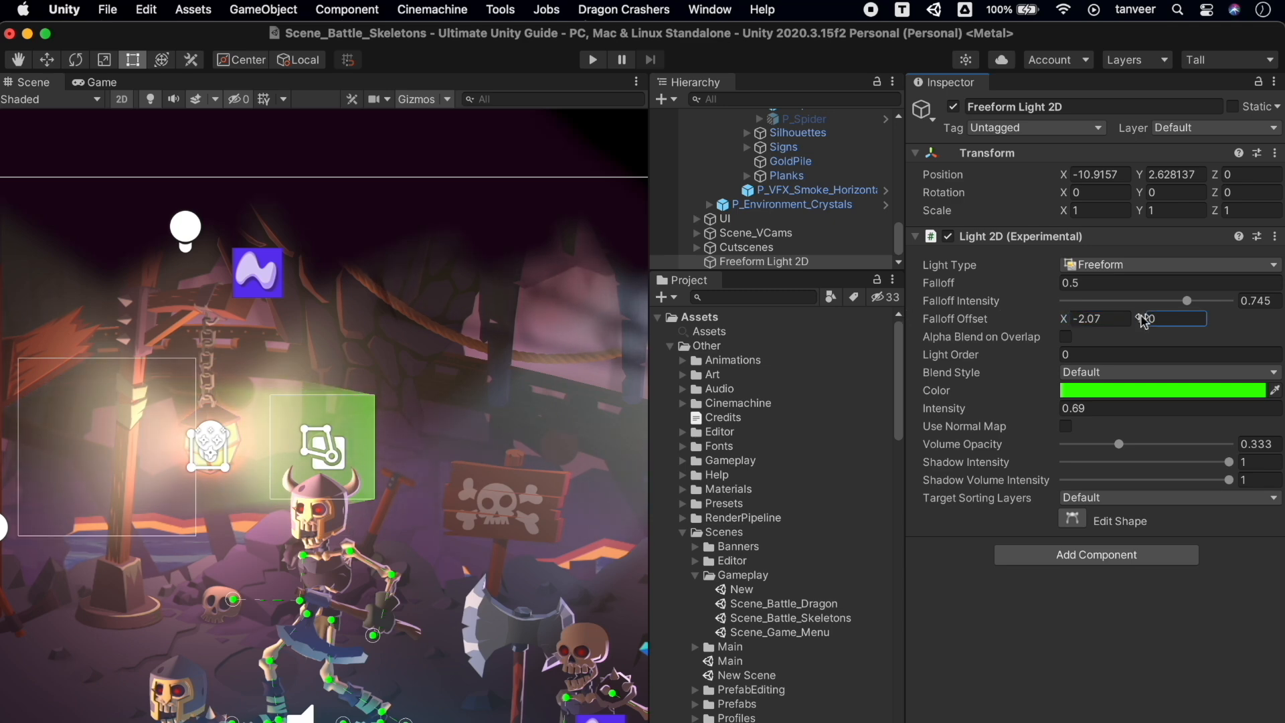
left_click_drag(1145, 322, 1281, 300)
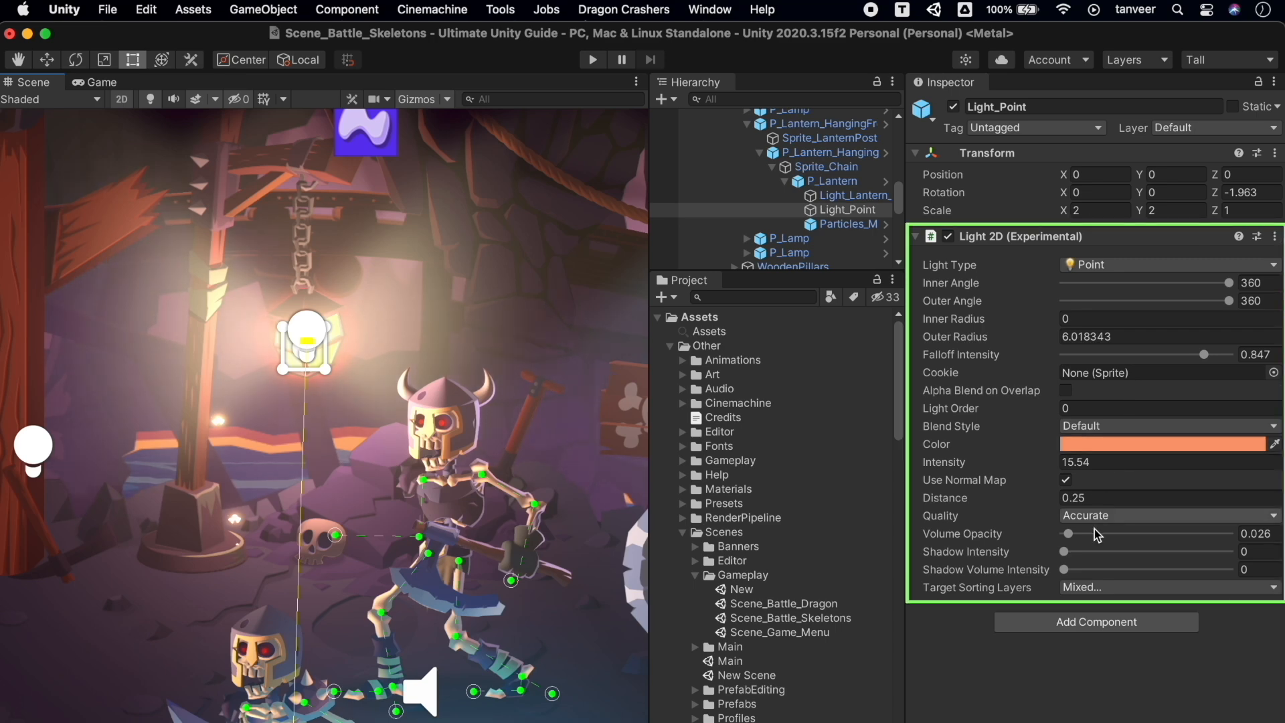
Give the lantern light volume opacity 0.064, shadow intensity 0.707 and shadow volume intensity 0.995
mouse_move(1071, 536)
left_mouse_down()
mouse_move(1122, 534)
mouse_move(1080, 532)
left_mouse_up()
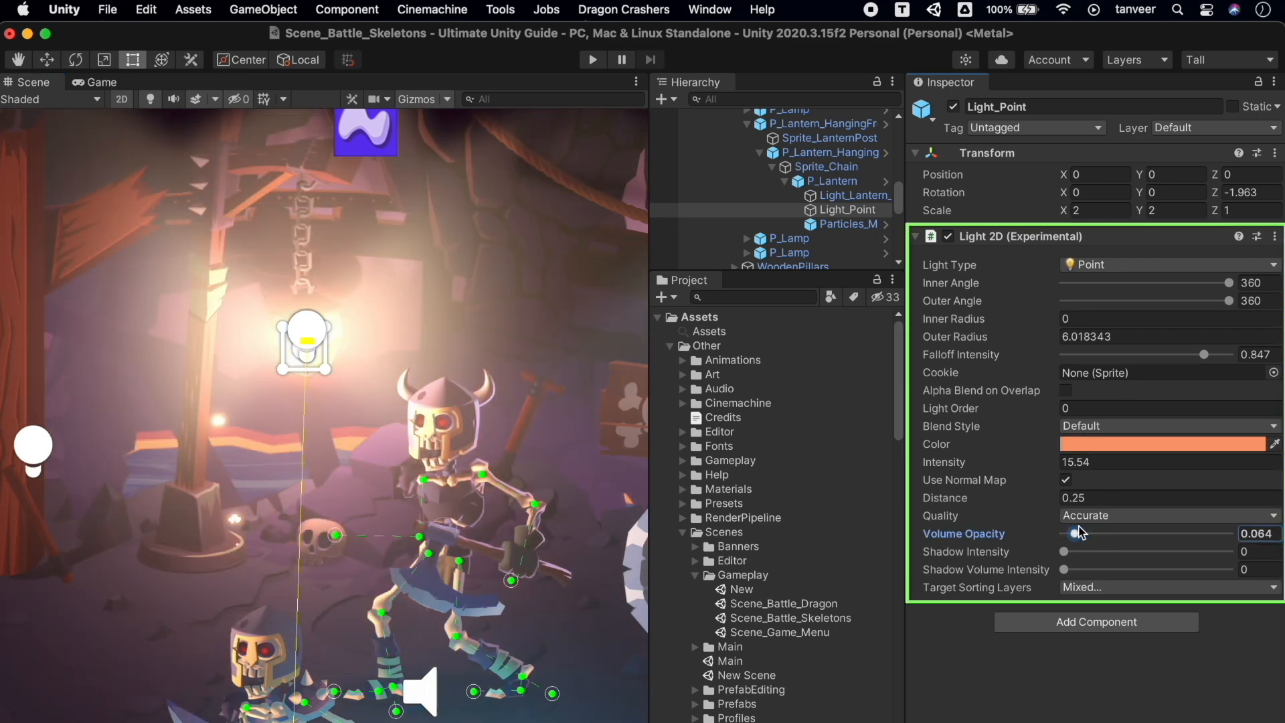
scroll(445, 429, "down", 10)
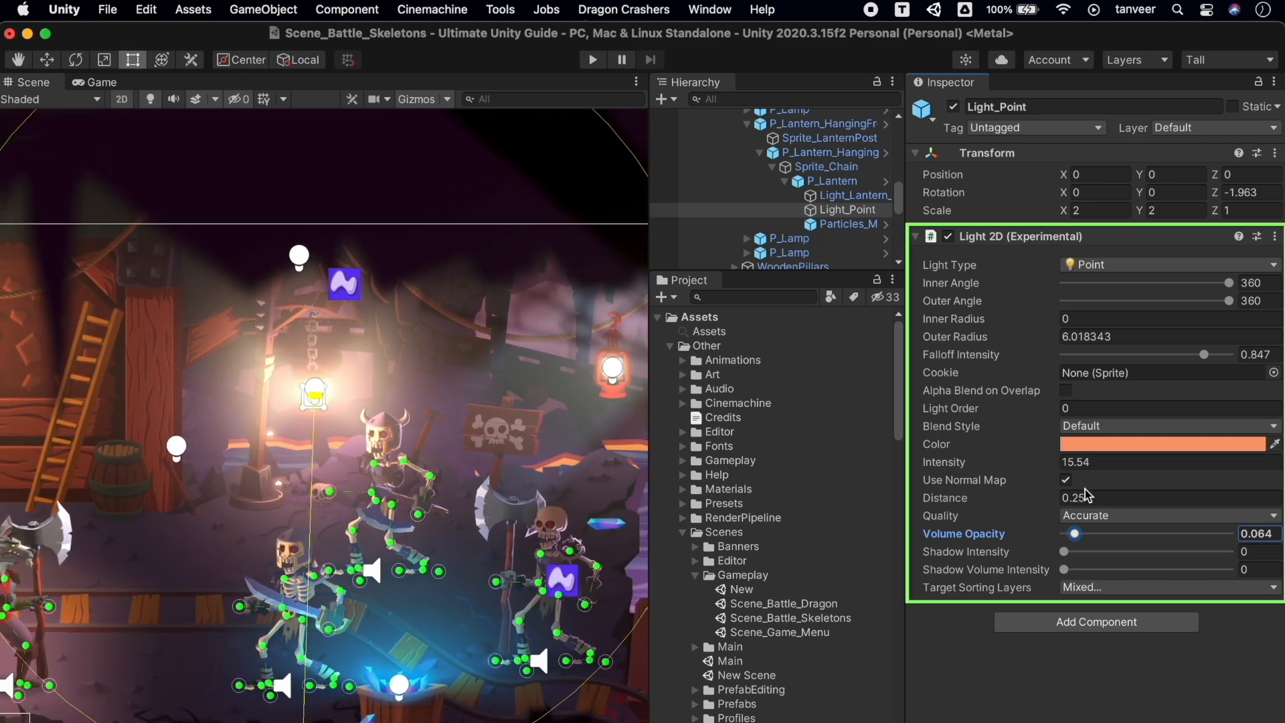
left_click_drag(869, 475, 1282, 471)
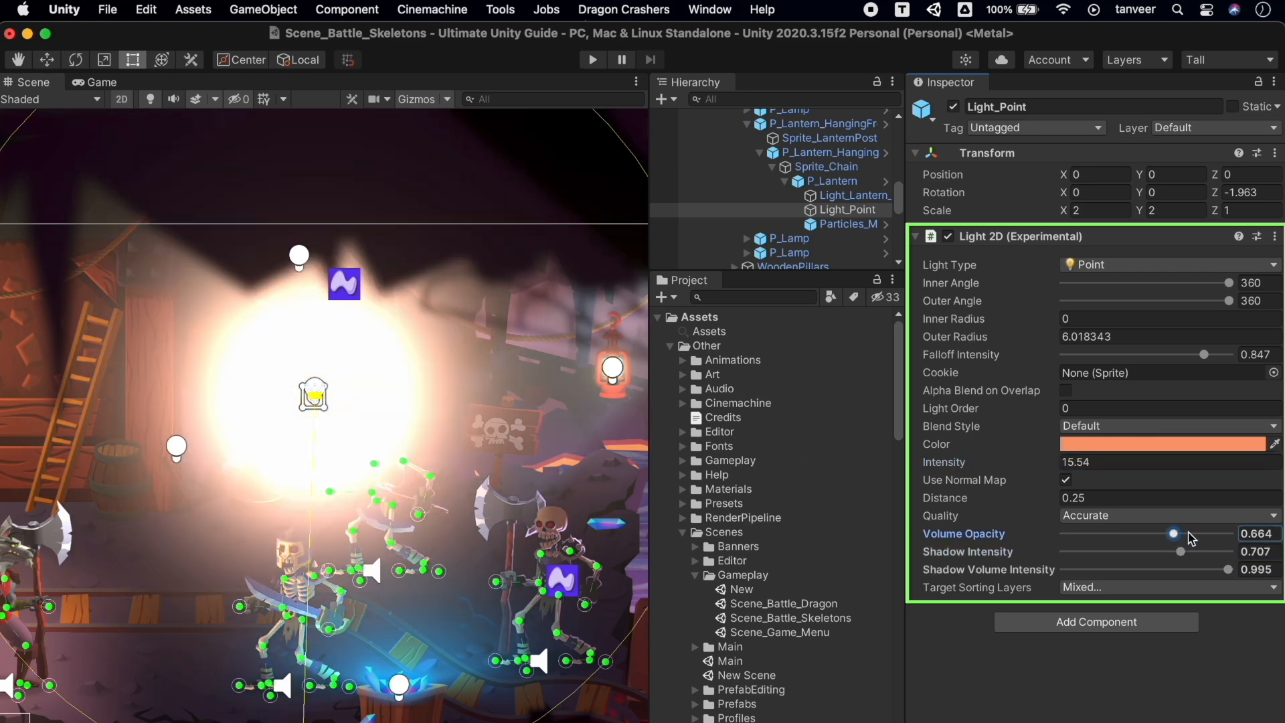
left_click_drag(1188, 534, 1071, 533)
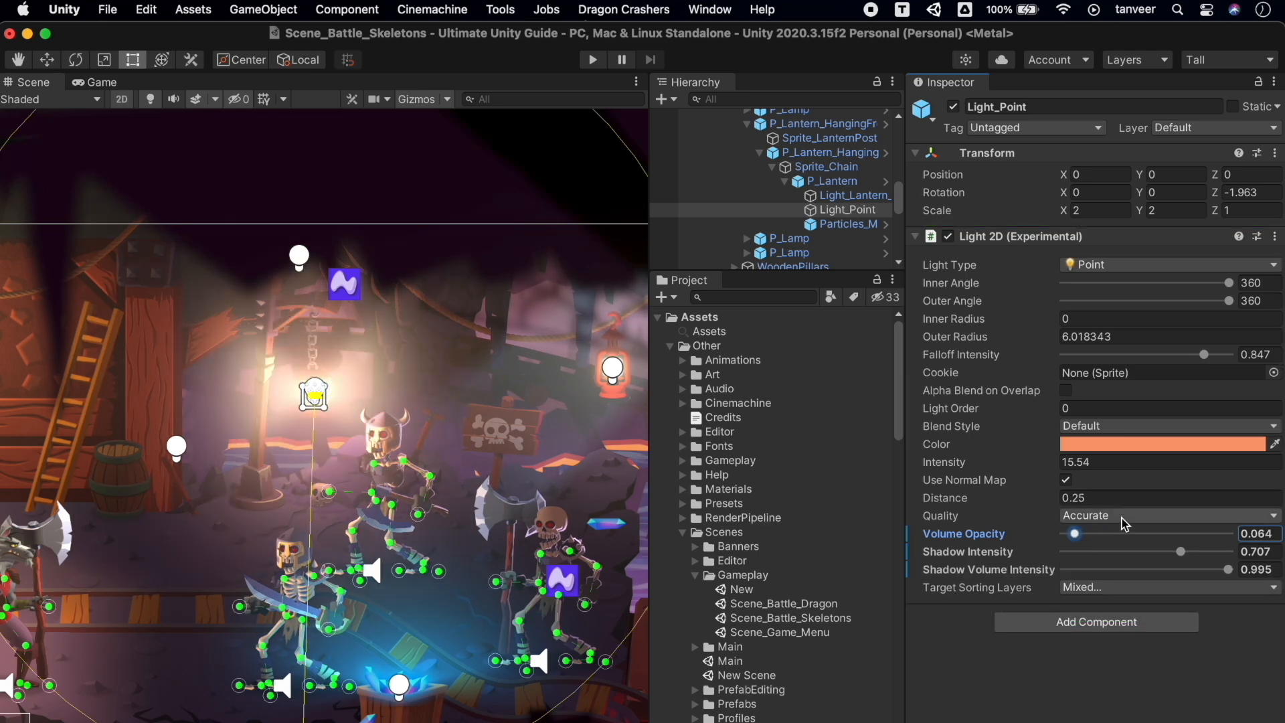
Turn the lantern light purple, with falloff intensity 0.702 and inner angle 233
left_click(1121, 445)
left_click_drag(1168, 520, 1222, 519)
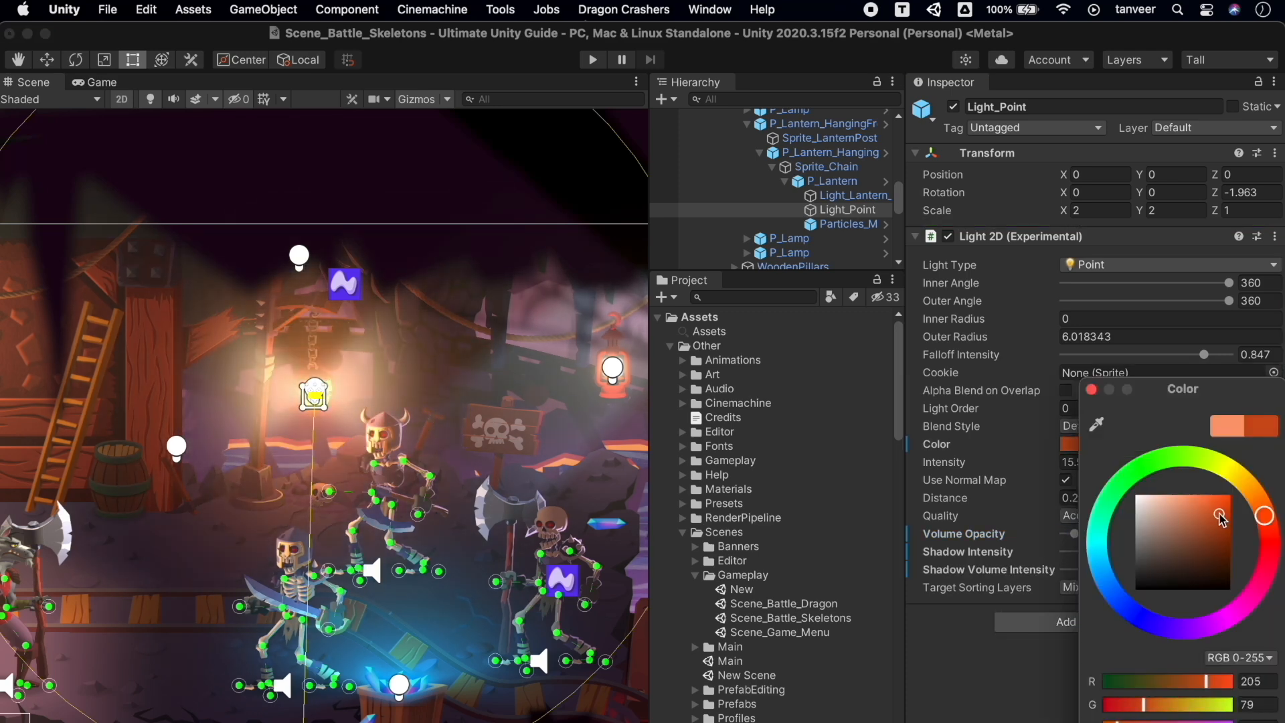
mouse_move(1198, 474)
left_mouse_down()
mouse_move(1097, 555)
mouse_move(1175, 692)
left_mouse_up()
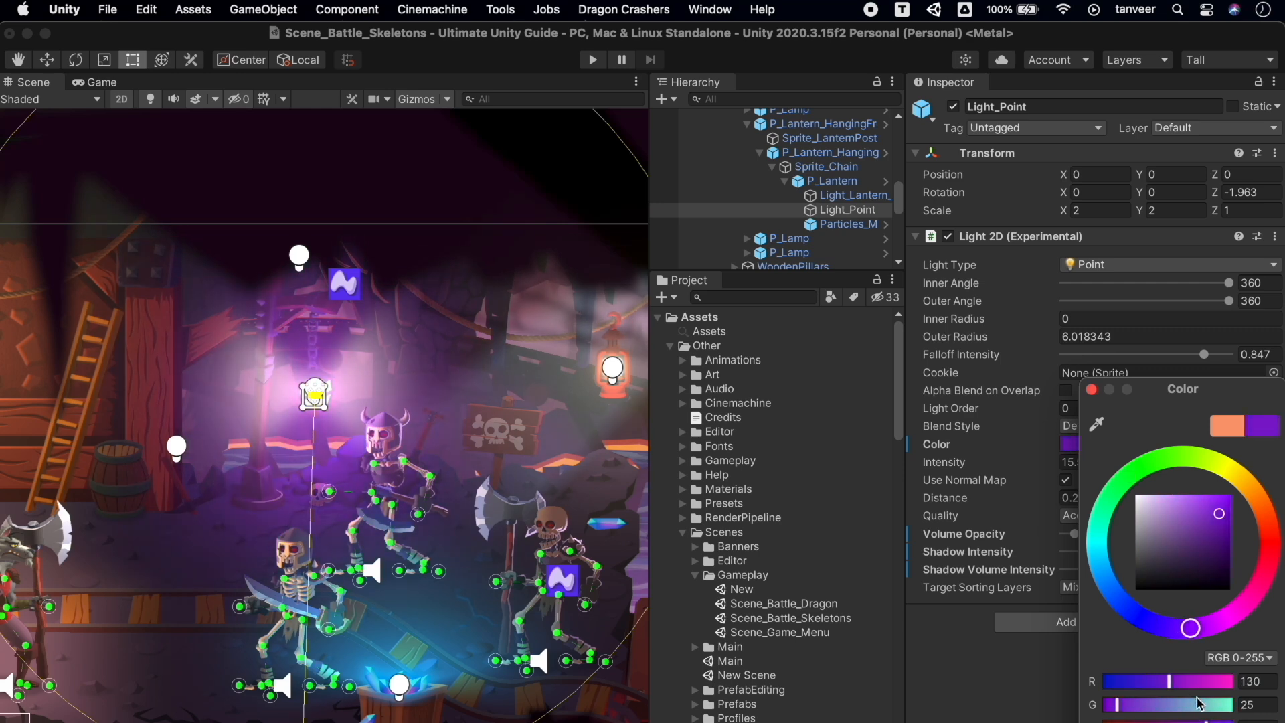
left_click(1092, 389)
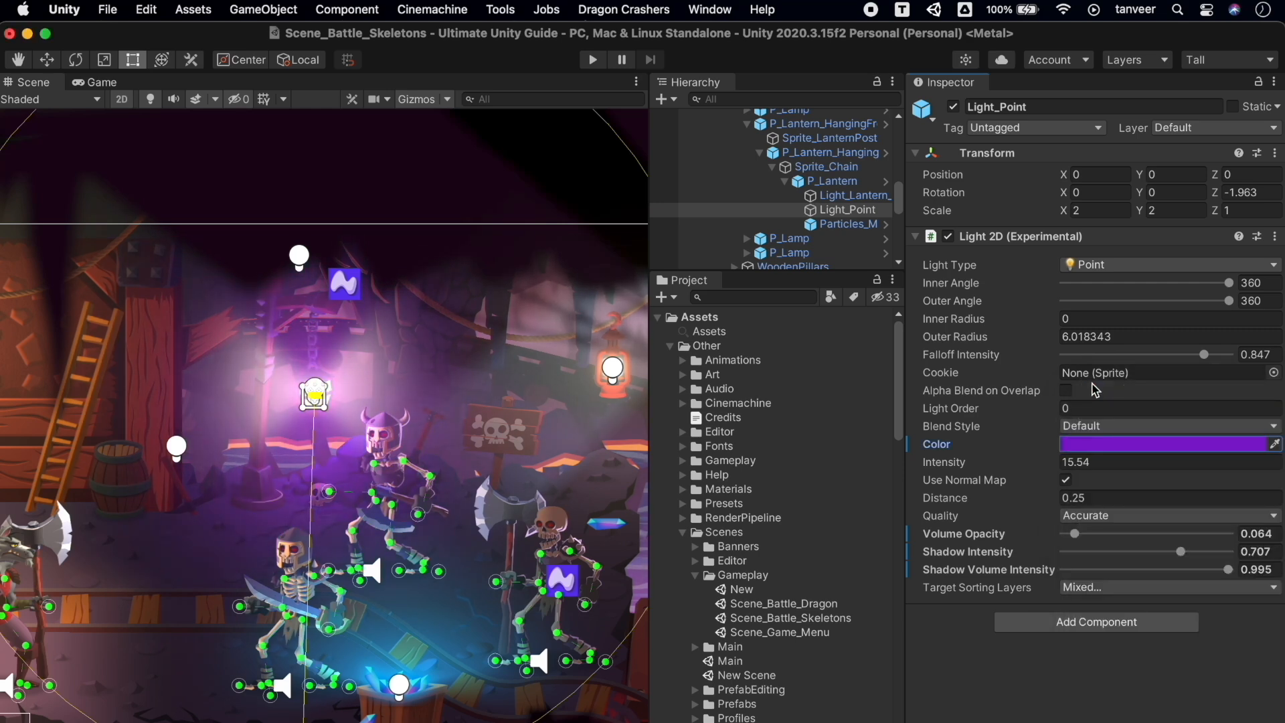
mouse_move(1198, 356)
left_mouse_down()
mouse_move(1128, 358)
mouse_move(1184, 362)
mouse_move(1183, 372)
left_mouse_up()
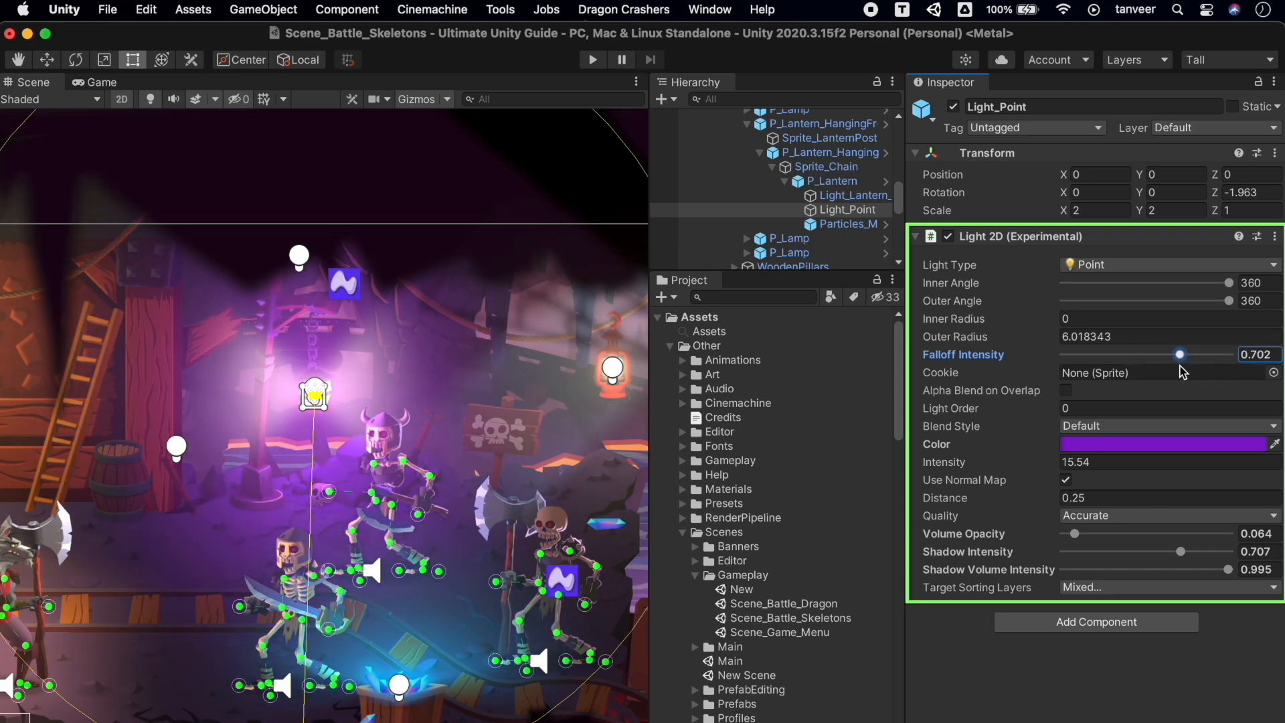
left_click_drag(1229, 283, 1280, 281)
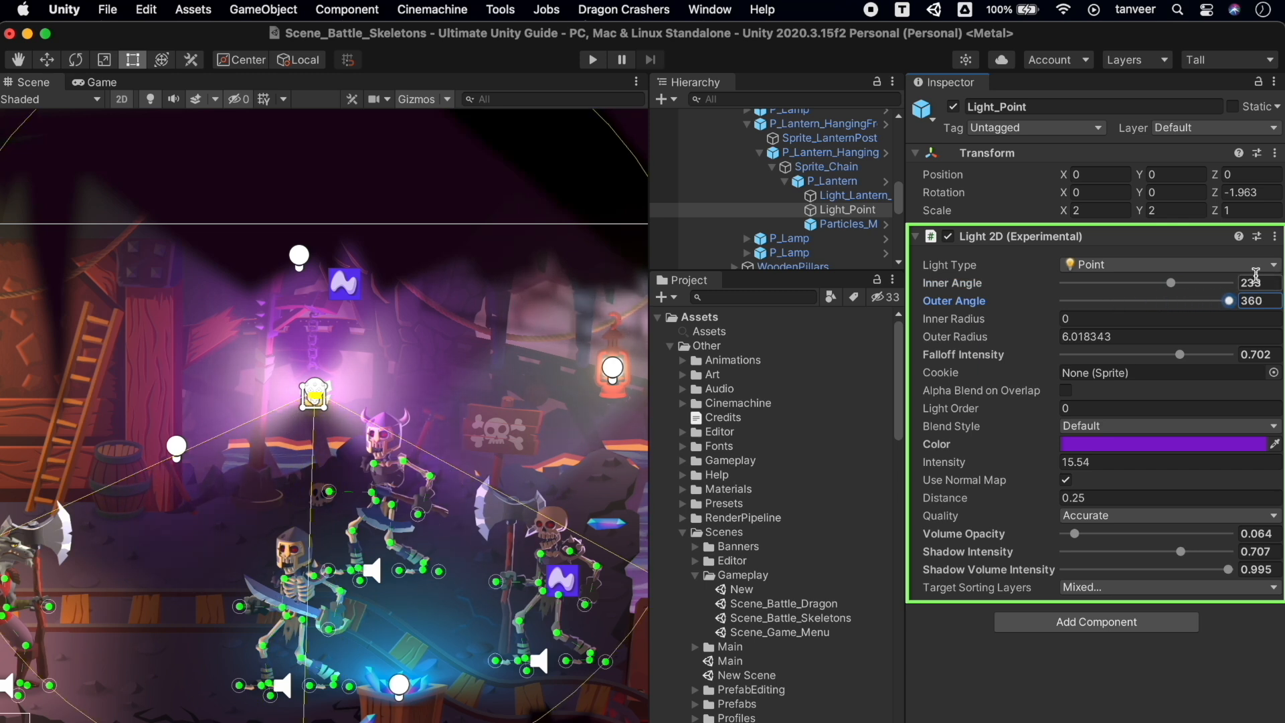
Try Sprite, Freeform and Parametric light types, return the lantern to Point, then enter Play mode
left_click(1249, 267)
left_click(1187, 261)
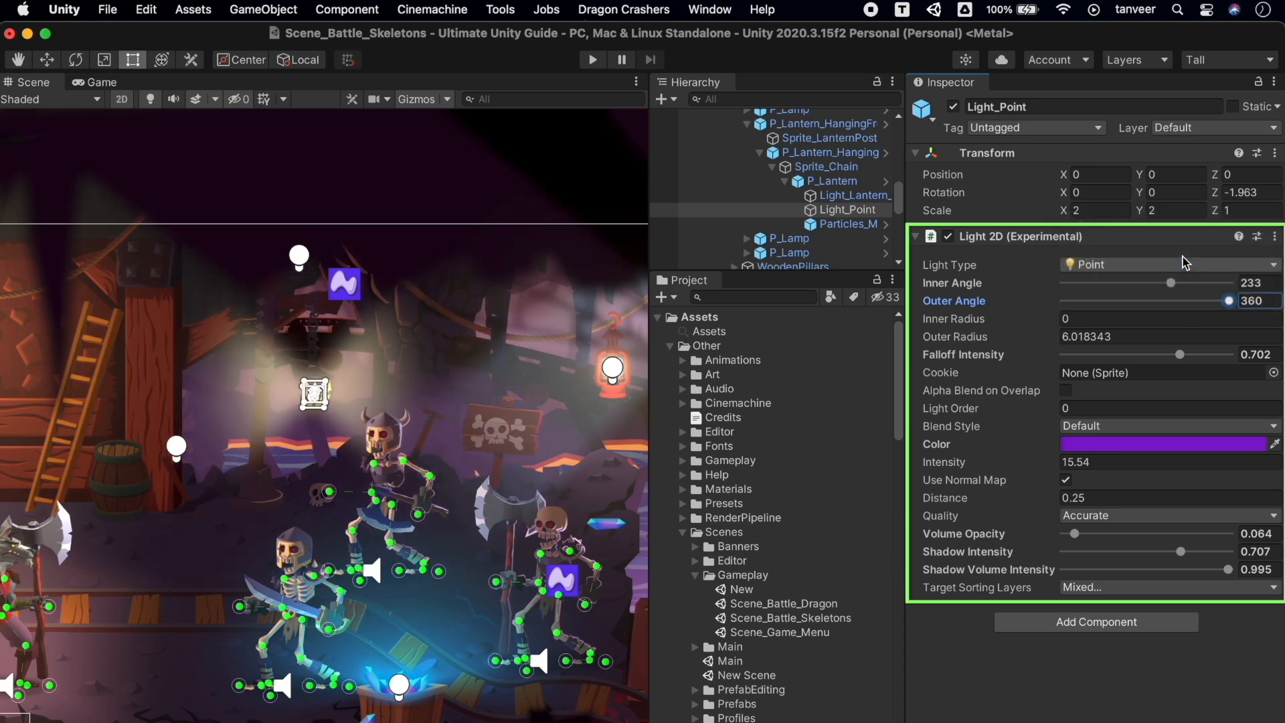
left_click(1138, 268)
left_click(1100, 257)
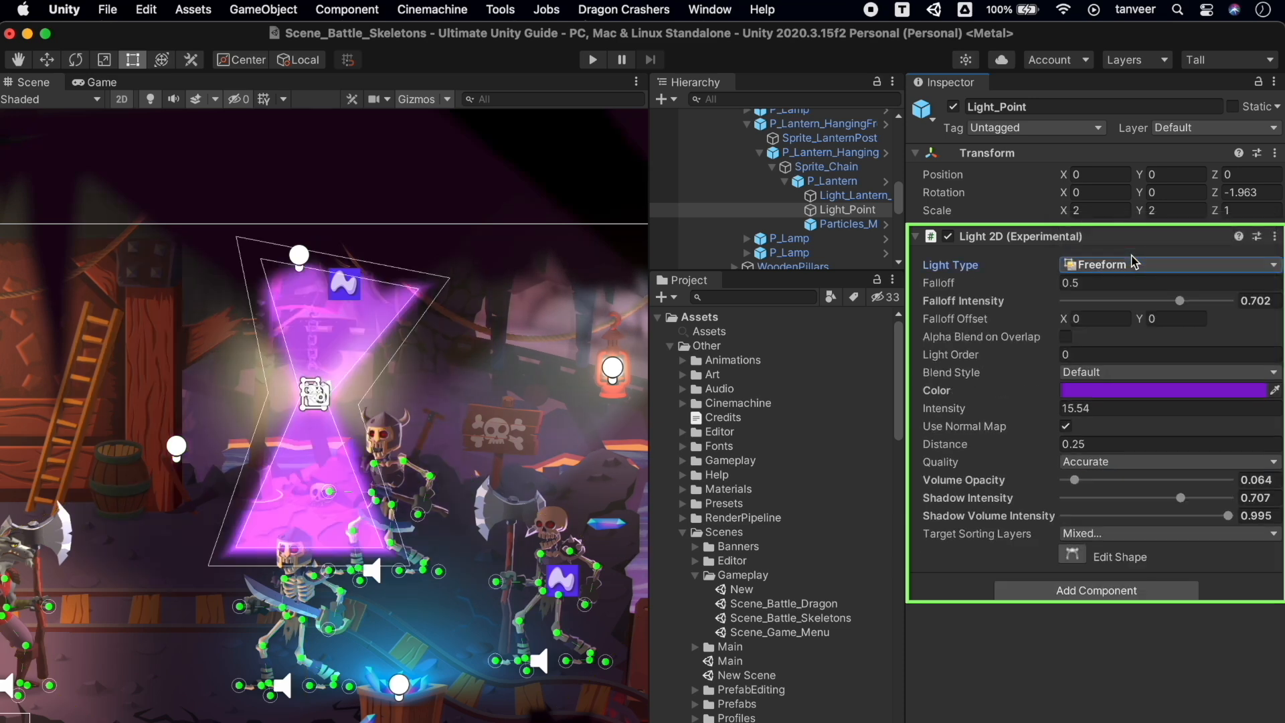
left_click(1135, 262)
left_click(1136, 253)
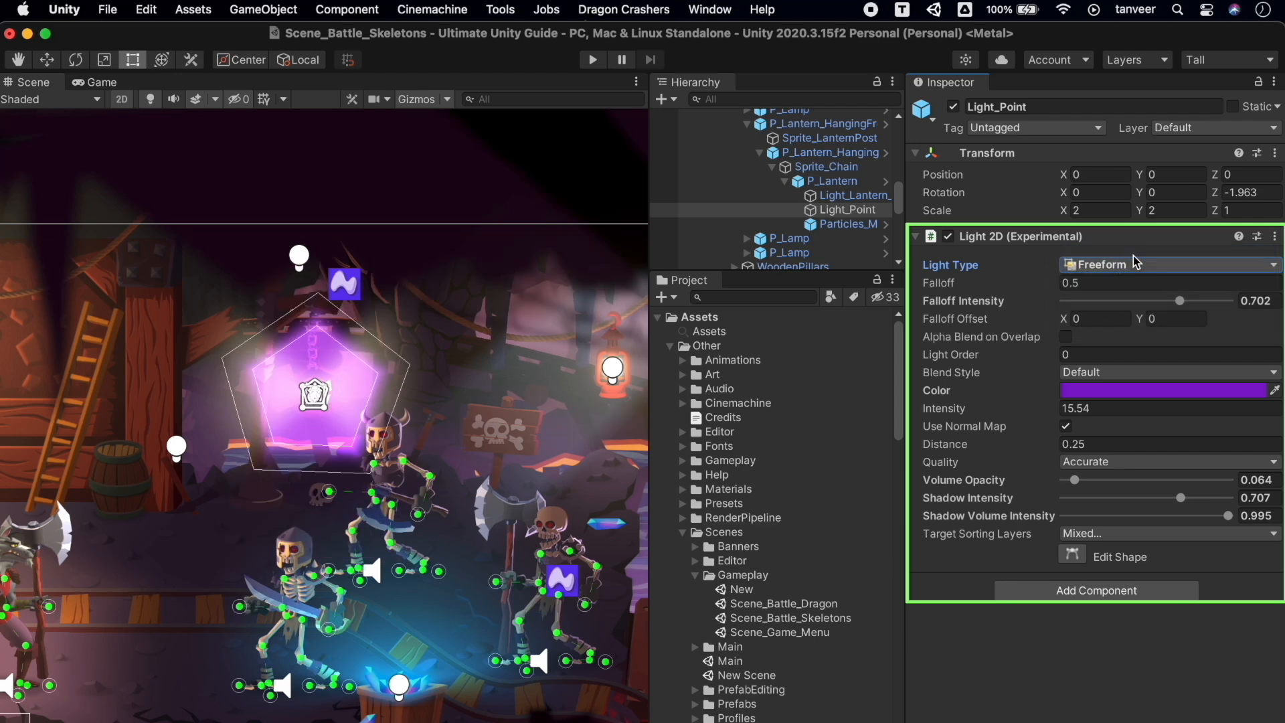
left_click(1123, 266)
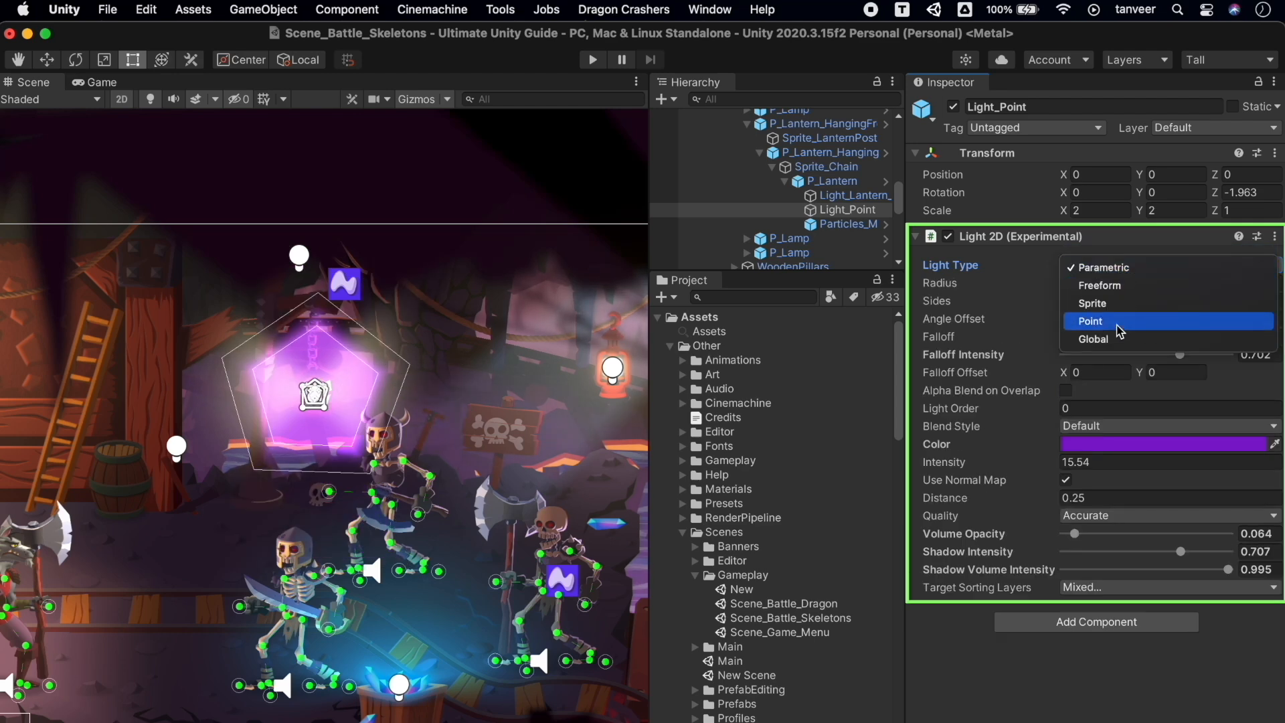
left_click(1119, 322)
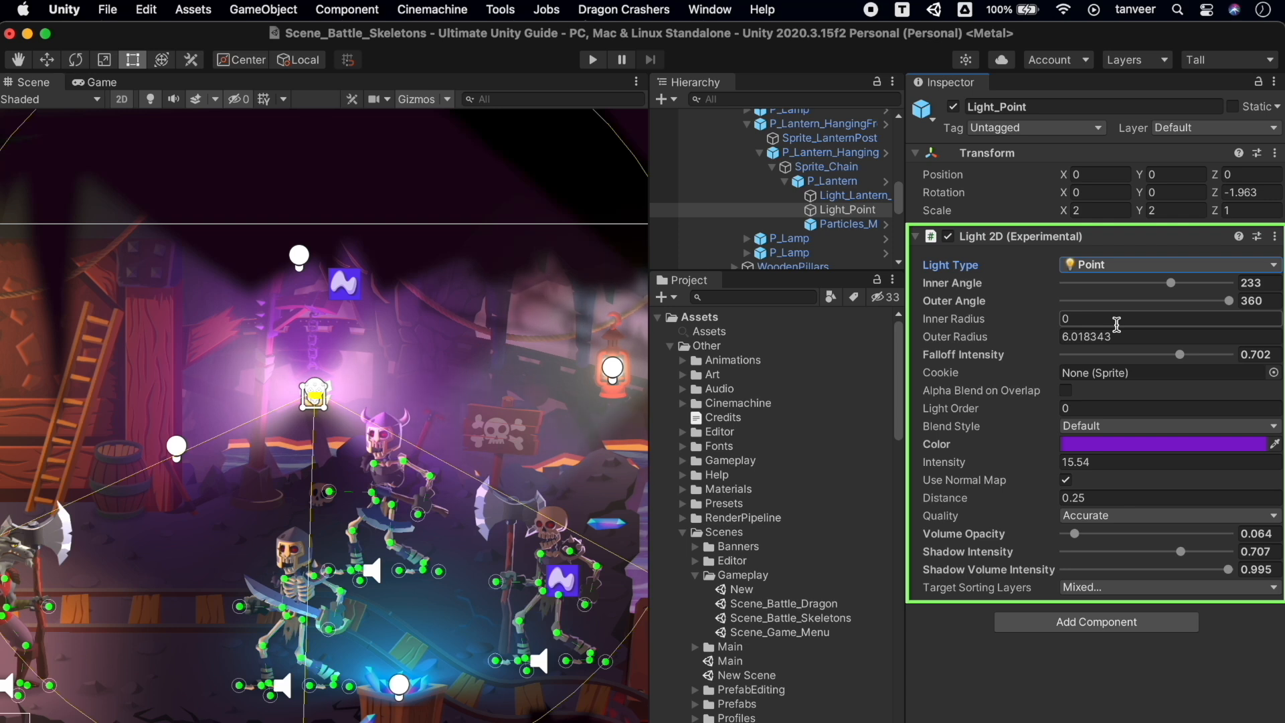
left_click(592, 61)
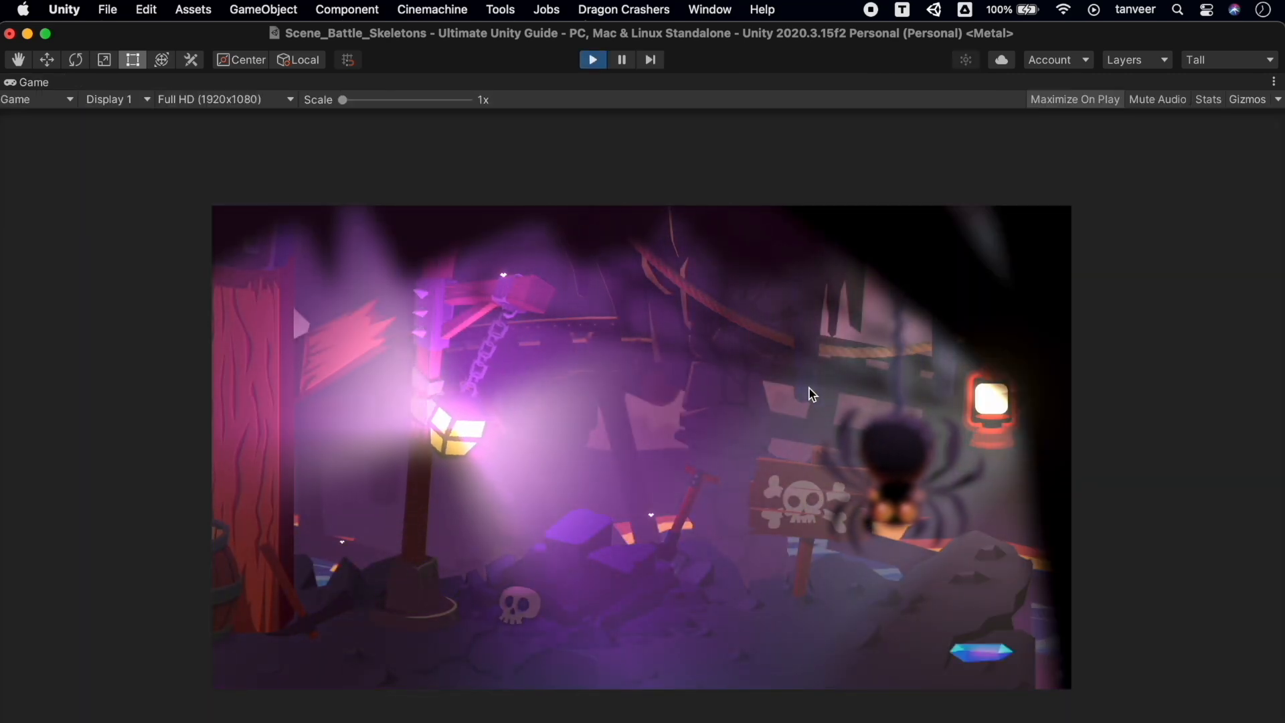
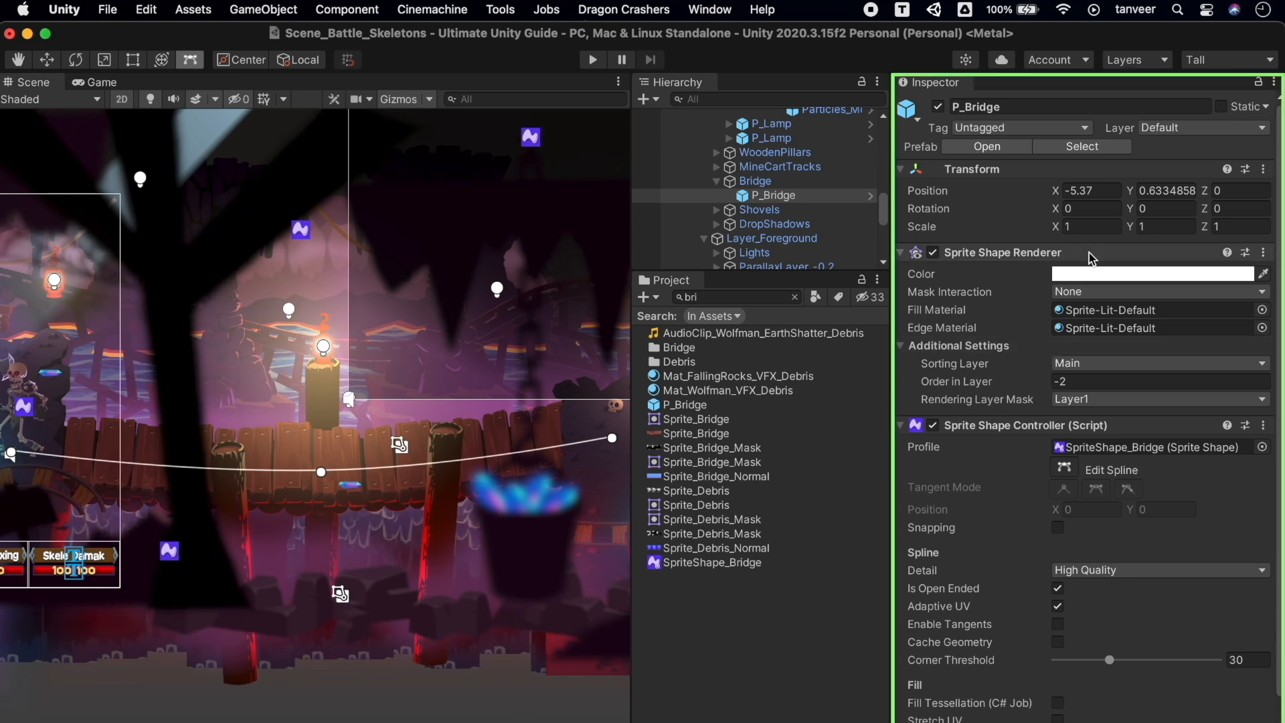
Re-enter Edit Spline on P_Bridge and drag its points and tangents so the bridge sags and bends
scroll(1156, 371, "down", 3)
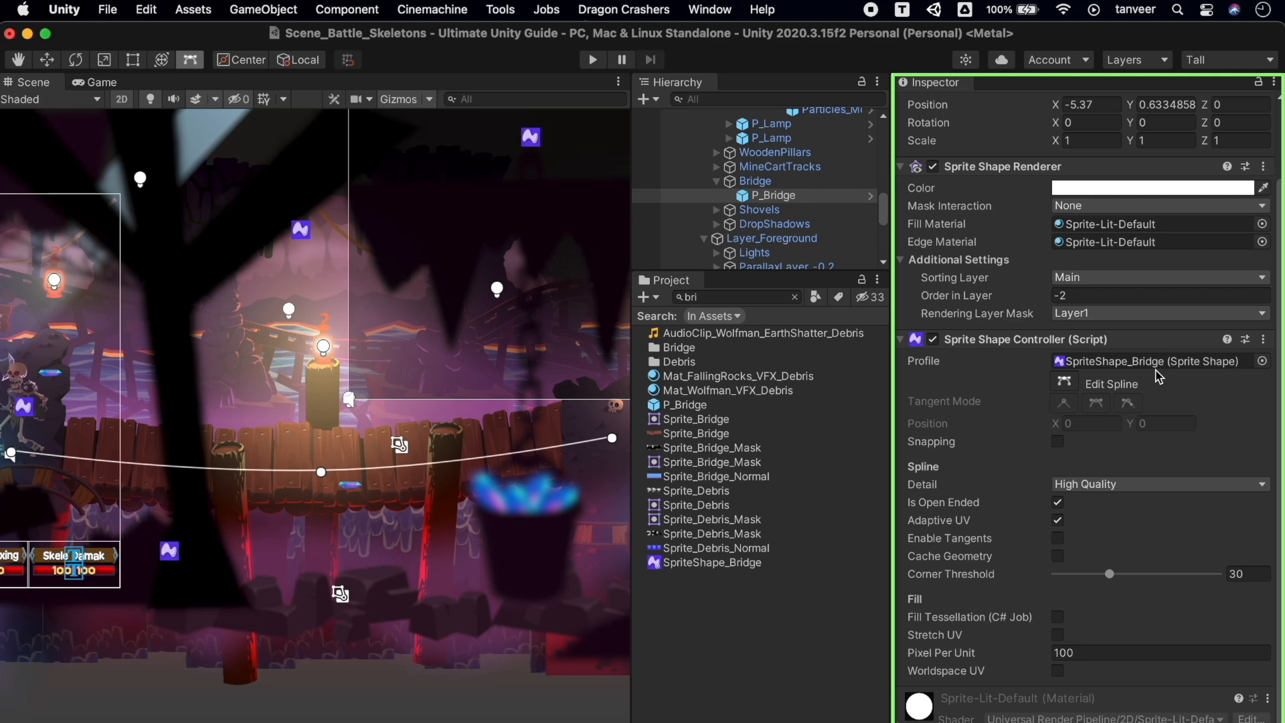
left_click(1067, 386)
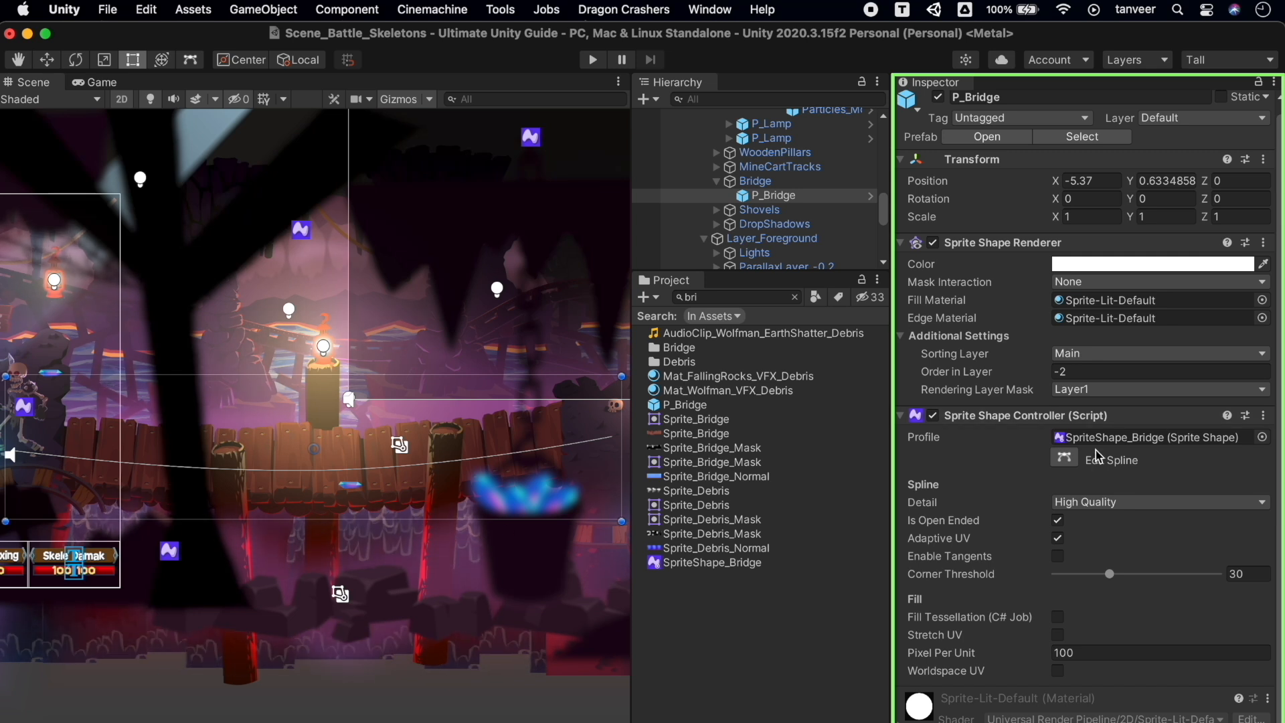
left_click(1065, 460)
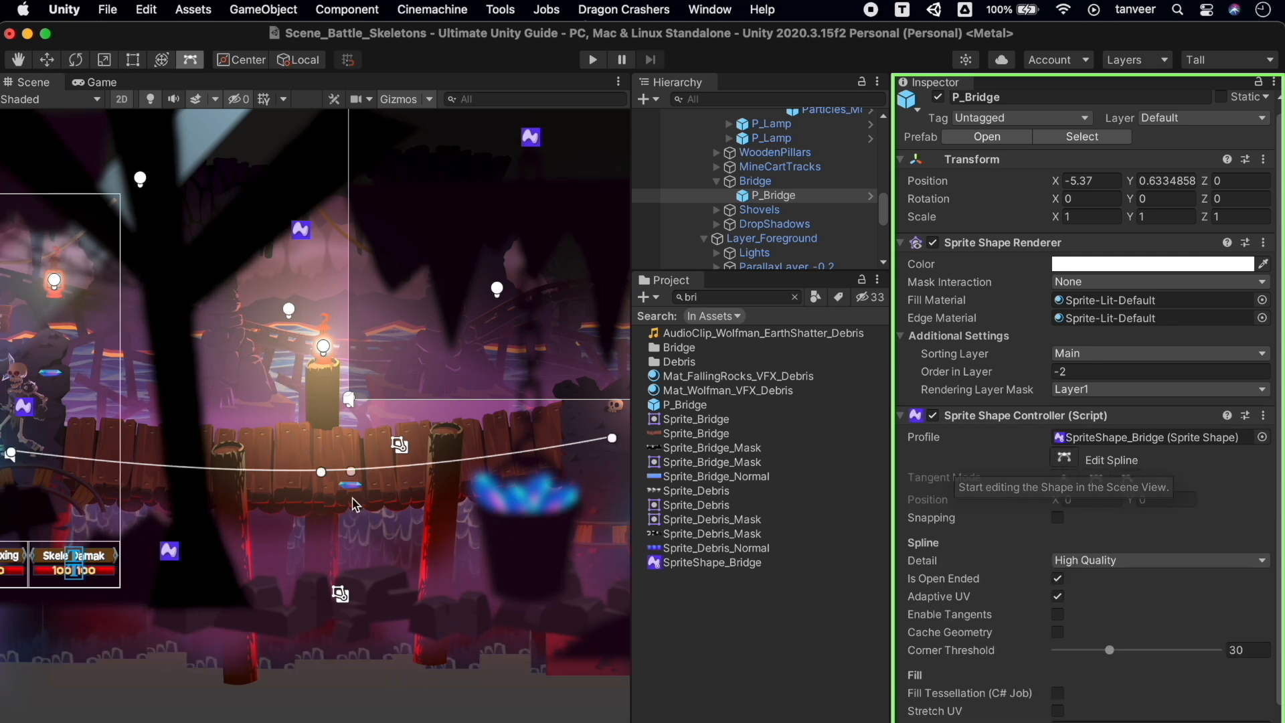
mouse_move(322, 478)
left_mouse_down()
mouse_move(329, 467)
mouse_move(295, 409)
mouse_move(321, 460)
left_mouse_up()
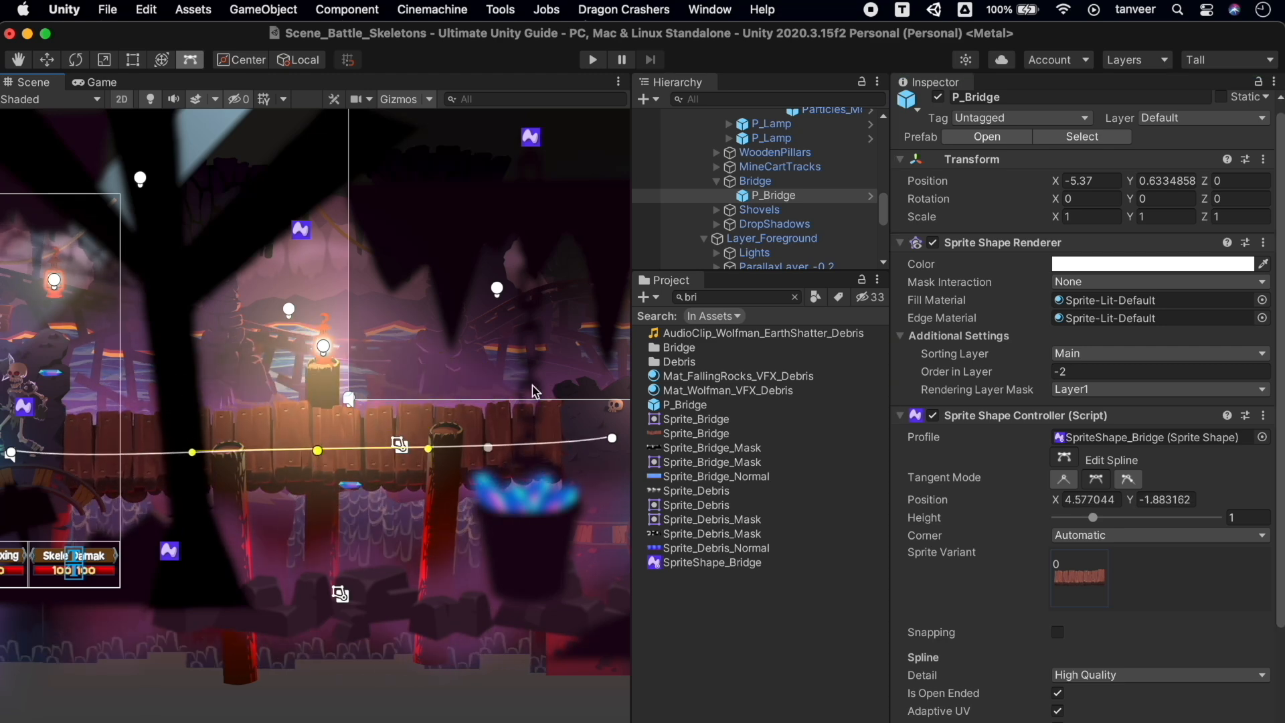
left_click_drag(631, 352, 832, 352)
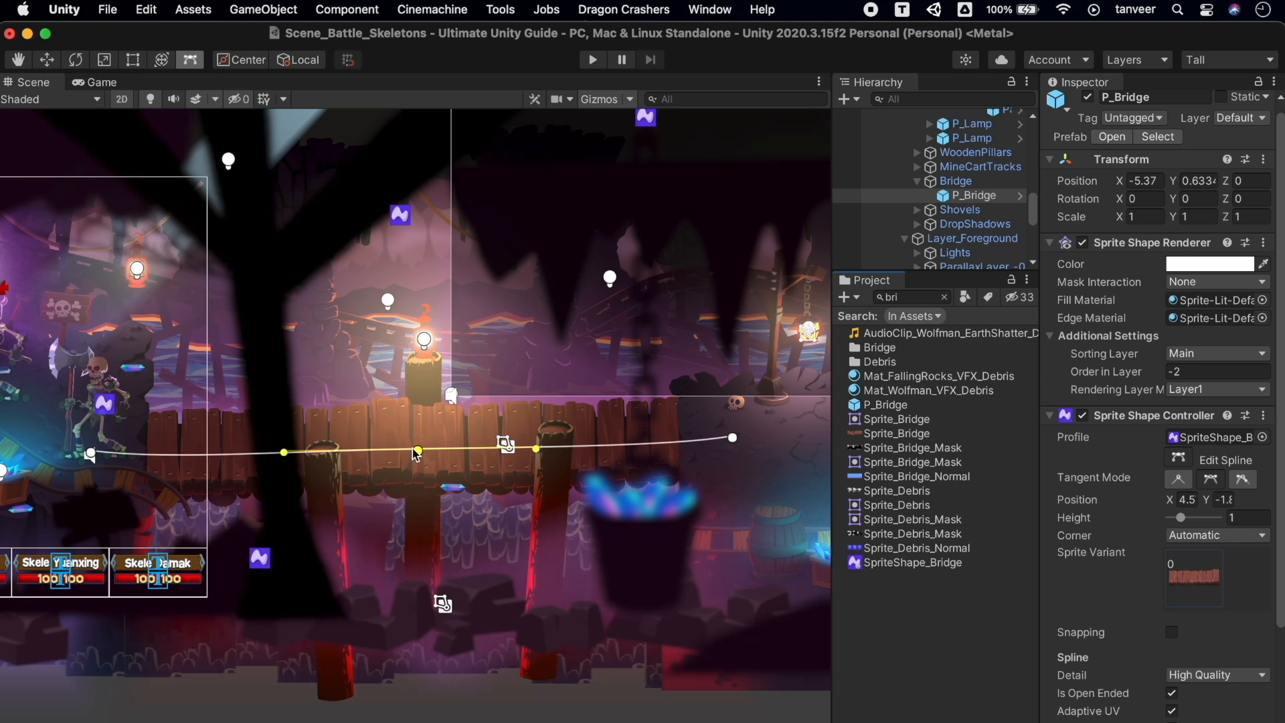
mouse_move(417, 455)
left_mouse_down()
mouse_move(423, 403)
mouse_move(420, 493)
mouse_move(414, 480)
left_mouse_up()
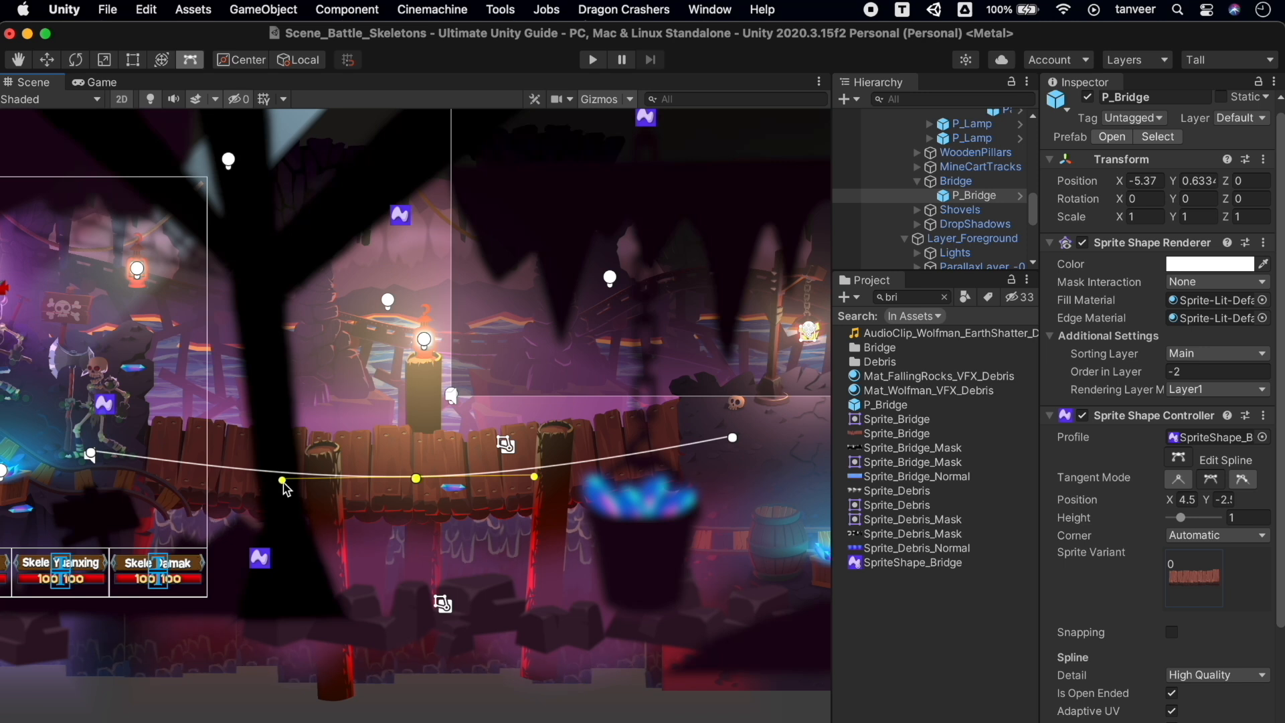
left_click_drag(336, 474, 343, 437)
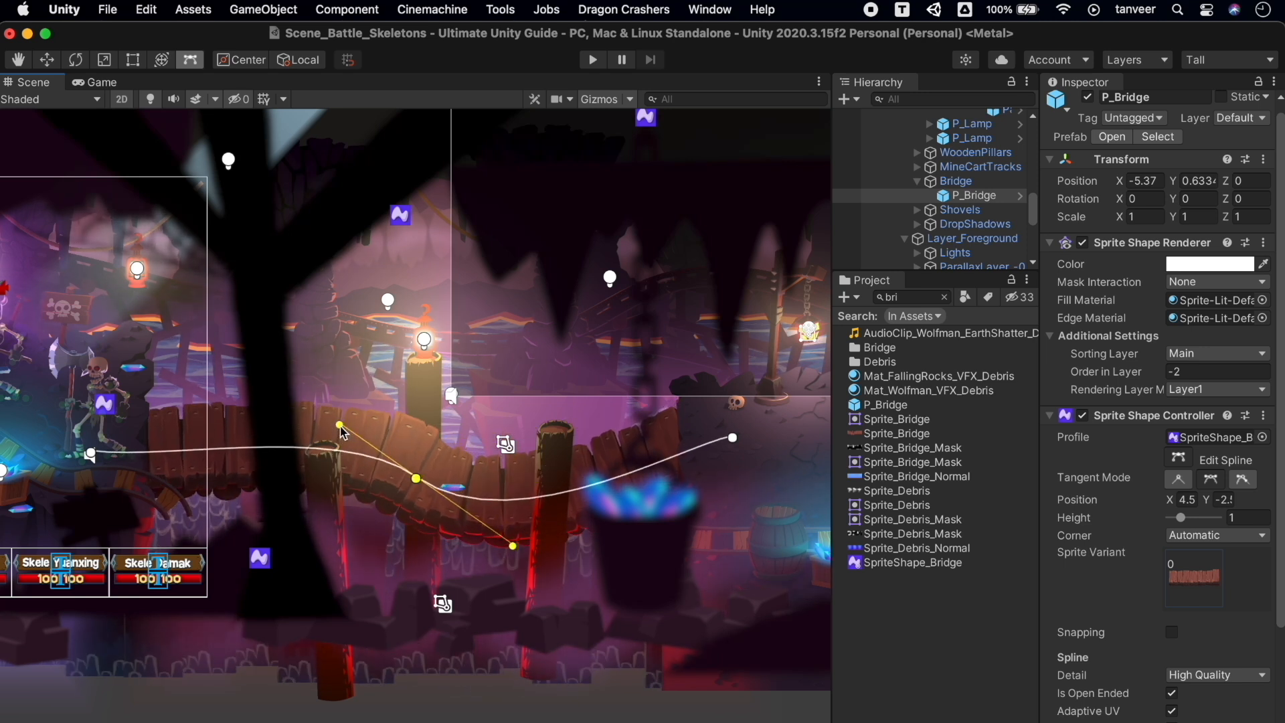
left_click_drag(514, 548, 478, 430)
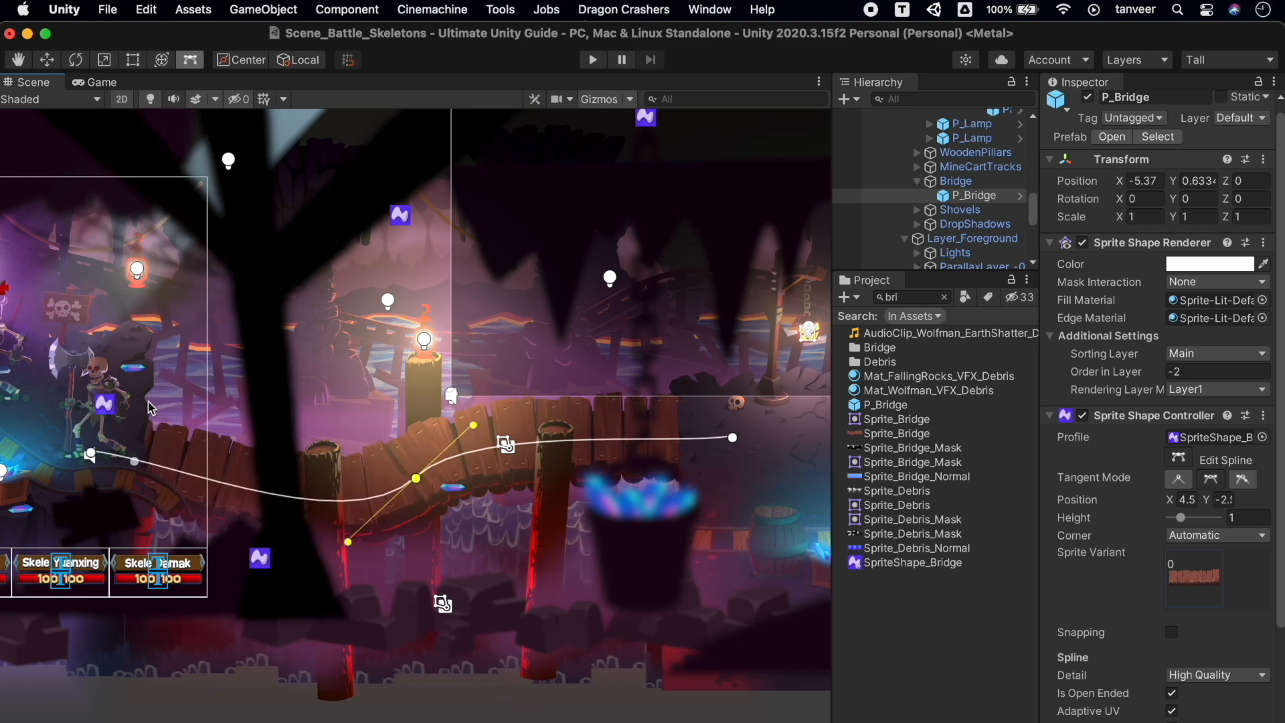
Undo the overstretched right end, deepen the dip, raise the left part and insert a new point
left_click_drag(733, 437, 754, 481)
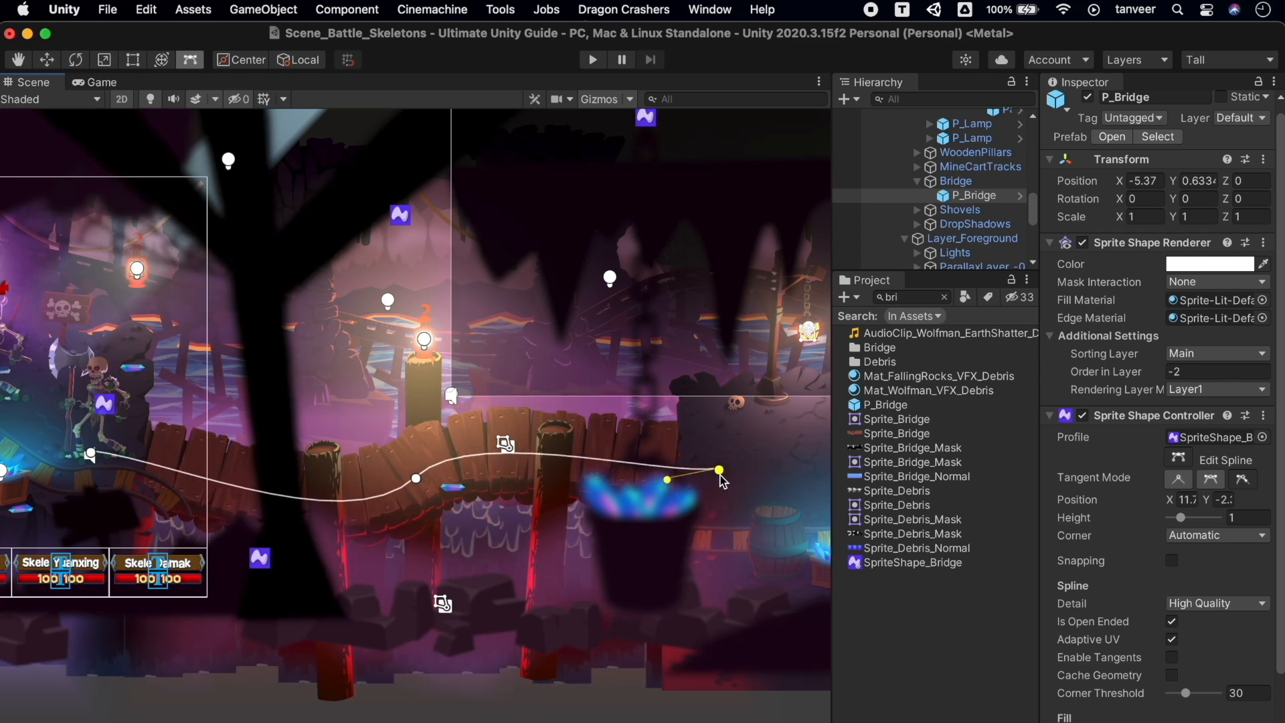
key("super+z")
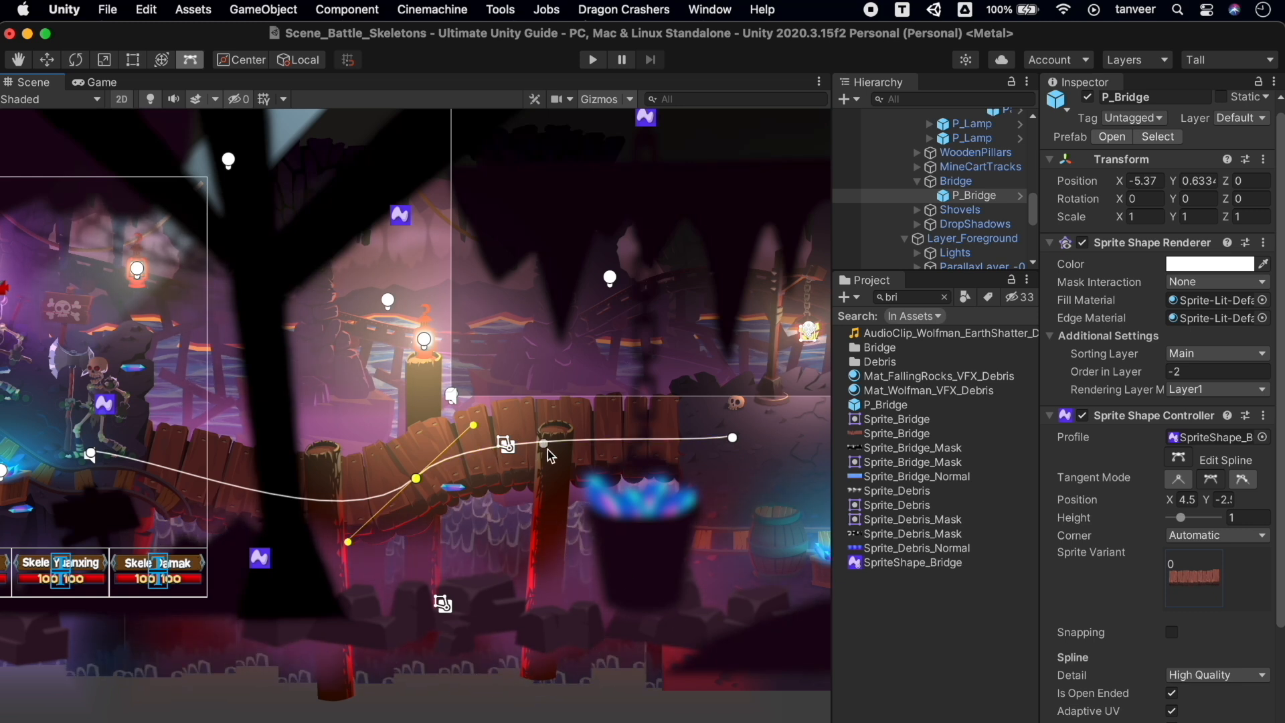
mouse_move(558, 450)
left_mouse_down()
mouse_move(570, 520)
mouse_move(555, 429)
left_mouse_up()
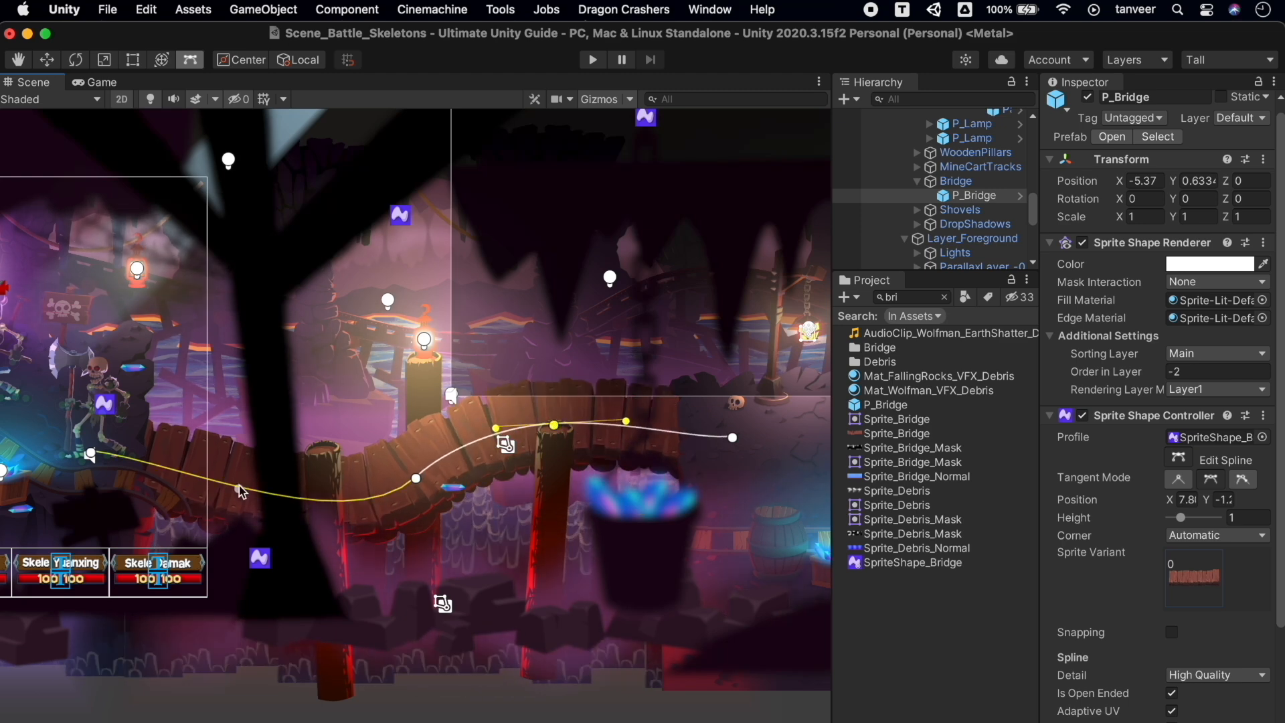
left_click_drag(240, 484, 240, 449)
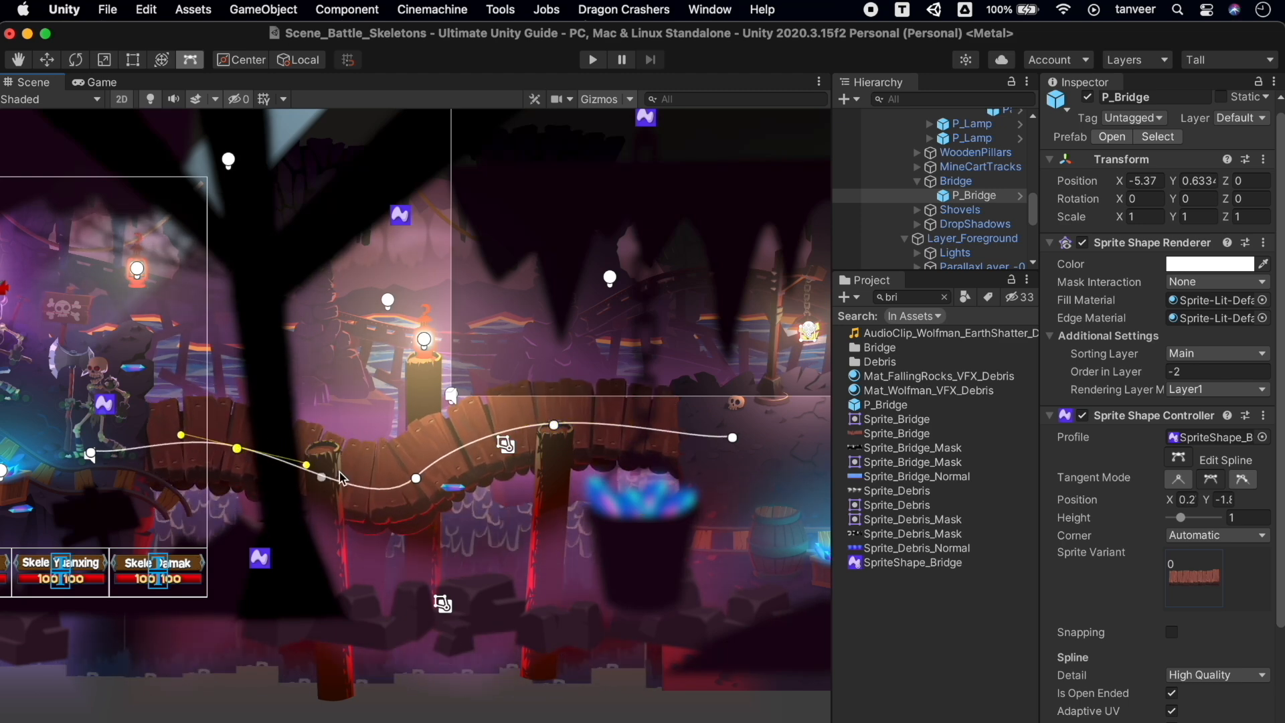
left_click(377, 476)
left_click_drag(376, 494, 433, 451)
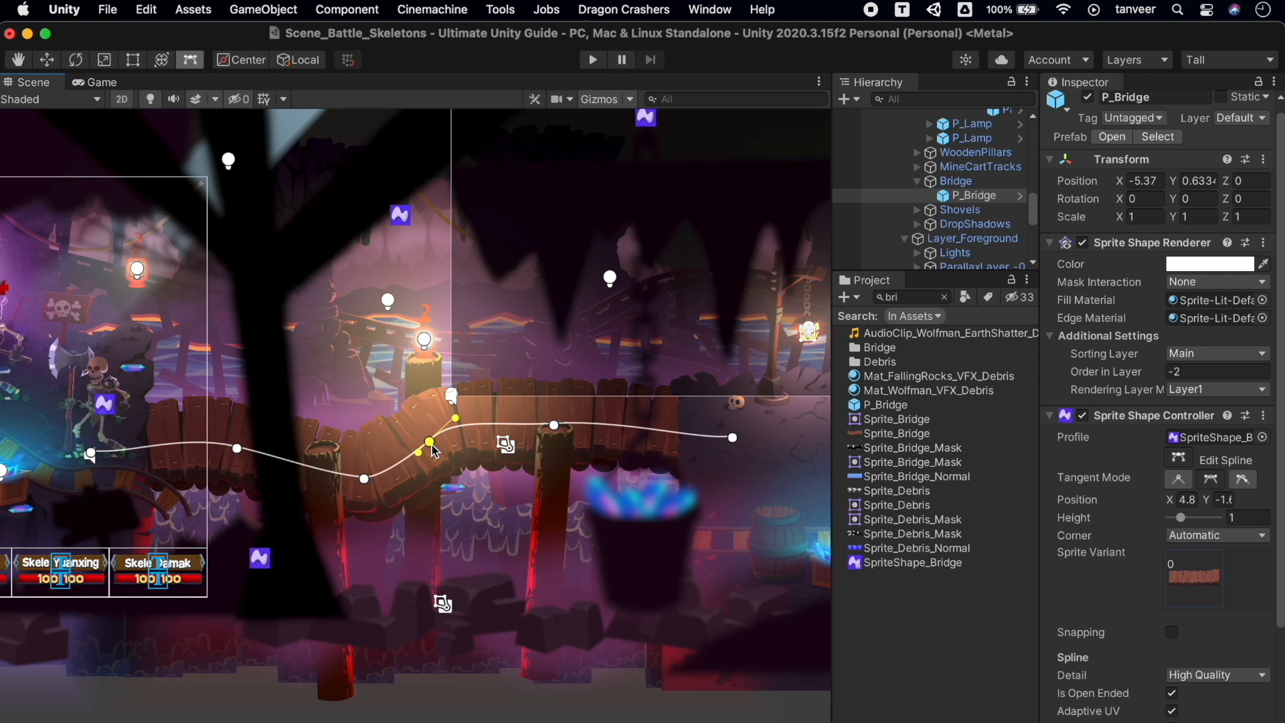
Try Linear and Broken tangent modes on the bridge point, undoing the unwanted point moves
left_click(1182, 483)
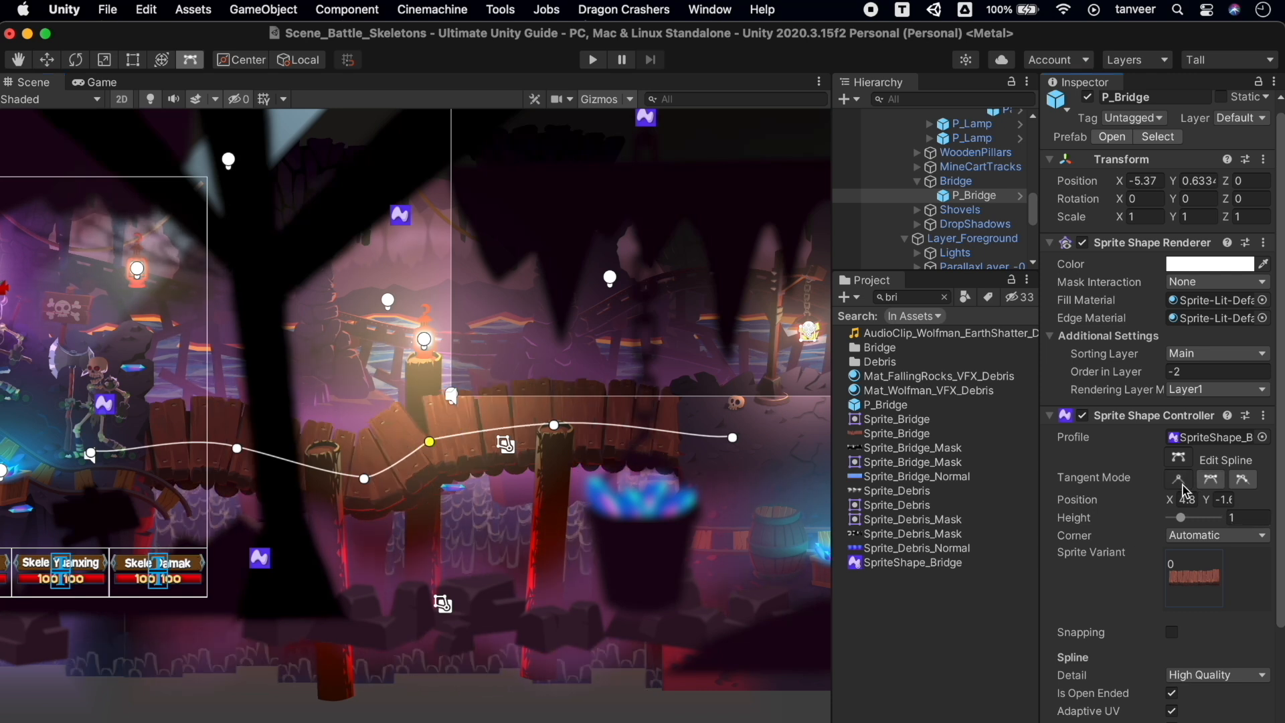
left_click(1244, 480)
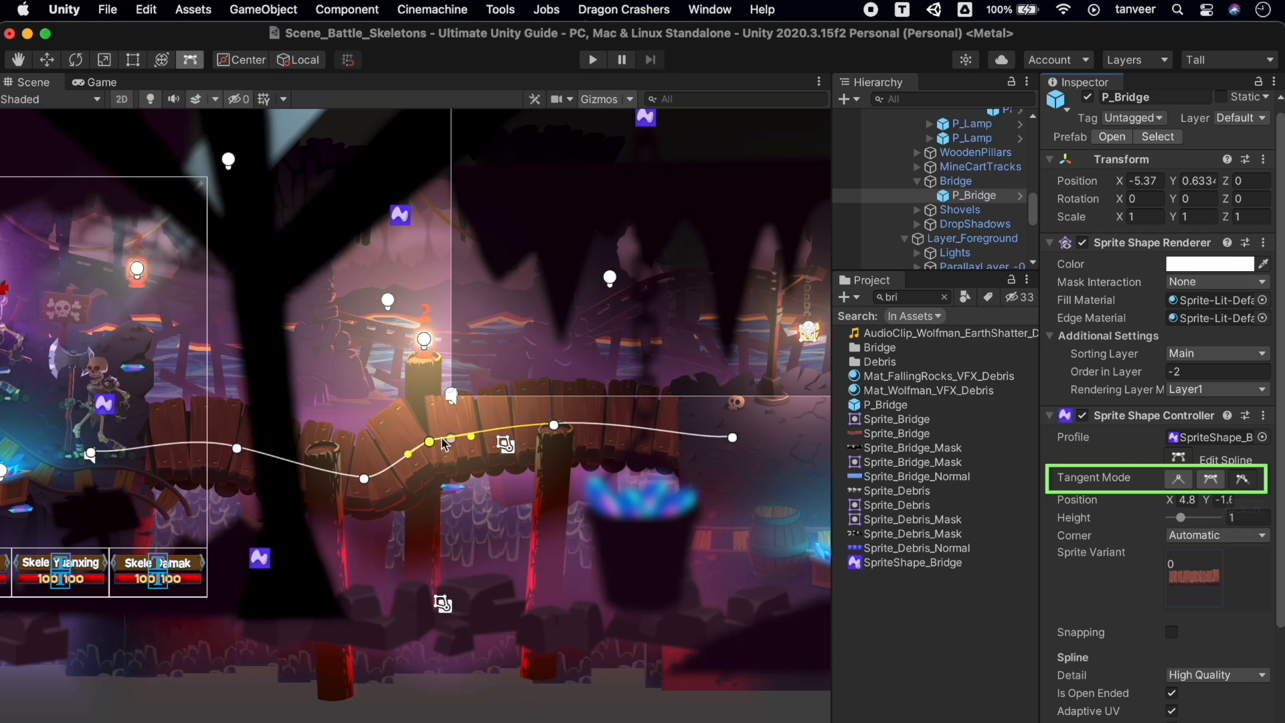
mouse_move(431, 444)
left_mouse_down()
mouse_move(443, 458)
mouse_move(435, 438)
left_mouse_up()
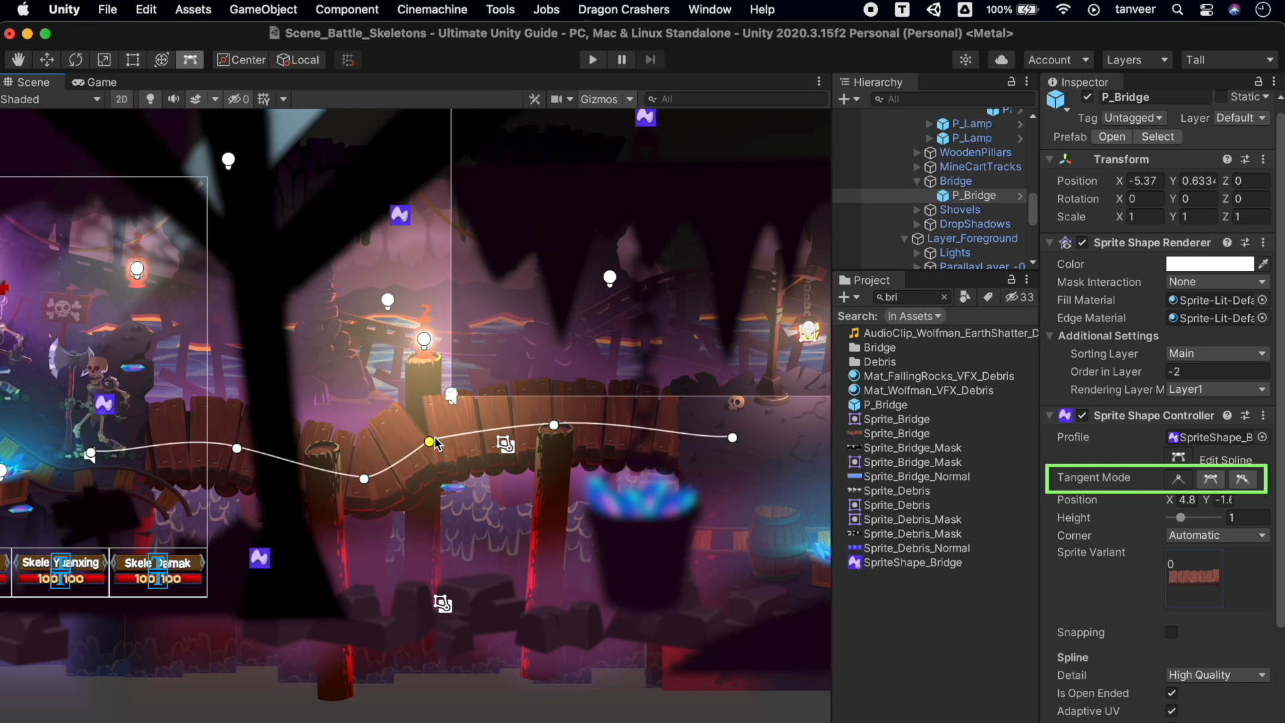
key("super+z")
key("super+z")
key("super+z")
key("super+z")
key("super+z")
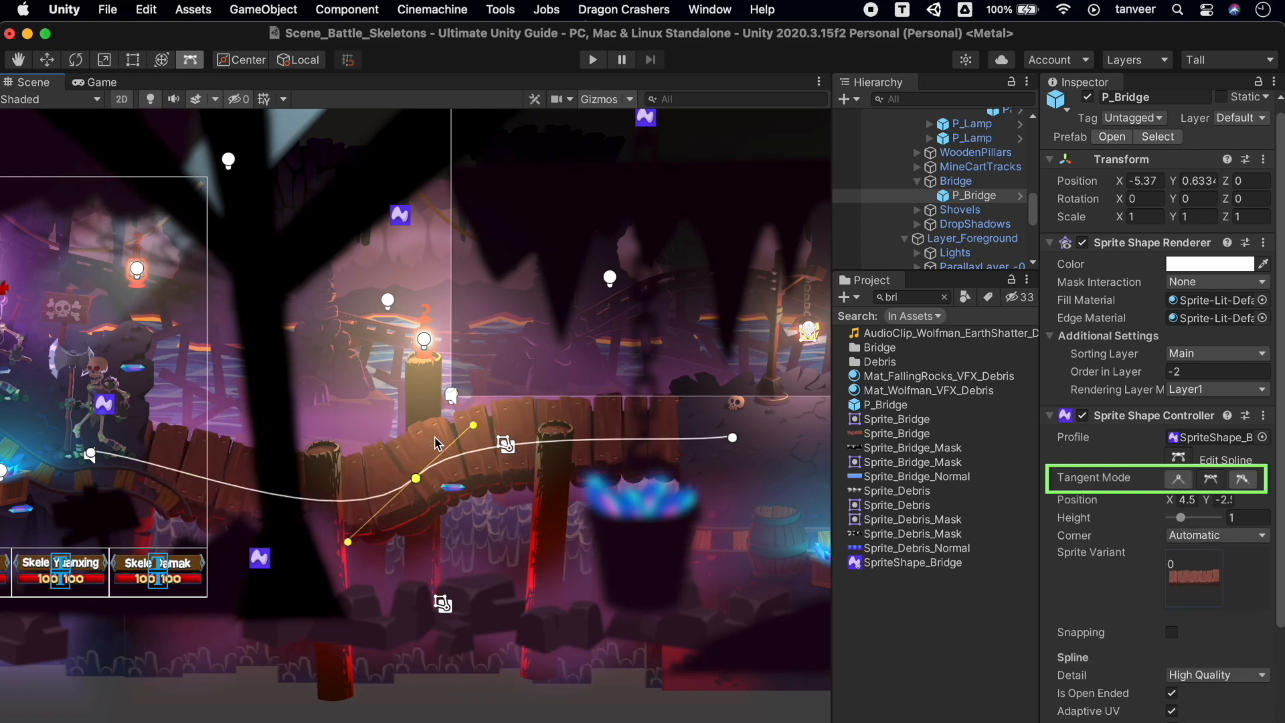
left_click(1182, 479)
left_click_drag(417, 481, 577, 465)
key("super+z")
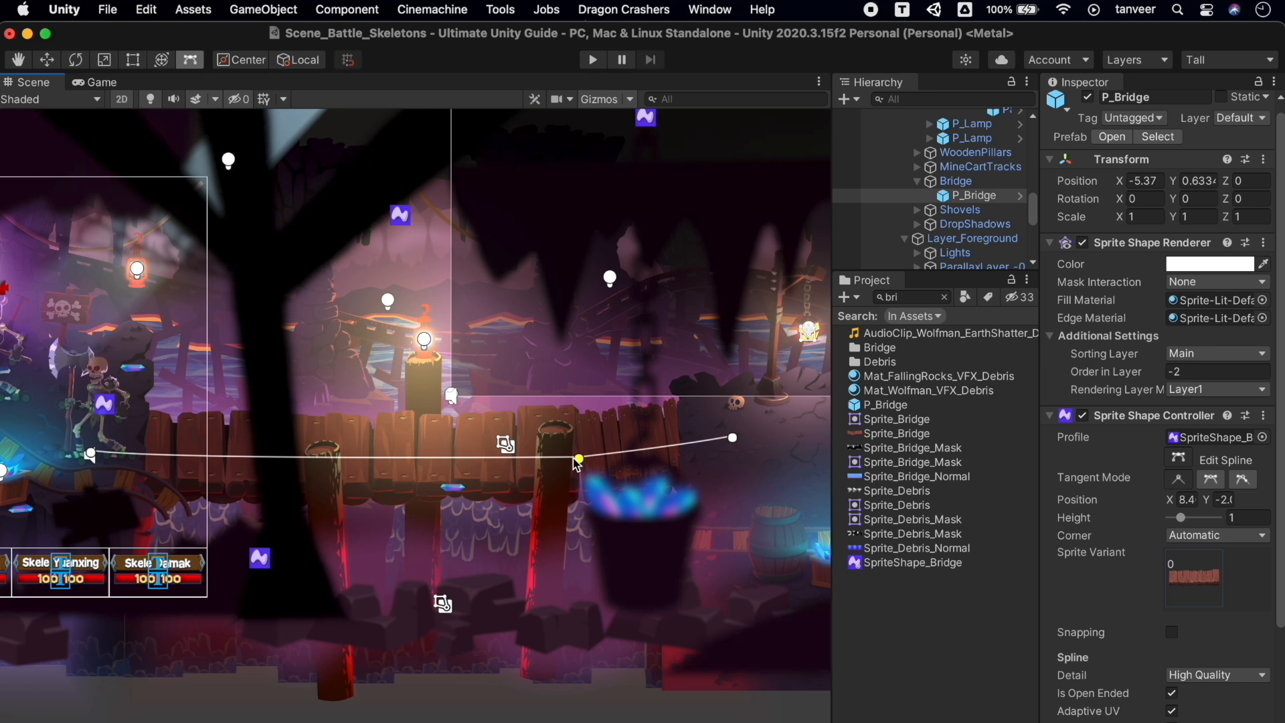
key("super+z")
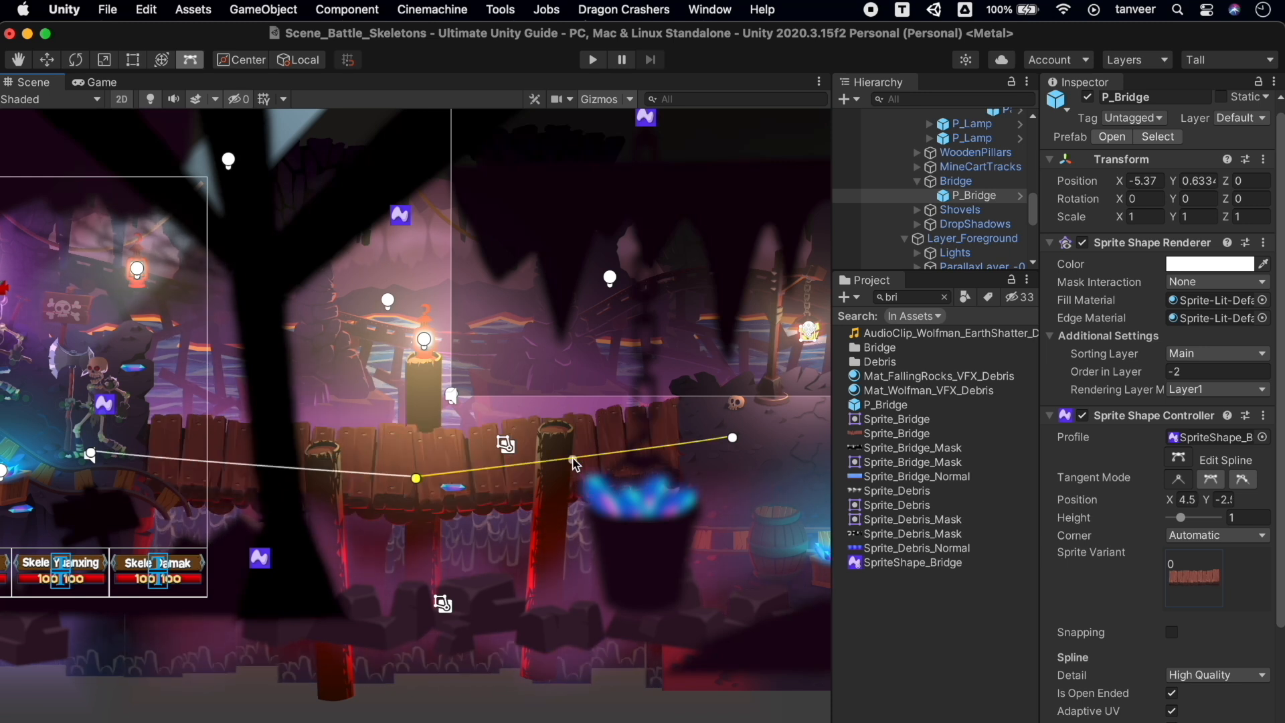
left_click(487, 429)
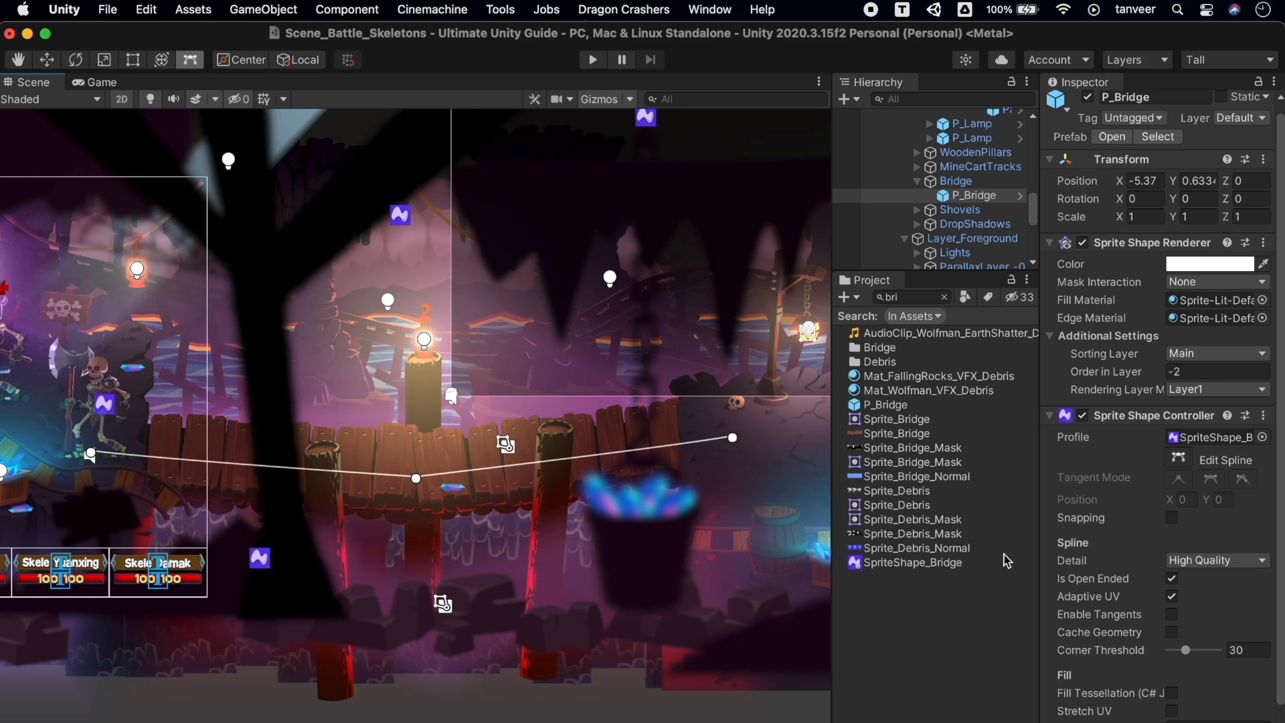
Set the spline's Corner Threshold to 90 and slide the point's Position X to 4.6
scroll(1137, 591, "down", 3)
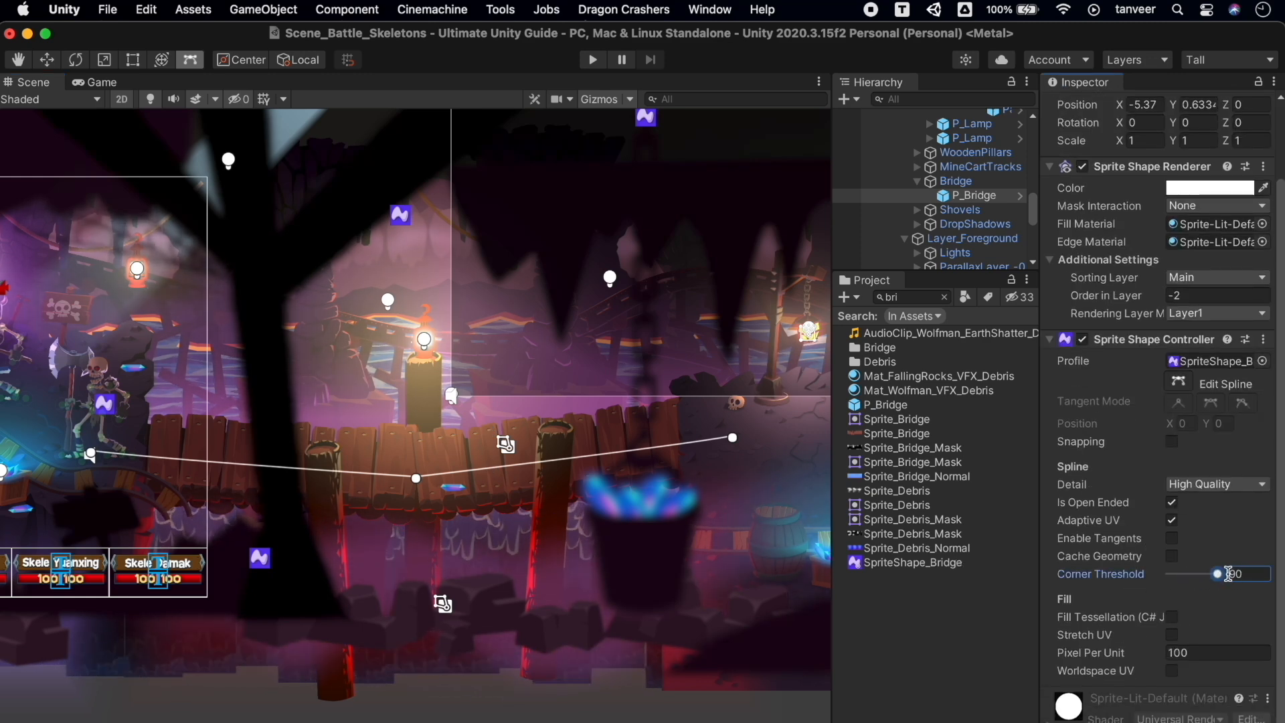
mouse_move(415, 479)
left_mouse_down()
mouse_move(493, 466)
mouse_move(336, 462)
mouse_move(427, 466)
left_mouse_up()
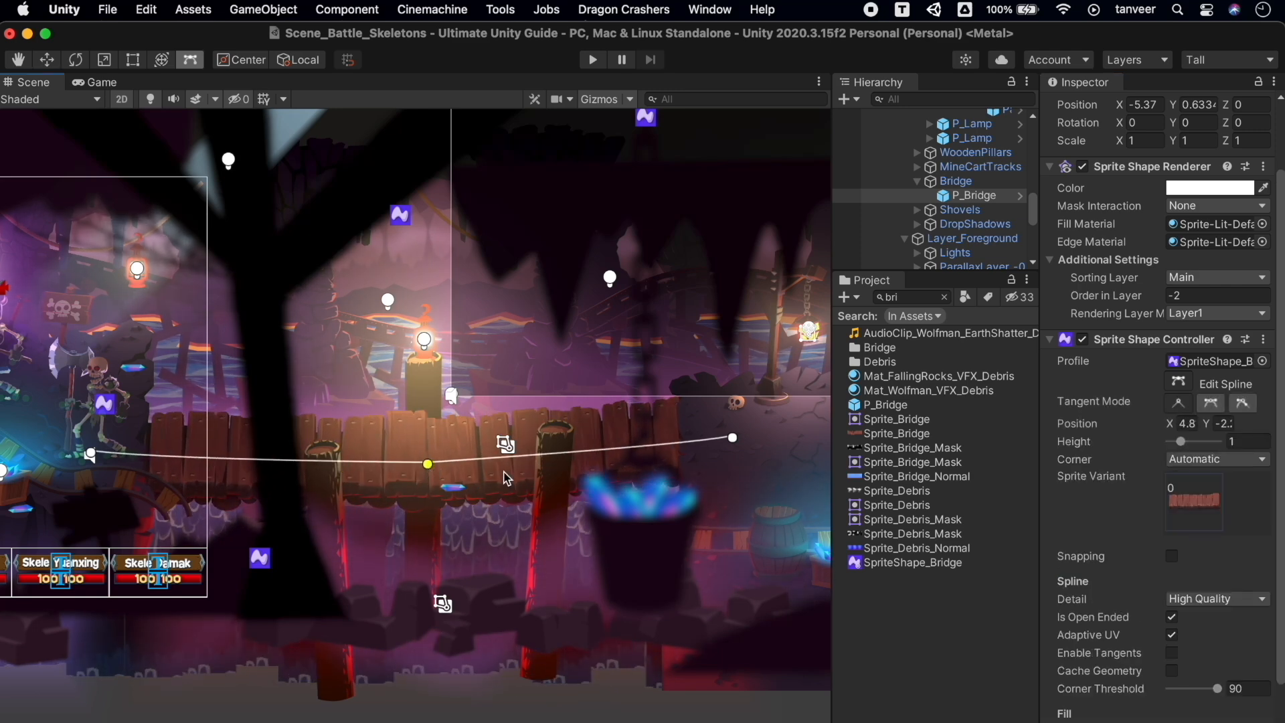
scroll(1203, 450, "up", 3)
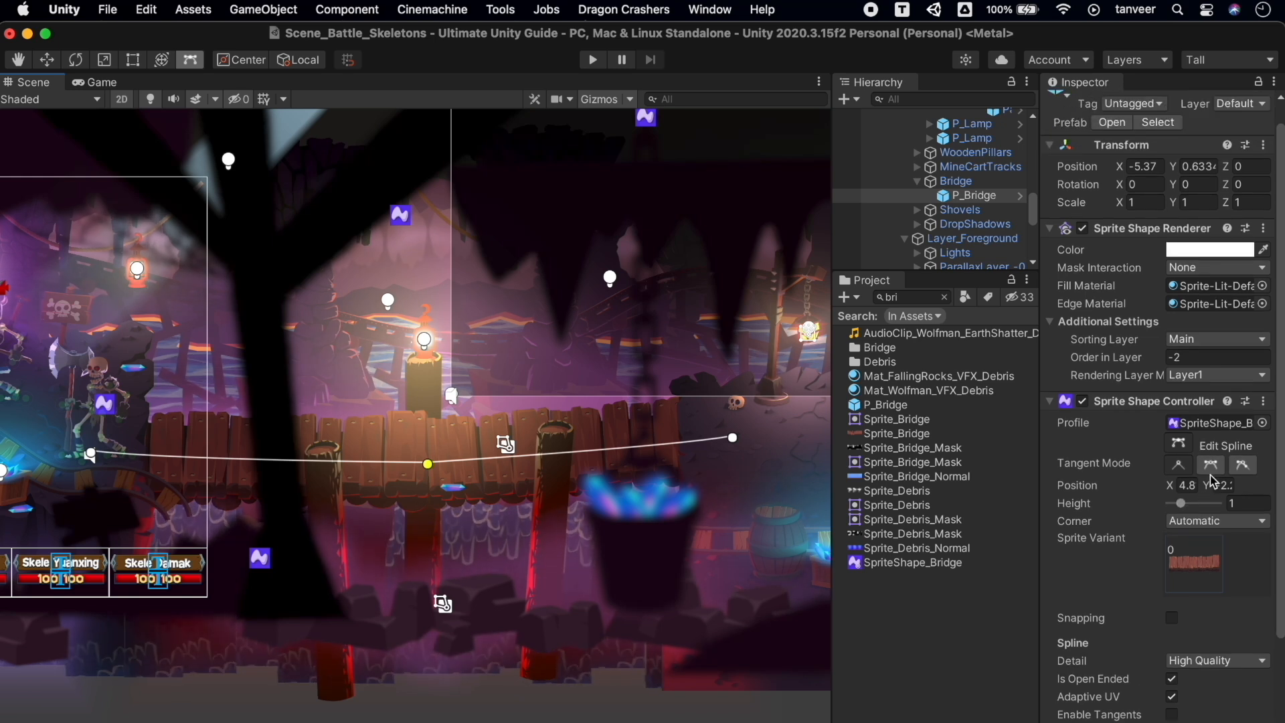
scroll(1219, 536, "up", 1)
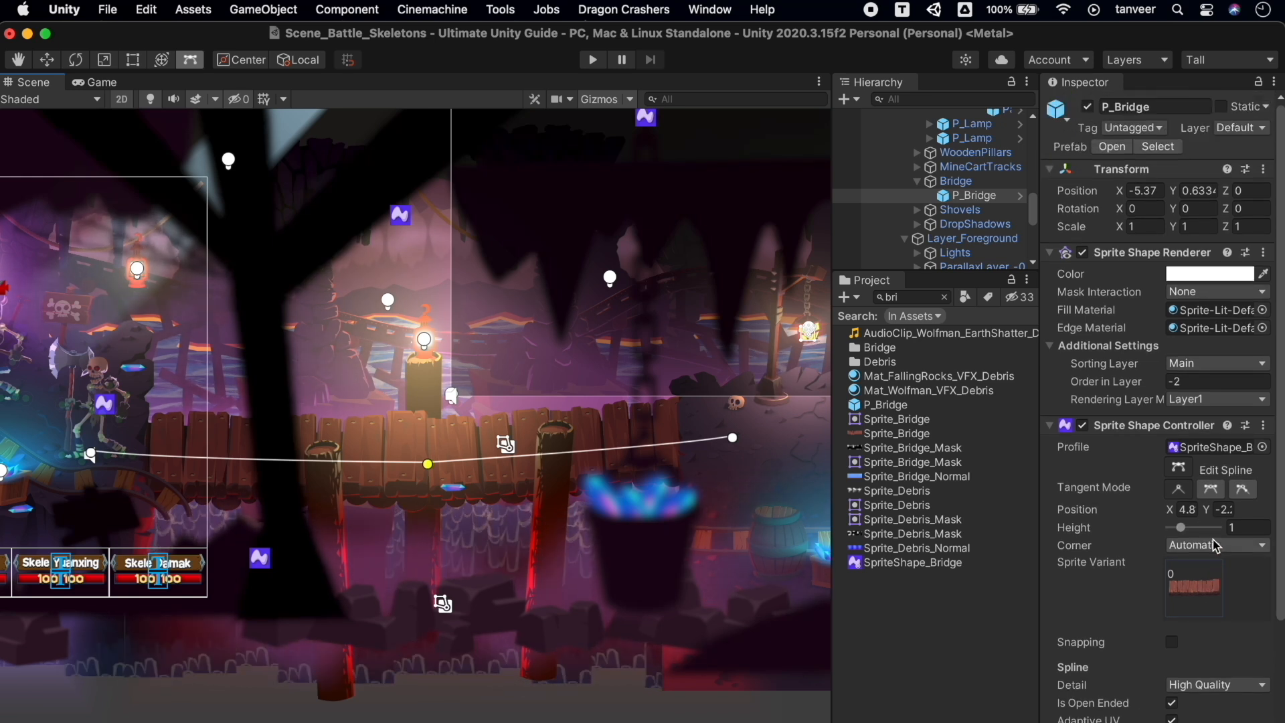
left_click_drag(1175, 507, 1230, 495)
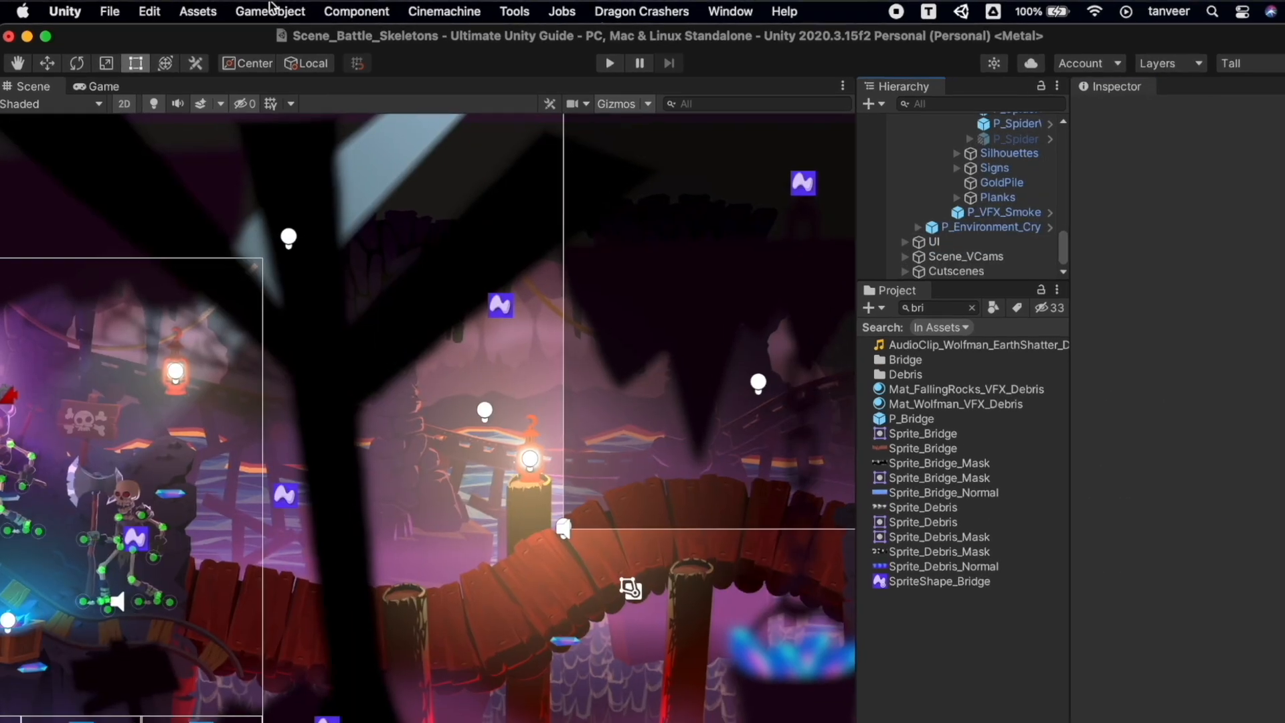
Create a new open sprite shape named f
left_click(271, 8)
mouse_move(328, 101)
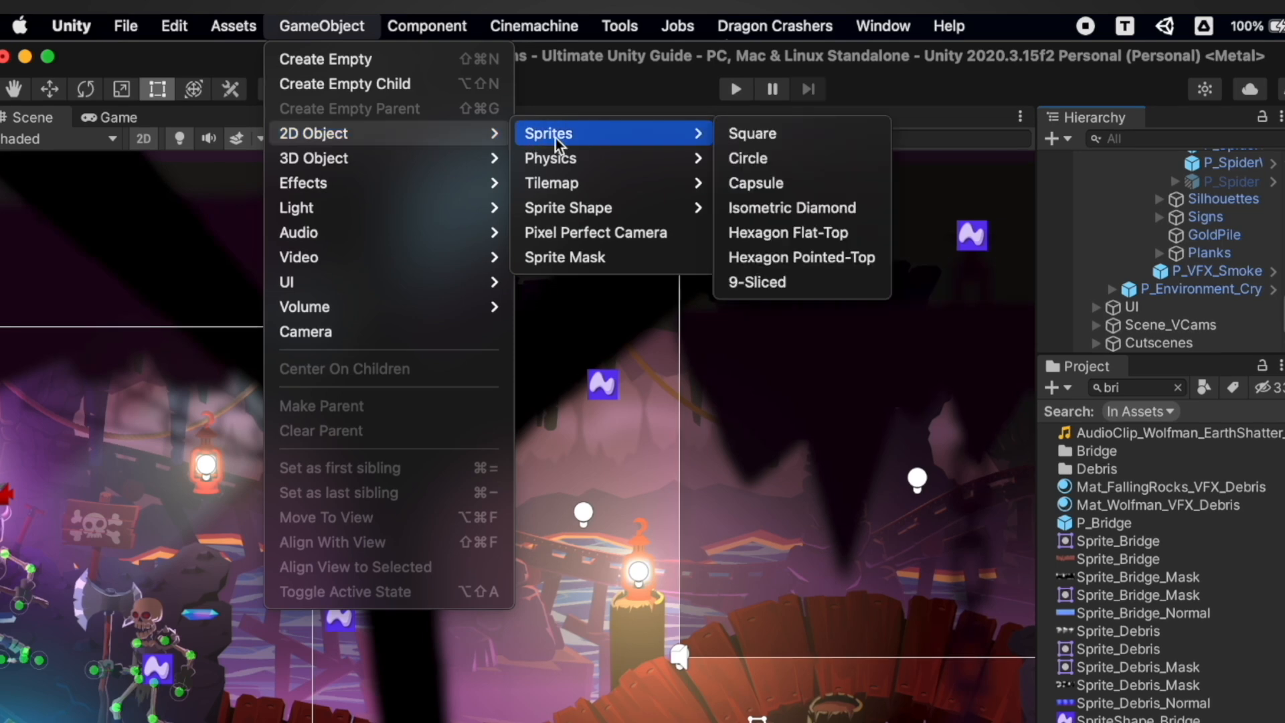
mouse_move(613, 211)
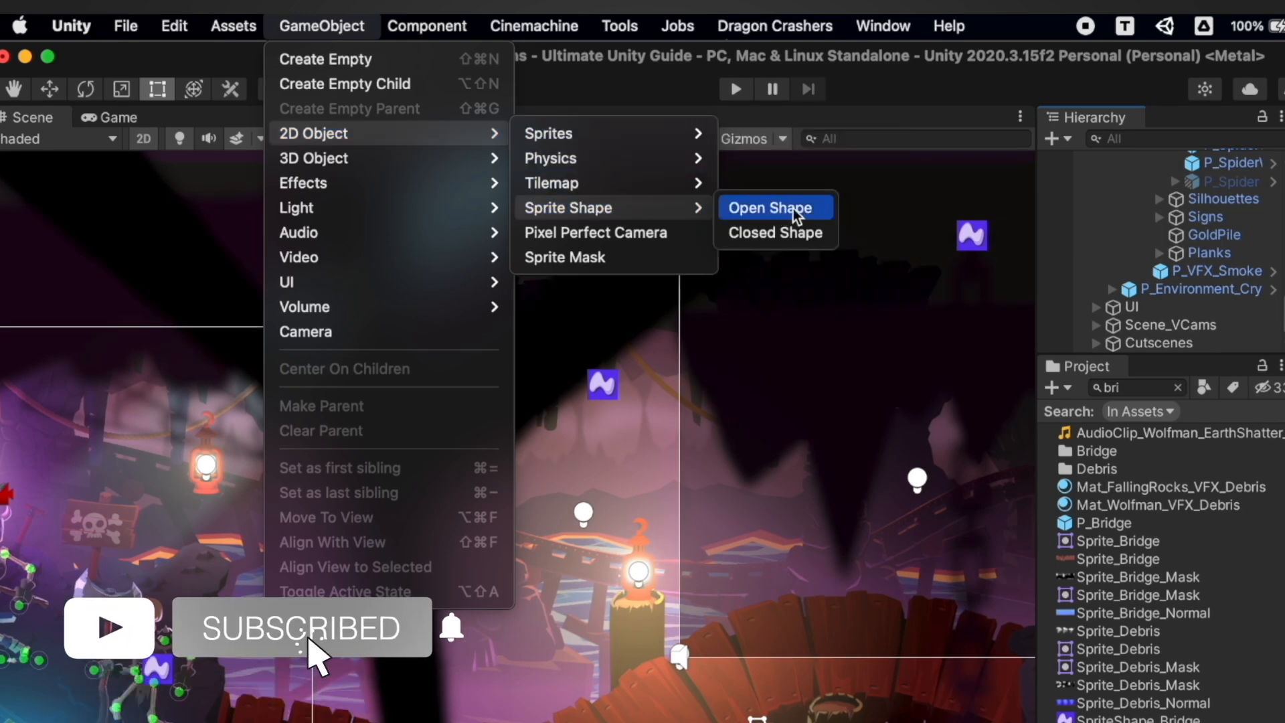
left_click(769, 209)
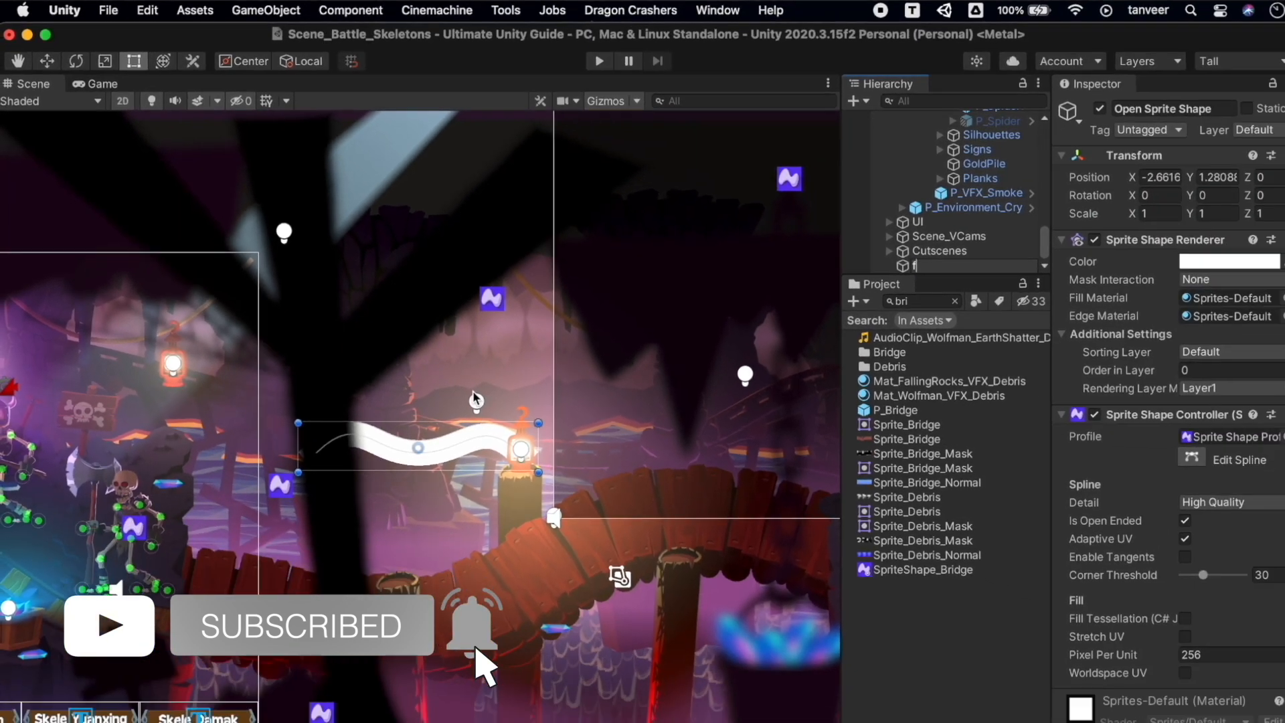
type("f")
key("Return")
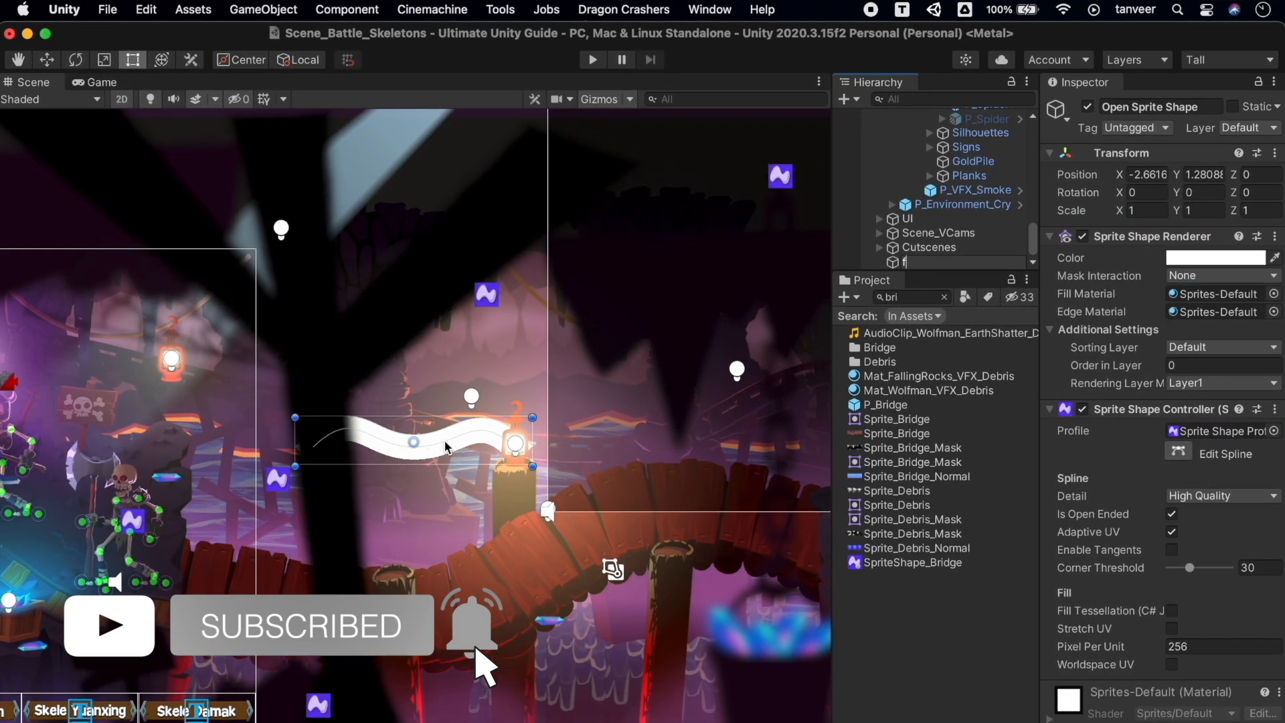
Frame f, enlarge and reposition it, and start moving its spline points
left_click(447, 447)
key("f")
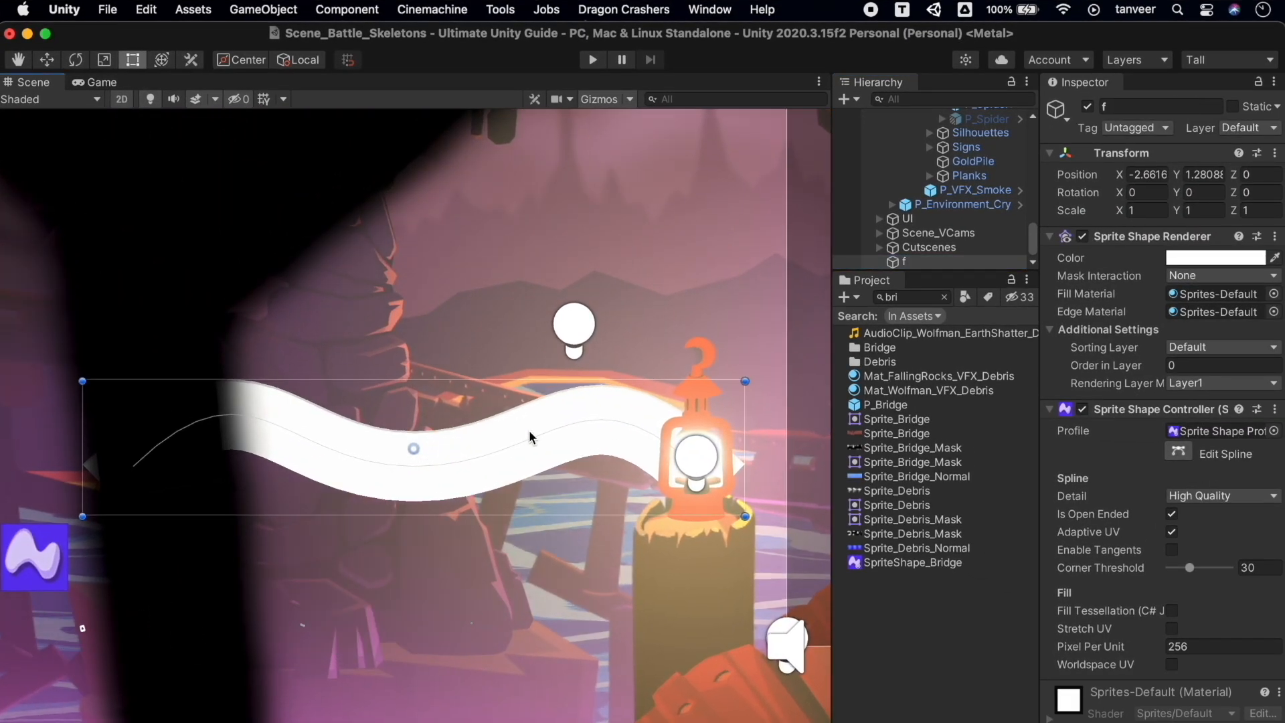
left_click_drag(741, 518, 769, 524)
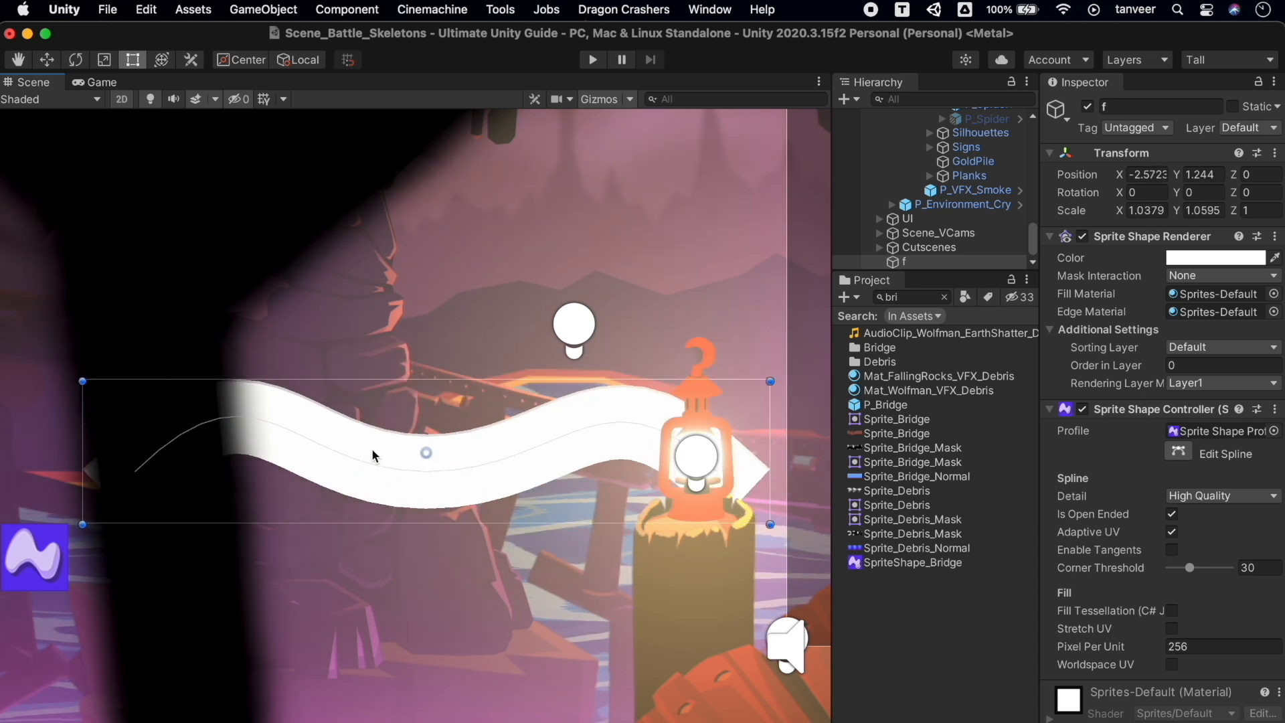
mouse_move(426, 453)
left_mouse_down()
mouse_move(424, 408)
mouse_move(422, 436)
left_mouse_up()
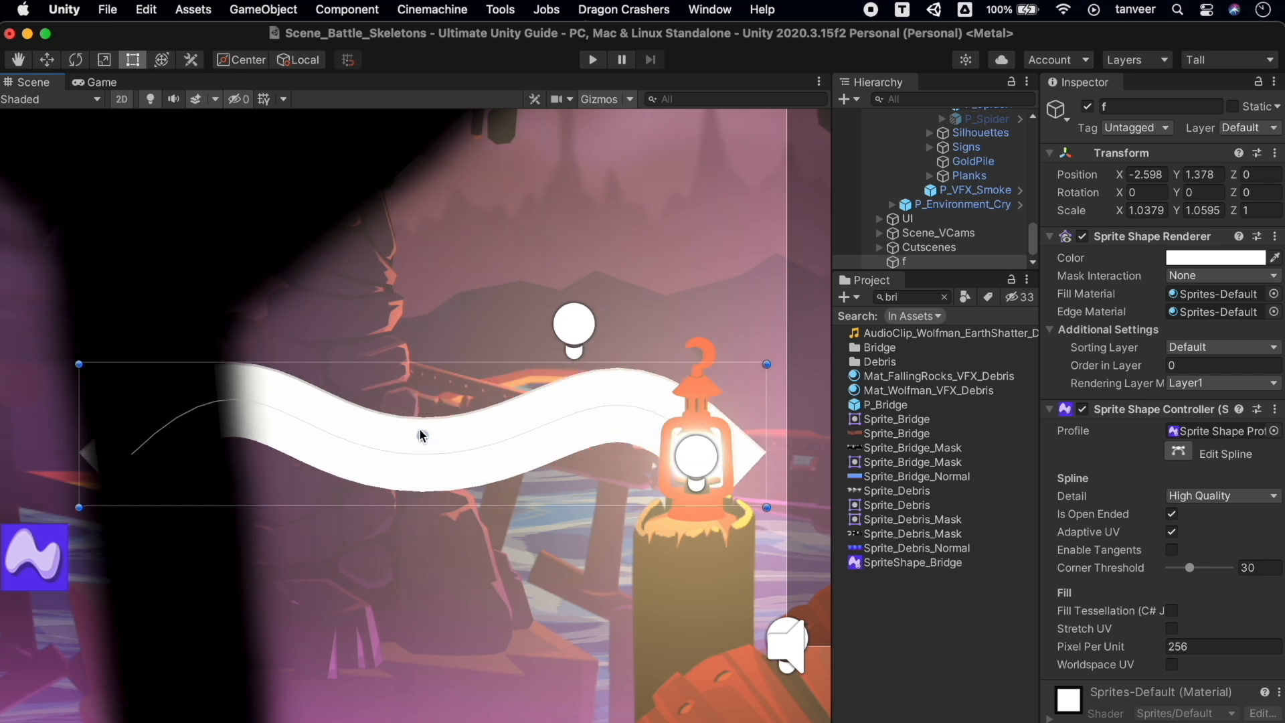
left_click(1181, 452)
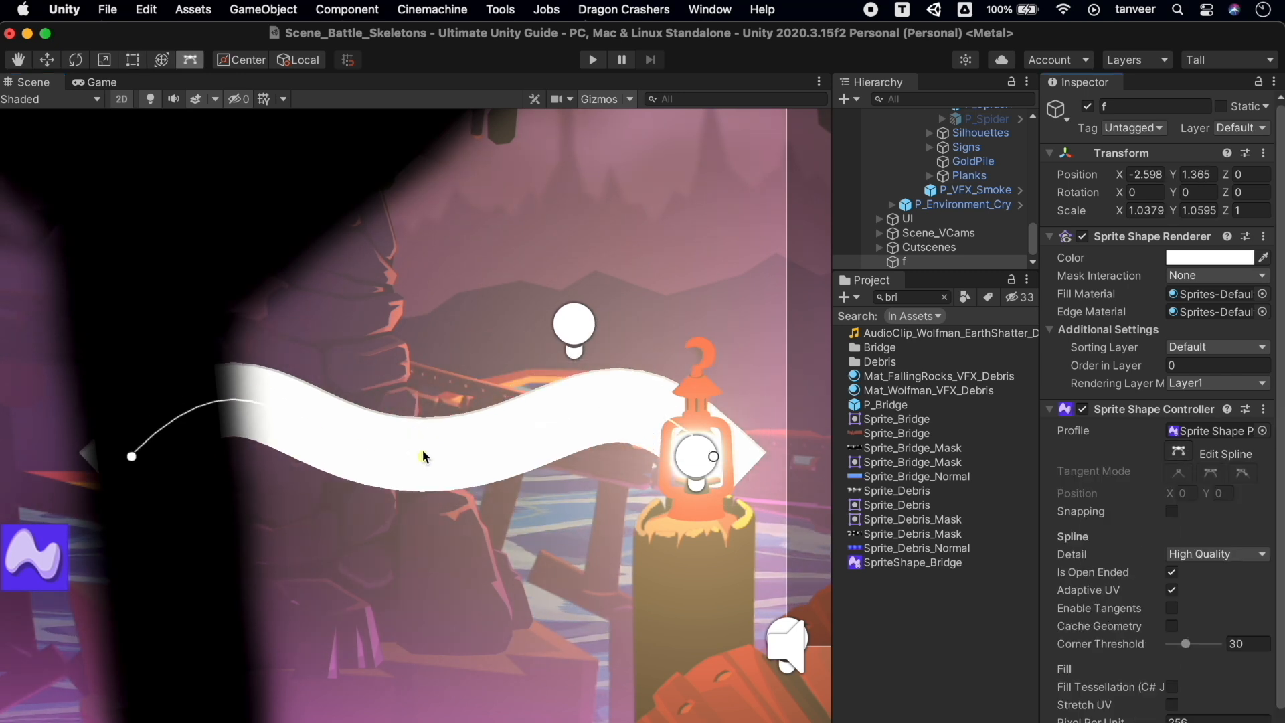
left_click_drag(425, 460, 418, 398)
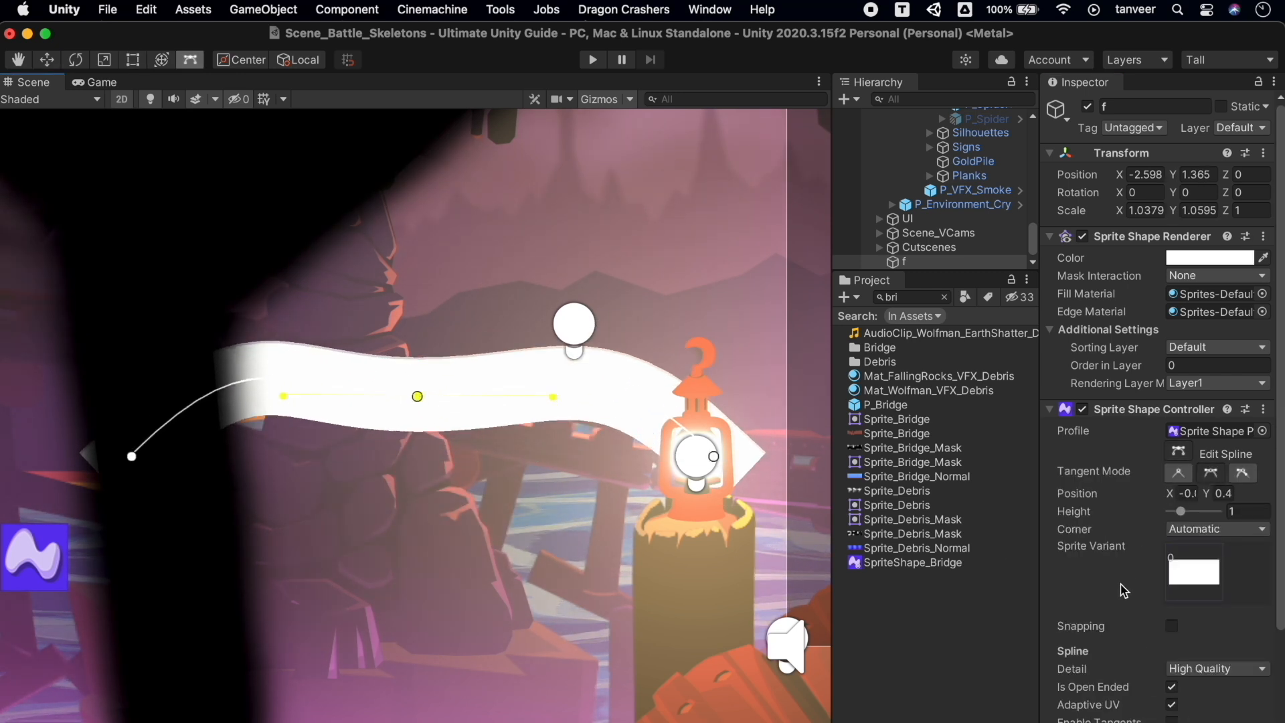
Set the sprite shape's Color to orange D7A45A
left_click(1217, 258)
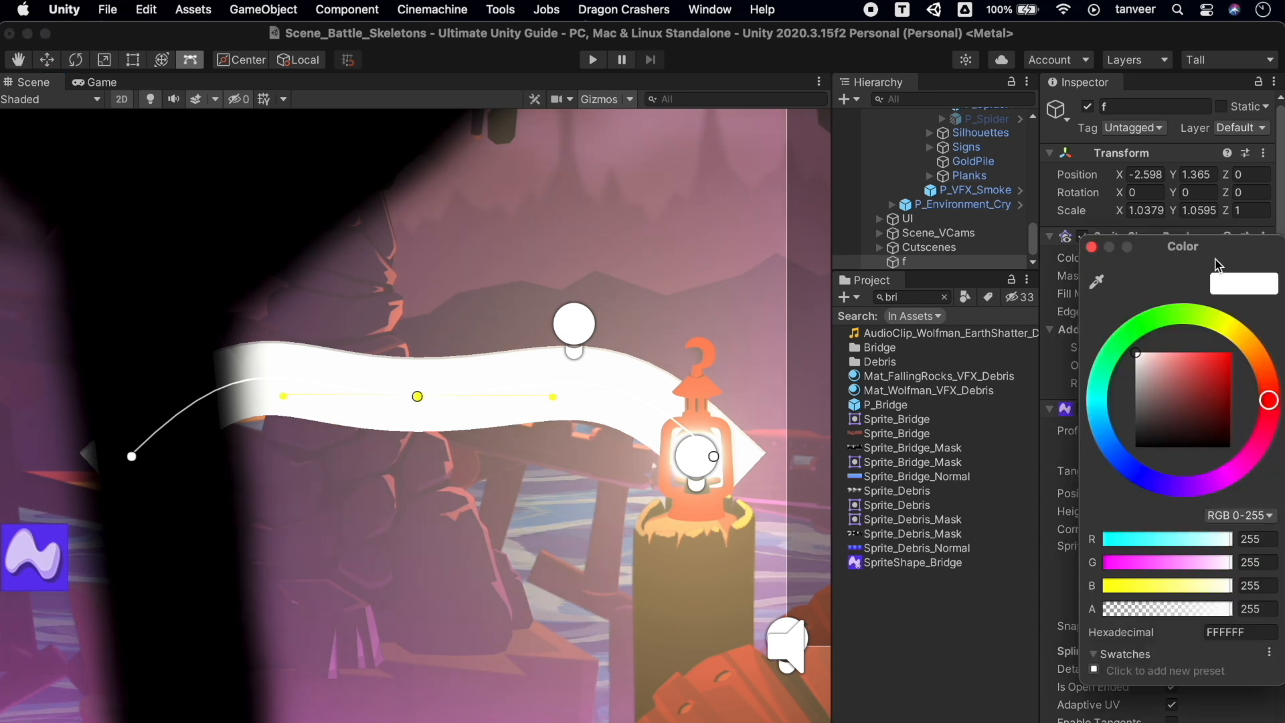
left_click(1191, 368)
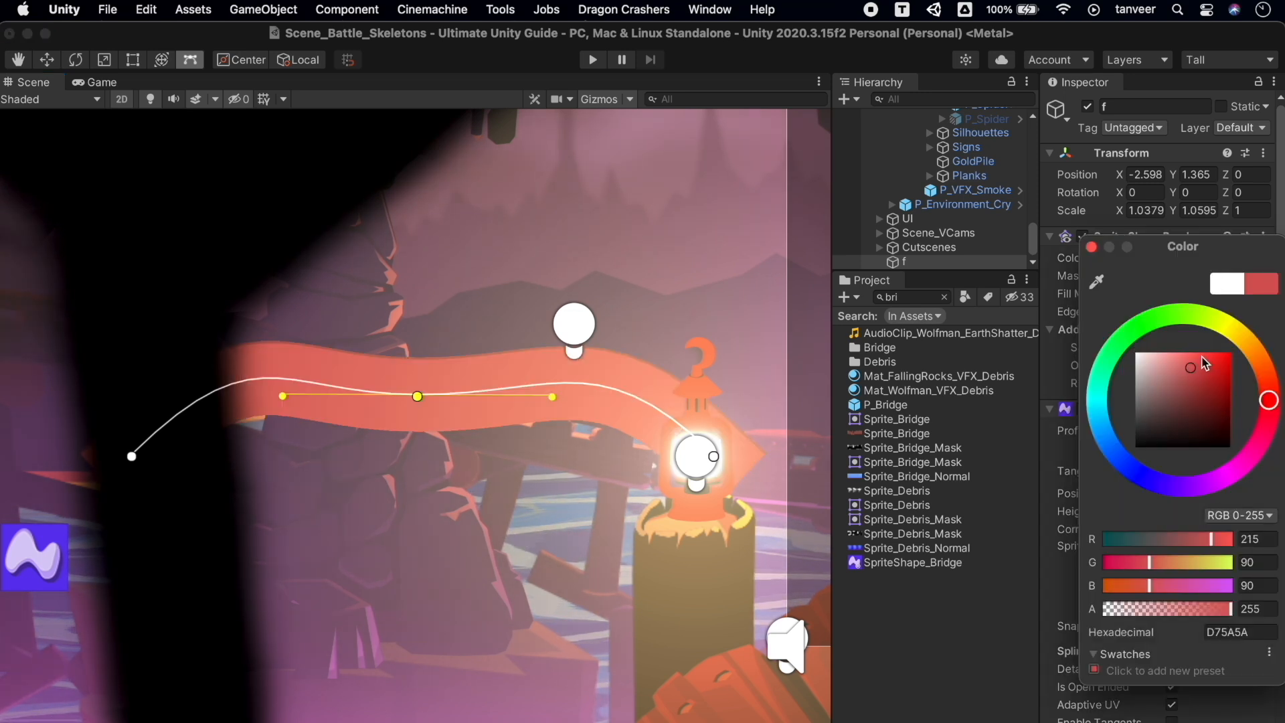
left_click(1236, 324)
left_click_drag(1235, 323, 1253, 350)
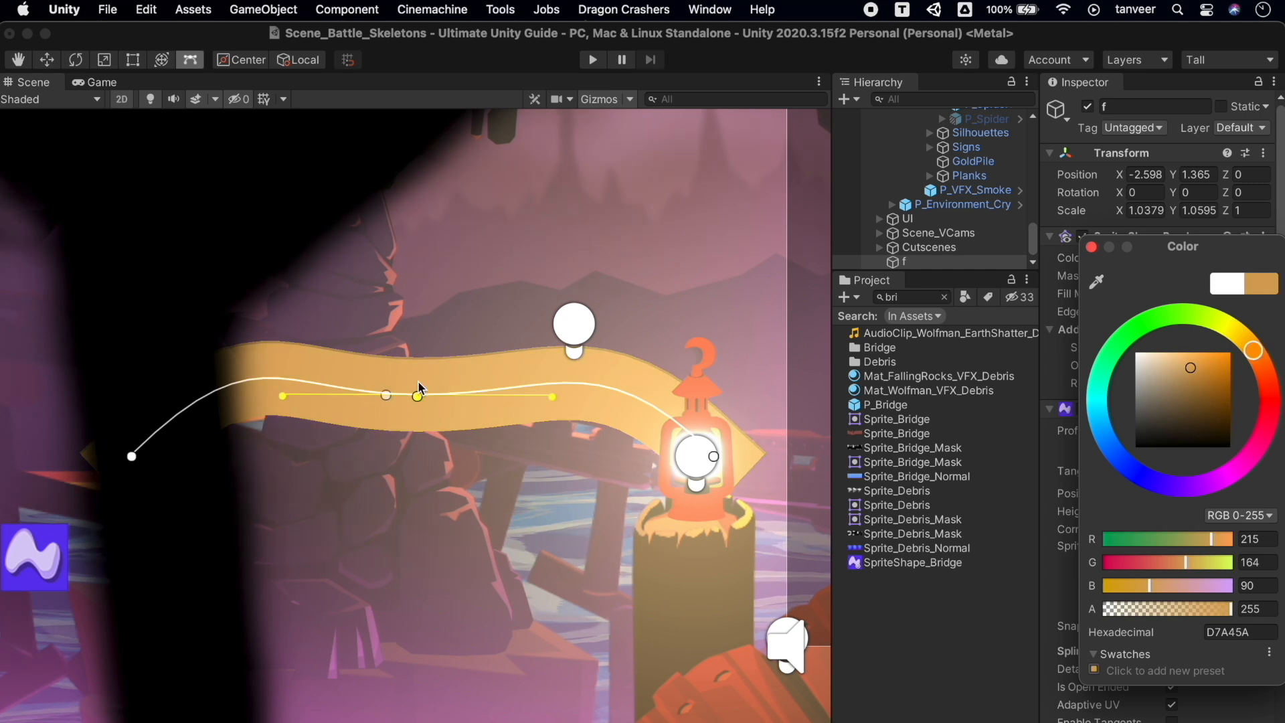
Drag f's endpoints and middle point into an arch lifted away from the lantern
left_click_drag(422, 397, 488, 496)
left_click(131, 456)
left_click_drag(131, 456, 308, 365)
left_click_drag(477, 481, 559, 282)
left_click_drag(715, 459, 680, 253)
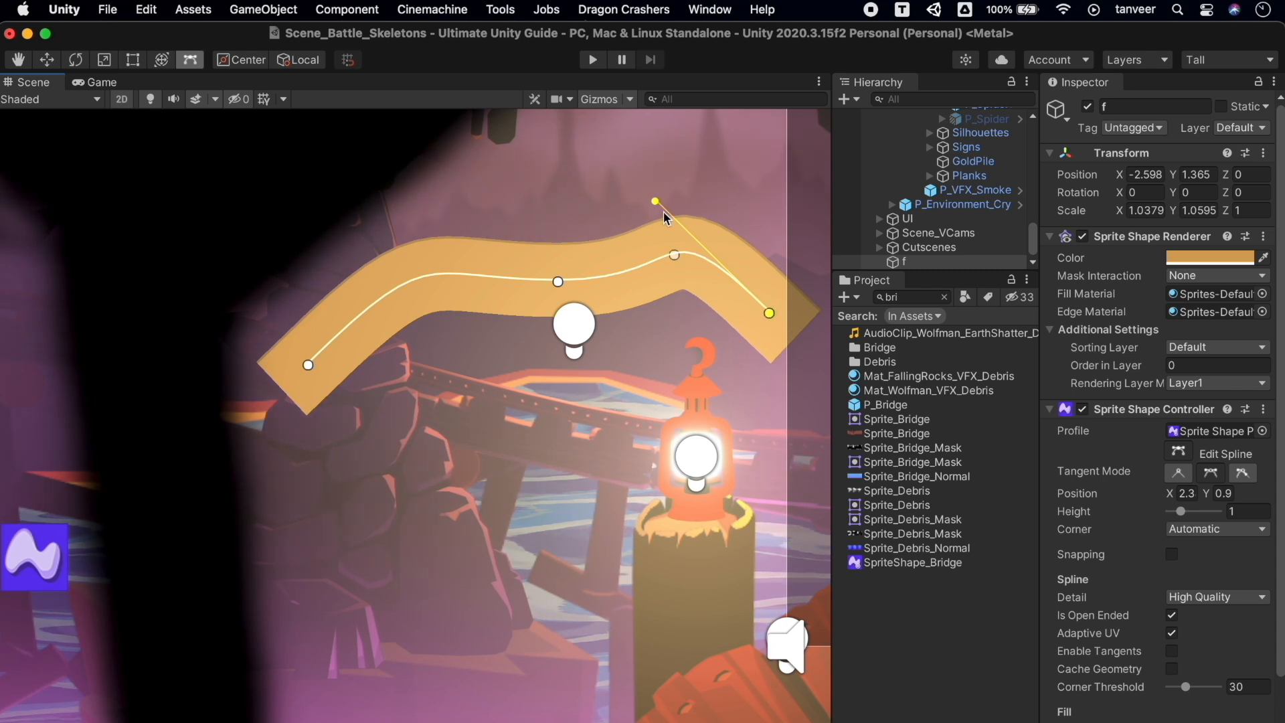
left_click_drag(656, 202, 663, 320)
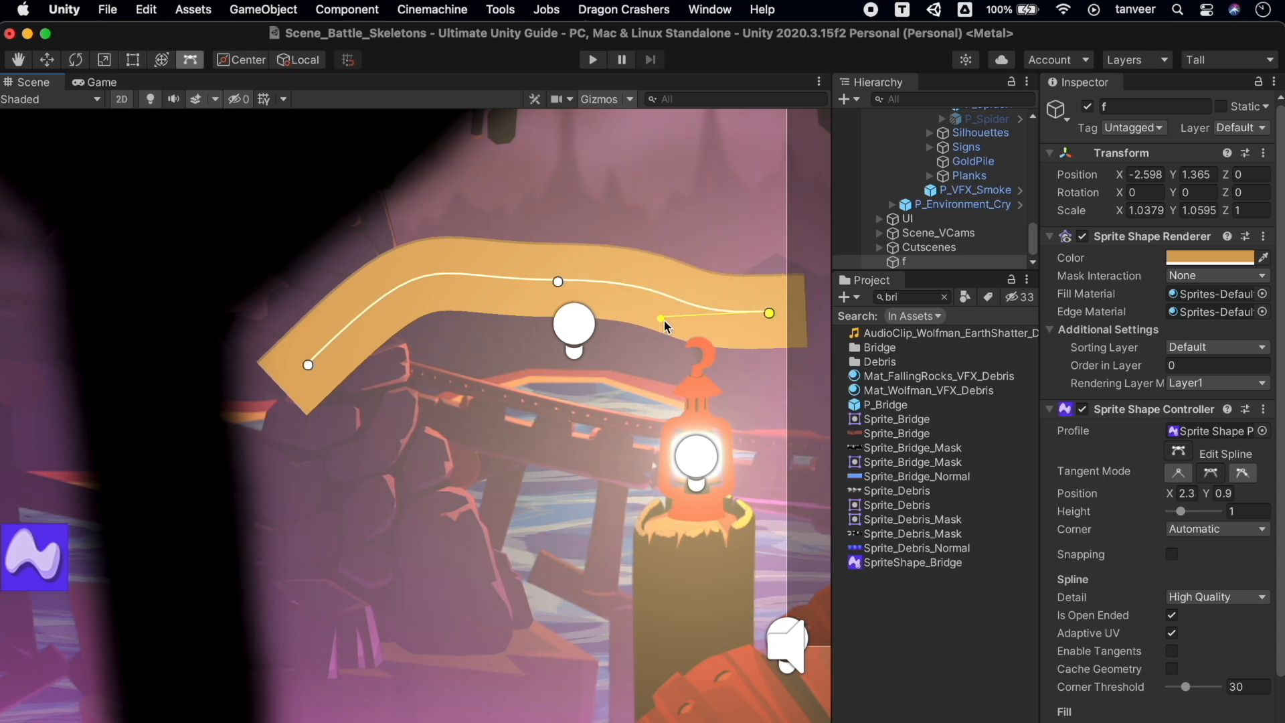
Bend f's left end down and raise a hump, forming a winding S-shaped band
left_click(310, 364)
left_click_drag(435, 241, 475, 410)
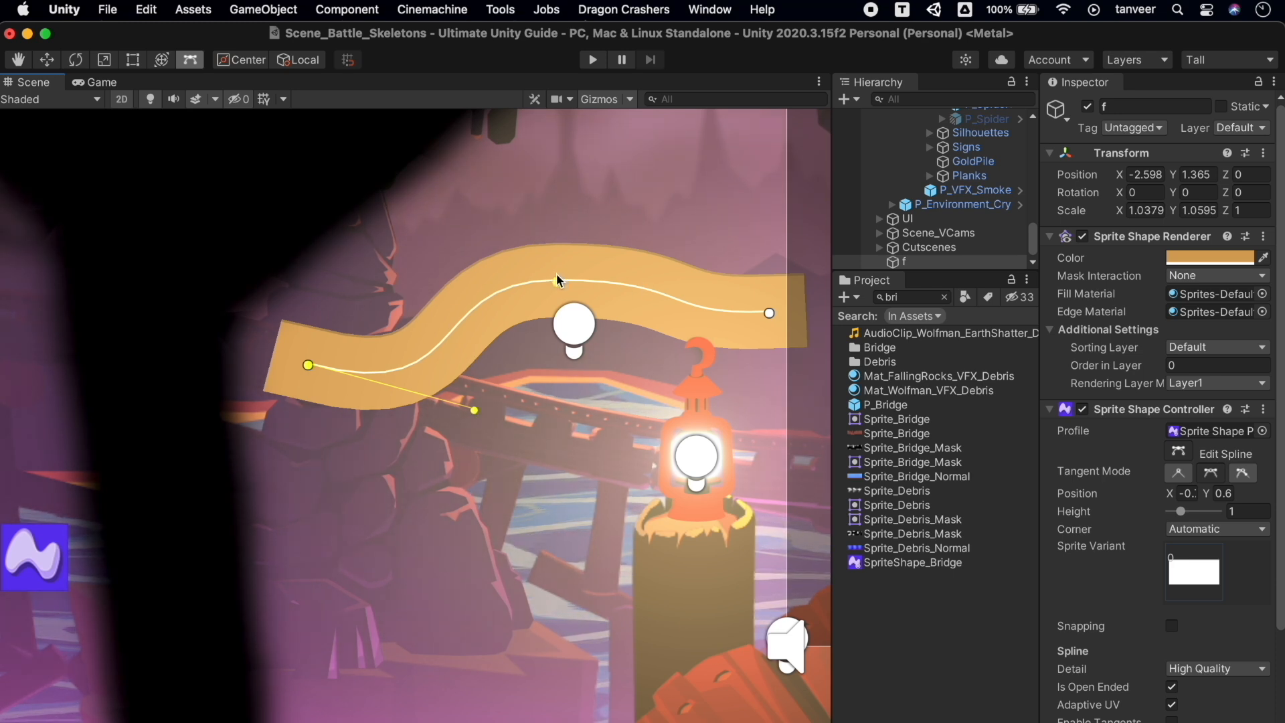
left_click_drag(640, 290, 661, 226)
left_click_drag(494, 293, 414, 282)
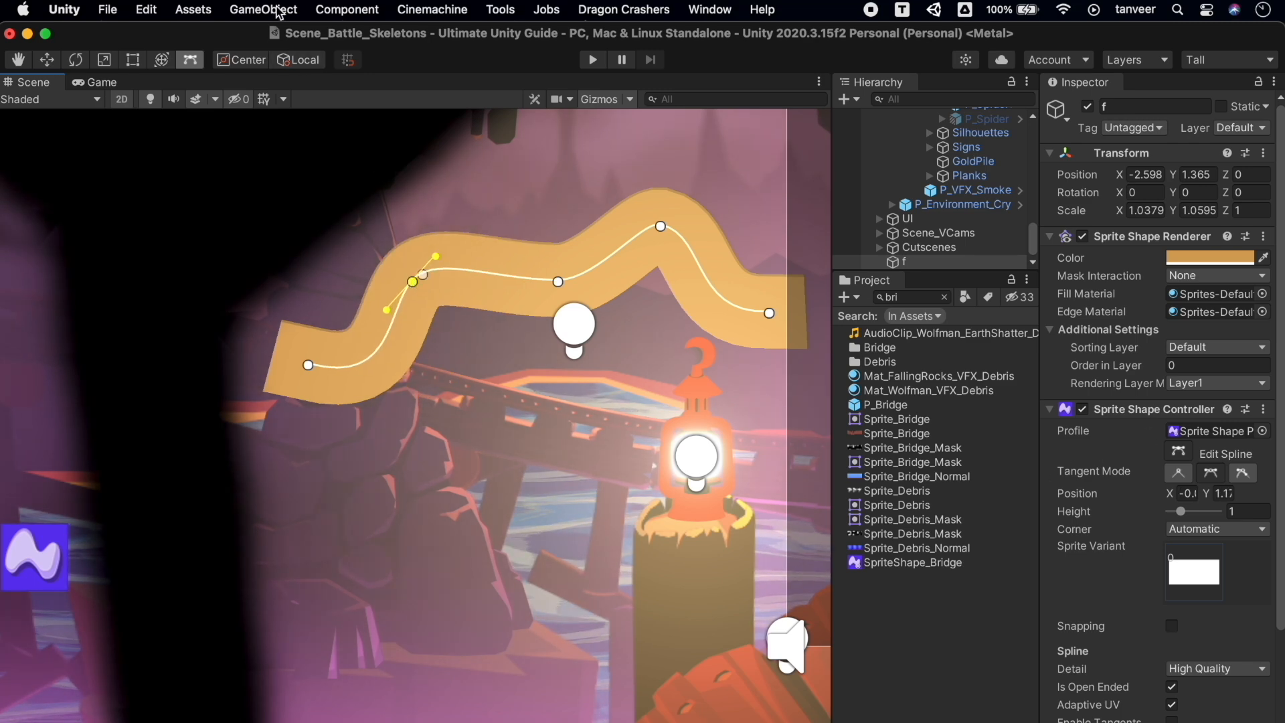
left_click(278, 11)
mouse_move(395, 92)
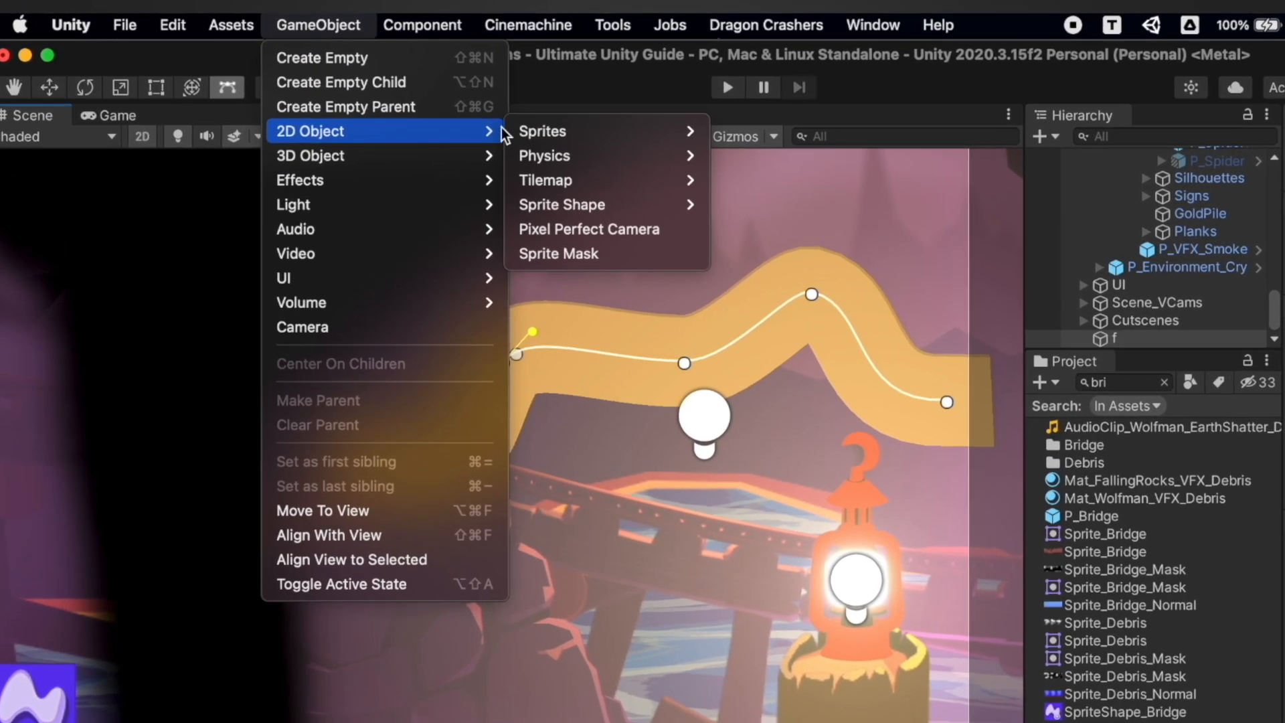
Add a closed sprite shape and colour it salmon red
mouse_move(603, 204)
left_click(775, 233)
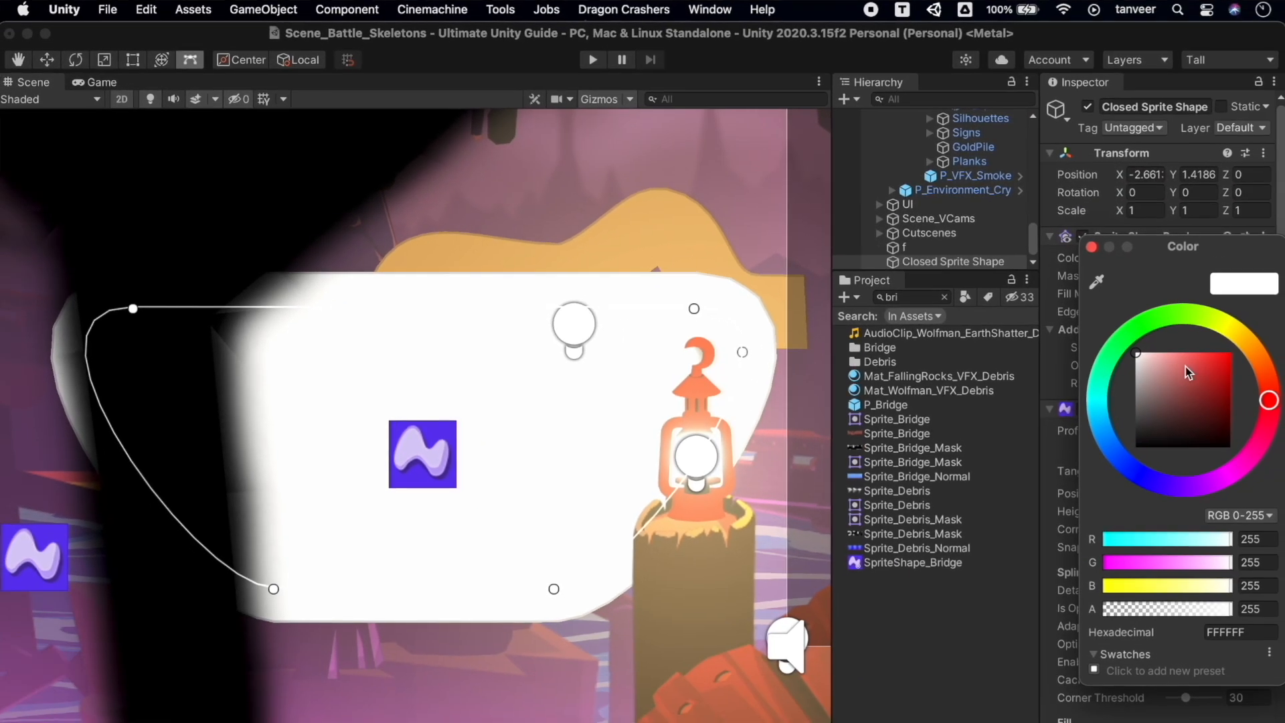
left_click(1185, 366)
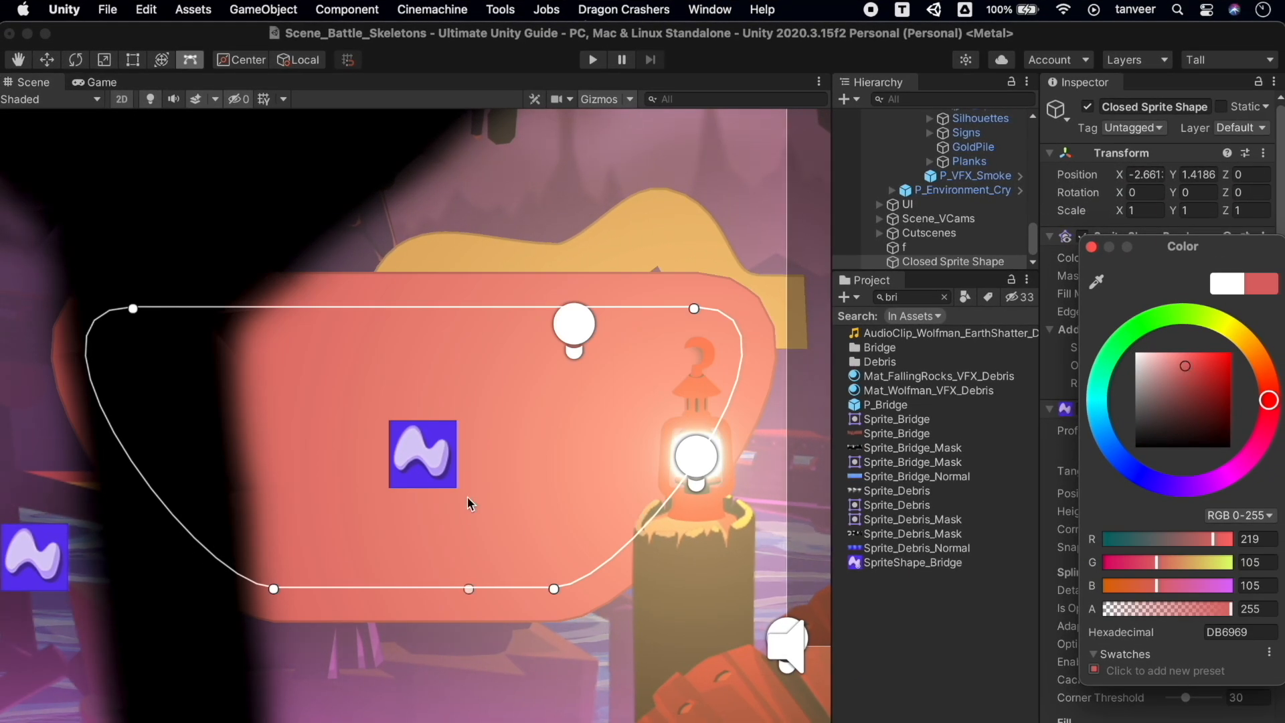
Pull the closed shape's top-left, bottom-left and bottom points inward and flatten its bottom
left_click_drag(135, 307, 347, 299)
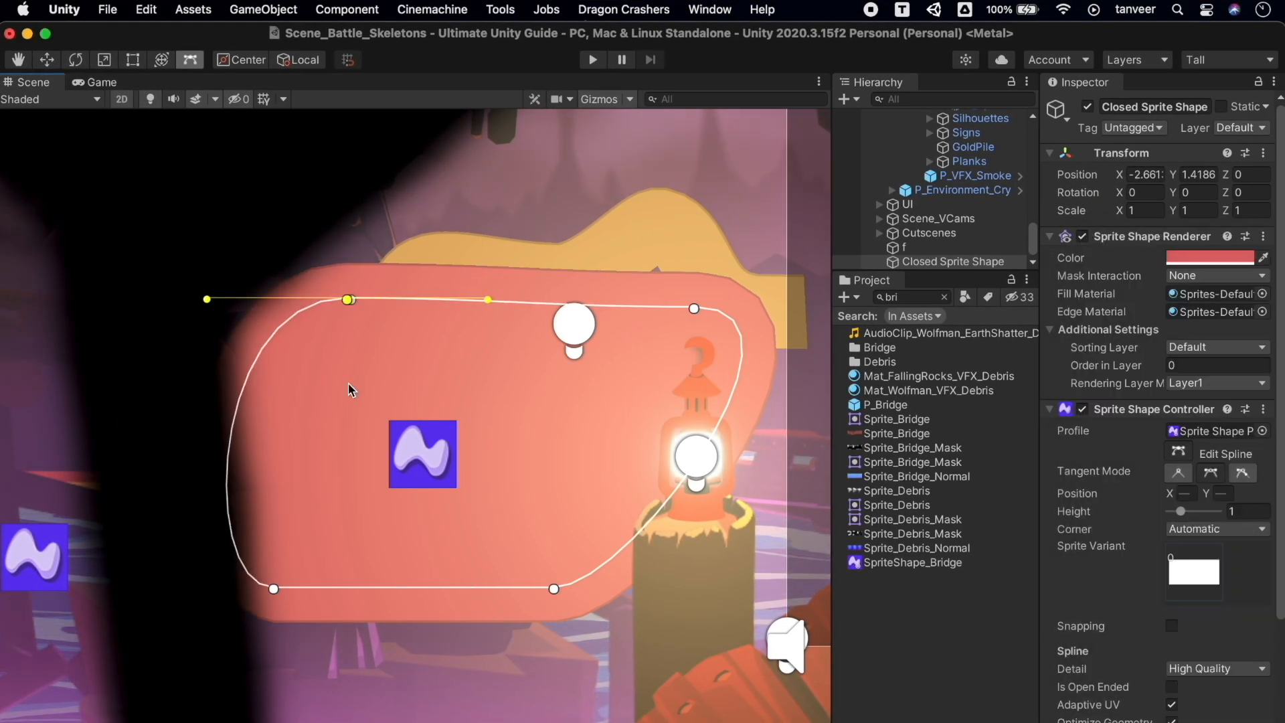
left_click_drag(274, 589, 441, 571)
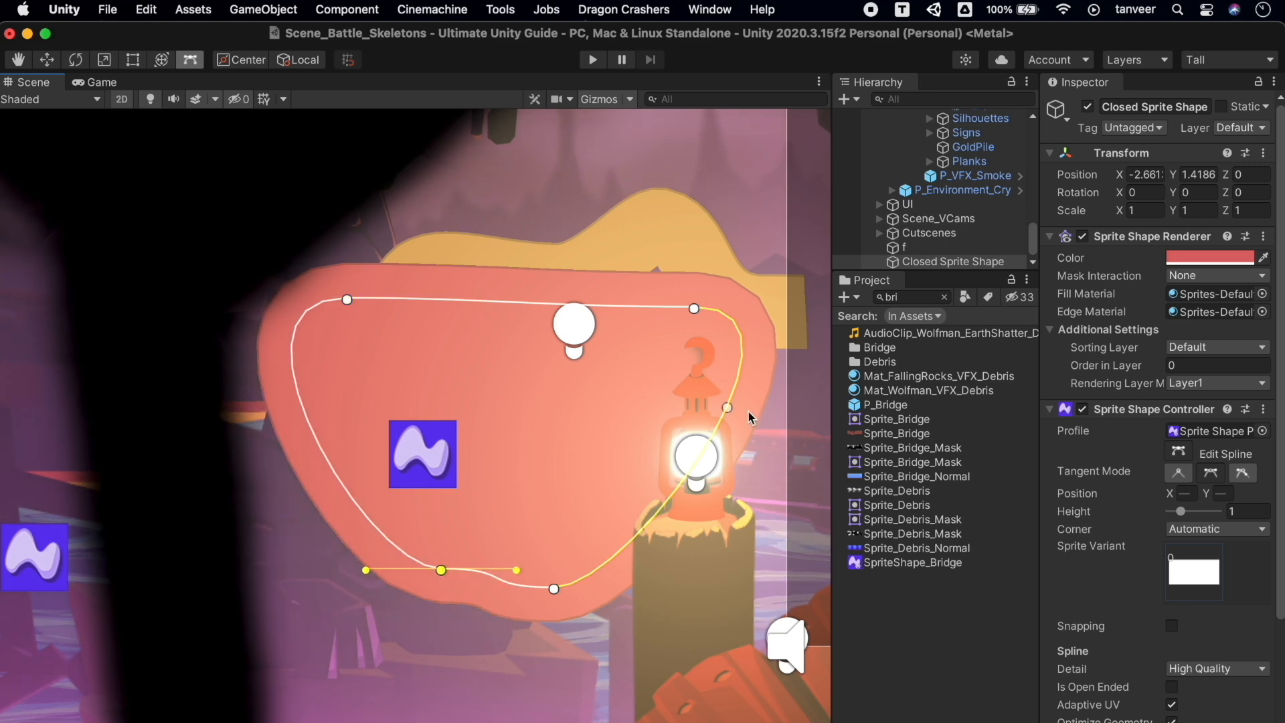
scroll(674, 422, "down", 5)
middle_click_drag(674, 422, 435, 428)
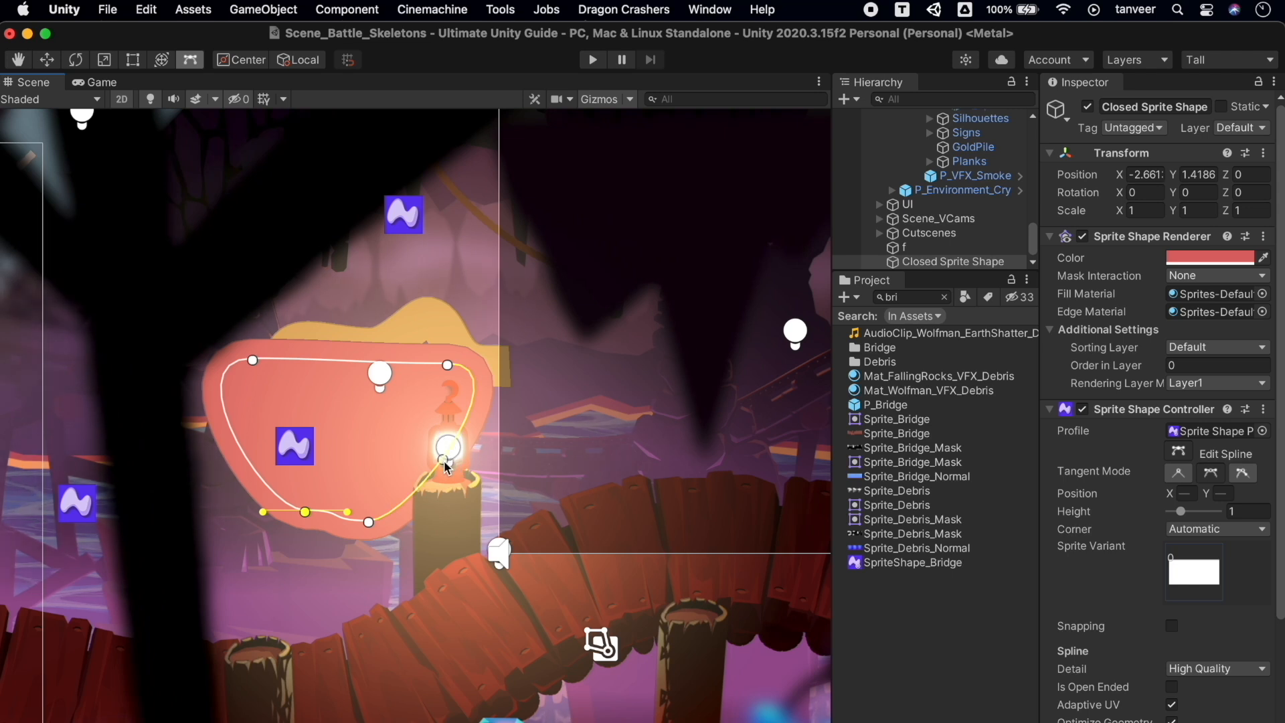
left_click_drag(368, 521, 450, 410)
left_click_drag(305, 512, 344, 579)
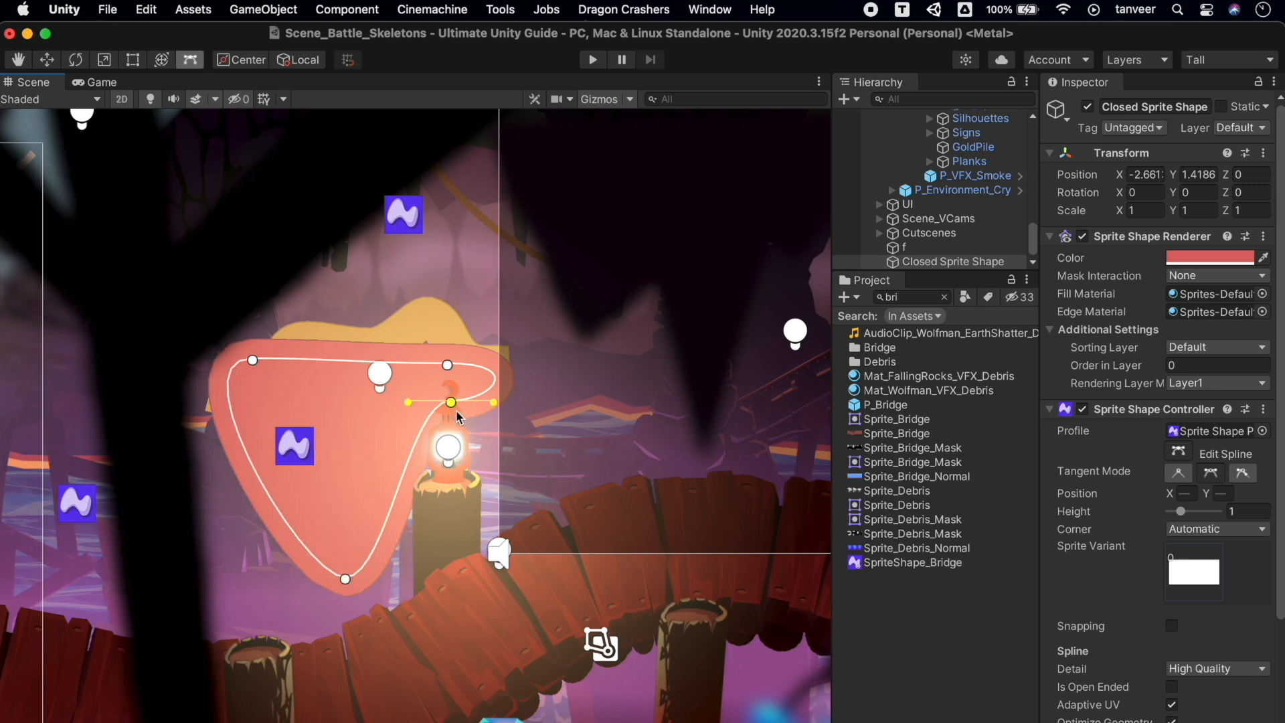
Enlarge the shape toward the upper right and adjust its right and bottom points into a rounded triangle
left_click_drag(451, 403, 542, 525)
left_click_drag(448, 365, 625, 305)
left_click_drag(543, 527, 587, 426)
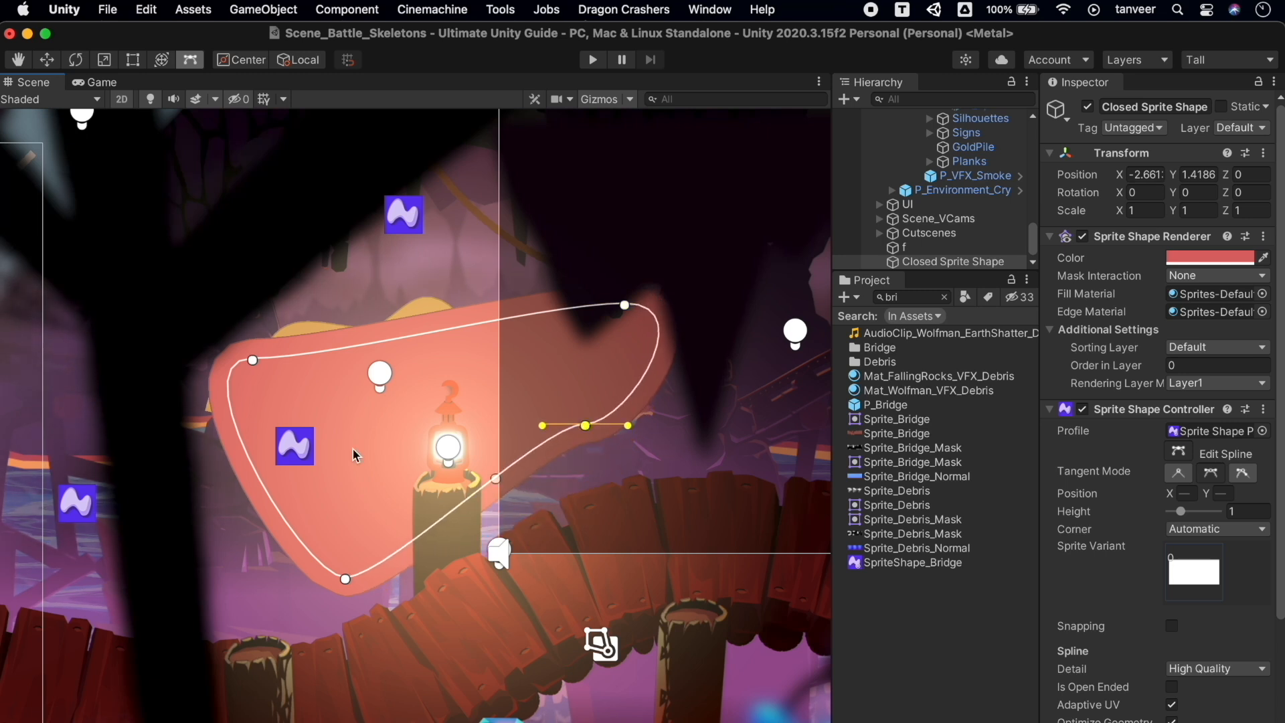
left_click_drag(344, 578, 363, 607)
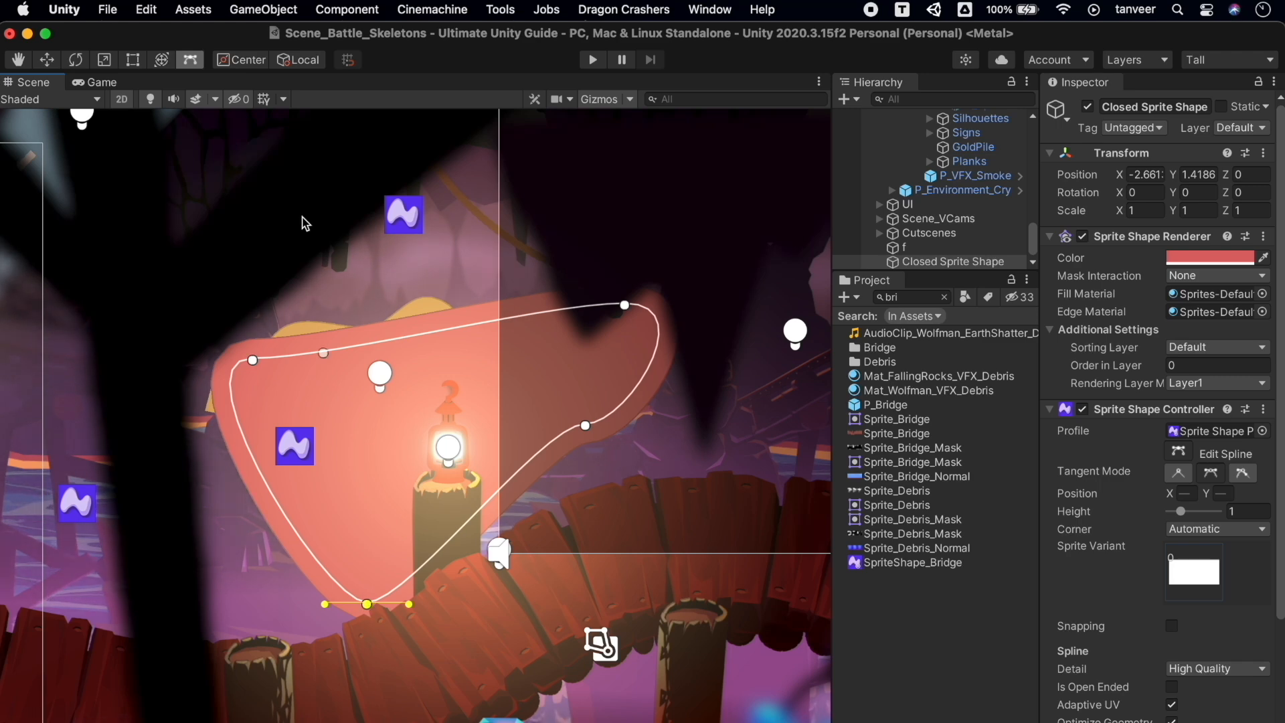
scroll(305, 224, "down", 6)
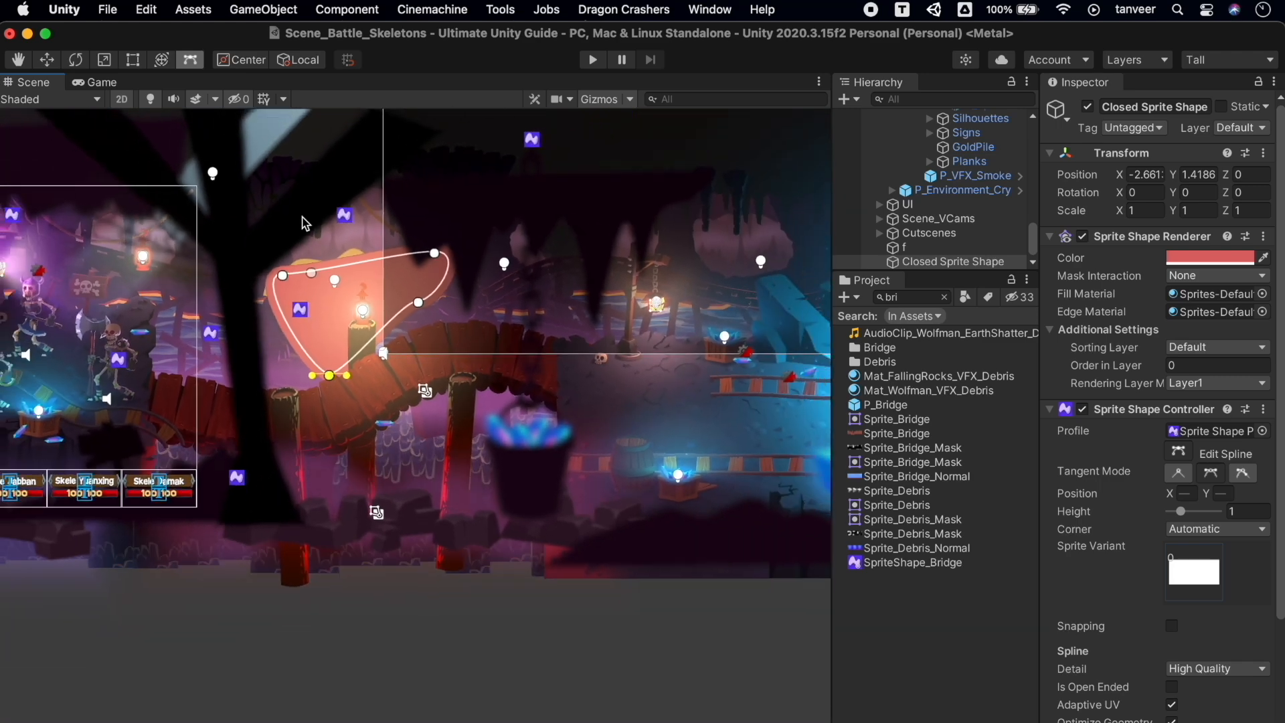
middle_click_drag(303, 240, 318, 387)
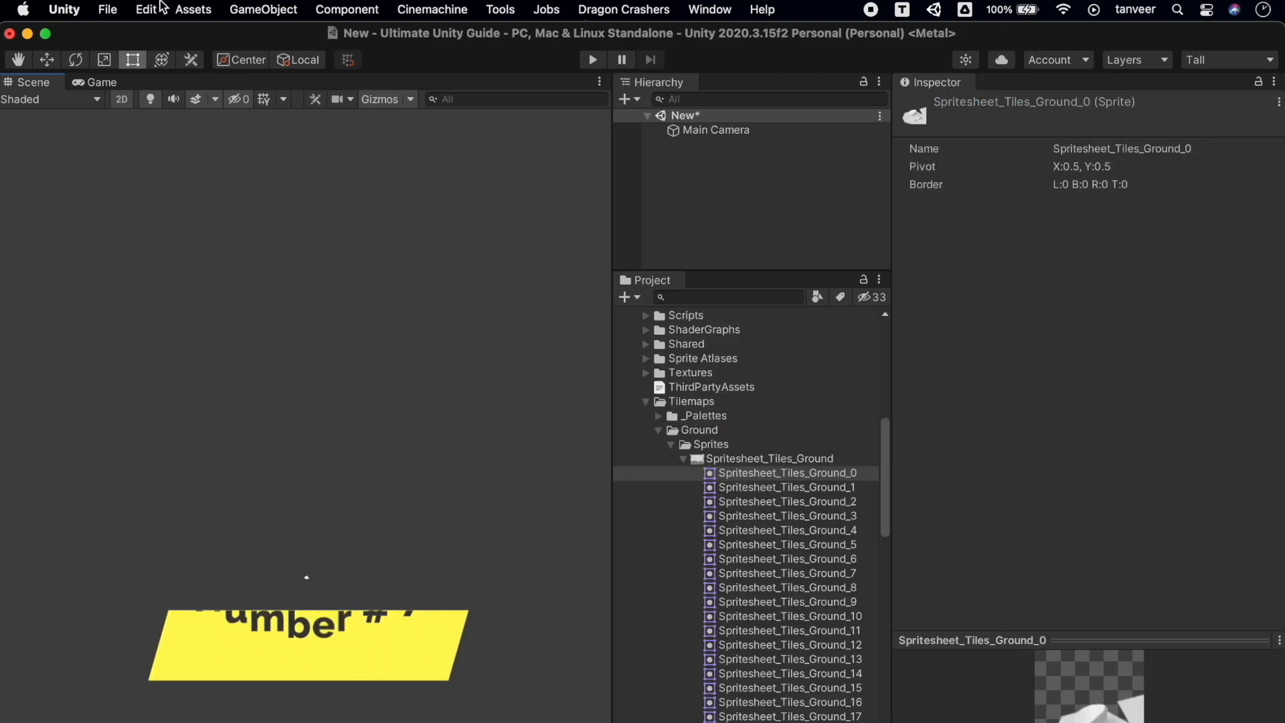
Open the Edit menu in the empty New project
left_click(146, 10)
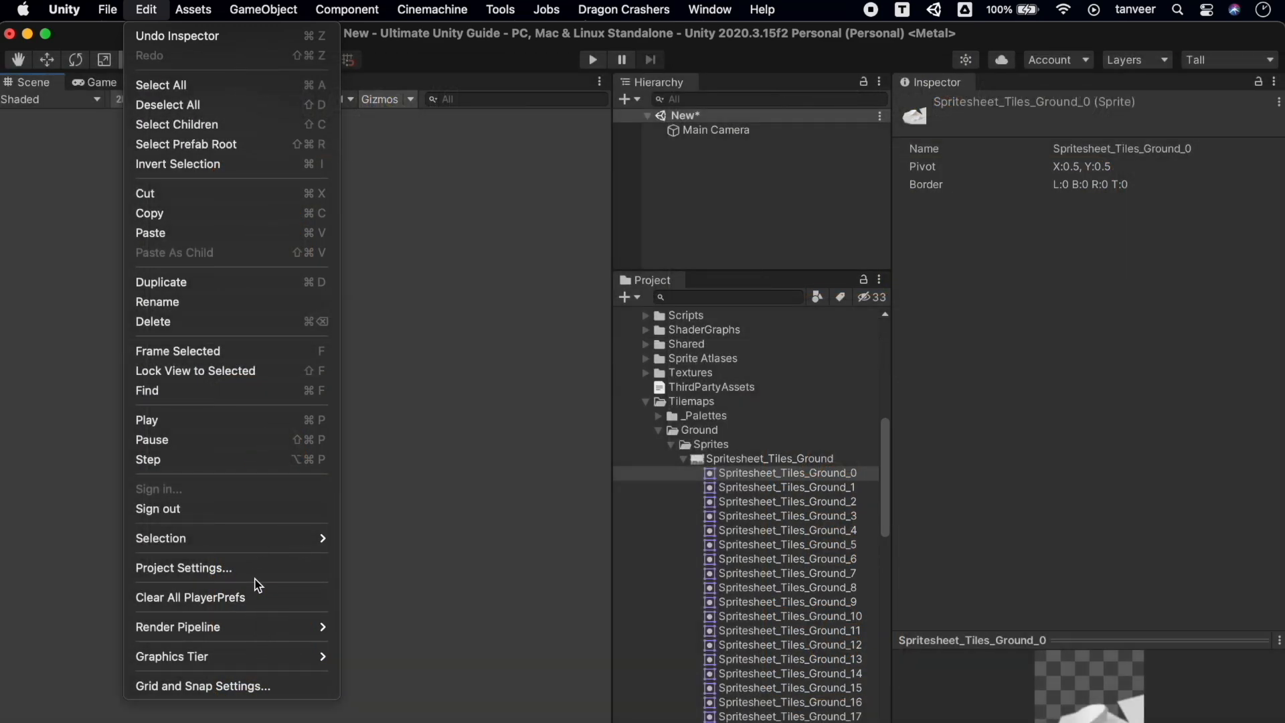
In Graphics project settings, try render pipeline assets and leave the asset set to None
left_click(256, 570)
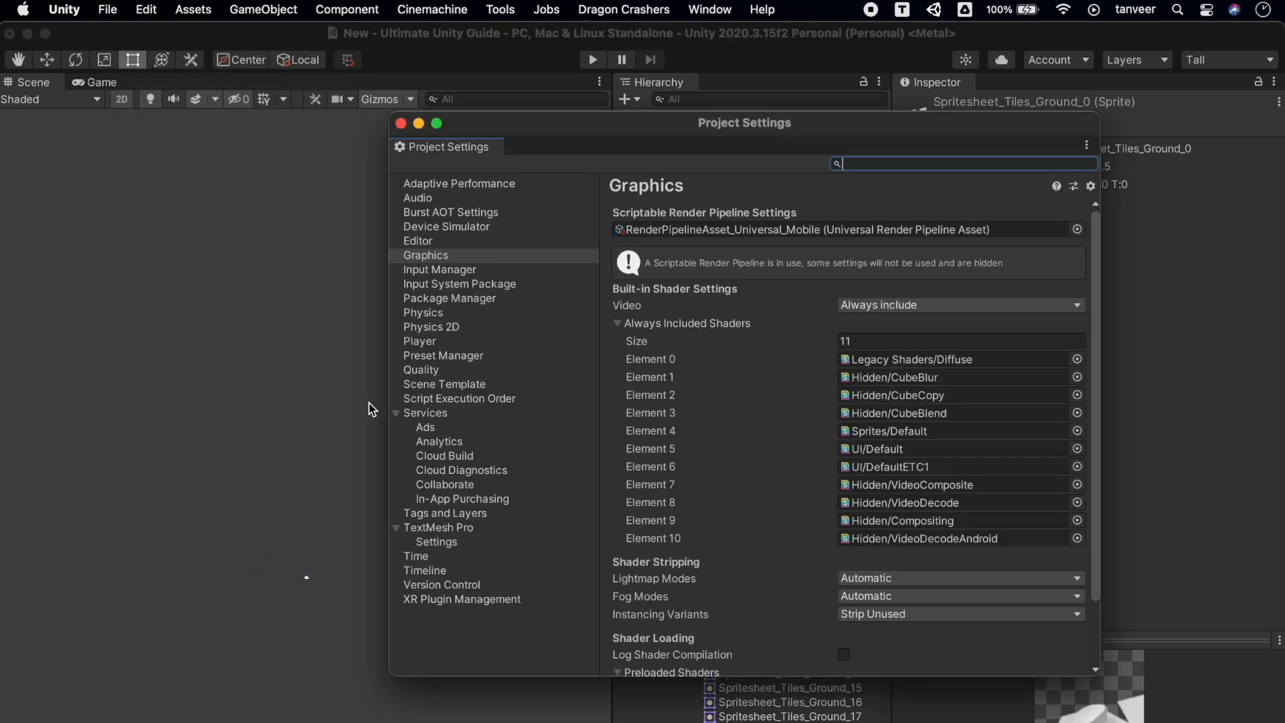
left_click(461, 257)
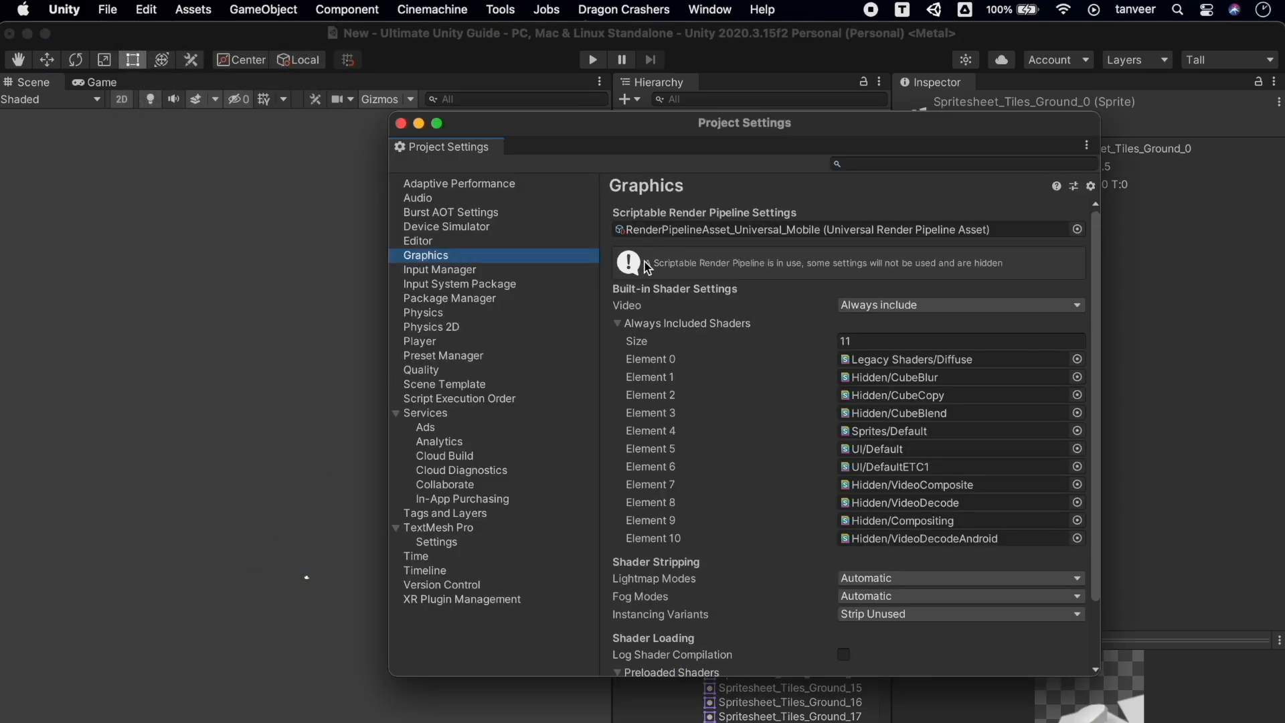
left_click(1077, 229)
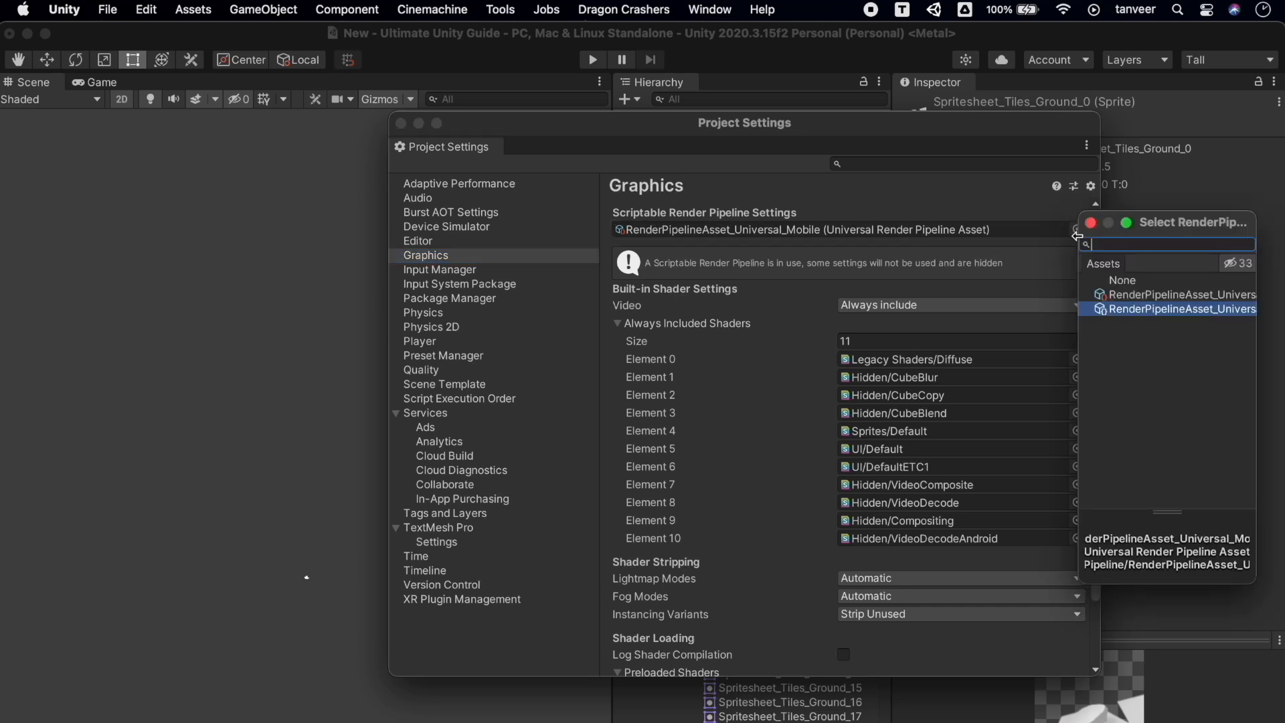
left_click(1133, 297)
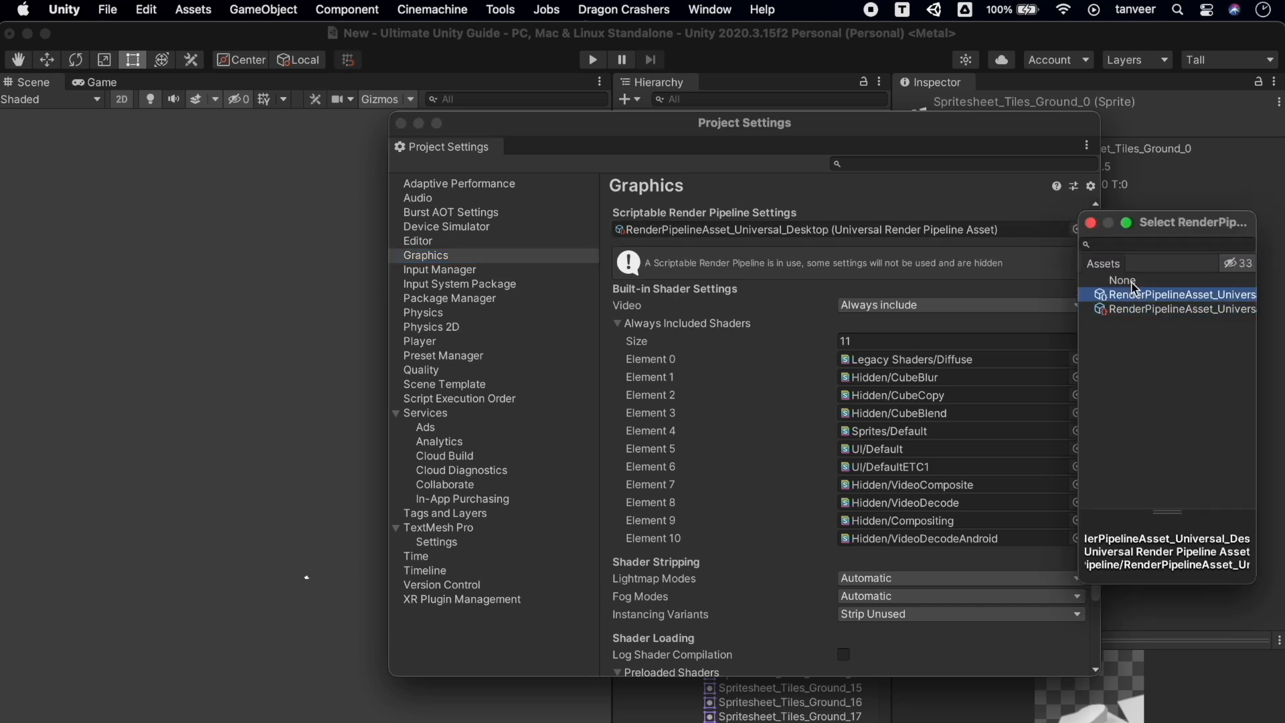
left_click(1133, 281)
left_click(1133, 296)
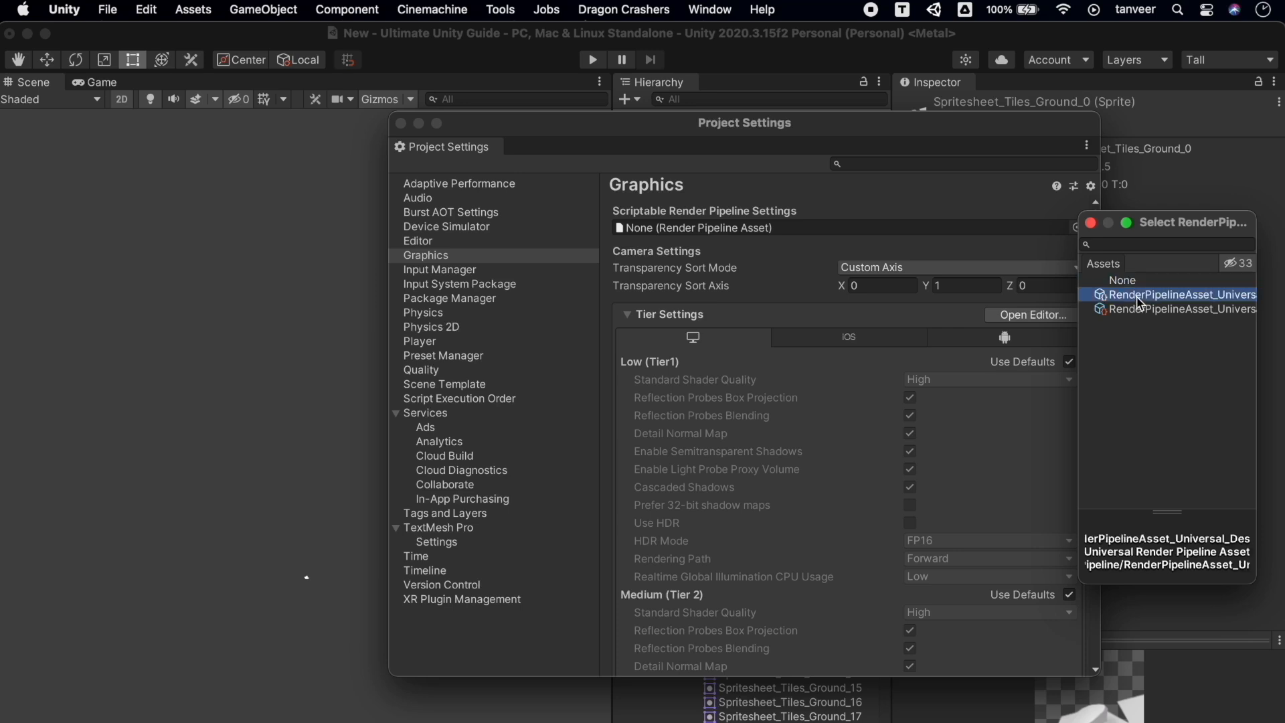
left_click(1133, 282)
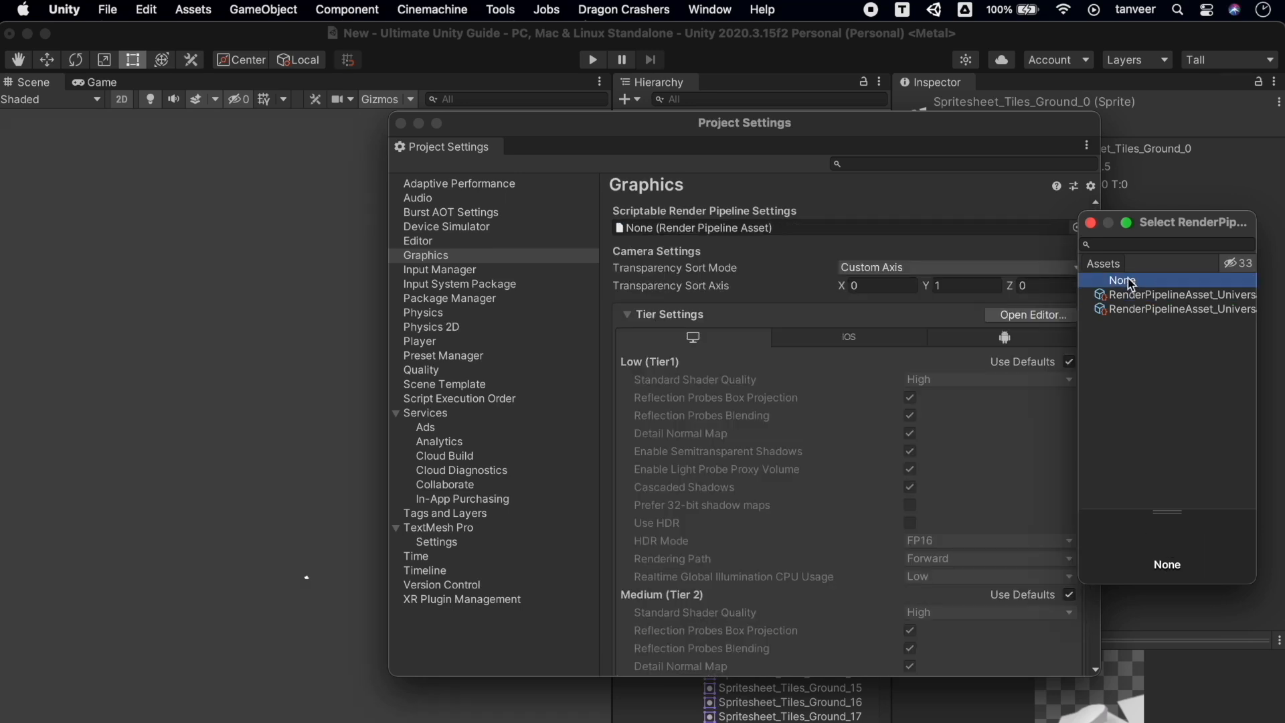
double_click(1131, 283)
Set Transparency Sort Mode to Custom Axis (0, 1, 0) and close Project Settings
left_click(1068, 269)
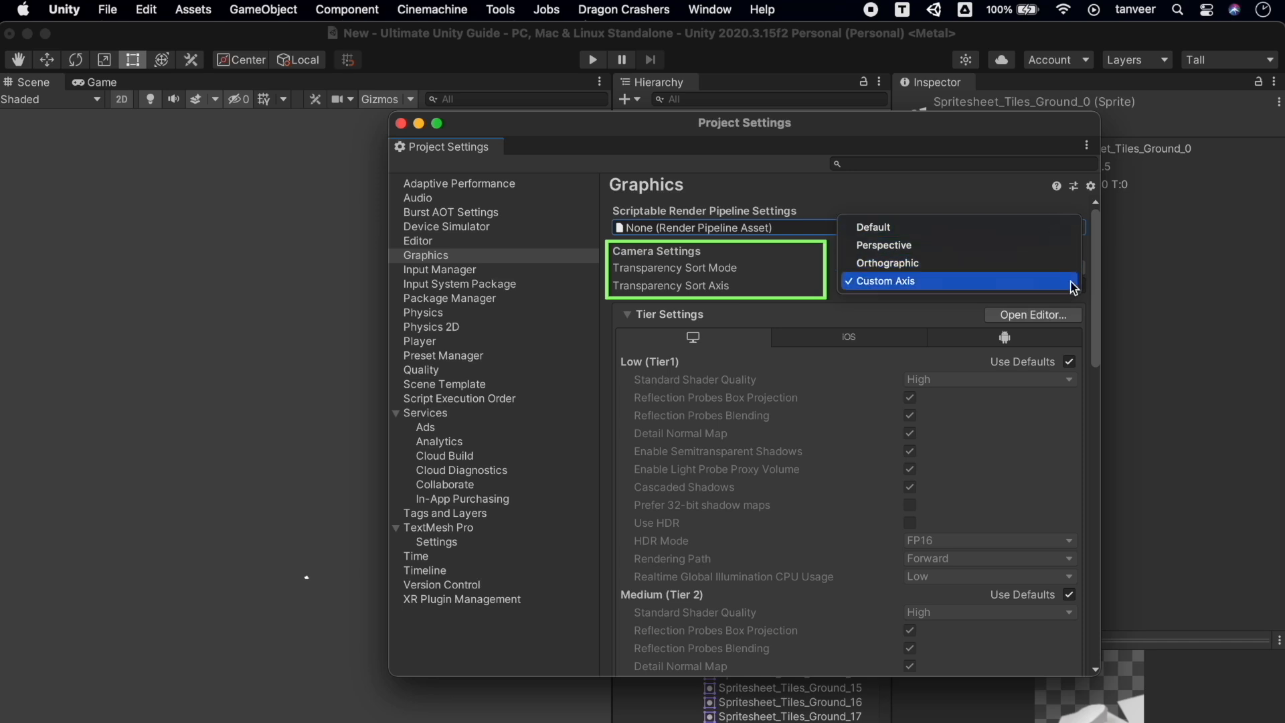
left_click(1071, 281)
left_click(984, 279)
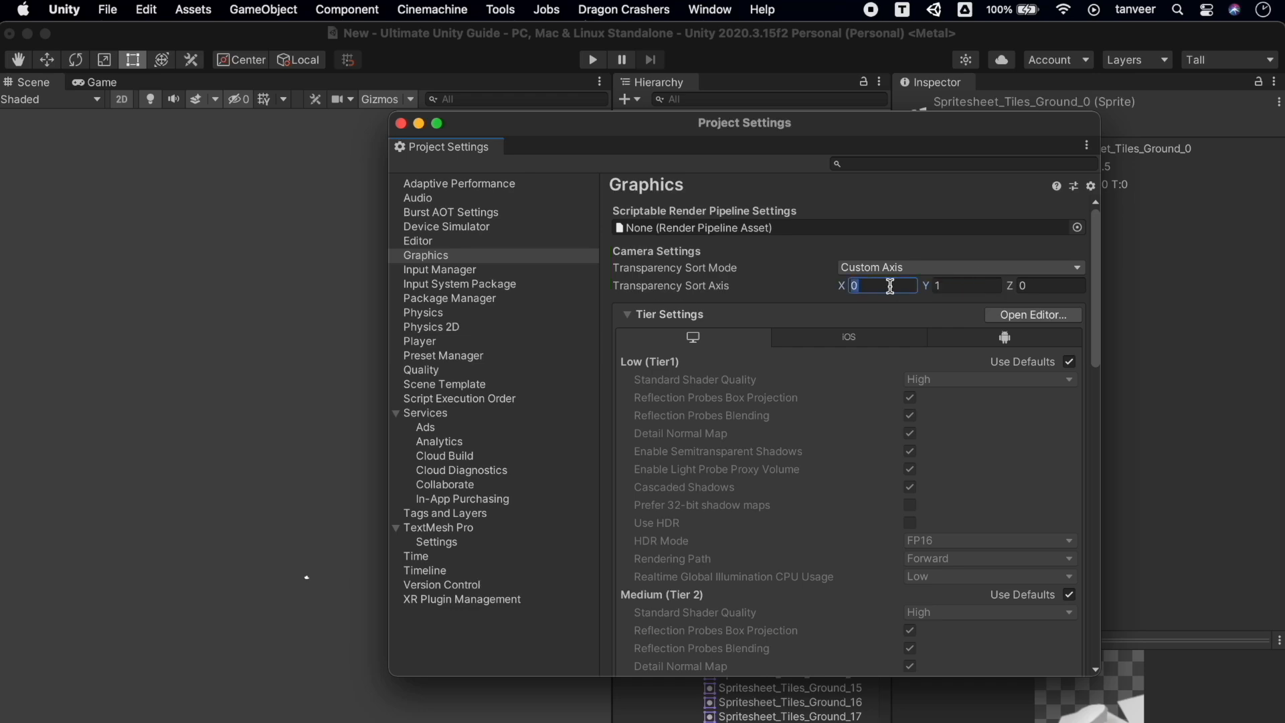
key("Tab")
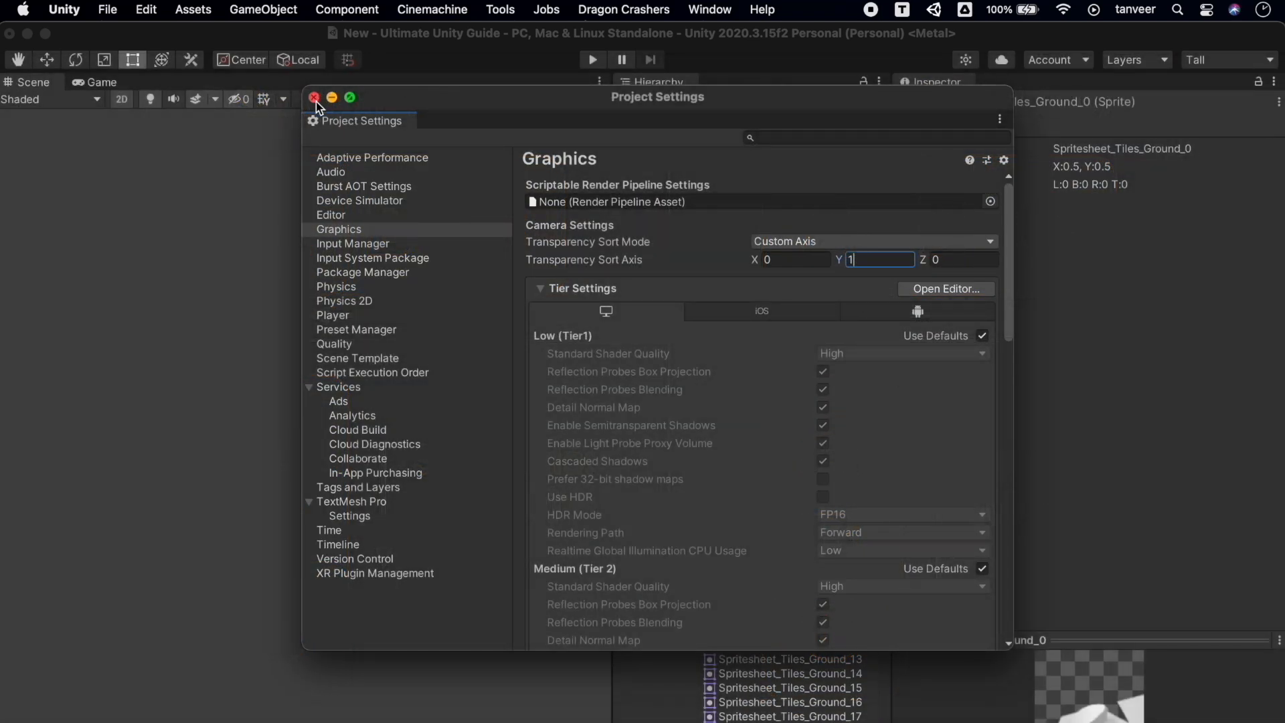
left_click(314, 98)
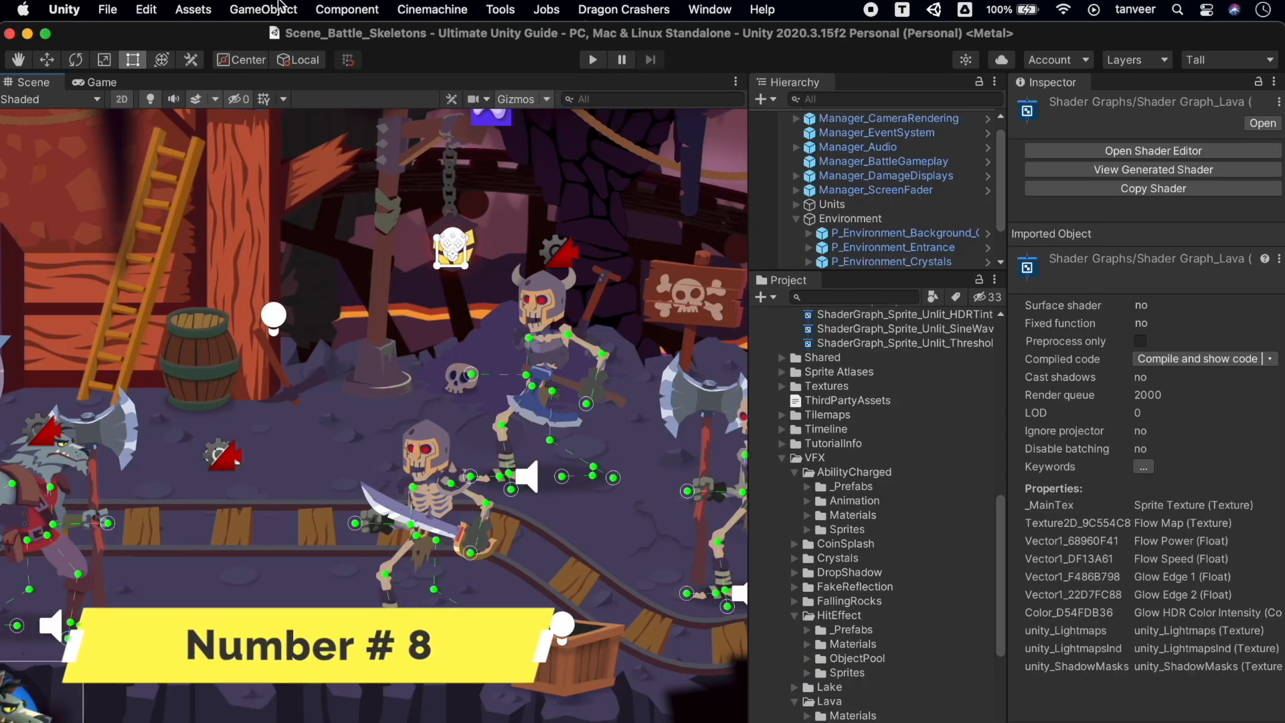
Create a Sprite Lit Shader Graph named New Shader Graph 1 and open it in the Shader Editor
left_click(766, 298)
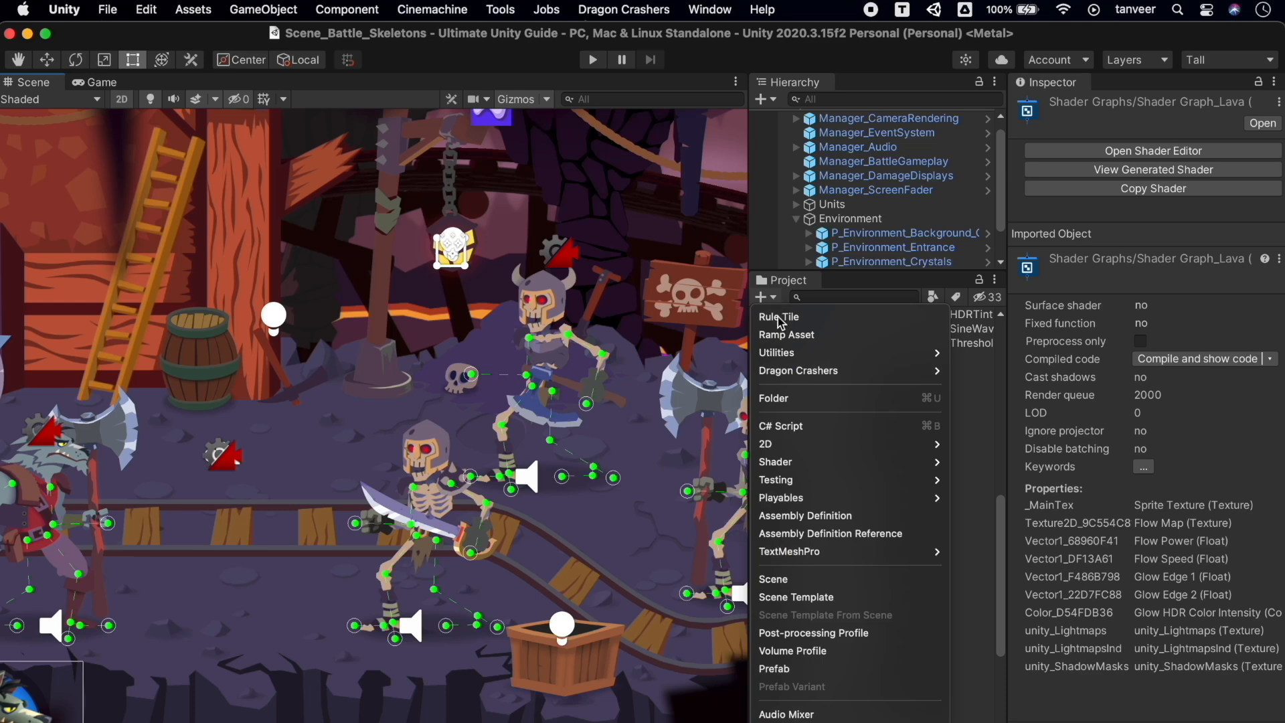
mouse_move(842, 461)
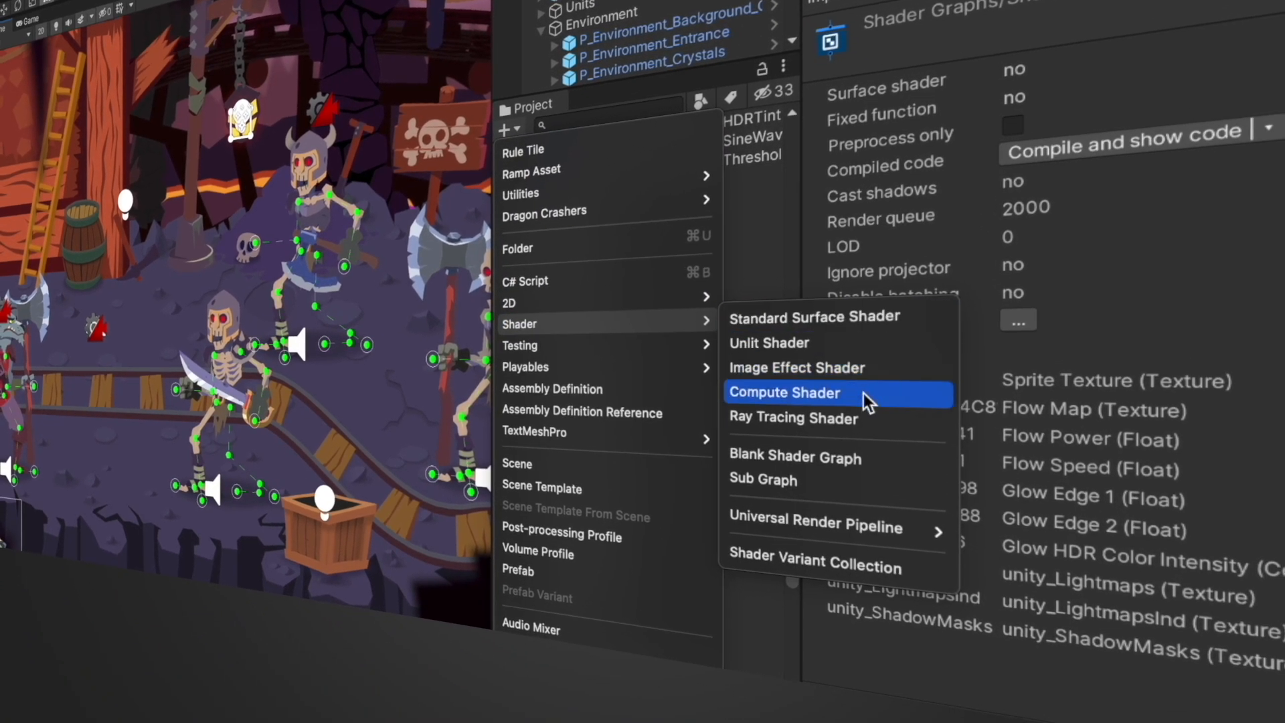
mouse_move(878, 523)
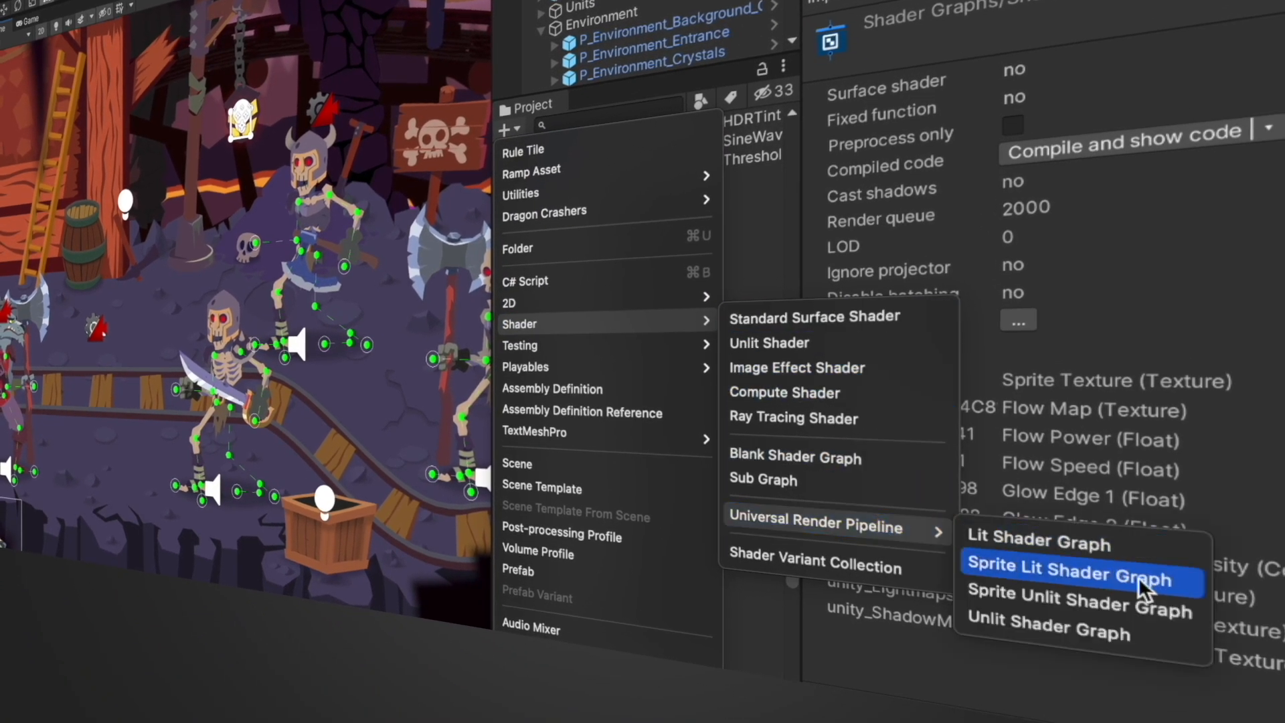
left_click(1183, 581)
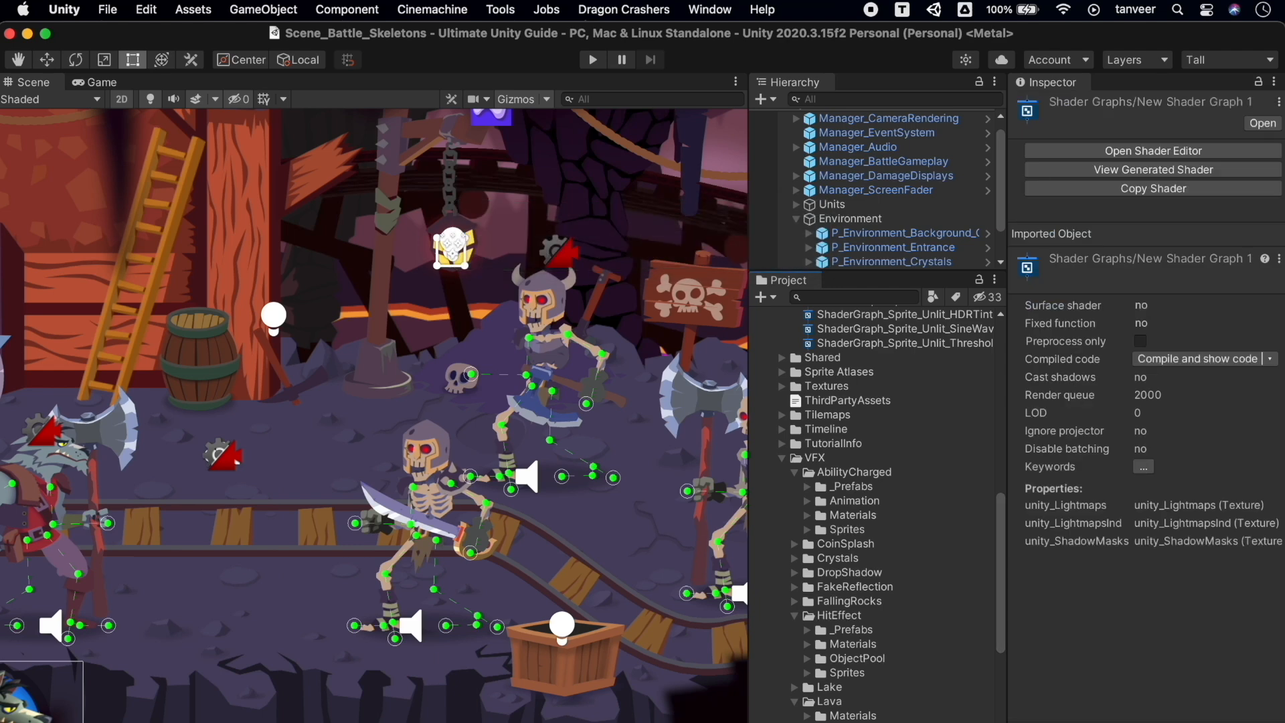
left_click(1153, 150)
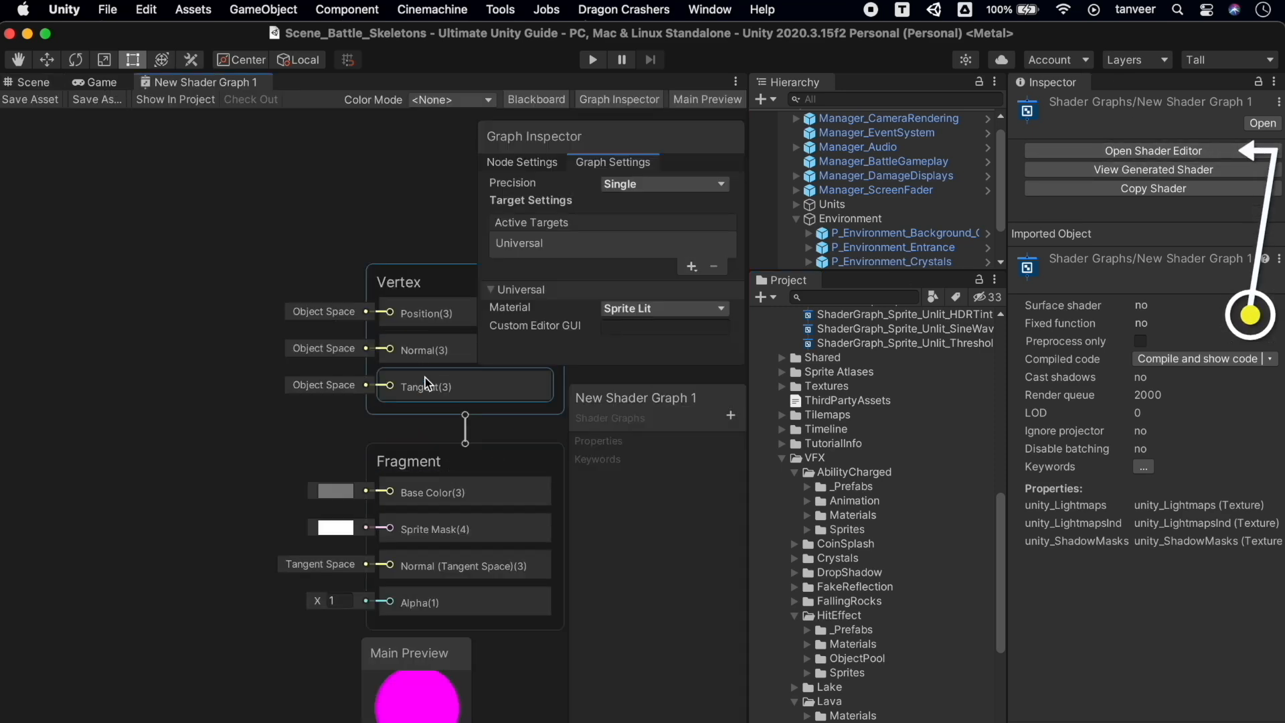
Move the Graph Inspector aside and open the FakeReflection, Particles_Unlit and Particles_Lit graphs
left_click_drag(535, 142, 57, 175)
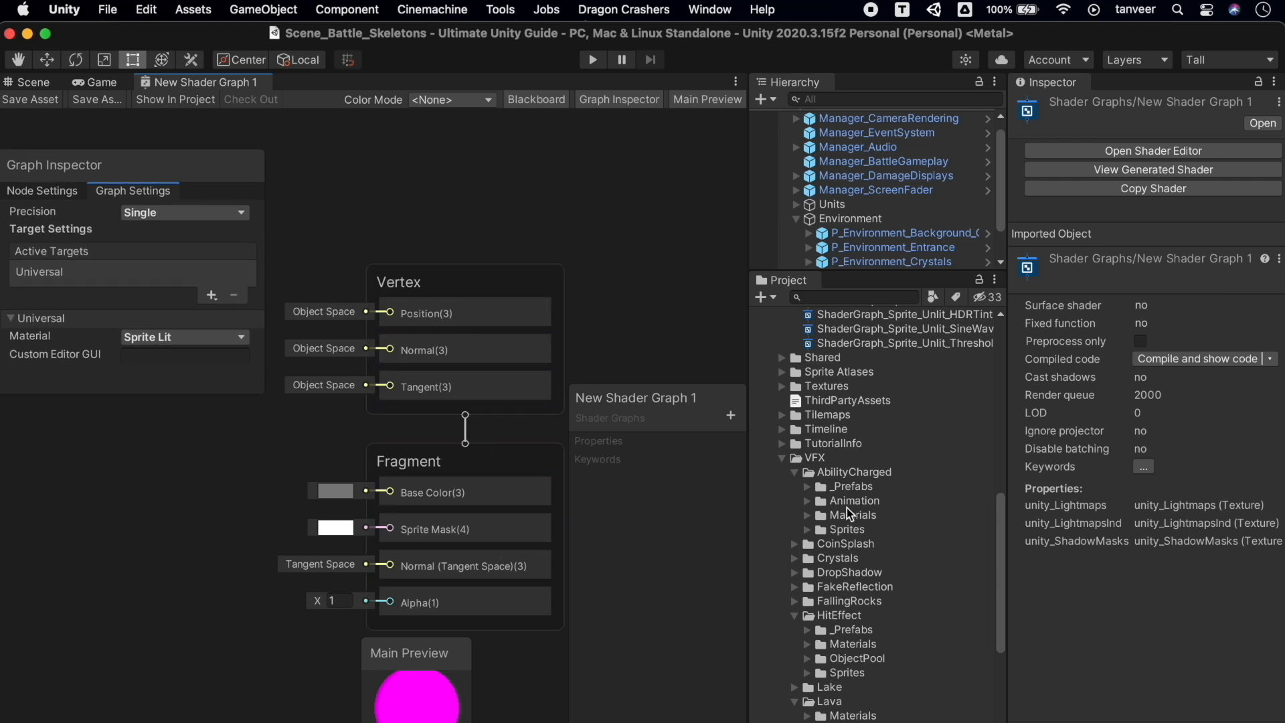
scroll(892, 585, "down", 4)
scroll(891, 585, "up", 10)
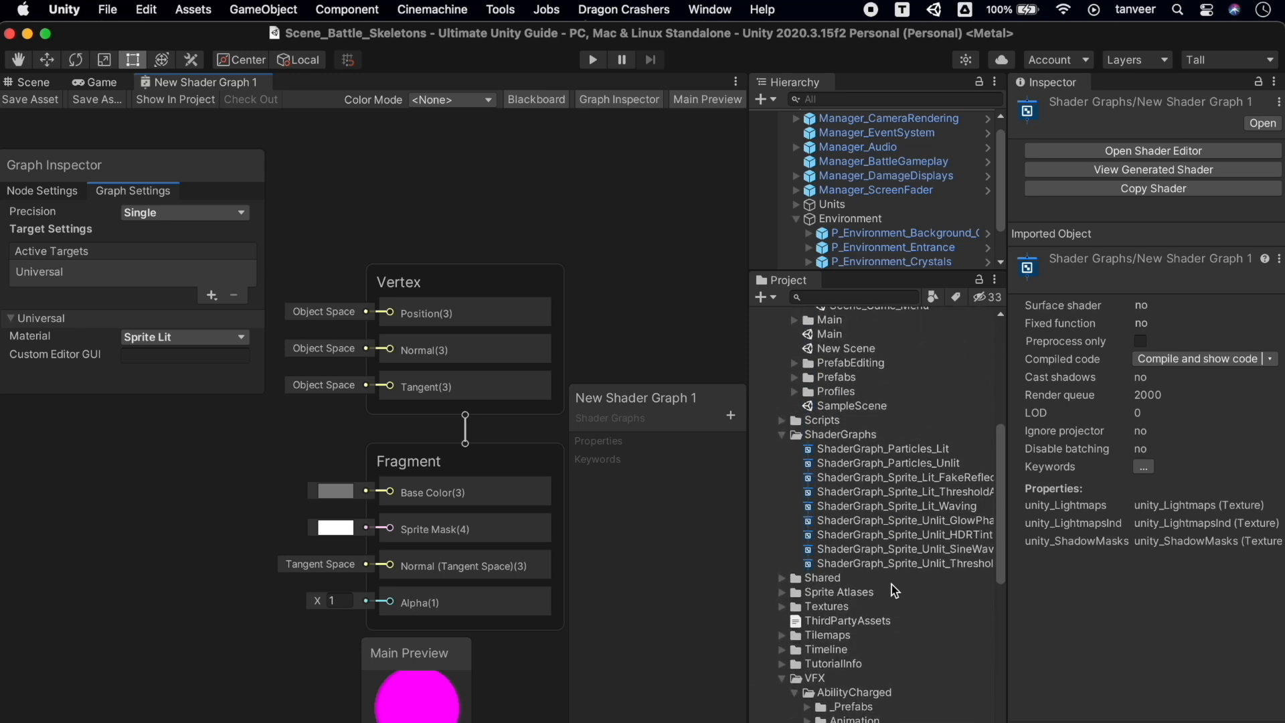
double_click(959, 477)
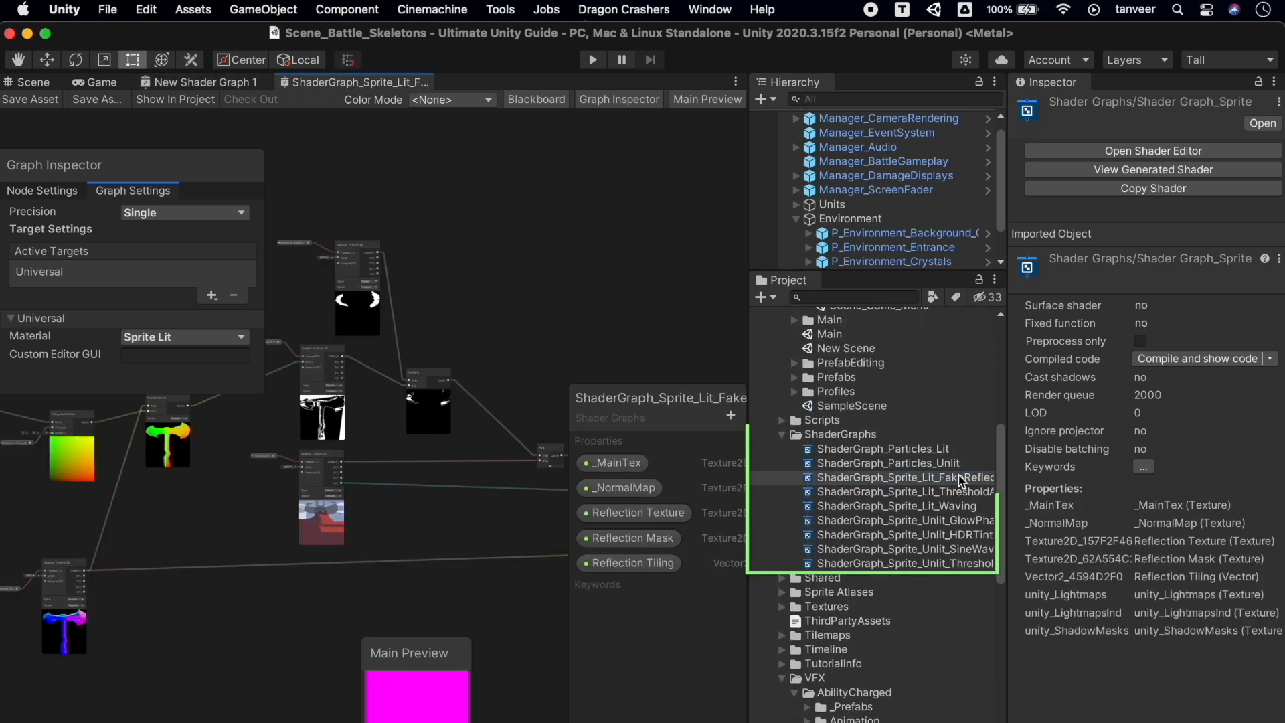
double_click(942, 467)
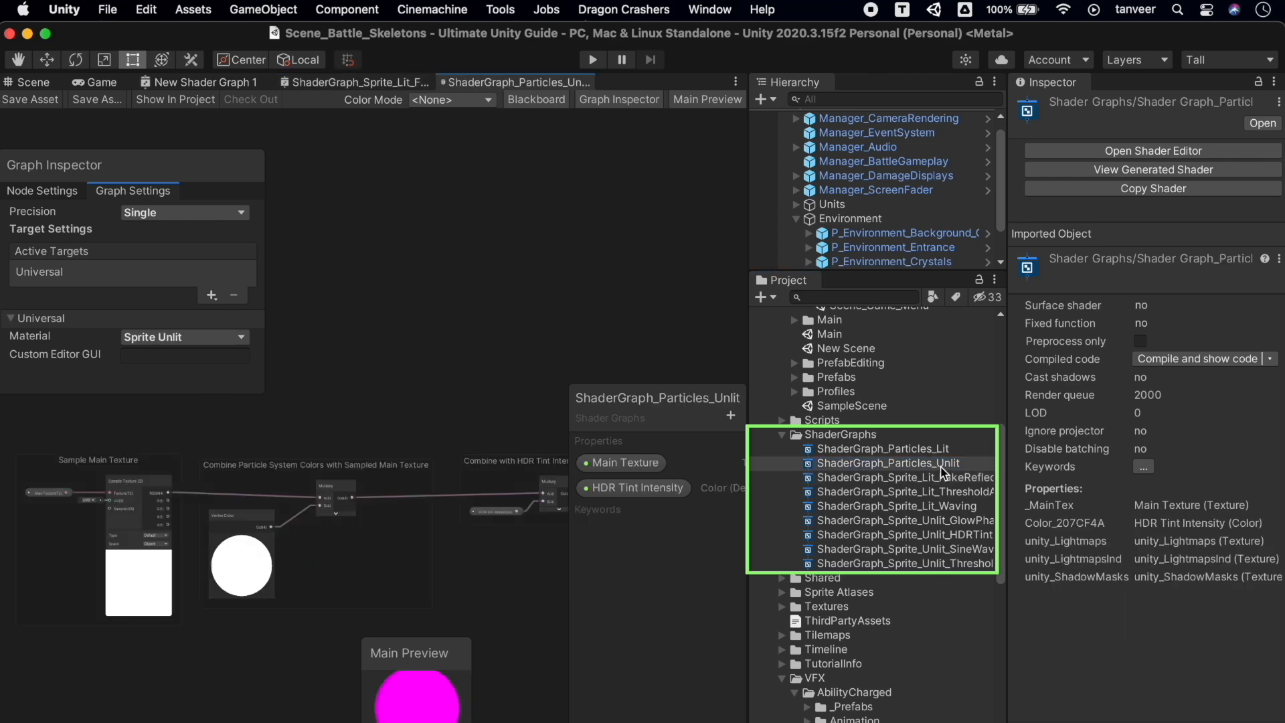
double_click(923, 450)
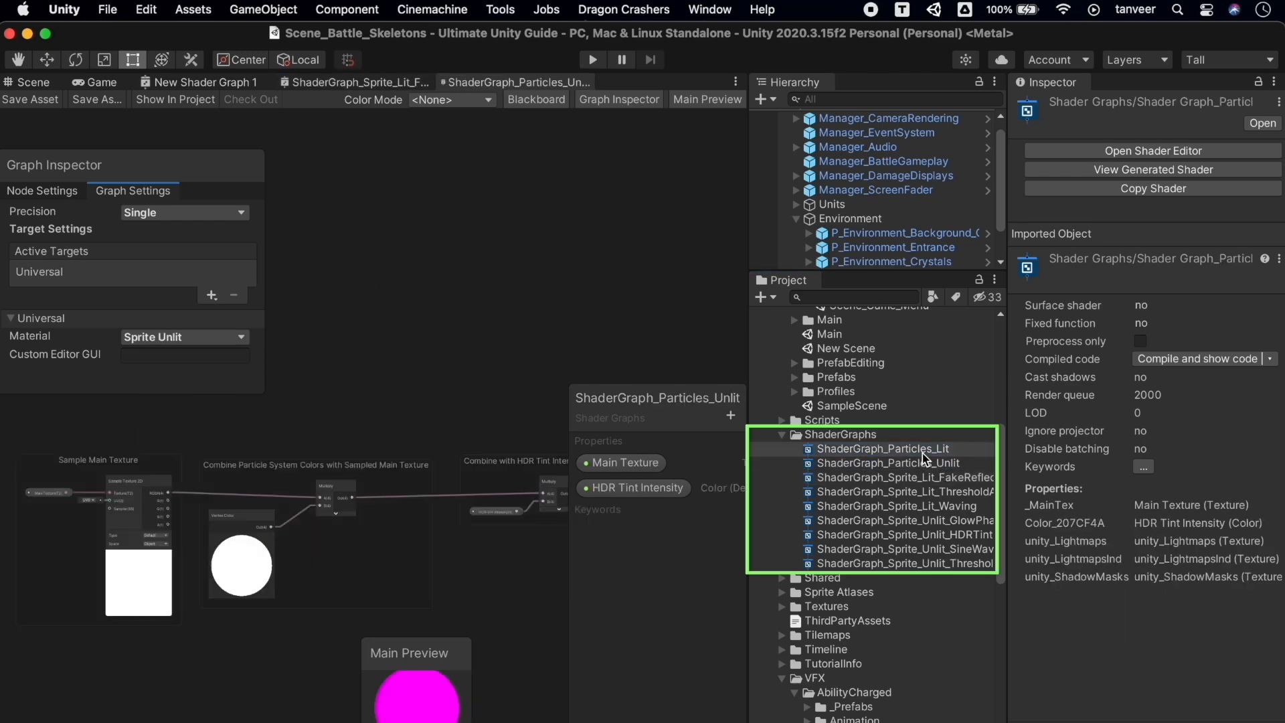
Open the ThresholdAnim, Waving and GlowPhase sprite graphs, then search the project for 'shader lava'
double_click(957, 491)
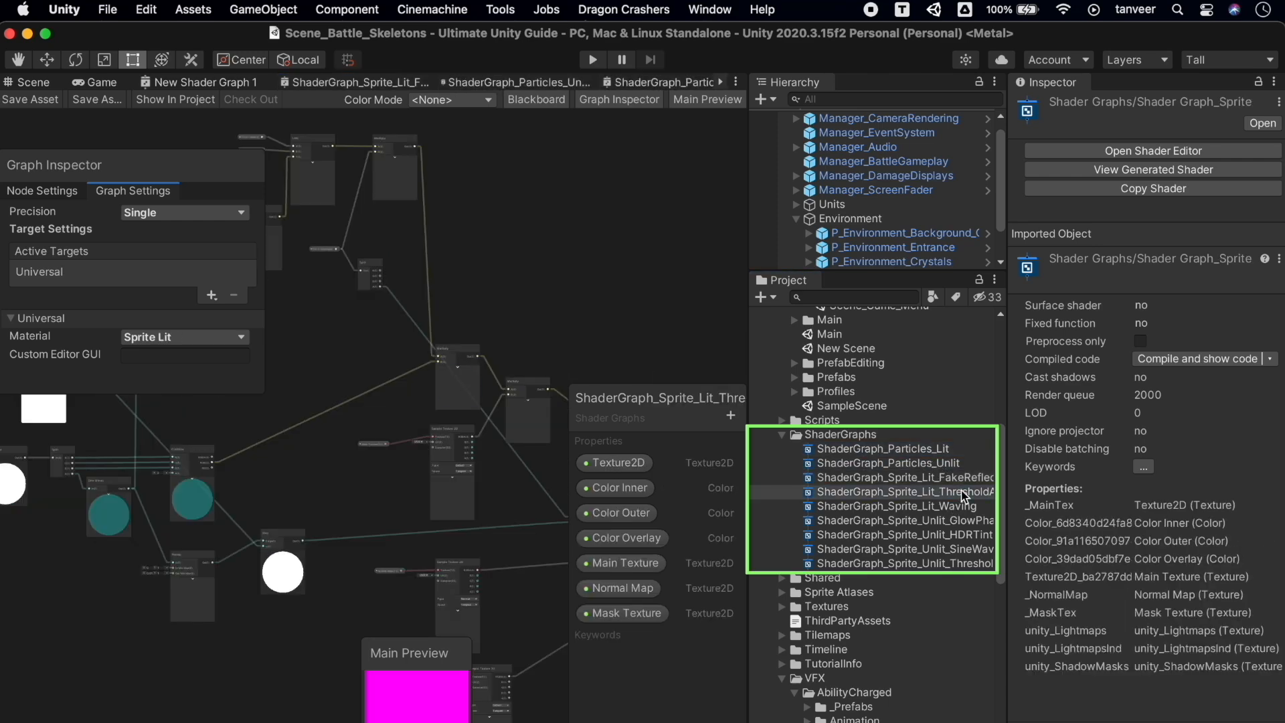
double_click(952, 507)
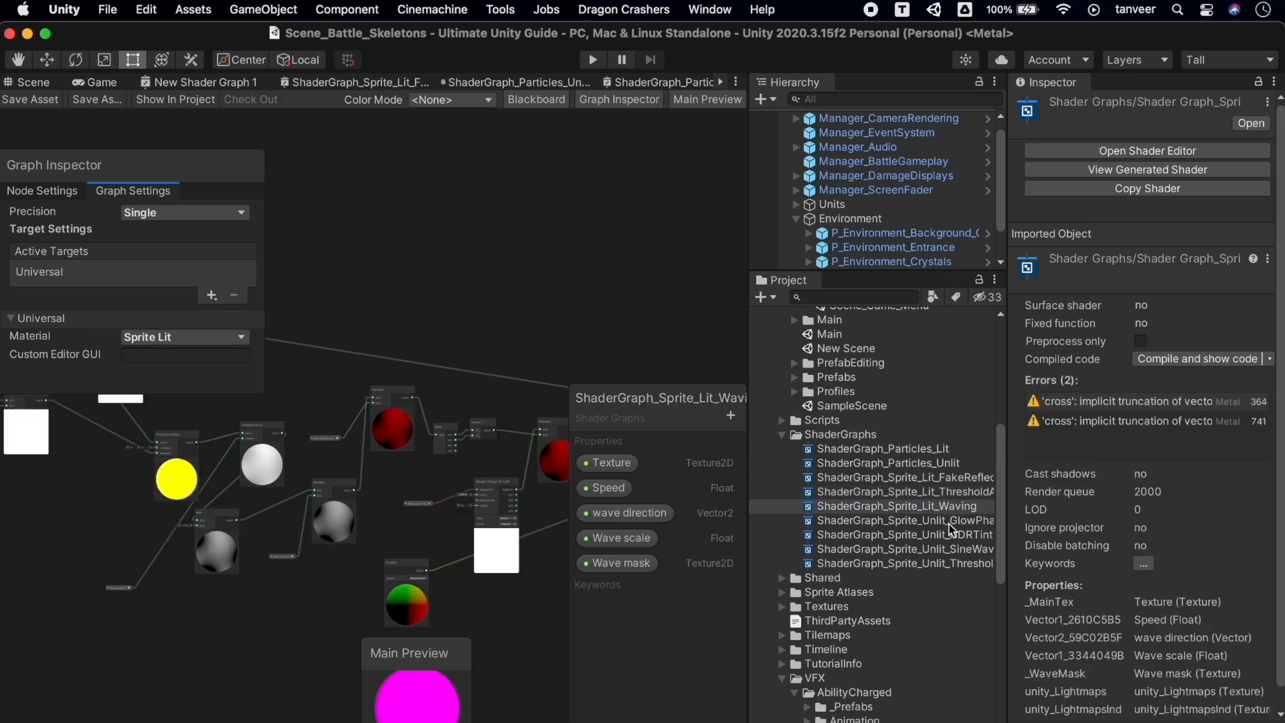
double_click(950, 522)
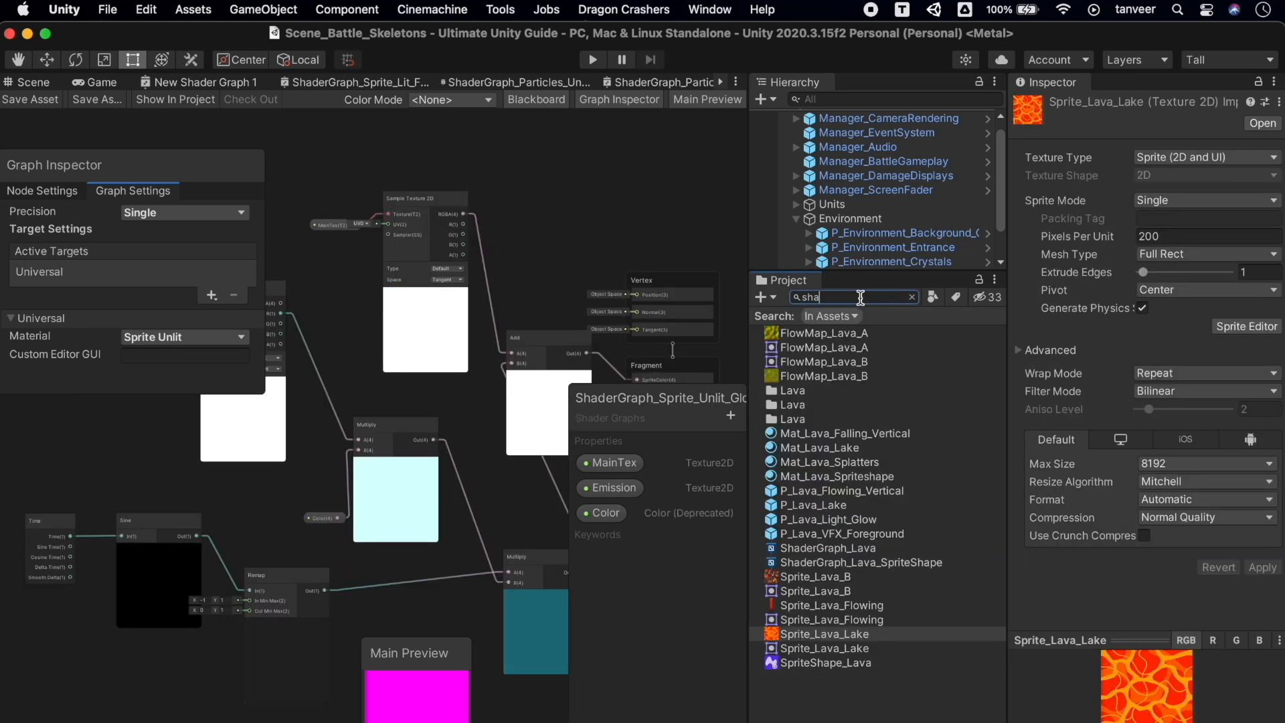
type("shader lava")
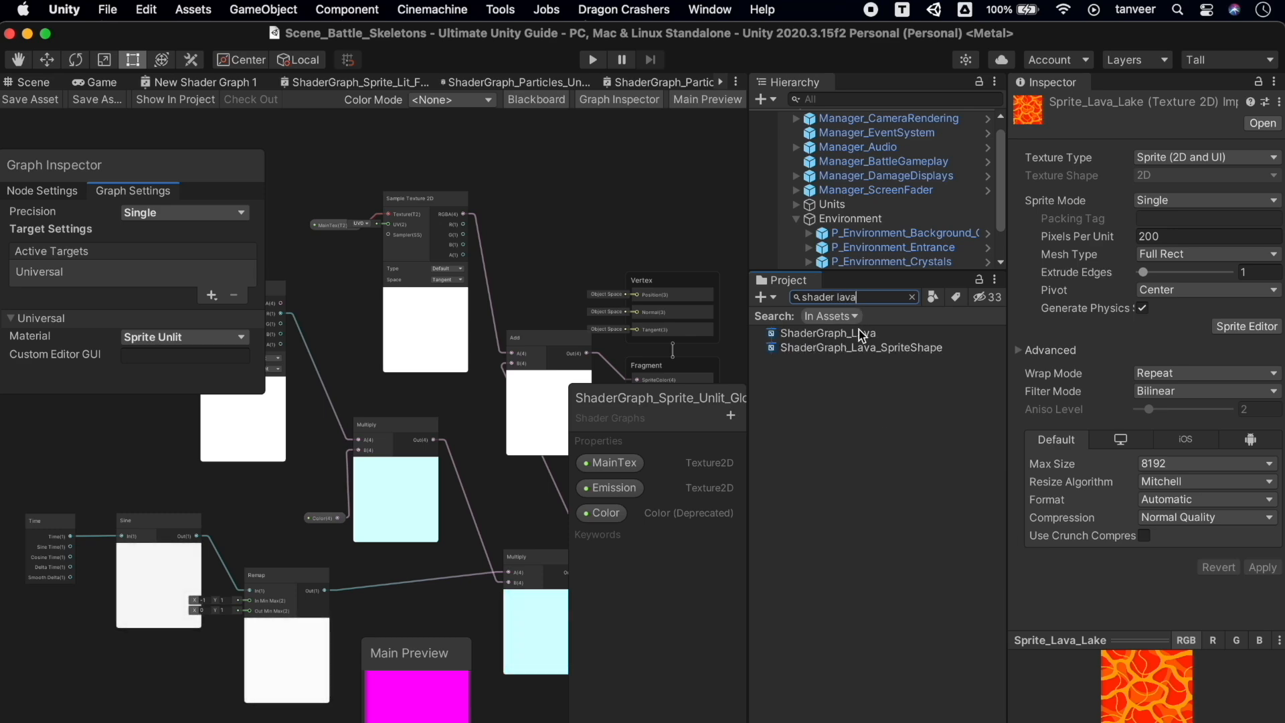
Open ShaderGraph_Lava, then ShaderGraph_Lava_SpriteShape, moving its graph settings away from the nodes
double_click(860, 333)
left_click(871, 357)
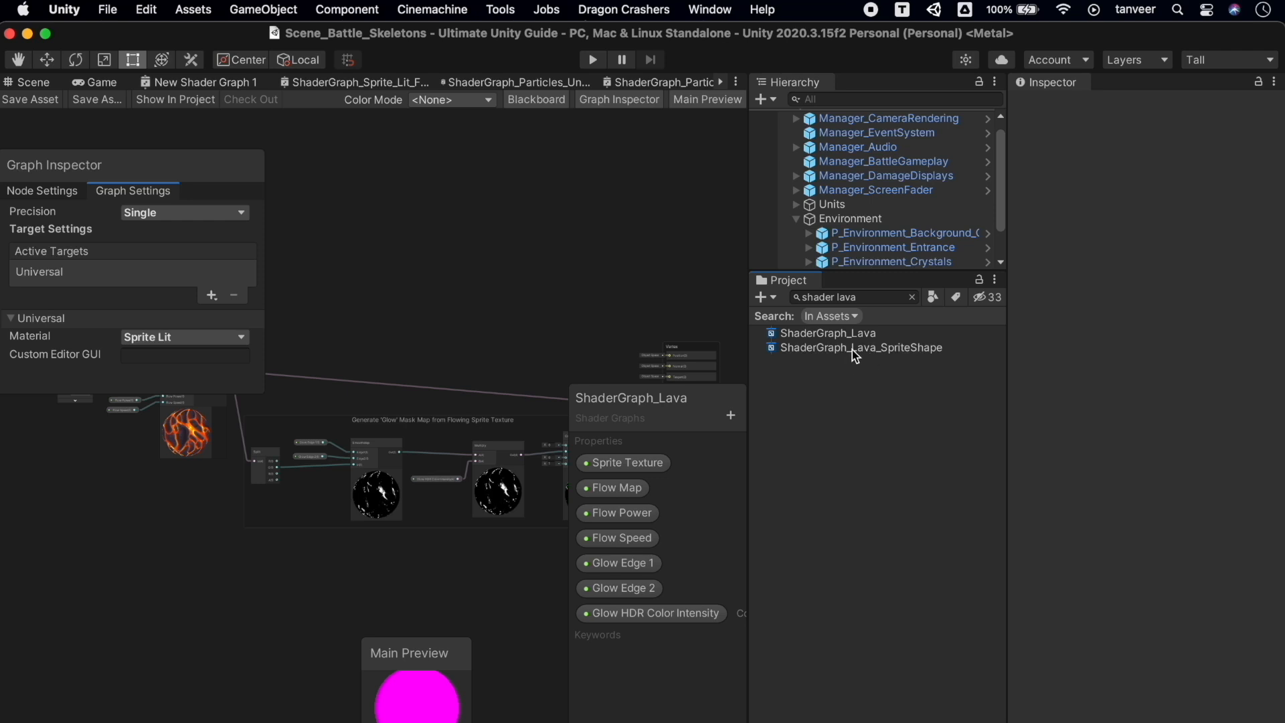
double_click(853, 349)
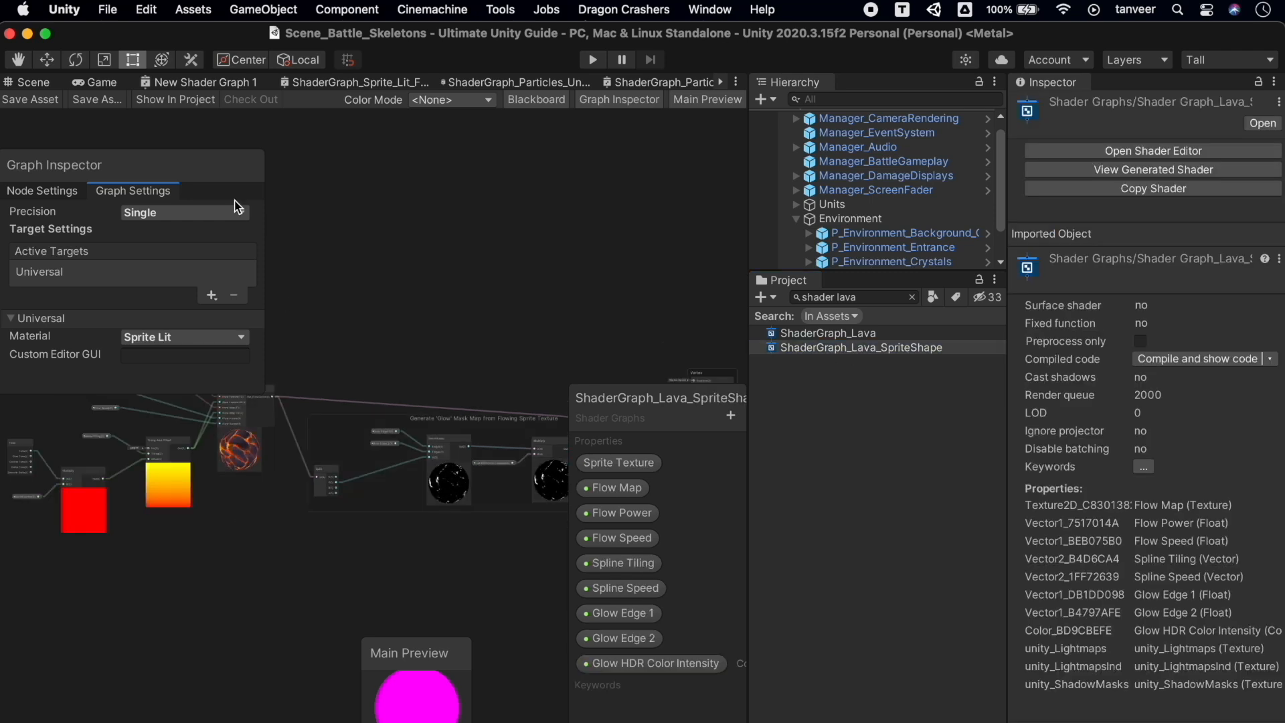
left_click_drag(146, 189, 628, 155)
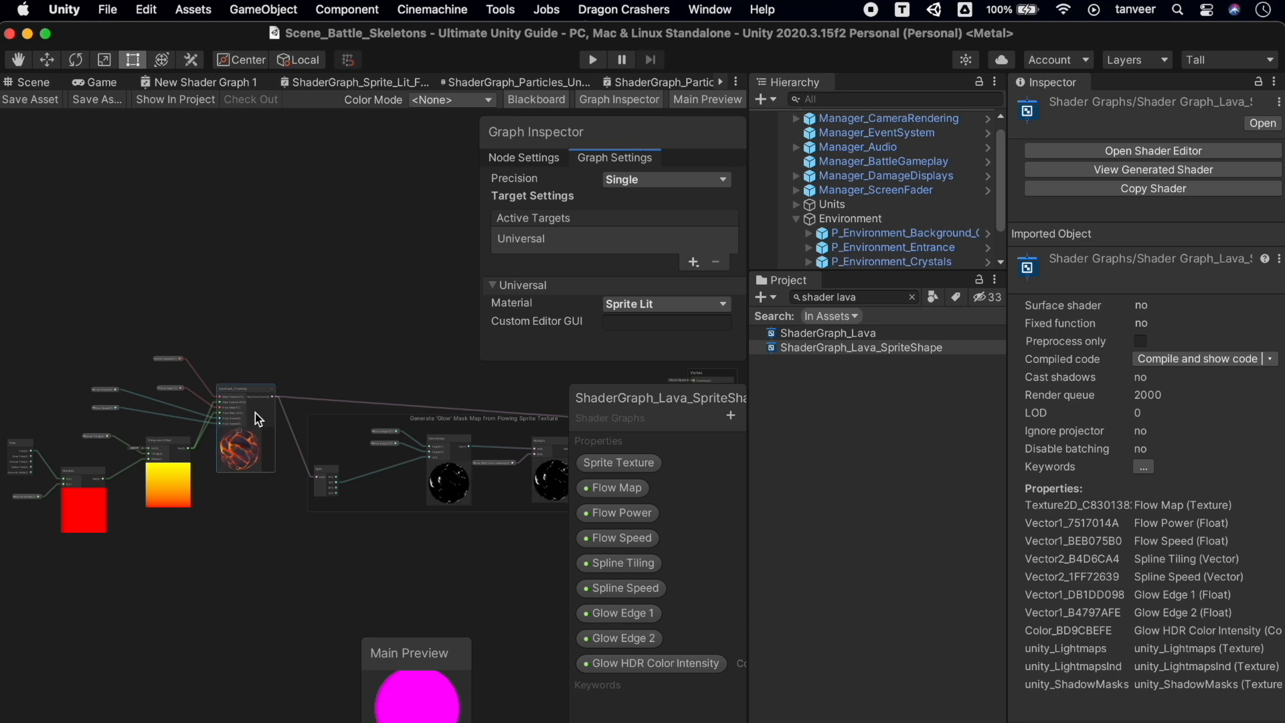
scroll(255, 413, "down", 2)
scroll(255, 412, "up", 10)
scroll(257, 418, "down", 5)
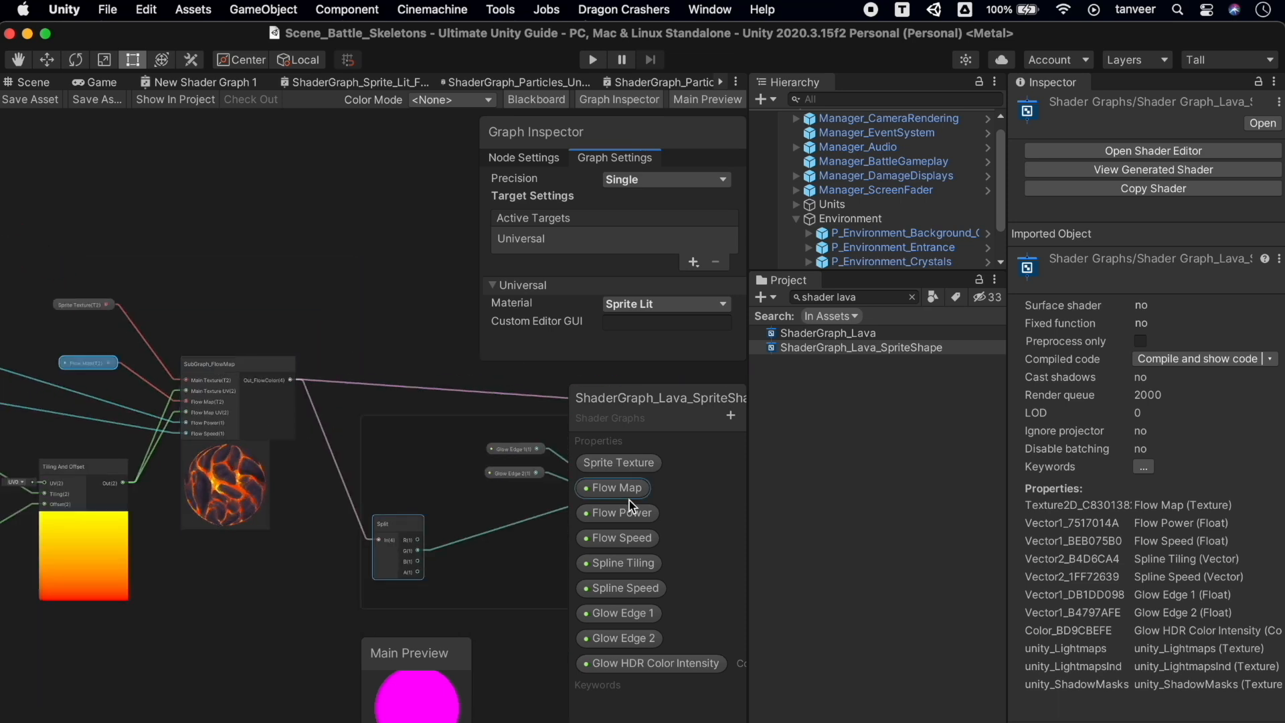
Set Flow Power's default to 0.58, then raise it to about 4.36
left_click(617, 513)
left_click(625, 245)
type("0.58")
left_click_drag(629, 244, 737, 252)
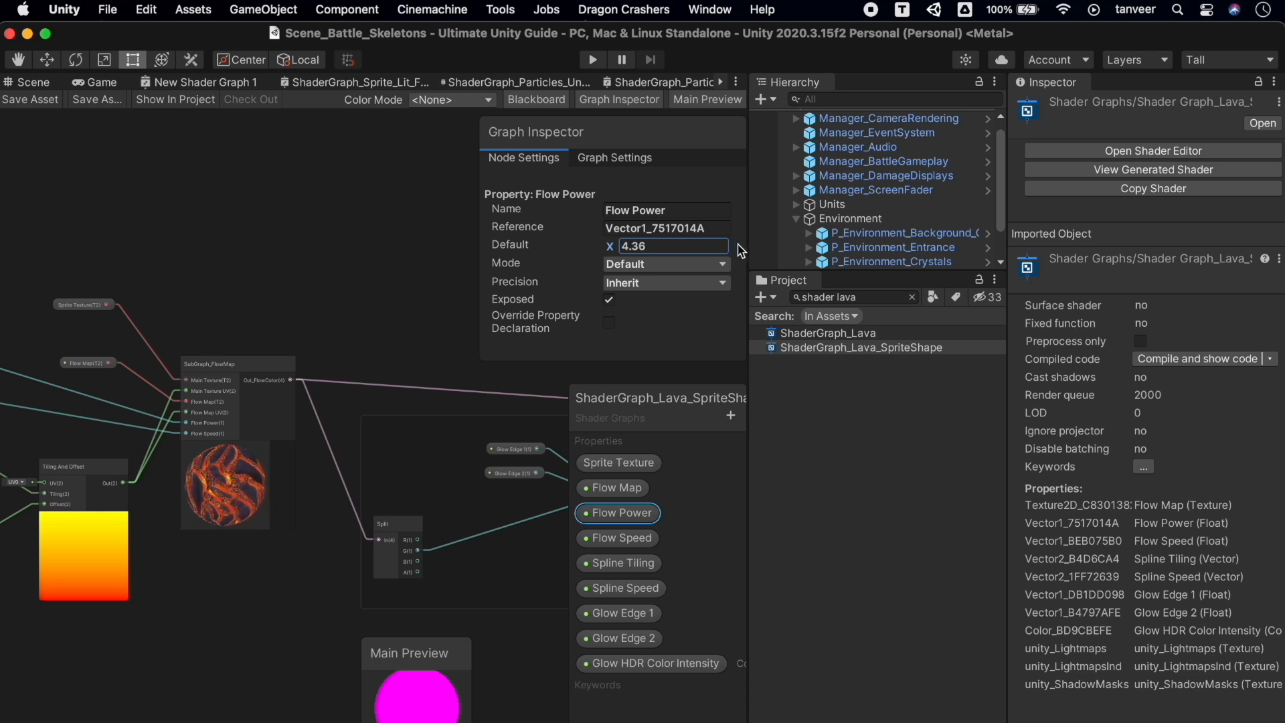
Try Spline Tiling defaults X 2.2 and Y 1.87, then Y 1, and inspect Spline Speed
left_click(620, 488)
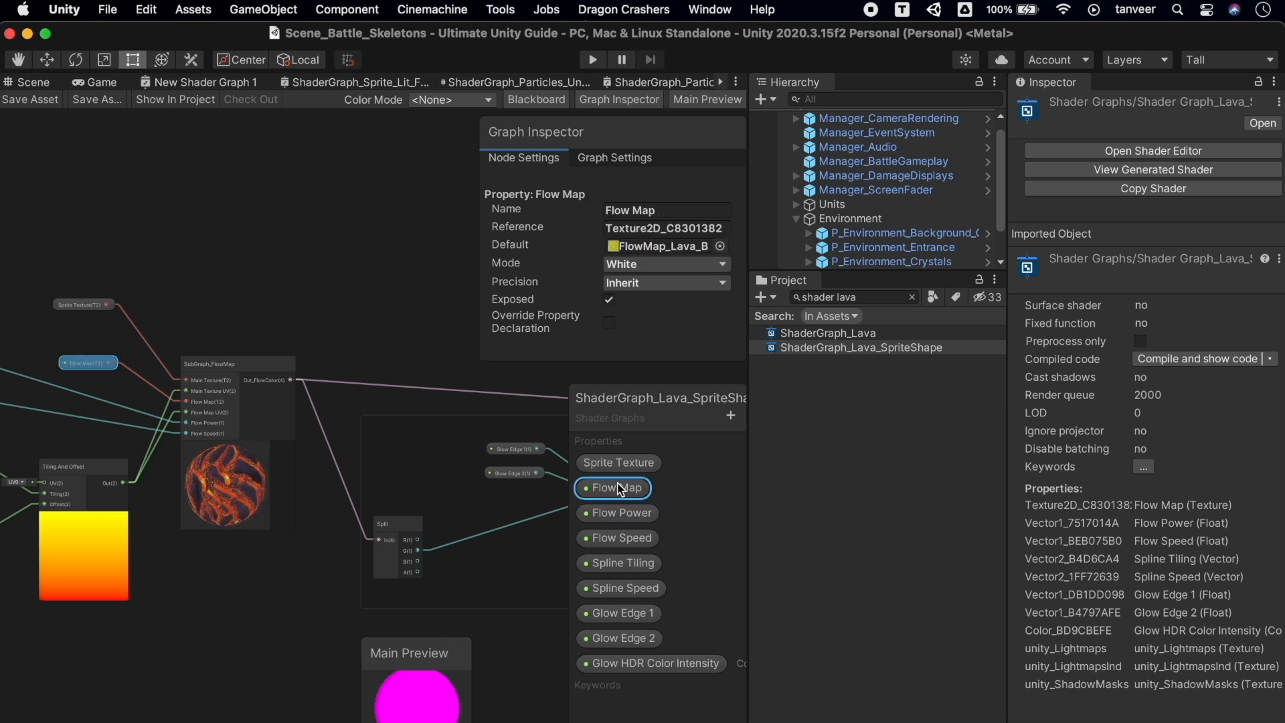
left_click(624, 563)
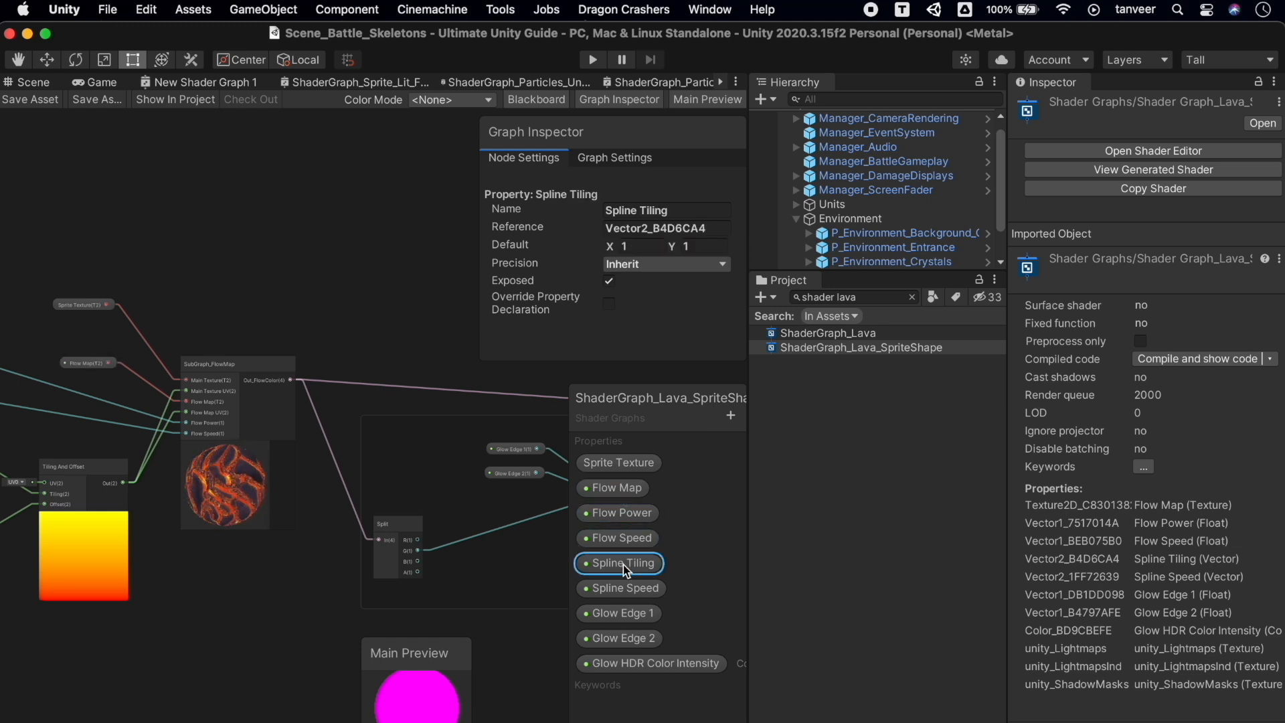
left_click(683, 245)
type("1.87")
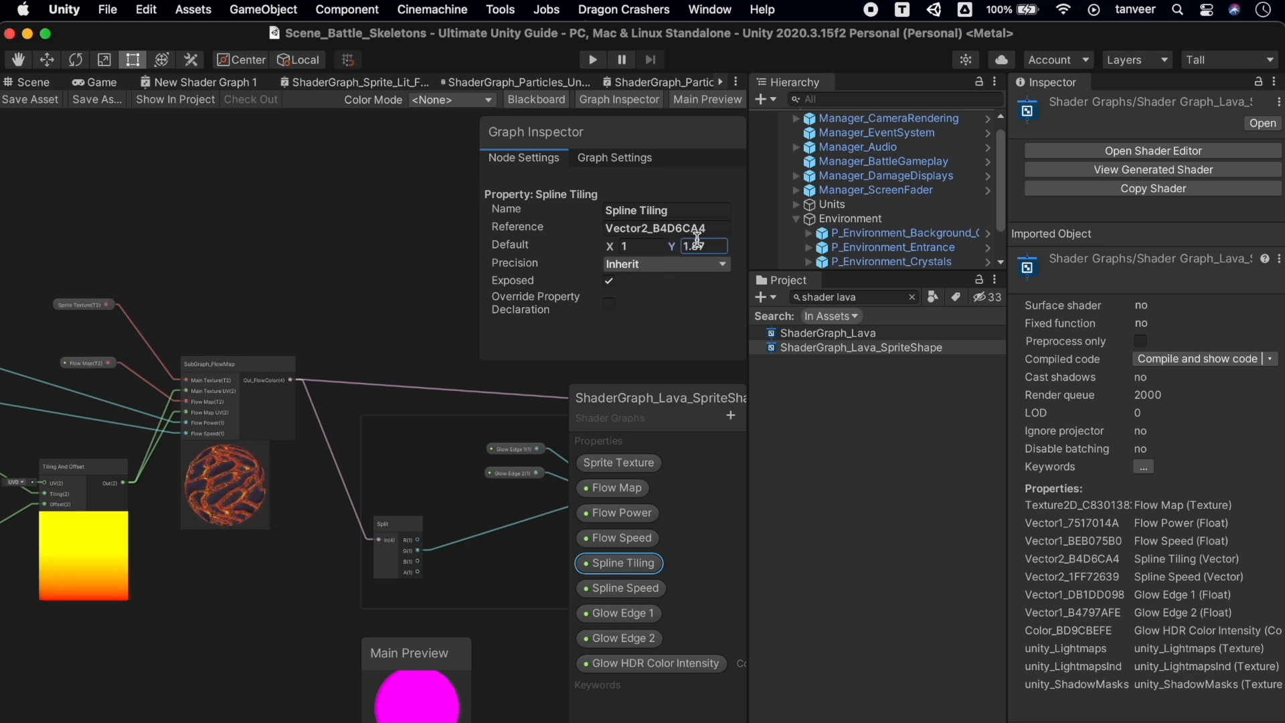
left_click(653, 245)
type("2.2")
left_click_drag(655, 245, 556, 248)
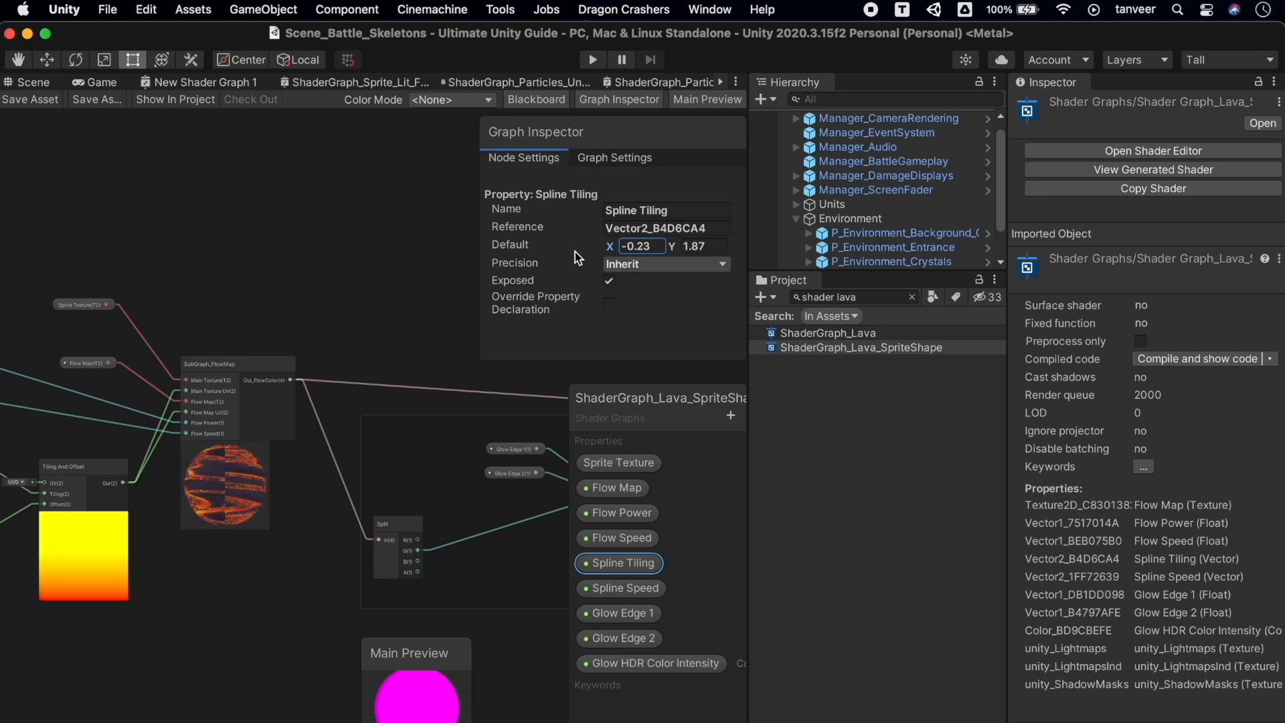
left_click(654, 246)
left_click(704, 247)
type("1")
left_click(648, 593)
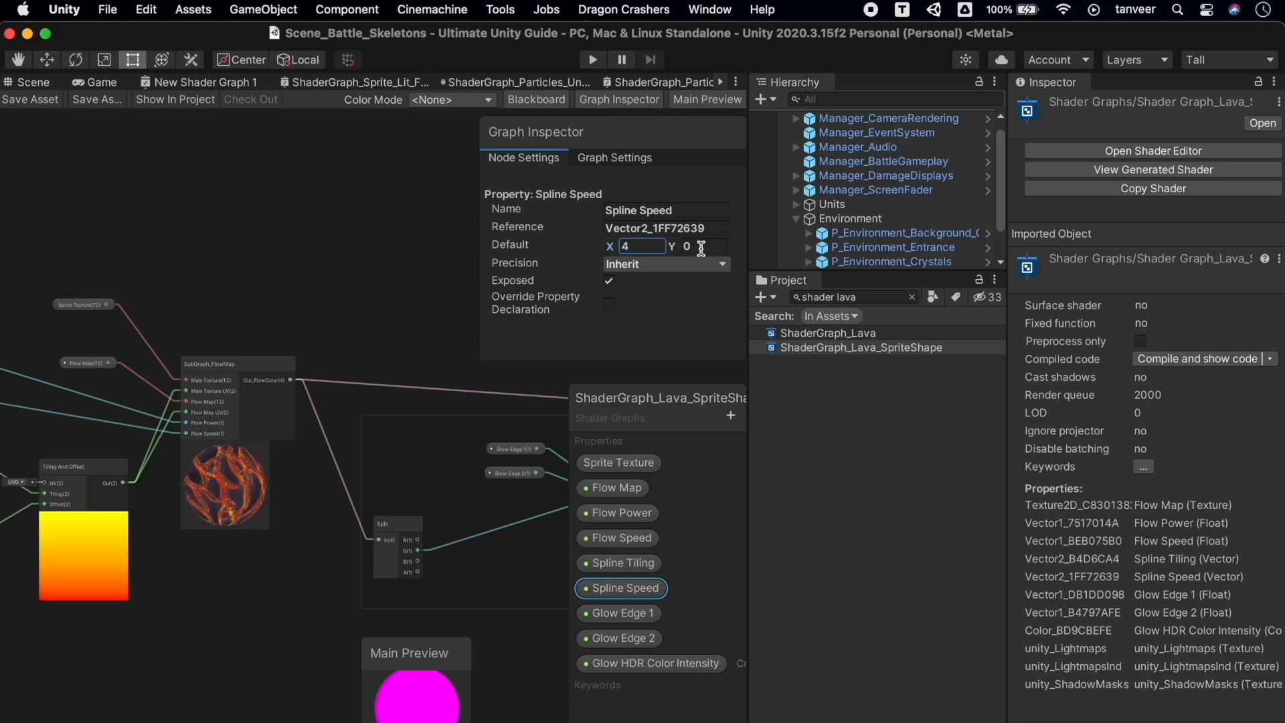
key("super+z")
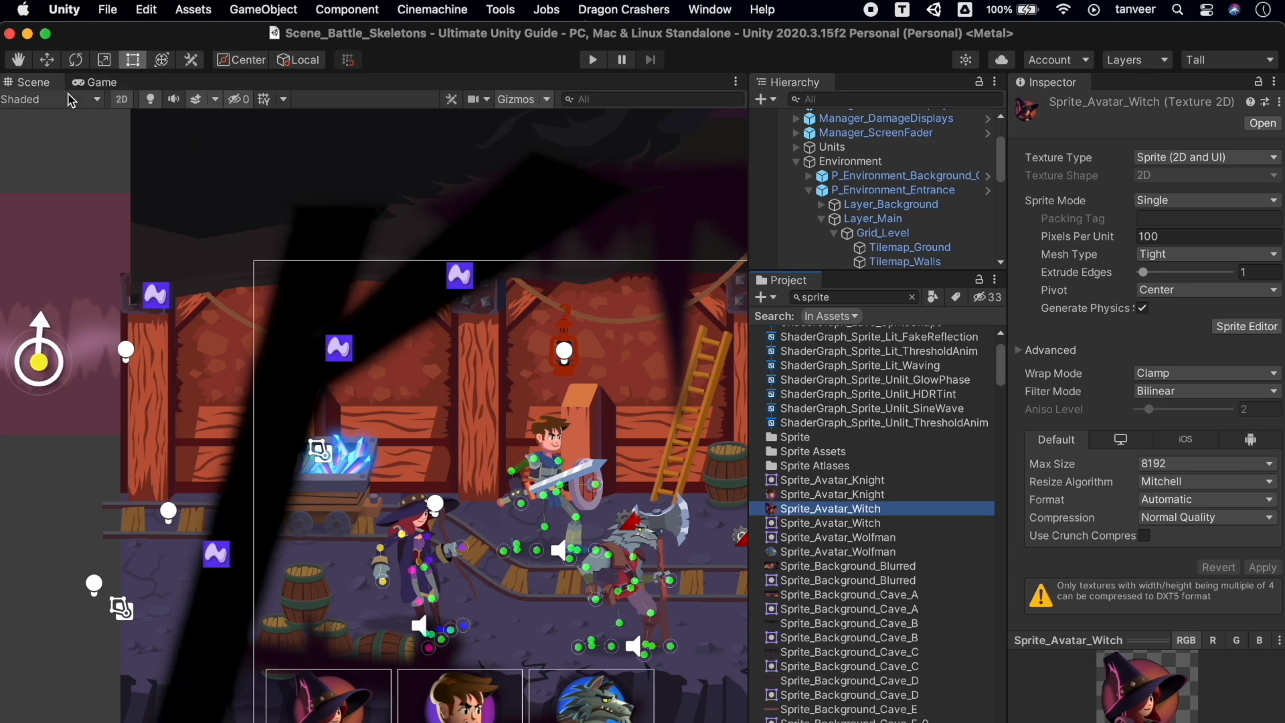
Switch the Scene view to Overdraw and frame Canvas_Battle to survey the level
left_click(97, 100)
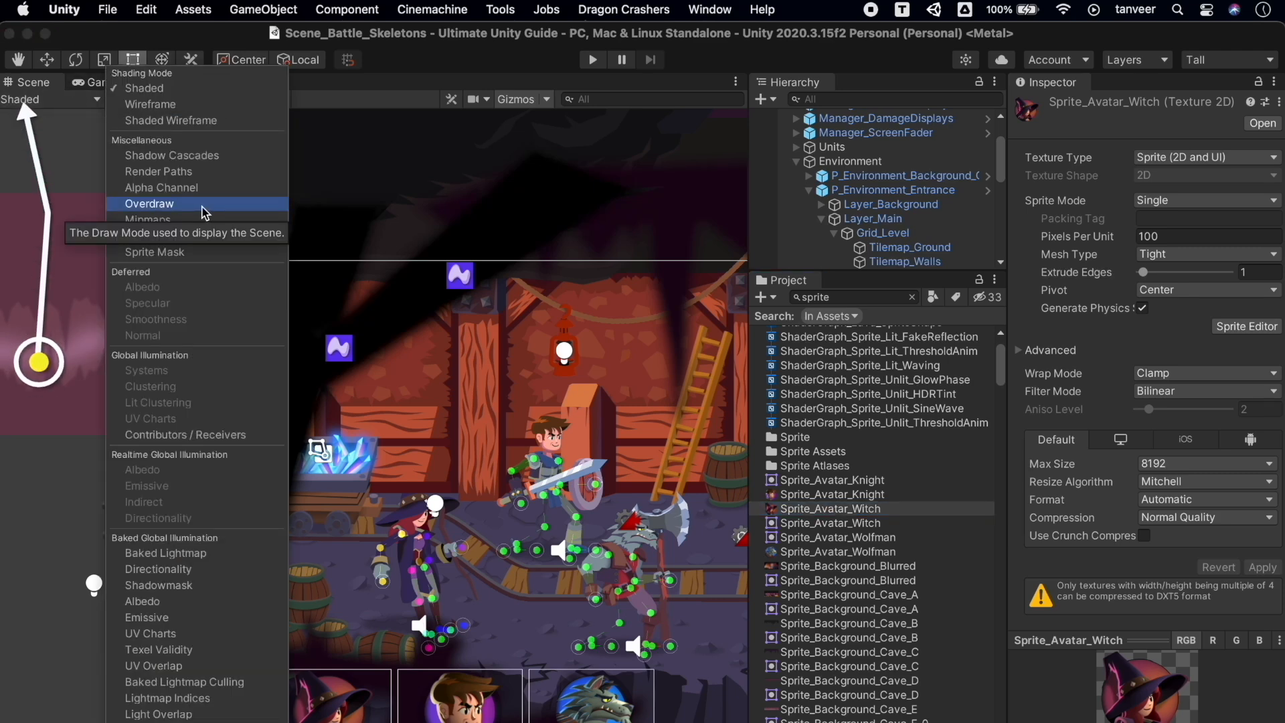
left_click(247, 204)
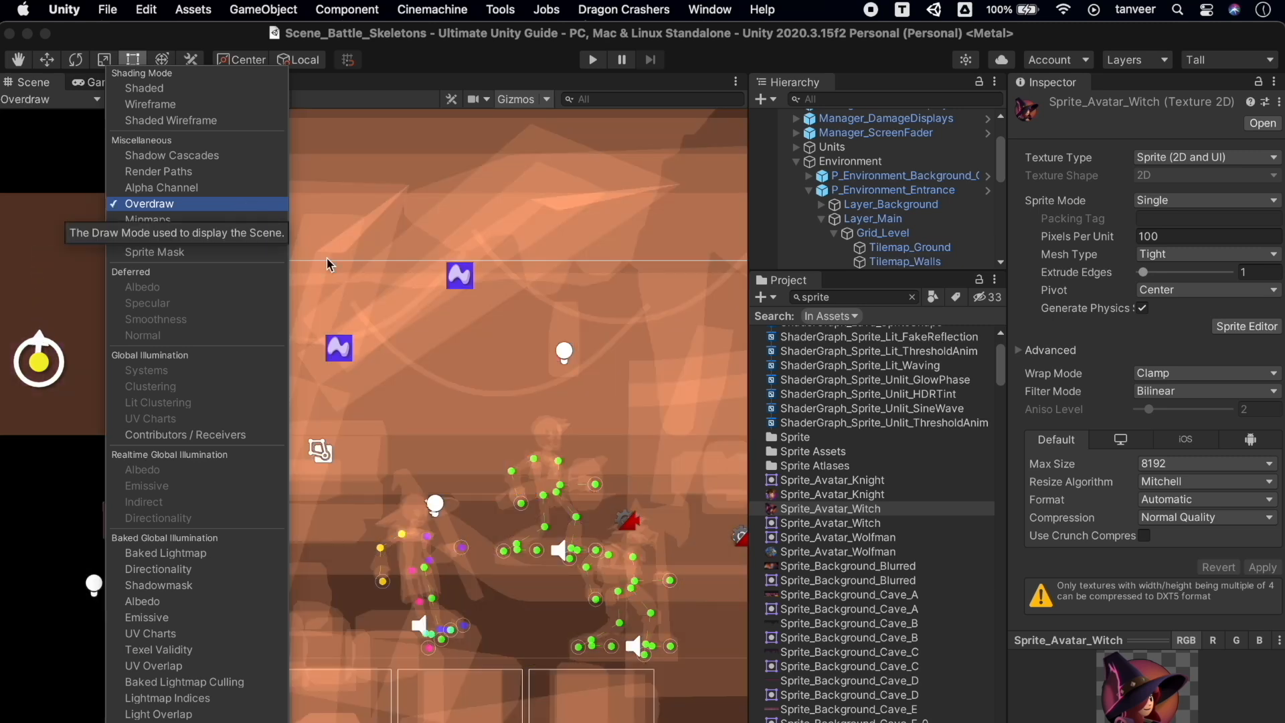
left_click(524, 410)
key("f")
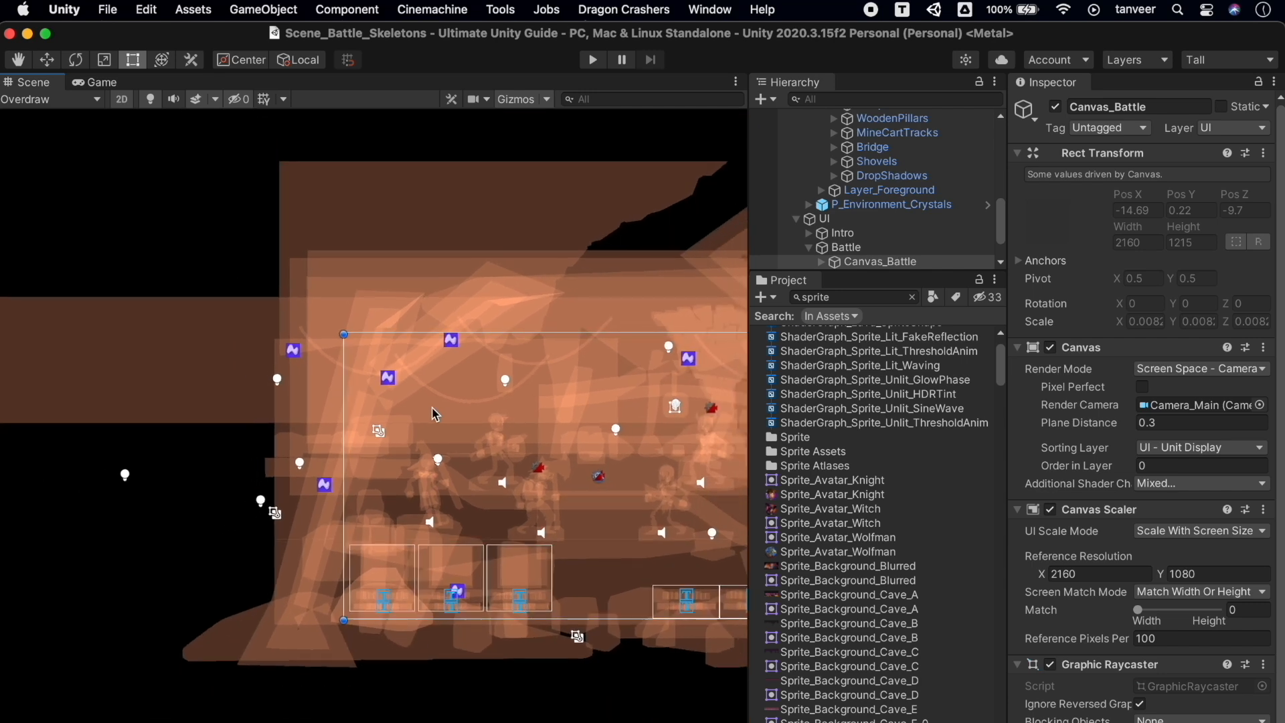
middle_click_drag(377, 428, 219, 423)
scroll(219, 424, "down", 3)
scroll(219, 424, "down", 2)
scroll(219, 424, "up", 8)
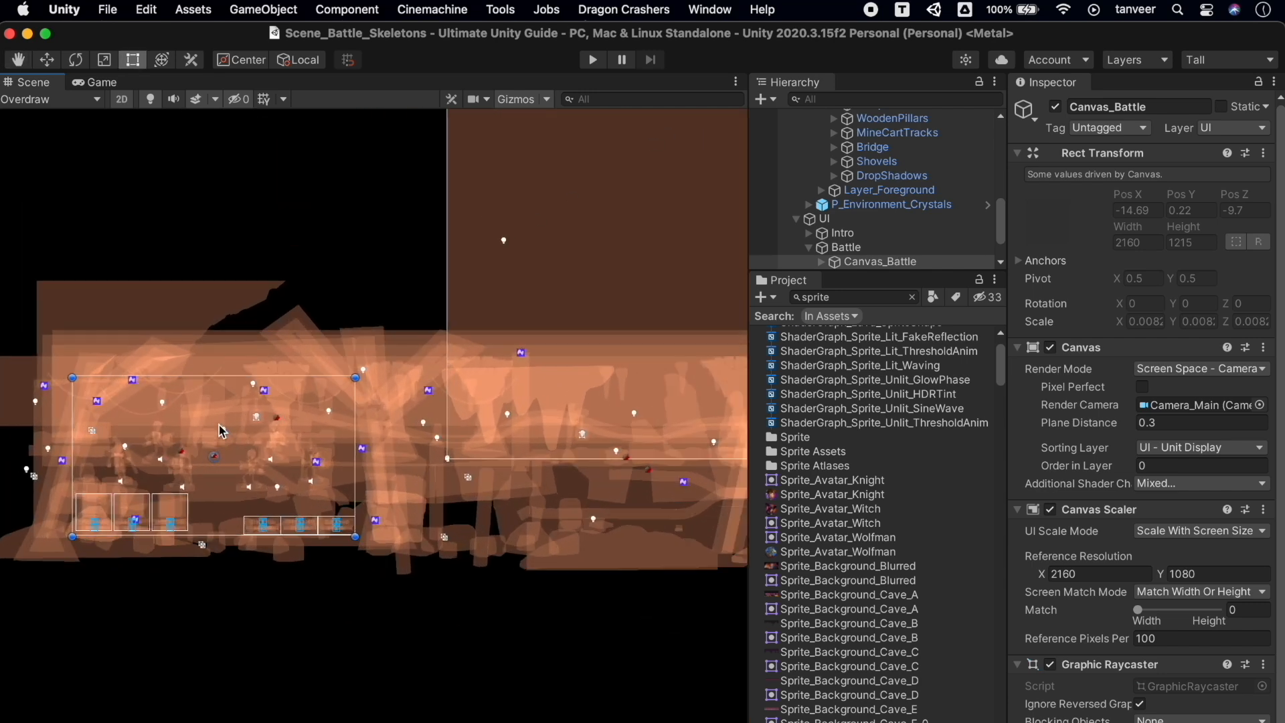
scroll(221, 431, "up", 10)
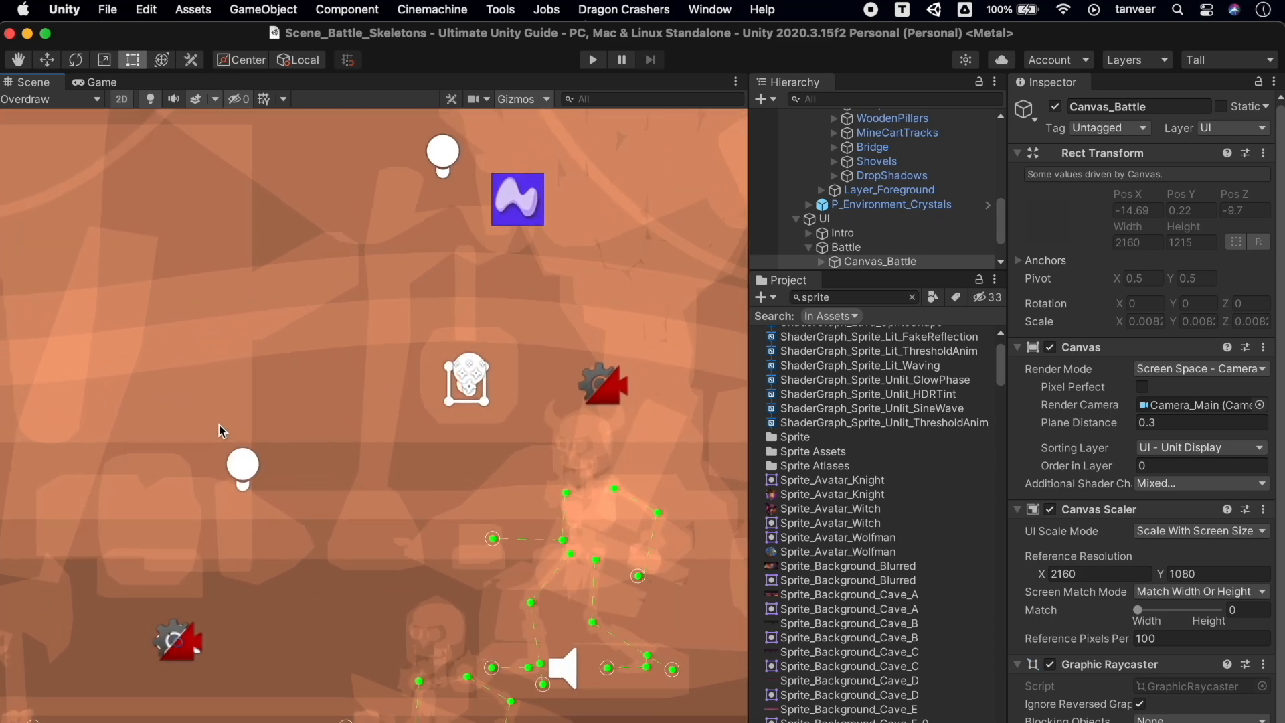
scroll(355, 291, "down", 6)
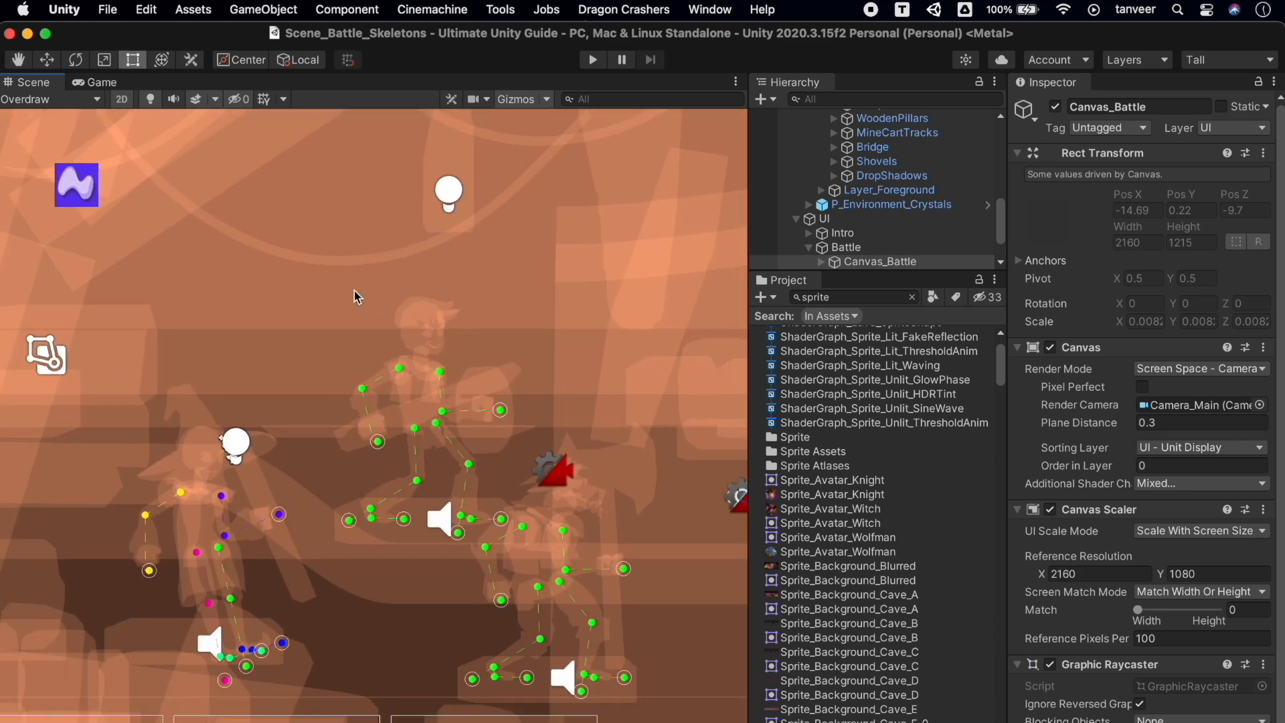
middle_click_drag(355, 291, 608, 310)
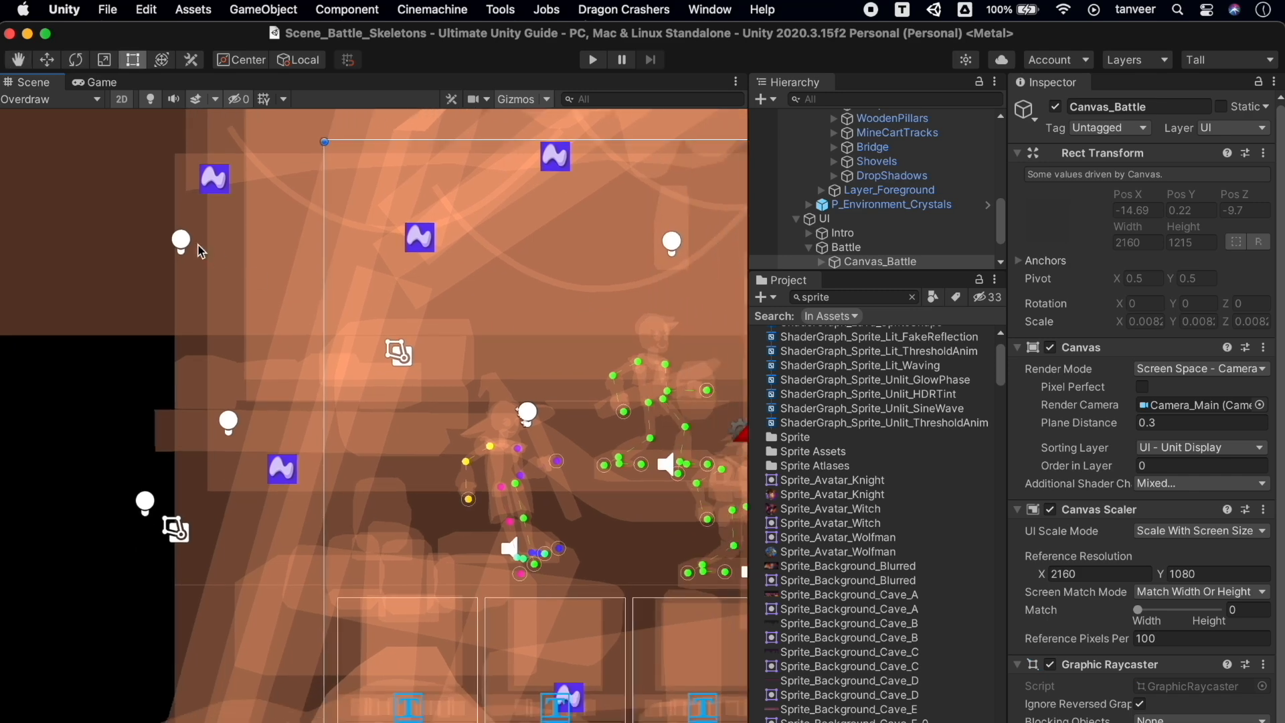
Select Sprite_Background_Blurred and confirm its Mesh Type stays Tight
left_click(216, 253)
left_click(217, 253)
left_click(279, 269)
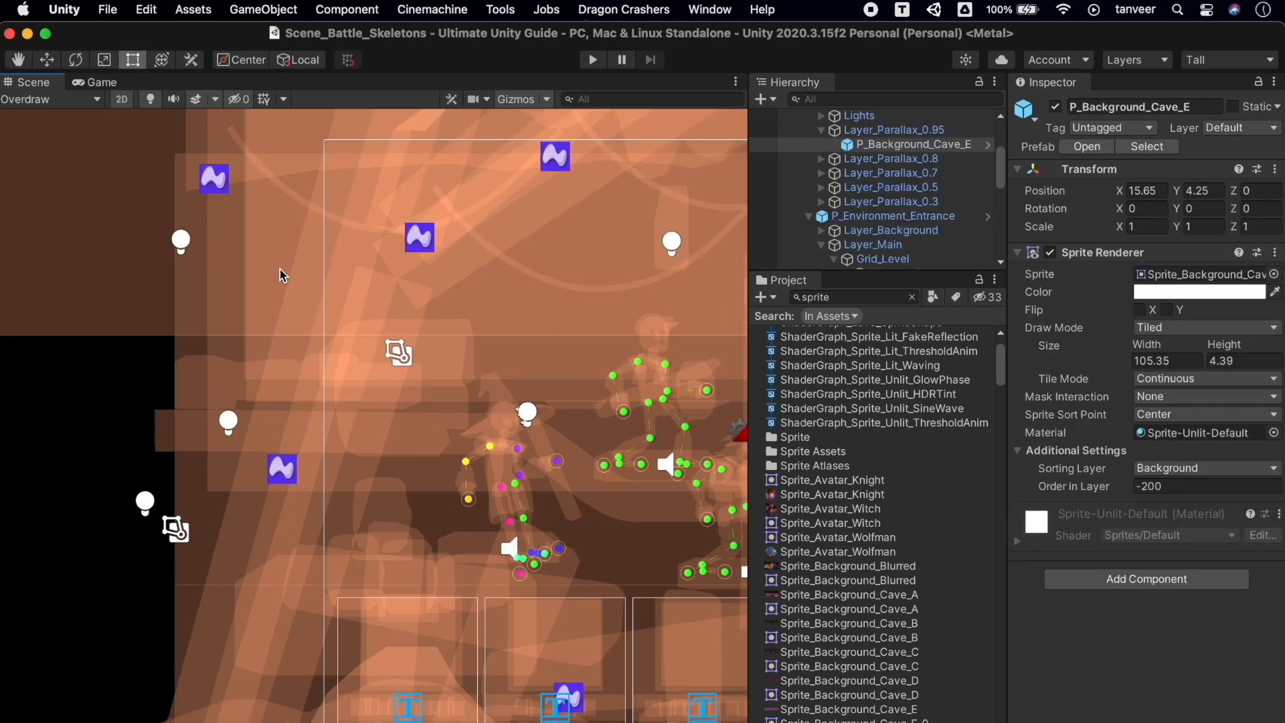
left_click(853, 567)
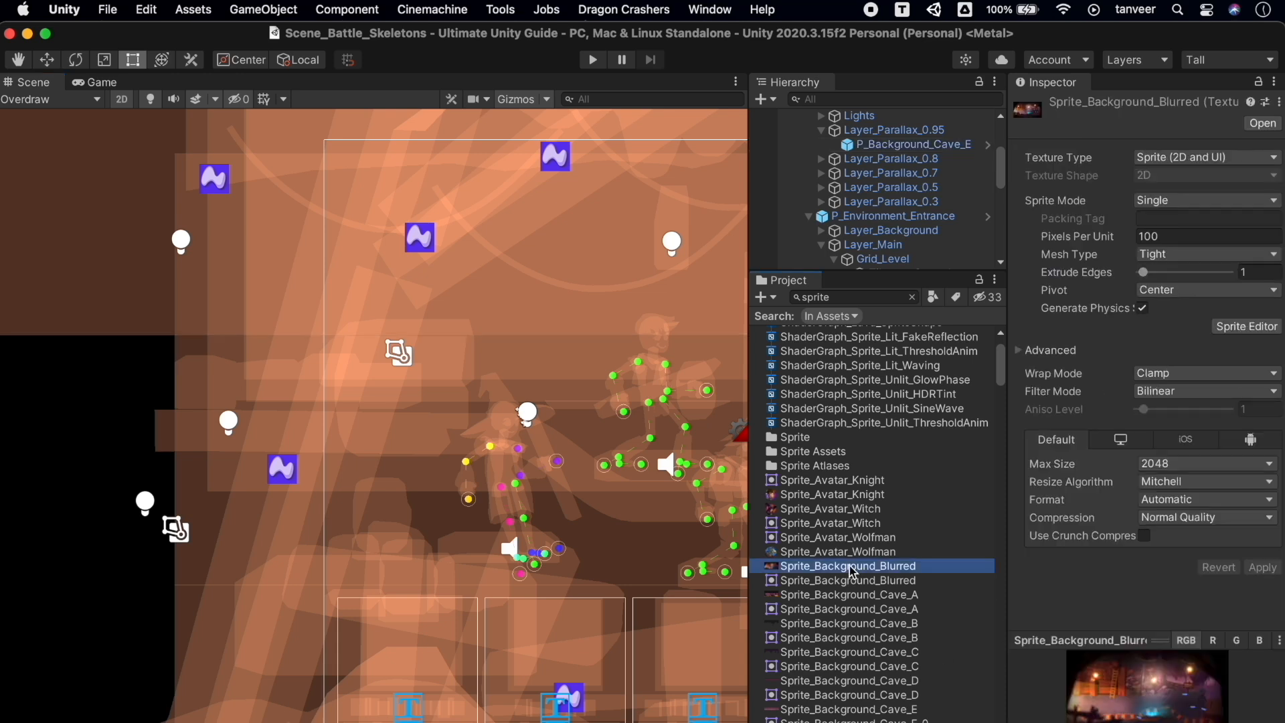
left_click(1172, 261)
left_click(1173, 261)
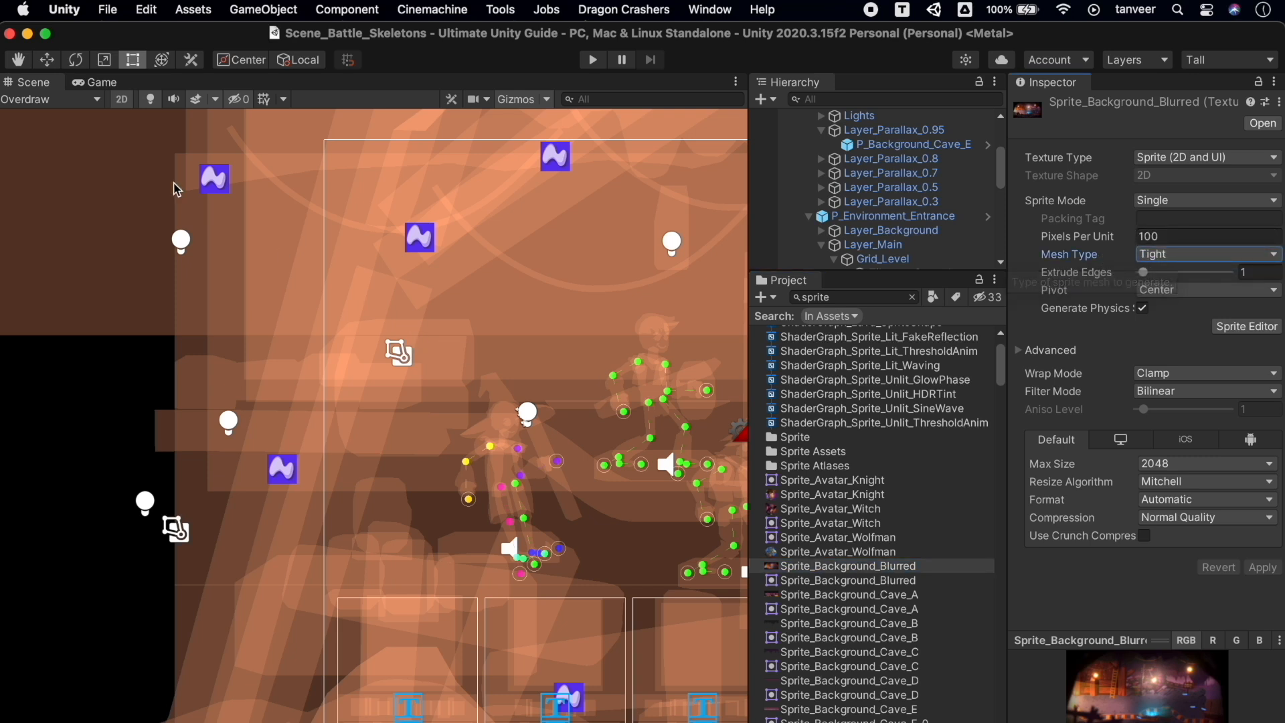
Return the Scene view to Shaded draw mode
left_click(77, 101)
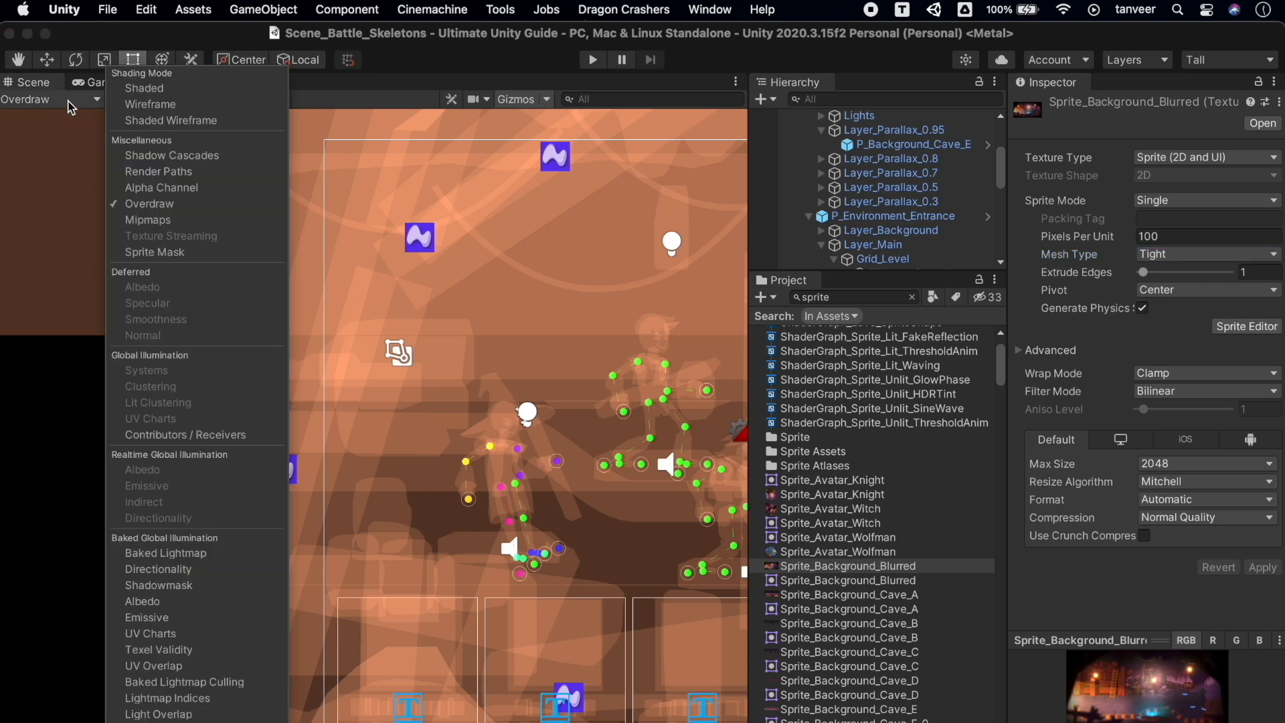
left_click(159, 88)
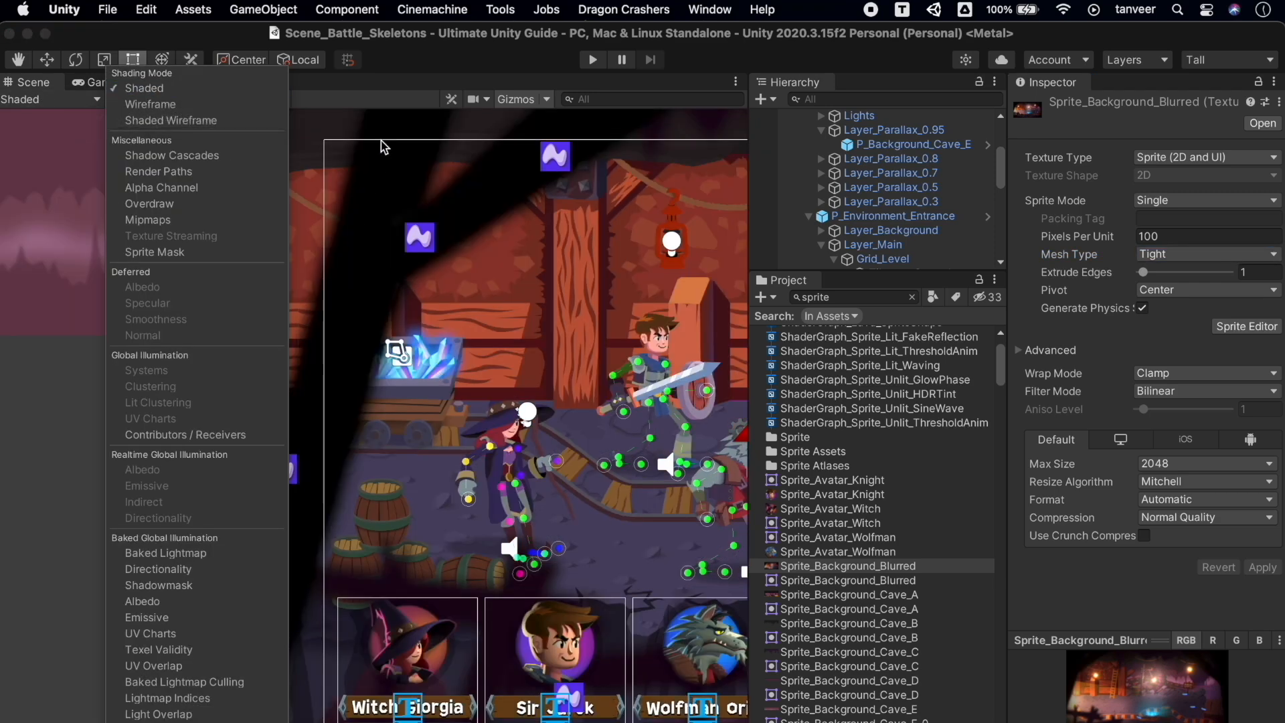
left_click(460, 85)
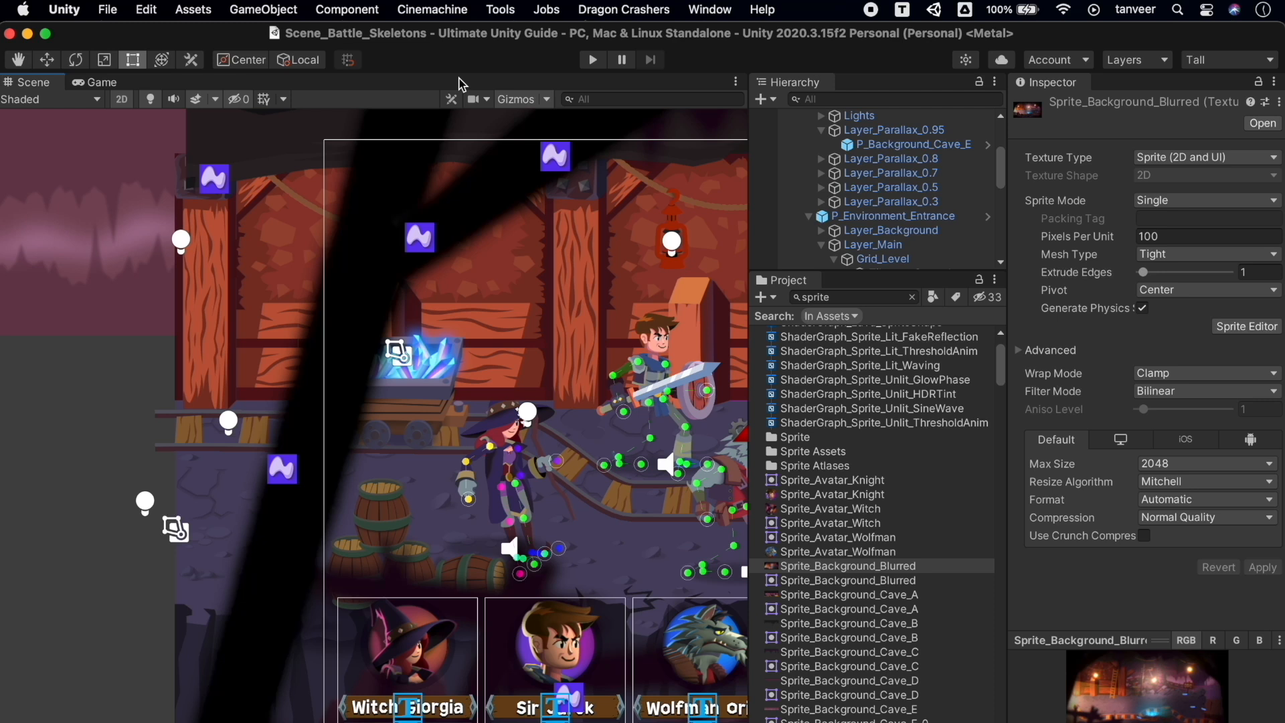
Open Sprite_Avatar_Witch in the Sprite Editor and generate a Custom Outline polygon
left_click(871, 510)
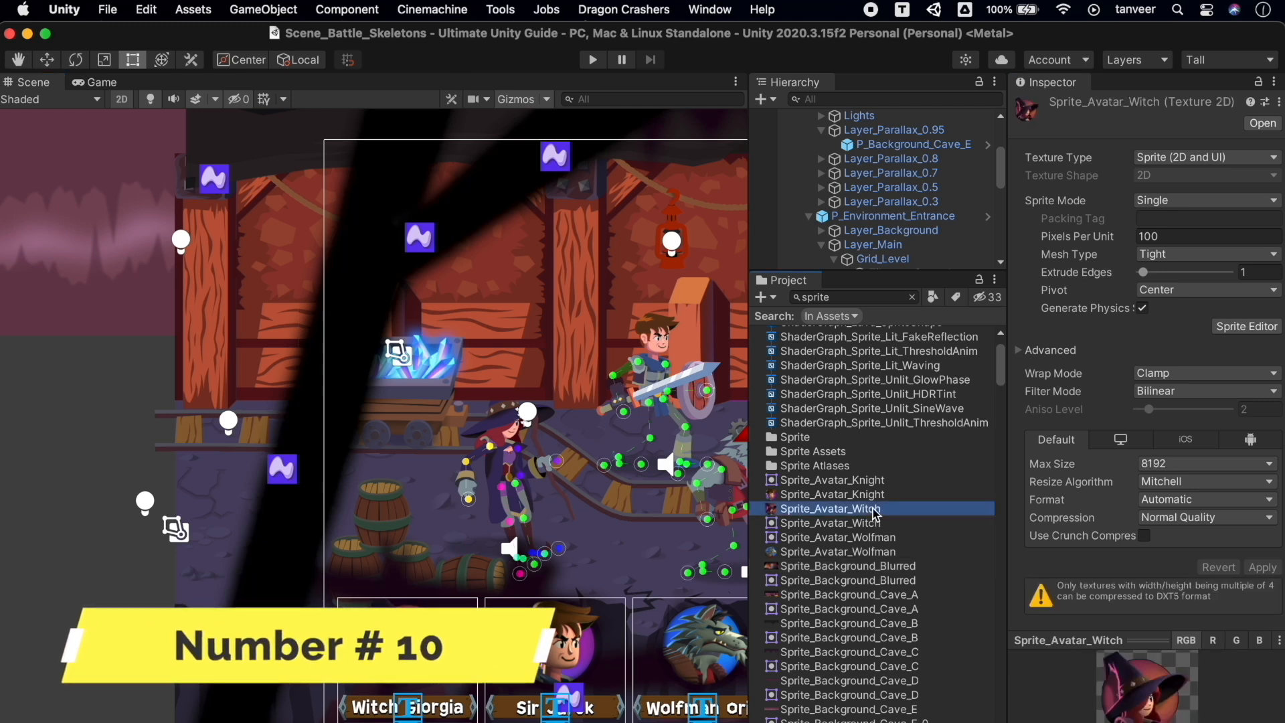
left_click(1247, 326)
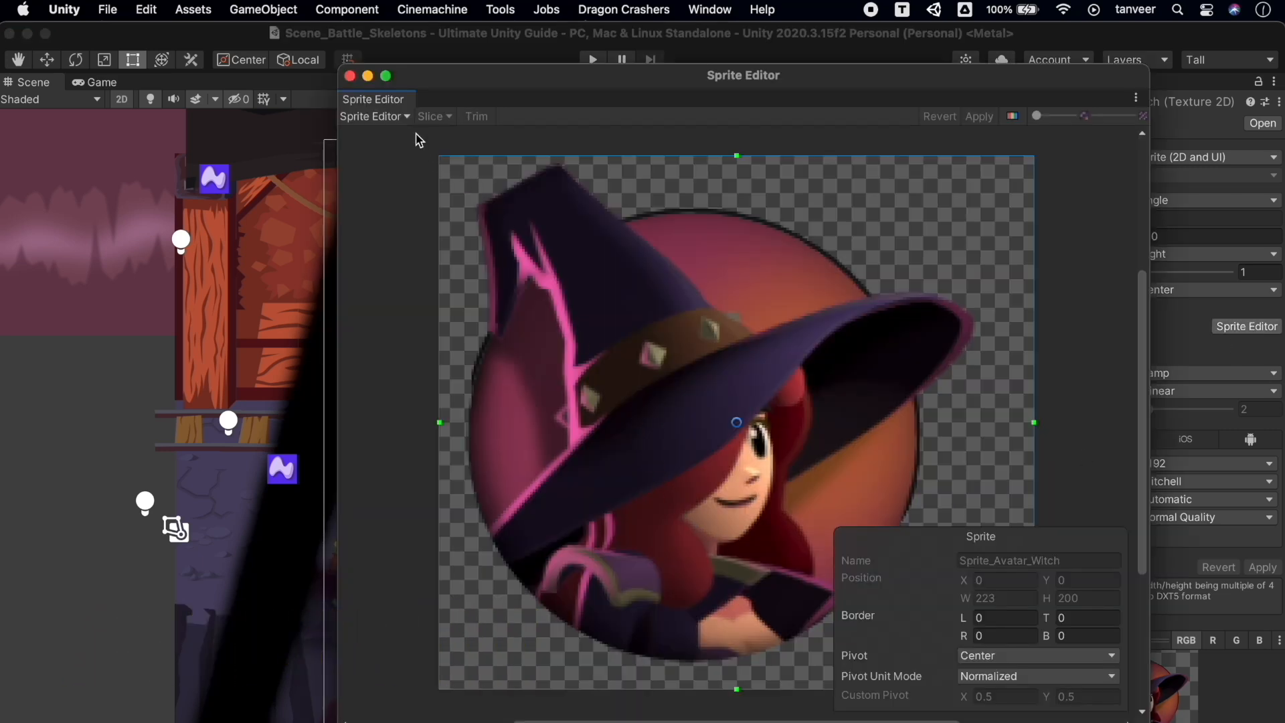
left_click(407, 118)
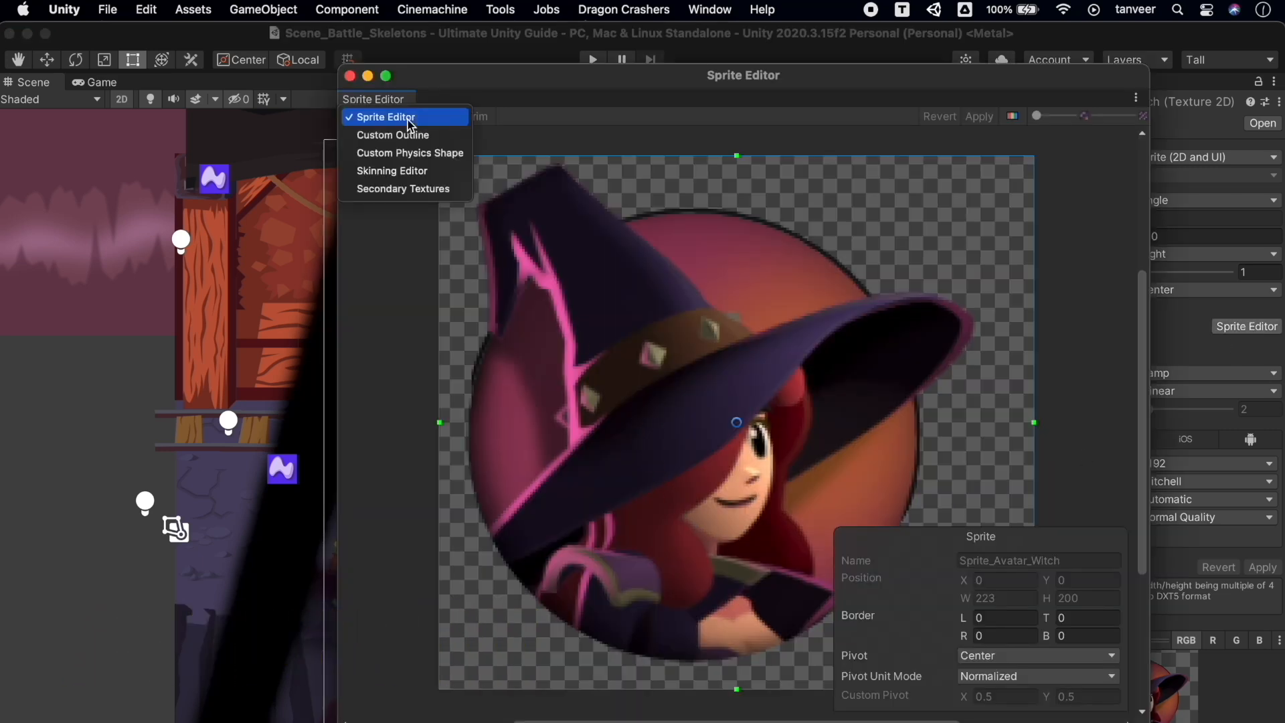
left_click(456, 138)
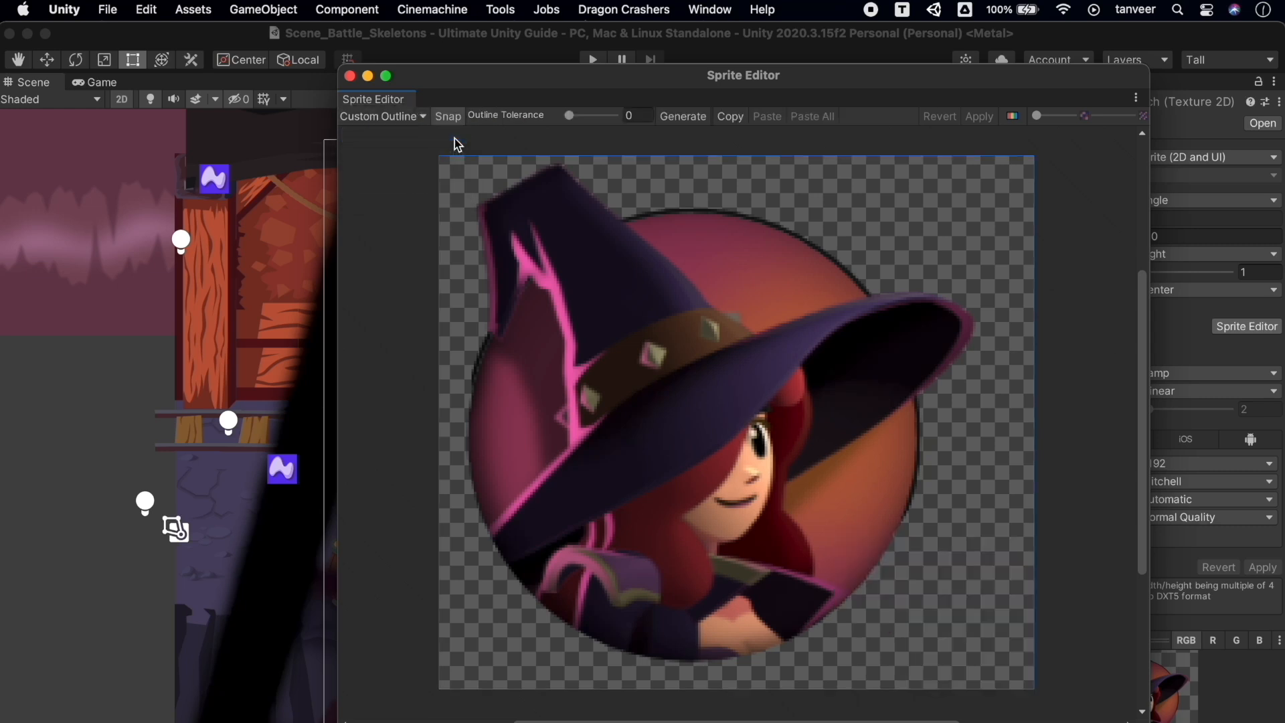
left_click(693, 121)
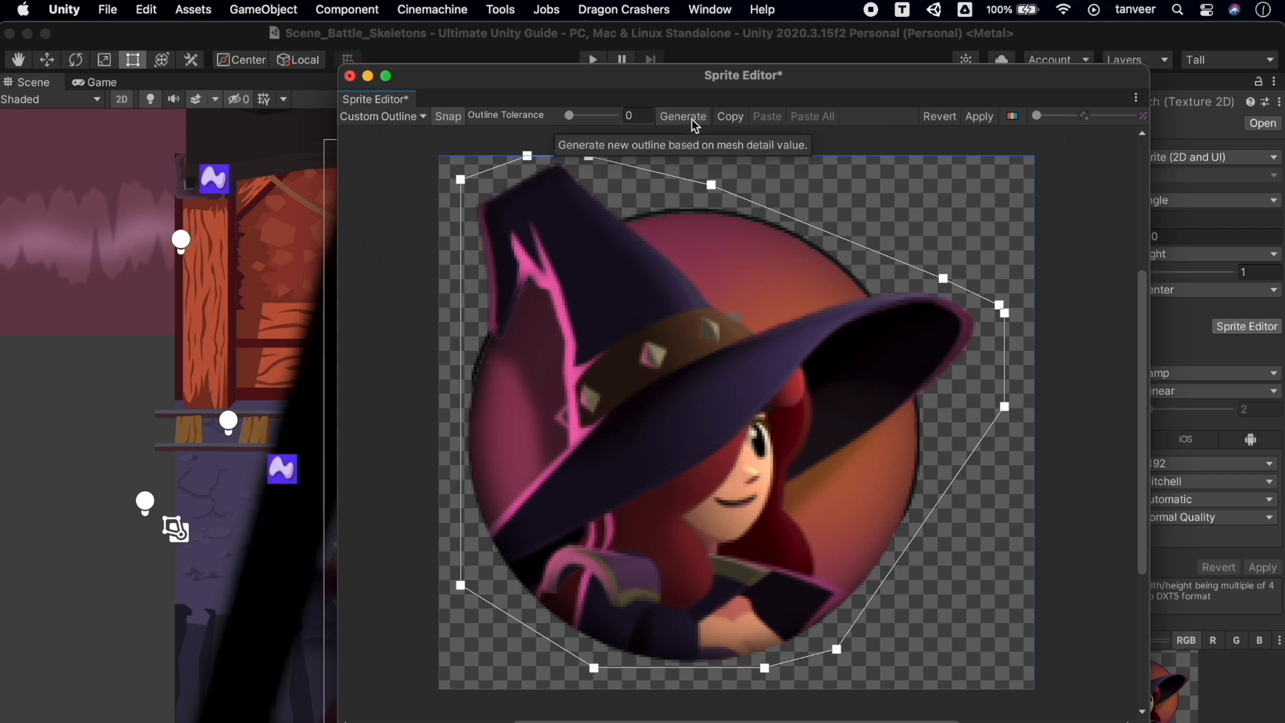
Drag the top and right-side outline vertices into place, then apply the outline
mouse_move(713, 186)
left_mouse_down()
mouse_move(656, 191)
mouse_move(689, 174)
mouse_move(719, 187)
left_mouse_up()
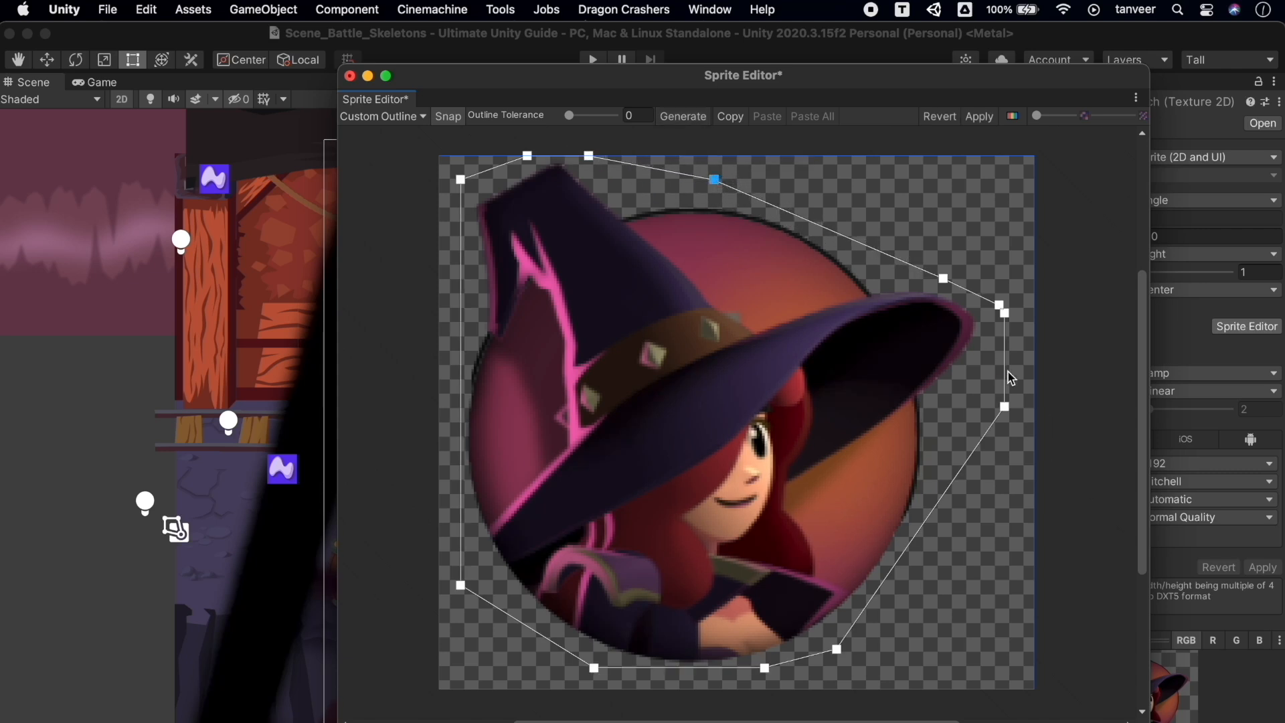
left_click(1006, 313)
left_click_drag(1005, 313, 997, 369)
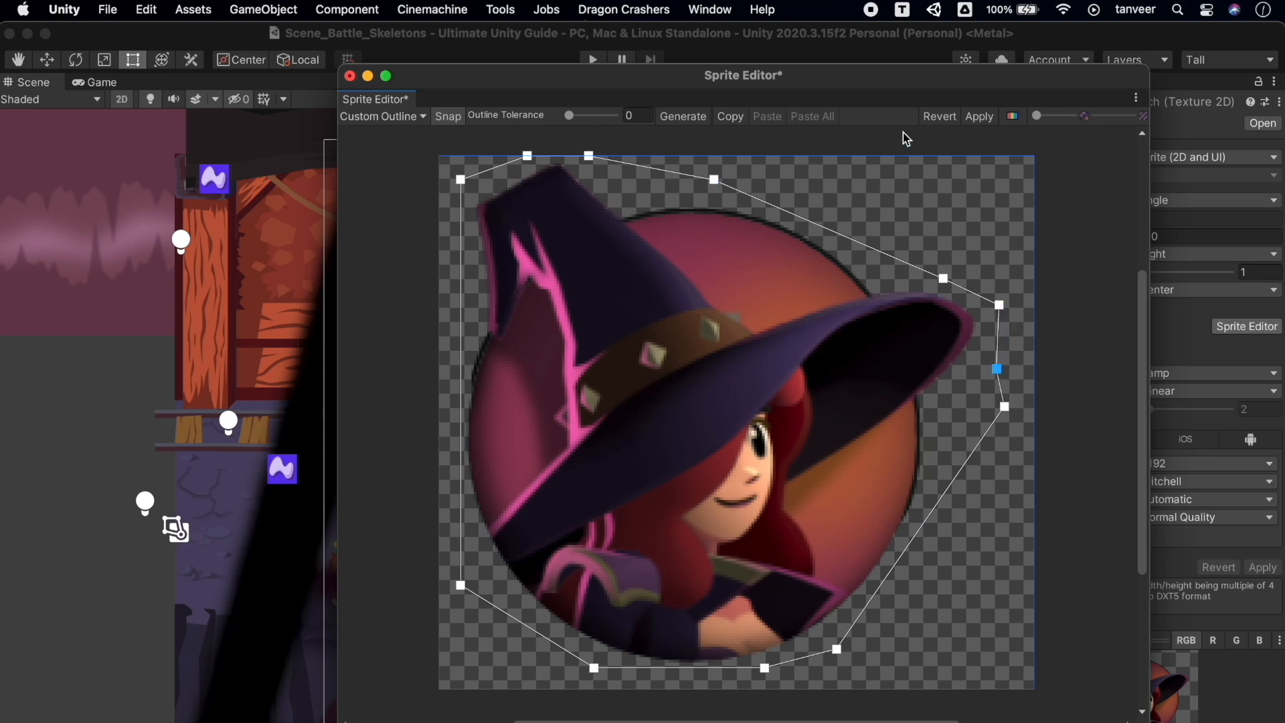
left_click(980, 120)
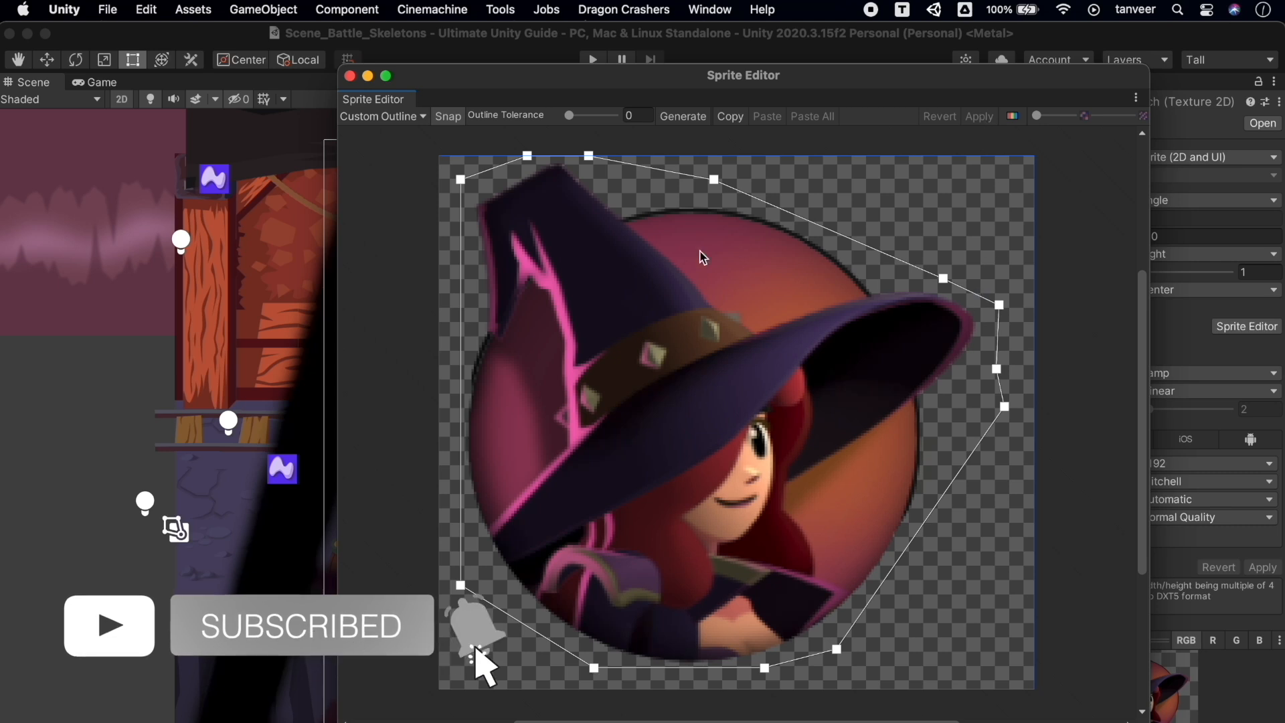
left_click(350, 76)
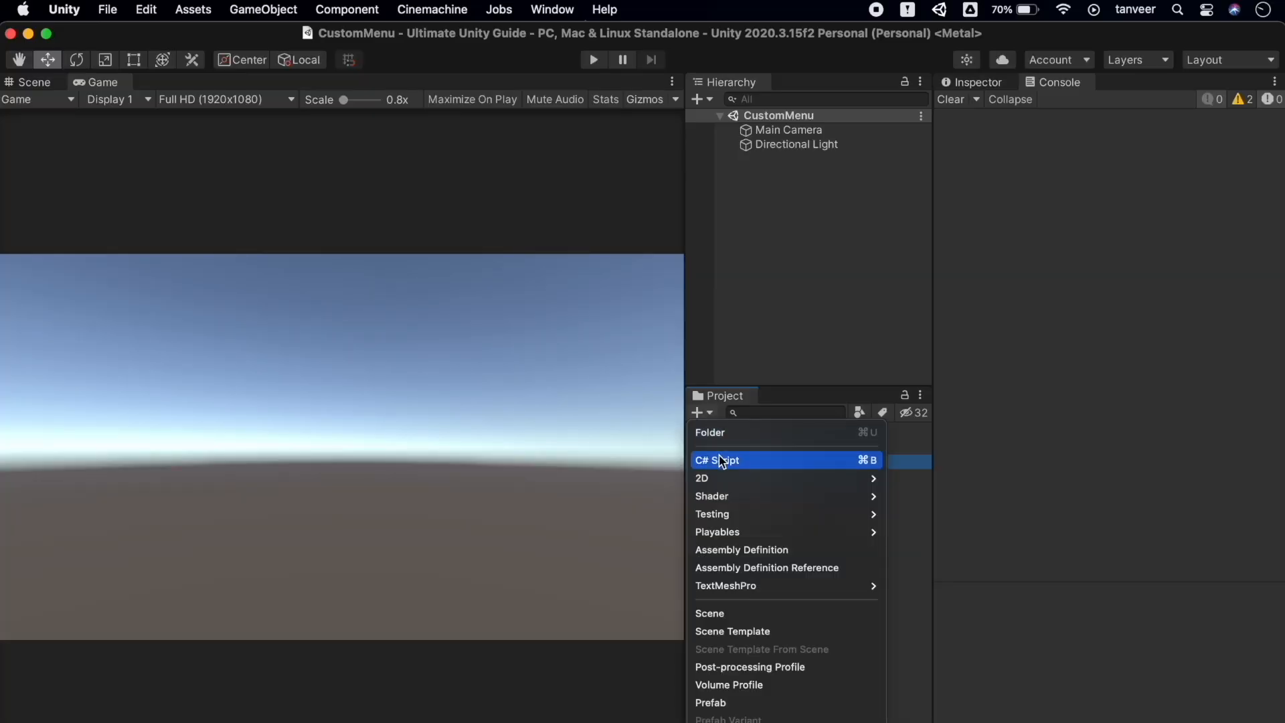
Create a new C# script named ScreenShotTaker in the CustomMenu folder
left_click(721, 461)
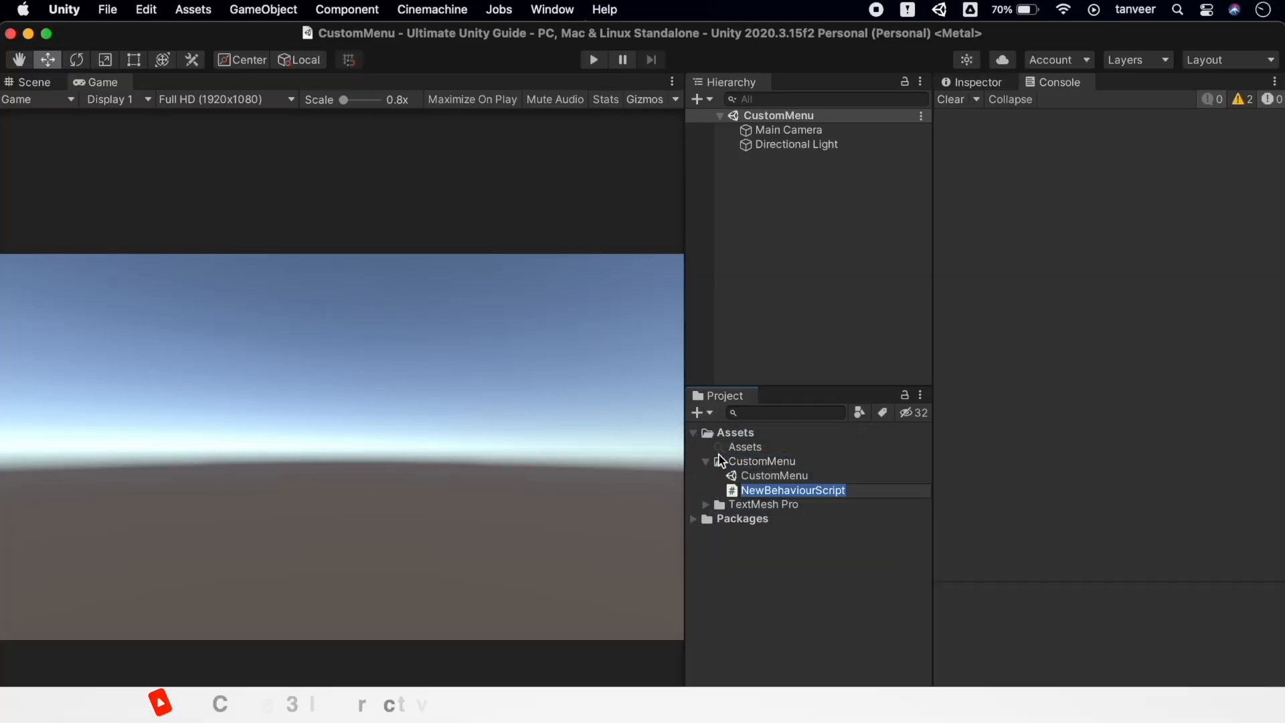
type("Scr")
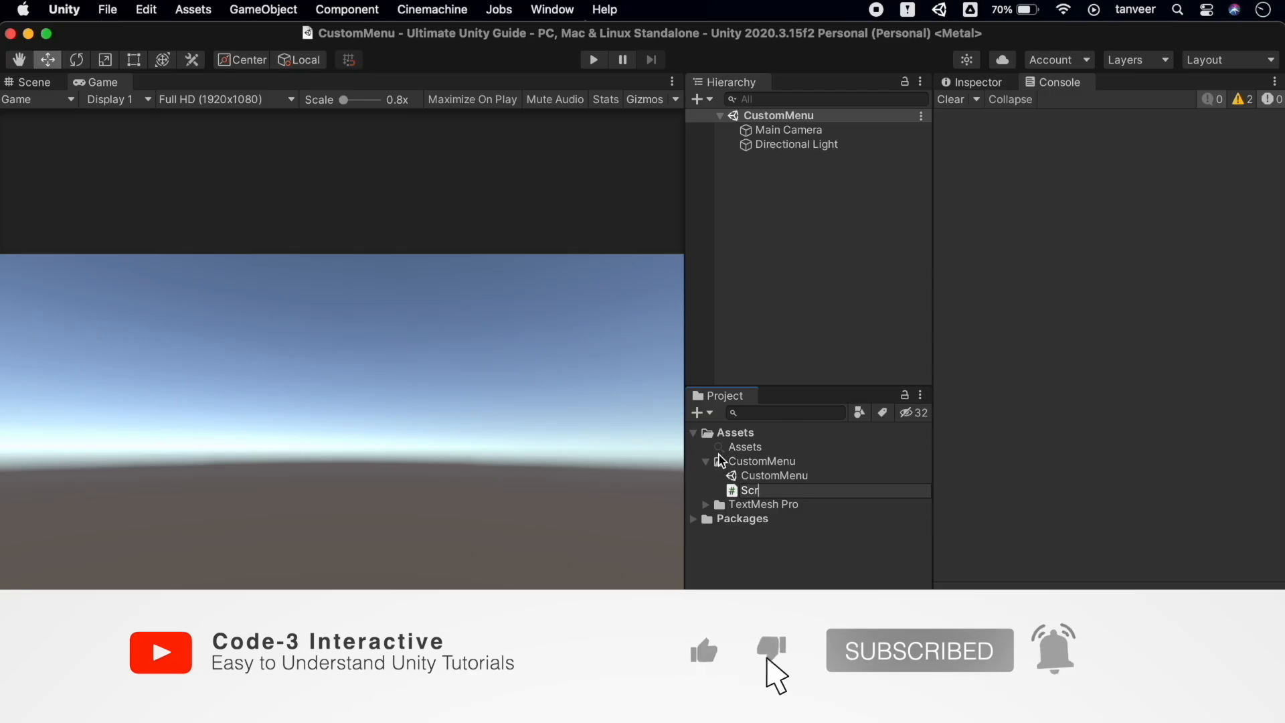
type("eenShotTaker")
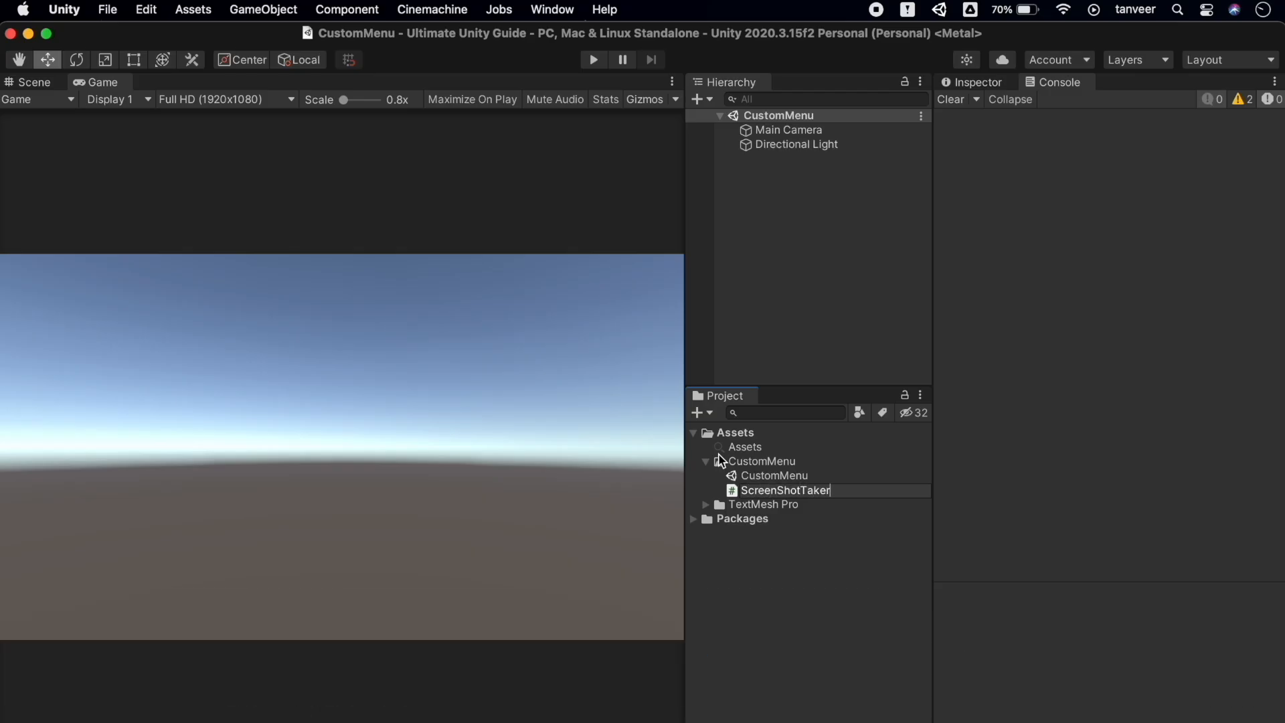
key("Return")
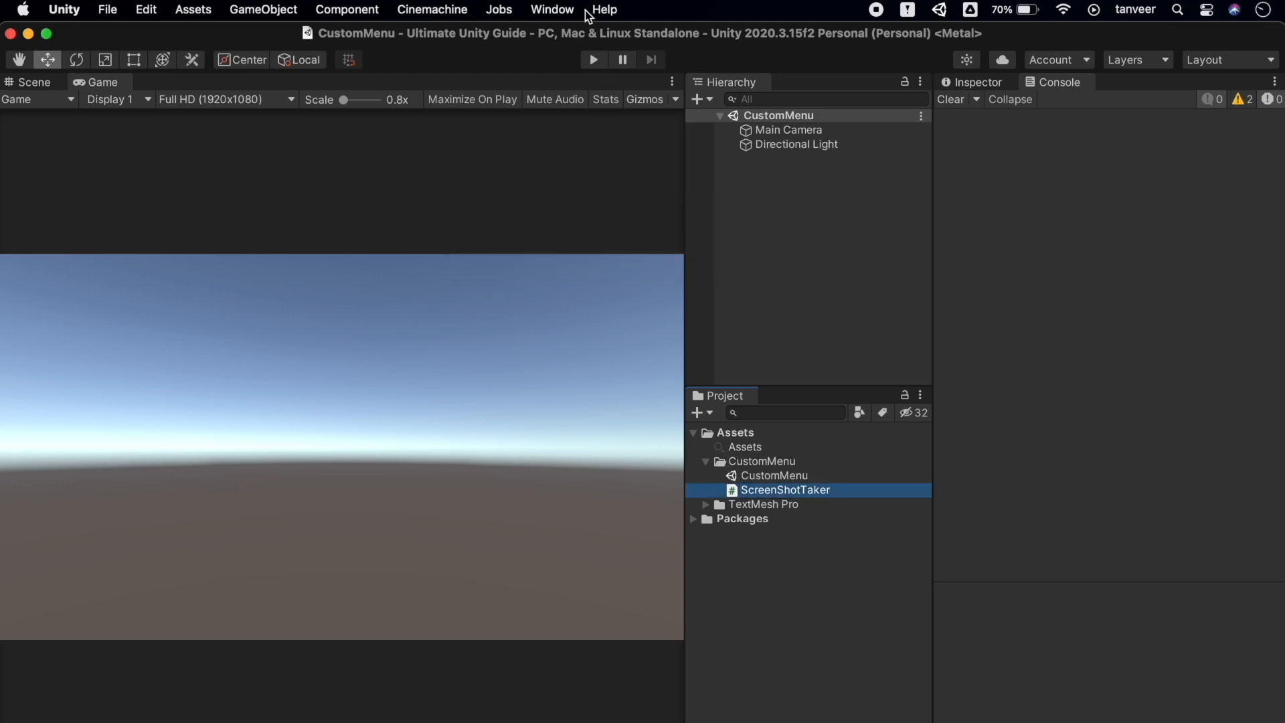
left_click(553, 9)
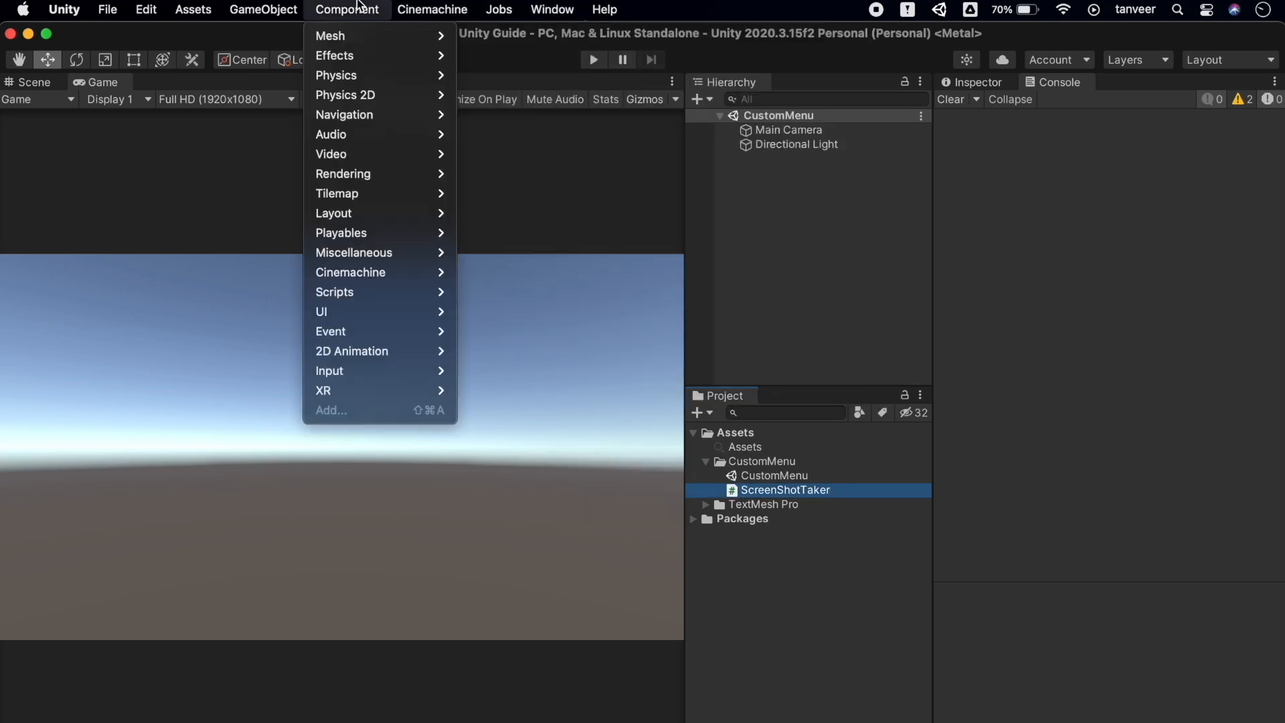
mouse_move(604, 9)
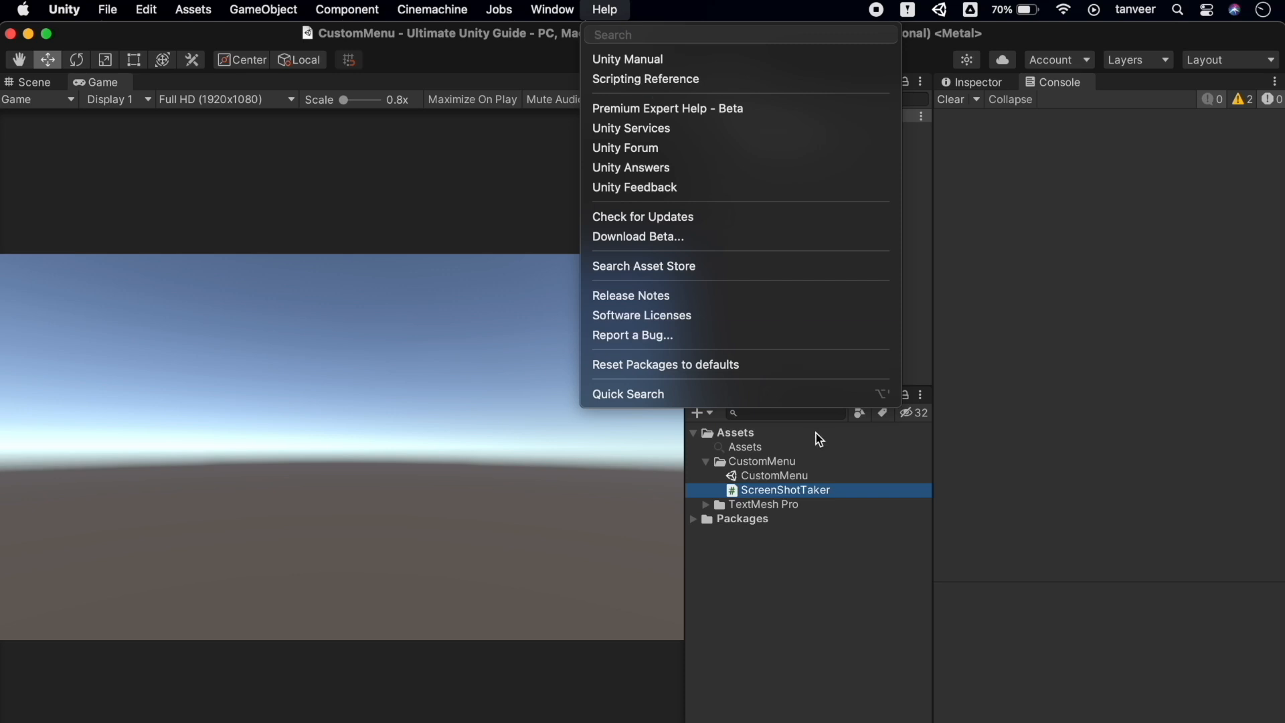
left_click(806, 489)
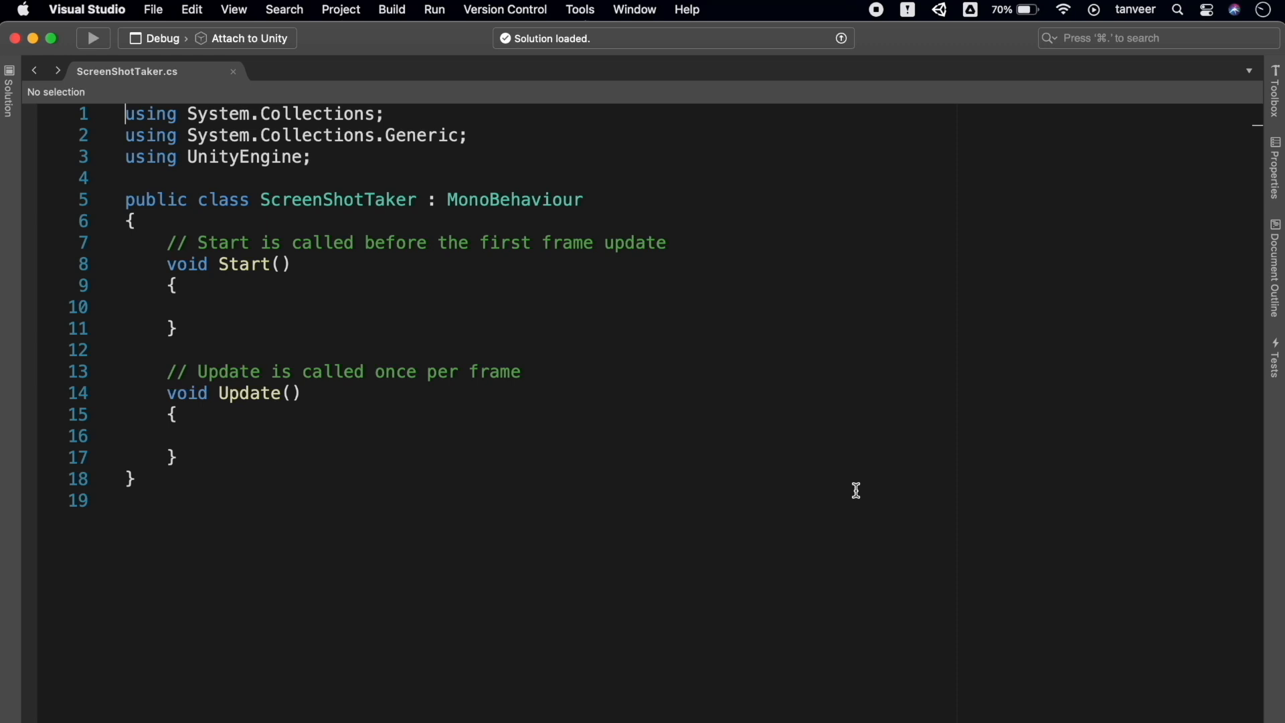
Replace ScreenShotTaker's code with the pasted screenshot-taking script and save it
key("super+a")
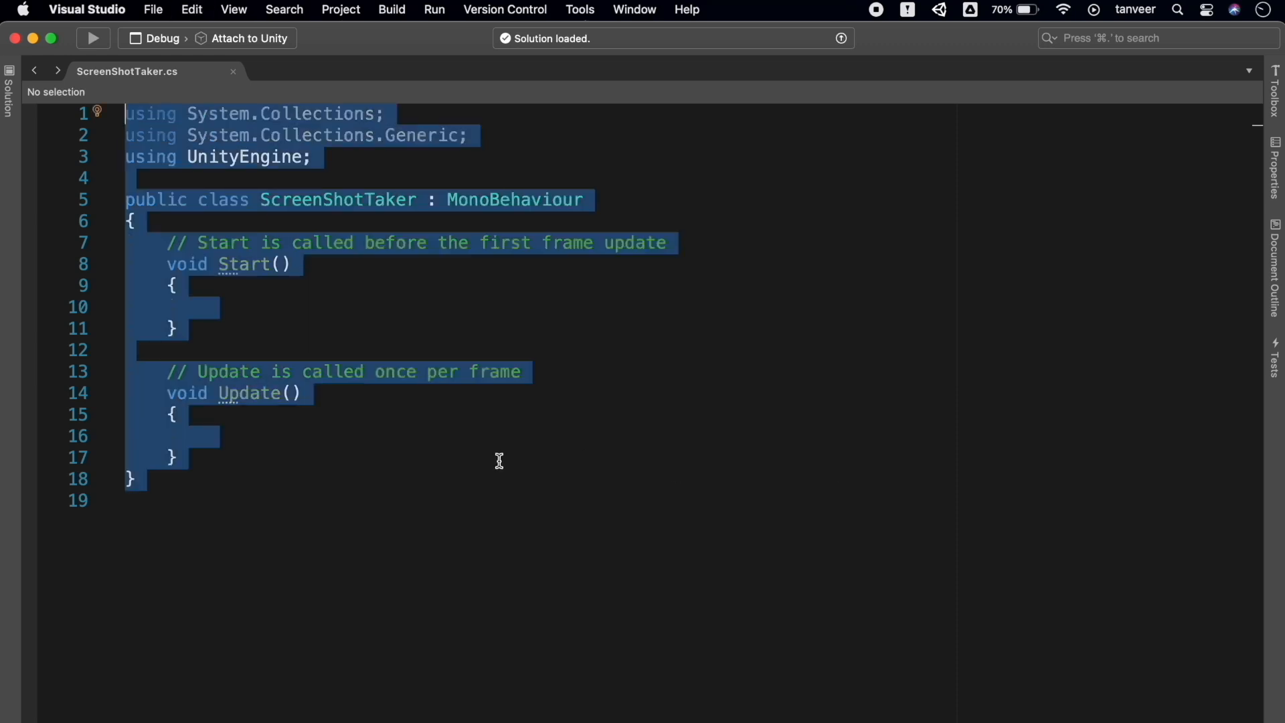
type("using UnityEngine; using UnityEditor; using System; using System.IO;  public class ScreenShotTaker {     public static void TakeScreenShot()     {         if (!Directory.Exists(\"Screenshots\"))             Directory.CreateDirectory(\"Screenshots\");          ScreenCapture.CaptureScreenshot(string.Format(\"Screenshots/{0}.png\",             DateTime.Now.ToString(\"yyyy-MM-dd HH.mm.ss\")));     } }")
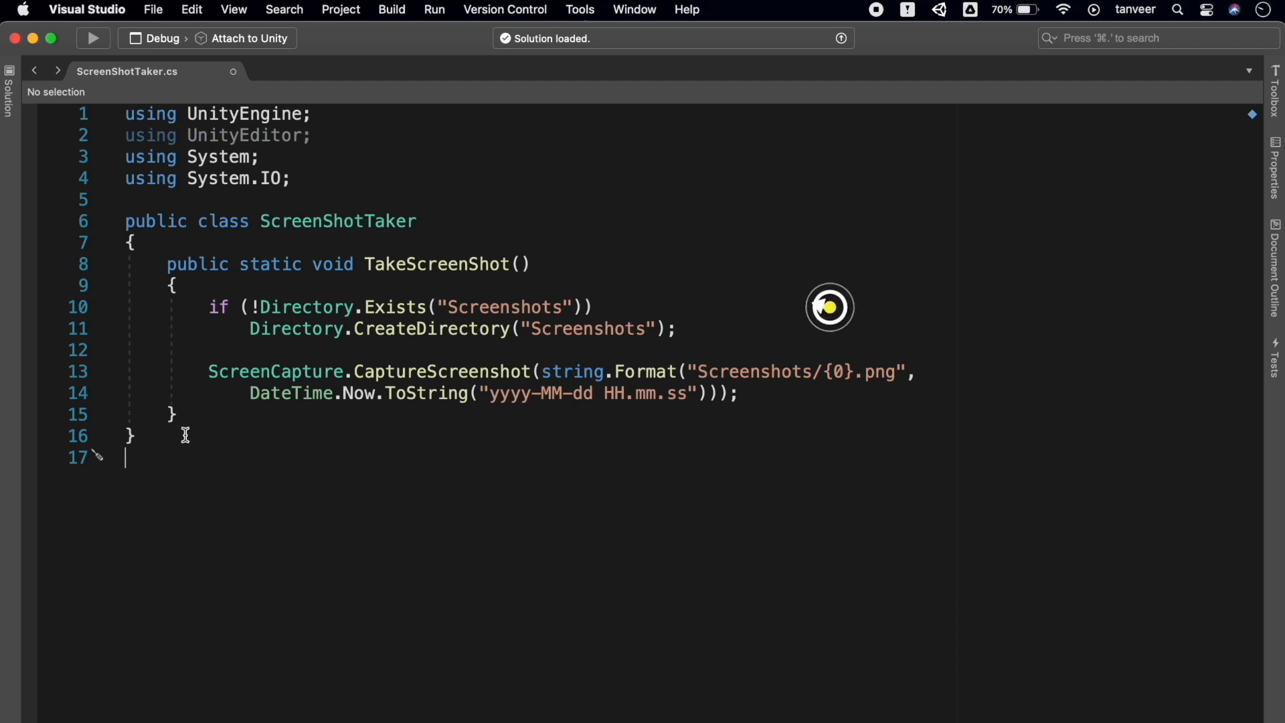
key("BackSpace")
key("super+s")
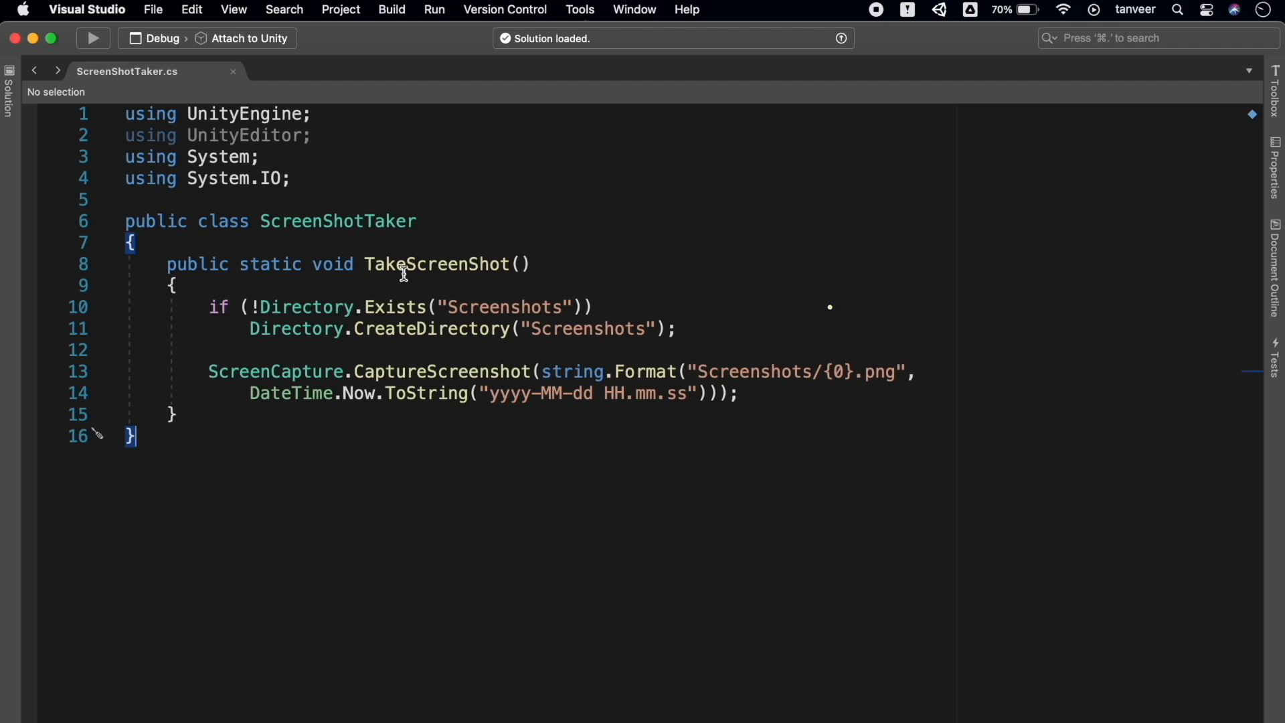
Add [MenuItem("My Tools/Take Screenshot")] above the TakeScreenShot method
left_click(333, 244)
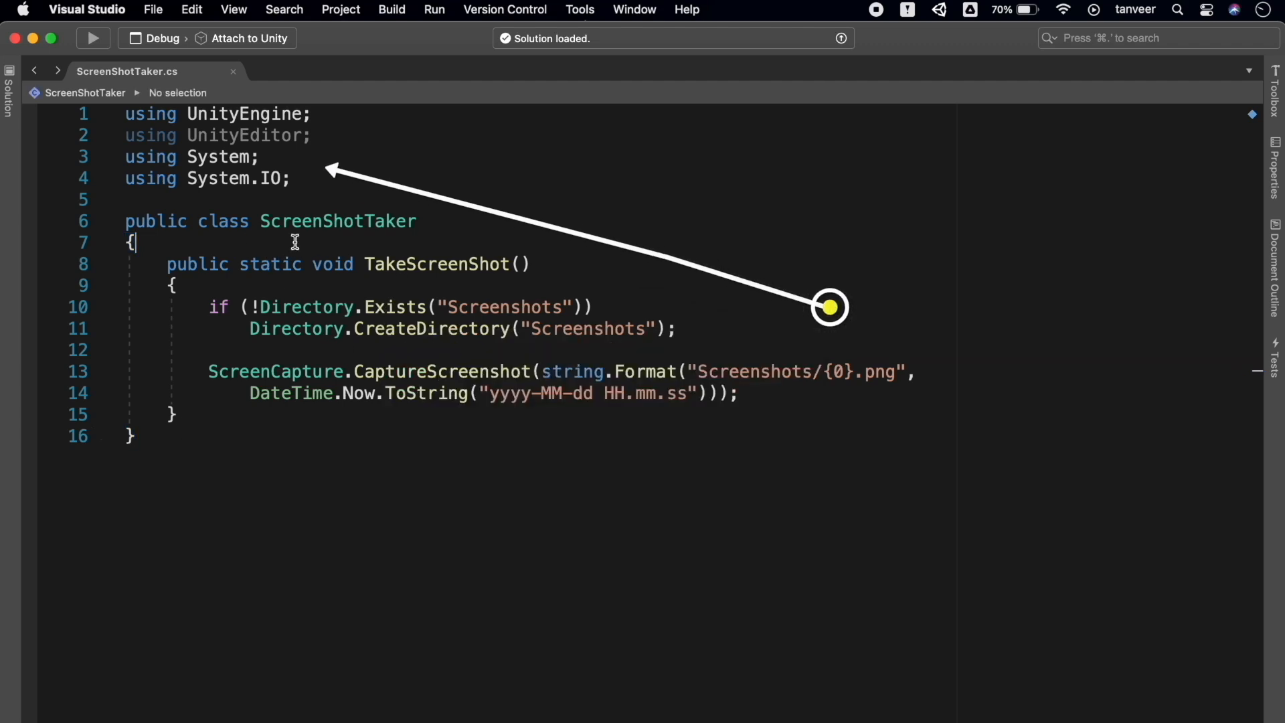
key("Return")
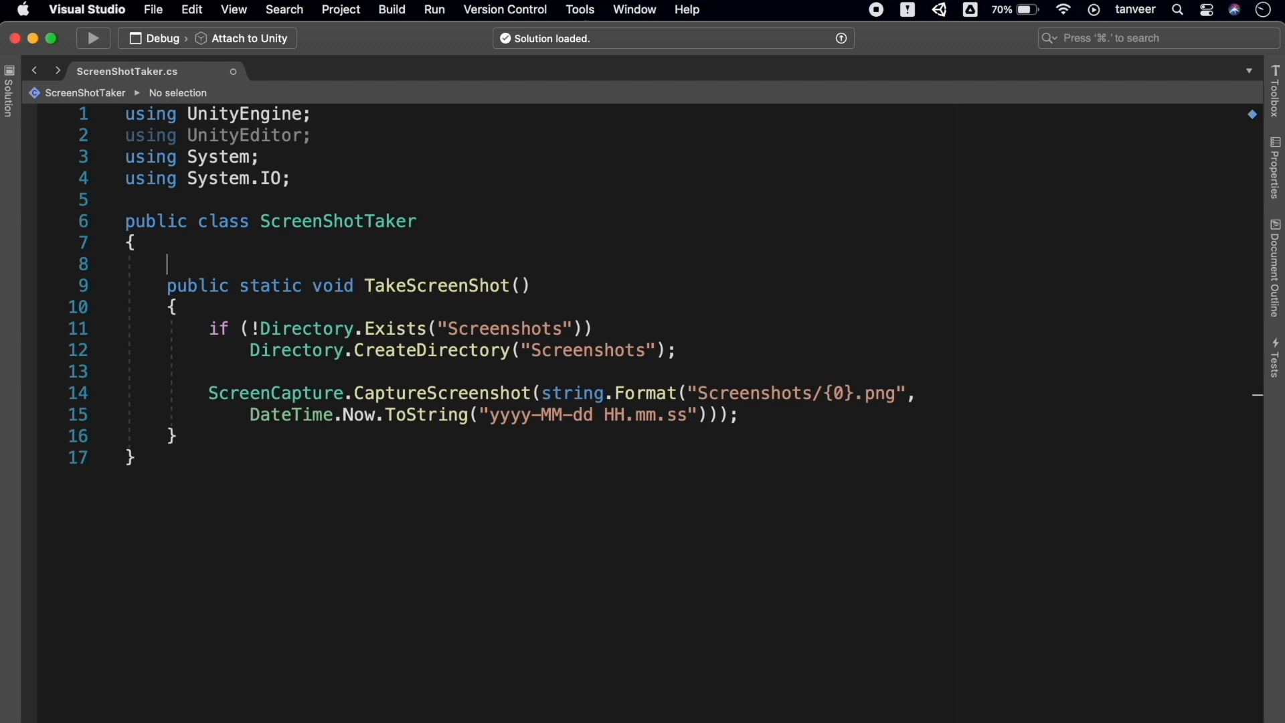
type("[Men")
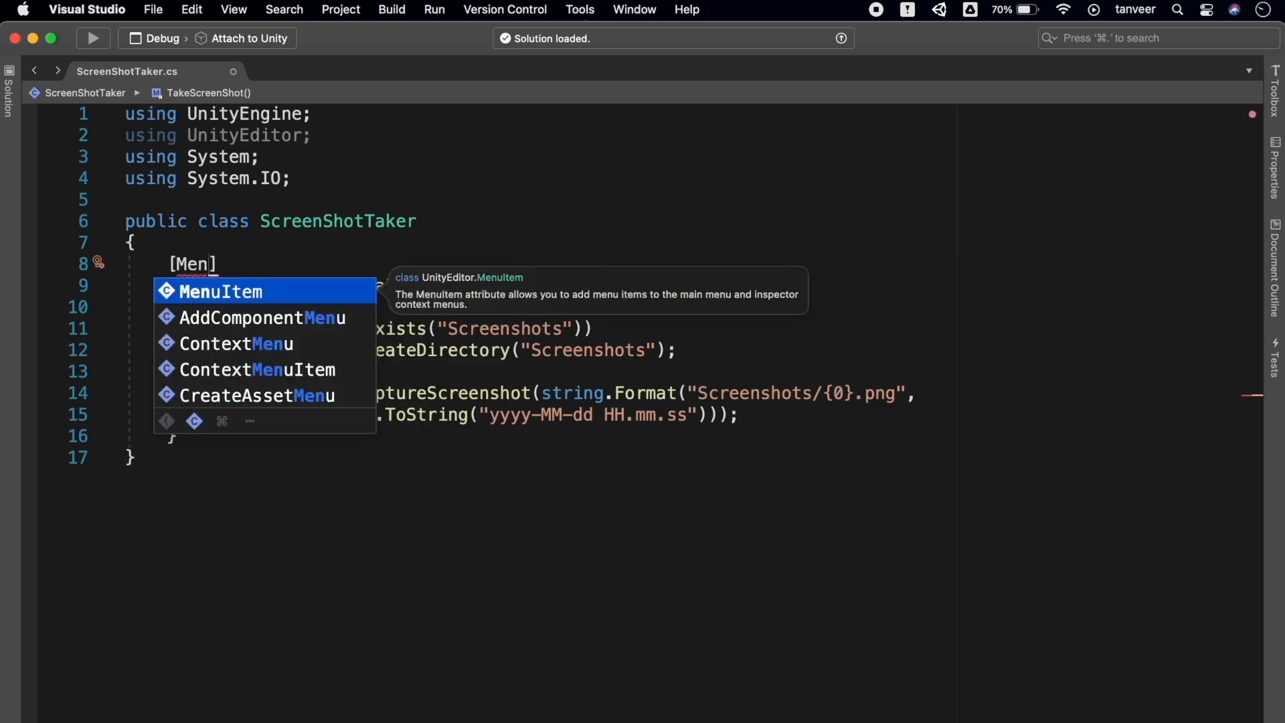
key("Return")
type("(")
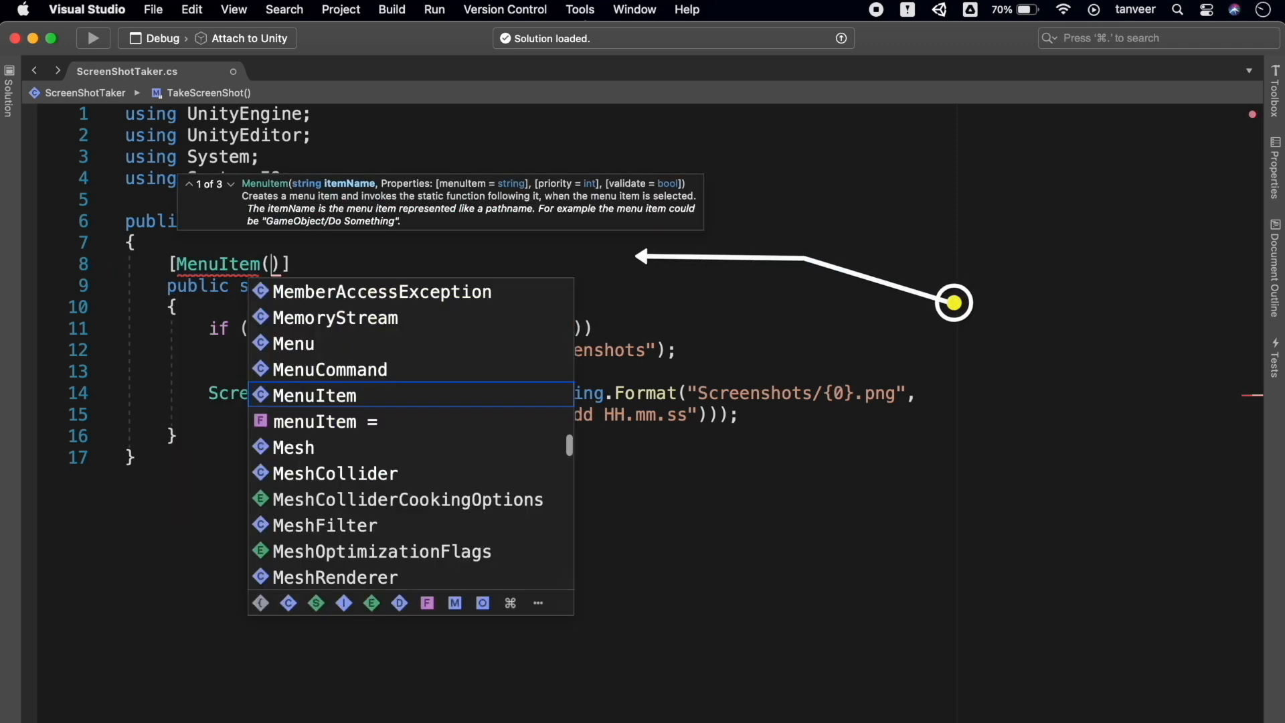
type("My")
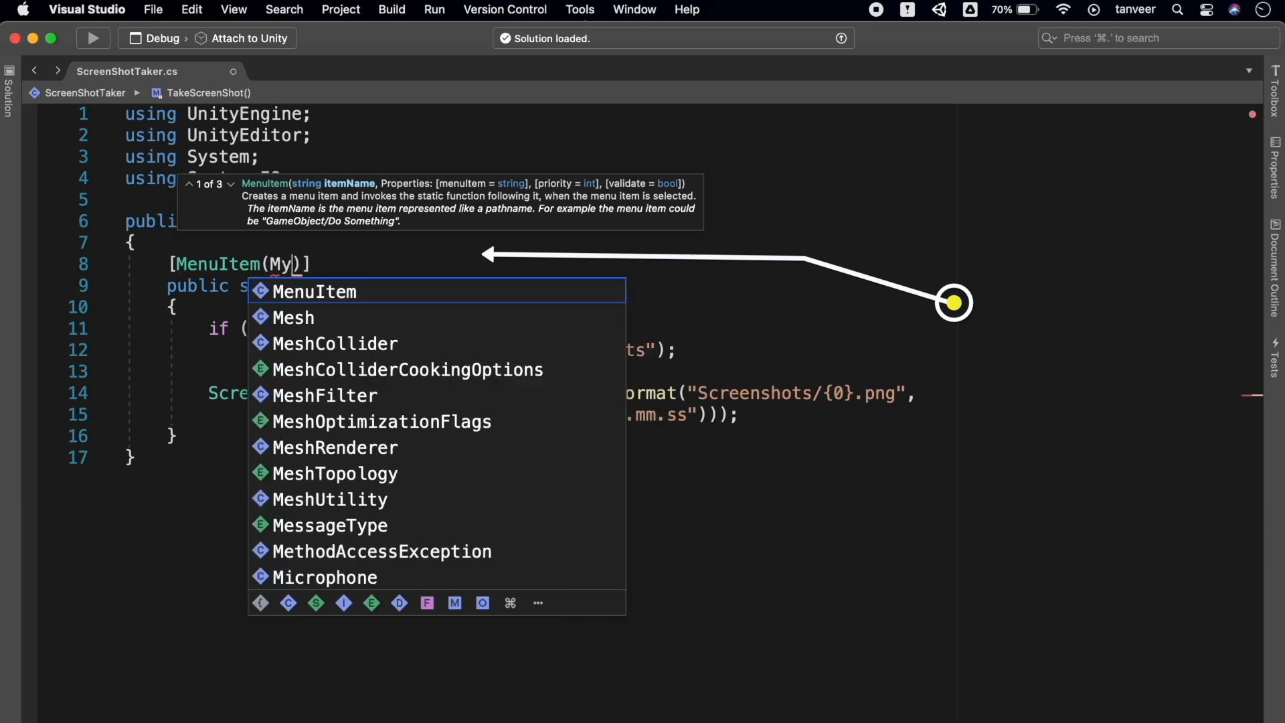
type(" Tool")
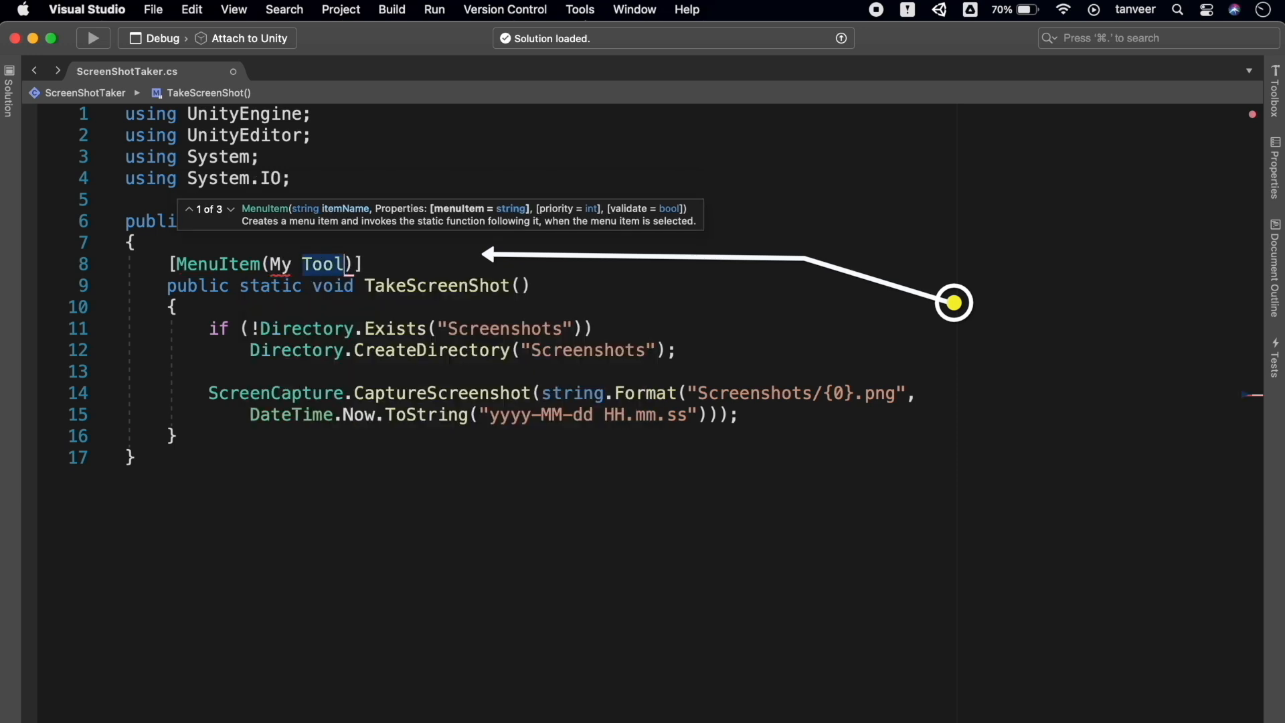
key("BackSpace")
key("BackSpace")
key("BackSpace")
key("BackSpace")
key("BackSpace")
key("BackSpace")
key("BackSpace")
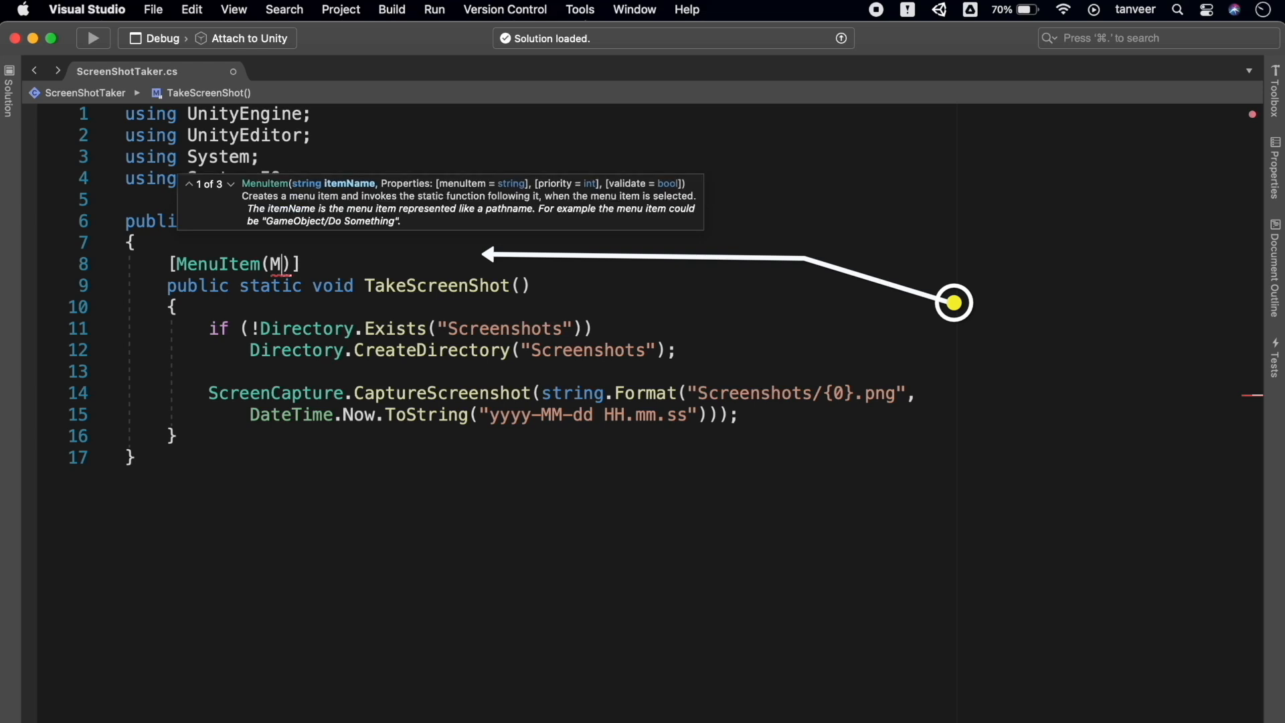
type("\"")
type("My Tool")
type("s")
type("/Scr")
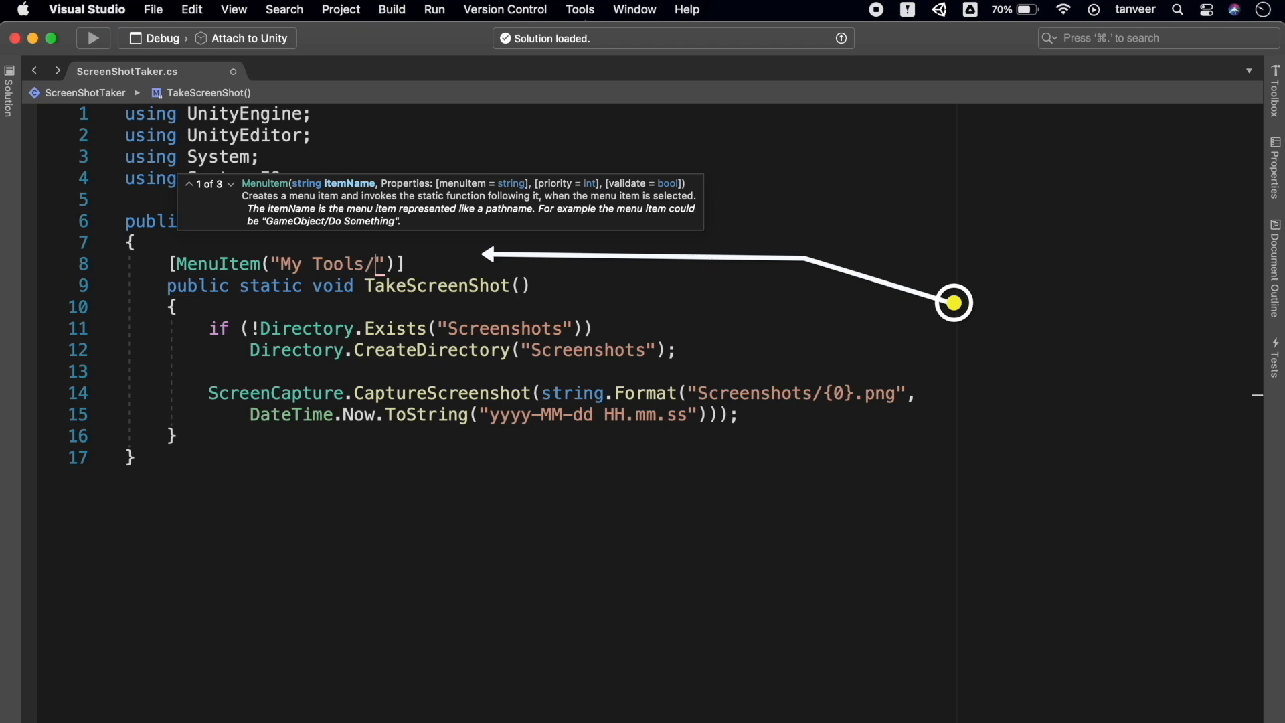
type("eensho")
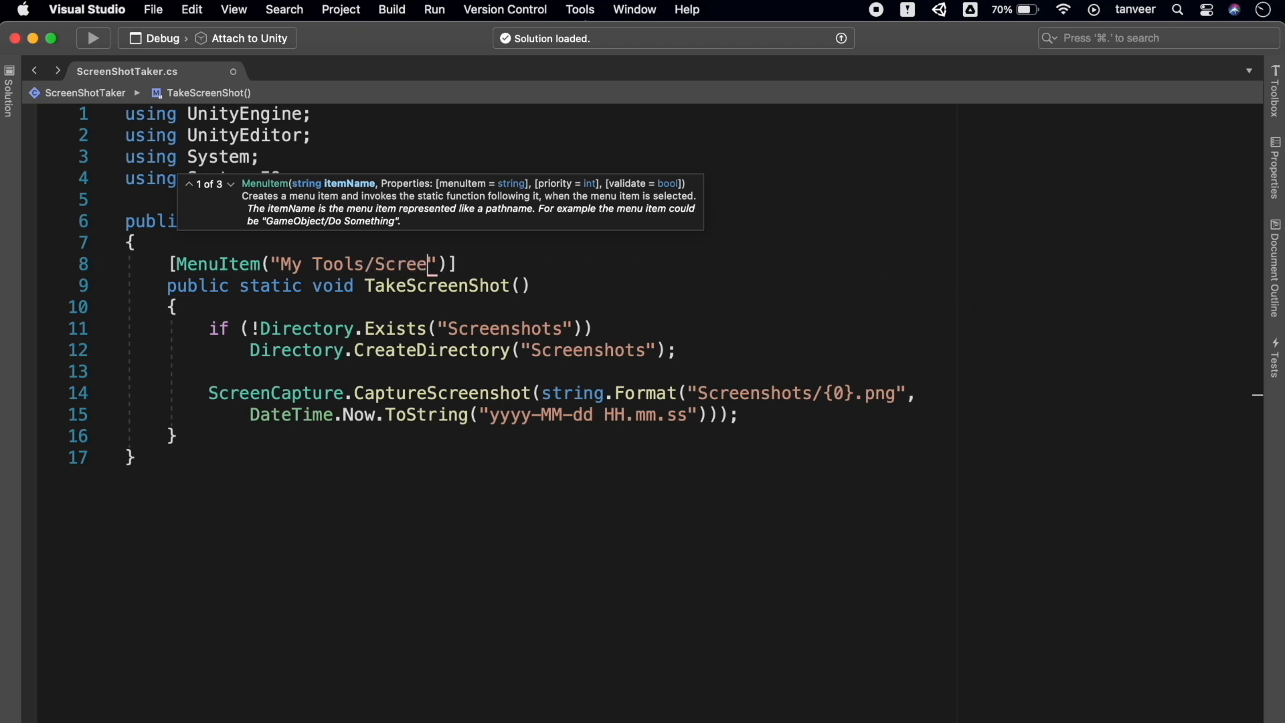
type("t")
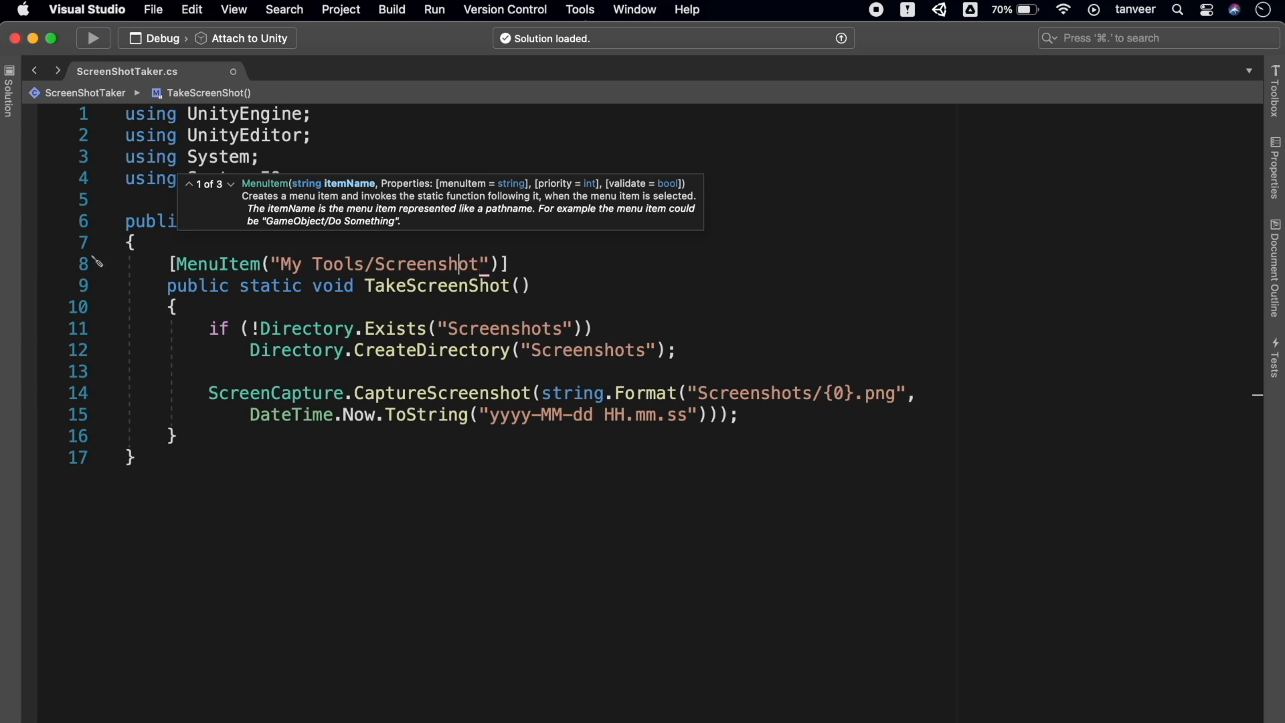
type("Take")
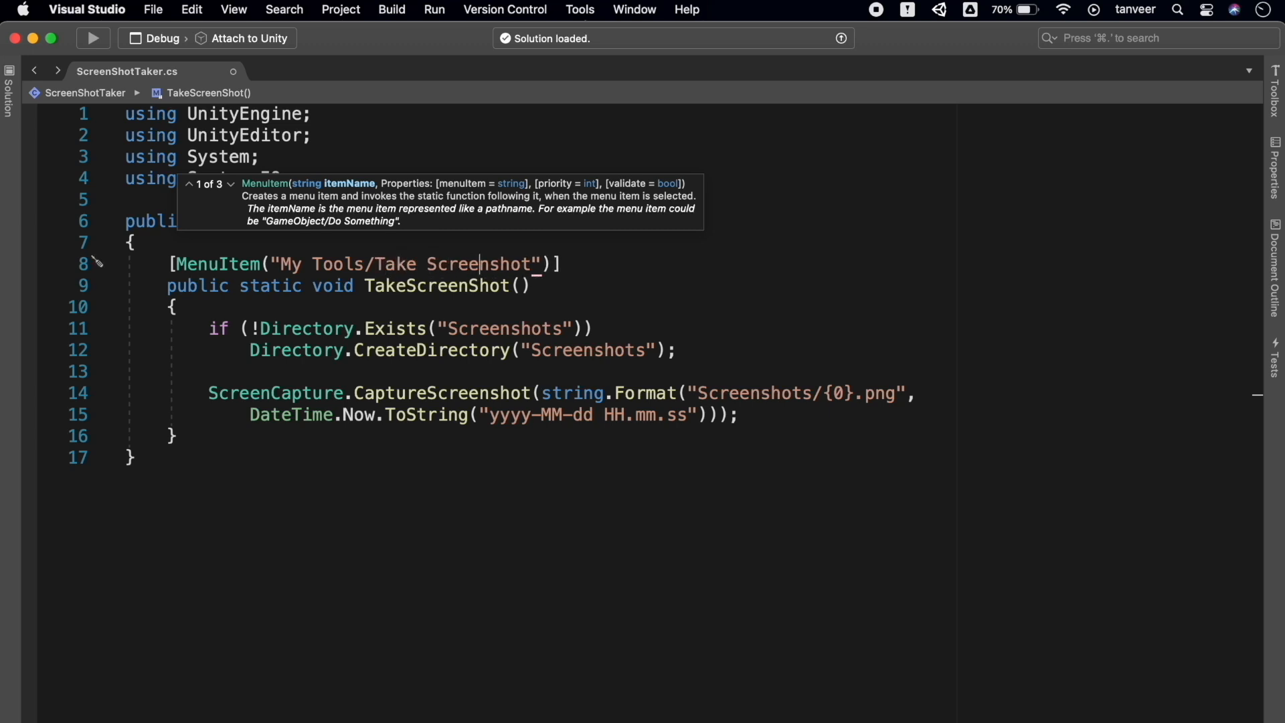
key("Right")
key("Right")
key("super+Tab")
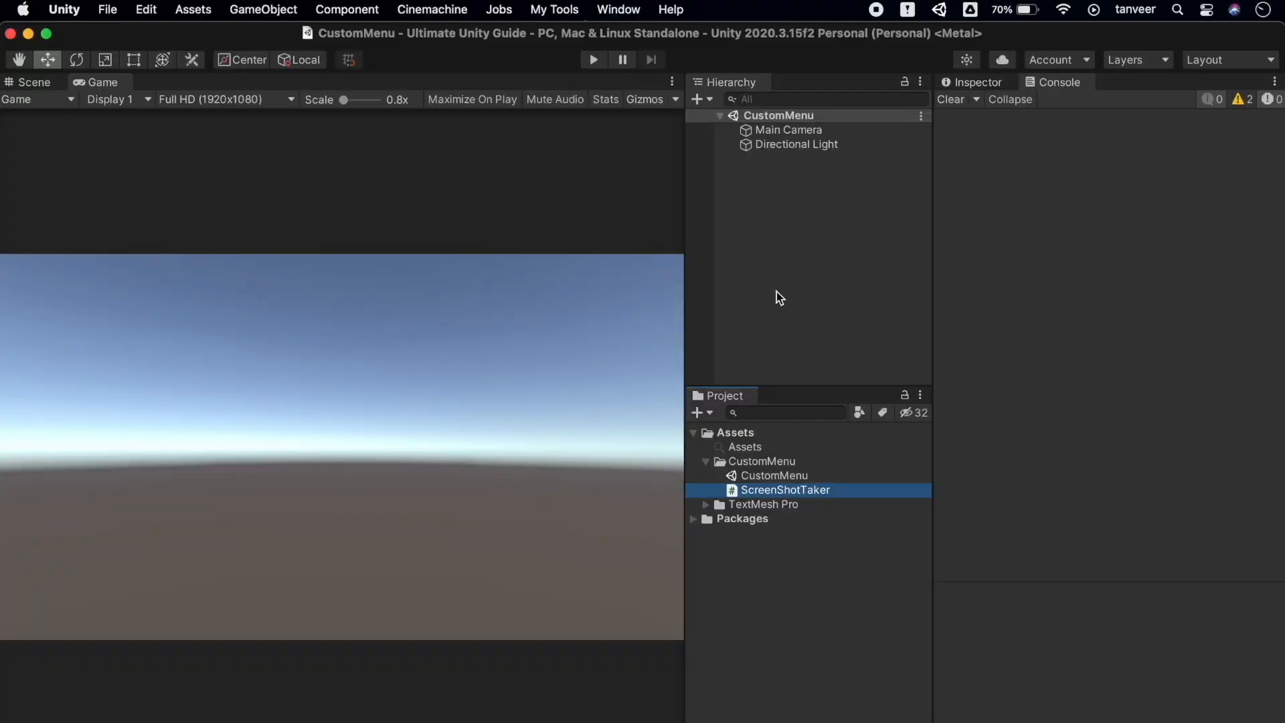
Run My Tools > Take Screenshot and select the Assets folder
left_click(568, 12)
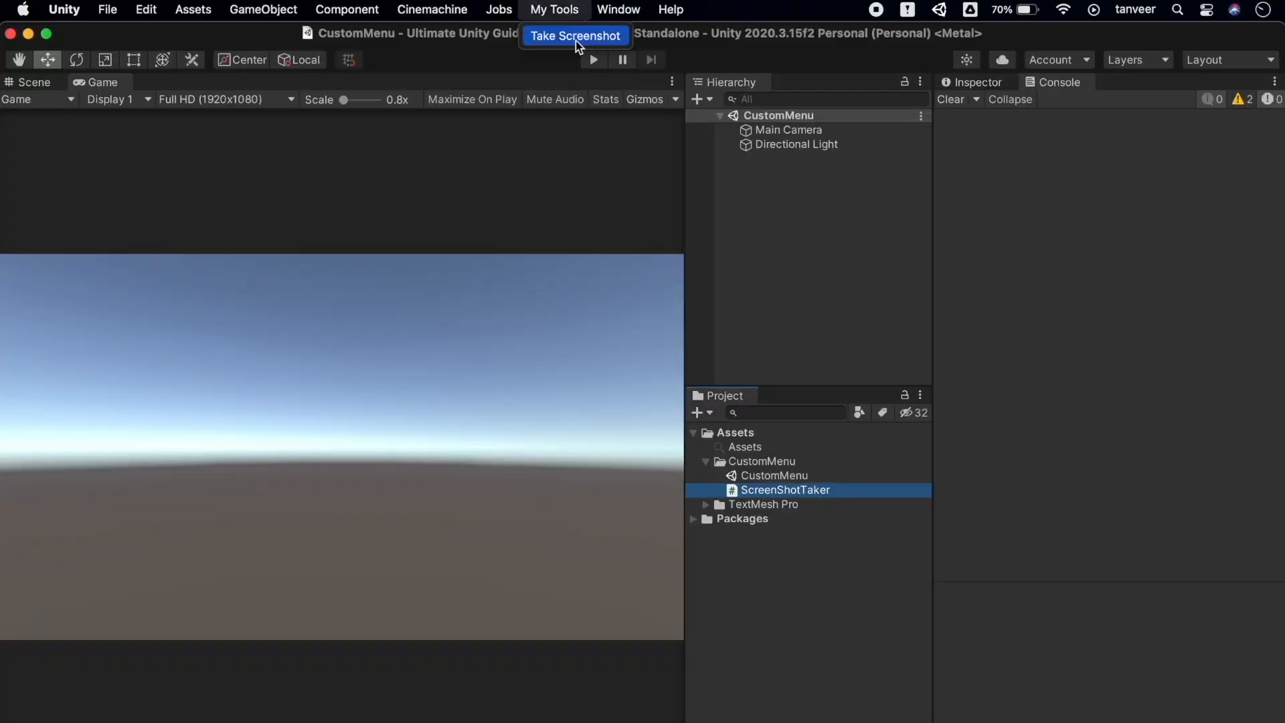
left_click(613, 41)
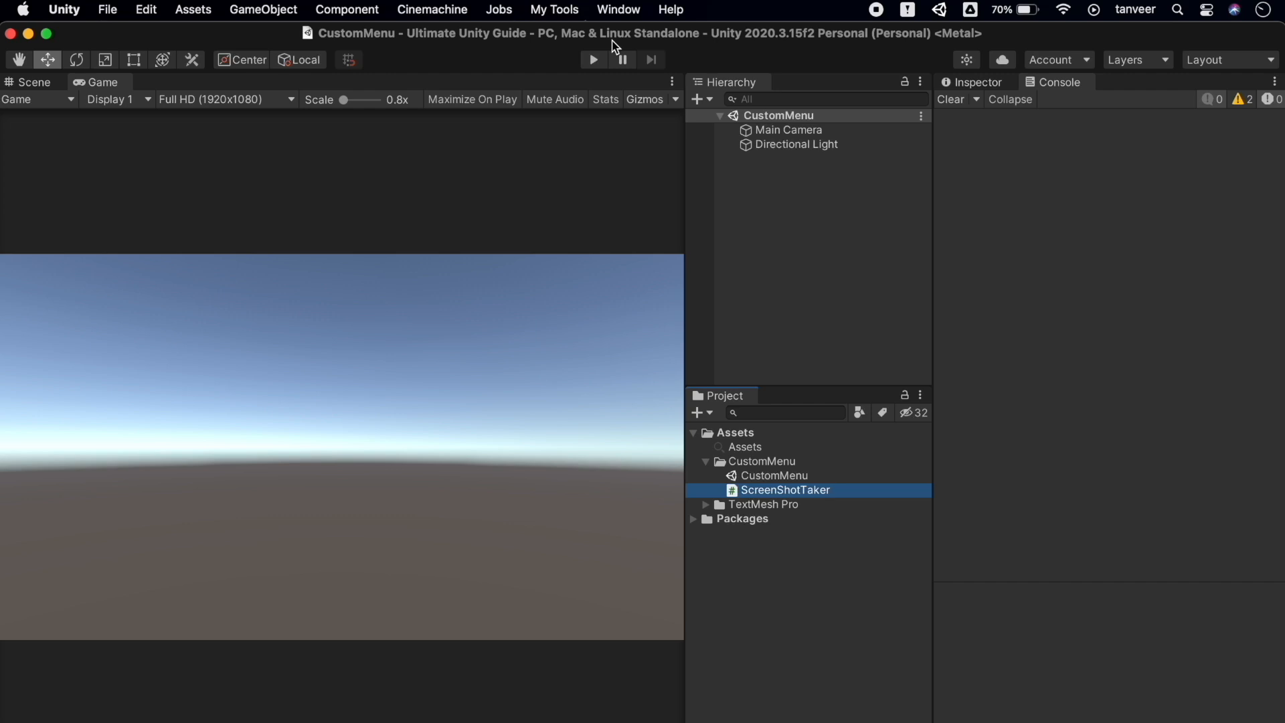
left_click(730, 433)
Reveal Assets in Finder and open Screenshots/2021-10-24 09.50.48.png in Preview
right_click(730, 434)
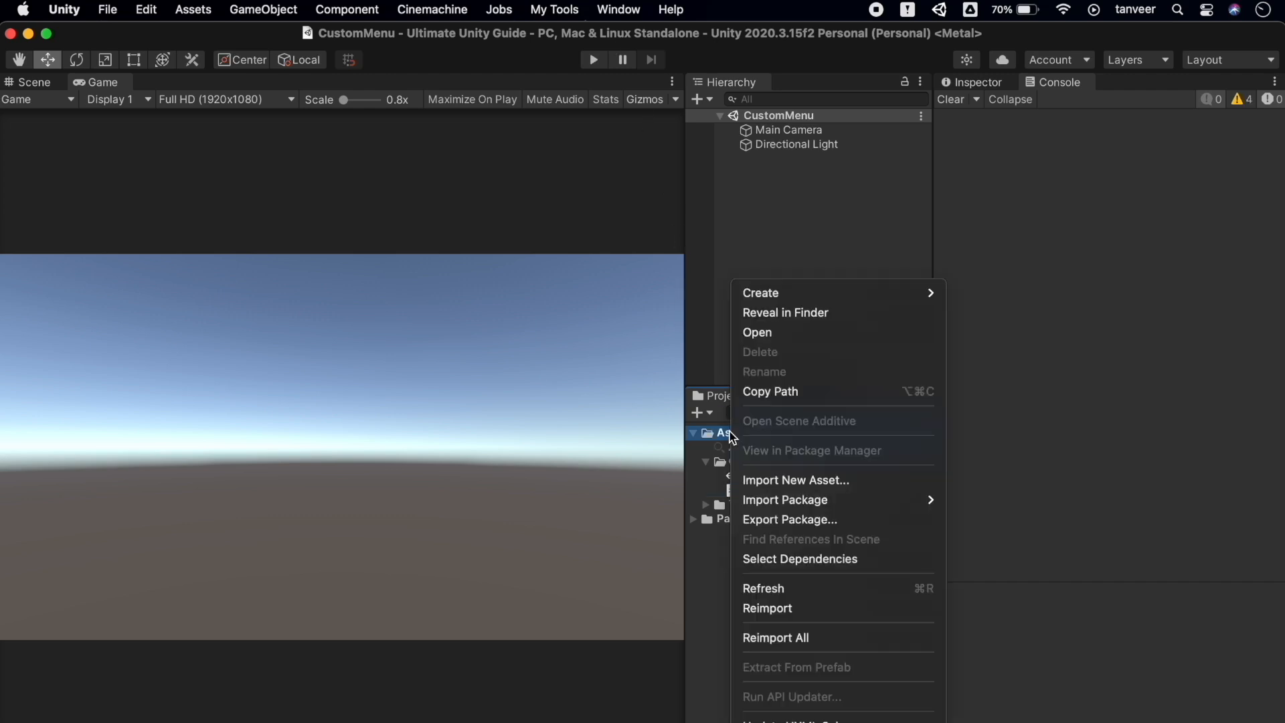
left_click(825, 315)
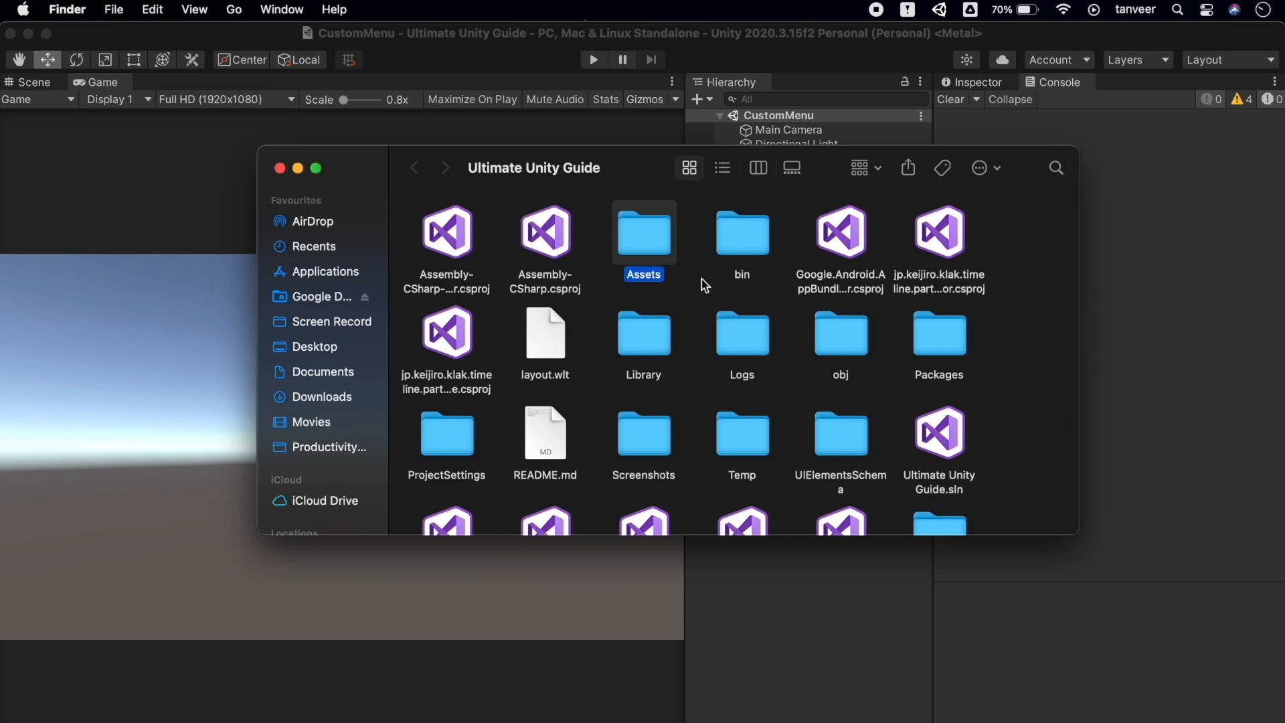
scroll(702, 279, "down", 3)
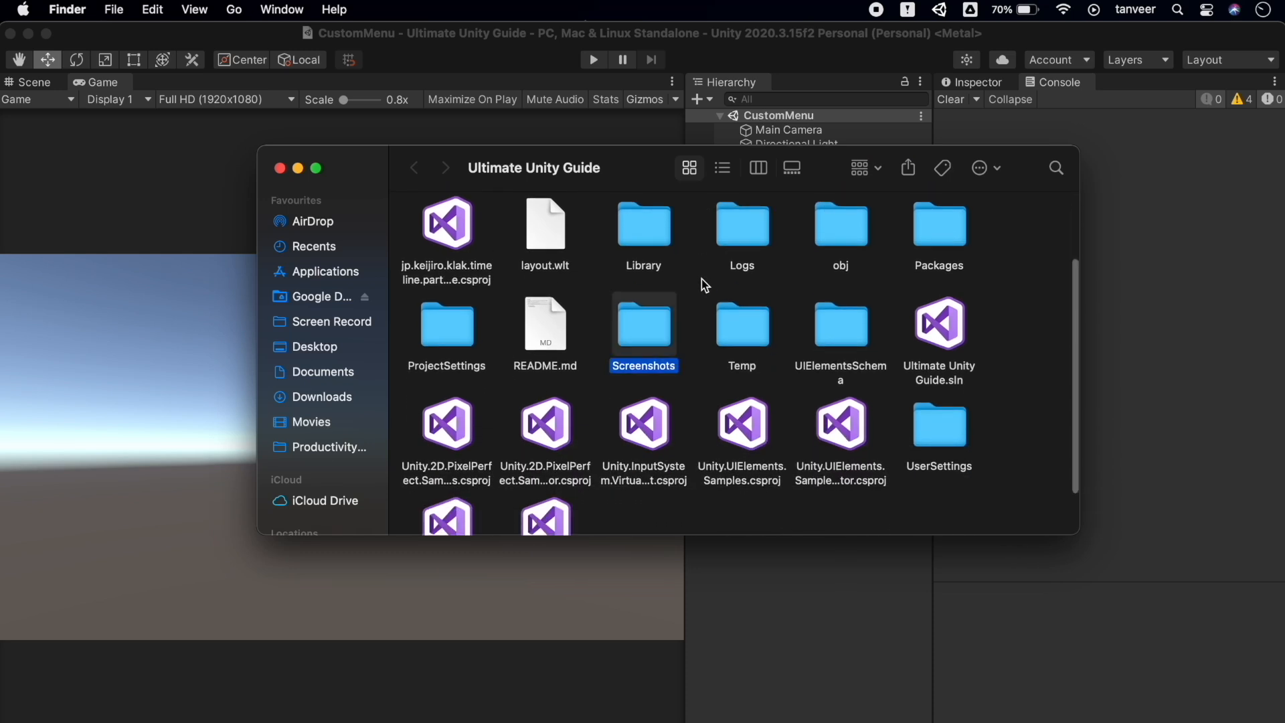
double_click(644, 331)
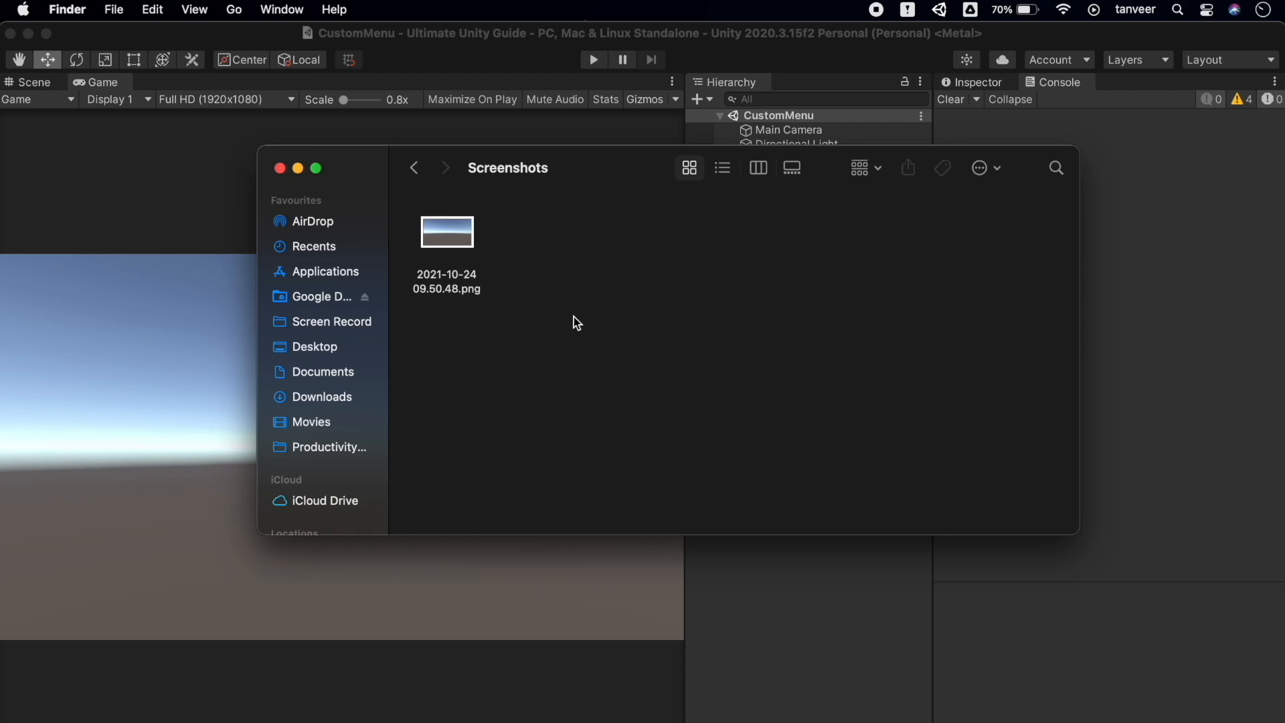
left_click(465, 242)
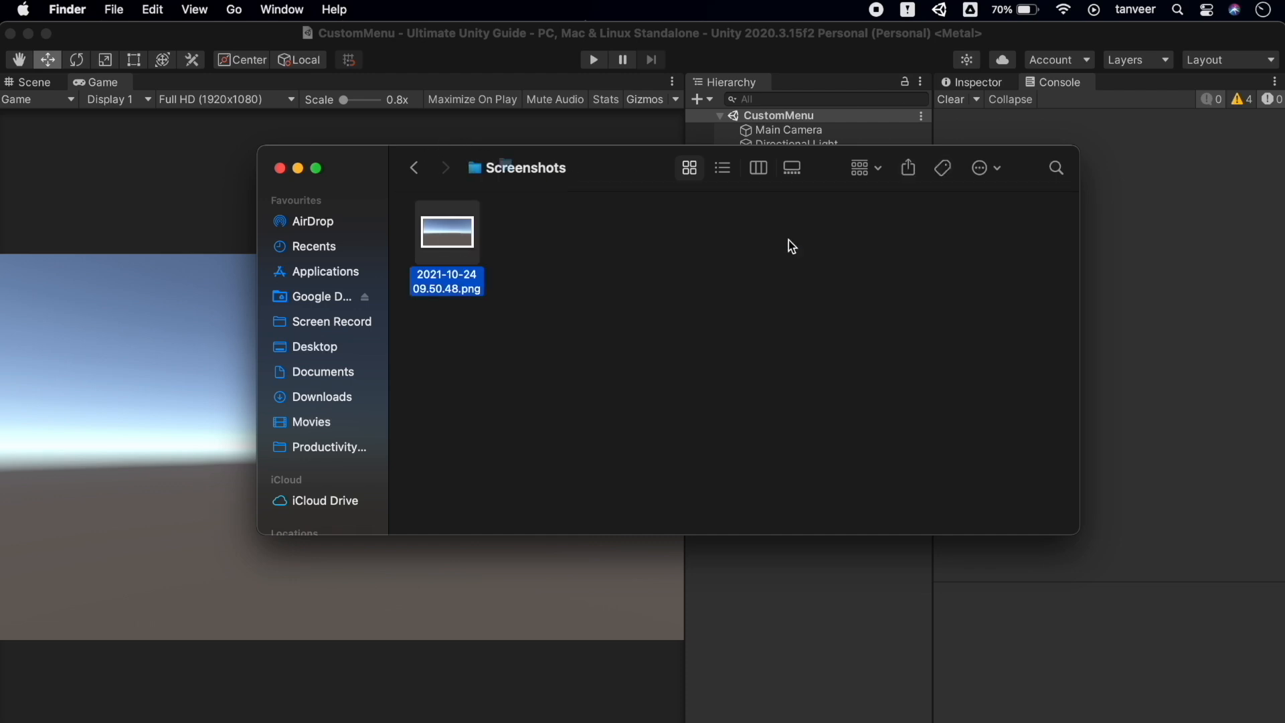
left_click_drag(638, 171, 871, 180)
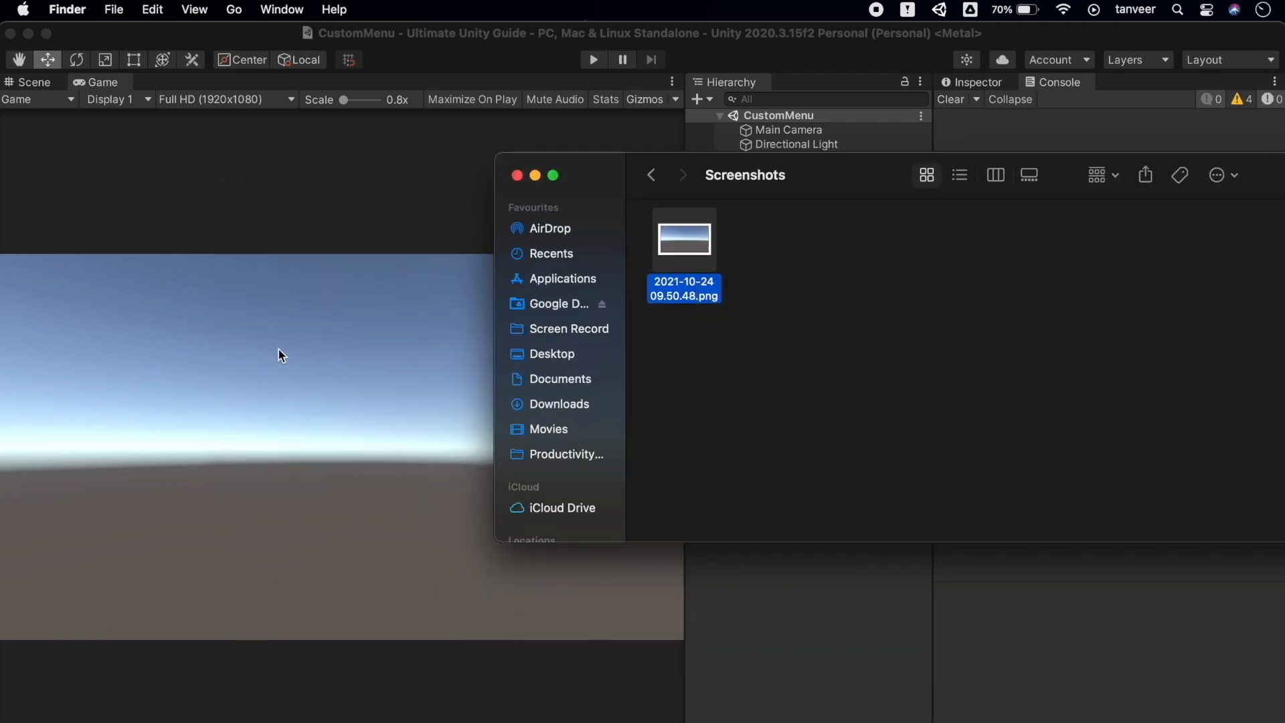
double_click(684, 239)
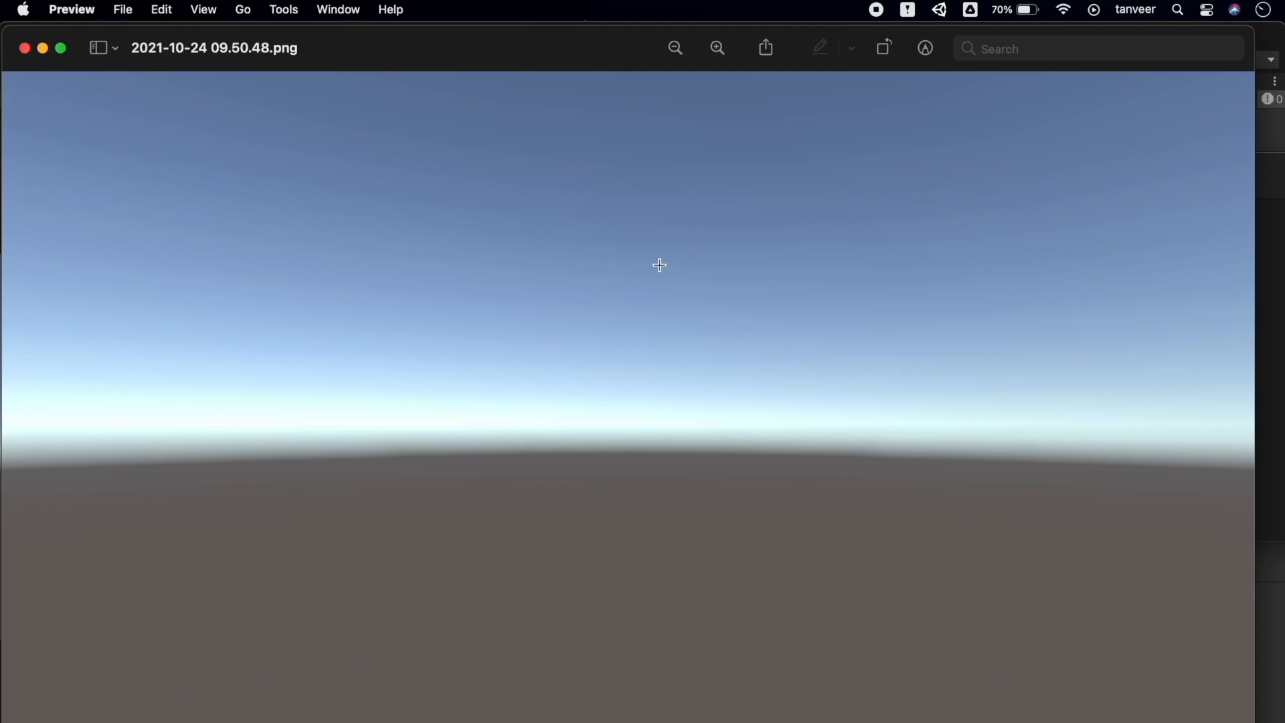
Close the preview and add a Cube to the scene
left_click(25, 49)
left_click(347, 10)
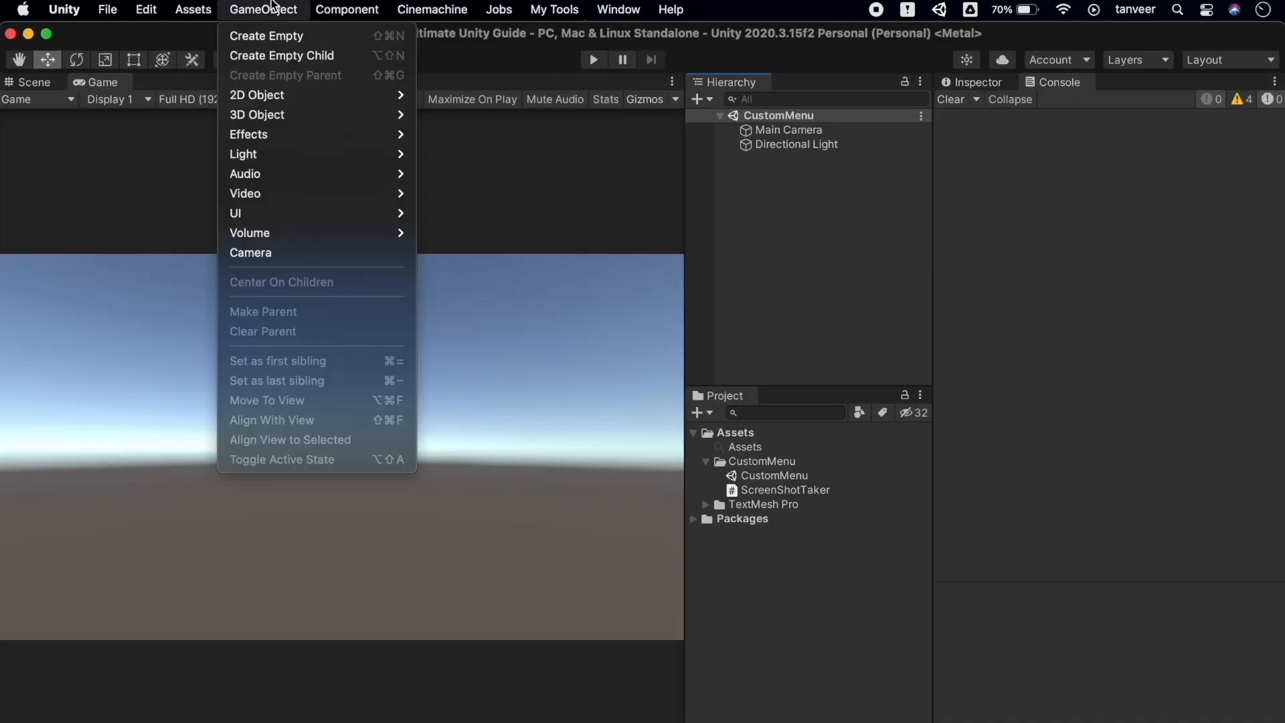
mouse_move(301, 99)
mouse_move(356, 118)
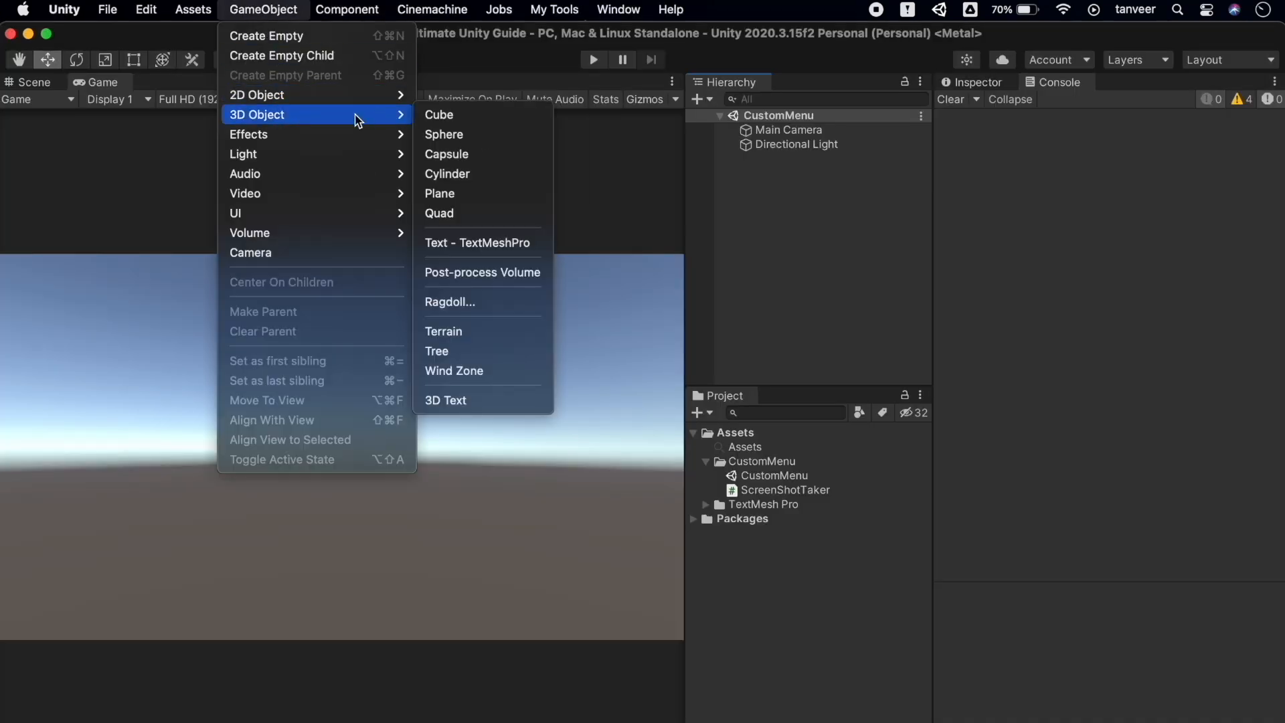
left_click(473, 117)
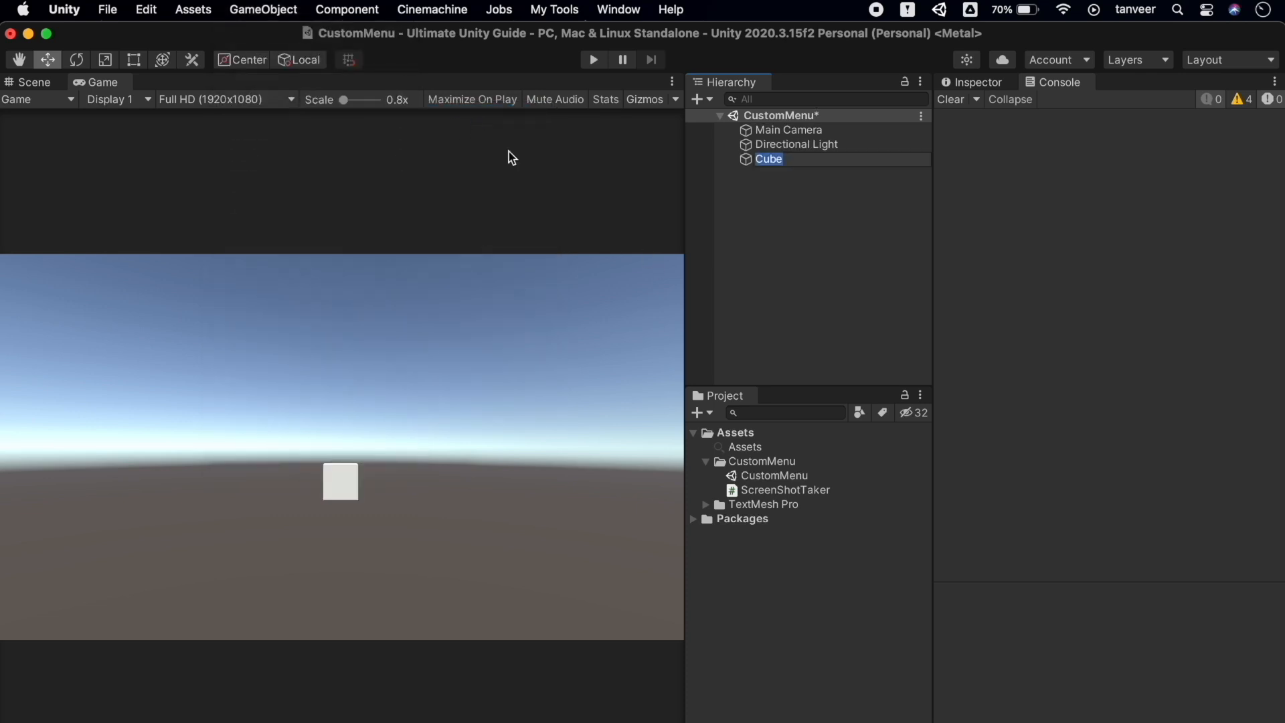
Add a Sphere and move it to X -1.62, left of the cube
left_click(373, 8)
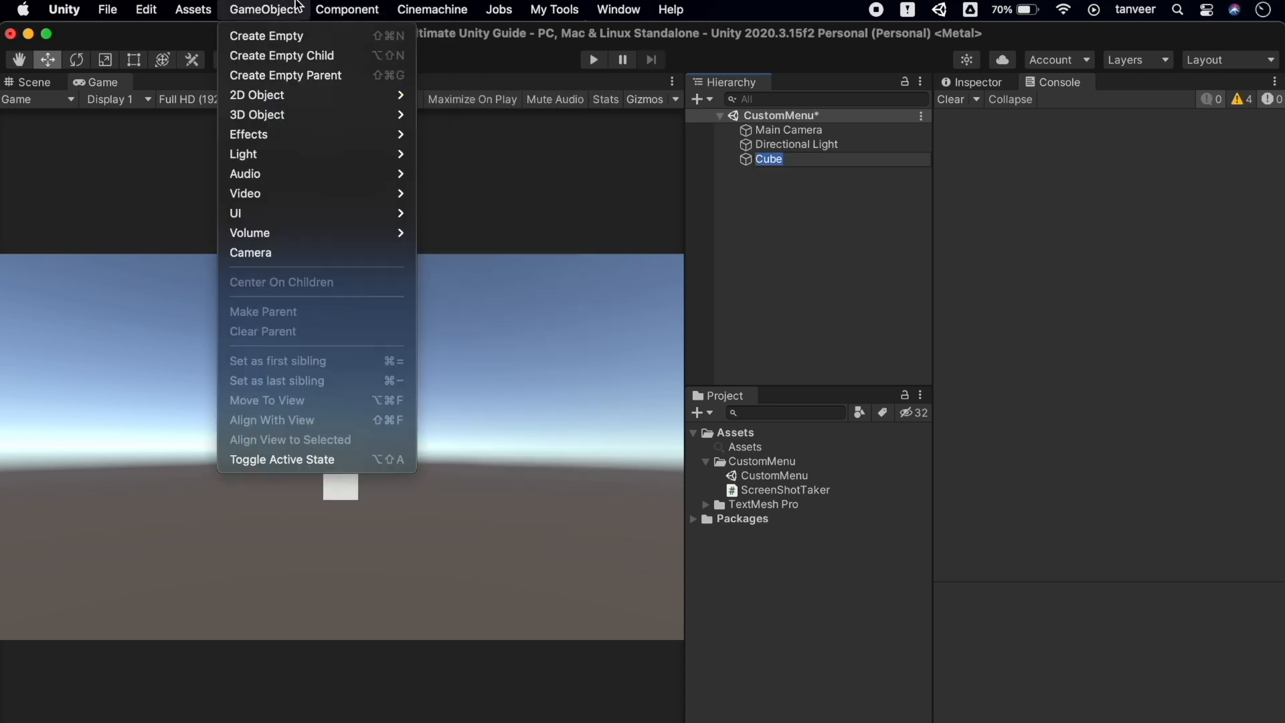
mouse_move(375, 95)
mouse_move(315, 115)
left_click(468, 134)
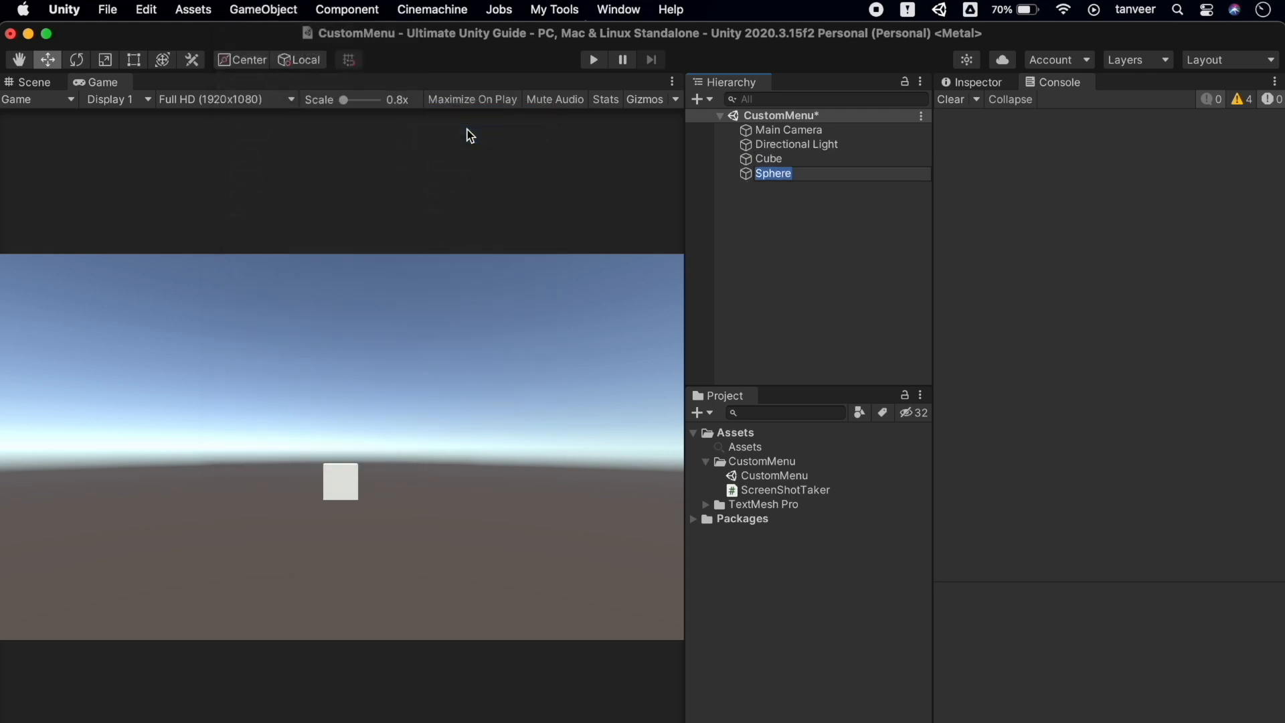
key("Return")
left_click(978, 82)
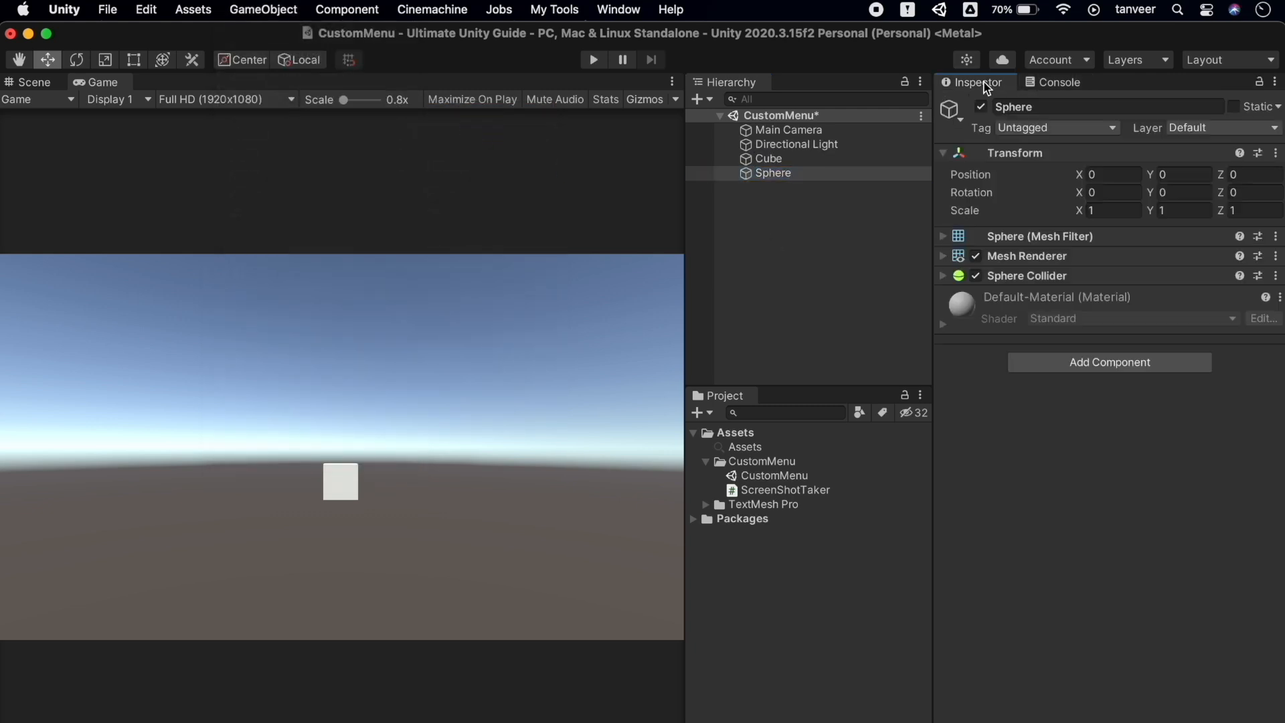
left_click_drag(1082, 180, 1031, 195)
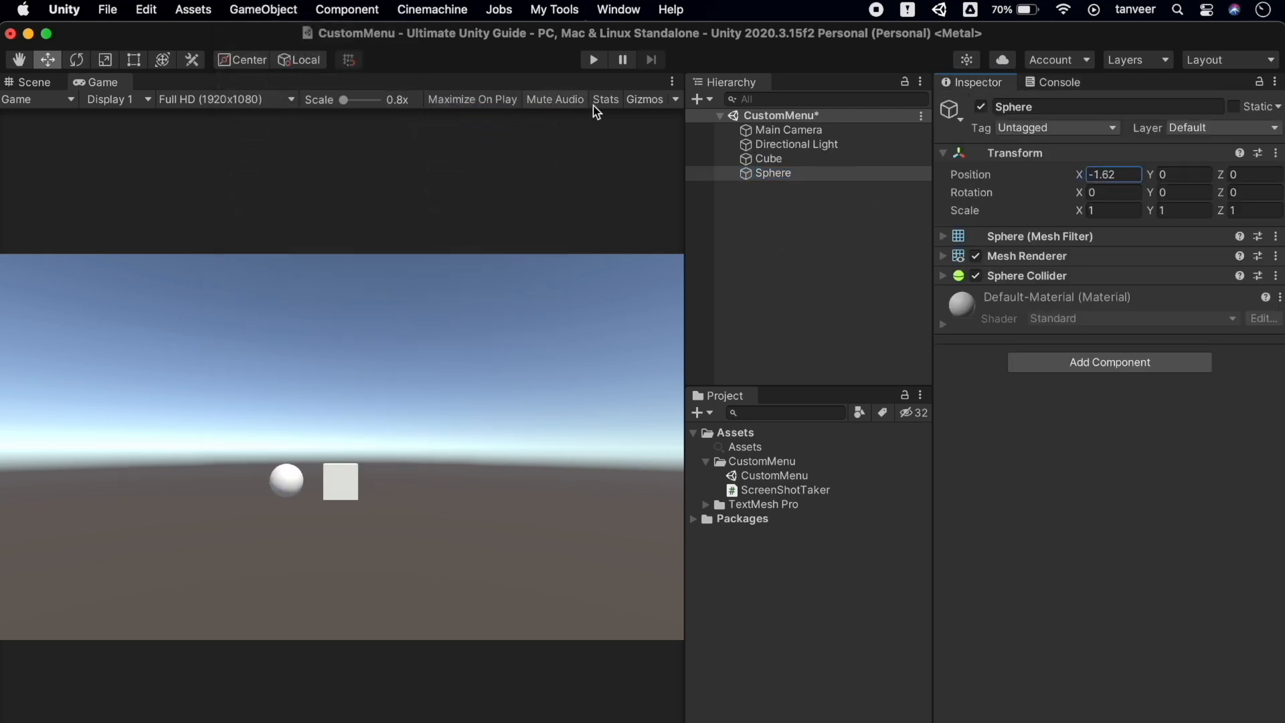
left_click(744, 237)
Add a Cylinder at X 0.61, right of the cube, then run My Tools > Take Screenshot
left_click(263, 10)
mouse_move(312, 115)
left_click(475, 174)
left_click_drag(1078, 174, 1136, 175)
left_click(843, 257)
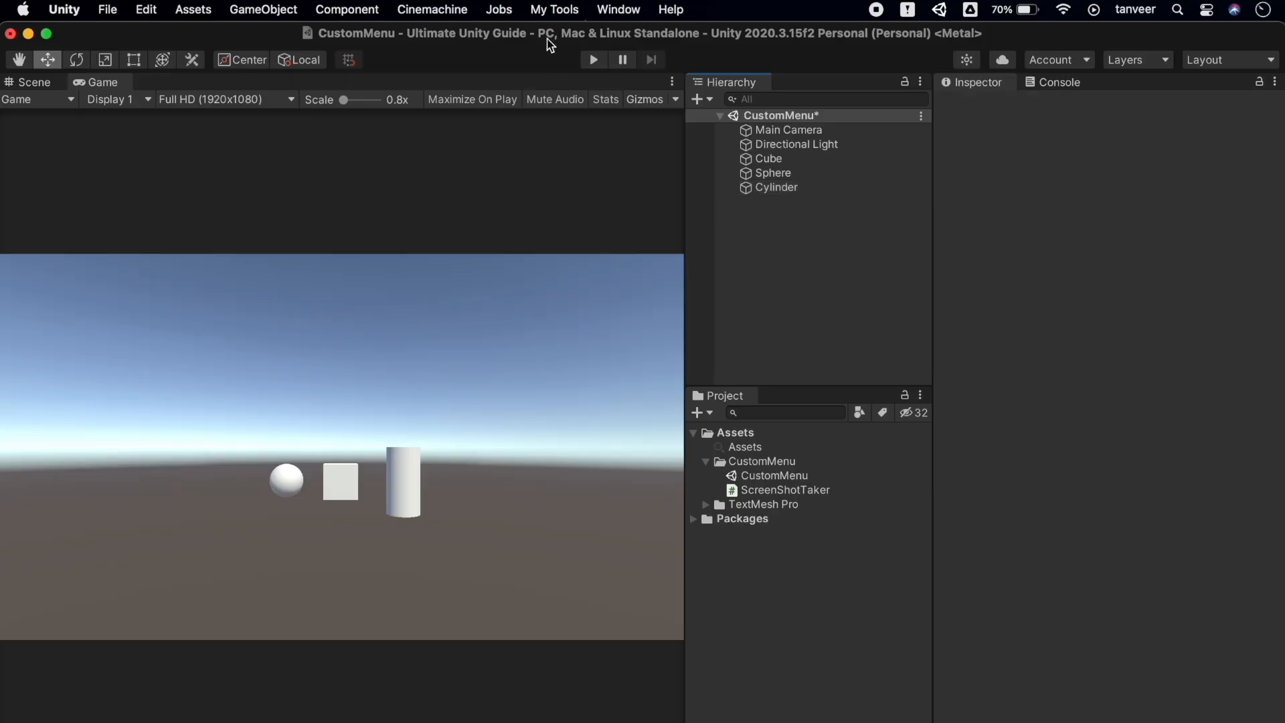
left_click(529, 7)
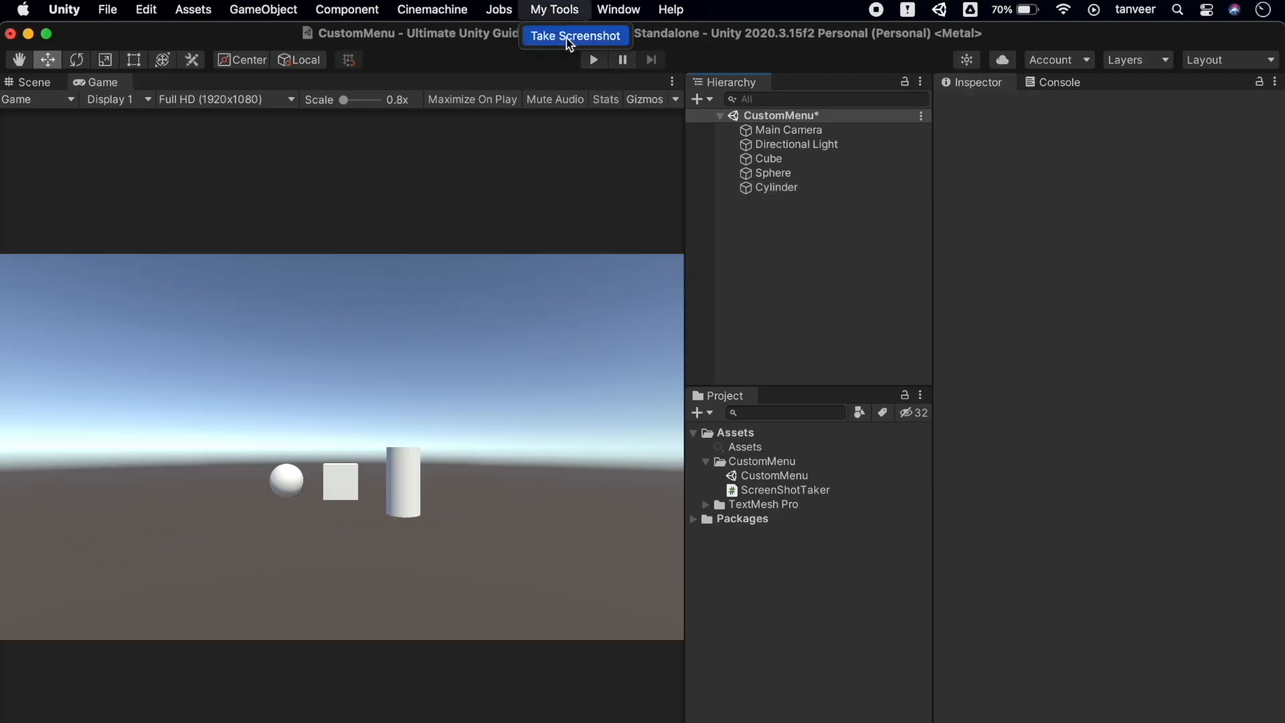
left_click(567, 38)
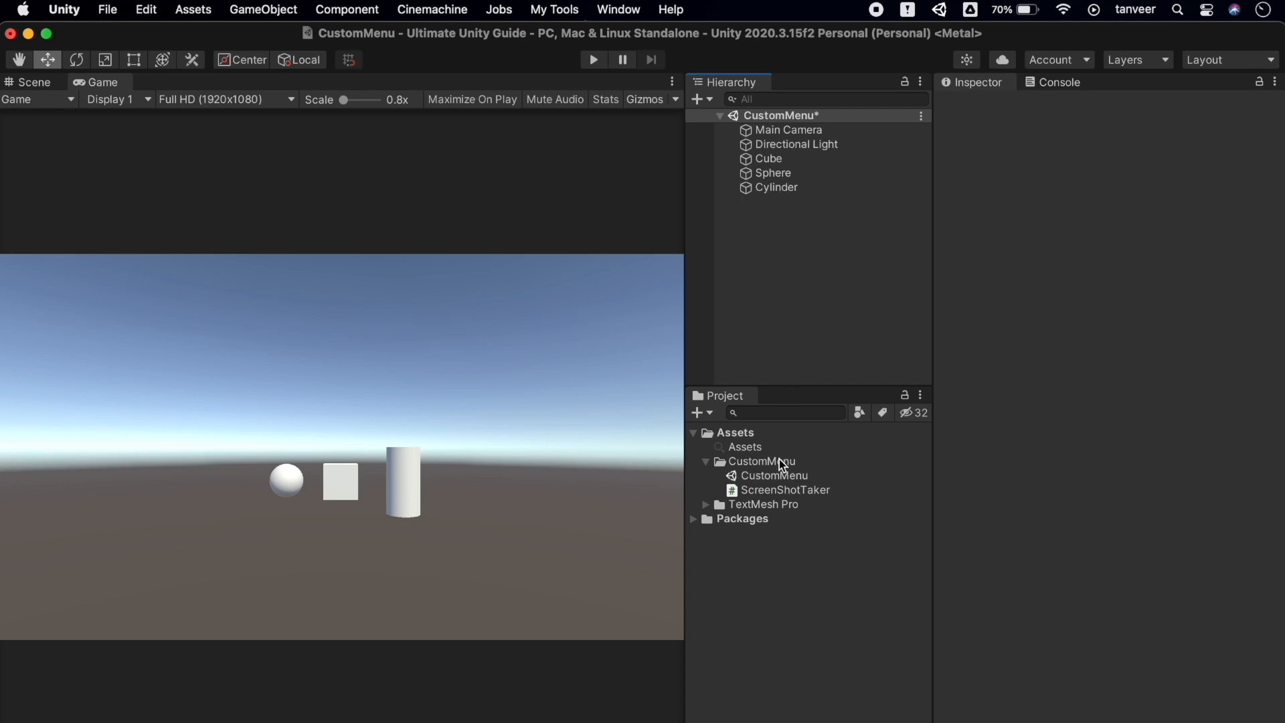
right_click(748, 440)
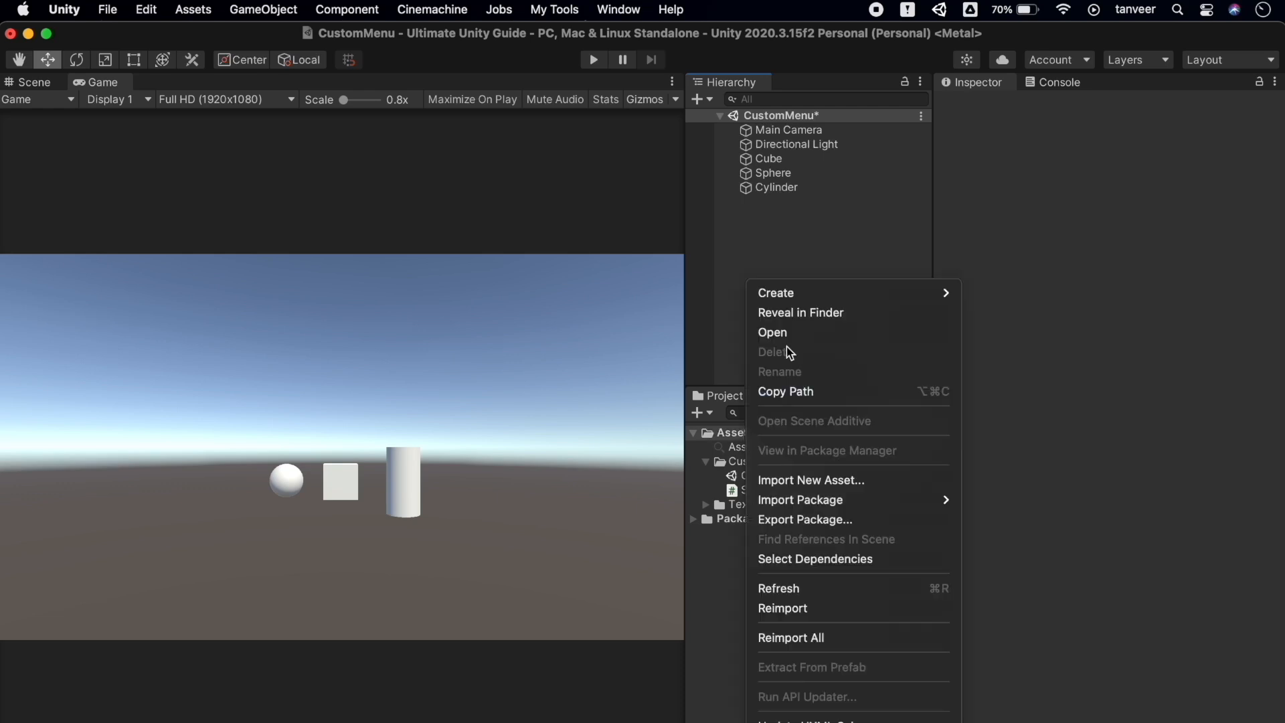
left_click(814, 317)
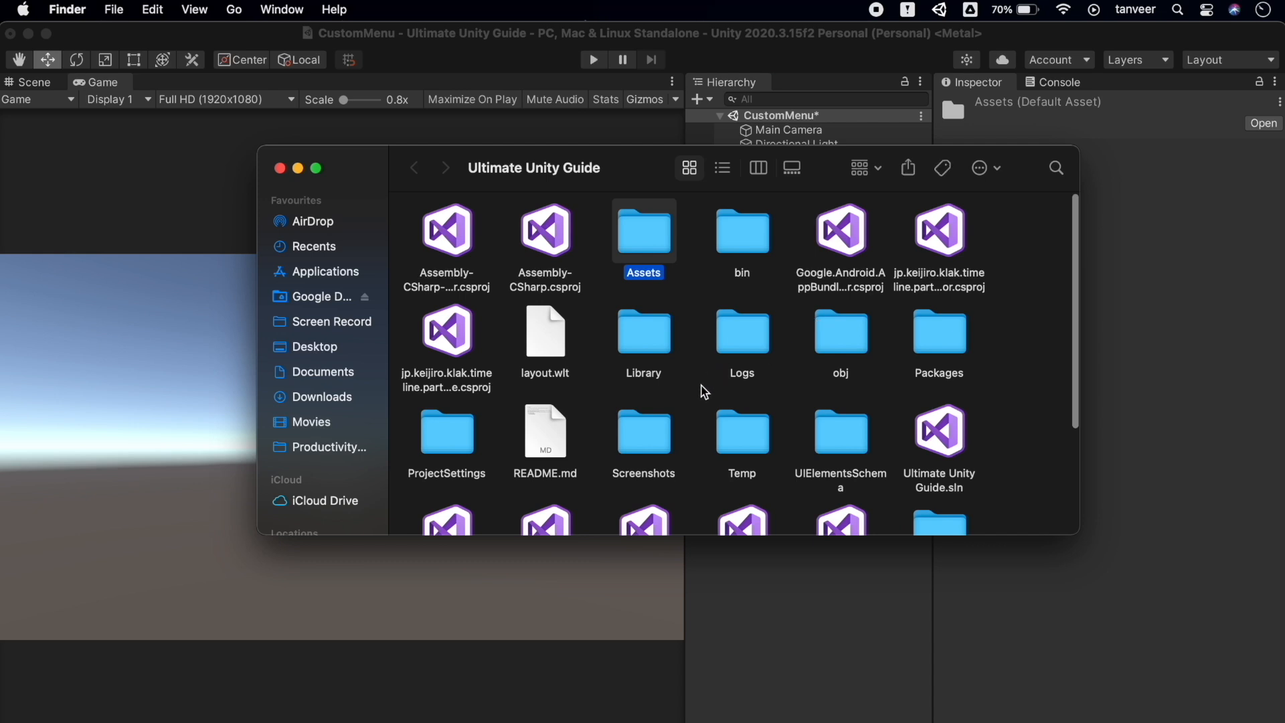
double_click(652, 445)
double_click(546, 232)
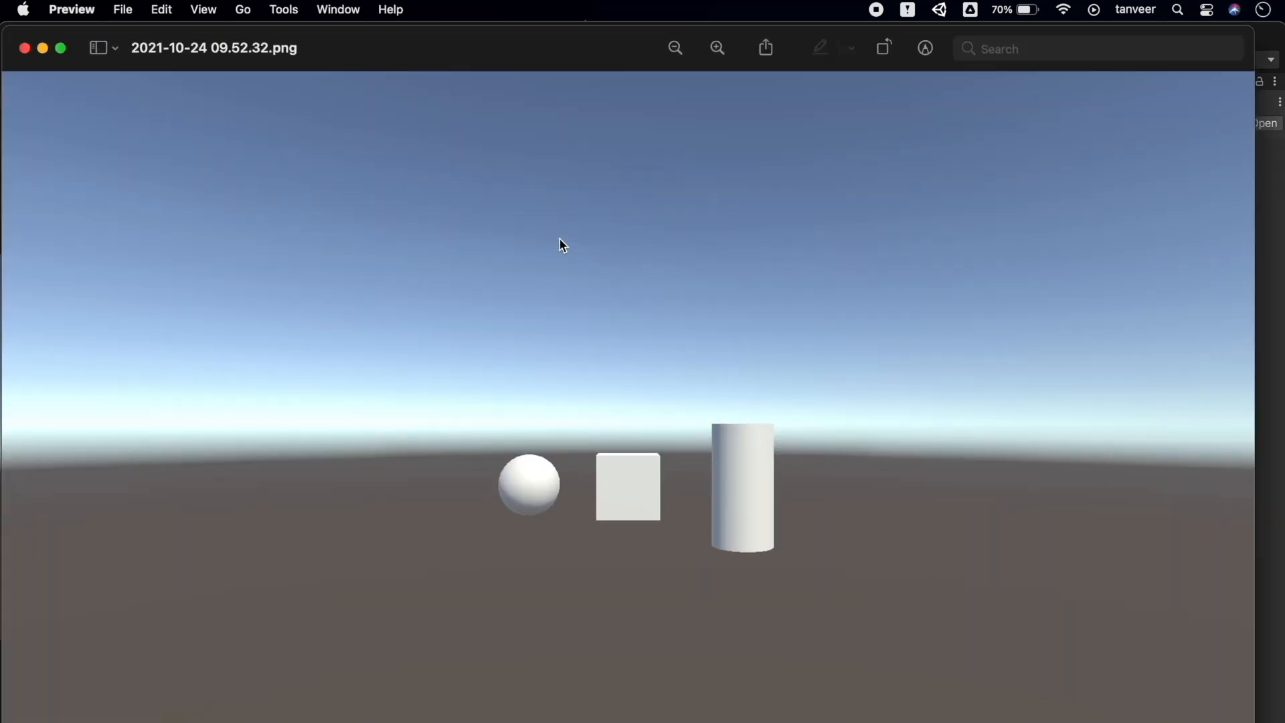
left_click(26, 48)
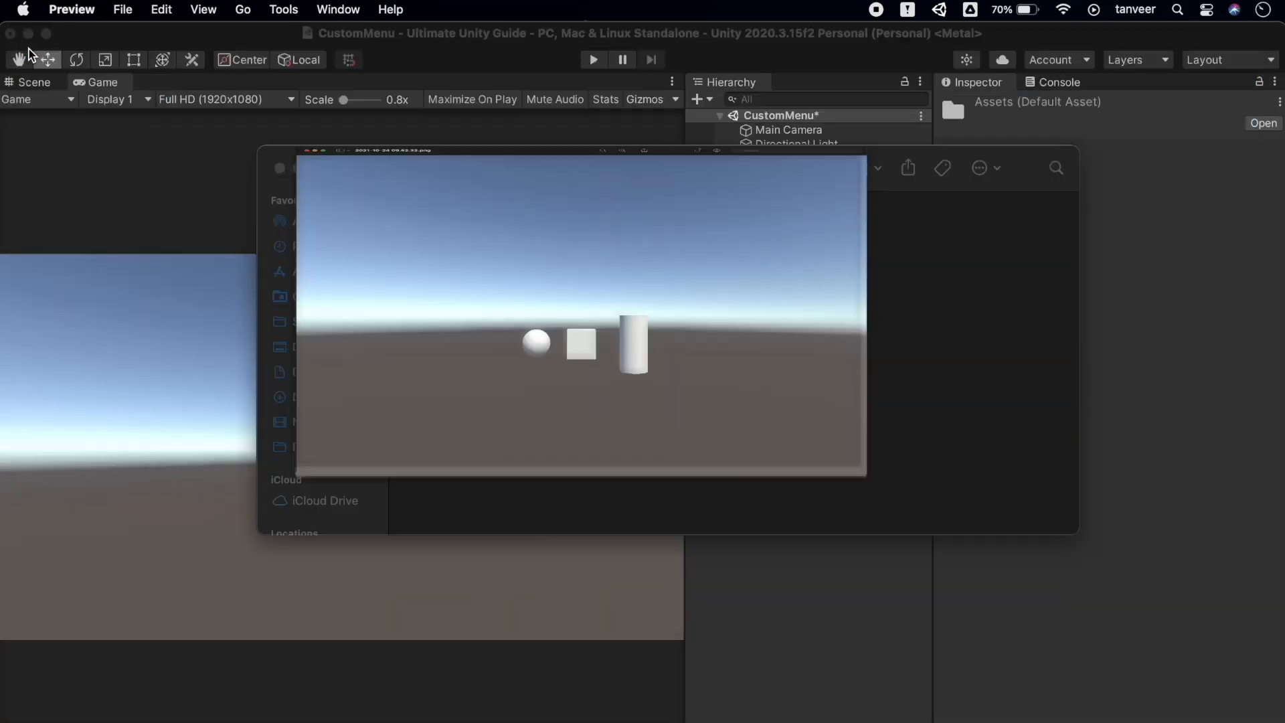
left_click(280, 168)
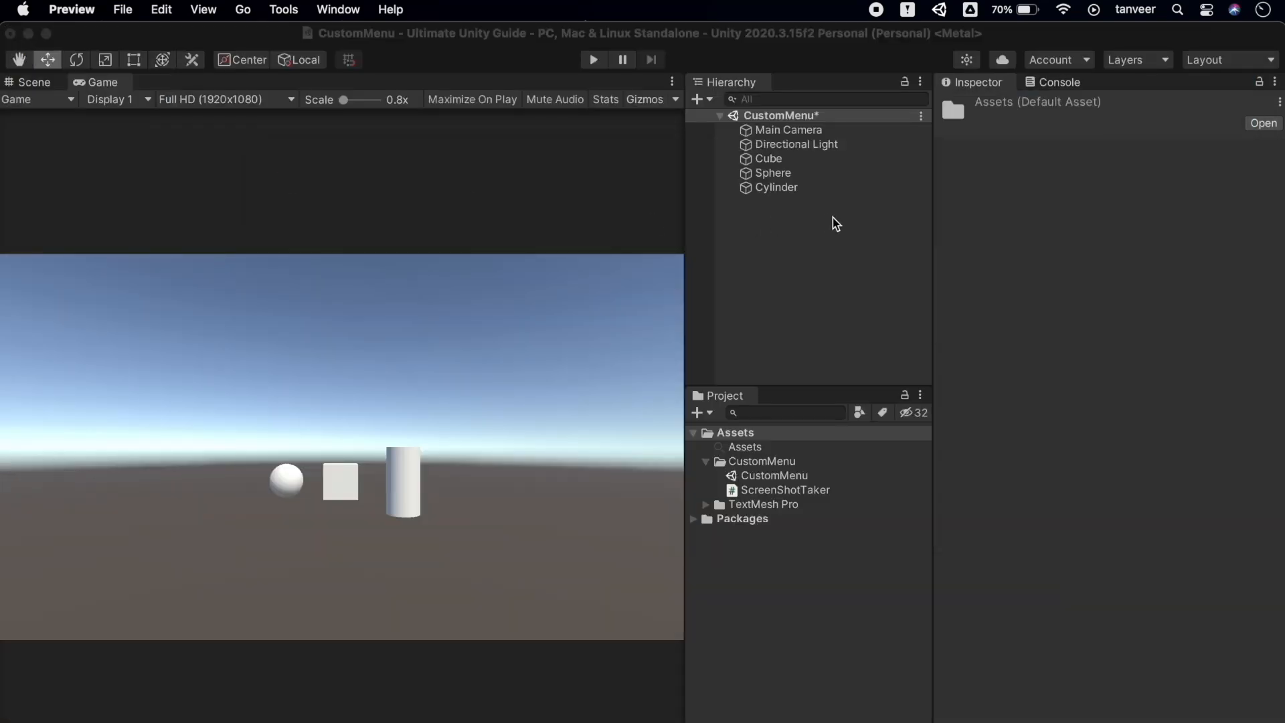
left_click(847, 227)
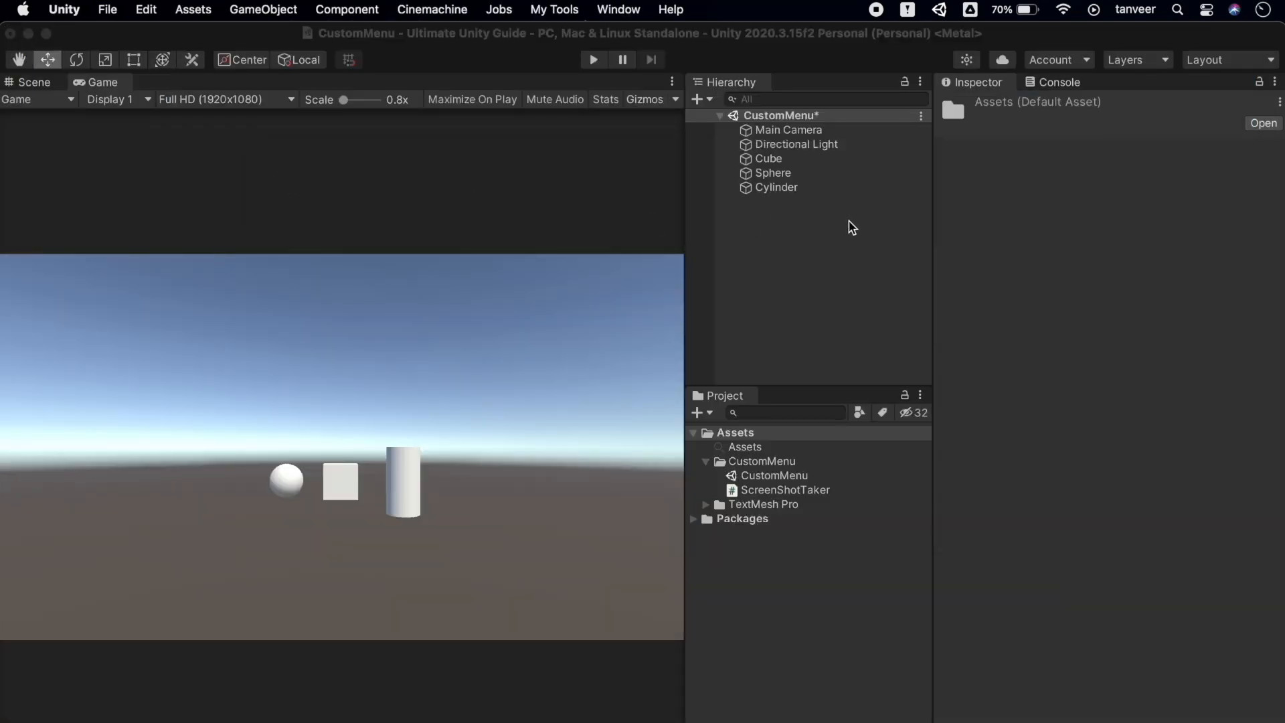
double_click(804, 491)
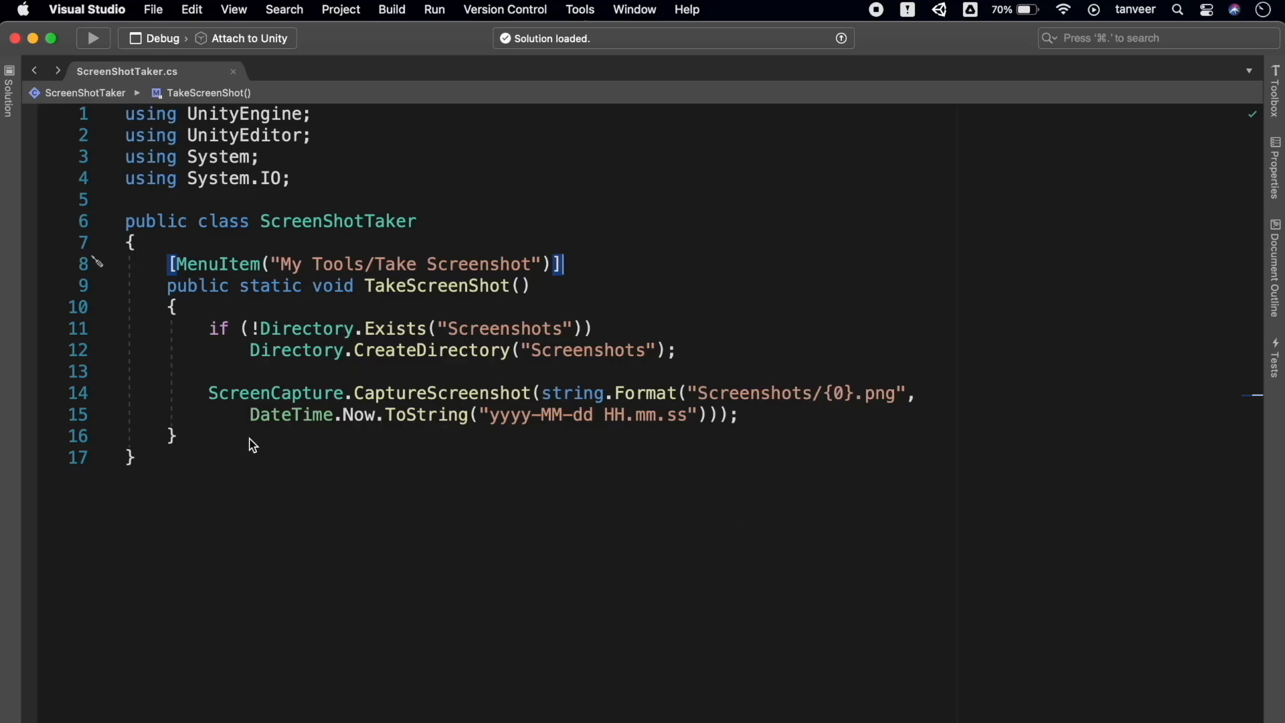
Add an empty public static void SmoothAllMeshes() method below TakeScreenShot
left_click(207, 434)
key("Return")
key("Return")
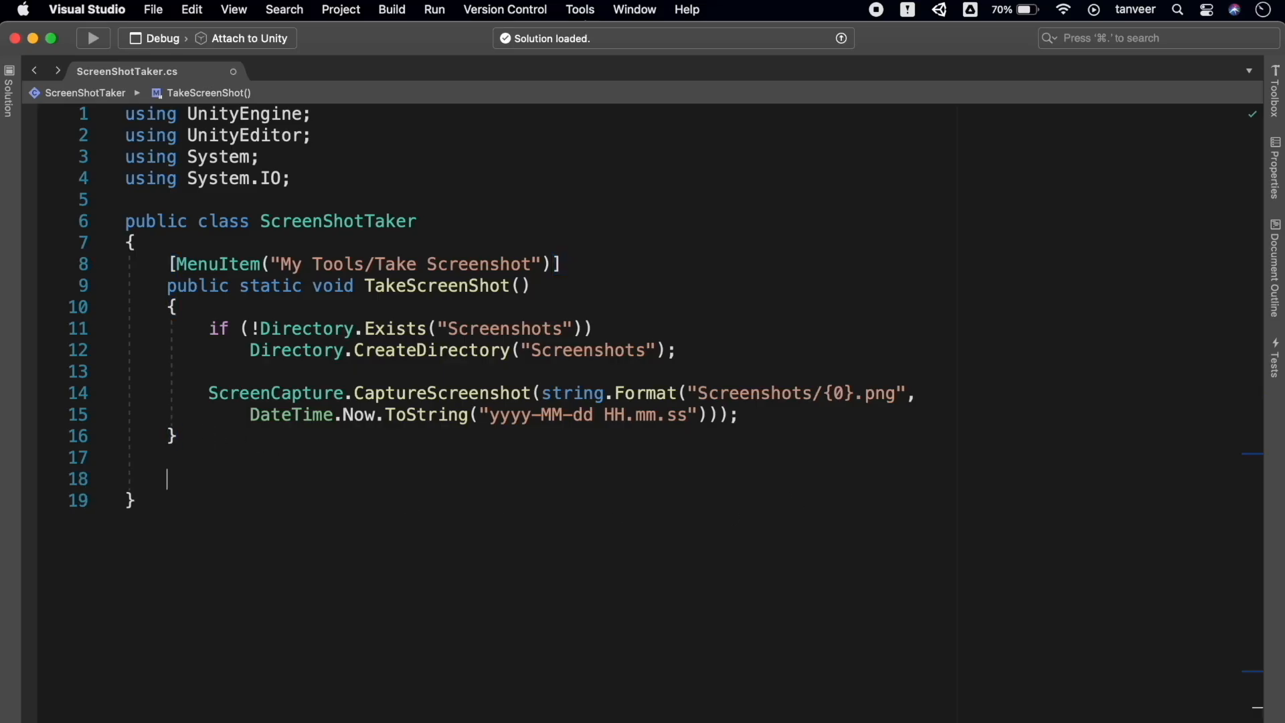
type("publ")
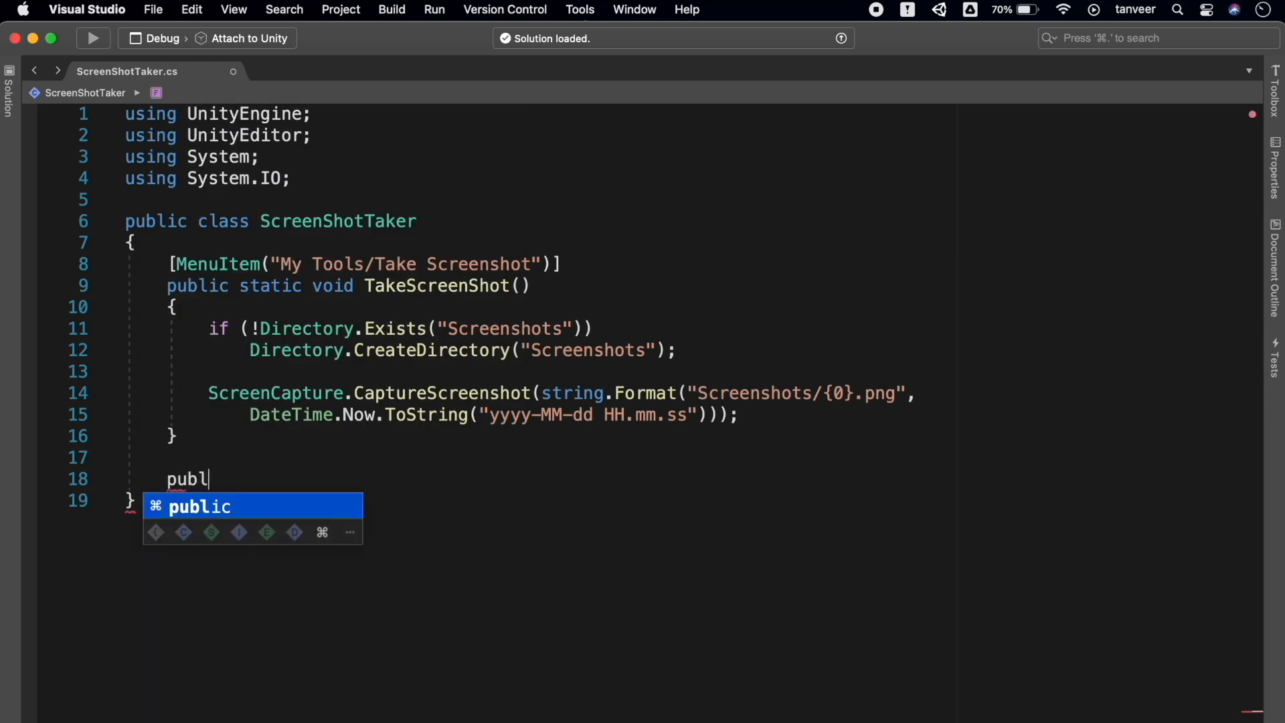
type("ic static ")
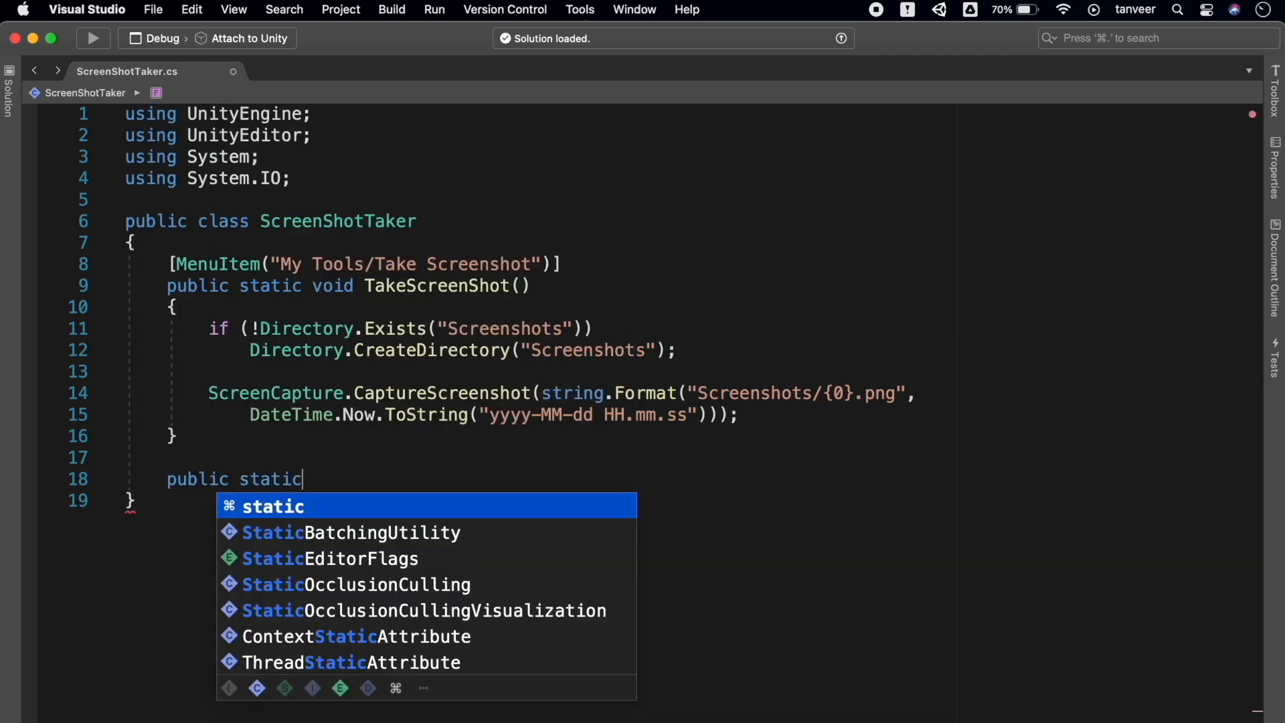
type("void ")
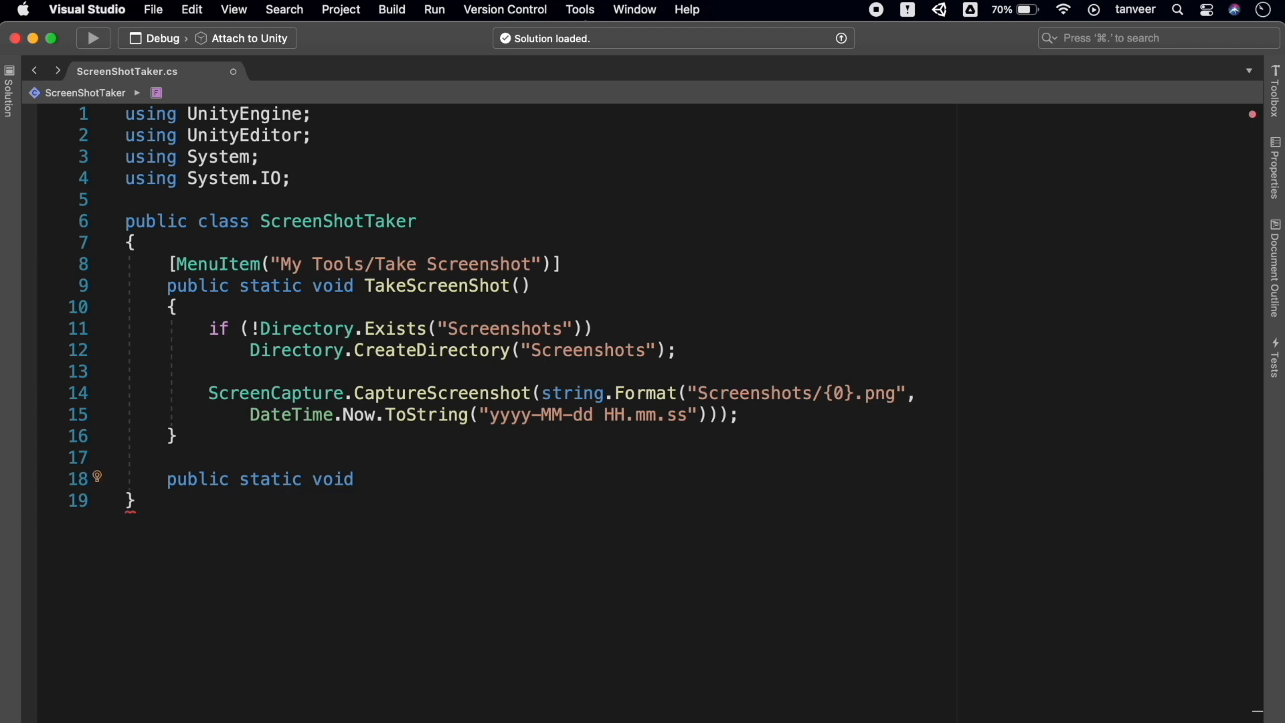
type("SmoothAll")
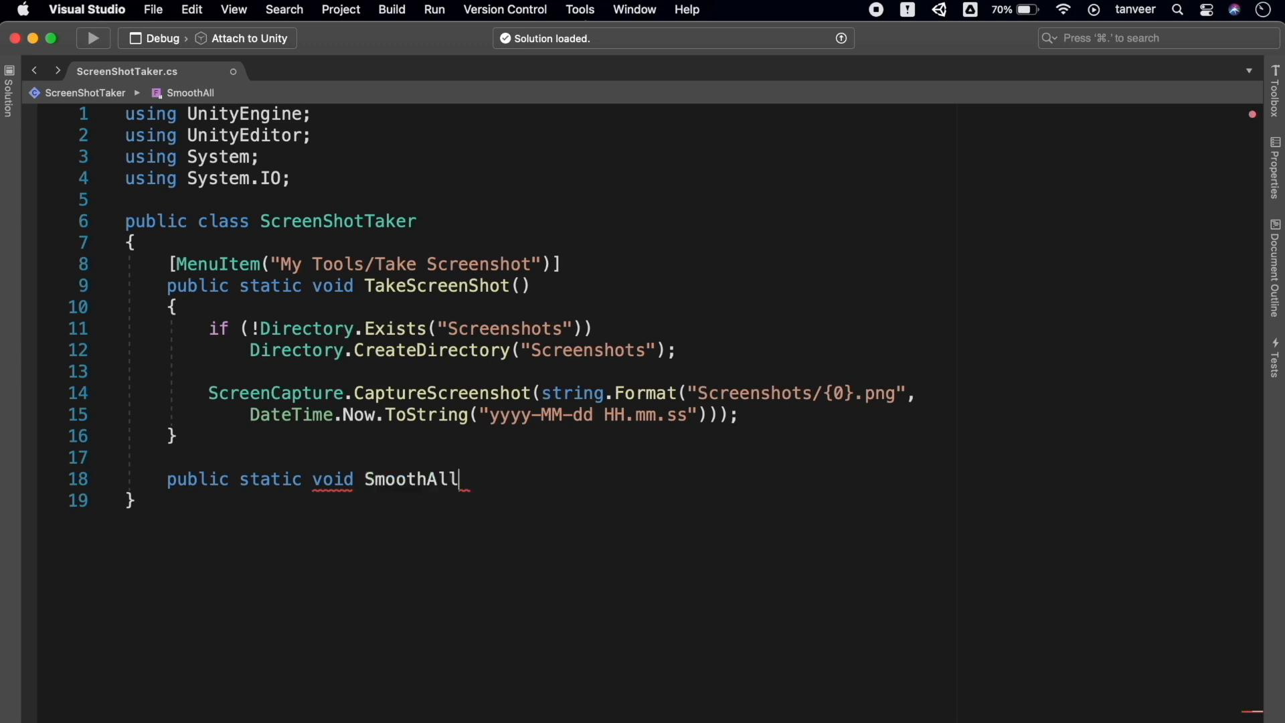
type("Meshes")
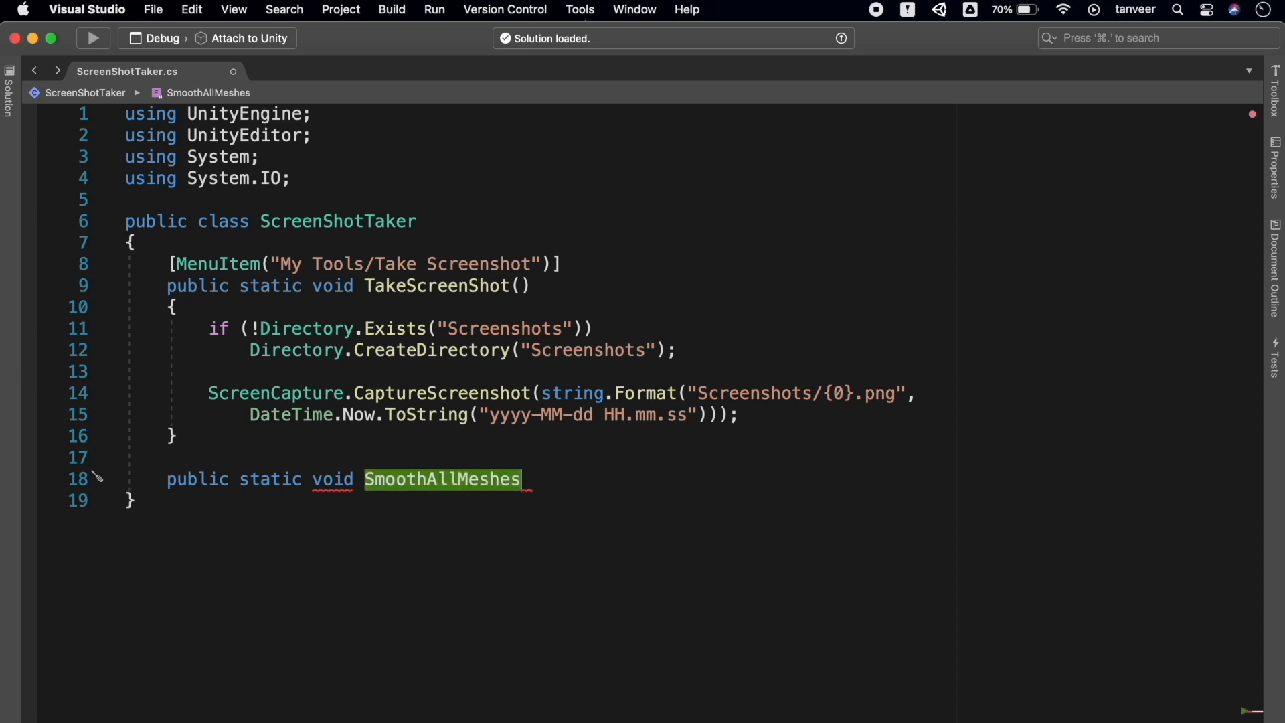
type("() {")
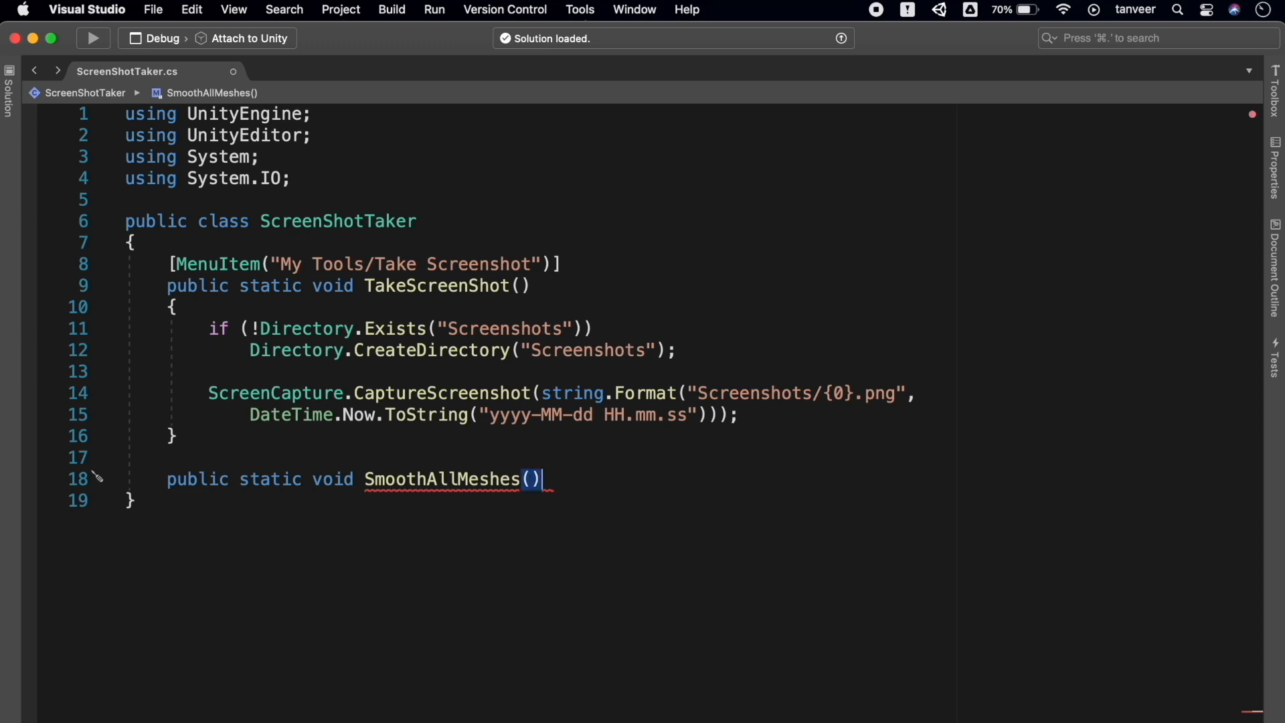
key("Return")
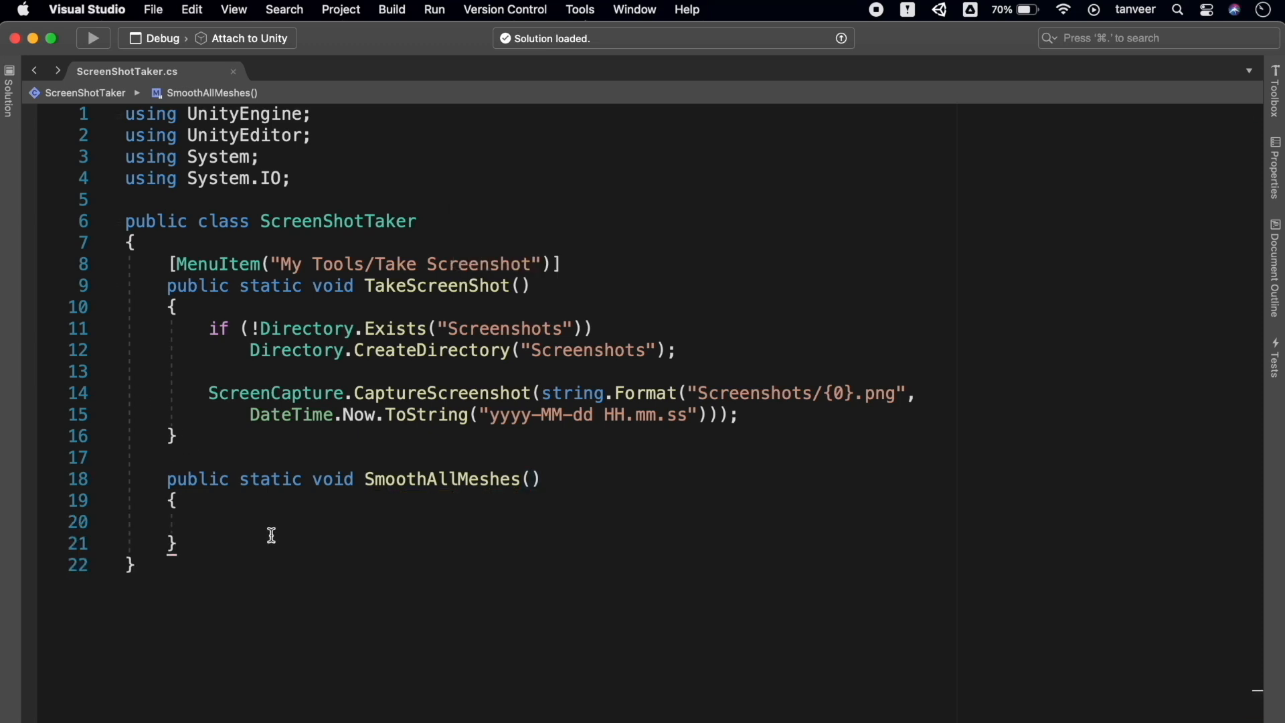
left_click(209, 456)
key("Return")
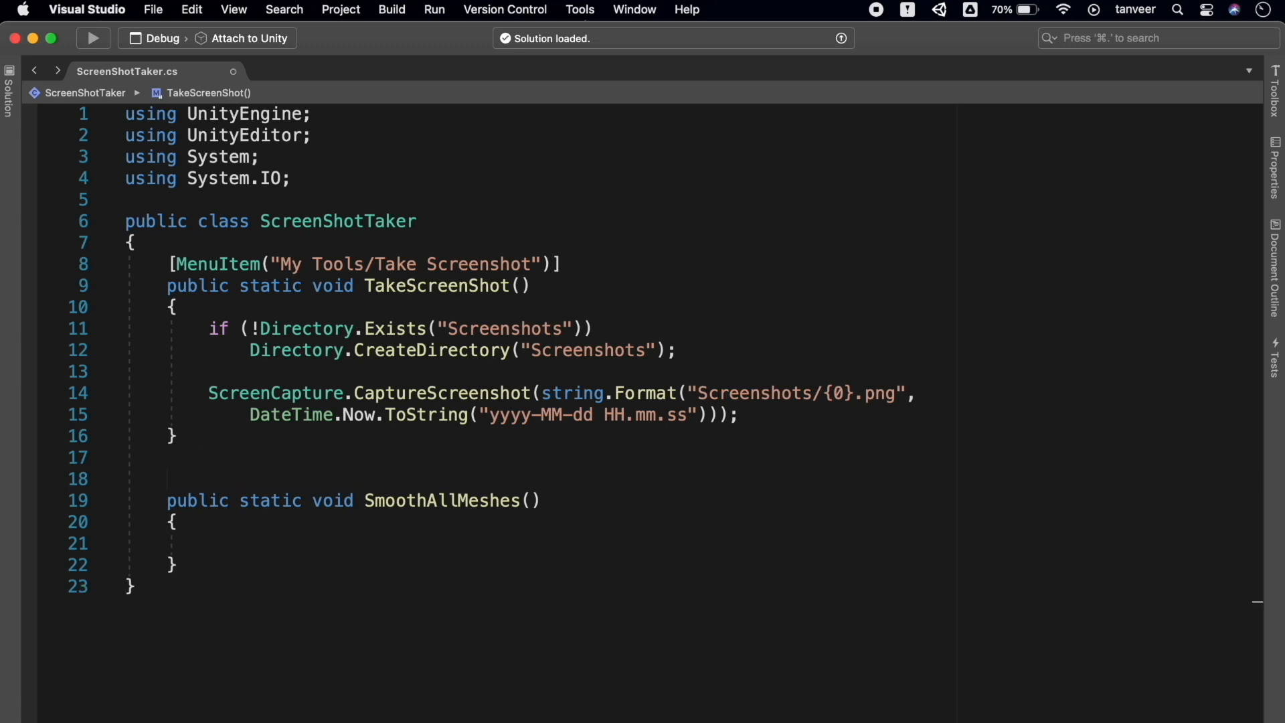
Give SmoothAllMeshes a [MenuItem("My Tools/Smooth All Meshes")] attribute and save the script
left_click(574, 262)
left_click_drag(574, 262, 162, 263)
key("super+c")
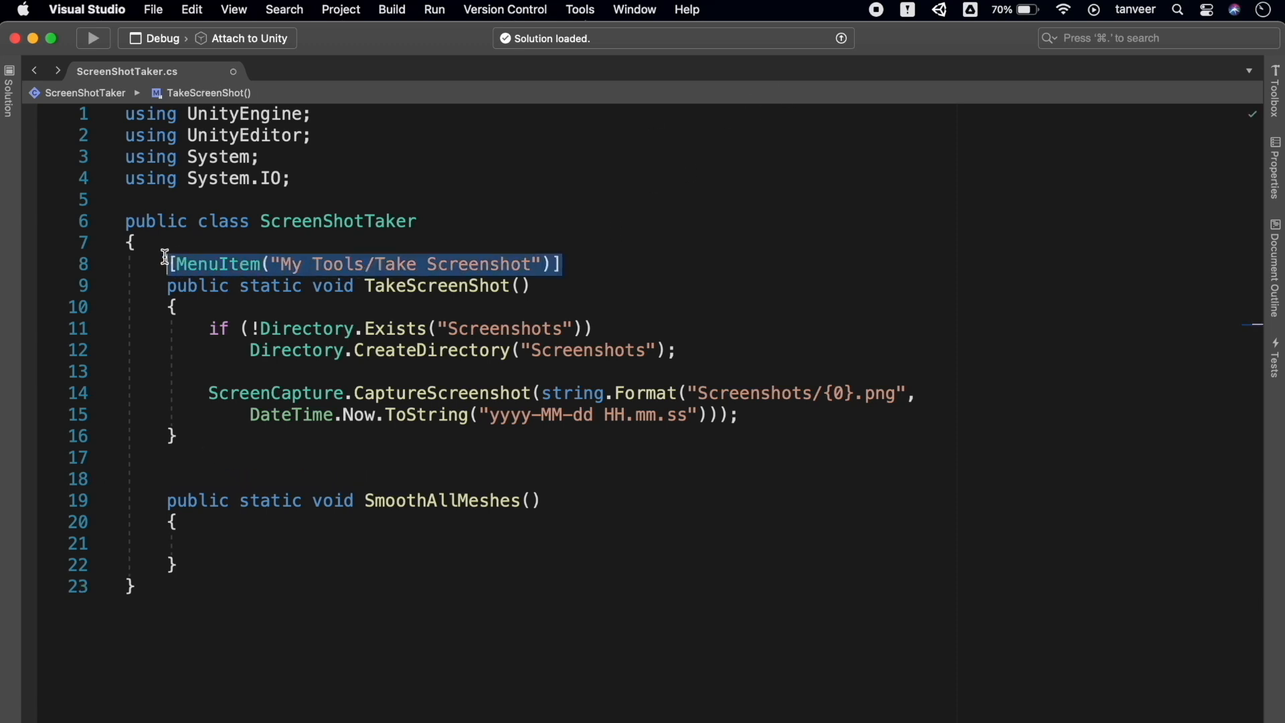
left_click(201, 482)
key("super+v")
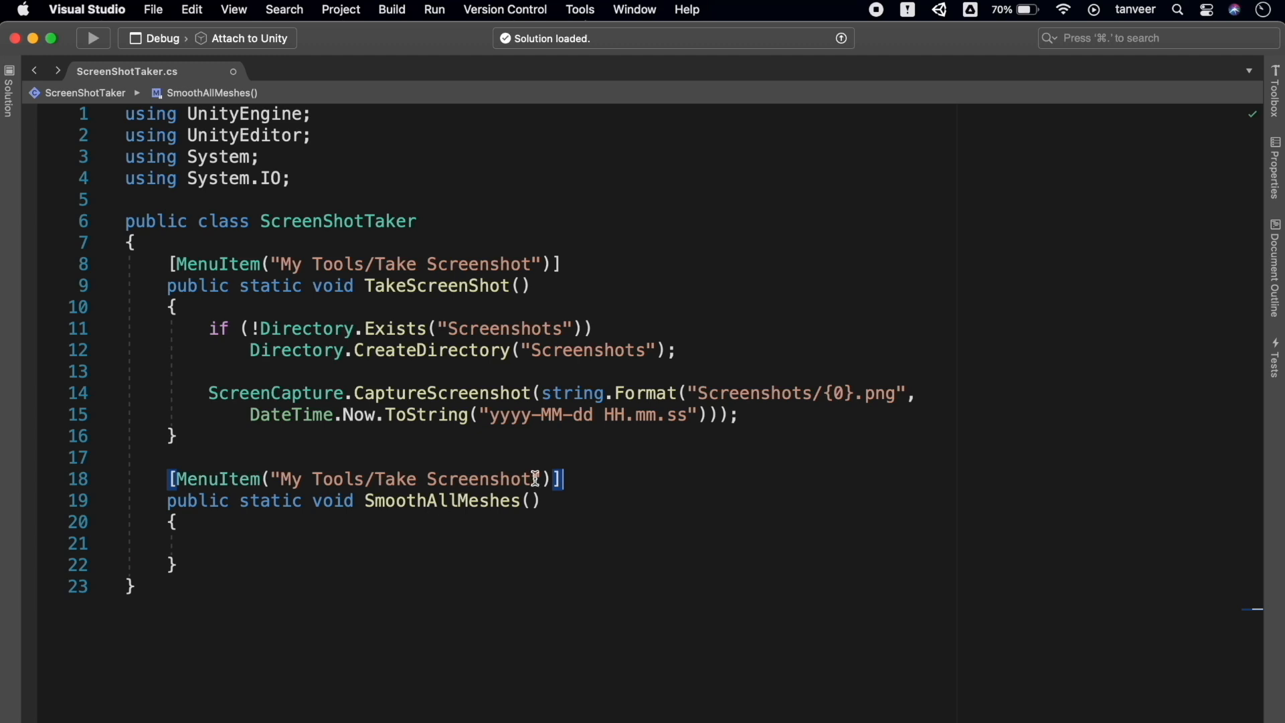
left_click_drag(533, 479, 379, 476)
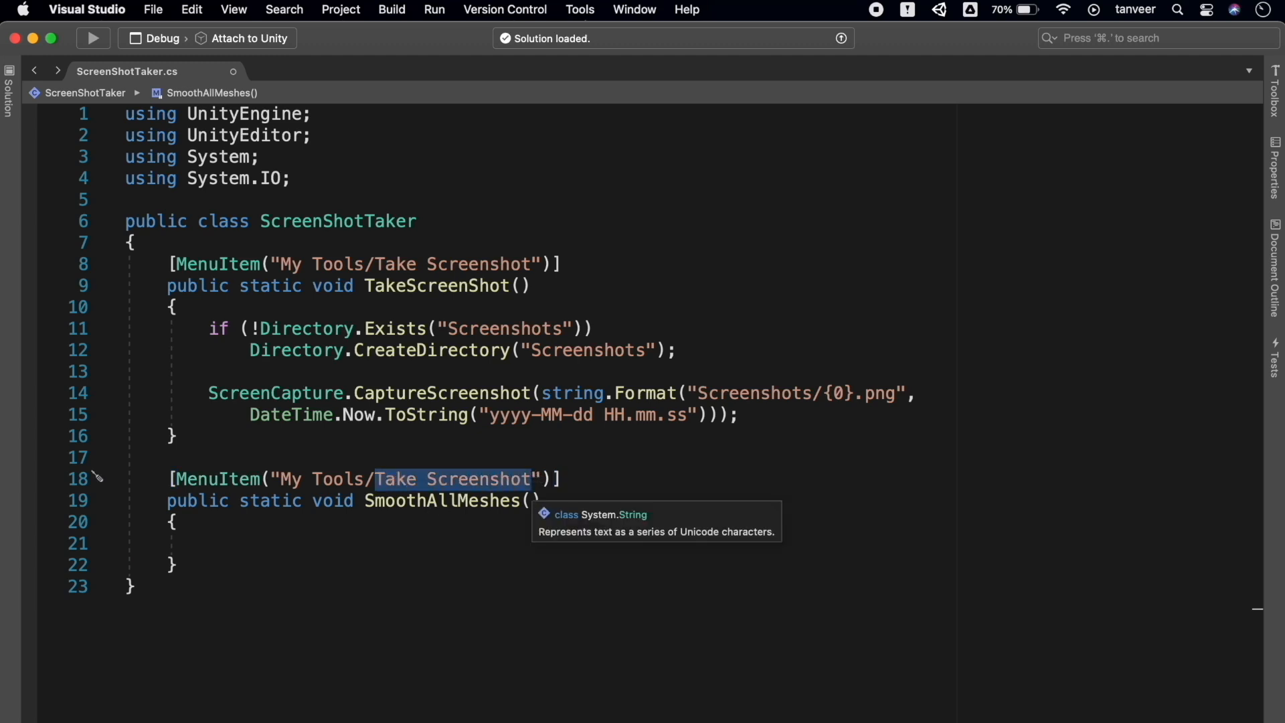
type("Smooth All Meshes")
key("super+s")
left_click(339, 542)
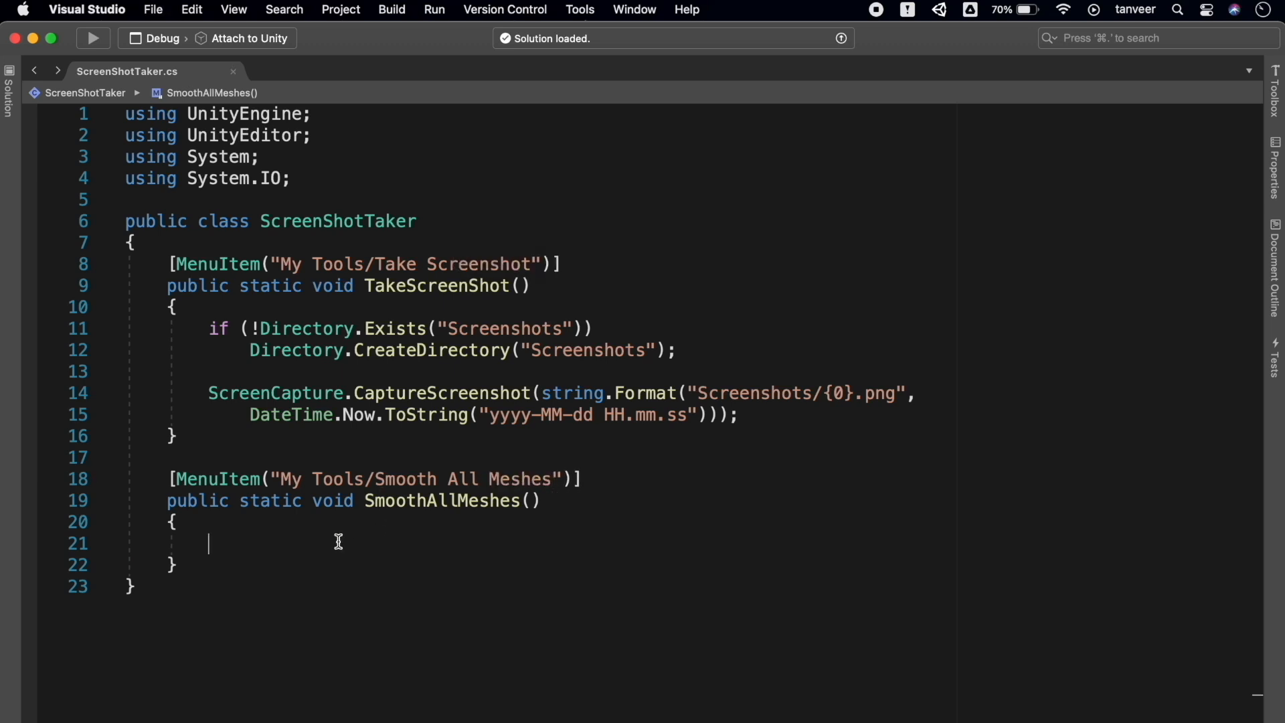
key("super+Tab")
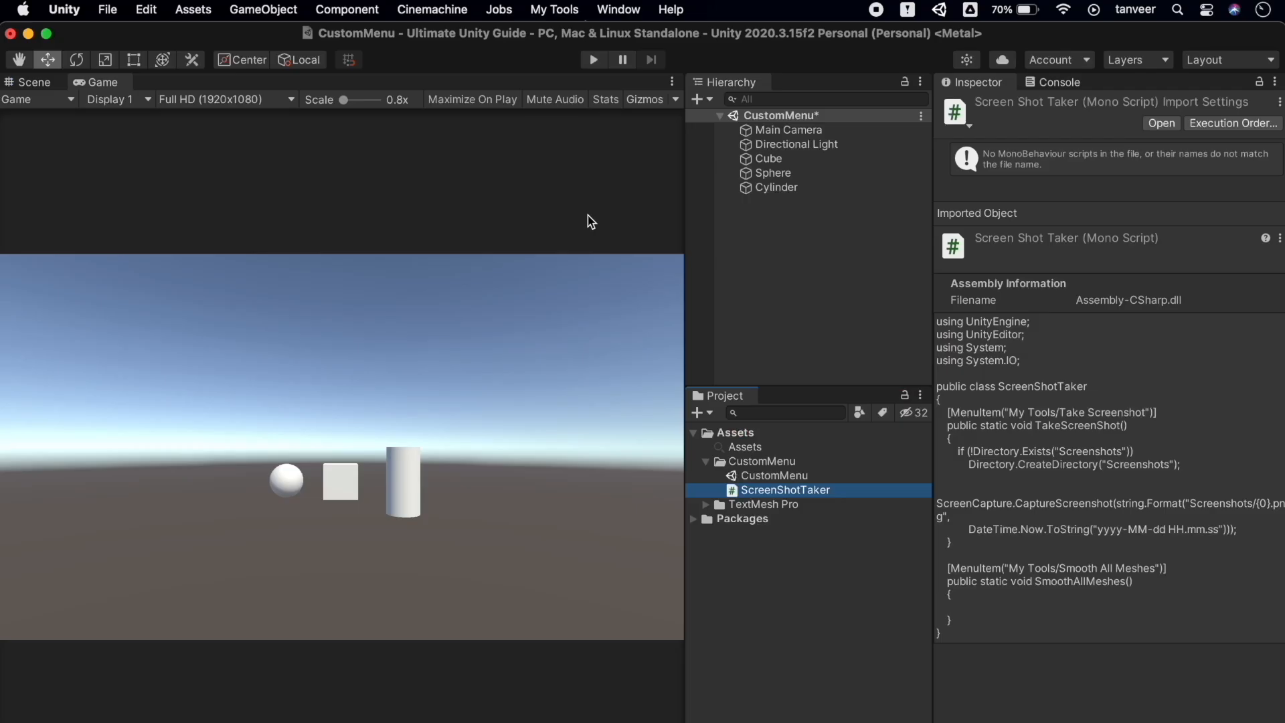
Run My Tools > Smooth All Meshes from Unity's menu bar
left_click(558, 8)
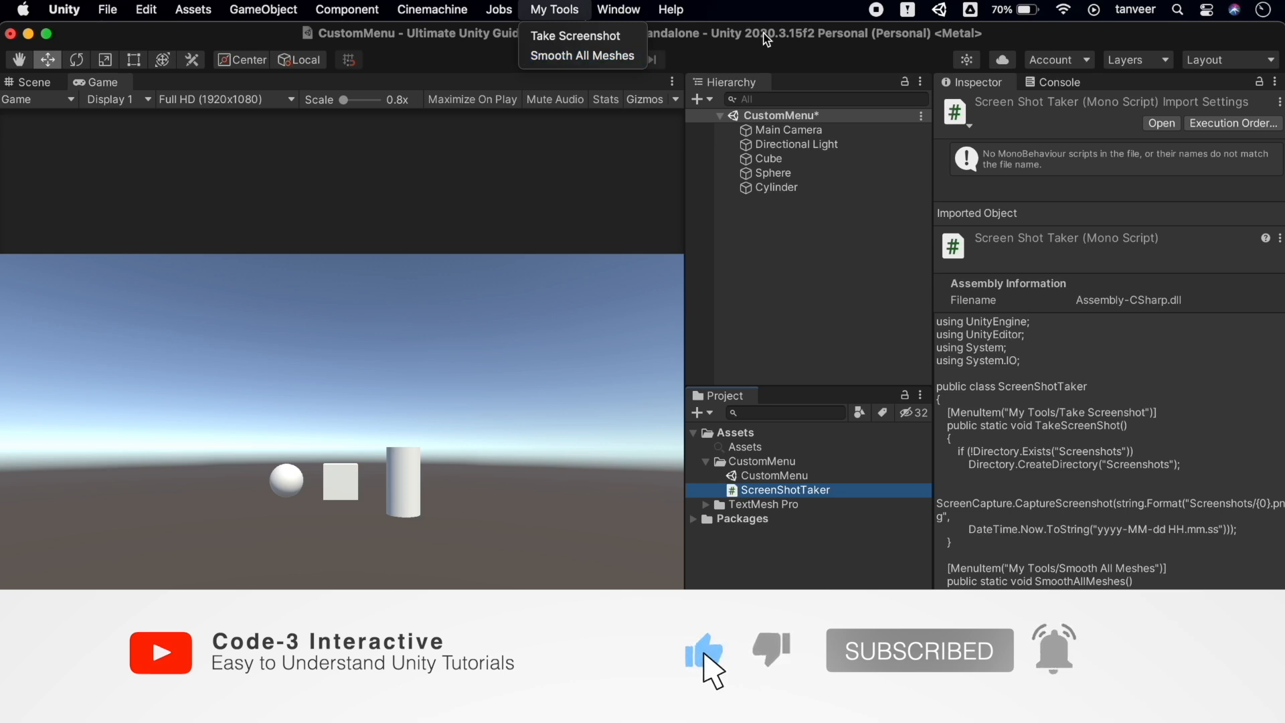
left_click(619, 56)
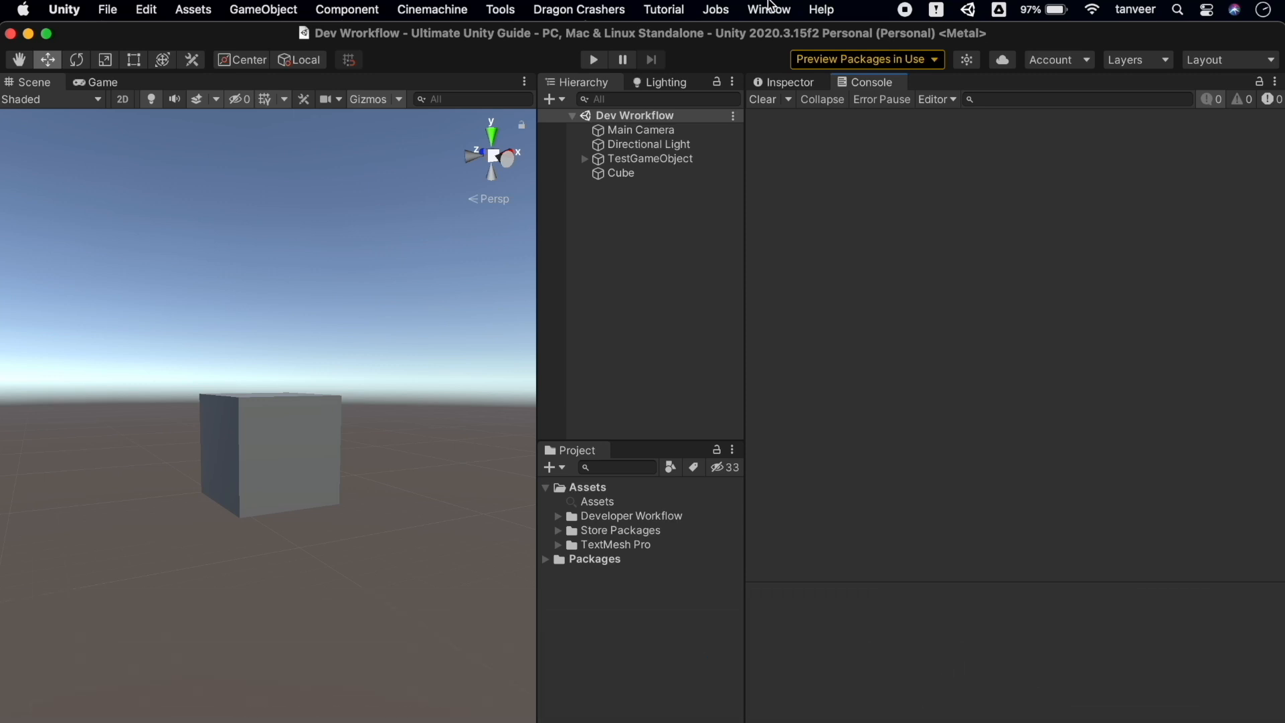
Install the com.unity.ui package from a git URL in the Package Manager
left_click(769, 8)
left_click(861, 275)
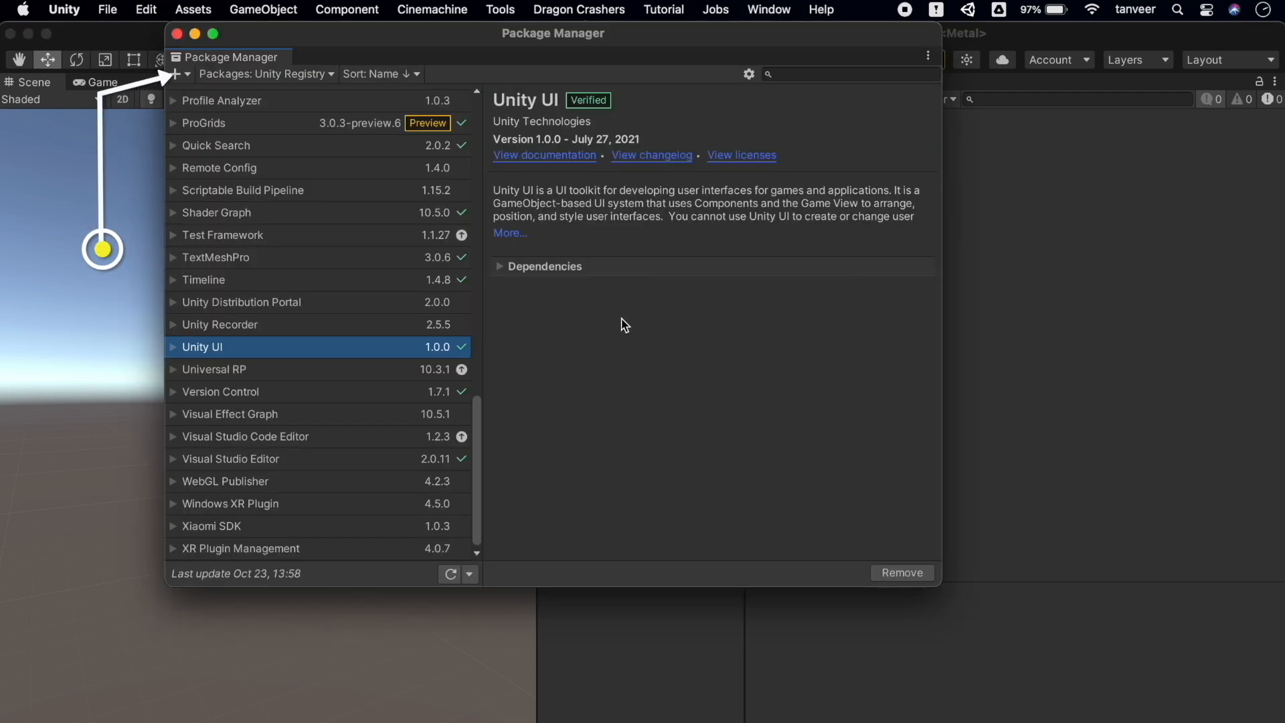
left_click(177, 74)
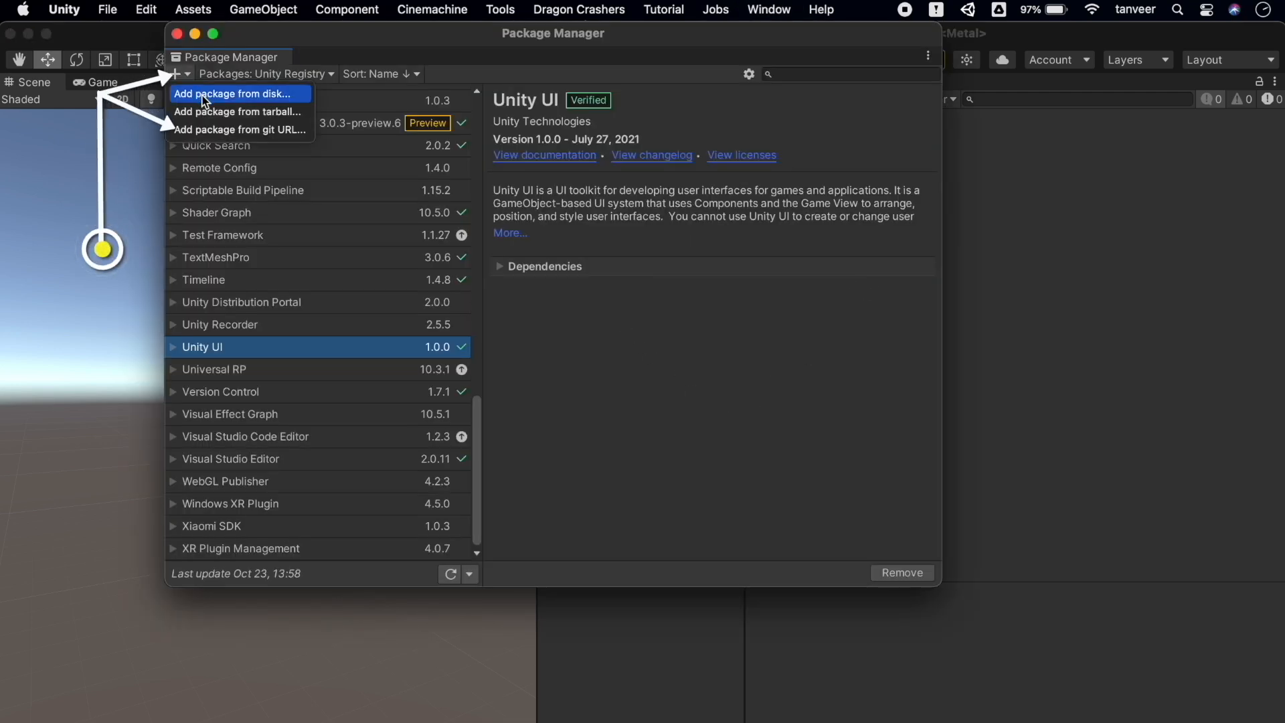
left_click(224, 129)
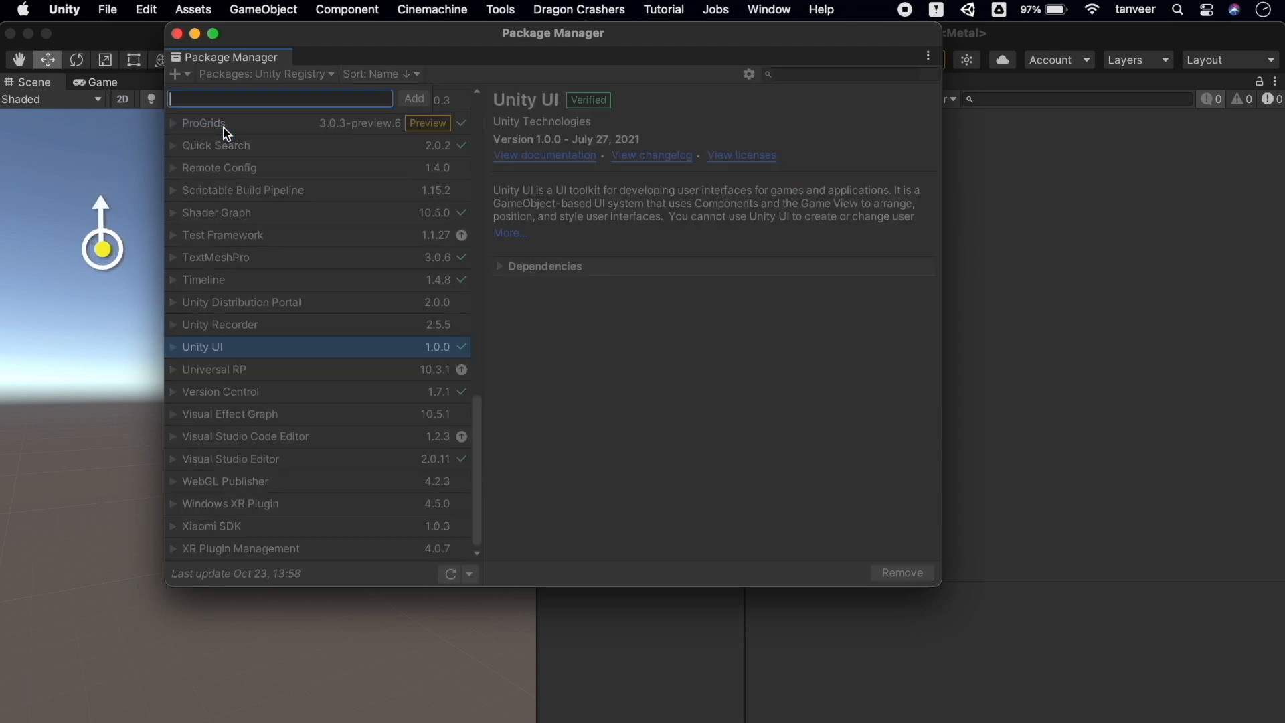
type("com.unity.ui")
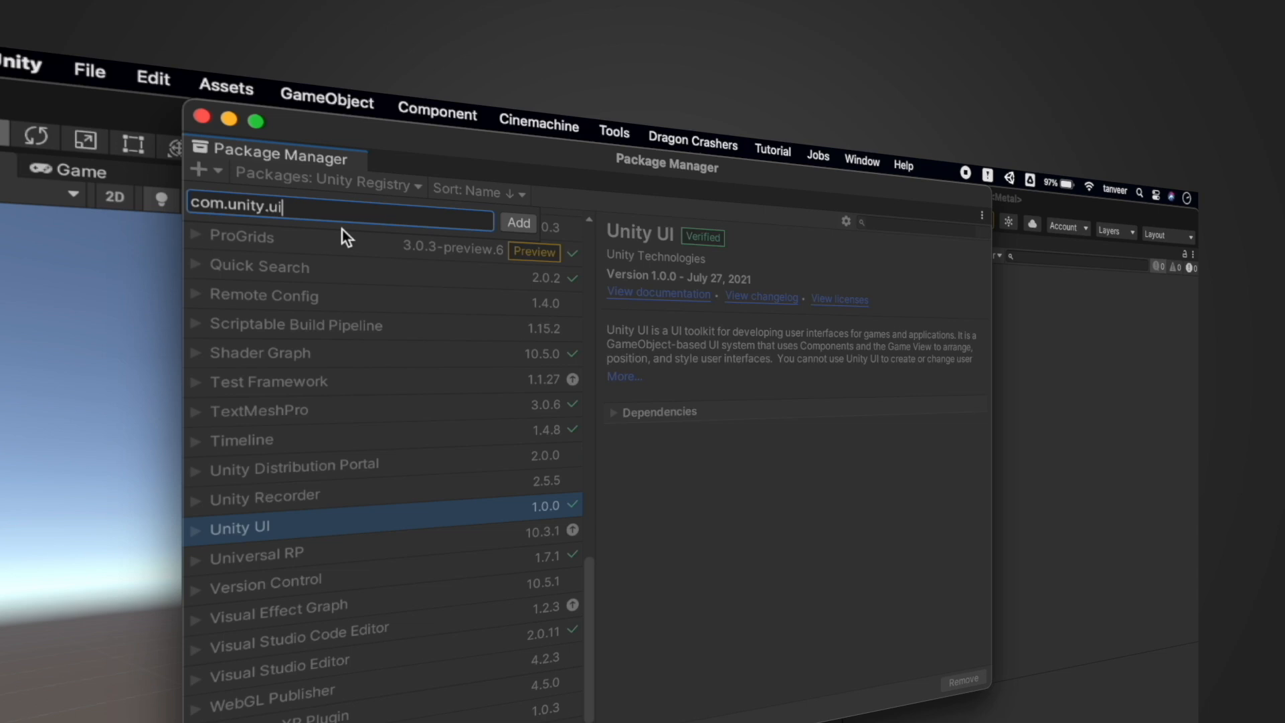
left_click(518, 223)
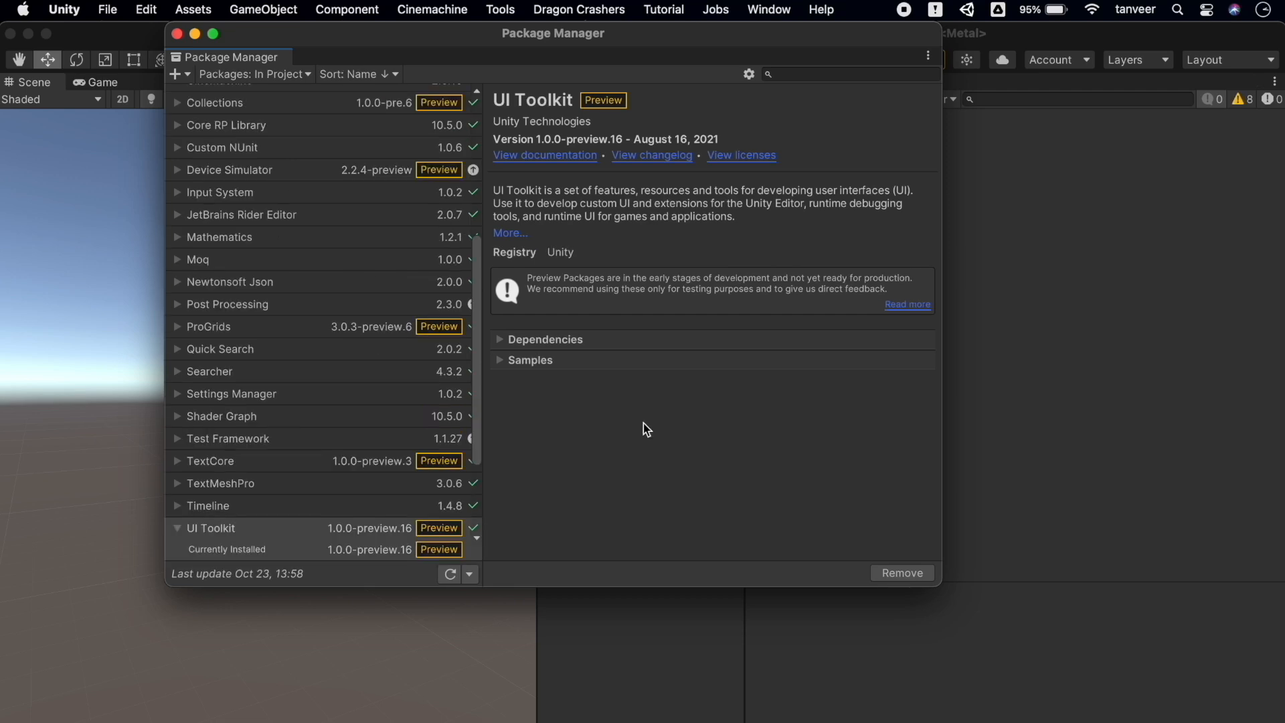
Import UI Toolkit's 'UI Toolkit Examples' sample and close the Package Manager
scroll(392, 454, "down", 3)
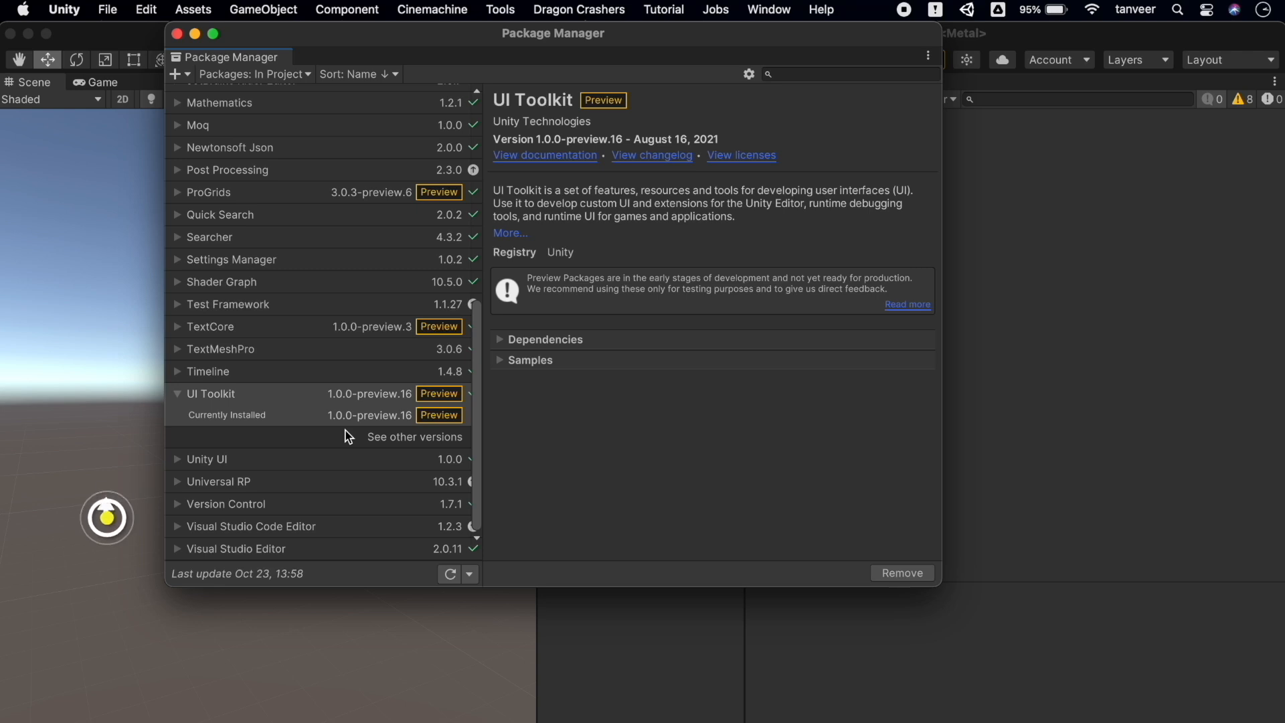
left_click(516, 233)
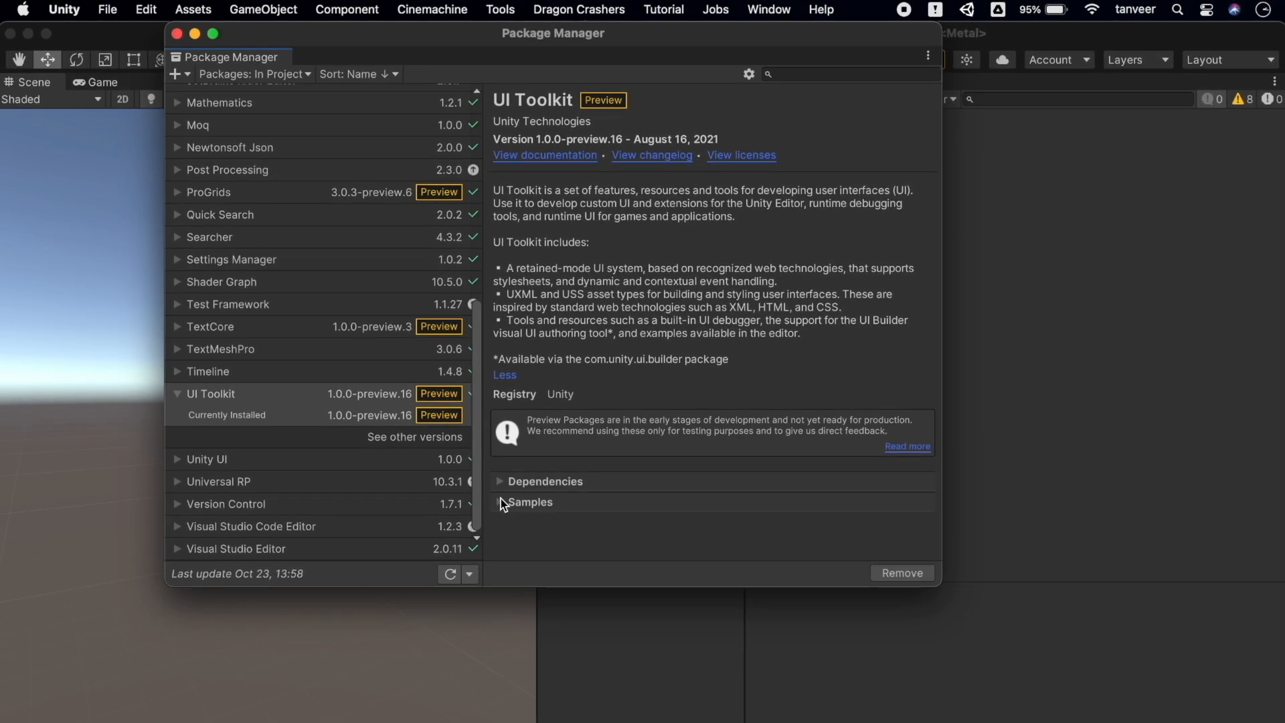
left_click(501, 501)
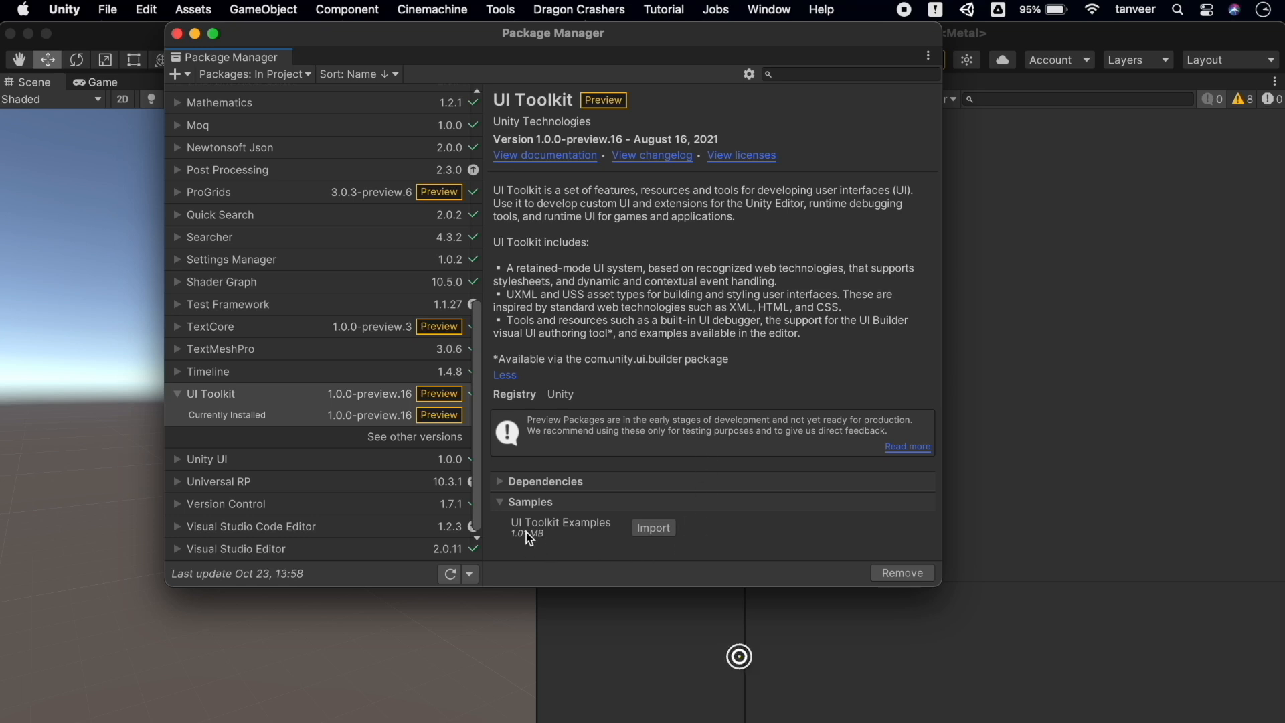
left_click(667, 533)
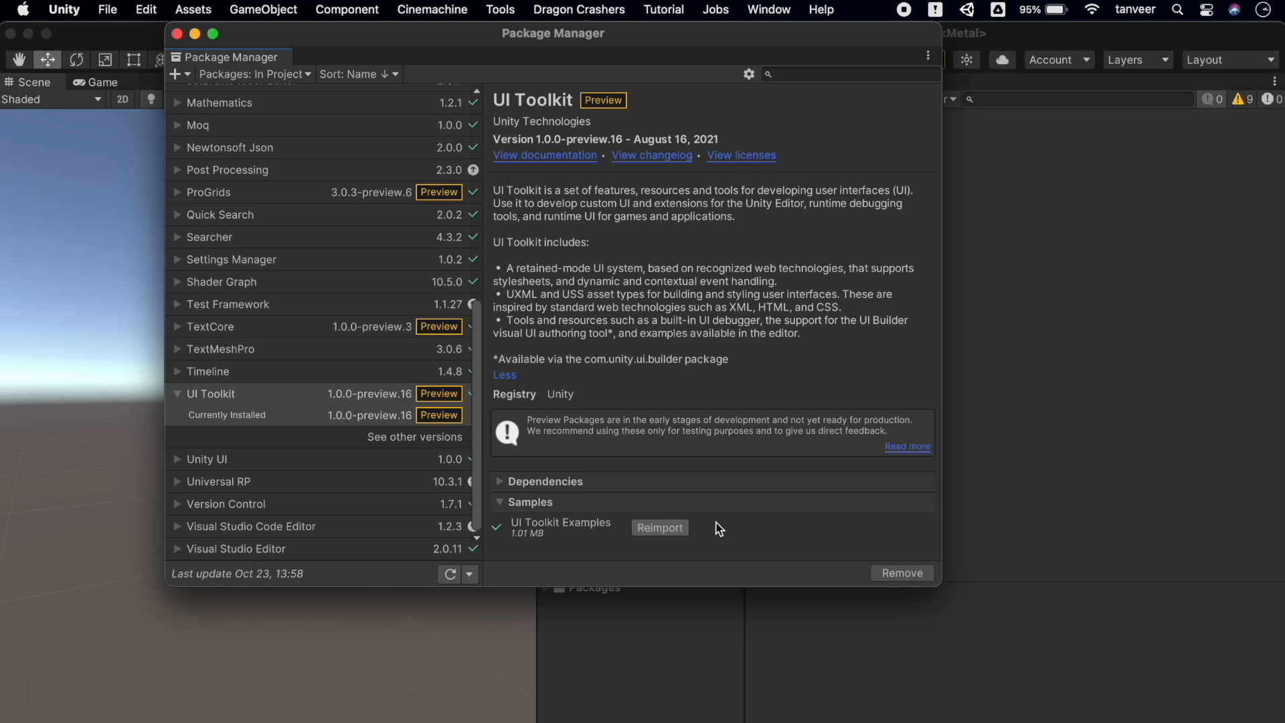
left_click(177, 33)
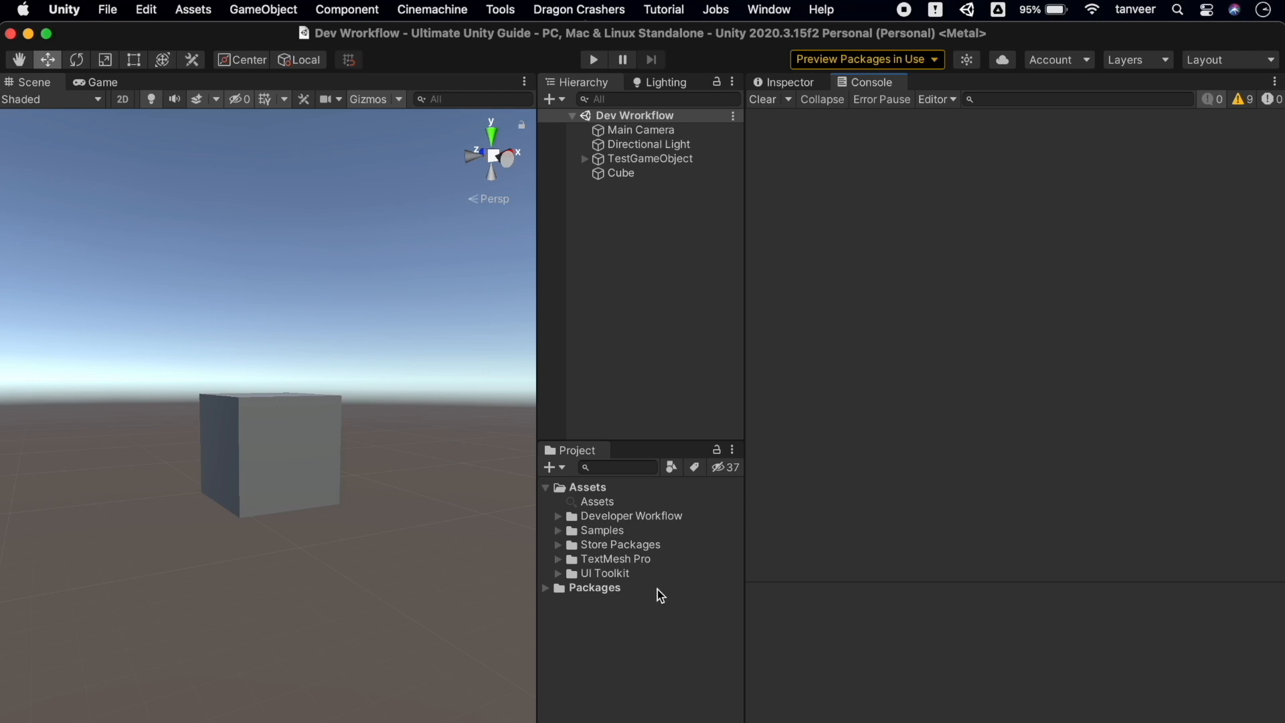
Install com.unity.ui.builder from a git URL in Package Manager, getting version 1.0.0-preview.18
left_click(770, 10)
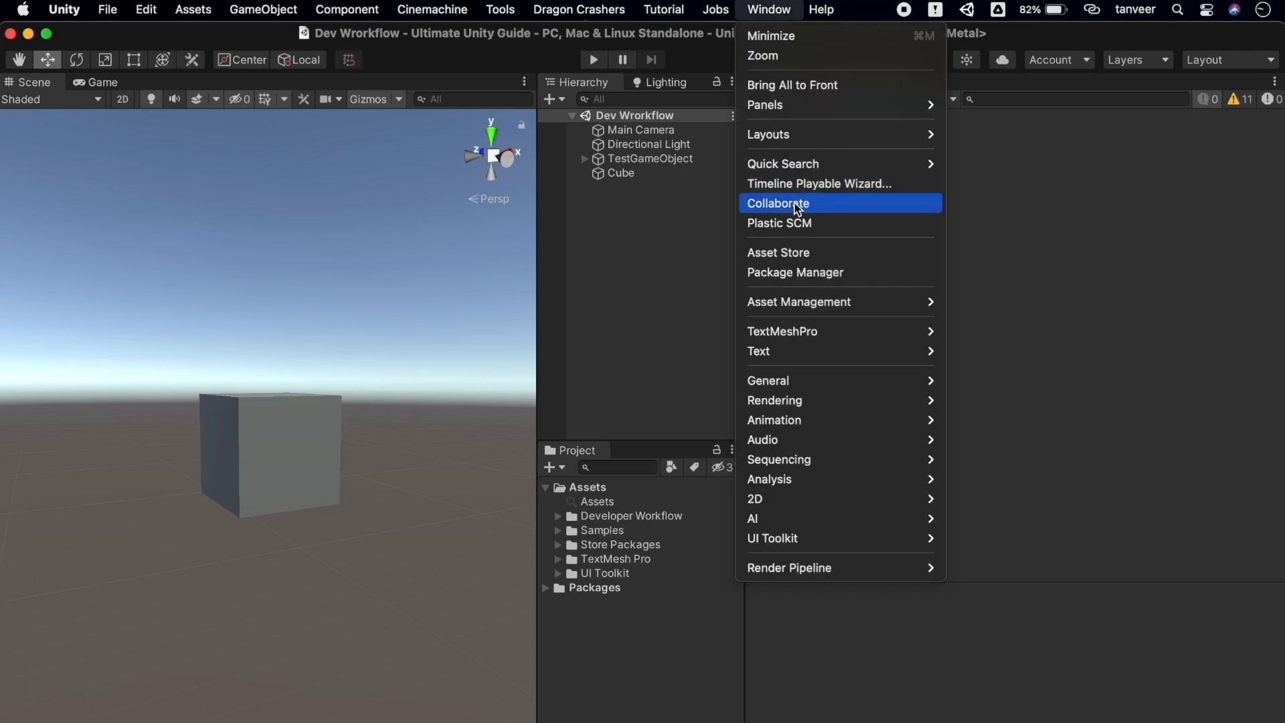
mouse_move(801, 311)
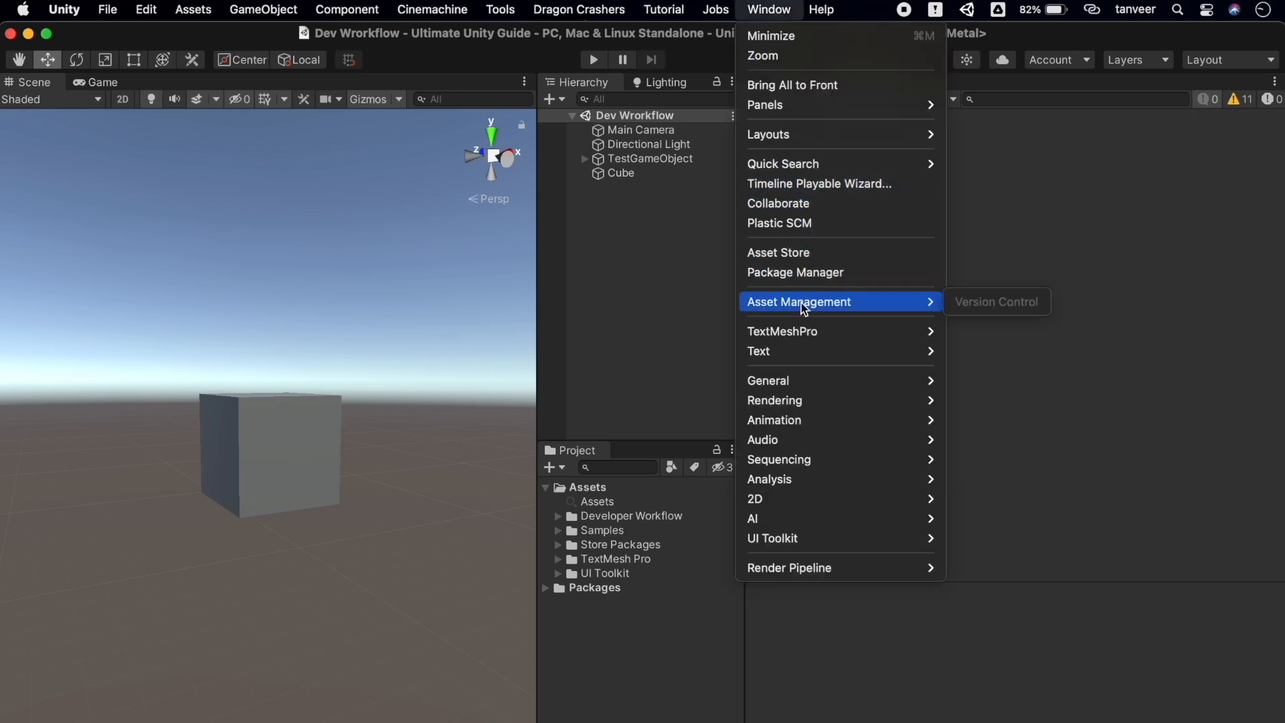
left_click(810, 276)
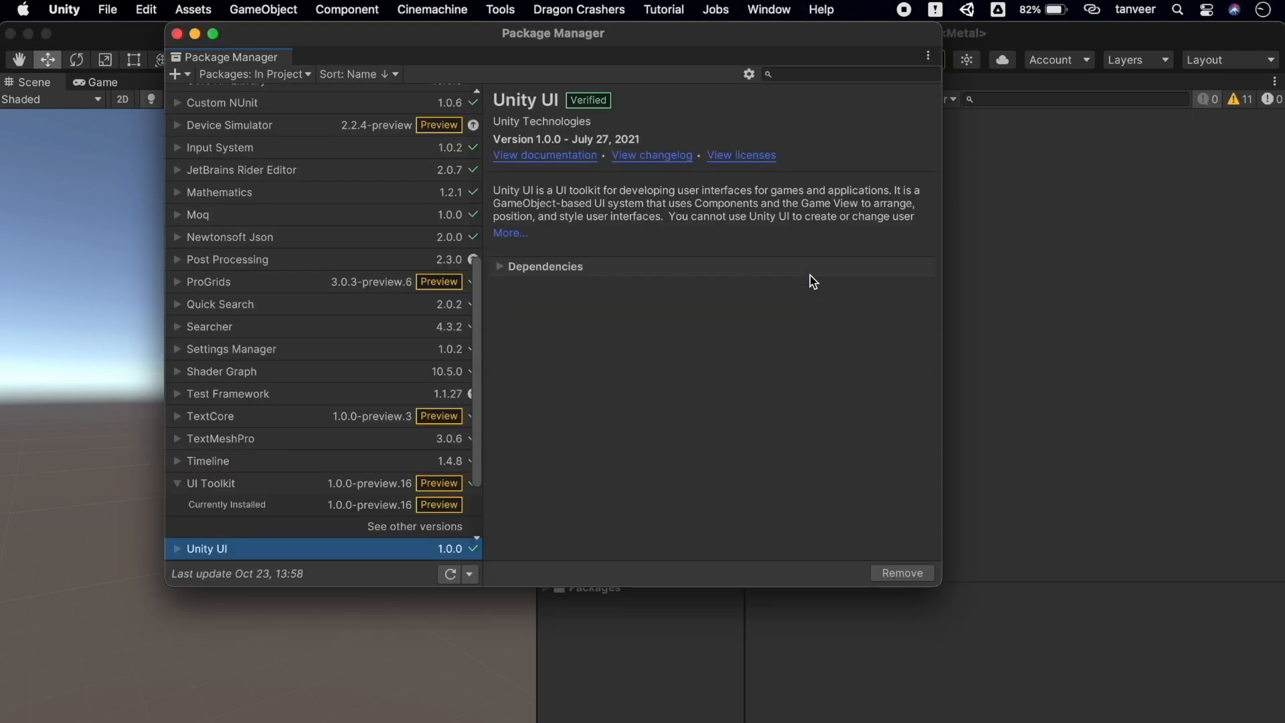
scroll(302, 225, "up", 10)
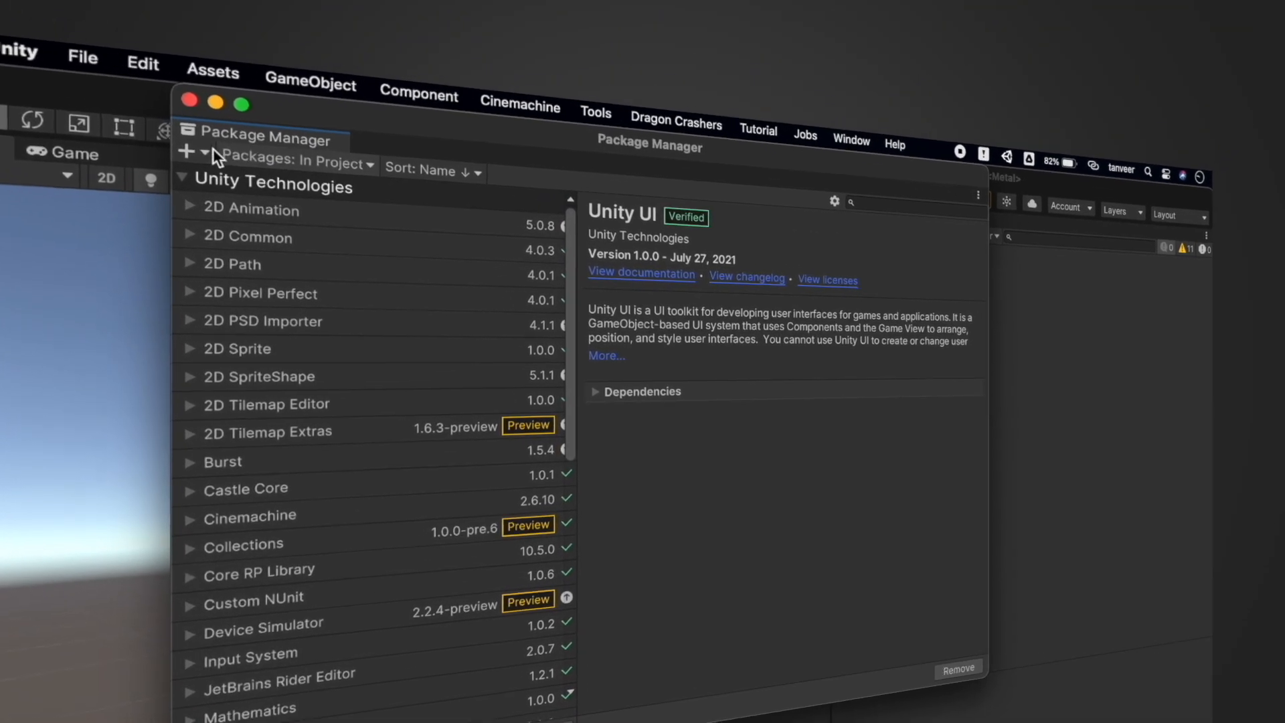
left_click(176, 74)
left_click(230, 238)
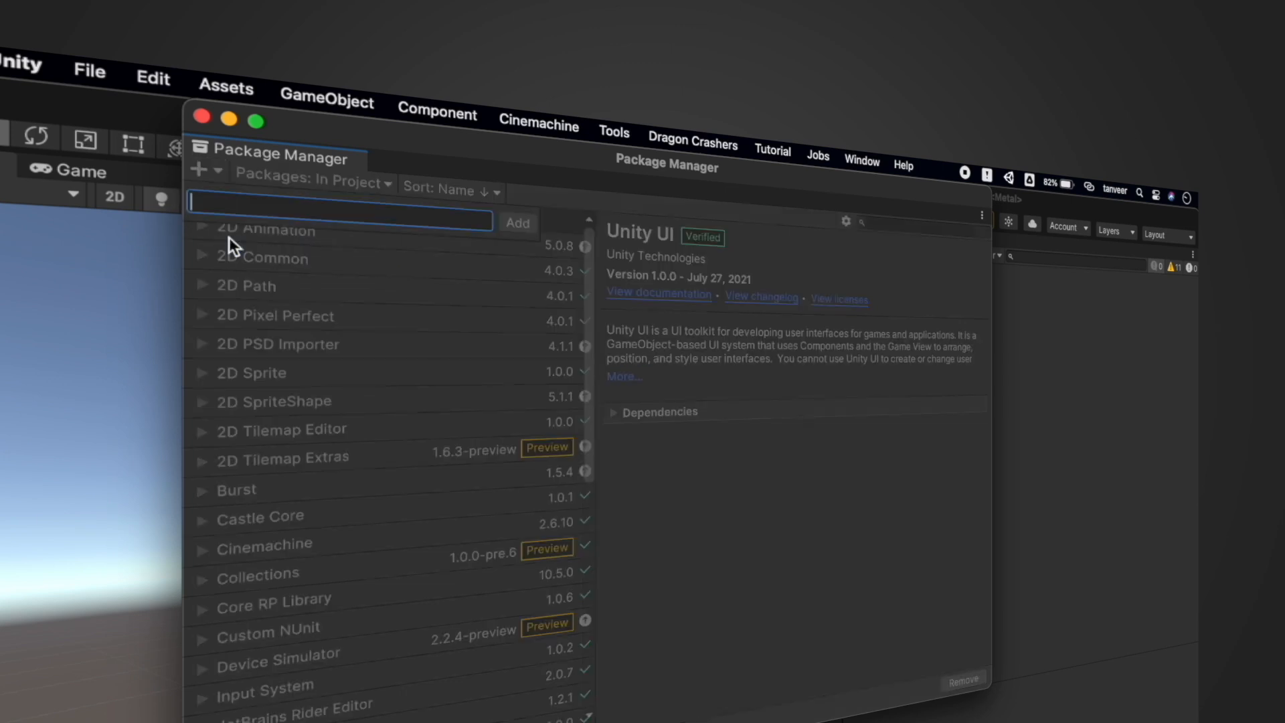
type("com")
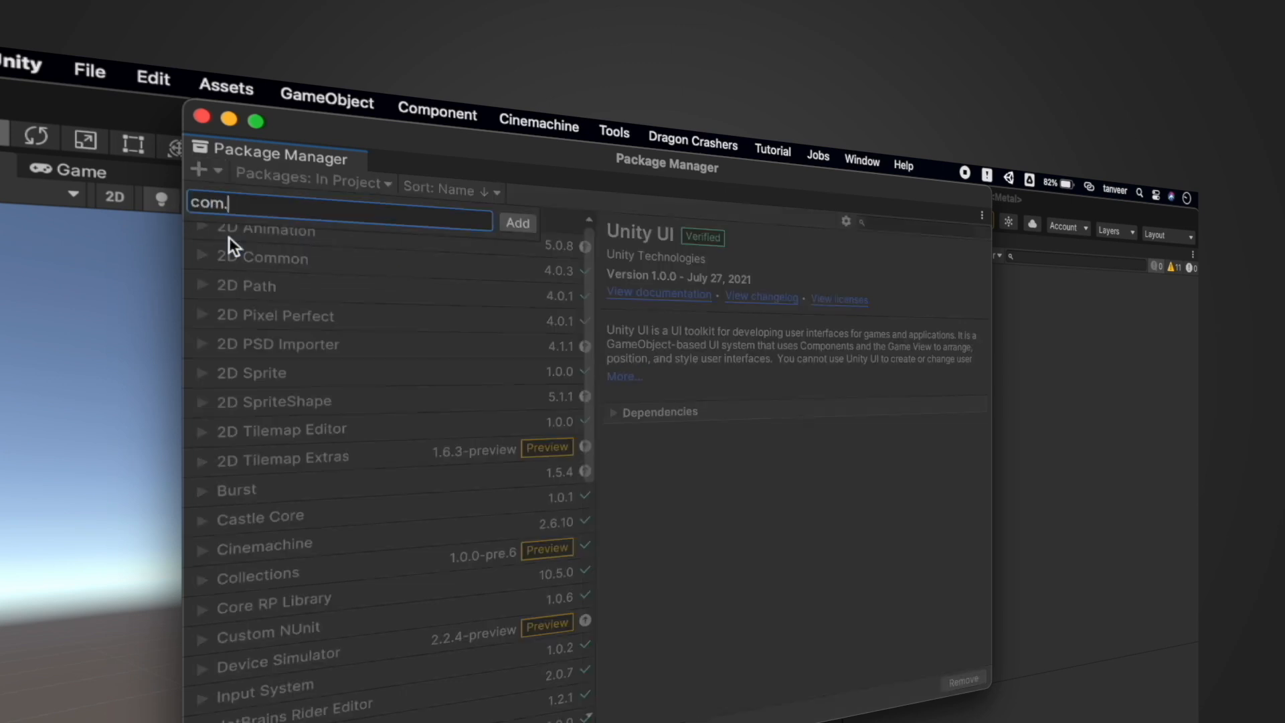
type(".unity.ui.builder")
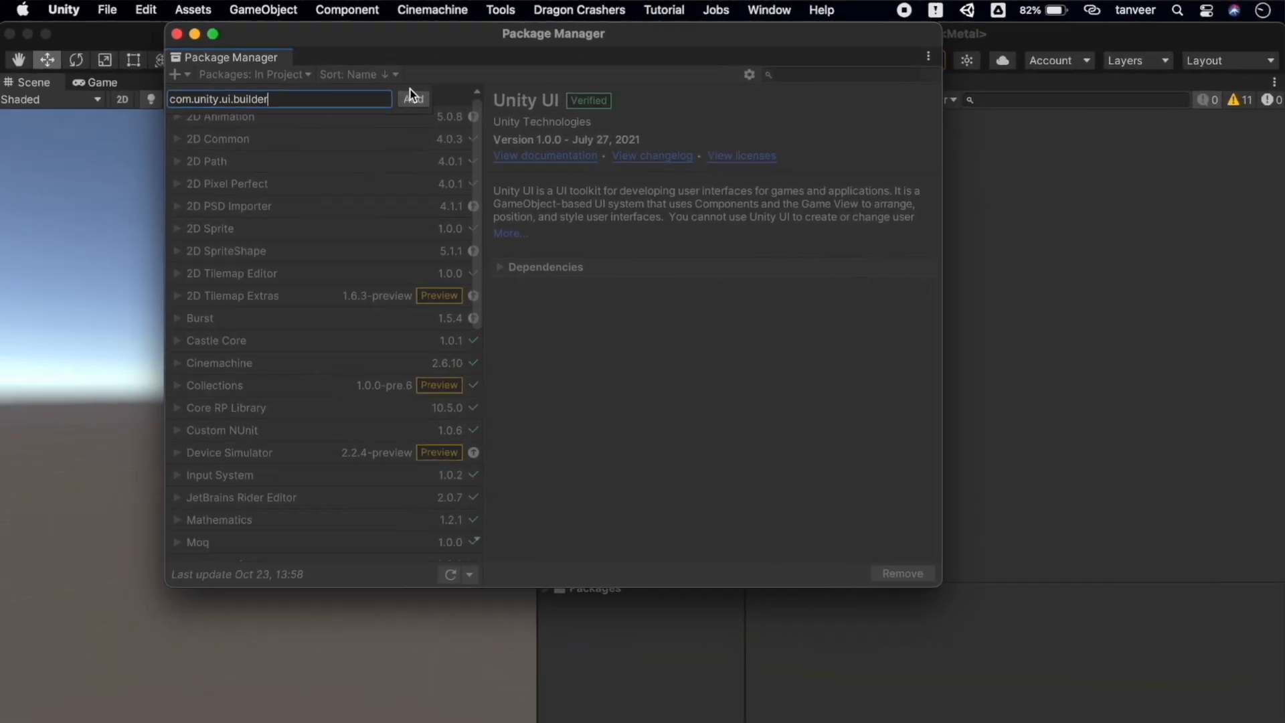
left_click(413, 98)
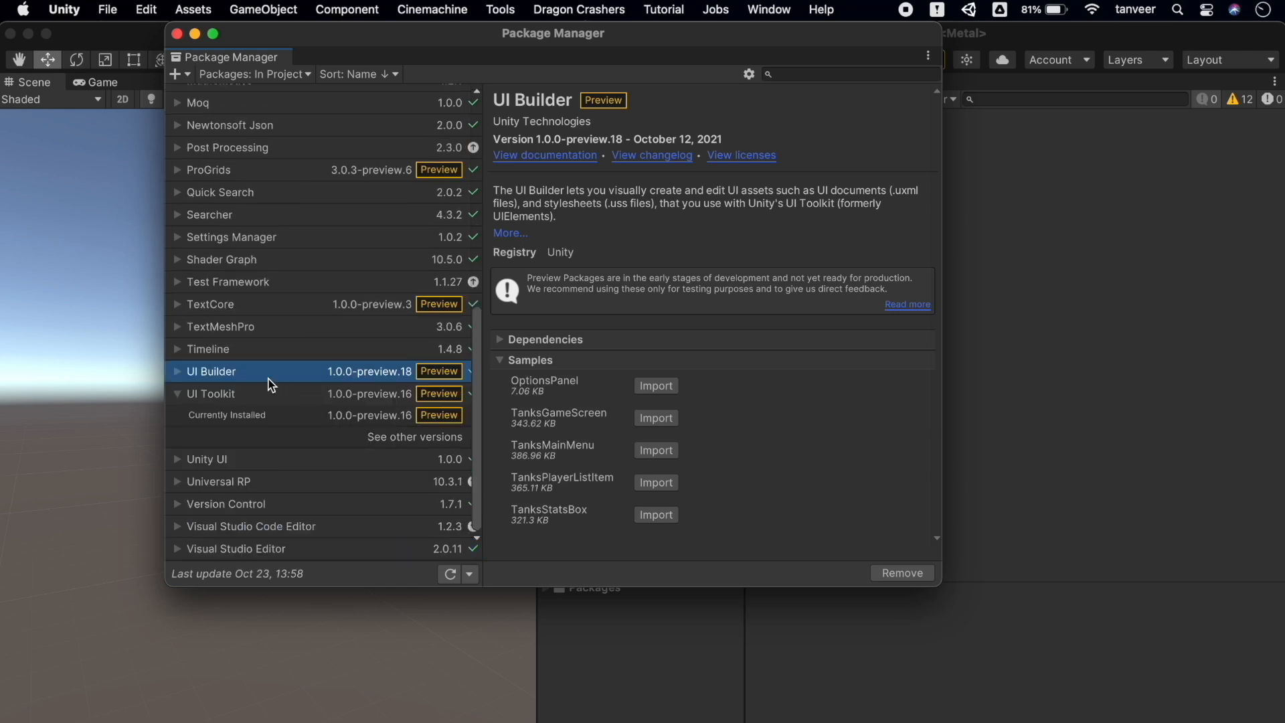
Compare the UI Toolkit and UI Builder package details, ending on UI Builder's samples list
left_click(277, 415)
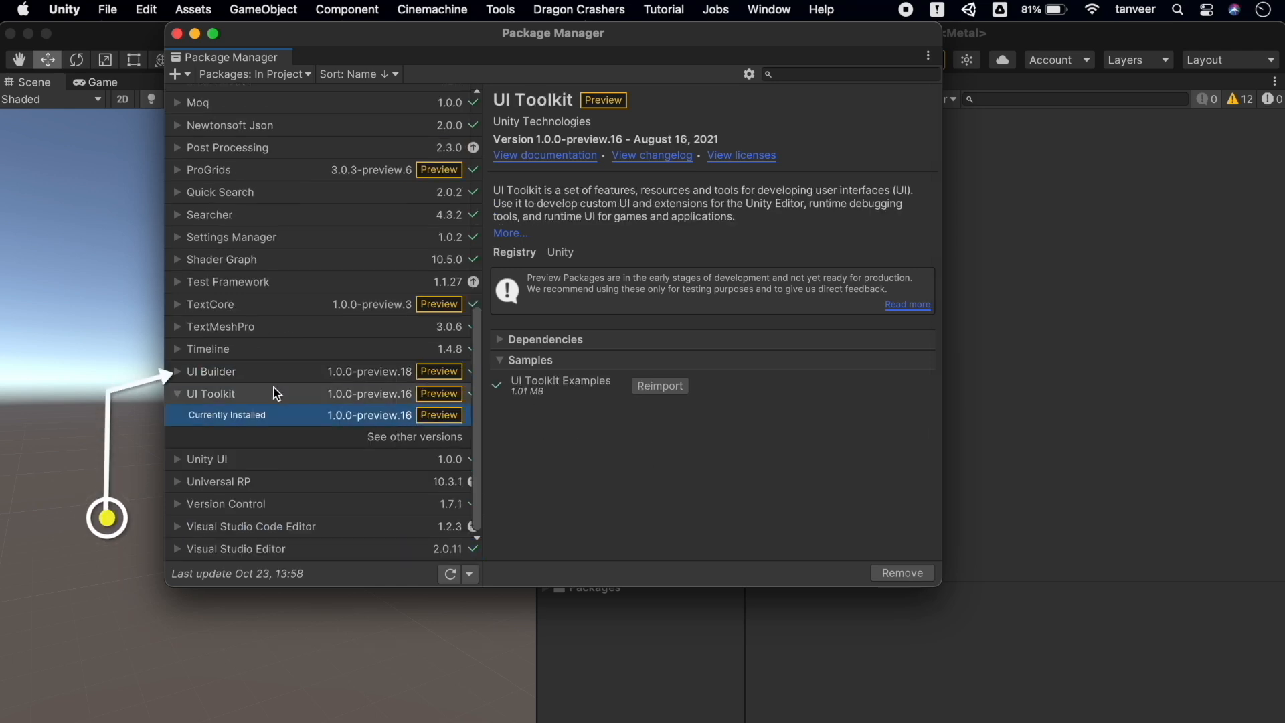
left_click(252, 371)
left_click(177, 393)
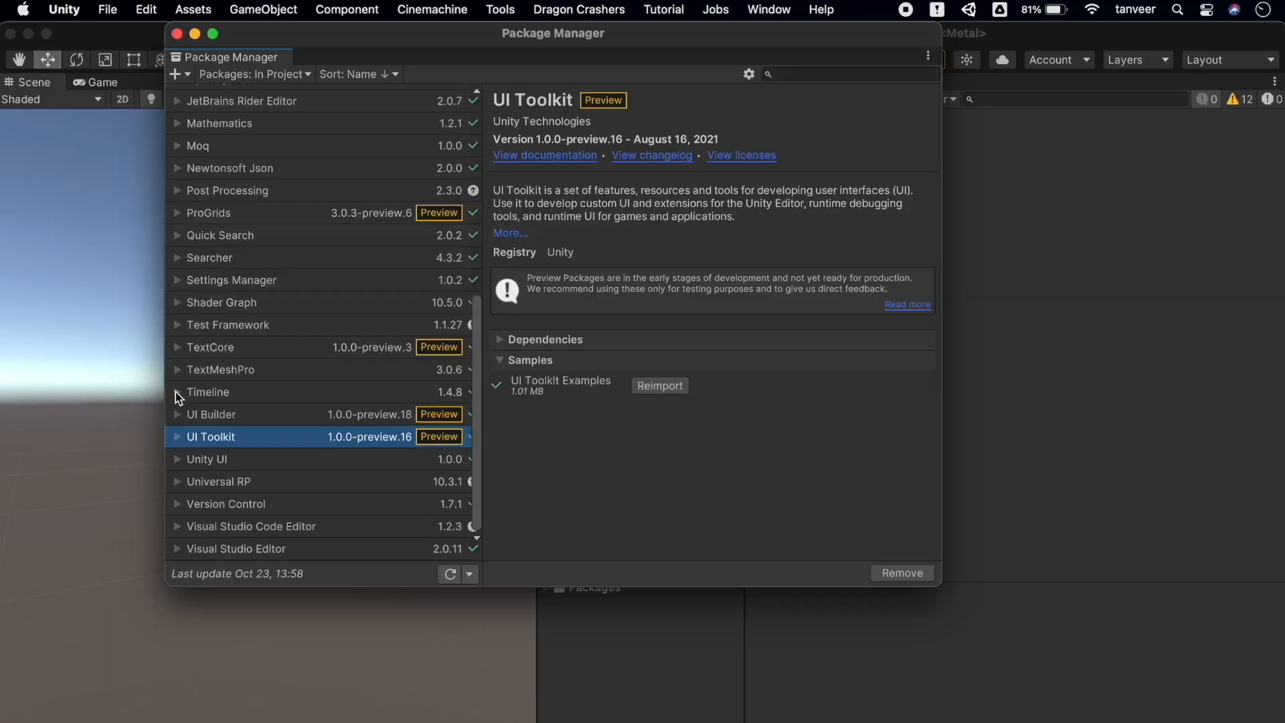
left_click(248, 416)
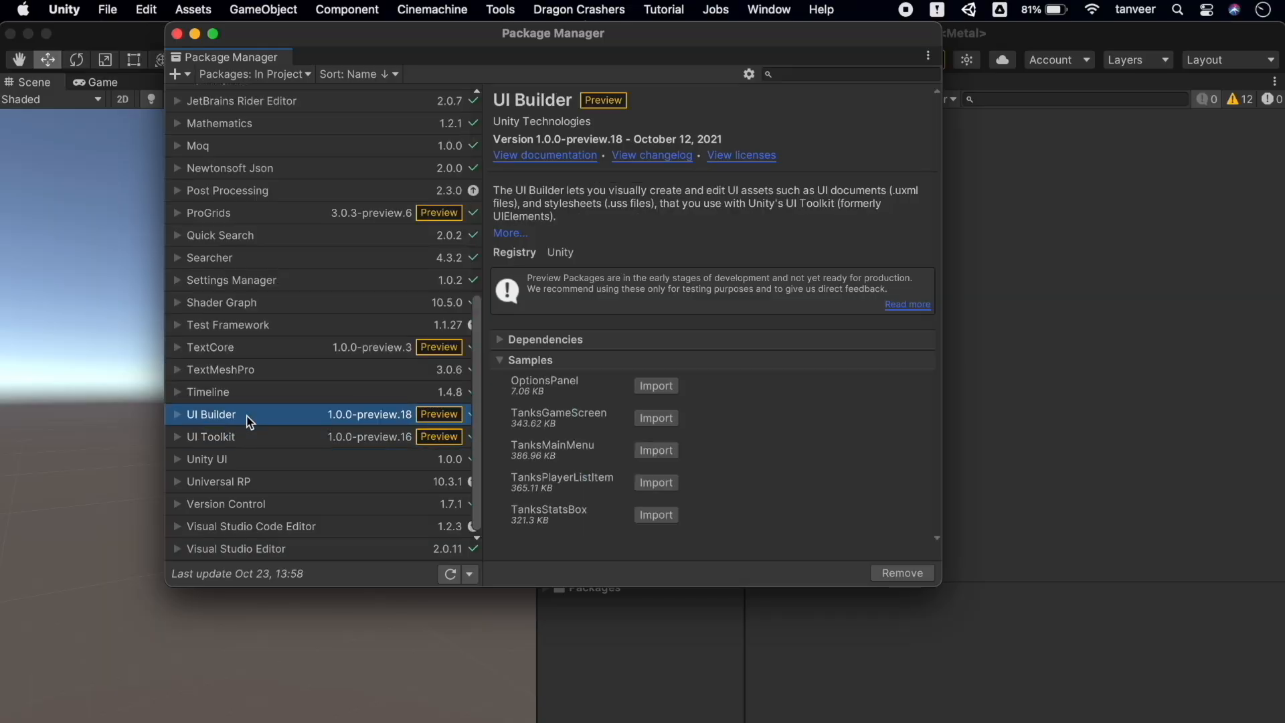
left_click(275, 433)
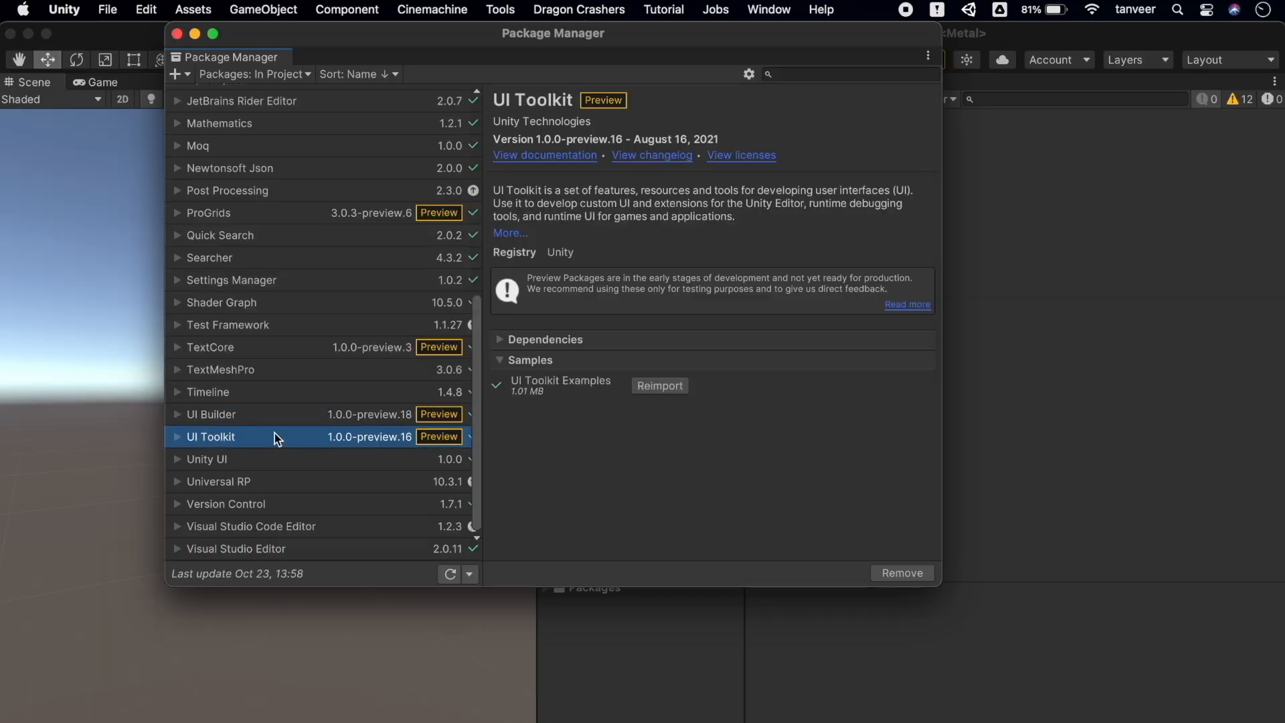
left_click(299, 420)
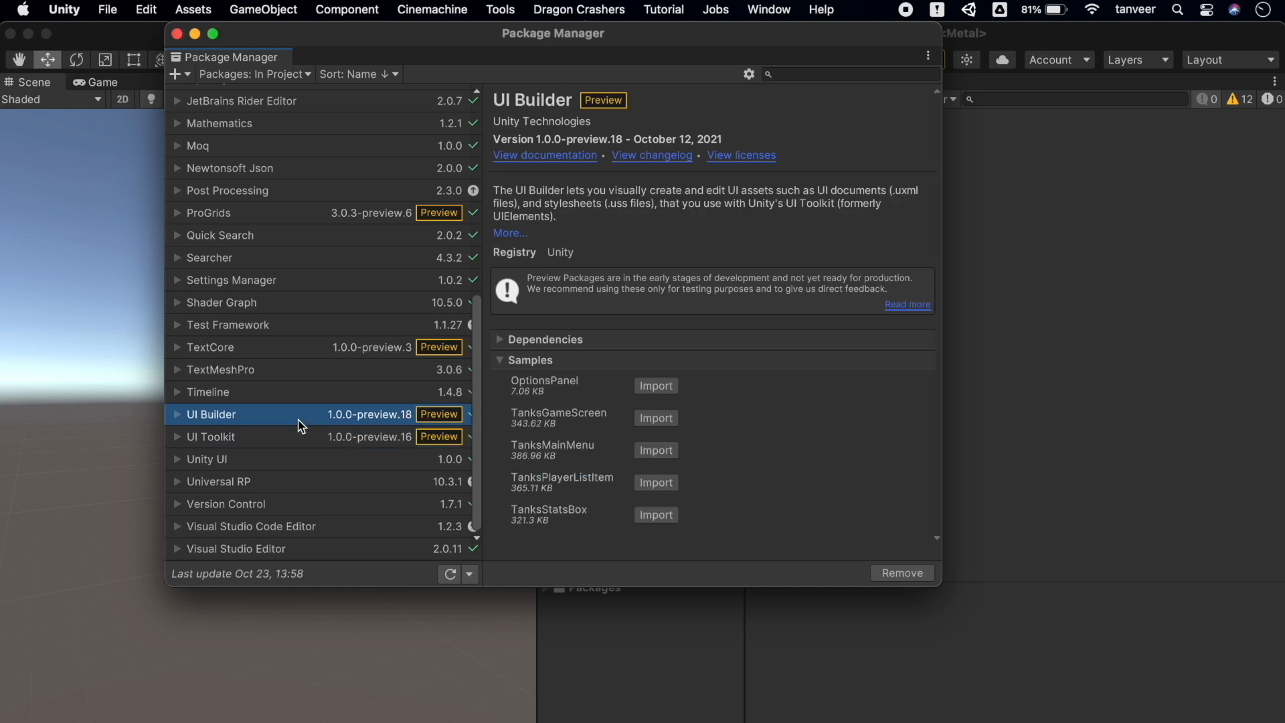
Import OptionsPanel, TanksGameScreen, TanksMainMenu, TanksPlayerListItem and TanksStatsBox samples, then close Package Manager
left_click(670, 388)
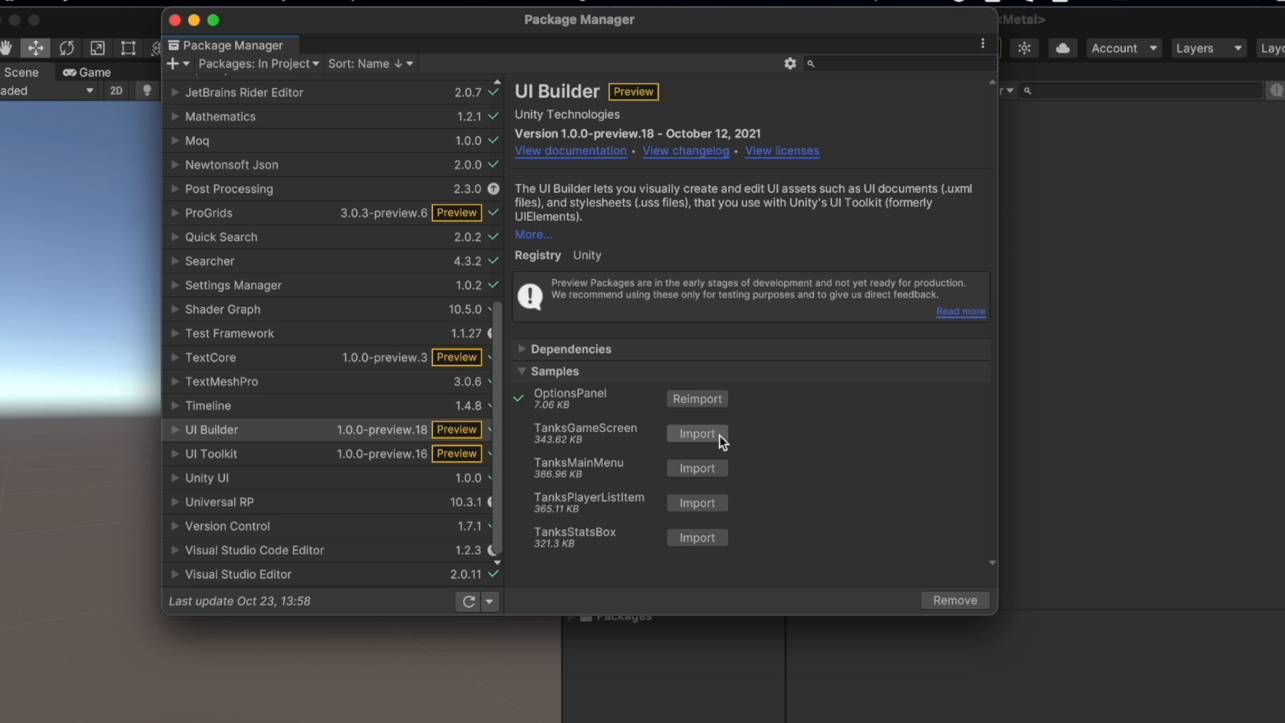
left_click(697, 434)
left_click(722, 467)
left_click(721, 508)
left_click(722, 540)
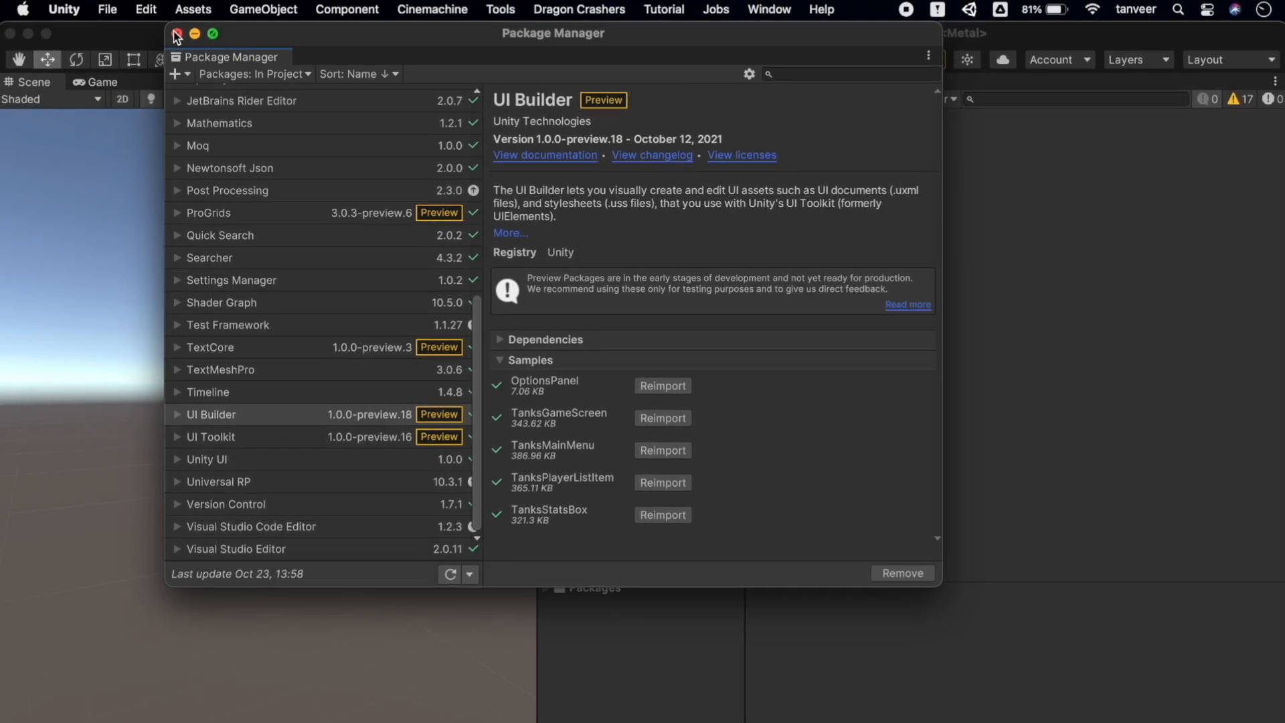
left_click(177, 34)
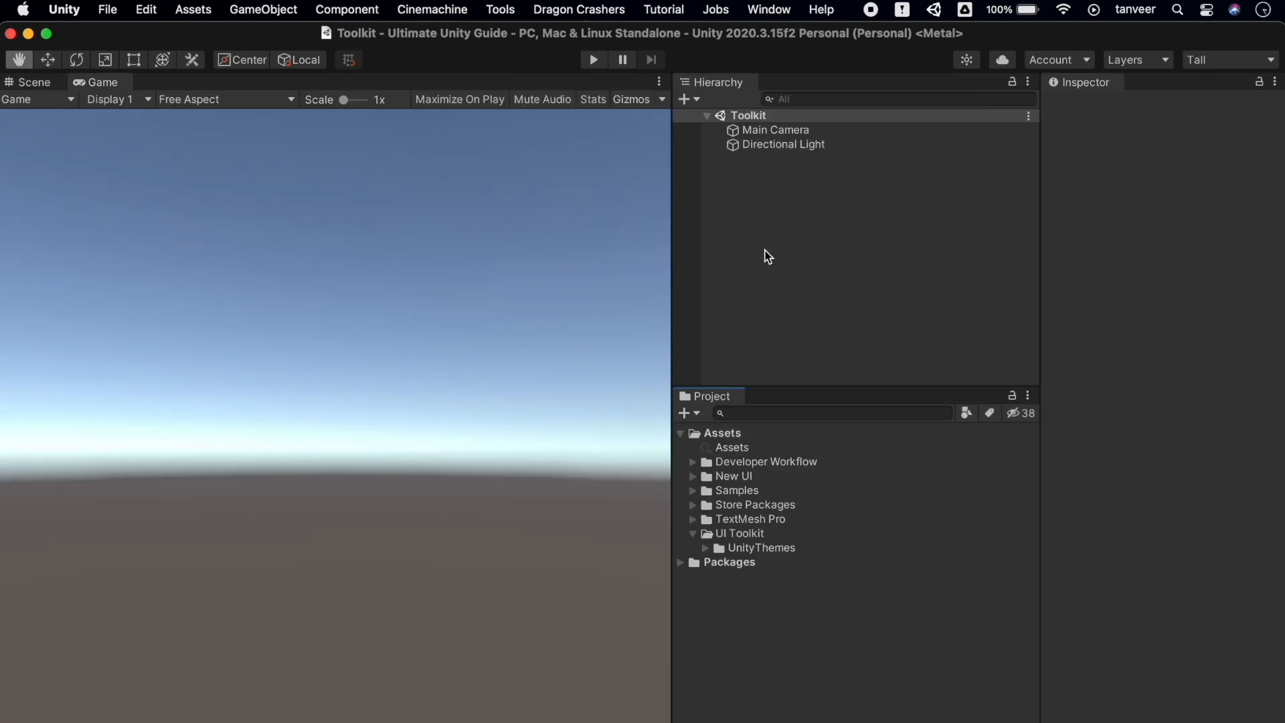
Add a UI Toolkit > UI Document object named UIDocument and locate its SamplePanelSettings asset
right_click(767, 256)
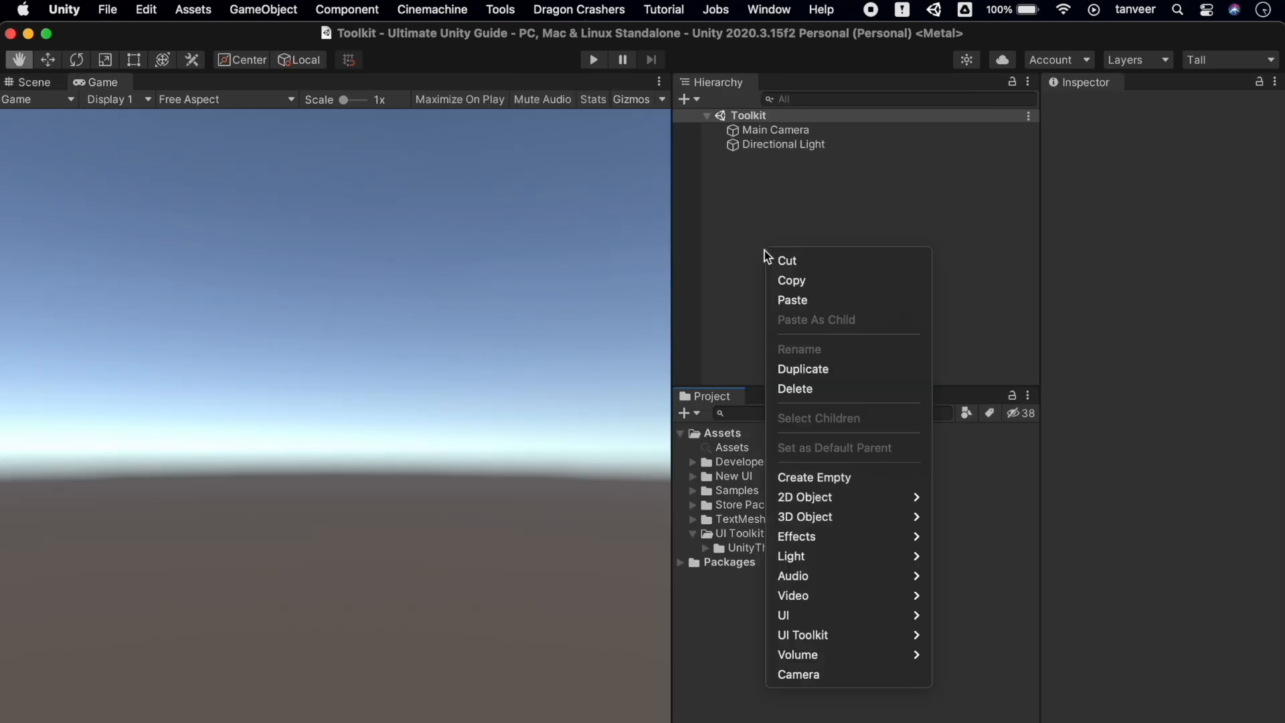
mouse_move(886, 638)
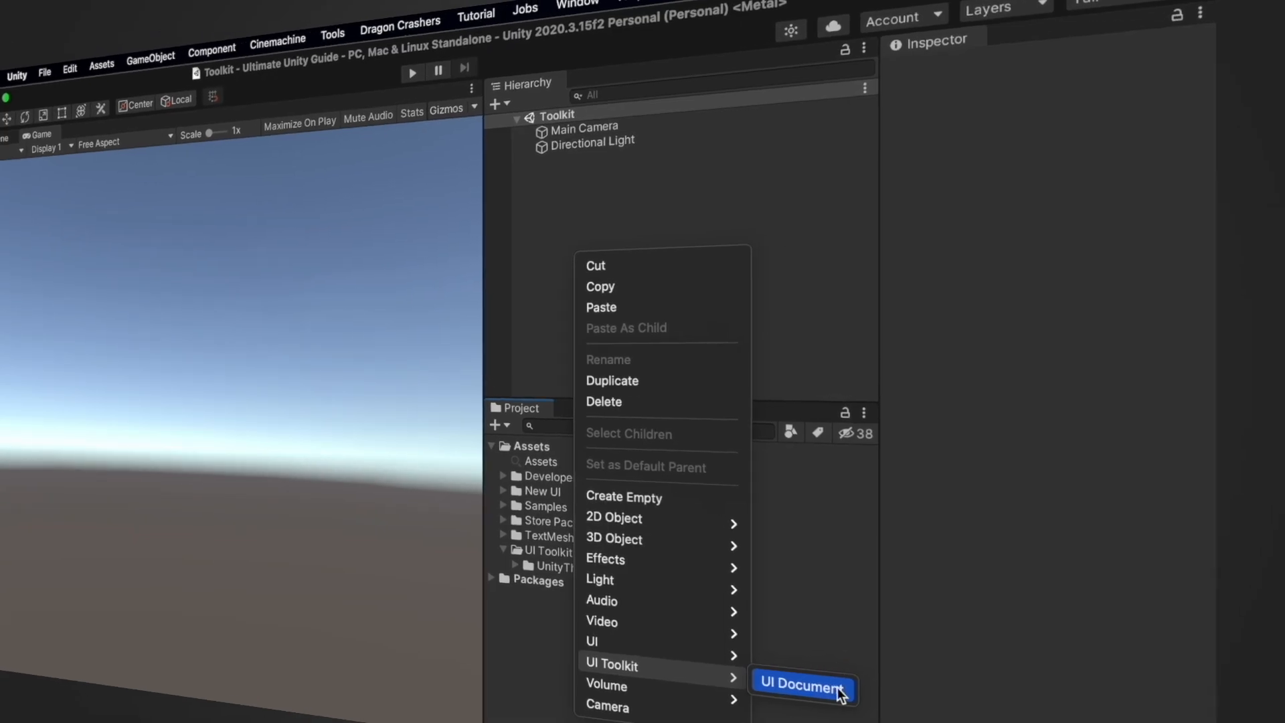
left_click(838, 689)
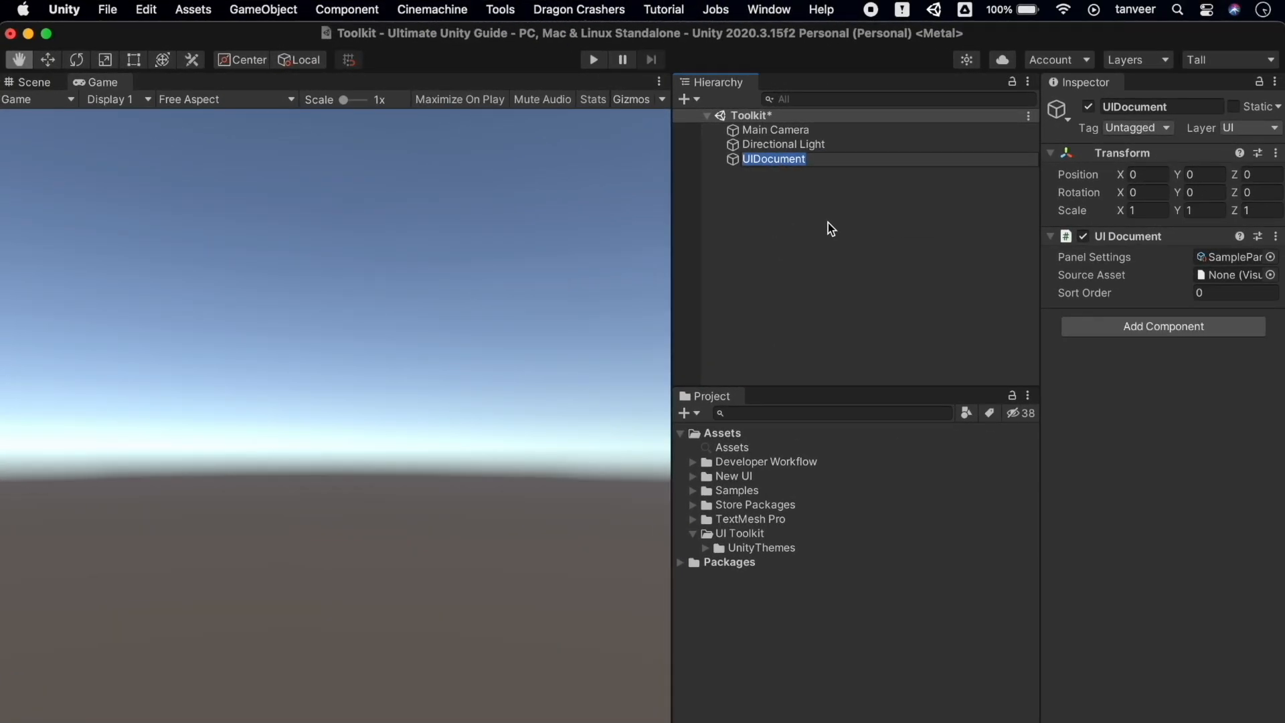
key("Return")
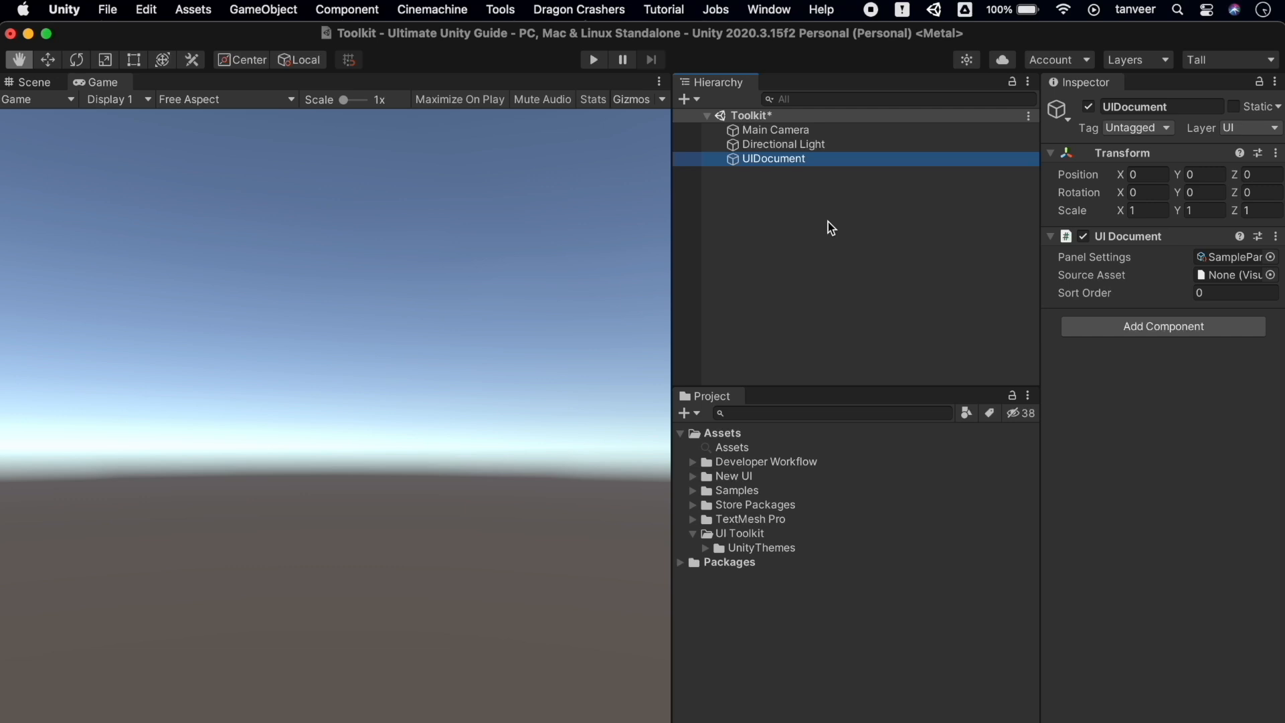
left_click_drag(1040, 348, 968, 342)
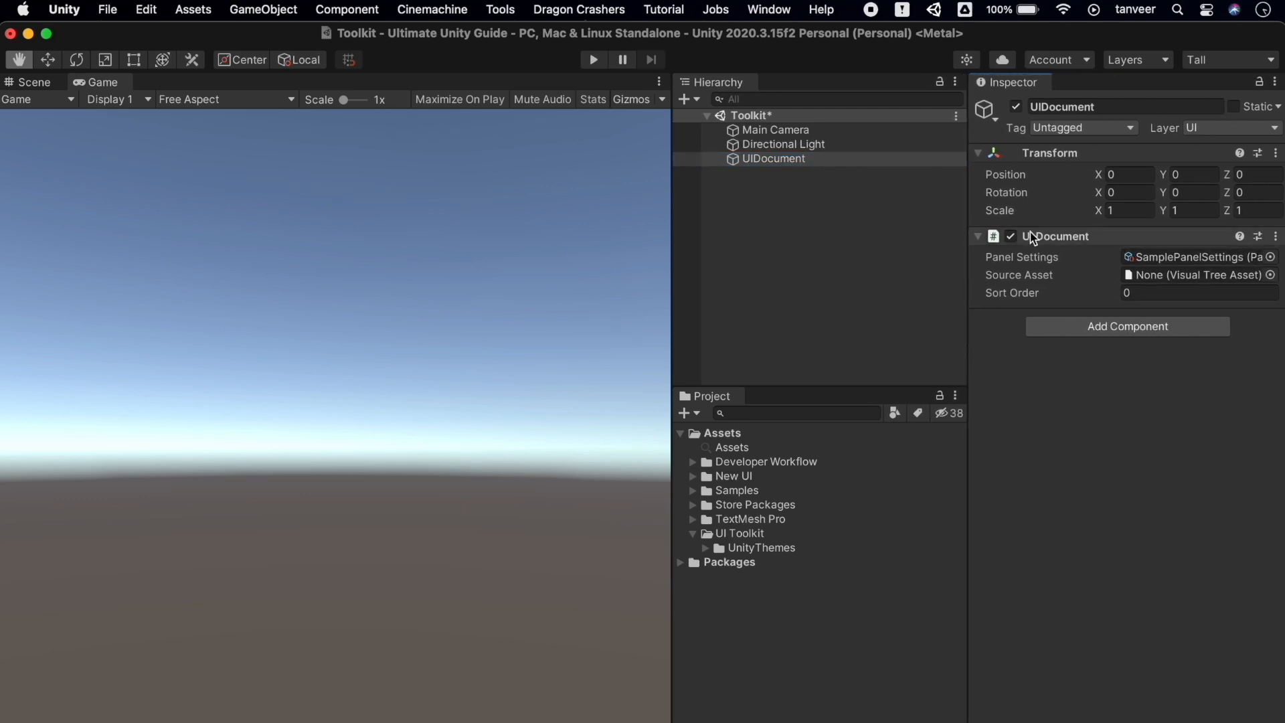
left_click(1153, 256)
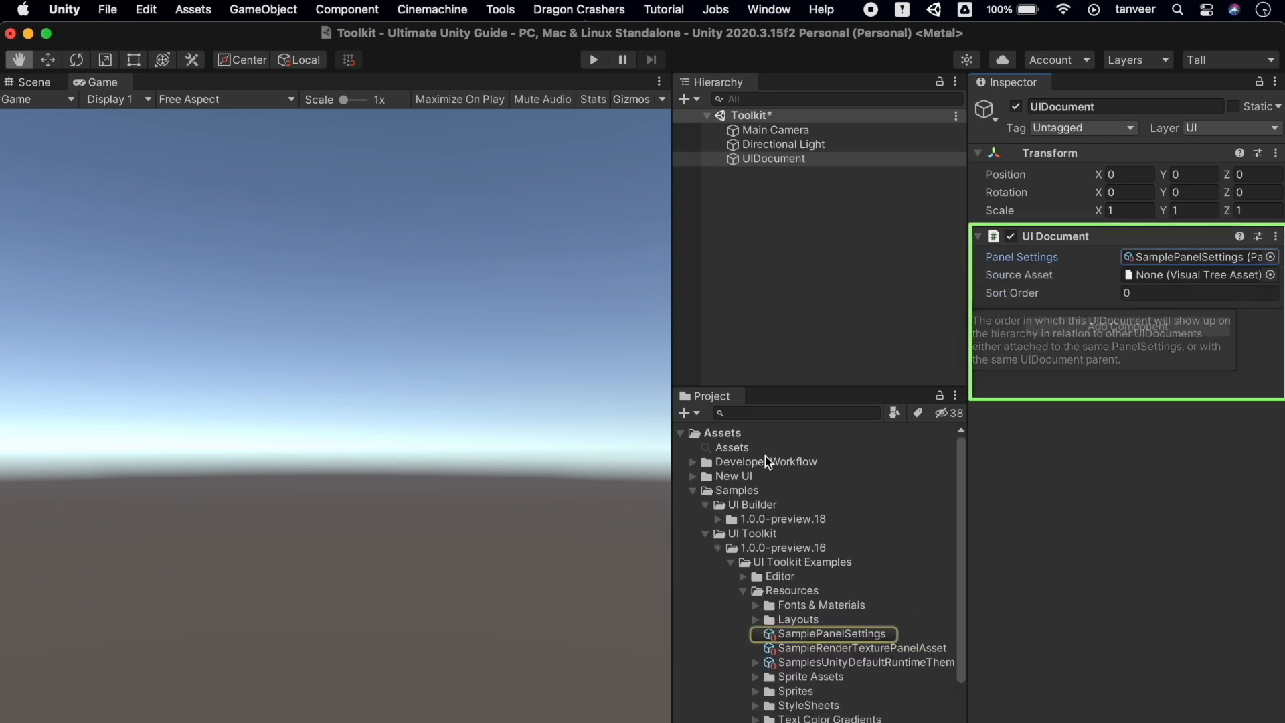
left_click(692, 491)
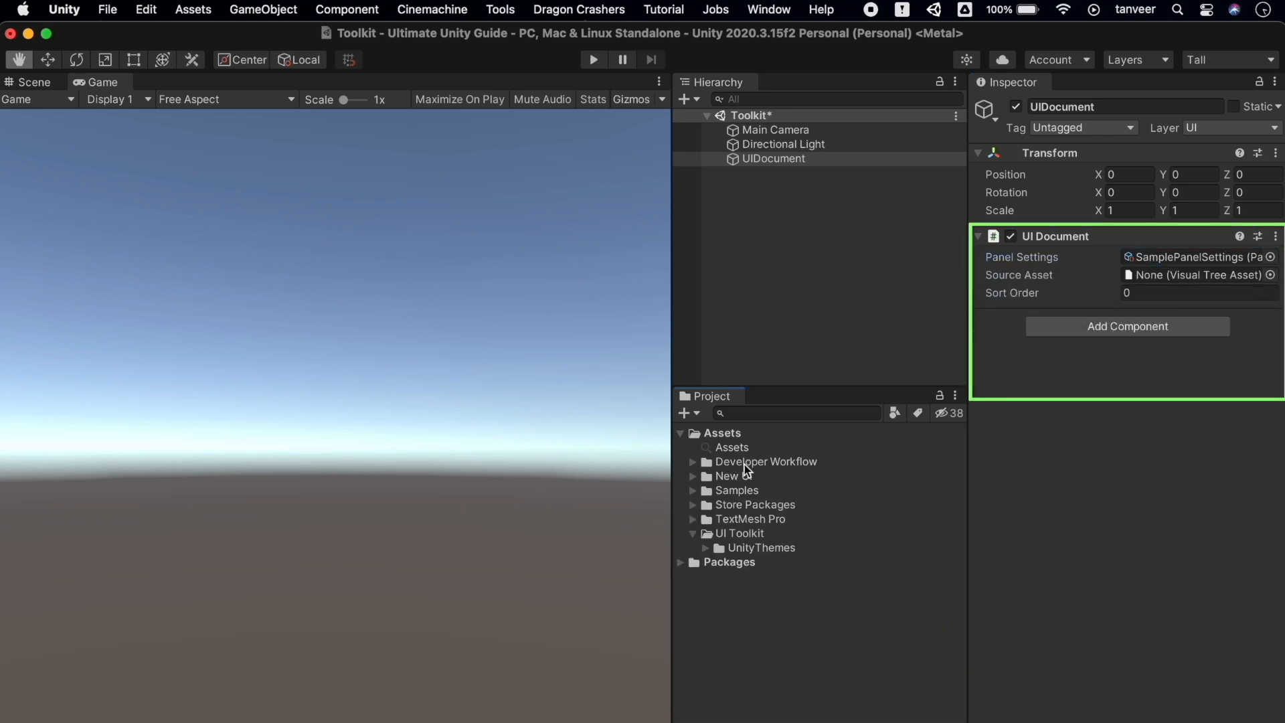
left_click(794, 339)
Create a new UI Toolkit UI Document asset in the UI Toolkit project folder
right_click(749, 536)
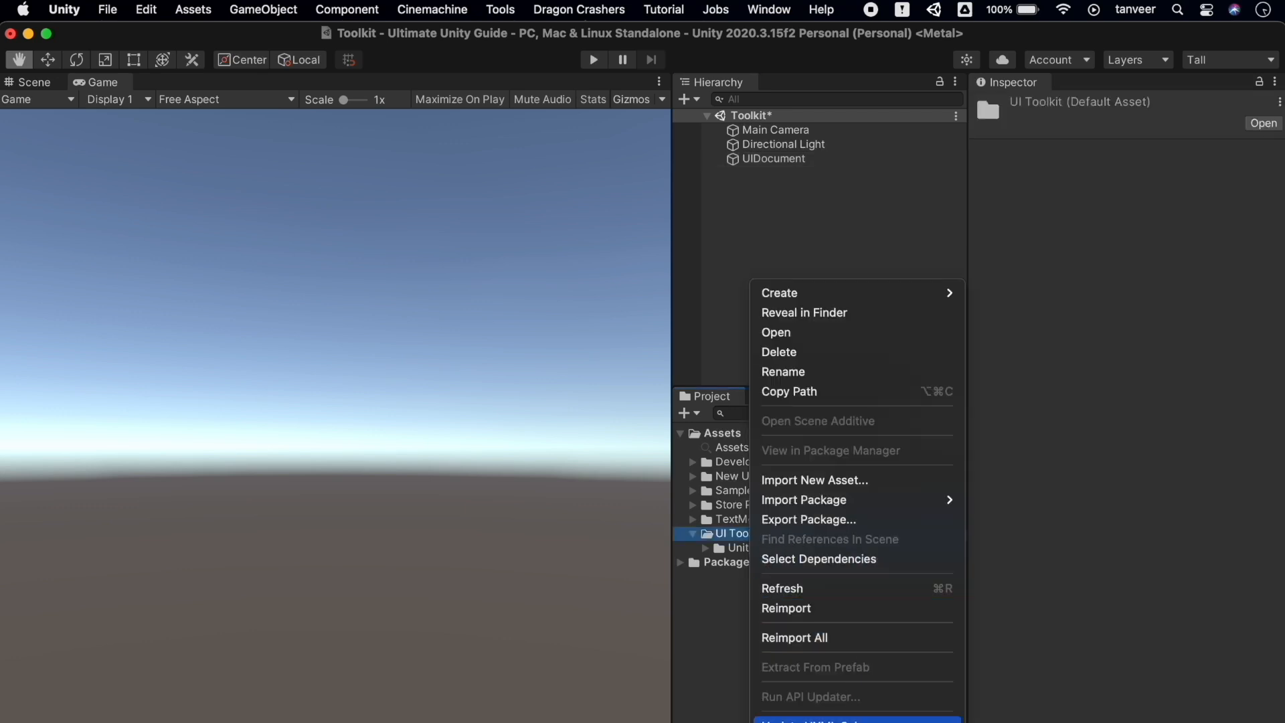
mouse_move(857, 294)
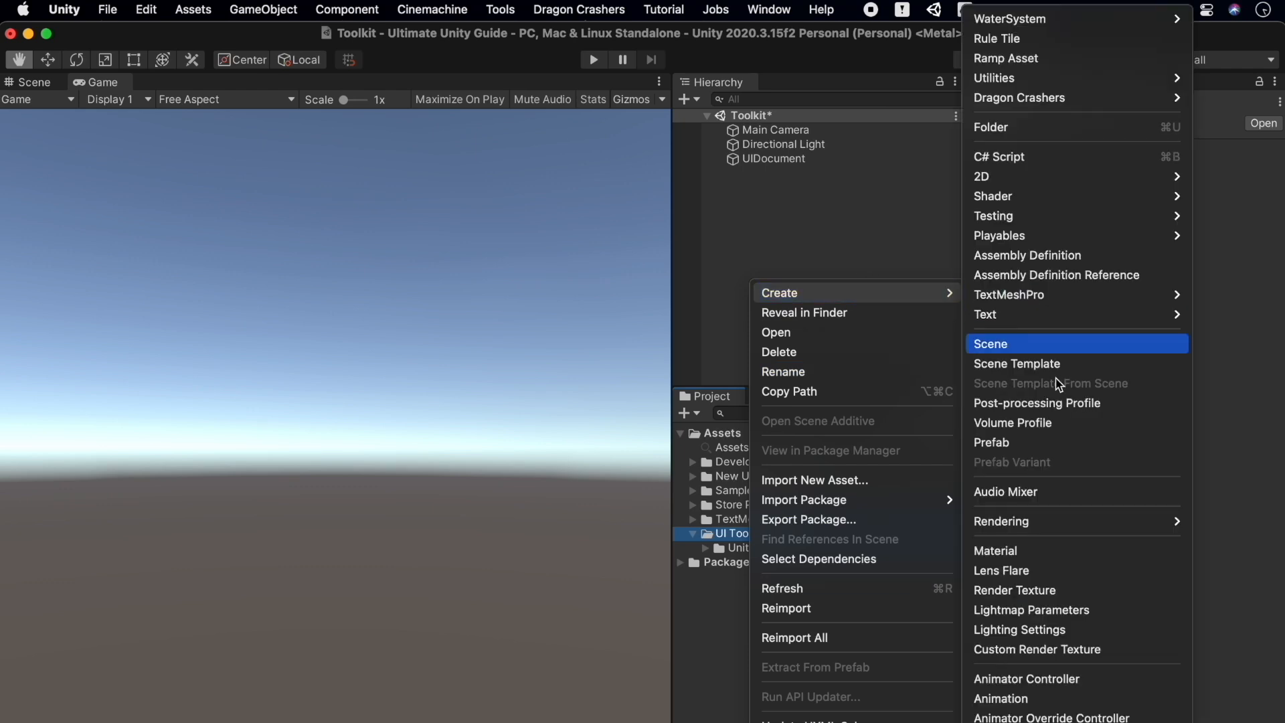
scroll(1037, 640, "down", 5)
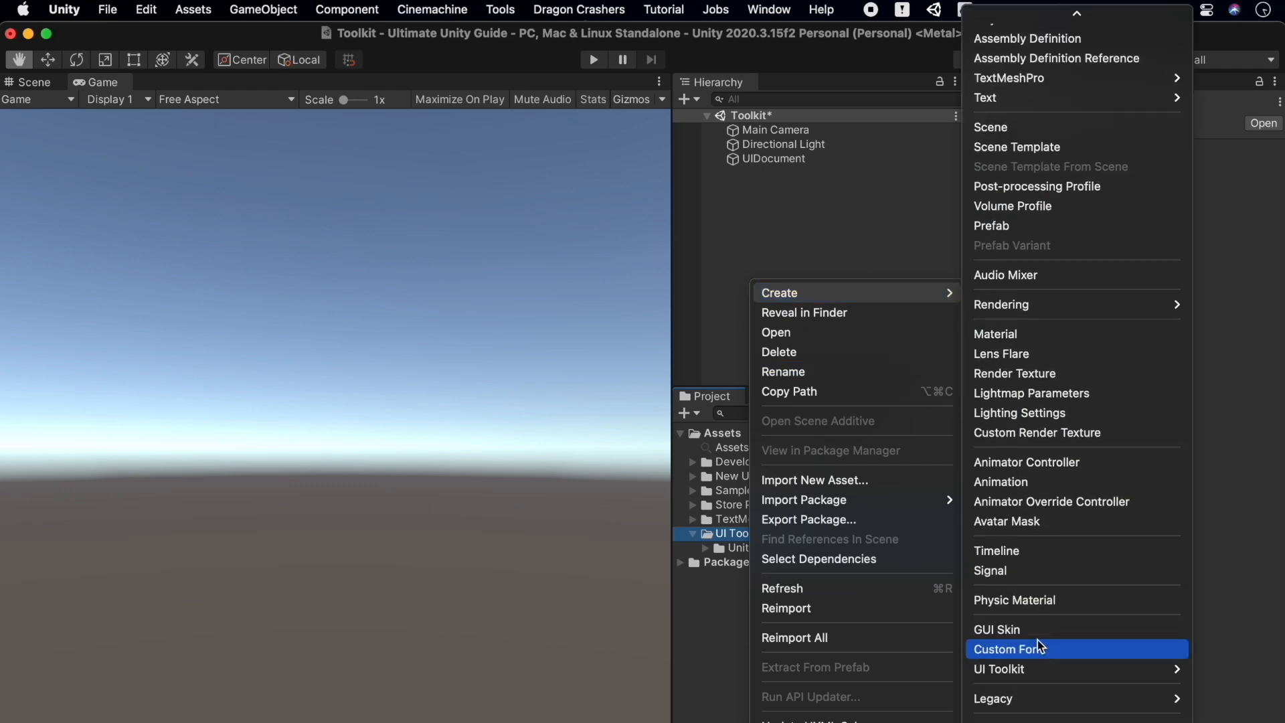
mouse_move(1039, 618)
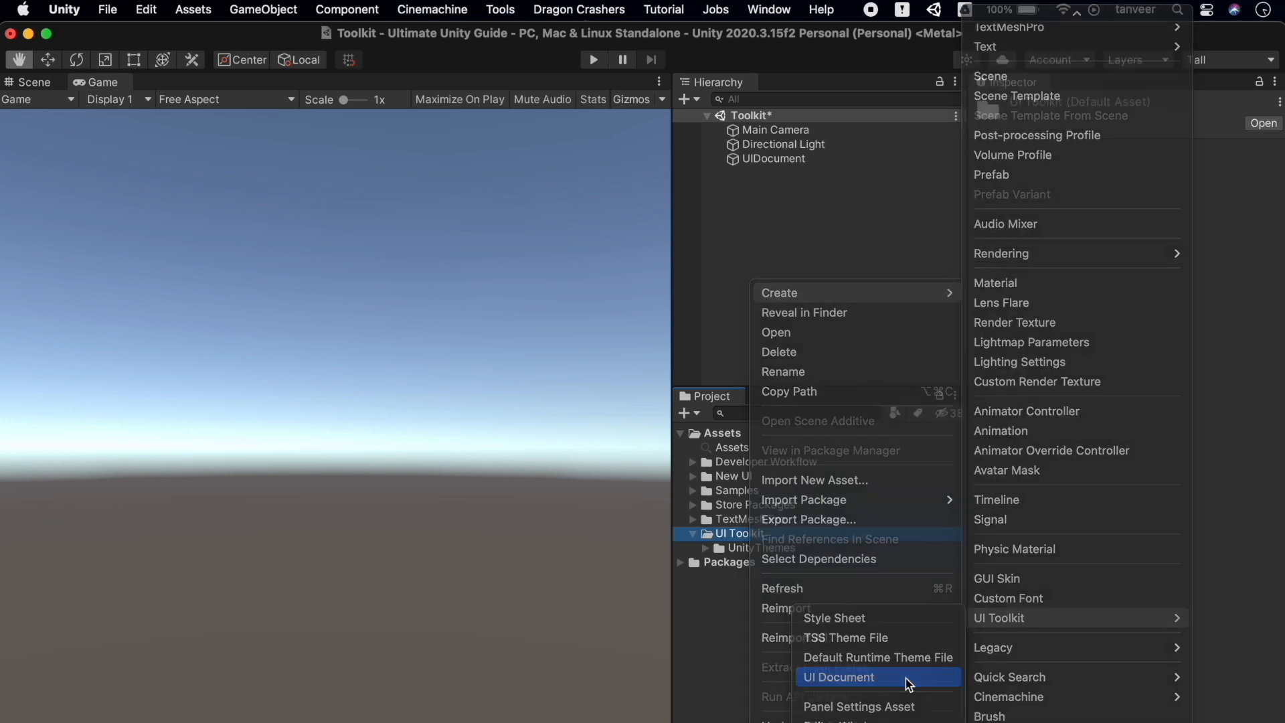
left_click(908, 677)
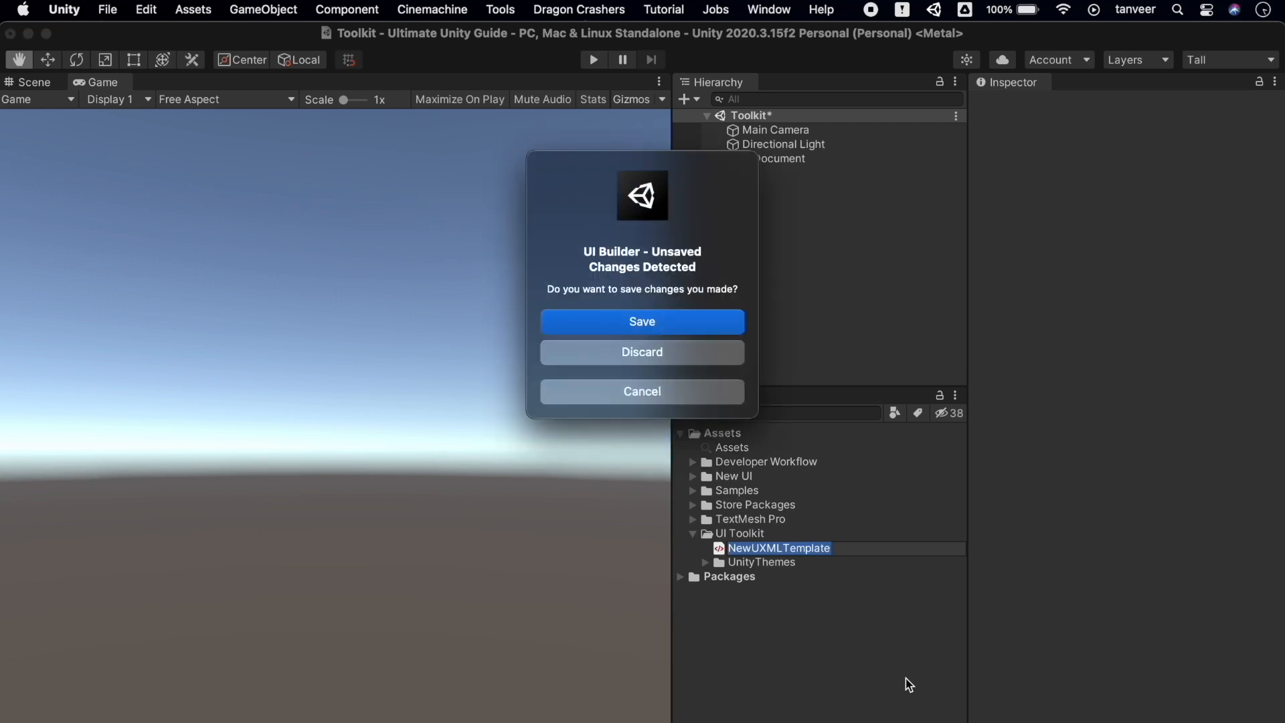
Save it as NewUXMLTemplate.uxml in the UI Toolkit folder and open it in UI Builder
left_click(699, 328)
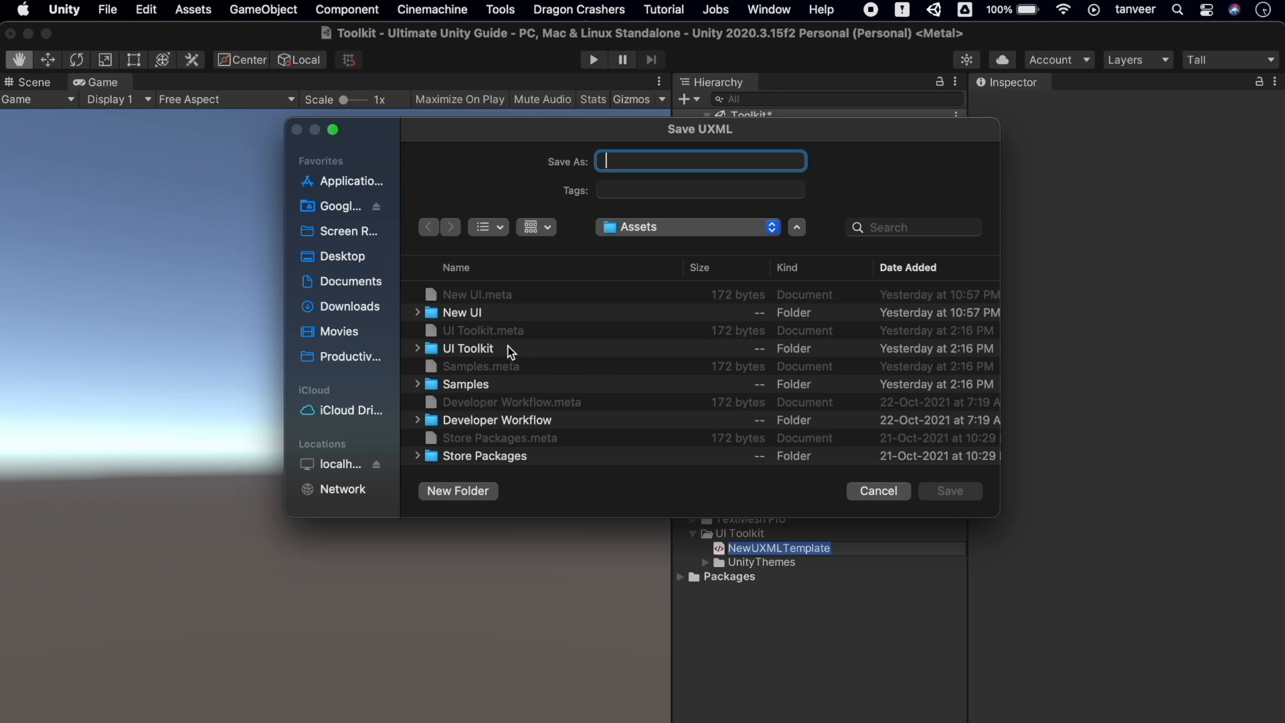
double_click(468, 349)
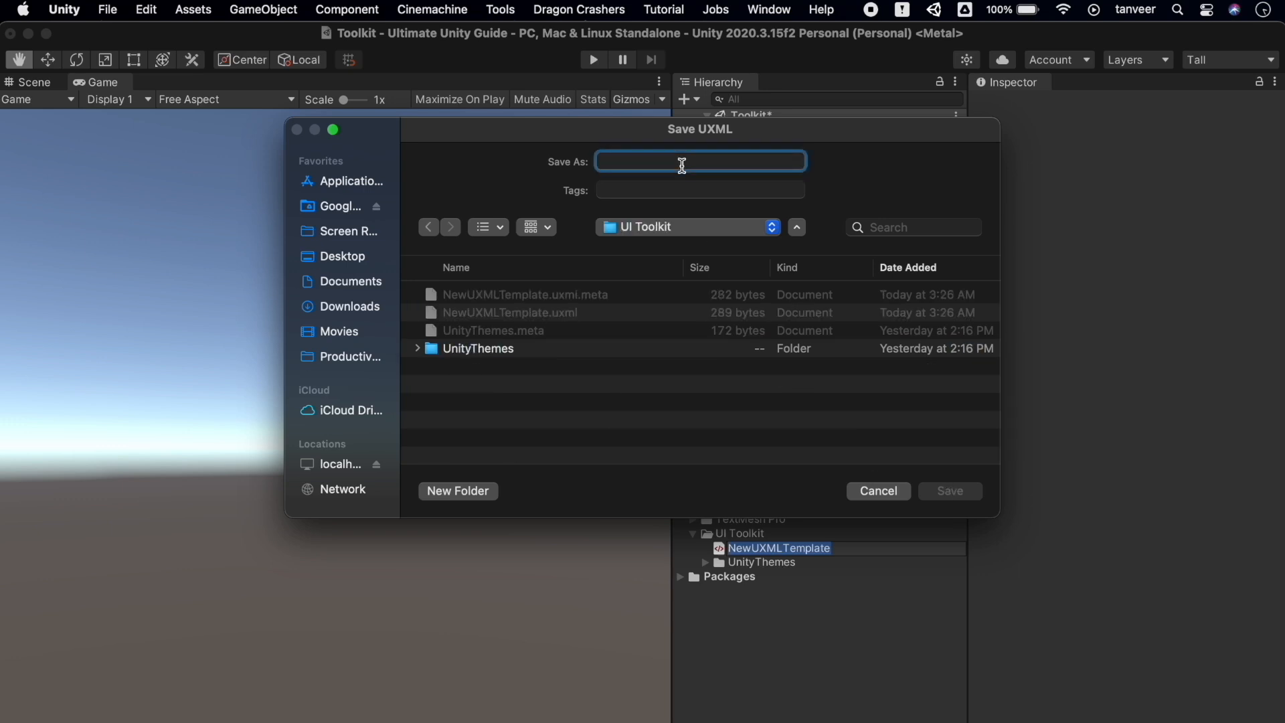
type("New")
left_click(509, 313)
left_click(951, 491)
key("Return")
double_click(832, 554)
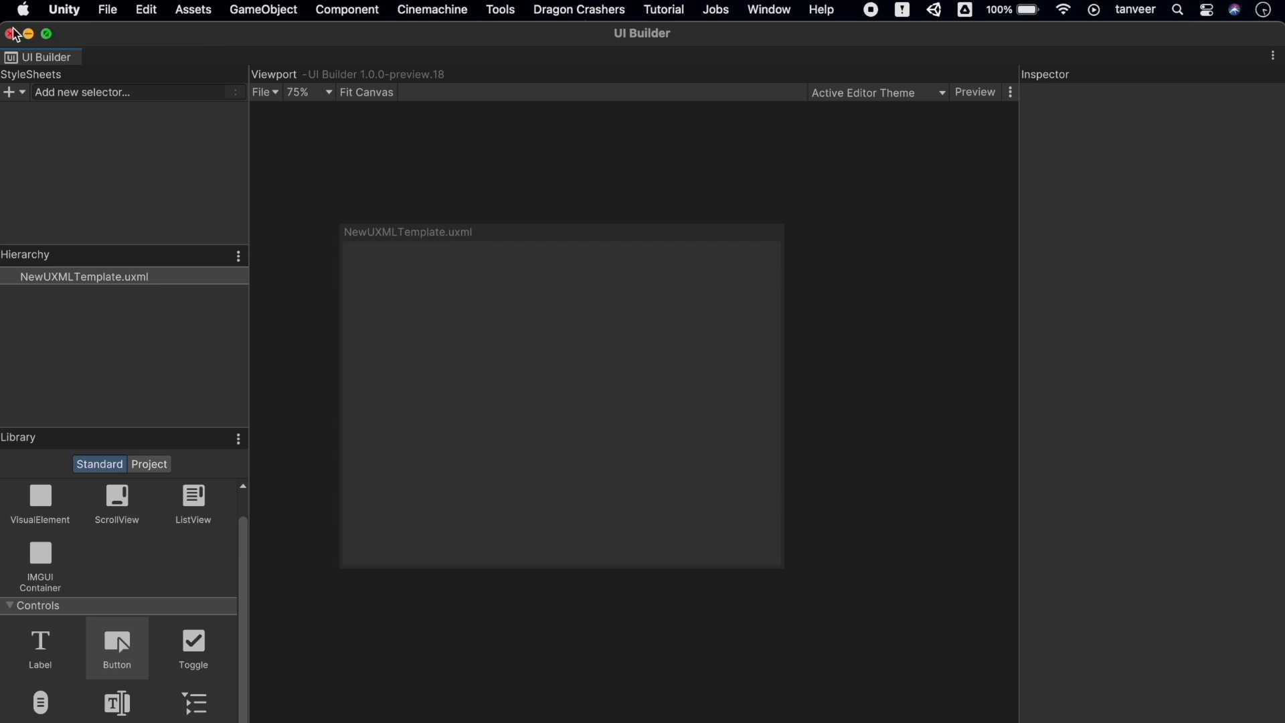
Dock the UI Builder window into the editor layout
left_click(47, 34)
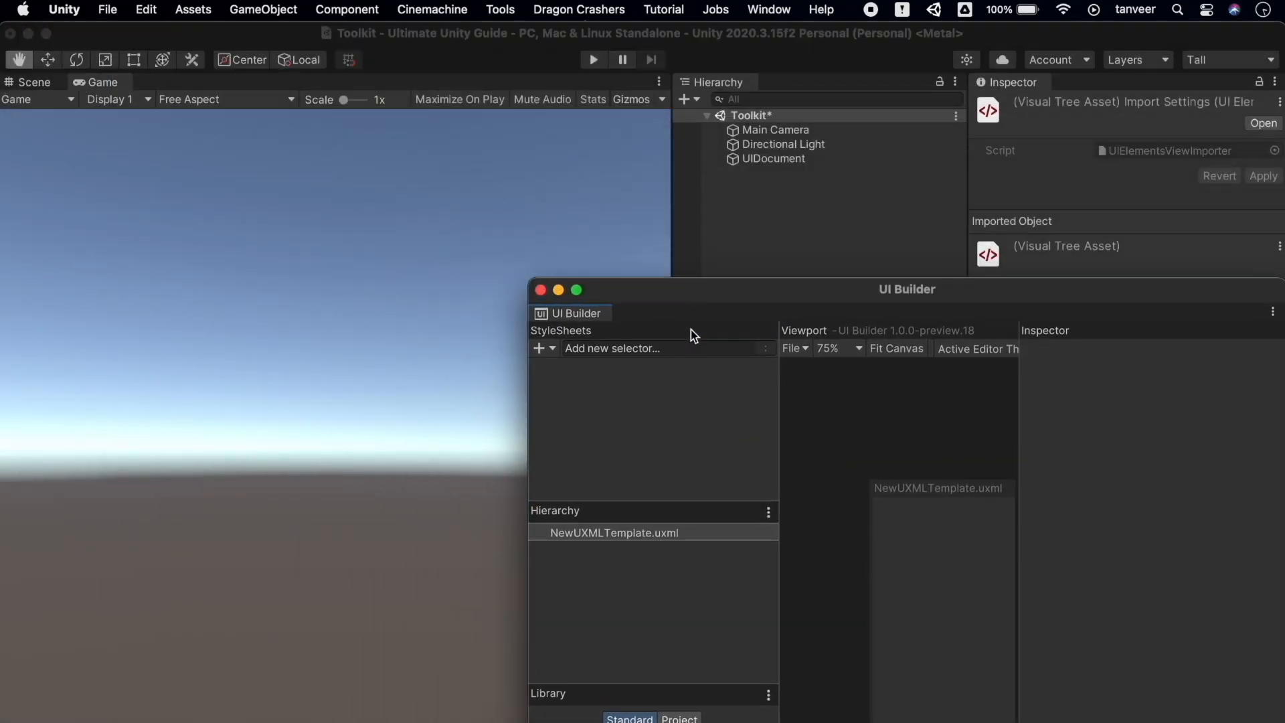
left_click_drag(848, 286, 477, 134)
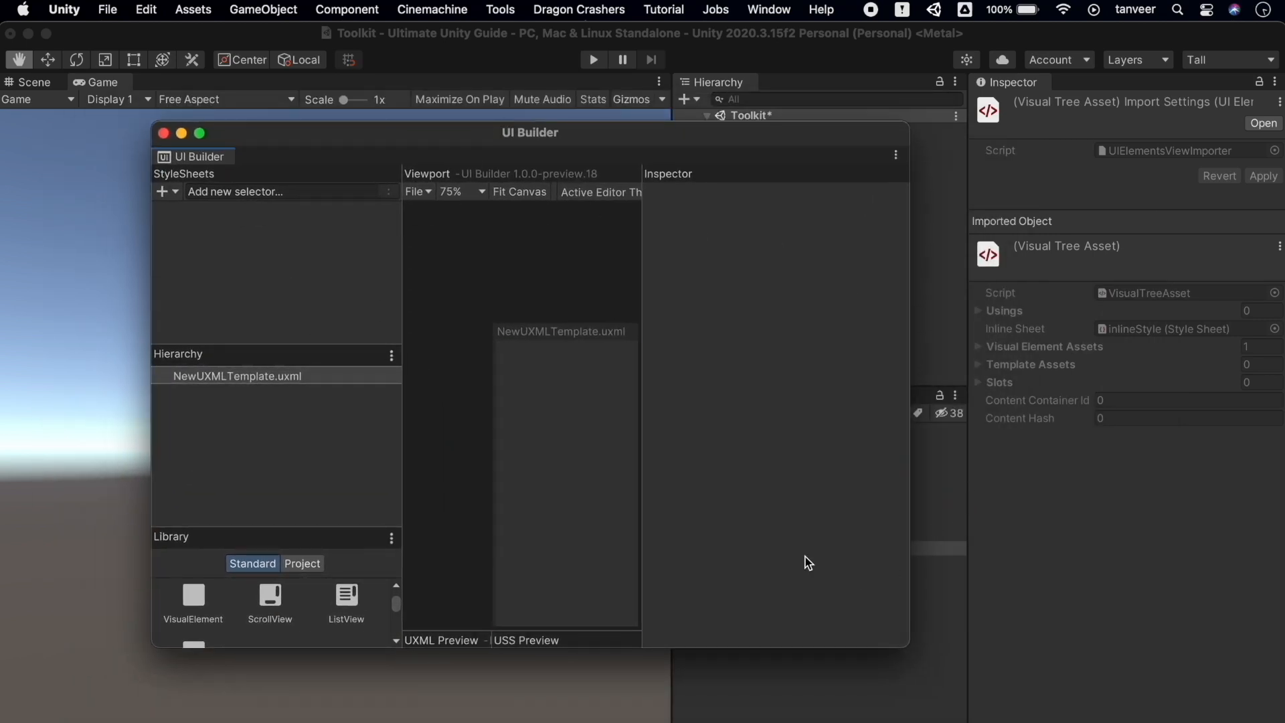
double_click(240, 131)
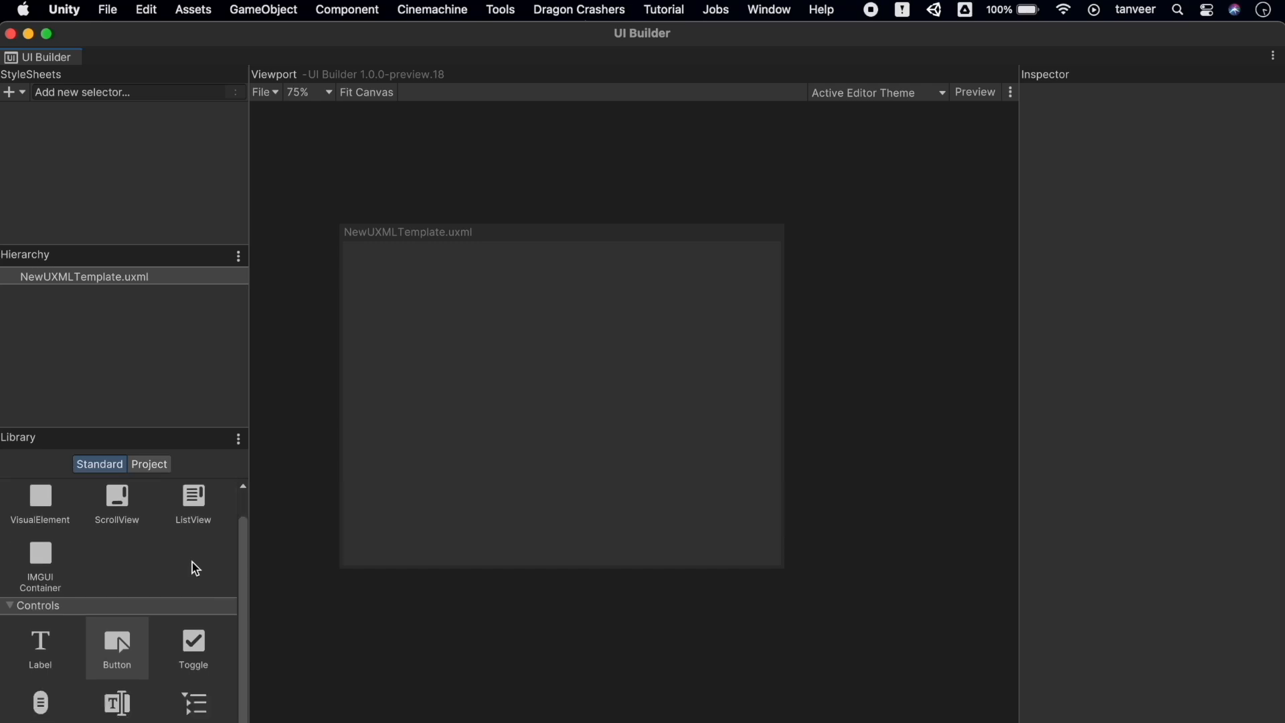
Make NewUXMLTemplate the UIDocument's Source Asset, then maximise UI Builder with Shift+Space
scroll(186, 672, "up", 1)
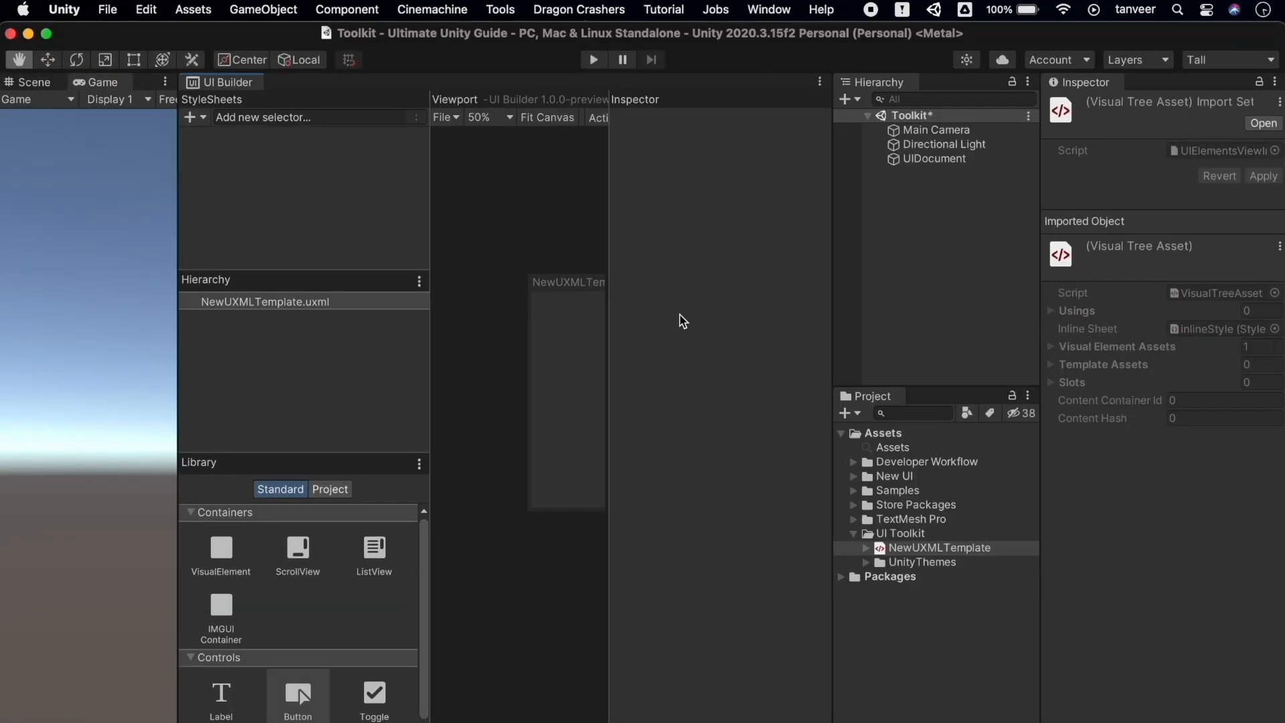
left_click(947, 158)
left_click_drag(1041, 323, 990, 320)
left_click_drag(870, 551, 1187, 280)
double_click(1187, 280)
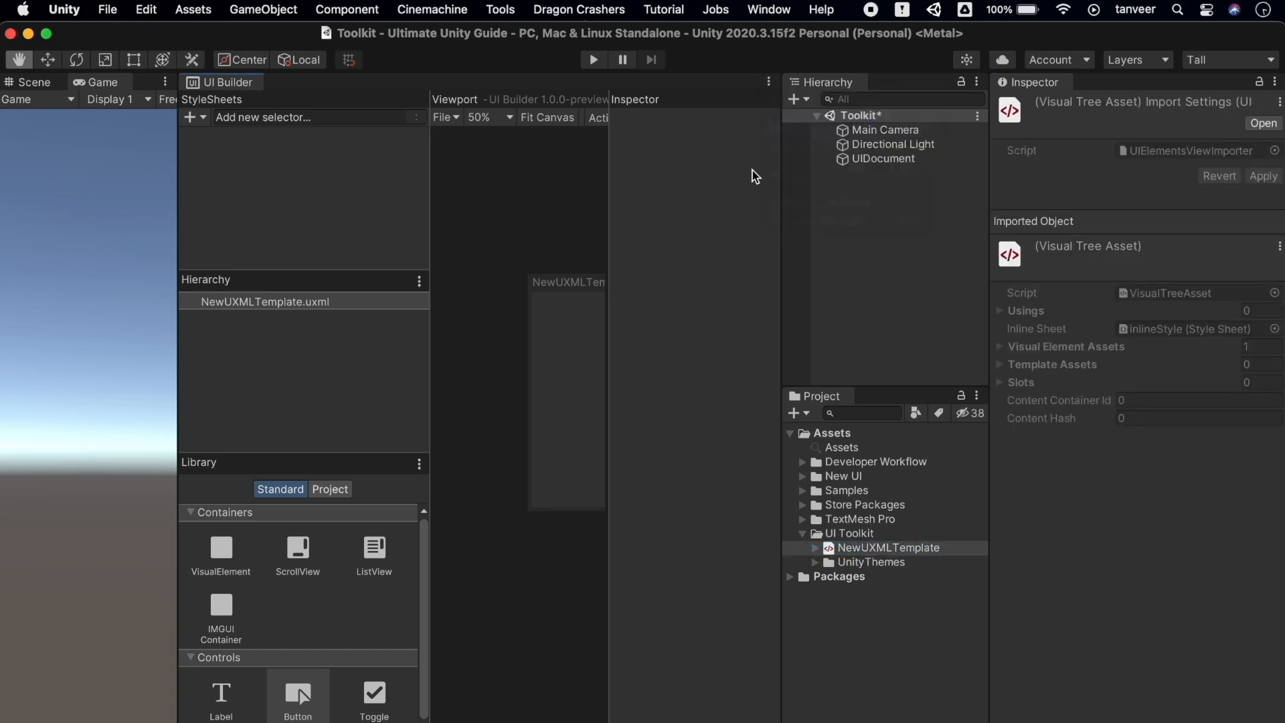
key("shift+space")
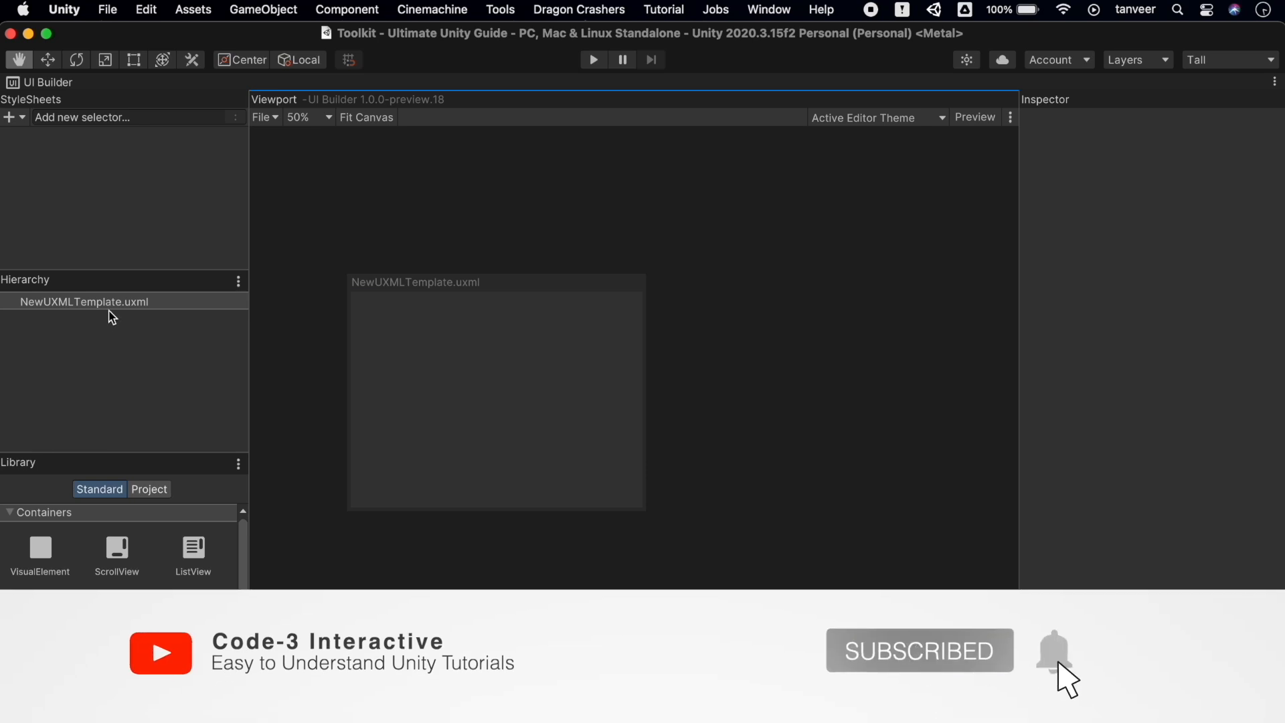
left_click(111, 303)
Fit the canvas and drag a VisualElement from Containers onto the NewUXMLTemplate root
scroll(509, 381, "down", 3)
scroll(507, 381, "up", 3)
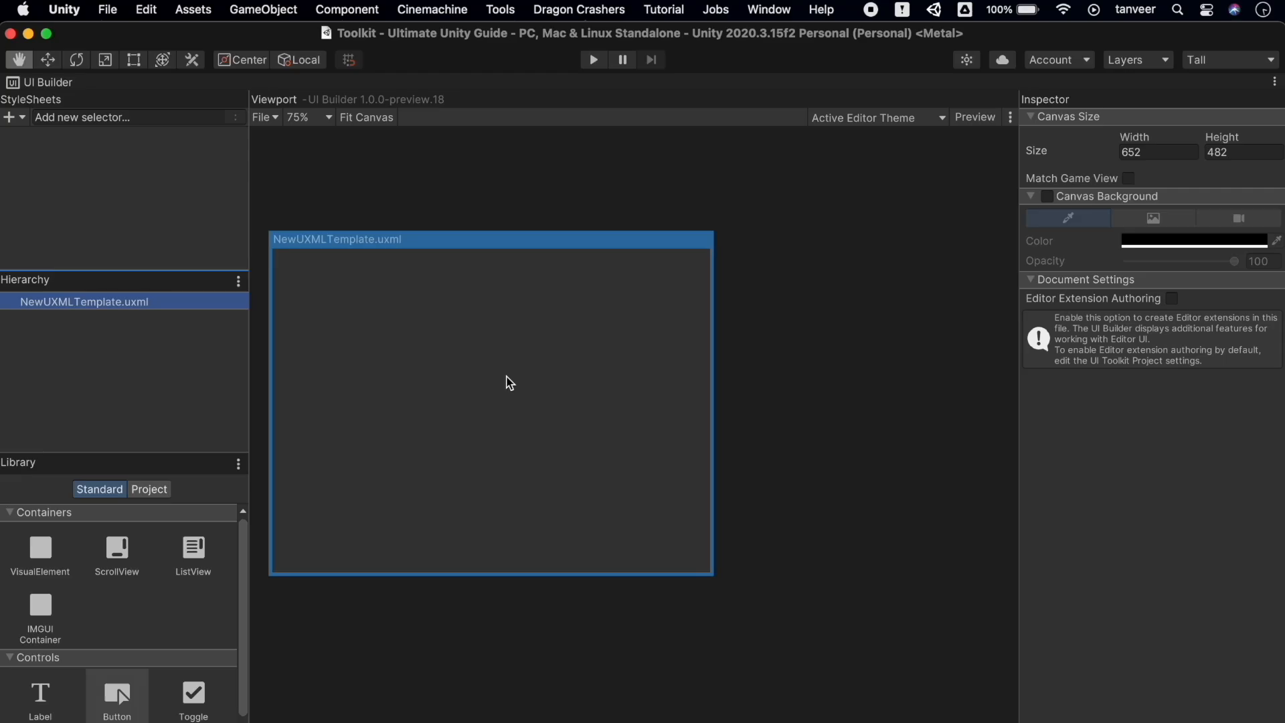
left_click(372, 131)
left_click(373, 121)
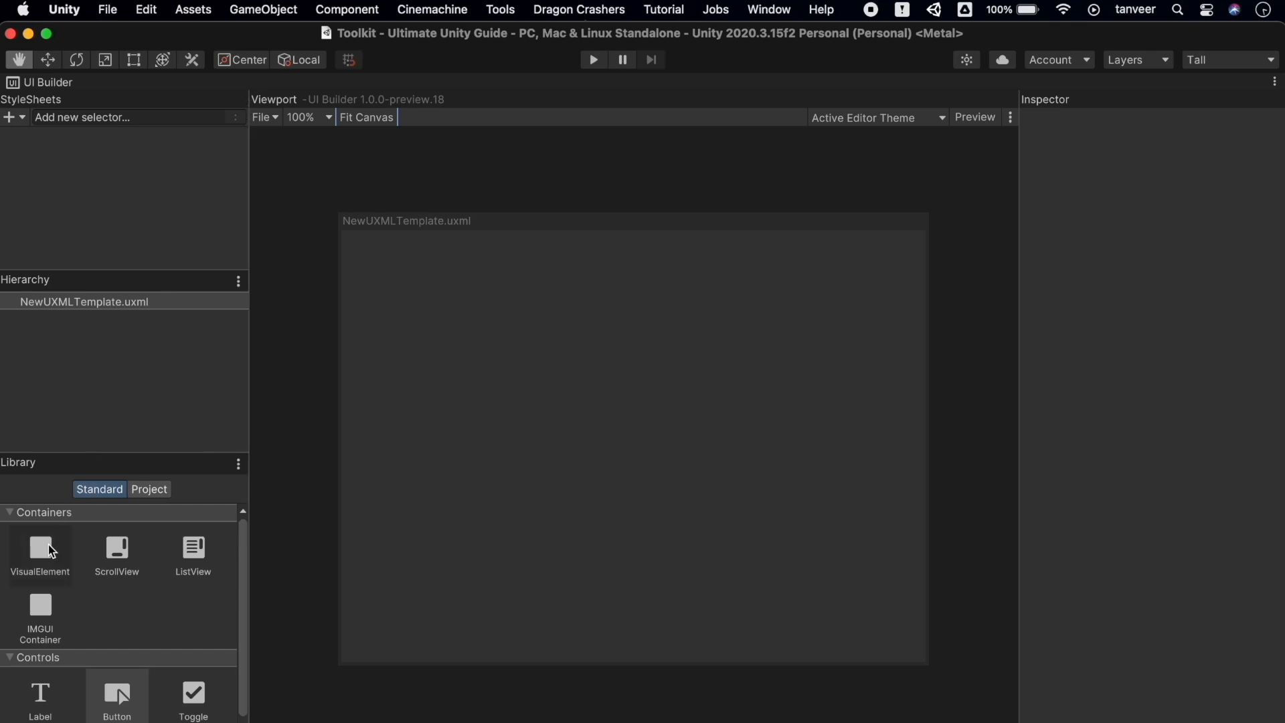
left_click_drag(52, 551, 102, 302)
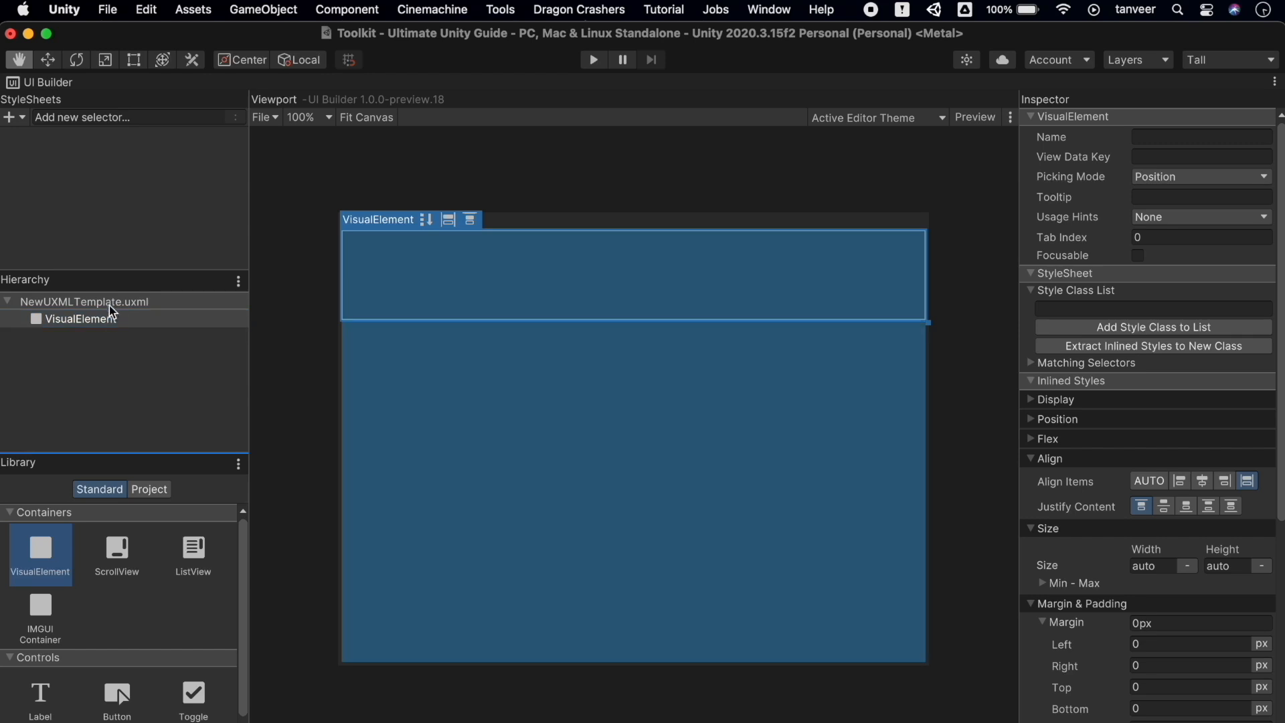
left_click(113, 319)
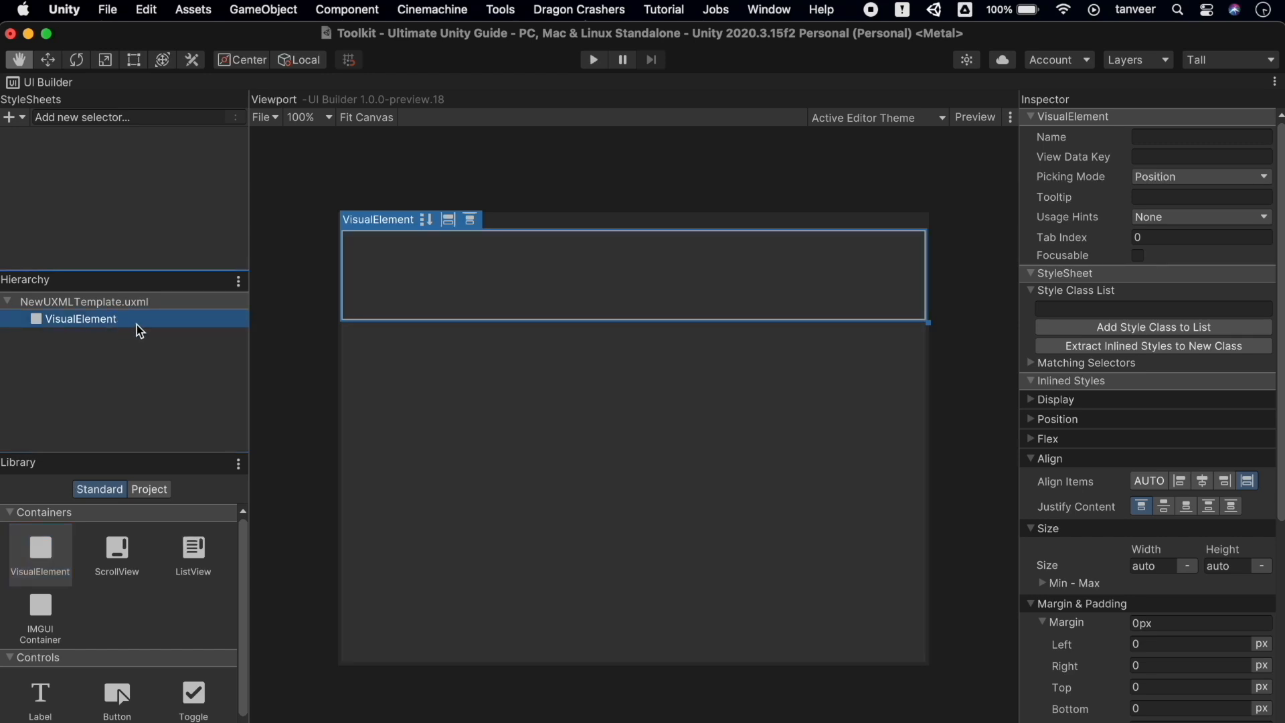
Set the VisualElement's width and height to 50%
left_click(1162, 566)
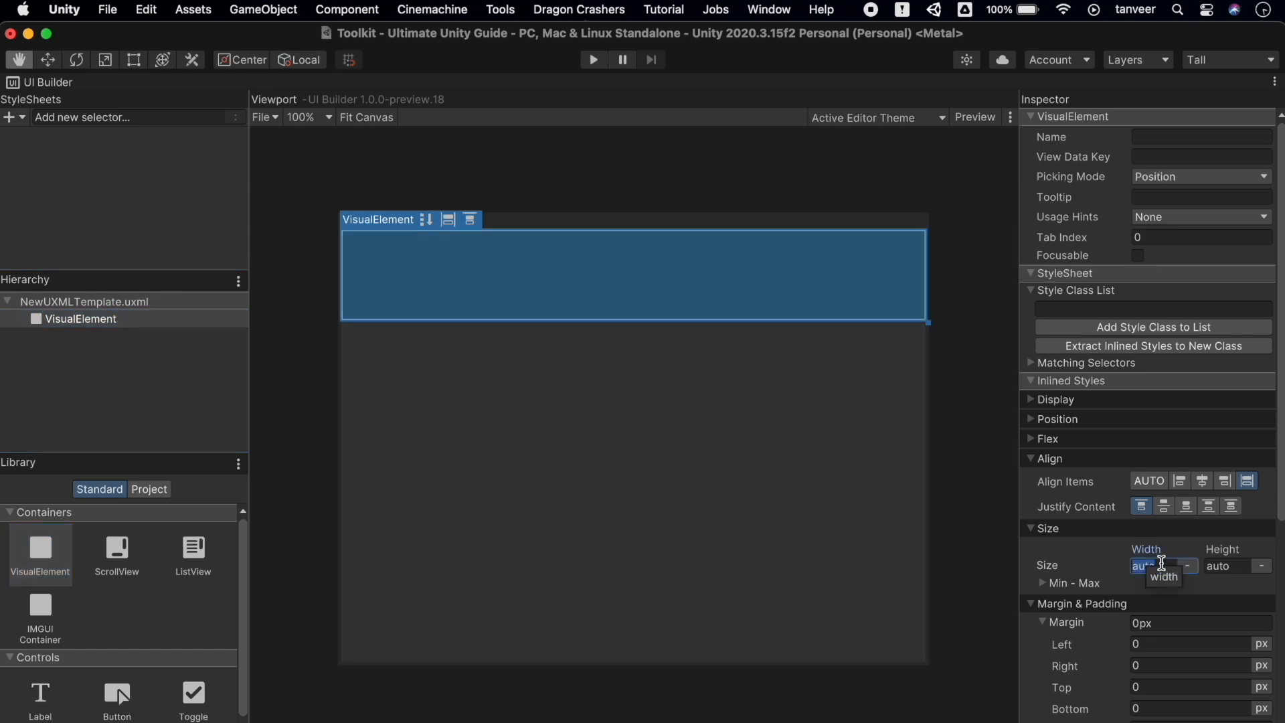
type("50")
key("Return")
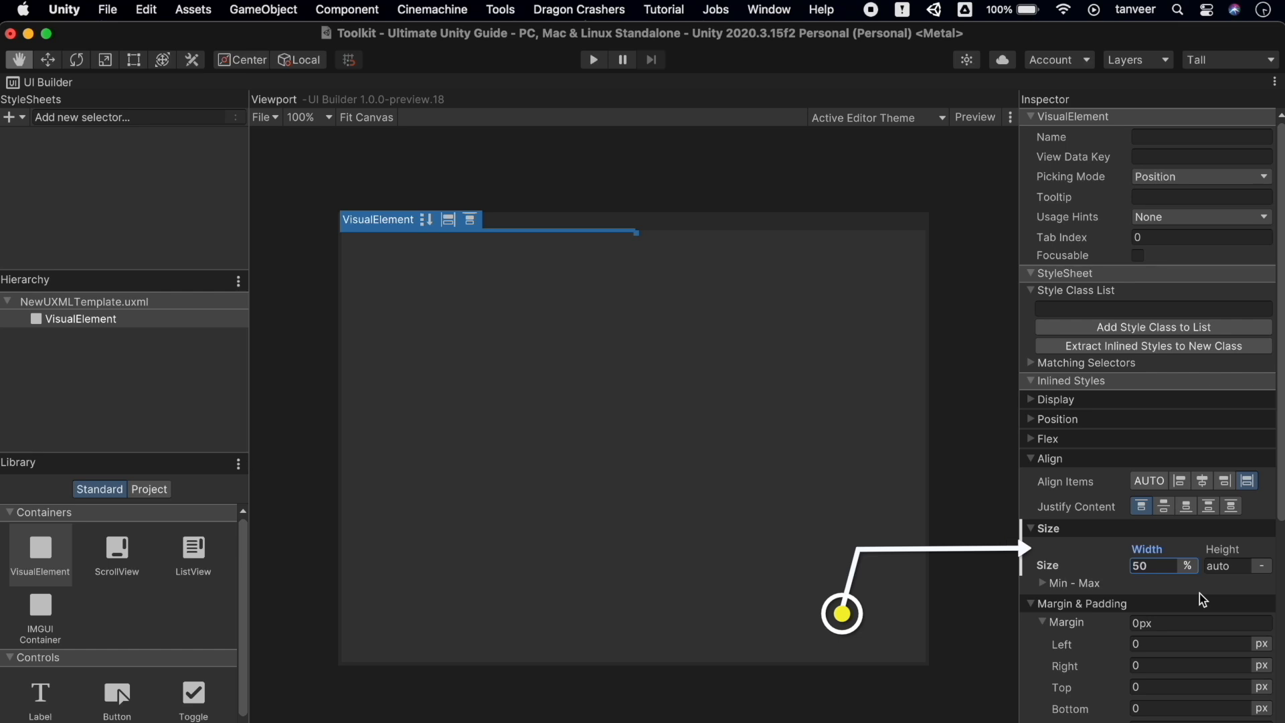
left_click(1263, 567)
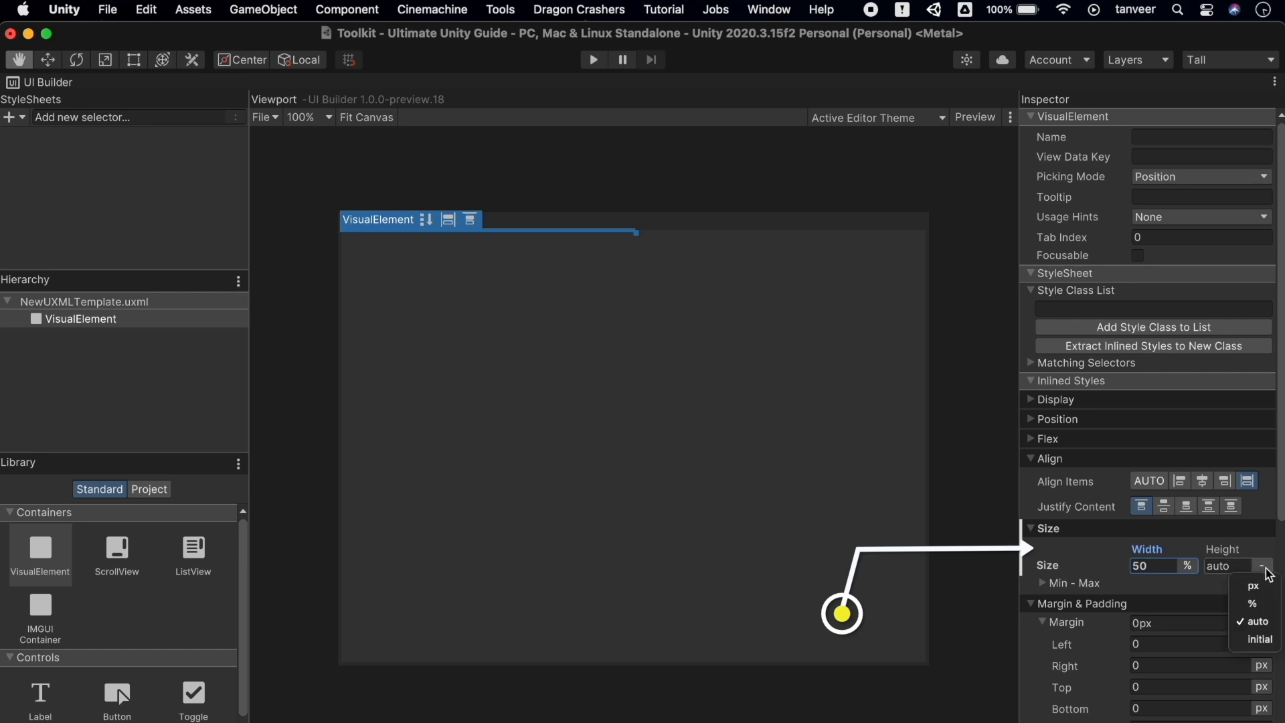
left_click(1253, 604)
left_click(1225, 569)
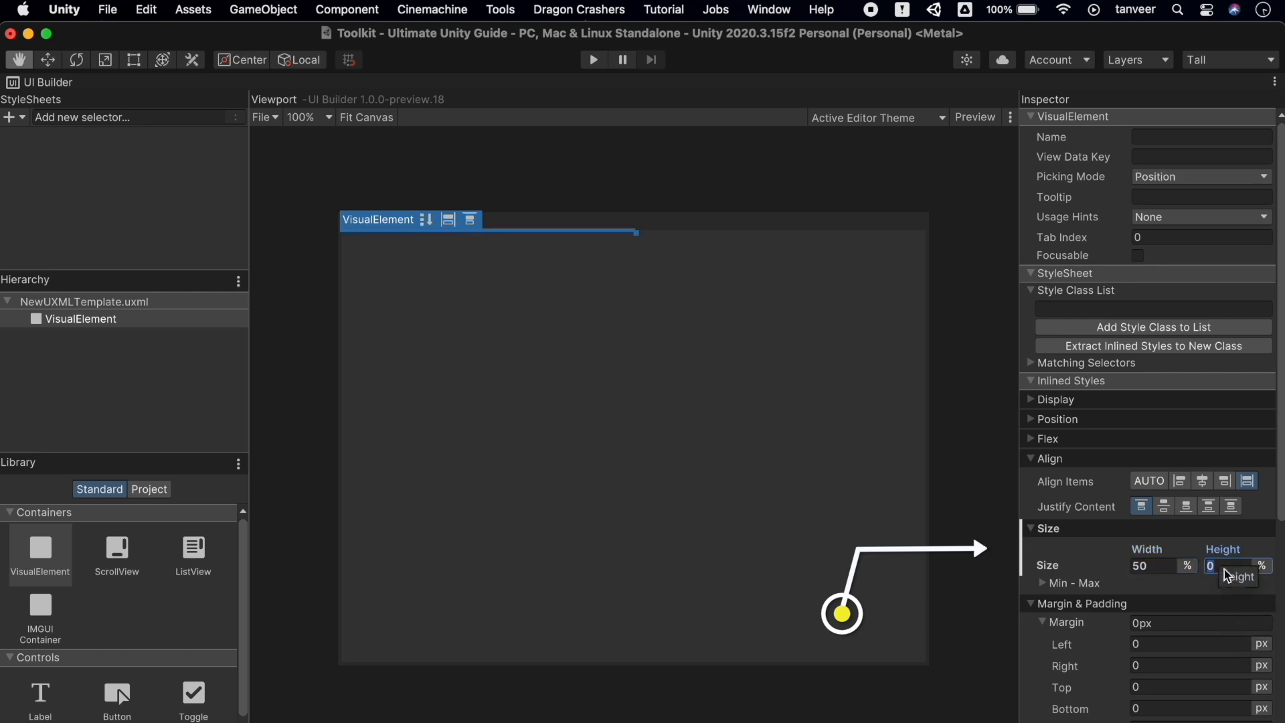
type("50")
key("Return")
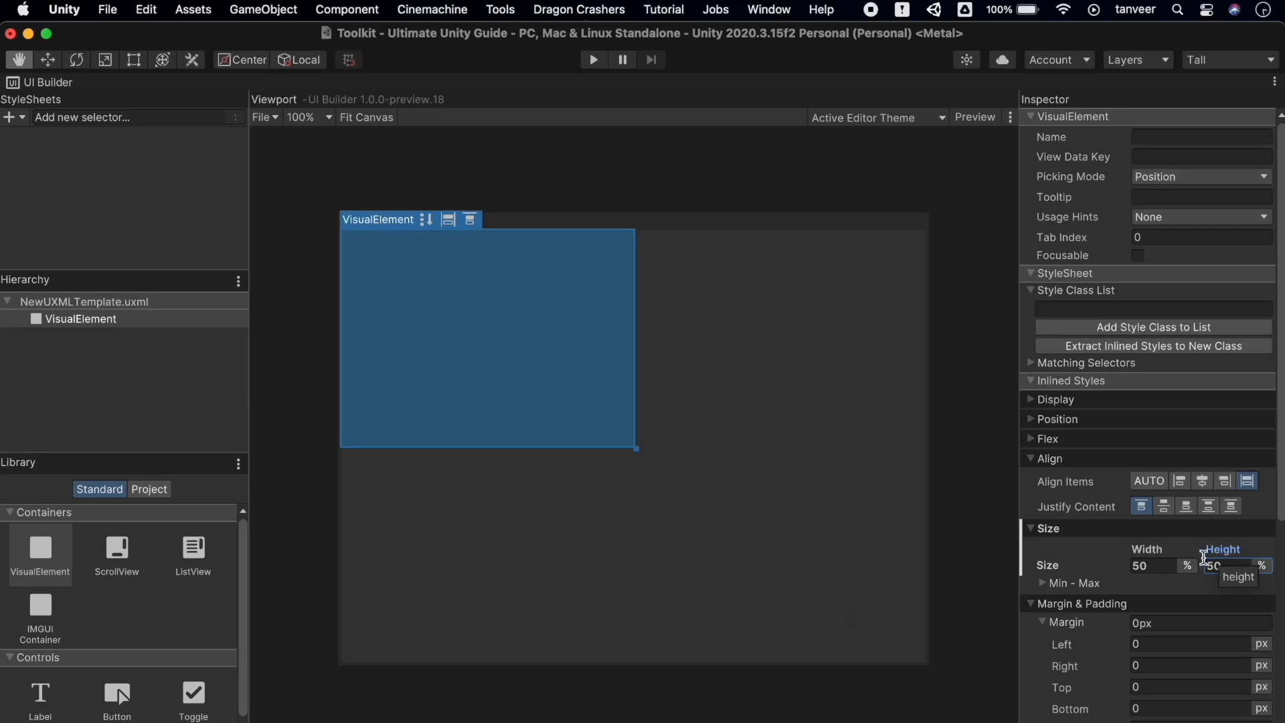
Set the Position Left, Top, Right and Bottom offsets all to 25%
scroll(1217, 622, "down", 10)
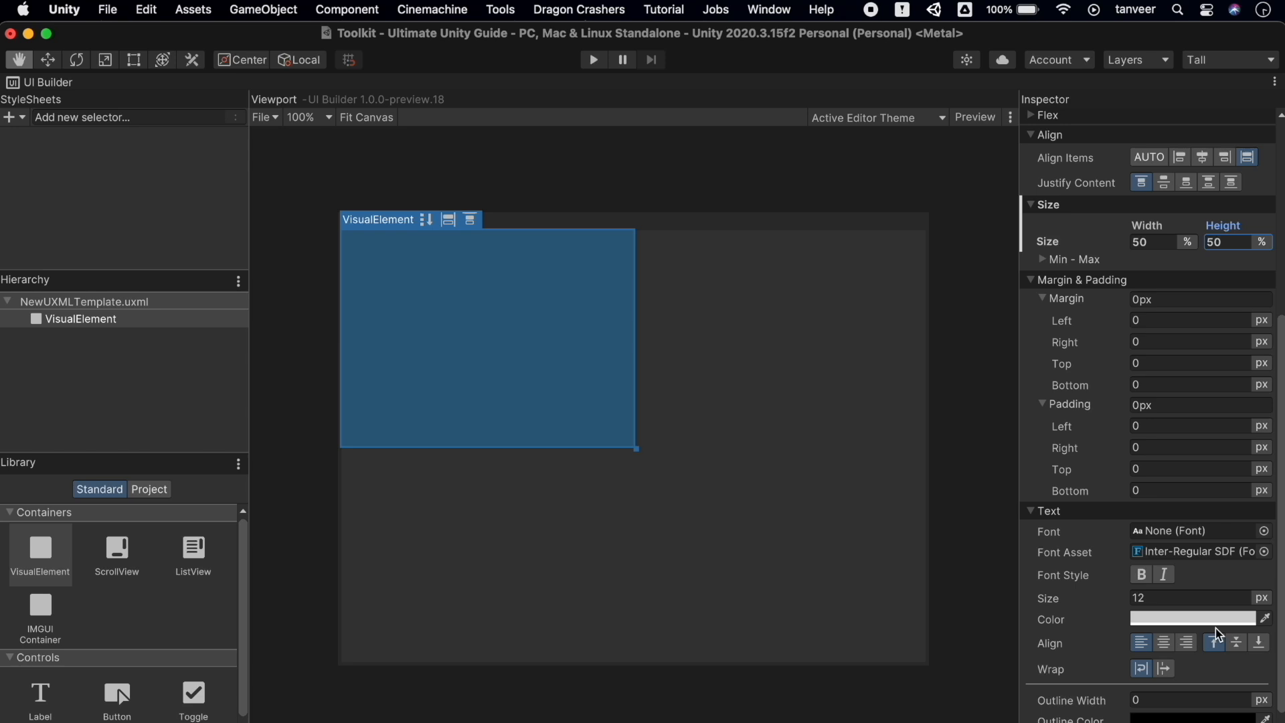
scroll(1216, 628, "down", 2)
scroll(1216, 629, "up", 15)
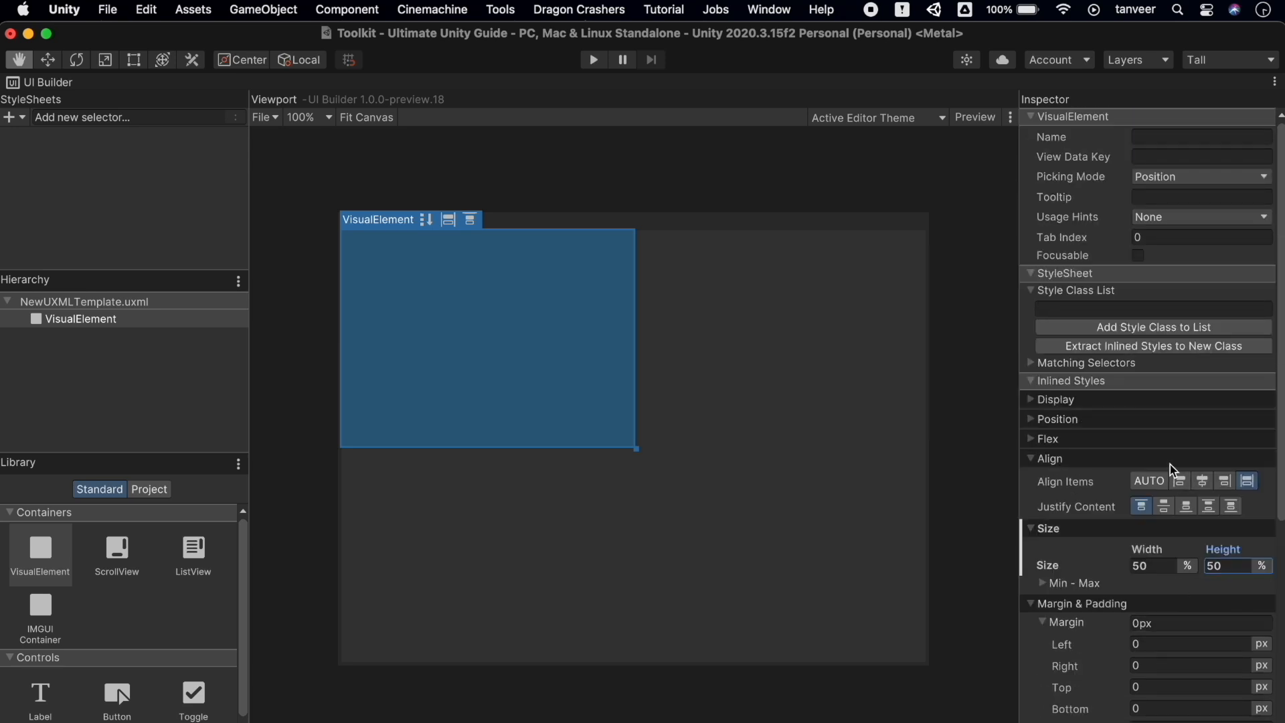
left_click(1091, 421)
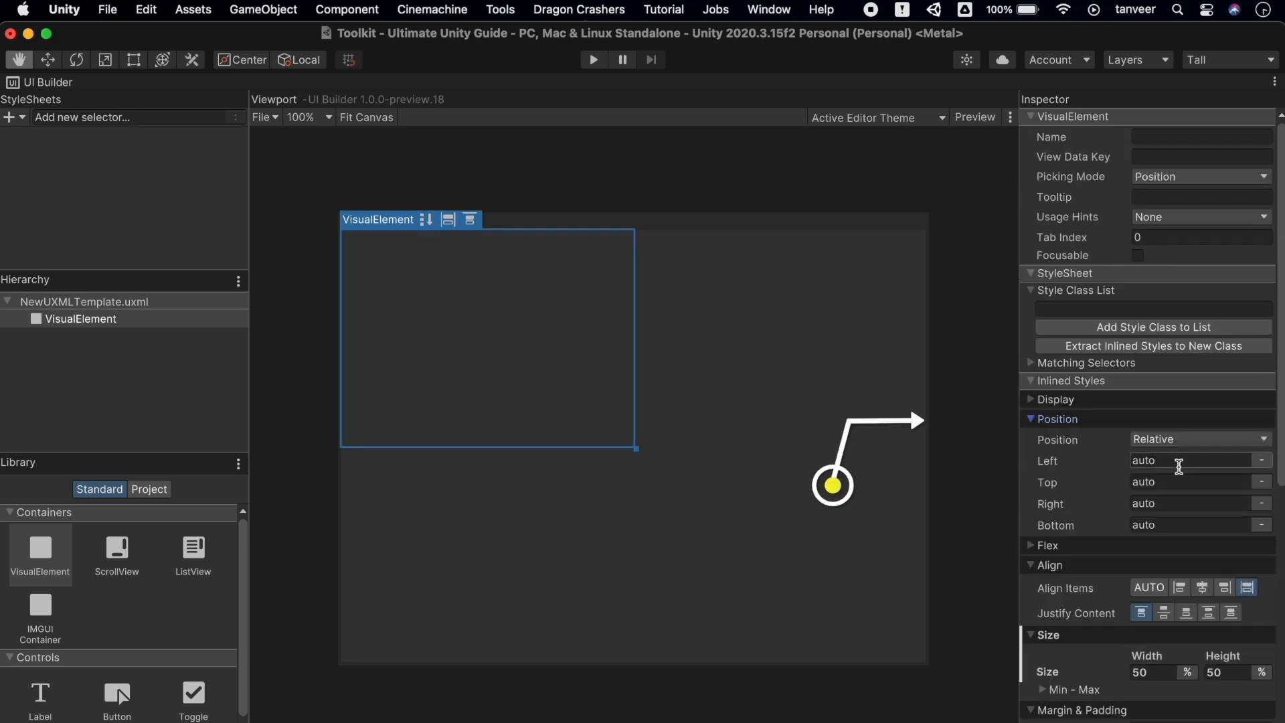
left_click(1175, 466)
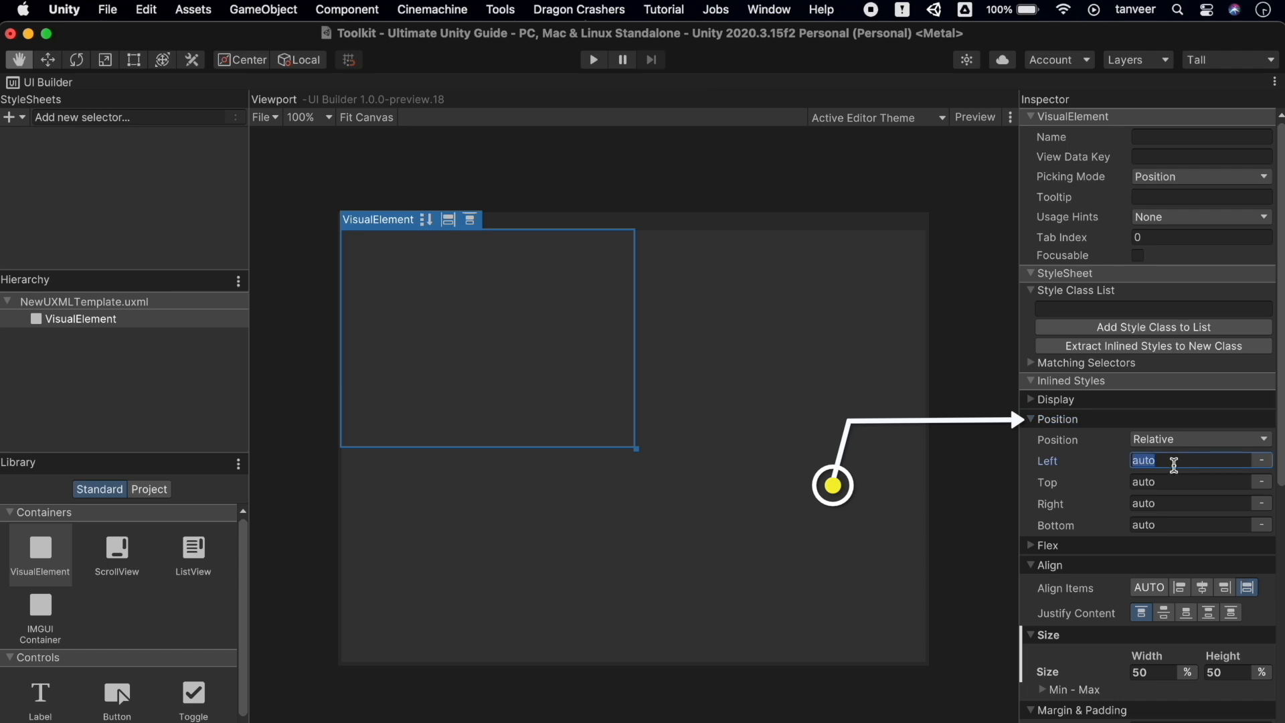
type("25%")
key("Return")
key("super+c")
left_click(1164, 480)
key("super+v")
key("Return")
left_click(1178, 503)
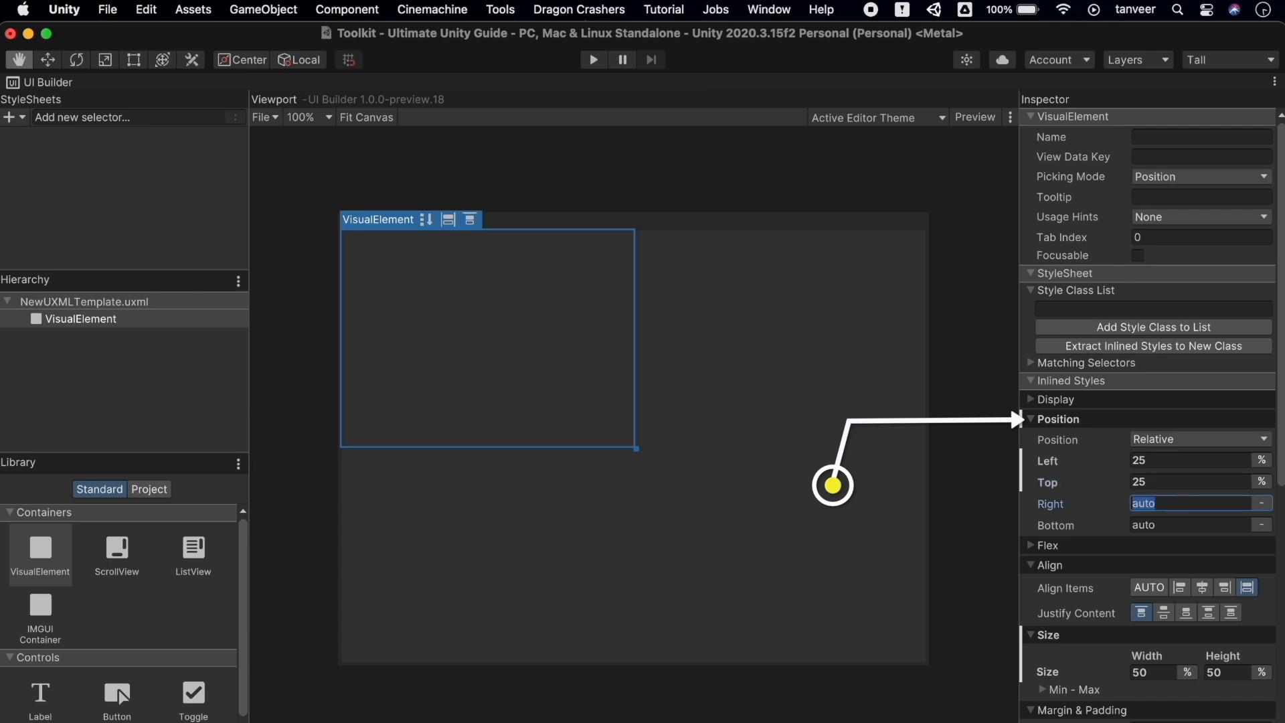
key("super+v")
key("Return")
left_click(1172, 523)
key("super+v")
key("Return")
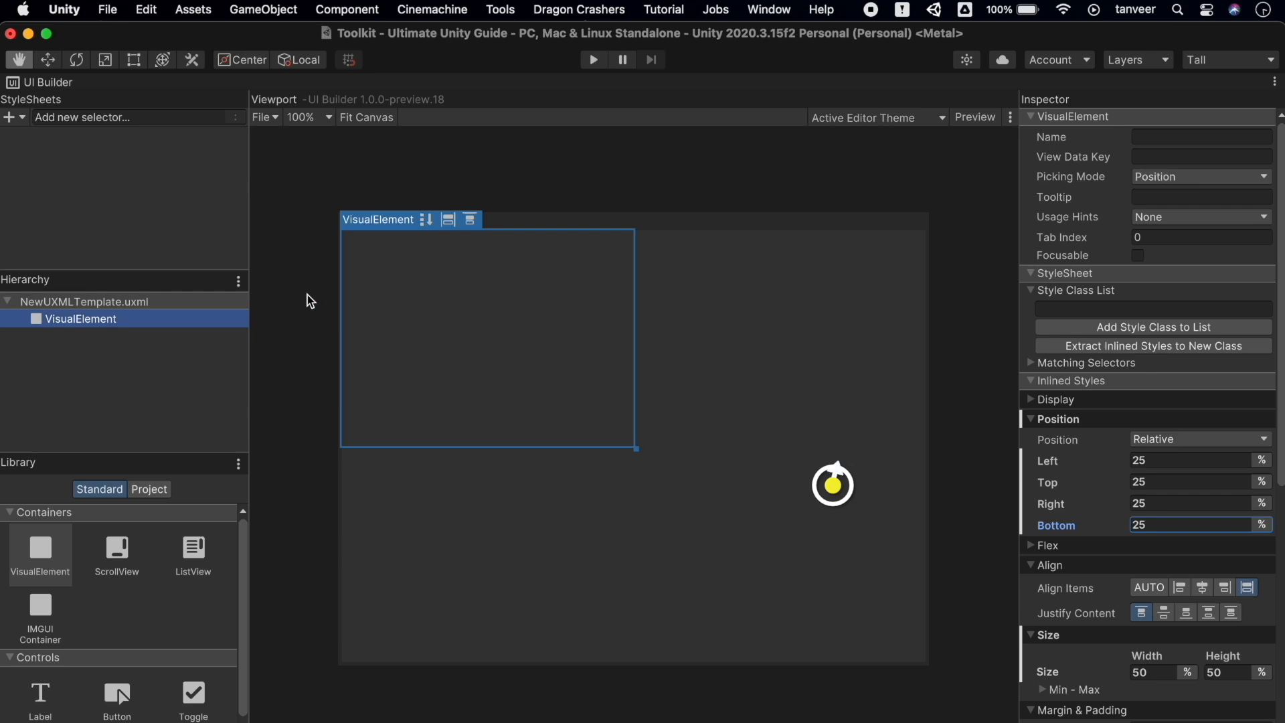
left_click(138, 330)
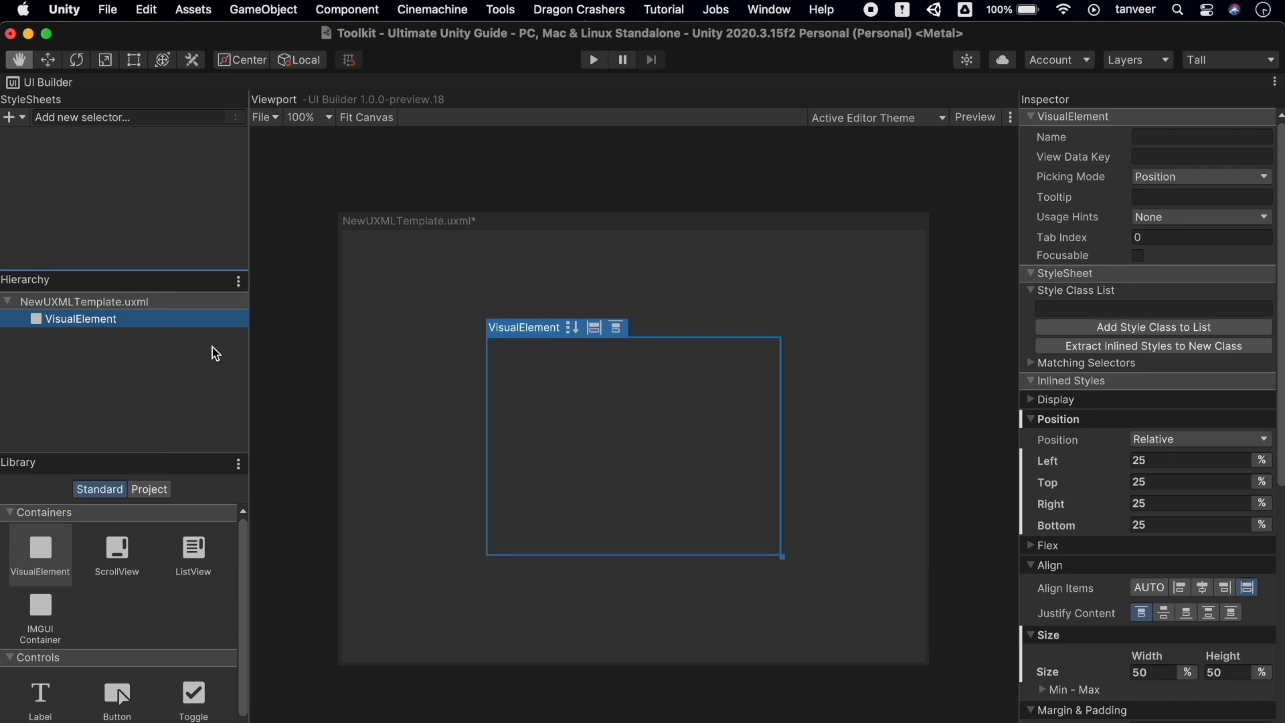
Add a Label and a Button as children of the VisualElement
scroll(117, 642, "down", 2)
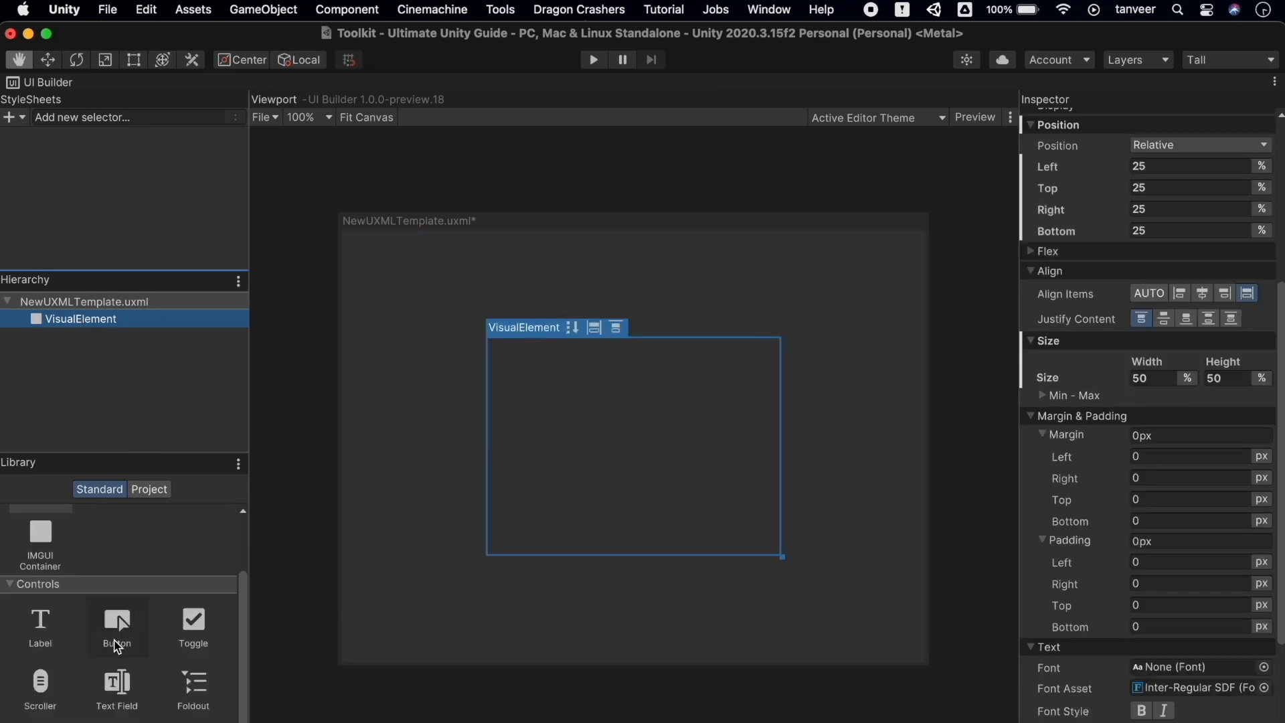
left_click(53, 641)
left_click_drag(53, 641, 79, 328)
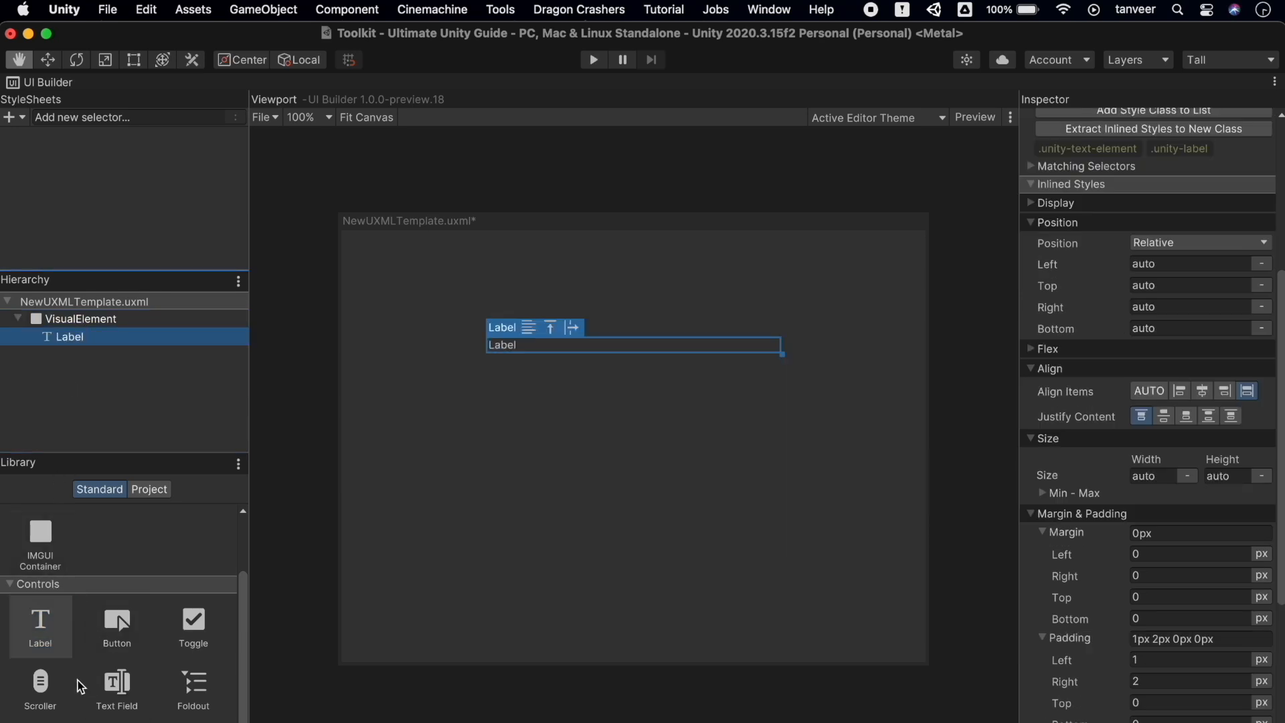
left_click(94, 323)
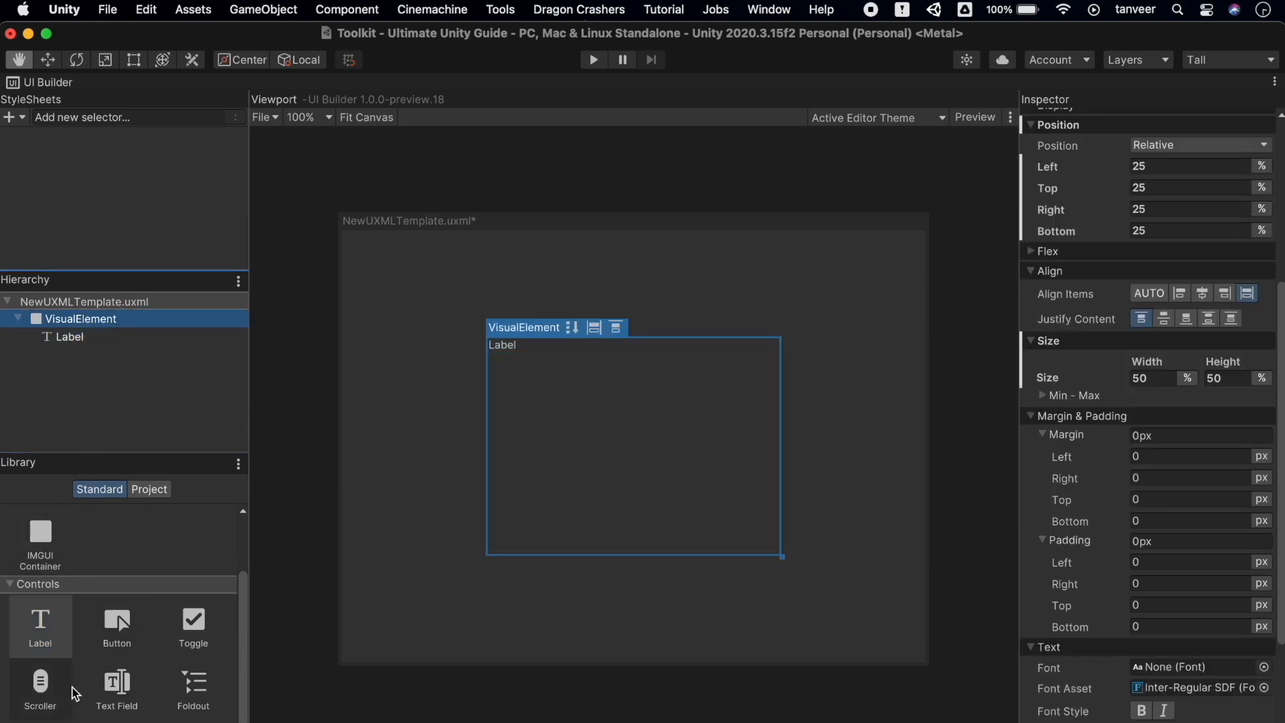
left_click_drag(110, 640, 109, 328)
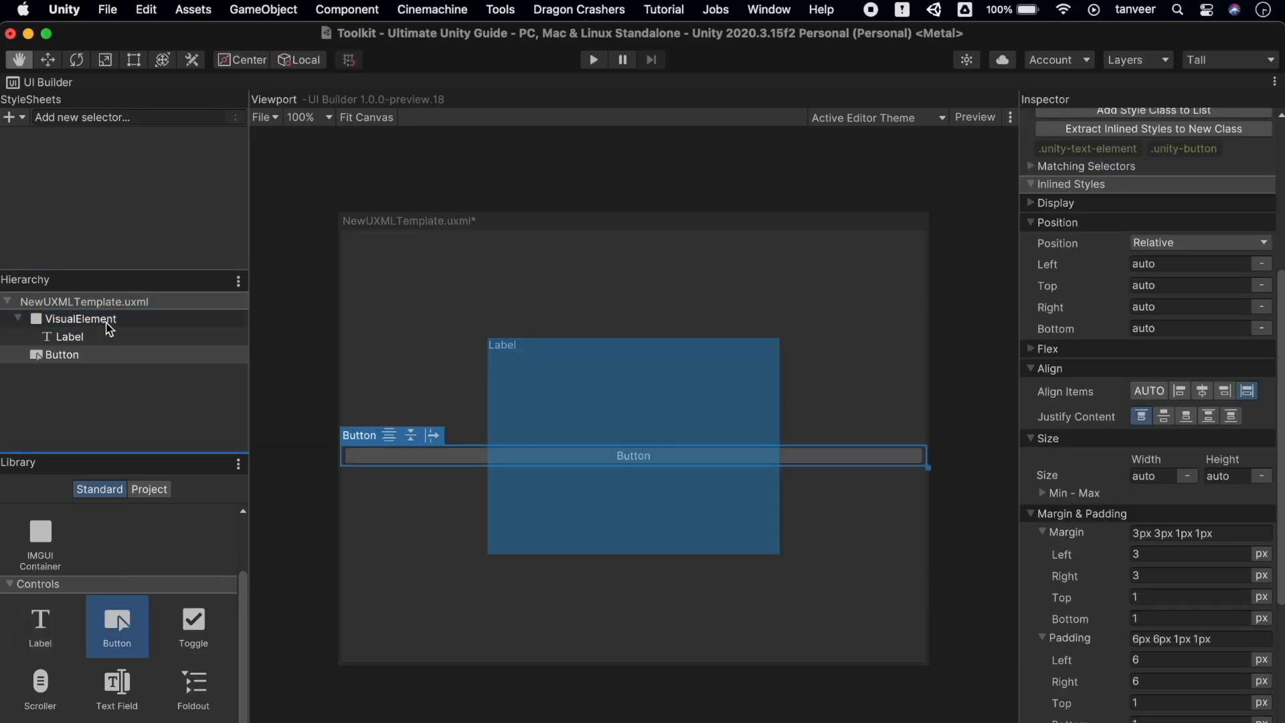
left_click(72, 361)
left_click_drag(72, 362, 89, 324)
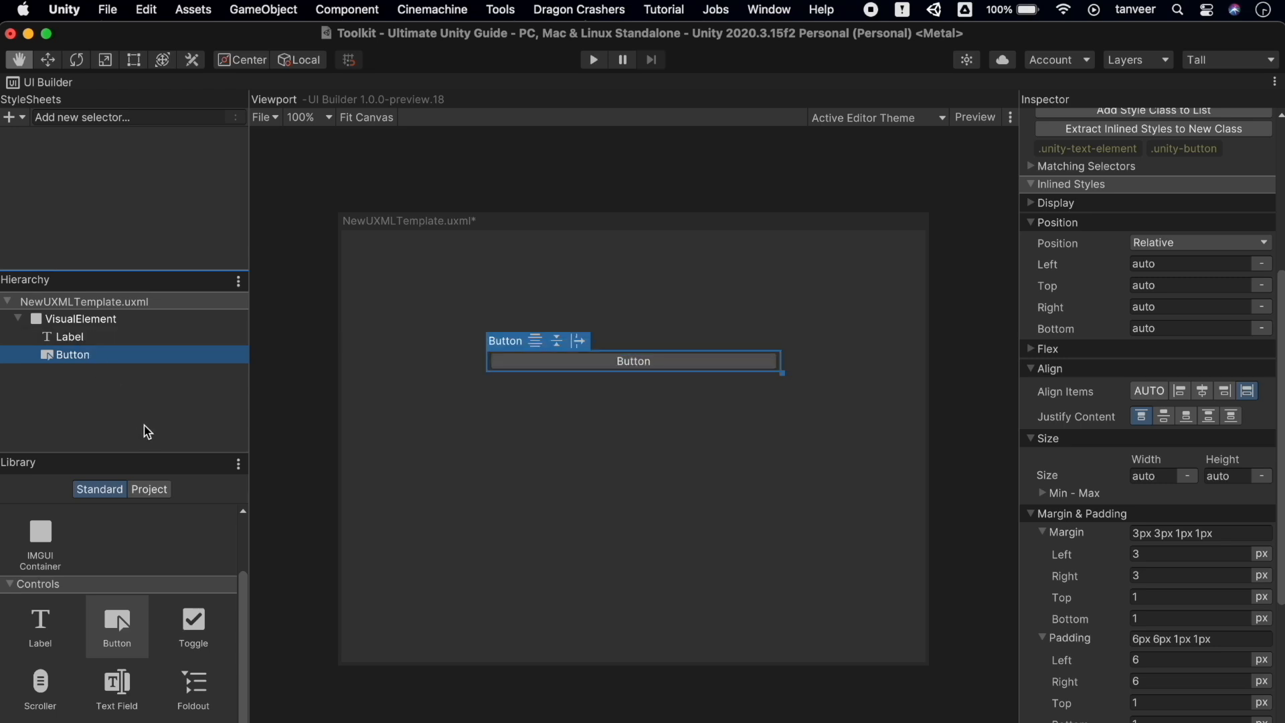
Center the container's children with Align Items and Justify Content, and enlarge the font sizes
left_click(108, 326)
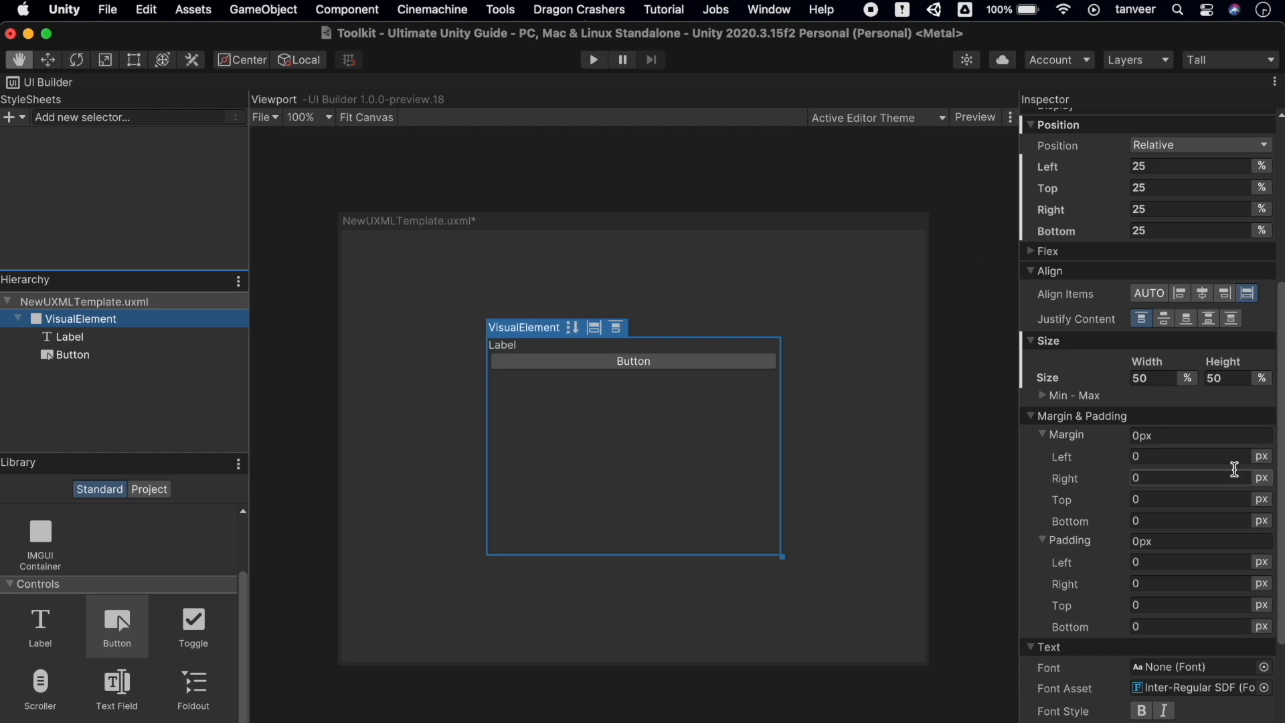
left_click(1203, 295)
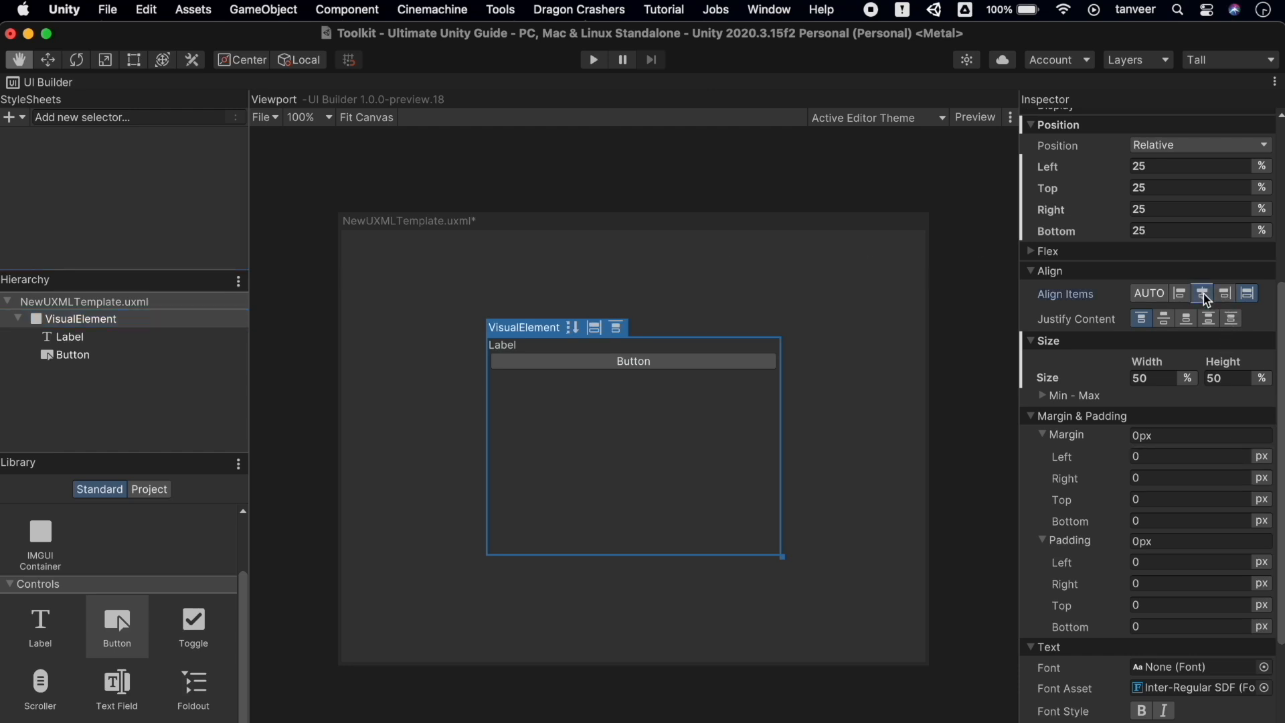
left_click(1166, 320)
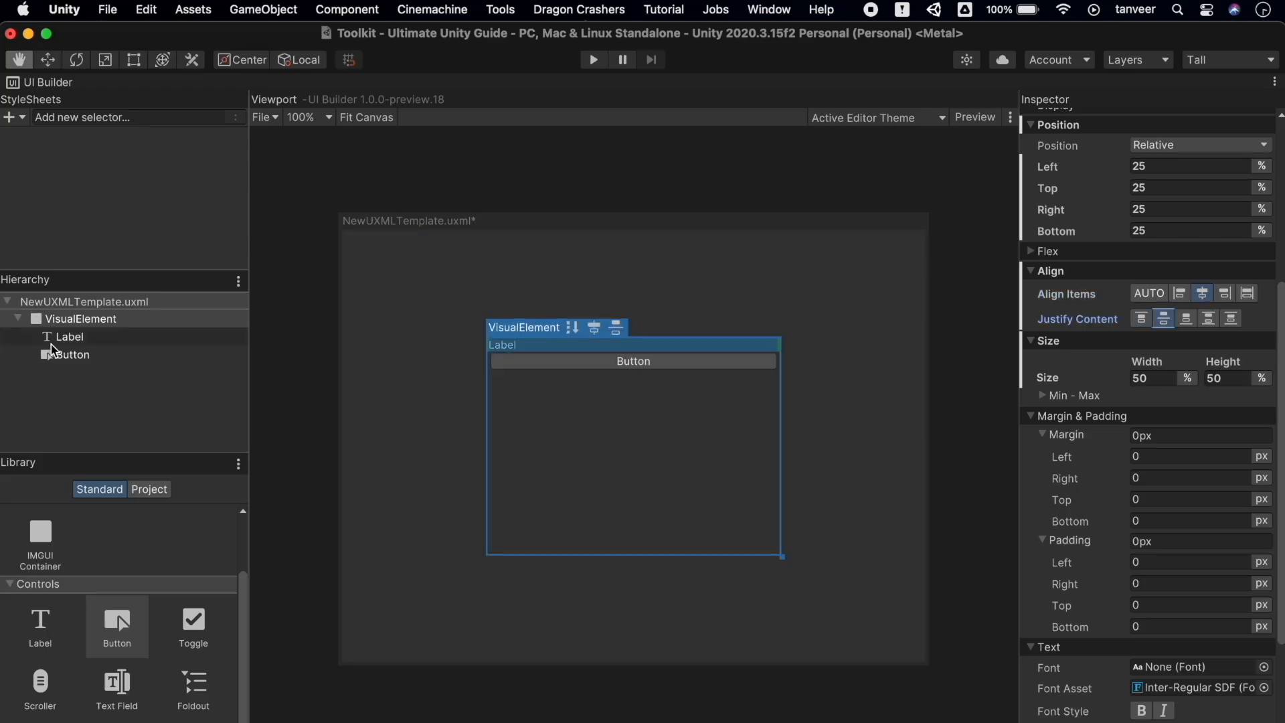
left_click(80, 343)
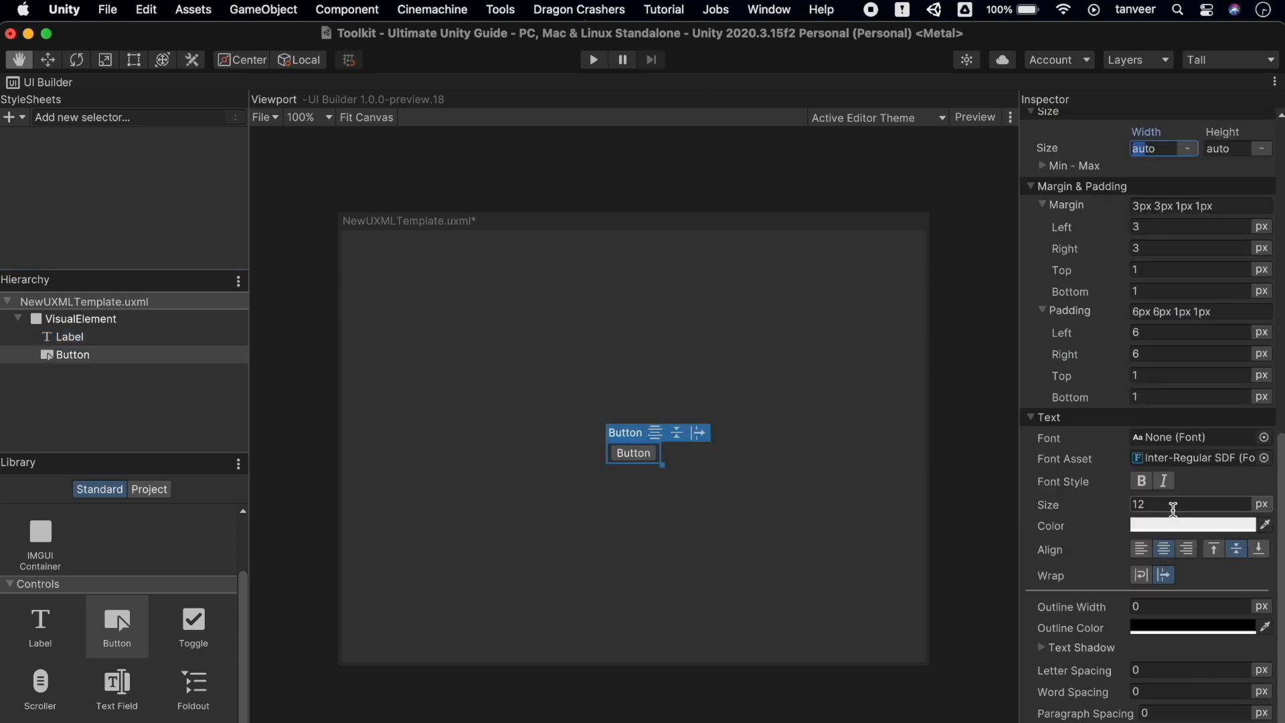
mouse_move(1068, 505)
left_mouse_down()
mouse_move(1055, 506)
mouse_move(1077, 506)
left_mouse_up()
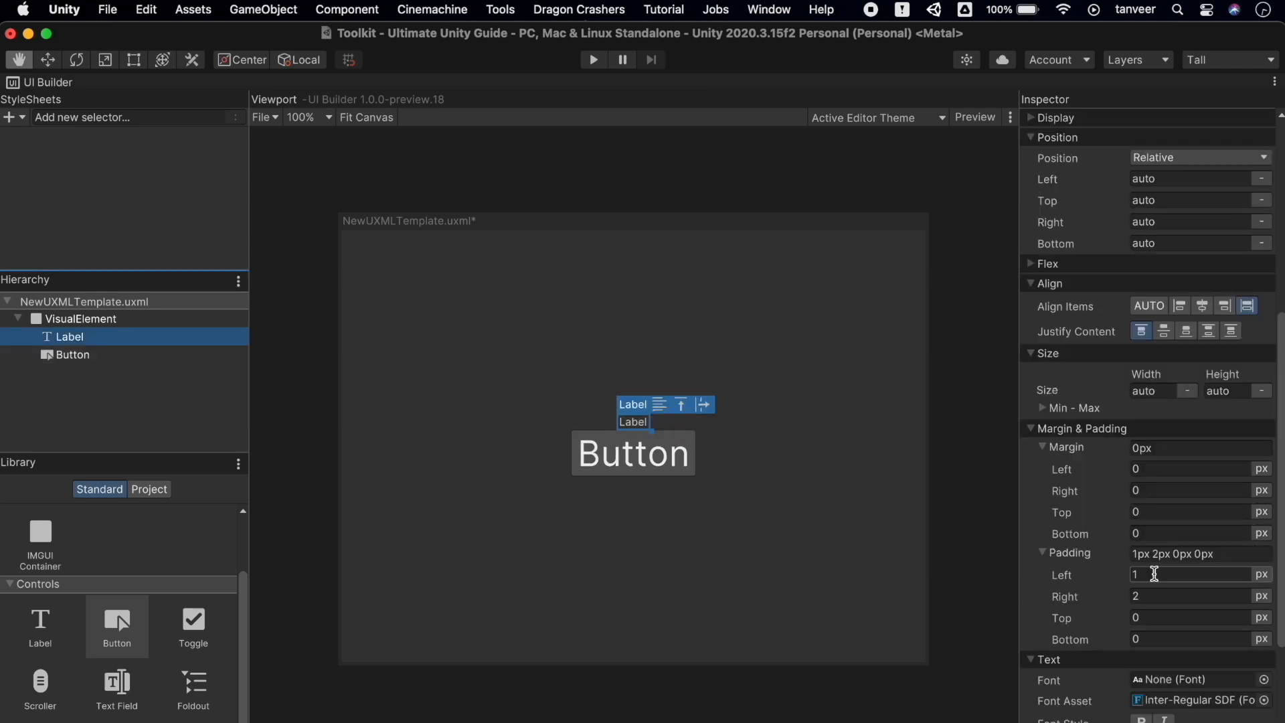
scroll(1154, 574, "down", 5)
left_click_drag(1054, 503, 1085, 508)
left_click(685, 443)
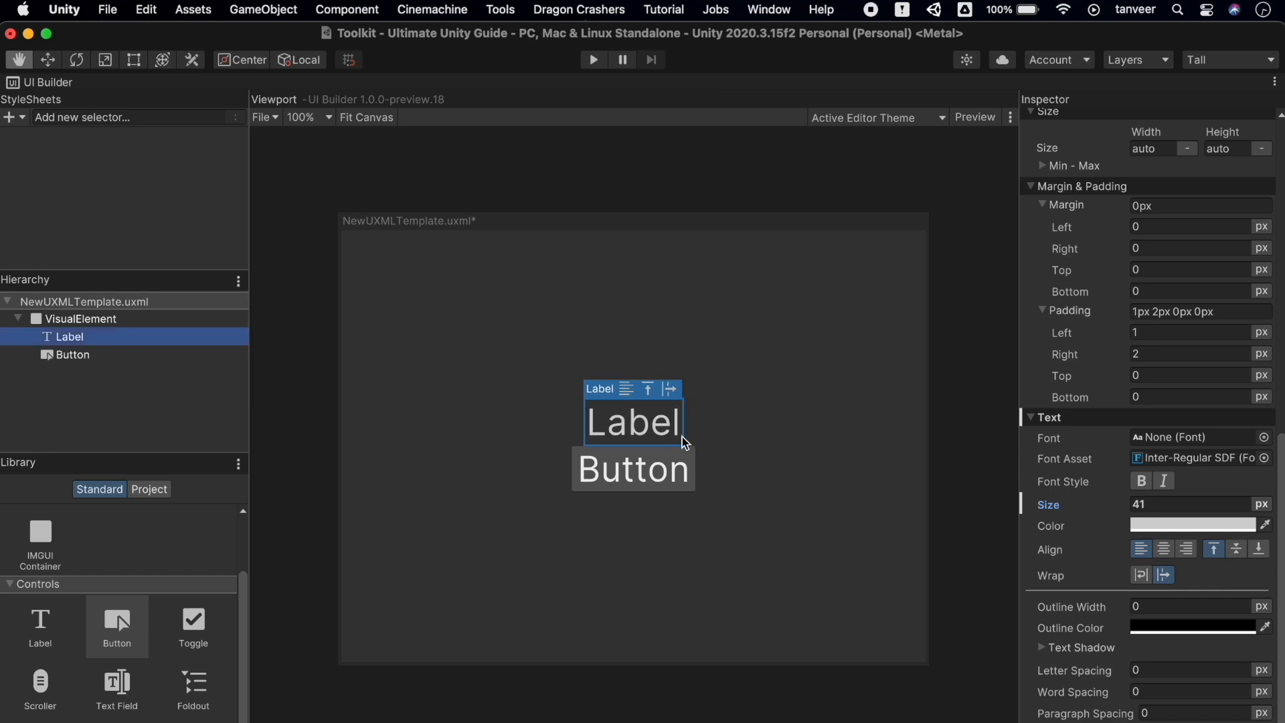
Change the label text to 'Bank: 0' and the button text to 'CoinClicker'
double_click(632, 423)
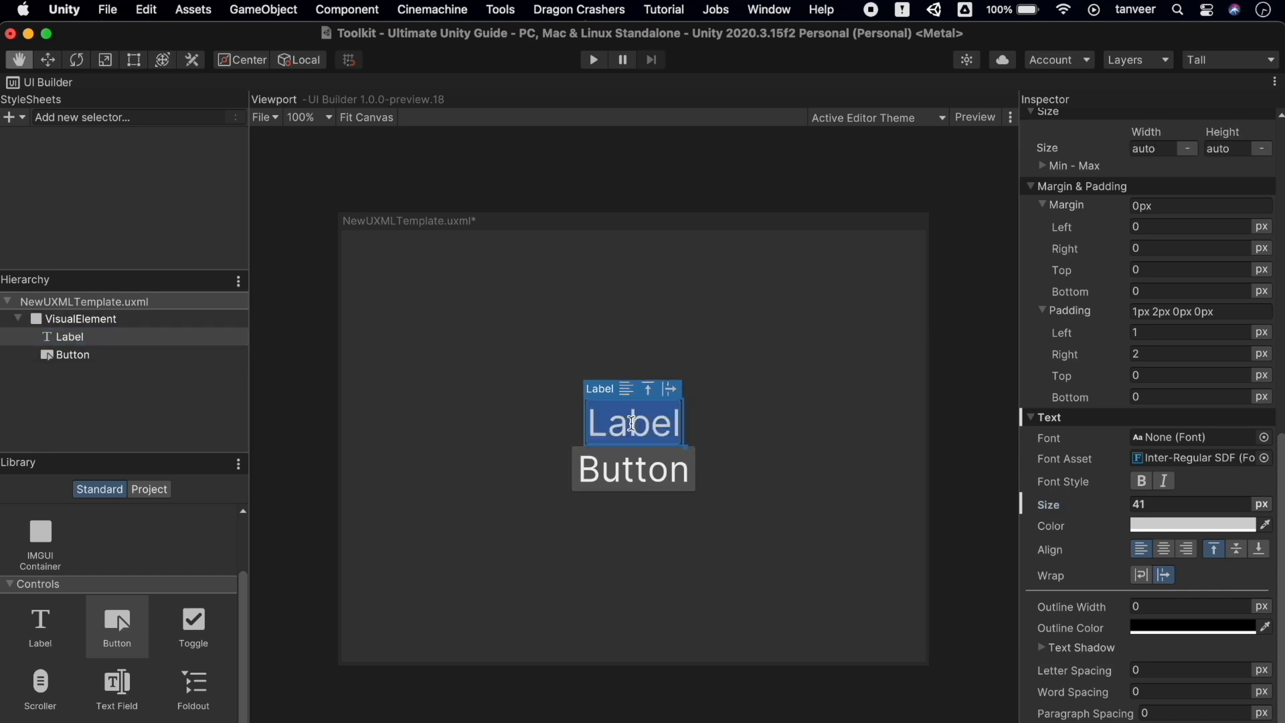
type("Bank: 0")
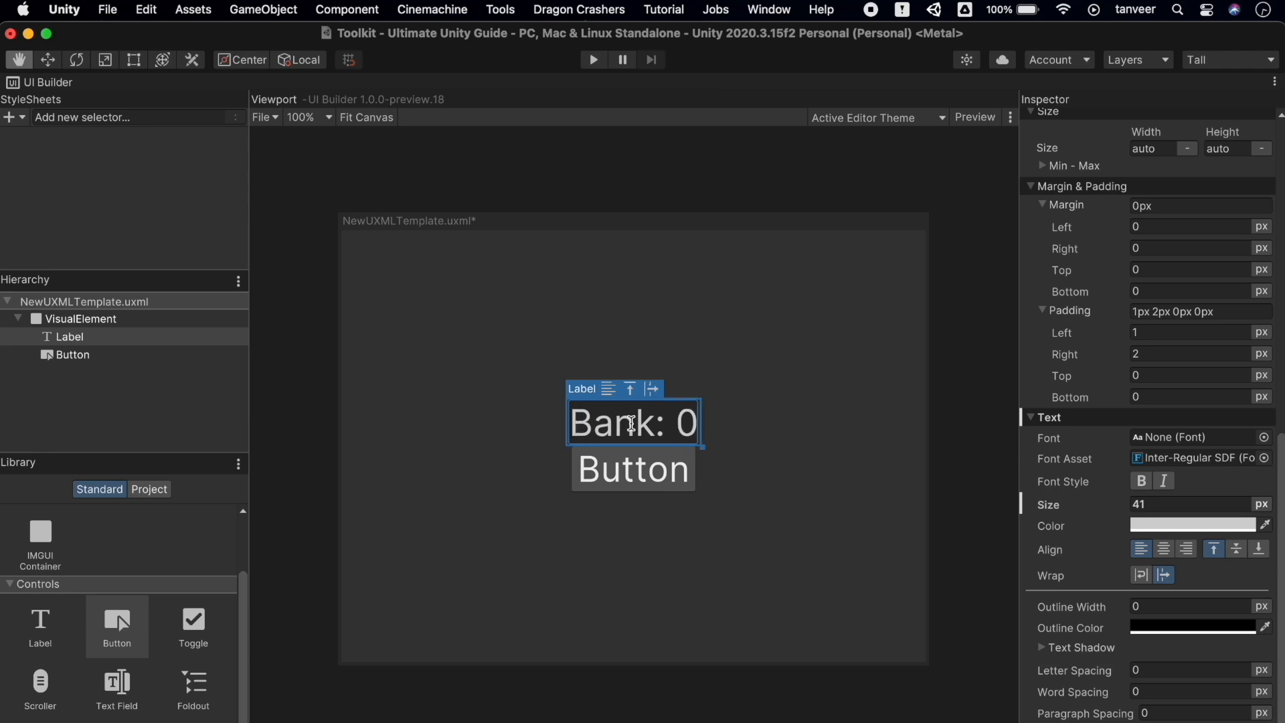
double_click(618, 464)
type("CoinClik")
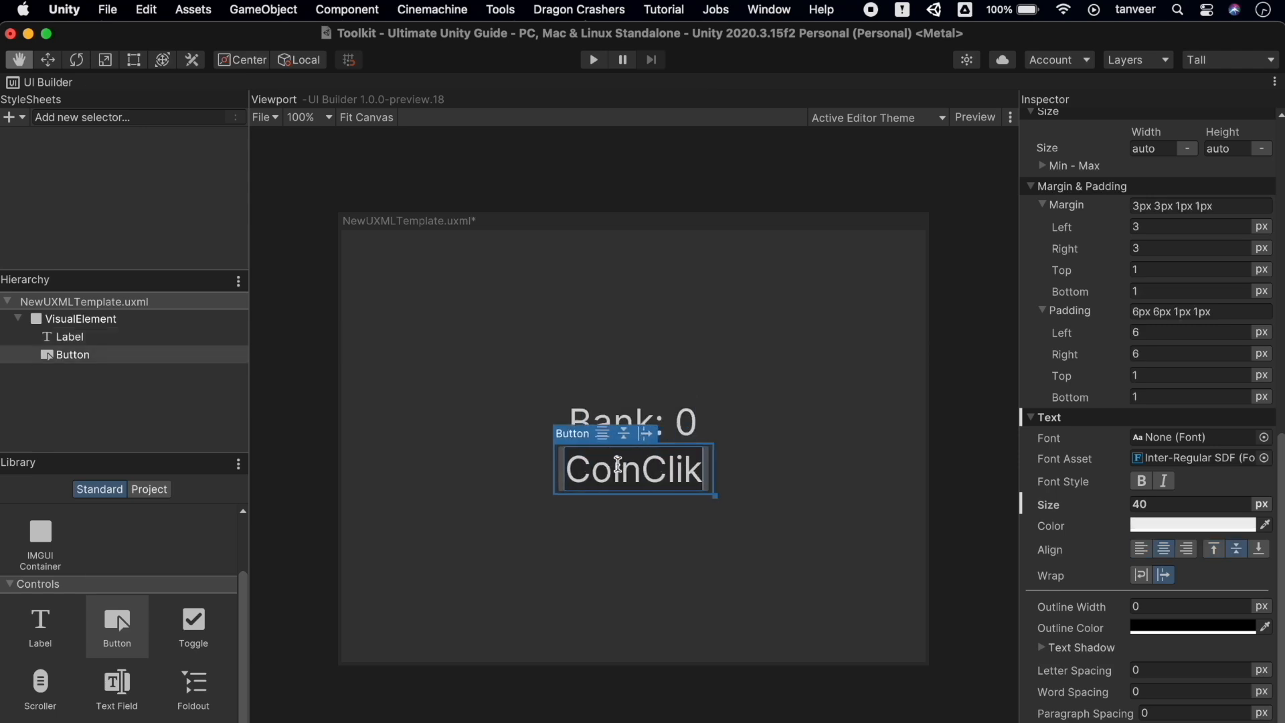
key("BackSpace")
type("cker")
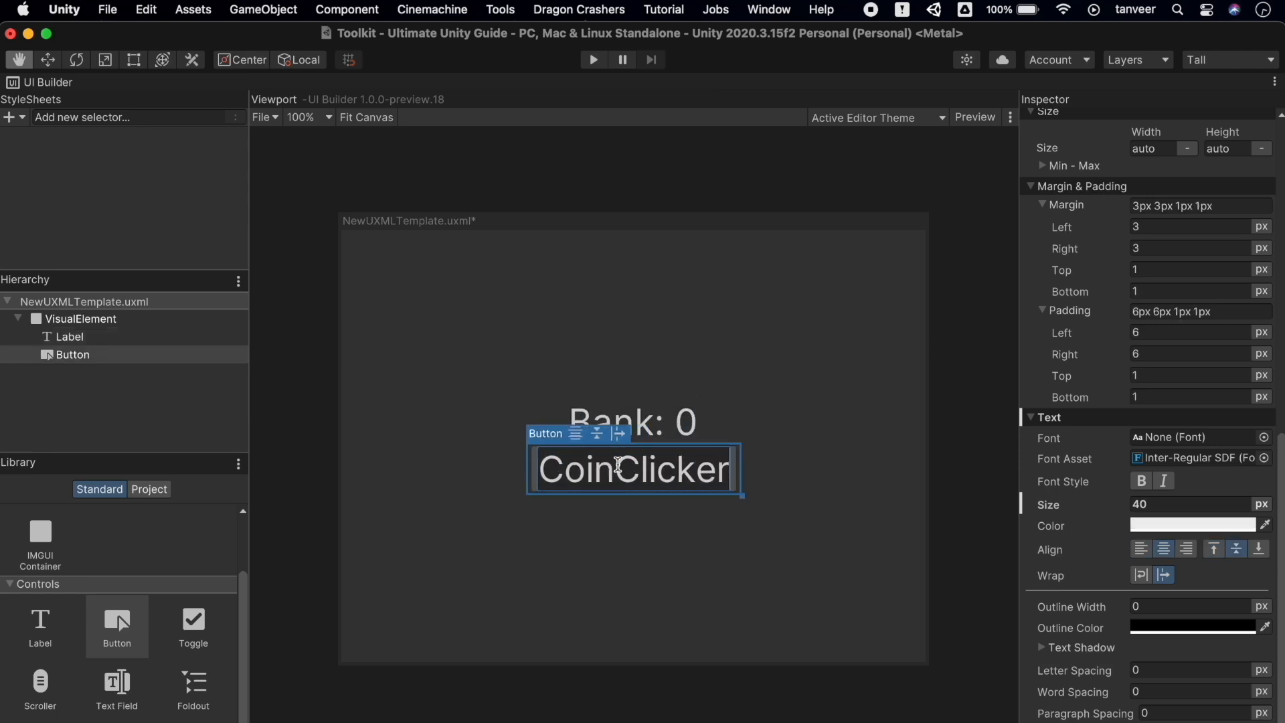
Give the Label a 21 px bottom margin
left_click(74, 320)
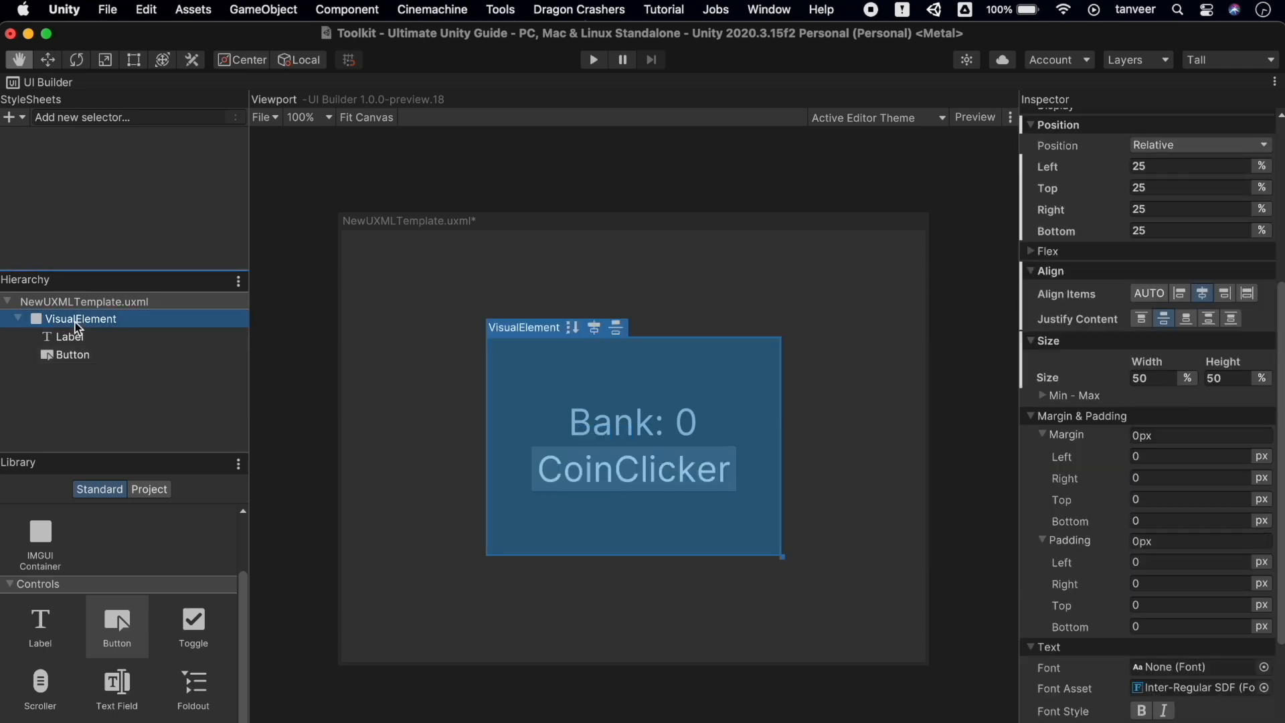
left_click(74, 336)
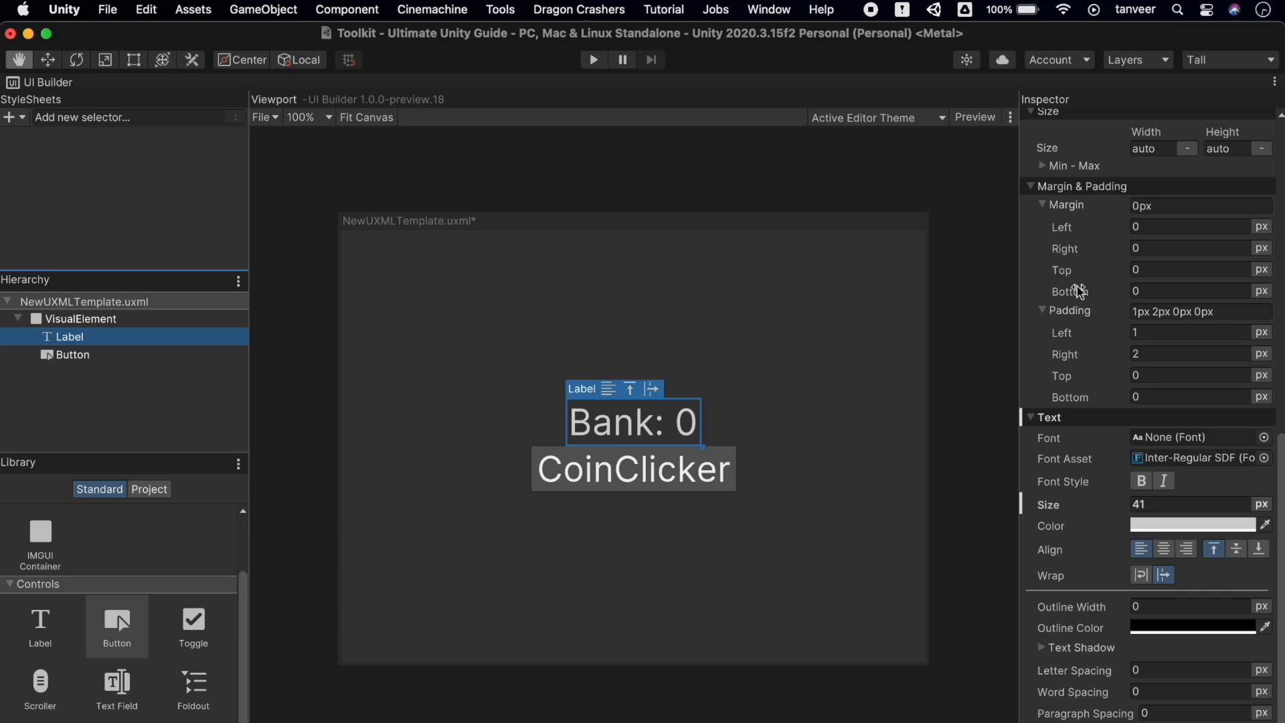
left_click_drag(1079, 294, 1098, 293)
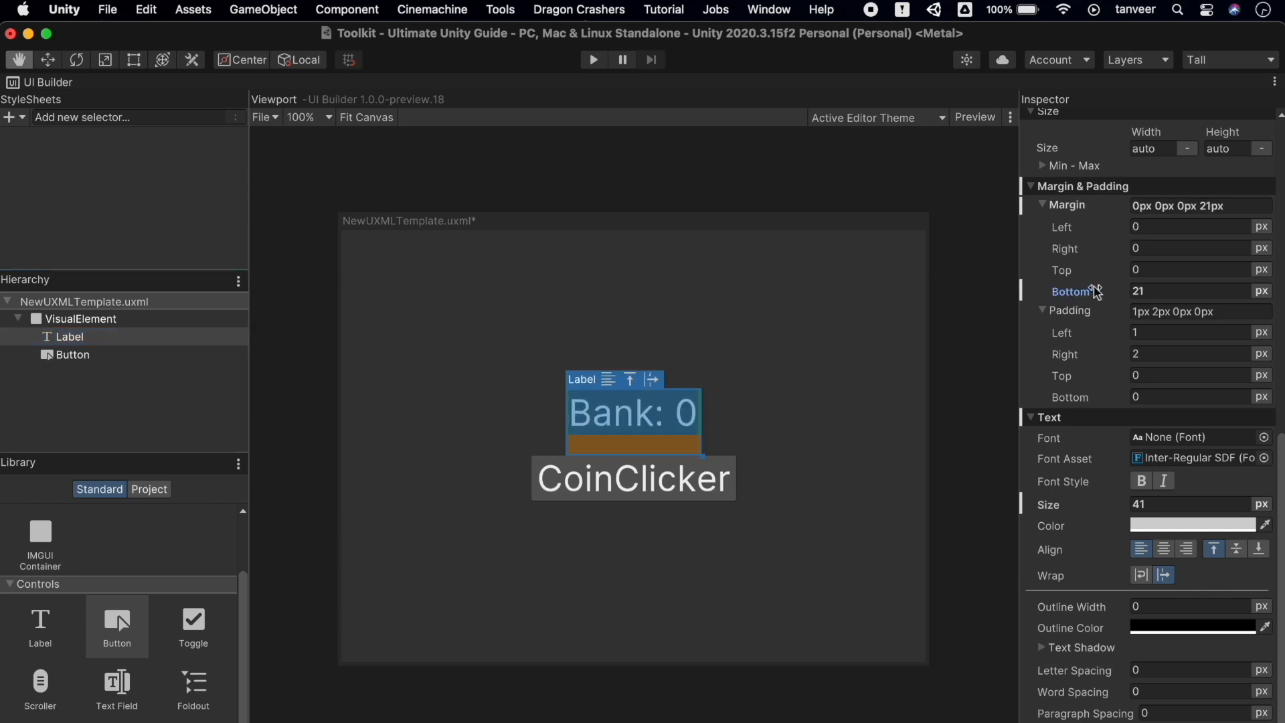
left_click(853, 340)
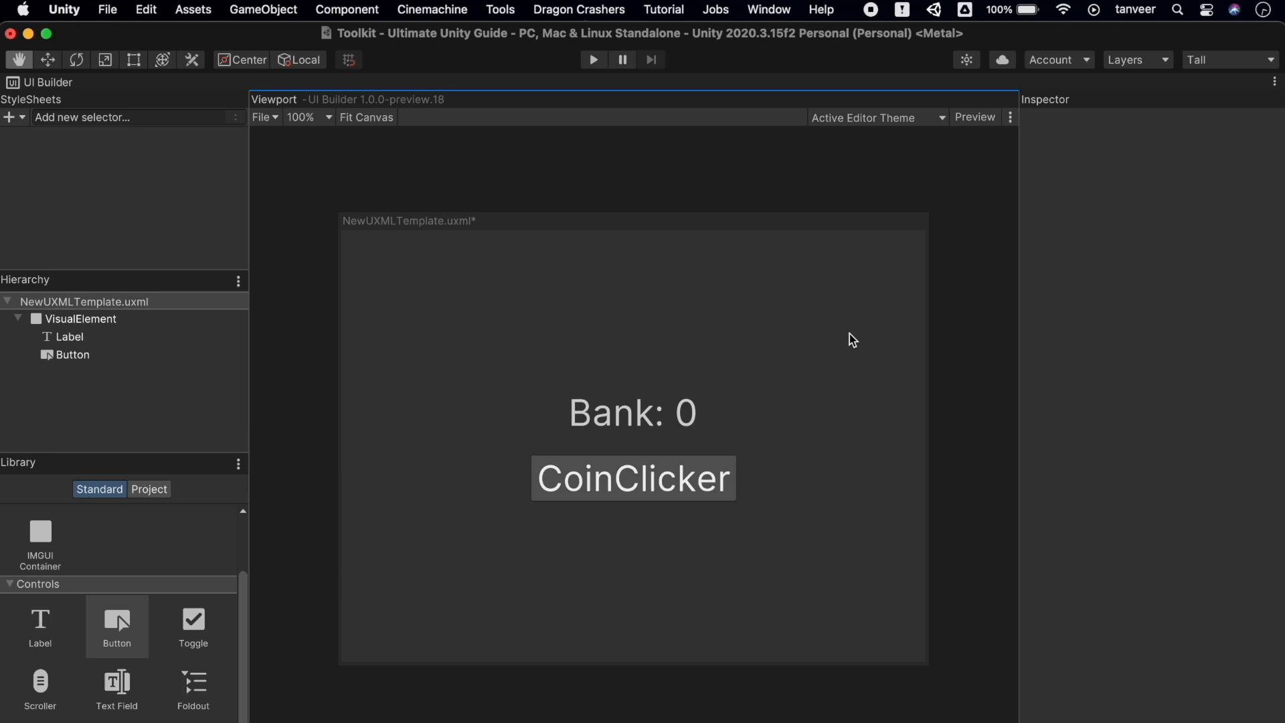
Save the UI document, restore the editor layout, and test CoinClicker in Play mode
key("super+s")
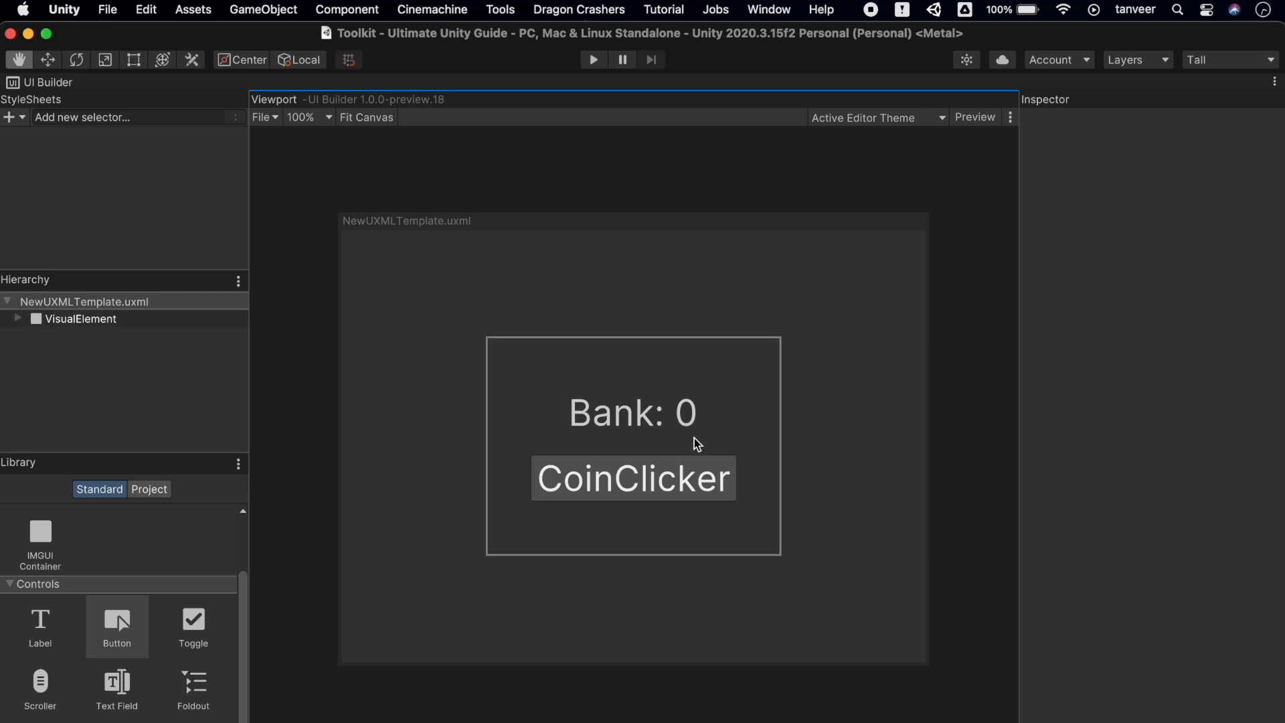
left_click(1274, 84)
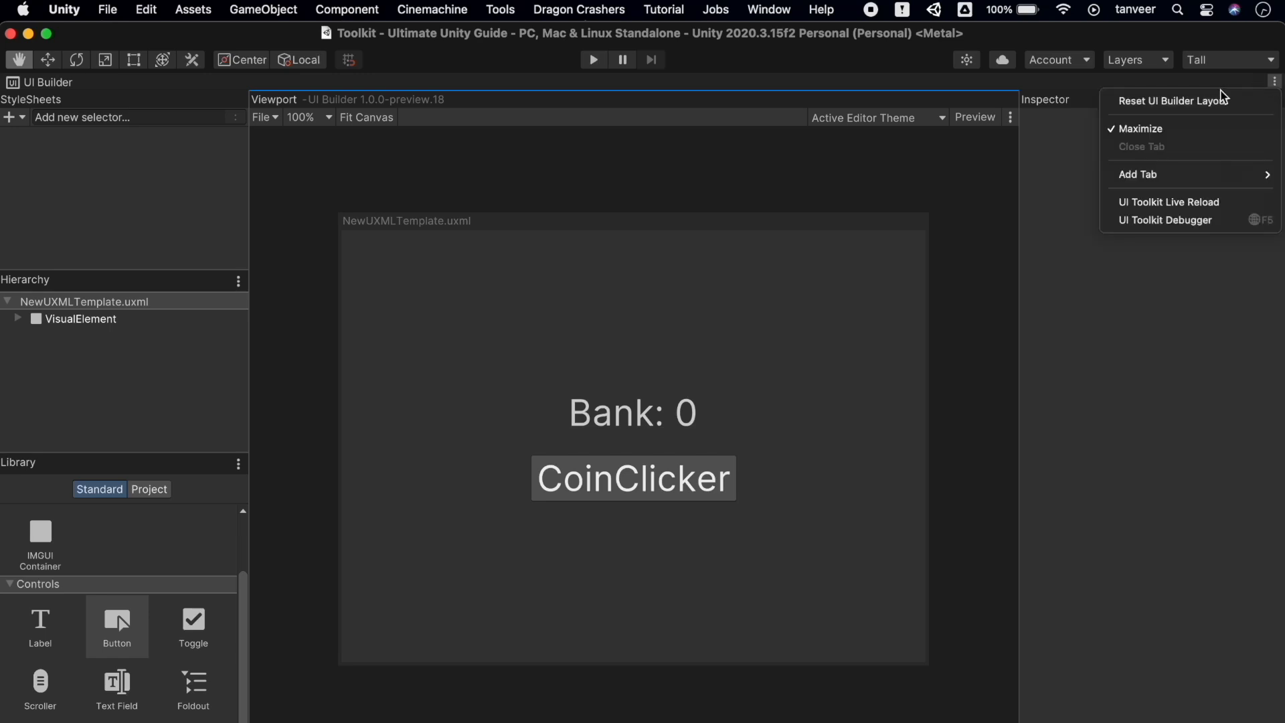
left_click(1163, 126)
left_click(594, 62)
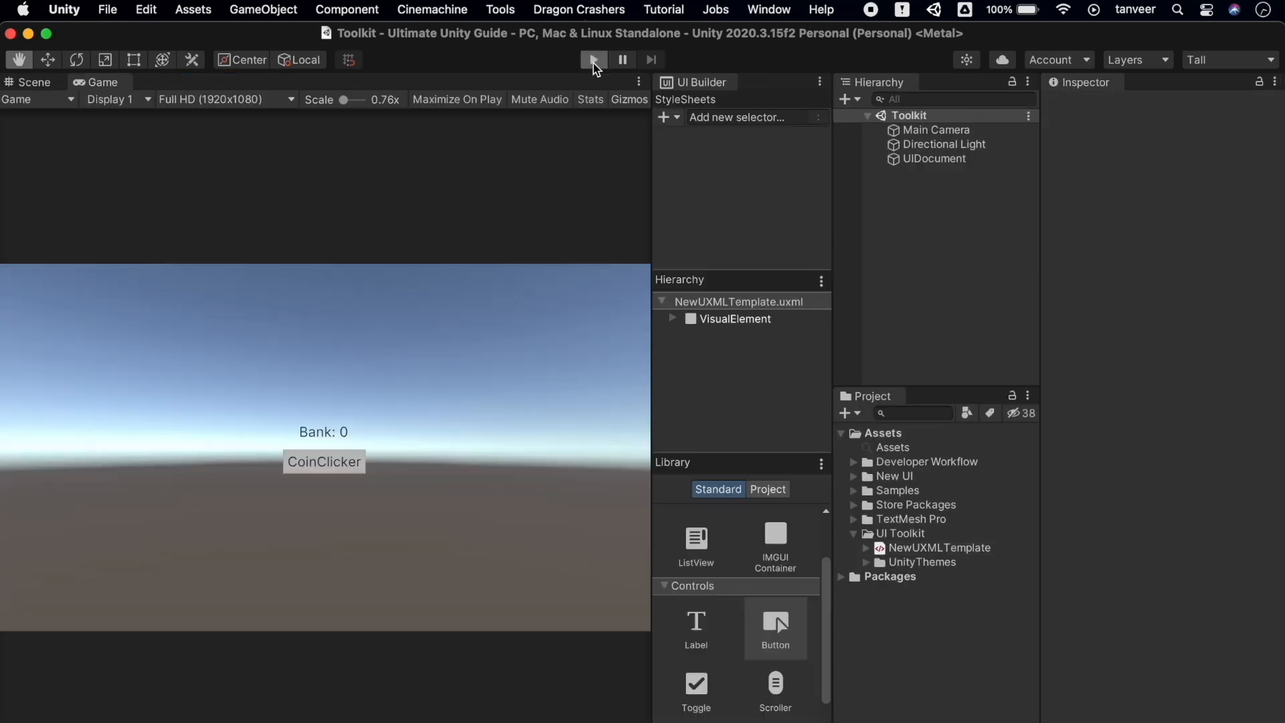
left_click(348, 467)
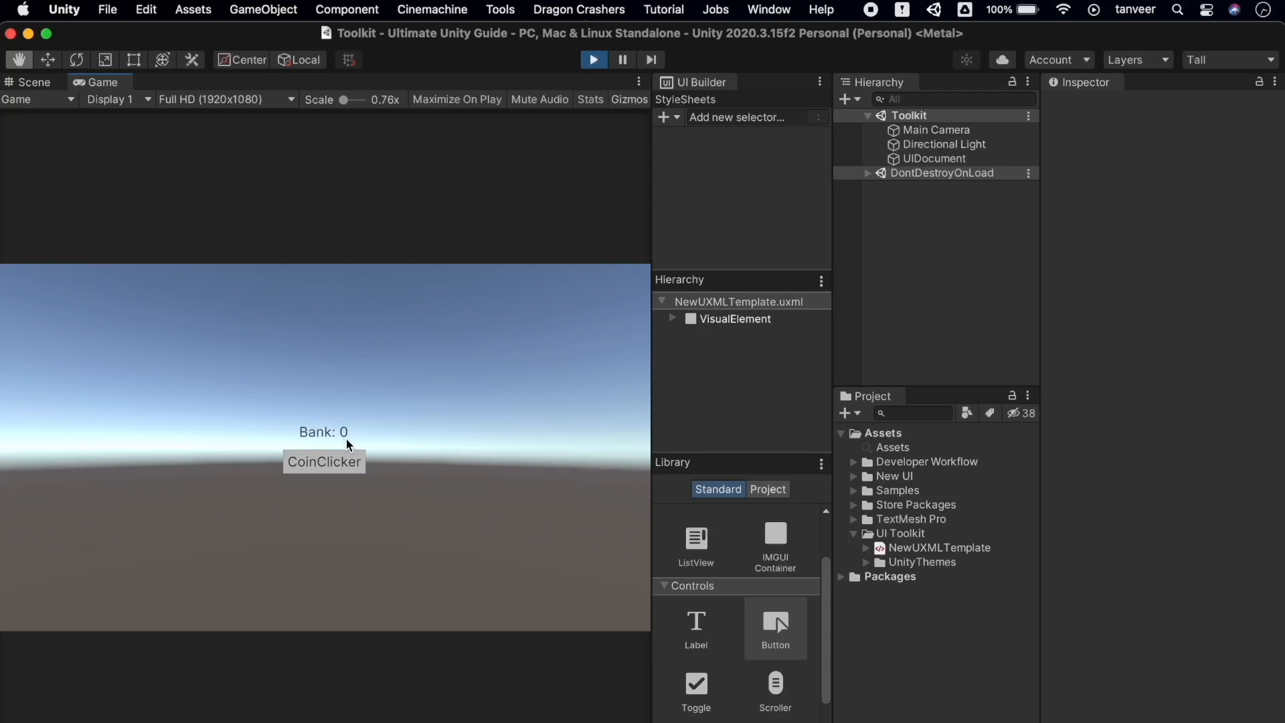
left_click(347, 459)
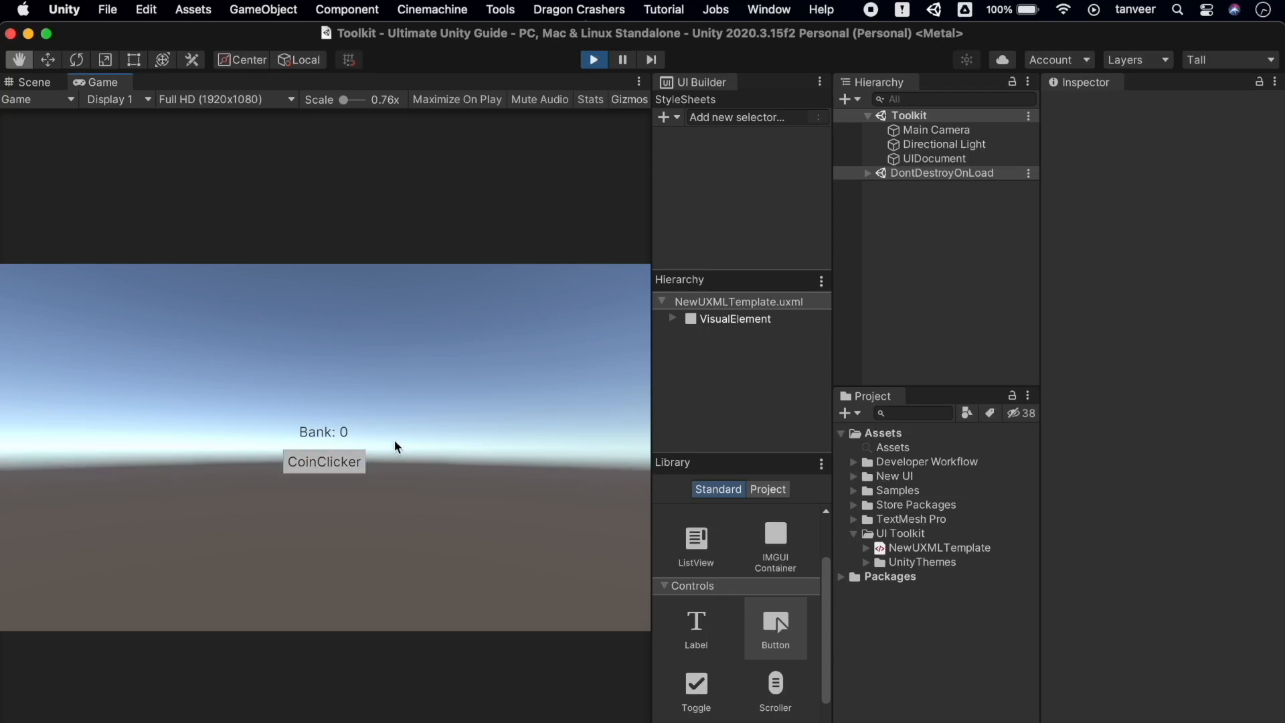
left_click(348, 458)
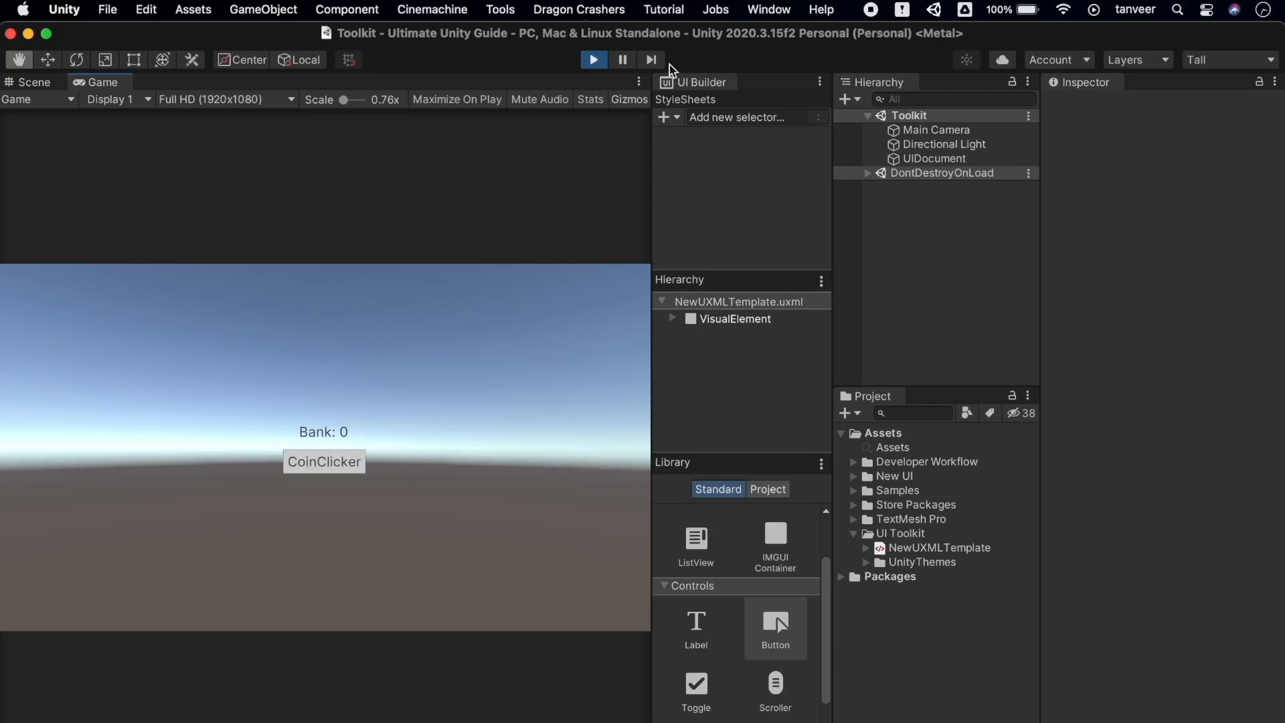
left_click(594, 60)
Create a new C# script named Clicker in the Assets folder
left_click(877, 432)
right_click(878, 432)
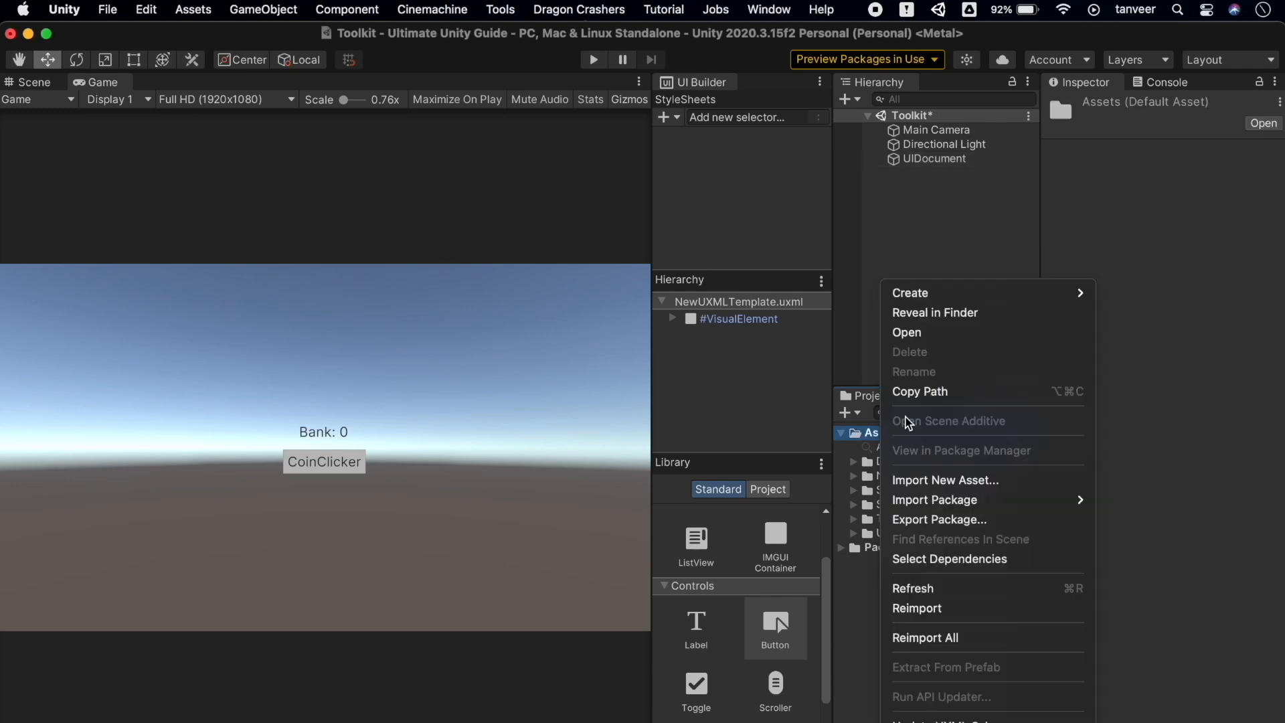
mouse_move(998, 291)
left_click(746, 159)
type("CLicker")
key("BackSpace")
key("BackSpace")
key("BackSpace")
key("BackSpace")
key("BackSpace")
key("BackSpace")
type("licker")
key("Return")
Replace Clicker.cs's template with the pasted code containing OnEnable and IncrementBank methods
double_click(905, 461)
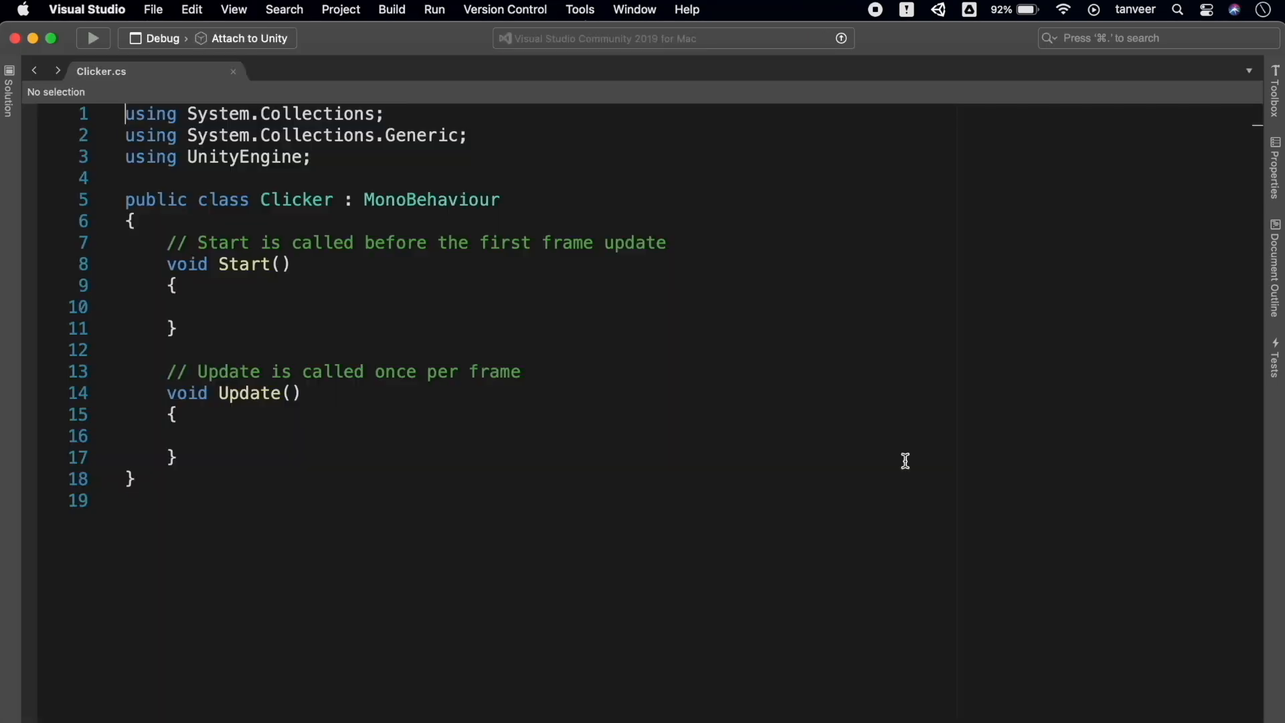
key("super+a")
type("using UnityEngine; using UnityEngine.UIElements;  public class Clicker : MonoBehaviour {     public Label ClickerLabel;     public Button ClickerButton;     private int bankCount;      private void OnEnable()     {         var rootVisualElement = GetComponent<UIDocument>().rootVisualElement;         ClickerLabel = rootVisualElement.Q<Label>(\"Label\");         ClickerButton = rootVisualElement.Q<Button>(\"Button\");          ClickerButton.RegisterCallback<ClickEvent>(ev => IncrementBank());     }      private void IncrementBank()     {         bankCount++;         ClickerLabel.text = $\"Count: {bankCount}\";         Debug.Log(\"Clicker !\");     } }")
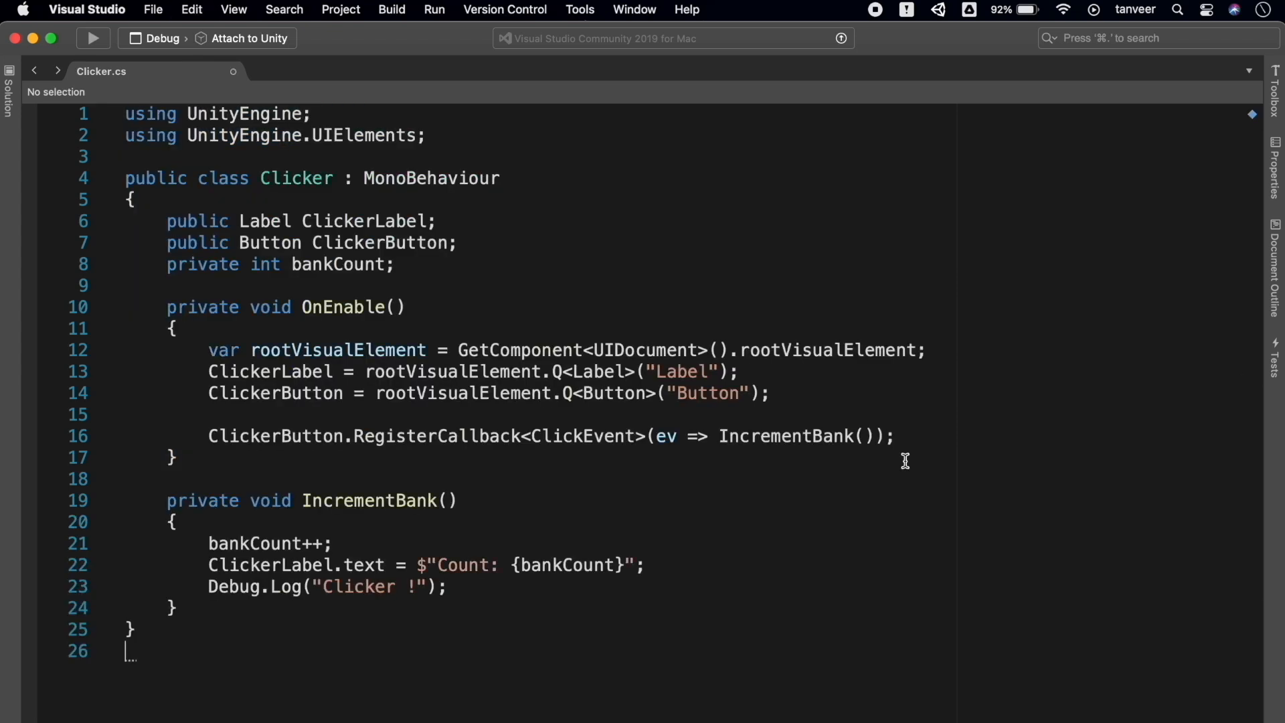
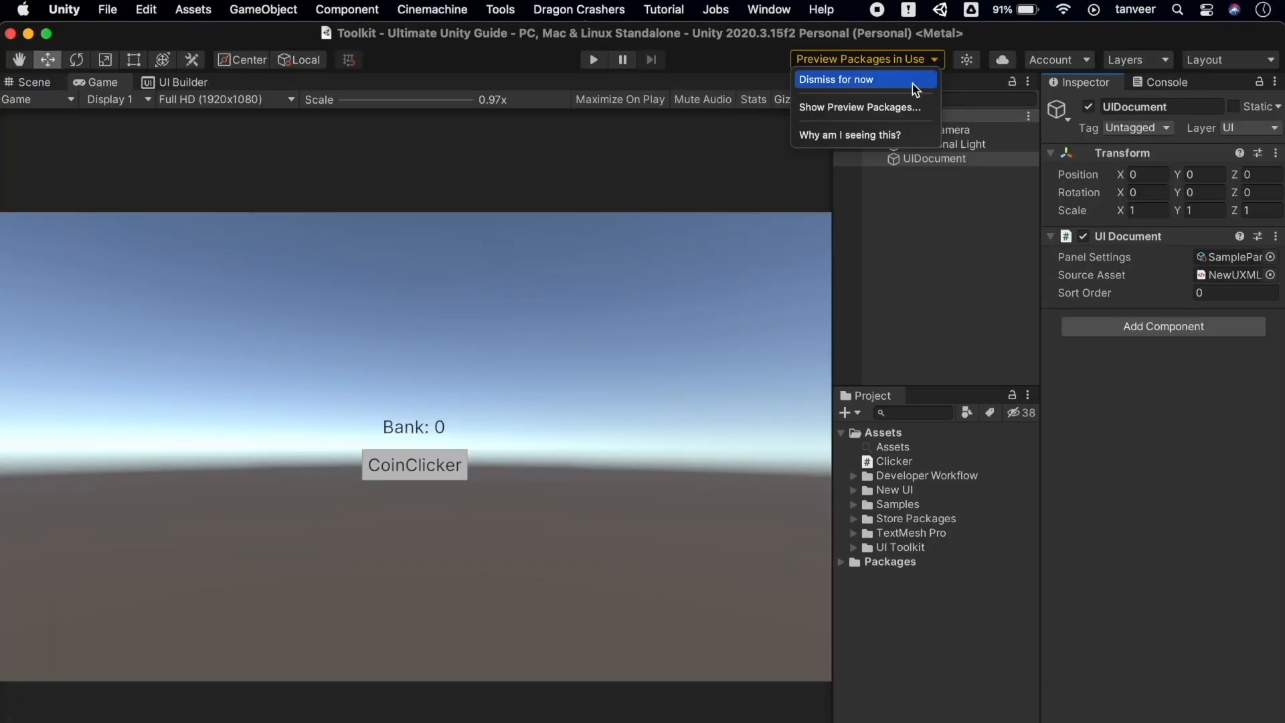
Open the TanksMainMenu sample layout from the Samples folder in the UI Builder
left_click(913, 83)
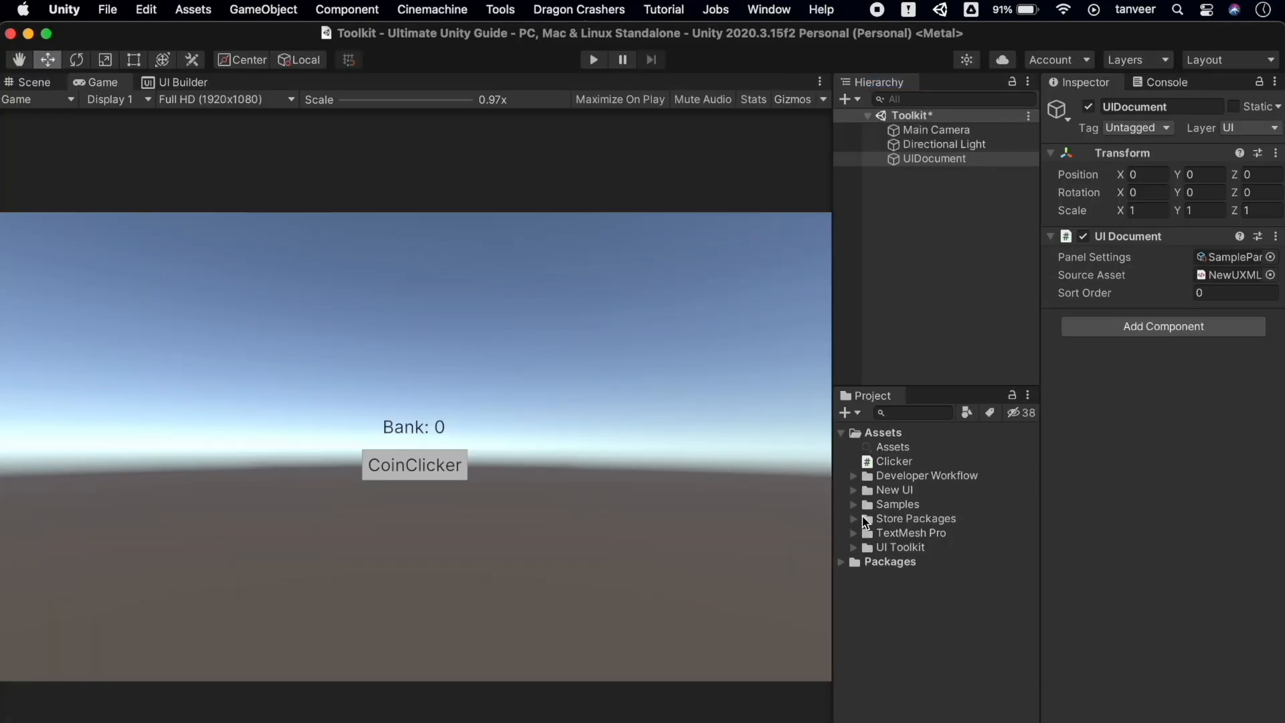
left_click(854, 505, "alt")
left_click(960, 159)
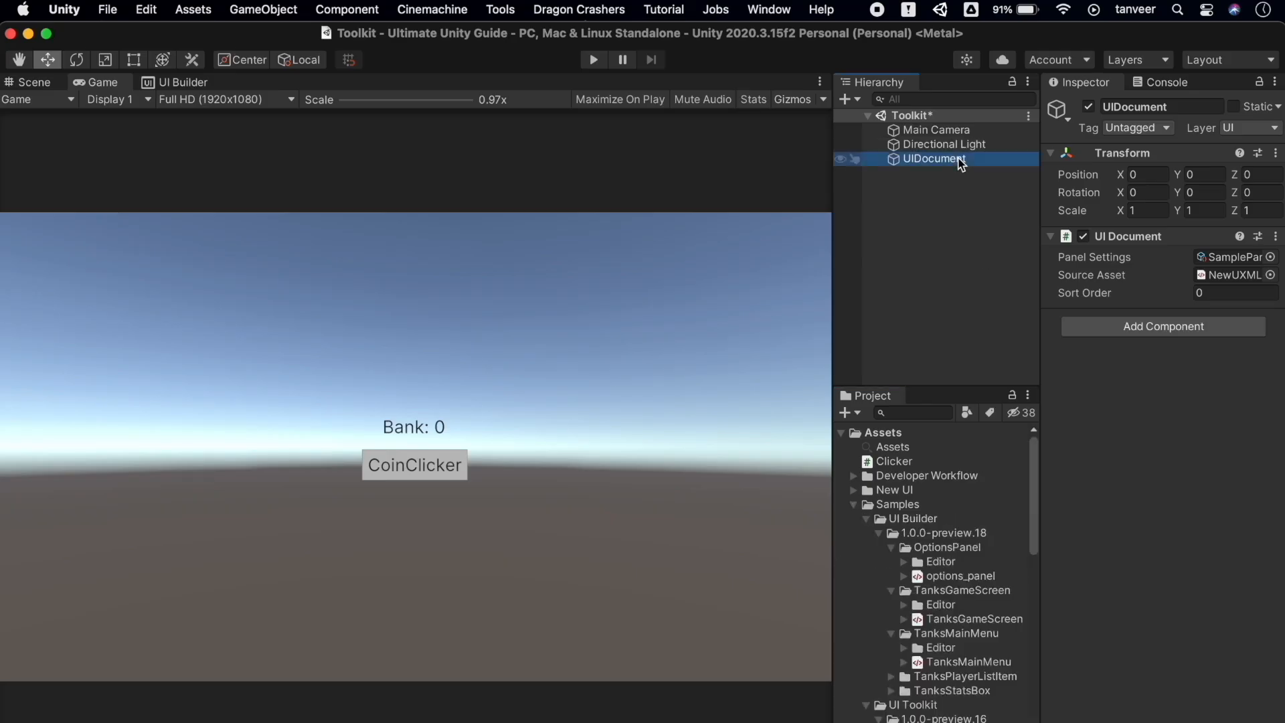
left_click(966, 663)
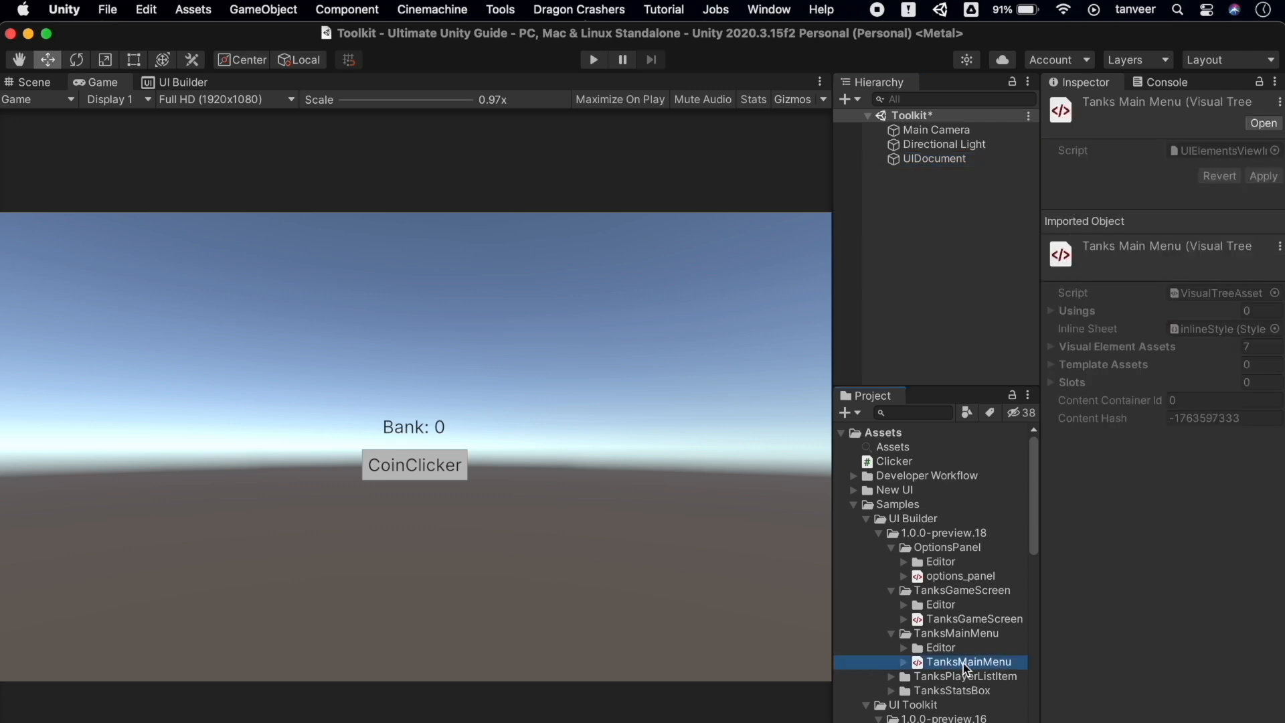
double_click(962, 662)
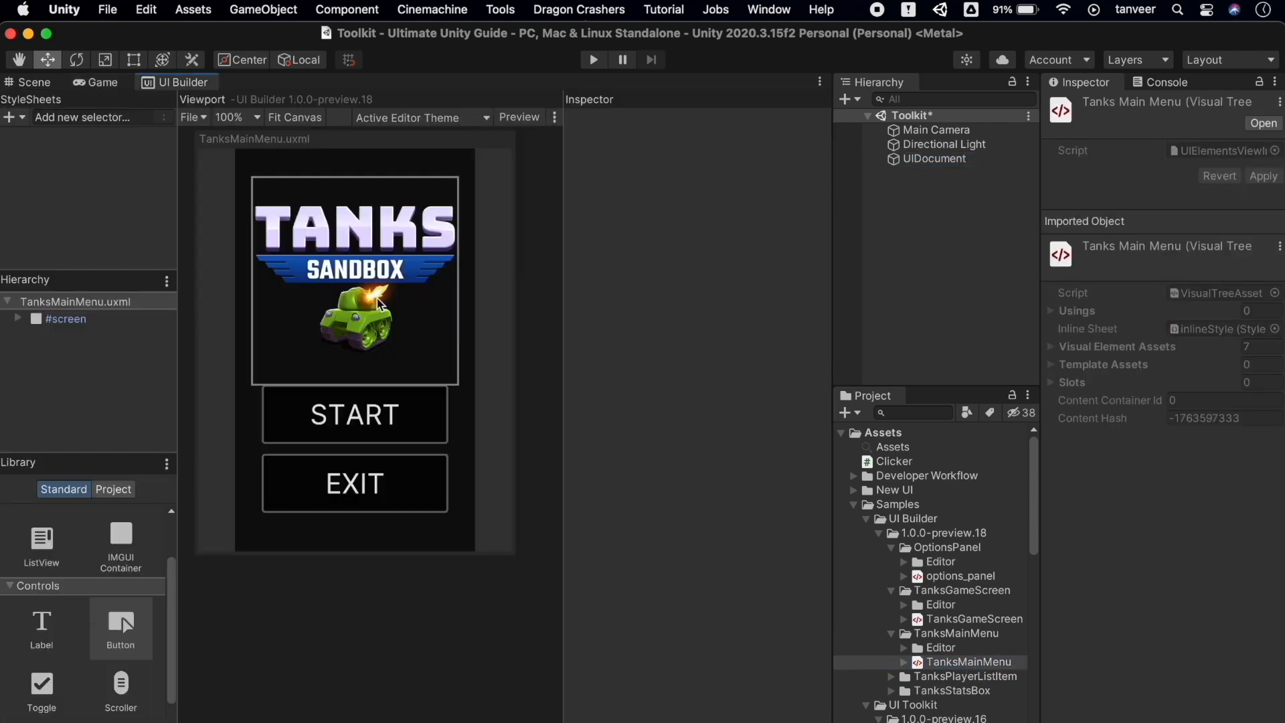
Expand #screen > #menu-column > #menu and inspect the title image, start and exit buttons
left_click(18, 320)
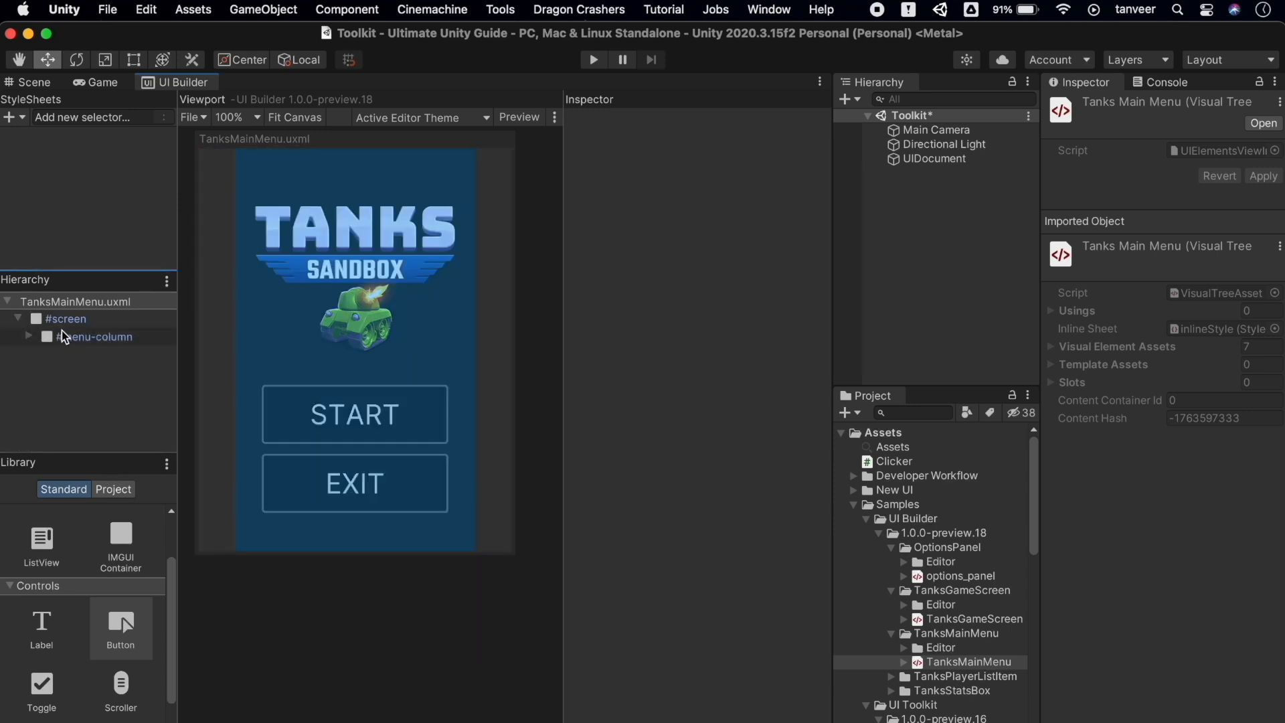
left_click(28, 337)
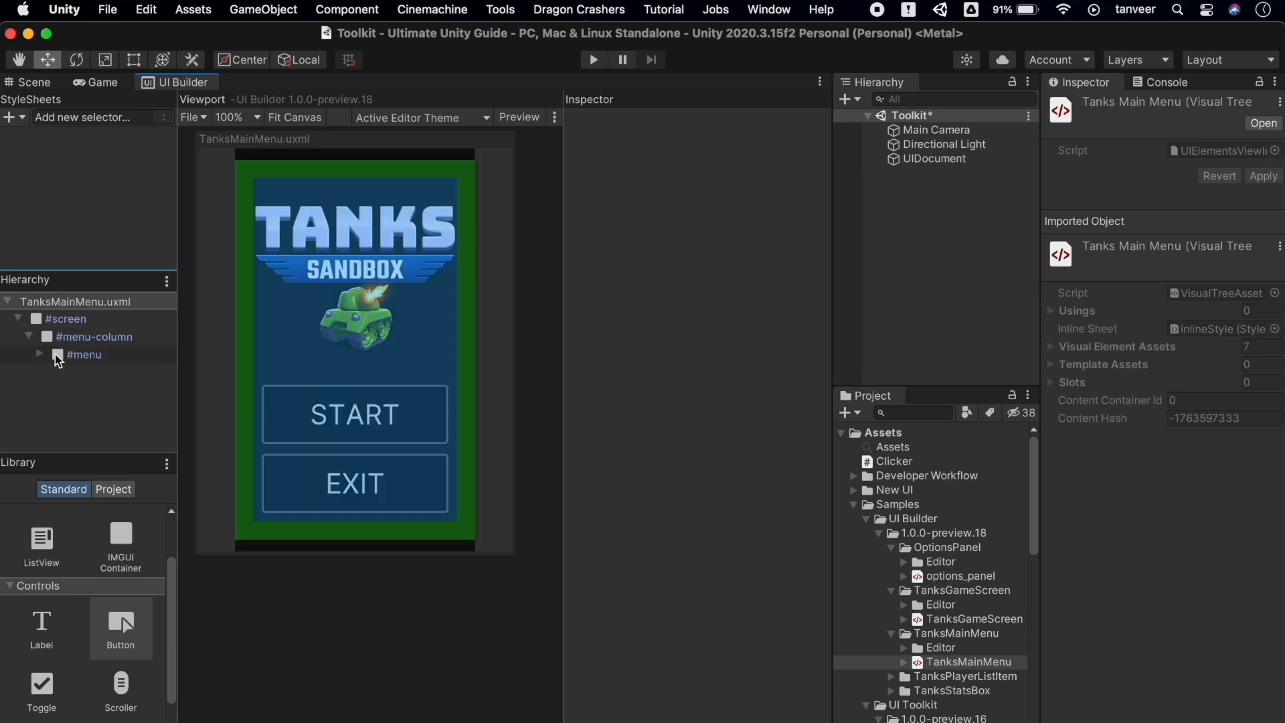
left_click(38, 357)
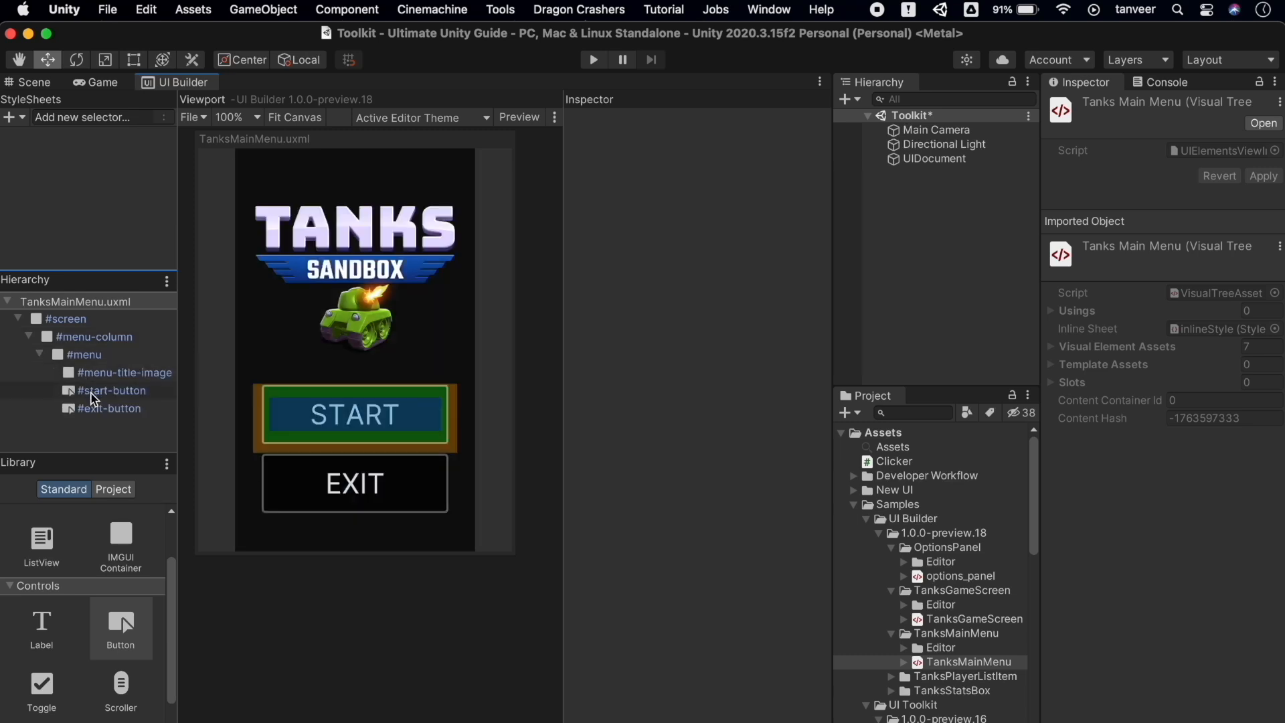
left_click(91, 375)
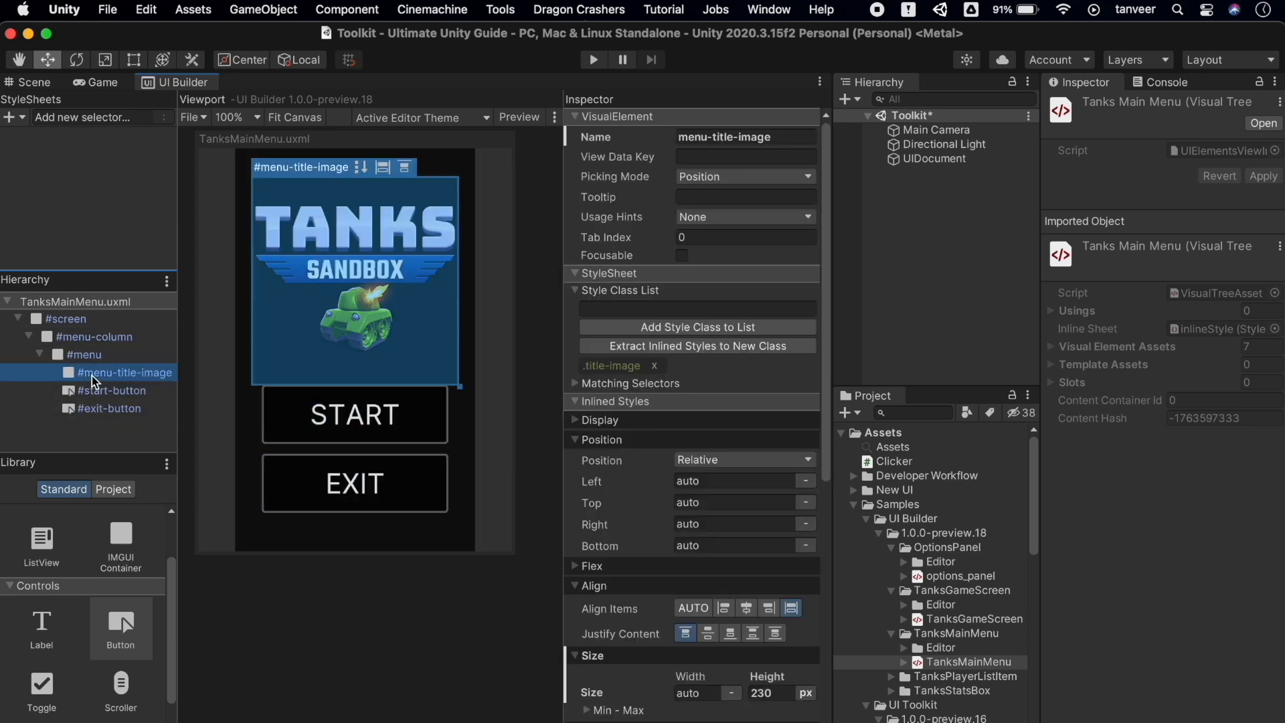
left_click(97, 394)
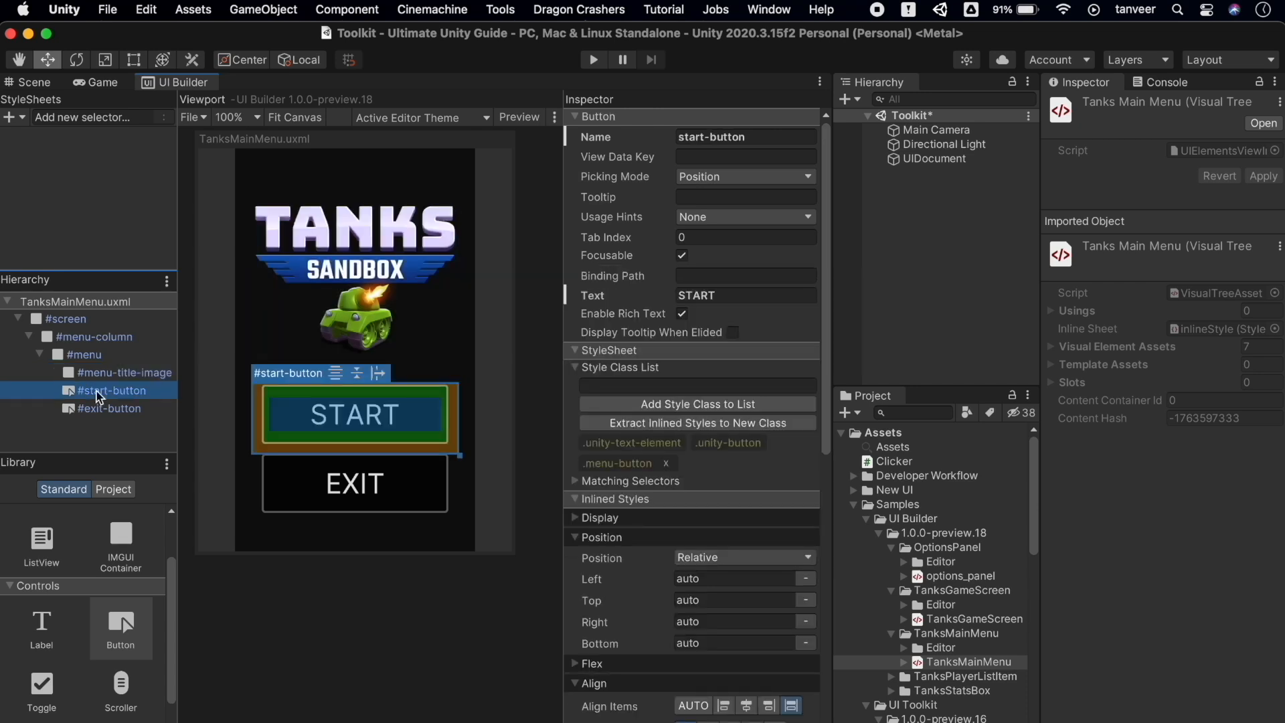
left_click(100, 407)
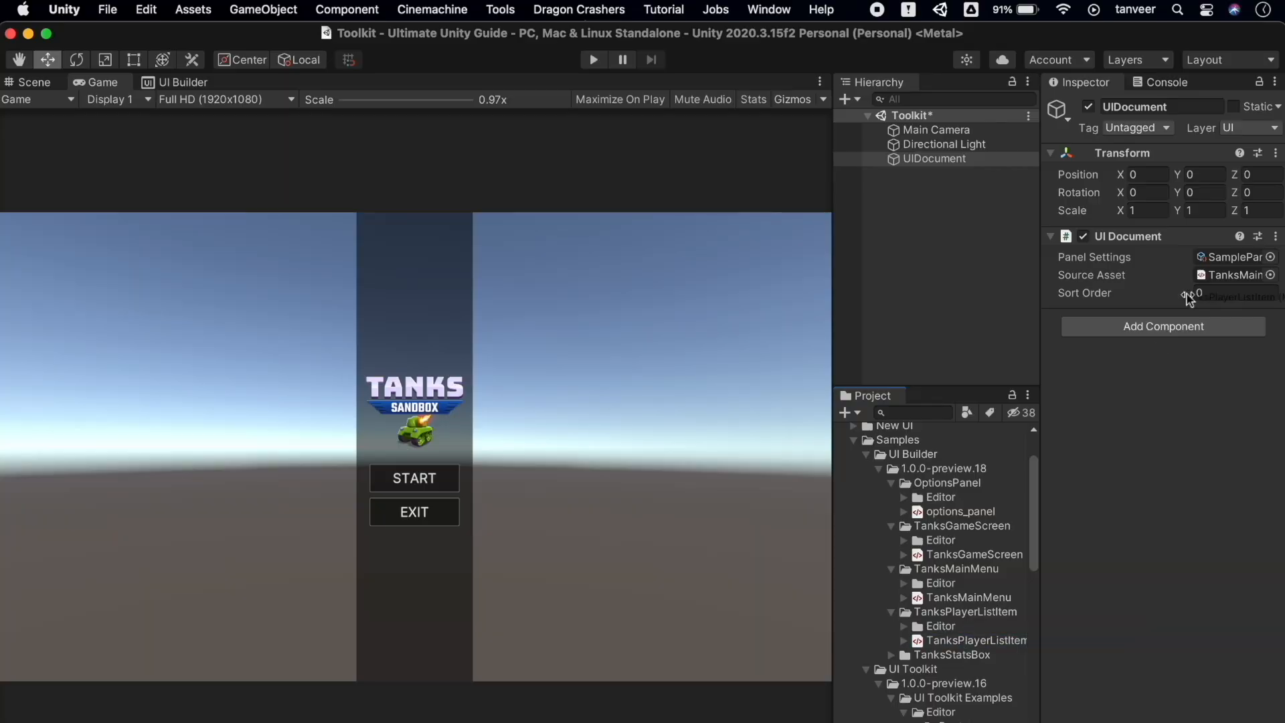
Assign TanksPlayerListItem, then TanksStatsBox, as the UIDocument's Source Asset
left_click_drag(1223, 269, 1221, 269)
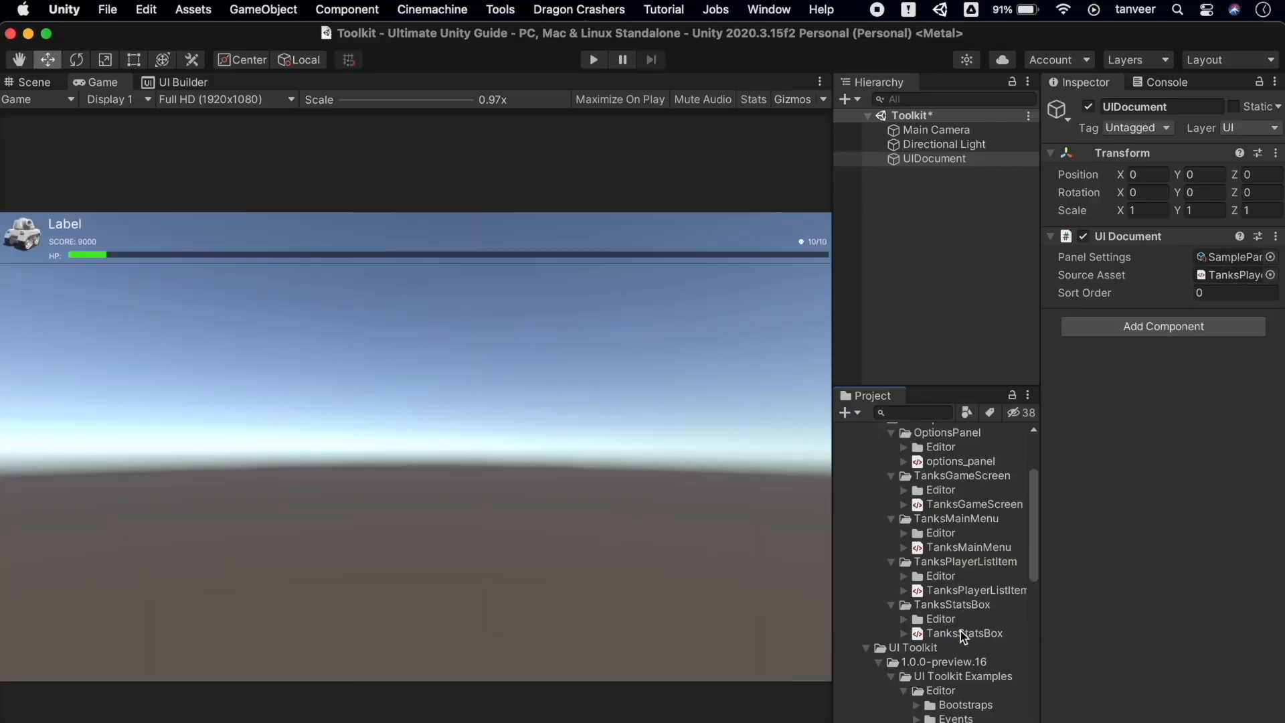
left_click_drag(961, 632, 1229, 276)
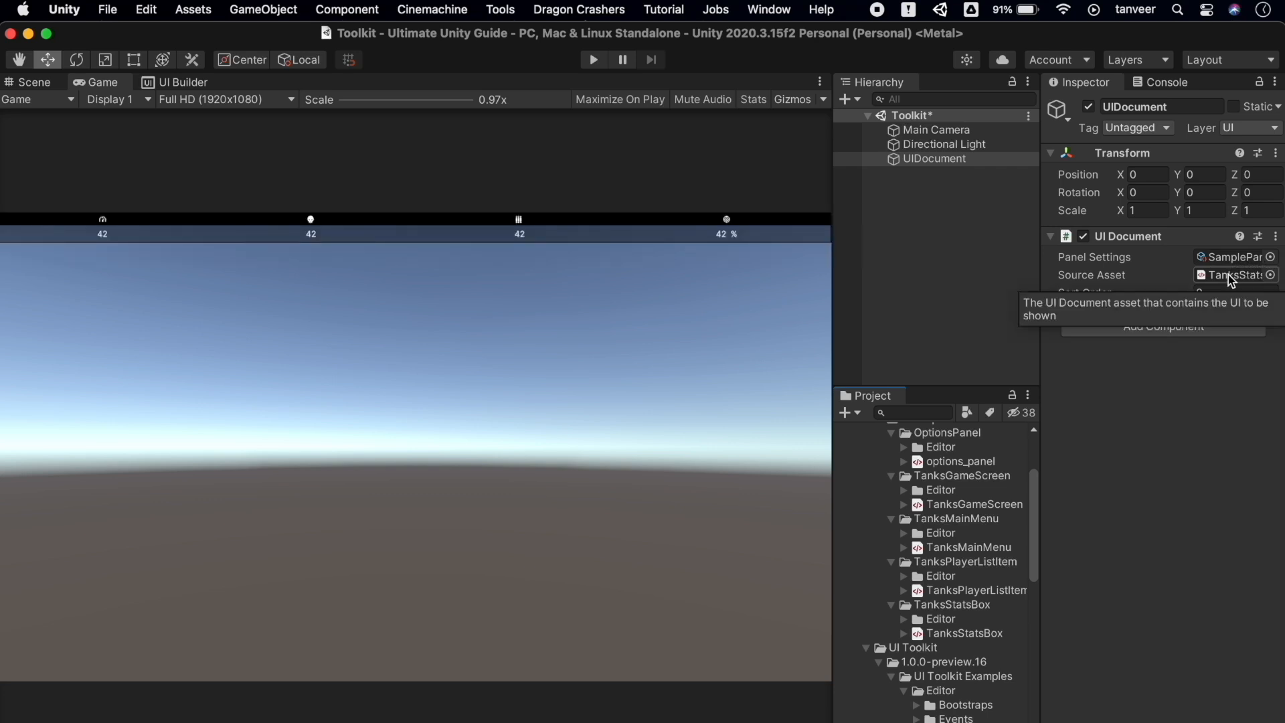
scroll(961, 579, "down", 3)
scroll(961, 581, "up", 3)
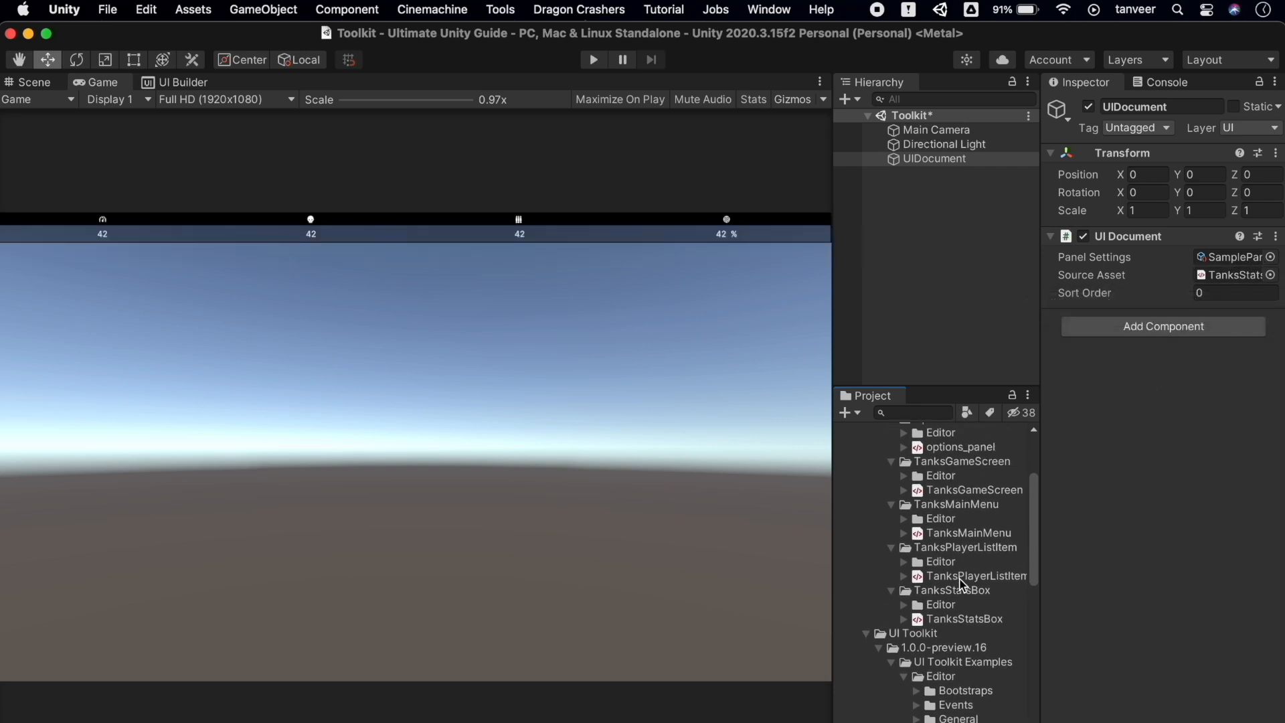
scroll(933, 633, "down", 15)
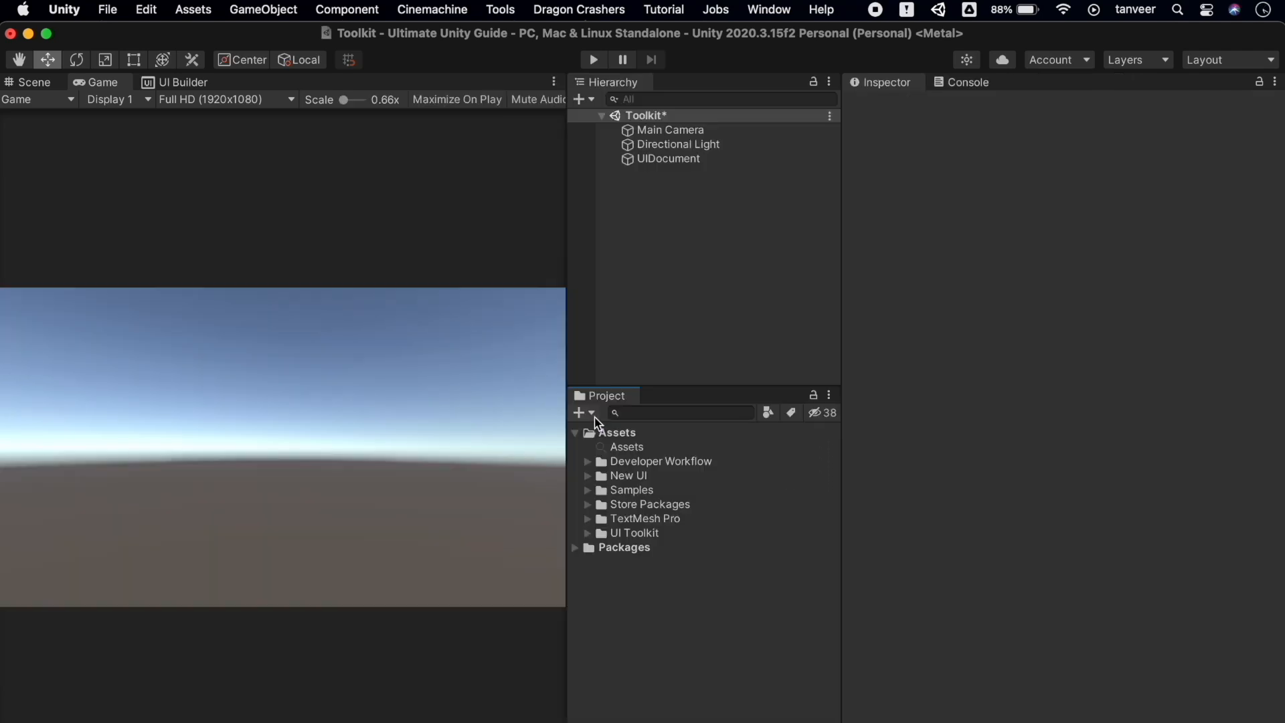
Create a folder named 'IMGUI Test' under Assets
left_click(593, 413)
left_click(593, 413)
left_click(594, 413)
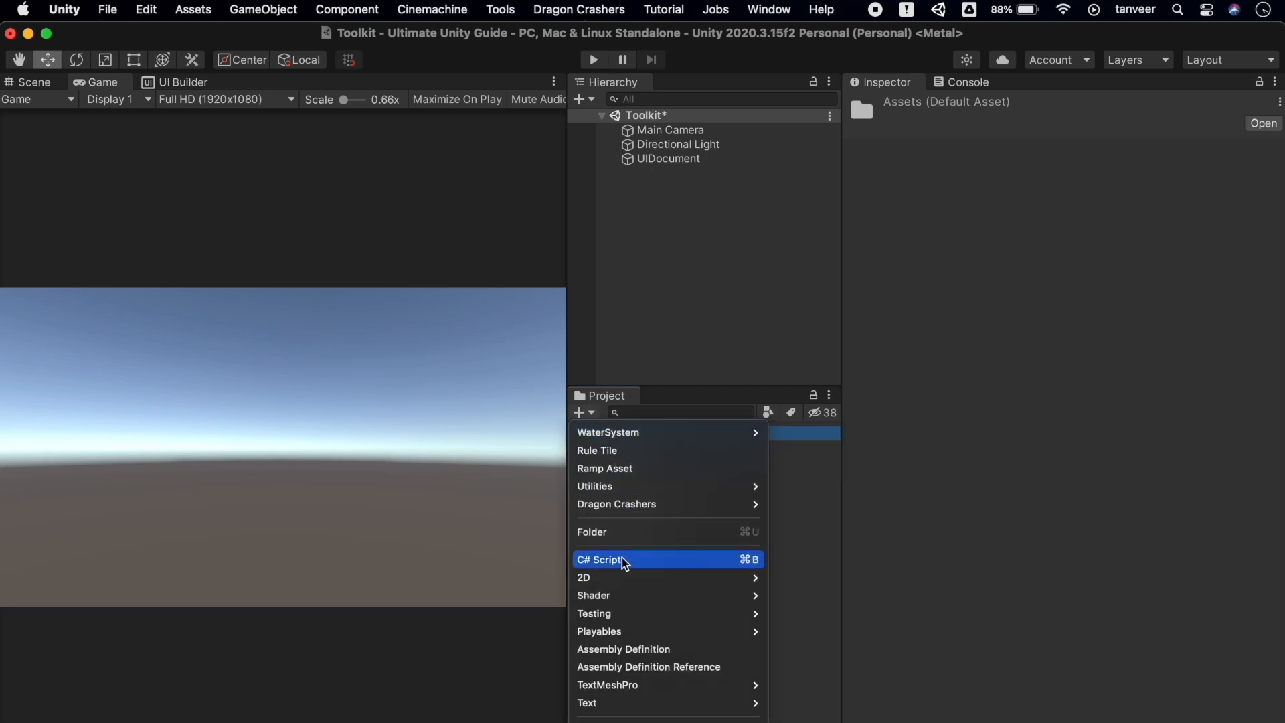
left_click(626, 533)
type("IMGUI")
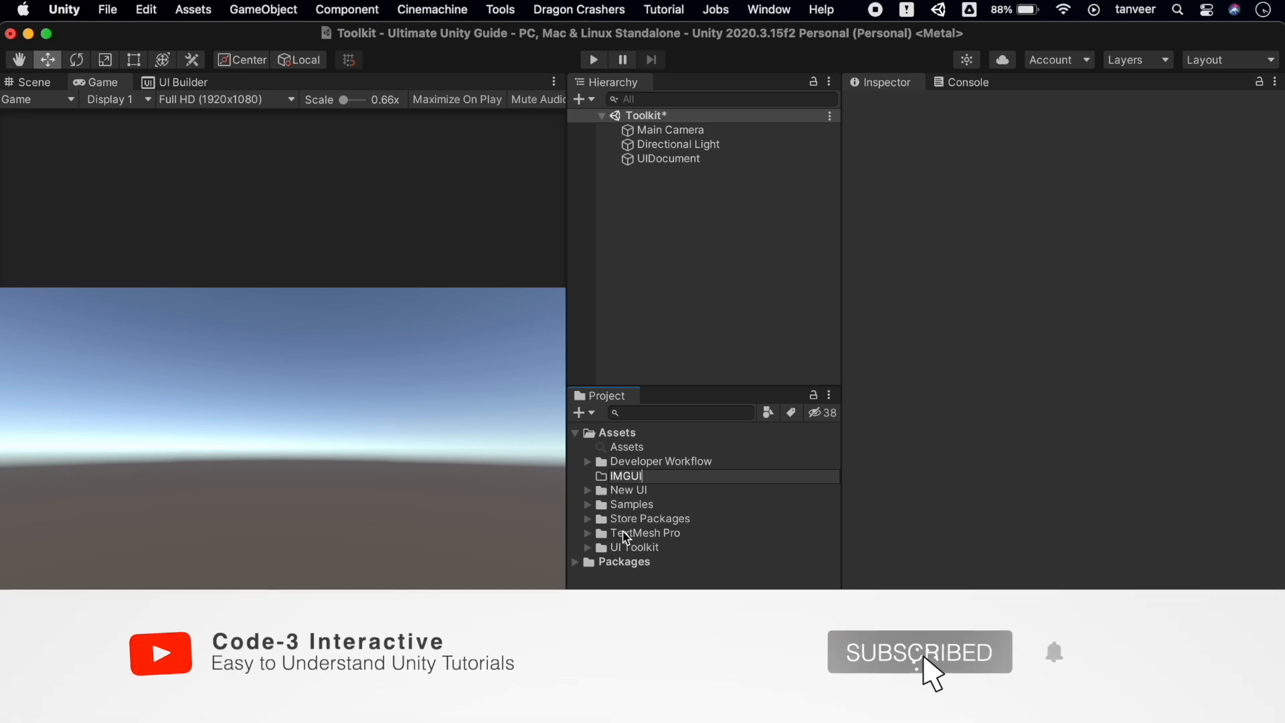
type(" Test")
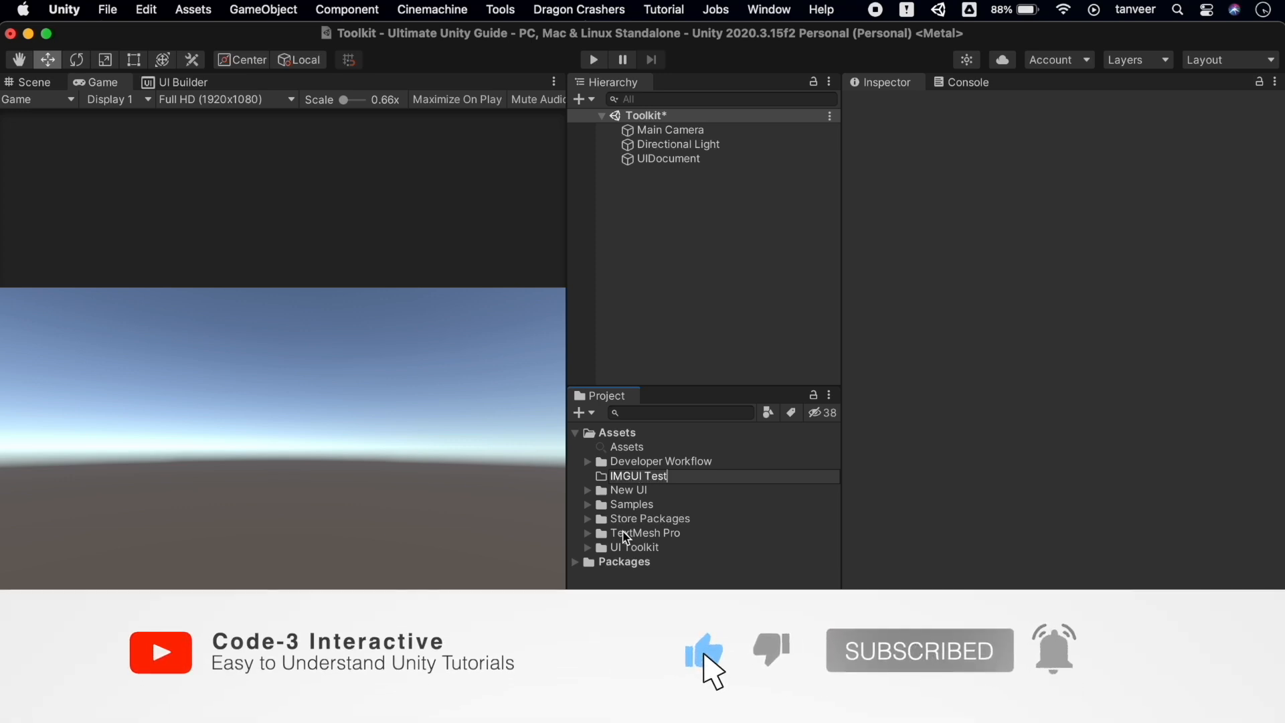
key("Return")
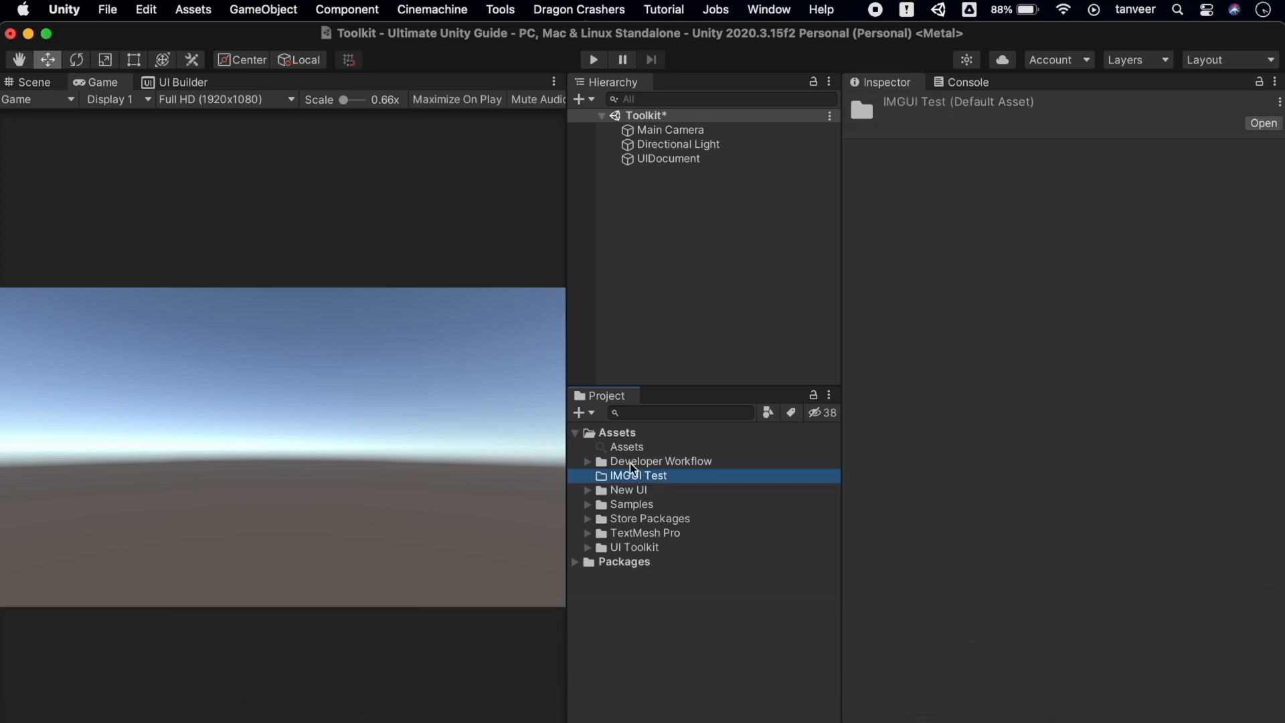
left_click(581, 412)
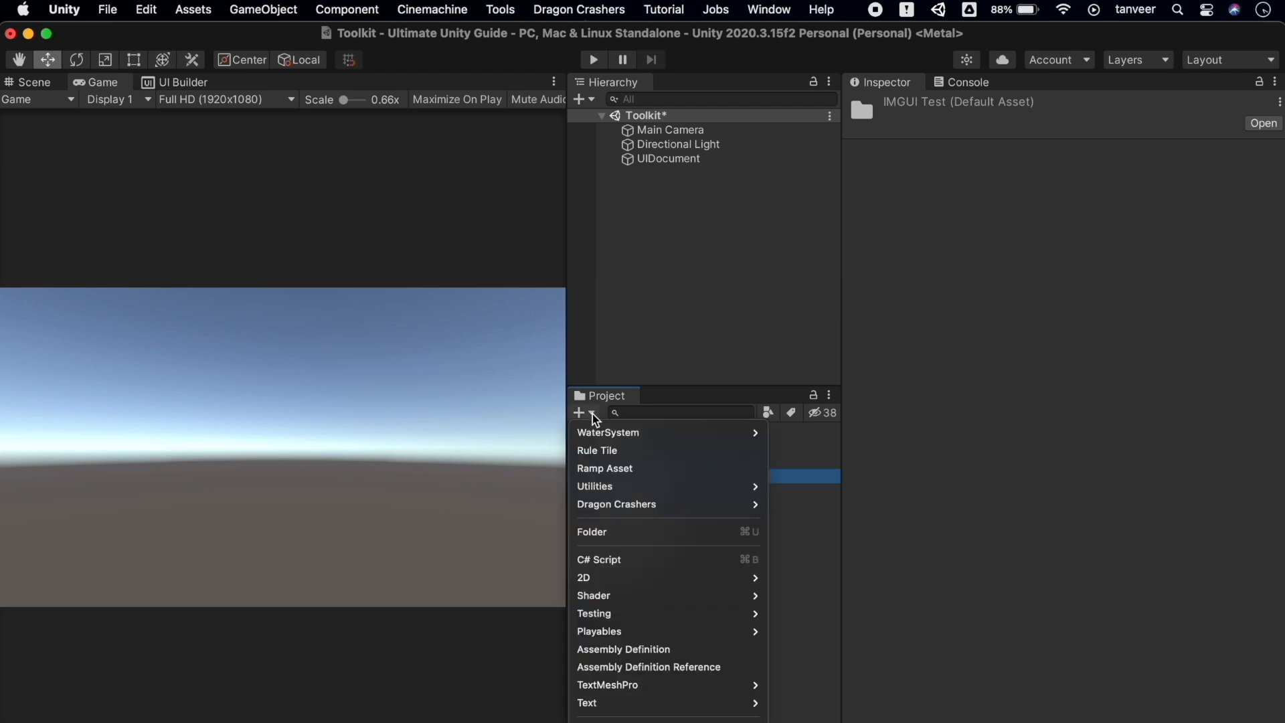
Create a MyPlayer C# script and paste in code with armor, damage and gun fields
left_click(615, 565)
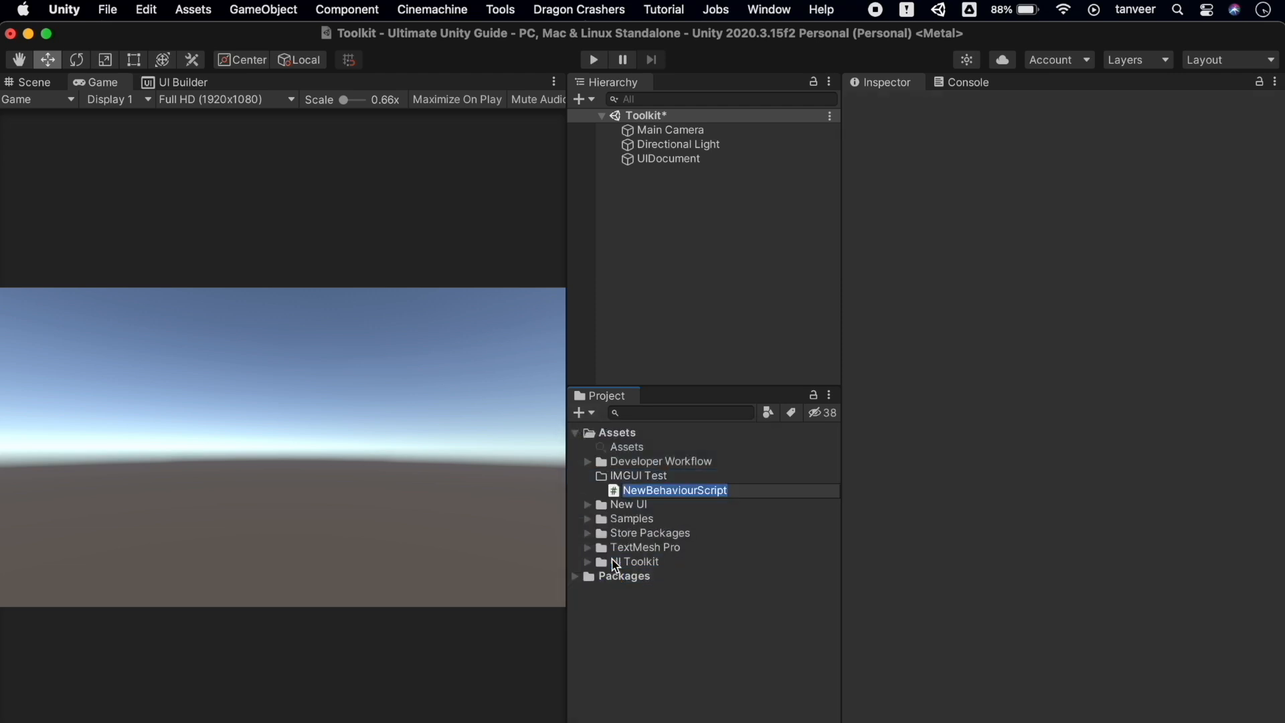
type("M")
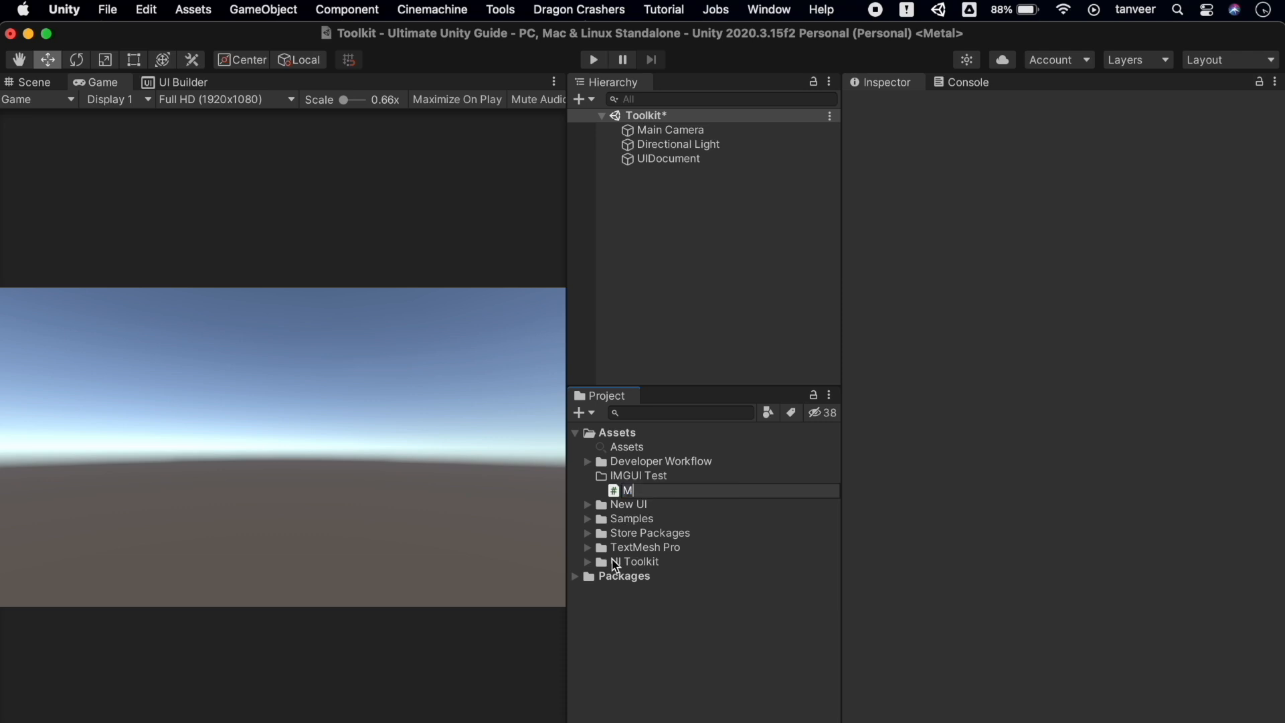
type("yPlayer")
key("Return")
double_click(664, 492)
key("super+a")
type("using UnityEngine; using System.Collections;  // This is not an editor script. public class MyPlayer : MonoBehaviour {     public int armor = 75;     public int damage = 25;     public GameObject gun;      void Update()     {         // Update logic here...     } }")
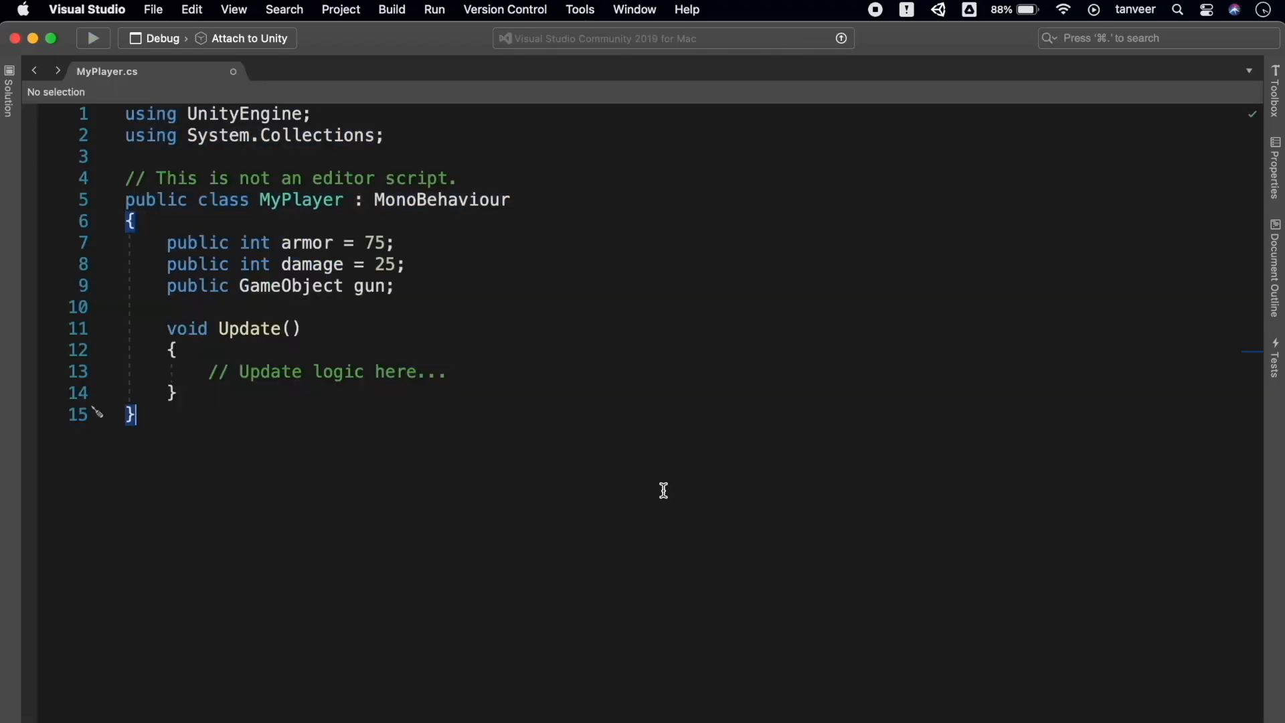
key("super+Tab")
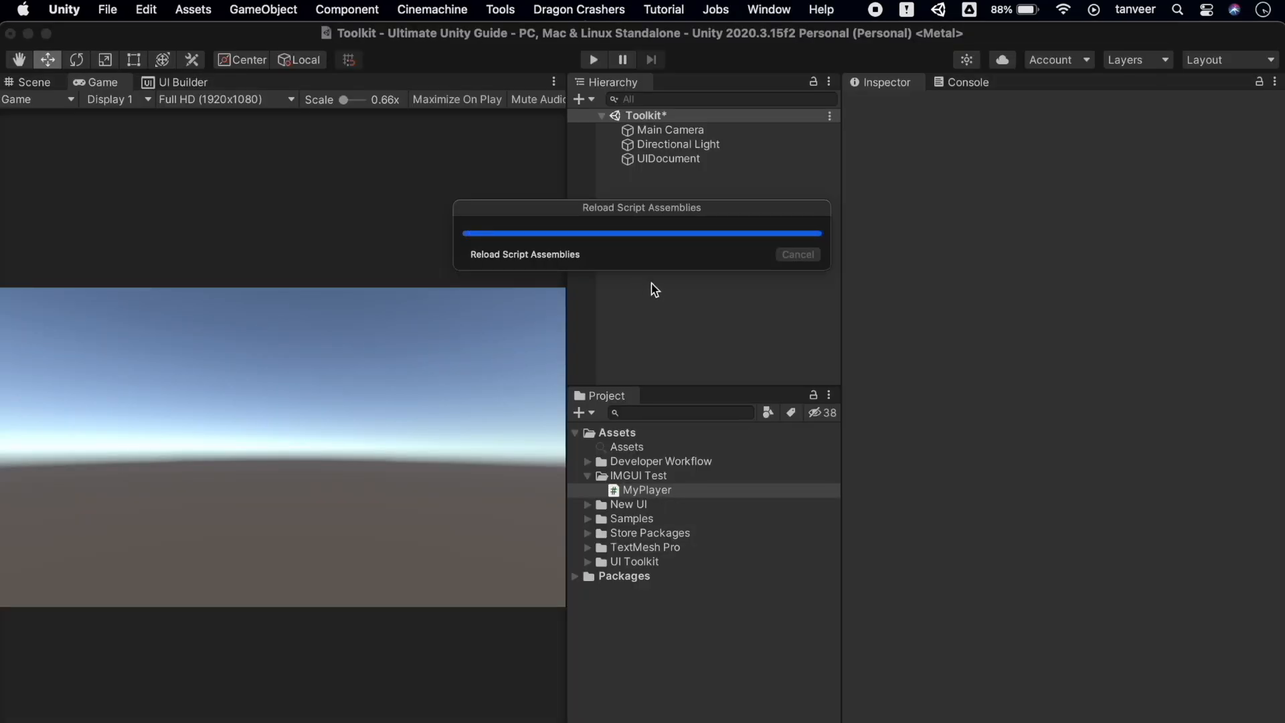
Add an empty GameObject to the scene named IMGUI_Test
left_click(579, 100)
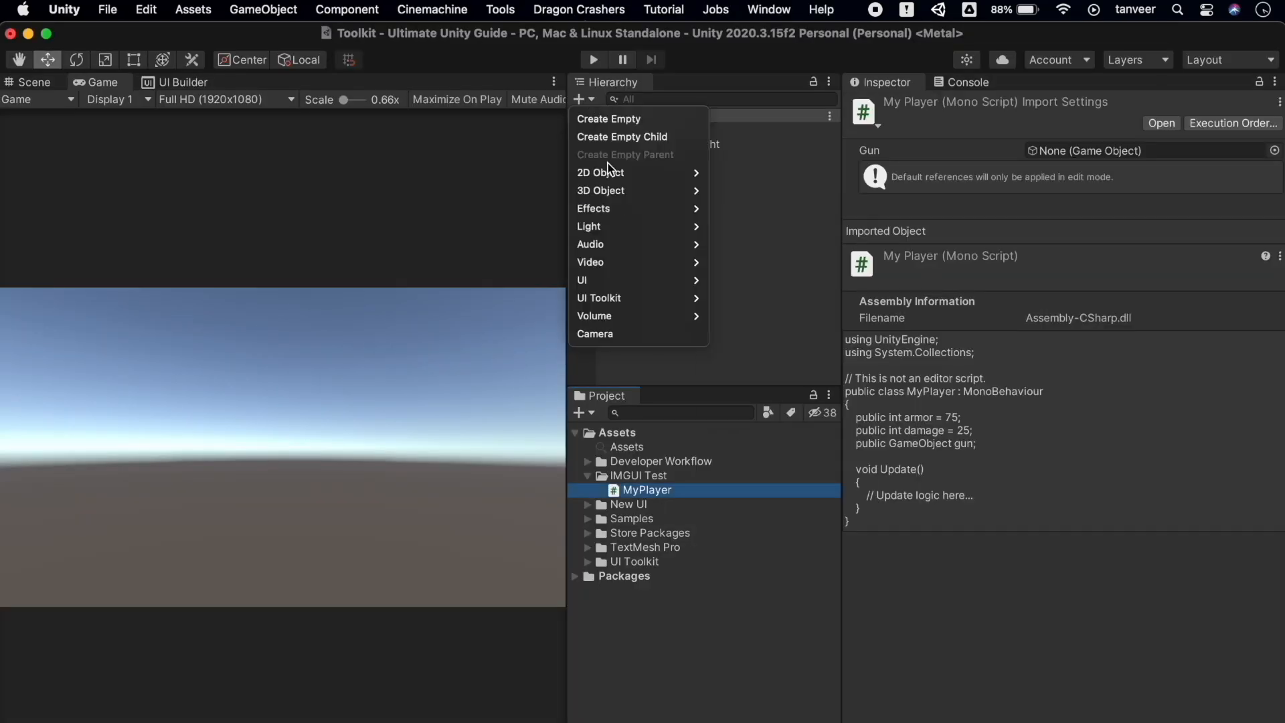
left_click(637, 120)
key("BackSpace")
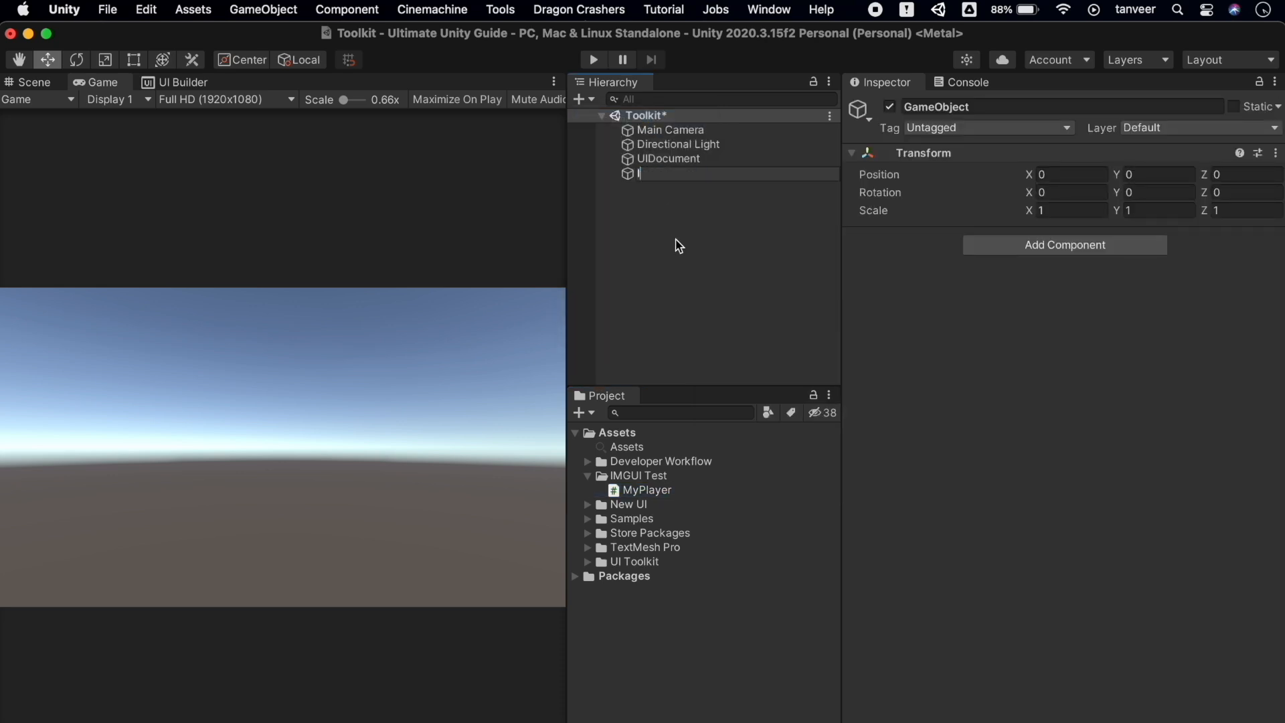
type("IMGUI_Test")
key("Return")
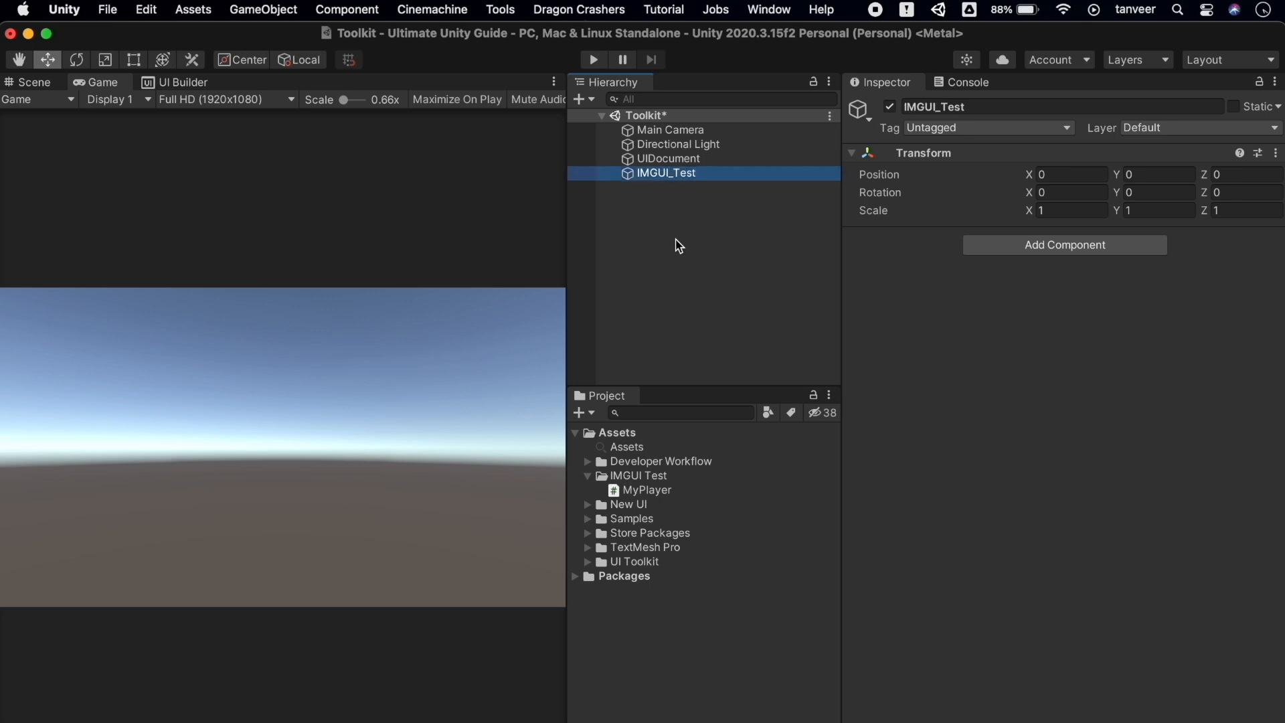
Attach the MyPlayer script to IMGUI_Test and select the IMGUI Test folder
left_click(690, 495)
left_click_drag(691, 495, 1005, 383)
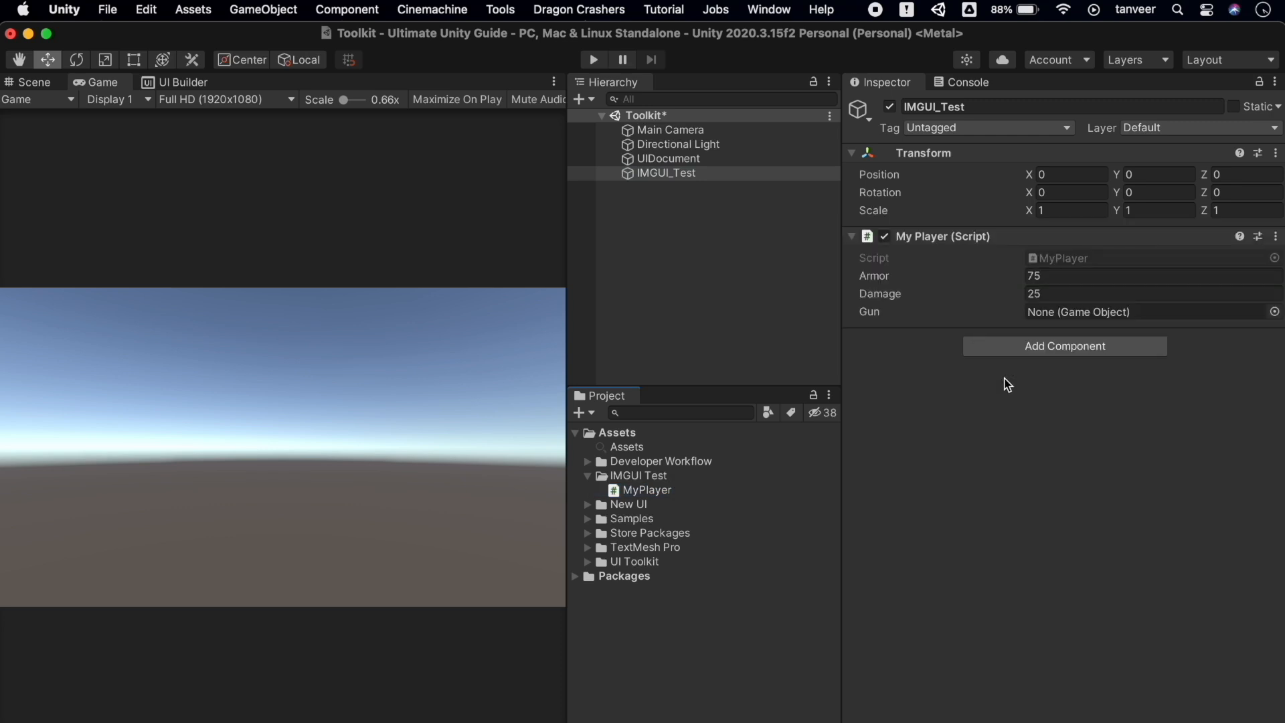
left_click(660, 476)
Create a MyPlayerEditor script in IMGUI Test and paste in the MyPlayer custom editor code
left_click(594, 412)
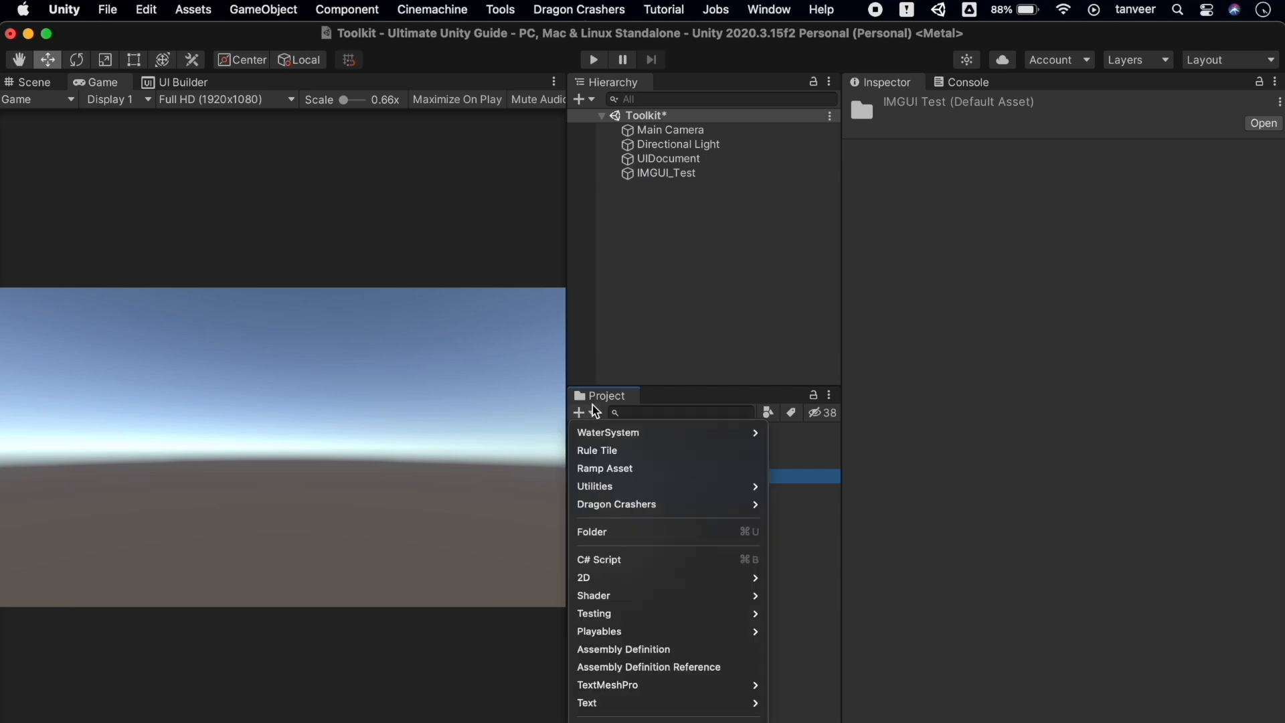
left_click(628, 559)
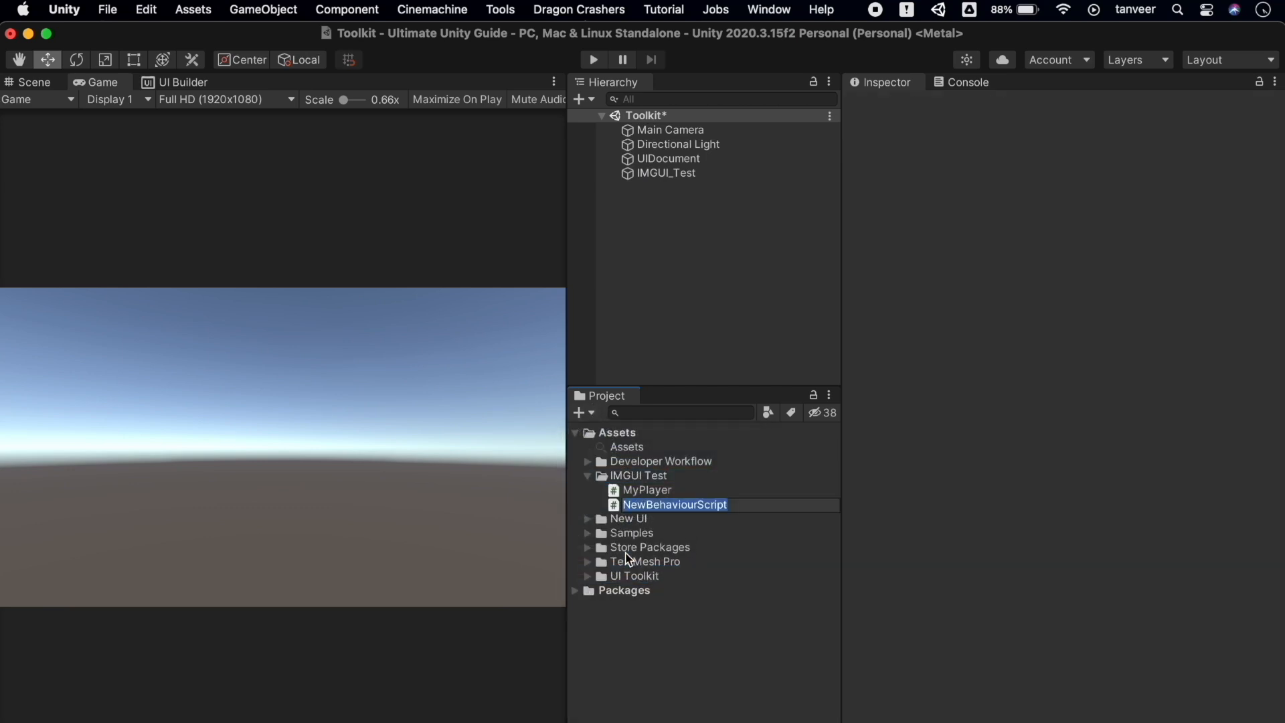
type("MyPlayer")
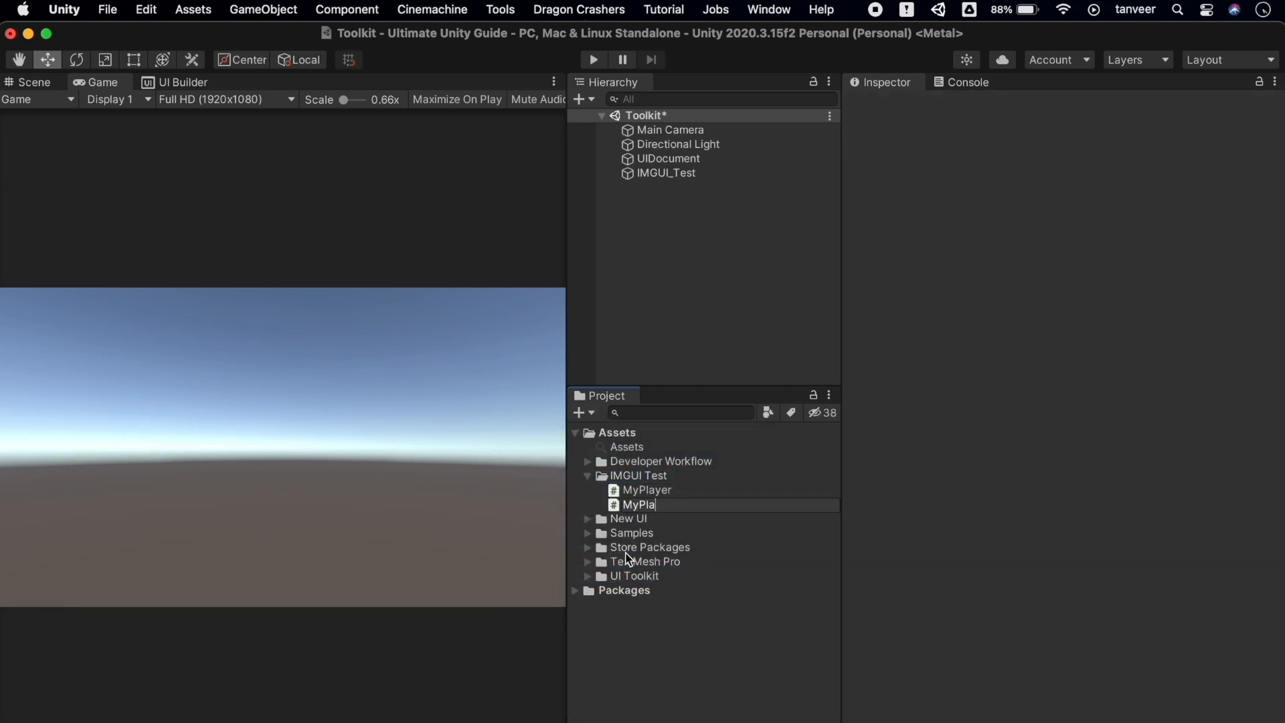
type("Editor")
key("Return")
double_click(683, 505)
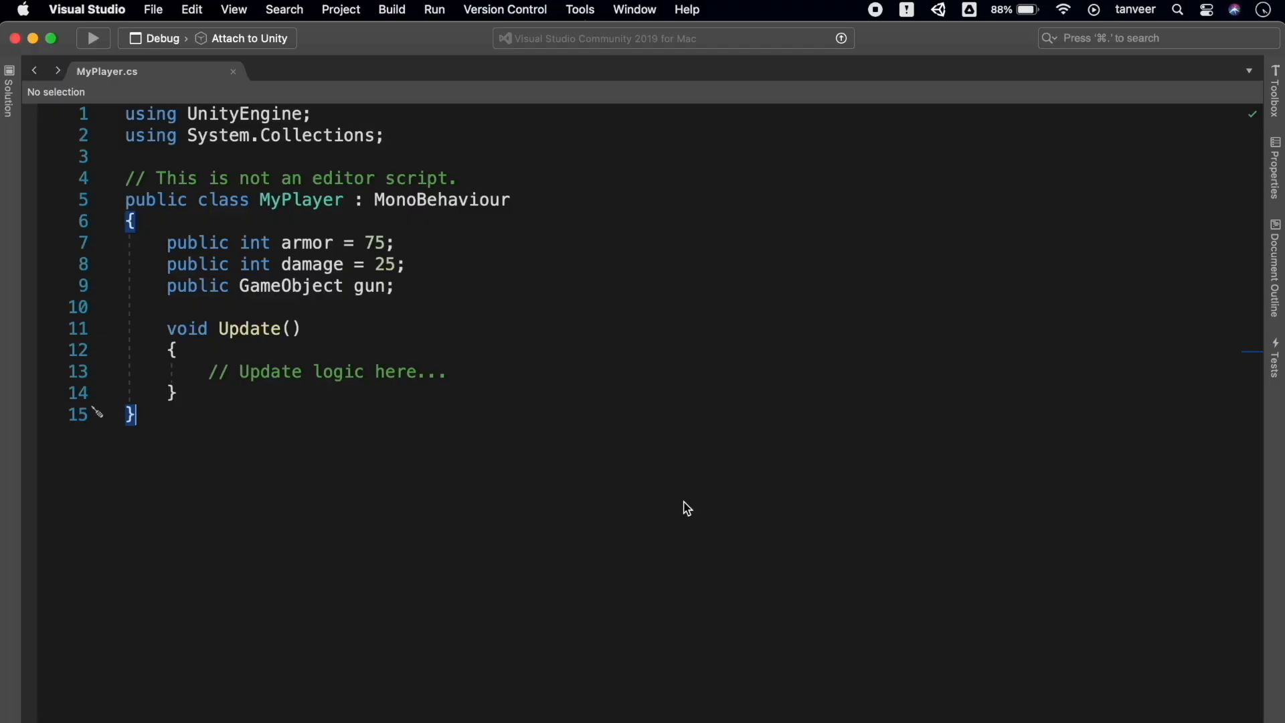
key("super+a")
key("super+v")
scroll(642, 401, "up", 10)
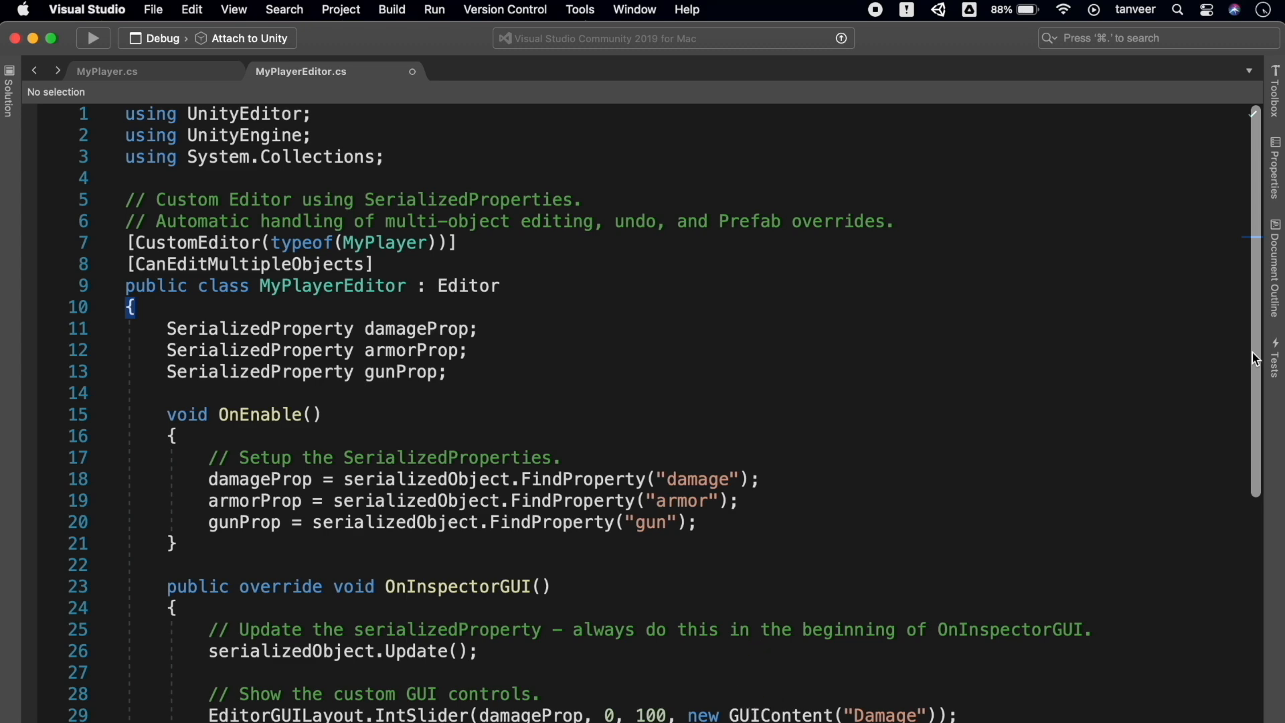
Review the MyPlayerEditor code, including the progress bar rect line, then return to Unity to recompile
left_click_drag(1256, 359, 1257, 461)
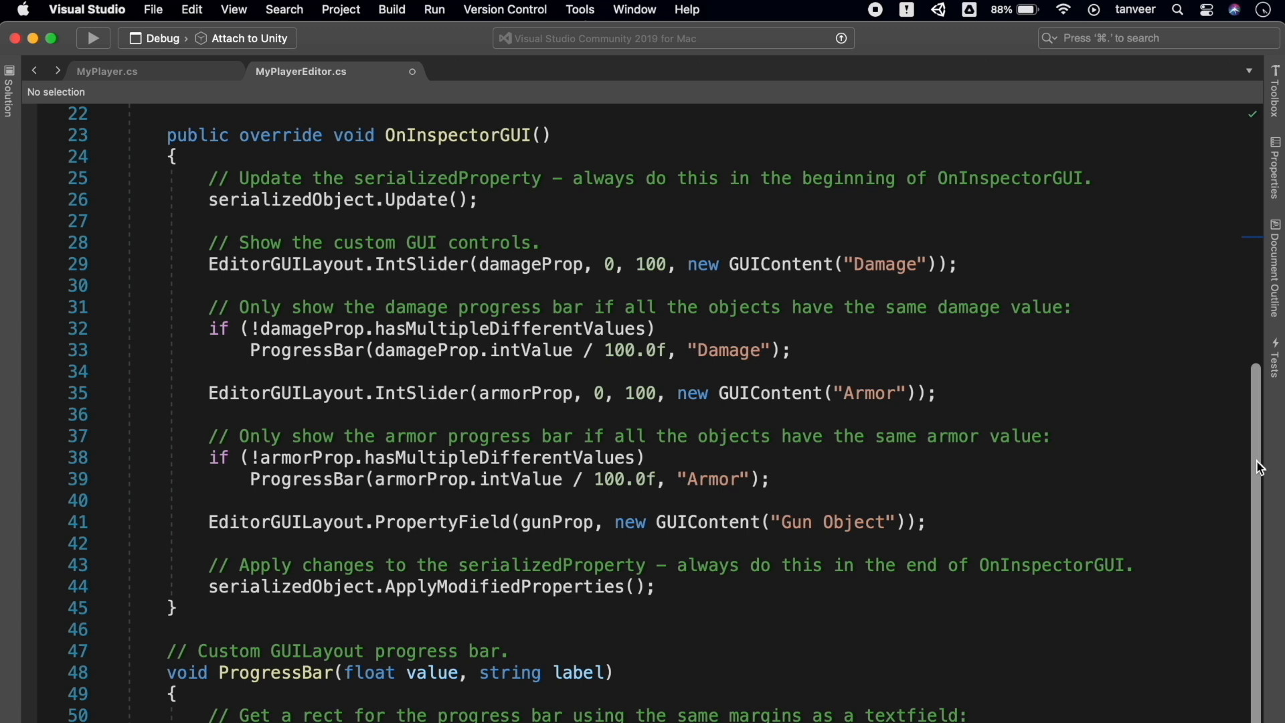
scroll(1257, 469, "down", 11)
scroll(1266, 516, "up", 4)
scroll(1270, 423, "up", 3)
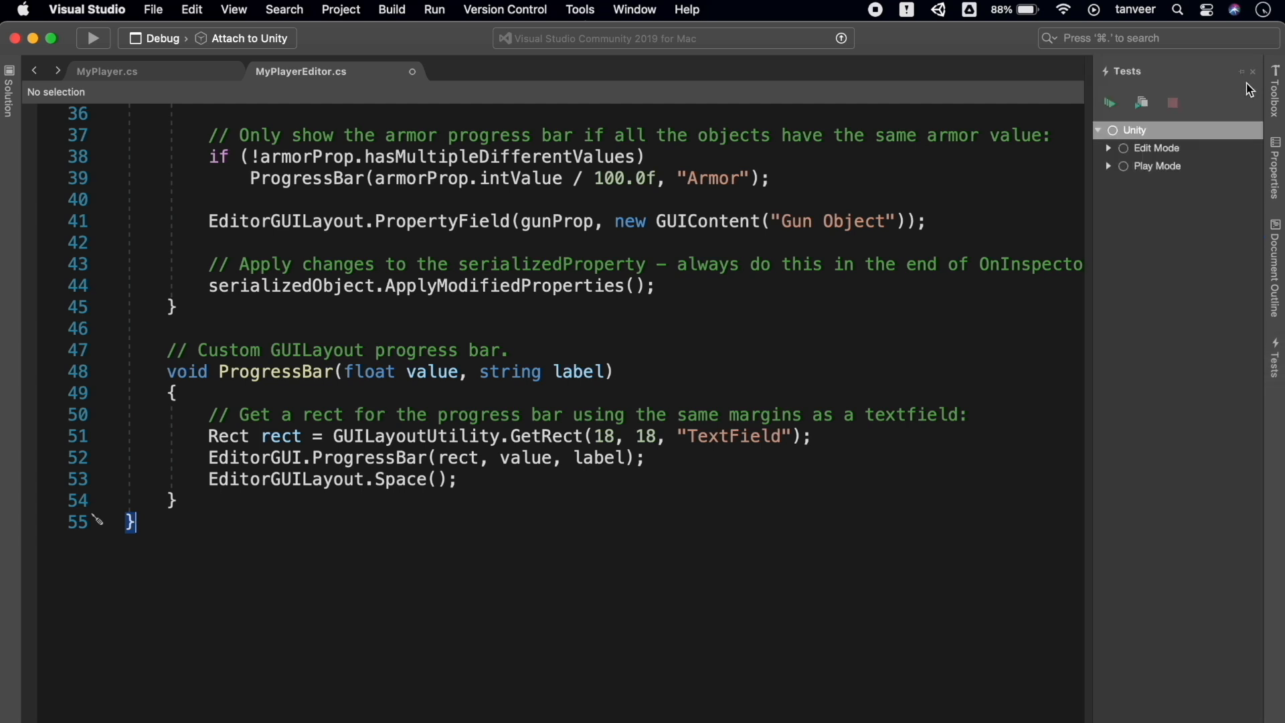
left_click_drag(1036, 437, 1028, 425)
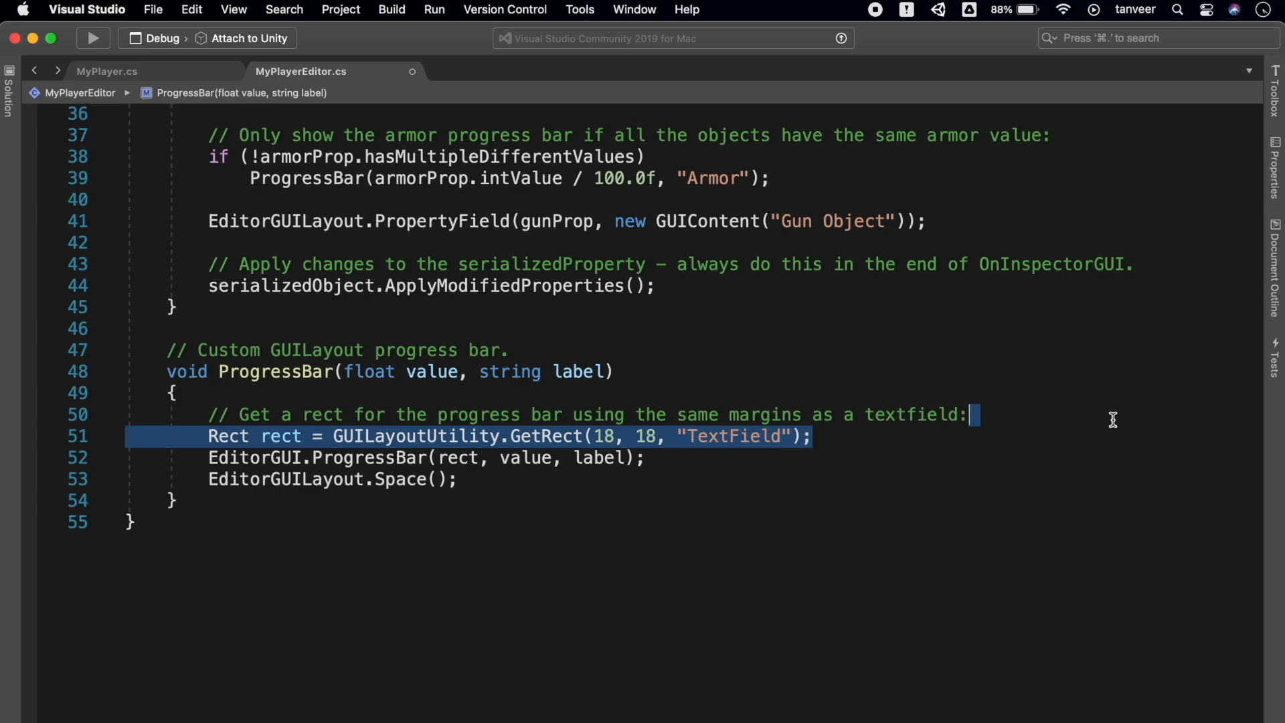
key("super+Tab")
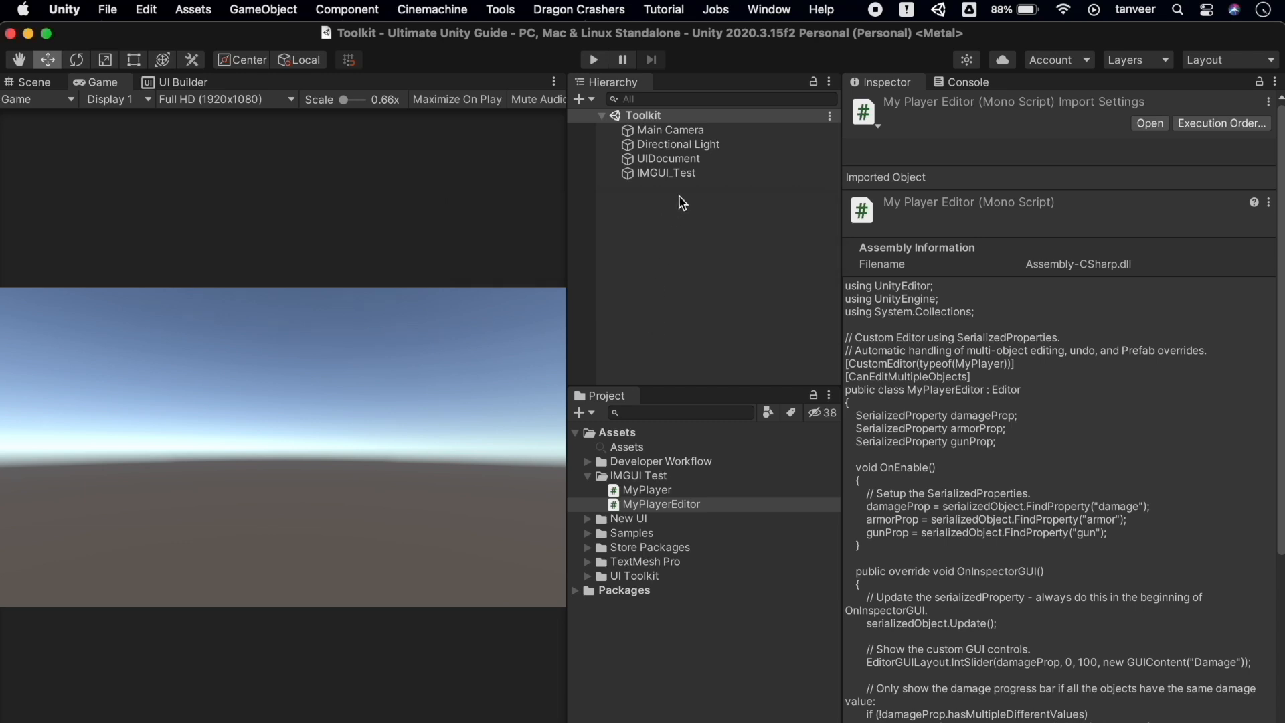
Select IMGUI_Test and drag its custom inspector's Damage slider toward 50
left_click(690, 181)
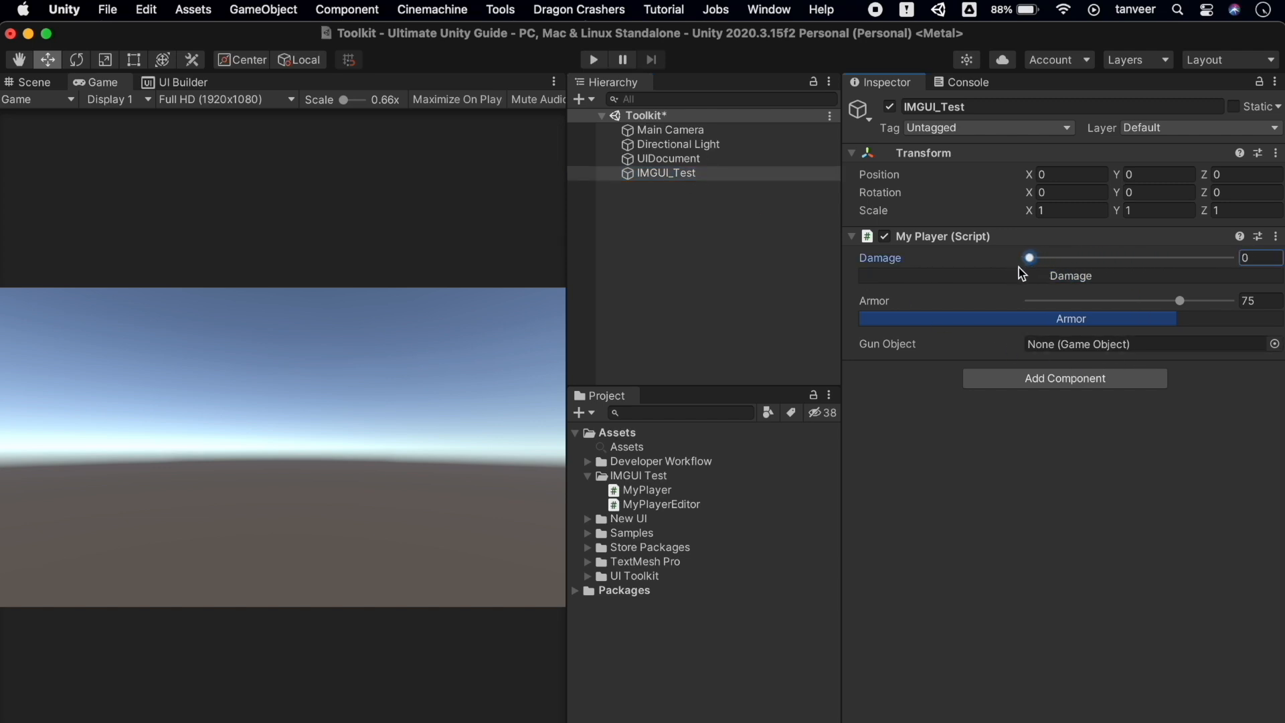
left_click_drag(1030, 257, 1161, 255)
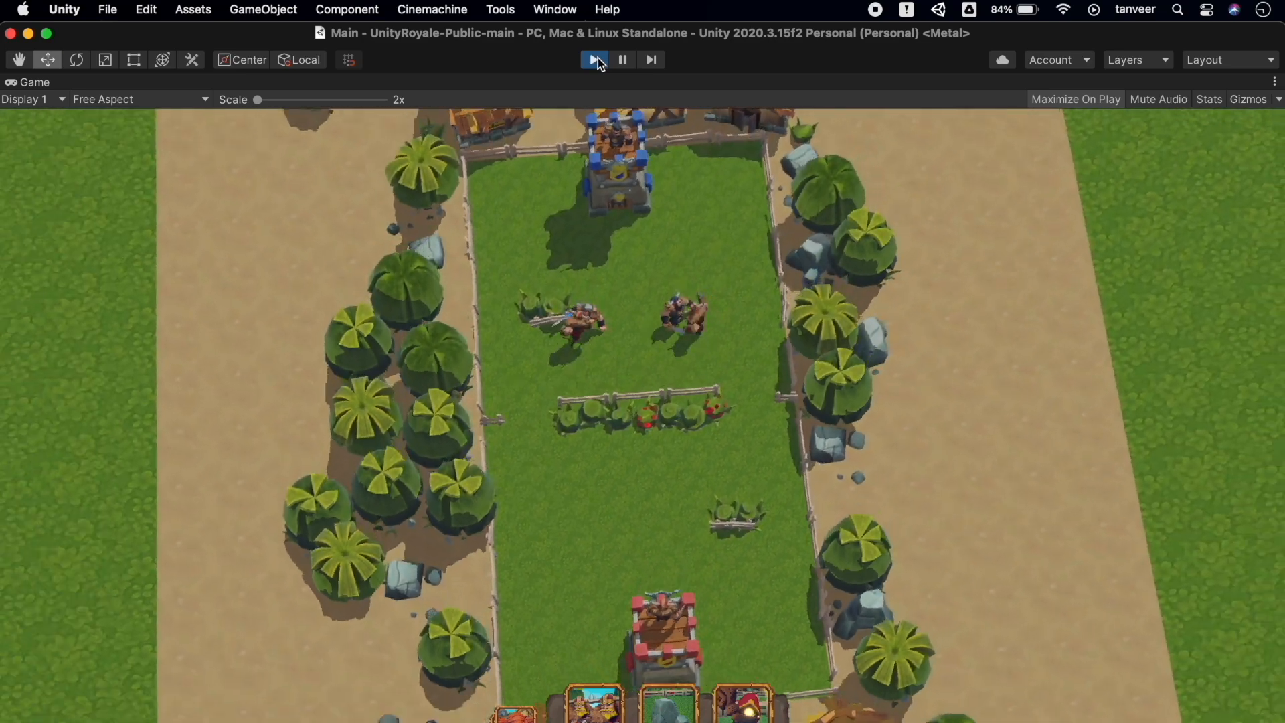
Deploy six cards, including troops and rocks, into the UnityRoyale arena
left_click_drag(616, 701, 563, 488)
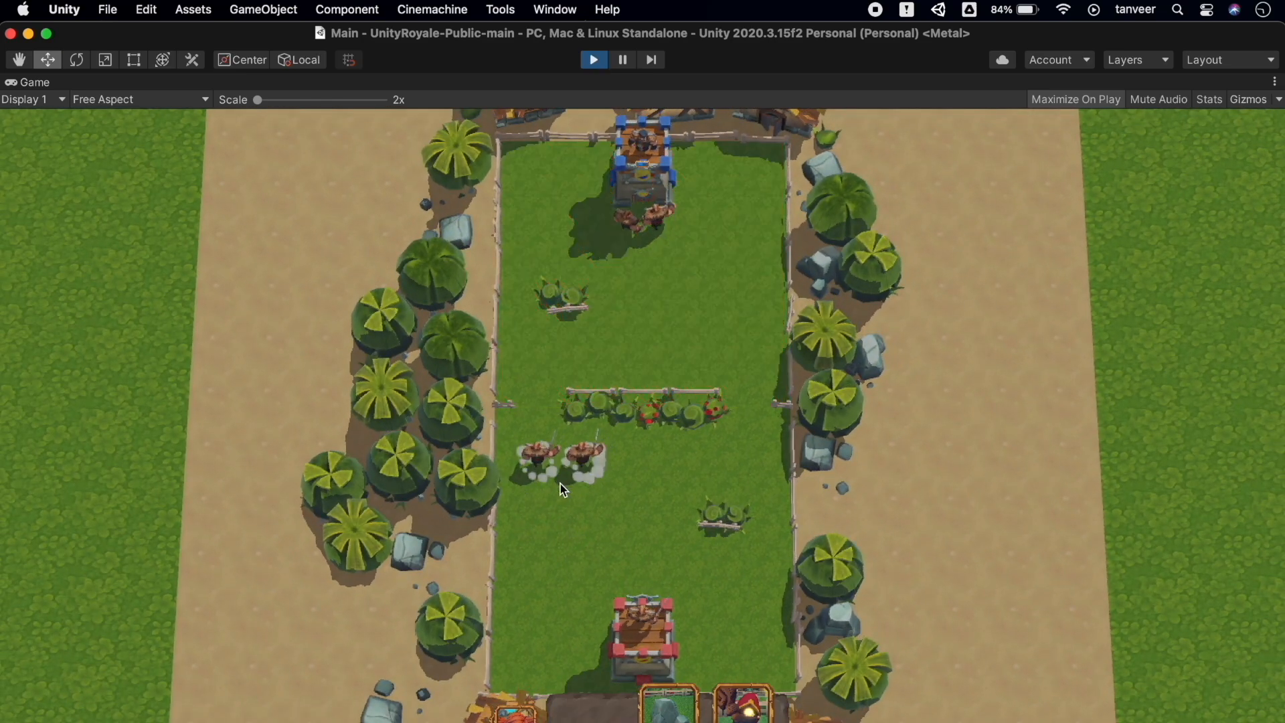
left_click_drag(593, 703, 739, 487)
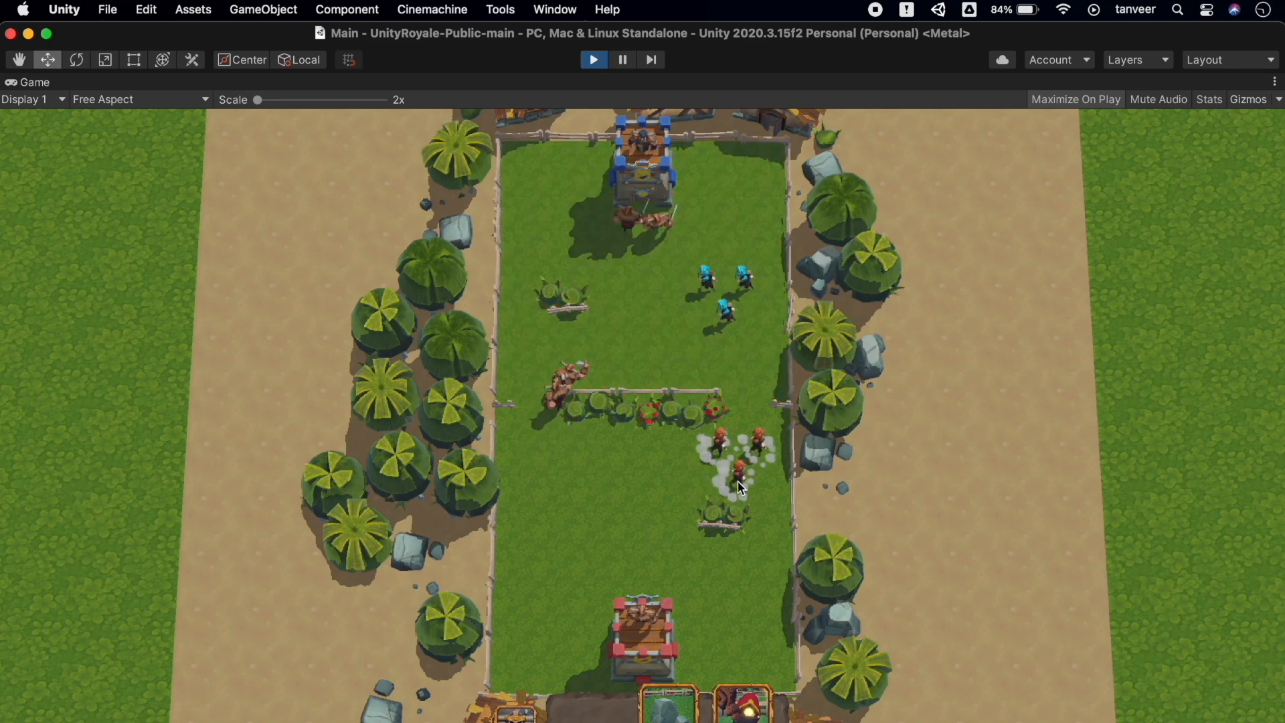
left_click_drag(679, 720, 653, 521)
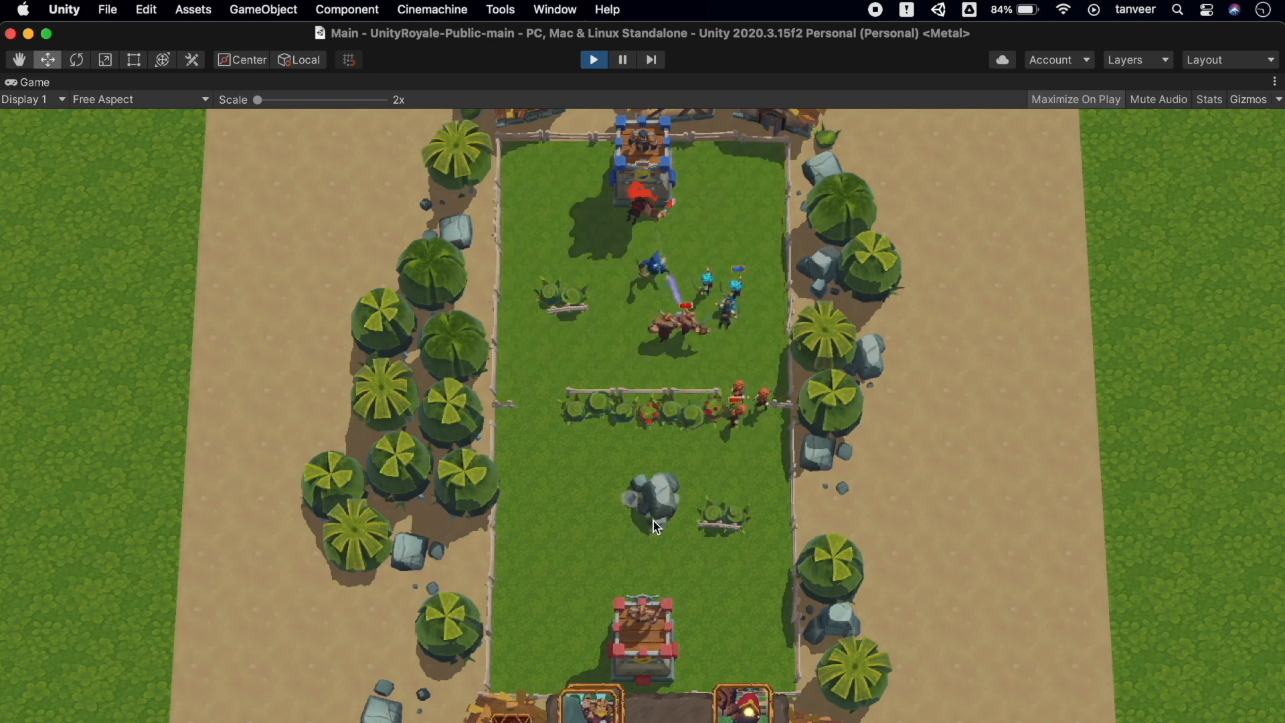
left_click_drag(659, 709, 571, 490)
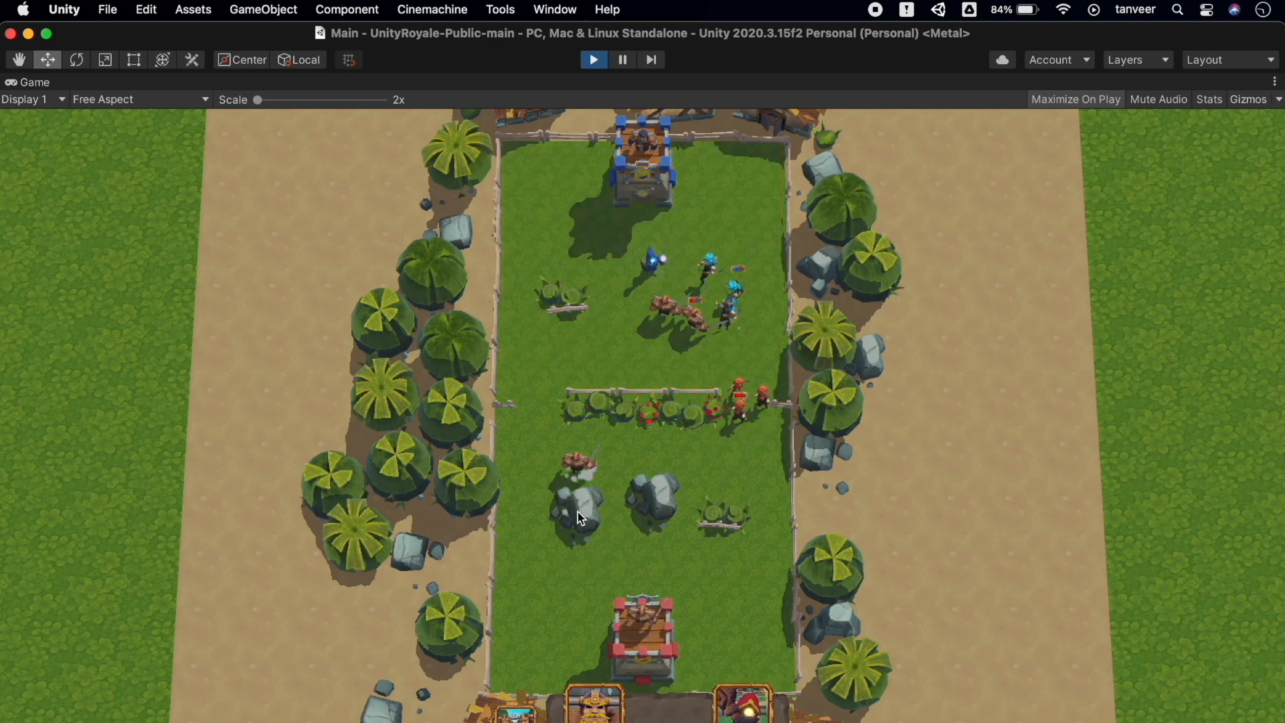
left_click_drag(659, 704, 580, 603)
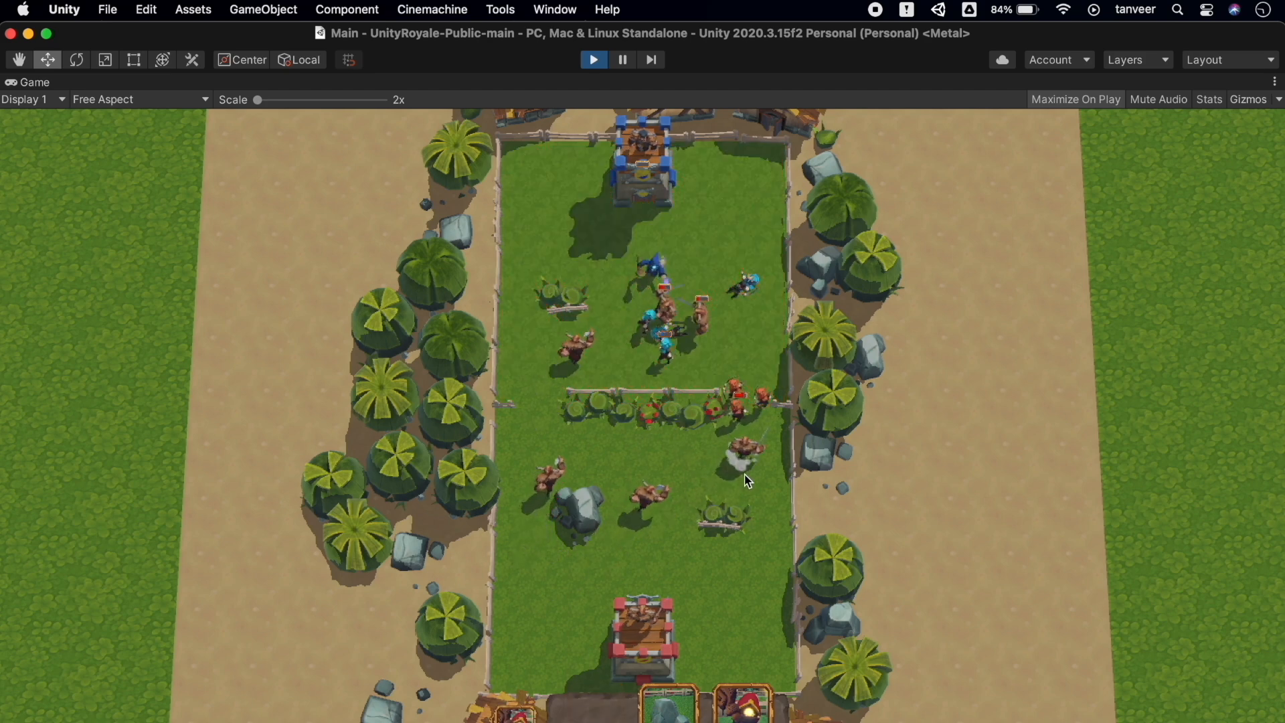
left_click_drag(609, 677, 540, 464)
Stop Play mode and open the Mage card's data from the project assets
key("super+p")
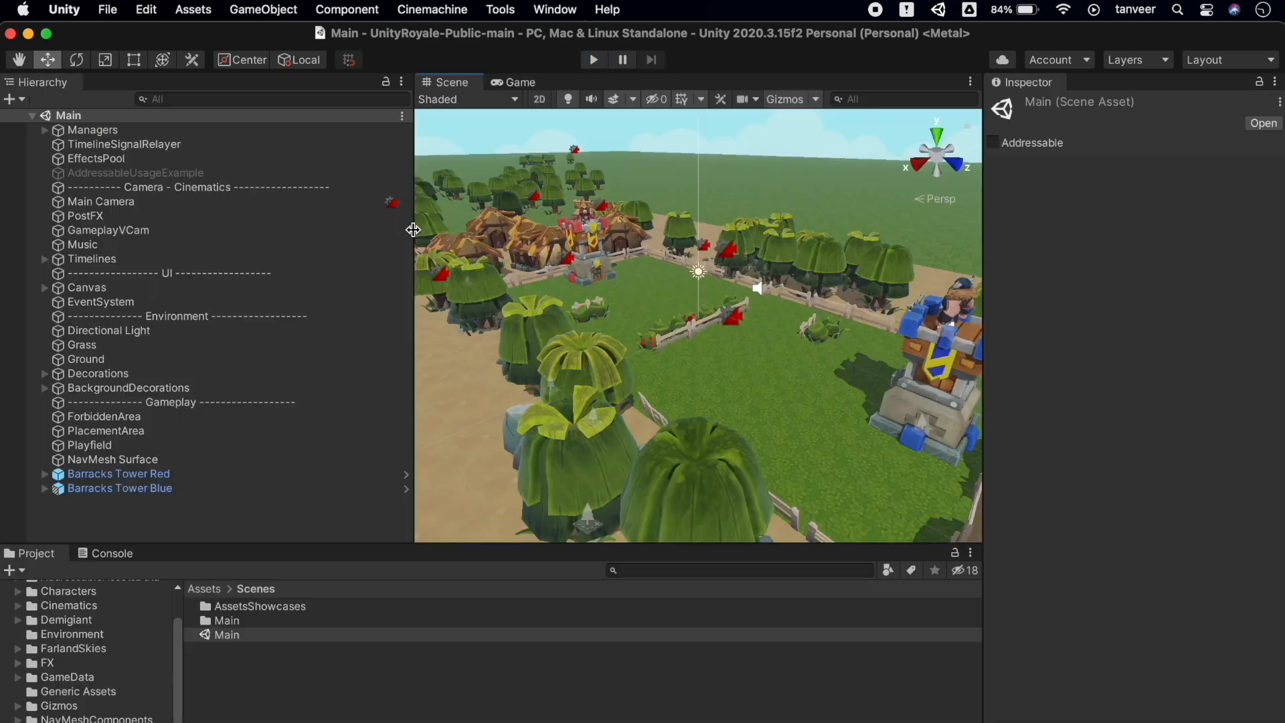
left_click_drag(440, 548, 454, 488)
scroll(119, 587, "up", 3)
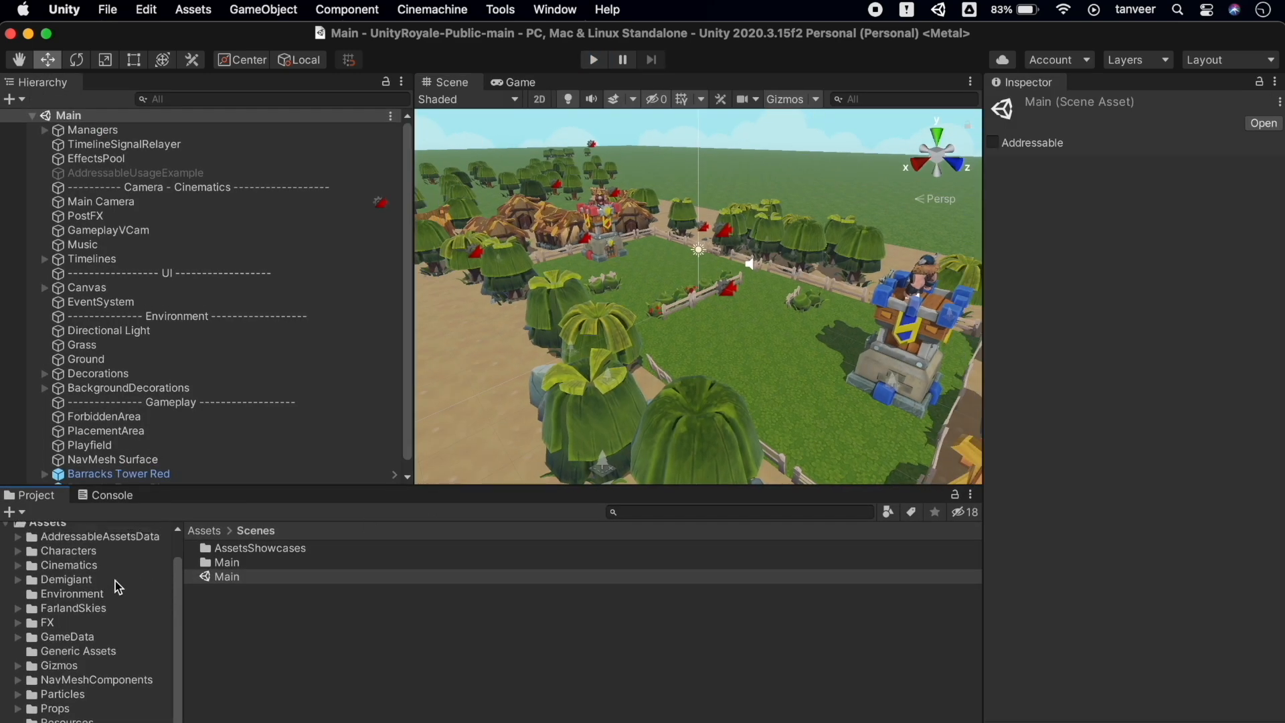
scroll(119, 587, "down", 5)
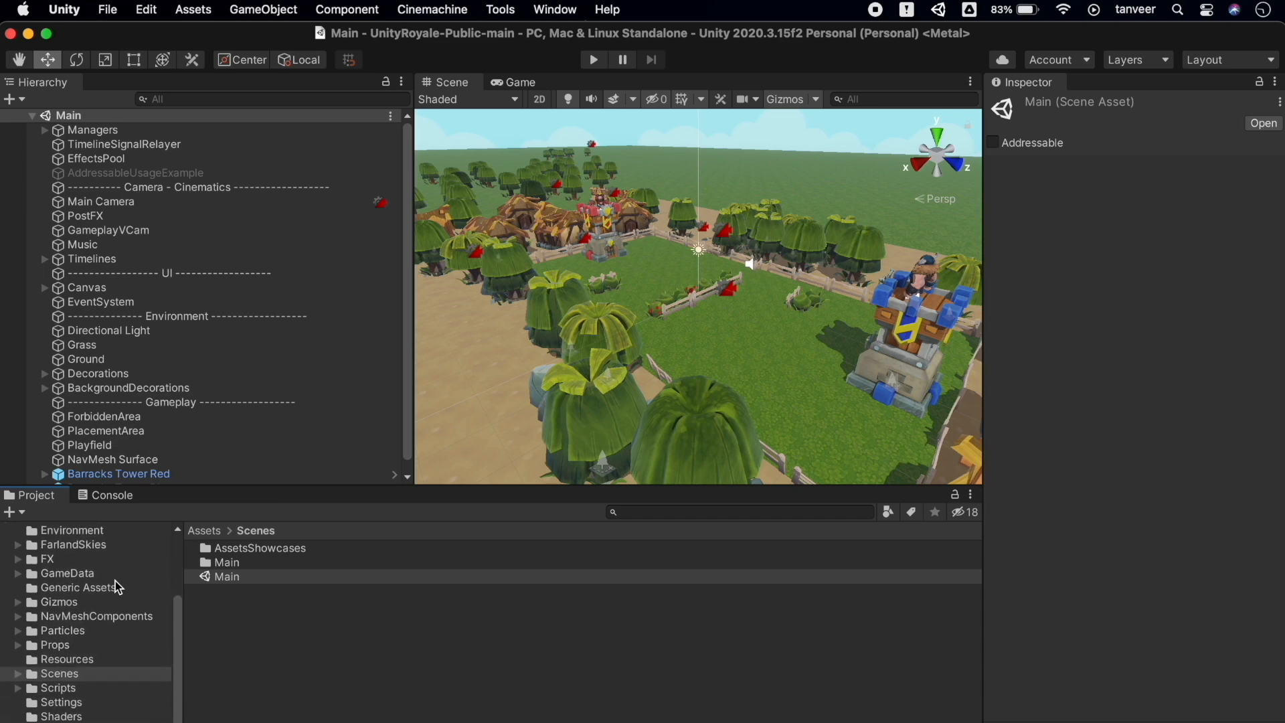
left_click(380, 635)
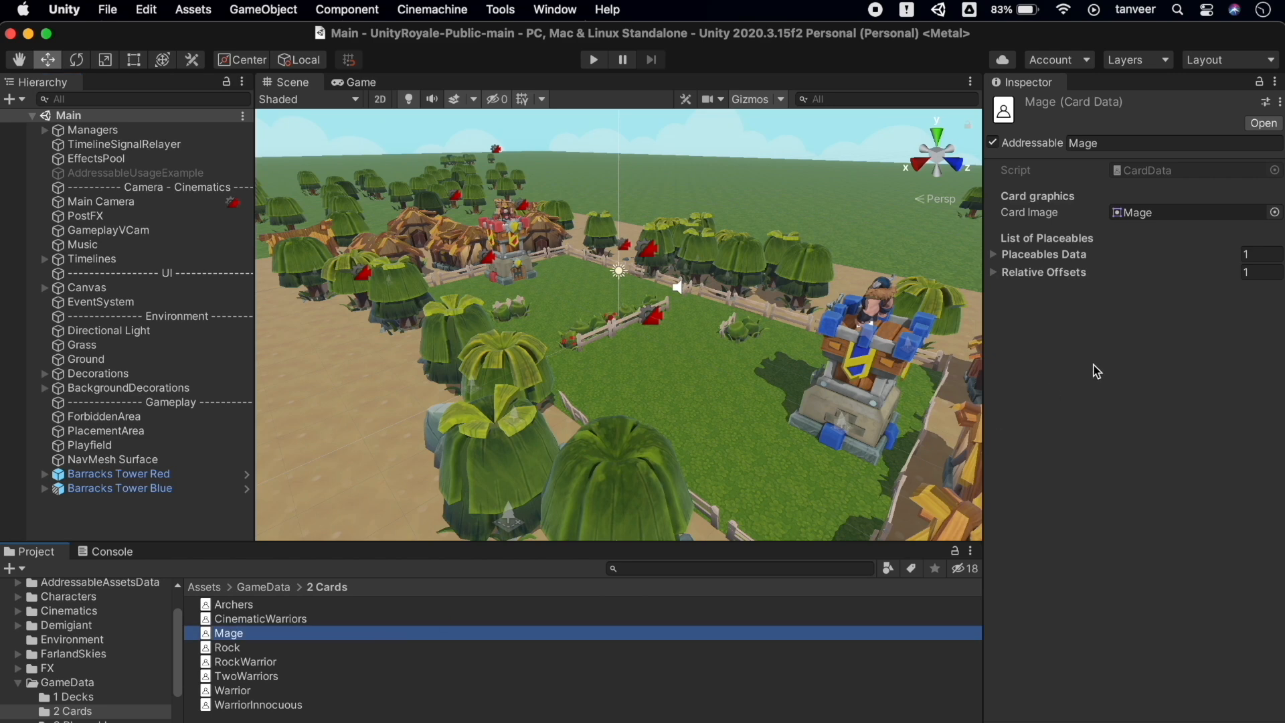
Resize the Mage card's Placeables Data and Relative Offsets lists to 2 entries each
left_click(1063, 255)
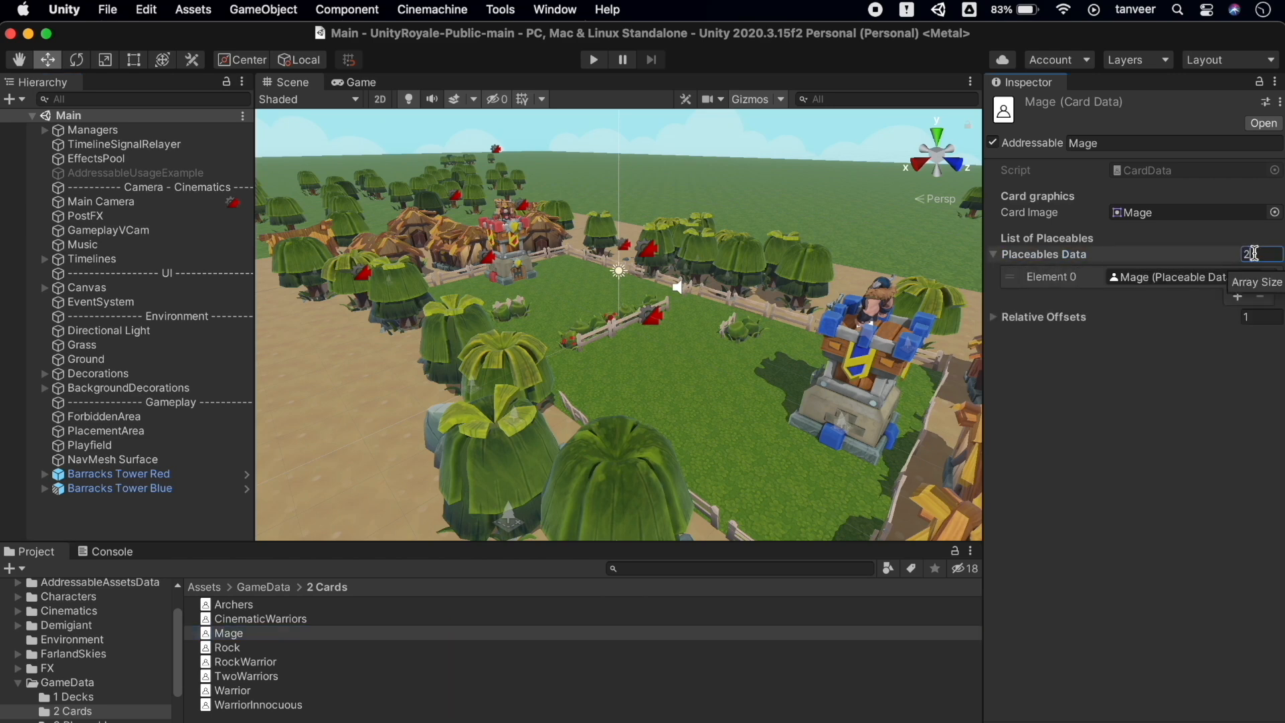
type("2")
key("Return")
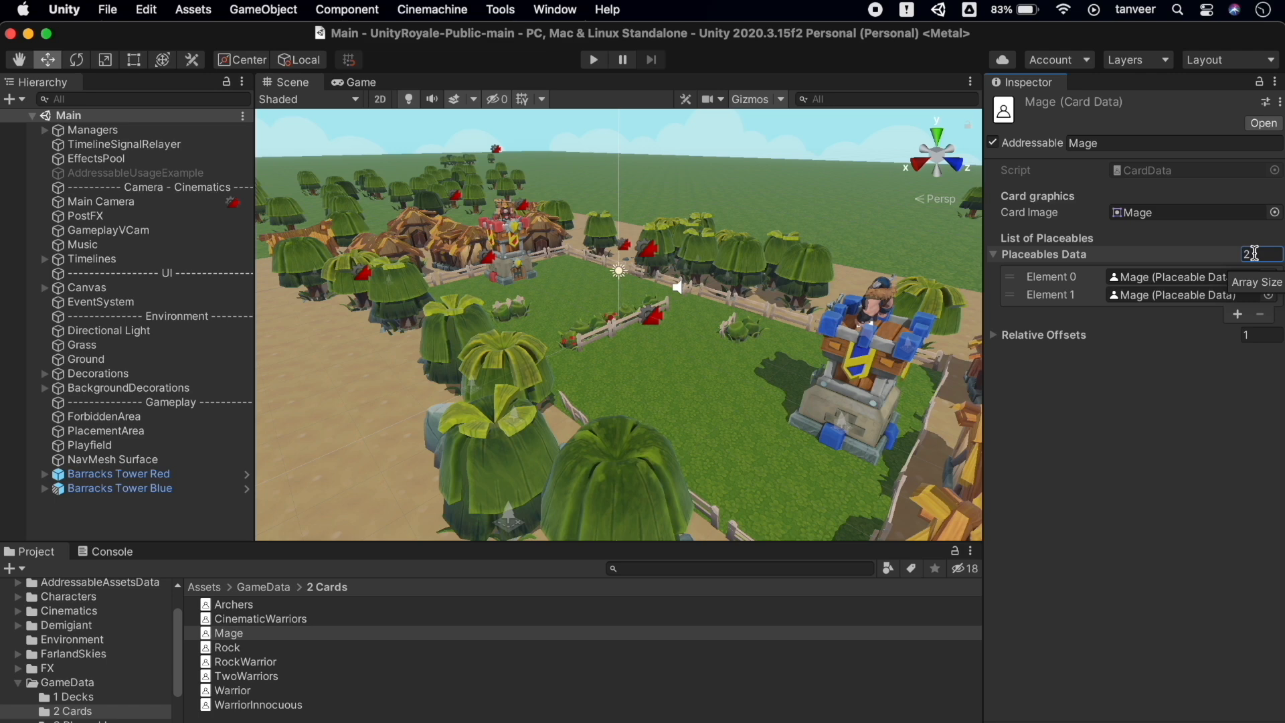
left_click(993, 336)
left_click(1262, 335)
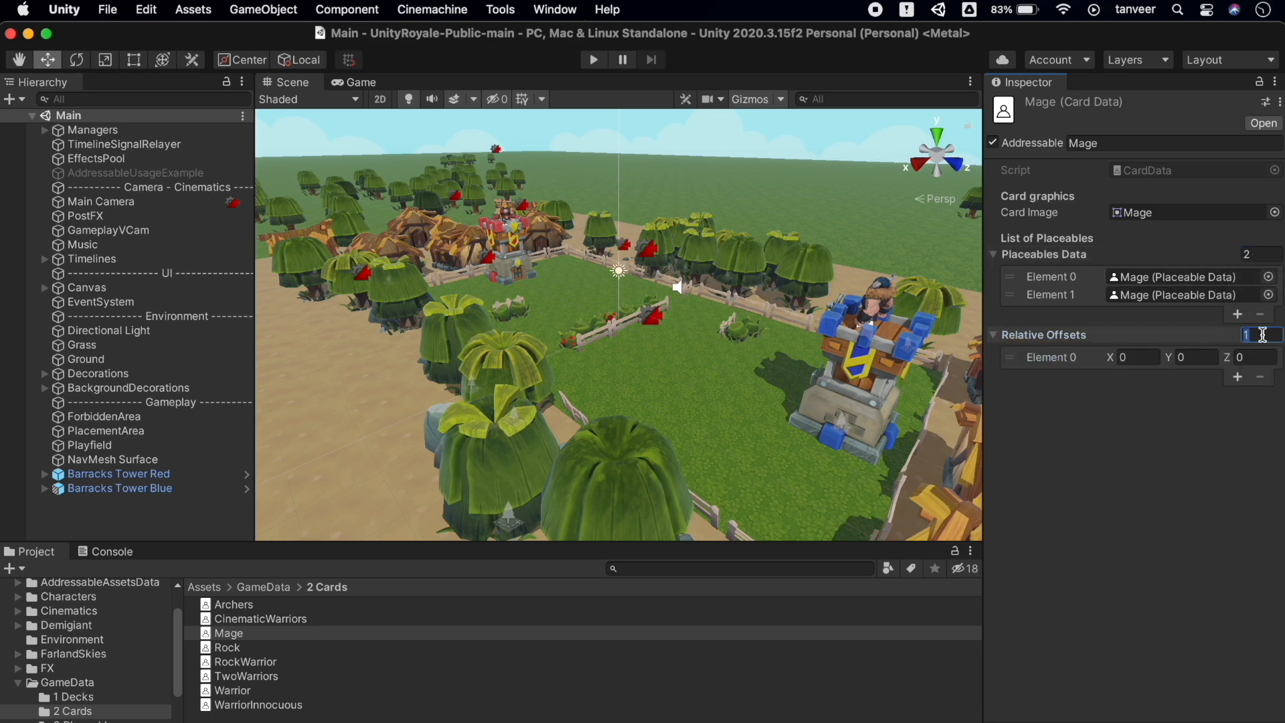
type("2")
key("Return")
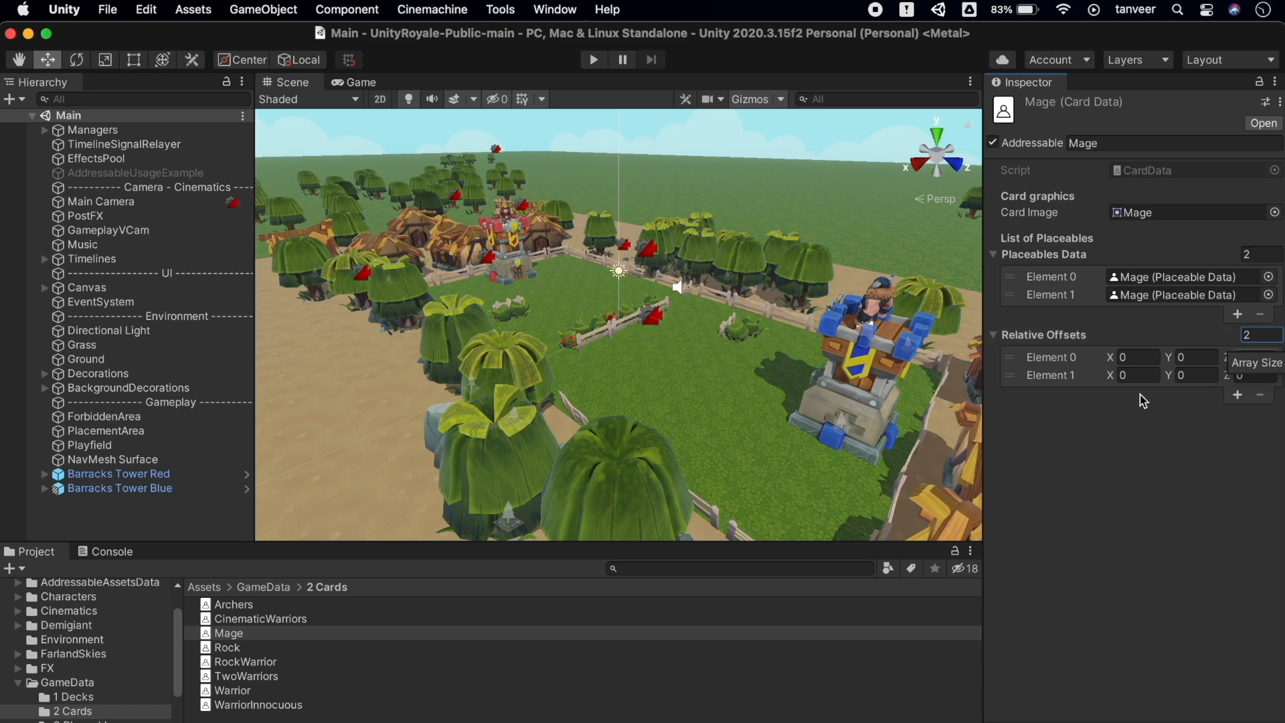
left_click(1141, 376)
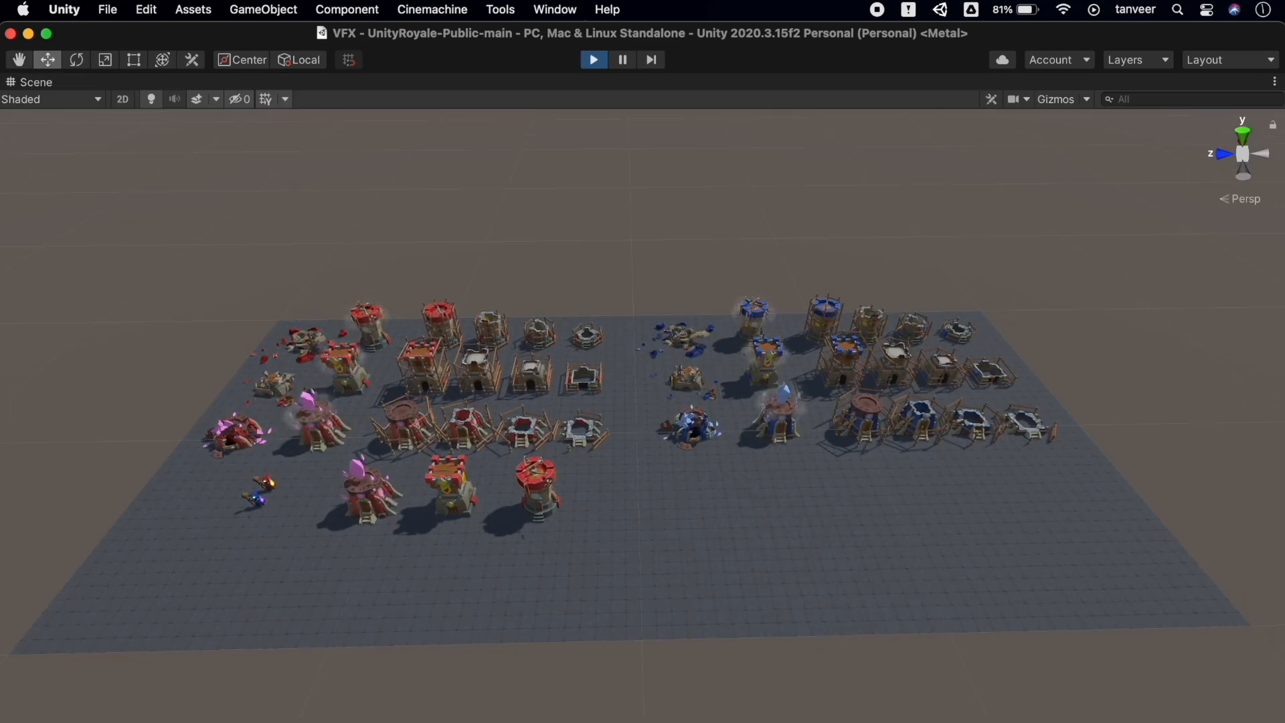
Orbit and tilt the Scene view to look down on the tower board, then fly forward over it
mouse_move(769, 702)
left_mouse_down("alt")
mouse_move(754, 696)
mouse_move(763, 702)
left_mouse_up("alt")
scroll(709, 510, "up", 5)
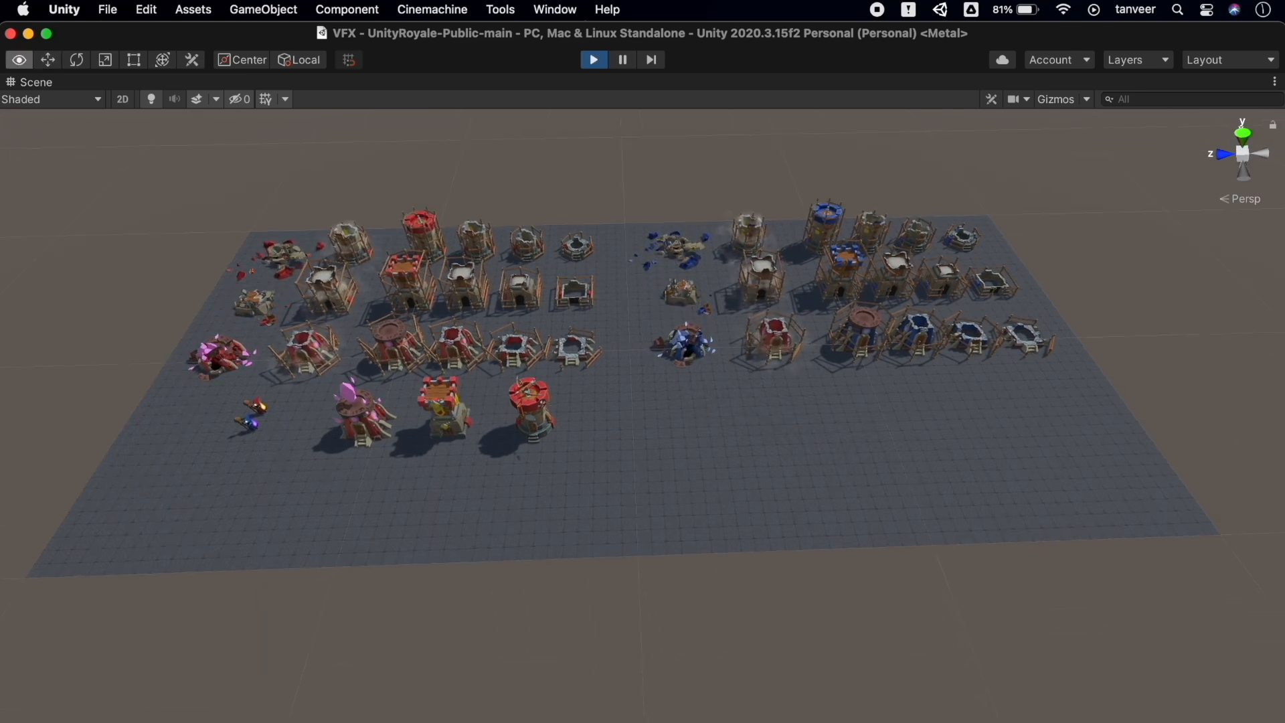
left_click_drag(708, 510, 701, 614, "alt")
key("w")
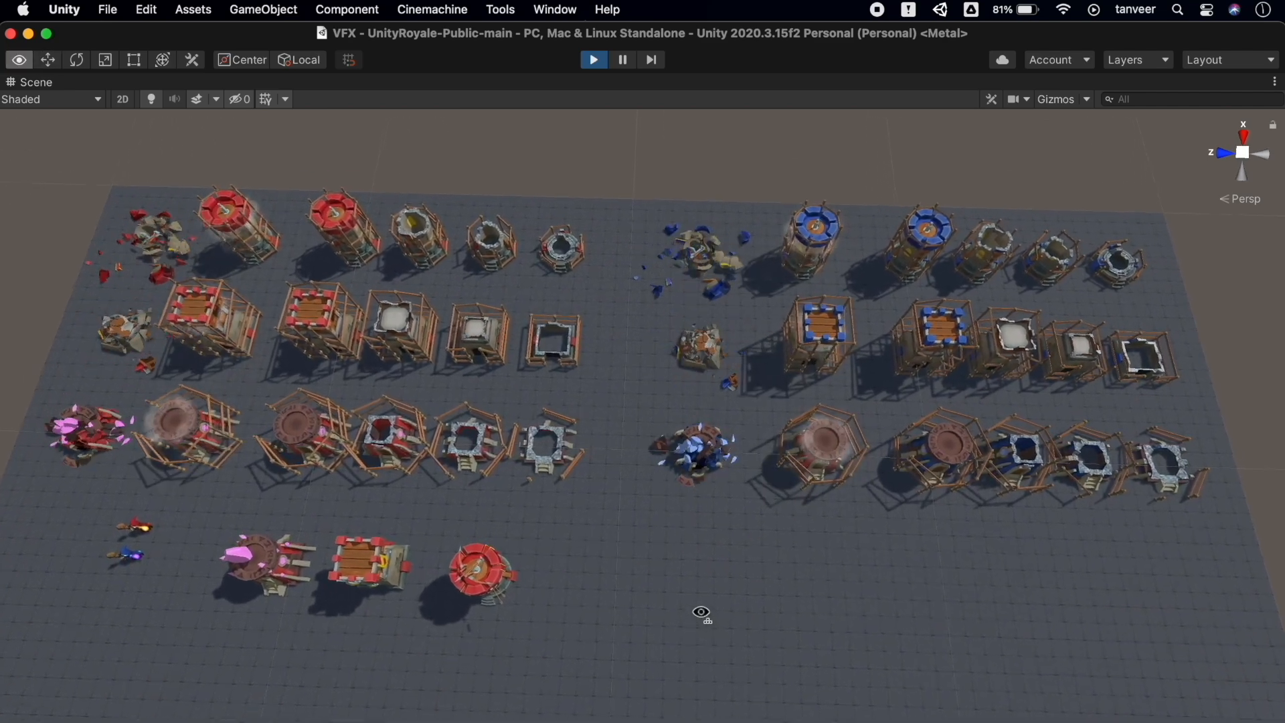
key("w")
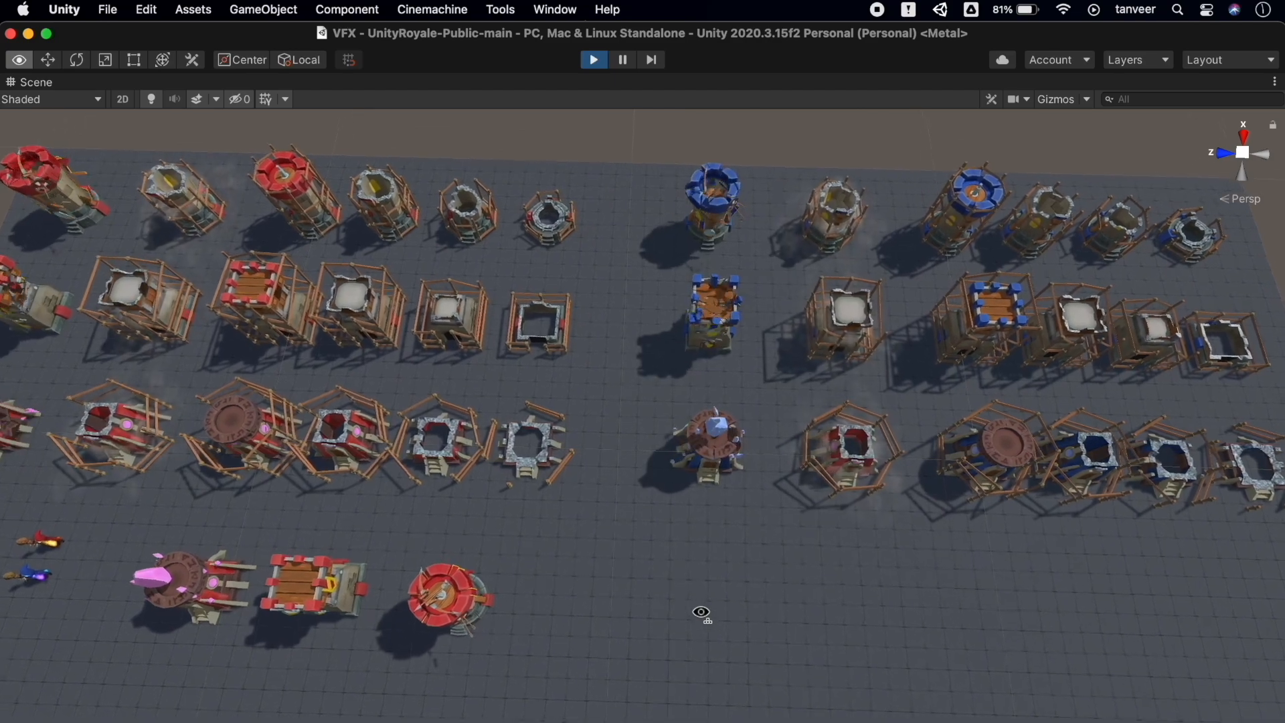
right_click_drag(701, 612, 701, 437)
key("q")
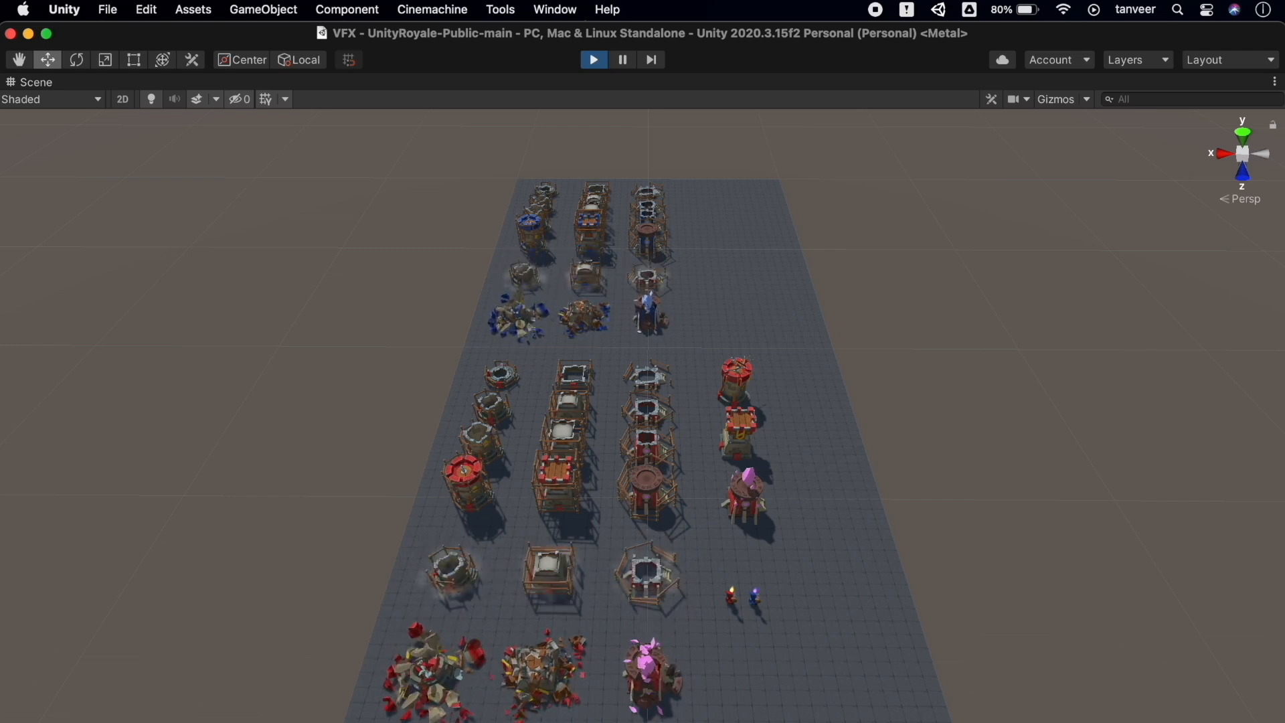
Fly low toward the village and finish above the houses and trees
right_click_drag(1077, 556, 1067, 393)
key("q")
key("q")
key("w")
key("a")
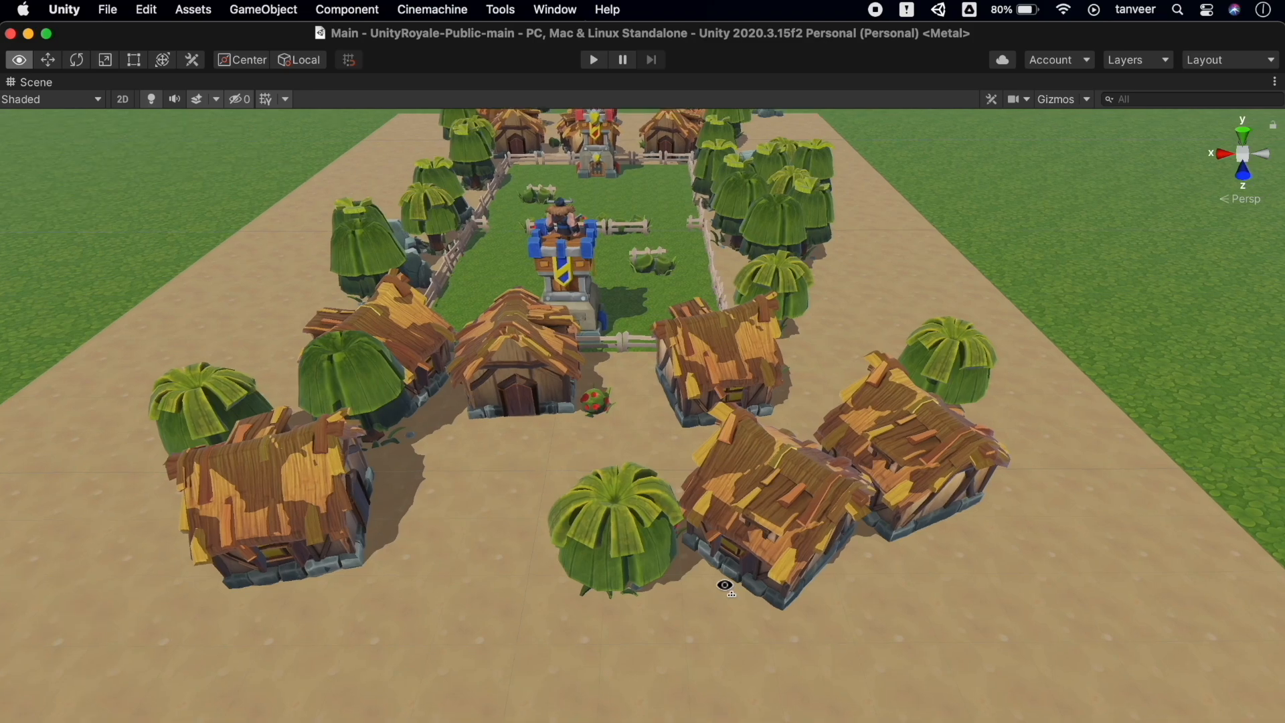
key("w")
right_click_drag(725, 584, 503, 632)
key("w")
key("w")
key("w")
key("s")
key("e")
key("w")
Orbit over the fenced field and fly around the arena to overview the towers and trees
right_click_drag(890, 329, 466, 371)
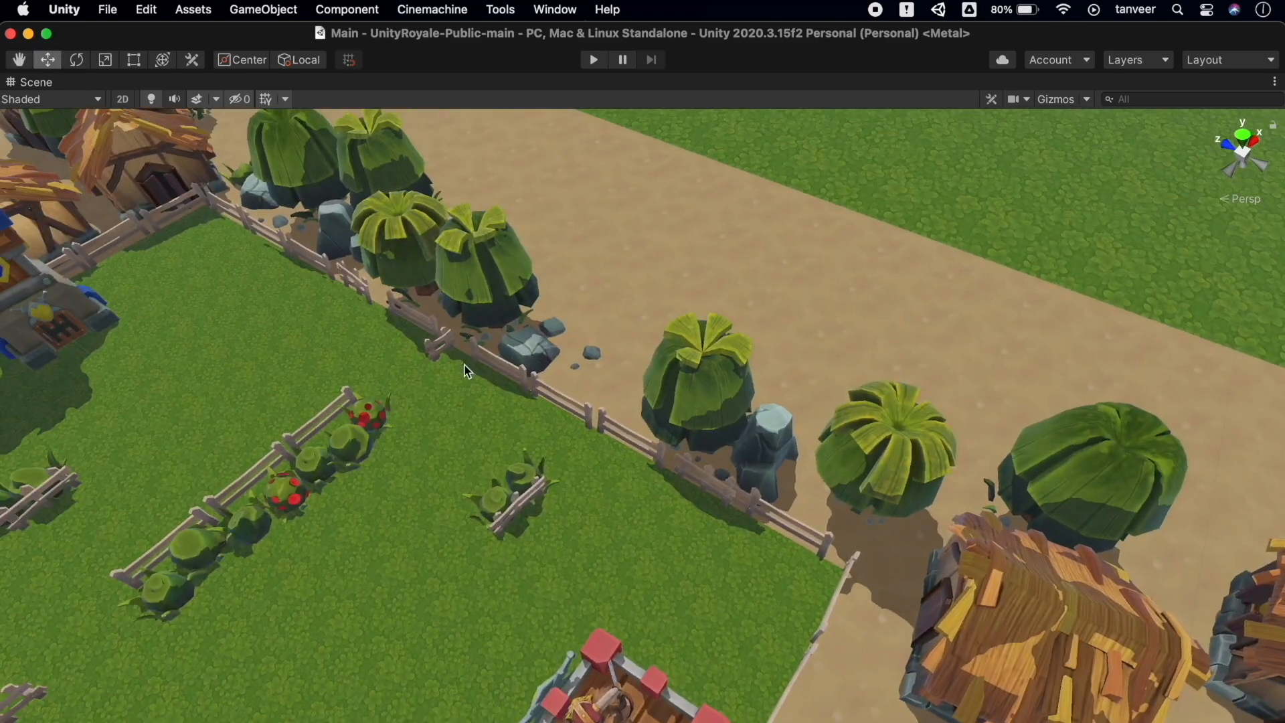
right_click_drag(860, 305, 679, 268)
right_click_drag(989, 298, 879, 269)
right_click_drag(917, 345, 948, 481)
key("w")
key("q")
key("s")
key("s")
key("s")
key("w")
key("s")
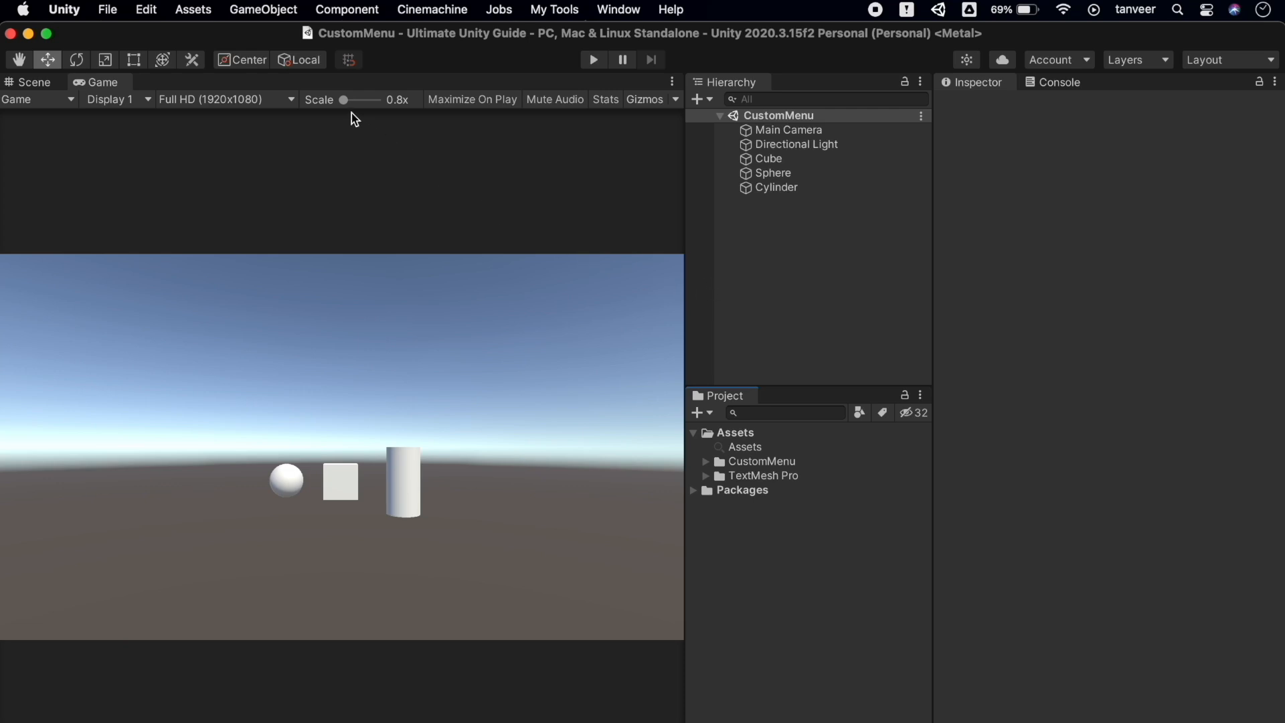
In Project Settings > Editor, turn off Reload Scene for Play Mode and dock the window beside the Game view
left_click(150, 8)
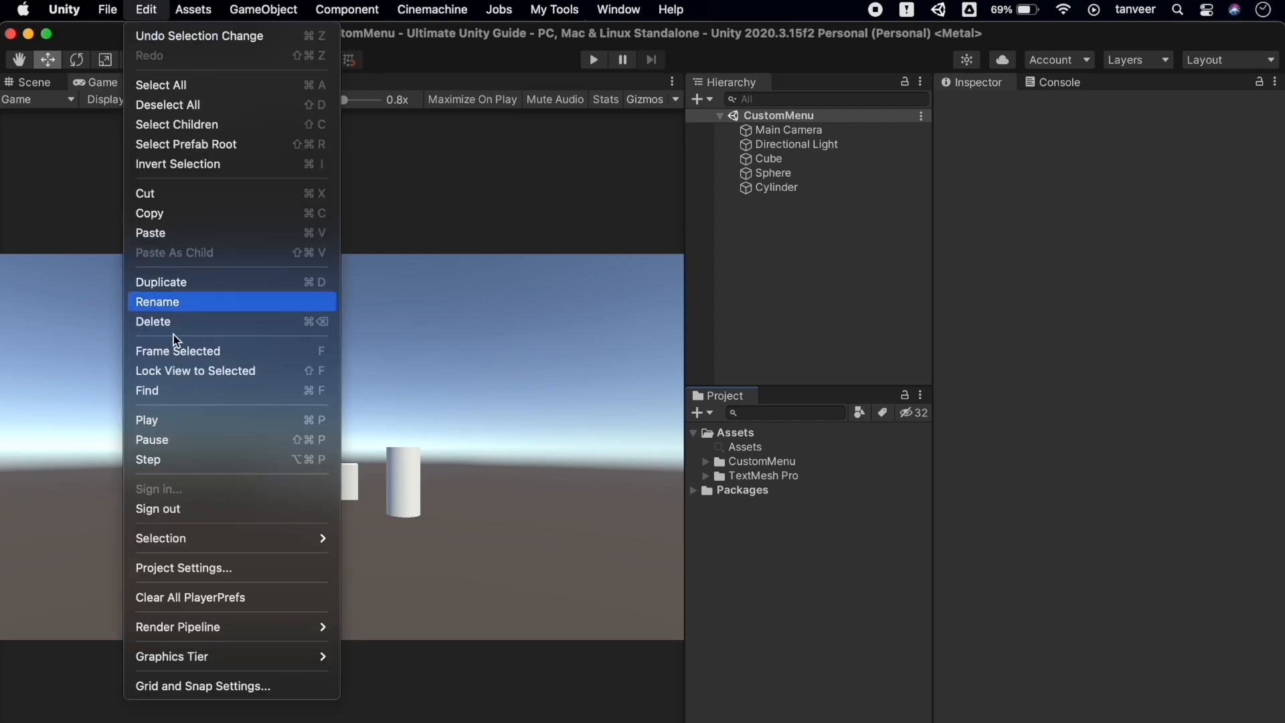
left_click(204, 570)
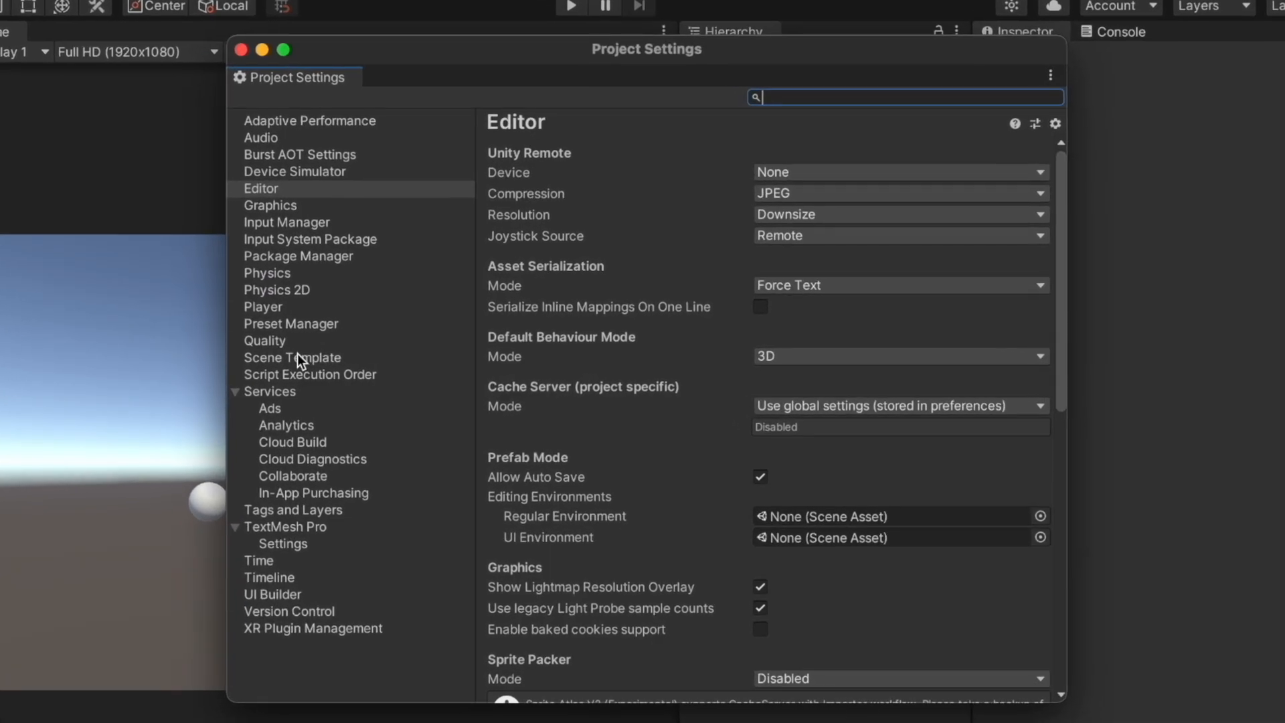
left_click(270, 189)
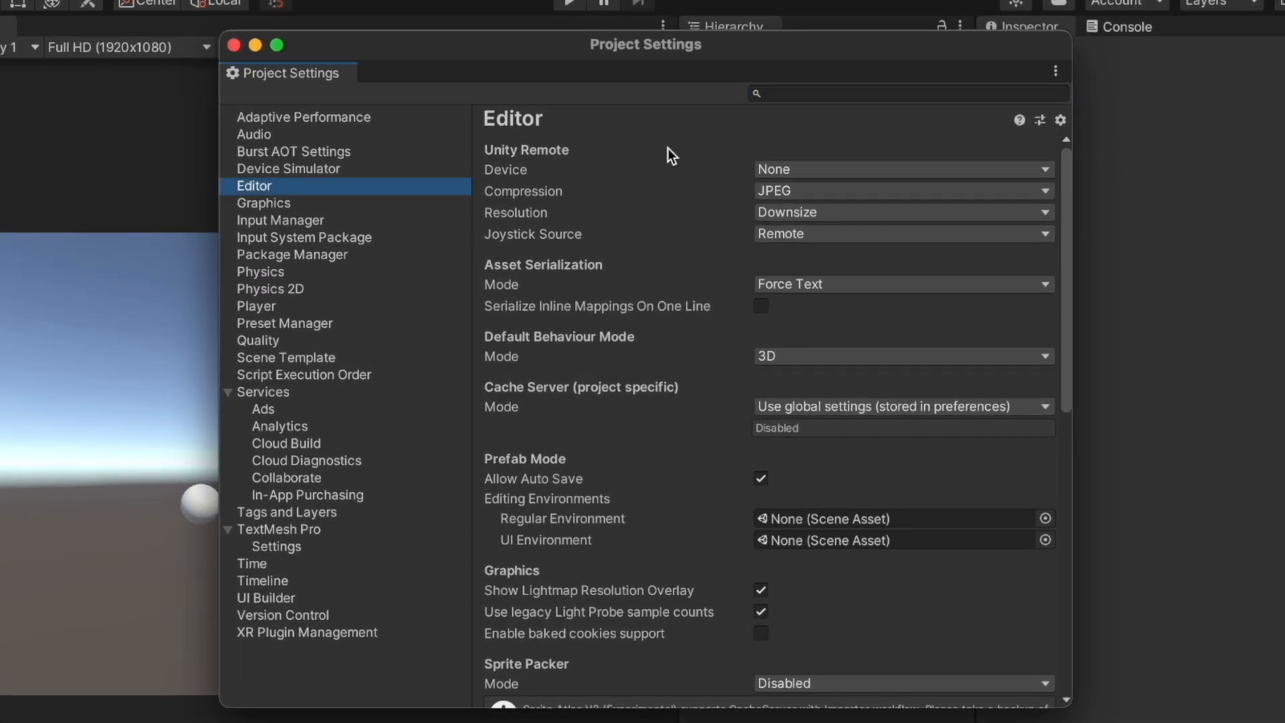
scroll(744, 383, "down", 5)
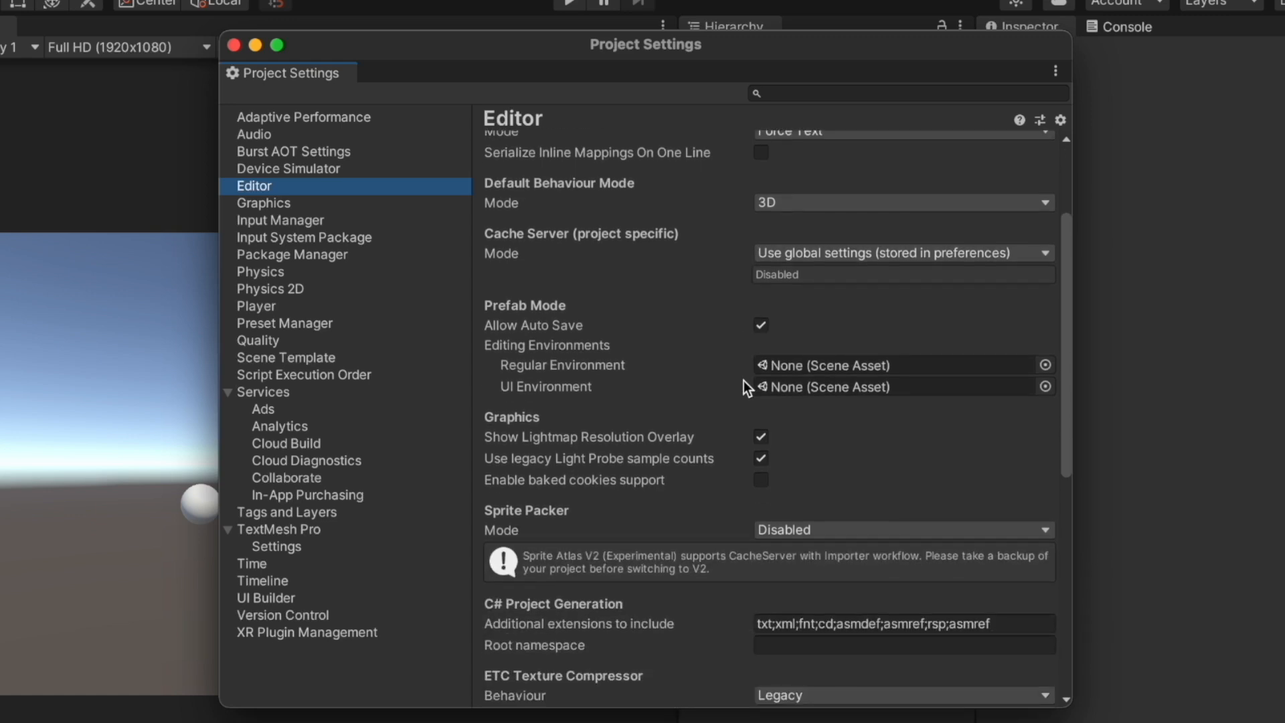
scroll(744, 383, "down", 8)
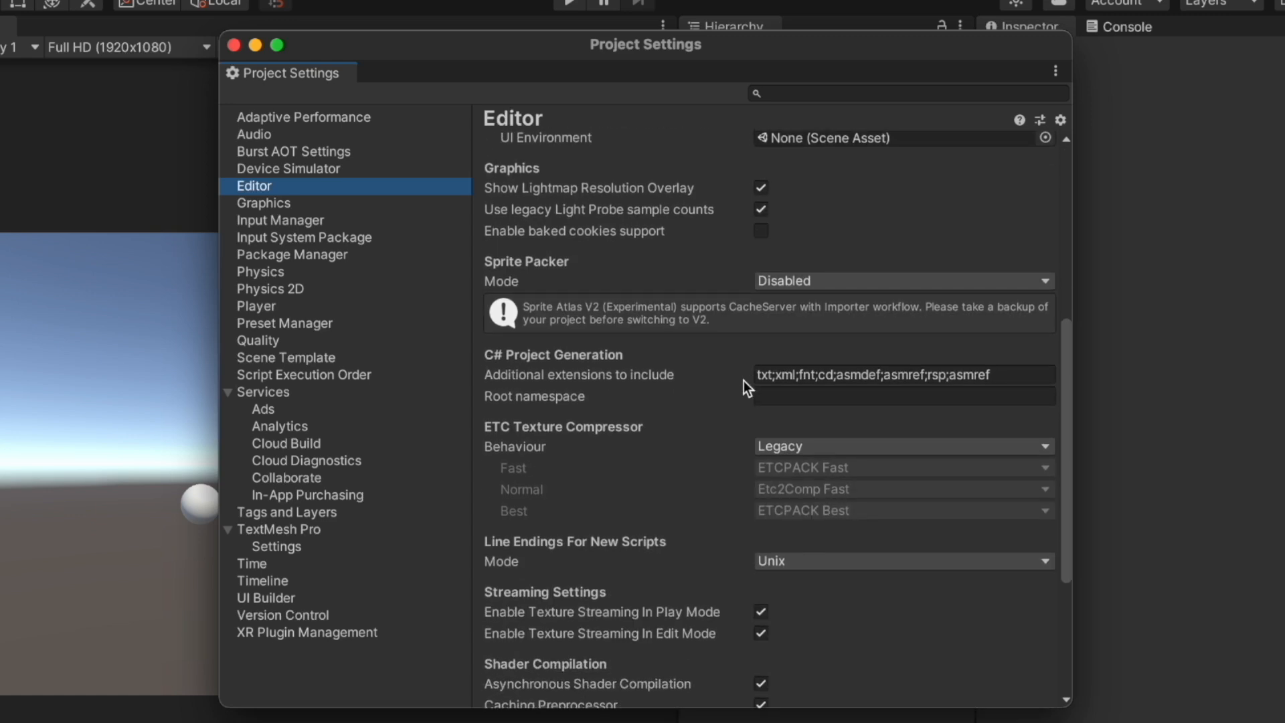
scroll(744, 388, "down", 3)
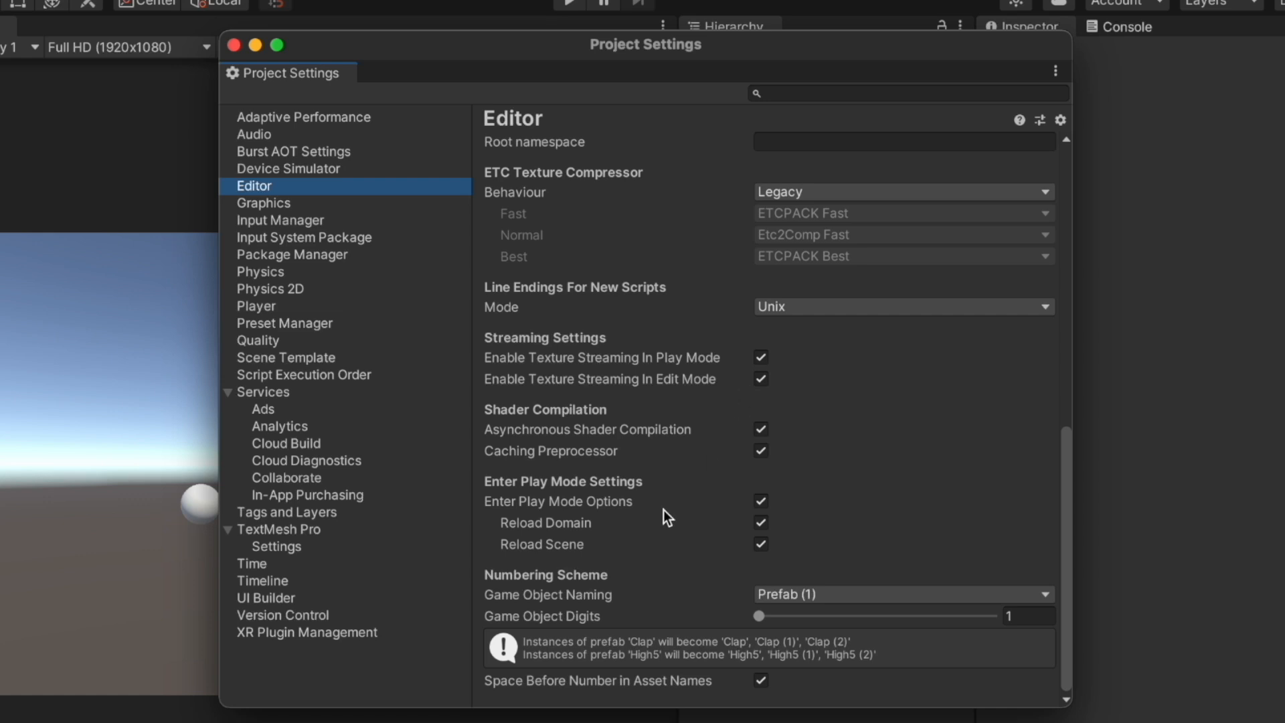
left_click(762, 544)
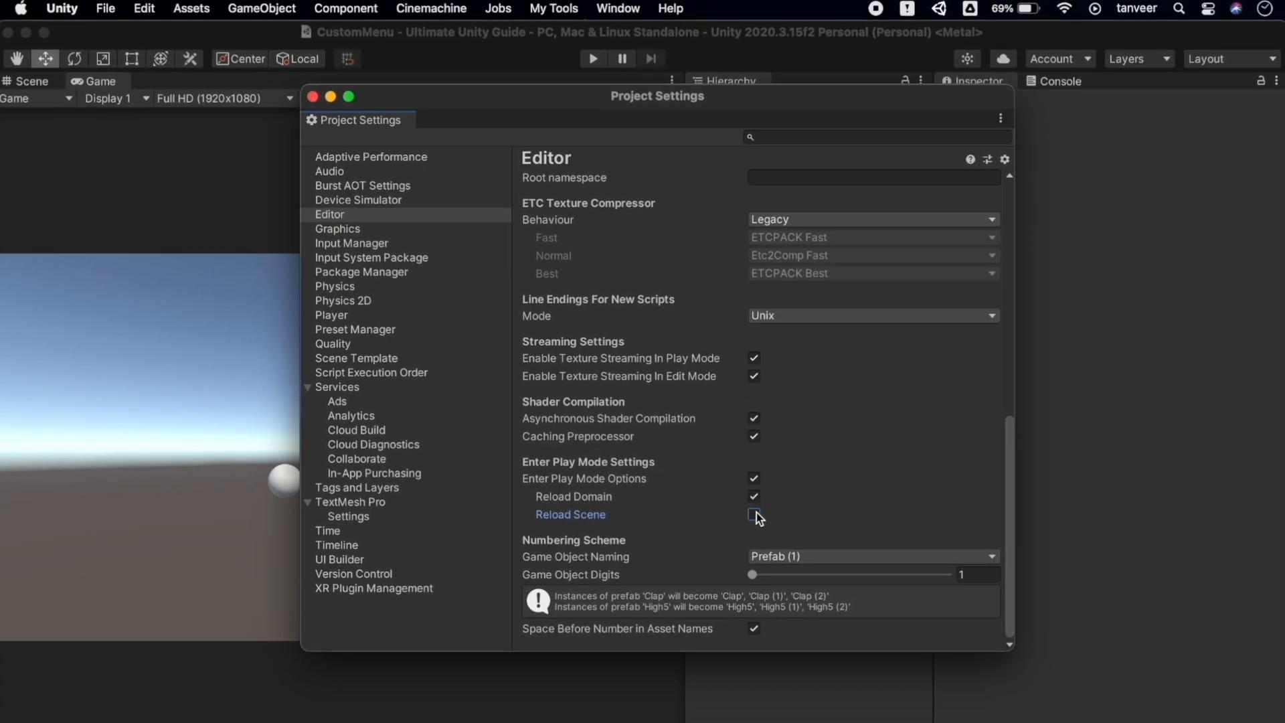
left_click_drag(541, 94, 594, 177)
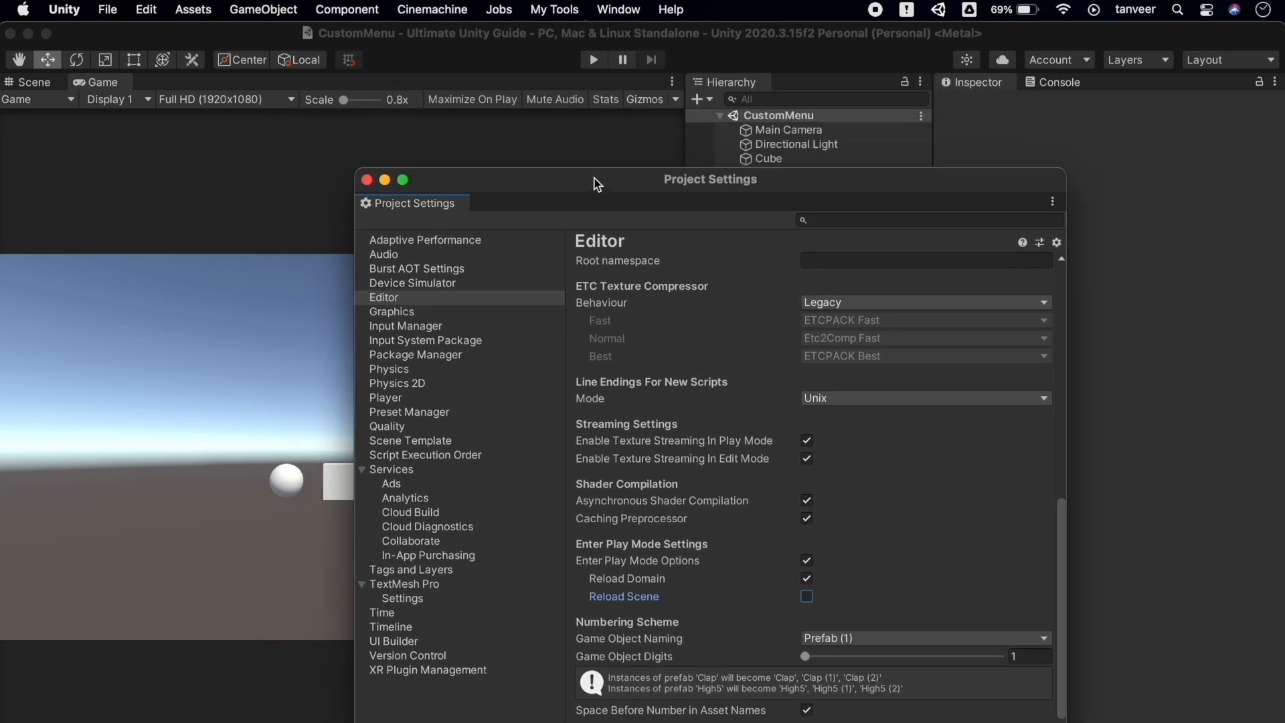
left_click_drag(435, 204, 181, 86)
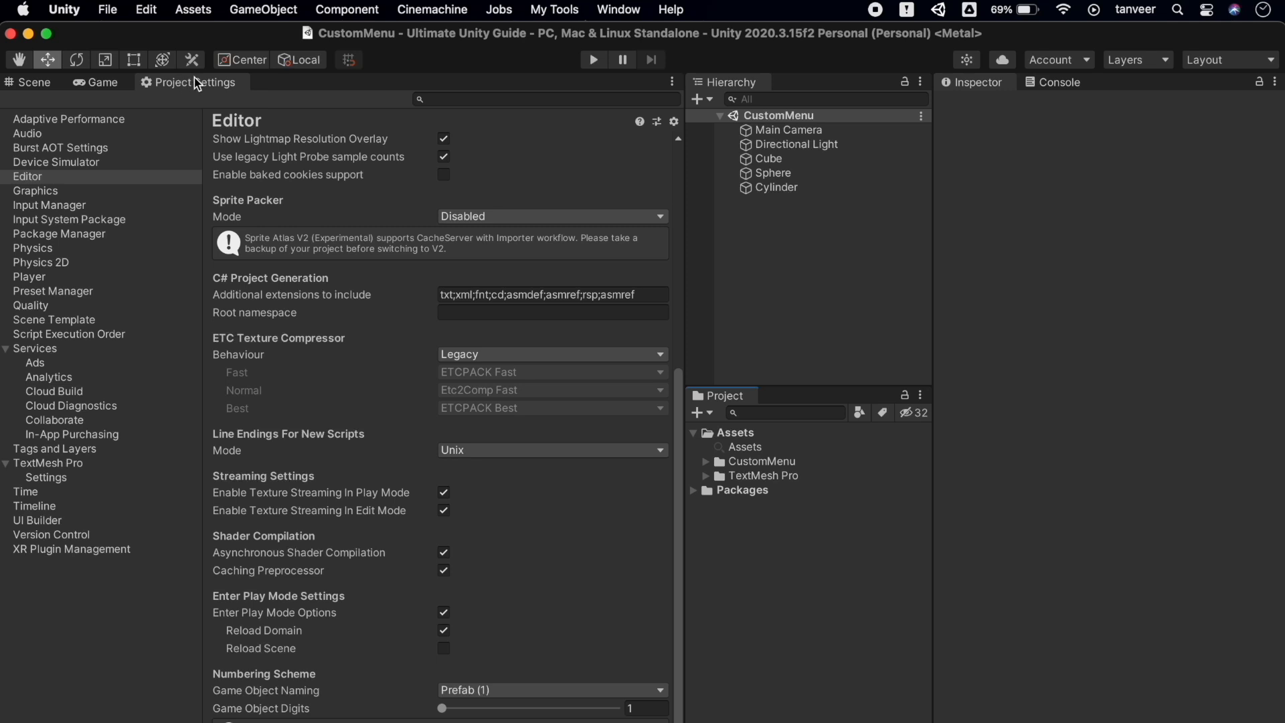
Run a quick Play Mode test from the Game view, then stop it
left_click(103, 81)
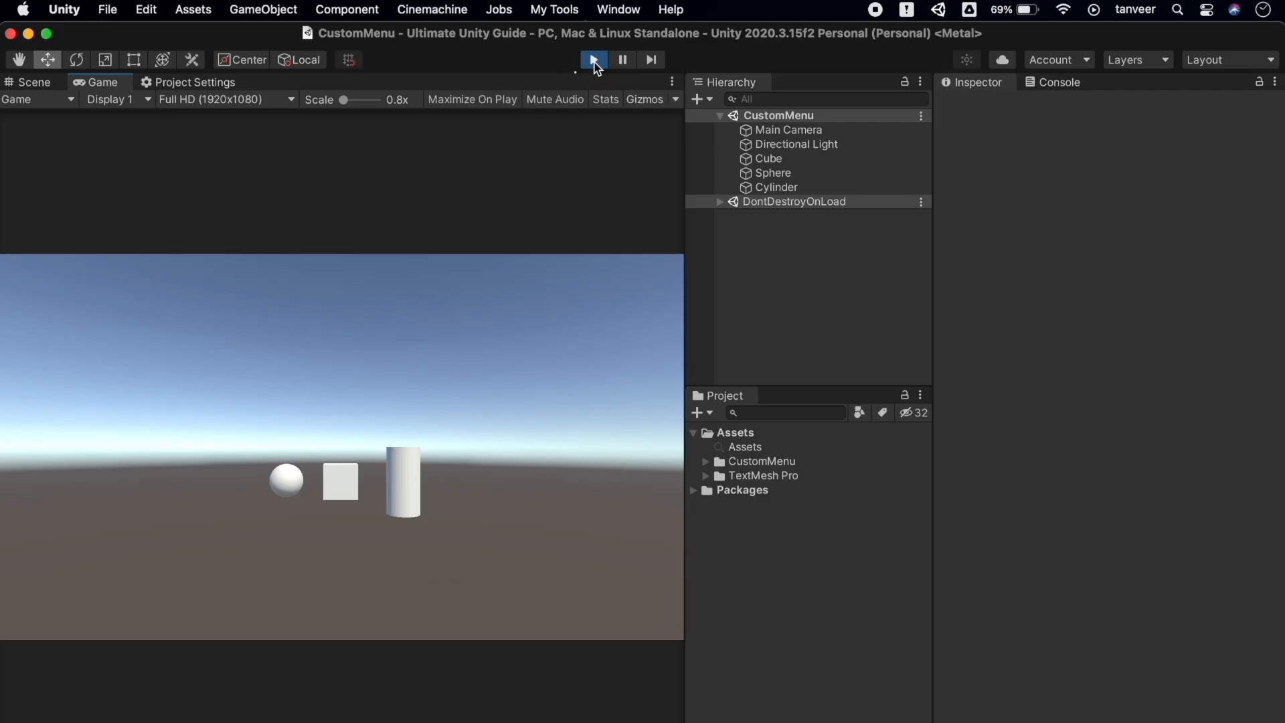
left_click(593, 61)
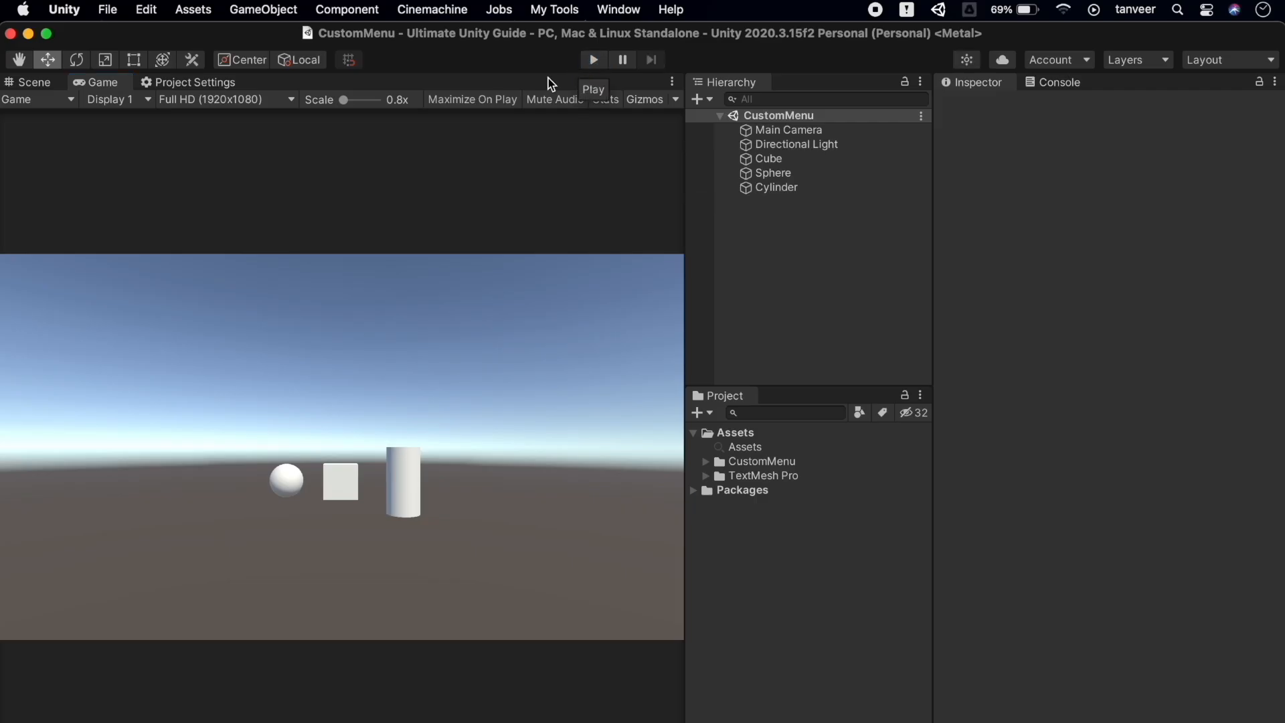
left_click(195, 85)
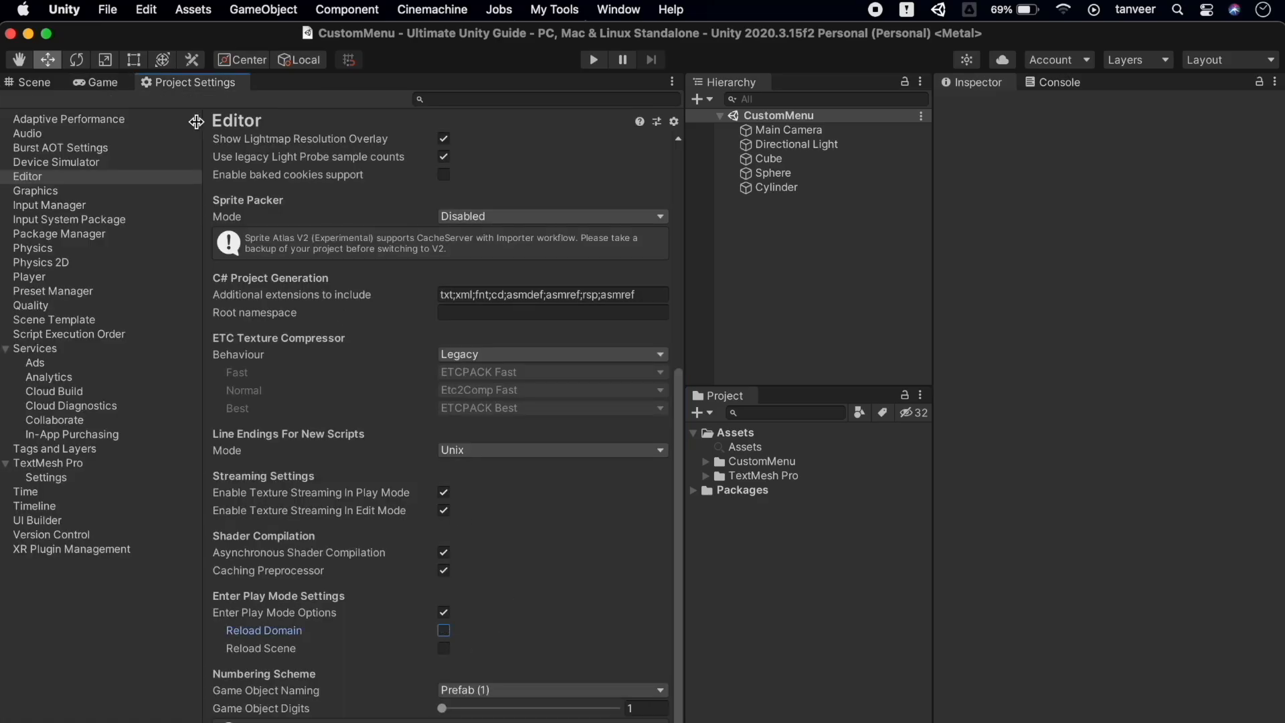
left_click(100, 83)
left_click(592, 60)
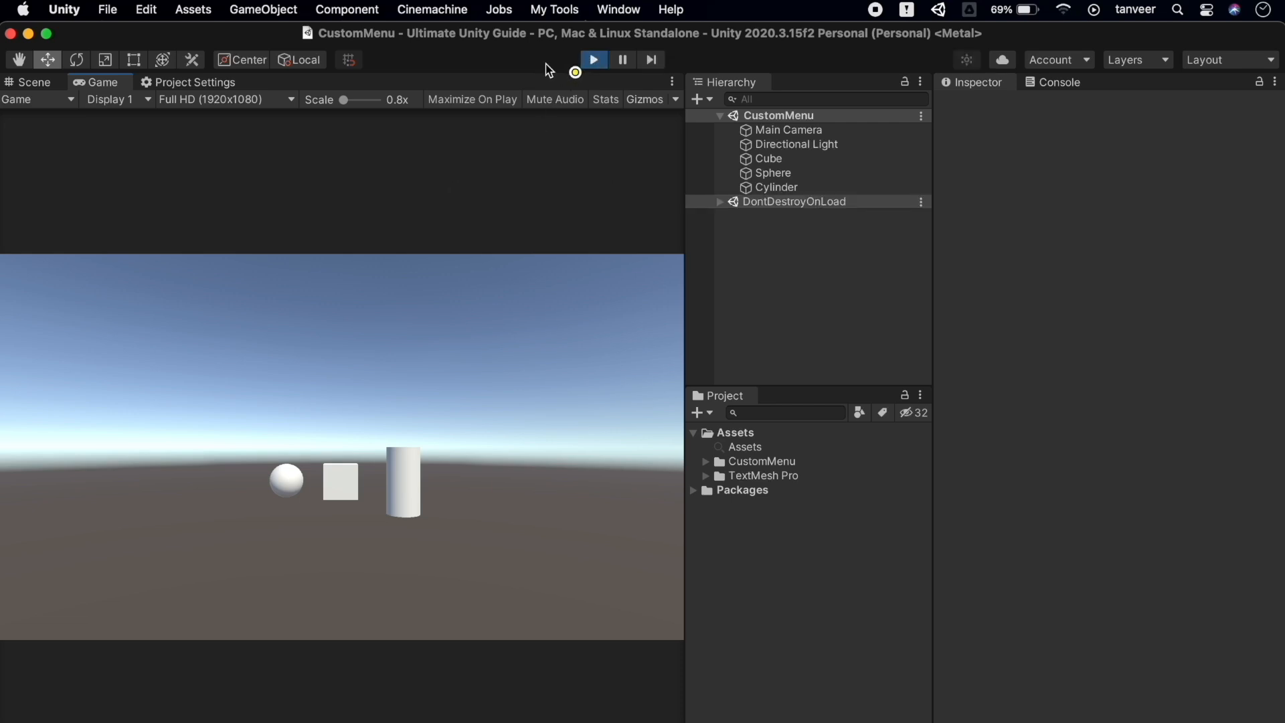
left_click(595, 61)
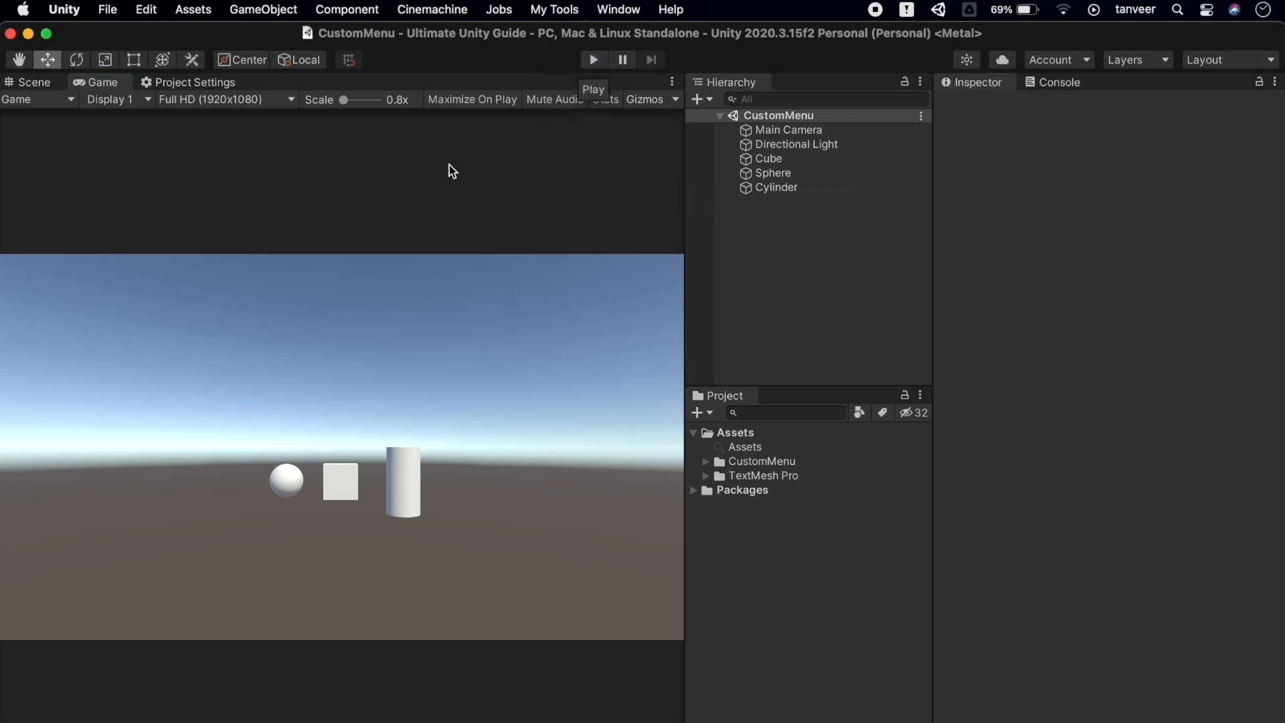
Turn off Reload Domain with Enter Play Mode Options kept on, then test Play Mode again
left_click(188, 82)
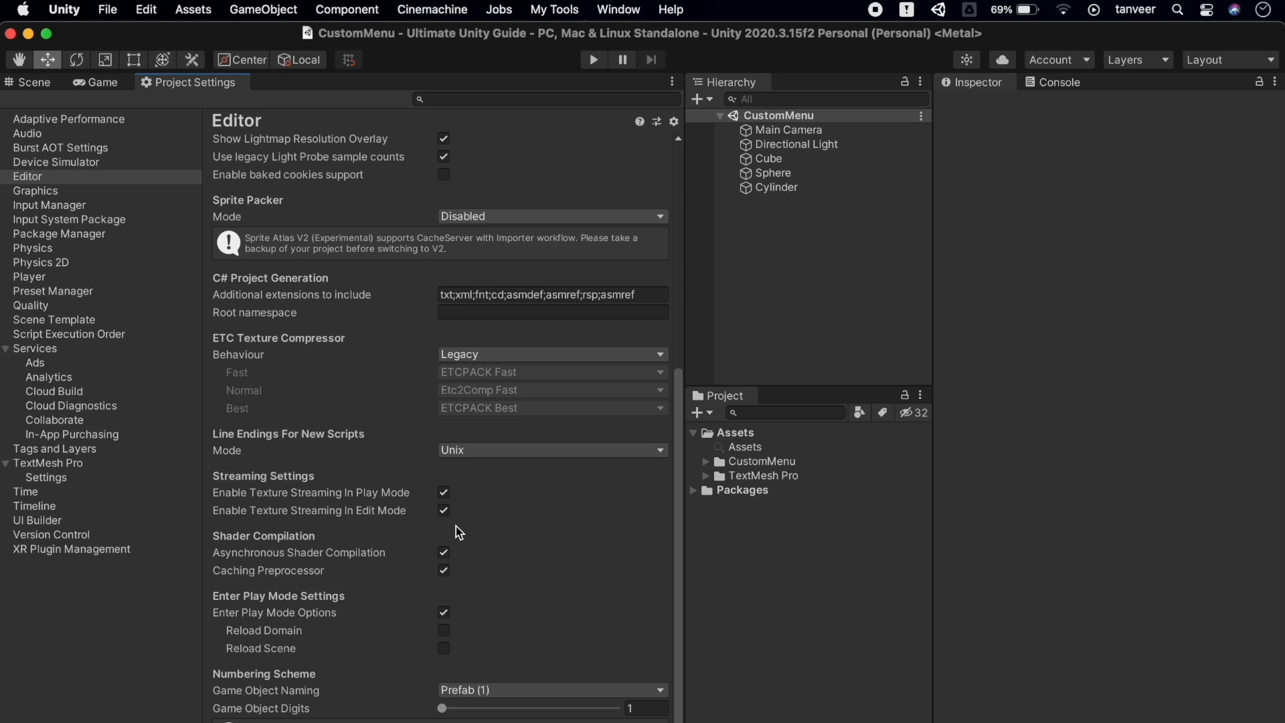
left_click(444, 614)
left_click(444, 613)
left_click(444, 648)
left_click(115, 80)
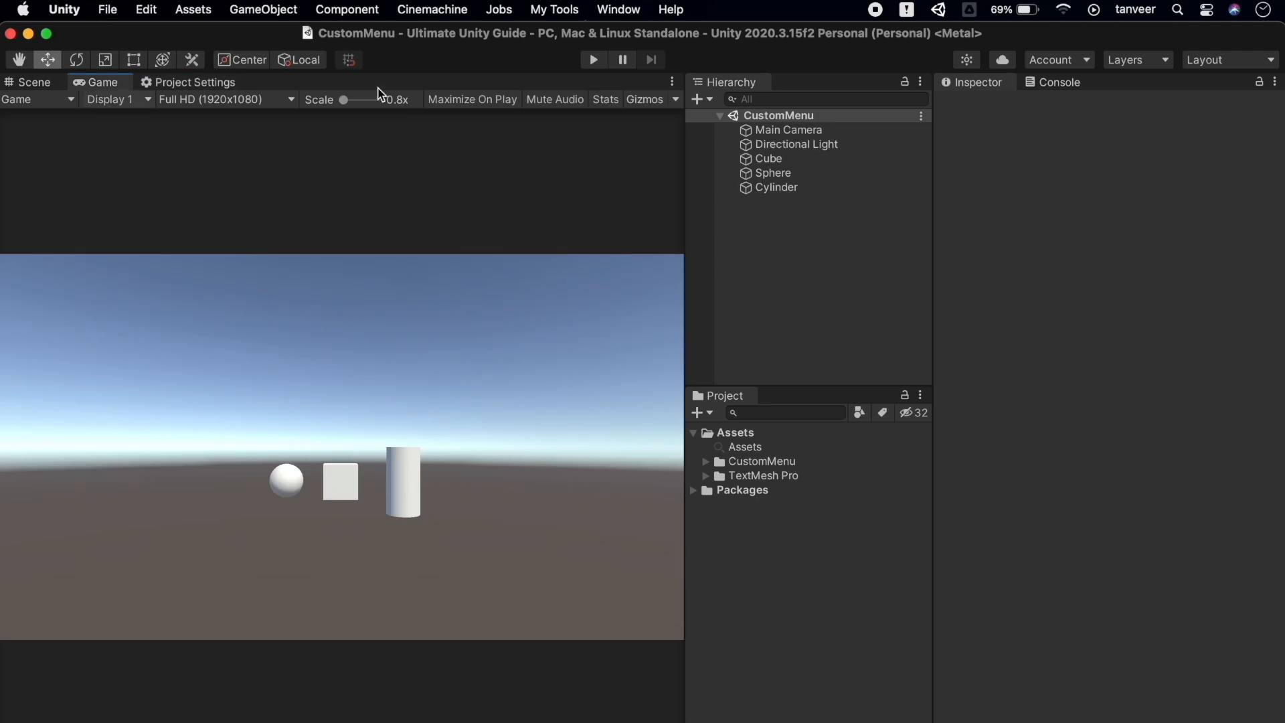
left_click(594, 60)
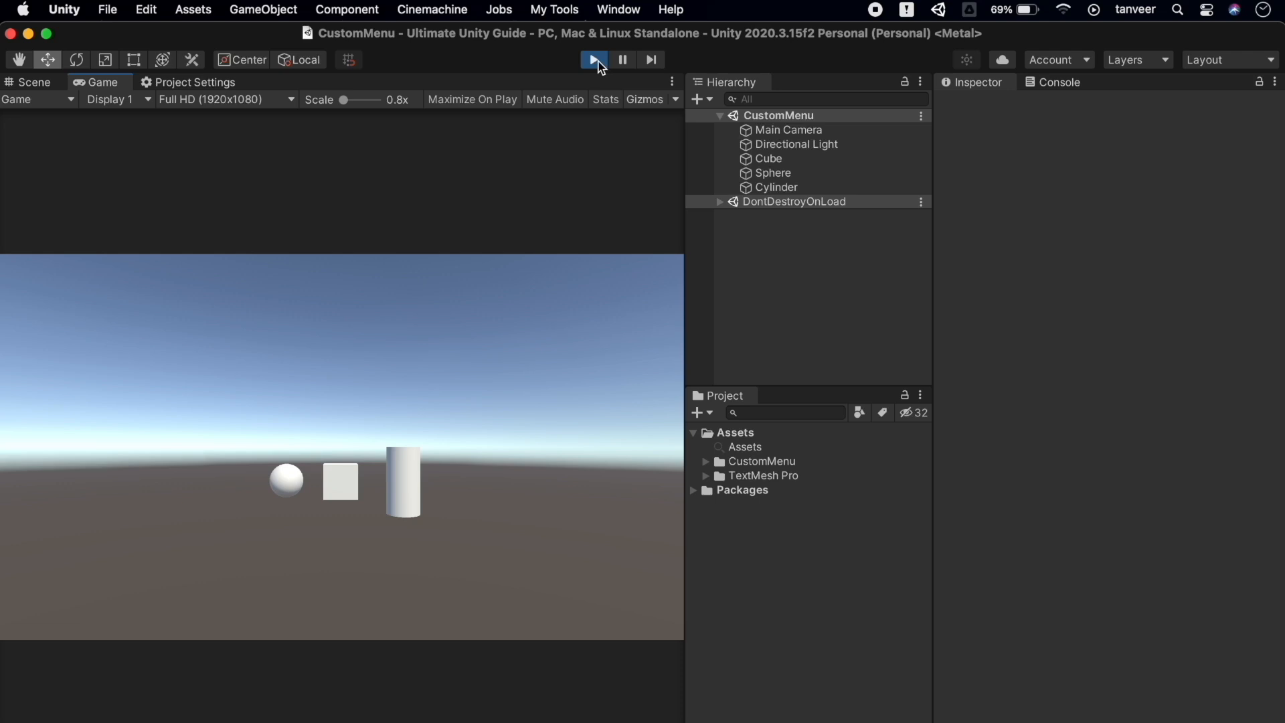
left_click(595, 61)
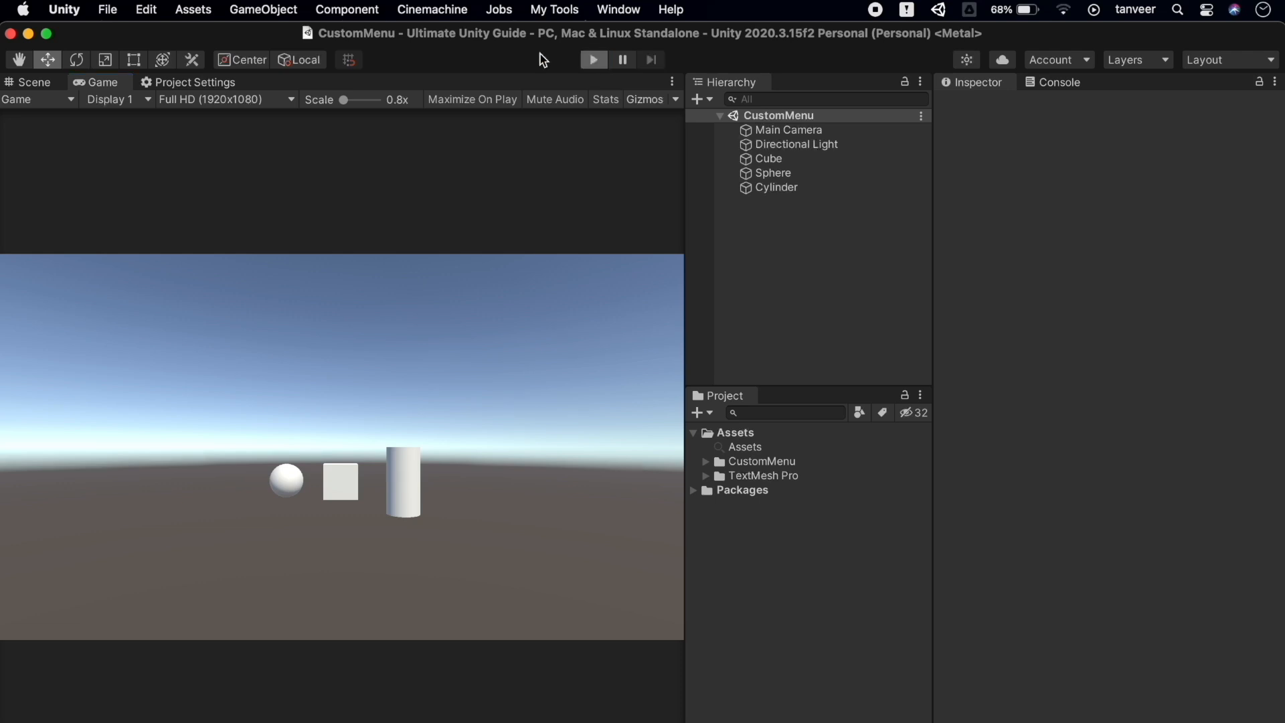
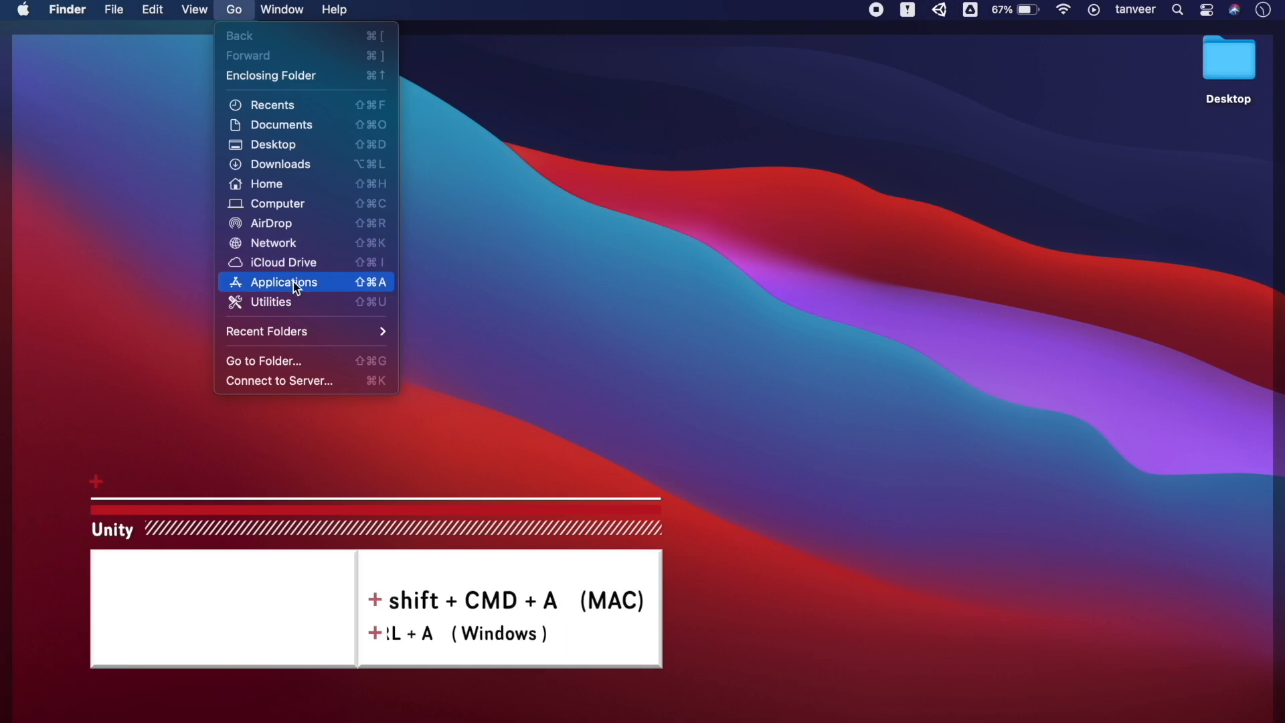
Browse Applications to Unity/Hub/Editor/2020.3.15f2 and select the Unity application there
left_click(293, 283)
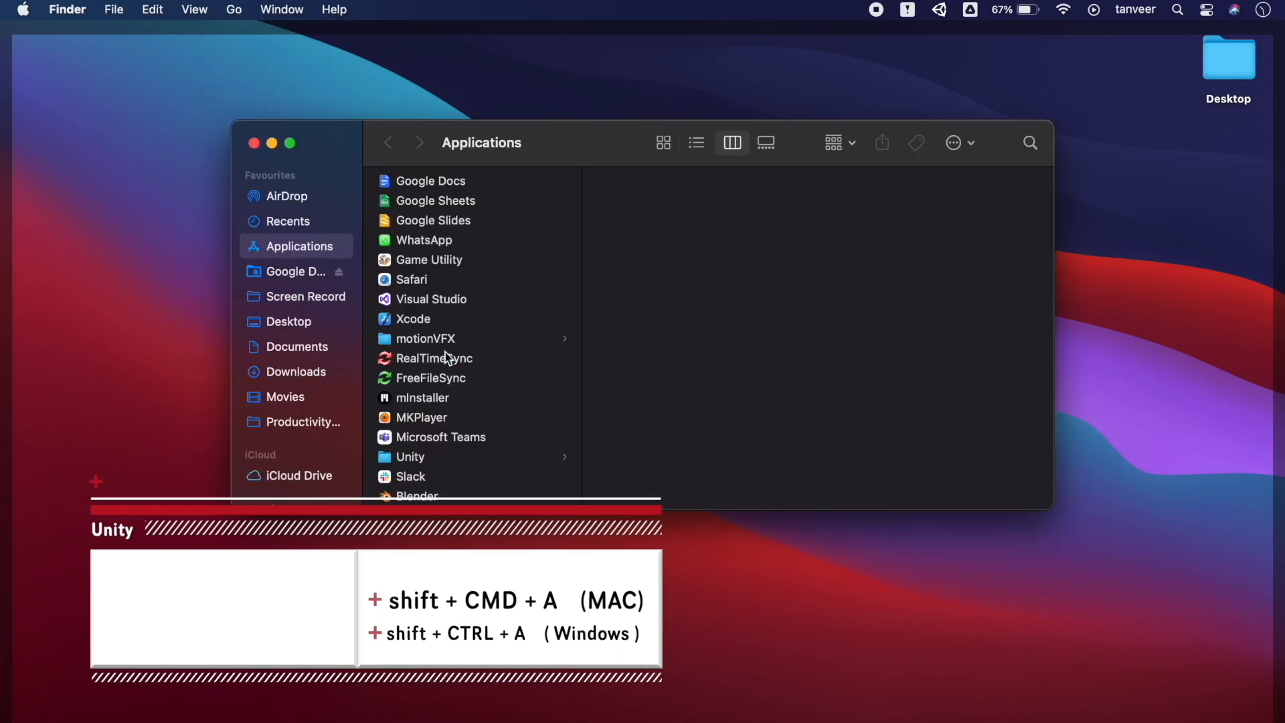
scroll(454, 376, "down", 5)
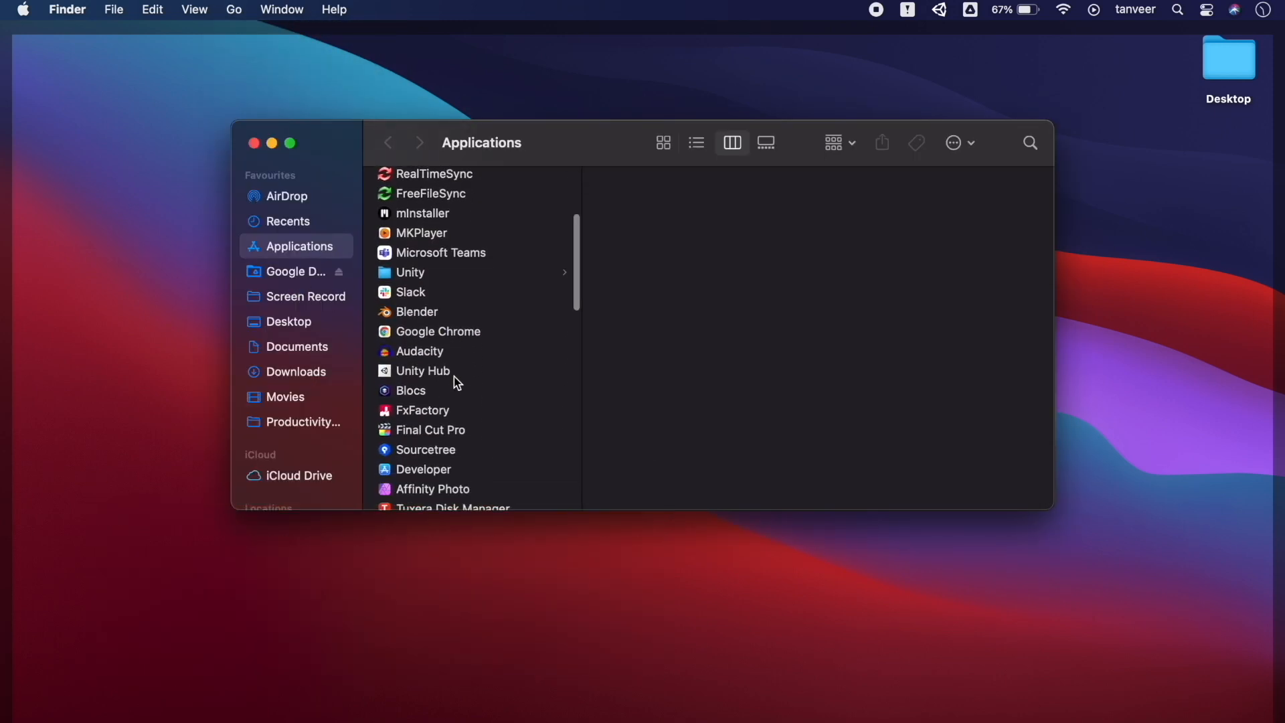
left_click(432, 371)
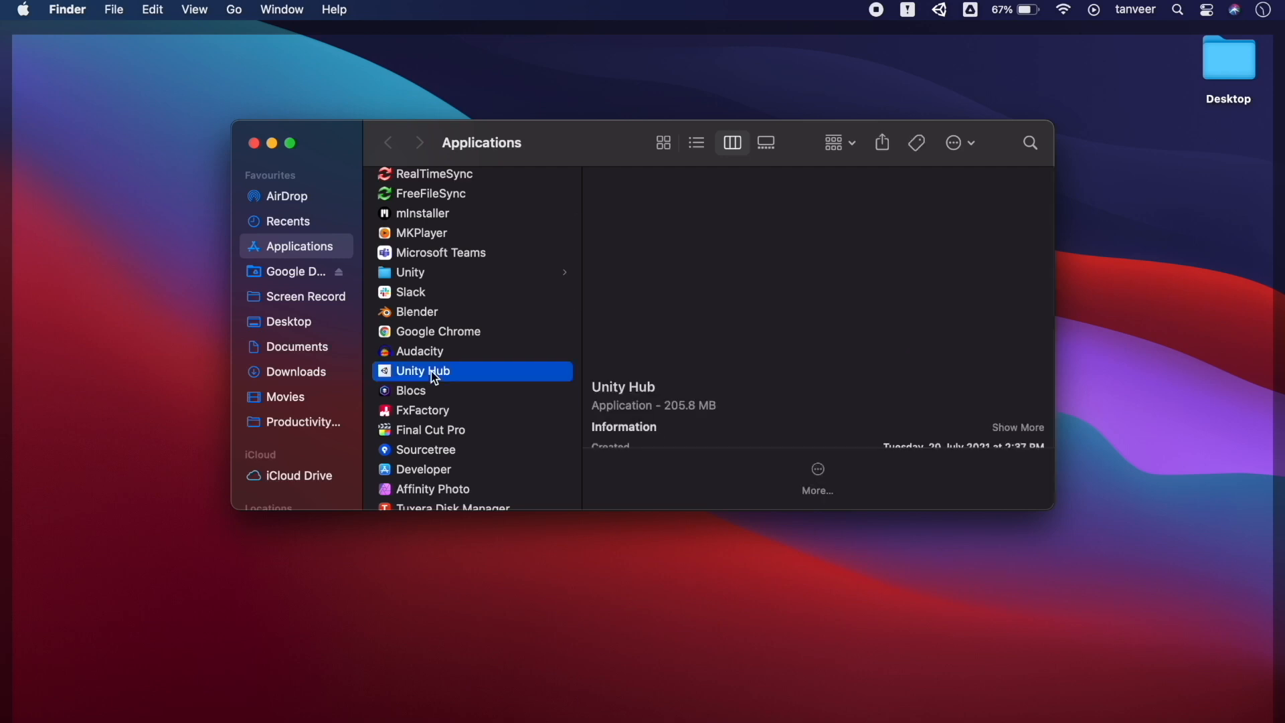
scroll(433, 373, "down", 12)
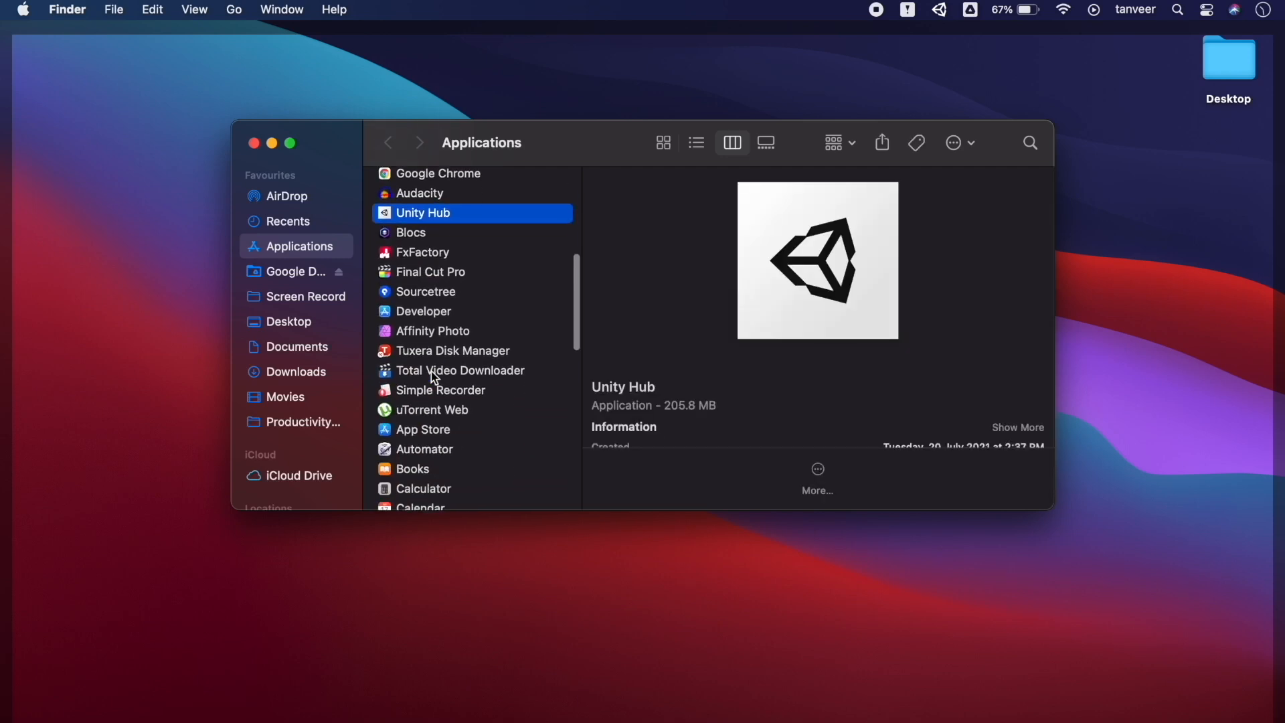
scroll(431, 371, "down", 6)
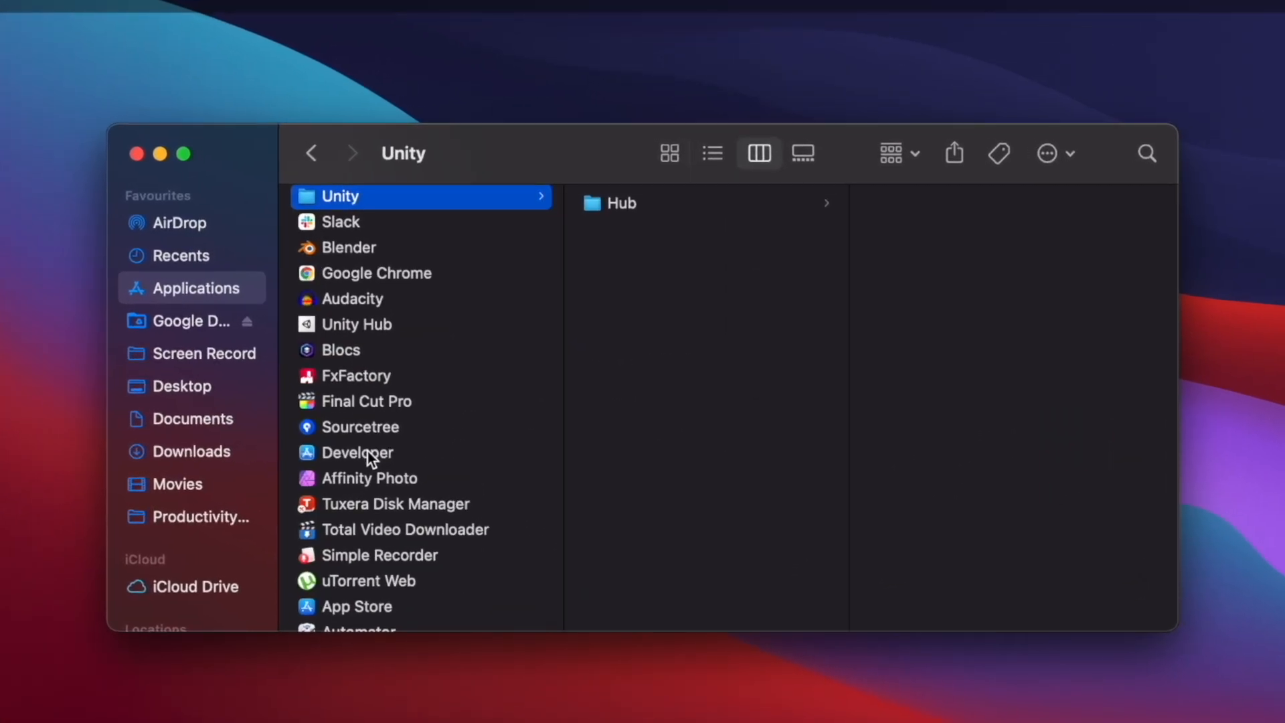
scroll(368, 451, "up", 4)
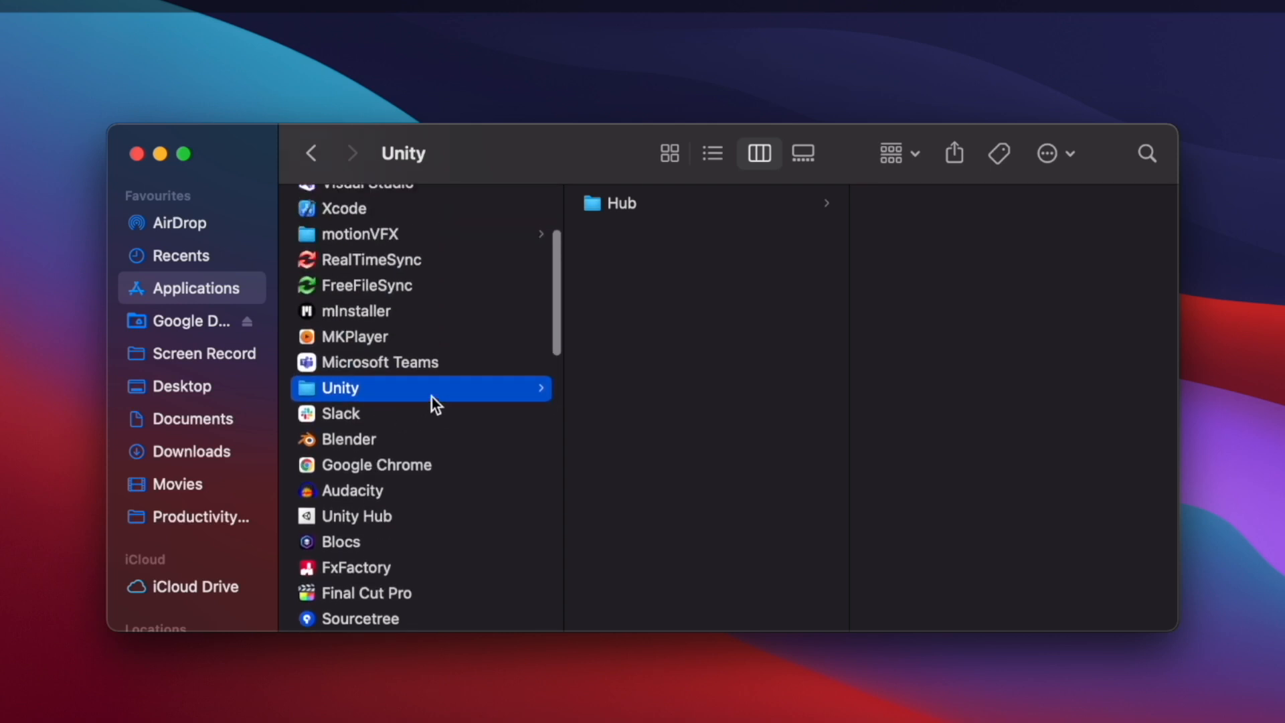
left_click(619, 203)
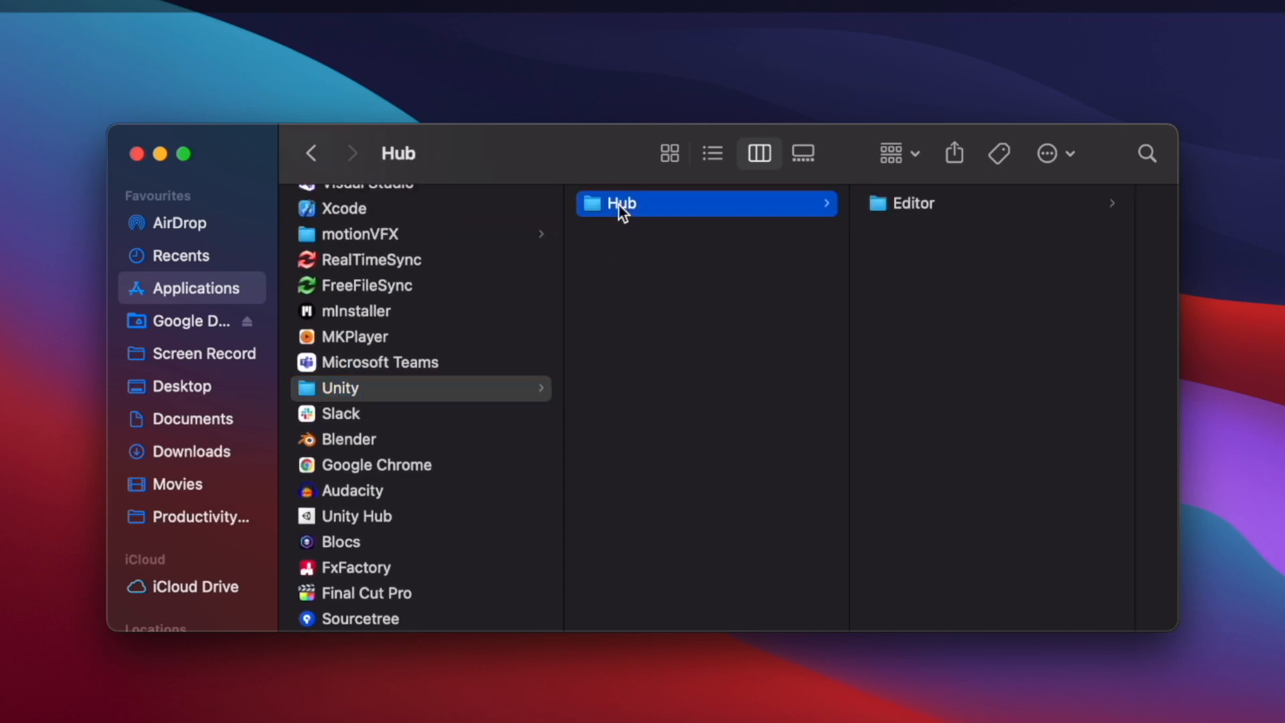
left_click(907, 202)
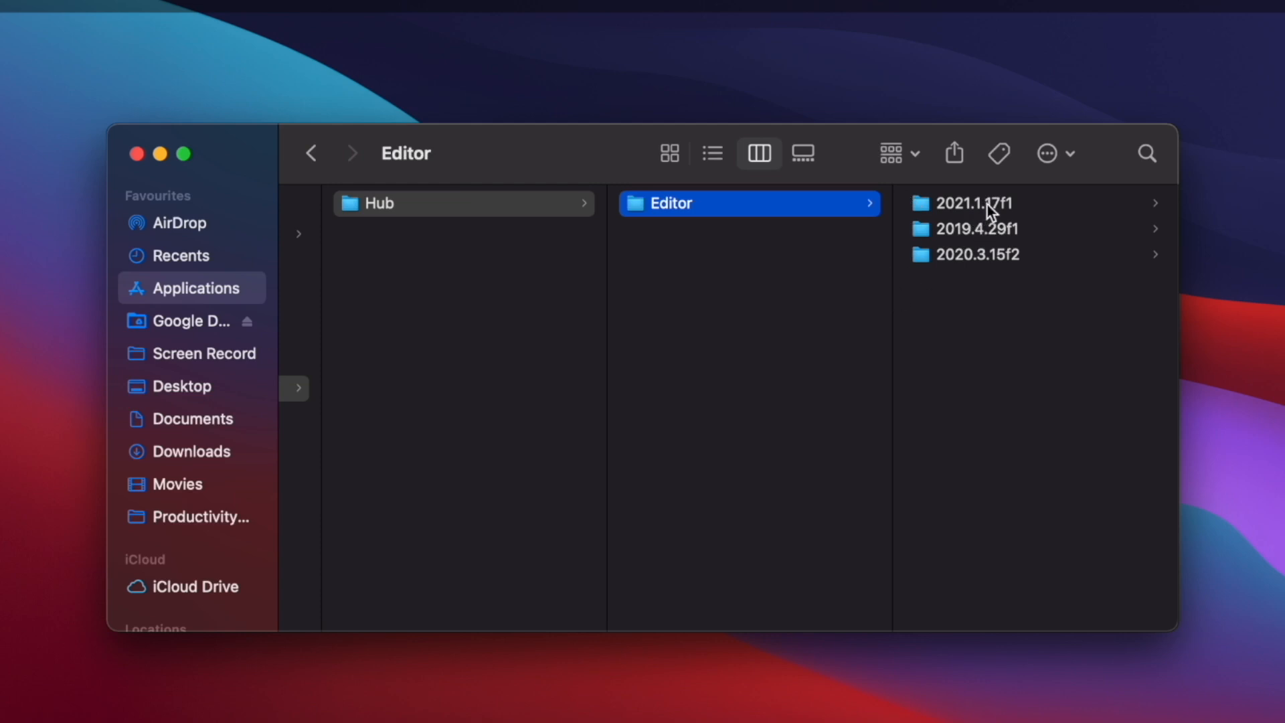
left_click(994, 253)
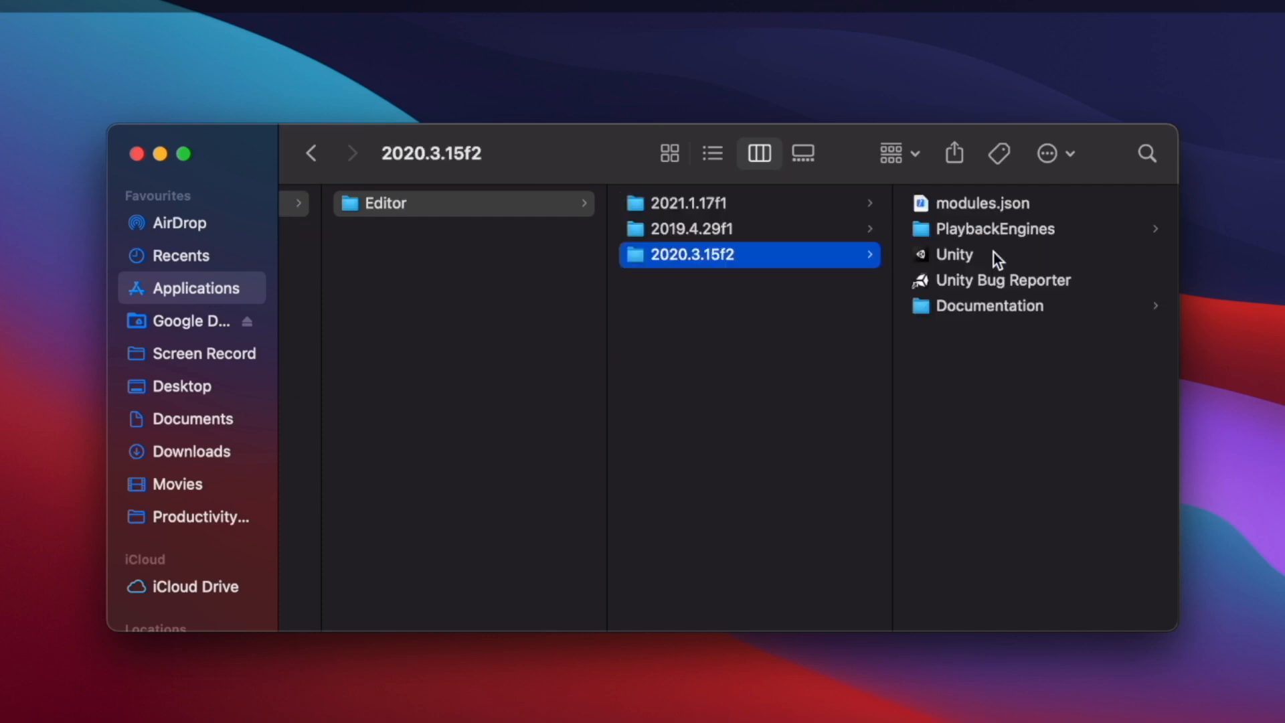
left_click(948, 256)
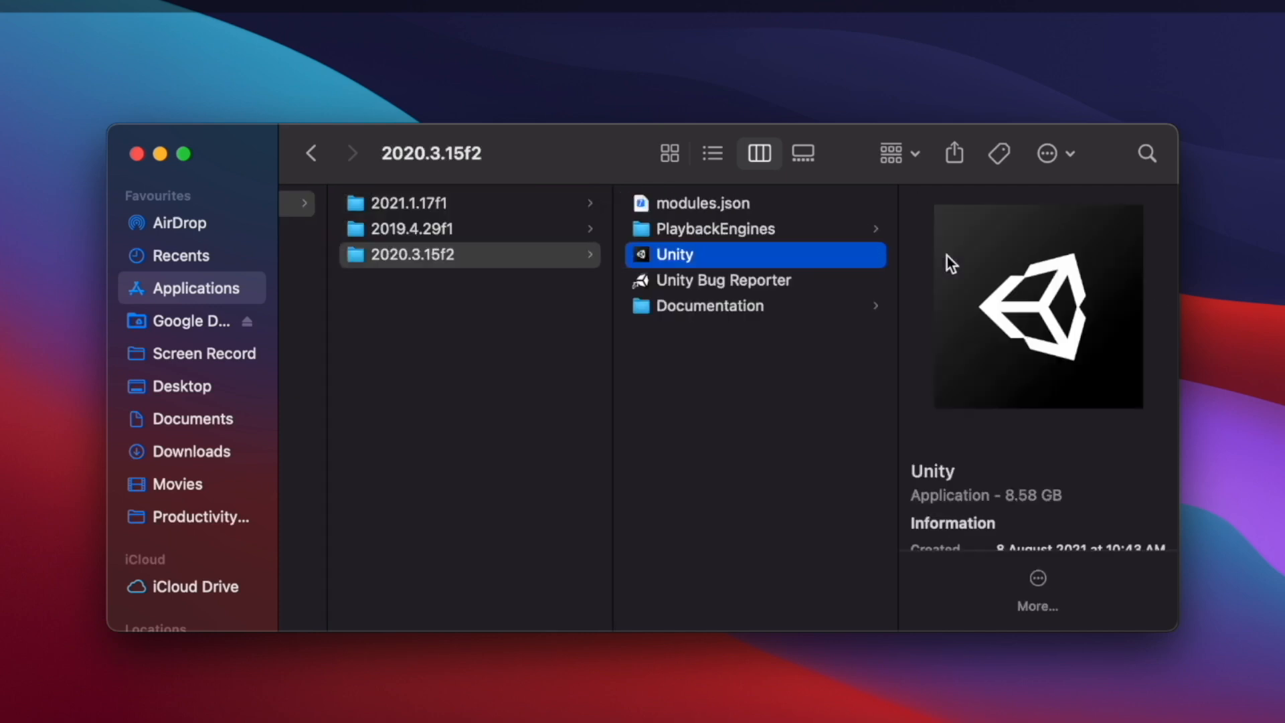
Show the Unity app's package contents, open Contents/Resources/ScriptTemplates, and widen the Finder window
right_click(769, 253)
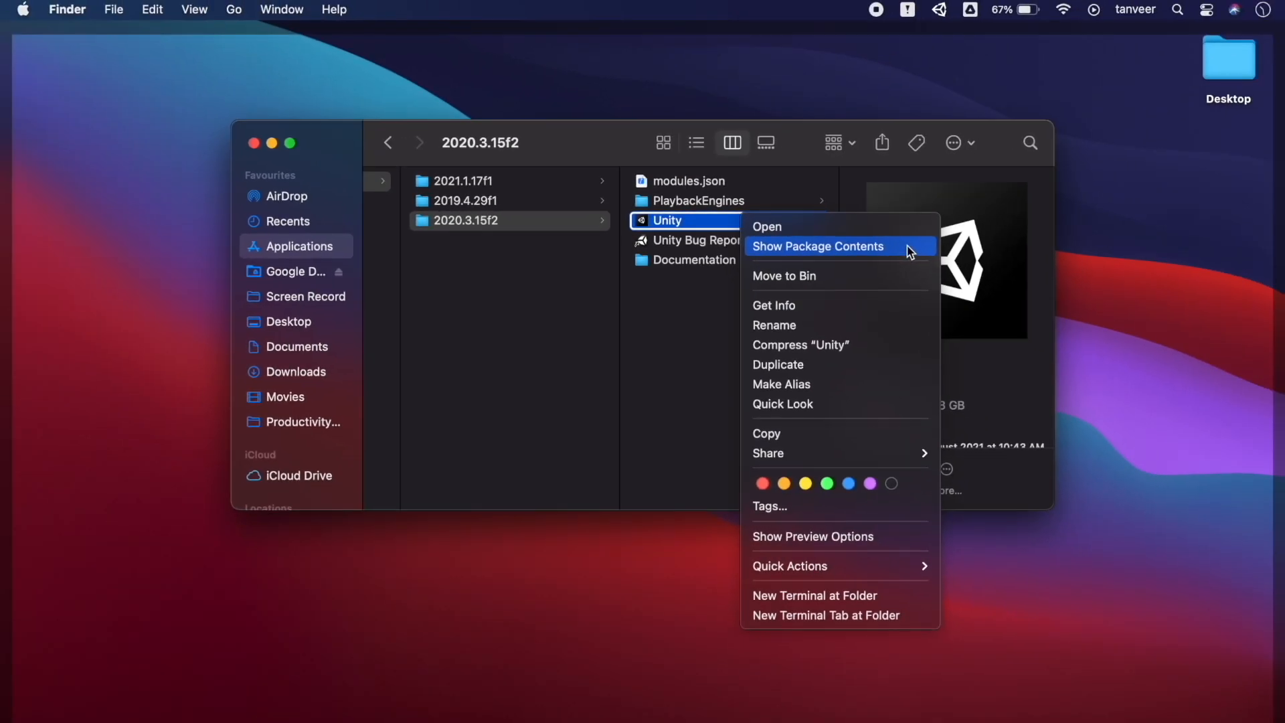
left_click(937, 286)
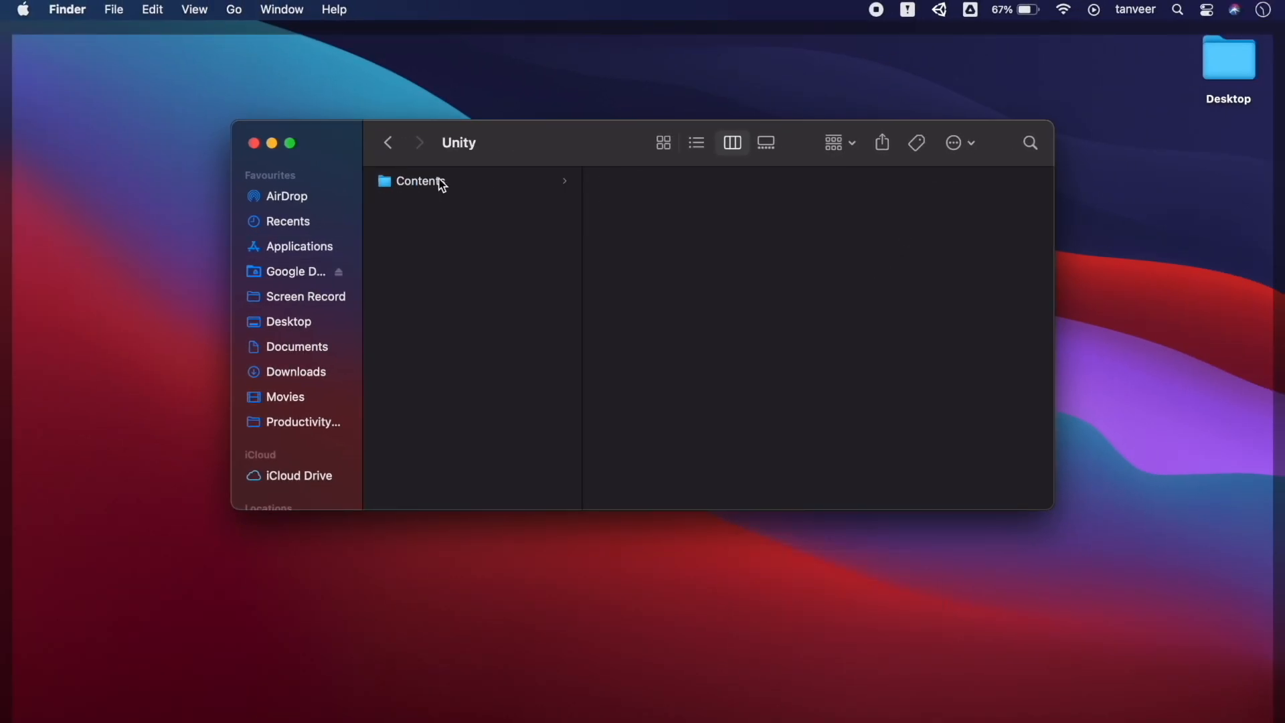
left_click(451, 186)
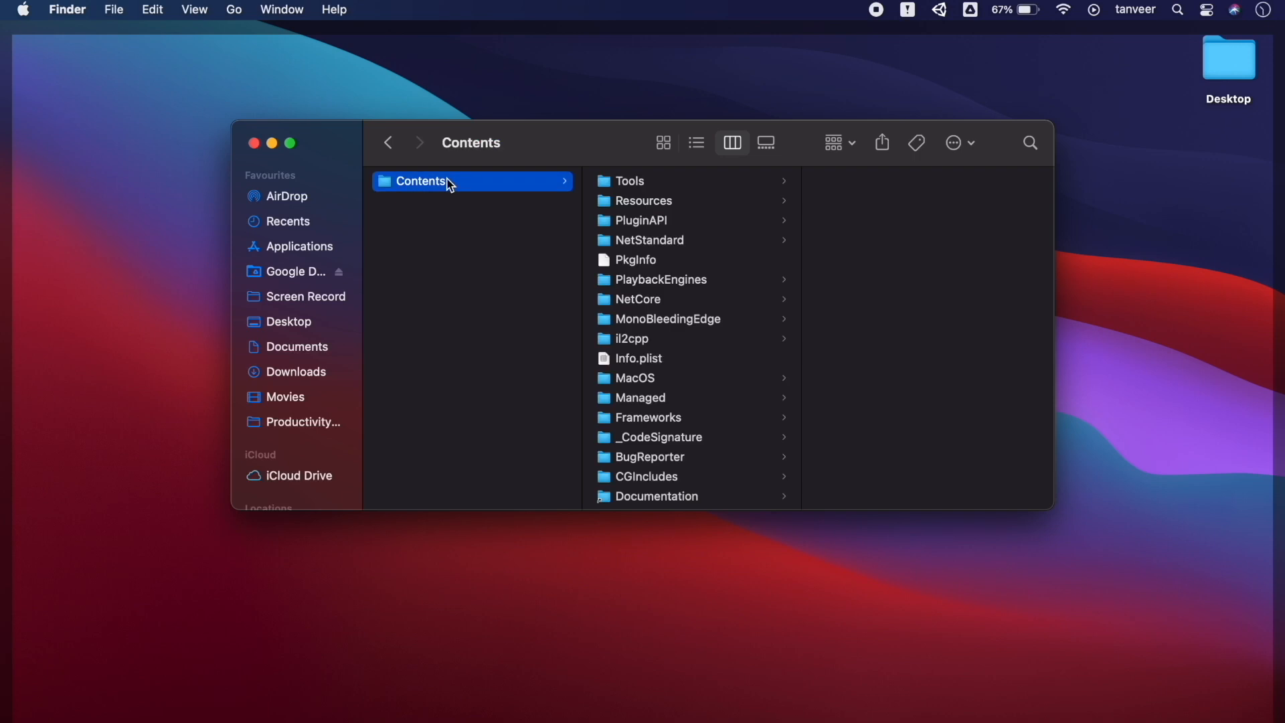
left_click(667, 202)
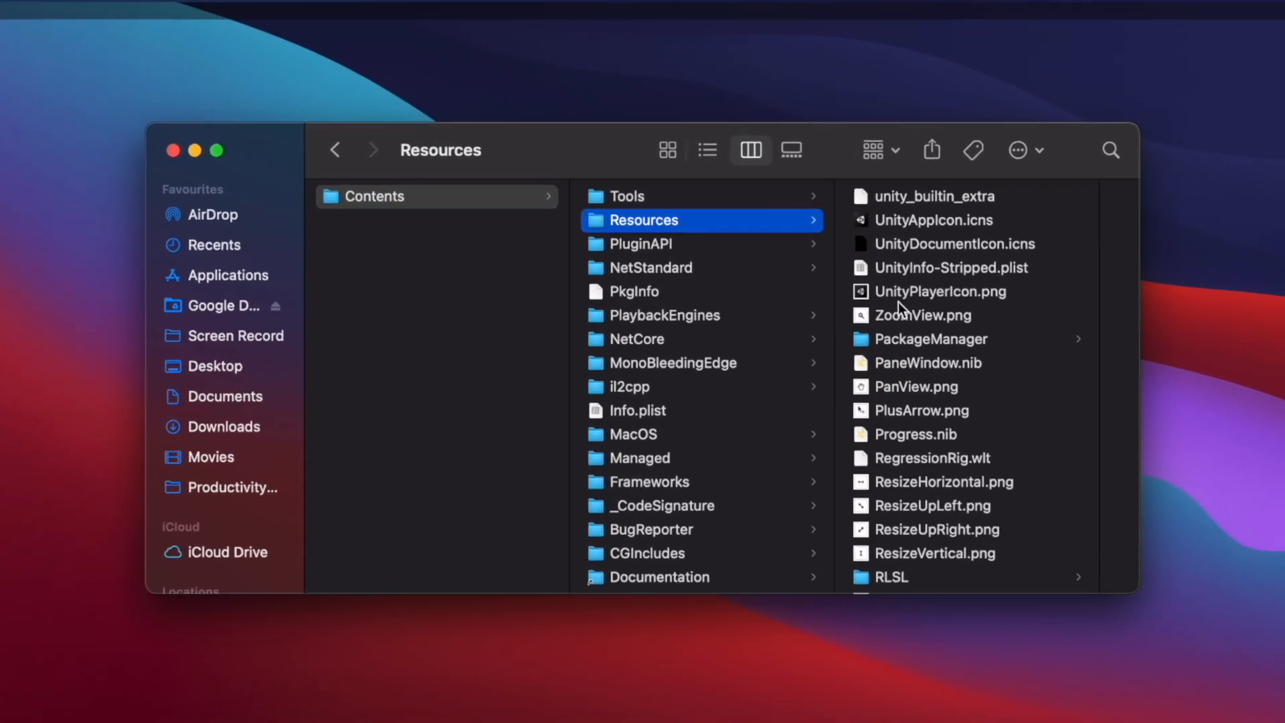
scroll(954, 382, "down", 10)
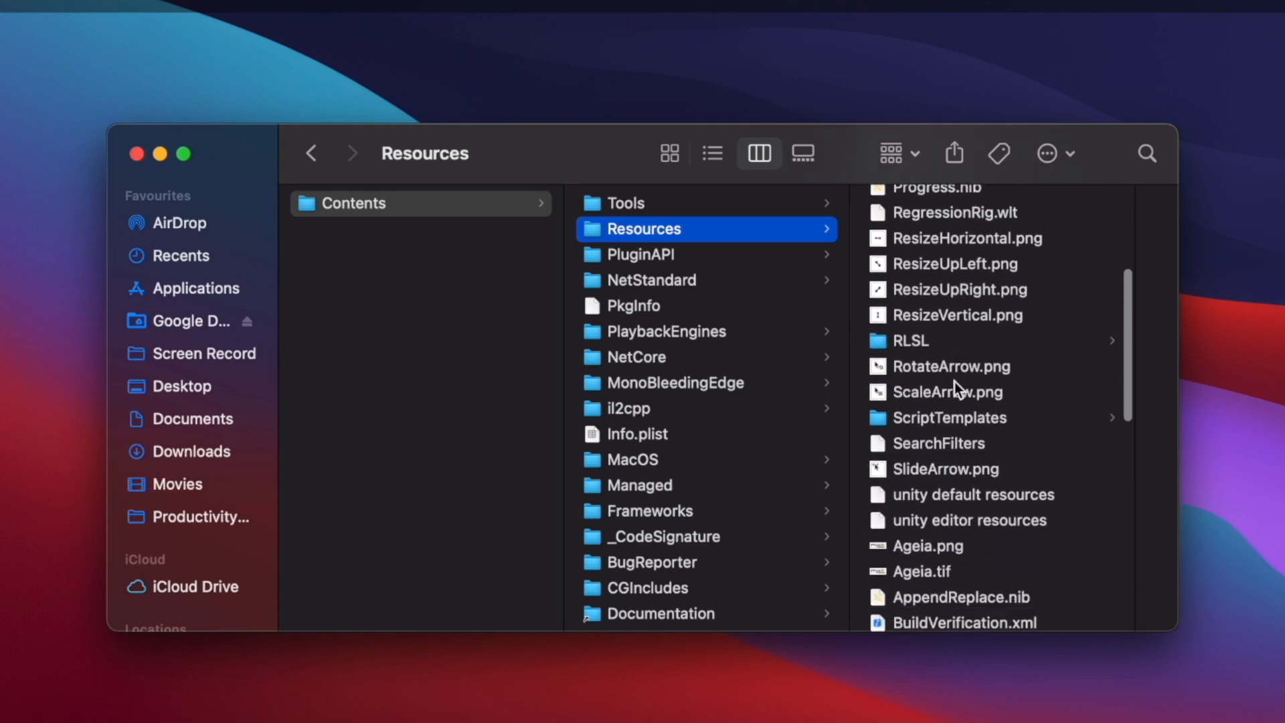
left_click(955, 425)
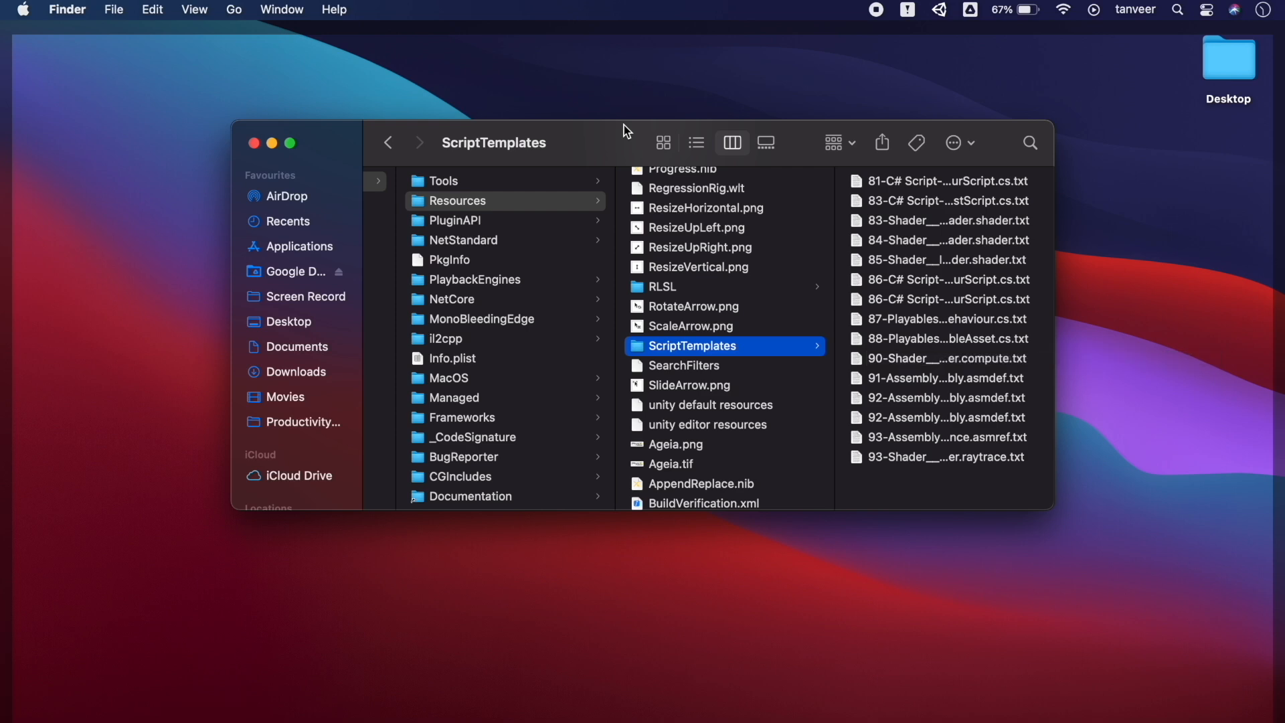
left_click_drag(625, 126, 419, 163)
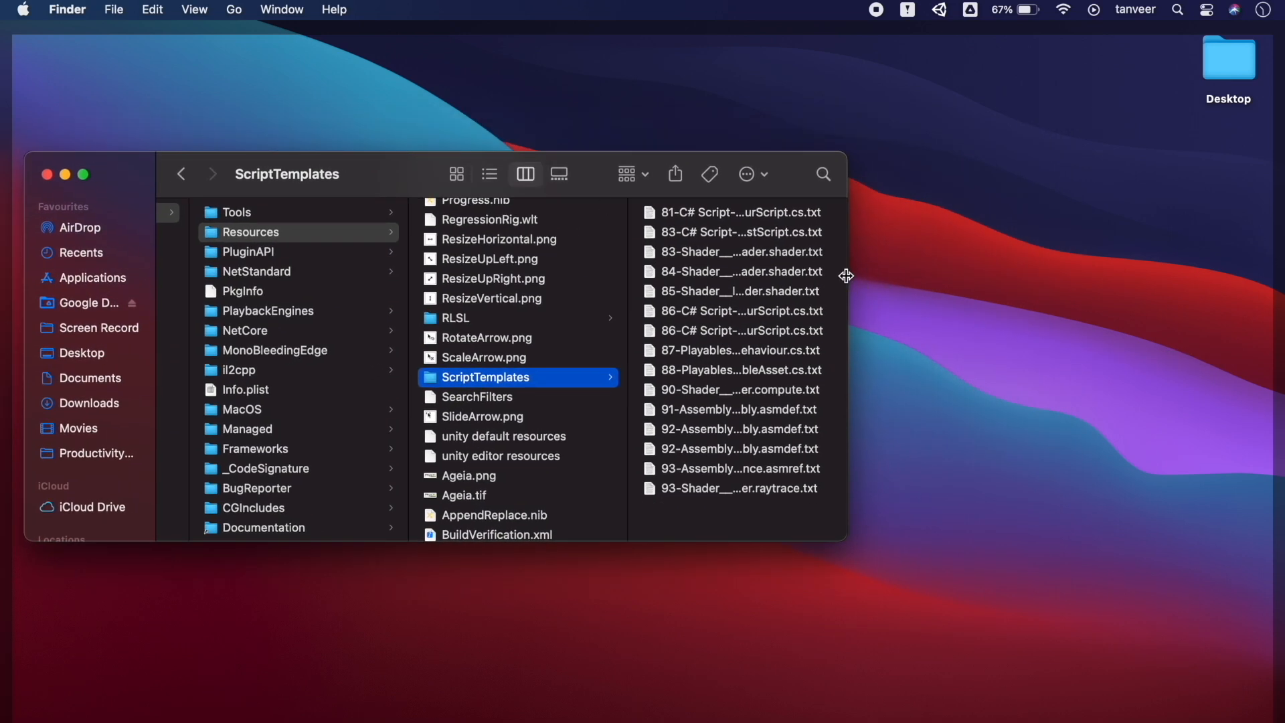
left_click_drag(847, 282, 1182, 293)
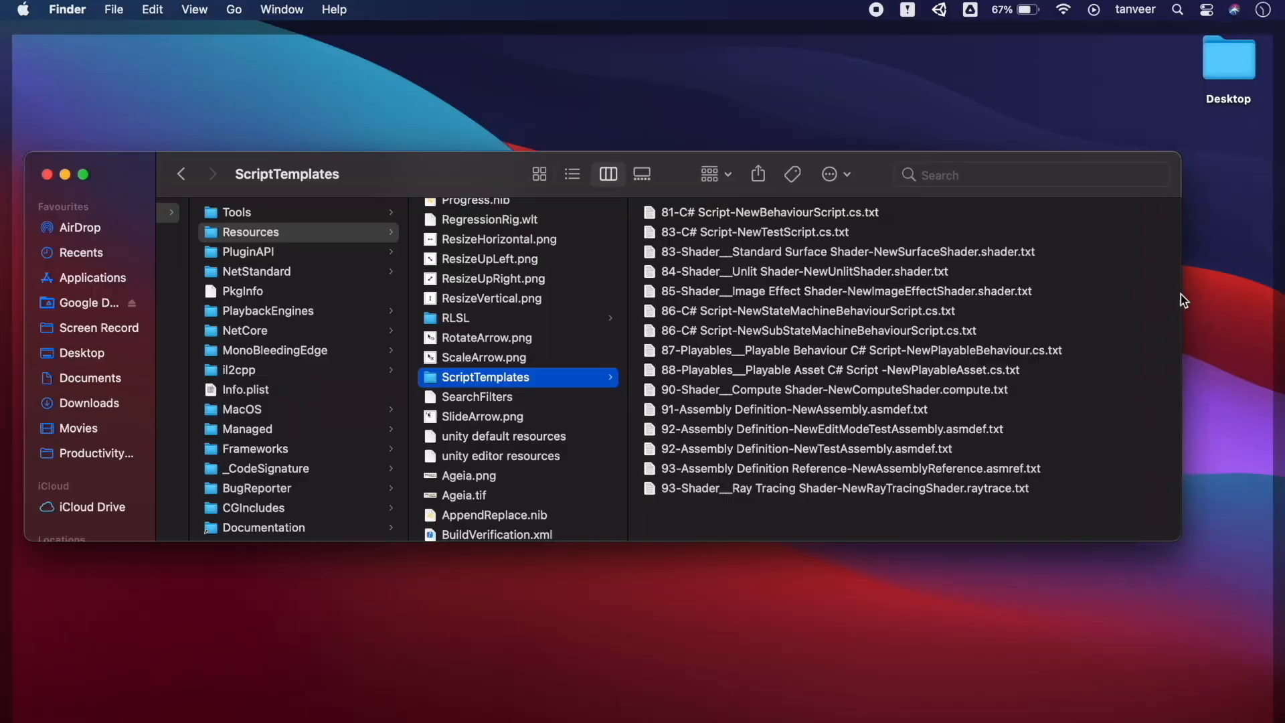
Copy 81-C# Script-NewBehaviourScript.cs.txt and paste a copy onto the desktop
left_click(850, 213)
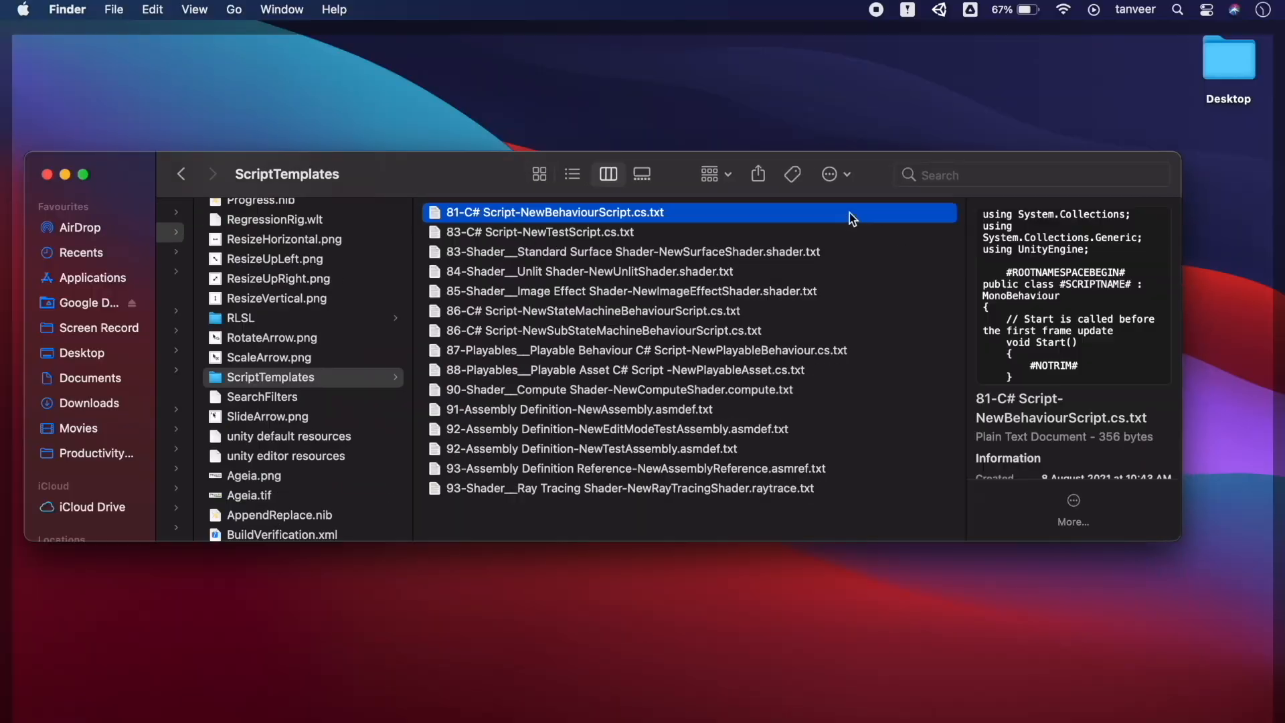
right_click(691, 214)
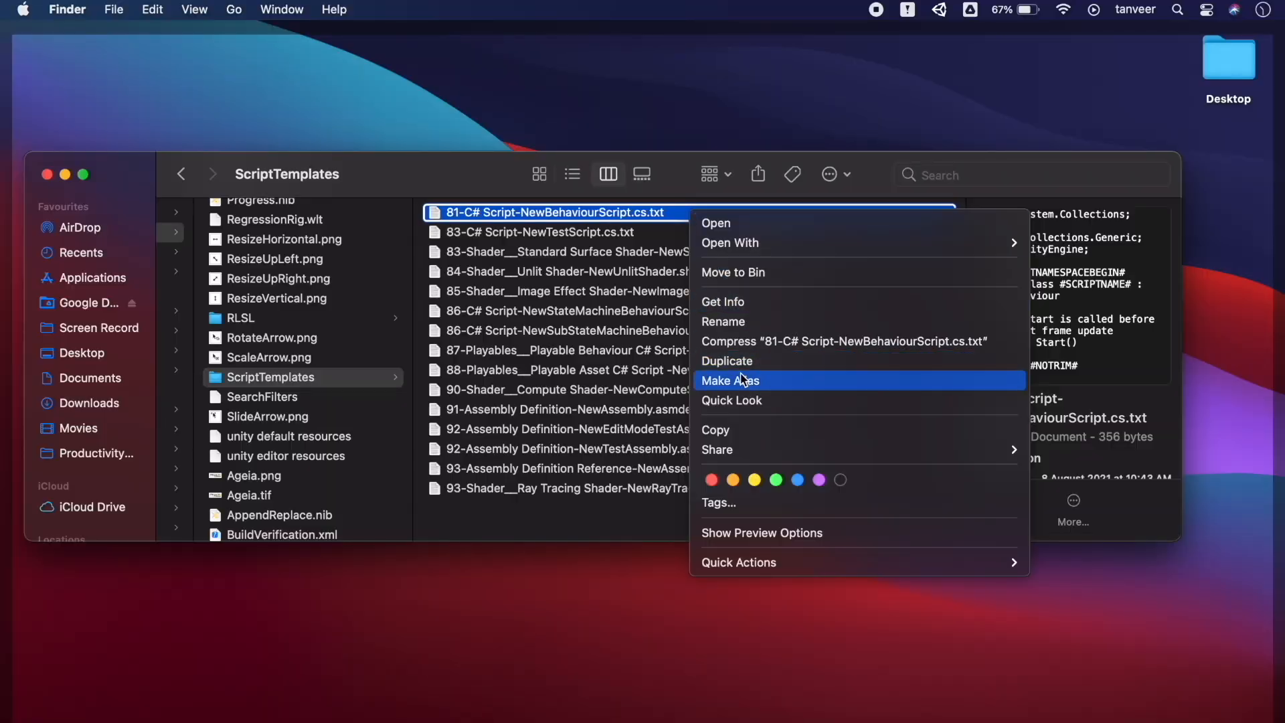
left_click(739, 427)
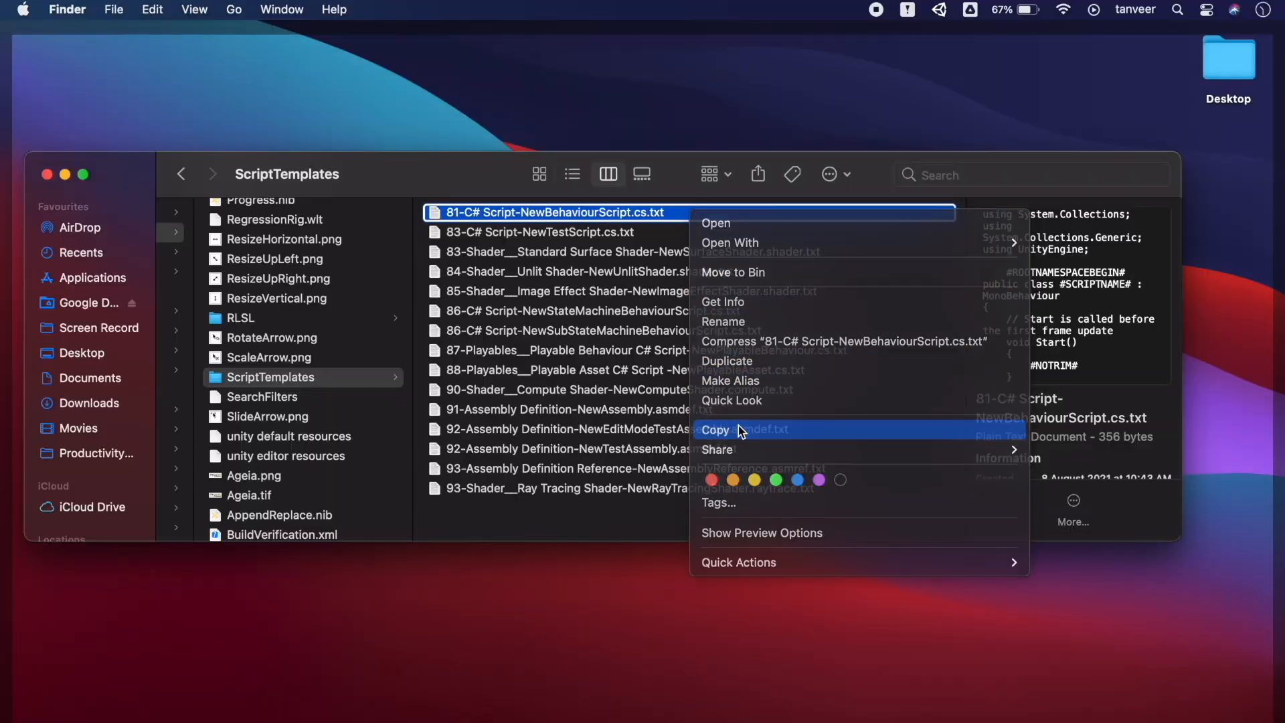
right_click(1221, 146)
left_click(1124, 170)
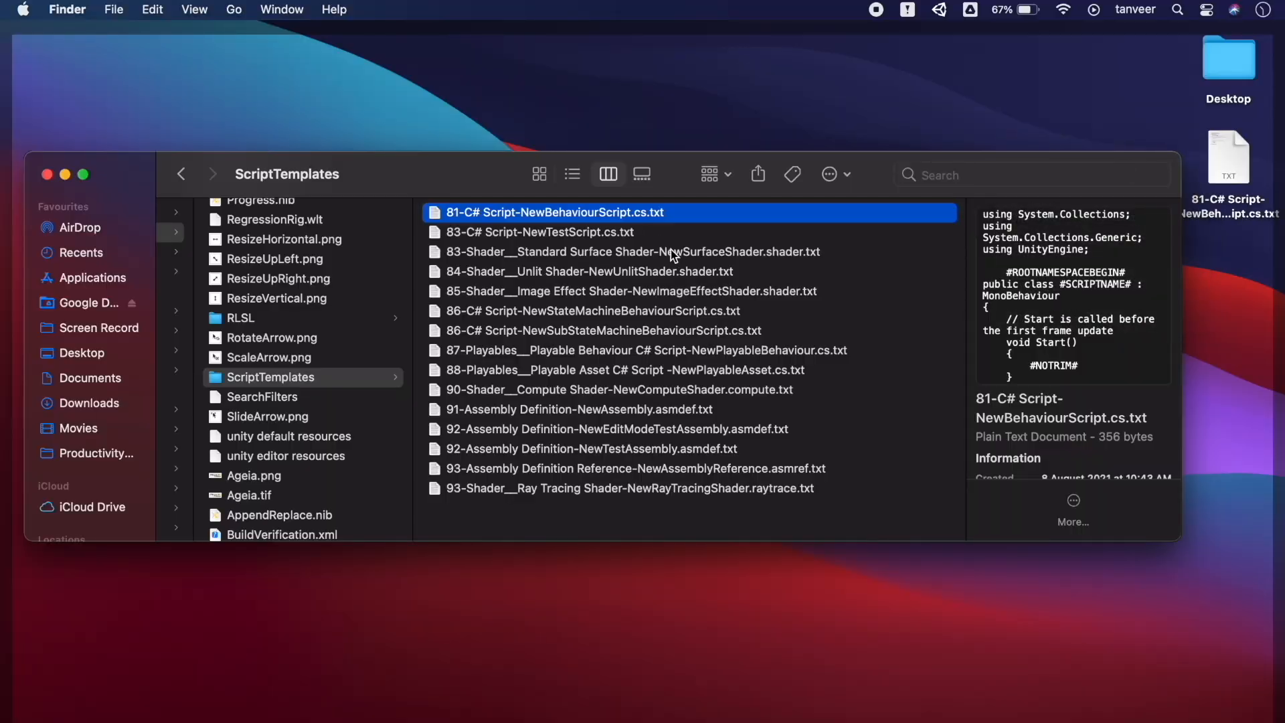
right_click(671, 214)
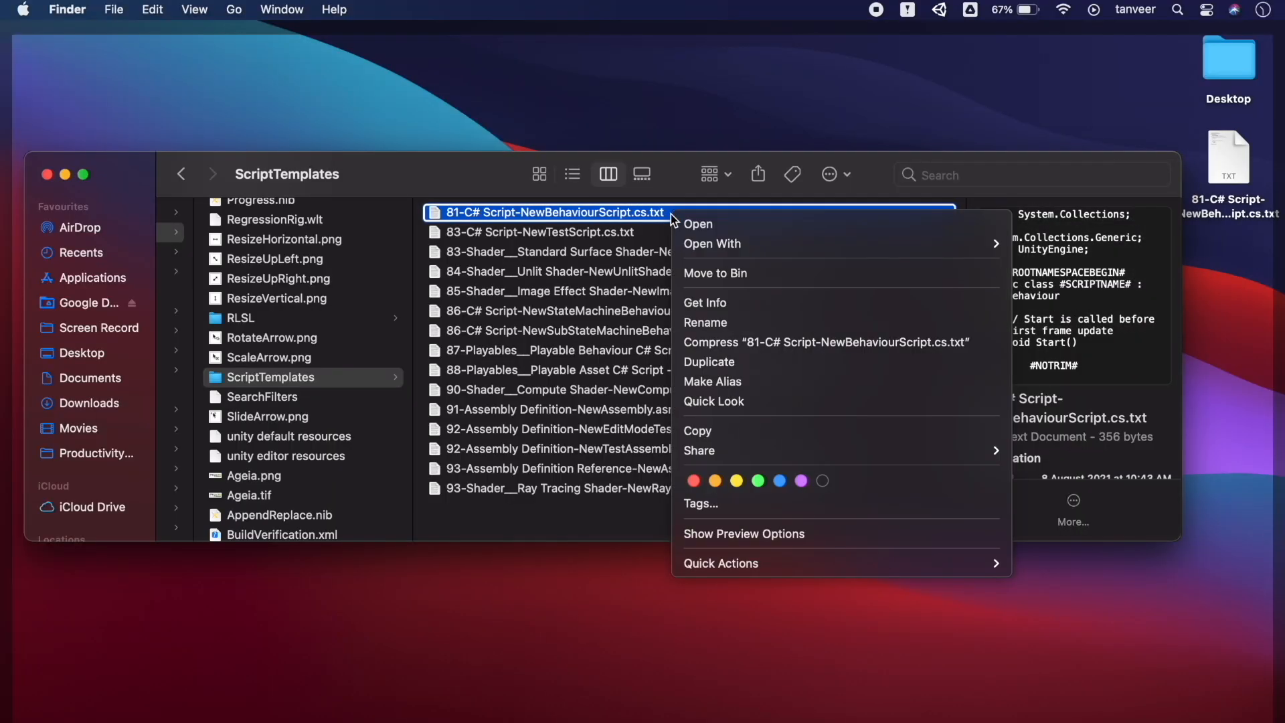
Open the 81-C# template in Visual Studio, then select the Assets folder back in Unity
mouse_move(742, 250)
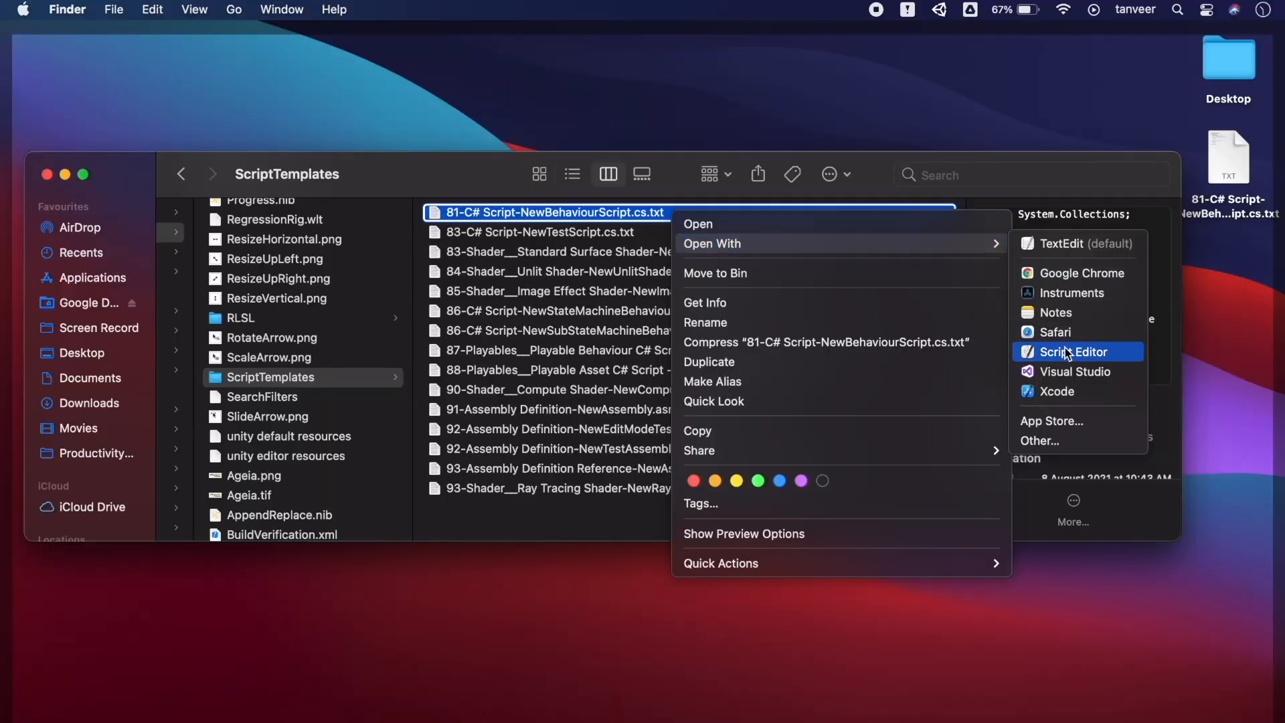
left_click(1071, 372)
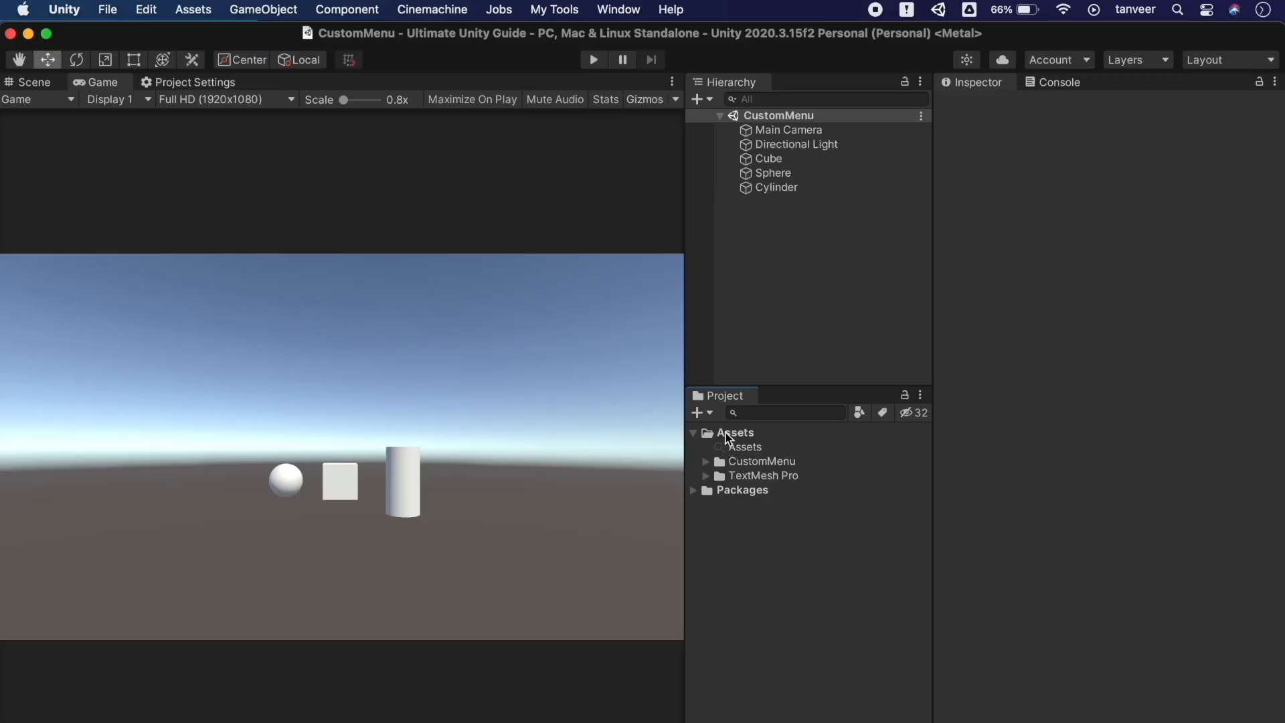
left_click(716, 433)
Create a folder named 'Script Template' under Assets
left_click(711, 413)
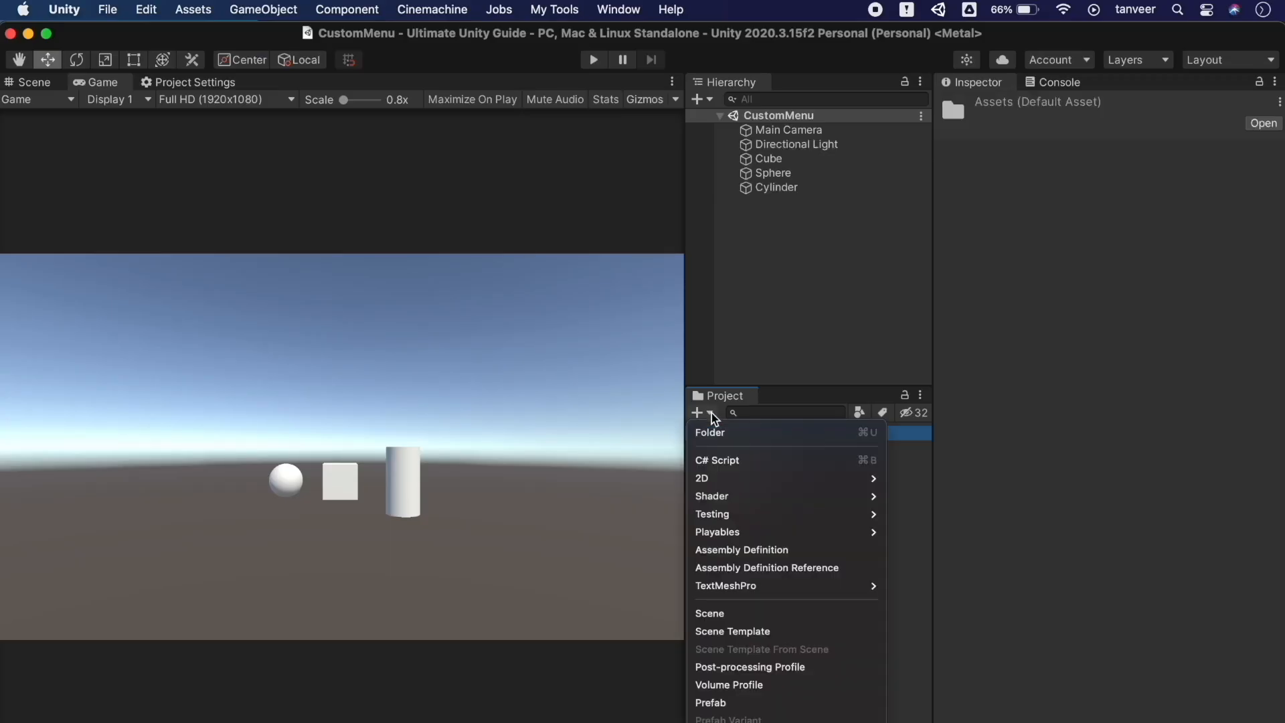
left_click(715, 431)
type("Sc")
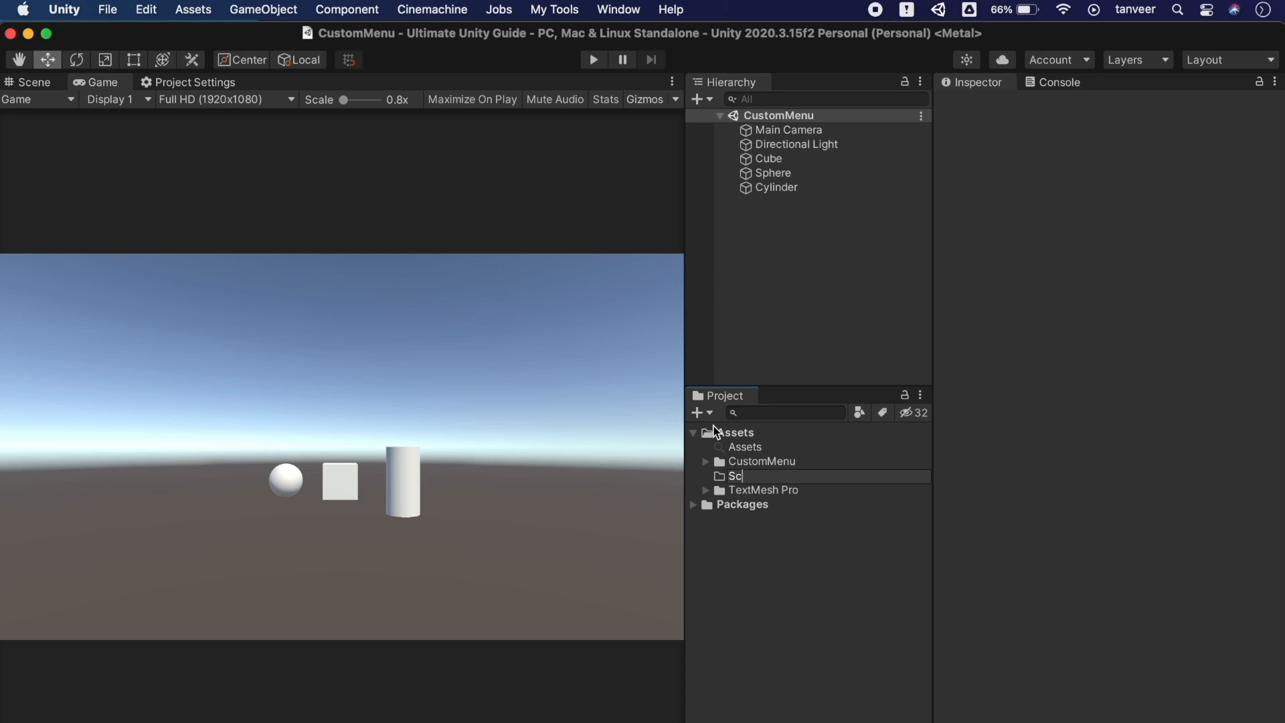
type("ript Template")
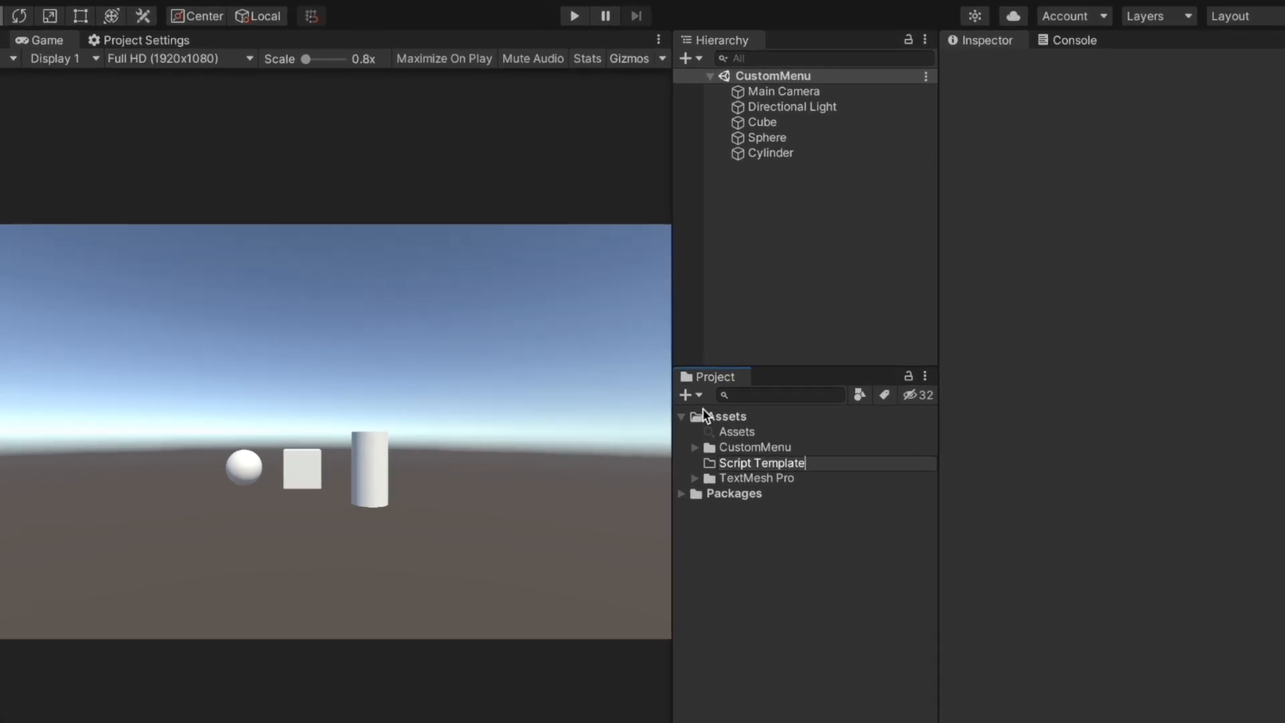
key("Return")
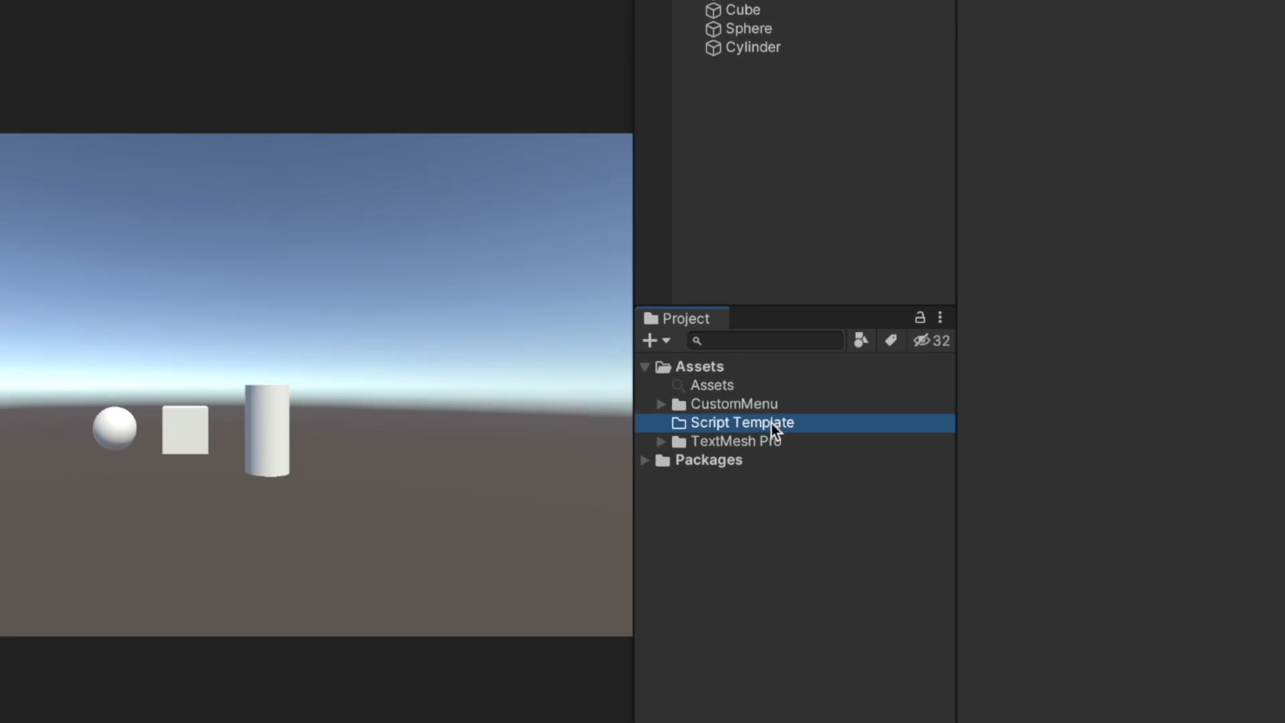
Add a C# script named NewBehaviourScript and open it in Visual Studio
left_click(660, 340)
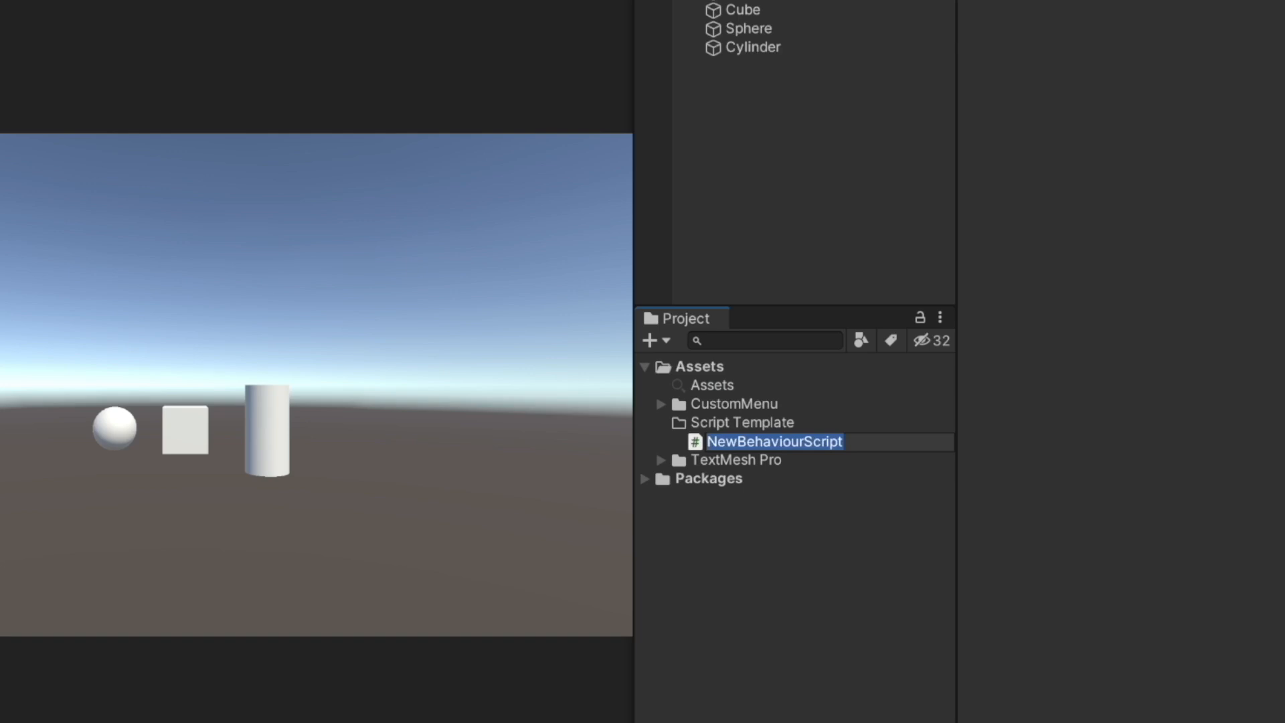
key("Return")
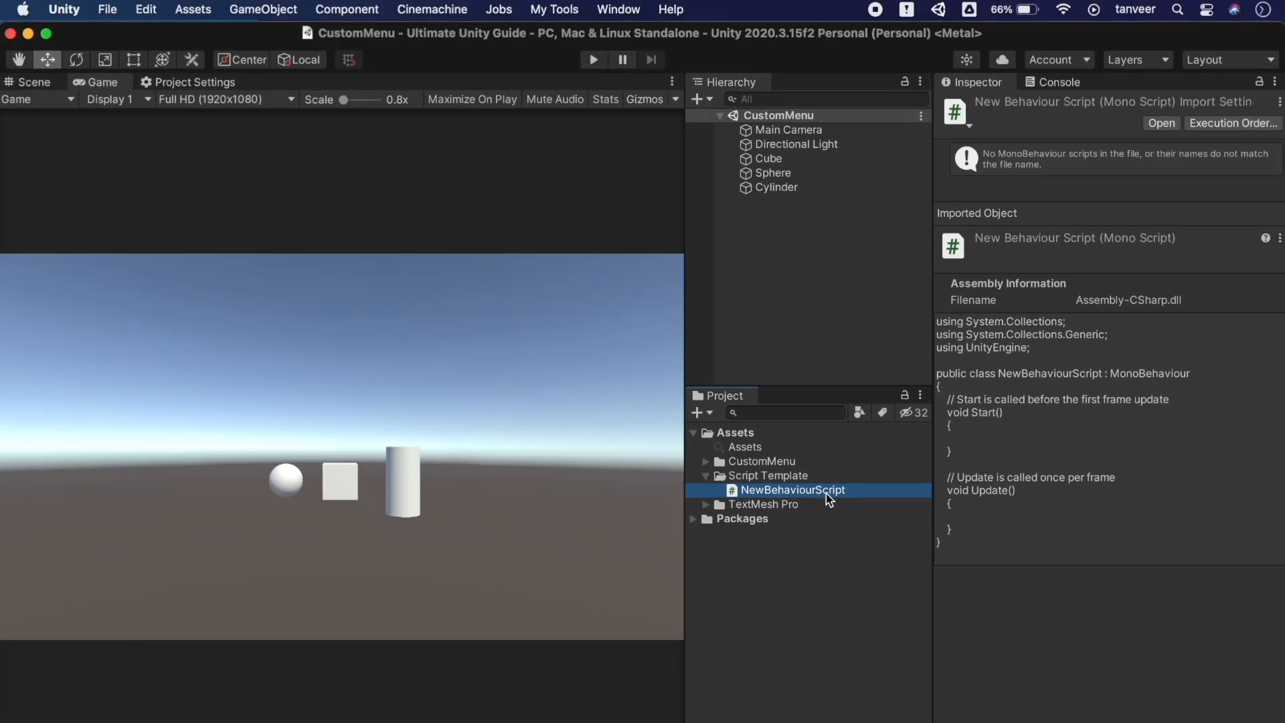
double_click(827, 494)
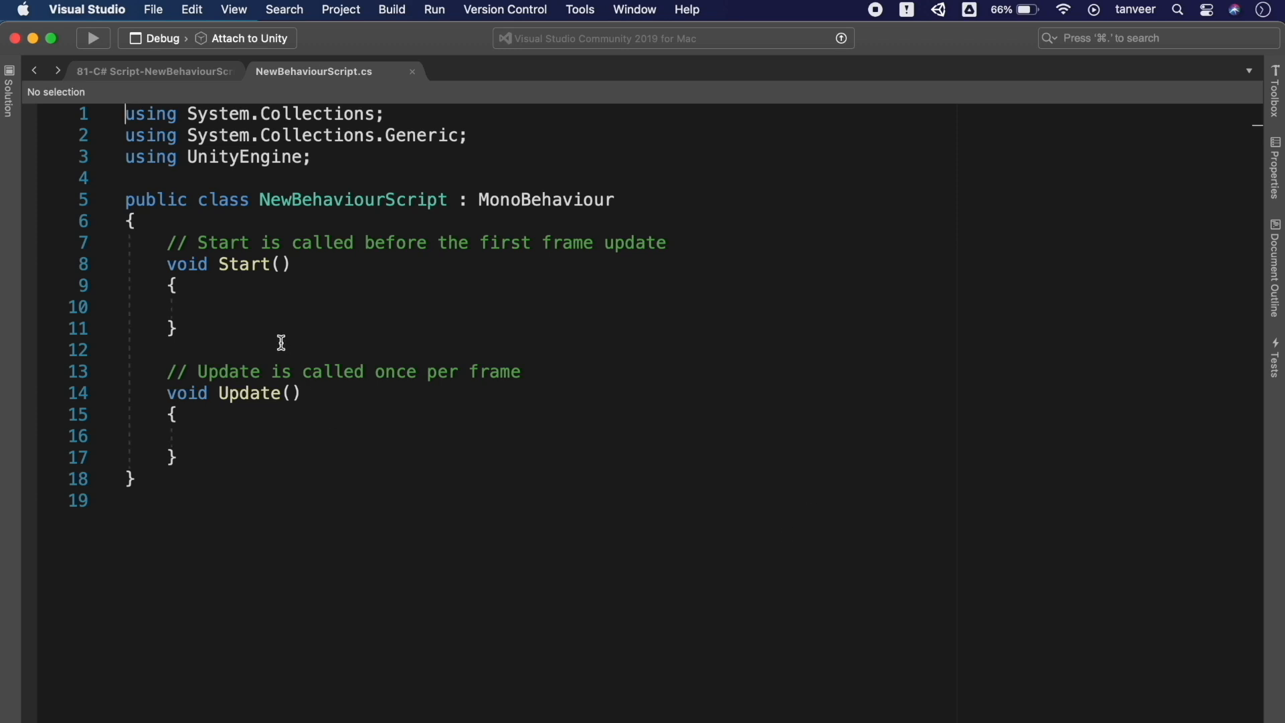
Delete Update() and the System.Collections usings from NewBehaviourScript.cs and save it
left_click_drag(192, 457, 9, 356)
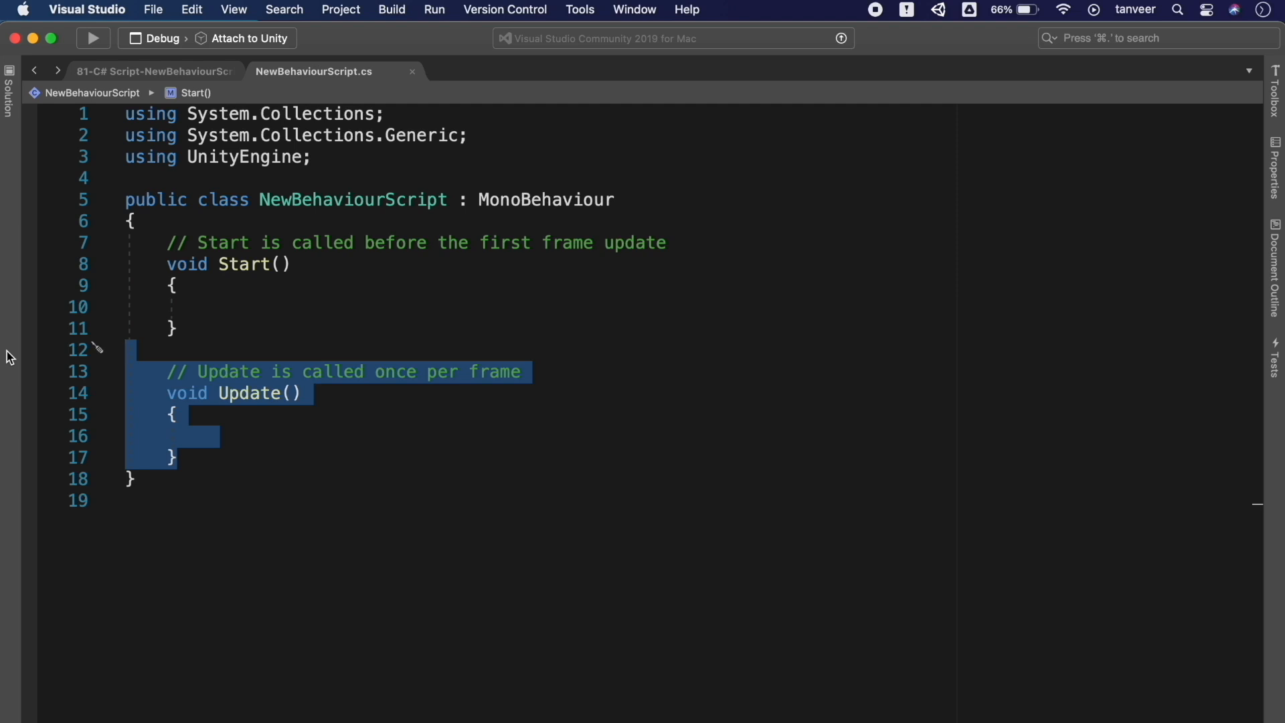
key("BackSpace")
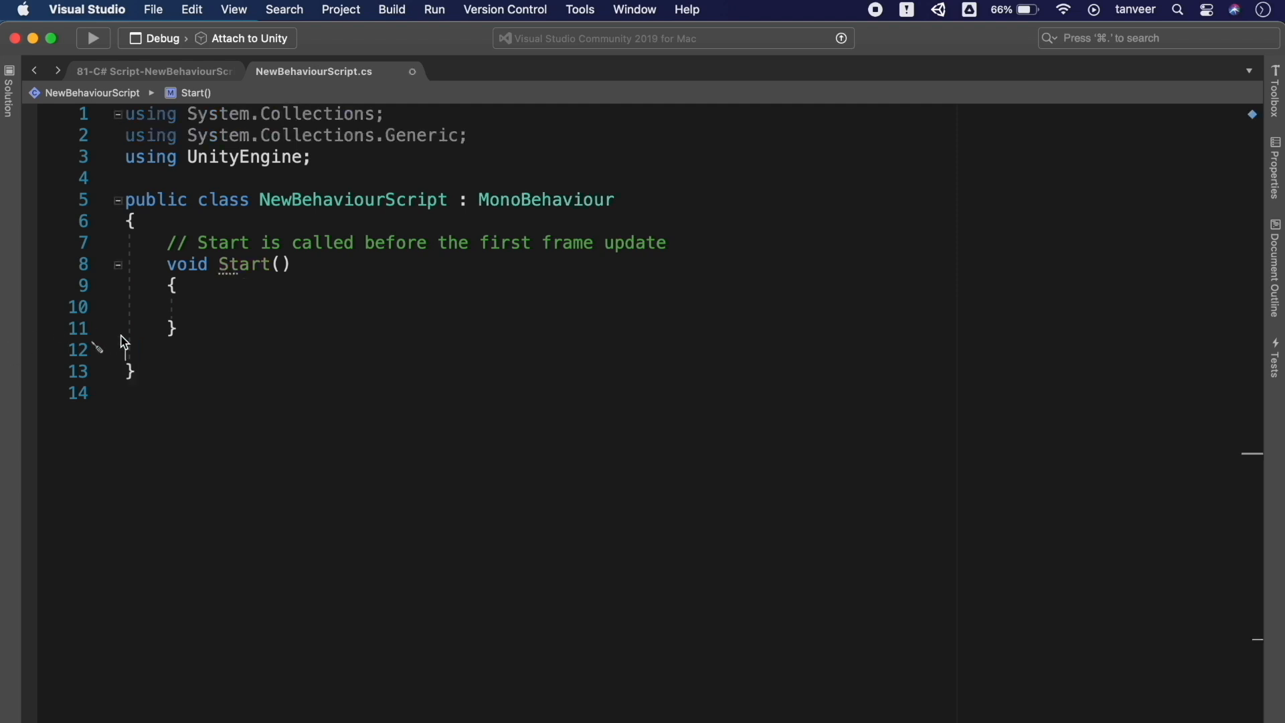
key("BackSpace")
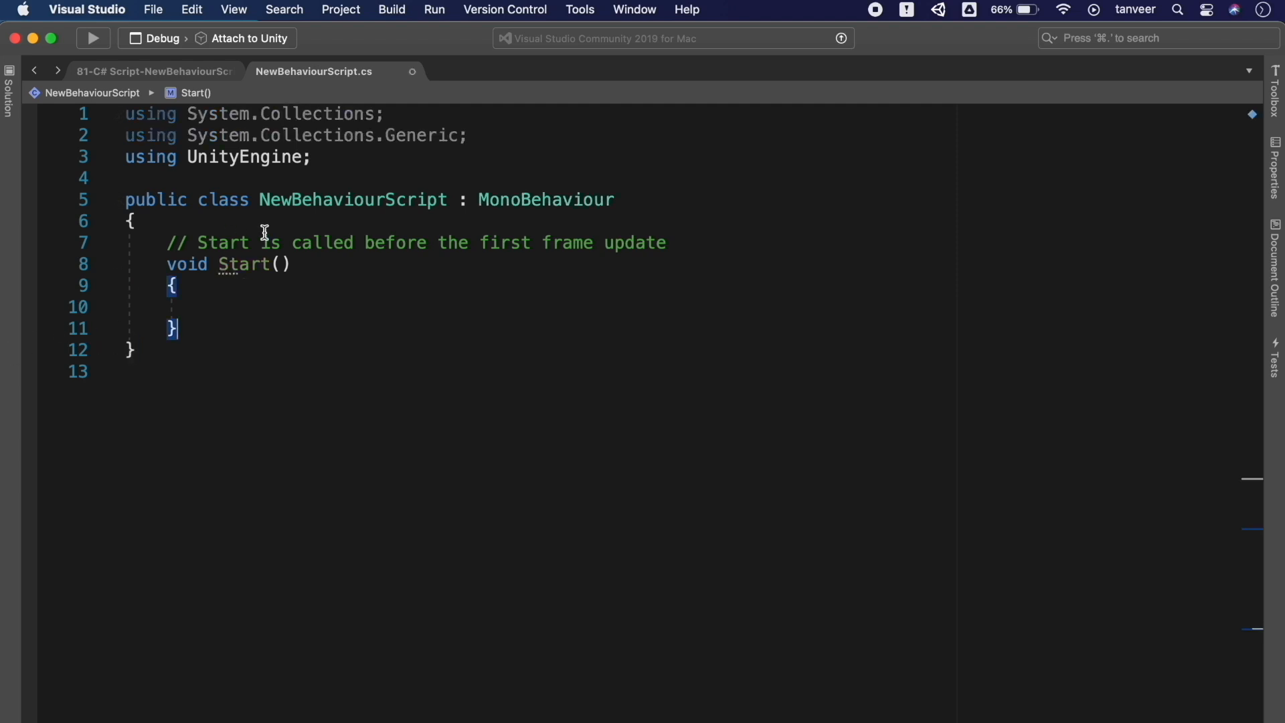
left_click_drag(469, 135, 23, 121)
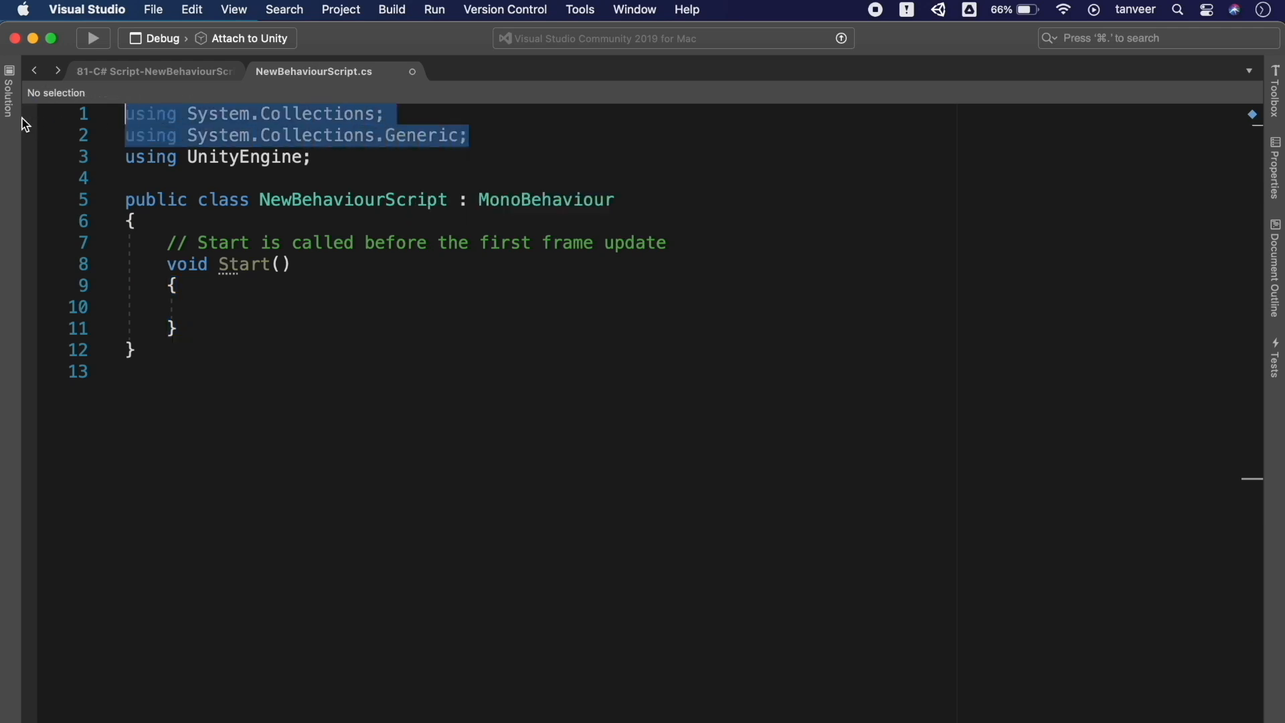
key("BackSpace")
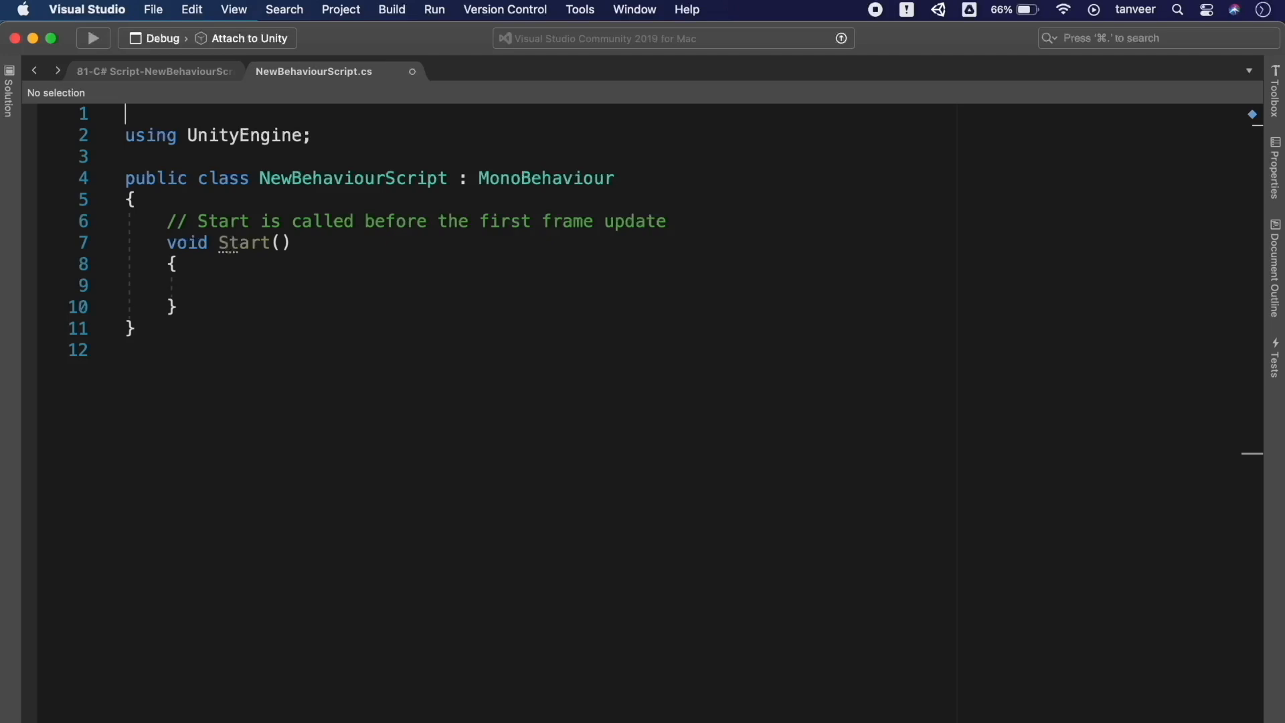
key("Down")
key("BackSpace")
key("super+s")
left_click(208, 285)
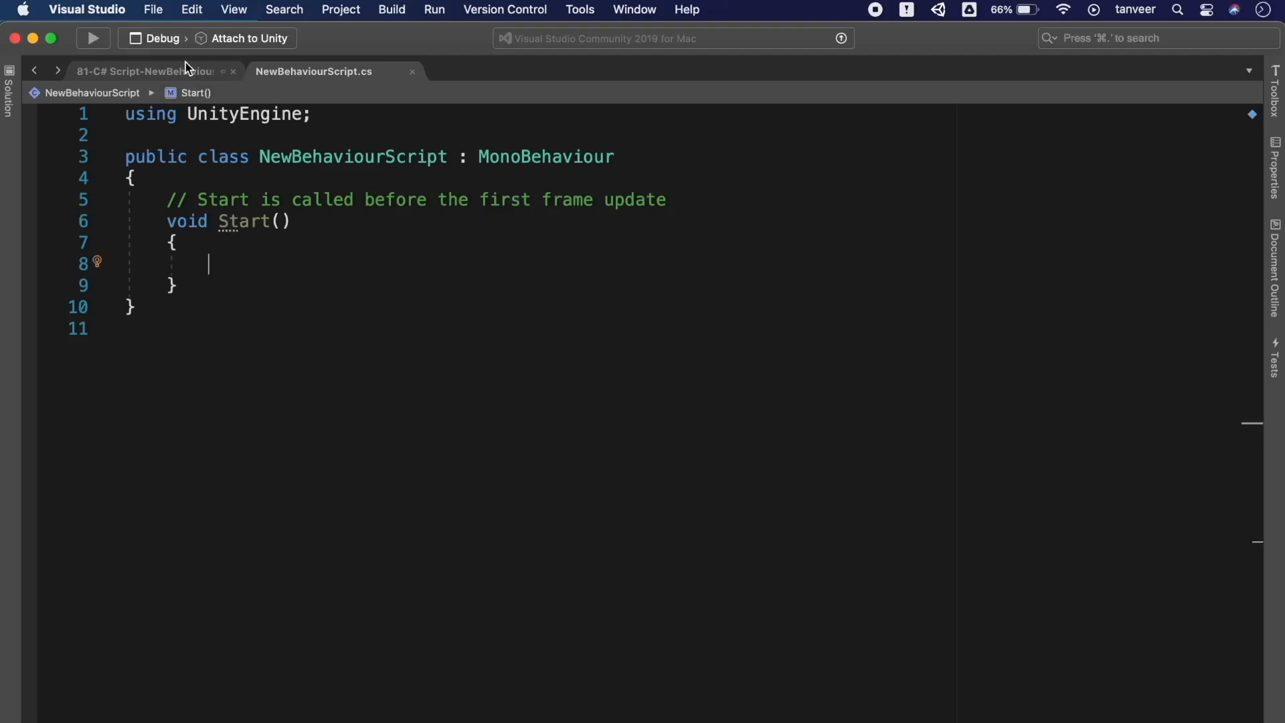
Remove the System.Collections usings and the Update method from the 81-C# template
left_click(194, 73)
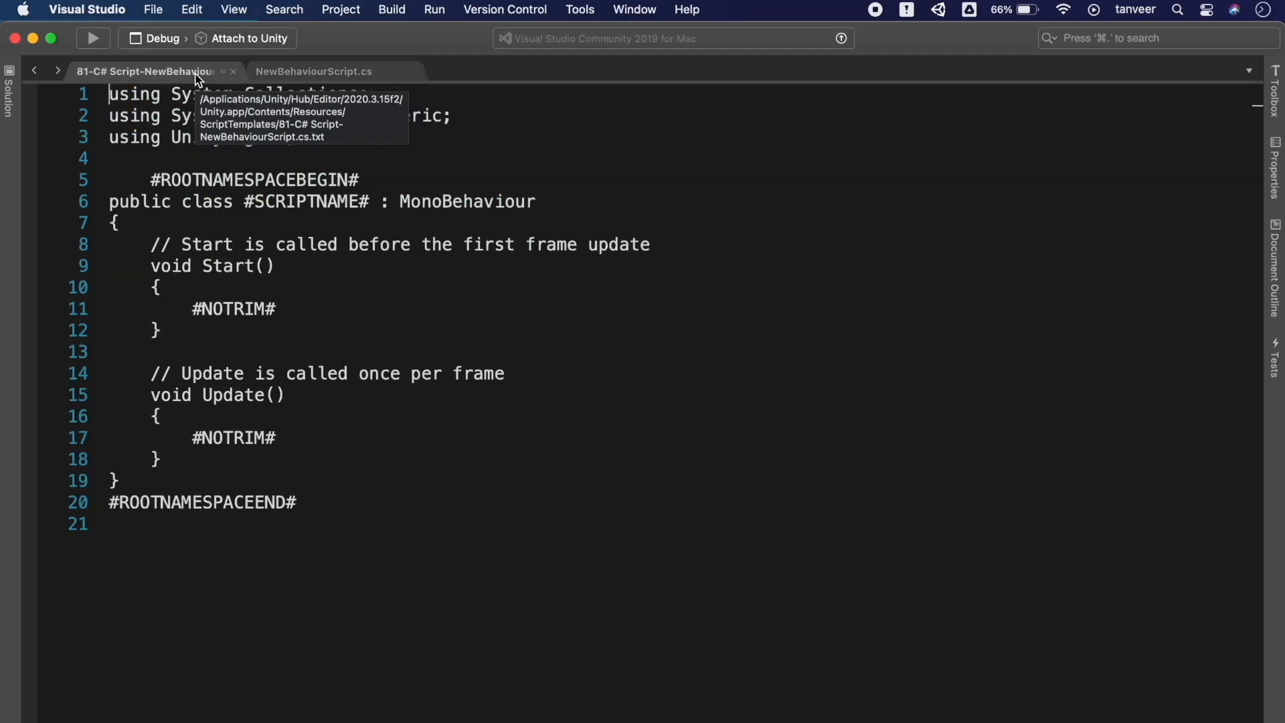
left_click_drag(458, 116, 84, 99)
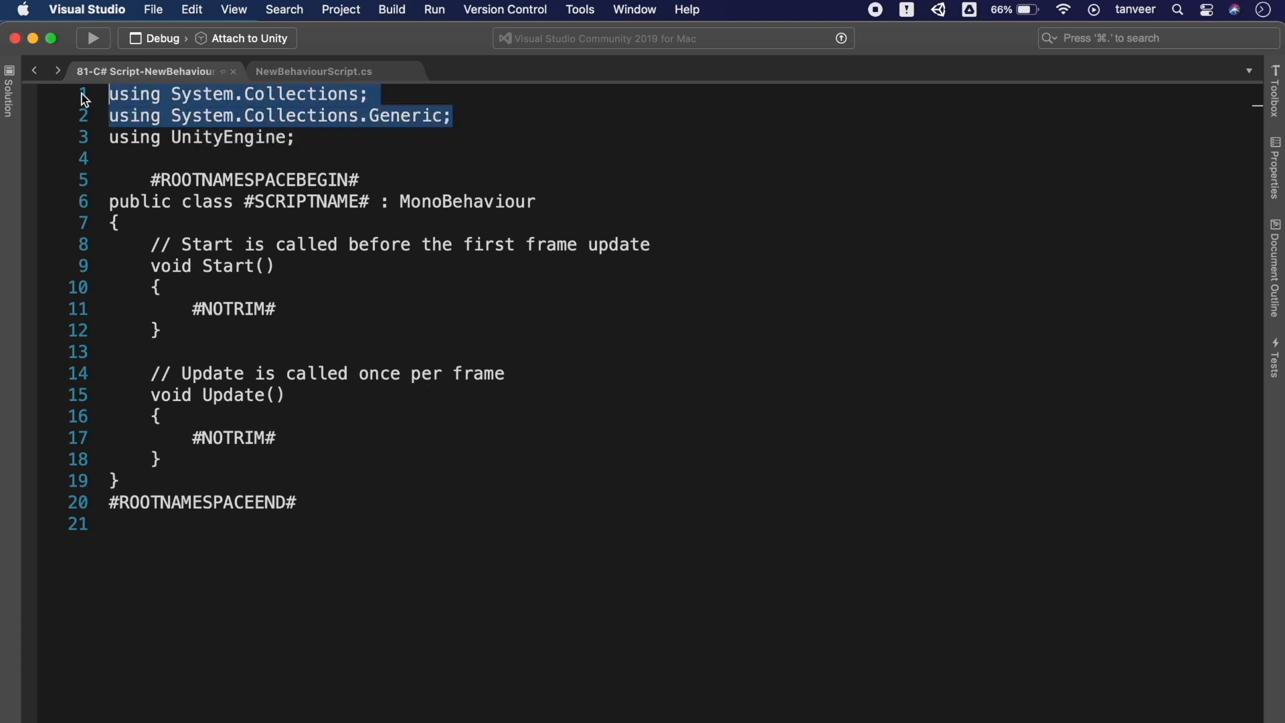
key("BackSpace")
left_click(110, 115)
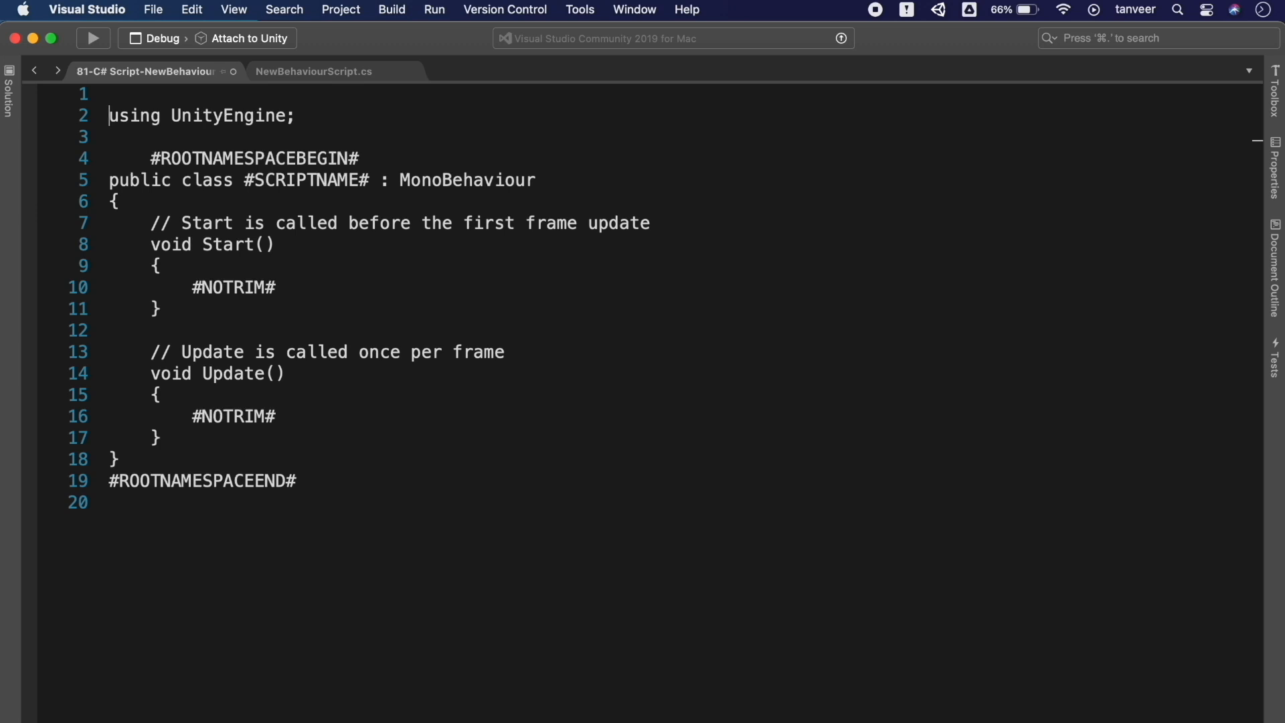
key("BackSpace")
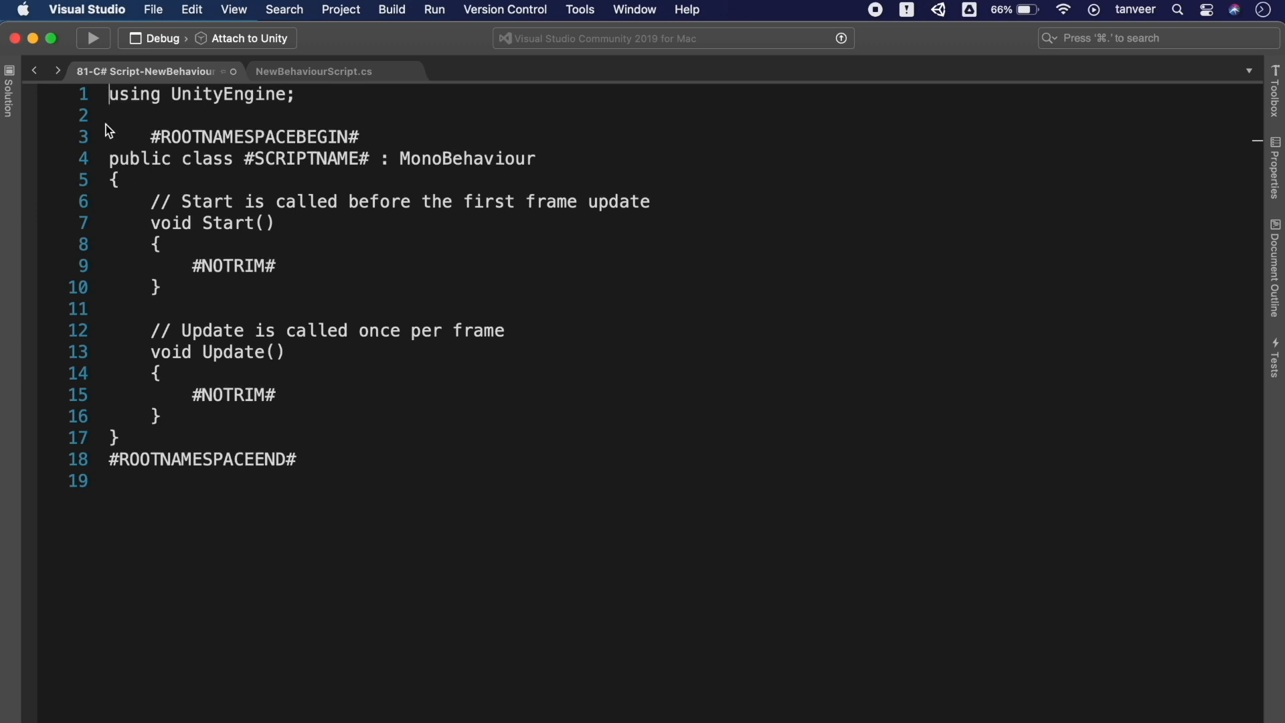
left_click_drag(165, 416, 31, 315)
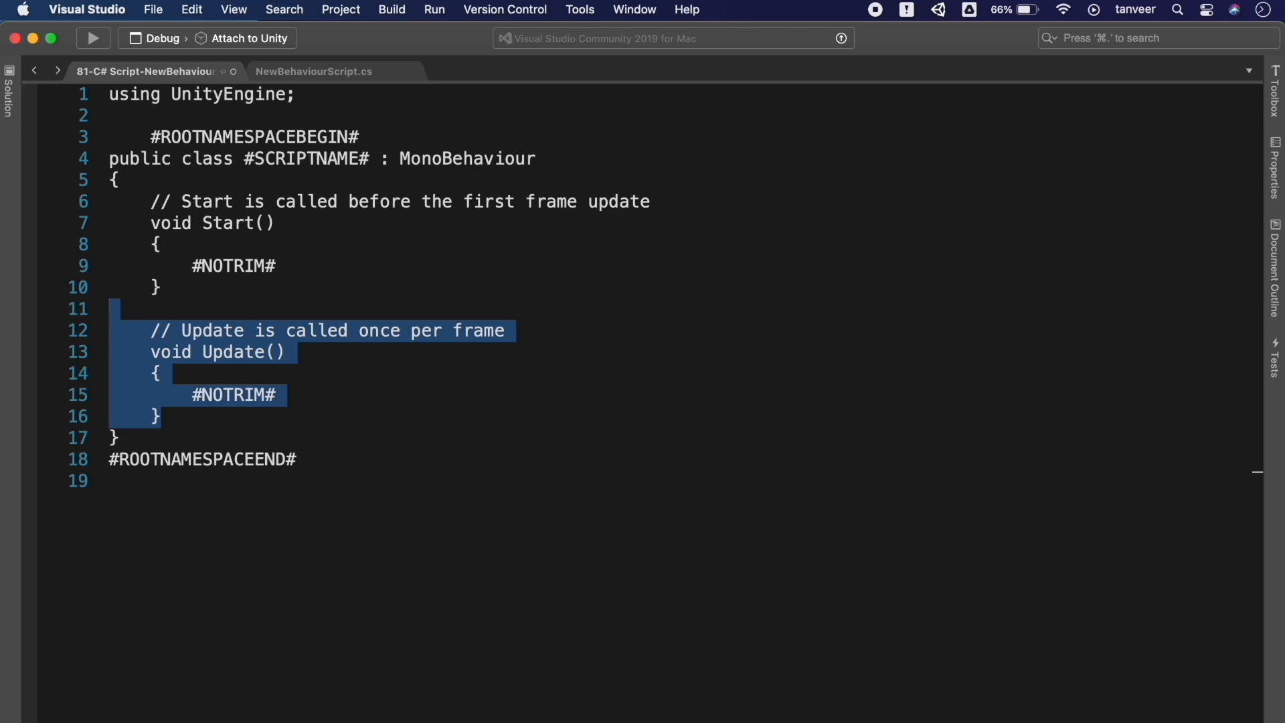
key("BackSpace")
Add a '//Modified Template by' comment with the author's name to the template and save it
key("BackSpace")
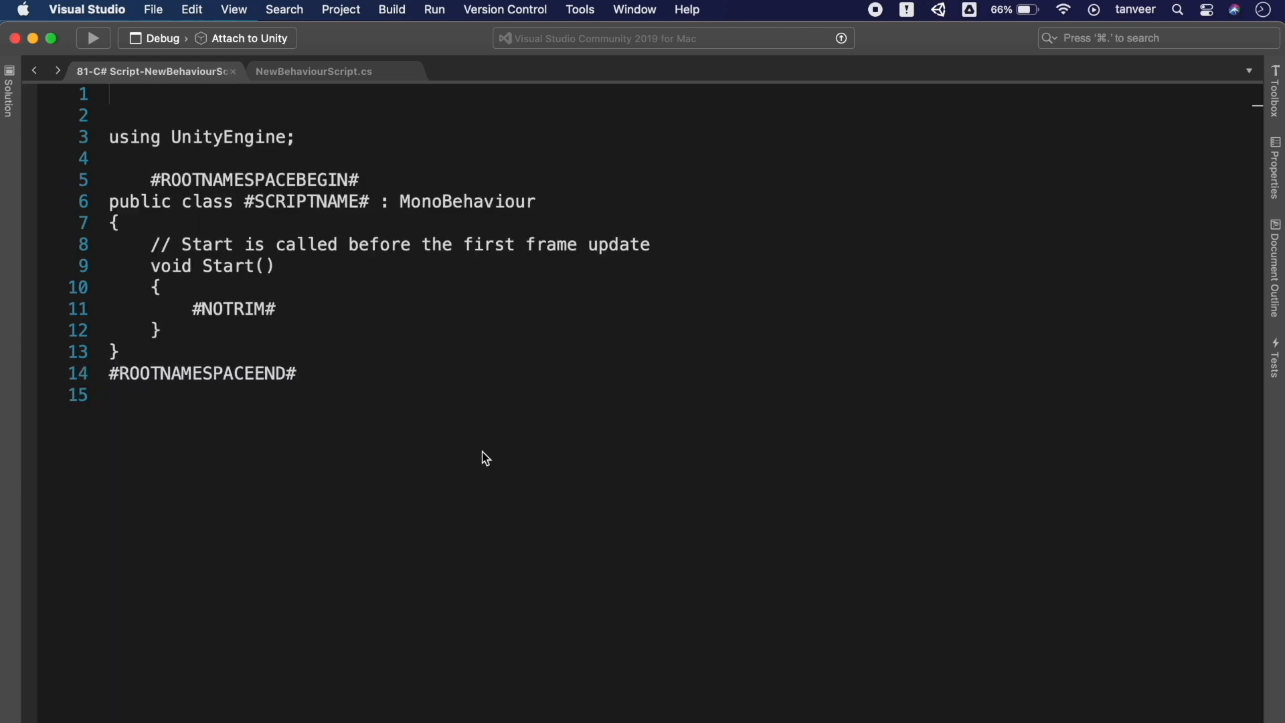
type("M")
key("BackSpace")
type("//Modi")
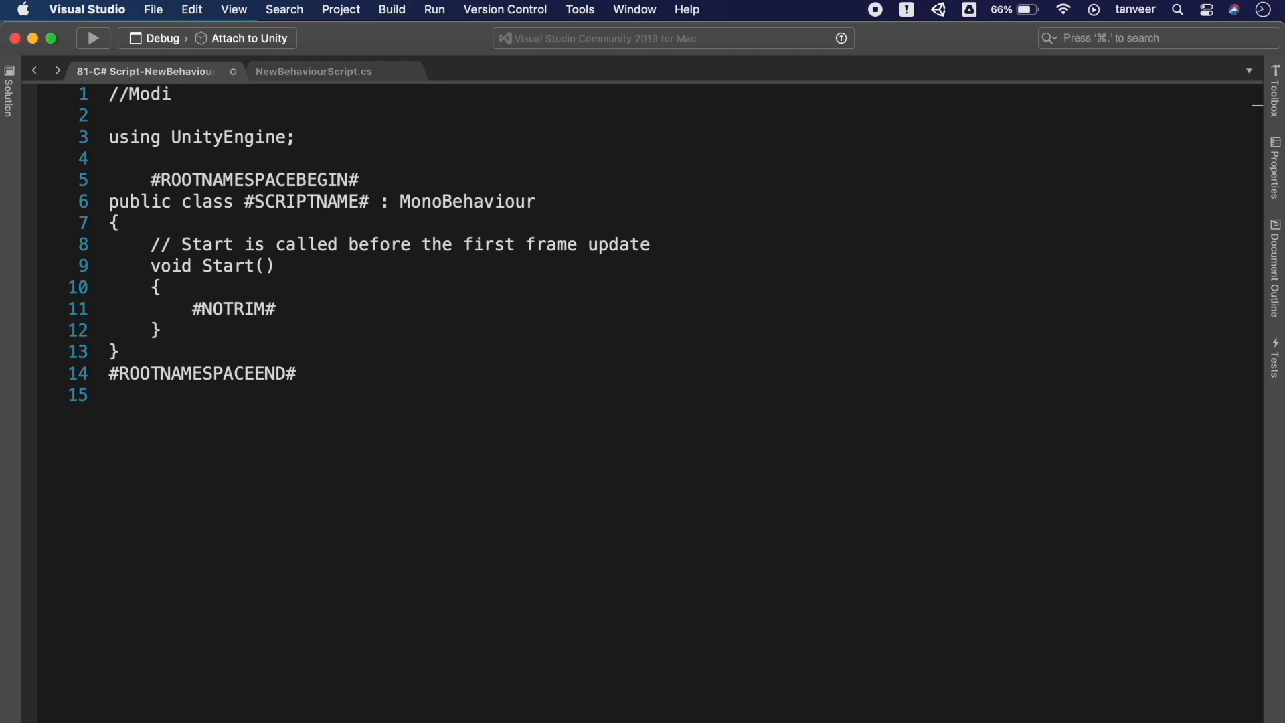
type("fied Template ")
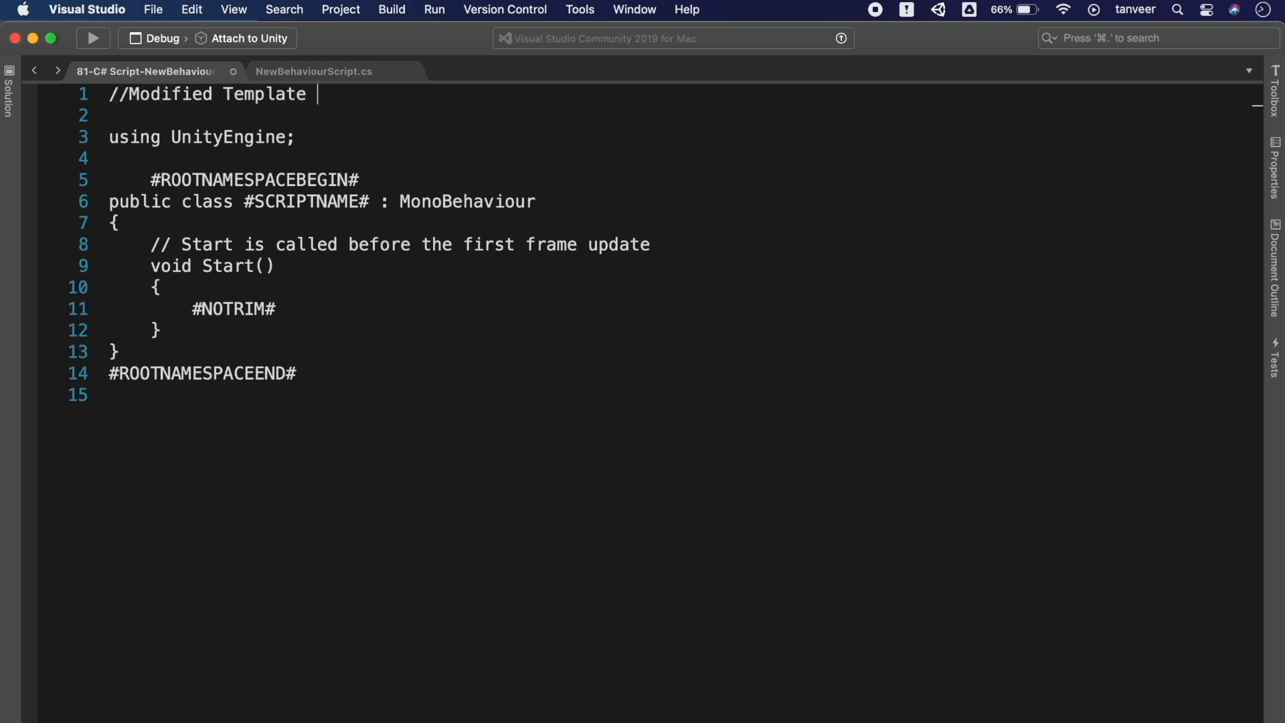
type("by Tanveer")
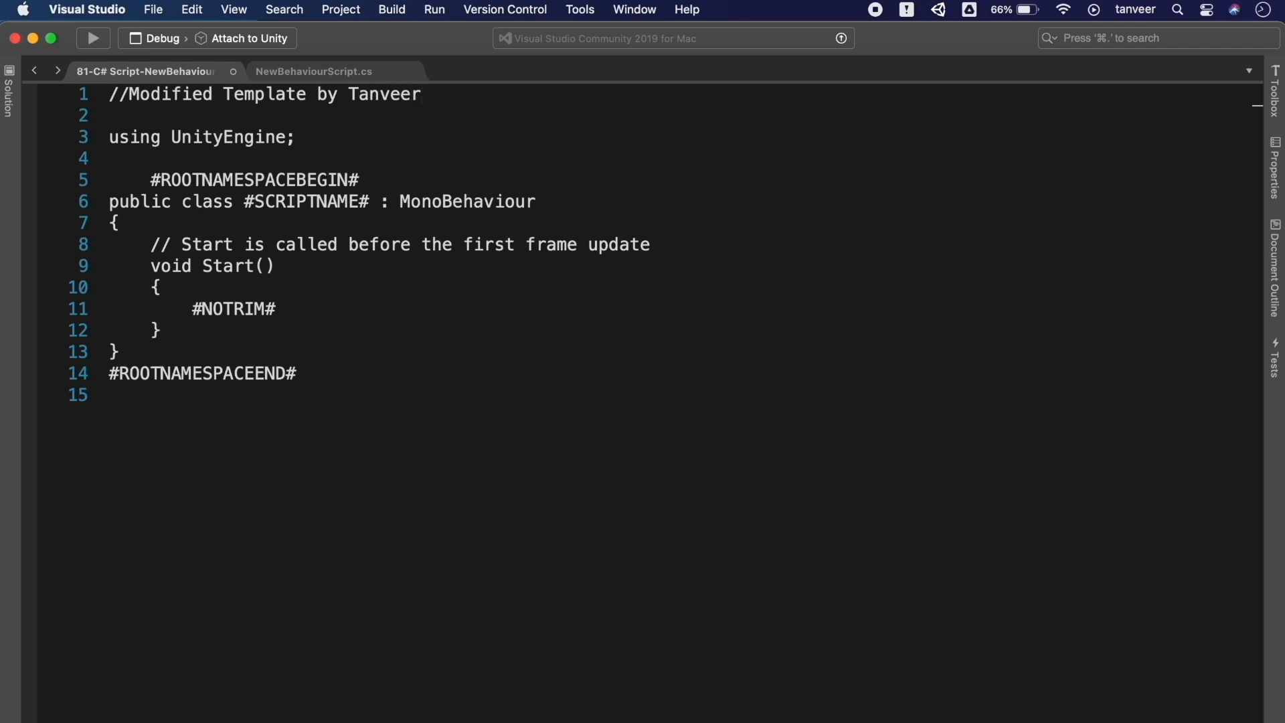
key("super+s")
key("super+Tab")
key("super+Tab")
key("super+Tab")
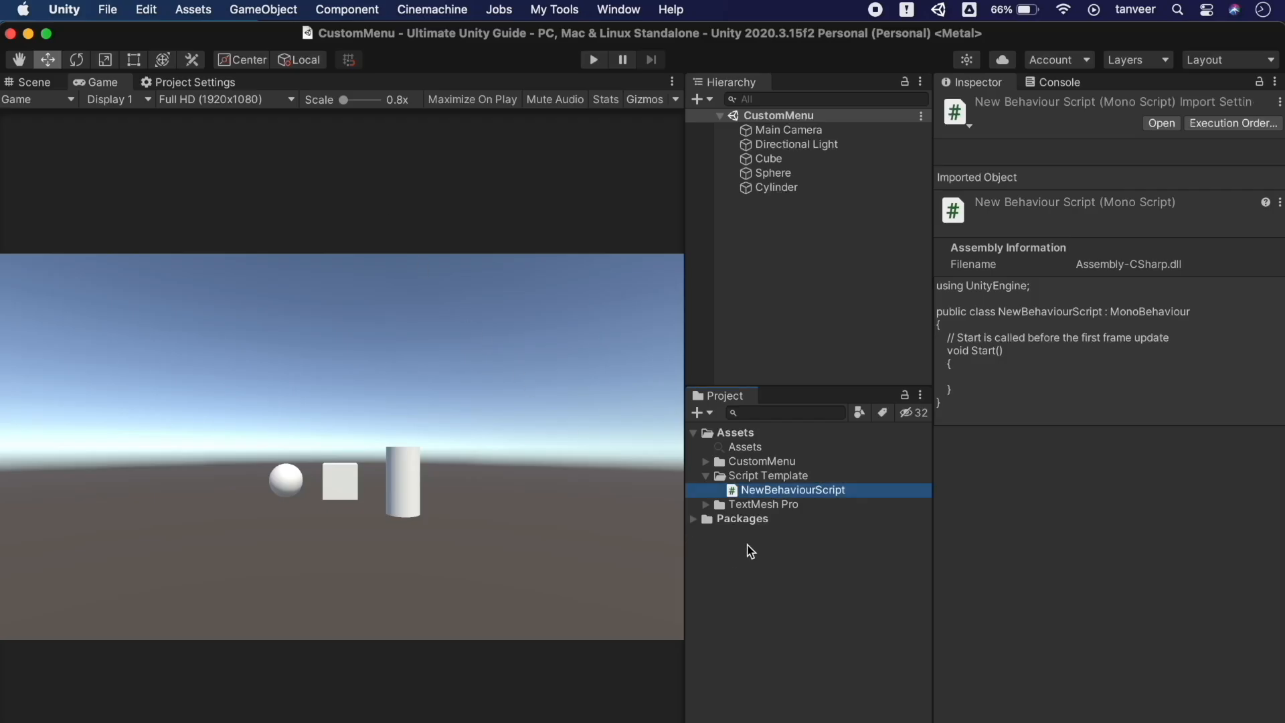
Create NewBehaviourScript1 in Script Template and open it to check the modified template
left_click(754, 475)
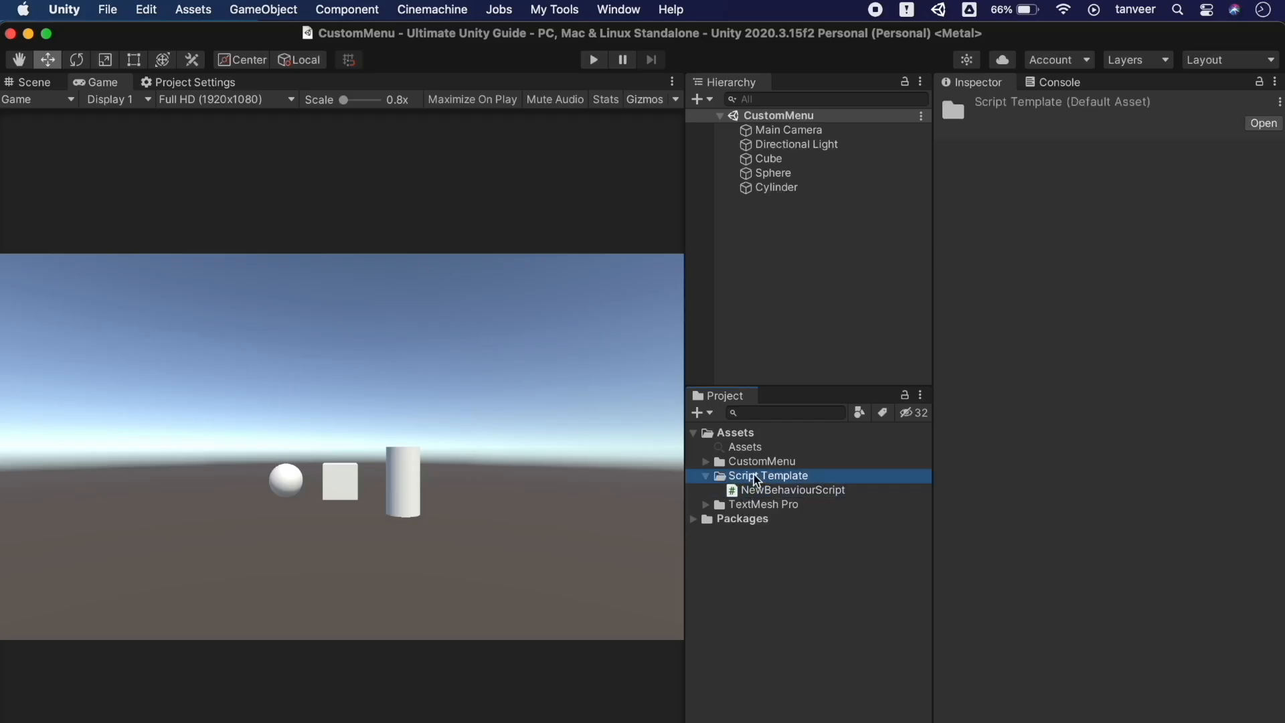
left_click(699, 413)
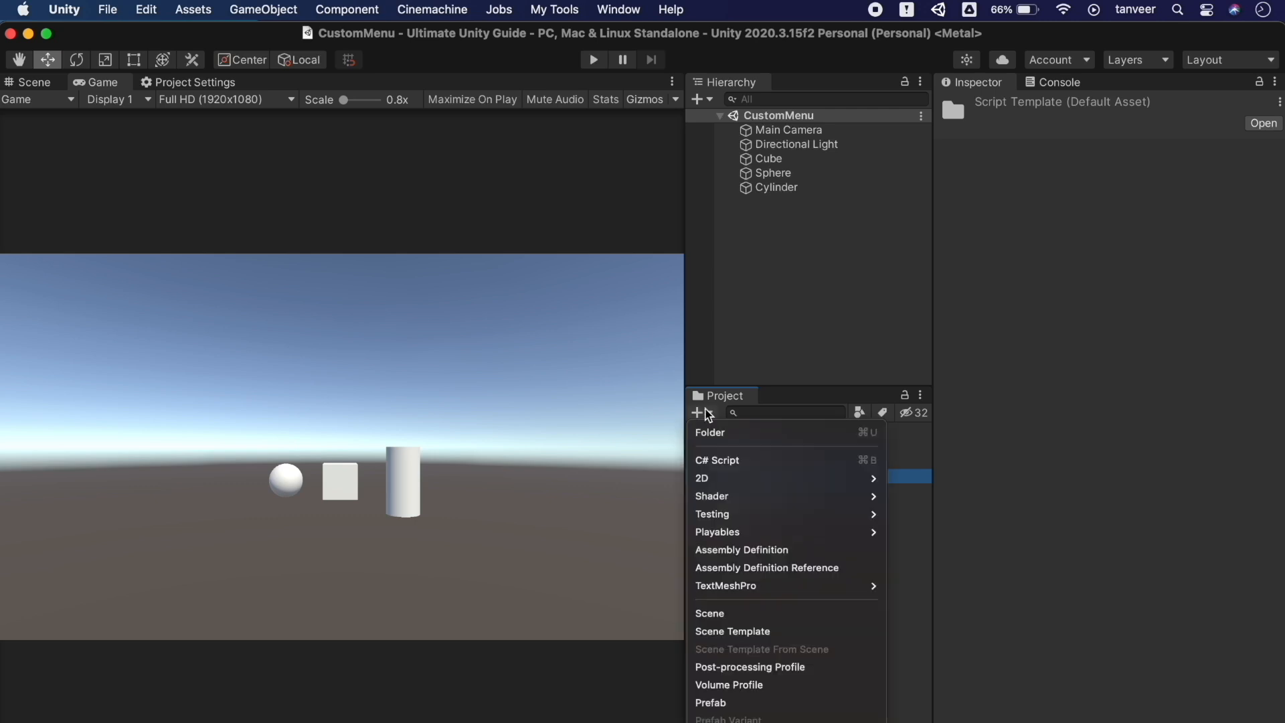
left_click(731, 460)
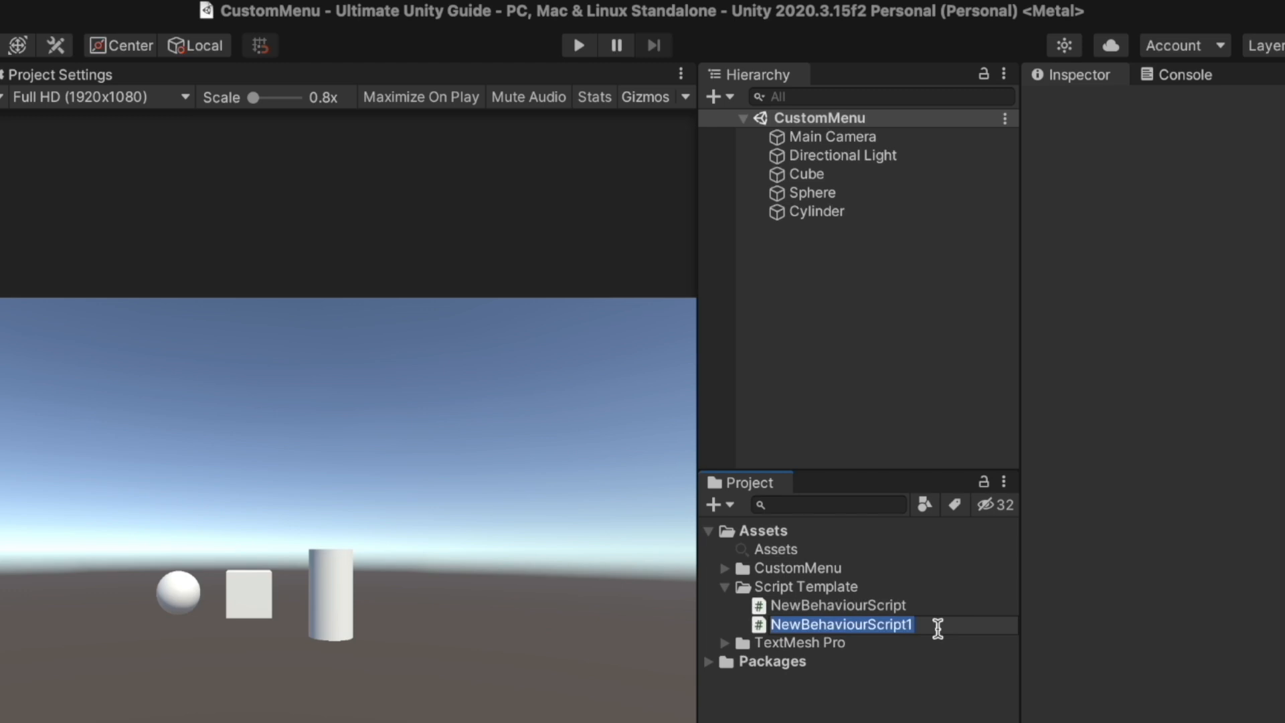
key("Return")
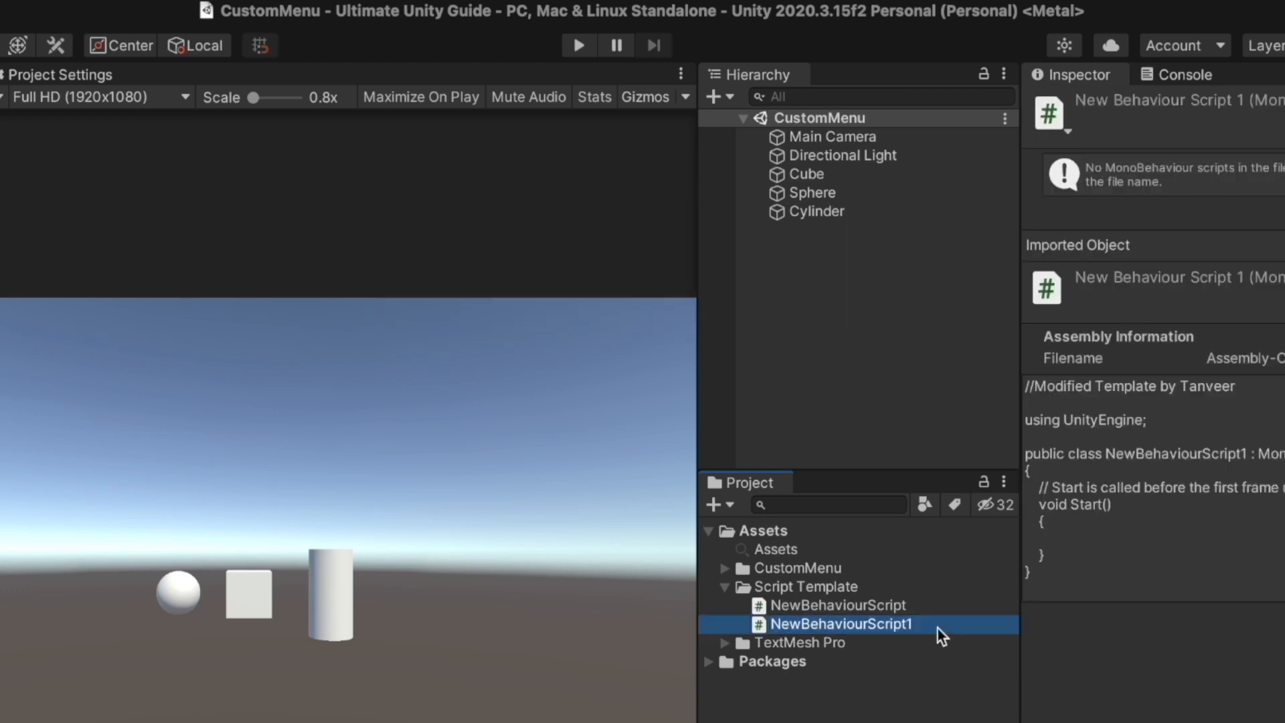
double_click(905, 623)
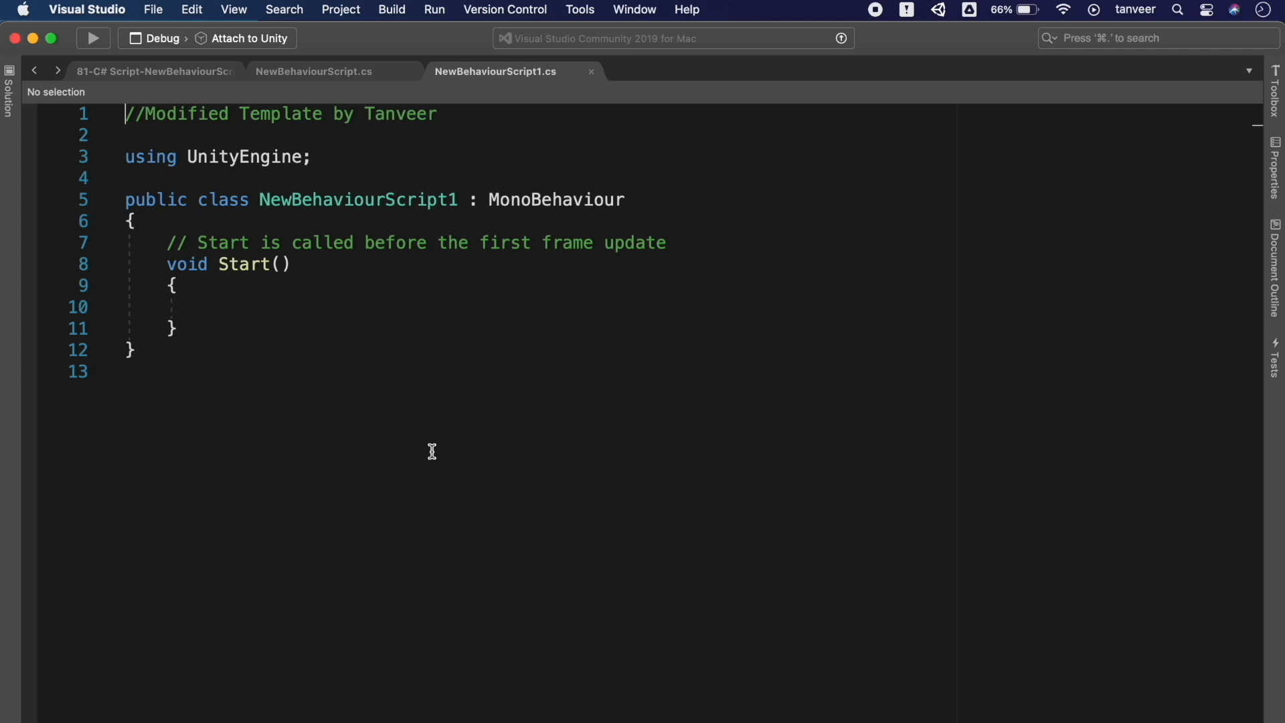
key("super+Tab")
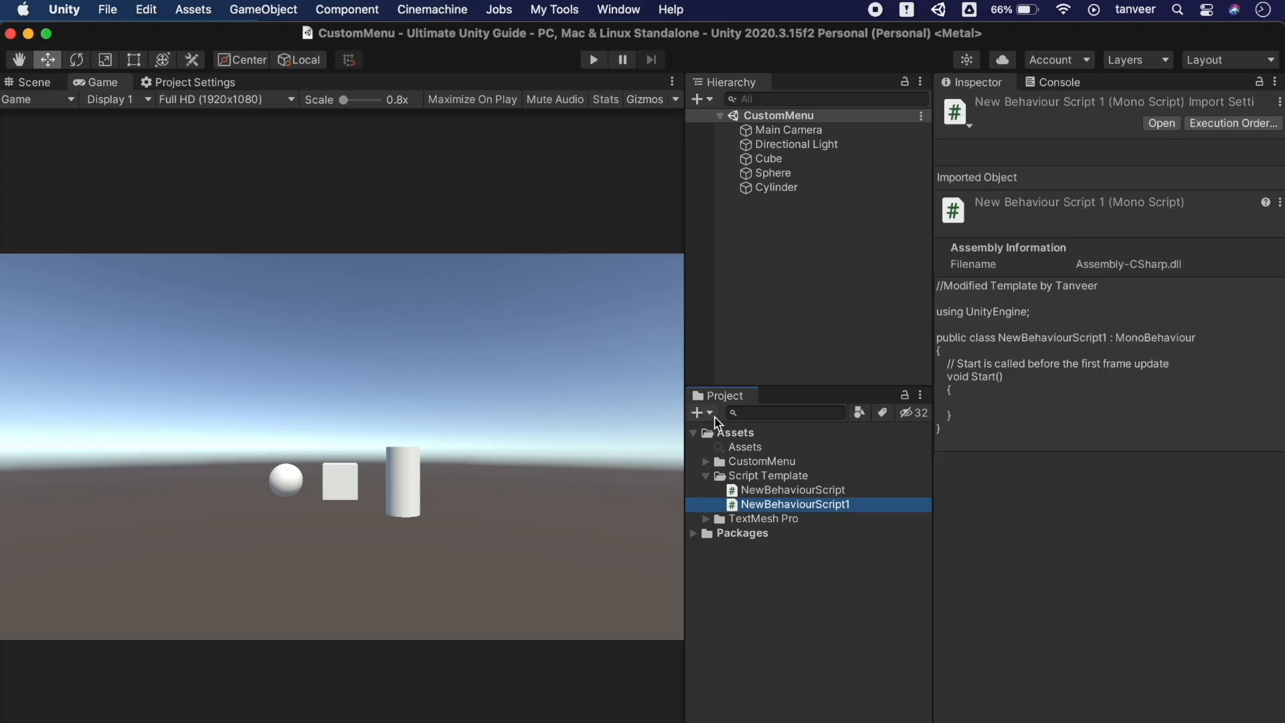
Create NewBehaviourScript2 in Script Template and open it in Visual Studio to verify its code
key("Left")
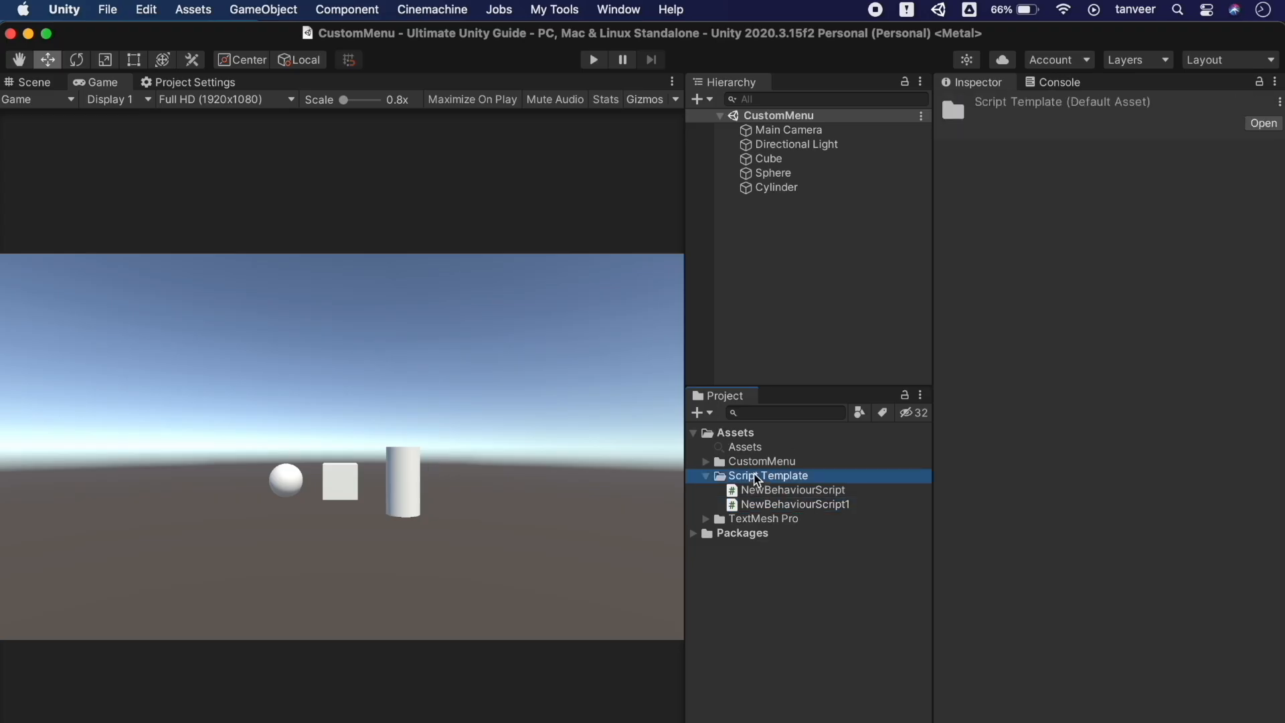
left_click(712, 415)
left_click(725, 458)
key("Return")
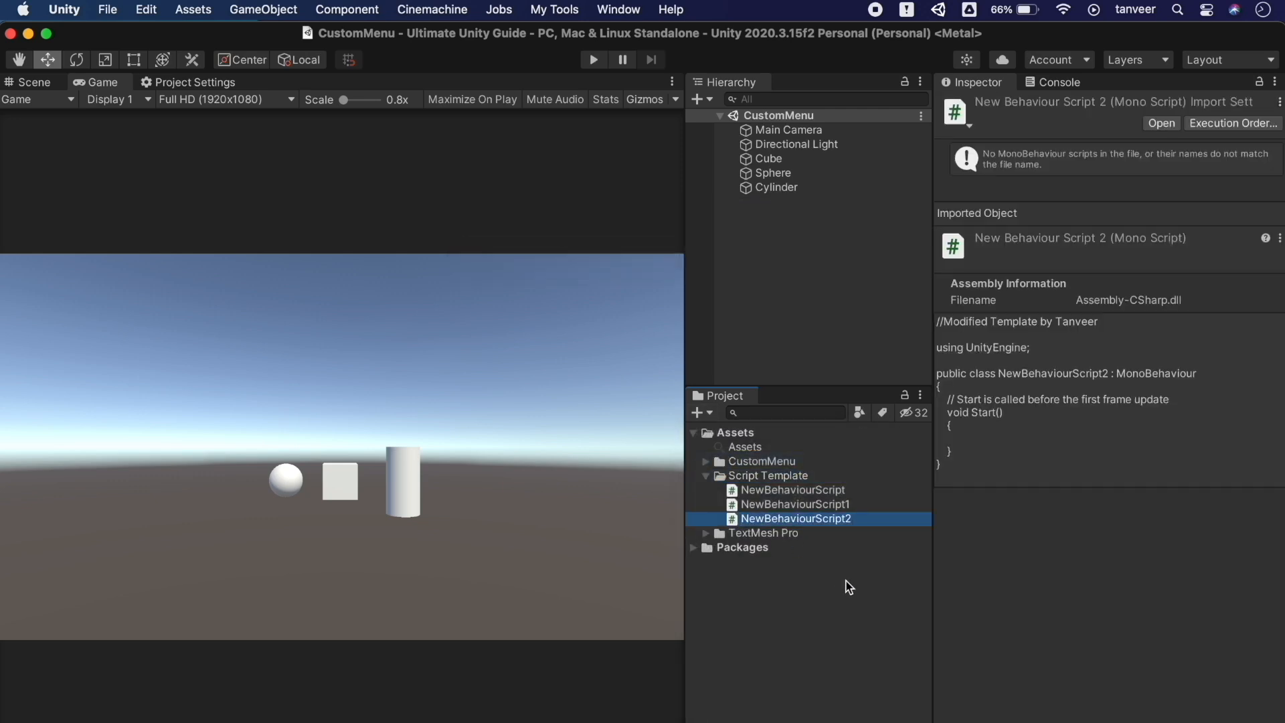
double_click(841, 520)
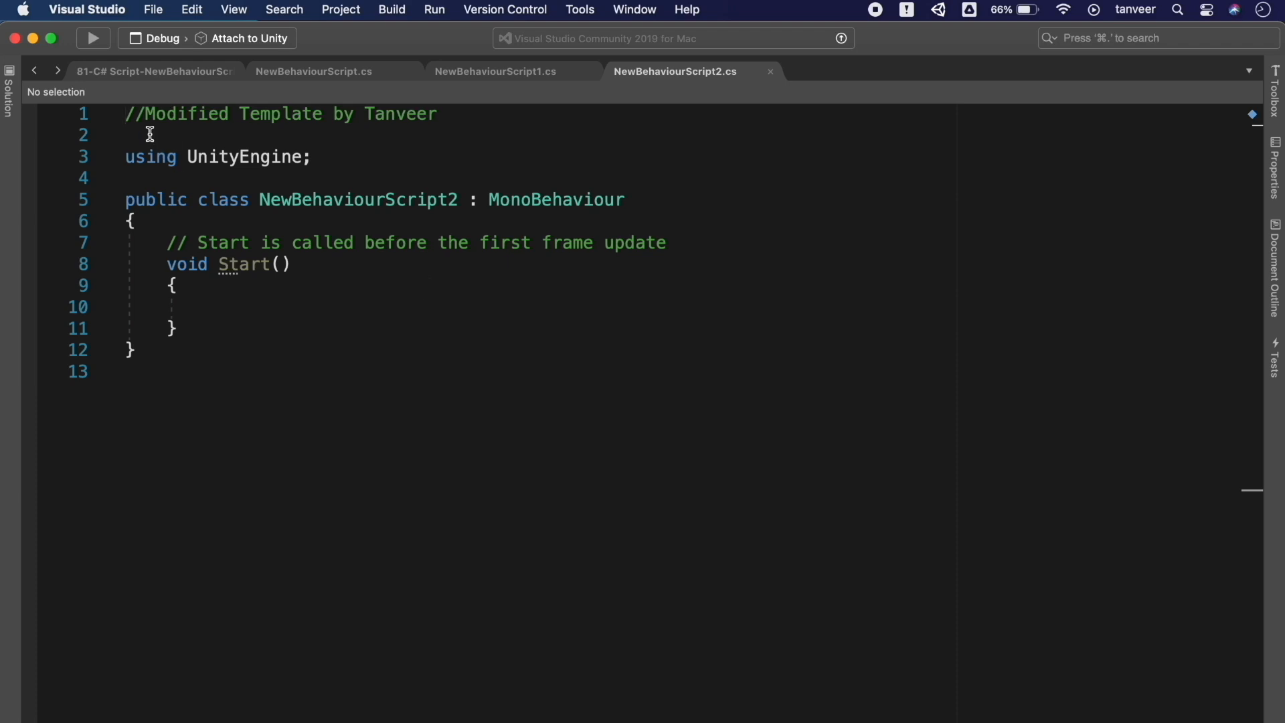
key("super+Tab")
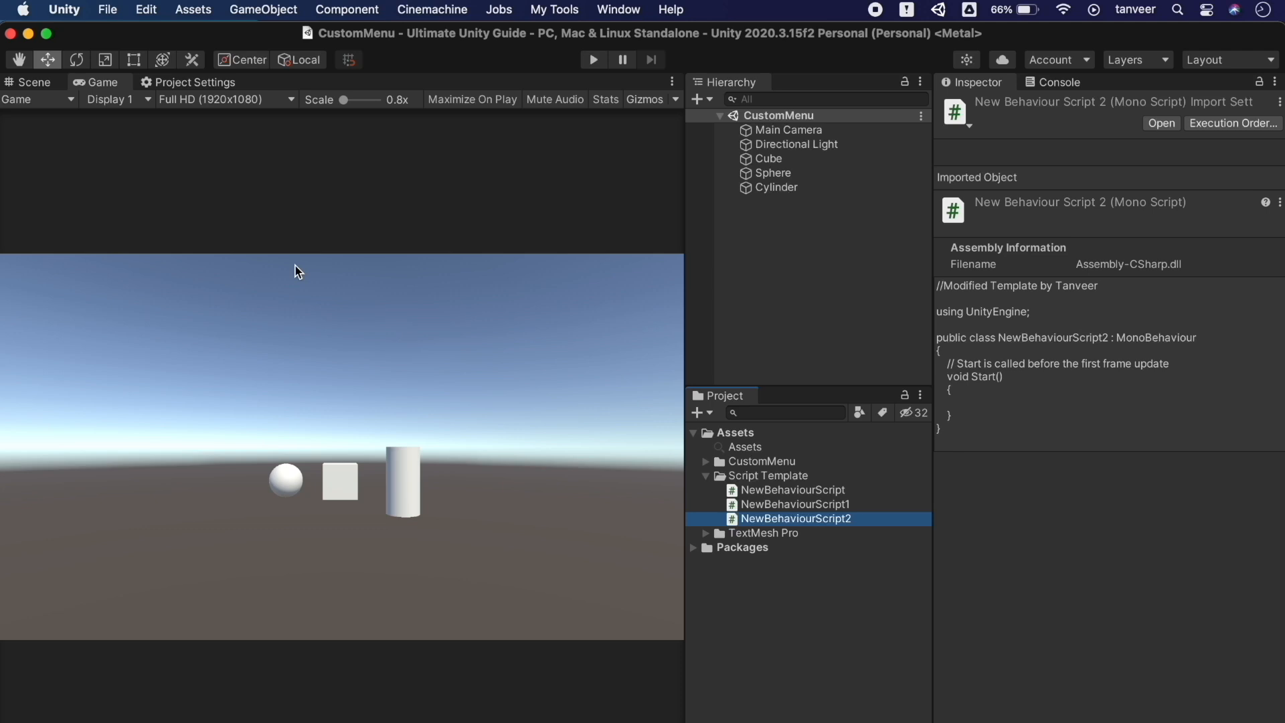
key("super+Tab")
Copy Unity's ScriptTemplates folder and paste it into the project's Assets folder using Reveal in Finder
right_click(717, 328)
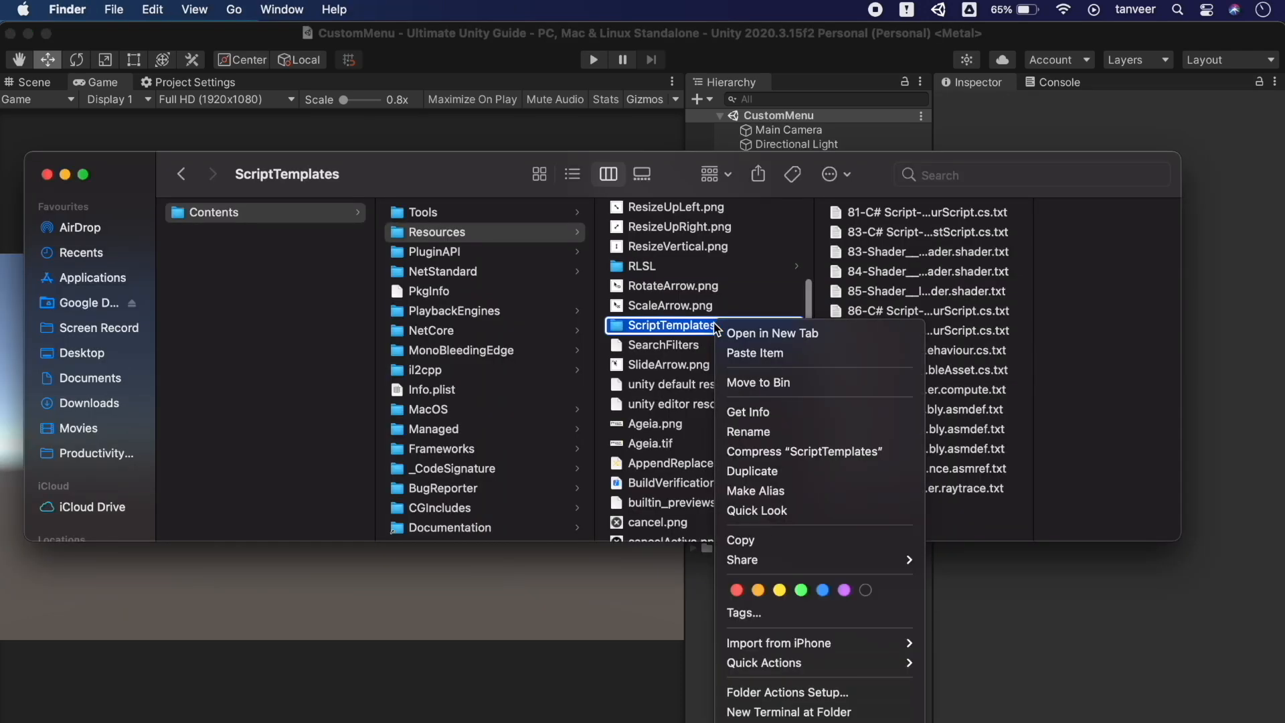
left_click(755, 549)
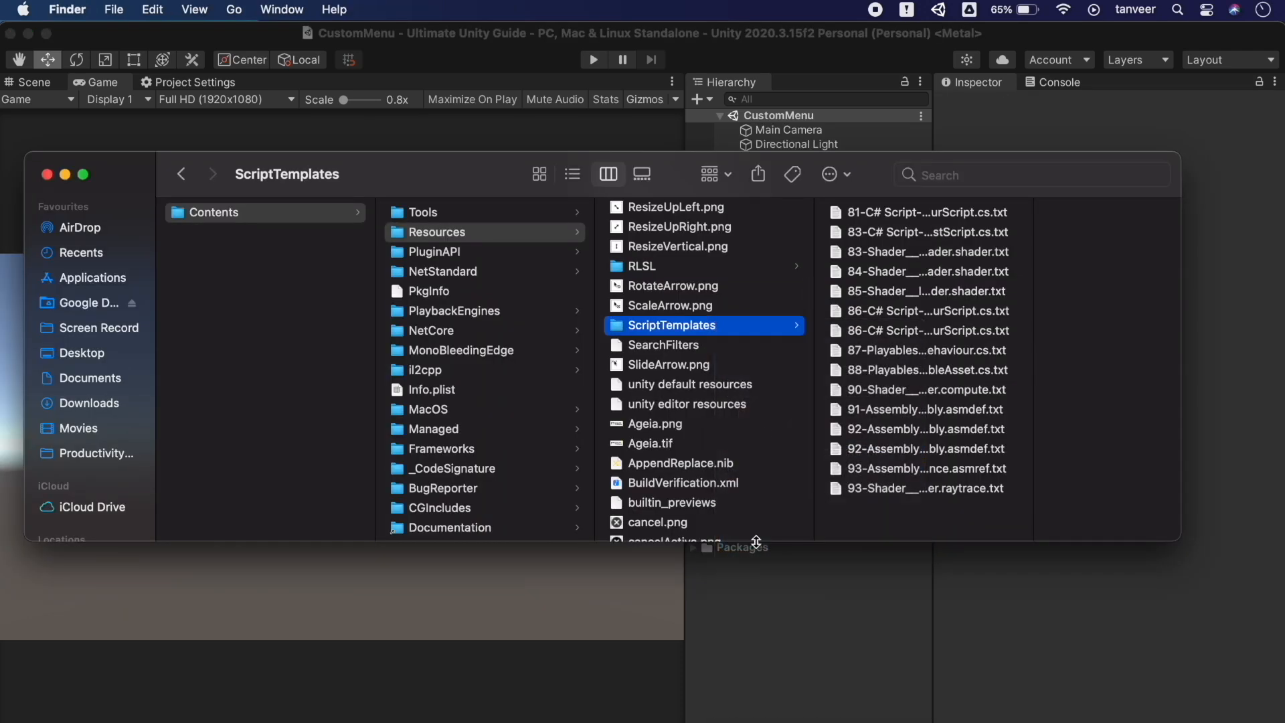
left_click(793, 600)
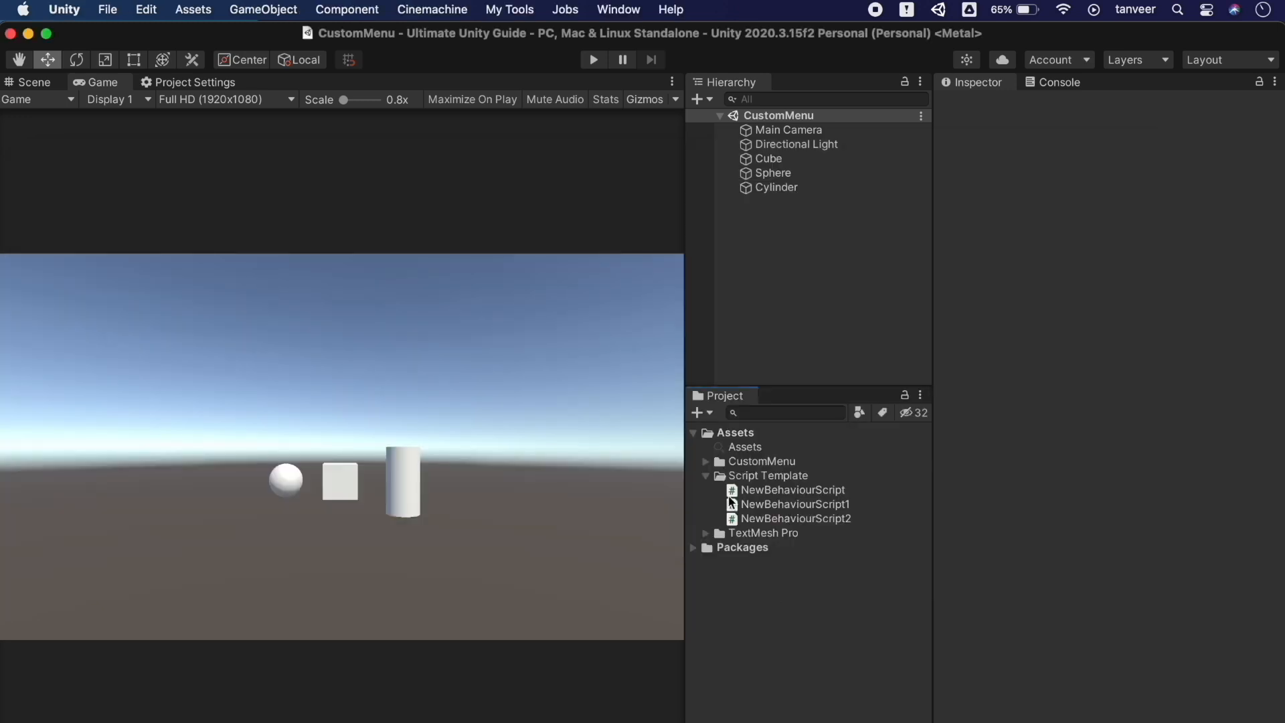
left_click(743, 434)
right_click(745, 438)
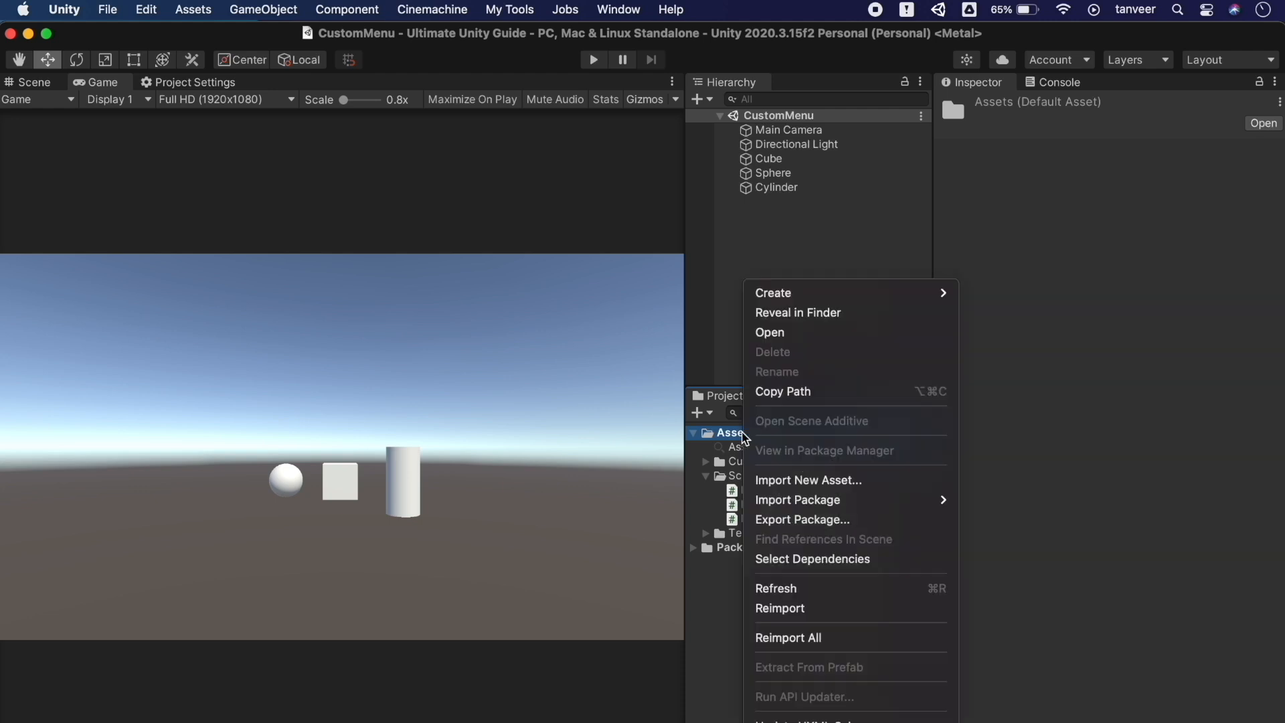
left_click(793, 320)
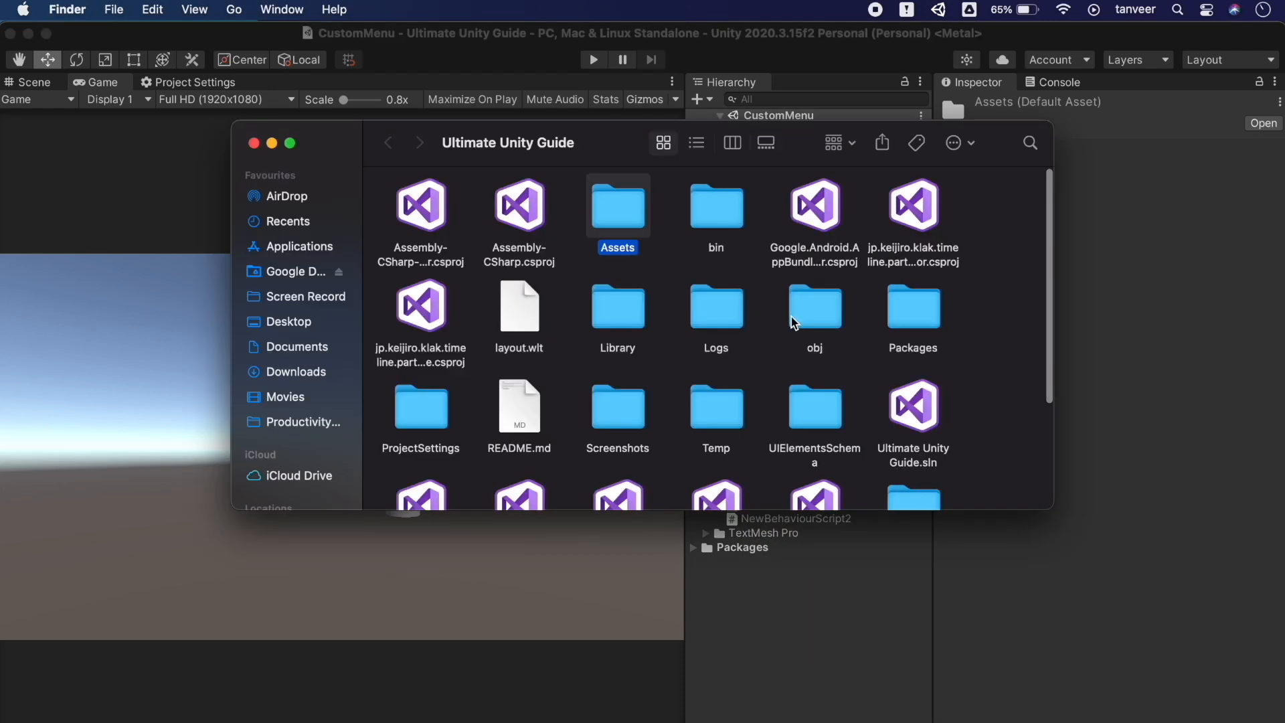
double_click(623, 225)
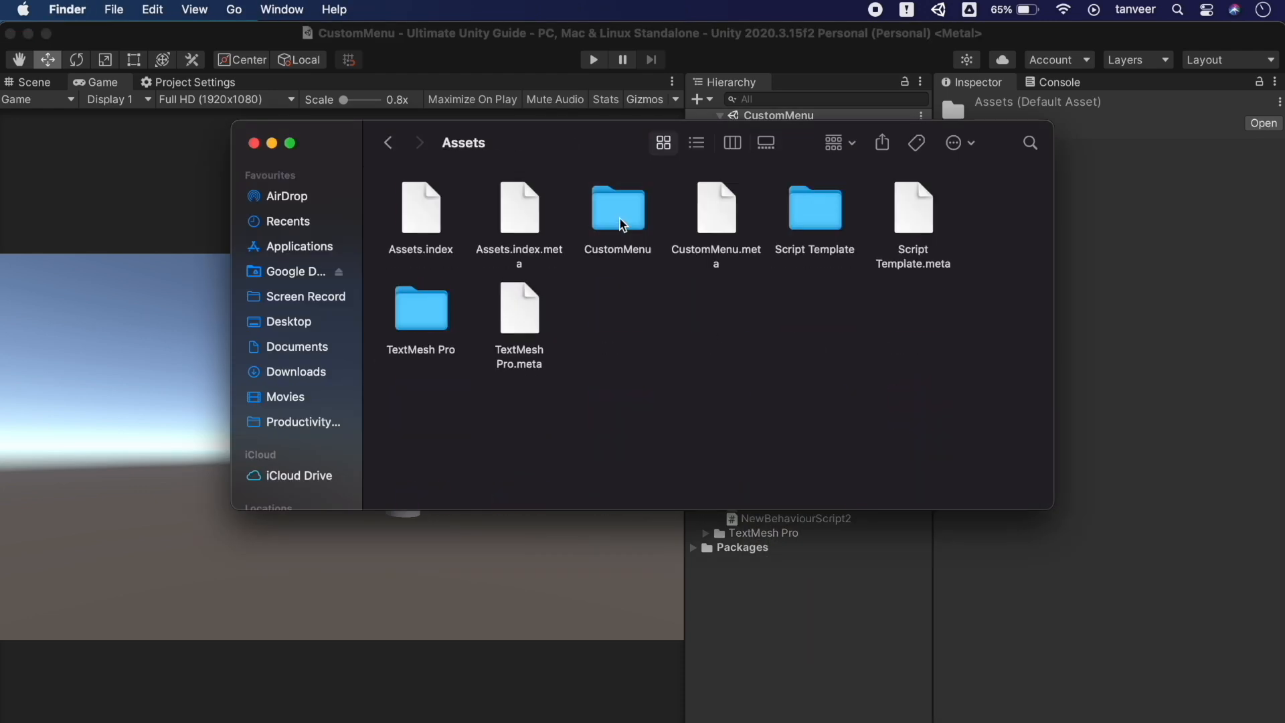
right_click(641, 314)
left_click(679, 345)
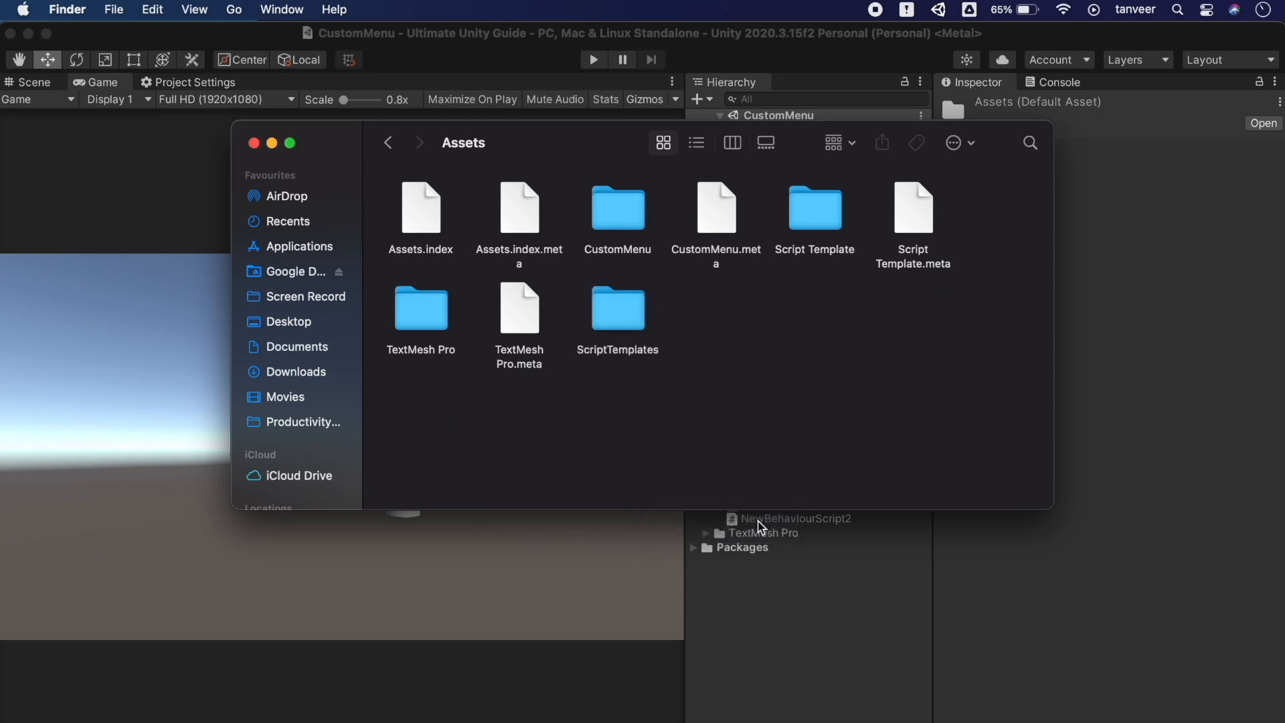
left_click(808, 592)
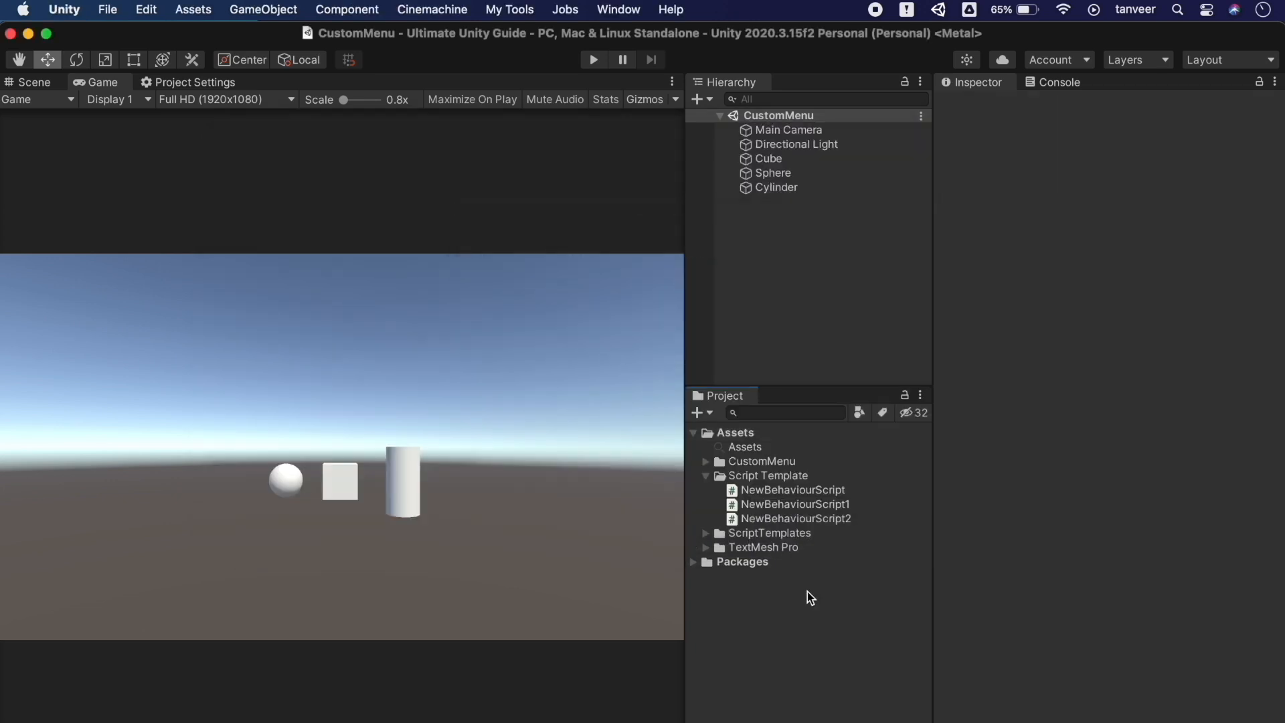
left_click(766, 534)
Open the copied 81-C# Script template and inspect its #SCRIPTNAME# class-name placeholder
left_click(706, 535)
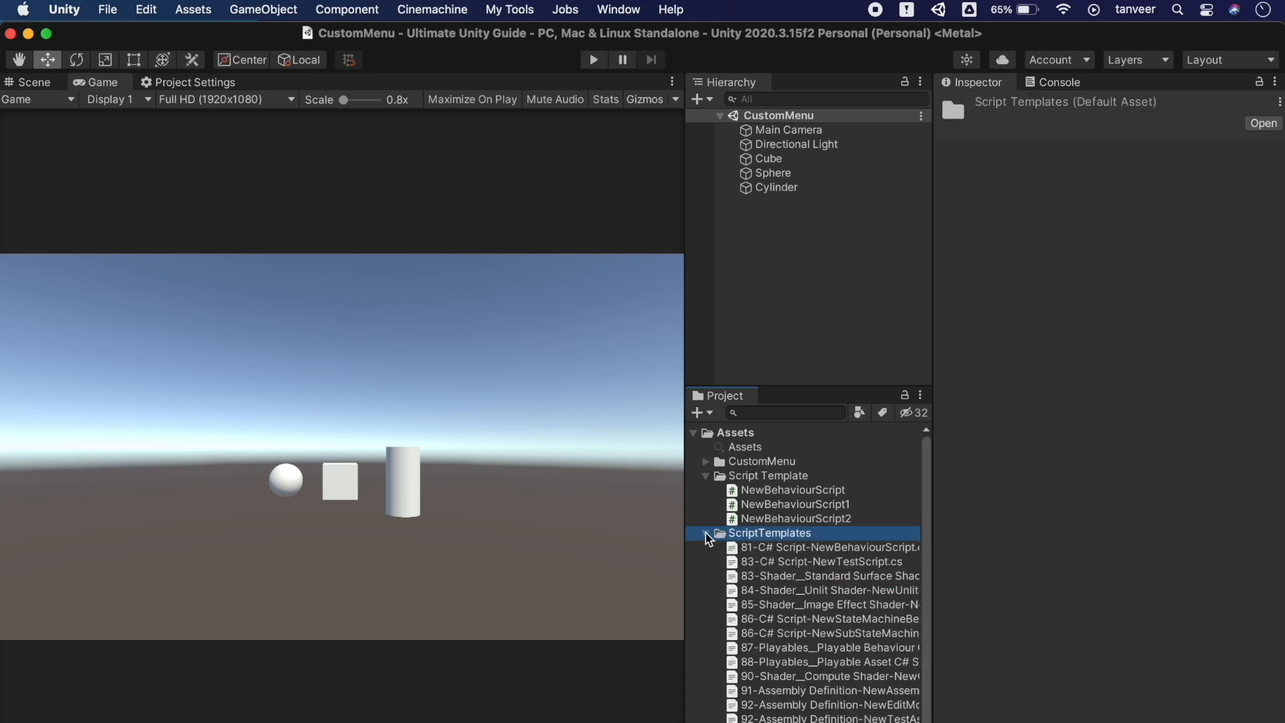
left_click(827, 552)
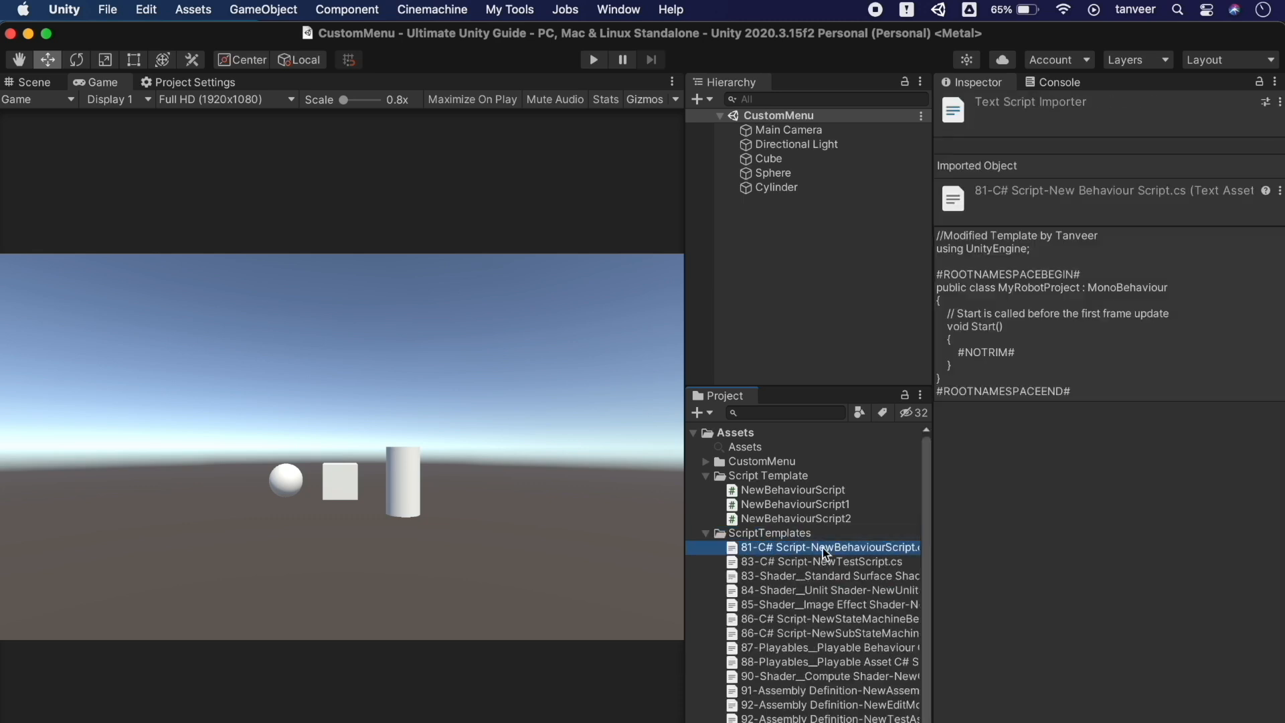
double_click(822, 548)
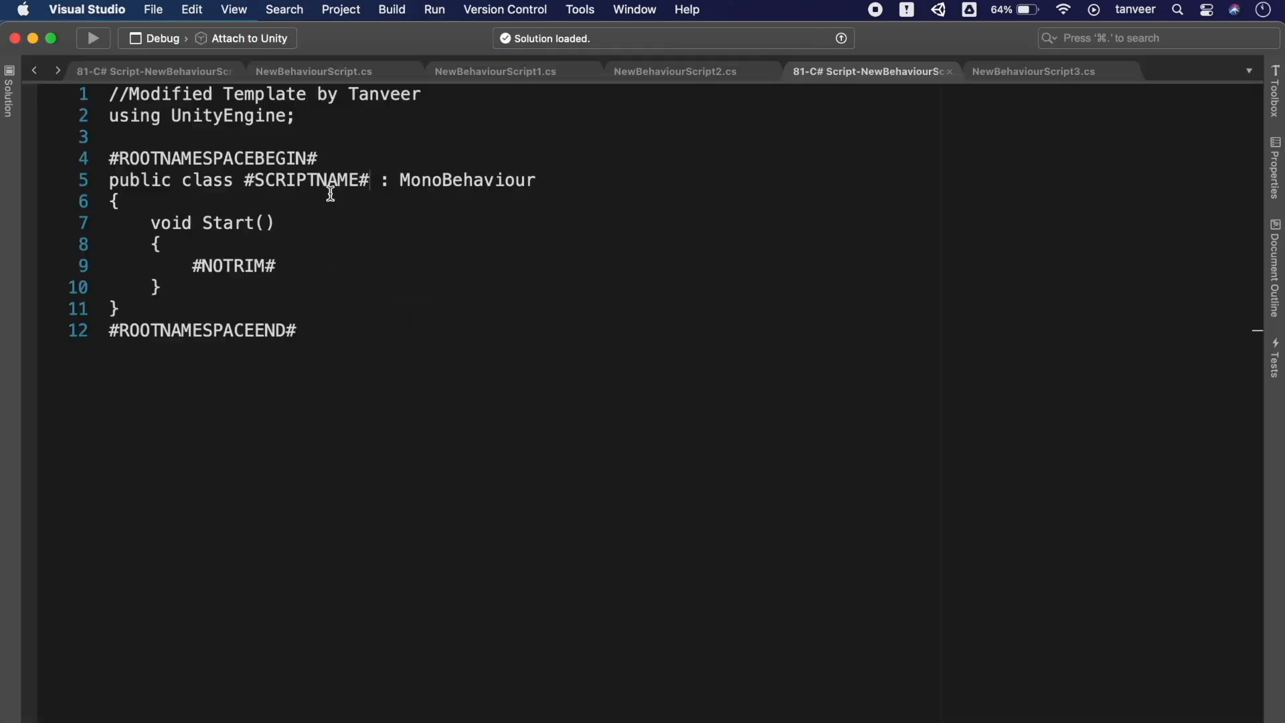
double_click(338, 179)
left_click(33, 38)
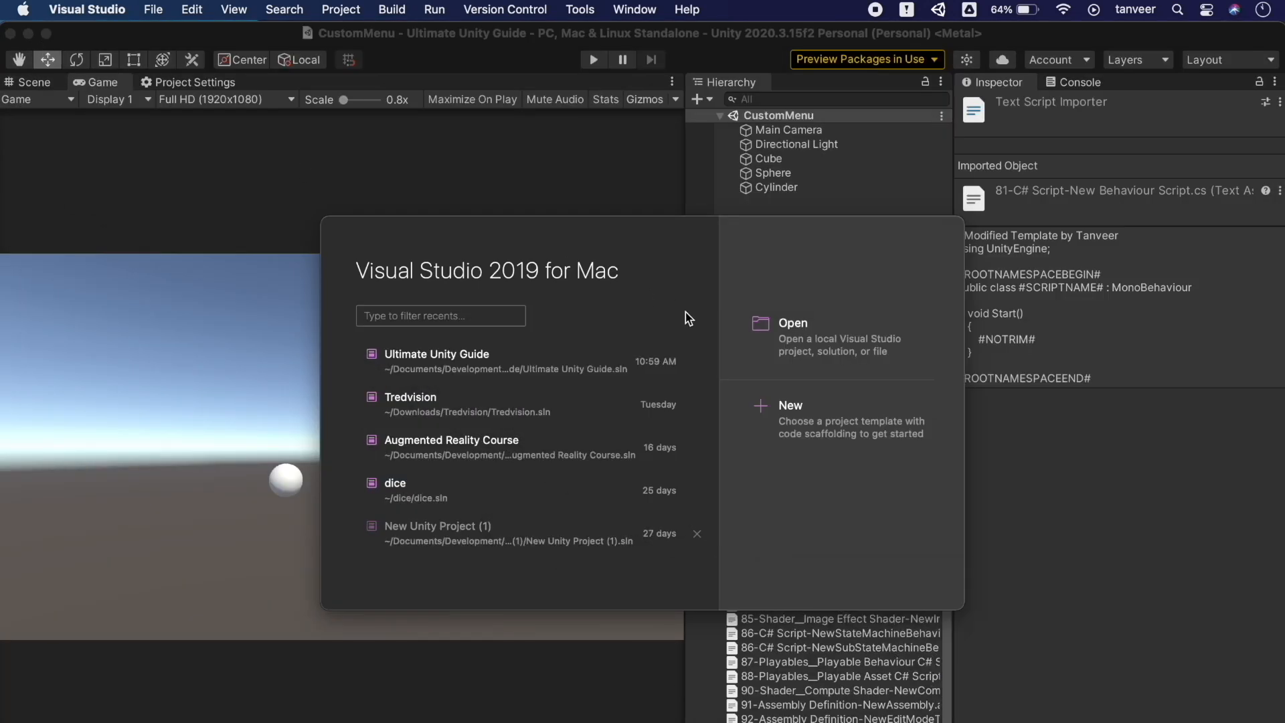
Collapse ScriptTemplates and target the Script Template folder for a new asset
left_click(803, 176)
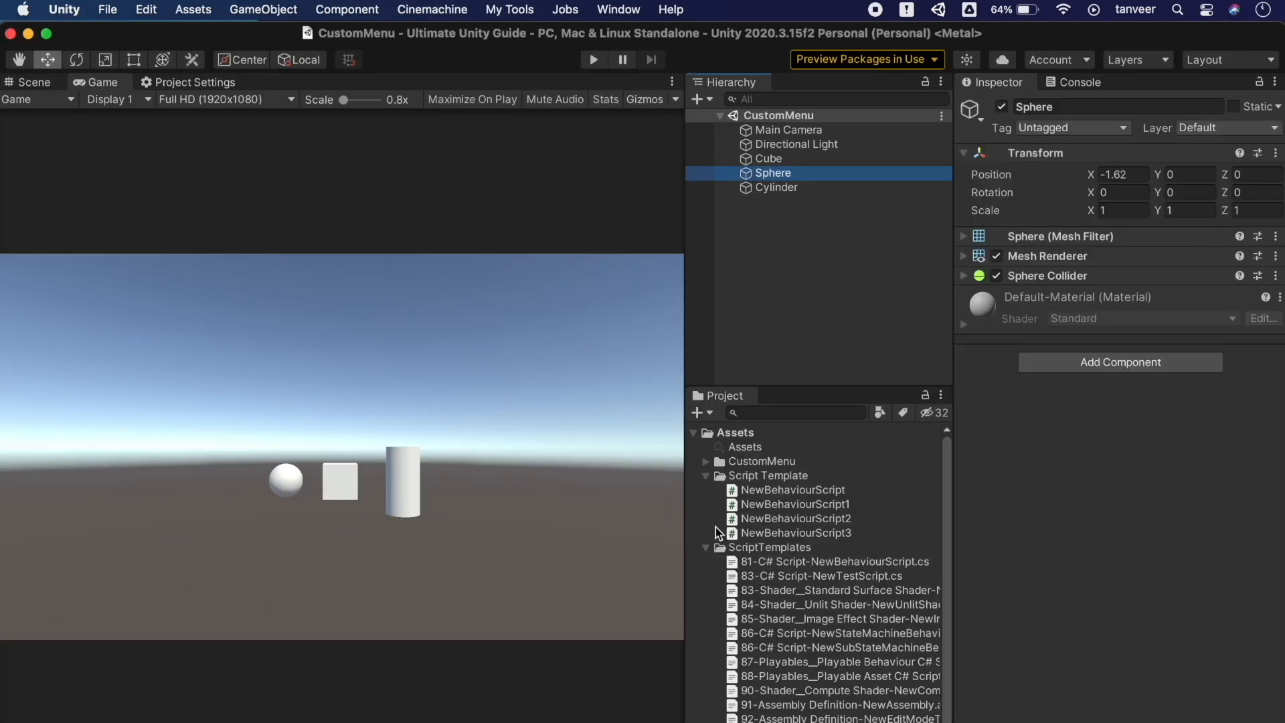
left_click(706, 546)
left_click(778, 475)
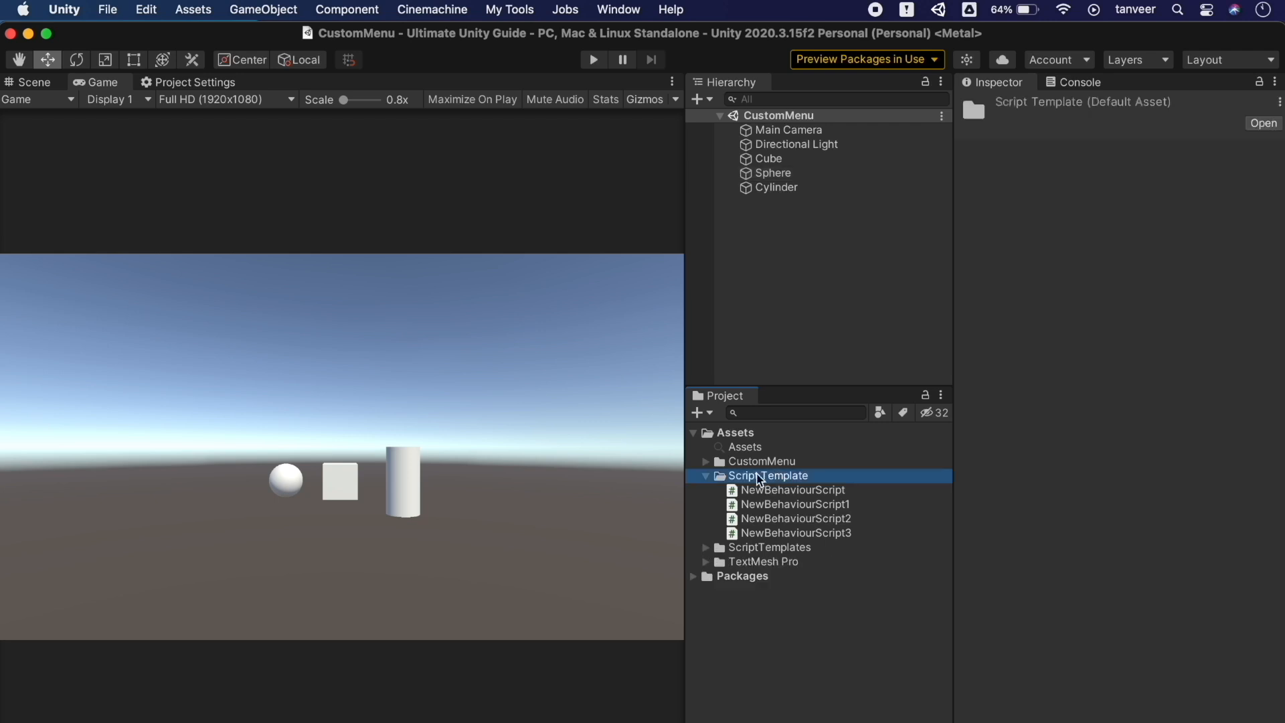
left_click(703, 413)
Create NewBehaviourScript4 and open it to confirm the comment and Start-only body
left_click(724, 459)
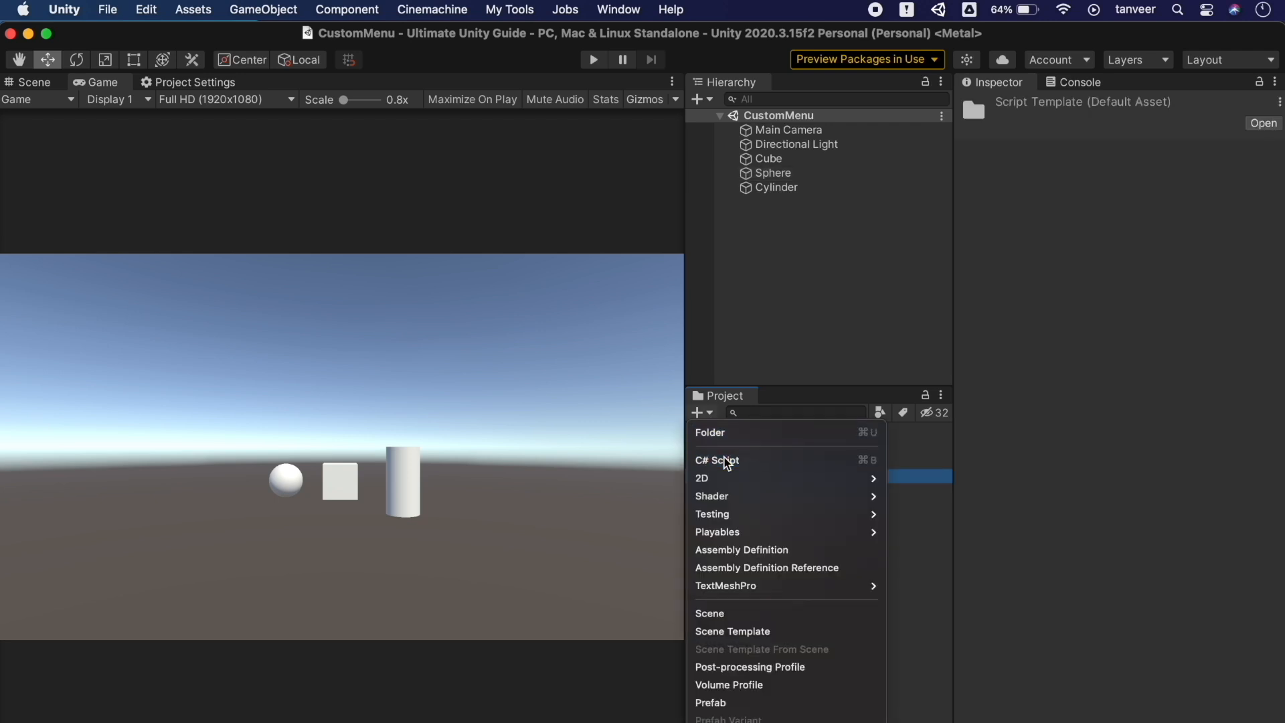
key("Return")
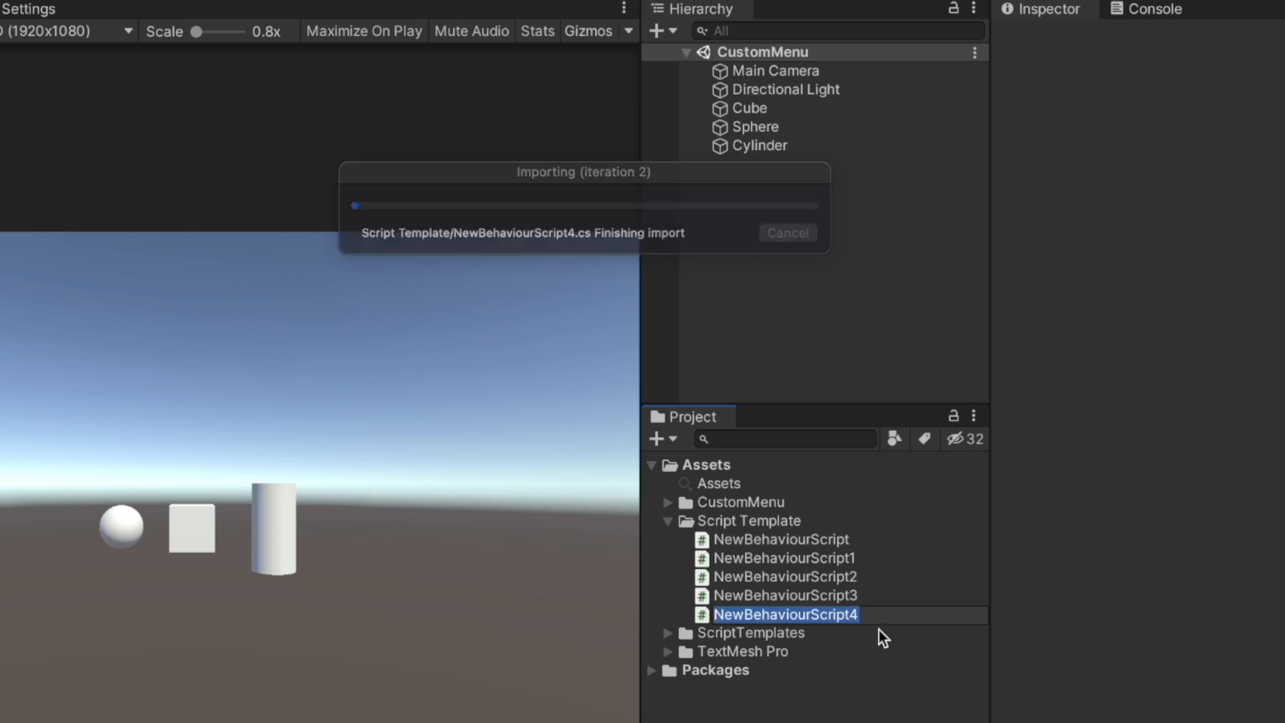
double_click(869, 608)
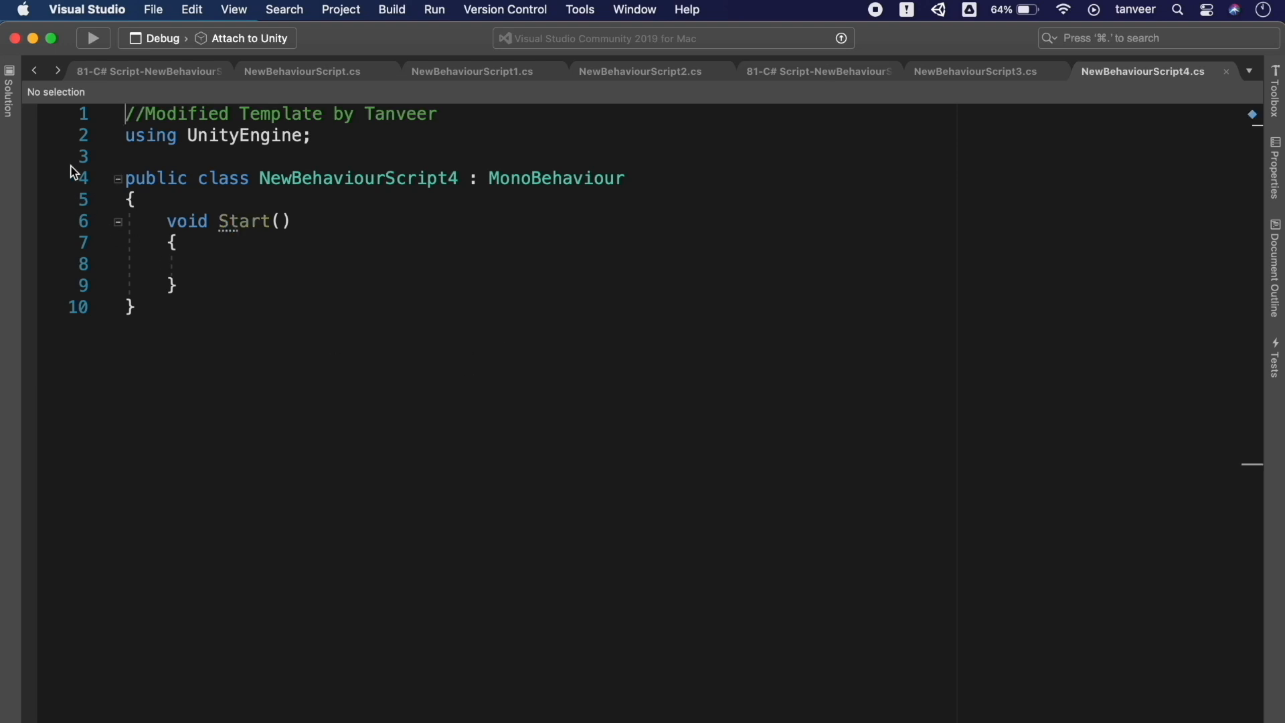
left_click(32, 38)
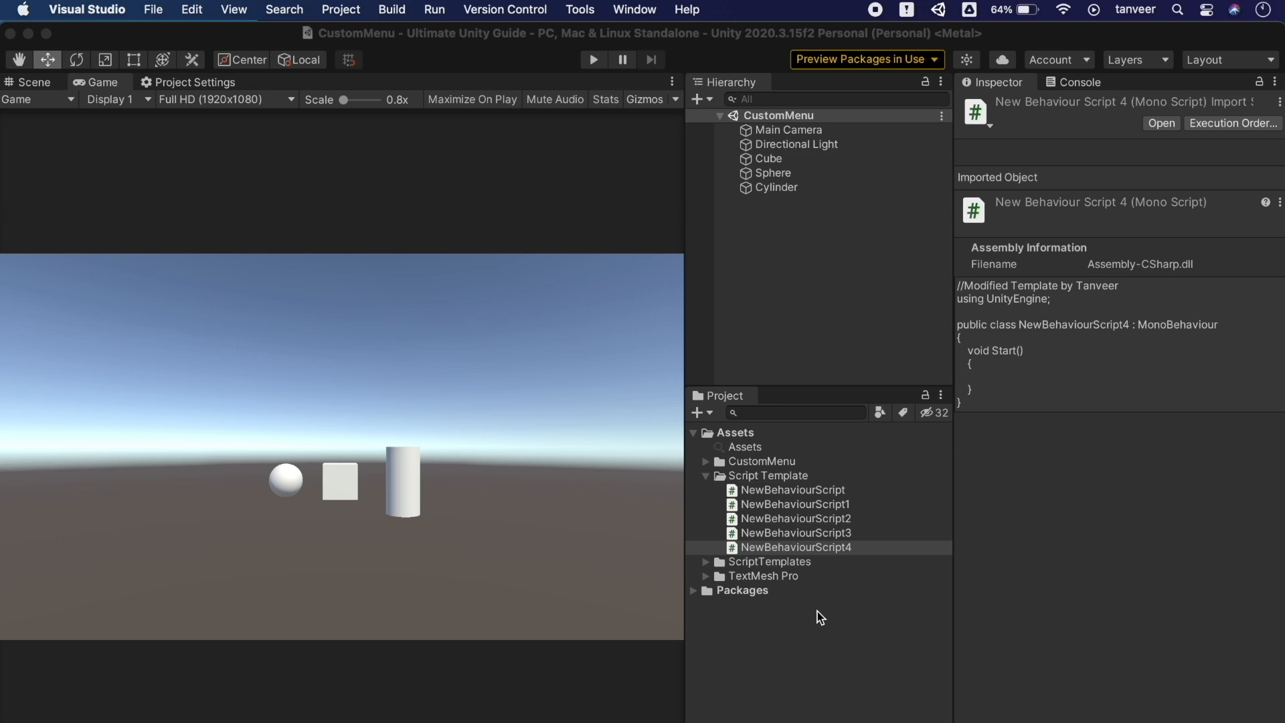
left_click(817, 611)
Collapse the ScriptTemplates and Script Template folders in the Project window
left_click(777, 568)
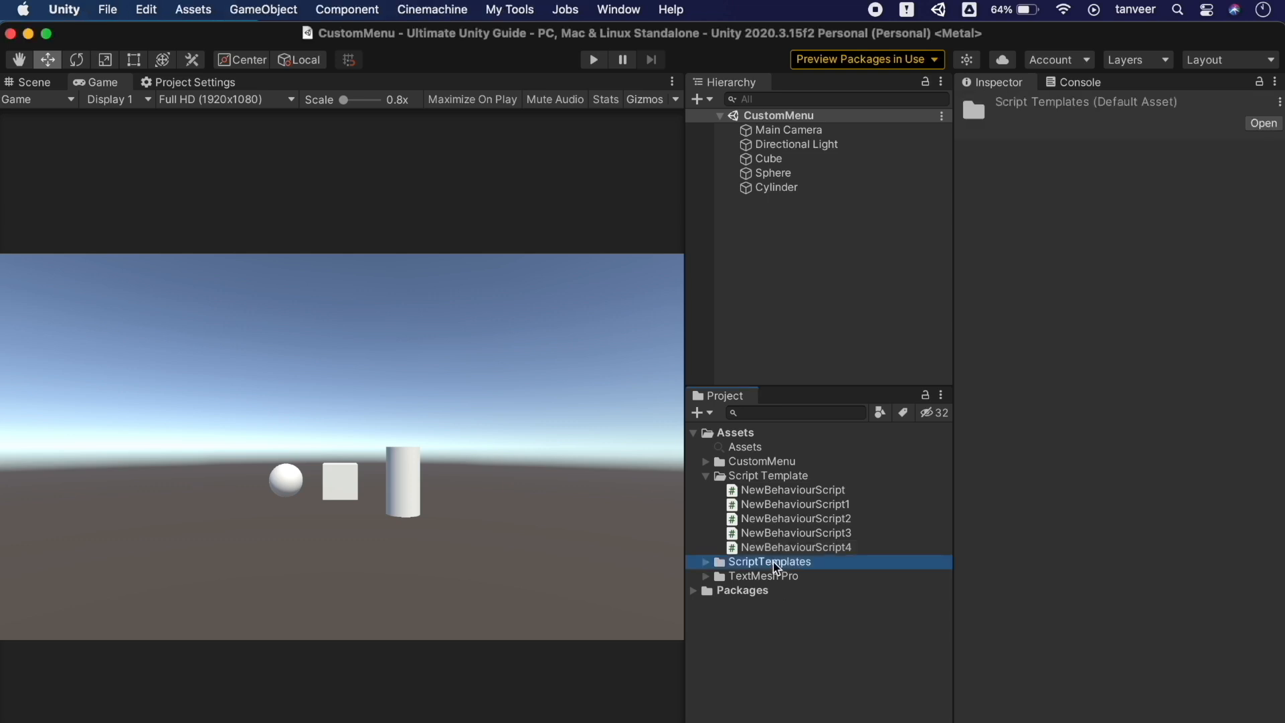
left_click(706, 559)
left_click(705, 561)
left_click(834, 646)
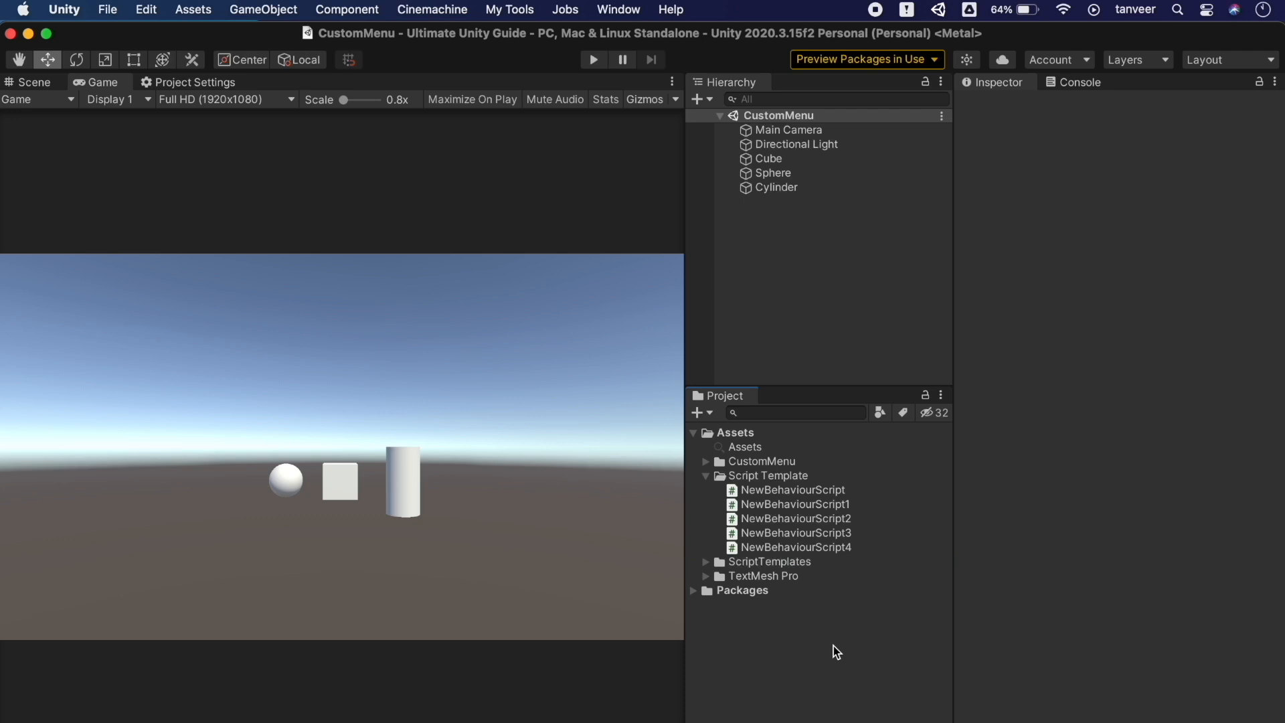
left_click(705, 476)
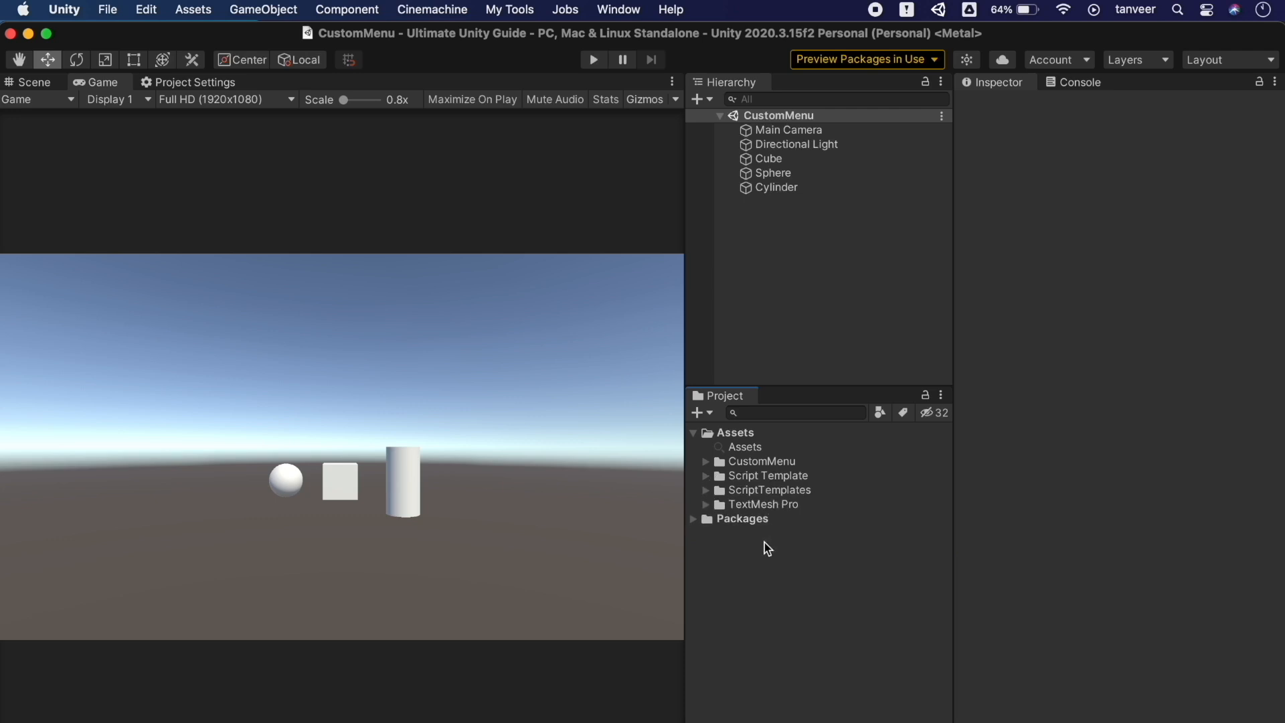
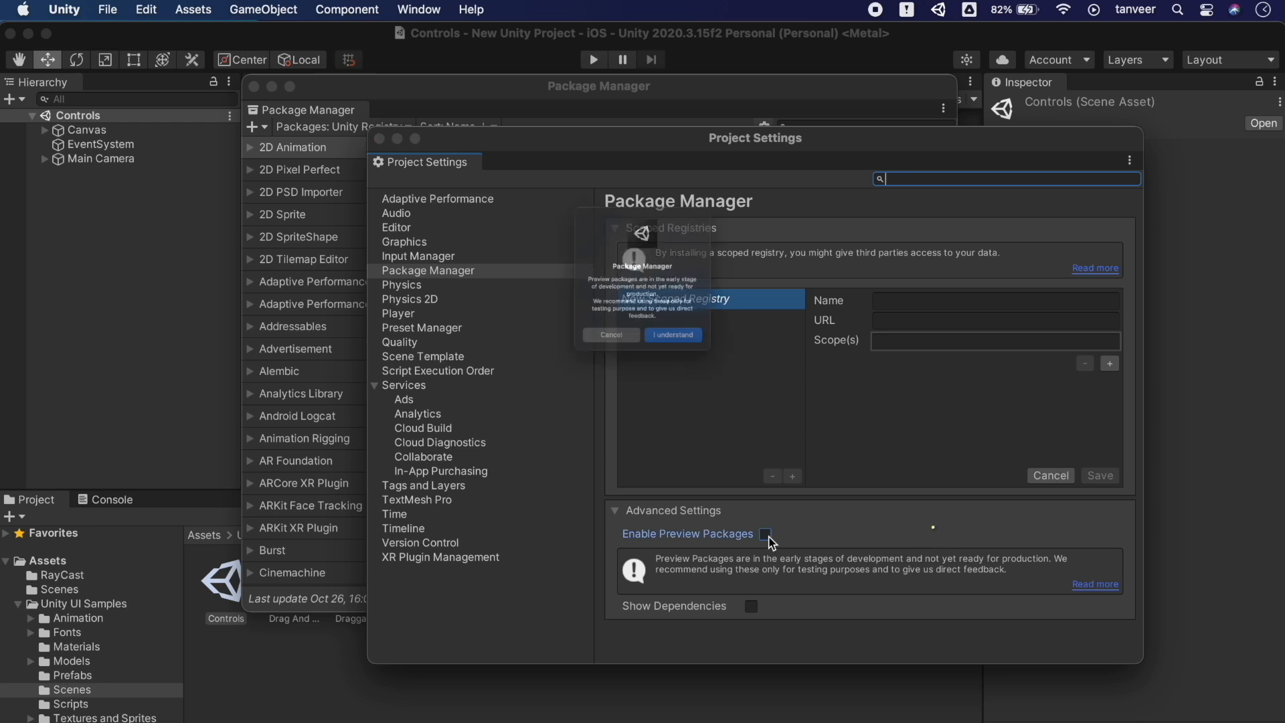
Accept the preview warning and install the Device Simulator 3.0.2-preview package, then close Package Manager
left_click(696, 376)
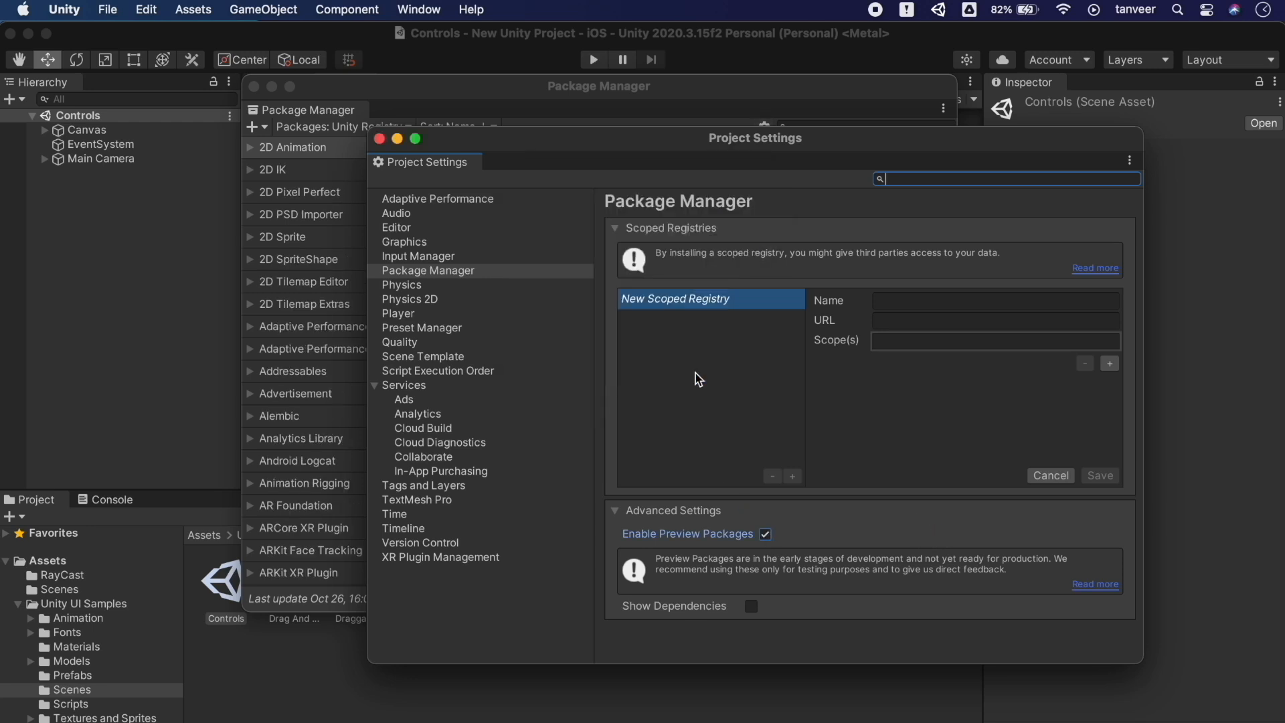
left_click(380, 139)
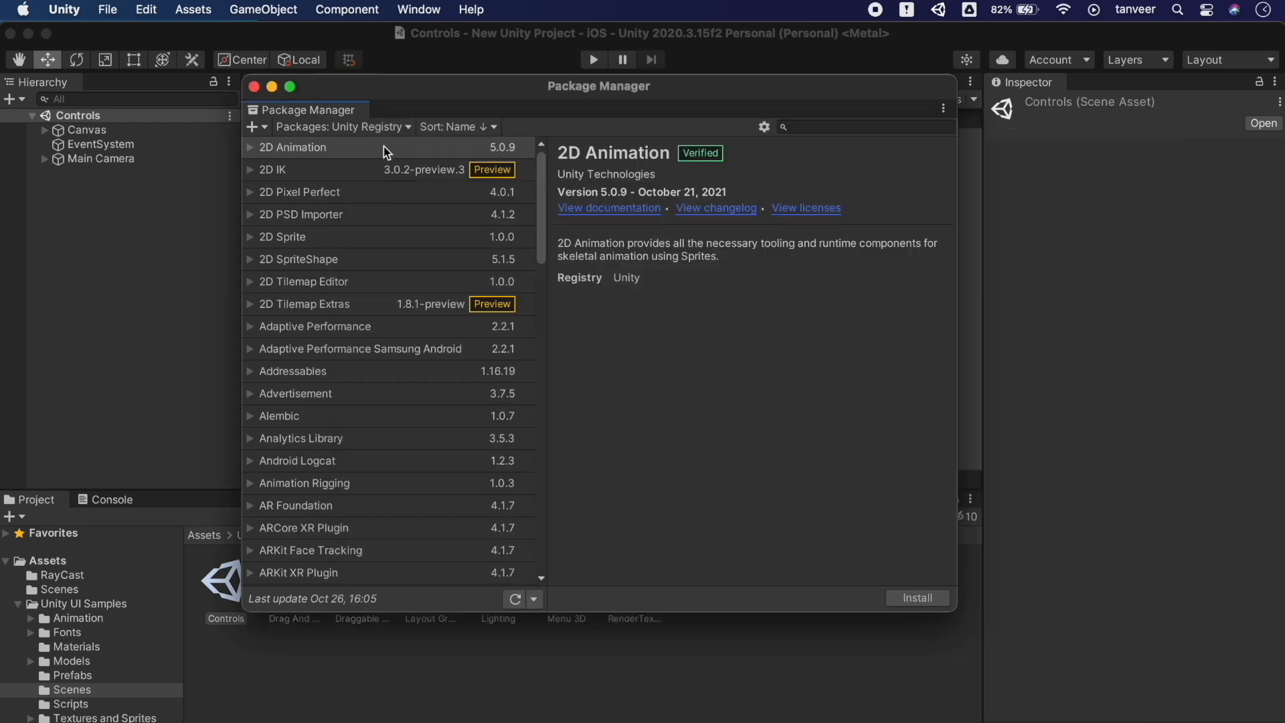
scroll(467, 357, "down", 10)
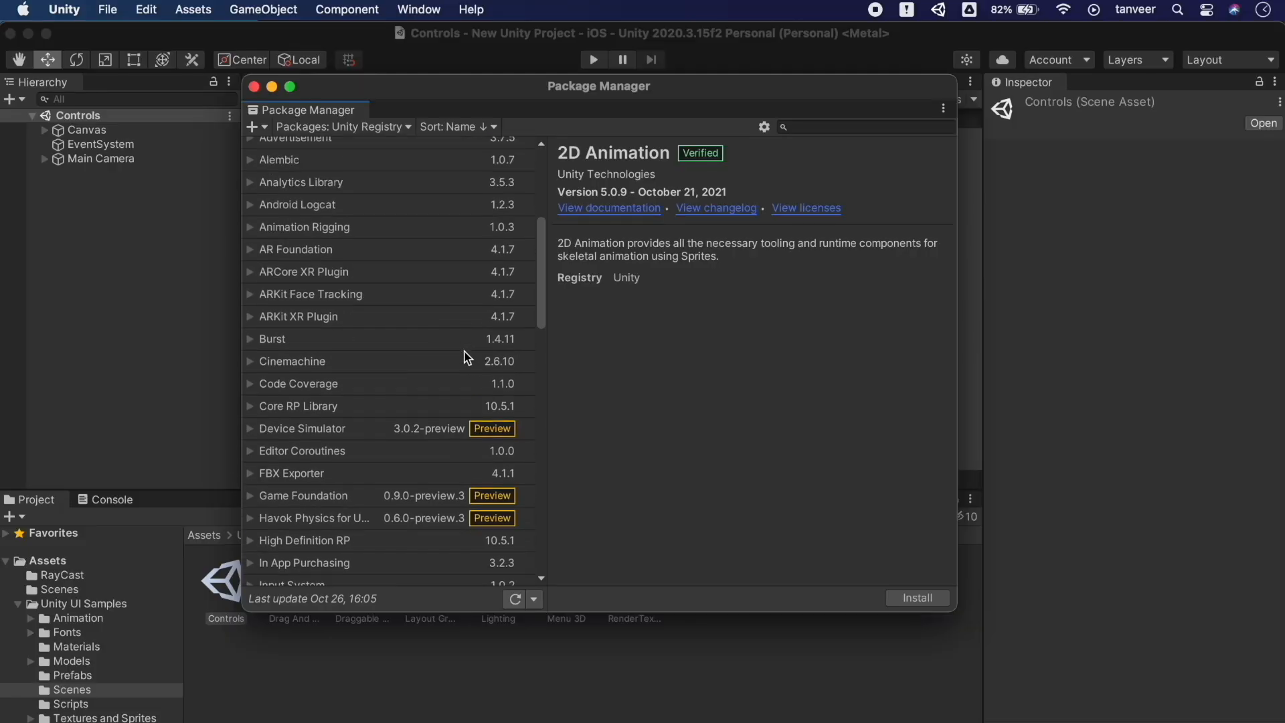
left_click(360, 379)
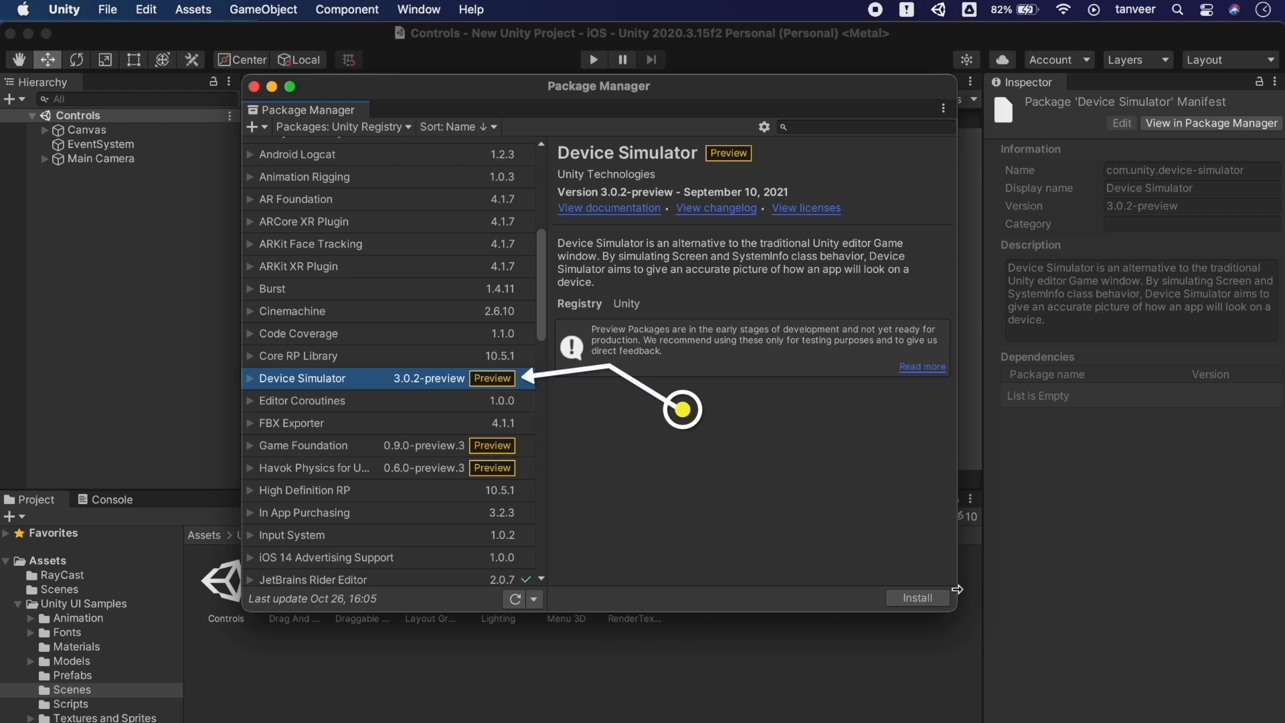
left_click(924, 598)
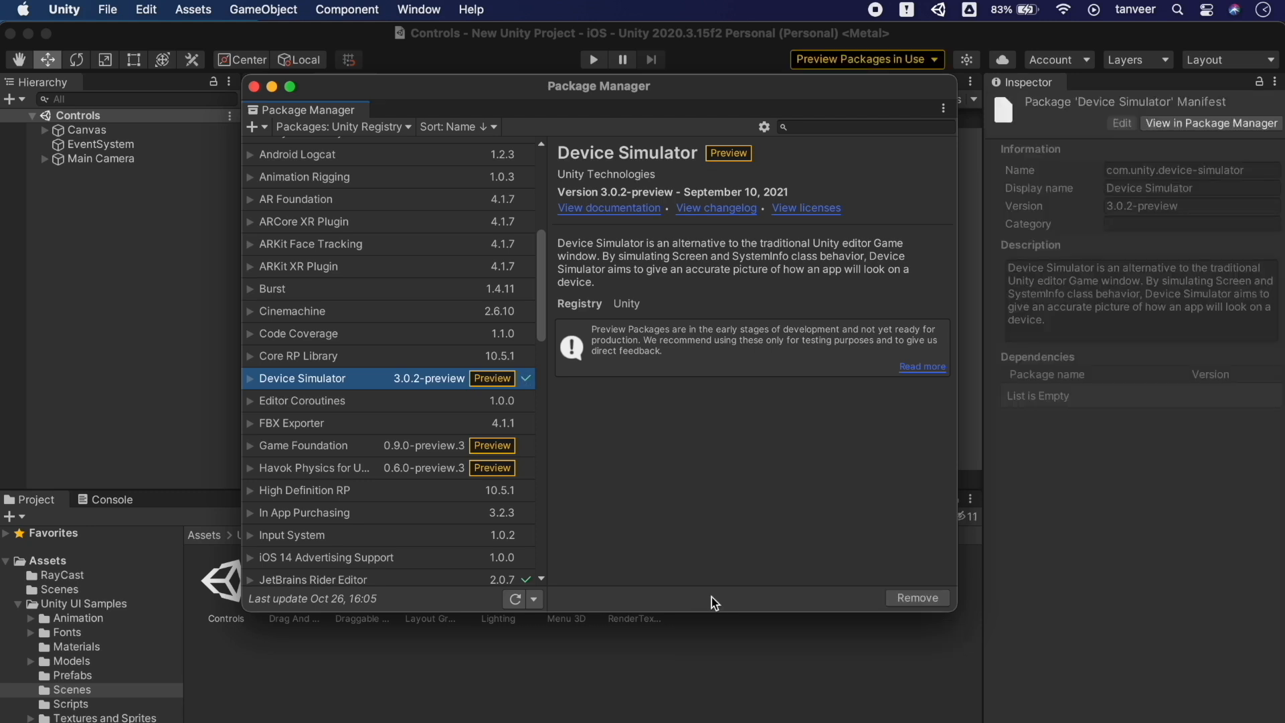
left_click(255, 87)
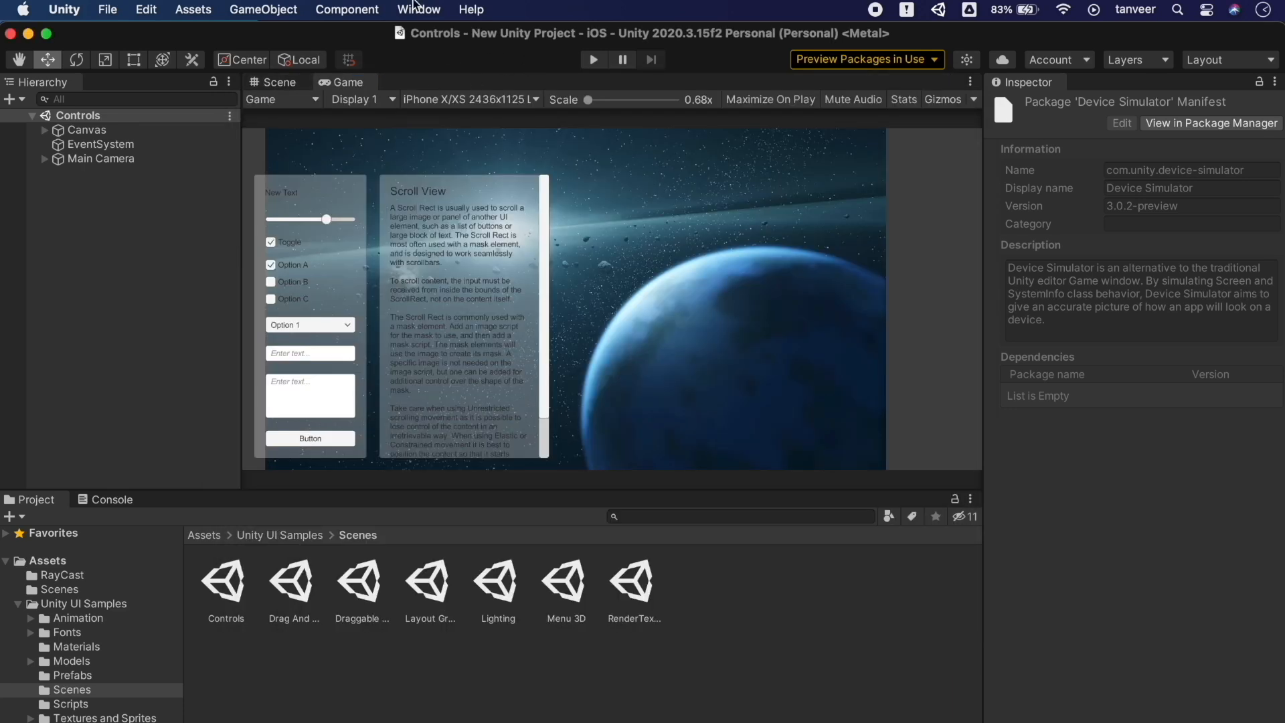
Open the Device Simulator window from Window > General, then move and enlarge it
left_click(417, 10)
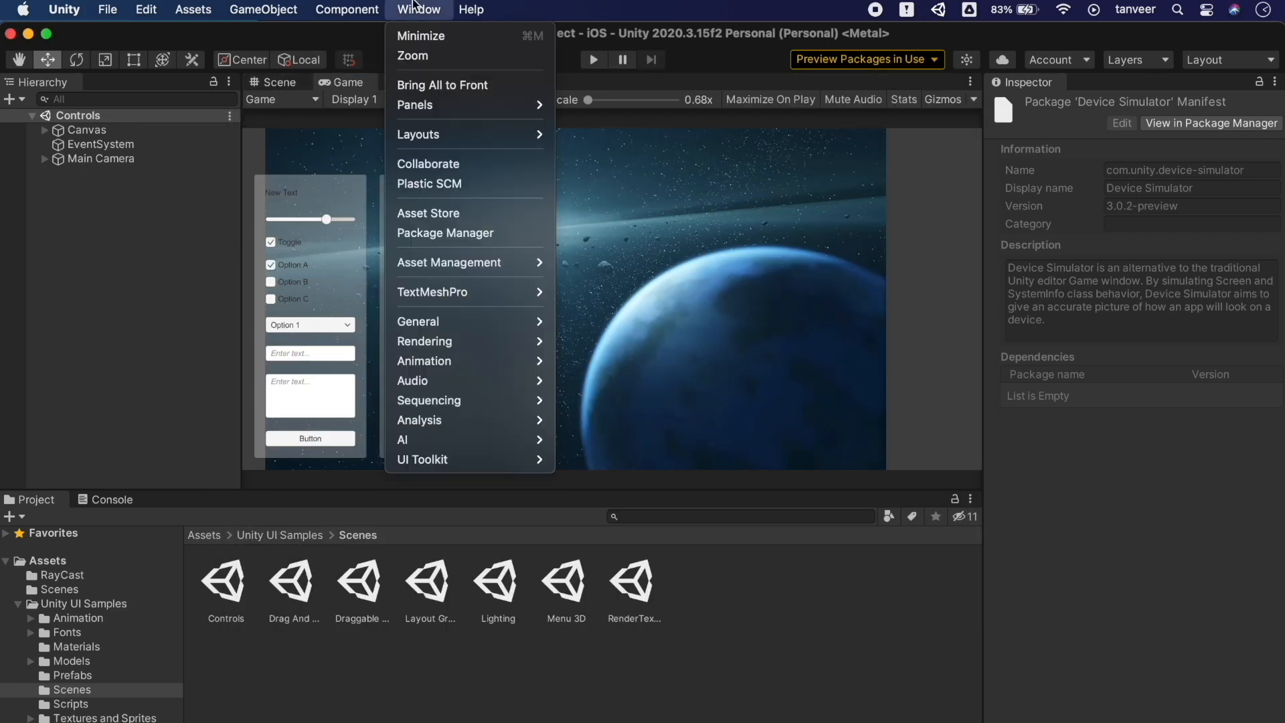
mouse_move(473, 142)
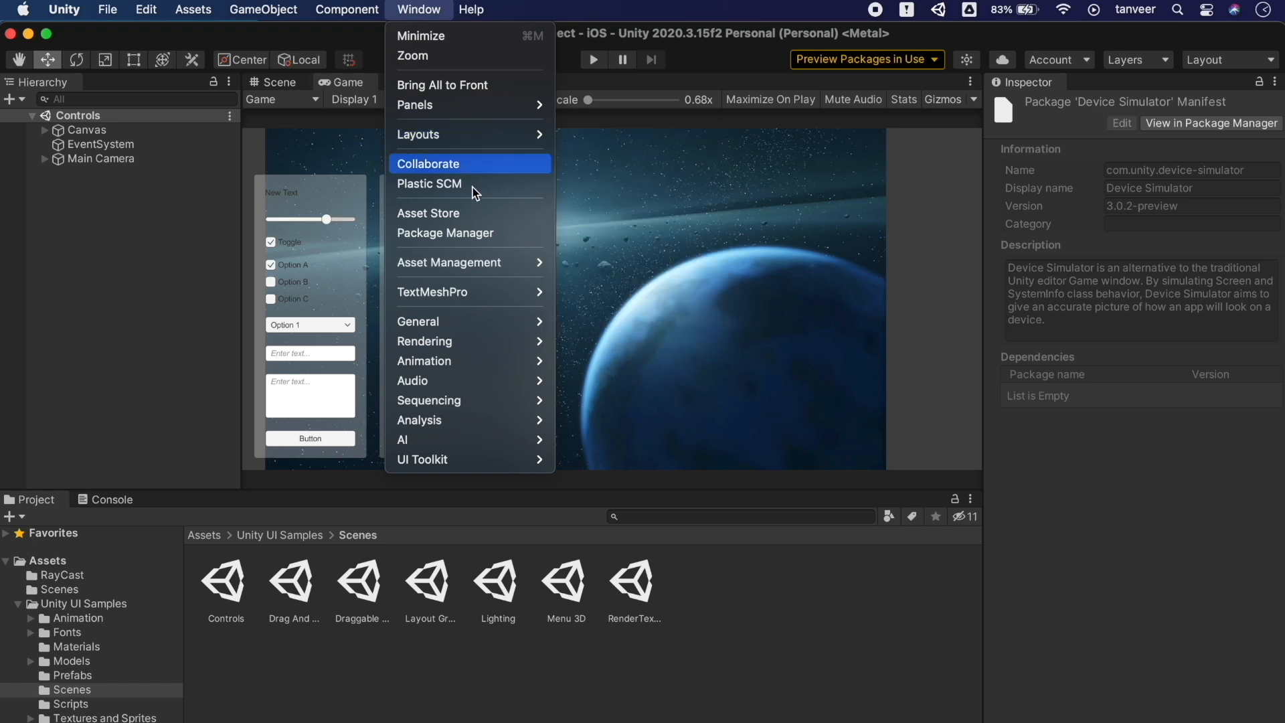
mouse_move(509, 328)
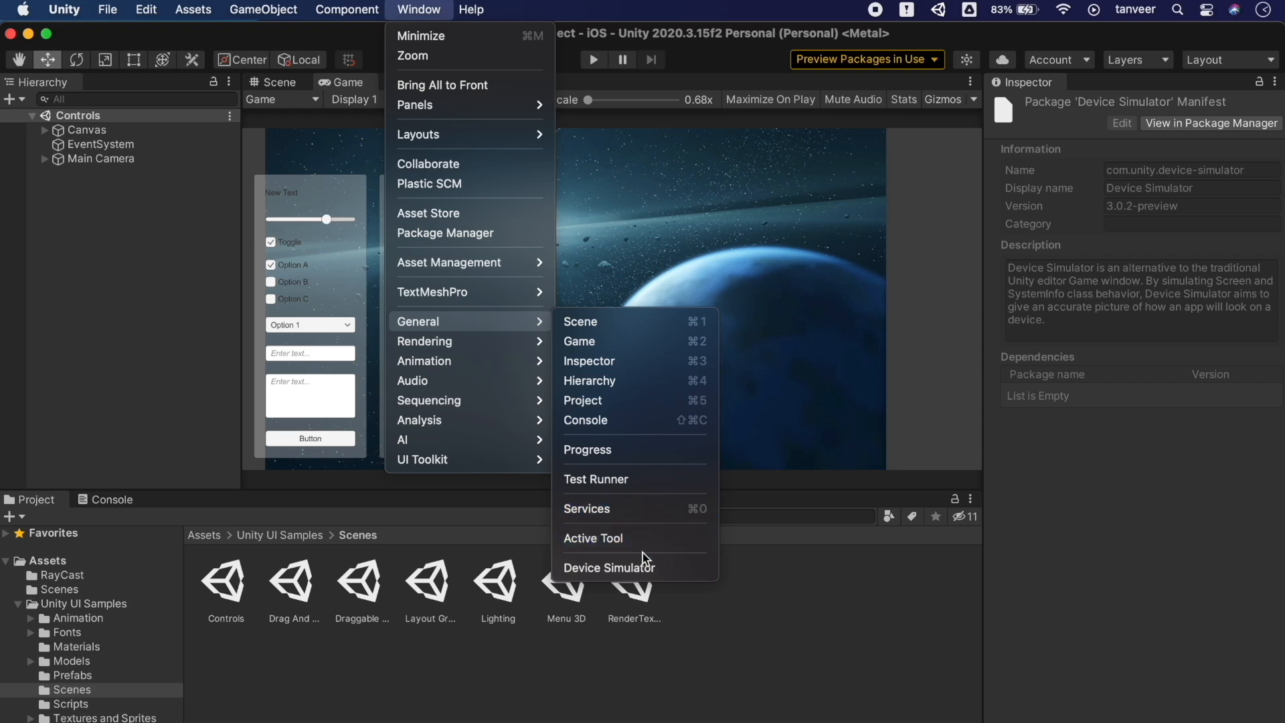
left_click(676, 576)
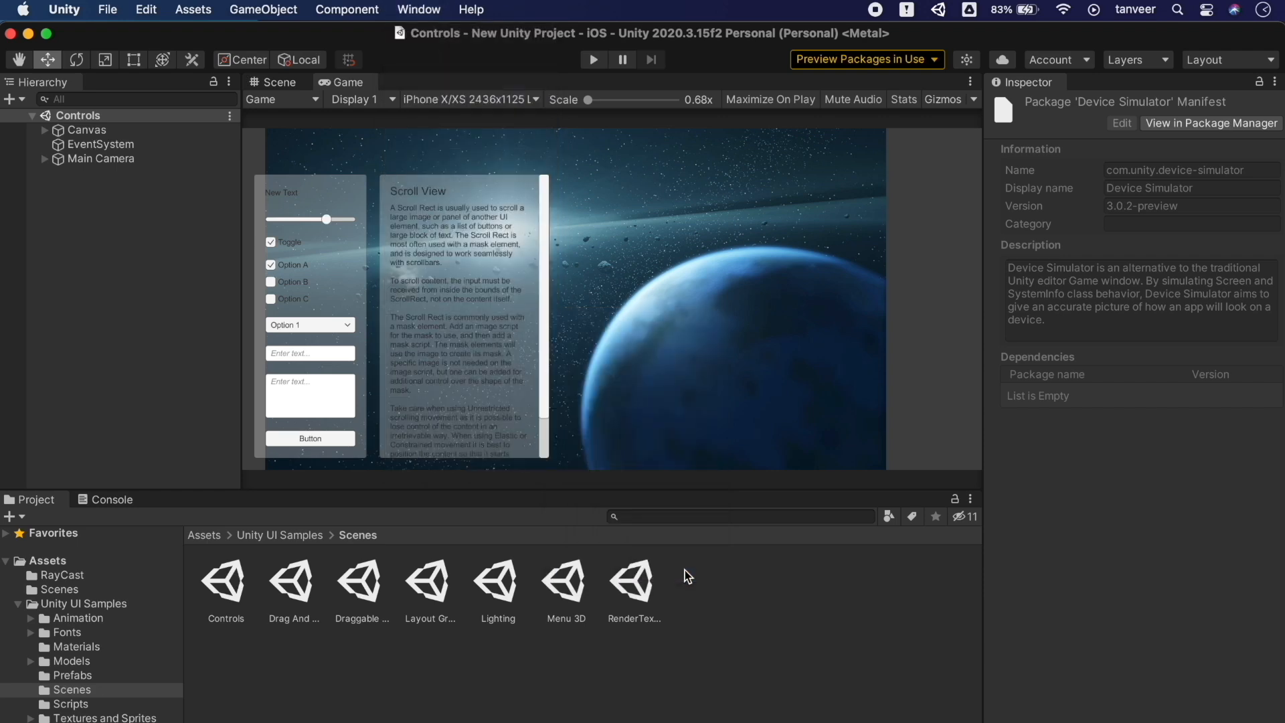
left_click_drag(874, 280, 692, 142)
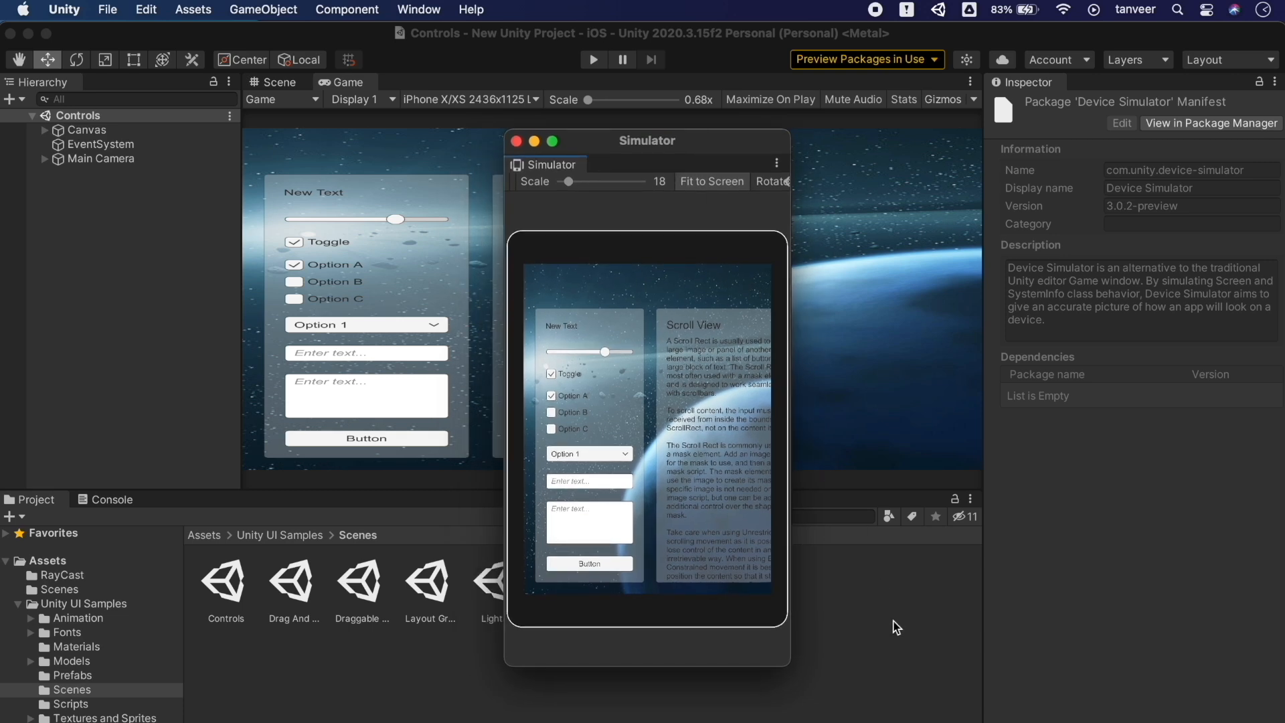
left_click_drag(789, 665, 927, 705)
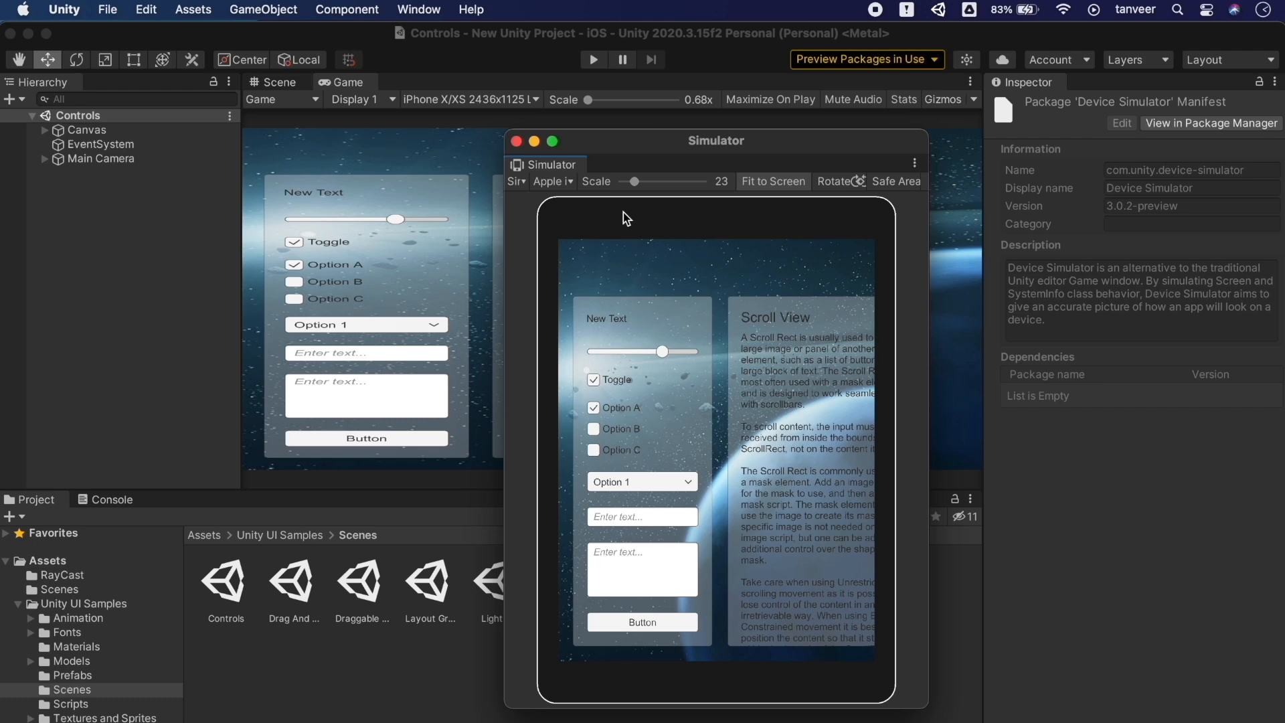
Close the floating window and set the Game view to Simulator, showing an Apple iPad (5th gen)
left_click(516, 142)
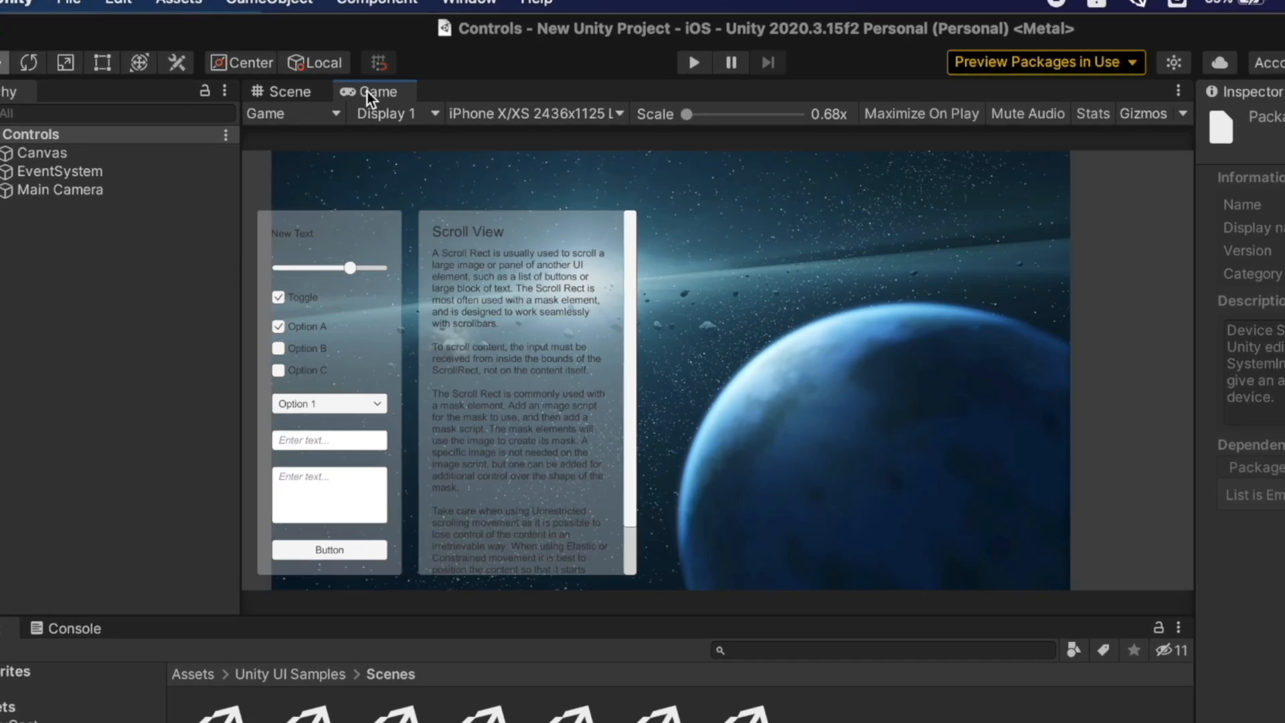
left_click(308, 118)
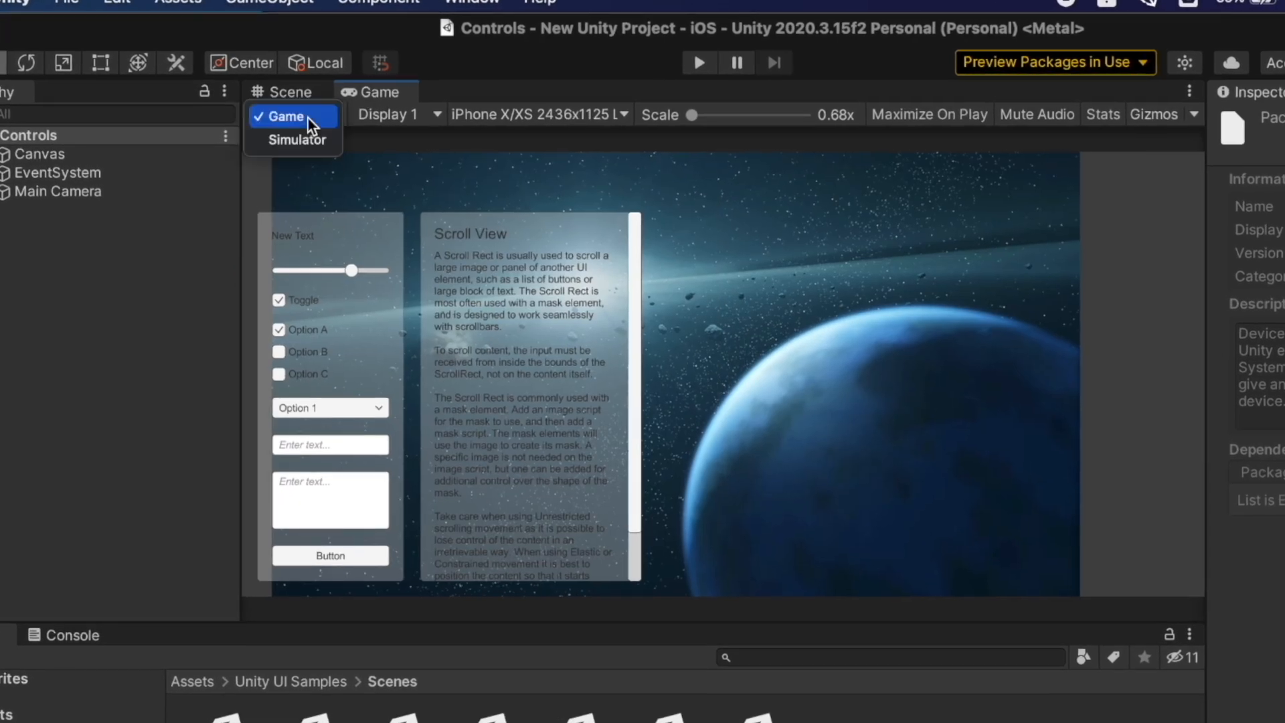
left_click(307, 137)
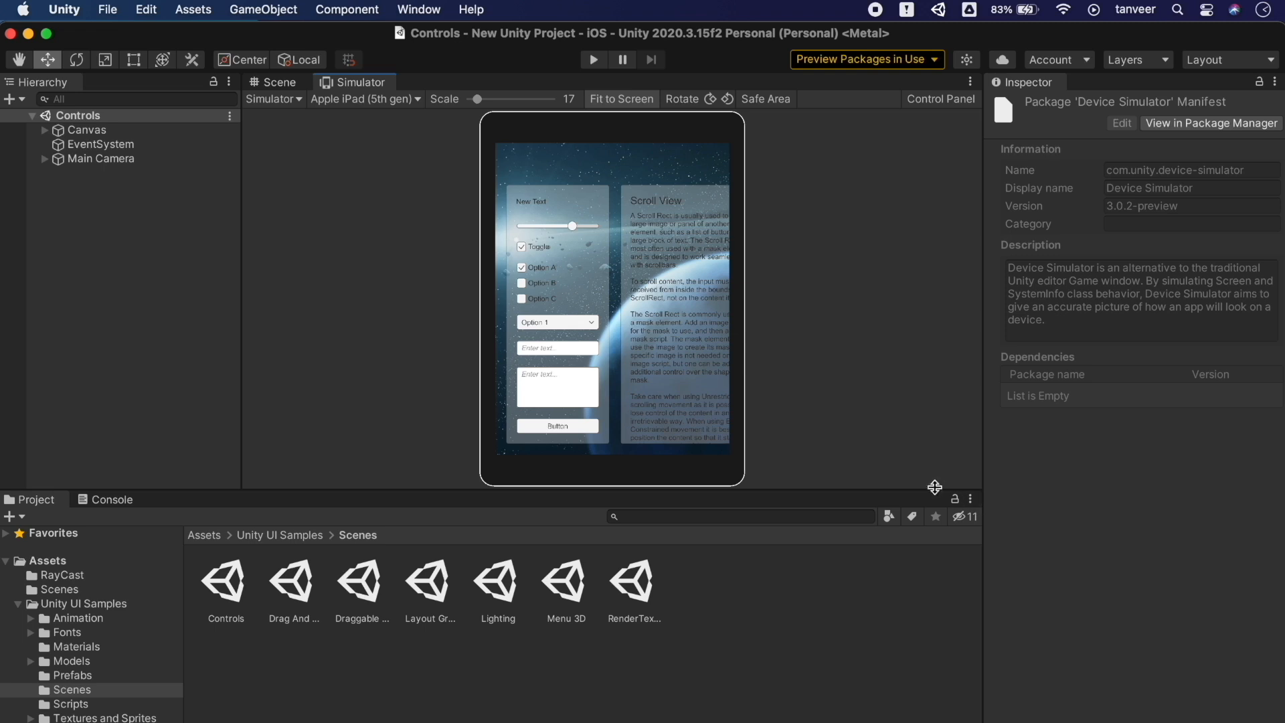
Enlarge the Simulator panel by dragging its dividers and narrowing the Hierarchy
left_click_drag(927, 485, 930, 545)
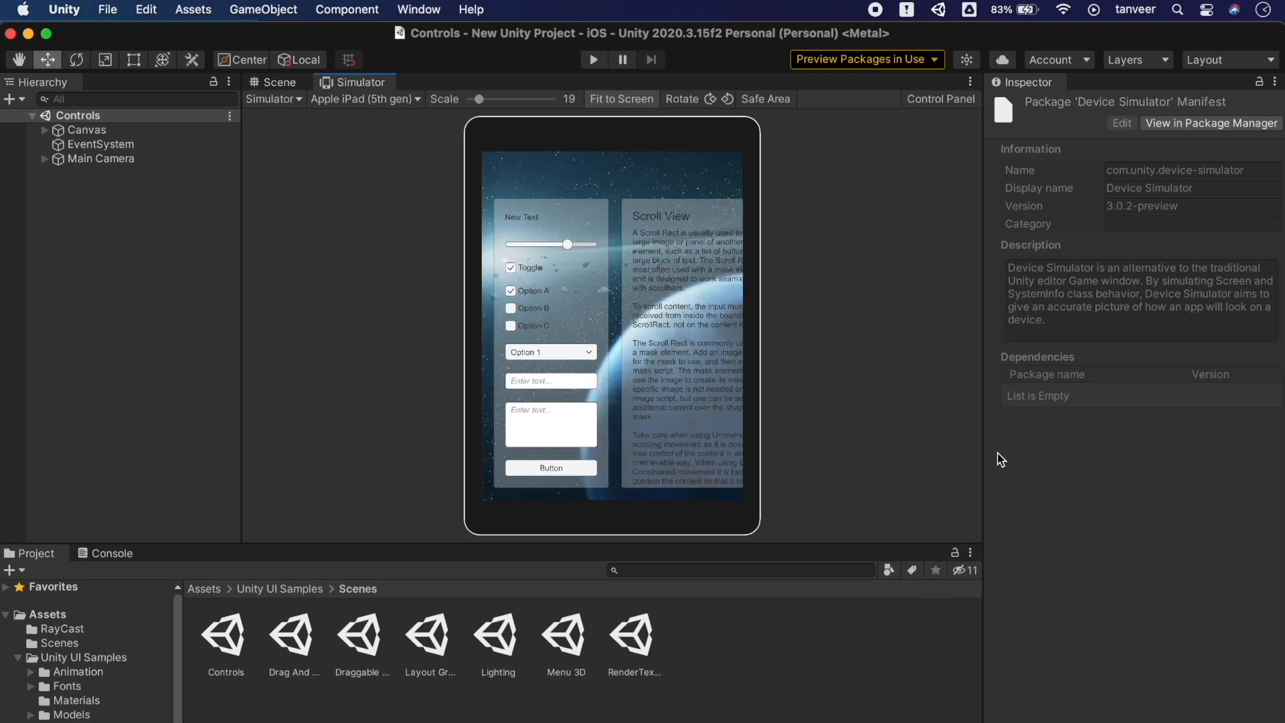
left_click_drag(986, 450, 1043, 454)
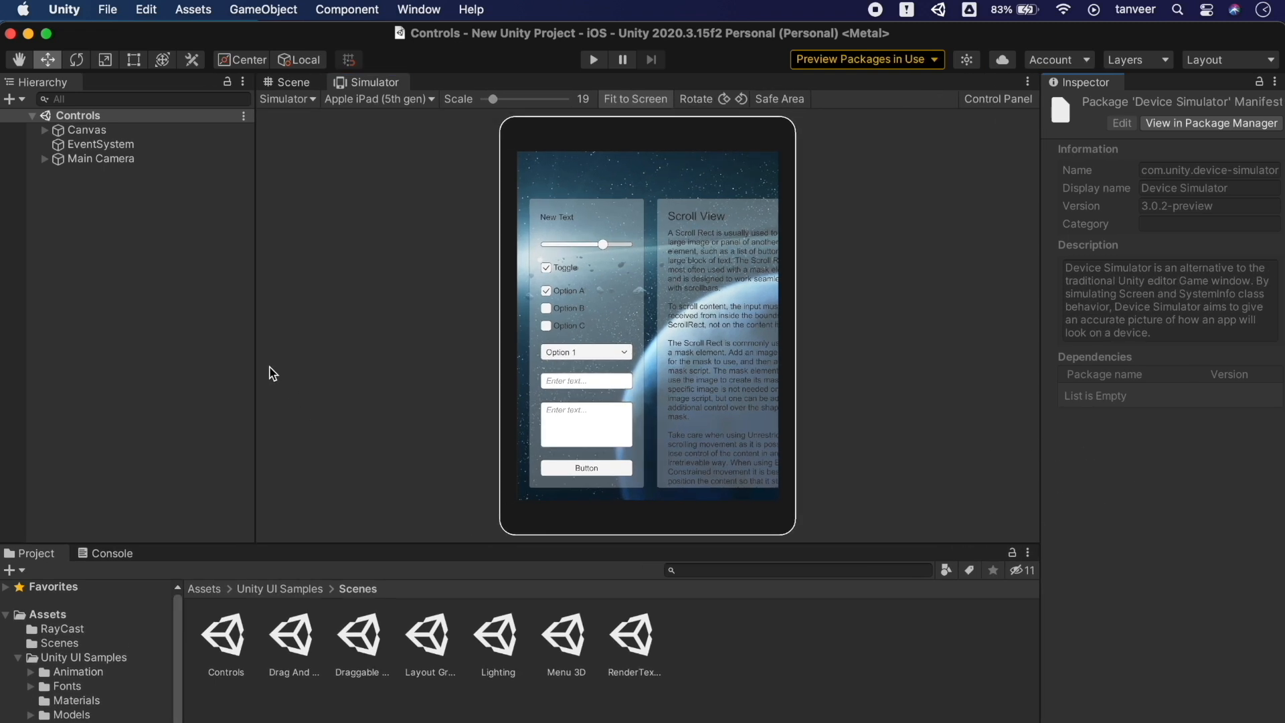
left_click_drag(255, 365, 165, 375)
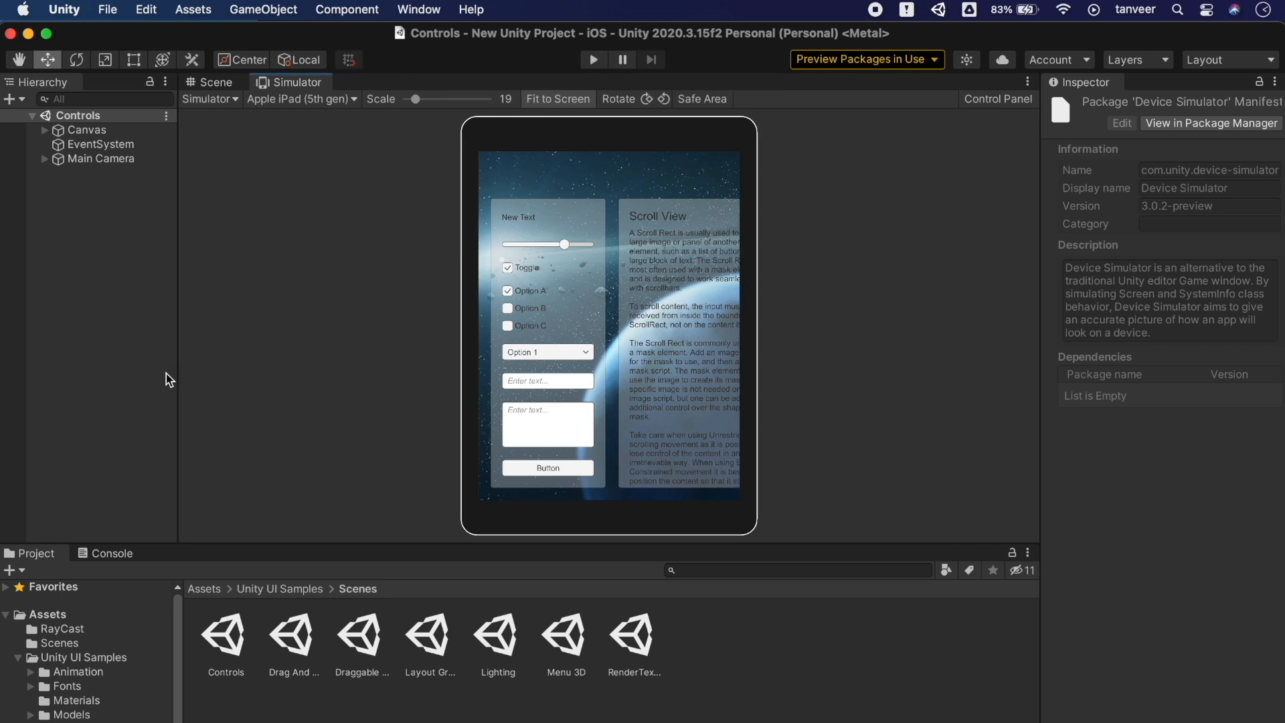
Try Google Pixel 2 and HTC 10, then search 'iphone xs' and simulate Apple iPhone XS
left_click(296, 99)
left_click_drag(430, 161, 430, 194)
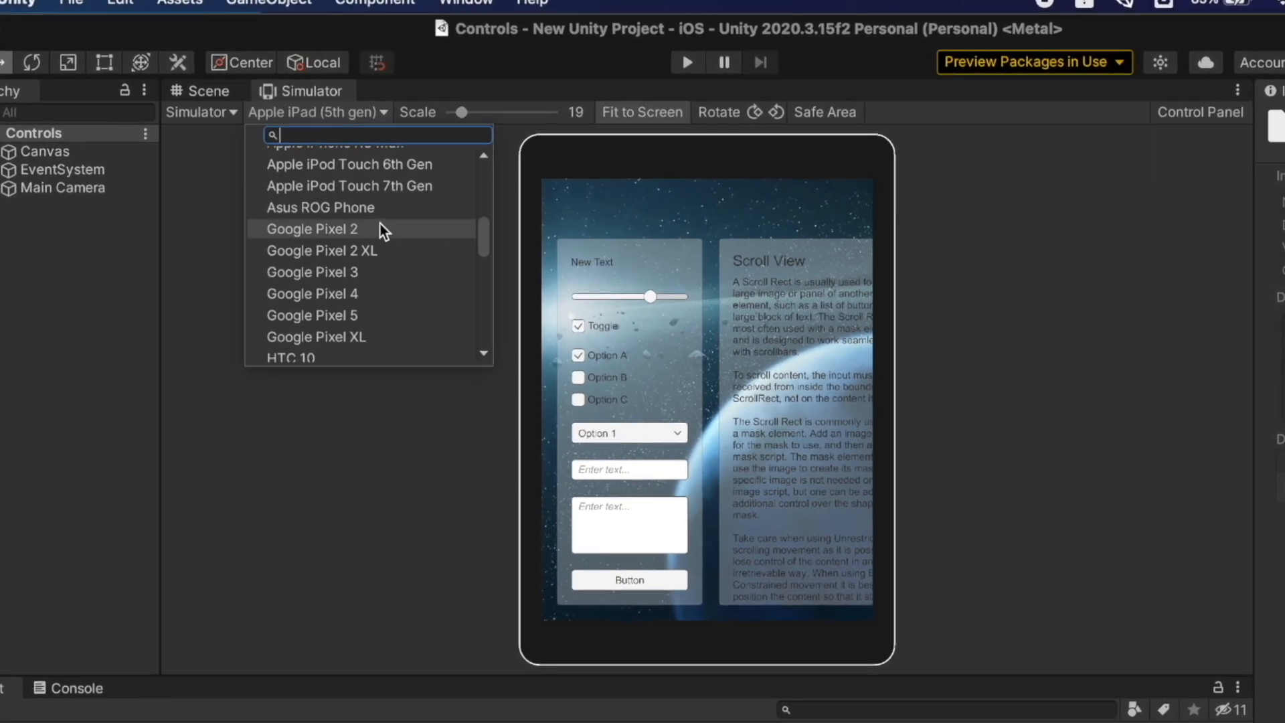
left_click(350, 193)
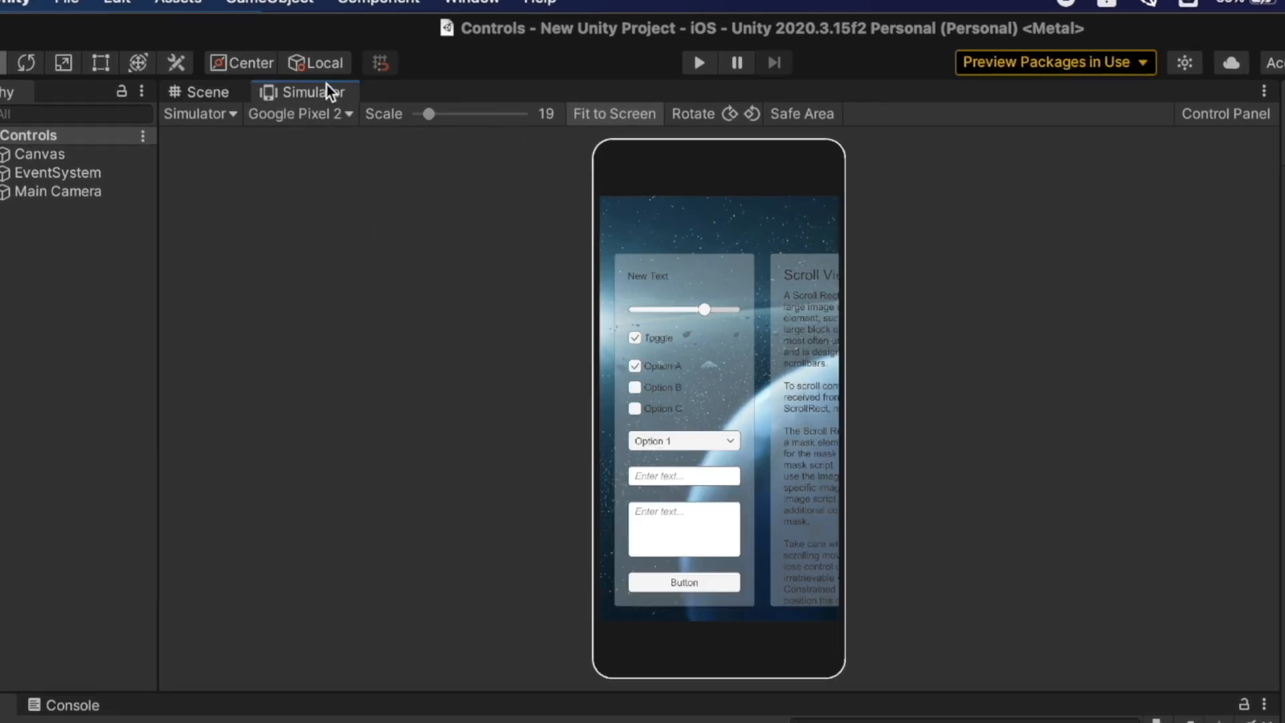
left_click(328, 116)
left_click(340, 292)
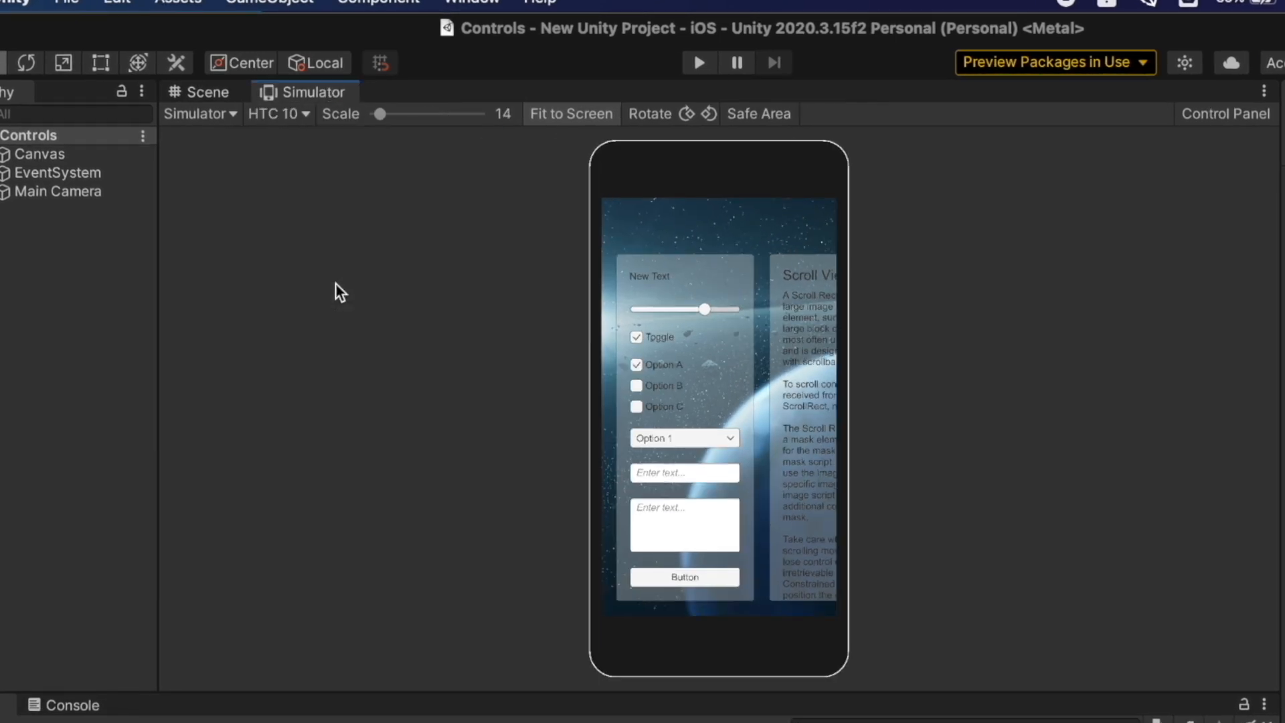
left_click(309, 119)
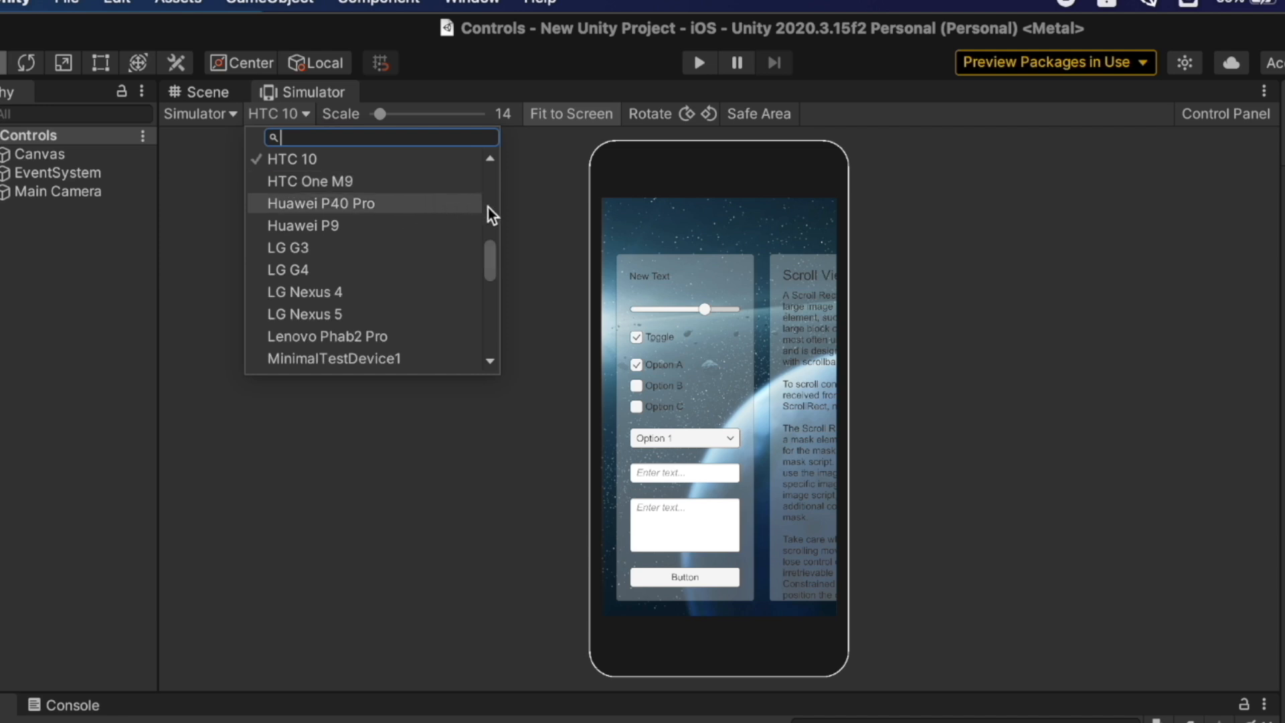
left_click_drag(493, 258, 494, 308)
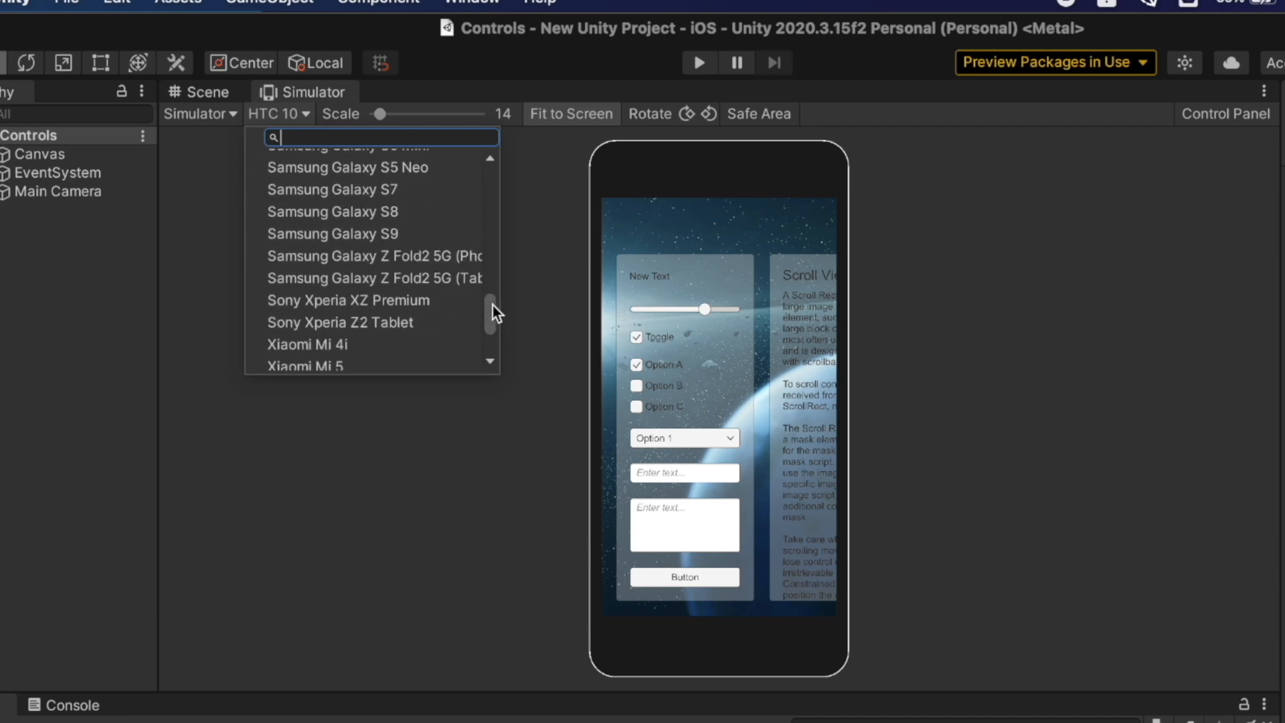
type("iph")
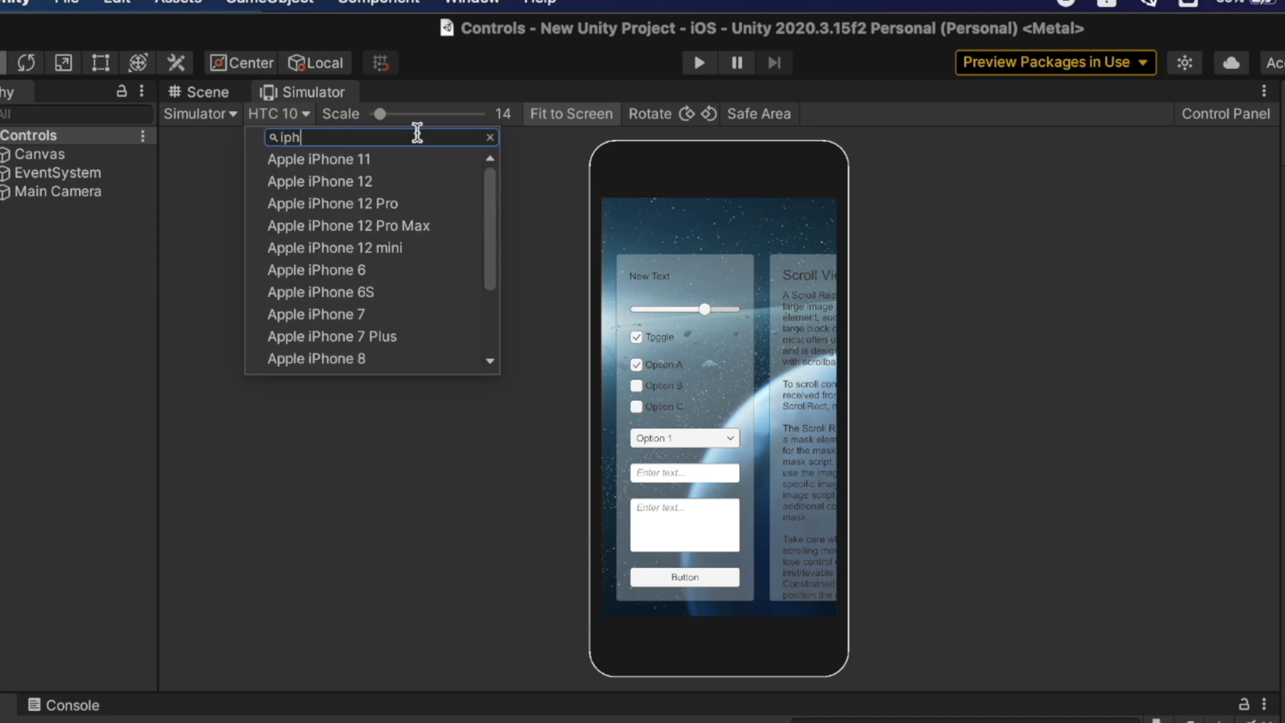
type("one xs")
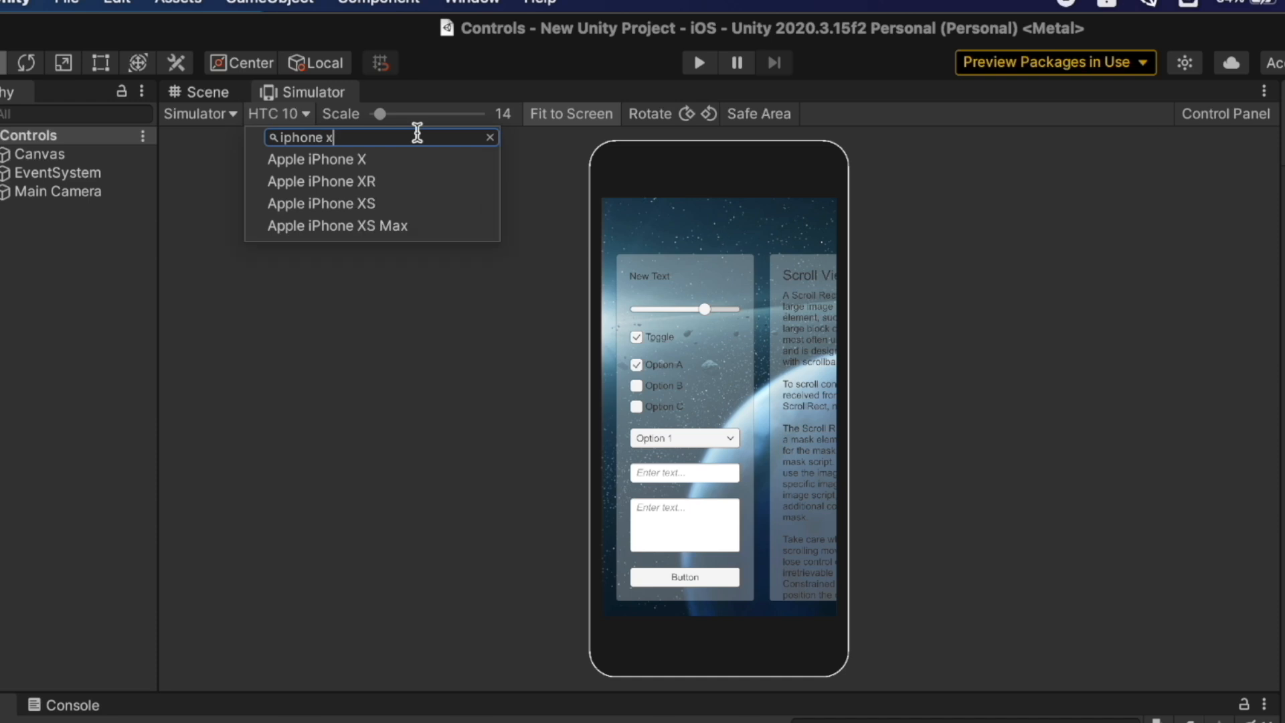
left_click(391, 158)
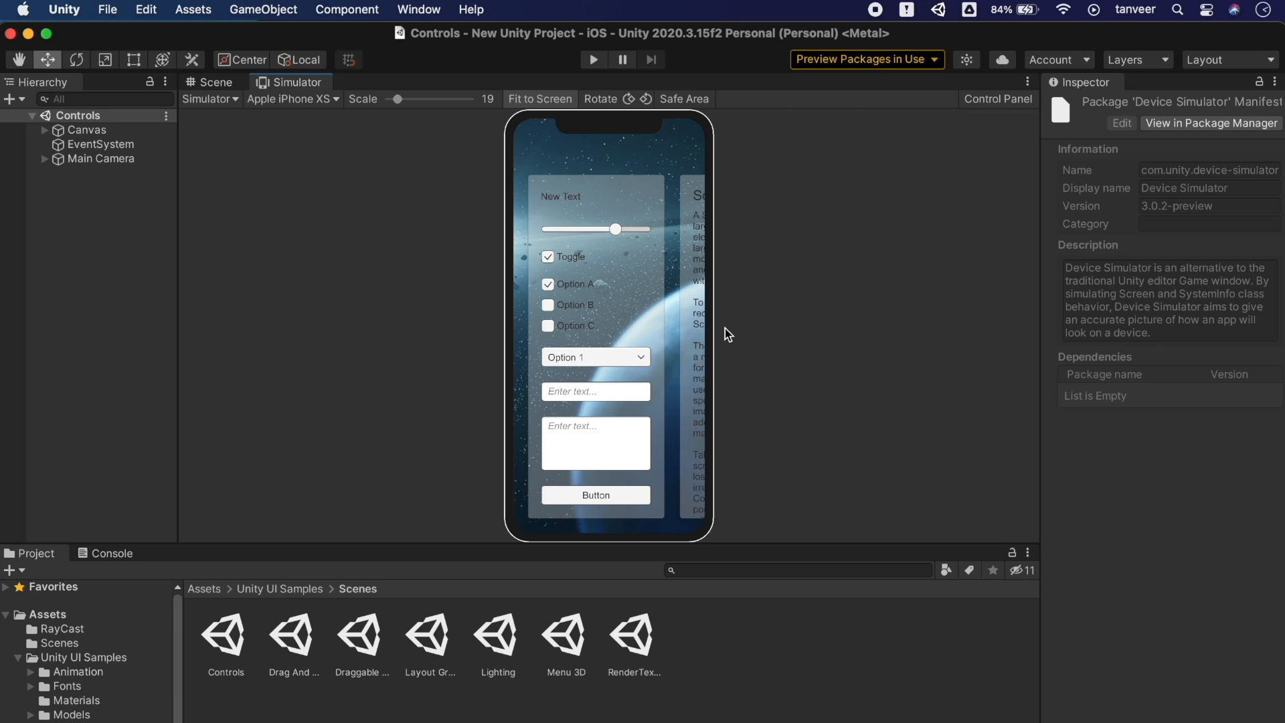
double_click(292, 644)
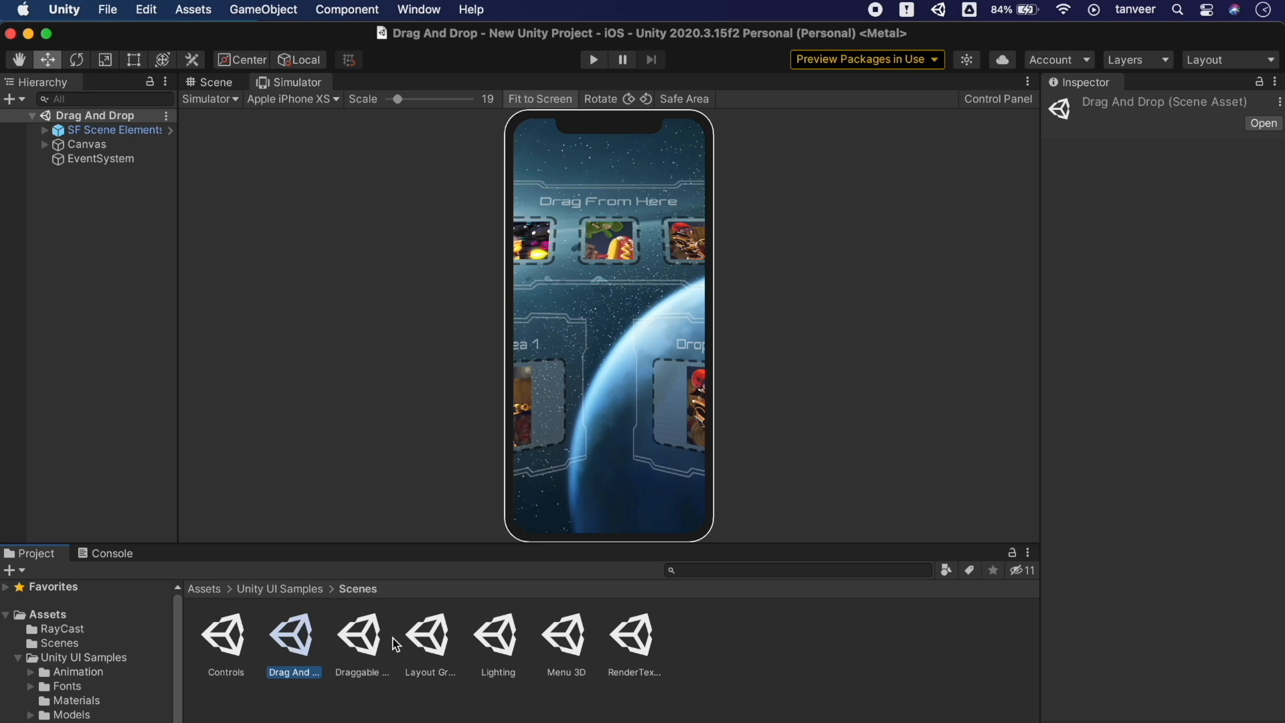
double_click(370, 640)
double_click(442, 647)
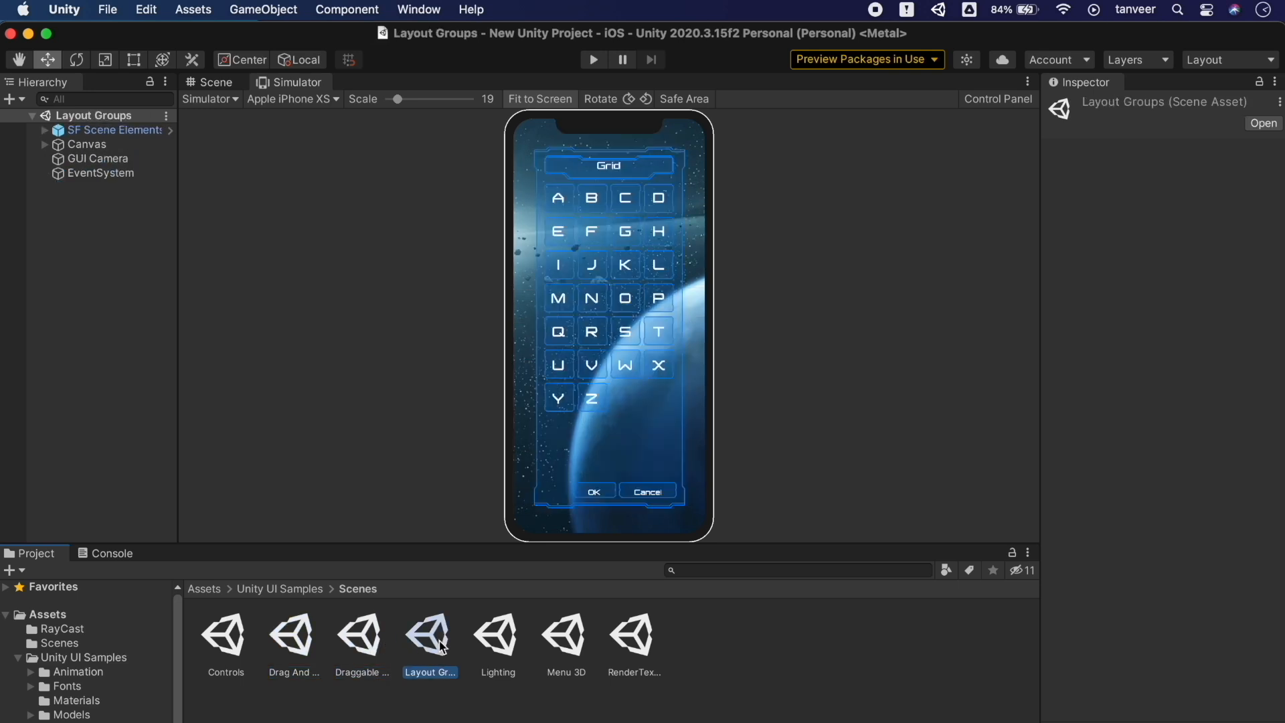
double_click(503, 647)
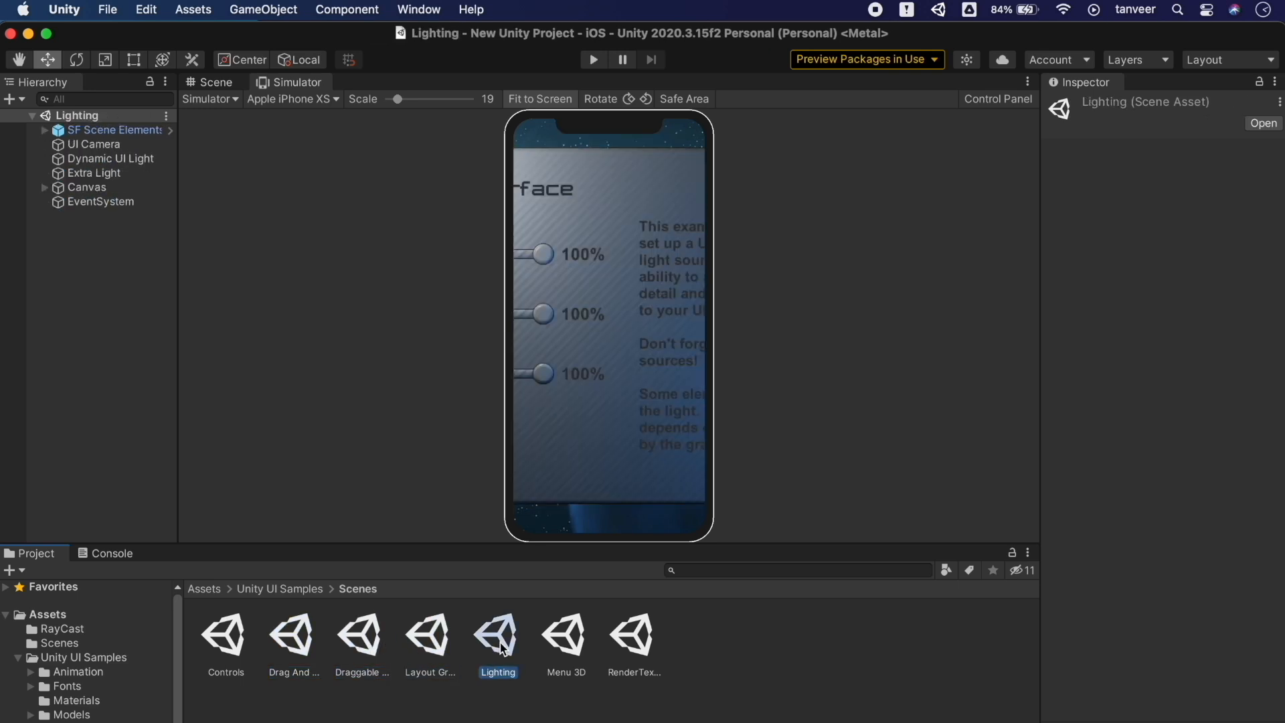
double_click(567, 637)
double_click(626, 643)
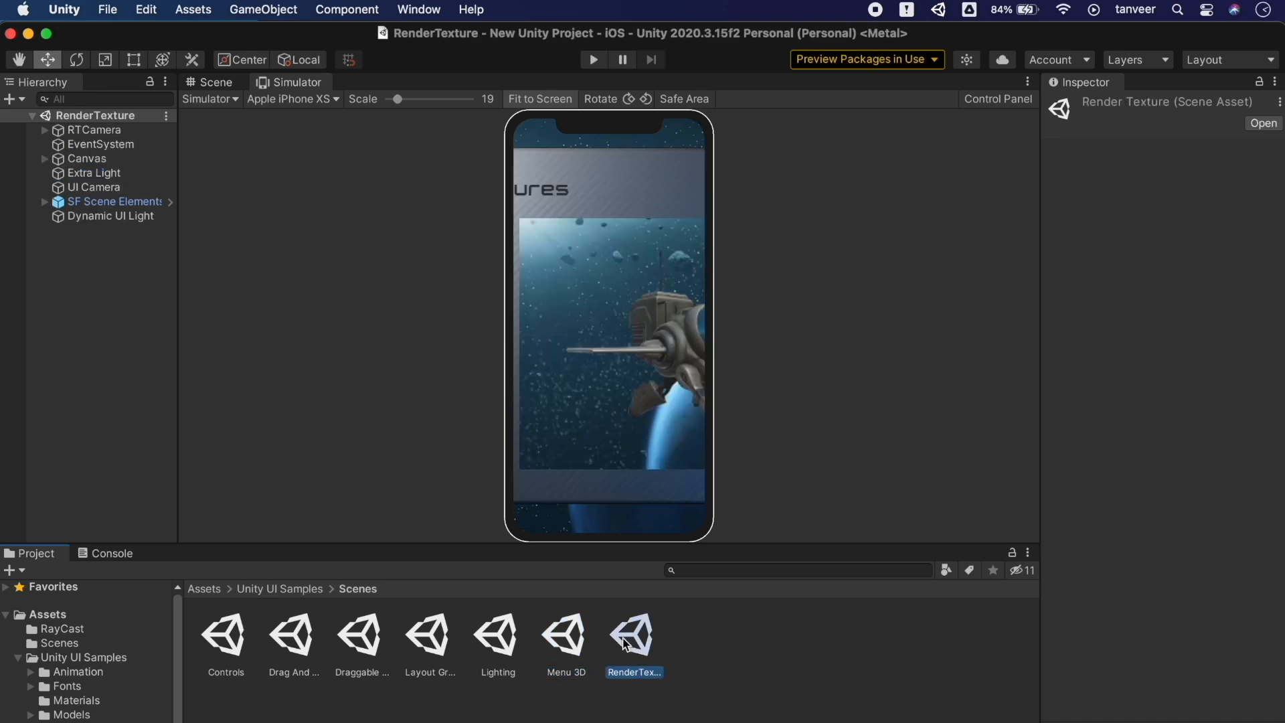
double_click(228, 643)
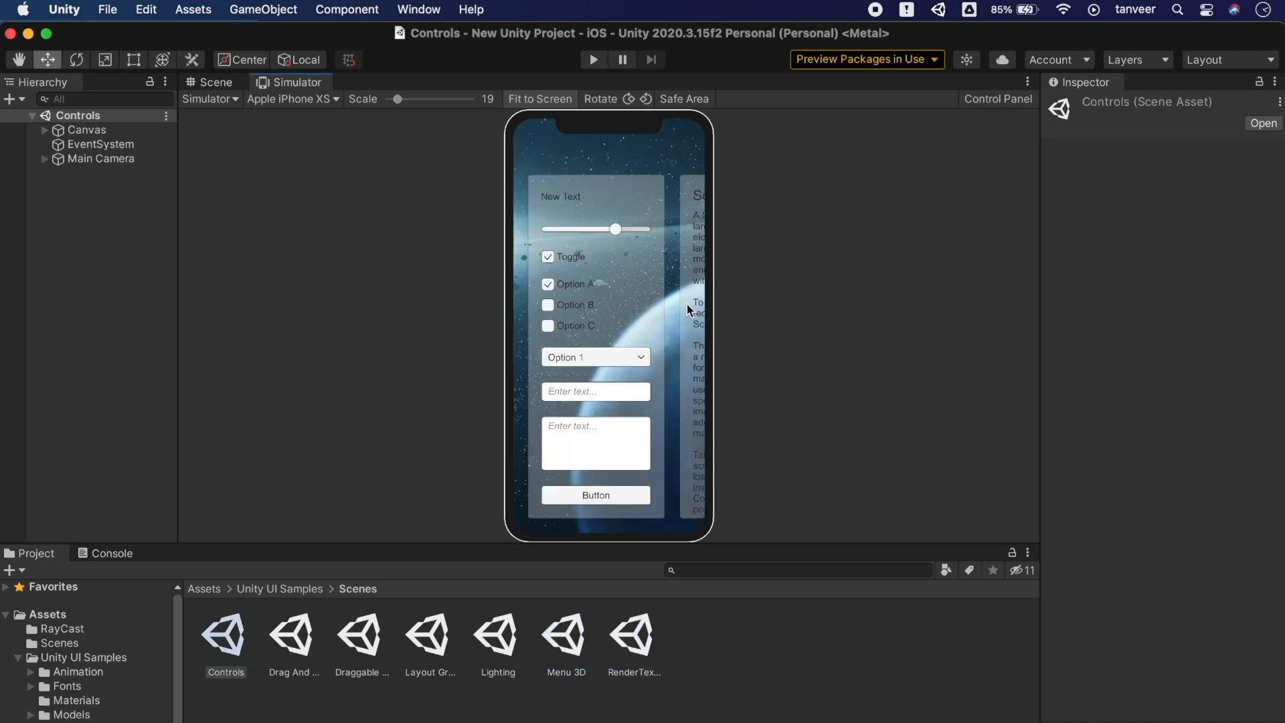
Rotate the simulated iPhone XS through orientations, ending in landscape with the notch on the left
left_click(646, 99)
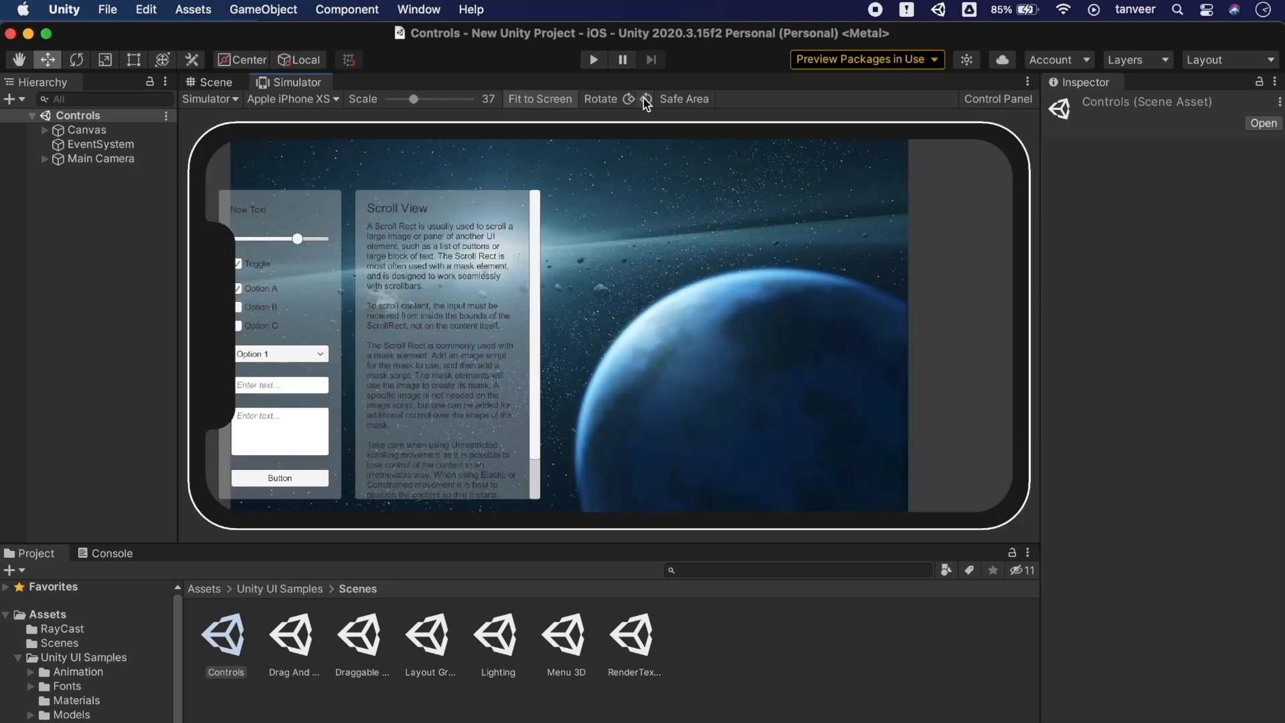
left_click(629, 99)
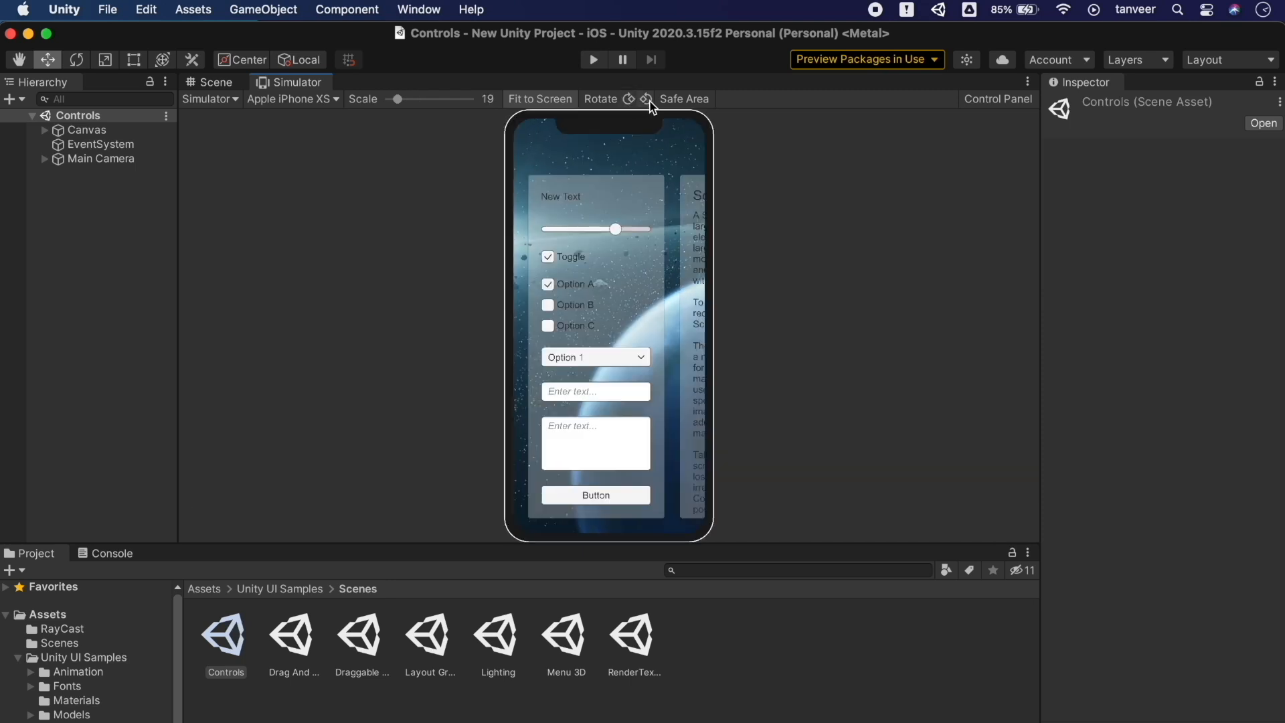
left_click(646, 99)
left_click(647, 100)
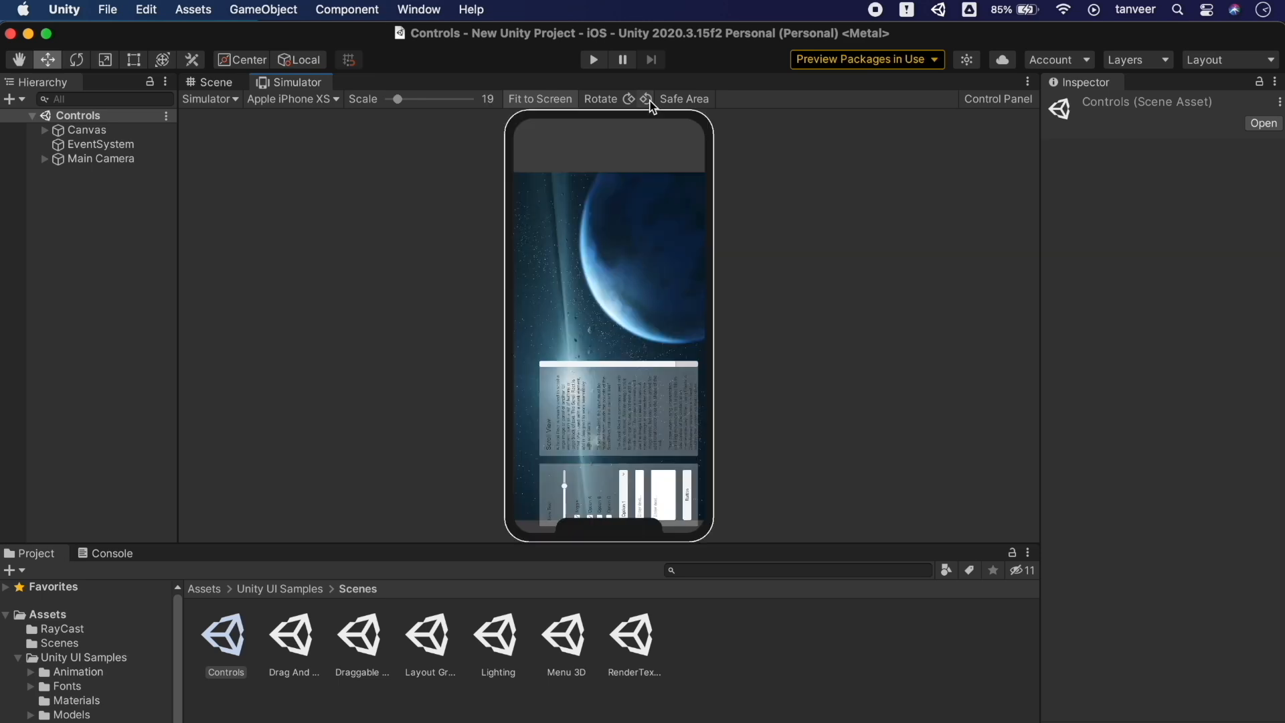
left_click(647, 99)
left_click(647, 99)
left_click(646, 100)
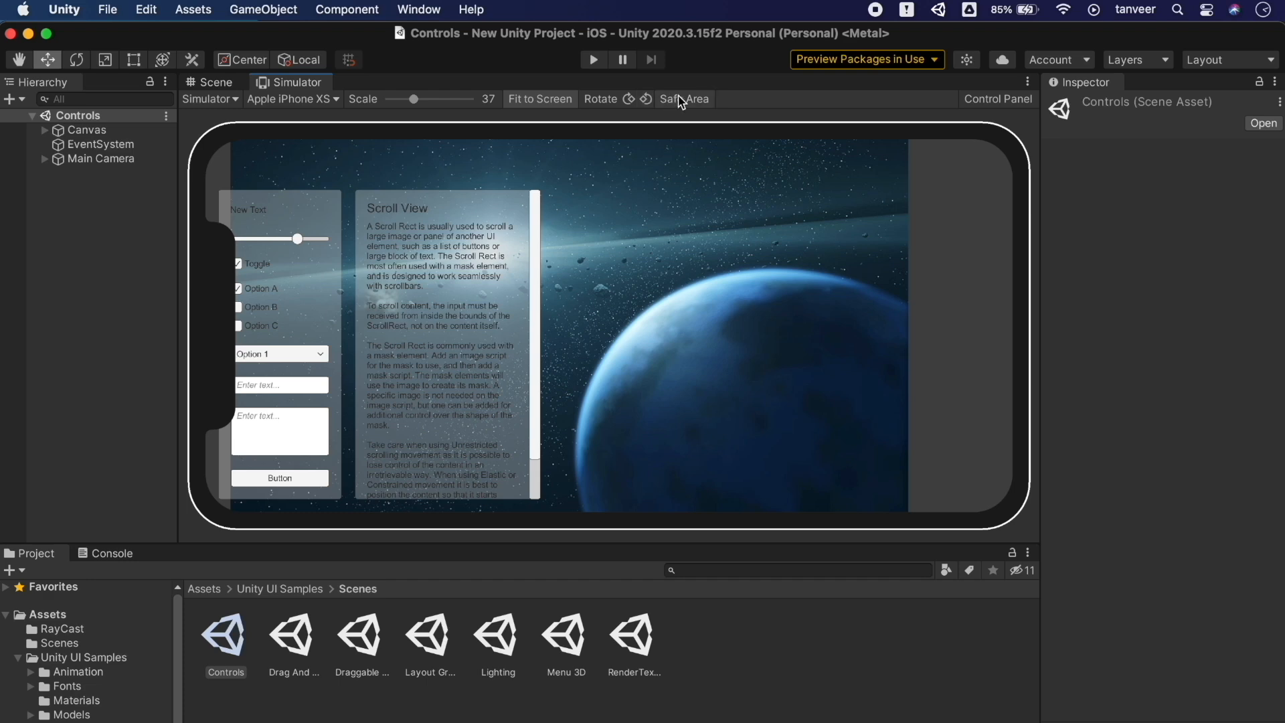
Adjust scale and Fit to Screen, enable Safe Area, and set the scale back to 37
left_click(558, 102)
mouse_move(413, 99)
left_mouse_down()
mouse_move(400, 104)
mouse_move(412, 105)
left_mouse_up()
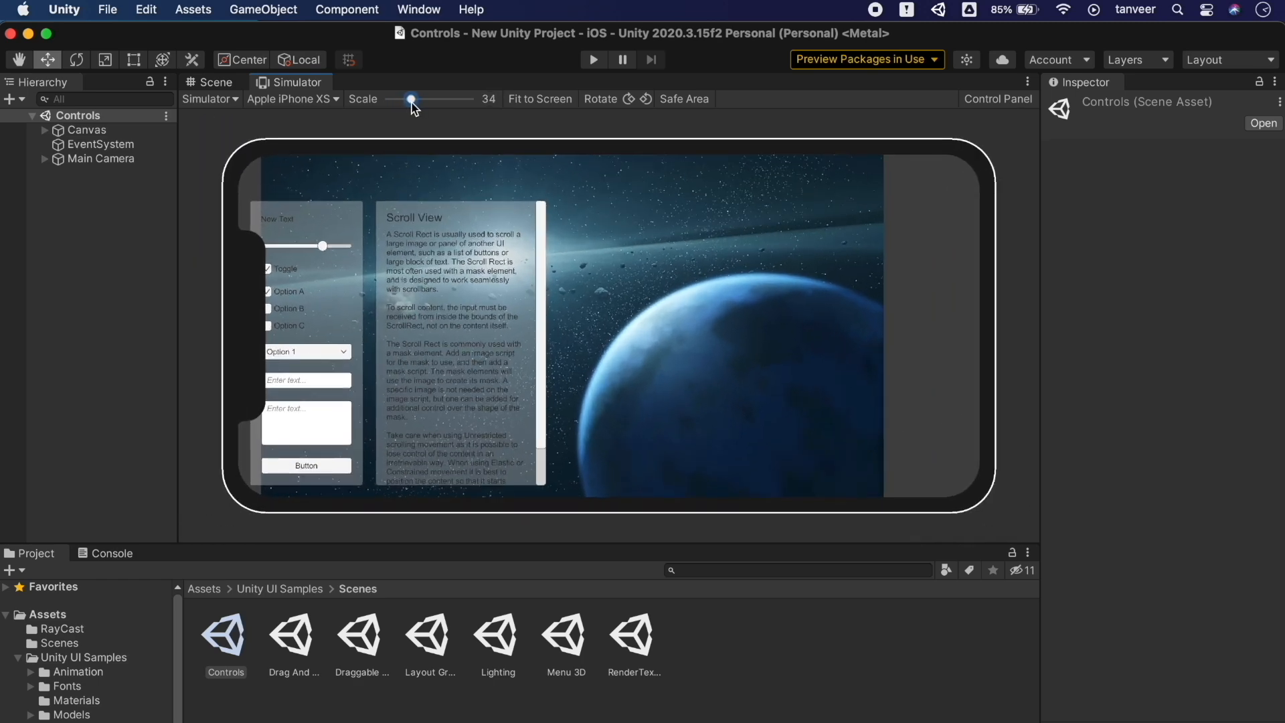
left_click(540, 99)
left_click(679, 100)
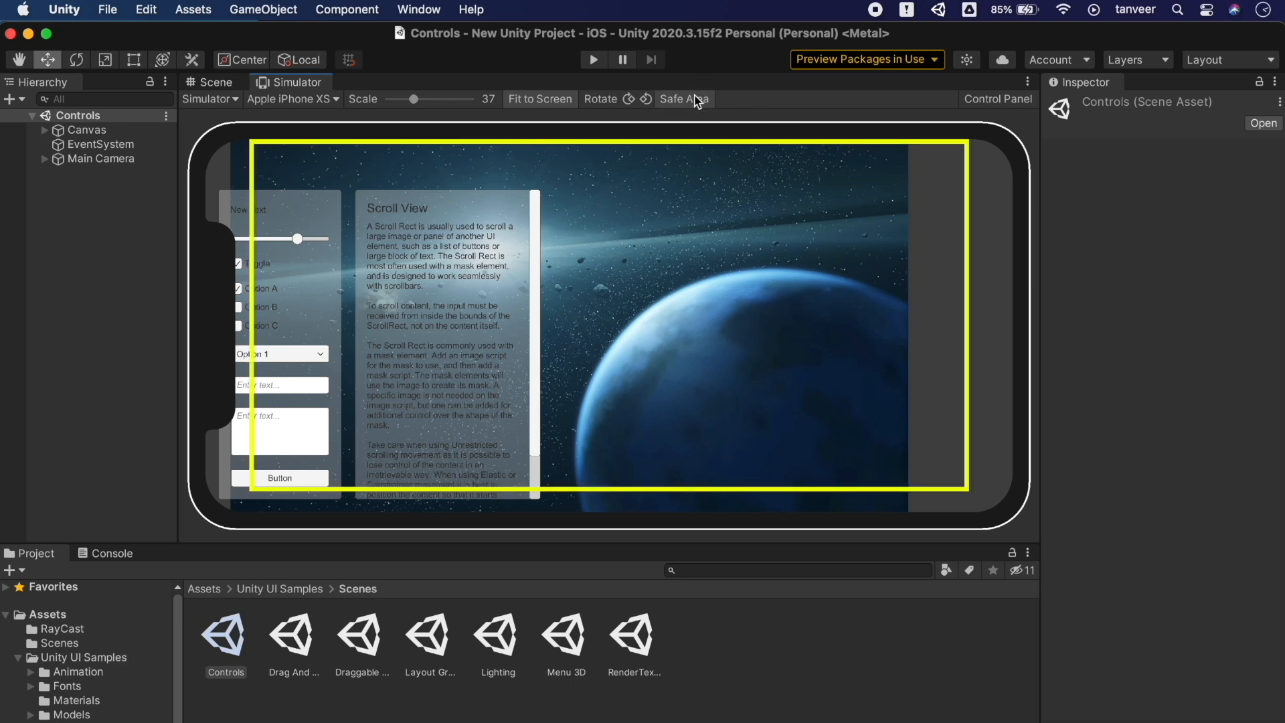
left_click_drag(413, 105, 413, 105)
Play the scene, move the slider, check Option C, pick dropdown Option 2, type 'kjk', then stop
left_click(593, 60)
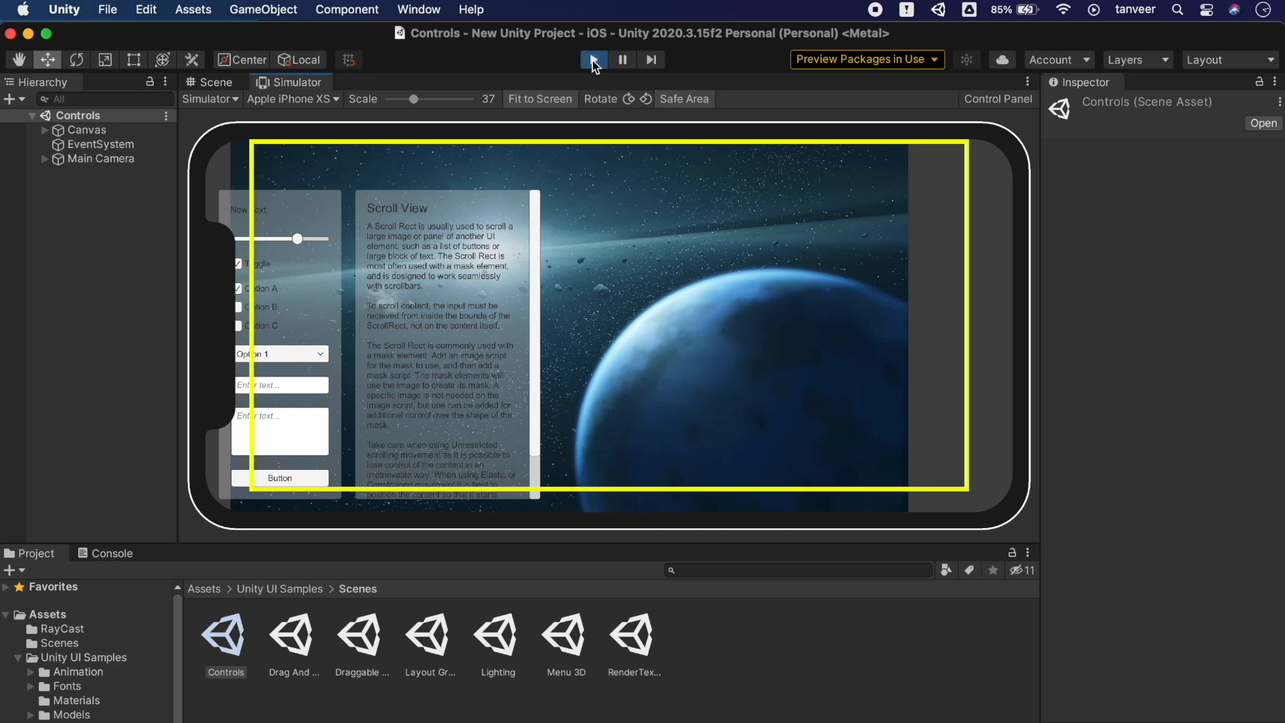
mouse_move(305, 247)
left_mouse_down()
mouse_move(258, 246)
mouse_move(292, 247)
left_mouse_up()
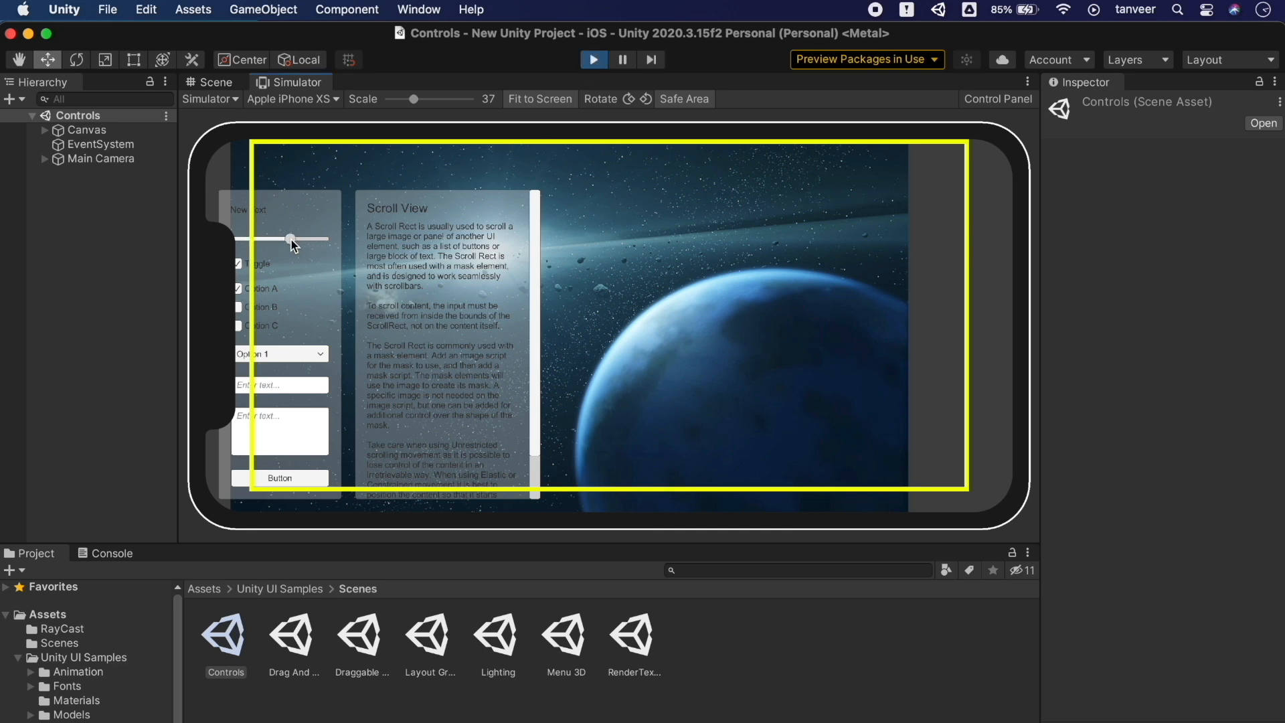
left_click(265, 326)
left_click(281, 354)
left_click(273, 388)
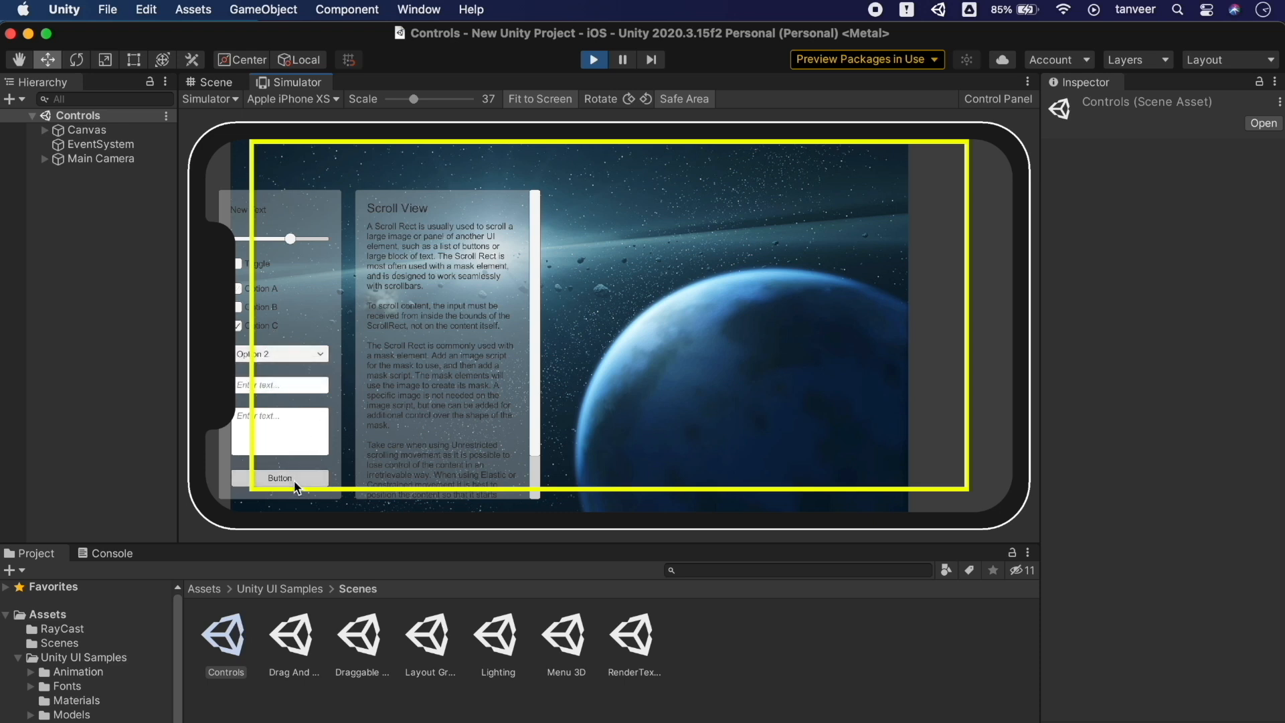
left_click(300, 446)
type("kjkjkj")
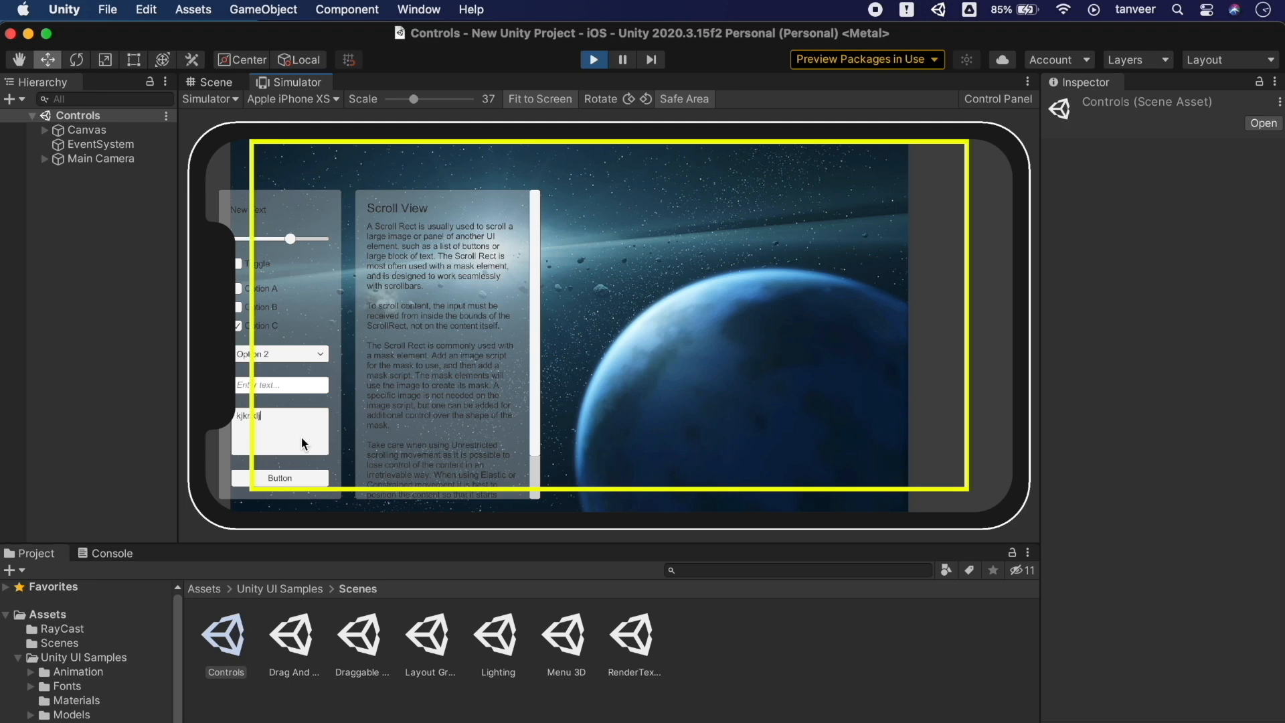
left_click(596, 60)
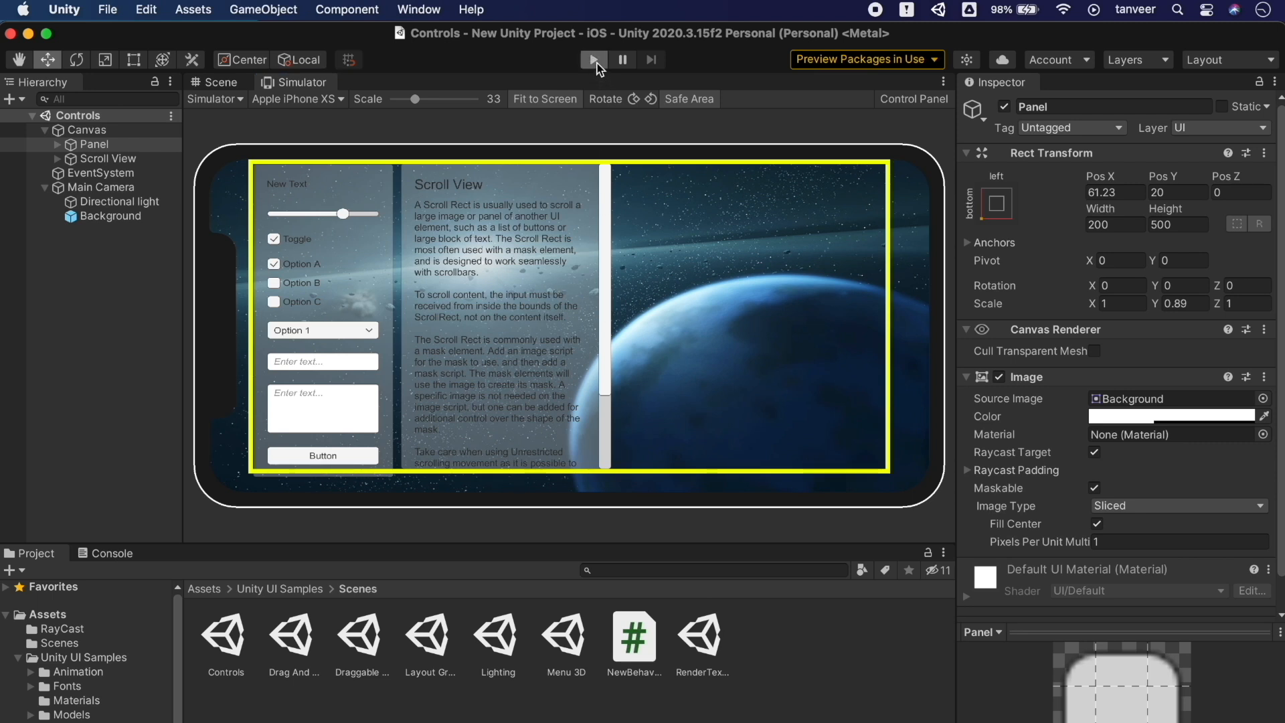
Play again, move the slider, choose Option 2, press the Button, then stop play mode
left_click(594, 60)
left_click_drag(380, 217, 347, 214)
left_click(357, 330)
left_click(350, 352)
left_click(350, 466)
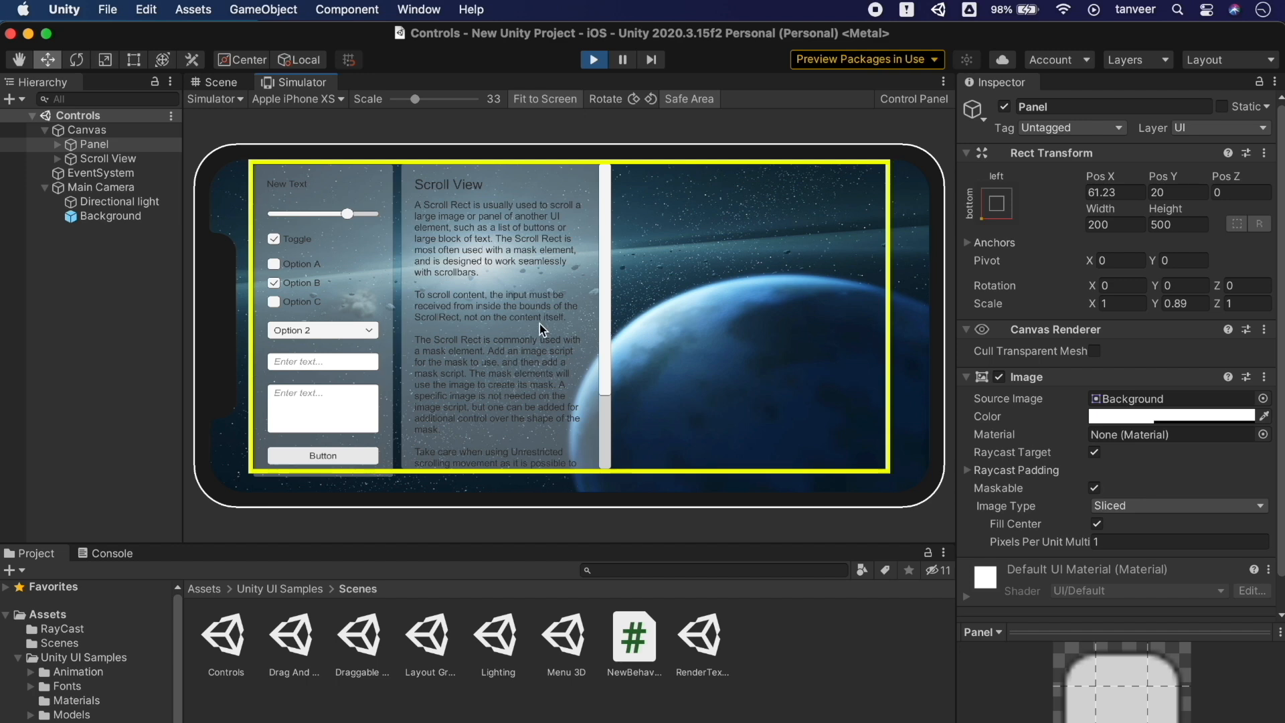
left_click_drag(604, 324, 611, 212)
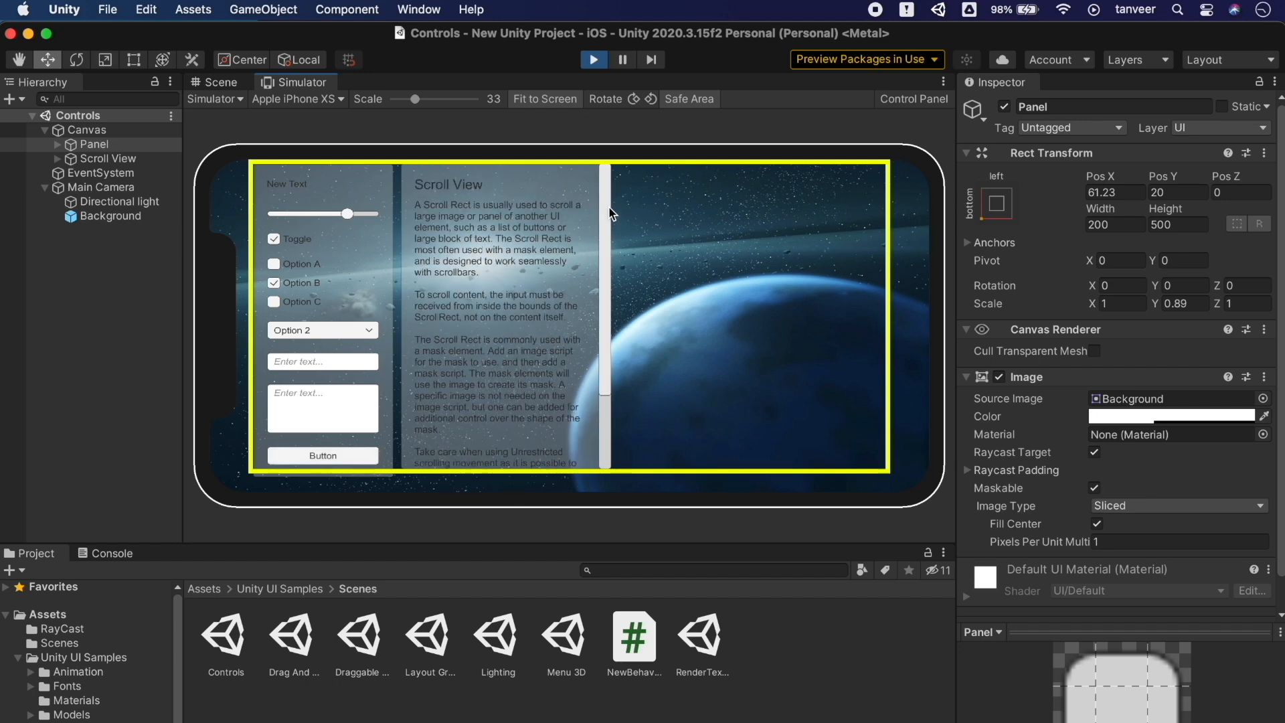
left_click(595, 60)
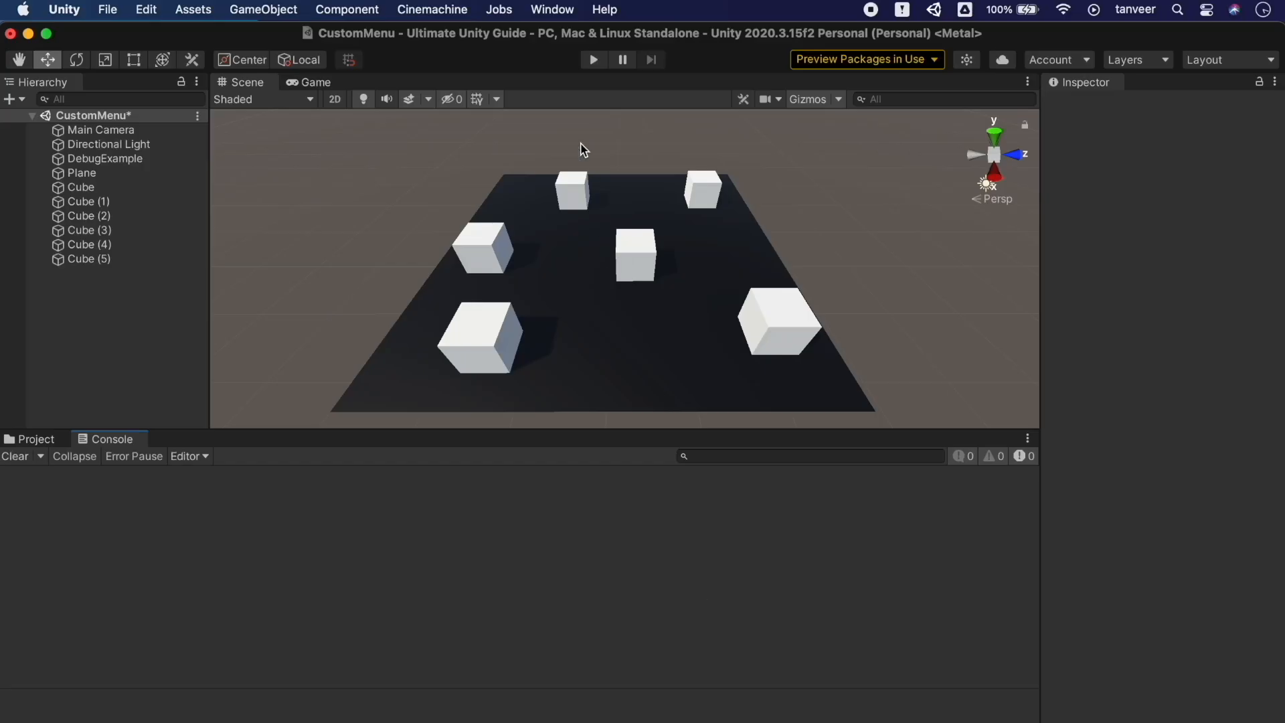
Run the CustomMenu scene, set Console Log Entry to 1 Line, and step through the log entries
left_click(594, 60)
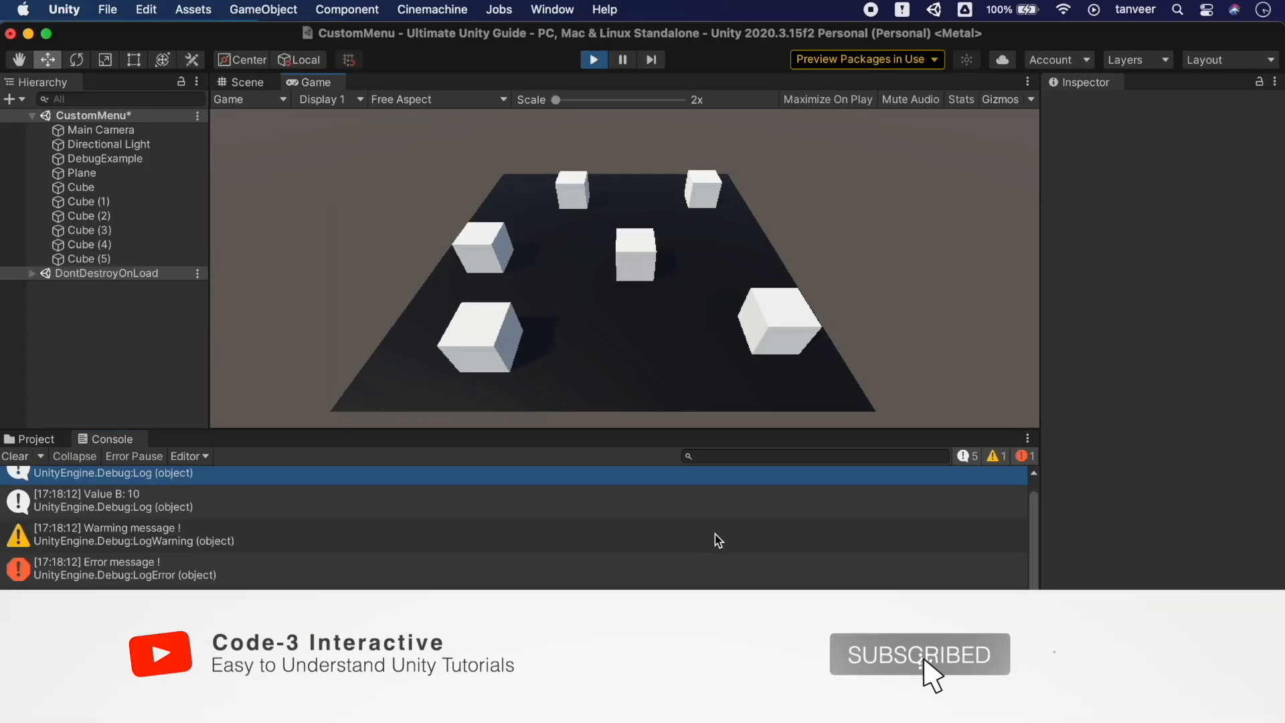
scroll(715, 534, "up", 1)
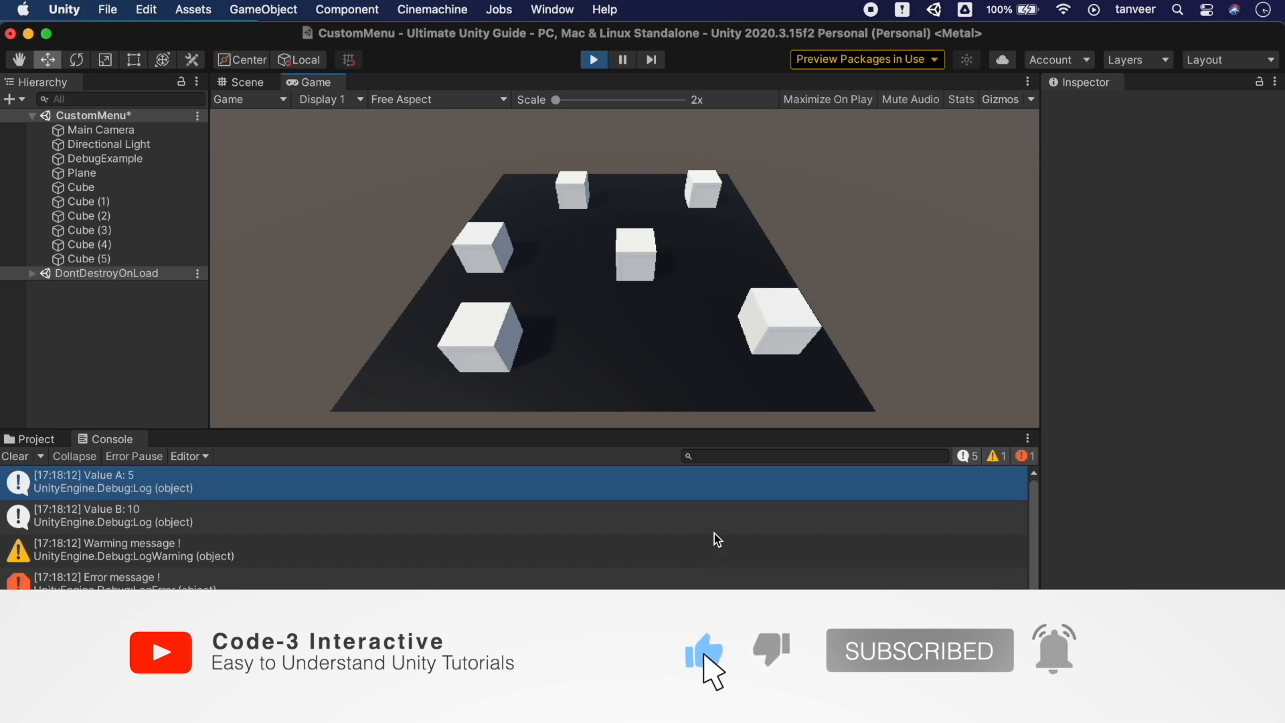
left_click(1028, 438)
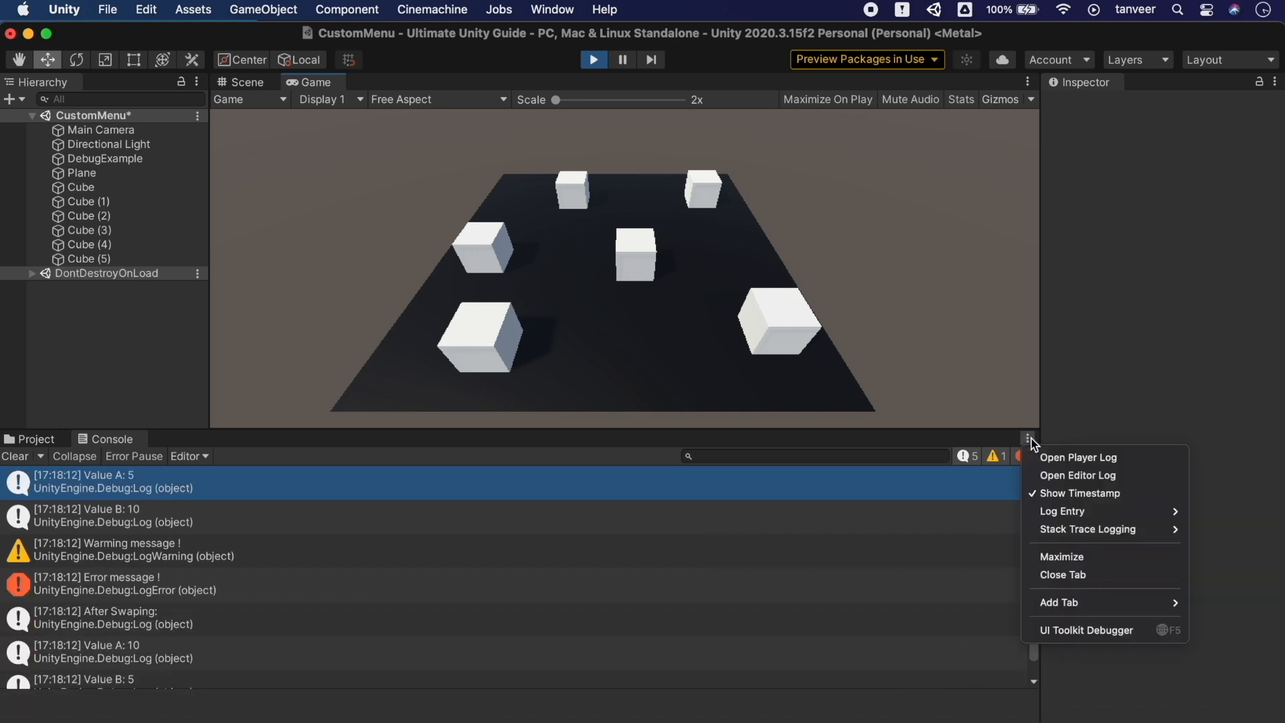
mouse_move(1101, 516)
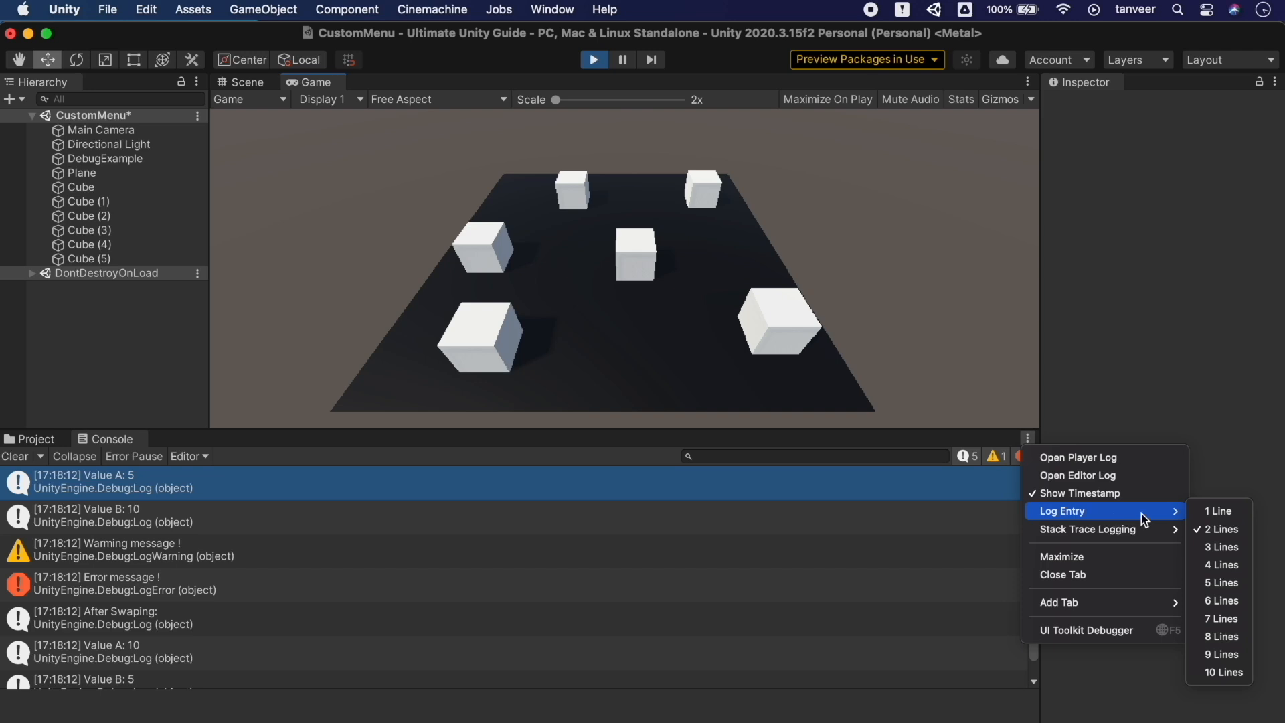
left_click(1218, 511)
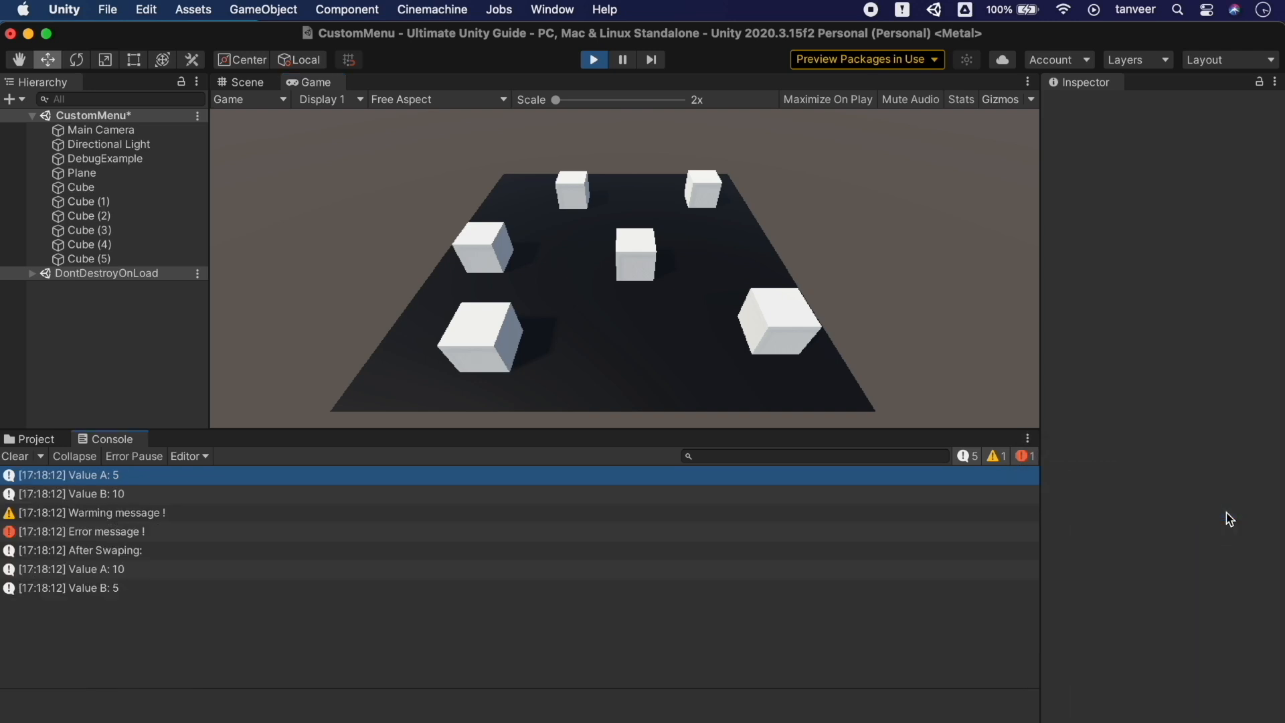
left_click(731, 494)
key("Down")
key("Down")
key("Down")
key("Down")
key("Down")
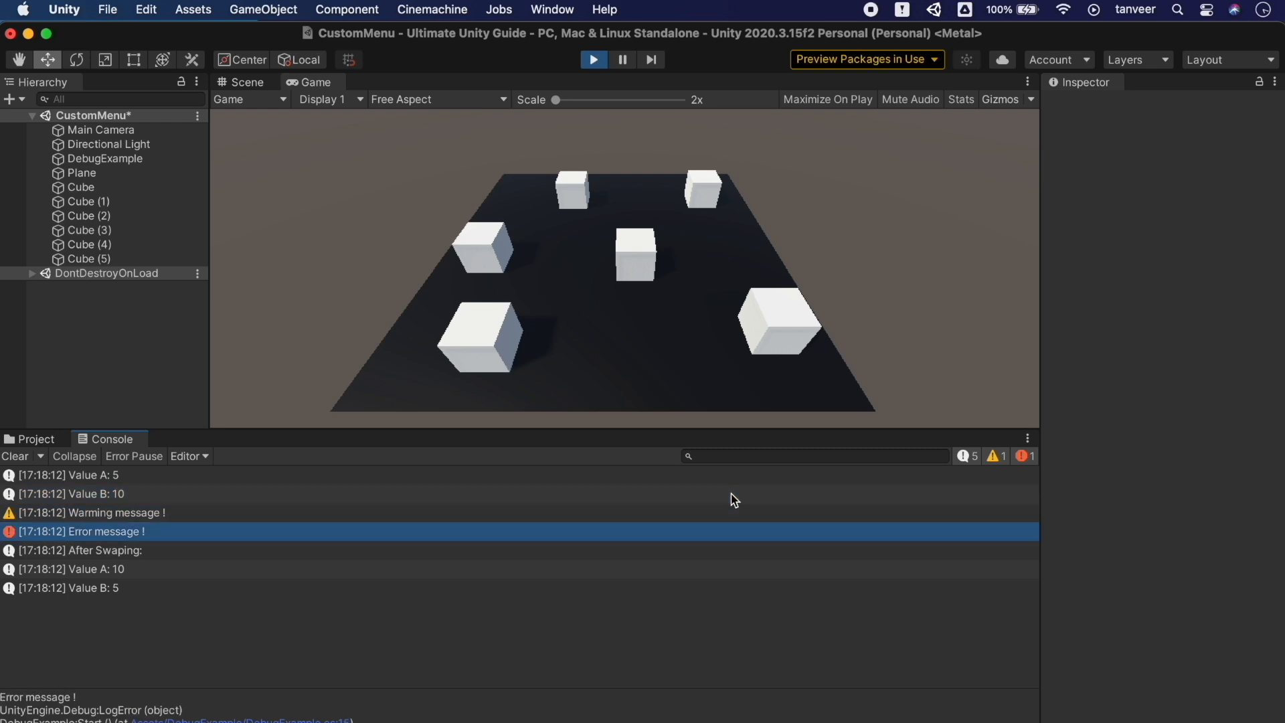
key("Up")
key("Up")
key("Up")
key("Up")
key("Up")
key("Up")
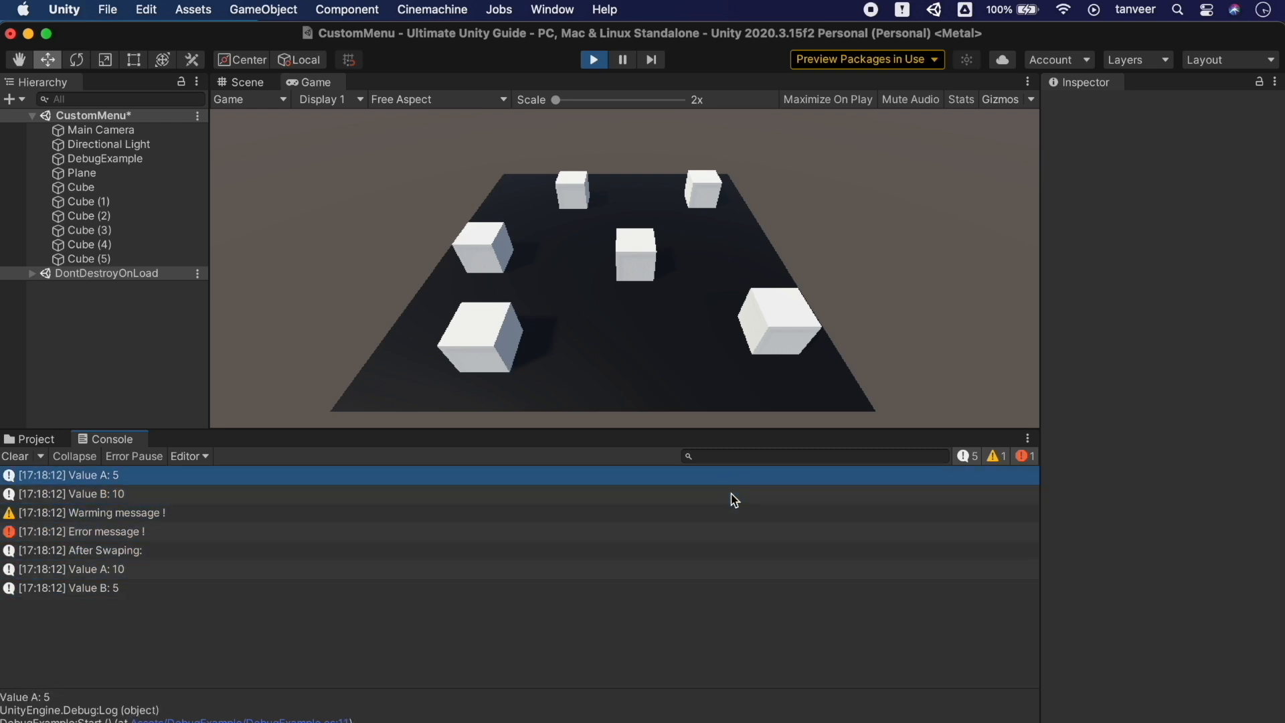
Switch Log Entry to 3 Lines and inspect the Value B: 10, warning and error entries
left_click(1029, 439)
mouse_move(1071, 512)
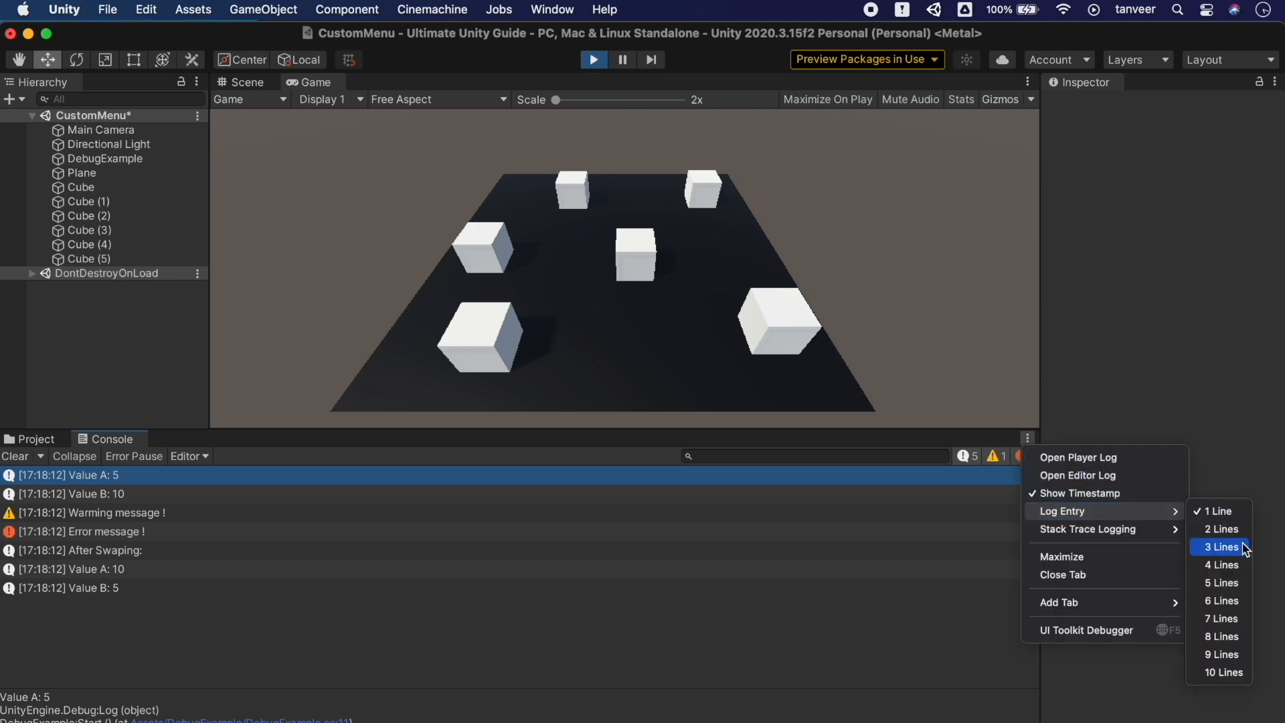
left_click(1222, 546)
scroll(706, 554, "up", 3)
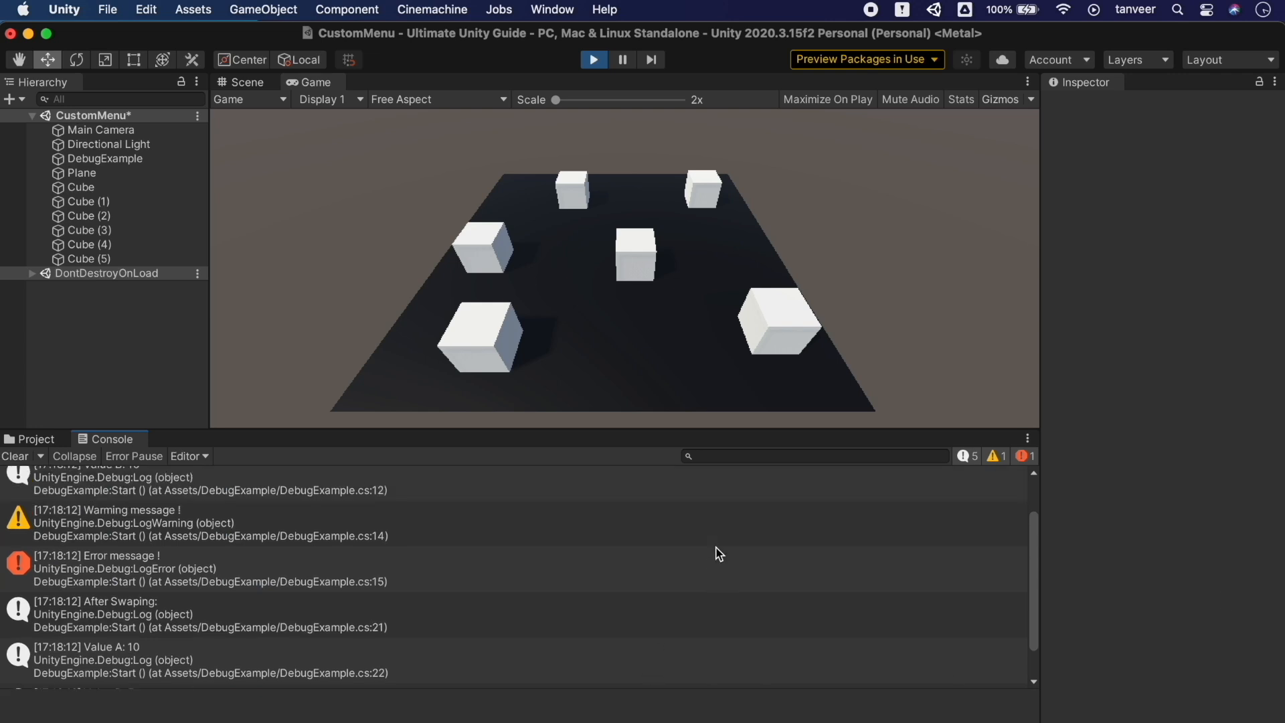
left_click(714, 548)
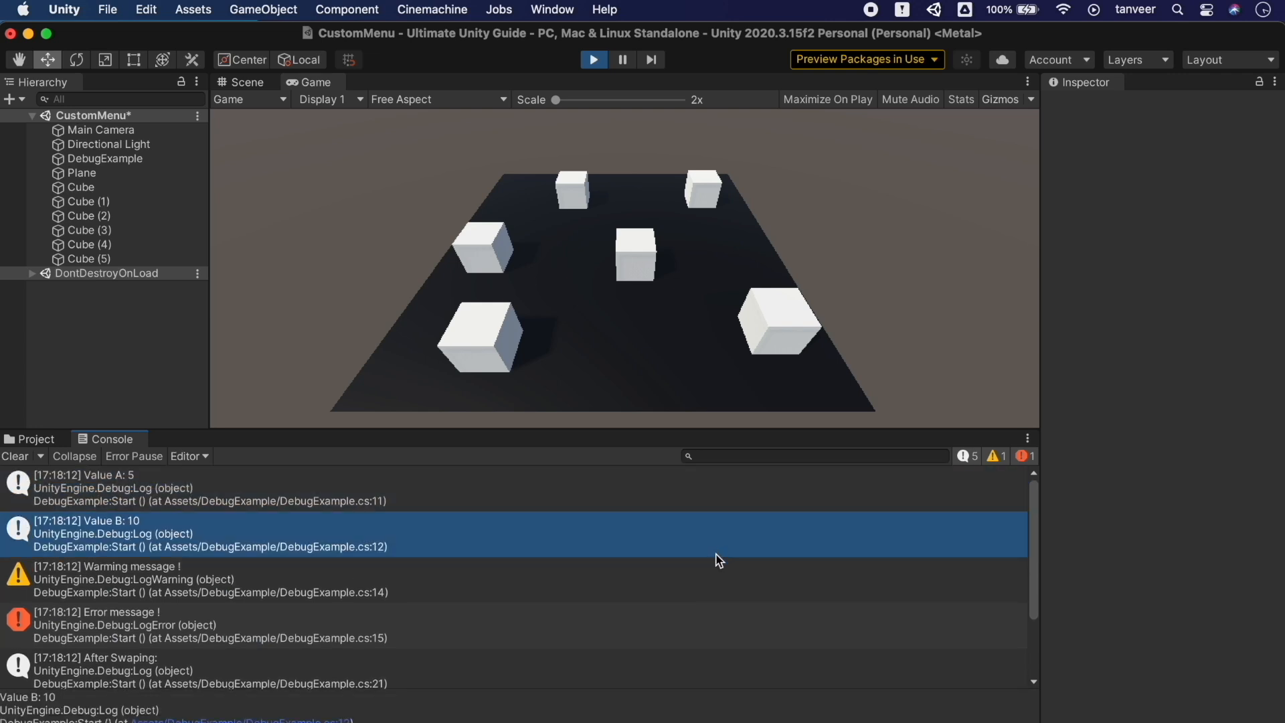
left_click(708, 596)
left_click(729, 632)
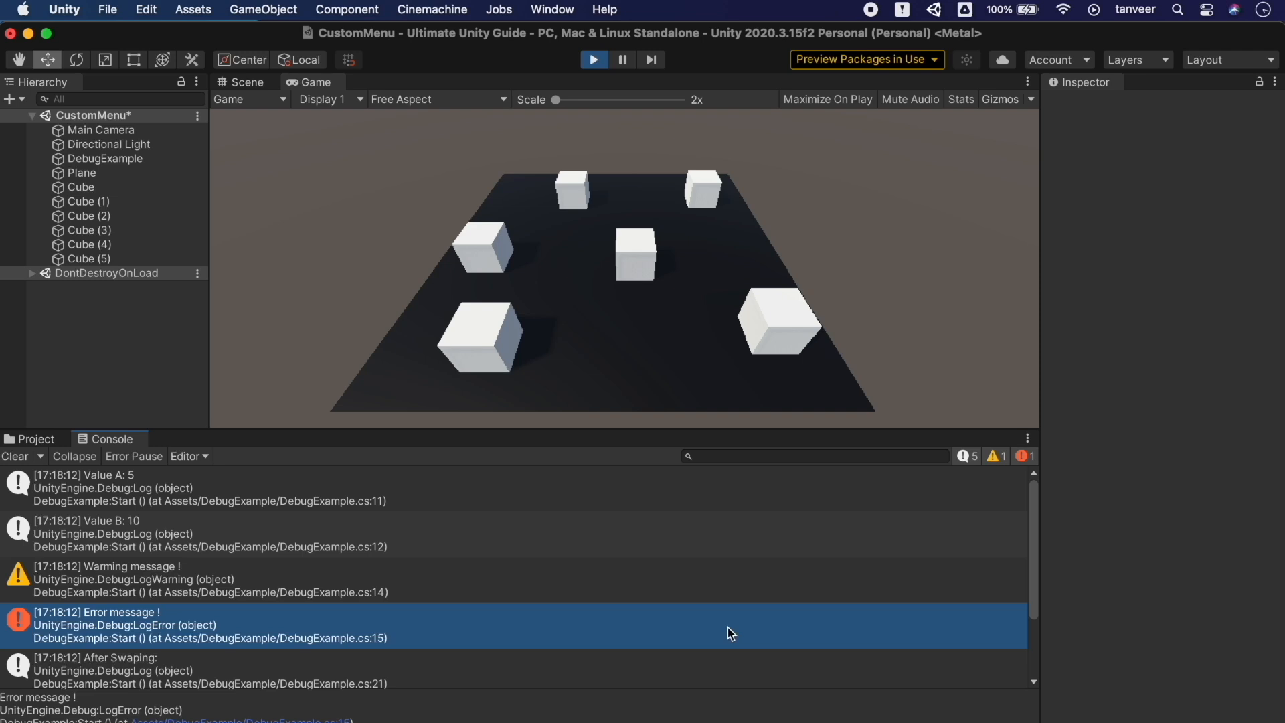
Switch Log Entry to 5 Lines, inspect the Value A: 5 entry, then stop play mode
left_click(1028, 439)
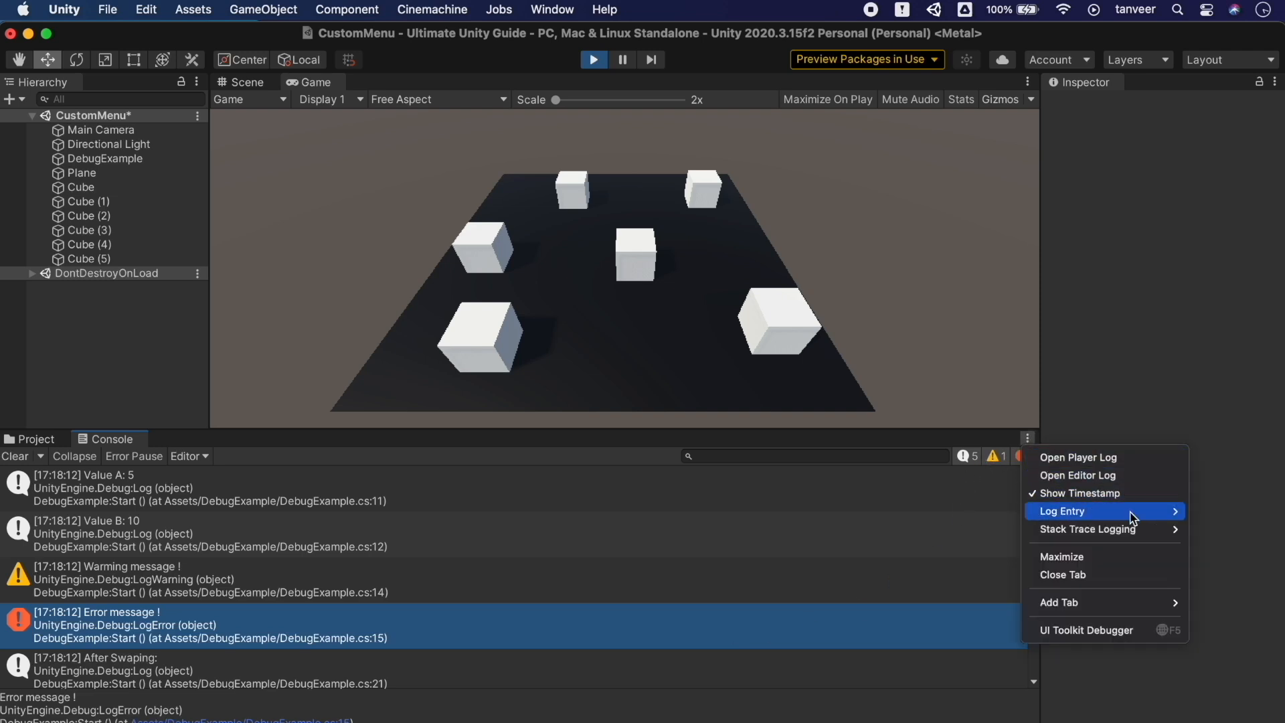
mouse_move(1146, 516)
left_click(1225, 583)
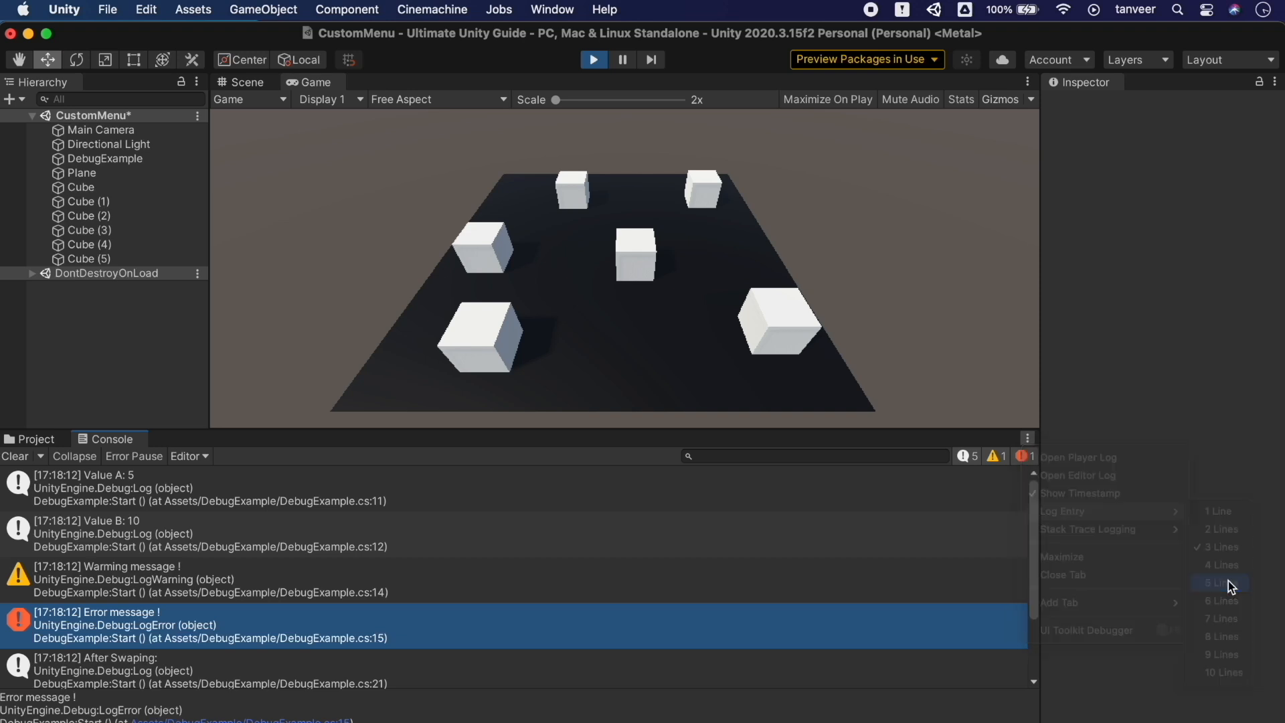
scroll(798, 590, "up", 5)
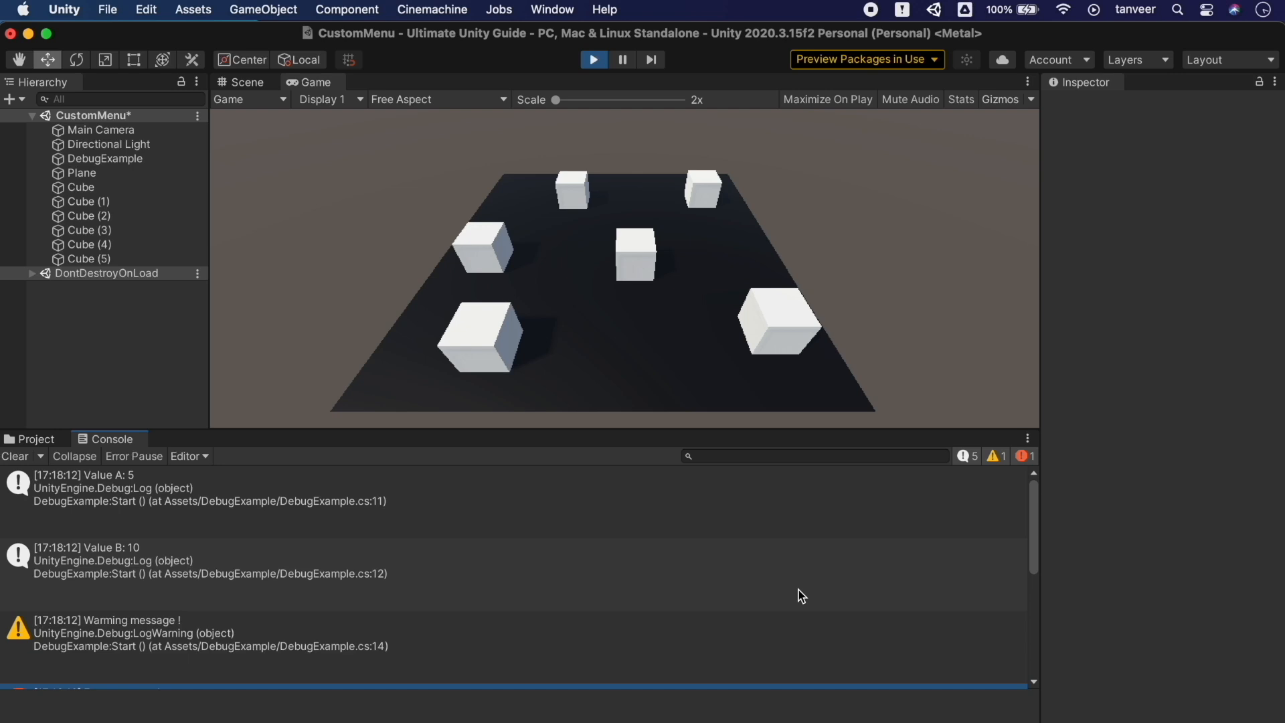
left_click(789, 504)
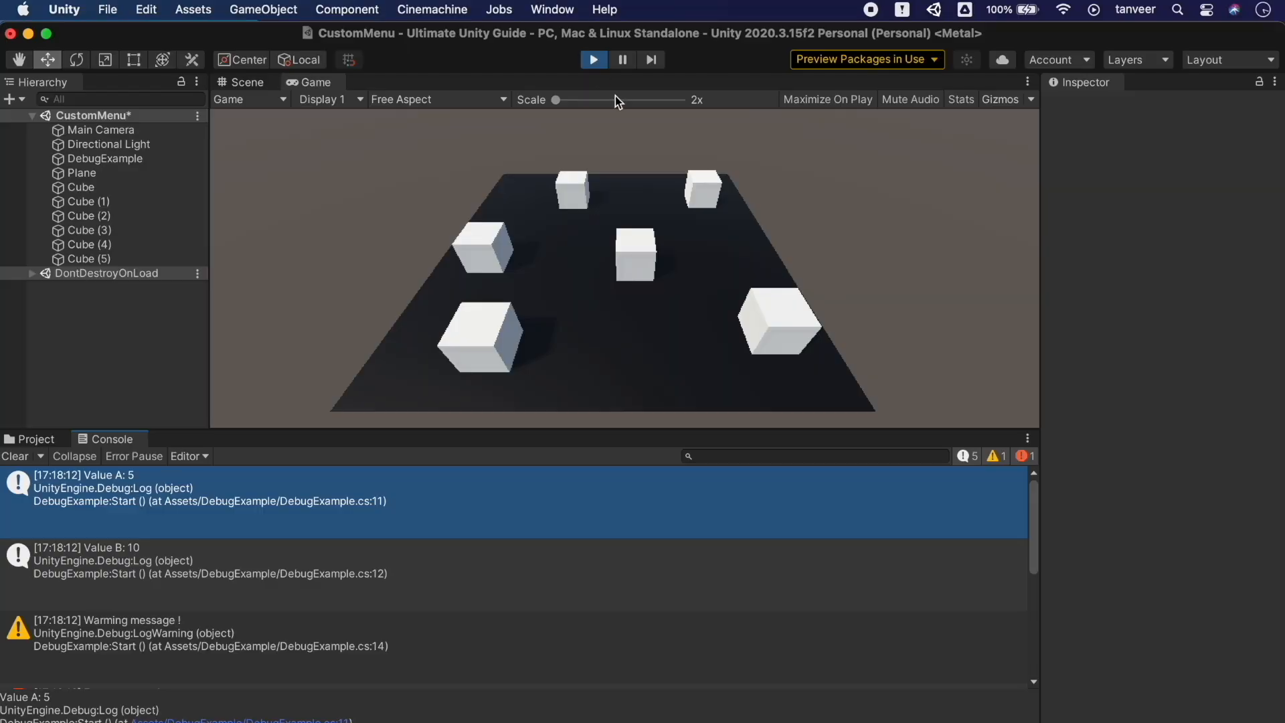
left_click(595, 61)
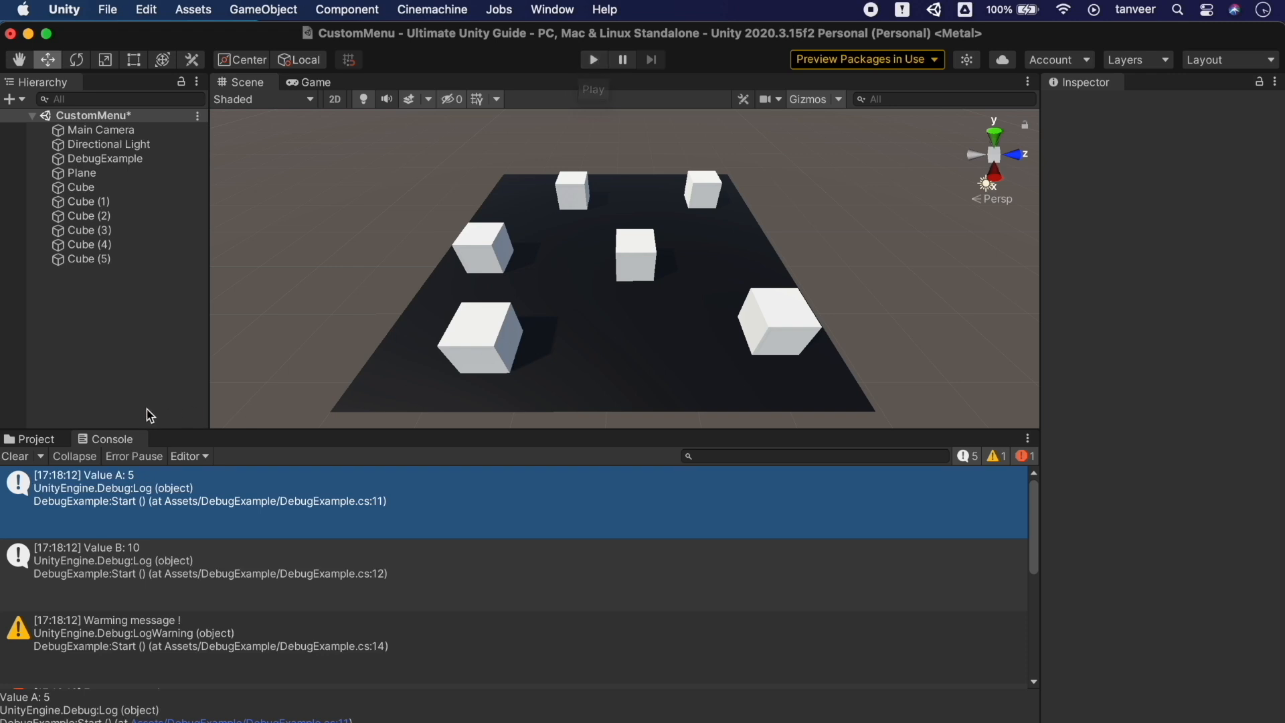
left_click(42, 456)
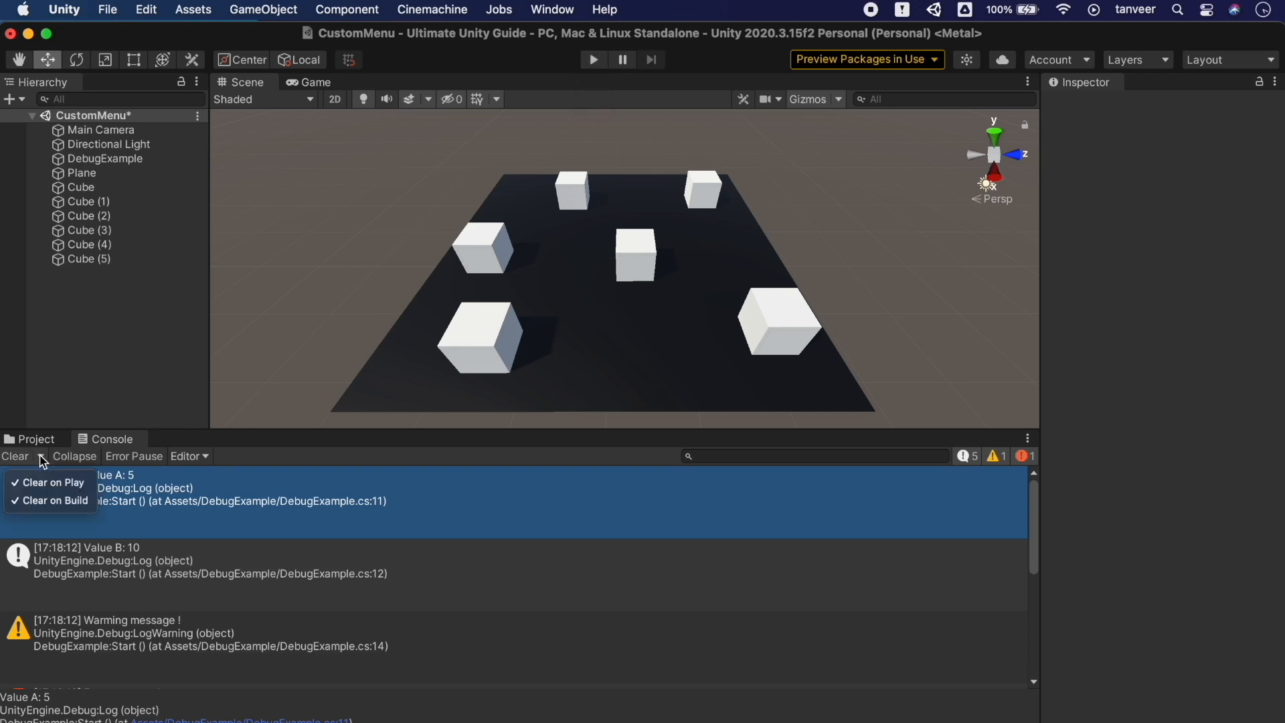
left_click(41, 458)
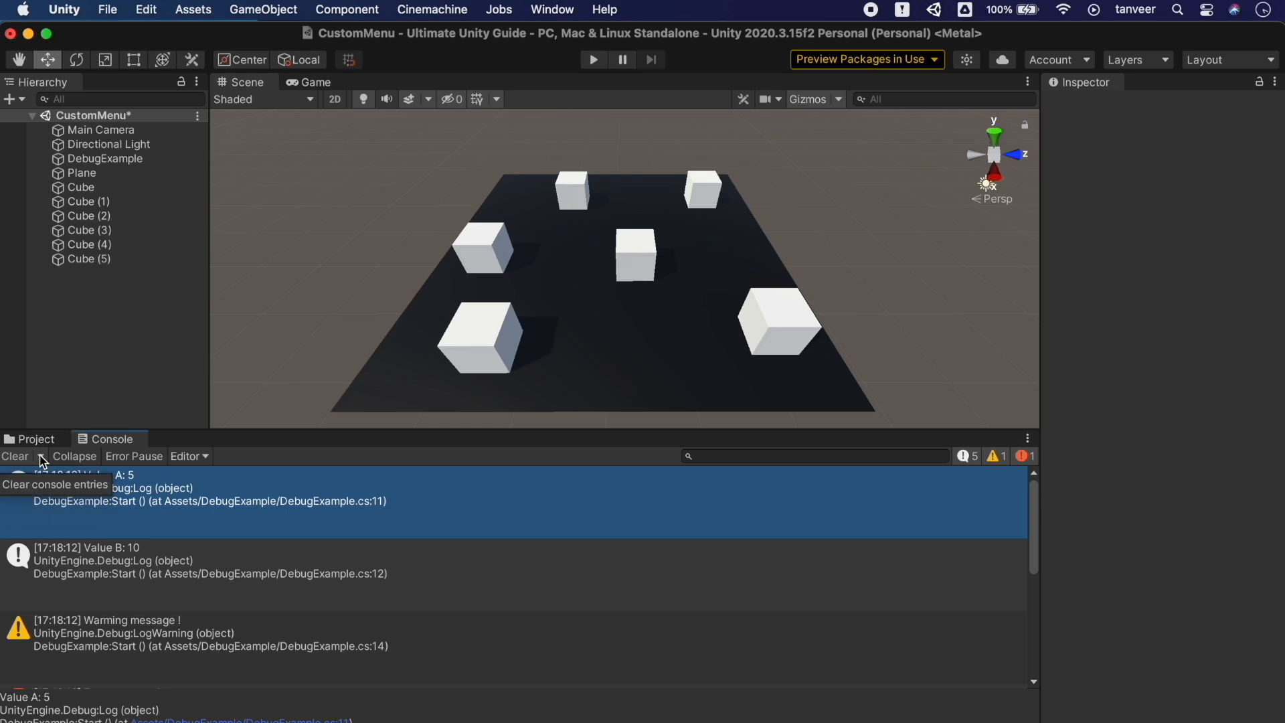
left_click(91, 461)
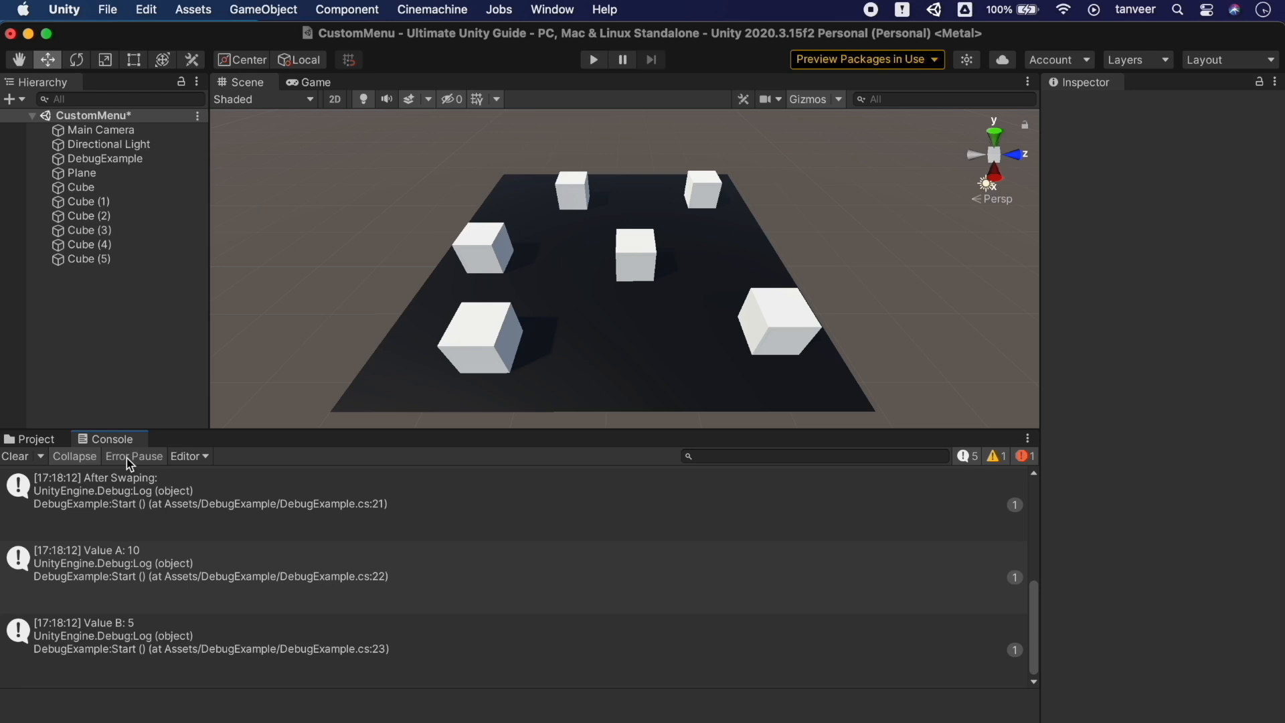
left_click(202, 458)
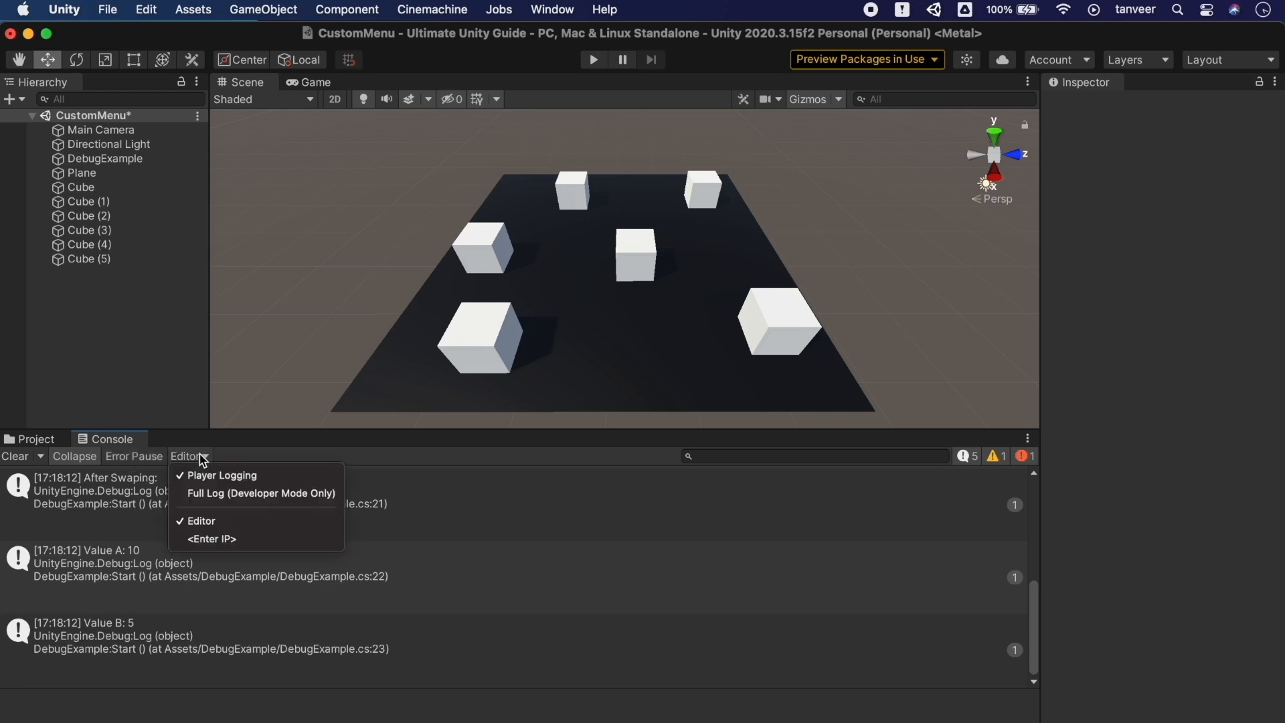
left_click(202, 458)
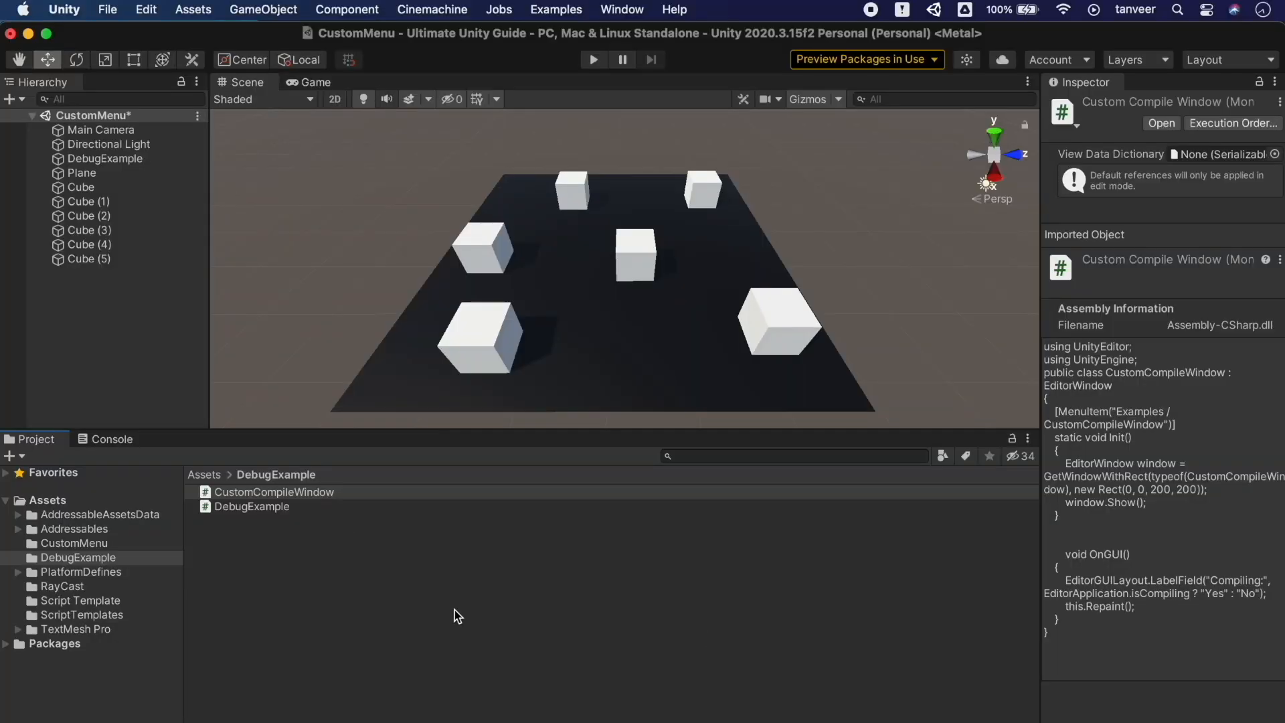
Open CustomCompileWindow from the DebugExample folder in Visual Studio
left_click(348, 492)
double_click(364, 492)
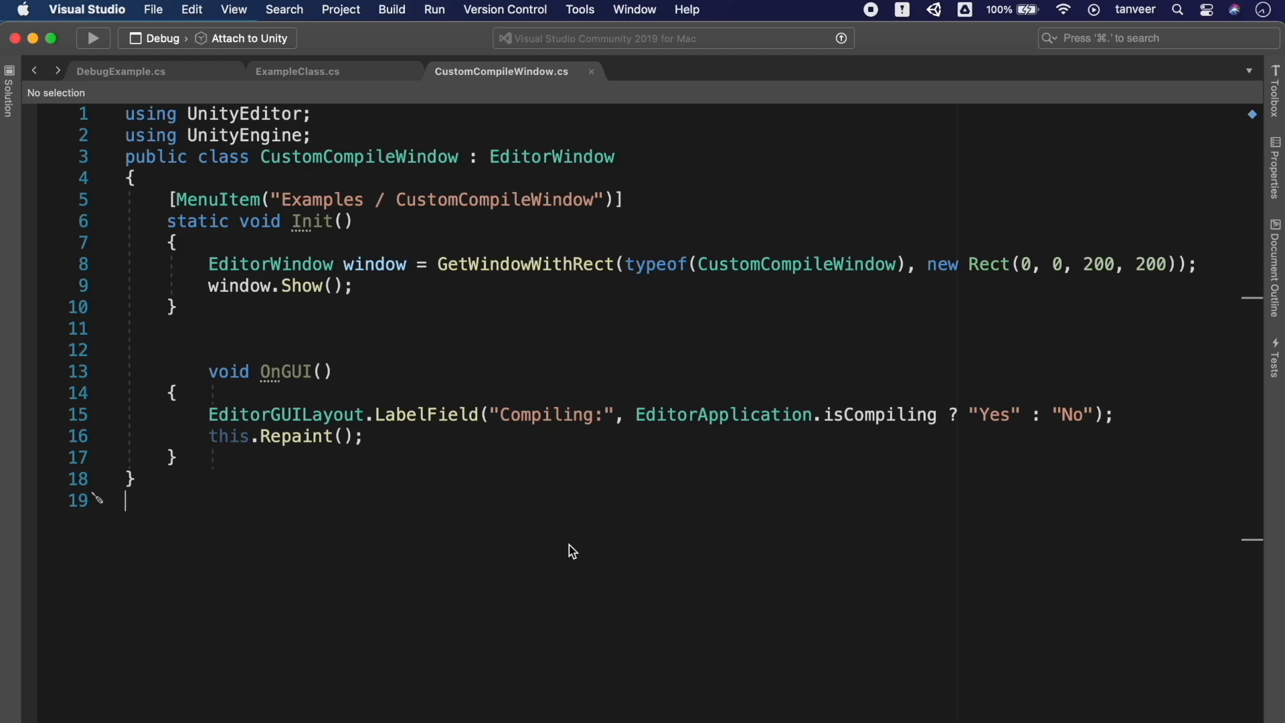
Switch from Visual Studio back to the Unity editor with Cmd+Tab
key("super+Tab")
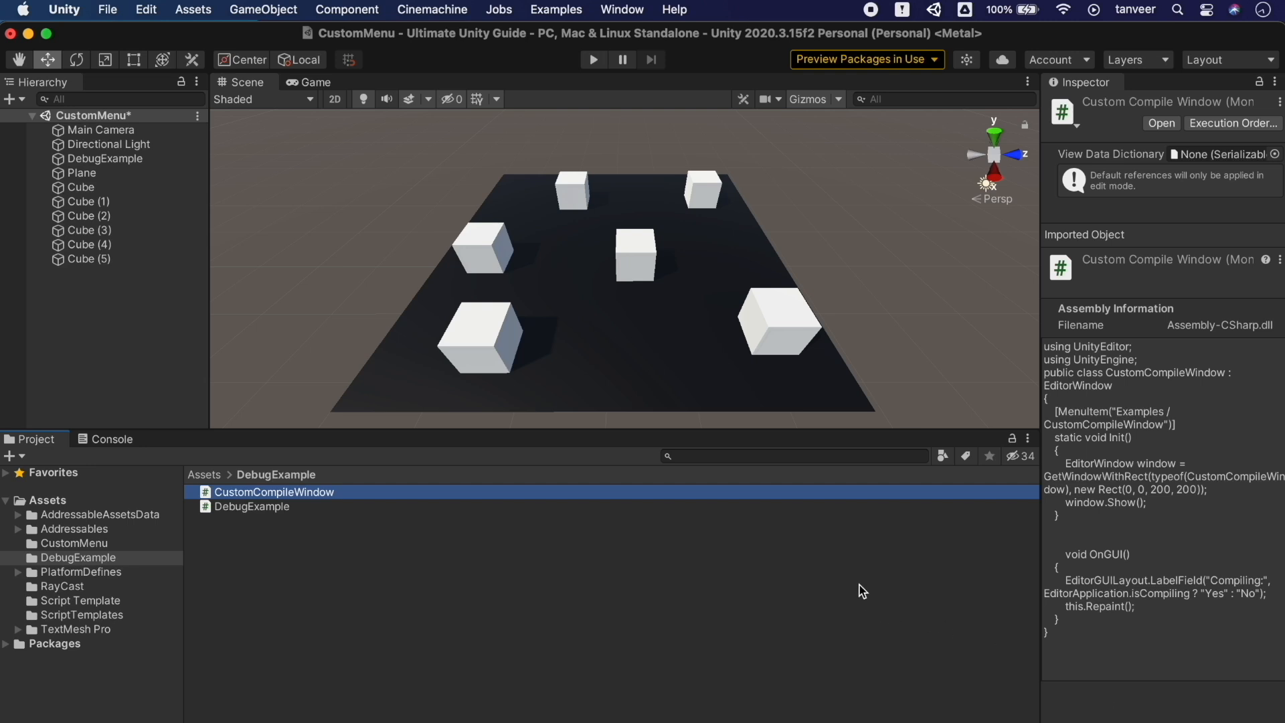
Open Examples > CustomCompileWindow, dock it in the Inspector area, and resize the panels
left_click(558, 8)
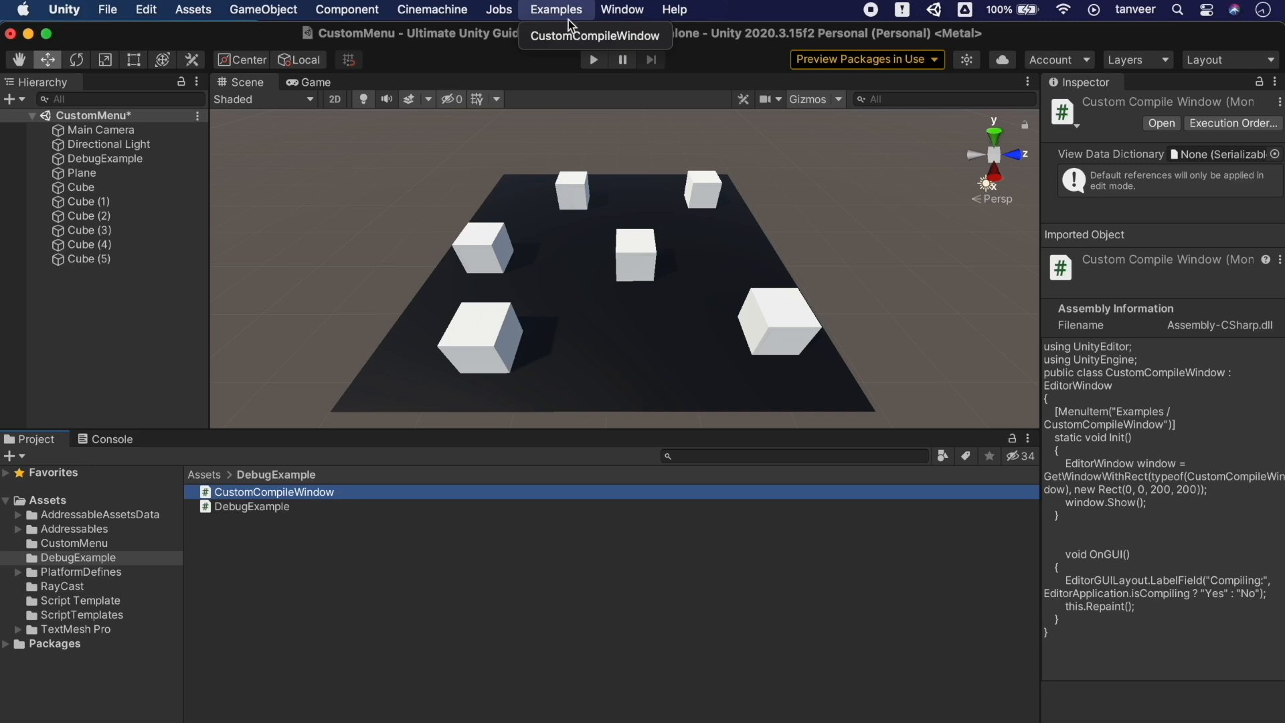
left_click(606, 37)
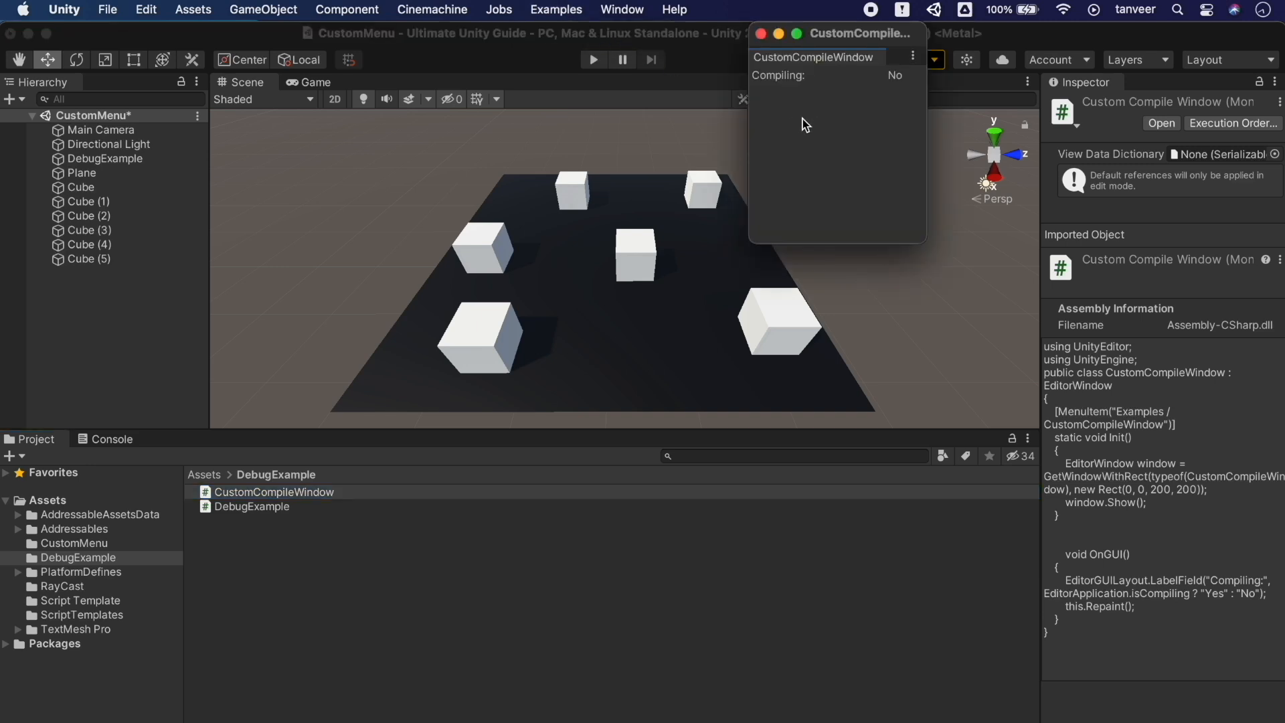
left_click_drag(793, 57, 1130, 581)
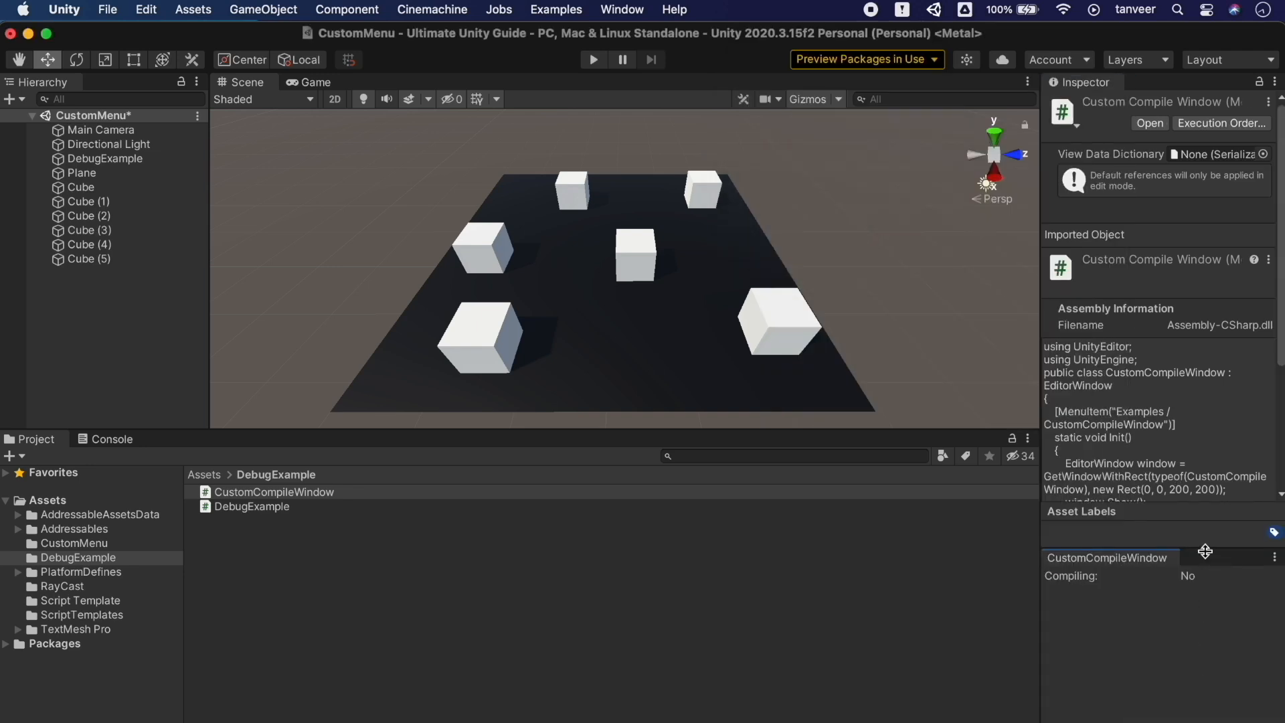
left_click_drag(1205, 550, 1208, 710)
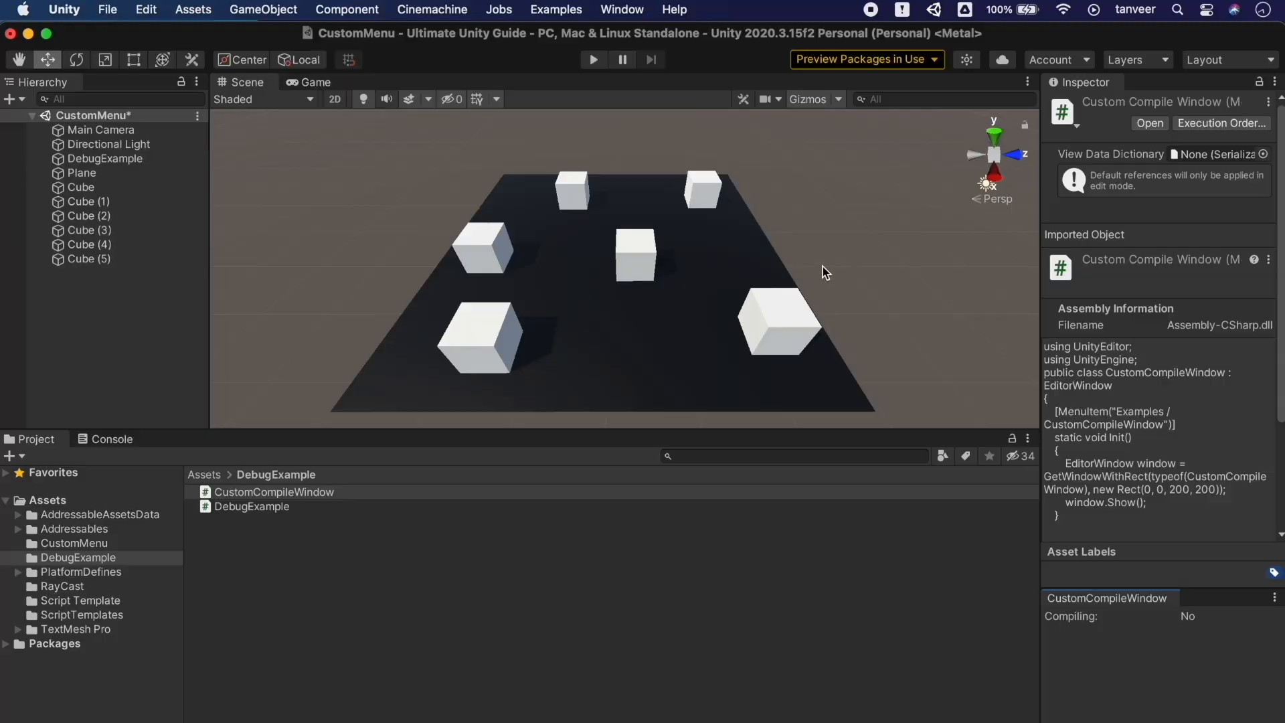
Copy DebugExample.cs's Debug.Log("Value A: " + Value1) line onto new line 14, then return to Unity
key("super+Tab")
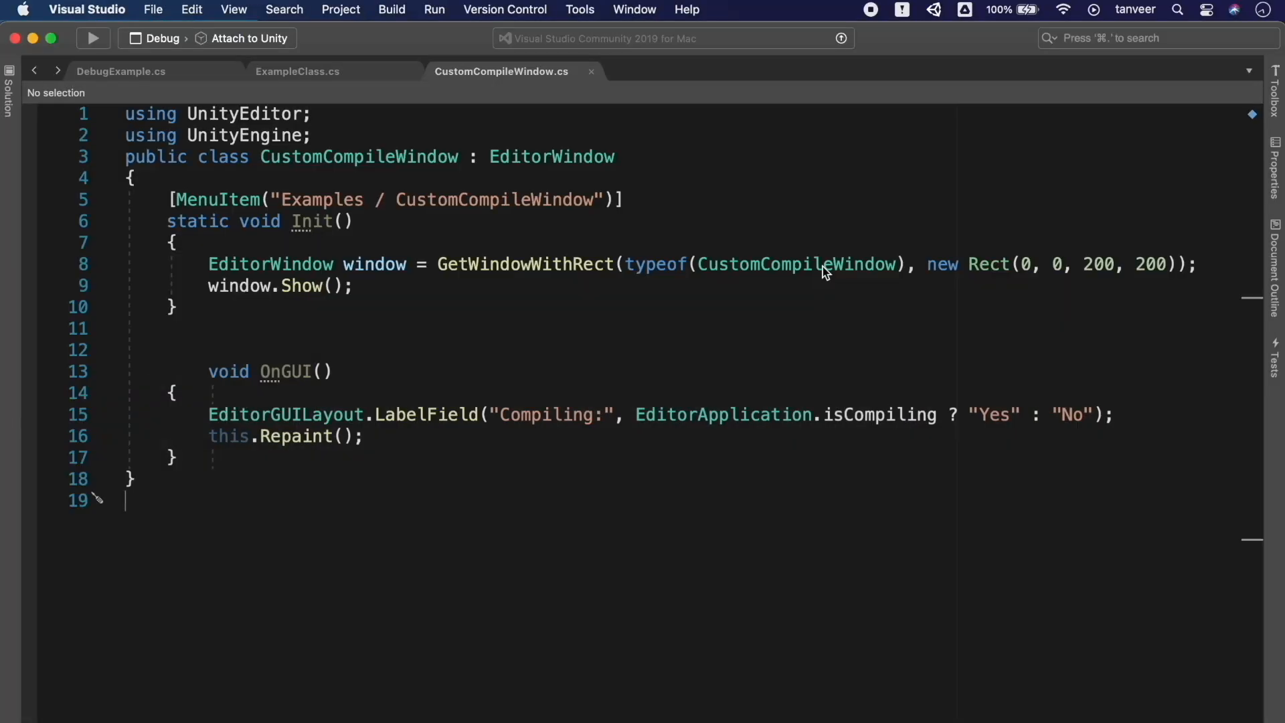
left_click(356, 73)
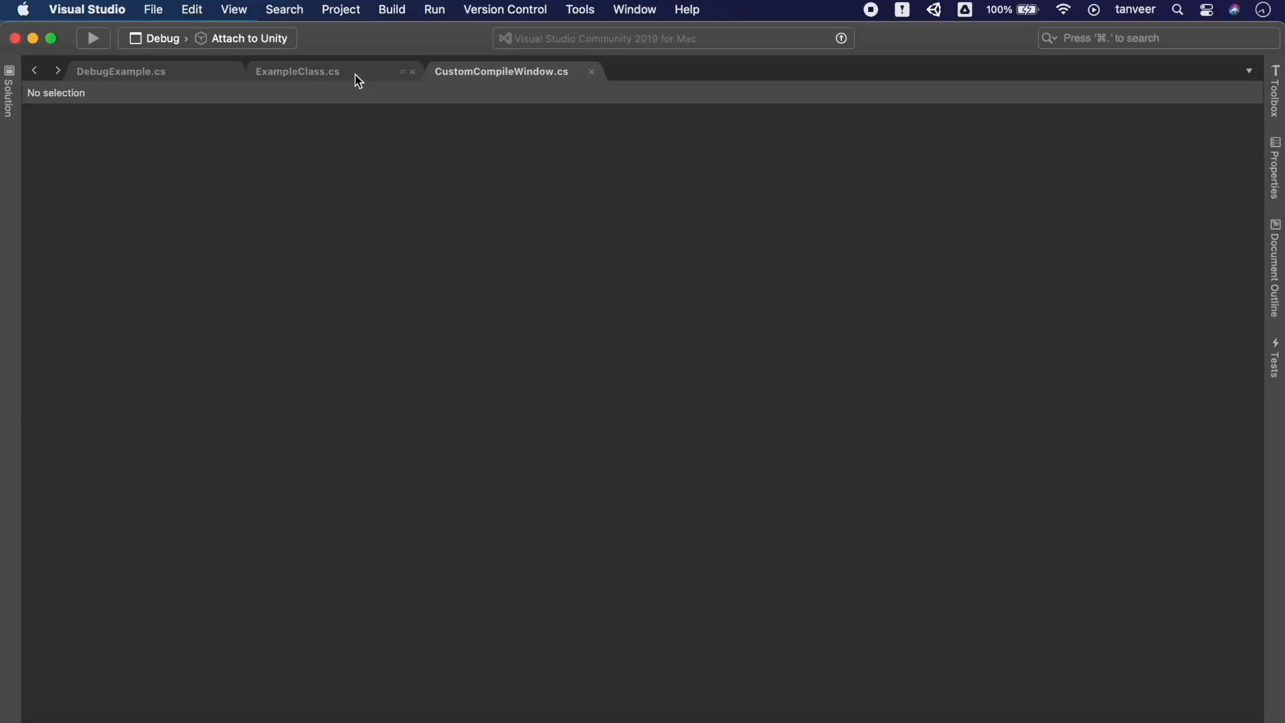
left_click(133, 71)
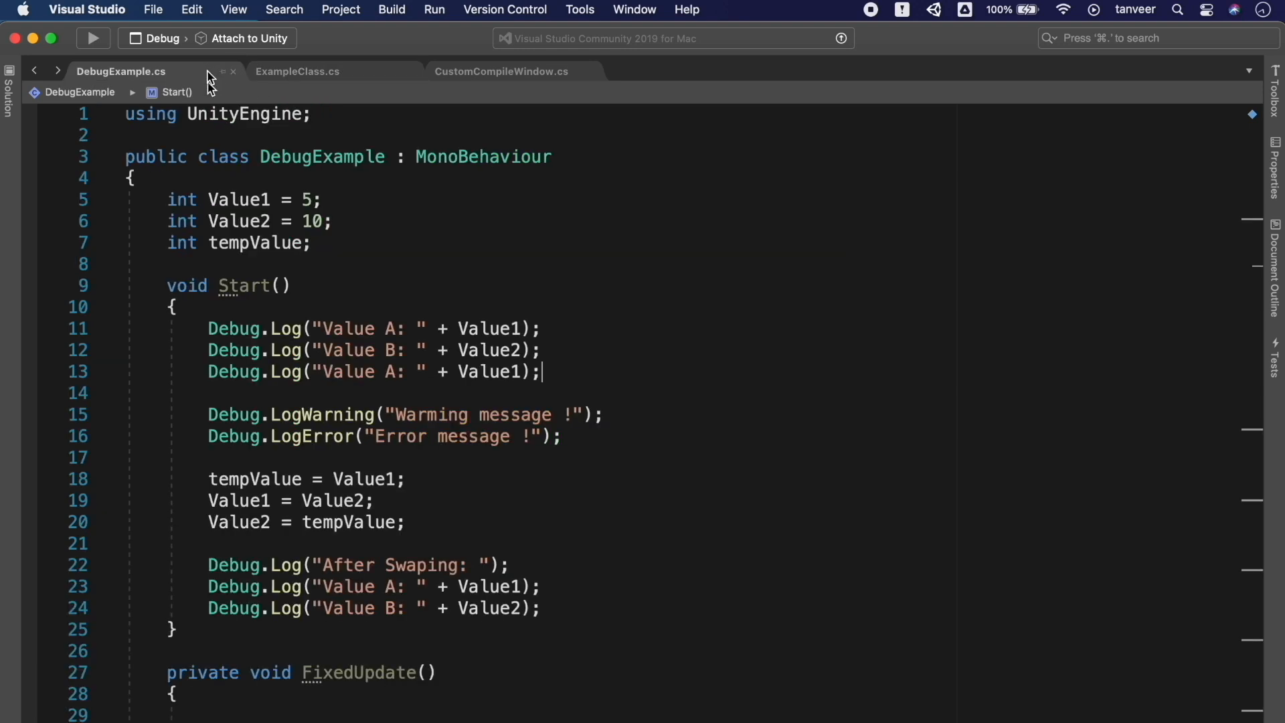
left_click_drag(543, 372, 211, 376)
key("super+c")
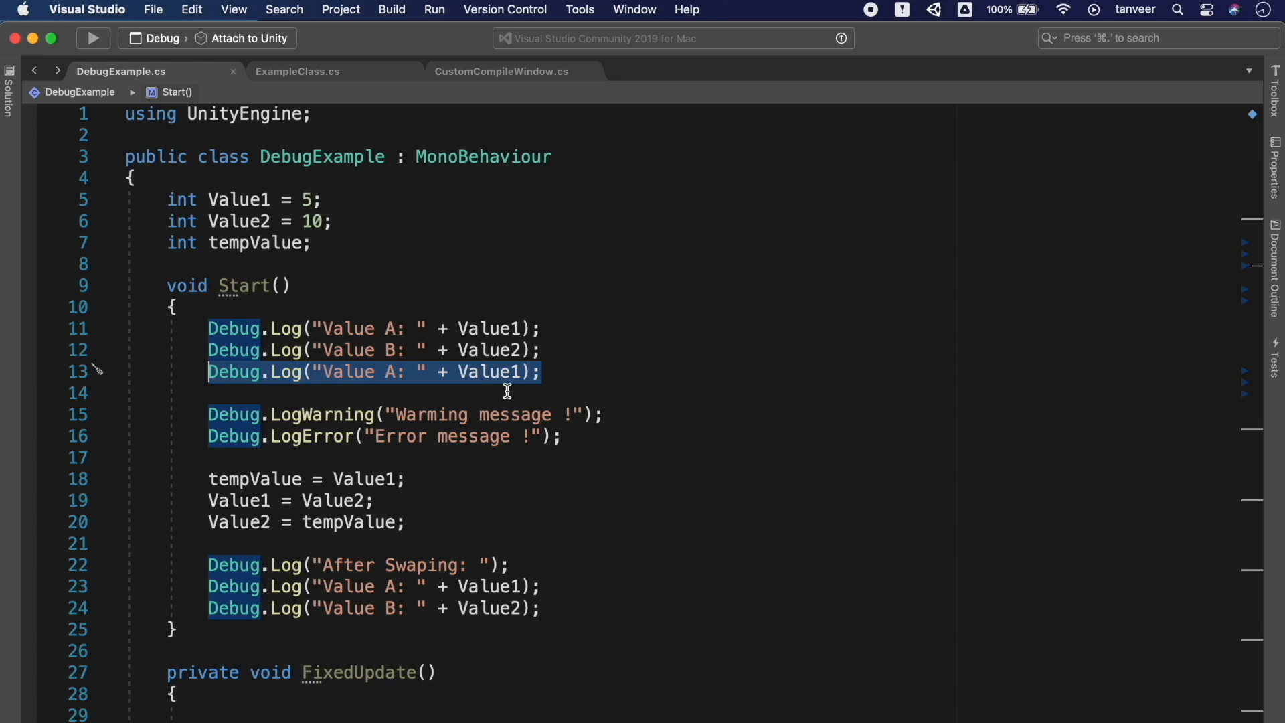
left_click(543, 373)
key("Return")
key("super+v")
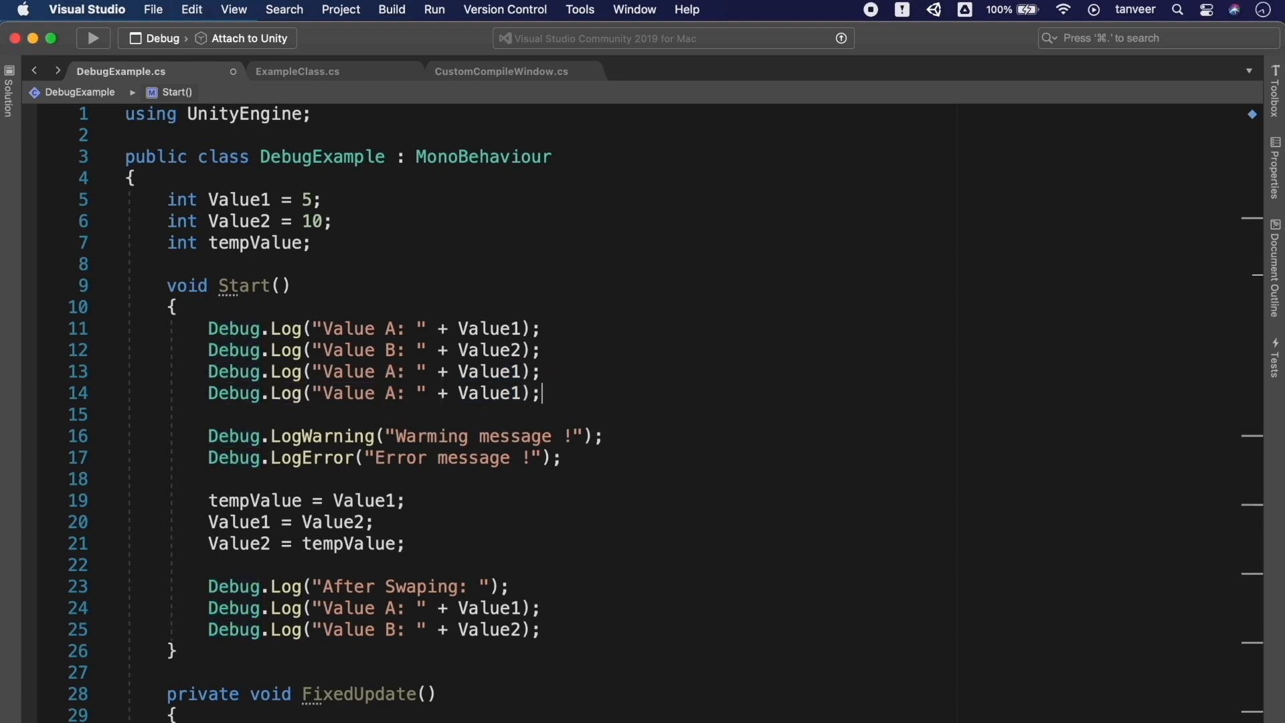
key("super+Tab")
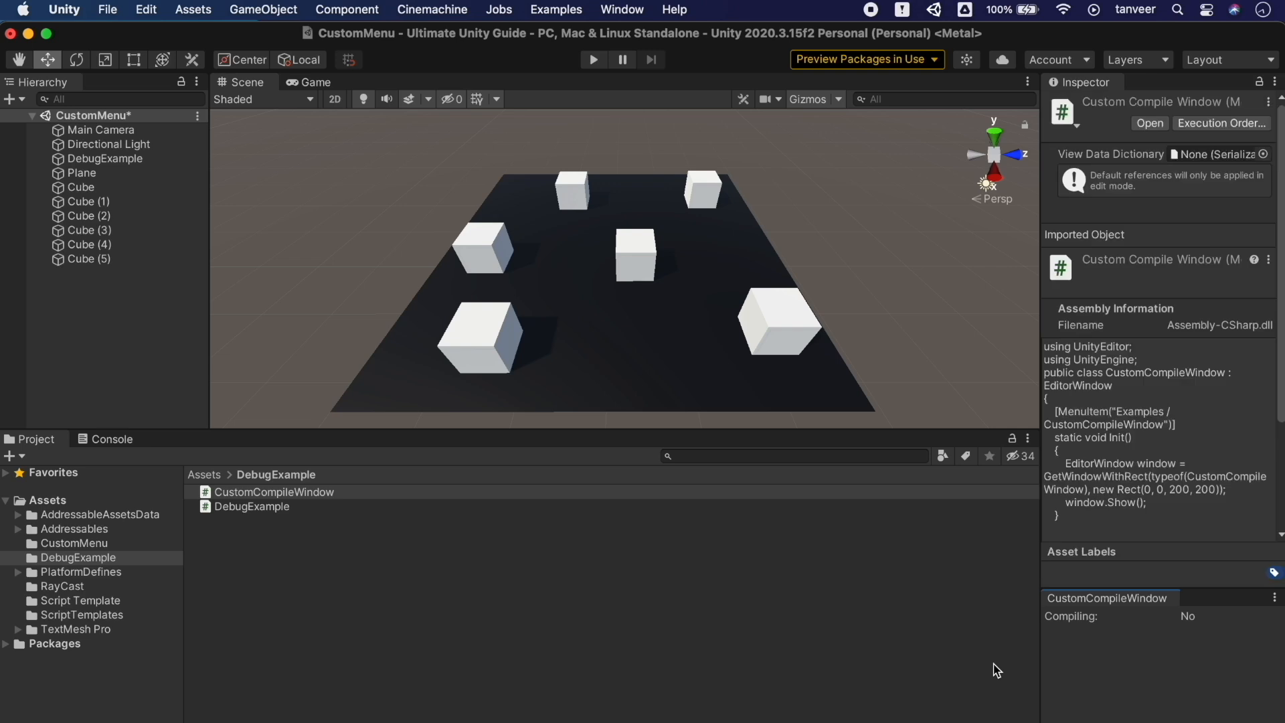
left_click(623, 10)
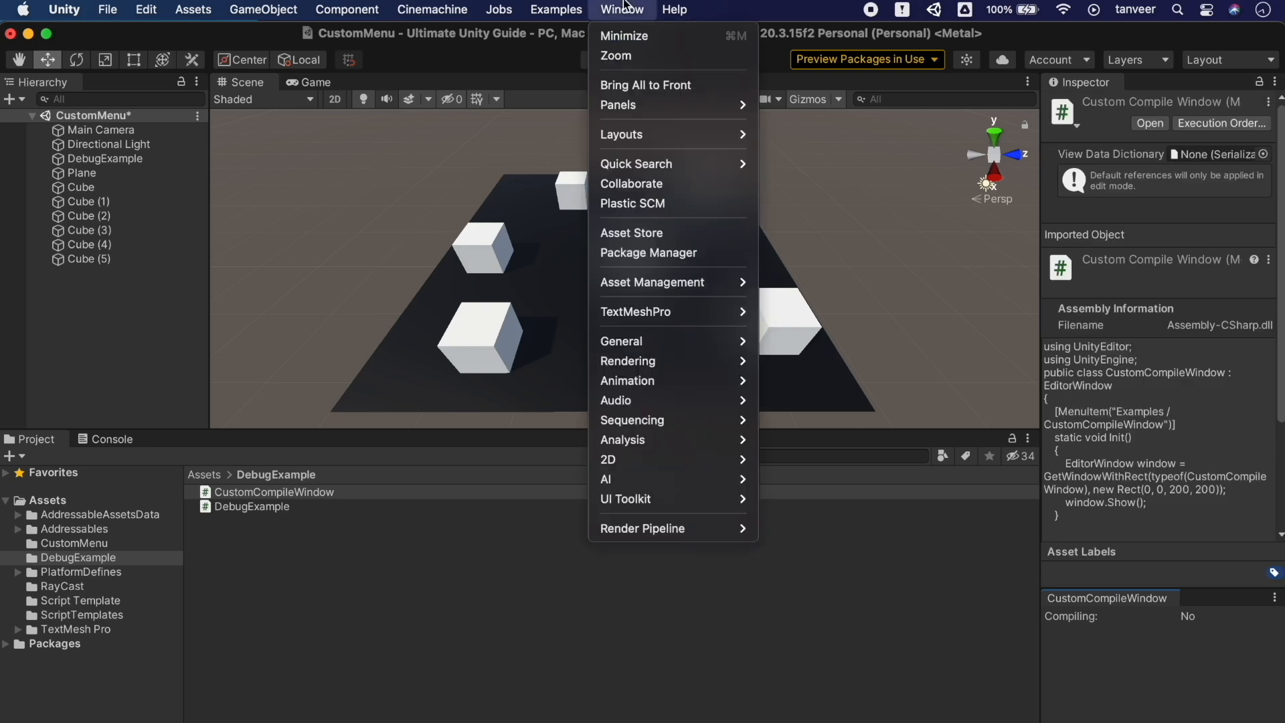
left_click(574, 10)
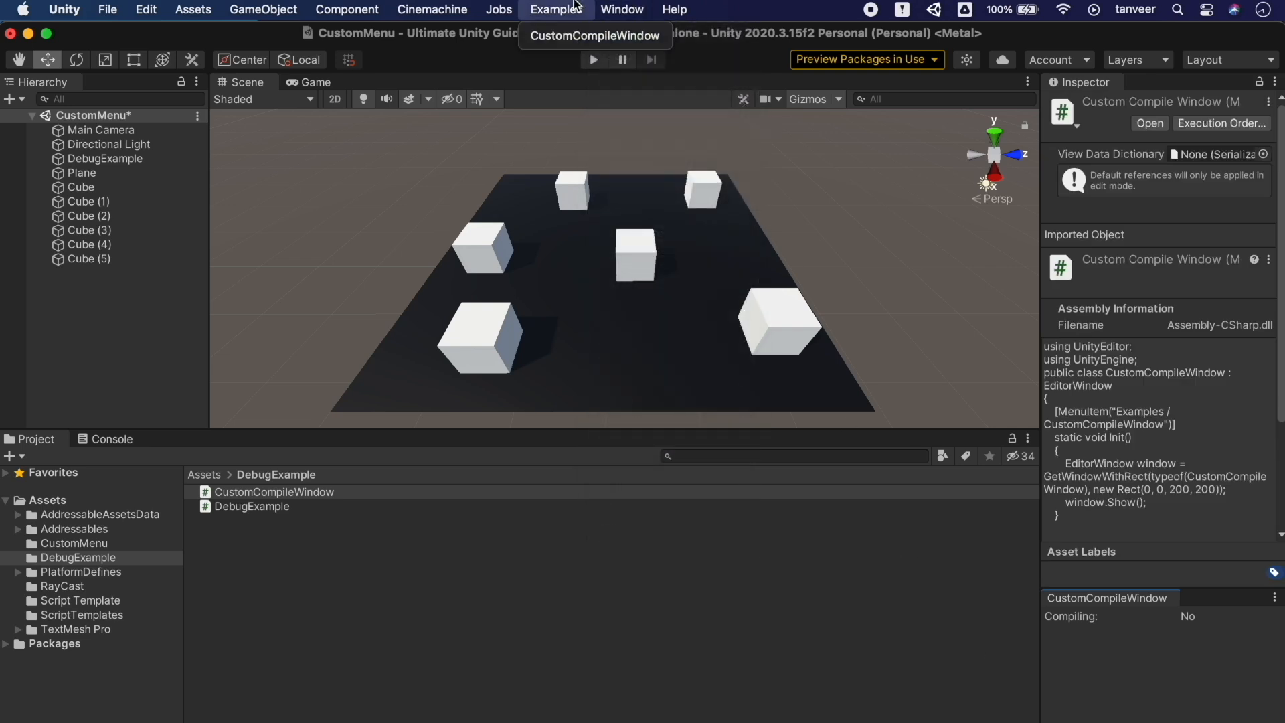
left_click(582, 38)
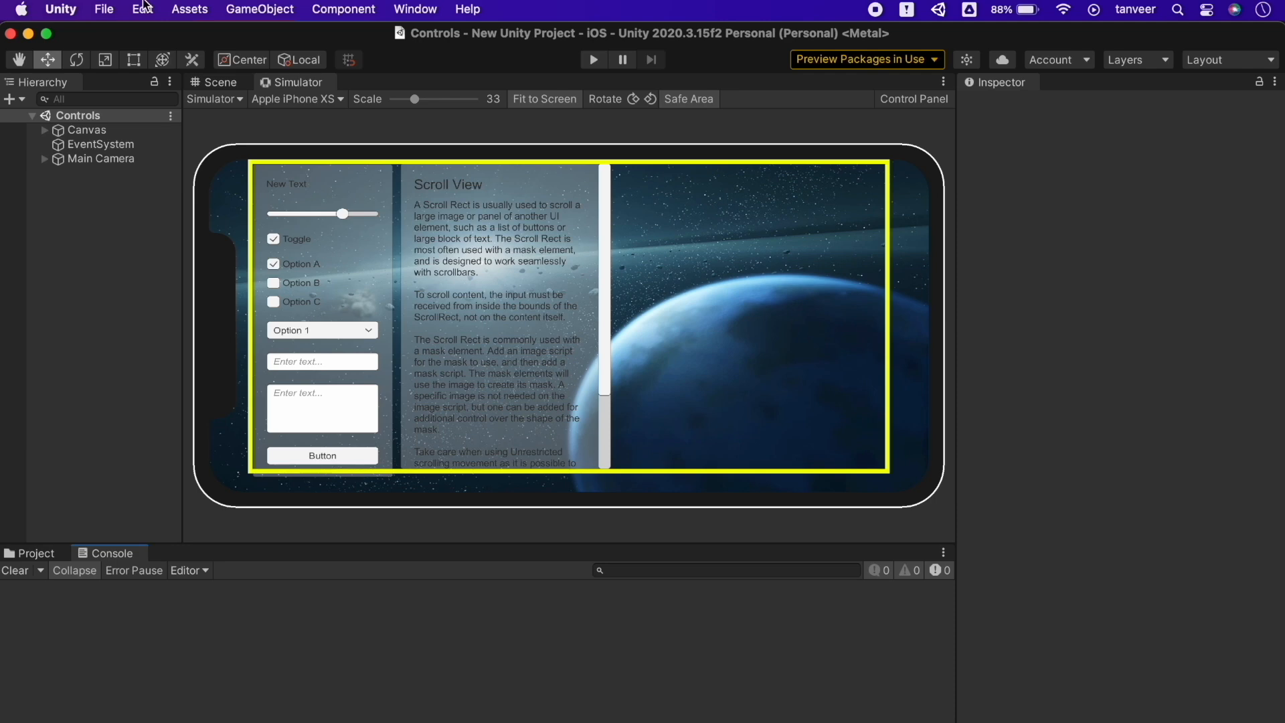
Open Unity's Version Control project settings and list the Mode options, currently Visible Meta Files
left_click(143, 8)
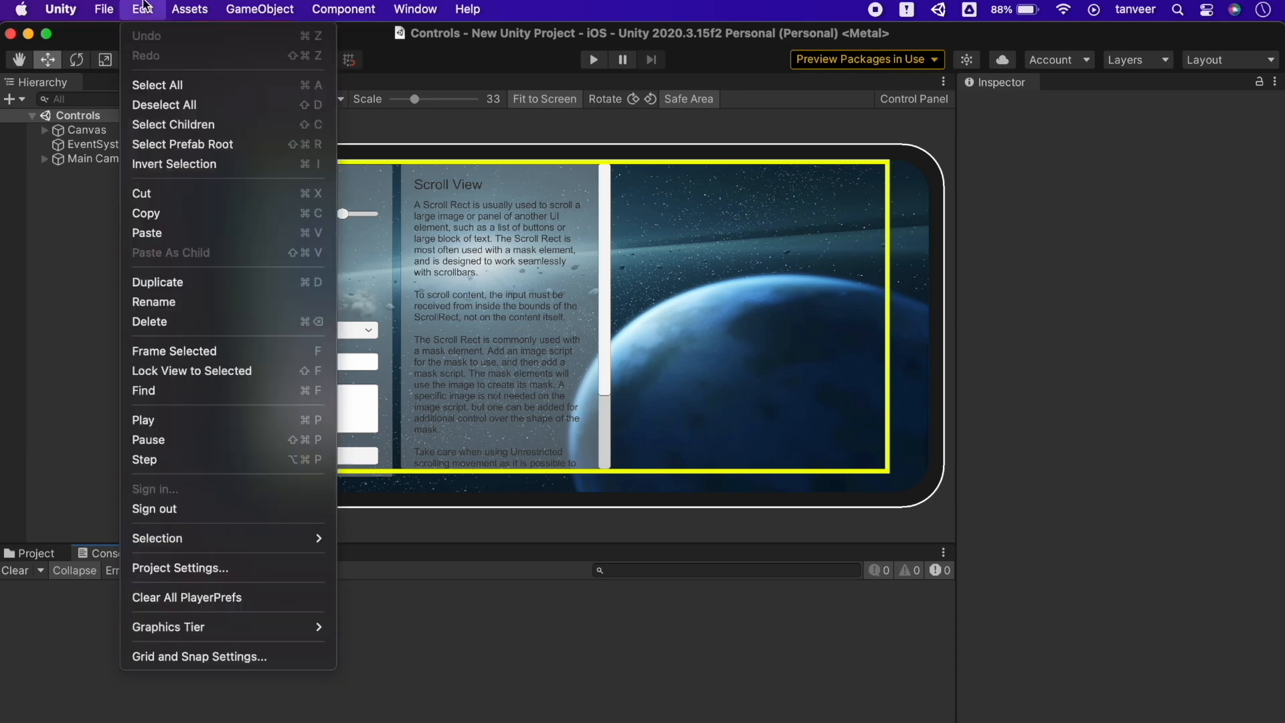
left_click(279, 570)
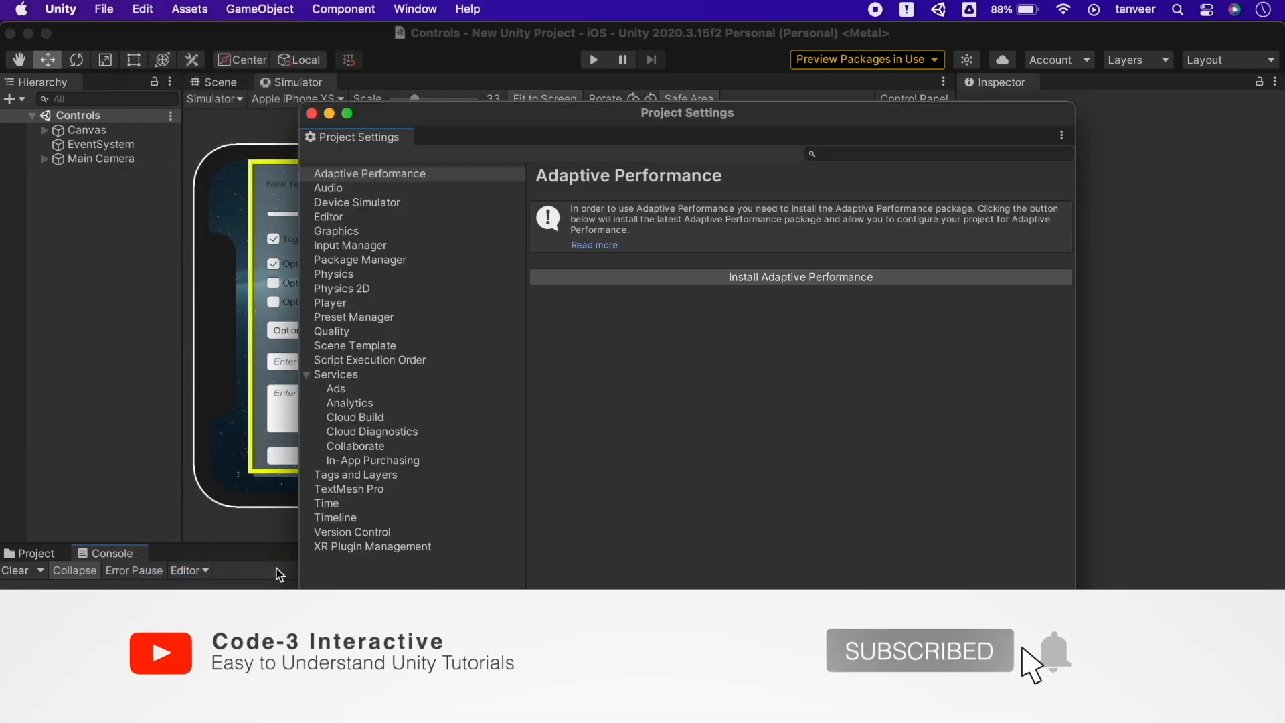
left_click(393, 534)
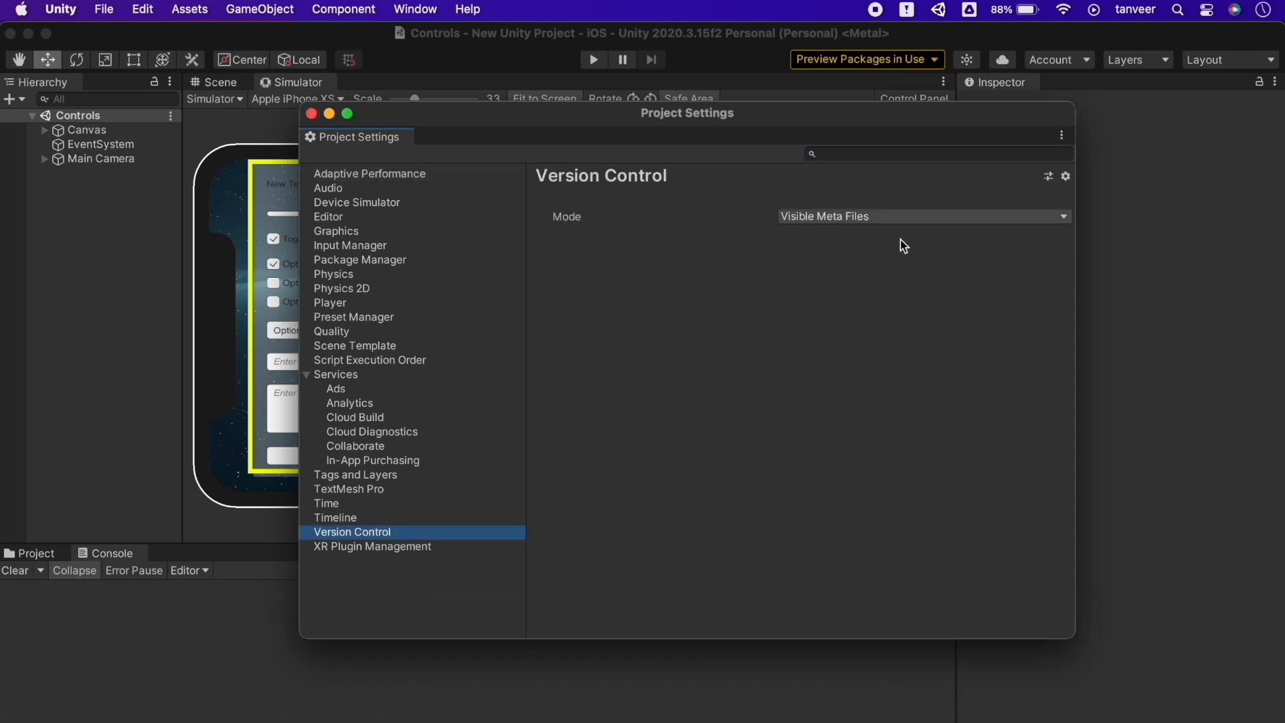
left_click(914, 217)
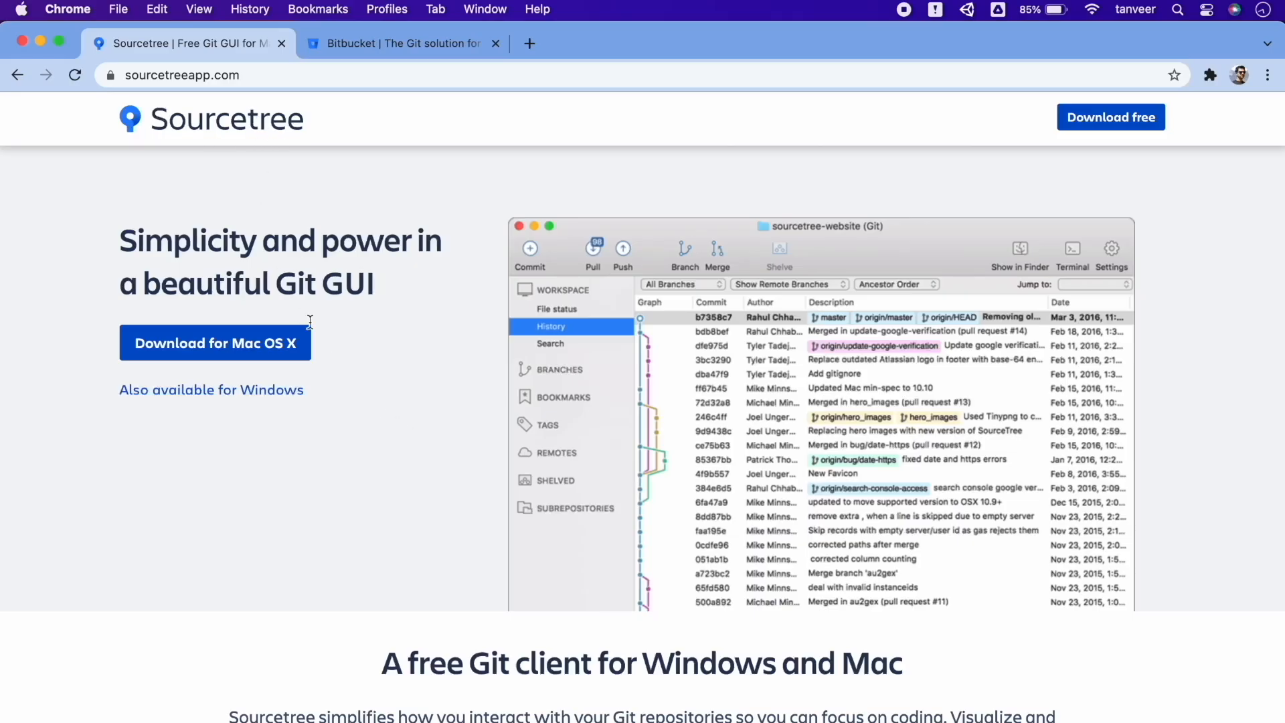
Accept the licence and save the Mac installer Sourcetree_4.1.3_239.zip to Downloads
left_click(271, 354)
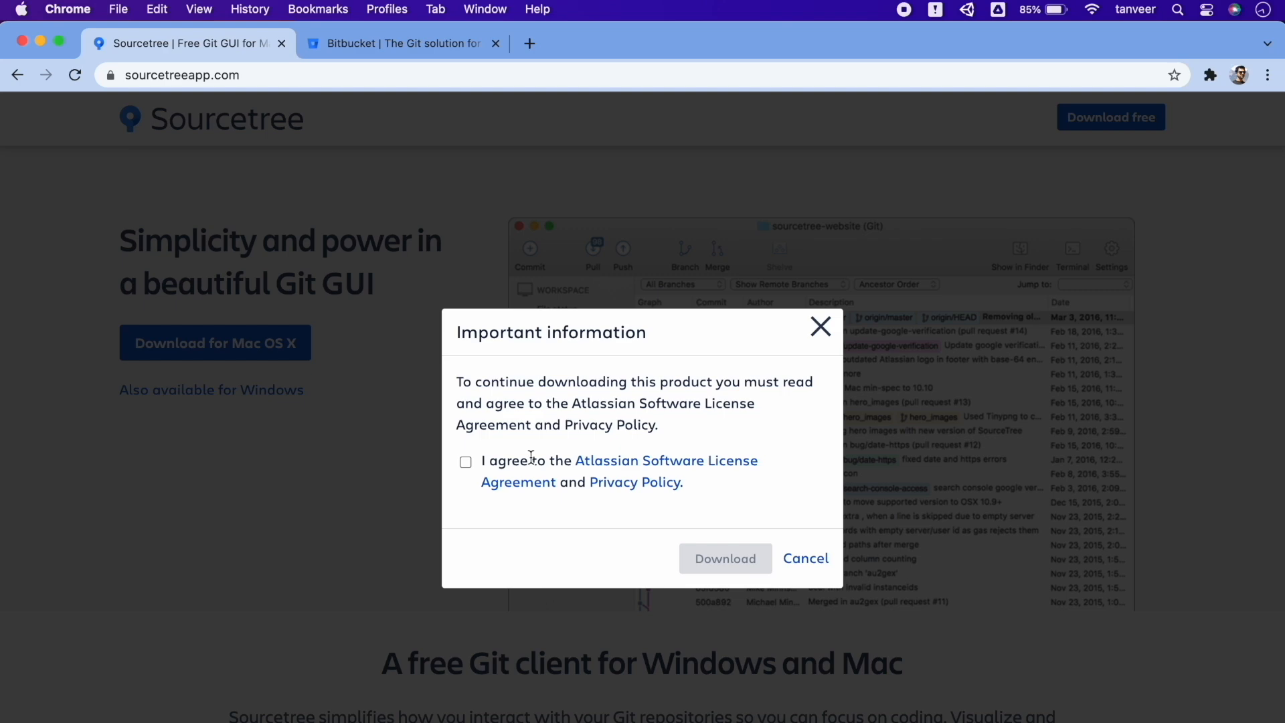
left_click(468, 463)
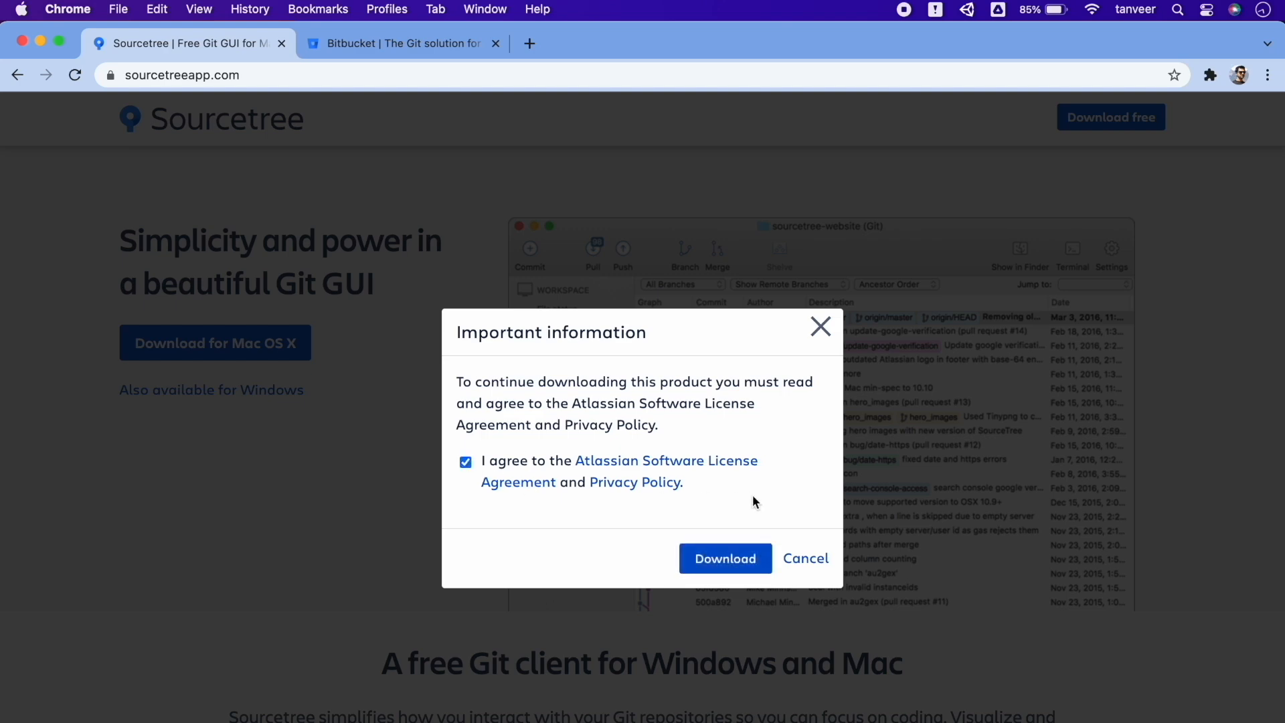
left_click(711, 557)
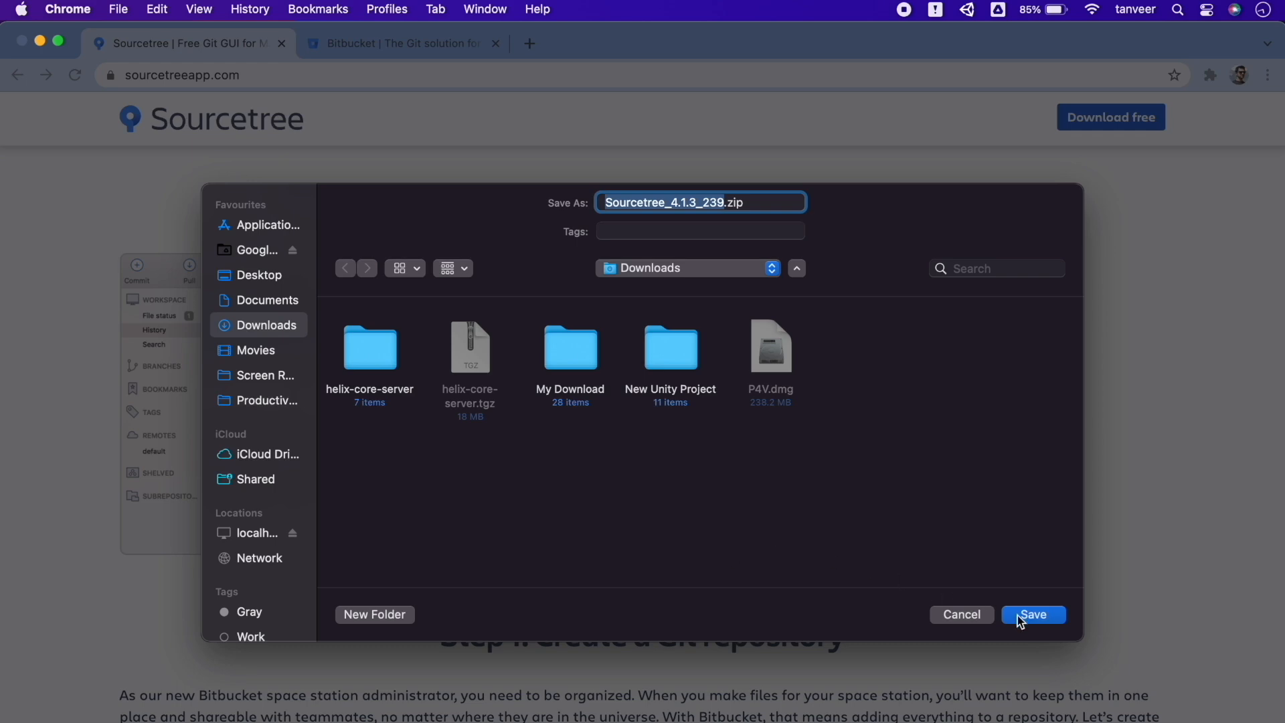
left_click(1034, 615)
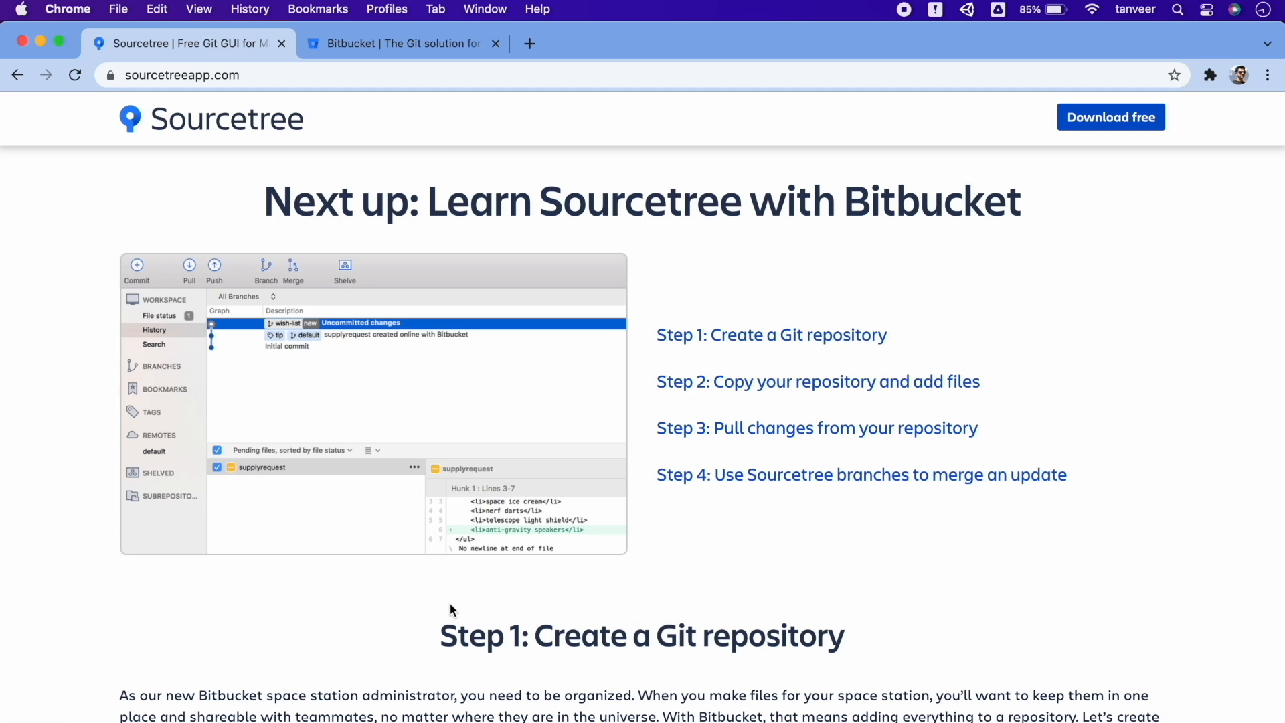
Scroll through the Learn Sourcetree with Bitbucket tutorial steps, then switch to the Bitbucket tab
left_click(431, 50)
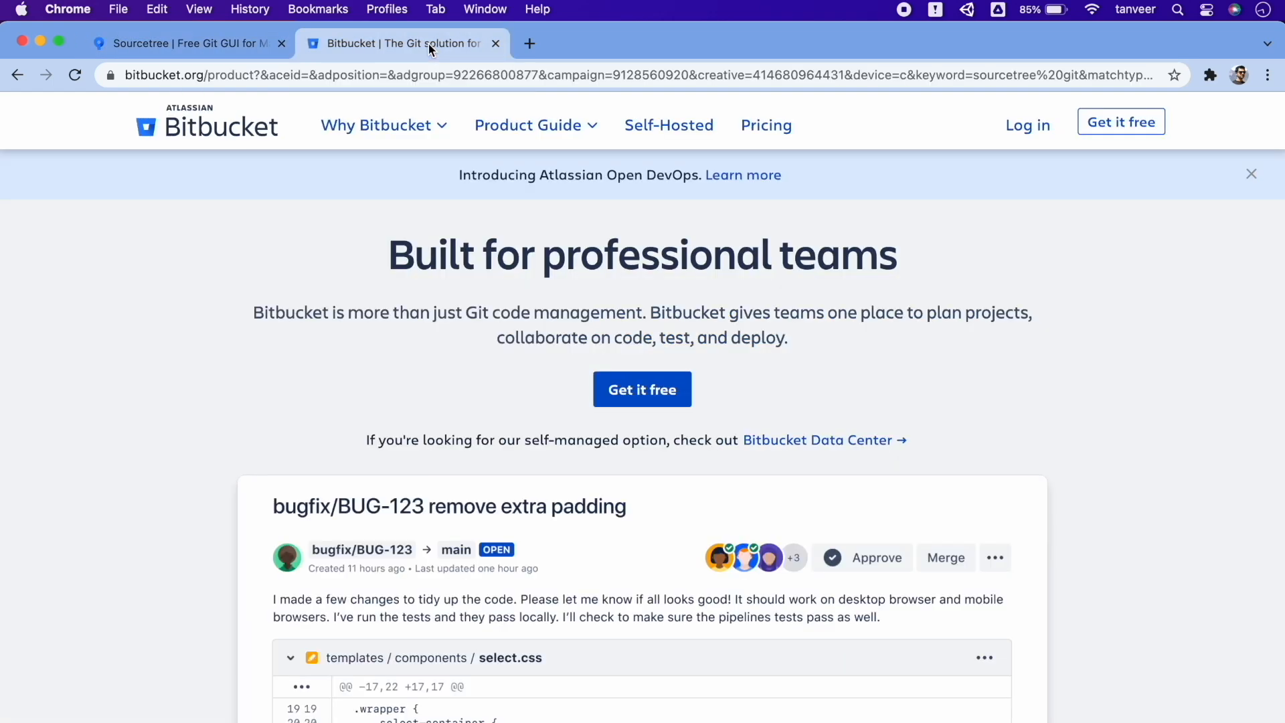
left_click(227, 46)
scroll(690, 402, "down", 7)
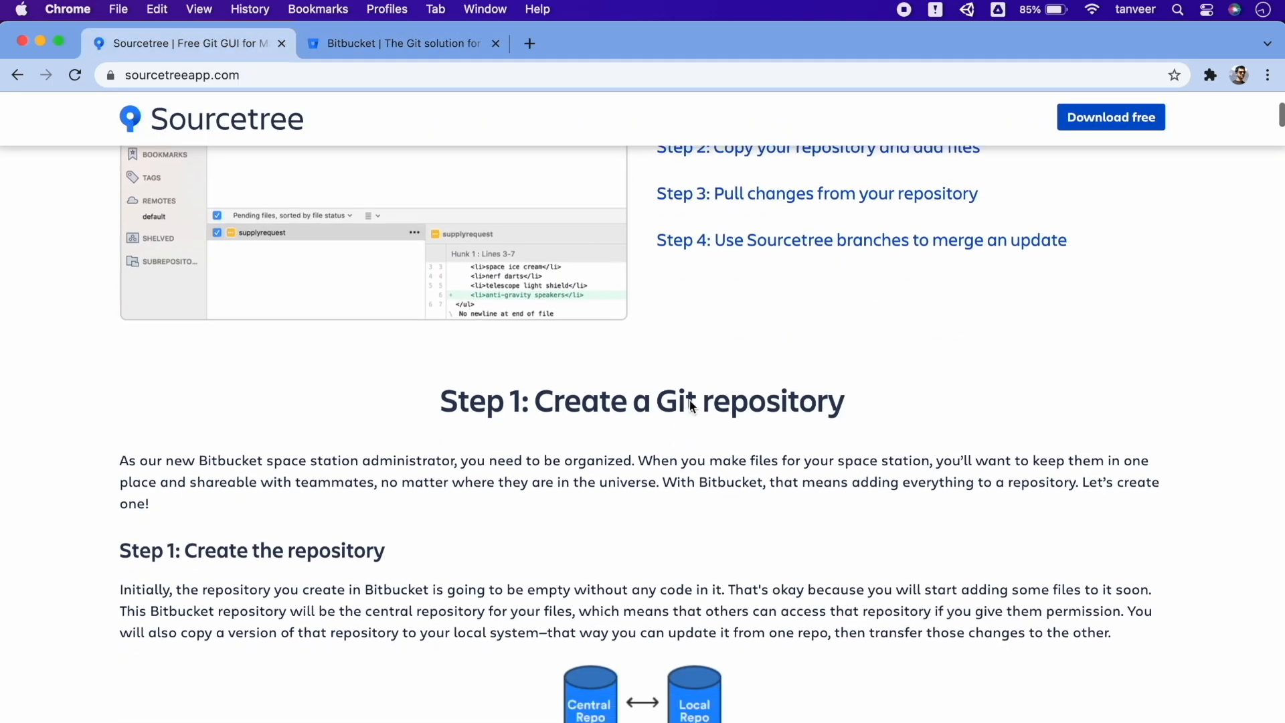
scroll(690, 401, "down", 3)
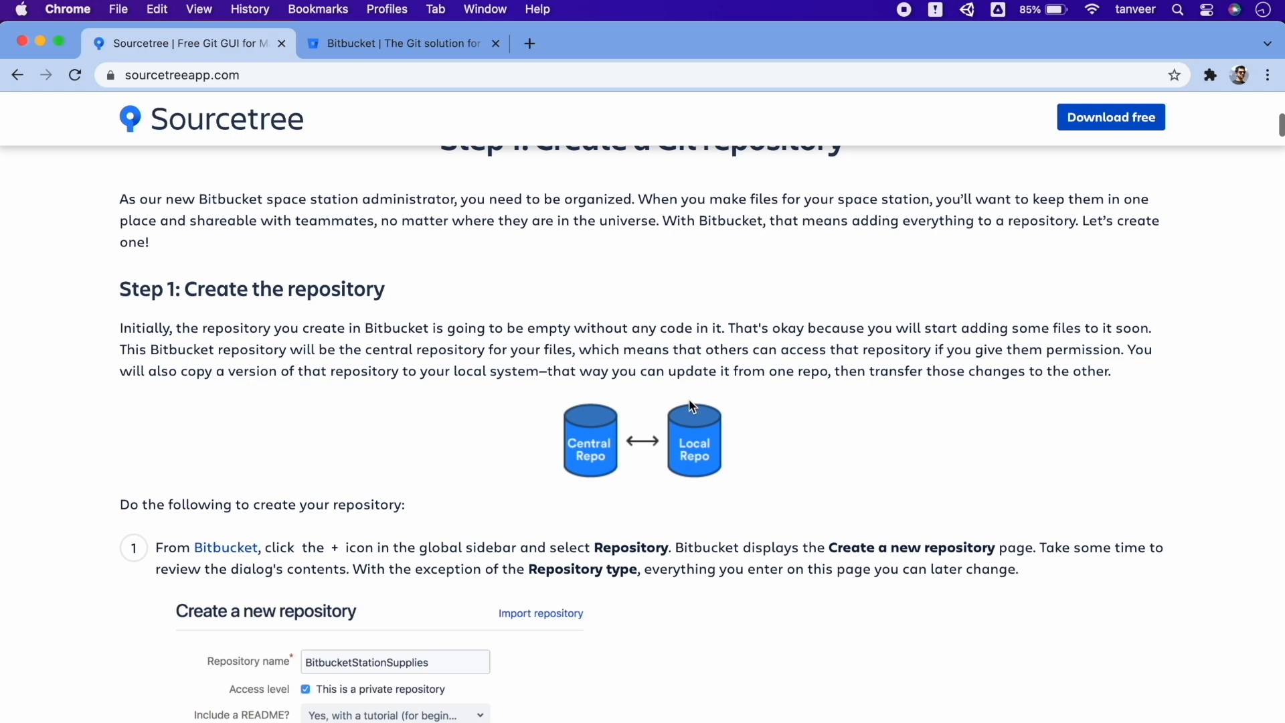
scroll(691, 405, "down", 9)
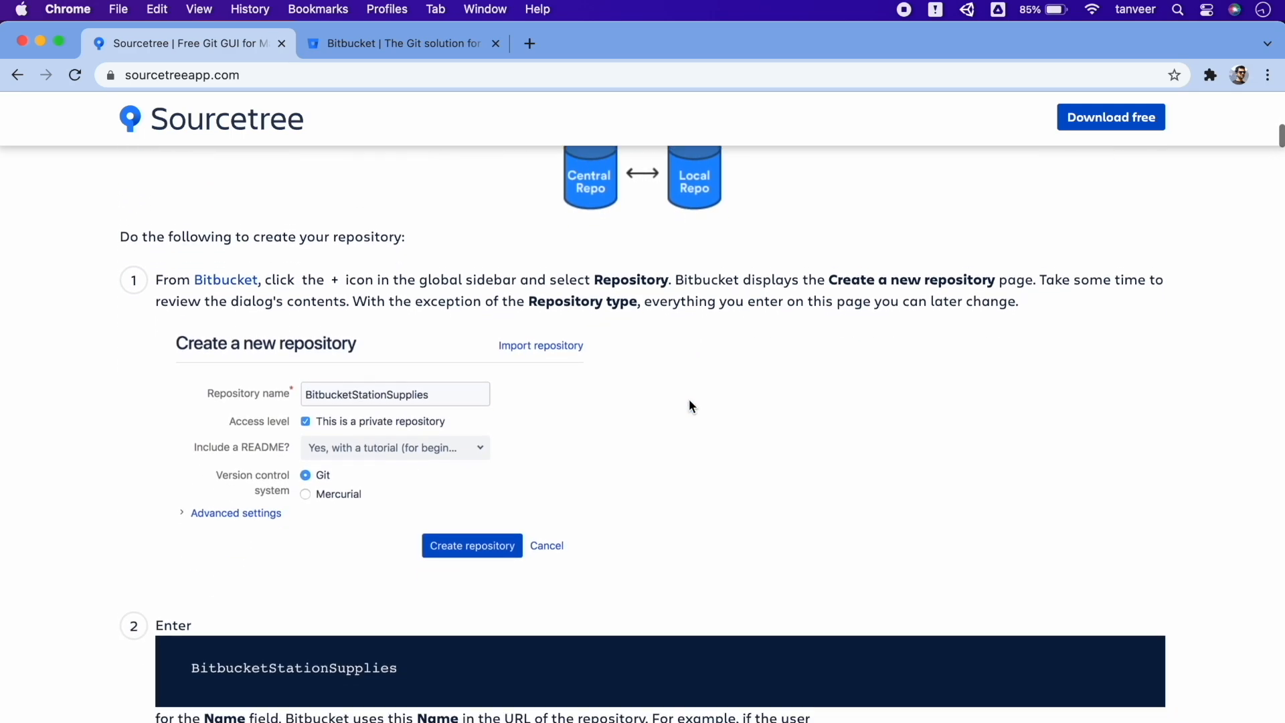
scroll(689, 399, "down", 17)
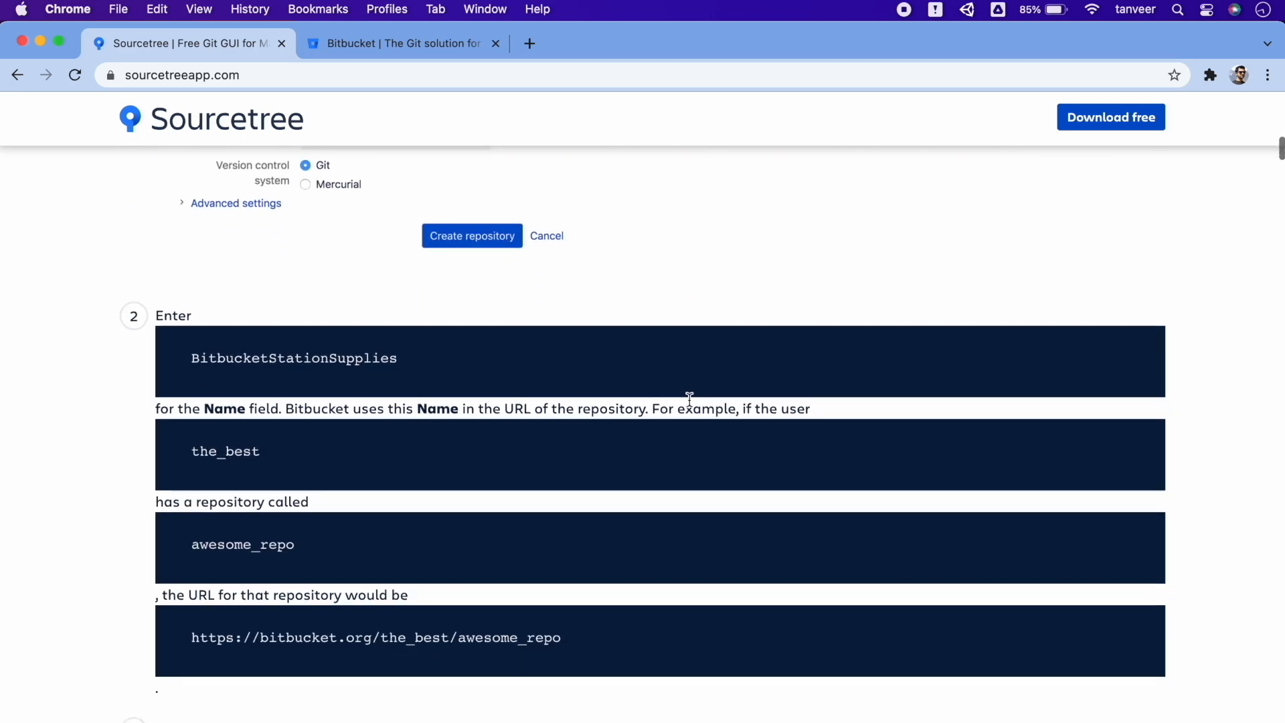
scroll(690, 399, "down", 20)
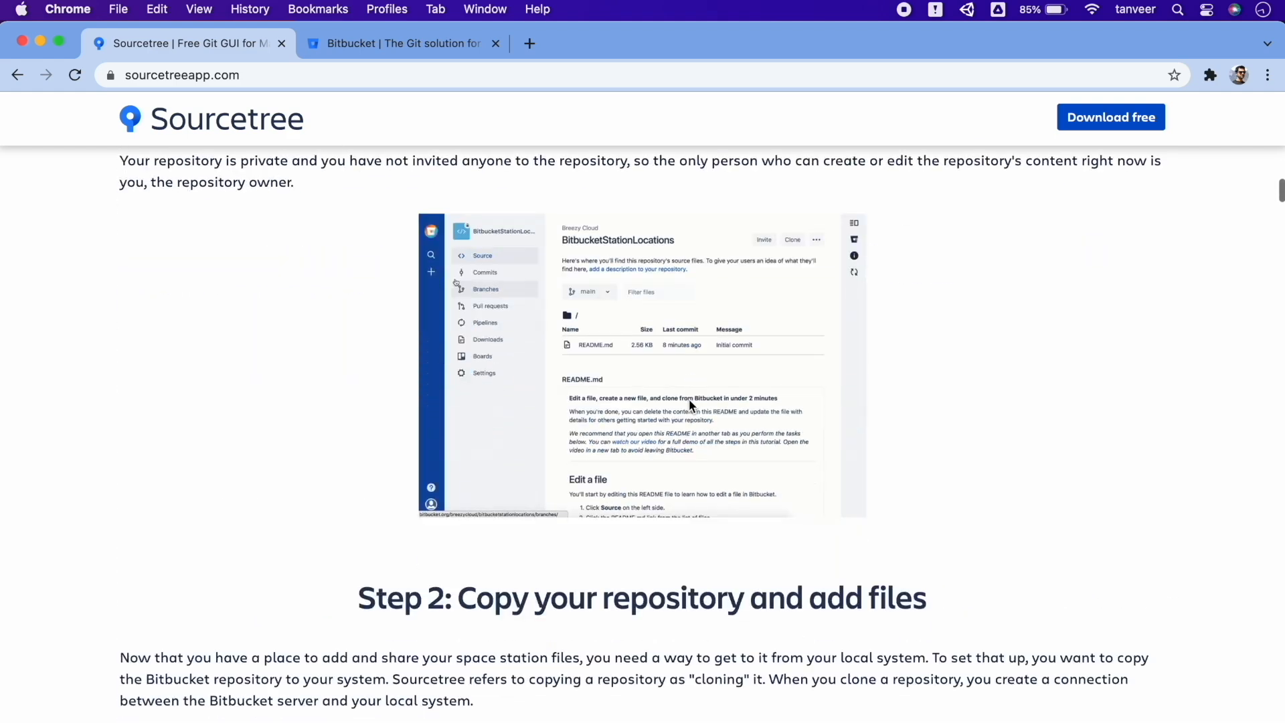
scroll(689, 399, "down", 17)
scroll(689, 399, "up", 10)
scroll(689, 399, "up", 20)
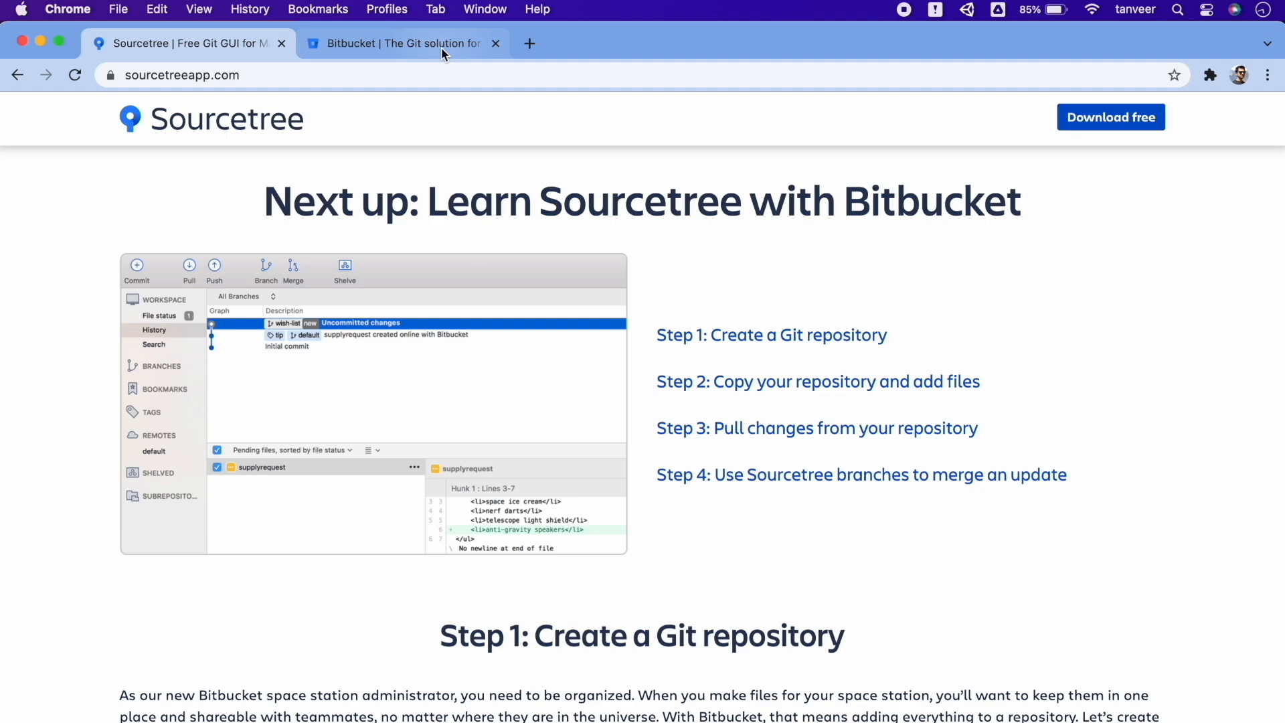
left_click(442, 47)
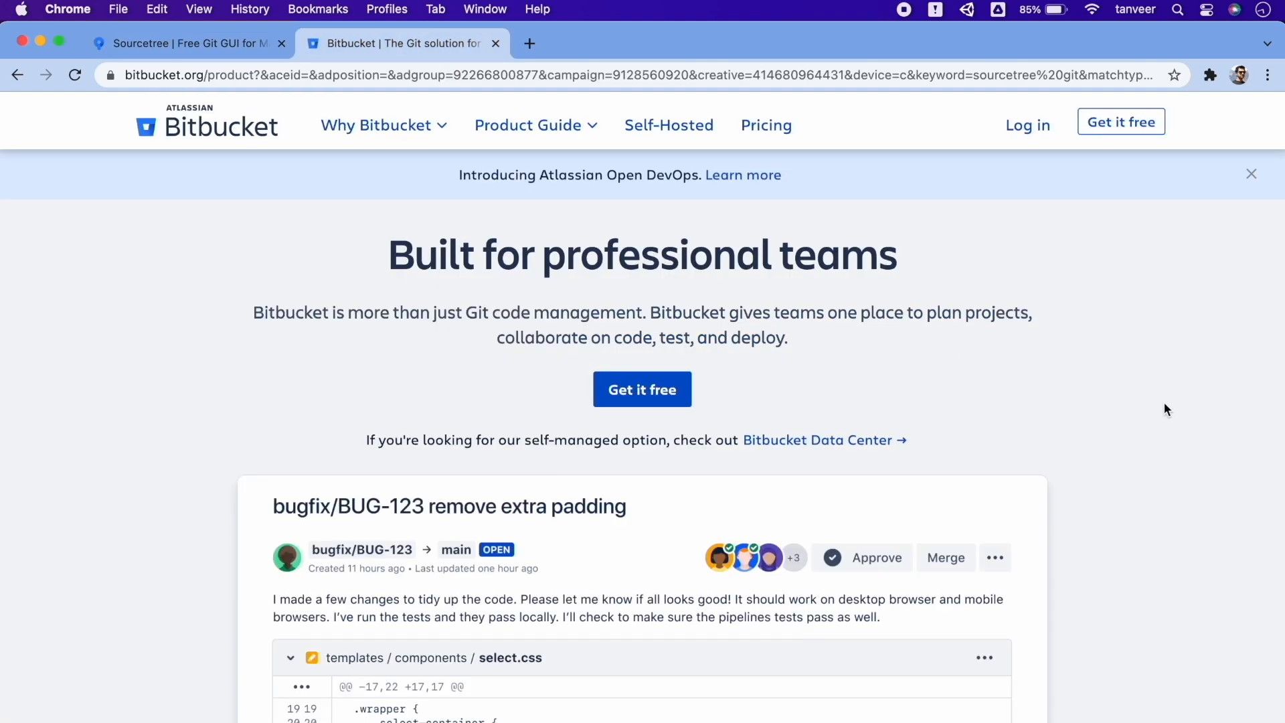
Scroll down the Bitbucket product page through its features to the New to Git? section
scroll(1165, 408, "down", 7)
scroll(1165, 410, "down", 3)
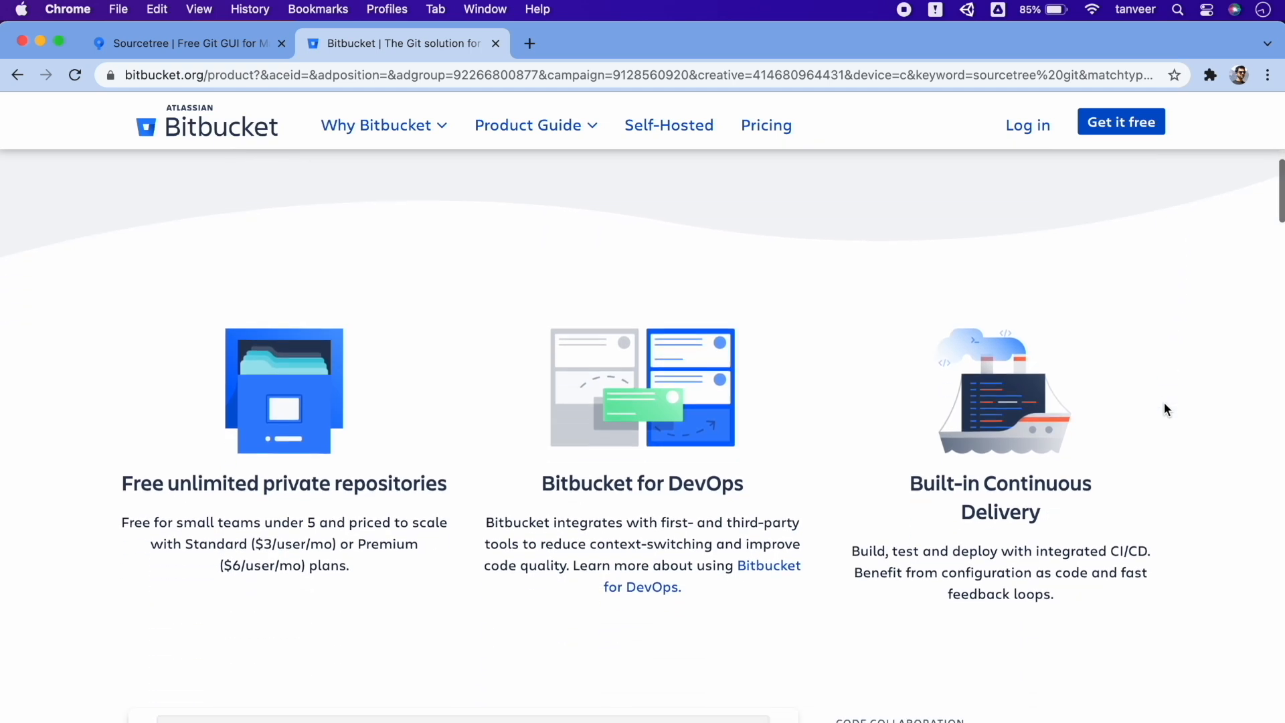
scroll(1165, 409, "down", 4)
scroll(1165, 408, "down", 2)
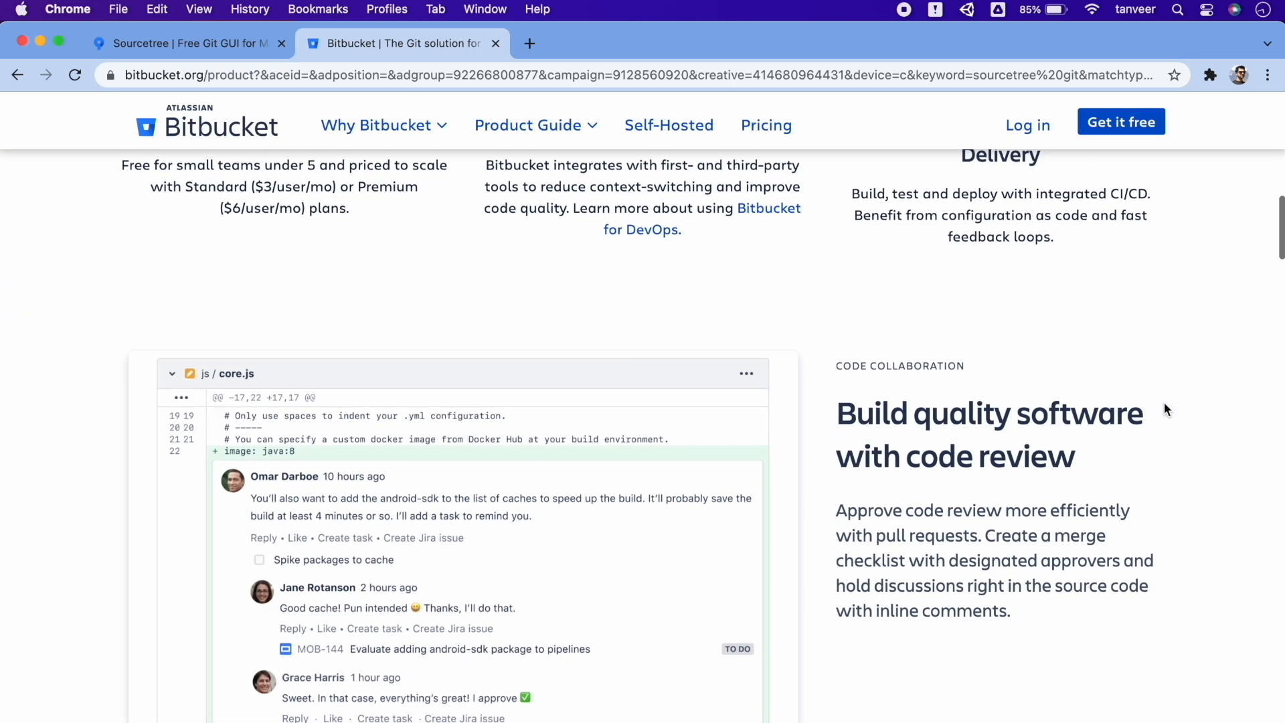
scroll(1164, 408, "down", 5)
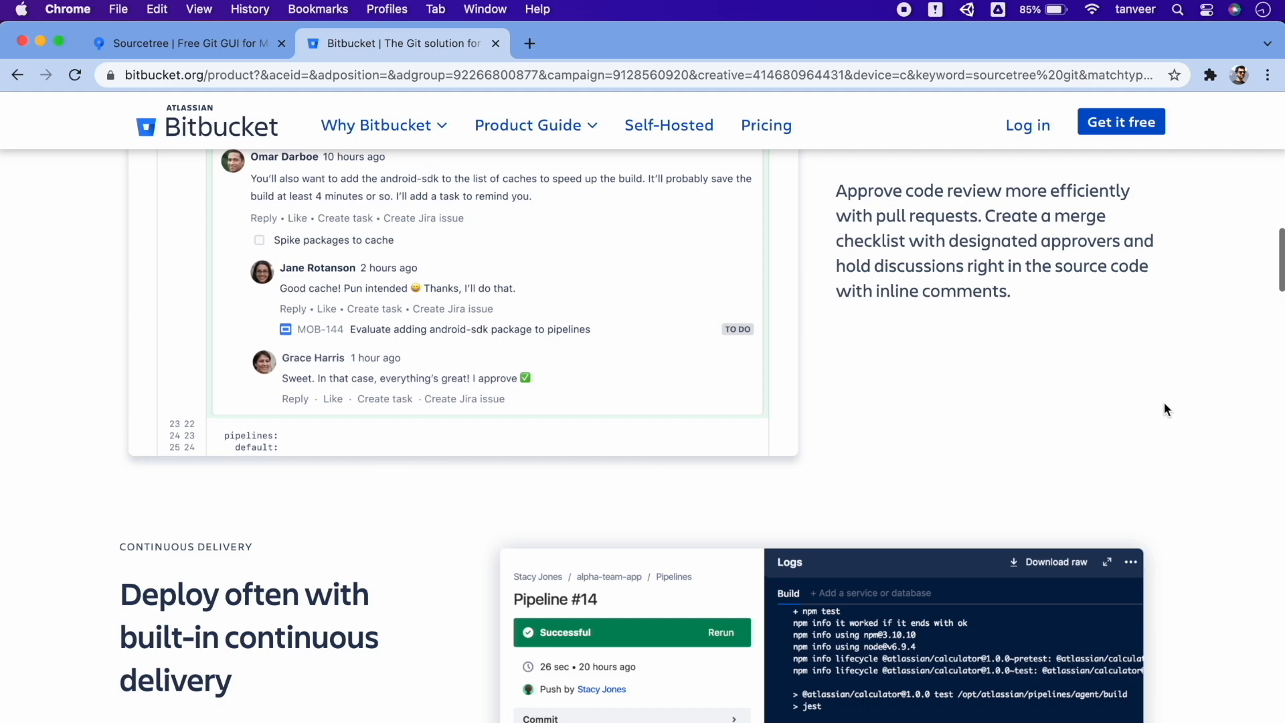
scroll(1164, 403, "down", 4)
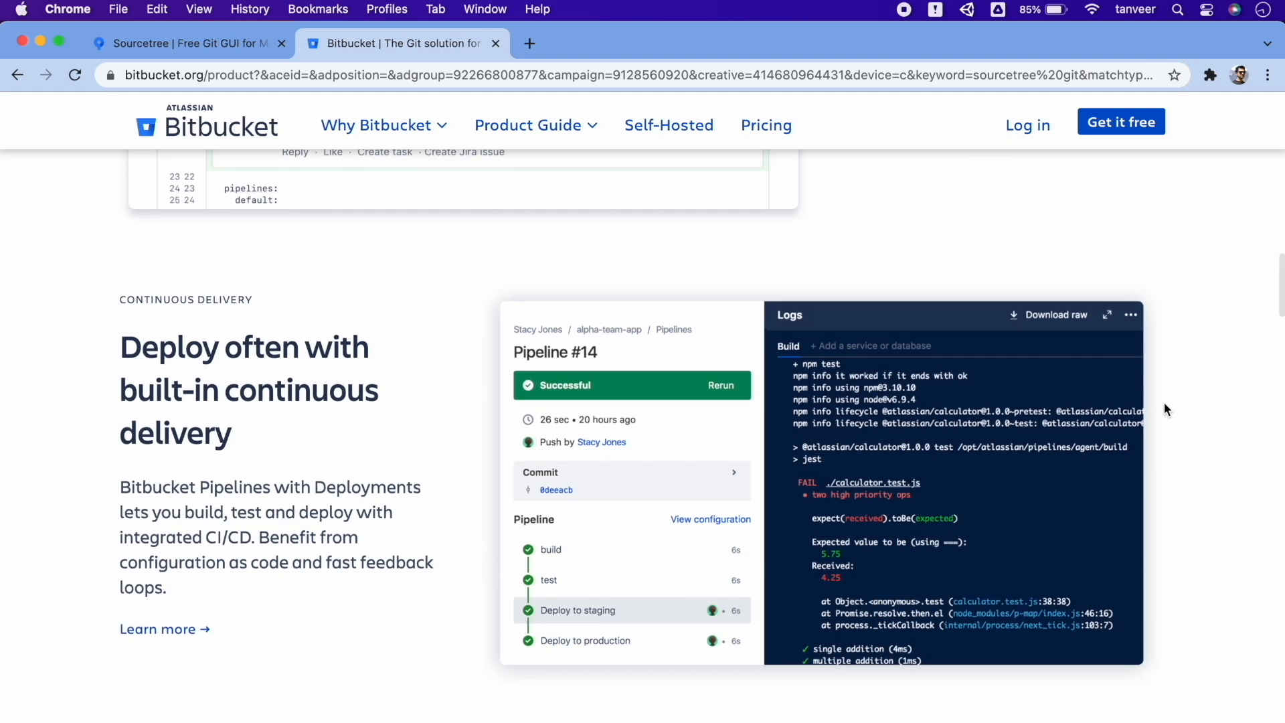
scroll(1163, 403, "down", 3)
scroll(1163, 403, "down", 15)
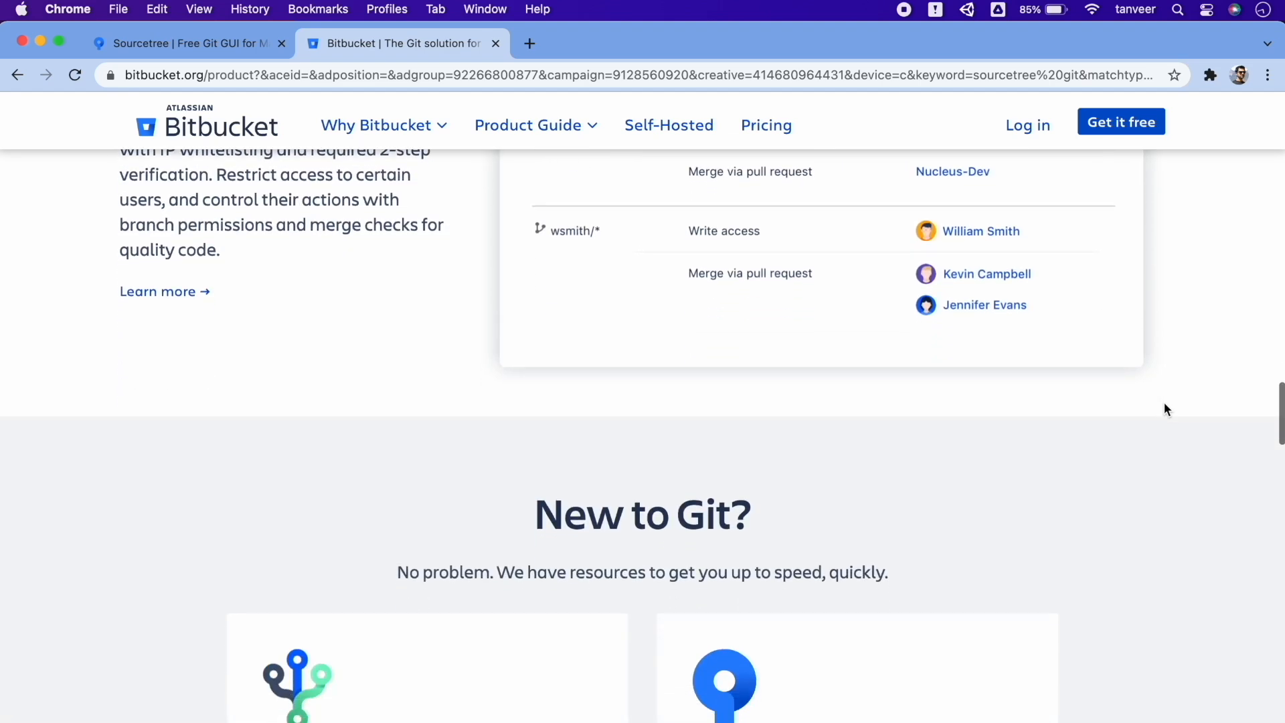
scroll(1163, 403, "down", 4)
scroll(1164, 403, "up", 15)
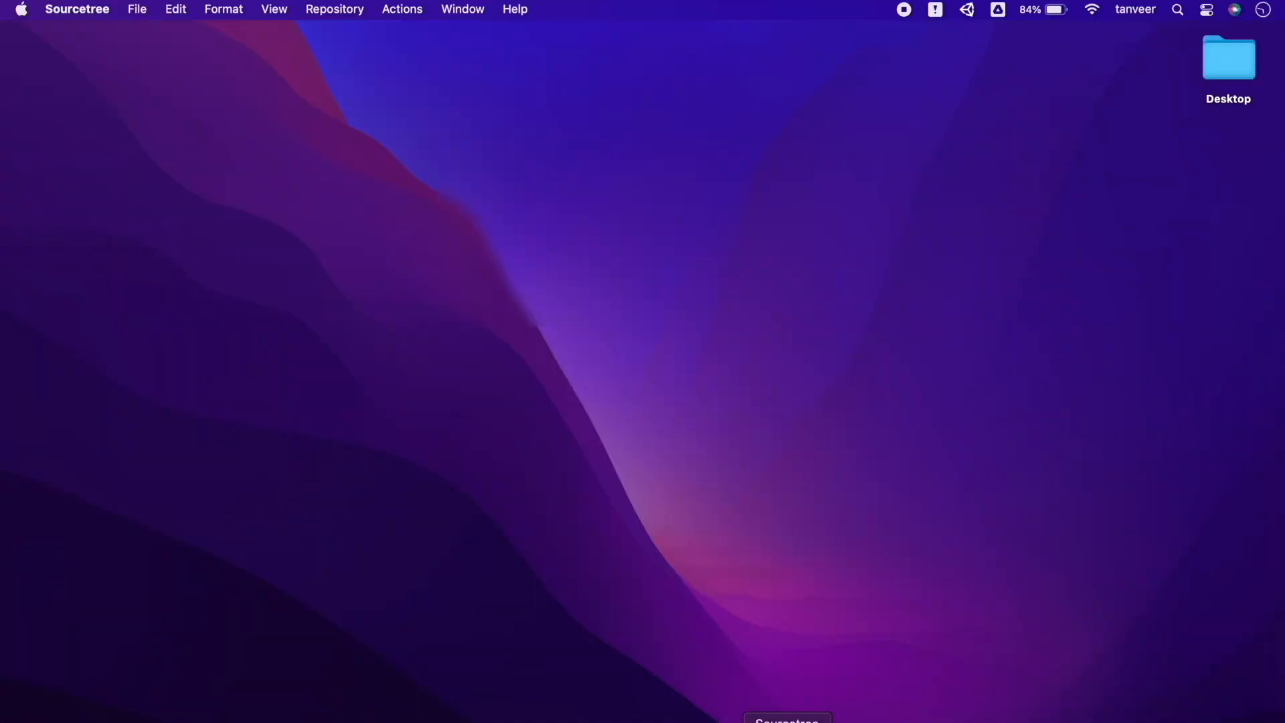
In Sourcetree Preferences > Accounts, start a new Bitbucket account using Basic authentication
left_click(787, 721)
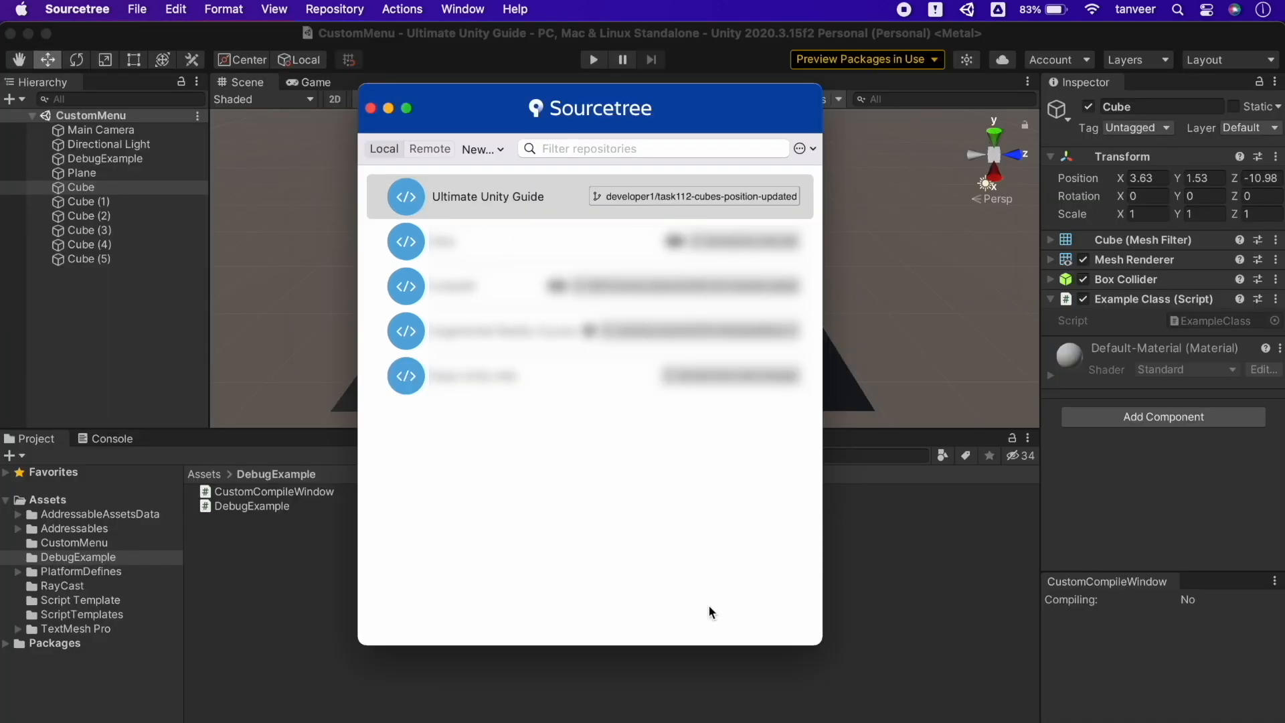
left_click(82, 9)
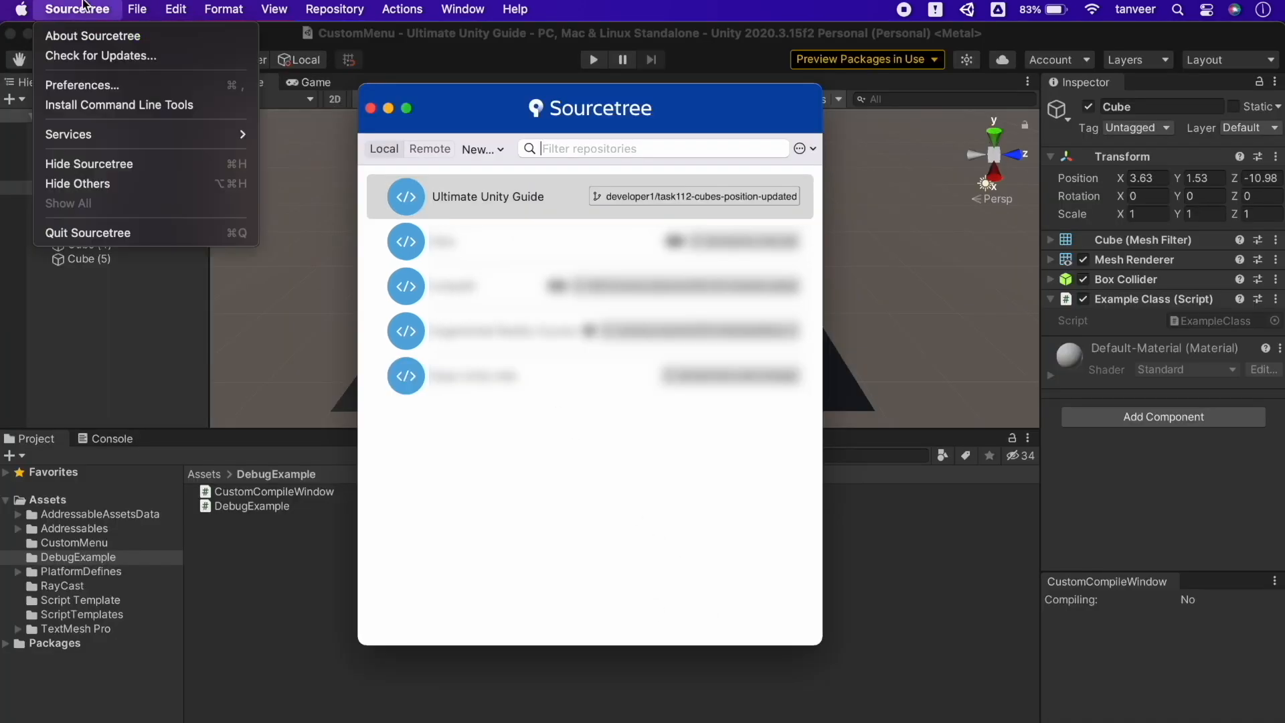
left_click(87, 87)
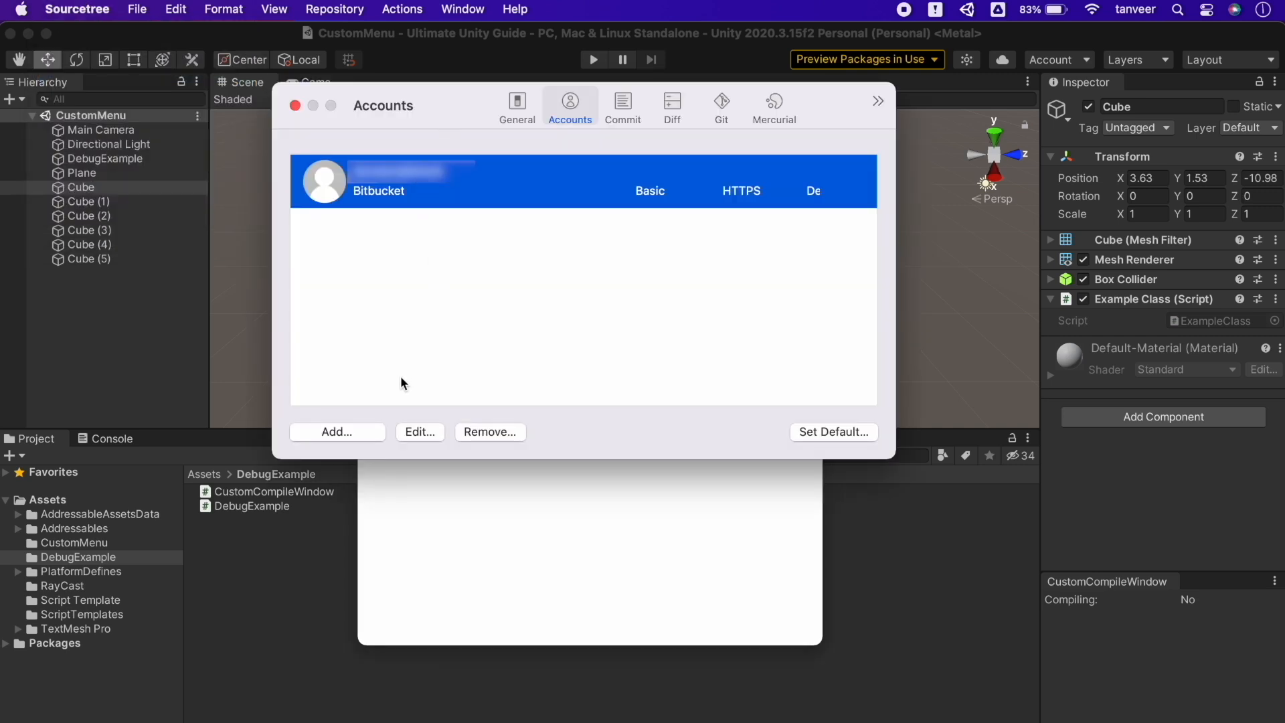
left_click(350, 432)
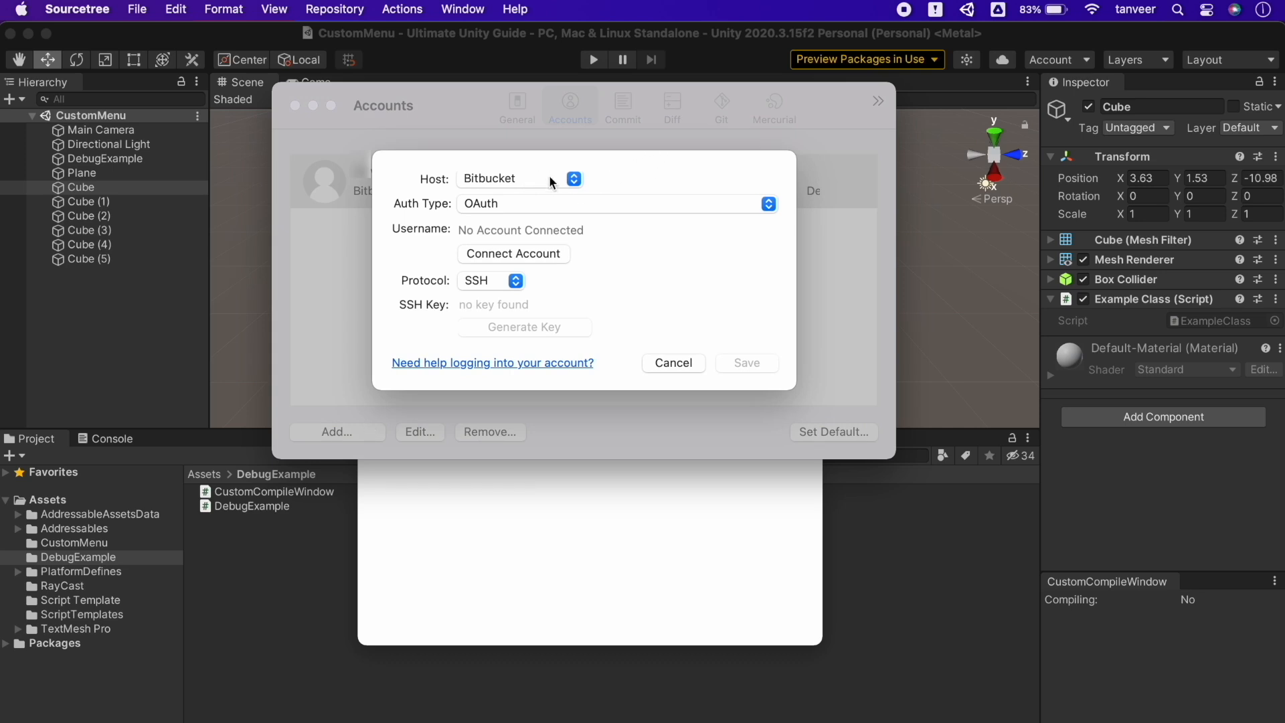
left_click(571, 179)
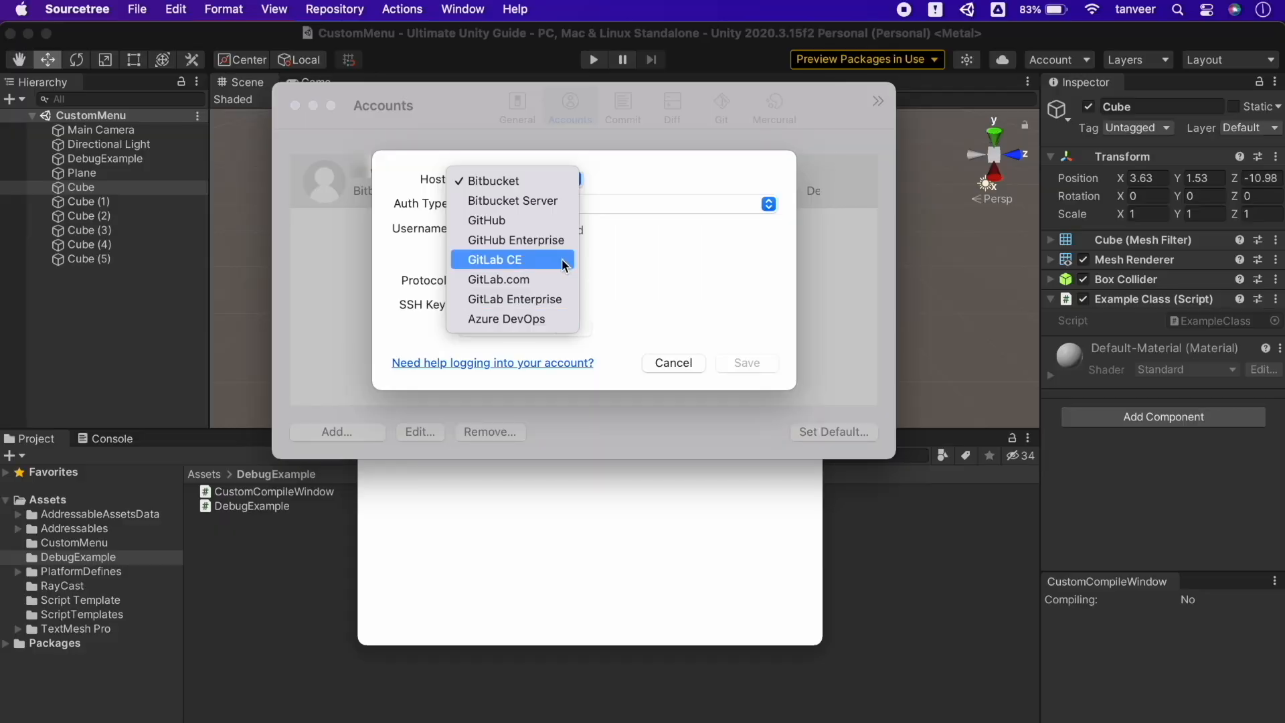
left_click(571, 182)
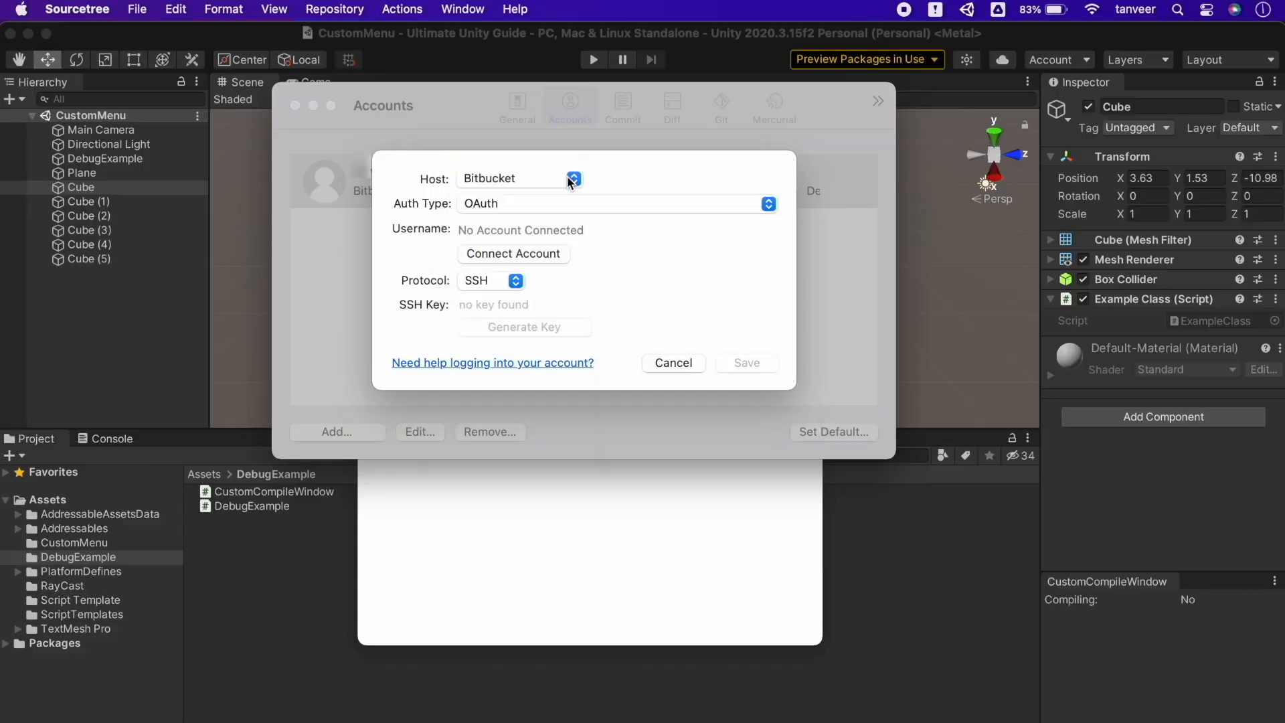
left_click(769, 204)
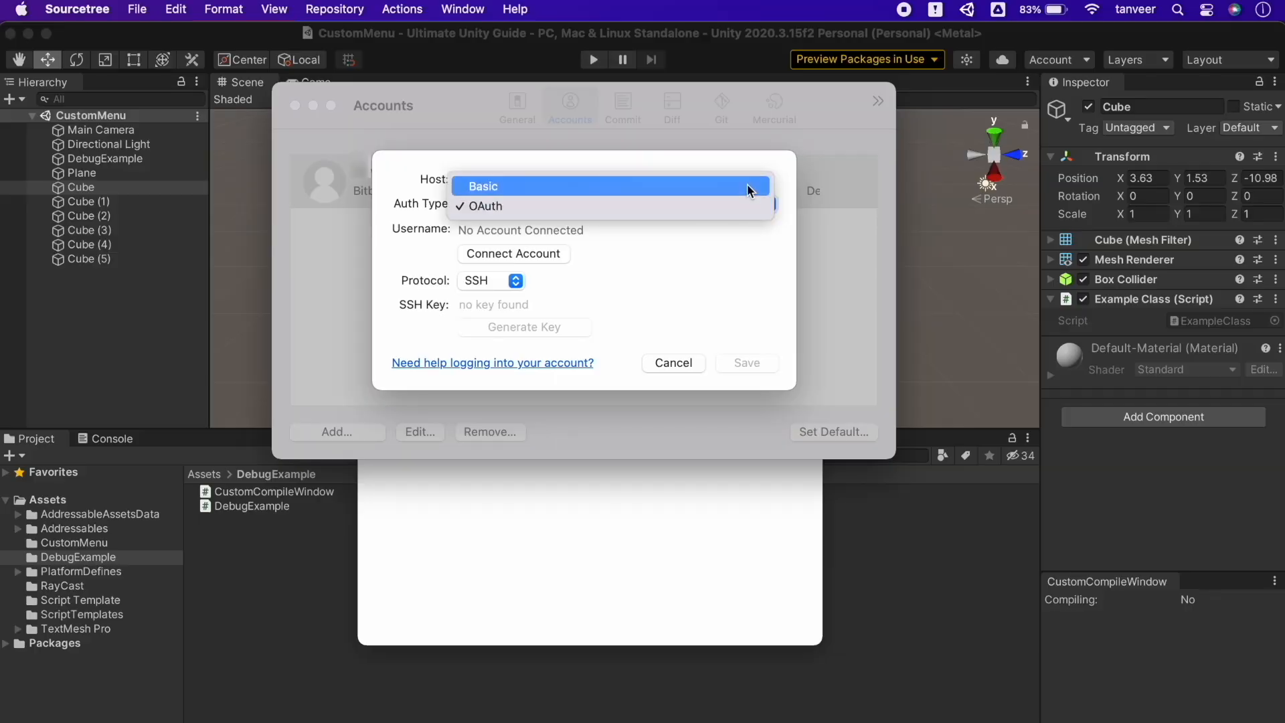
left_click(747, 184)
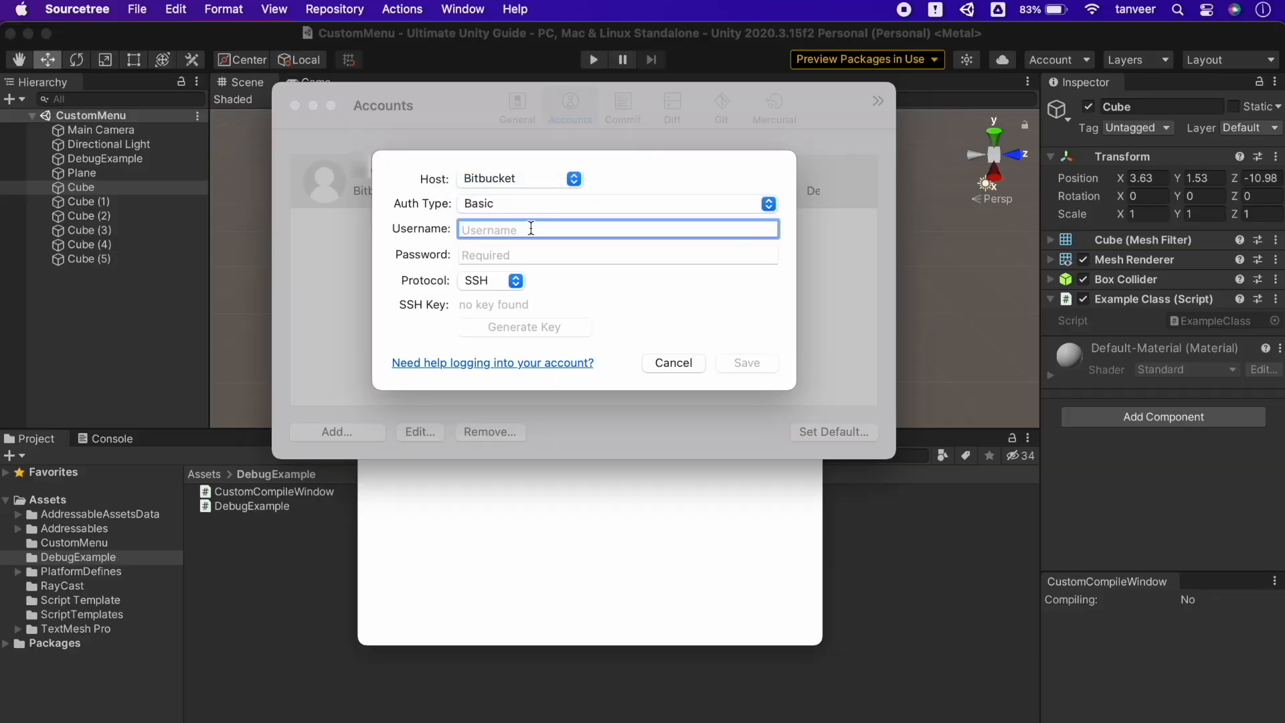
Enter a username and password, choose HTTPS, then cancel the account and close Preferences
type("NewUserName")
left_click(494, 261)
type("1234567")
left_click(512, 281)
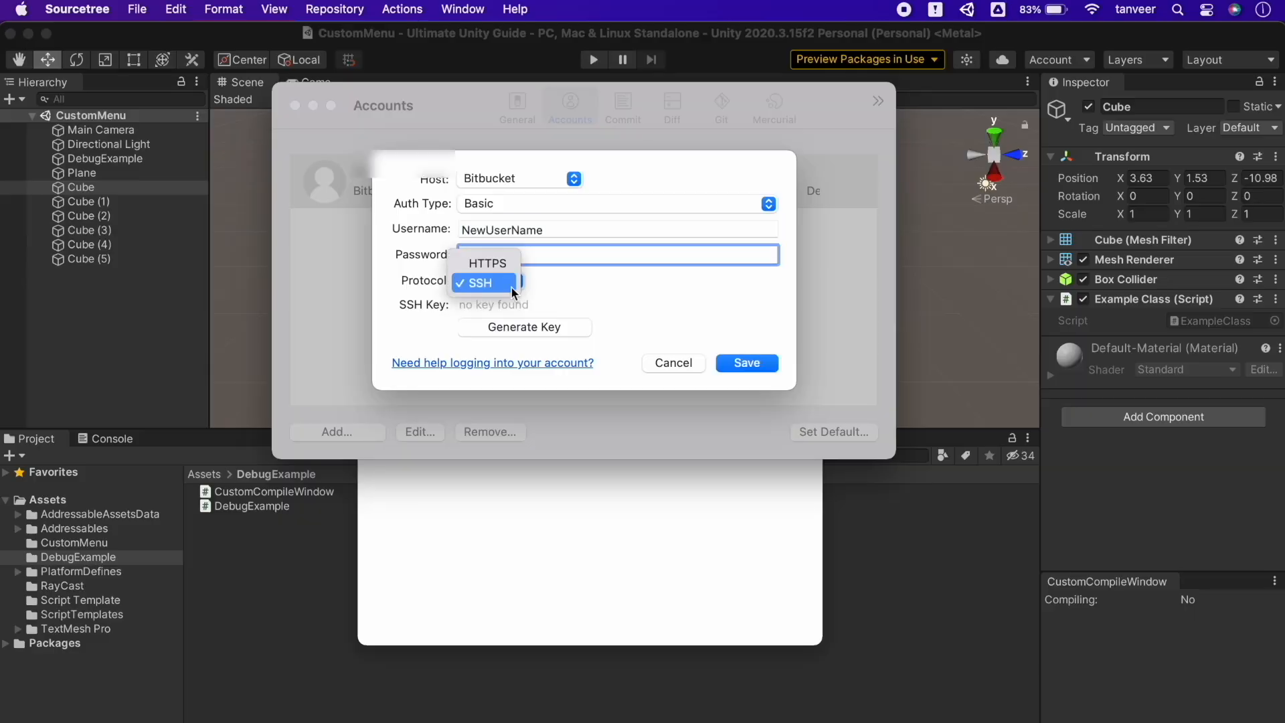
left_click(497, 255)
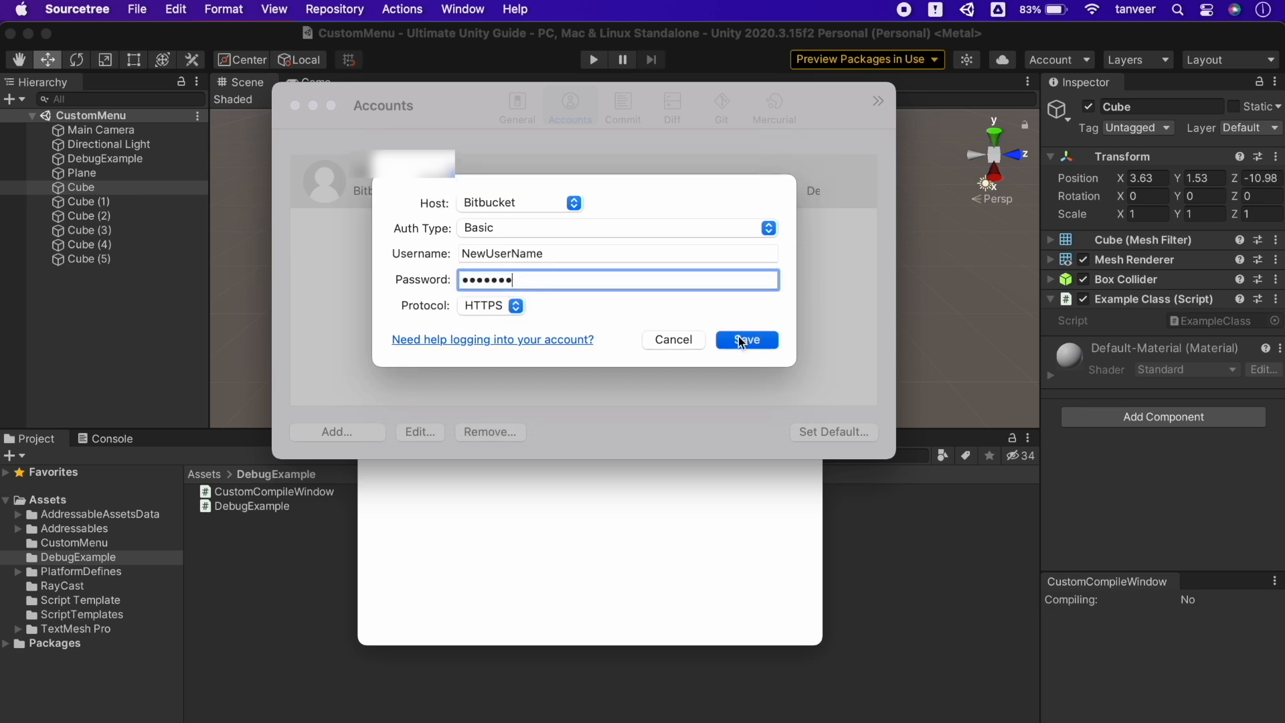
left_click(670, 340)
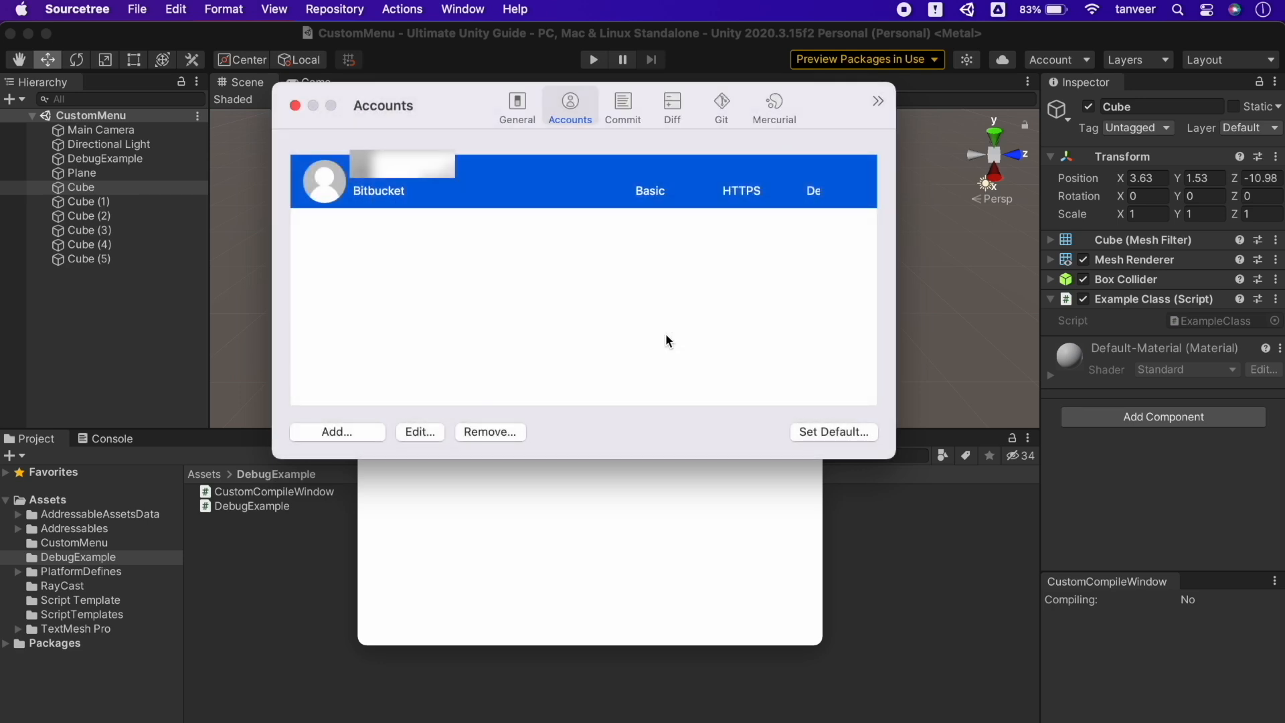
left_click(295, 105)
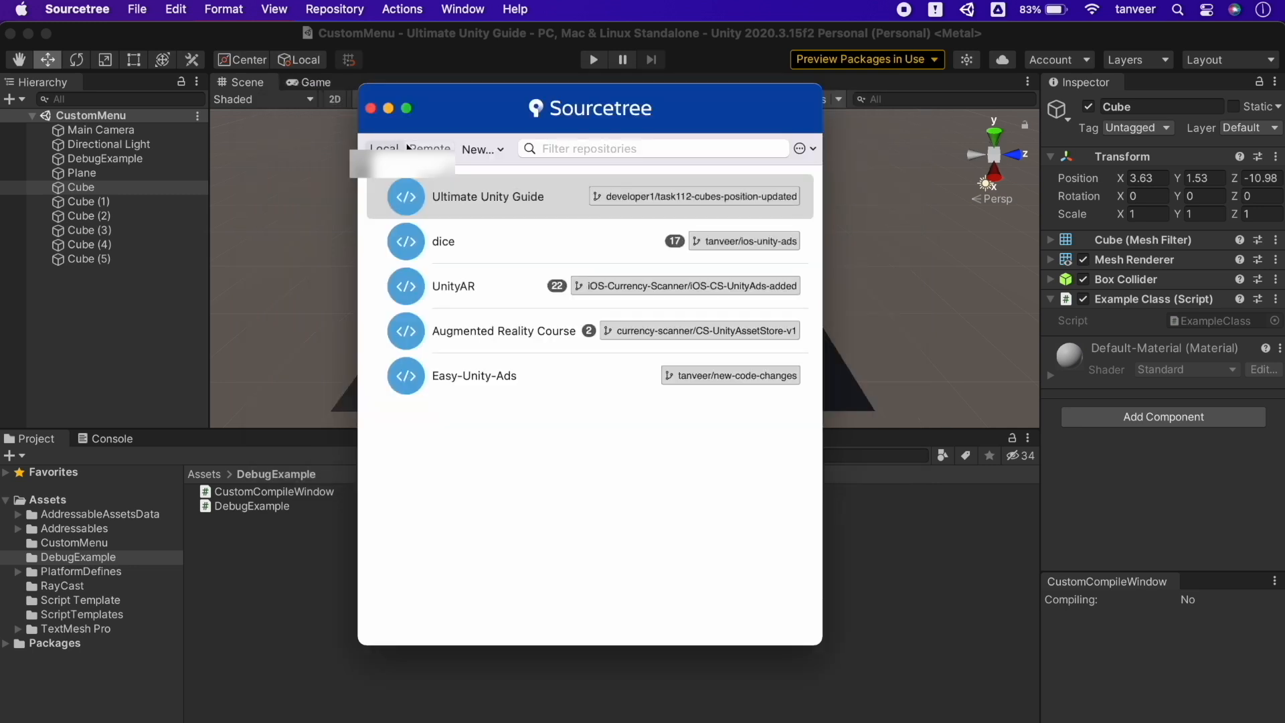
left_click(498, 149)
left_click(580, 176)
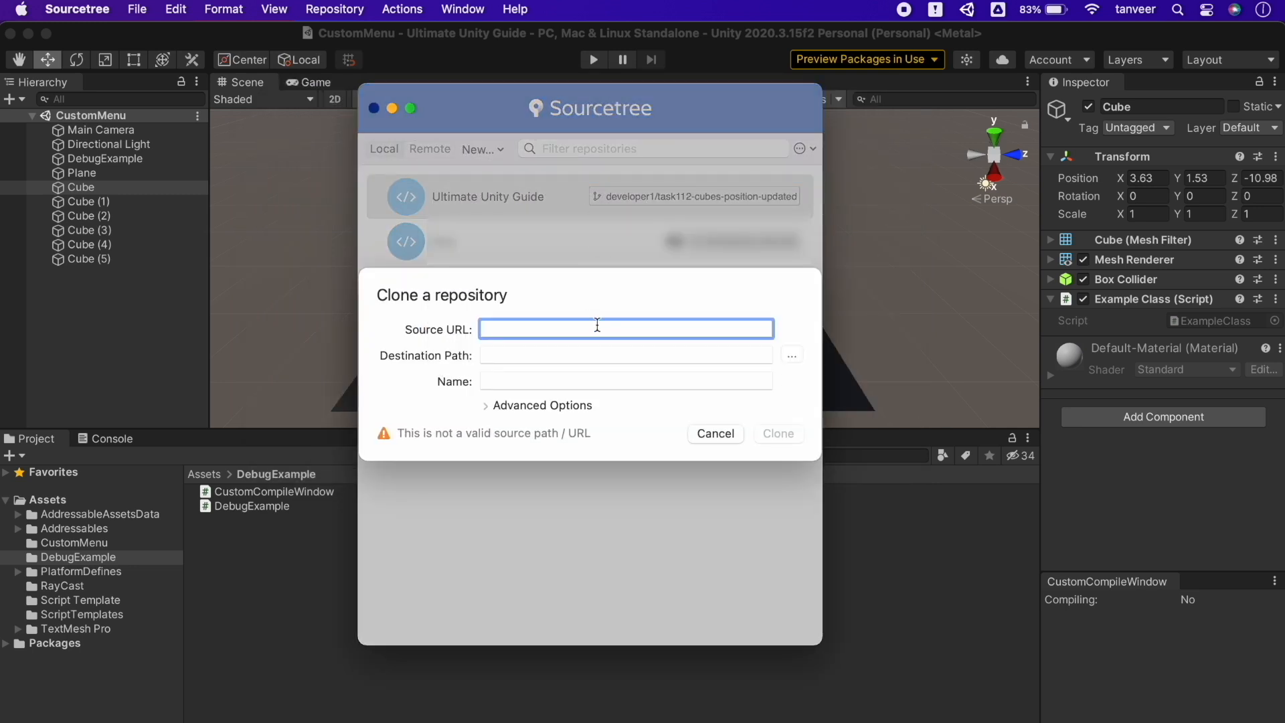
left_click(623, 355)
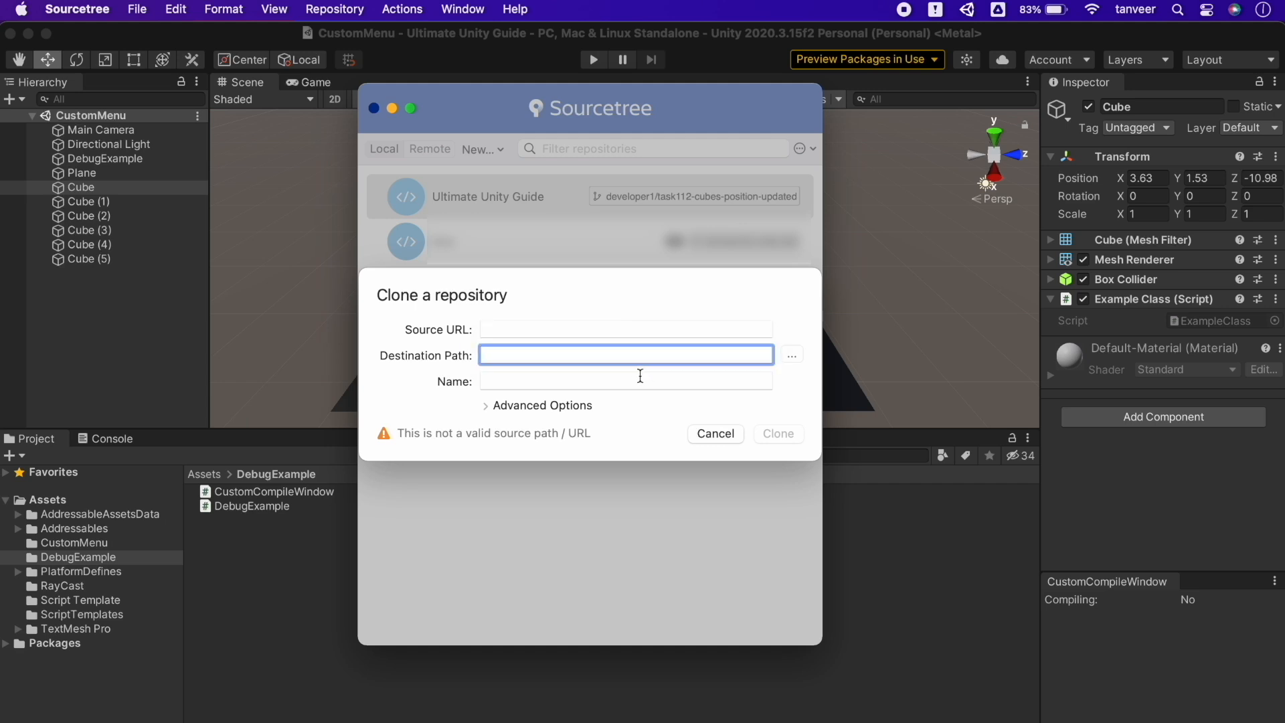
left_click(642, 380)
left_click(713, 434)
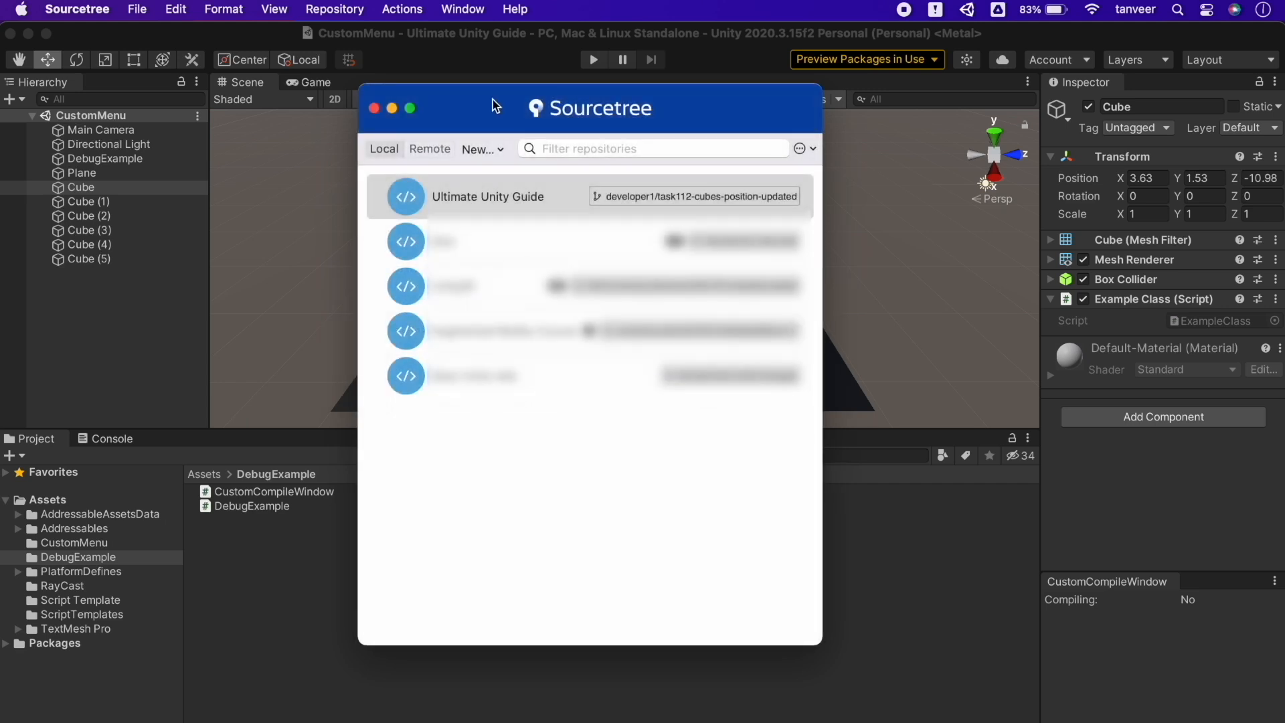
left_click(496, 149)
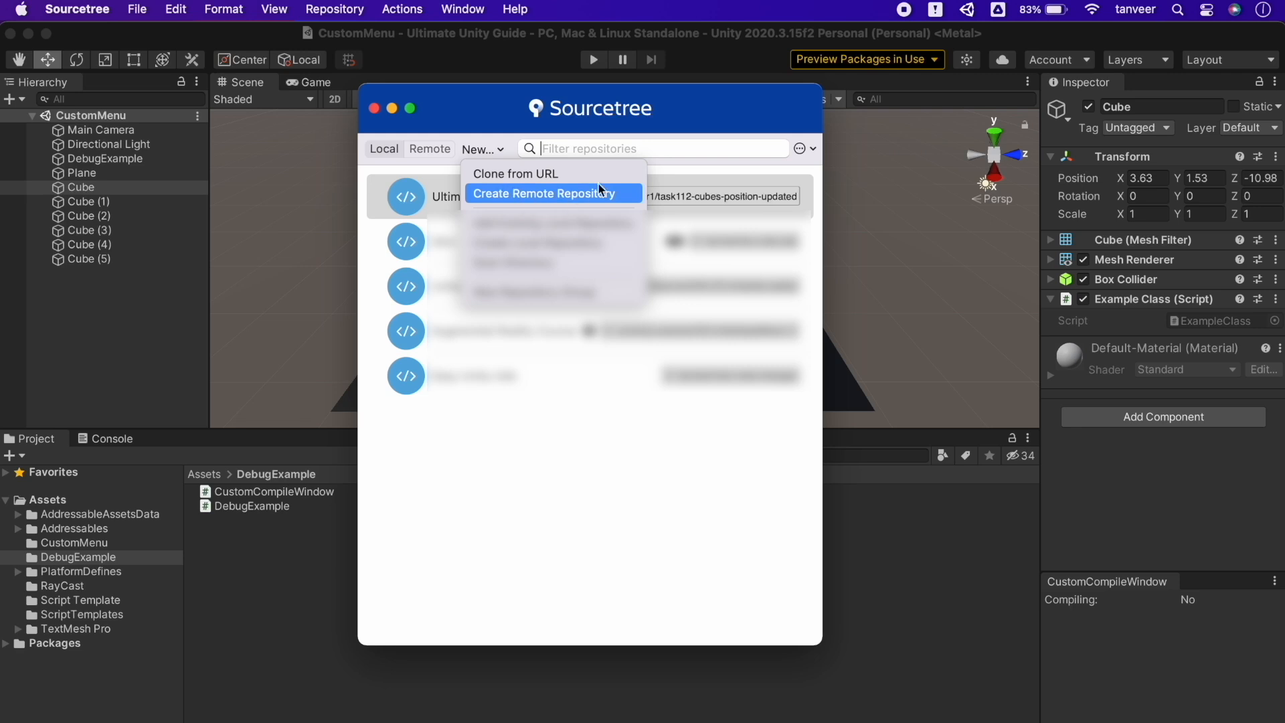
left_click(623, 200)
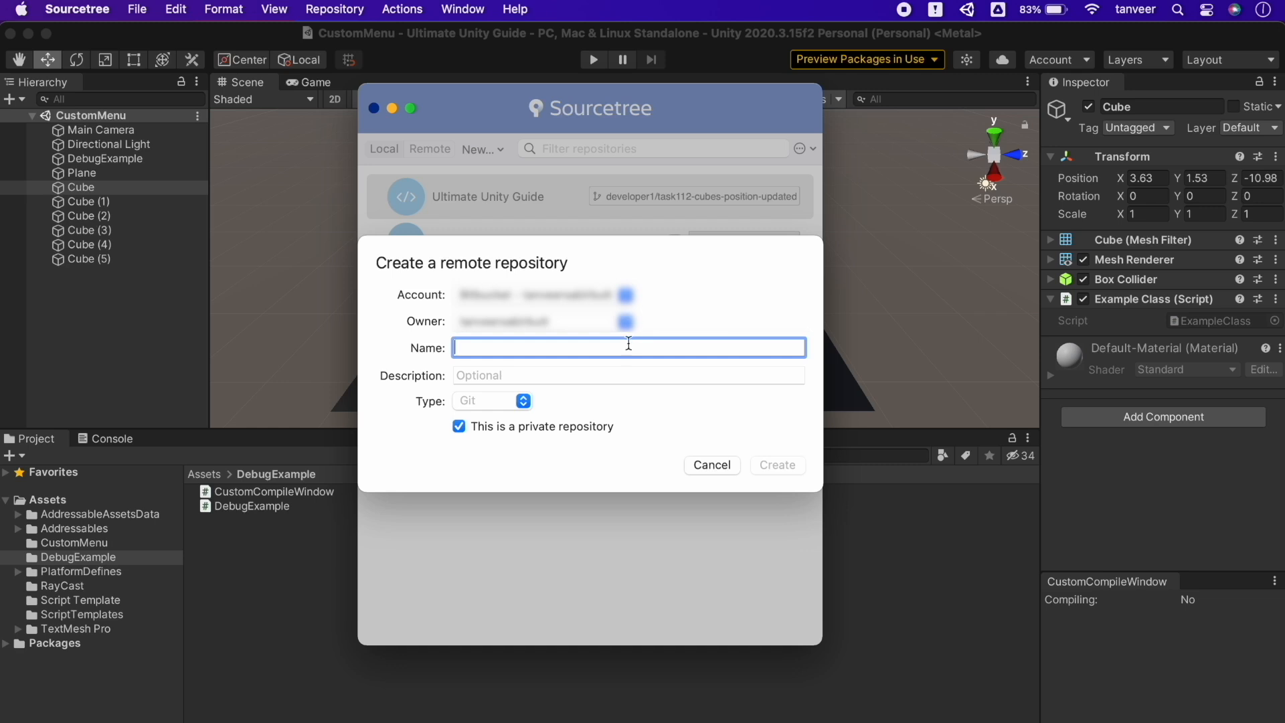
type("My New Unity Project")
key("Tab")
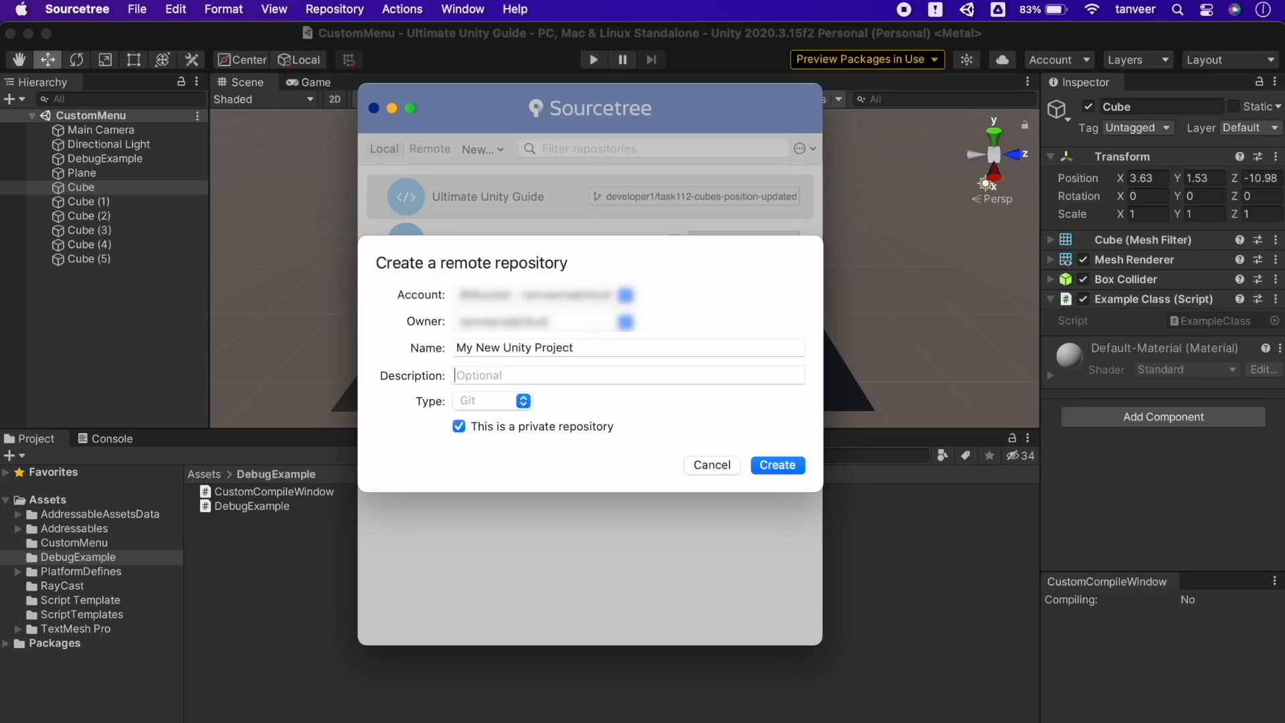
type("VR Project")
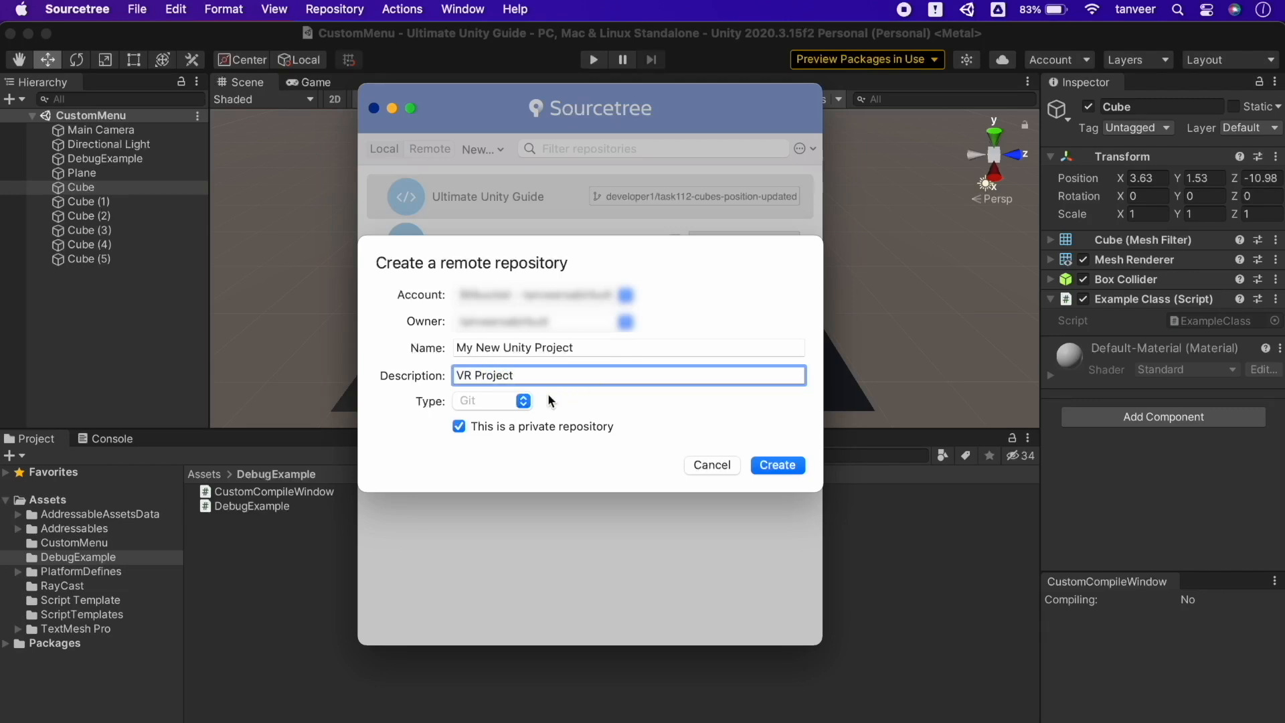
left_click(528, 405)
left_click(525, 405)
left_click(516, 429)
left_click(563, 427)
left_click(714, 464)
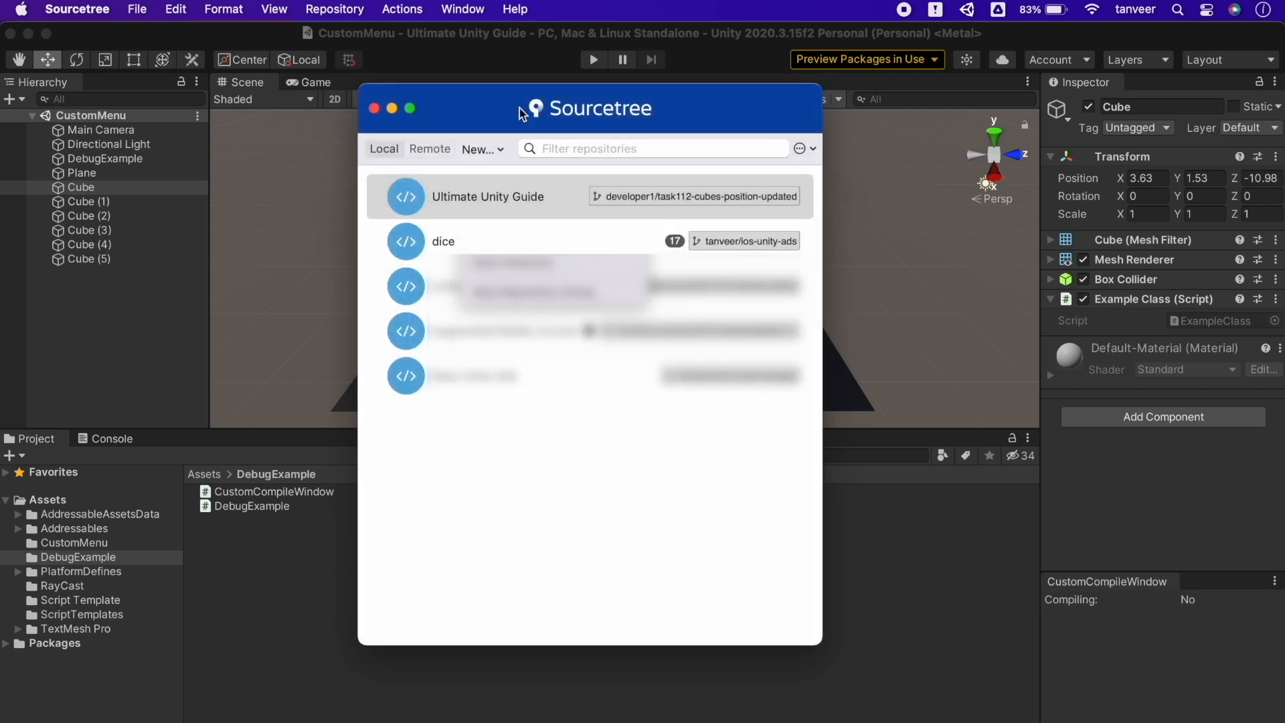
left_click(499, 150)
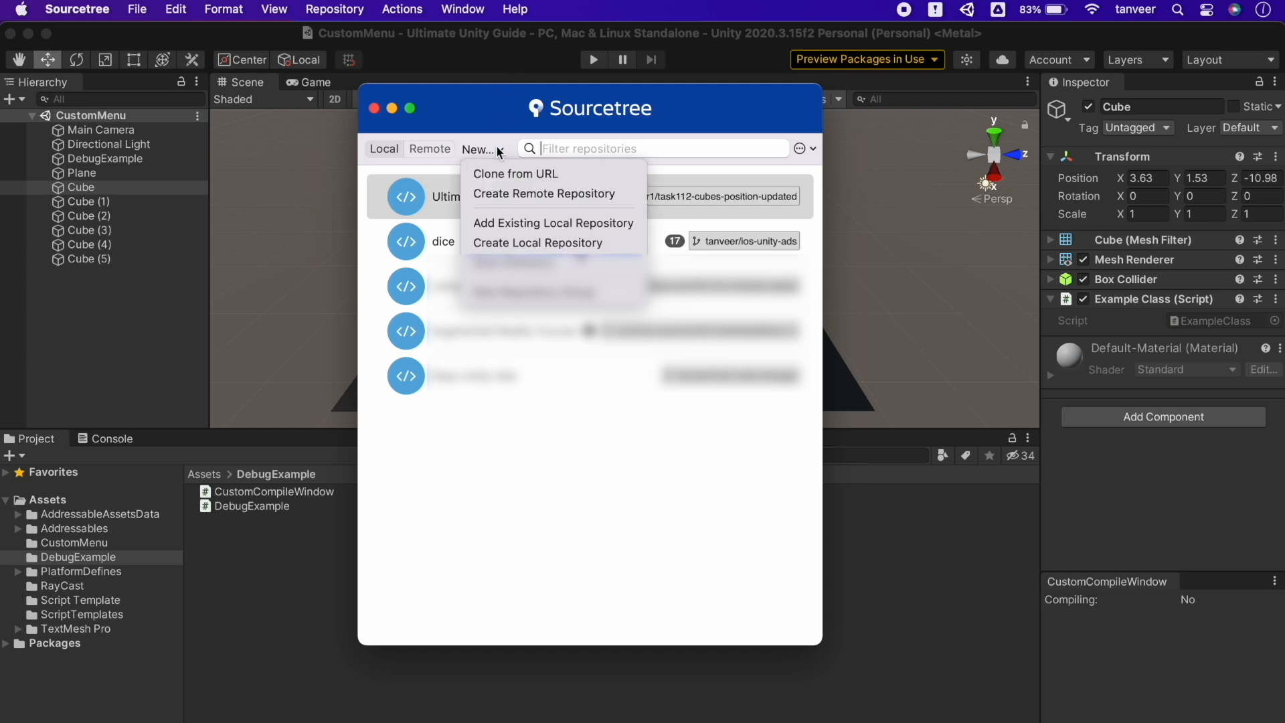
left_click(580, 244)
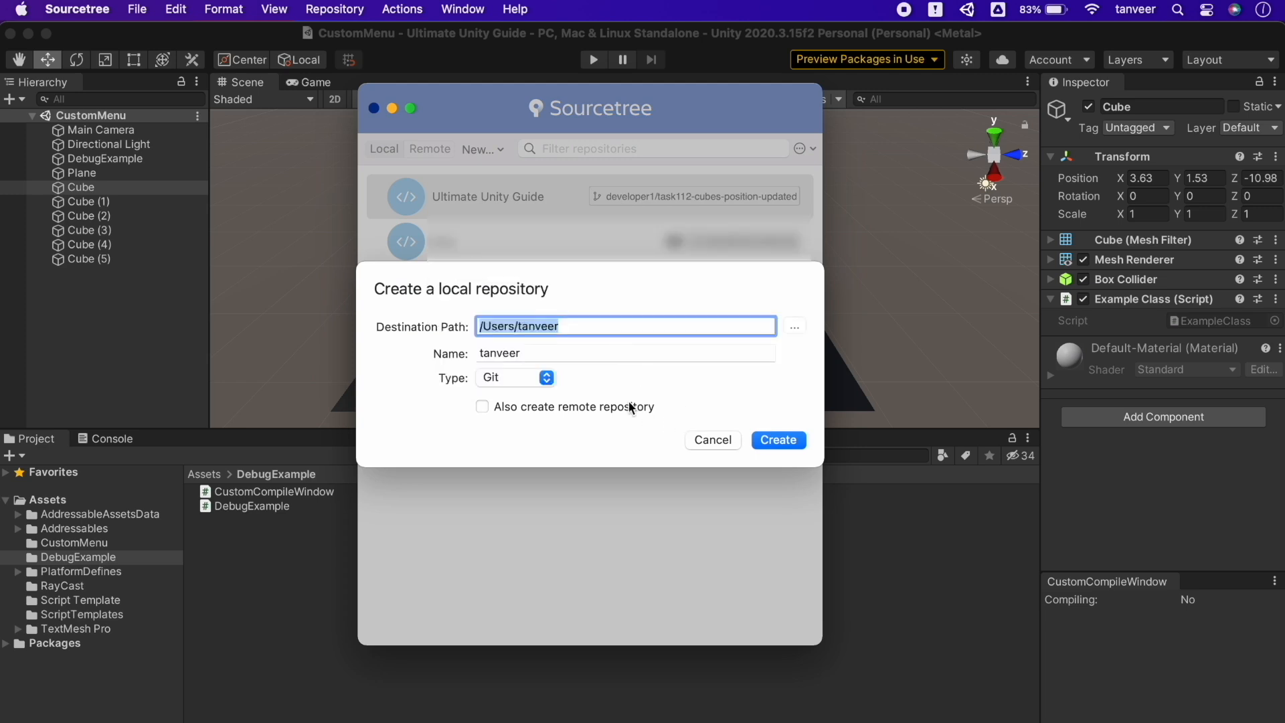
left_click(713, 444)
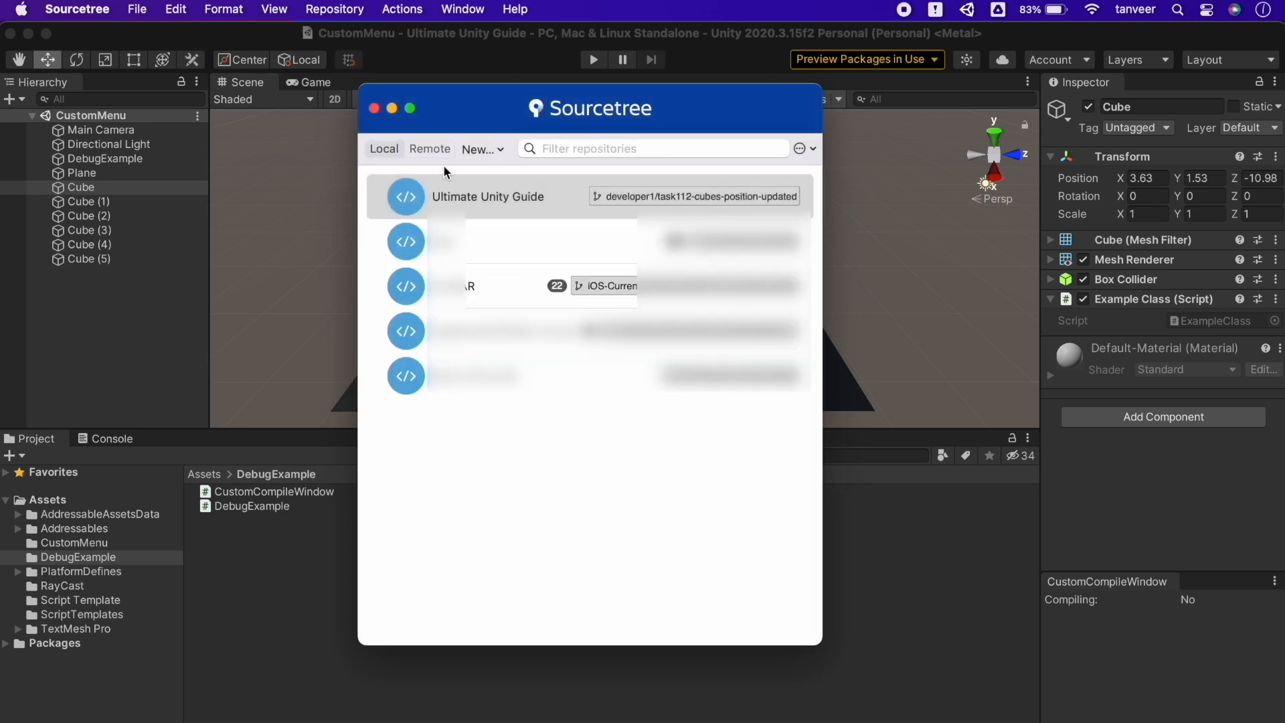
left_click(495, 151)
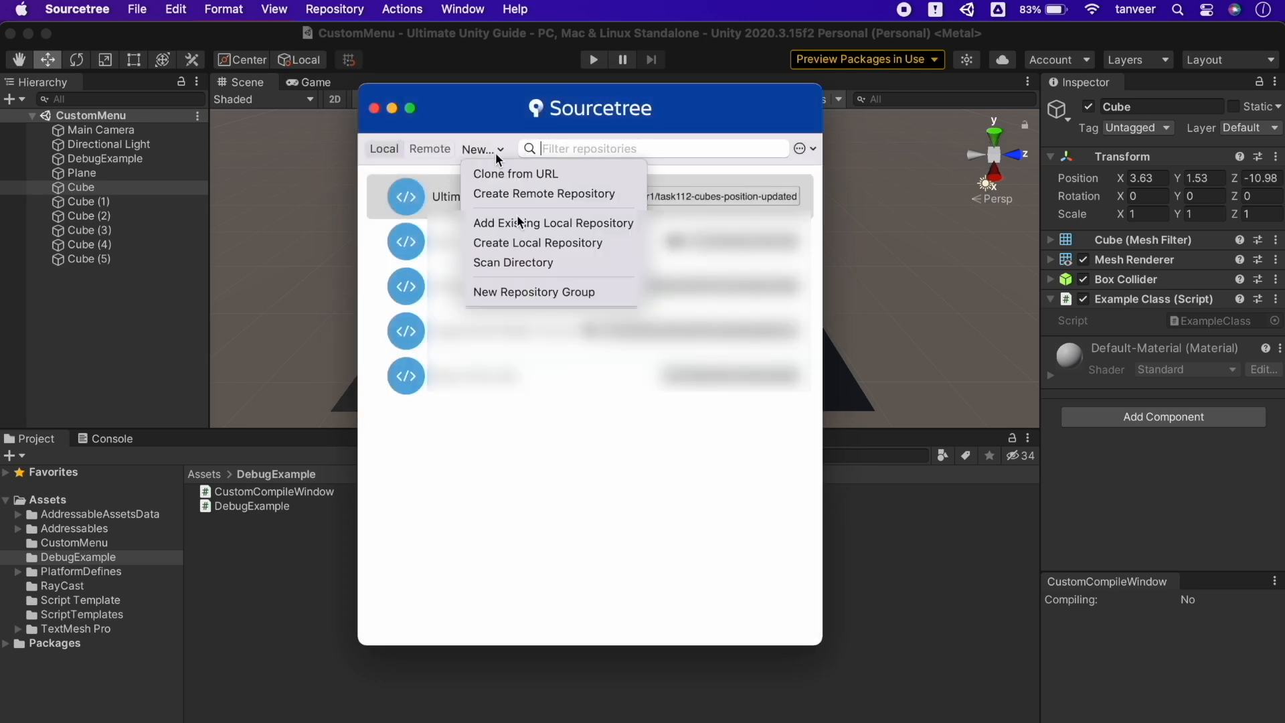
left_click(536, 262)
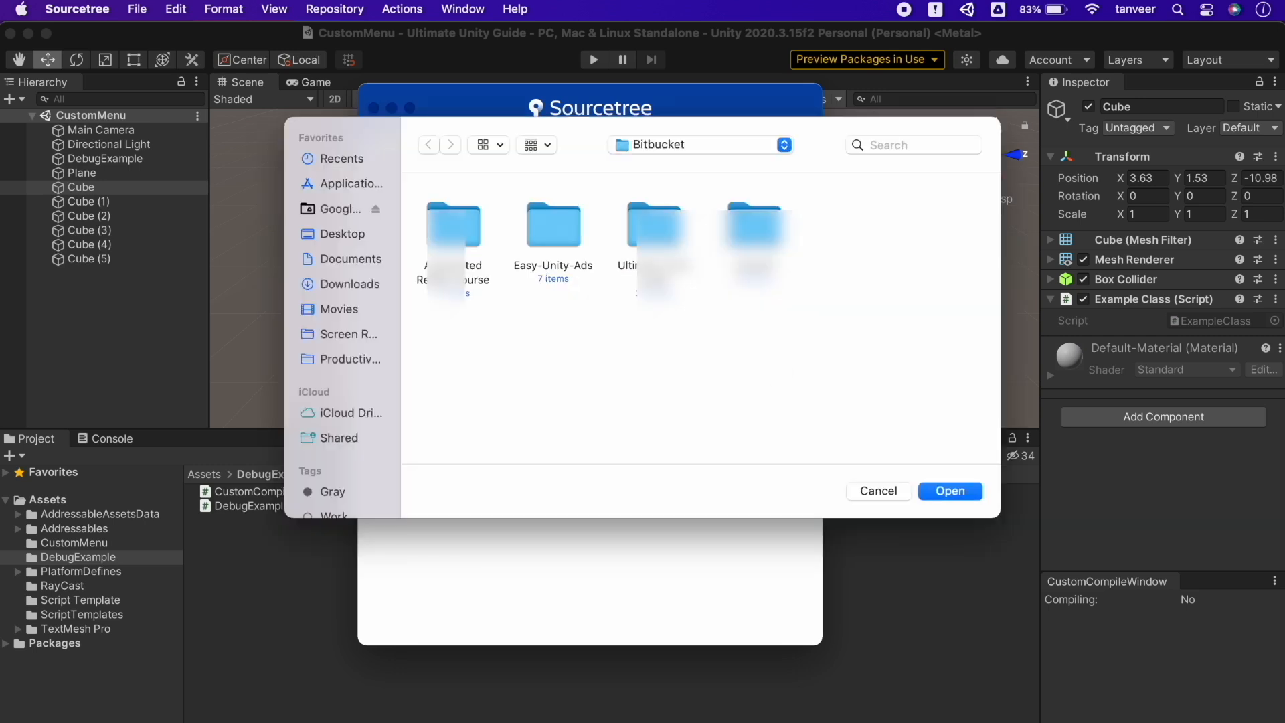
left_click(903, 495)
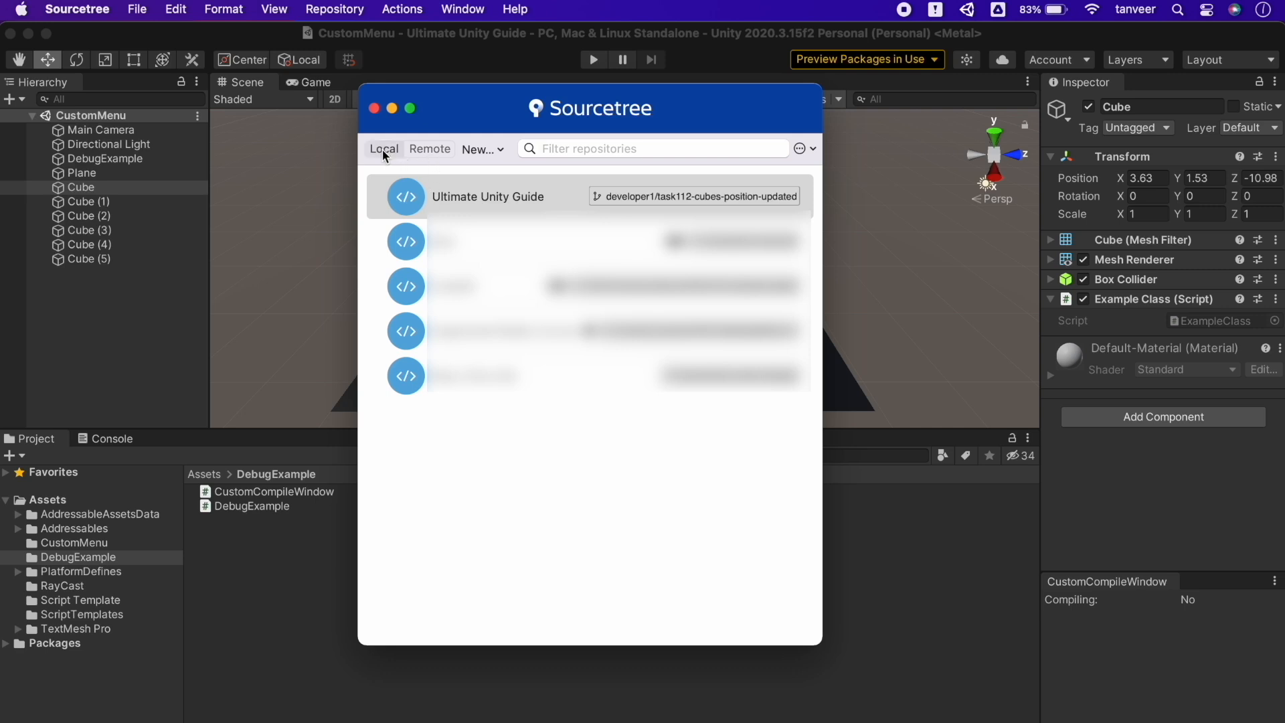
left_click(434, 153)
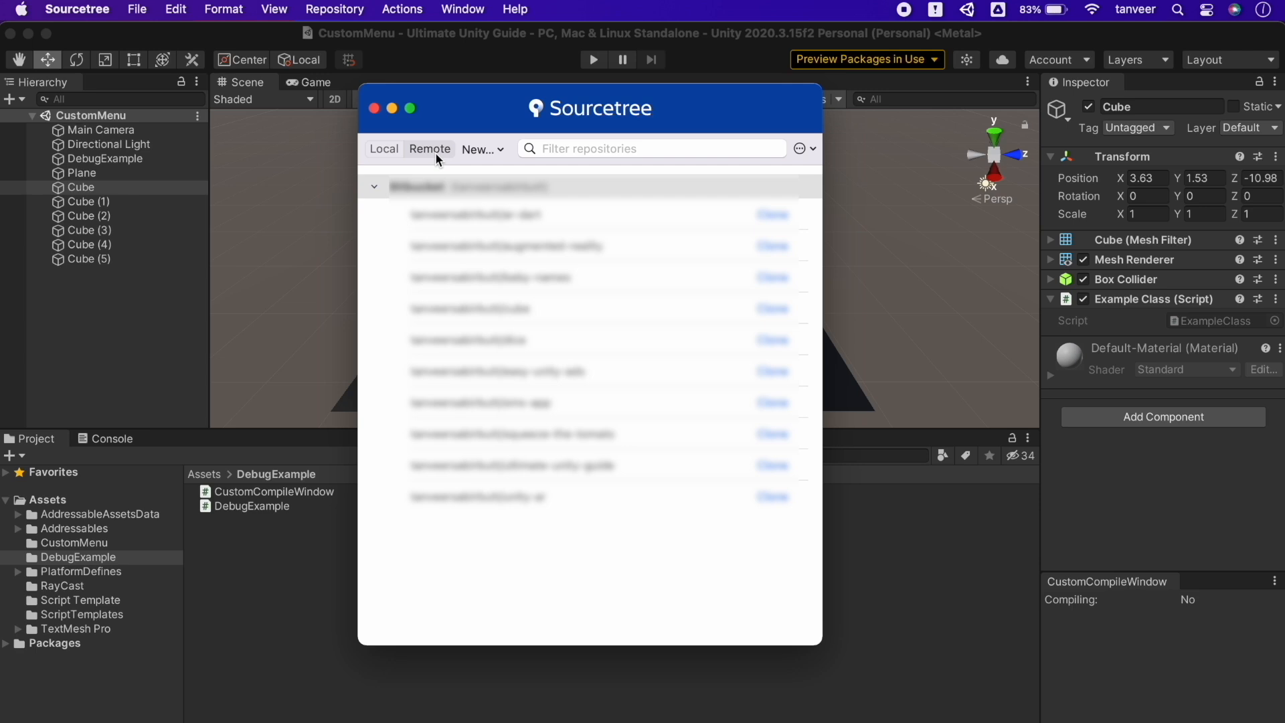
left_click(382, 149)
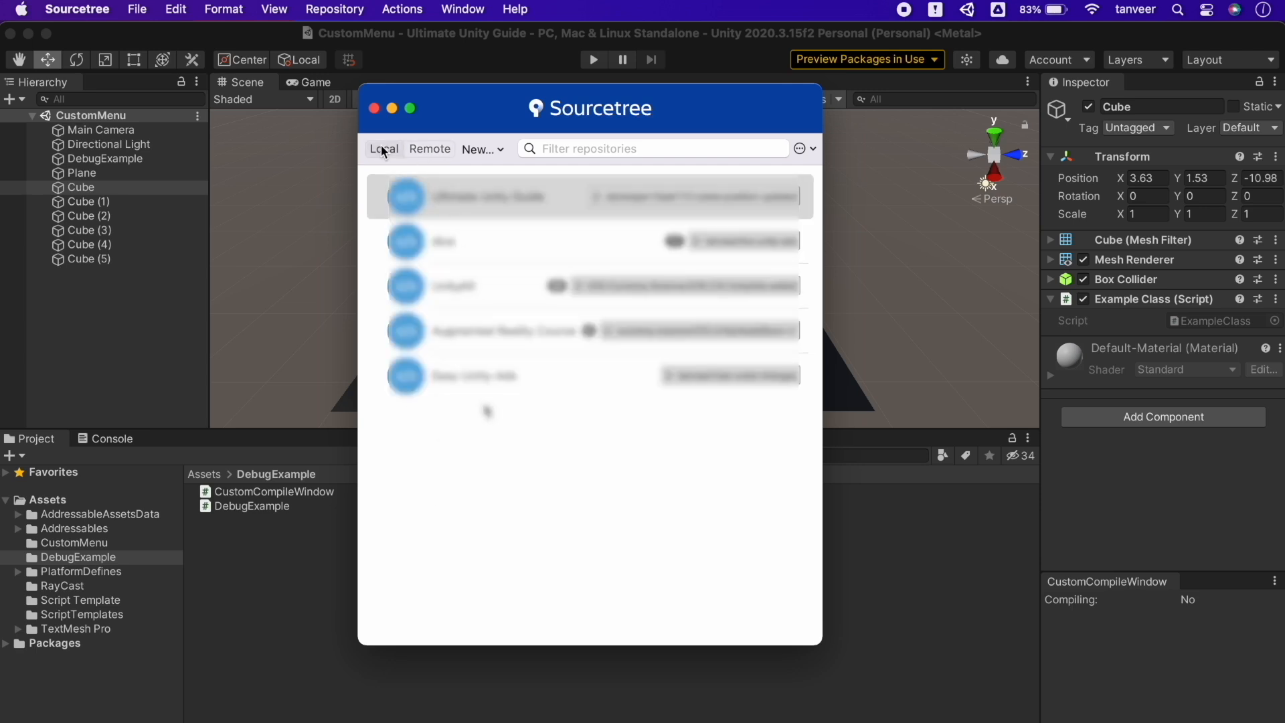
left_click(802, 149)
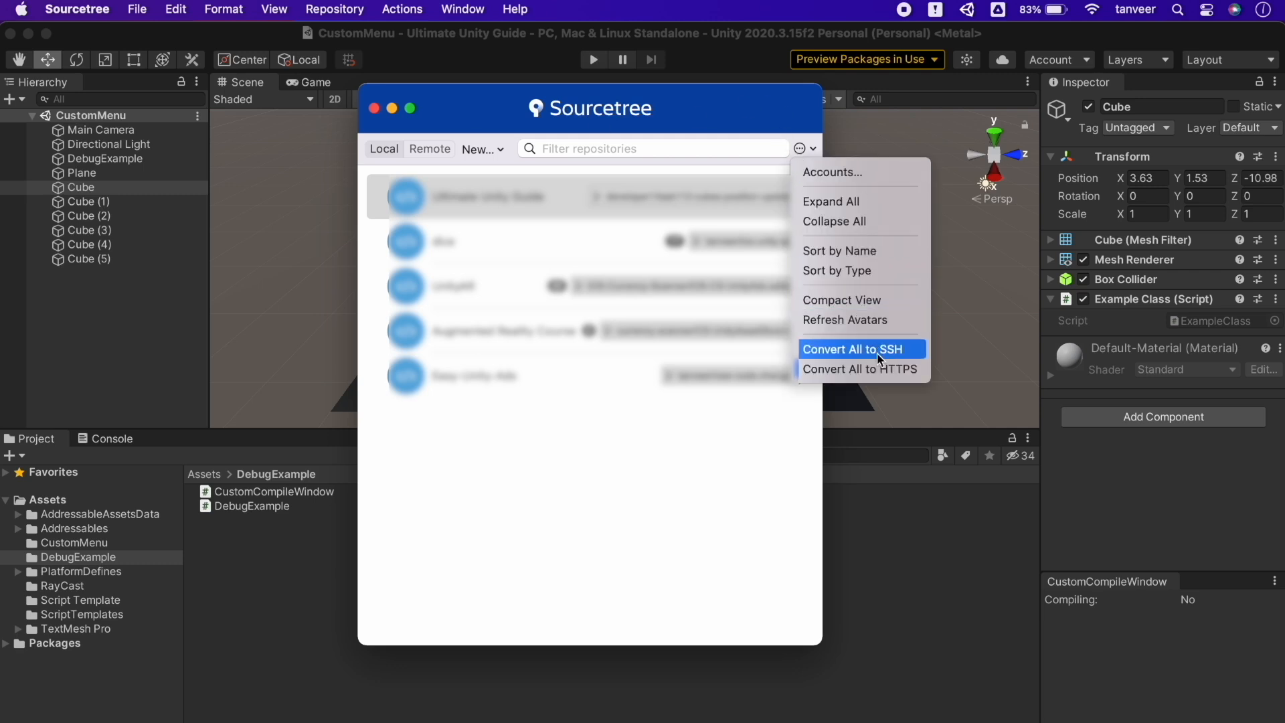
left_click(861, 369)
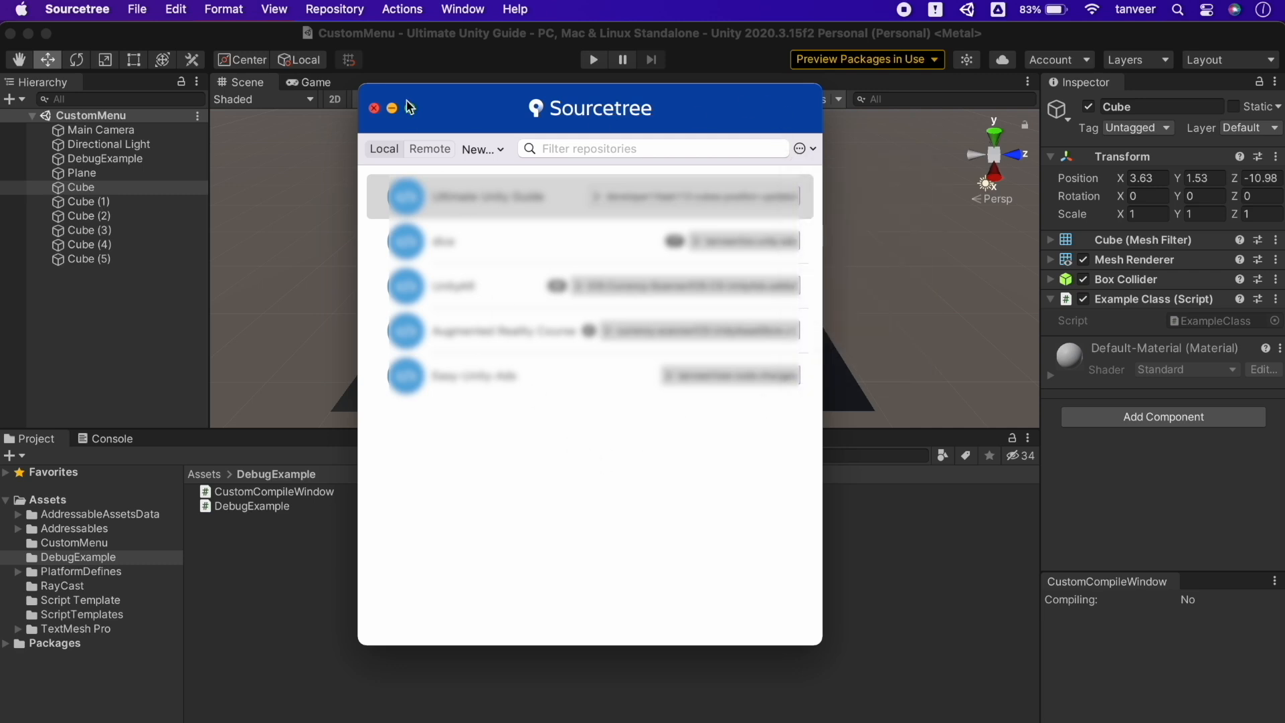
Open the Ultimate Unity Guide repository and view commits on master and video-5-focused-inspector
left_click(374, 108)
left_click(429, 61)
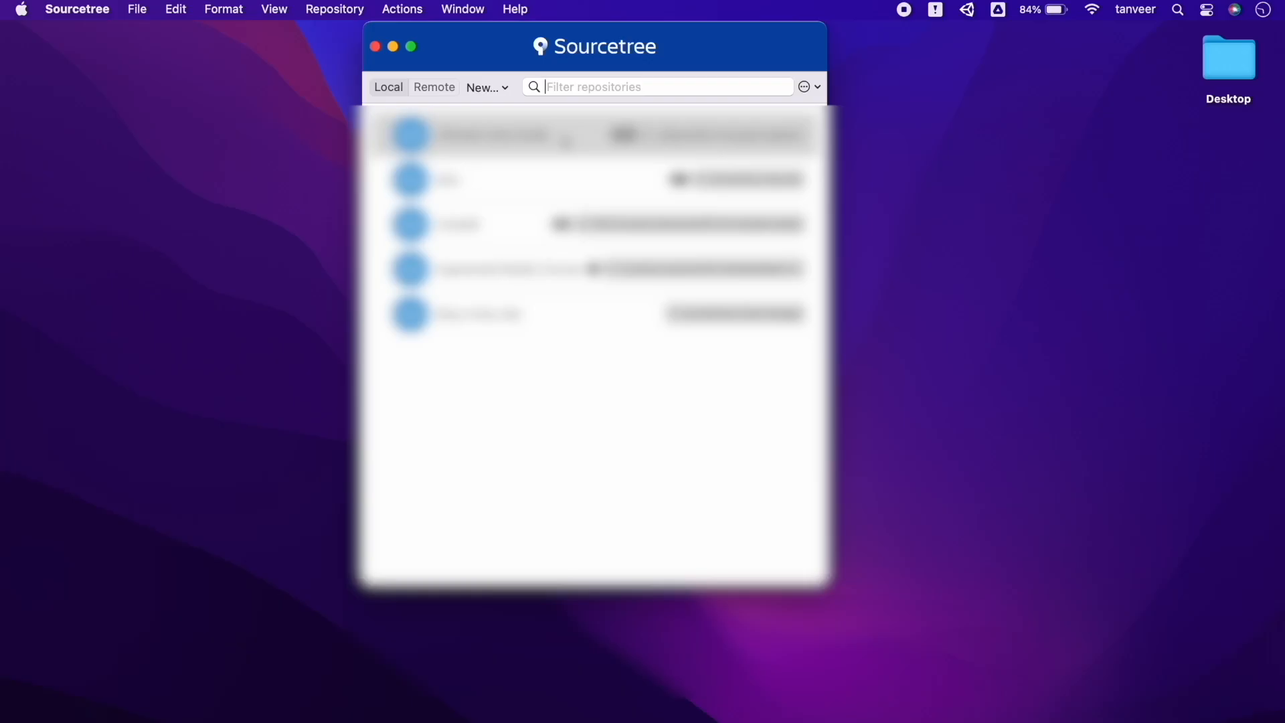
double_click(562, 135)
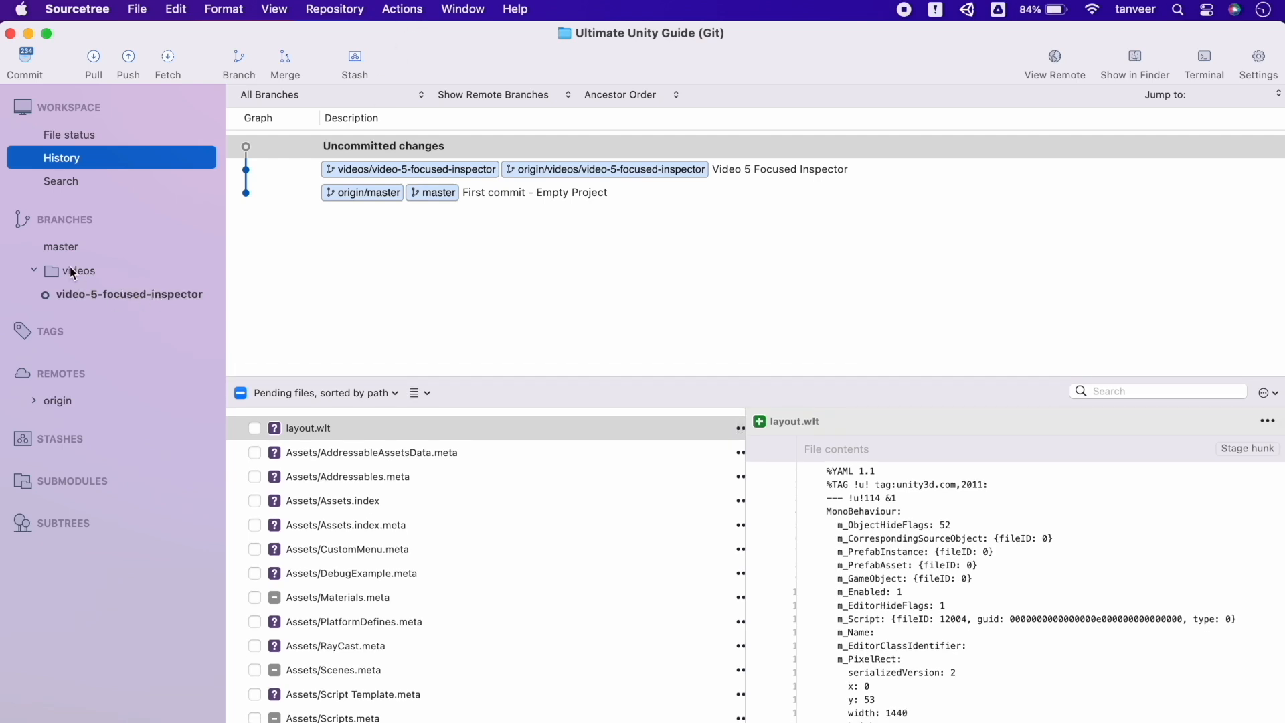
left_click(97, 252)
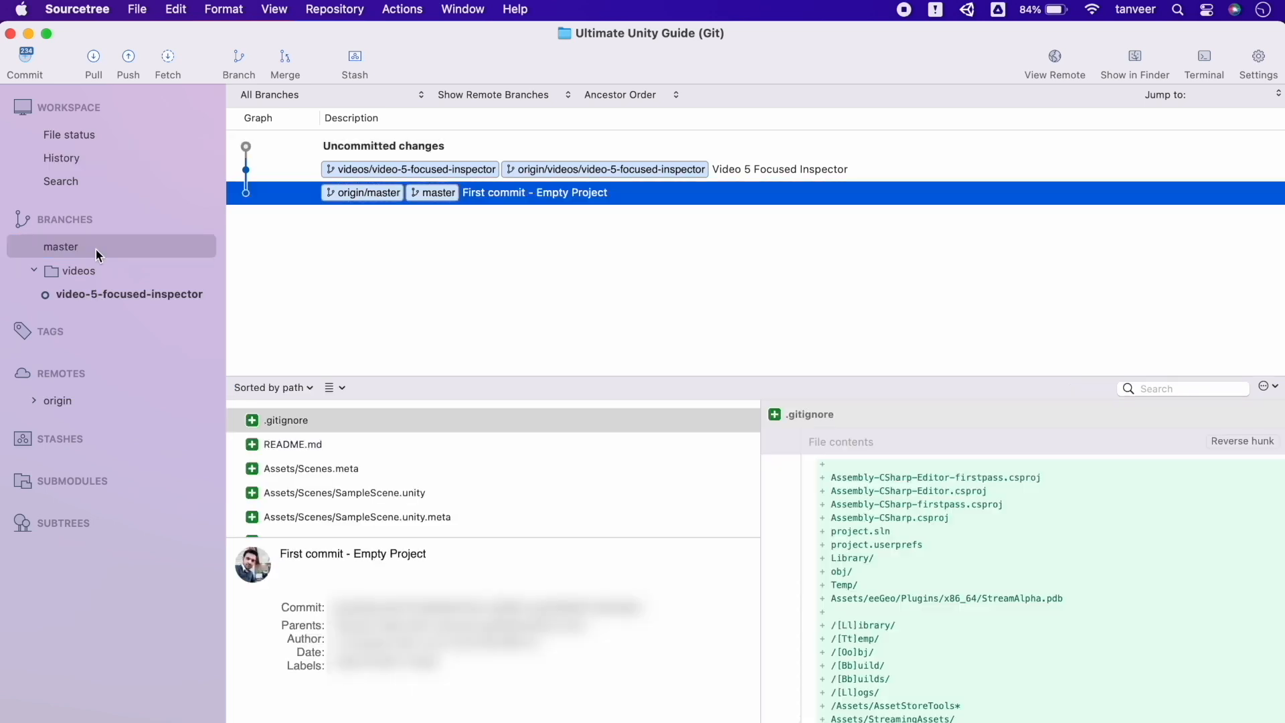
left_click(115, 294)
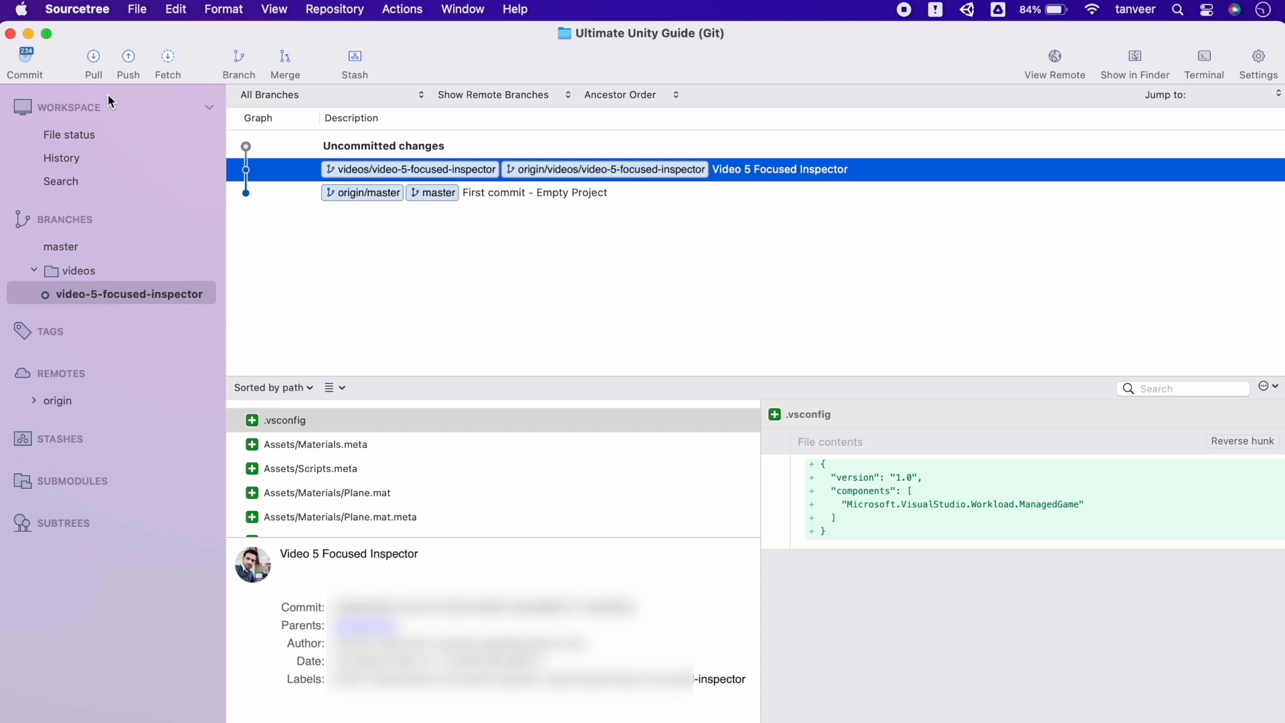
Show the pending file changes and tick the header checkbox to stage all files
left_click(27, 63)
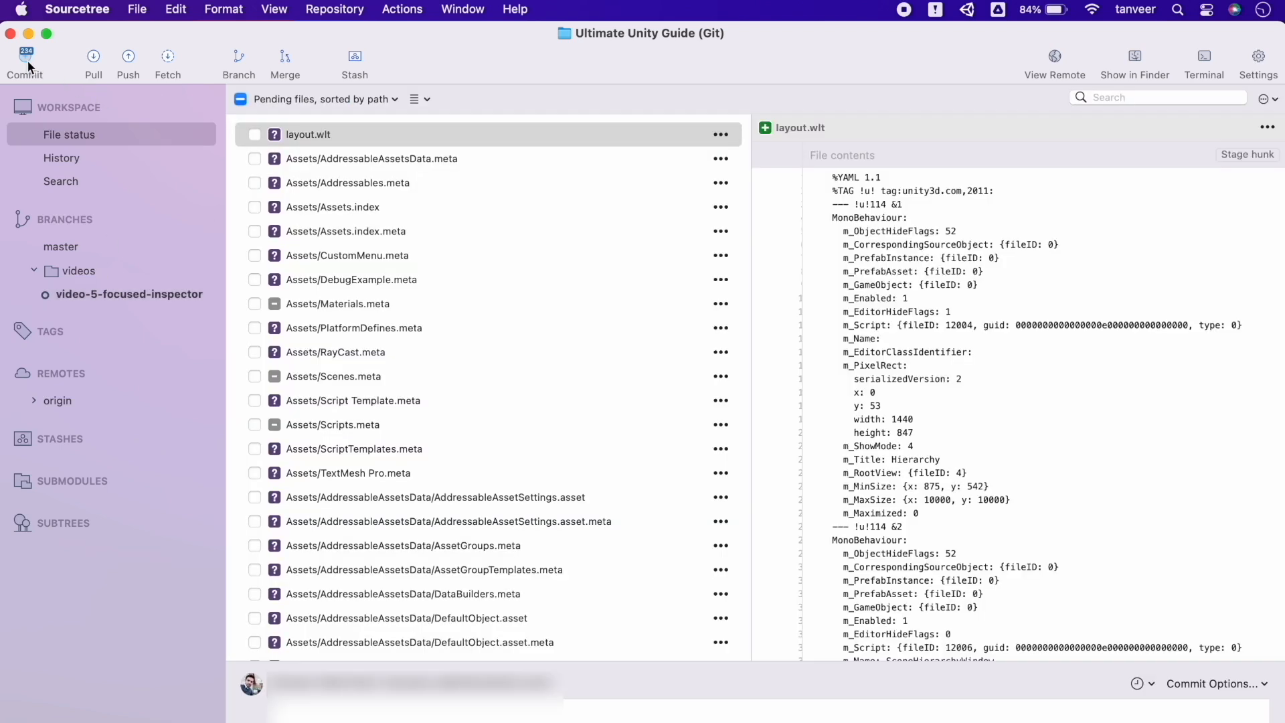
scroll(536, 419, "down", 15)
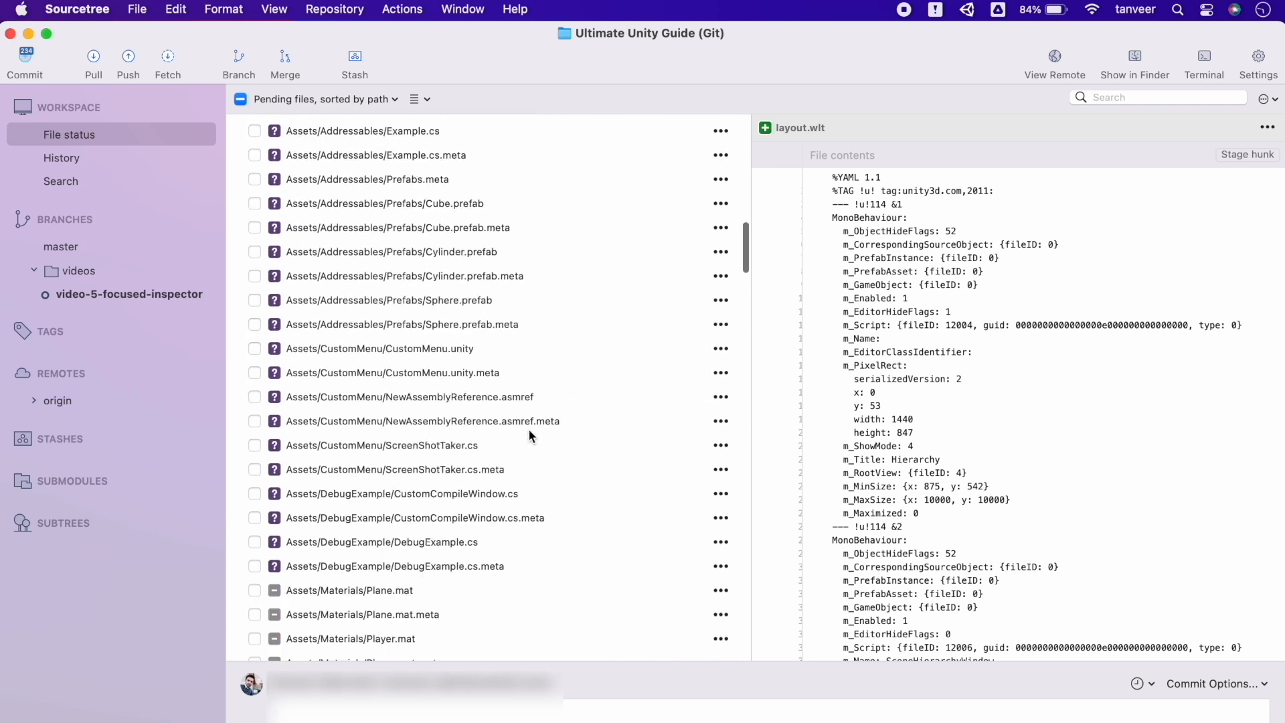
scroll(528, 434, "down", 15)
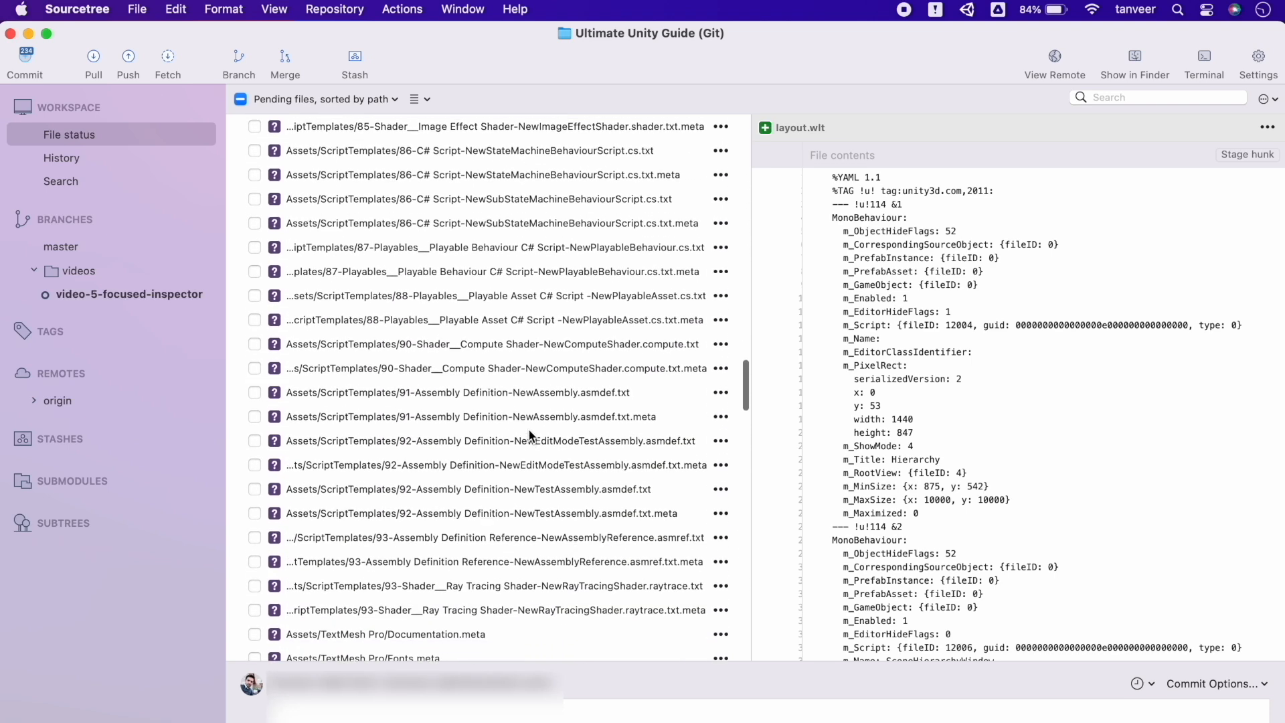
left_click(241, 100)
scroll(387, 368, "up", 10)
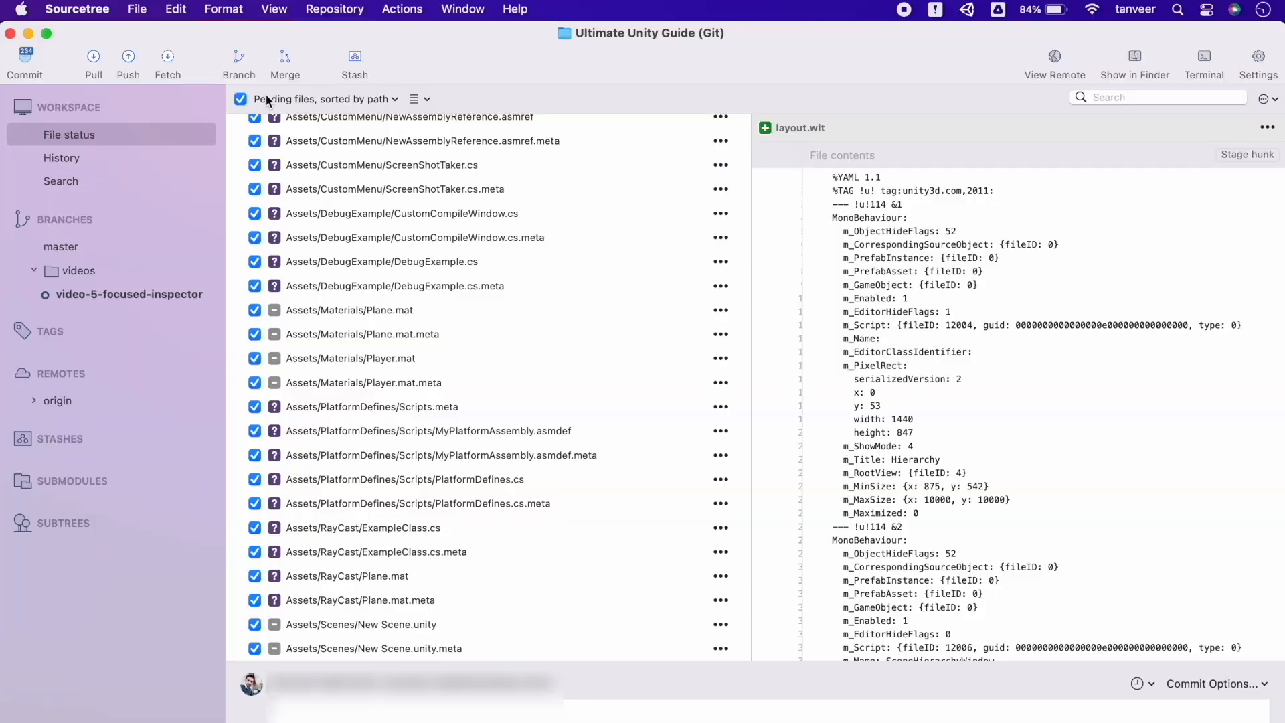
Create and check out a branch named videos/video-6-teamwork, correcting the 'vidoe' typo
left_click(237, 59)
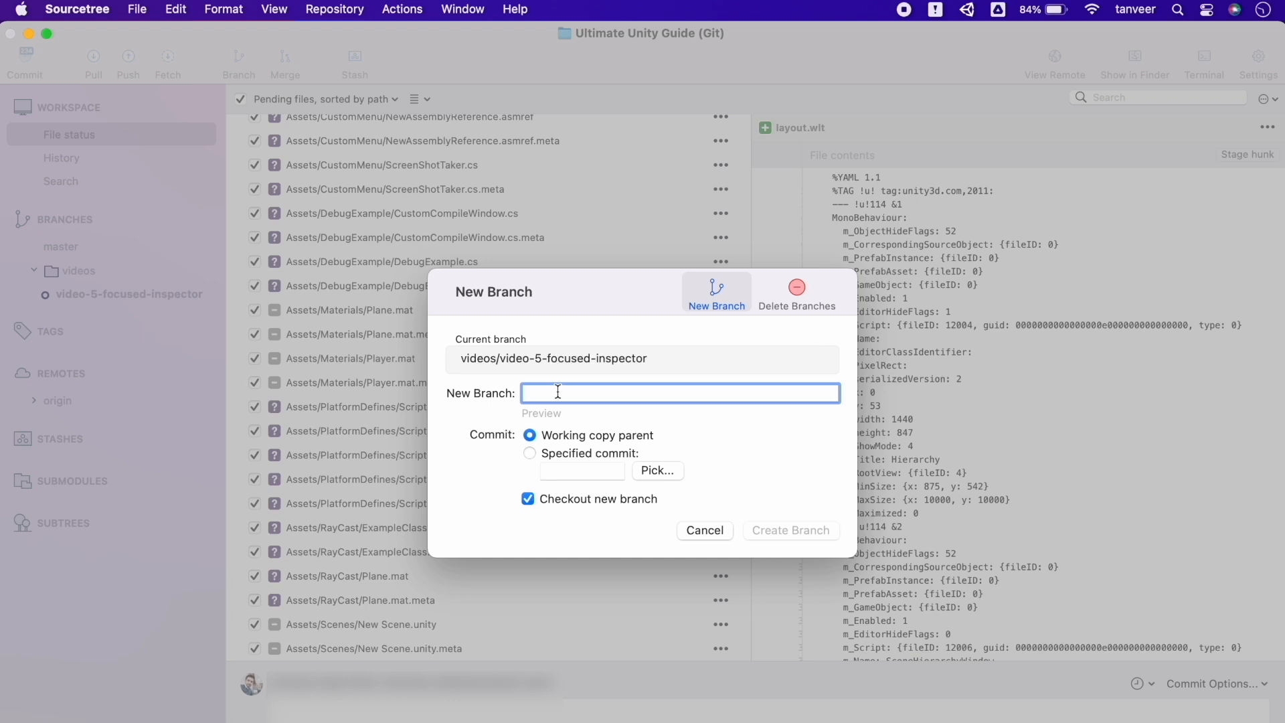
type("vide")
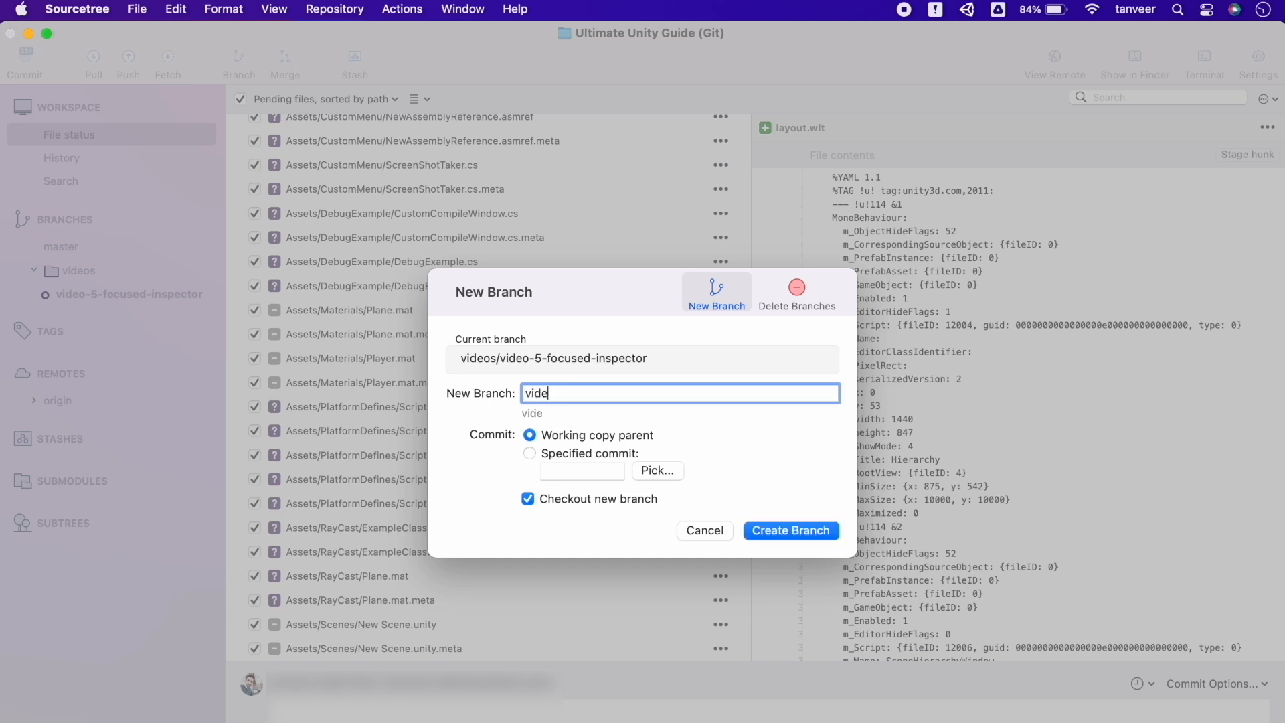
type("os/vidoe")
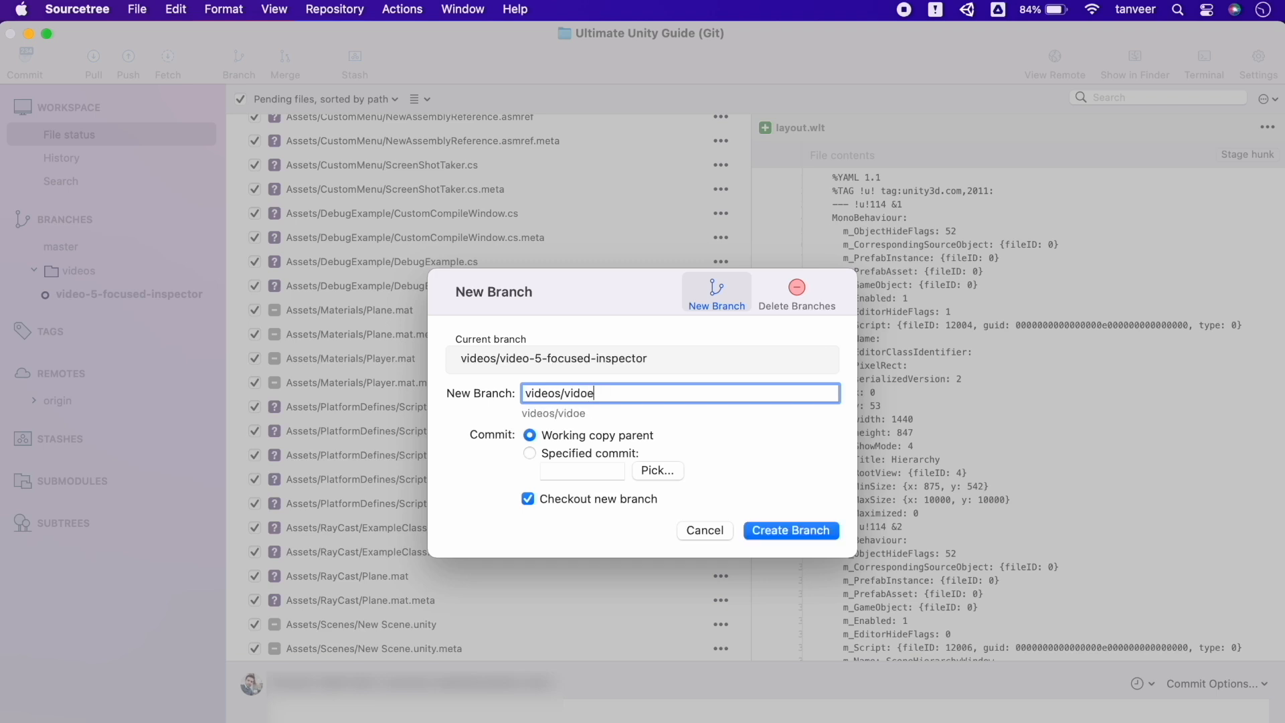
key("BackSpace")
key("BackSpace")
type("eo-6-teamwork")
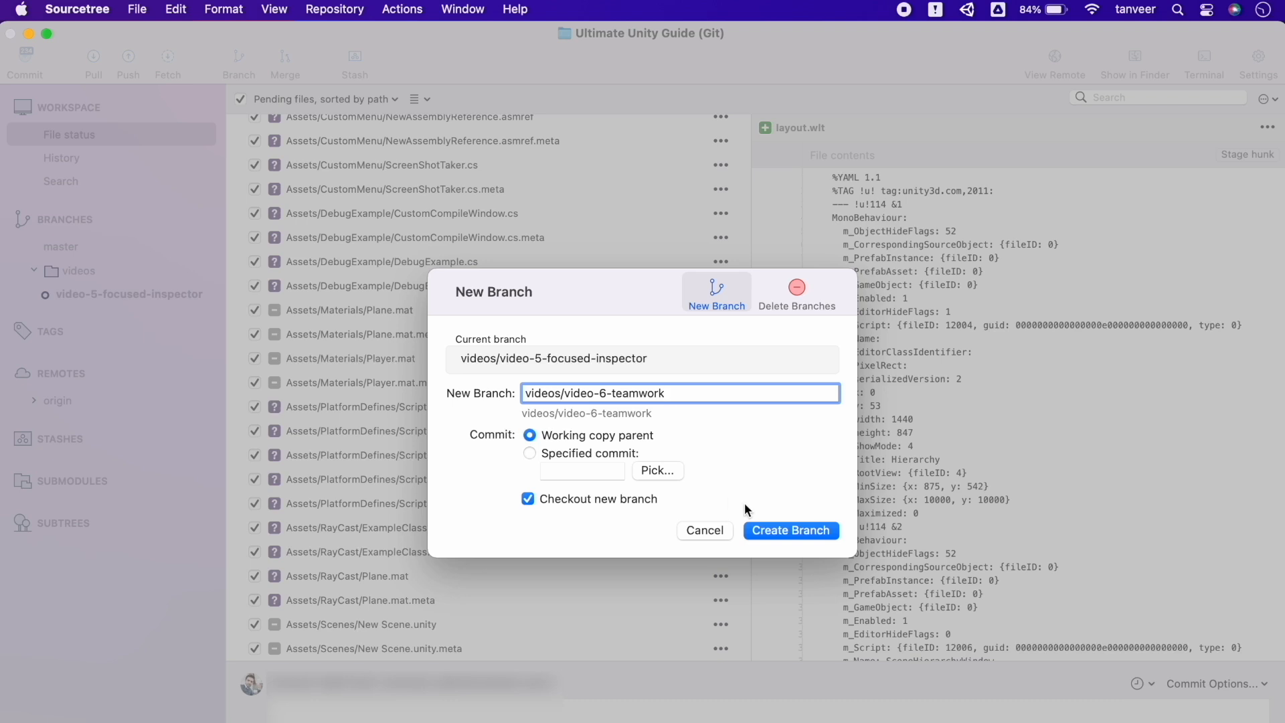
left_click(783, 532)
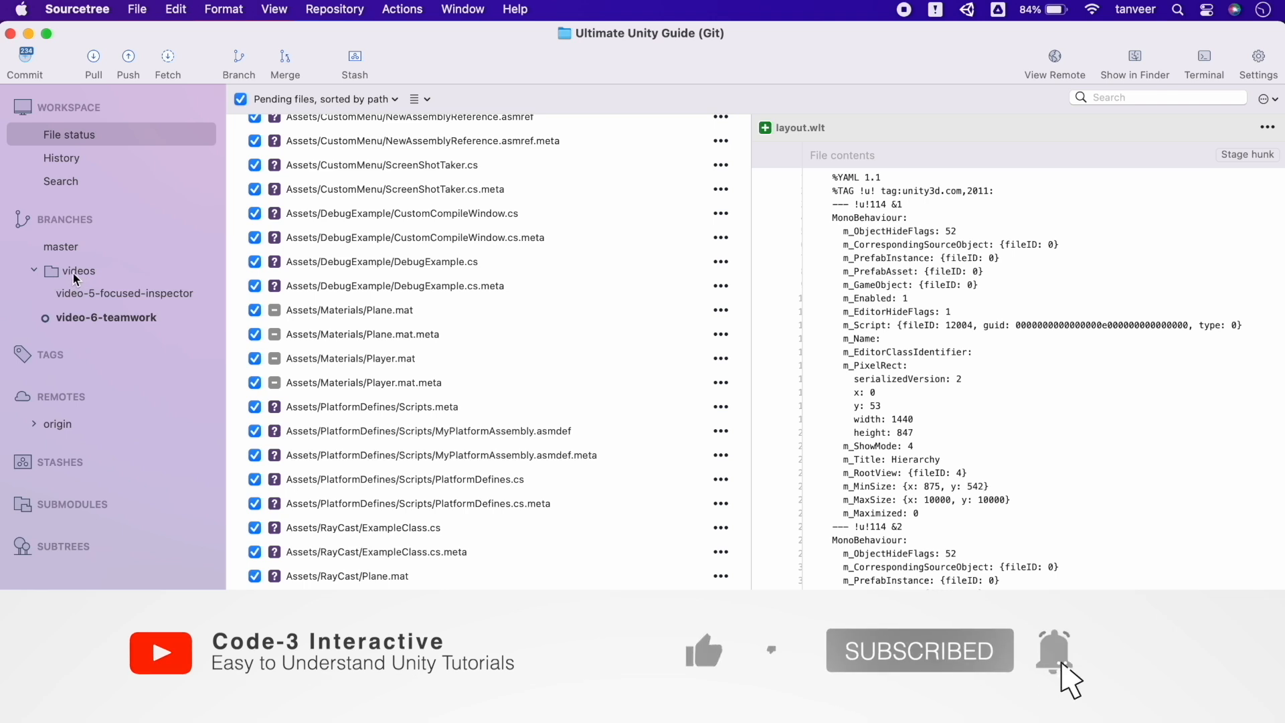
Commit the staged files with an empty message, confirming the add and remove prompts
left_click(34, 270)
left_click(34, 270)
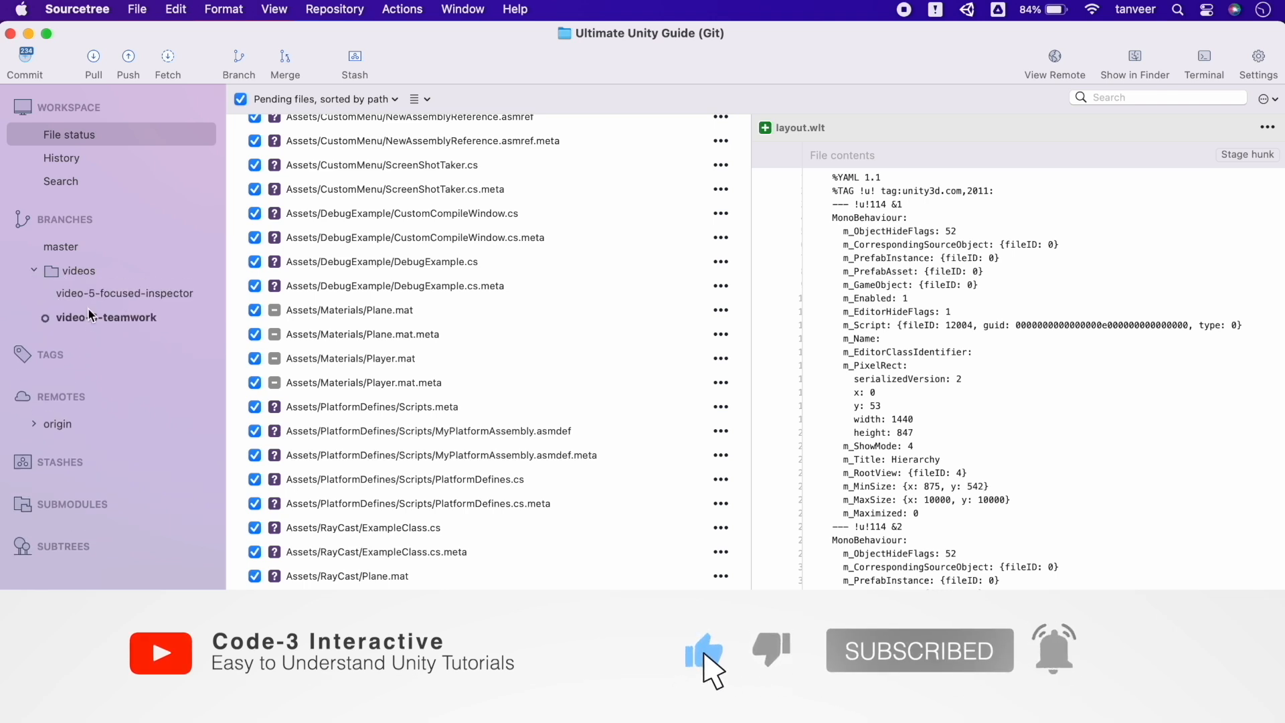
scroll(348, 463, "down", 2)
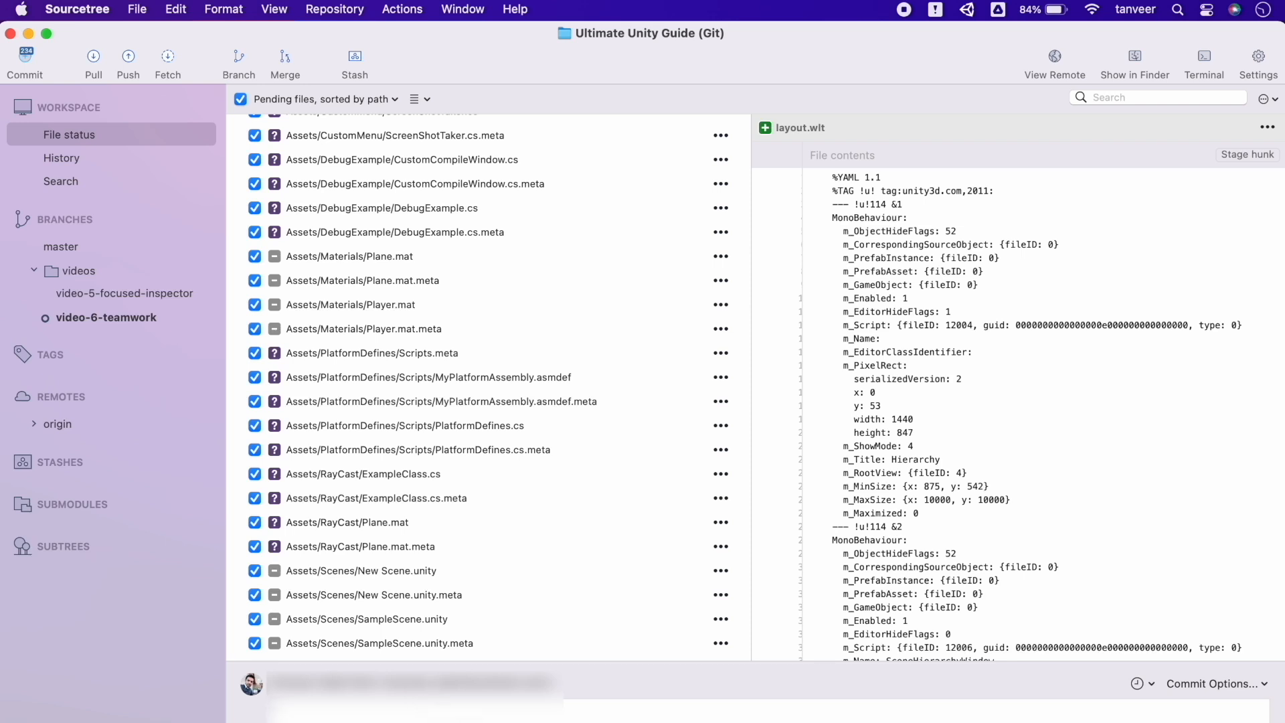
key("super+Return")
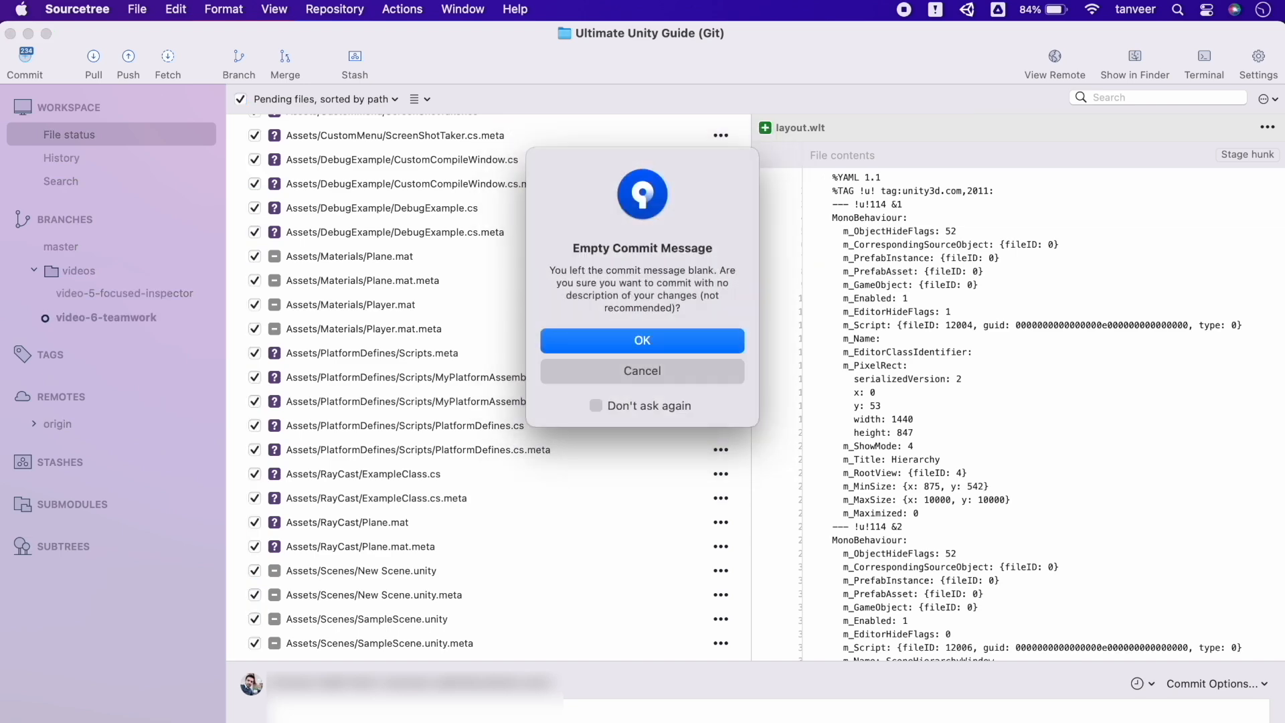
left_click(687, 343)
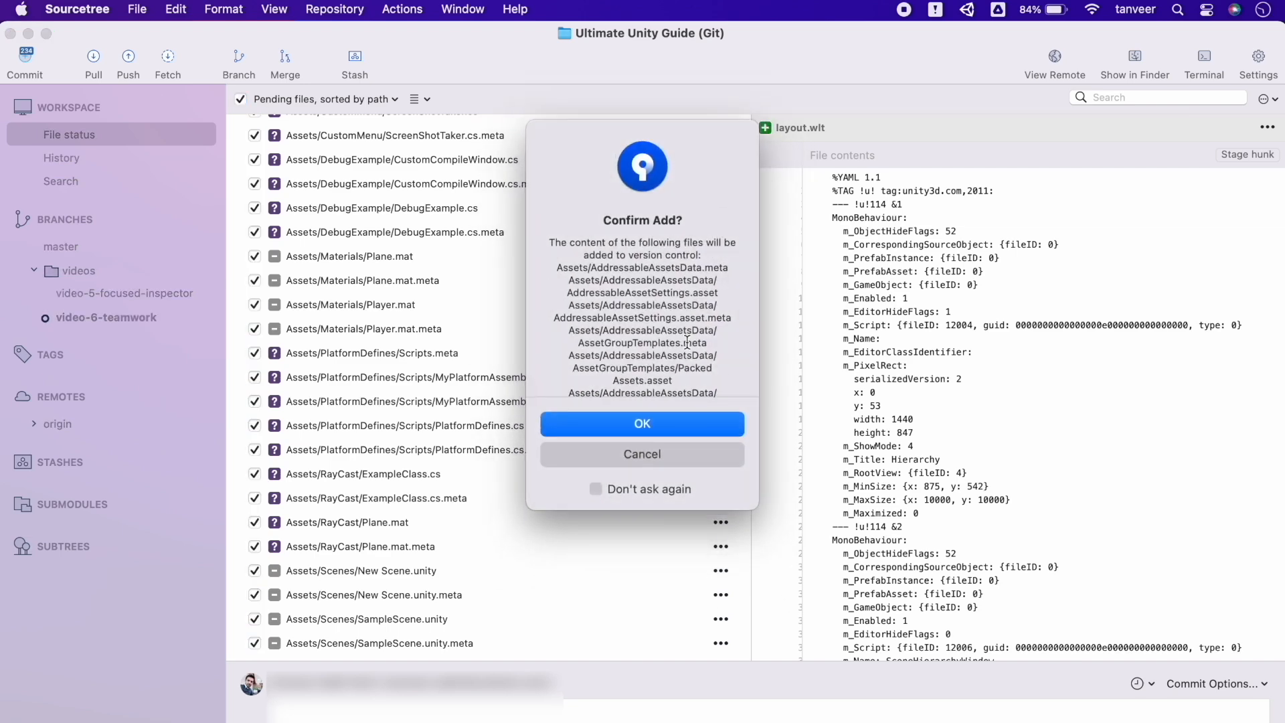
left_click(725, 428)
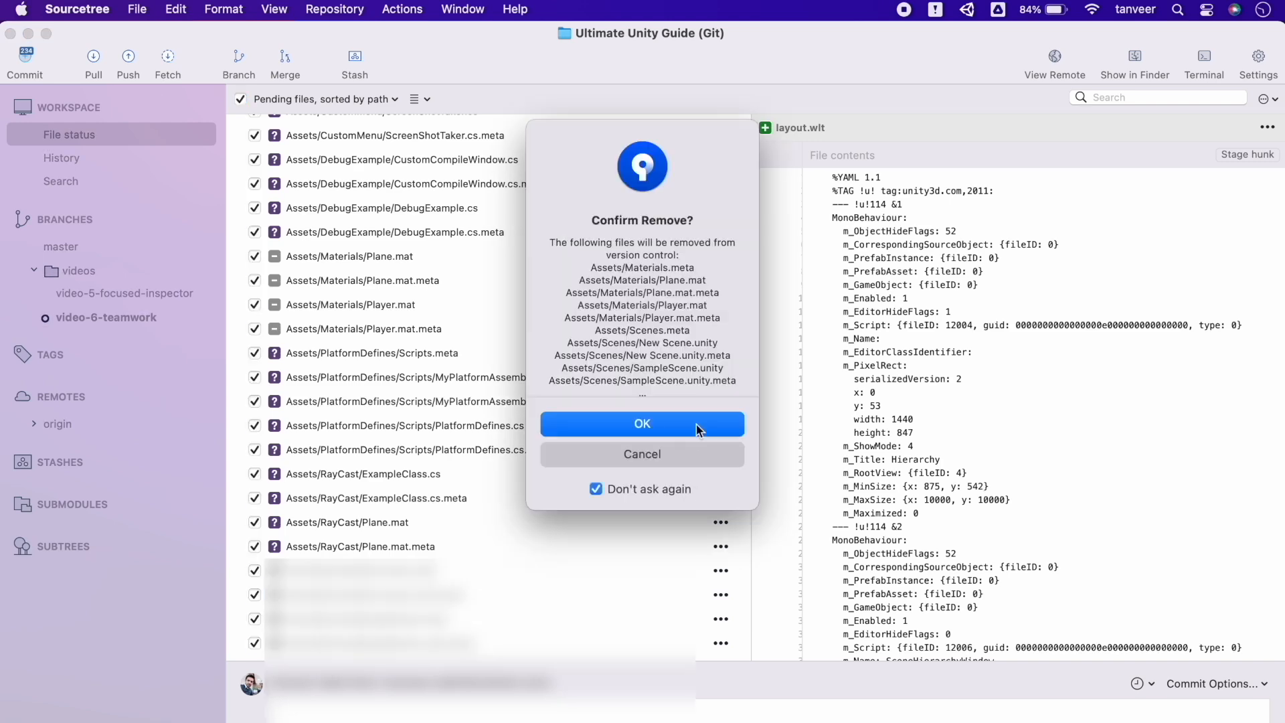
left_click(696, 423)
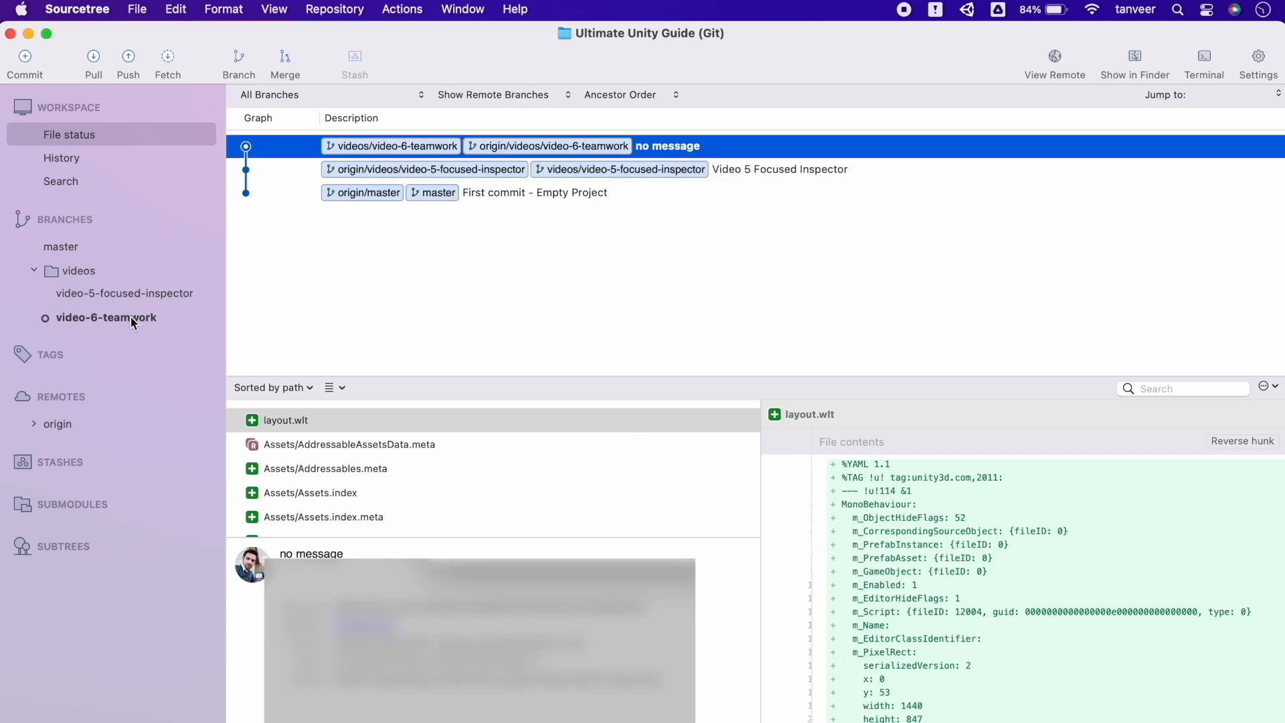
Create a new branch named developer1/dev1-my-first-commit
left_click(34, 268)
left_click(238, 61)
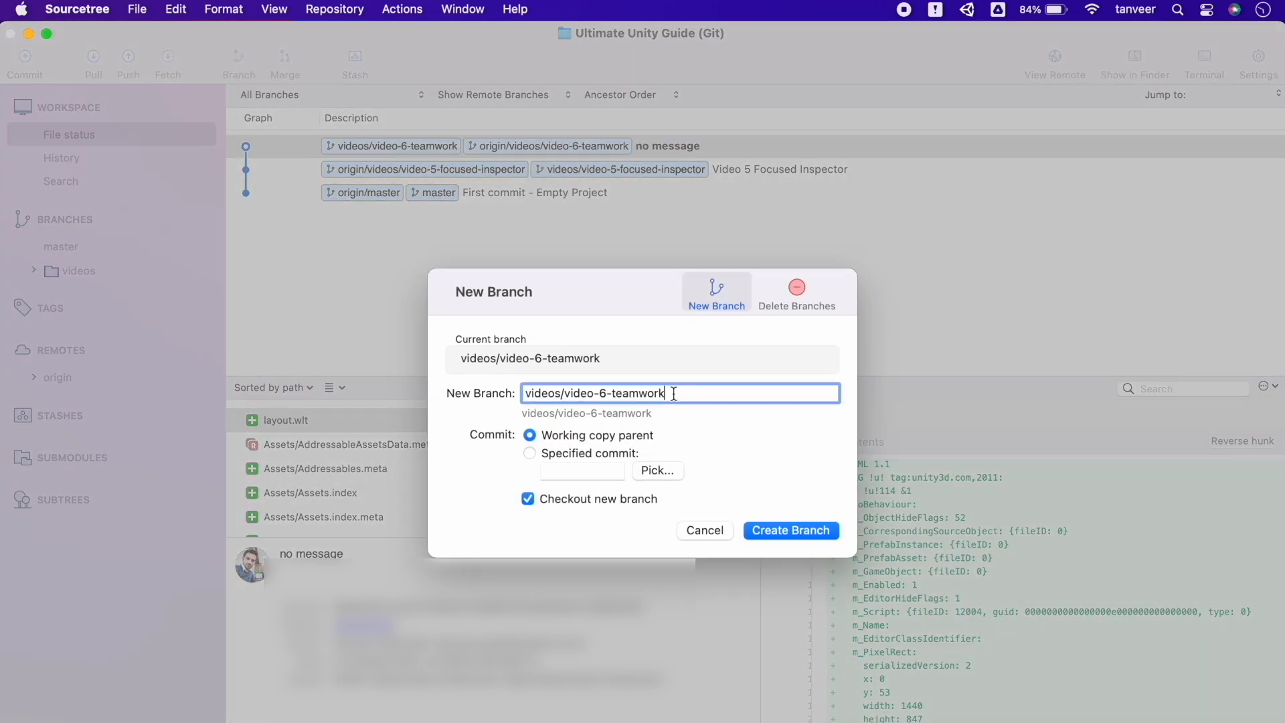
left_click_drag(667, 394, 494, 395)
type("D")
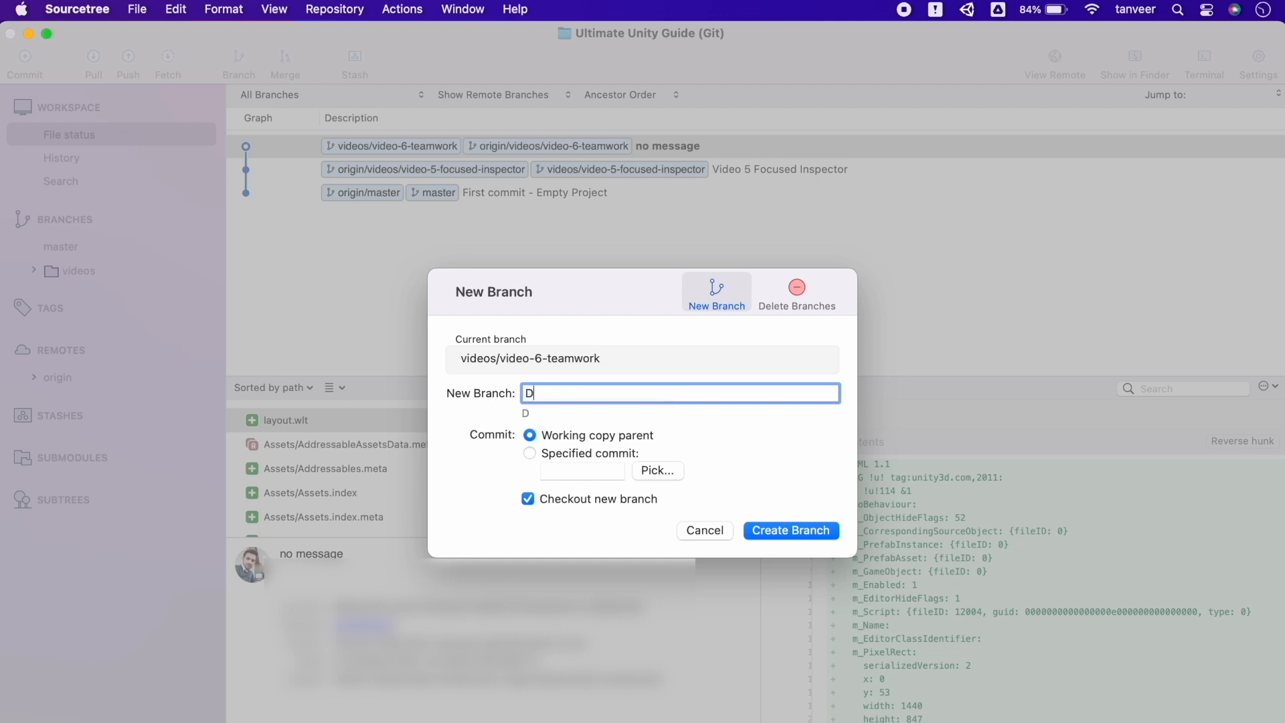
type("eveloper1/Dev1-[")
key("BackSpace")
key("BackSpace")
key("BackSpace")
key("BackSpace")
key("BackSpace")
key("BackSpace")
key("super+Left")
key("shift+Right")
type("d")
key("super+Right")
type("dev1-commit-1")
key("BackSpace")
key("BackSpace")
key("BackSpace")
key("BackSpace")
key("BackSpace")
key("BackSpace")
key("BackSpace")
key("BackSpace")
type("my-first-commit")
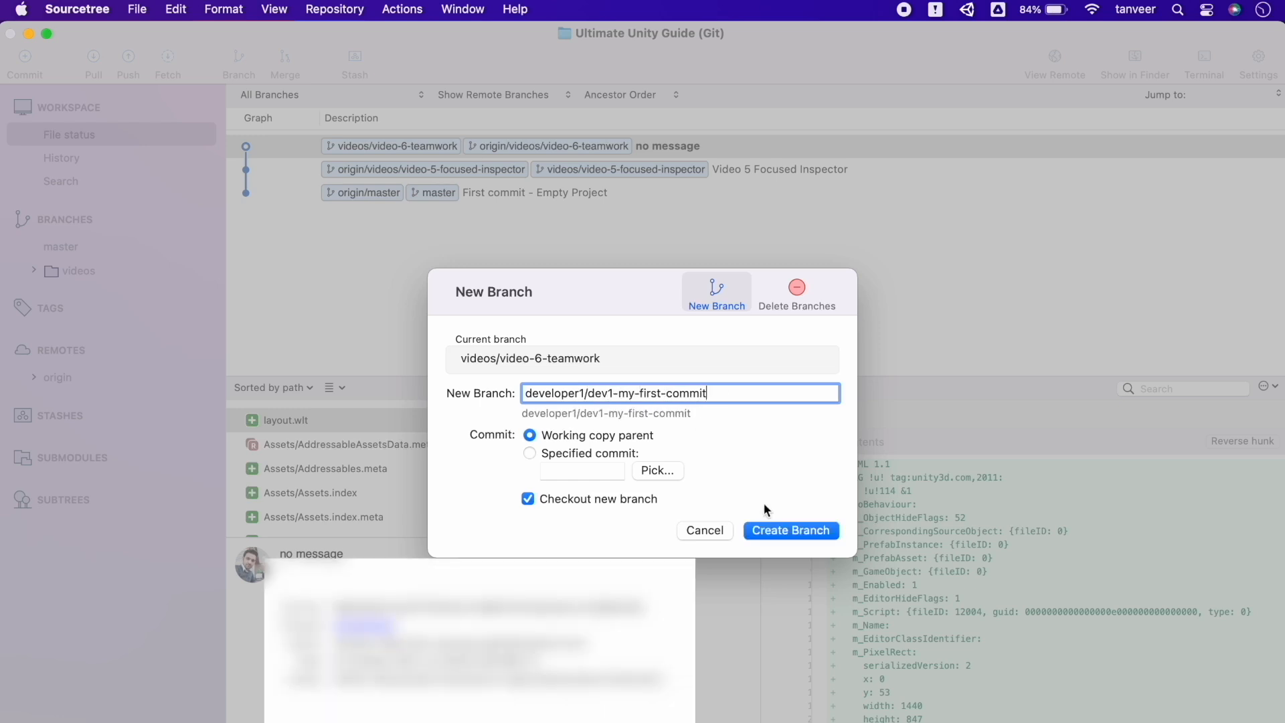
left_click(781, 538)
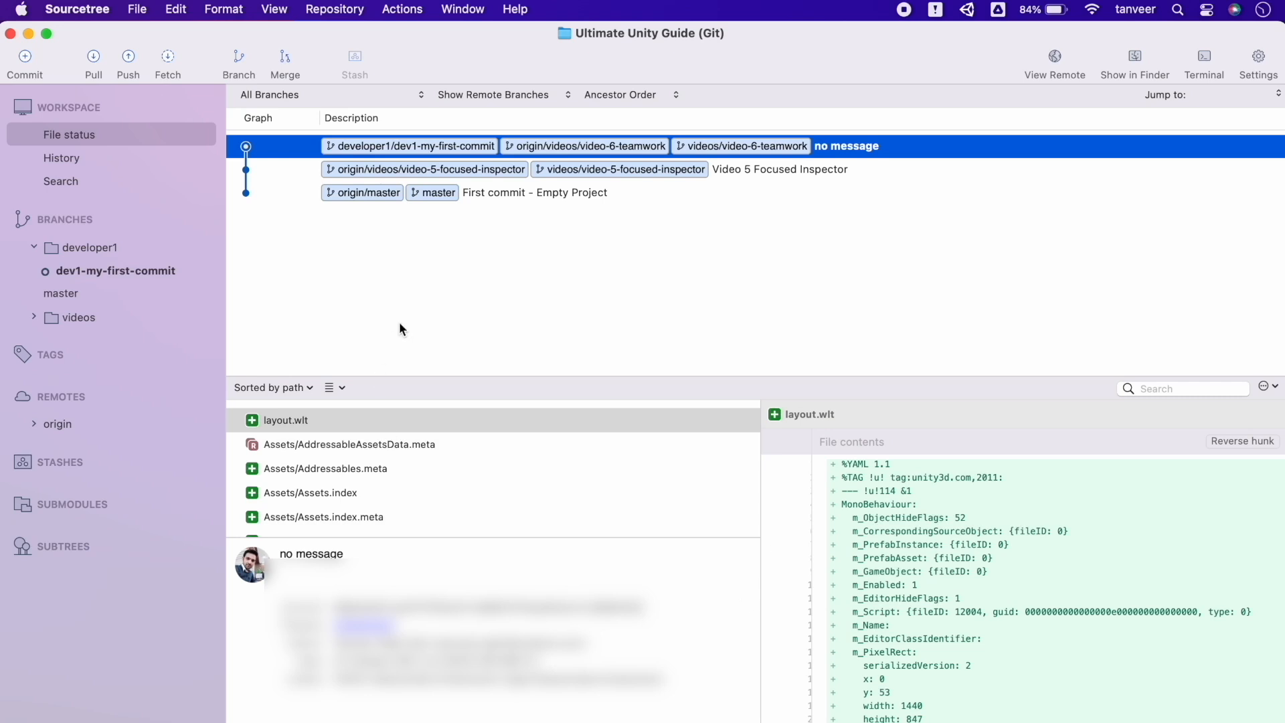
Create a second branch, developer2/my-first-commit, by editing the prefilled name
left_click(99, 251)
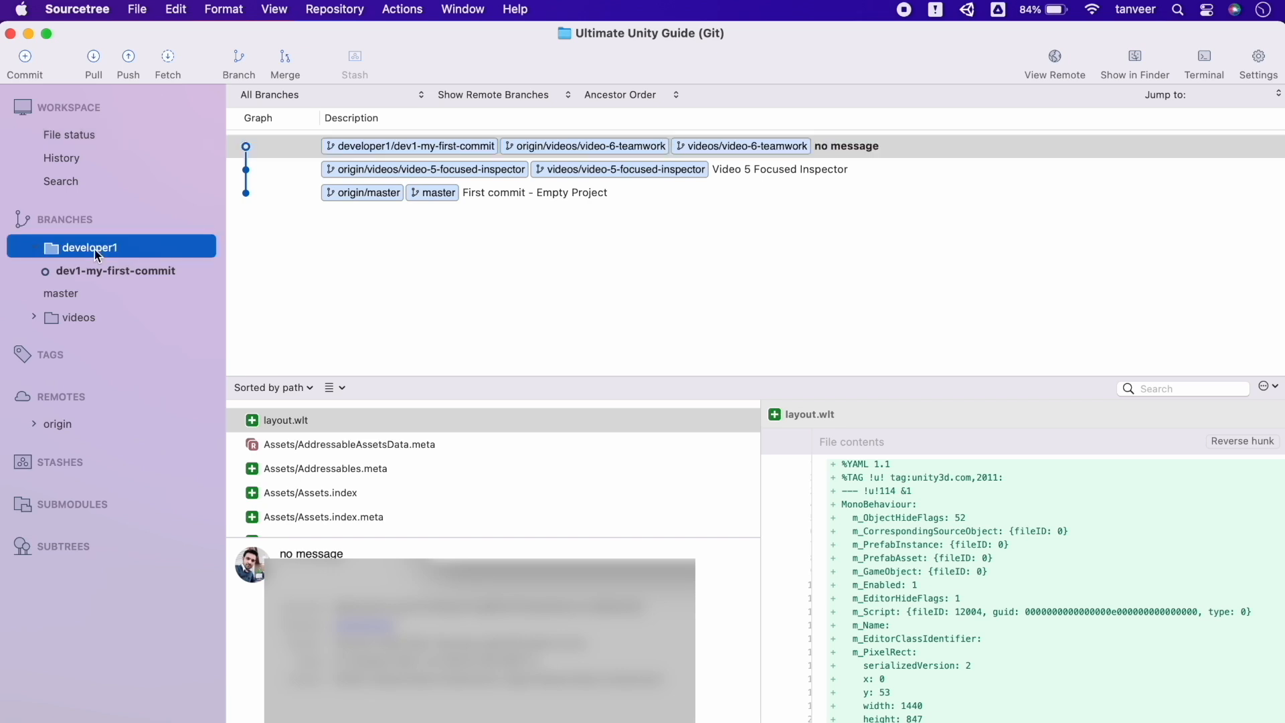
left_click(238, 67)
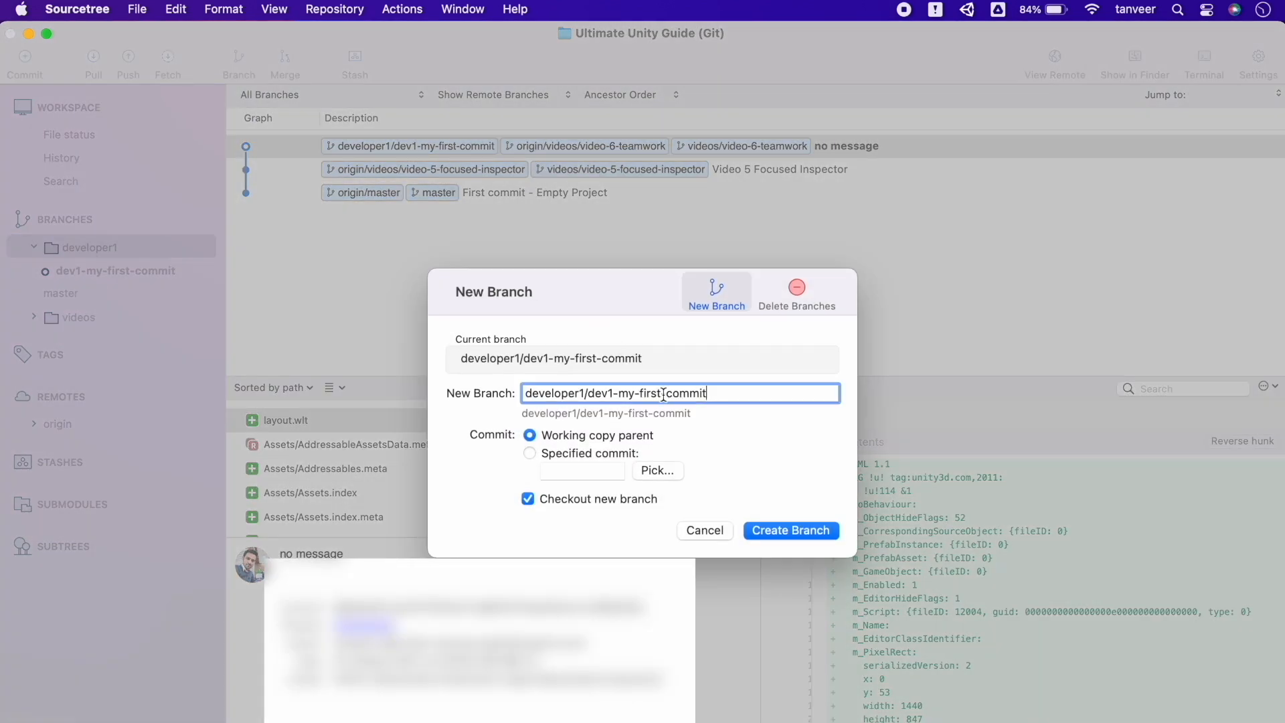
left_click(585, 393)
key("BackSpace")
type("2")
left_click(612, 393)
key("BackSpace")
type("2")
key("Left")
key("shift+Left")
key("shift+Left")
key("shift+Left")
key("shift+Right")
key("shift+Right")
key("BackSpace")
left_click(781, 529)
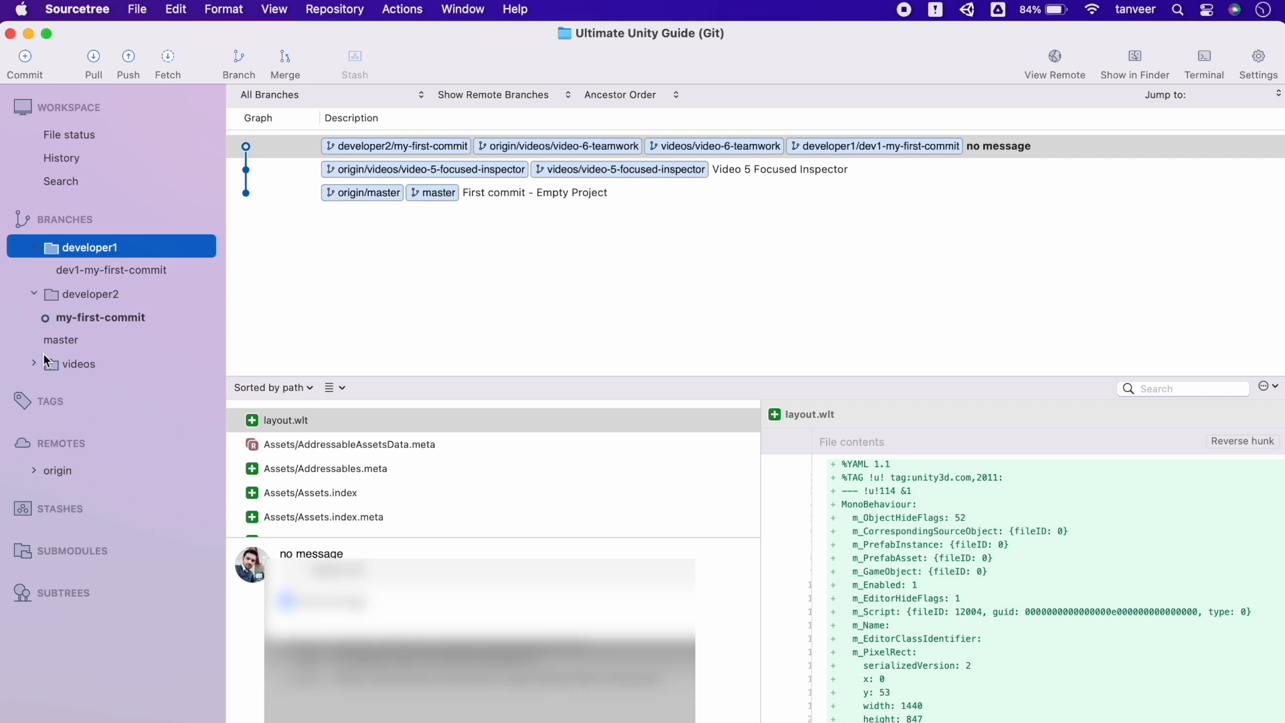
Toggle the developer1 and developer2 folders and select the my-first-commit branches
left_click(35, 247)
left_click(35, 247)
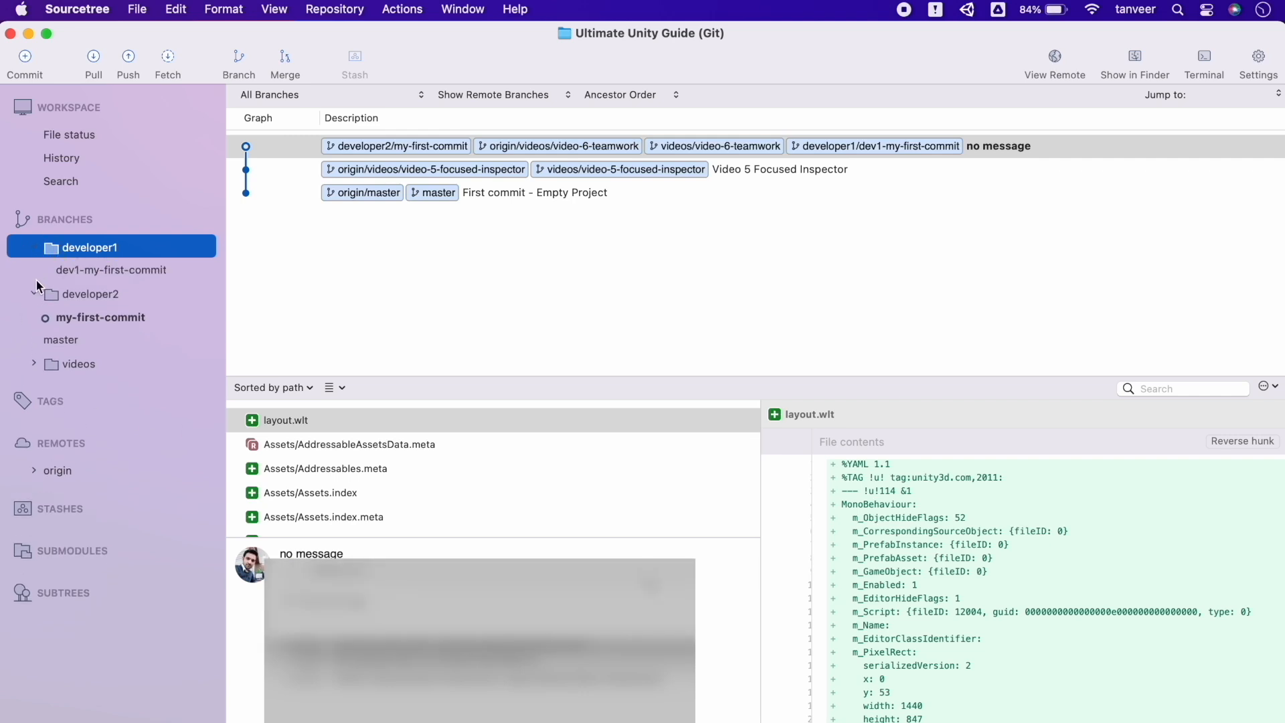
left_click(35, 294)
left_click(35, 294)
left_click(73, 316)
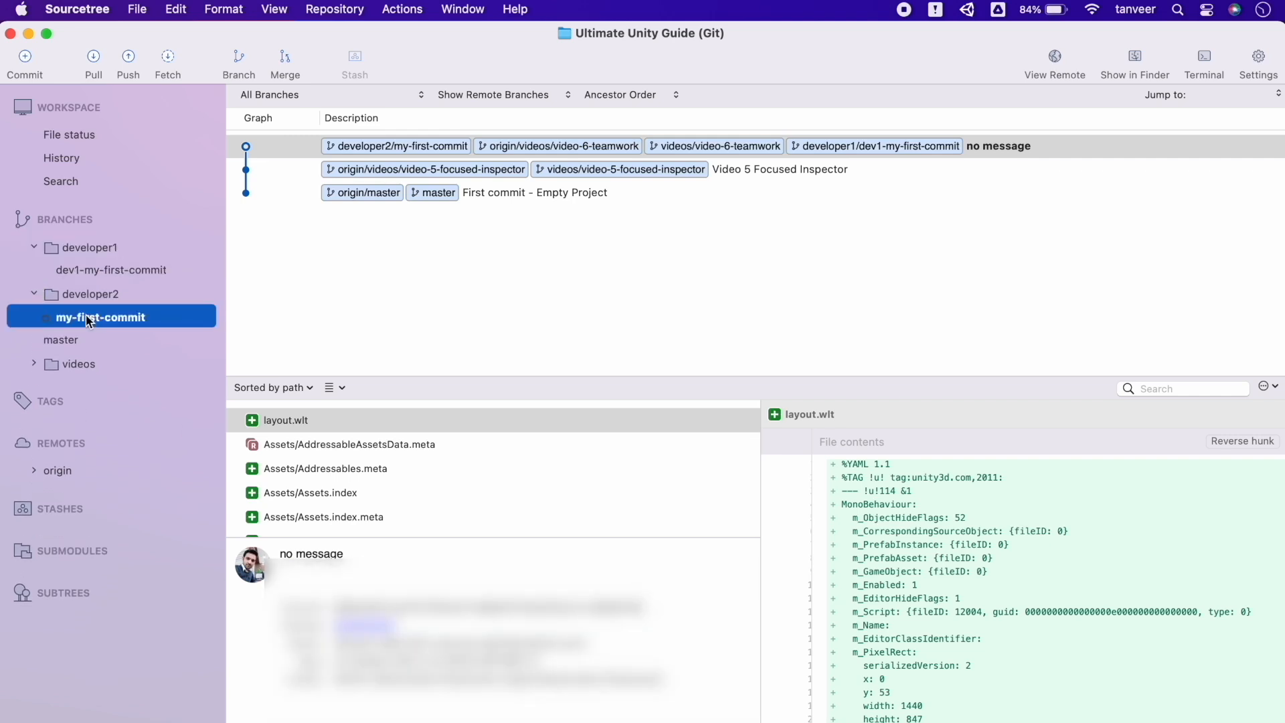
left_click(104, 268)
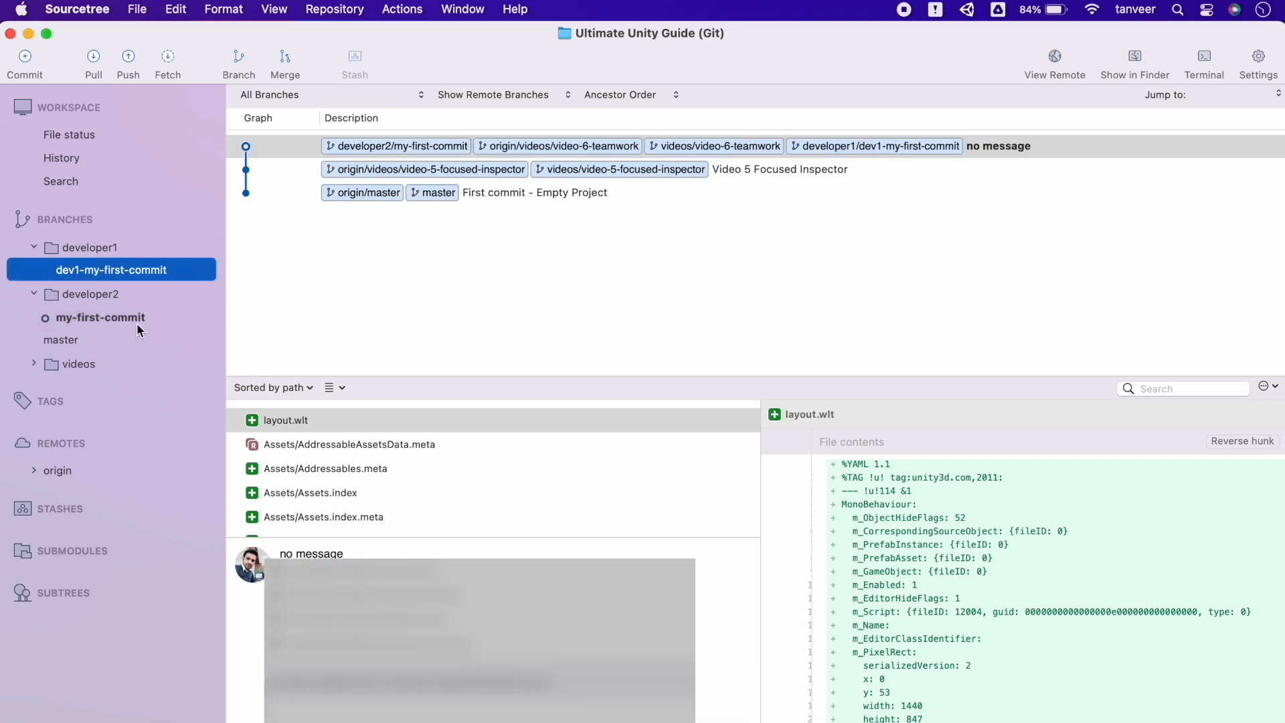
Create and check out the developer1/my-another-commit branch
left_click(233, 64)
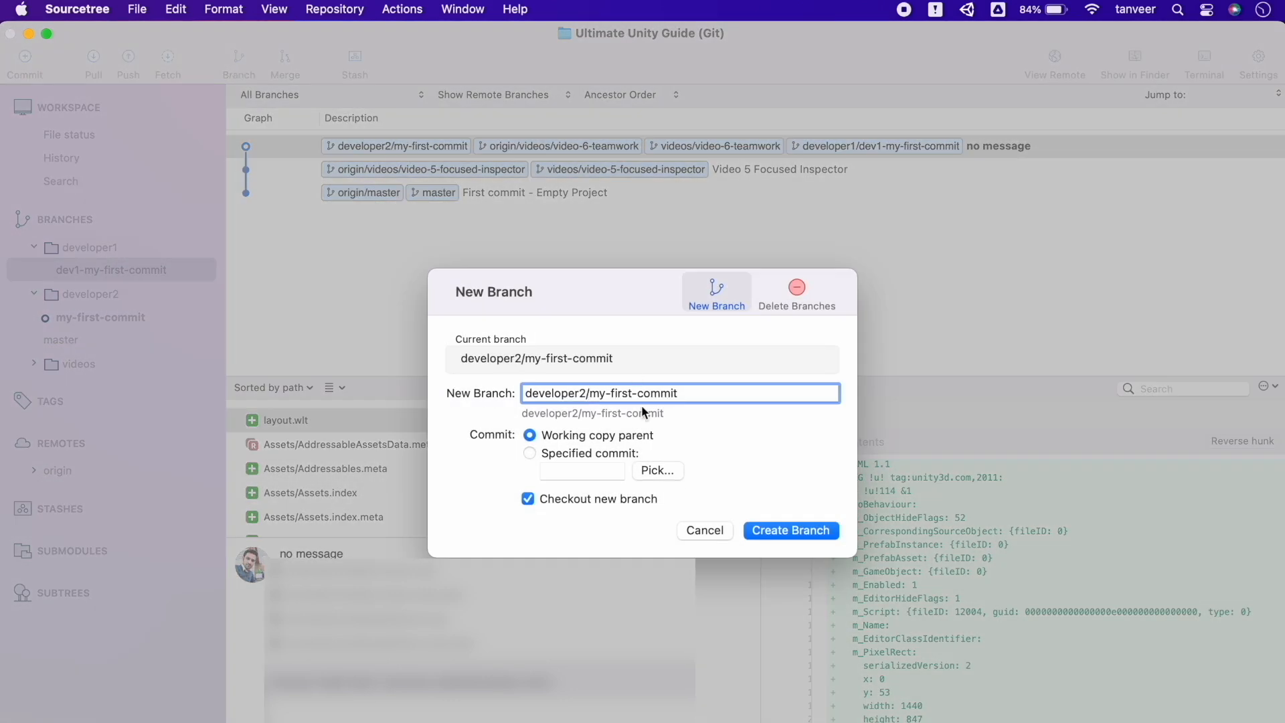
left_click(585, 394)
key("BackSpace")
type("1")
key("Right")
key("shift+super+Right")
type("my-another-commit")
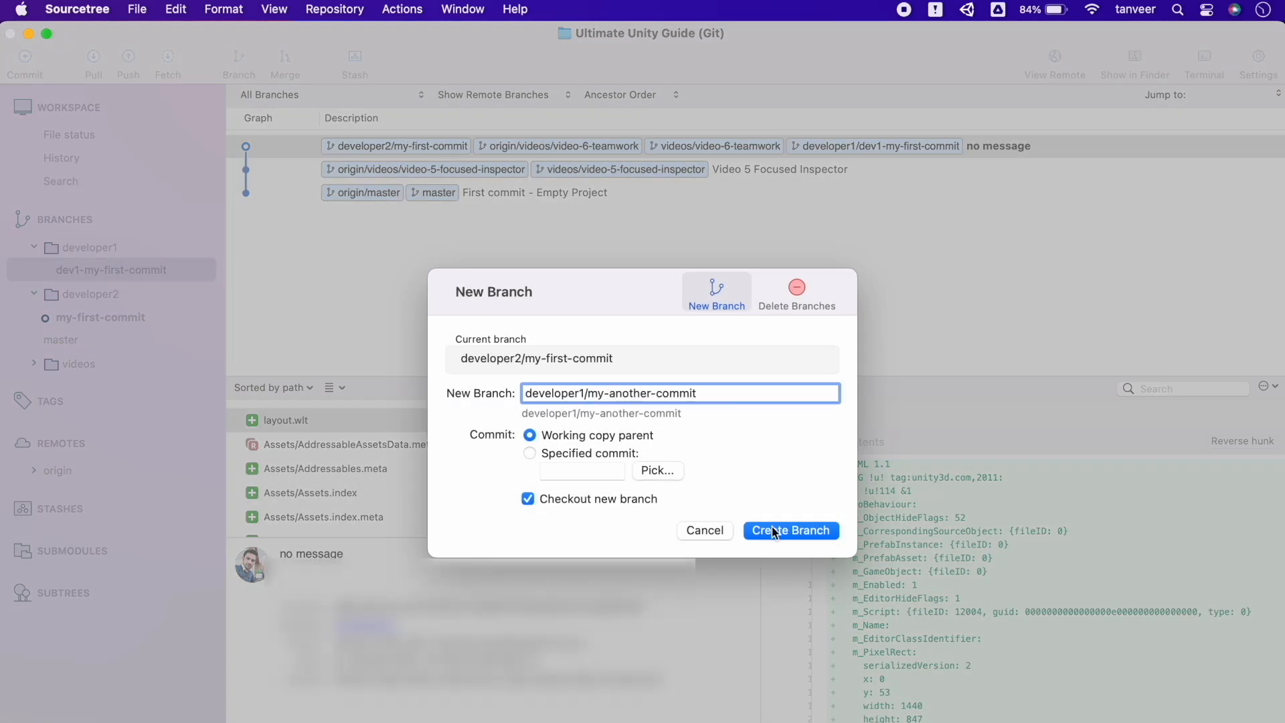
left_click(774, 531)
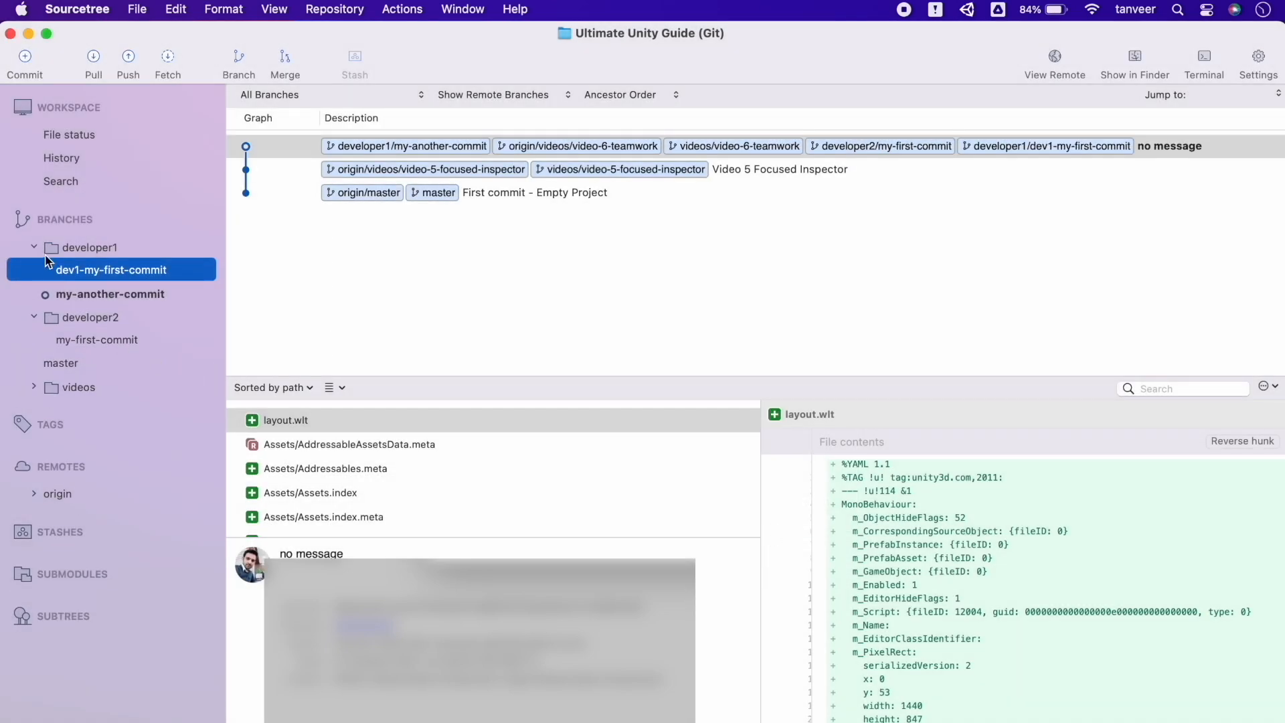
Expand and collapse the local and origin developer1/developer2 branch folders, then collapse origin
left_click(34, 248)
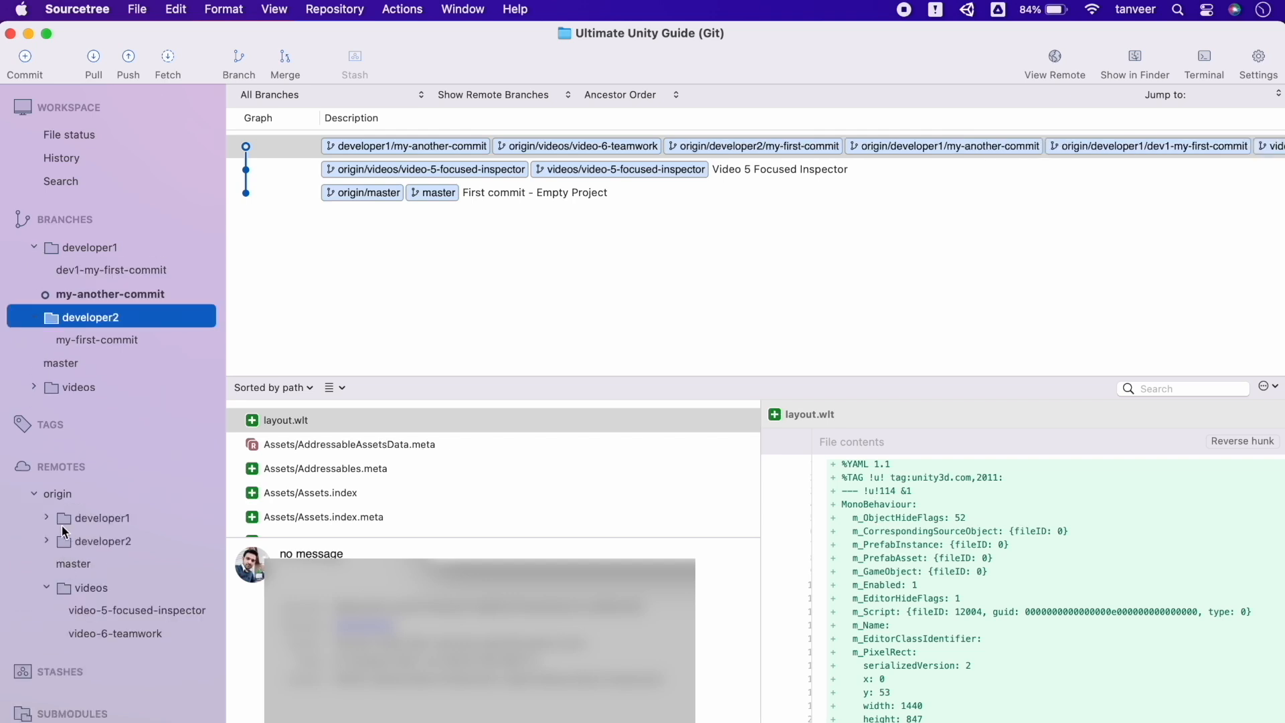
left_click(46, 515)
left_click(46, 515)
left_click(46, 540)
left_click(46, 541)
left_click(34, 494)
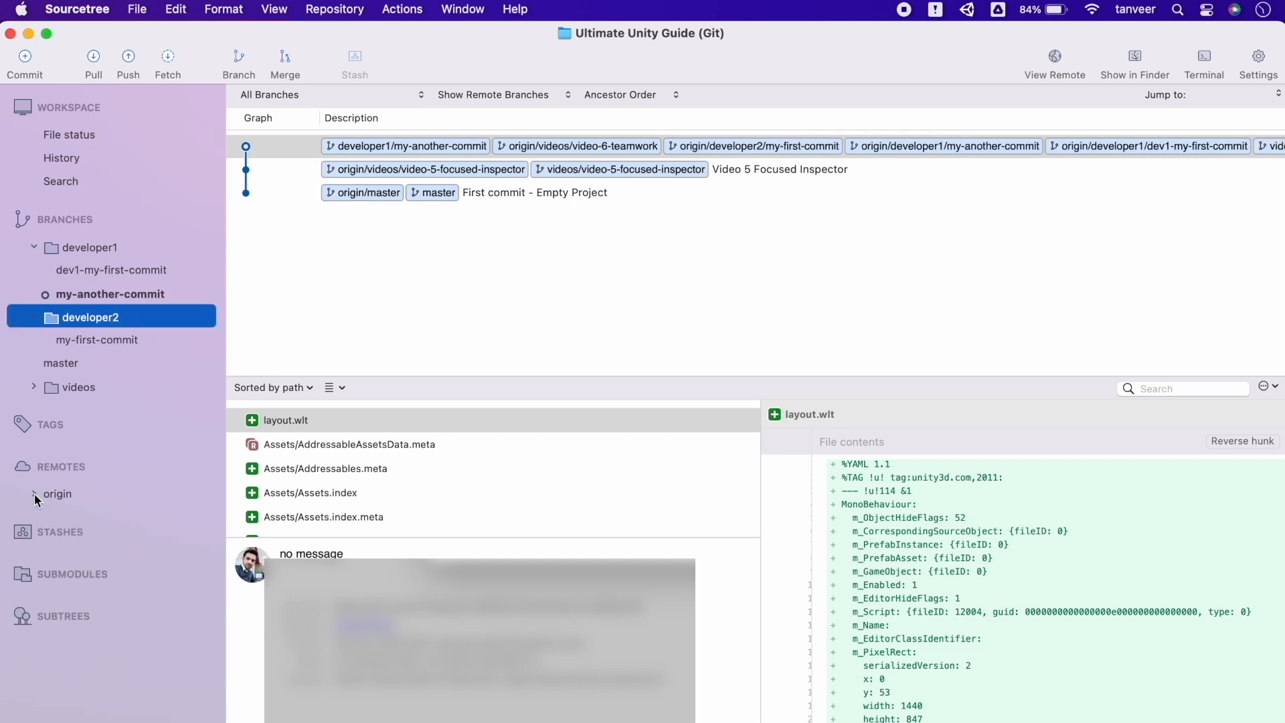
Open the repository on bitbucket.org via View Remote, then switch back to Unity
left_click(1058, 71)
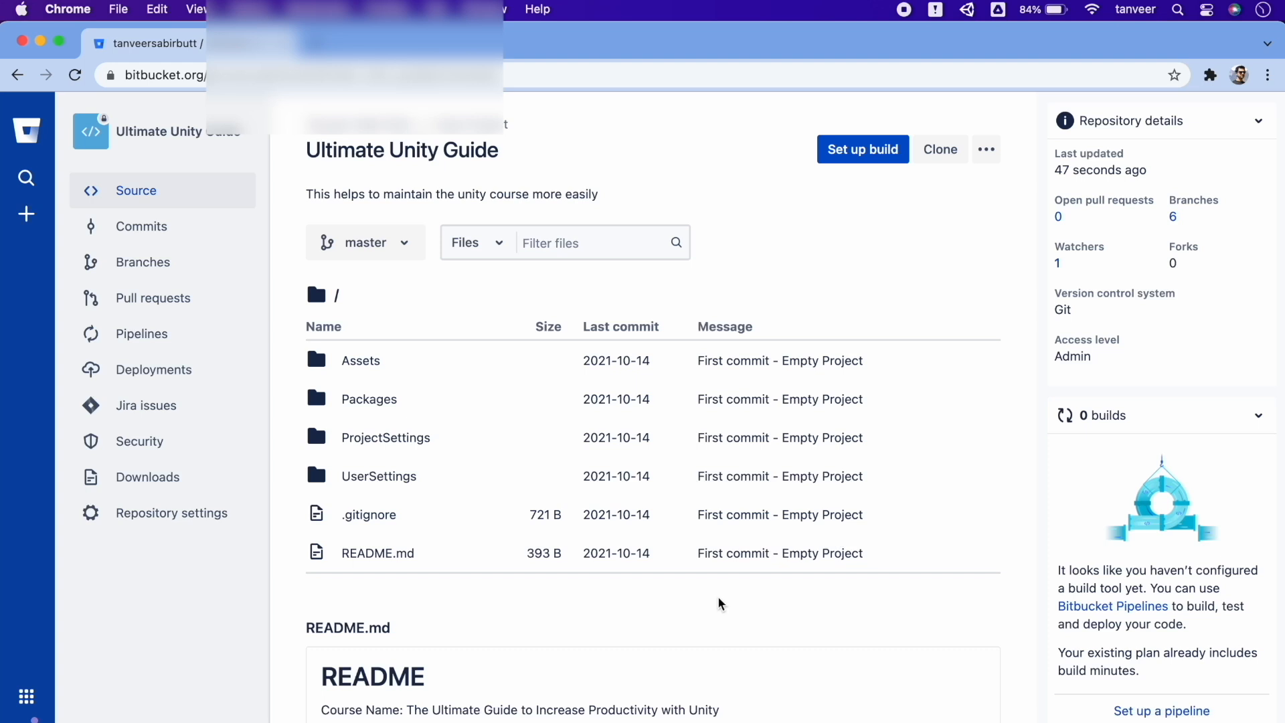
key("super+Tab")
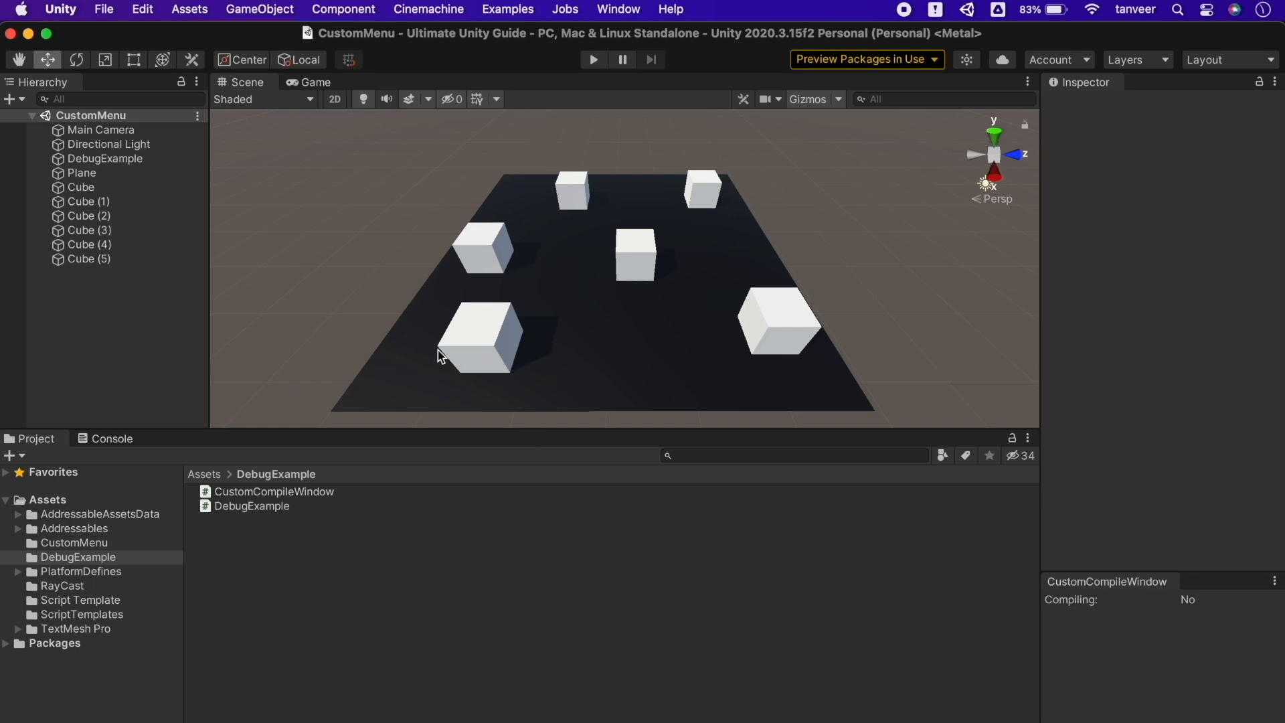
Drag three cubes to new spots on the plane, lining several up in a row
left_click(459, 345)
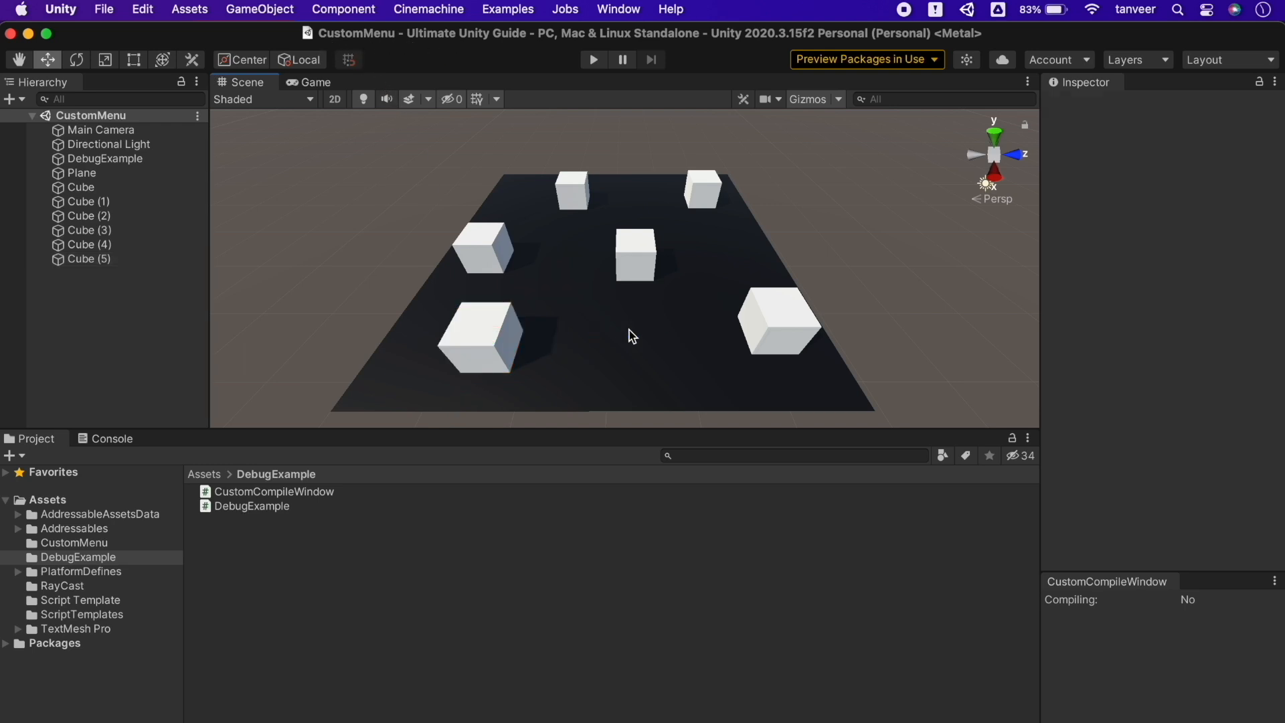
left_click_drag(488, 337, 692, 337)
left_click(484, 248)
left_click_drag(456, 311, 401, 415)
left_click(636, 255)
left_click_drag(649, 292, 573, 368)
Save the CustomMenu scene and switch back to Sourcetree
left_click(104, 10)
left_click(447, 259)
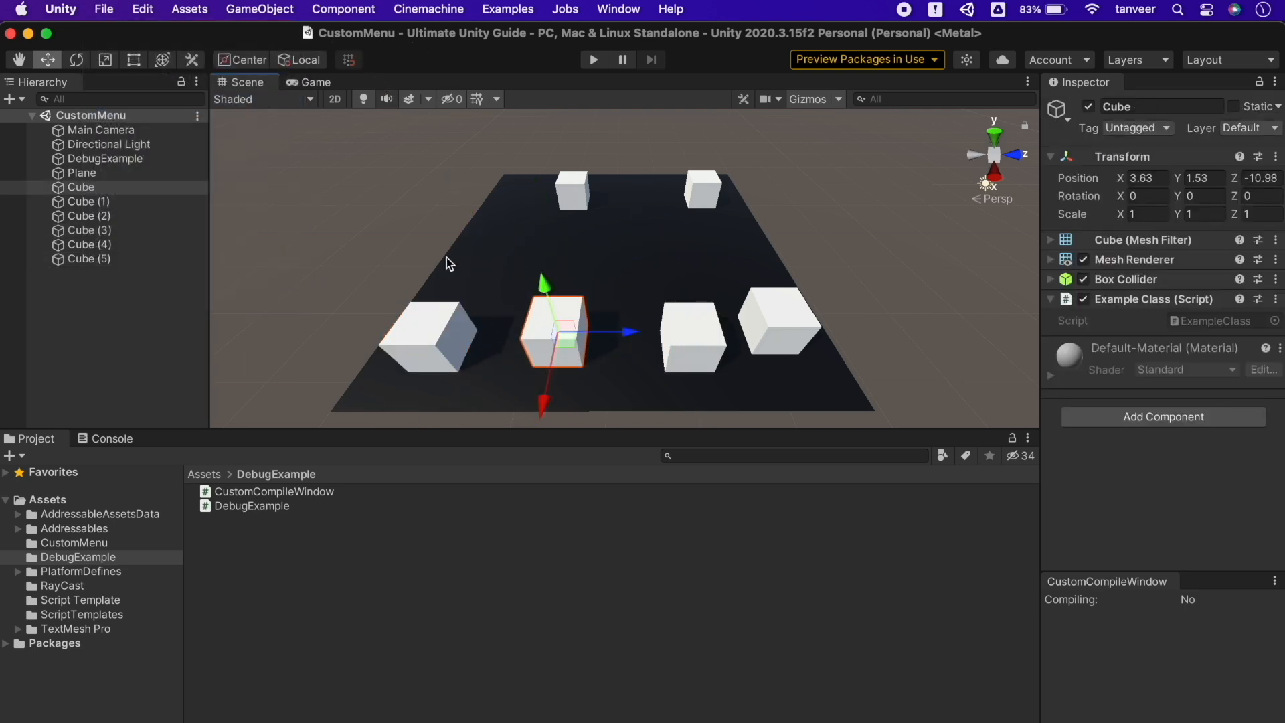
key("super+Tab")
key("super+Tab")
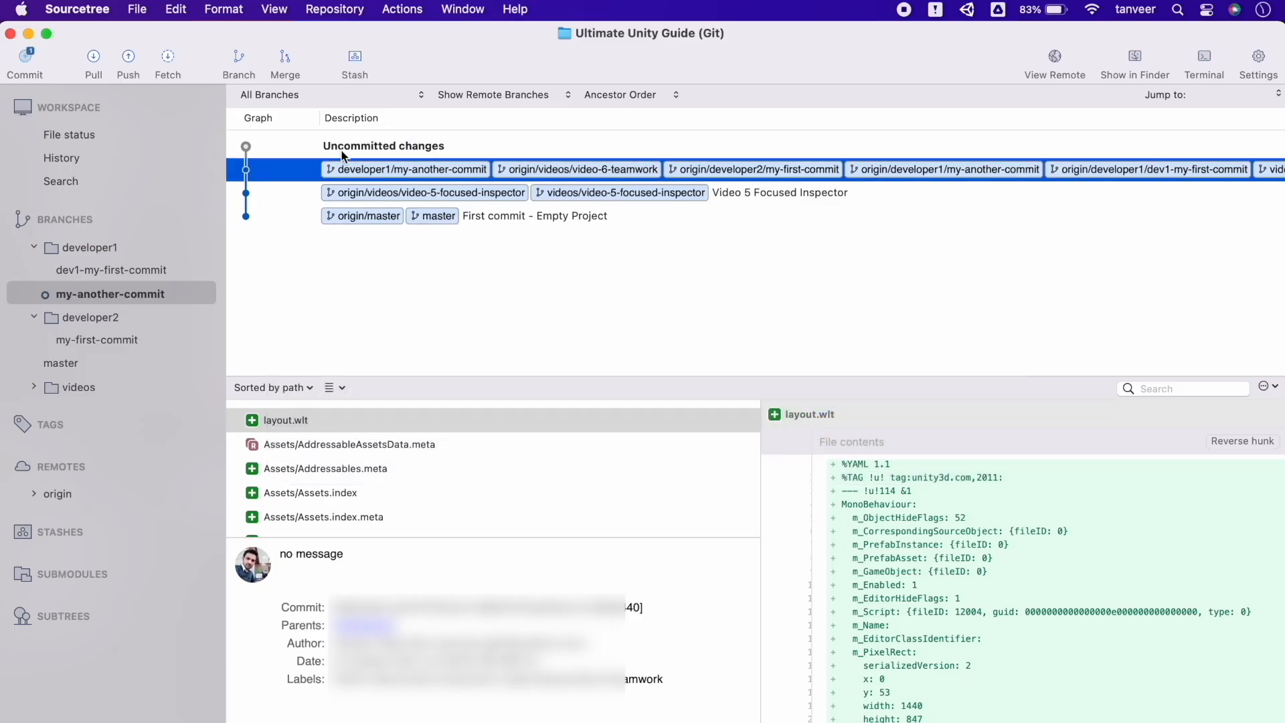
Review the CustomMenu.unity diff, checking the changed position lines in all three hunks
left_click(360, 151)
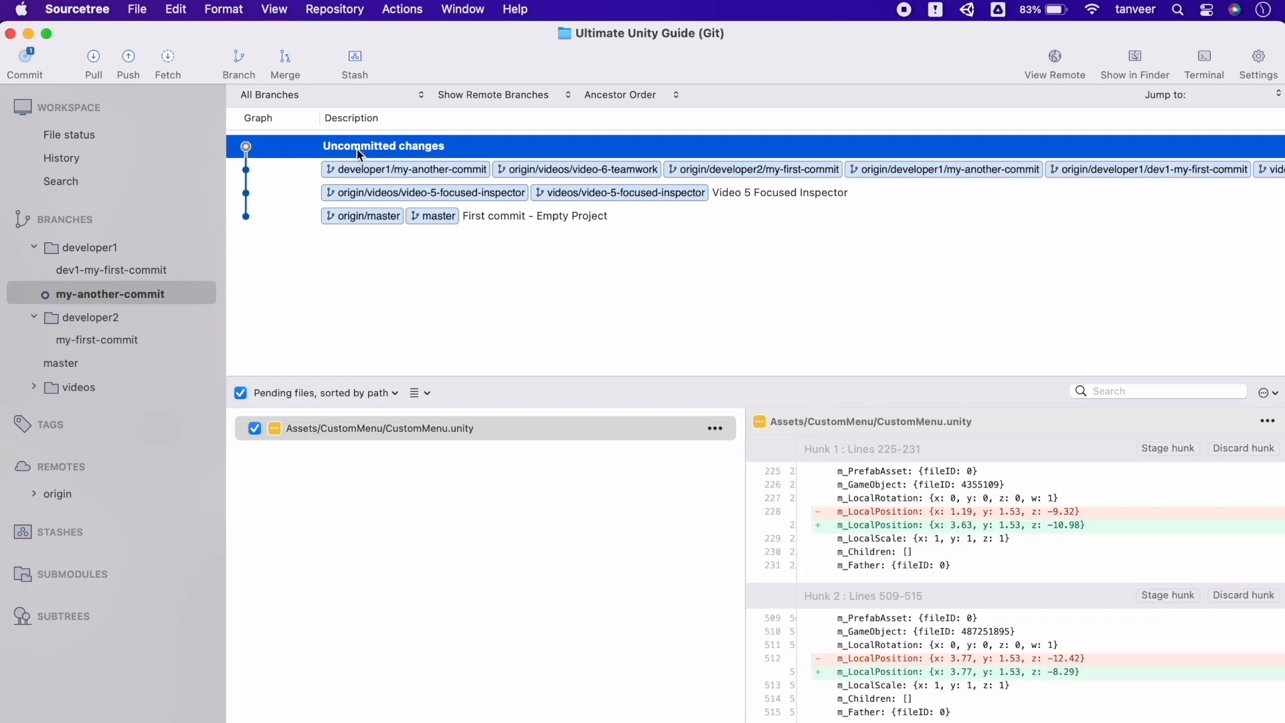
left_click(79, 137)
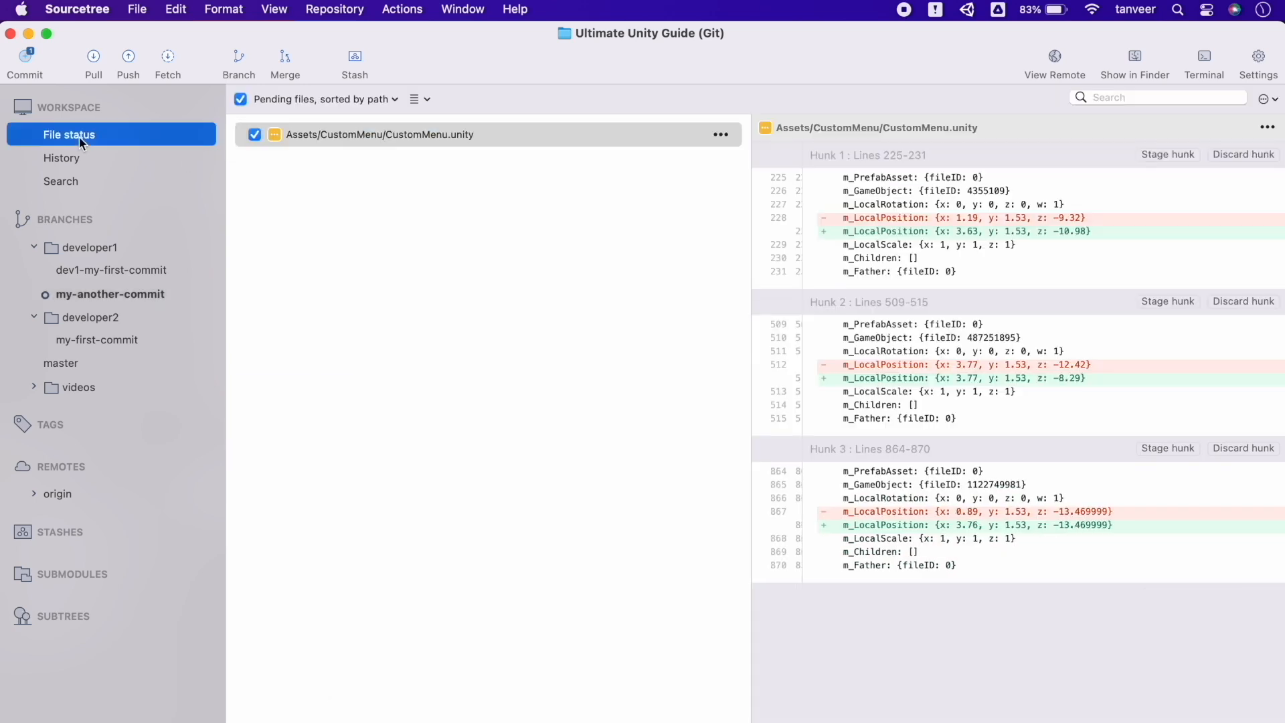
left_click(454, 137)
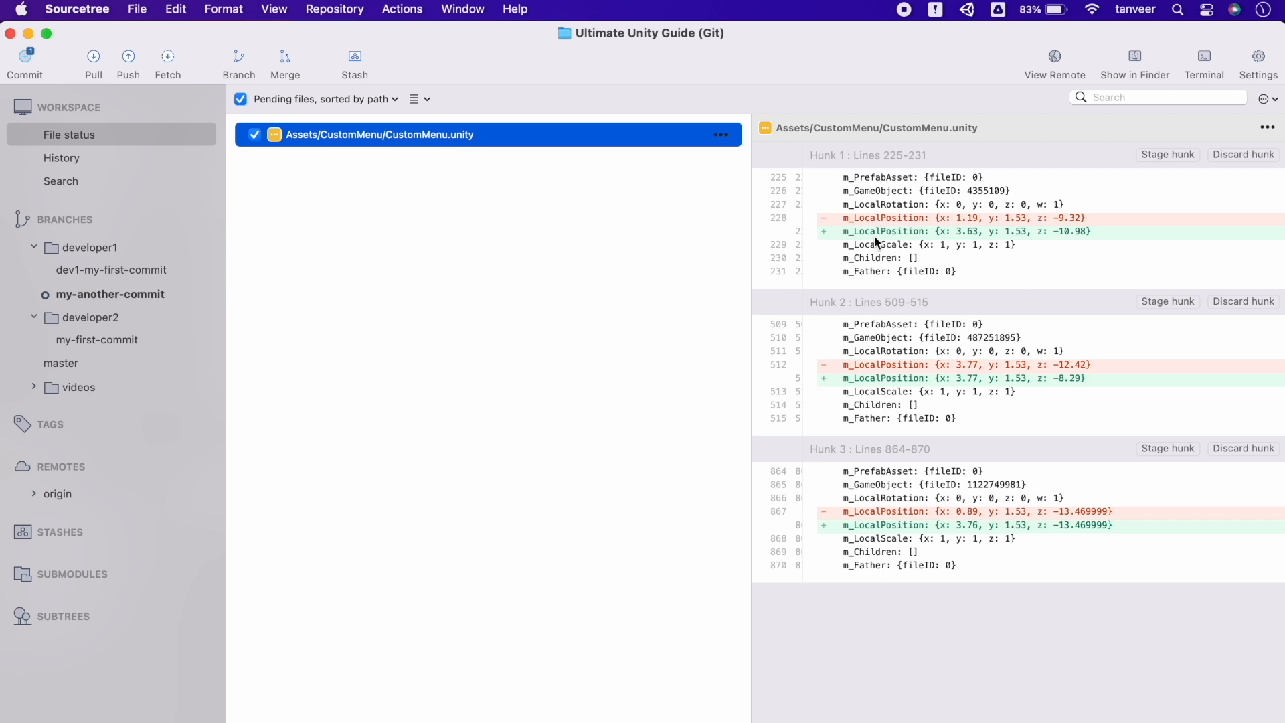
left_click(992, 220)
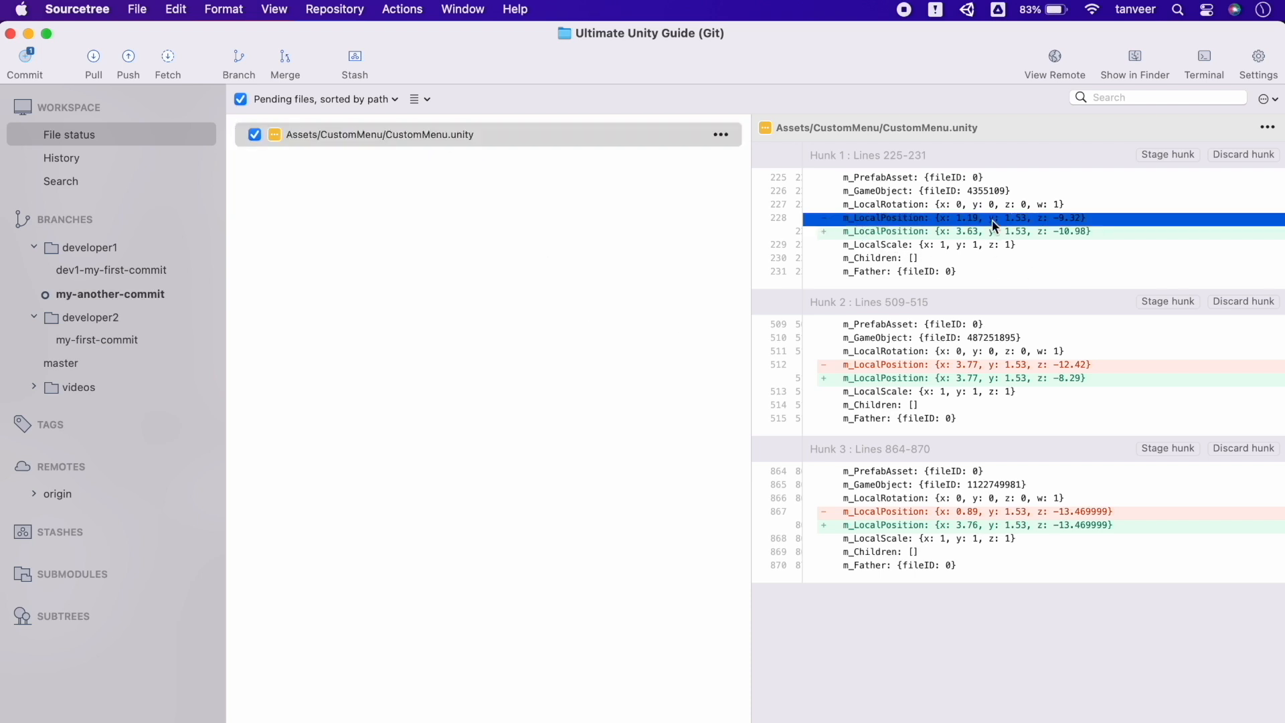
left_click(935, 379)
left_click(956, 527)
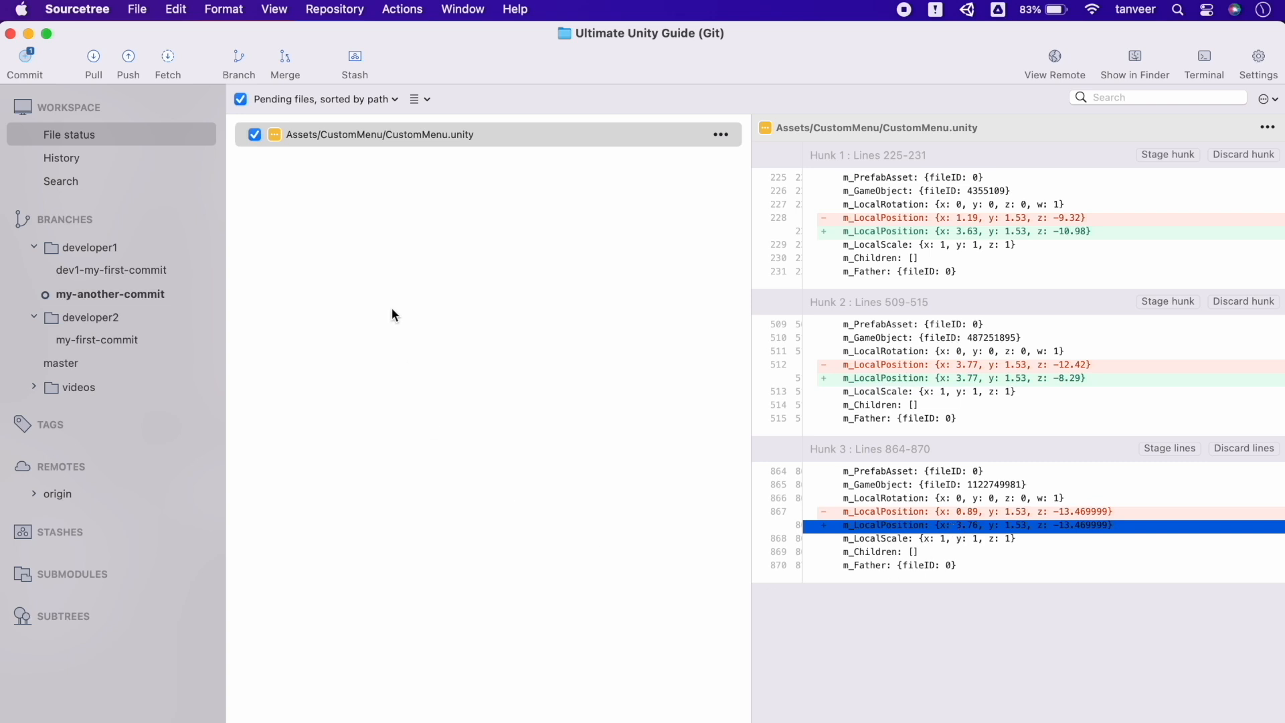
Enter the commit message 'CustomMenu Scene cubes position updated'
left_click(26, 62)
type("CustomMenu Scene cubes position updated")
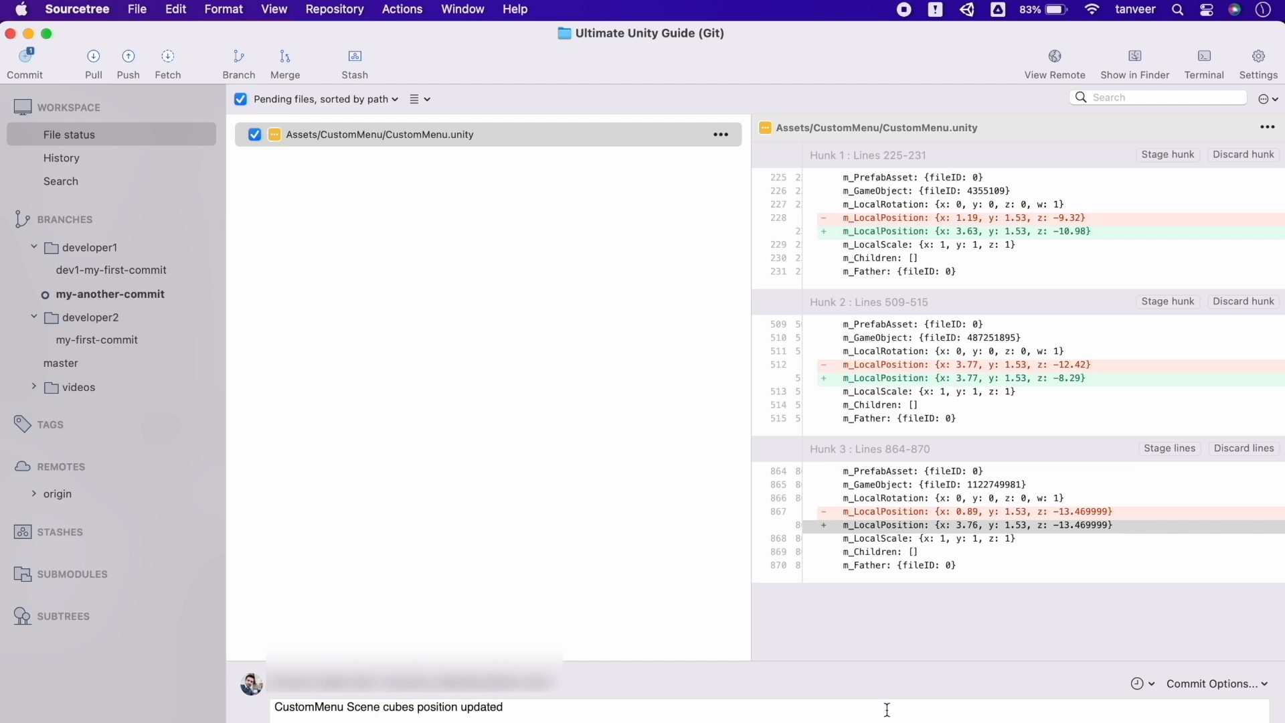
Create branch developer1/task112-cubes-position-updated and commit the scene changes on it
left_click(238, 61)
left_click_drag(700, 395, 587, 395)
type("task112-cubes-position-updated")
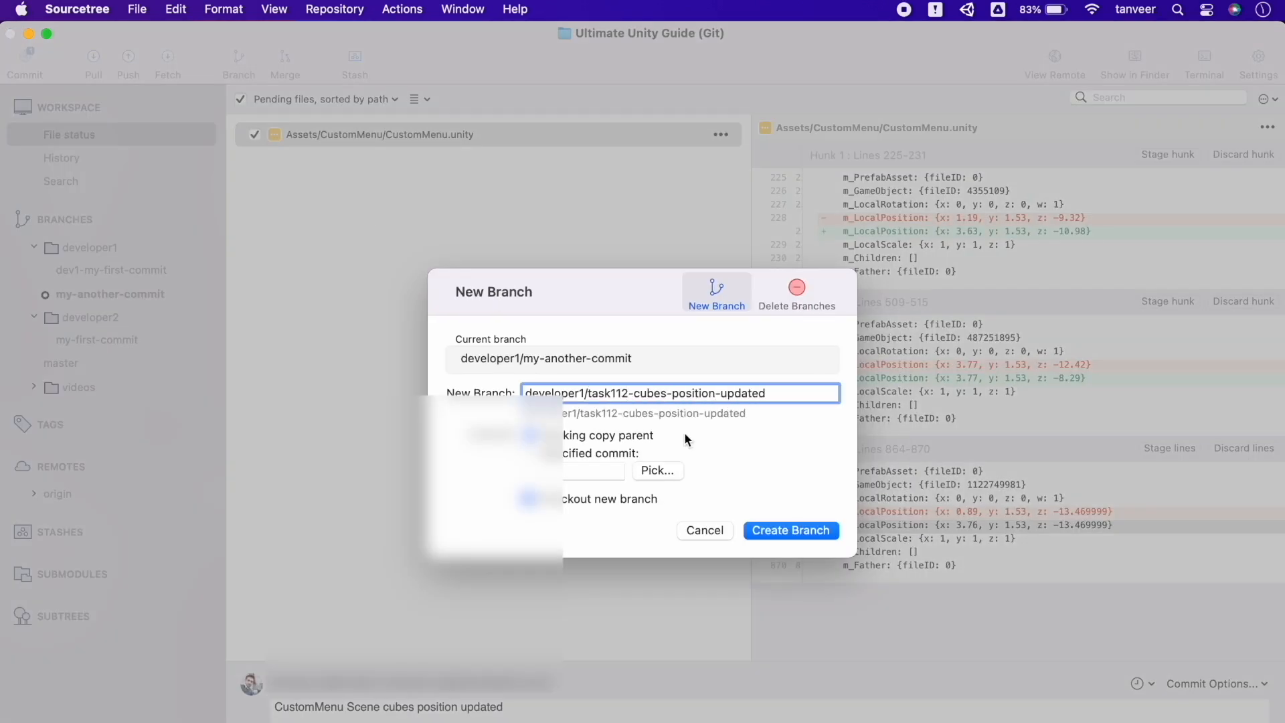
left_click(761, 530)
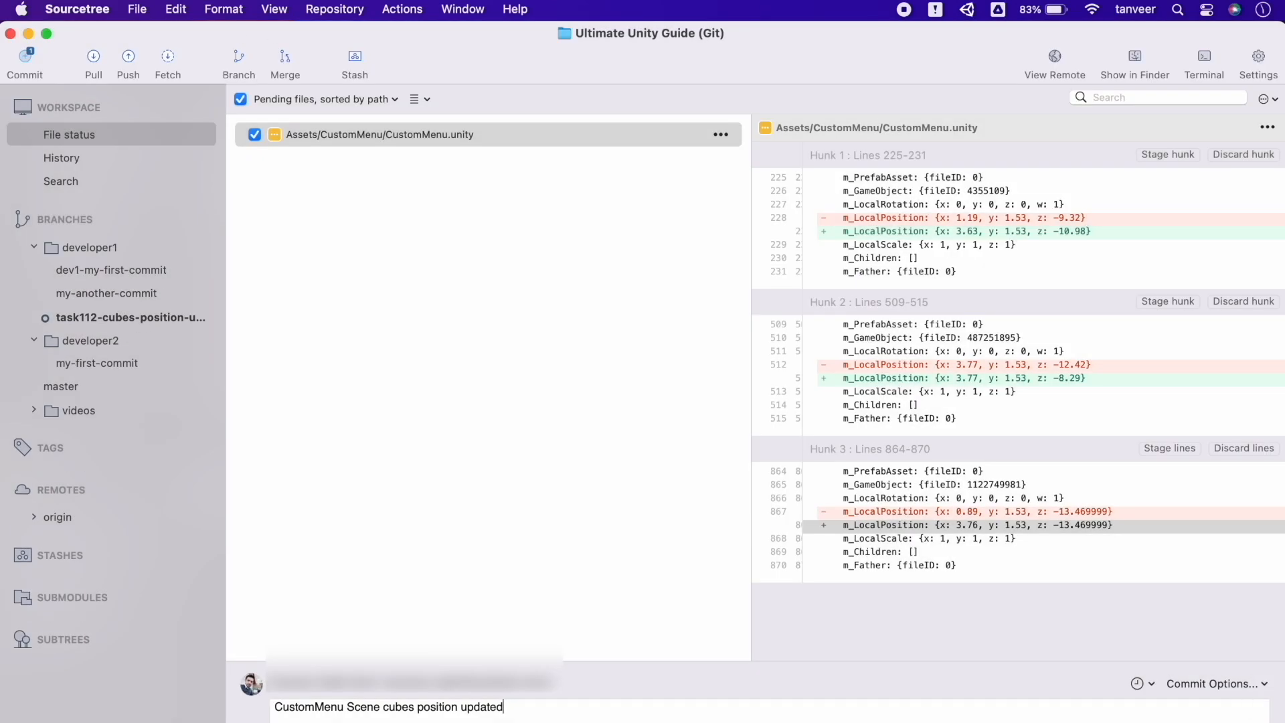
key("super+Return")
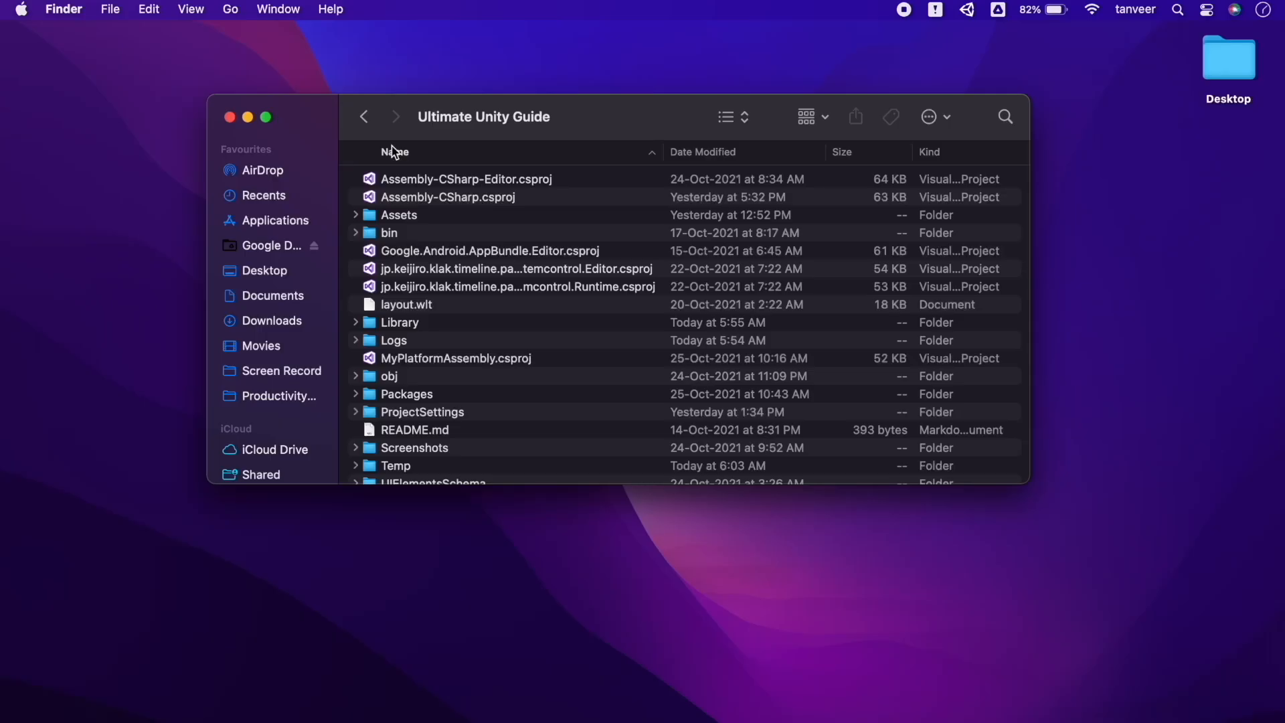
Open the Ultimate Unity Guide folder in icon view and enlarge and reposition the Finder window
left_click(364, 117)
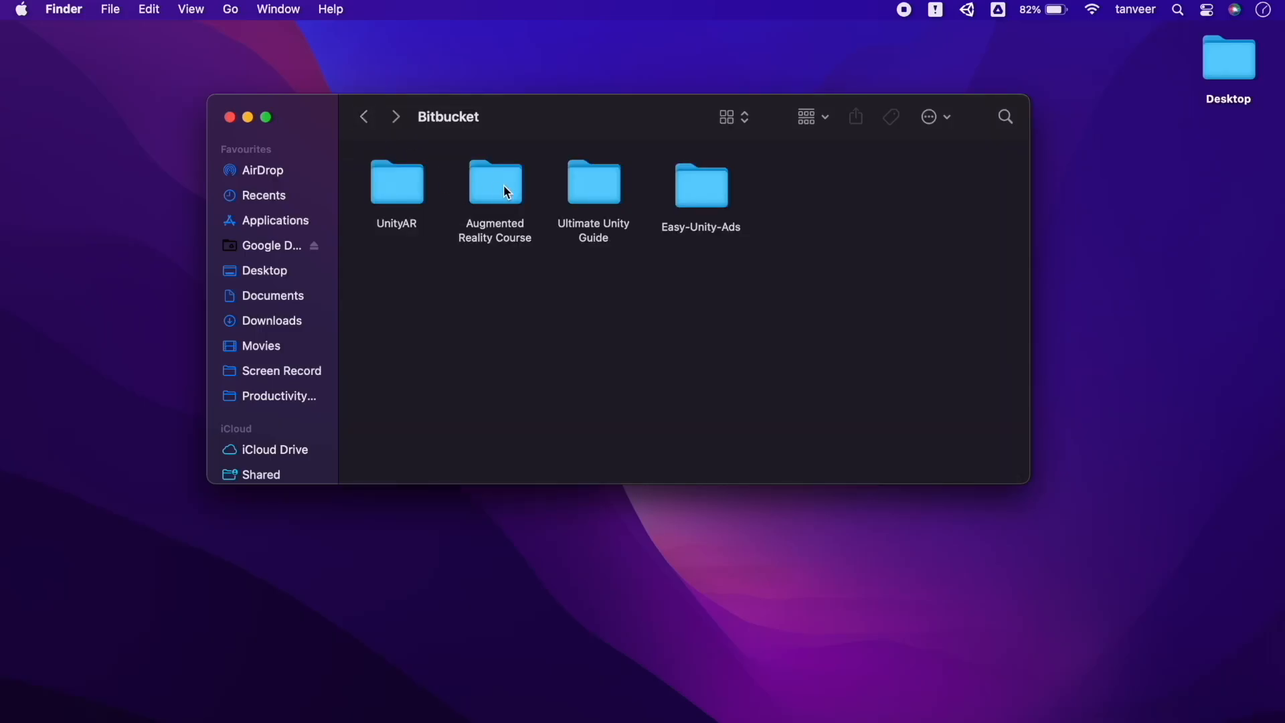
double_click(604, 179)
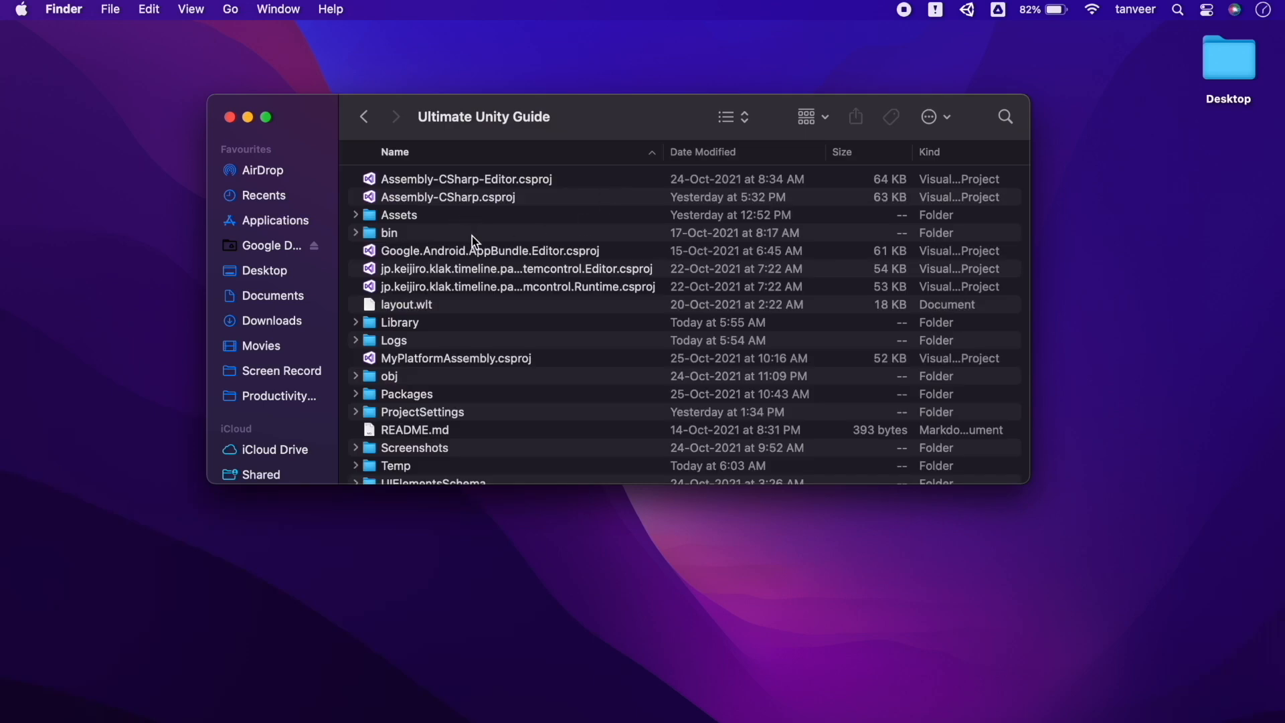
left_click(734, 117)
left_click(746, 114)
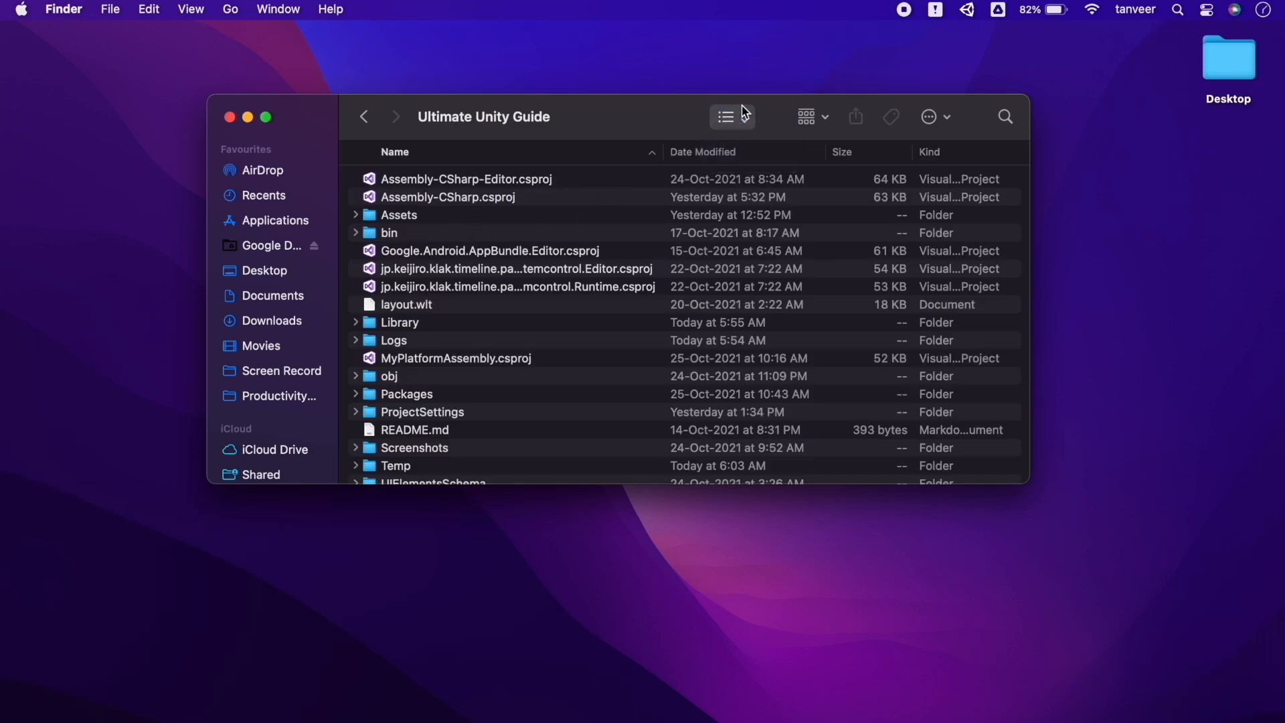
key("super+1")
left_click_drag(1029, 482, 1220, 713)
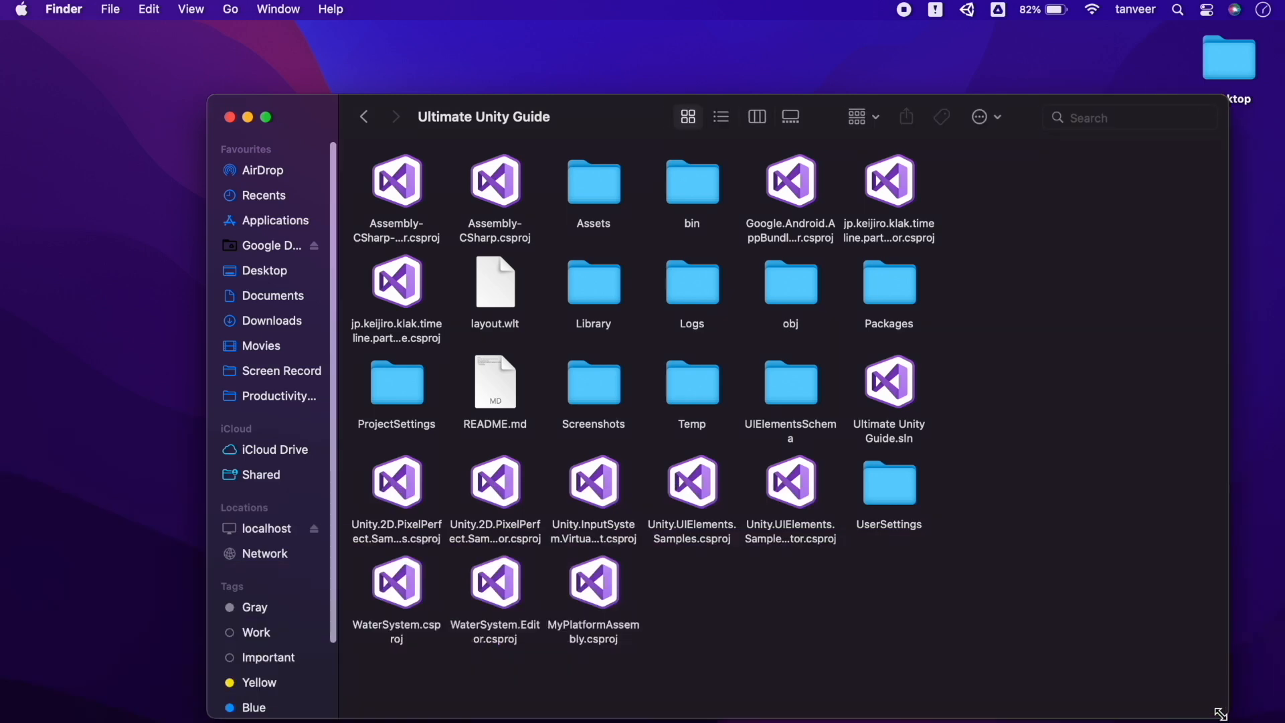
left_click_drag(601, 119, 515, 87)
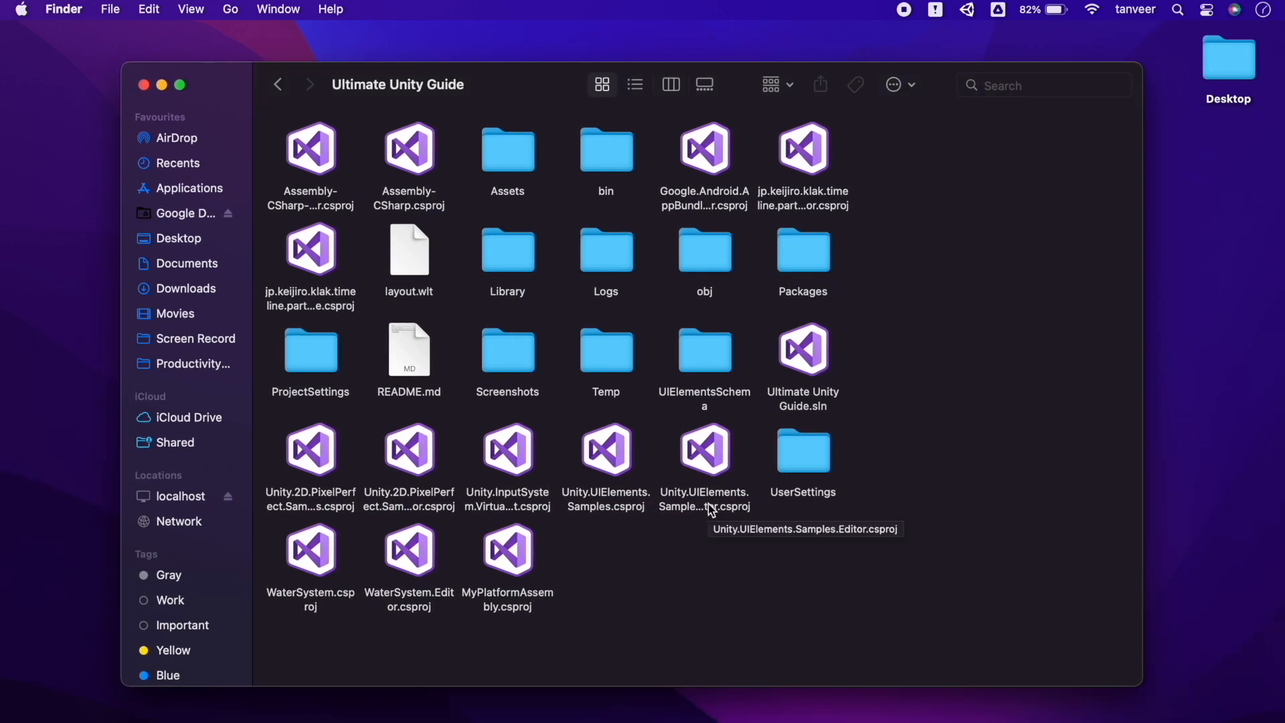
Reveal hidden files and open .gitignore in TextEdit
key("super+shift+period")
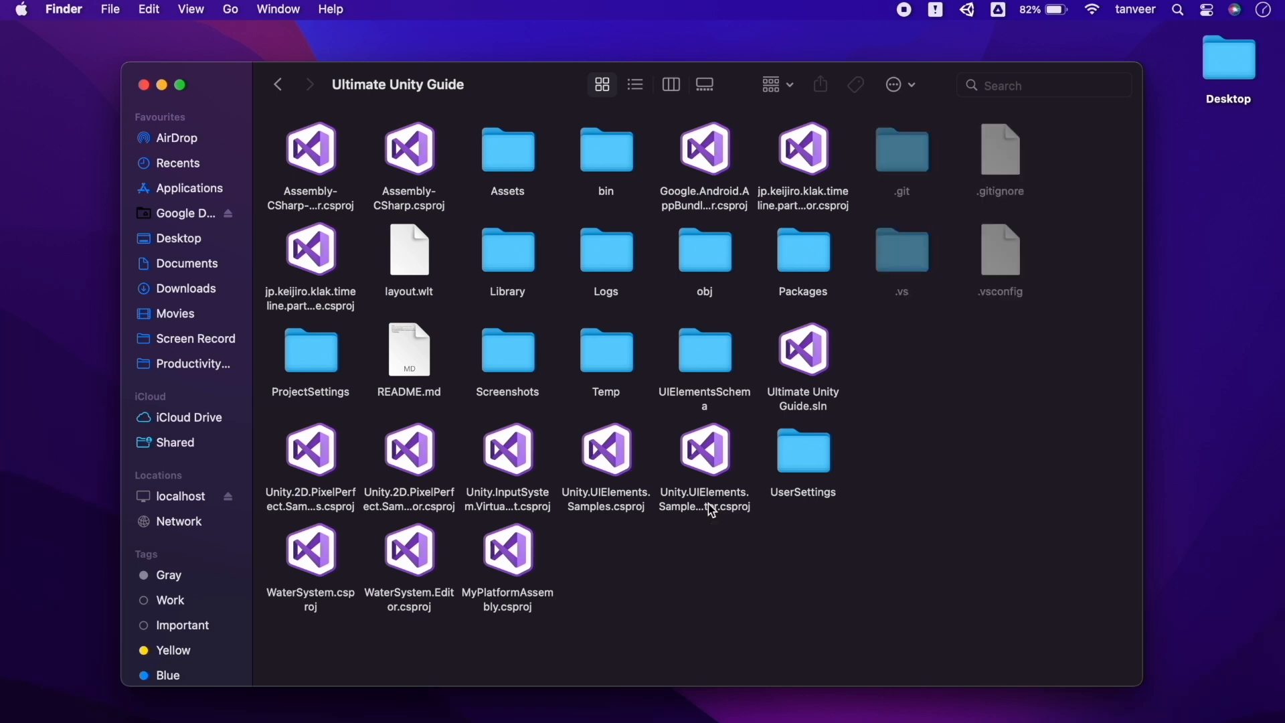
left_click(1012, 159)
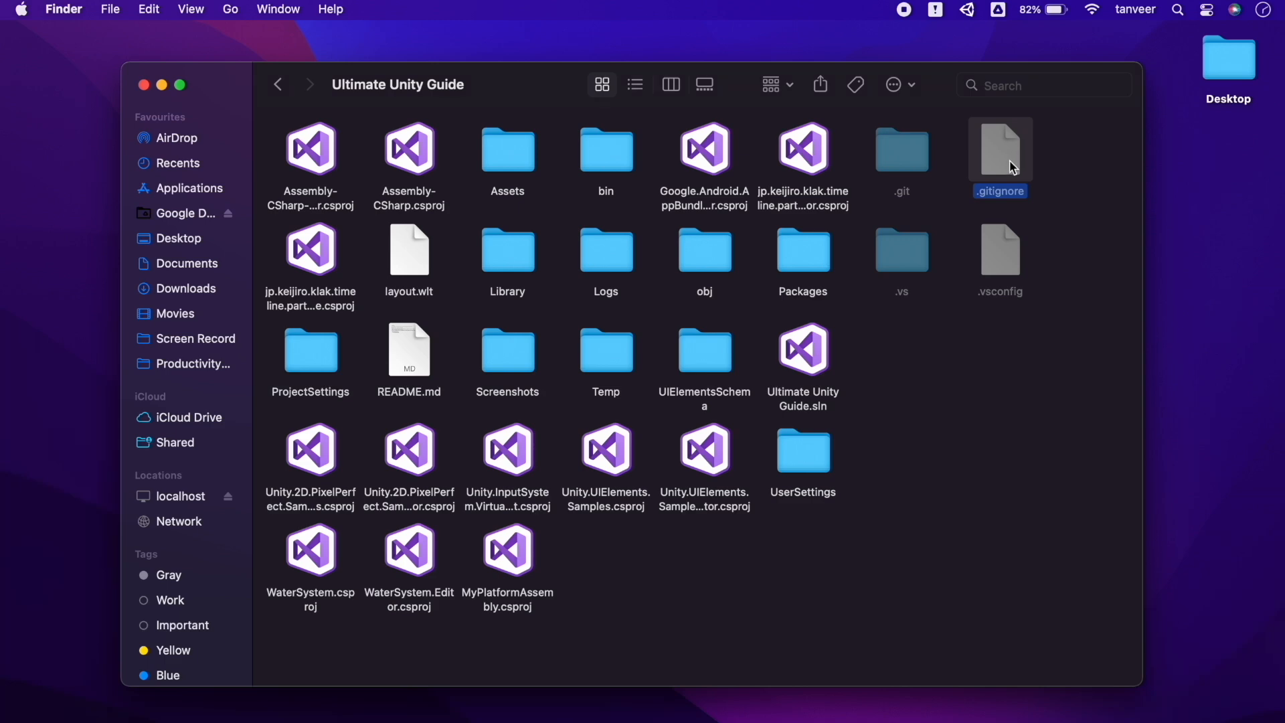
double_click(1009, 162)
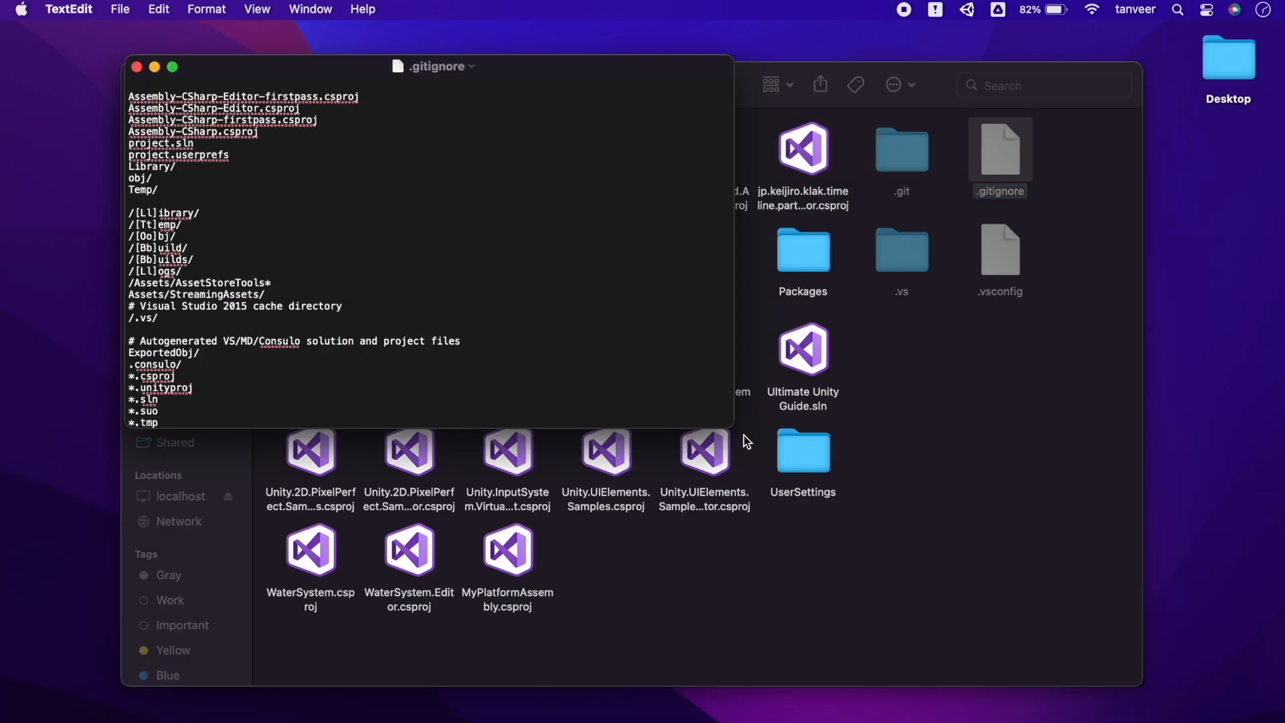
Enlarge the .gitignore window and text, then scroll down to the final *.apk and *.unitypackage rules
left_click_drag(733, 427, 1144, 690)
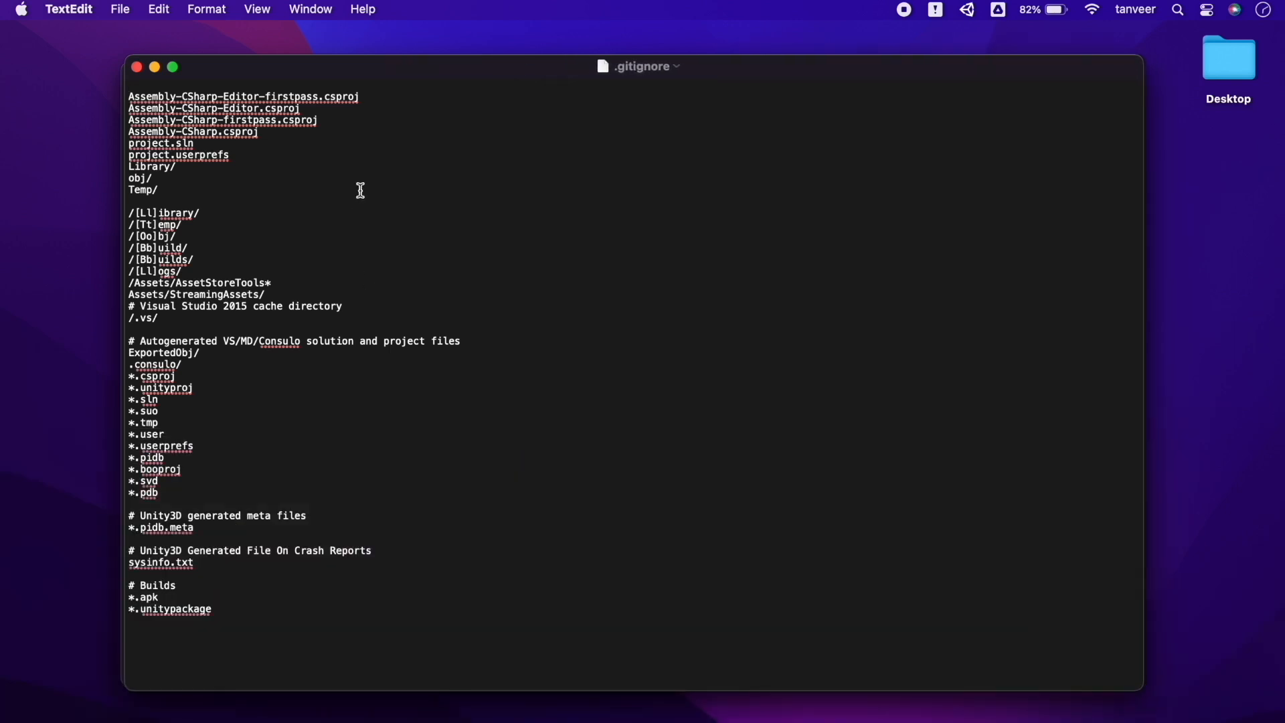
key("super+plus")
key("super+plus")
key("super+plus")
key("super+plus")
key("super+plus")
key("super+plus")
key("super+plus")
key("super+plus")
key("super+plus")
key("super+plus")
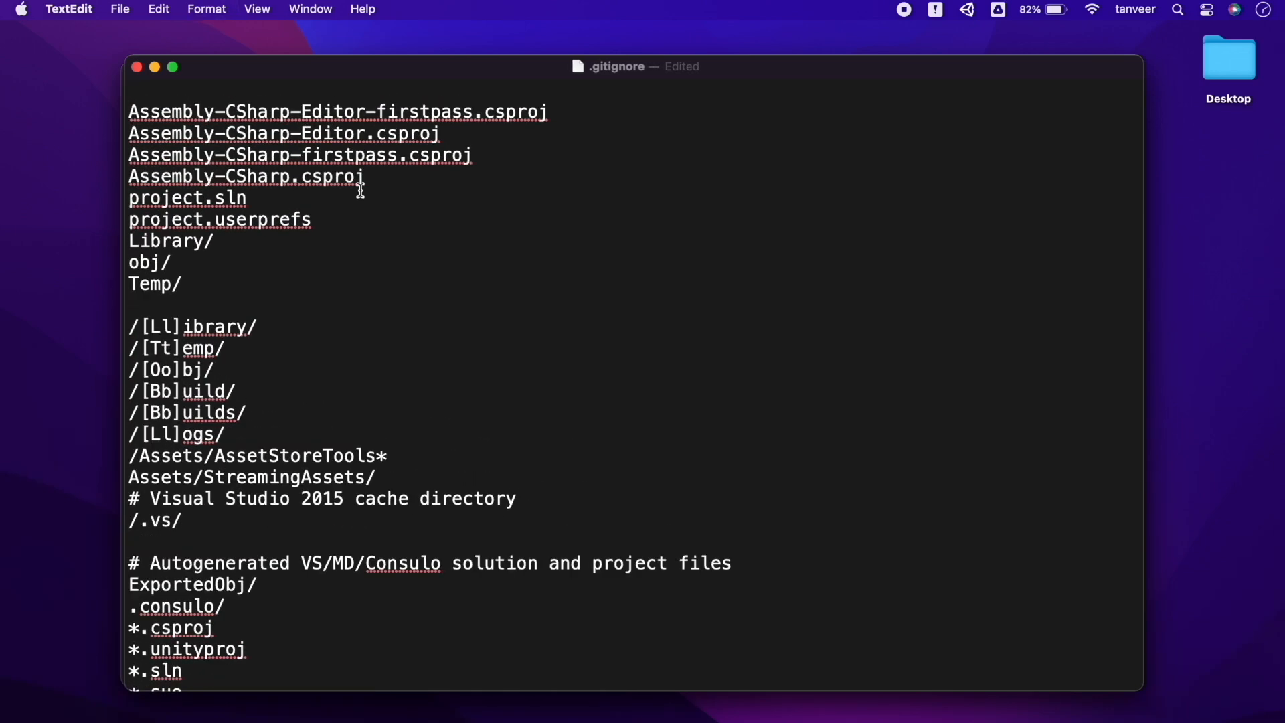
scroll(1018, 407, "down", 6)
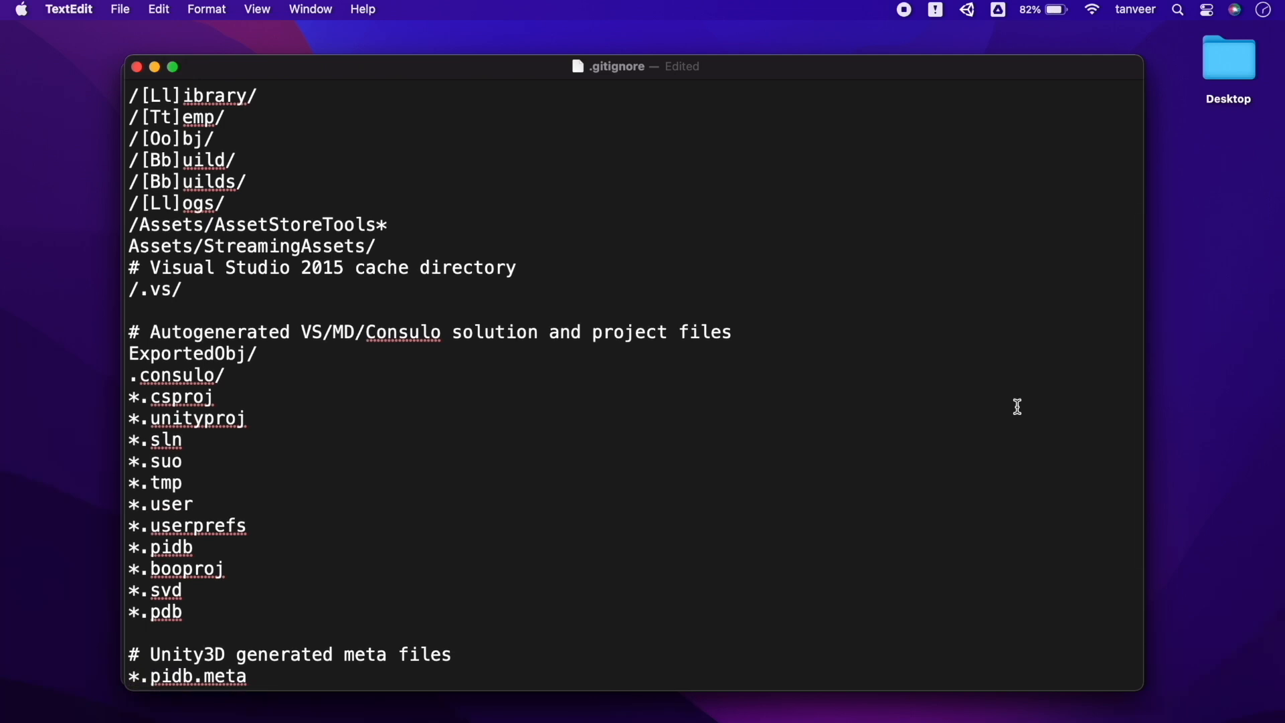
scroll(1018, 407, "down", 5)
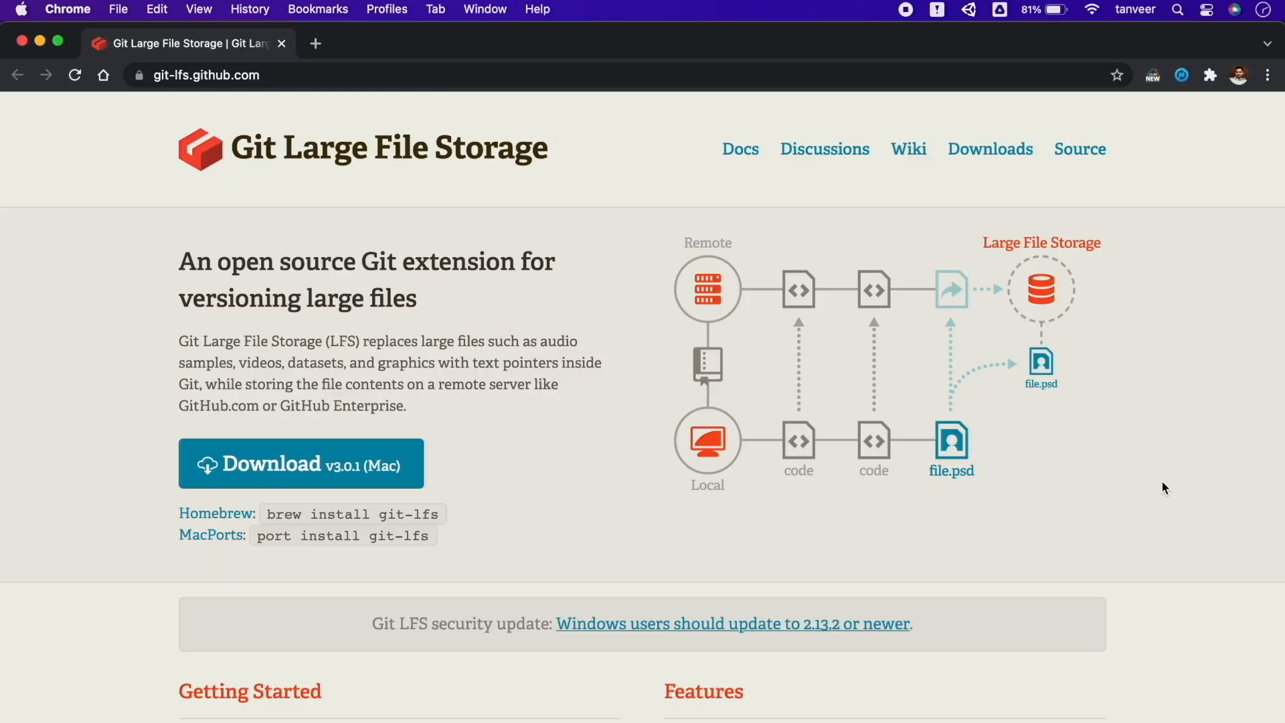
Scroll through the Git LFS Getting Started and Features sections, then back up
scroll(1163, 482, "down", 5)
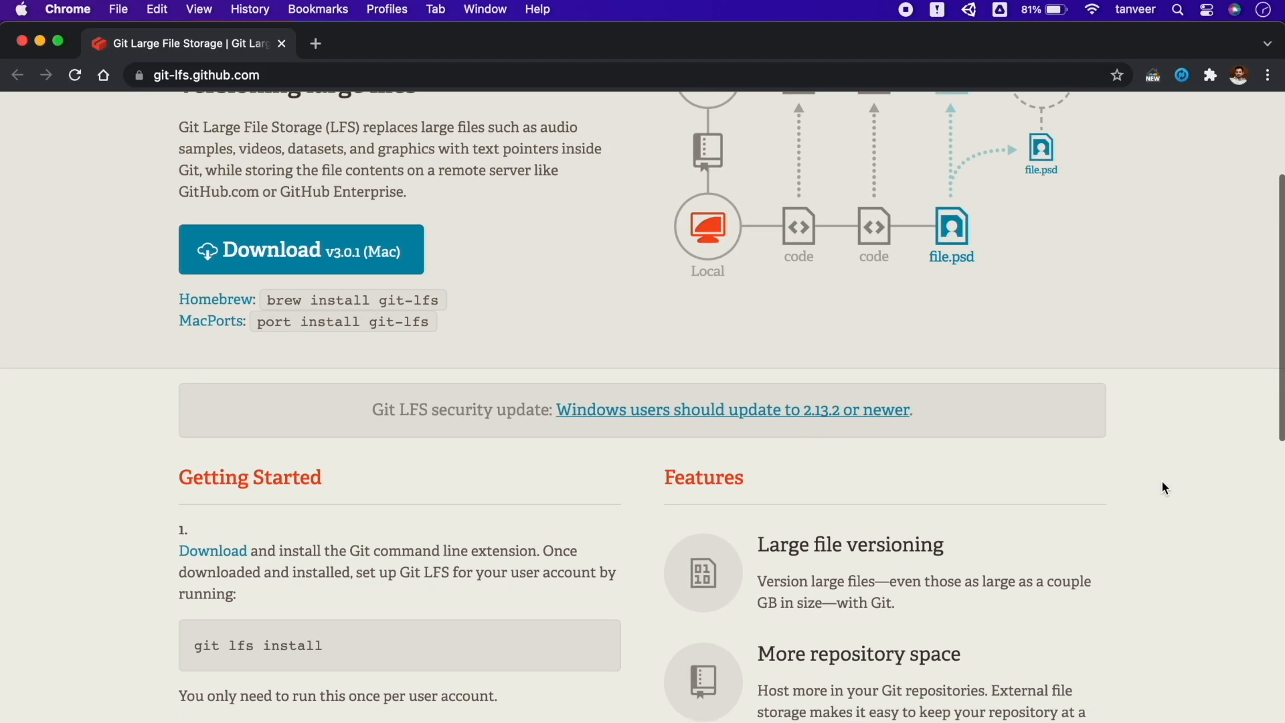
scroll(1163, 487, "down", 15)
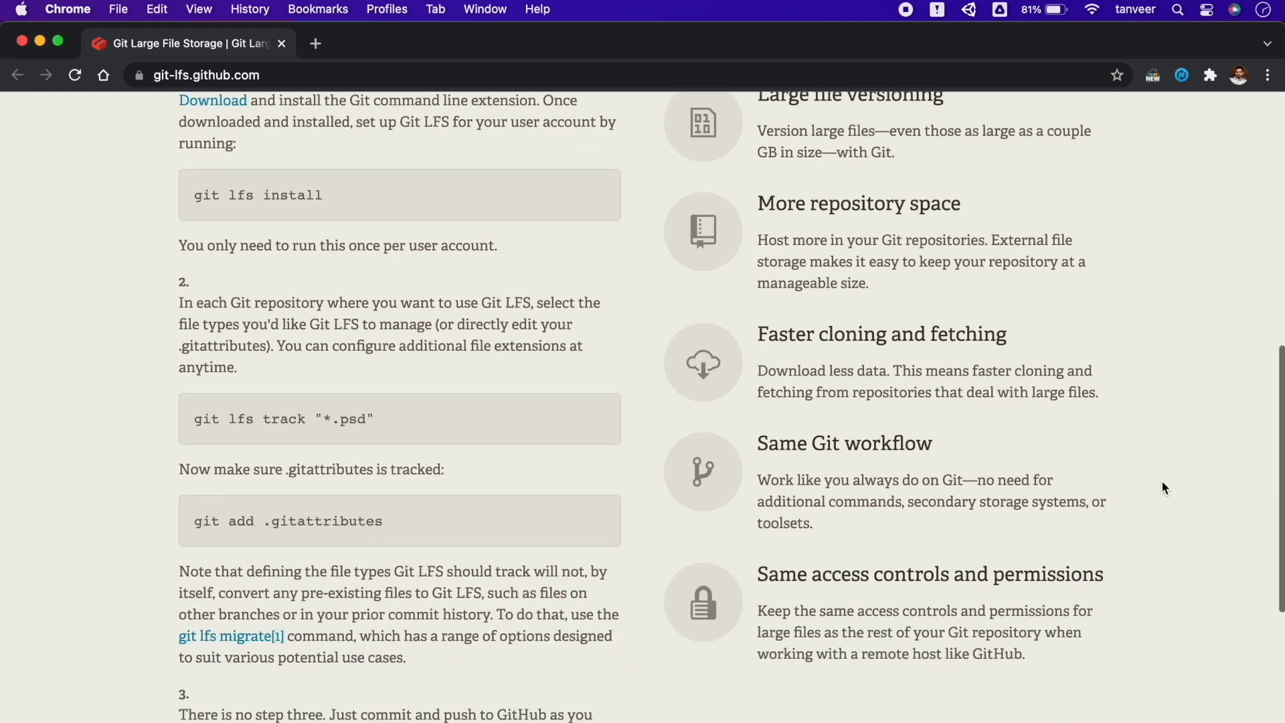
scroll(1163, 483, "down", 7)
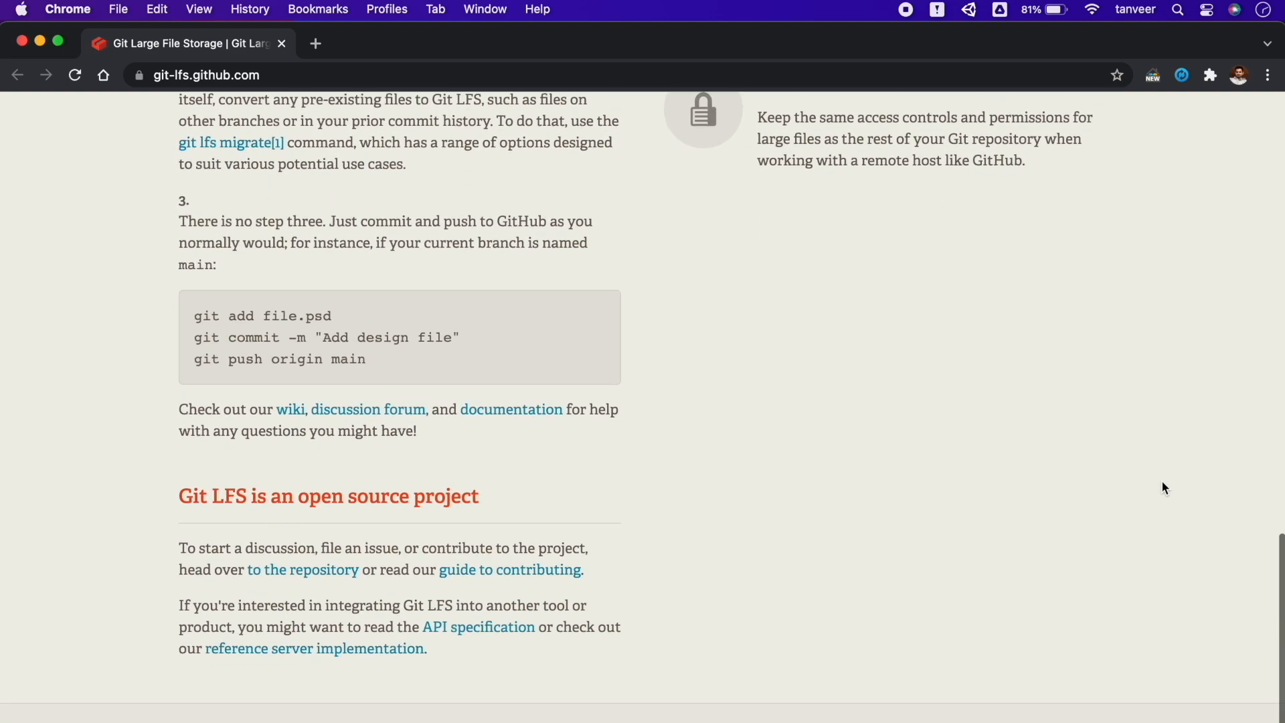
scroll(1162, 482, "up", 20)
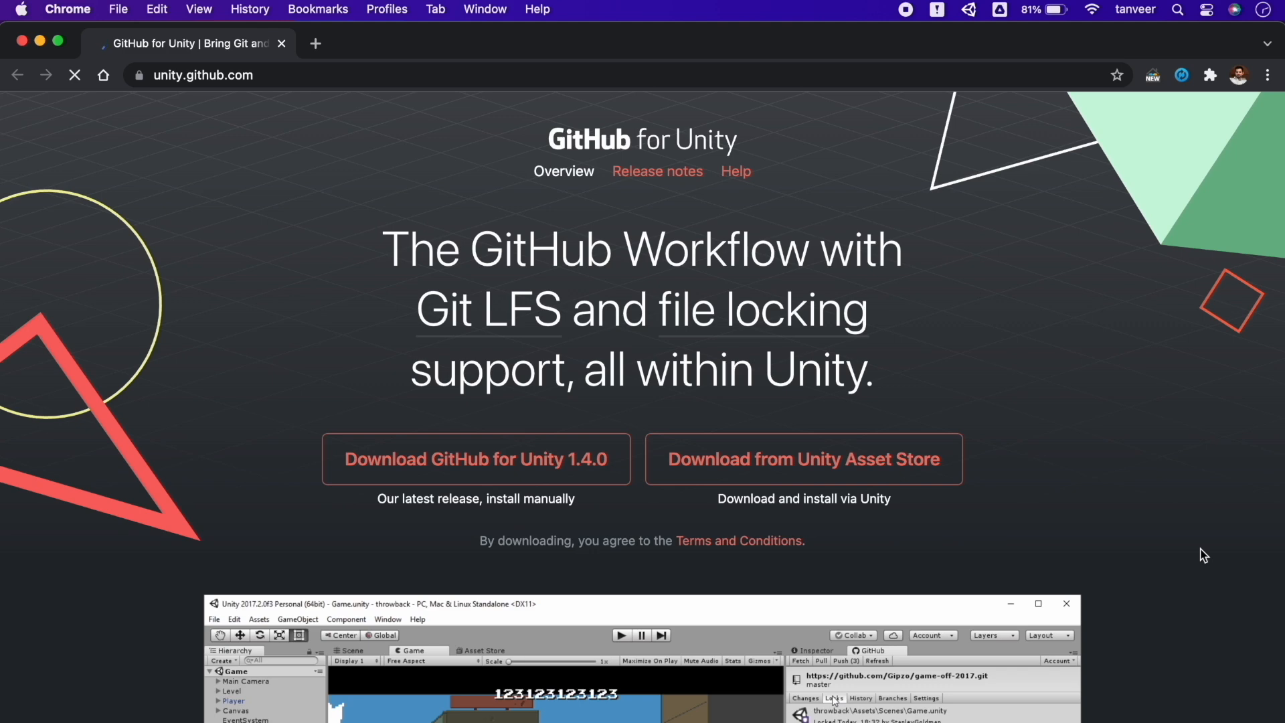
Scroll the GitHub for Unity page past Free and open source and Ditch the command line
scroll(1202, 555, "down", 4)
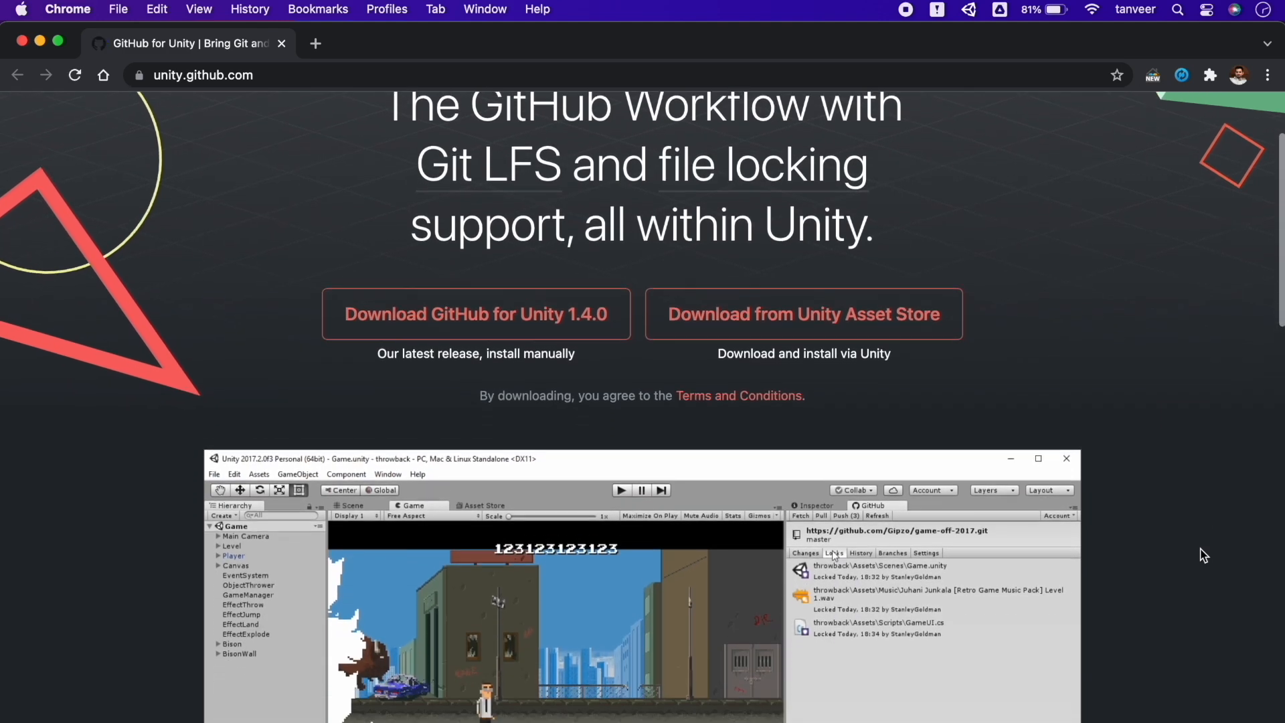
scroll(1202, 556, "down", 3)
scroll(1202, 556, "down", 10)
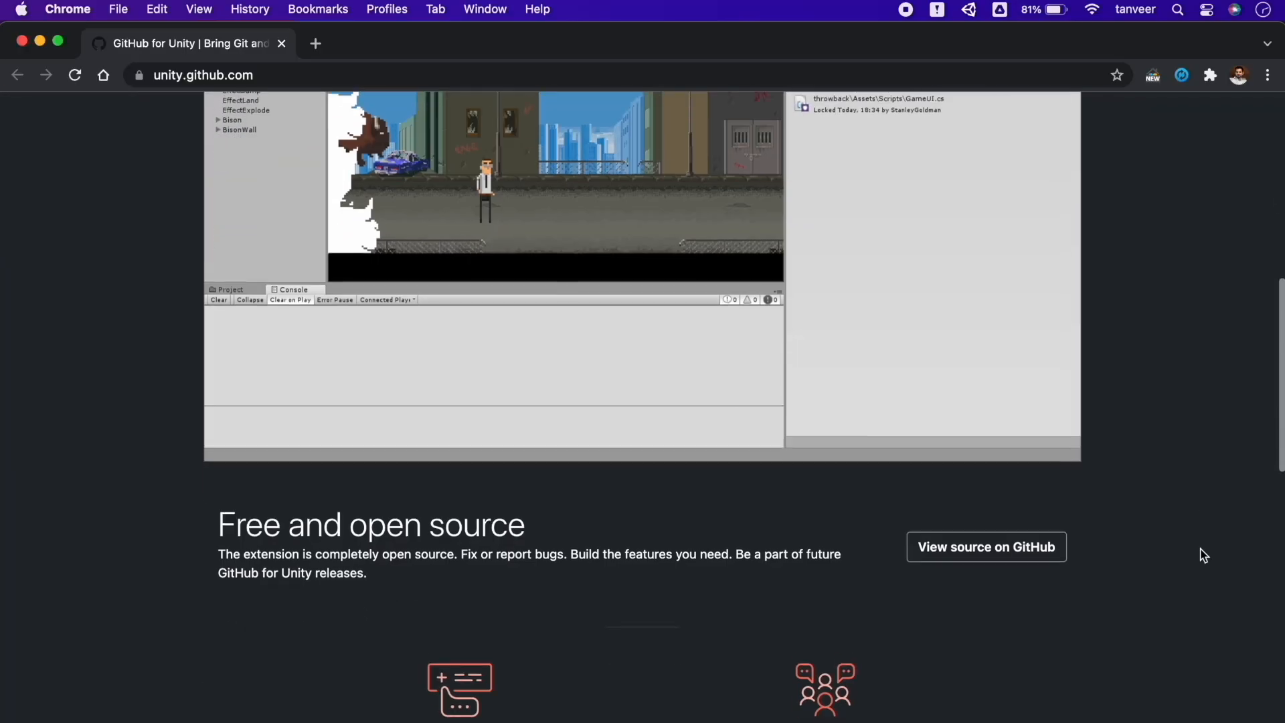
scroll(1203, 556, "down", 12)
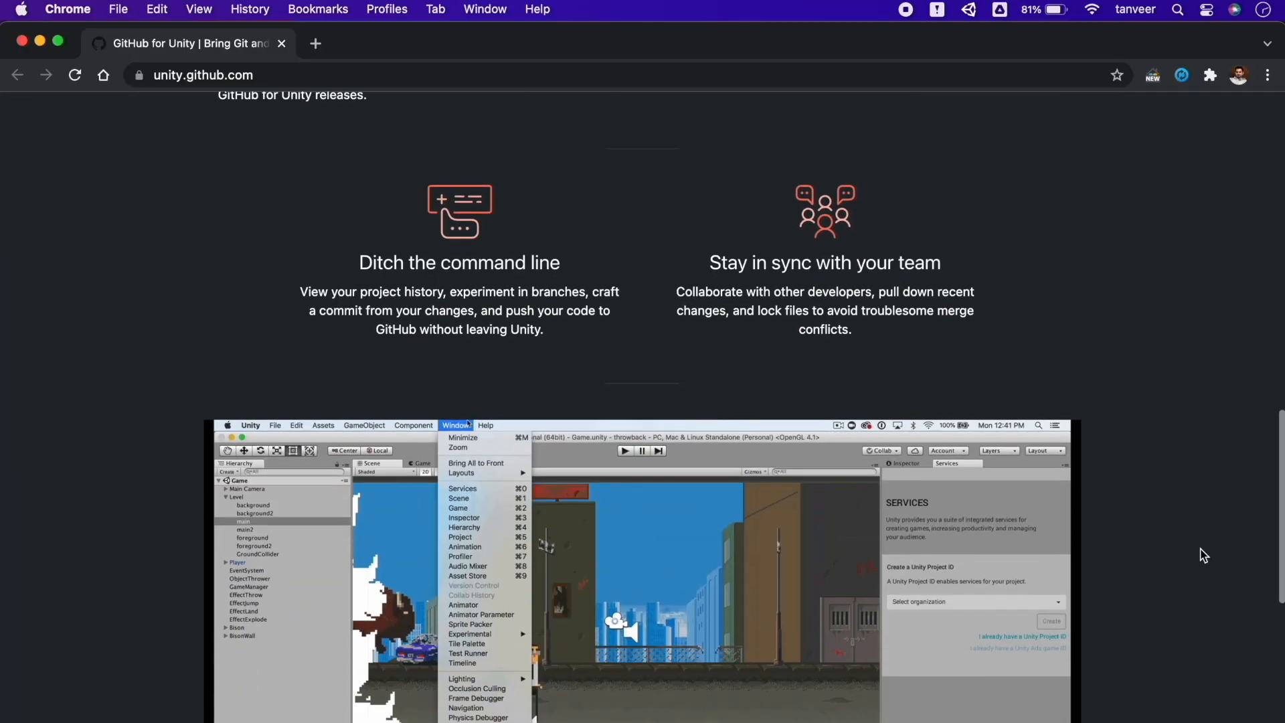
scroll(1203, 556, "down", 5)
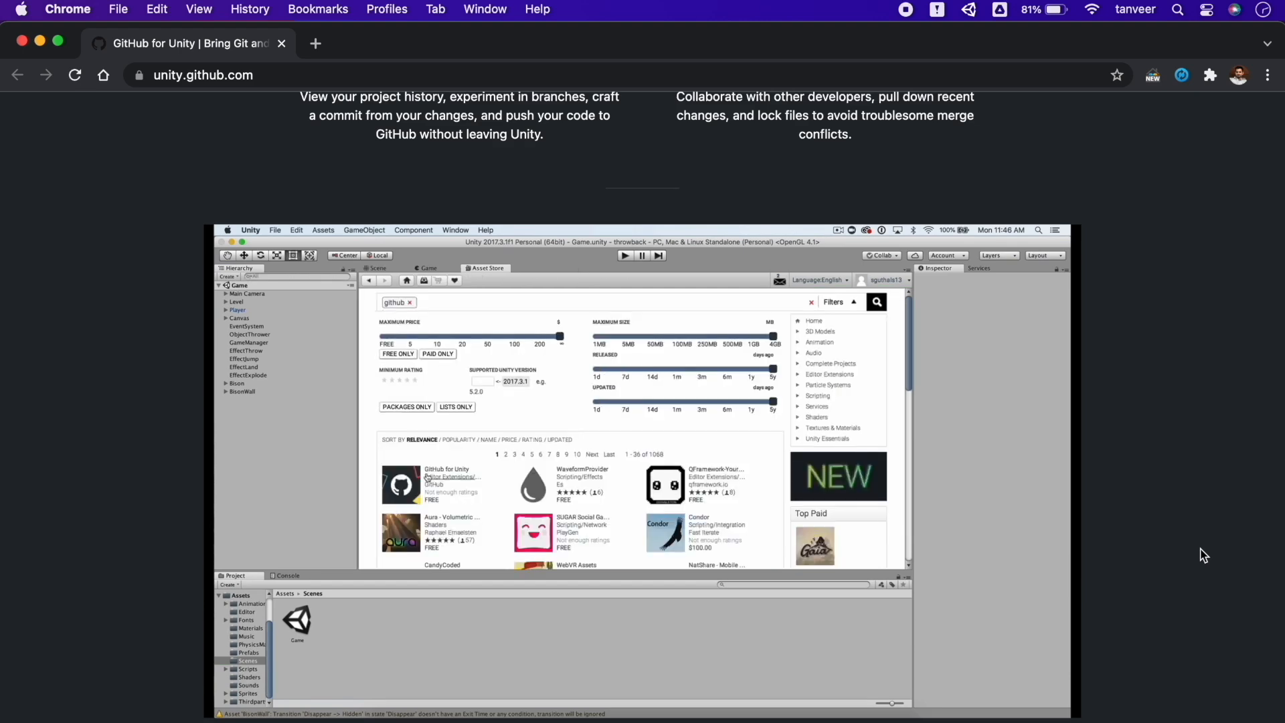
scroll(1203, 556, "down", 1)
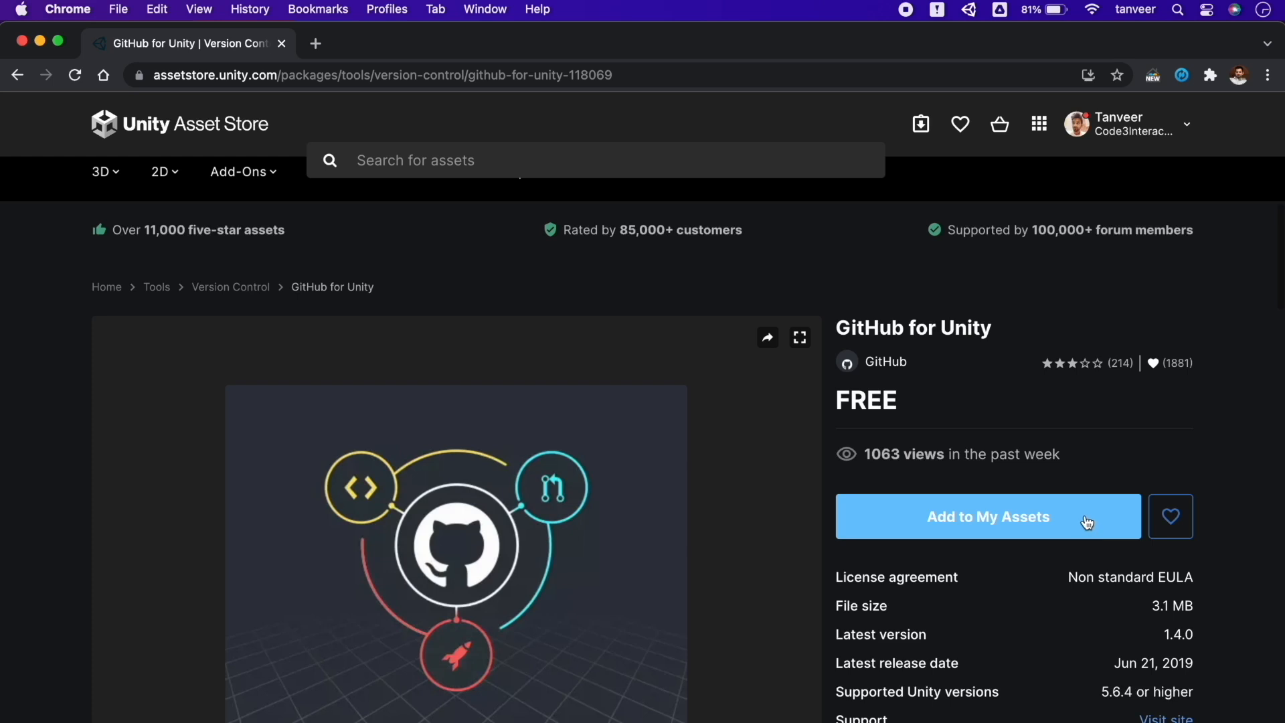
Add the free GitHub for Unity package to My Assets and choose Open in Unity
left_click(1086, 519)
left_click(1035, 516)
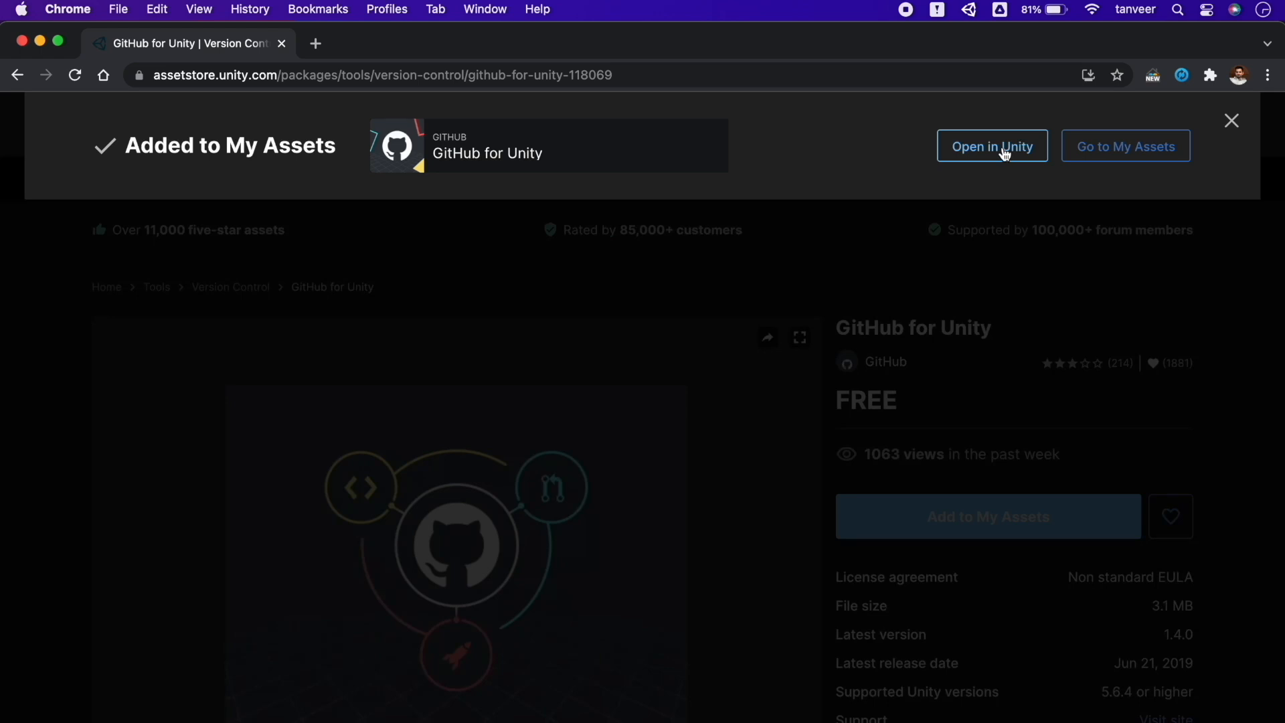
left_click(1005, 156)
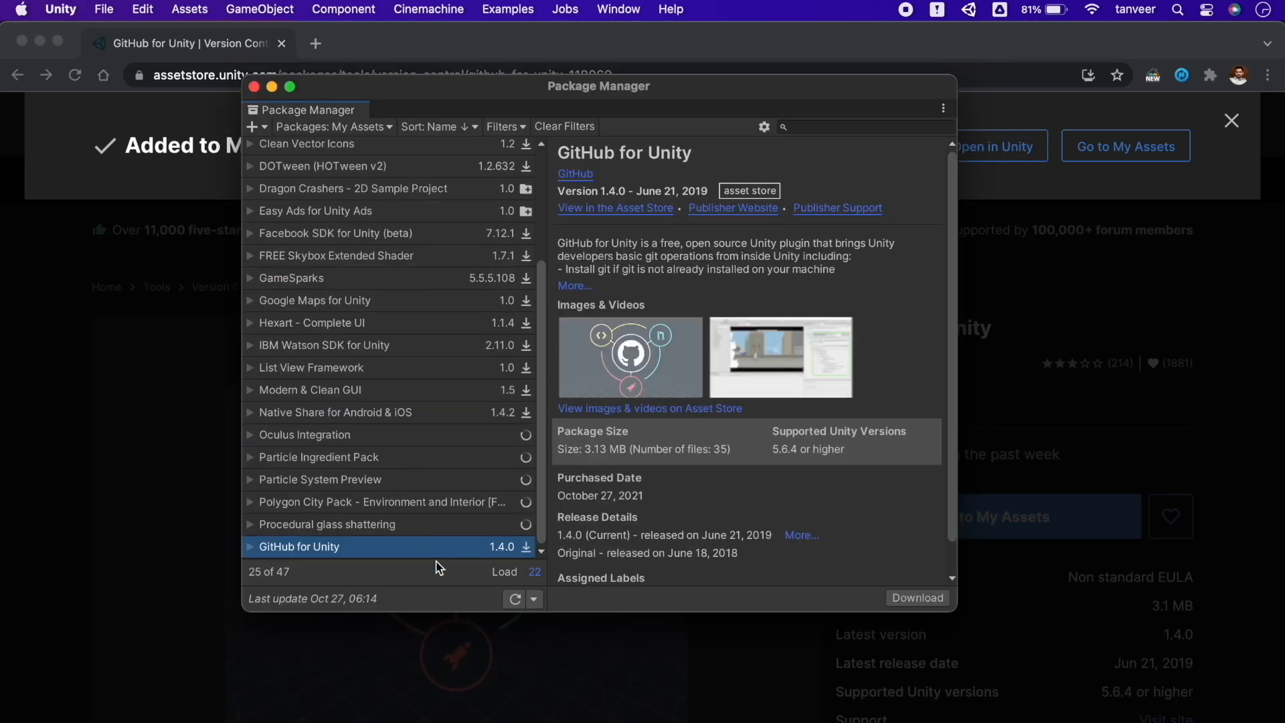
Download and import GitHub for Unity 1.4.0, then open and widen its GitHub window showing Git settings
left_click(917, 598)
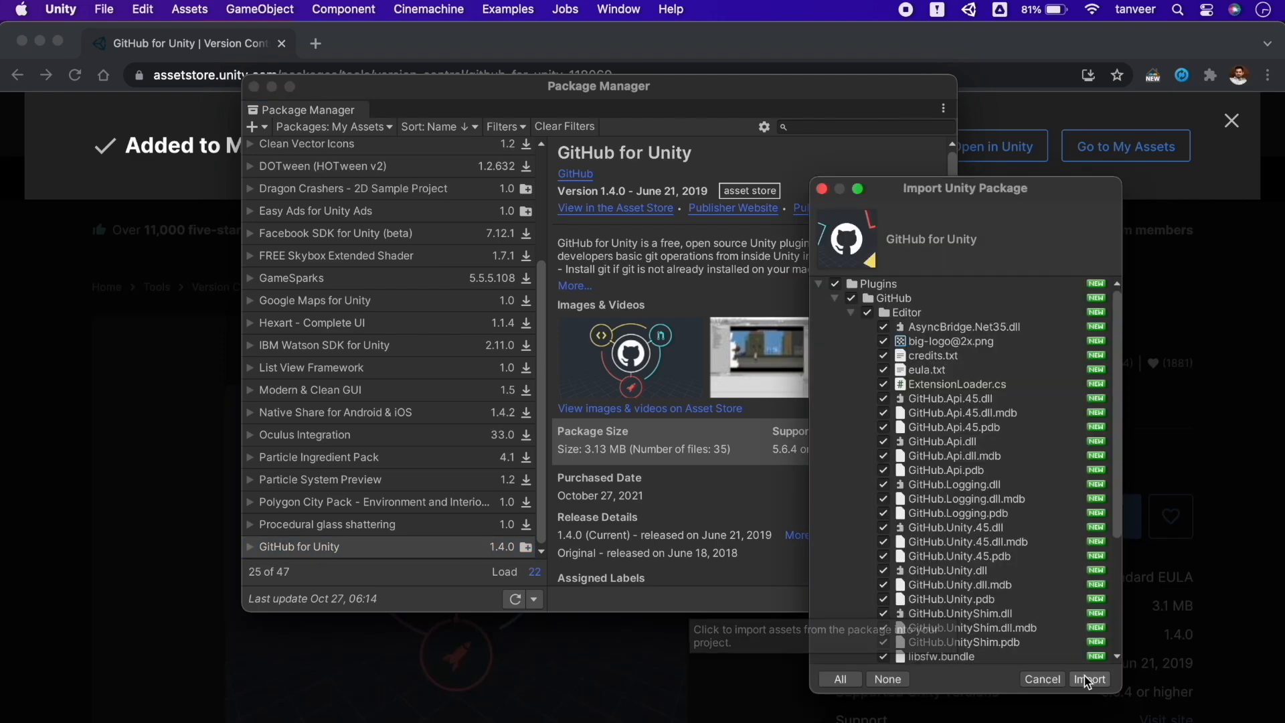
left_click(1087, 679)
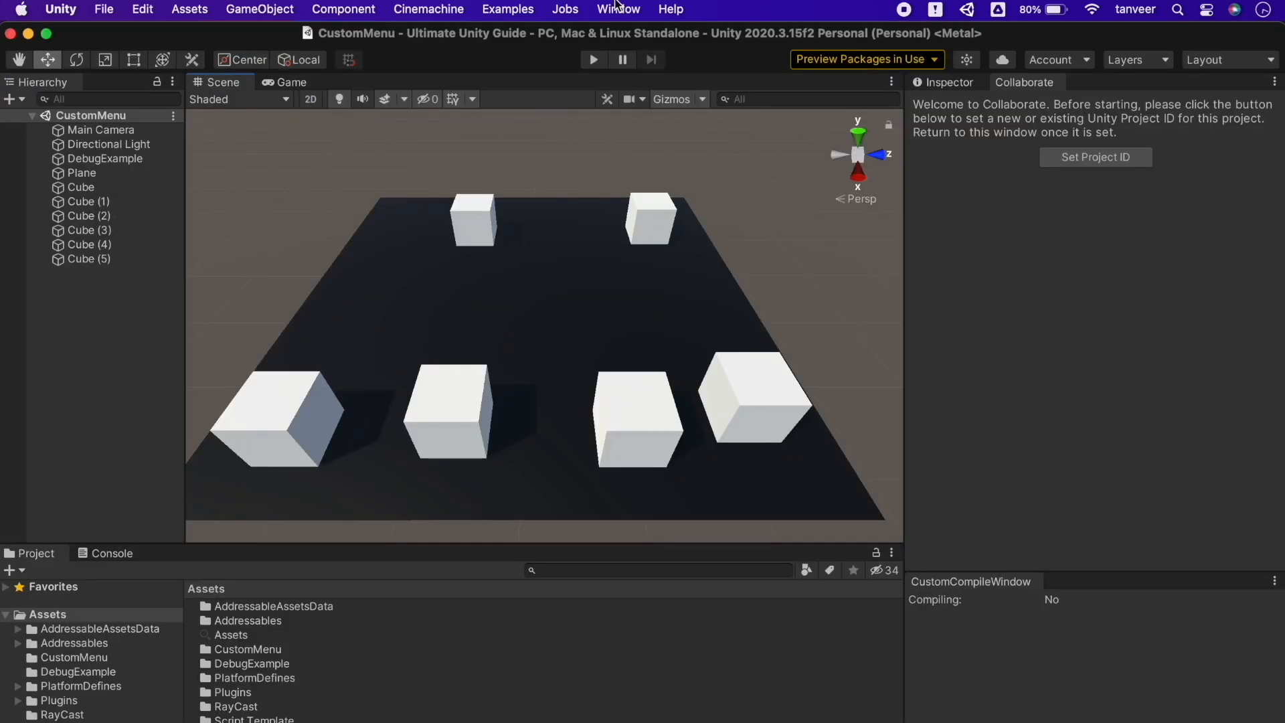
left_click(617, 8)
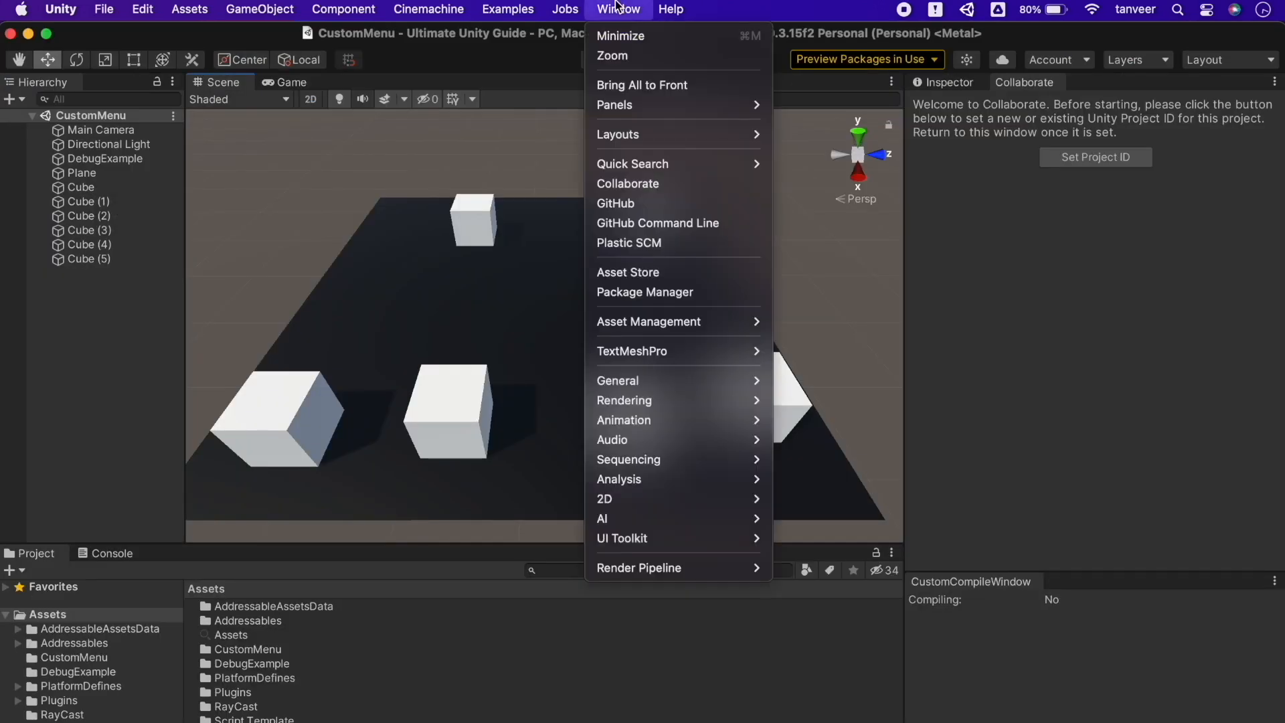
left_click(644, 203)
left_click_drag(905, 233, 782, 235)
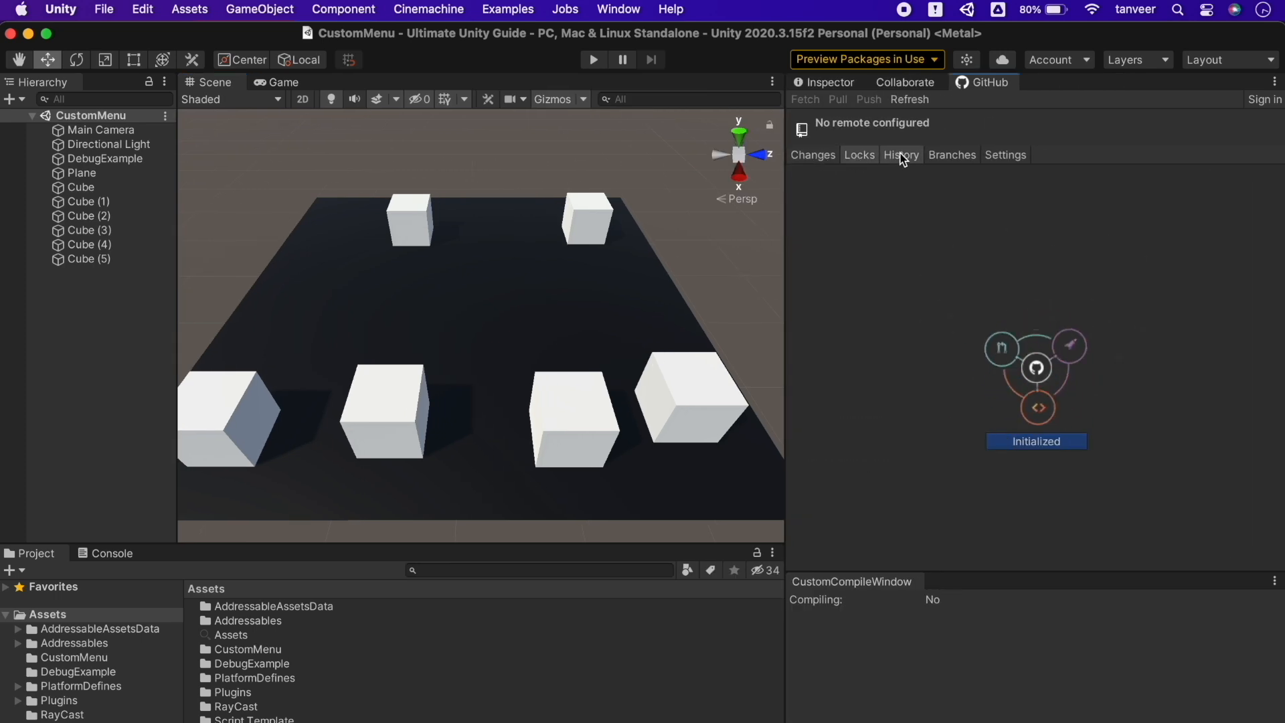
left_click(1004, 155)
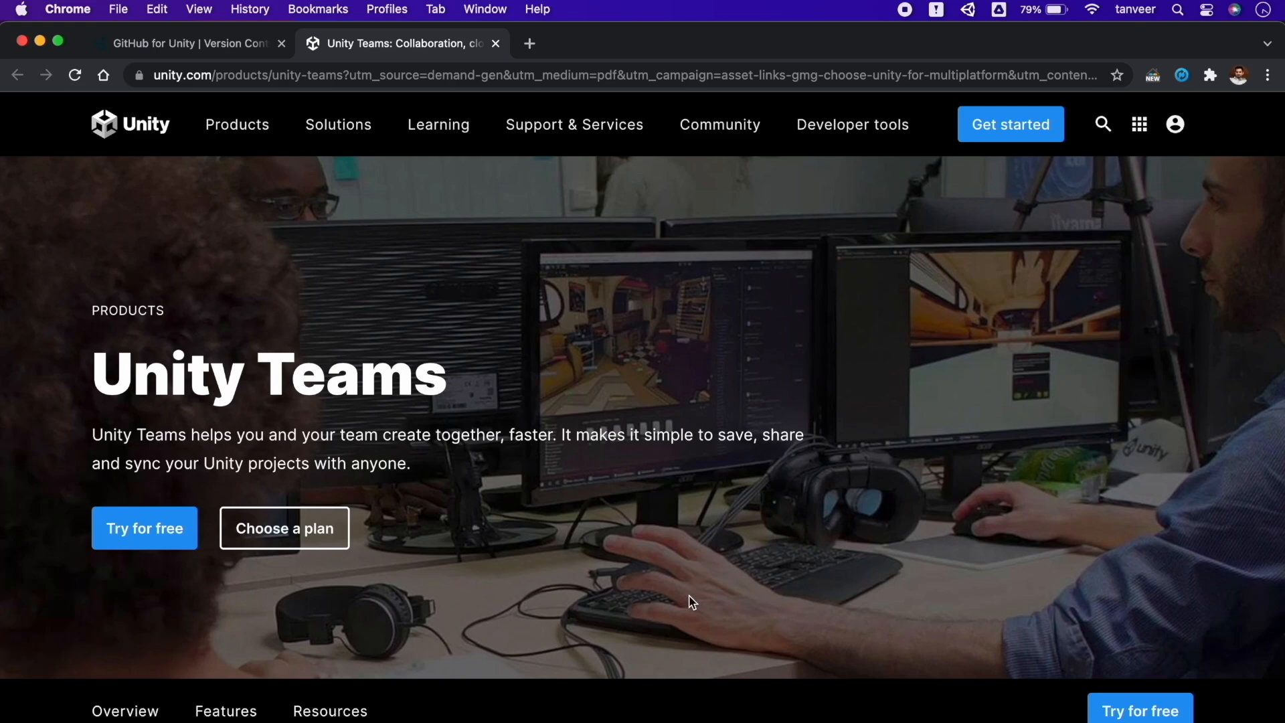
Scroll the Unity Teams page through Key benefits, Choose your plan (Basic to Advanced) and FAQ, then back up
scroll(693, 603, "down", 7)
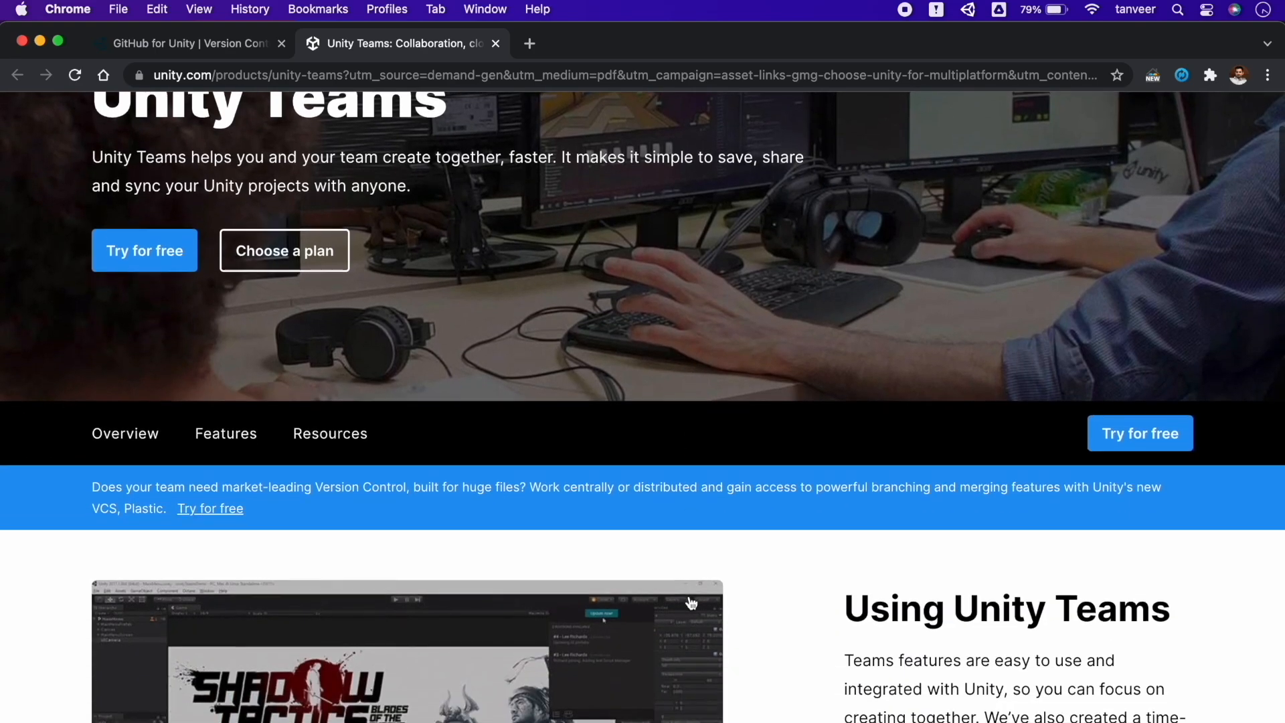
scroll(691, 603, "down", 15)
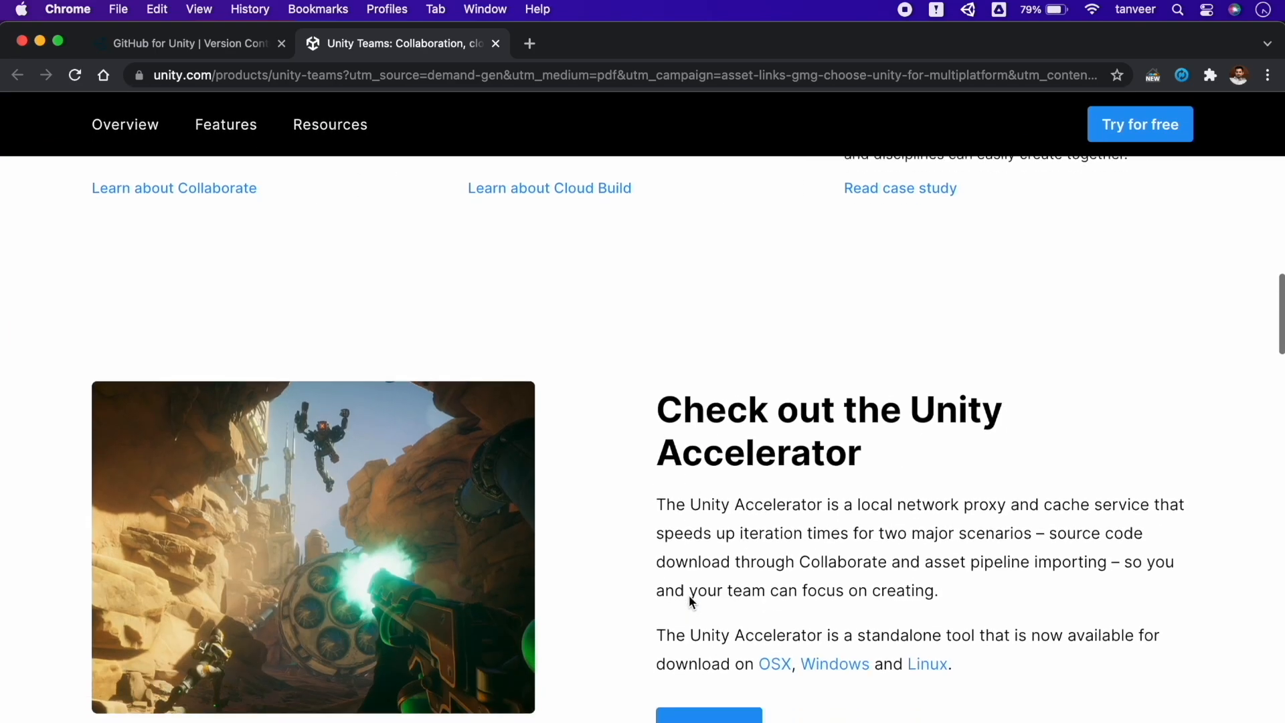
scroll(689, 596, "down", 6)
scroll(689, 596, "up", 20)
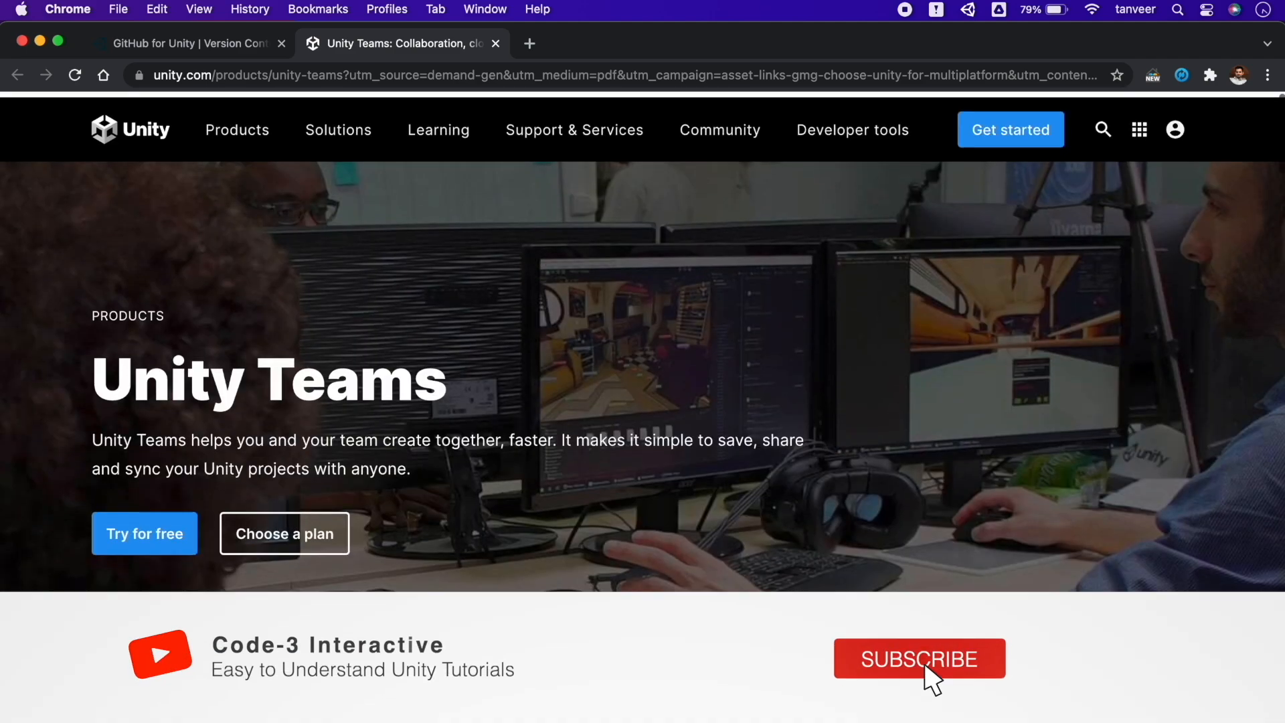
scroll(428, 525, "down", 10)
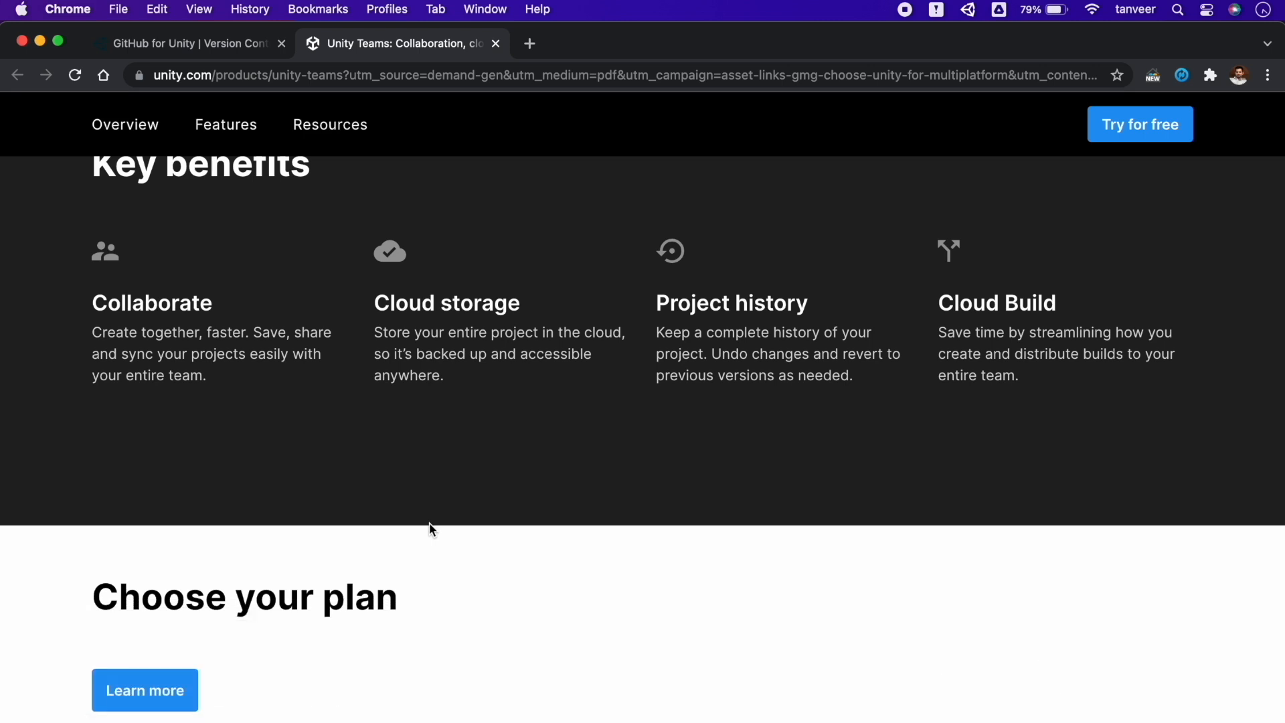
scroll(429, 529, "down", 5)
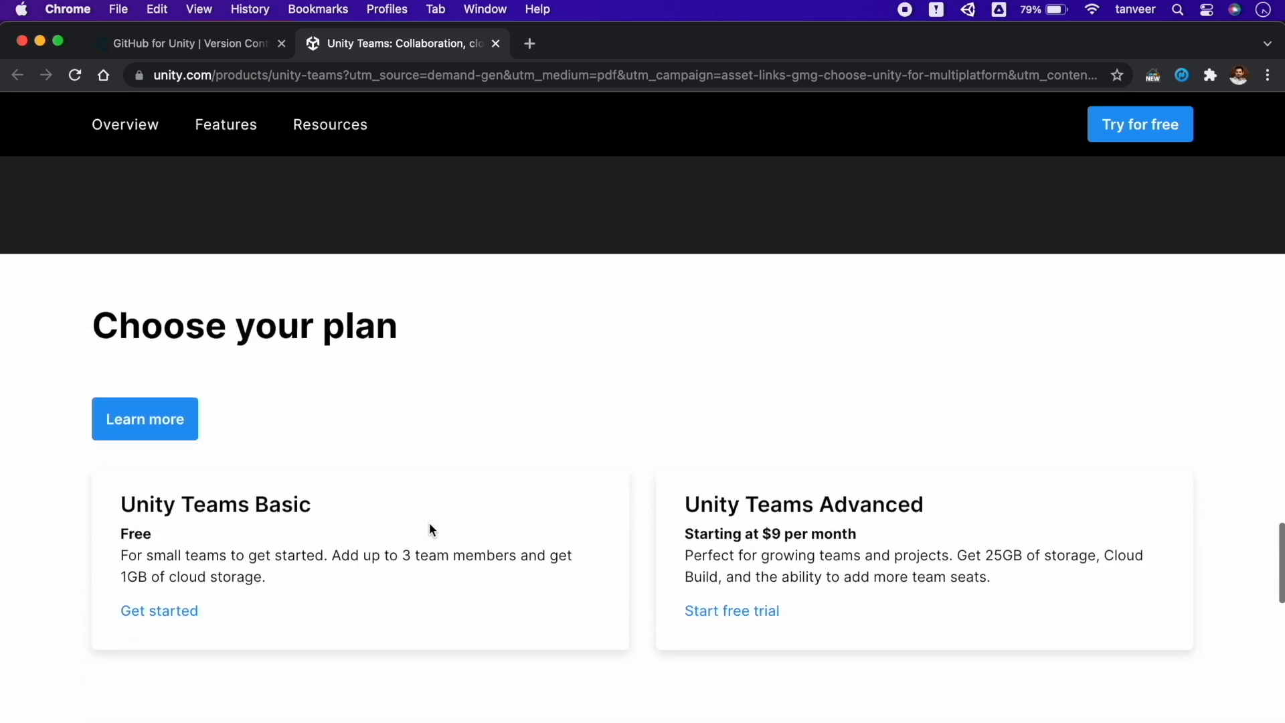
scroll(430, 528, "down", 1)
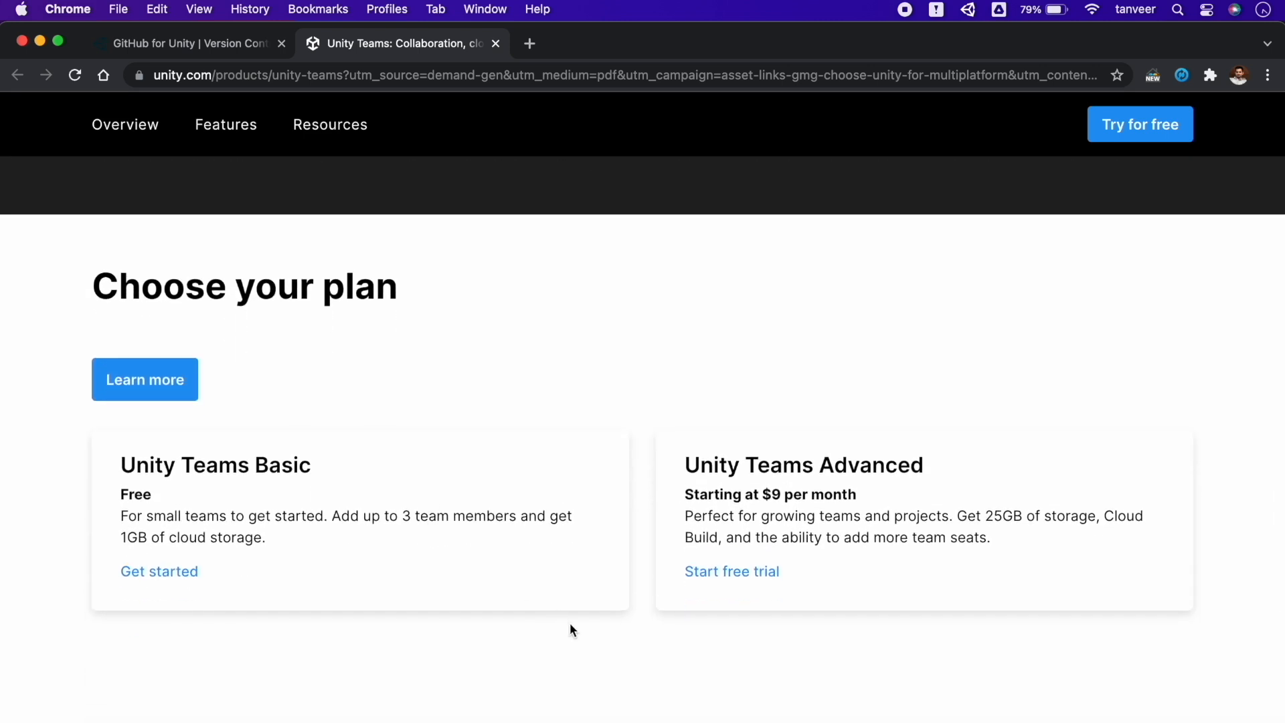
scroll(570, 624, "down", 10)
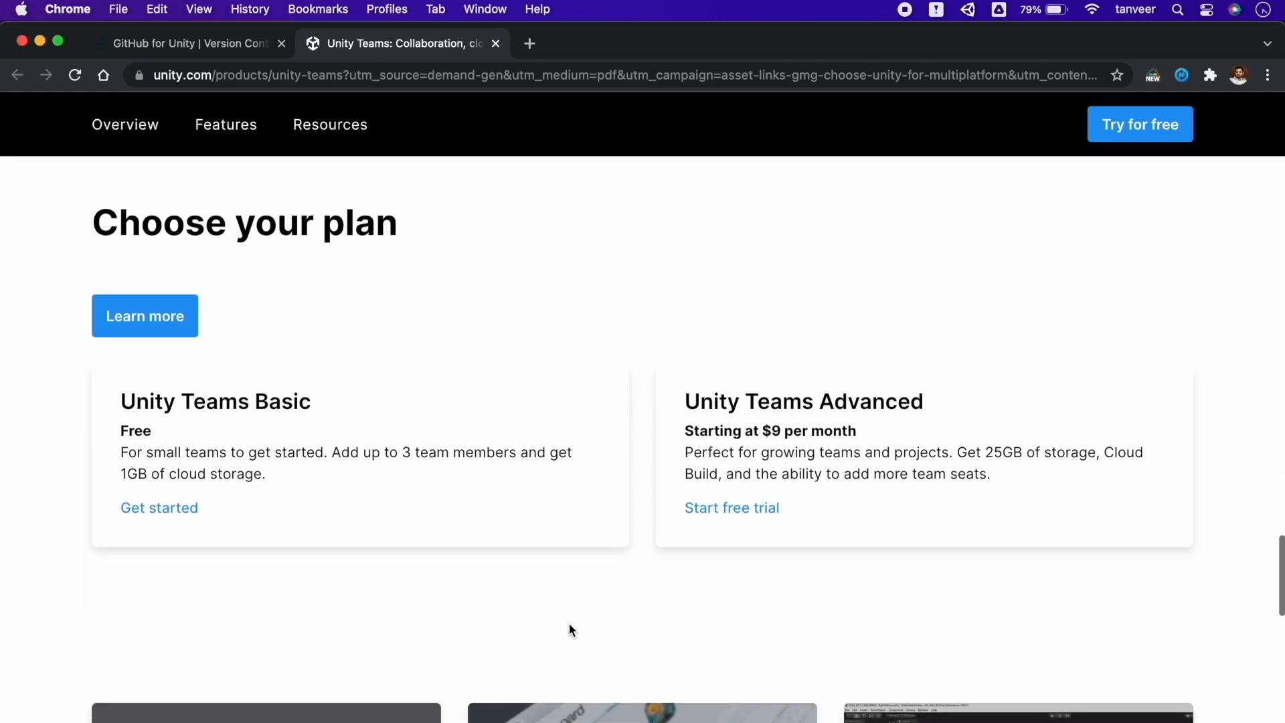
scroll(570, 624, "down", 8)
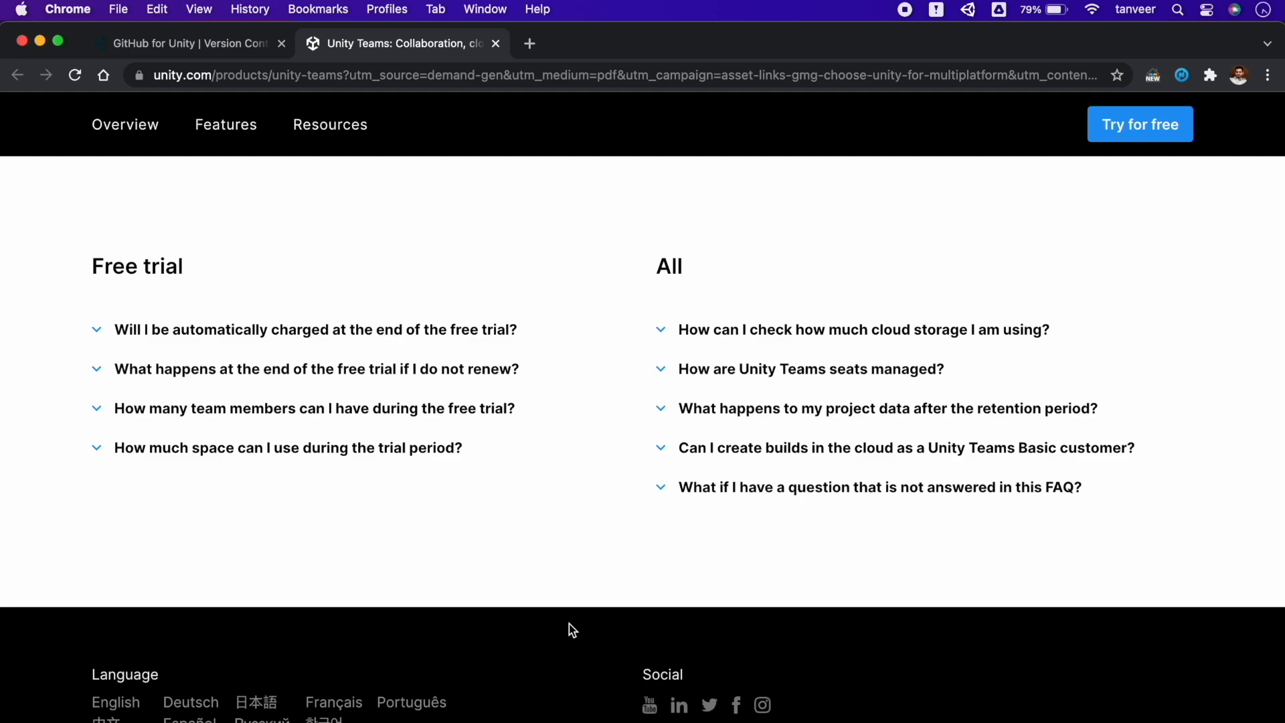
scroll(570, 626, "down", 3)
scroll(570, 626, "up", 10)
scroll(569, 624, "up", 12)
scroll(569, 630, "up", 15)
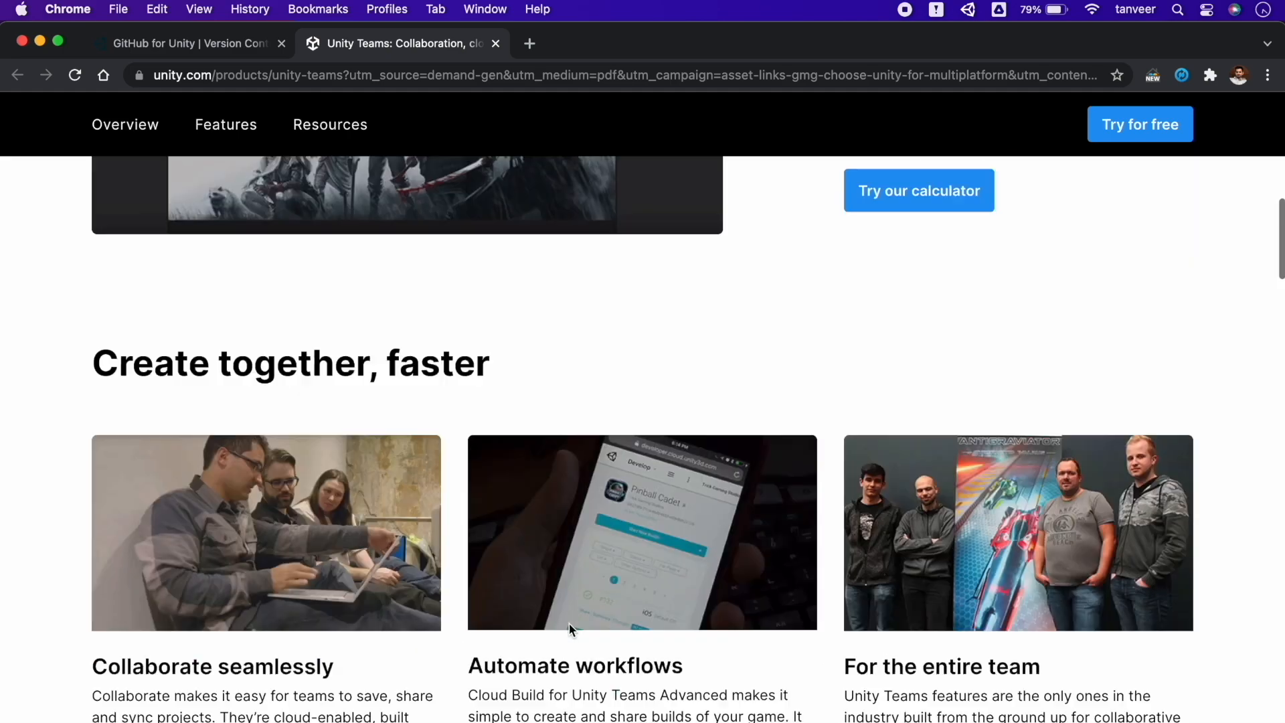
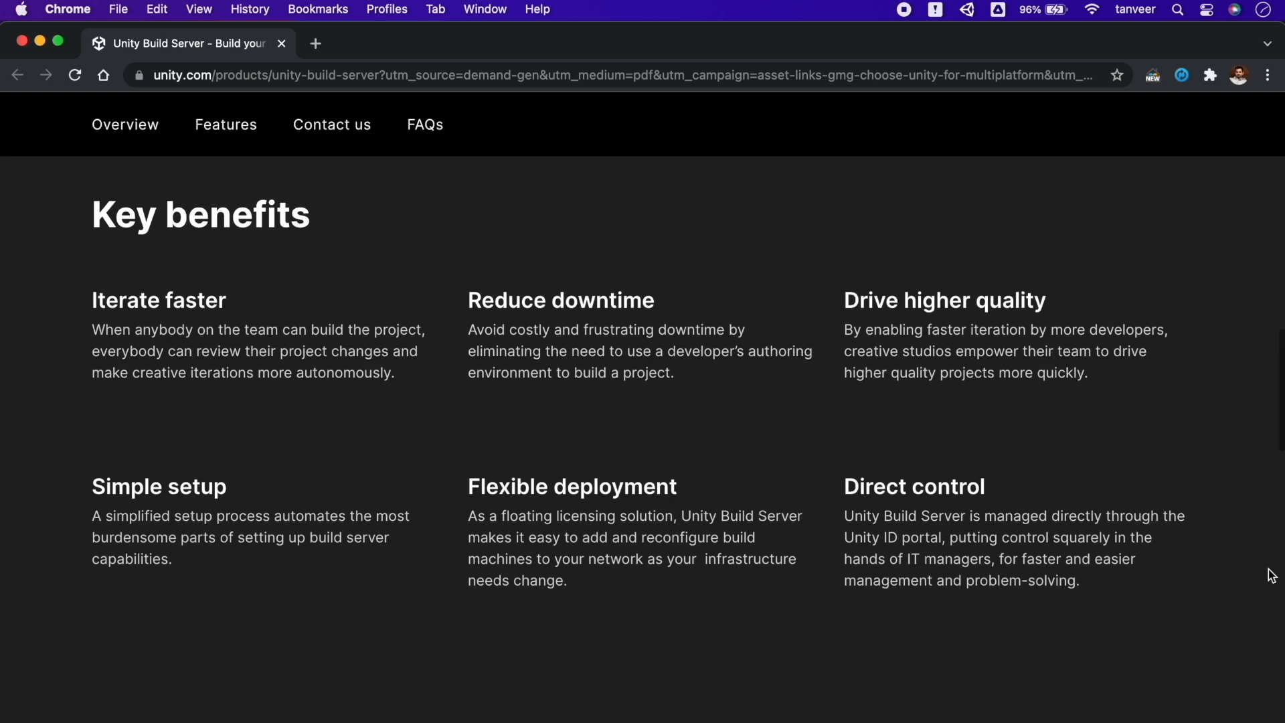
Scroll the Unity Build Server page from its overview through features, plans and FAQ to the footer
scroll(1271, 575, "down", 9)
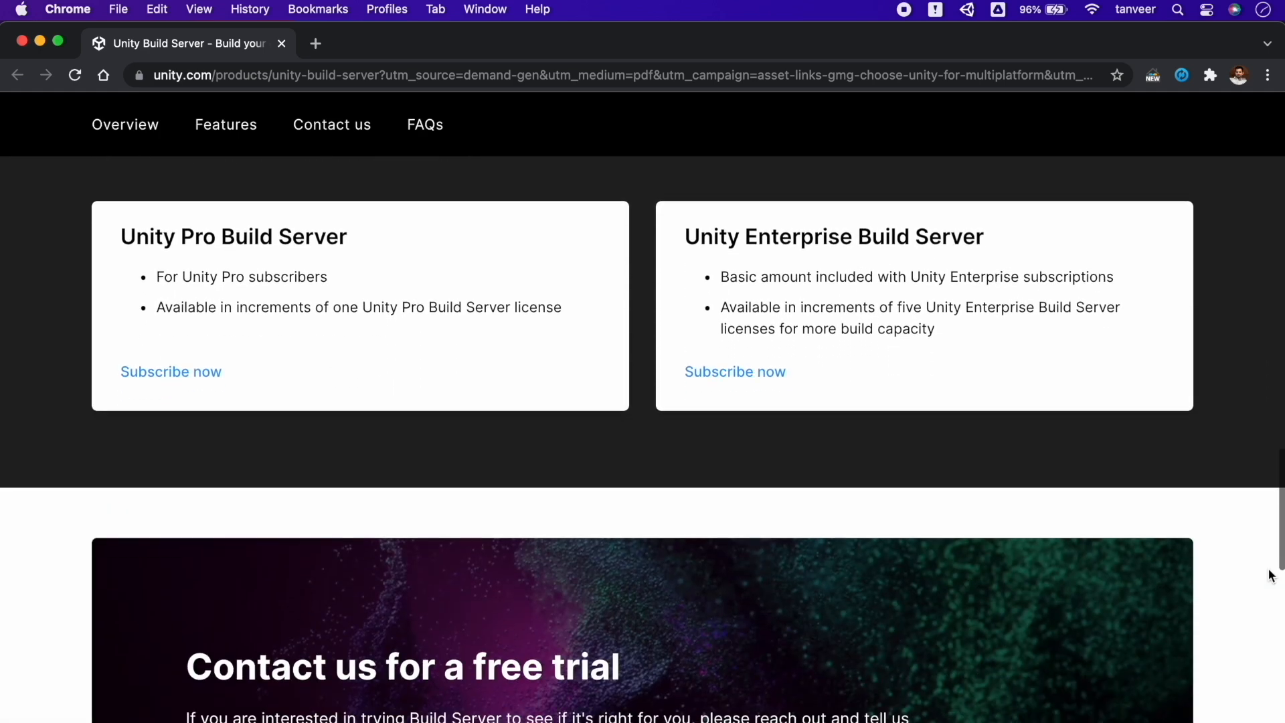
scroll(1272, 576, "down", 15)
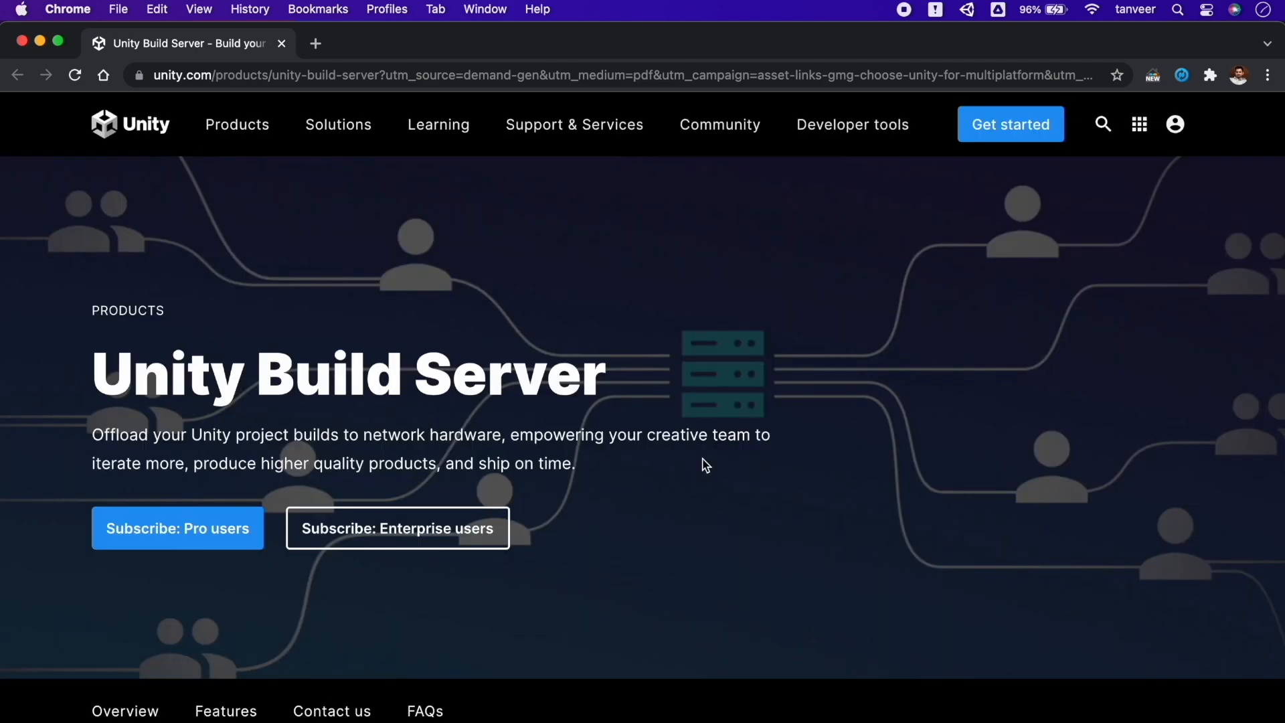
scroll(705, 466, "down", 6)
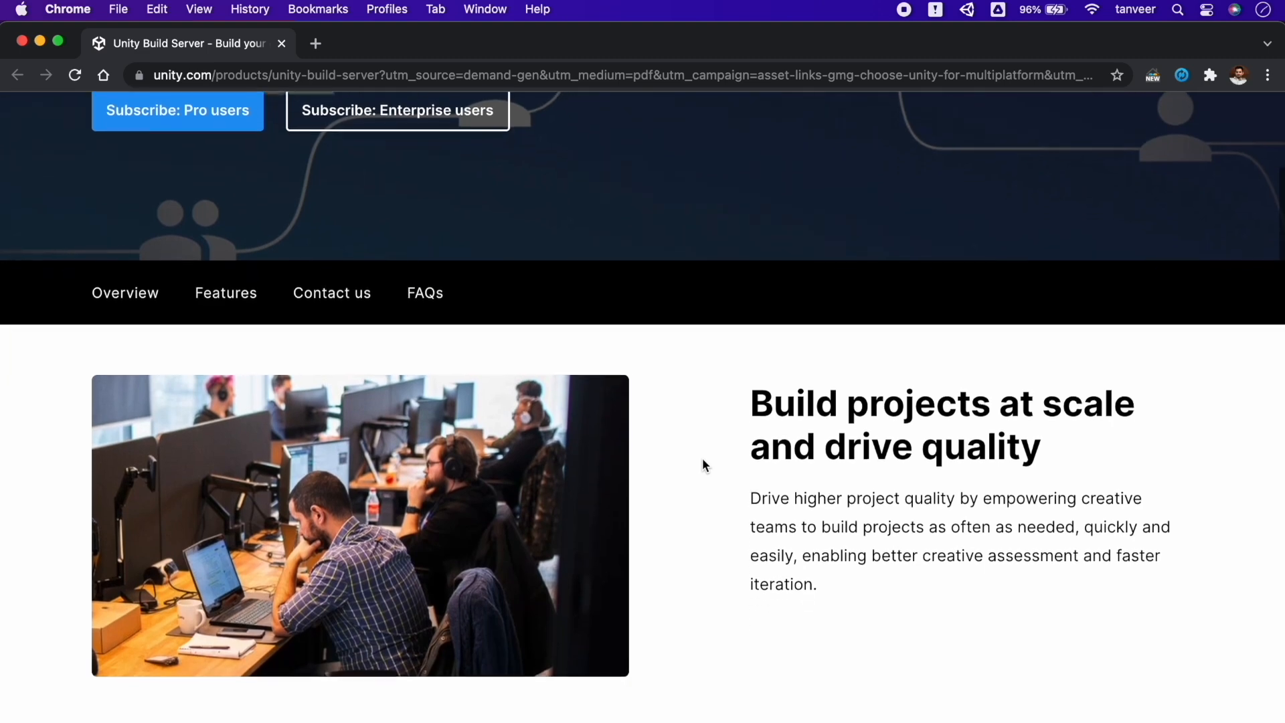
scroll(702, 461, "down", 2)
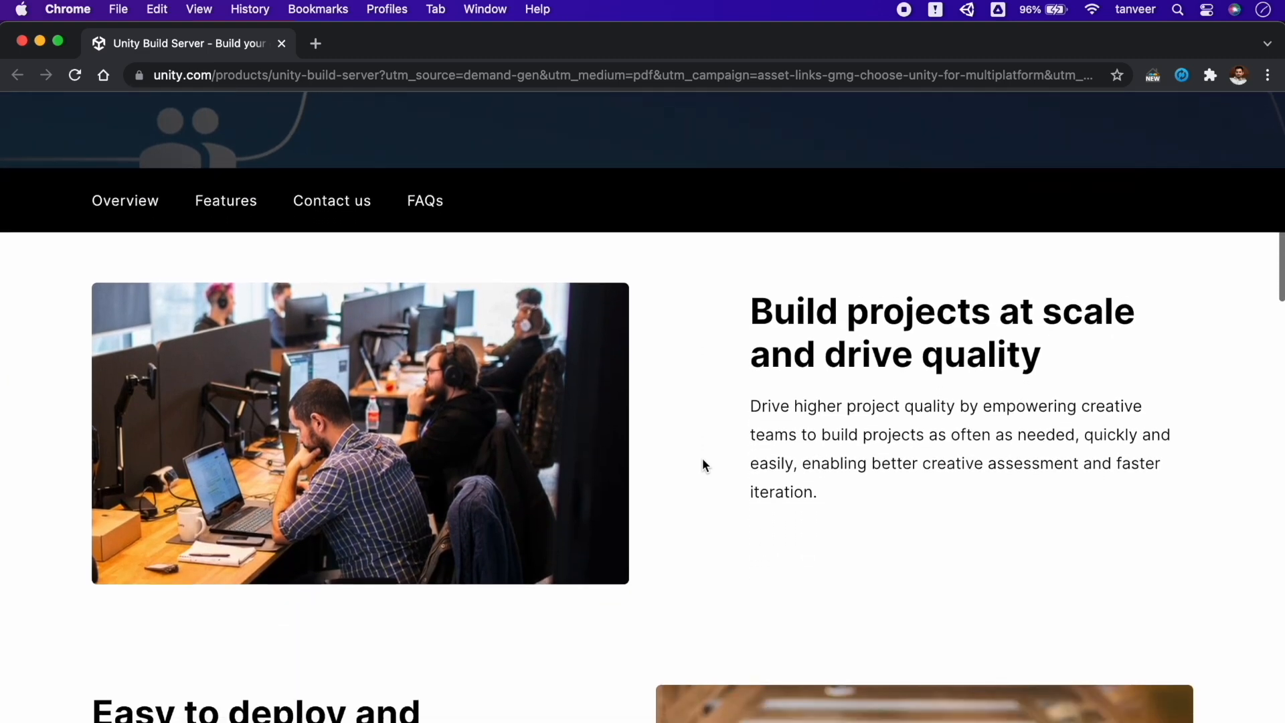
scroll(703, 464, "down", 6)
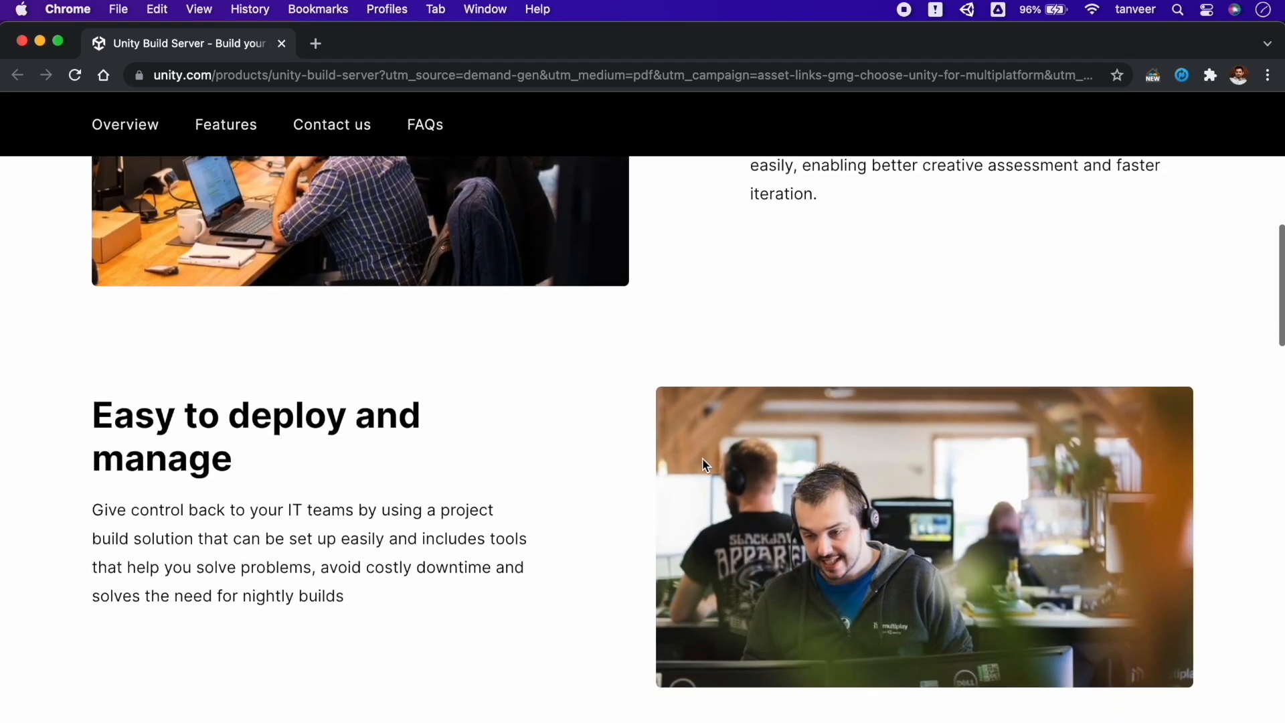
scroll(703, 463, "down", 5)
scroll(705, 464, "down", 2)
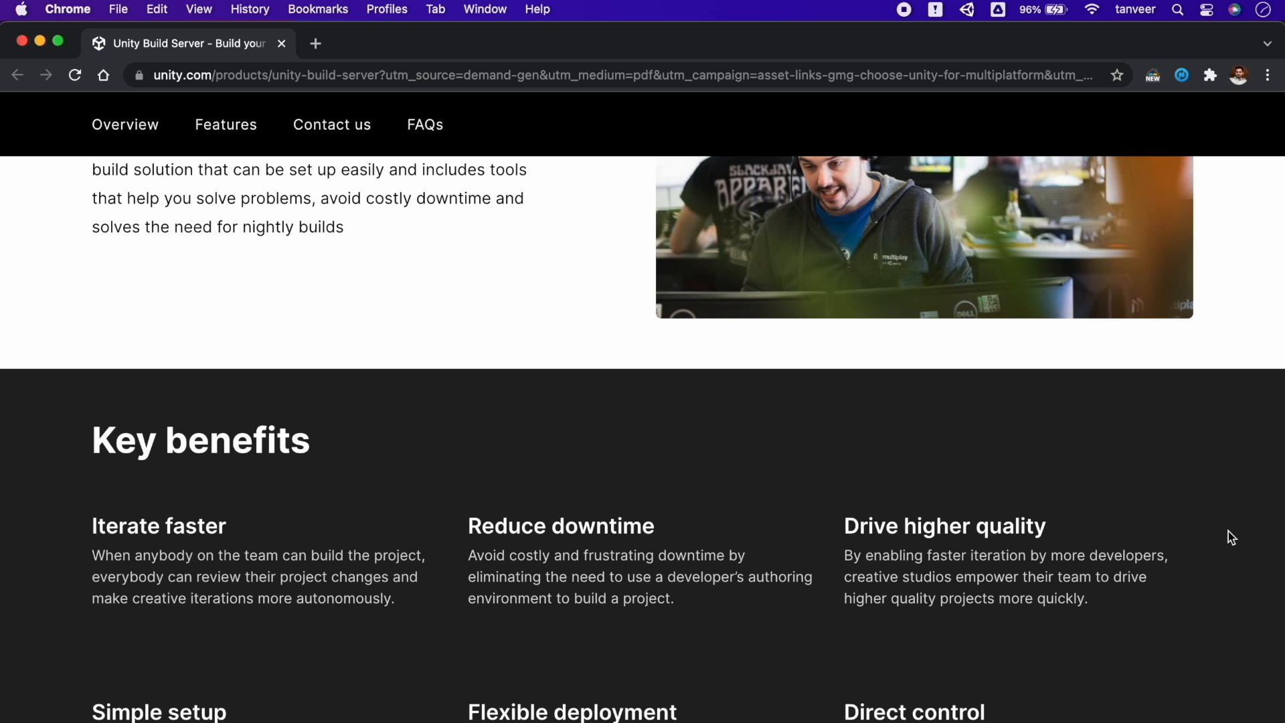
scroll(1272, 575, "down", 5)
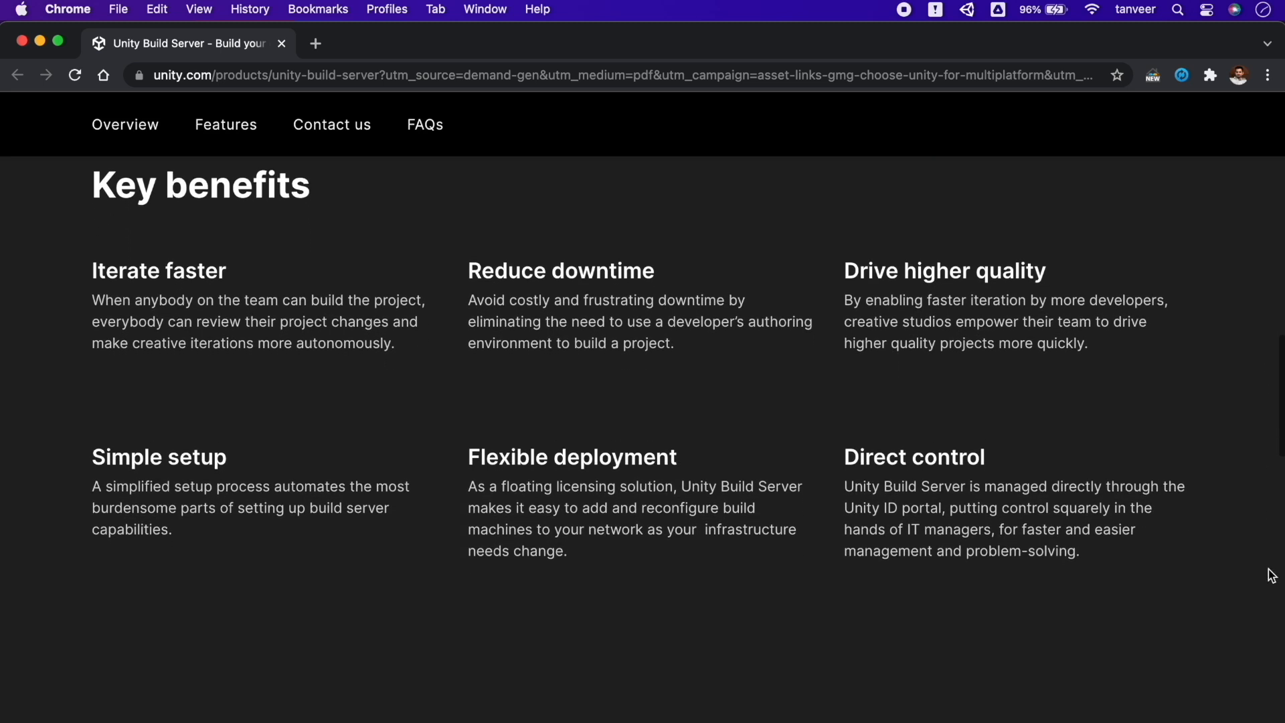
scroll(1271, 575, "up", 1)
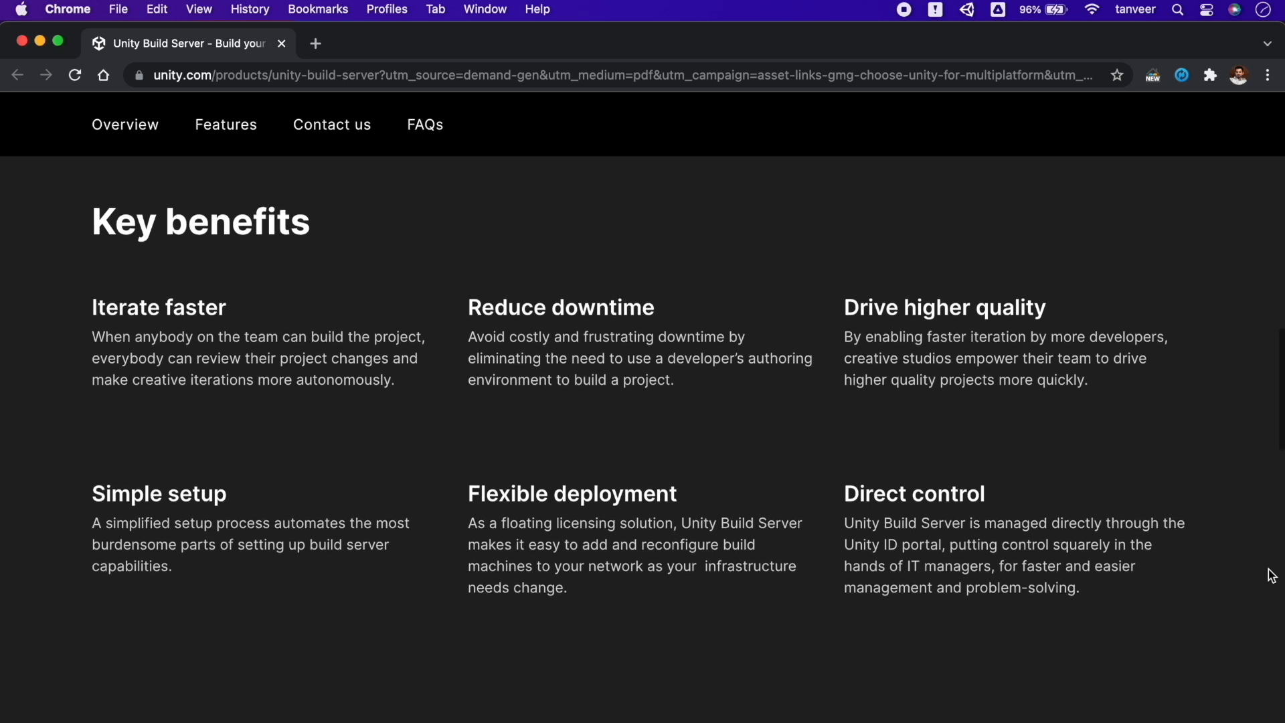
scroll(1272, 575, "down", 6)
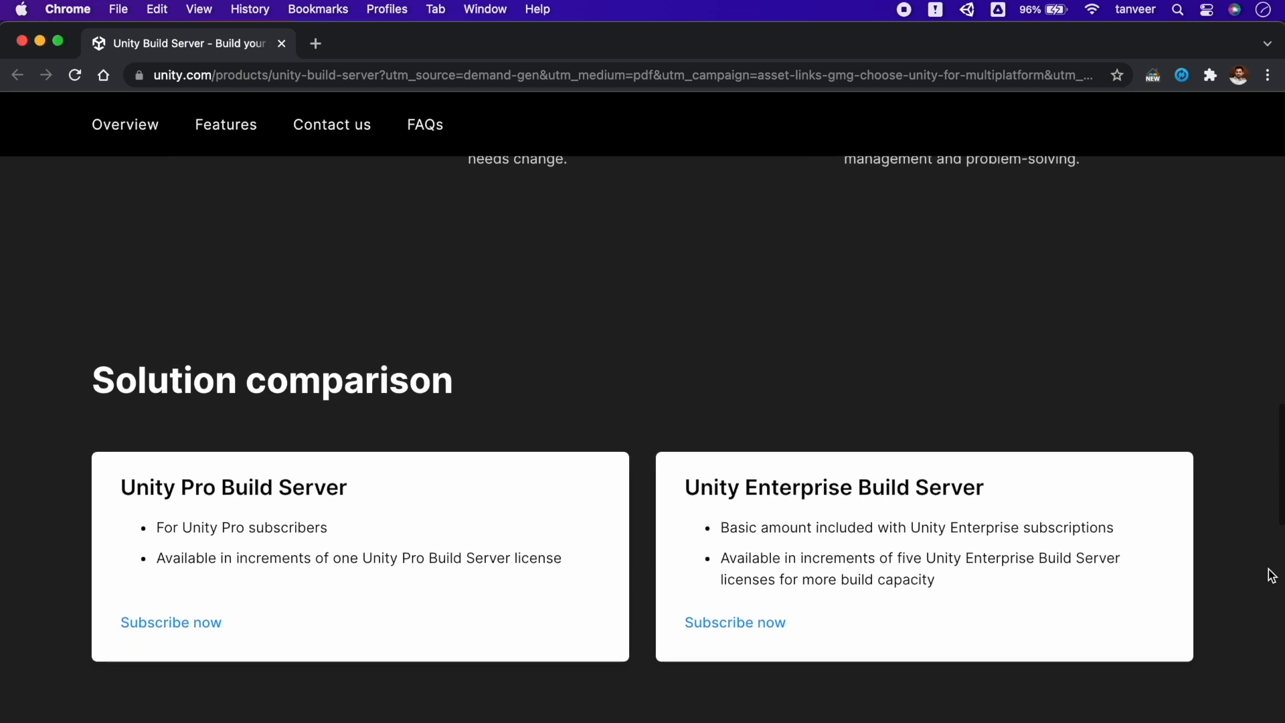
scroll(1272, 576, "down", 3)
scroll(1272, 576, "down", 2)
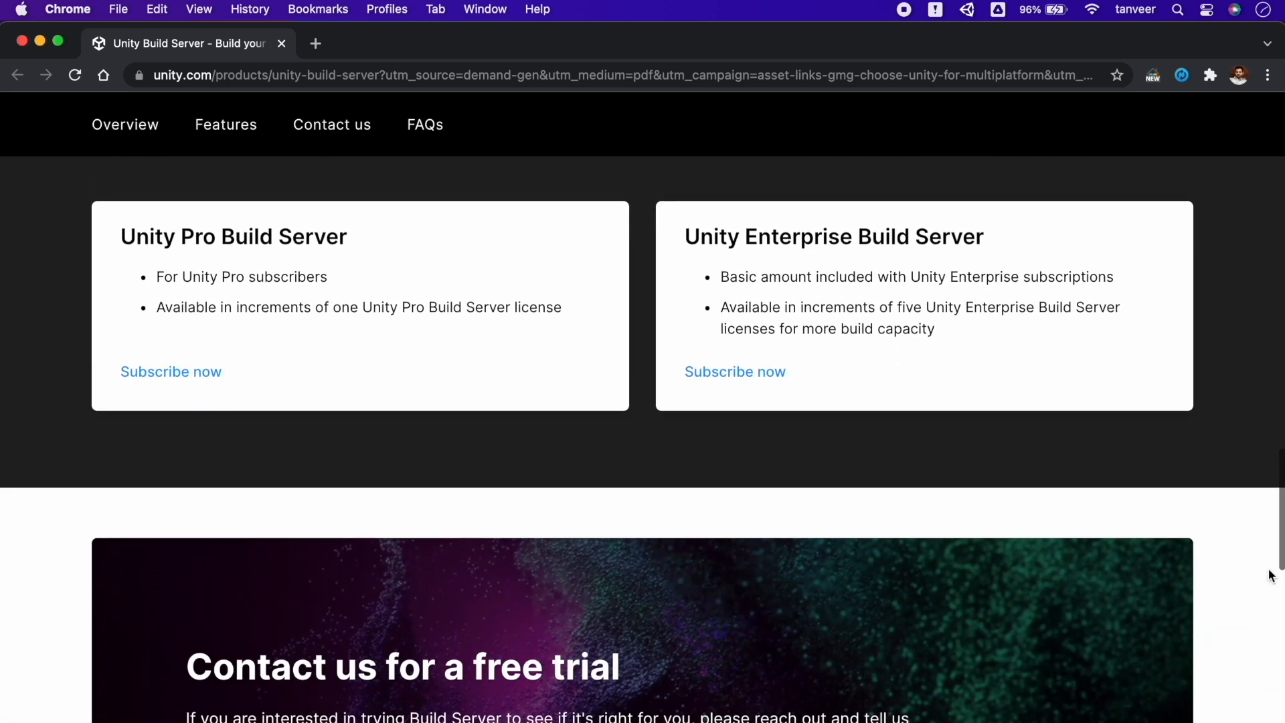
scroll(1271, 576, "down", 2)
scroll(1272, 576, "down", 5)
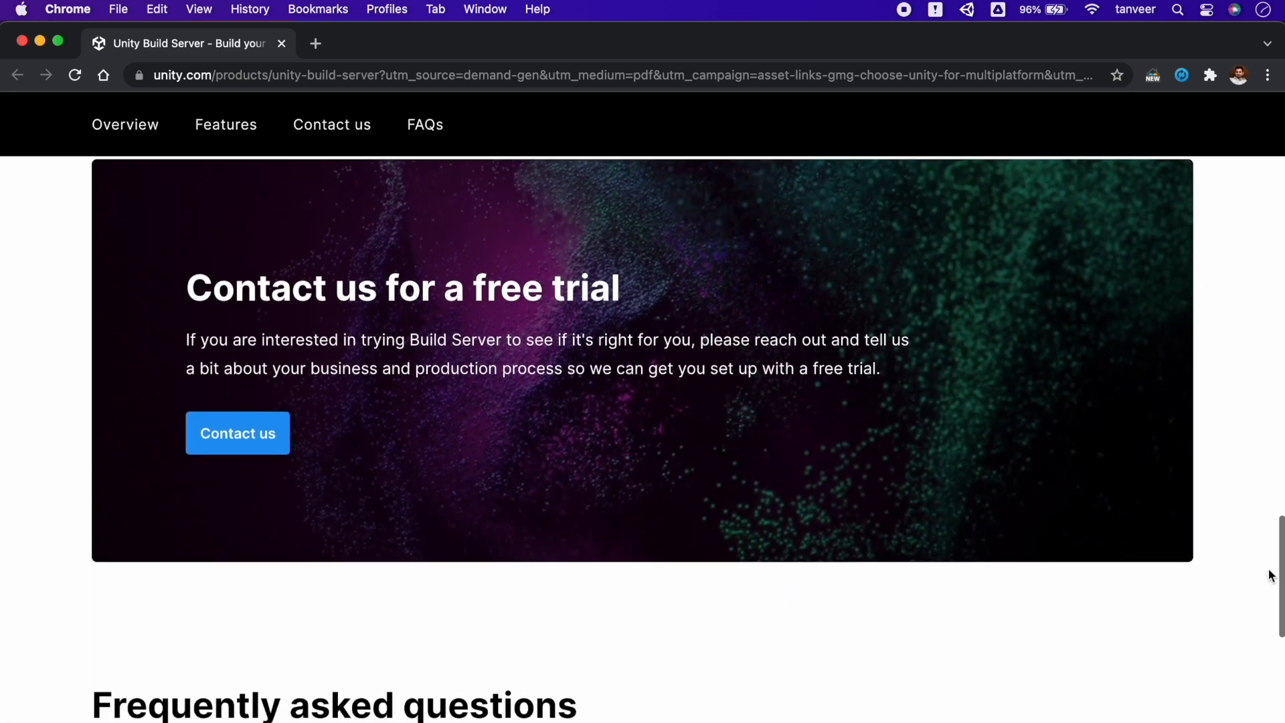
scroll(1272, 576, "down", 8)
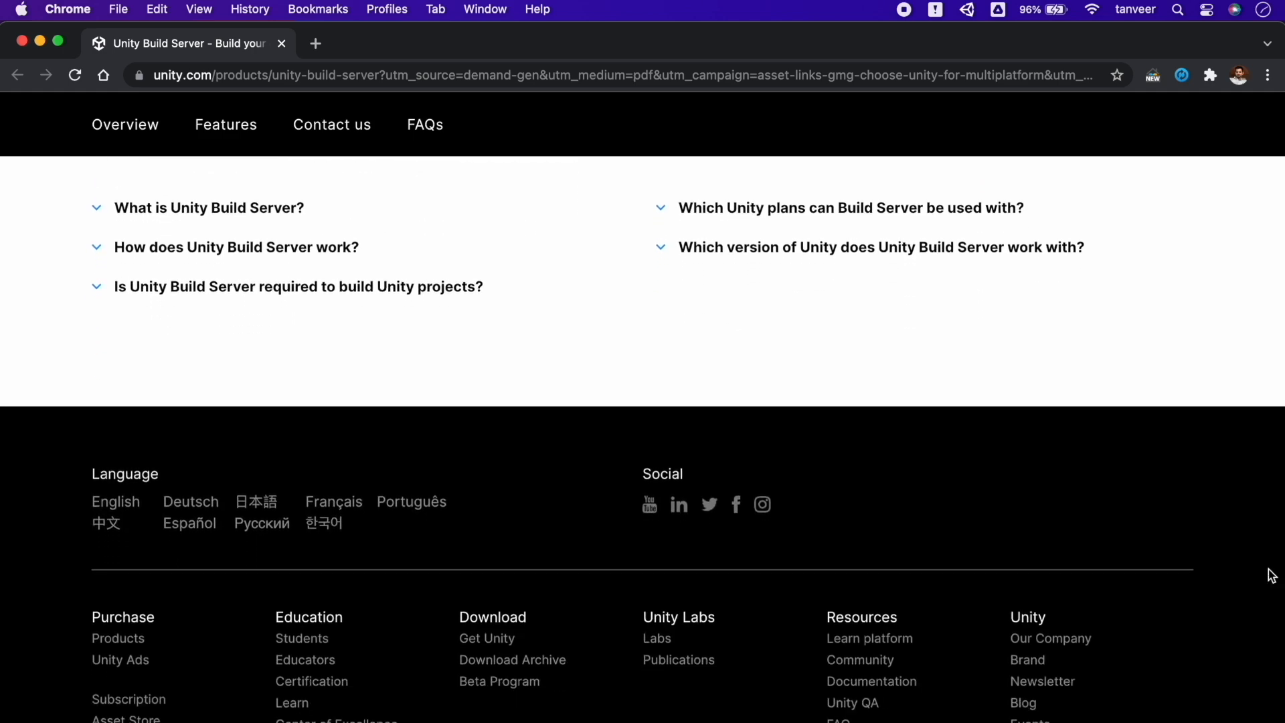
scroll(1272, 576, "down", 4)
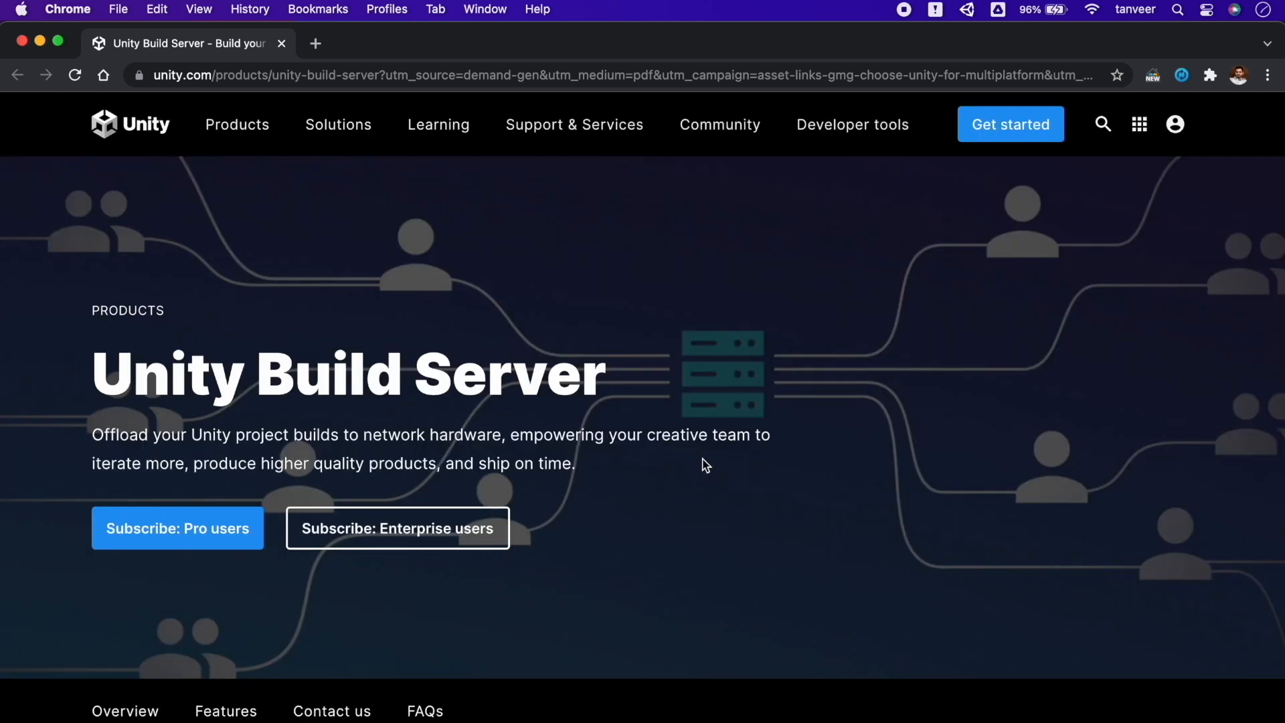
scroll(703, 462, "down", 6)
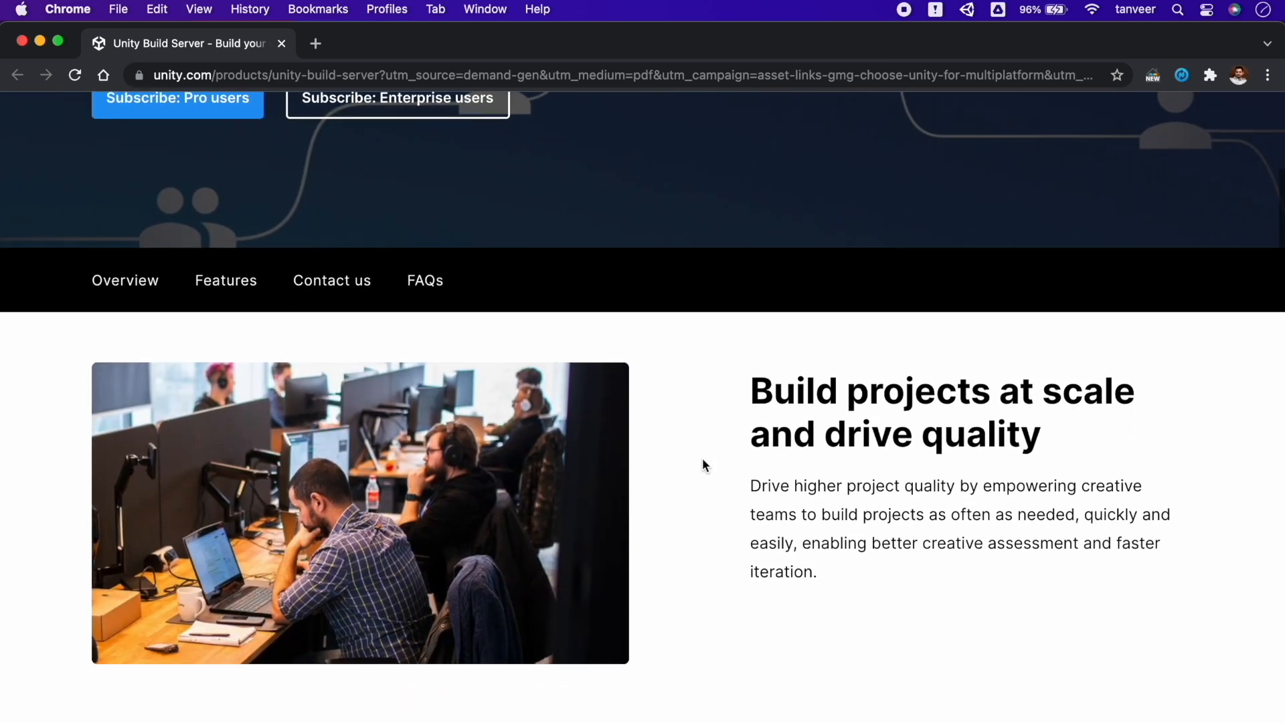
scroll(701, 462, "down", 7)
scroll(703, 463, "down", 4)
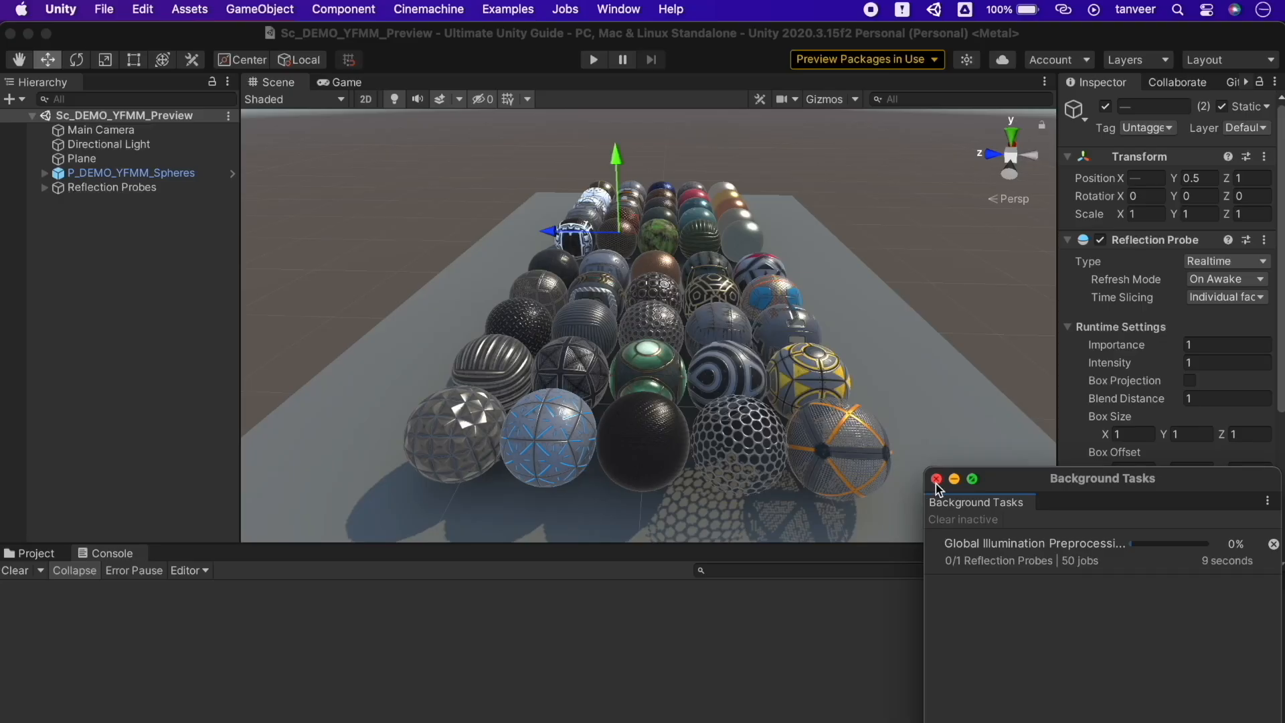
Switch to the Unity editor showing the Sc_DEMO_YFMM_Preview sphere scene
left_click(937, 485)
Close the Background Tasks window once preprocessing finishes, then click empty sky to deselect
left_click(937, 480)
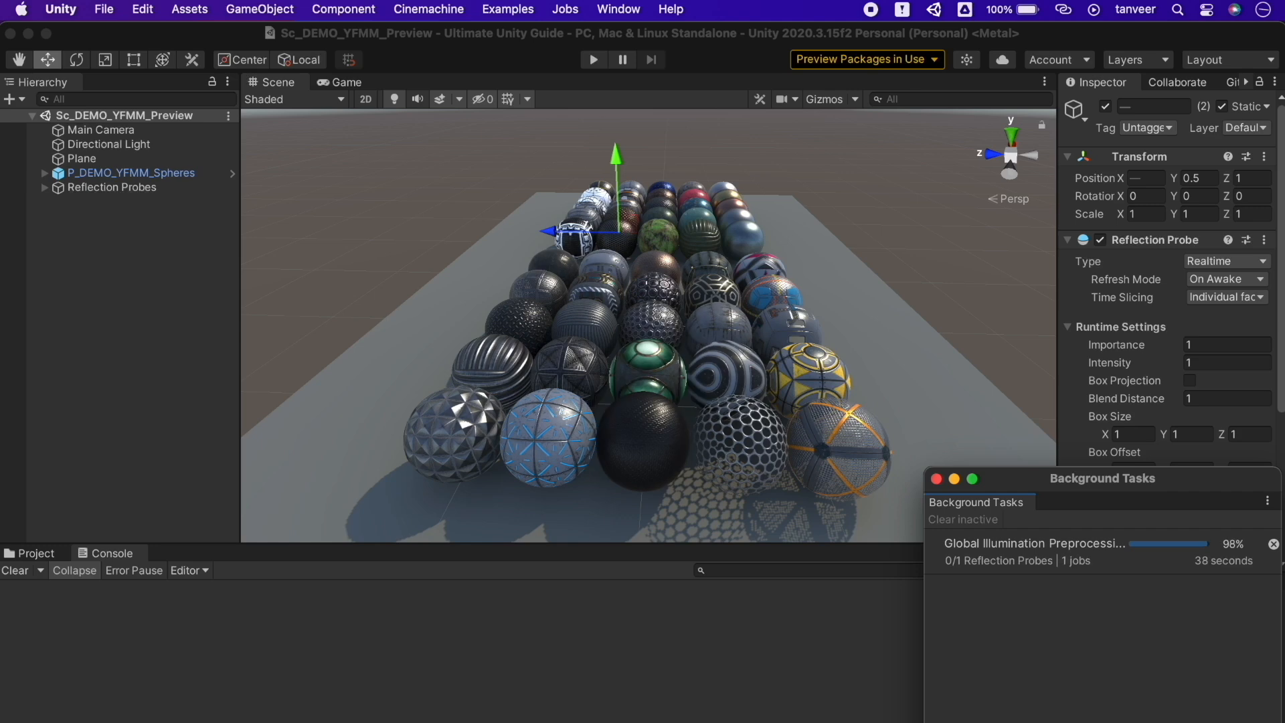
left_click(937, 479)
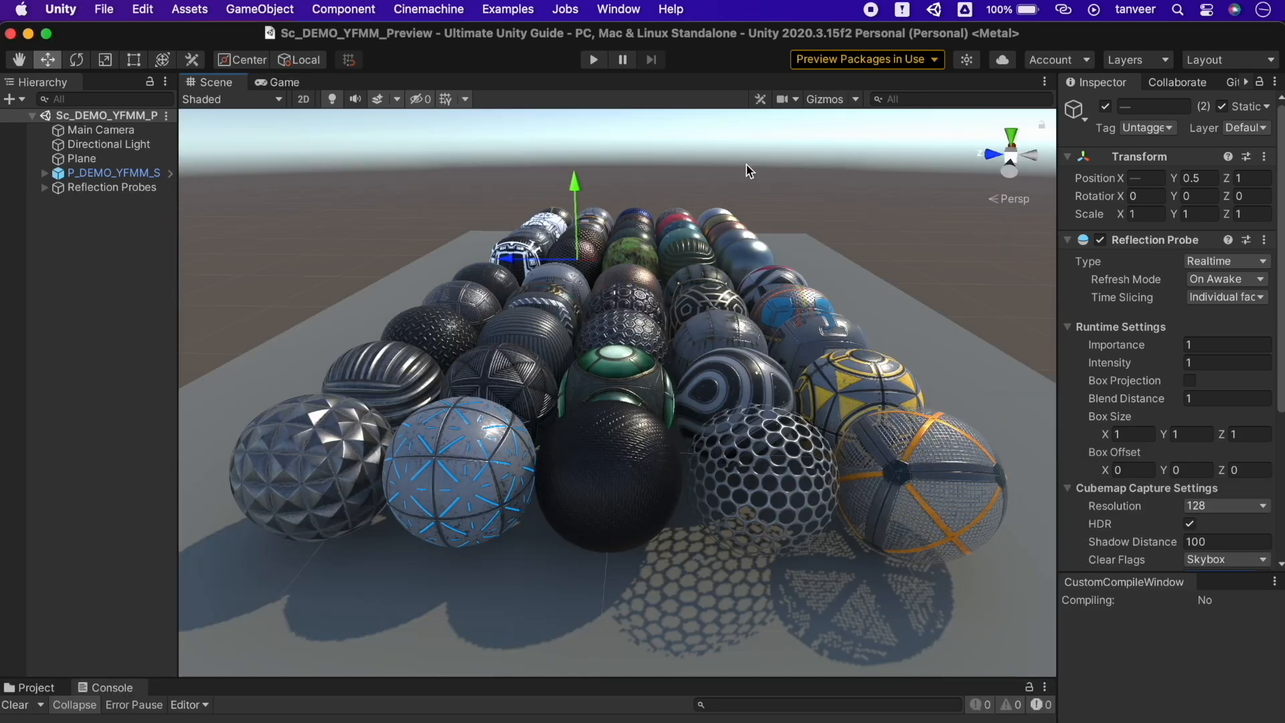
left_click(573, 130)
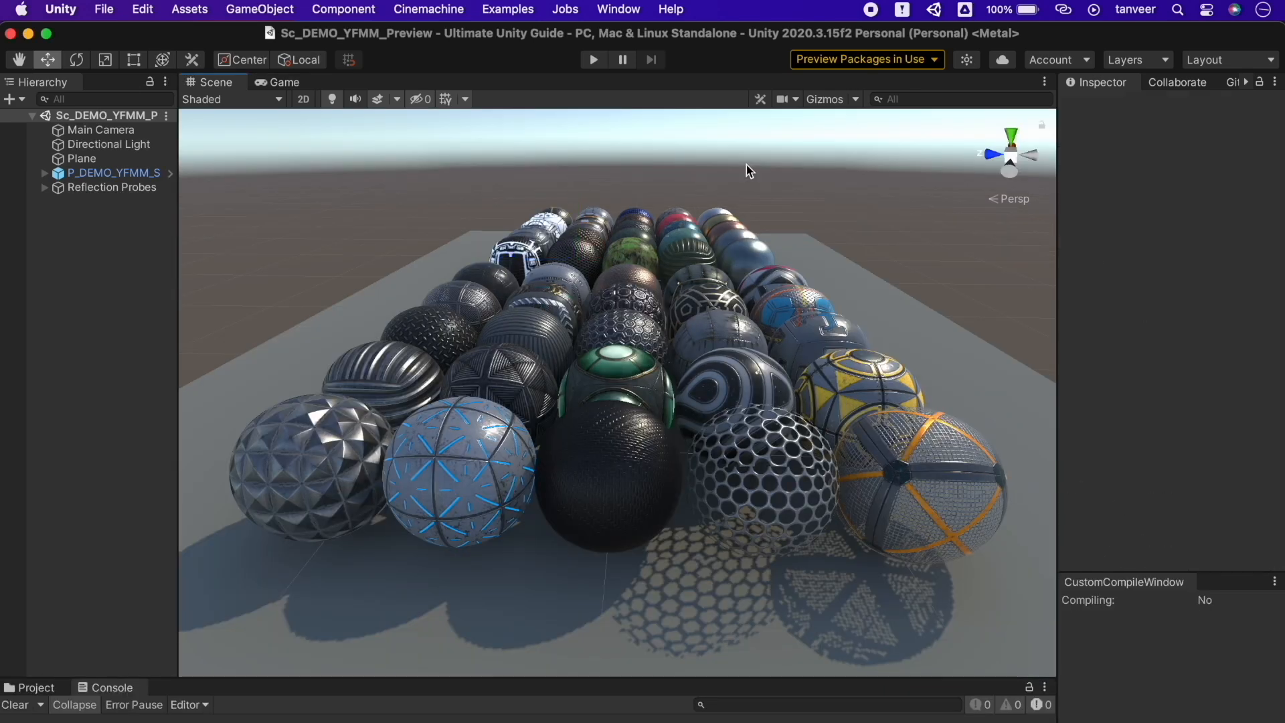
Switch to the game camera view and create a New Material in the Shaders folder
left_click(284, 83)
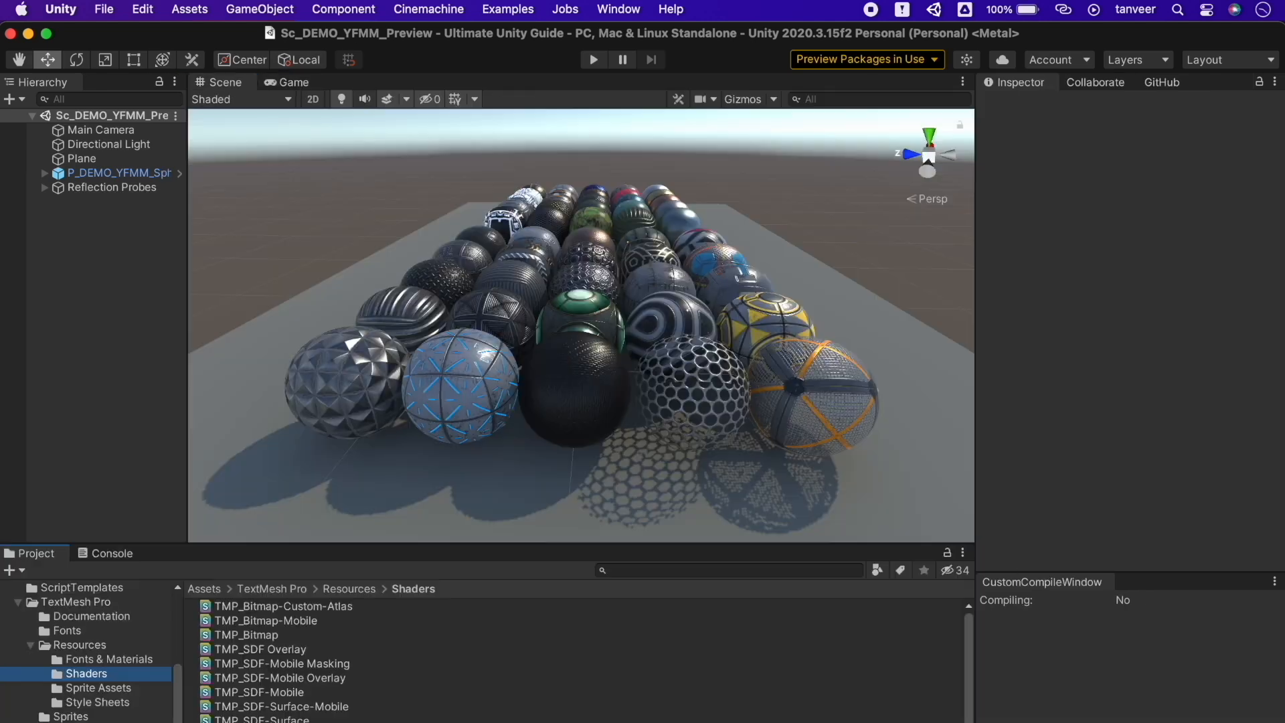
left_click(138, 673)
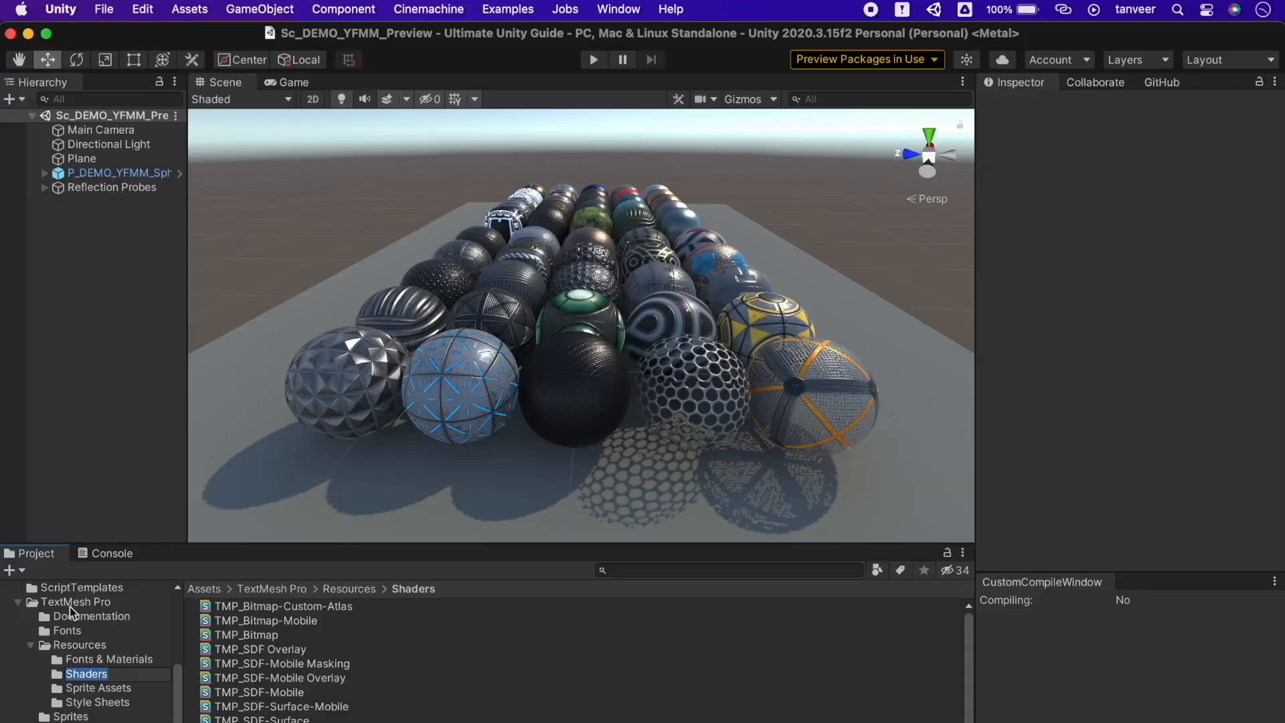
left_click(23, 573)
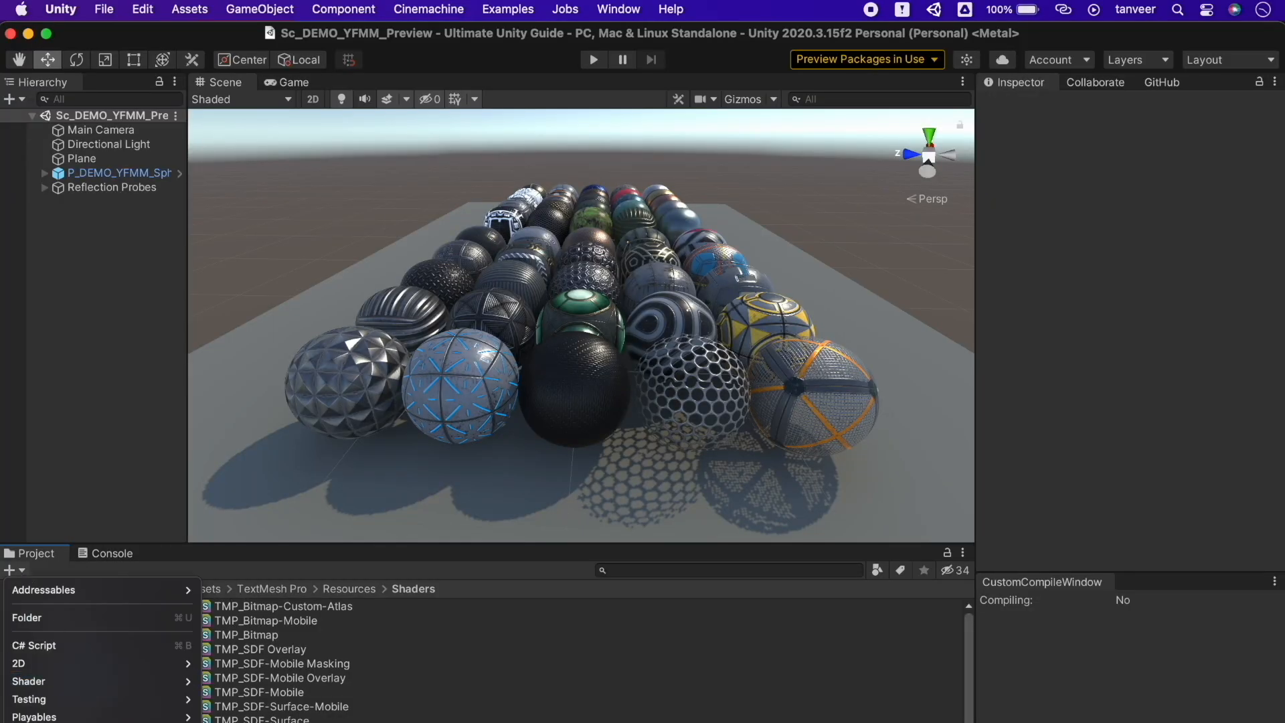
mouse_move(61, 719)
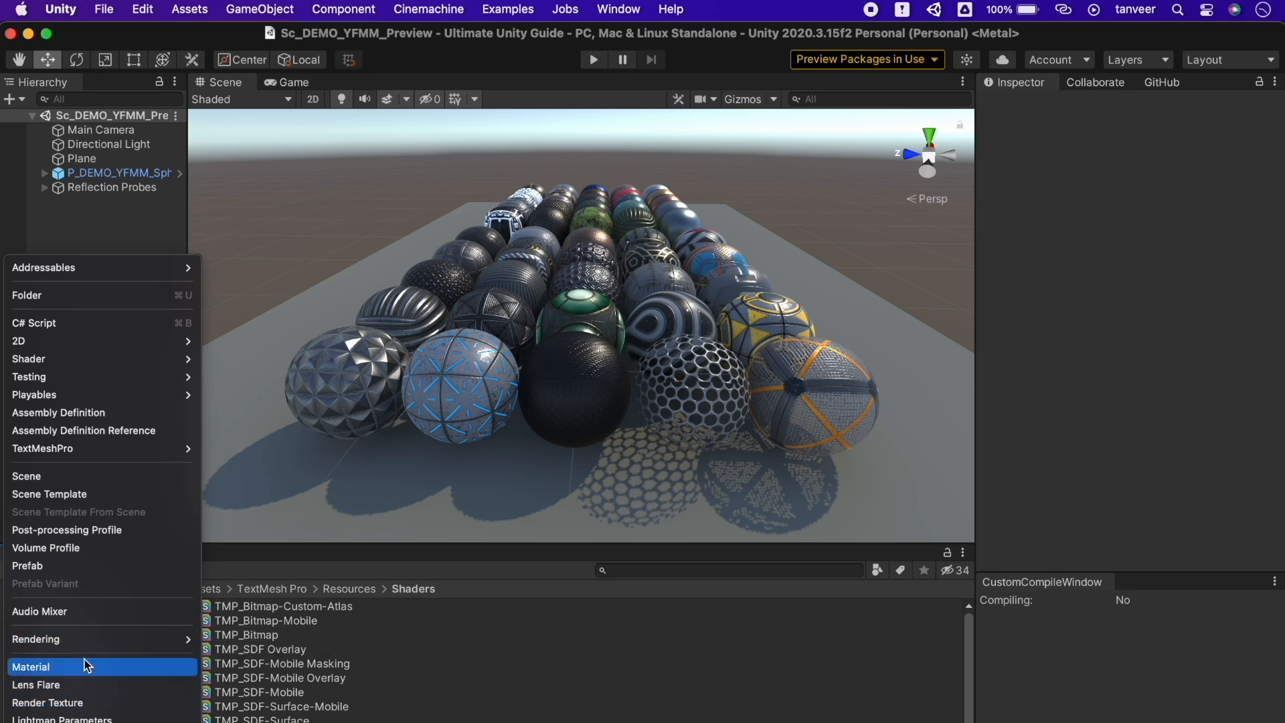
left_click(138, 667)
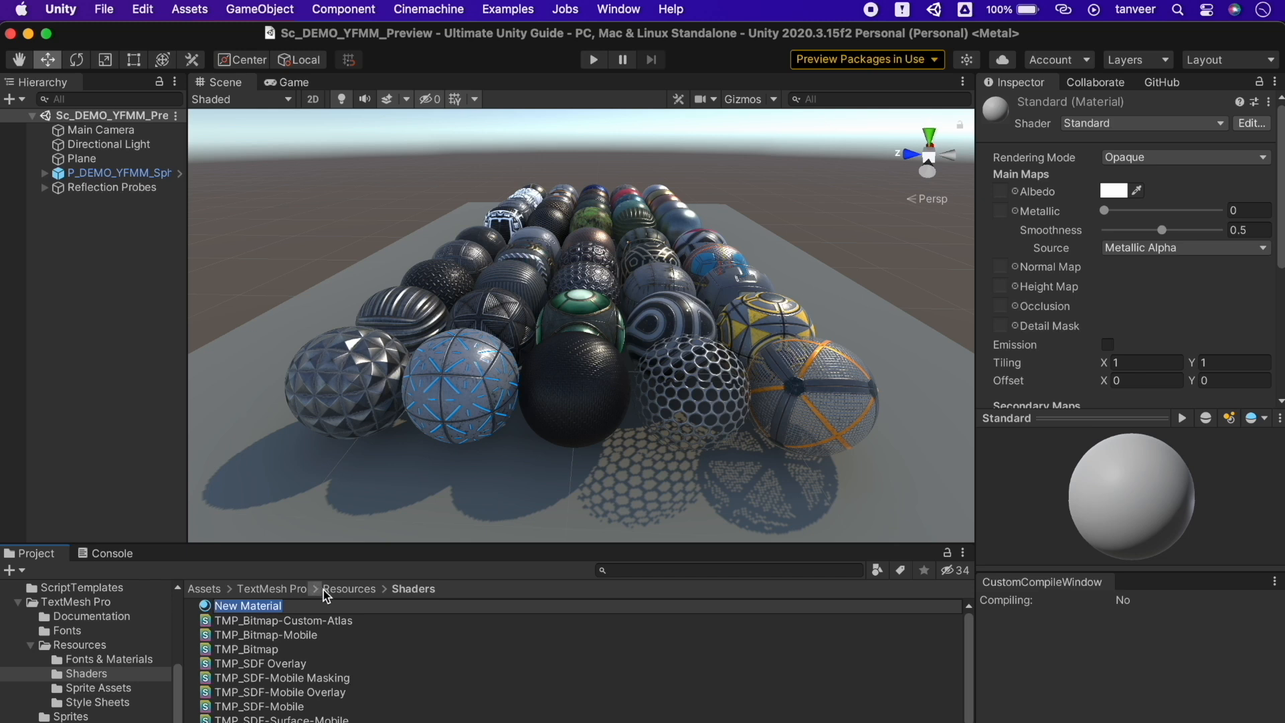
key("Return")
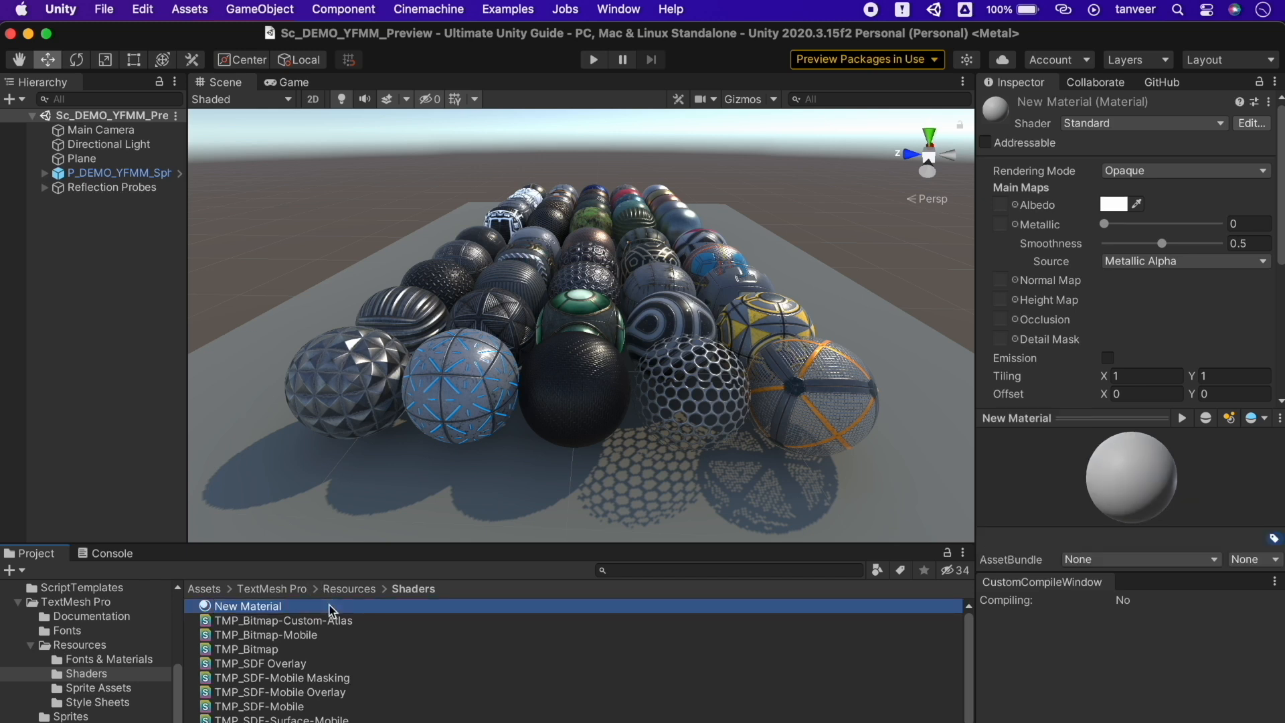
Give New Material the TextMeshPro Mobile Bitmap shader and a red colour
left_click(1191, 126)
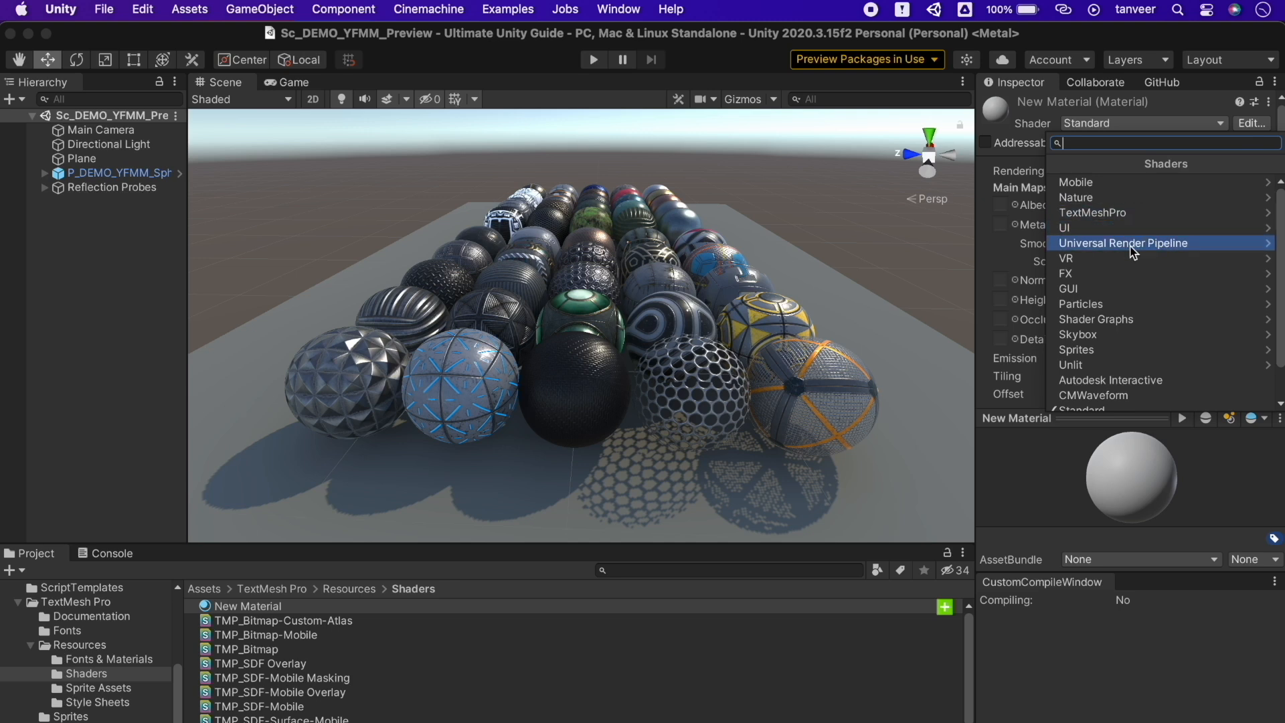
left_click(1123, 213)
left_click(1118, 183)
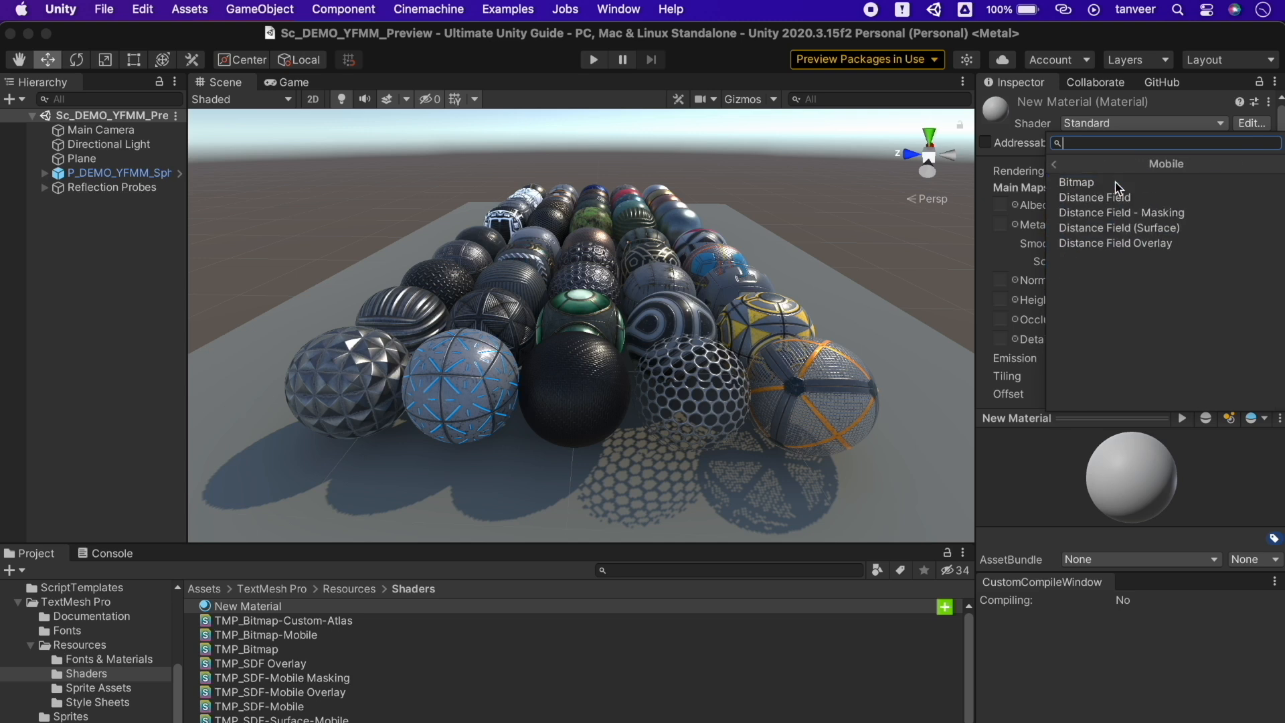
left_click(1115, 183)
left_click(1172, 193)
left_click(1222, 313)
key("Return")
Delete New Material and create the TextMeshPro_Mobile_Bitmap material from the TMP_Bitmap-Mobile shader
left_click(259, 606)
key("super+BackSpace")
left_click(312, 621)
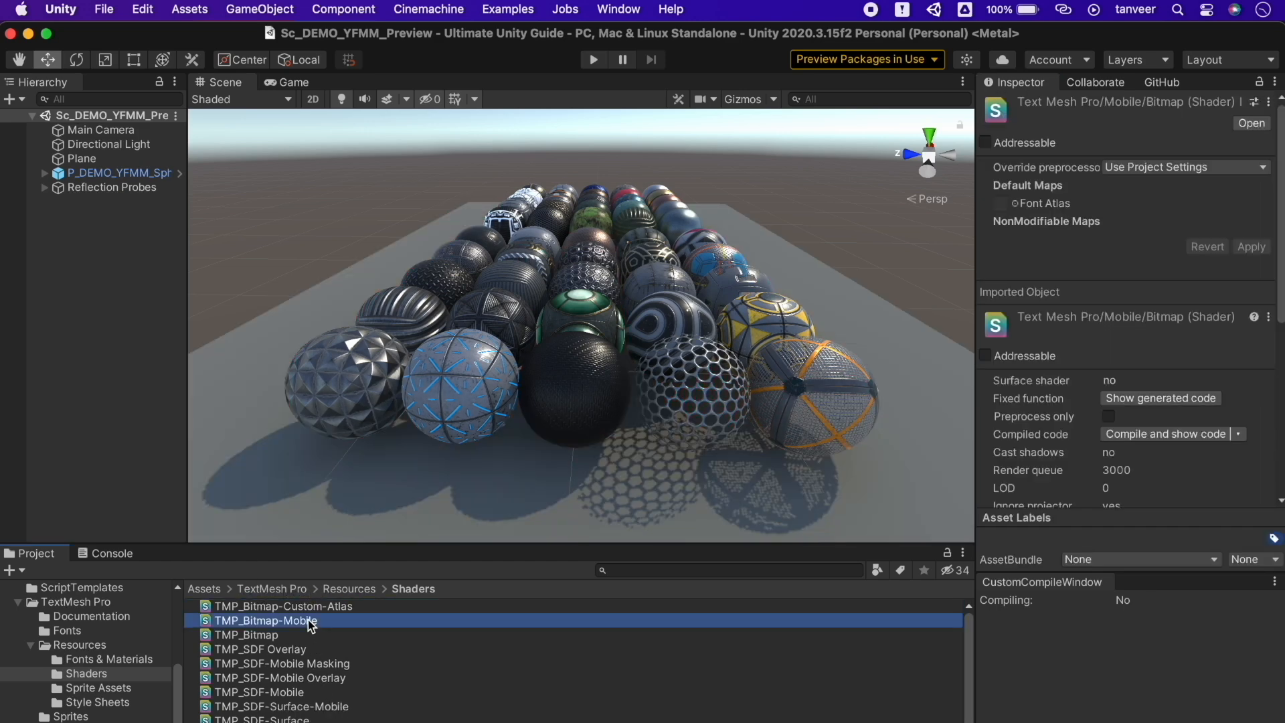
right_click(311, 622)
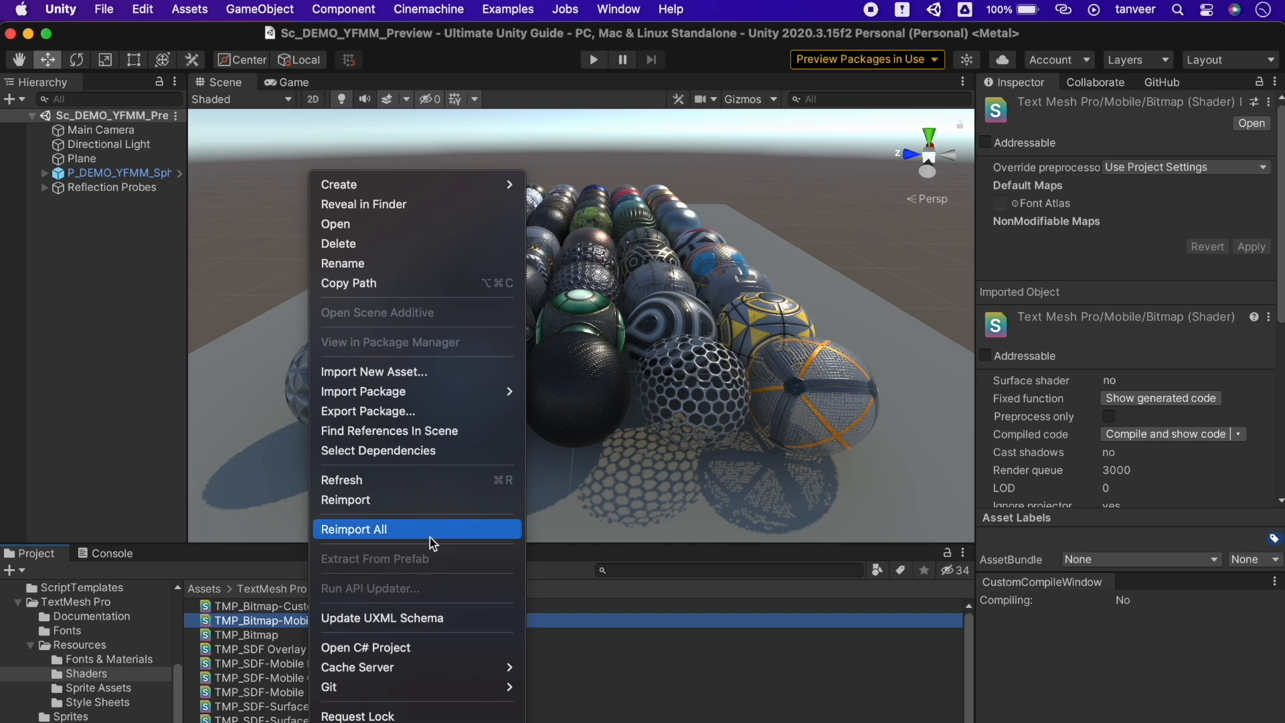
mouse_move(464, 192)
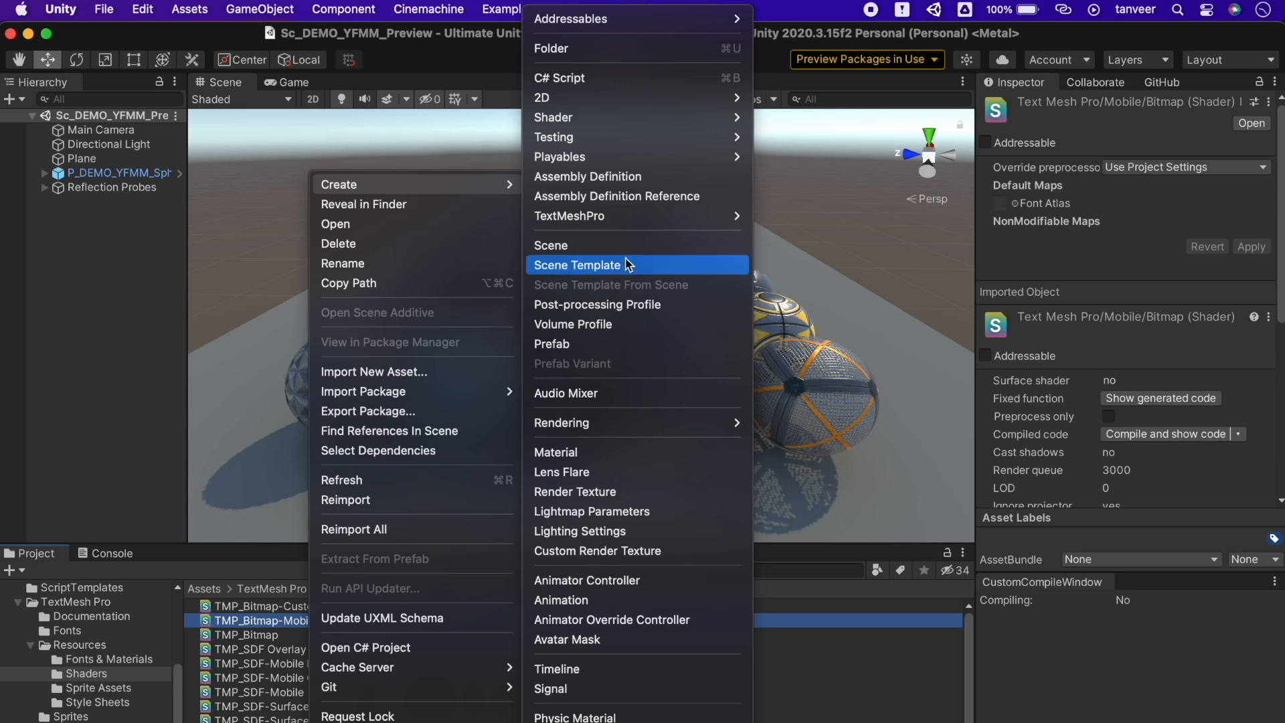
mouse_move(630, 429)
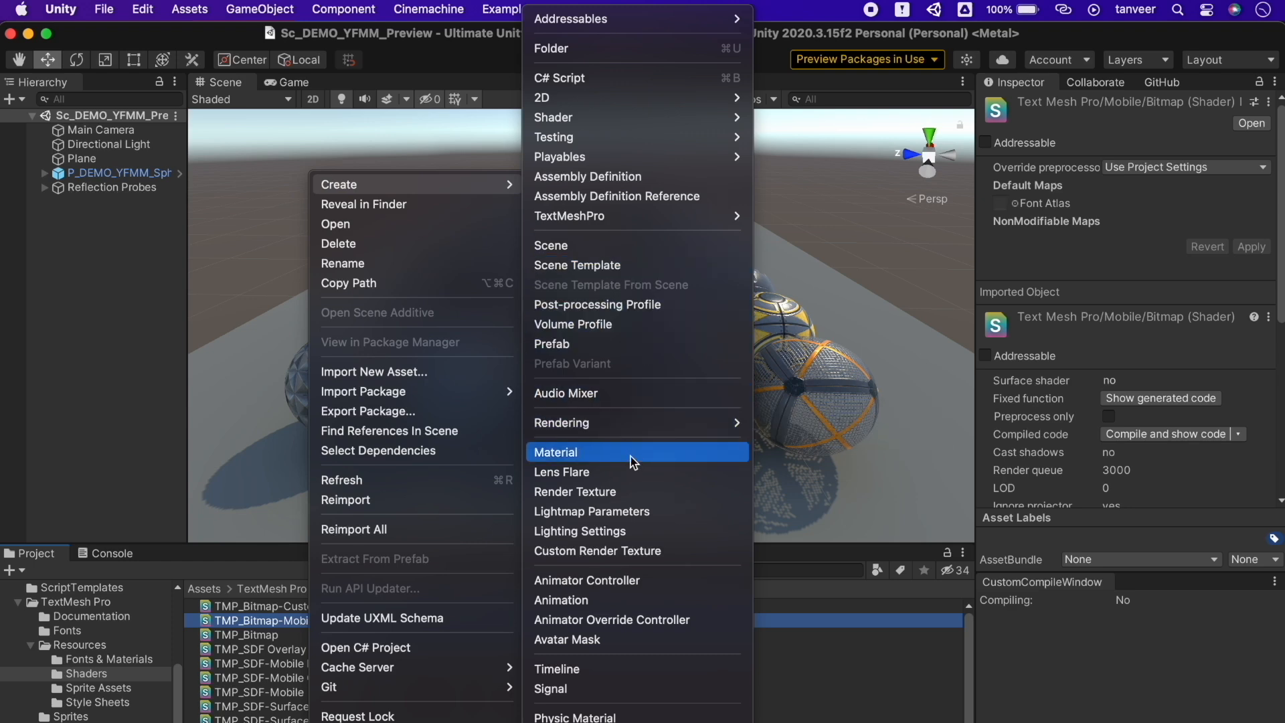
left_click(632, 461)
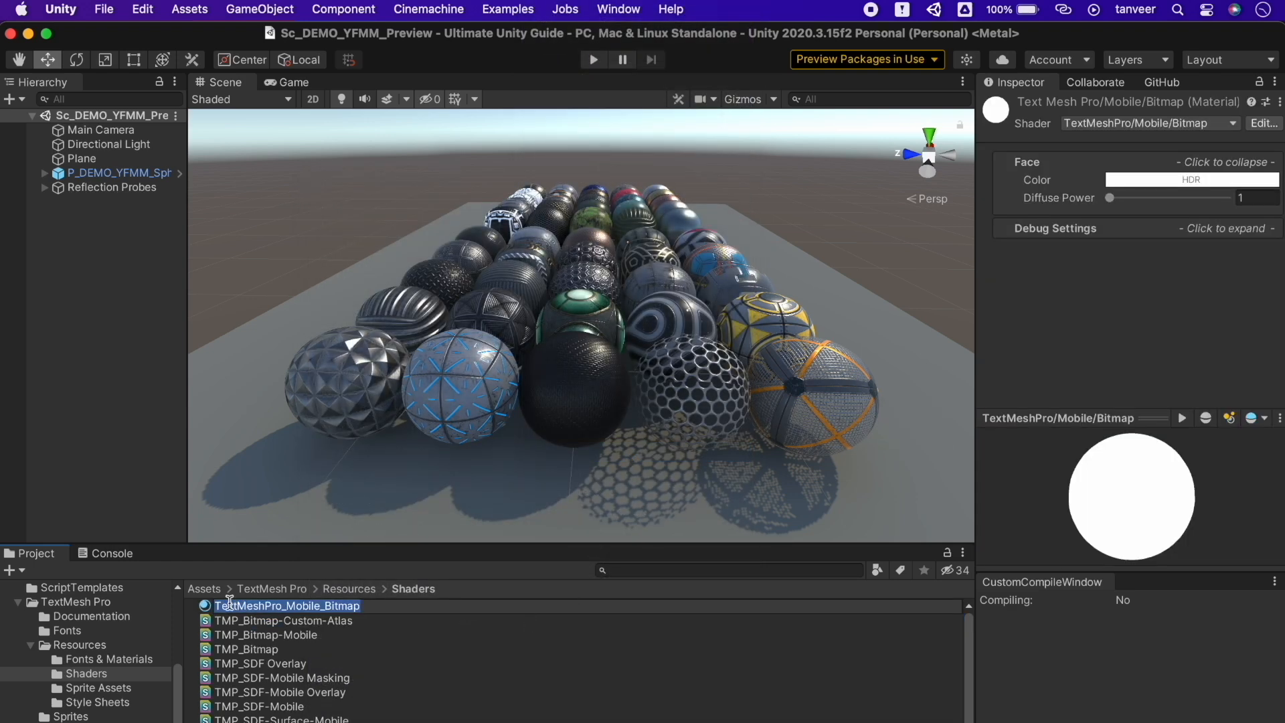
key("Return")
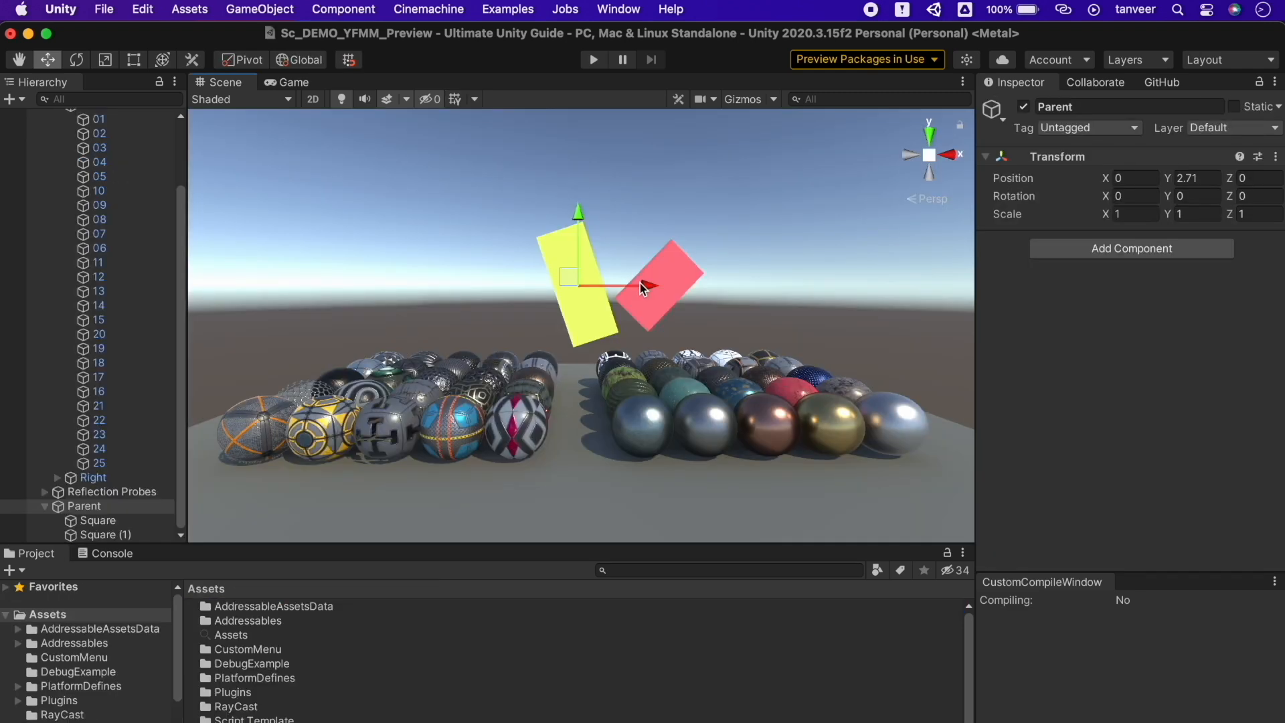
Rotate the Parent freely around its pivot with the Rotate tool, then undo it
left_click(95, 506)
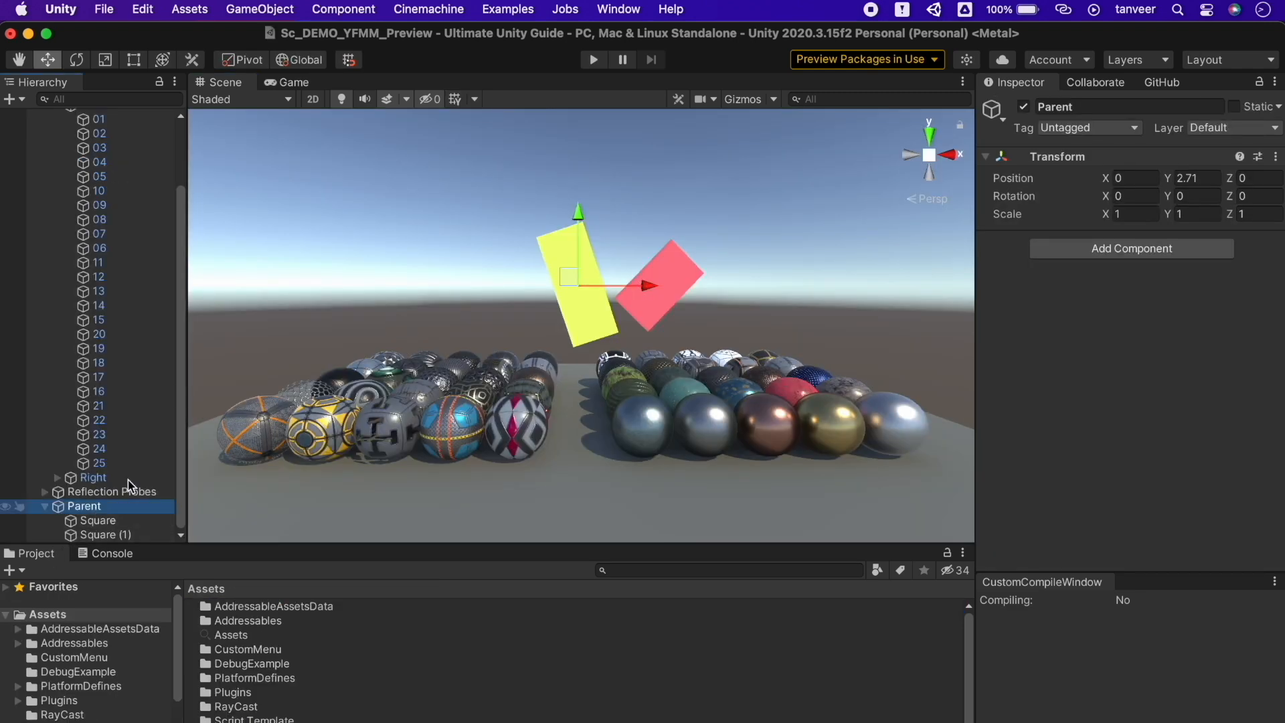
left_click(77, 60)
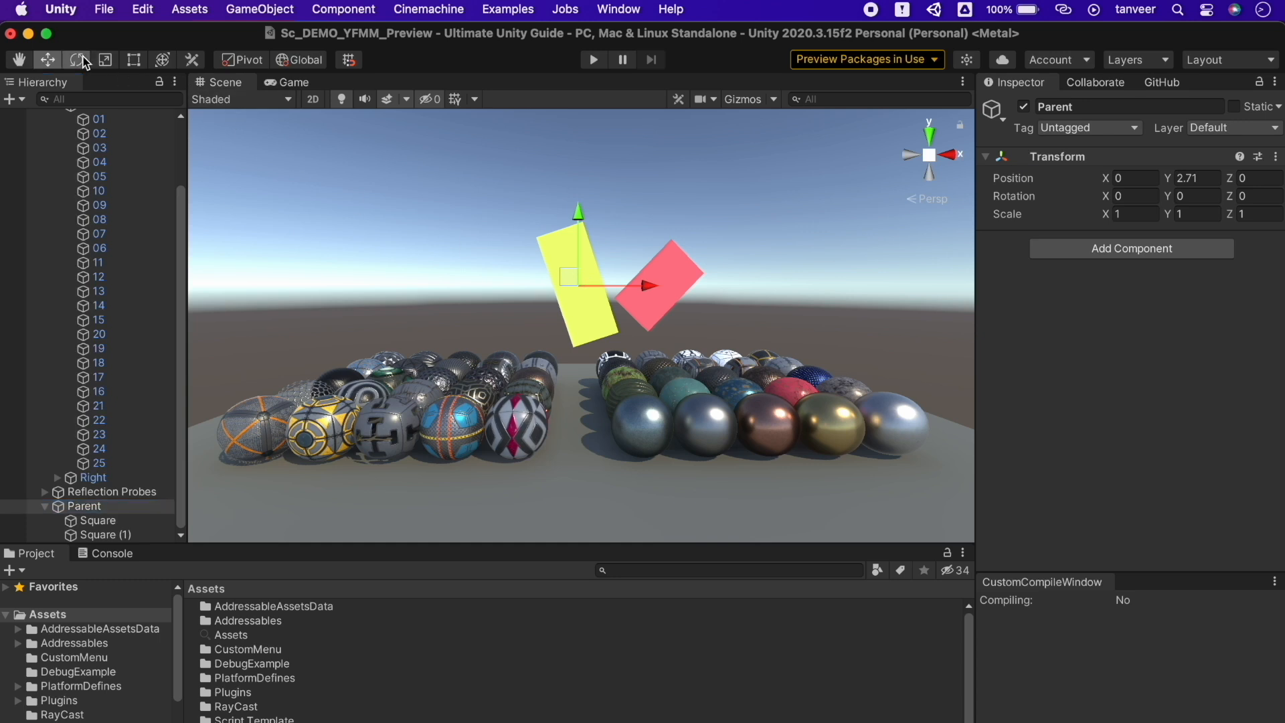
left_click_drag(605, 354, 996, 112)
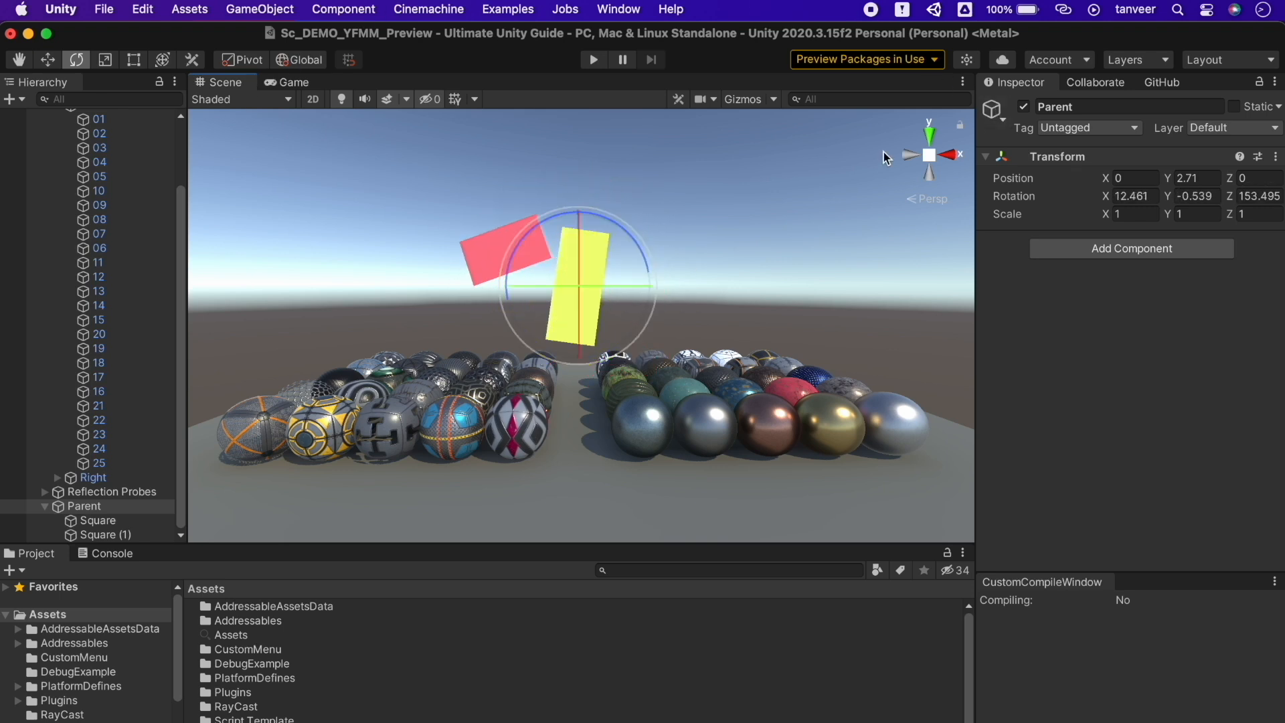
key("super+z")
Switch handles to Center, rotate Parent around the squares' centre, undo, and return to Move
left_click(243, 59)
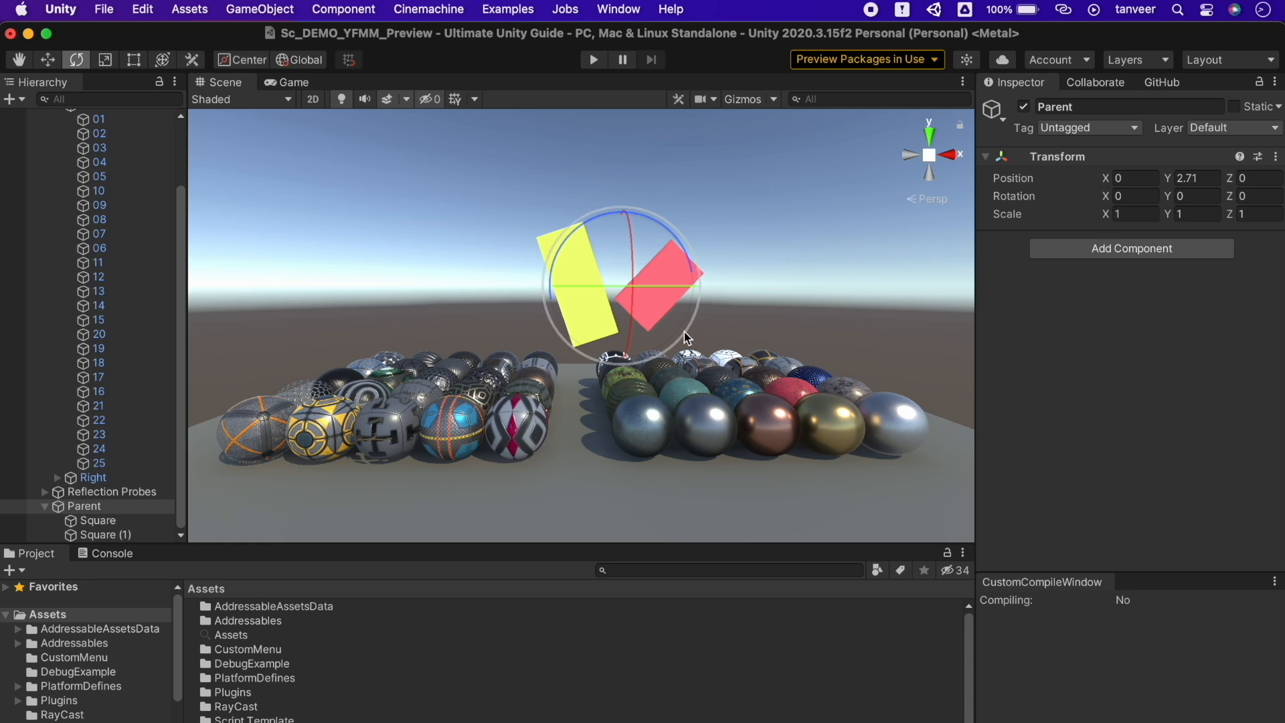
left_click_drag(686, 338, 1198, 128)
left_click(1198, 128)
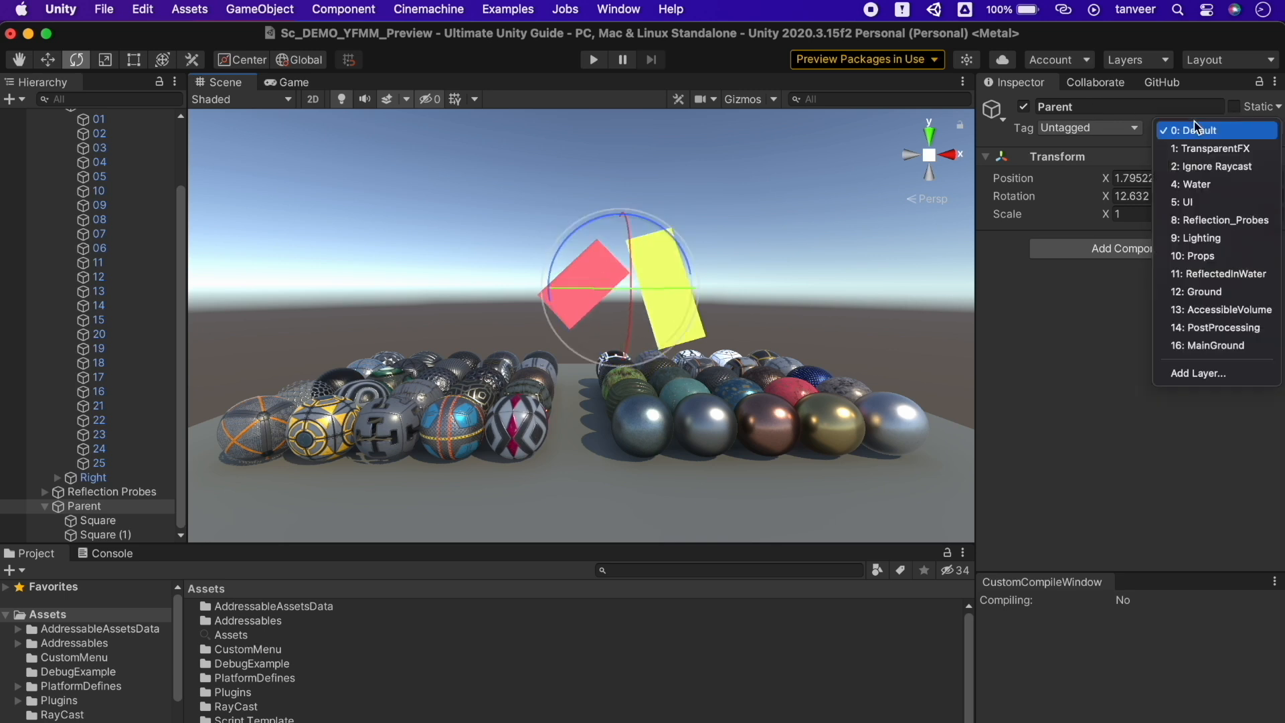
left_click(534, 41)
key("super+z")
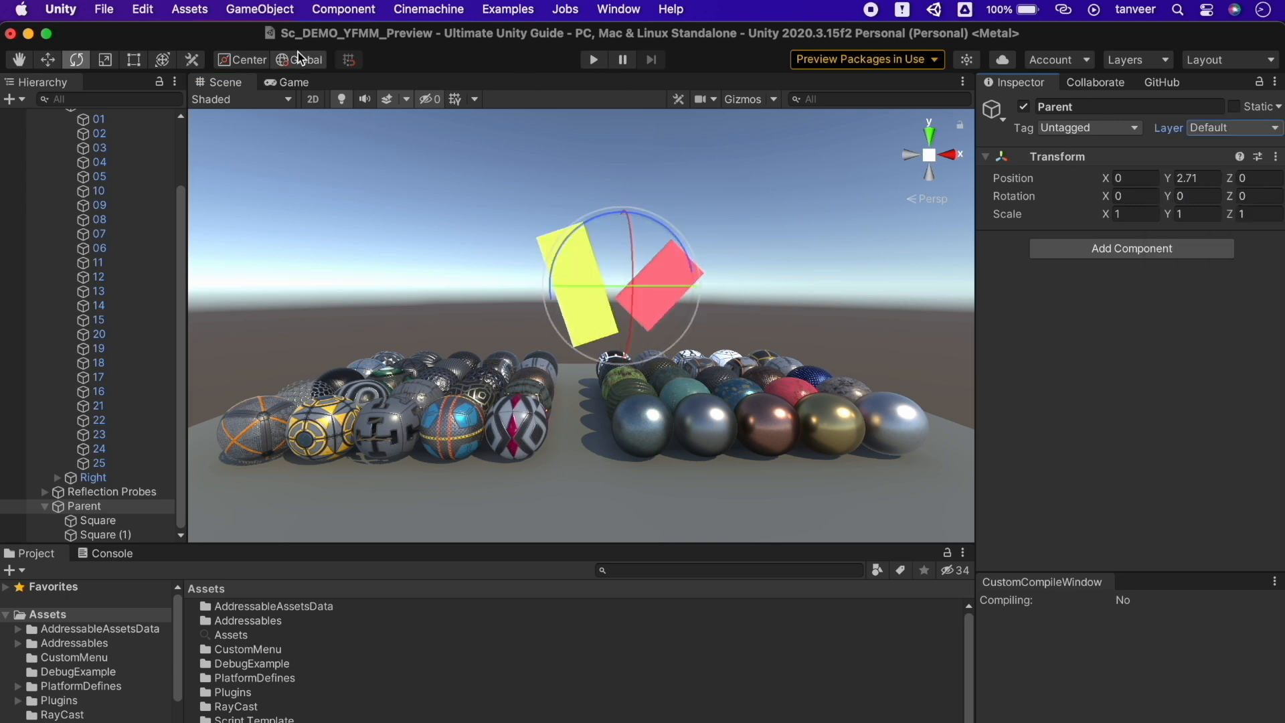
key("w")
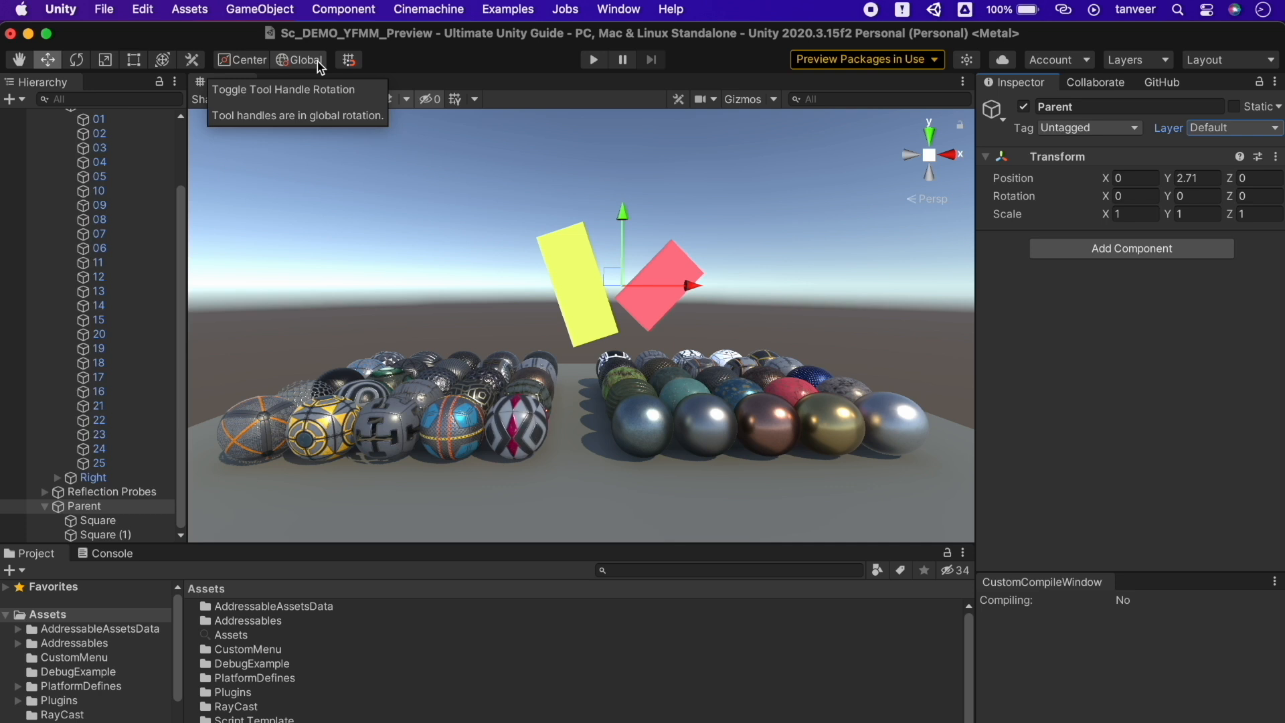
Drag the red Square (1) along world X, then along its Local tilted X axis
left_click(90, 521)
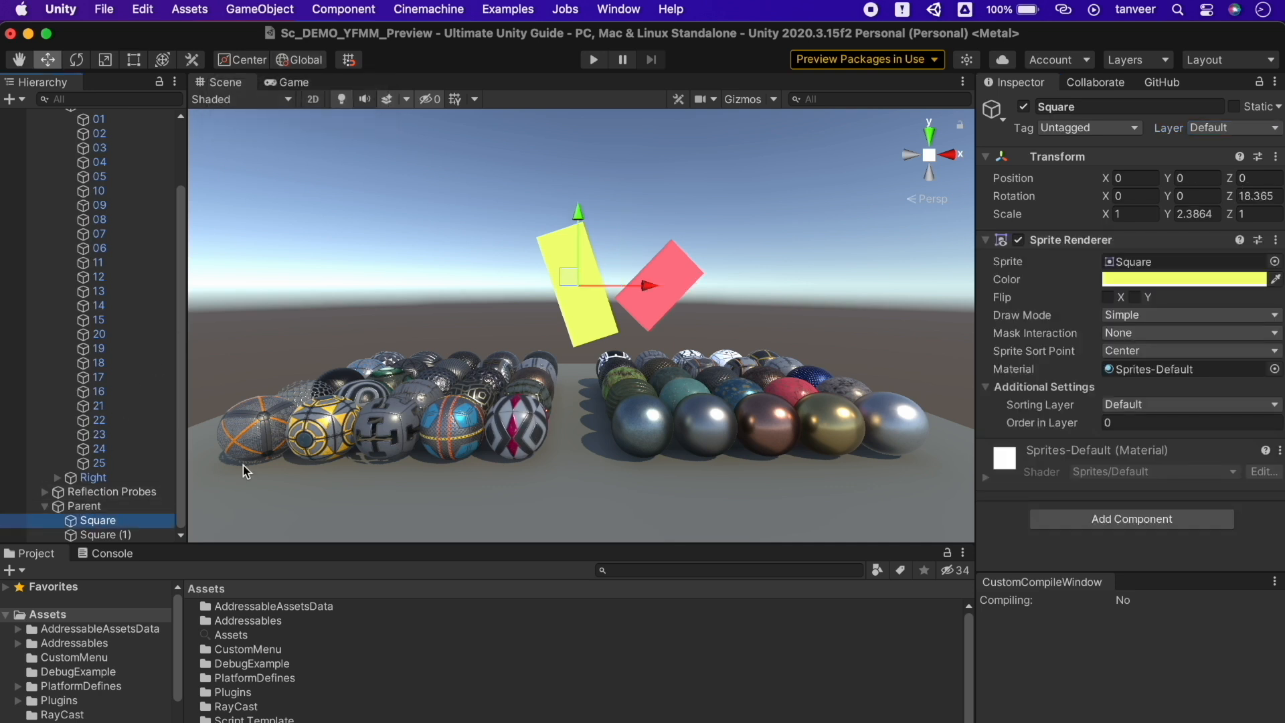
left_click(100, 535)
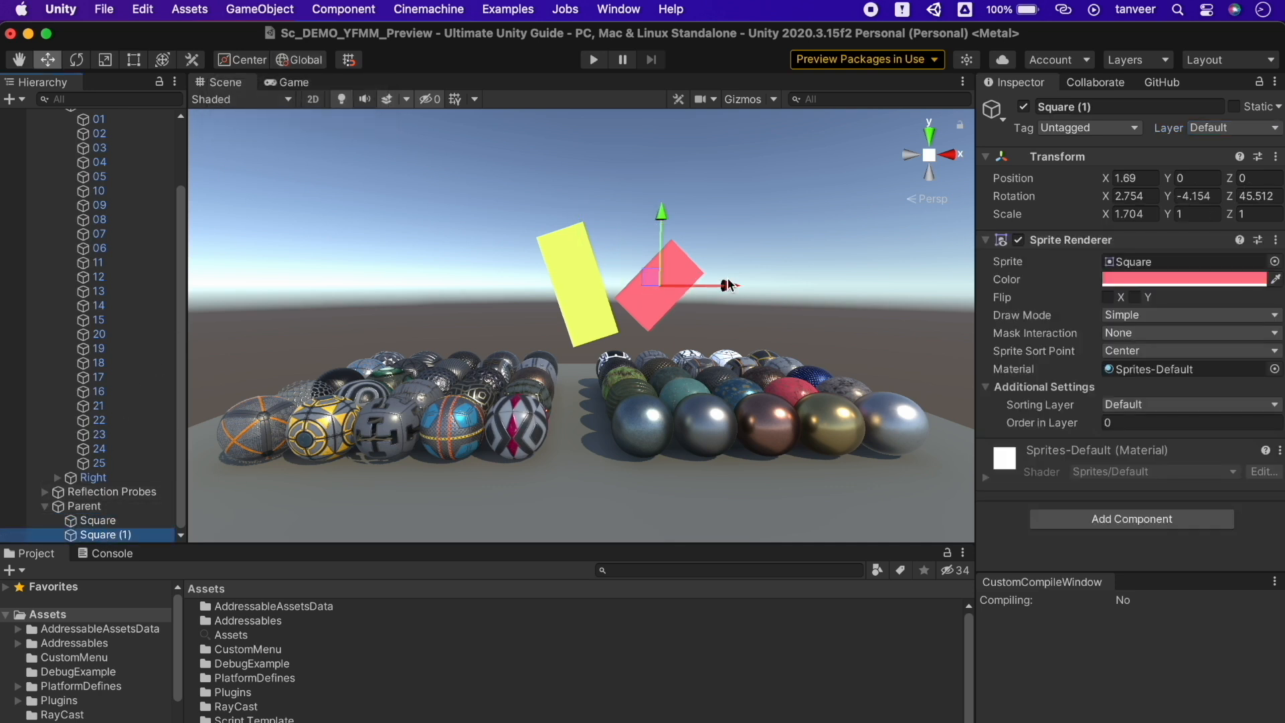
left_click_drag(730, 285, 684, 273)
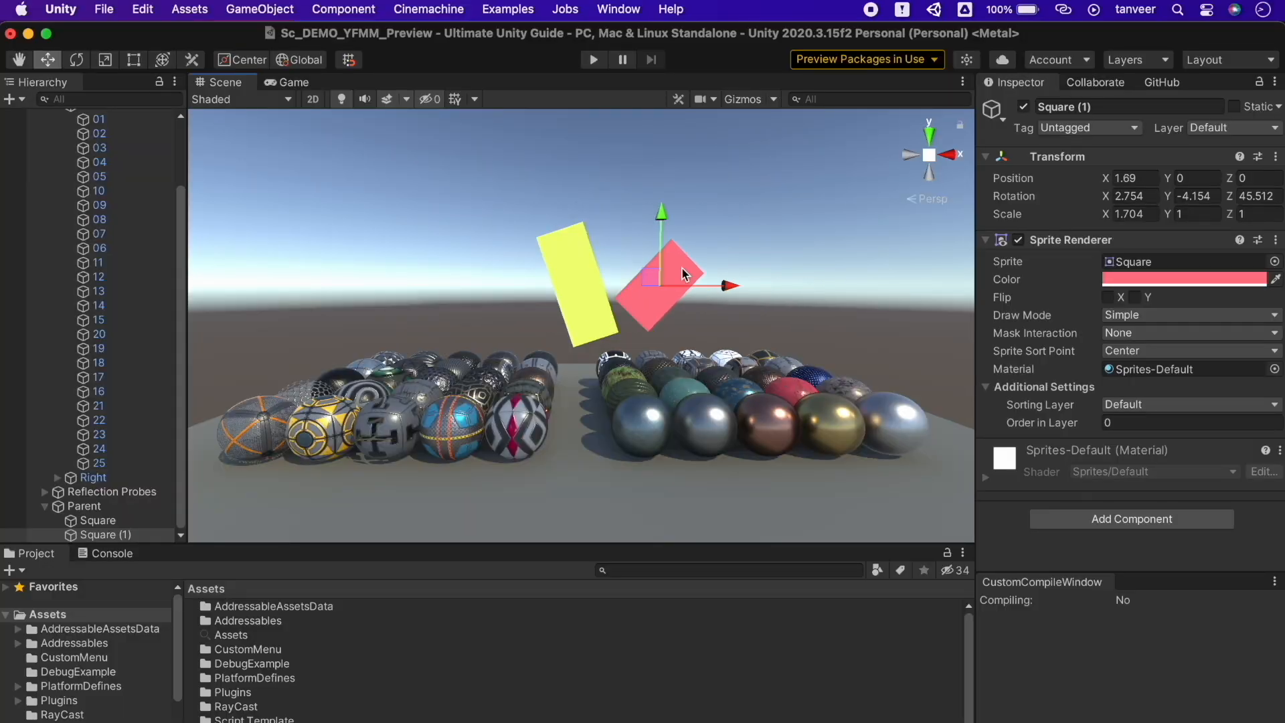
left_click(305, 60)
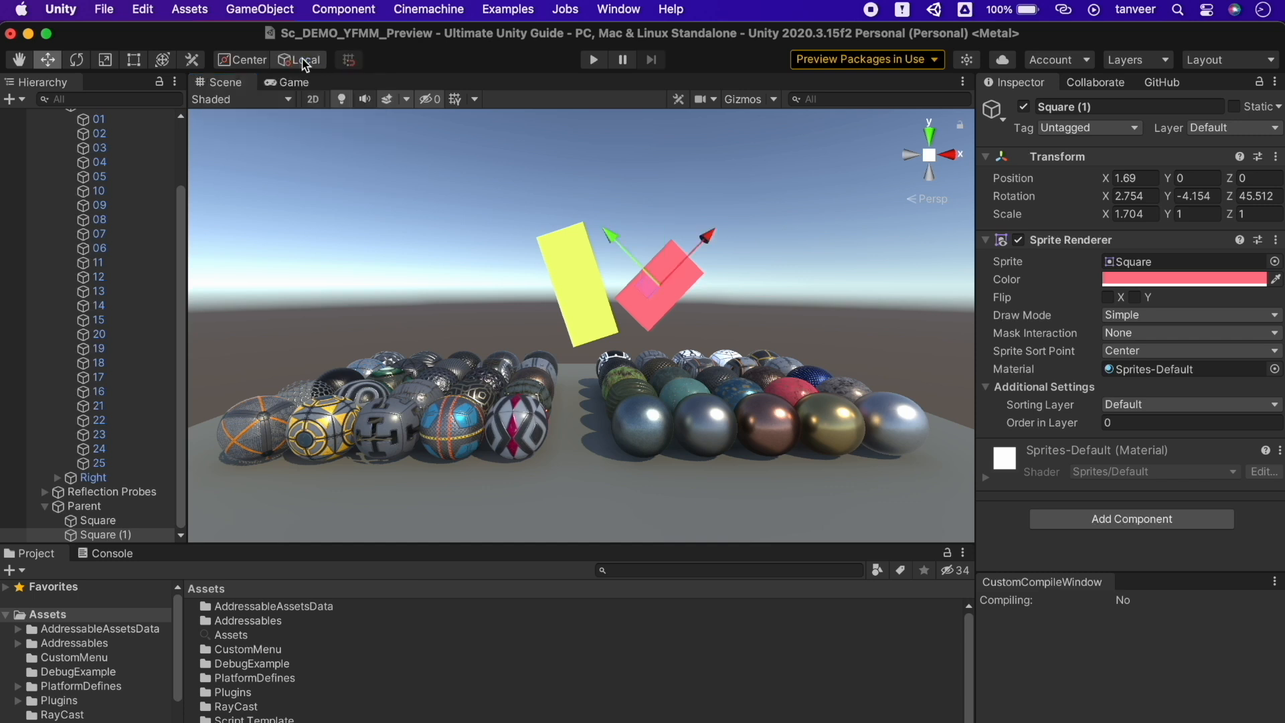
left_click_drag(703, 250, 696, 209)
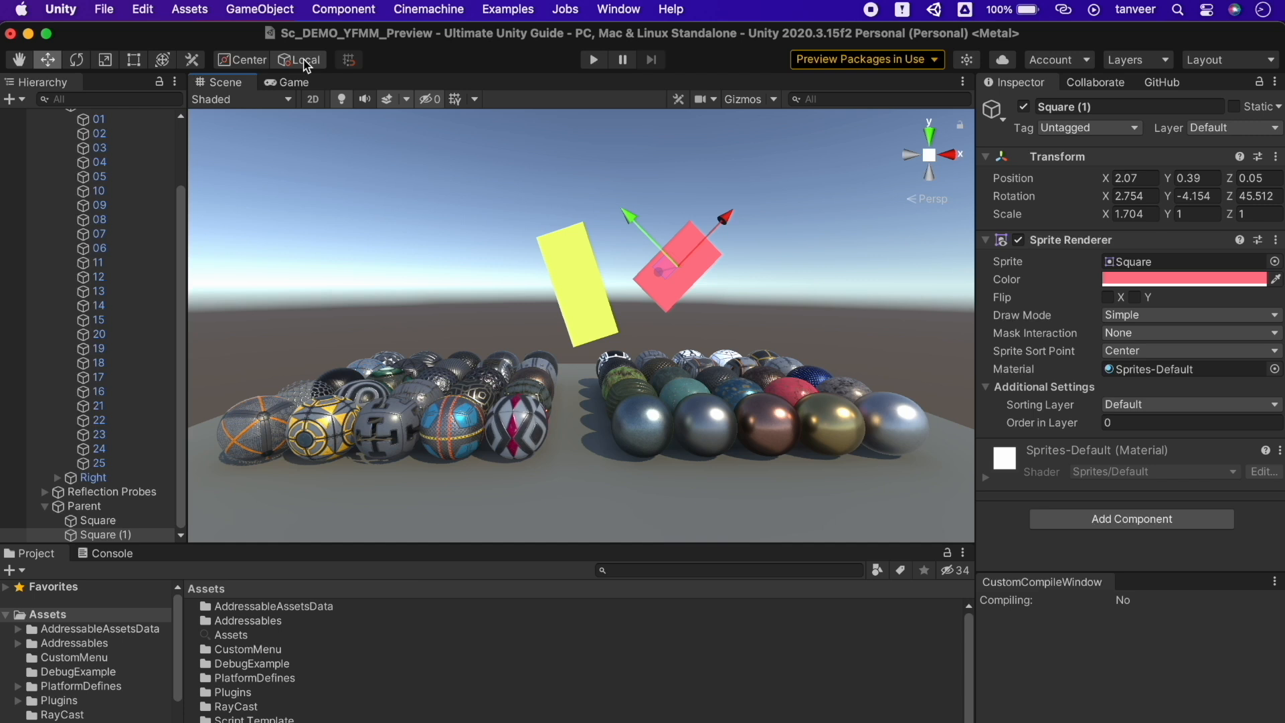
left_click(305, 61)
mouse_move(713, 274)
left_mouse_down()
mouse_move(636, 273)
mouse_move(705, 274)
left_mouse_up()
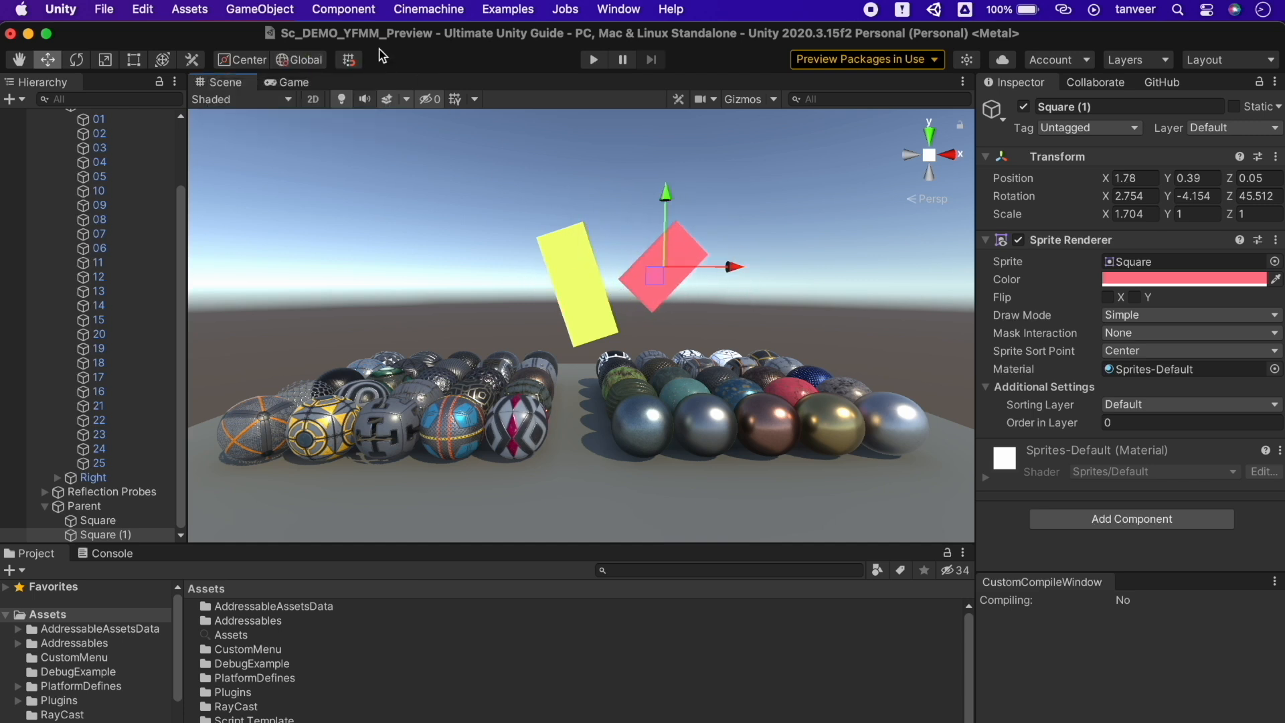
Set Local handles on the yellow Square and move it along its tilted Y axis
left_click(568, 274)
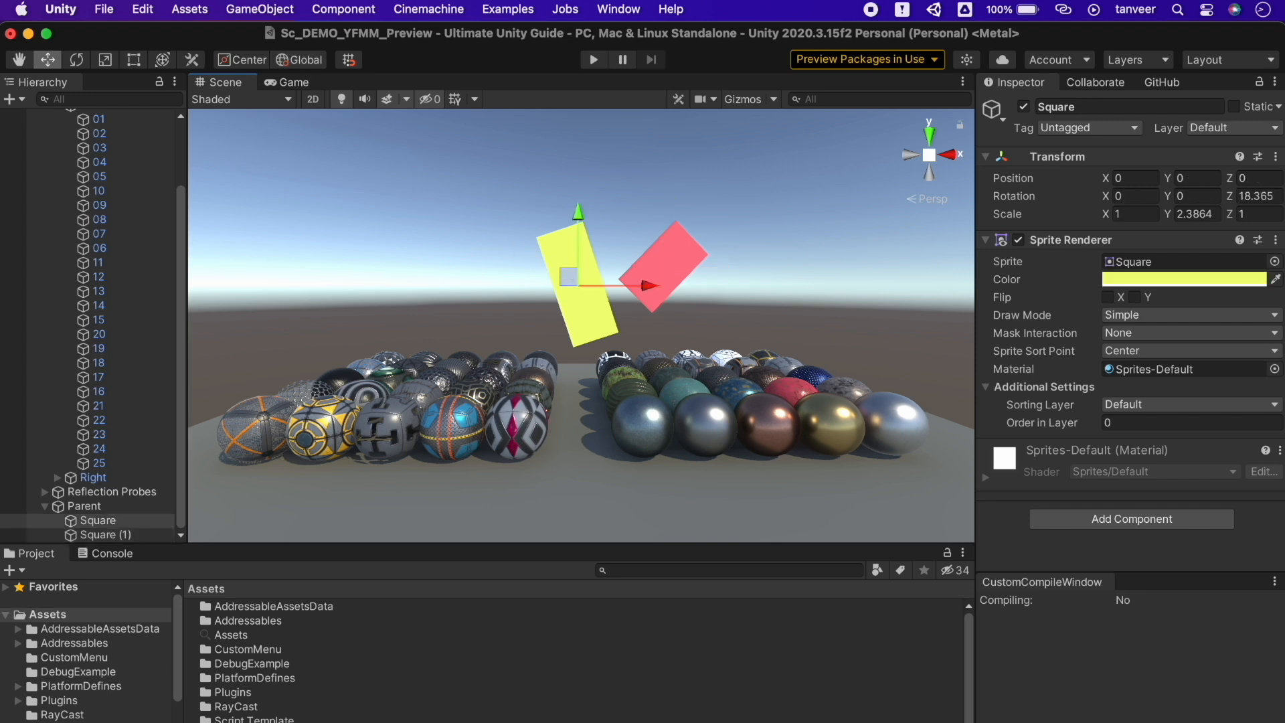
left_click(307, 58)
left_click(306, 59)
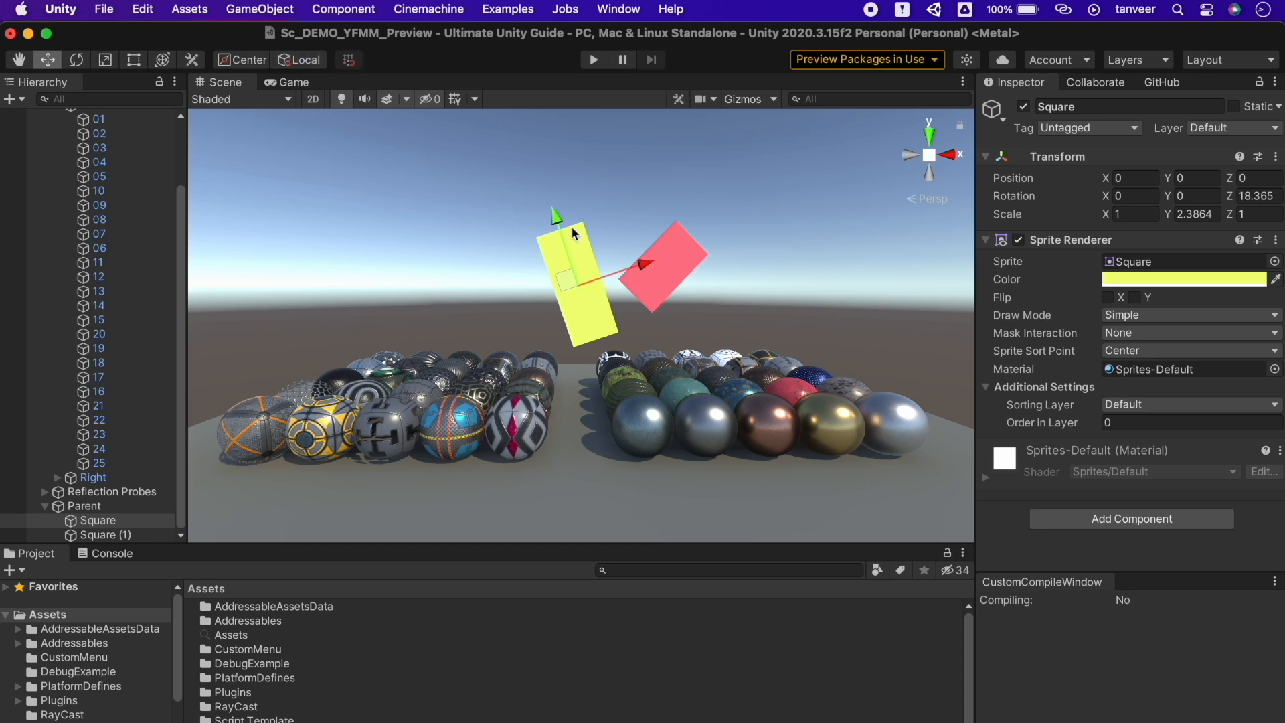
mouse_move(555, 218)
left_mouse_down()
mouse_move(526, 114)
mouse_move(546, 234)
left_mouse_up()
Return handles to Global and expand Parent and Reflection Probes in a maximized Hierarchy
left_click(308, 61)
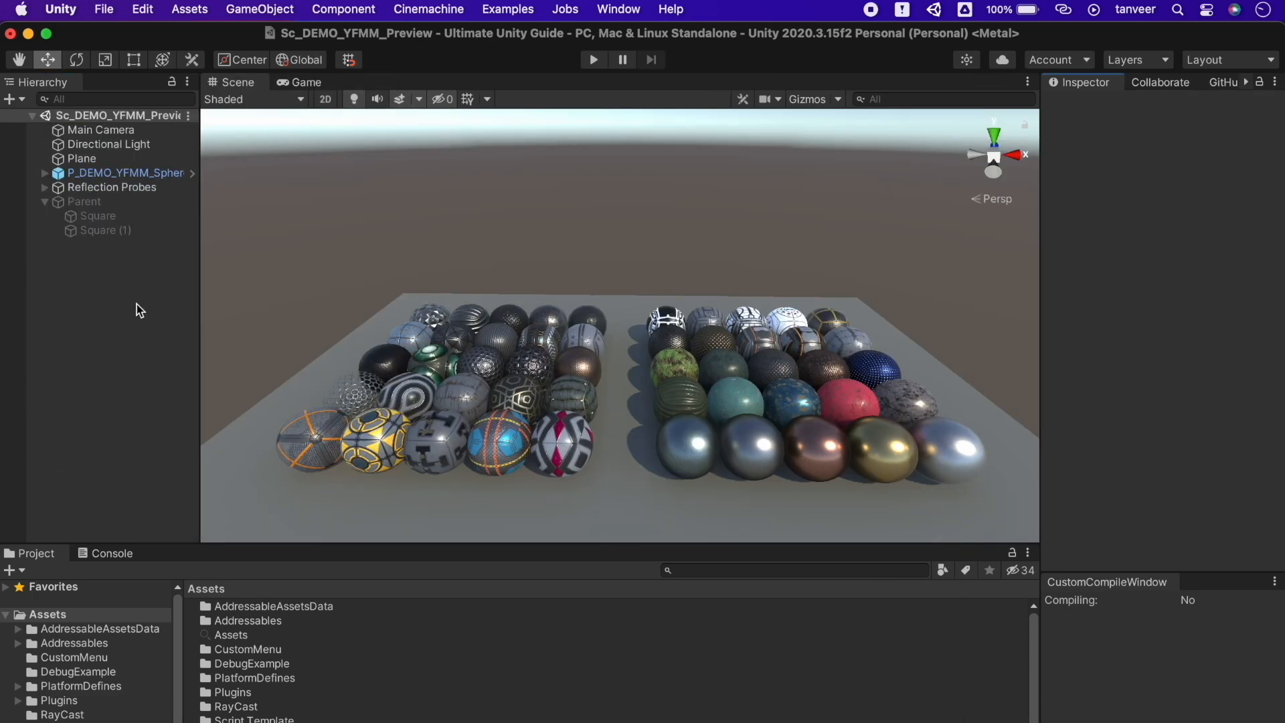
key("shift+space")
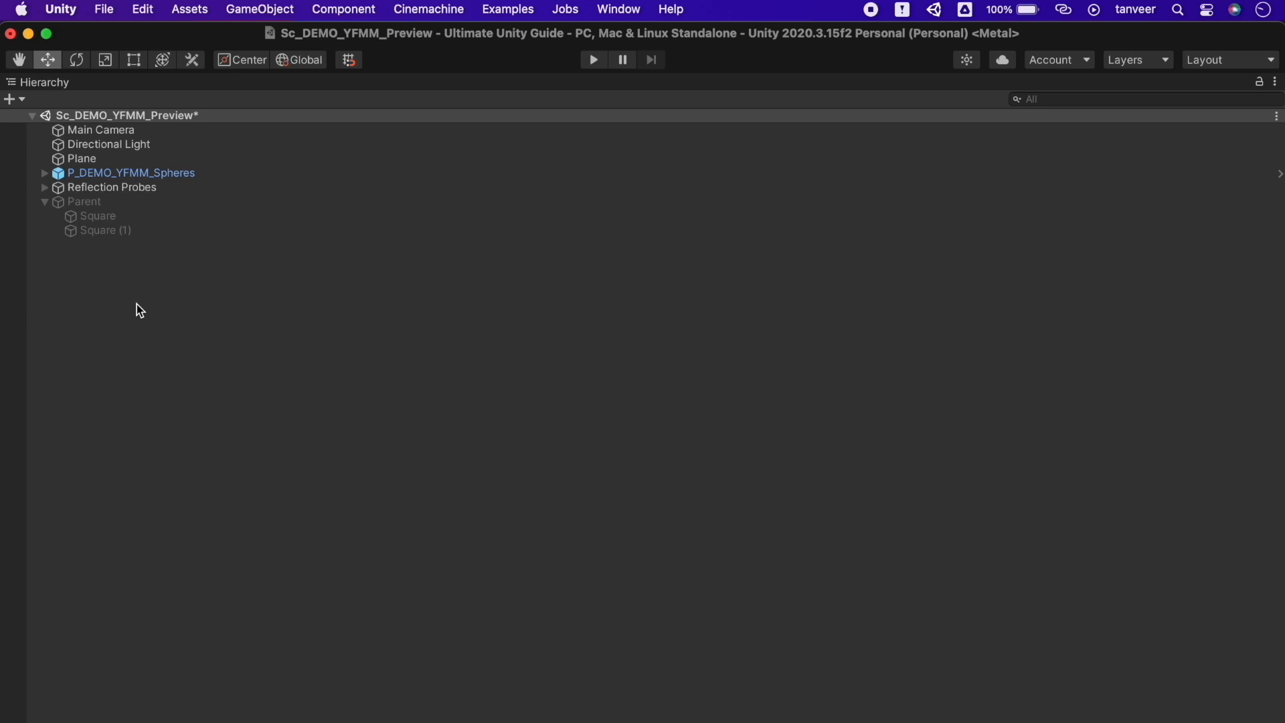
left_click(45, 202)
left_click(45, 201)
left_click(44, 187)
left_click(44, 187)
left_click(44, 187)
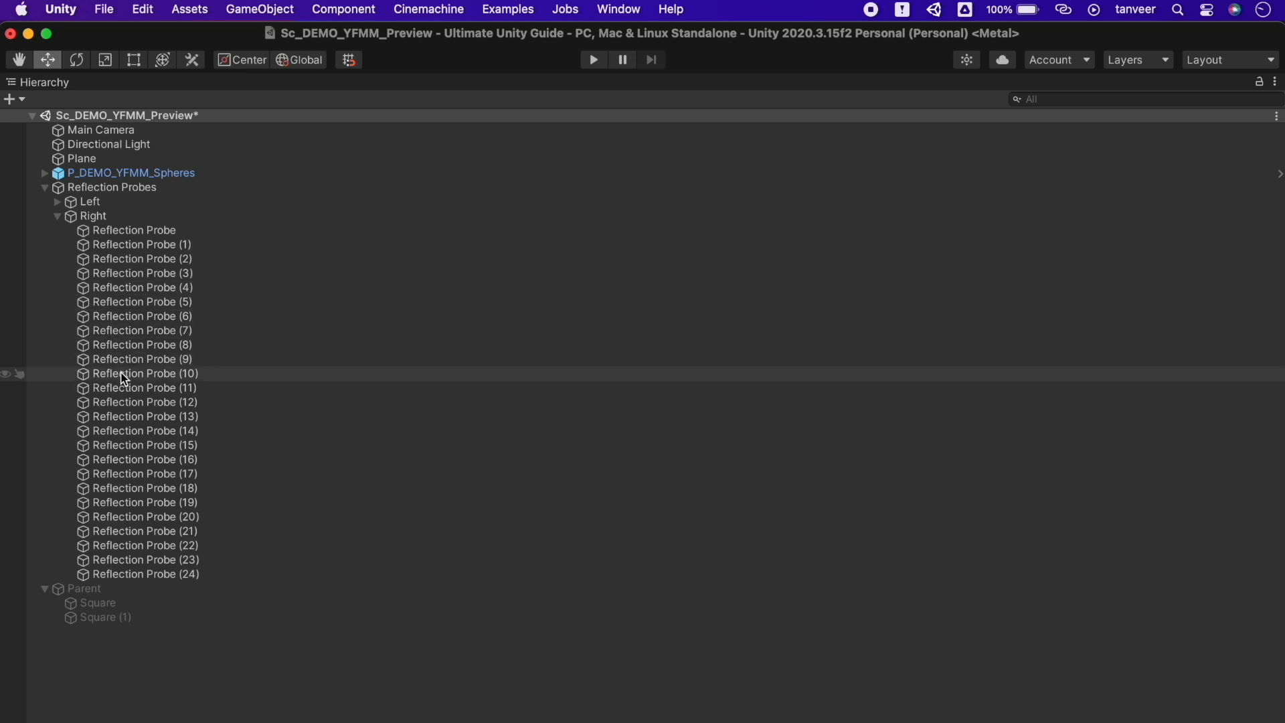
left_click(44, 187)
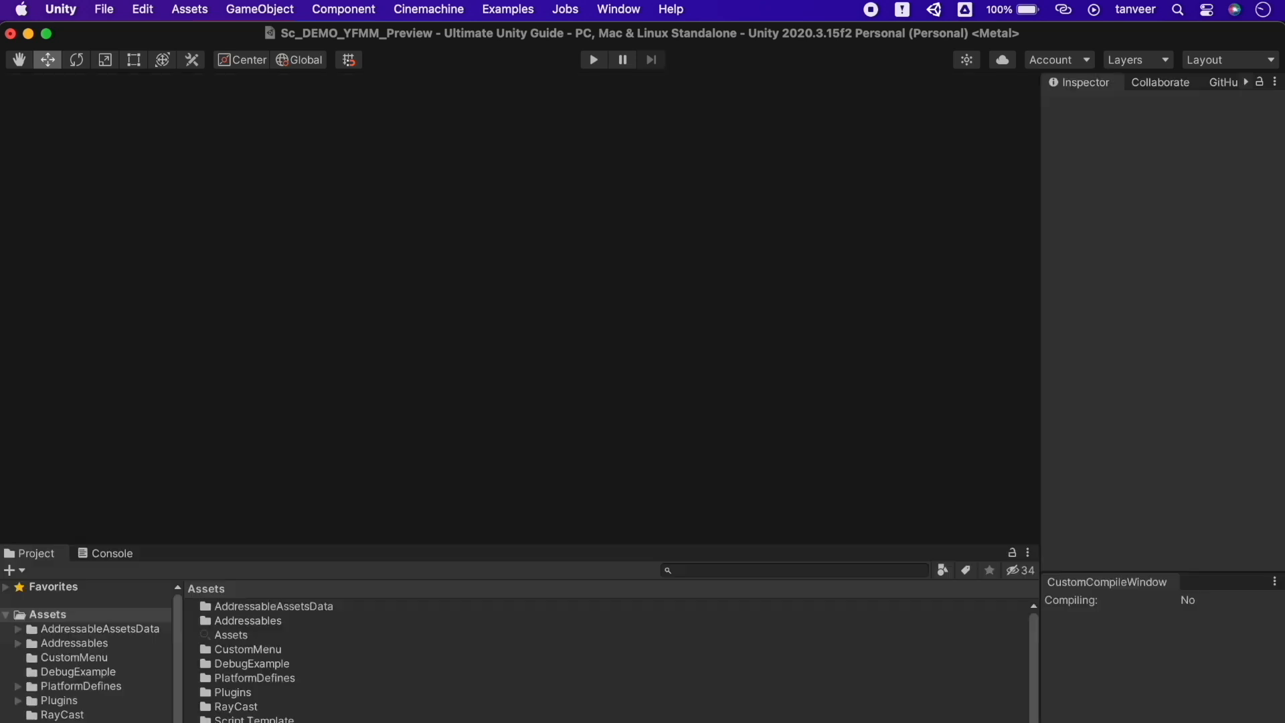
key("shift+space")
key("shift+space")
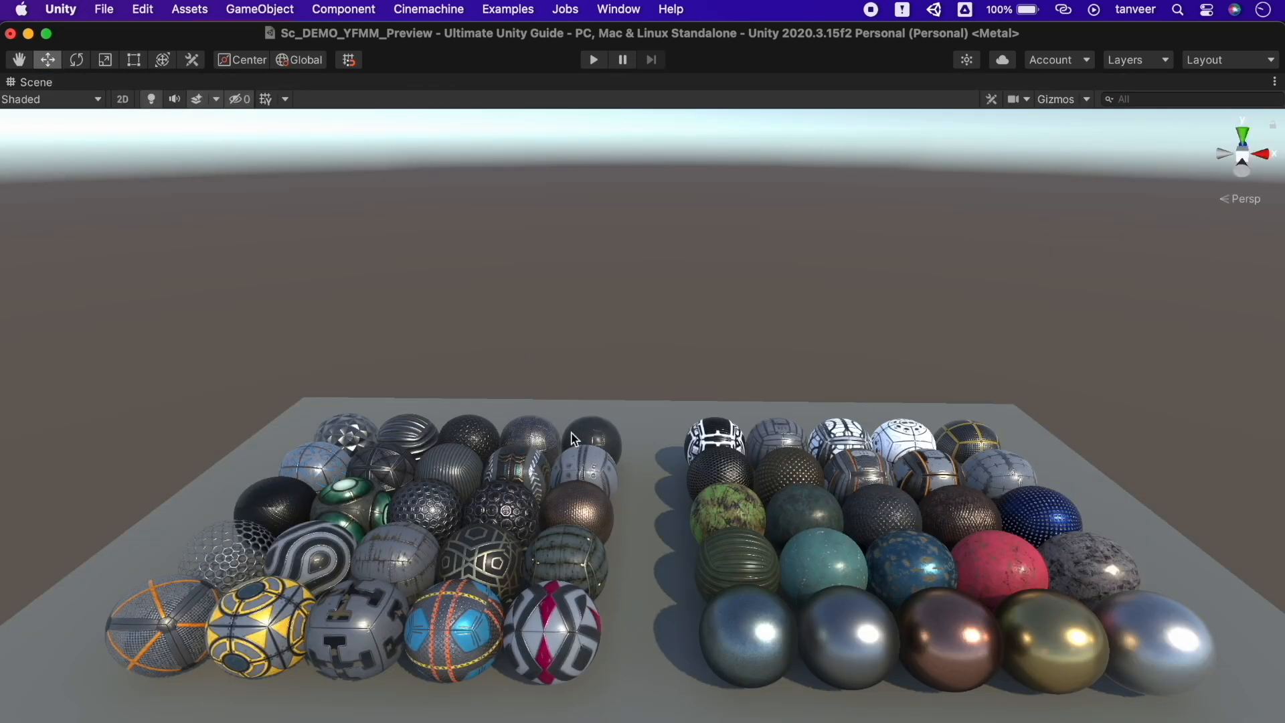
Orbit and fly around the sphere field from grazing, top-down and angled views in the maximized Scene view
left_click_drag(544, 407, 1020, 420, "alt")
scroll(1020, 421, "down", 2)
scroll(1020, 420, "up", 6)
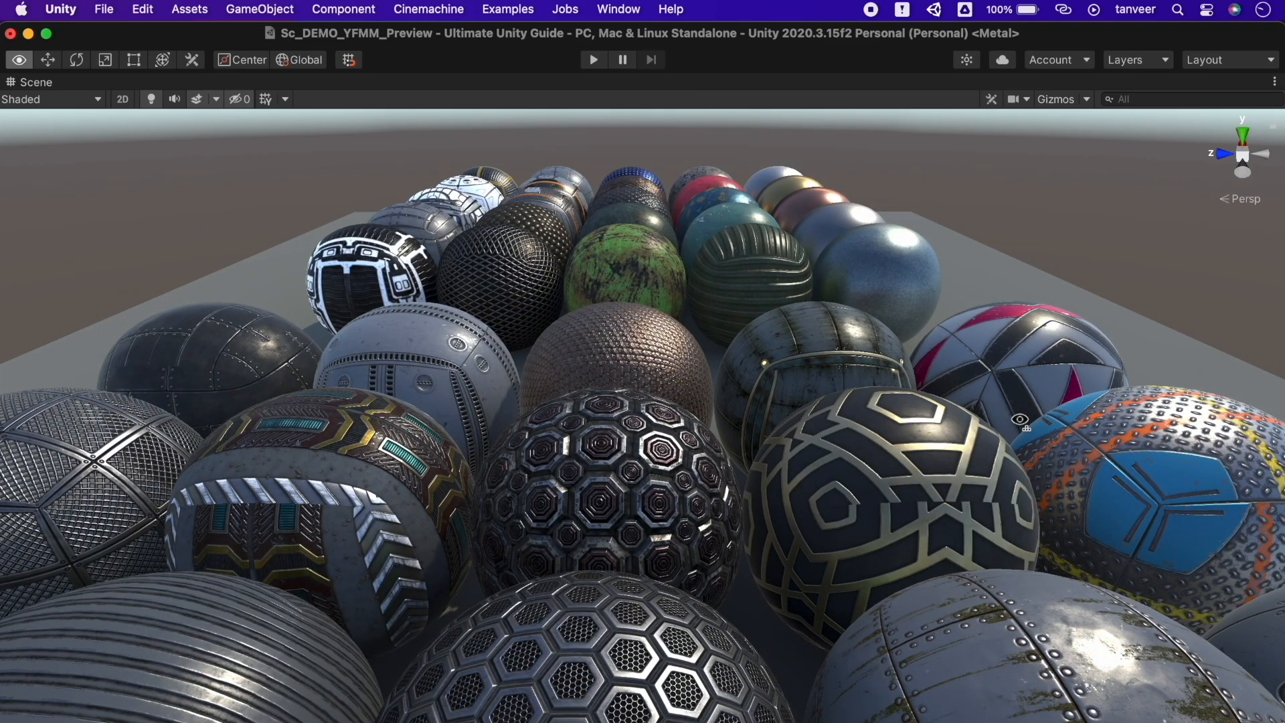
left_click_drag(1020, 421, 1025, 393, "alt")
scroll(1025, 393, "down", 4)
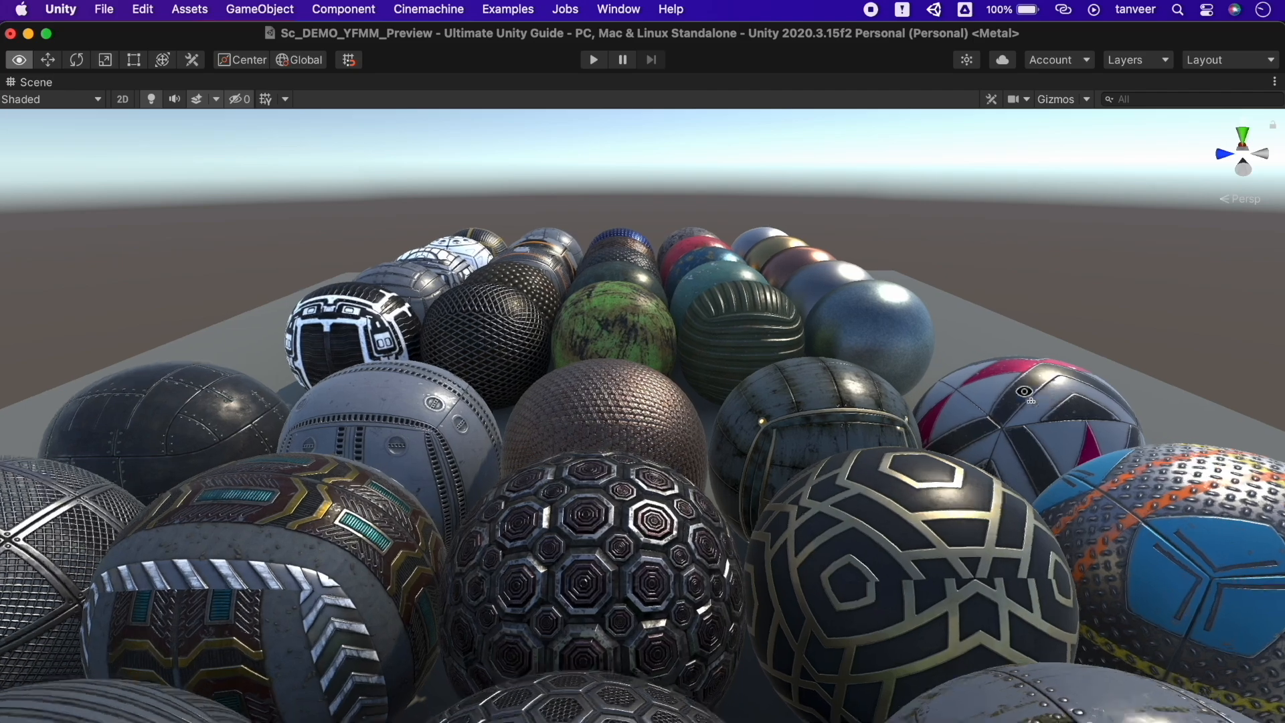
scroll(1024, 393, "up", 5)
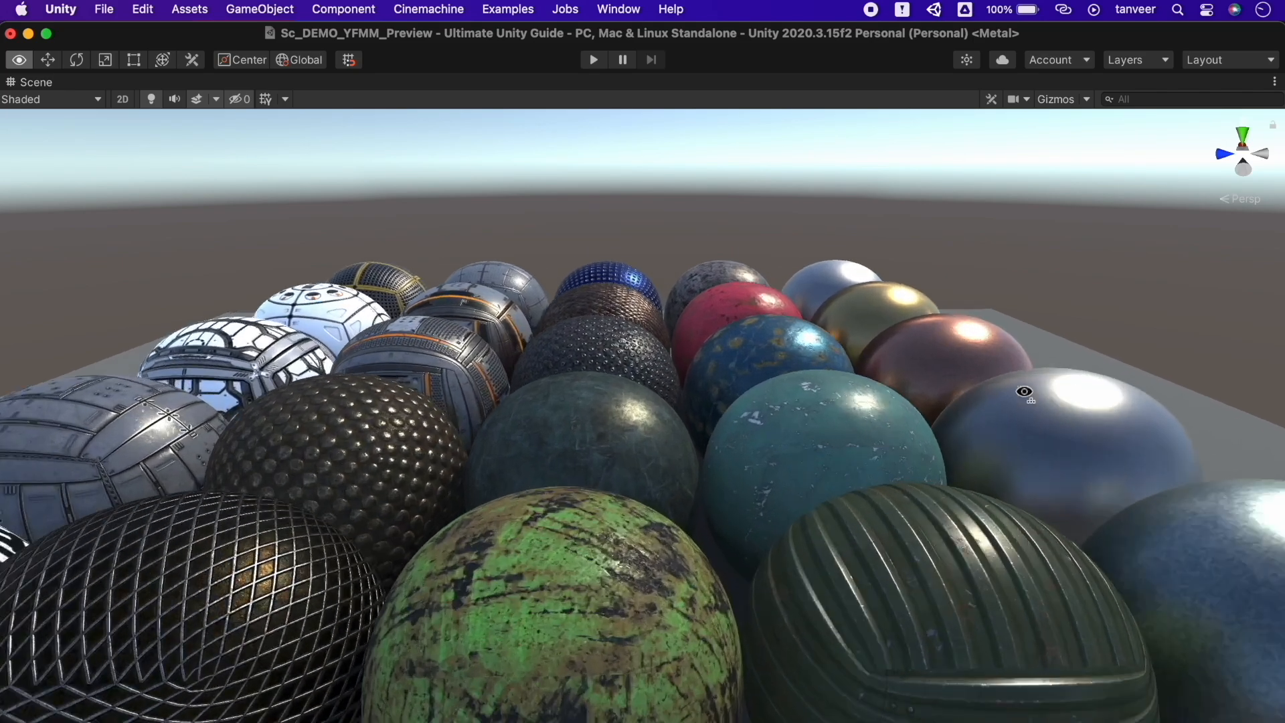
left_click_drag(1024, 393, 929, 705, "alt")
key("s")
right_click_drag(928, 705, 634, 713)
scroll(634, 714, "down", 1)
left_click_drag(893, 578, 809, 492, "alt")
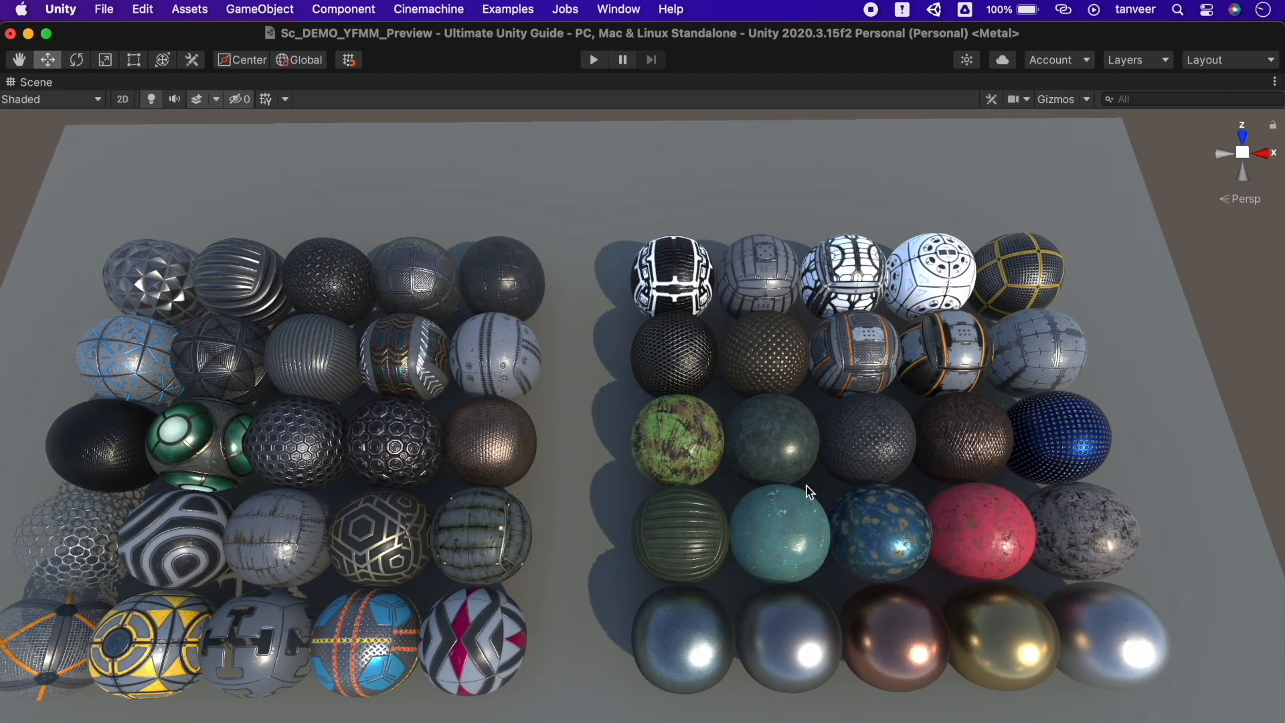
key("shift+space")
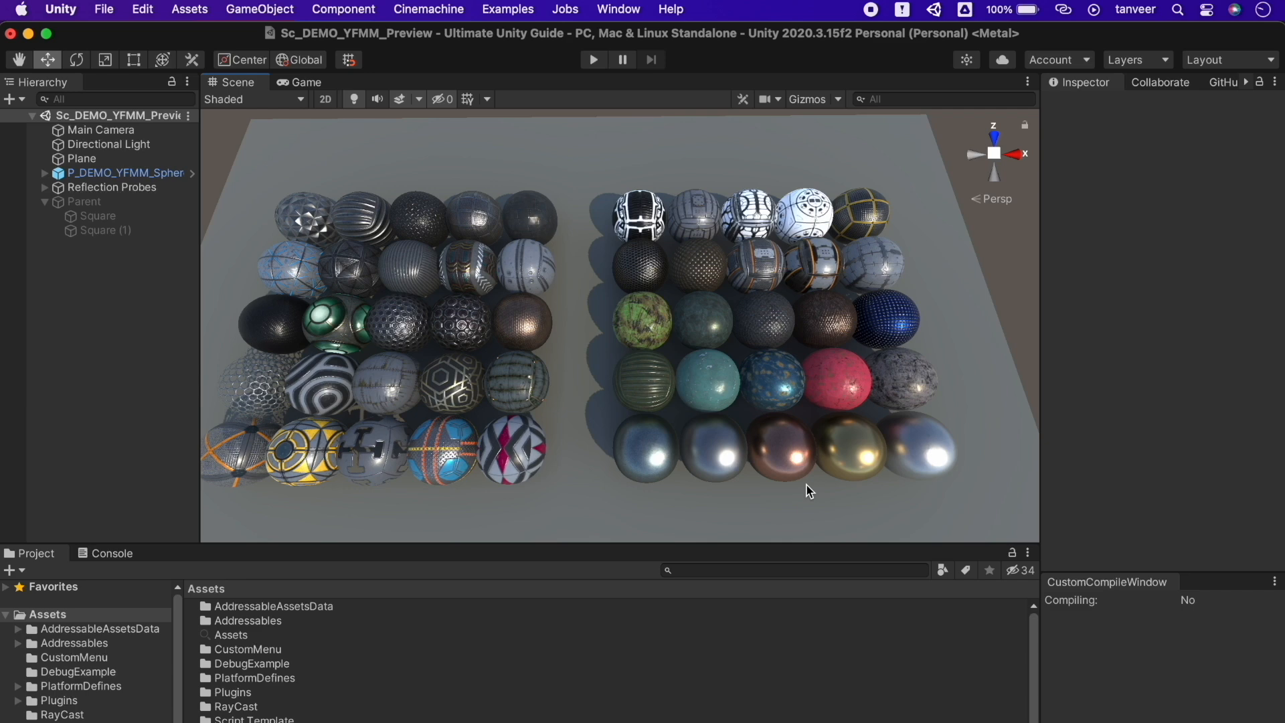
Maximize and restore the Game view, then select the Plane and maximize the Inspector
left_click(305, 83)
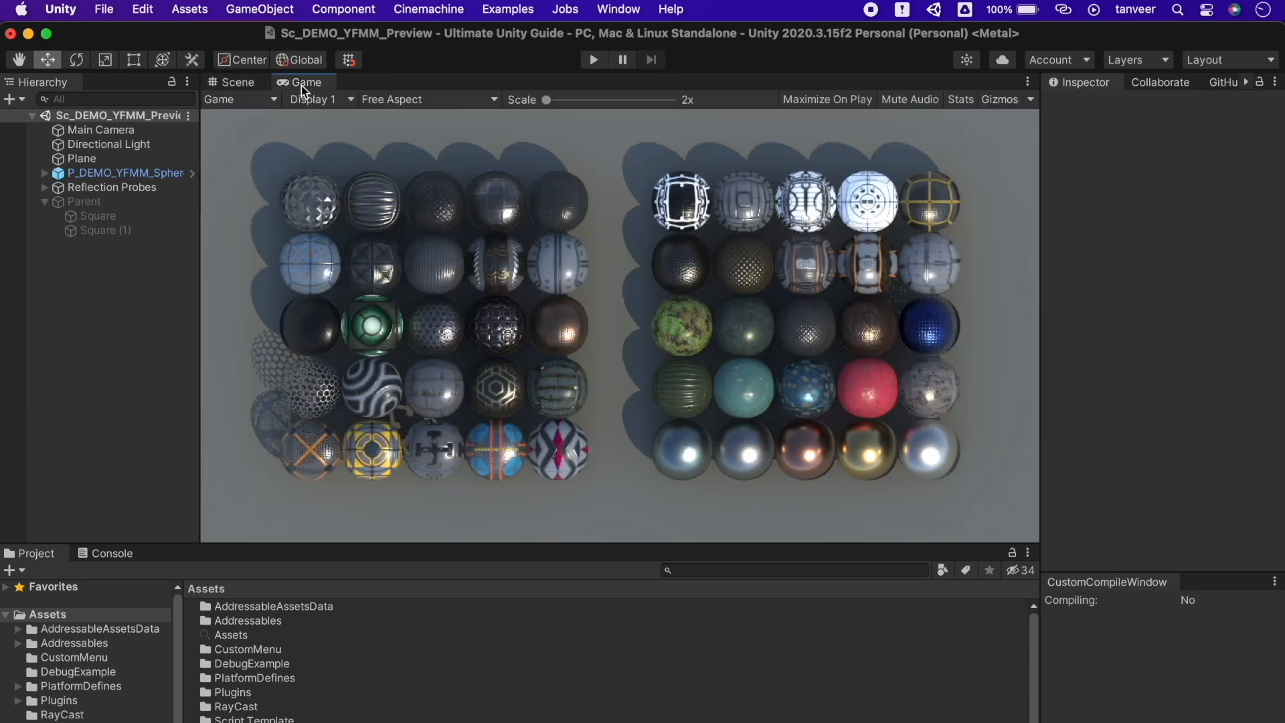
key("shift+space")
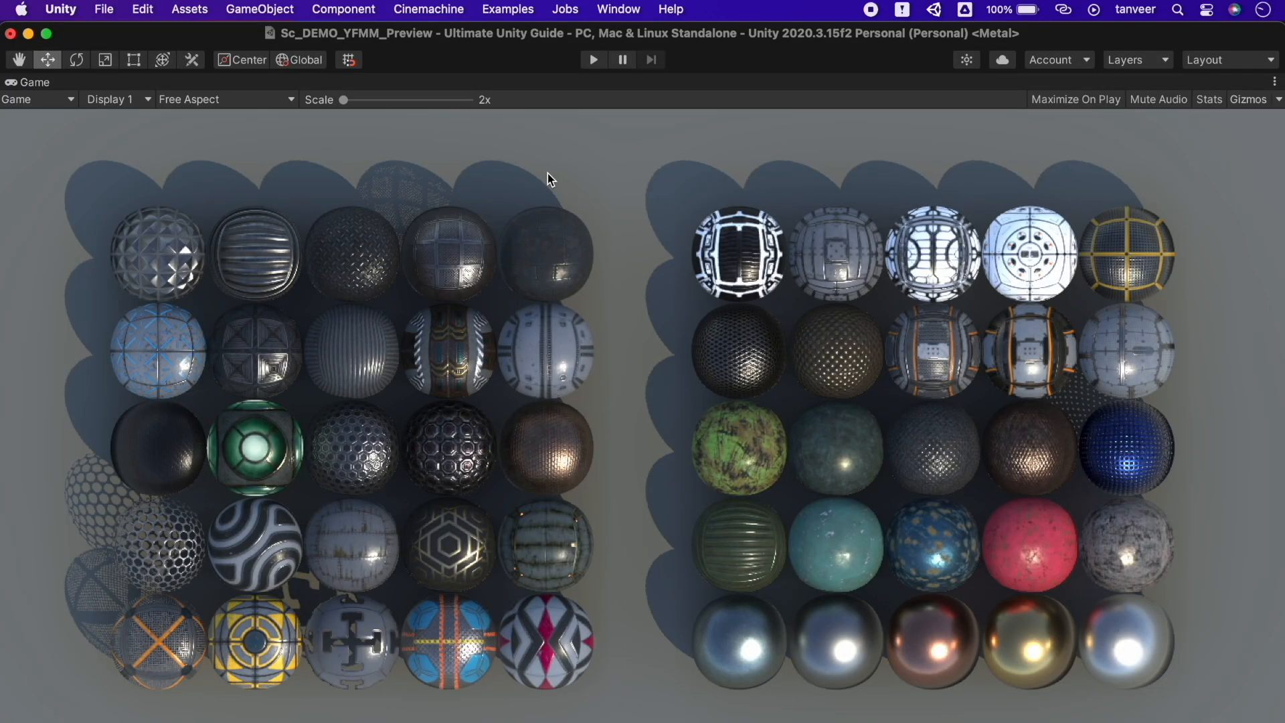
key("shift+space")
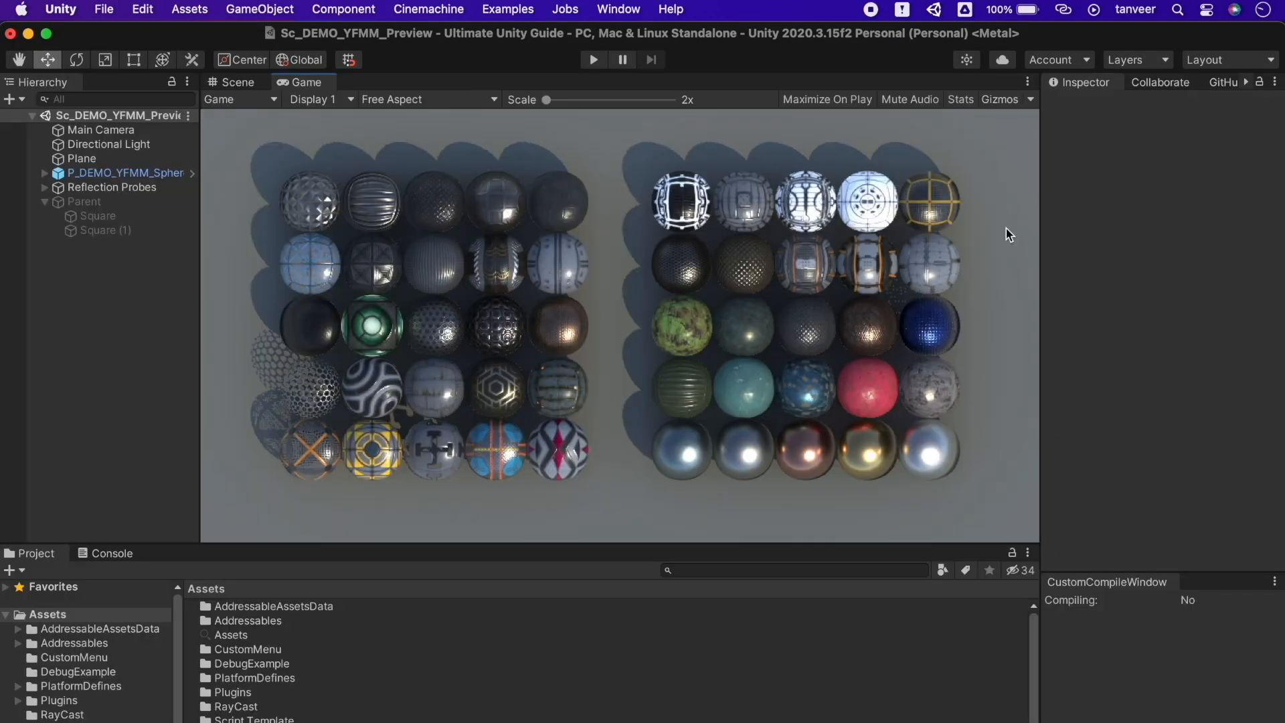
left_click(82, 158)
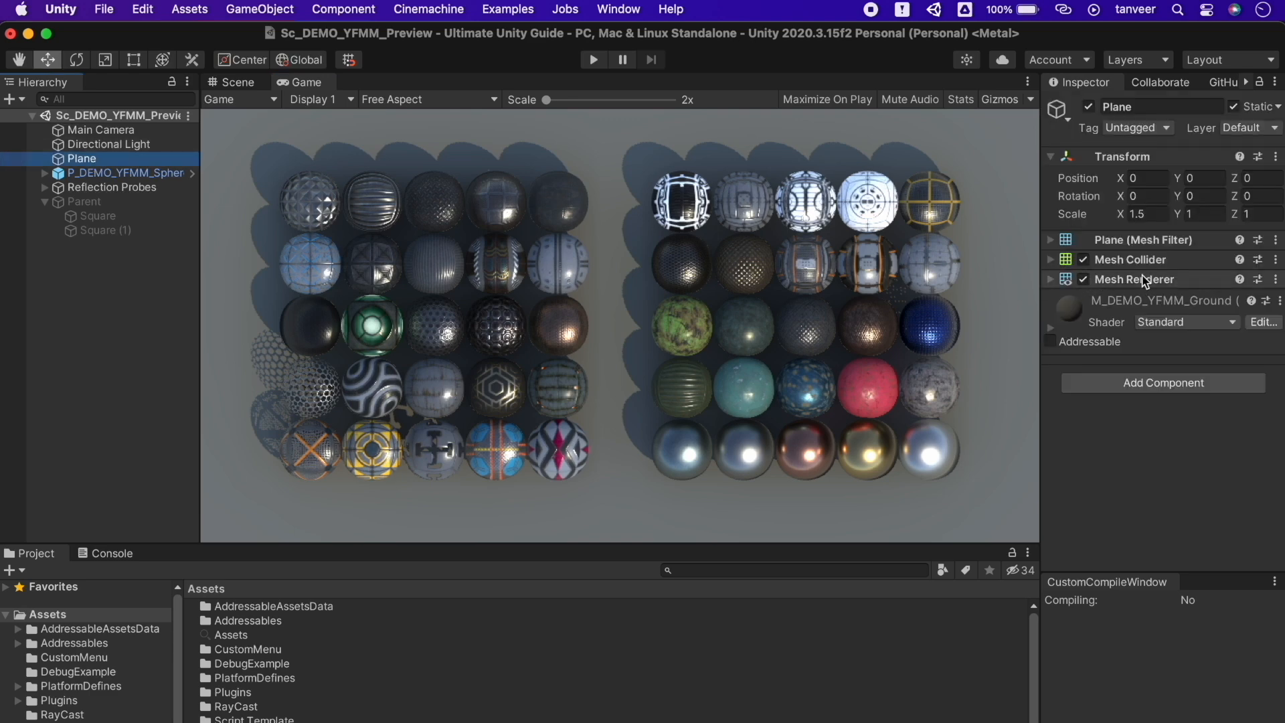
key("shift+space")
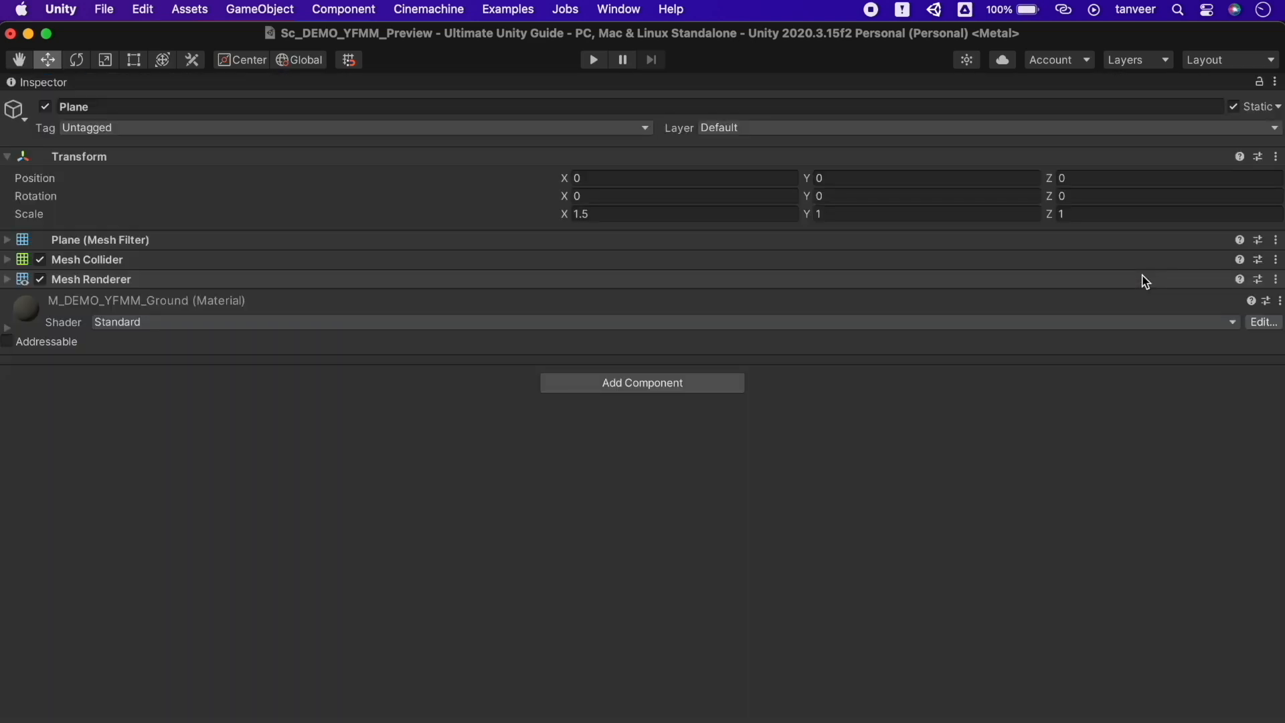
key("shift+space")
key("shift+space")
key("shift+space")
key("shift+space")
key("shift+space")
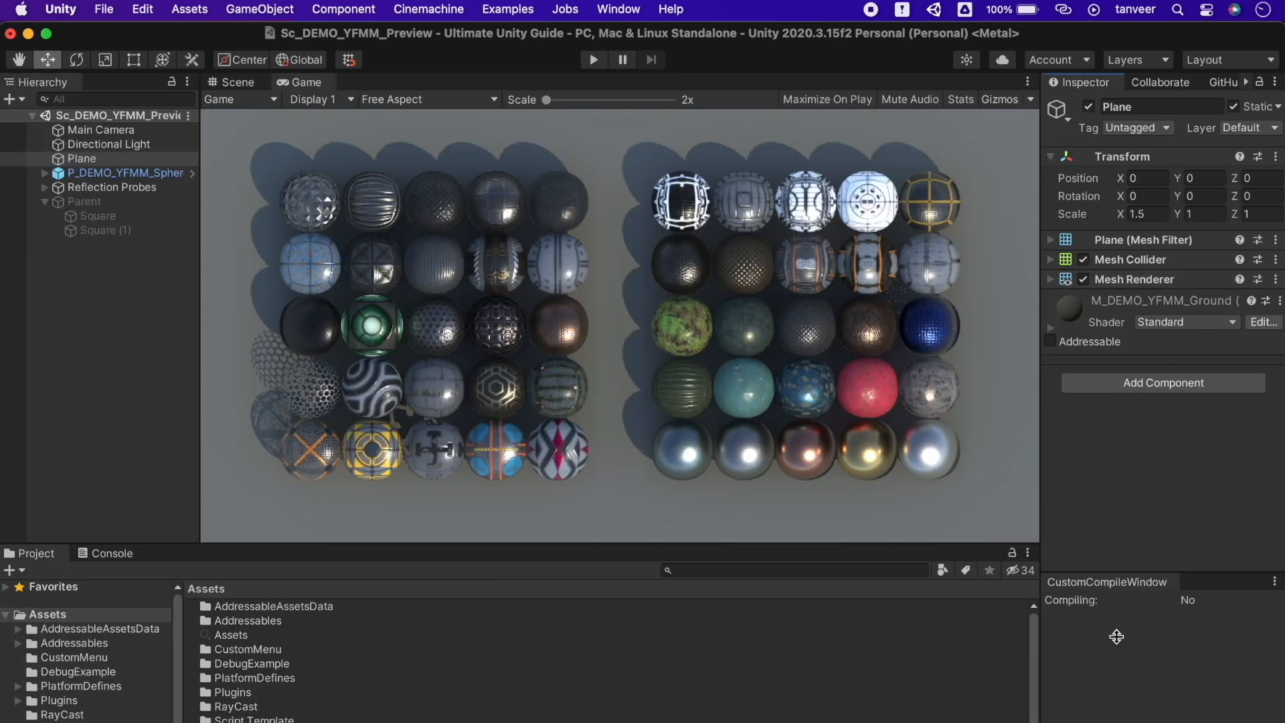
Browse CustomMenu, PlatformDefines and Script Template in the maximized Project window, then maximize and restore the Console
key("shift+space")
key("shift+space")
key("shift+space")
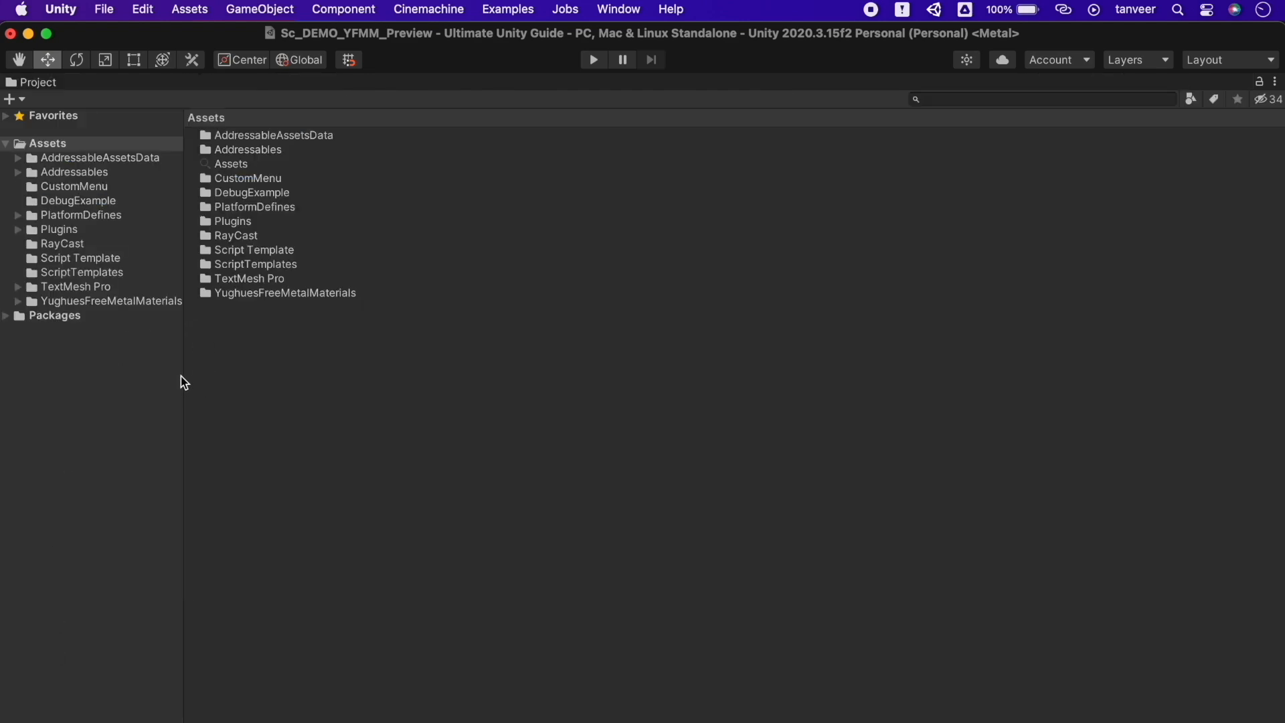
left_click_drag(181, 374, 310, 389)
left_click(77, 191)
left_click(79, 217)
left_click(90, 257)
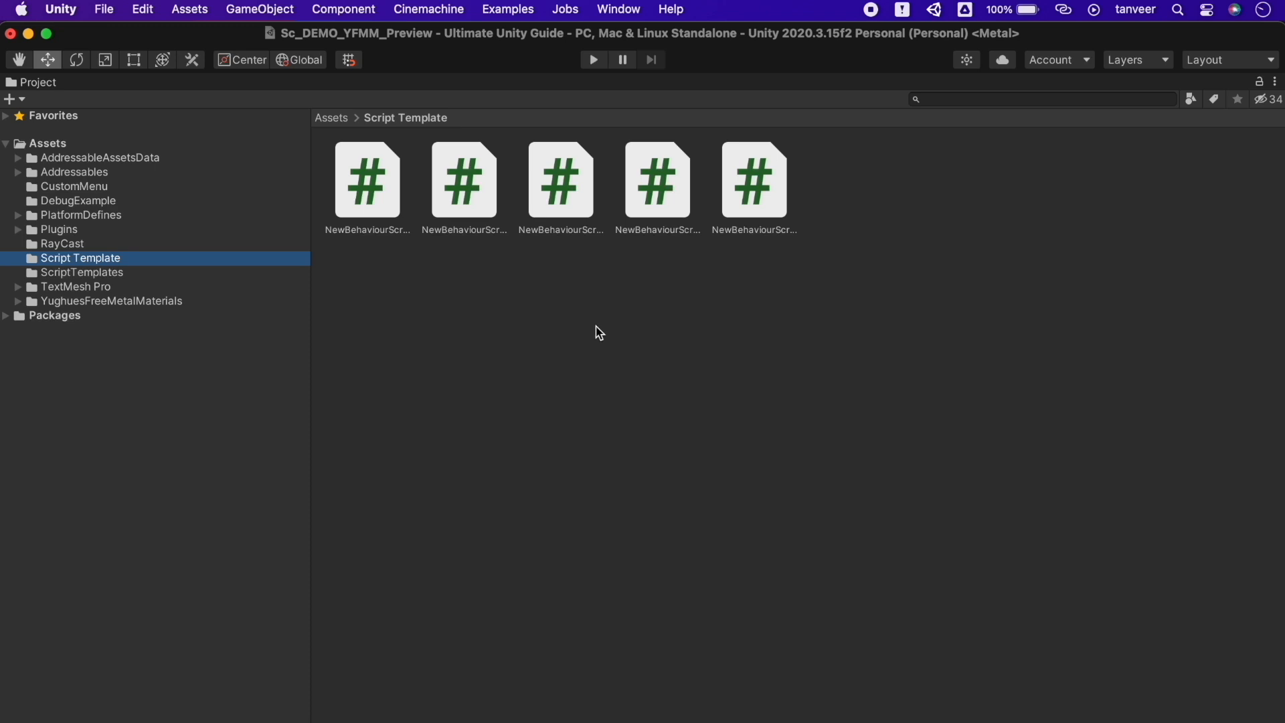
key("shift+space")
left_click(107, 554)
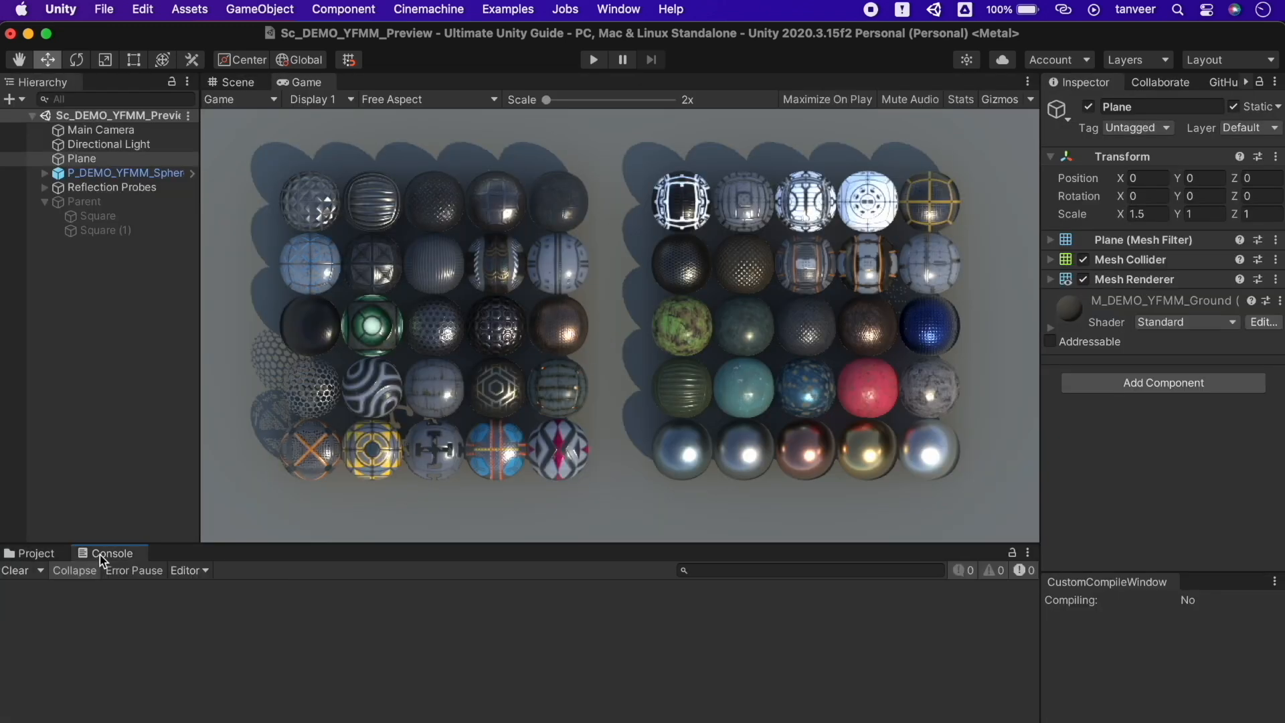
key("shift+space")
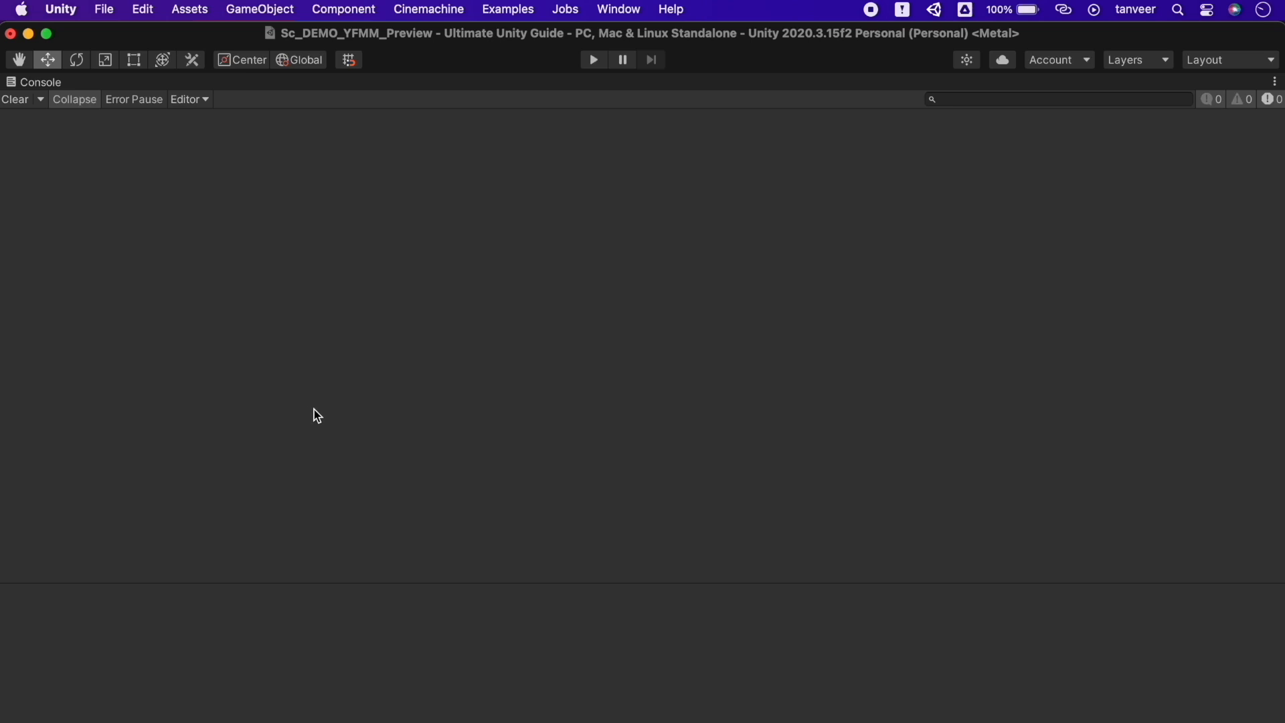
key("shift+space")
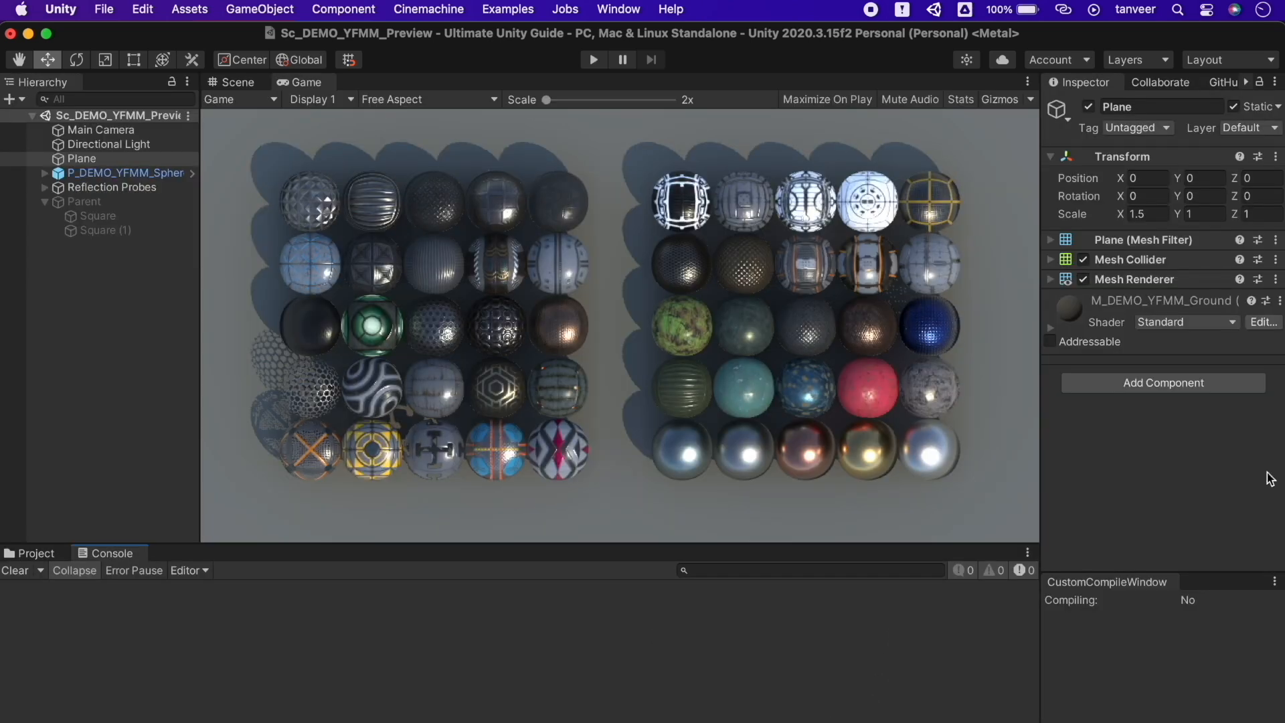
Expand all the Plane's components from the Inspector menu, scroll through them, then collapse them all
left_click(1275, 82)
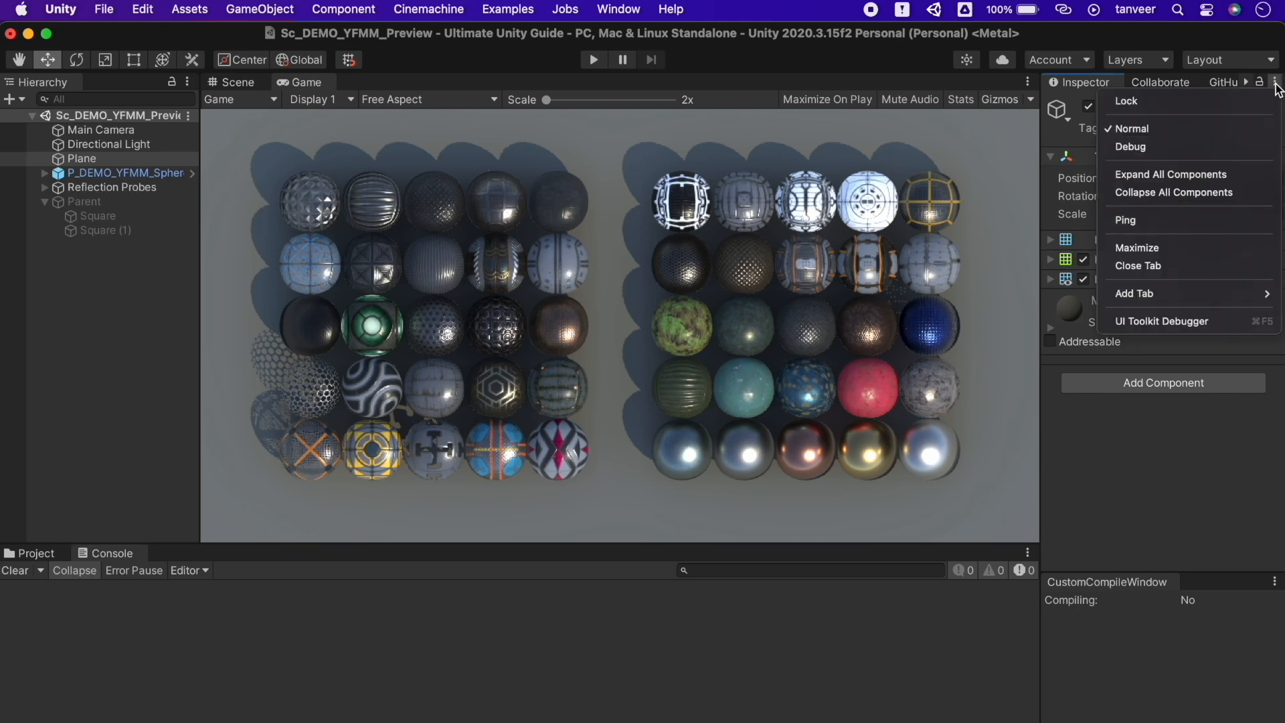
left_click(1213, 175)
scroll(1184, 391, "down", 10)
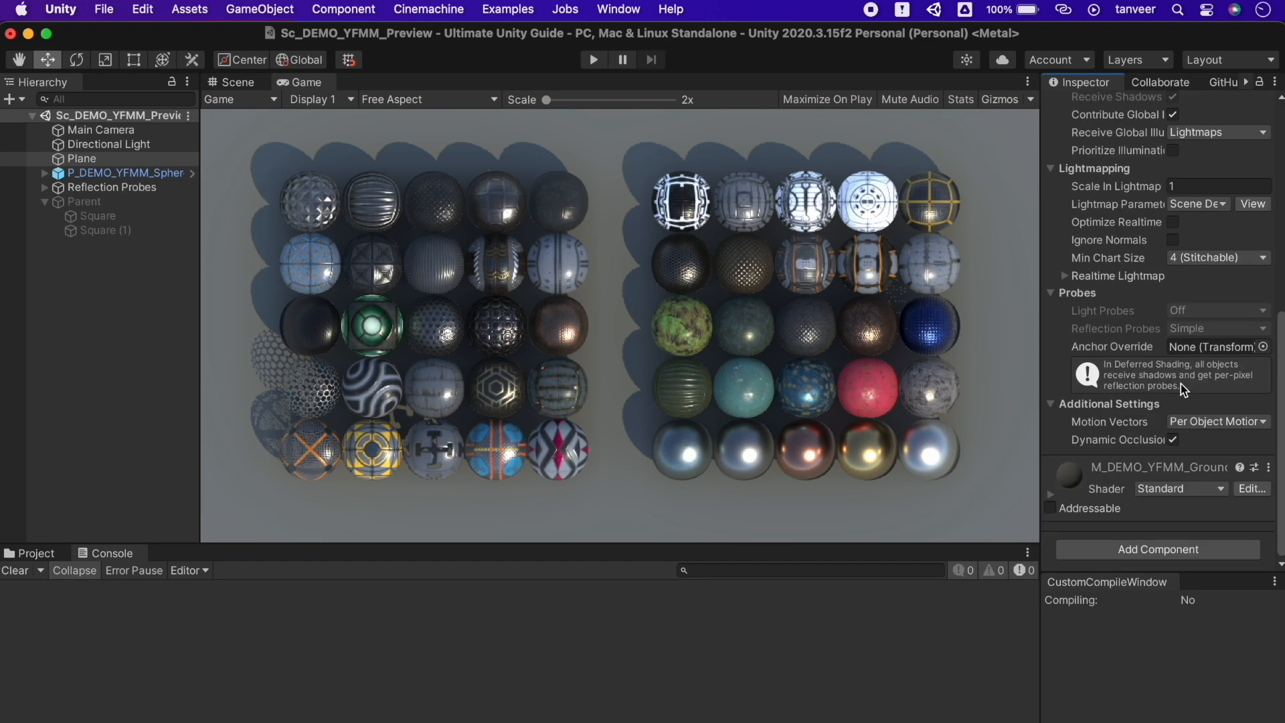
scroll(1183, 390, "up", 10)
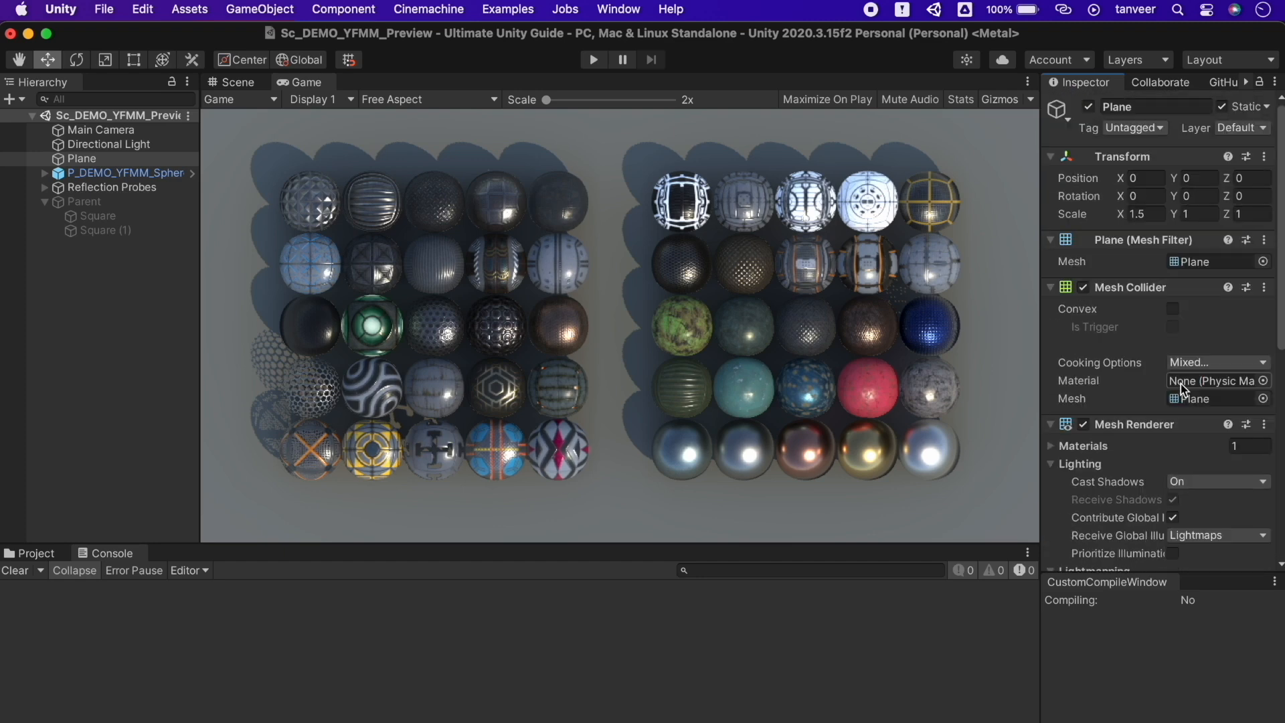
left_click(1269, 83)
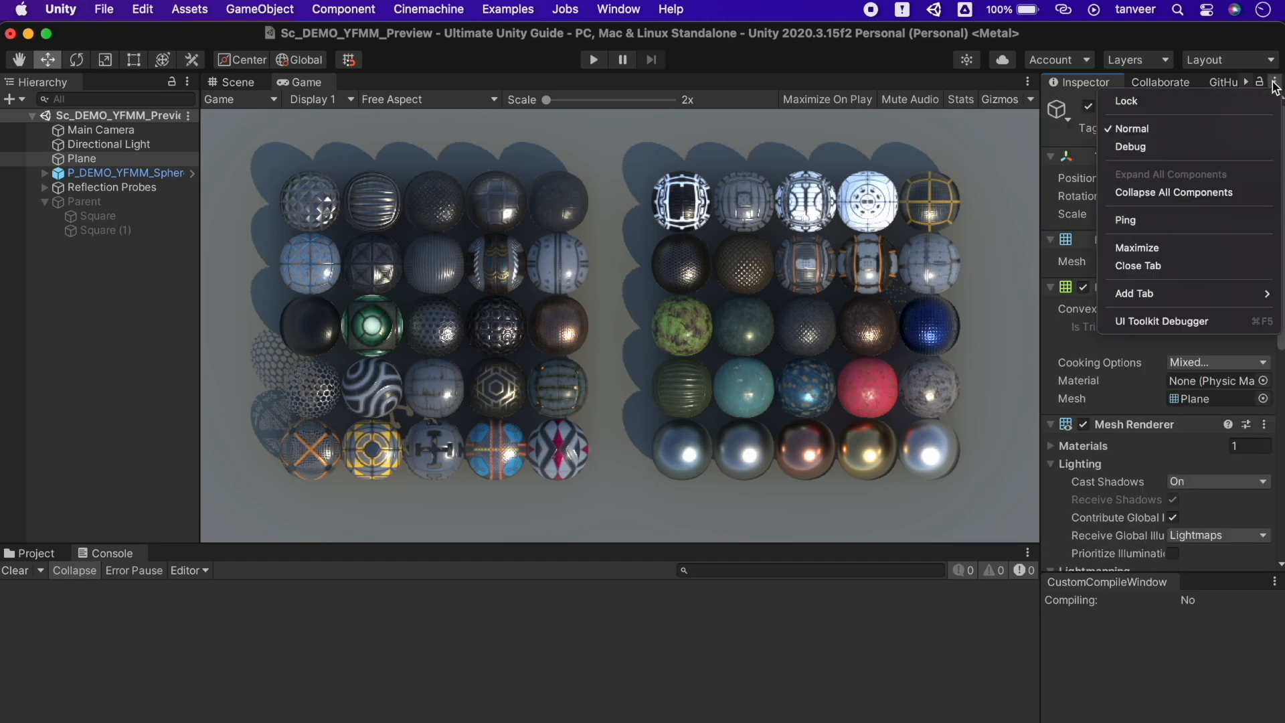
left_click(1232, 194)
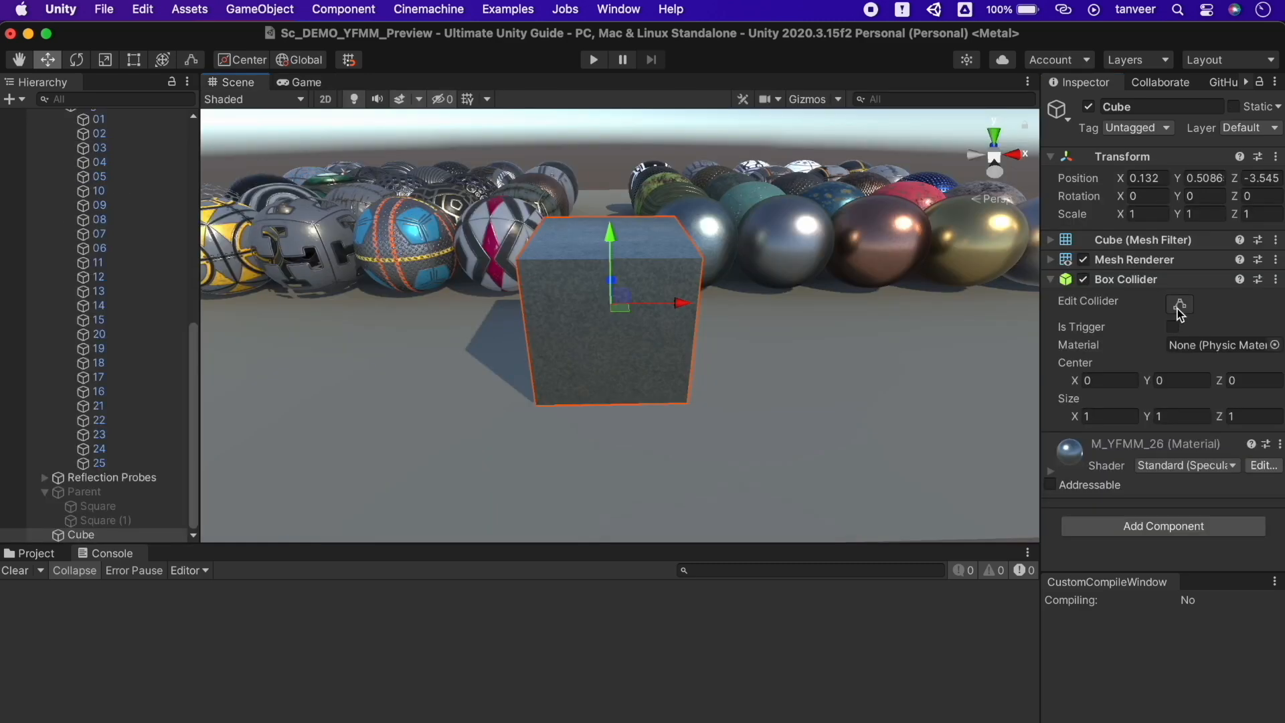
Drag the Box Collider's sides out to about 2.05 × 1.83 × 1, then turn on Gizmos
left_click(1180, 305)
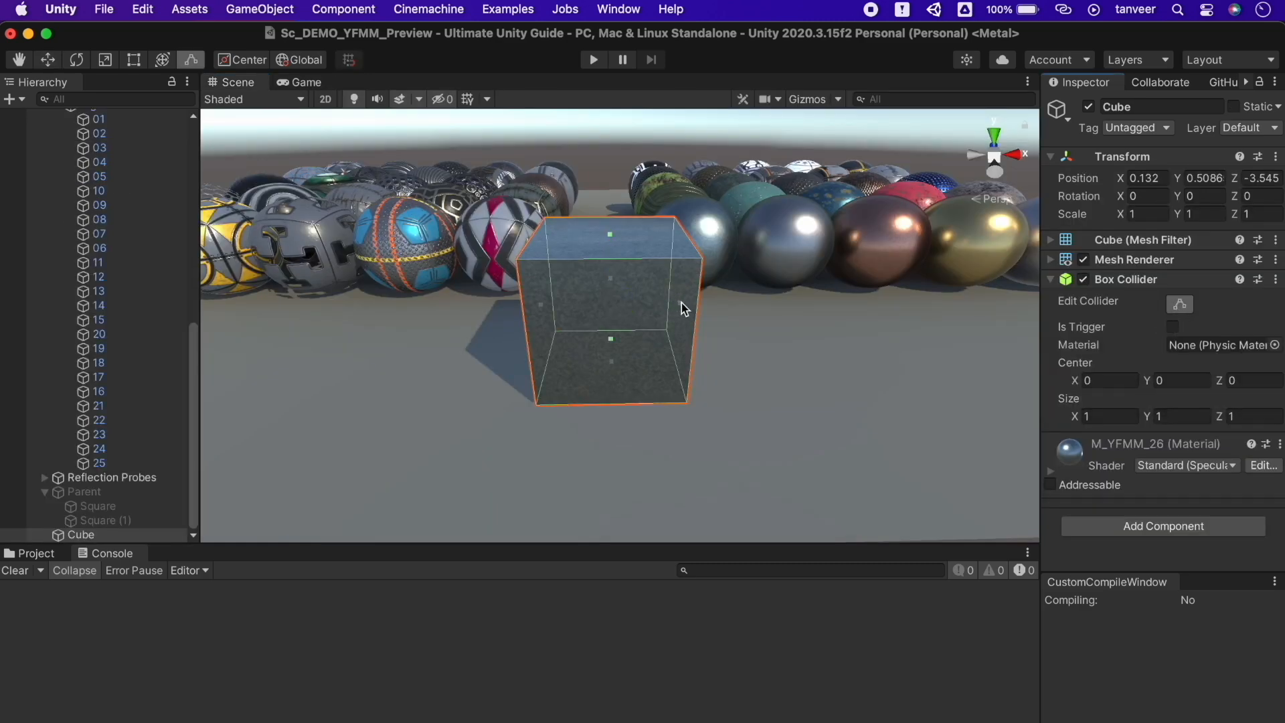
left_click_drag(610, 235, 609, 174)
left_click_drag(683, 280, 735, 281)
left_click_drag(632, 363, 632, 407)
left_click_drag(541, 310, 438, 310)
left_click_drag(669, 293, 551, 214, "alt")
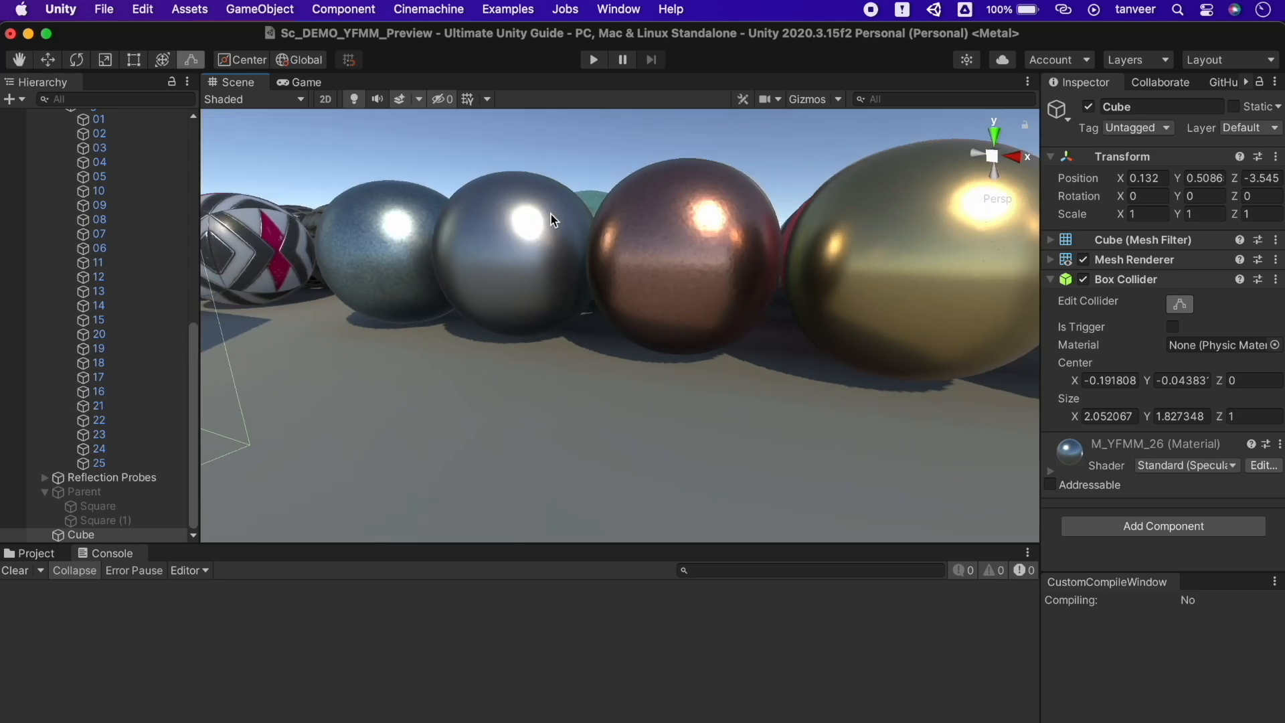
key("f")
key("w")
left_click(1152, 281)
left_click(1152, 281)
left_click(808, 99)
Frame sphere 21, tilt to a top-down view of both grids, then frame pink sphere 05
left_click_drag(730, 221, 730, 269, "alt")
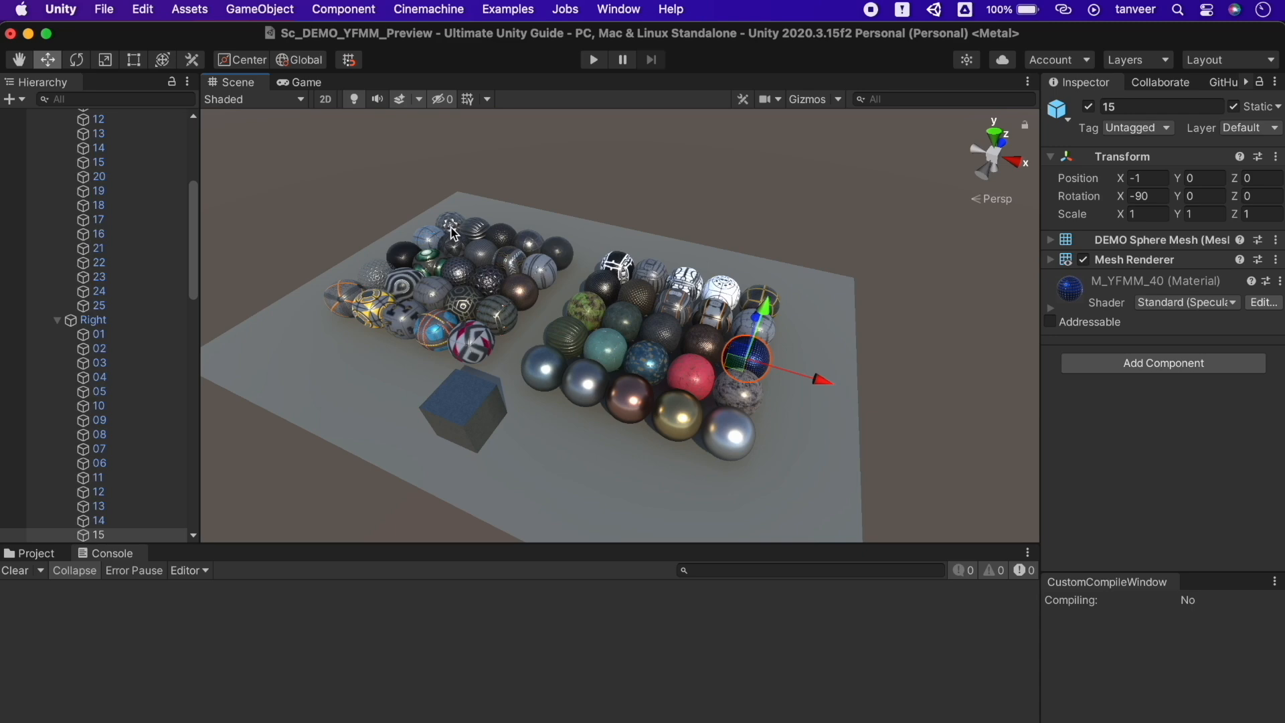
left_click(452, 227)
left_click(453, 229)
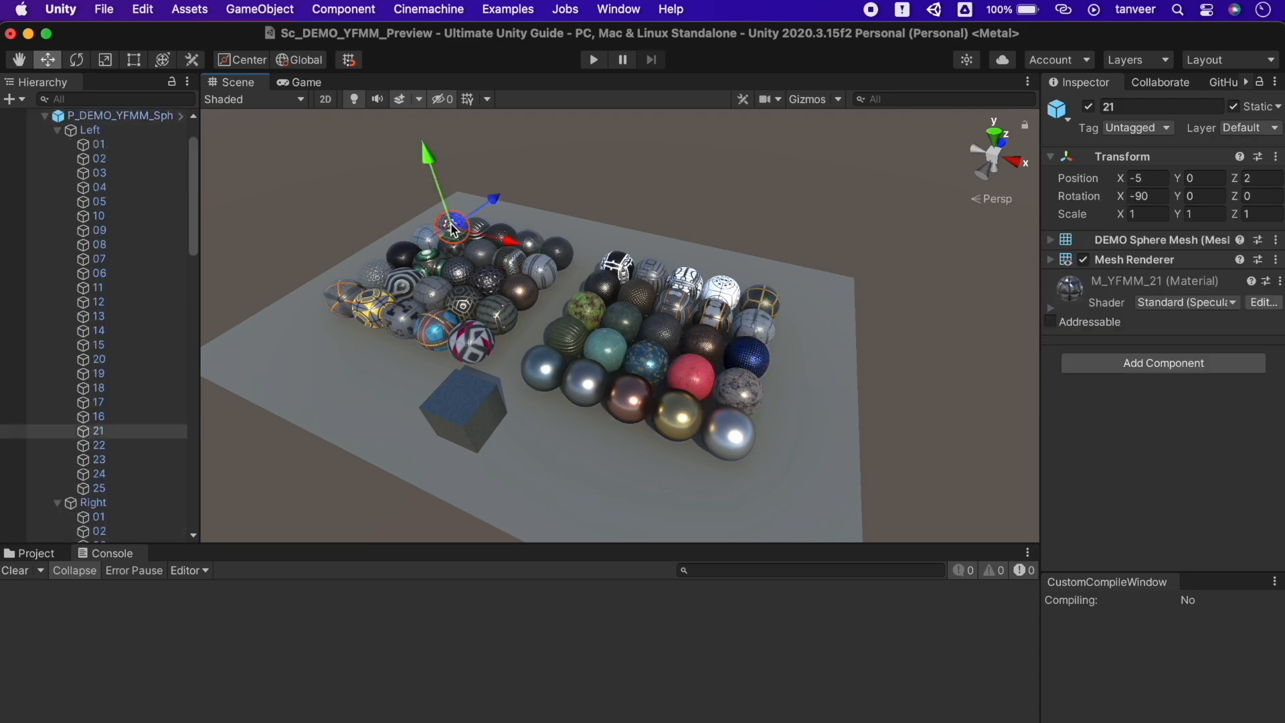
key("f")
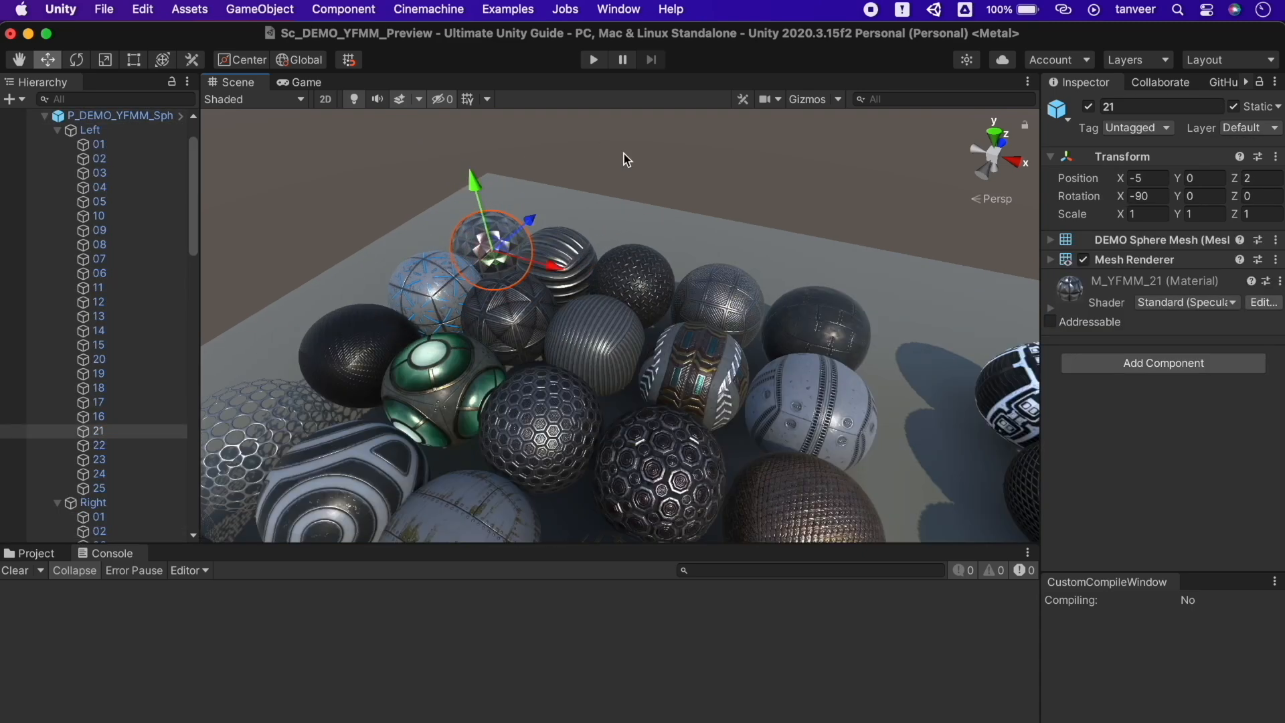
key("s")
right_click_drag(623, 159, 713, 309)
left_click(694, 365)
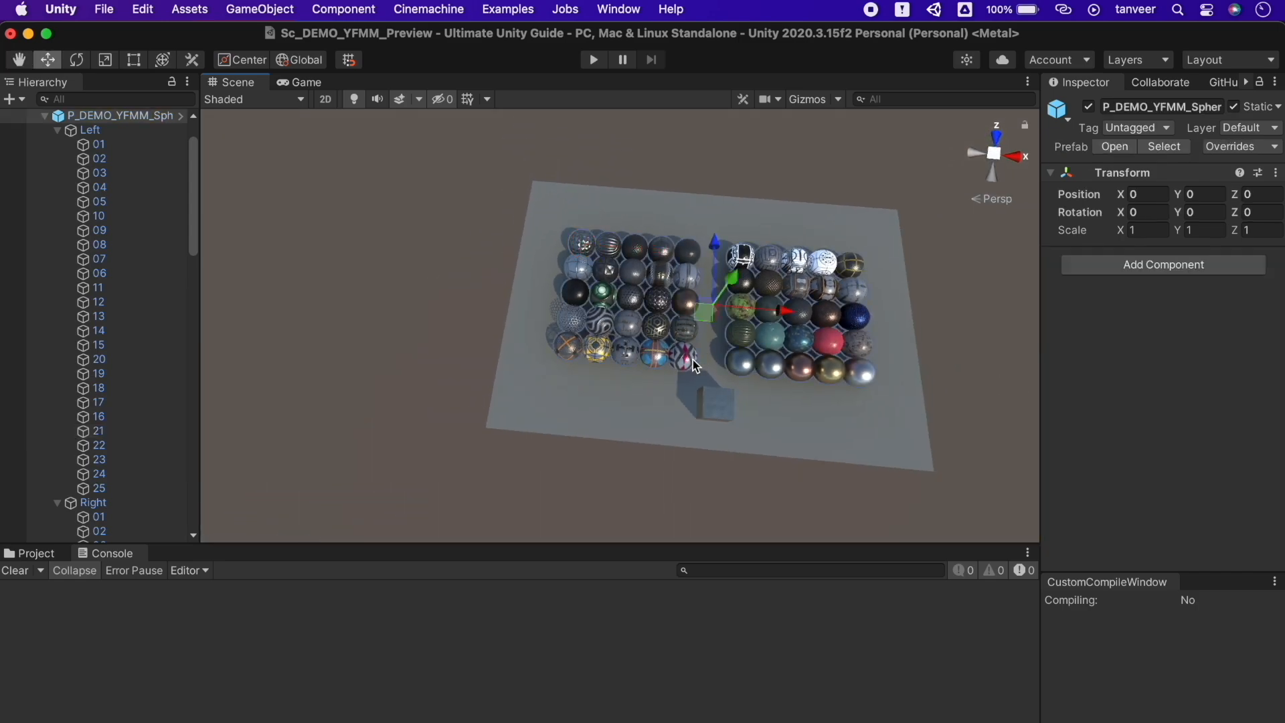
left_click(694, 365)
key("f")
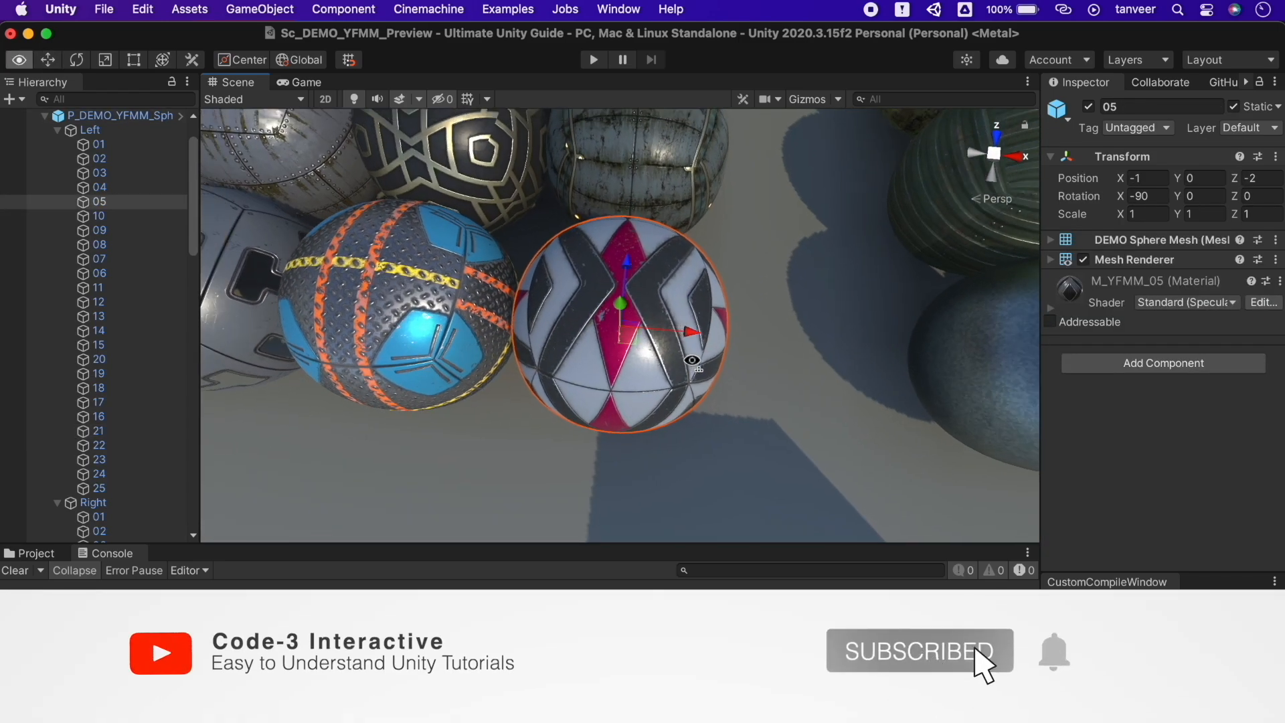
scroll(810, 356, "down", 10)
Frame the silver sphere Right/05, then spheres 10, 24 and 01 from the Hierarchy
left_click(808, 350)
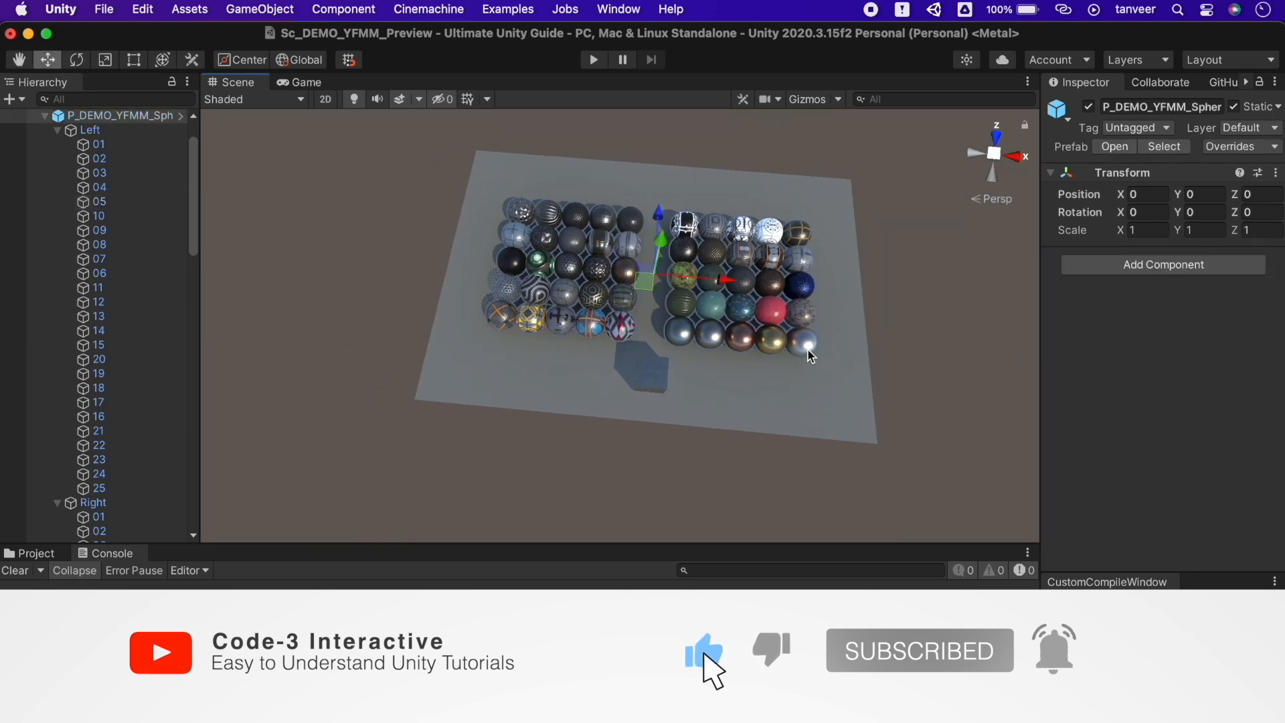
left_click(807, 348)
key("f")
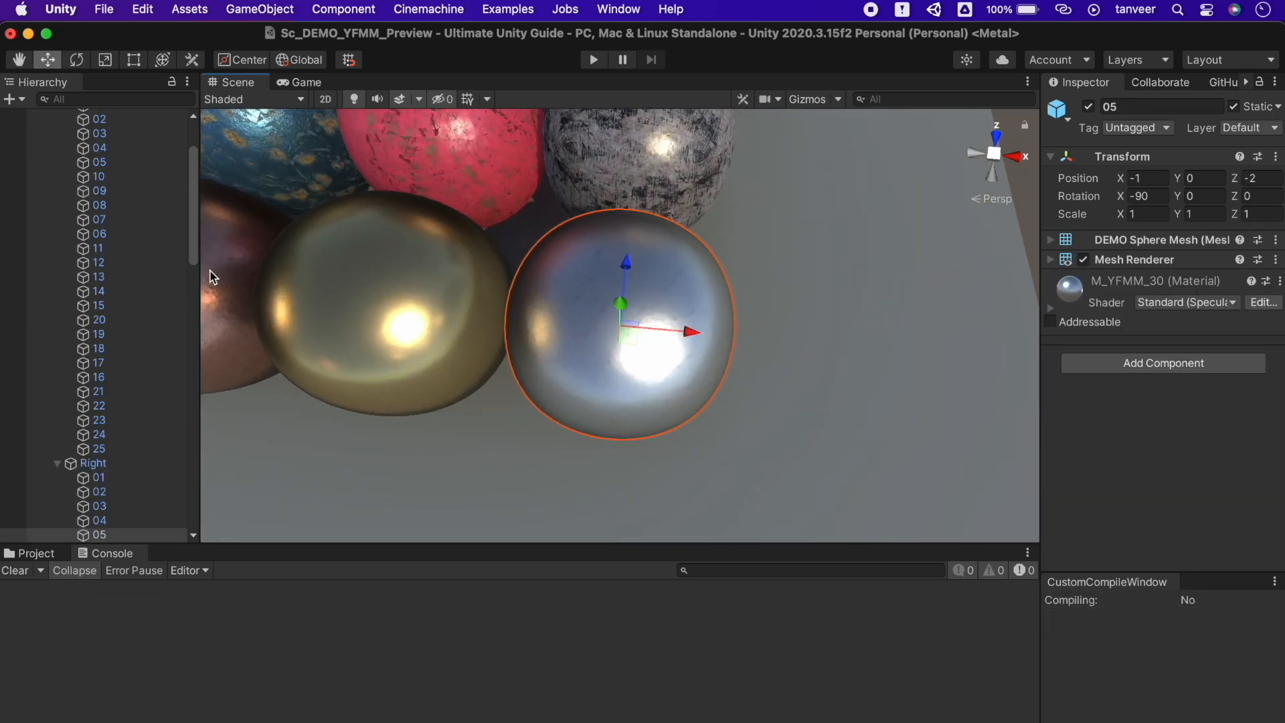
left_click(126, 175)
key("f")
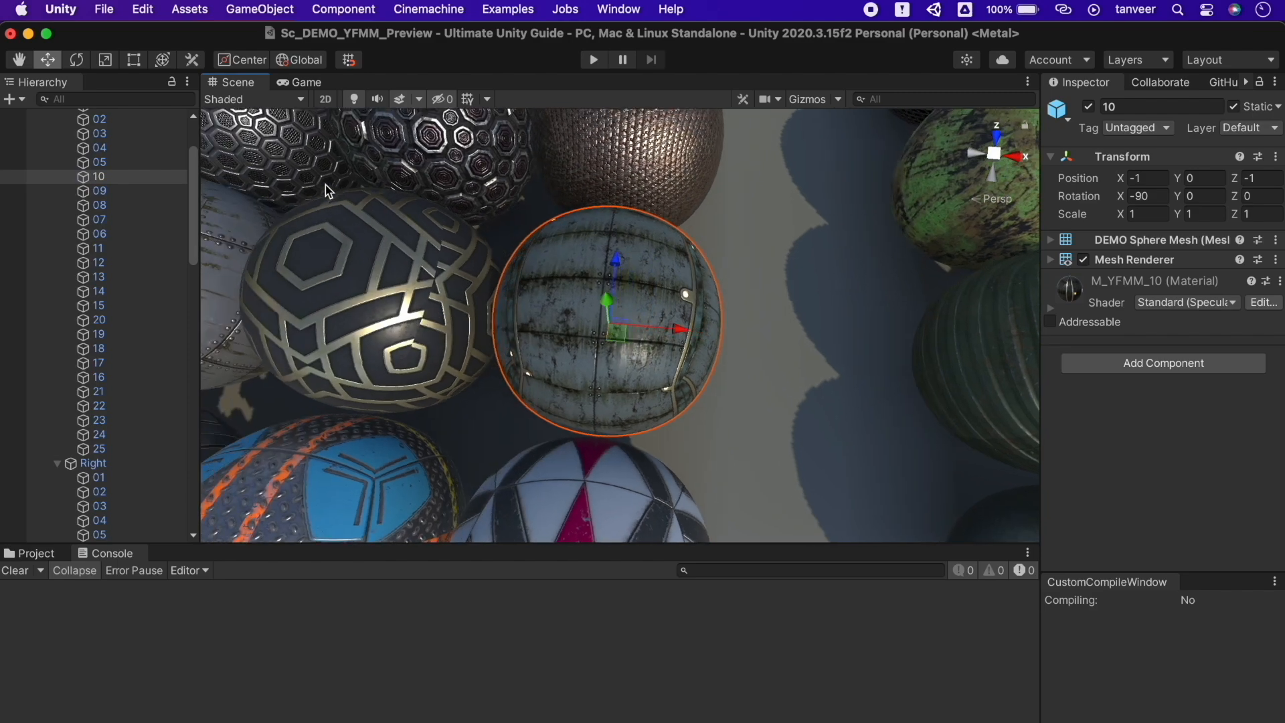
left_click(101, 436)
key("f")
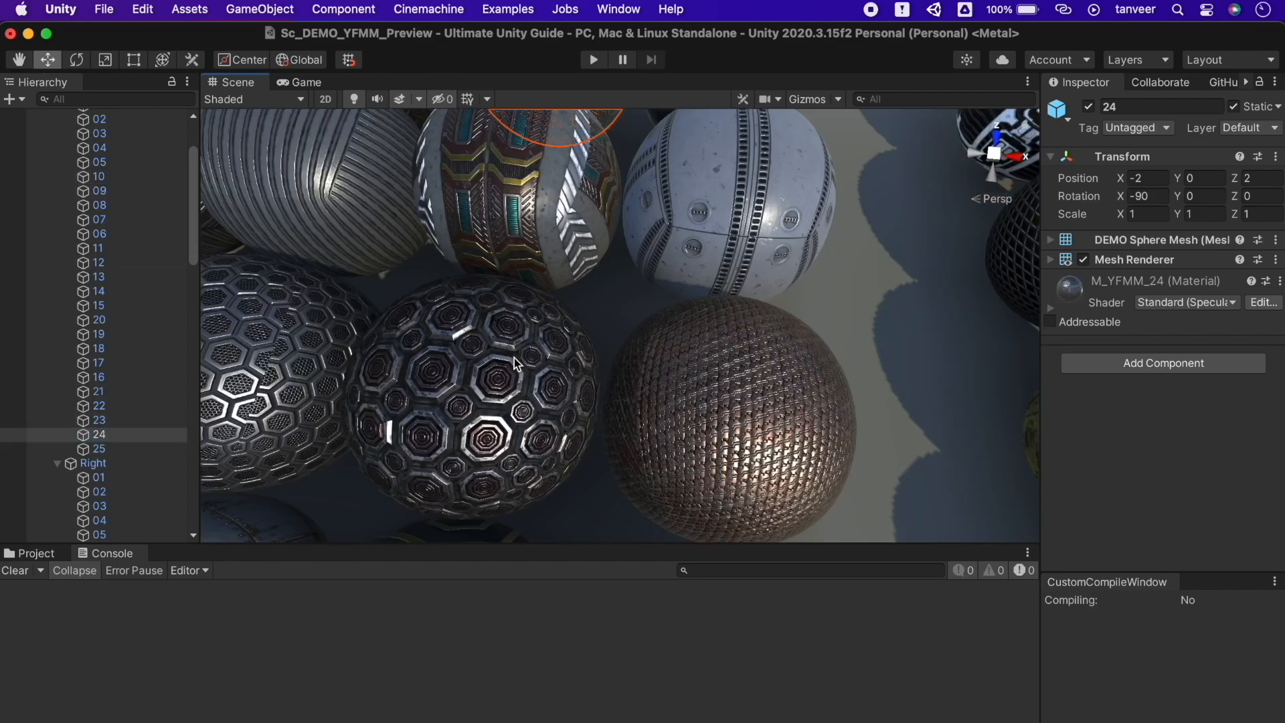
scroll(167, 273, "up", 5)
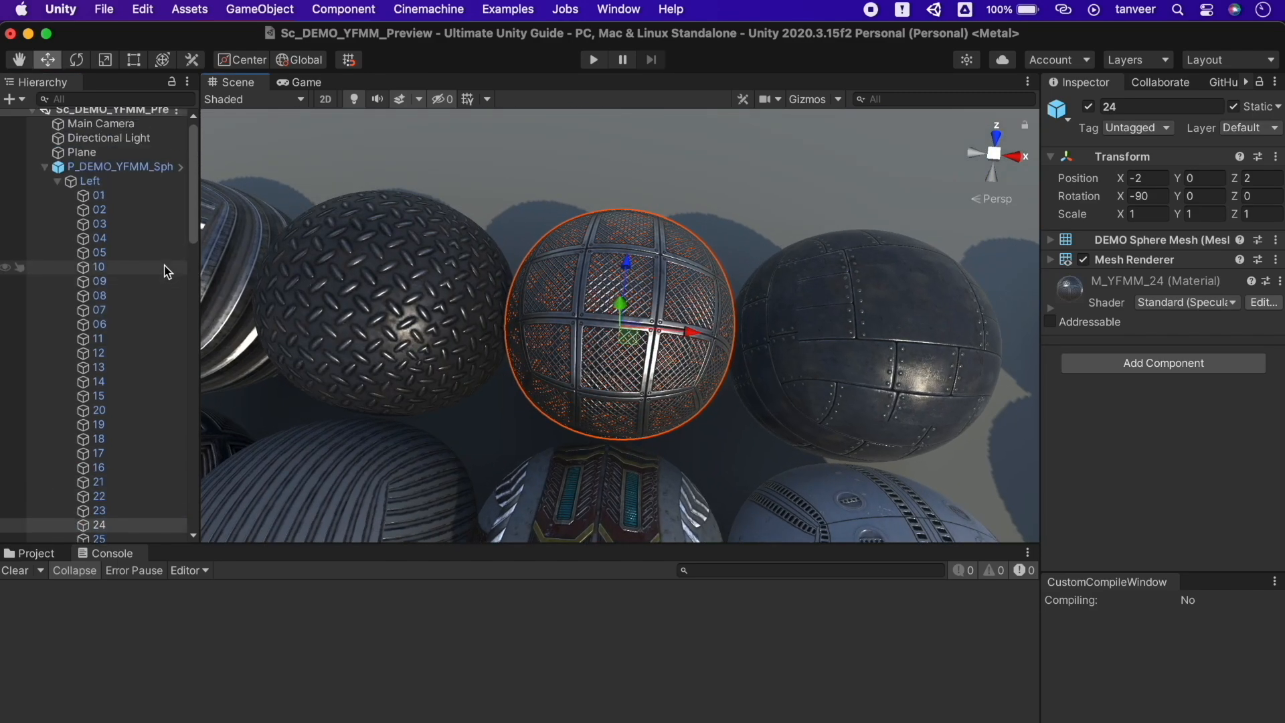
left_click(115, 196)
key("f")
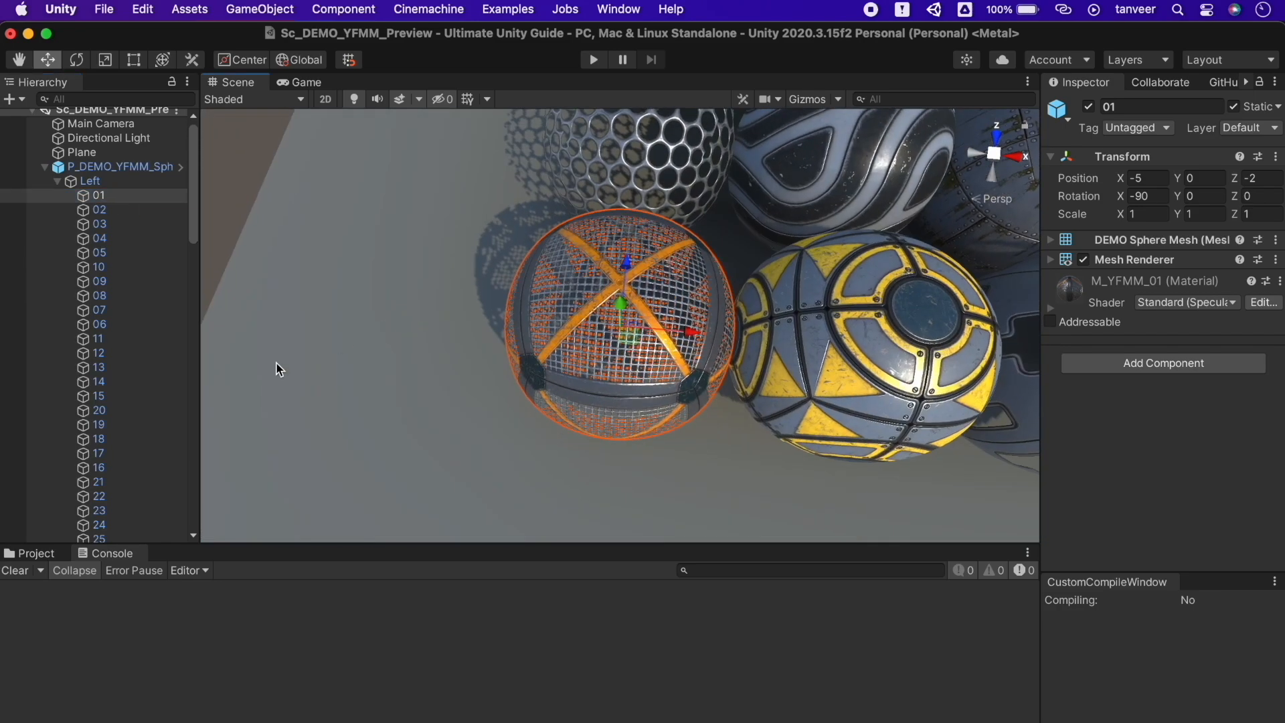
Frame spheres 08, 21 and 25 in turn, then zoom out and clear the selection
scroll(104, 460, "down", 5)
left_click(99, 456)
key("f")
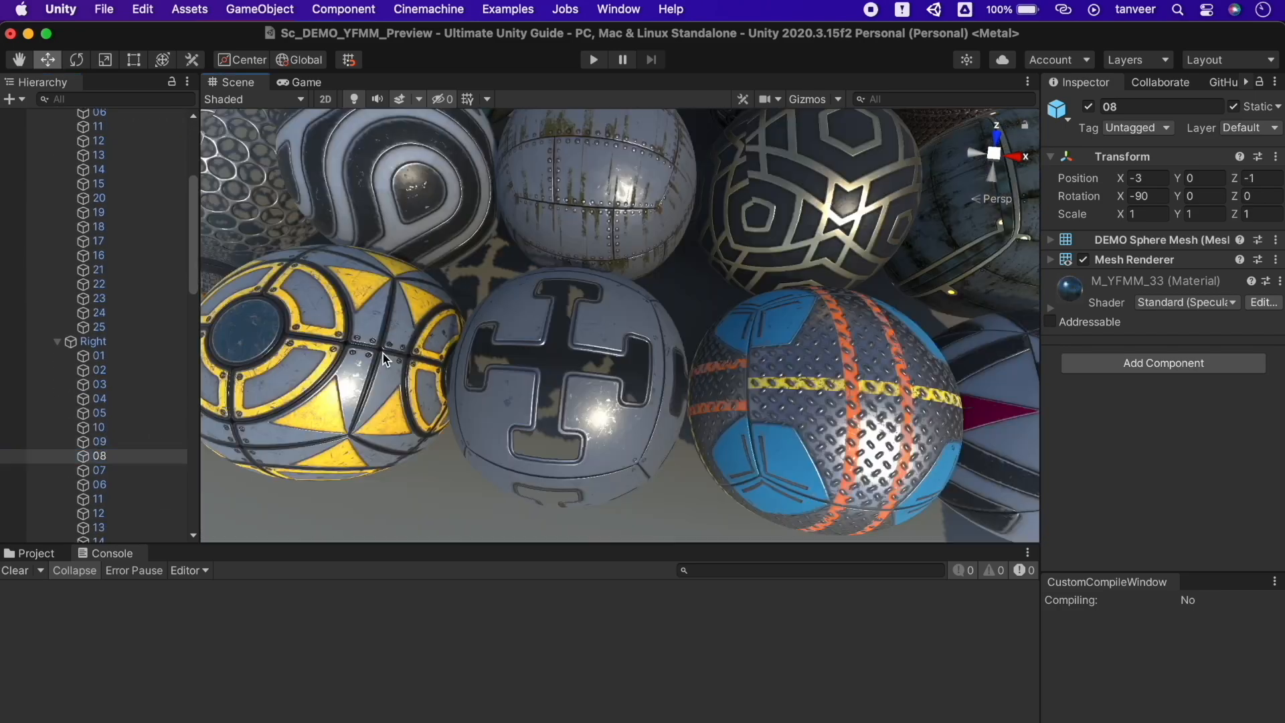
scroll(126, 467, "down", 3)
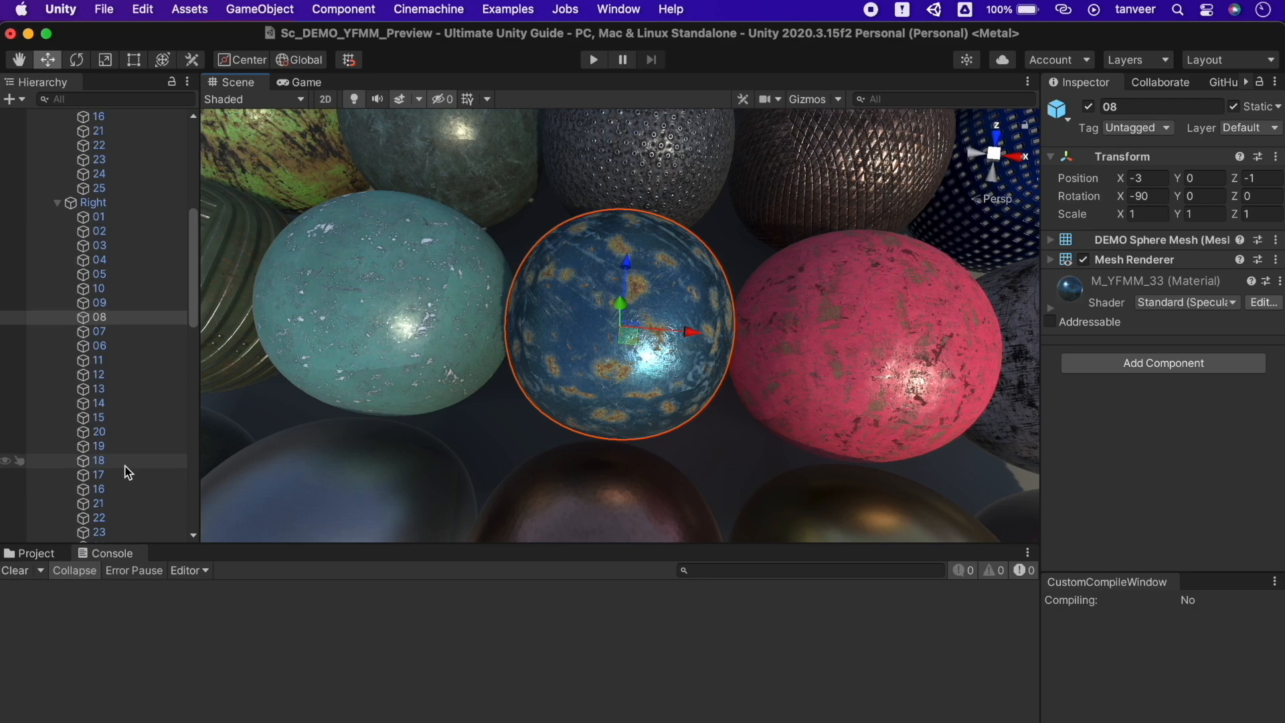
left_click(125, 504)
key("f")
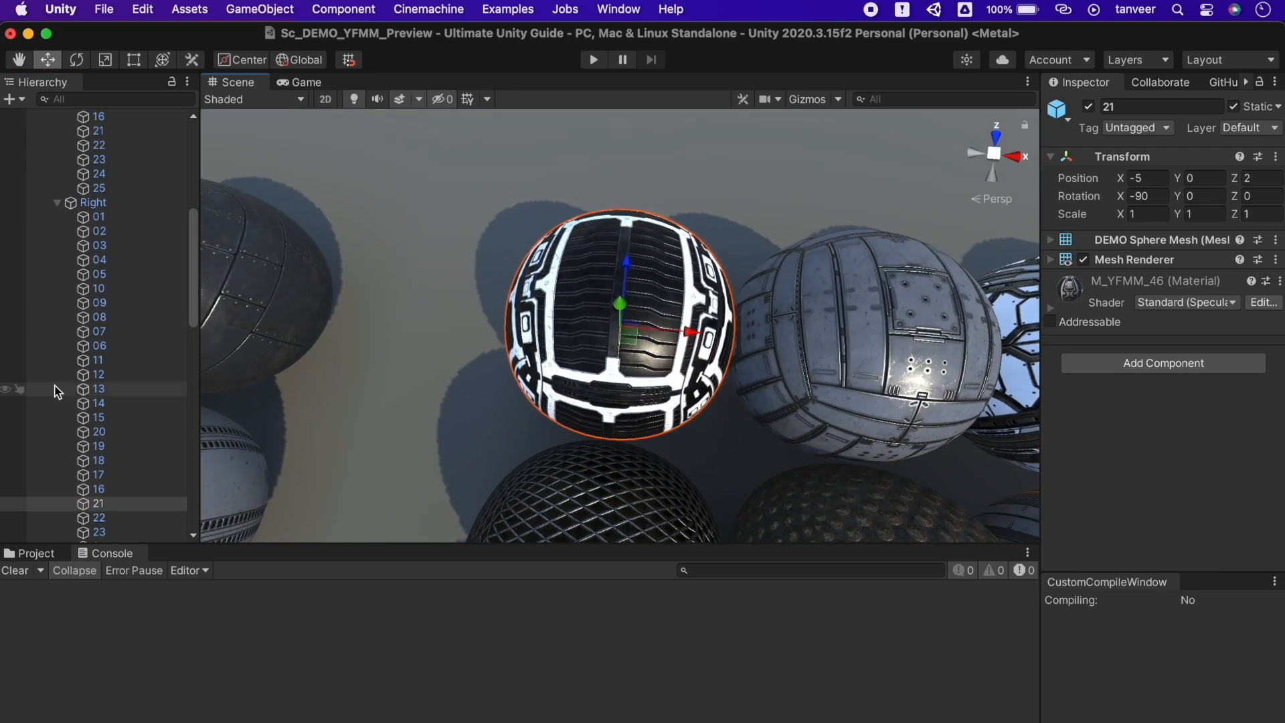
scroll(58, 387, "down", 4)
left_click(123, 424)
key("f")
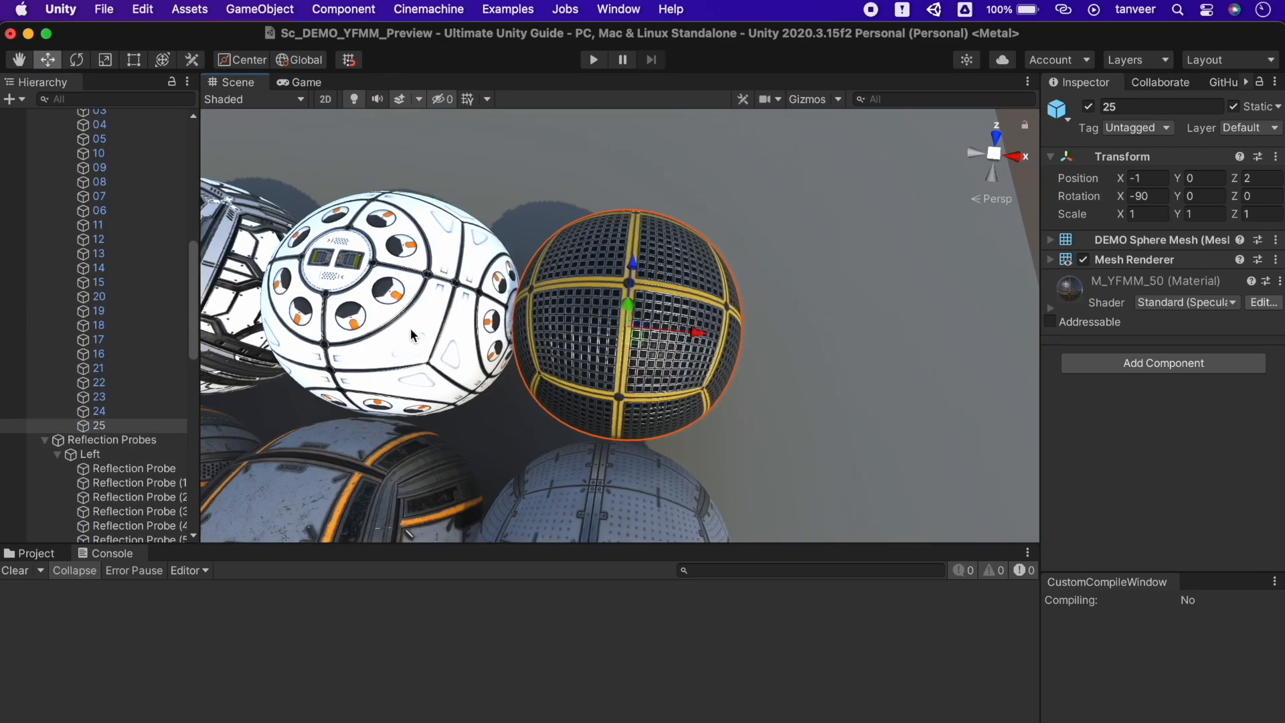
scroll(412, 335, "down", 10)
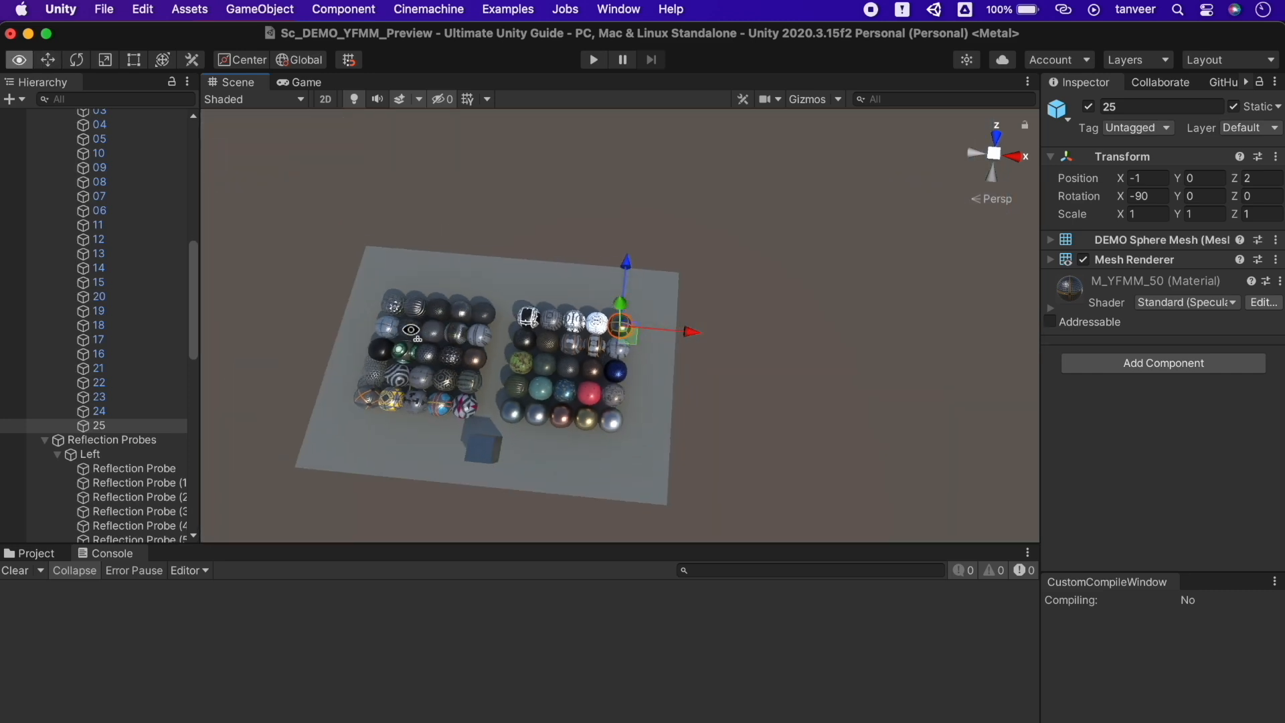
left_click(419, 216)
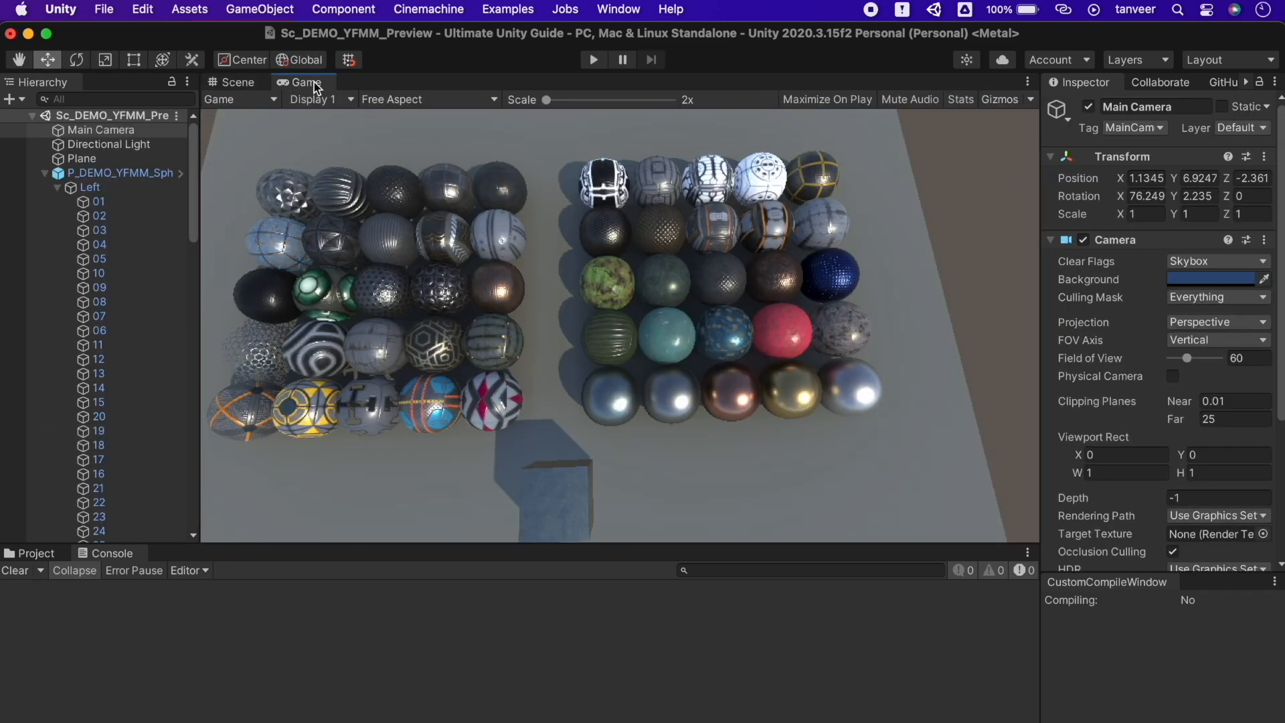
Dock a widened Game view beside the Scene view and align Main Camera to the scene angle
left_click_drag(301, 82, 943, 331)
left_click_drag(760, 287, 468, 268)
left_click_drag(352, 274, 365, 101, "alt")
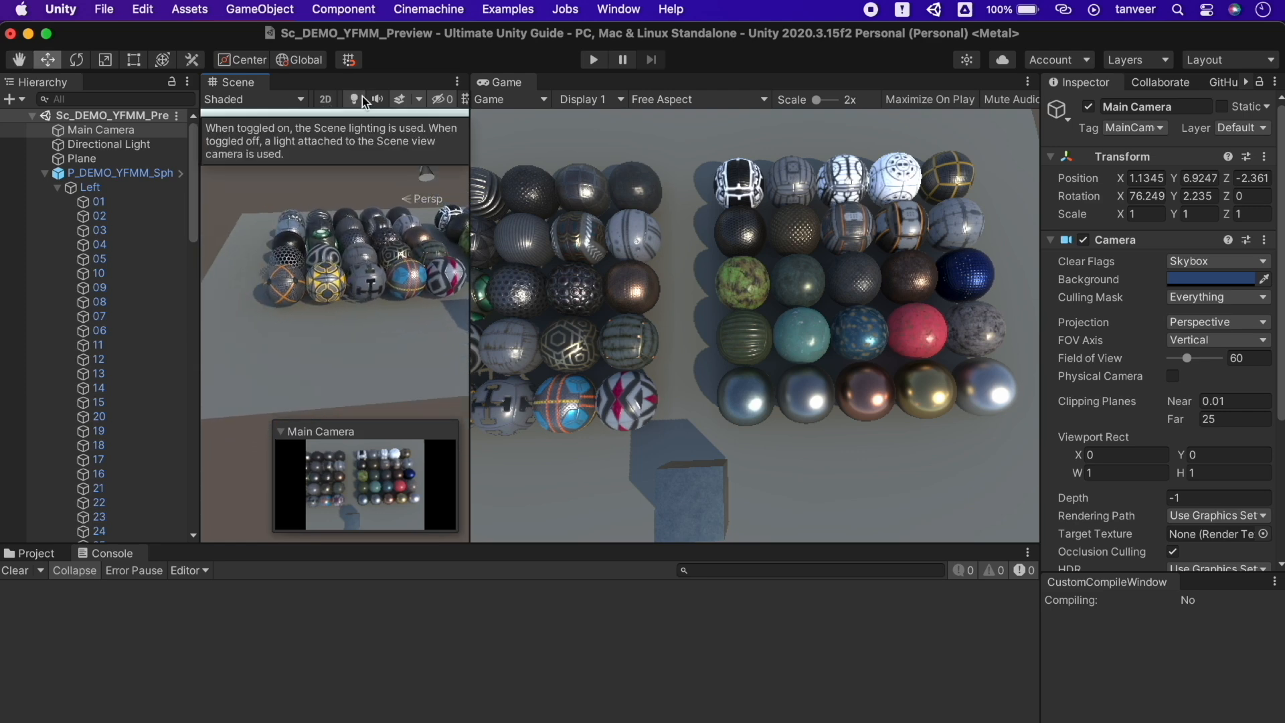
key("super+shift+f")
Re-orbit the Scene view twice, realigning the Main Camera to each new angle
left_click_drag(360, 166, 786, 111, "alt")
left_click_drag(302, 203, 409, 257, "alt")
key("super+shift+f")
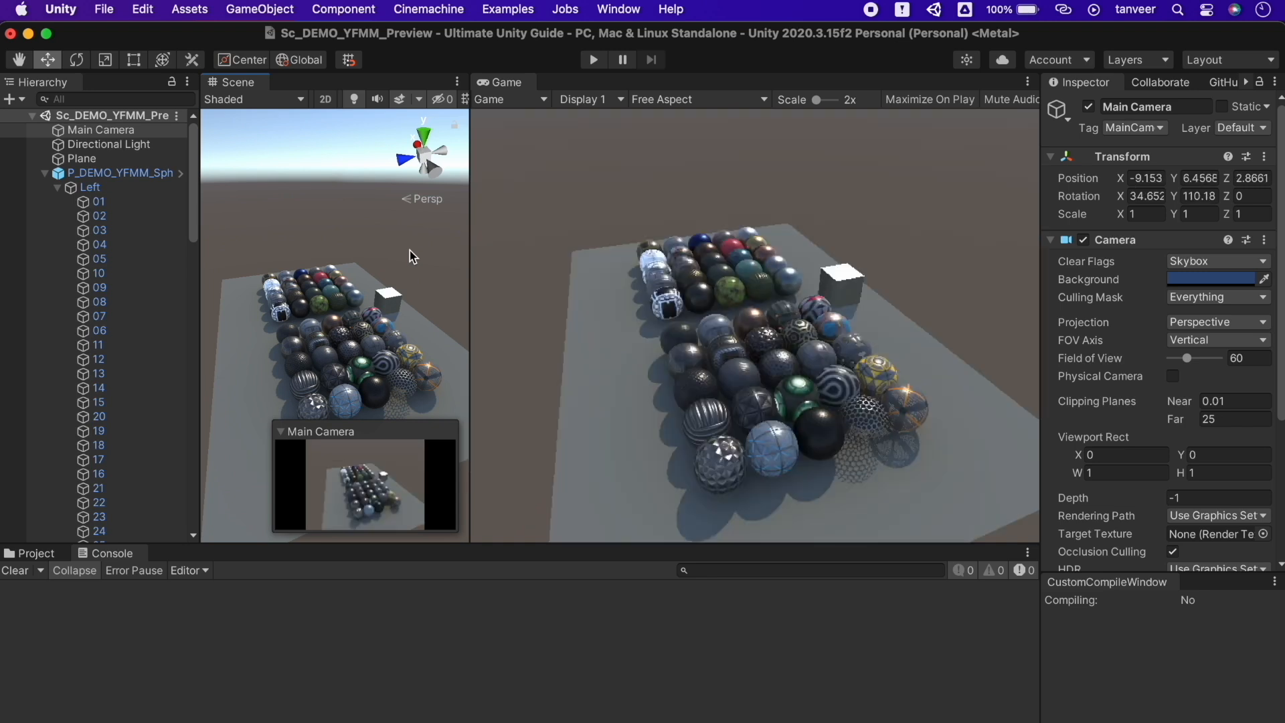
left_click_drag(295, 260, 440, 282, "alt")
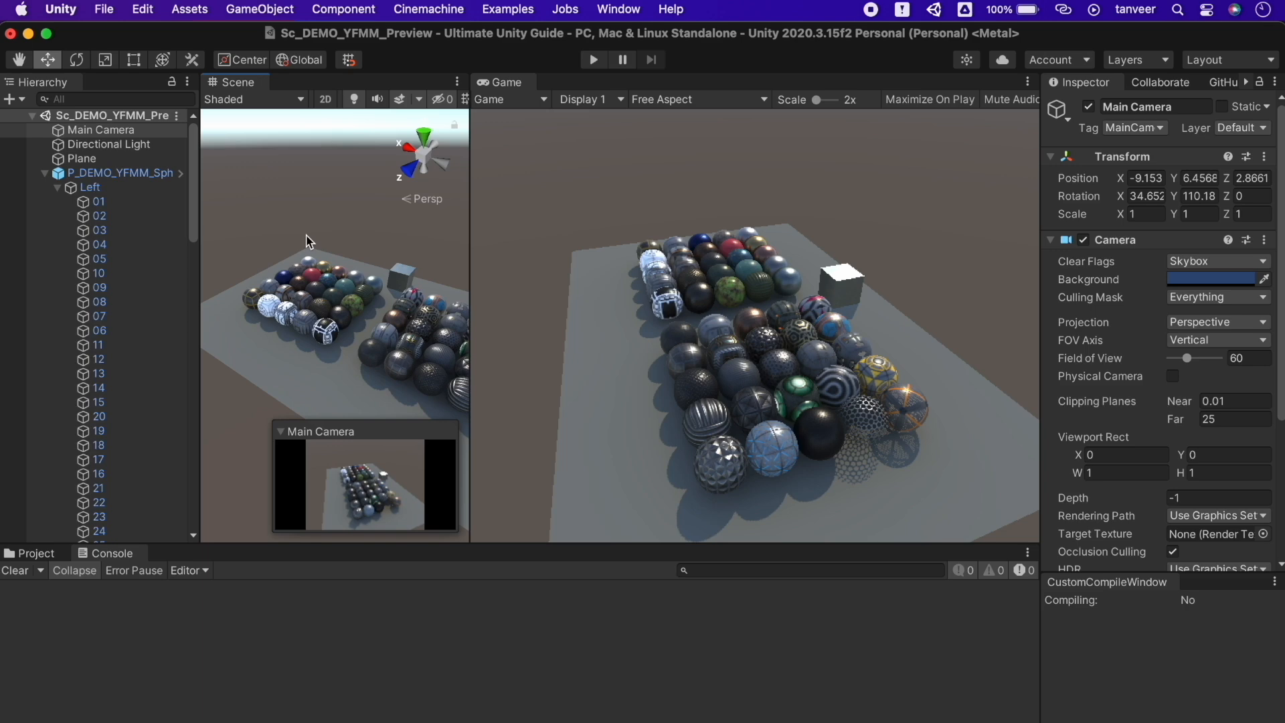
left_click_drag(307, 241, 387, 257, "alt")
key("super+shift+f")
Fly the Scene view in close to the sphere grid and align the Main Camera there
key("w")
right_click_drag(357, 264, 357, 264)
key("s")
key("w")
key("super+shift+f")
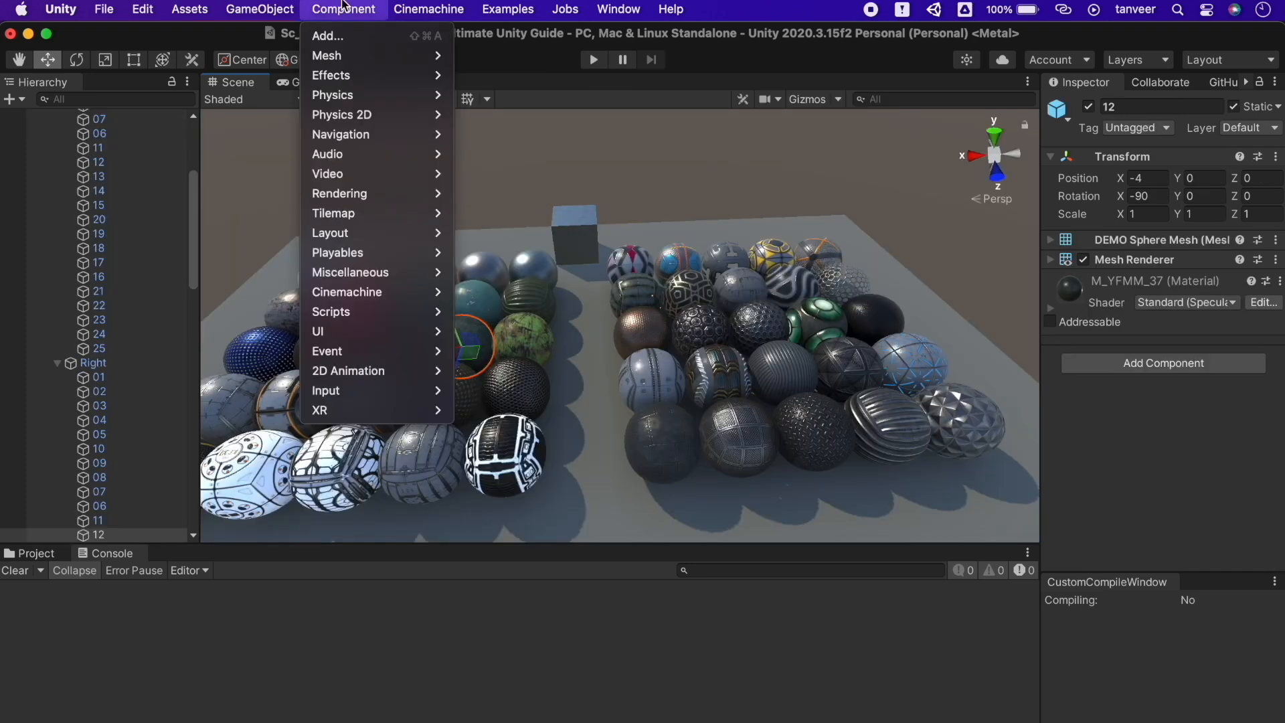
mouse_move(260, 8)
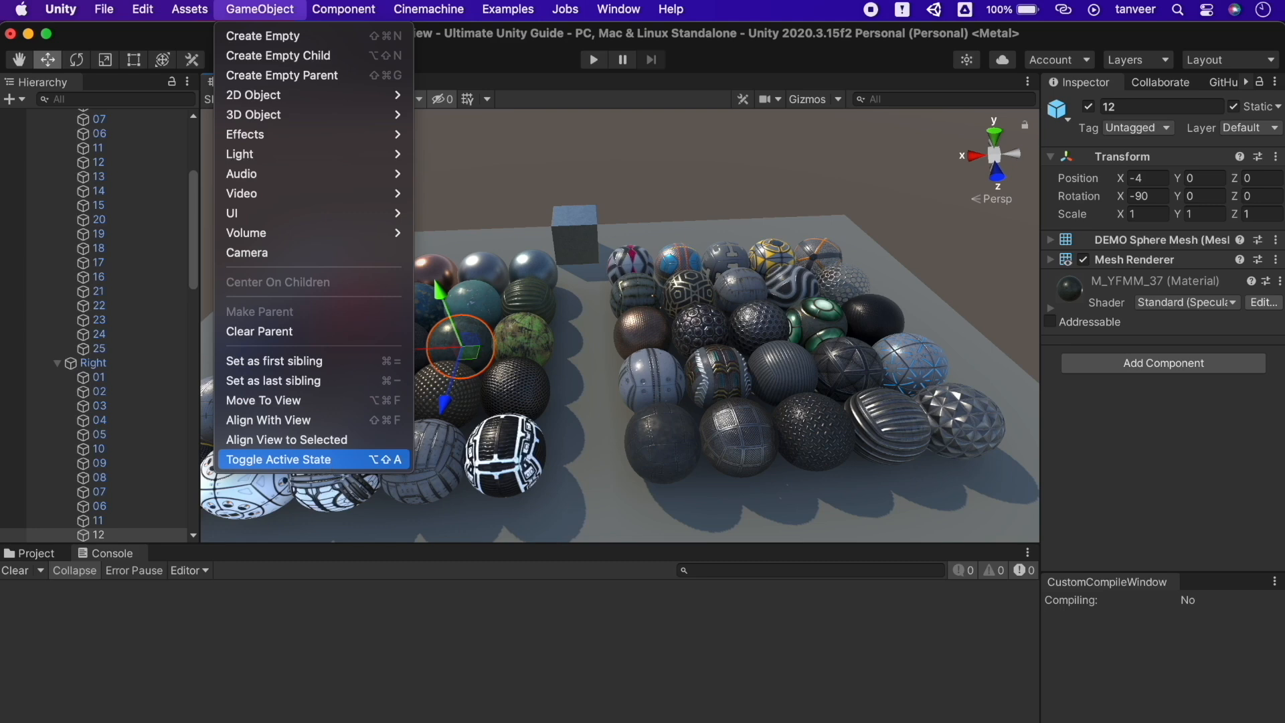
Deactivate sphere 12, then deactivate sphere 25 with Alt+Shift+A
left_click(326, 460)
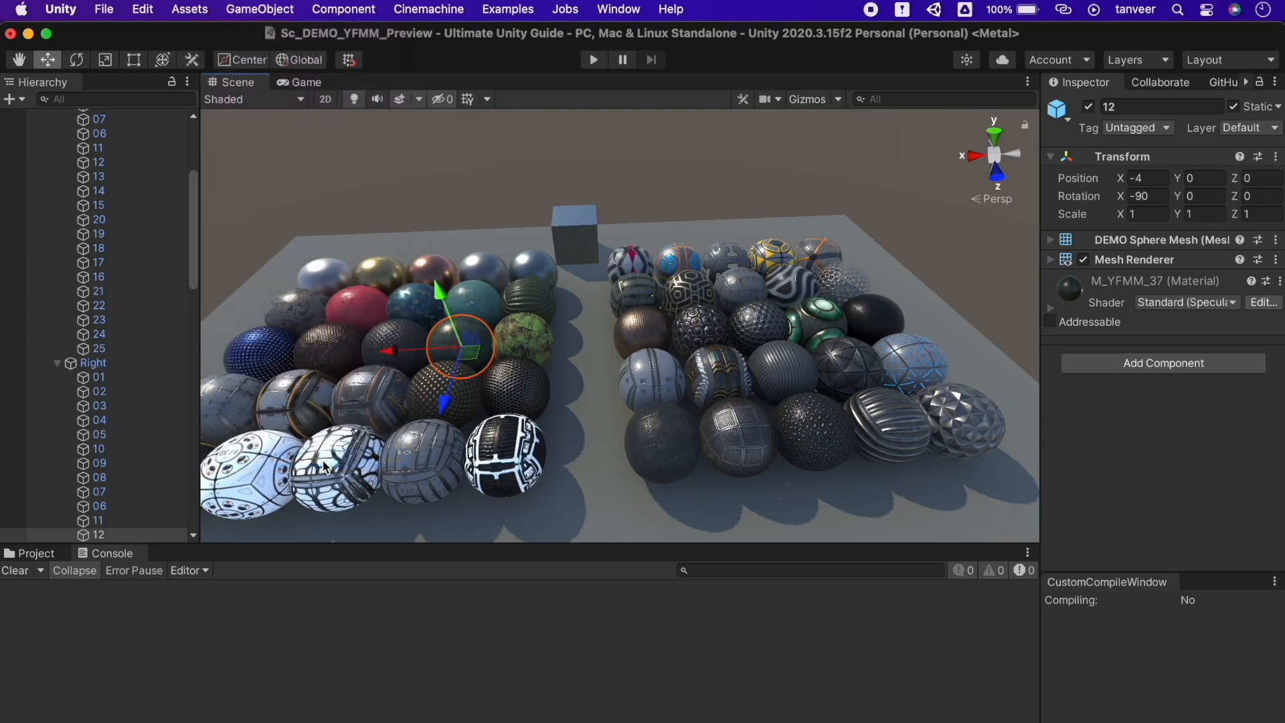
left_click(676, 439)
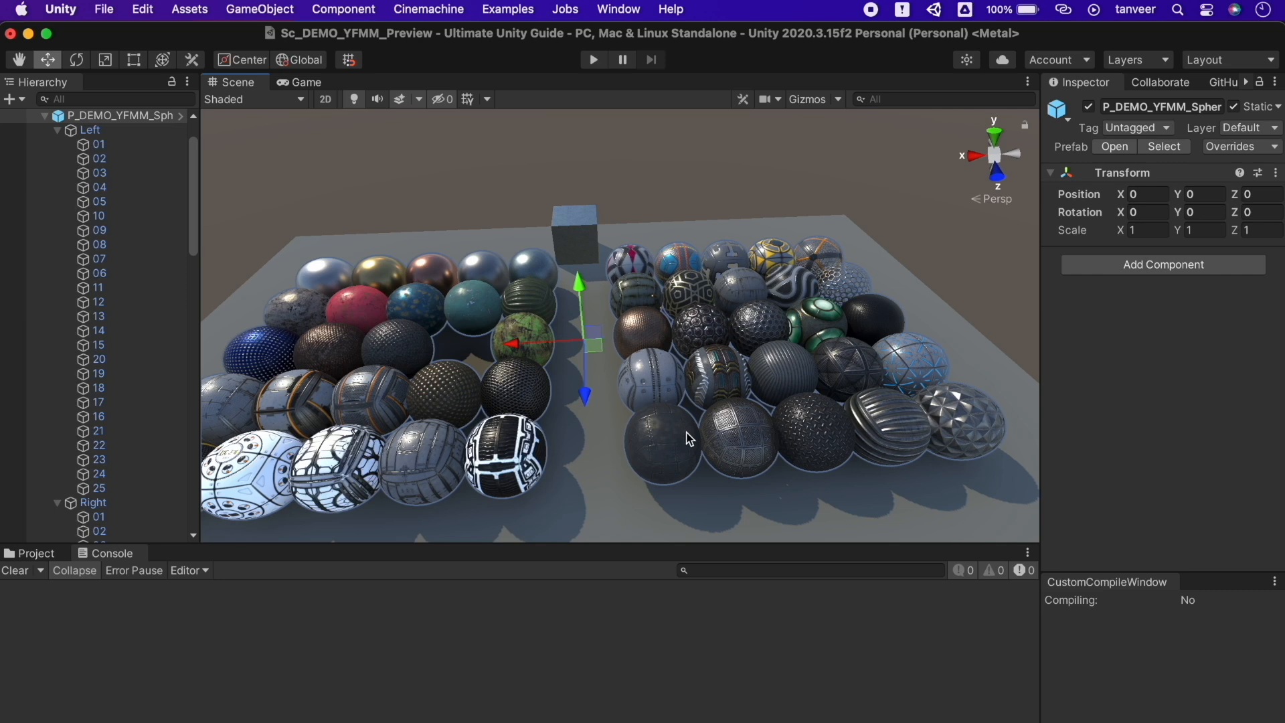
key("alt")
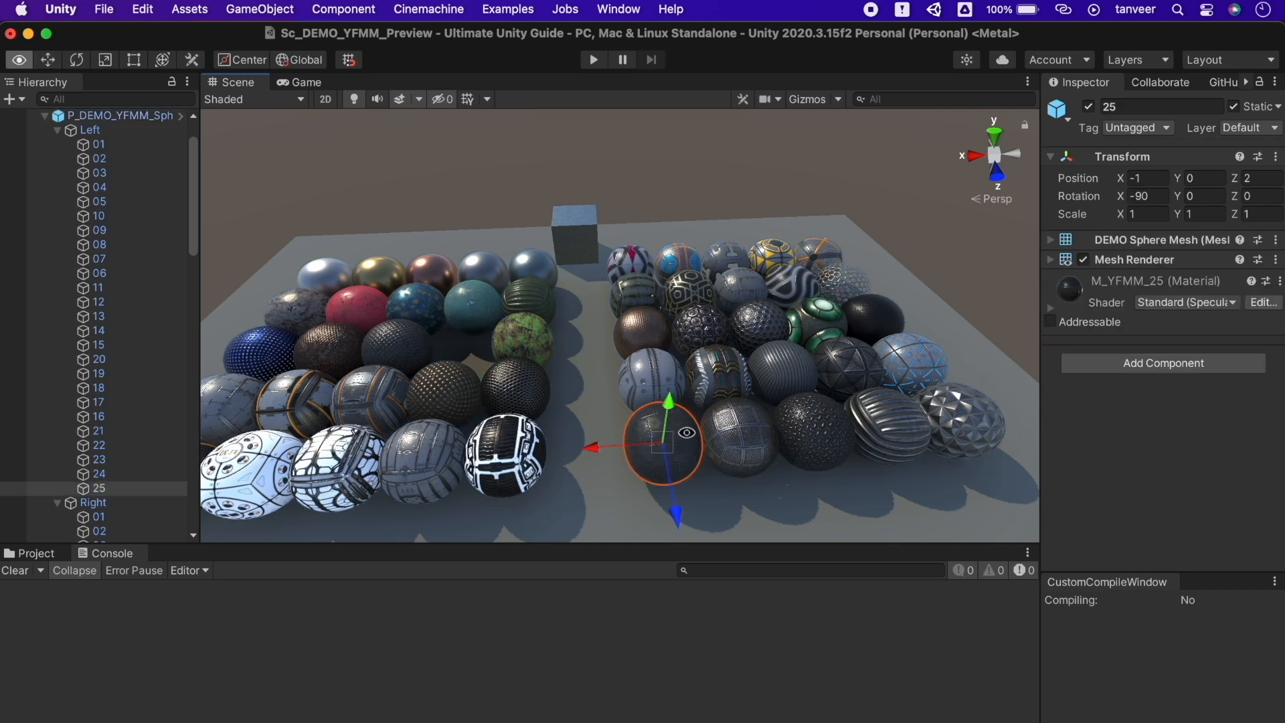
key("alt+shift+a")
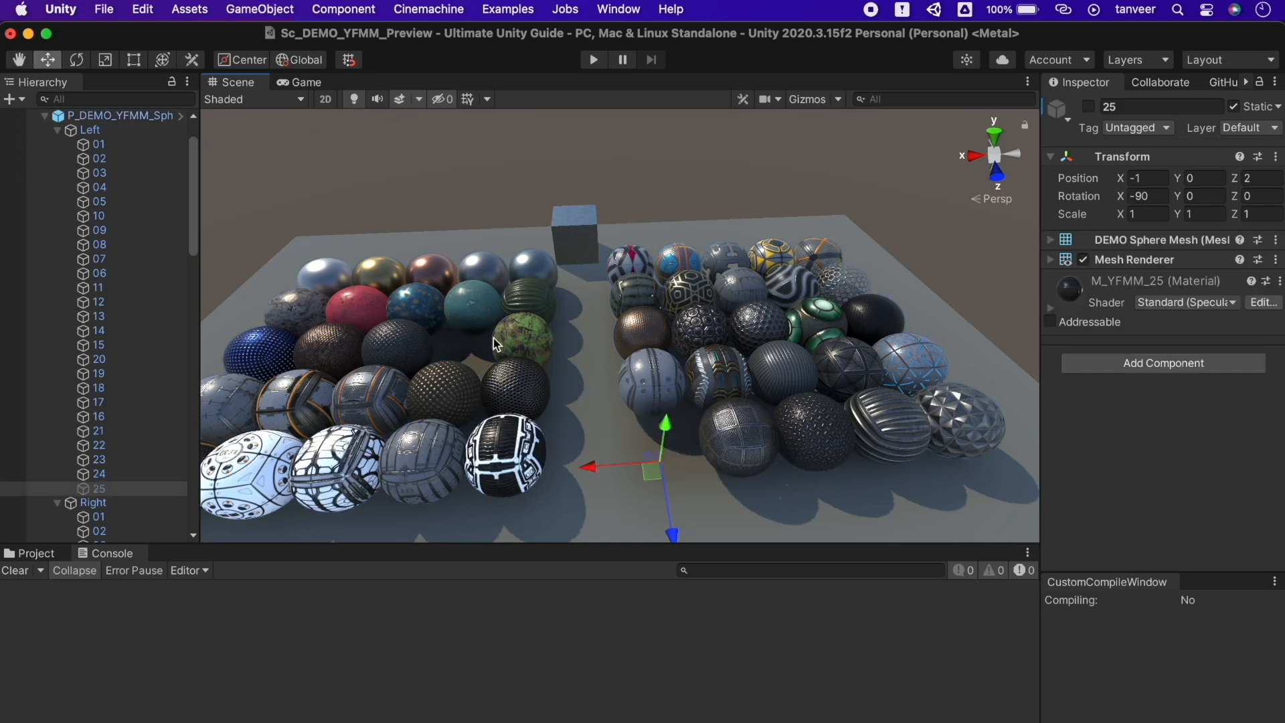
Deactivate the ground Plane, then set the handle to pivot and return to the Move tool
left_click(524, 334)
left_click(265, 336)
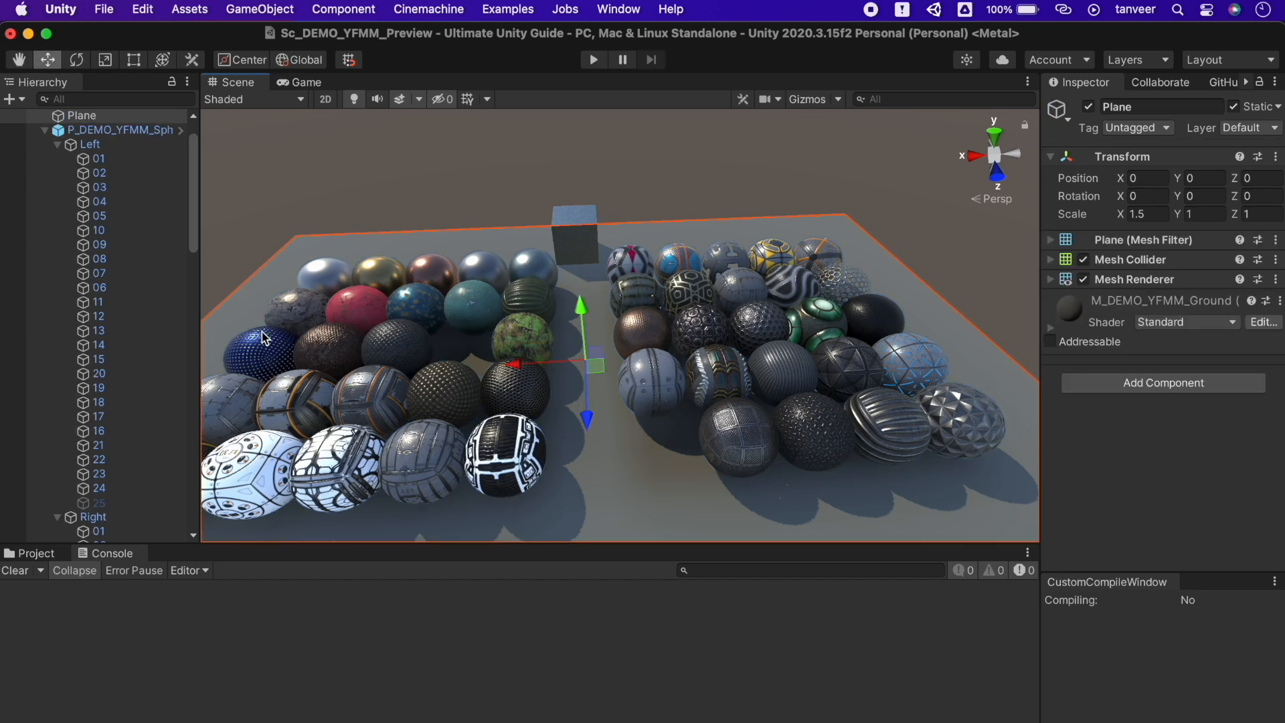
left_click(266, 340)
key("alt+shift+a")
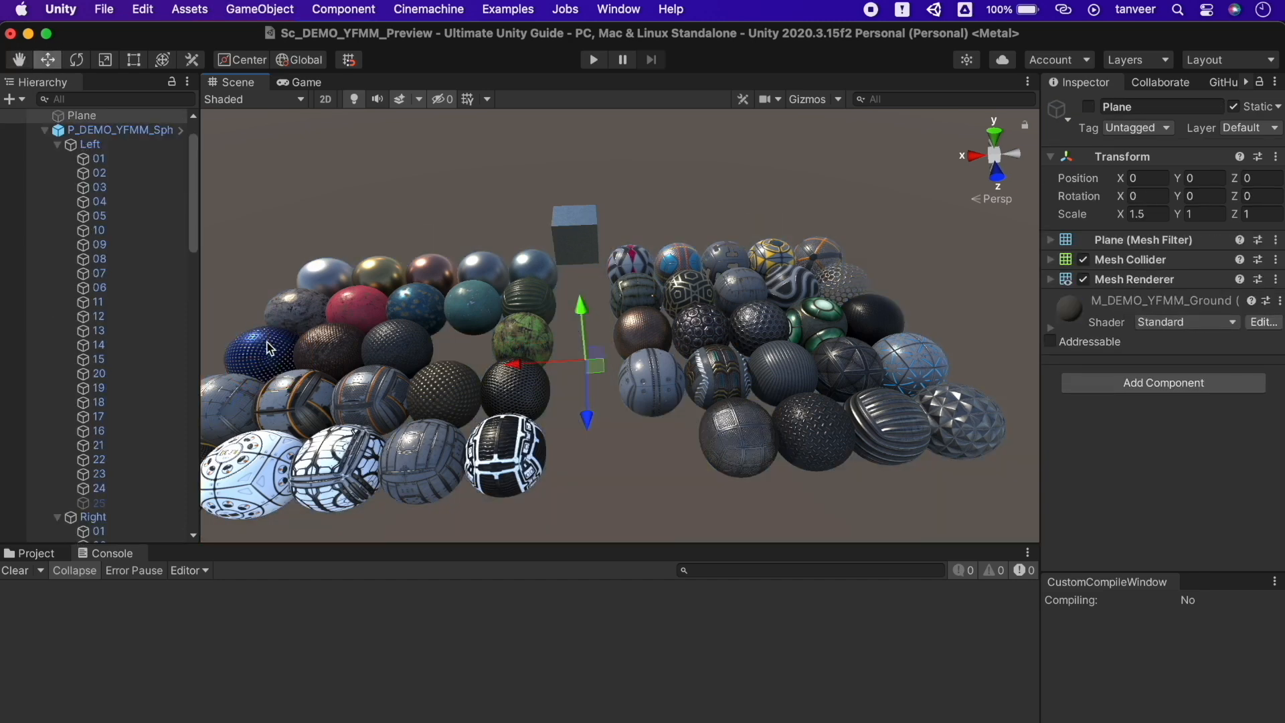
left_click(267, 347)
key("z")
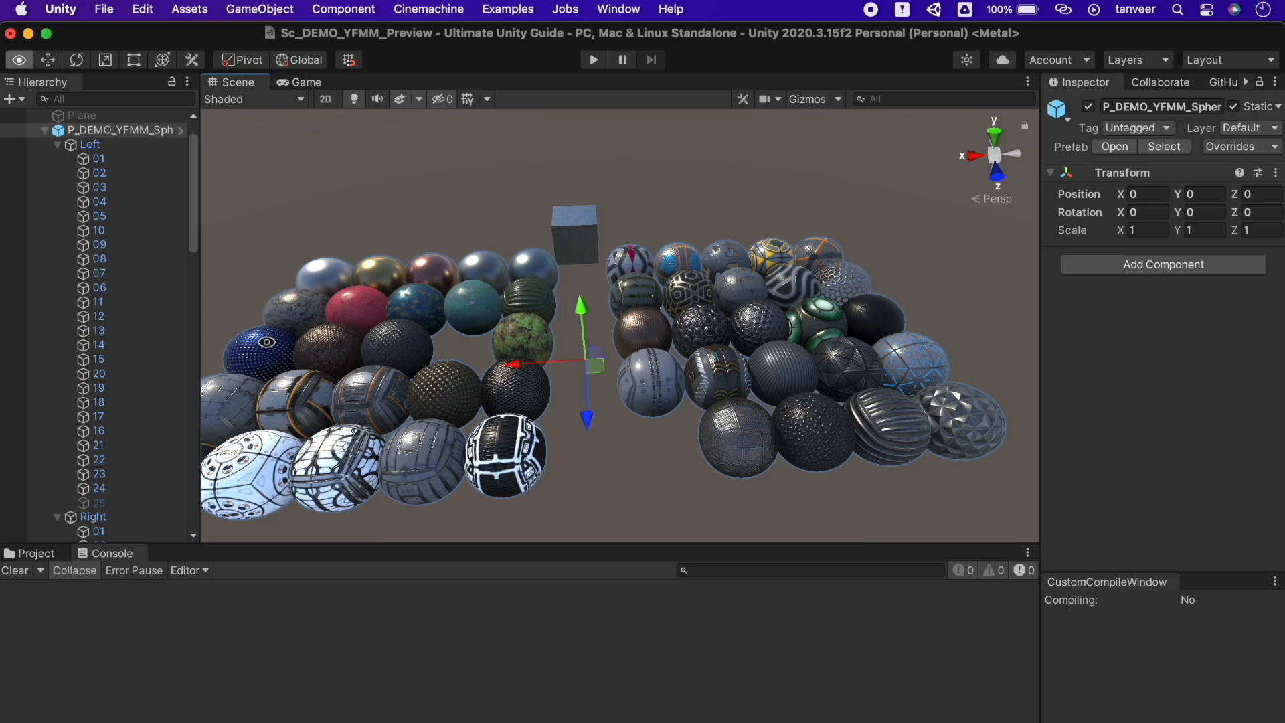
key("w")
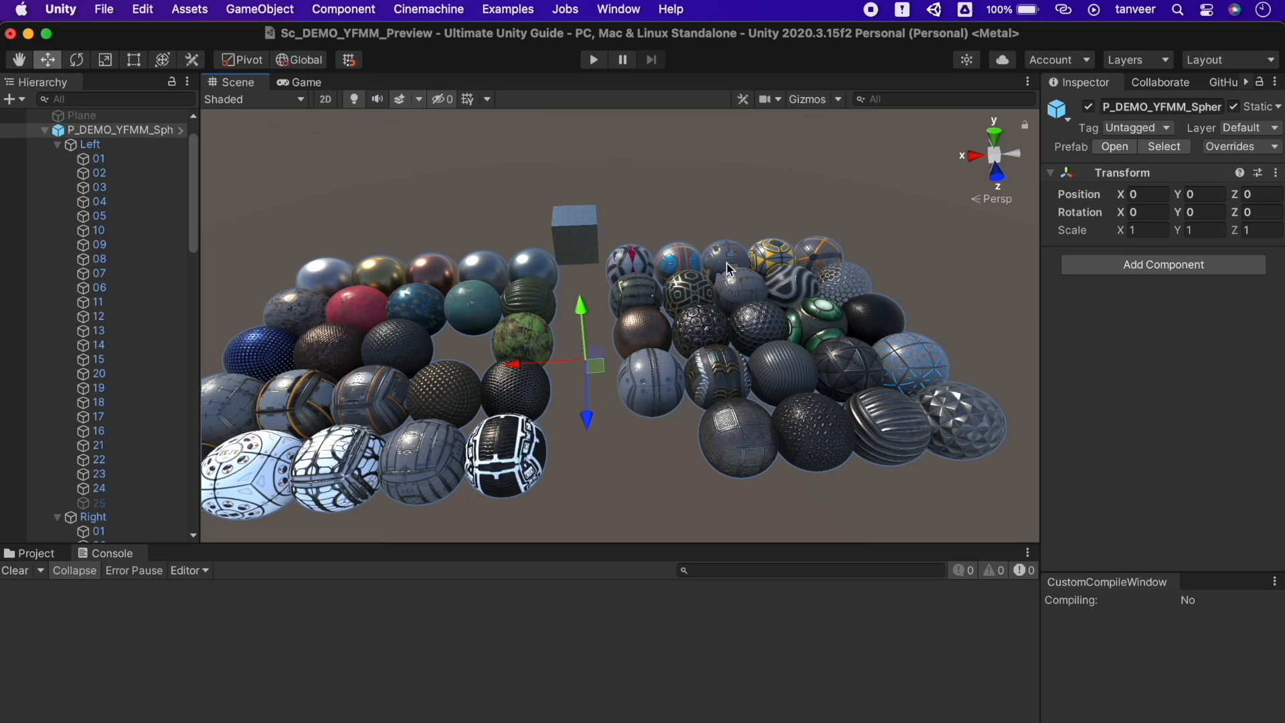
Deactivate spheres 20 and 16 of the Left group with Alt+Shift+A
left_click(744, 287)
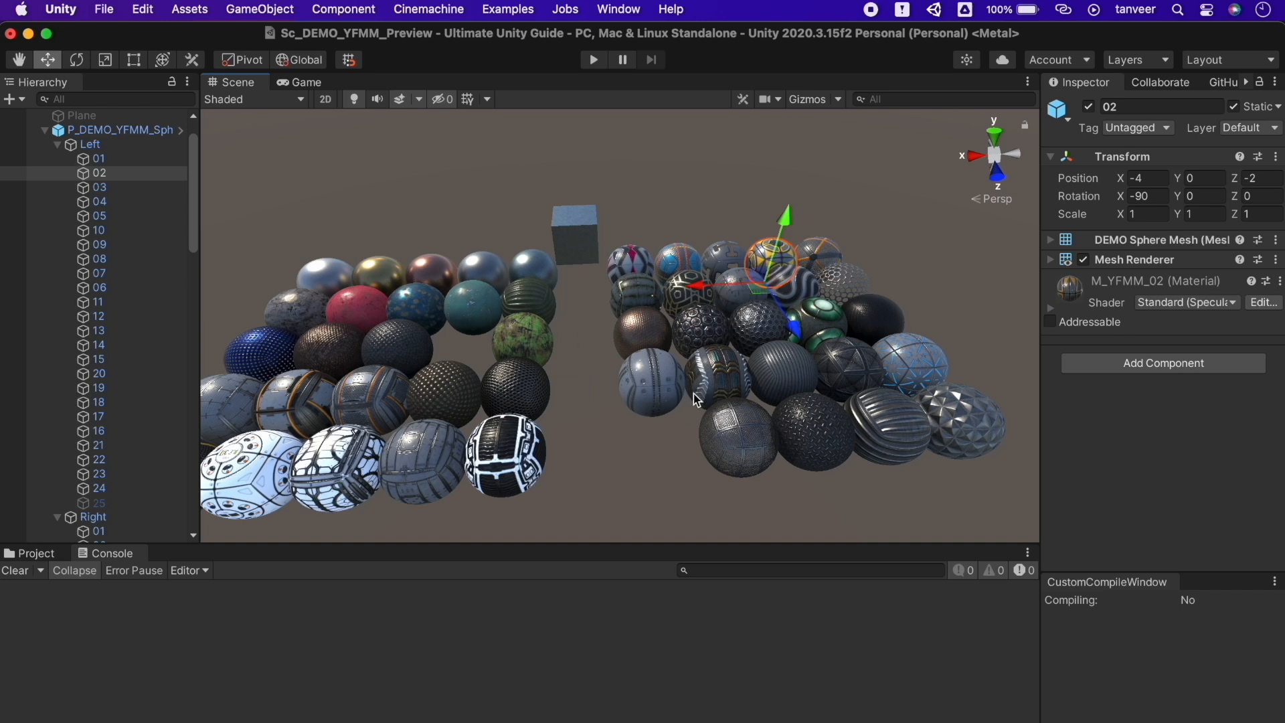
left_click(669, 384)
left_click(669, 383)
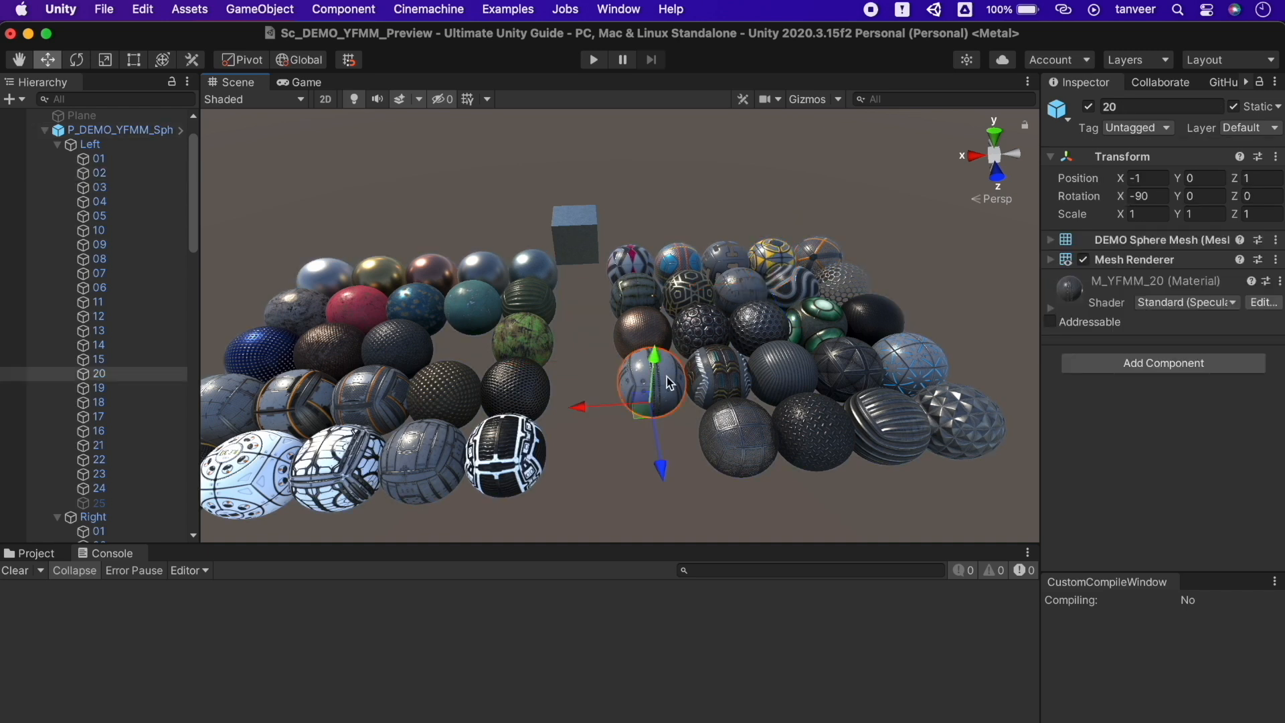
key("alt+shift+a")
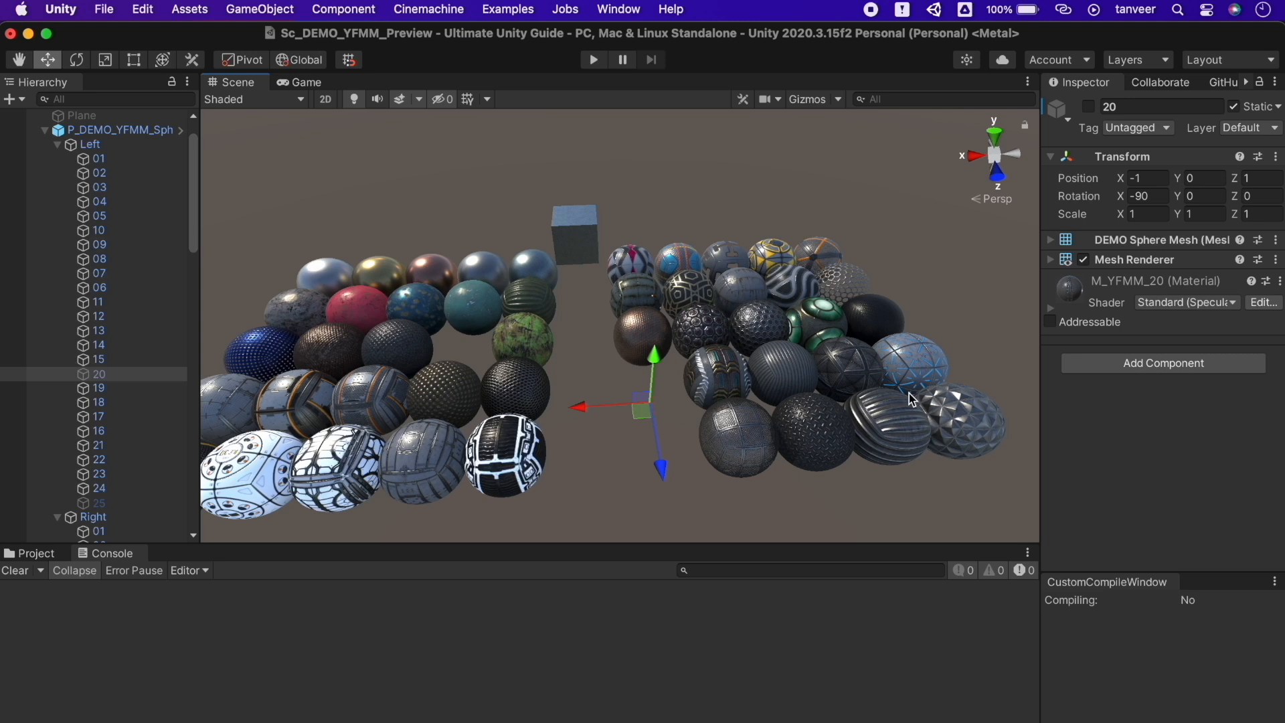
left_click(913, 355)
left_click(918, 352)
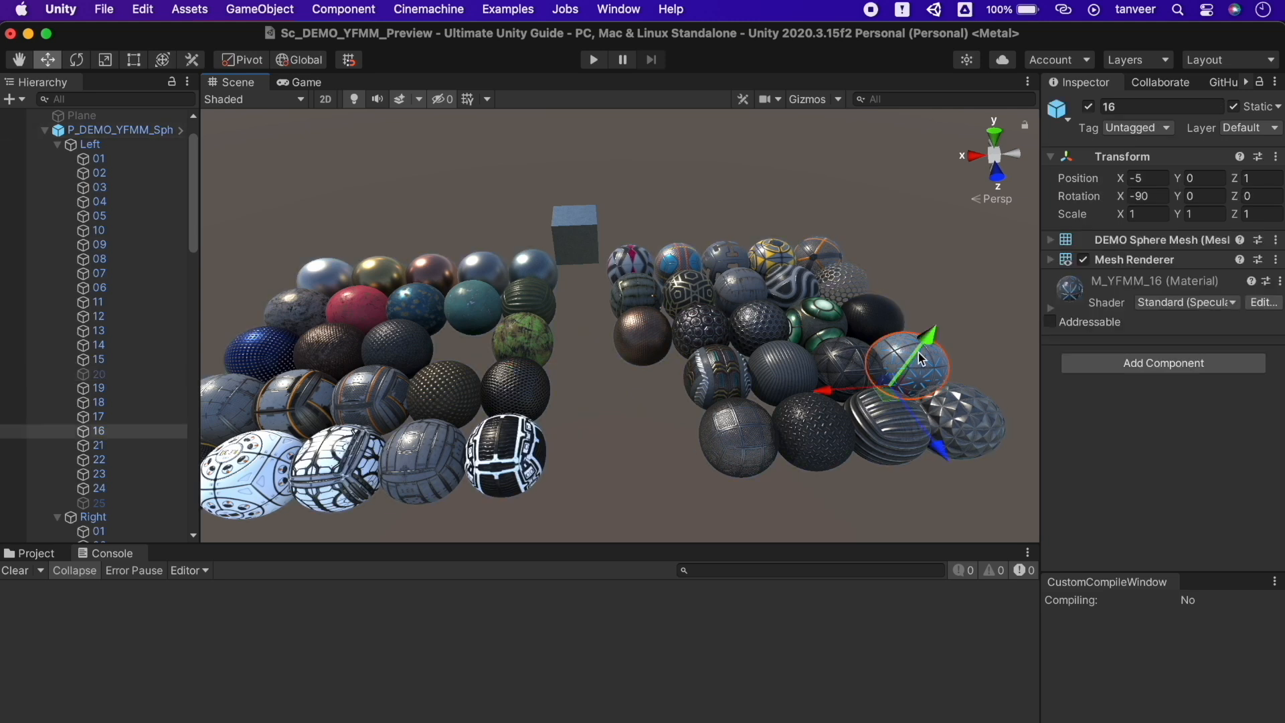
key("alt+shift+a")
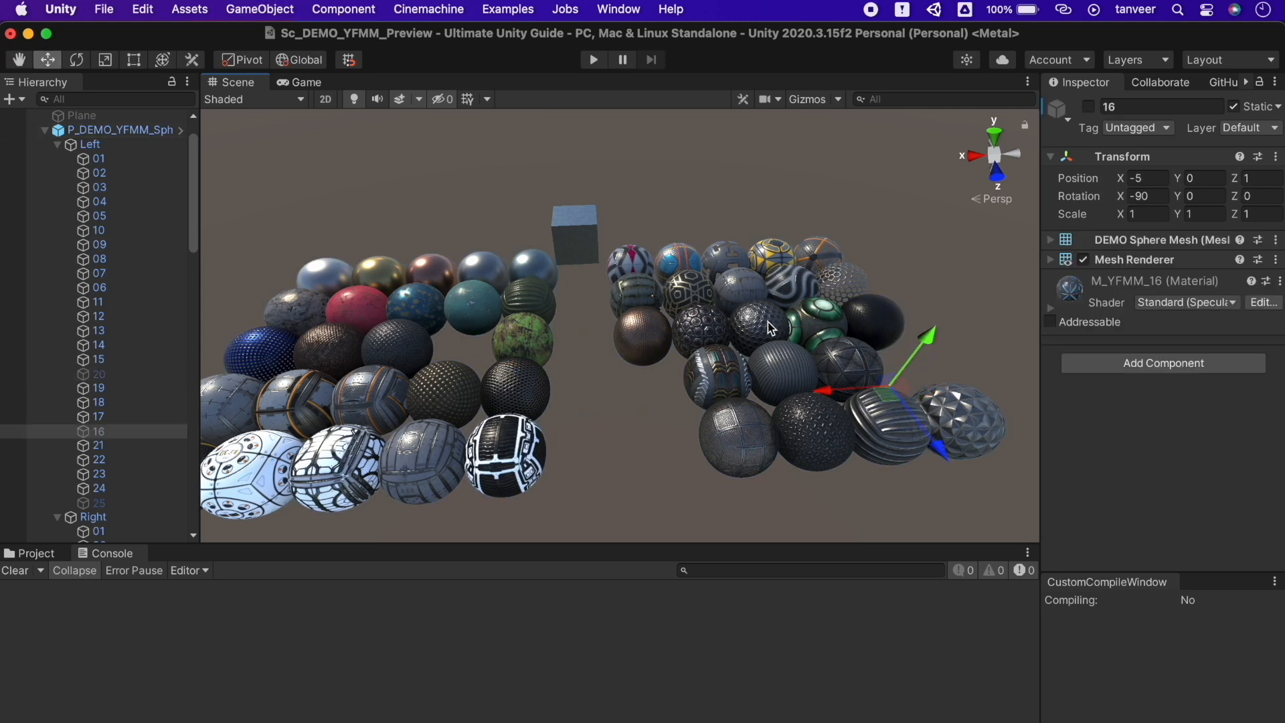
left_click(769, 322)
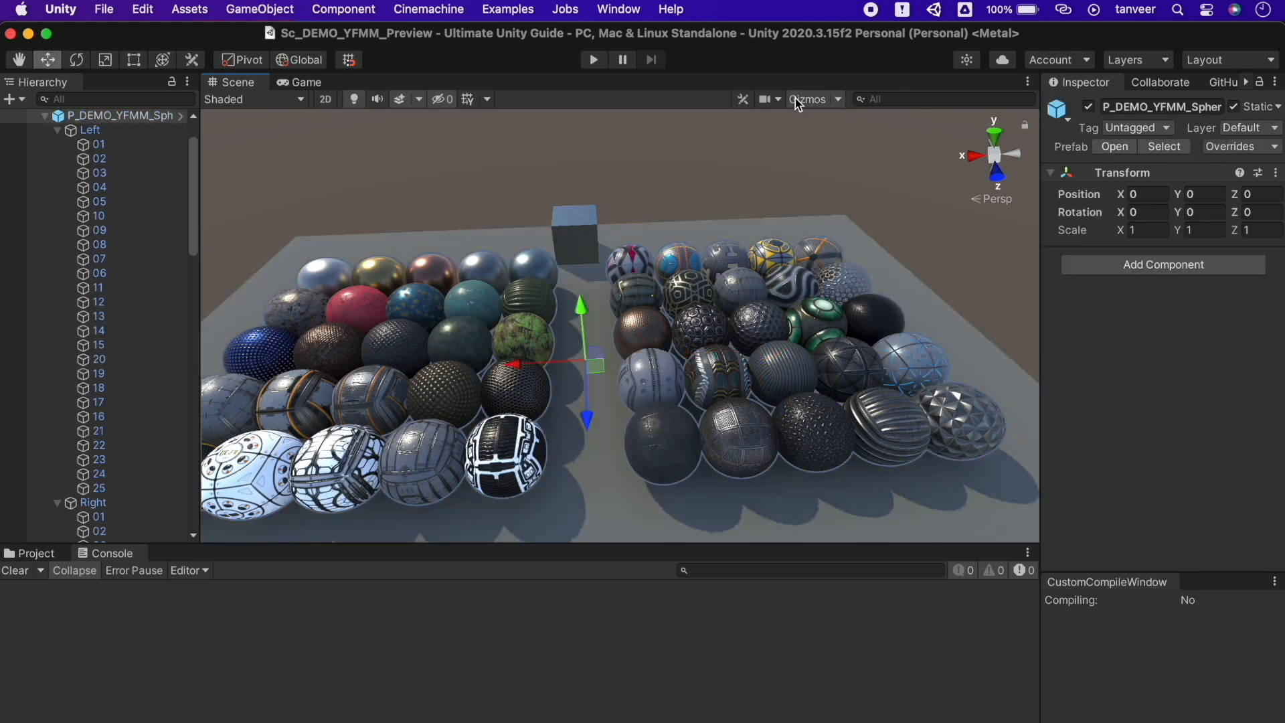
Toggle the scene gizmos, make gizmo icons flat and enable Selection Wire in the Gizmos menu
left_click(800, 99)
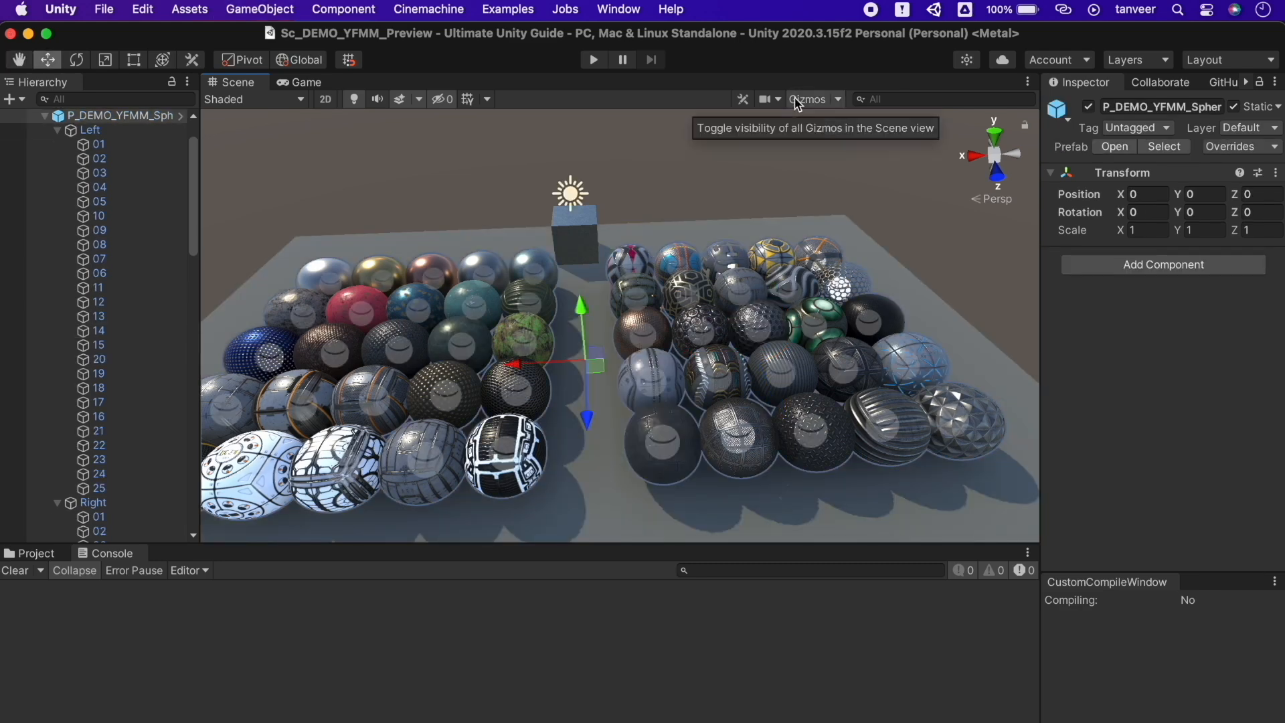
right_click_drag(681, 235, 613, 211)
key("w")
left_click(839, 99)
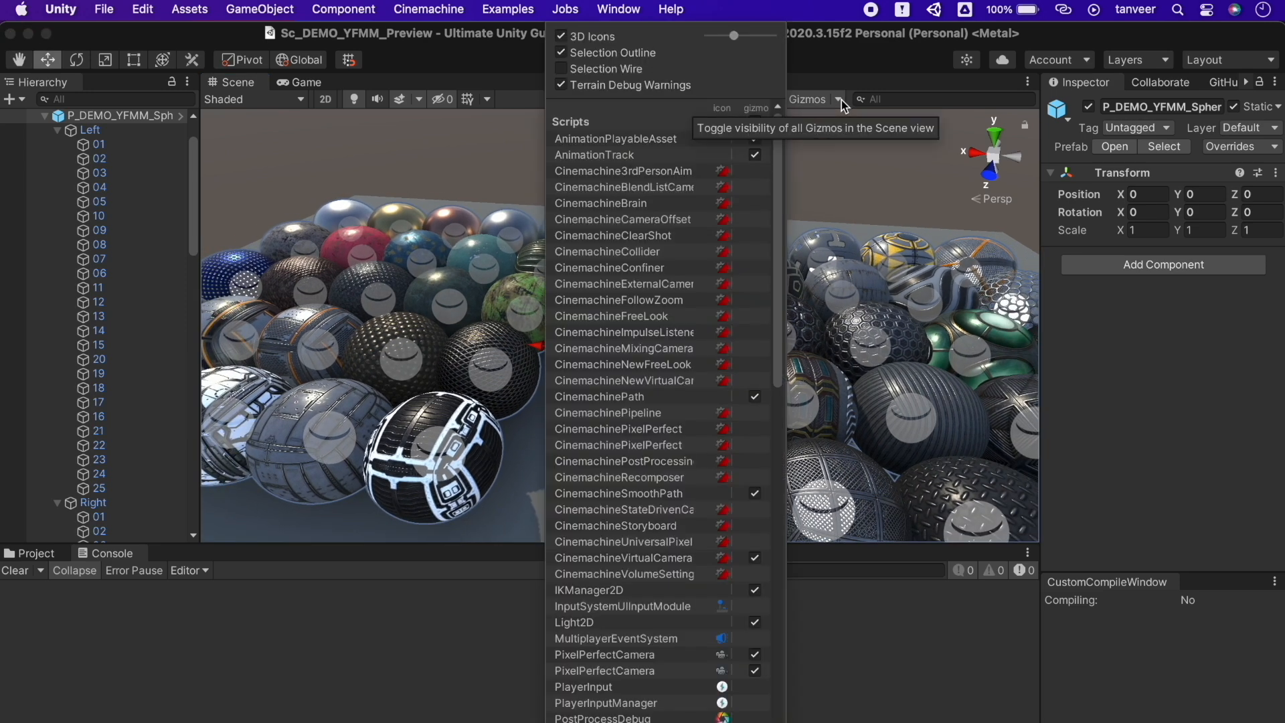
left_click(814, 99)
left_click(814, 99)
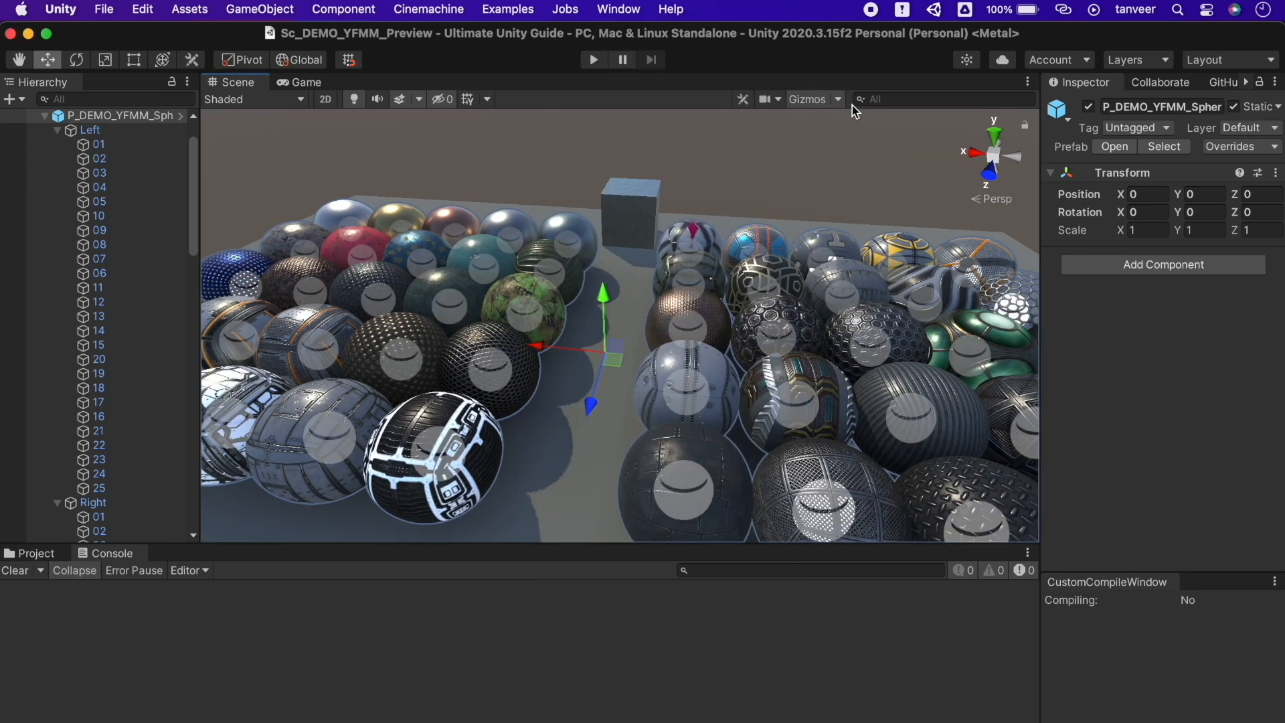
left_click(840, 100)
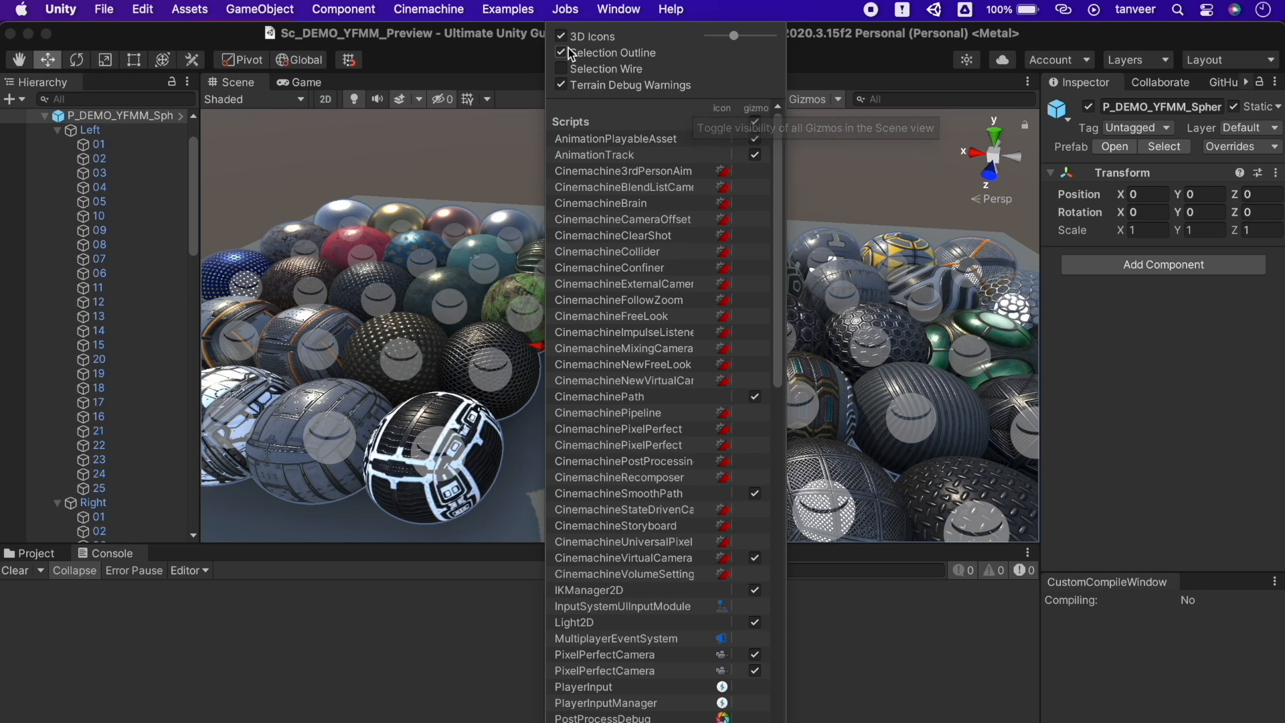
left_click(585, 35)
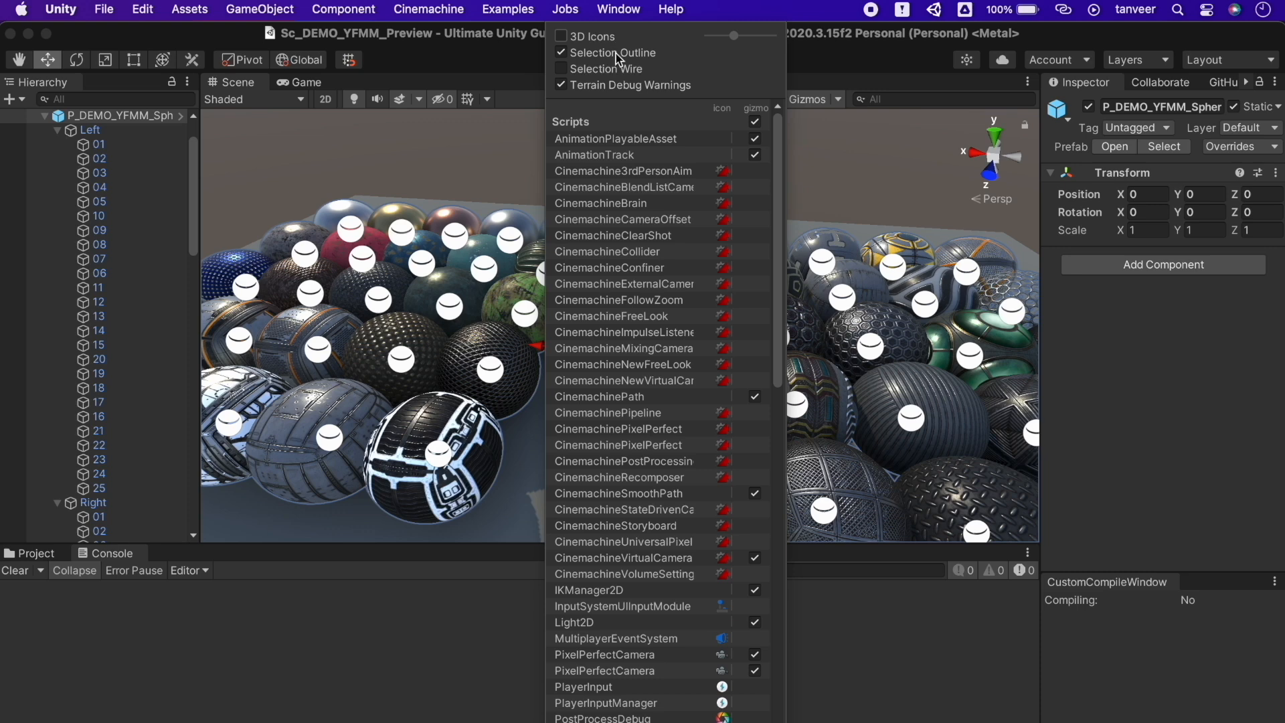
left_click(631, 69)
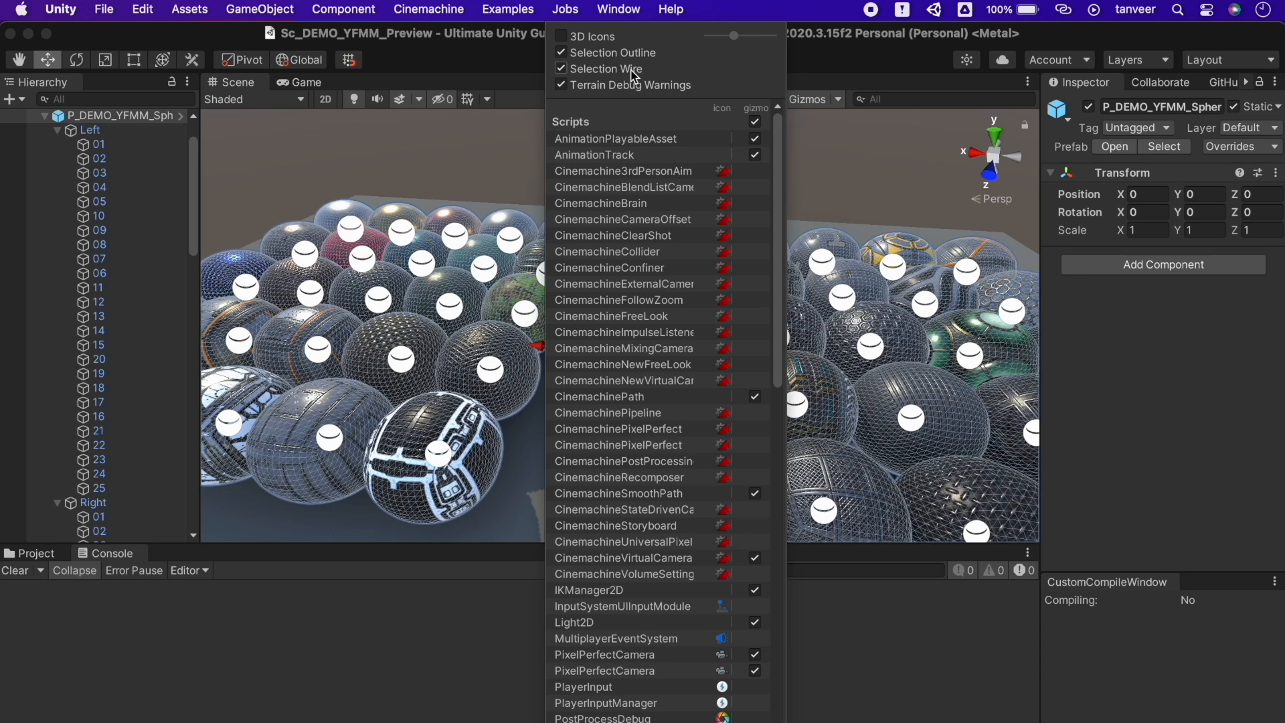
left_click(491, 146)
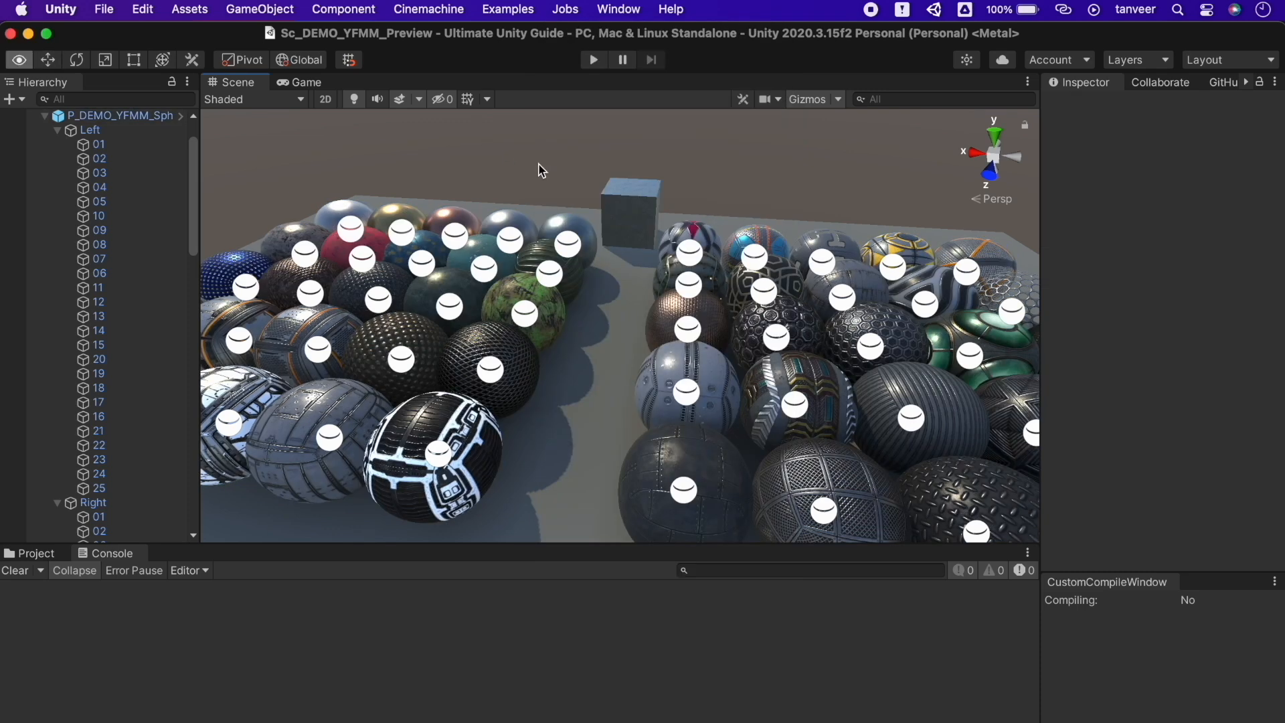
Select the sphere demo root, view the whole grid, and lower the 3D Icons size slider
key("d")
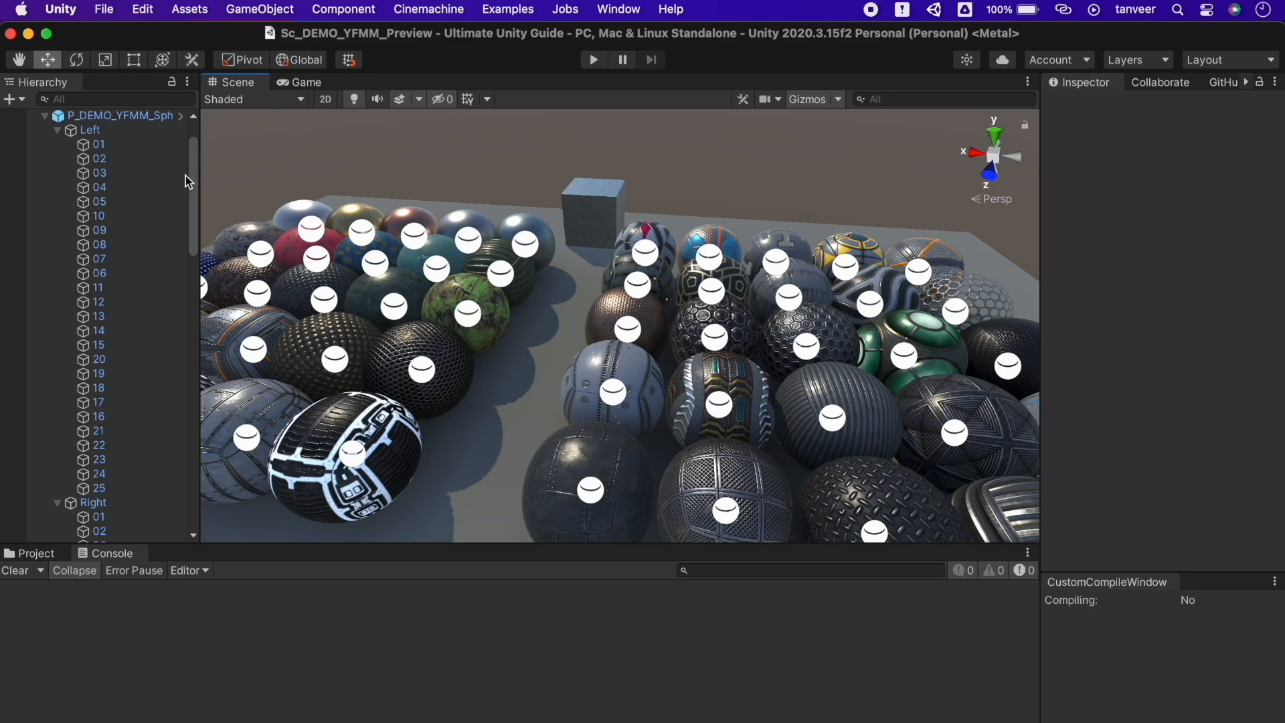
left_click(131, 122)
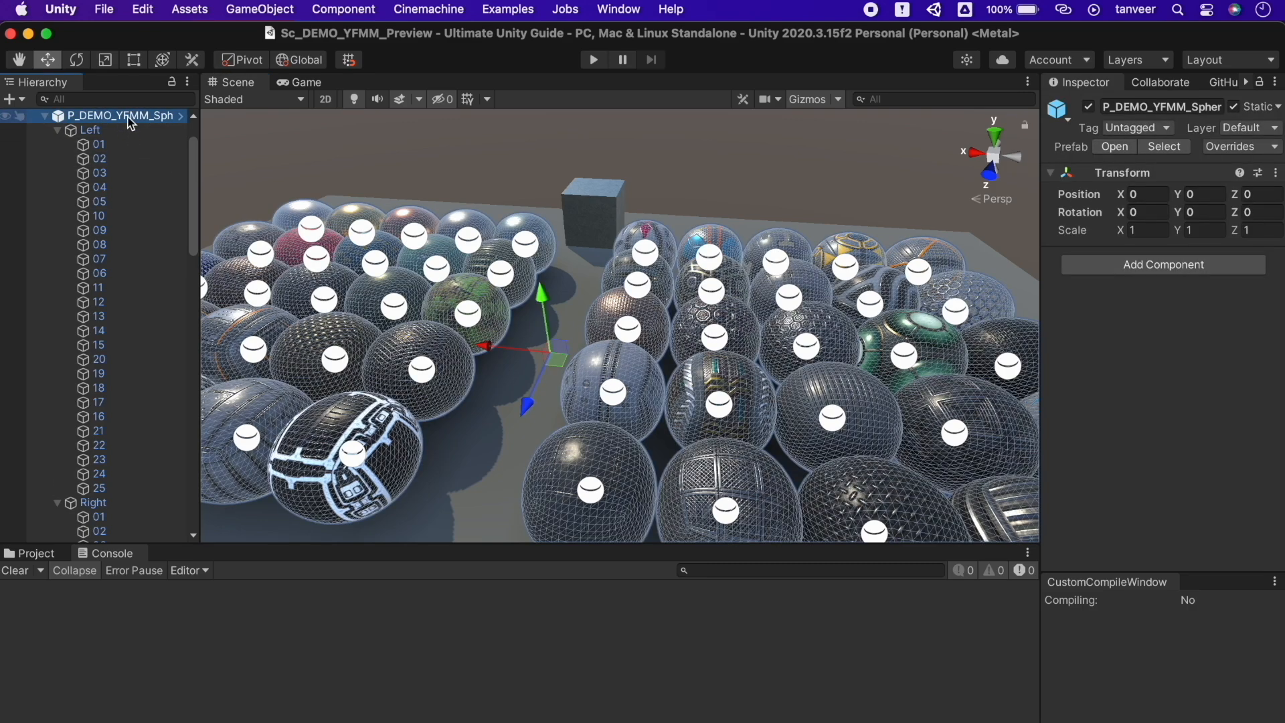
left_click_drag(872, 417, 768, 458, "alt")
scroll(768, 457, "up", 8)
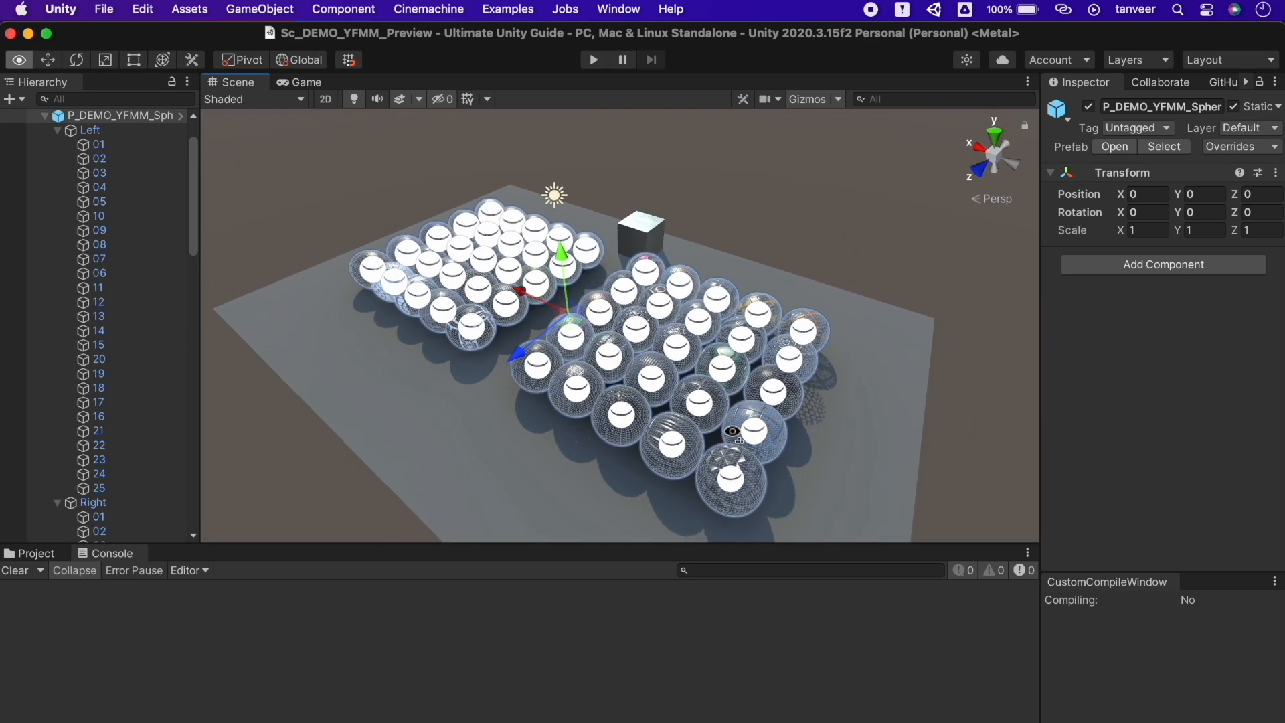
left_click(840, 99)
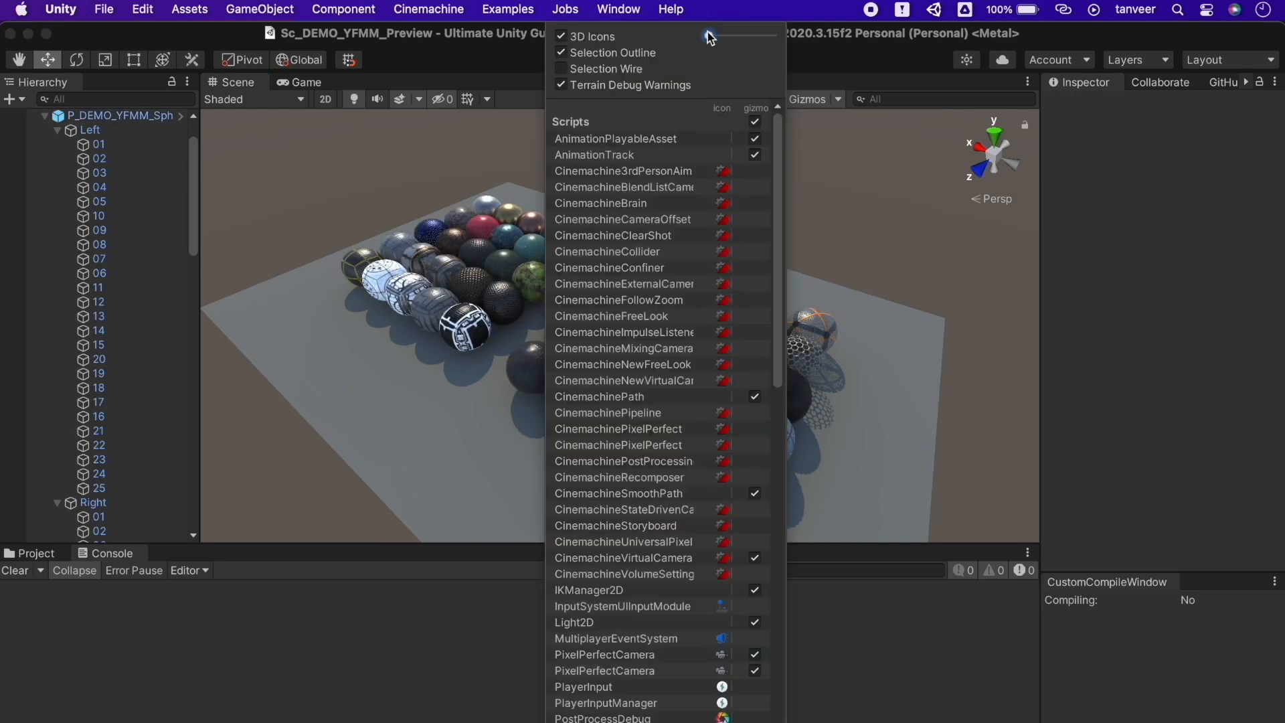
left_click_drag(710, 38, 745, 44)
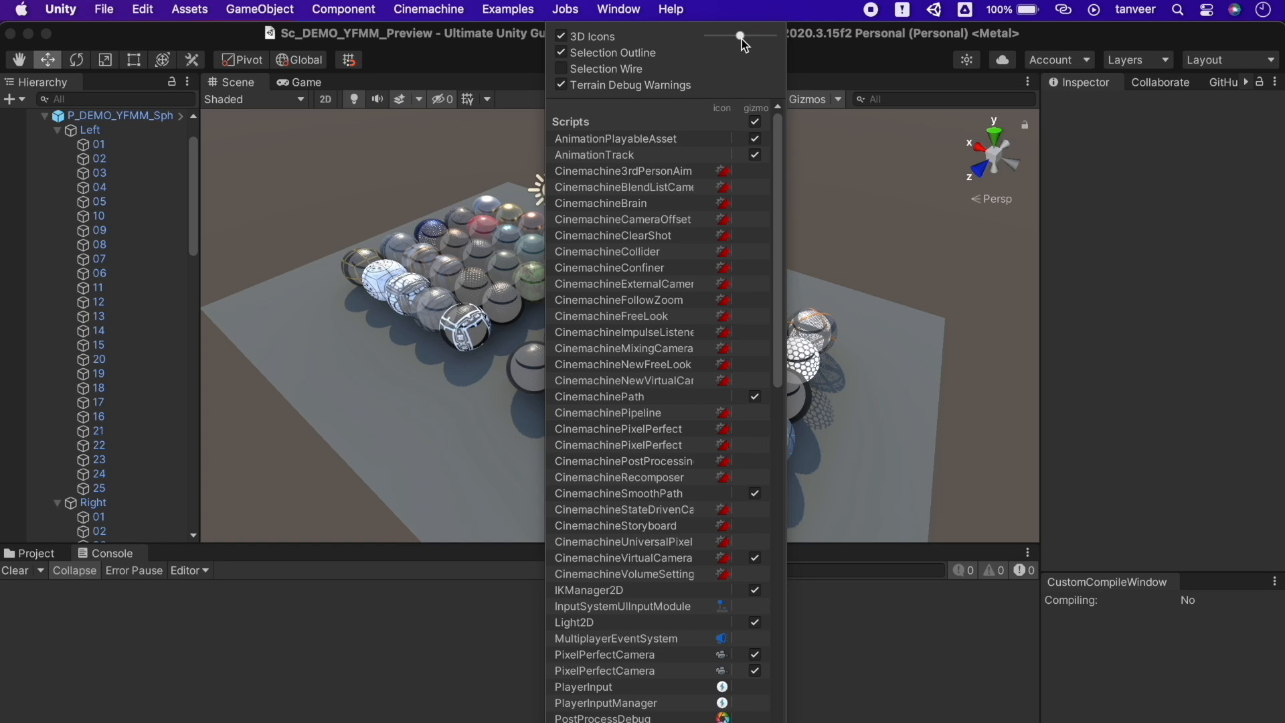
left_click_drag(741, 42, 734, 41)
left_click(499, 53)
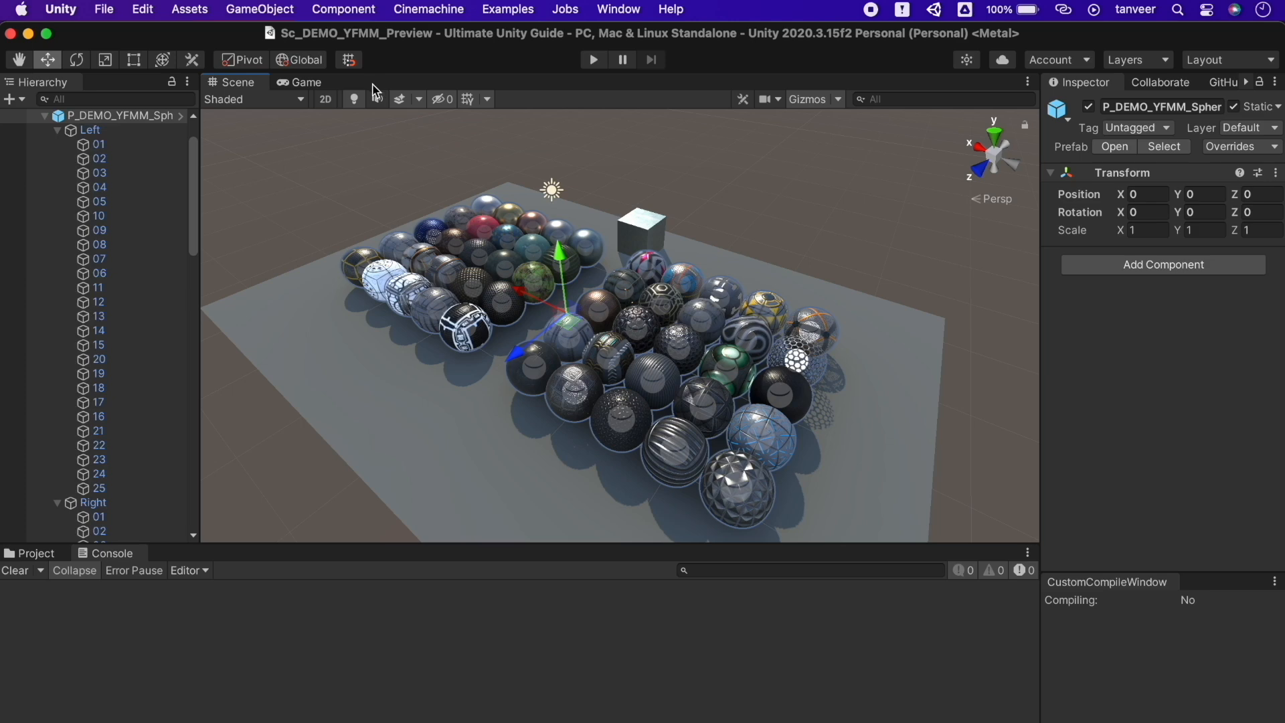
Toggle scene lighting off and back on, then switch the view to 2D and back to 3D
left_click(359, 99)
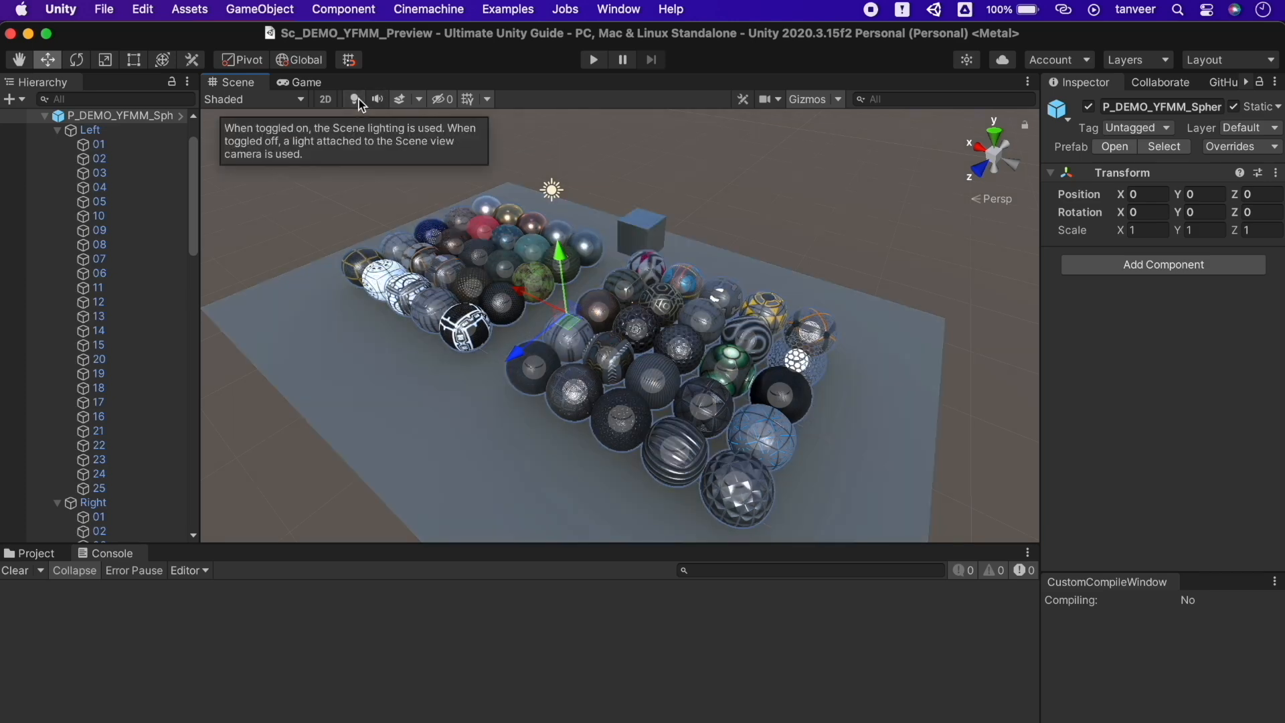
left_click(359, 100)
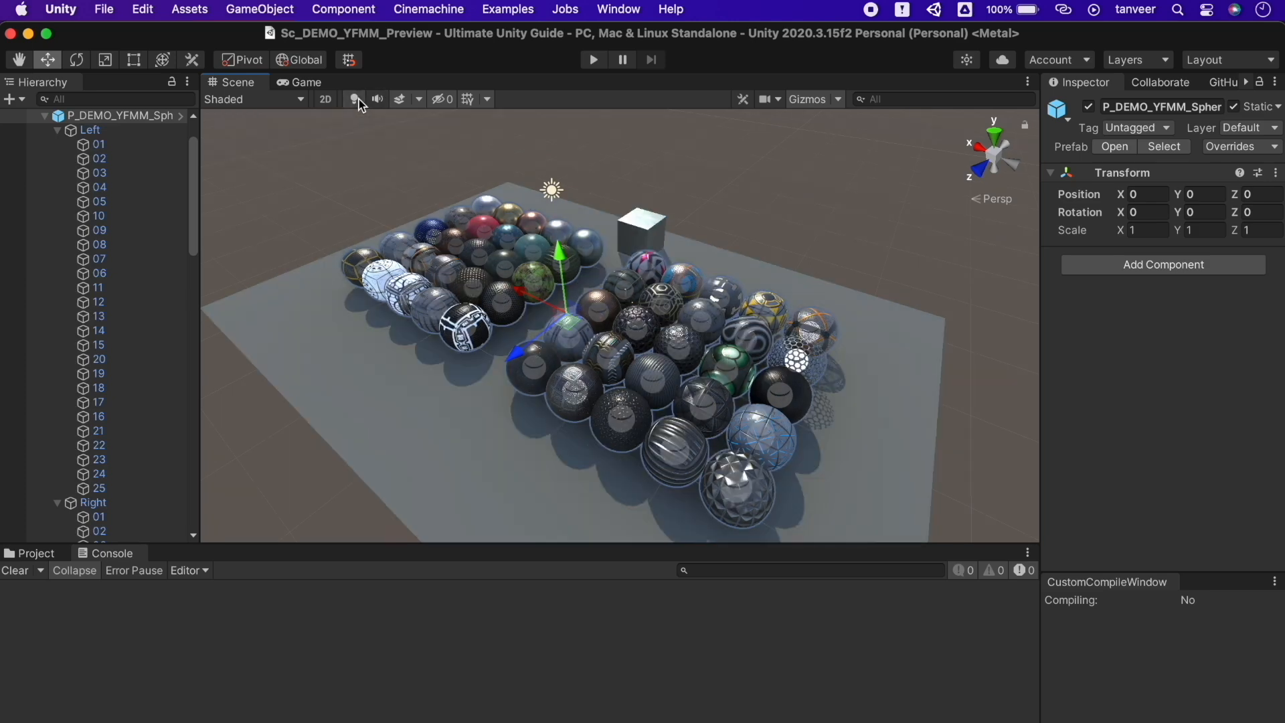
left_click(325, 101)
left_click(324, 100)
Preview the Wireframe, Shaded Wireframe, Baked Lightmap and Emissive draw modes
left_click(300, 99)
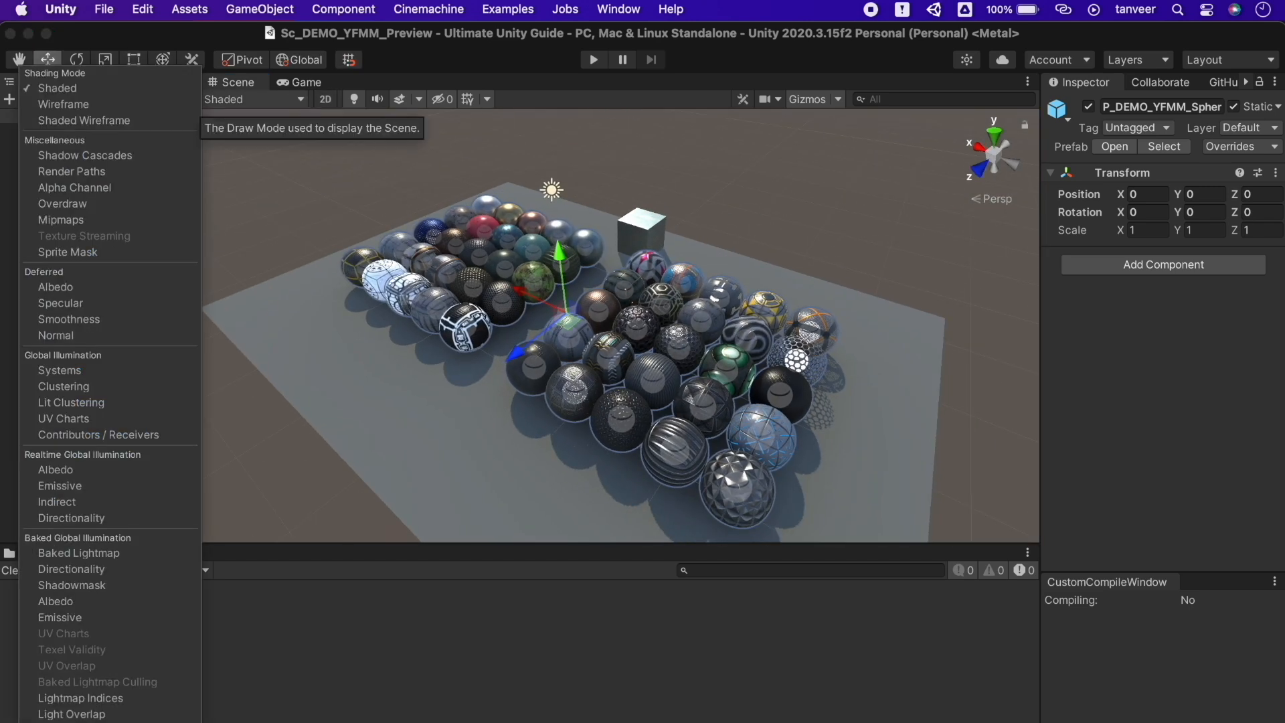
left_click(138, 105)
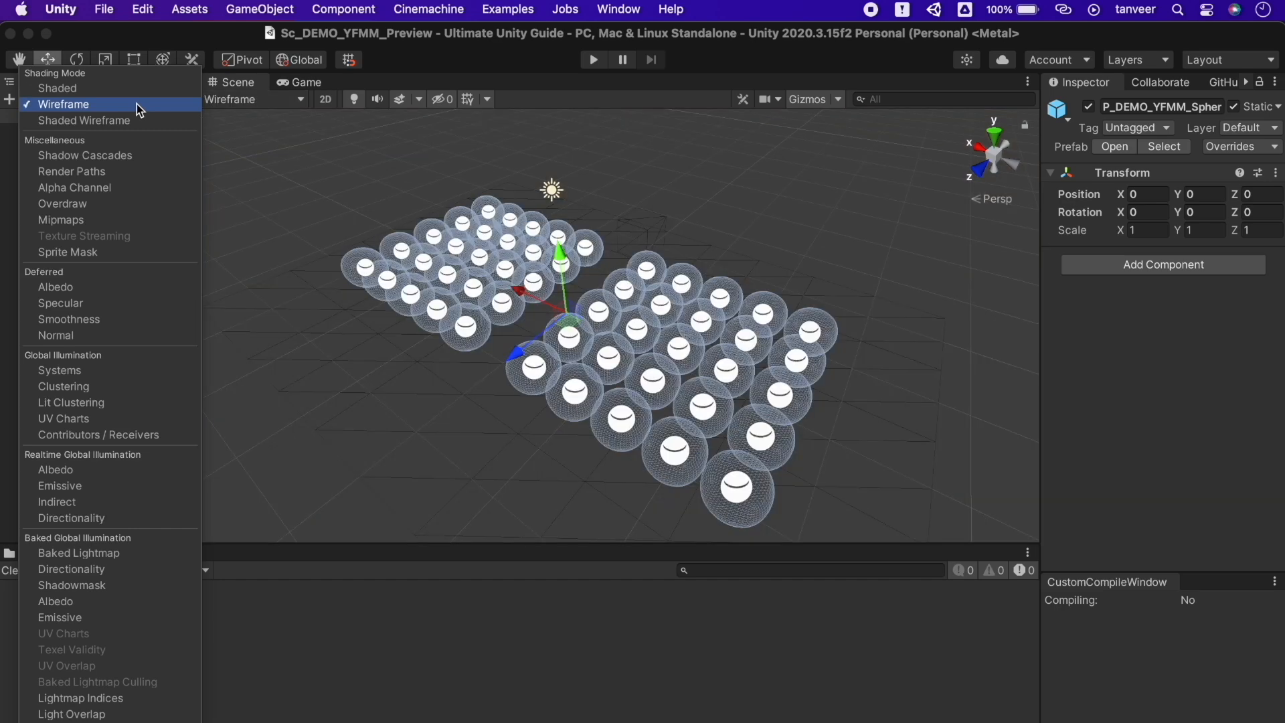
left_click(171, 118)
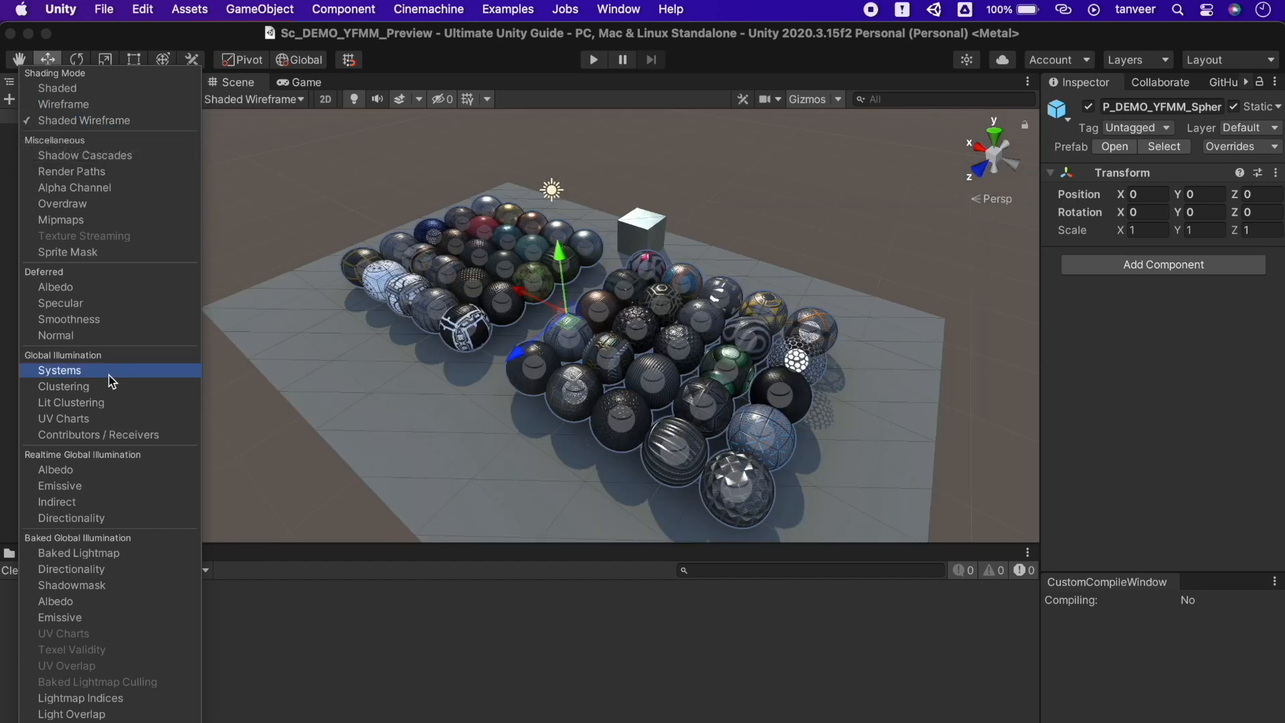
left_click(104, 555)
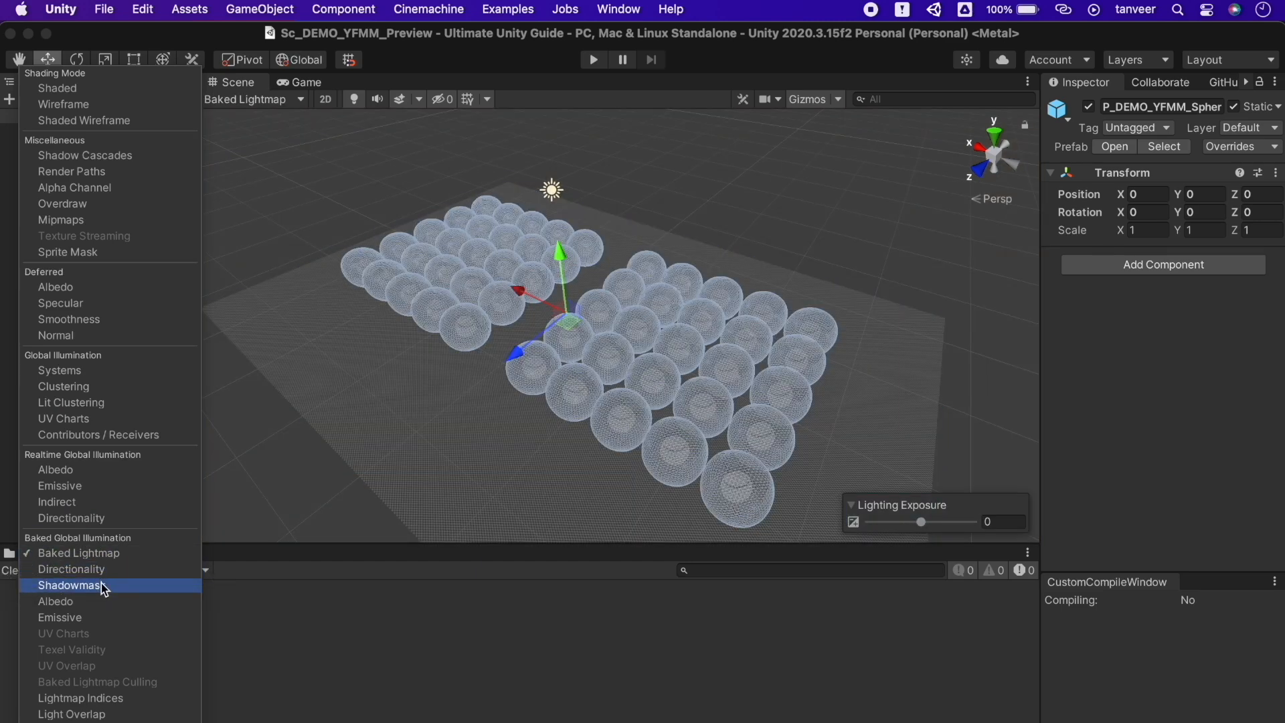
left_click(95, 621)
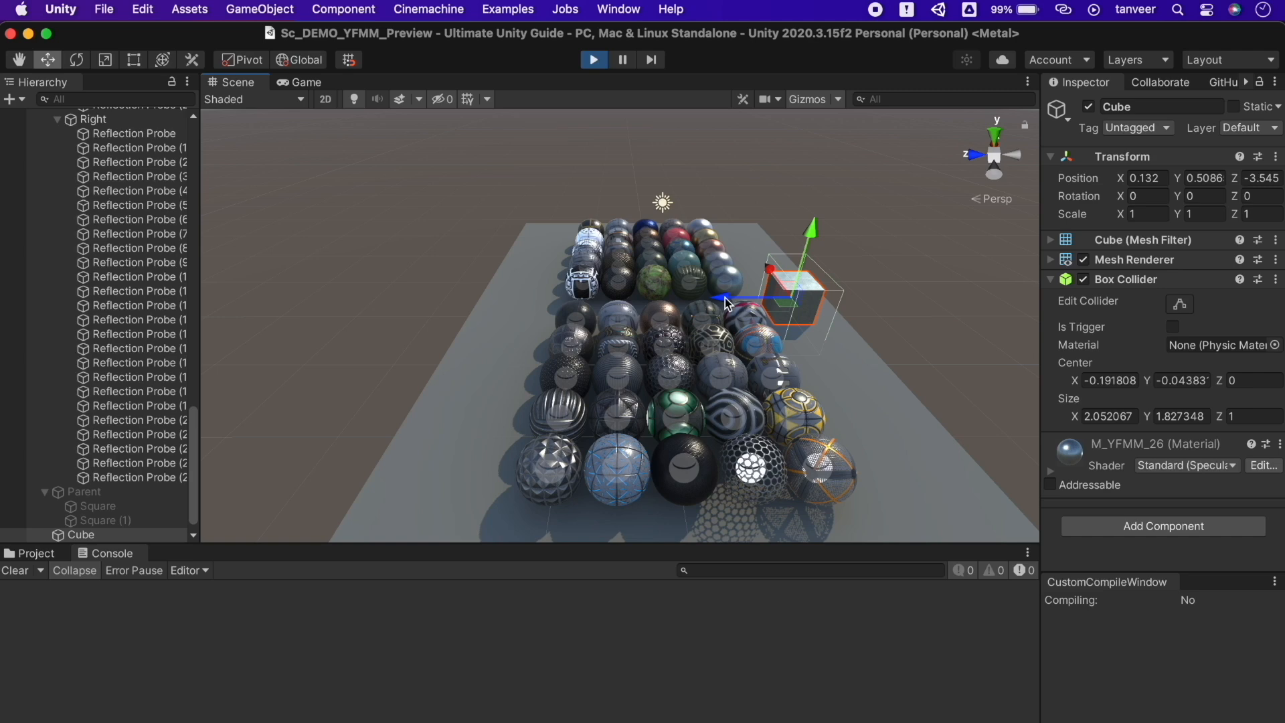
In play mode, stretch the Cube into a long thin wall and copy its Transform component
left_click_drag(727, 303, 755, 191, "alt")
left_click_drag(679, 289, 697, 264)
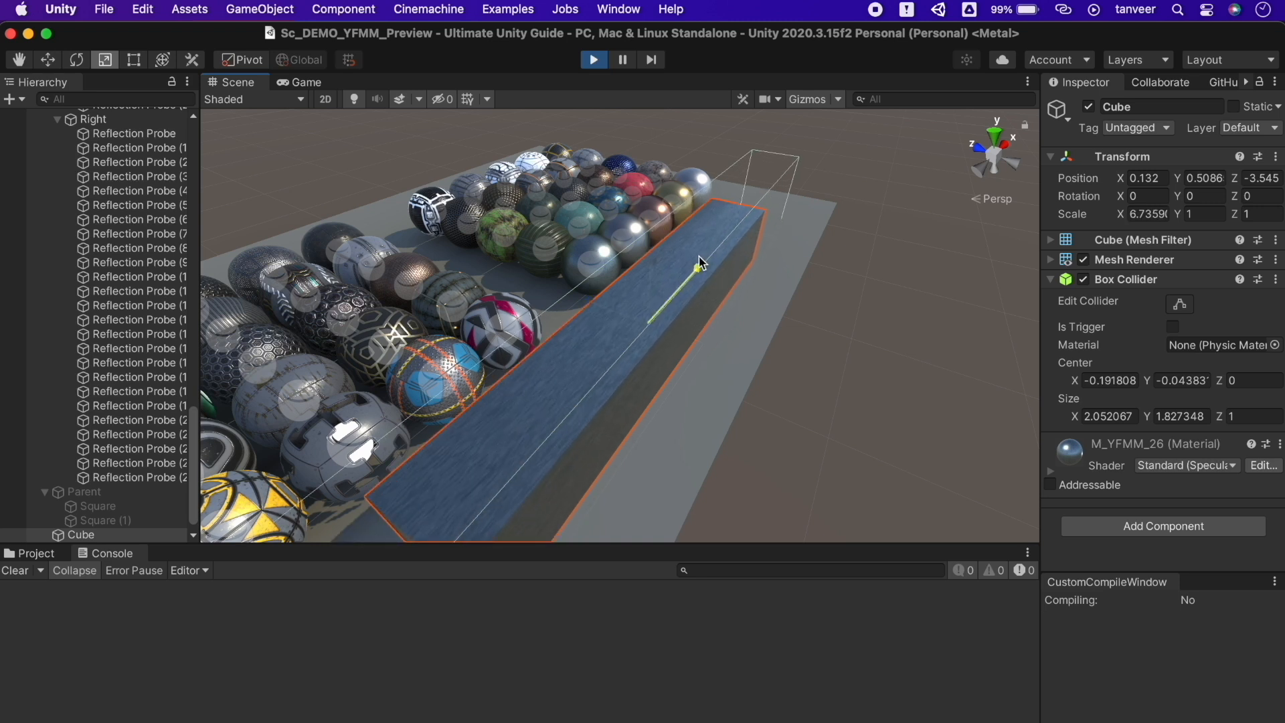
left_click_drag(592, 302, 610, 305)
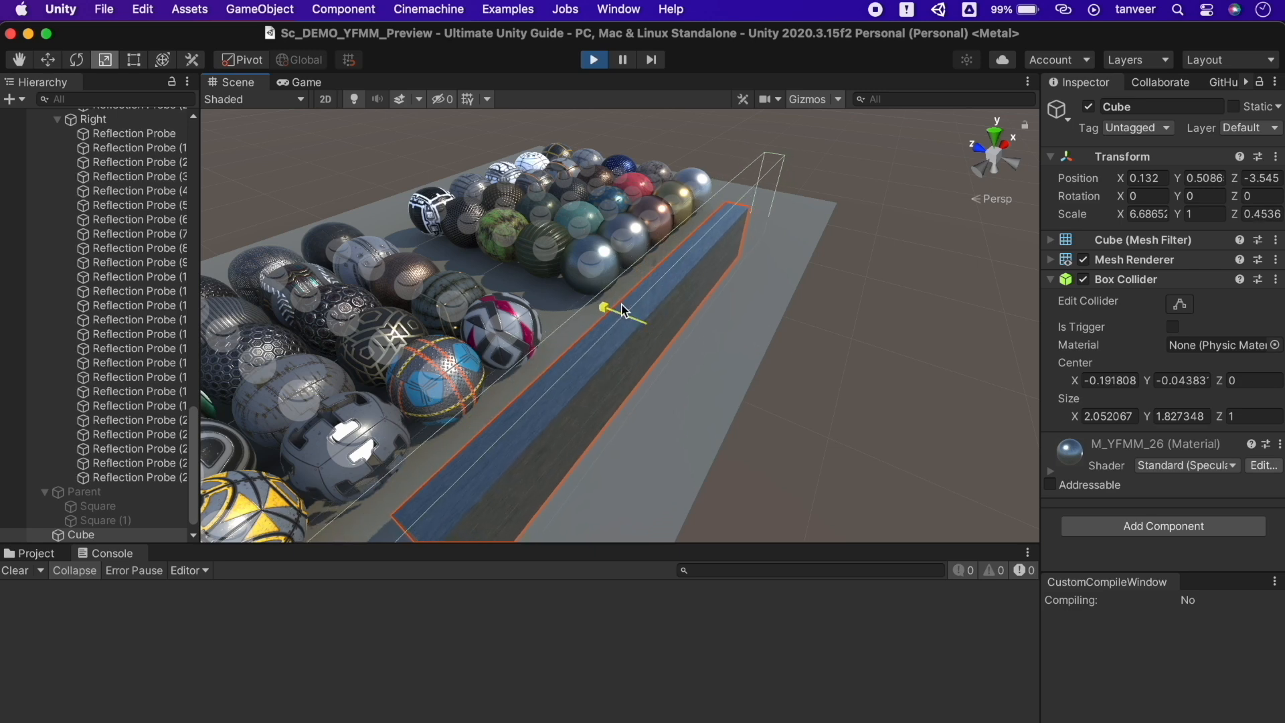
left_click_drag(681, 324, 657, 295, "alt")
left_click(1276, 156)
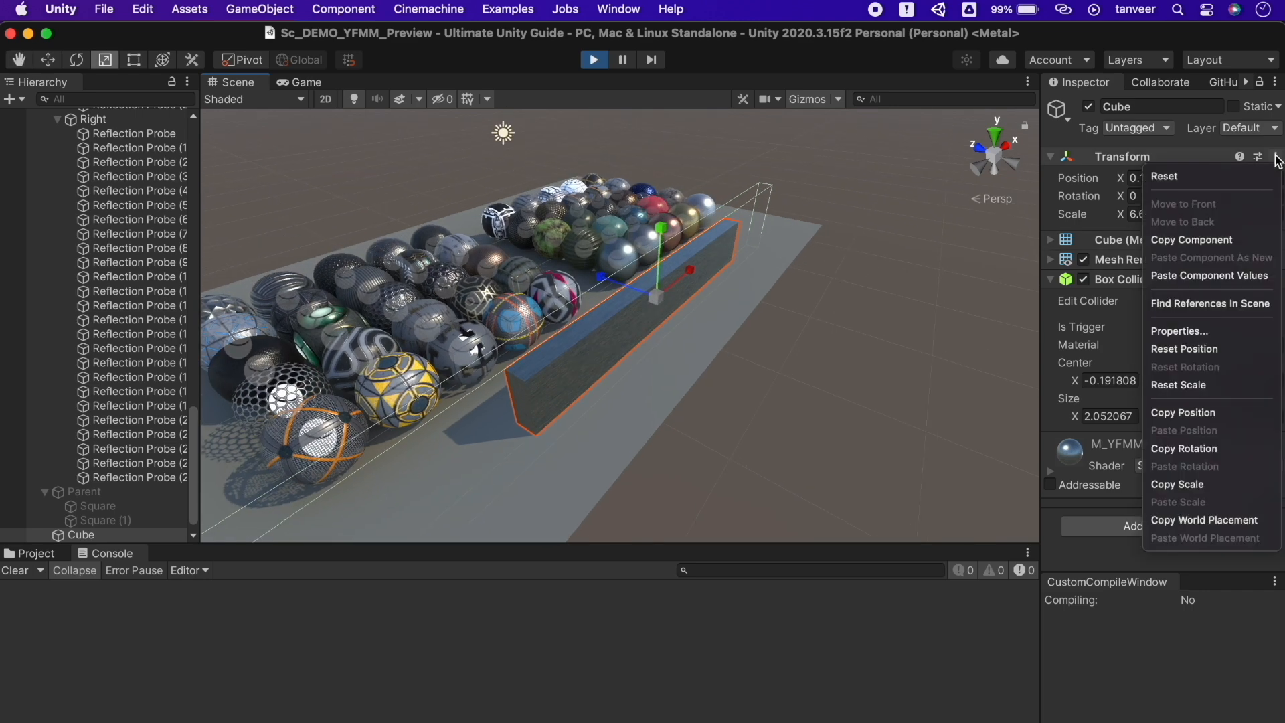
left_click(1198, 241)
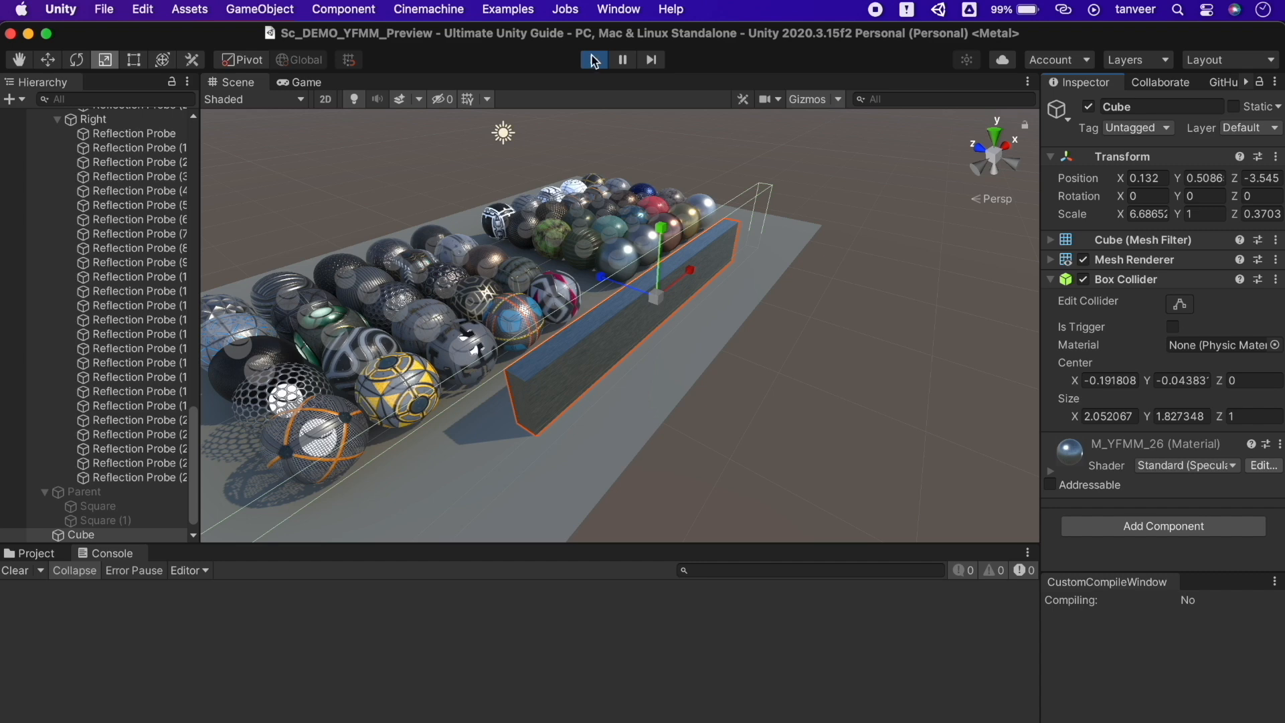
Exit play mode and paste the Transform values, restoring scale 6.68652 × 1 × 0.3703
left_click(594, 60)
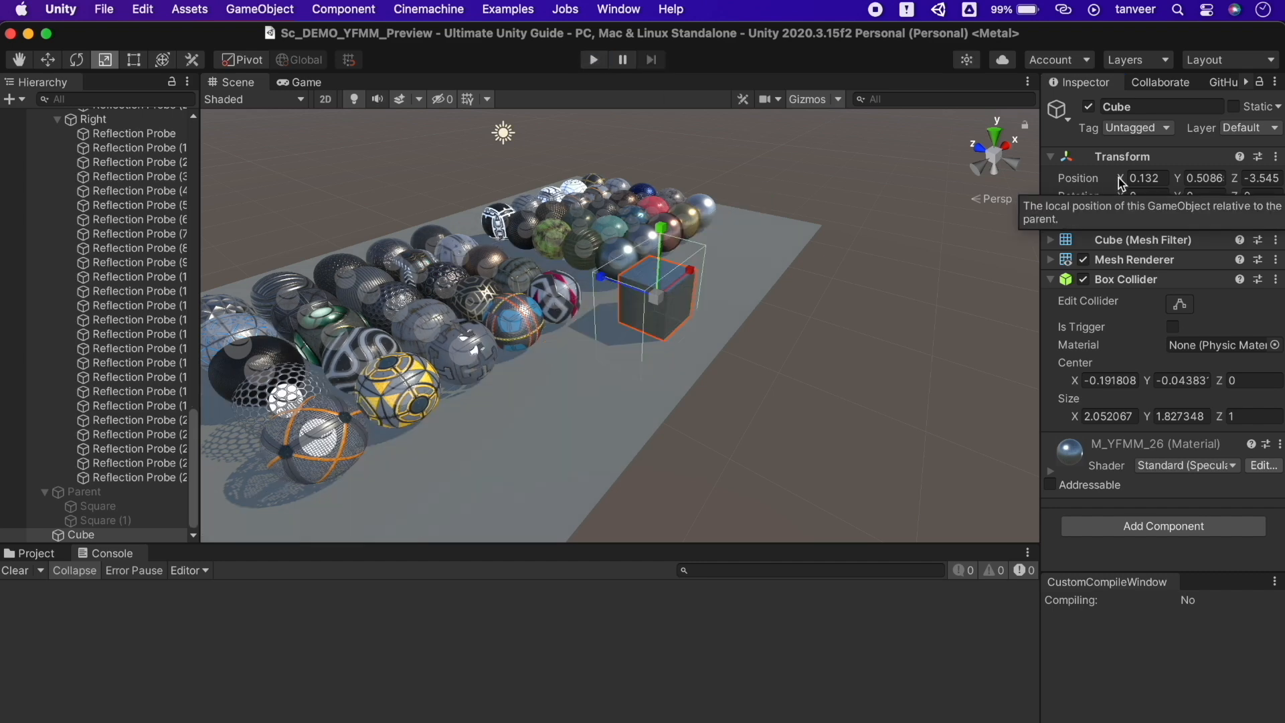
left_click(1277, 158)
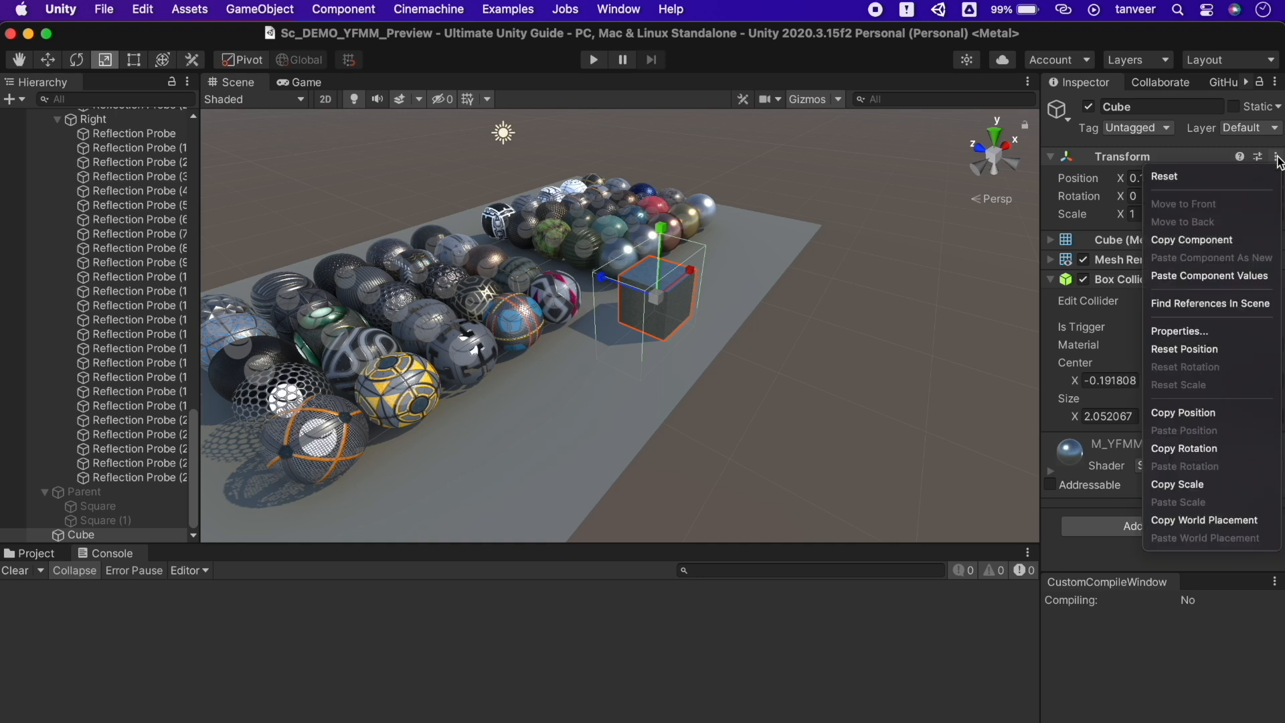
left_click(1264, 280)
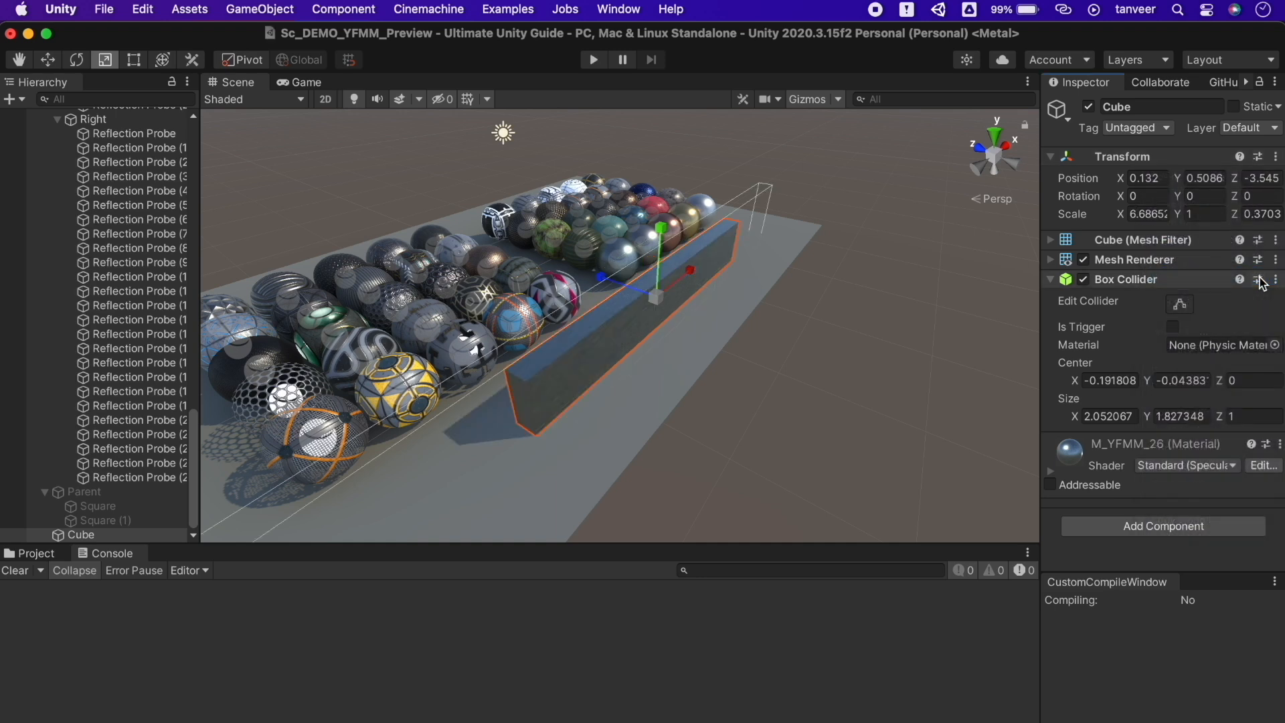
left_click(842, 264)
scroll(740, 310, "down", 5, "alt")
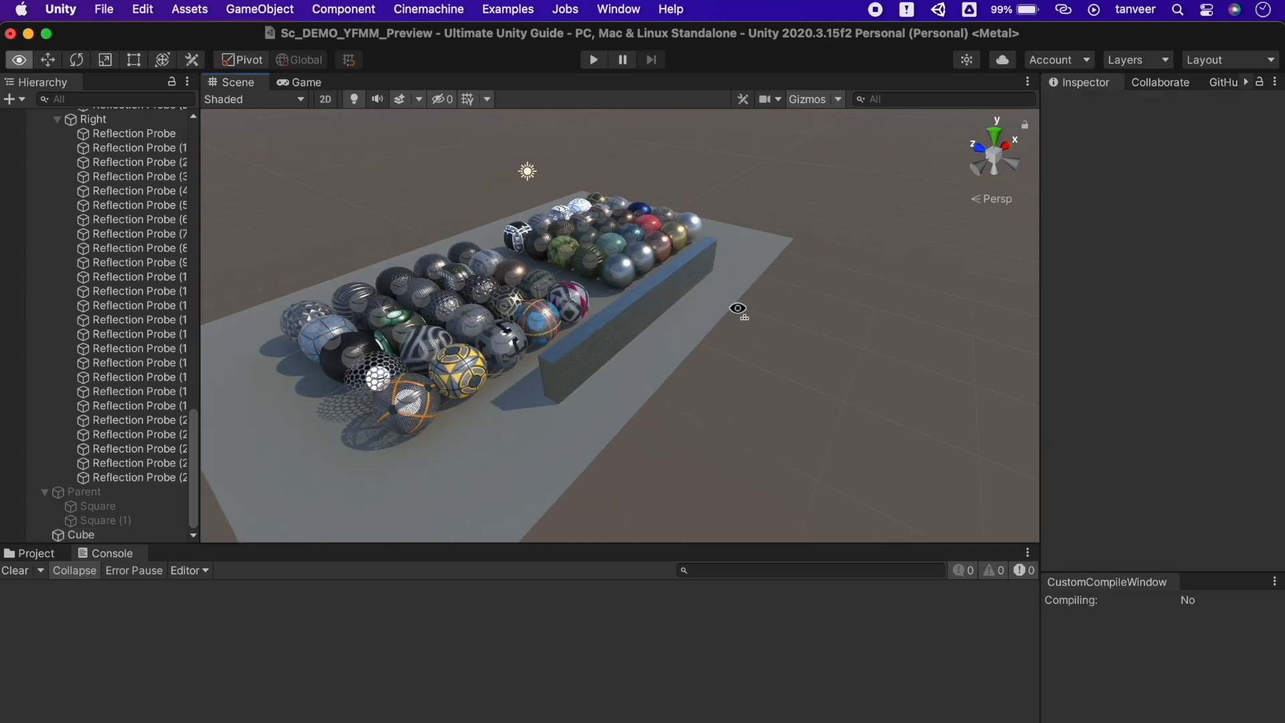
key("q")
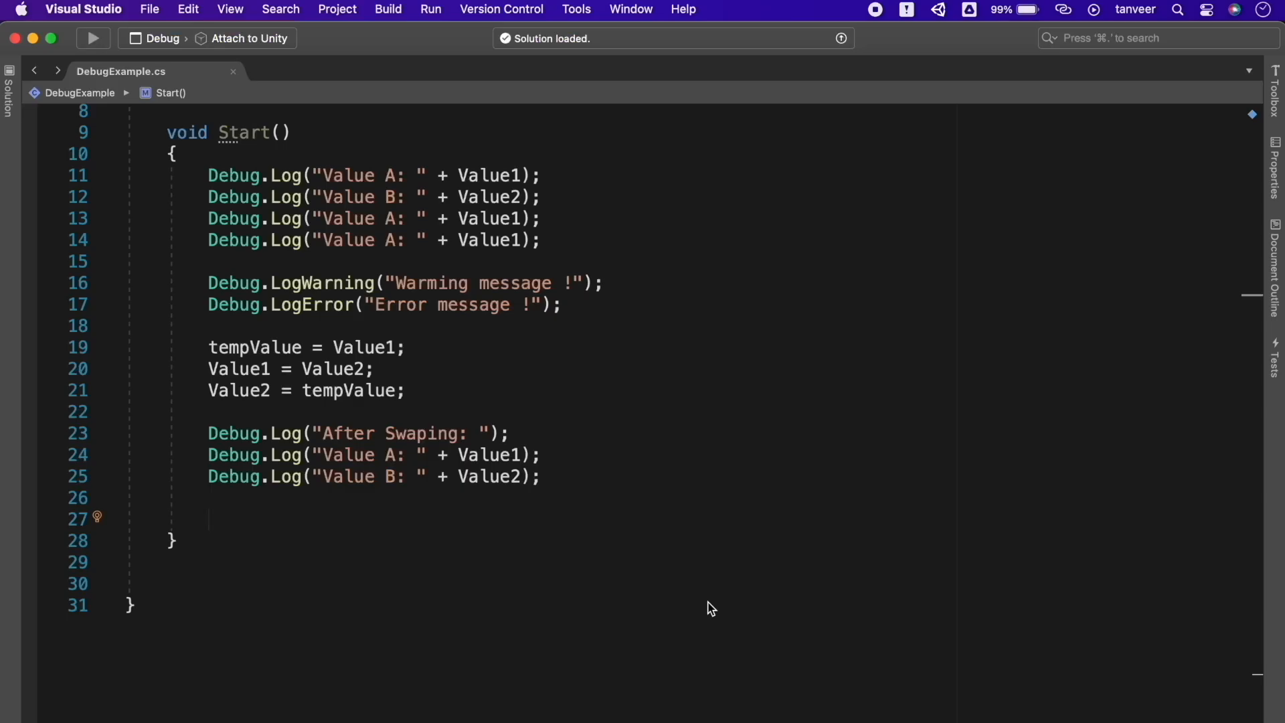
Insert a for (int i = 0; i < max; i++) loop snippet and start a new line below it
type("for")
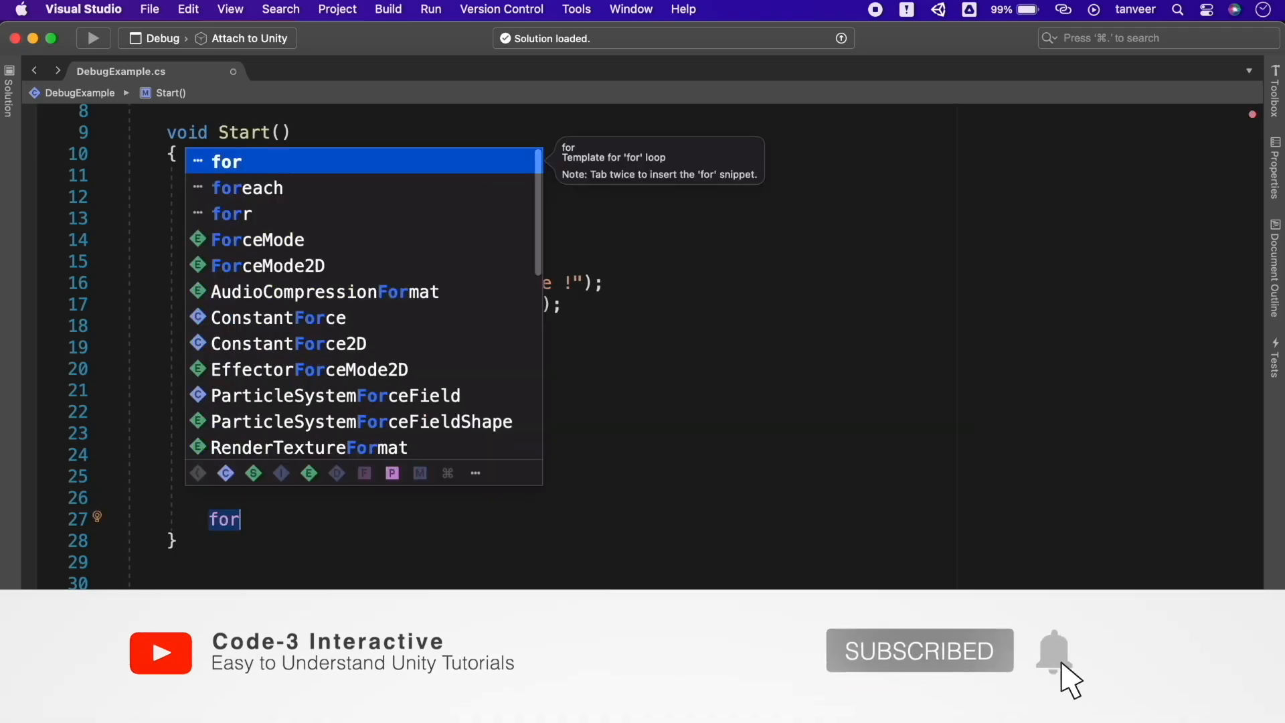
key("Tab")
key("Tab")
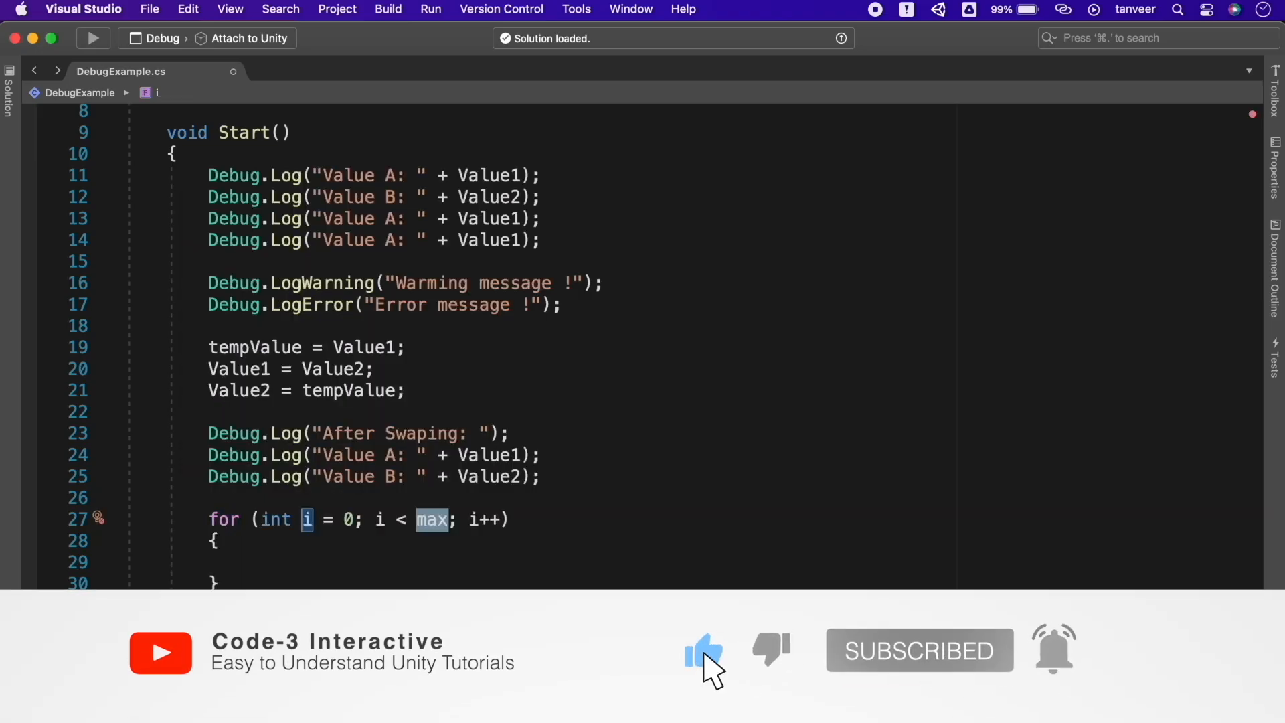
key("Return")
key("Down")
key("Return")
key("Return")
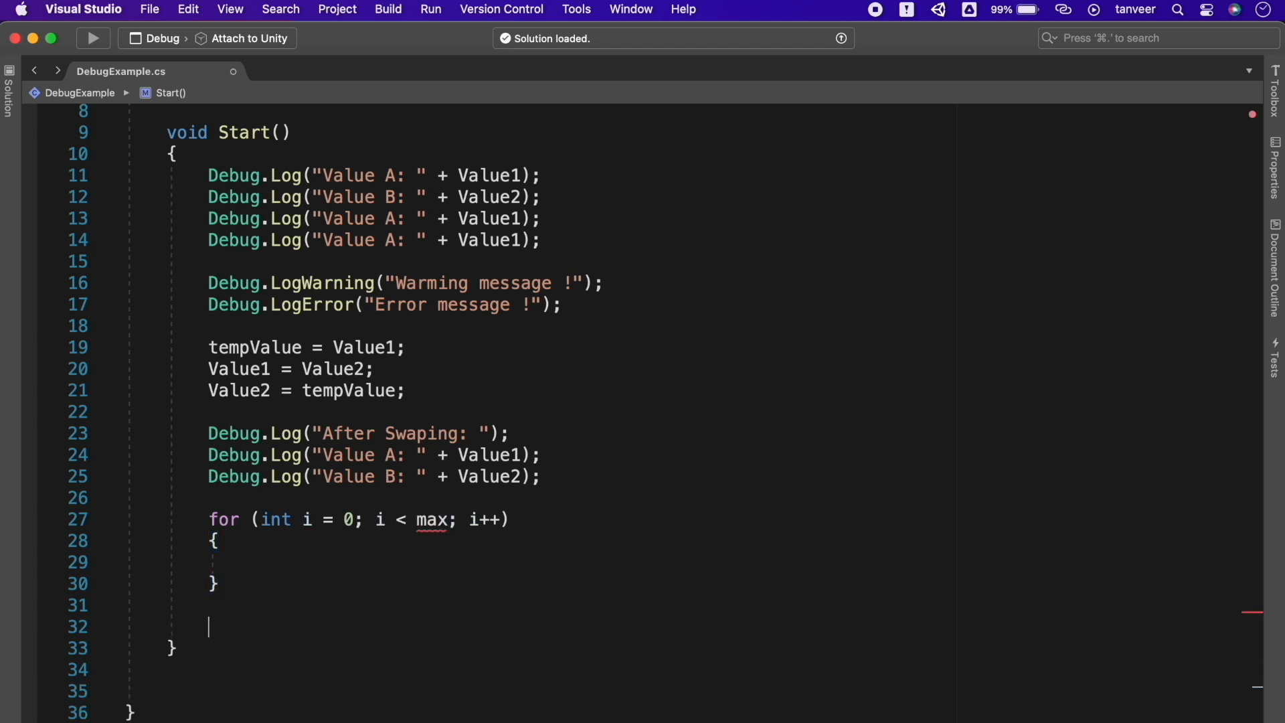
Insert a foreach loop snippet from the IntelliSense suggestions under 'for'
type("for")
key("Down")
key("Down")
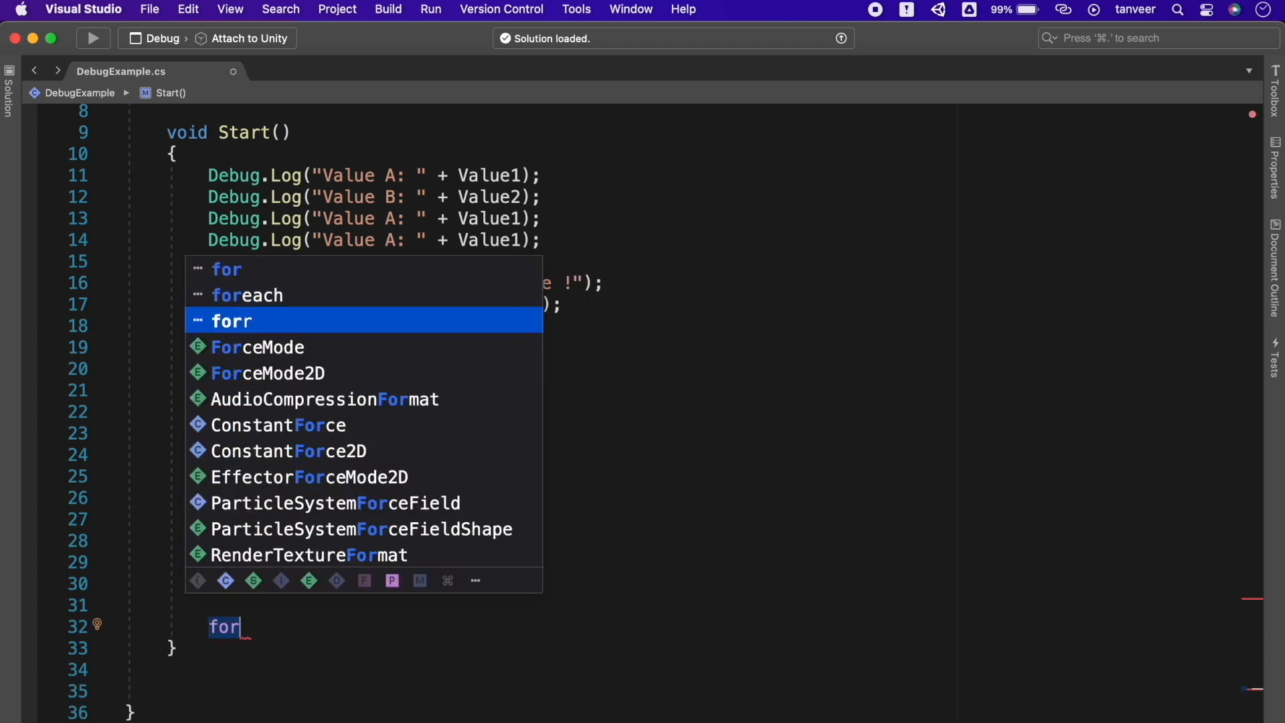
key("Up")
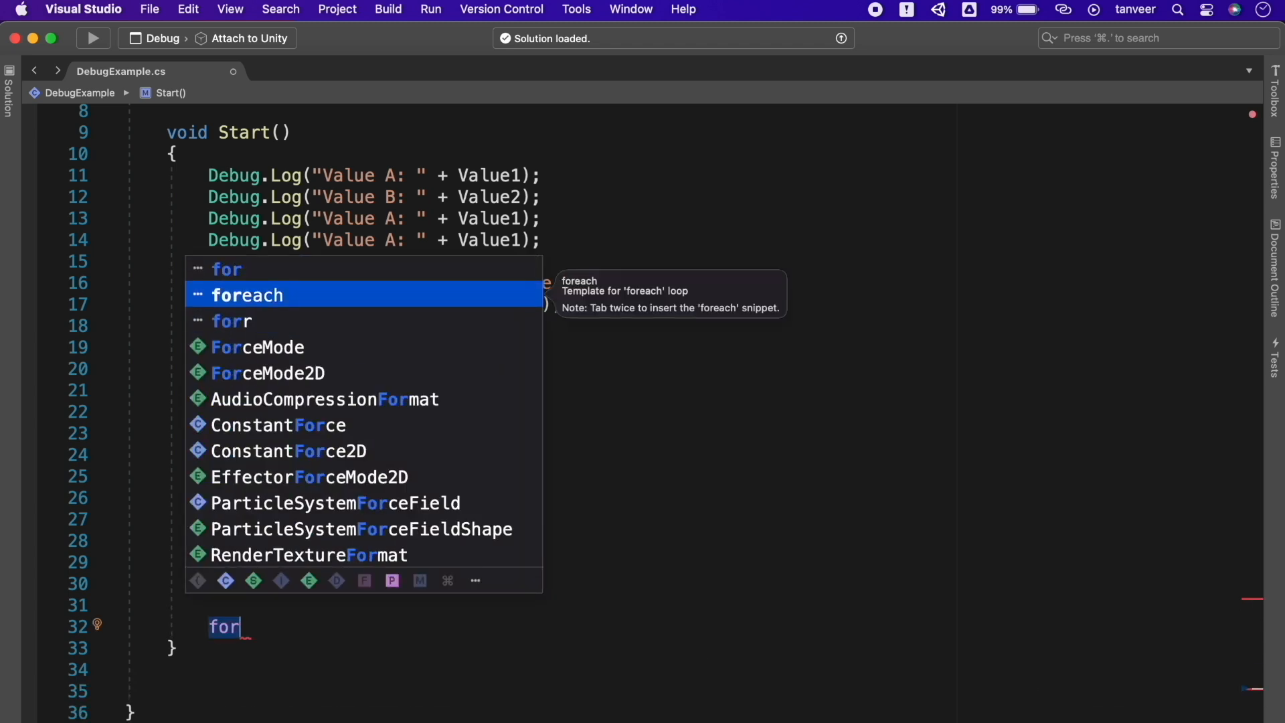
key("Tab")
key("Tab")
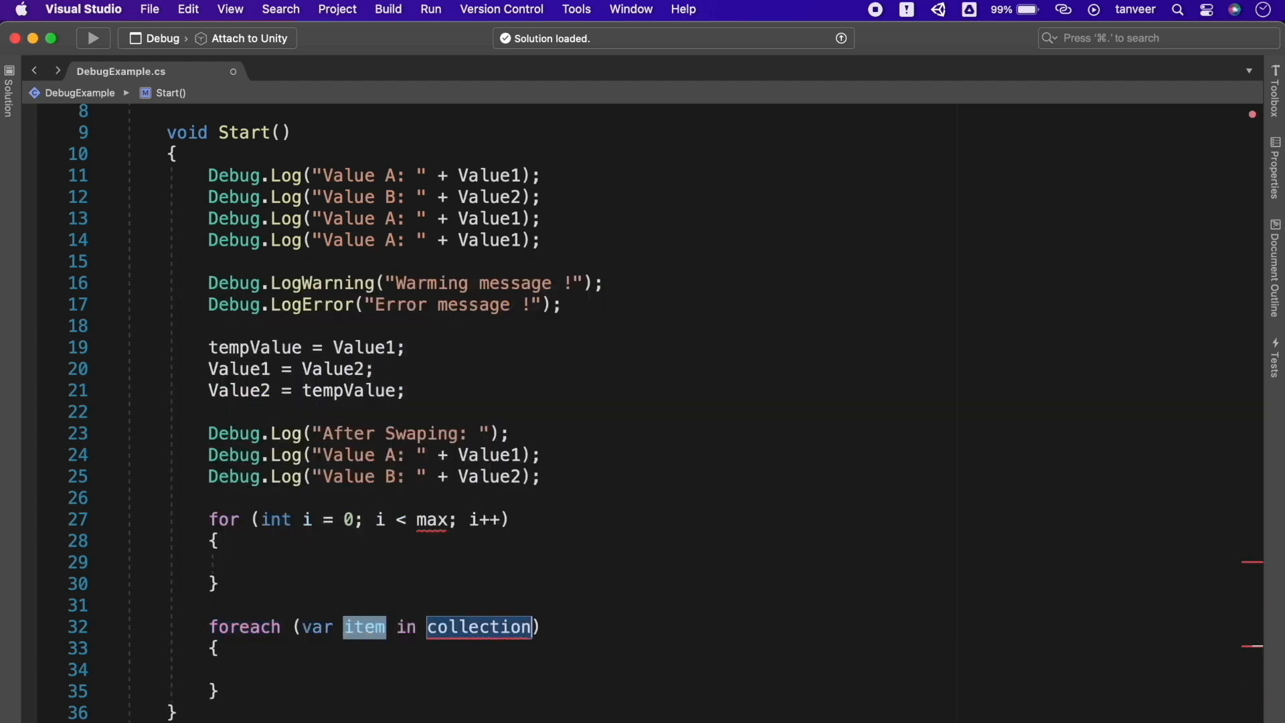